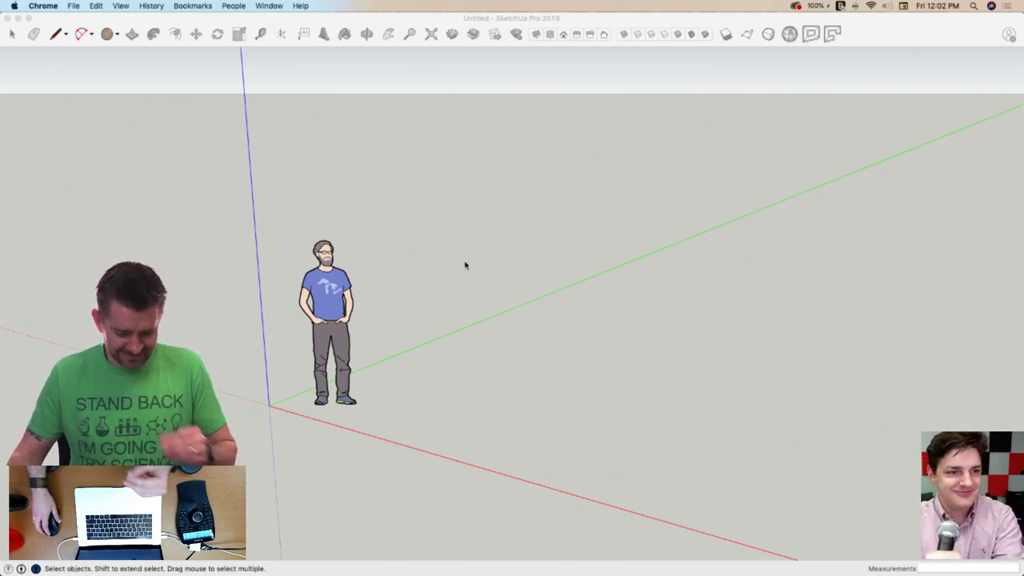
Switch to SketchUp and bring up its untitled model window
{"action": "left_click", "coordinate": [562, 18]}
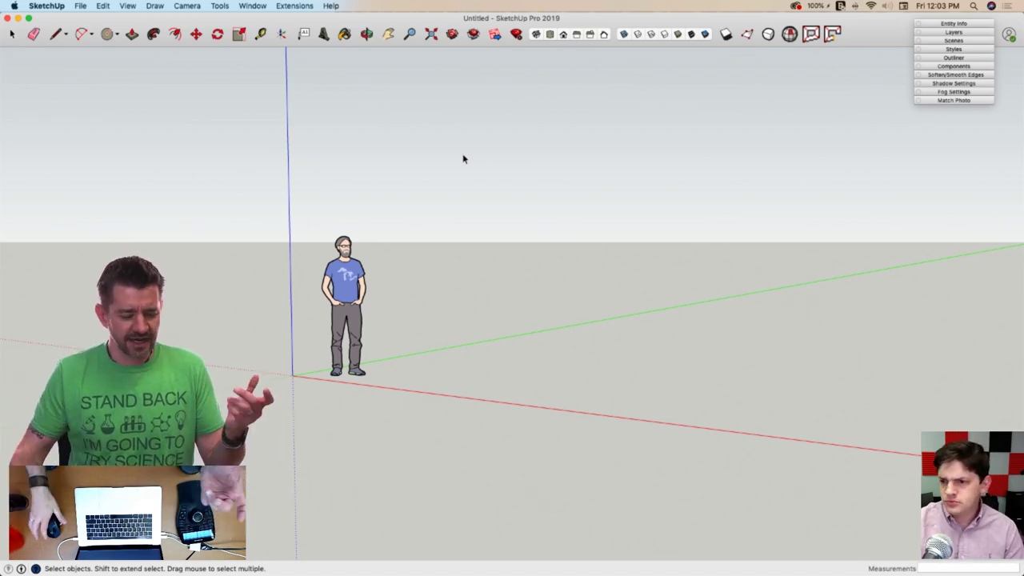
{"action": "left_click", "coordinate": [18, 18]}
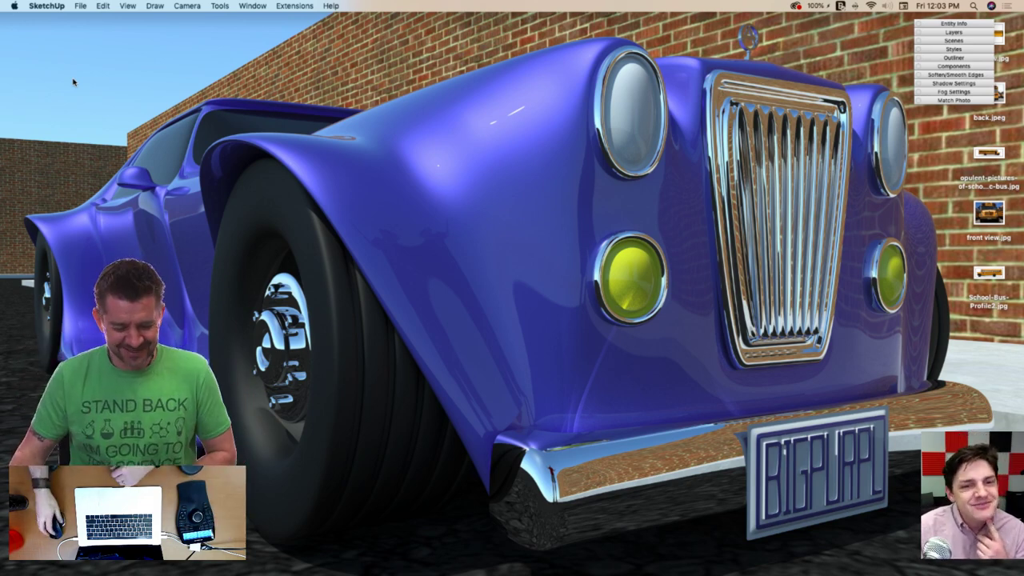
{"action": "mouse_move", "coordinate": [2, 163]}
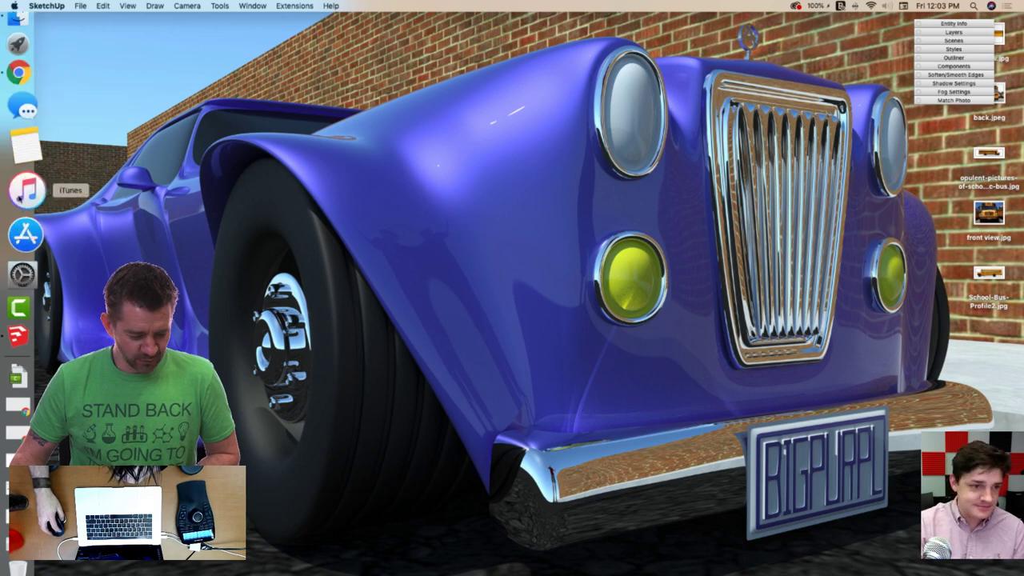
{"action": "left_click", "coordinate": [24, 324]}
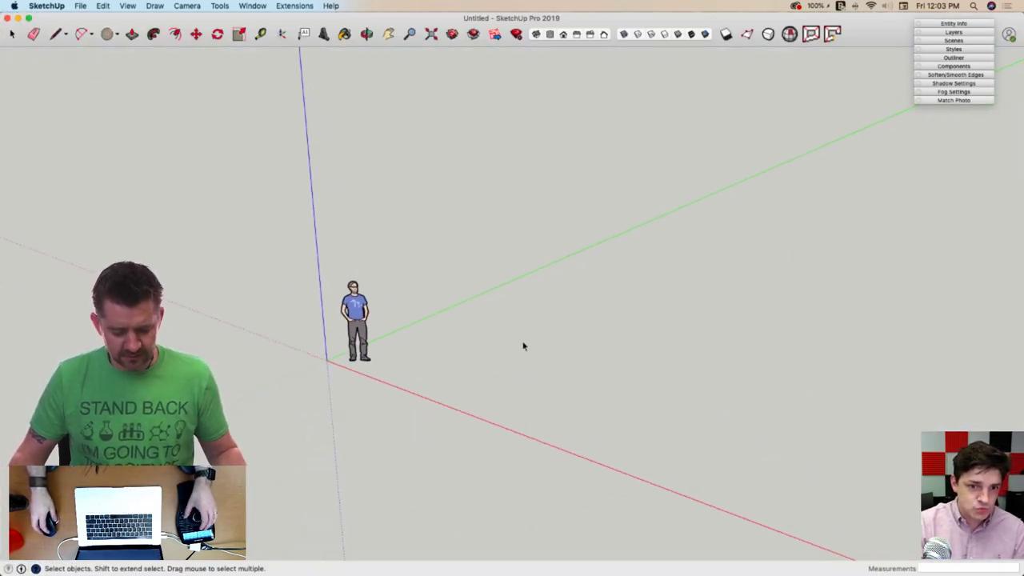
{"action": "middle_click_drag", "start_coordinate": [411, 264], "coordinate": [401, 292]}
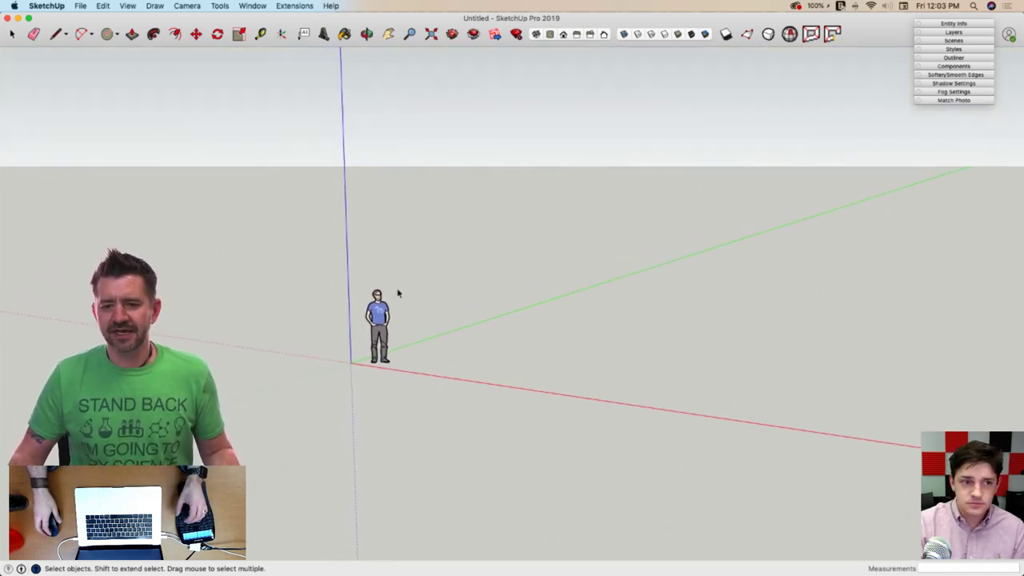
{"action": "mouse_move", "coordinate": [408, 306]}
{"action": "middle_mouse_down"}
{"action": "mouse_move", "coordinate": [355, 264]}
{"action": "mouse_move", "coordinate": [389, 259]}
{"action": "mouse_move", "coordinate": [192, 109]}
{"action": "mouse_move", "coordinate": [177, 112]}
{"action": "middle_mouse_up"}
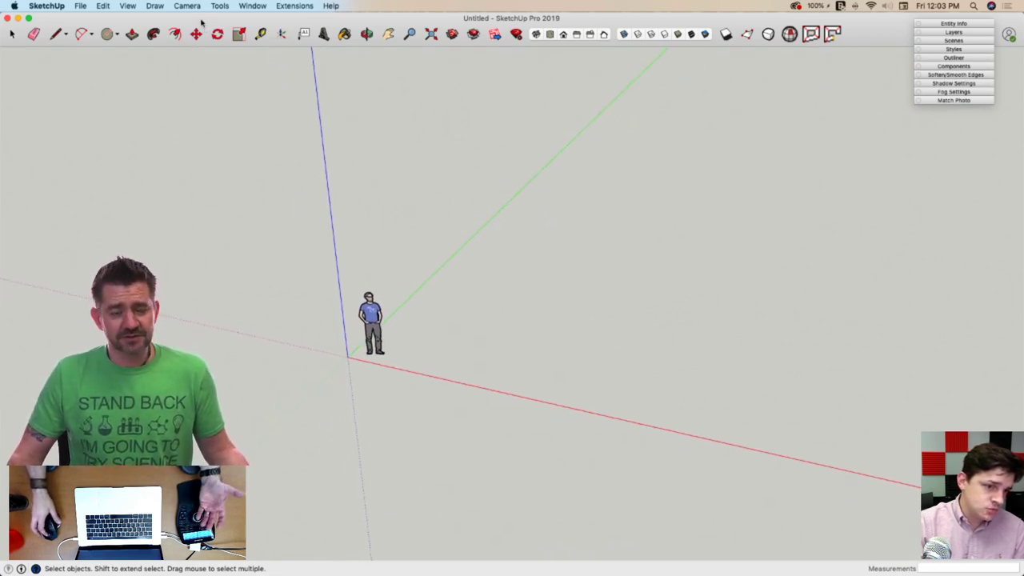
{"action": "left_click", "coordinate": [77, 5]}
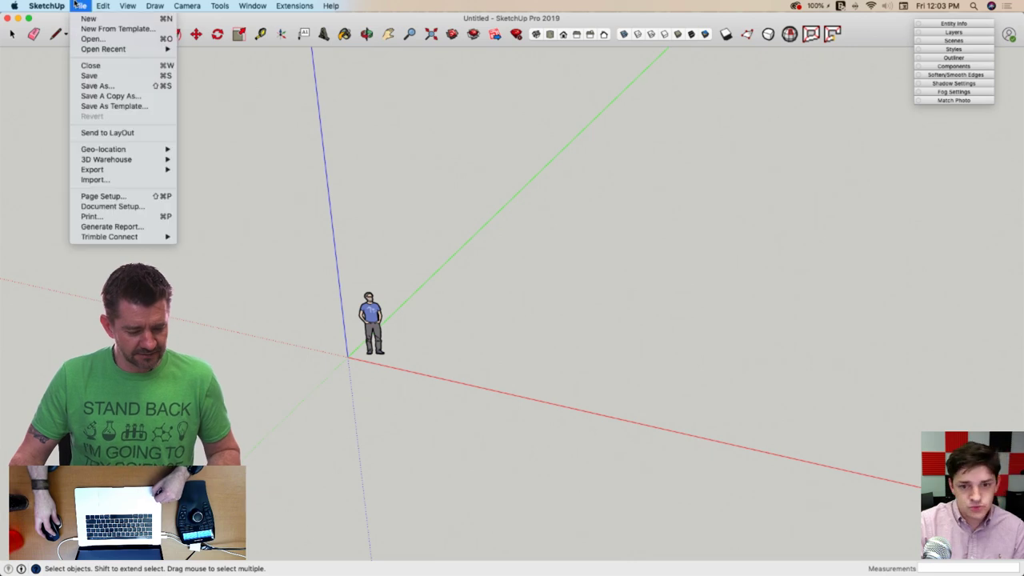
{"action": "left_click", "coordinate": [103, 179]}
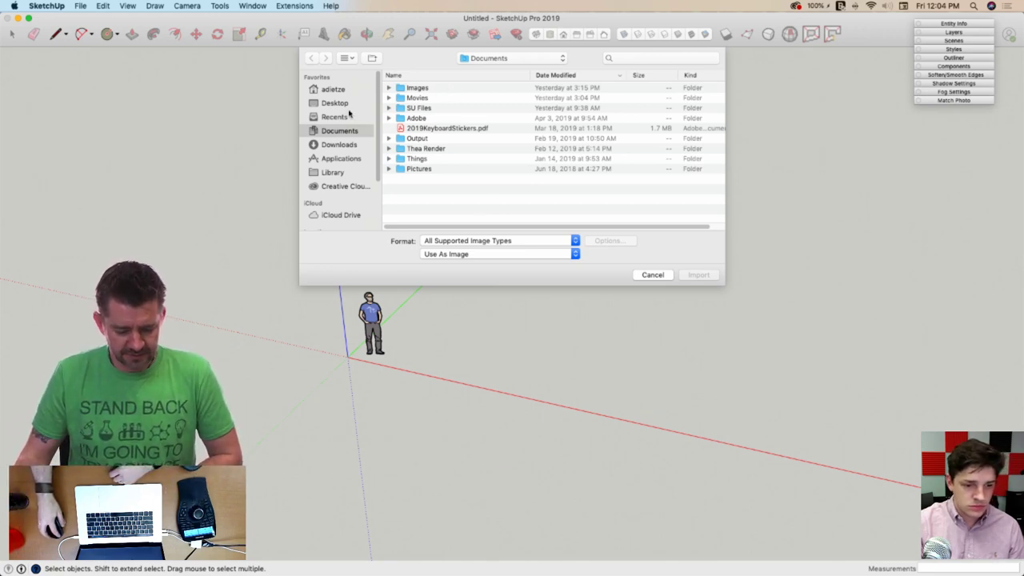
{"action": "left_click", "coordinate": [347, 104]}
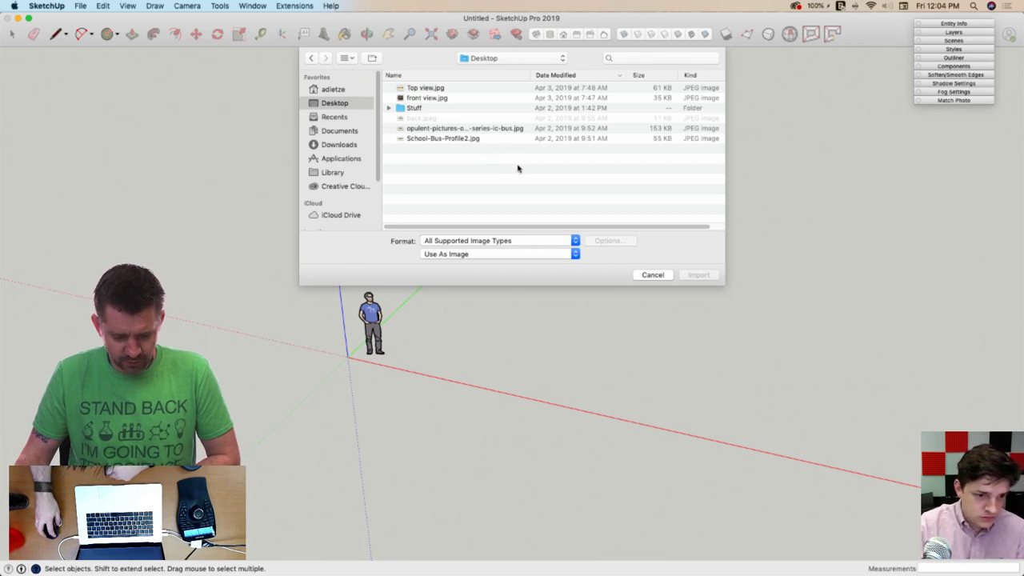
{"action": "double_click", "coordinate": [448, 138]}
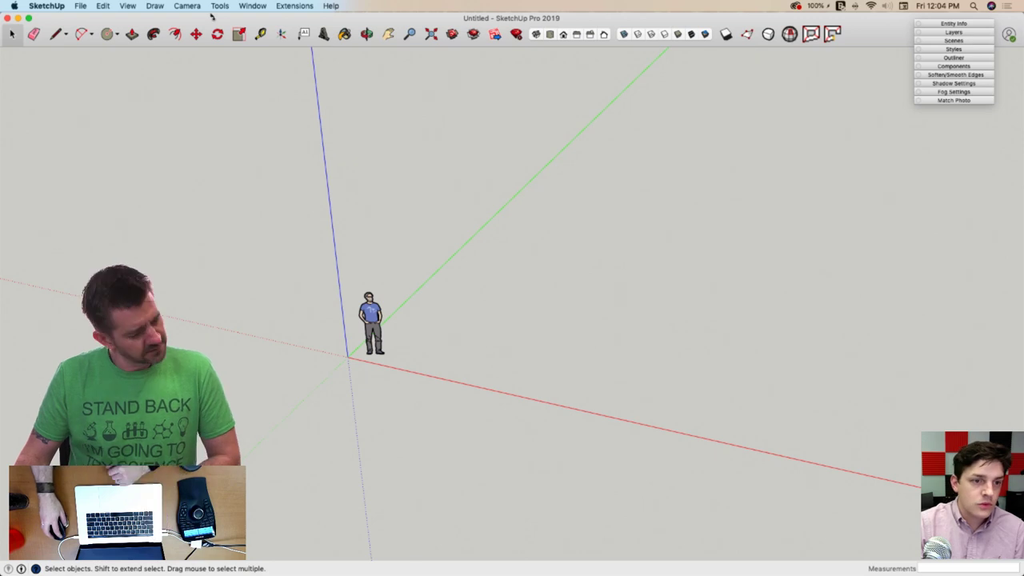
Import the "opulent-pictures…series-ic-bus.jpg" side view as an image, placing it flat on the ground from the origin along the red axis
{"action": "left_click", "coordinate": [84, 7]}
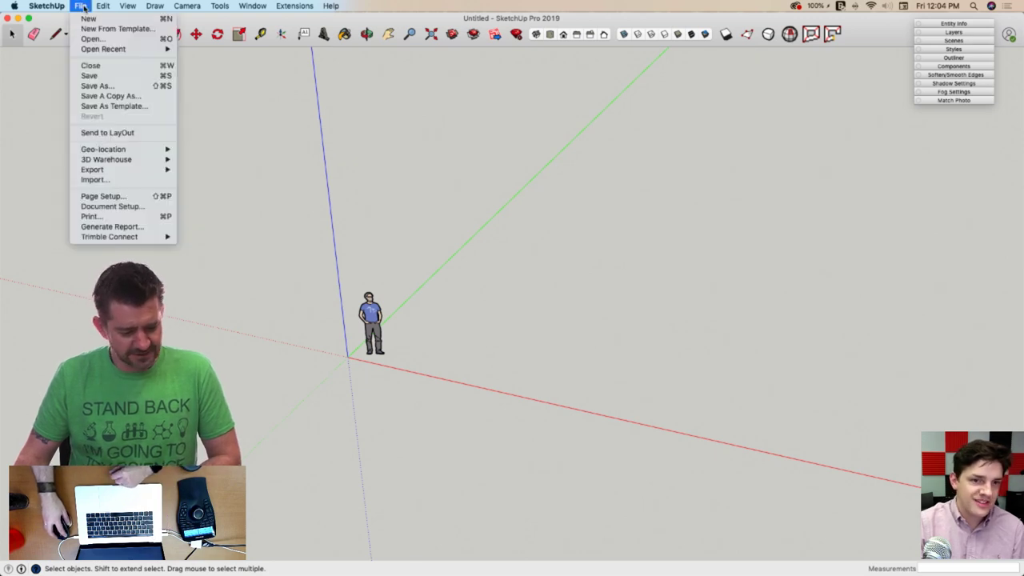
{"action": "left_click", "coordinate": [144, 180]}
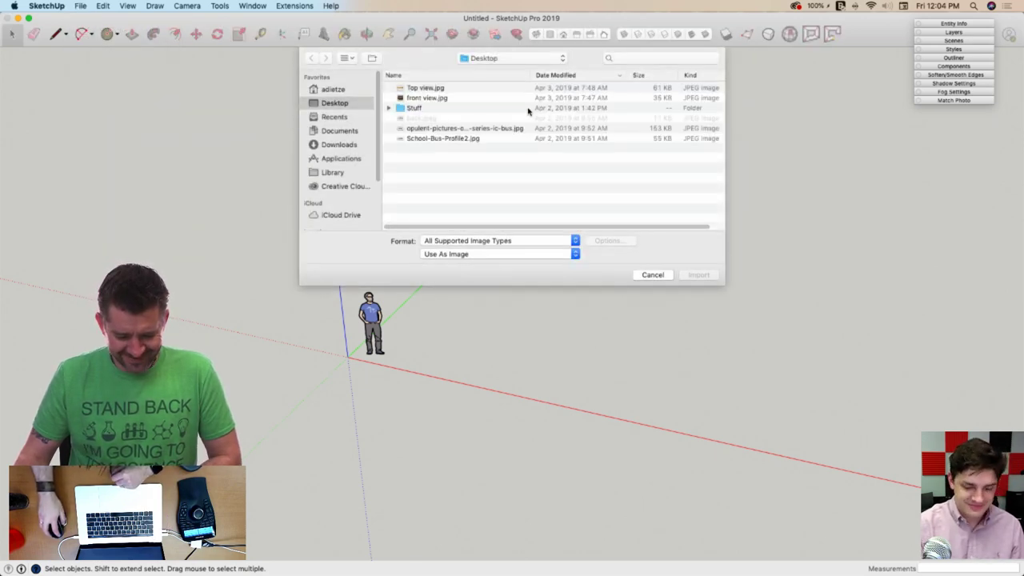
{"action": "double_click", "coordinate": [461, 130]}
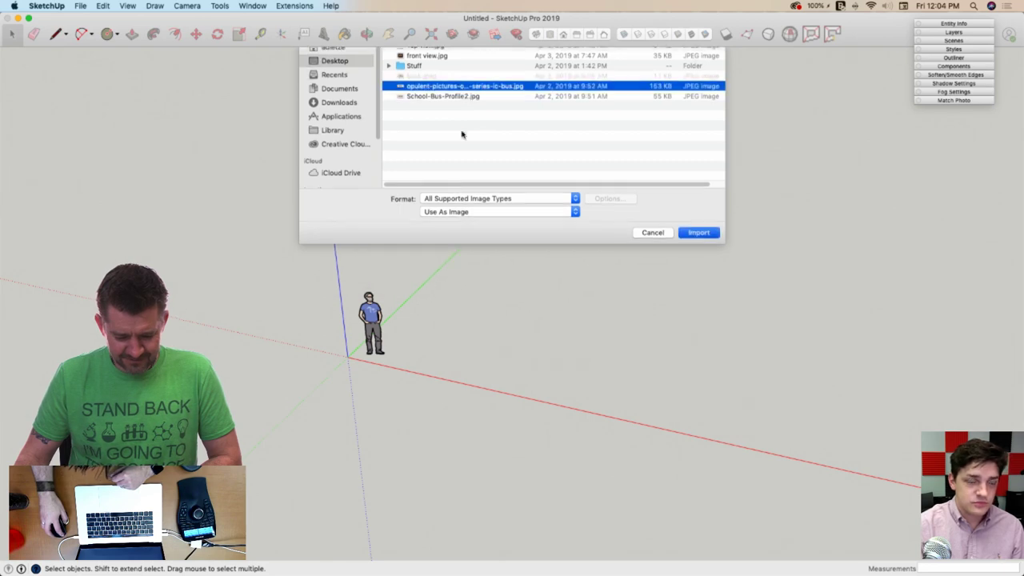
{"action": "left_click", "coordinate": [347, 356]}
{"action": "left_click", "coordinate": [648, 229]}
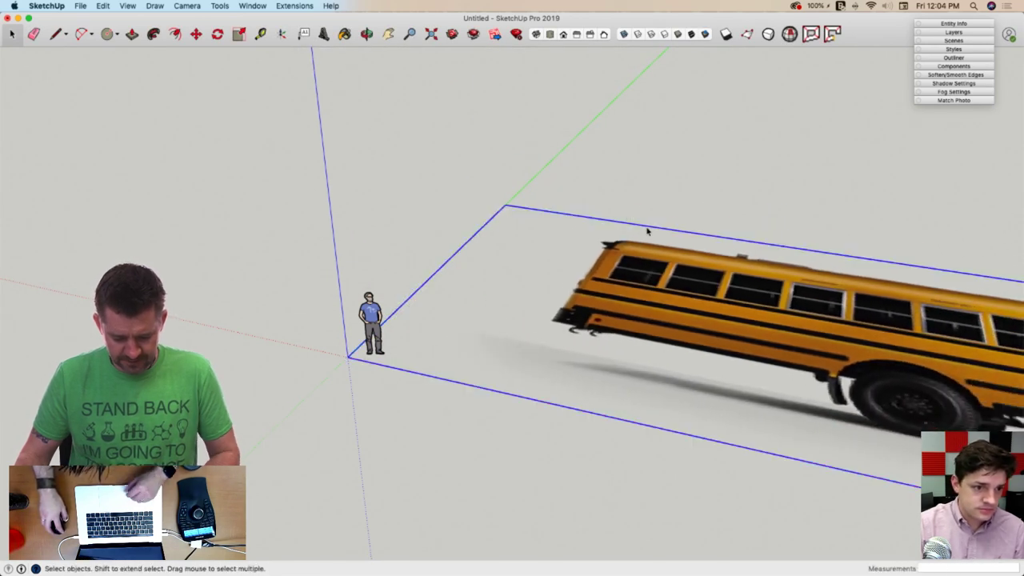
Rotate the side-view bus image about the red axis at the origin so it stands upright
{"action": "key", "text": "q"}
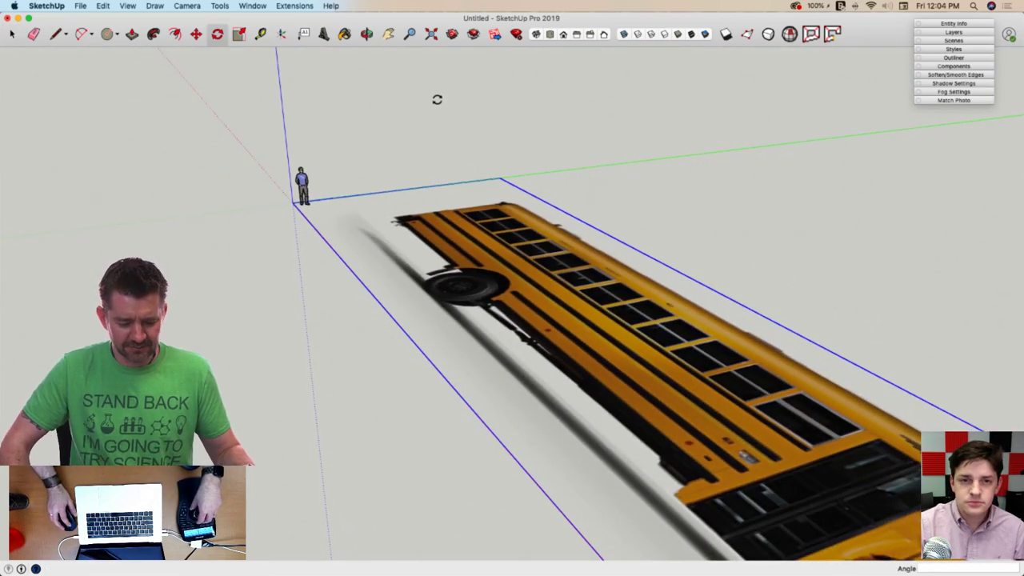
{"action": "key", "text": "Left"}
{"action": "key", "text": "Right"}
{"action": "left_click", "coordinate": [291, 202]}
{"action": "left_click", "coordinate": [348, 196]}
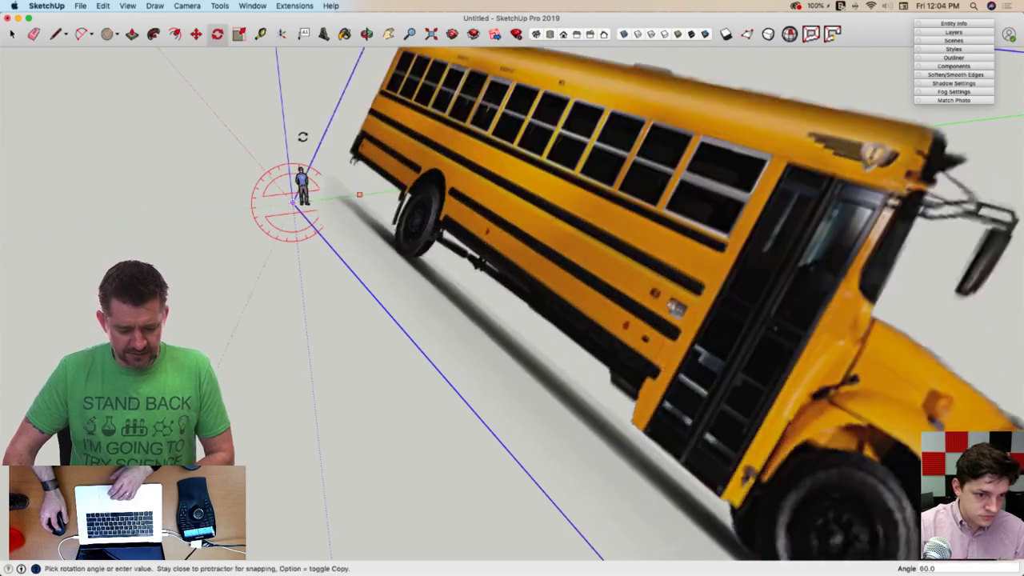
{"action": "left_click", "coordinate": [286, 134]}
{"action": "key", "text": "space"}
Import "Top view.jpg" as an image and place it flat on the ground in front of the side-view bus, enlarged to a similar length
{"action": "middle_click_drag", "start_coordinate": [670, 144], "coordinate": [791, 96]}
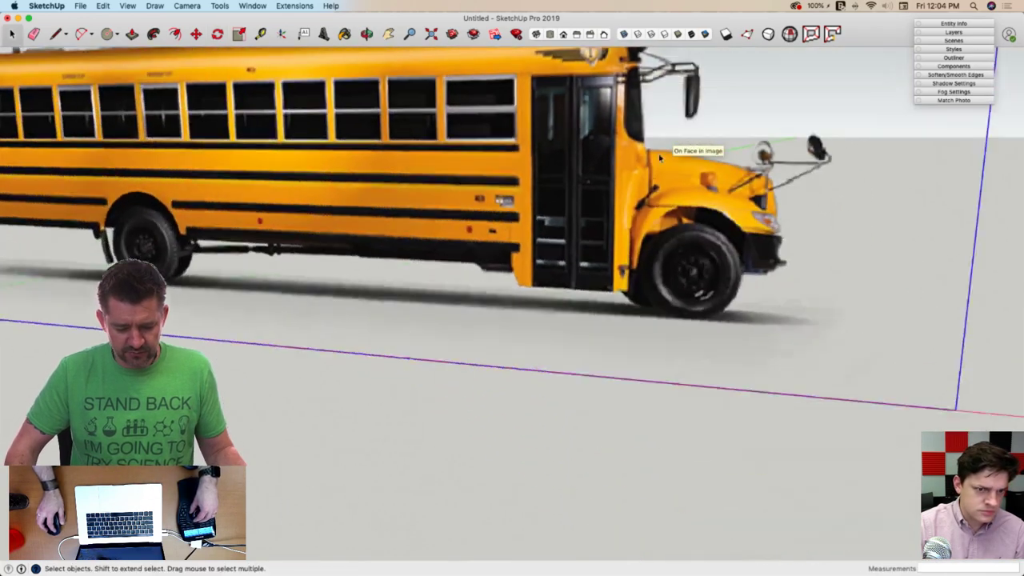
{"action": "scroll", "coordinate": [647, 163], "scroll_direction": "down", "scroll_amount": 4}
{"action": "middle_click_drag", "start_coordinate": [647, 162], "coordinate": [735, 211]}
{"action": "scroll", "coordinate": [736, 211], "scroll_direction": "down", "scroll_amount": 1}
{"action": "scroll", "coordinate": [734, 240], "scroll_direction": "down", "scroll_amount": 2}
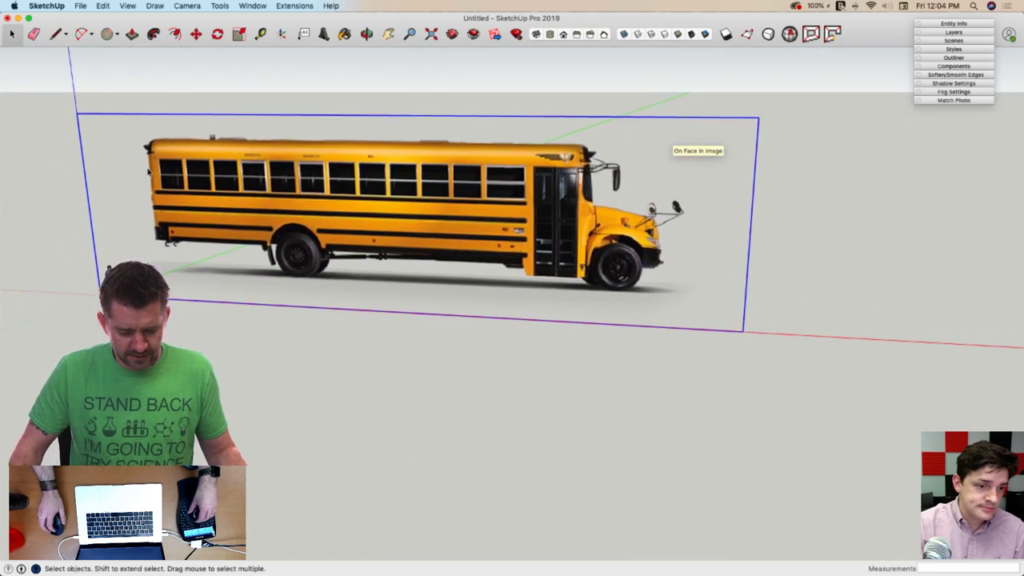
{"action": "left_click", "coordinate": [81, 7]}
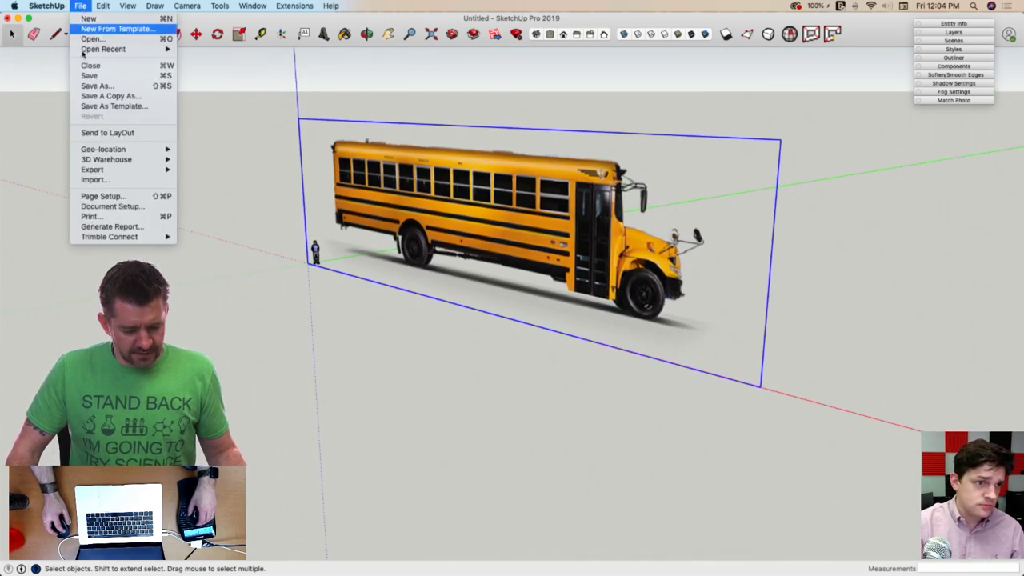
{"action": "left_click", "coordinate": [95, 179]}
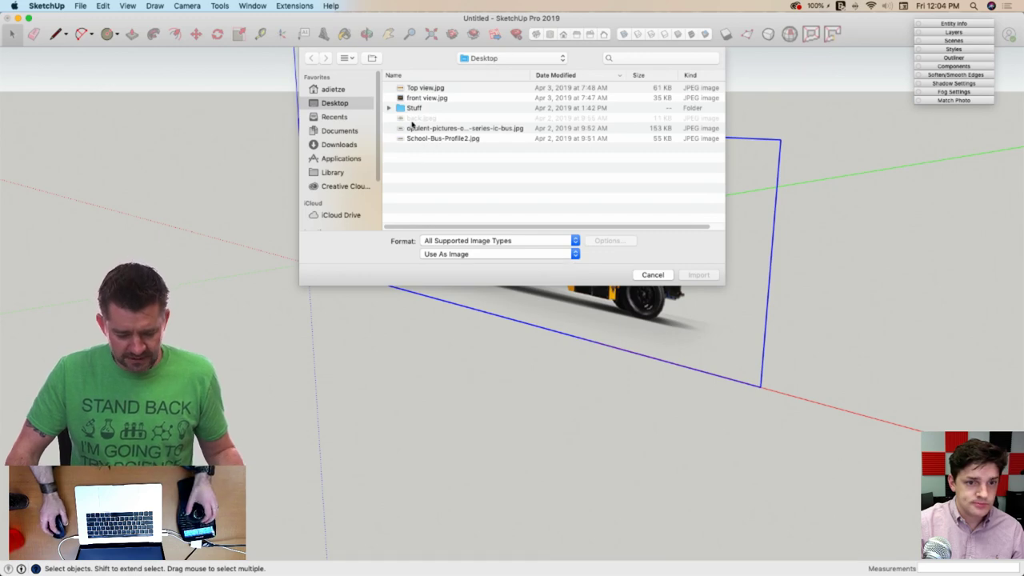
{"action": "left_click", "coordinate": [413, 88]}
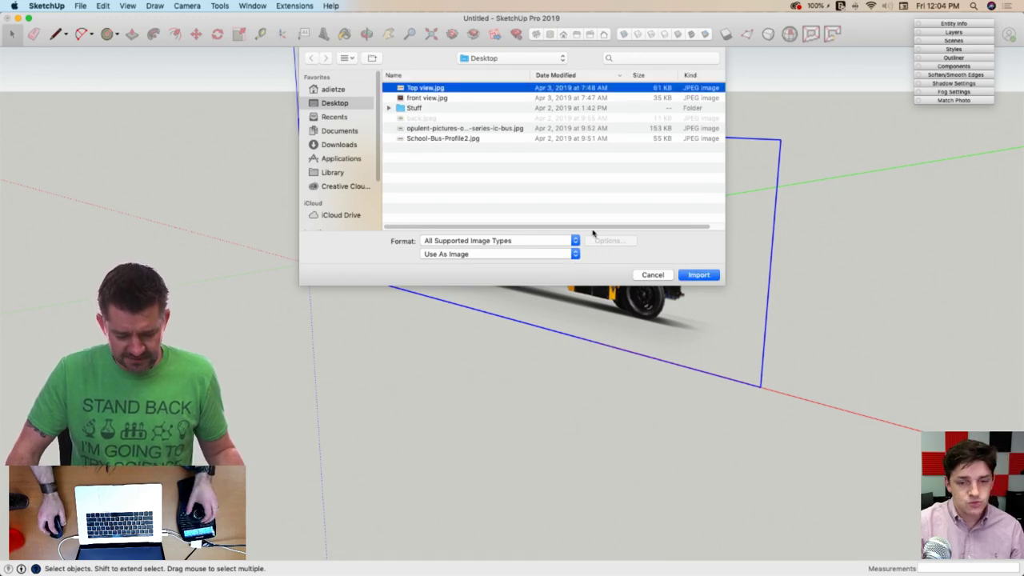
{"action": "left_click", "coordinate": [701, 276]}
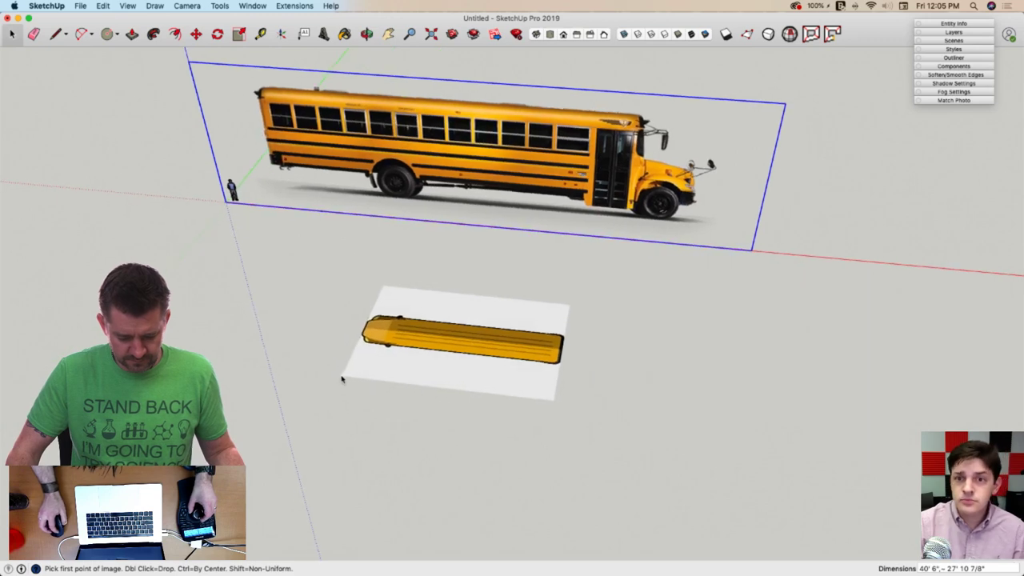
{"action": "middle_click_drag", "start_coordinate": [342, 379], "coordinate": [302, 386]}
{"action": "left_click", "coordinate": [303, 383]}
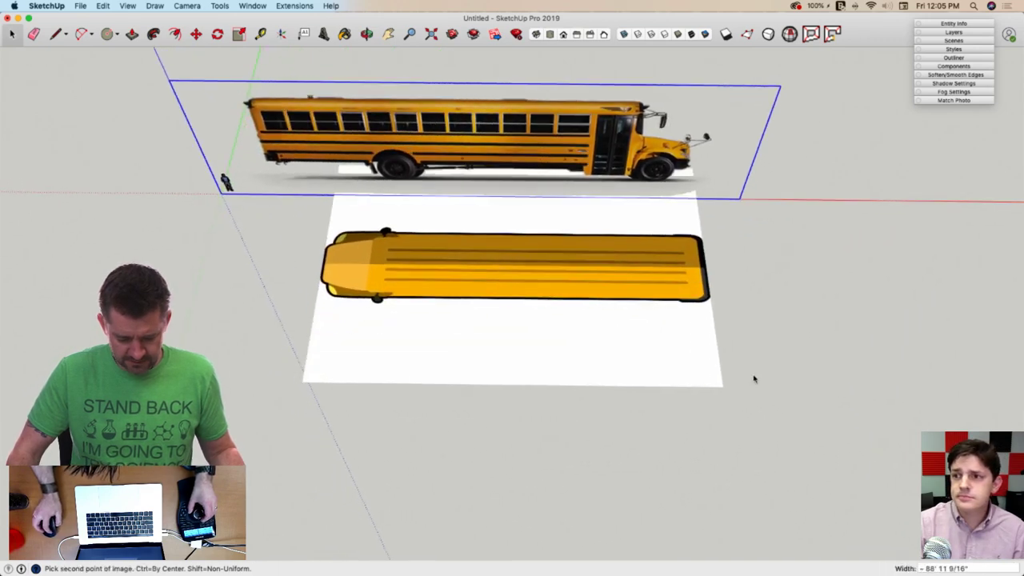
{"action": "left_click", "coordinate": [784, 390]}
Rotate the top-view image half a turn on the ground so its bus faces the same way as the side view
{"action": "key", "text": "m"}
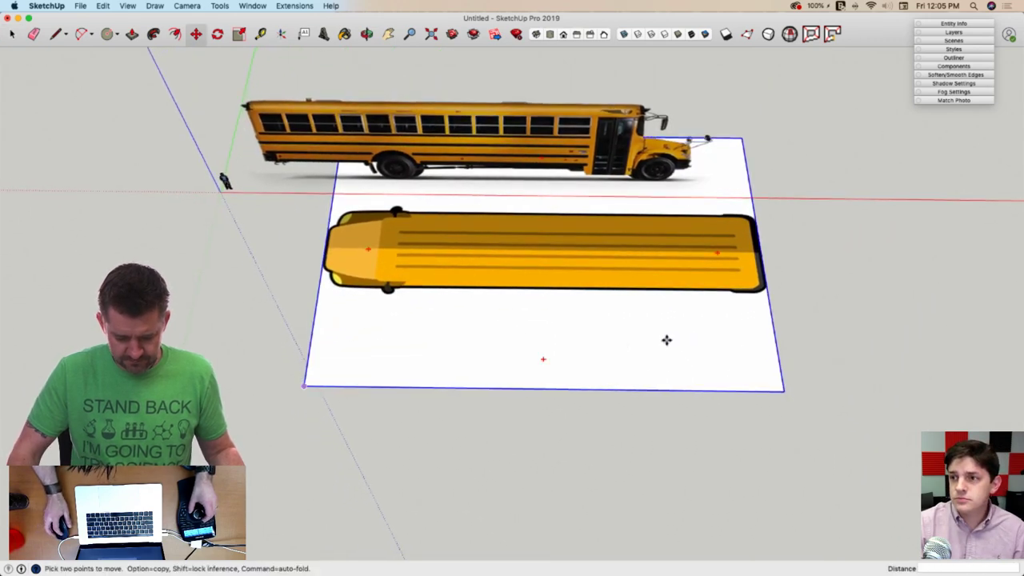
{"action": "left_click", "coordinate": [719, 250]}
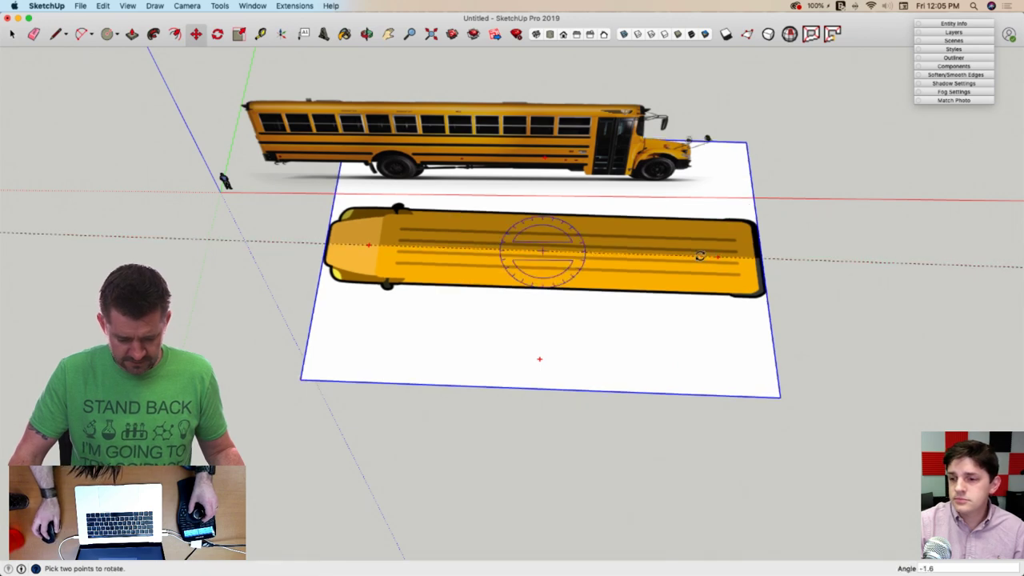
{"action": "left_click", "coordinate": [263, 247]}
Move the top-view image's edge to the origin, and shift it about 10' 11" along the red axis to line up with the side view
{"action": "scroll", "coordinate": [384, 297], "scroll_direction": "up", "scroll_amount": 3}
{"action": "left_click", "coordinate": [544, 290]}
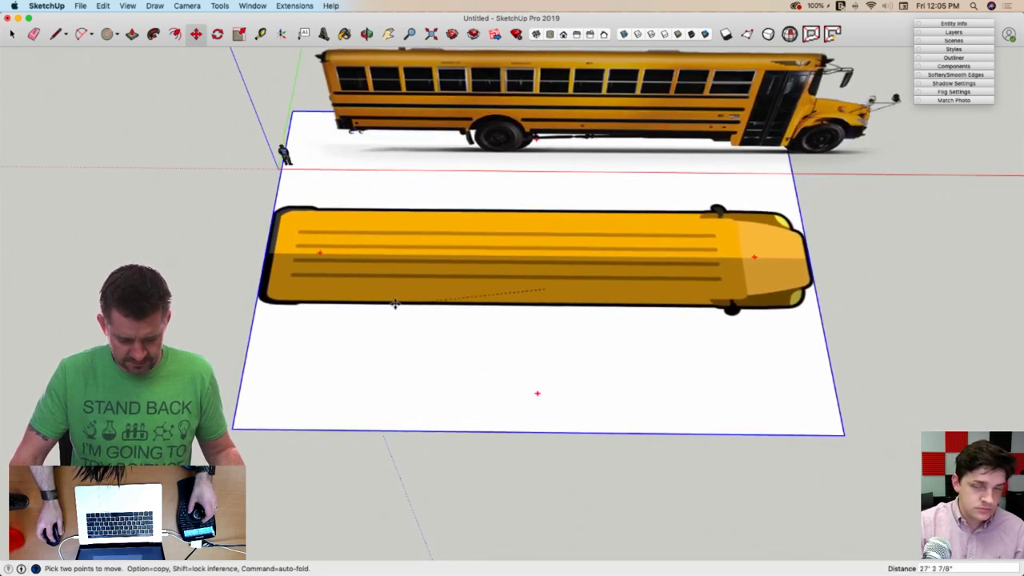
{"action": "left_click", "coordinate": [399, 288]}
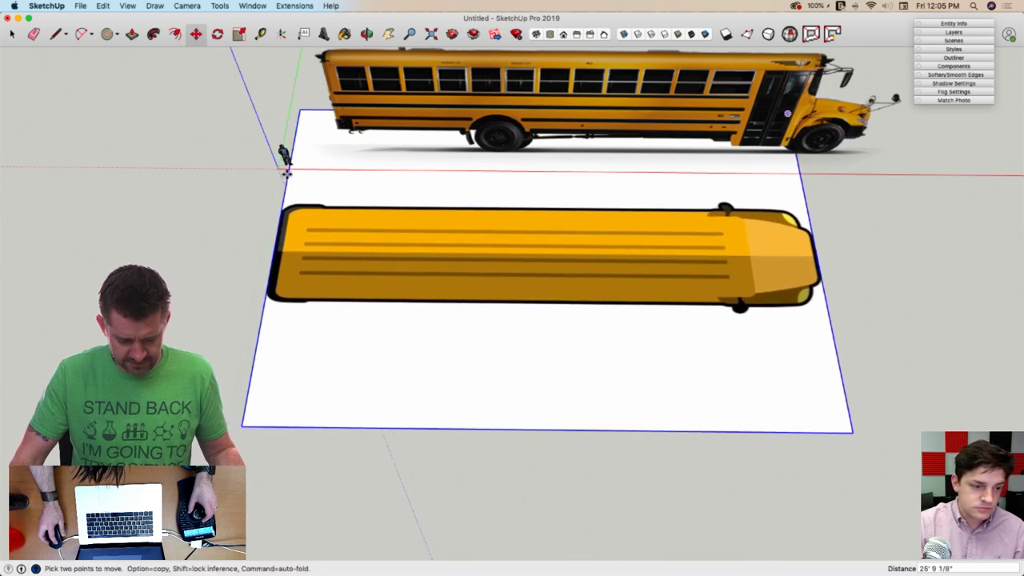
{"action": "left_click", "coordinate": [286, 172]}
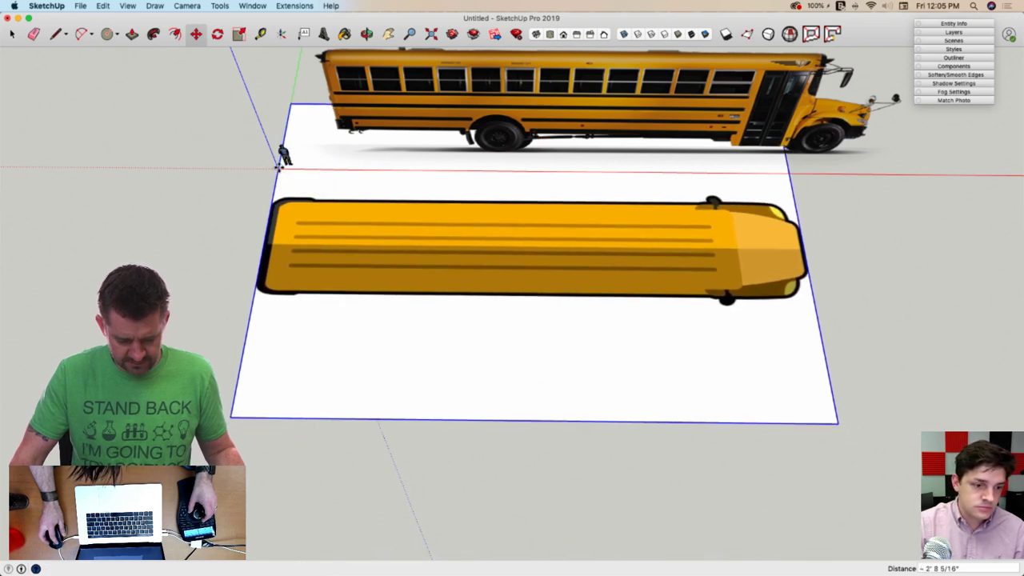
{"action": "left_click", "coordinate": [278, 165]}
{"action": "left_click", "coordinate": [310, 282]}
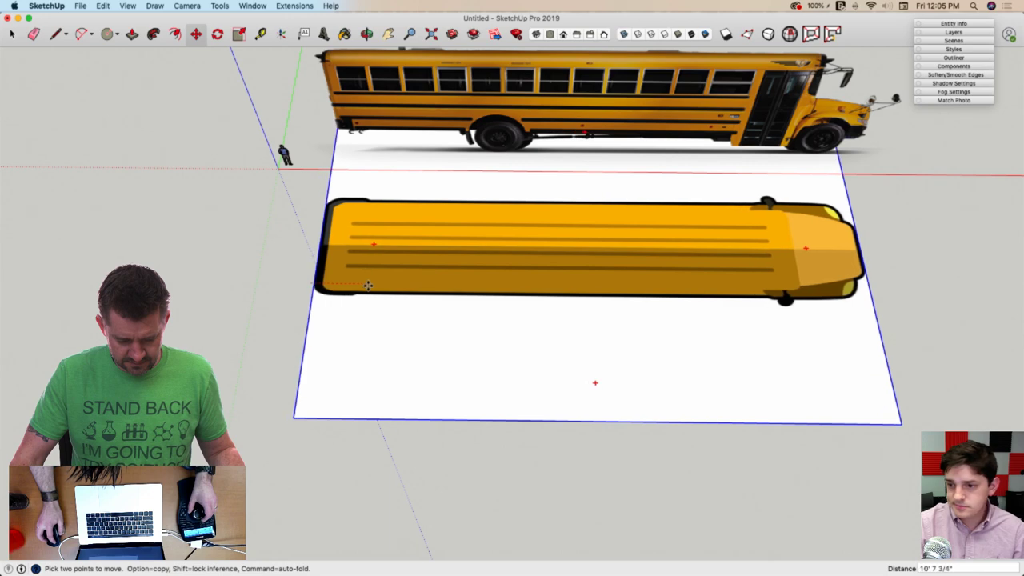
{"action": "left_click", "coordinate": [370, 287]}
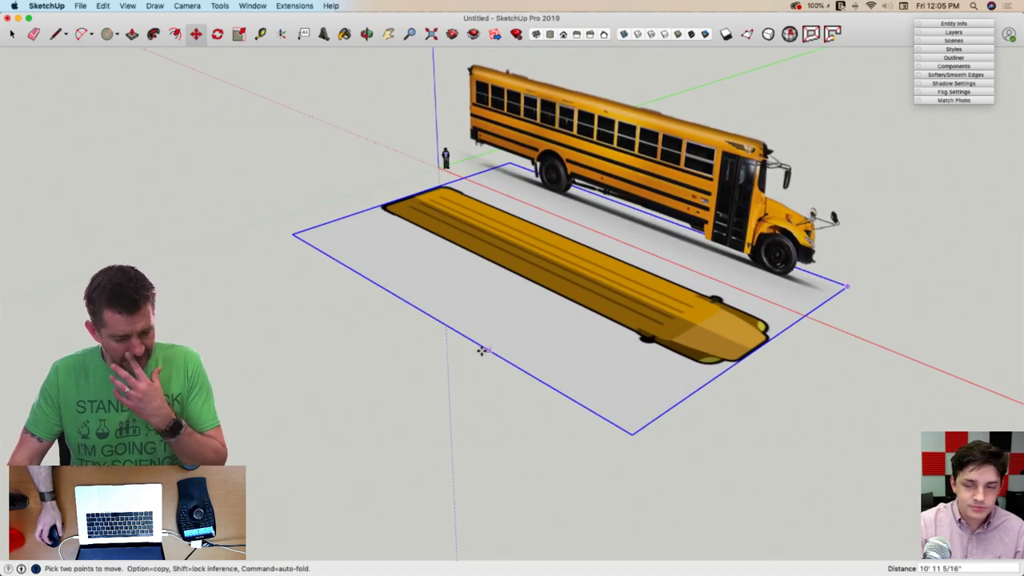
Import "front view.jpg" as an image and place it flat on the ground beyond the rear end of the bus
{"action": "left_click", "coordinate": [80, 6]}
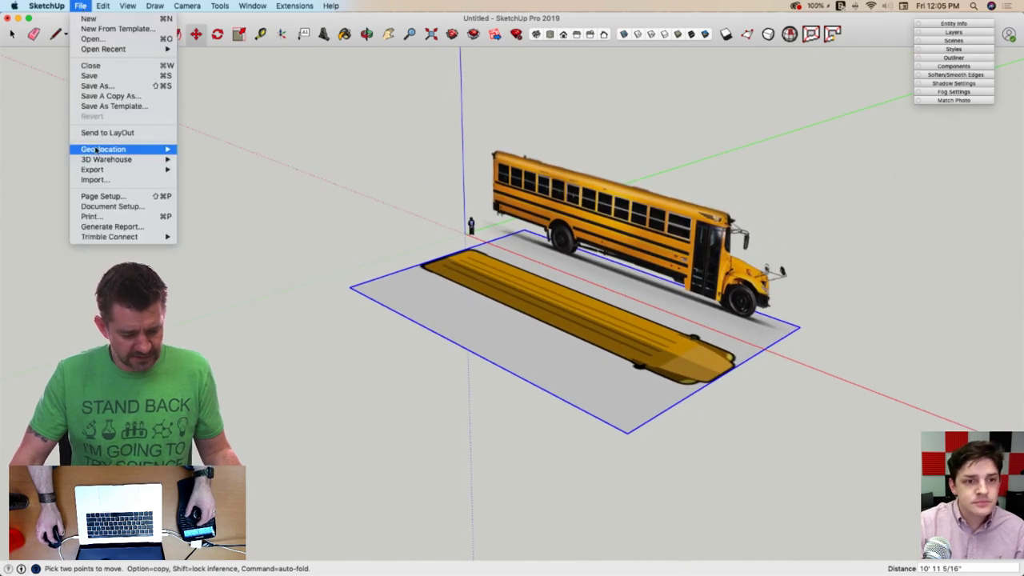
{"action": "left_click", "coordinate": [96, 179]}
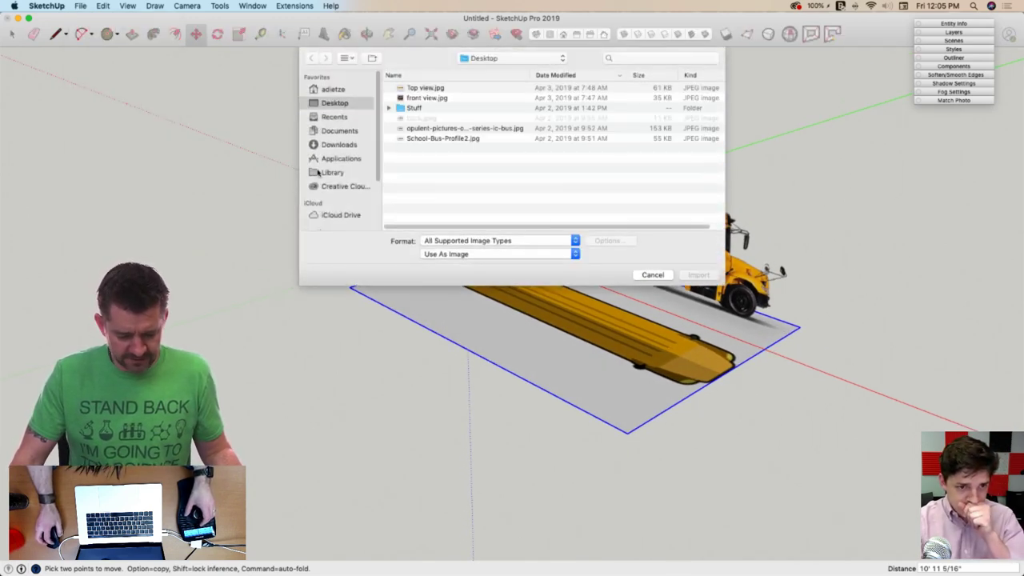
{"action": "left_click", "coordinate": [428, 99]}
{"action": "left_click", "coordinate": [696, 275]}
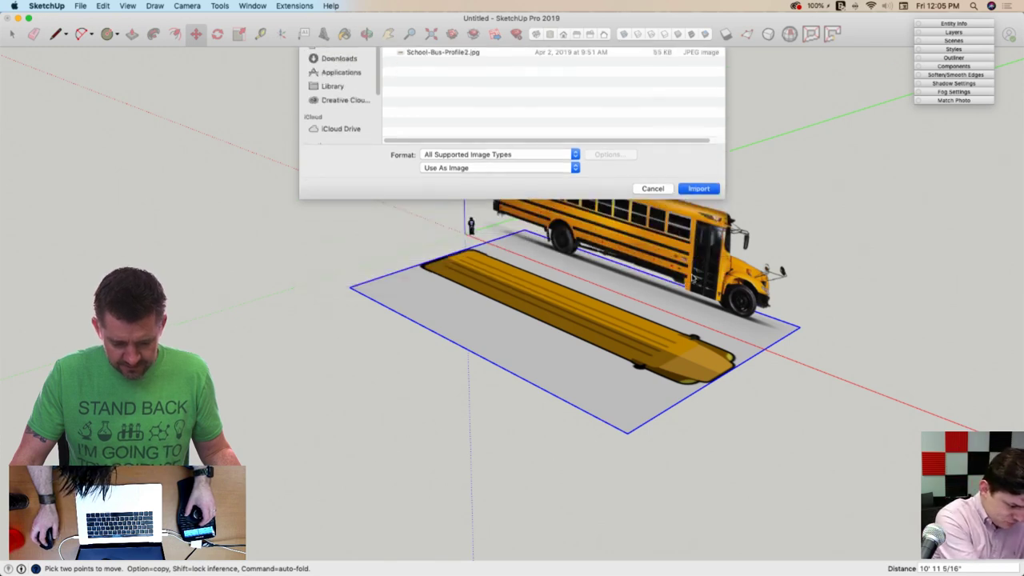
{"action": "left_click", "coordinate": [147, 194]}
{"action": "left_click", "coordinate": [433, 210]}
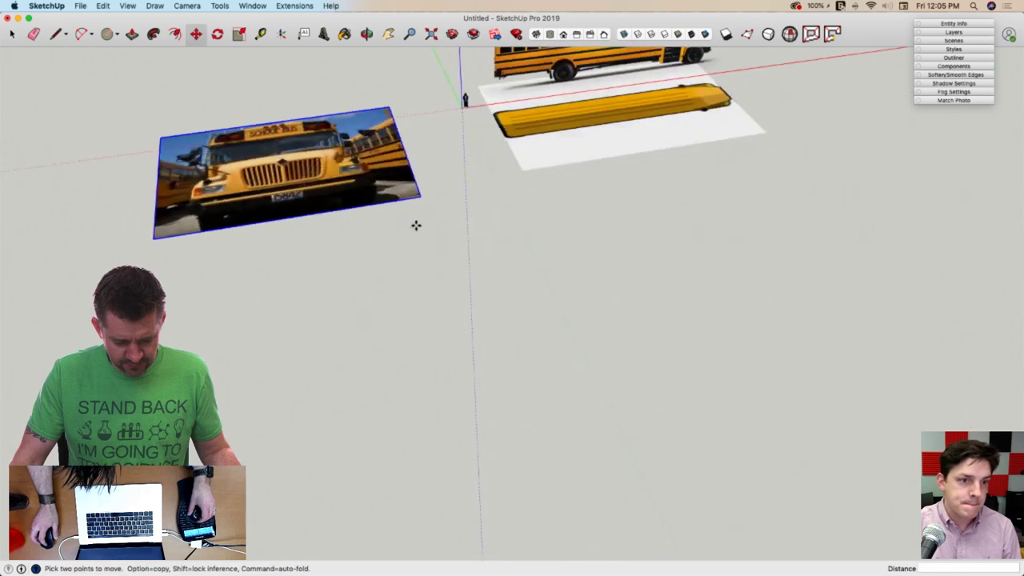
Rotate the front-view image 90 degrees about its bottom edge so it stands upright
{"action": "key", "text": "q"}
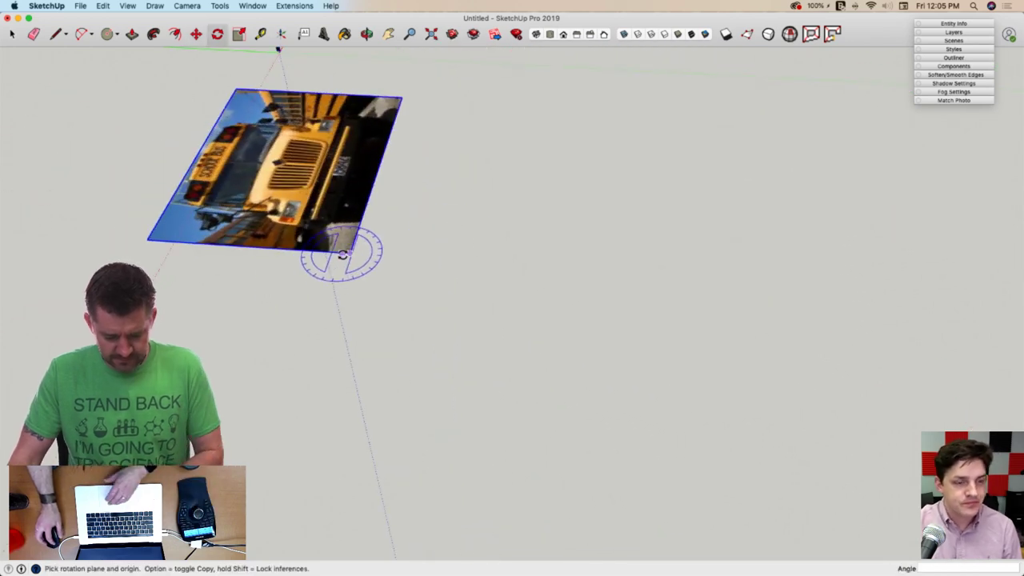
{"action": "left_click", "coordinate": [349, 255]}
{"action": "left_click", "coordinate": [314, 251]}
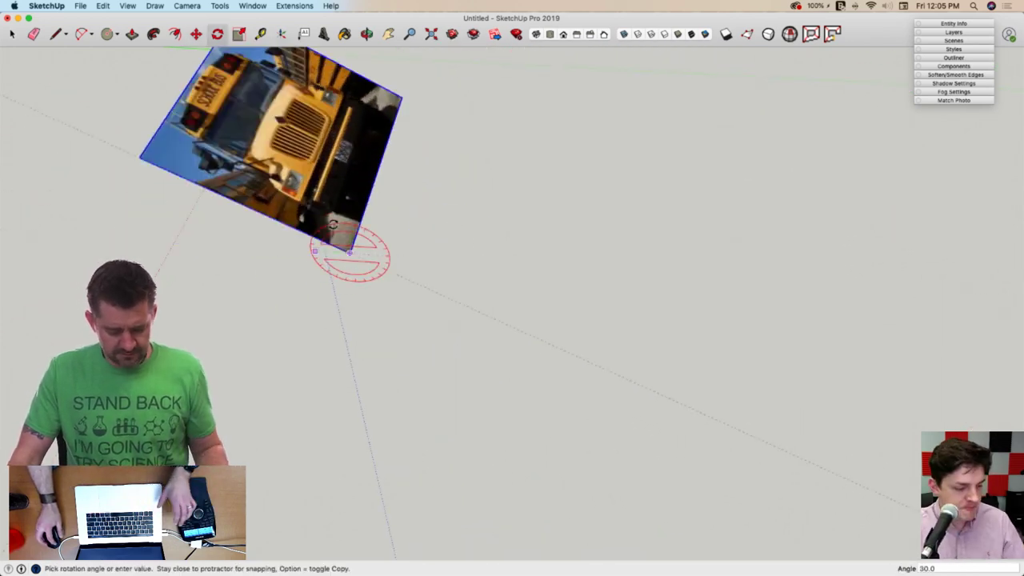
{"action": "left_click", "coordinate": [346, 204]}
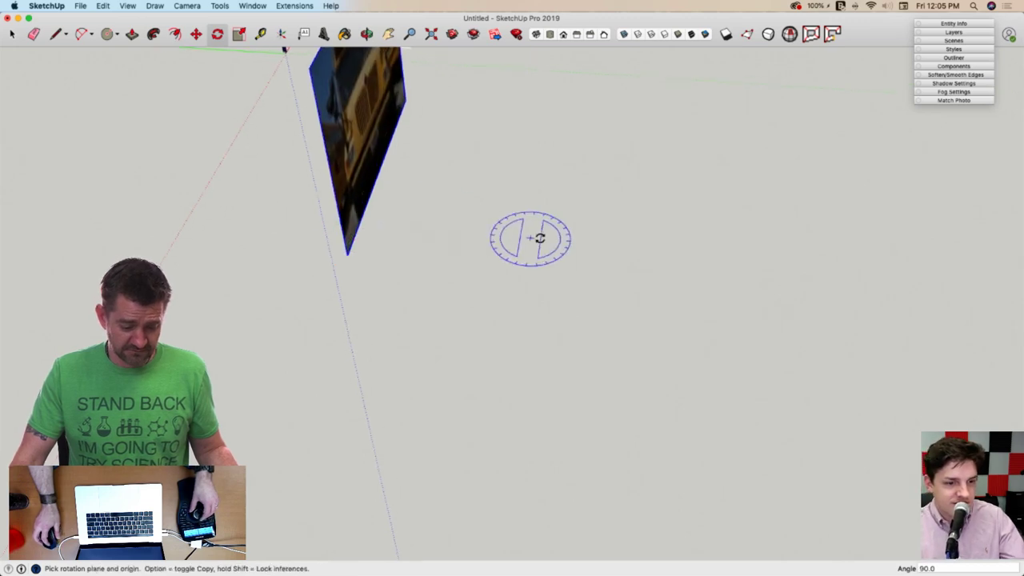
Move the upright front-view image so that its bottom corner nearest the side-view bus sits on the origin
{"action": "key", "text": "space"}
{"action": "key", "text": "m"}
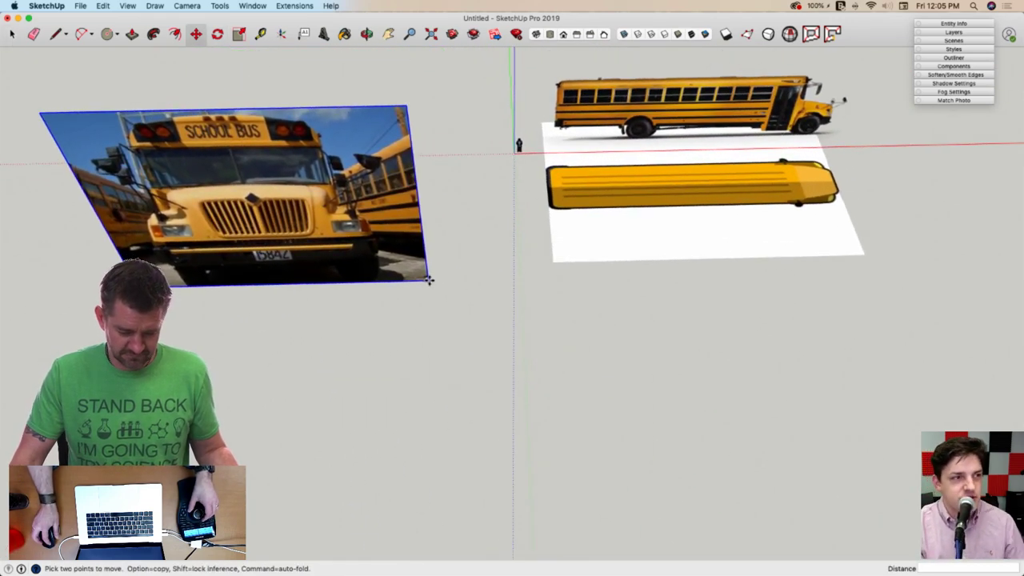
{"action": "left_click", "coordinate": [429, 279]}
{"action": "scroll", "coordinate": [468, 221], "scroll_direction": "up", "scroll_amount": 5}
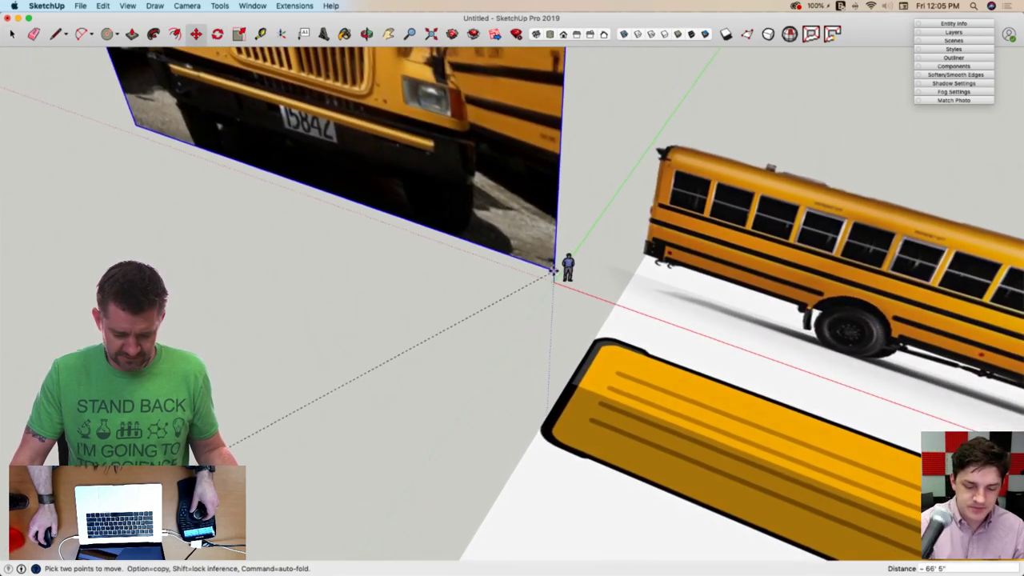
{"action": "left_click", "coordinate": [553, 279]}
{"action": "left_click", "coordinate": [554, 278]}
Rotate the front-view image 90 degrees on the ground plane about the origin, so it stands perpendicular to the side view
{"action": "key", "text": "q"}
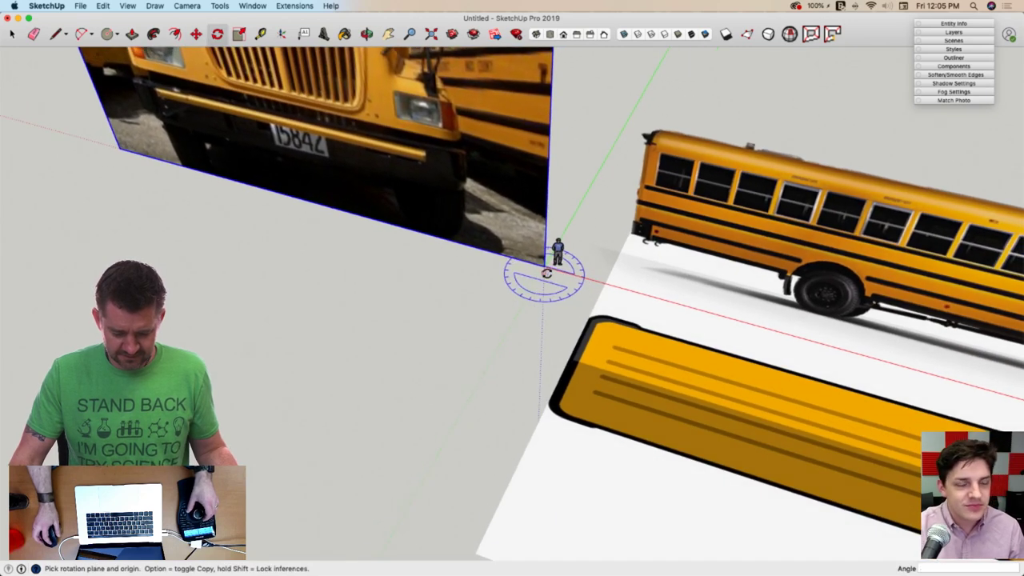
{"action": "left_click", "coordinate": [544, 269]}
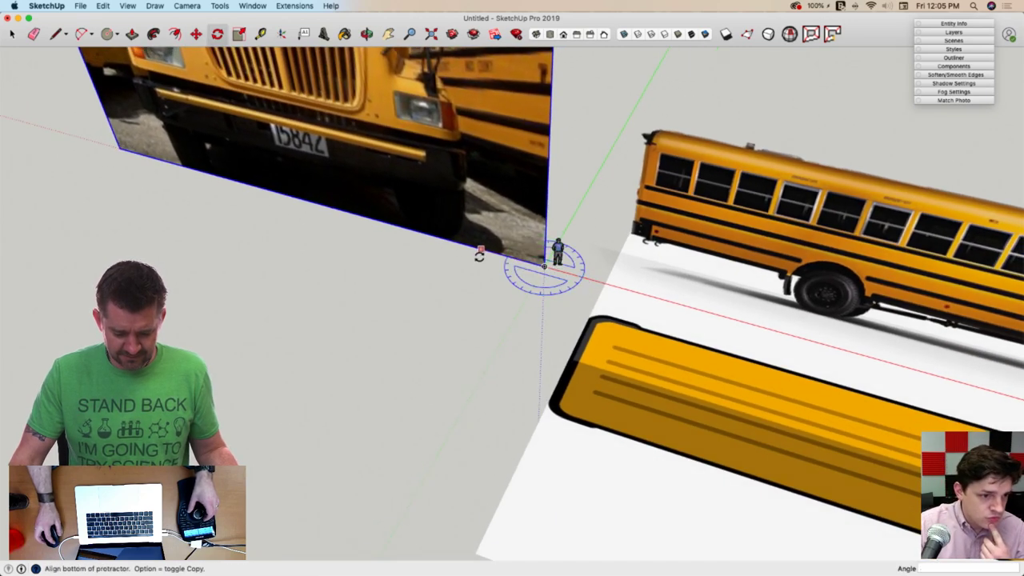
{"action": "left_click", "coordinate": [481, 249]}
{"action": "left_click", "coordinate": [501, 344]}
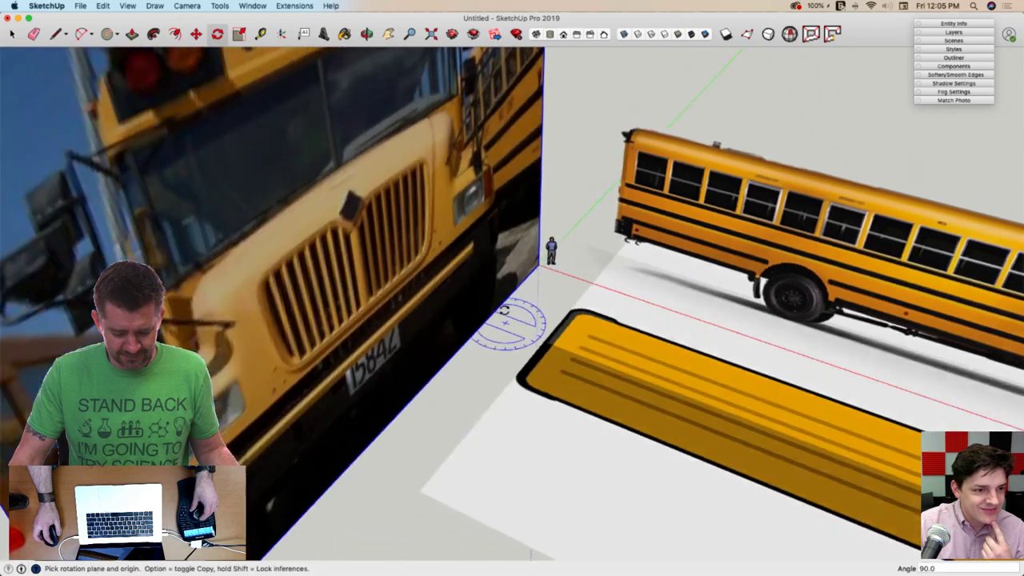
{"action": "key", "text": "space"}
{"action": "middle_click_drag", "start_coordinate": [503, 288], "coordinate": [452, 268]}
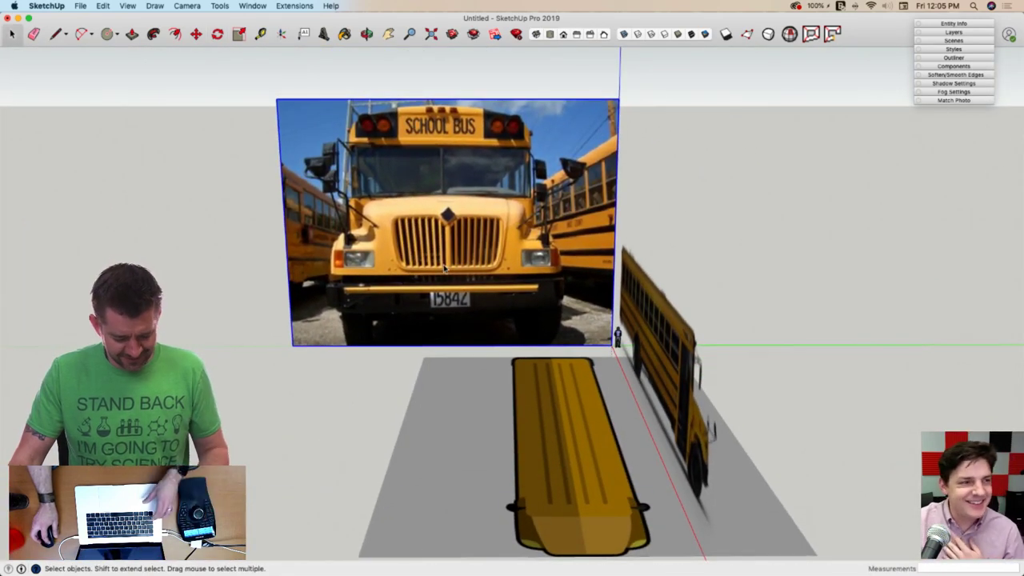
Scale the front-view image down to about 0.44 from its upper outer corner, keeping its corner at the origin
{"action": "key", "text": "s"}
{"action": "left_click_drag", "start_coordinate": [277, 101], "coordinate": [469, 241]}
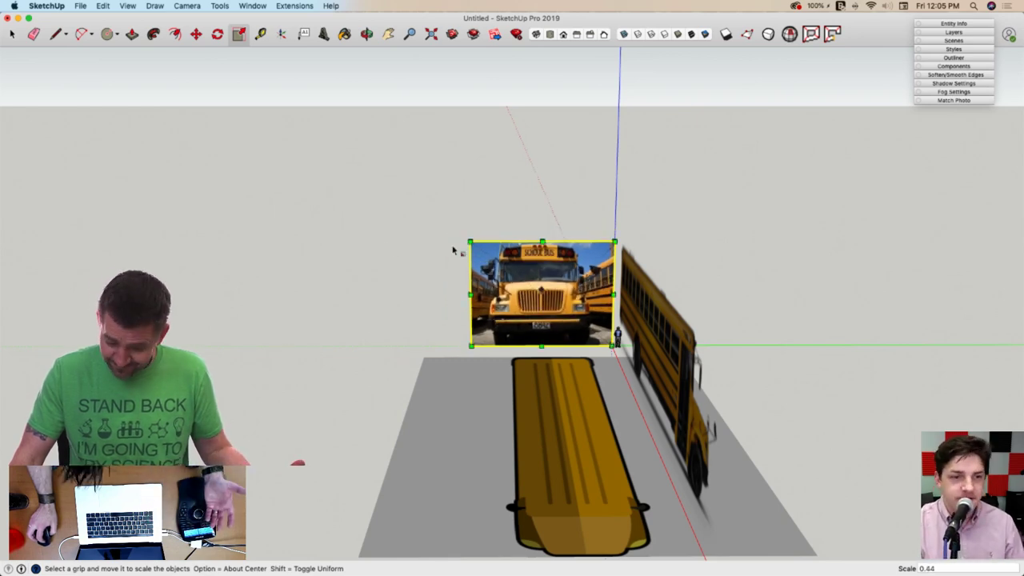
{"action": "key", "text": "space"}
{"action": "left_click", "coordinate": [190, 241]}
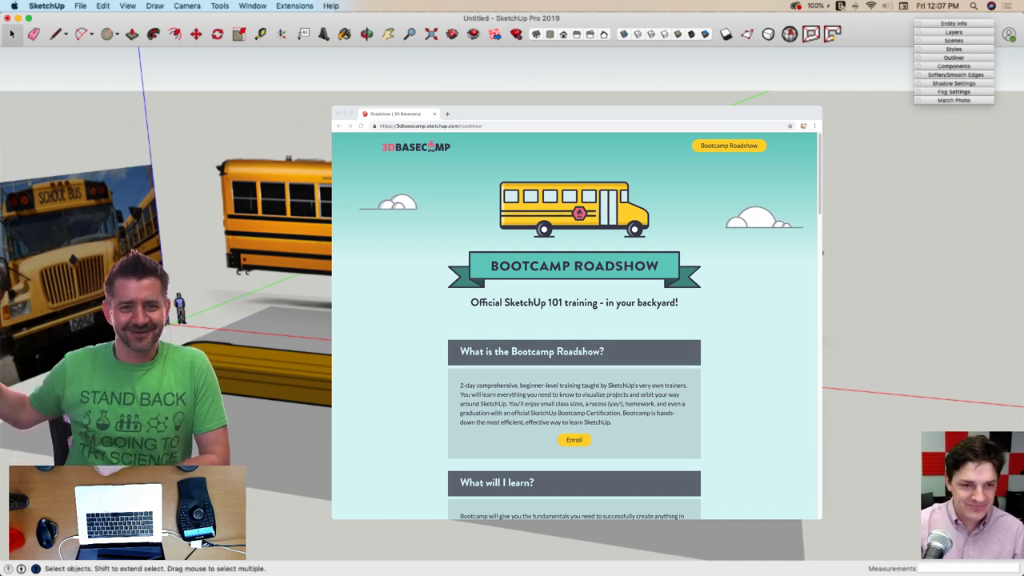
Read through the Bootcamp Roadshow web page's sections on what the training is and what it teaches, then return to SketchUp
{"action": "scroll", "coordinate": [574, 326], "scroll_direction": "down", "scroll_amount": 1}
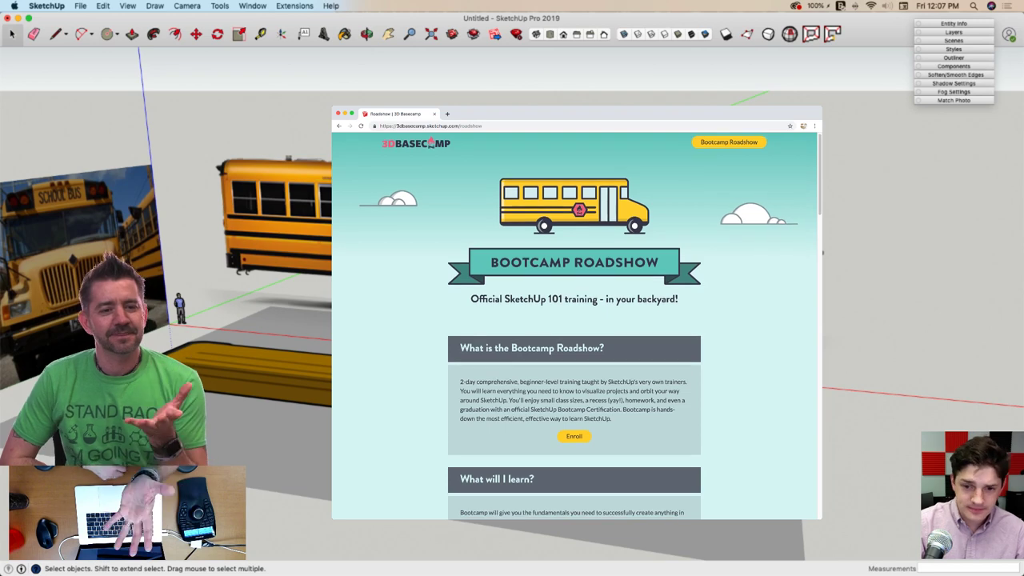
{"action": "scroll", "coordinate": [574, 320], "scroll_direction": "down", "scroll_amount": 1}
{"action": "scroll", "coordinate": [574, 320], "scroll_direction": "down", "scroll_amount": 1}
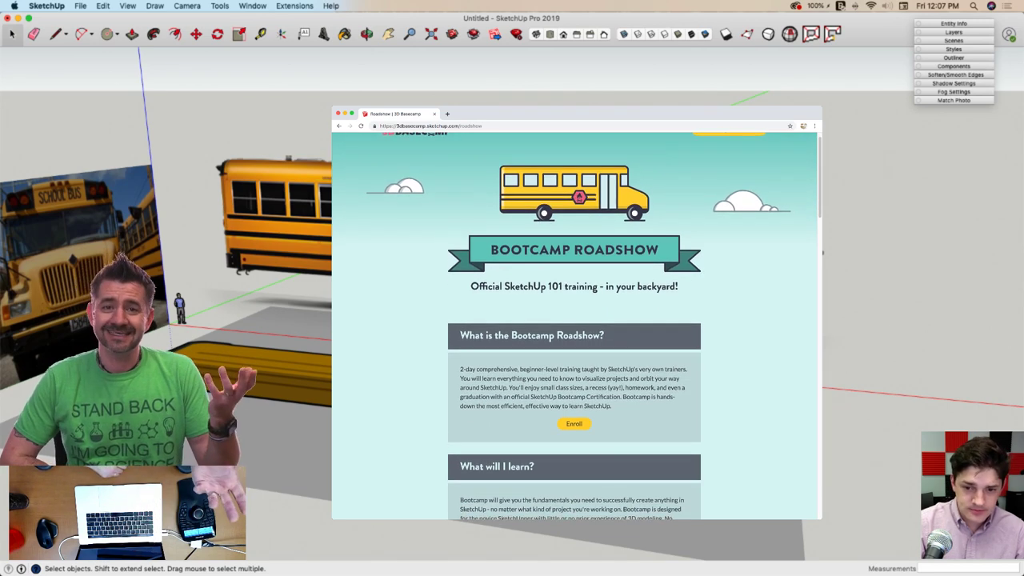
{"action": "scroll", "coordinate": [574, 320], "scroll_direction": "down", "scroll_amount": 1}
{"action": "scroll", "coordinate": [575, 320], "scroll_direction": "down", "scroll_amount": 3}
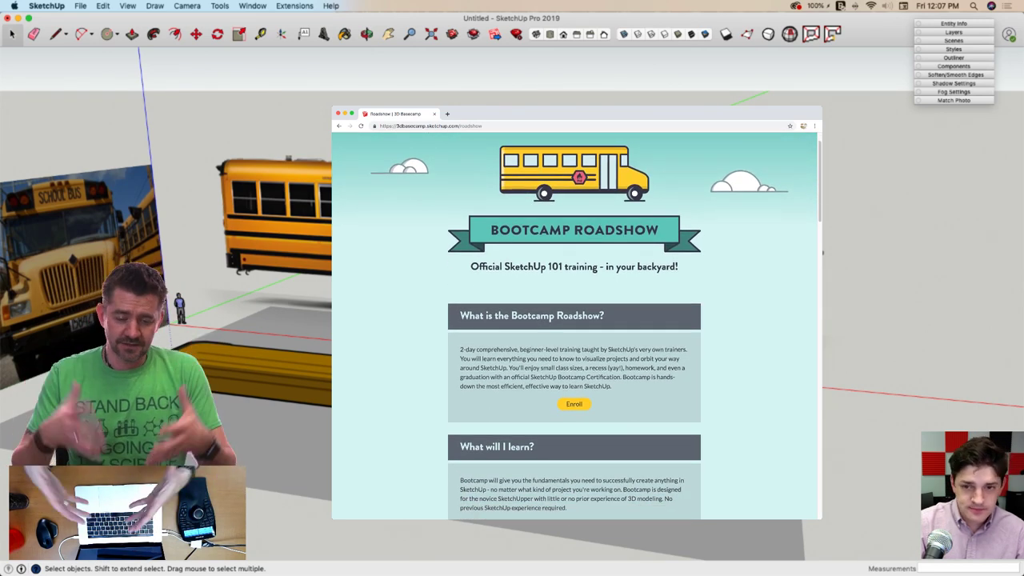
{"action": "scroll", "coordinate": [574, 320], "scroll_direction": "down", "scroll_amount": 2}
{"action": "scroll", "coordinate": [574, 320], "scroll_direction": "down", "scroll_amount": 2}
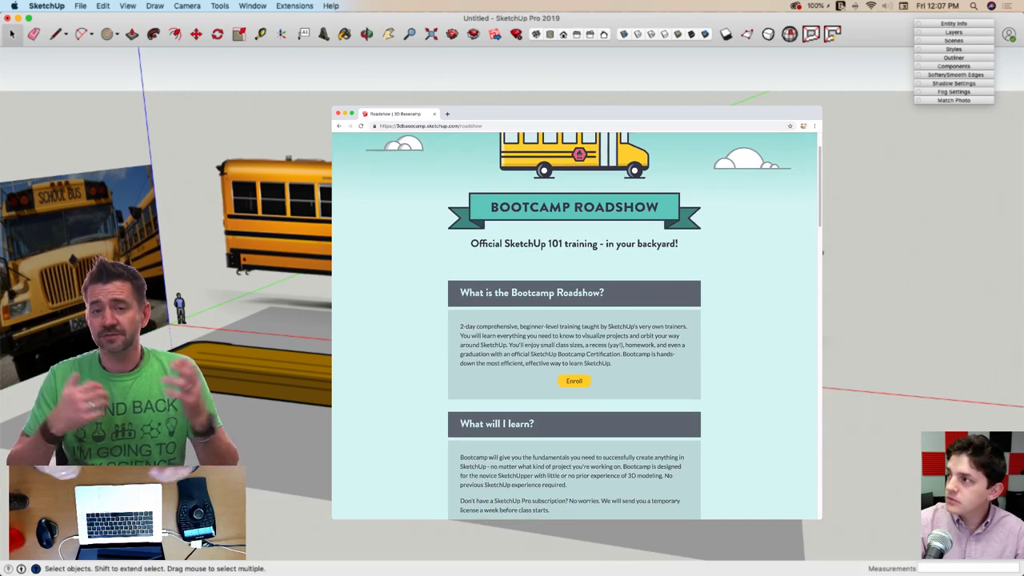
{"action": "scroll", "coordinate": [575, 320], "scroll_direction": "down", "scroll_amount": 2}
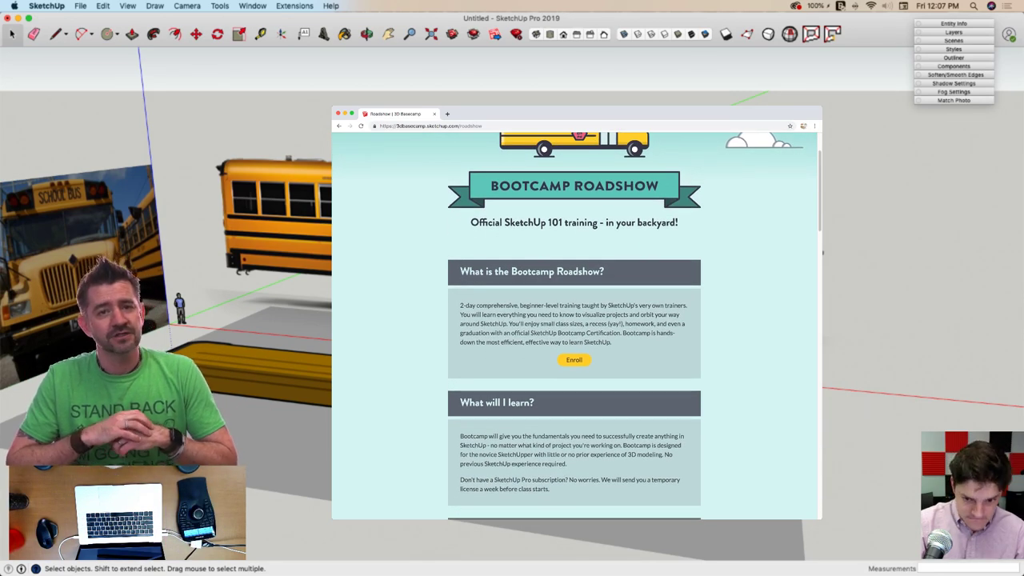
{"action": "scroll", "coordinate": [575, 319], "scroll_direction": "down", "scroll_amount": 2}
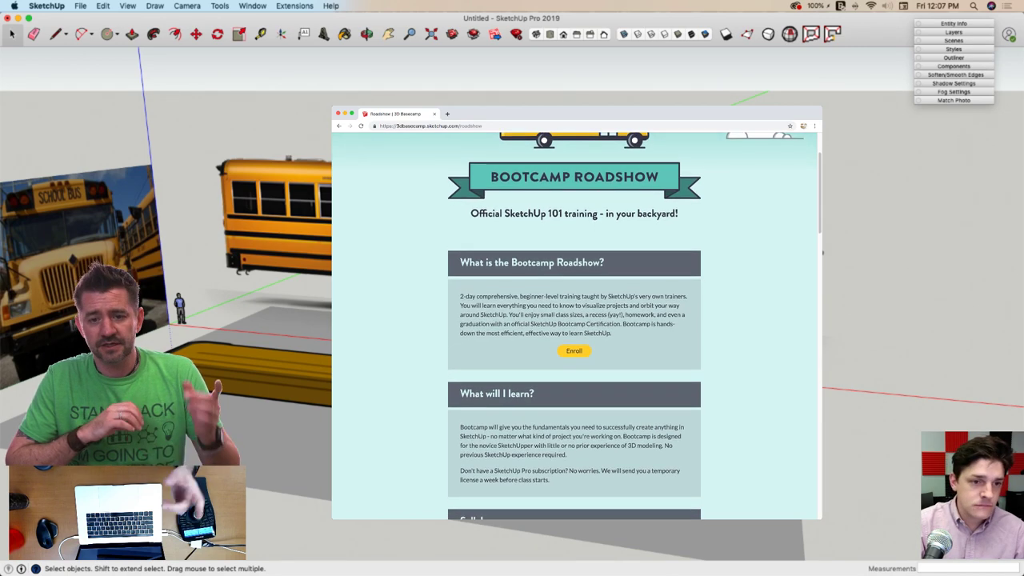
{"action": "scroll", "coordinate": [574, 320], "scroll_direction": "up", "scroll_amount": 5}
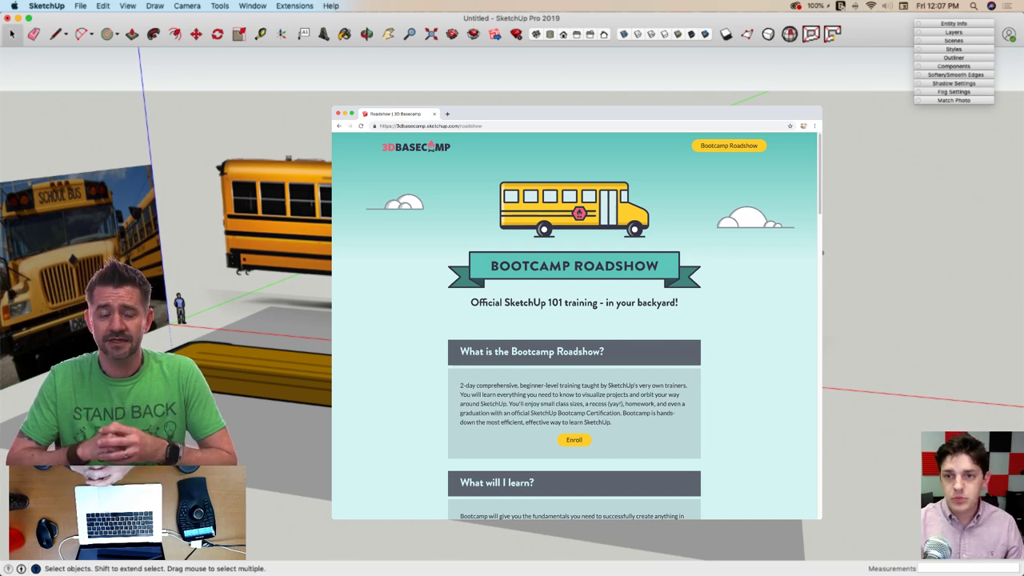
{"action": "left_click", "coordinate": [822, 253]}
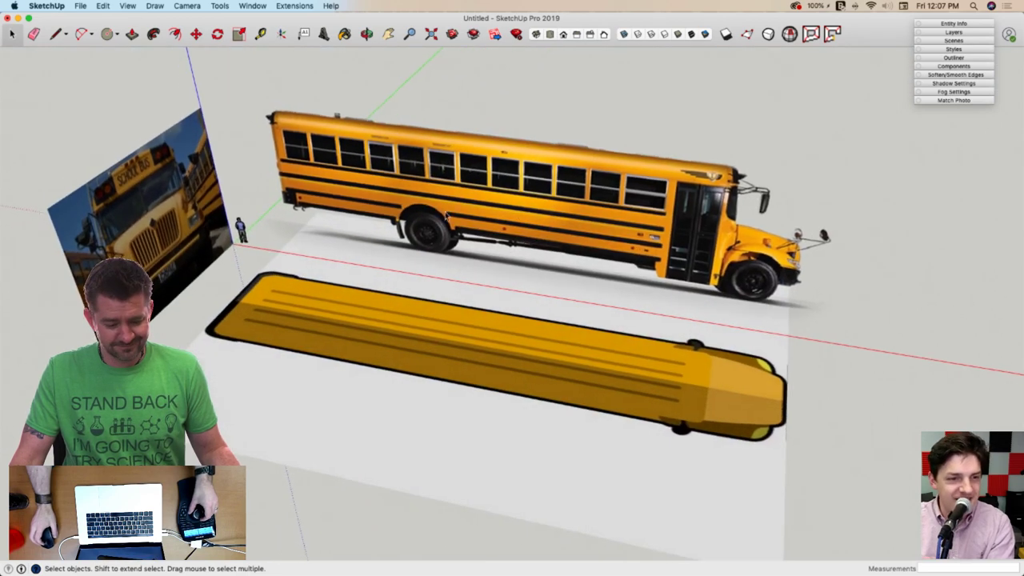
{"action": "mouse_move", "coordinate": [446, 216]}
{"action": "middle_mouse_down"}
{"action": "mouse_move", "coordinate": [349, 189]}
{"action": "mouse_move", "coordinate": [441, 207]}
{"action": "middle_mouse_up"}
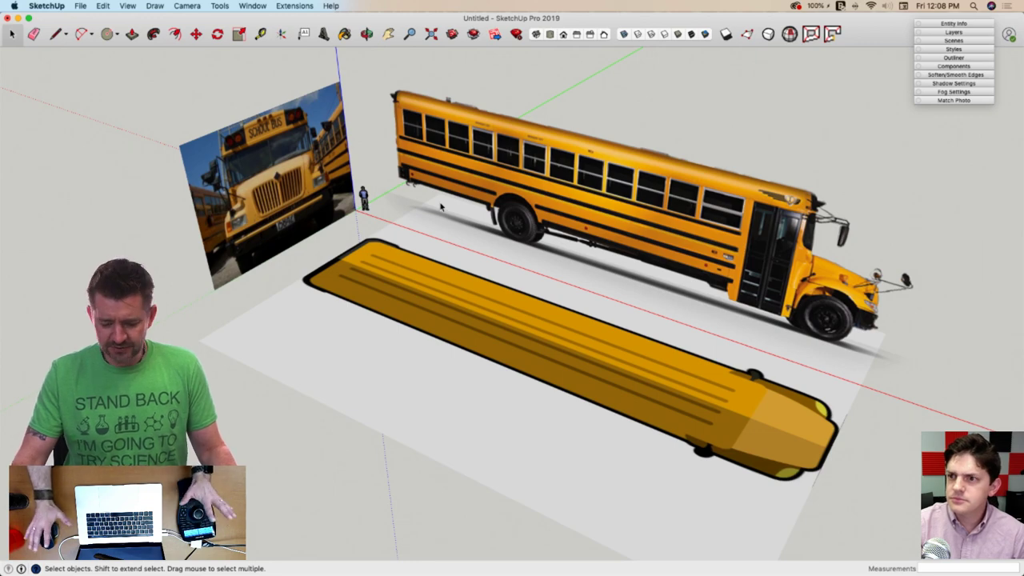
{"action": "middle_click_drag", "start_coordinate": [440, 206], "coordinate": [431, 297]}
{"action": "left_click", "coordinate": [431, 294]}
{"action": "left_click", "coordinate": [322, 154]}
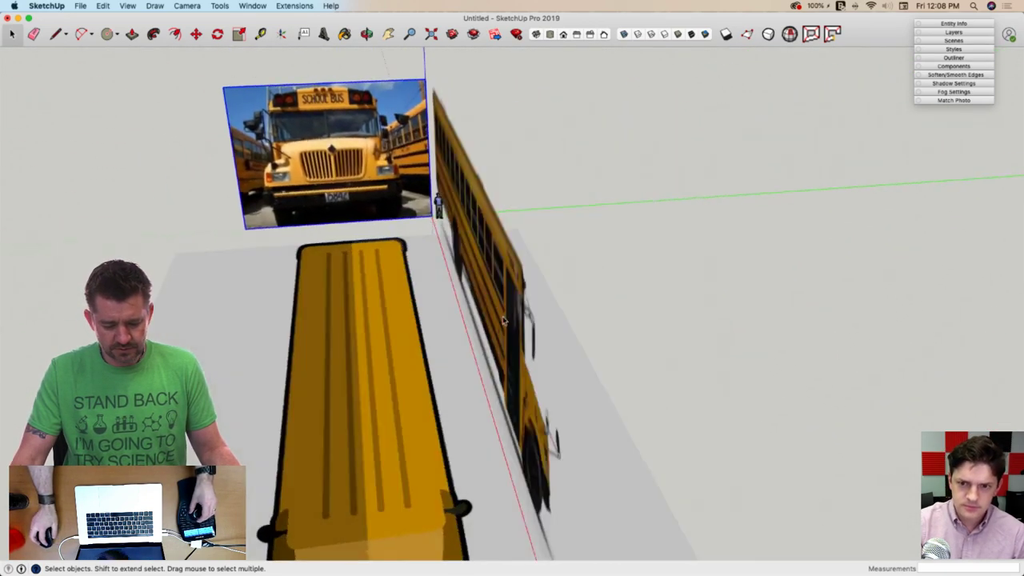
{"action": "middle_click_drag", "start_coordinate": [366, 350], "coordinate": [345, 225]}
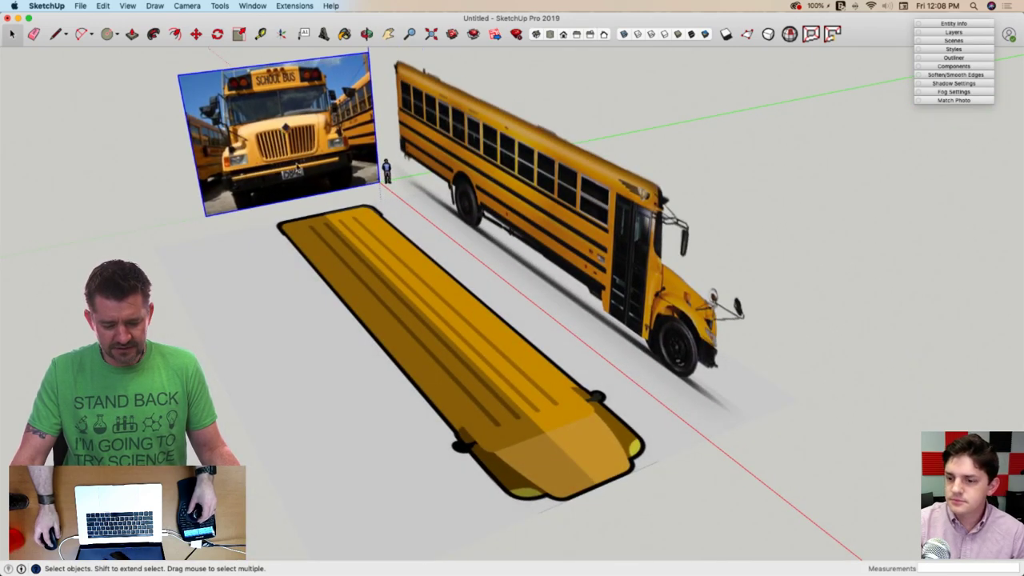
{"action": "mouse_move", "coordinate": [297, 166]}
{"action": "middle_mouse_down"}
{"action": "mouse_move", "coordinate": [359, 292]}
{"action": "mouse_move", "coordinate": [818, 233]}
{"action": "mouse_move", "coordinate": [571, 113]}
{"action": "middle_mouse_up"}
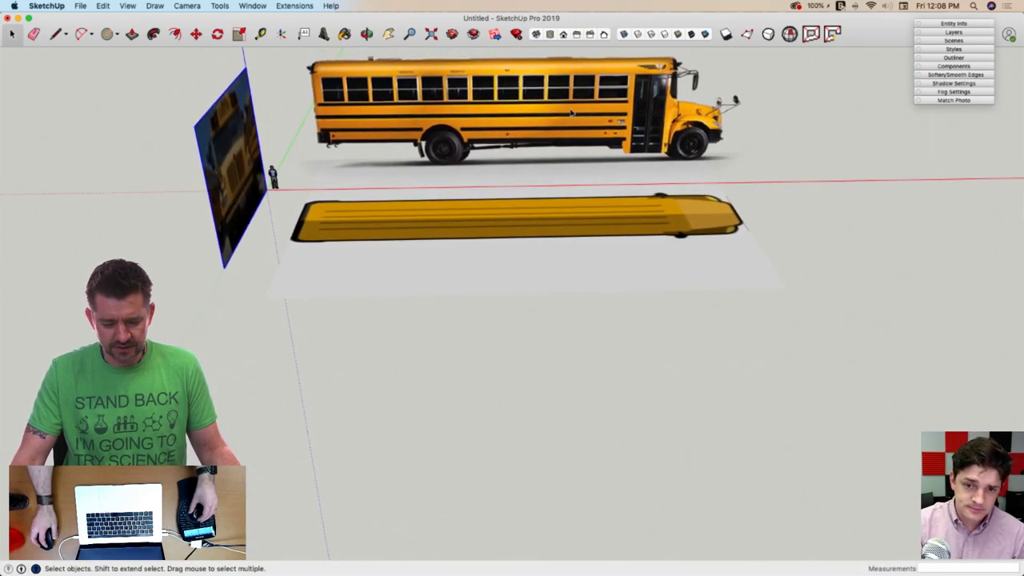
Draw a vertical line from the rear edge of the side-view bus straight down to ground level
{"action": "key", "text": "l"}
{"action": "scroll", "coordinate": [328, 172], "scroll_direction": "up", "scroll_amount": 5}
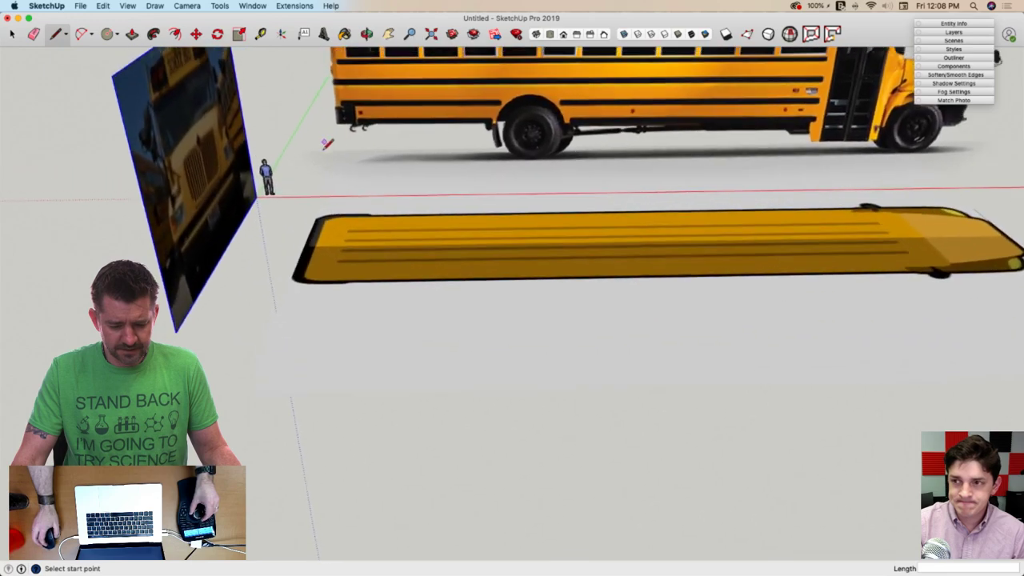
{"action": "scroll", "coordinate": [330, 171], "scroll_direction": "up", "scroll_amount": 2}
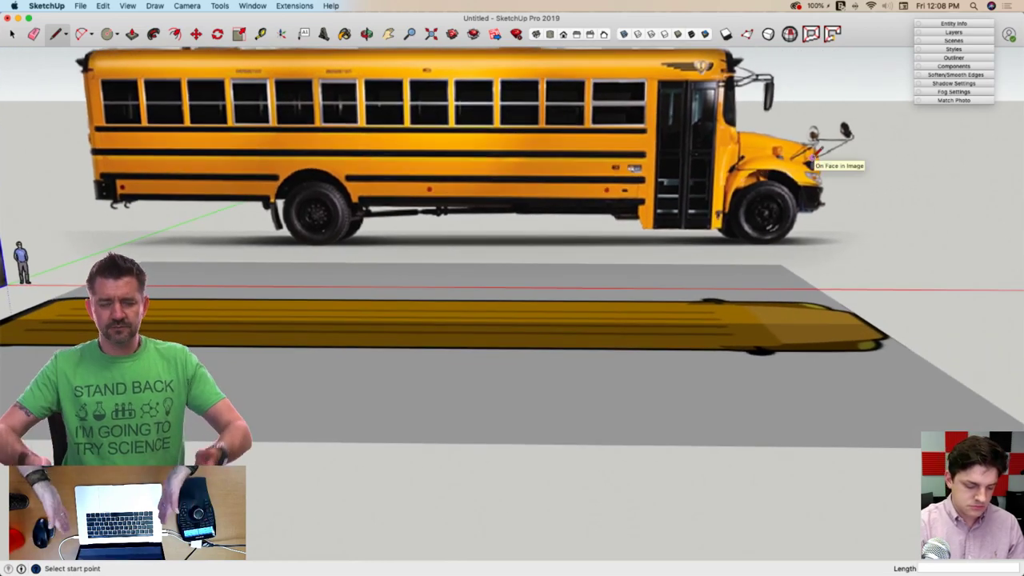
{"action": "scroll", "coordinate": [452, 147], "scroll_direction": "up", "scroll_amount": 5}
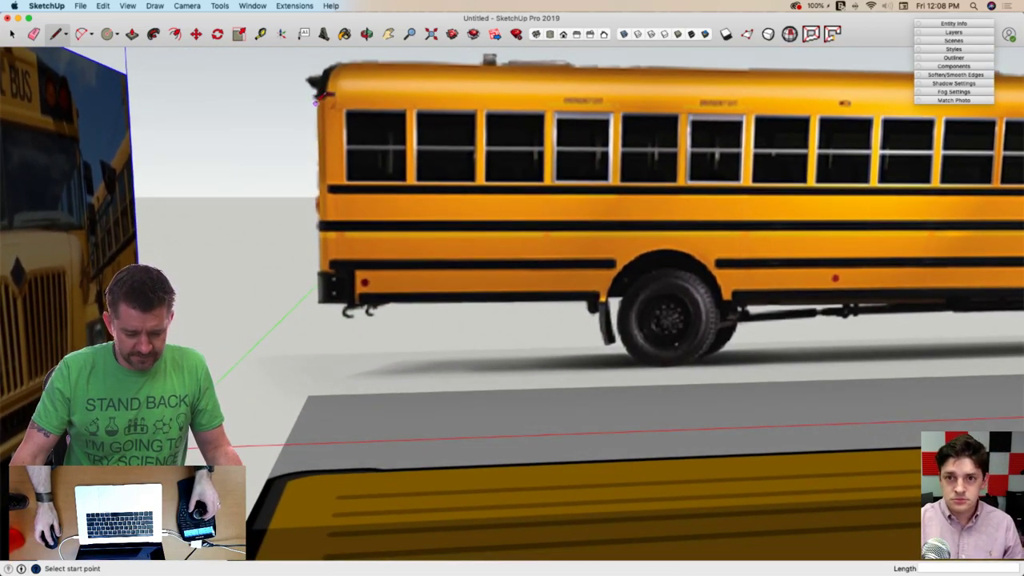
{"action": "left_click", "coordinate": [315, 101]}
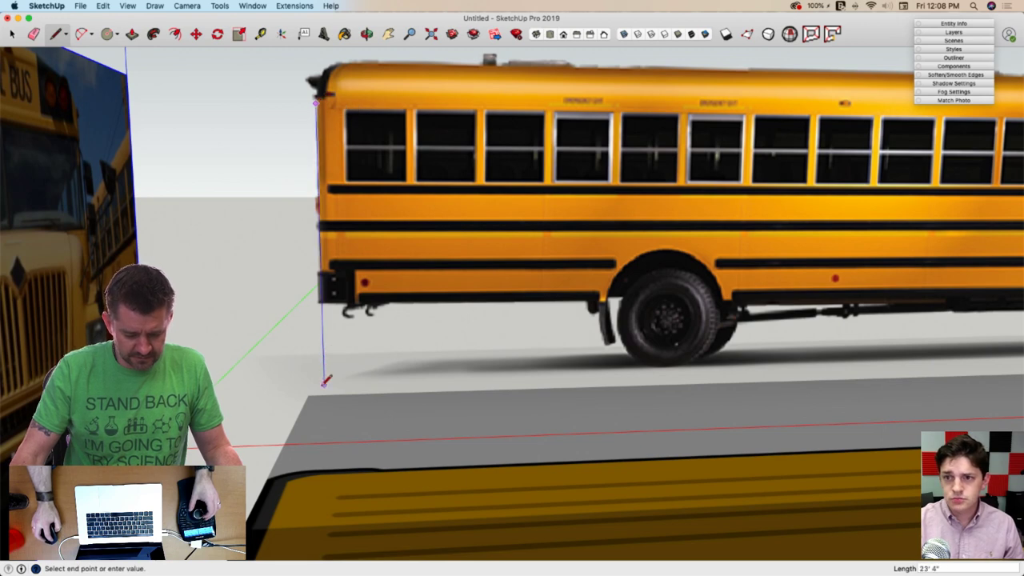
{"action": "left_click", "coordinate": [325, 442]}
{"action": "key", "text": "Escape"}
Draw a vertical line from the front end of the side-view bus's hood straight down to ground level
{"action": "scroll", "coordinate": [370, 382], "scroll_direction": "down", "scroll_amount": 4}
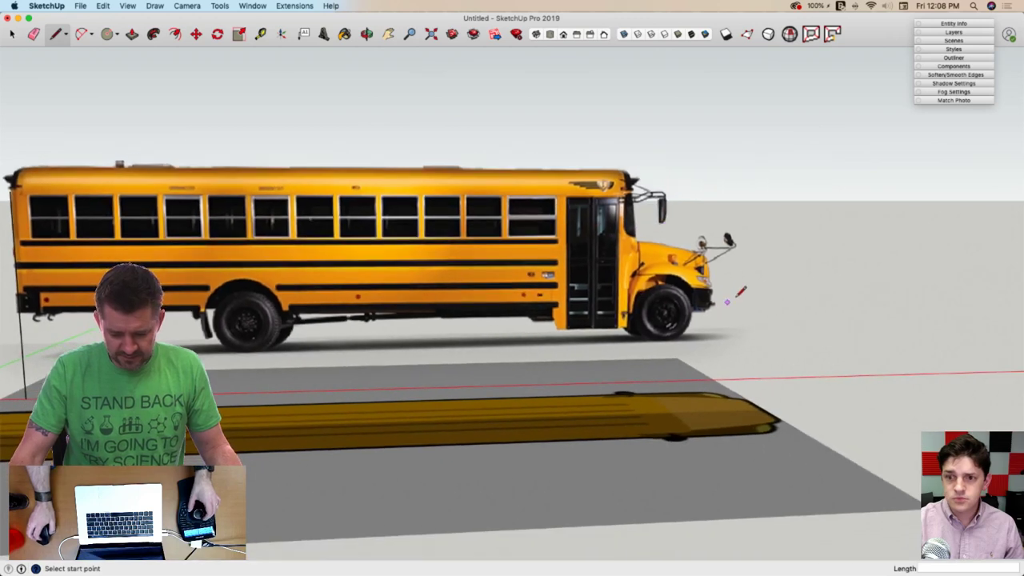
{"action": "scroll", "coordinate": [741, 293], "scroll_direction": "up", "scroll_amount": 5}
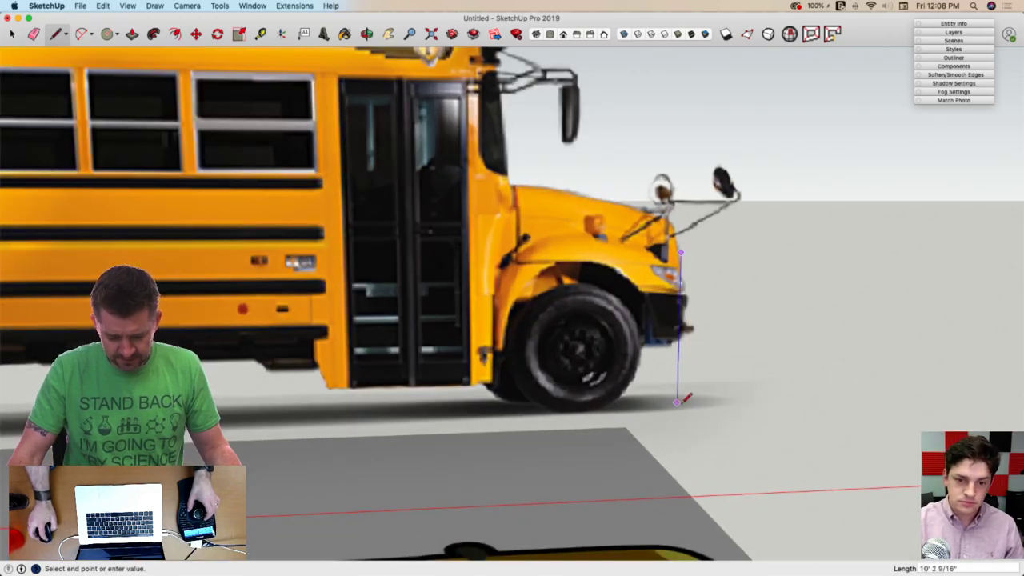
{"action": "left_click", "coordinate": [674, 497]}
{"action": "key", "text": "space"}
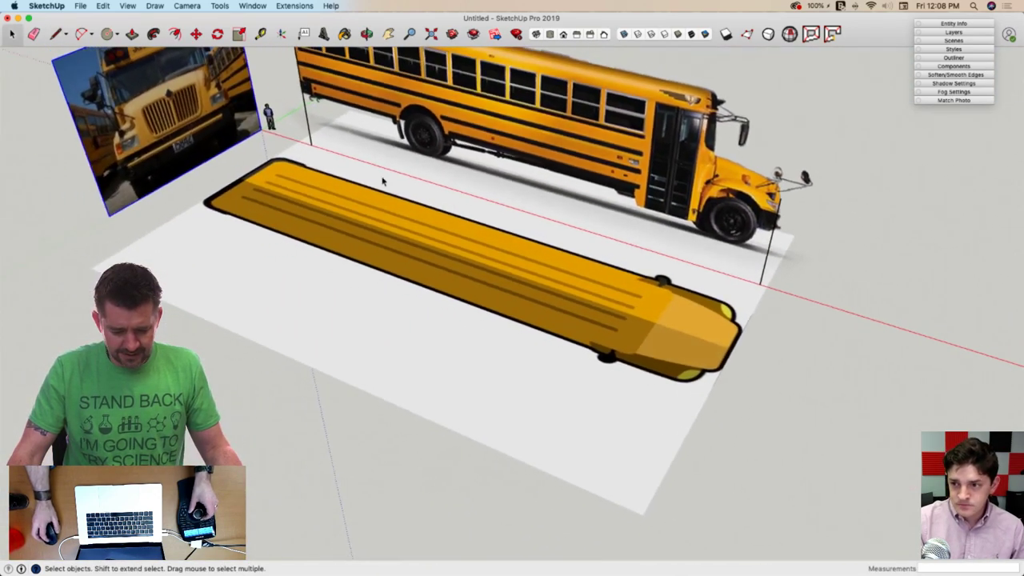
Draw lines parallel to the green axis from the lower ends of both vertical lines across the top-view image
{"action": "middle_click_drag", "start_coordinate": [382, 181], "coordinate": [429, 169]}
{"action": "key", "text": "m"}
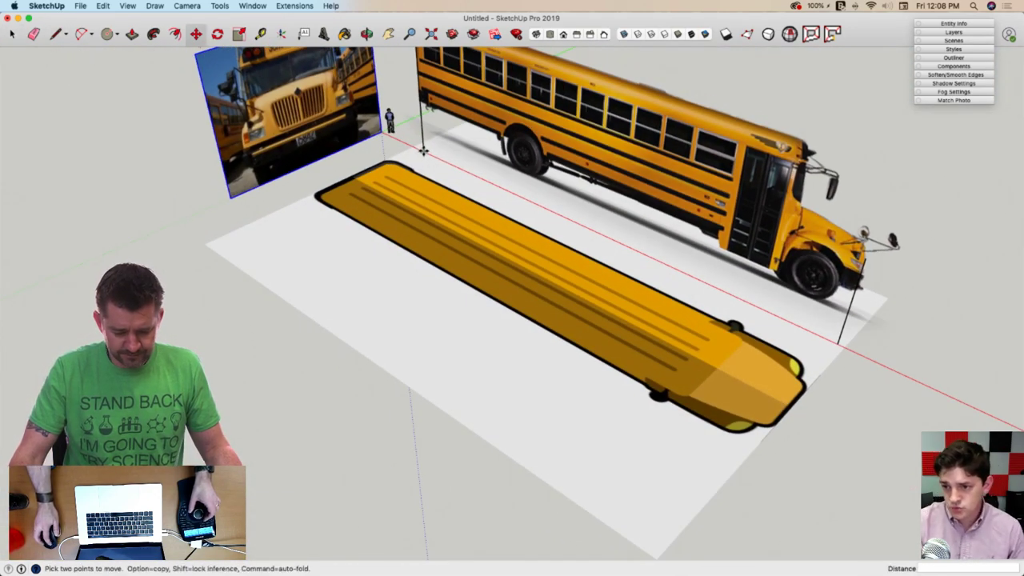
{"action": "key", "text": "l"}
{"action": "left_click", "coordinate": [281, 219]}
{"action": "key", "text": "Escape"}
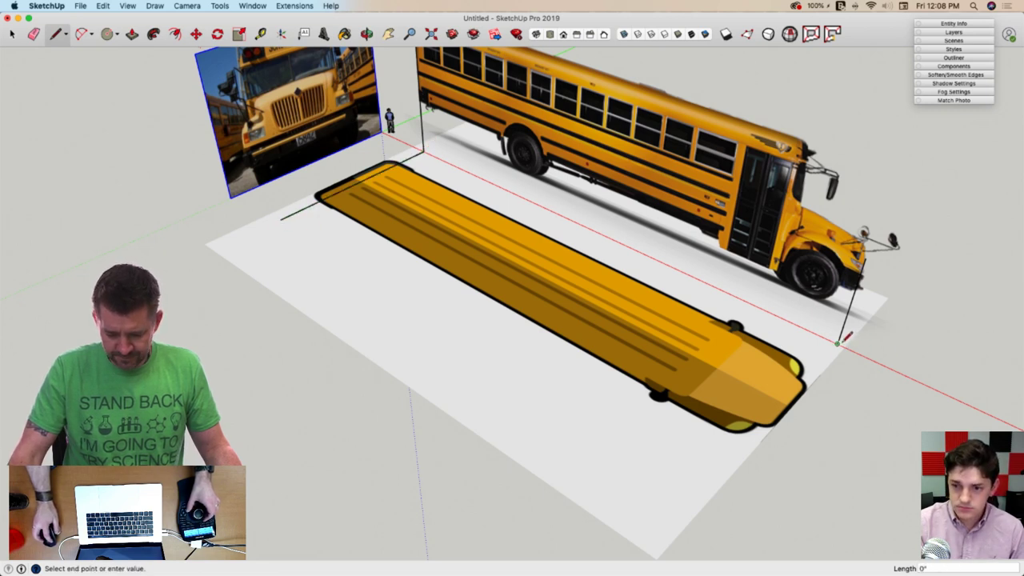
{"action": "key", "text": "space"}
Move the top-view image about 1' 2 3/8" along the red axis so the bus's front bumper meets the front projected line
{"action": "scroll", "coordinate": [676, 496], "scroll_direction": "up", "scroll_amount": 5}
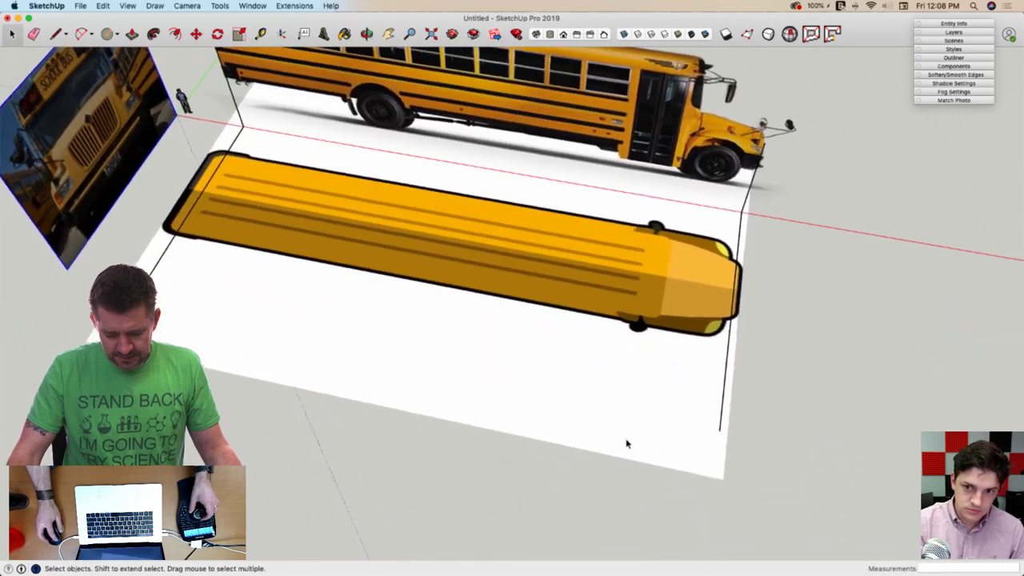
{"action": "scroll", "coordinate": [626, 444], "scroll_direction": "up", "scroll_amount": 5}
{"action": "key", "text": "m"}
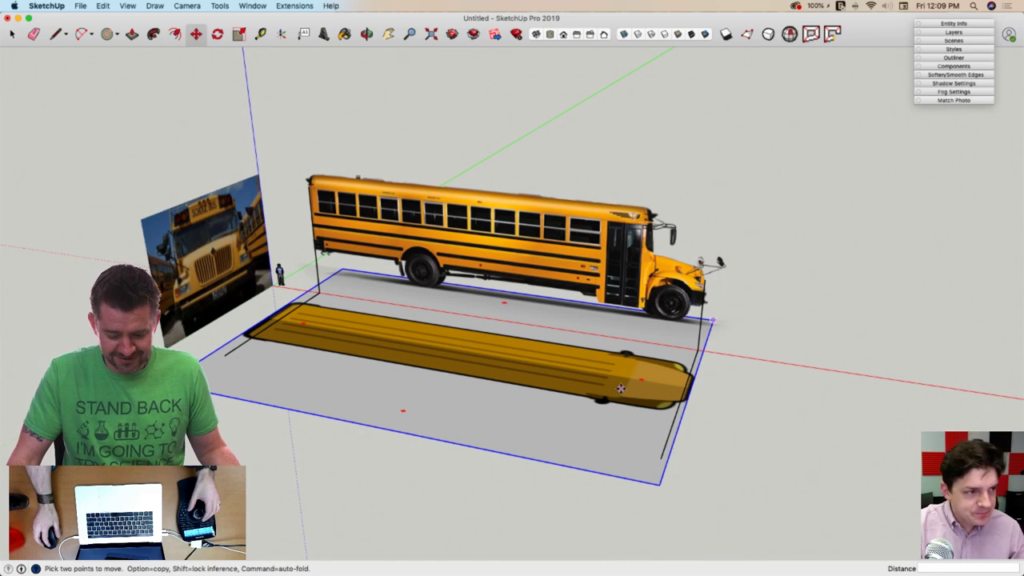
{"action": "key", "text": "space"}
{"action": "scroll", "coordinate": [621, 389], "scroll_direction": "up", "scroll_amount": 3}
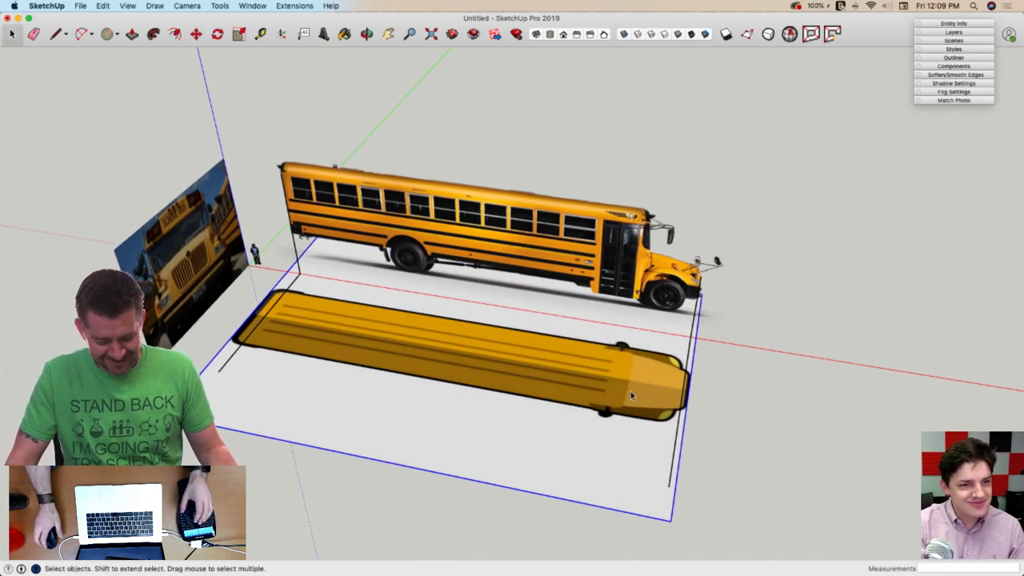
{"action": "middle_click_drag", "start_coordinate": [610, 394], "coordinate": [717, 346]}
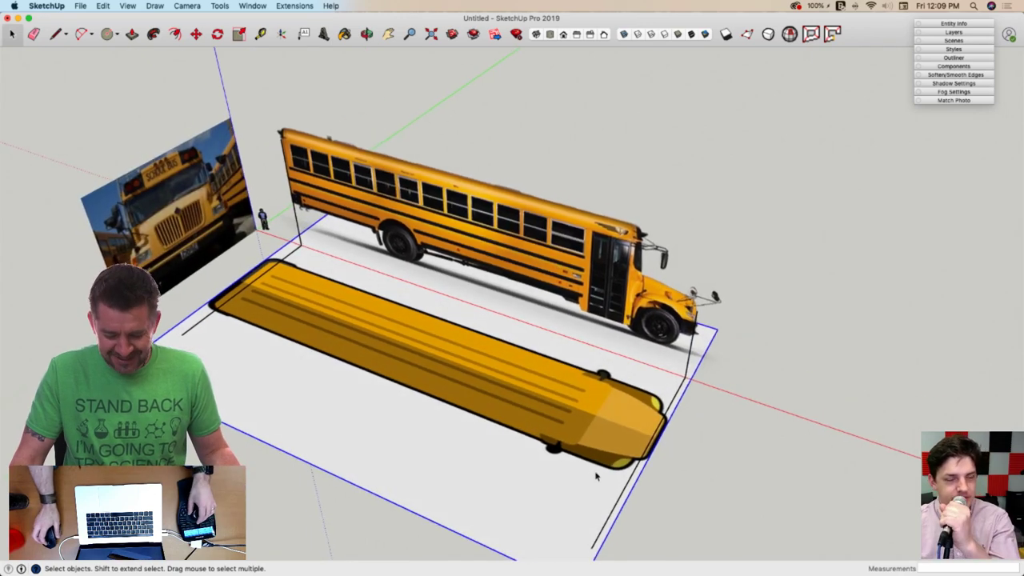
{"action": "key", "text": "m"}
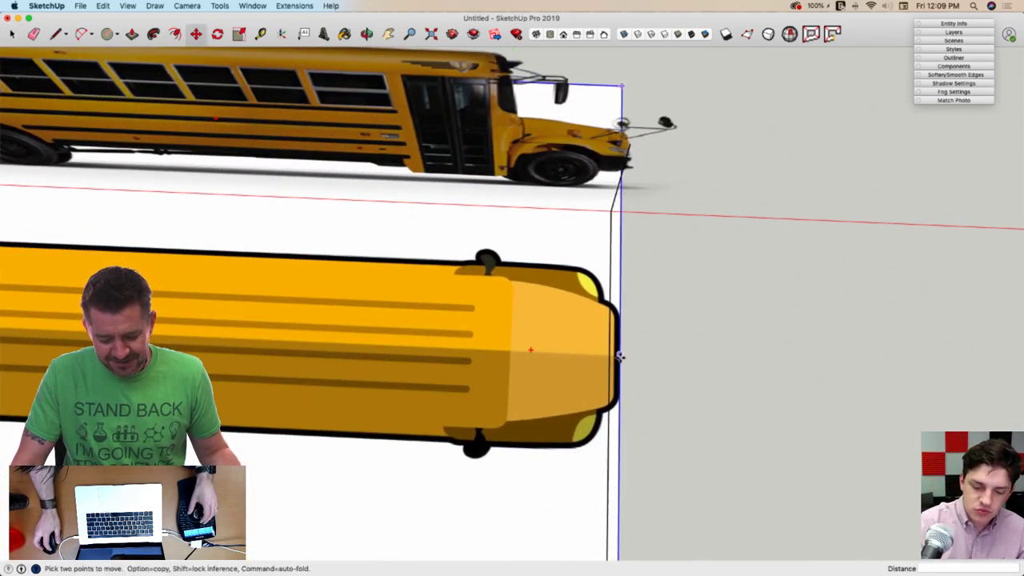
{"action": "left_click", "coordinate": [620, 356]}
{"action": "scroll", "coordinate": [763, 423], "scroll_direction": "down", "scroll_amount": 3}
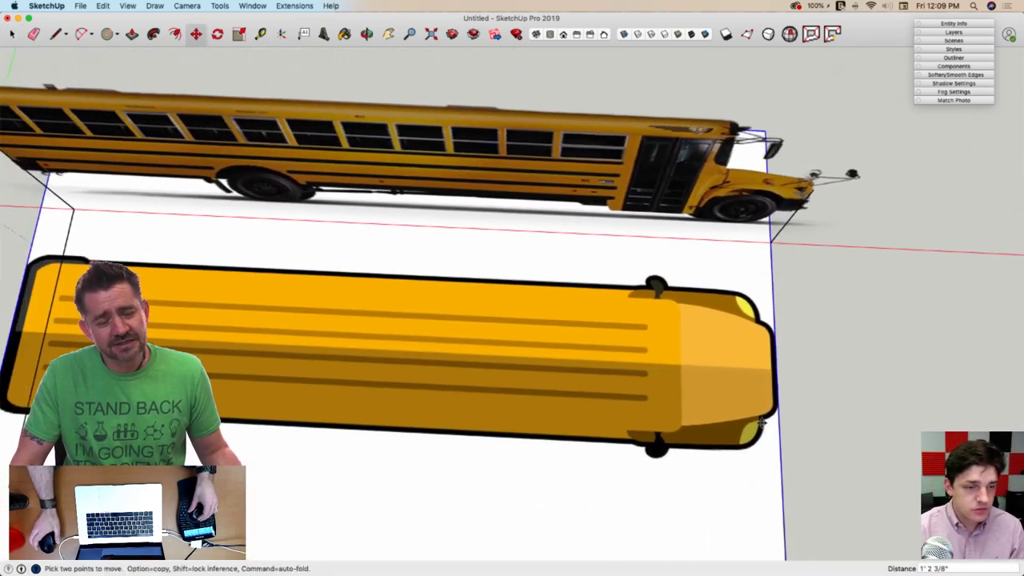
Scale the top-view image lengthwise from its rear edge to about 0.95 so the bus's rear meets the rear projected line
{"action": "scroll", "coordinate": [761, 423], "scroll_direction": "down", "scroll_amount": 2}
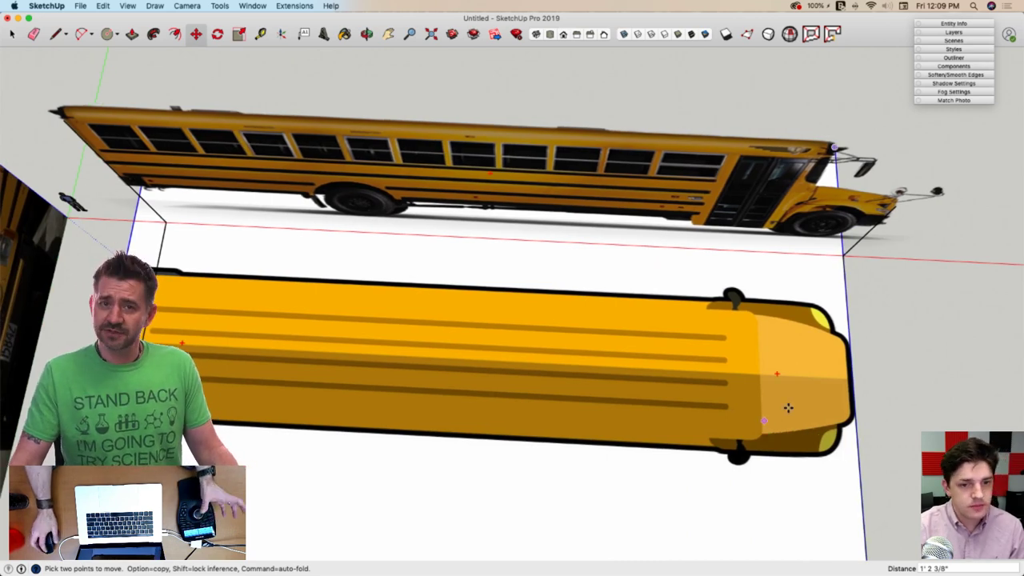
{"action": "scroll", "coordinate": [490, 387], "scroll_direction": "down", "scroll_amount": 2}
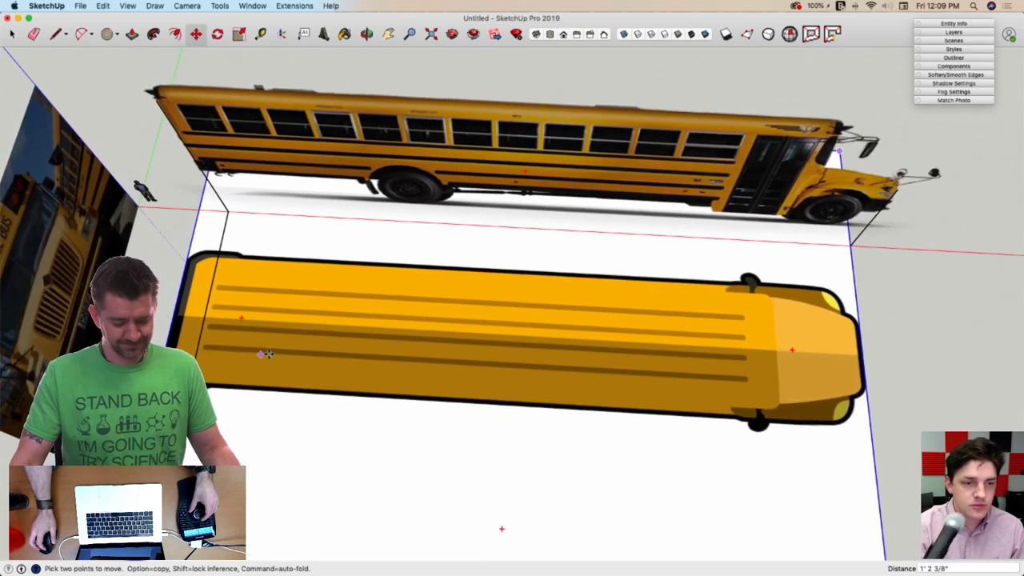
{"action": "key", "text": "s"}
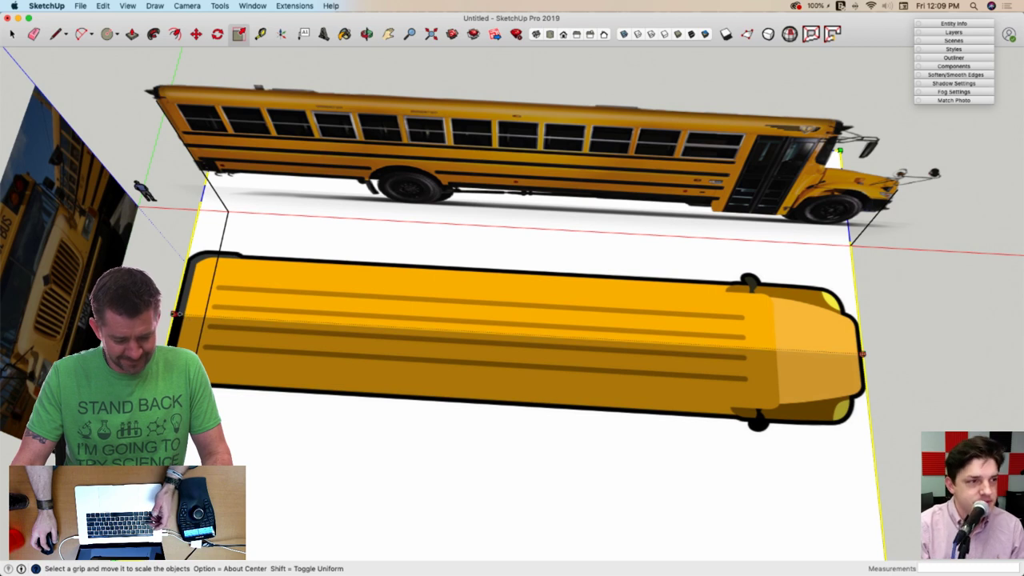
{"action": "left_click_drag", "start_coordinate": [184, 316], "coordinate": [204, 315], "text": "alt"}
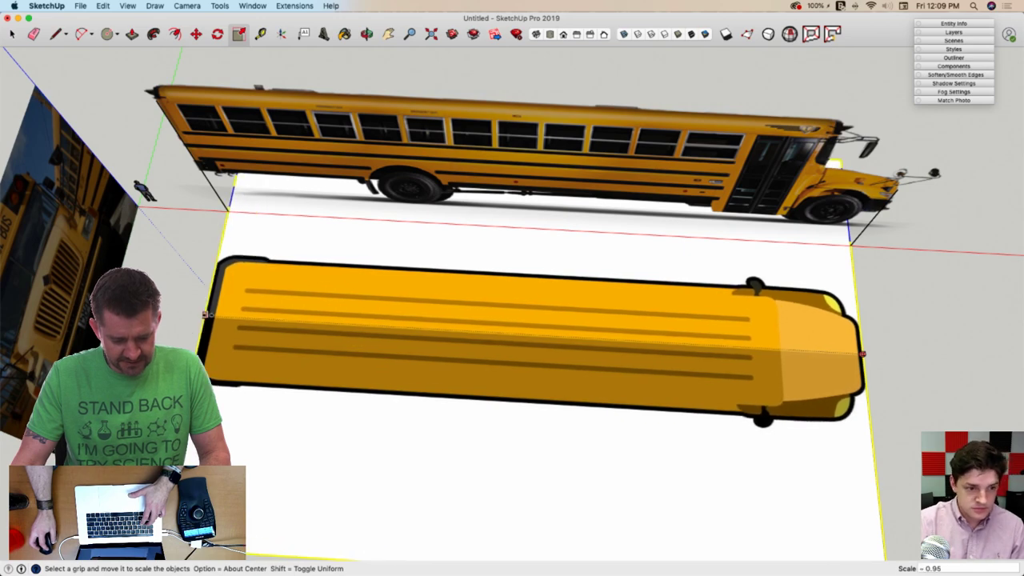
Examine the side, top and front bus images from several angles to compare their alignment
{"action": "middle_click_drag", "start_coordinate": [322, 347], "coordinate": [404, 238]}
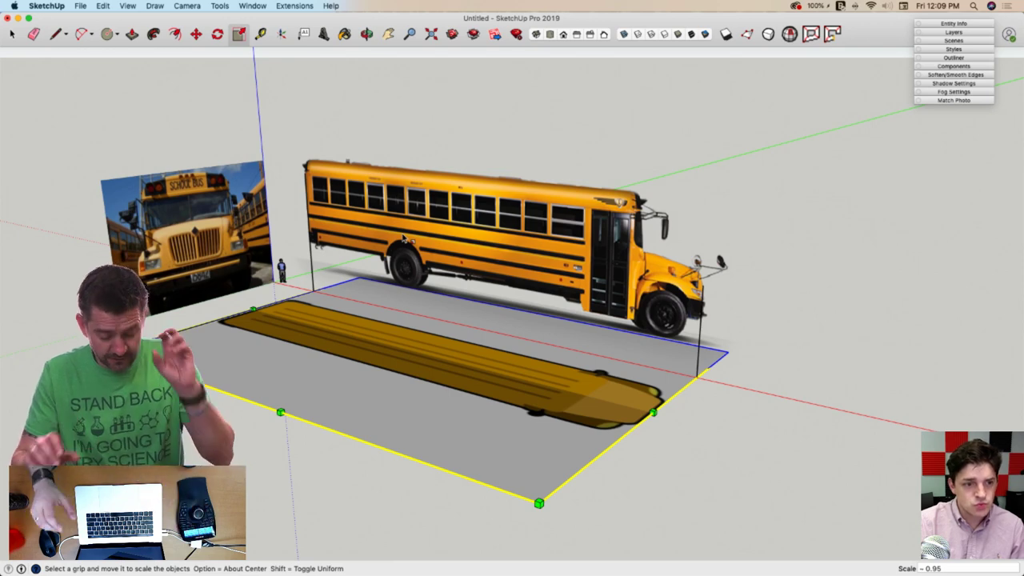
{"action": "middle_click_drag", "start_coordinate": [279, 147], "coordinate": [336, 248]}
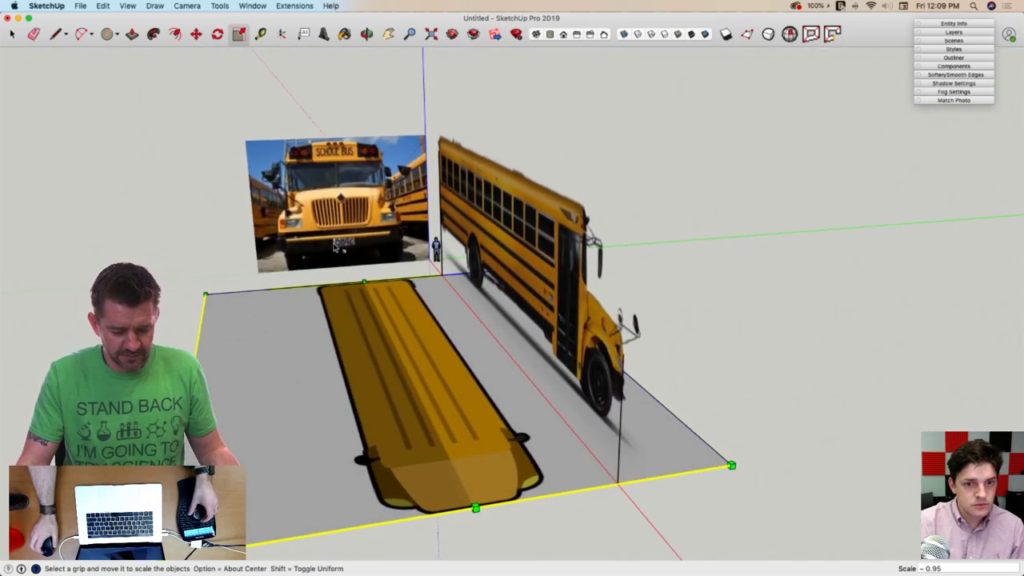
{"action": "middle_click_drag", "start_coordinate": [274, 221], "coordinate": [492, 268]}
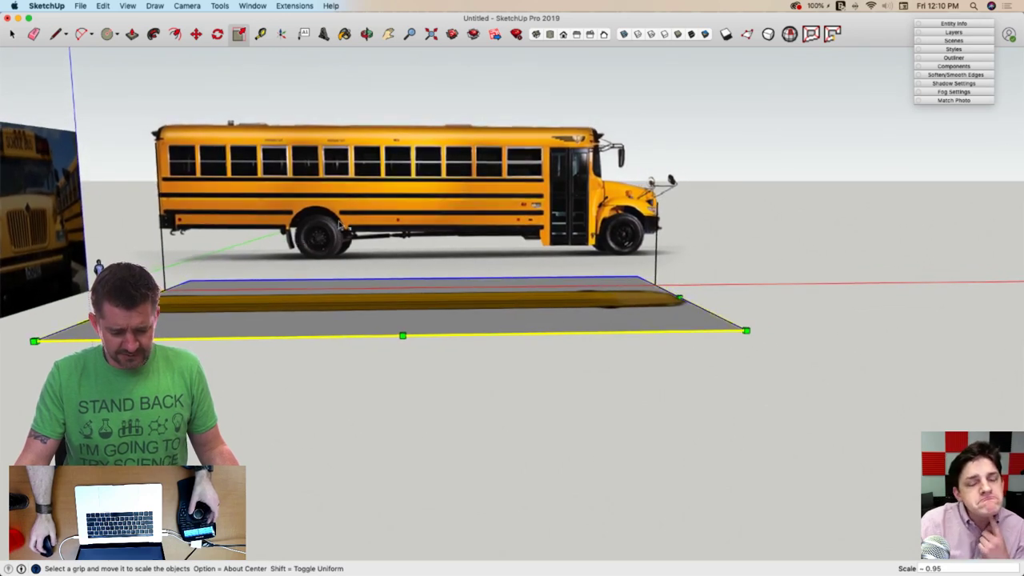
{"action": "middle_click_drag", "start_coordinate": [614, 216], "coordinate": [594, 153]}
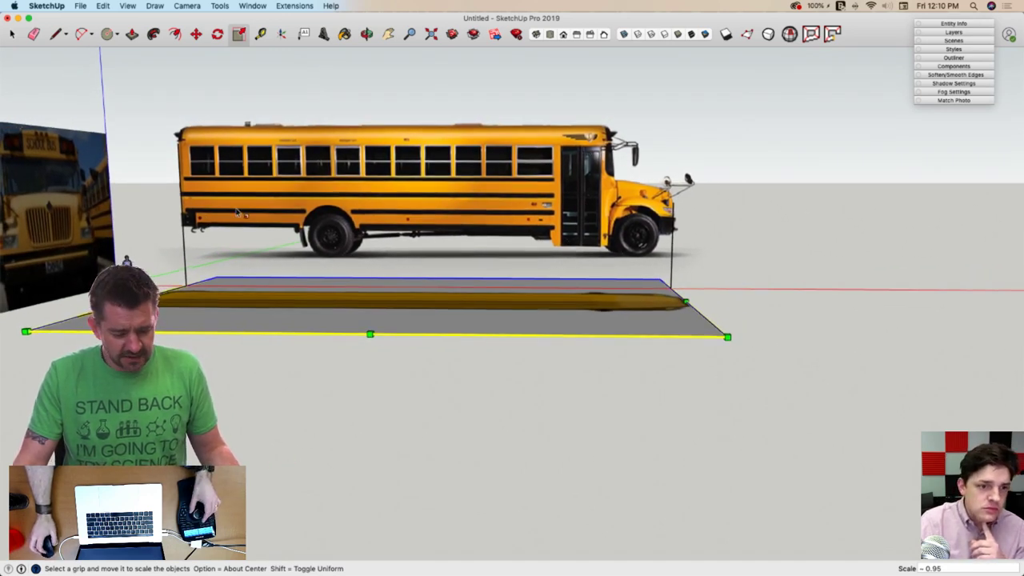
{"action": "middle_click_drag", "start_coordinate": [555, 239], "coordinate": [205, 210]}
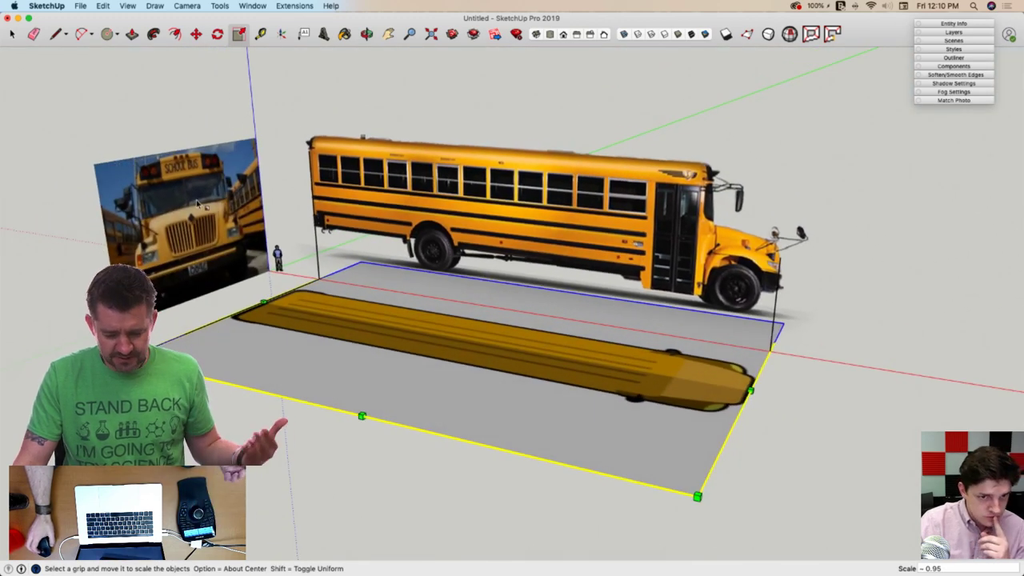
{"action": "mouse_move", "coordinate": [340, 219]}
{"action": "middle_mouse_down"}
{"action": "mouse_move", "coordinate": [352, 162]}
{"action": "mouse_move", "coordinate": [429, 201]}
{"action": "middle_mouse_up"}
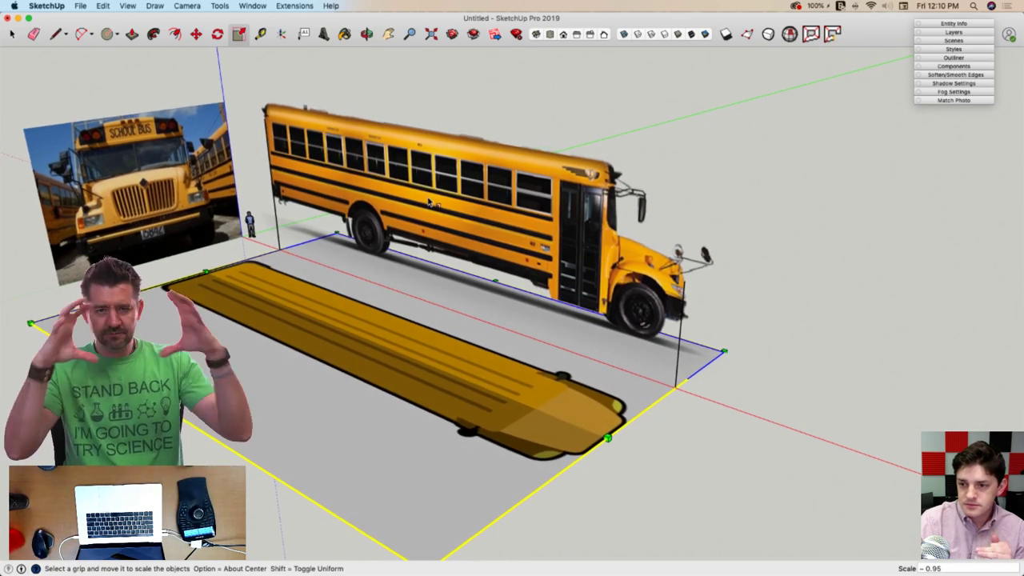
{"action": "middle_click_drag", "start_coordinate": [428, 202], "coordinate": [674, 272]}
{"action": "mouse_move", "coordinate": [638, 223]}
{"action": "middle_mouse_down"}
{"action": "mouse_move", "coordinate": [192, 194]}
{"action": "mouse_move", "coordinate": [332, 88]}
{"action": "middle_mouse_up"}
{"action": "mouse_move", "coordinate": [214, 126]}
{"action": "middle_mouse_down"}
{"action": "mouse_move", "coordinate": [328, 170]}
{"action": "mouse_move", "coordinate": [327, 195]}
{"action": "mouse_move", "coordinate": [368, 249]}
{"action": "middle_mouse_up"}
Move the side-view image 5' 9 11/16" straight down so the bottom of the rear tire rests on the red axis
{"action": "scroll", "coordinate": [368, 249], "scroll_direction": "up", "scroll_amount": 6}
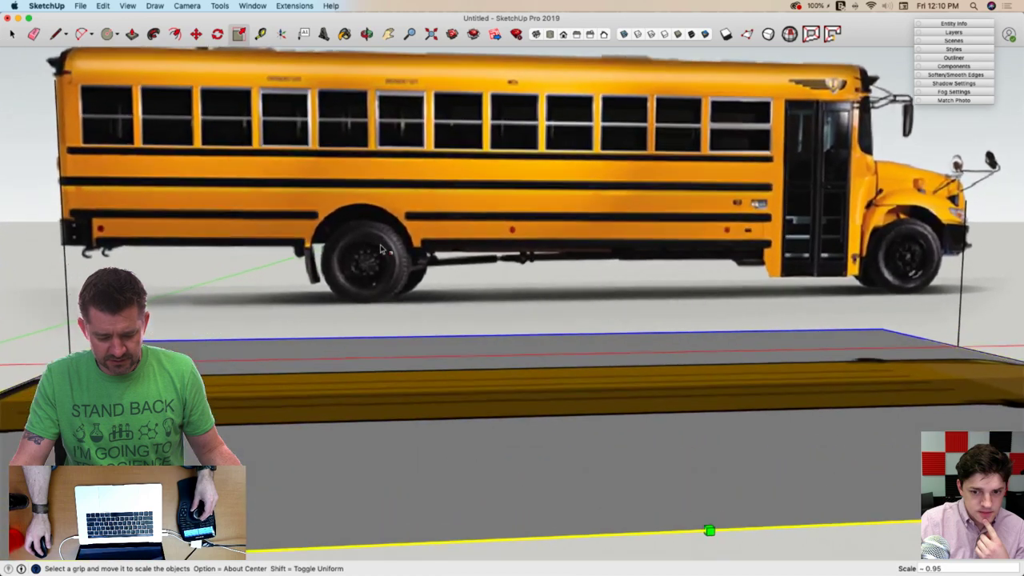
{"action": "scroll", "coordinate": [372, 264], "scroll_direction": "down", "scroll_amount": 2}
{"action": "key", "text": "l"}
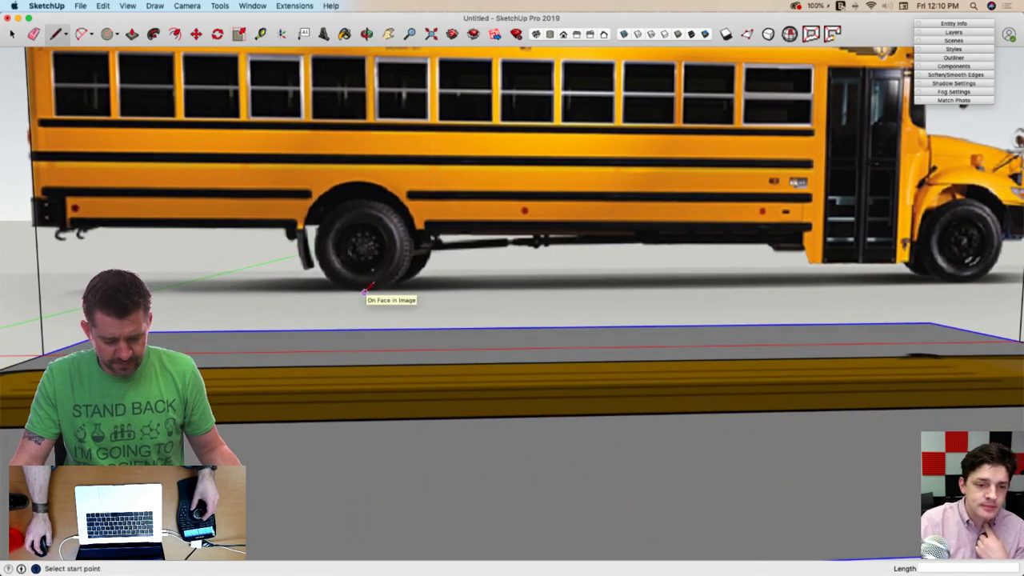
{"action": "key", "text": "space"}
{"action": "scroll", "coordinate": [372, 288], "scroll_direction": "down", "scroll_amount": 2}
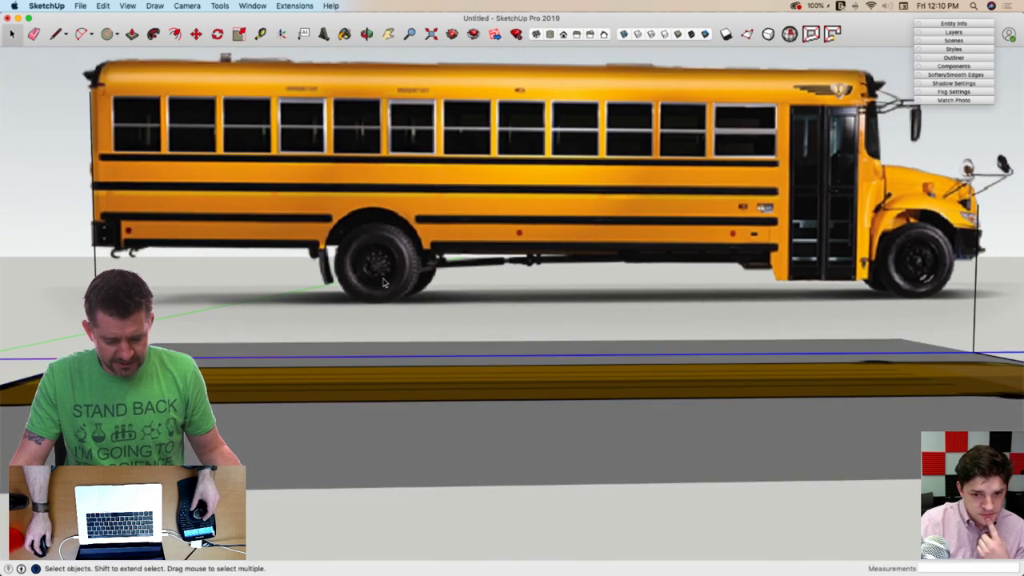
{"action": "scroll", "coordinate": [382, 293], "scroll_direction": "down", "scroll_amount": 3}
{"action": "left_click", "coordinate": [392, 300]}
{"action": "key", "text": "m"}
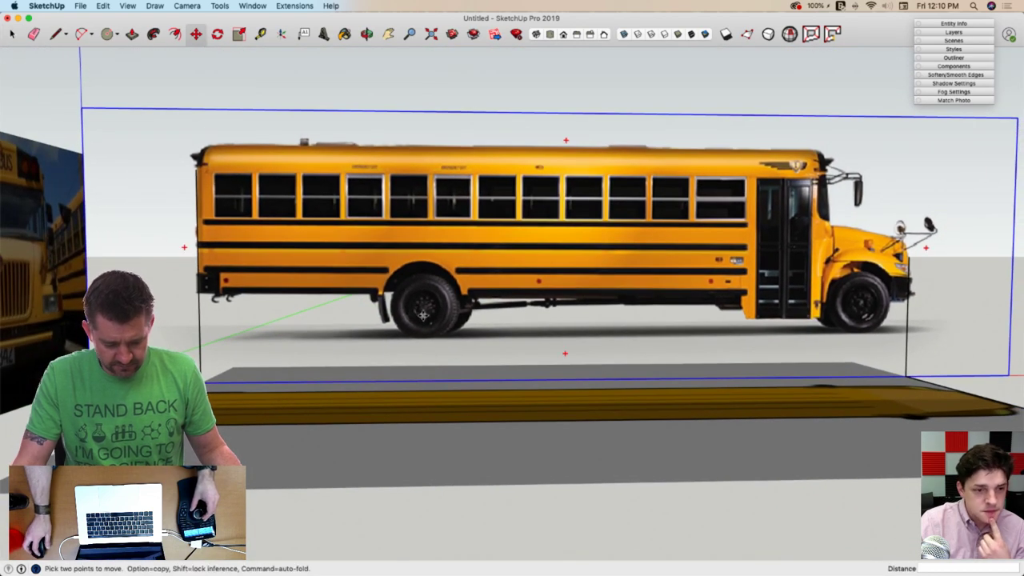
{"action": "scroll", "coordinate": [423, 334], "scroll_direction": "up", "scroll_amount": 5}
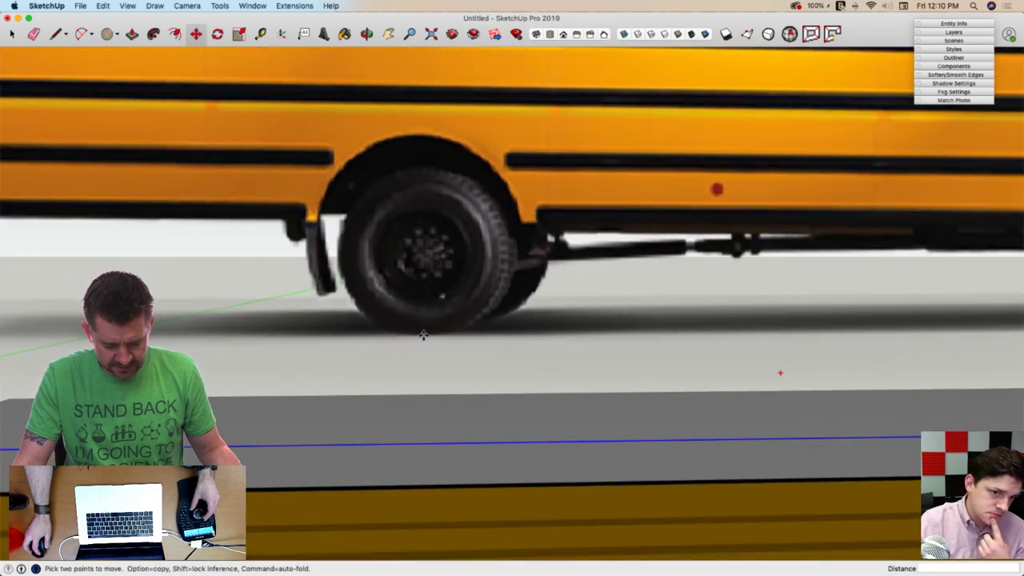
{"action": "left_click", "coordinate": [424, 334]}
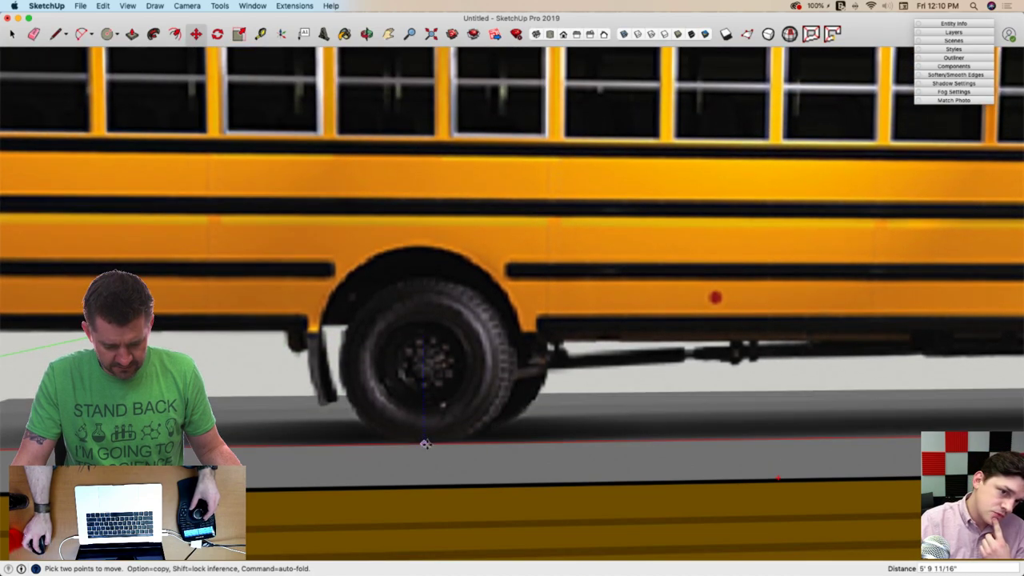
{"action": "left_click", "coordinate": [425, 444]}
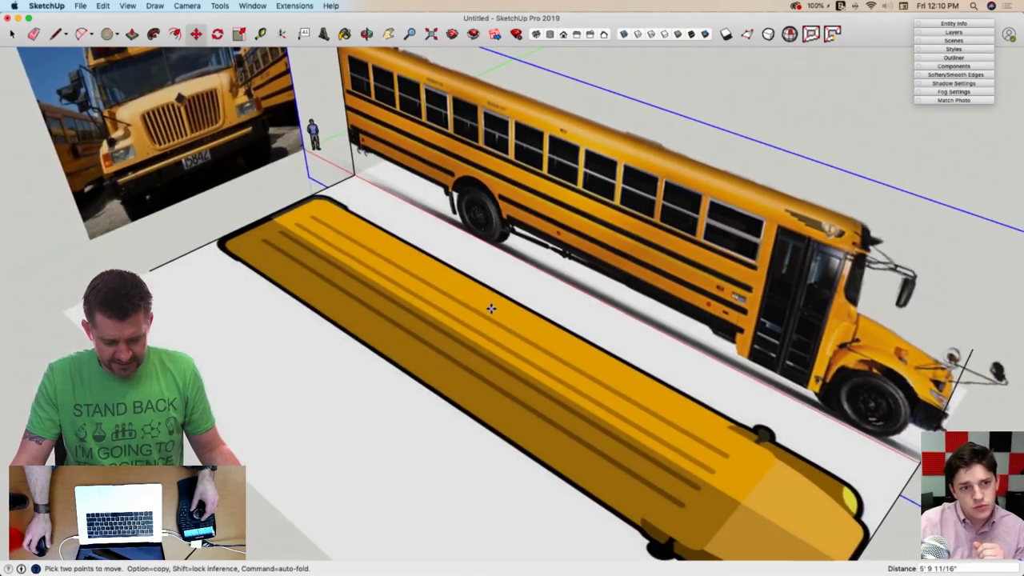
{"action": "key", "text": "space"}
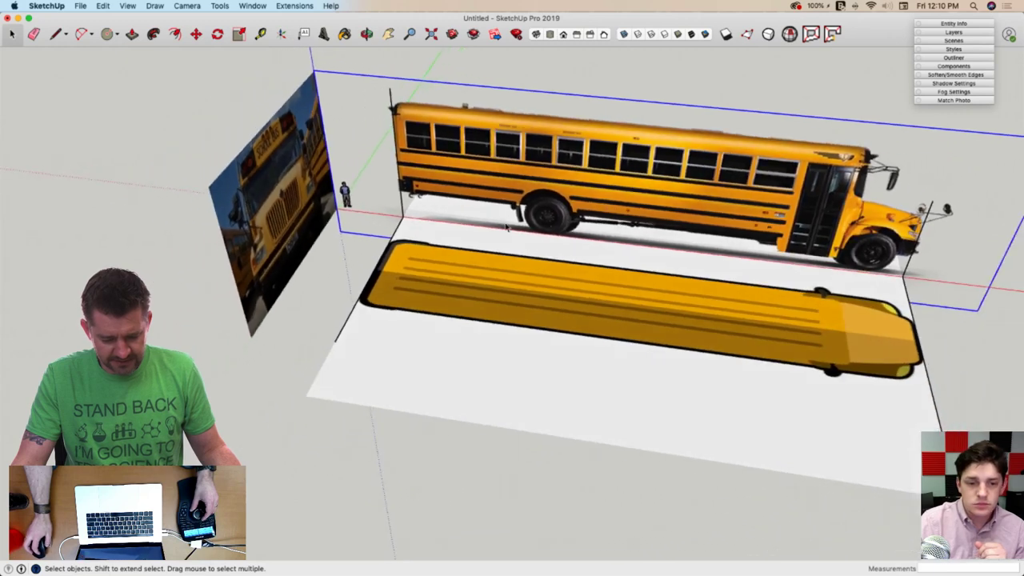
Move the side-view and top-view images with their projected lines about 14' 5 1/4" so the rear line's ground corner lands on the origin
{"action": "middle_click_drag", "start_coordinate": [506, 228], "coordinate": [487, 292]}
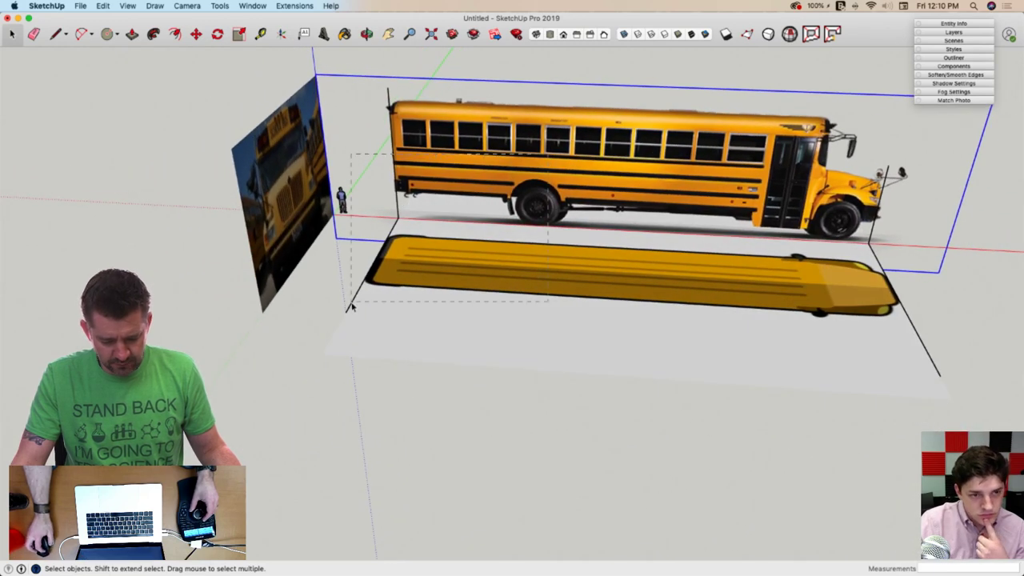
{"action": "left_click_drag", "start_coordinate": [372, 319], "coordinate": [373, 321]}
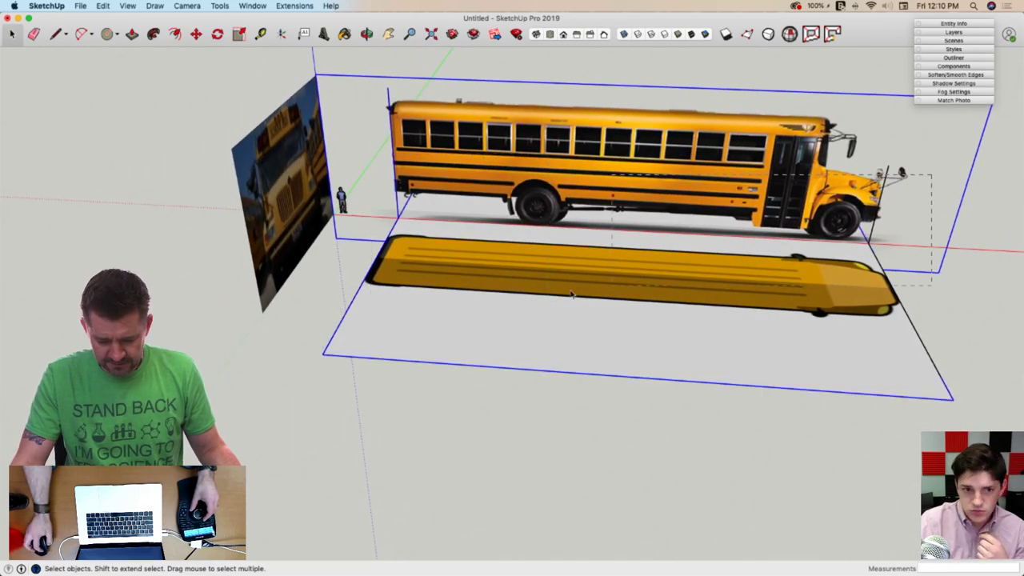
{"action": "scroll", "coordinate": [396, 314], "scroll_direction": "up", "scroll_amount": 5}
{"action": "key", "text": "m"}
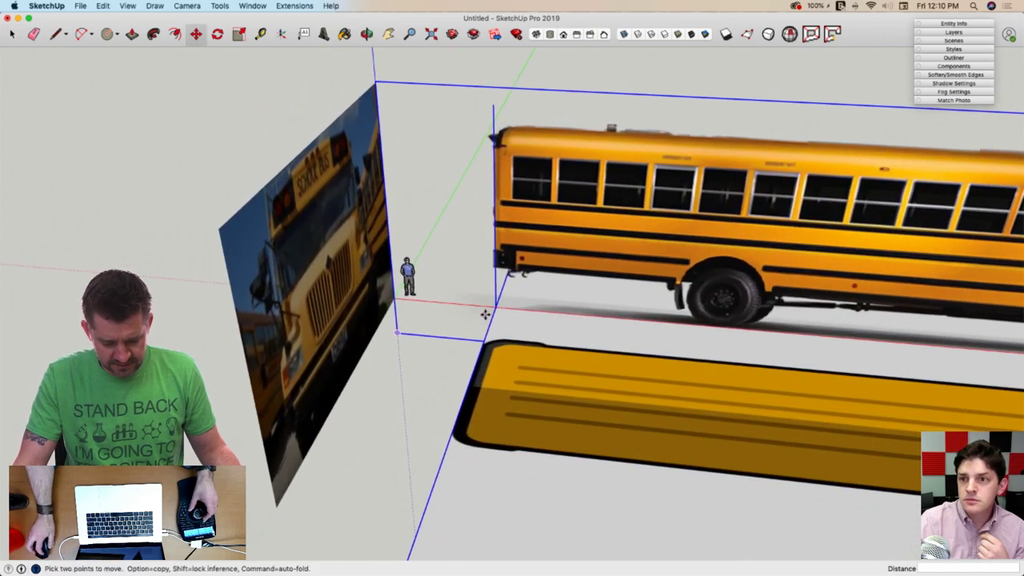
{"action": "left_click", "coordinate": [494, 305]}
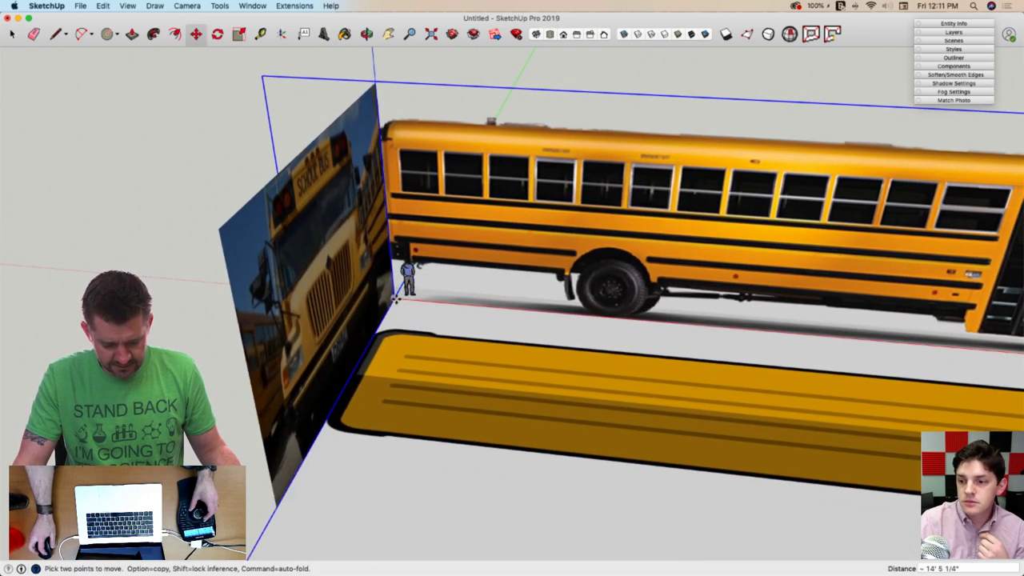
{"action": "key", "text": "space"}
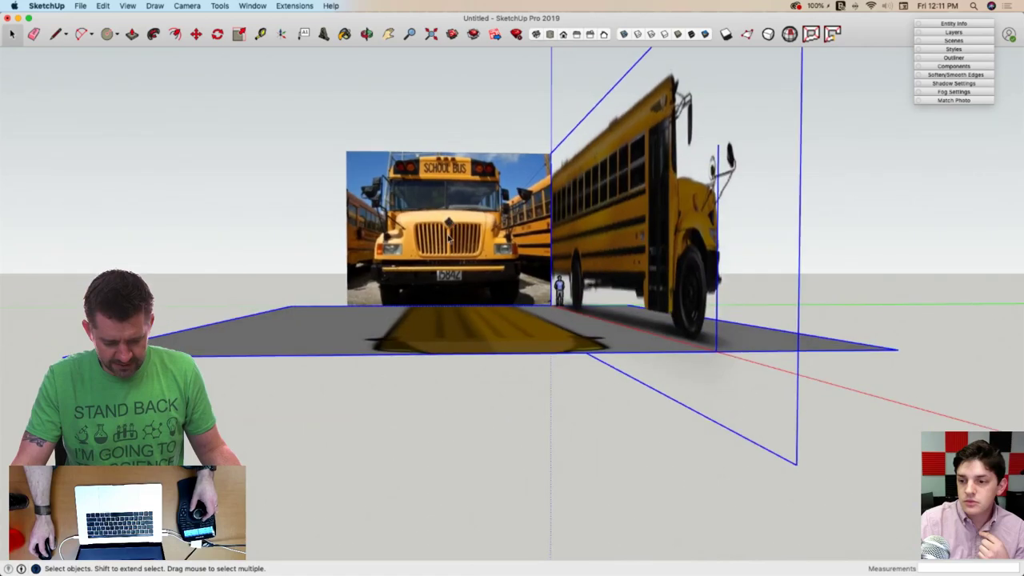
Draw lines parallel to the red axis from both sides of the top-view bus to the base of the front-view image
{"action": "mouse_move", "coordinate": [448, 239]}
{"action": "middle_mouse_down"}
{"action": "mouse_move", "coordinate": [484, 271]}
{"action": "mouse_move", "coordinate": [462, 370]}
{"action": "middle_mouse_up"}
{"action": "key", "text": "l"}
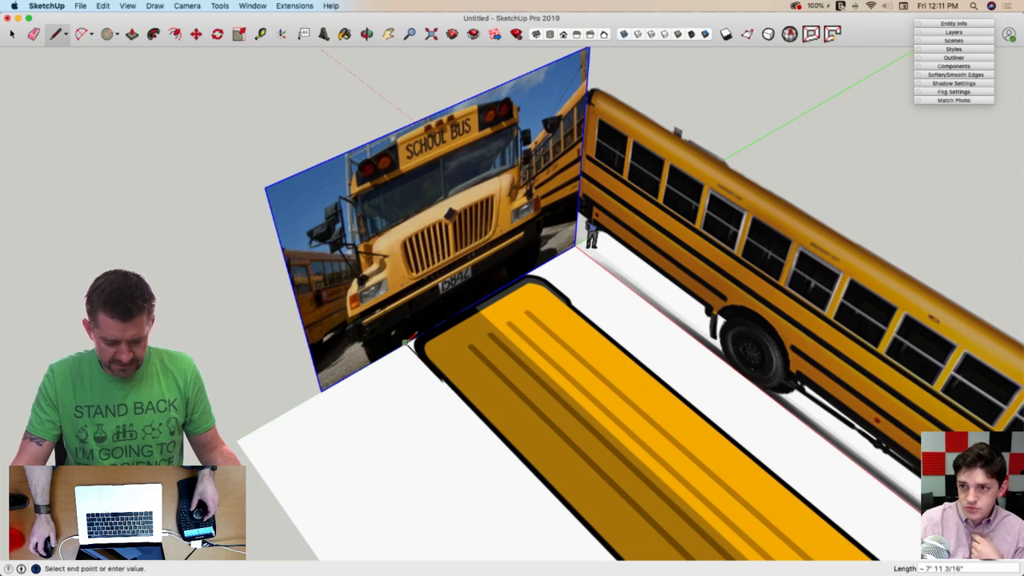
{"action": "scroll", "coordinate": [579, 301], "scroll_direction": "up", "scroll_amount": 3}
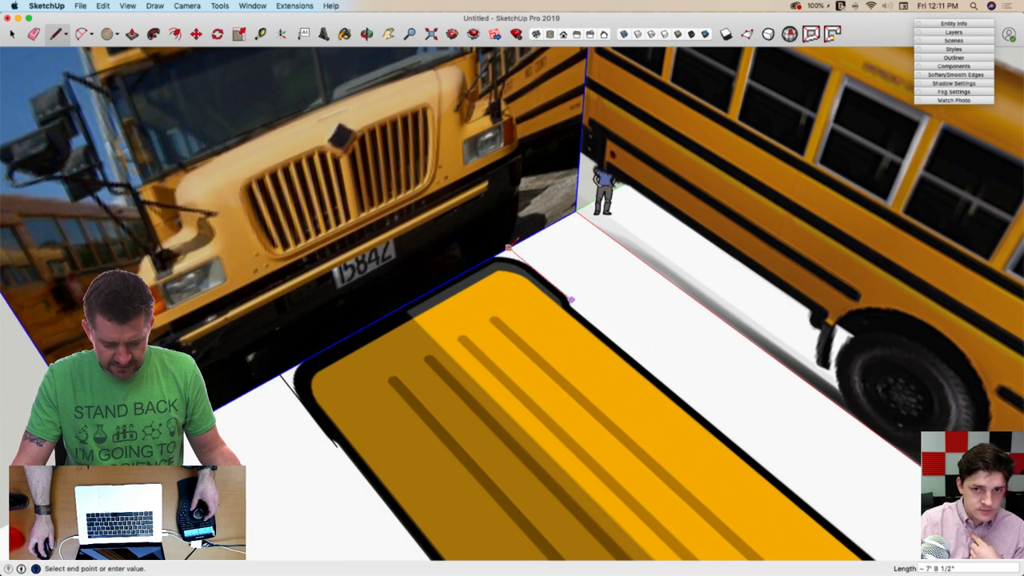
{"action": "left_click", "coordinate": [509, 247]}
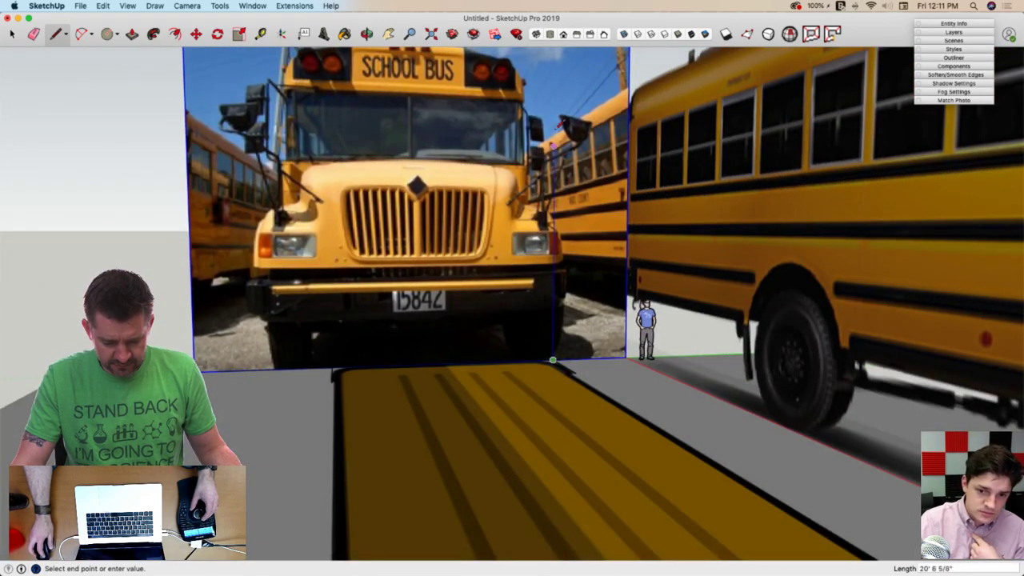
Draw vertical lines up the front-view image from the base points of both bus-width lines
{"action": "middle_click_drag", "start_coordinate": [551, 147], "coordinate": [549, 118]}
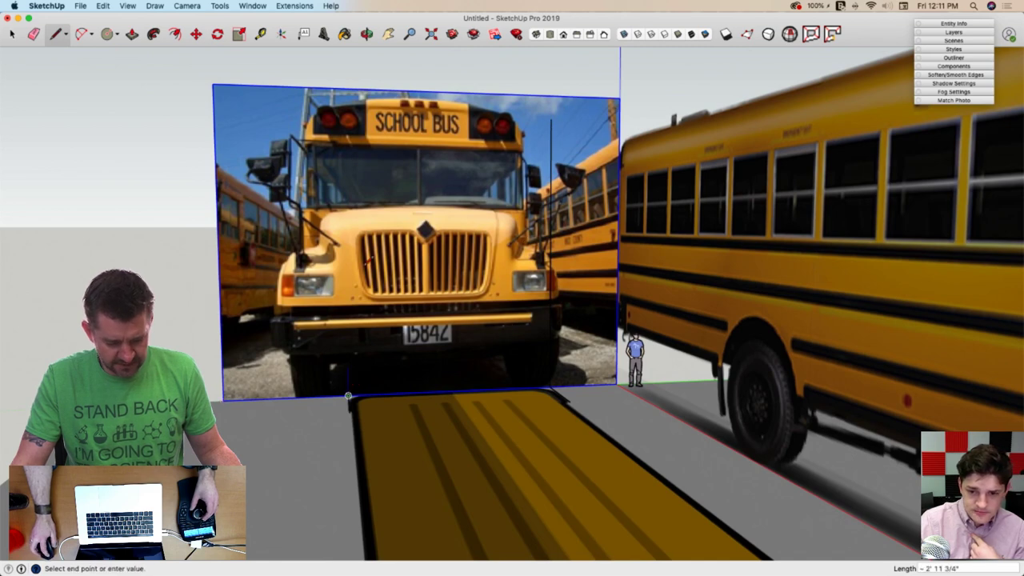
{"action": "left_click", "coordinate": [344, 95]}
{"action": "key", "text": "space"}
Move the front-view image about 1' 3" to align the bus's side with the vertical width line, and scale it uniformly to 0.72
{"action": "scroll", "coordinate": [706, 383], "scroll_direction": "up", "scroll_amount": 2}
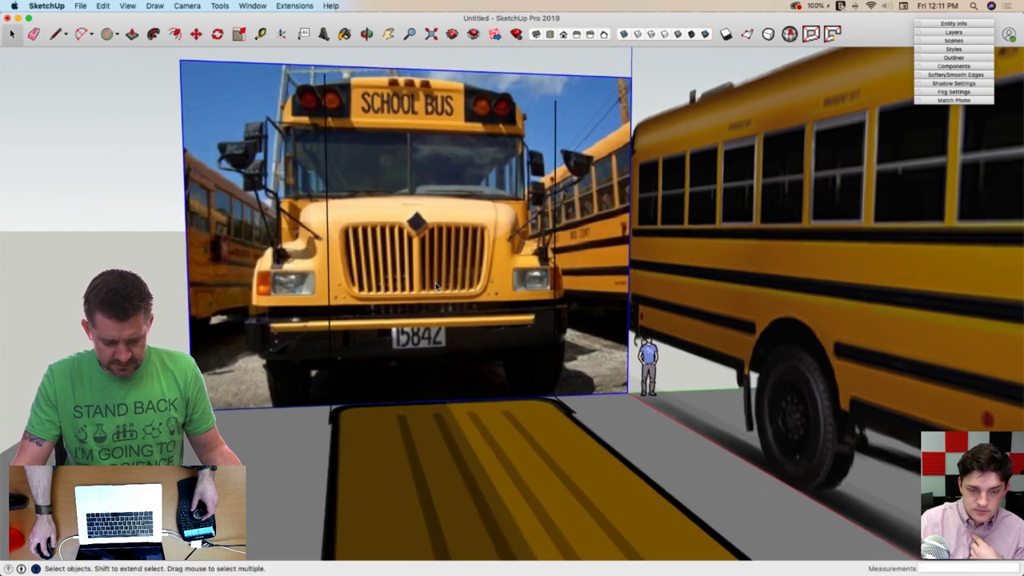
{"action": "key", "text": "m"}
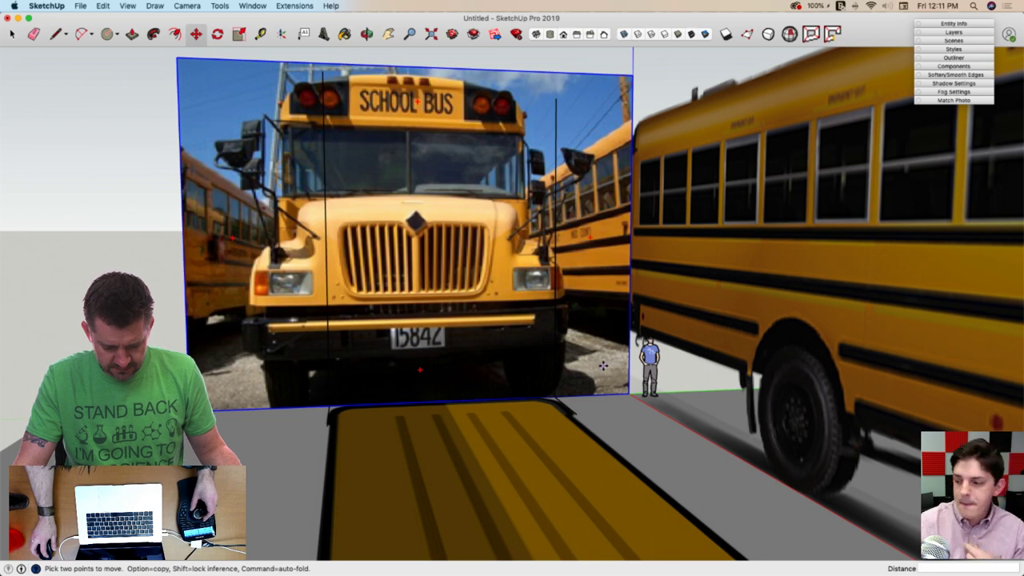
{"action": "left_click", "coordinate": [603, 366]}
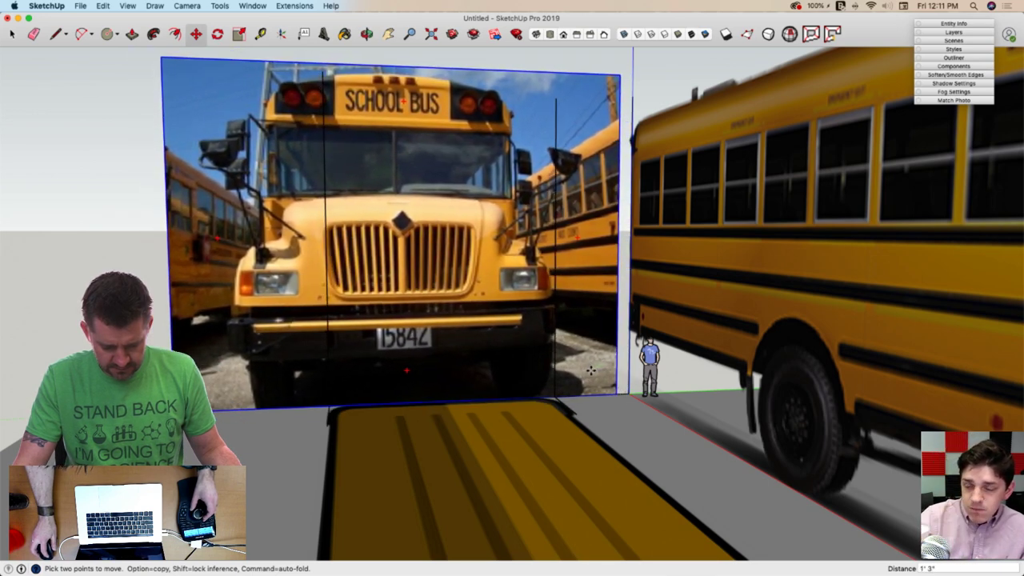
{"action": "left_click", "coordinate": [265, 175]}
{"action": "key", "text": "s"}
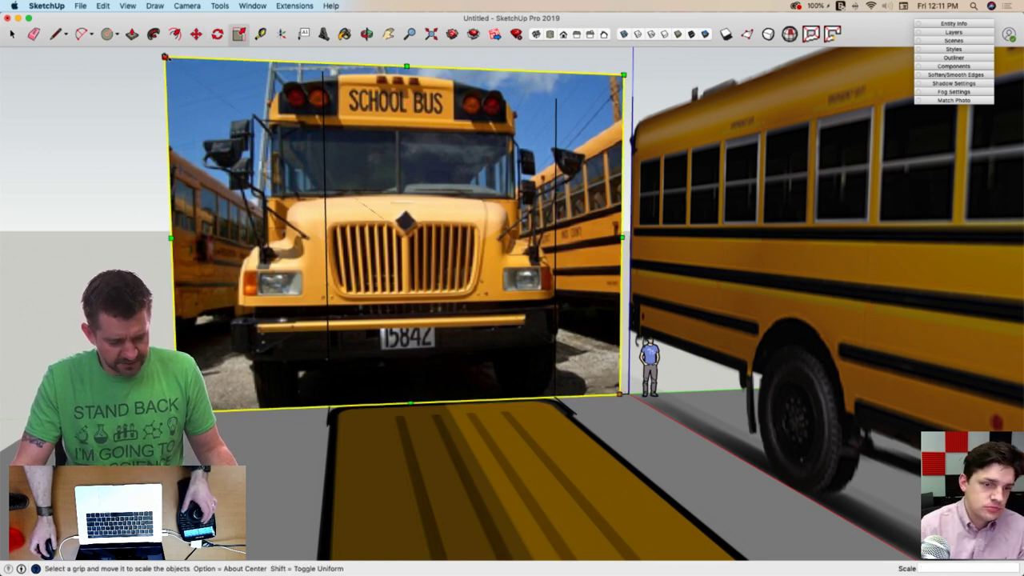
{"action": "left_click_drag", "start_coordinate": [164, 58], "coordinate": [303, 162]}
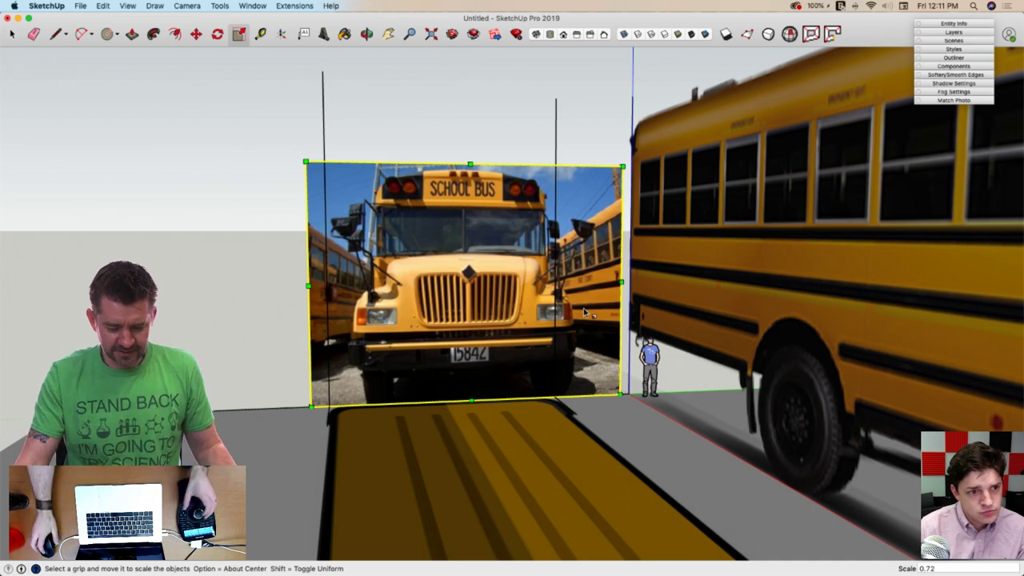
Move the front-view image 2' 5" sideways so the bus fits between the two vertical width lines
{"action": "middle_click_drag", "start_coordinate": [501, 301], "coordinate": [250, 289]}
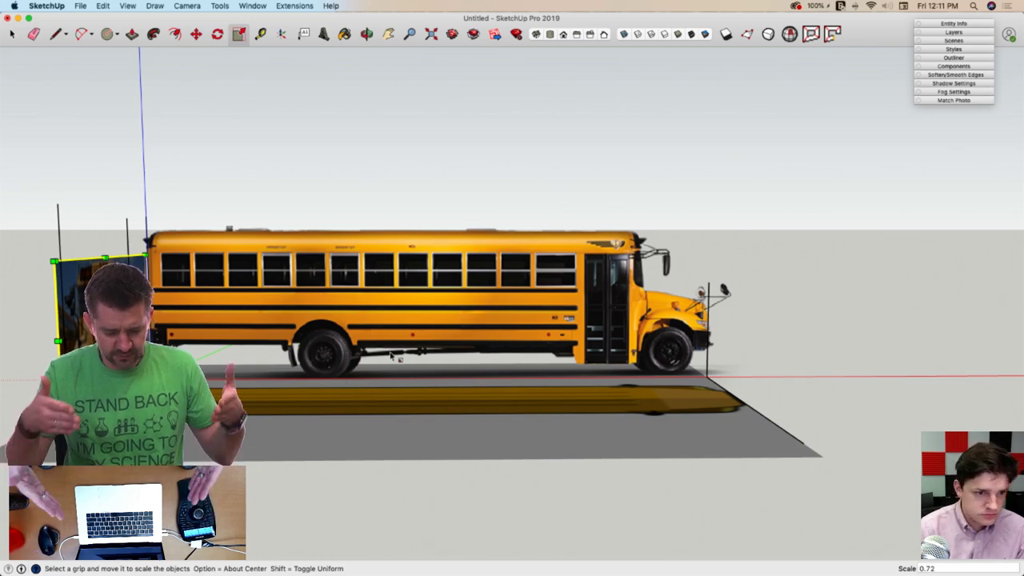
{"action": "middle_click_drag", "start_coordinate": [391, 356], "coordinate": [449, 387]}
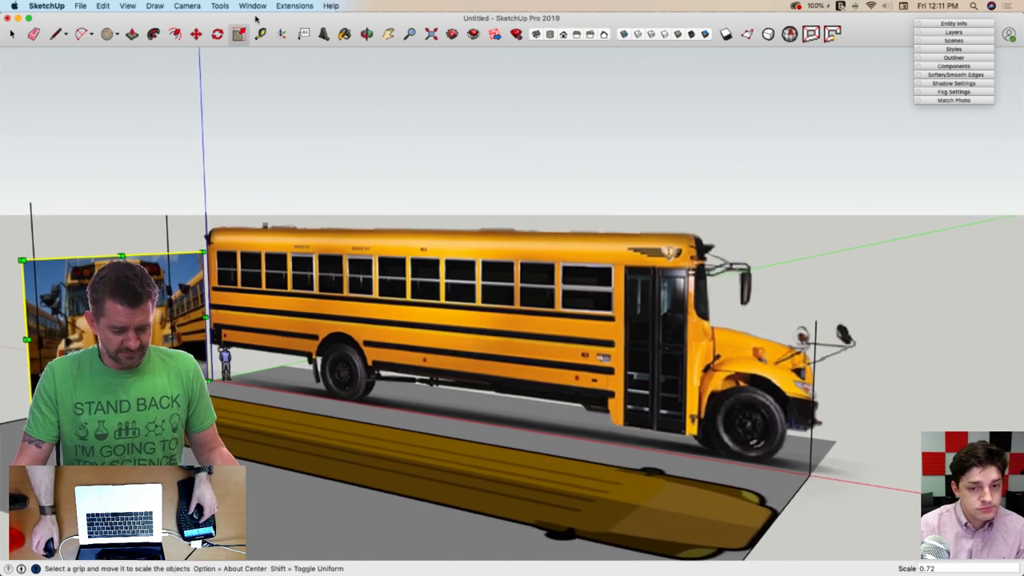
{"action": "mouse_move", "coordinate": [192, 100]}
{"action": "middle_mouse_down"}
{"action": "mouse_move", "coordinate": [178, 114]}
{"action": "mouse_move", "coordinate": [200, 97]}
{"action": "middle_mouse_up"}
{"action": "middle_click_drag", "start_coordinate": [200, 312], "coordinate": [234, 296]}
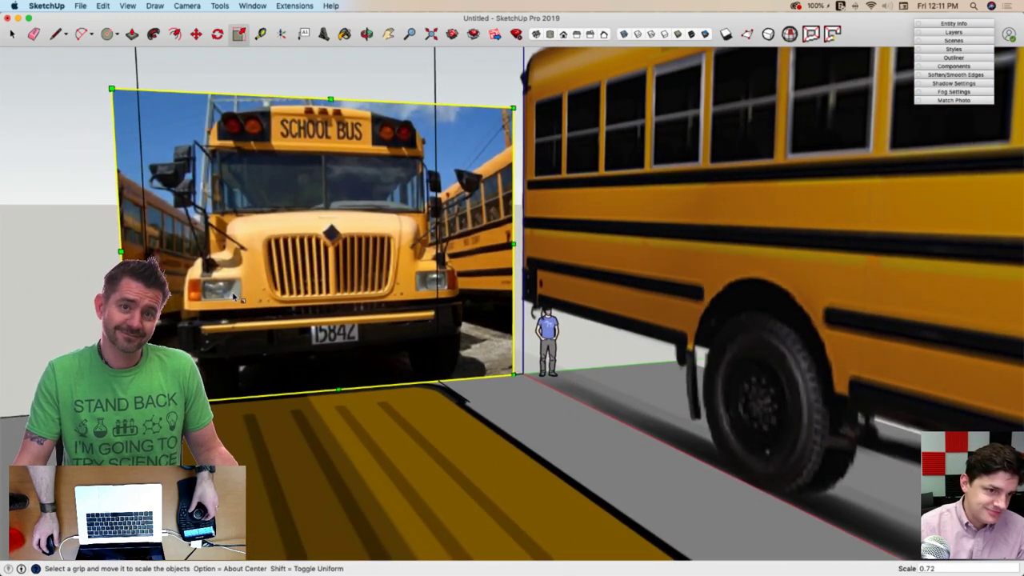
{"action": "key", "text": "m"}
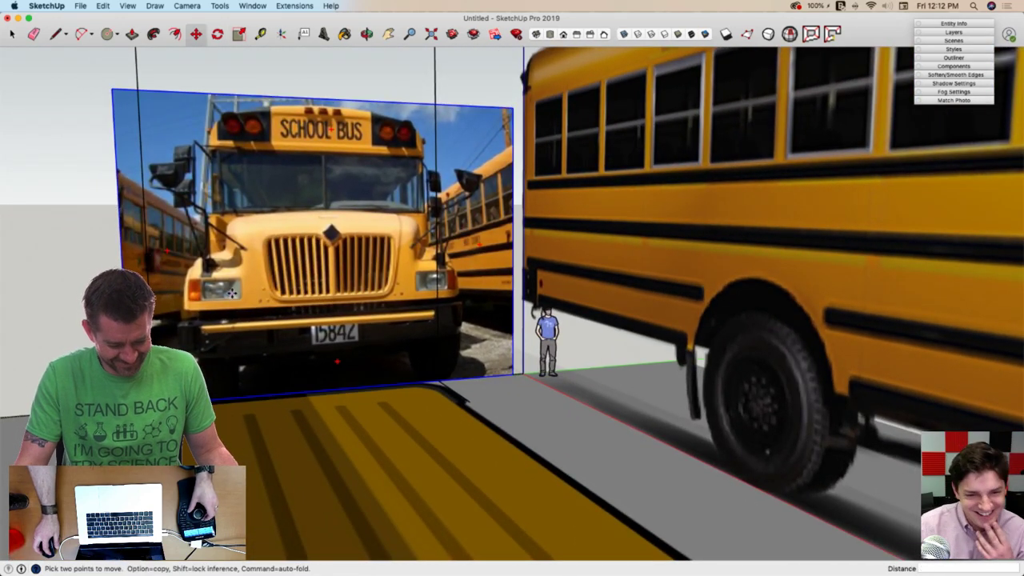
{"action": "left_click", "coordinate": [235, 298]}
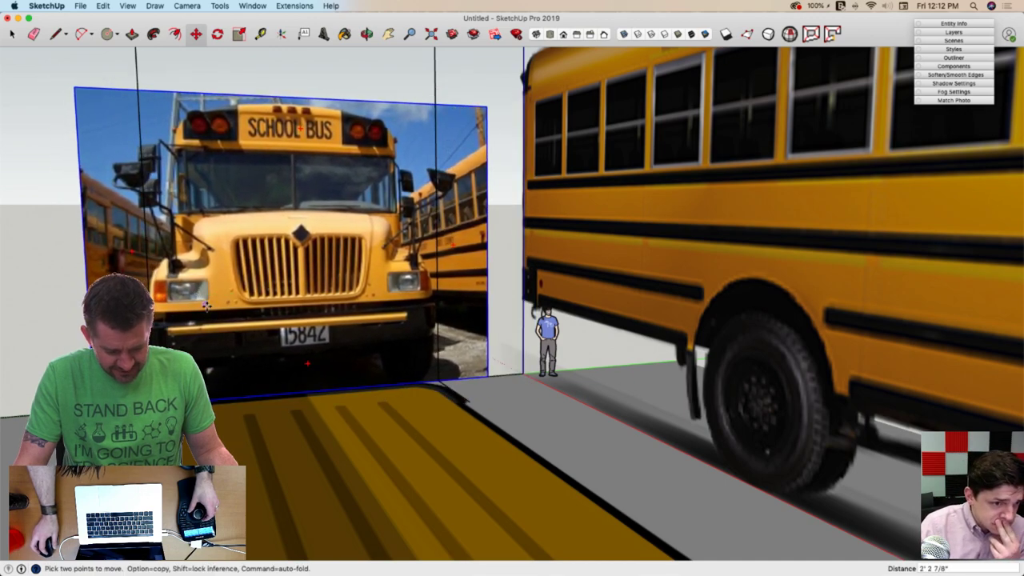
Stretch the front-view image vertically by 1.12 at its upper edge and about 1.10 at its lower edge down to the ground
{"action": "scroll", "coordinate": [224, 305], "scroll_direction": "down", "scroll_amount": 4}
{"action": "scroll", "coordinate": [223, 296], "scroll_direction": "up", "scroll_amount": 3}
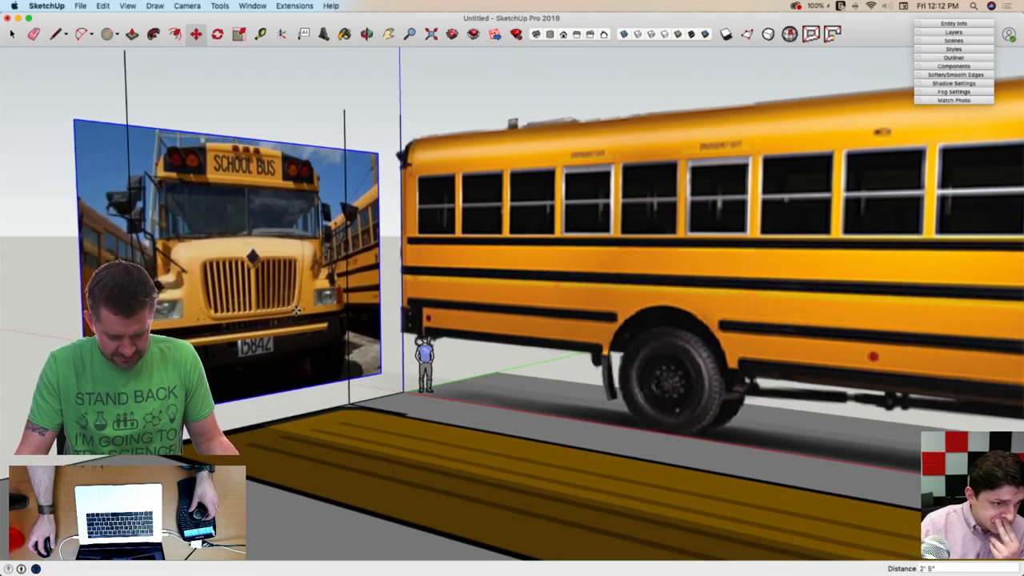
{"action": "middle_click_drag", "start_coordinate": [296, 312], "coordinate": [273, 379]}
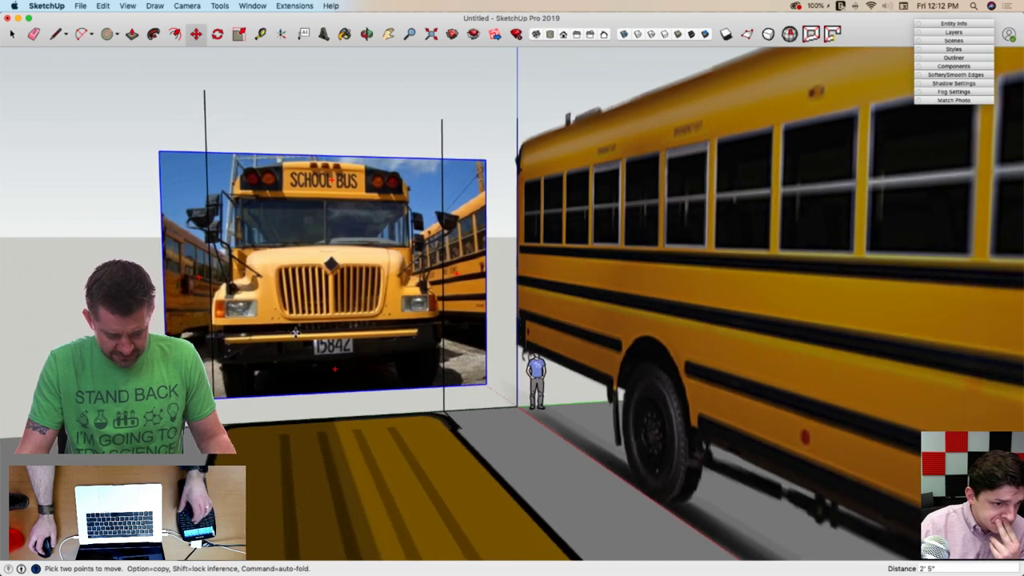
{"action": "key", "text": "s"}
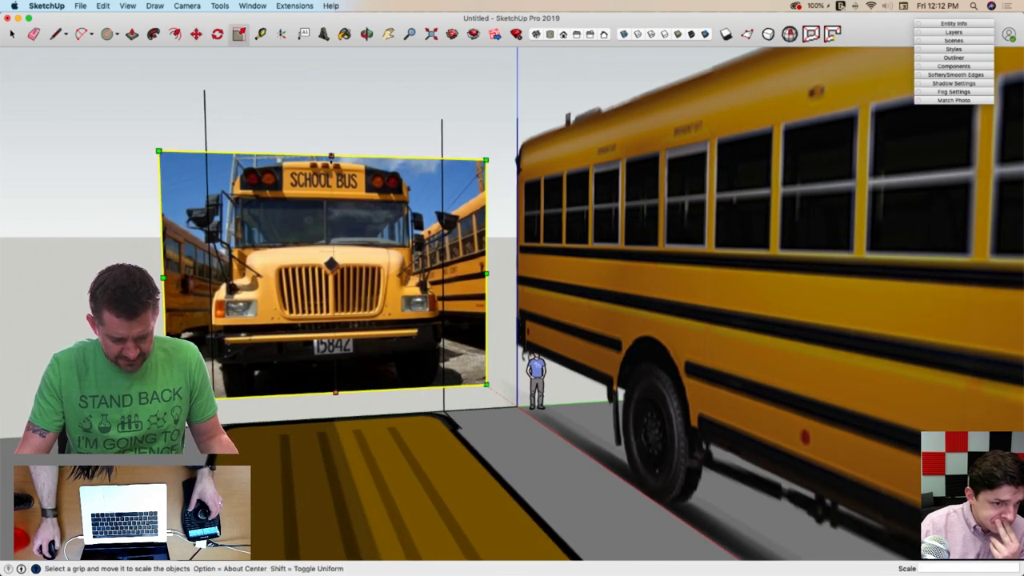
{"action": "left_click_drag", "start_coordinate": [331, 157], "coordinate": [330, 127]}
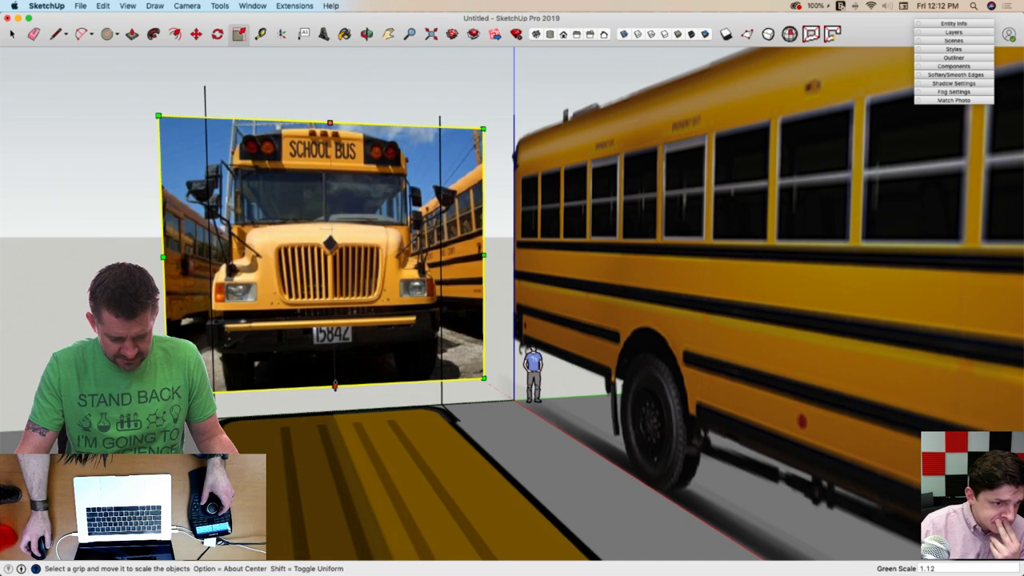
{"action": "left_click_drag", "start_coordinate": [335, 393], "coordinate": [334, 410]}
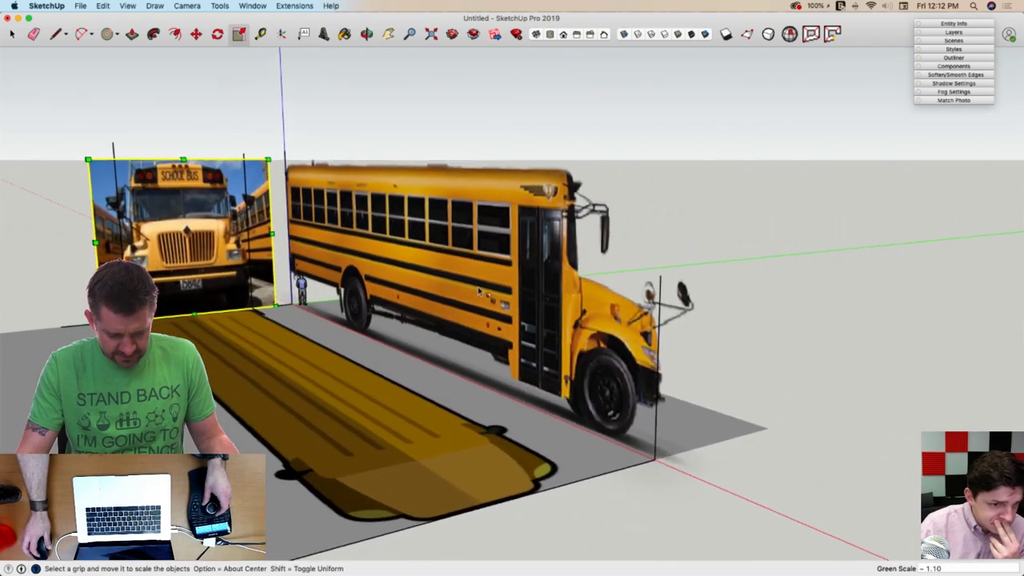
Erase the vertical projection lines at the front-view image and bus nose, and the ground lines at both ends of the top view
{"action": "key", "text": "e"}
{"action": "left_click", "coordinate": [593, 435]}
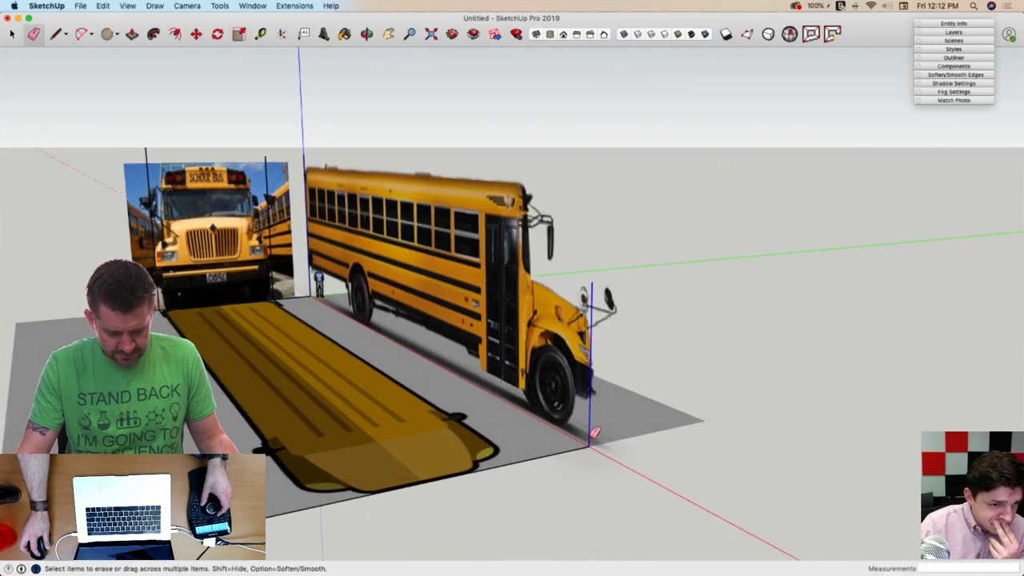
{"action": "key", "text": "space"}
{"action": "key", "text": "e"}
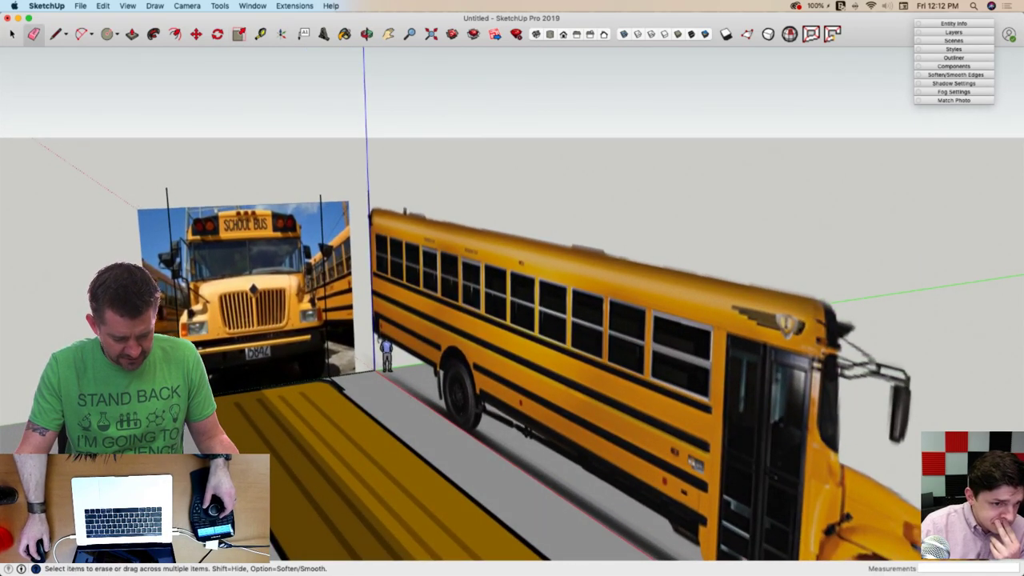
{"action": "left_click", "coordinate": [181, 352]}
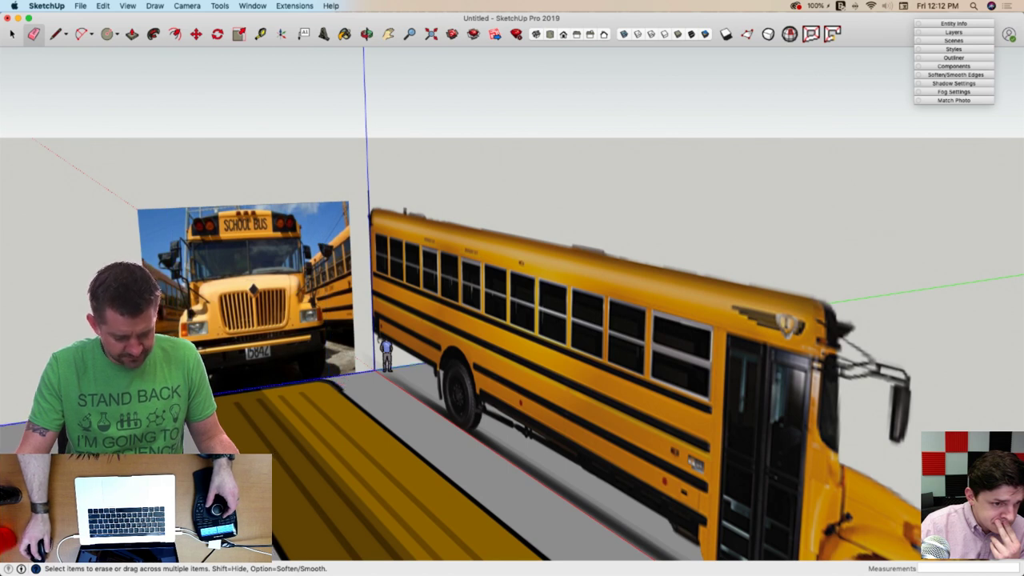
{"action": "key", "text": "space"}
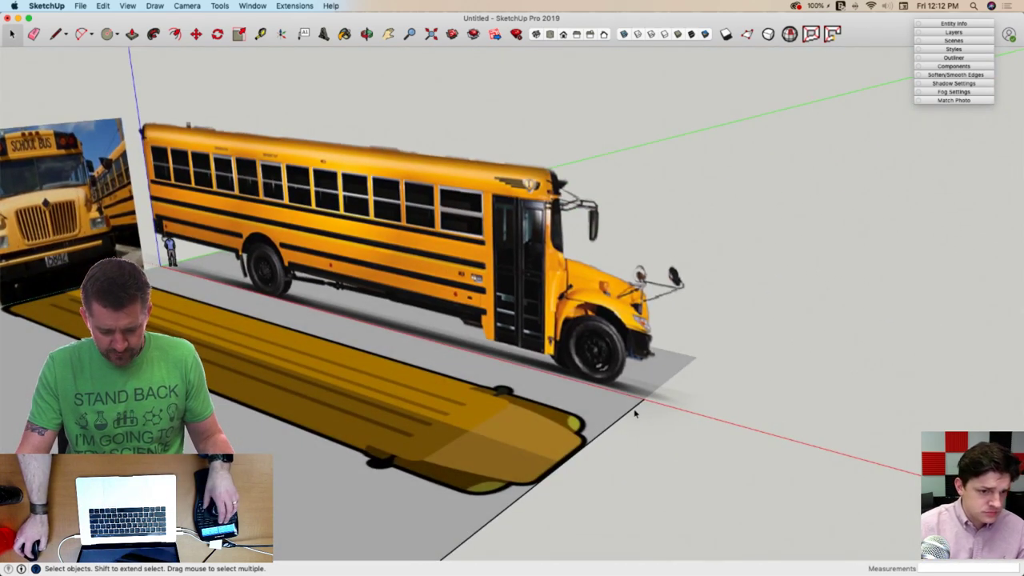
{"action": "left_click", "coordinate": [635, 413]}
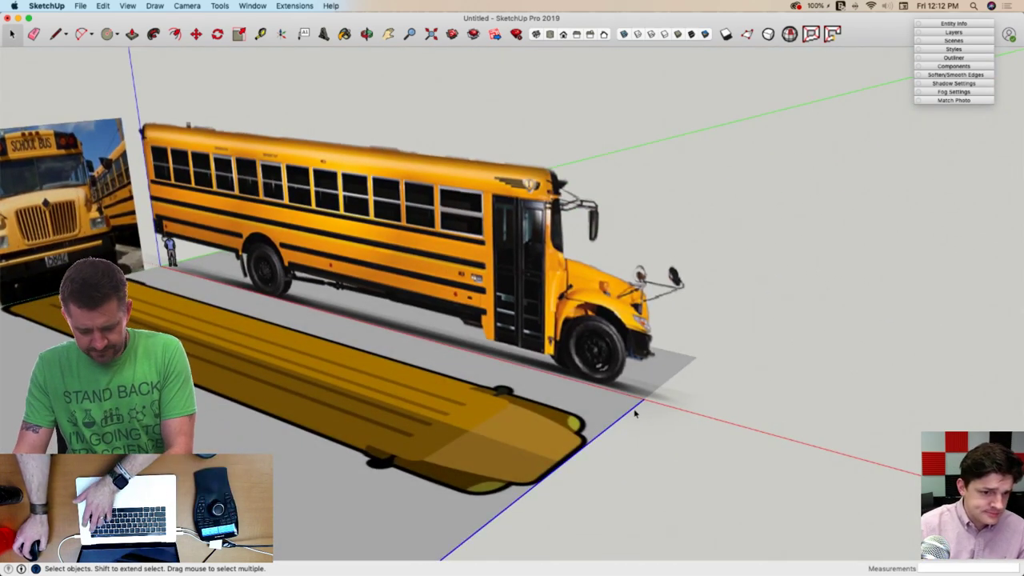
{"action": "key", "text": "Delete"}
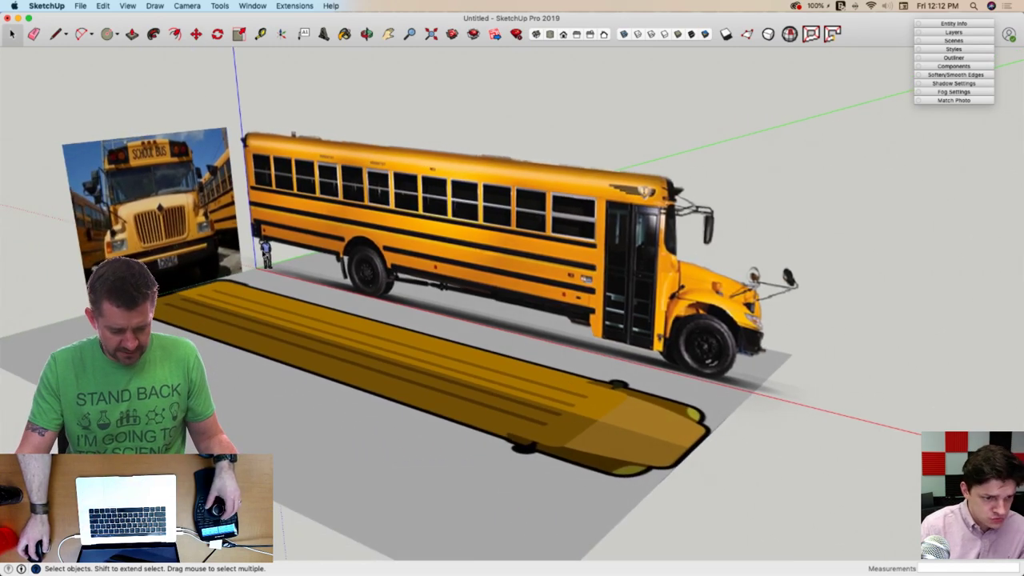
Delete the scale figure standing at the origin
{"action": "left_click", "coordinate": [495, 240]}
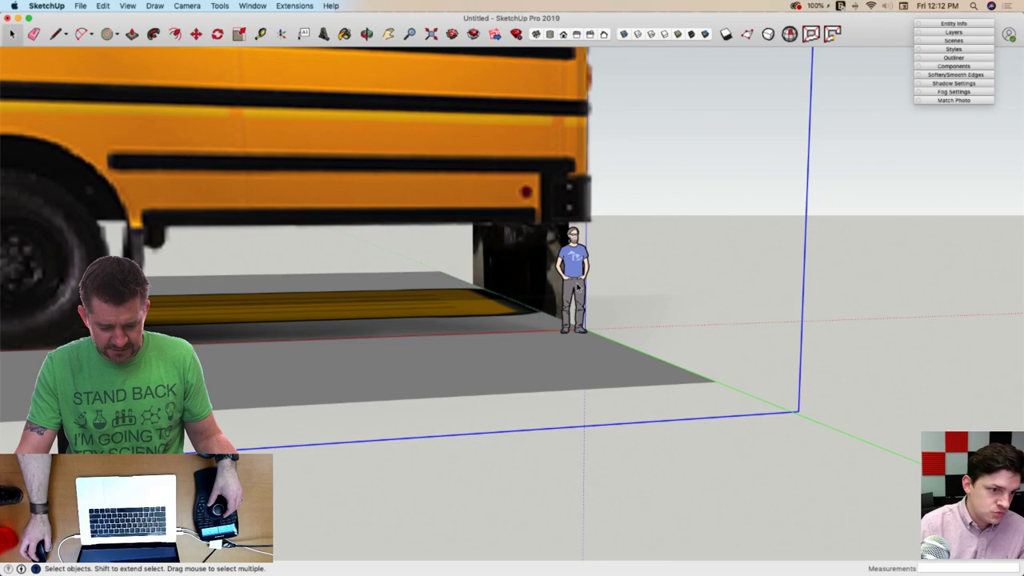
{"action": "left_click", "coordinate": [579, 282]}
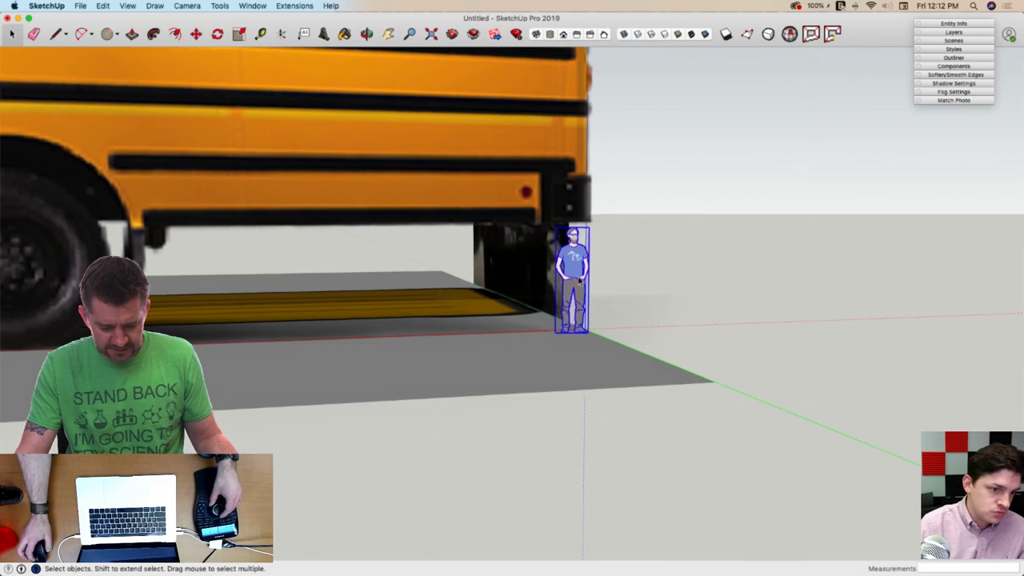
{"action": "key", "text": "Delete"}
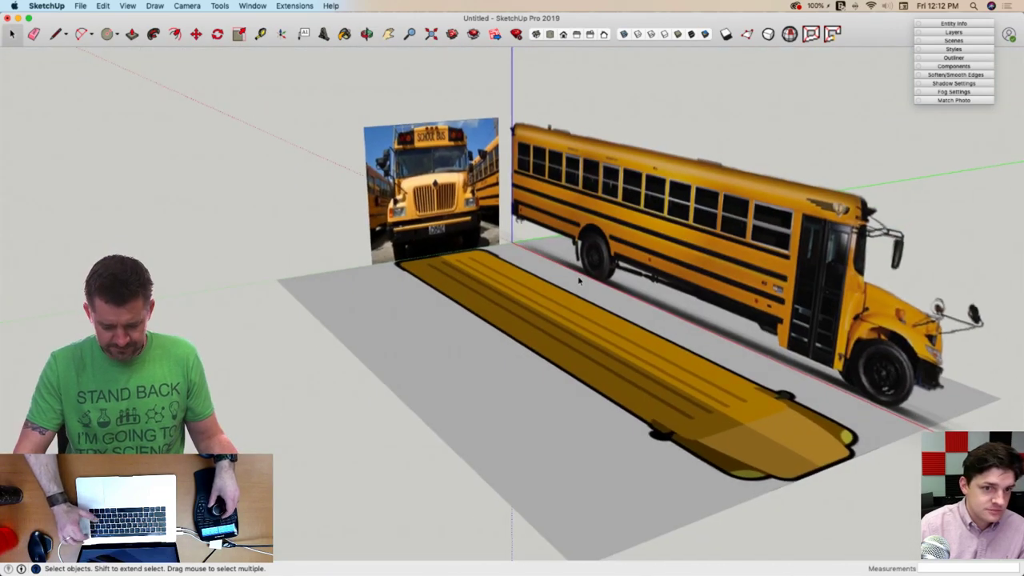
Try to combine the side, top and front reference images into one group
{"action": "left_click_drag", "start_coordinate": [602, 128], "coordinate": [411, 318]}
{"action": "left_click", "coordinate": [409, 319]}
{"action": "middle_click_drag", "start_coordinate": [408, 318], "coordinate": [435, 248]}
{"action": "right_click", "coordinate": [435, 247]}
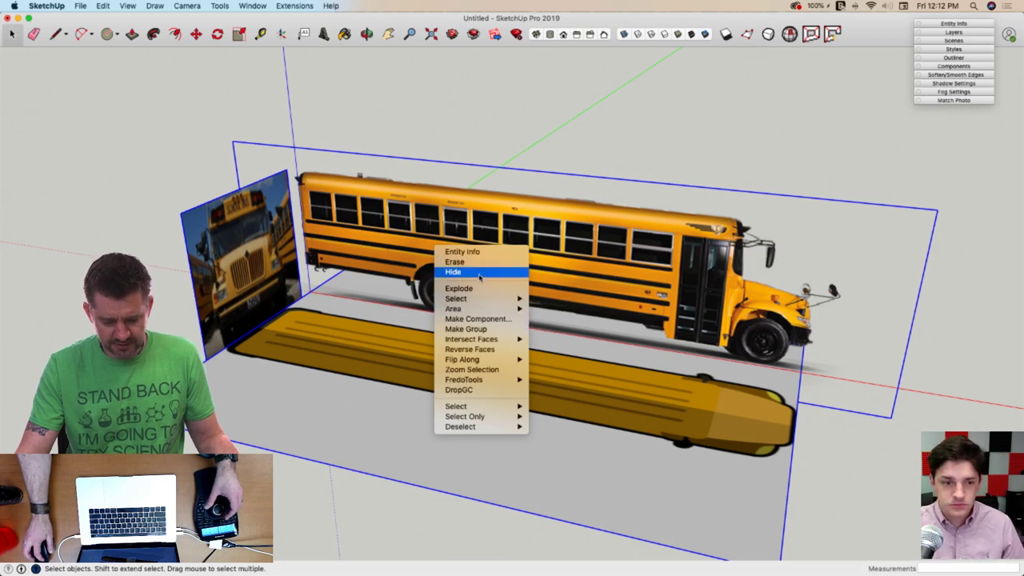
{"action": "left_click", "coordinate": [472, 123]}
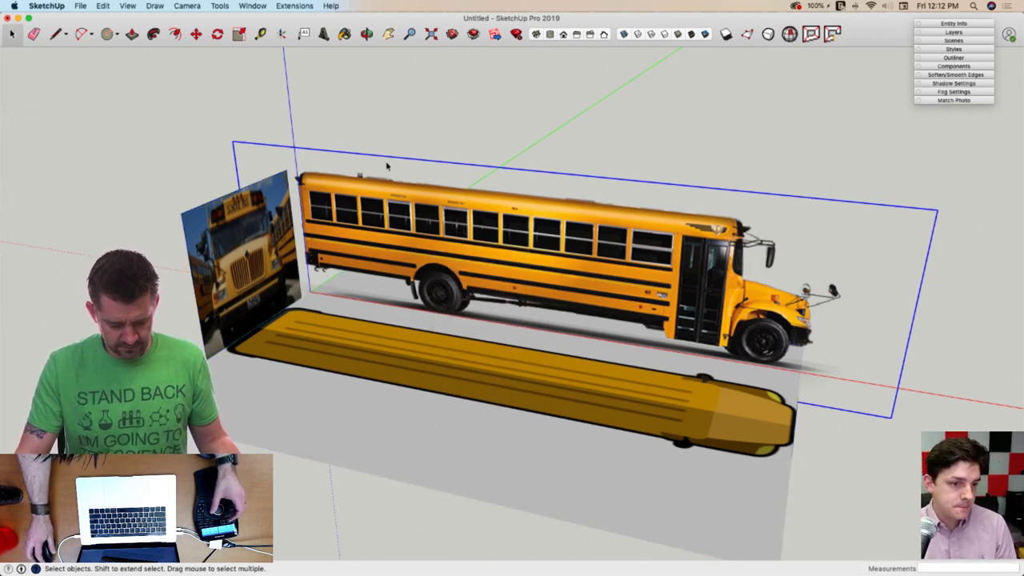
{"action": "left_click_drag", "start_coordinate": [179, 441], "coordinate": [179, 440]}
{"action": "right_click", "coordinate": [261, 282]}
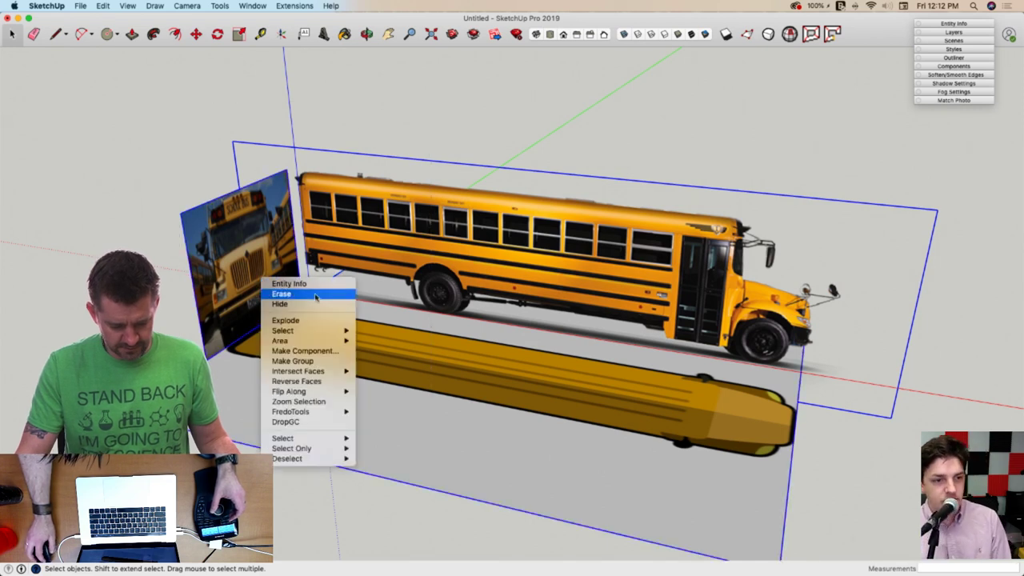
{"action": "left_click", "coordinate": [304, 361]}
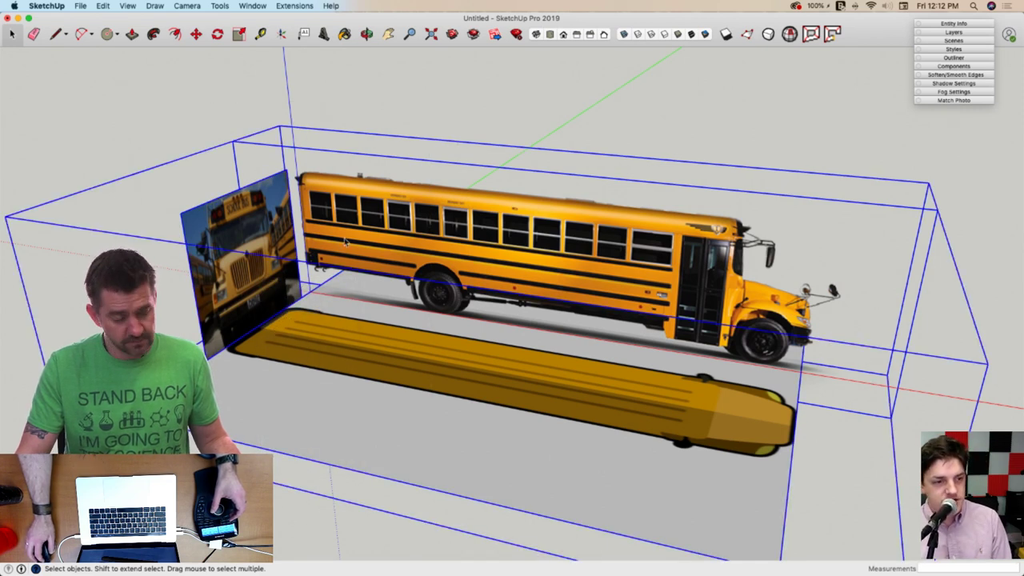
Undo the grouping of the three reference images
{"action": "right_click", "coordinate": [351, 228]}
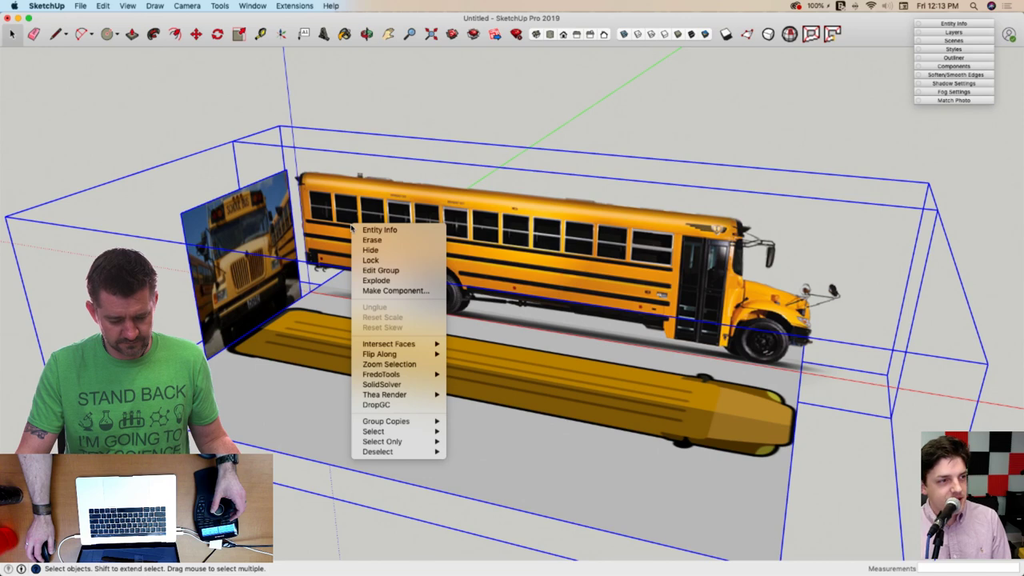
{"action": "left_click", "coordinate": [160, 131]}
{"action": "key", "text": "super+z"}
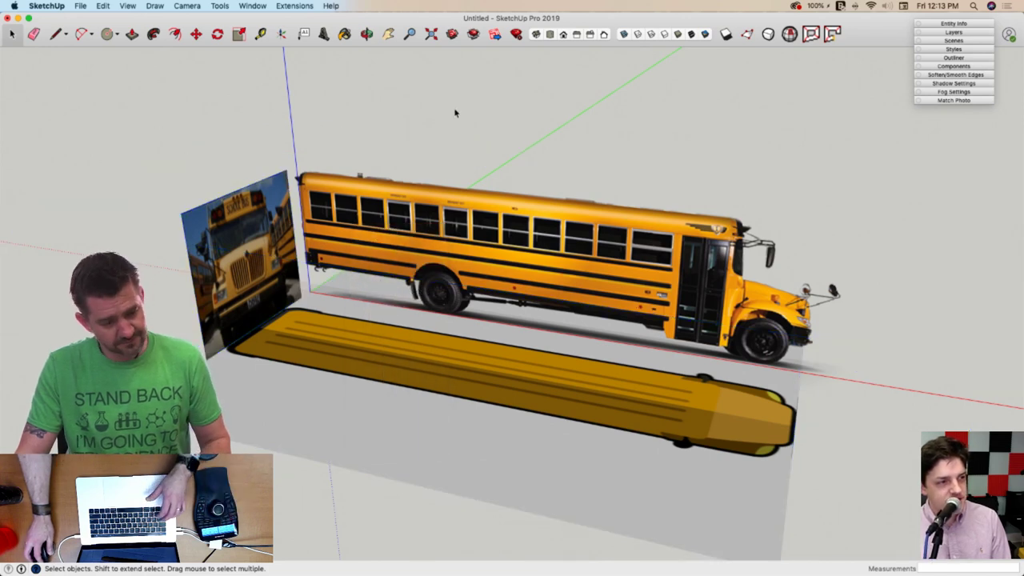
Select the side, front and top reference images in turn and examine the operations available for the side view
{"action": "left_click", "coordinate": [411, 238]}
{"action": "left_click", "coordinate": [209, 243]}
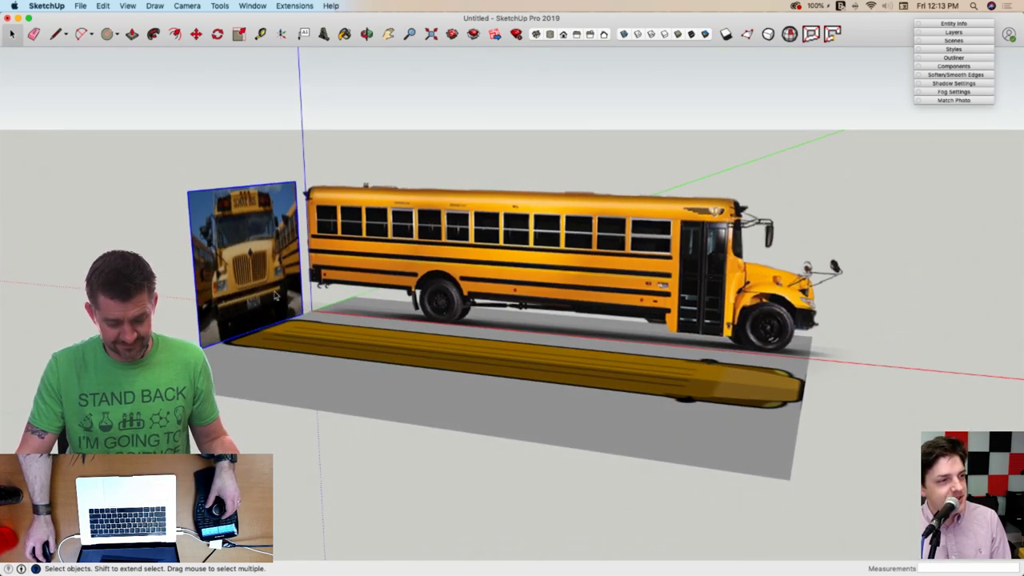
{"action": "left_click", "coordinate": [332, 350]}
{"action": "left_click", "coordinate": [378, 250]}
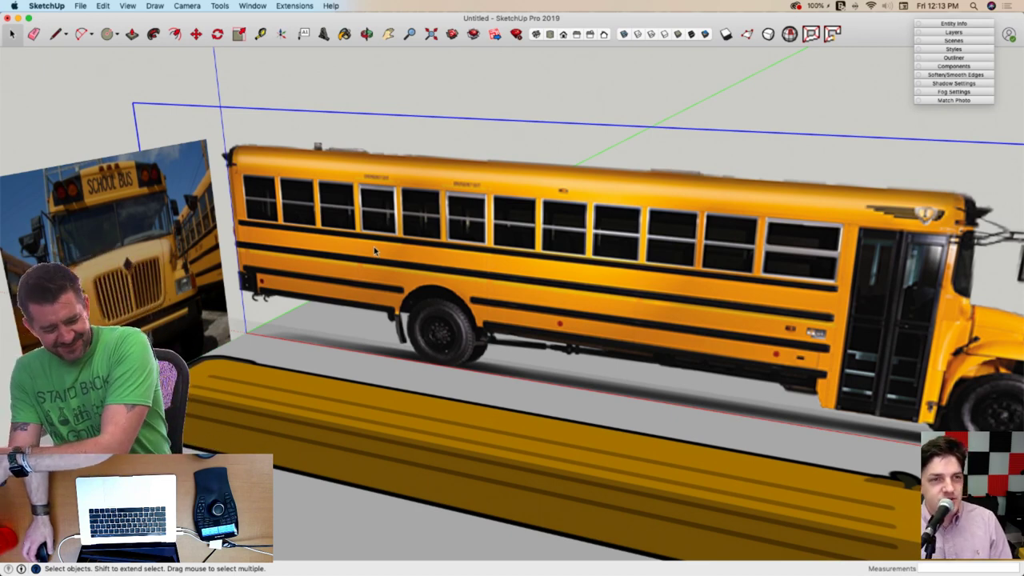
{"action": "right_click", "coordinate": [375, 251]}
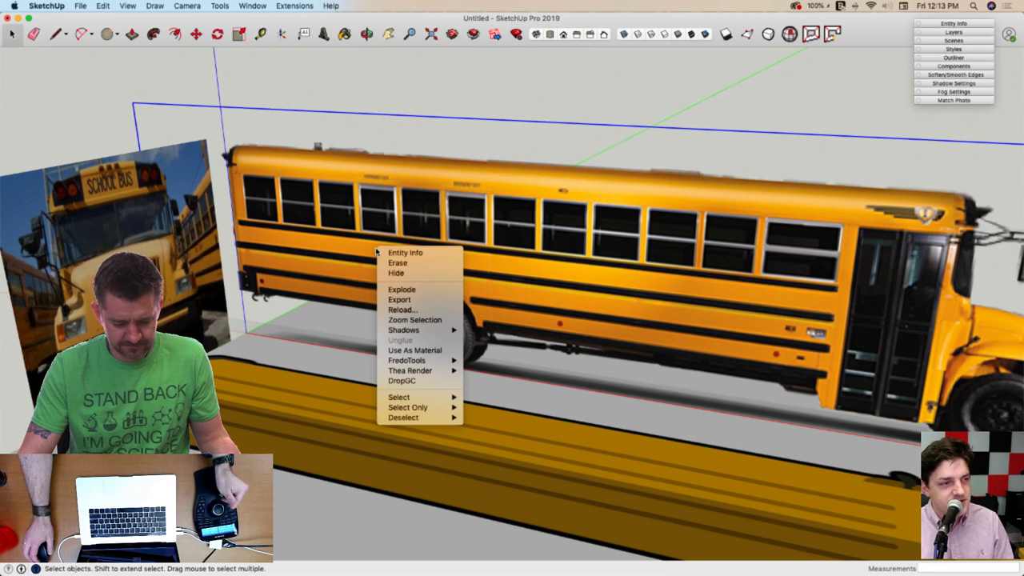
{"action": "scroll", "coordinate": [342, 237], "scroll_direction": "down", "scroll_amount": 3}
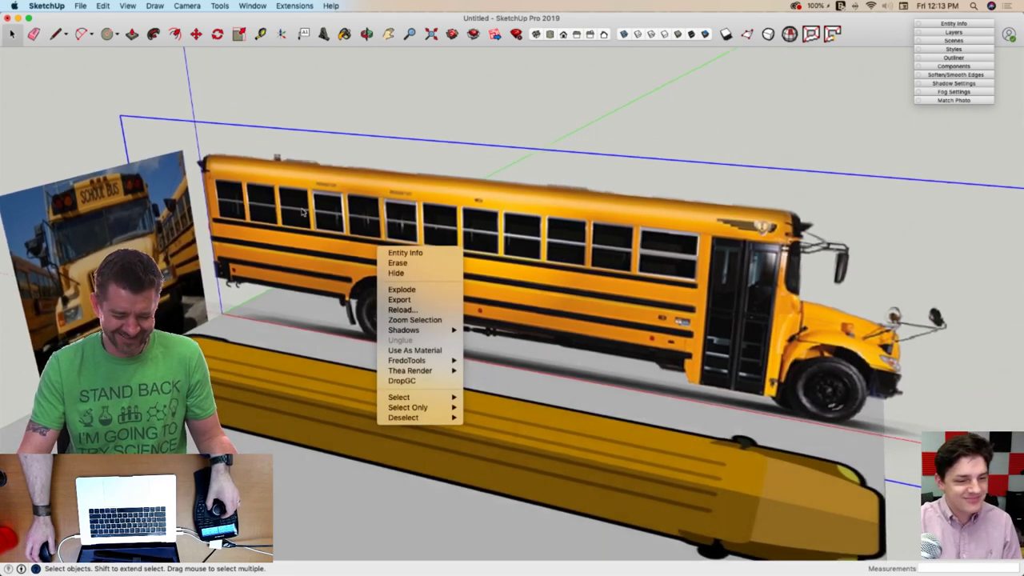
{"action": "middle_click_drag", "start_coordinate": [302, 212], "coordinate": [311, 205]}
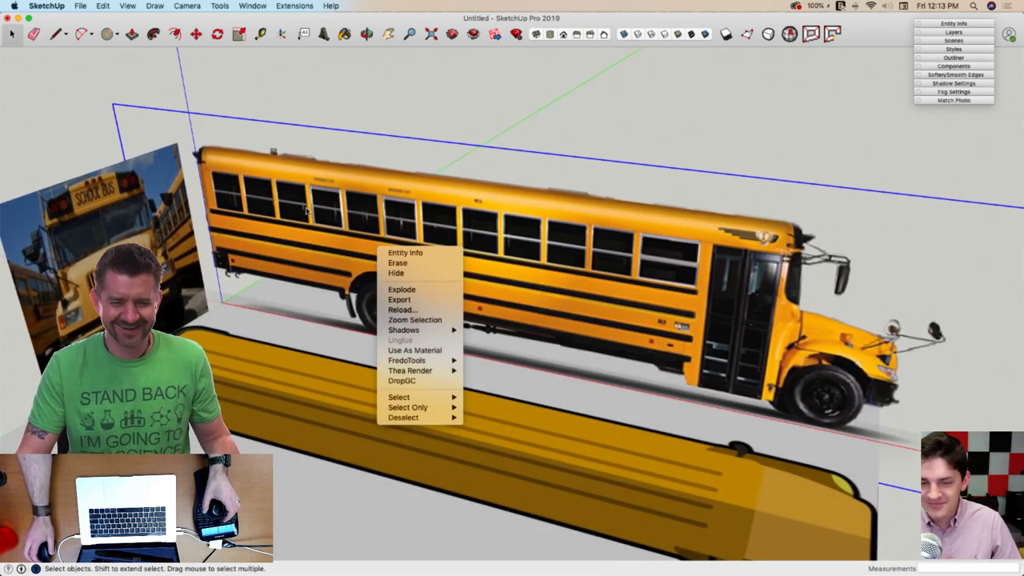
{"action": "left_click", "coordinate": [341, 76]}
{"action": "left_click", "coordinate": [340, 76]}
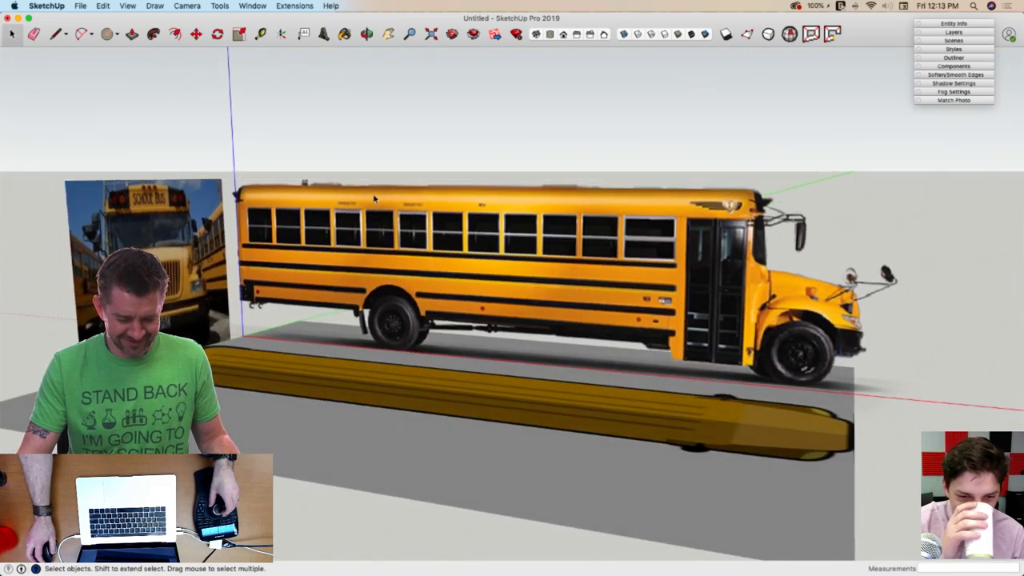
{"action": "left_click", "coordinate": [377, 261]}
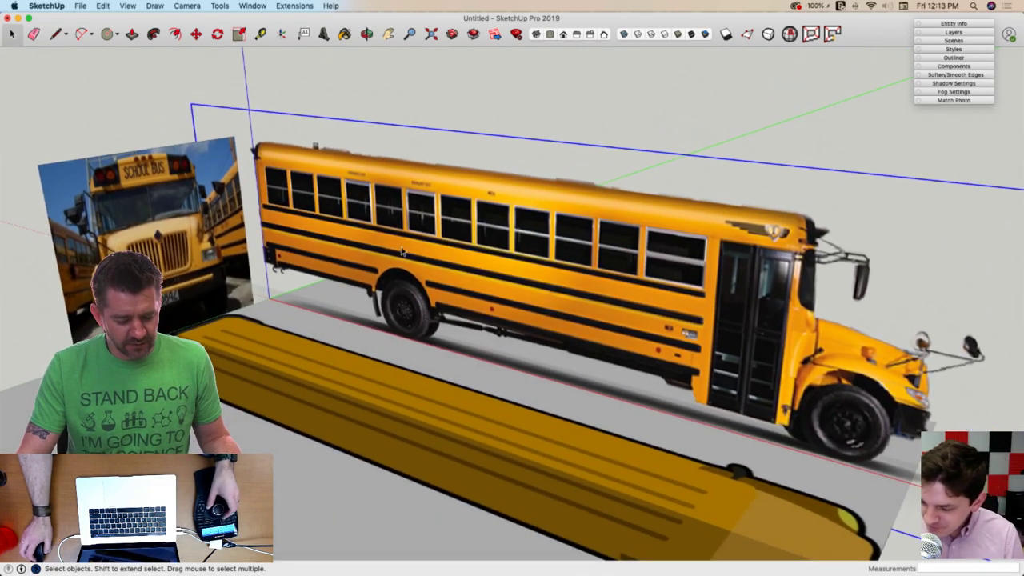
{"action": "left_click", "coordinate": [154, 233]}
{"action": "left_click", "coordinate": [464, 470]}
{"action": "left_click", "coordinate": [494, 224]}
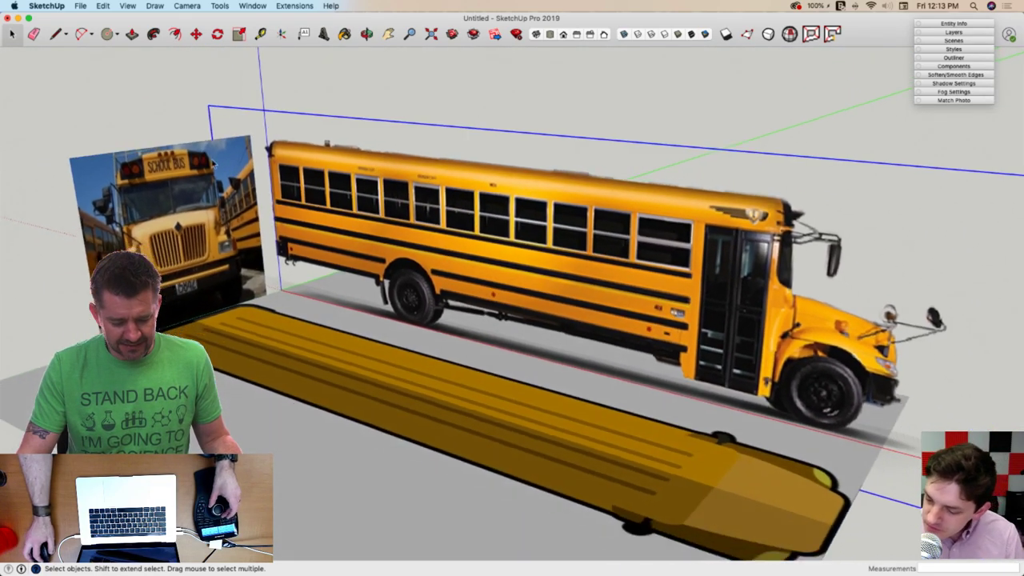
{"action": "left_click", "coordinate": [610, 54]}
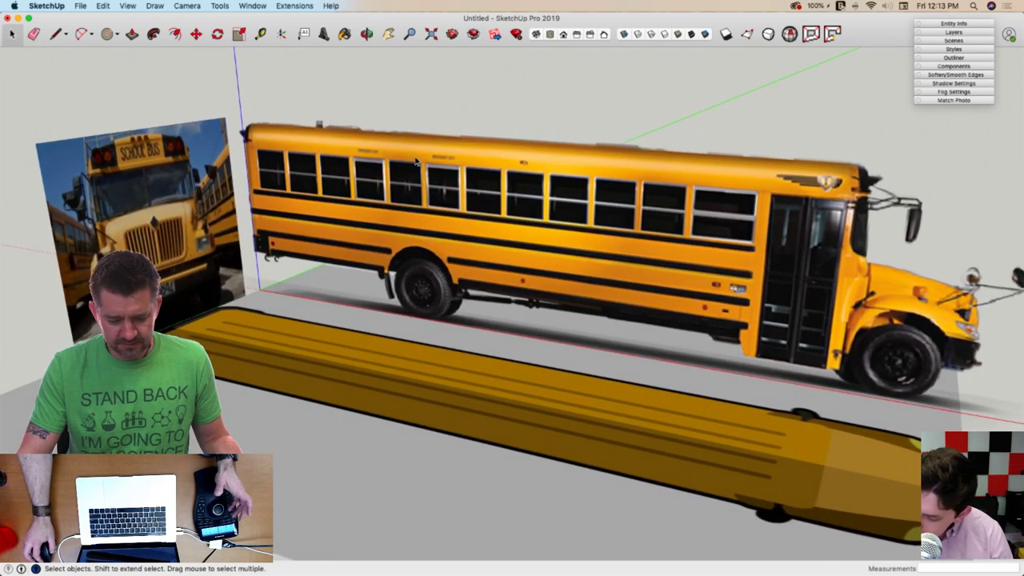
Assign the side, top and front reference images together to a new layer named Reference
{"action": "left_click_drag", "start_coordinate": [440, 125], "coordinate": [192, 396]}
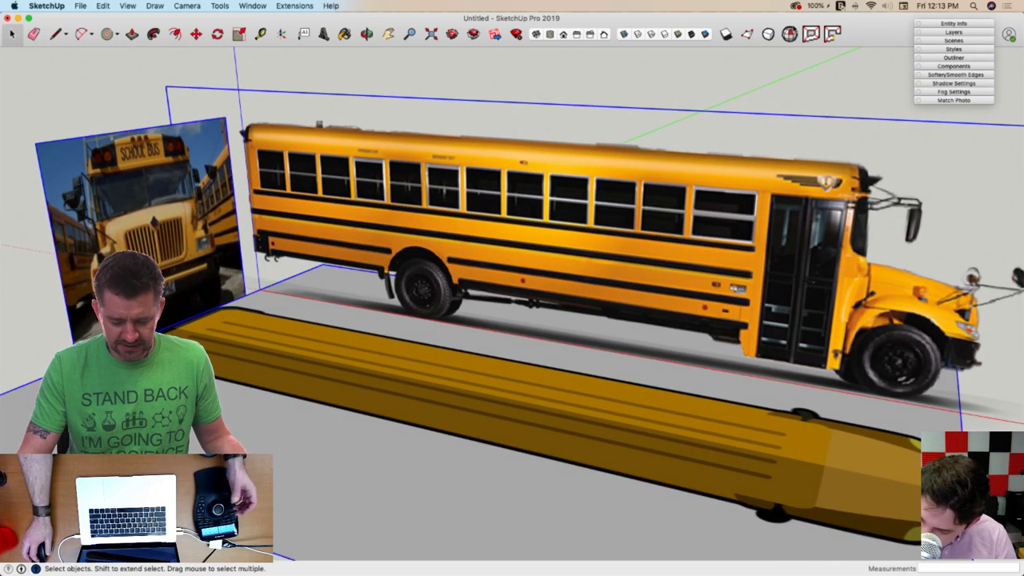
{"action": "left_click", "coordinate": [953, 32]}
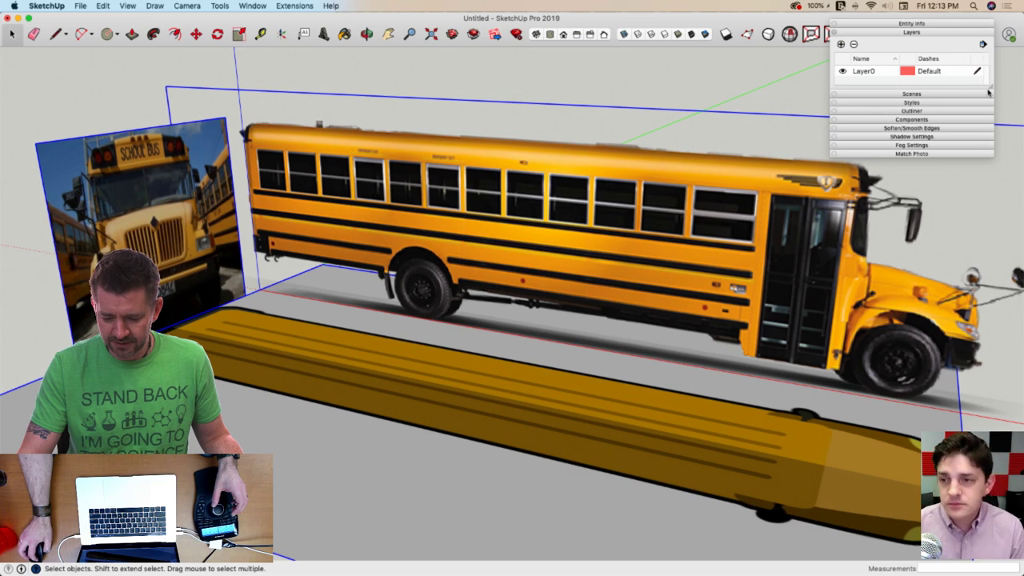
{"action": "left_click_drag", "start_coordinate": [993, 90], "coordinate": [997, 157]}
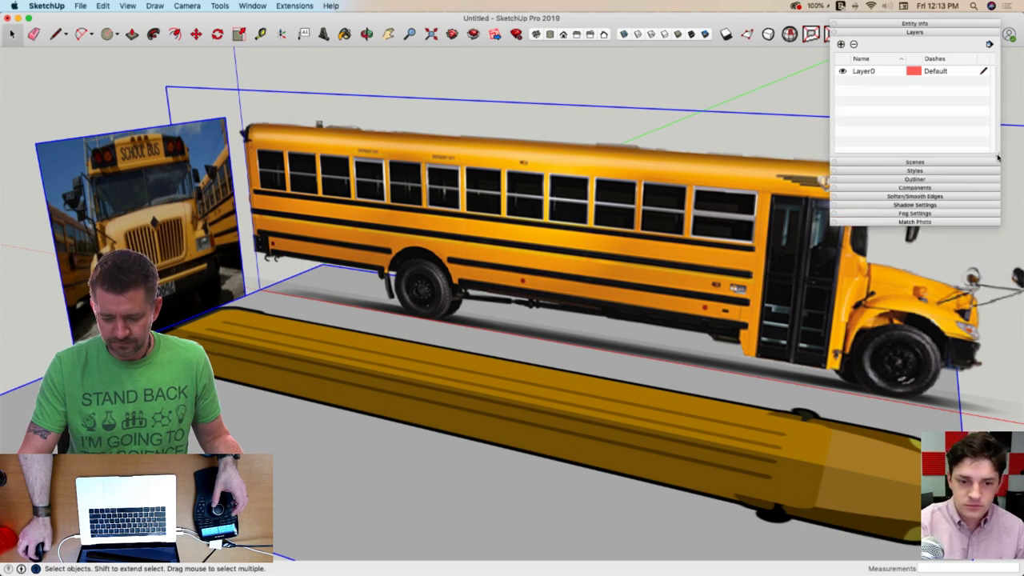
{"action": "left_click", "coordinate": [860, 24]}
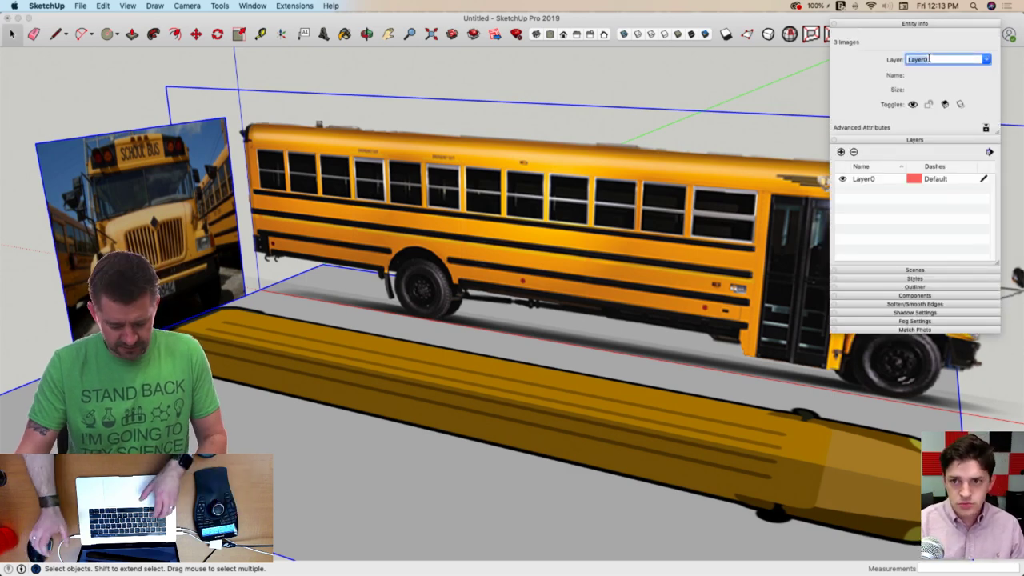
{"action": "type", "text": "Reference"}
{"action": "key", "text": "Return"}
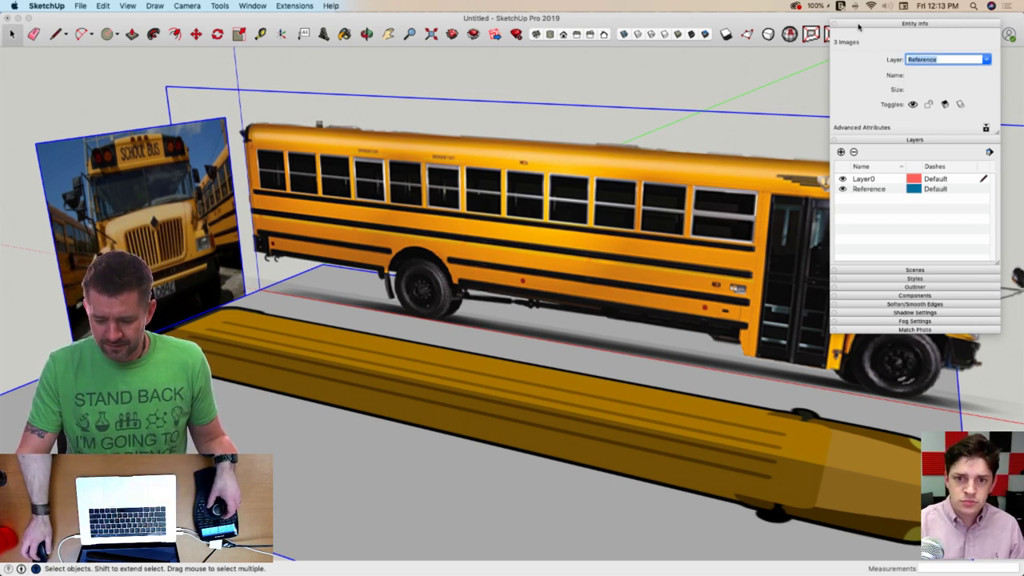
Inspect the side-view image's entity details and look for an option to lock it
{"action": "scroll", "coordinate": [528, 114], "scroll_direction": "down", "scroll_amount": 4}
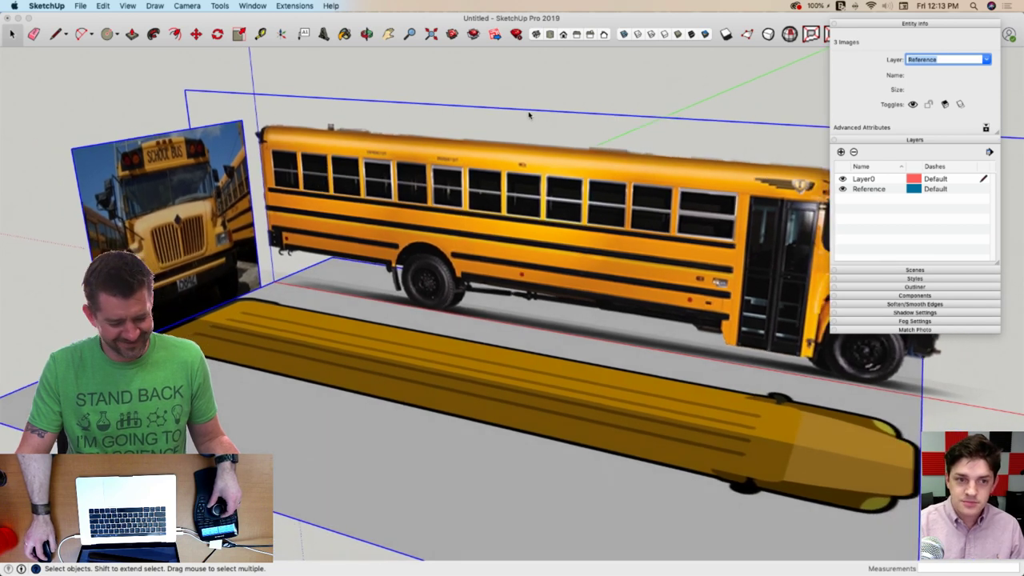
{"action": "left_click", "coordinate": [523, 96]}
{"action": "left_click", "coordinate": [444, 224]}
{"action": "scroll", "coordinate": [804, 92], "scroll_direction": "down", "scroll_amount": 2}
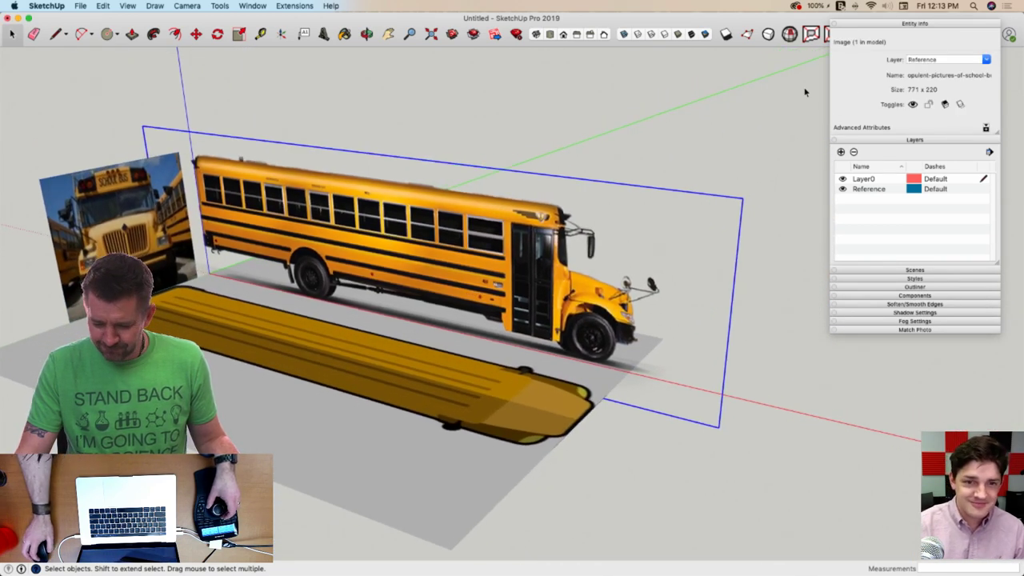
{"action": "right_click", "coordinate": [448, 231]}
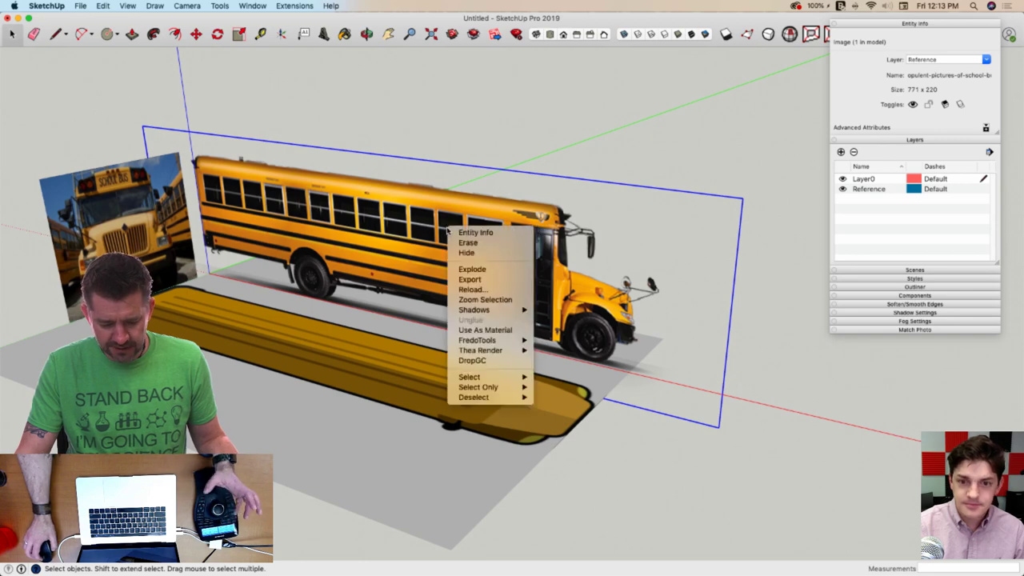
{"action": "left_click", "coordinate": [444, 137]}
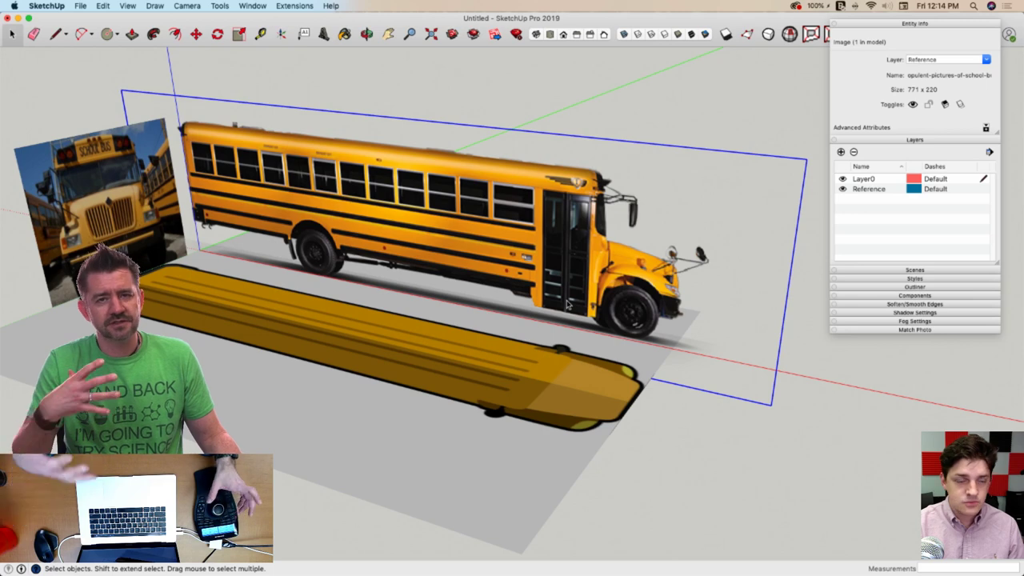
Select all three reference images and check which operations apply to them together
{"action": "scroll", "coordinate": [567, 305], "scroll_direction": "up", "scroll_amount": 3}
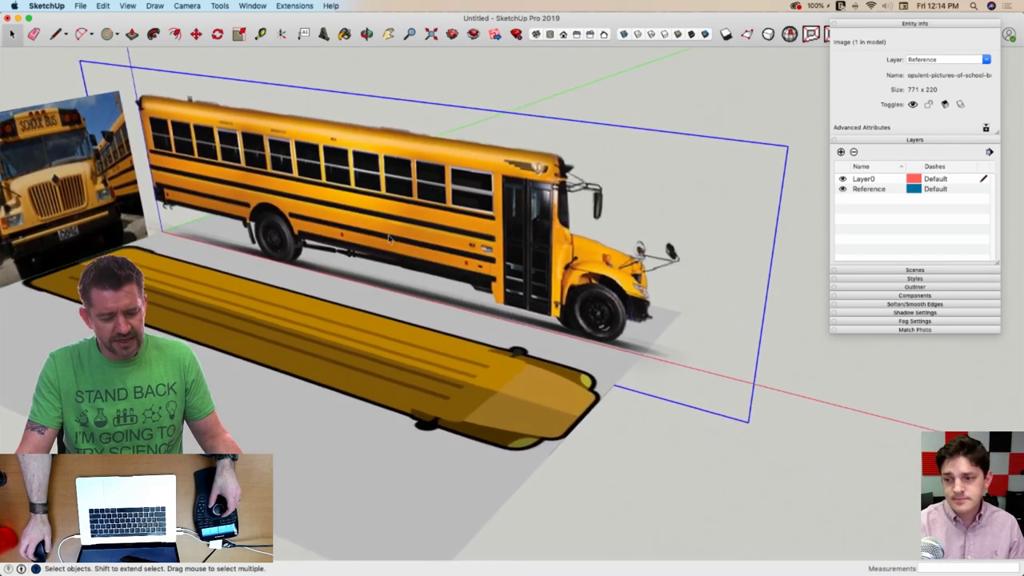
{"action": "left_click_drag", "start_coordinate": [298, 94], "coordinate": [122, 308]}
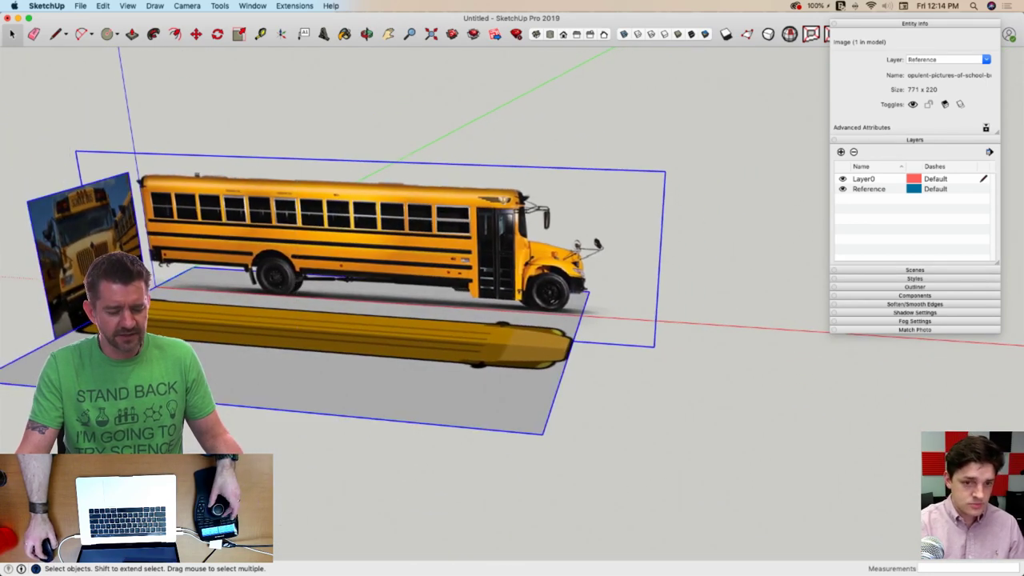
{"action": "middle_click_drag", "start_coordinate": [165, 311], "coordinate": [165, 311]}
{"action": "right_click", "coordinate": [191, 295]}
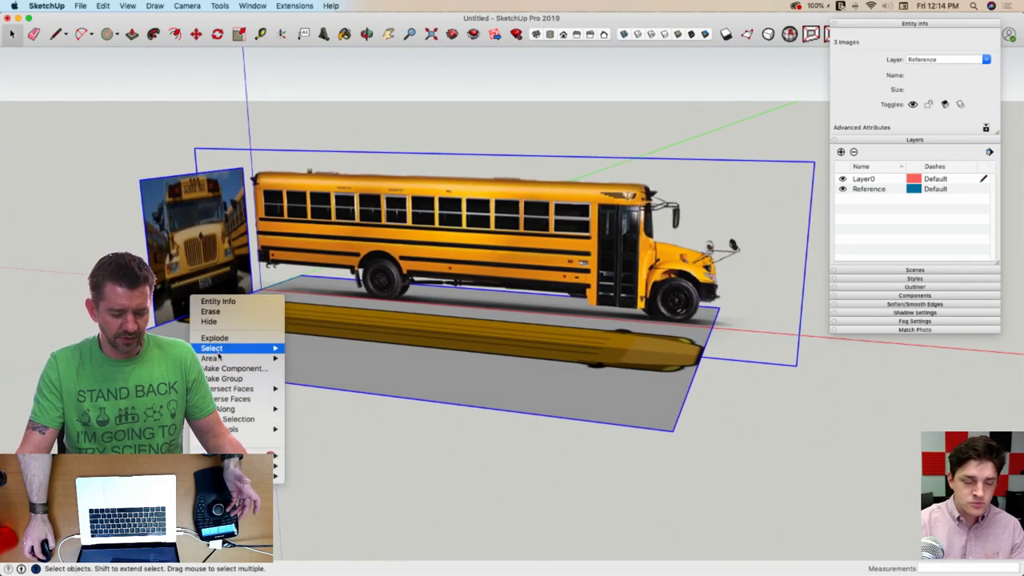
{"action": "left_click", "coordinate": [180, 354]}
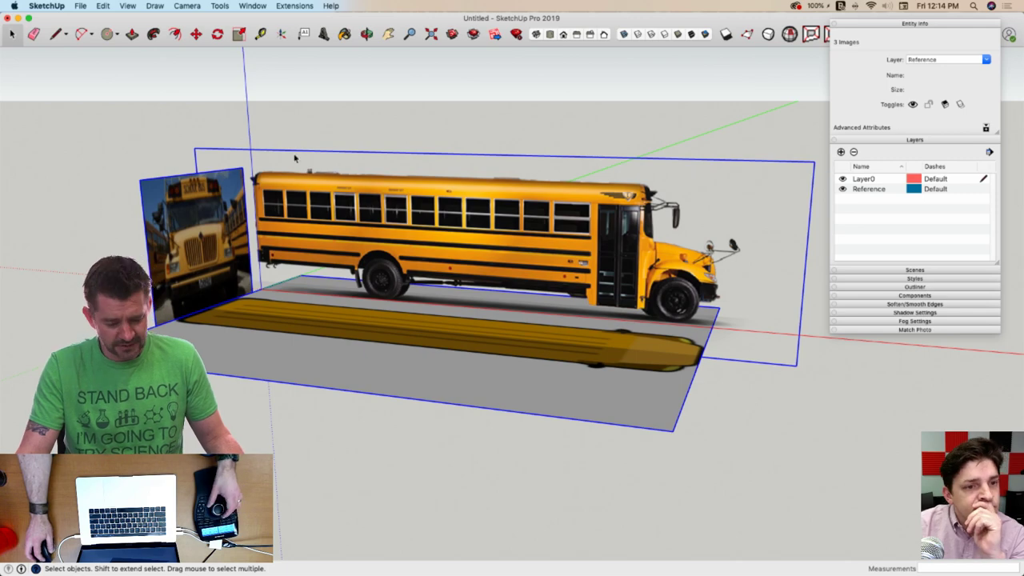
{"action": "left_click", "coordinate": [296, 158]}
{"action": "left_click", "coordinate": [382, 128]}
Recheck the operations offered for the side-view image on its own
{"action": "left_click", "coordinate": [320, 217]}
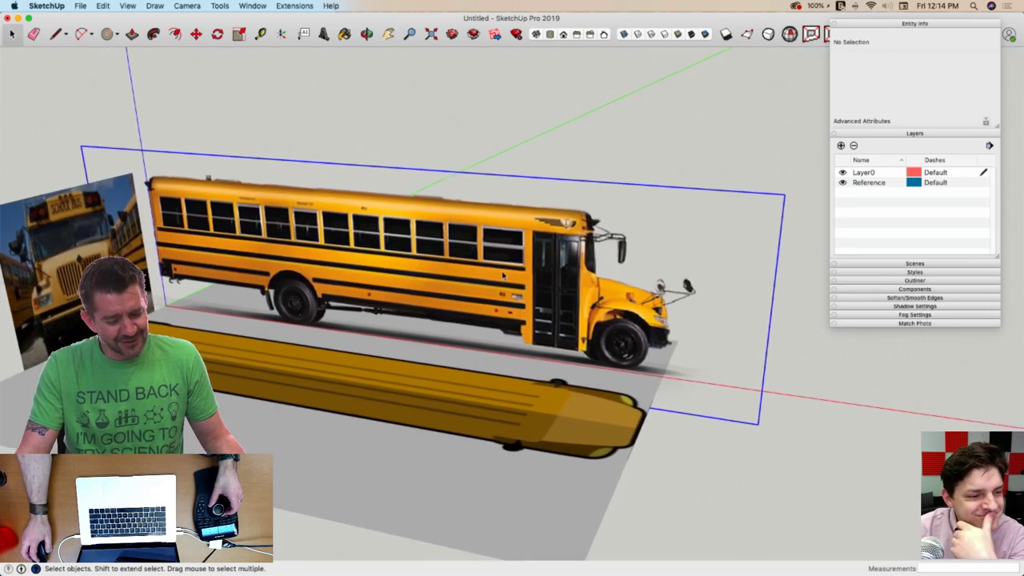
{"action": "scroll", "coordinate": [312, 240], "scroll_direction": "up", "scroll_amount": 5}
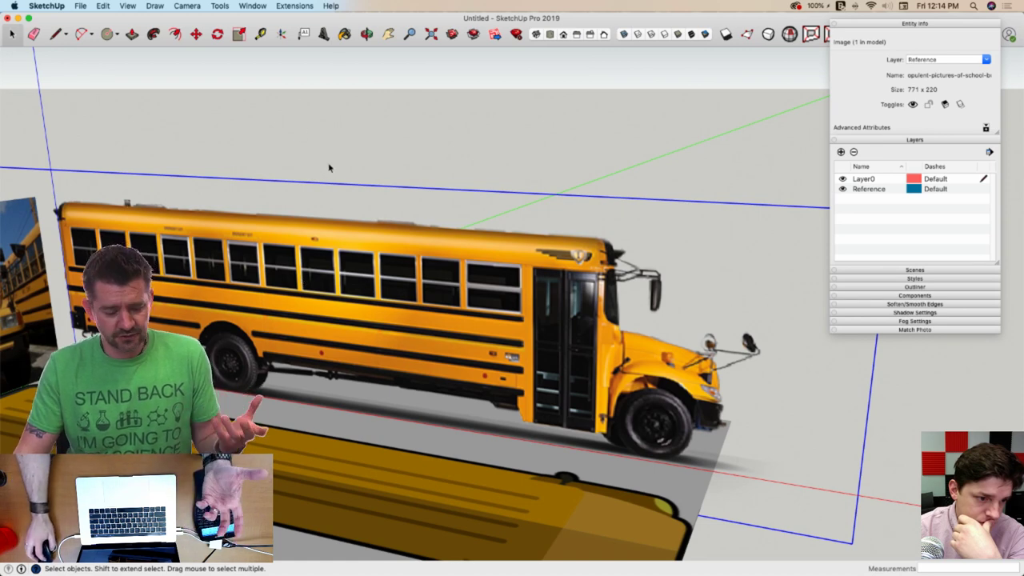
{"action": "right_click", "coordinate": [323, 280]}
{"action": "left_click", "coordinate": [336, 136]}
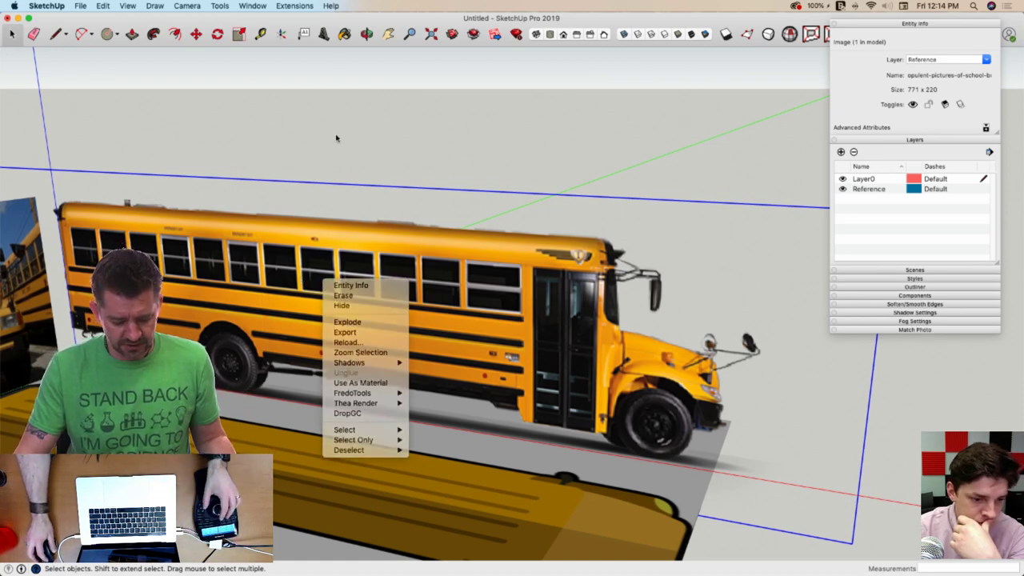
{"action": "left_click", "coordinate": [332, 108]}
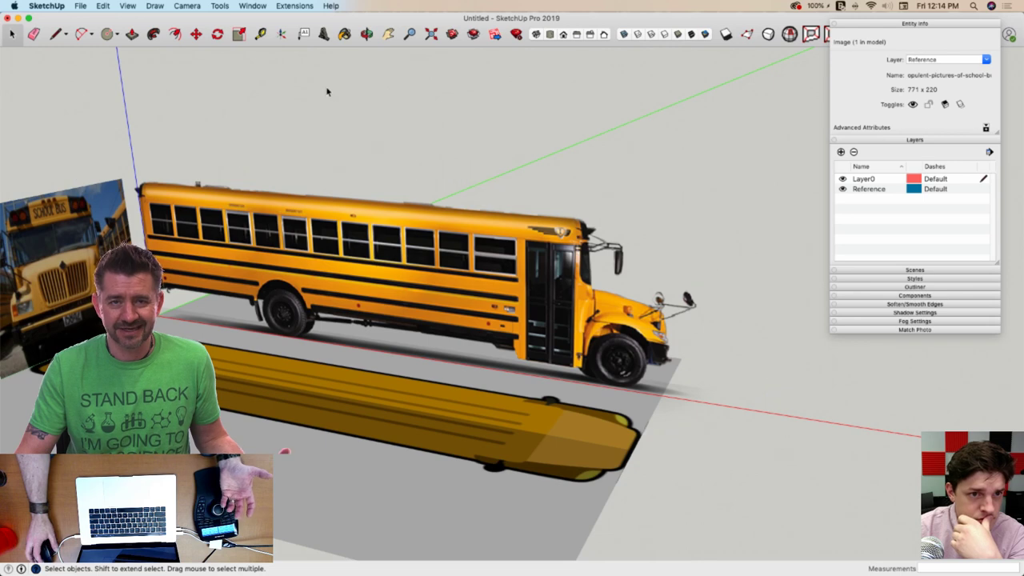
Explode the side-view image and group the resulting geometry
{"action": "left_click", "coordinate": [363, 234]}
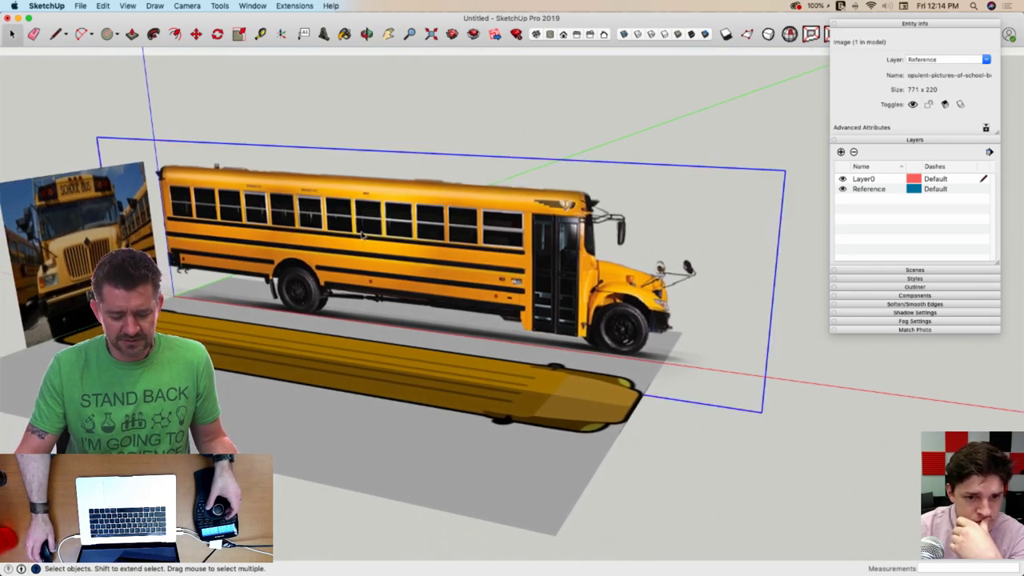
{"action": "right_click", "coordinate": [406, 241]}
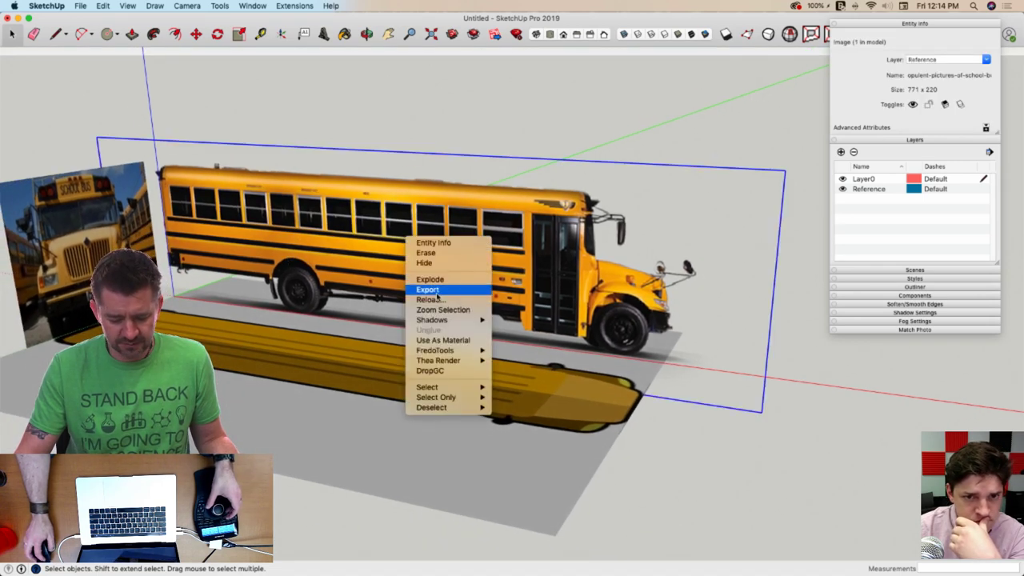
{"action": "left_click", "coordinate": [430, 279]}
{"action": "right_click", "coordinate": [429, 222]}
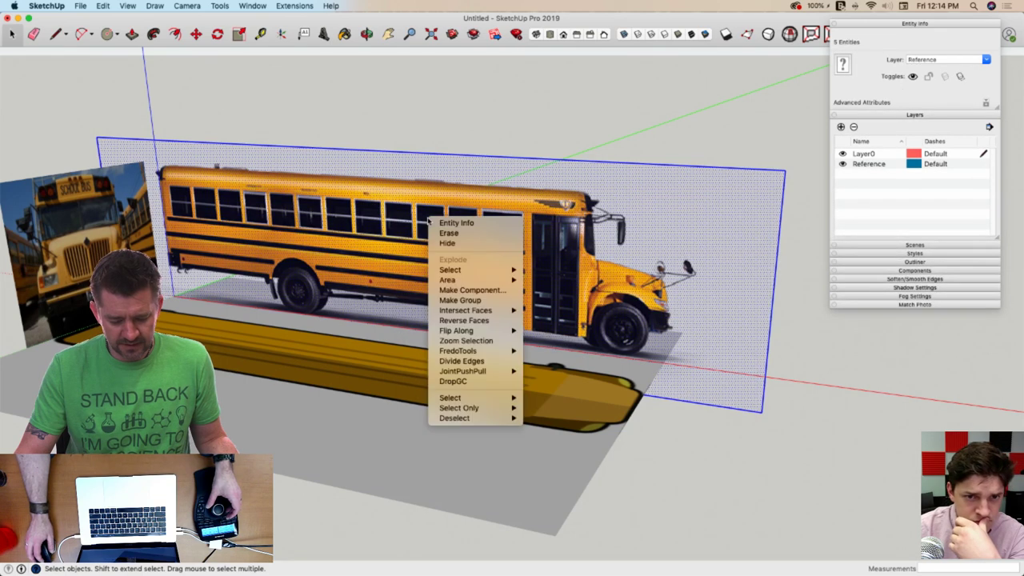
{"action": "left_click", "coordinate": [450, 301]}
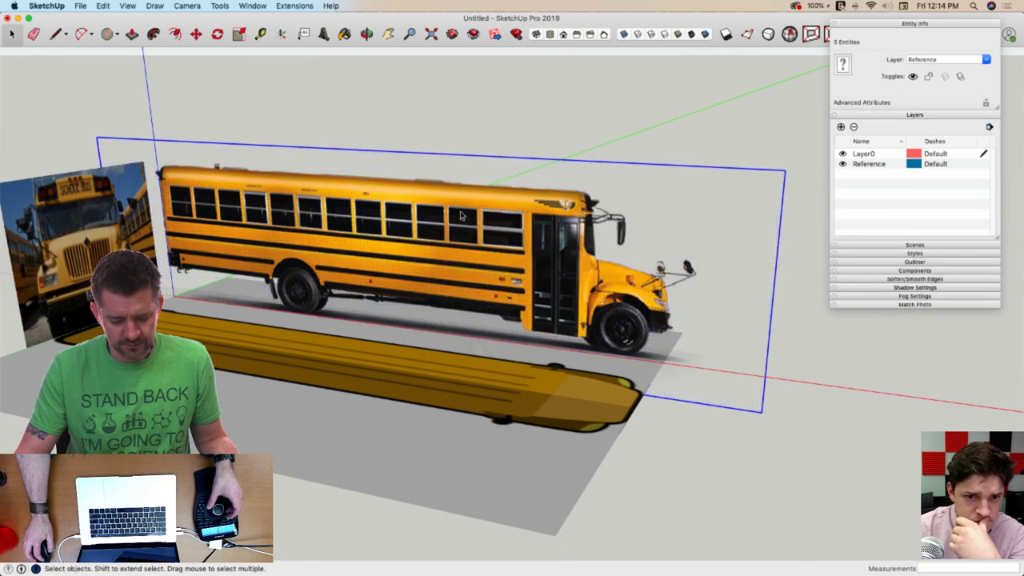
Lock the side-view bus group in place
{"action": "left_click", "coordinate": [375, 126]}
{"action": "right_click", "coordinate": [367, 253]}
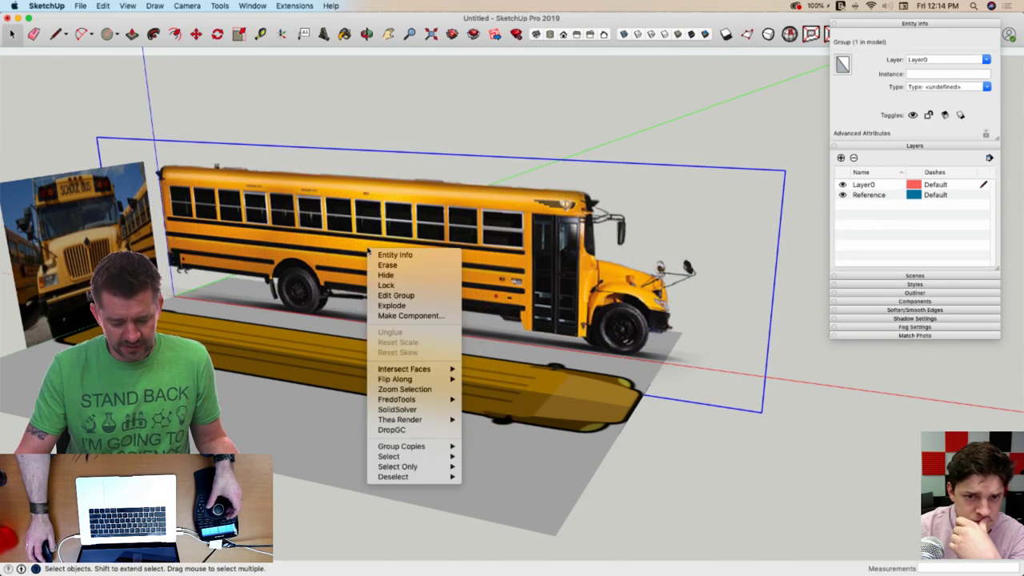
{"action": "left_click", "coordinate": [395, 295]}
Explode the front-view bus image and turn its geometry into a locked group
{"action": "middle_click_drag", "start_coordinate": [366, 105], "coordinate": [258, 171]}
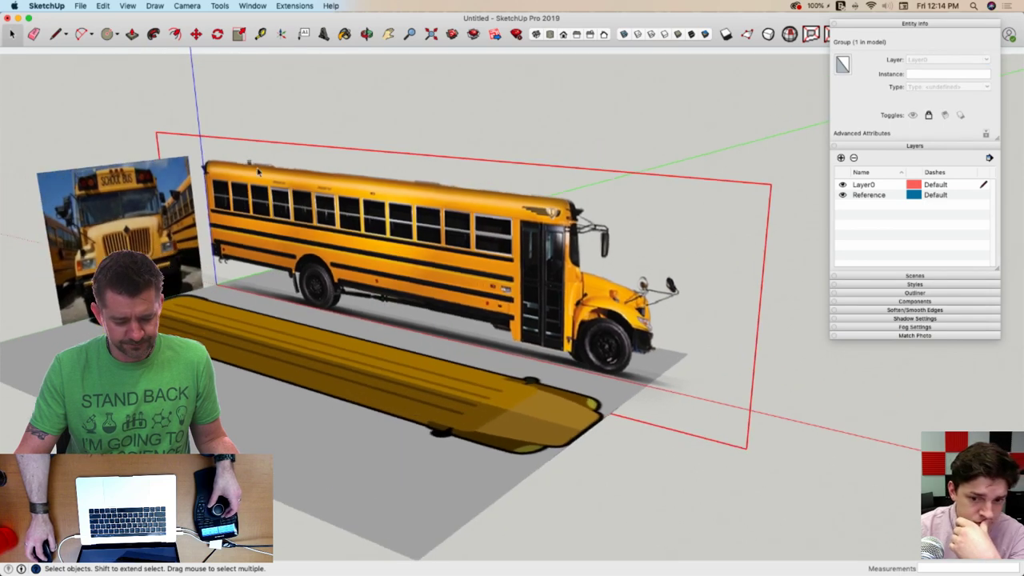
{"action": "left_click", "coordinate": [182, 201]}
{"action": "right_click", "coordinate": [183, 201]}
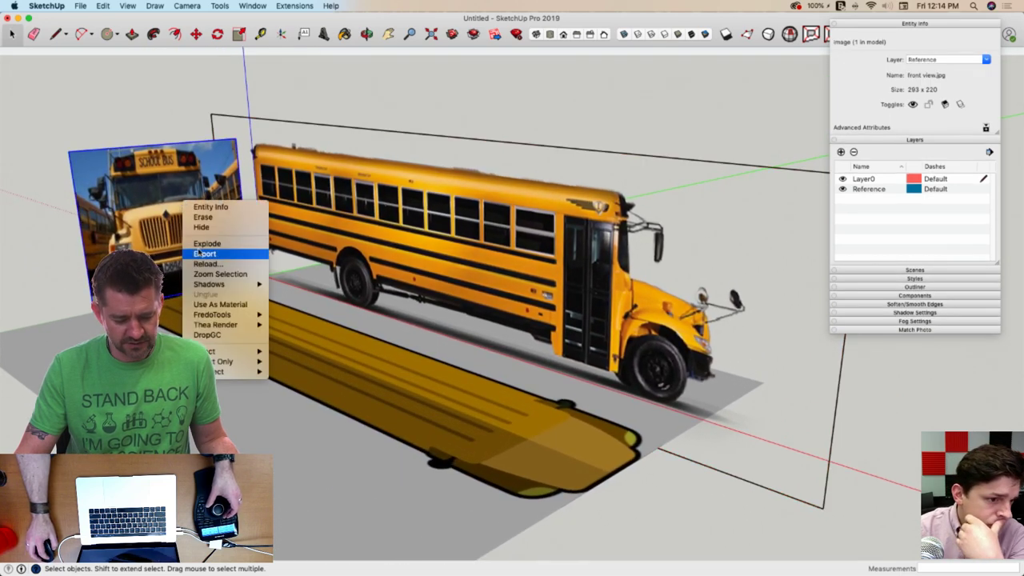
{"action": "left_click", "coordinate": [204, 243]}
{"action": "right_click", "coordinate": [172, 214]}
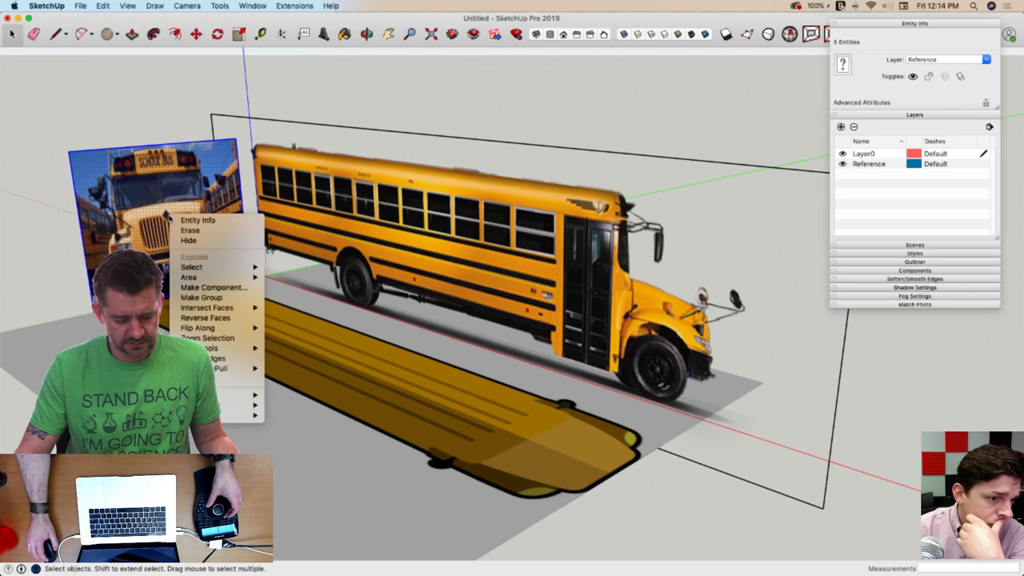
{"action": "left_click", "coordinate": [201, 297]}
{"action": "right_click", "coordinate": [173, 217]}
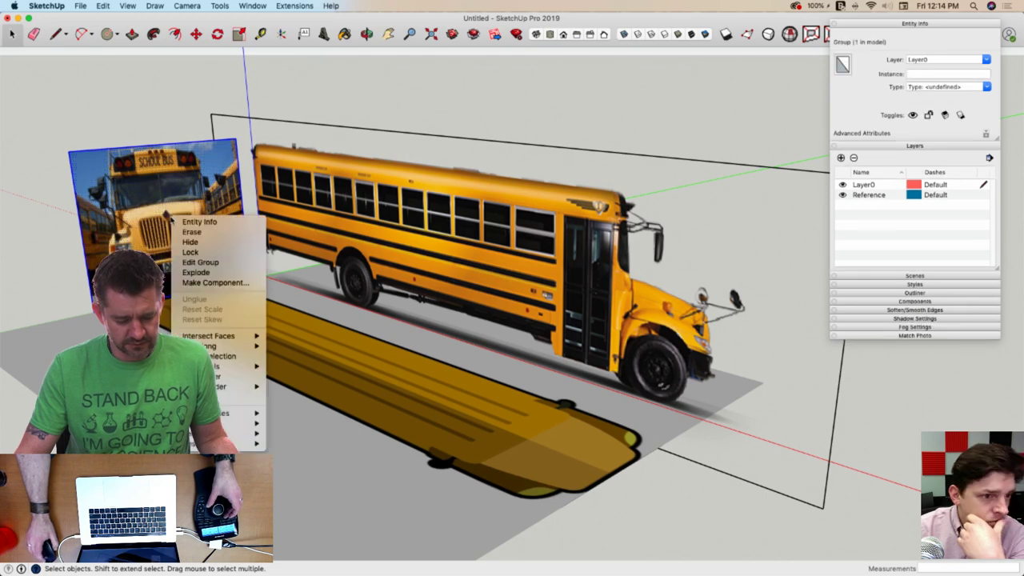
{"action": "left_click", "coordinate": [191, 252]}
Explode the top-view bus image and turn its geometry into a locked group
{"action": "middle_click_drag", "start_coordinate": [194, 253], "coordinate": [236, 257]}
{"action": "right_click", "coordinate": [237, 256]}
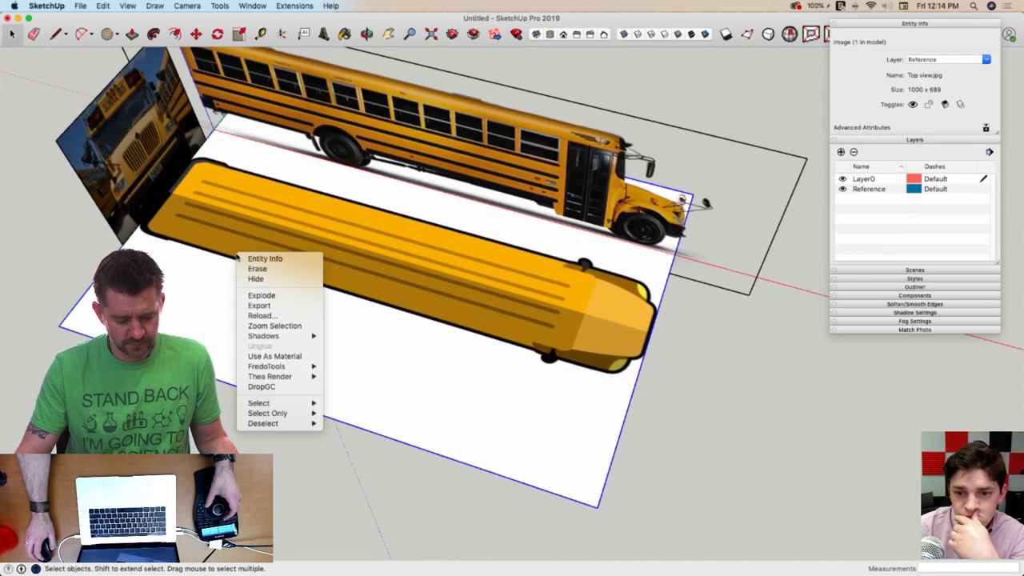
{"action": "left_click", "coordinate": [263, 295]}
{"action": "right_click", "coordinate": [267, 240]}
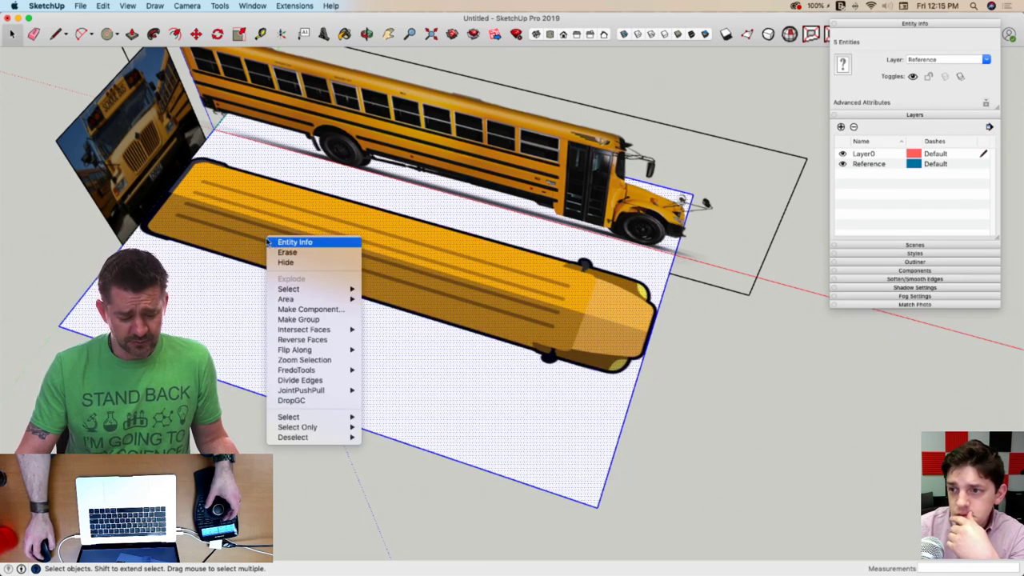
{"action": "left_click", "coordinate": [297, 319]}
{"action": "right_click", "coordinate": [296, 245]}
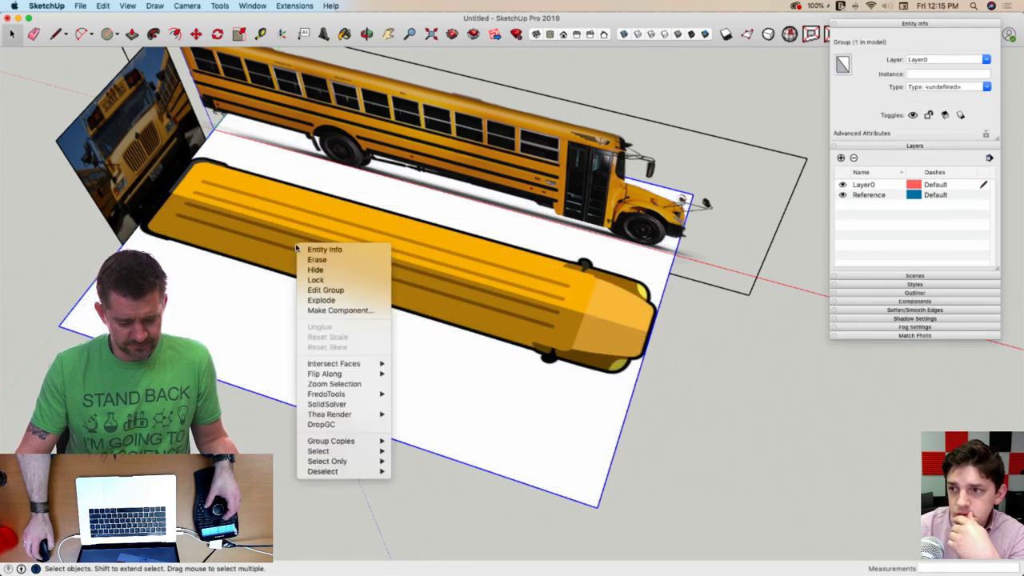
{"action": "left_click", "coordinate": [315, 279]}
Test the locks by trying to erase the side, front and top reference groups, and clear the selection
{"action": "middle_click_drag", "start_coordinate": [315, 279], "coordinate": [289, 139]}
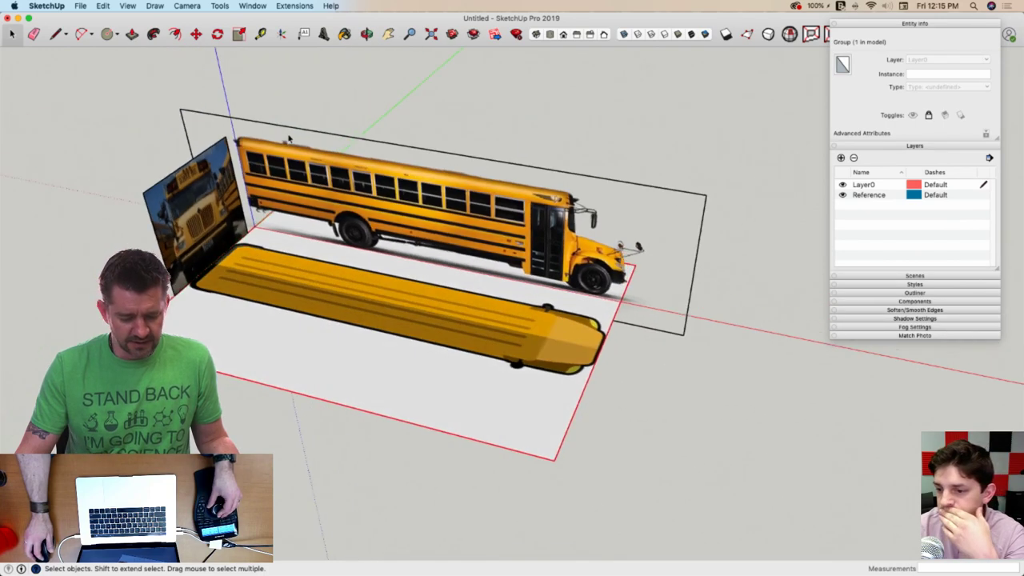
{"action": "key", "text": "e"}
{"action": "left_click", "coordinate": [335, 192]}
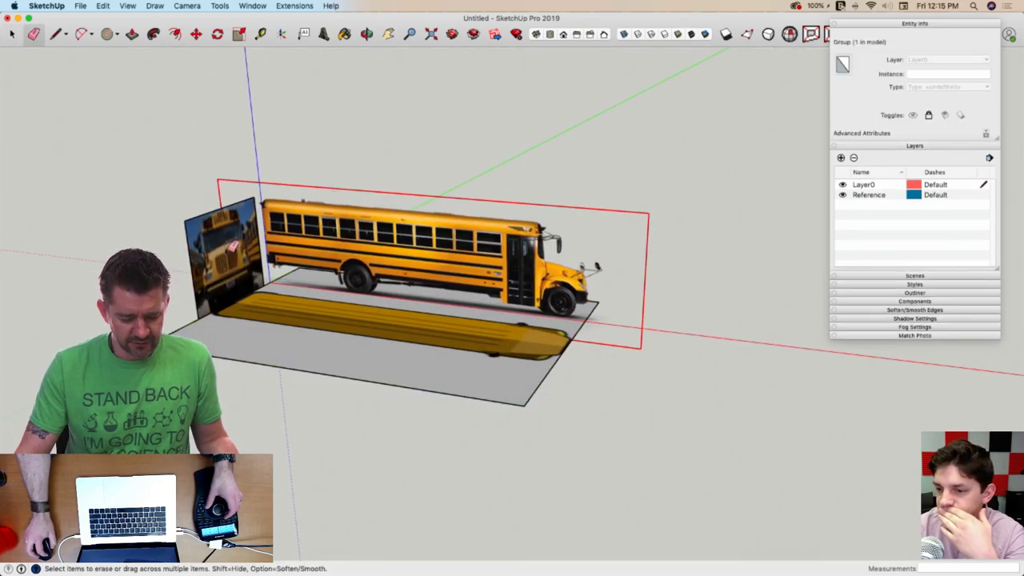
{"action": "mouse_move", "coordinate": [233, 247]}
{"action": "left_mouse_down"}
{"action": "mouse_move", "coordinate": [189, 290]}
{"action": "mouse_move", "coordinate": [170, 339]}
{"action": "left_mouse_up"}
{"action": "left_click_drag", "start_coordinate": [351, 326], "coordinate": [240, 370]}
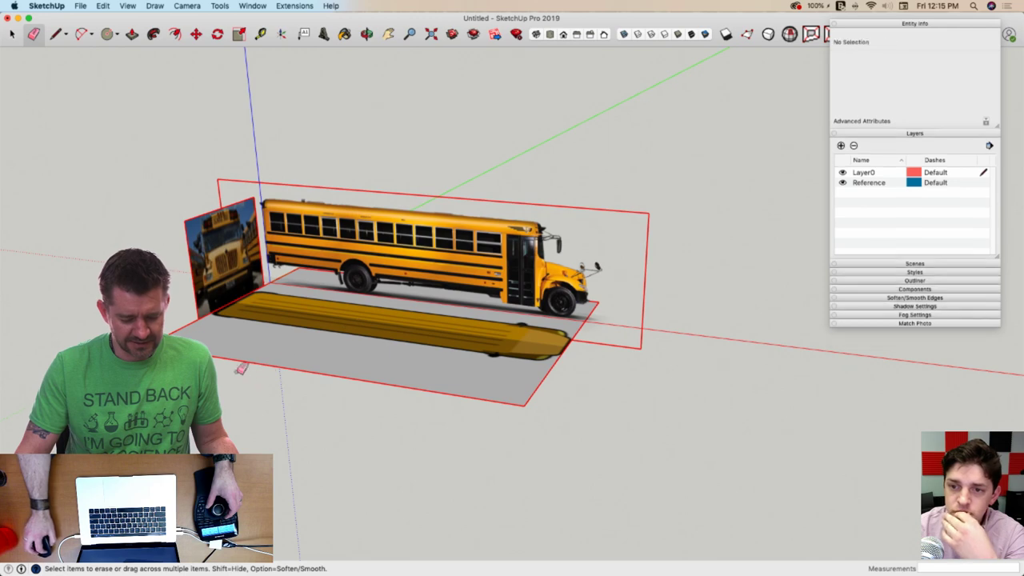
{"action": "left_click_drag", "start_coordinate": [291, 292], "coordinate": [253, 160]}
{"action": "key", "text": "space"}
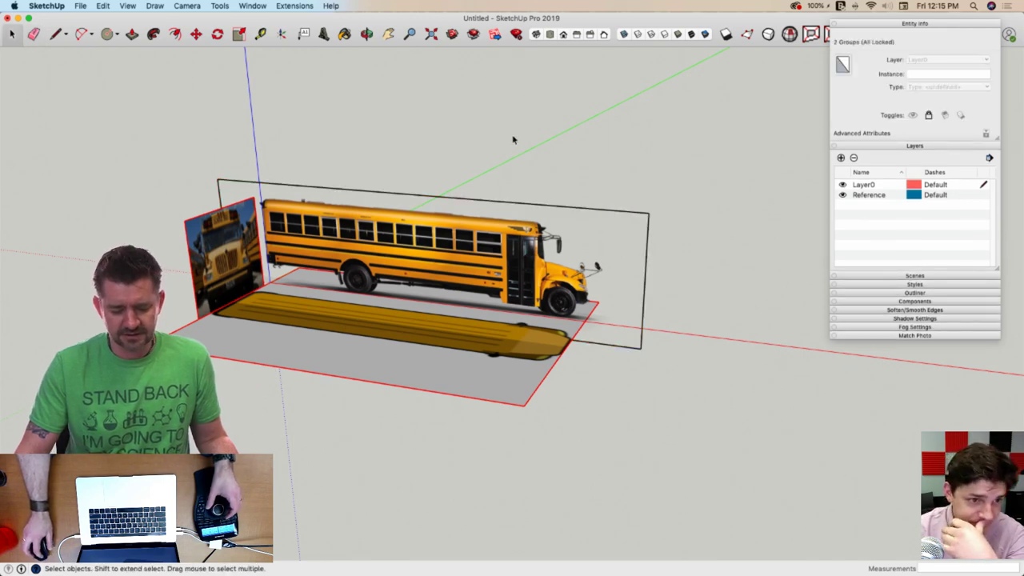
{"action": "left_click", "coordinate": [510, 135]}
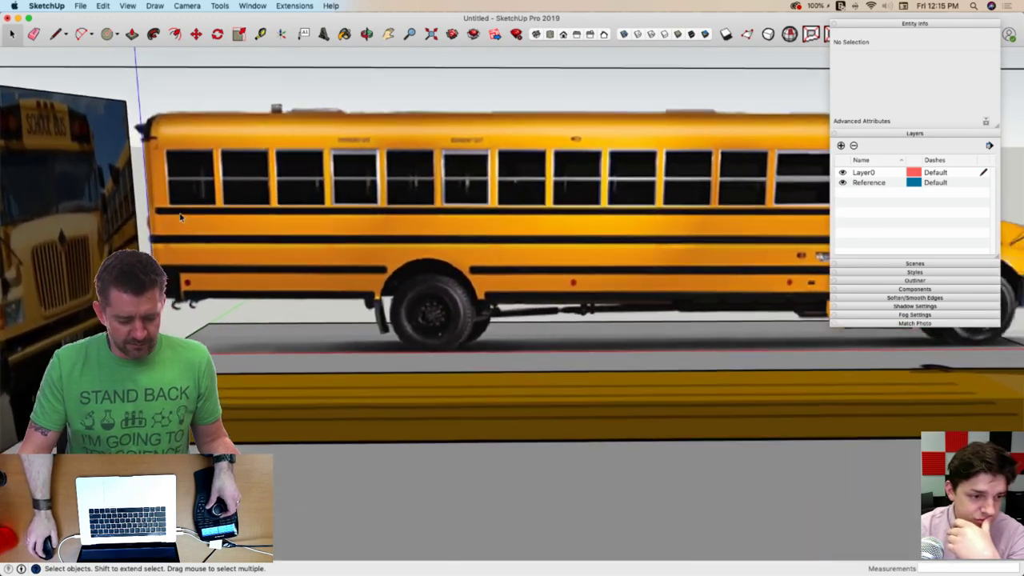
Trace the side view's rear edge about 19' 8" up the blue axis and continue along the roofline to the windshield
{"action": "key", "text": "l"}
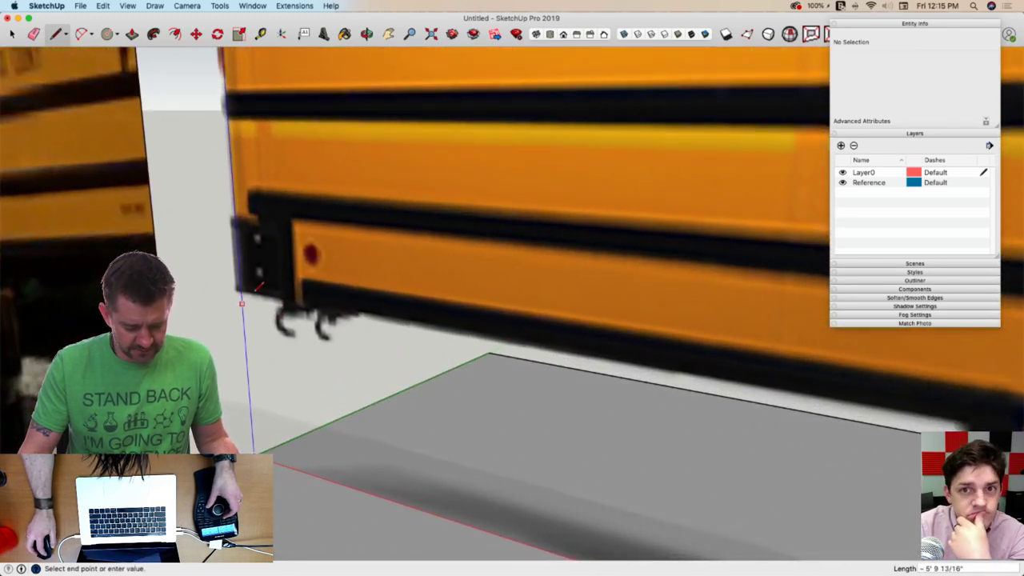
{"action": "left_click", "coordinate": [241, 291]}
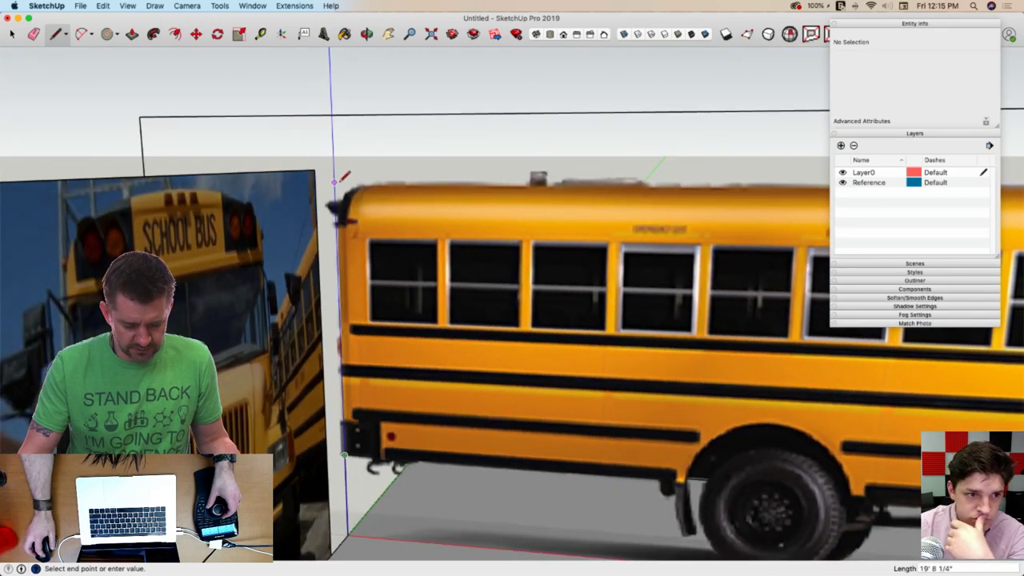
{"action": "left_click", "coordinate": [334, 183]}
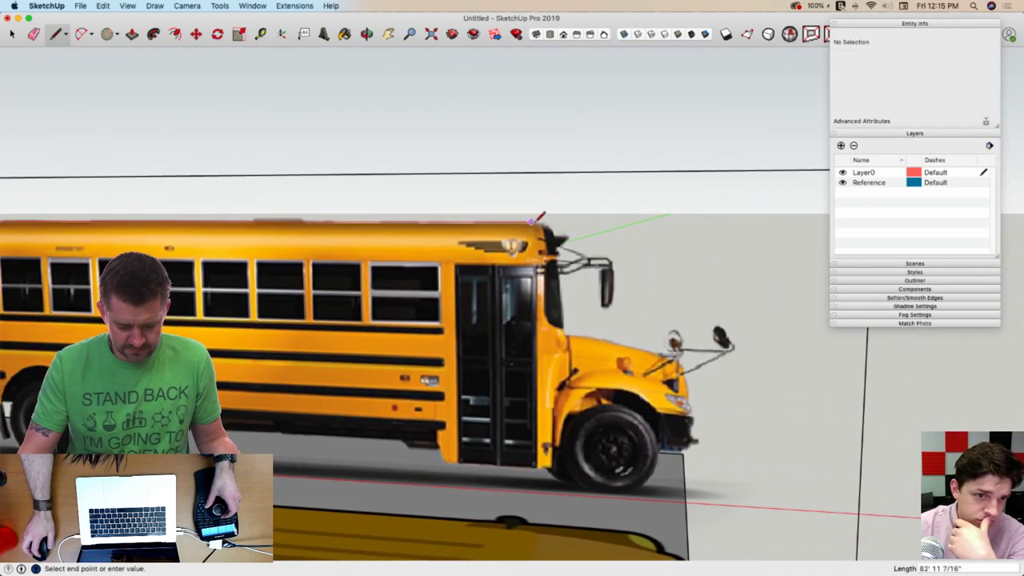
{"action": "left_click", "coordinate": [554, 221]}
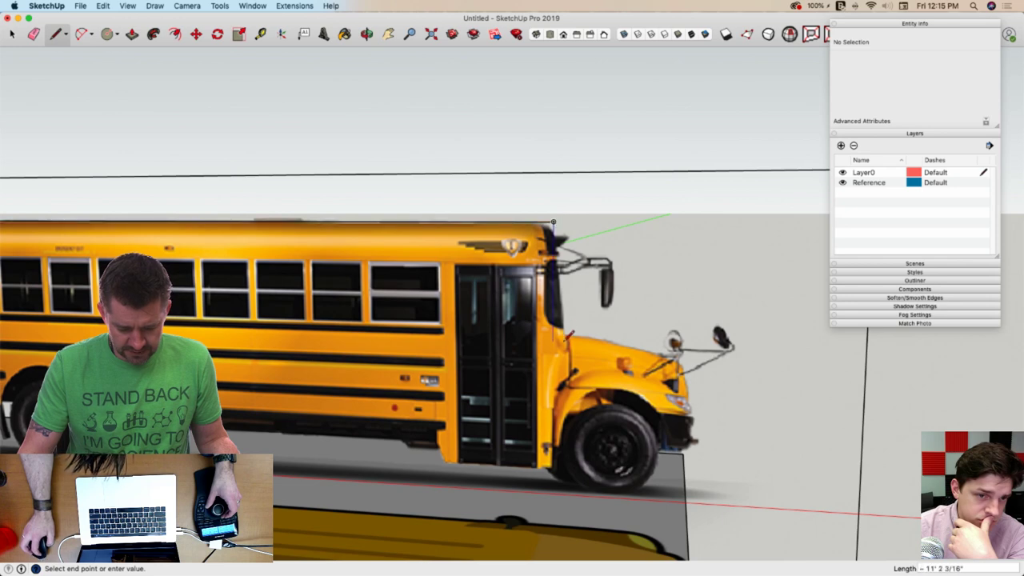
Trace the windshield down to the hood, a flat hood segment about 2' 5" long, and the hood slope to the nose
{"action": "scroll", "coordinate": [565, 329], "scroll_direction": "up", "scroll_amount": 3}
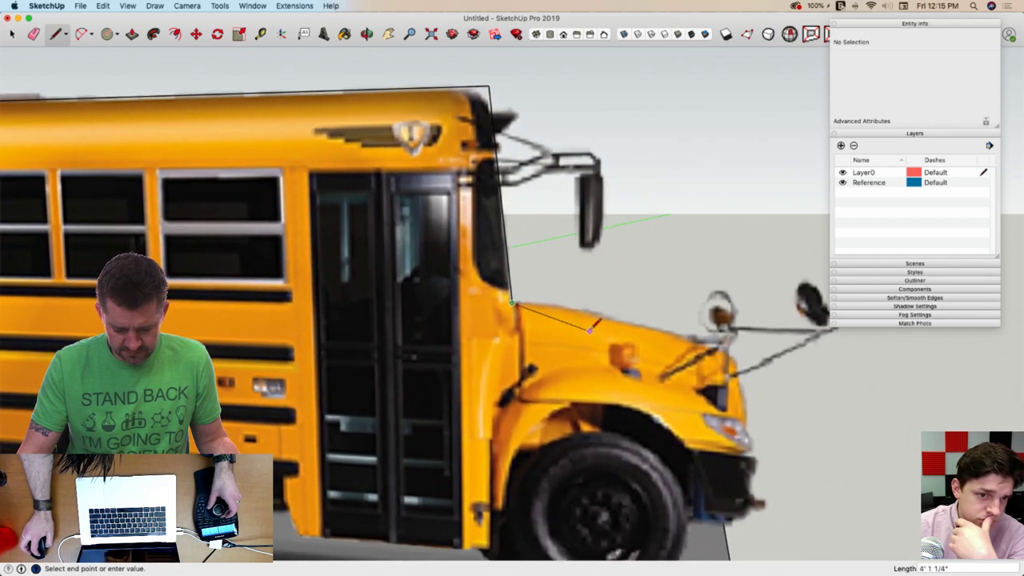
{"action": "left_click", "coordinate": [570, 298]}
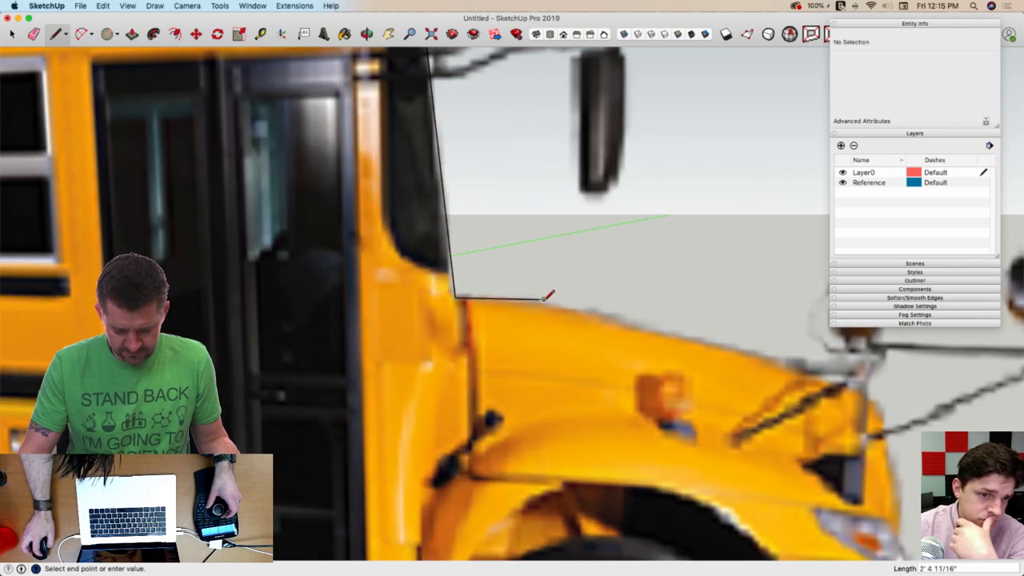
{"action": "left_click", "coordinate": [544, 299]}
{"action": "left_click", "coordinate": [608, 227]}
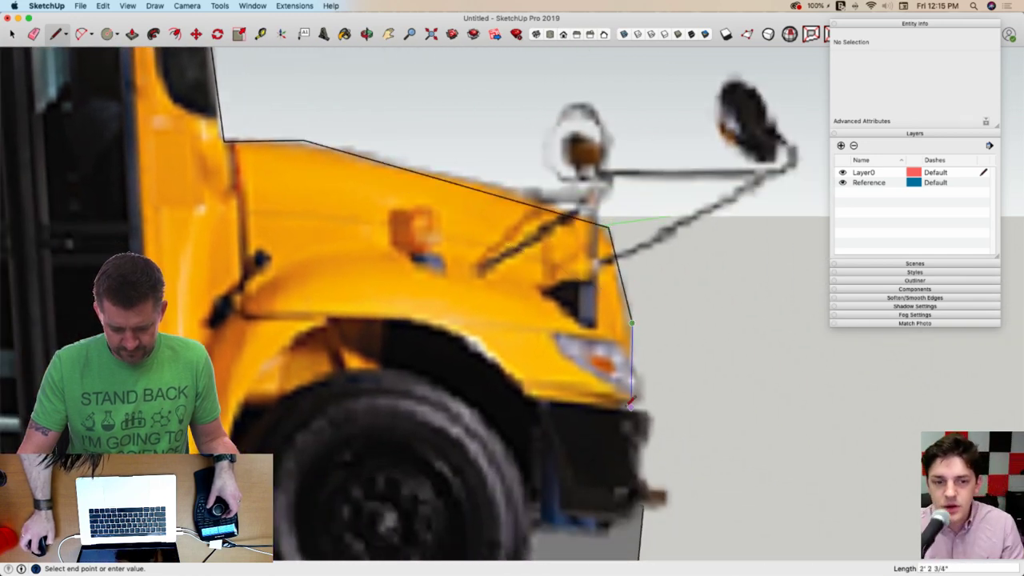
Trace the nose down to the bumper, step out about 6", and draw the bumper front about 3' 7" down
{"action": "left_click", "coordinate": [631, 404]}
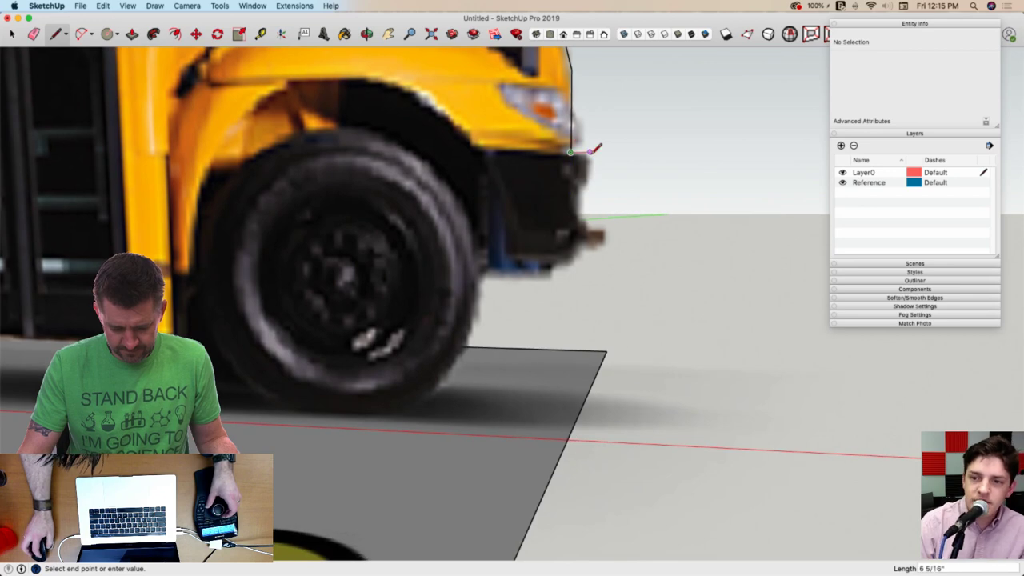
{"action": "left_click", "coordinate": [591, 151]}
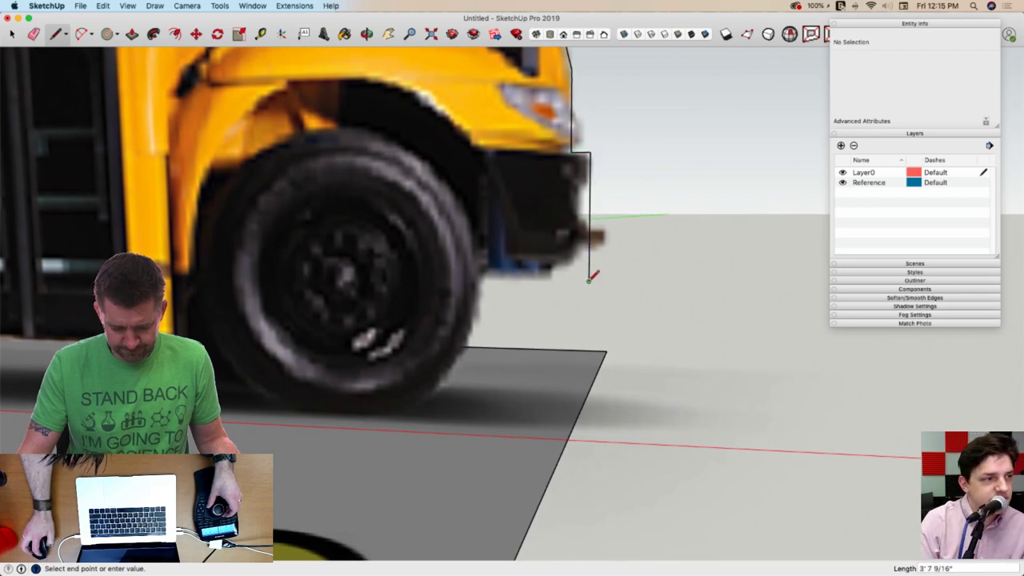
{"action": "left_click", "coordinate": [589, 277]}
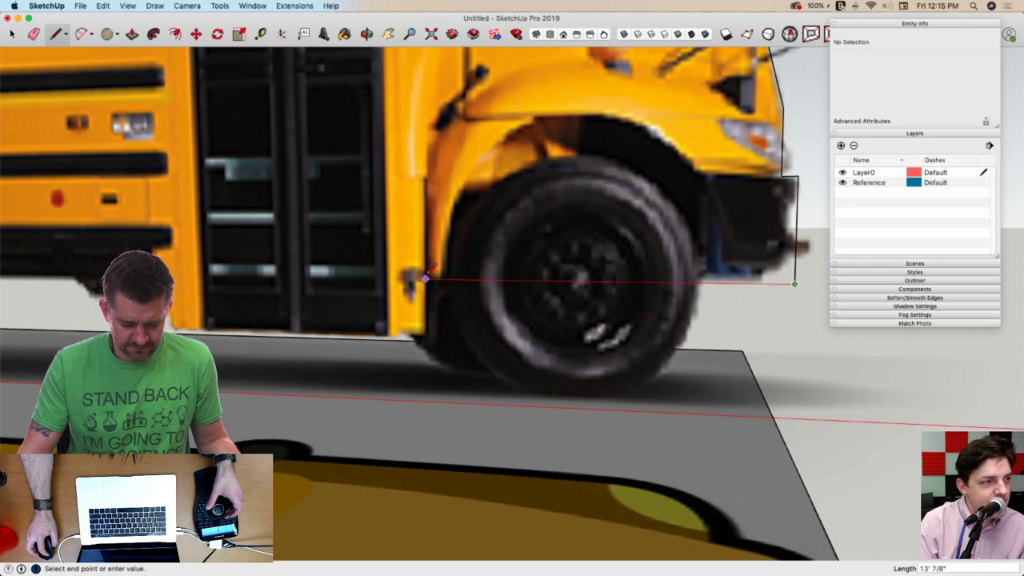
Trace the underside from the bumper around the door bottom, up about 2' 11", and back about 50' 10" past the rear wheel
{"action": "left_click", "coordinate": [426, 338]}
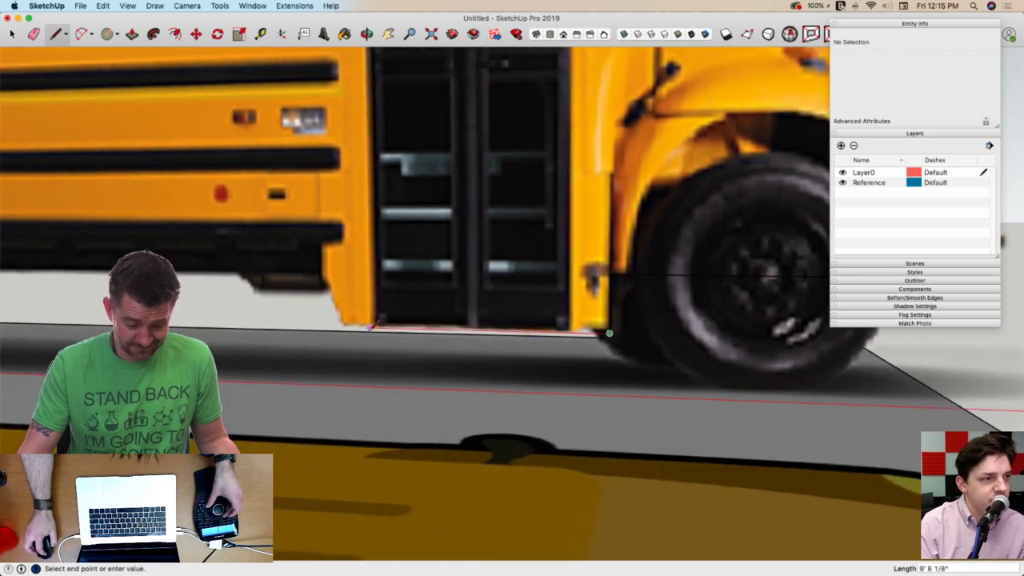
{"action": "left_click", "coordinate": [327, 326]}
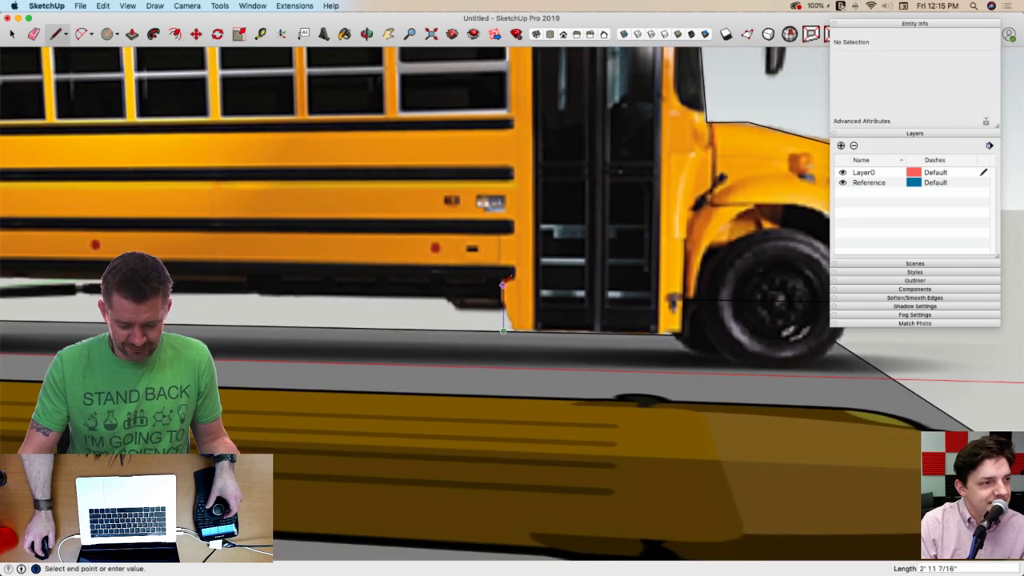
{"action": "left_click", "coordinate": [502, 284]}
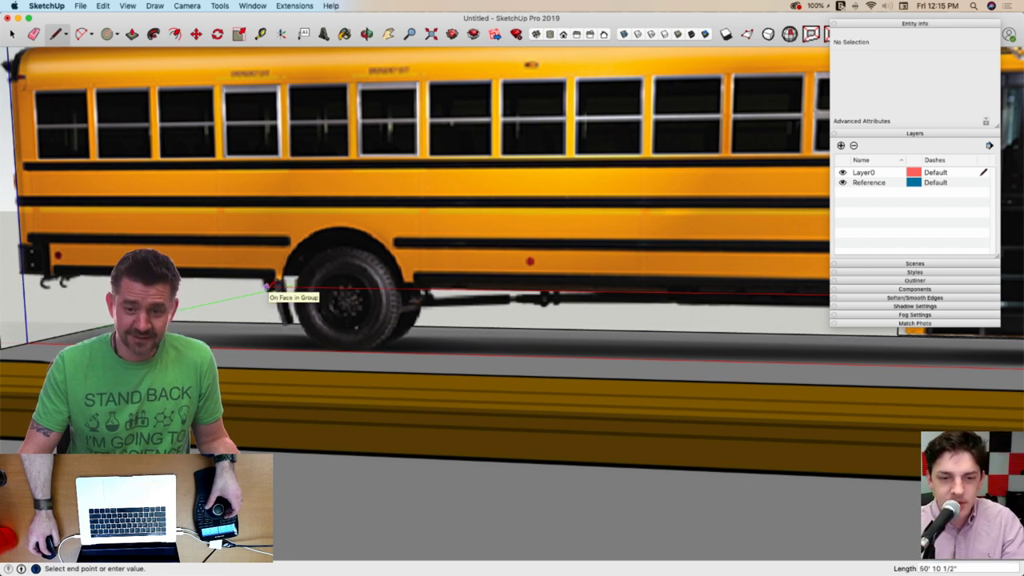
{"action": "left_click", "coordinate": [267, 285]}
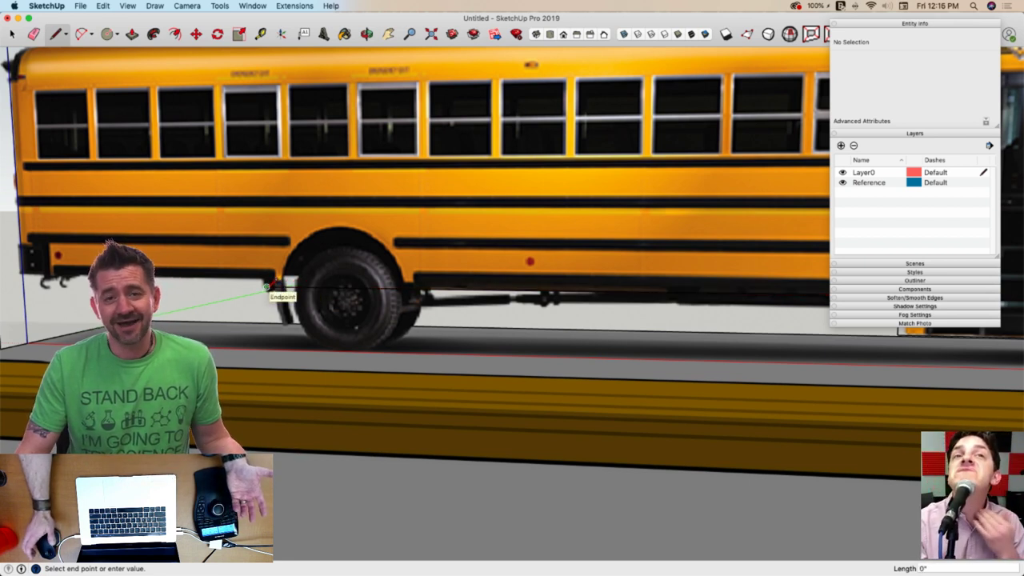
Close the side outline with a step up of about 8 9/16" and a rear underside line, and erase the overshoot beyond the rear edge
{"action": "scroll", "coordinate": [272, 281], "scroll_direction": "up", "scroll_amount": 3}
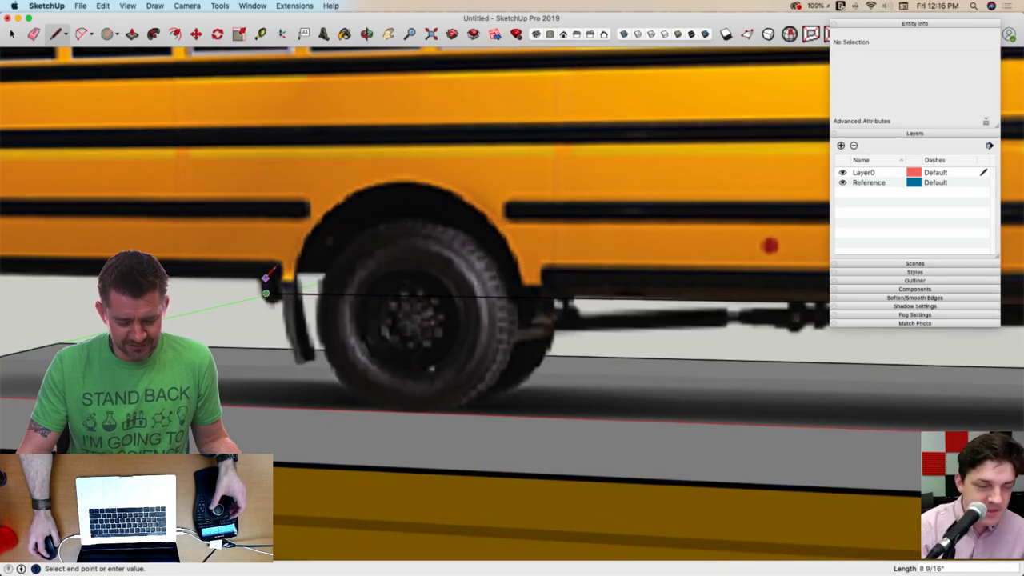
{"action": "left_click", "coordinate": [265, 278]}
{"action": "scroll", "coordinate": [266, 278], "scroll_direction": "down", "scroll_amount": 3}
{"action": "middle_click_drag", "start_coordinate": [266, 280], "coordinate": [546, 288], "text": "shift"}
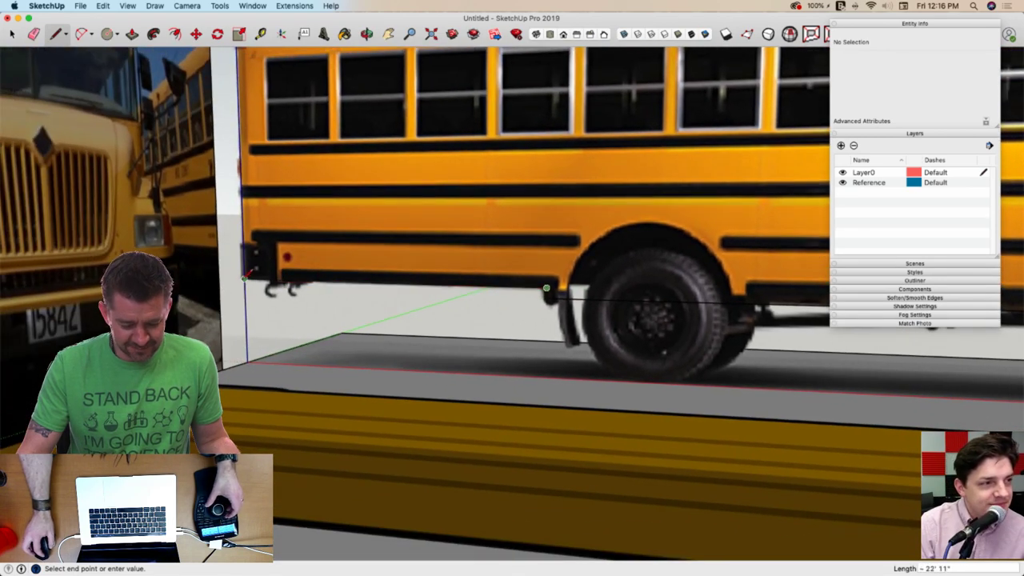
{"action": "left_click", "coordinate": [233, 279]}
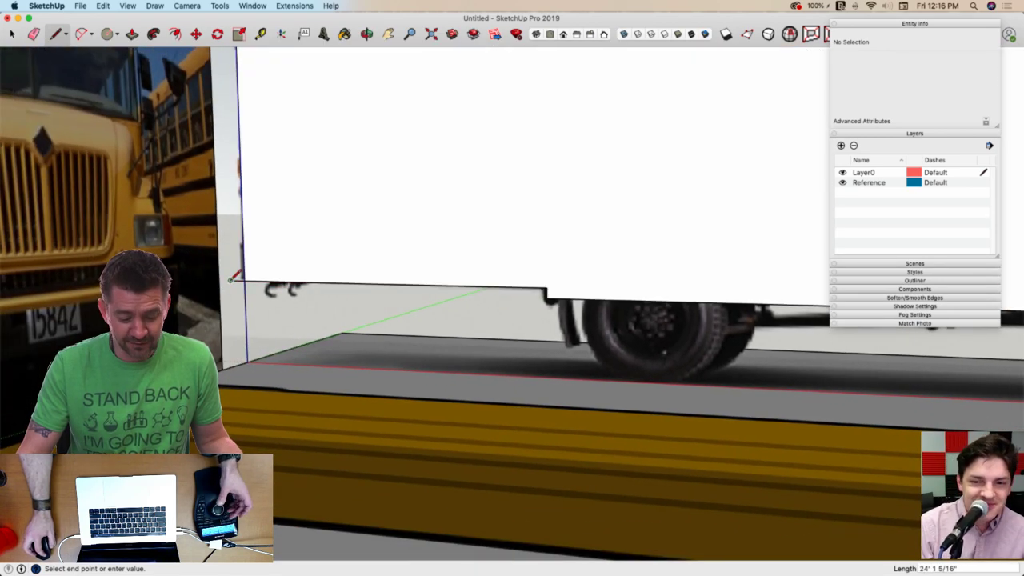
{"action": "key", "text": "e"}
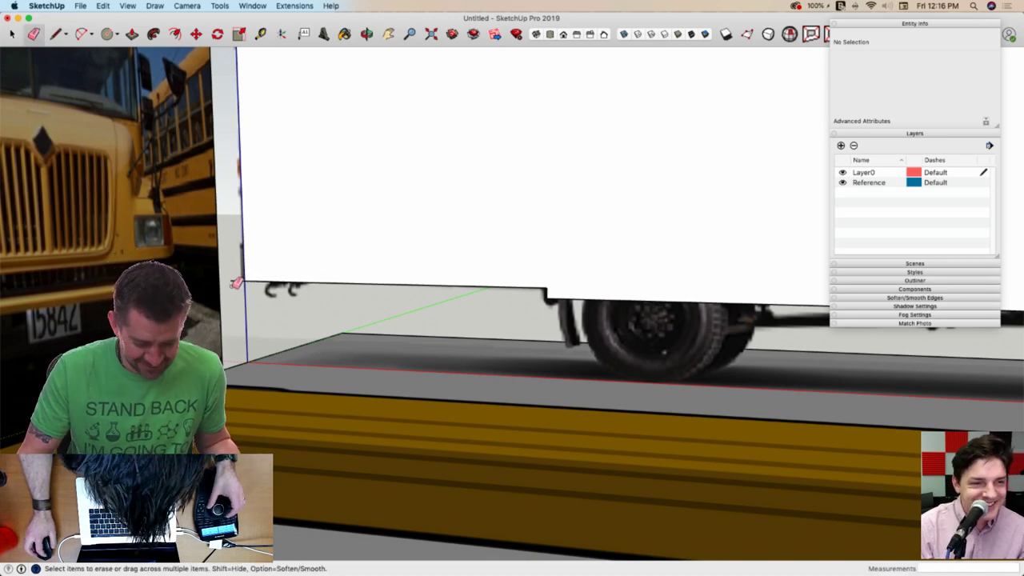
{"action": "left_click", "coordinate": [243, 282]}
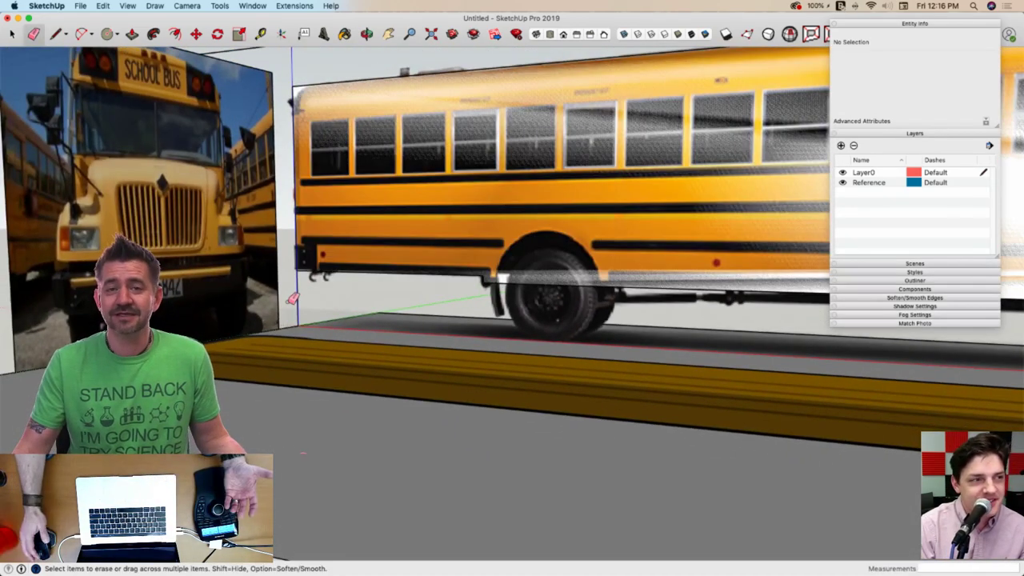
{"action": "mouse_move", "coordinate": [293, 299]}
{"action": "middle_mouse_down"}
{"action": "mouse_move", "coordinate": [269, 242]}
{"action": "mouse_move", "coordinate": [399, 253]}
{"action": "middle_mouse_up"}
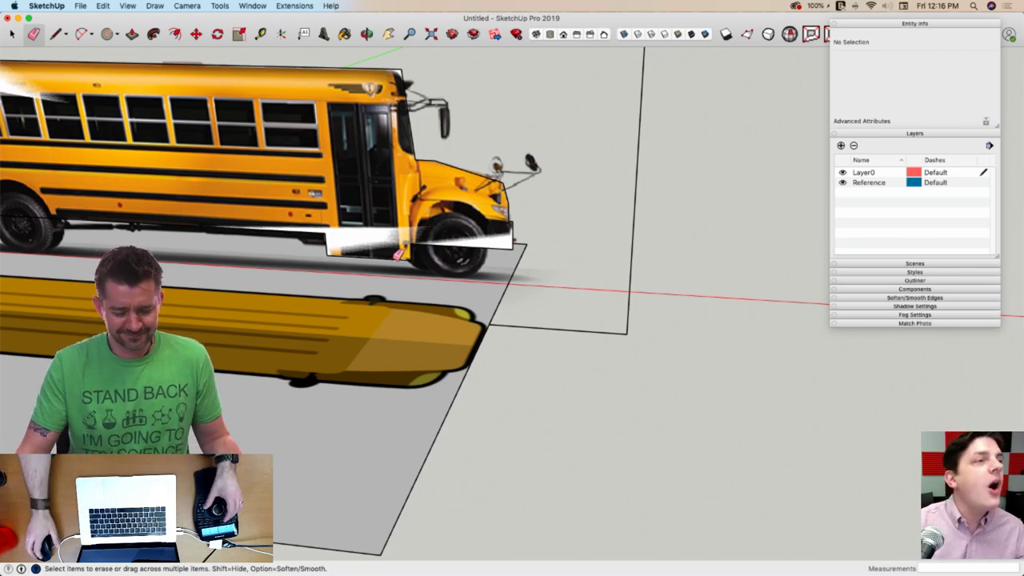
{"action": "mouse_move", "coordinate": [398, 254]}
{"action": "middle_mouse_down"}
{"action": "mouse_move", "coordinate": [507, 235]}
{"action": "mouse_move", "coordinate": [469, 189]}
{"action": "mouse_move", "coordinate": [479, 209]}
{"action": "mouse_move", "coordinate": [411, 228]}
{"action": "middle_mouse_up"}
{"action": "scroll", "coordinate": [543, 314], "scroll_direction": "up", "scroll_amount": 5}
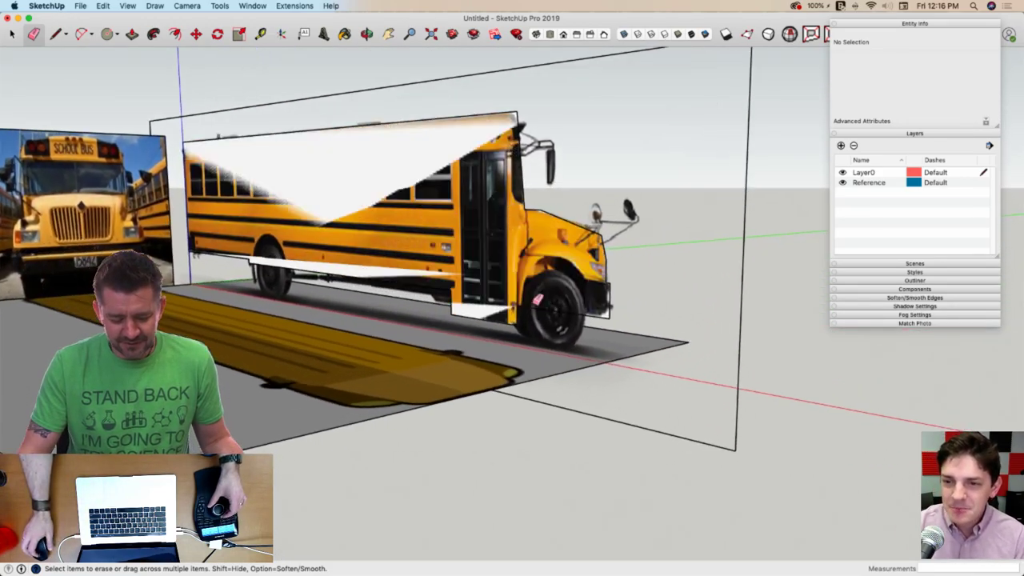
{"action": "key", "text": "space"}
{"action": "middle_click_drag", "start_coordinate": [519, 315], "coordinate": [500, 303]}
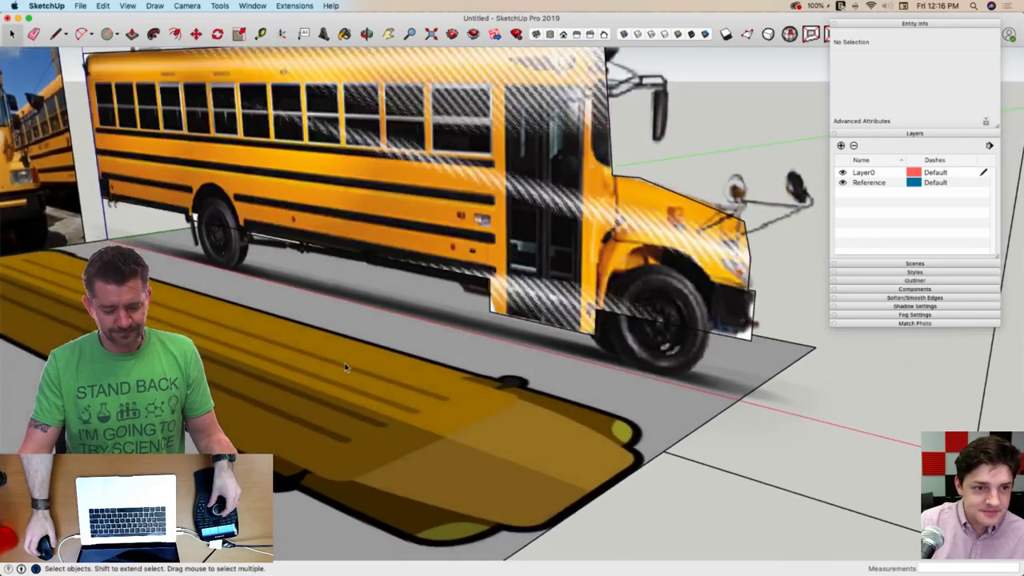
{"action": "middle_click_drag", "start_coordinate": [345, 367], "coordinate": [314, 312]}
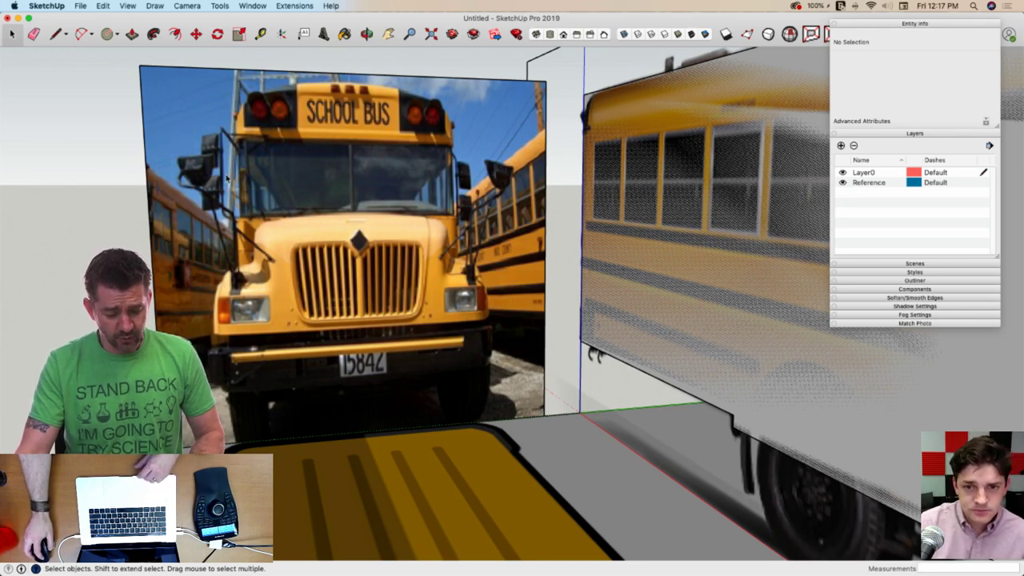
Draw a rectangular outline about 20' 7" tall around the bus on the front reference image, with its bottom at ground level
{"action": "key", "text": "l"}
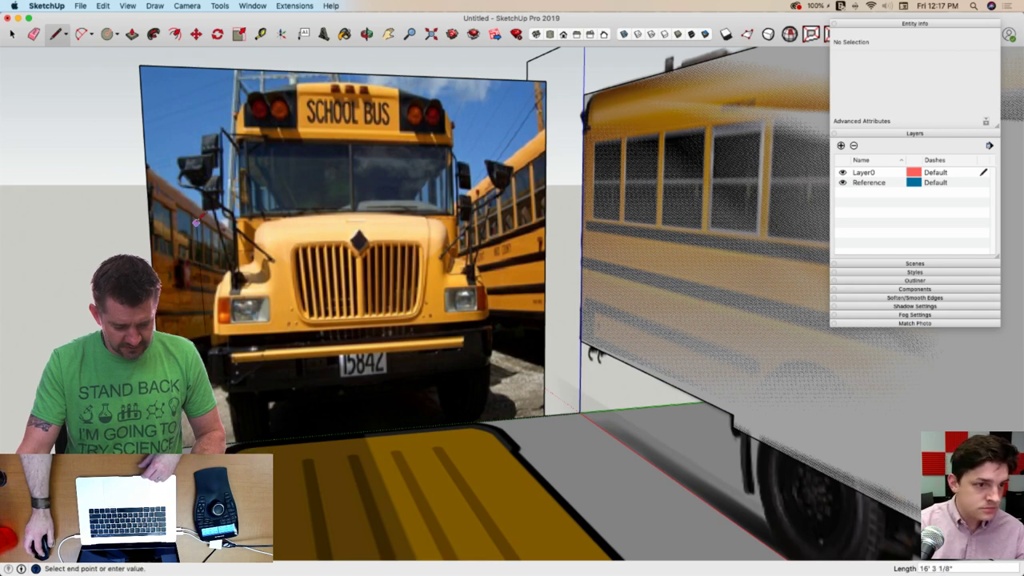
{"action": "key", "text": "Escape"}
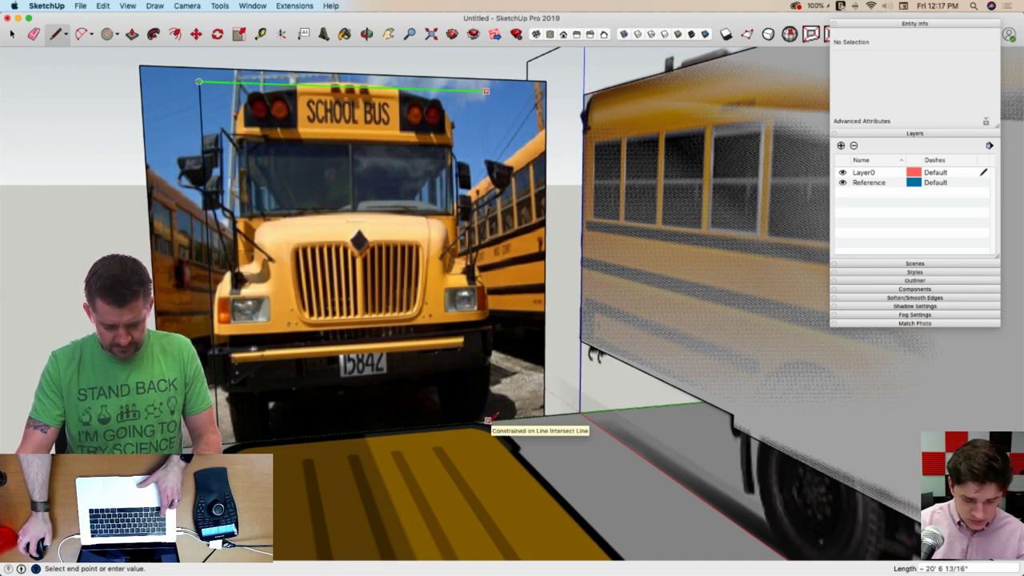
{"action": "left_click", "coordinate": [490, 418]}
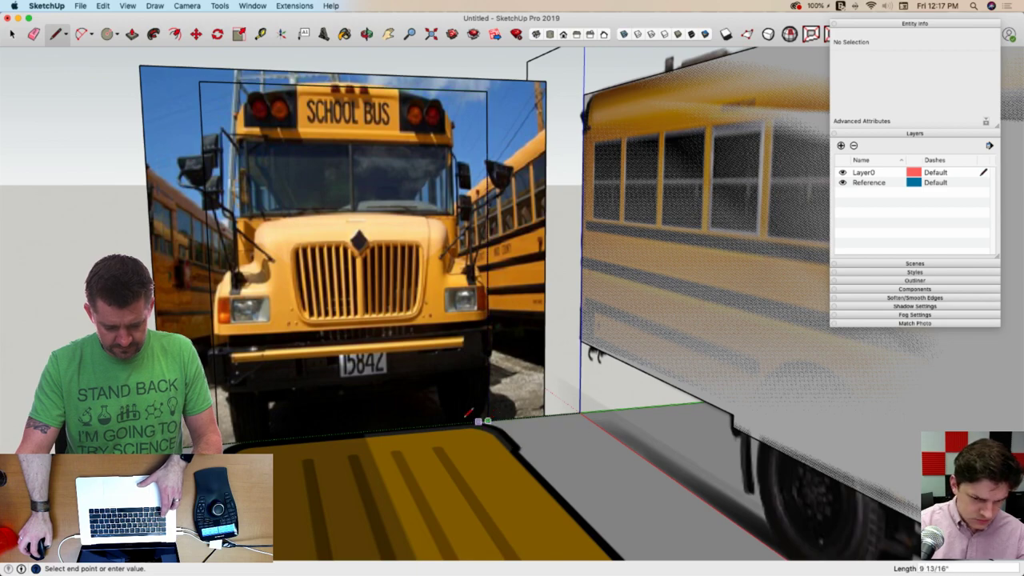
{"action": "left_click", "coordinate": [487, 419]}
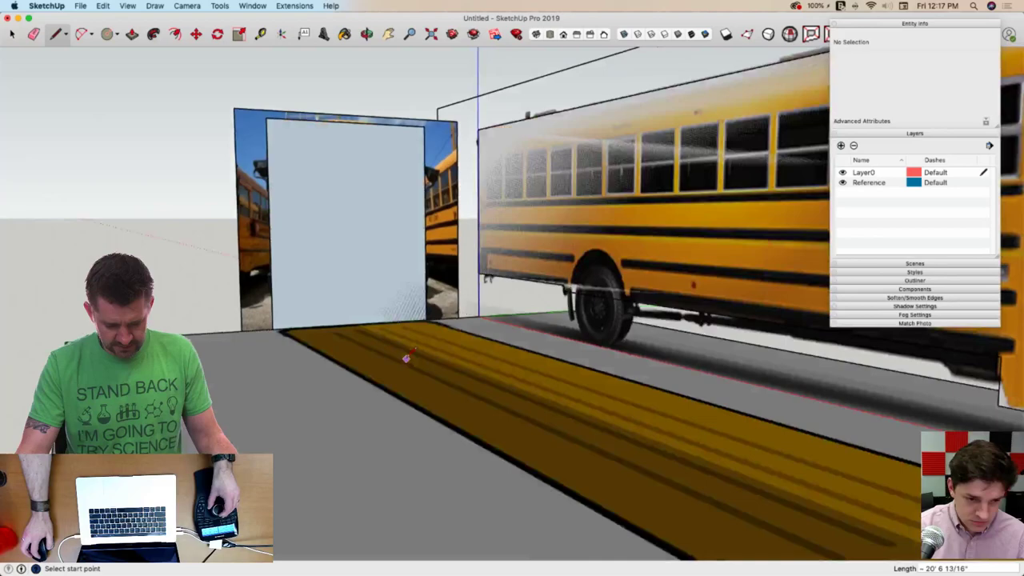
{"action": "middle_click_drag", "start_coordinate": [406, 358], "coordinate": [216, 361]}
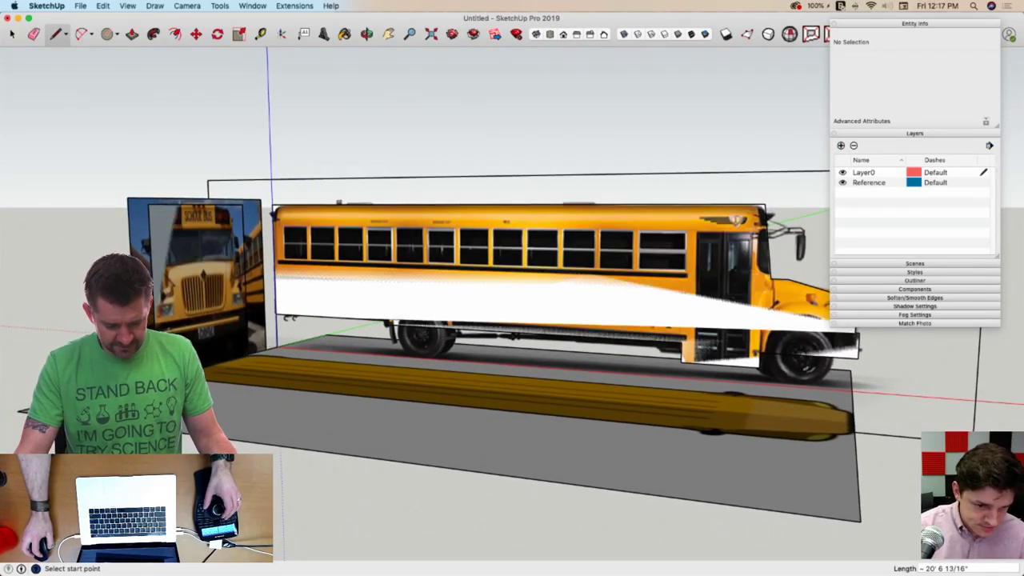
{"action": "left_click", "coordinate": [197, 357]}
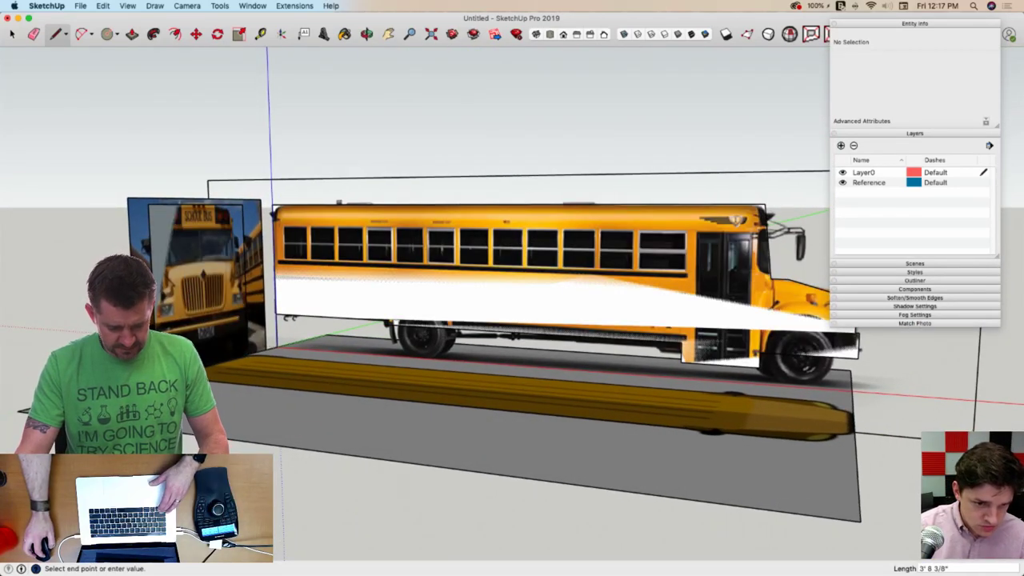
{"action": "left_click", "coordinate": [647, 402]}
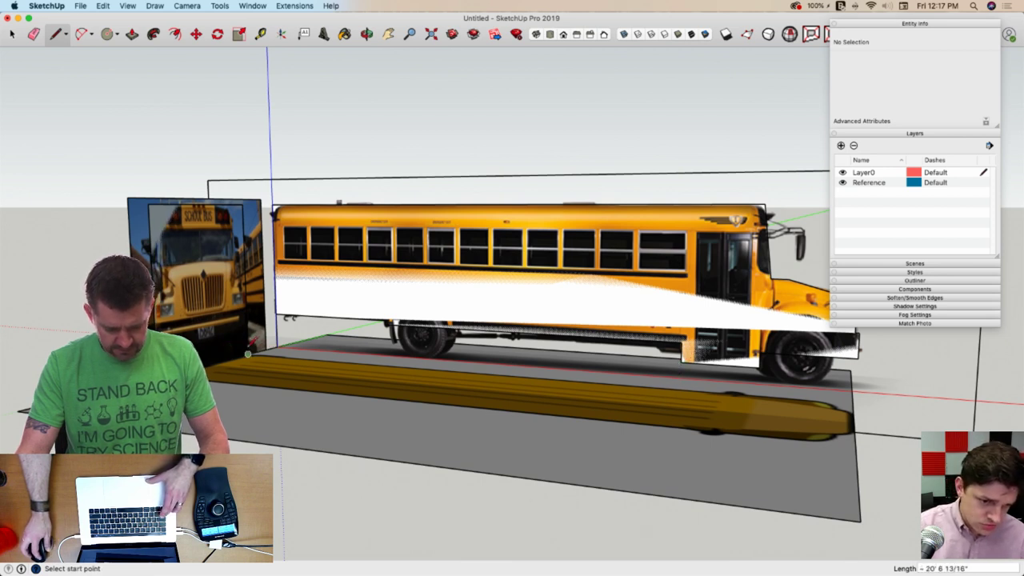
{"action": "key", "text": "e"}
{"action": "left_click_drag", "start_coordinate": [320, 346], "coordinate": [295, 343]}
{"action": "key", "text": "space"}
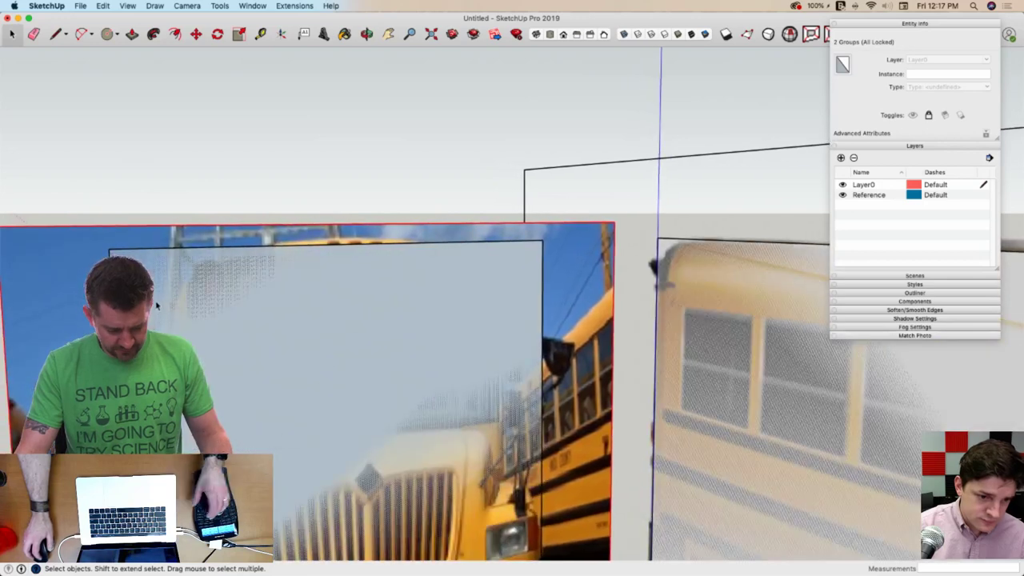
Draw a roof arc between the outline's two sides, bulging about 1' 2" up to the top edge of the front outline
{"action": "key", "text": "l"}
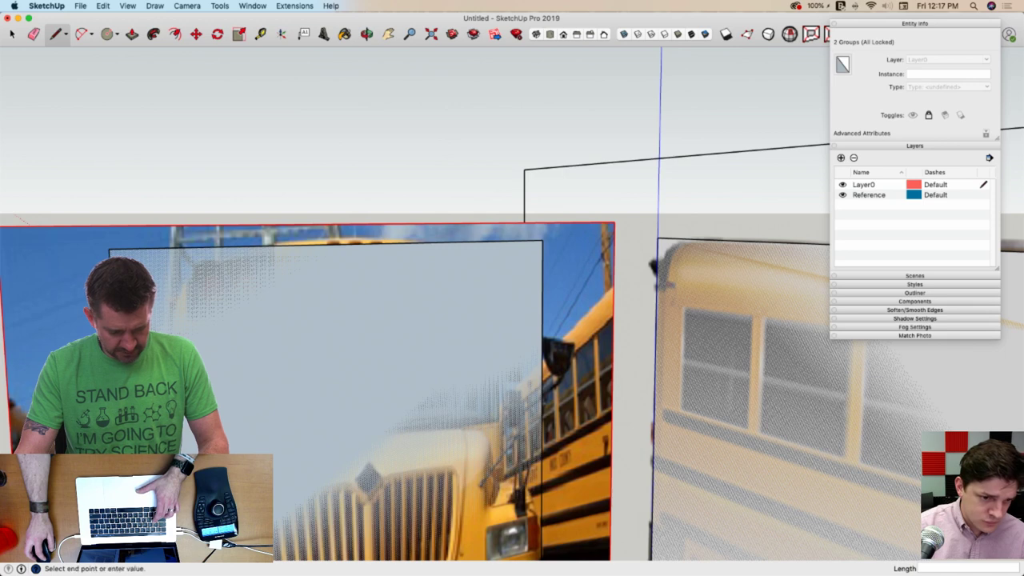
{"action": "key", "text": "a"}
{"action": "left_click", "coordinate": [109, 277]}
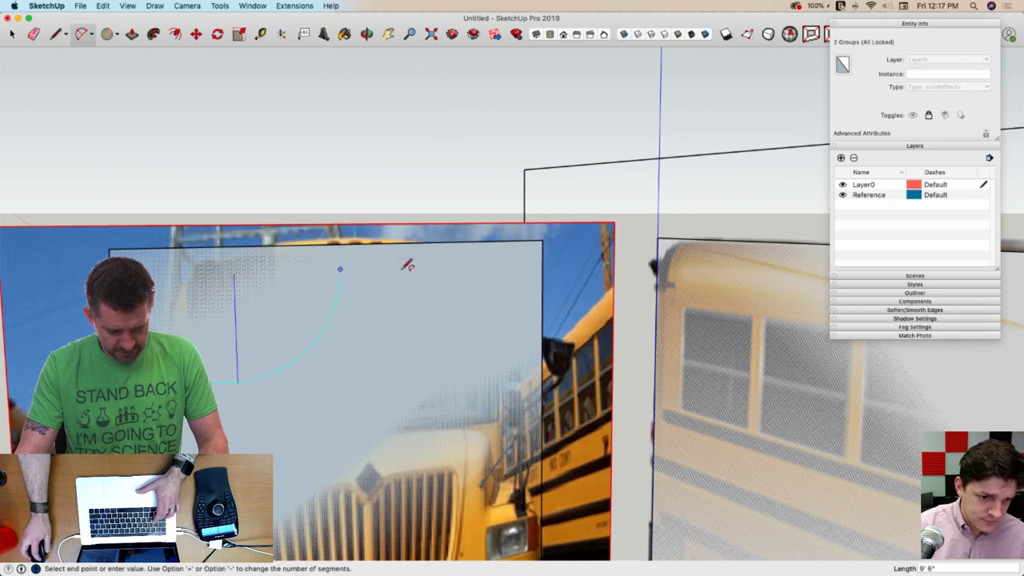
{"action": "left_click", "coordinate": [542, 261]}
{"action": "left_click", "coordinate": [358, 243]}
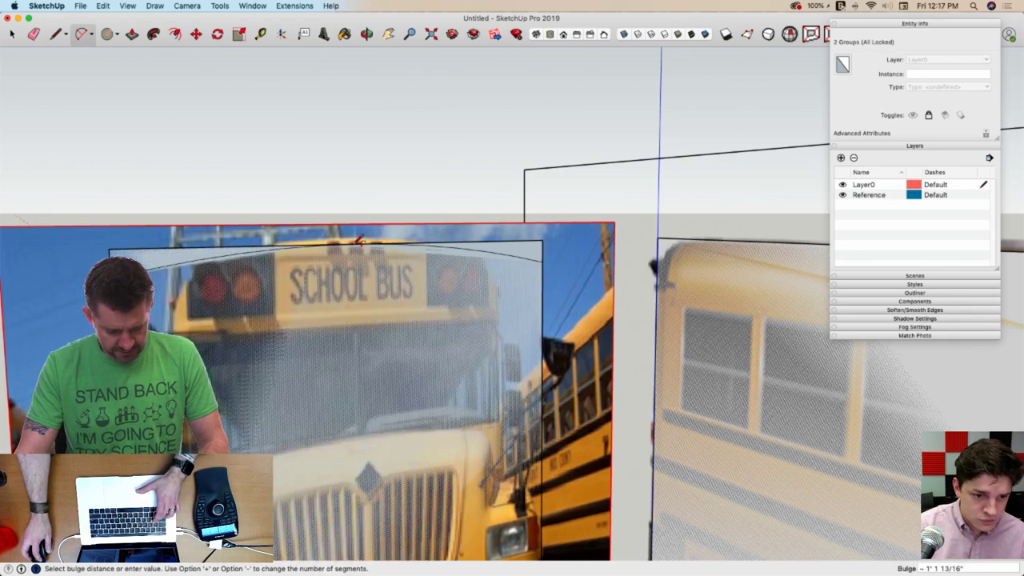
Round the junction of the roof arc and the outline's left side with a small tangent arc
{"action": "scroll", "coordinate": [80, 277], "scroll_direction": "up", "scroll_amount": 3}
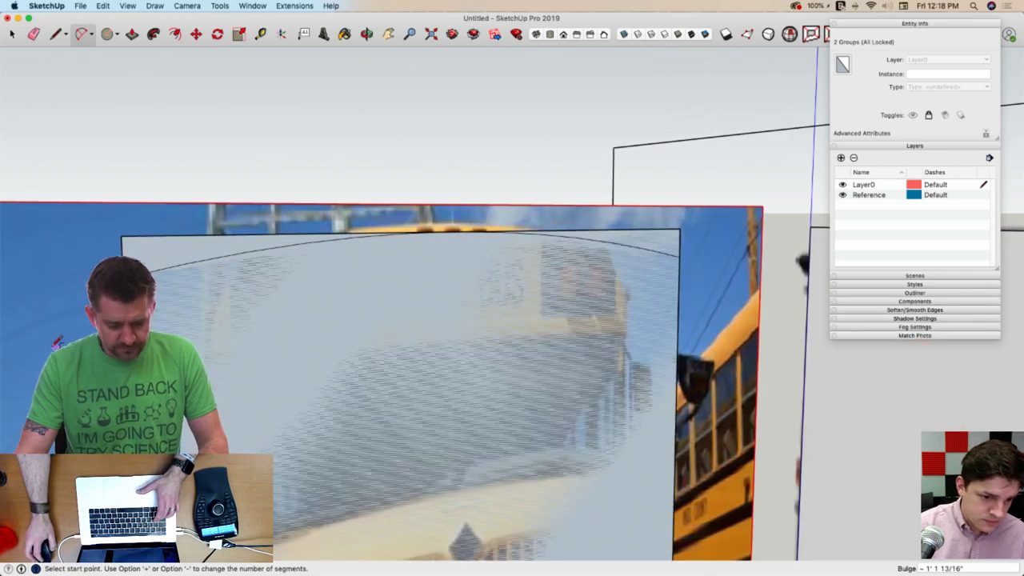
{"action": "scroll", "coordinate": [192, 248], "scroll_direction": "up", "scroll_amount": 3}
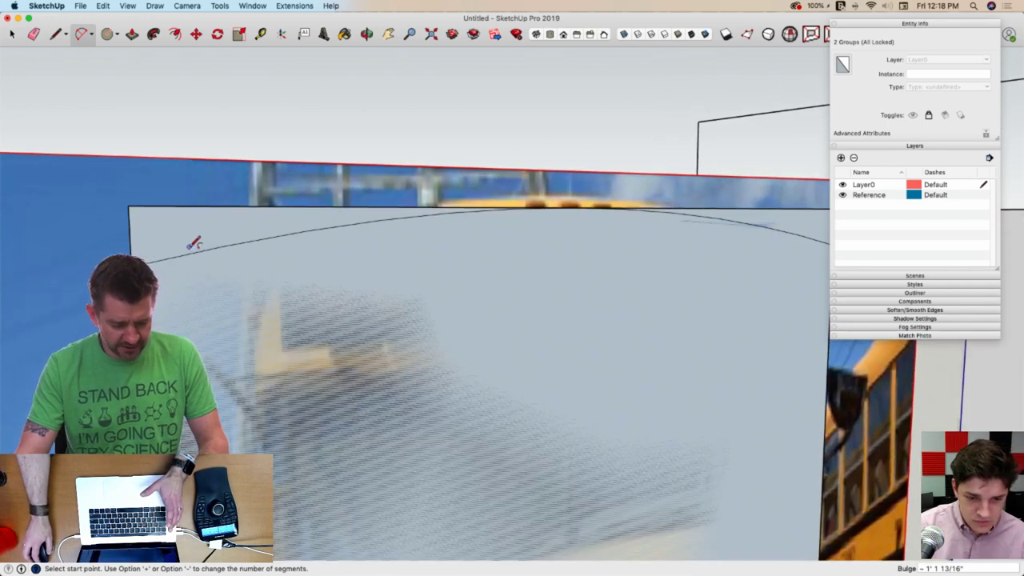
{"action": "left_click", "coordinate": [164, 258]}
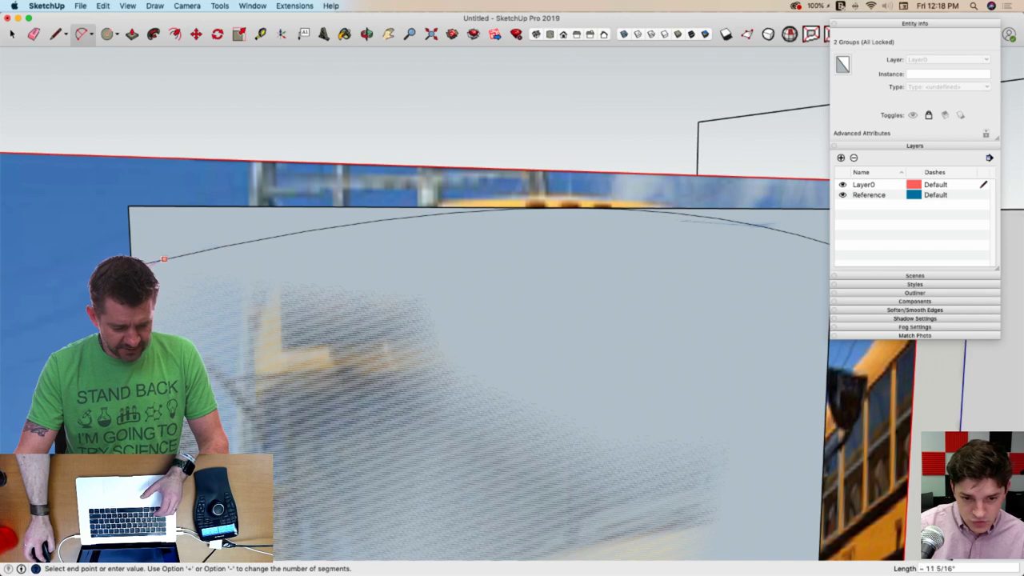
{"action": "key", "text": "Escape"}
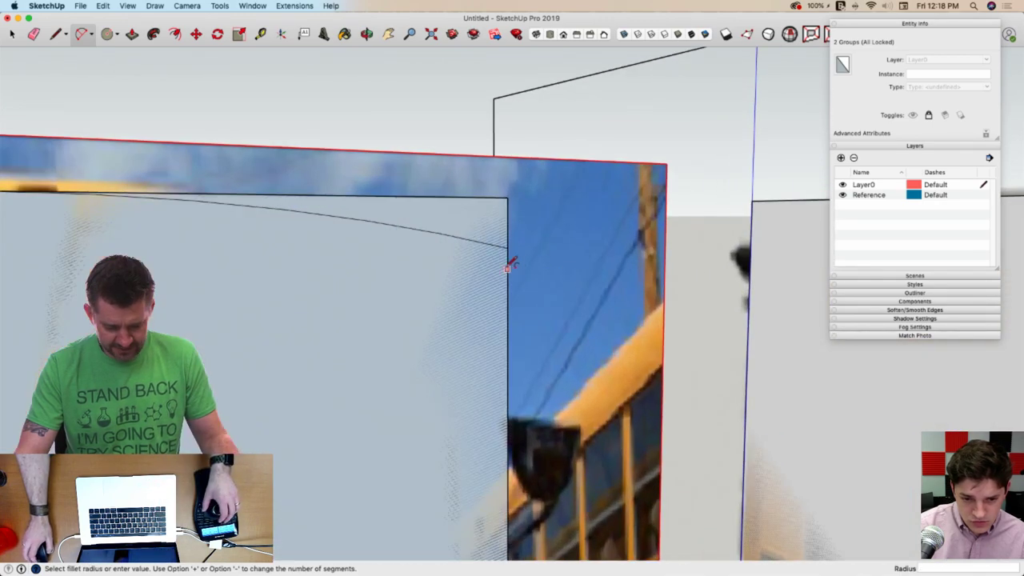
{"action": "scroll", "coordinate": [507, 266], "scroll_direction": "up", "scroll_amount": 2}
{"action": "left_click", "coordinate": [496, 251]}
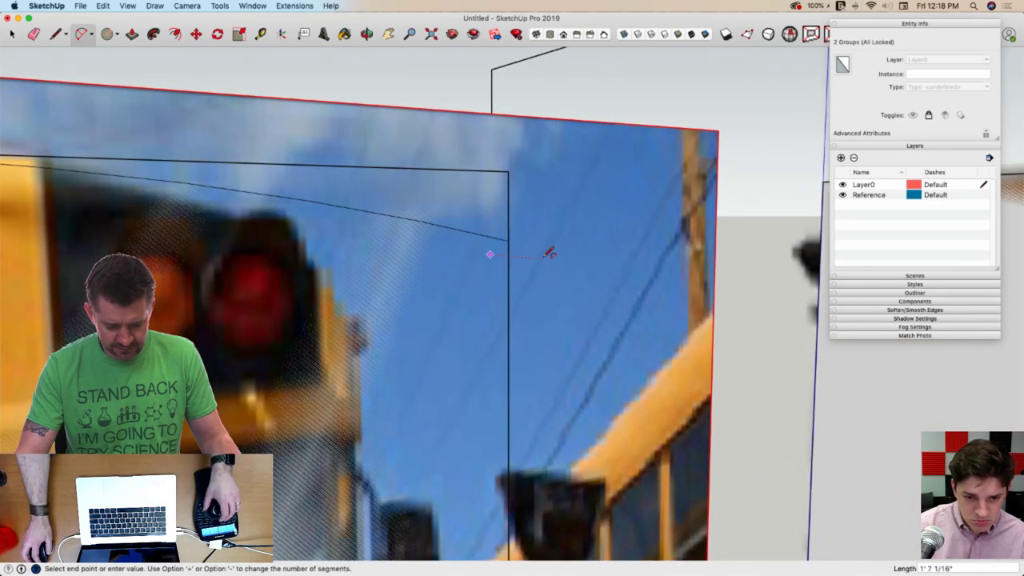
{"action": "key", "text": "l"}
{"action": "scroll", "coordinate": [530, 235], "scroll_direction": "down", "scroll_amount": 5}
{"action": "scroll", "coordinate": [344, 248], "scroll_direction": "up", "scroll_amount": 2}
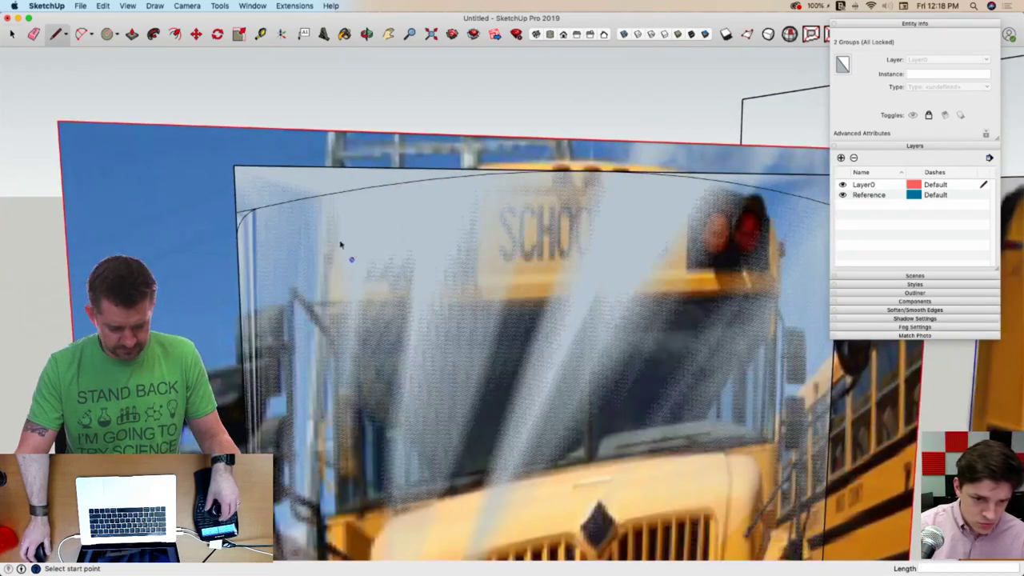
Copy the small corner piece outside the left roof fillet and paste it in empty space above the front image
{"action": "key", "text": "space"}
{"action": "left_click", "coordinate": [244, 221]}
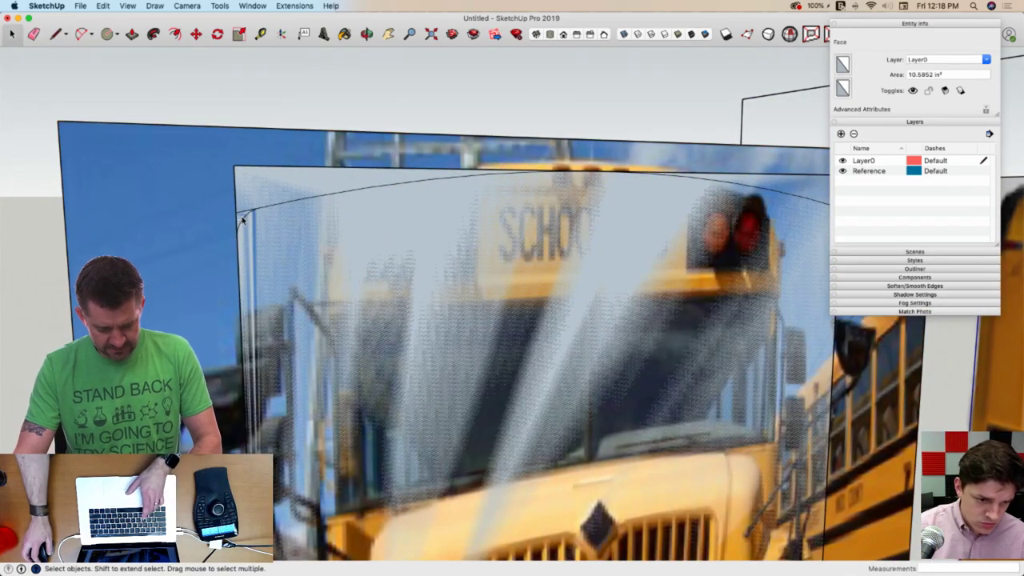
{"action": "key", "text": "super+v"}
{"action": "left_click", "coordinate": [407, 104]}
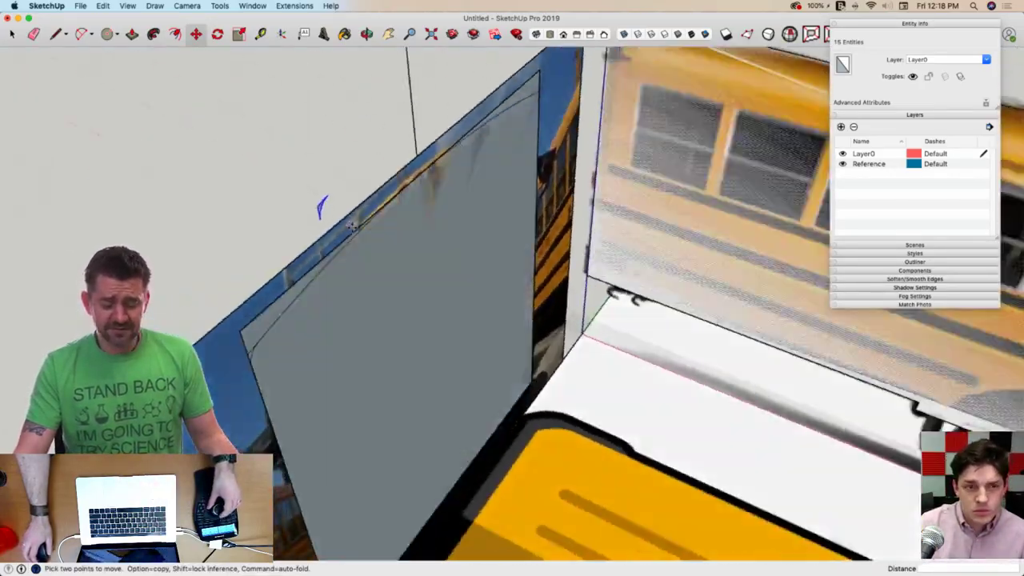
Try to mirror the pasted corner piece by flipping it along the red direction
{"action": "middle_click_drag", "start_coordinate": [350, 226], "coordinate": [368, 277]}
{"action": "right_click", "coordinate": [368, 277]}
{"action": "mouse_move", "coordinate": [423, 444]}
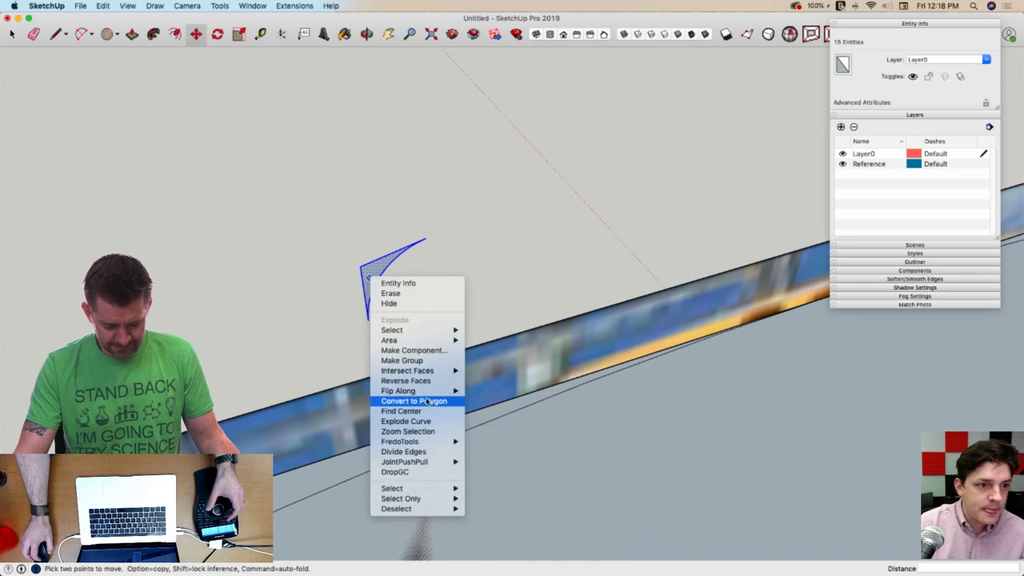
{"action": "mouse_move", "coordinate": [428, 393]}
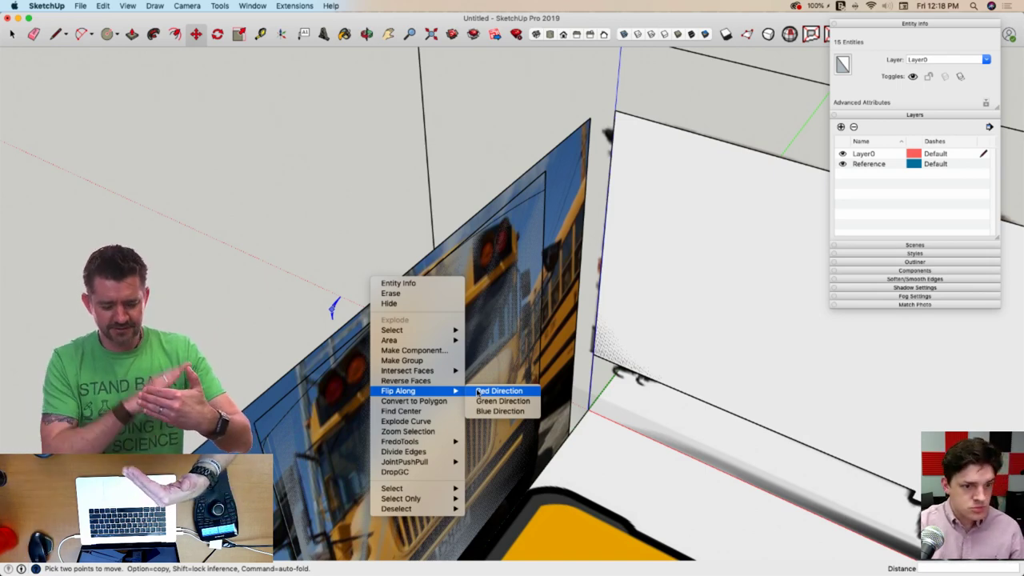
{"action": "left_click", "coordinate": [477, 391]}
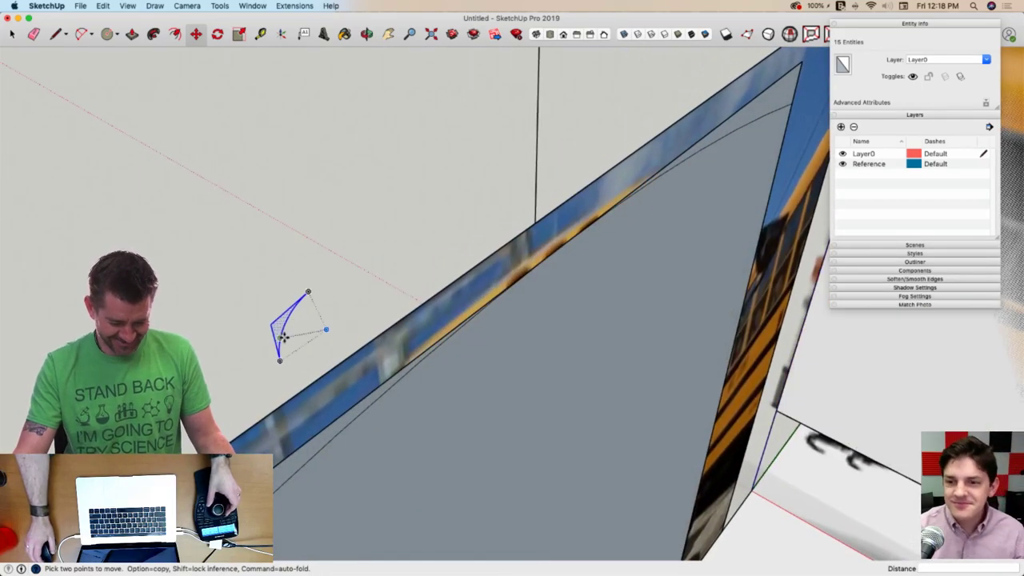
Flip the pasted corner piece along the green direction
{"action": "right_click", "coordinate": [279, 329]}
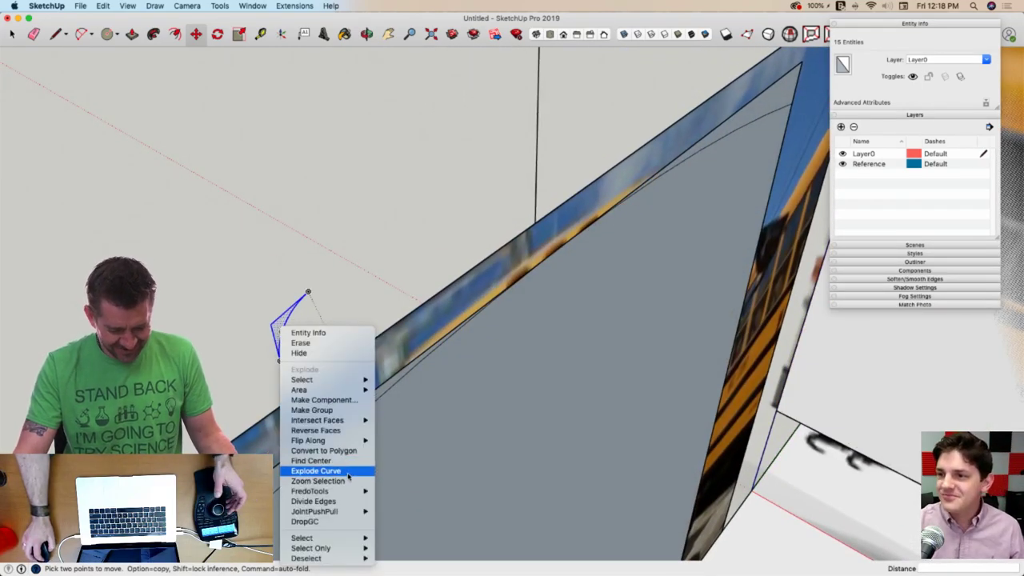
{"action": "mouse_move", "coordinate": [351, 491]}
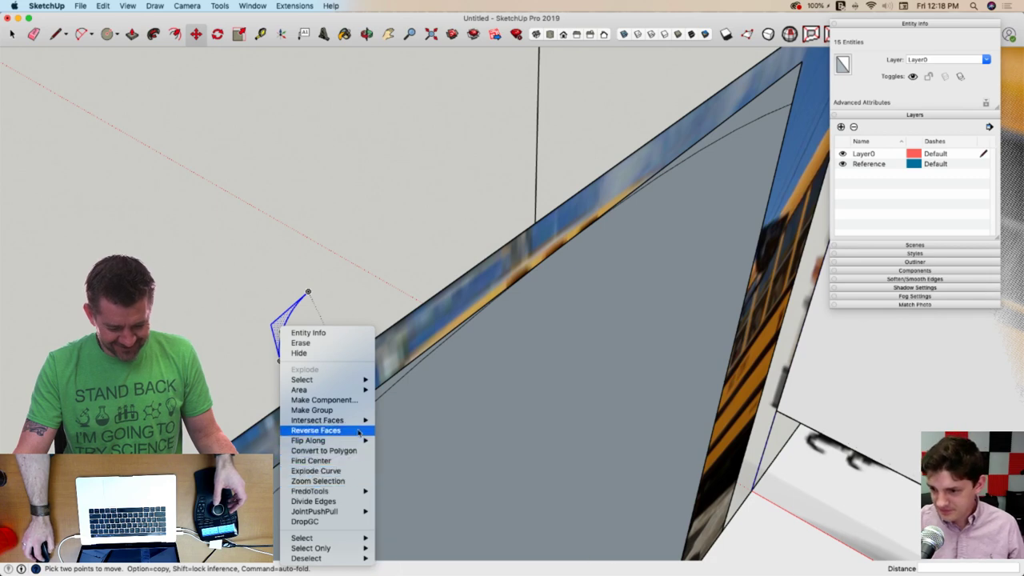
{"action": "mouse_move", "coordinate": [352, 440]}
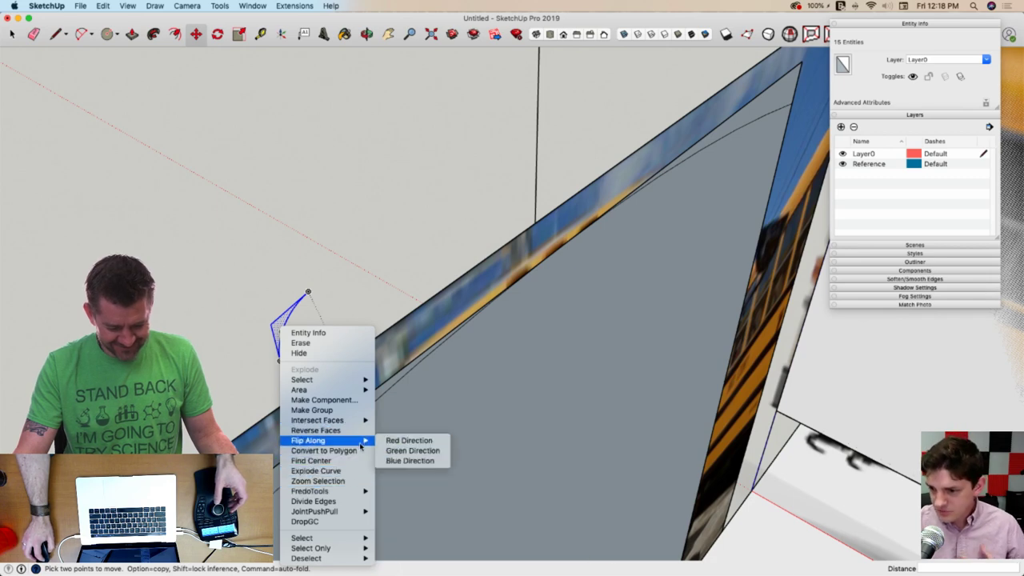
{"action": "left_click", "coordinate": [419, 452]}
Move the mirrored piece by its corner onto the right end of the roof arc, where it meets the outline's side
{"action": "middle_click_drag", "start_coordinate": [235, 245], "coordinate": [324, 242]}
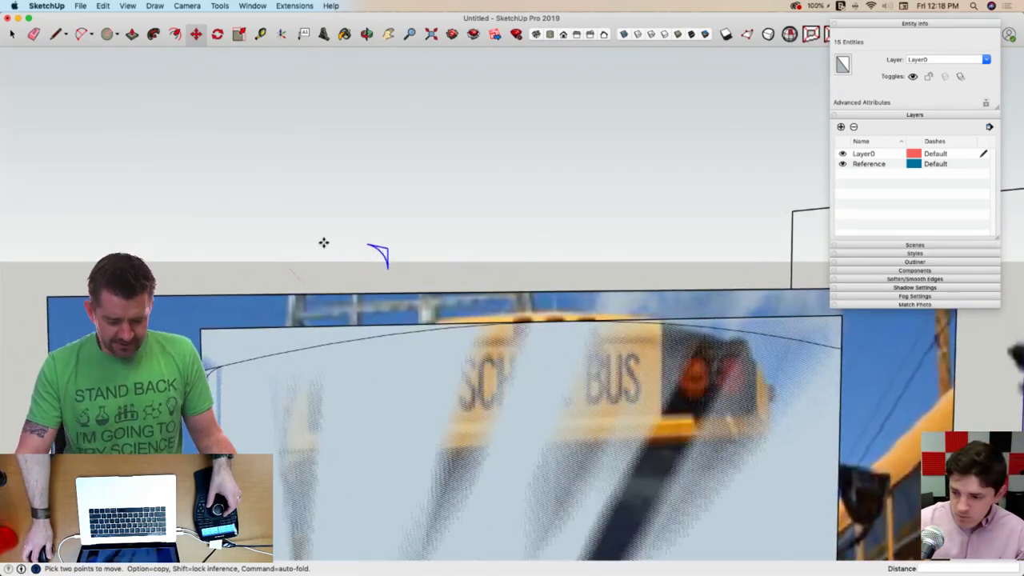
{"action": "left_click", "coordinate": [387, 250]}
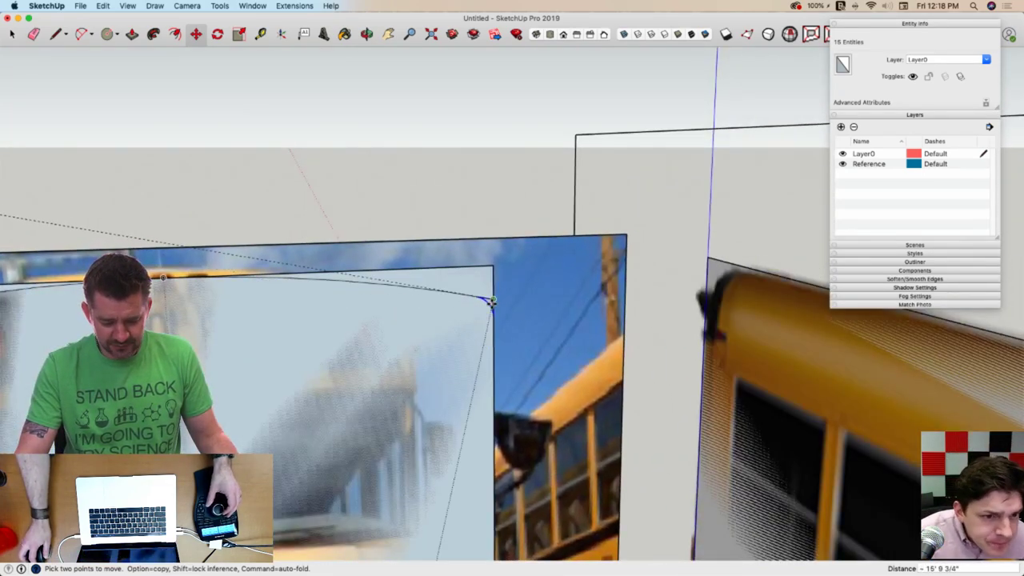
{"action": "mouse_move", "coordinate": [491, 300]}
{"action": "middle_mouse_down"}
{"action": "mouse_move", "coordinate": [507, 347]}
{"action": "mouse_move", "coordinate": [519, 325]}
{"action": "mouse_move", "coordinate": [486, 362]}
{"action": "middle_mouse_up"}
Erase the square corners and leftover edges outside the rounded roof profile on both sides of the front outline
{"action": "key", "text": "e"}
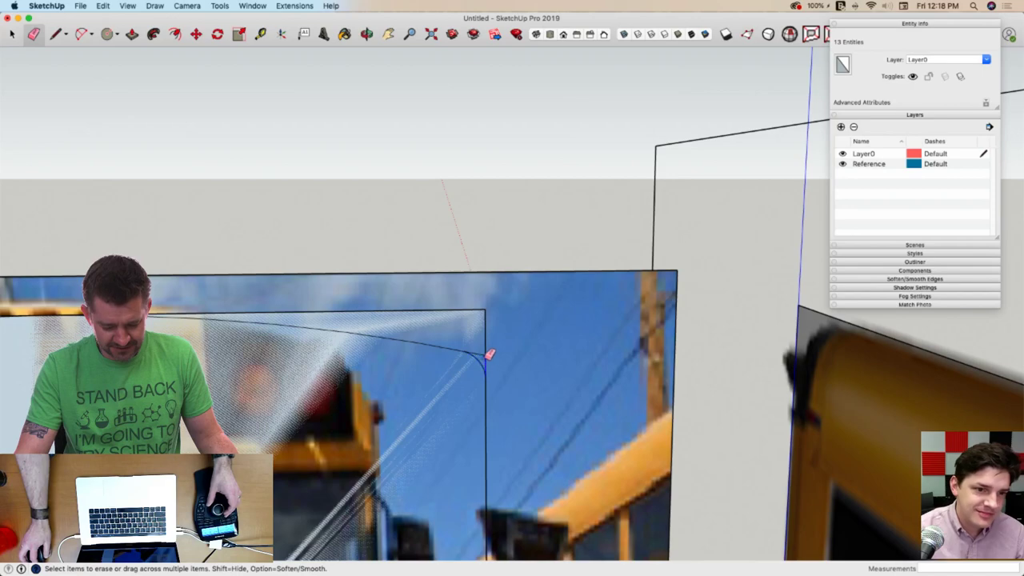
{"action": "mouse_move", "coordinate": [490, 353]}
{"action": "left_mouse_down"}
{"action": "mouse_move", "coordinate": [485, 315]}
{"action": "mouse_move", "coordinate": [498, 334]}
{"action": "left_mouse_up"}
{"action": "mouse_move", "coordinate": [499, 334]}
{"action": "middle_mouse_down"}
{"action": "mouse_move", "coordinate": [279, 299]}
{"action": "mouse_move", "coordinate": [307, 341]}
{"action": "middle_mouse_up"}
{"action": "left_click_drag", "start_coordinate": [275, 370], "coordinate": [256, 340]}
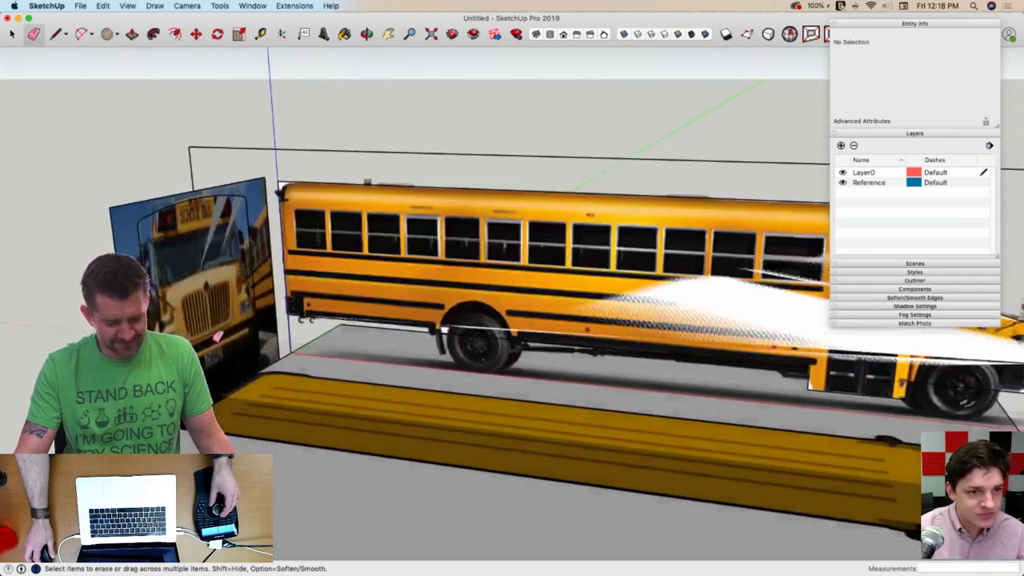
Push/Pull the rounded front profile along the length of the bus, out to the front end of the side profile
{"action": "middle_click_drag", "start_coordinate": [216, 337], "coordinate": [186, 307]}
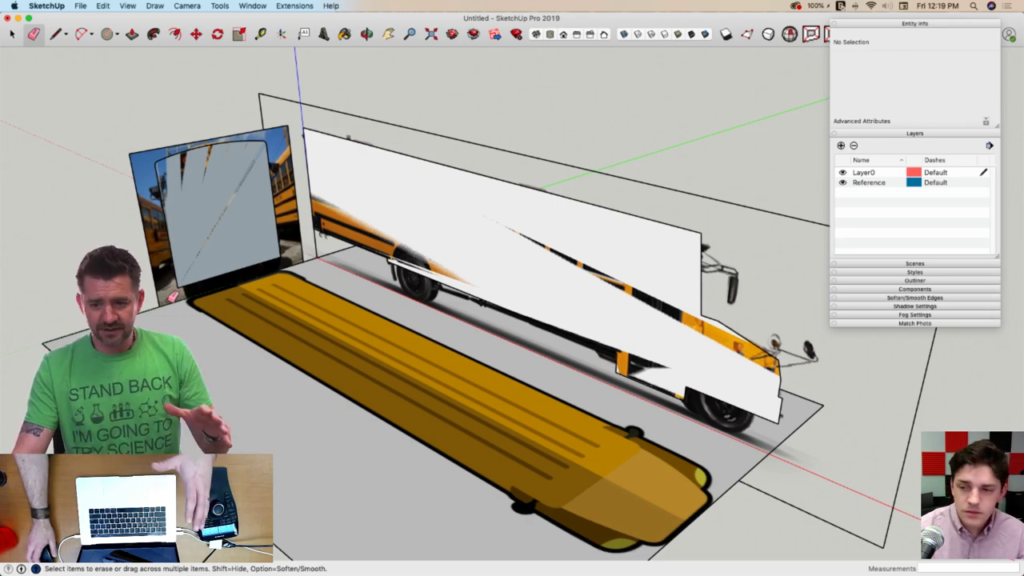
{"action": "scroll", "coordinate": [169, 289], "scroll_direction": "down", "scroll_amount": 2}
{"action": "key", "text": "p"}
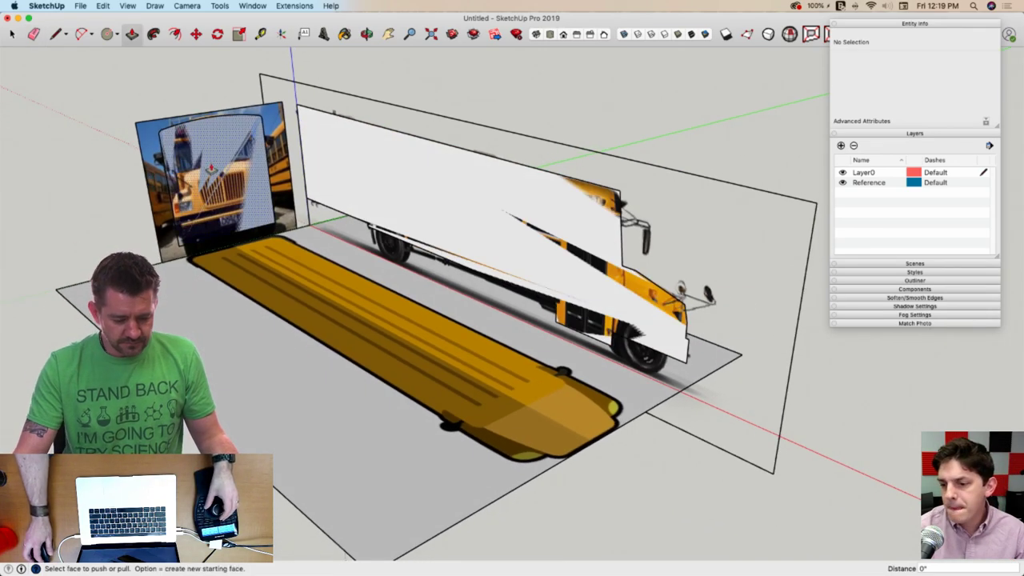
{"action": "left_click", "coordinate": [178, 182]}
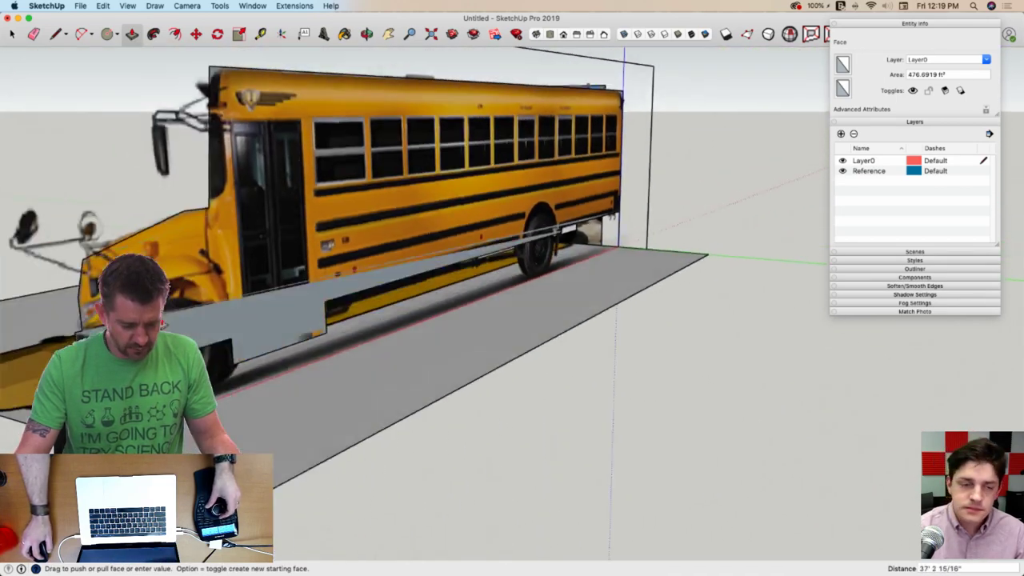
{"action": "left_click", "coordinate": [96, 376]}
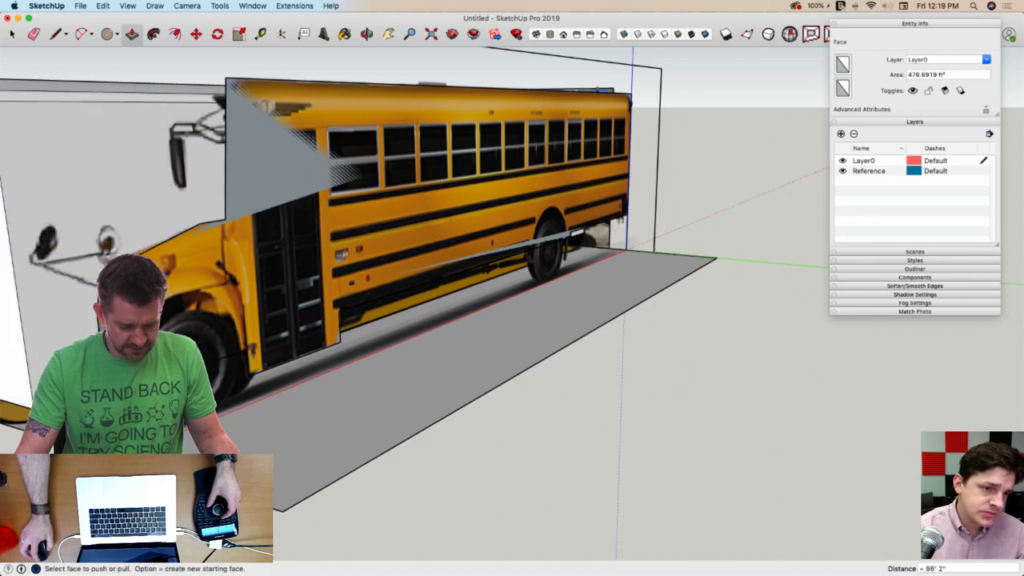
Make a group from all the connected geometry of the extruded bus body
{"action": "key", "text": "space"}
{"action": "middle_click_drag", "start_coordinate": [358, 324], "coordinate": [327, 213]}
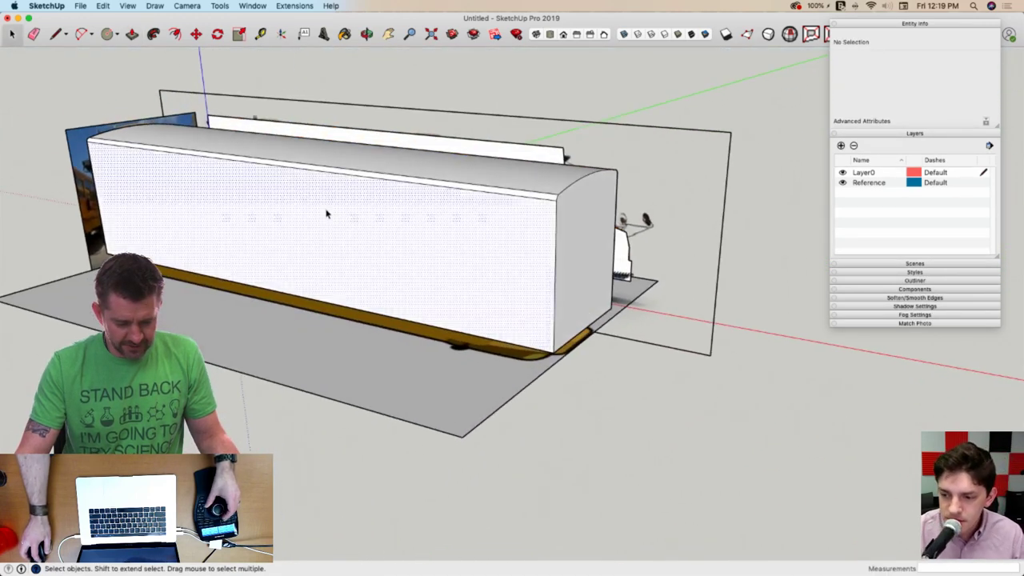
{"action": "triple_click", "coordinate": [327, 213]}
{"action": "right_click", "coordinate": [326, 214]}
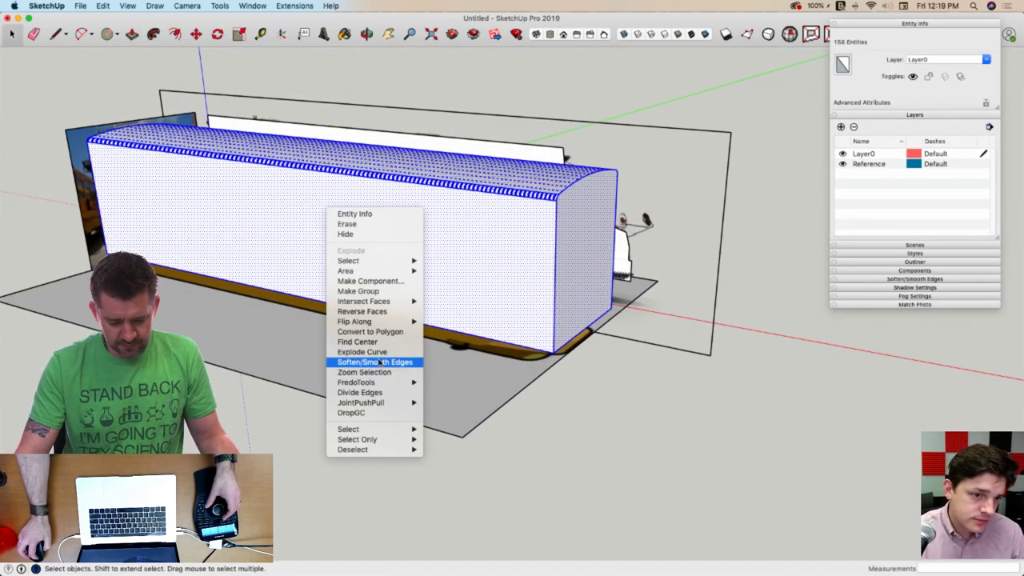
{"action": "left_click", "coordinate": [376, 291]}
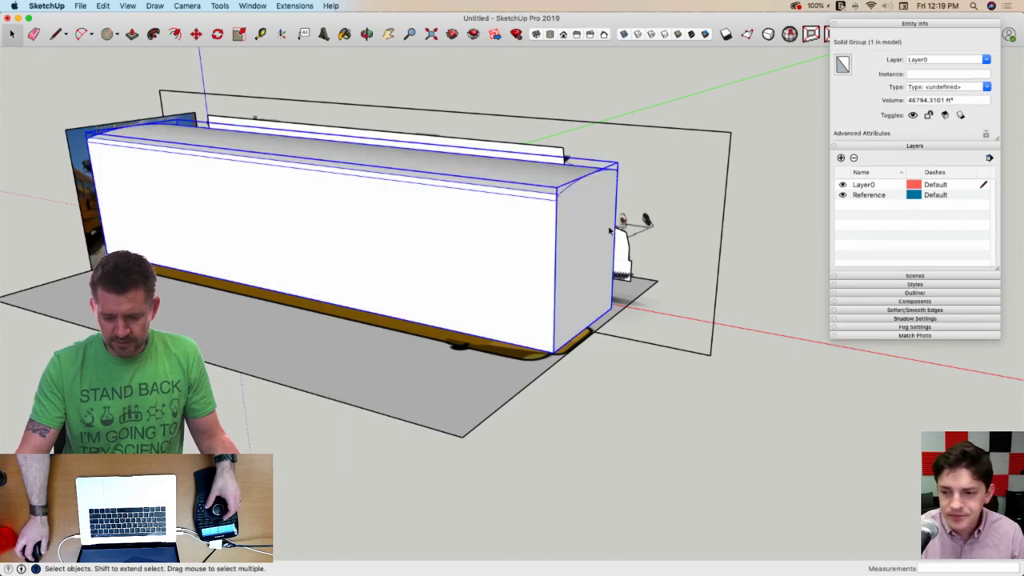
Round the upper front and upper rear corners of the side profile with tangent arcs that trim the square corners
{"action": "middle_click_drag", "start_coordinate": [775, 64], "coordinate": [716, 103]}
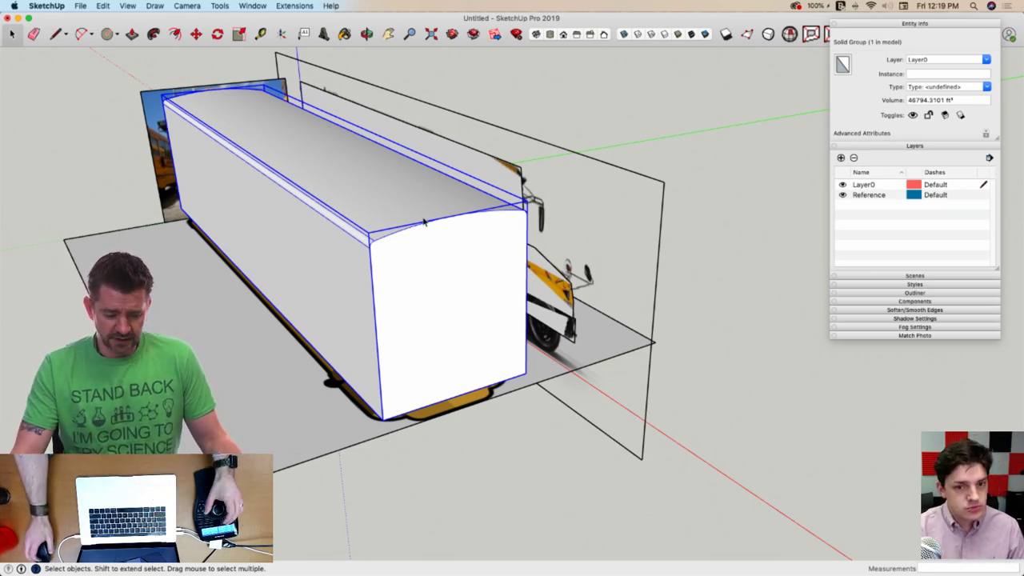
{"action": "mouse_move", "coordinate": [424, 221]}
{"action": "middle_mouse_down"}
{"action": "mouse_move", "coordinate": [413, 143]}
{"action": "mouse_move", "coordinate": [380, 170]}
{"action": "middle_mouse_up"}
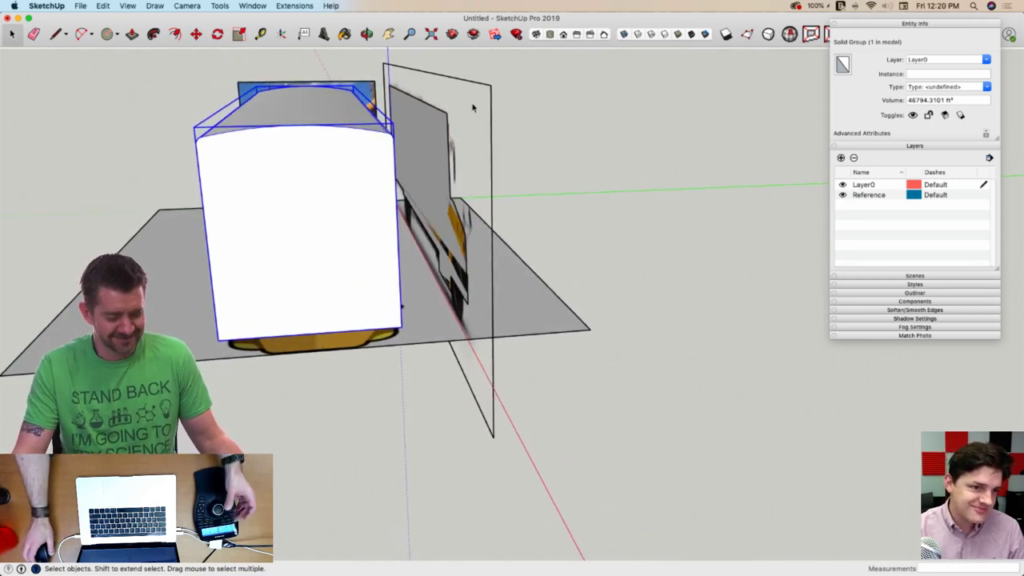
{"action": "mouse_move", "coordinate": [472, 108]}
{"action": "middle_mouse_down"}
{"action": "mouse_move", "coordinate": [439, 70]}
{"action": "mouse_move", "coordinate": [450, 114]}
{"action": "mouse_move", "coordinate": [435, 116]}
{"action": "middle_mouse_up"}
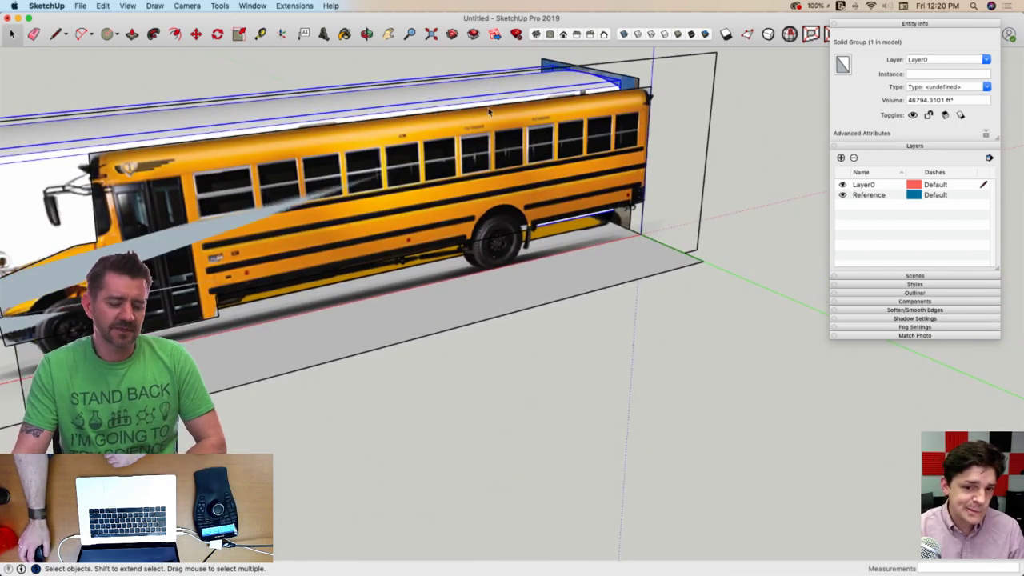
{"action": "scroll", "coordinate": [462, 114], "scroll_direction": "down", "scroll_amount": 3}
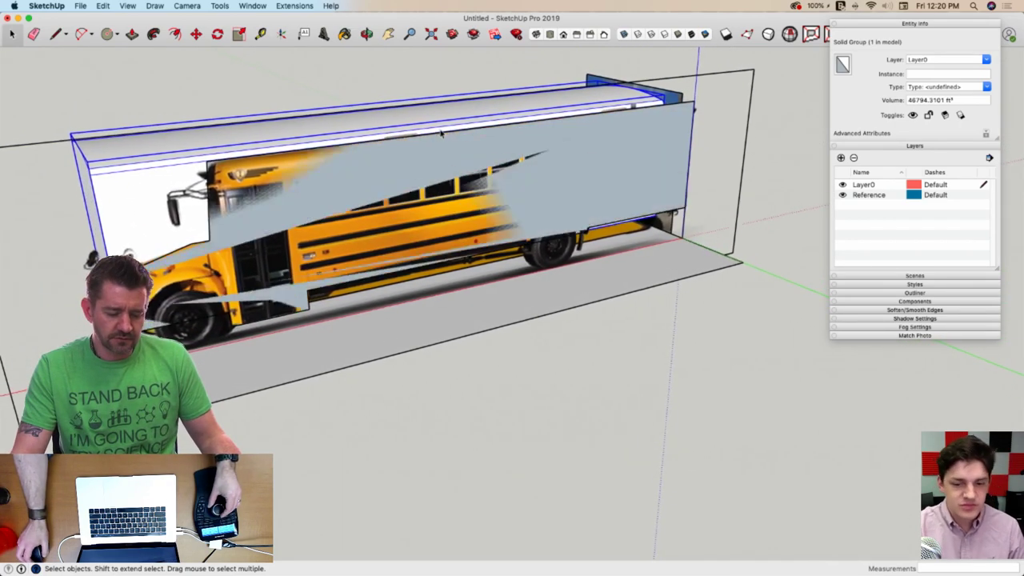
{"action": "scroll", "coordinate": [254, 202], "scroll_direction": "up", "scroll_amount": 8}
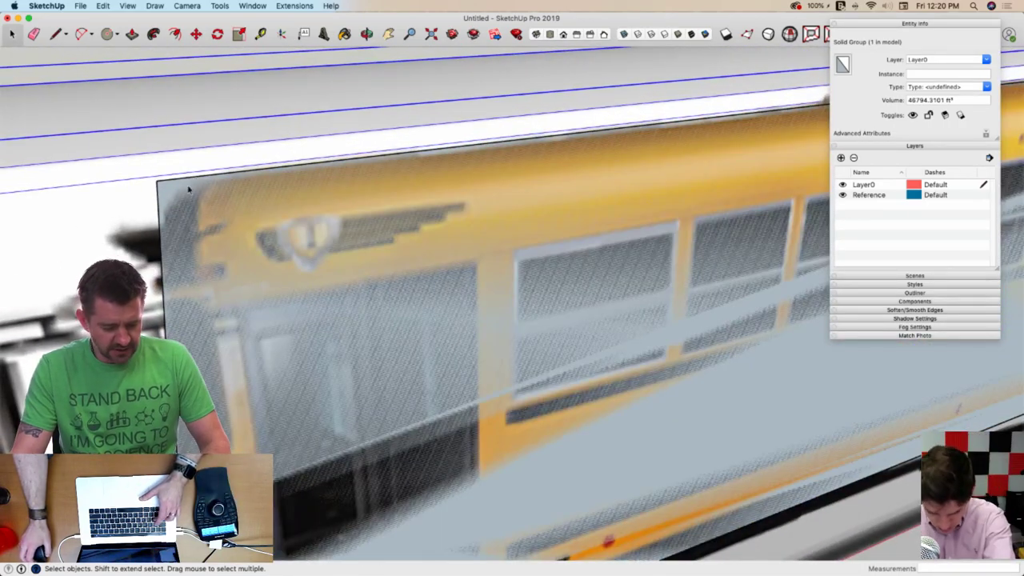
{"action": "key", "text": "a"}
{"action": "left_click", "coordinate": [159, 226]}
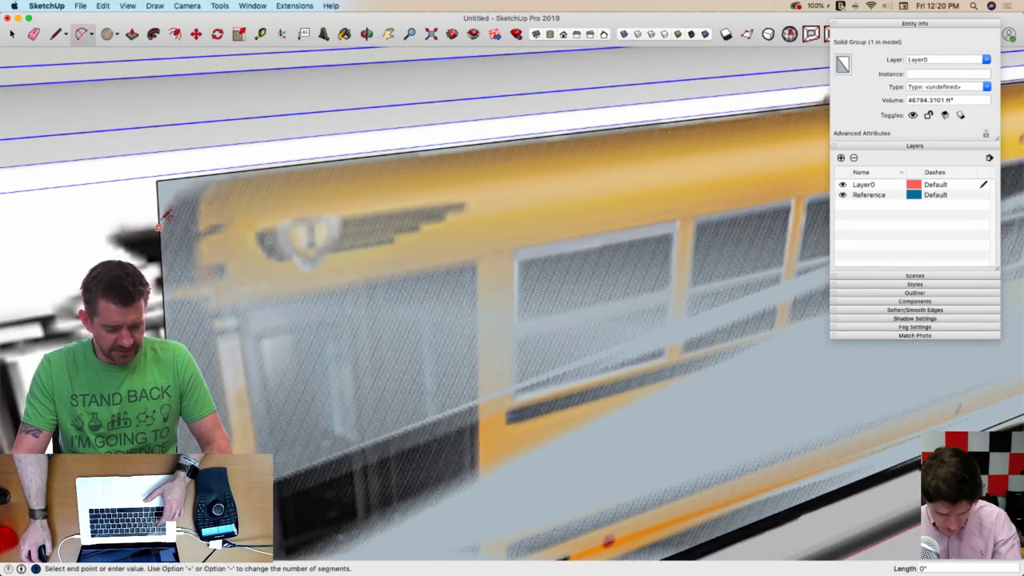
{"action": "double_click", "coordinate": [212, 173]}
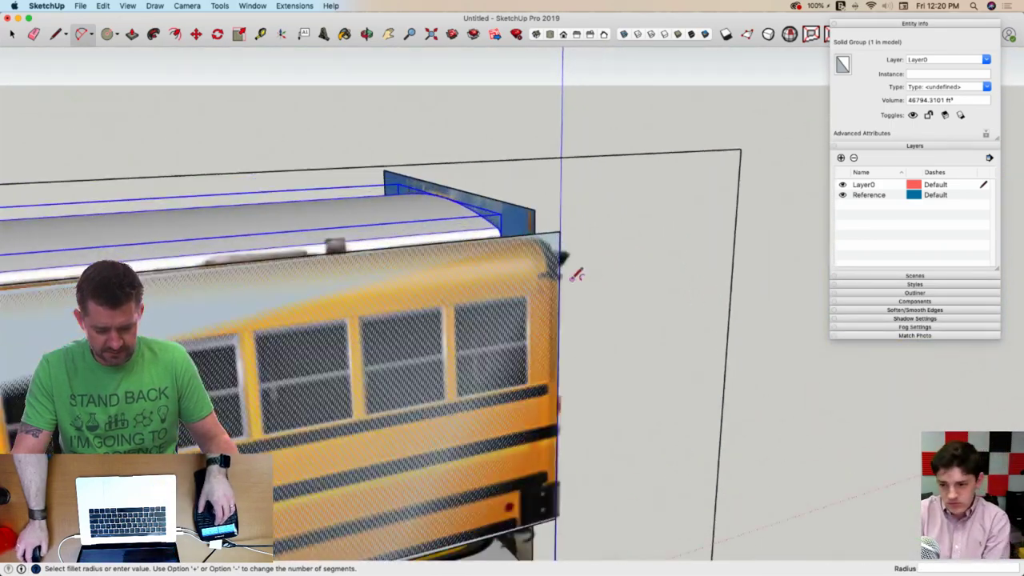
{"action": "middle_click_drag", "start_coordinate": [576, 274], "coordinate": [554, 234]}
{"action": "double_click", "coordinate": [551, 214]}
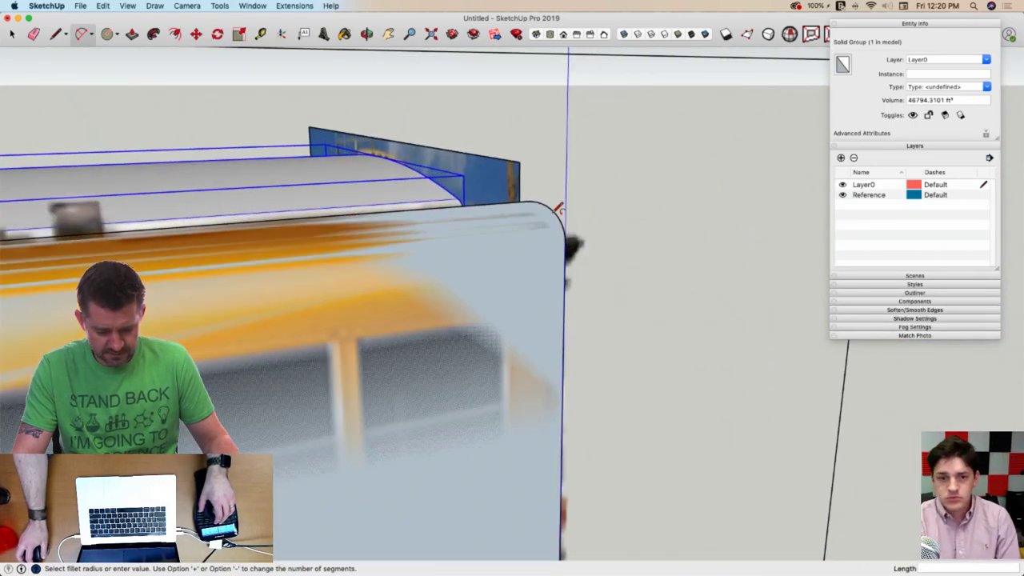
{"action": "key", "text": "space"}
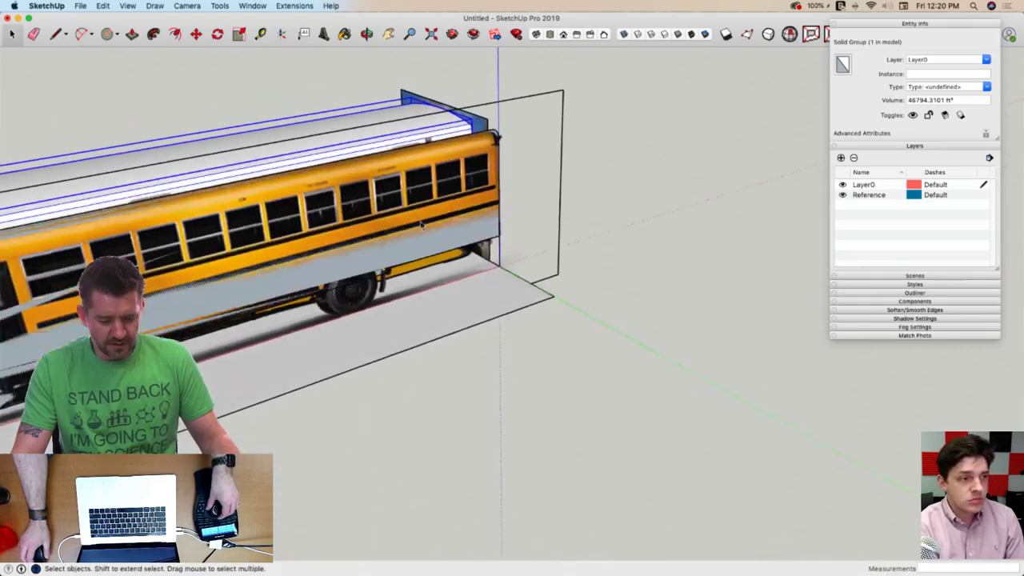
Group the side profile face together with all its connected edges
{"action": "middle_click_drag", "start_coordinate": [191, 248], "coordinate": [181, 248]}
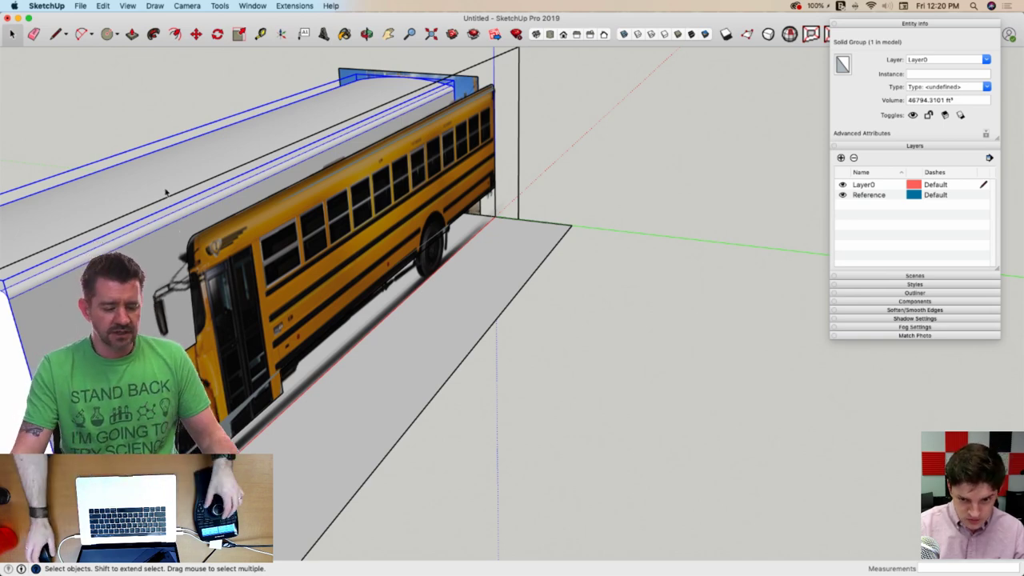
{"action": "scroll", "coordinate": [163, 191], "scroll_direction": "down", "scroll_amount": 5}
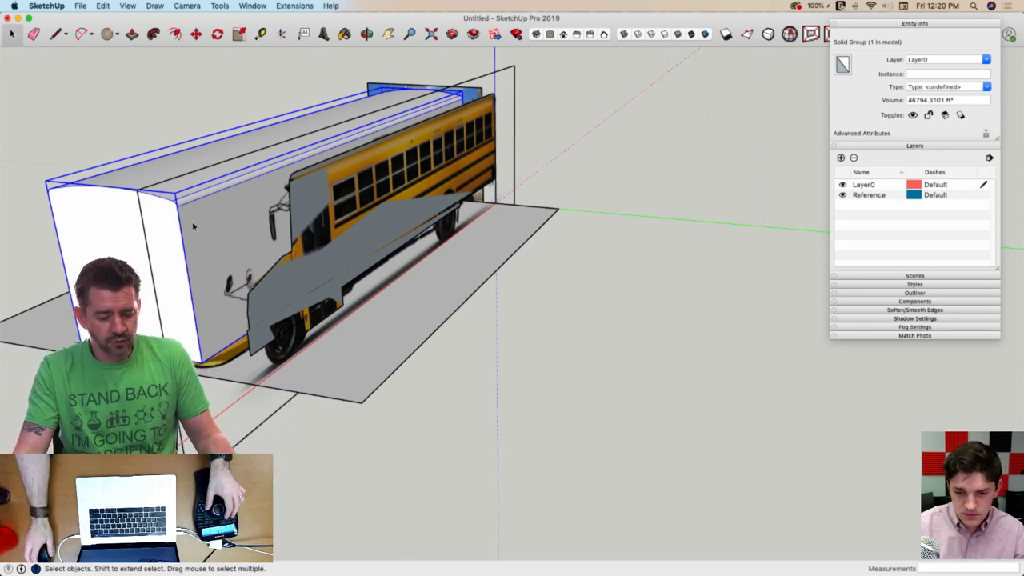
{"action": "mouse_move", "coordinate": [194, 226]}
{"action": "middle_mouse_down"}
{"action": "mouse_move", "coordinate": [245, 199]}
{"action": "mouse_move", "coordinate": [228, 186]}
{"action": "middle_mouse_up"}
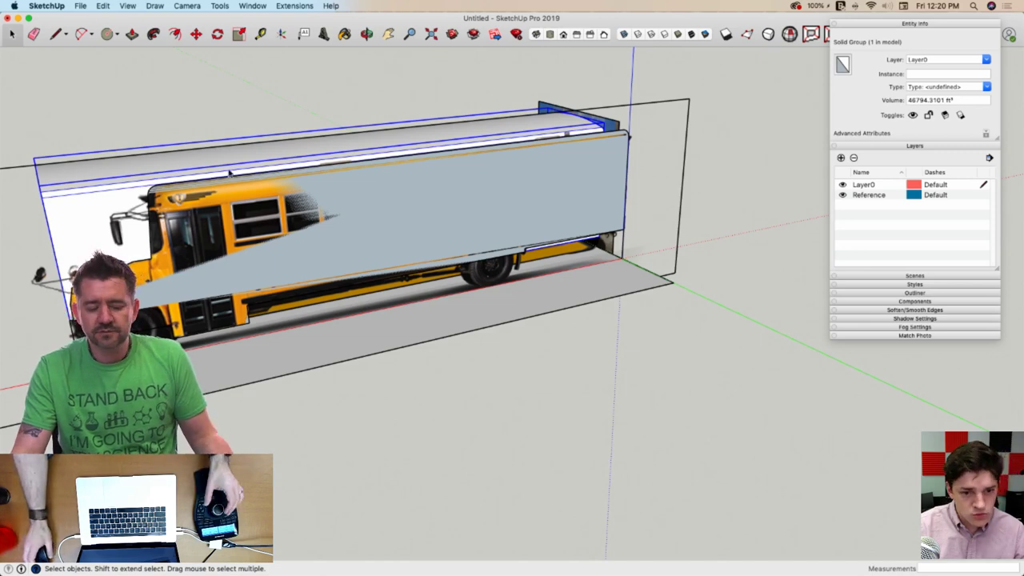
{"action": "middle_click_drag", "start_coordinate": [238, 207], "coordinate": [286, 209]}
{"action": "double_click", "coordinate": [285, 209]}
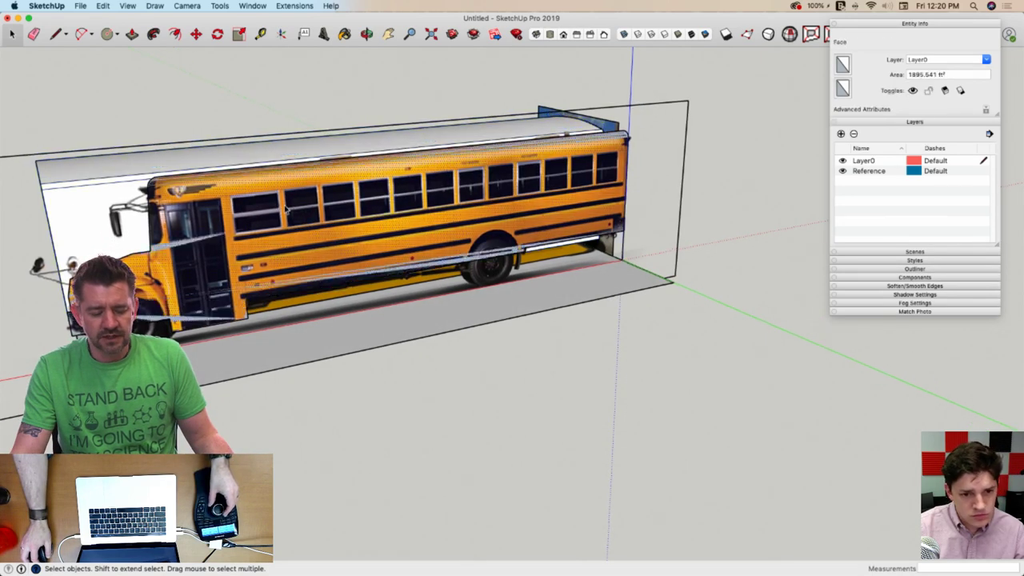
{"action": "triple_click", "coordinate": [285, 211]}
{"action": "right_click", "coordinate": [282, 225]}
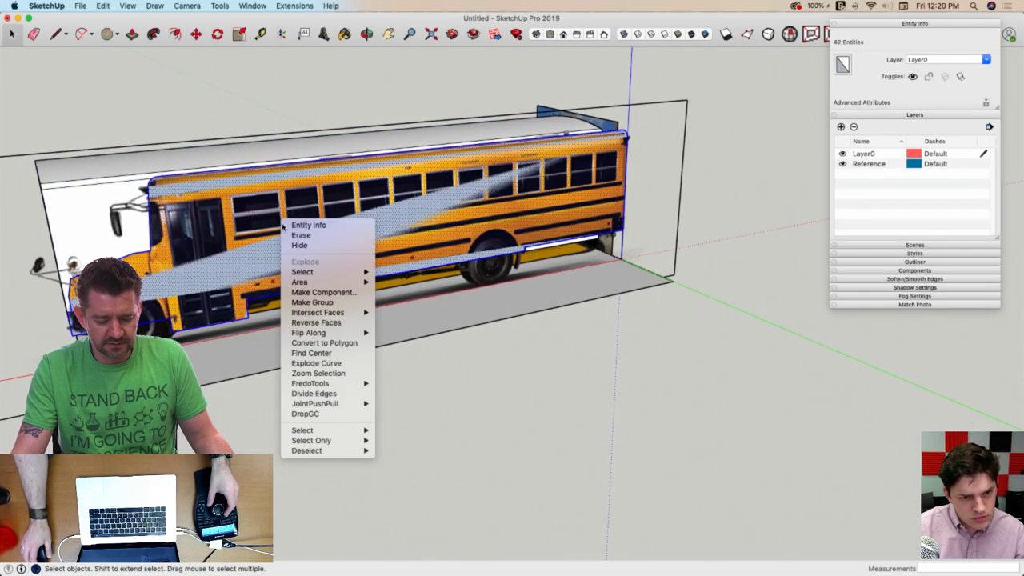
{"action": "left_click", "coordinate": [331, 303]}
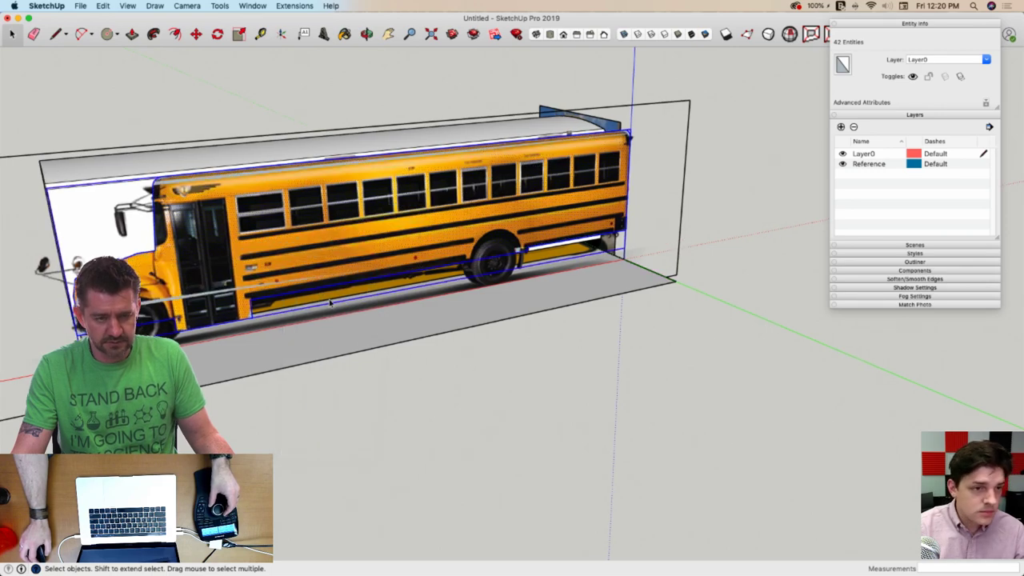
Move the side profile group about 43' 6" along the green axis, past the far side of the extruded body
{"action": "key", "text": "m"}
{"action": "left_click", "coordinate": [500, 452]}
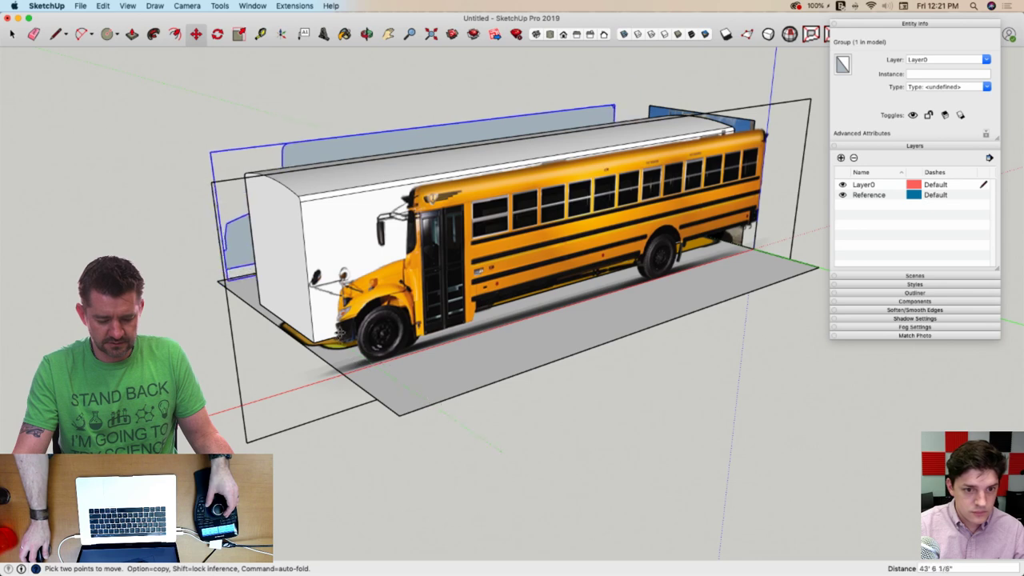
{"action": "left_click", "coordinate": [340, 343]}
{"action": "key", "text": "space"}
{"action": "scroll", "coordinate": [198, 362], "scroll_direction": "up", "scroll_amount": 3}
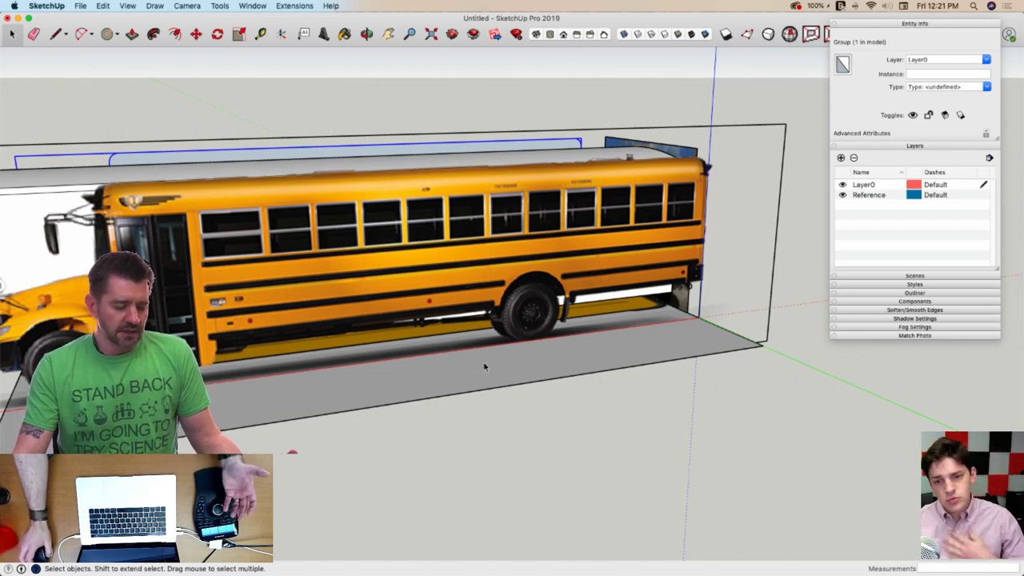
{"action": "scroll", "coordinate": [408, 320], "scroll_direction": "up", "scroll_amount": 5}
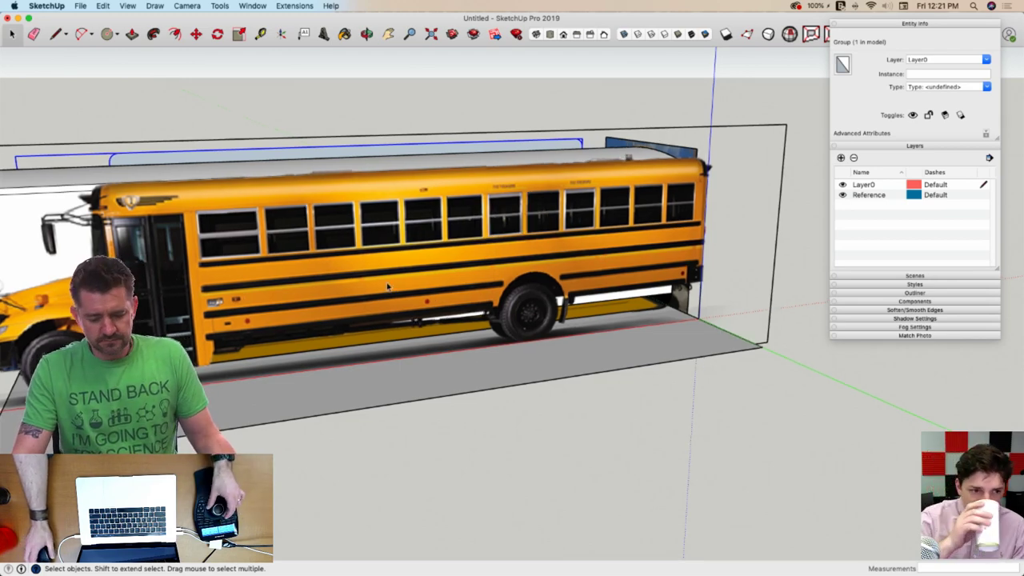
{"action": "mouse_move", "coordinate": [386, 286]}
{"action": "middle_mouse_down"}
{"action": "mouse_move", "coordinate": [400, 331]}
{"action": "mouse_move", "coordinate": [374, 382]}
{"action": "mouse_move", "coordinate": [375, 348]}
{"action": "mouse_move", "coordinate": [330, 261]}
{"action": "middle_mouse_up"}
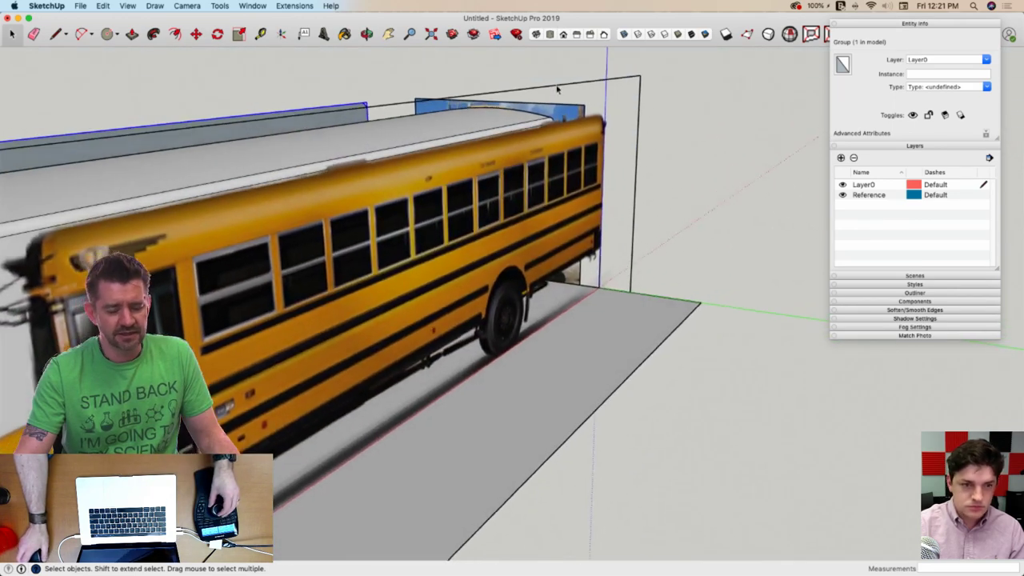
{"action": "middle_click_drag", "start_coordinate": [558, 89], "coordinate": [640, 148]}
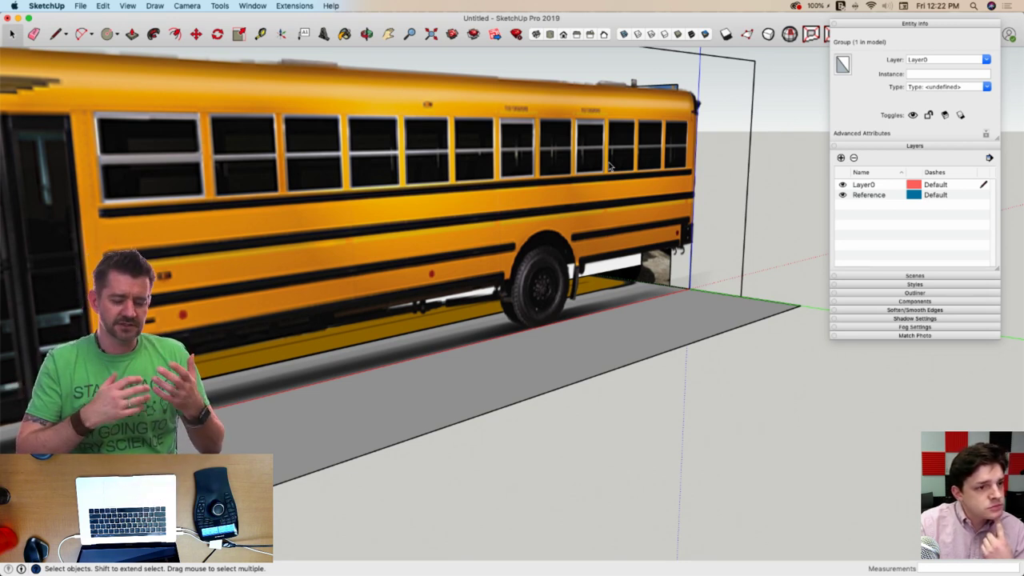
{"action": "middle_click_drag", "start_coordinate": [609, 166], "coordinate": [542, 205]}
{"action": "middle_click_drag", "start_coordinate": [375, 251], "coordinate": [373, 249]}
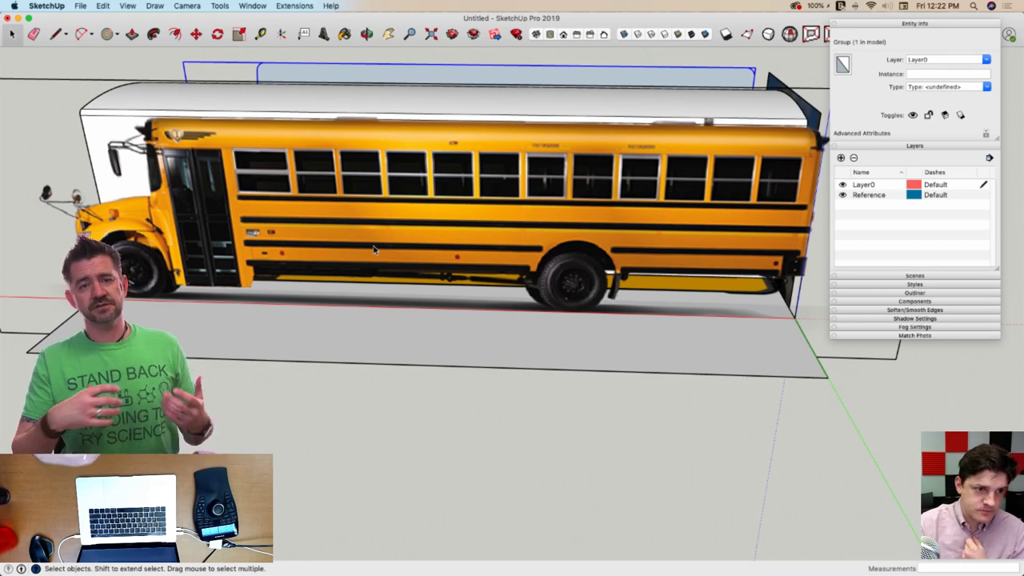
{"action": "middle_click_drag", "start_coordinate": [232, 339], "coordinate": [229, 347]}
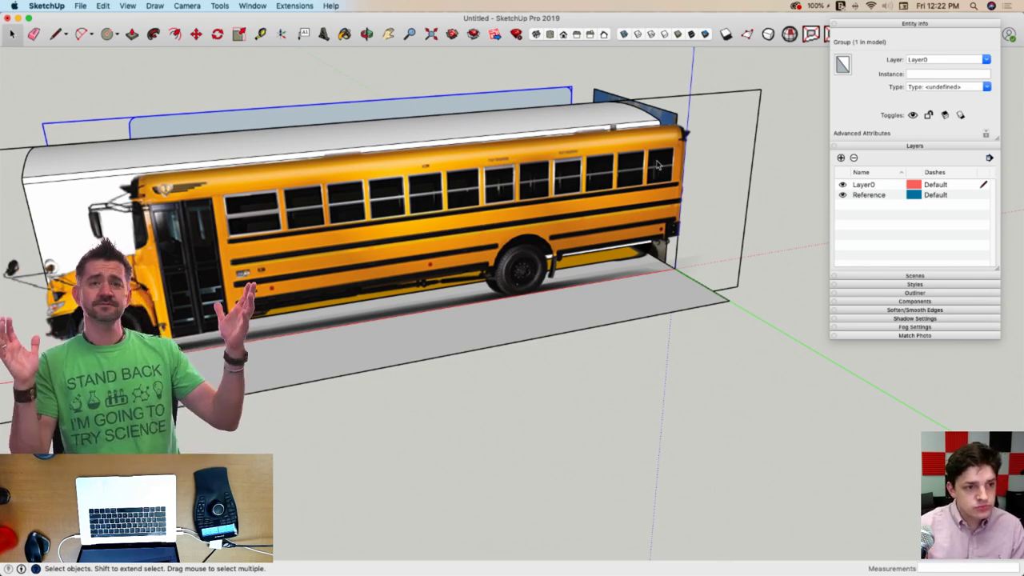
{"action": "middle_click_drag", "start_coordinate": [648, 163], "coordinate": [316, 266]}
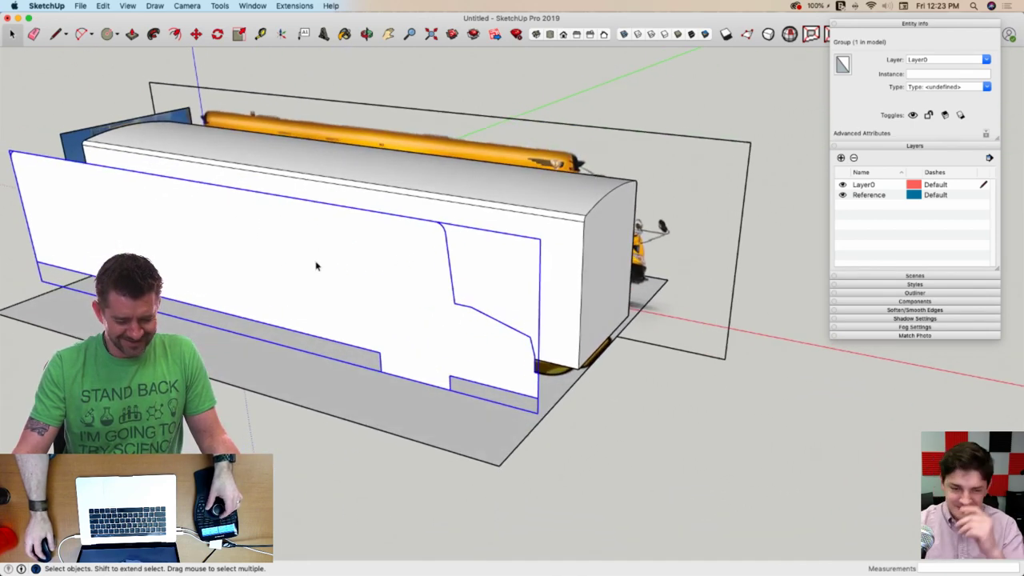
{"action": "double_click", "coordinate": [311, 269]}
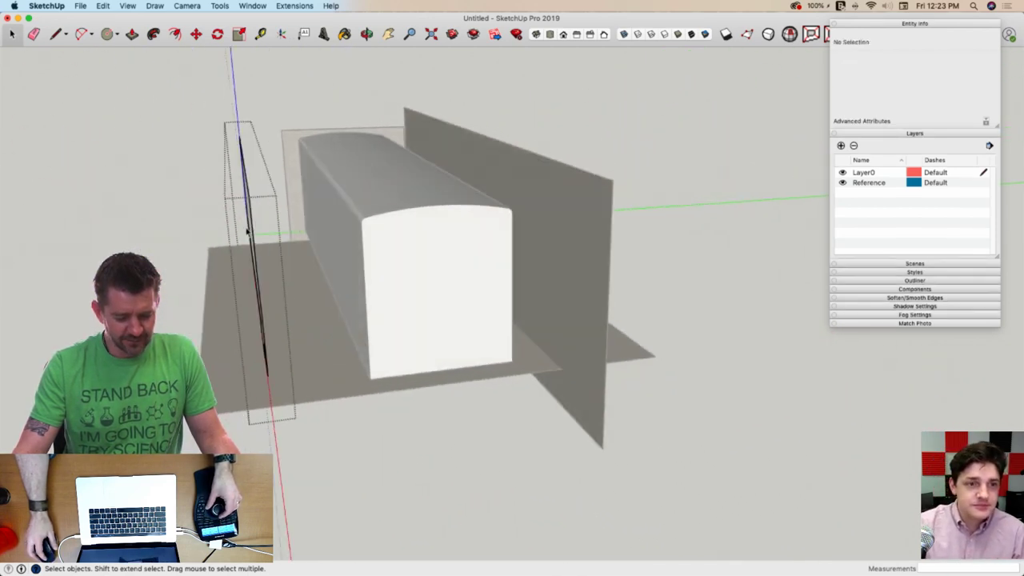
{"action": "key", "text": "p"}
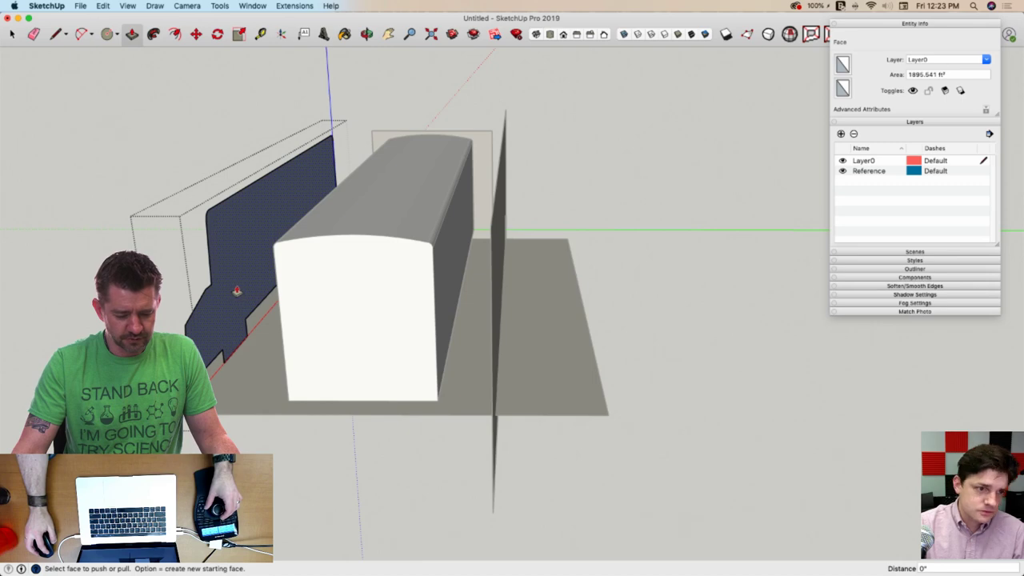
{"action": "key", "text": "space"}
{"action": "left_click", "coordinate": [432, 88]}
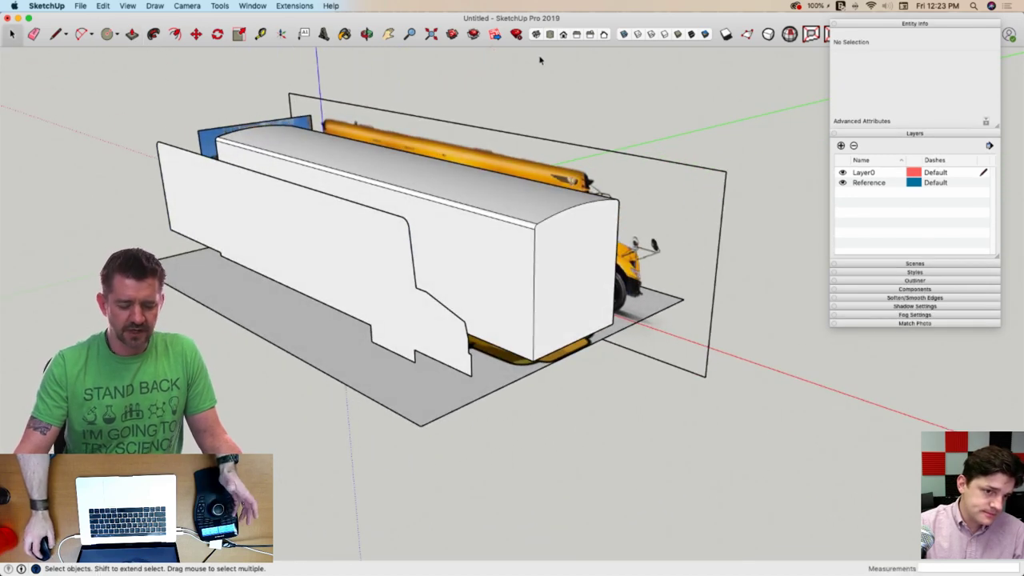
Inside the side profile group, Push/Pull the bus silhouette 38' 6 1/2" across and beyond the body's full width, then close the group
{"action": "left_click", "coordinate": [376, 244]}
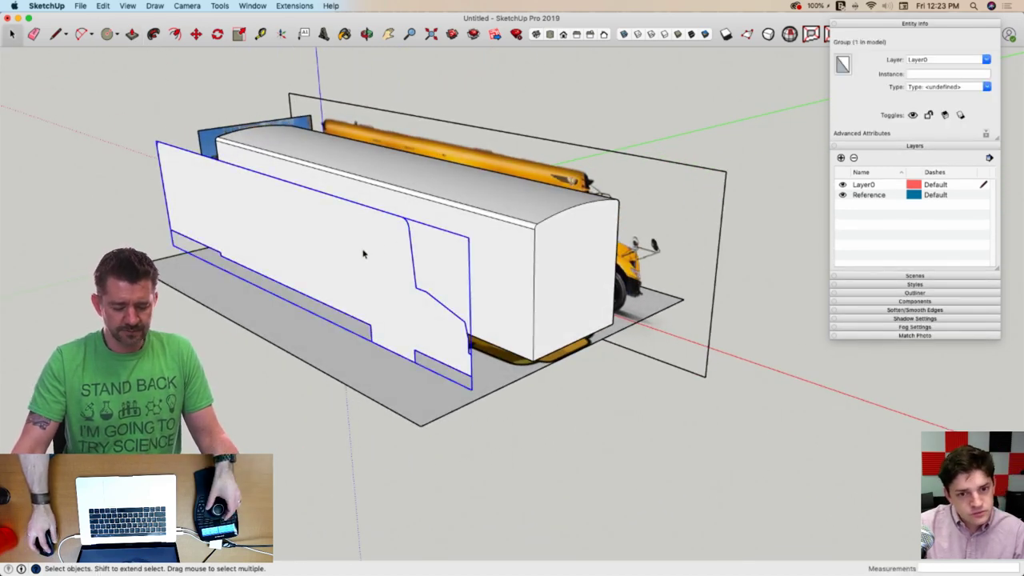
{"action": "double_click", "coordinate": [363, 254]}
{"action": "key", "text": "p"}
{"action": "left_click", "coordinate": [347, 313]}
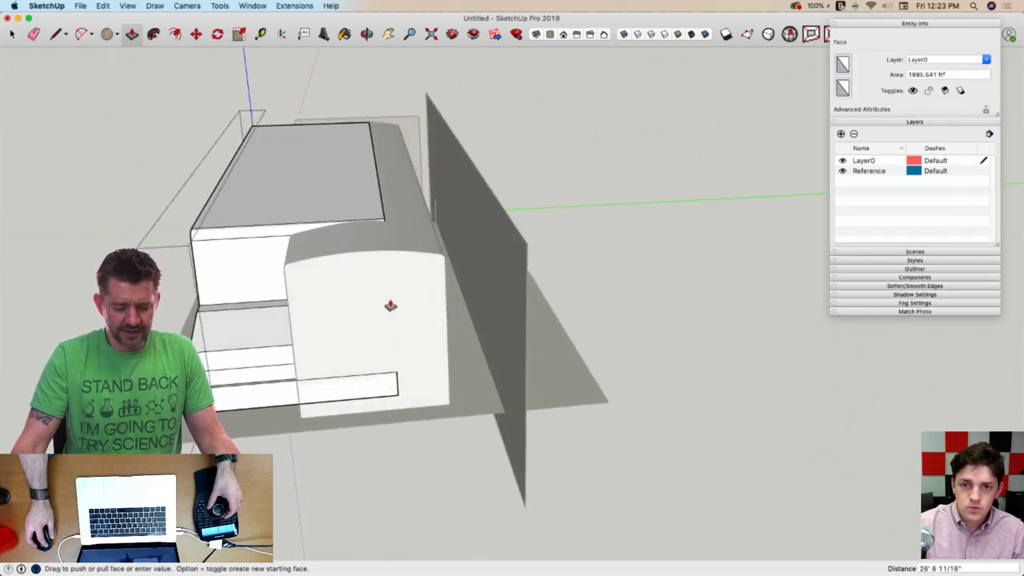
{"action": "left_click", "coordinate": [448, 314]}
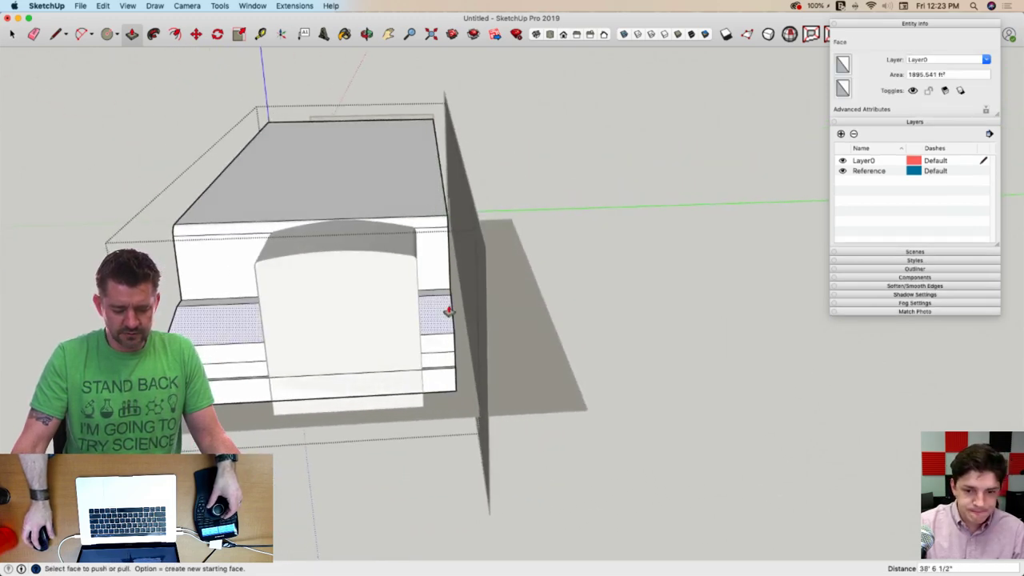
{"action": "key", "text": "space"}
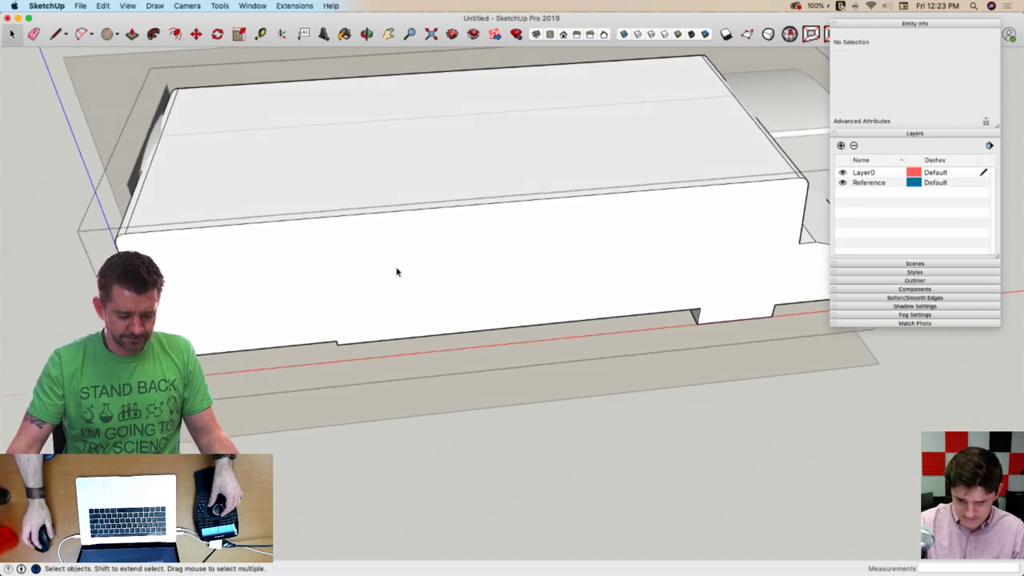
{"action": "left_click", "coordinate": [339, 427]}
Select the extruded side profile group and the extruded front profile group in turn to check their entity information
{"action": "left_click", "coordinate": [526, 265]}
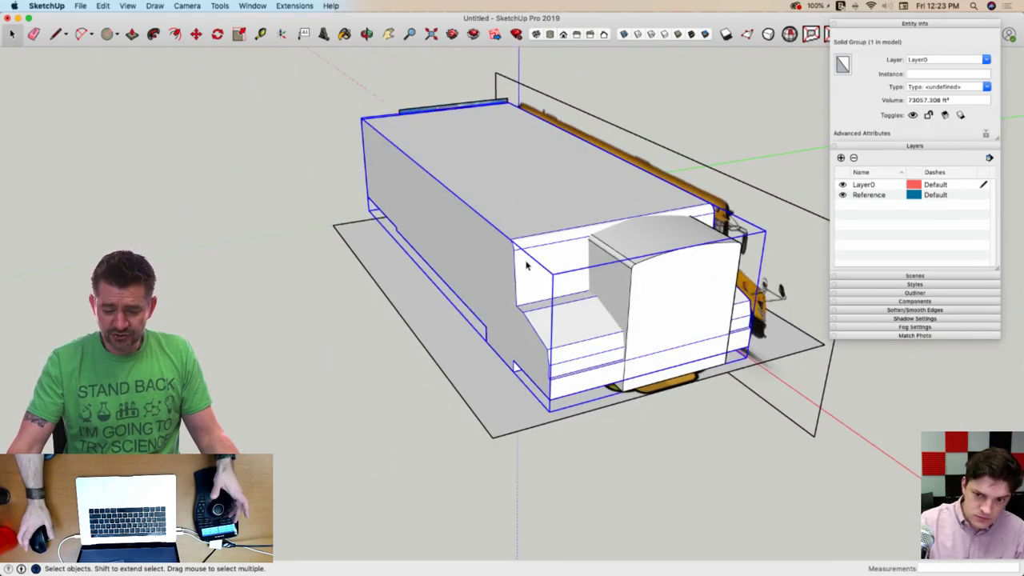
{"action": "left_click", "coordinate": [692, 292]}
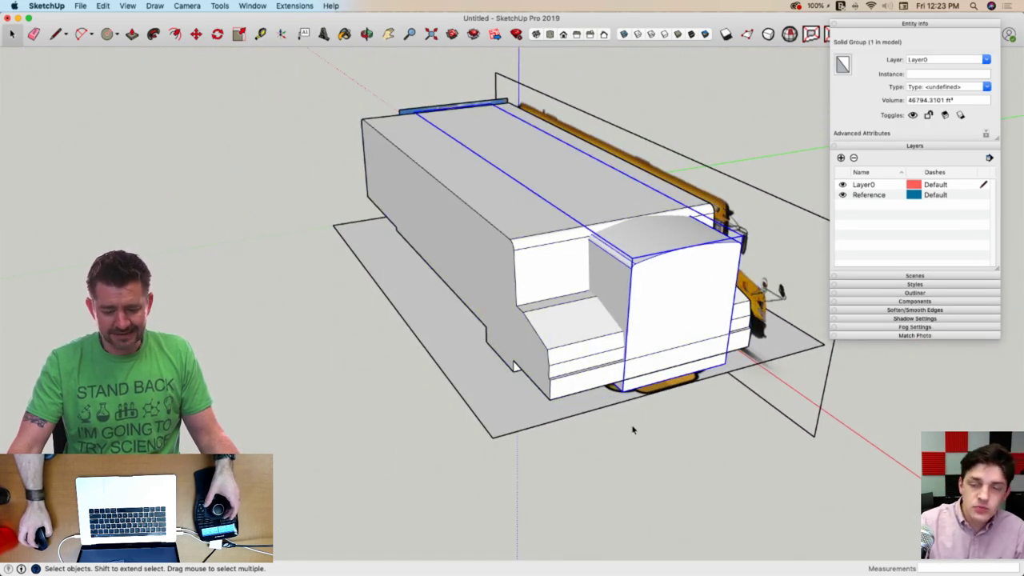
Save the model to the Desktop under the file name School Bus
{"action": "left_click", "coordinate": [126, 6]}
{"action": "mouse_move", "coordinate": [82, 4]}
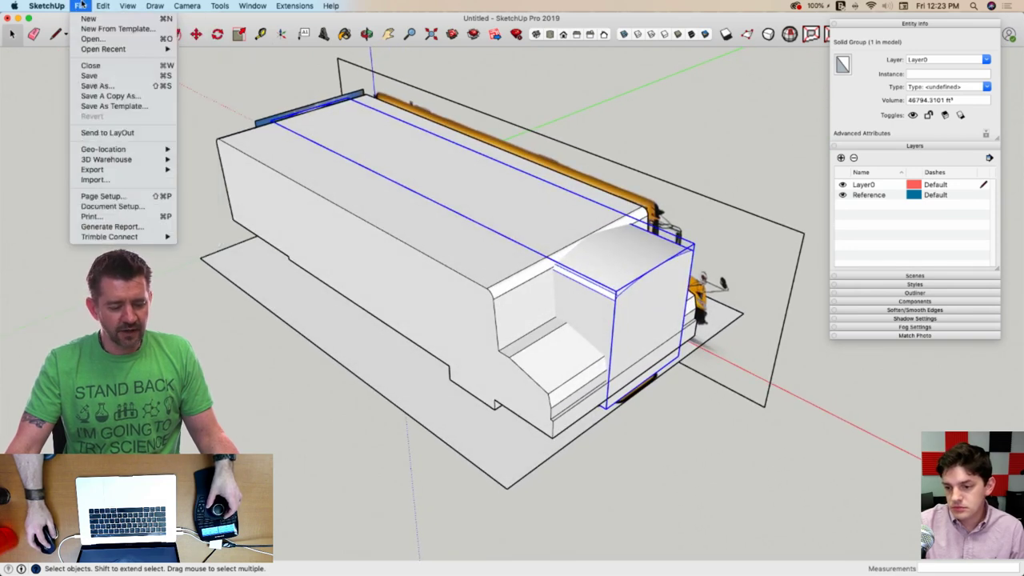
{"action": "left_click", "coordinate": [90, 76]}
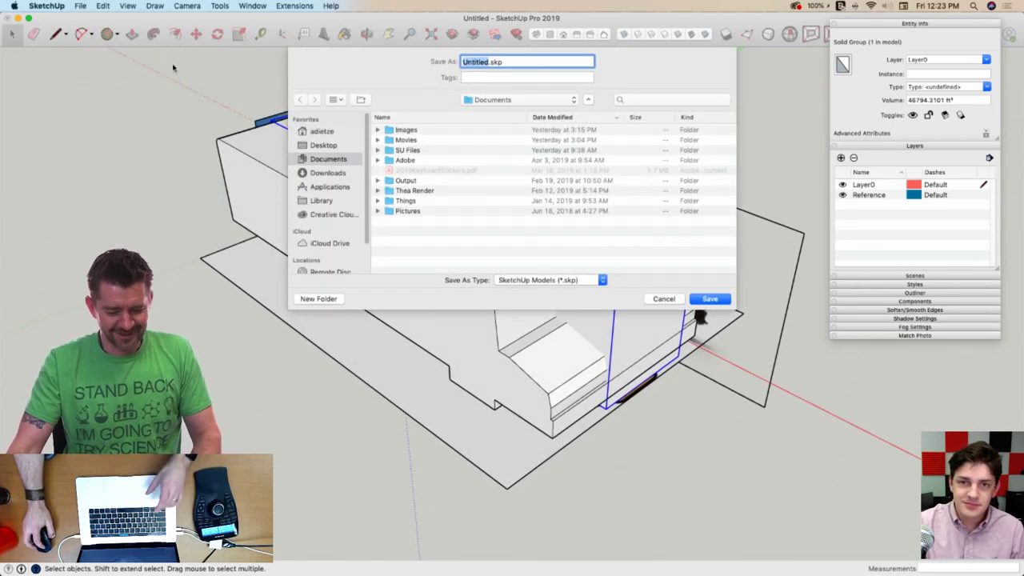
{"action": "left_click", "coordinate": [320, 145]}
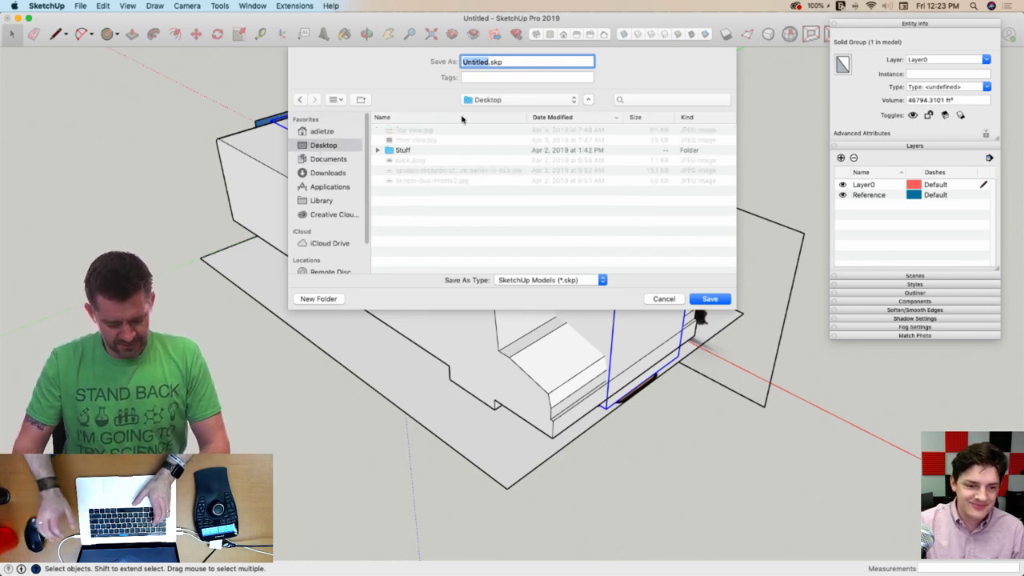
{"action": "type", "text": "School Bus"}
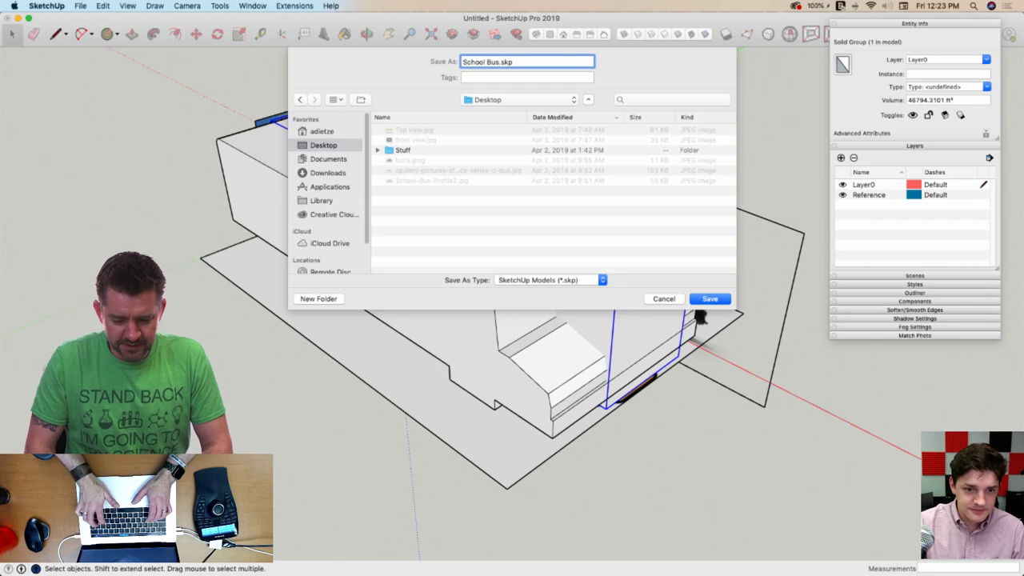
{"action": "key", "text": "Return"}
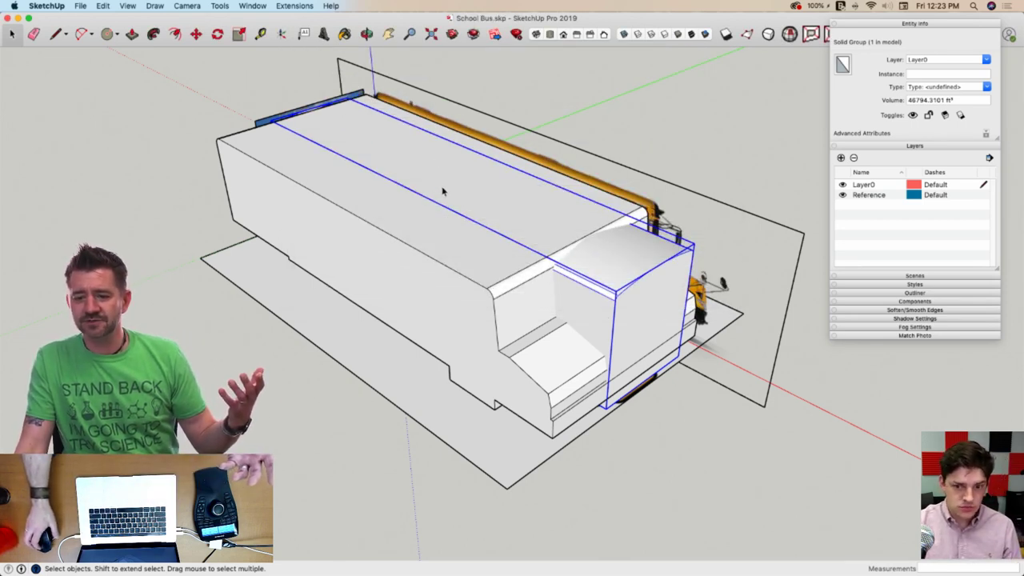
{"action": "middle_click_drag", "start_coordinate": [442, 192], "coordinate": [440, 189]}
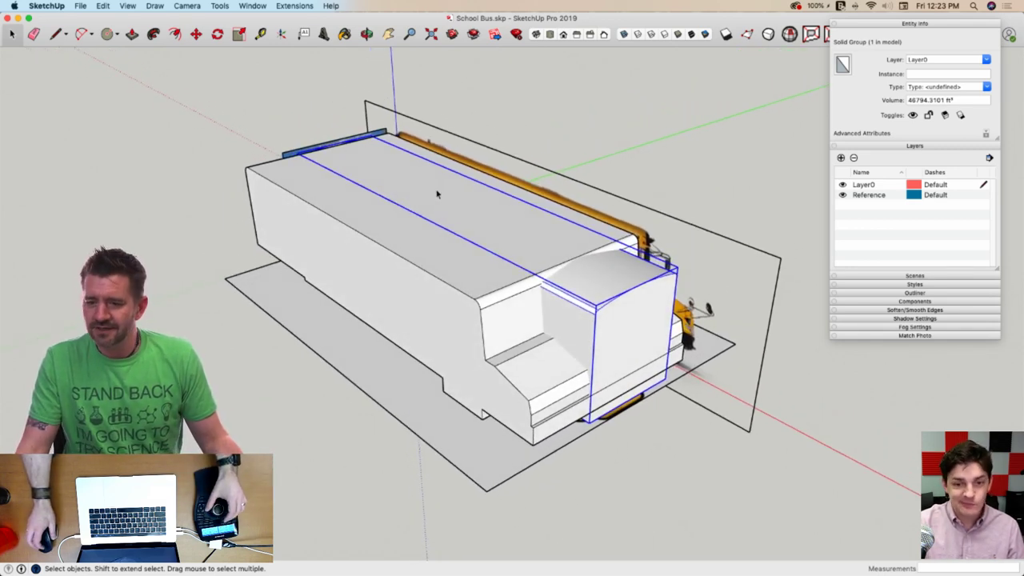
{"action": "middle_click_drag", "start_coordinate": [437, 194], "coordinate": [439, 193]}
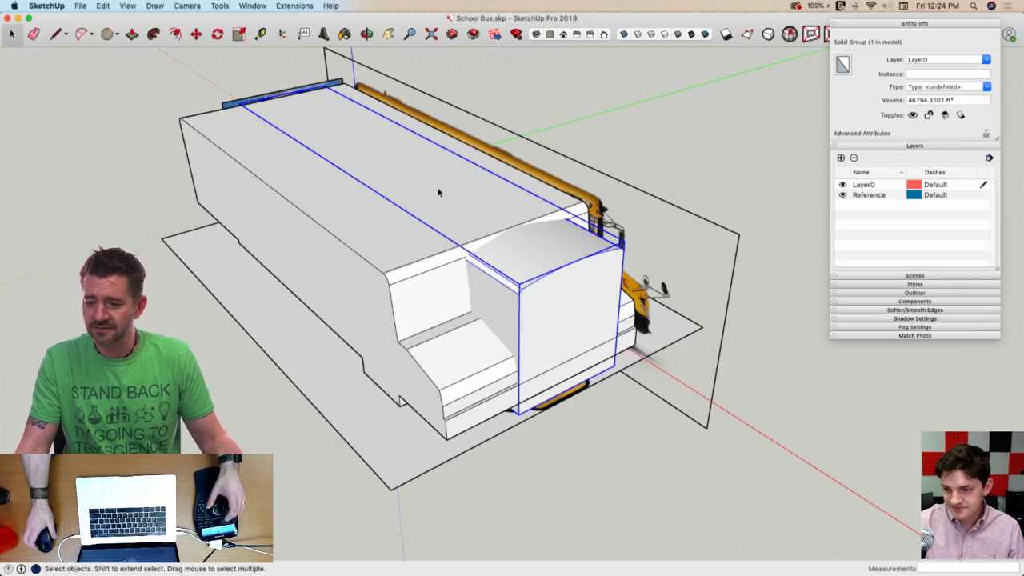
{"action": "middle_click_drag", "start_coordinate": [439, 190], "coordinate": [437, 189]}
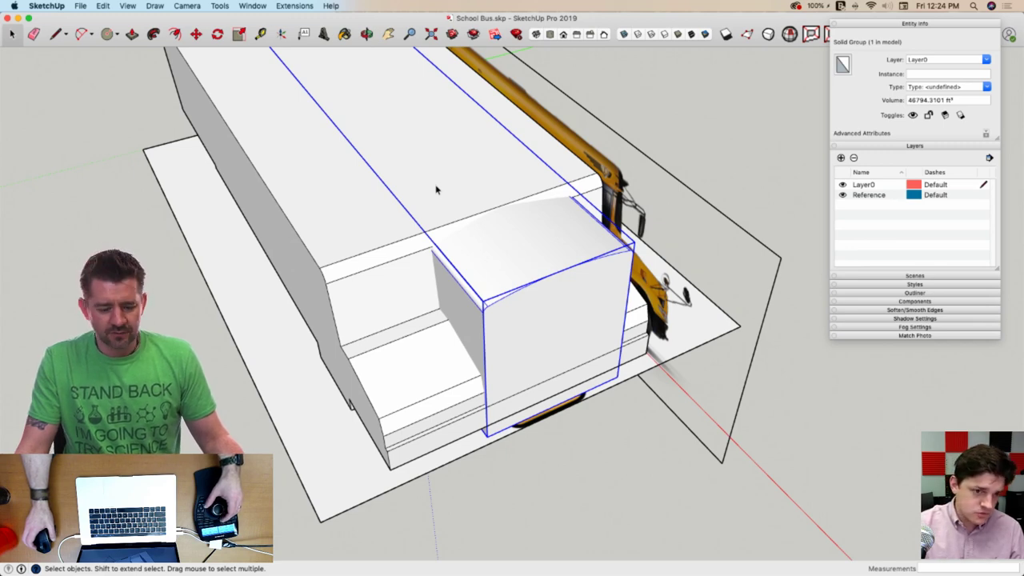
{"action": "middle_click_drag", "start_coordinate": [436, 189], "coordinate": [439, 104]}
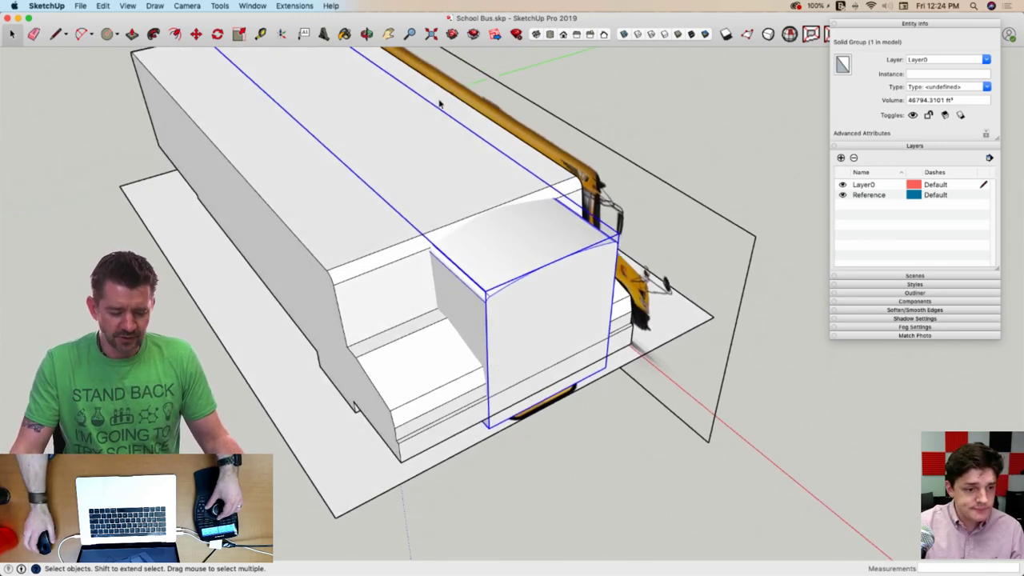
{"action": "scroll", "coordinate": [397, 247], "scroll_direction": "down", "scroll_amount": 4}
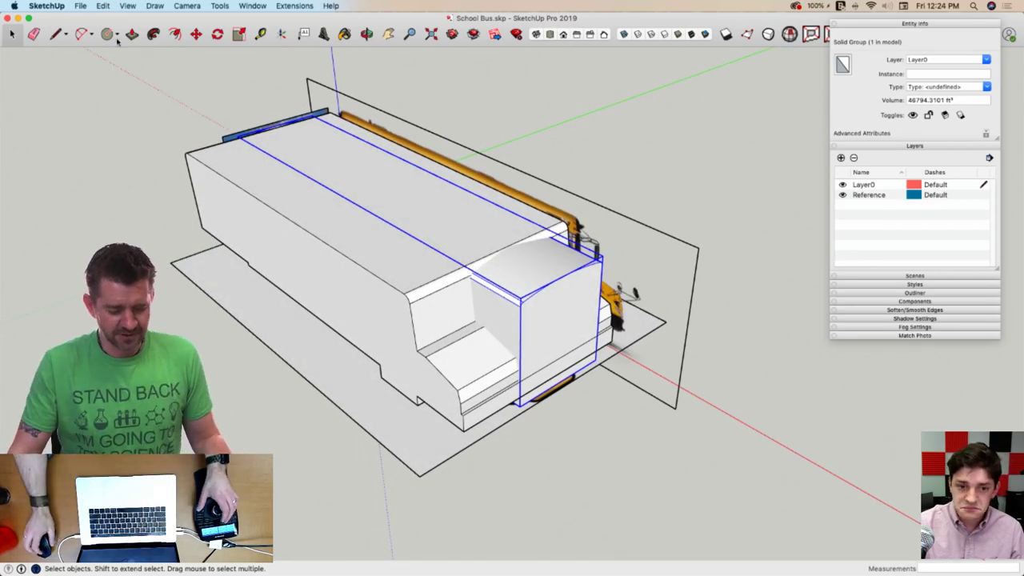
Show the Solid Tools palette and intersect the side profile solid with the front profile solid
{"action": "left_click", "coordinate": [81, 6]}
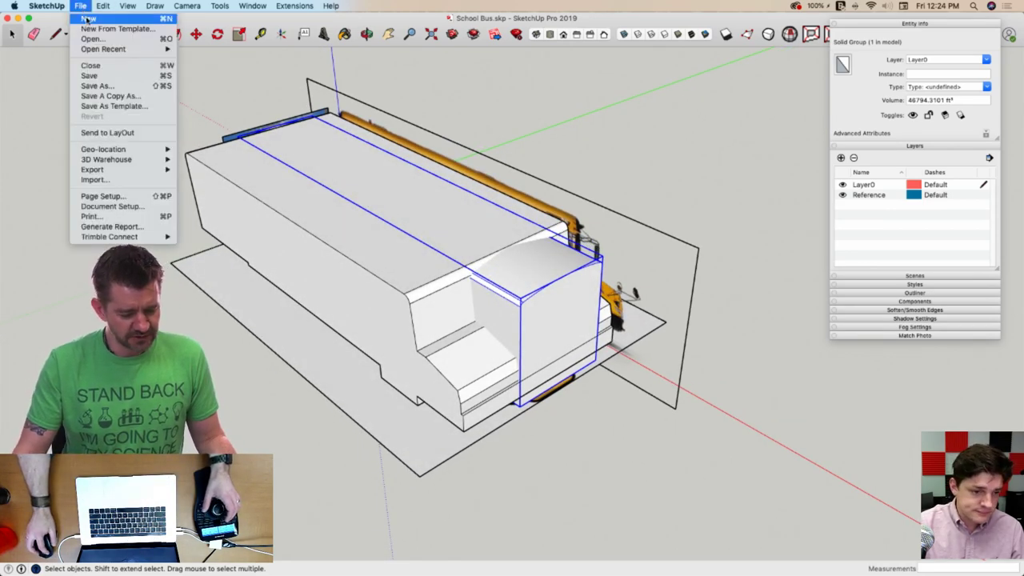
{"action": "mouse_move", "coordinate": [167, 45]}
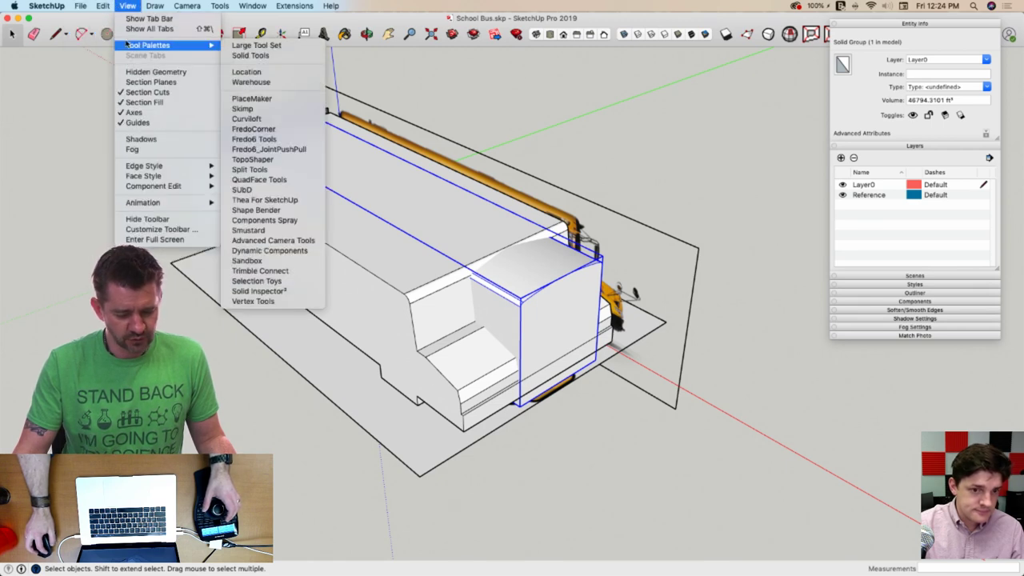
{"action": "left_click", "coordinate": [283, 55]}
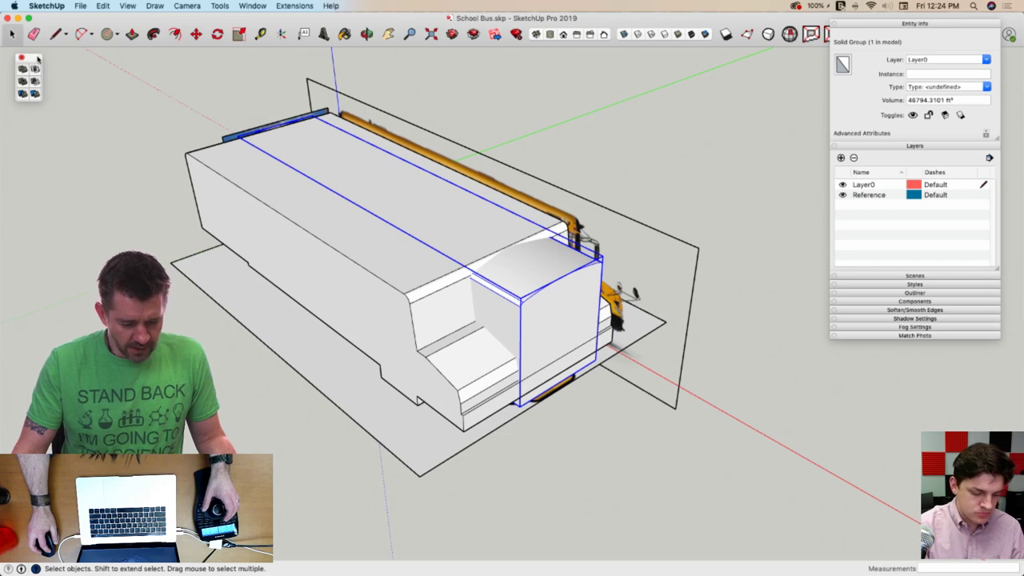
{"action": "left_click_drag", "start_coordinate": [37, 58], "coordinate": [123, 83]}
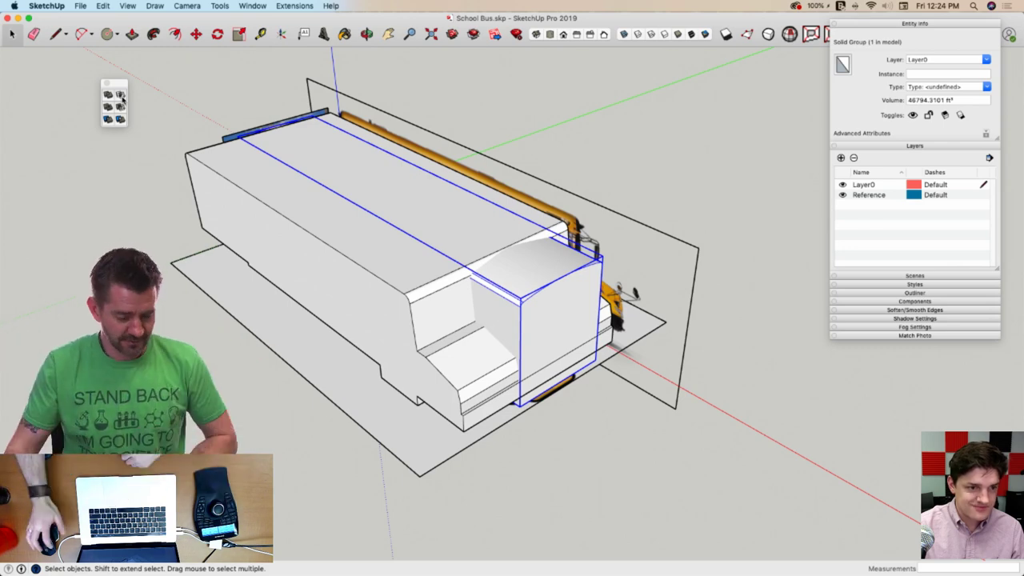
{"action": "left_click", "coordinate": [293, 240]}
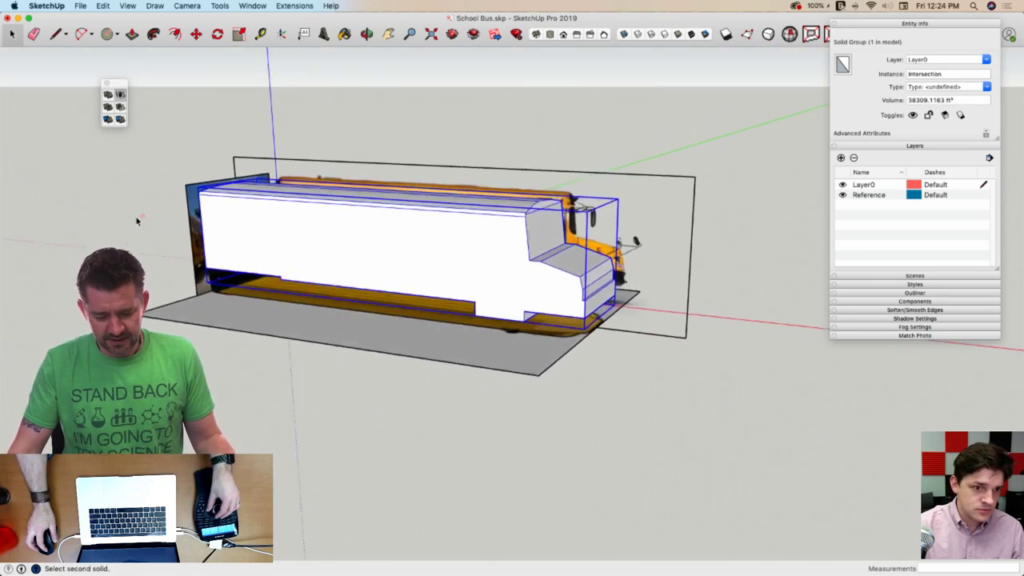
{"action": "key", "text": "space"}
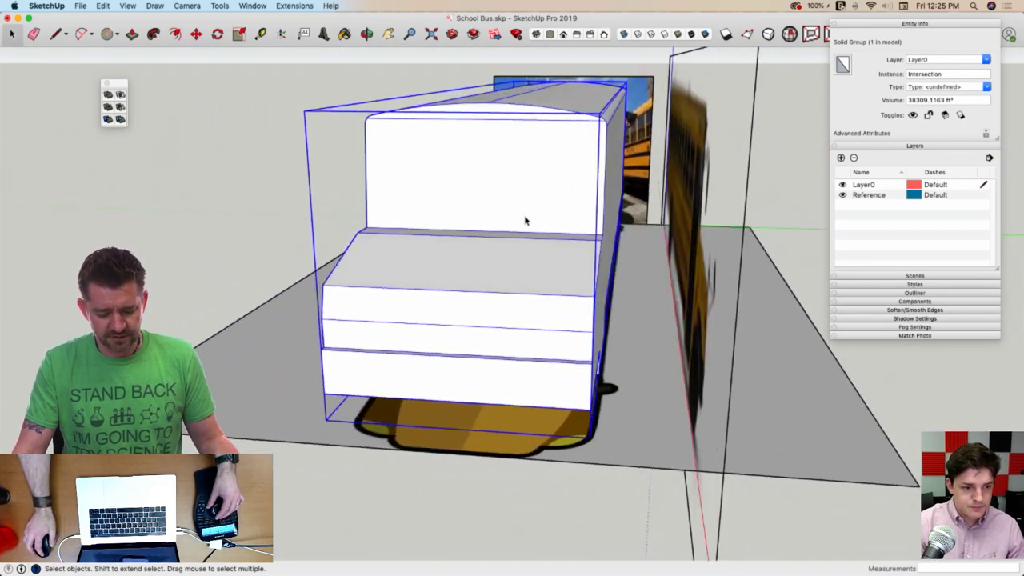
Move the intersected bus body along the green axis, away from the reference images
{"action": "left_click", "coordinate": [569, 266]}
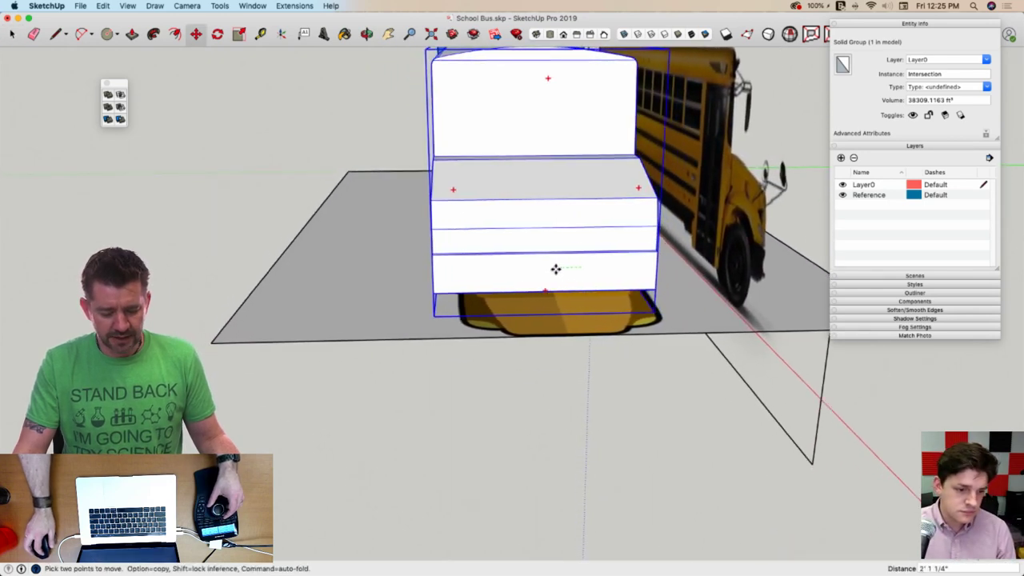
{"action": "left_click", "coordinate": [439, 283]}
{"action": "key", "text": "space"}
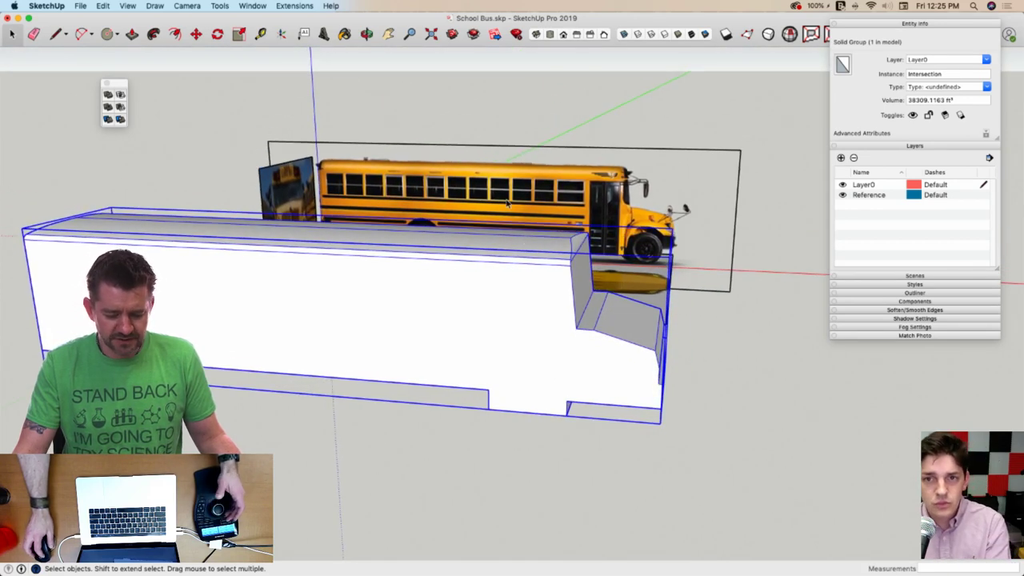
{"action": "left_click", "coordinate": [488, 193]}
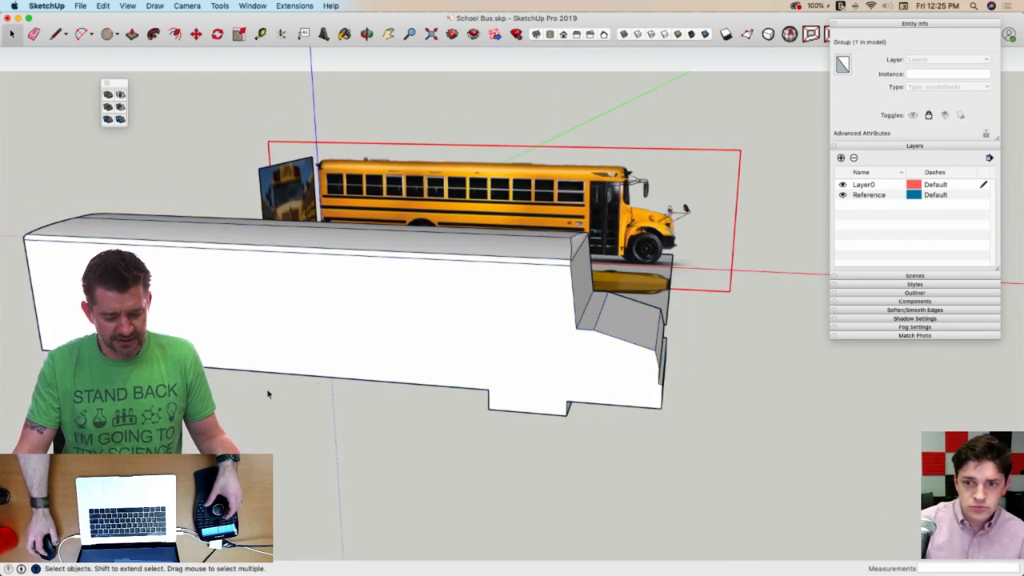
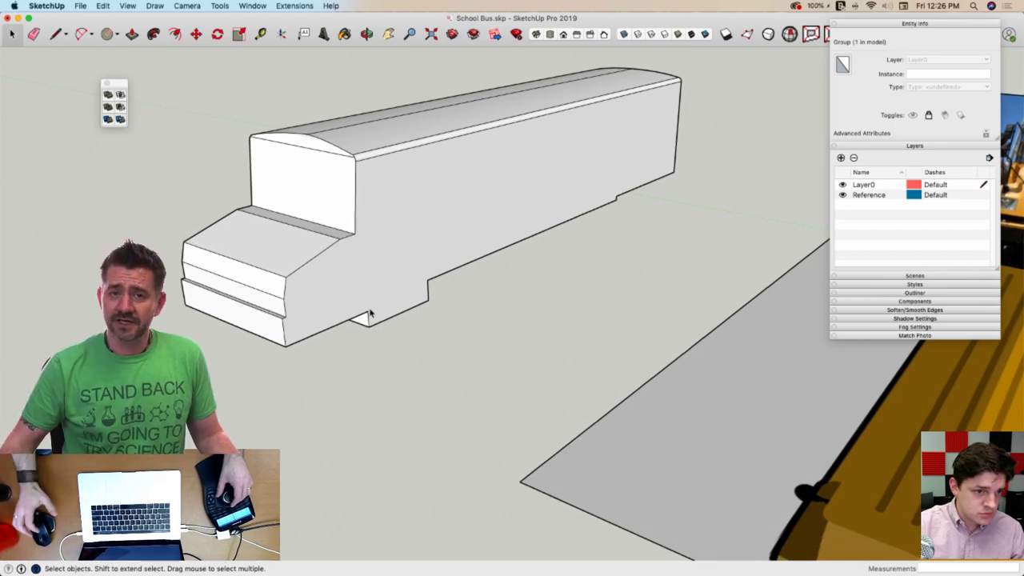
Inside the bus body group, draw a closed vertical rectangle about 115' by 34' around the bus, lined up with the roof's centerline
{"action": "middle_click_drag", "start_coordinate": [370, 312], "coordinate": [475, 336]}
{"action": "middle_click_drag", "start_coordinate": [40, 313], "coordinate": [220, 334]}
{"action": "scroll", "coordinate": [269, 336], "scroll_direction": "up", "scroll_amount": 4}
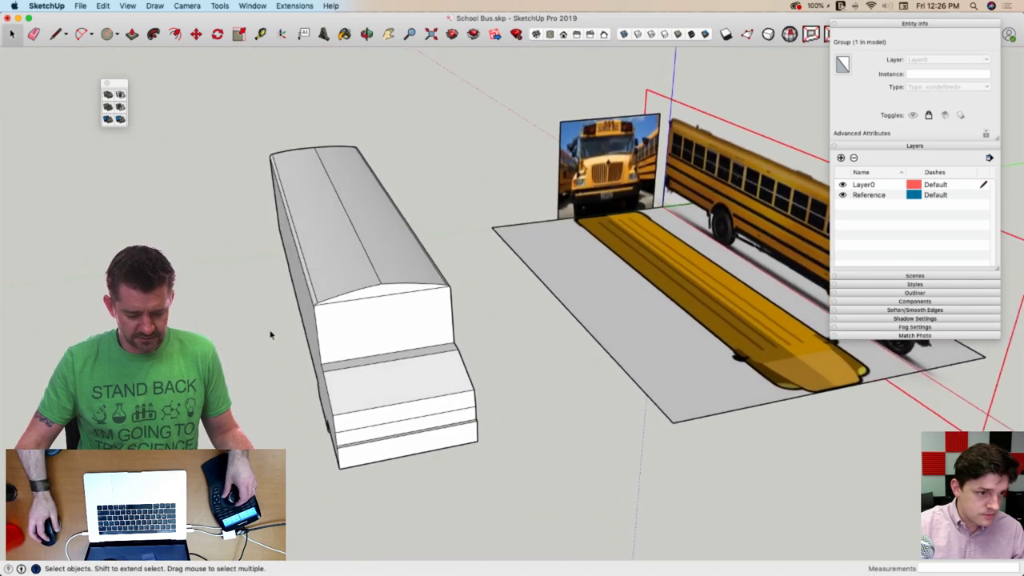
{"action": "double_click", "coordinate": [338, 263]}
{"action": "scroll", "coordinate": [517, 300], "scroll_direction": "up", "scroll_amount": 3}
{"action": "middle_click_drag", "start_coordinate": [517, 301], "coordinate": [661, 288]}
{"action": "key", "text": "l"}
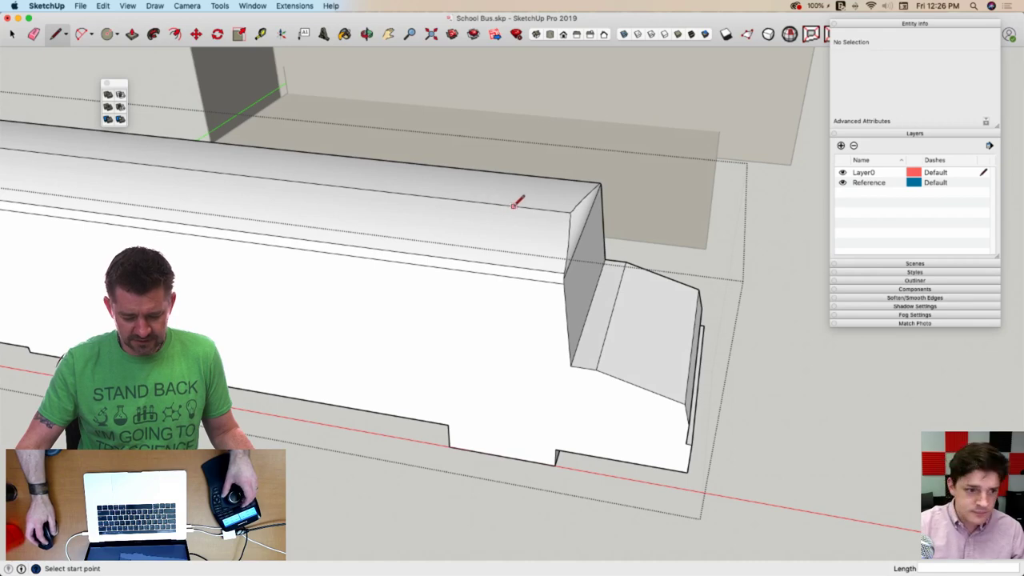
{"action": "left_click", "coordinate": [795, 233]}
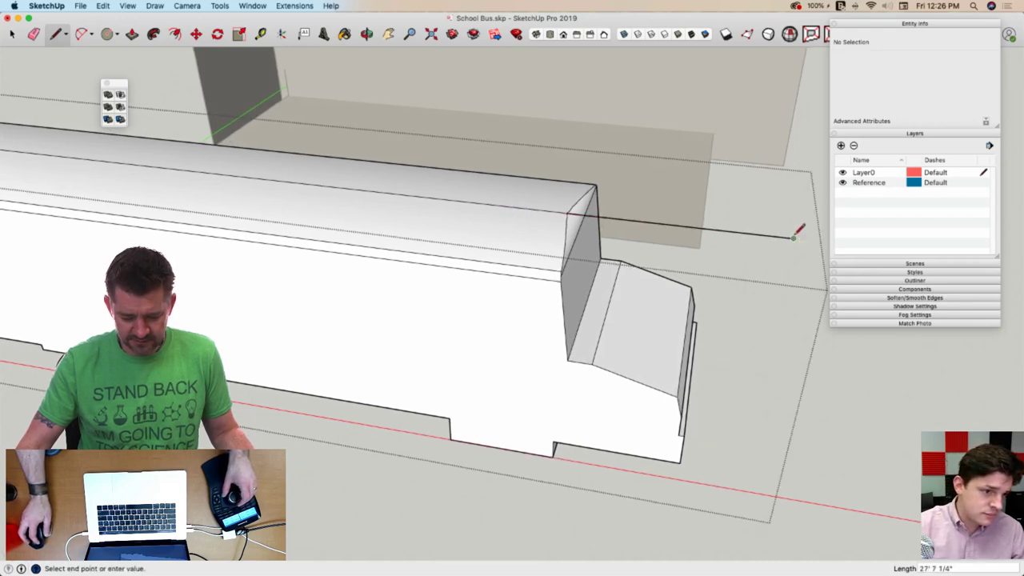
{"action": "middle_click_drag", "start_coordinate": [788, 229], "coordinate": [713, 340]}
{"action": "left_click", "coordinate": [709, 356]}
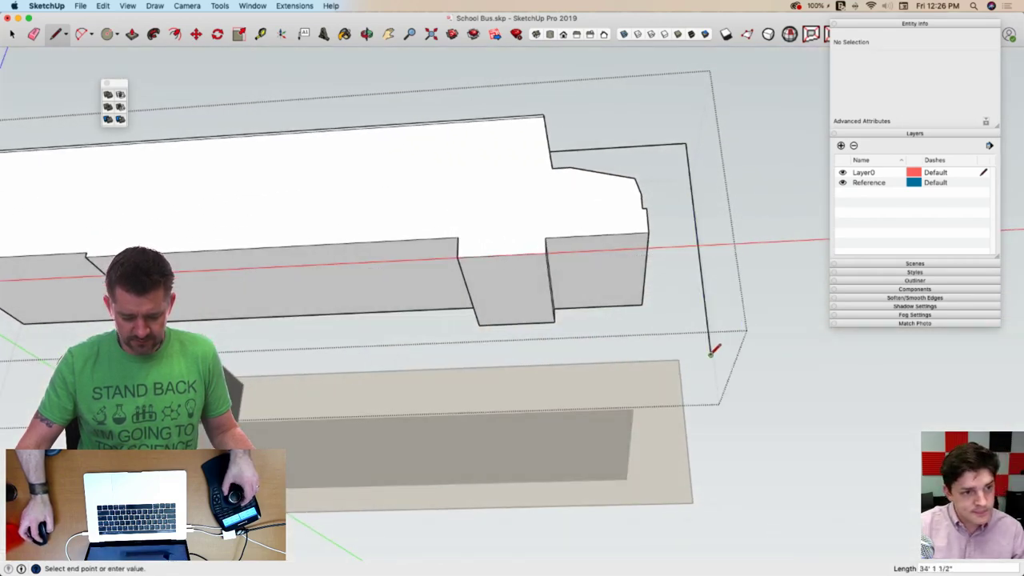
{"action": "left_click", "coordinate": [415, 386]}
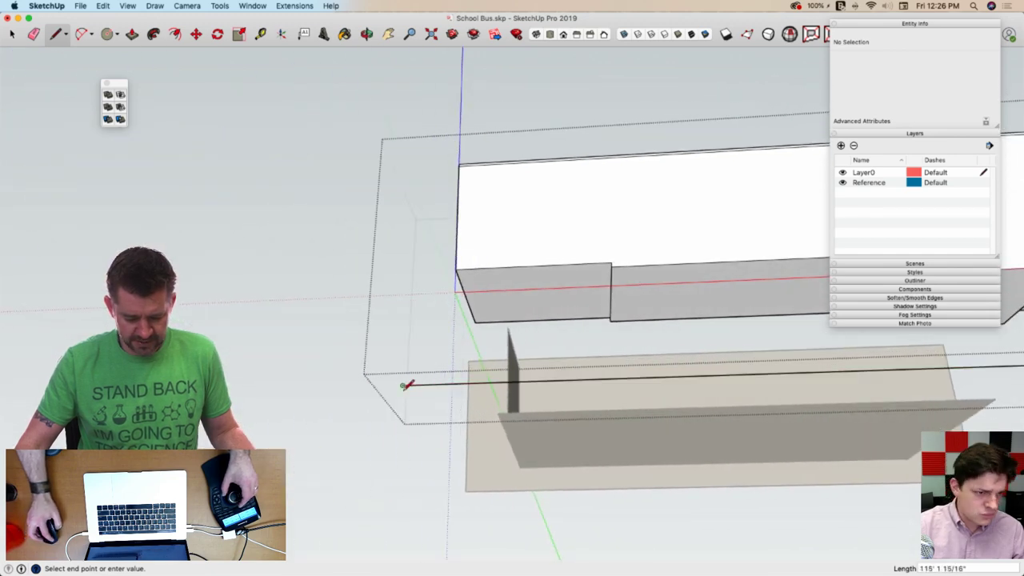
{"action": "middle_click_drag", "start_coordinate": [405, 384], "coordinate": [422, 227]}
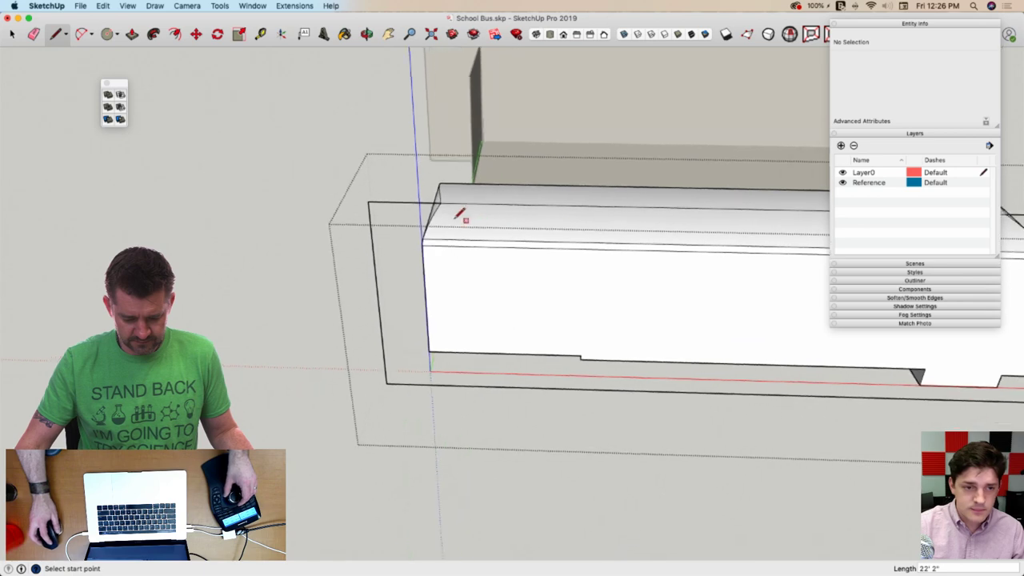
{"action": "left_click", "coordinate": [259, 202]}
{"action": "middle_click_drag", "start_coordinate": [259, 201], "coordinate": [763, 176]}
{"action": "left_click", "coordinate": [761, 179]}
Erase the stray edge sticking out past the rectangle's upper front corner
{"action": "key", "text": "e"}
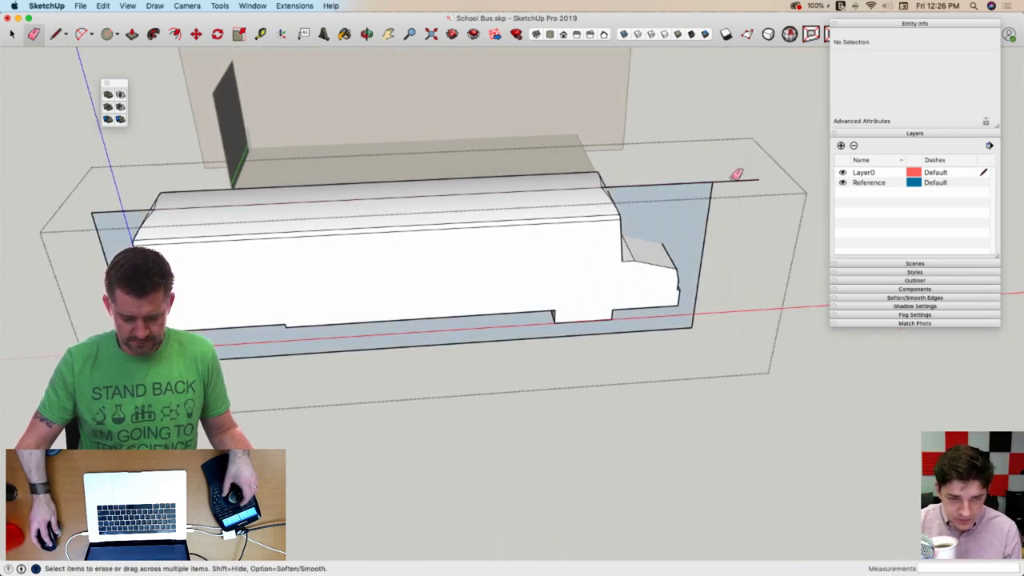
{"action": "left_click", "coordinate": [731, 181]}
{"action": "key", "text": "space"}
Select all connected bus body and center plane geometry and intersect its faces with the selection
{"action": "middle_click_drag", "start_coordinate": [647, 231], "coordinate": [420, 314]}
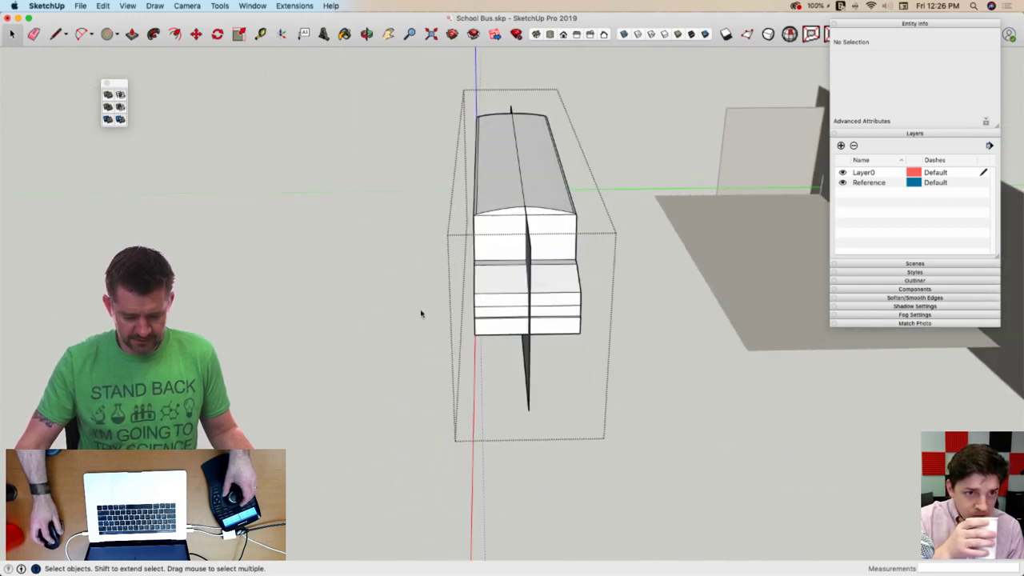
{"action": "triple_click", "coordinate": [580, 331]}
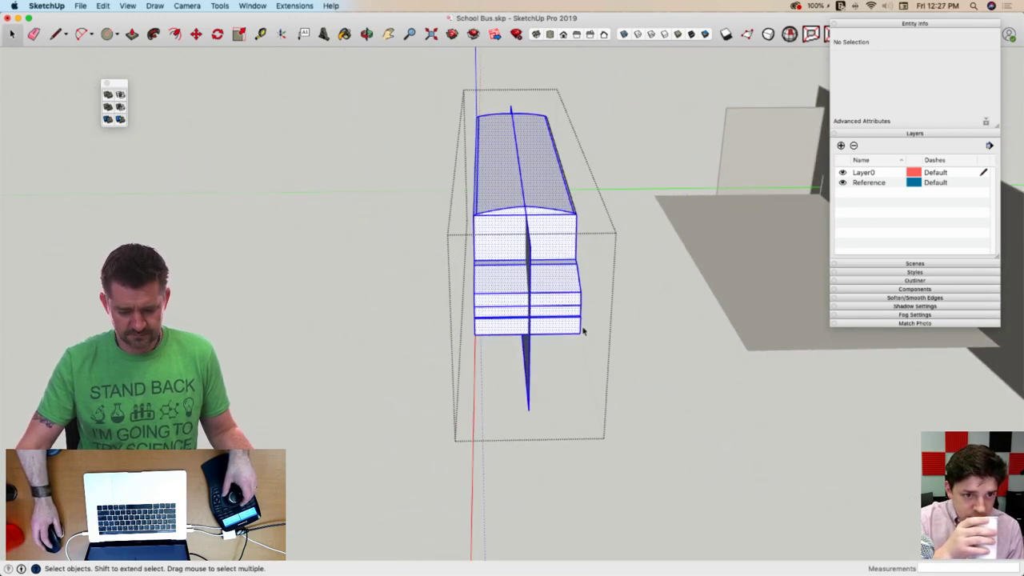
{"action": "right_click", "coordinate": [479, 238]}
{"action": "mouse_move", "coordinate": [526, 335]}
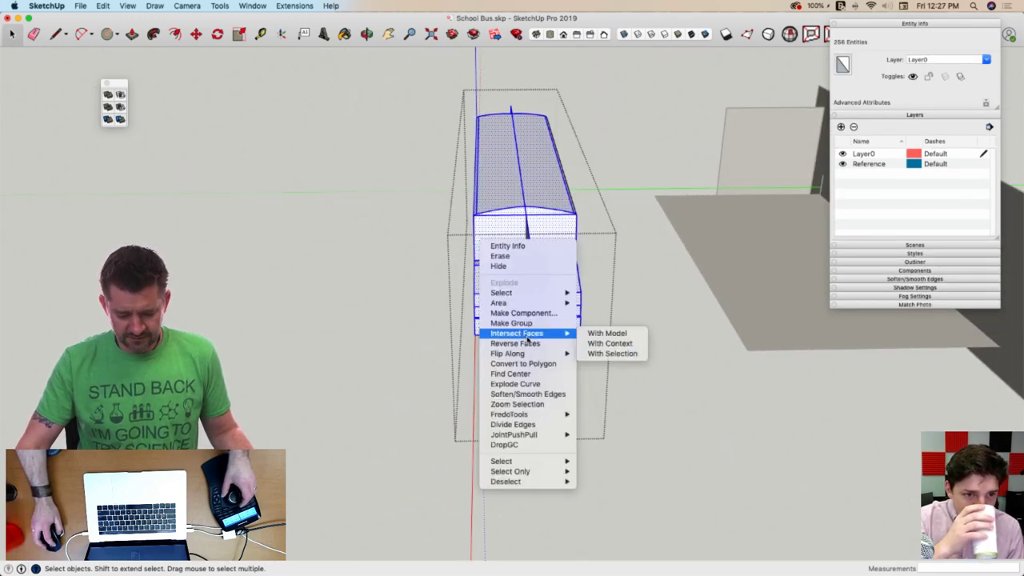
{"action": "left_click", "coordinate": [611, 354]}
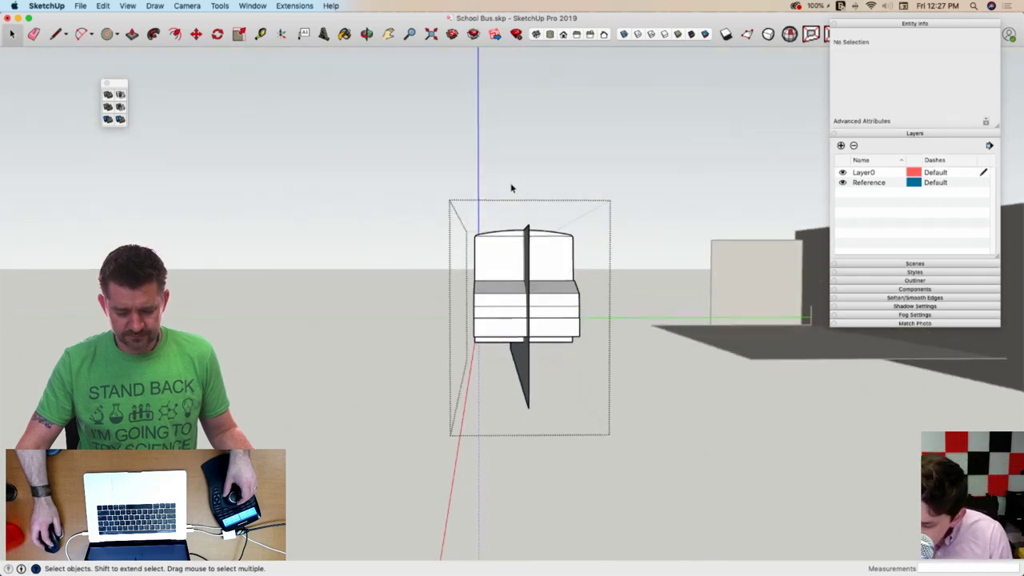
Delete one half of the bus body and erase the leftover center plane edges extending past the remaining half
{"action": "left_click_drag", "start_coordinate": [419, 479], "coordinate": [412, 489]}
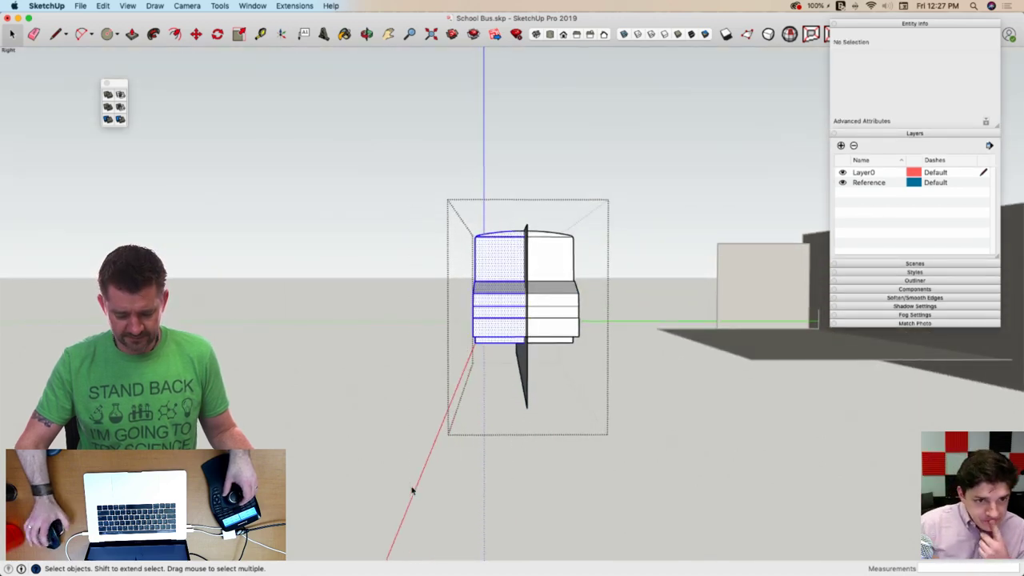
{"action": "key", "text": "Delete"}
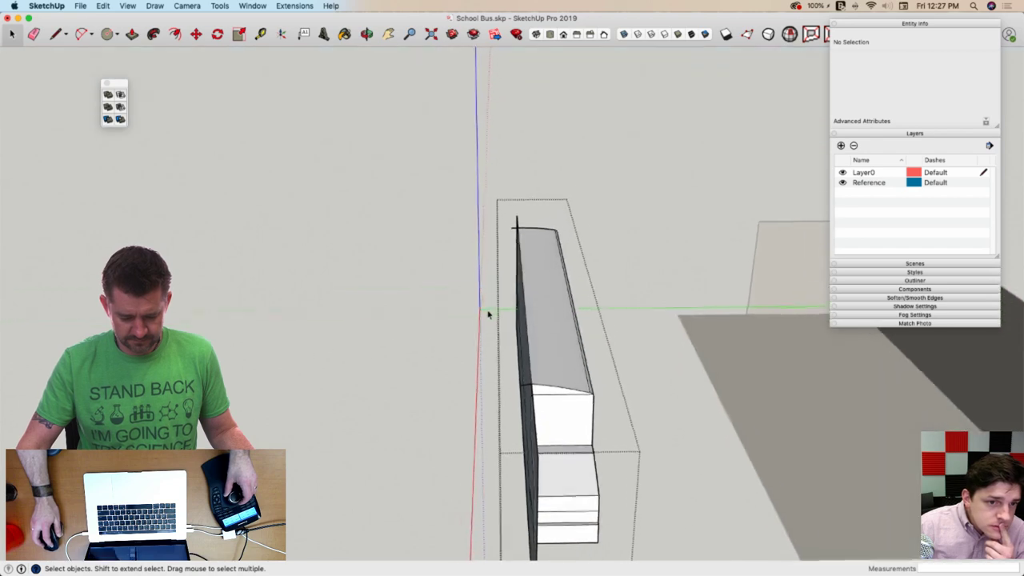
{"action": "key", "text": "e"}
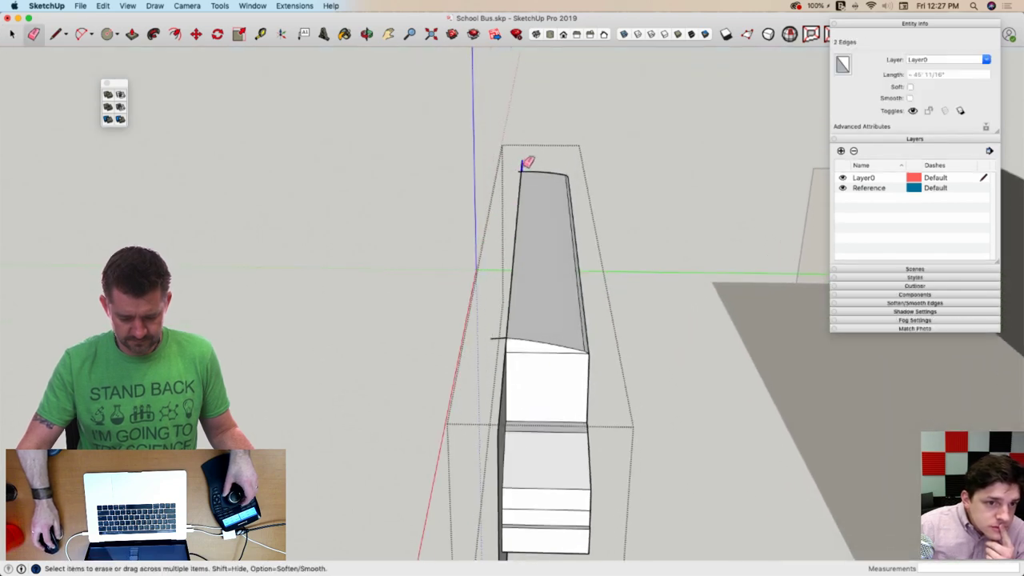
{"action": "left_click", "coordinate": [503, 337]}
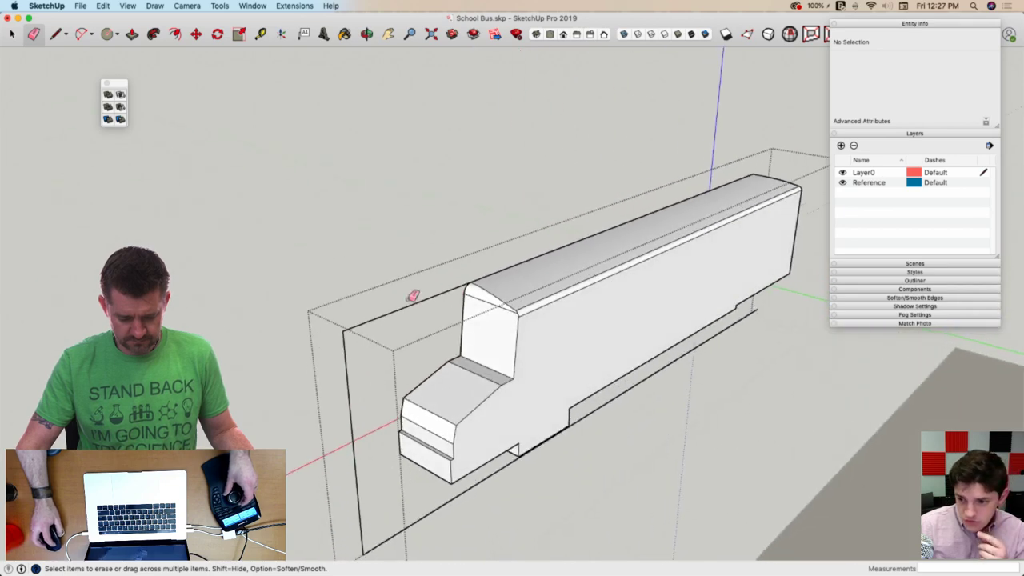
{"action": "left_click_drag", "start_coordinate": [339, 327], "coordinate": [358, 309]}
Delete the flat face closing the remaining half along the centerline and leave the group
{"action": "mouse_move", "coordinate": [362, 304]}
{"action": "middle_mouse_down"}
{"action": "mouse_move", "coordinate": [512, 352]}
{"action": "mouse_move", "coordinate": [795, 297]}
{"action": "mouse_move", "coordinate": [712, 304]}
{"action": "middle_mouse_up"}
{"action": "key", "text": "space"}
{"action": "left_click", "coordinate": [569, 263]}
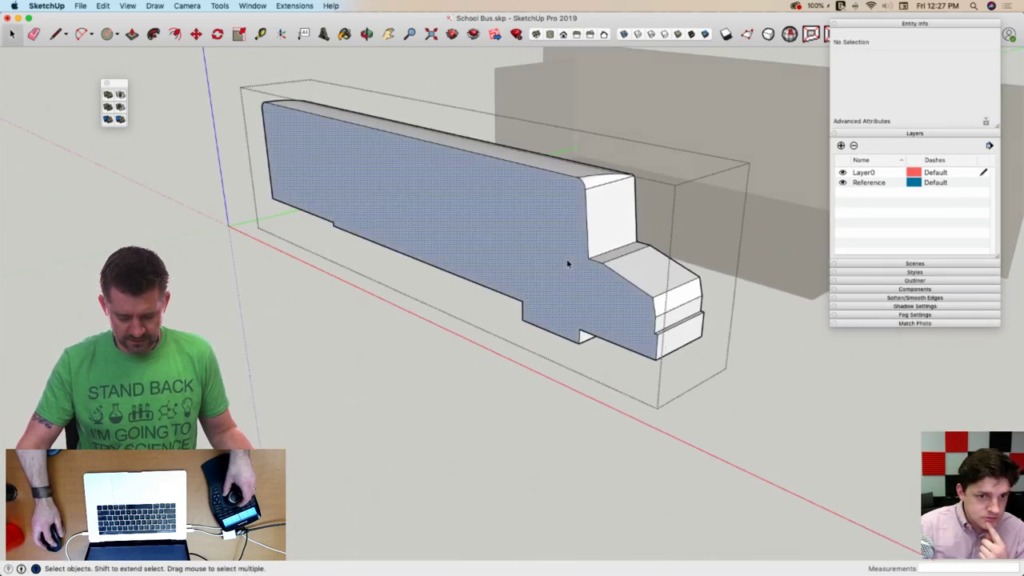
{"action": "key", "text": "Delete"}
{"action": "left_click", "coordinate": [373, 328]}
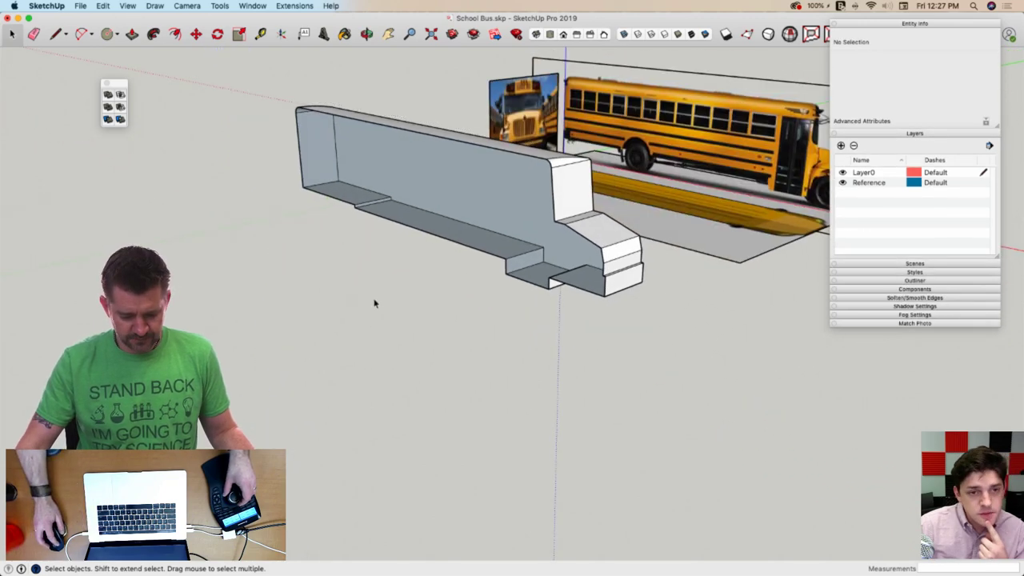
Convert the half-bus group into a component with the definition name "Half of a Bus"
{"action": "left_click", "coordinate": [421, 157]}
{"action": "middle_click_drag", "start_coordinate": [422, 157], "coordinate": [491, 251]}
{"action": "right_click", "coordinate": [488, 249]}
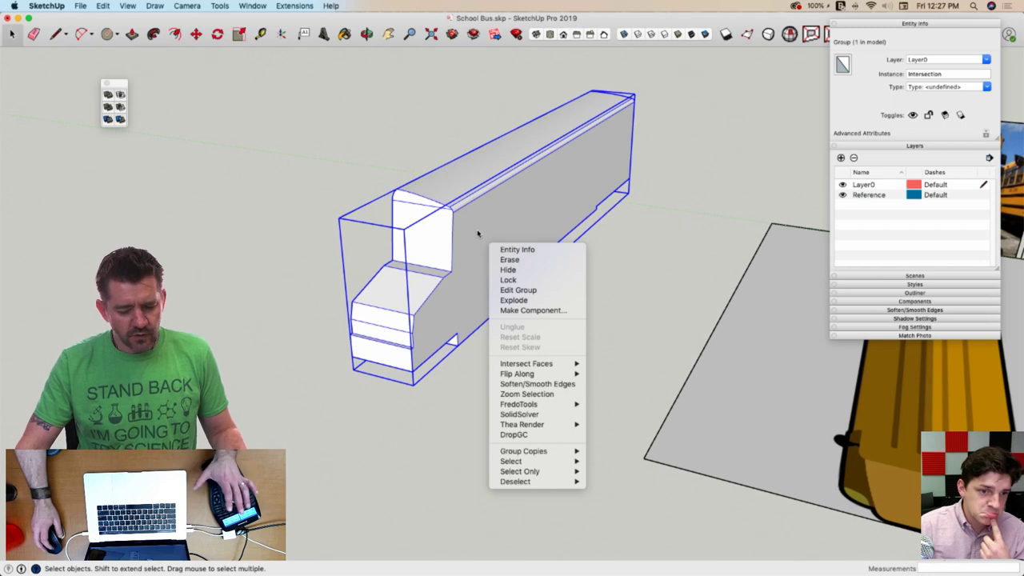
{"action": "left_click", "coordinate": [541, 310]}
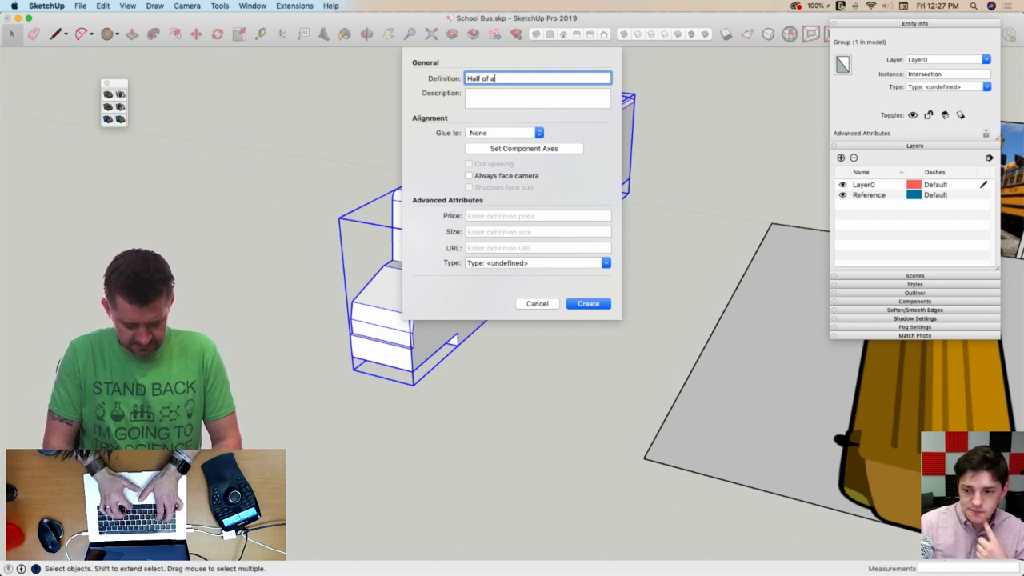
{"action": "key", "text": "Return"}
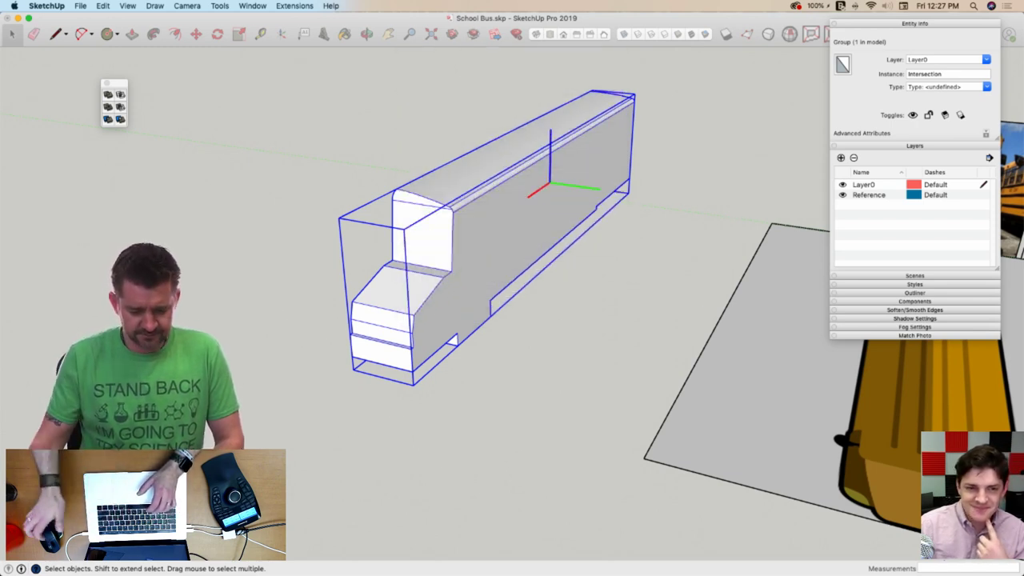
Copy the half-bus component about 27' along the green axis, away from the reference images
{"action": "key", "text": "m"}
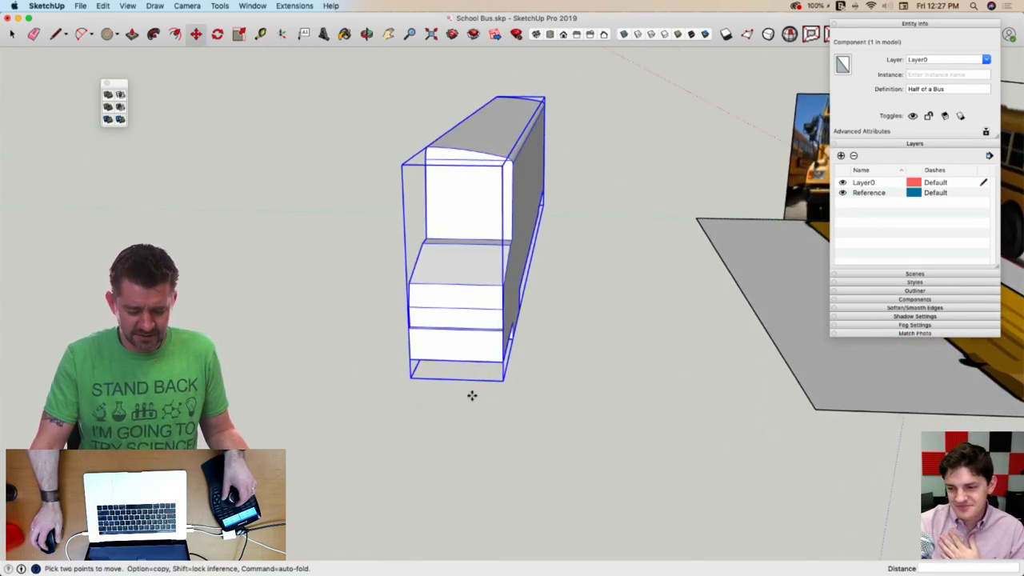
{"action": "key", "text": "space"}
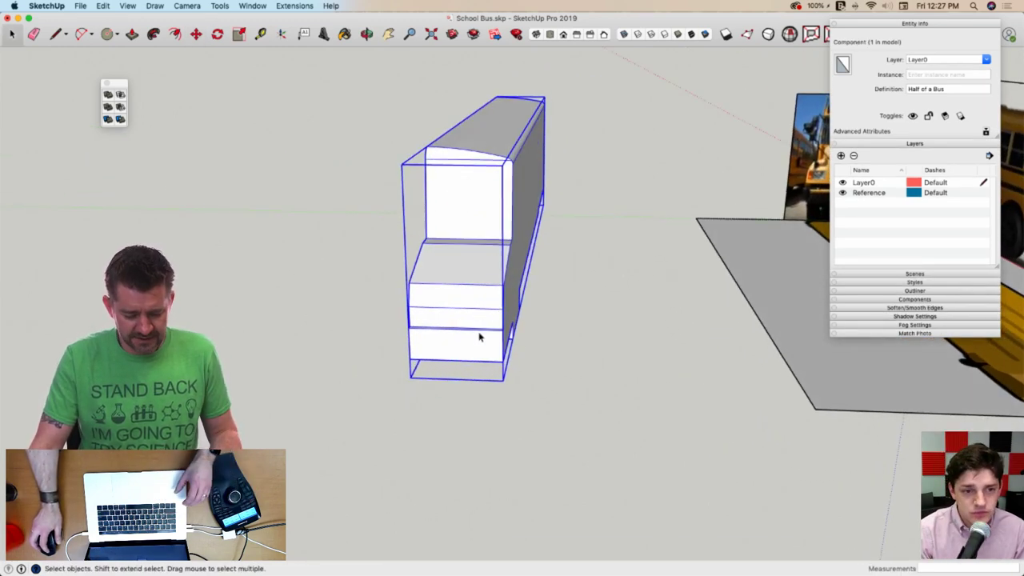
{"action": "key", "text": "m"}
{"action": "key", "text": "alt"}
{"action": "left_click", "coordinate": [477, 328]}
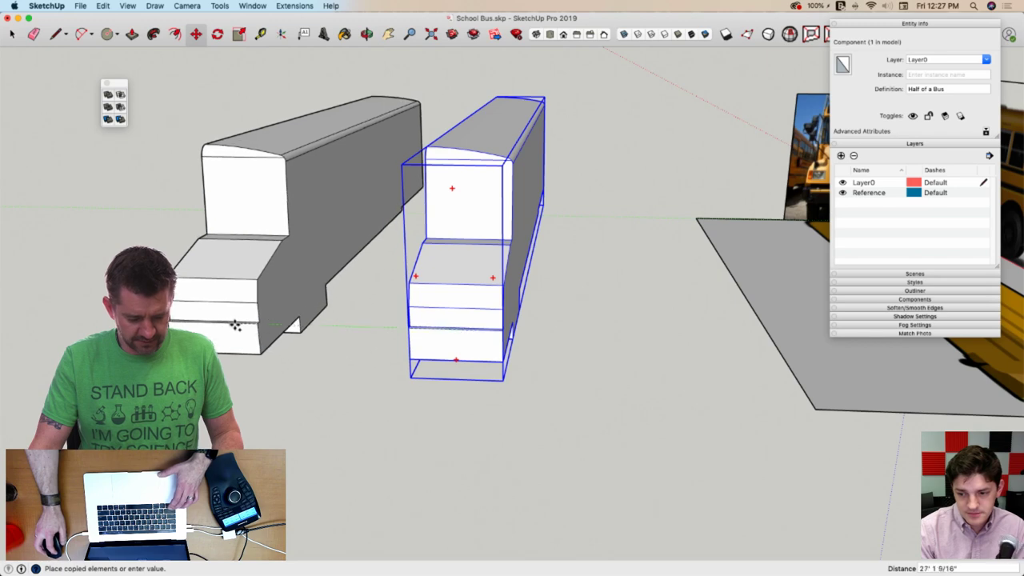
{"action": "left_click", "coordinate": [233, 325]}
{"action": "key", "text": "space"}
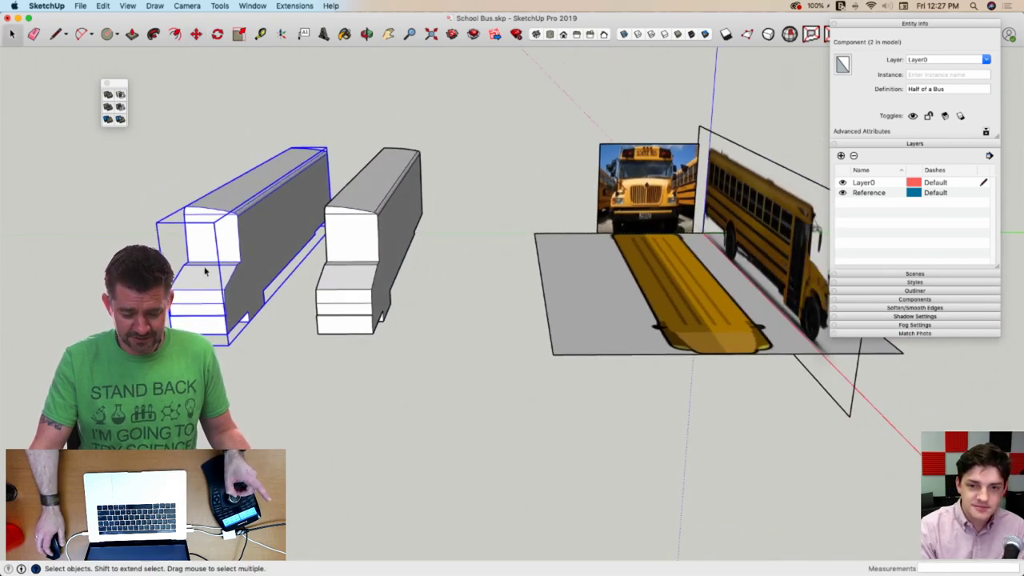
Flip the copied half-bus along the component's green axis
{"action": "right_click", "coordinate": [205, 271]}
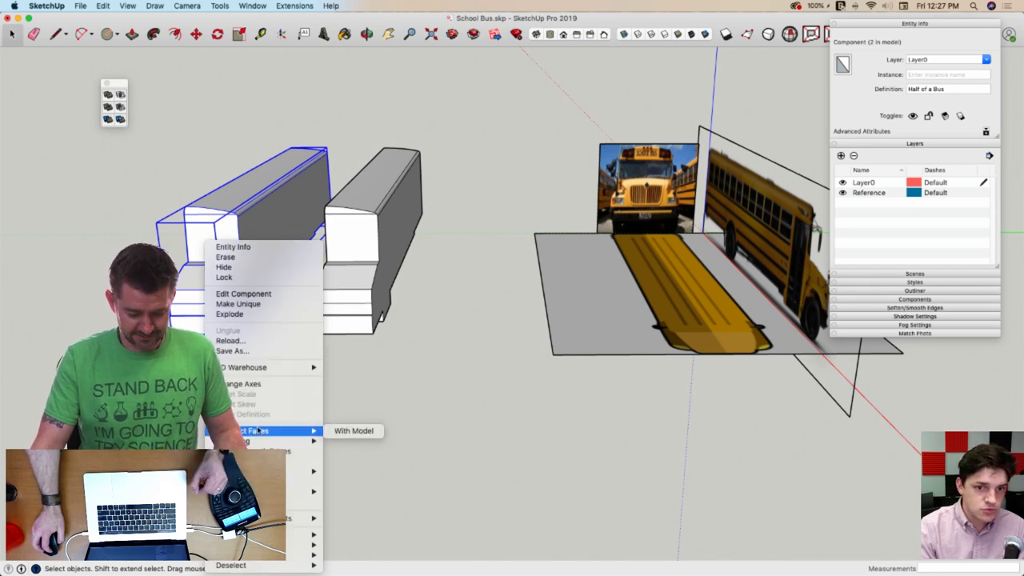
{"action": "mouse_move", "coordinate": [263, 491]}
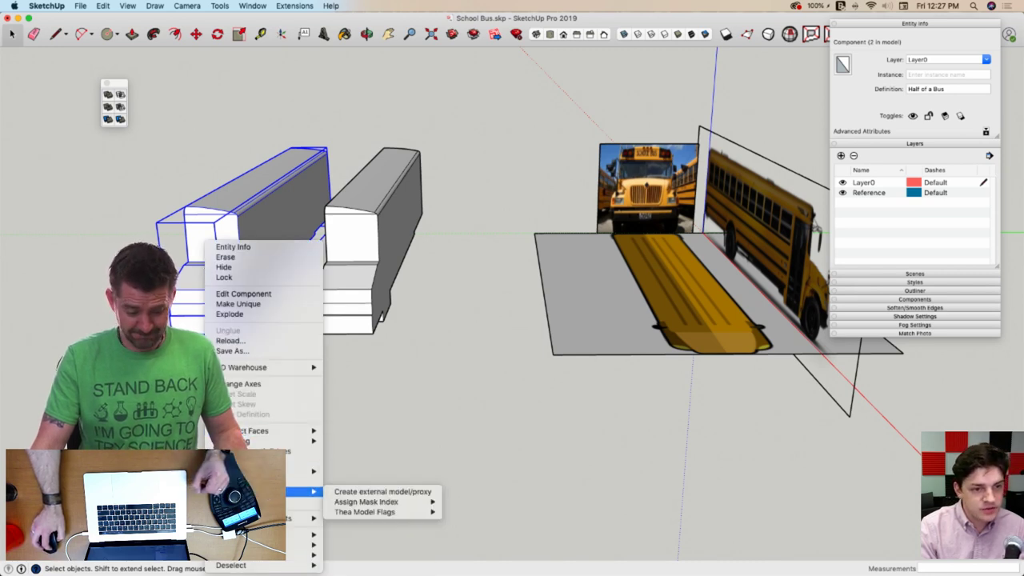
{"action": "mouse_move", "coordinate": [260, 440]}
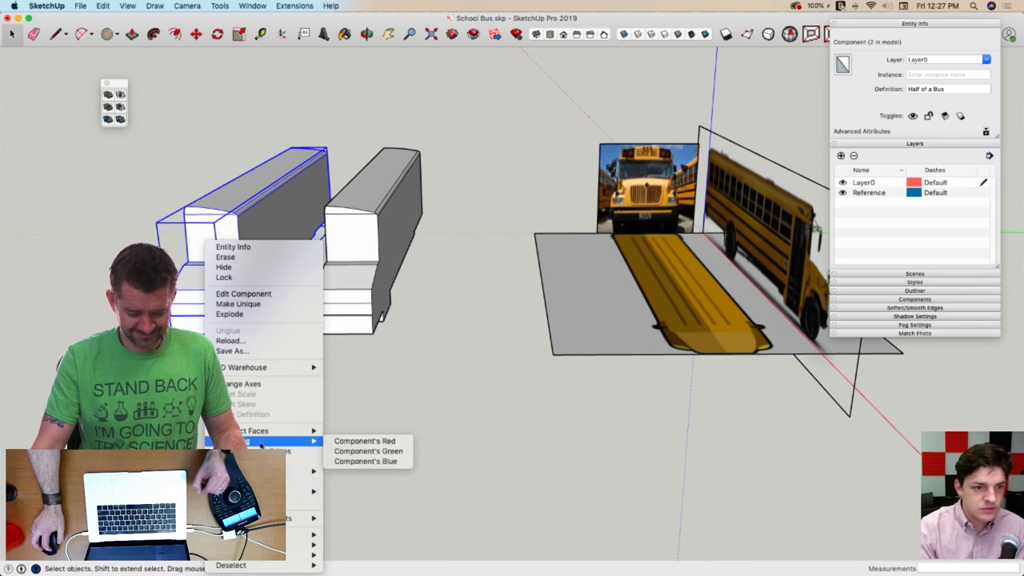
{"action": "left_click", "coordinate": [346, 452]}
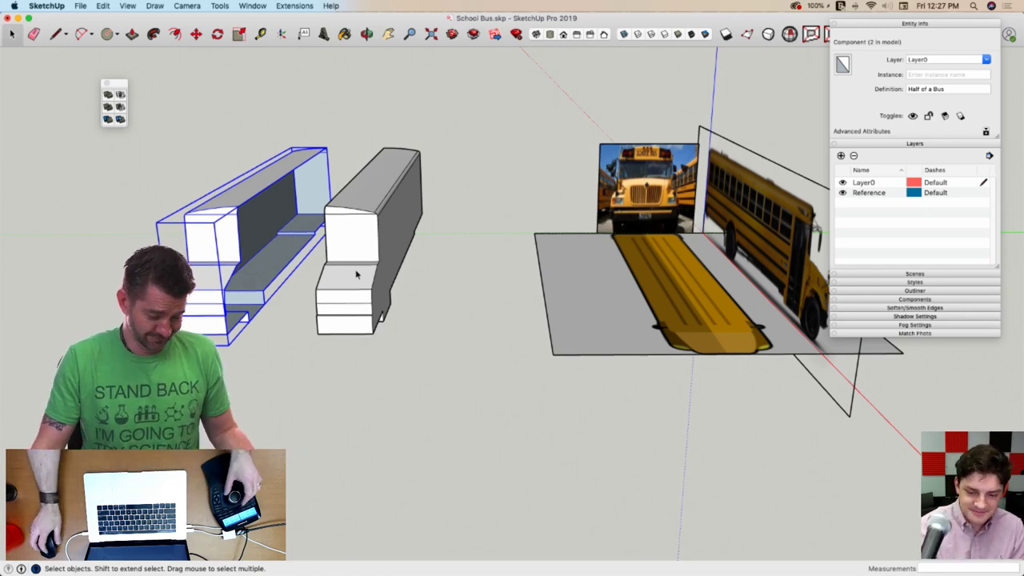
Move the mirrored half by its lower front corner about 16' 10 7/8" so it joins the original half at the centerline
{"action": "scroll", "coordinate": [357, 274], "scroll_direction": "up", "scroll_amount": 5}
{"action": "key", "text": "m"}
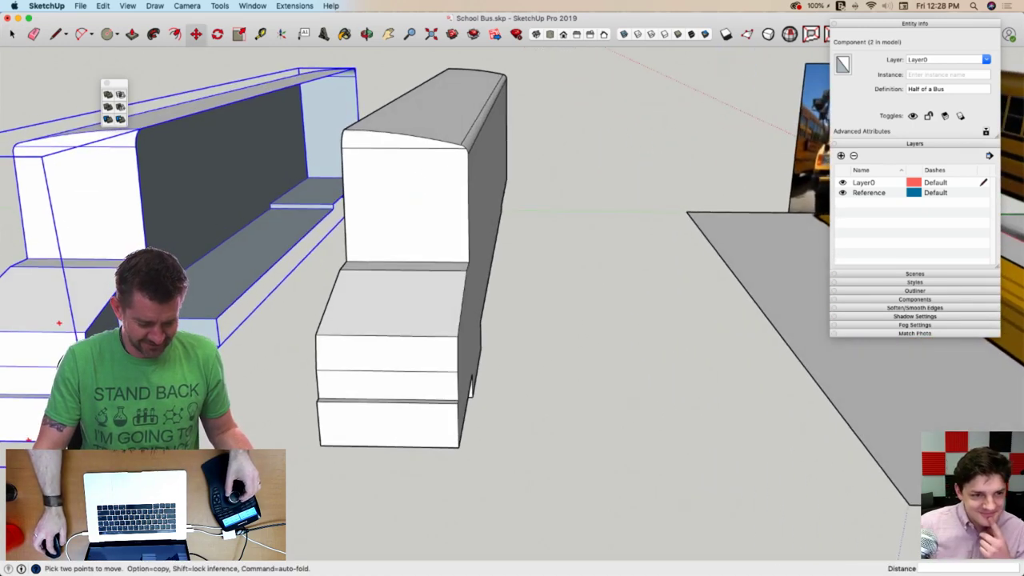
{"action": "left_click", "coordinate": [87, 442]}
{"action": "left_click", "coordinate": [322, 444]}
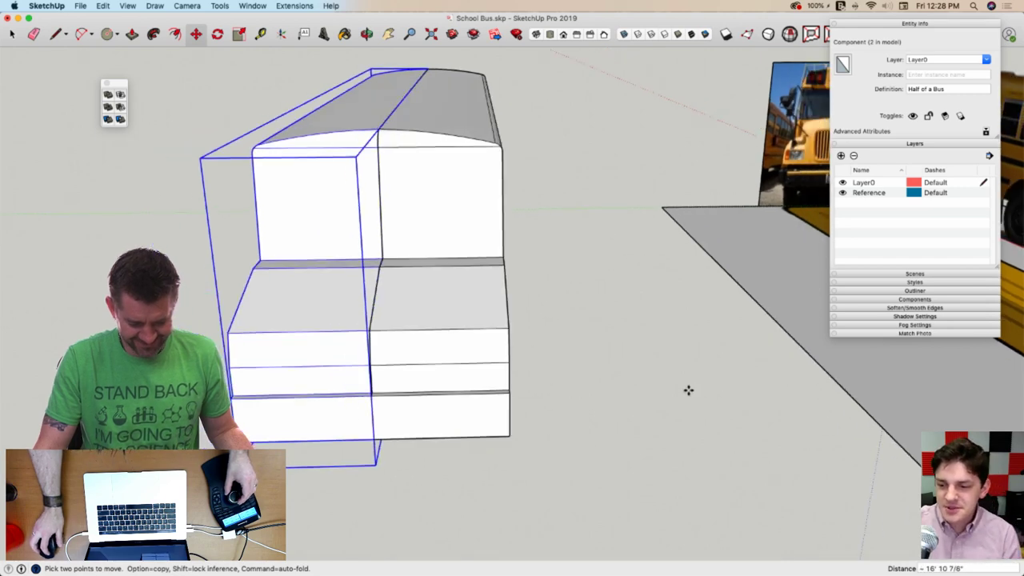
{"action": "key", "text": "space"}
{"action": "left_click", "coordinate": [637, 443]}
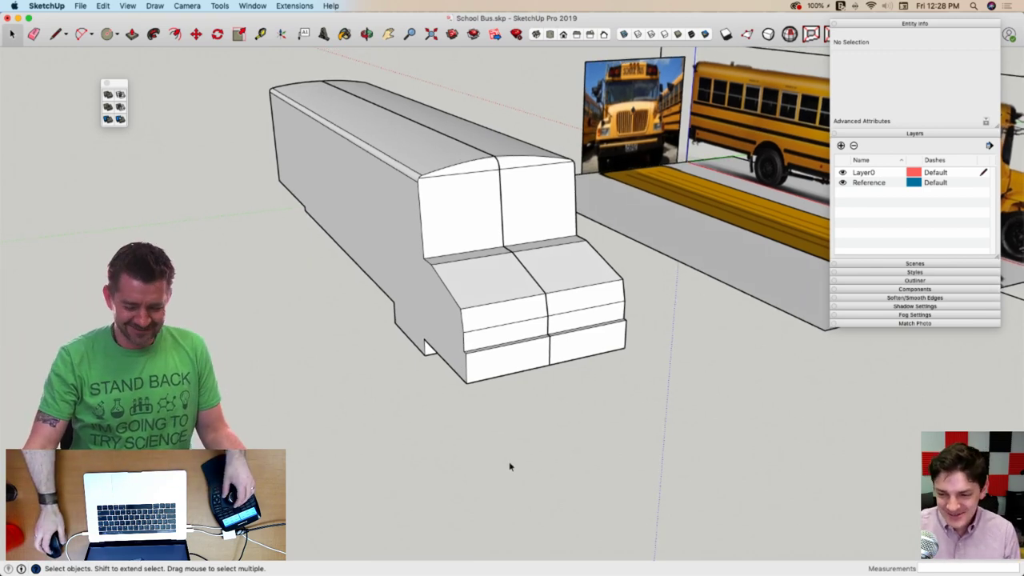
Unlock the group holding the side-view bus reference image
{"action": "middle_click_drag", "start_coordinate": [504, 474], "coordinate": [492, 478]}
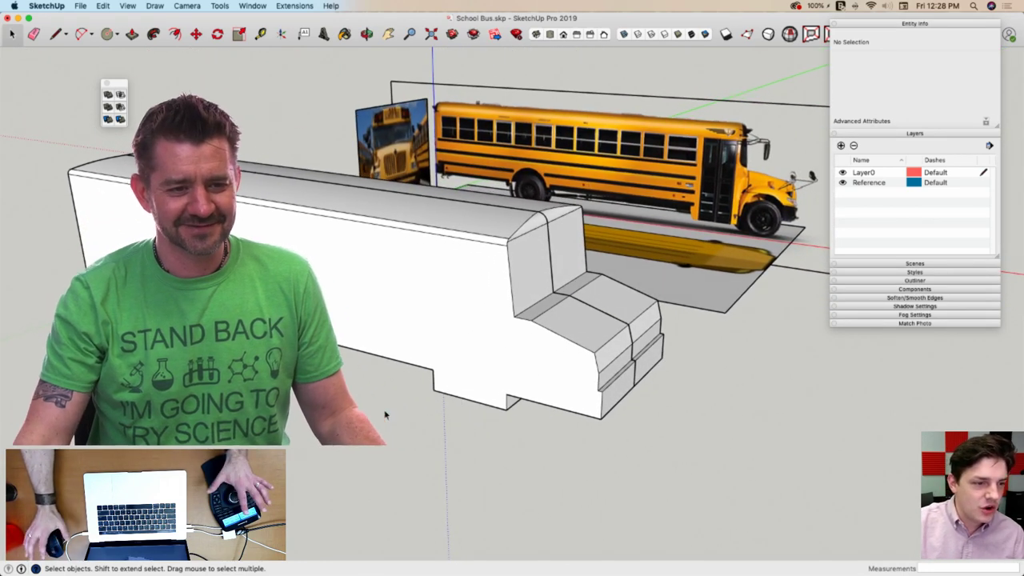
{"action": "scroll", "coordinate": [416, 407], "scroll_direction": "up", "scroll_amount": 5}
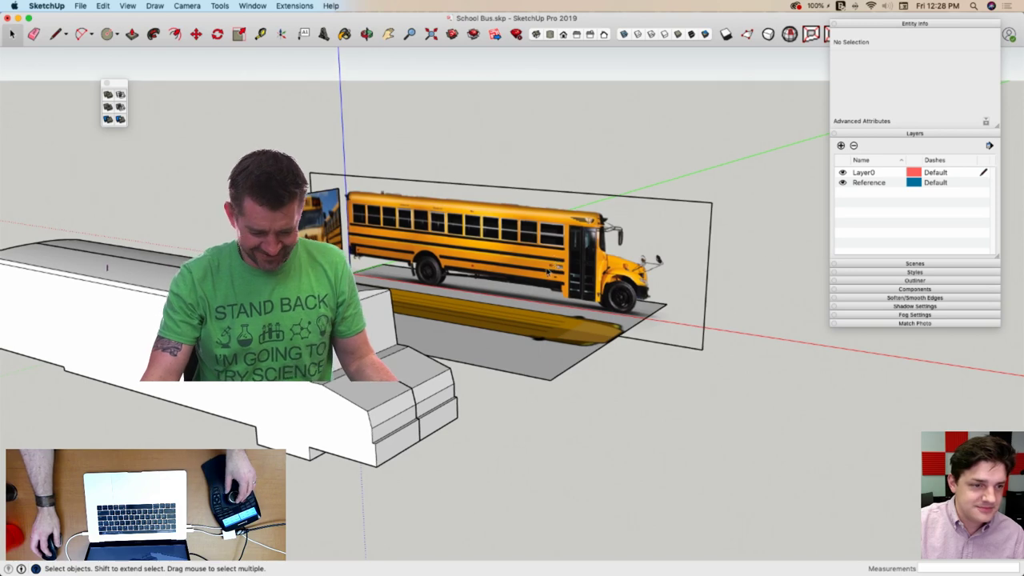
{"action": "middle_click_drag", "start_coordinate": [448, 269], "coordinate": [448, 269]}
{"action": "left_click", "coordinate": [505, 252]}
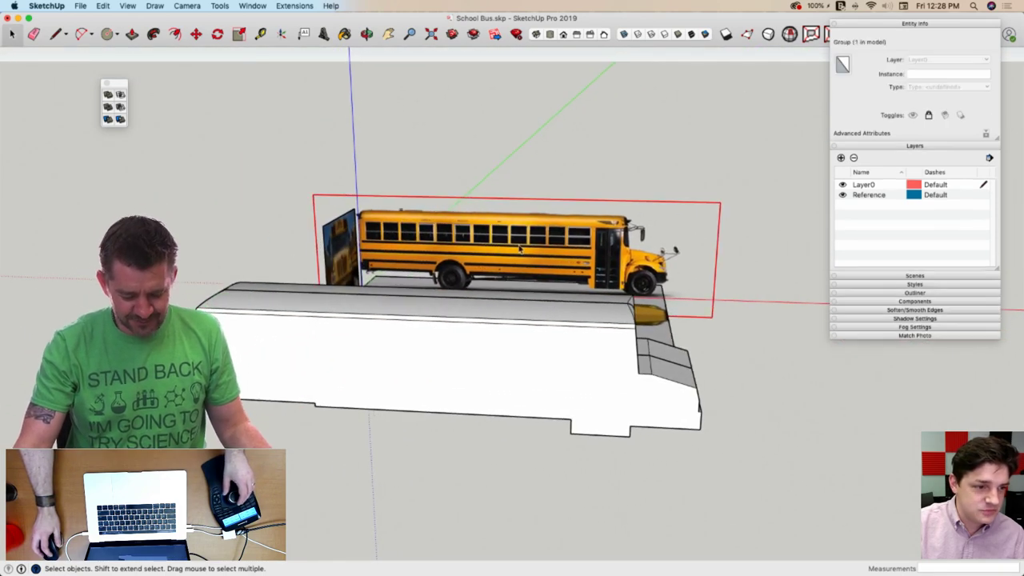
{"action": "middle_click_drag", "start_coordinate": [505, 251], "coordinate": [505, 251]}
{"action": "right_click", "coordinate": [480, 251]}
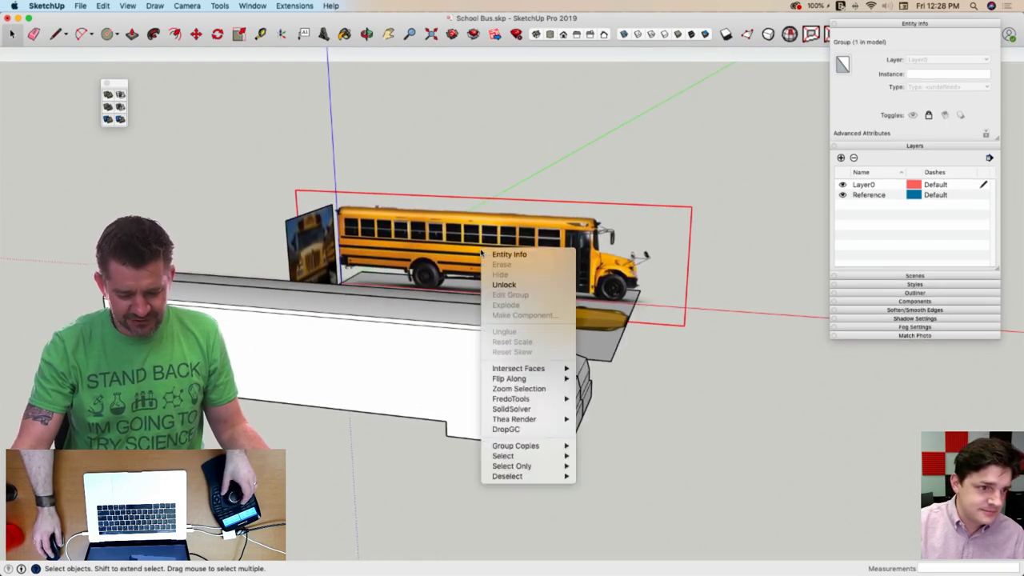
{"action": "left_click", "coordinate": [458, 243]}
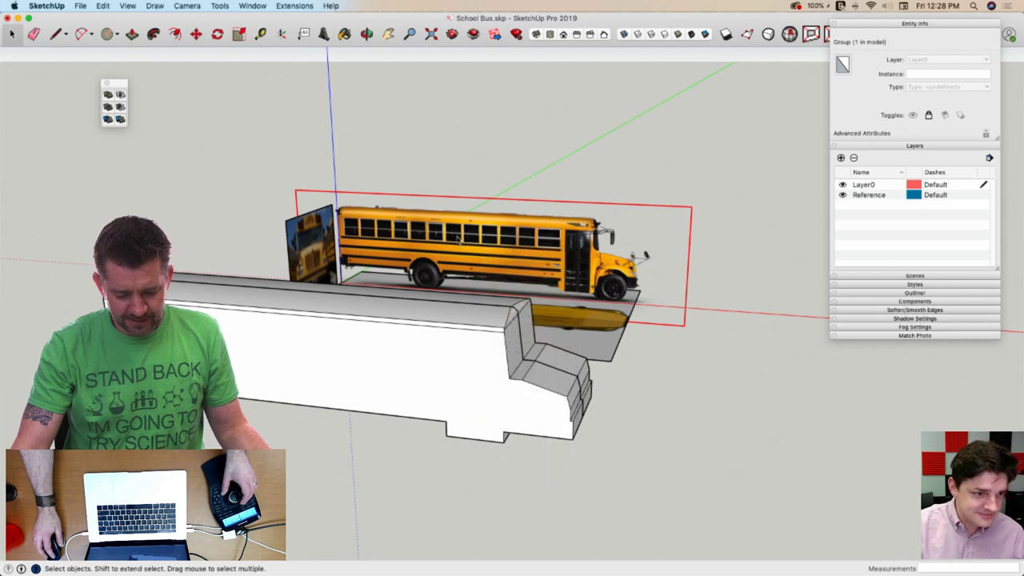
{"action": "right_click", "coordinate": [458, 239]}
{"action": "left_click", "coordinate": [480, 275]}
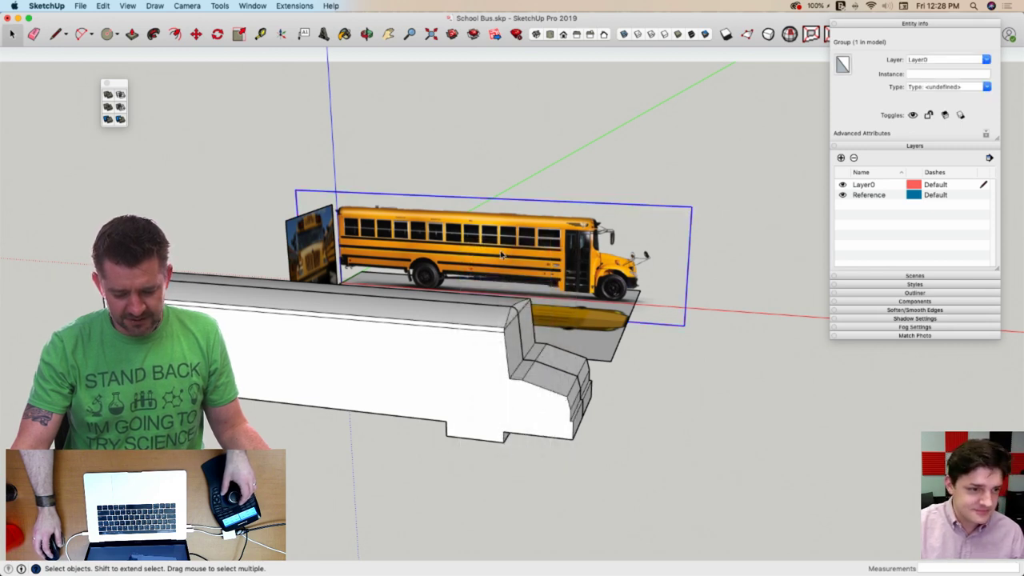
Inside the side-view reference group, make sure the bus image face's texture is Projected and leave the group
{"action": "double_click", "coordinate": [502, 254]}
{"action": "right_click", "coordinate": [518, 255]}
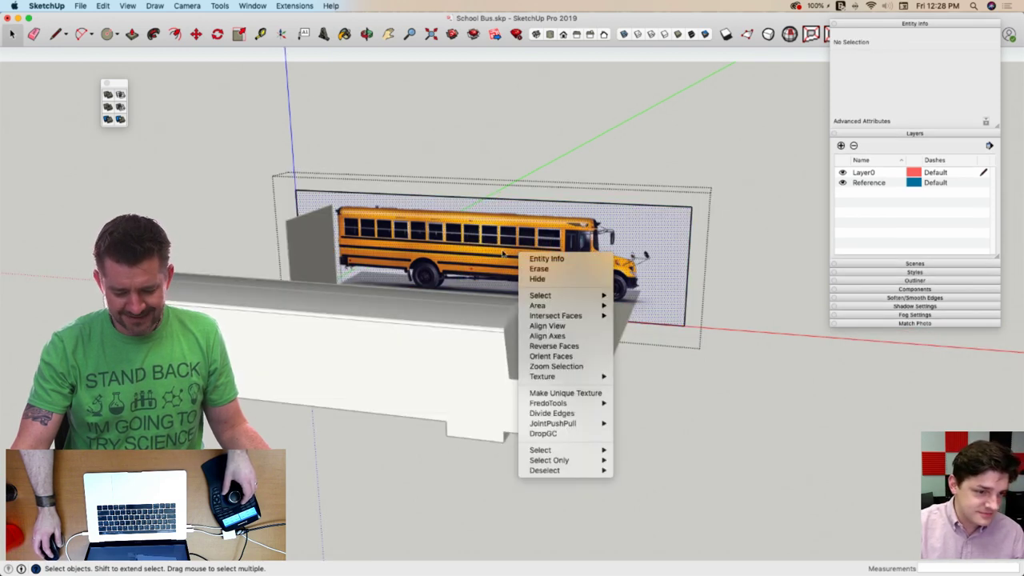
{"action": "mouse_move", "coordinate": [551, 376]}
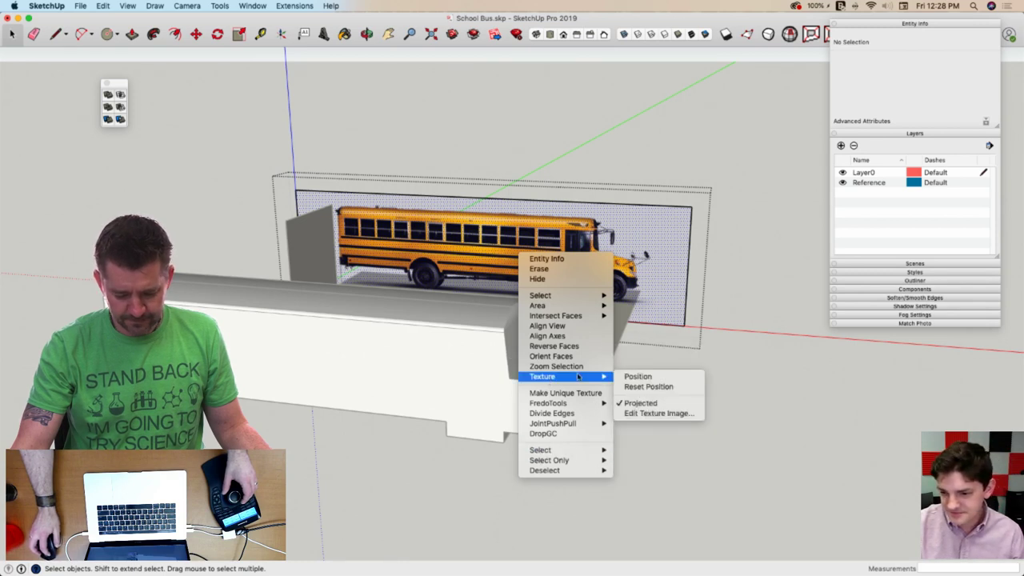
{"action": "left_click", "coordinate": [648, 404]}
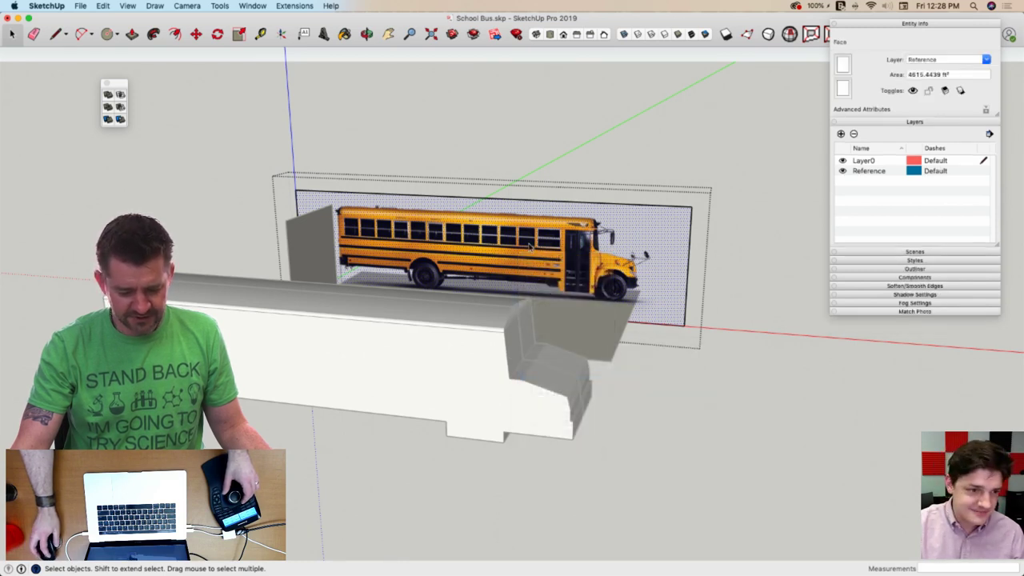
{"action": "left_click", "coordinate": [530, 151]}
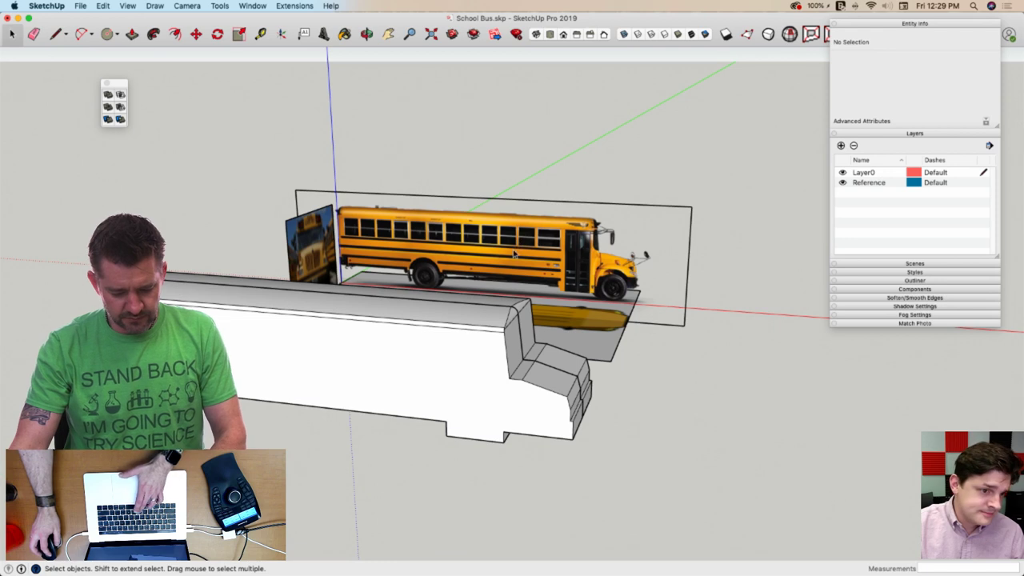
Inside the half-bus component, sample the side-view image's texture and paint it onto the bus's side face and the adjoining roof-edge strip
{"action": "double_click", "coordinate": [414, 381]}
{"action": "key", "text": "b"}
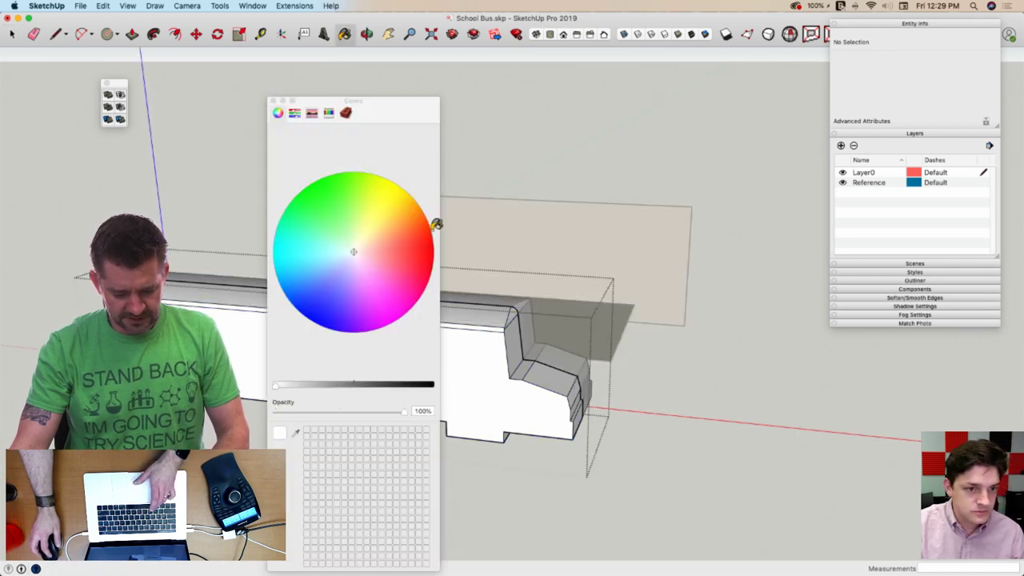
{"action": "left_click_drag", "start_coordinate": [308, 106], "coordinate": [679, 84]}
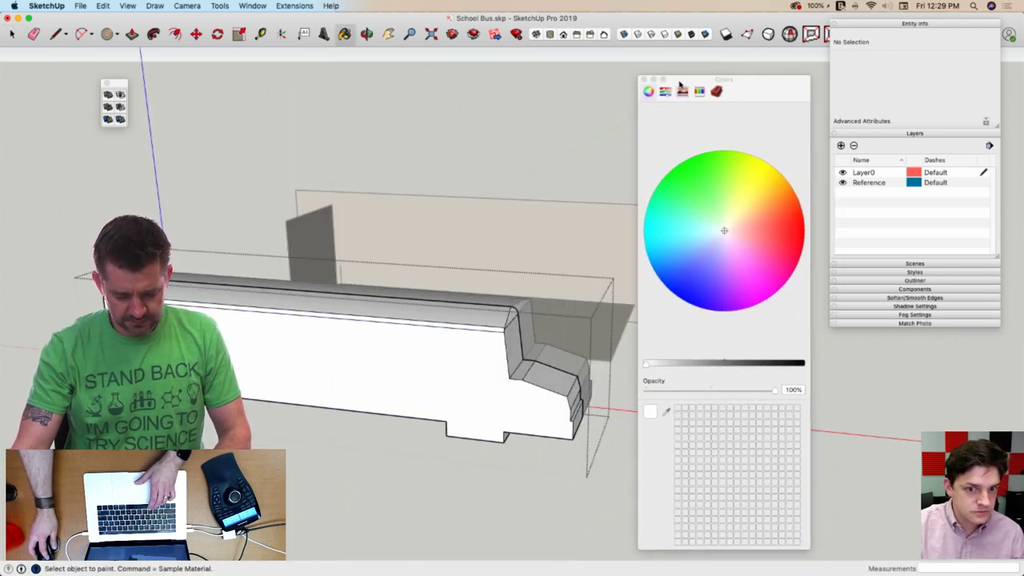
{"action": "key", "text": "super"}
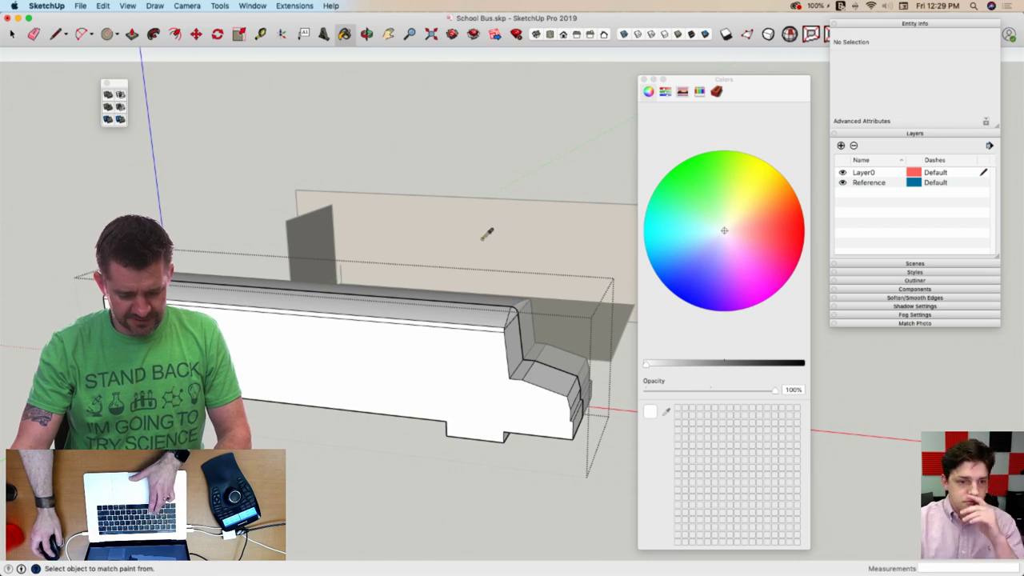
{"action": "left_click", "coordinate": [486, 233], "text": "super"}
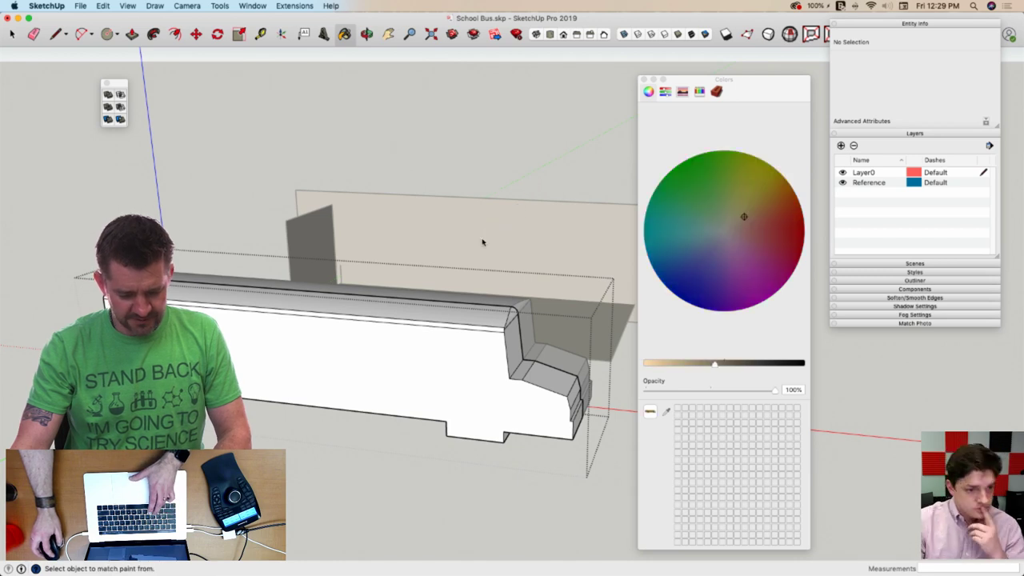
{"action": "left_click", "coordinate": [370, 340]}
{"action": "left_click", "coordinate": [386, 314]}
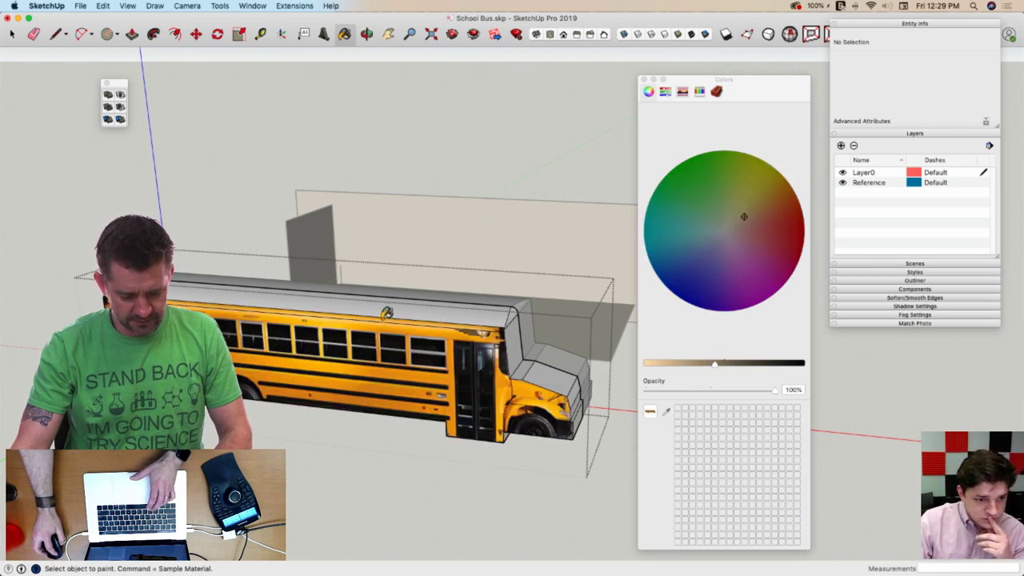
Paint the half-bus's roof face with the sampled side-view texture and close the Colors window
{"action": "left_click", "coordinate": [388, 309]}
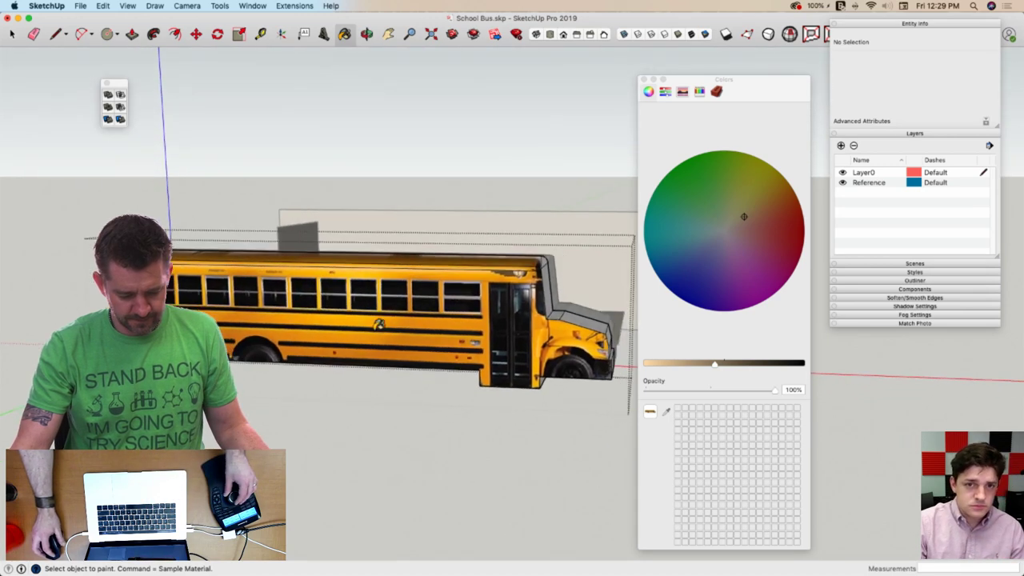
{"action": "key", "text": "space"}
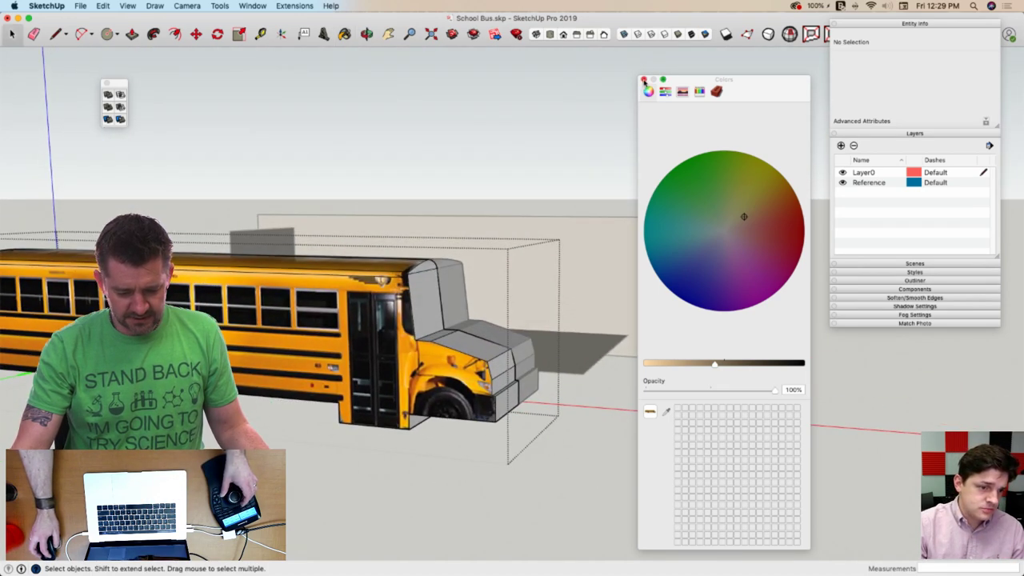
{"action": "left_click", "coordinate": [644, 80]}
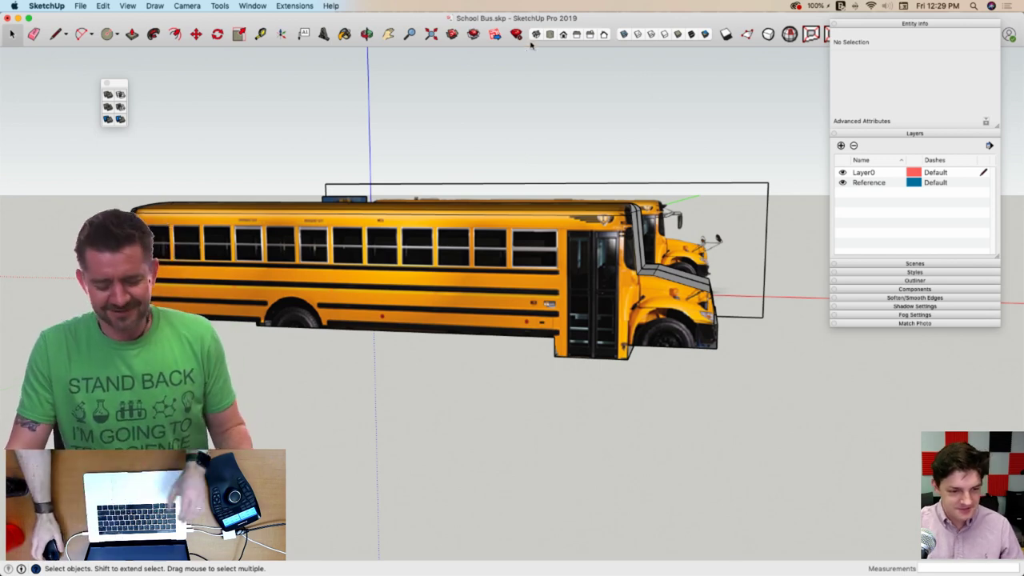
Examine the projected texture along the bus's side windows, roof edge and front end
{"action": "mouse_move", "coordinate": [588, 223]}
{"action": "middle_mouse_down"}
{"action": "mouse_move", "coordinate": [544, 224]}
{"action": "mouse_move", "coordinate": [518, 234]}
{"action": "mouse_move", "coordinate": [522, 243]}
{"action": "middle_mouse_up"}
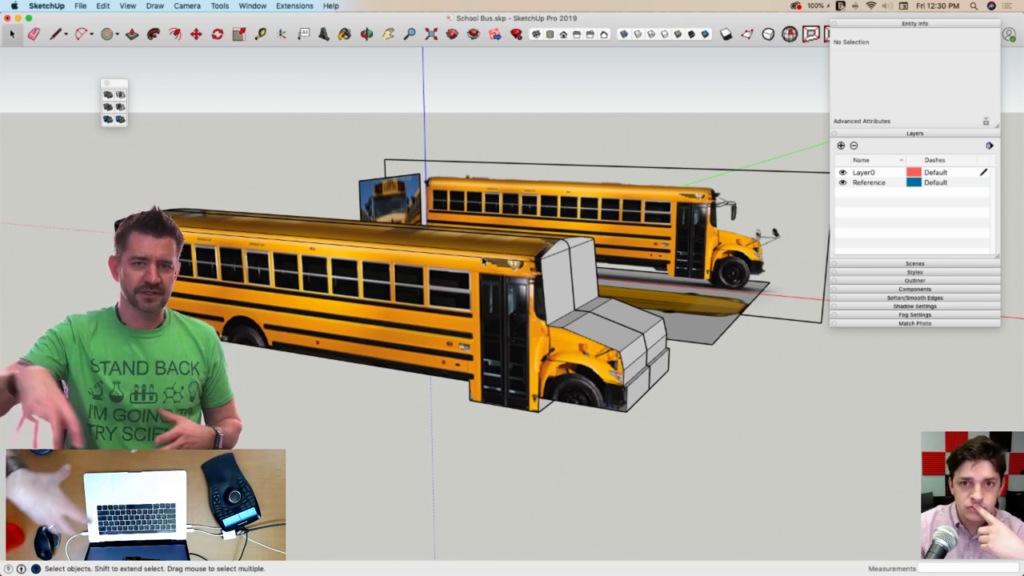
{"action": "middle_click_drag", "start_coordinate": [483, 262], "coordinate": [497, 295]}
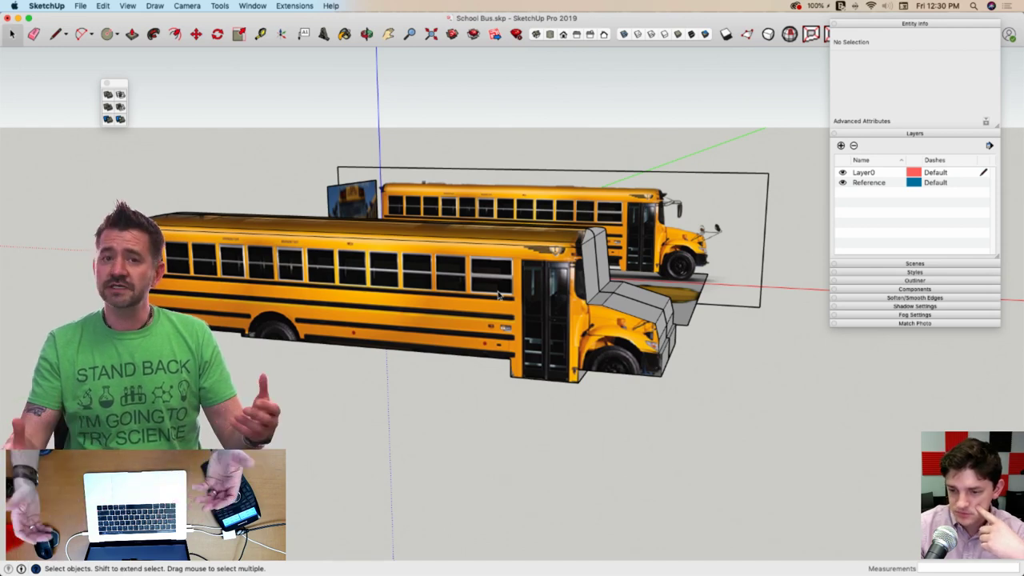
{"action": "mouse_move", "coordinate": [497, 296]}
{"action": "middle_mouse_down"}
{"action": "mouse_move", "coordinate": [500, 288]}
{"action": "mouse_move", "coordinate": [395, 340]}
{"action": "mouse_move", "coordinate": [350, 166]}
{"action": "mouse_move", "coordinate": [370, 194]}
{"action": "mouse_move", "coordinate": [272, 183]}
{"action": "mouse_move", "coordinate": [197, 210]}
{"action": "mouse_move", "coordinate": [214, 197]}
{"action": "middle_mouse_up"}
{"action": "scroll", "coordinate": [214, 196], "scroll_direction": "up", "scroll_amount": 4}
{"action": "scroll", "coordinate": [214, 192], "scroll_direction": "down", "scroll_amount": 8}
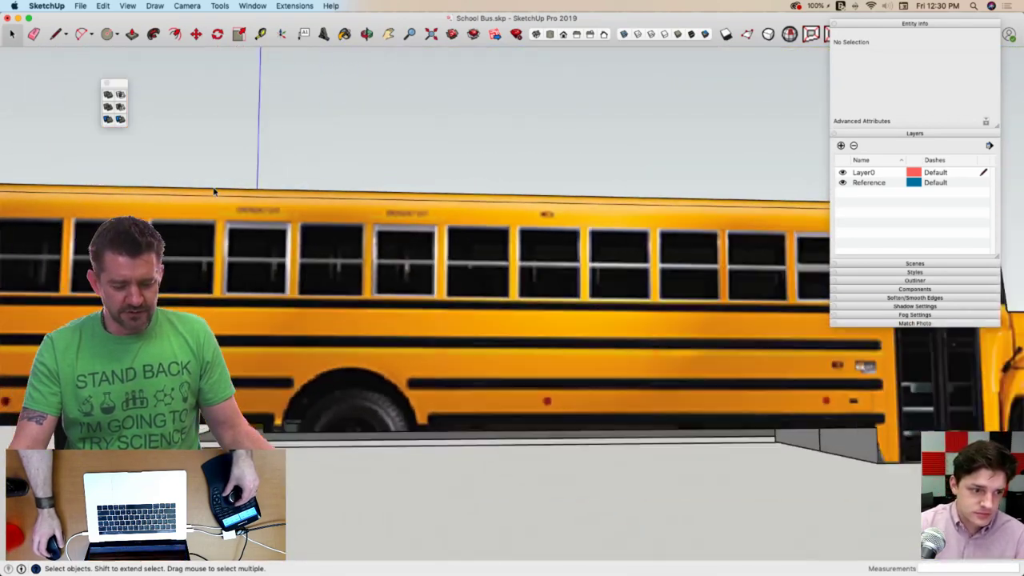
{"action": "scroll", "coordinate": [216, 192], "scroll_direction": "down", "scroll_amount": 4}
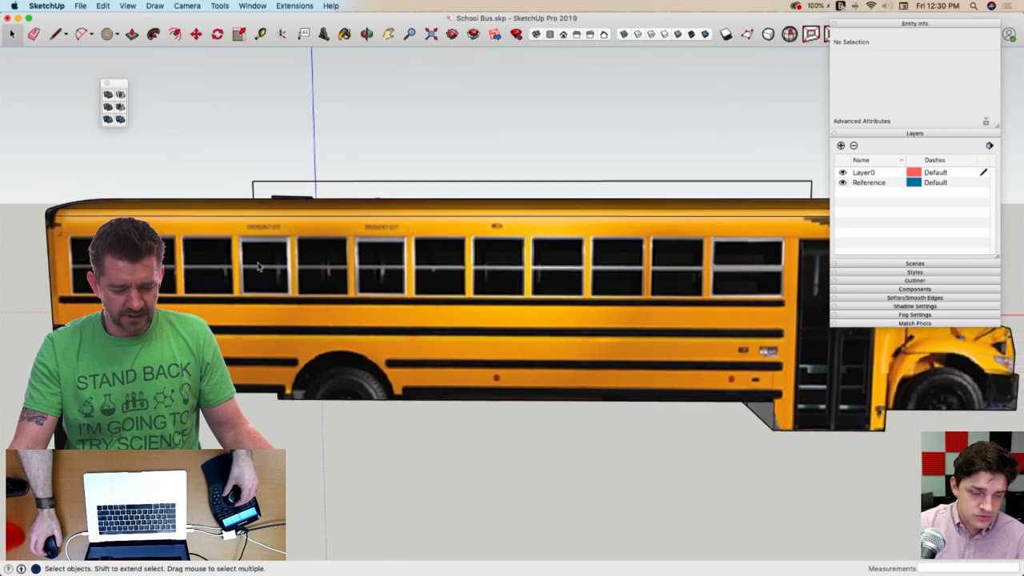
{"action": "mouse_move", "coordinate": [257, 267]}
{"action": "middle_mouse_down"}
{"action": "mouse_move", "coordinate": [353, 251]}
{"action": "mouse_move", "coordinate": [661, 270]}
{"action": "middle_mouse_up"}
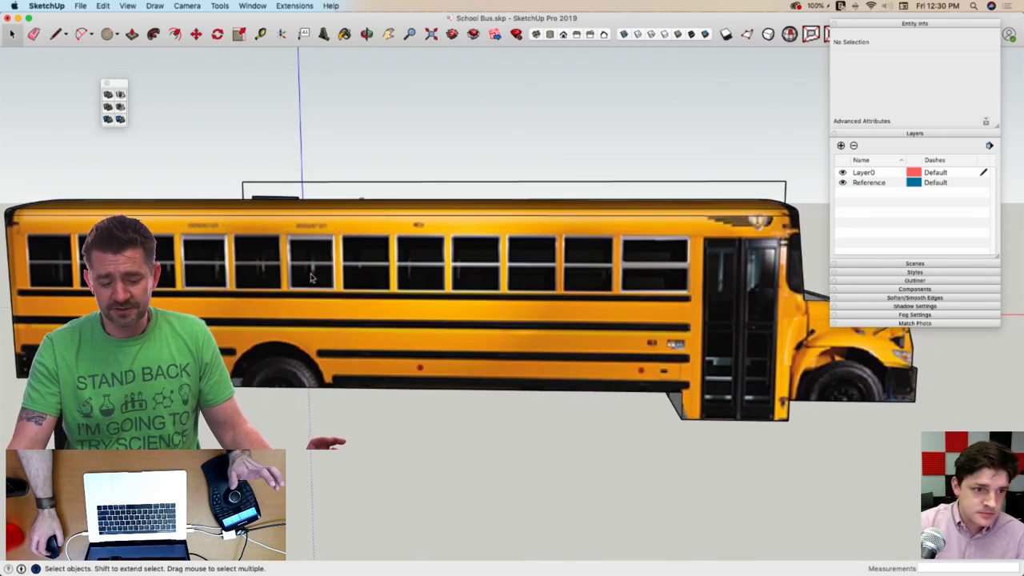
{"action": "scroll", "coordinate": [297, 229], "scroll_direction": "up", "scroll_amount": 5}
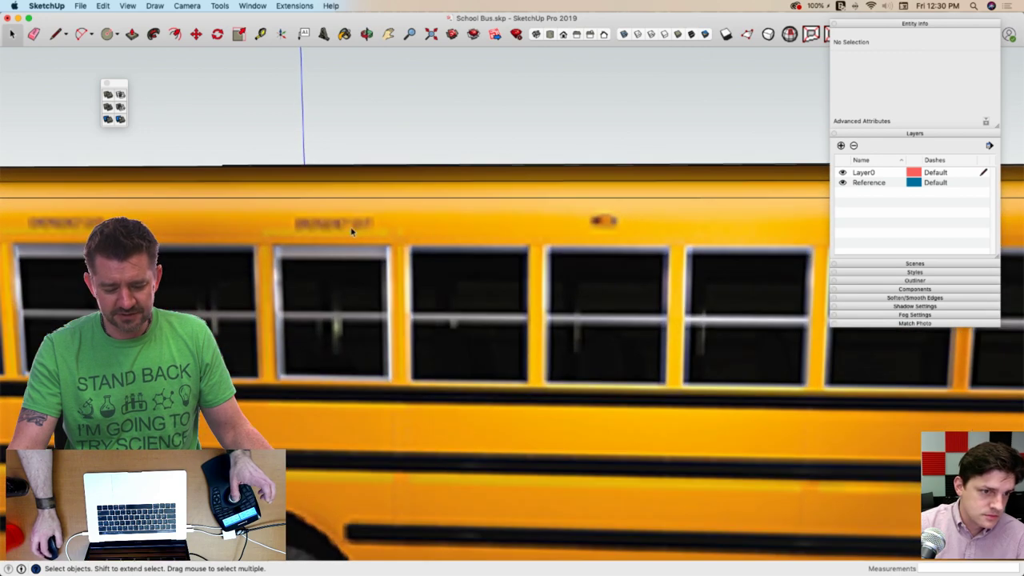
{"action": "scroll", "coordinate": [301, 229], "scroll_direction": "down", "scroll_amount": 5}
{"action": "scroll", "coordinate": [302, 223], "scroll_direction": "down", "scroll_amount": 2}
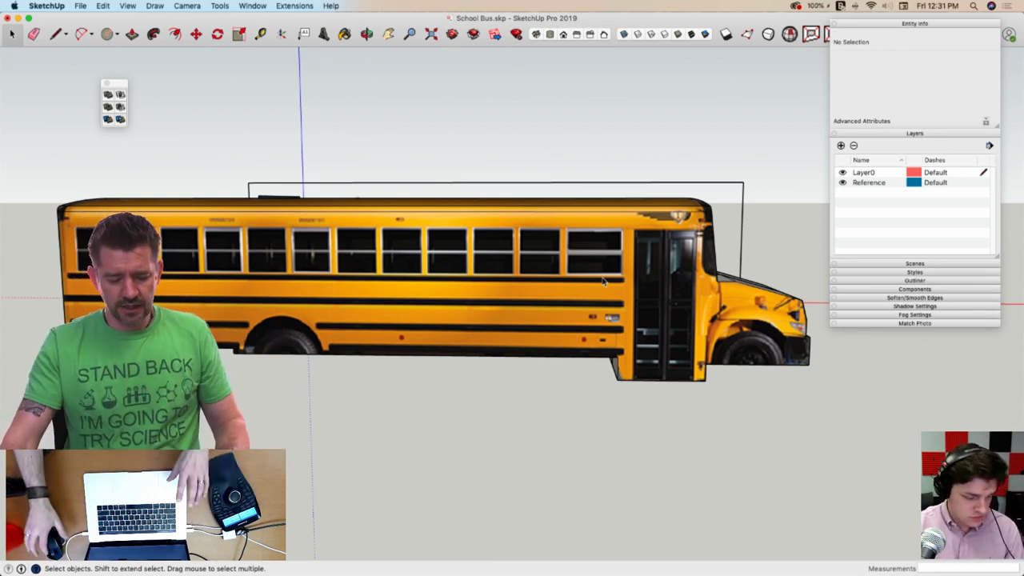
Try to outline the rearmost side window with a rectangle drawn on the bus from outside the component
{"action": "middle_click_drag", "start_coordinate": [445, 276], "coordinate": [200, 272]}
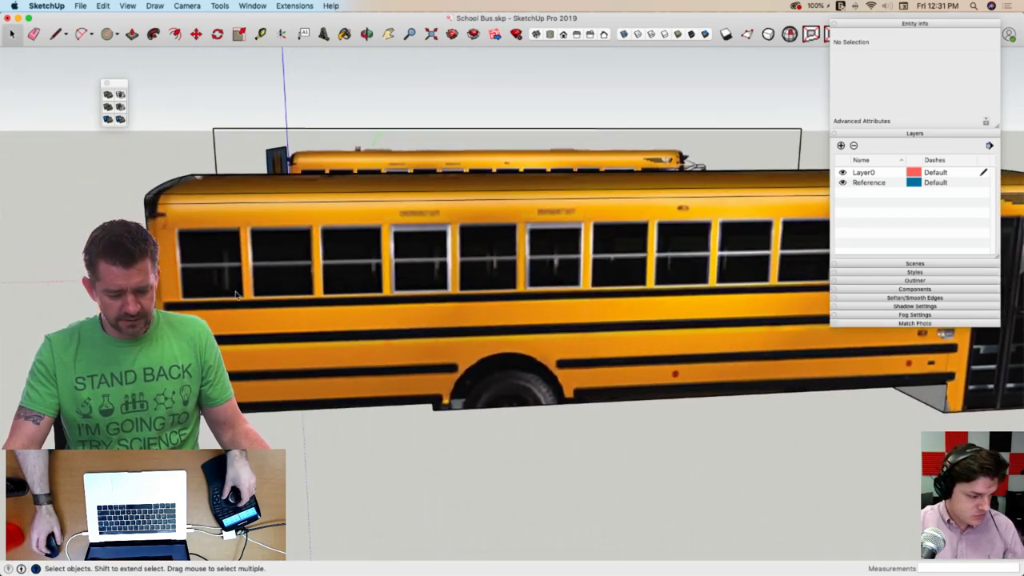
{"action": "scroll", "coordinate": [190, 268], "scroll_direction": "up", "scroll_amount": 8}
{"action": "scroll", "coordinate": [190, 268], "scroll_direction": "up", "scroll_amount": 3}
{"action": "key", "text": "r"}
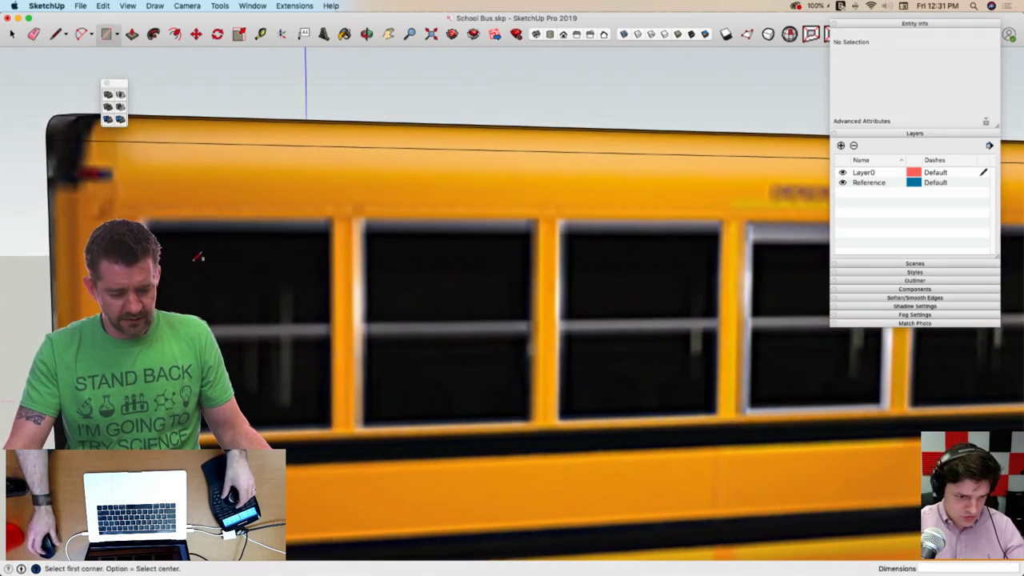
{"action": "scroll", "coordinate": [152, 184], "scroll_direction": "up", "scroll_amount": 3}
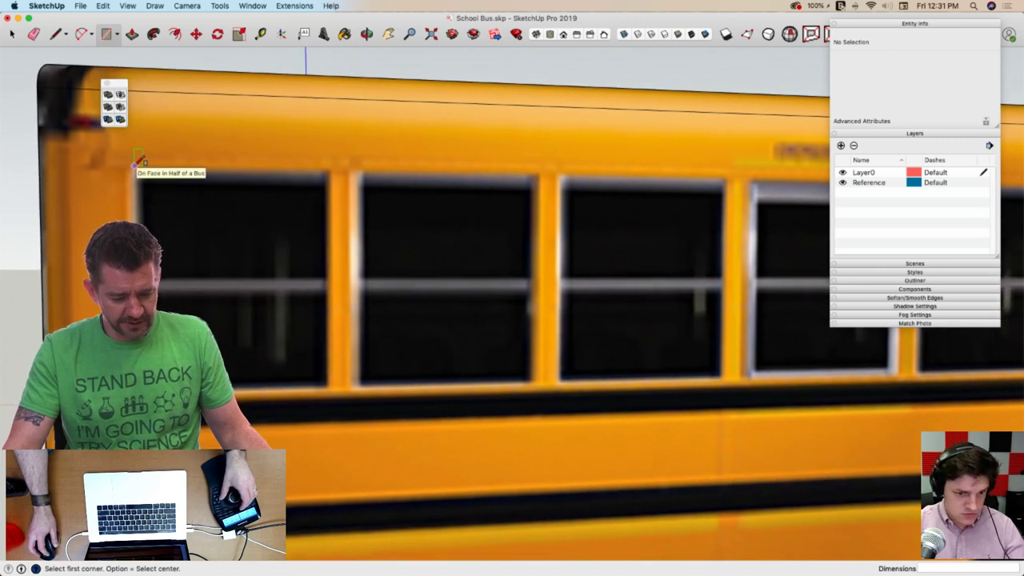
{"action": "left_click", "coordinate": [134, 165]}
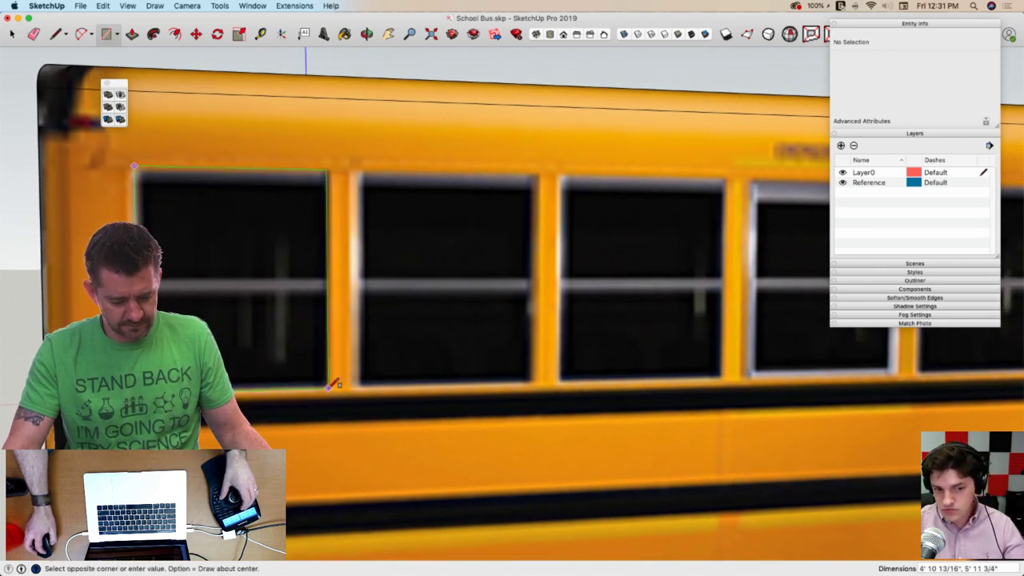
{"action": "left_click", "coordinate": [331, 386]}
Try to push the window rectangle into the bus side, and undo the push and the rectangle
{"action": "key", "text": "p"}
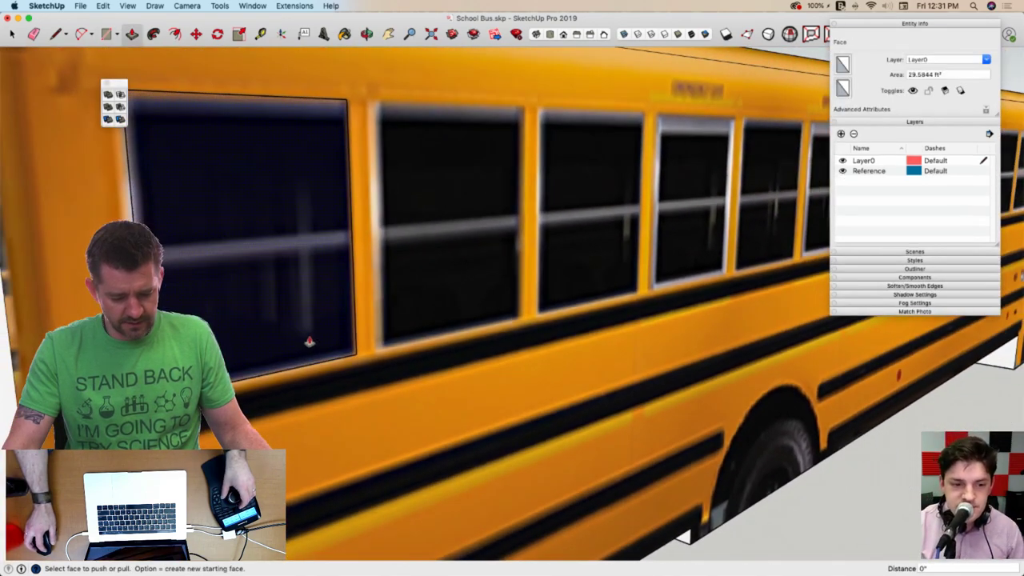
{"action": "left_click", "coordinate": [308, 341]}
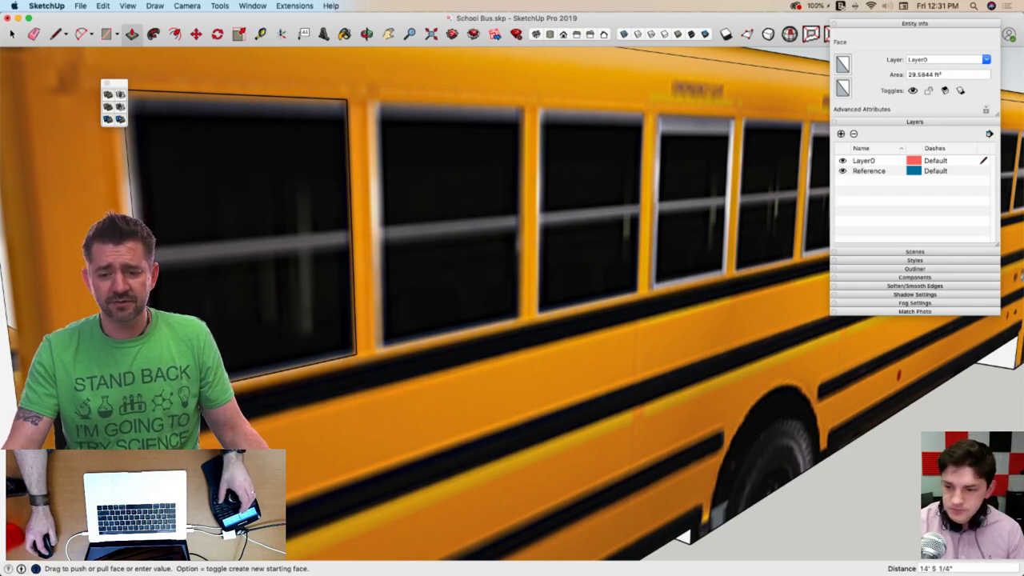
{"action": "key", "text": "Escape"}
{"action": "double_click", "coordinate": [235, 360]}
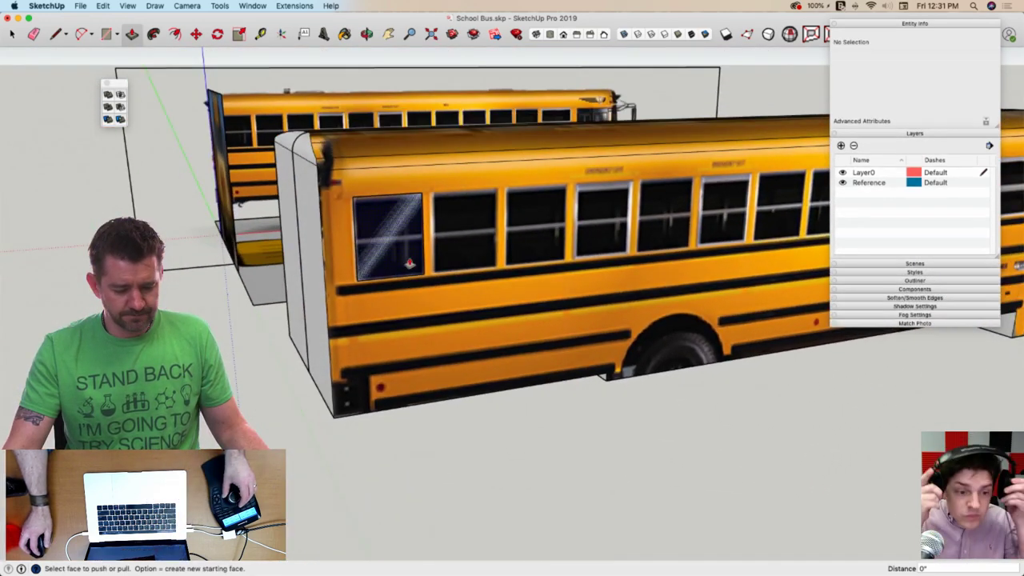
{"action": "double_click", "coordinate": [380, 259]}
{"action": "key", "text": "super+z"}
{"action": "key", "text": "super+z"}
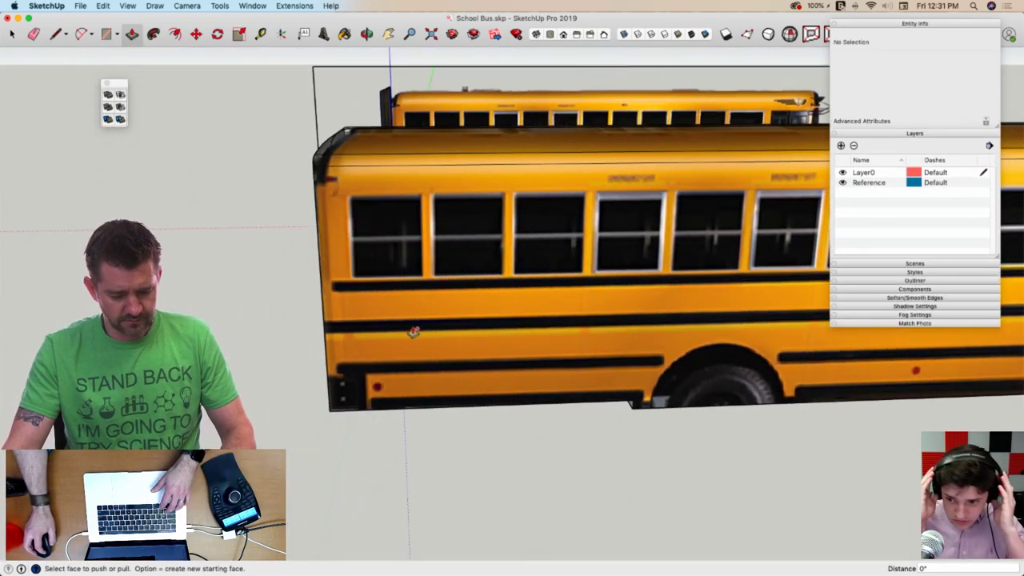
Inside the half-bus component, outline the rearmost side window with a rectangle about 5' 11 11/16" by 4' 11 5/8"
{"action": "key", "text": "space"}
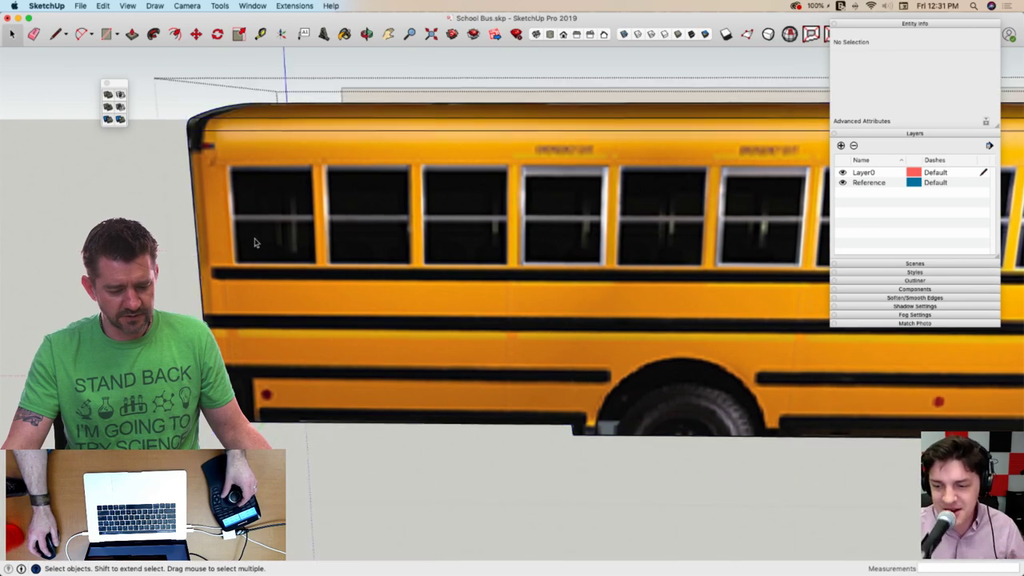
{"action": "key", "text": "r"}
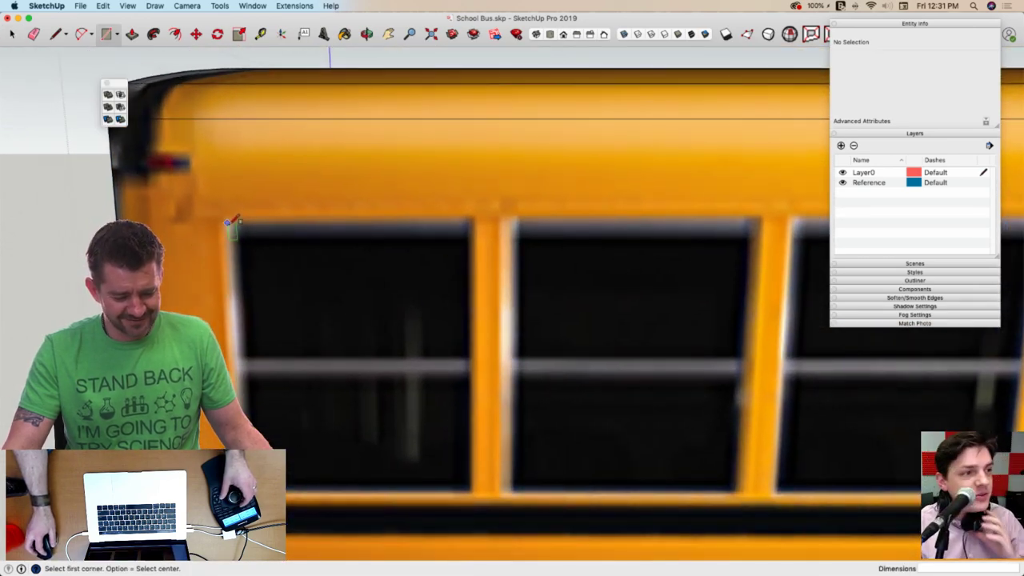
{"action": "left_click", "coordinate": [227, 217]}
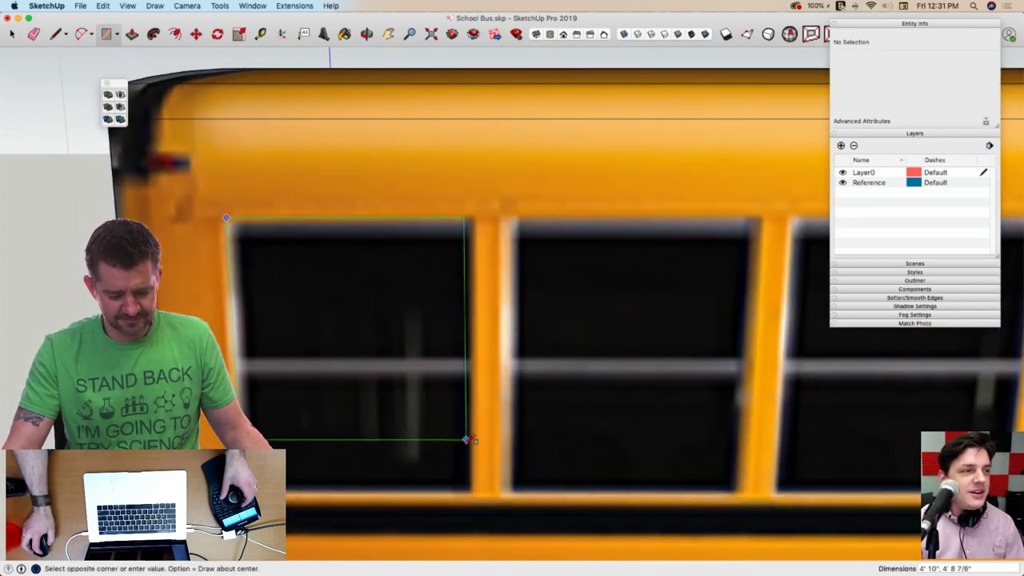
{"action": "left_click", "coordinate": [471, 492]}
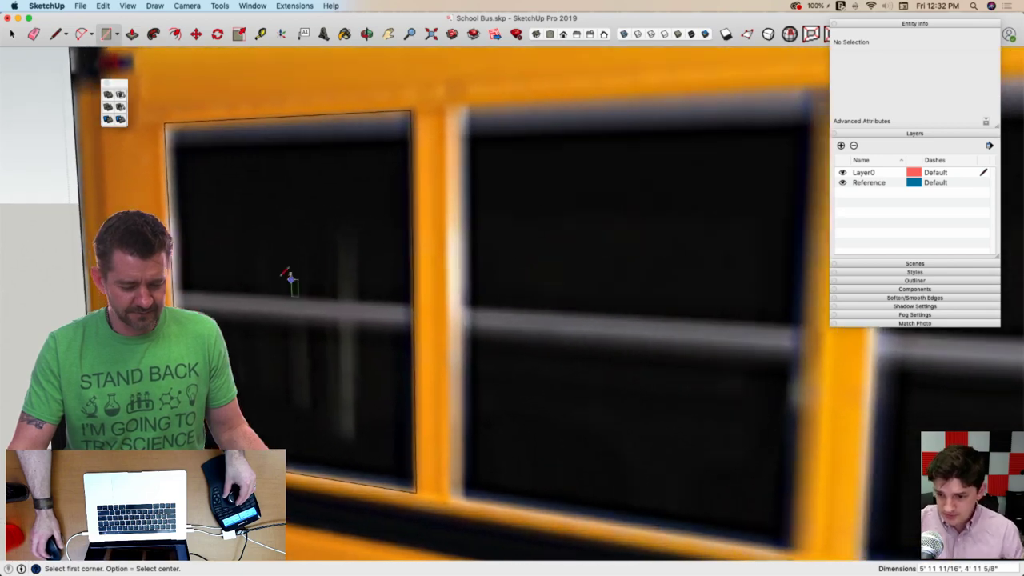
Recess the rear window face about 3/4" and offset its outline inward to form a narrow frame
{"action": "key", "text": "p"}
{"action": "left_click", "coordinate": [239, 343]}
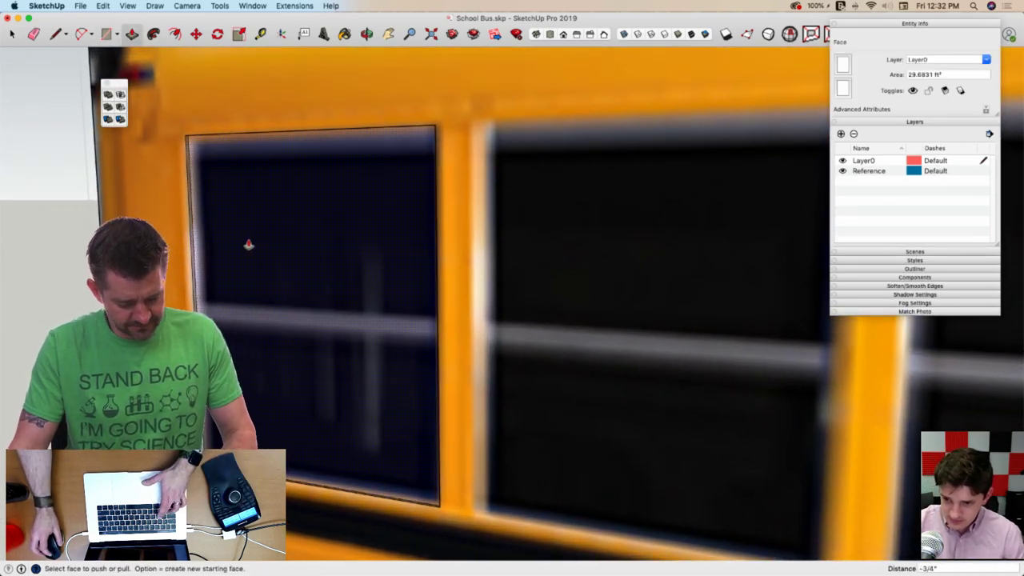
{"action": "key", "text": "f"}
{"action": "left_click", "coordinate": [215, 222]}
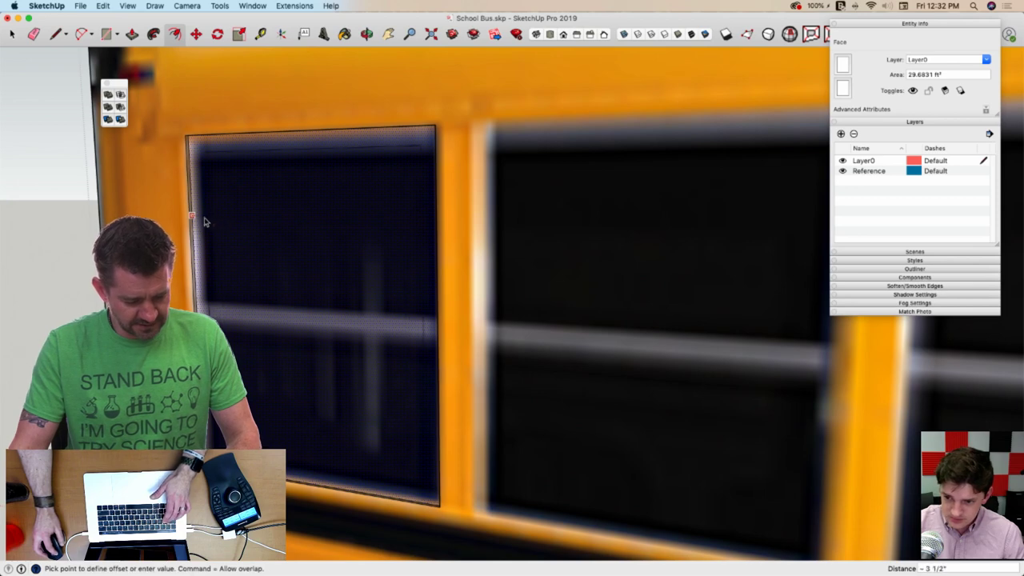
Push the pane inside the window frame about 15/16" further in
{"action": "key", "text": "p"}
{"action": "left_click", "coordinate": [233, 256]}
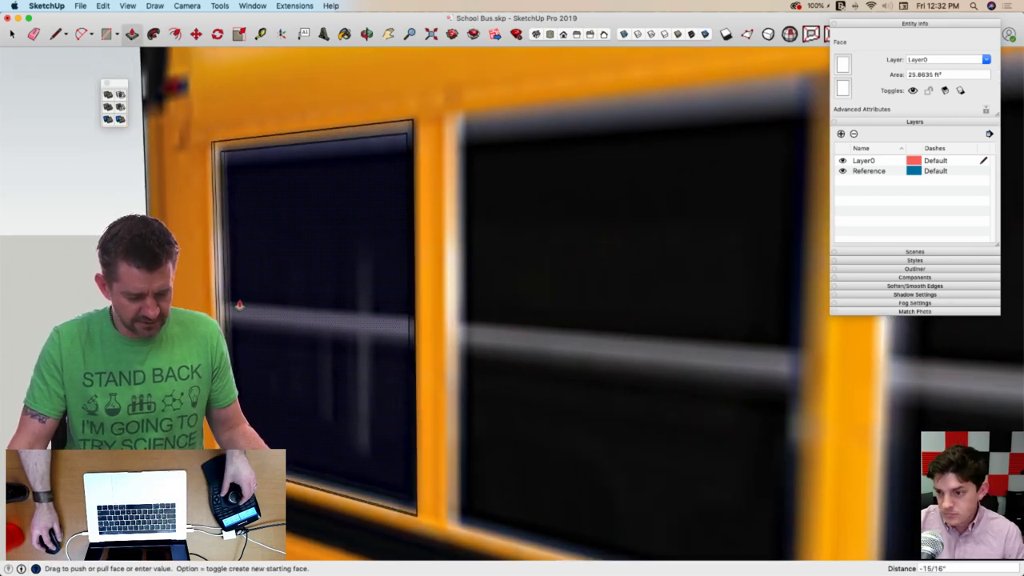
{"action": "left_click", "coordinate": [239, 305]}
{"action": "key", "text": "space"}
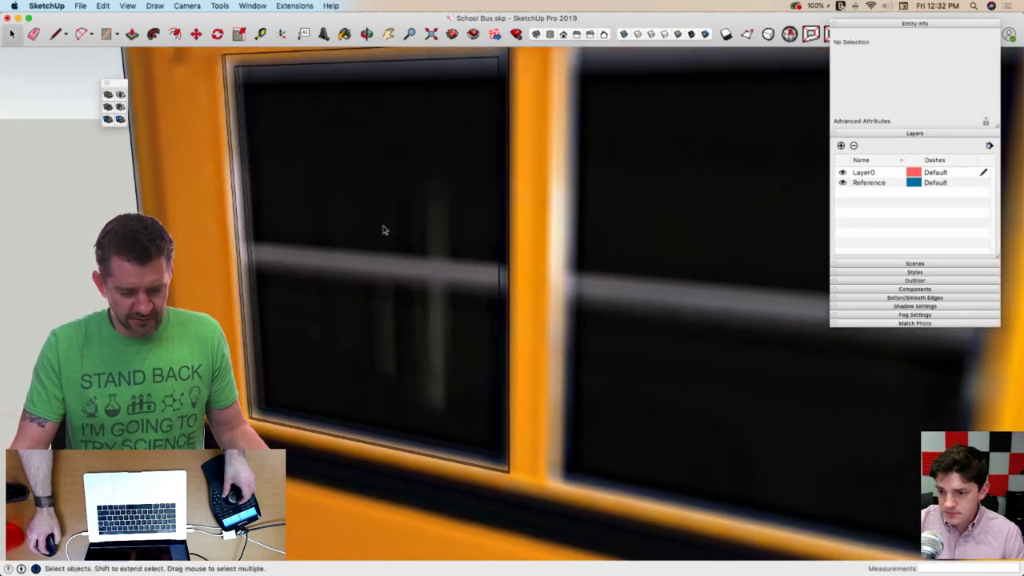
Try the Hidden Line and Shaded face styles, and settle on Monochrome for working on the window
{"action": "scroll", "coordinate": [382, 230], "scroll_direction": "down", "scroll_amount": 5}
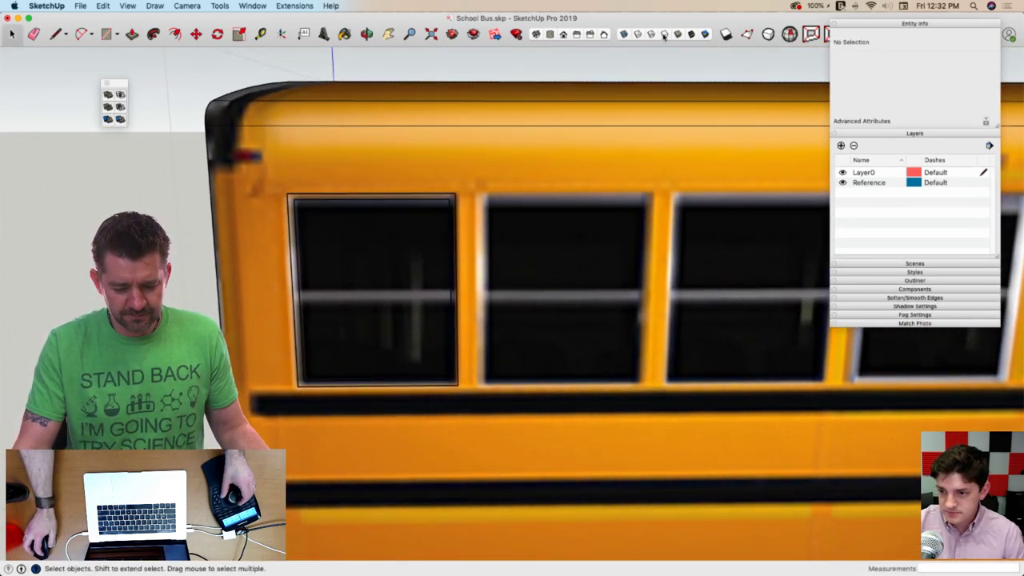
{"action": "left_click", "coordinate": [663, 35]}
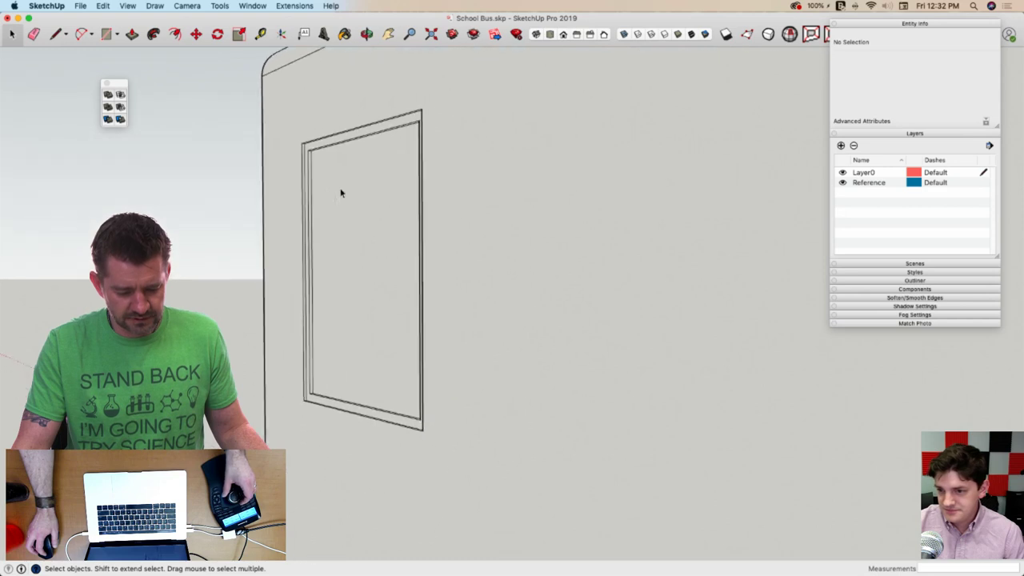
{"action": "left_click", "coordinate": [678, 35]}
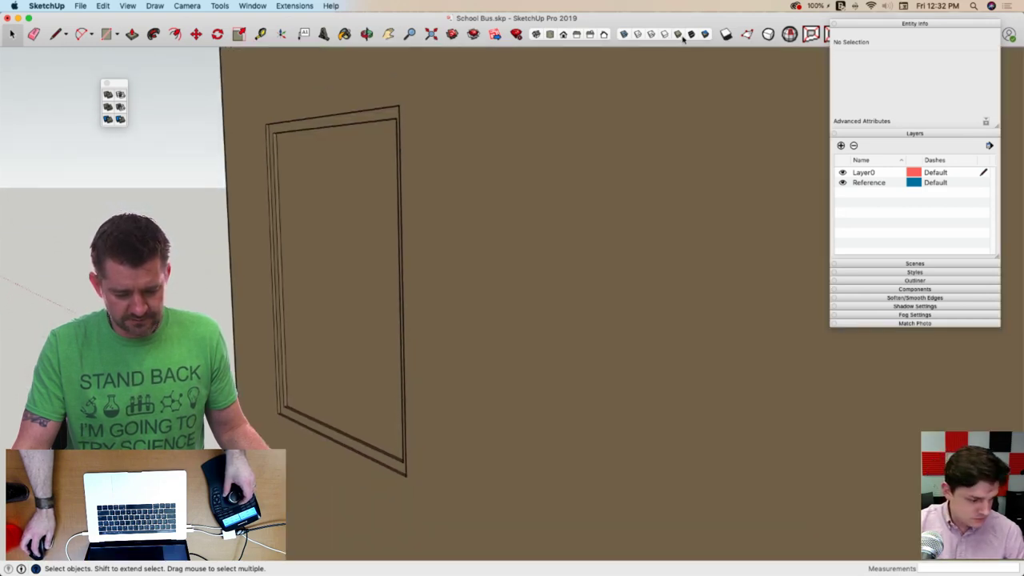
{"action": "left_click", "coordinate": [704, 35]}
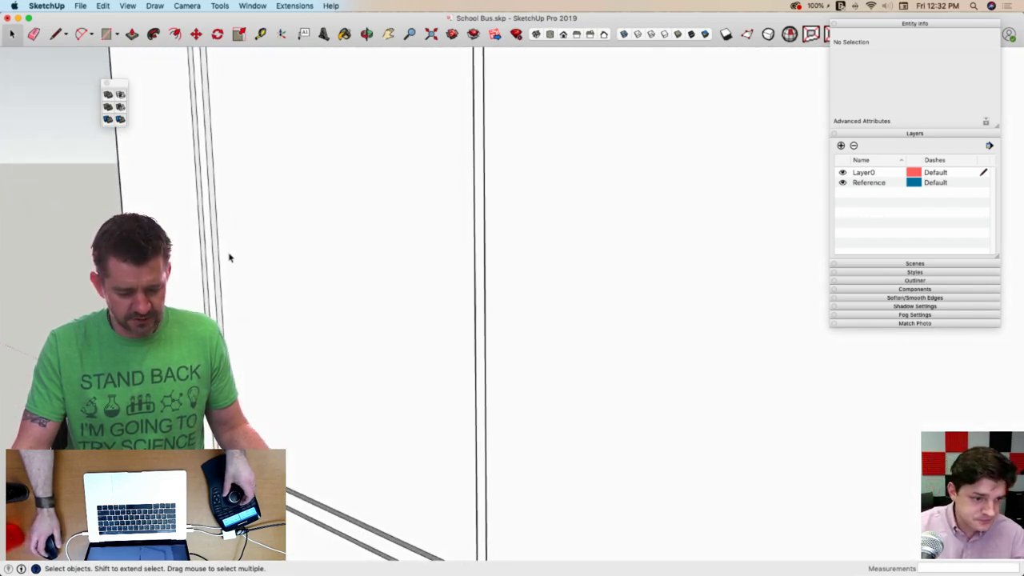
Draw two closely spaced horizontal lines about 4' 7 5/16" long across the recessed pane to form a thin strip
{"action": "key", "text": "l"}
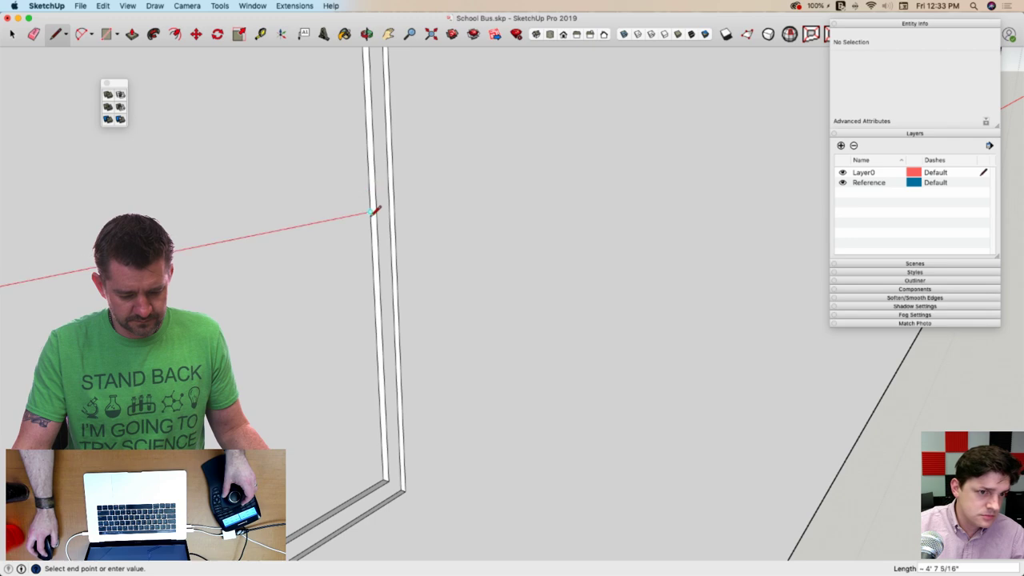
{"action": "left_click", "coordinate": [371, 211]}
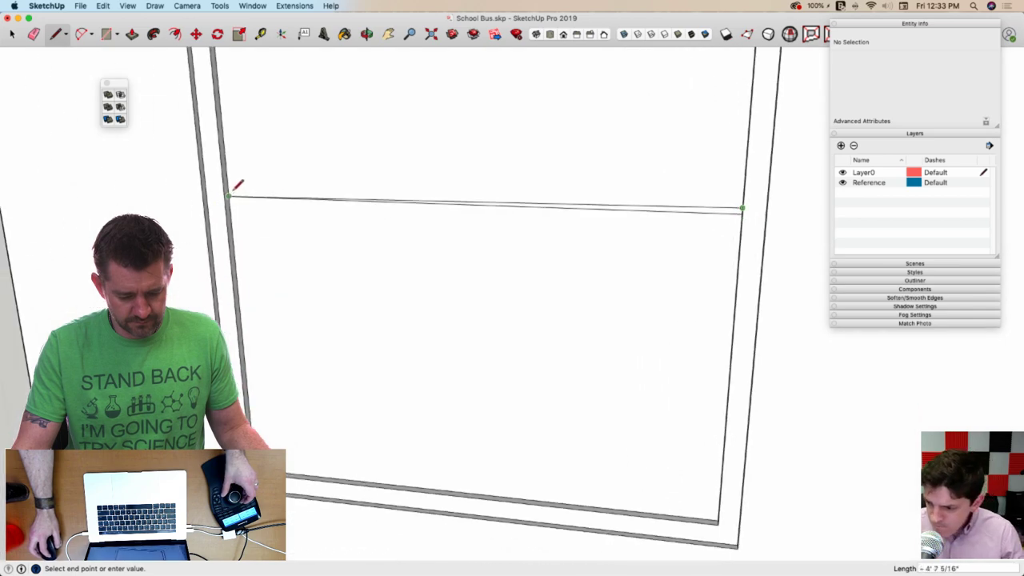
{"action": "left_click", "coordinate": [229, 190]}
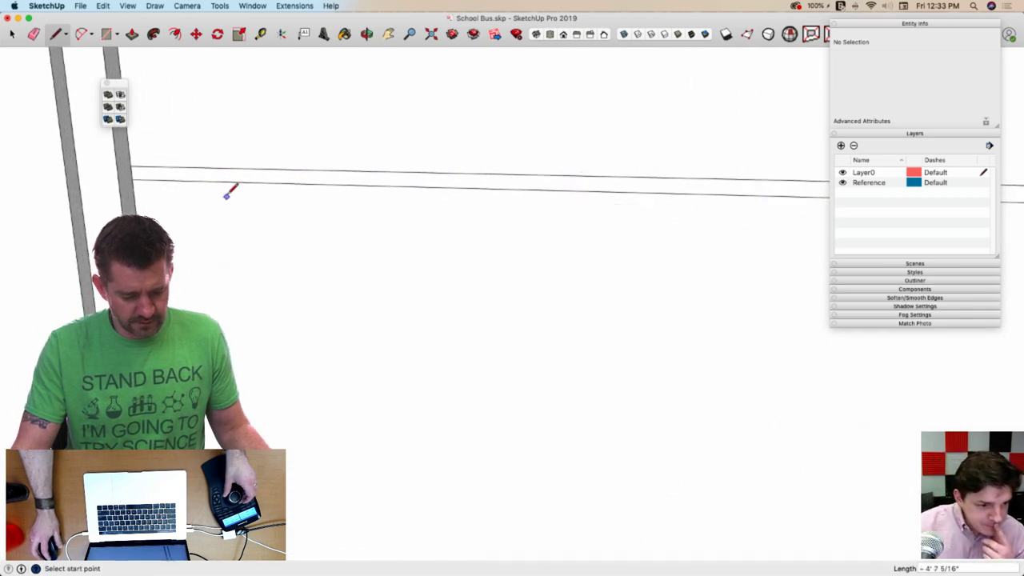
Copy the thin strip across the window pane about 13/16" downward
{"action": "key", "text": "space"}
{"action": "left_click", "coordinate": [152, 171]}
{"action": "key", "text": "m"}
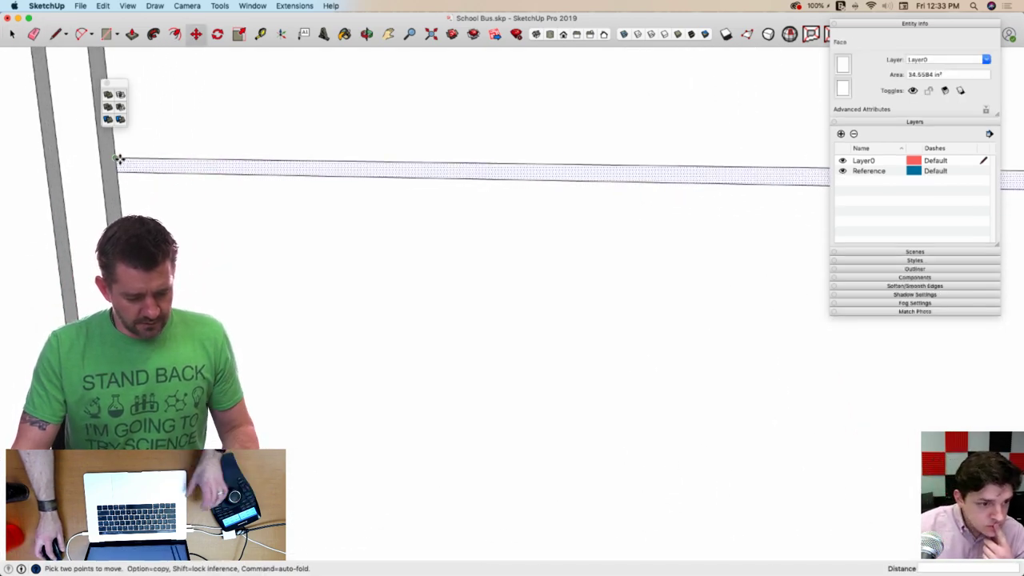
{"action": "left_click", "coordinate": [119, 159]}
{"action": "key", "text": "alt"}
{"action": "left_click", "coordinate": [121, 176]}
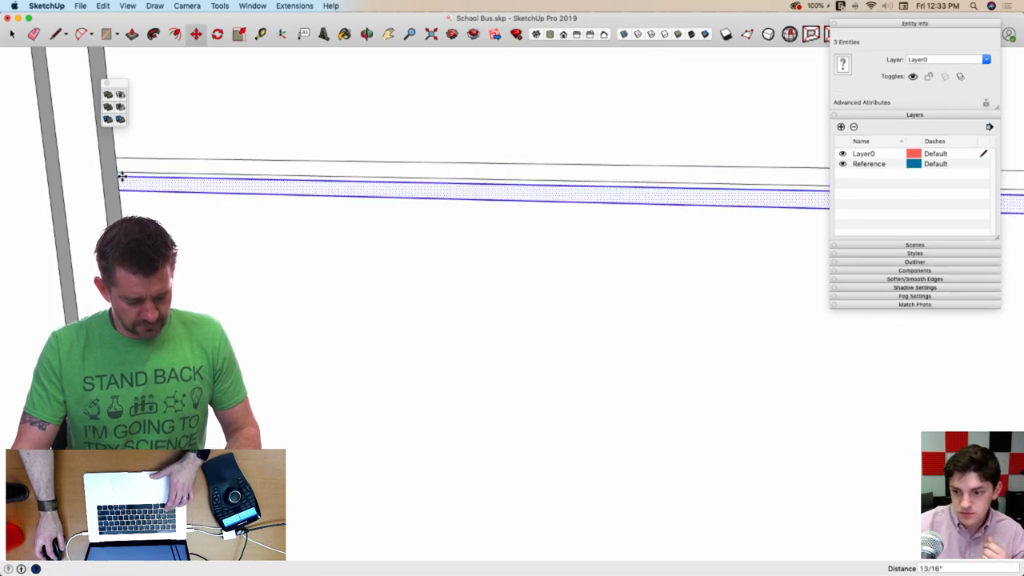
Undo the last strip copy, copy the strip directly beneath itself and erase the line shared by both strips to form one wider crossbar
{"action": "key", "text": "super+z"}
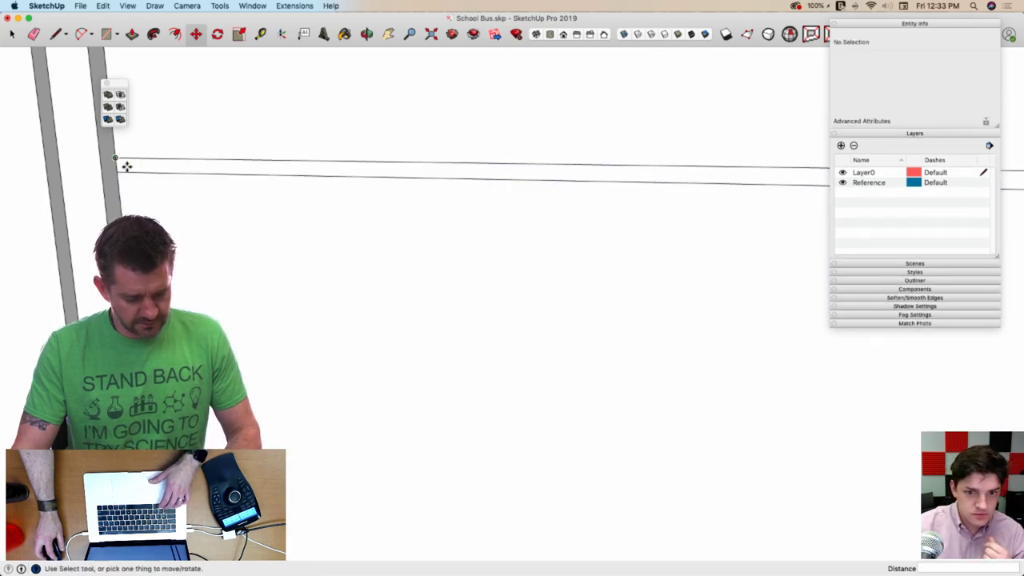
{"action": "key", "text": "space"}
{"action": "left_click", "coordinate": [127, 171]}
{"action": "key", "text": "m"}
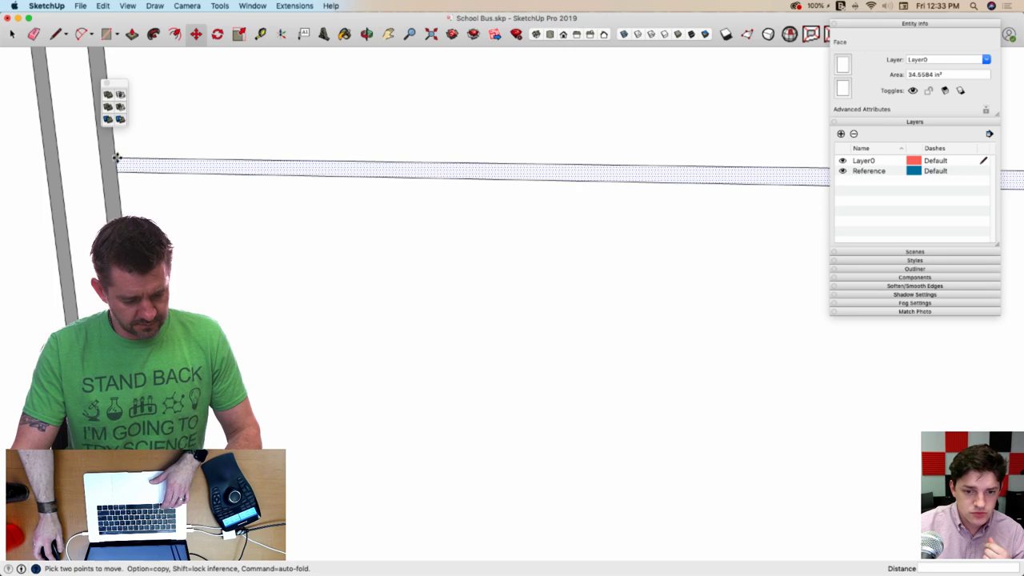
{"action": "left_click", "coordinate": [116, 159]}
{"action": "key", "text": "alt"}
{"action": "left_click", "coordinate": [126, 166]}
{"action": "key", "text": "e"}
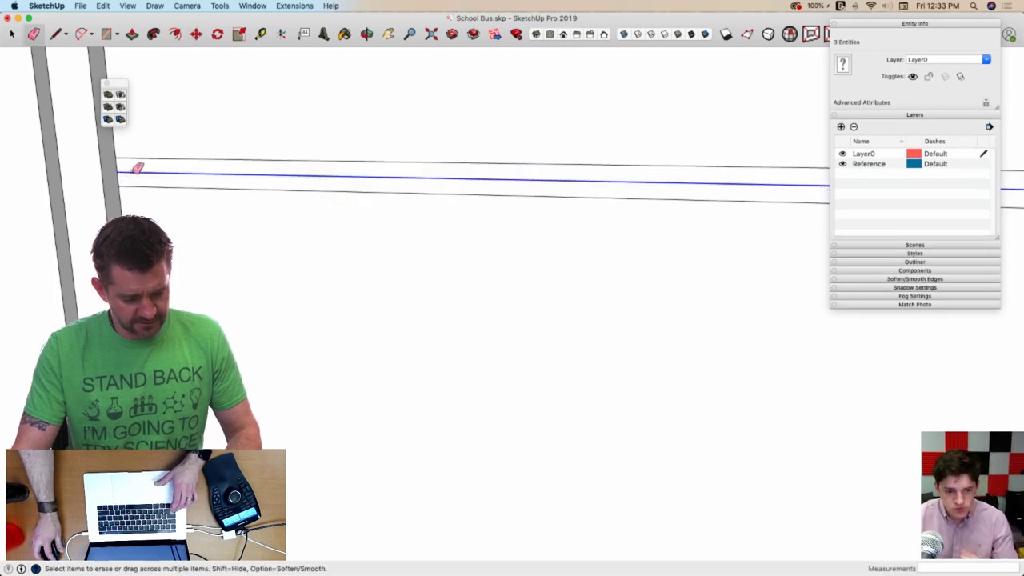
{"action": "left_click", "coordinate": [134, 171]}
Push/Pull the widened crossbar face outward from the window pane
{"action": "key", "text": "p"}
{"action": "left_click", "coordinate": [273, 183]}
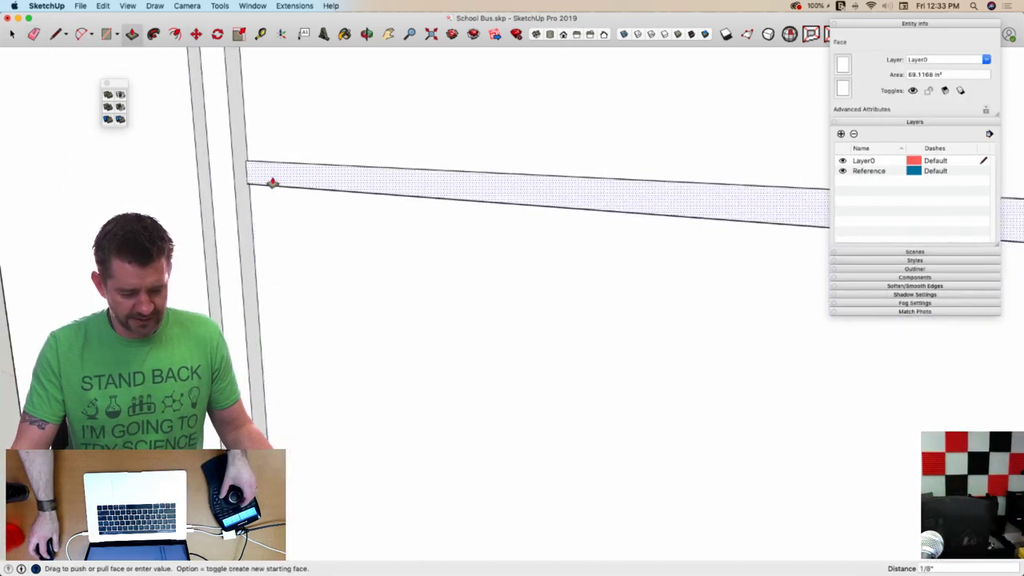
{"action": "left_click", "coordinate": [265, 184]}
{"action": "key", "text": "space"}
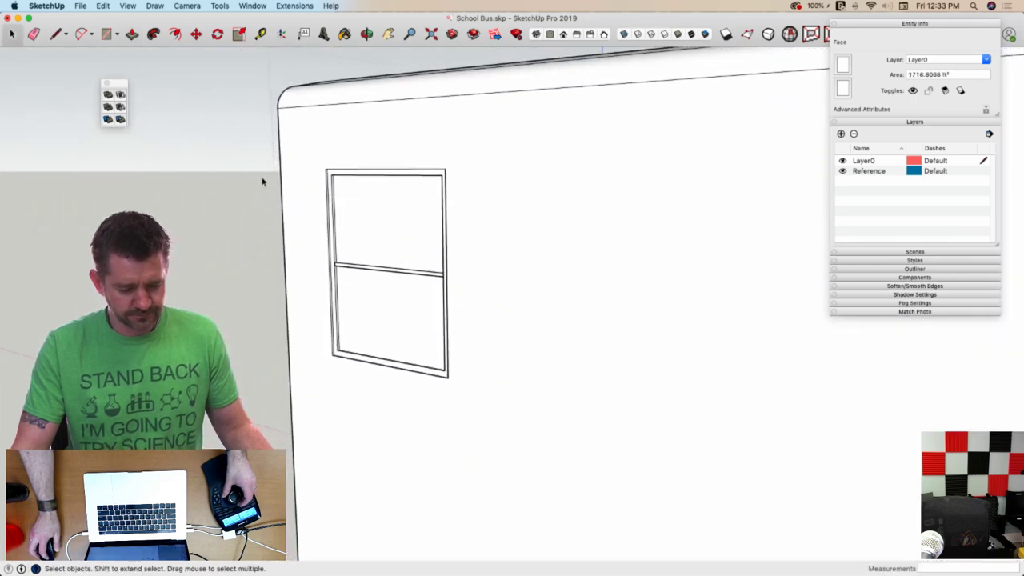
Push the upper window pane about 1 1/4" back behind the crossbar
{"action": "key", "text": "p"}
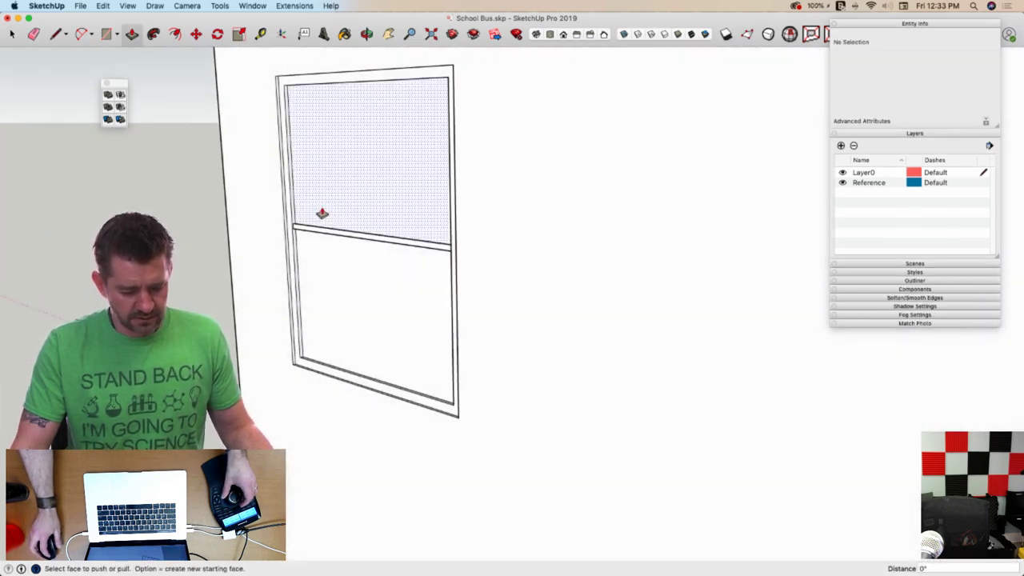
{"action": "left_click", "coordinate": [322, 212]}
{"action": "left_click", "coordinate": [324, 213]}
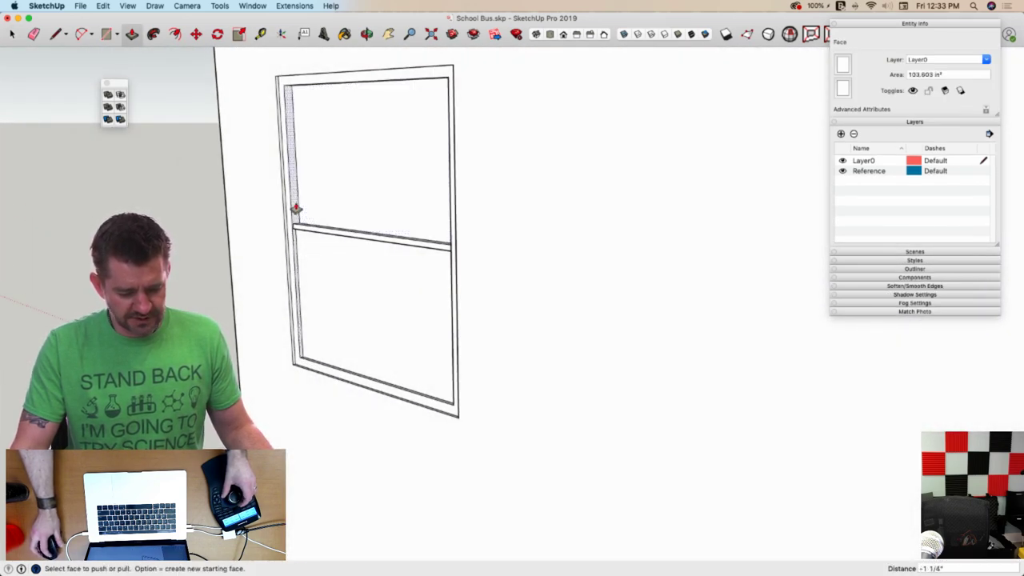
{"action": "key", "text": "space"}
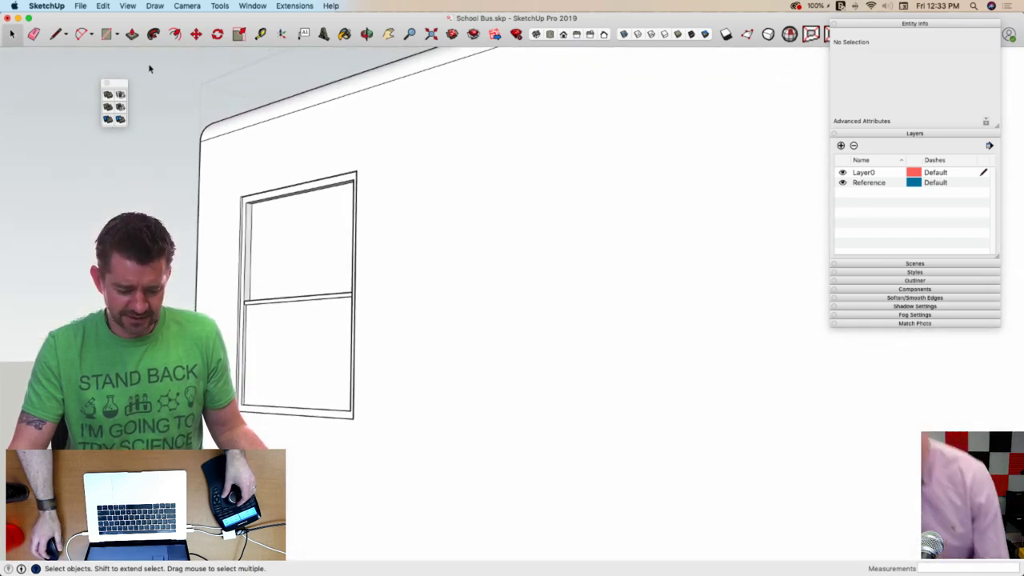
Push/Pull the underside of the crossbar about 3/4" and repeat the same distance on the lower window pane
{"action": "scroll", "coordinate": [276, 257], "scroll_direction": "up", "scroll_amount": 4}
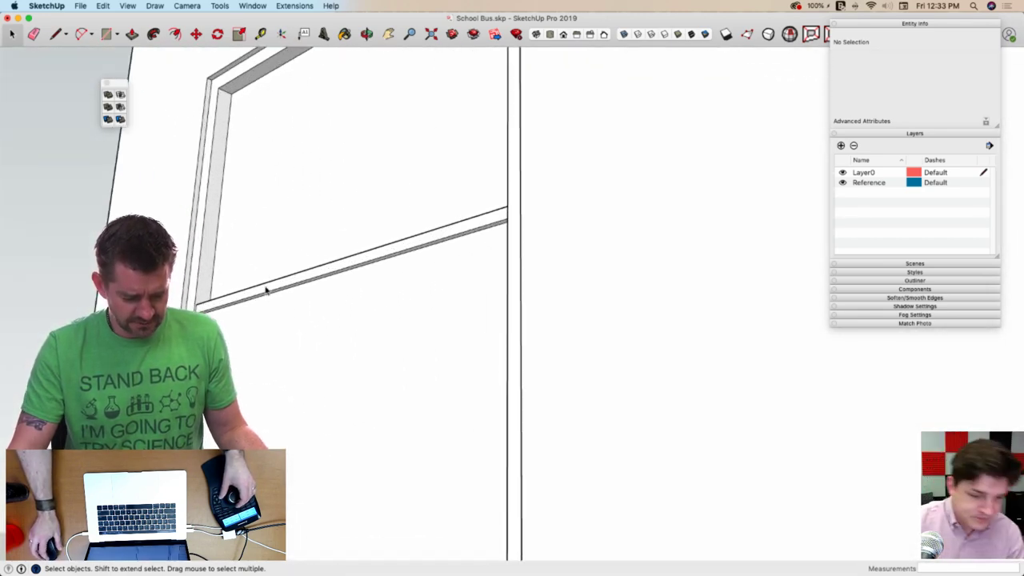
{"action": "key", "text": "p"}
{"action": "scroll", "coordinate": [249, 317], "scroll_direction": "up", "scroll_amount": 5}
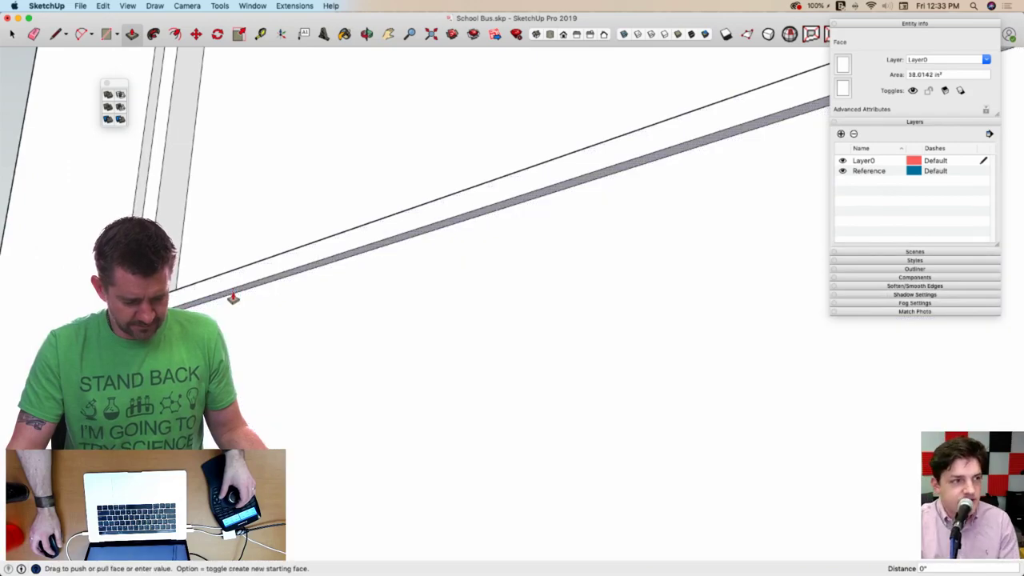
{"action": "left_click", "coordinate": [231, 307]}
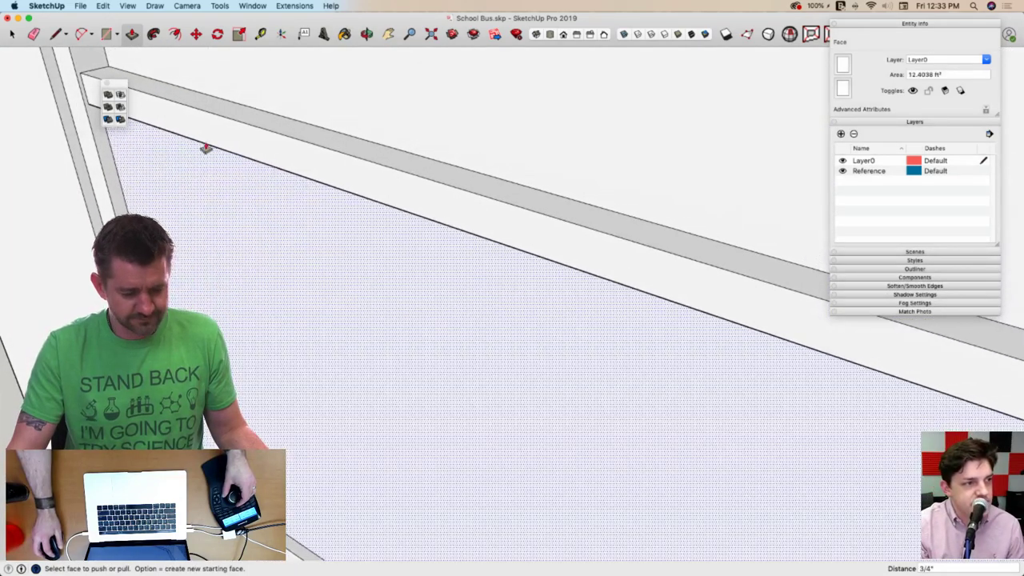
{"action": "middle_click_drag", "start_coordinate": [206, 148], "coordinate": [221, 202]}
{"action": "double_click", "coordinate": [221, 208]}
{"action": "key", "text": "space"}
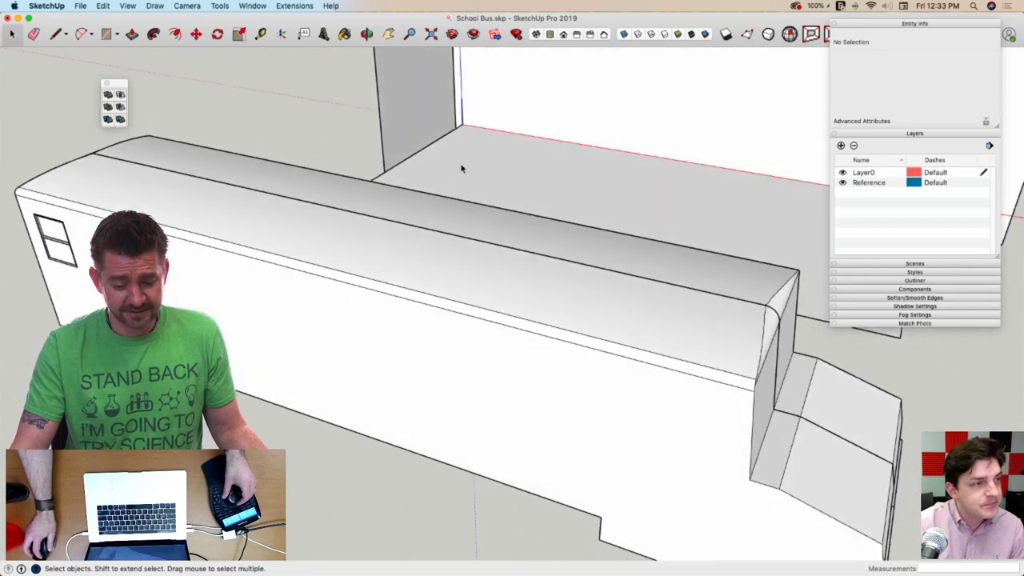
Switch the face style to Shaded With Textures to show the projected bus images on the model
{"action": "middle_click_drag", "start_coordinate": [580, 120], "coordinate": [692, 54]}
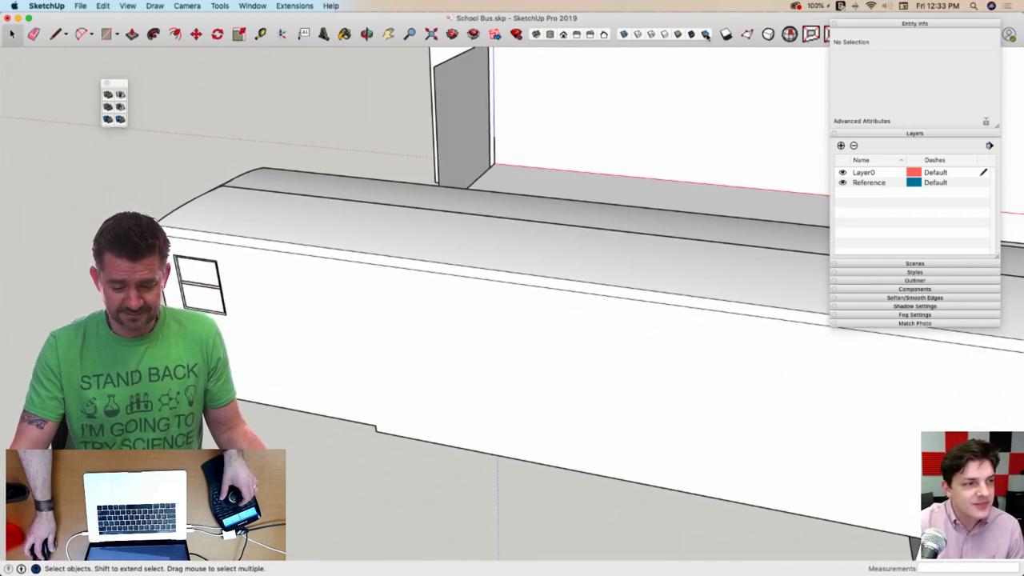
{"action": "left_click", "coordinate": [691, 34]}
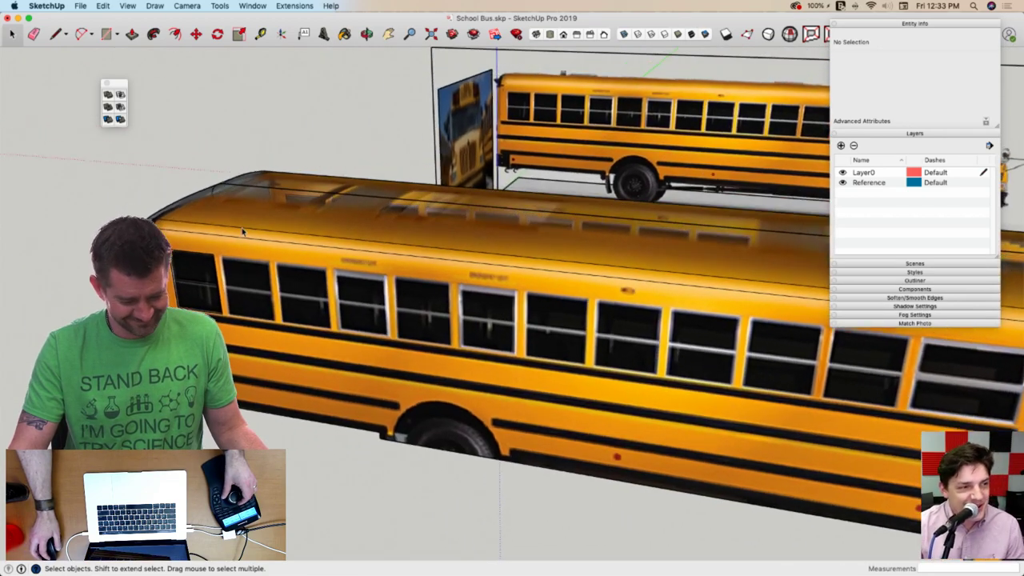
{"action": "scroll", "coordinate": [202, 295], "scroll_direction": "up", "scroll_amount": 5}
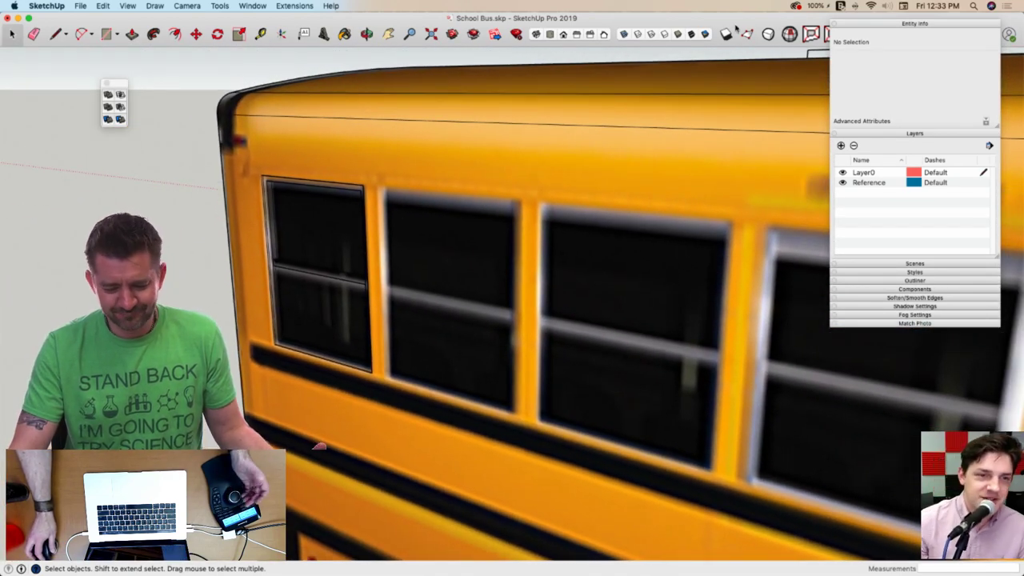
Try copying the complete modelled window about 5' 8 1/8" along the bus side onto the second window in the texture
{"action": "middle_click_drag", "start_coordinate": [309, 193], "coordinate": [286, 95]}
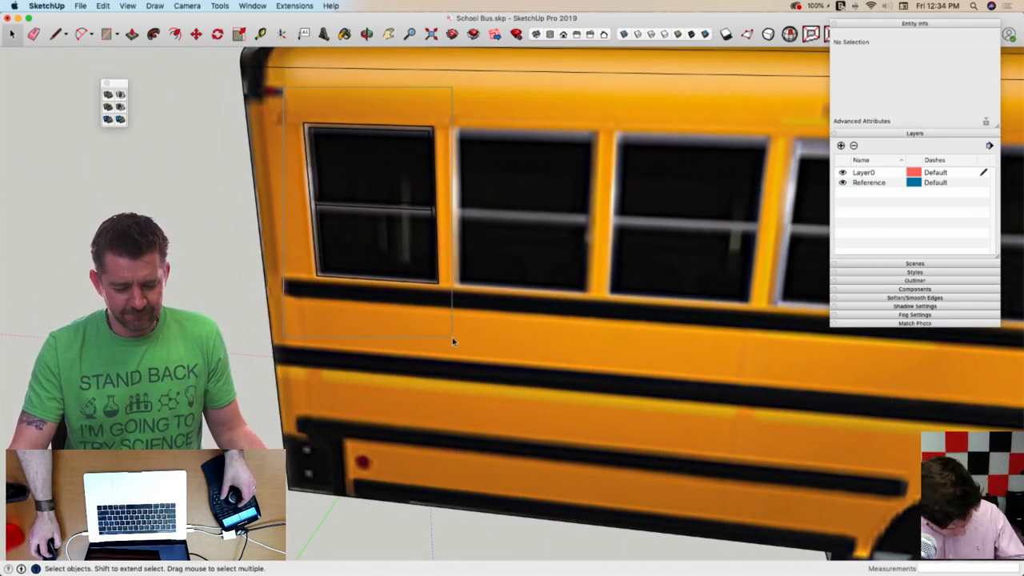
{"action": "left_click_drag", "start_coordinate": [453, 341], "coordinate": [452, 342]}
{"action": "scroll", "coordinate": [368, 374], "scroll_direction": "up", "scroll_amount": 5}
{"action": "key", "text": "m"}
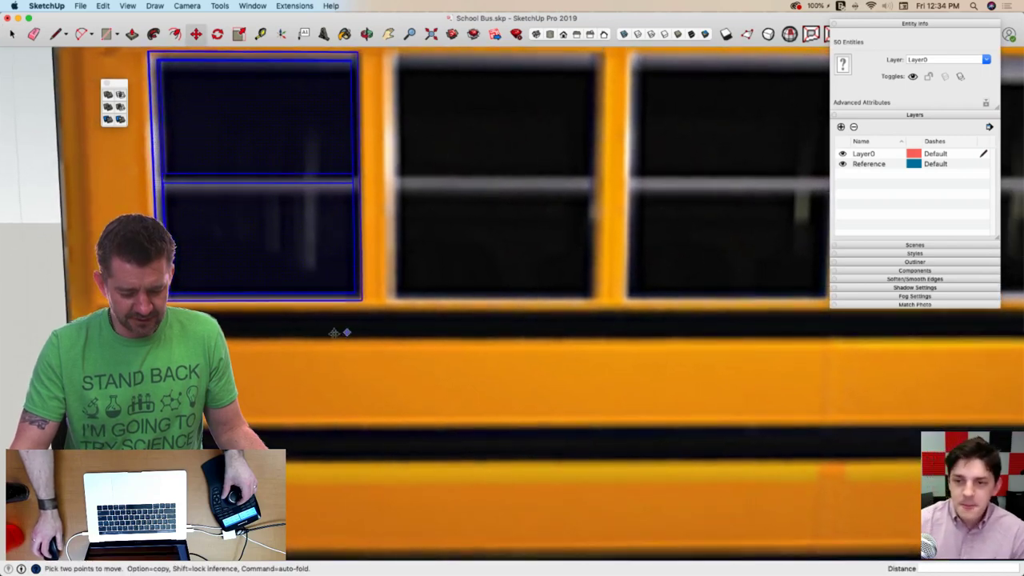
{"action": "left_click", "coordinate": [277, 346]}
{"action": "key", "text": "alt"}
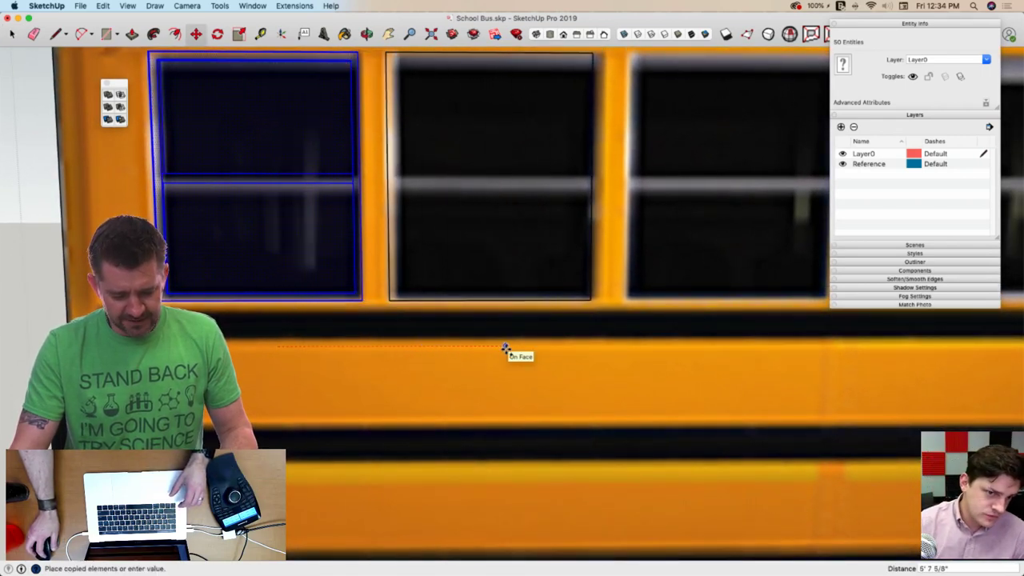
{"action": "left_click", "coordinate": [507, 348]}
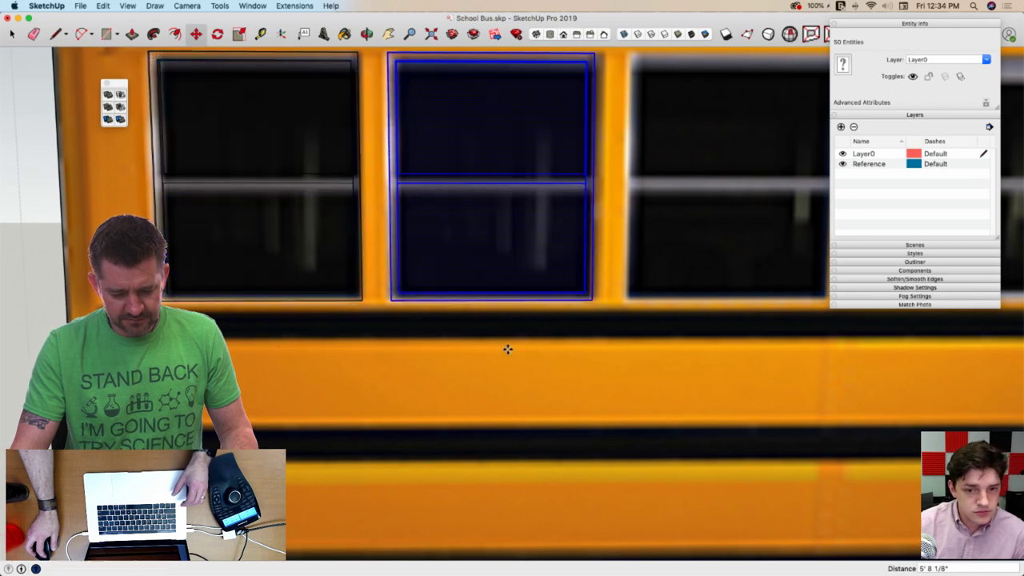
Try repeating the window copy as a x9 array along the bus side
{"action": "scroll", "coordinate": [408, 456], "scroll_direction": "down", "scroll_amount": 7}
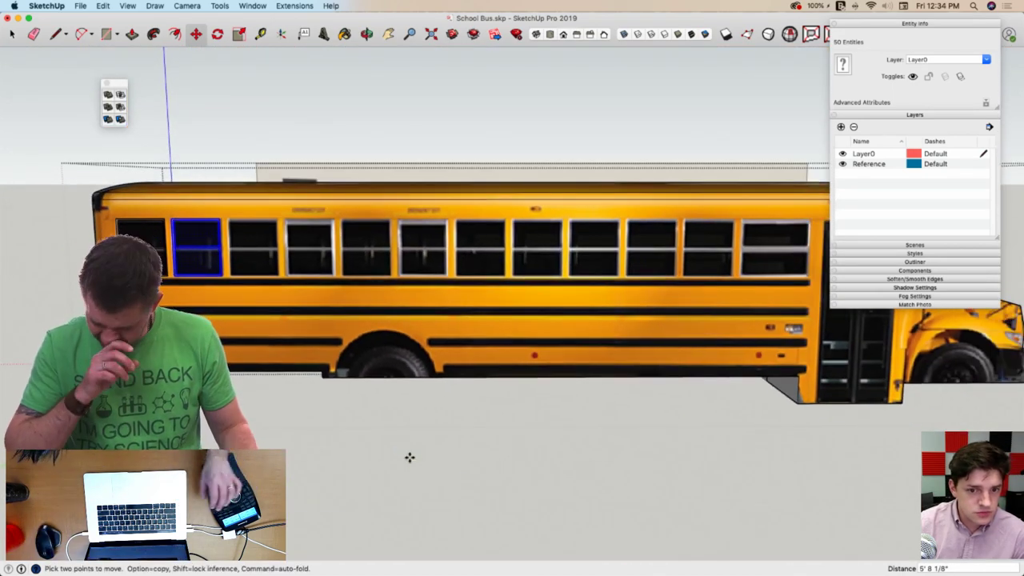
{"action": "type", "text": "x9"}
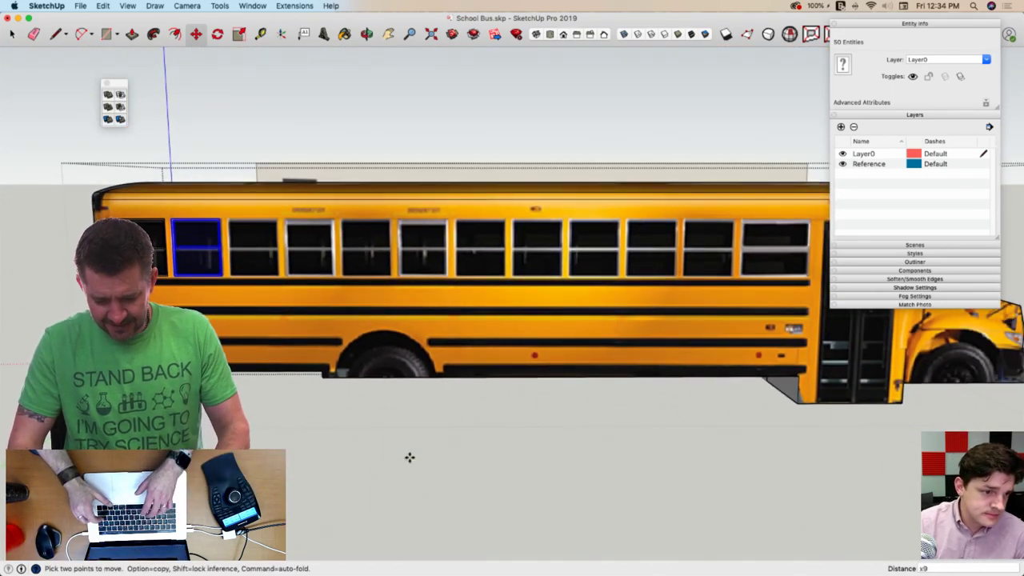
{"action": "key", "text": "Return"}
Compare the spacing of the arrayed windows with the windows in the bus texture along the side
{"action": "scroll", "coordinate": [285, 420], "scroll_direction": "up", "scroll_amount": 3}
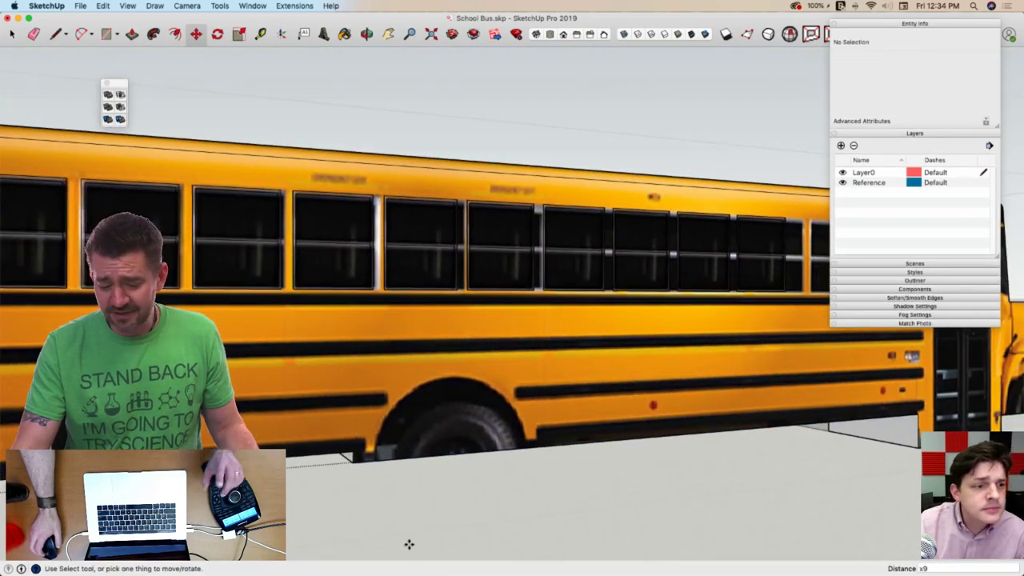
{"action": "middle_click_drag", "start_coordinate": [389, 527], "coordinate": [376, 523]}
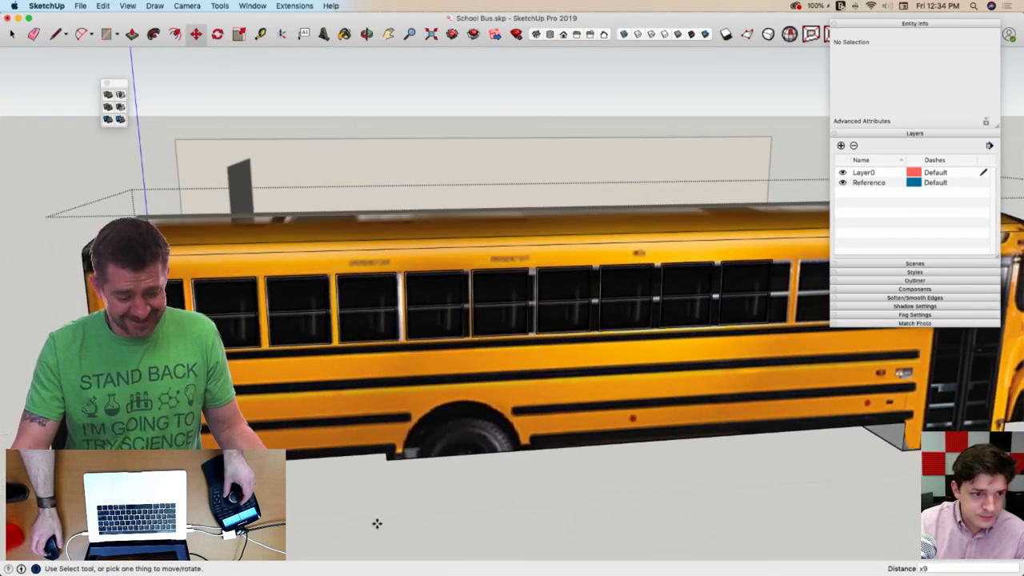
{"action": "scroll", "coordinate": [305, 285], "scroll_direction": "up", "scroll_amount": 5}
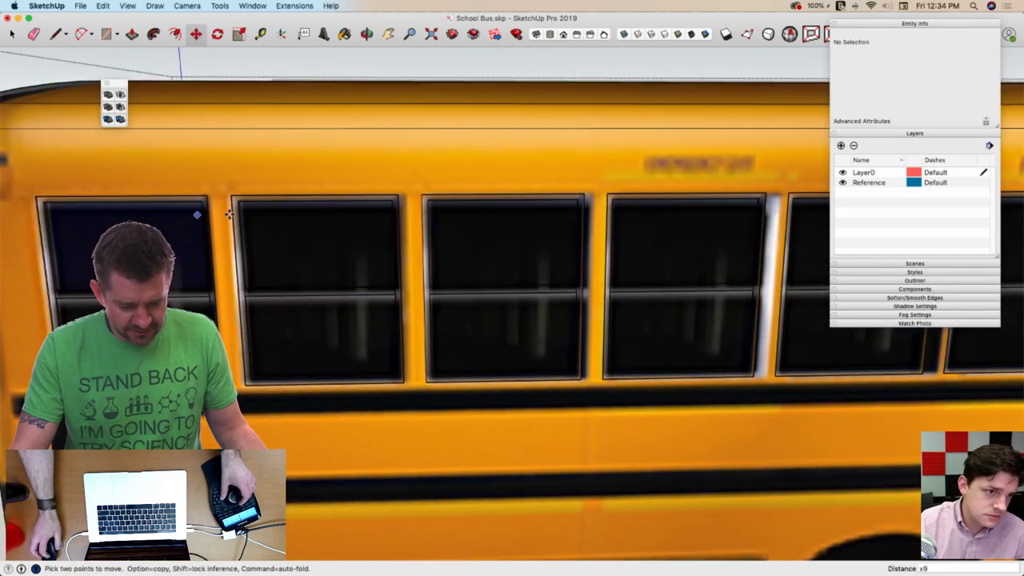
{"action": "scroll", "coordinate": [485, 221], "scroll_direction": "down", "scroll_amount": 3}
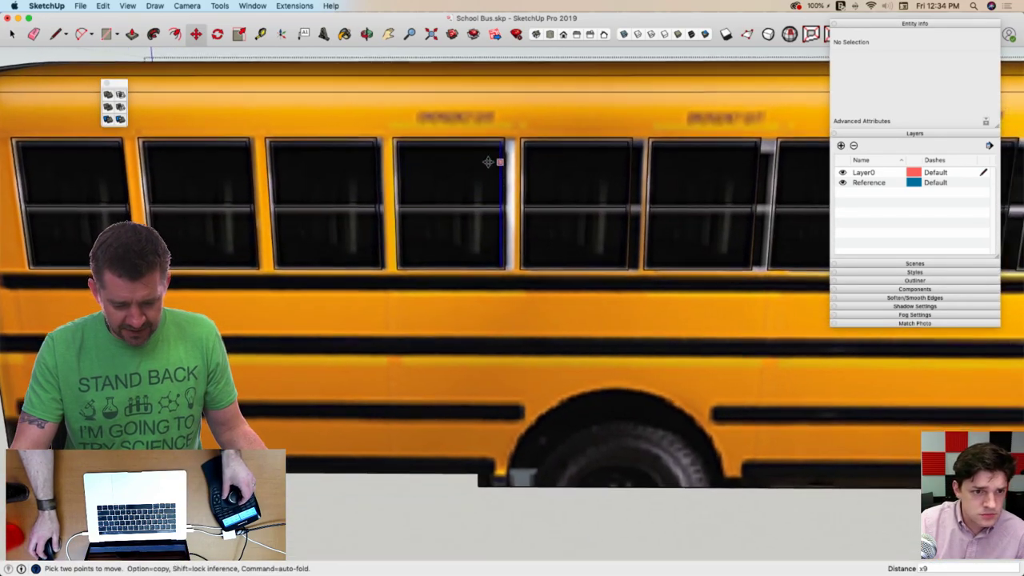
{"action": "scroll", "coordinate": [488, 161], "scroll_direction": "down", "scroll_amount": 3}
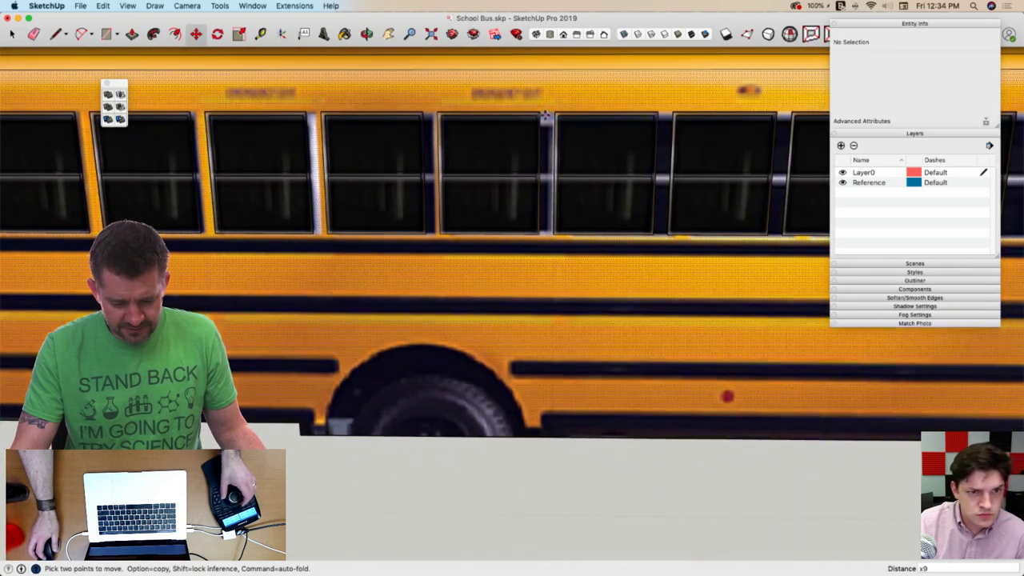
Undo the window array and the first window copy
{"action": "scroll", "coordinate": [544, 117], "scroll_direction": "down", "scroll_amount": 2}
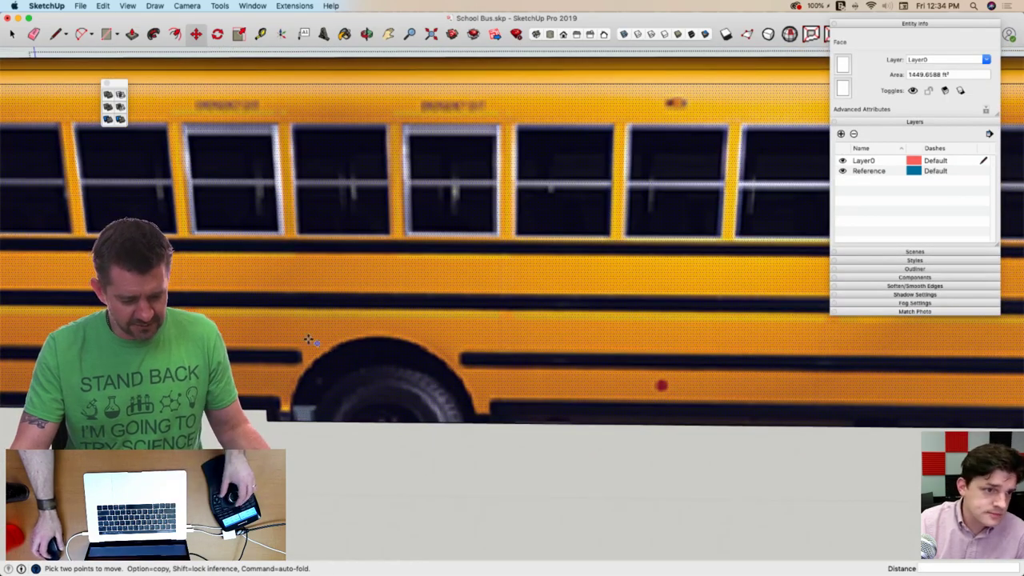
{"action": "scroll", "coordinate": [309, 340], "scroll_direction": "down", "scroll_amount": 4}
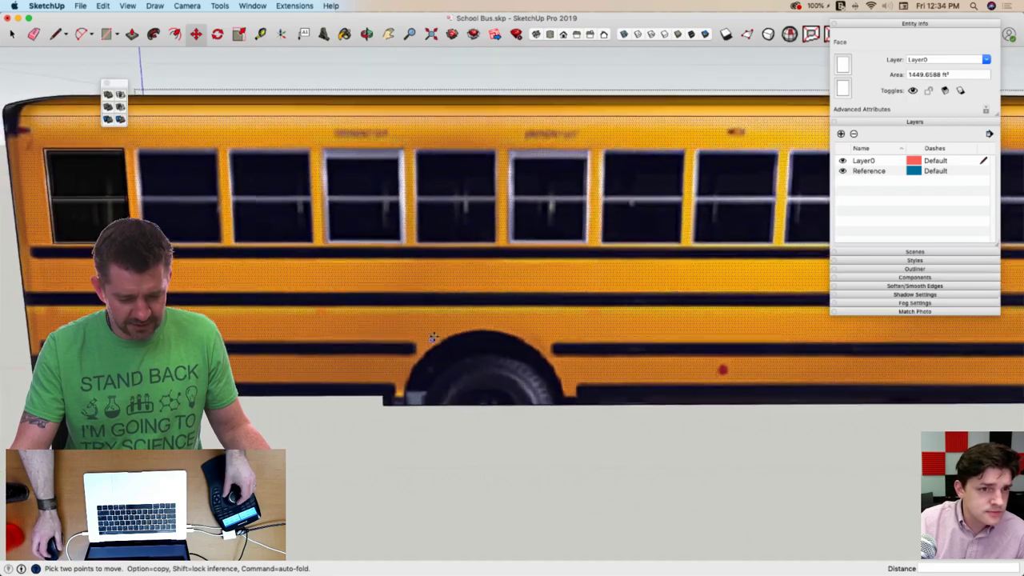
{"action": "scroll", "coordinate": [432, 337], "scroll_direction": "down", "scroll_amount": 4}
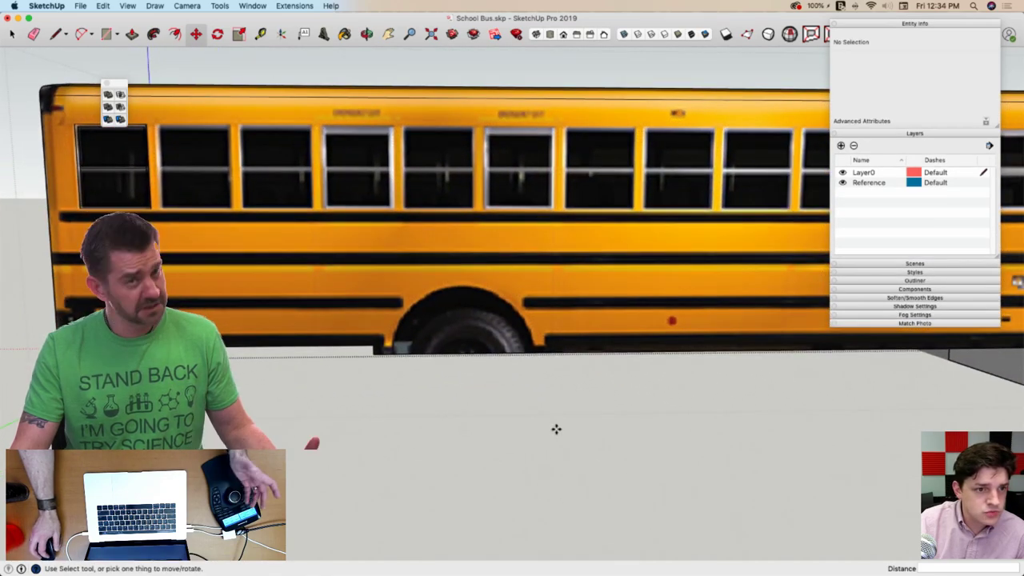
Select the whole modelled rear side window and start the Move tool on it
{"action": "scroll", "coordinate": [260, 296], "scroll_direction": "up", "scroll_amount": 5}
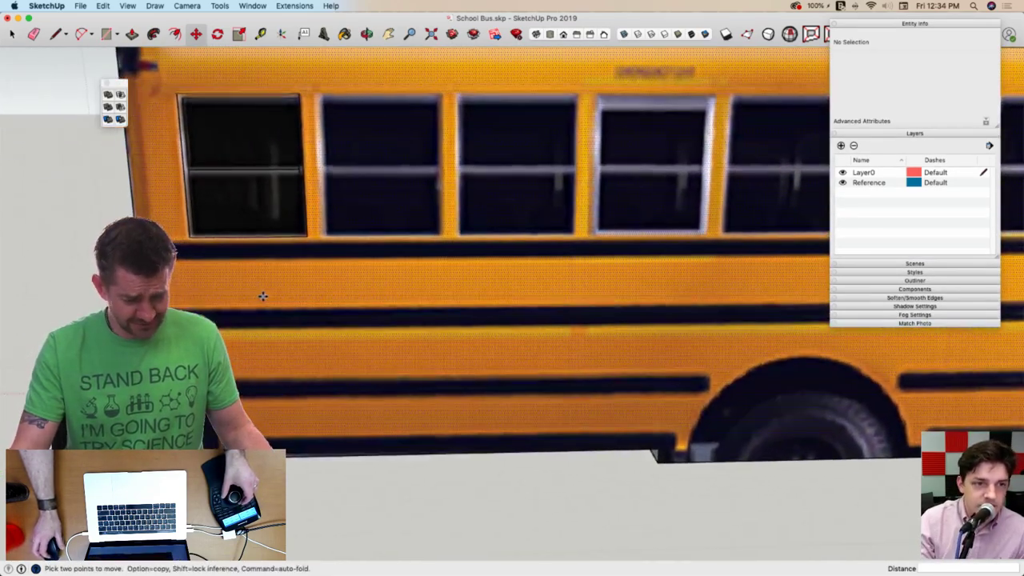
{"action": "key", "text": "space"}
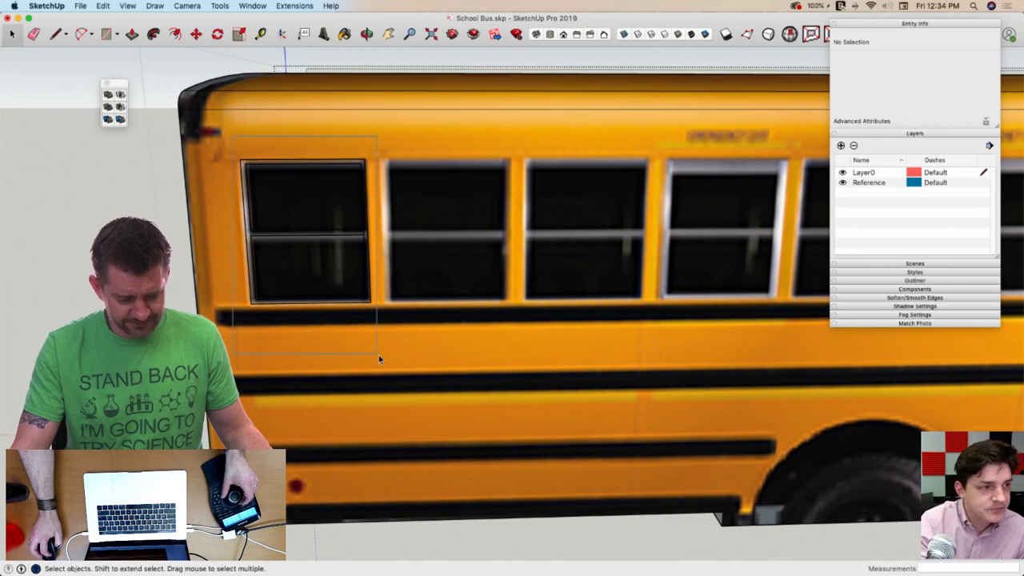
{"action": "left_click_drag", "start_coordinate": [378, 359], "coordinate": [369, 354]}
{"action": "key", "text": "m"}
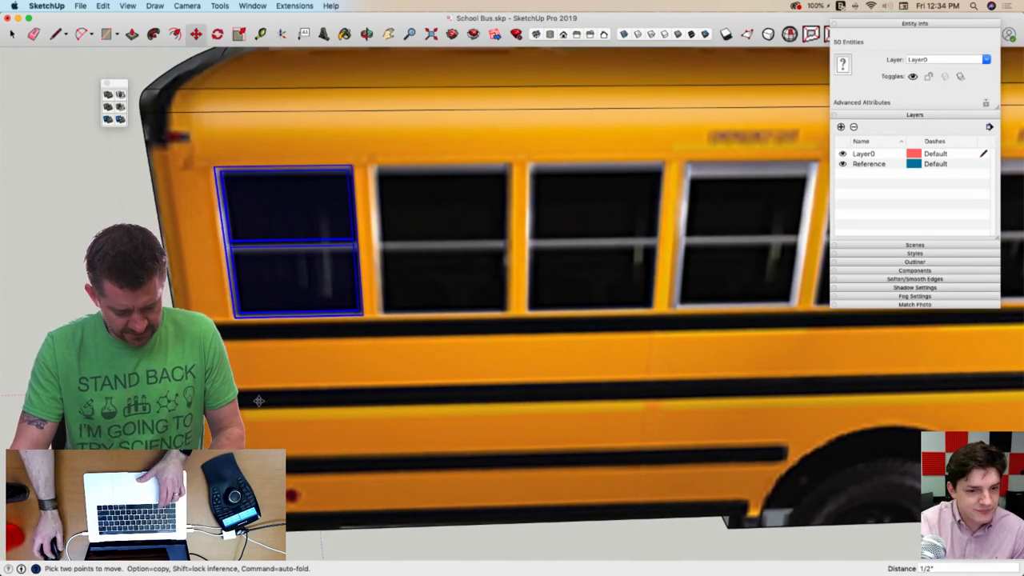
Copy the selected rearmost window about 5' 9 3/16" forward onto the next window in the photo and array it x2
{"action": "left_click", "coordinate": [259, 401]}
{"action": "key", "text": "alt"}
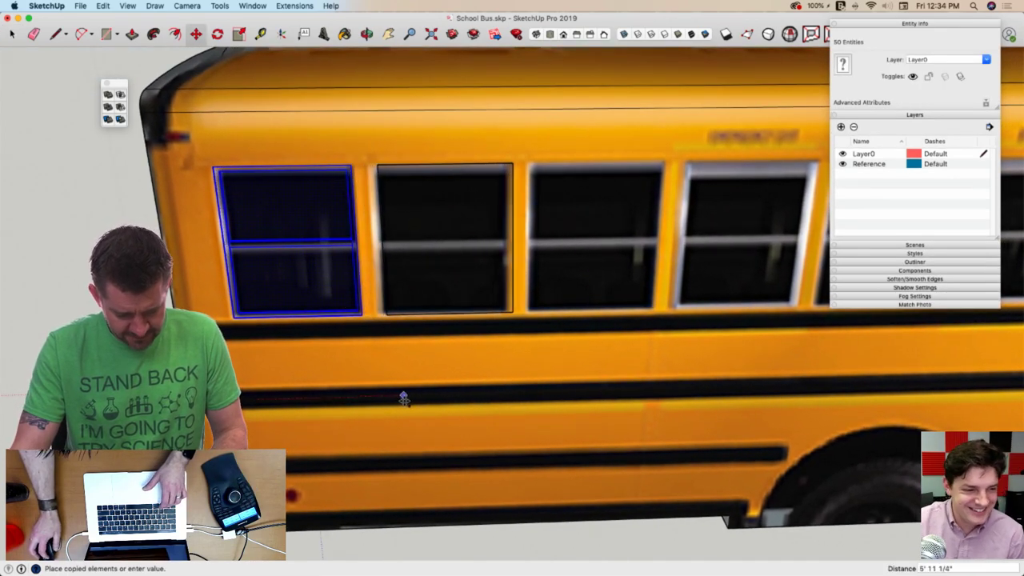
{"action": "left_click", "coordinate": [399, 398]}
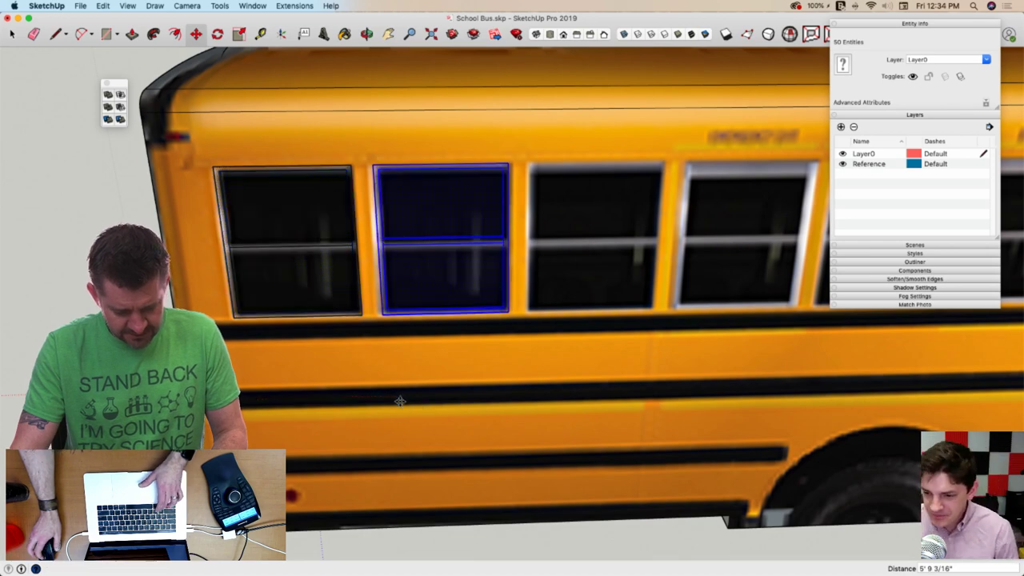
{"action": "type", "text": "x2"}
{"action": "key", "text": "Return"}
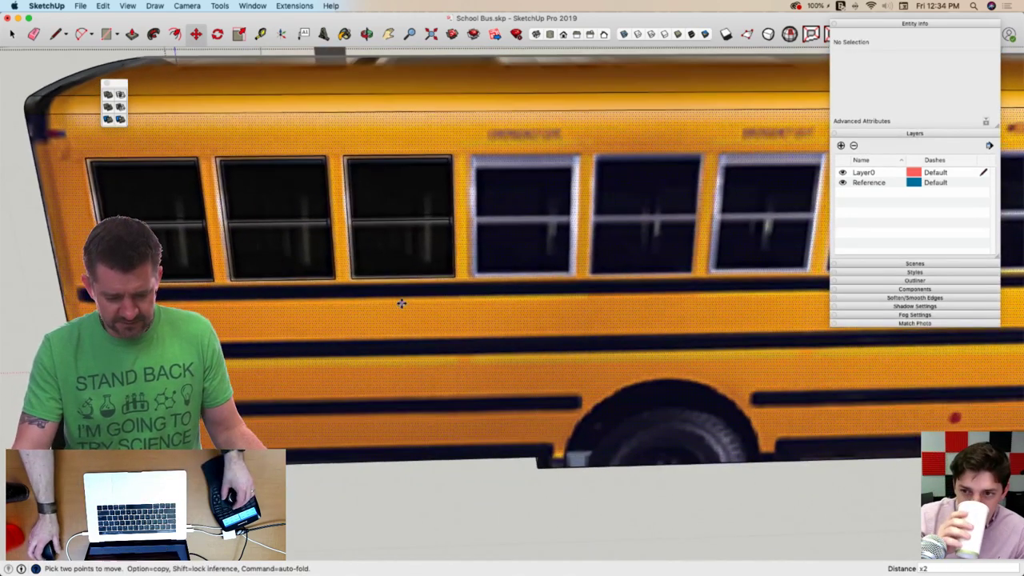
Copy the third window about 11' 8 13/16" forward onto the fifth window in the photo, skipping the opening between
{"action": "key", "text": "space"}
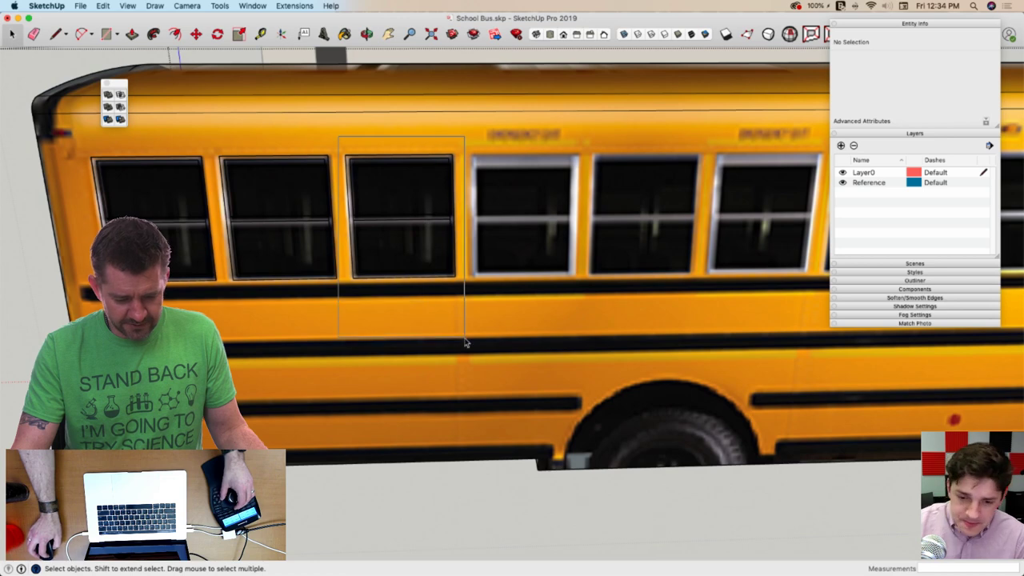
{"action": "left_click_drag", "start_coordinate": [471, 340], "coordinate": [471, 341]}
{"action": "key", "text": "m"}
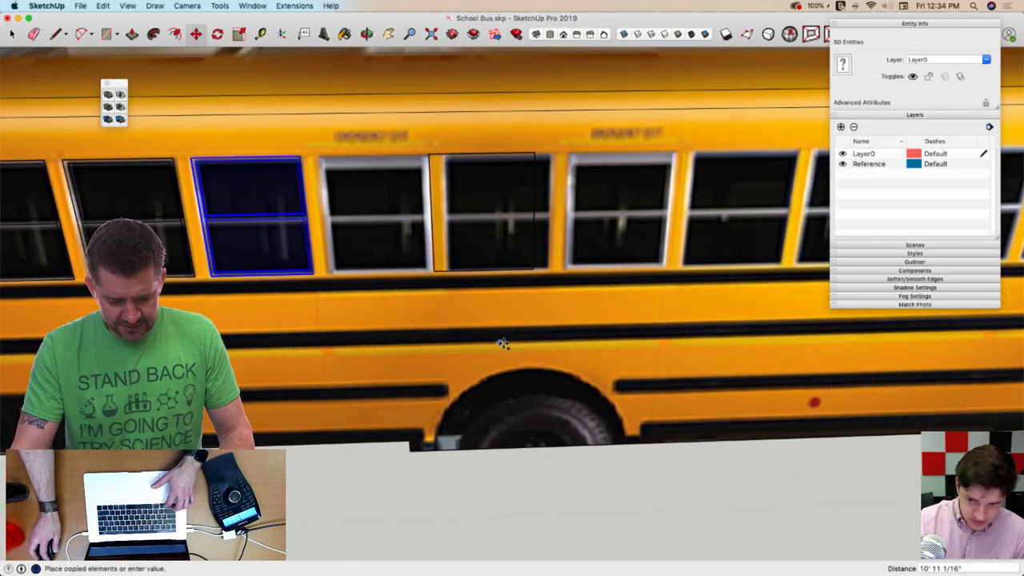
{"action": "left_click", "coordinate": [515, 342]}
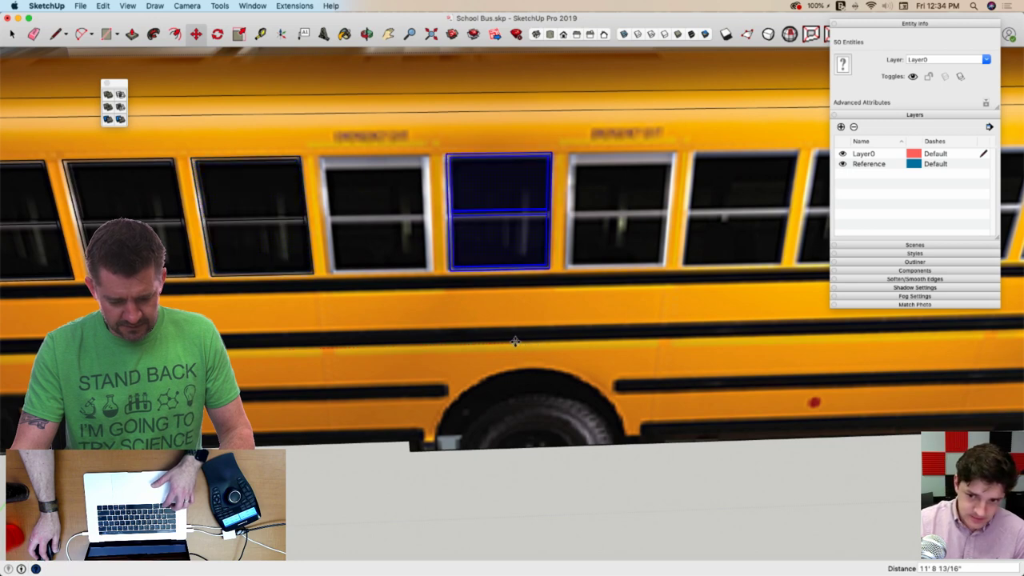
Try copying the selected window onto the windows ahead with an x4 array, and undo these copies
{"action": "left_click", "coordinate": [467, 334], "text": "alt"}
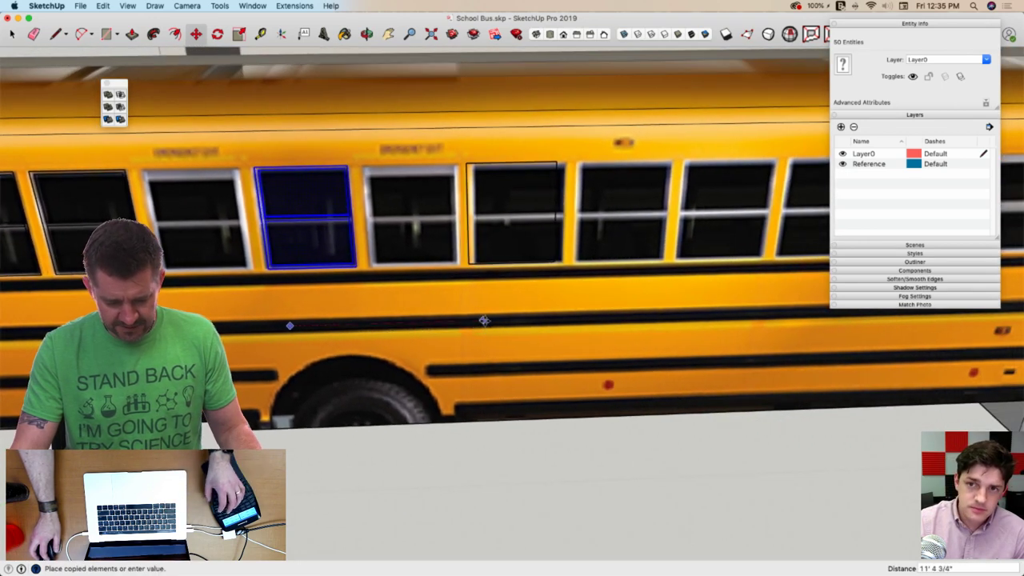
{"action": "left_click", "coordinate": [490, 319]}
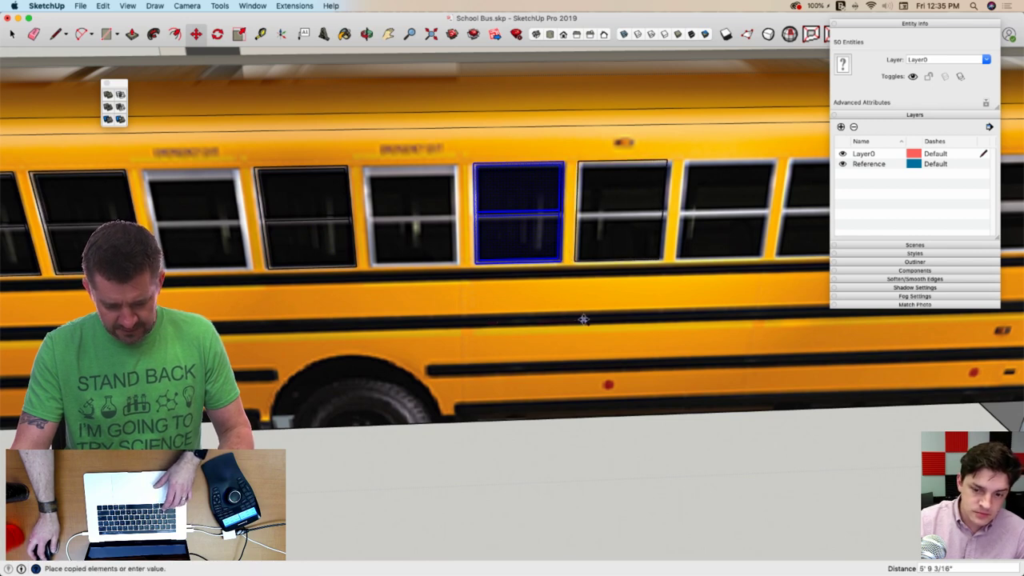
{"action": "left_click", "coordinate": [684, 320]}
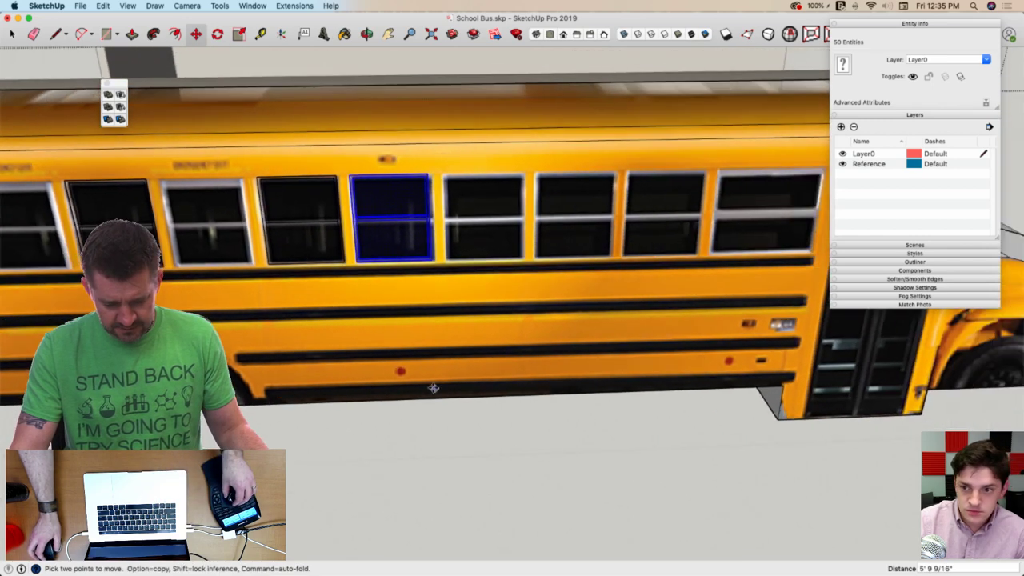
{"action": "type", "text": "x4"}
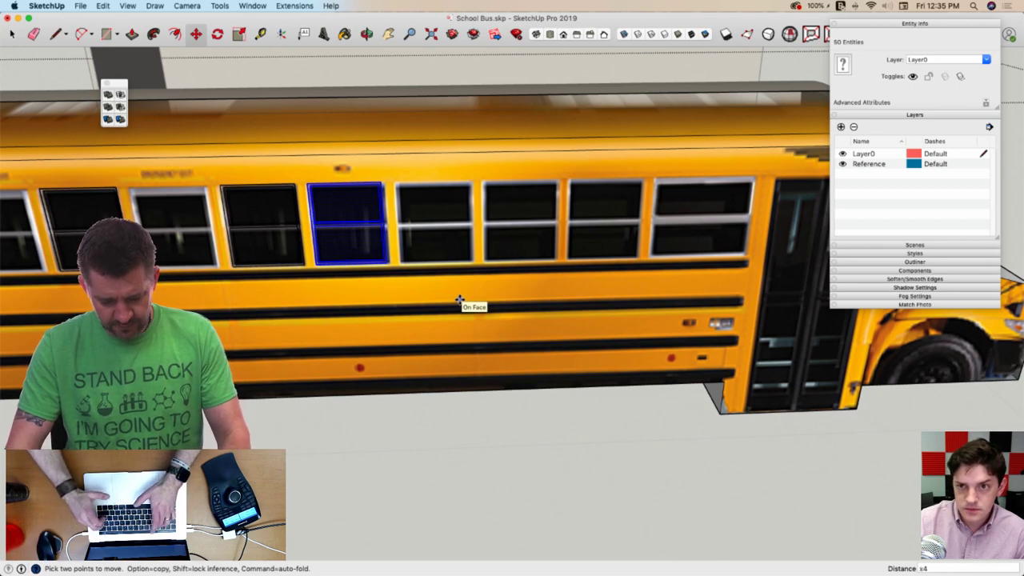
{"action": "key", "text": "Return"}
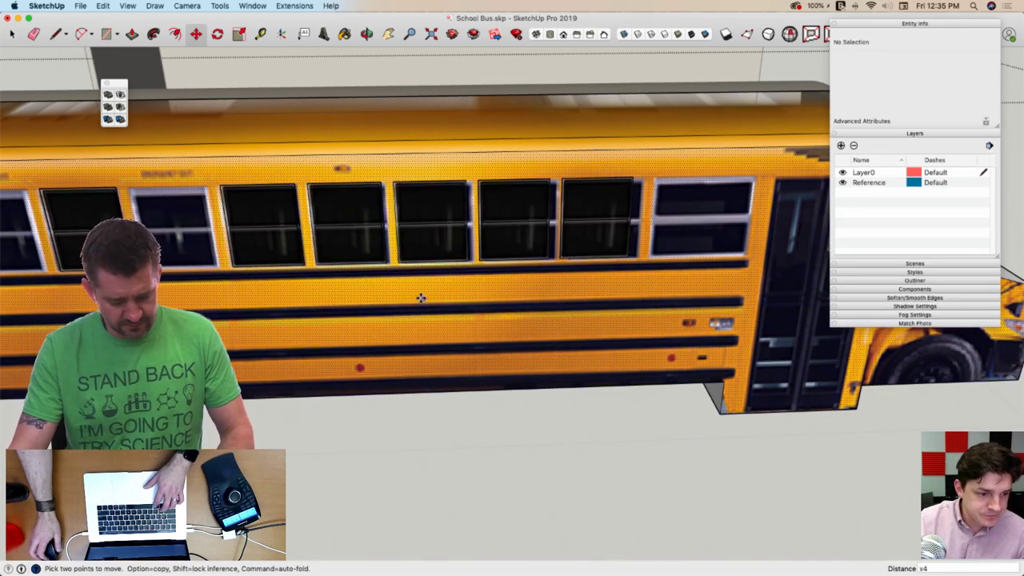
{"action": "key", "text": "super+z"}
{"action": "key", "text": "super+z"}
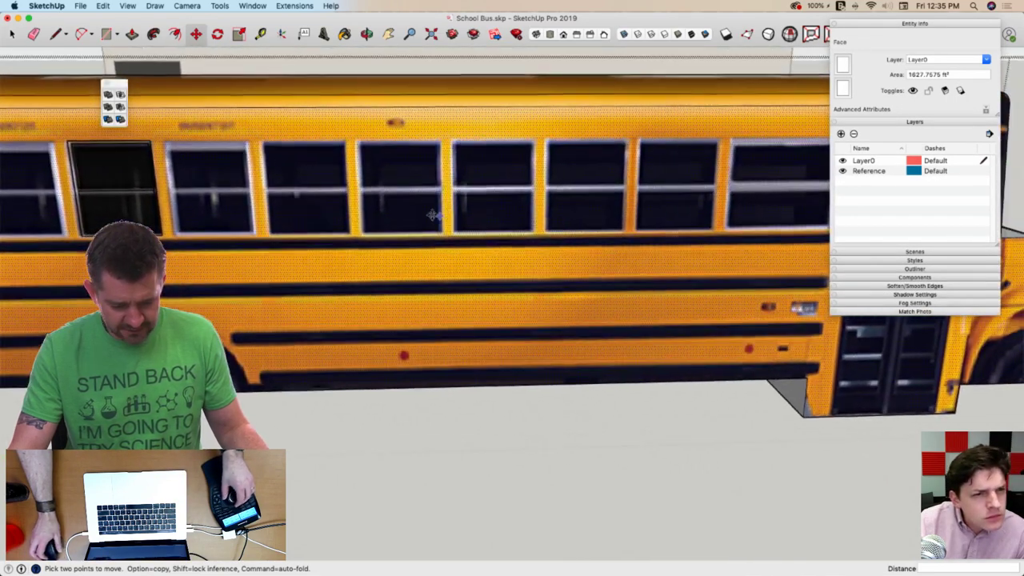
Select the fifth window and copy it about 11' 9 13/16" forward onto the seventh window in the photo
{"action": "key", "text": "space"}
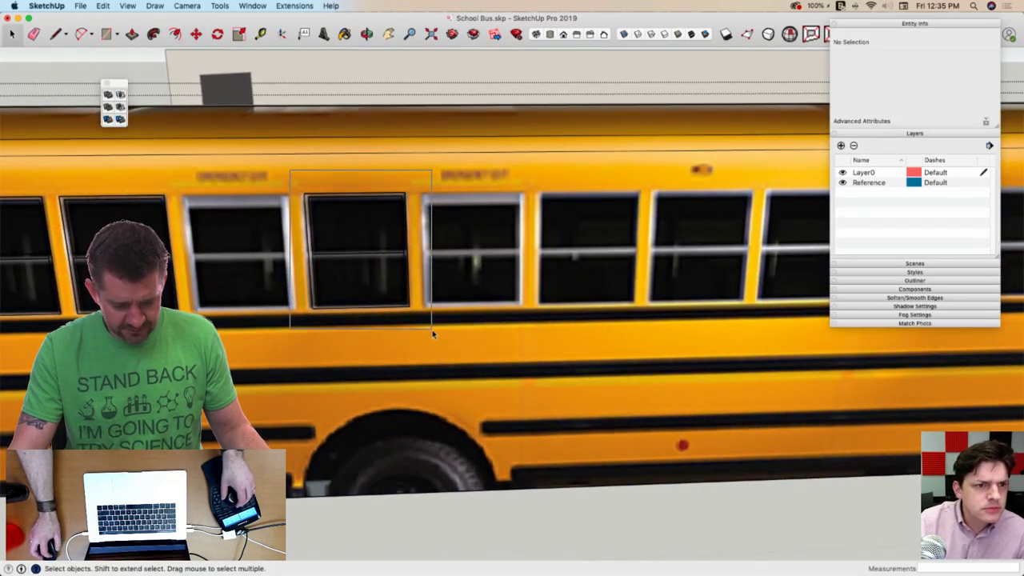
{"action": "left_click_drag", "start_coordinate": [431, 330], "coordinate": [433, 331]}
{"action": "key", "text": "m"}
{"action": "key", "text": "alt"}
{"action": "left_click", "coordinate": [395, 386]}
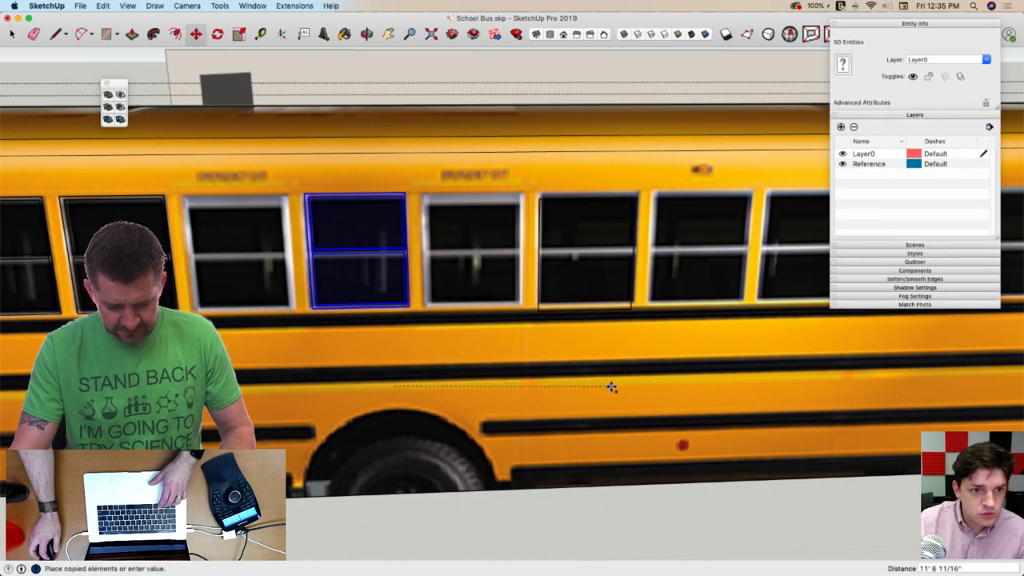
{"action": "left_click", "coordinate": [612, 381]}
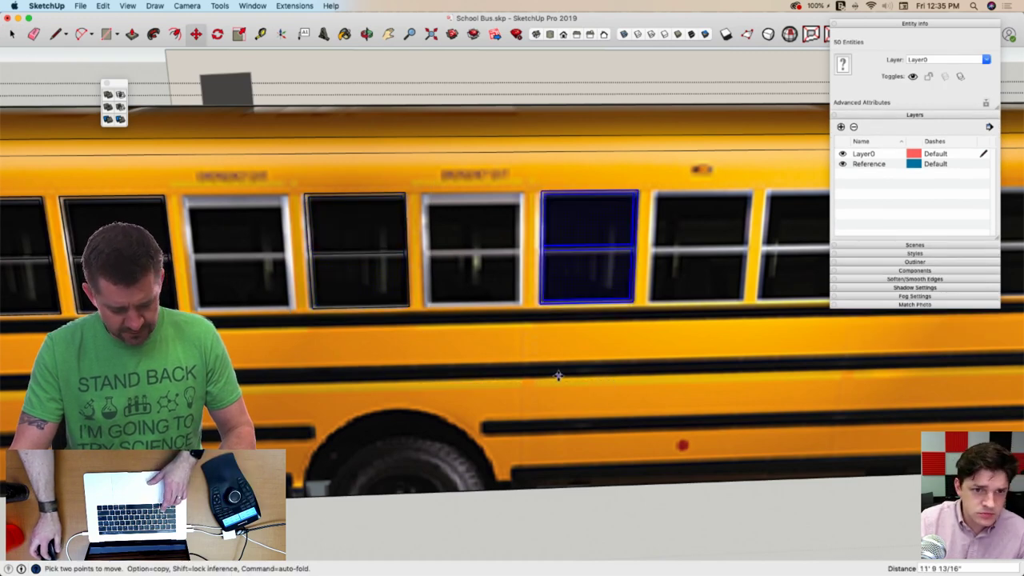
Copy the seventh window about 23' 9 1/8" forward onto the last same-sized window and divide the span evenly with /4
{"action": "scroll", "coordinate": [558, 376], "scroll_direction": "down", "scroll_amount": 5}
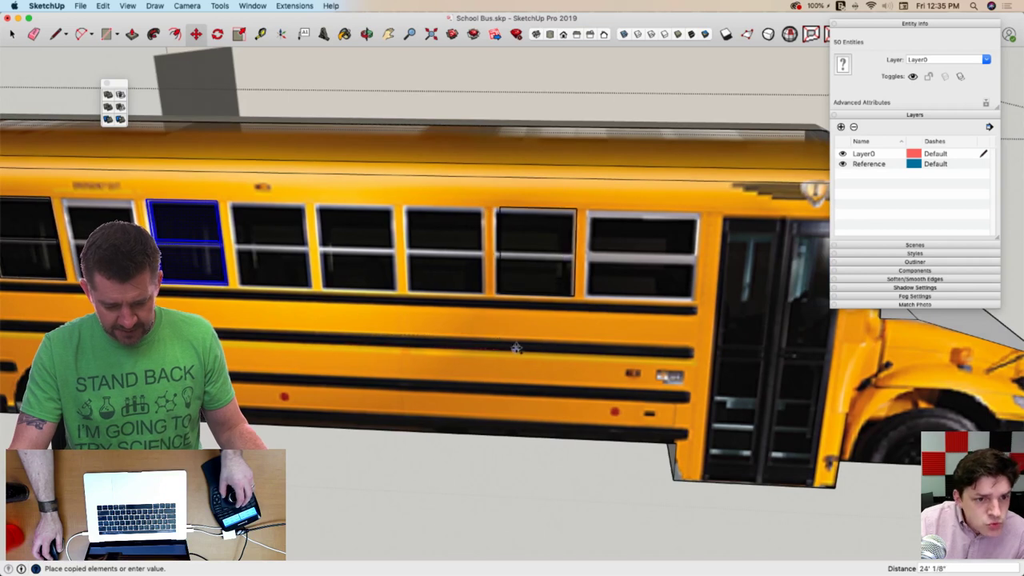
{"action": "left_click", "coordinate": [512, 349]}
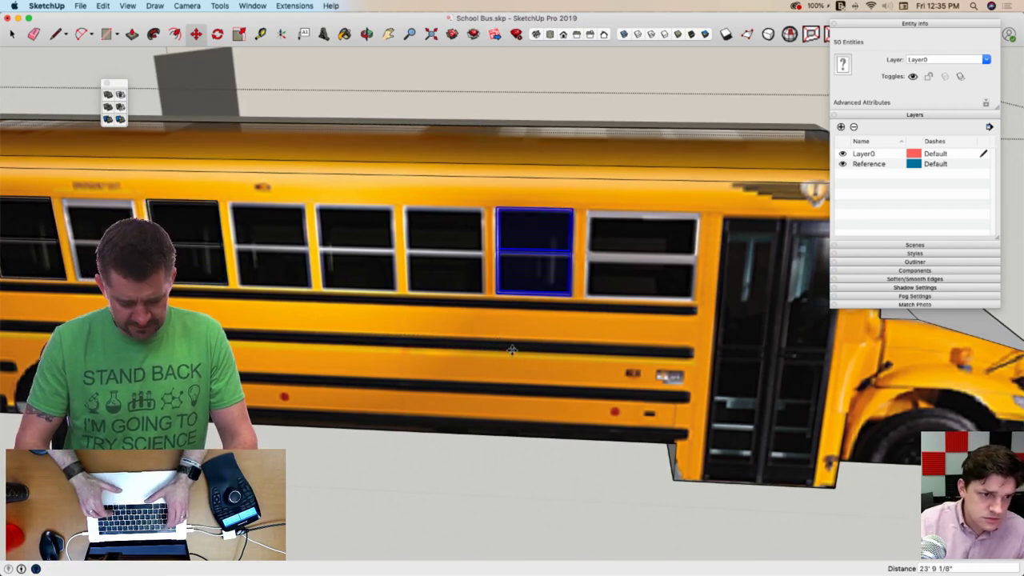
{"action": "type", "text": "/5"}
{"action": "key", "text": "Return"}
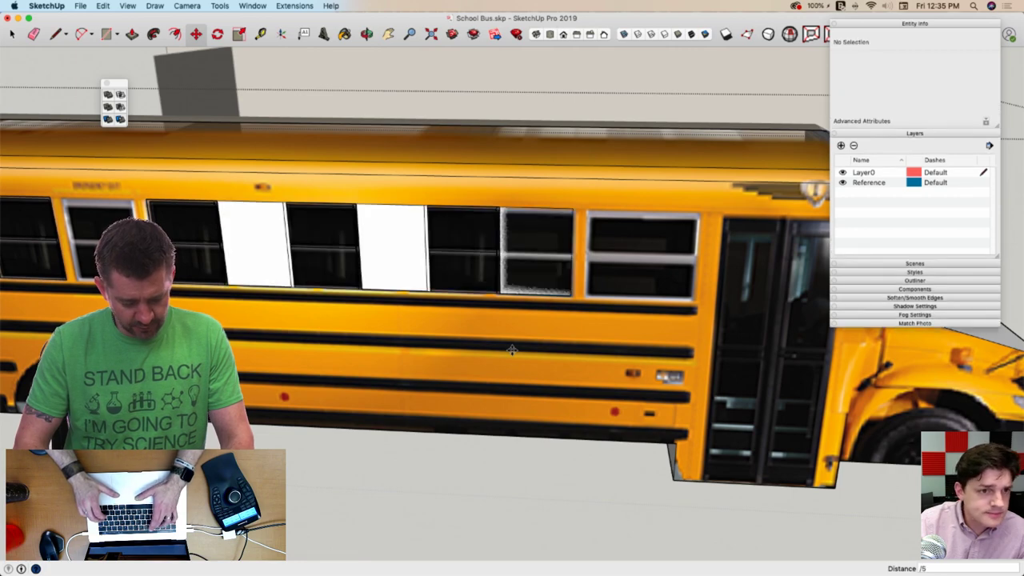
{"action": "type", "text": "/4"}
{"action": "key", "text": "Return"}
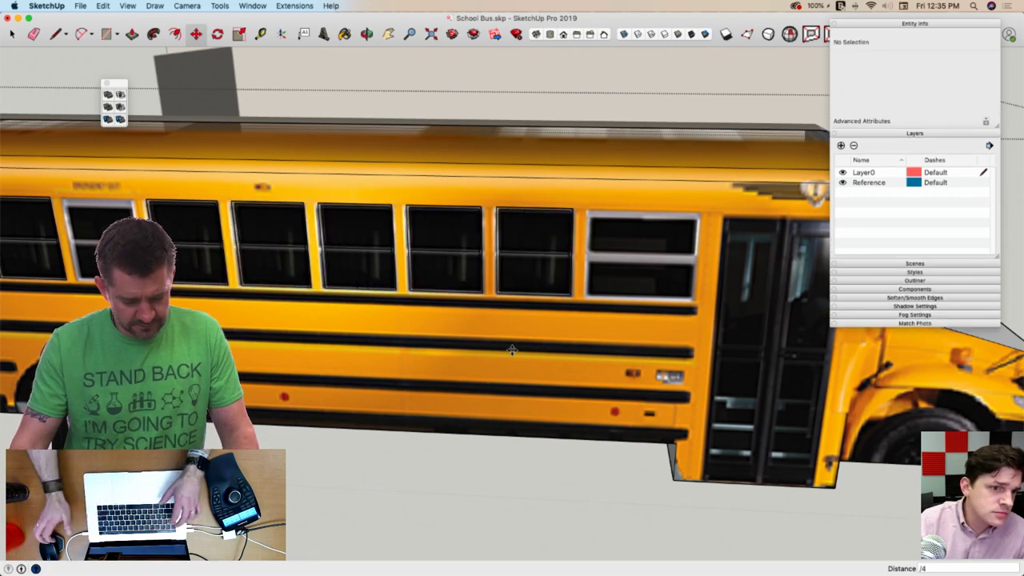
Inspect the copied window frames along the bus side and switch the face style to monochrome
{"action": "scroll", "coordinate": [408, 287], "scroll_direction": "up", "scroll_amount": 8}
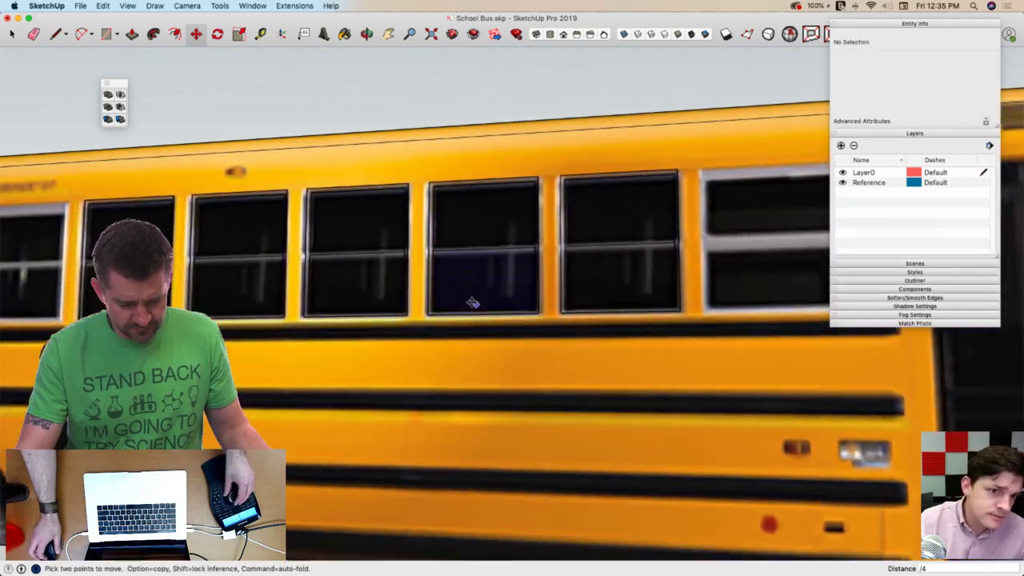
{"action": "scroll", "coordinate": [468, 301], "scroll_direction": "down", "scroll_amount": 10}
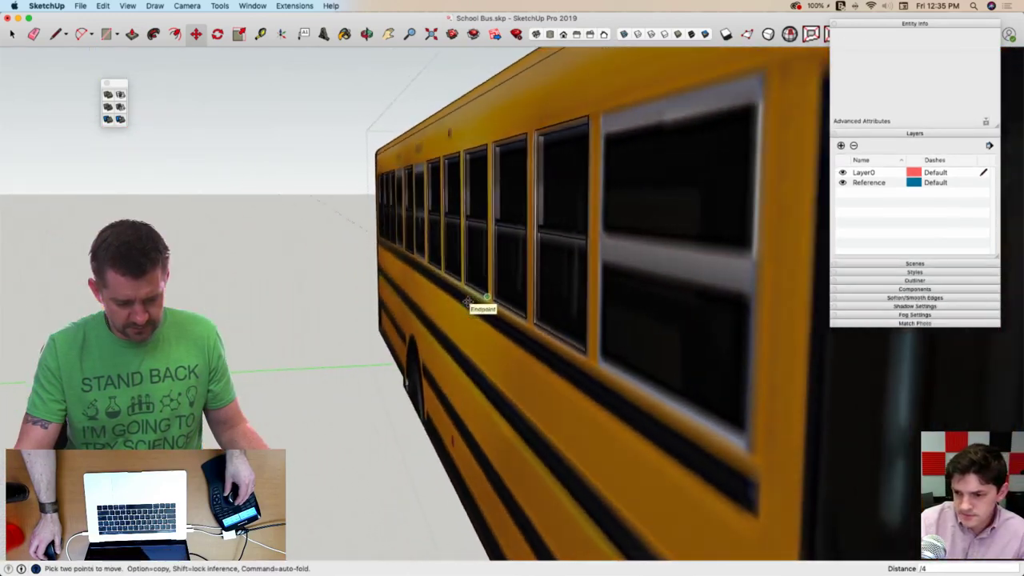
{"action": "key", "text": "space"}
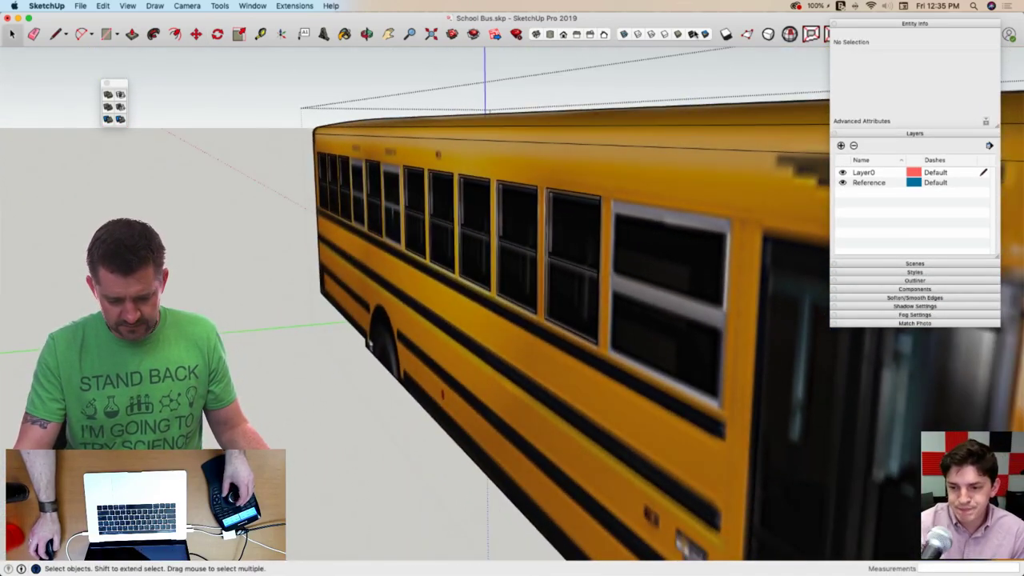
{"action": "left_click", "coordinate": [703, 36]}
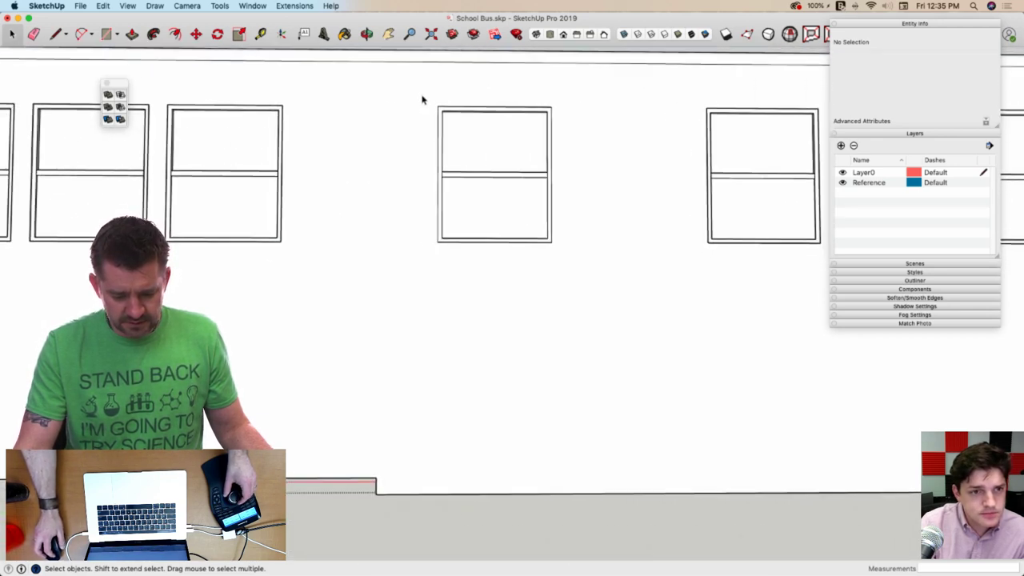
{"action": "left_click_drag", "start_coordinate": [423, 100], "coordinate": [593, 298]}
{"action": "key", "text": "m"}
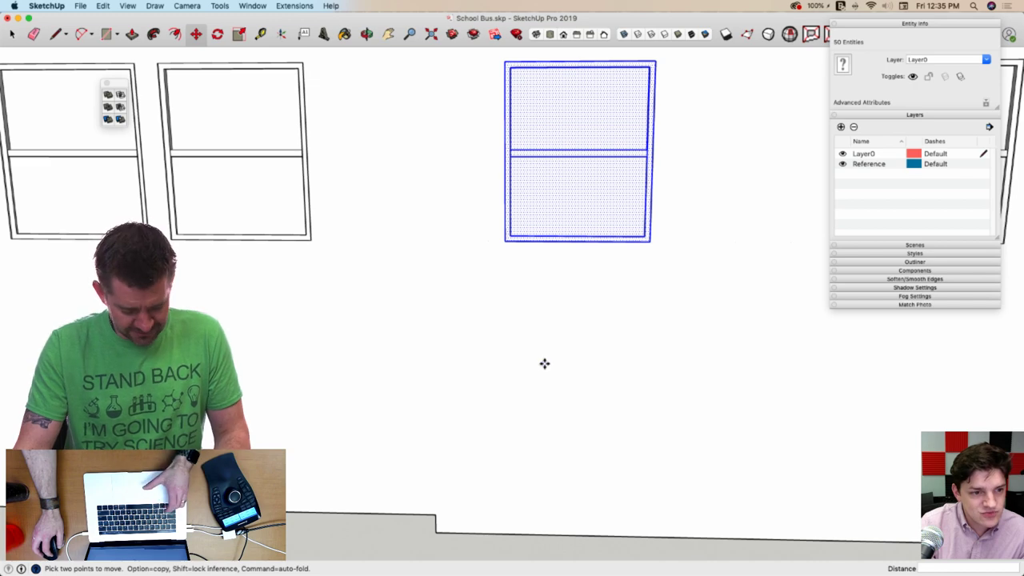
{"action": "key", "text": "alt"}
{"action": "left_click", "coordinate": [544, 364]}
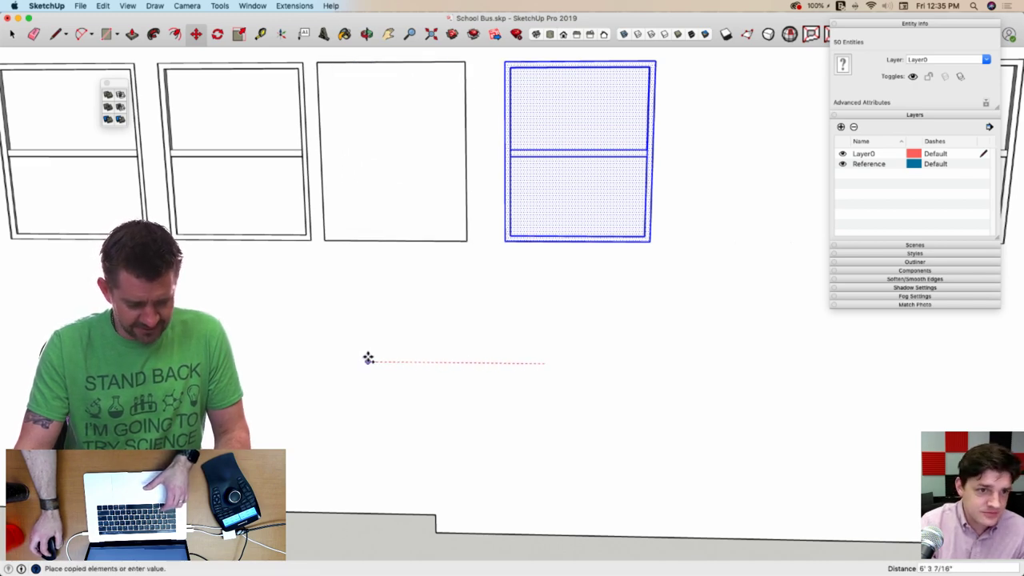
{"action": "key", "text": "Escape"}
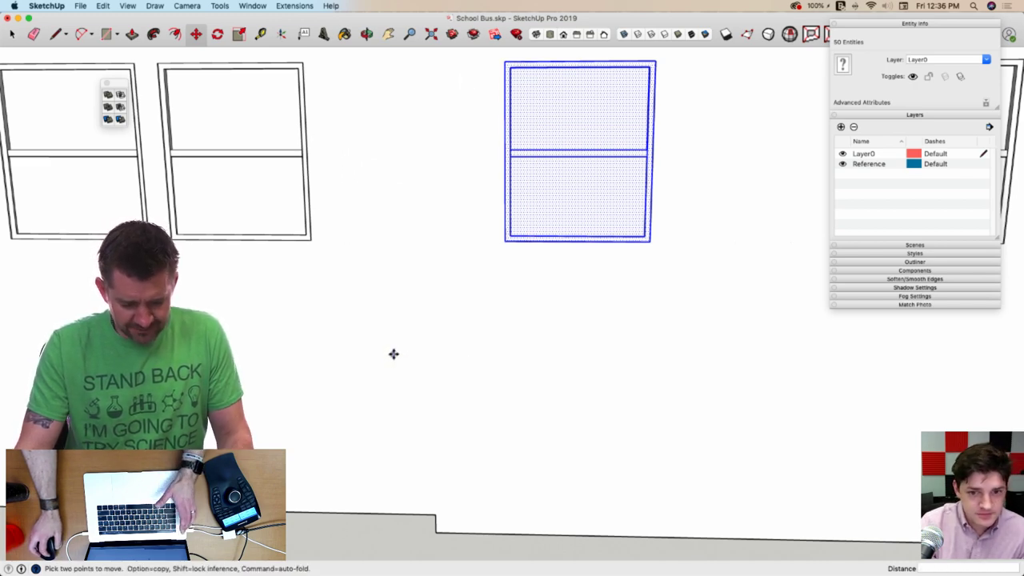
{"action": "scroll", "coordinate": [393, 354], "scroll_direction": "down", "scroll_amount": 4}
{"action": "key", "text": "space"}
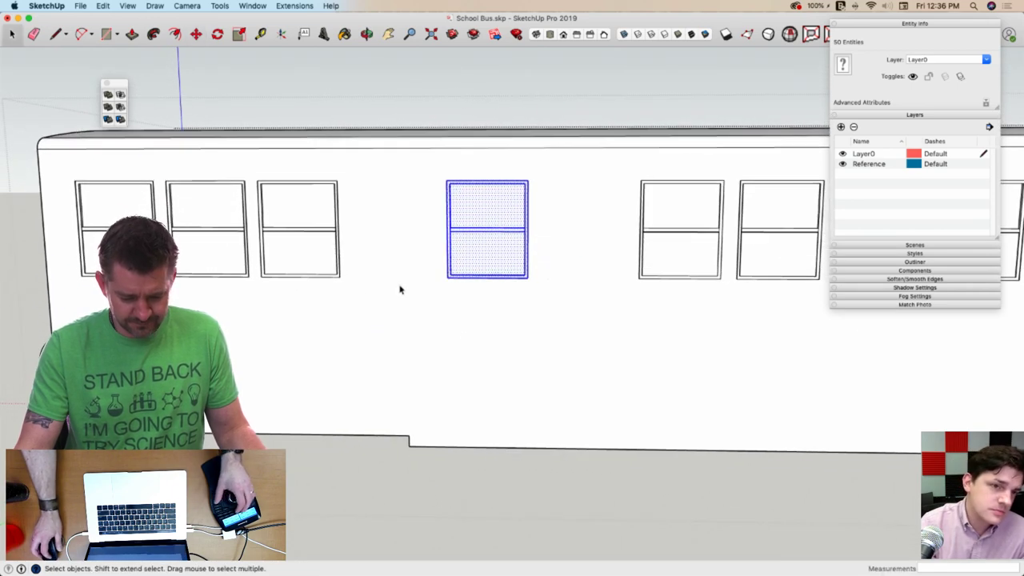
Copy the selected fifth window into the gaps on both sides of it, using neighbouring window corners for the spacing
{"action": "key", "text": "m"}
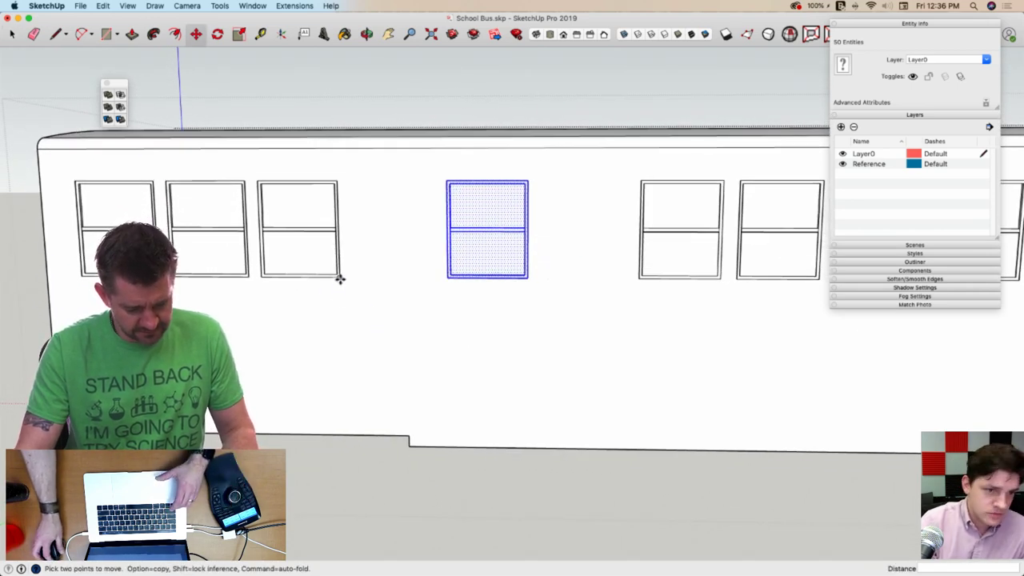
{"action": "left_click", "coordinate": [248, 277]}
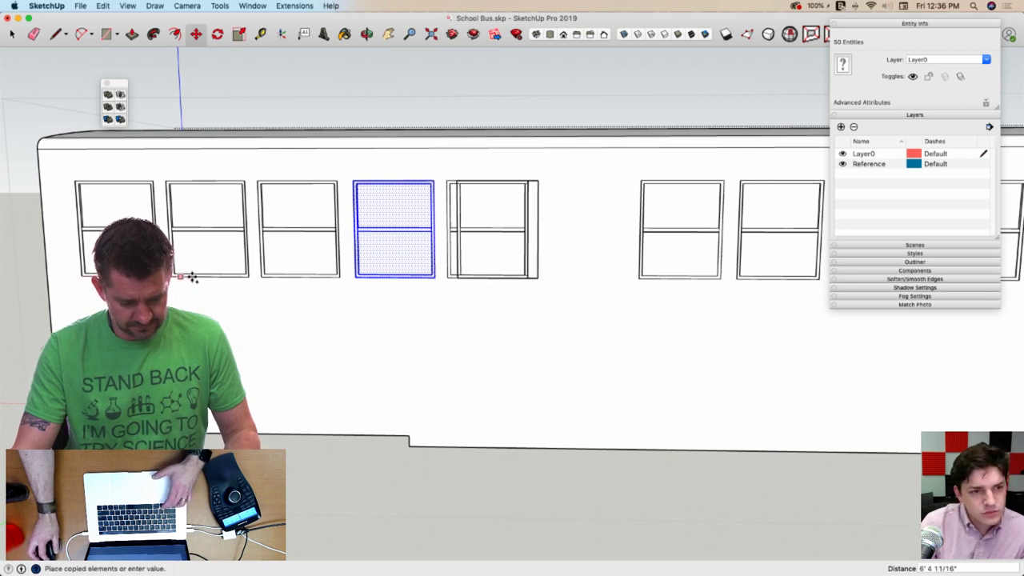
{"action": "left_click", "coordinate": [448, 277]}
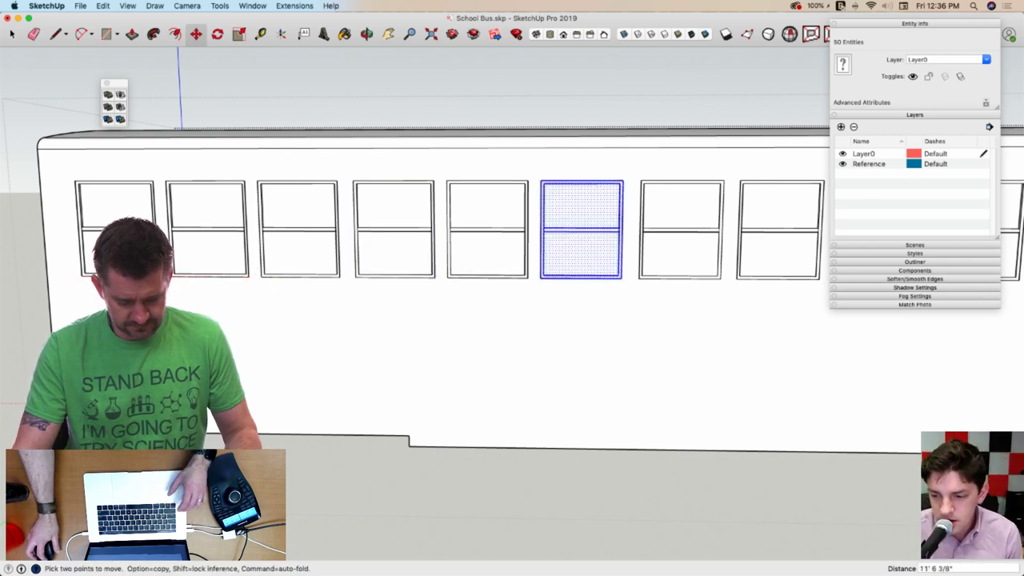
{"action": "key", "text": "space"}
{"action": "left_click", "coordinate": [479, 496]}
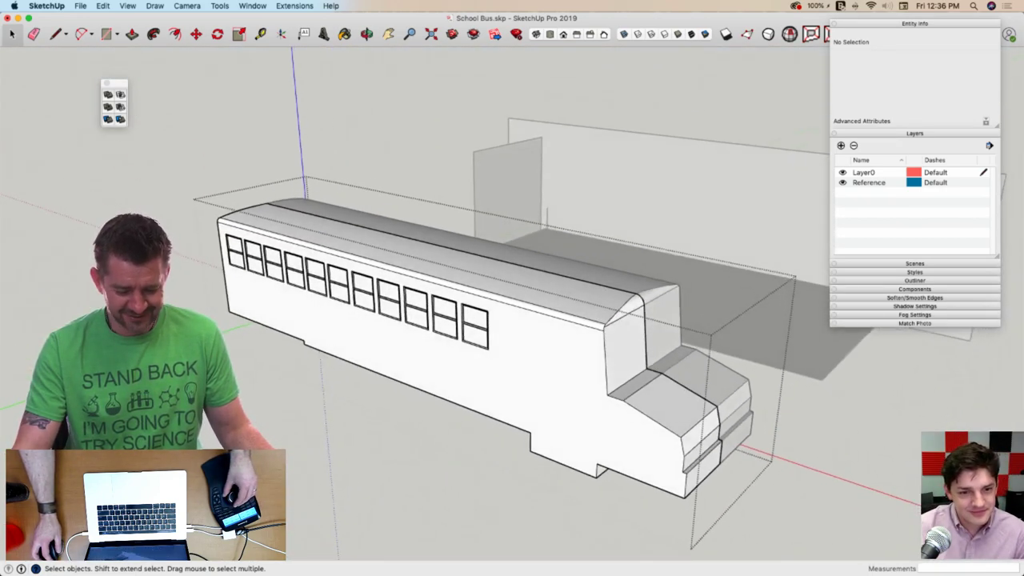
Open the bus body for editing and delete the nine windows between the rearmost and foremost ones
{"action": "key", "text": "Escape"}
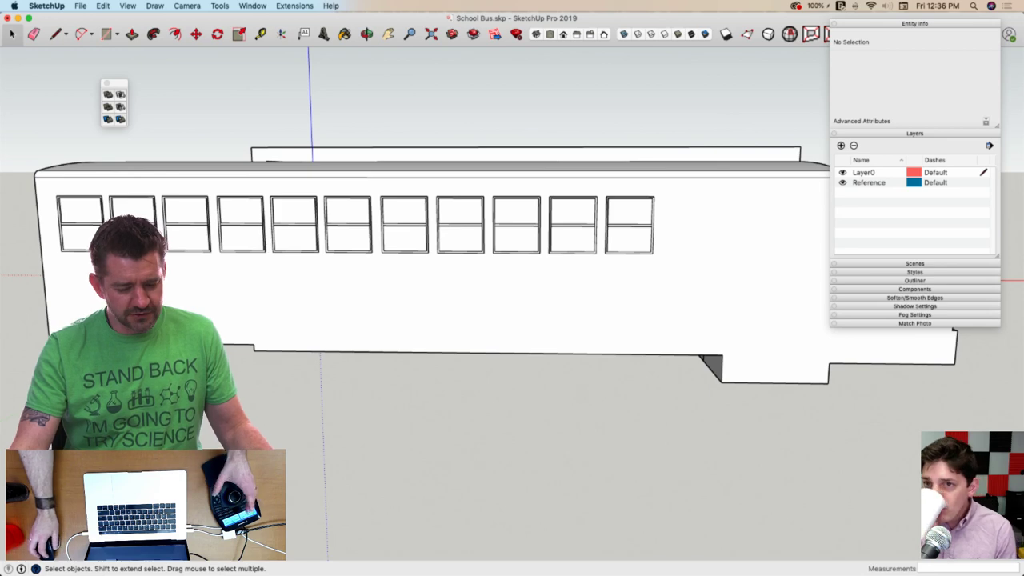
{"action": "double_click", "coordinate": [191, 262]}
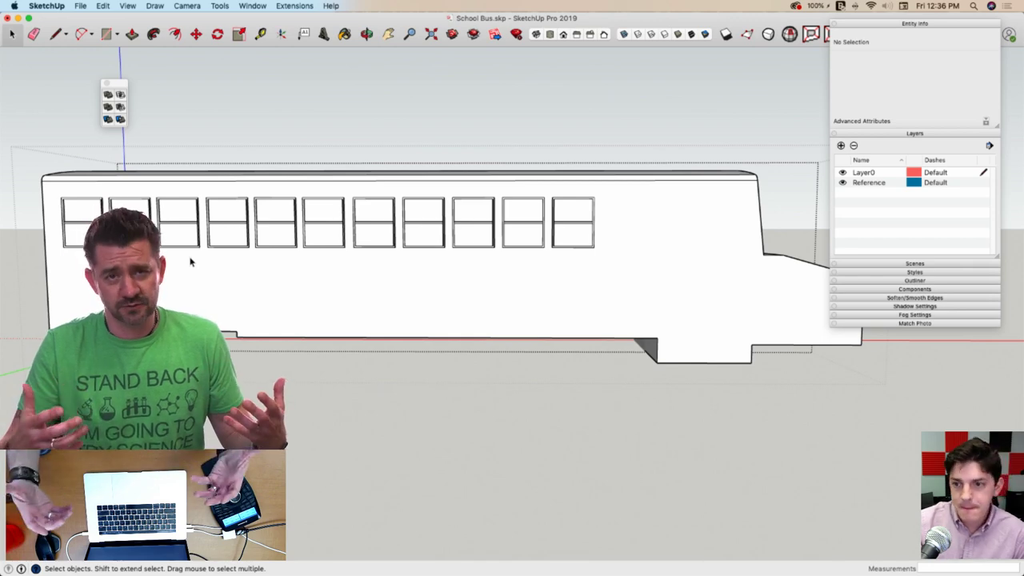
{"action": "left_click_drag", "start_coordinate": [102, 182], "coordinate": [572, 363]}
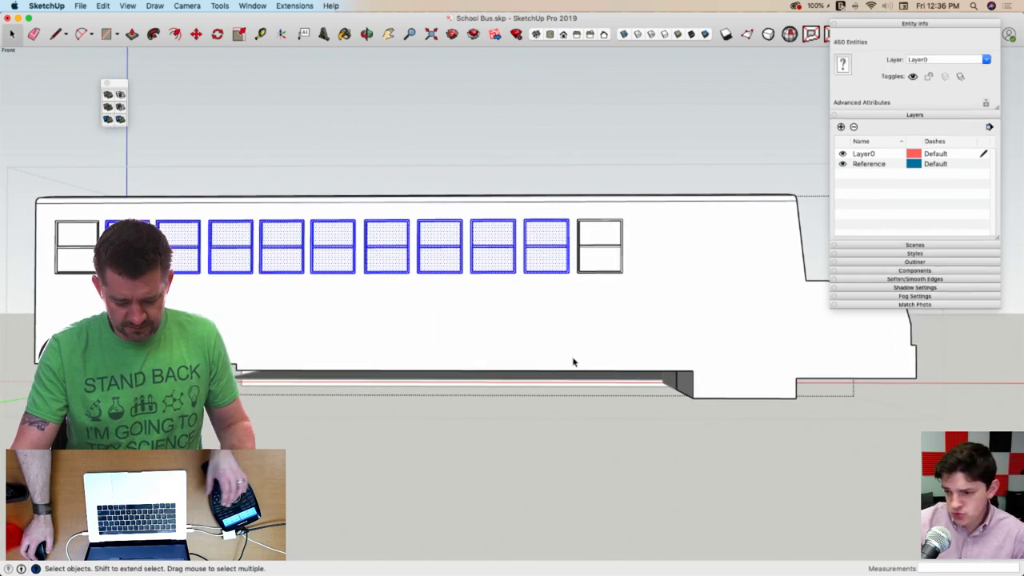
{"action": "key", "text": "Delete"}
Draw a short vertical marker line down from the foremost window's front lower corner and delete that window
{"action": "key", "text": "l"}
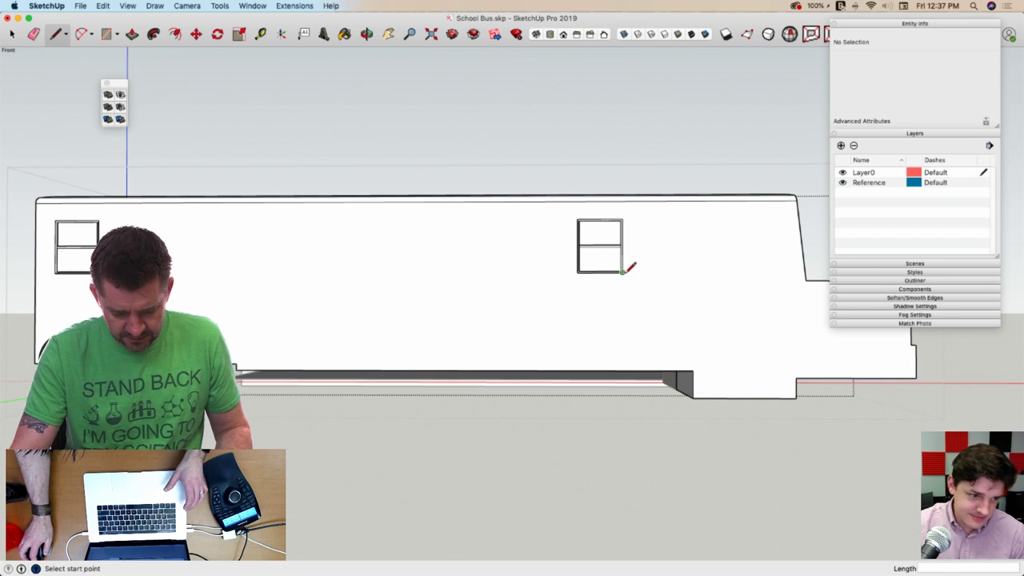
{"action": "key", "text": "space"}
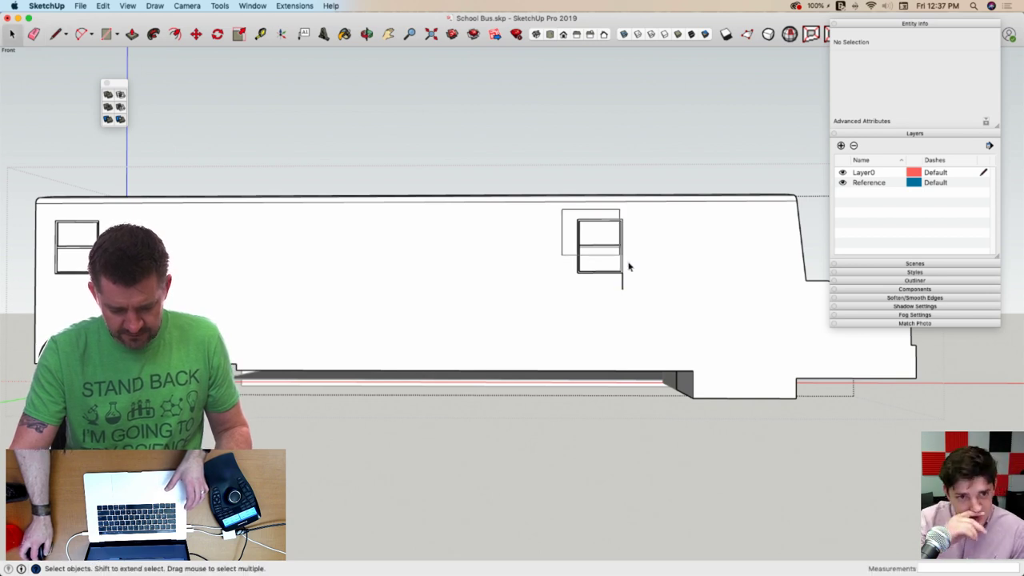
{"action": "left_click", "coordinate": [638, 281]}
{"action": "key", "text": "Delete"}
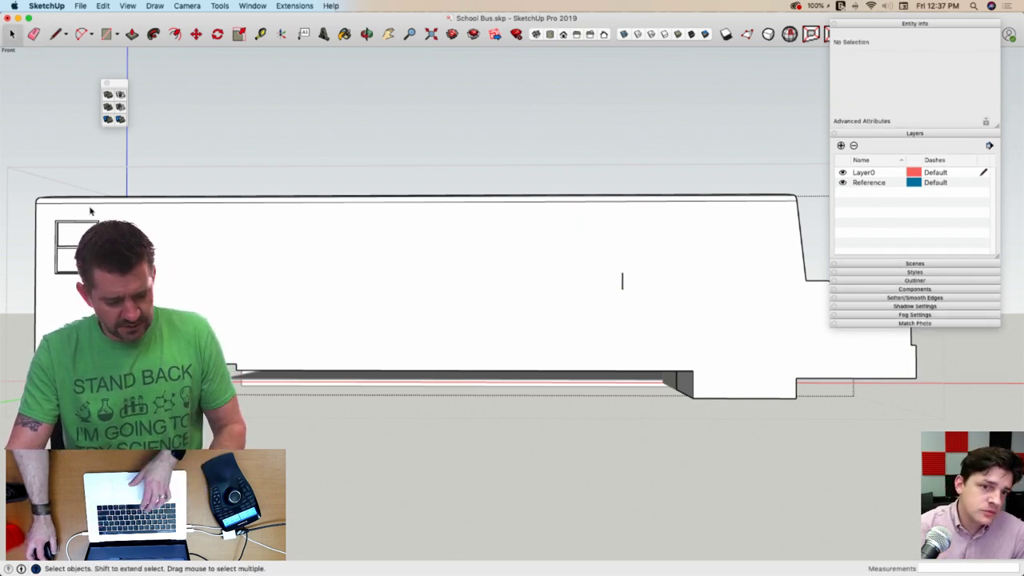
Copy the rearmost window 58' 10 1/8" forward onto the marker line's top endpoint and divide the span evenly with /10
{"action": "left_click_drag", "start_coordinate": [56, 211], "coordinate": [132, 304]}
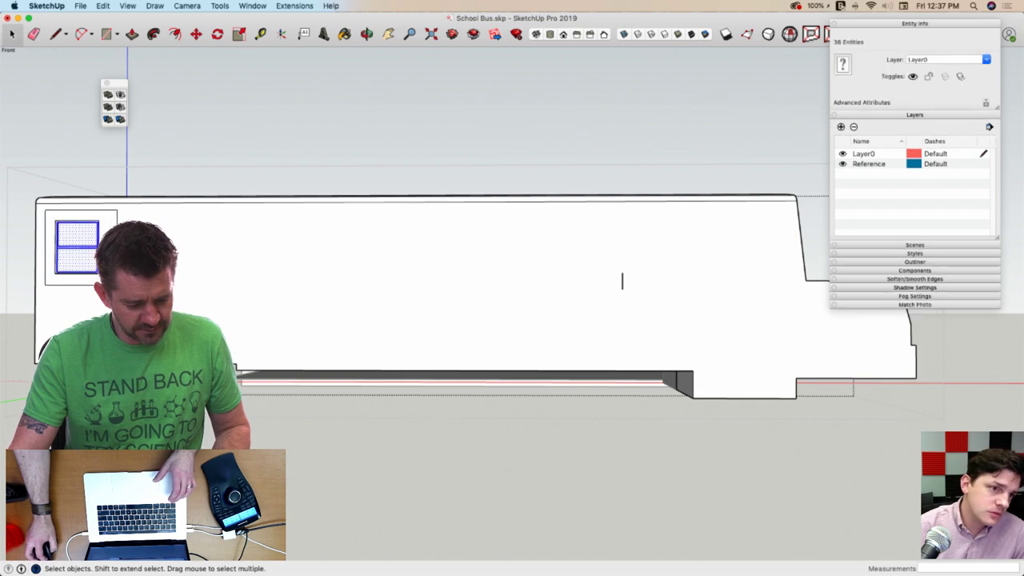
{"action": "key", "text": "m"}
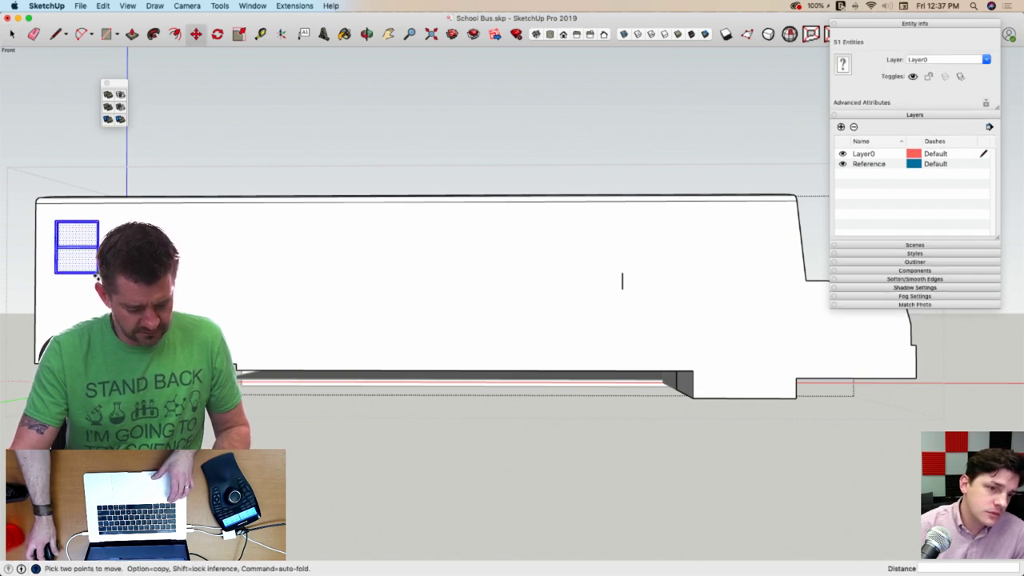
{"action": "left_click", "coordinate": [99, 273]}
{"action": "key", "text": "alt"}
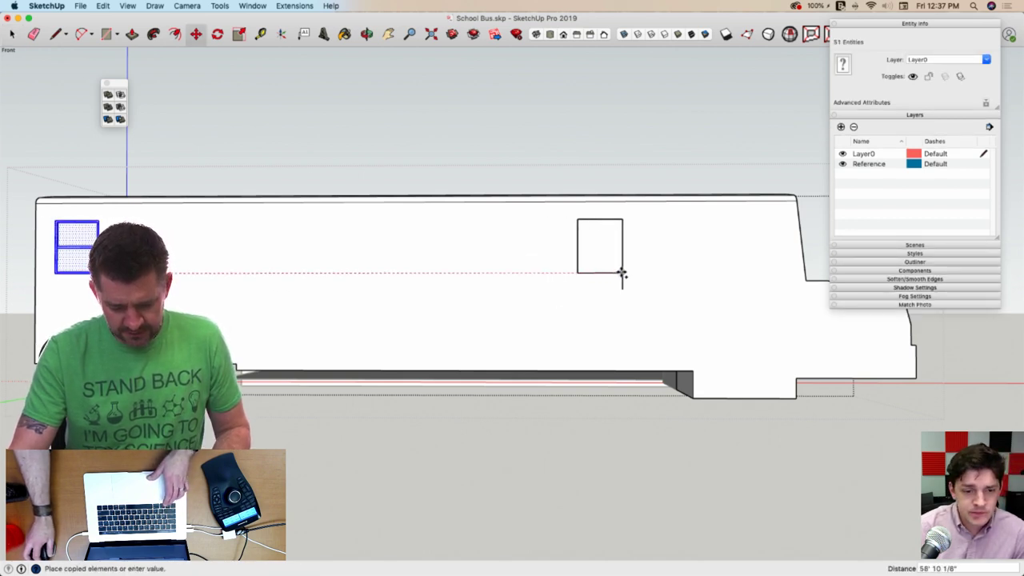
{"action": "left_click", "coordinate": [621, 273]}
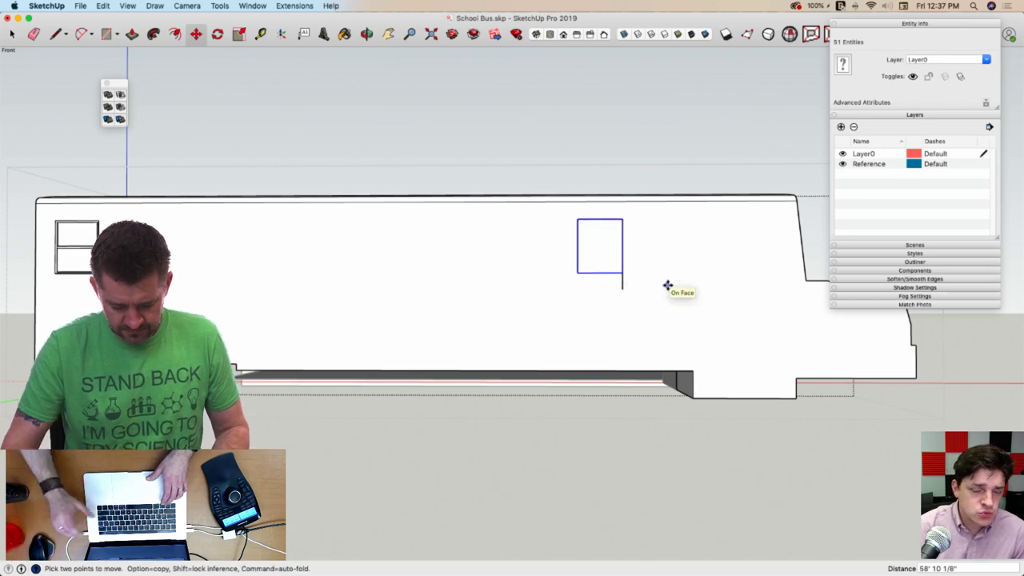
{"action": "type", "text": "/10"}
{"action": "key", "text": "Return"}
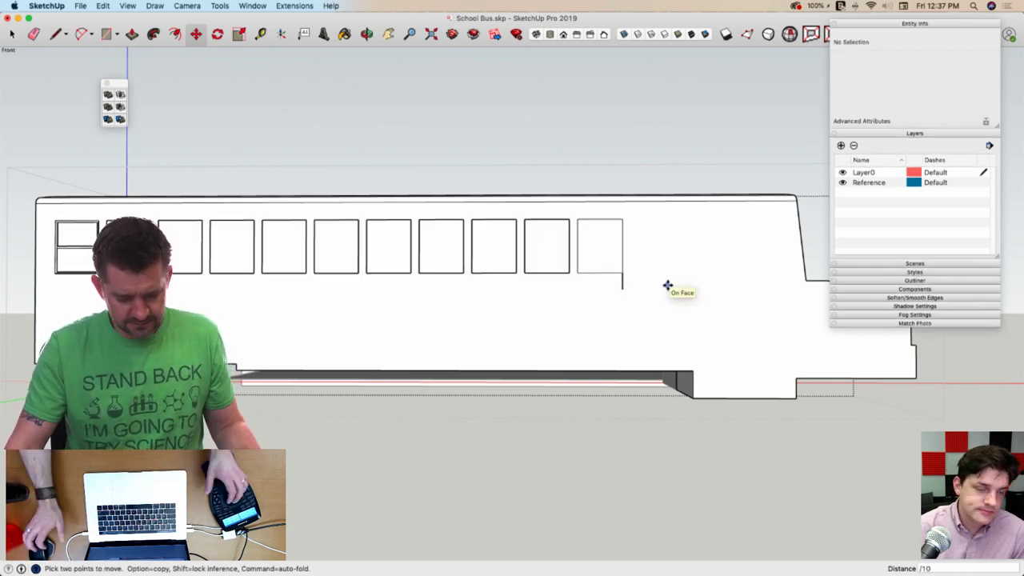
Erase the marker line and retrace the lower edge of the second window from the front
{"action": "key", "text": "l"}
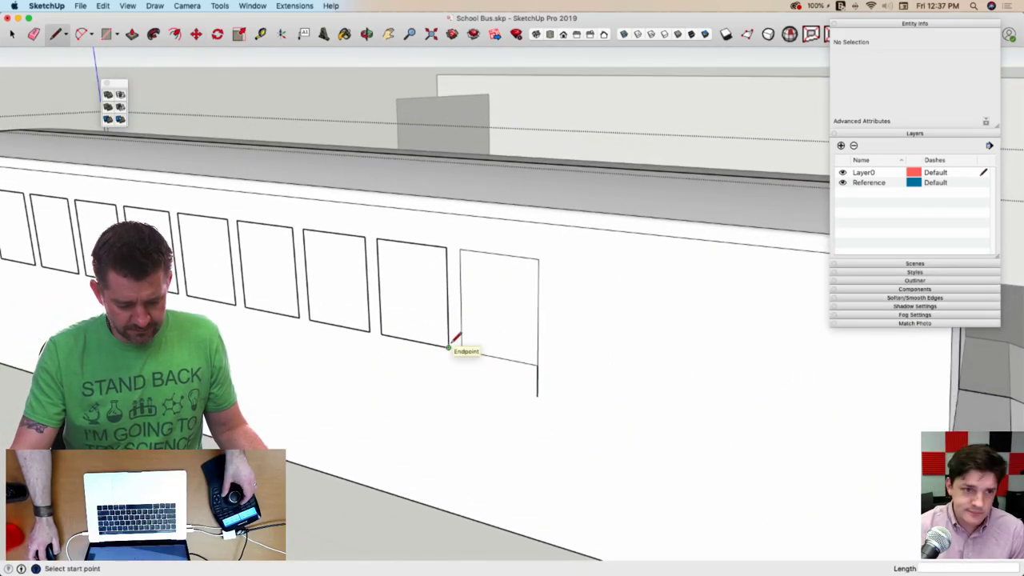
{"action": "left_click", "coordinate": [450, 347]}
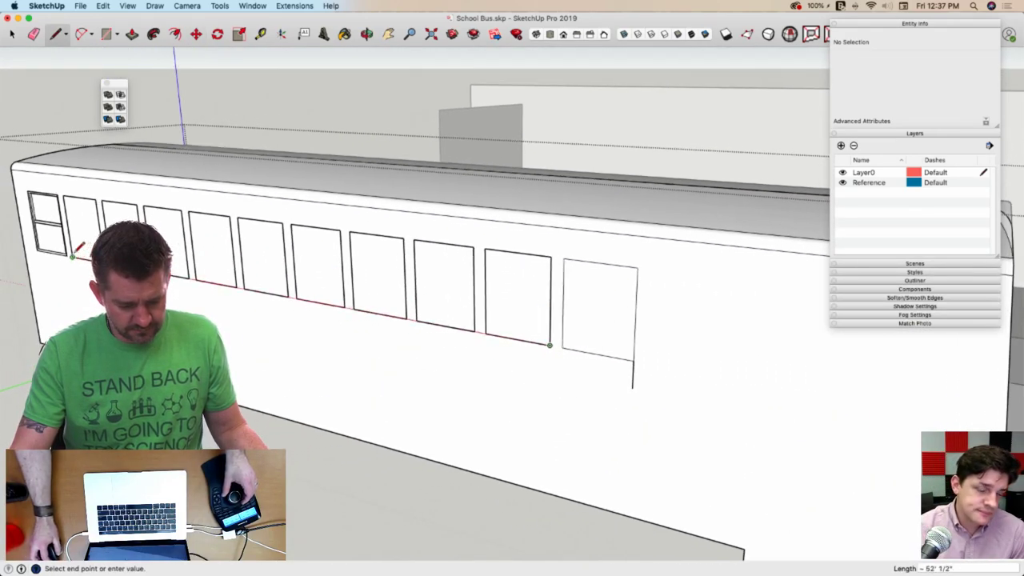
{"action": "key", "text": "space"}
{"action": "key", "text": "e"}
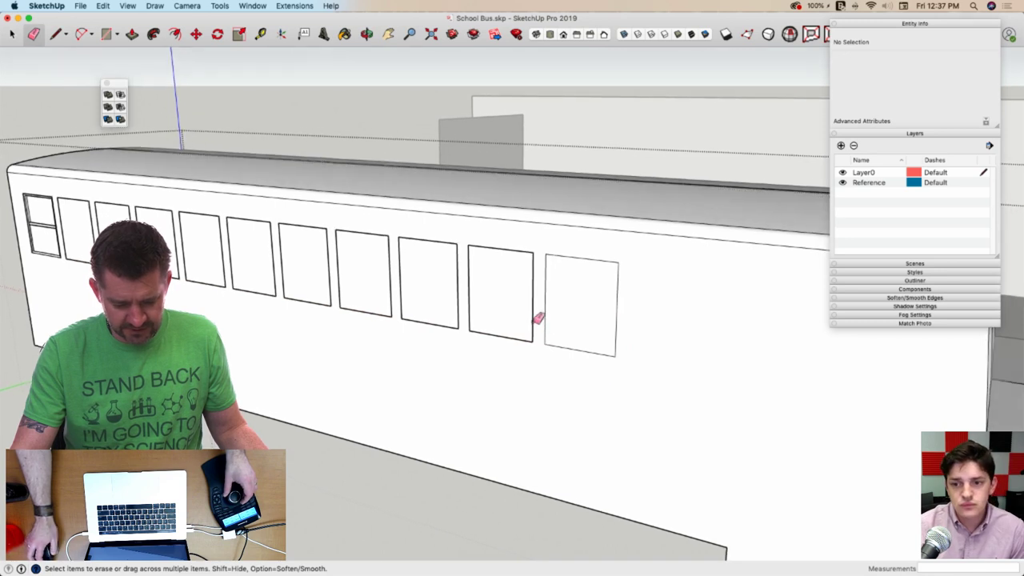
{"action": "key", "text": "l"}
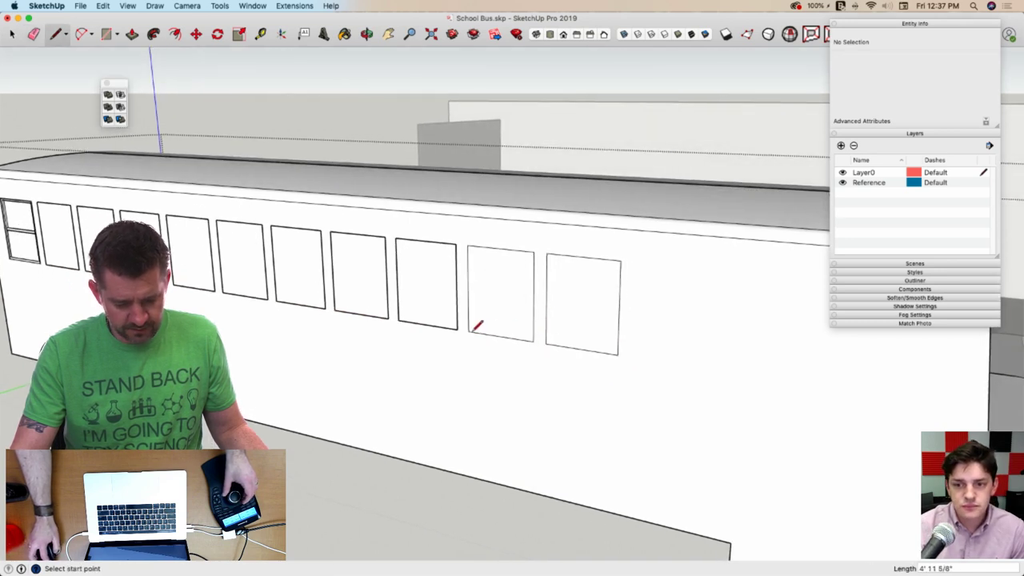
{"action": "key", "text": "space"}
Delete the flat faces covering the two foremost window frames
{"action": "left_click", "coordinate": [503, 310]}
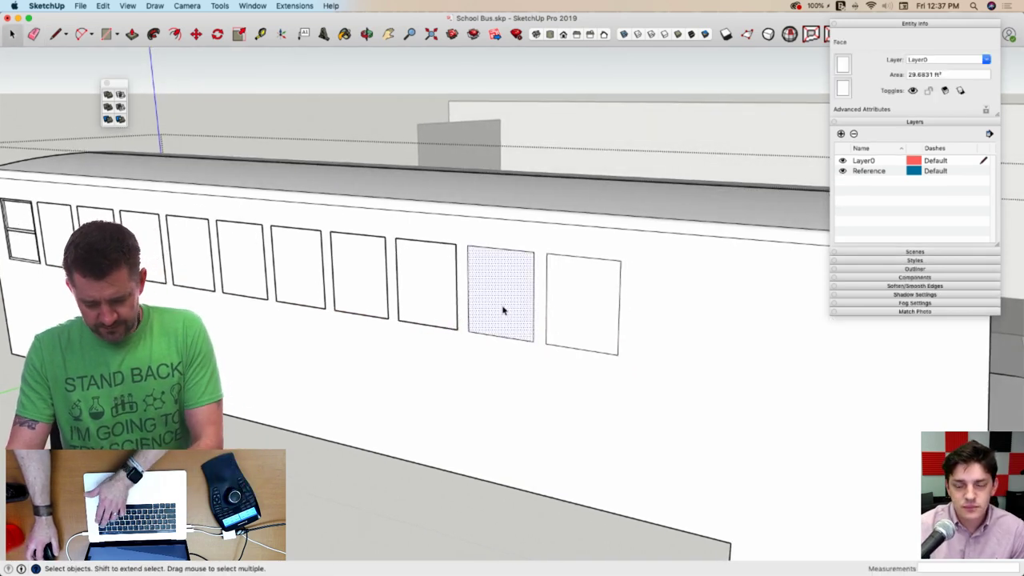
{"action": "key", "text": "Delete"}
{"action": "left_click", "coordinate": [592, 309]}
{"action": "key", "text": "Delete"}
Retrace the lower edges of the remaining copied windows to split their faces from the bus side
{"action": "key", "text": "l"}
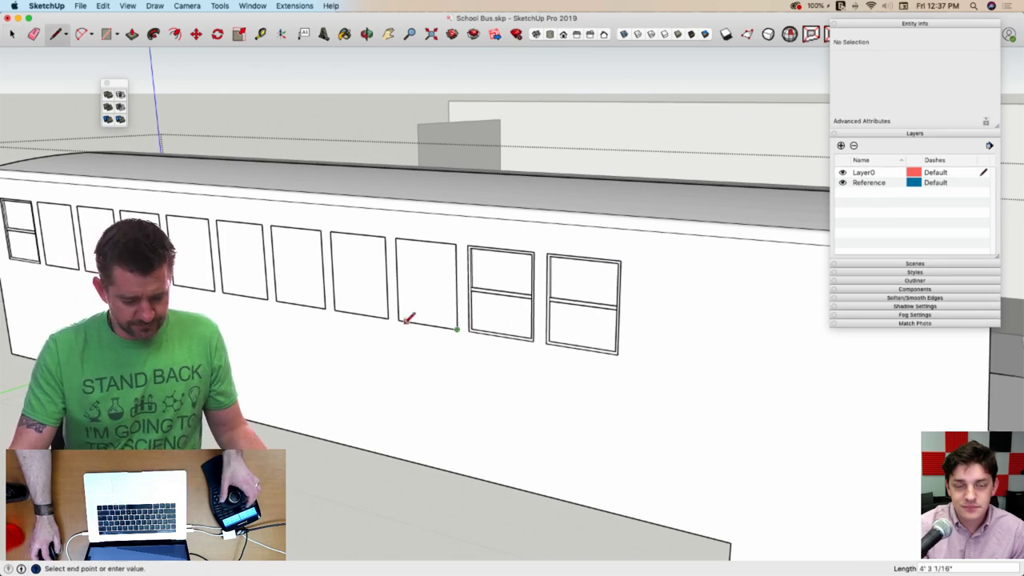
{"action": "left_click", "coordinate": [335, 310]}
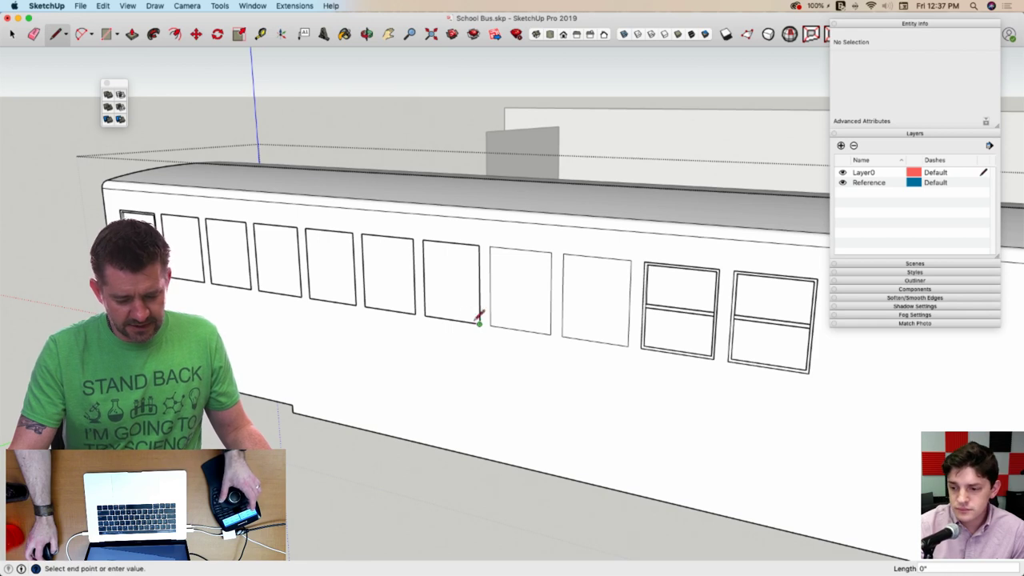
{"action": "left_click", "coordinate": [366, 305]}
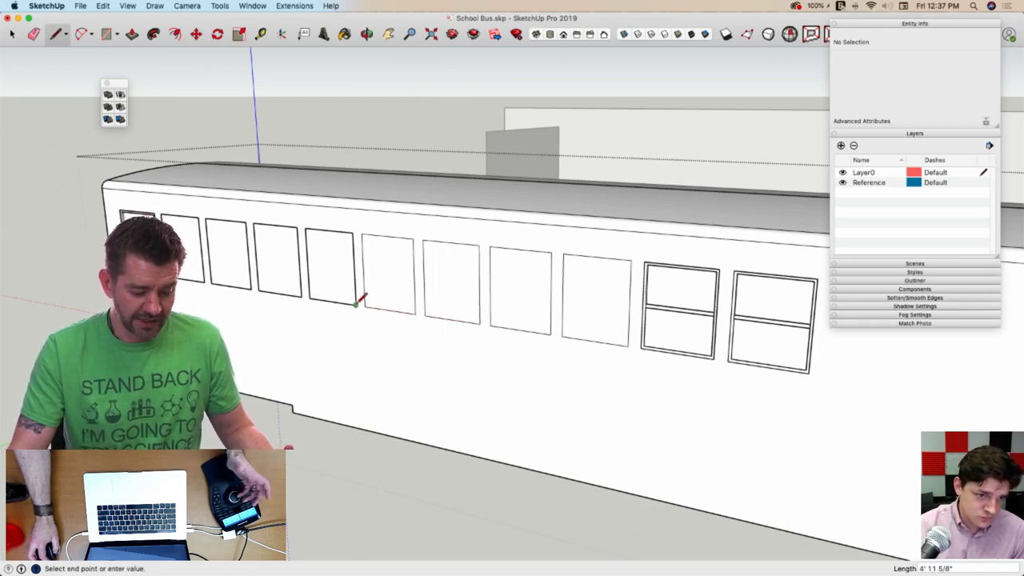
{"action": "left_click", "coordinate": [309, 298]}
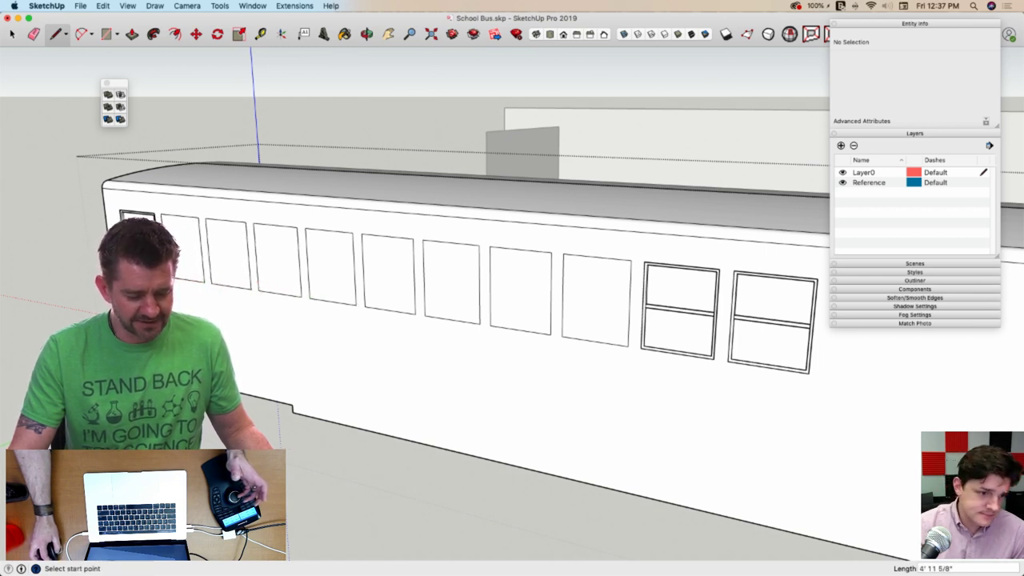
Delete the flat faces covering the second, third and fourth windows from the rear
{"action": "key", "text": "space"}
{"action": "left_click", "coordinate": [188, 244]}
{"action": "key", "text": "Delete"}
{"action": "left_click", "coordinate": [234, 249]}
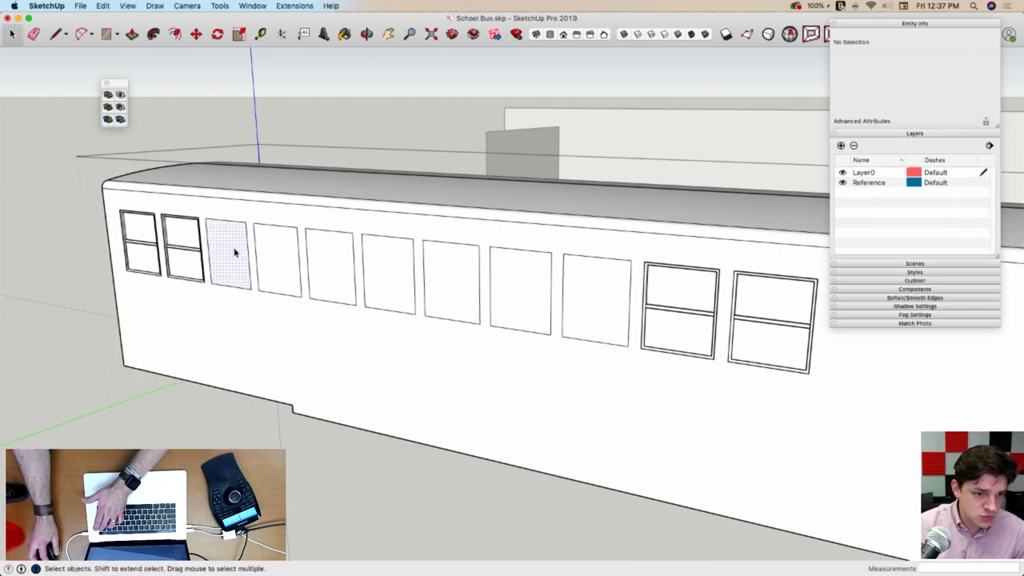
{"action": "key", "text": "Delete"}
{"action": "left_click", "coordinate": [283, 260]}
{"action": "key", "text": "Delete"}
Delete the flat faces covering the fifth and sixth windows from the rear
{"action": "left_click", "coordinate": [360, 269]}
{"action": "left_click", "coordinate": [342, 271]}
{"action": "left_click", "coordinate": [387, 273]}
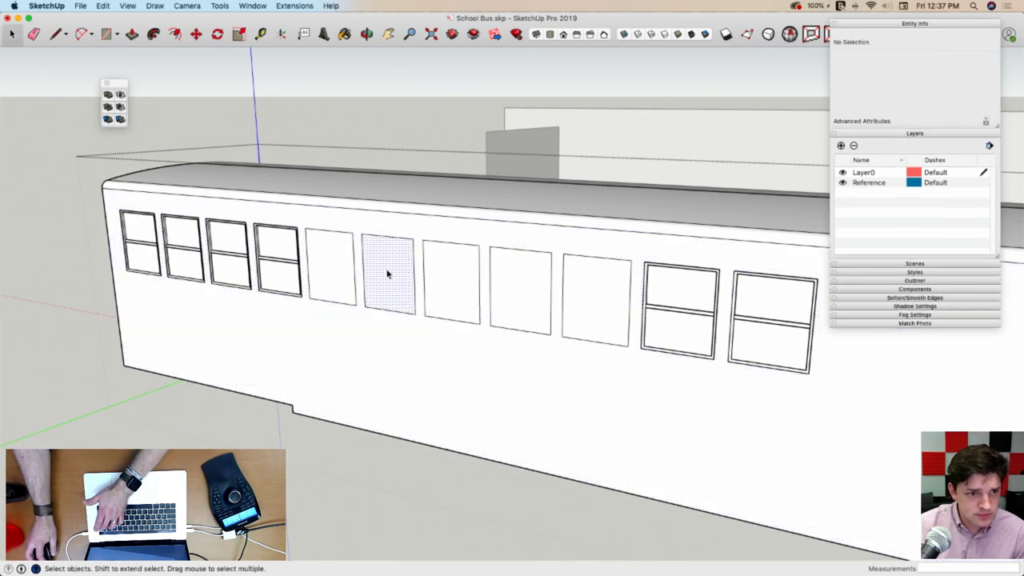
{"action": "double_click", "coordinate": [387, 274]}
{"action": "left_click", "coordinate": [340, 274]}
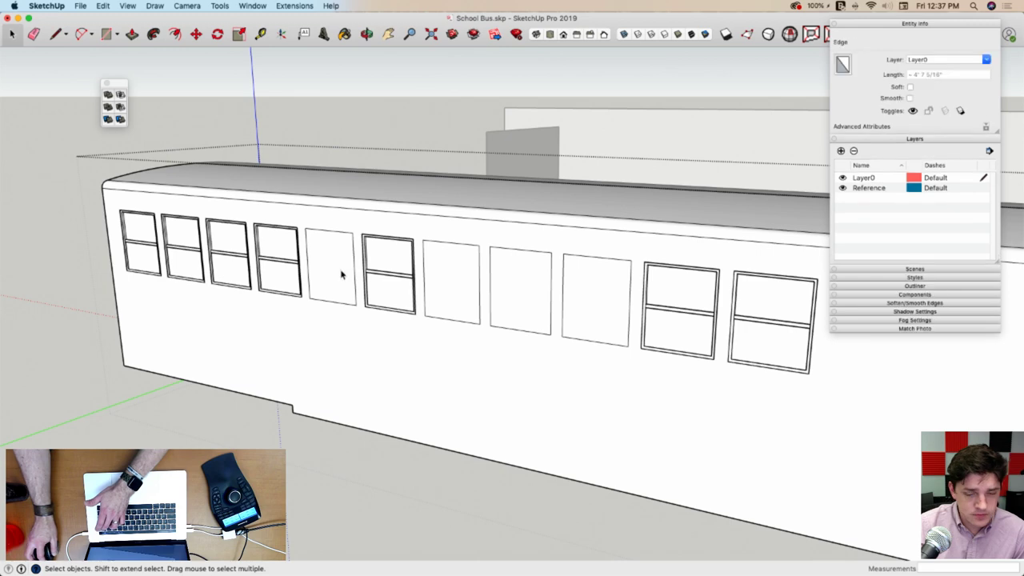
{"action": "left_click", "coordinate": [327, 282]}
{"action": "key", "text": "Delete"}
Delete the flat faces covering the seventh, eighth and ninth windows from the rear
{"action": "left_click", "coordinate": [456, 286]}
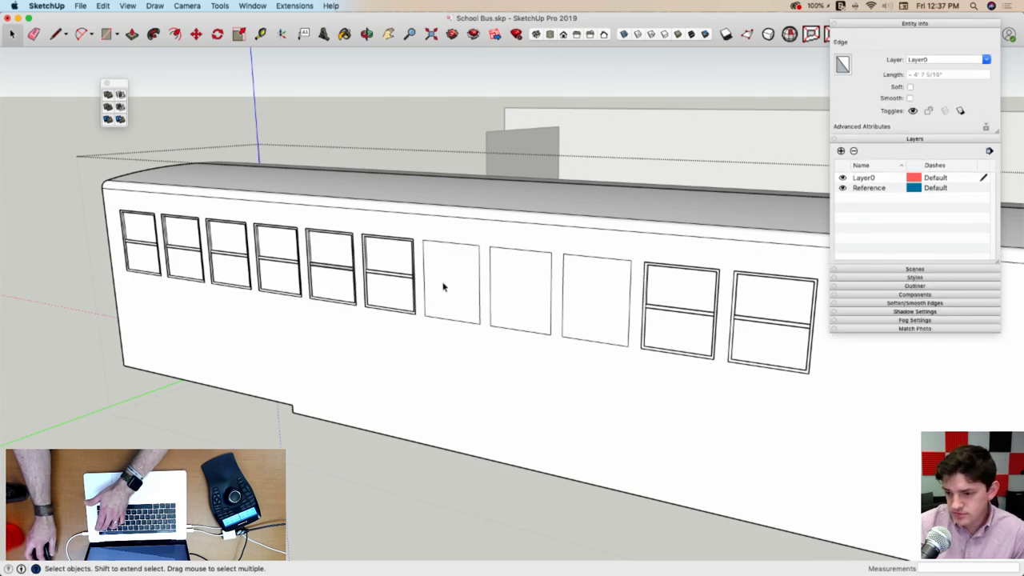
{"action": "left_click", "coordinate": [447, 291]}
{"action": "key", "text": "Delete"}
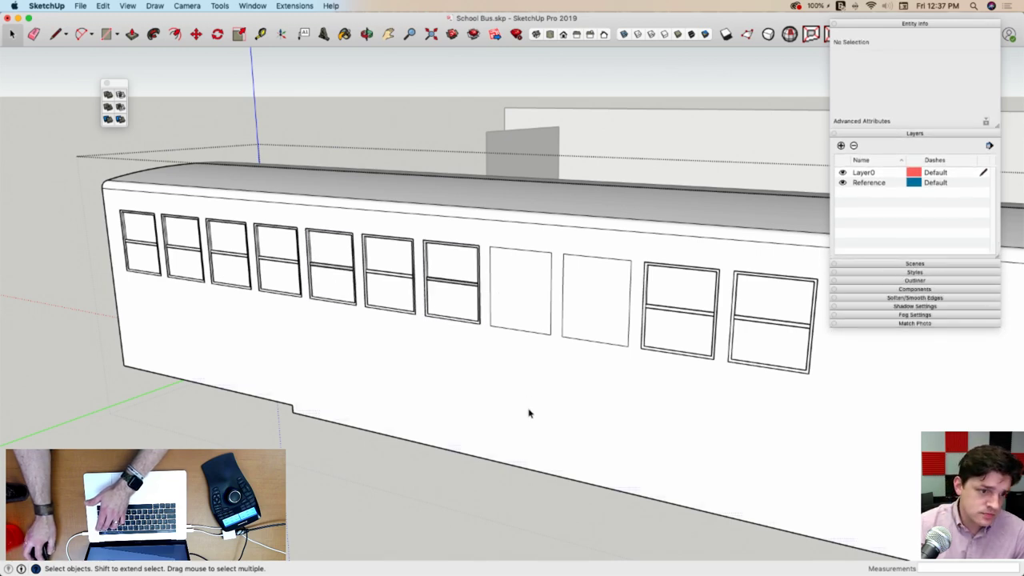
{"action": "left_click", "coordinate": [524, 376]}
{"action": "left_click", "coordinate": [521, 292]}
{"action": "left_click", "coordinate": [594, 309]}
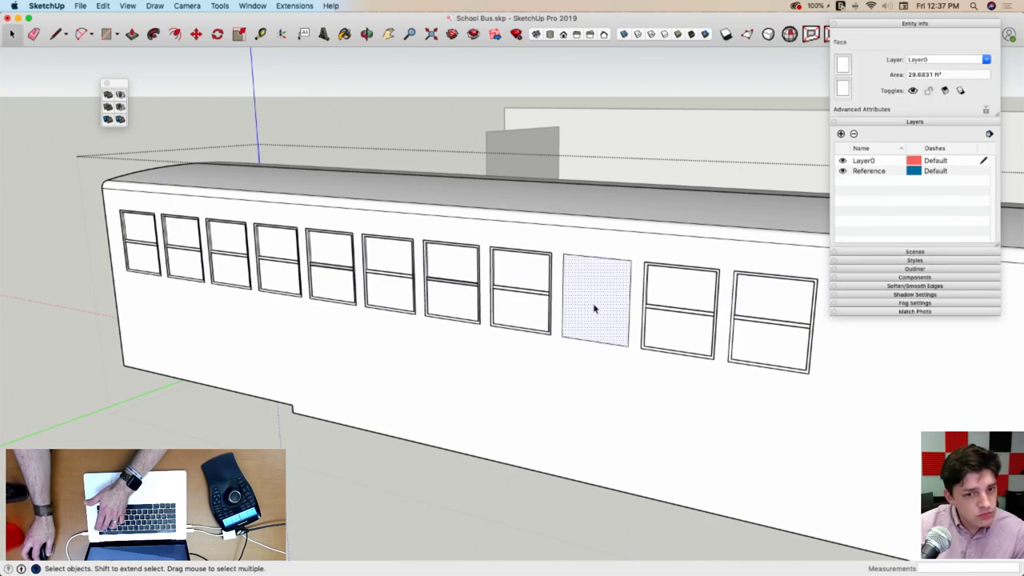
{"action": "key", "text": "Delete"}
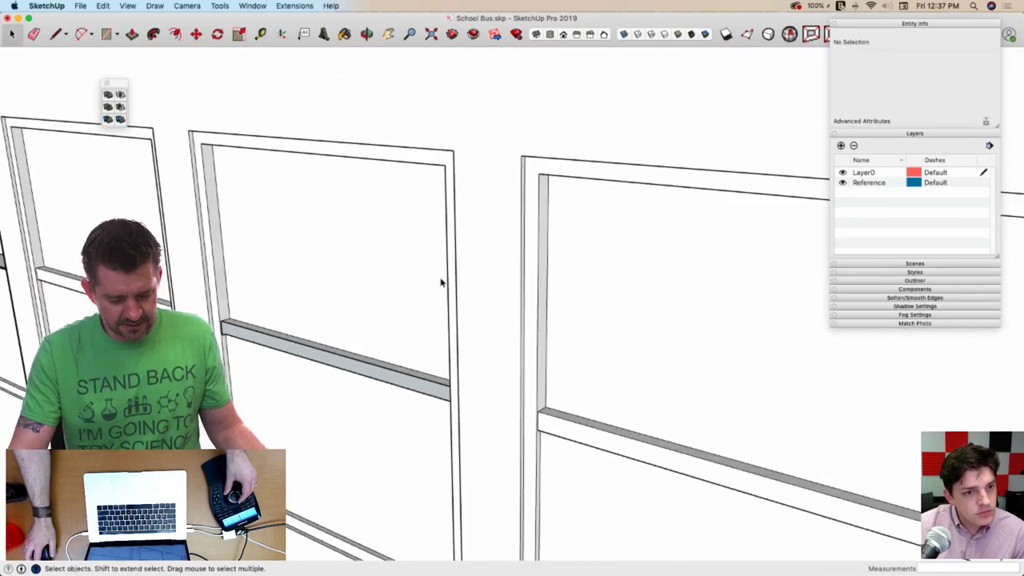
Retrace the edges of the open window crossbars, about 4' 7 5/16" long, to rebuild their missing faces
{"action": "scroll", "coordinate": [441, 285], "scroll_direction": "down", "scroll_amount": 5}
{"action": "scroll", "coordinate": [296, 279], "scroll_direction": "up", "scroll_amount": 5}
{"action": "key", "text": "l"}
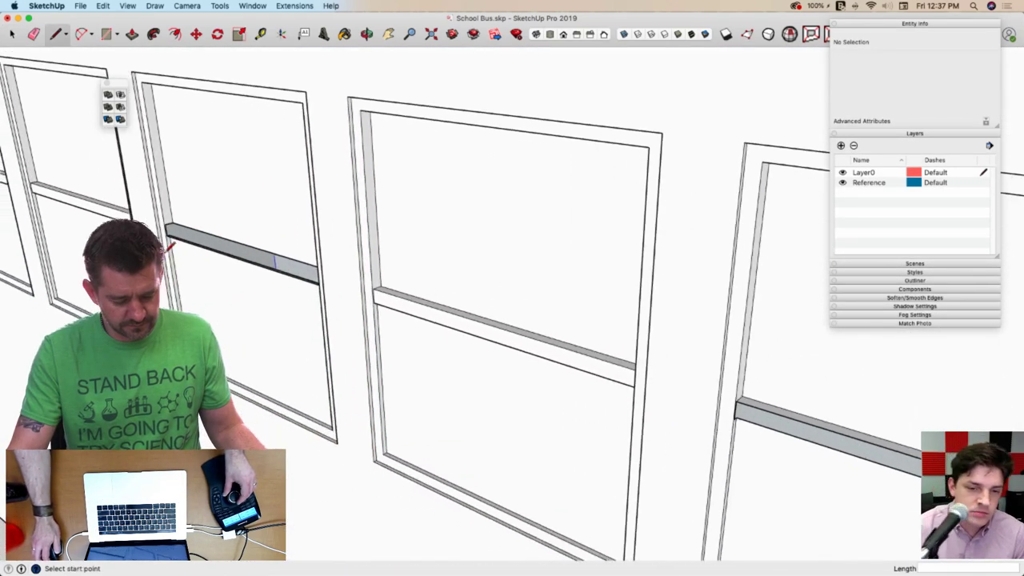
{"action": "scroll", "coordinate": [170, 246], "scroll_direction": "up", "scroll_amount": 4}
{"action": "left_click", "coordinate": [291, 163]}
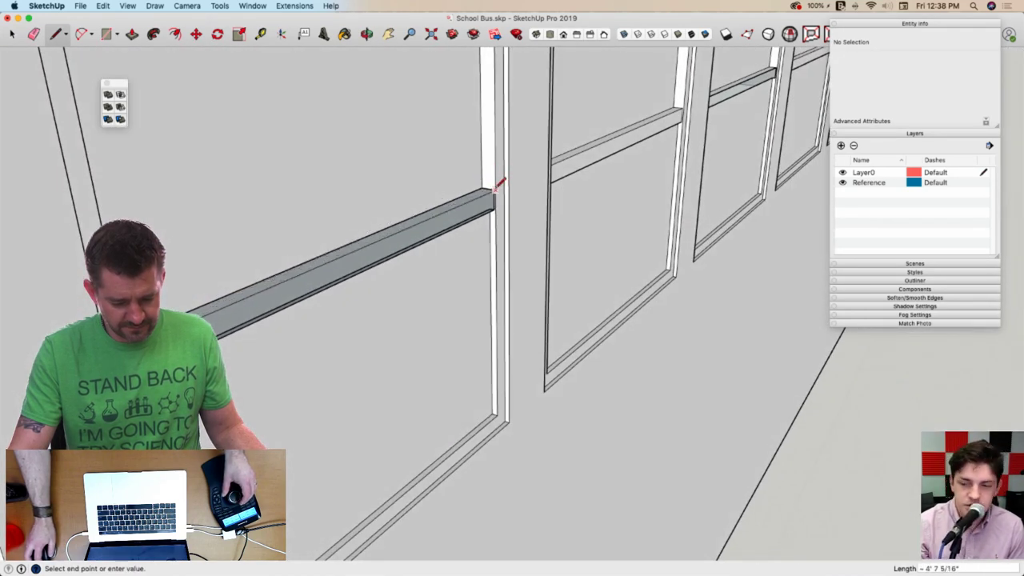
{"action": "left_click", "coordinate": [494, 186]}
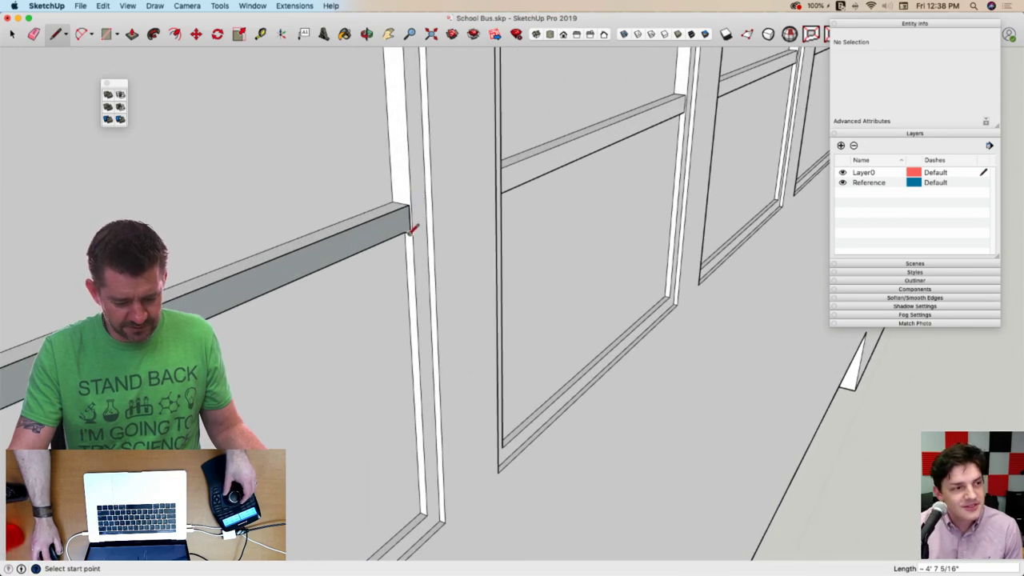
{"action": "left_click", "coordinate": [409, 231]}
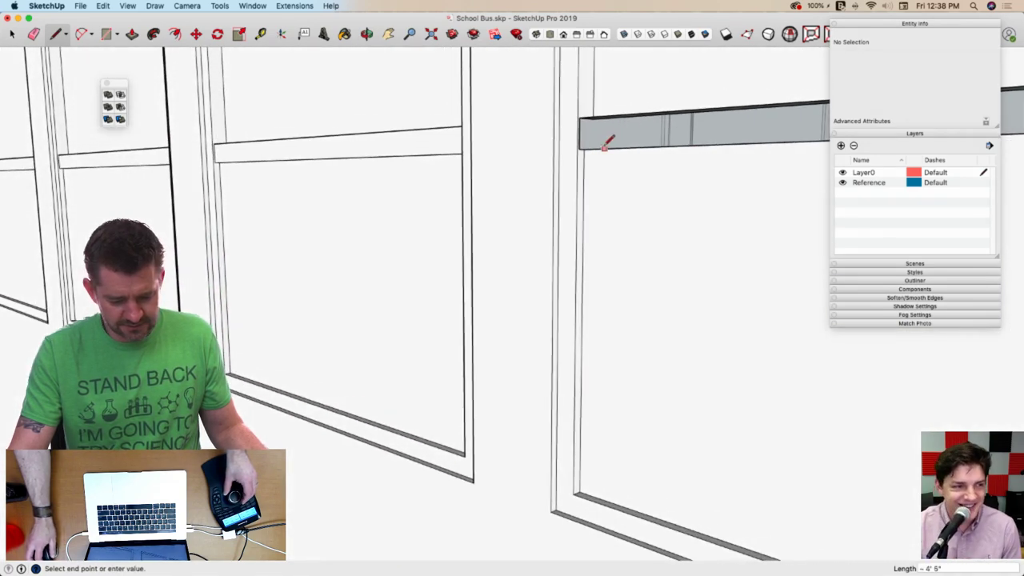
{"action": "scroll", "coordinate": [578, 149], "scroll_direction": "up", "scroll_amount": 3}
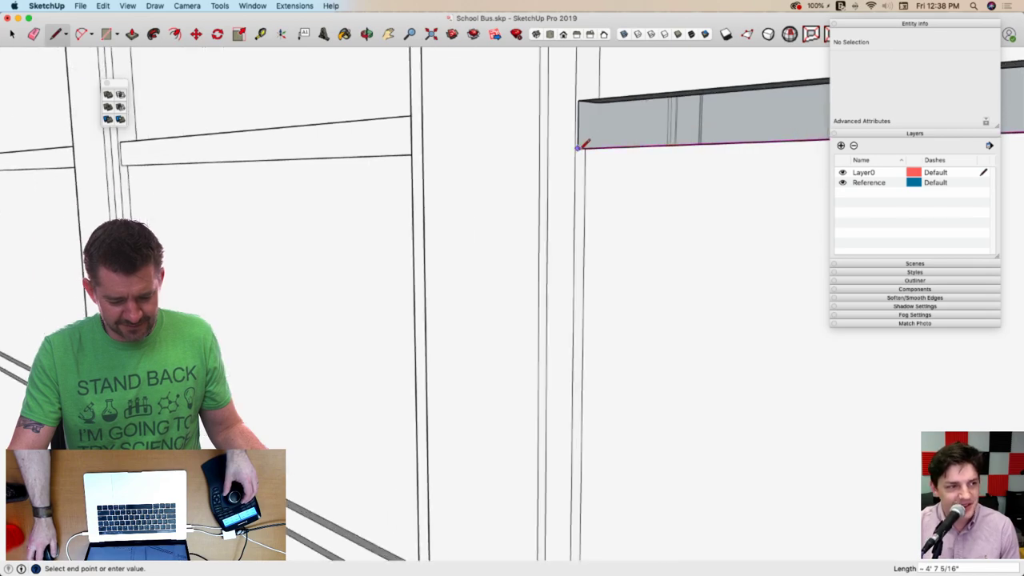
{"action": "left_click", "coordinate": [579, 148]}
{"action": "key", "text": "space"}
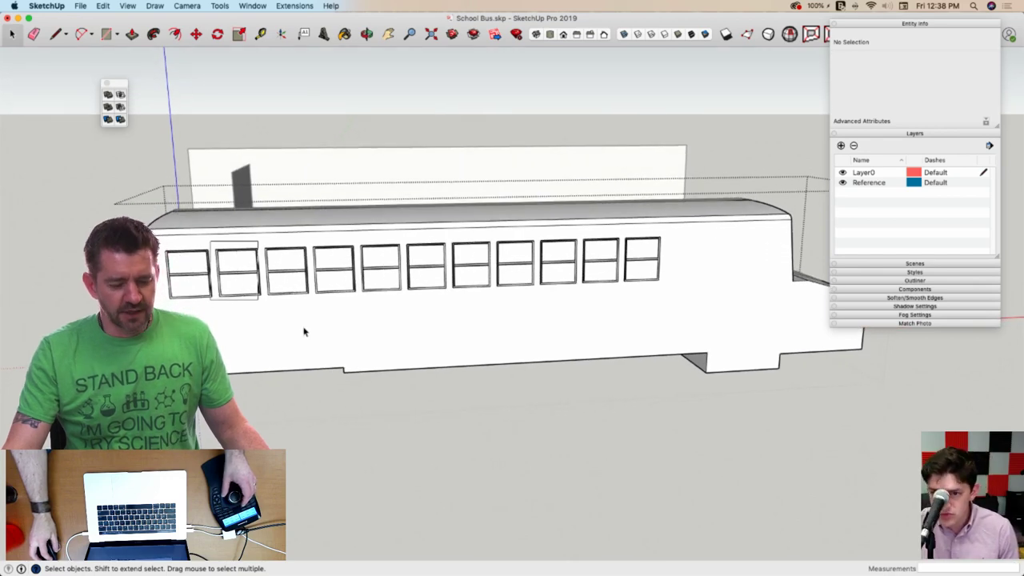
Undo the crossbar lines, the face deletions and the window copies back to the single selected rearmost window
{"action": "left_click_drag", "start_coordinate": [303, 332], "coordinate": [652, 331]}
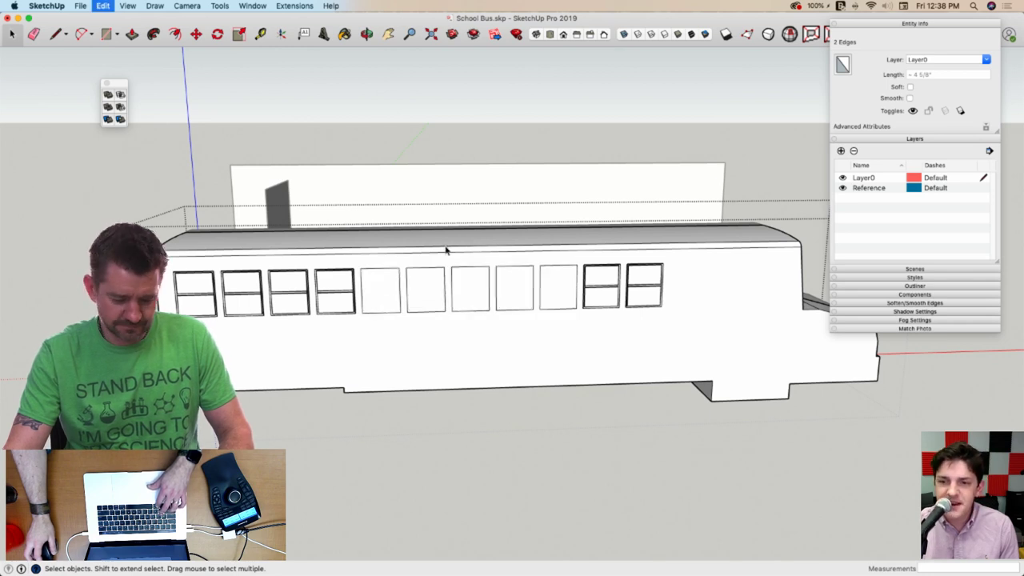
{"action": "key", "text": "super+z"}
{"action": "key", "text": "super+z"}
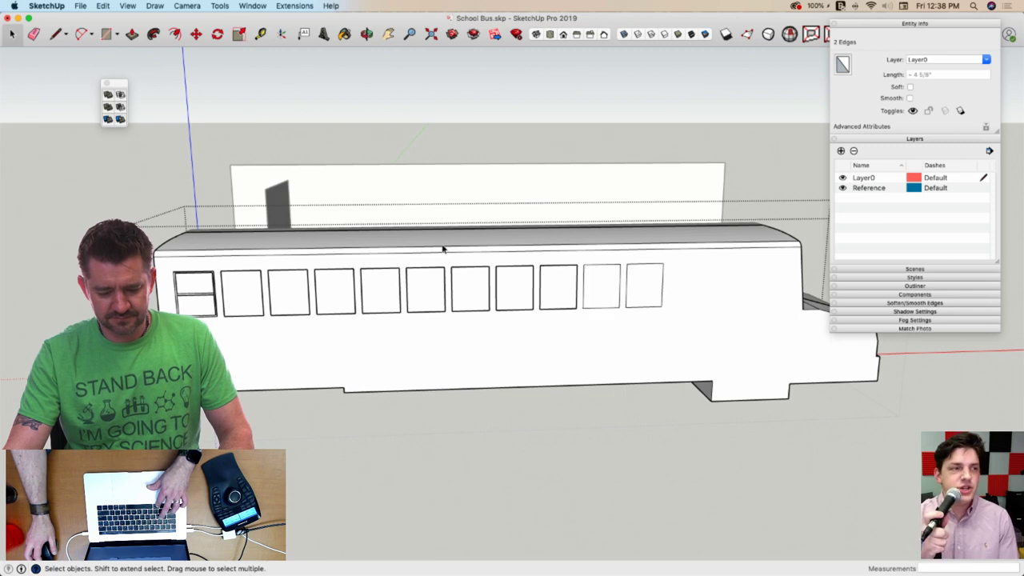
{"action": "key", "text": "super+z"}
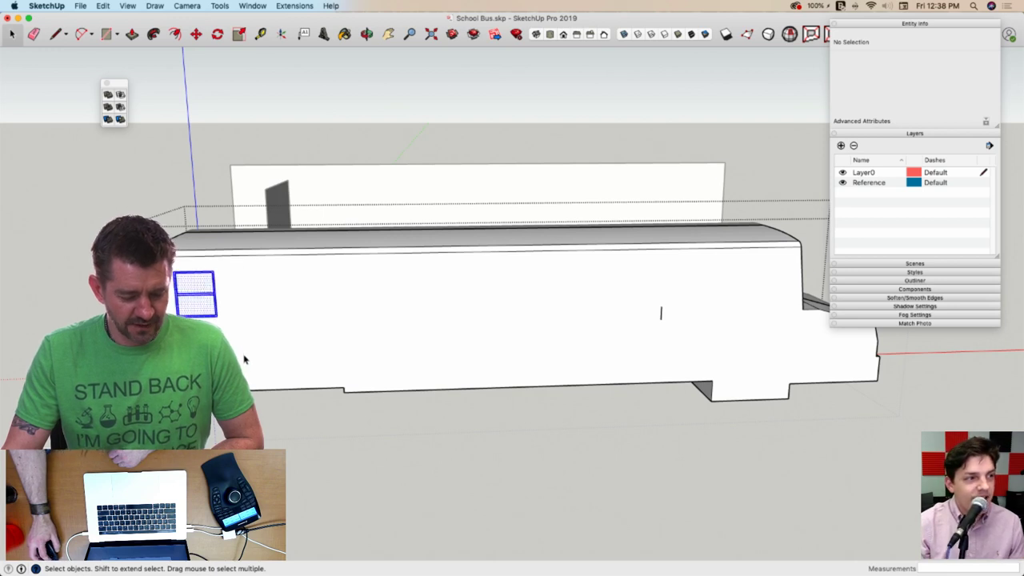
{"action": "key", "text": "super+z"}
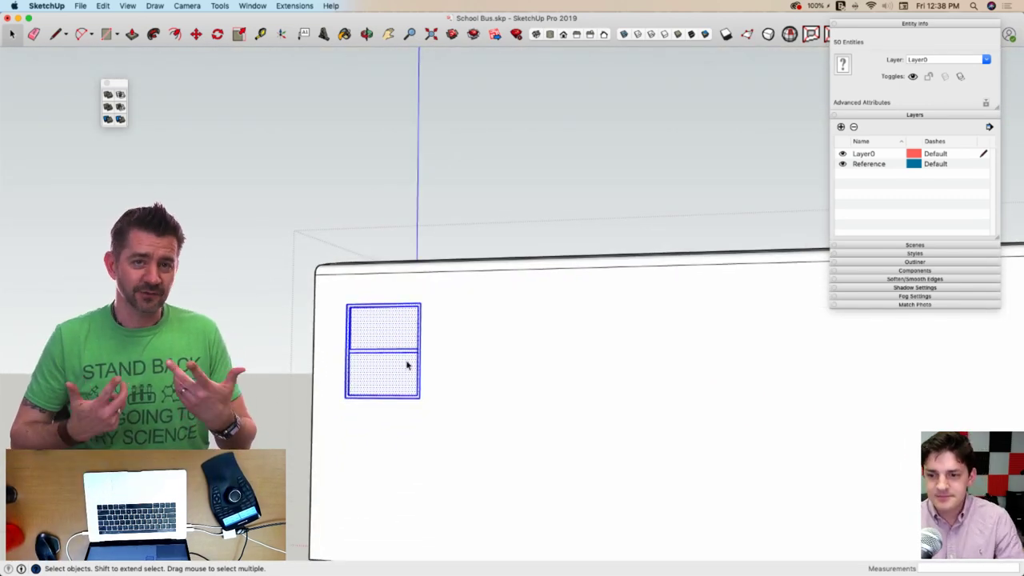
{"action": "mouse_move", "coordinate": [369, 351]}
{"action": "middle_mouse_down"}
{"action": "mouse_move", "coordinate": [357, 369]}
{"action": "mouse_move", "coordinate": [357, 421]}
{"action": "middle_mouse_up"}
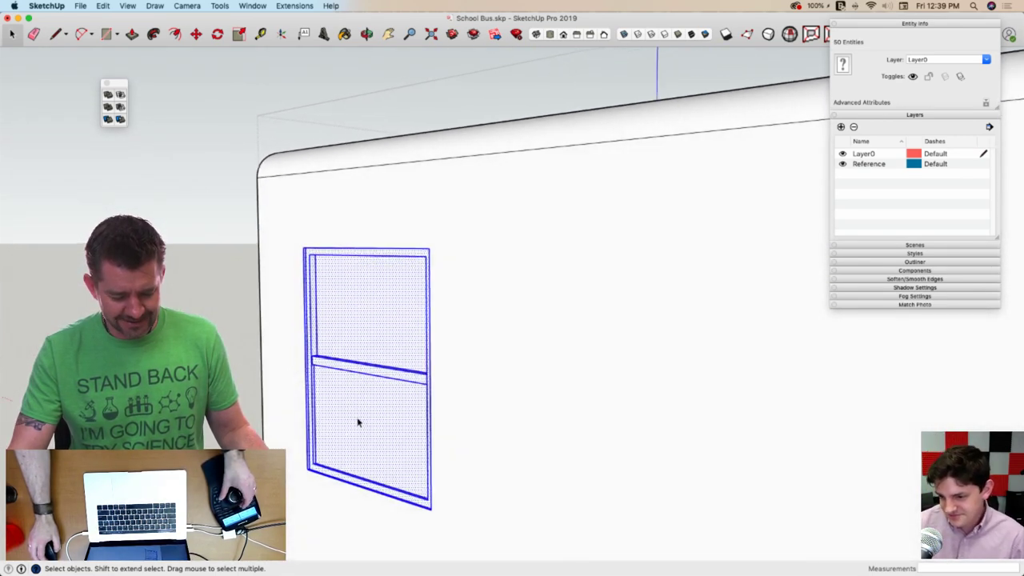
Make the selected rearmost window a component named Window, glued to Any with Cut opening enabled, replacing the selection
{"action": "right_click", "coordinate": [367, 417]}
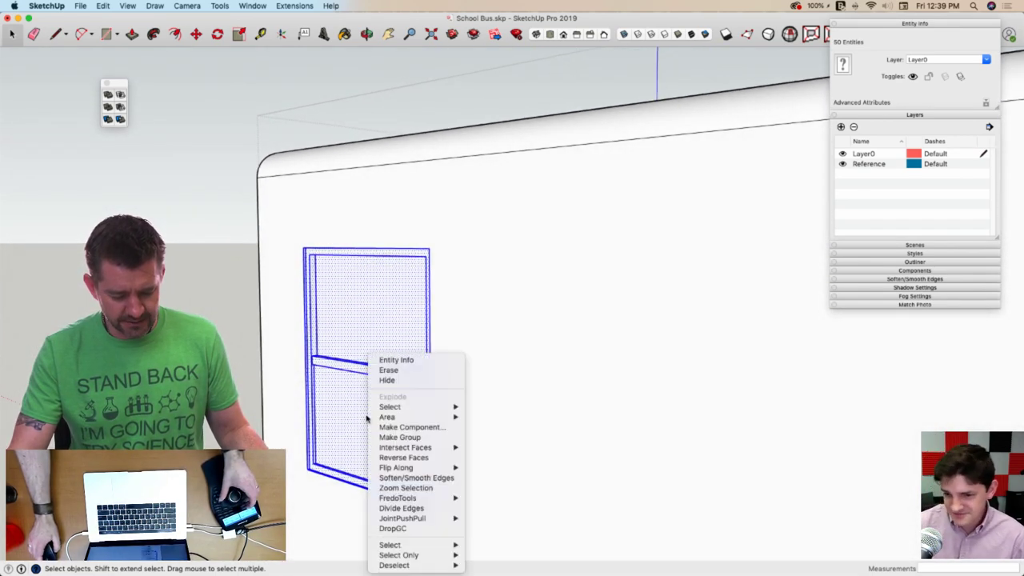
{"action": "left_click", "coordinate": [434, 428]}
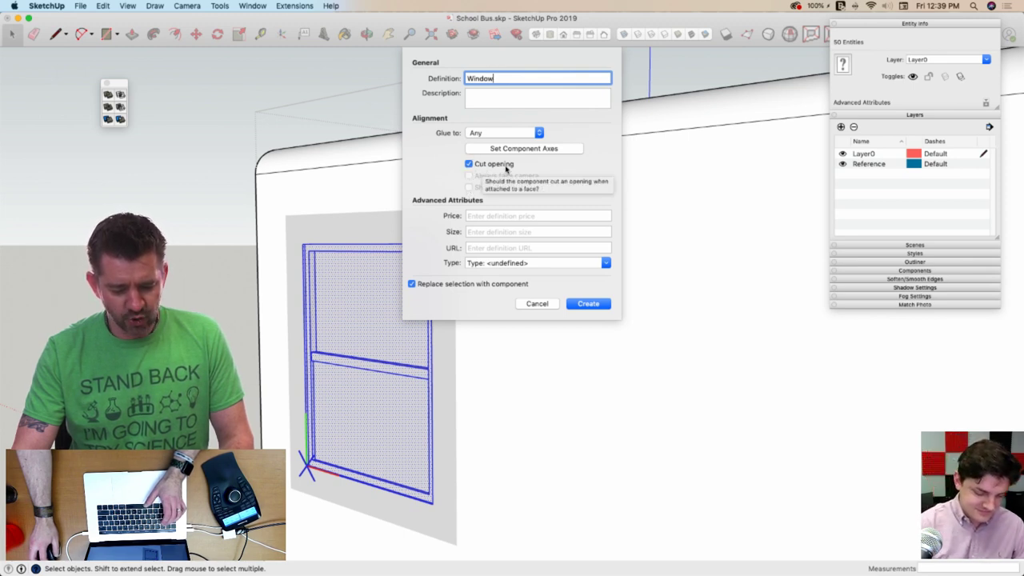
{"action": "left_click", "coordinate": [590, 308]}
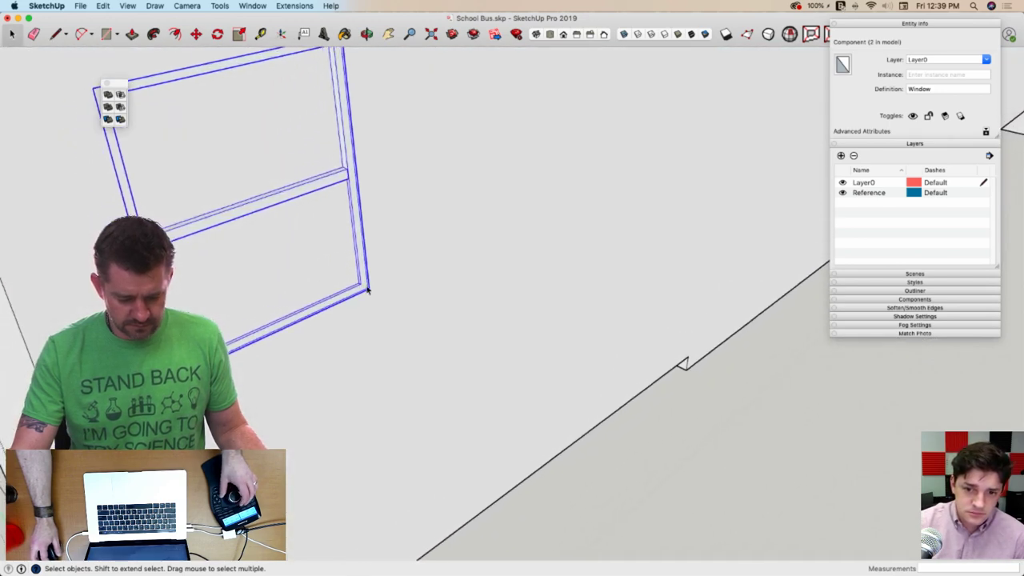
Edit the Window component and reset its axes to the lower front corner, red along the bus and green upward, updating the component axes
{"action": "key", "text": "m"}
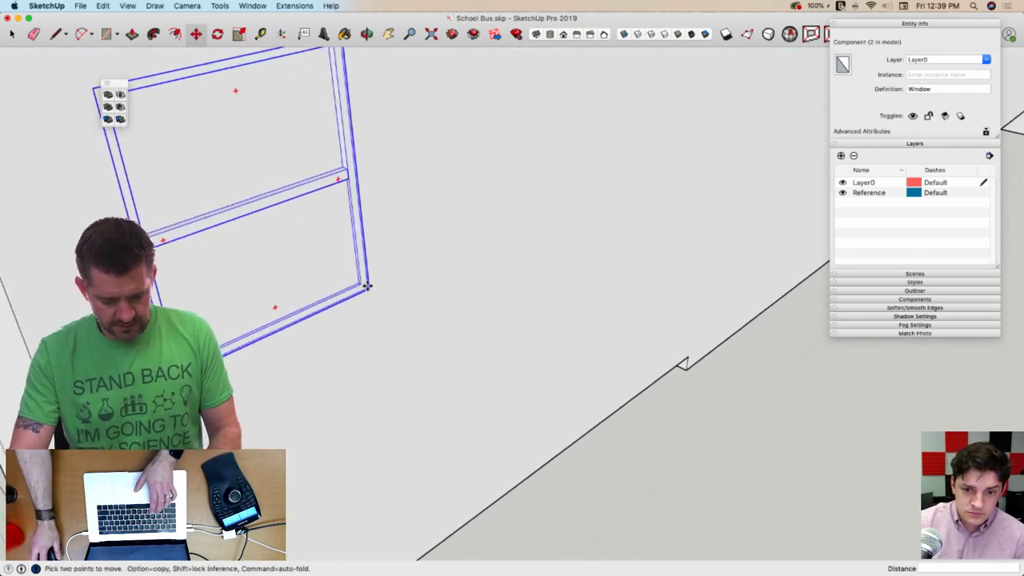
{"action": "key", "text": "space"}
{"action": "right_click", "coordinate": [321, 262]}
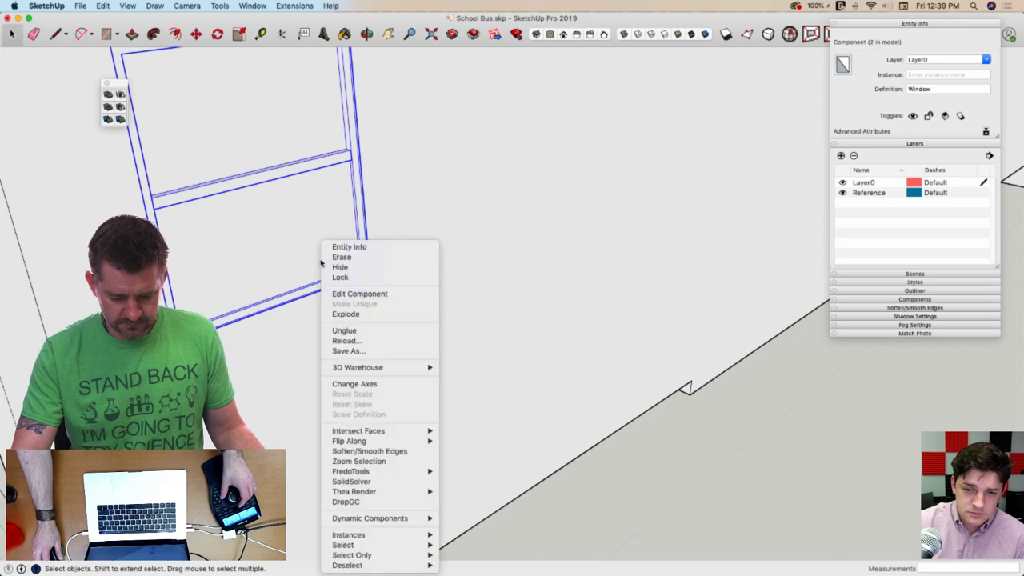
{"action": "left_click", "coordinate": [356, 294]}
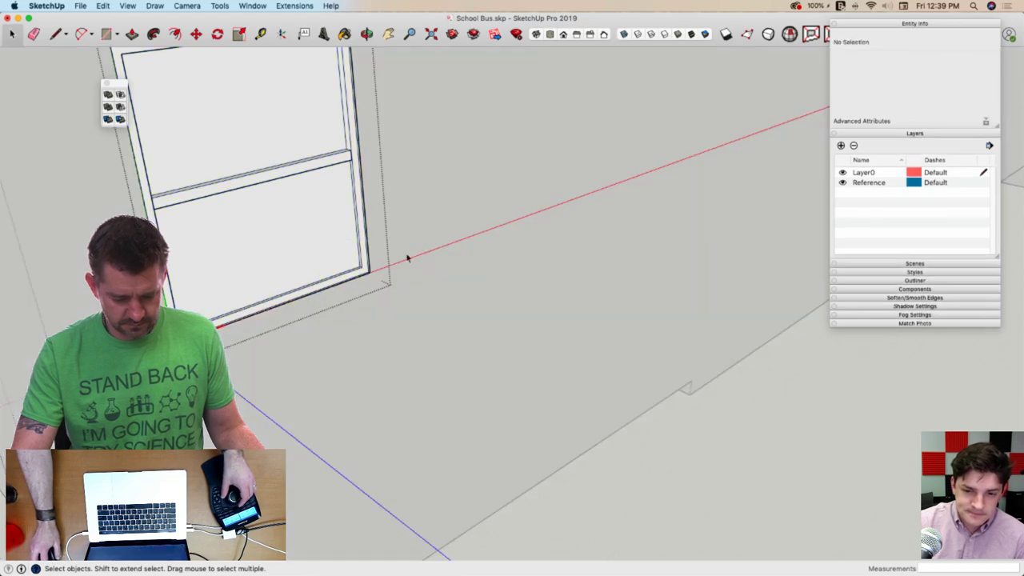
{"action": "left_click", "coordinate": [281, 34]}
{"action": "scroll", "coordinate": [487, 347], "scroll_direction": "up", "scroll_amount": 6}
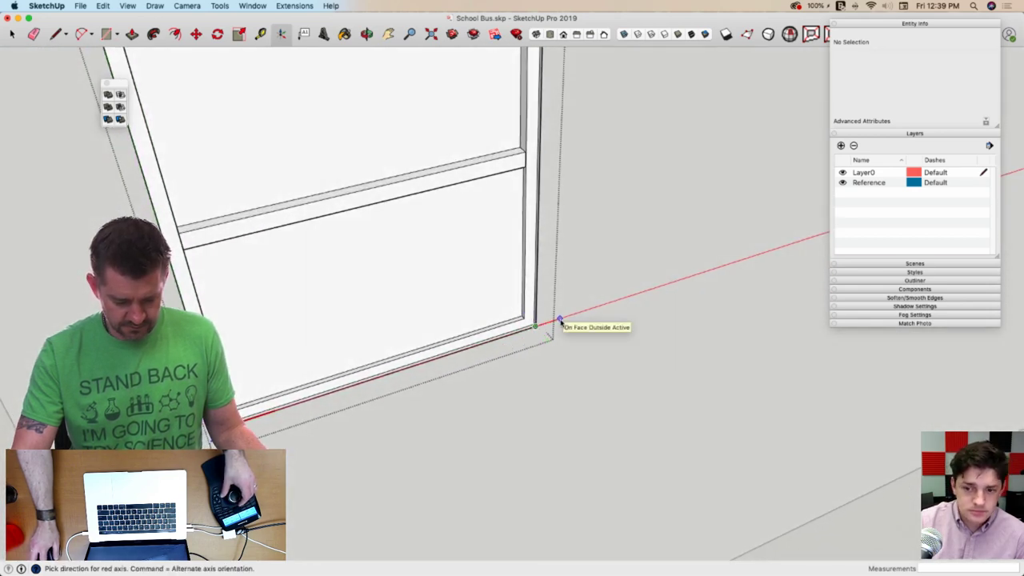
{"action": "left_click", "coordinate": [560, 321]}
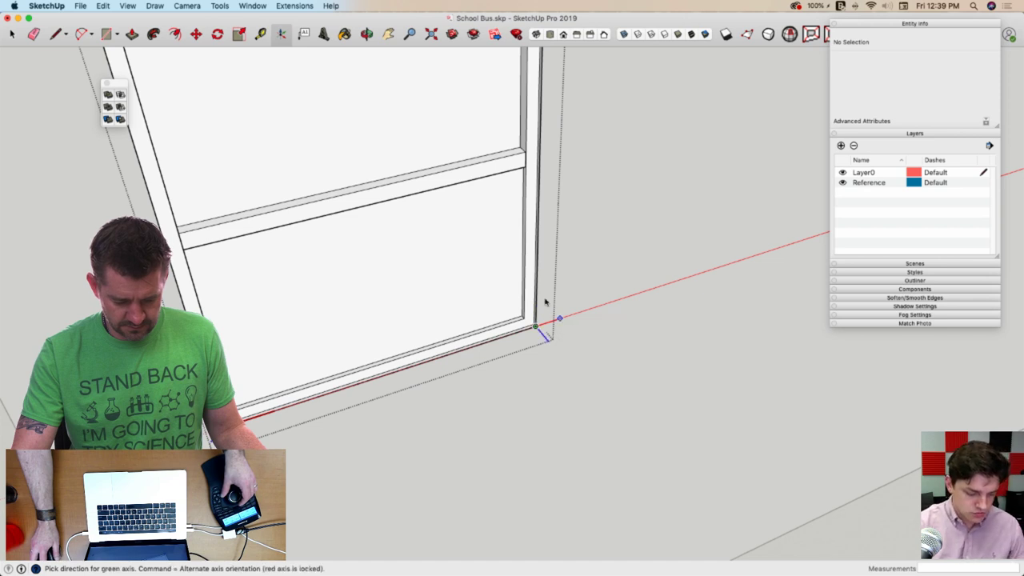
{"action": "left_click", "coordinate": [536, 286]}
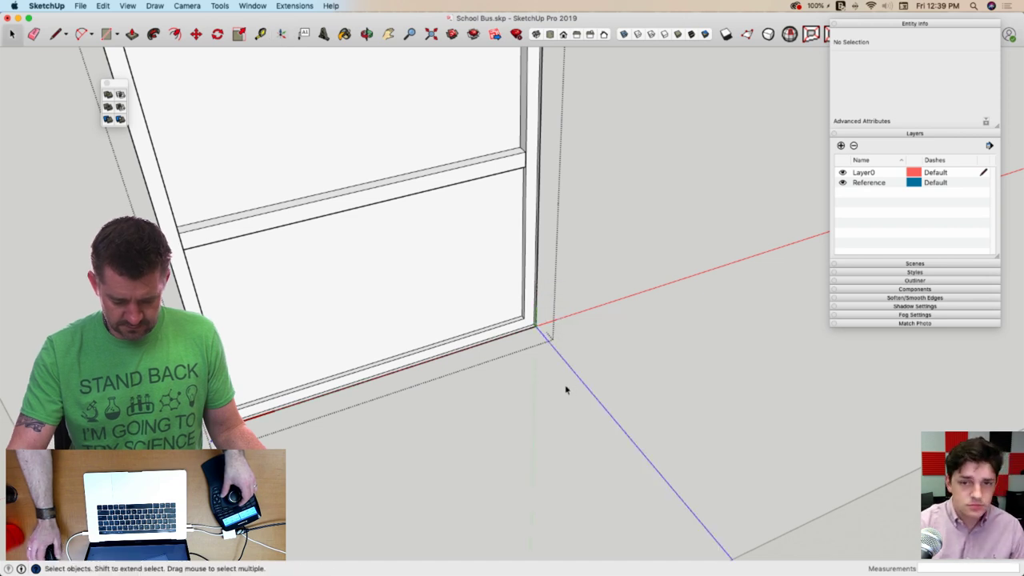
{"action": "left_click", "coordinate": [574, 342]}
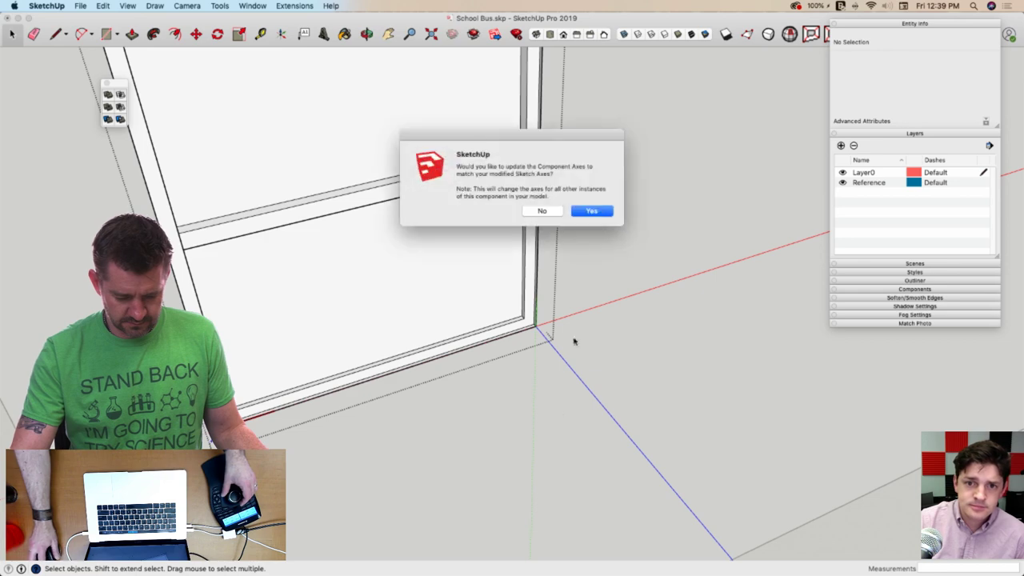
{"action": "left_click", "coordinate": [592, 211]}
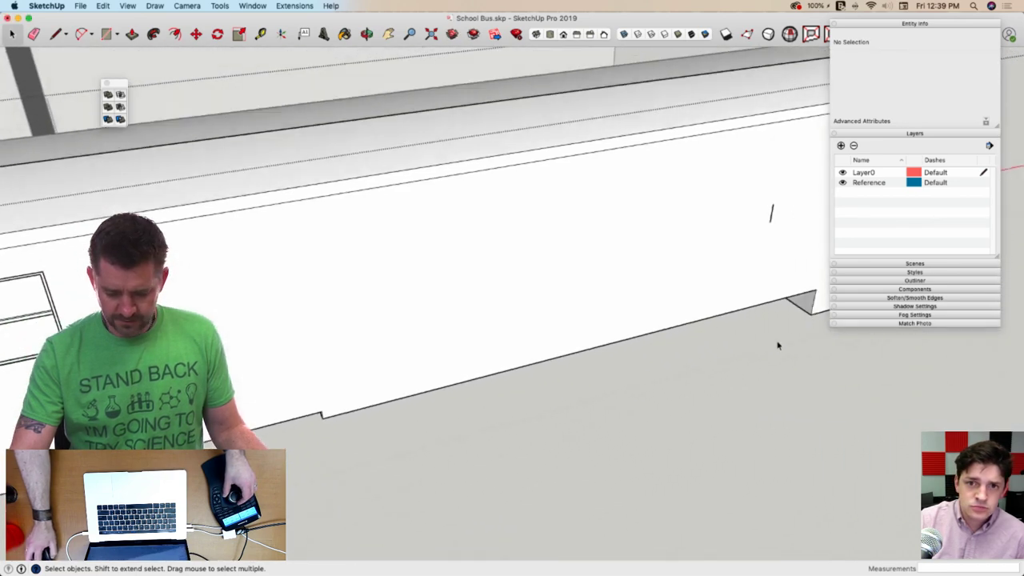
Insert another Window component on the bus side and move its lower front corner to the top of the forward vertical guide line
{"action": "left_click", "coordinate": [894, 290]}
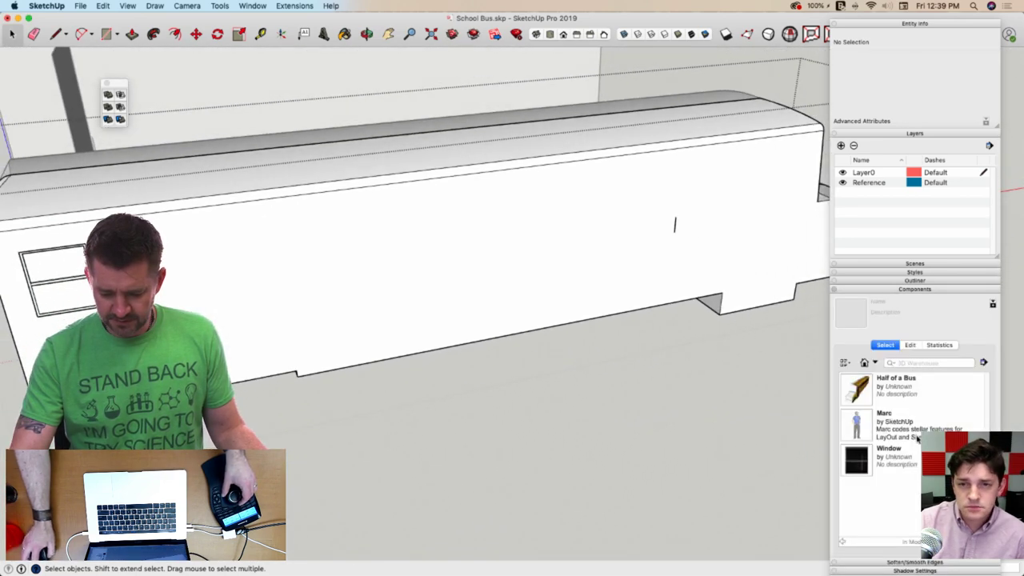
{"action": "left_click", "coordinate": [863, 466]}
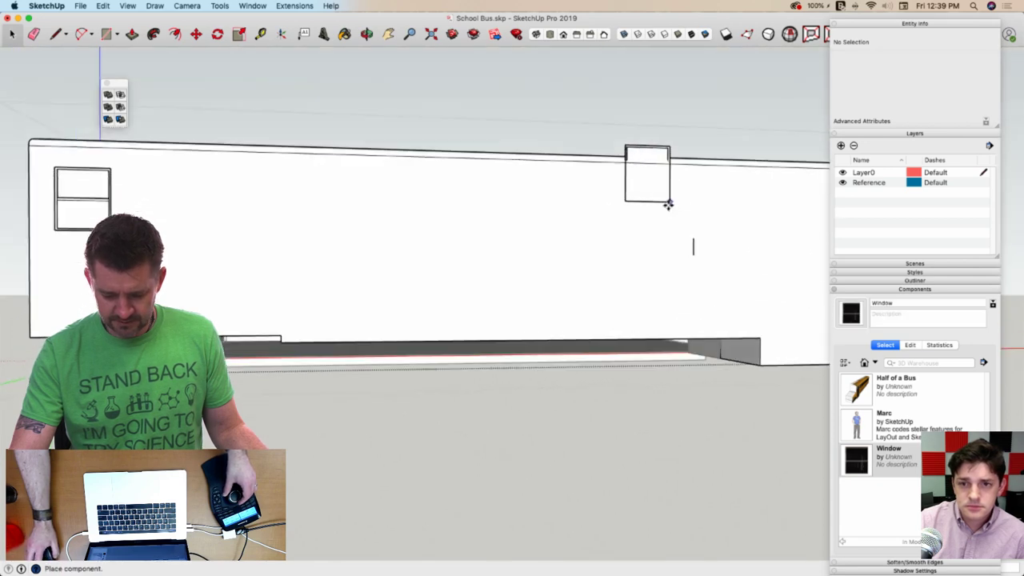
{"action": "middle_click_drag", "start_coordinate": [705, 232], "coordinate": [725, 222]}
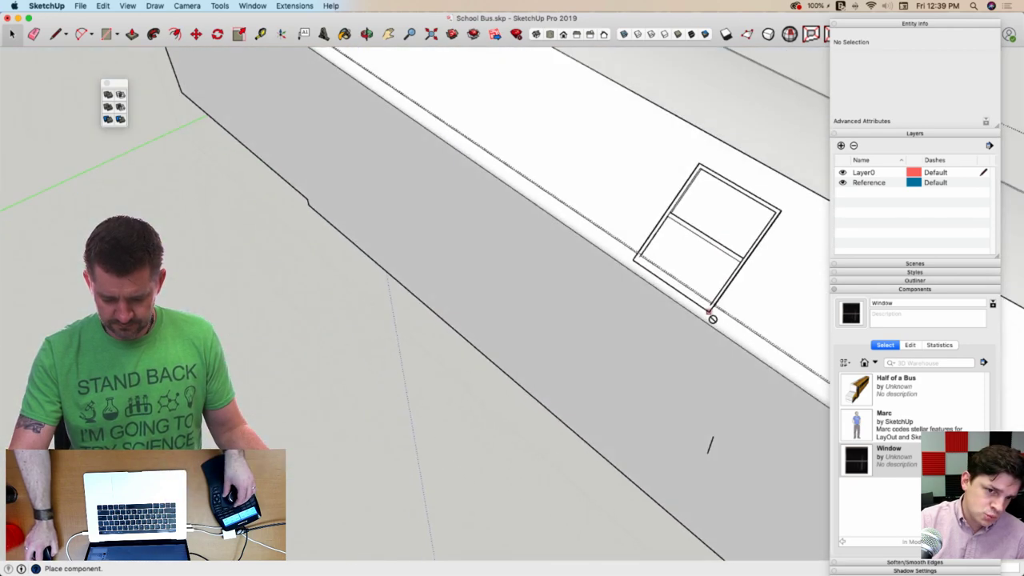
{"action": "middle_click_drag", "start_coordinate": [719, 394], "coordinate": [707, 379]}
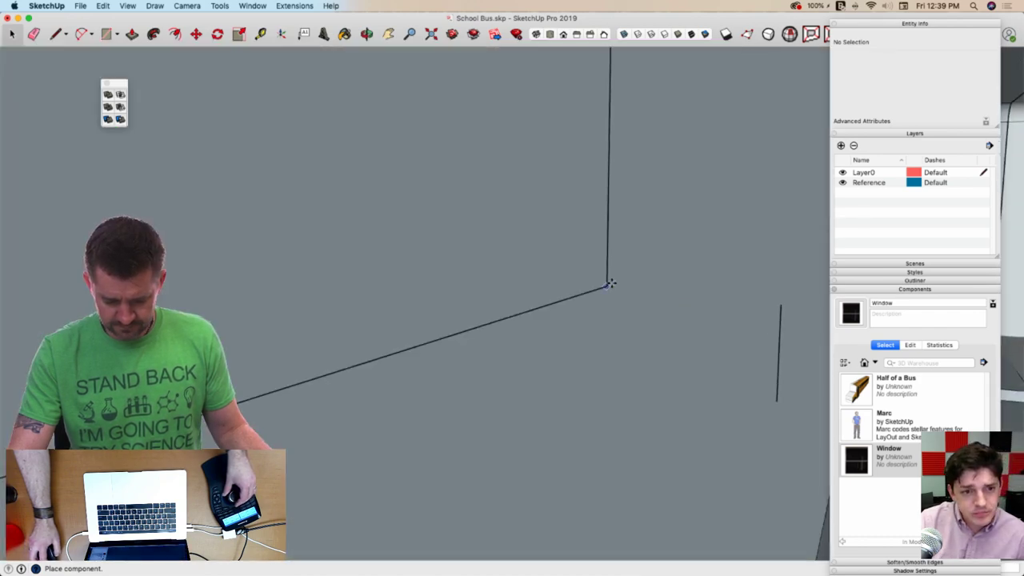
{"action": "middle_click_drag", "start_coordinate": [609, 283], "coordinate": [663, 272]}
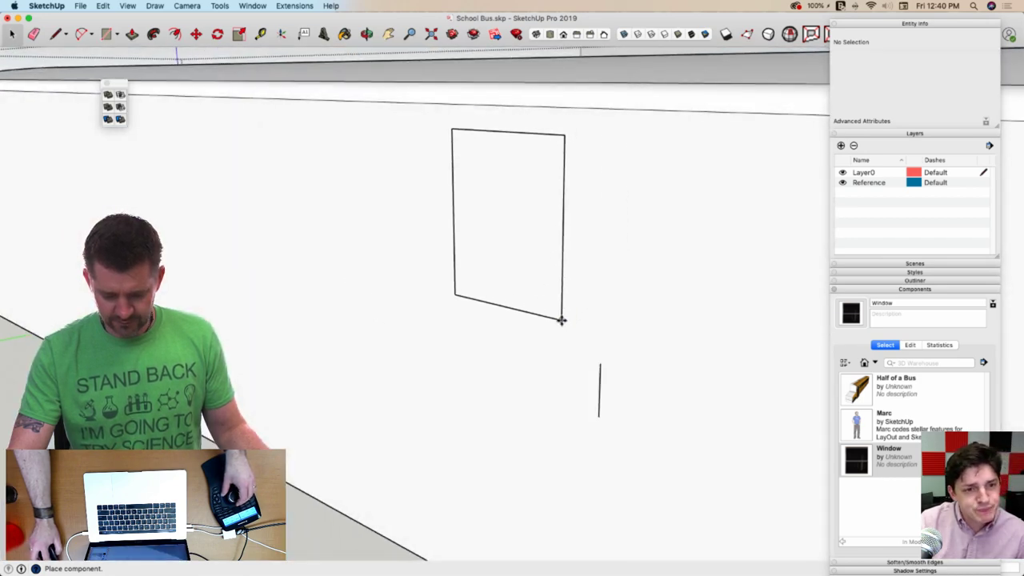
{"action": "left_click", "coordinate": [560, 318]}
{"action": "left_click", "coordinate": [561, 320]}
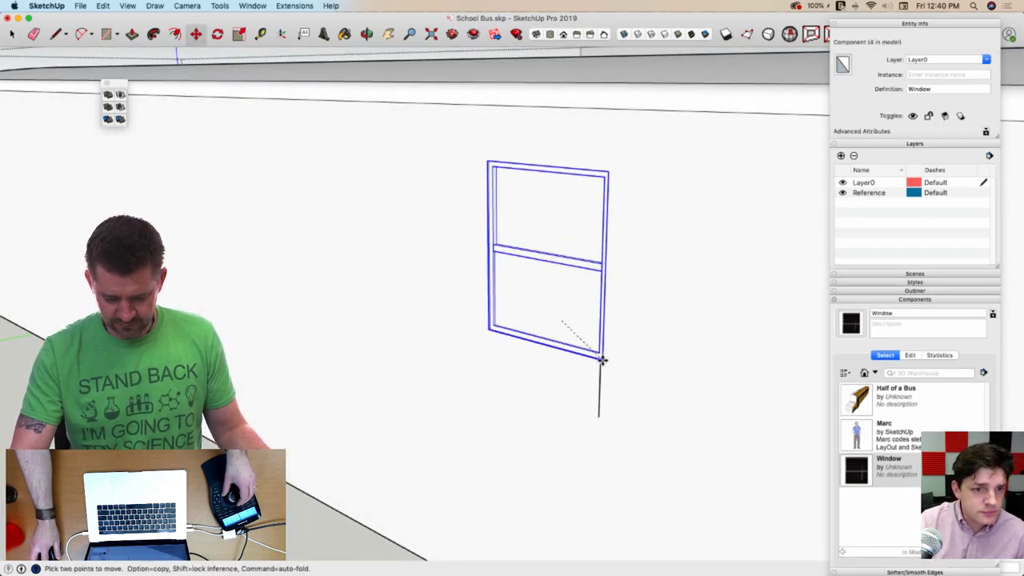
{"action": "left_click", "coordinate": [601, 364]}
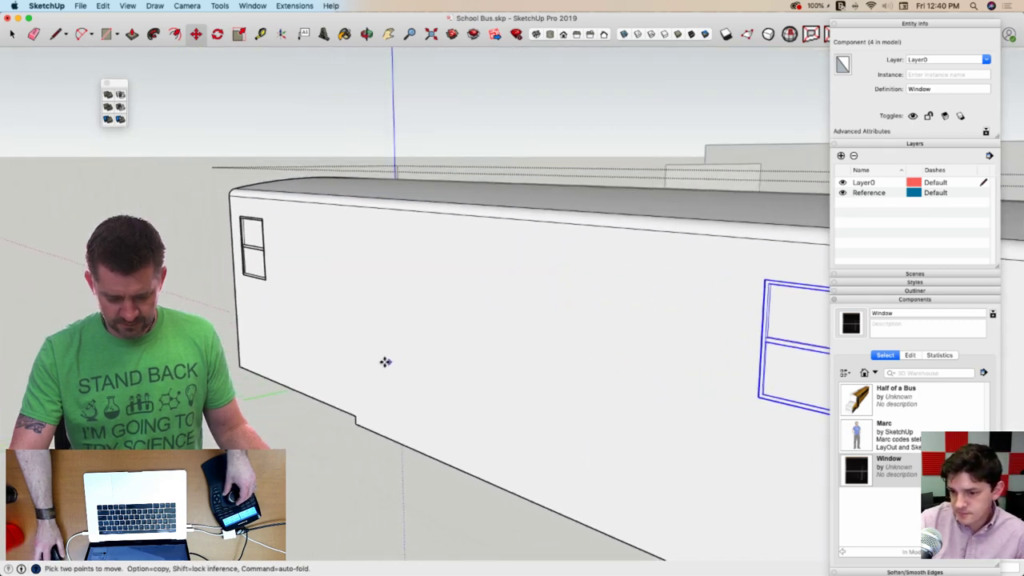
Delete the original rearmost window from the bus side
{"action": "key", "text": "l"}
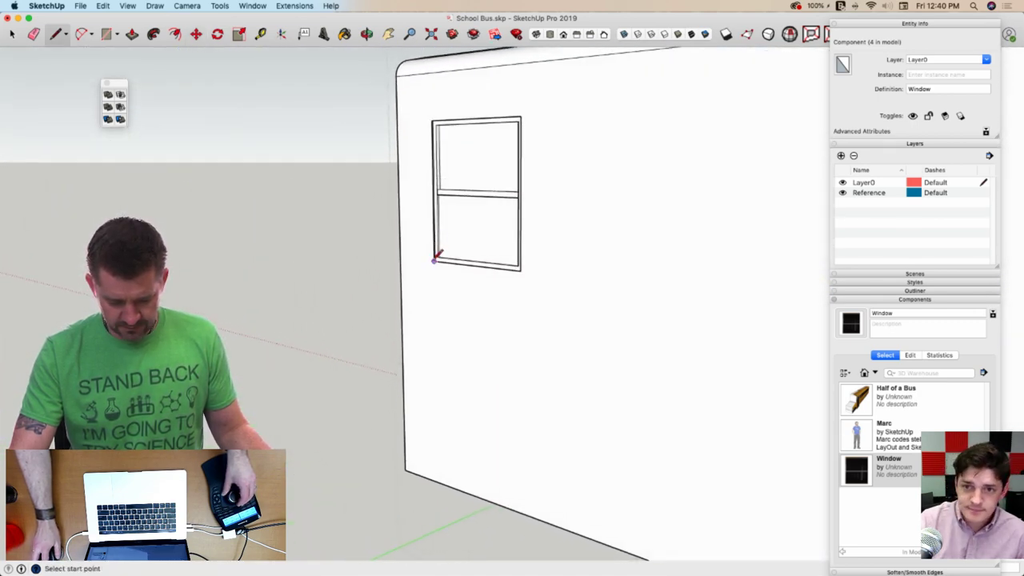
{"action": "key", "text": "space"}
{"action": "left_click_drag", "start_coordinate": [411, 118], "coordinate": [482, 196]}
{"action": "left_click", "coordinate": [480, 197]}
{"action": "key", "text": "Delete"}
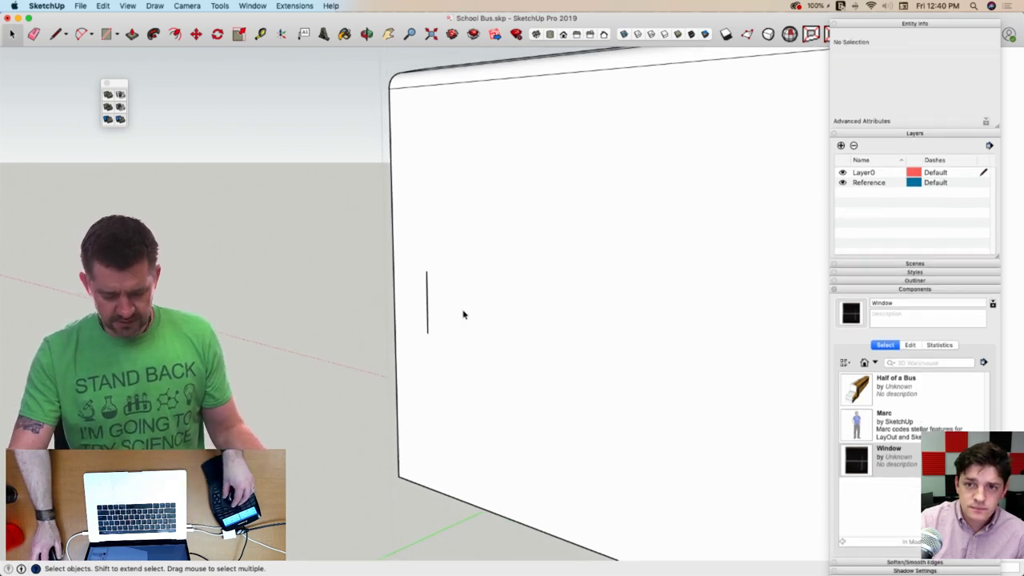
Copy the forward window by its lower rear corner to the top of the rear guide line, and divide the copies with /10
{"action": "left_click", "coordinate": [480, 257]}
{"action": "key", "text": "m"}
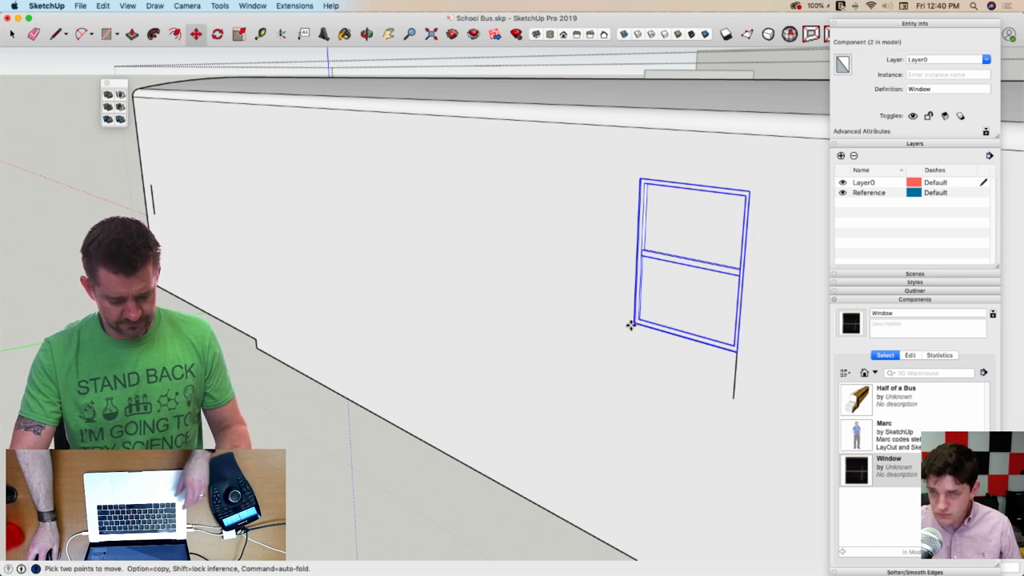
{"action": "left_click", "coordinate": [631, 324]}
{"action": "key", "text": "alt"}
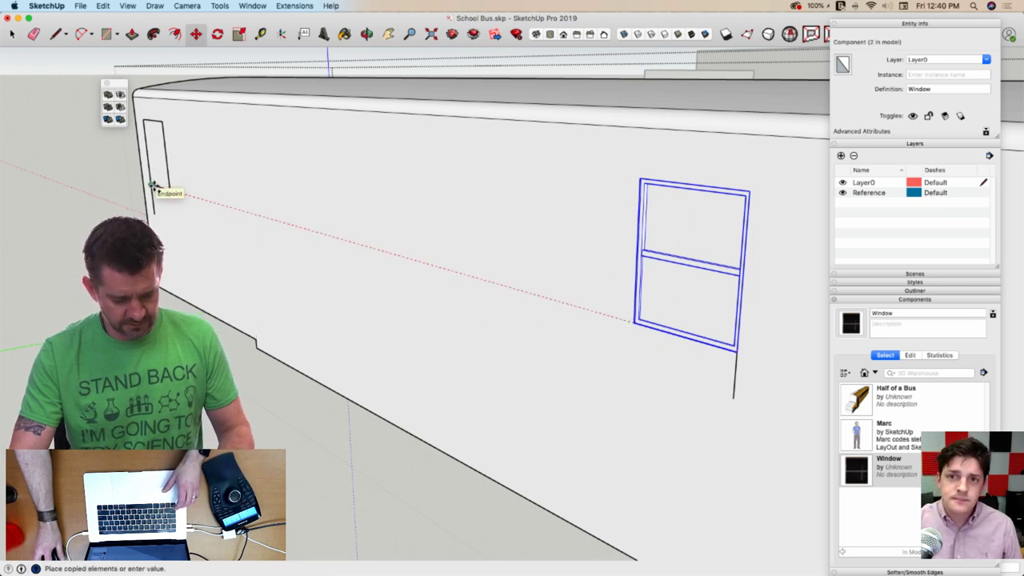
{"action": "left_click", "coordinate": [151, 186]}
{"action": "type", "text": "/10"}
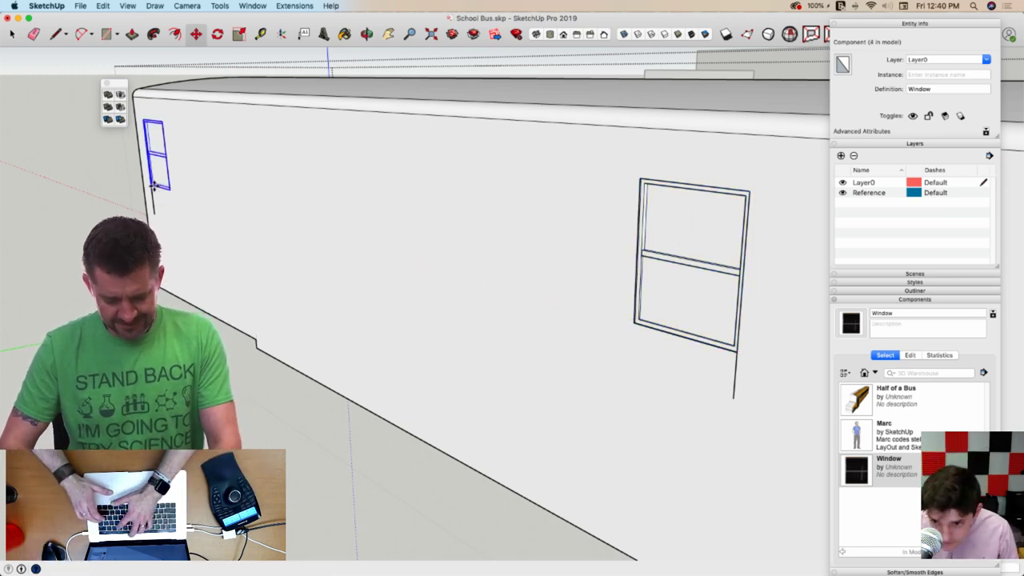
{"action": "key", "text": "Return"}
Erase the vertical guide lines below the end windows, close the body for editing and switch the face style to Shaded With Textures
{"action": "key", "text": "e"}
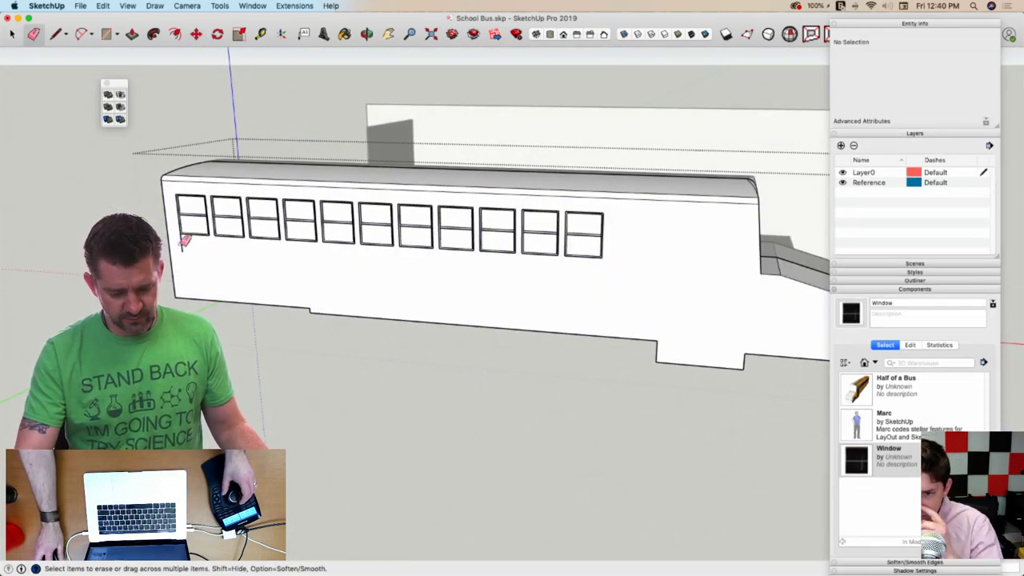
{"action": "key", "text": "space"}
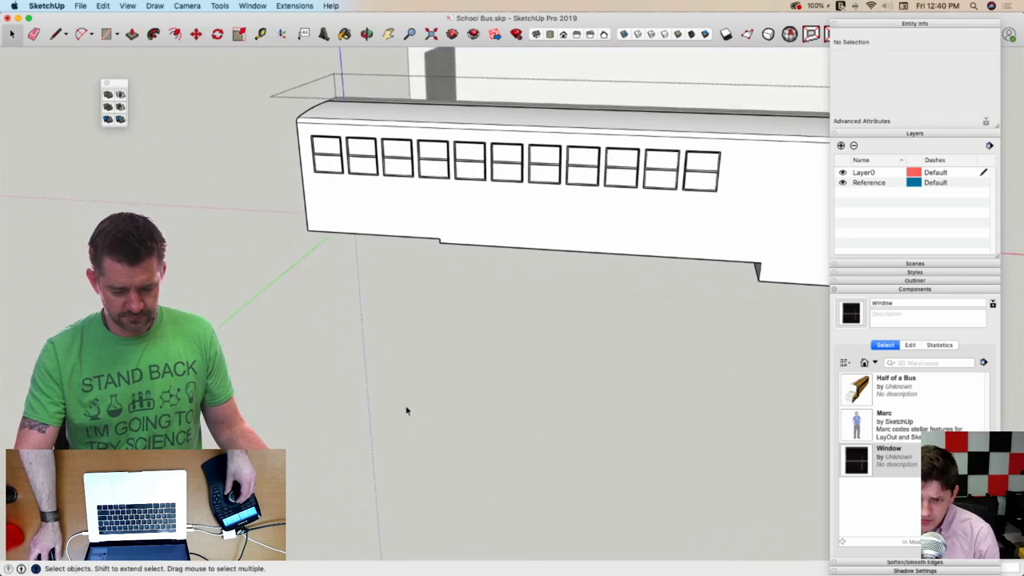
{"action": "left_click", "coordinate": [392, 393]}
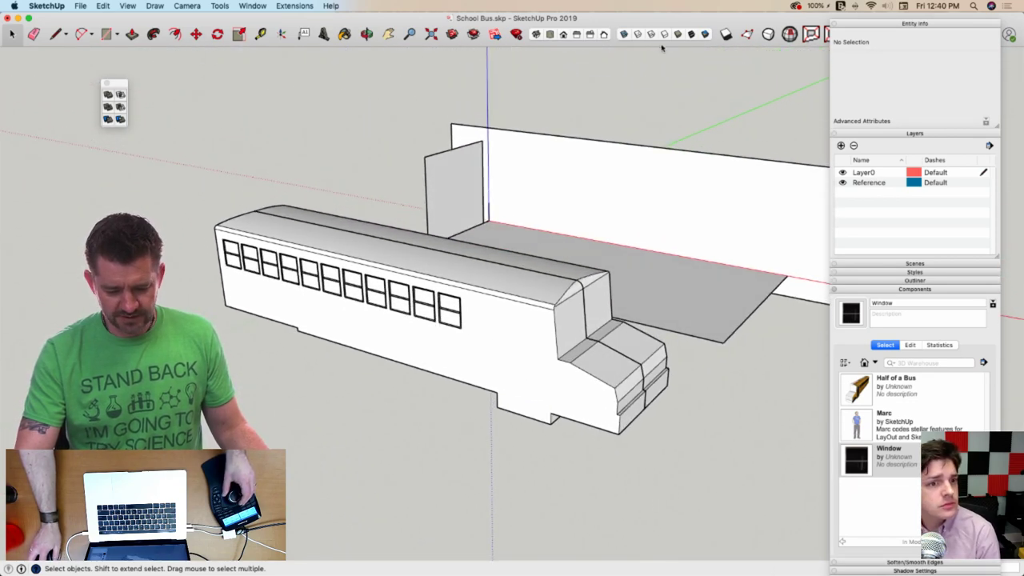
{"action": "left_click", "coordinate": [691, 35]}
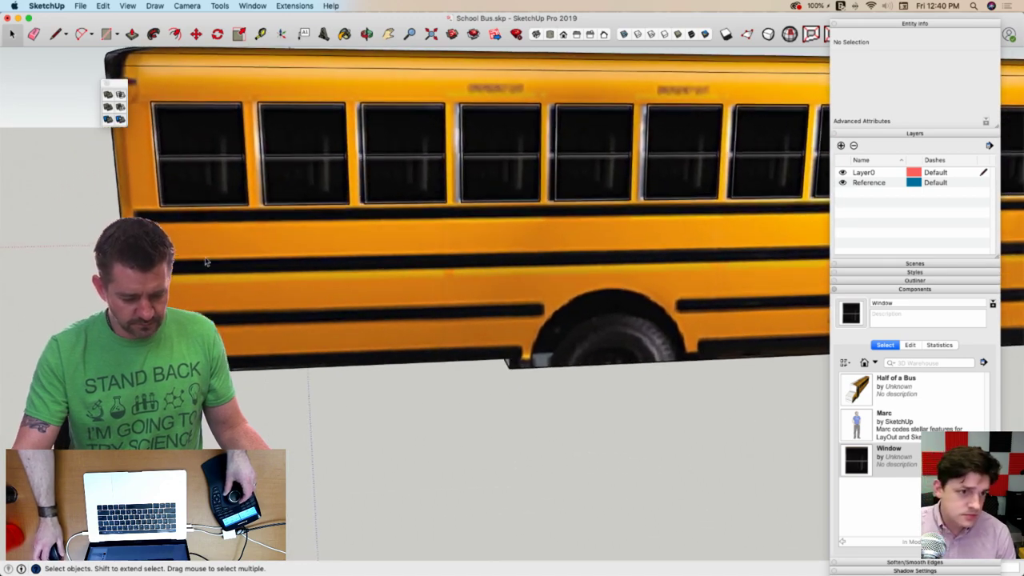
{"action": "key", "text": "r"}
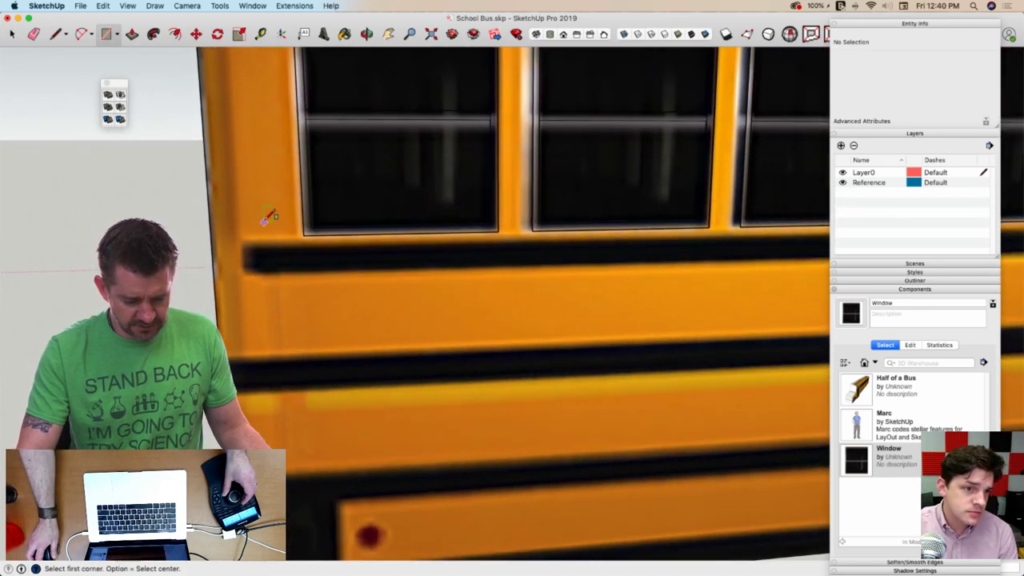
{"action": "left_click", "coordinate": [244, 240]}
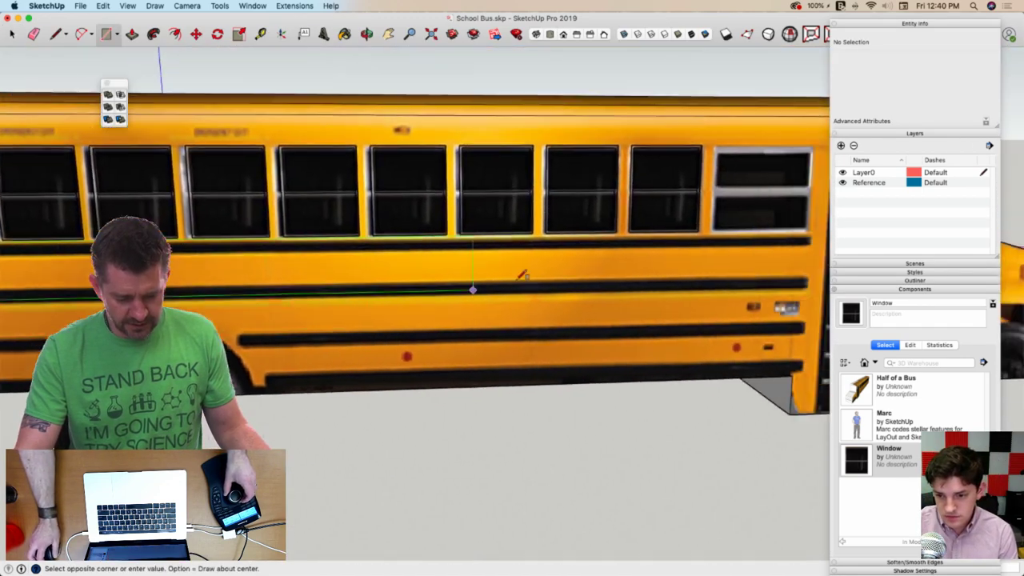
{"action": "key", "text": "space"}
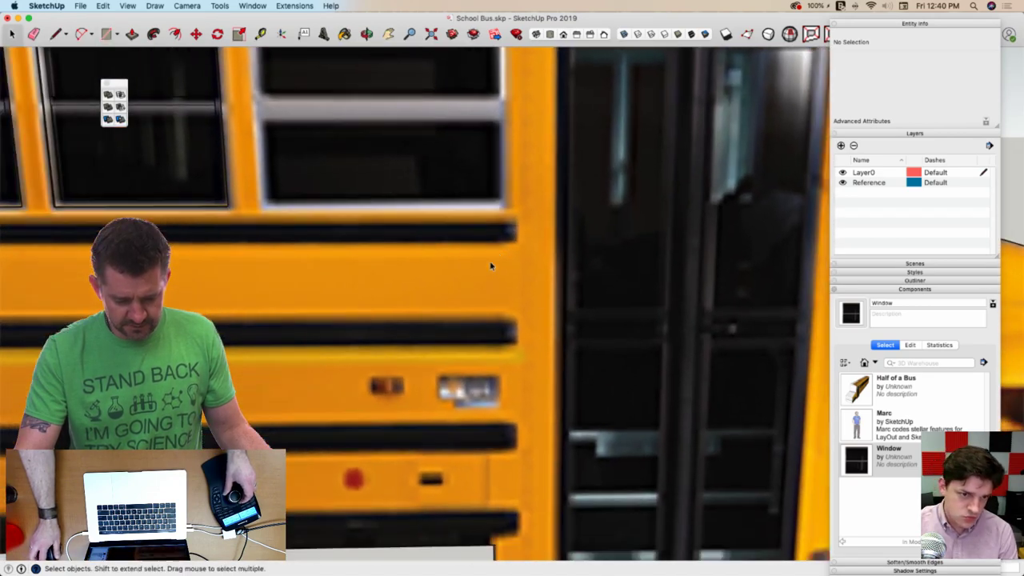
Open the bus body for editing
{"action": "double_click", "coordinate": [494, 293]}
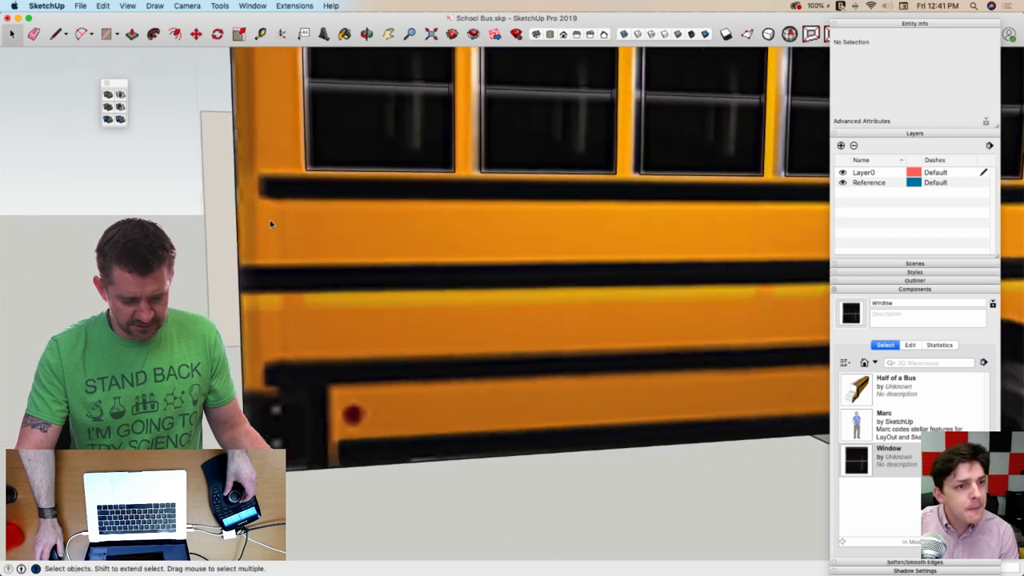
{"action": "key", "text": "l"}
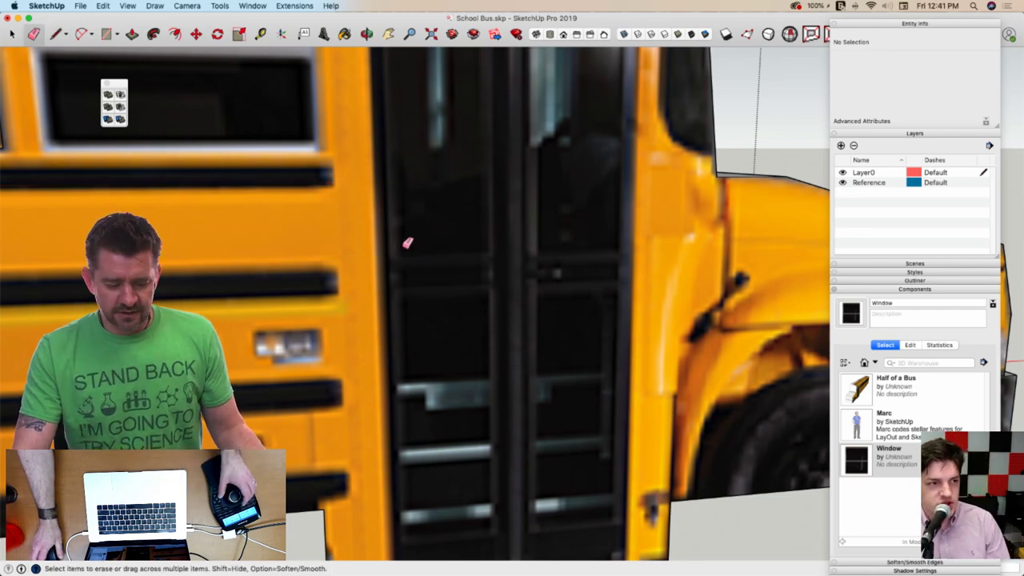
{"action": "scroll", "coordinate": [407, 242], "scroll_direction": "down", "scroll_amount": 10}
{"action": "scroll", "coordinate": [445, 285], "scroll_direction": "up", "scroll_amount": 7}
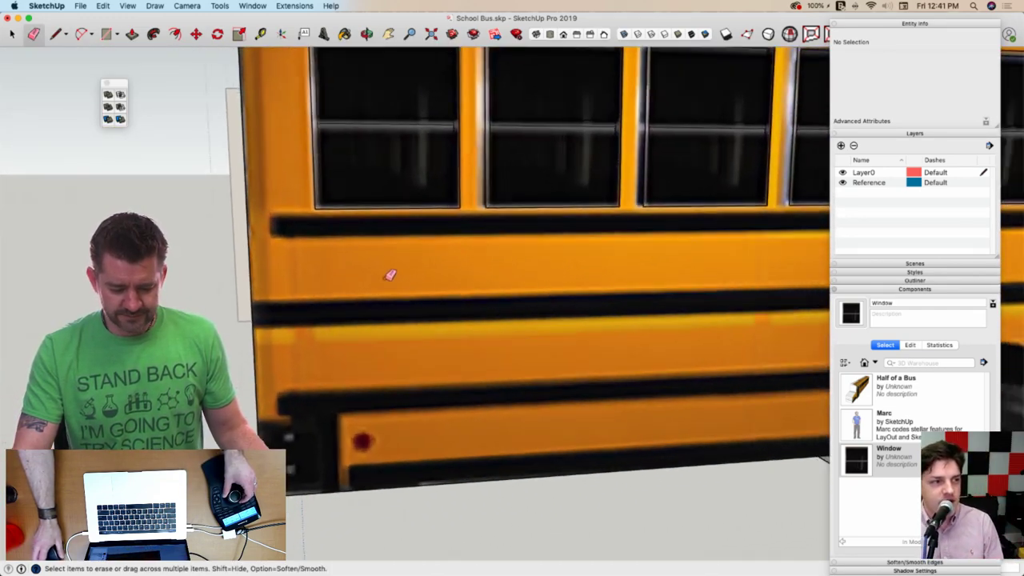
{"action": "scroll", "coordinate": [376, 275], "scroll_direction": "up", "scroll_amount": 3}
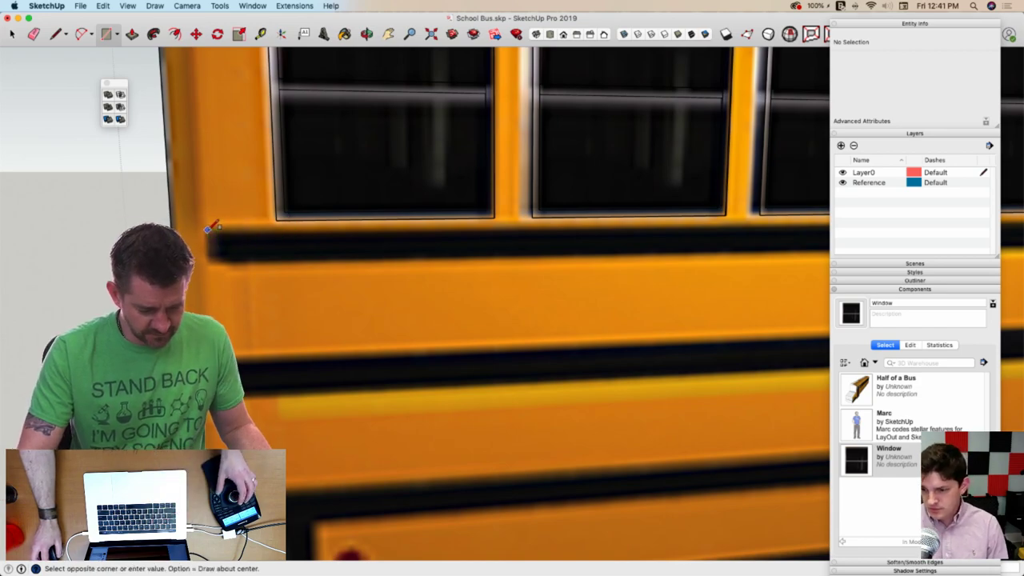
{"action": "scroll", "coordinate": [384, 264], "scroll_direction": "down", "scroll_amount": 8}
{"action": "scroll", "coordinate": [360, 252], "scroll_direction": "up", "scroll_amount": 5}
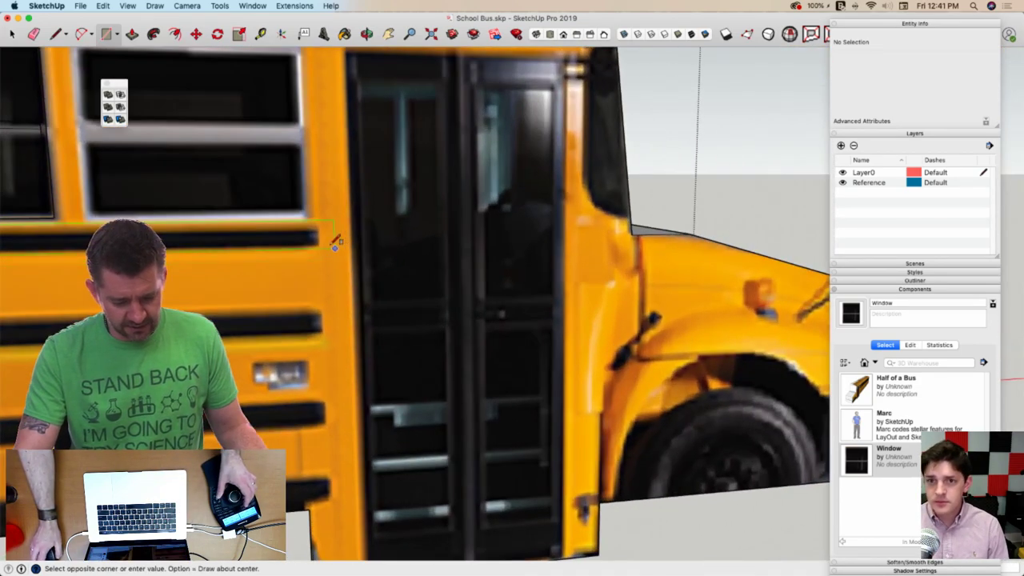
{"action": "scroll", "coordinate": [324, 238], "scroll_direction": "up", "scroll_amount": 3}
{"action": "scroll", "coordinate": [342, 243], "scroll_direction": "down", "scroll_amount": 1}
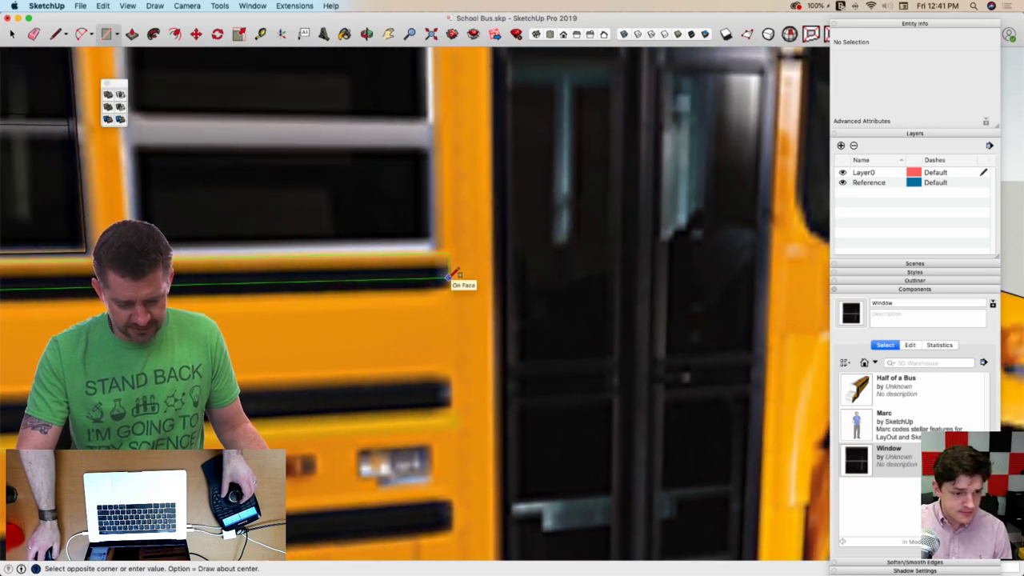
{"action": "left_click", "coordinate": [449, 277]}
{"action": "key", "text": "space"}
{"action": "scroll", "coordinate": [450, 277], "scroll_direction": "down", "scroll_amount": 10}
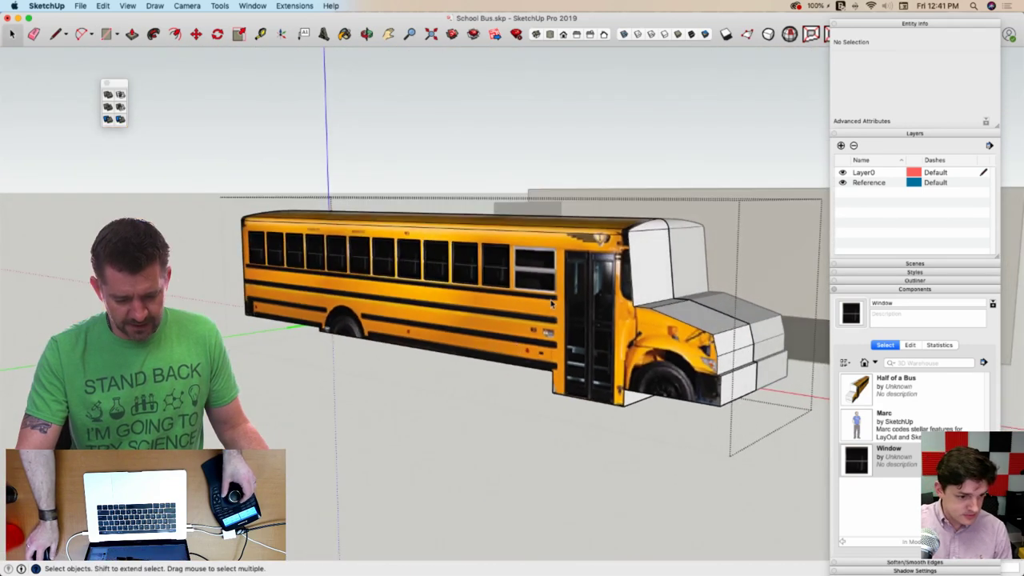
Draw a rectangle around the black stripe directly below the windows, from its rear end to beside the door, and pull it slightly outward
{"action": "scroll", "coordinate": [535, 303], "scroll_direction": "up", "scroll_amount": 10}
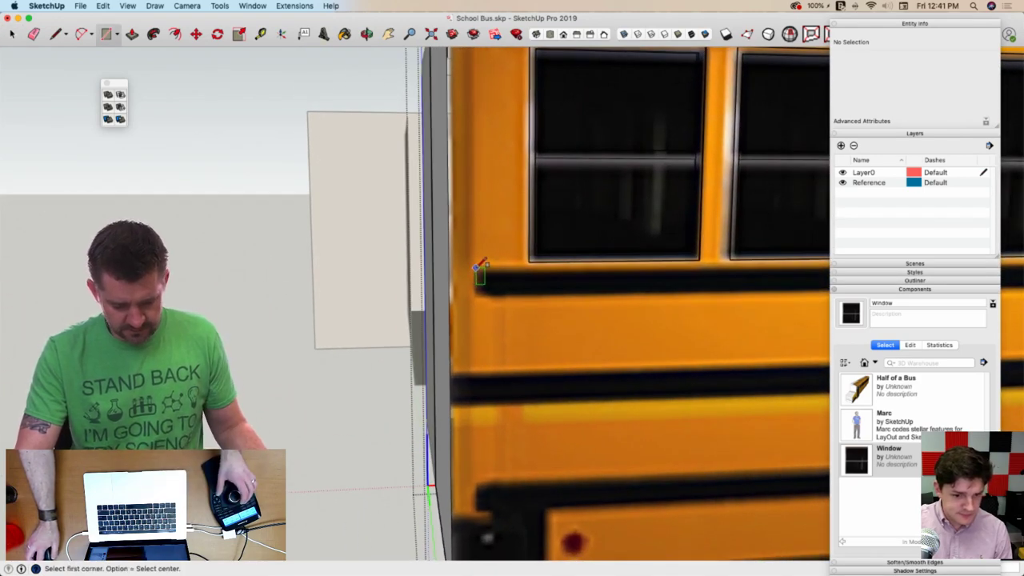
{"action": "left_click", "coordinate": [478, 268]}
{"action": "scroll", "coordinate": [512, 267], "scroll_direction": "down", "scroll_amount": 5}
{"action": "scroll", "coordinate": [448, 265], "scroll_direction": "up", "scroll_amount": 6}
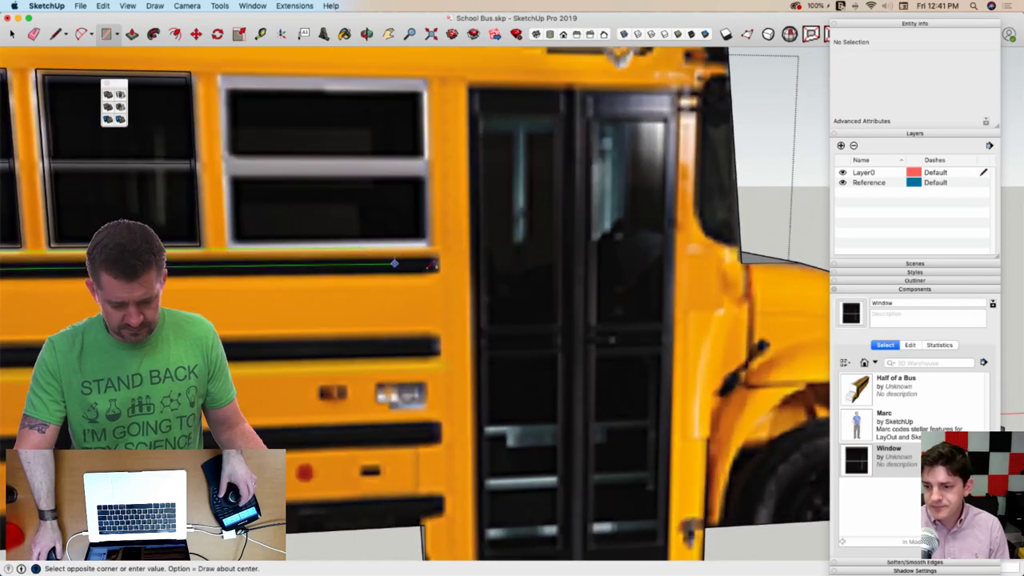
{"action": "scroll", "coordinate": [436, 264], "scroll_direction": "up", "scroll_amount": 2}
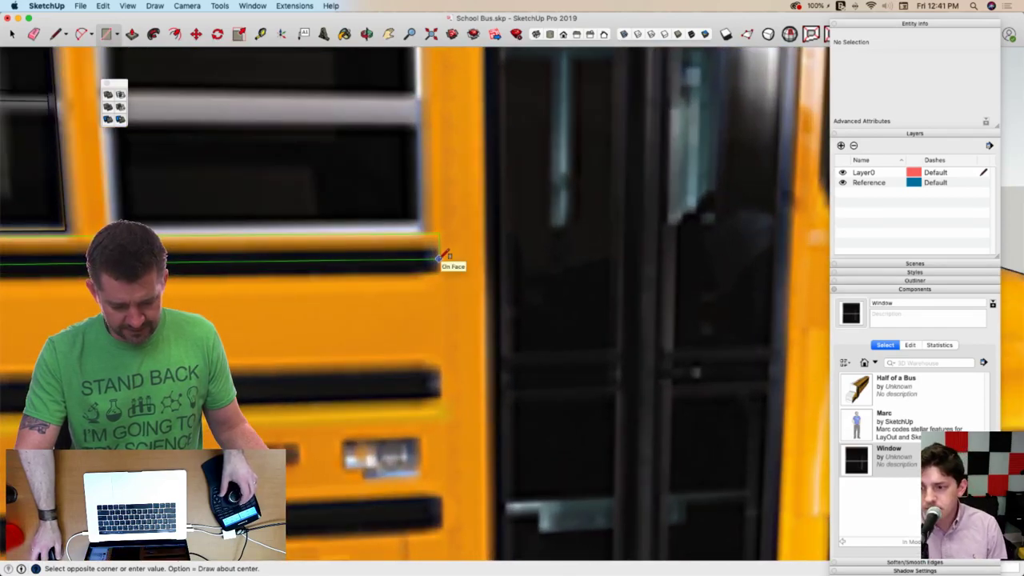
{"action": "scroll", "coordinate": [384, 258], "scroll_direction": "down", "scroll_amount": 6}
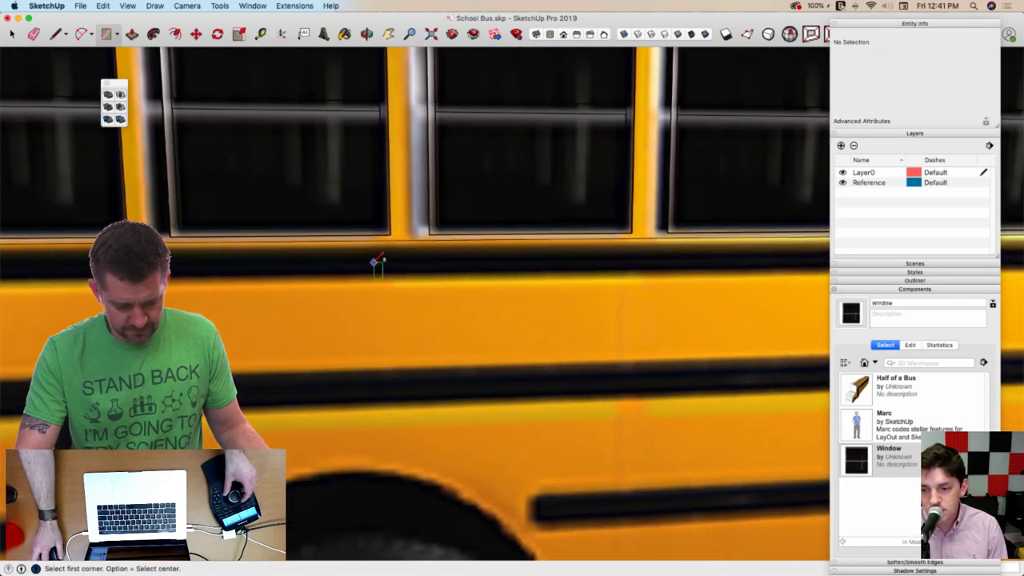
{"action": "scroll", "coordinate": [378, 258], "scroll_direction": "up", "scroll_amount": 2}
{"action": "key", "text": "space"}
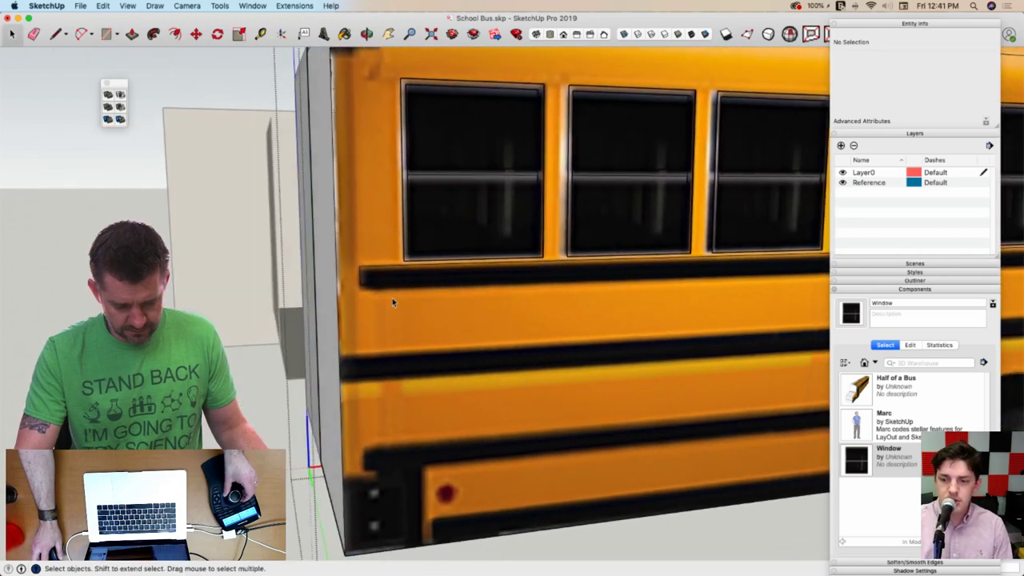
{"action": "key", "text": "p"}
{"action": "left_click", "coordinate": [379, 271]}
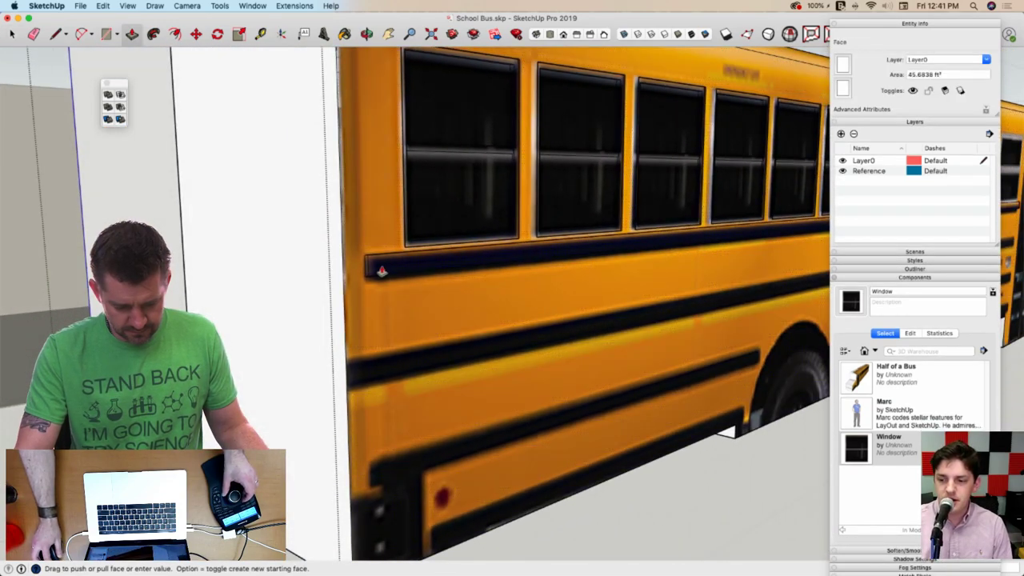
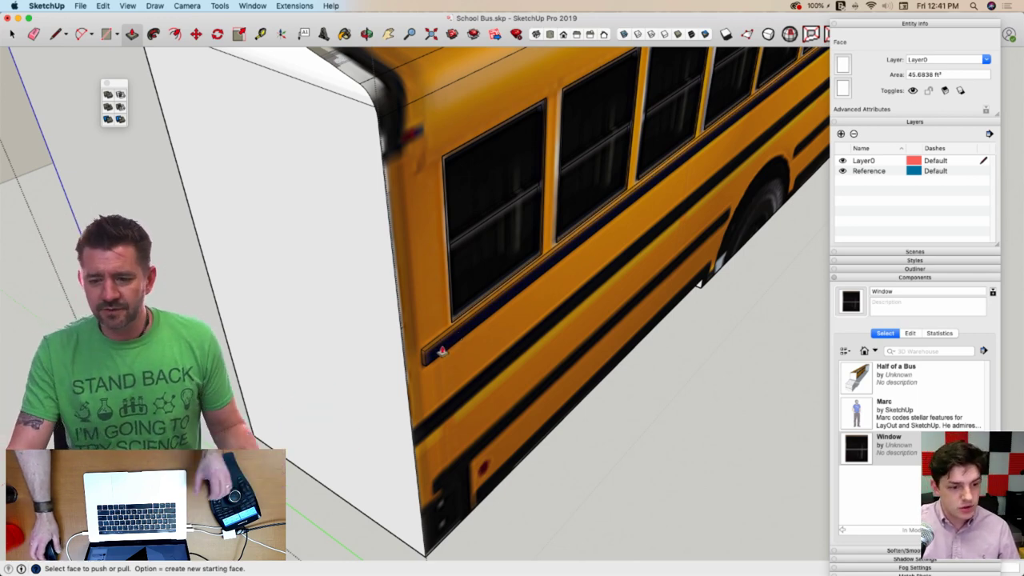
Copy the raised upper stripe's face straight down onto the third black stripe, the one running over the rear wheel arch
{"action": "key", "text": "space"}
{"action": "left_click", "coordinate": [434, 355]}
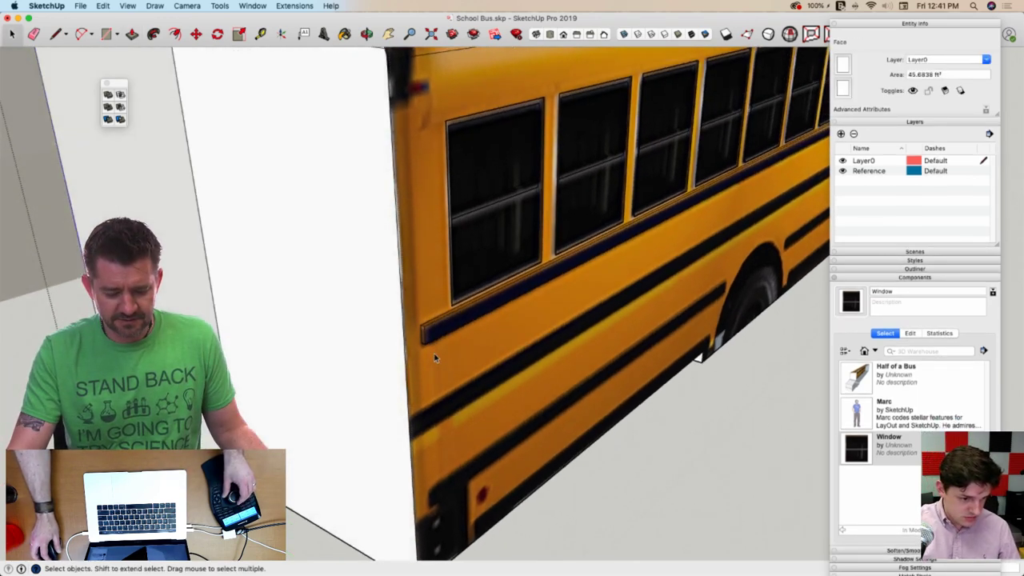
{"action": "key", "text": "m"}
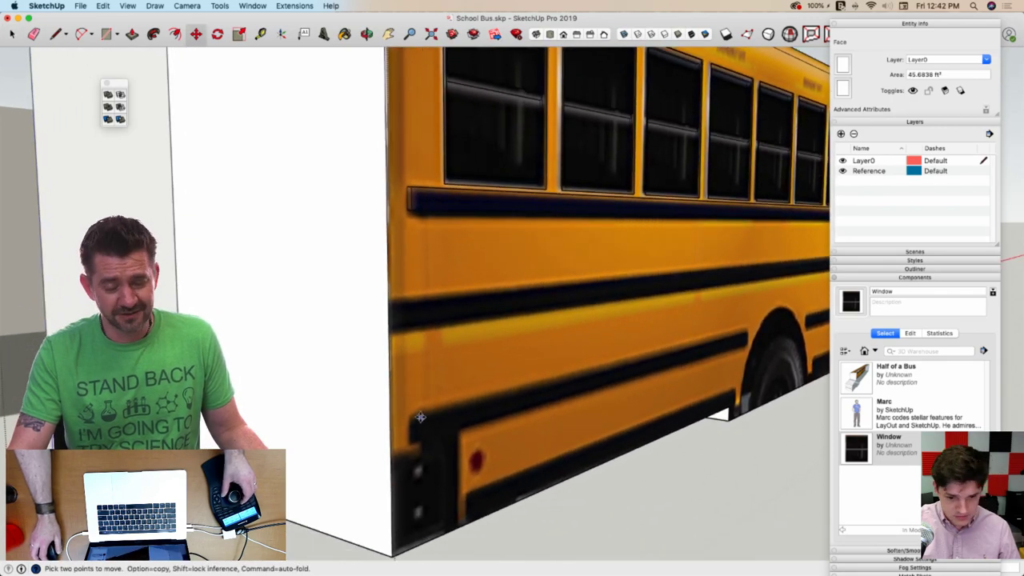
{"action": "scroll", "coordinate": [419, 417], "scroll_direction": "up", "scroll_amount": 5}
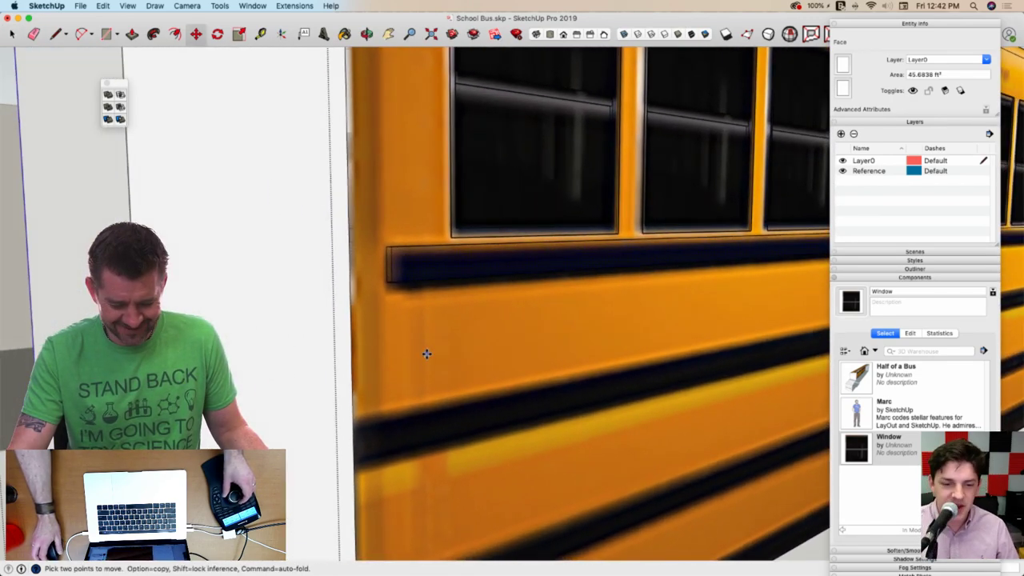
{"action": "scroll", "coordinate": [426, 354], "scroll_direction": "down", "scroll_amount": 5}
{"action": "key", "text": "space"}
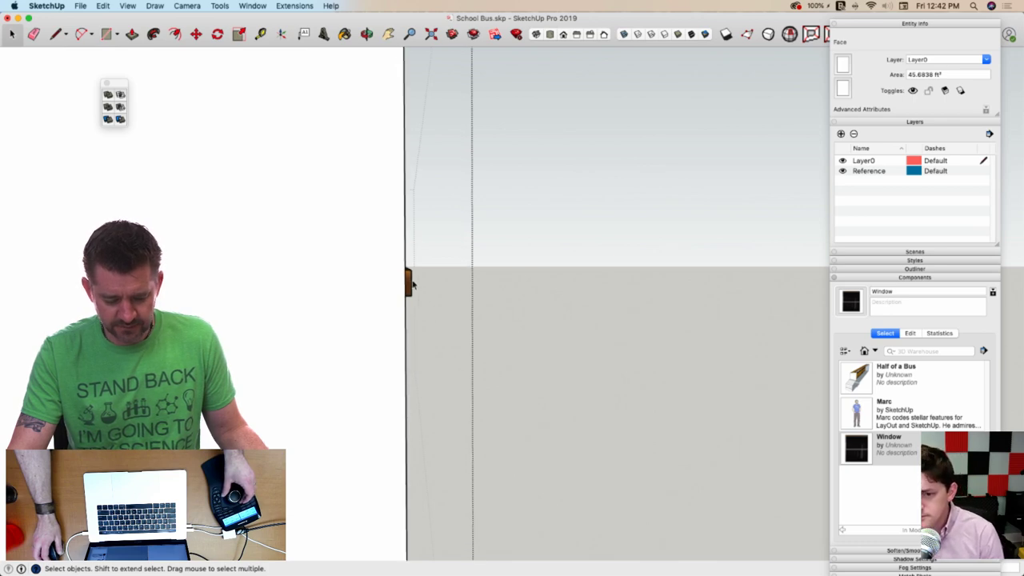
{"action": "key", "text": "m"}
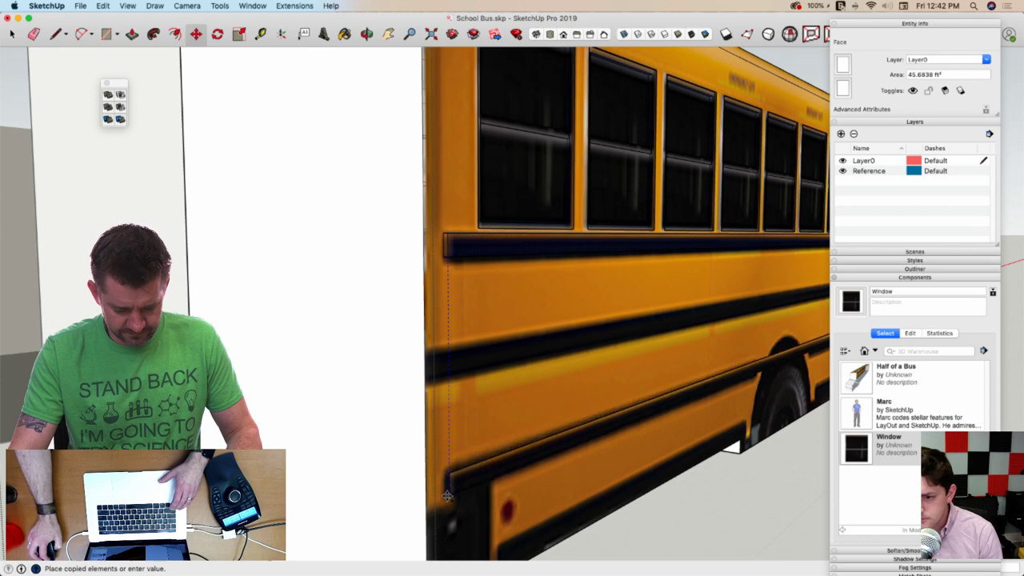
{"action": "scroll", "coordinate": [449, 472], "scroll_direction": "down", "scroll_amount": 3}
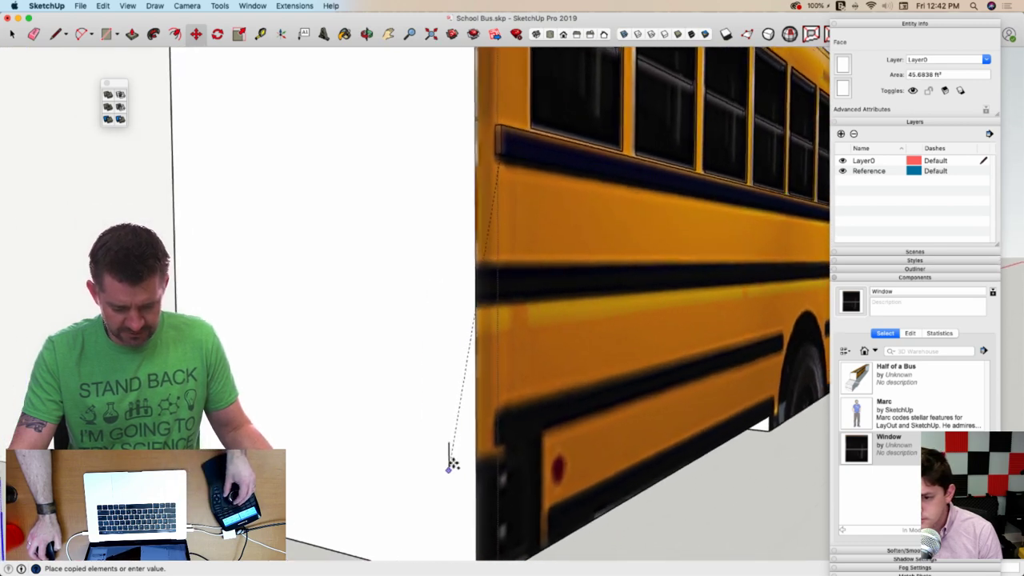
{"action": "scroll", "coordinate": [496, 208], "scroll_direction": "up", "scroll_amount": 6}
{"action": "middle_click_drag", "start_coordinate": [501, 318], "coordinate": [518, 372]}
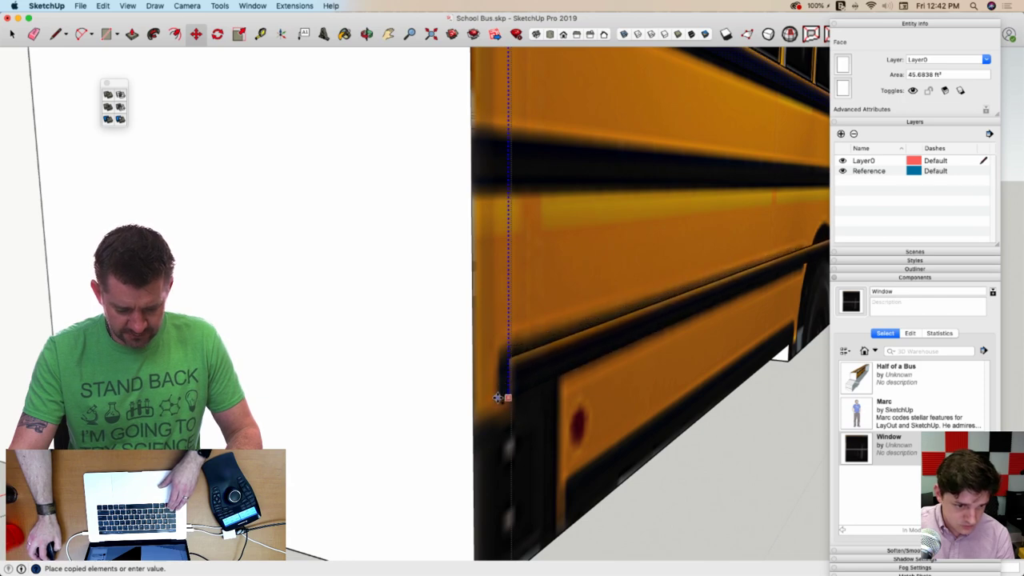
{"action": "left_click", "coordinate": [500, 396]}
Push/Pull the copied lower stripe face to make it stand out from the body side
{"action": "scroll", "coordinate": [519, 336], "scroll_direction": "down", "scroll_amount": 3}
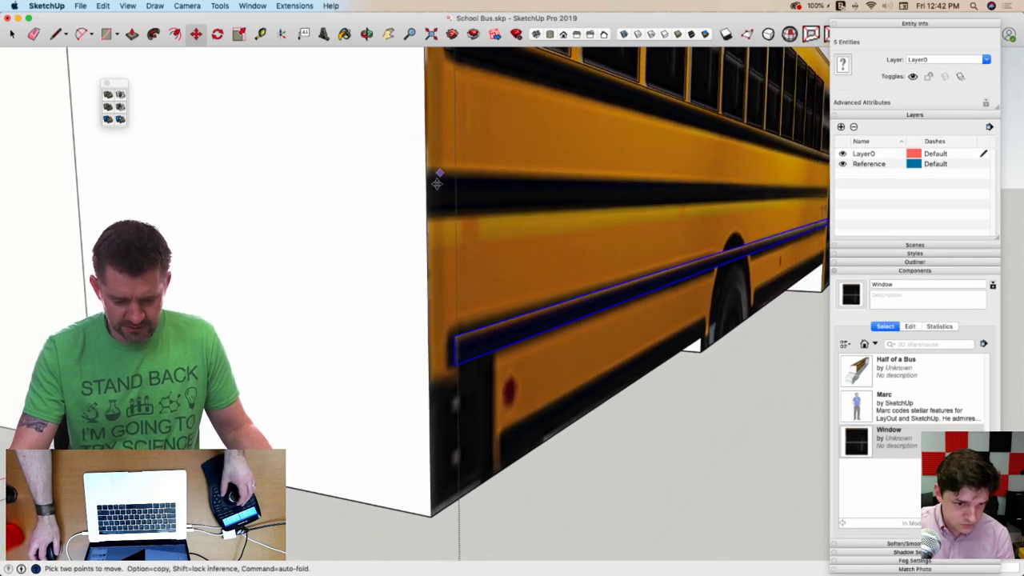
{"action": "middle_click_drag", "start_coordinate": [541, 289], "coordinate": [565, 313]}
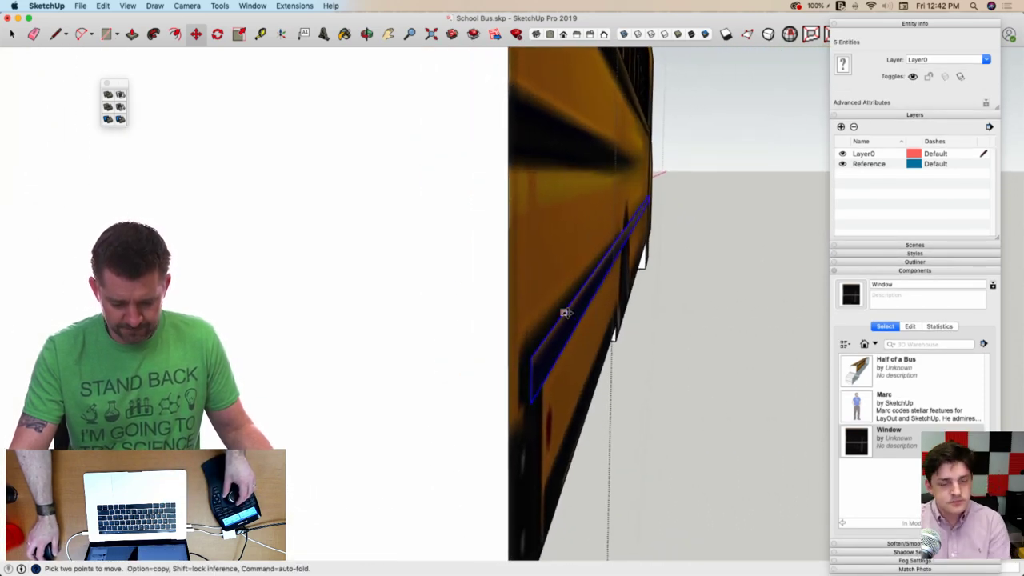
{"action": "left_click", "coordinate": [554, 358]}
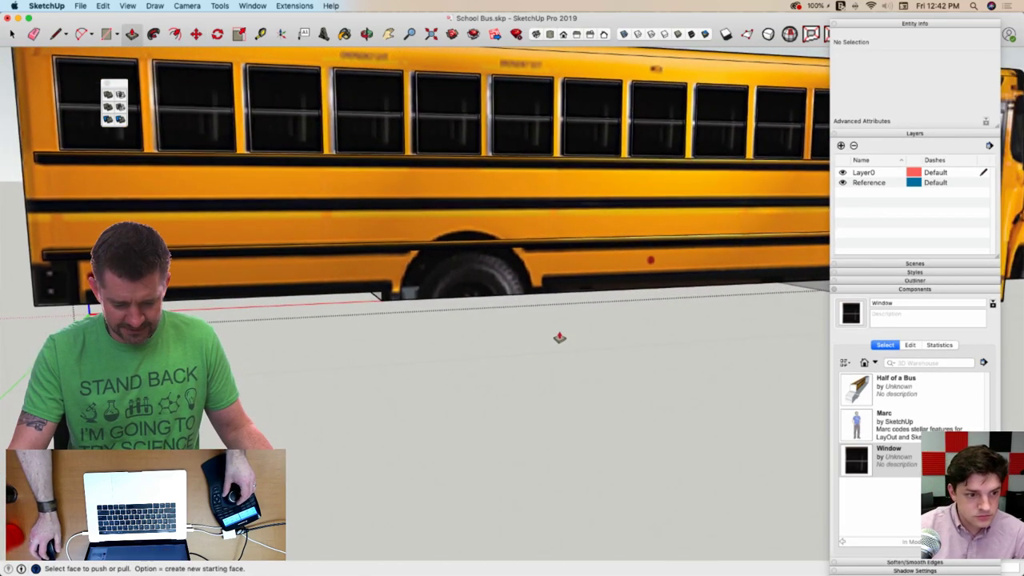
{"action": "key", "text": "space"}
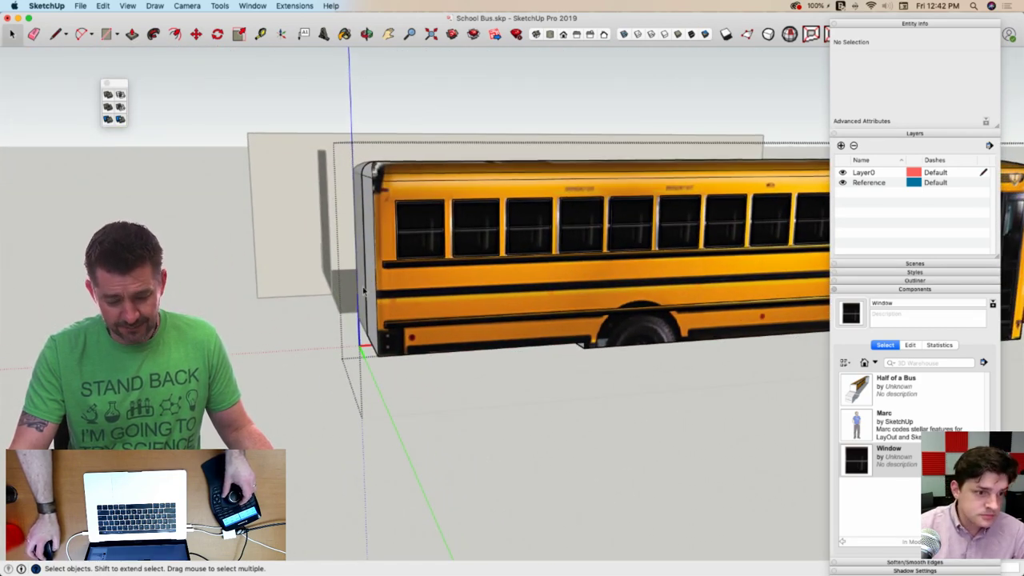
Draw a rectangle over the middle black stripe from the body's rear edge to below the front end of the upper stripe
{"action": "scroll", "coordinate": [345, 253], "scroll_direction": "up", "scroll_amount": 10}
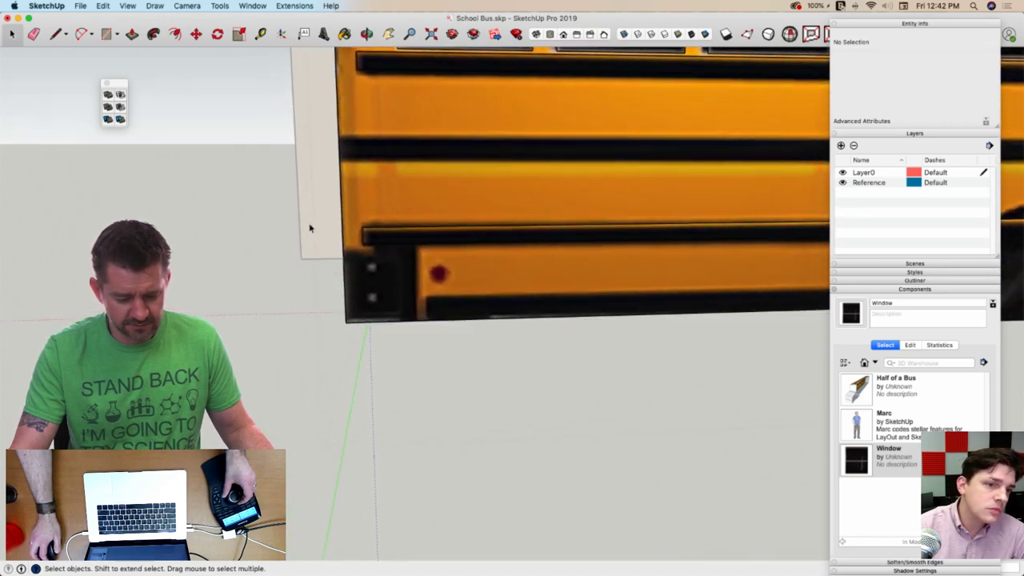
{"action": "scroll", "coordinate": [310, 228], "scroll_direction": "up", "scroll_amount": 5}
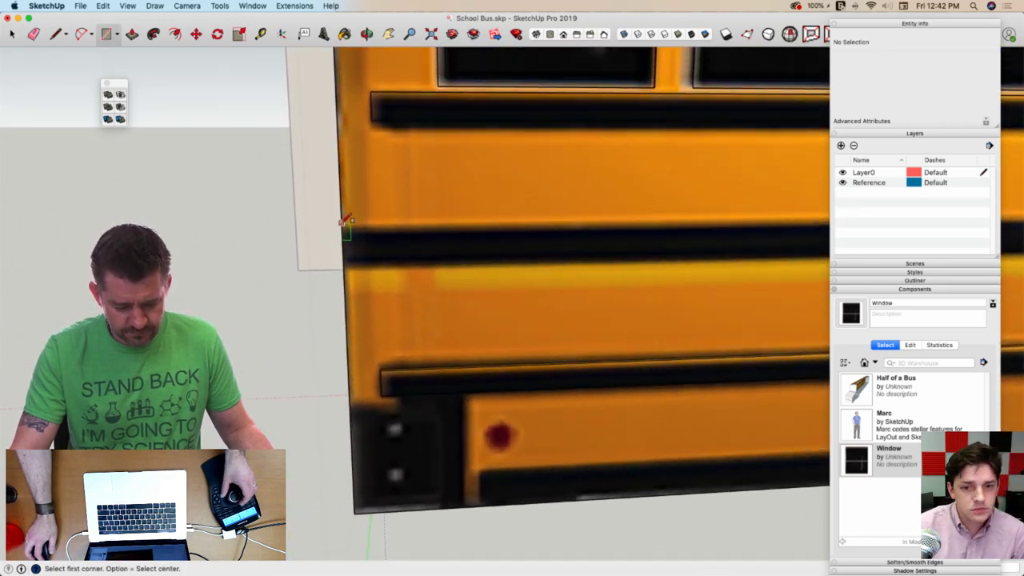
{"action": "left_click", "coordinate": [342, 225]}
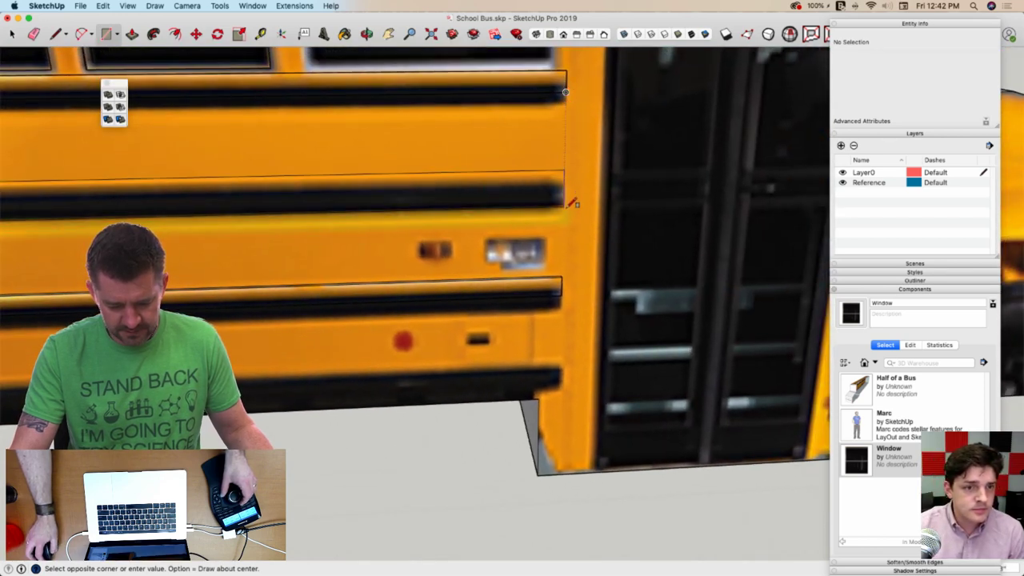
{"action": "left_click", "coordinate": [570, 202]}
{"action": "scroll", "coordinate": [528, 192], "scroll_direction": "down", "scroll_amount": 5}
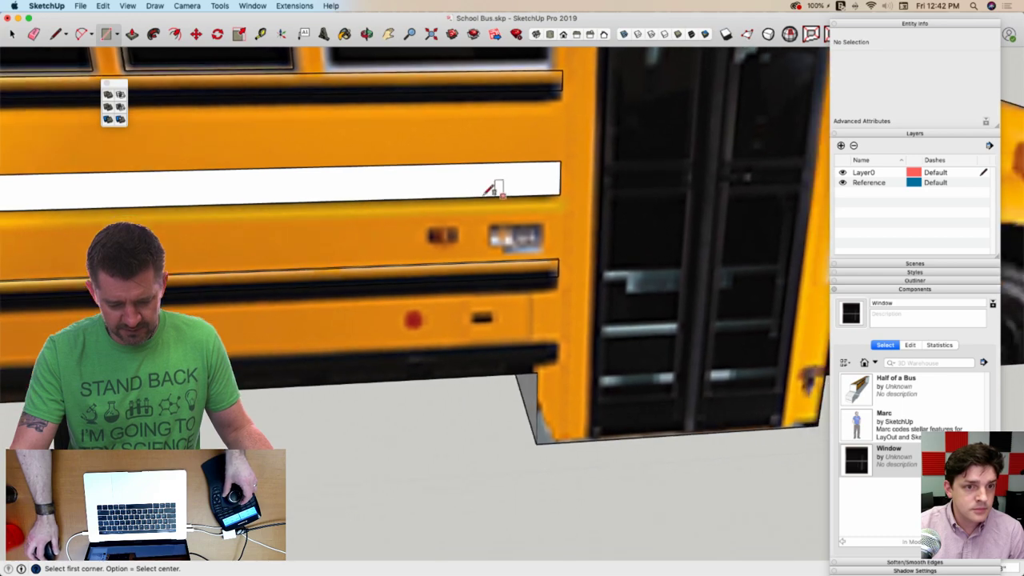
Pull the middle stripe's face outward to match the depth of the lower raised stripe
{"action": "middle_click_drag", "start_coordinate": [491, 187], "coordinate": [376, 231]}
{"action": "key", "text": "p"}
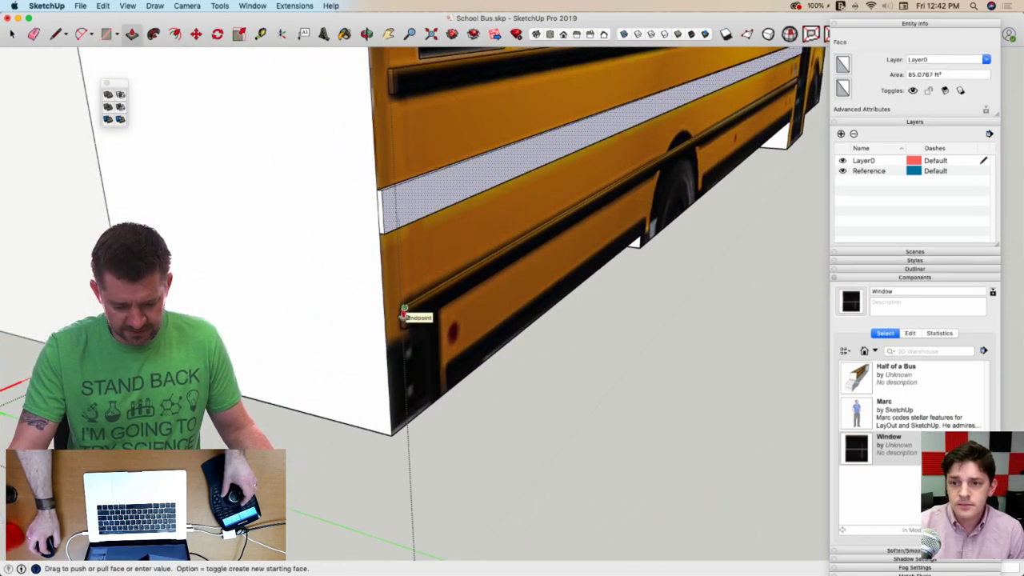
{"action": "left_click_drag", "start_coordinate": [403, 310], "coordinate": [404, 312]}
Extend the middle stripe's rear end past the back of the body and pull it across the back face to the half-bus centre edge
{"action": "double_click", "coordinate": [380, 213]}
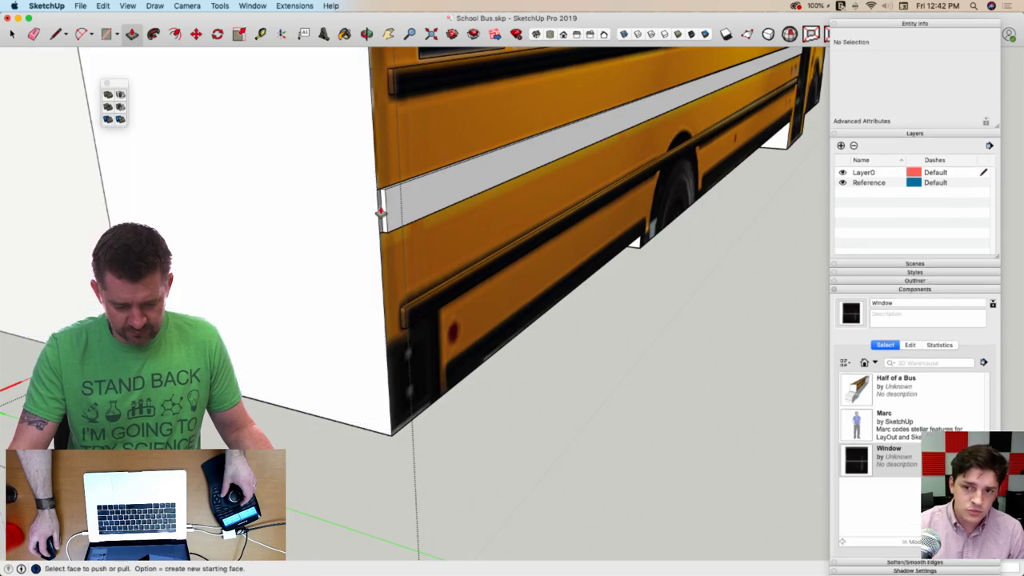
{"action": "scroll", "coordinate": [382, 210], "scroll_direction": "up", "scroll_amount": 5}
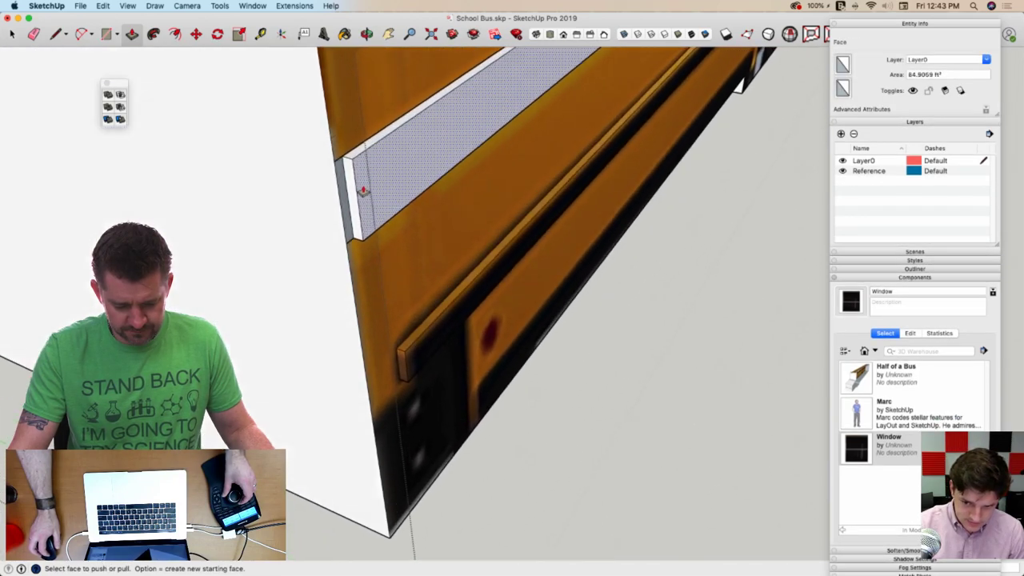
{"action": "left_click", "coordinate": [332, 176]}
{"action": "left_click", "coordinate": [341, 199]}
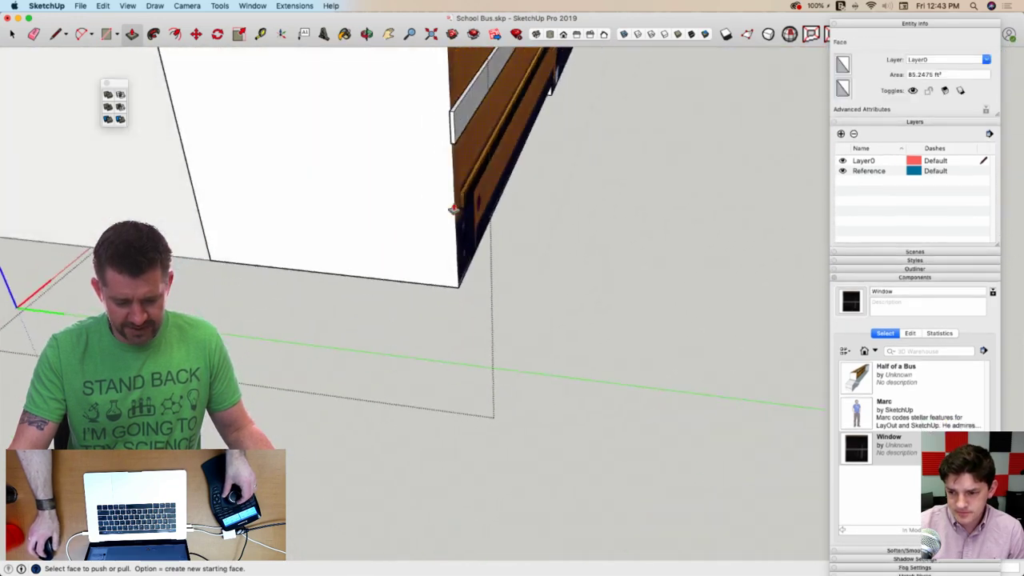
{"action": "middle_click_drag", "start_coordinate": [453, 210], "coordinate": [561, 160]}
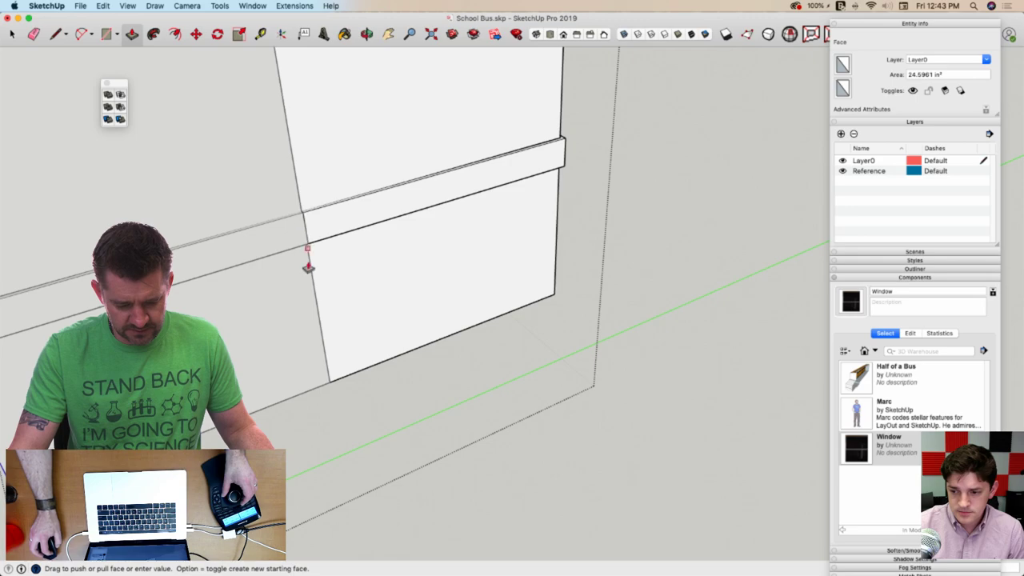
{"action": "left_click", "coordinate": [329, 384]}
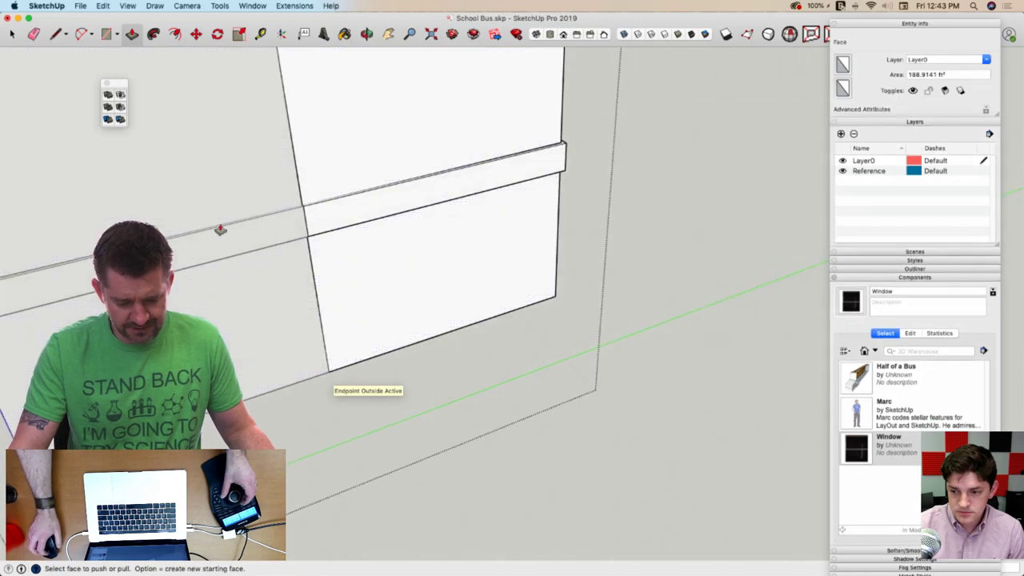
Inspect the bus side and its raised stripes in monochrome display, and restore the textured display
{"action": "key", "text": "space"}
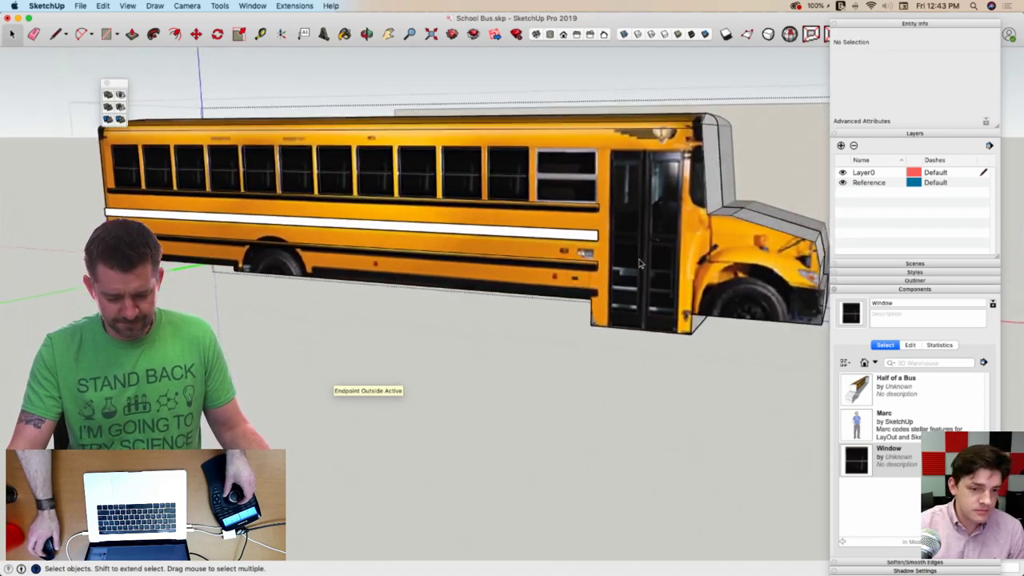
{"action": "left_click", "coordinate": [703, 34]}
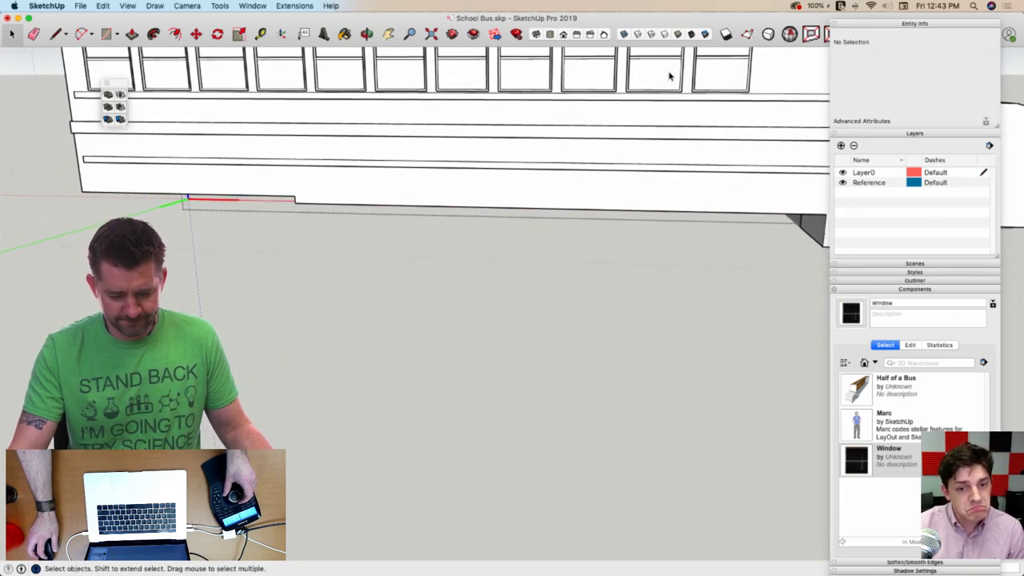
{"action": "left_click", "coordinate": [689, 34]}
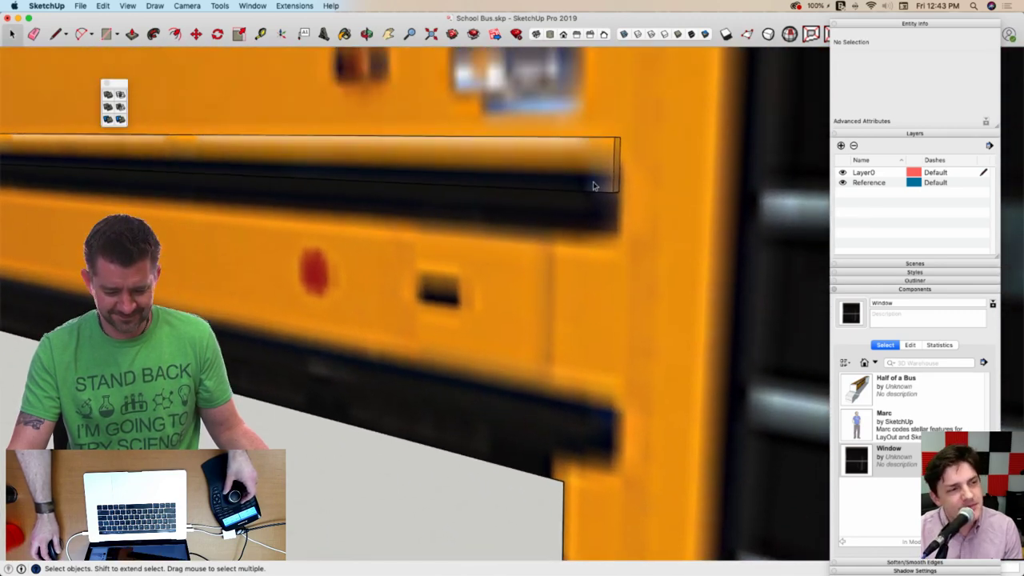
Copy the lower stripe's front face straight down to the bottom edge of the body side
{"action": "left_click", "coordinate": [599, 180]}
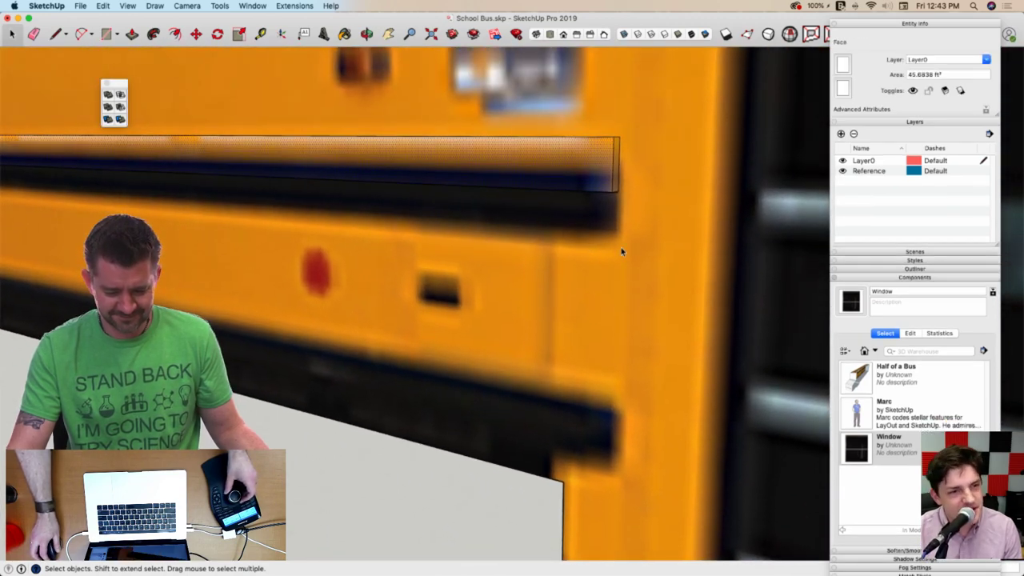
{"action": "left_click", "coordinate": [607, 192]}
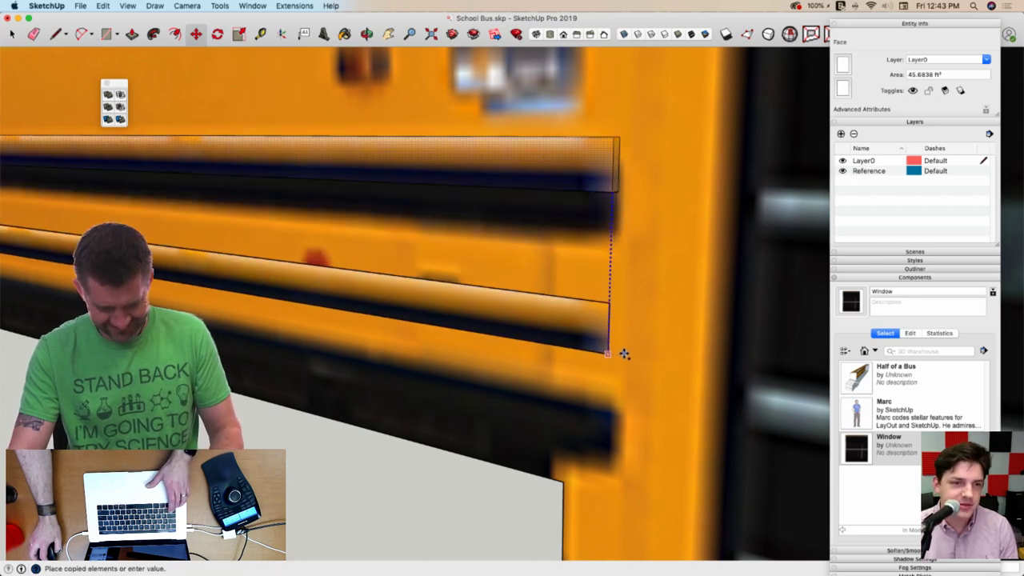
{"action": "key", "text": "alt"}
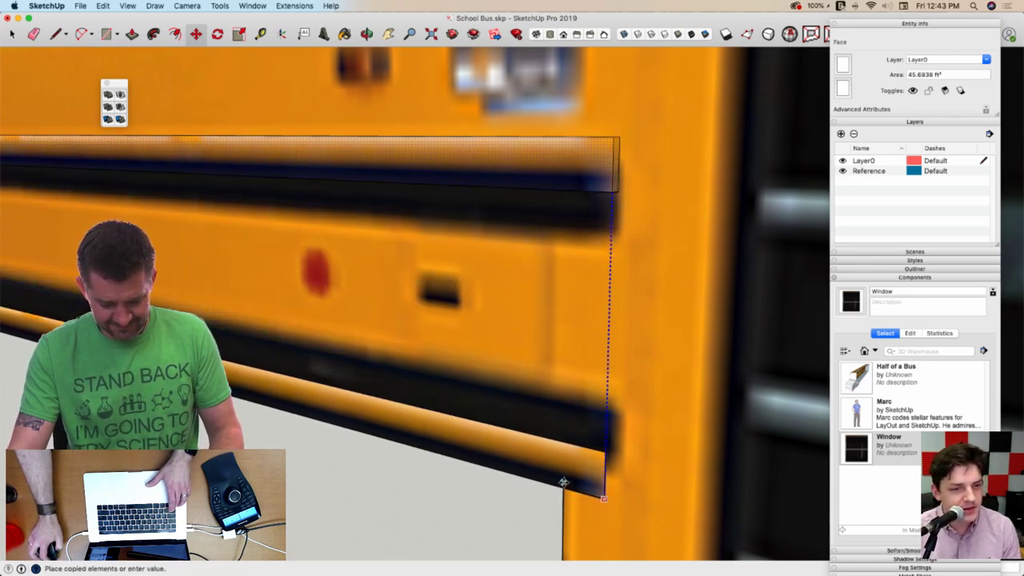
{"action": "left_click", "coordinate": [564, 482]}
Push/Pull the copied bottom stripe's face outward so it stands out from the body side
{"action": "key", "text": "p"}
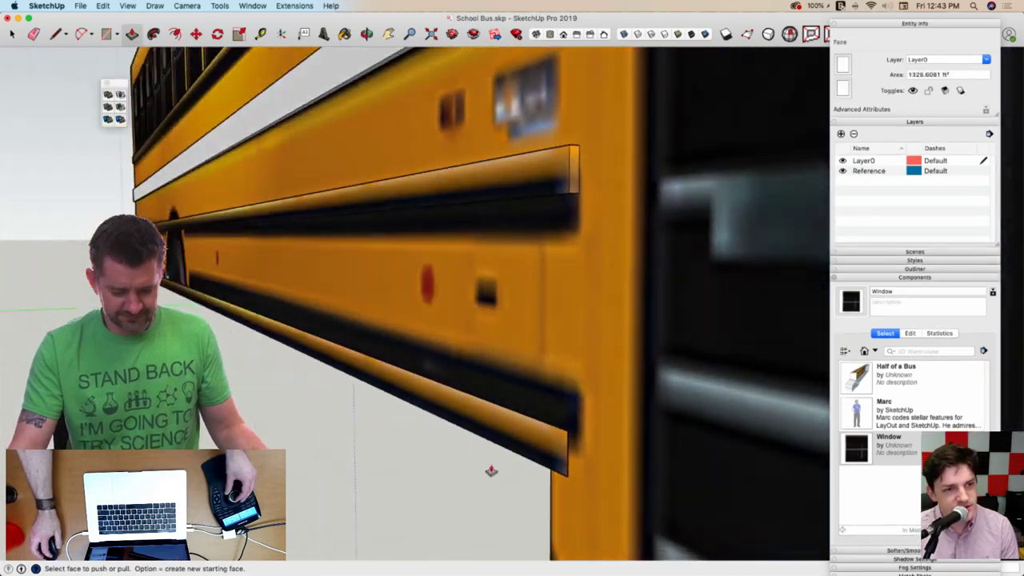
{"action": "left_click", "coordinate": [561, 391]}
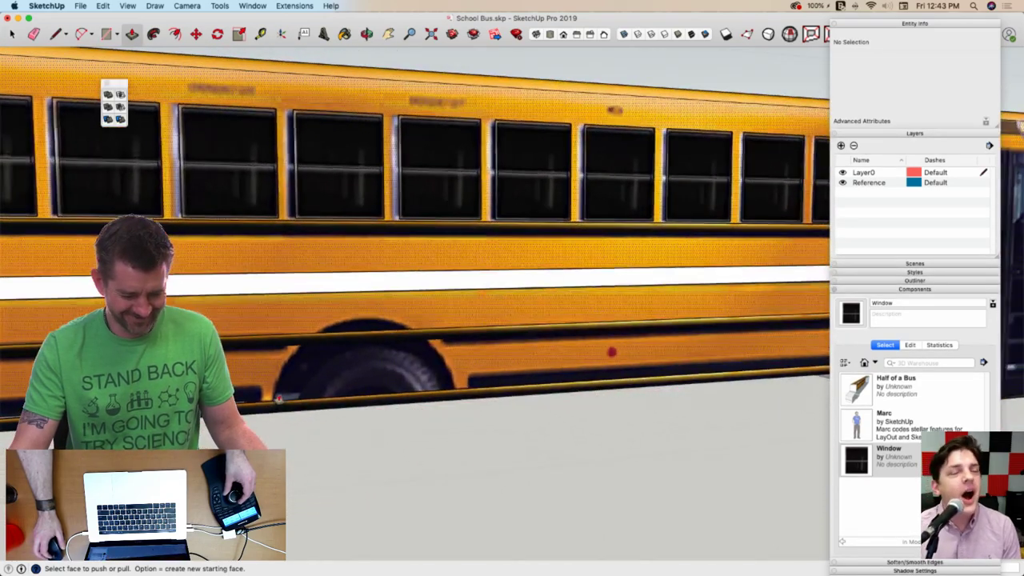
{"action": "key", "text": "l"}
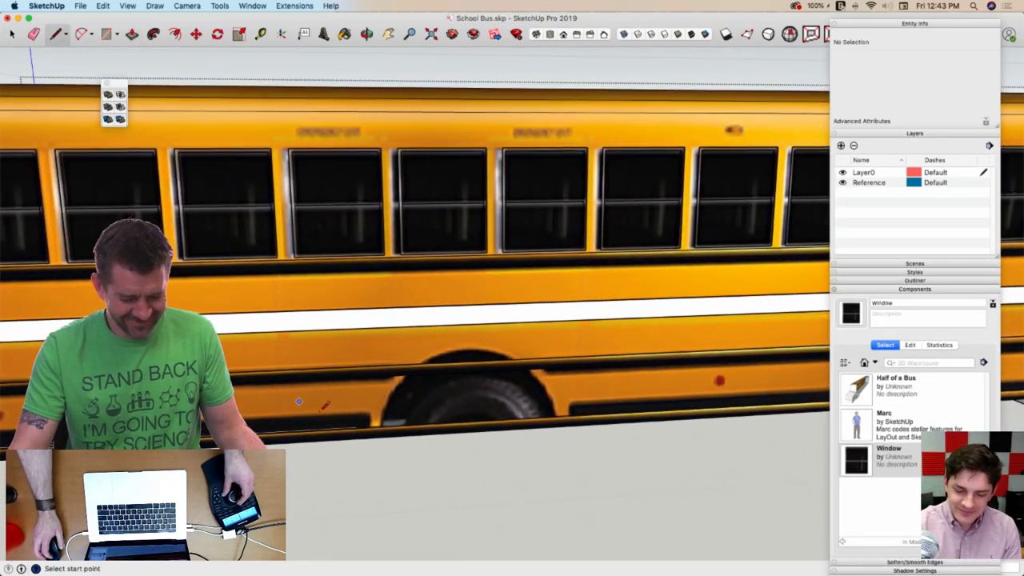
{"action": "key", "text": "space"}
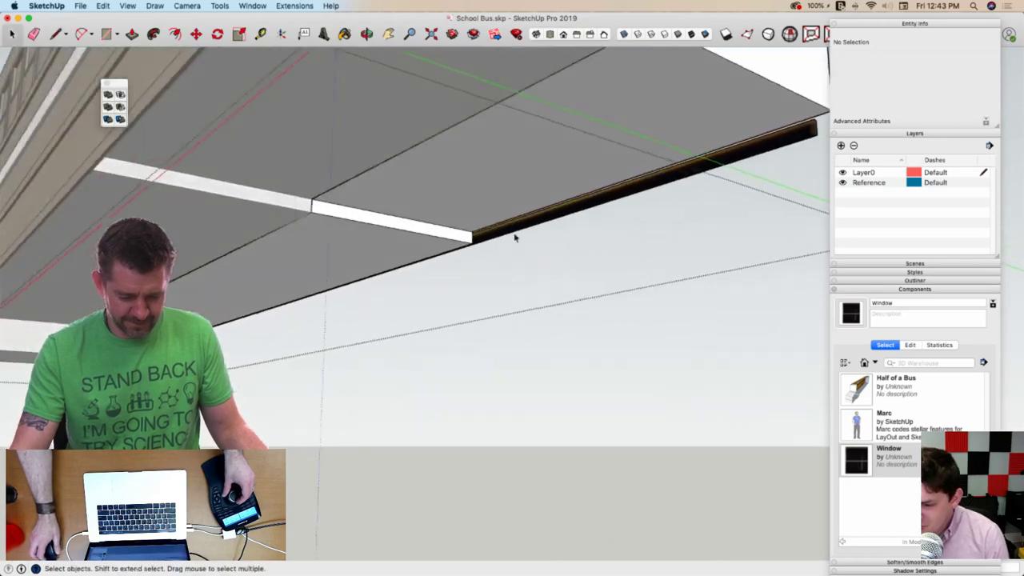
{"action": "key", "text": "p"}
{"action": "left_click", "coordinate": [528, 232]}
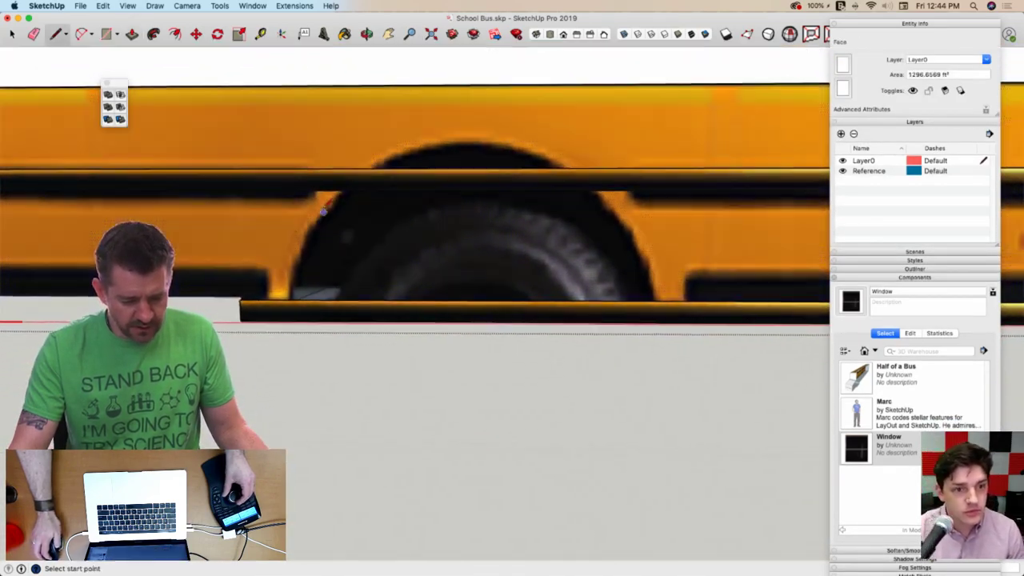
Split the lower stripe on both sides of the rear wheel, push the section over the wheel flush and erase its leftover edges
{"action": "key", "text": "l"}
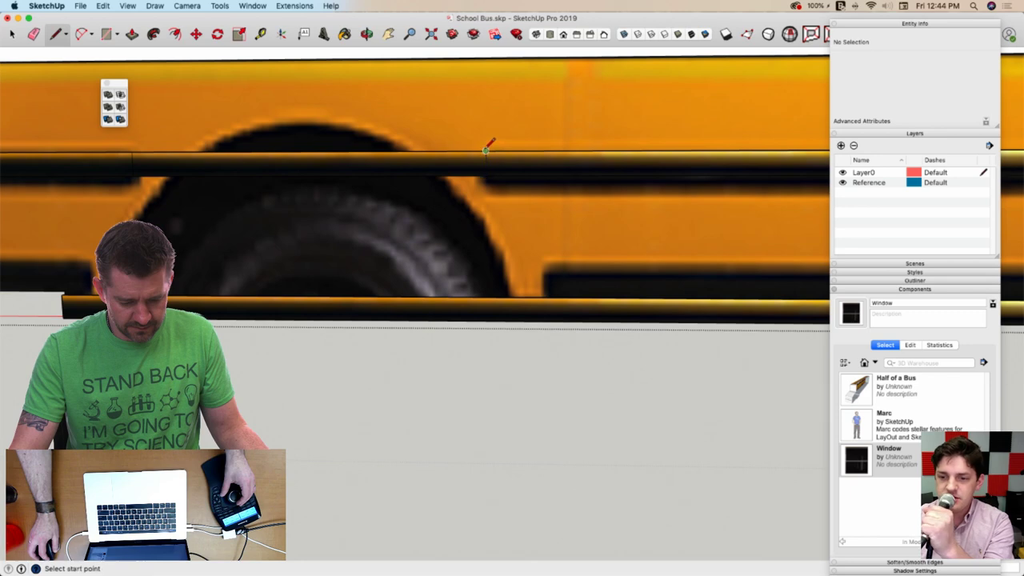
{"action": "key", "text": "p"}
{"action": "left_click", "coordinate": [382, 159]}
{"action": "left_click", "coordinate": [394, 132]}
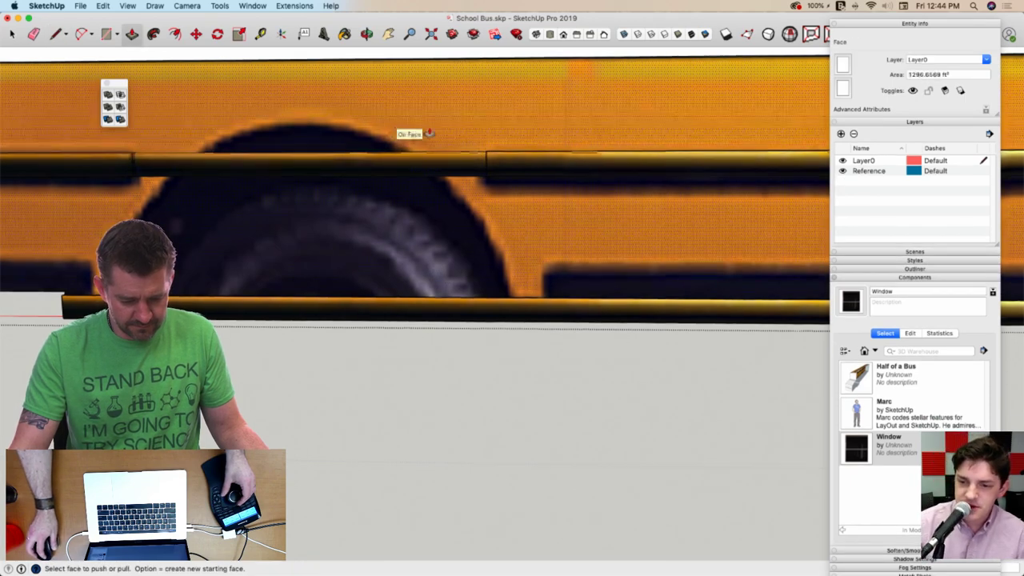
{"action": "key", "text": "e"}
{"action": "left_click_drag", "start_coordinate": [432, 129], "coordinate": [433, 177]}
{"action": "left_click", "coordinate": [435, 176]}
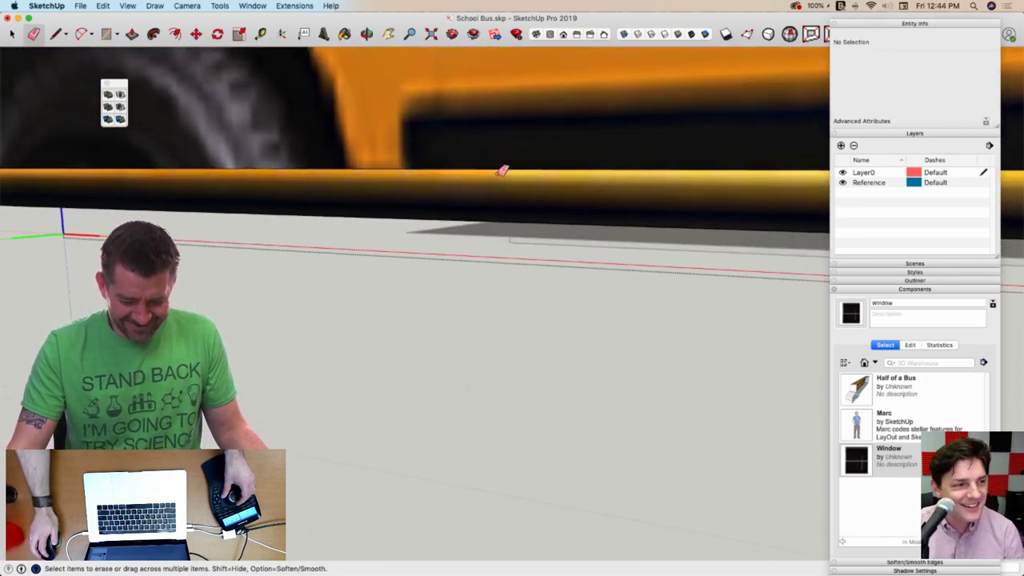
Cut the bottom stripe just ahead of the rear wheel and push the section under the wheel back flush with the body
{"action": "key", "text": "l"}
{"action": "middle_click_drag", "start_coordinate": [438, 197], "coordinate": [429, 188]}
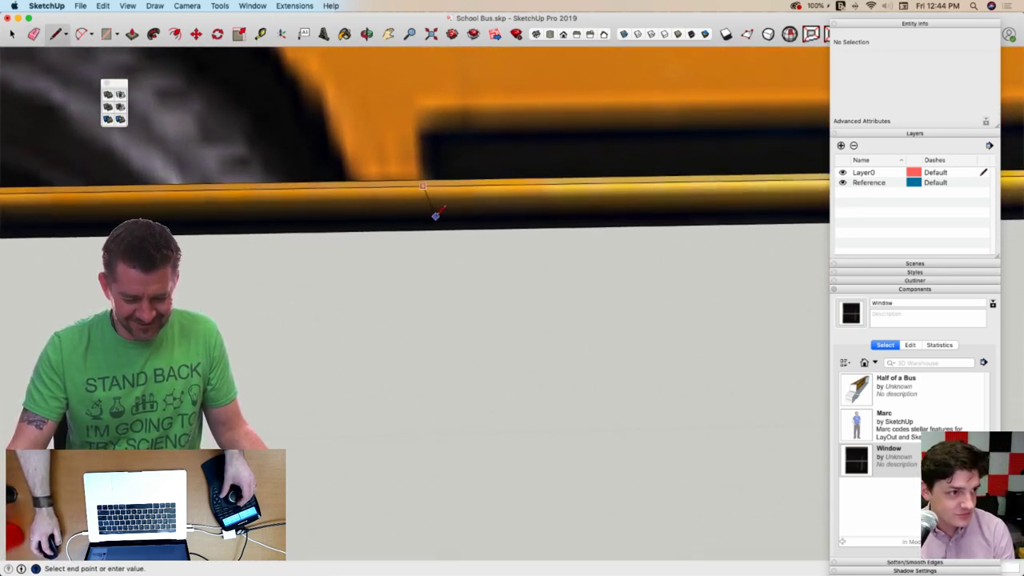
{"action": "left_click", "coordinate": [427, 230]}
{"action": "key", "text": "p"}
{"action": "left_click", "coordinate": [316, 205]}
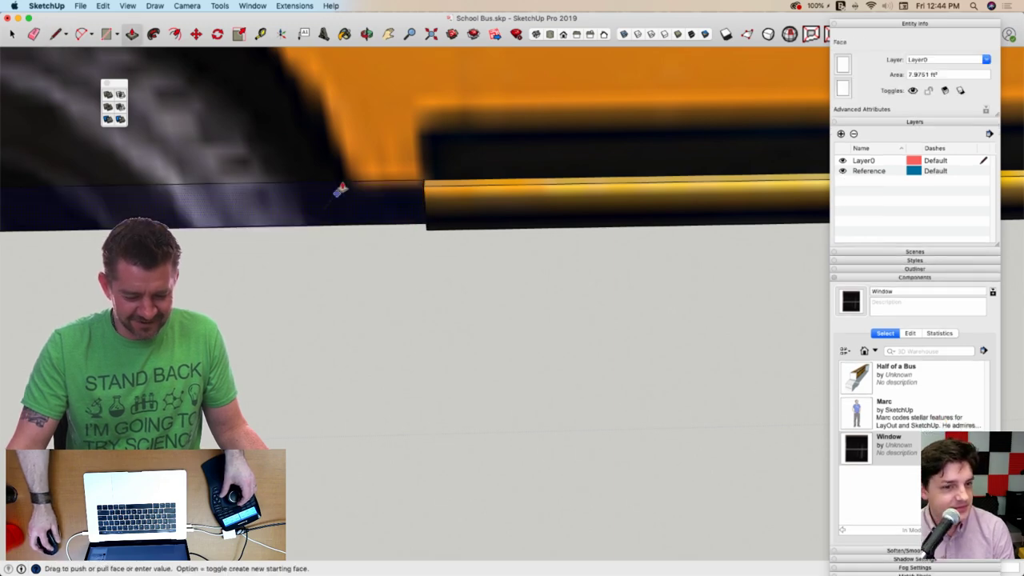
{"action": "left_click", "coordinate": [348, 177]}
Erase the removed bottom stripe section's leftover edges and redraw the body's lower edge beneath the rear wheel
{"action": "key", "text": "e"}
{"action": "scroll", "coordinate": [366, 176], "scroll_direction": "down", "scroll_amount": 5}
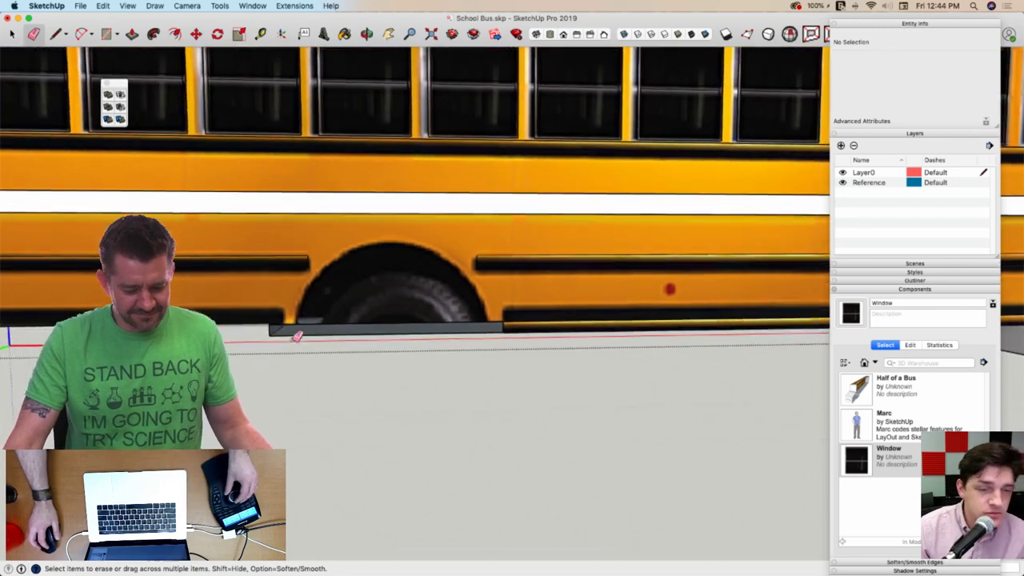
{"action": "key", "text": "l"}
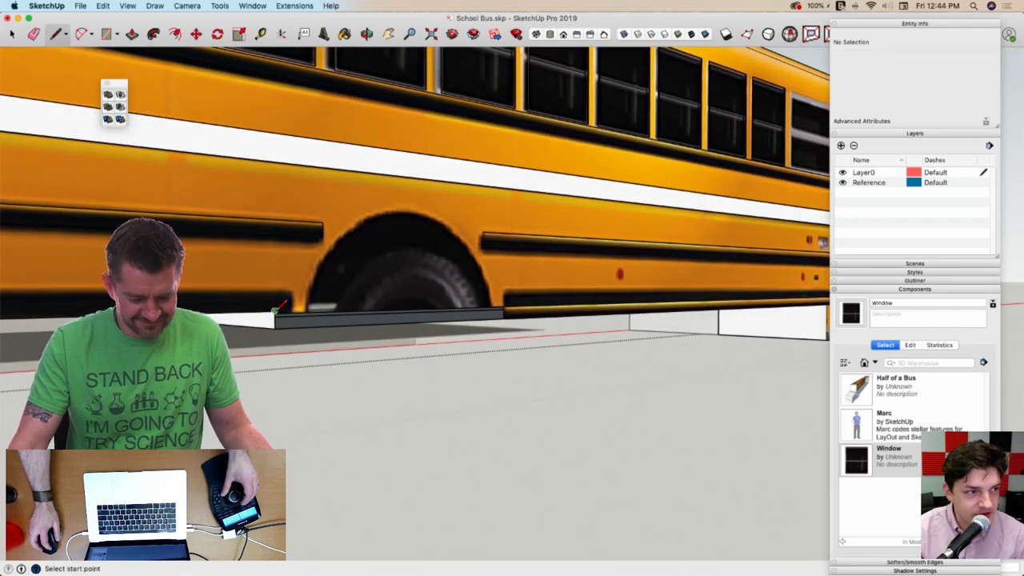
{"action": "scroll", "coordinate": [277, 308], "scroll_direction": "up", "scroll_amount": 6}
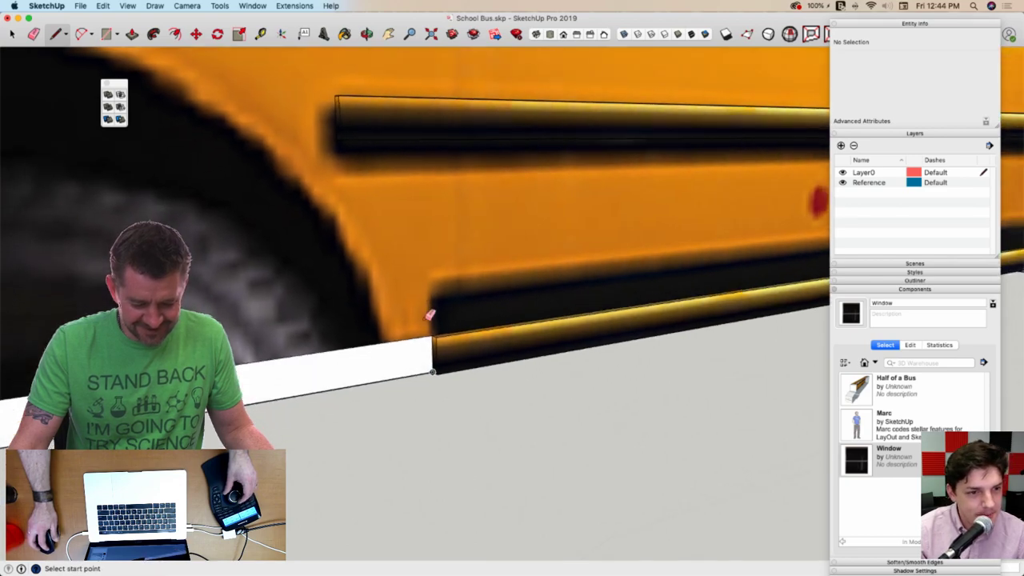
{"action": "key", "text": "e"}
{"action": "scroll", "coordinate": [430, 315], "scroll_direction": "down", "scroll_amount": 8}
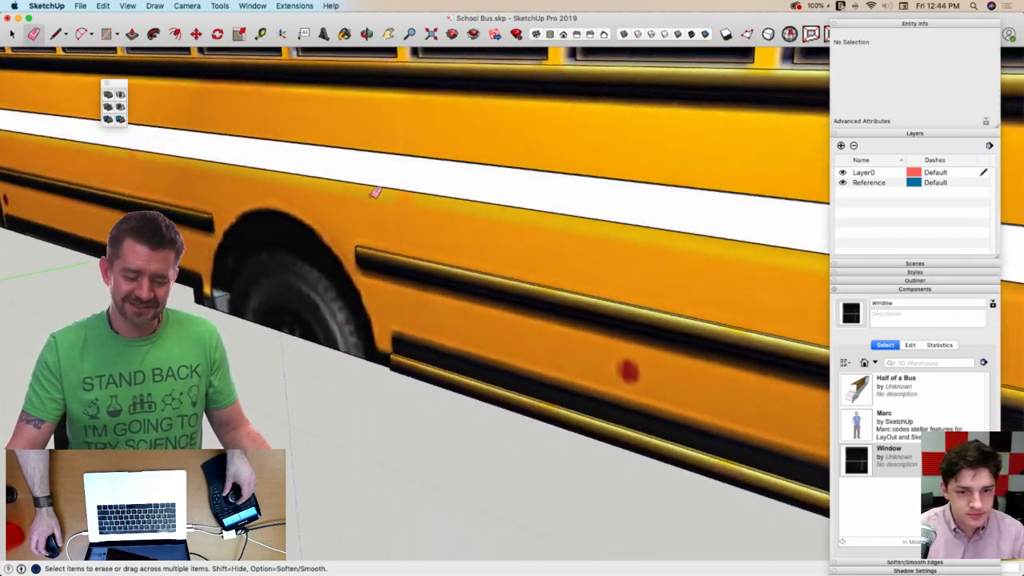
Try to copy the wide middle stripe's front face down to the bottom stripe and push/pull around it
{"action": "middle_click_drag", "start_coordinate": [375, 192], "coordinate": [376, 194]}
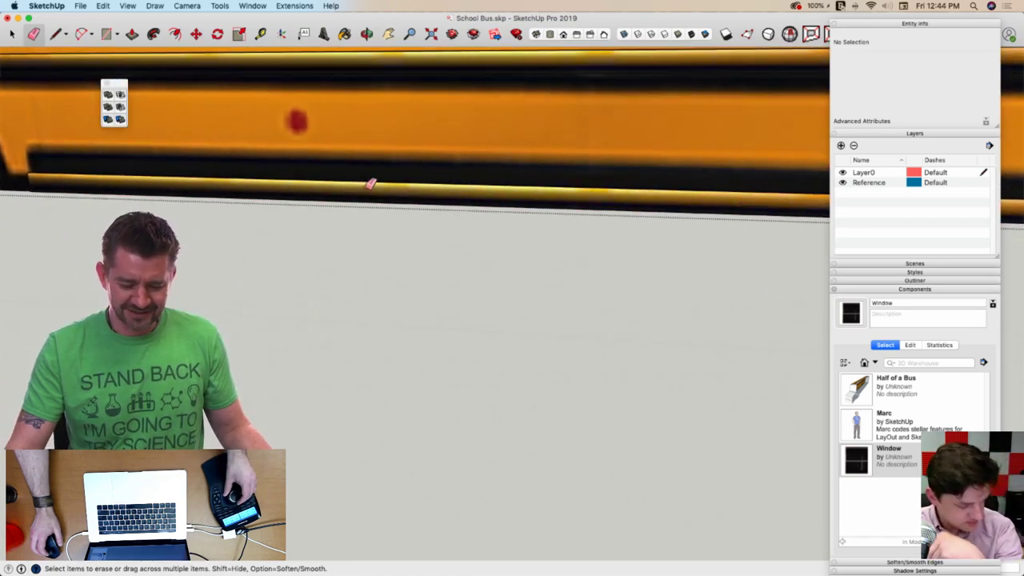
{"action": "middle_click_drag", "start_coordinate": [370, 183], "coordinate": [423, 222]}
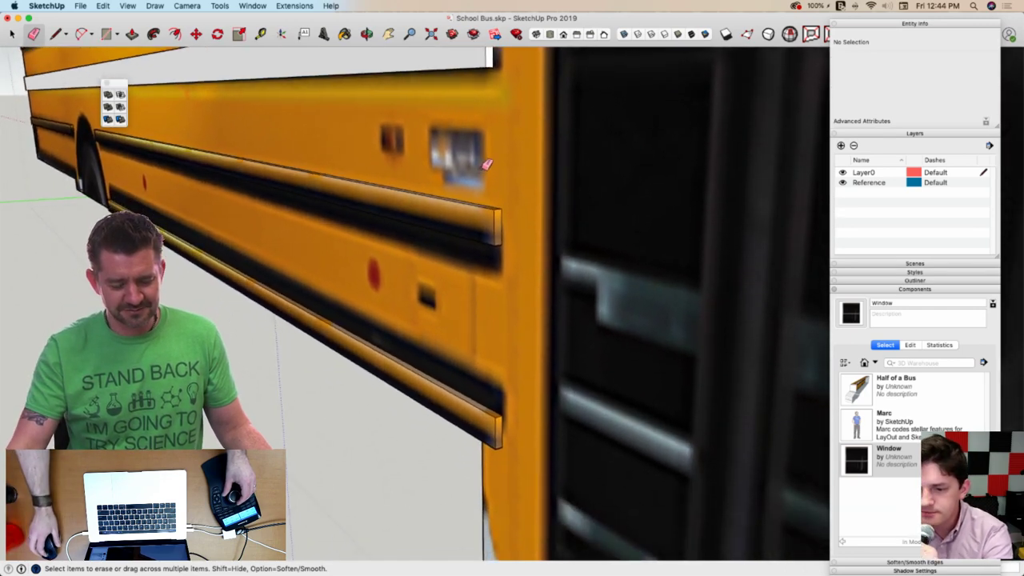
{"action": "key", "text": "space"}
{"action": "middle_click_drag", "start_coordinate": [476, 172], "coordinate": [445, 176]}
{"action": "left_click", "coordinate": [438, 162]}
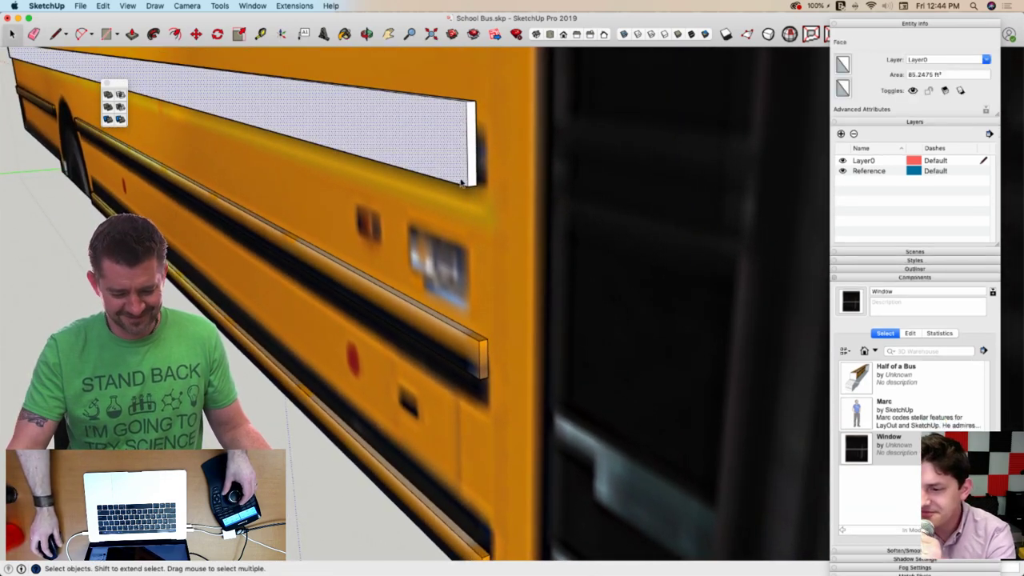
{"action": "key", "text": "m"}
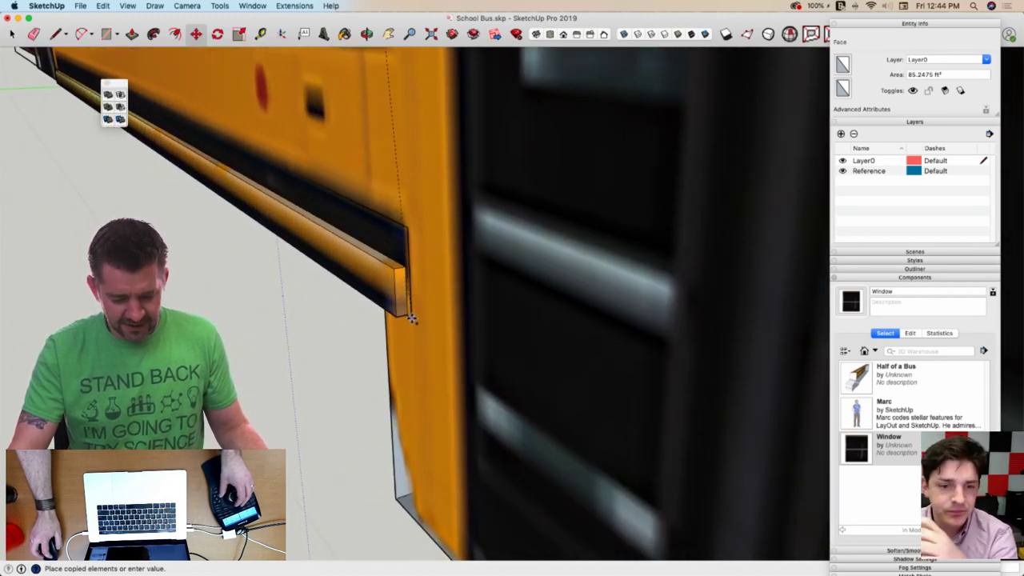
{"action": "key", "text": "p"}
{"action": "left_click", "coordinate": [394, 270]}
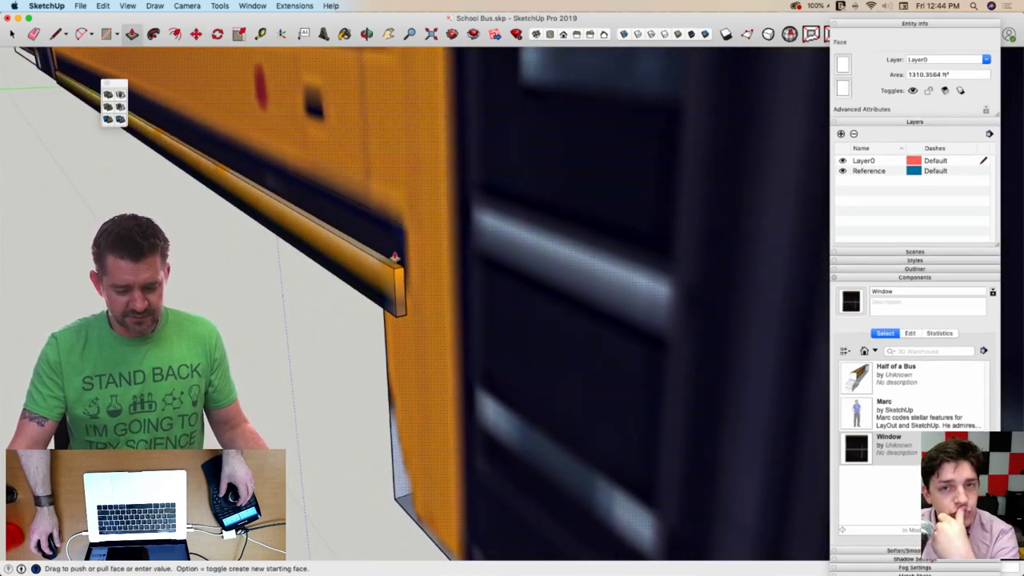
{"action": "left_click", "coordinate": [394, 270]}
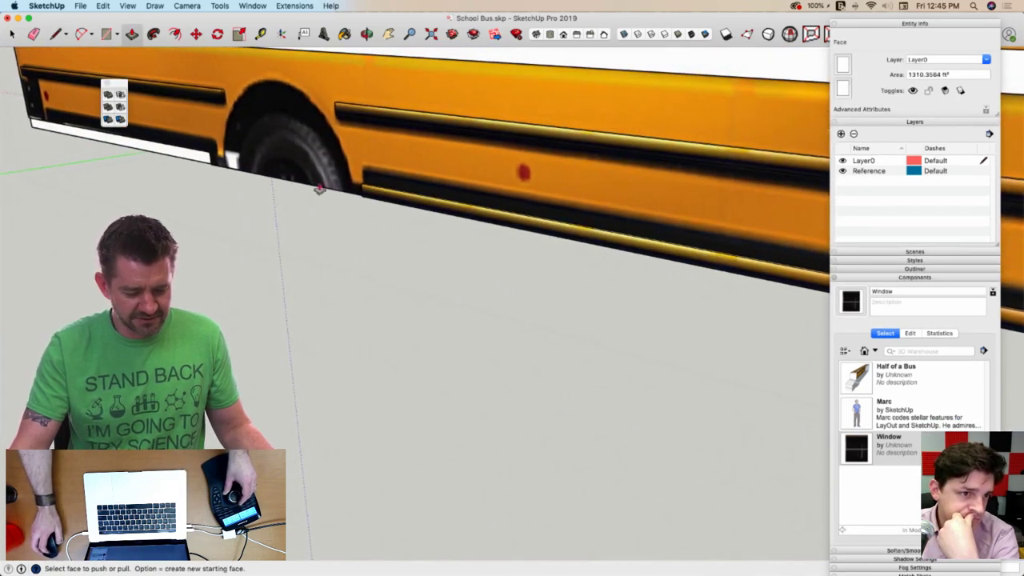
Erase the edges left by the copied wide stripe around the bottom stripe's front end
{"action": "key", "text": "l"}
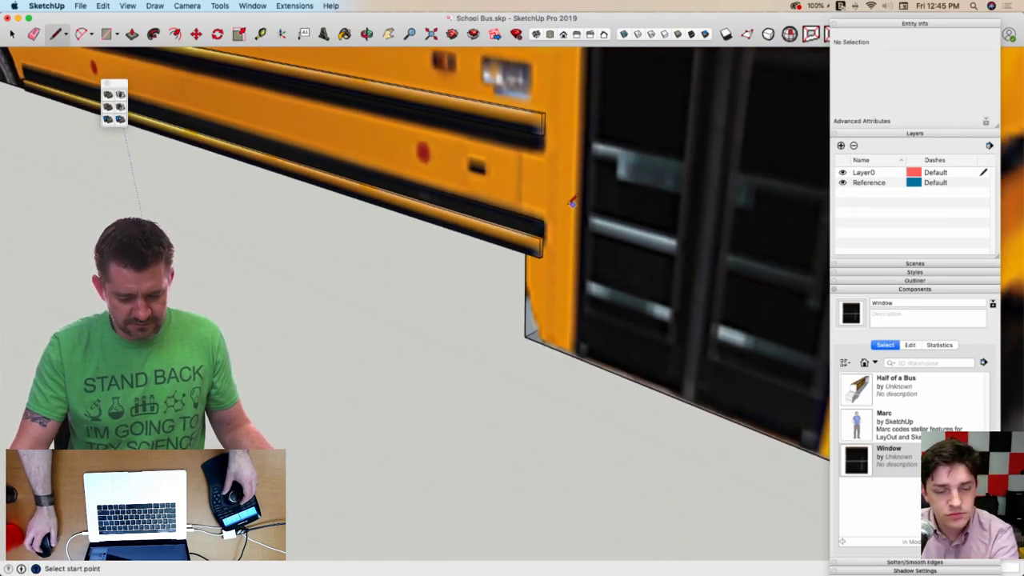
{"action": "key", "text": "e"}
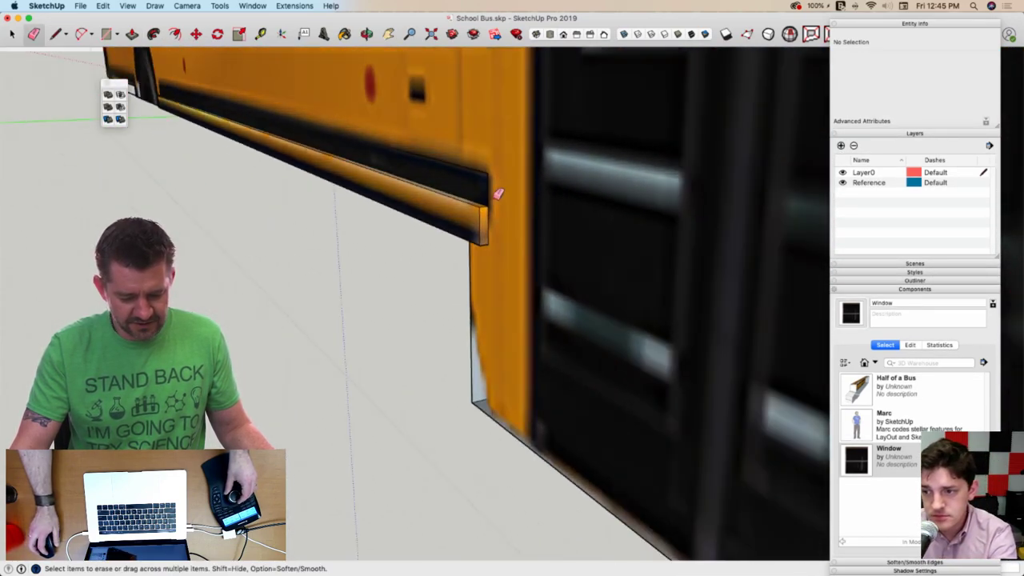
{"action": "middle_click_drag", "start_coordinate": [477, 189], "coordinate": [485, 173]}
{"action": "left_click_drag", "start_coordinate": [484, 193], "coordinate": [486, 202]}
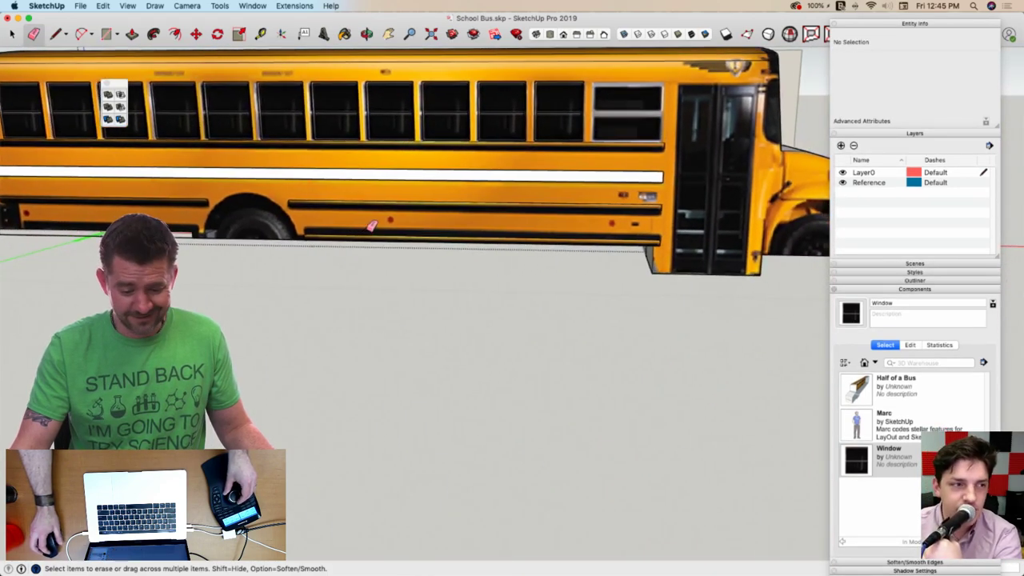
Switch the face display to monochrome so the model shows without its textures
{"action": "key", "text": "space"}
{"action": "scroll", "coordinate": [370, 234], "scroll_direction": "up", "scroll_amount": 10}
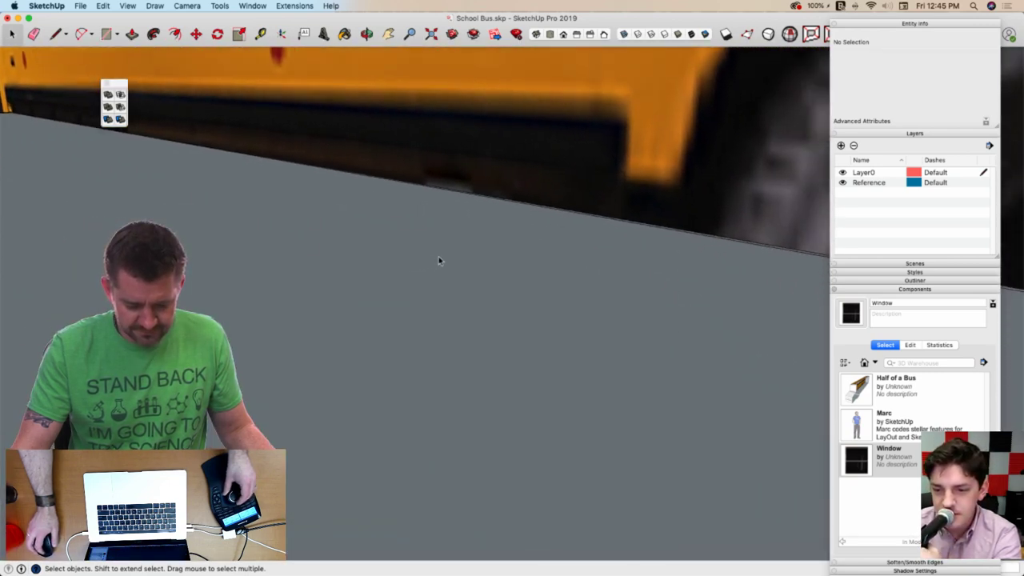
{"action": "left_click", "coordinate": [706, 35]}
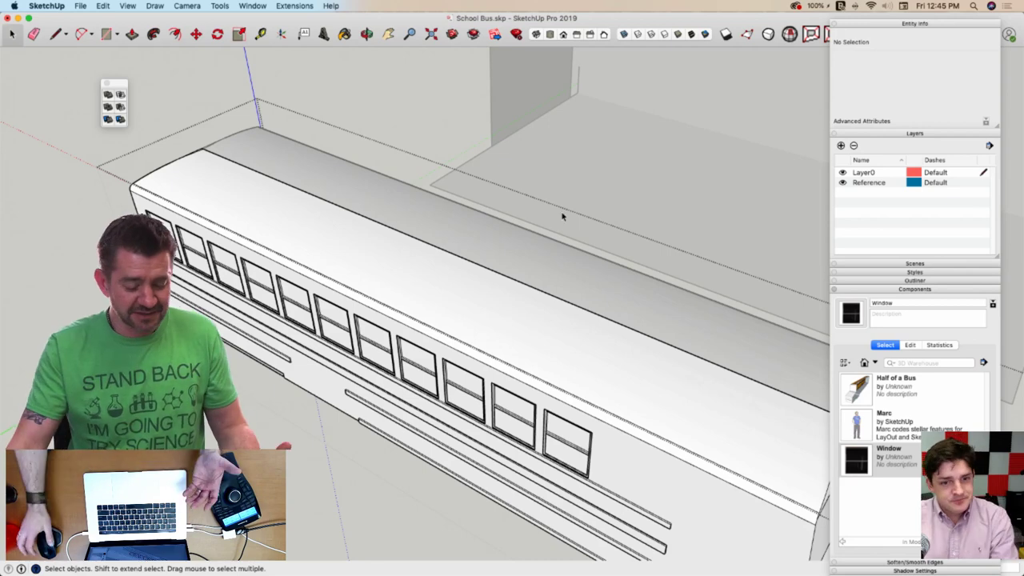
Soften the roof edges at the bus's rear and front ends and the rear wall's centre seam above the stripe
{"action": "key", "text": "e"}
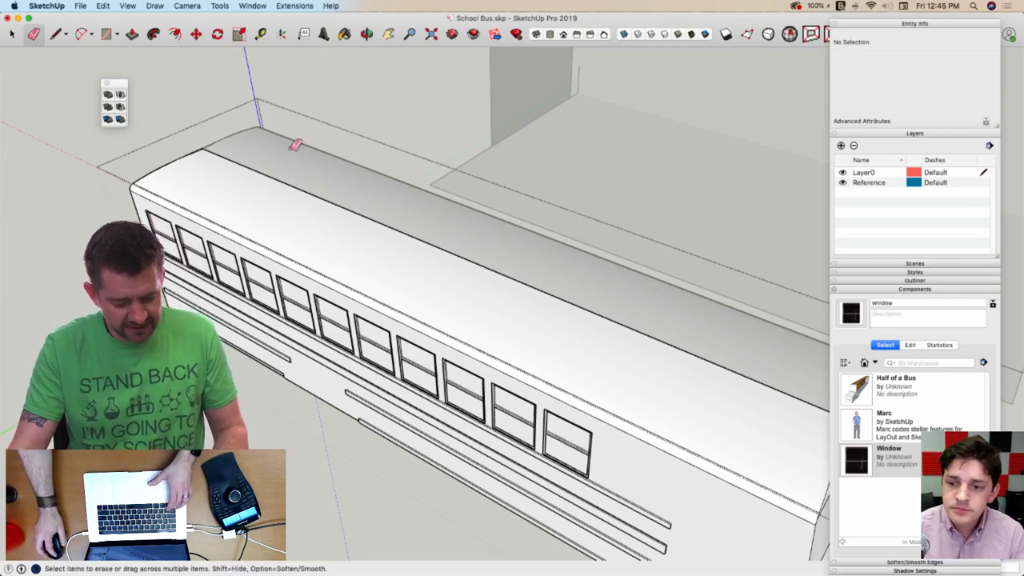
{"action": "mouse_move", "coordinate": [261, 169]}
{"action": "middle_mouse_down"}
{"action": "mouse_move", "coordinate": [307, 187]}
{"action": "mouse_move", "coordinate": [706, 181]}
{"action": "mouse_move", "coordinate": [573, 255]}
{"action": "middle_mouse_up"}
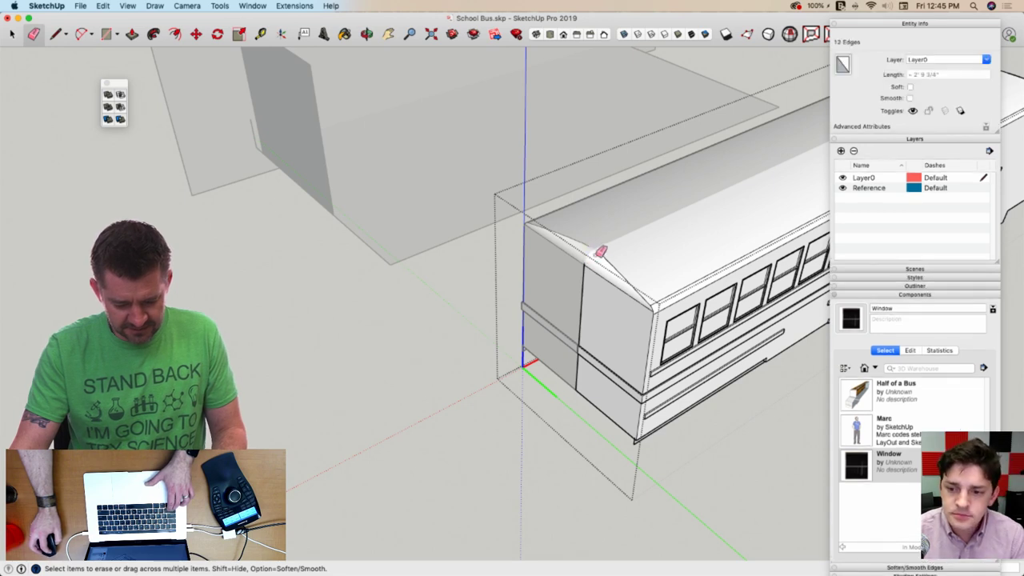
{"action": "mouse_move", "coordinate": [599, 250]}
{"action": "left_mouse_down"}
{"action": "mouse_move", "coordinate": [648, 293]}
{"action": "mouse_move", "coordinate": [702, 229]}
{"action": "left_mouse_up"}
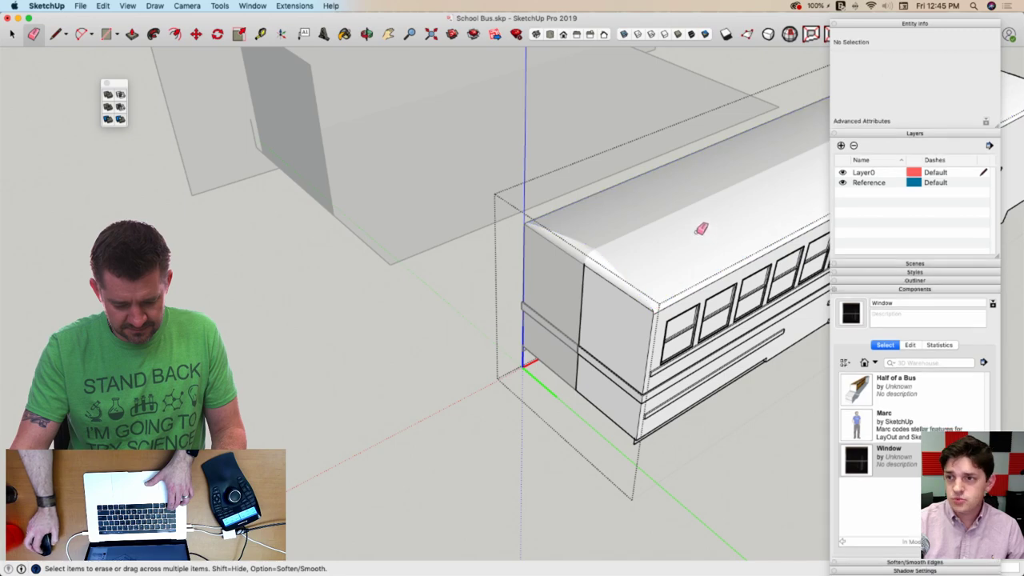
{"action": "scroll", "coordinate": [589, 272], "scroll_direction": "up", "scroll_amount": 5}
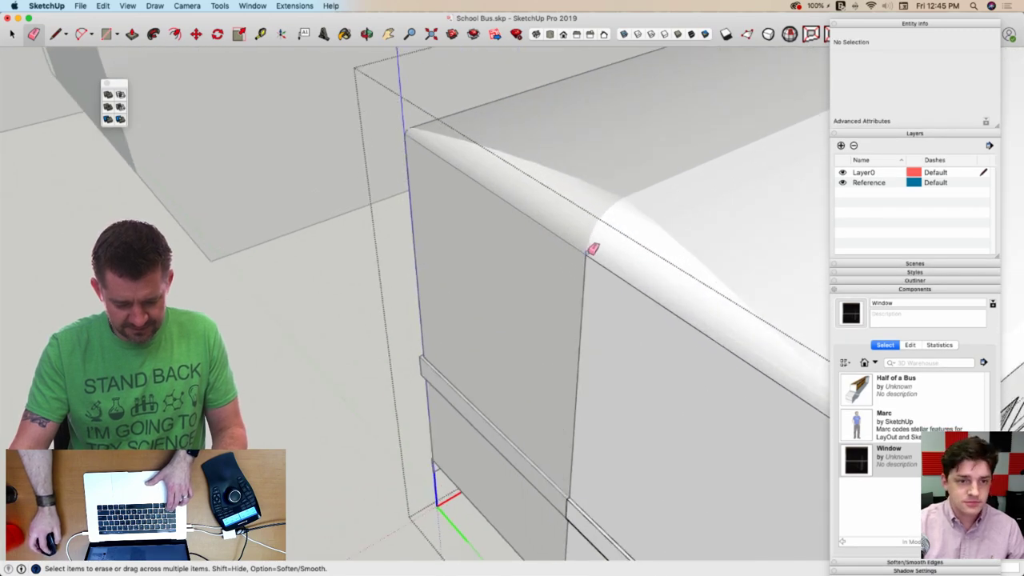
{"action": "left_click_drag", "start_coordinate": [586, 272], "coordinate": [588, 299], "text": "alt"}
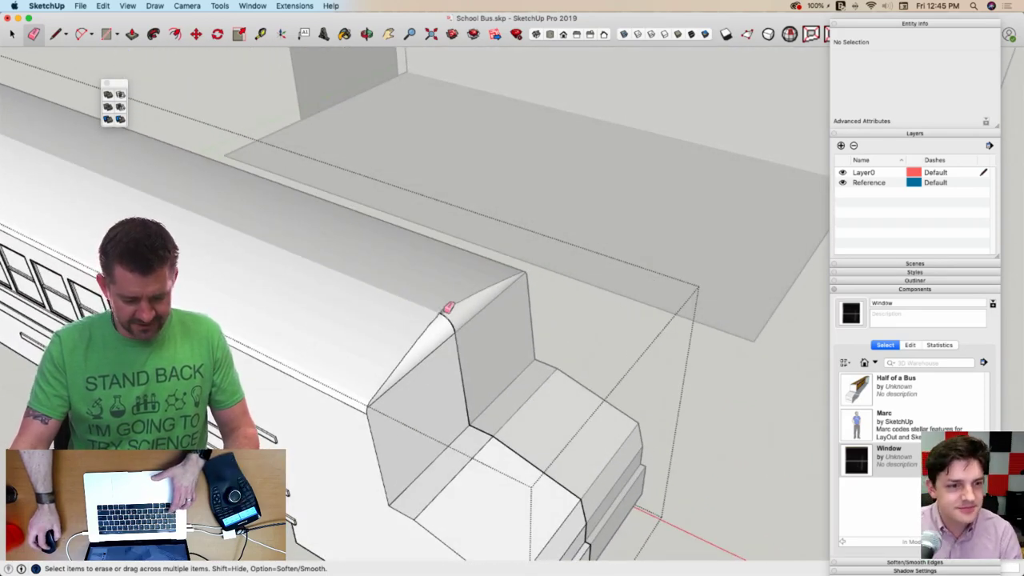
{"action": "mouse_move", "coordinate": [441, 314]}
{"action": "left_mouse_down", "text": "alt"}
{"action": "mouse_move", "coordinate": [446, 323]}
{"action": "mouse_move", "coordinate": [450, 308]}
{"action": "left_mouse_up", "text": "alt"}
{"action": "scroll", "coordinate": [512, 125], "scroll_direction": "down", "scroll_amount": 10}
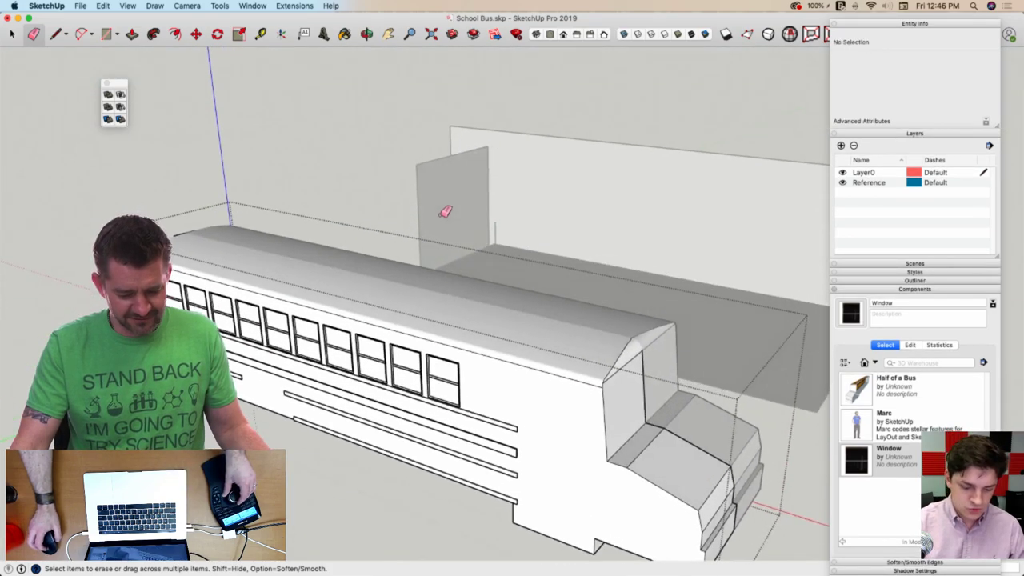
Push the raised wide middle stripe on the bus's side back flush with the body wall
{"action": "scroll", "coordinate": [440, 192], "scroll_direction": "up", "scroll_amount": 15}
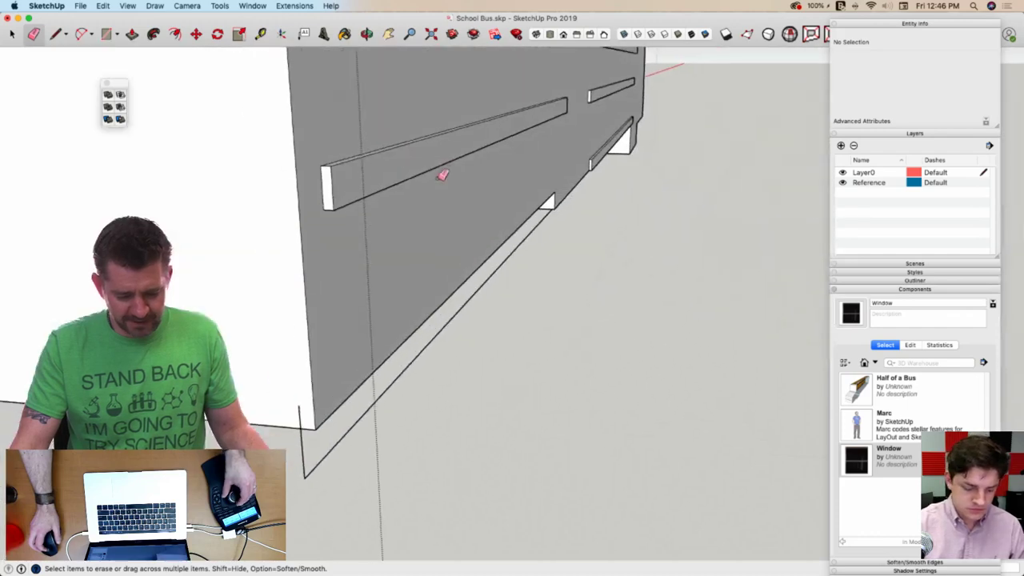
{"action": "key", "text": "space"}
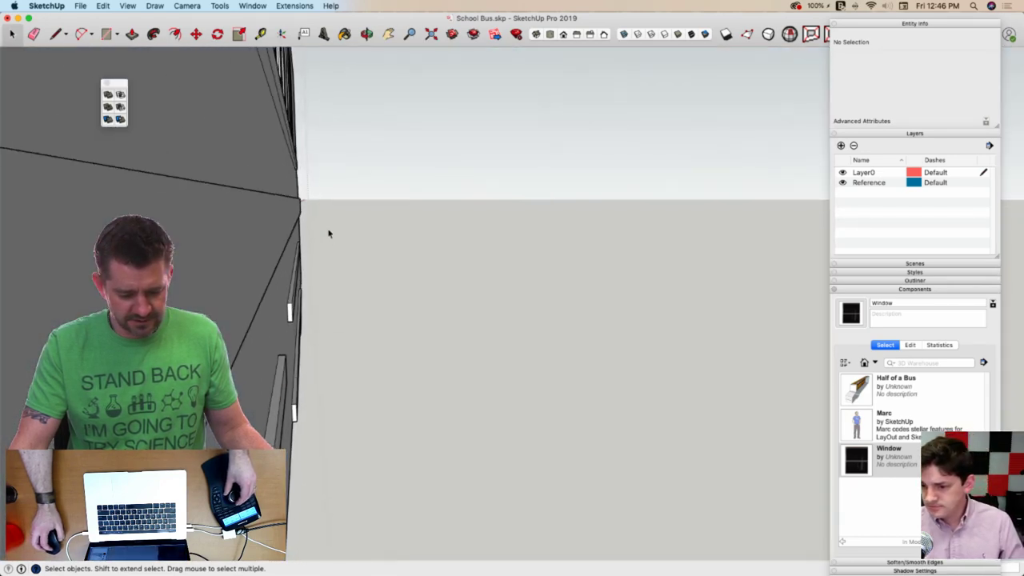
{"action": "middle_click_drag", "start_coordinate": [327, 233], "coordinate": [223, 186]}
{"action": "key", "text": "p"}
{"action": "left_click", "coordinate": [296, 154]}
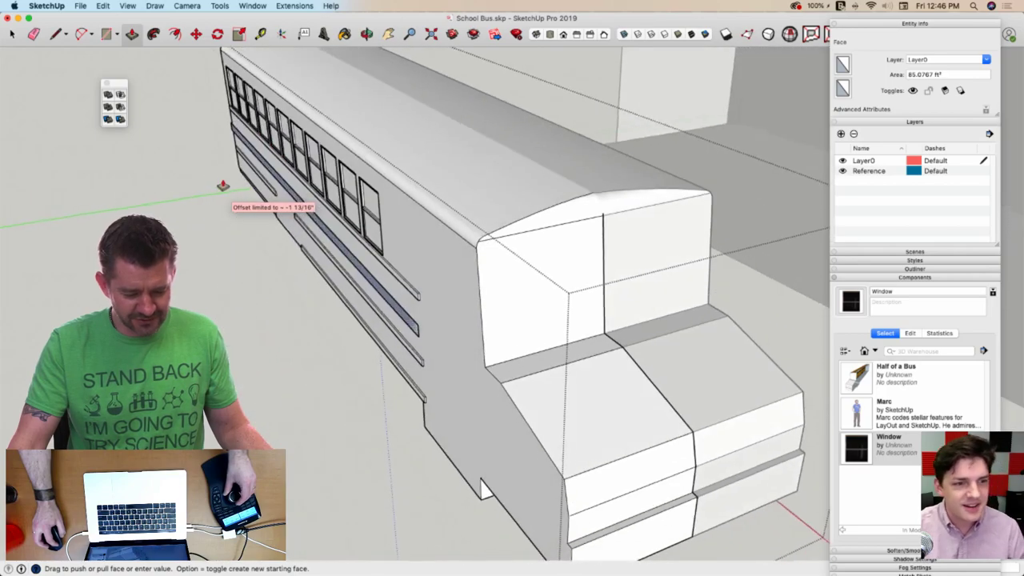
{"action": "left_click", "coordinate": [227, 96]}
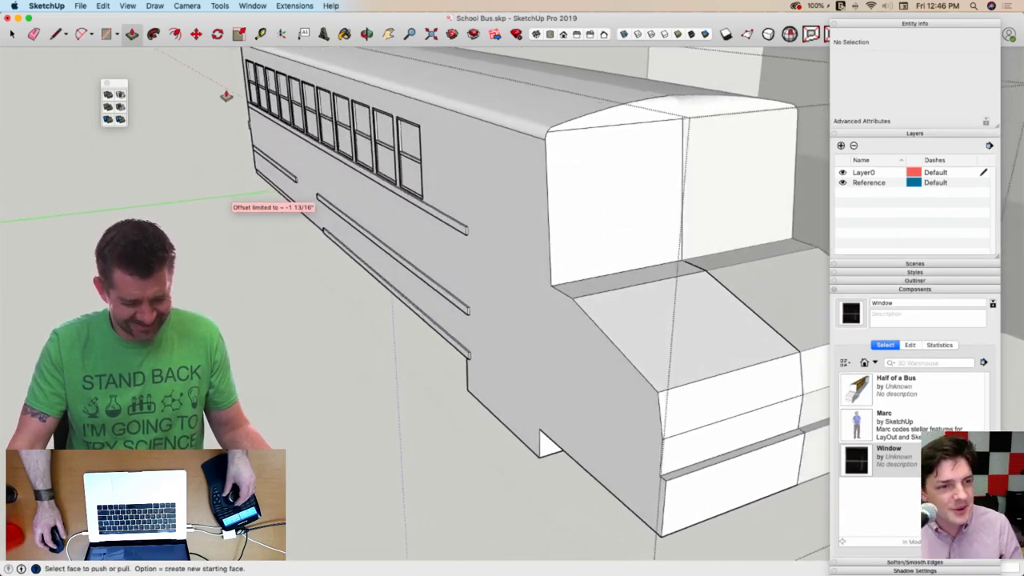
Push the wide stripe's rear section flush into the rear wall and erase its leftover edges there
{"action": "key", "text": "space"}
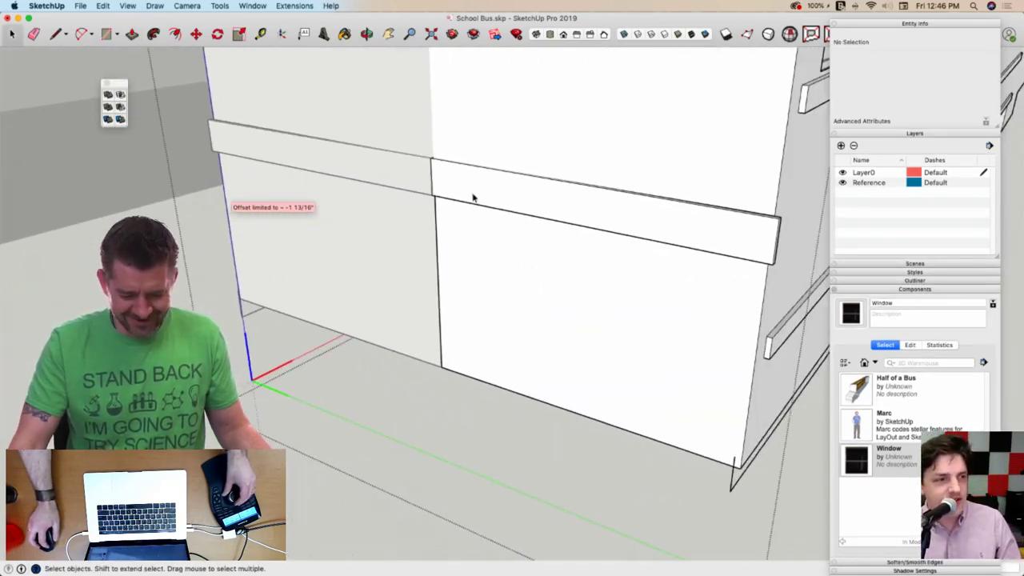
{"action": "key", "text": "p"}
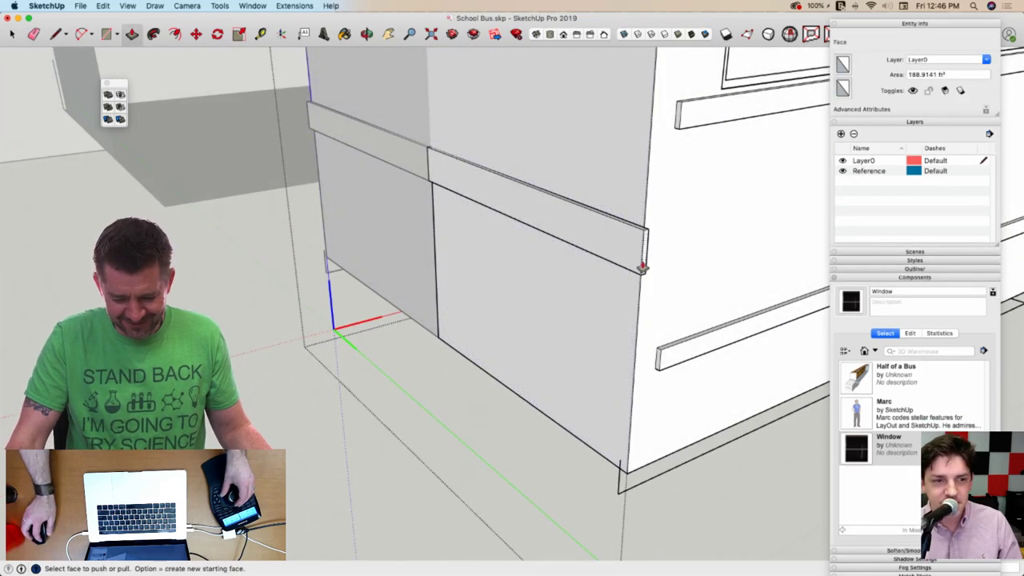
{"action": "left_click", "coordinate": [425, 168]}
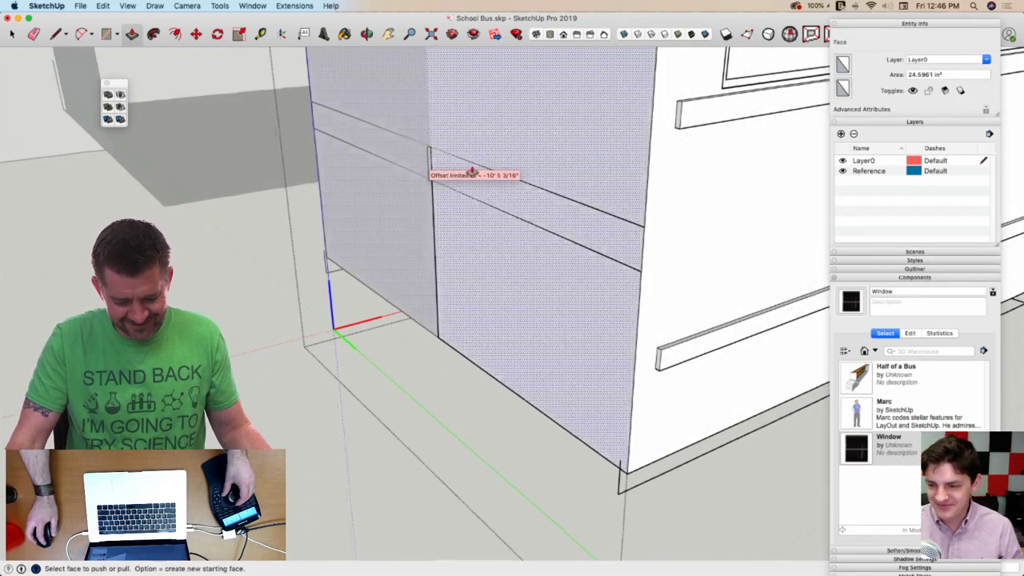
{"action": "key", "text": "e"}
{"action": "left_click", "coordinate": [501, 148]}
{"action": "left_click", "coordinate": [497, 198]}
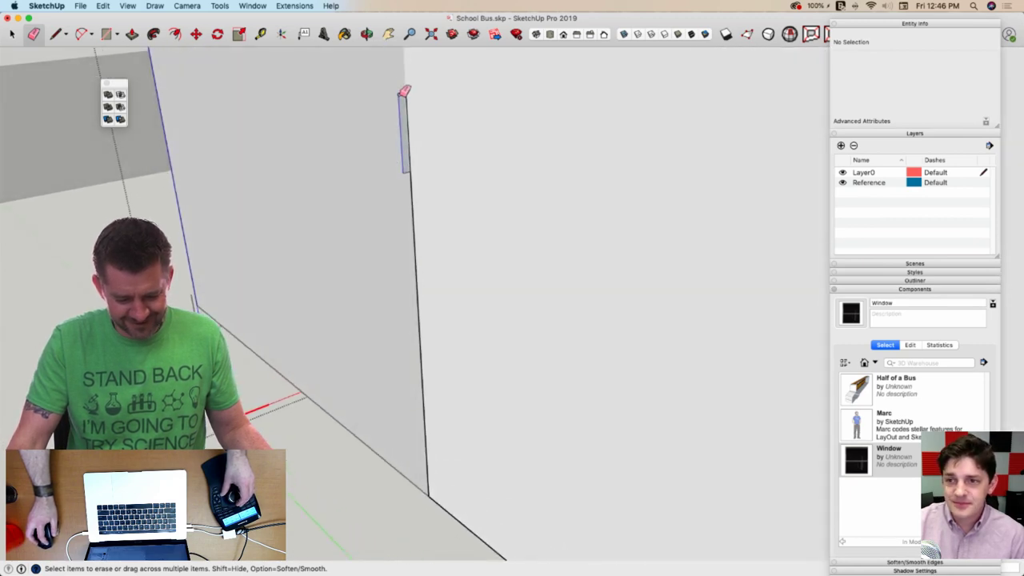
{"action": "left_click", "coordinate": [407, 170]}
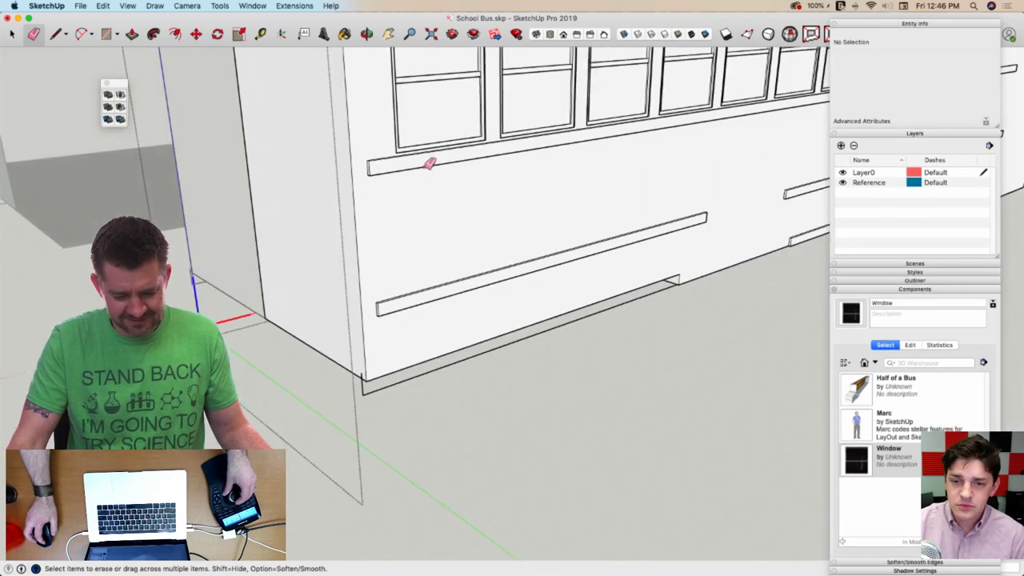
Show the textures again and raise the bottom stripe's upper face to the black band's upper edge in the texture
{"action": "mouse_move", "coordinate": [537, 163]}
{"action": "middle_mouse_down"}
{"action": "mouse_move", "coordinate": [485, 176]}
{"action": "mouse_move", "coordinate": [385, 104]}
{"action": "middle_mouse_up"}
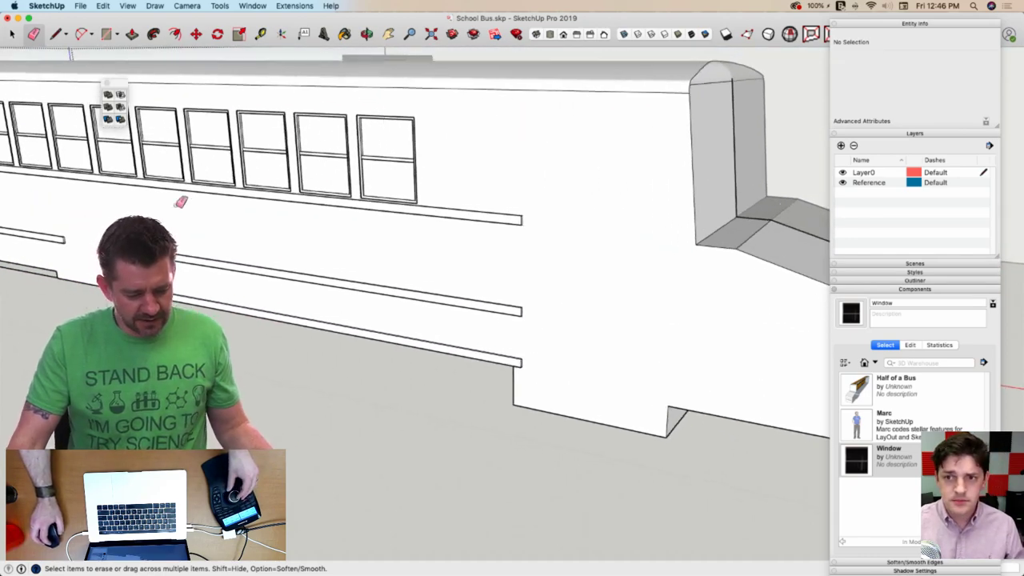
{"action": "mouse_move", "coordinate": [177, 211]}
{"action": "middle_mouse_down"}
{"action": "mouse_move", "coordinate": [258, 297]}
{"action": "mouse_move", "coordinate": [411, 281]}
{"action": "mouse_move", "coordinate": [469, 252]}
{"action": "mouse_move", "coordinate": [454, 250]}
{"action": "middle_mouse_up"}
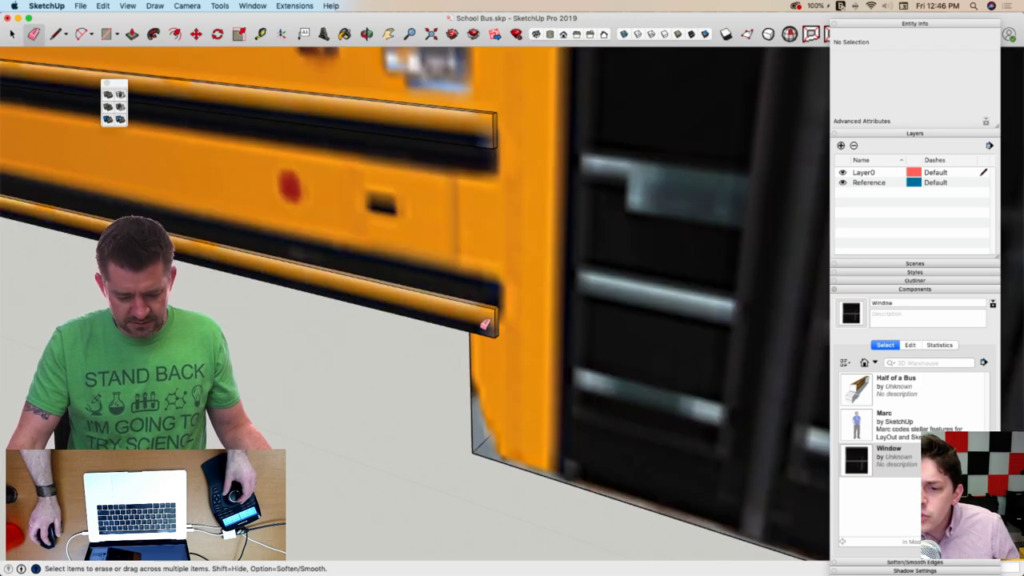
{"action": "left_click", "coordinate": [483, 323]}
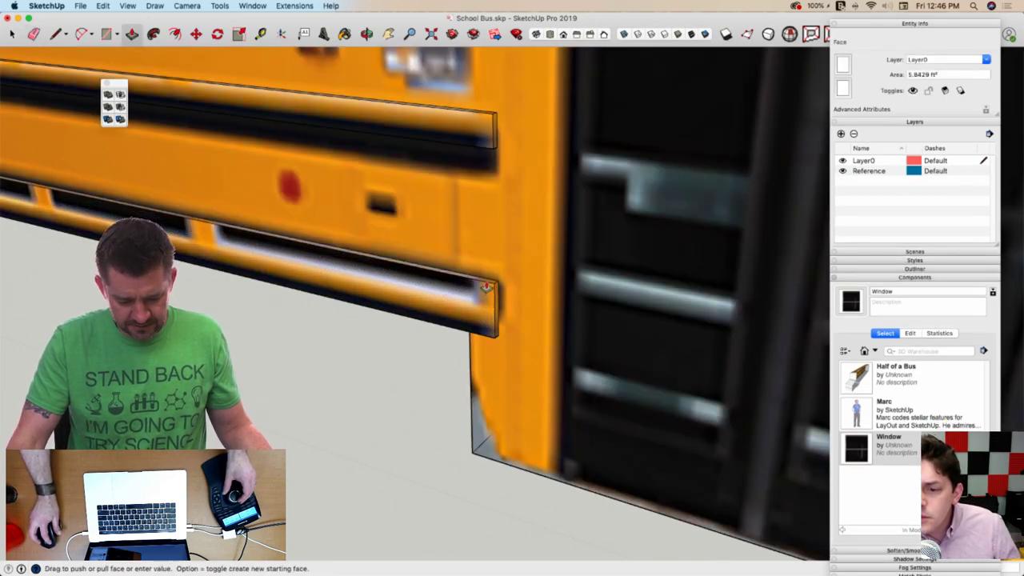
{"action": "left_click", "coordinate": [487, 286]}
{"action": "key", "text": "space"}
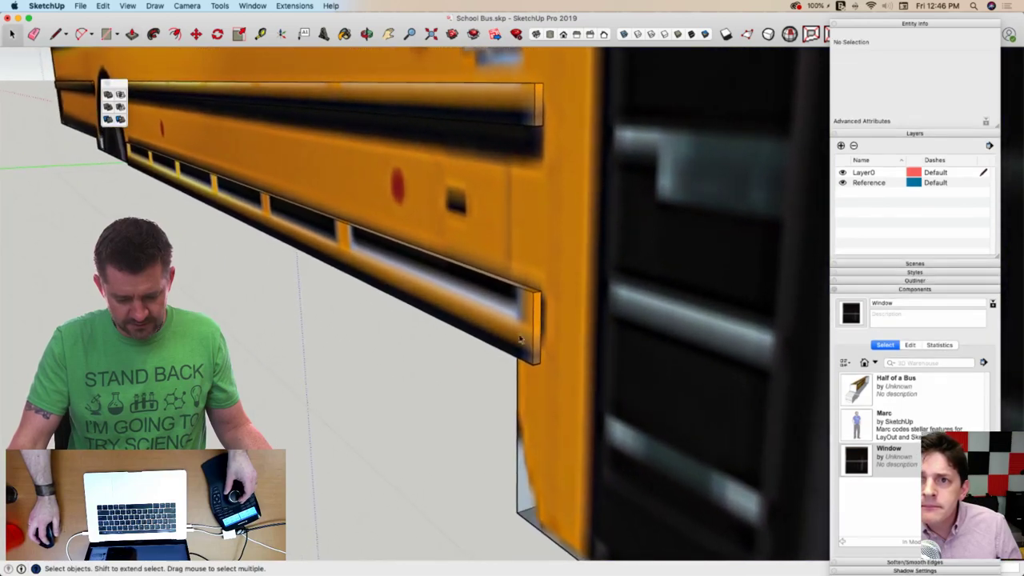
Copy the bottom stripe's front end face up to the middle black band and push/pull it along the side to the rear corner
{"action": "left_click", "coordinate": [540, 331]}
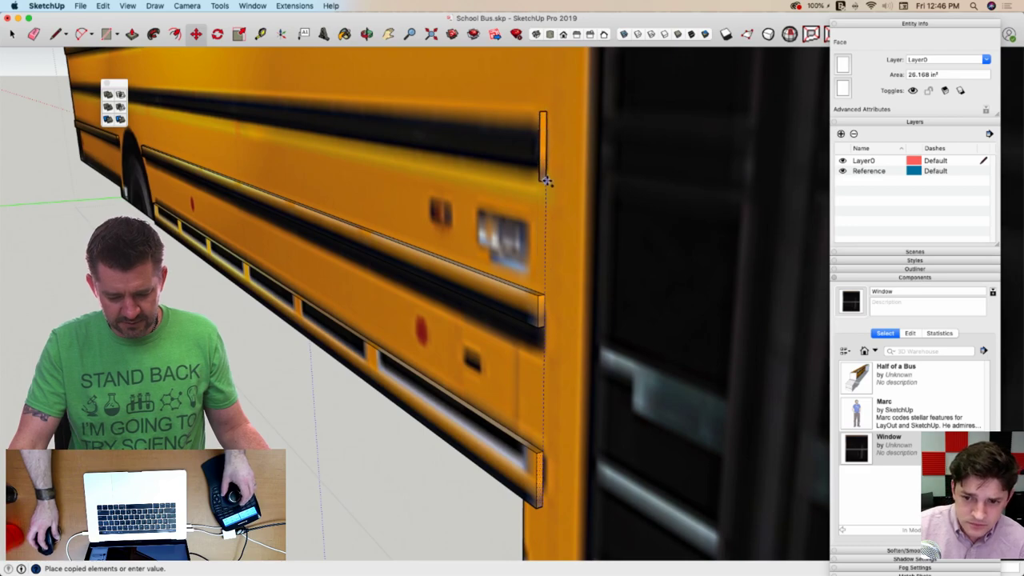
{"action": "left_click", "coordinate": [546, 181]}
{"action": "key", "text": "p"}
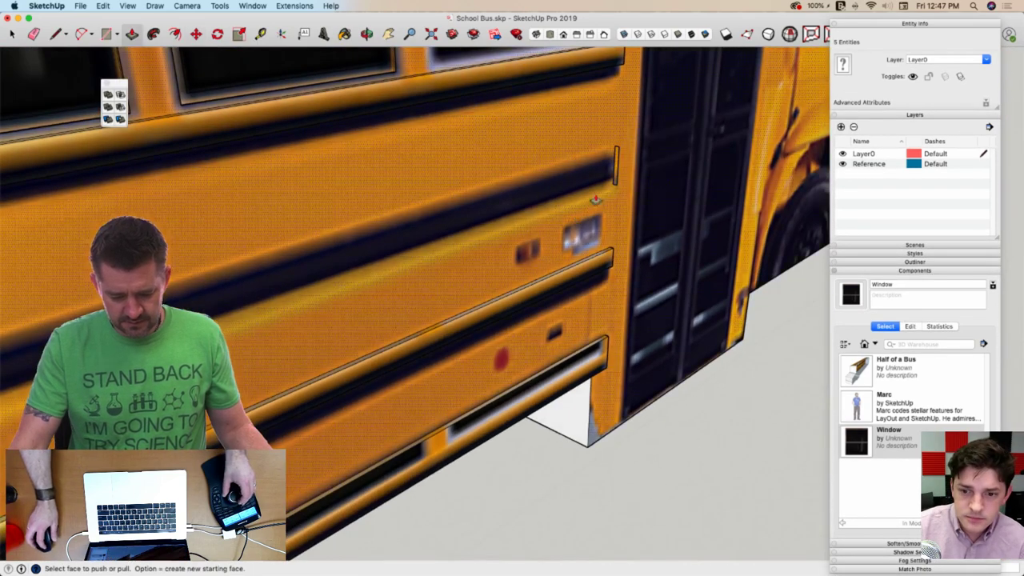
{"action": "left_click", "coordinate": [617, 171]}
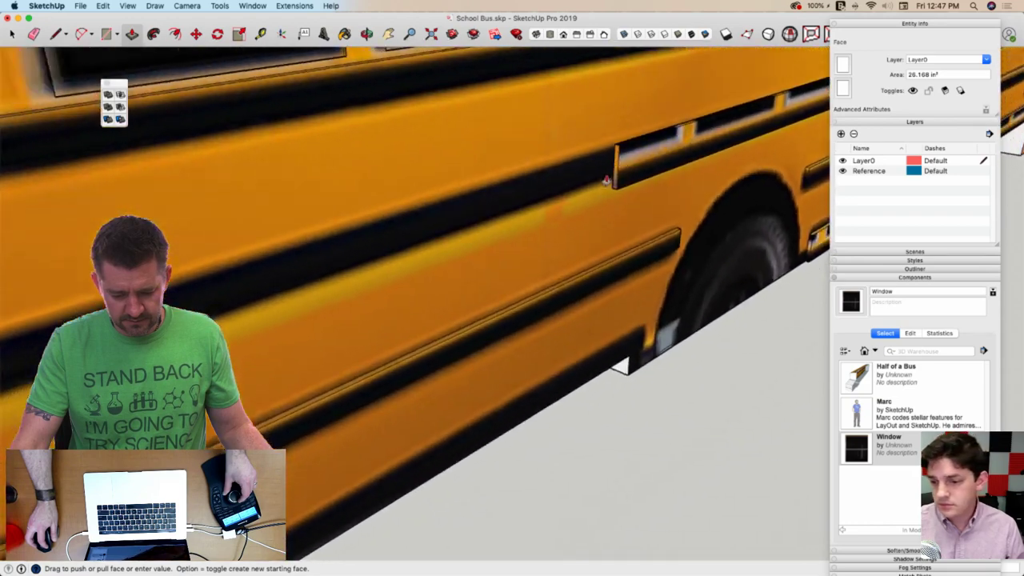
{"action": "middle_click_drag", "start_coordinate": [606, 181], "coordinate": [536, 182]}
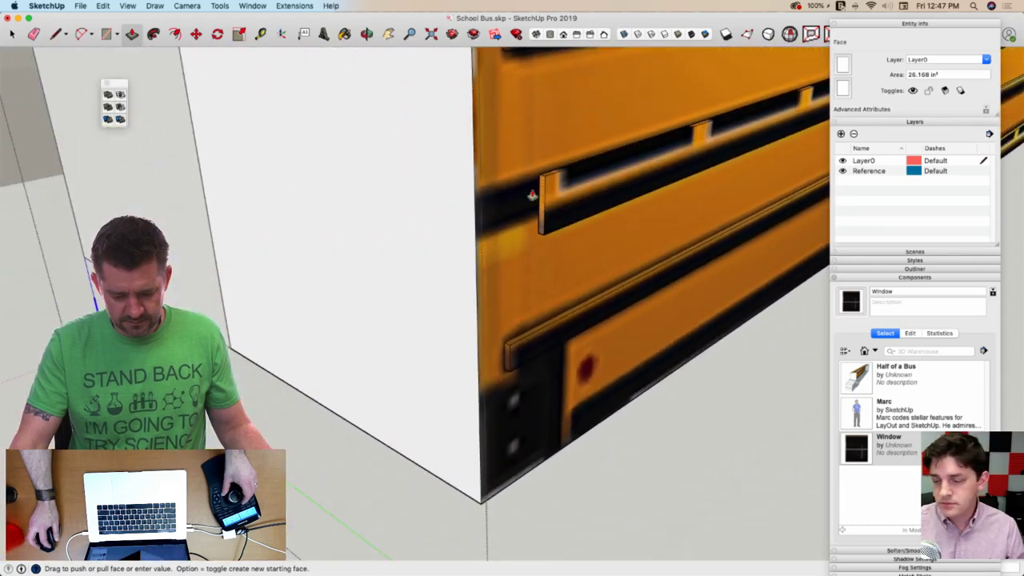
{"action": "middle_click_drag", "start_coordinate": [470, 184], "coordinate": [410, 170]}
{"action": "key", "text": "space"}
Extend the middle stripe 1 13/16" past the rear corner using a rotated edge as guide, then pull it across the rear wall to the centre
{"action": "key", "text": "l"}
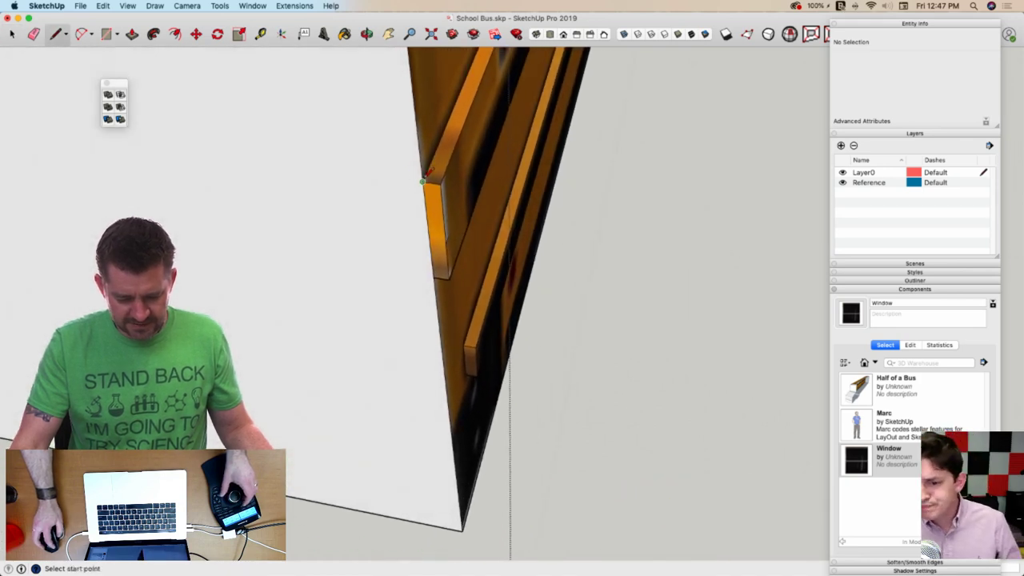
{"action": "left_click", "coordinate": [909, 289]}
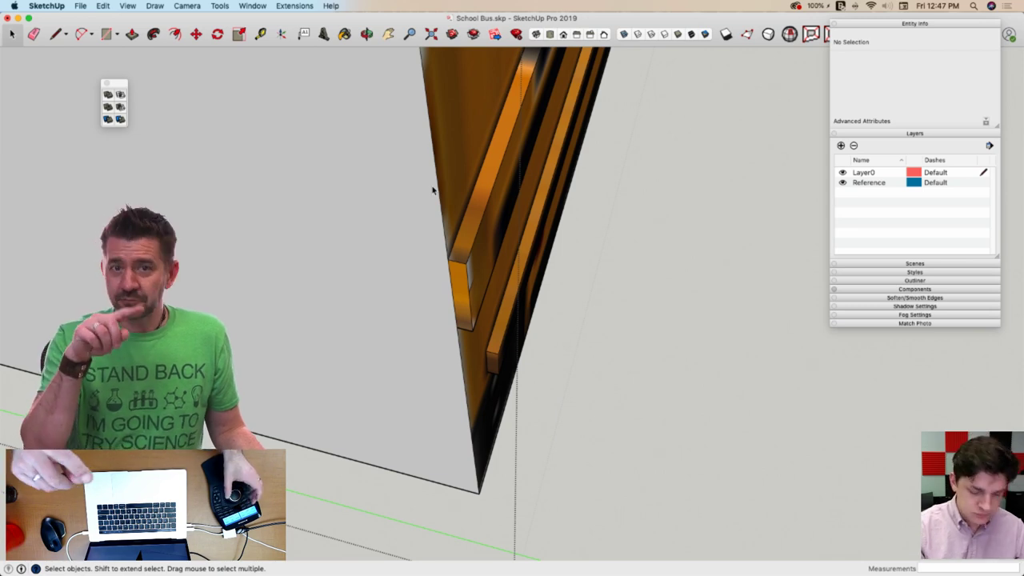
{"action": "left_click", "coordinate": [459, 268]}
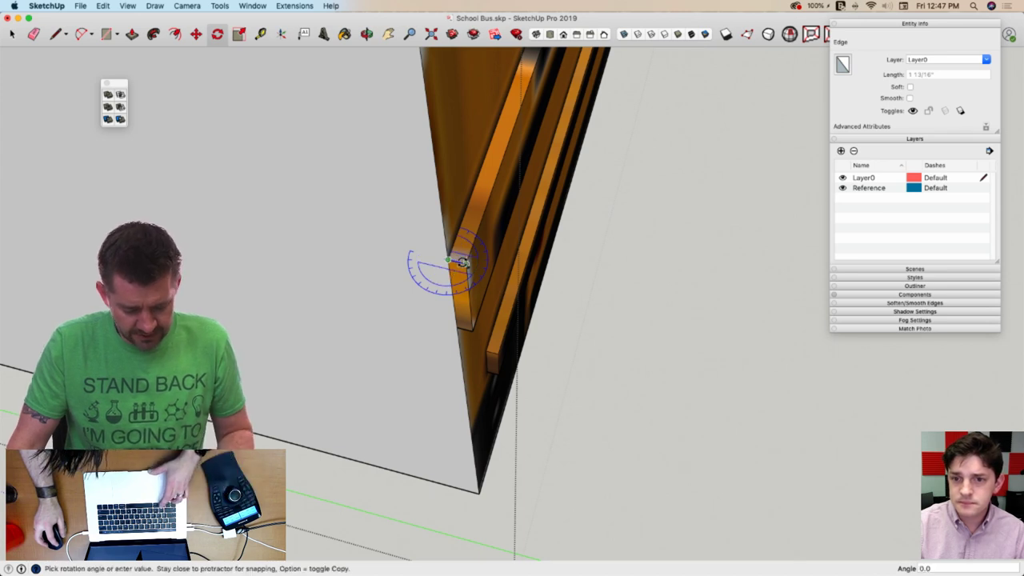
{"action": "left_click", "coordinate": [441, 271]}
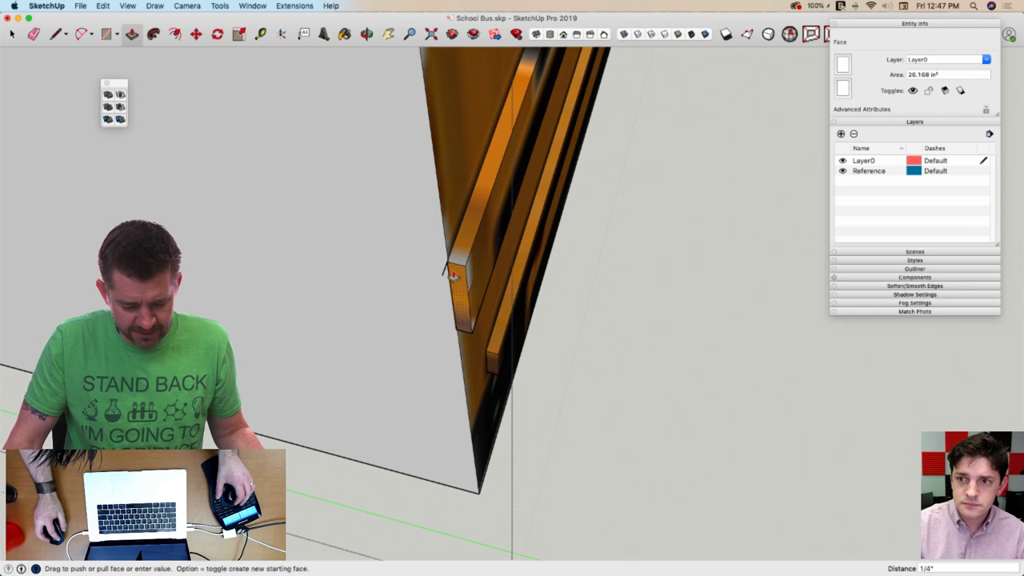
{"action": "scroll", "coordinate": [520, 269], "scroll_direction": "down", "scroll_amount": 6}
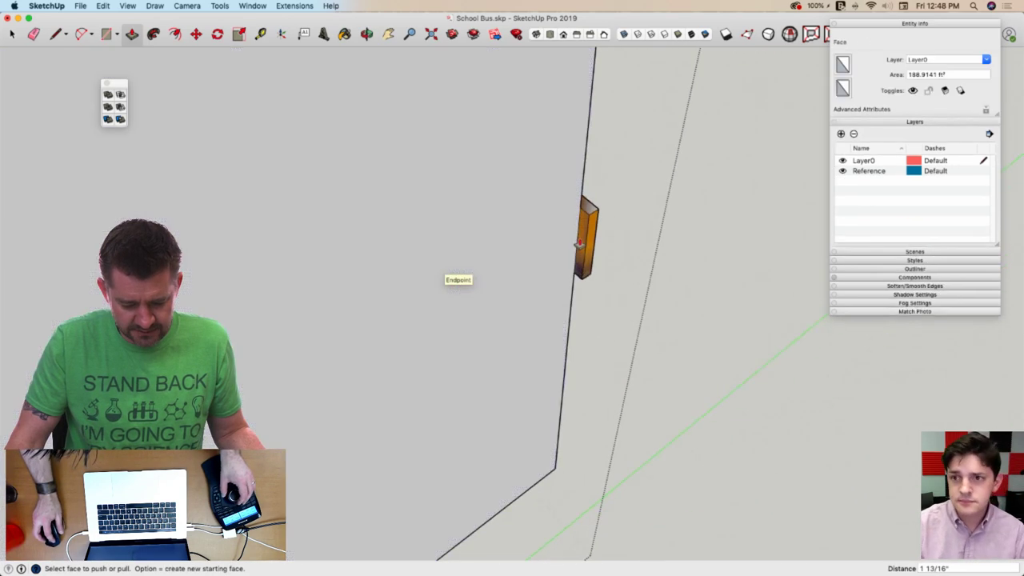
{"action": "left_click", "coordinate": [565, 247]}
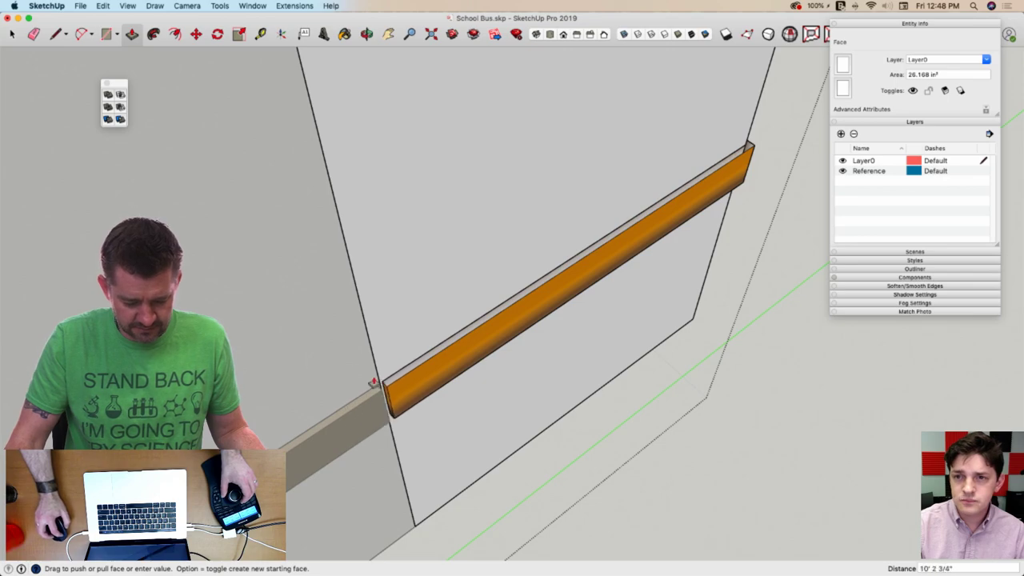
{"action": "left_click", "coordinate": [378, 376]}
{"action": "key", "text": "space"}
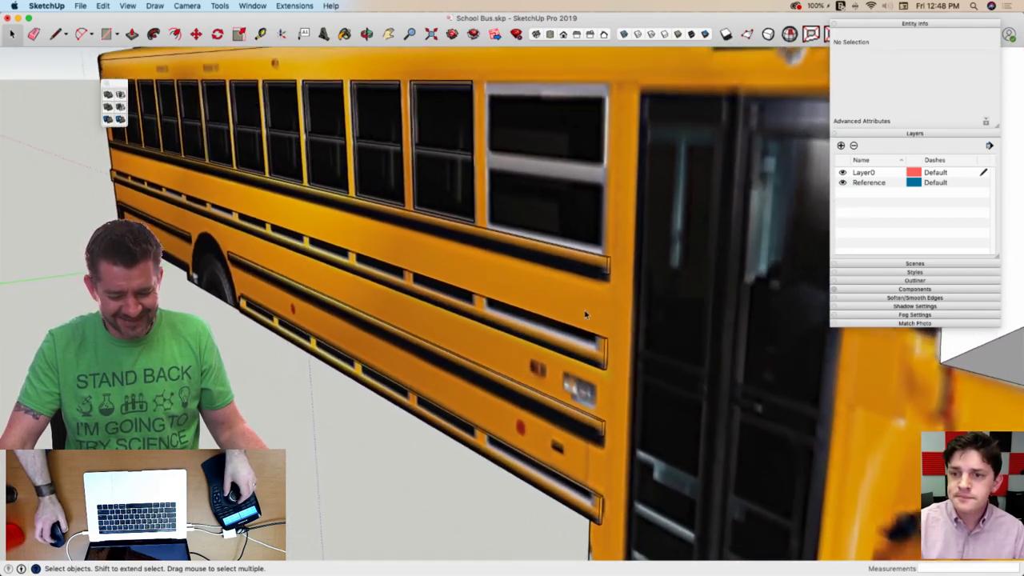
Sample the bus side's texture and repaint the raised middle and bottom stripes so the image lines up with the body
{"action": "scroll", "coordinate": [585, 312], "scroll_direction": "up", "scroll_amount": 1}
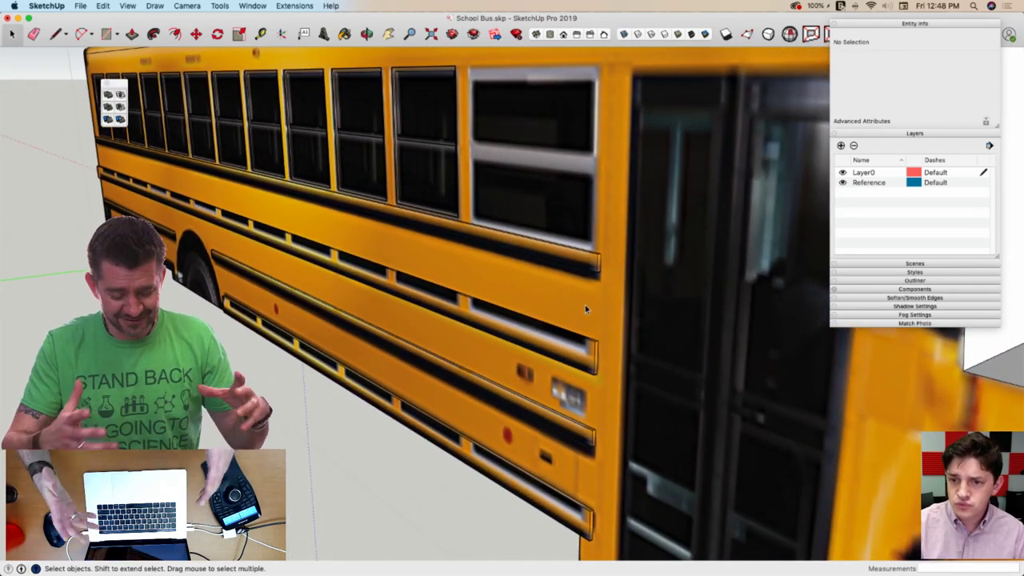
{"action": "key", "text": "b"}
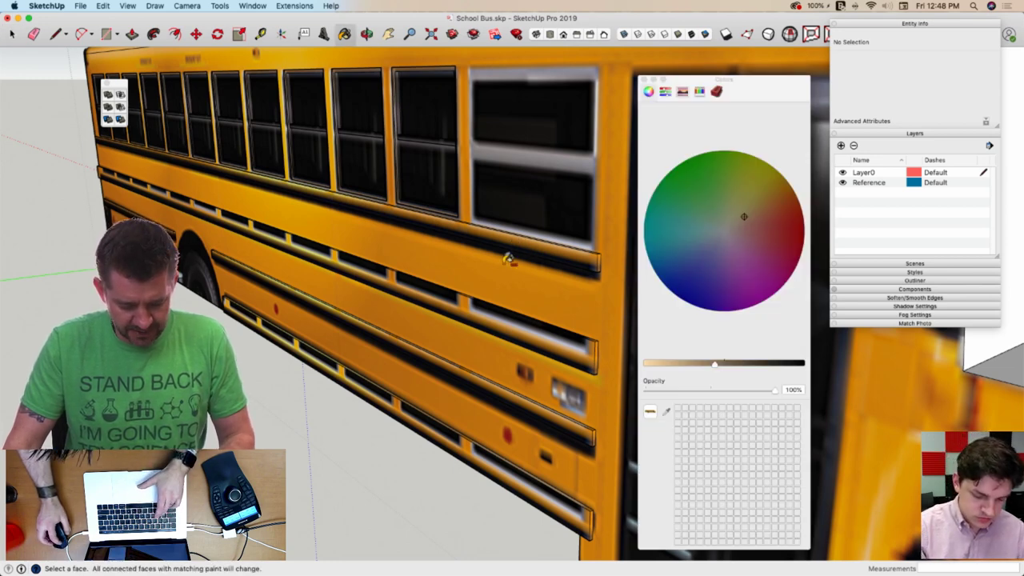
{"action": "left_click", "coordinate": [495, 306]}
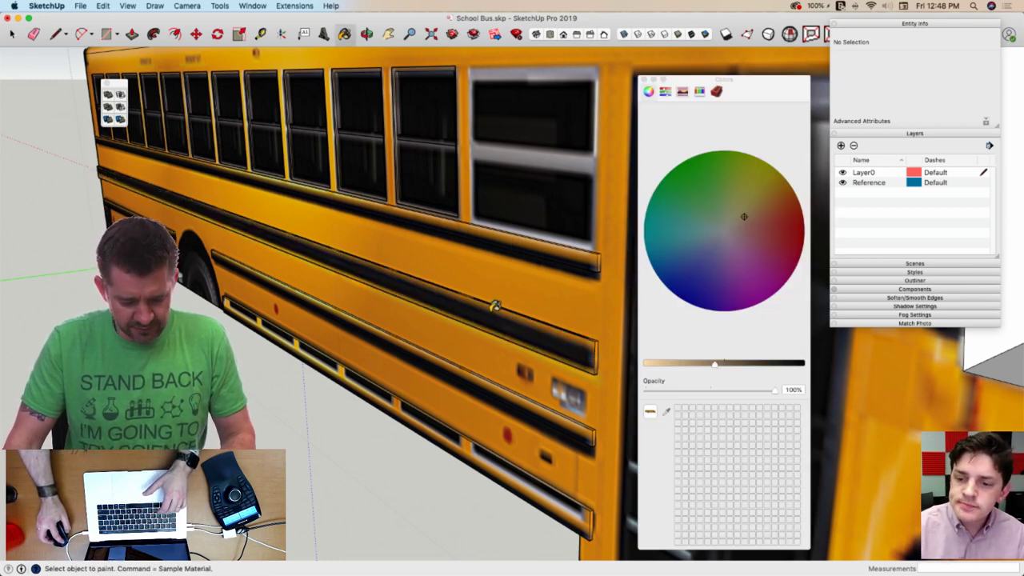
{"action": "left_click", "coordinate": [446, 439]}
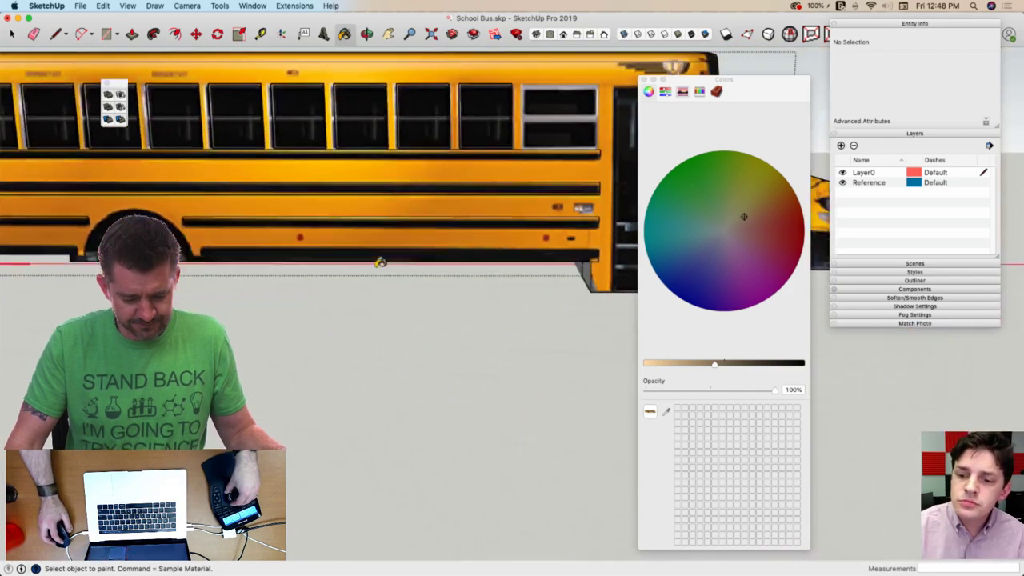
{"action": "left_click", "coordinate": [436, 224]}
{"action": "key", "text": "space"}
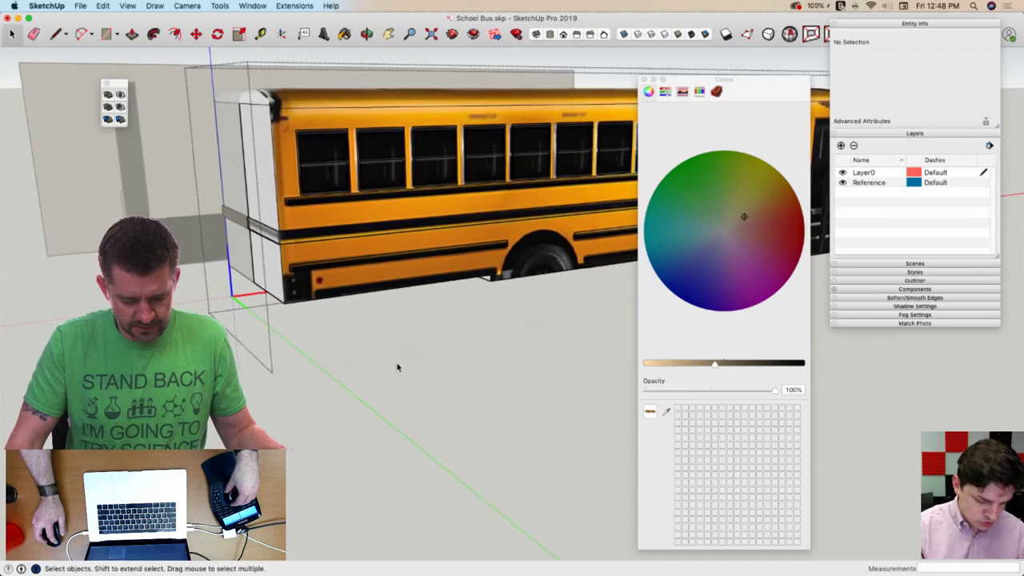
Close the colour picker and examine the raised stripes and lower side edges with textures off, then restore the textures
{"action": "left_click", "coordinate": [397, 365]}
{"action": "left_click", "coordinate": [643, 79]}
{"action": "scroll", "coordinate": [549, 17], "scroll_direction": "up", "scroll_amount": 5}
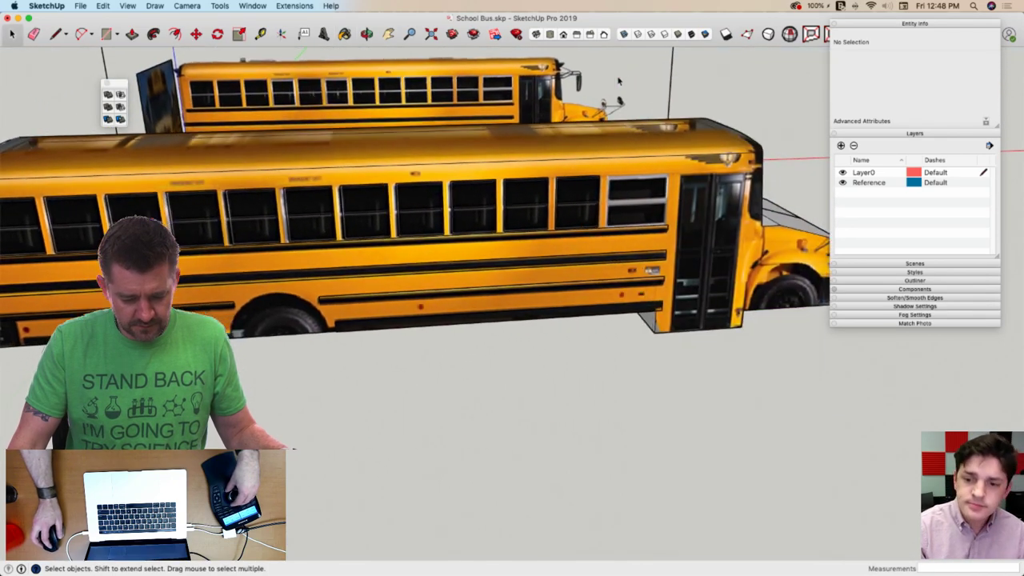
{"action": "scroll", "coordinate": [592, 46], "scroll_direction": "up", "scroll_amount": 1}
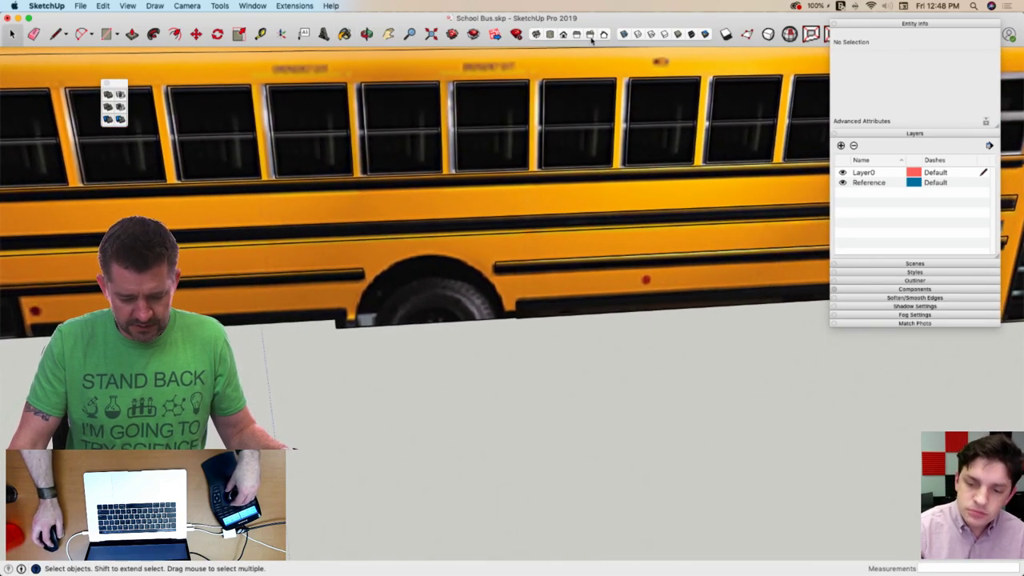
{"action": "left_click", "coordinate": [706, 35]}
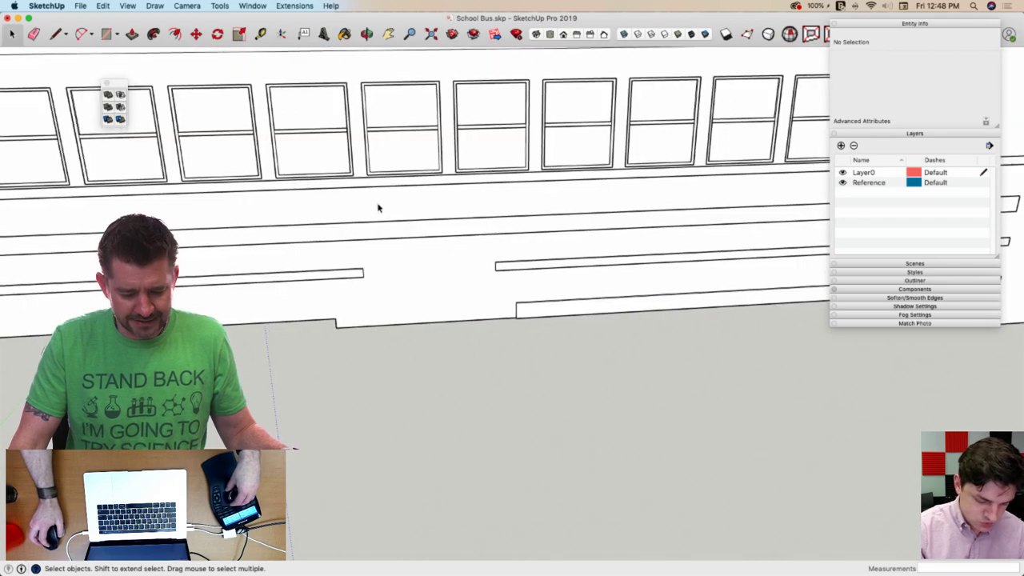
{"action": "scroll", "coordinate": [376, 205], "scroll_direction": "down", "scroll_amount": 6}
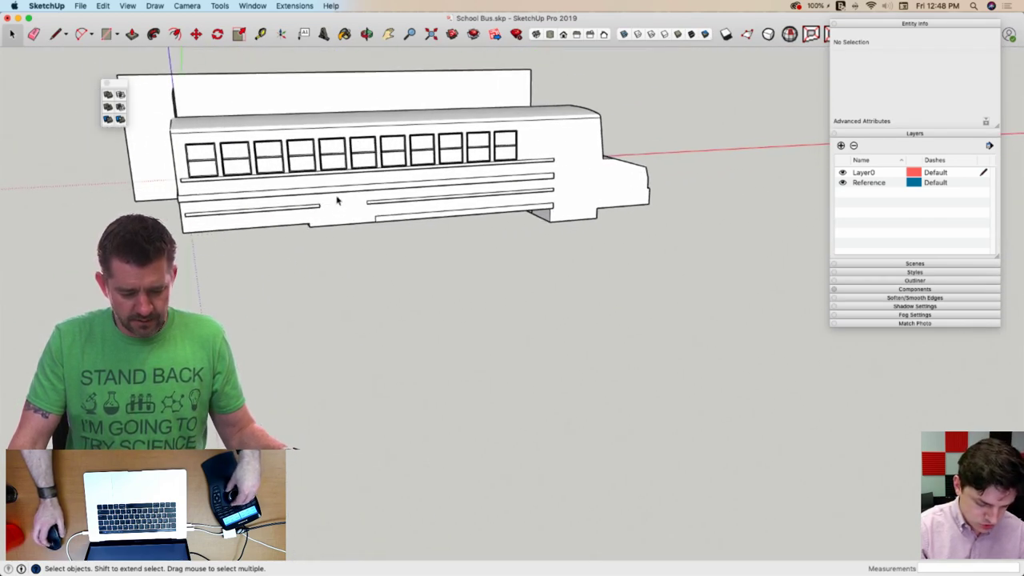
{"action": "scroll", "coordinate": [339, 184], "scroll_direction": "up", "scroll_amount": 5}
{"action": "scroll", "coordinate": [365, 270], "scroll_direction": "up", "scroll_amount": 5}
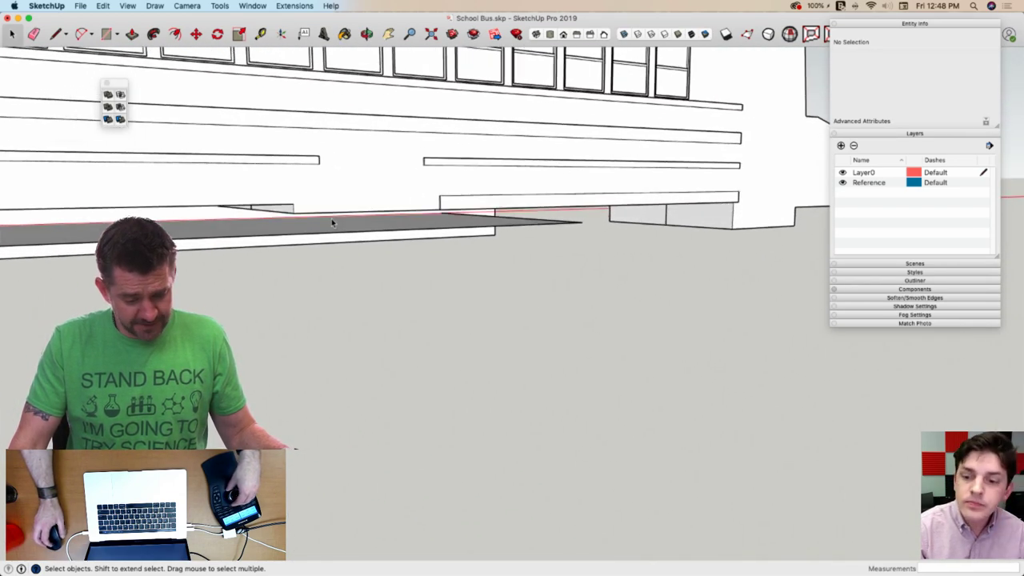
{"action": "left_click", "coordinate": [691, 36]}
{"action": "scroll", "coordinate": [370, 361], "scroll_direction": "up", "scroll_amount": 3}
{"action": "key", "text": "a"}
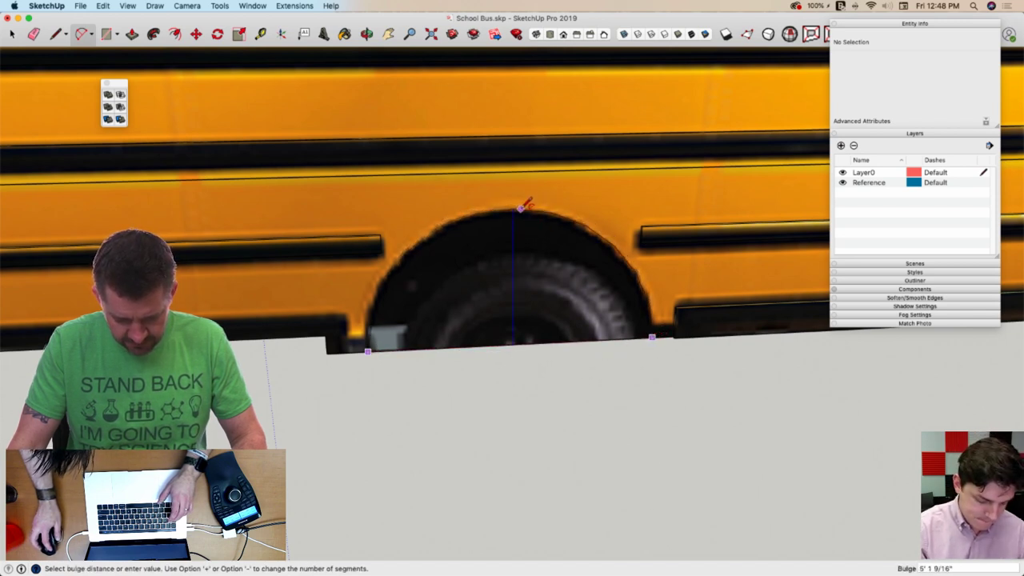
{"action": "key", "text": "p"}
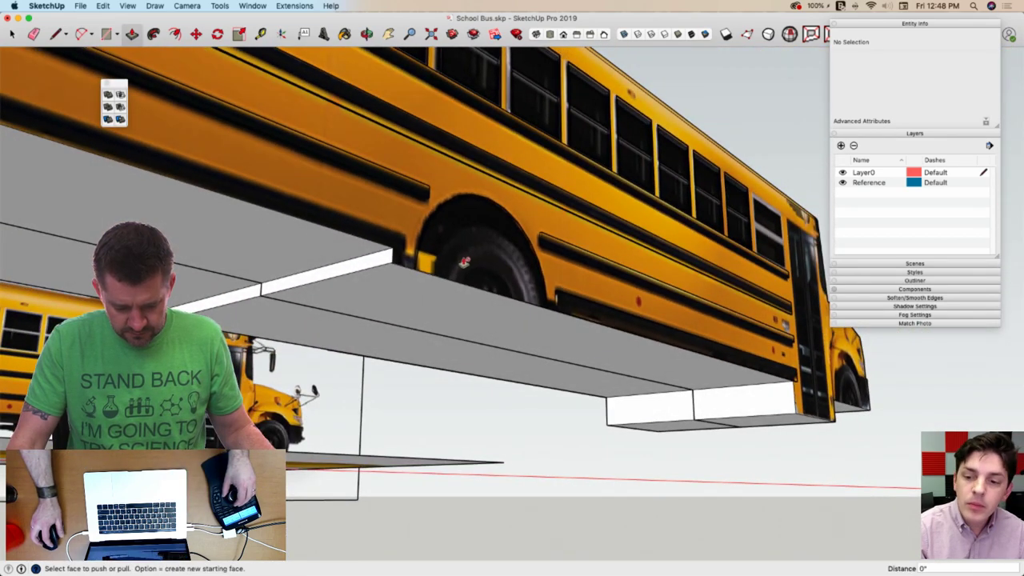
{"action": "key", "text": "space"}
{"action": "left_click", "coordinate": [462, 265]}
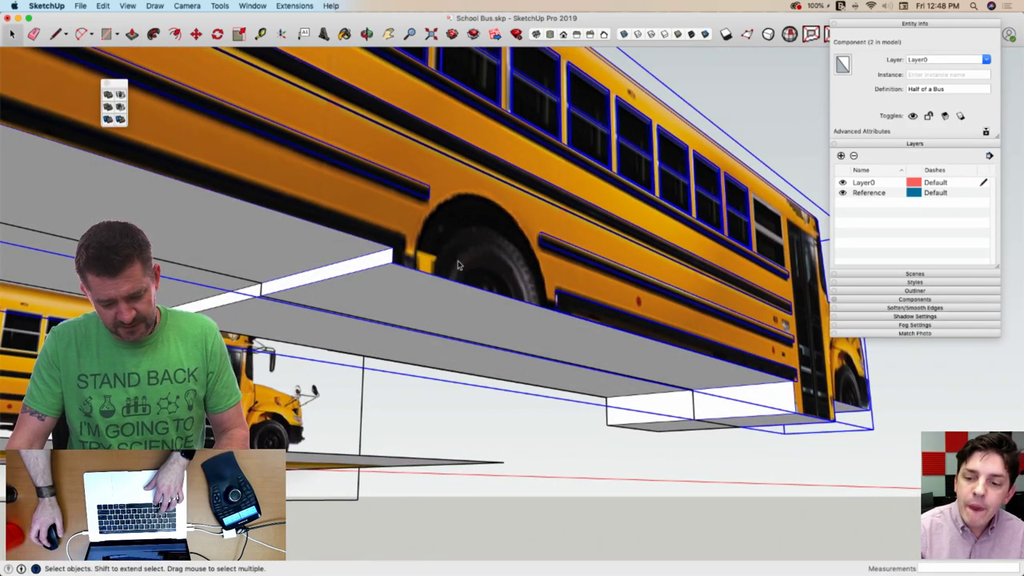
Open the Half of a Bus component and draw an arc over the rear wheel opening with a bulge of about 5' 3 3/8"
{"action": "double_click", "coordinate": [461, 252]}
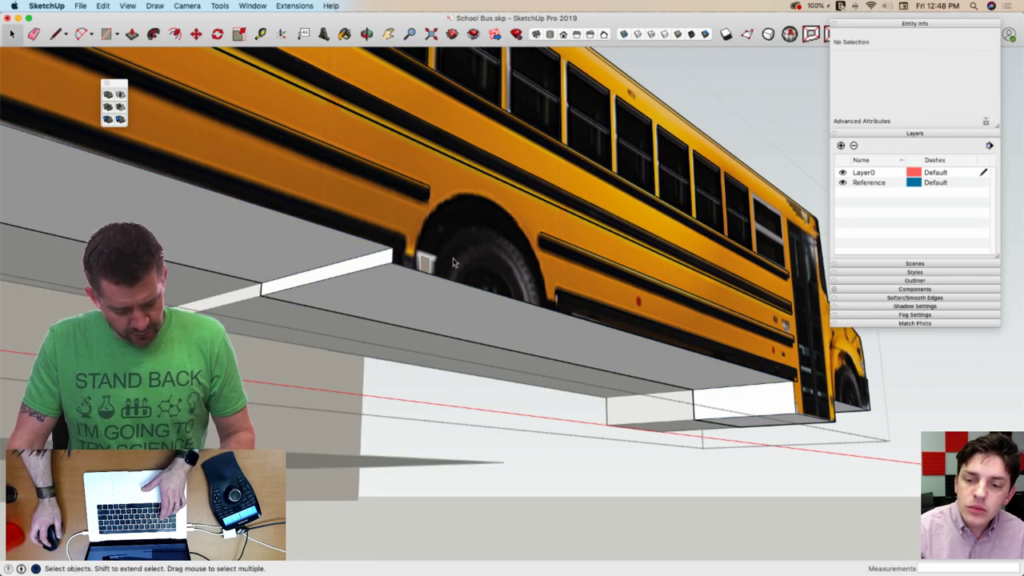
{"action": "key", "text": "c"}
{"action": "middle_click_drag", "start_coordinate": [419, 270], "coordinate": [443, 323]}
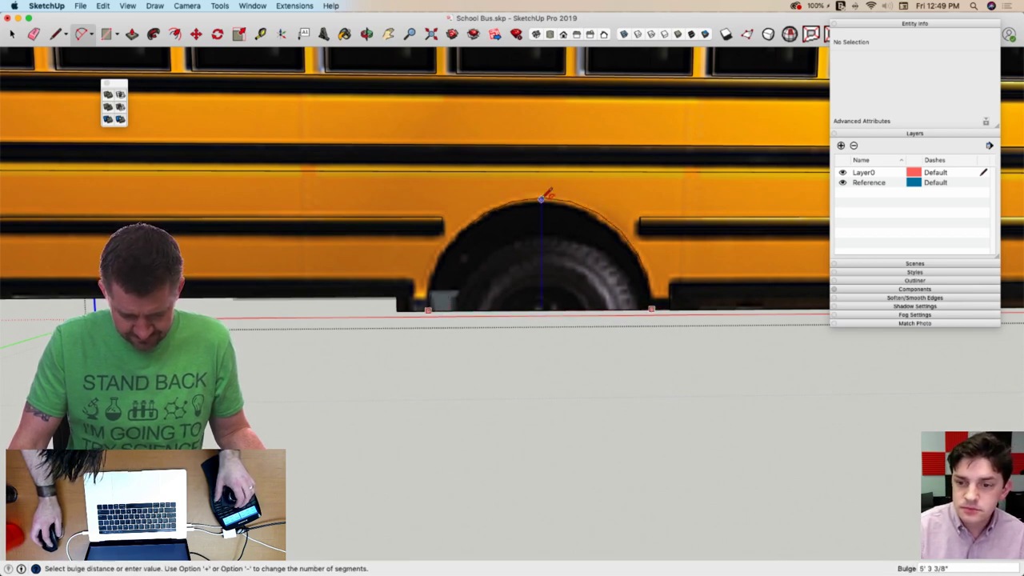
{"action": "left_click", "coordinate": [542, 200]}
Erase the stray edges along the bottom beside the wheel arch and push the rear wheel face about 1' 1/2" inward
{"action": "key", "text": "p"}
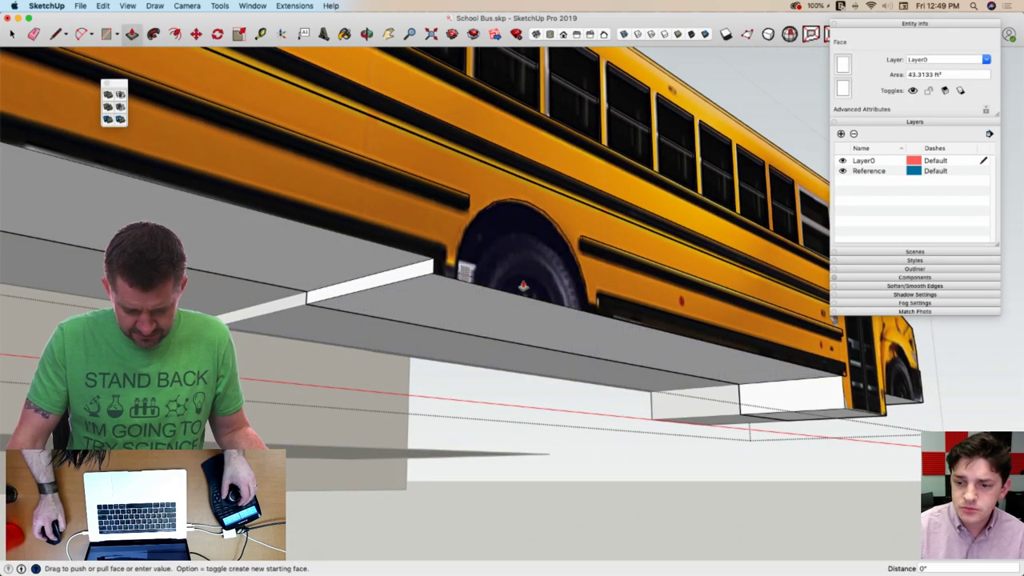
{"action": "scroll", "coordinate": [484, 293], "scroll_direction": "up", "scroll_amount": 10}
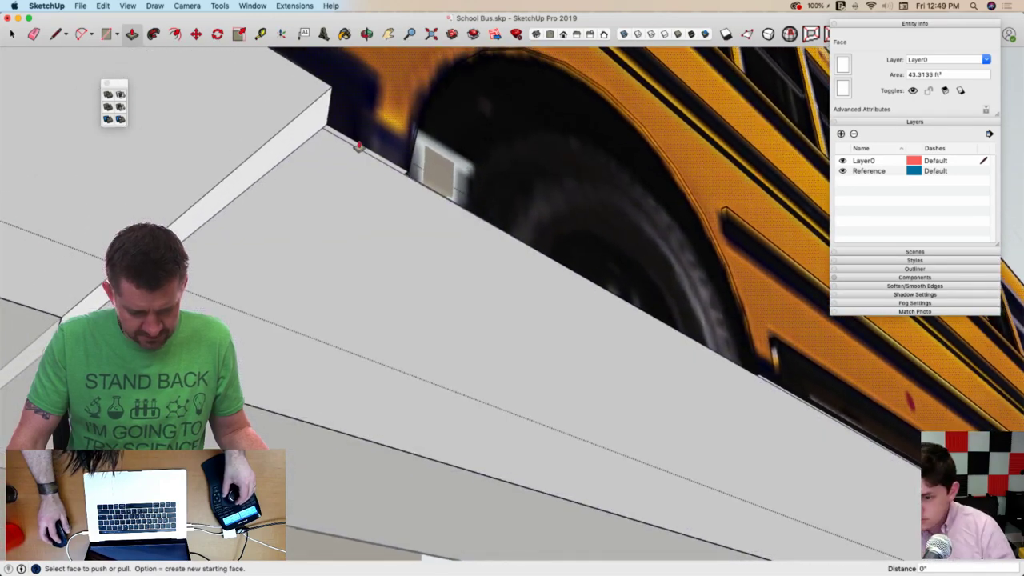
{"action": "key", "text": "e"}
{"action": "middle_click_drag", "start_coordinate": [361, 146], "coordinate": [523, 239]}
{"action": "key", "text": "p"}
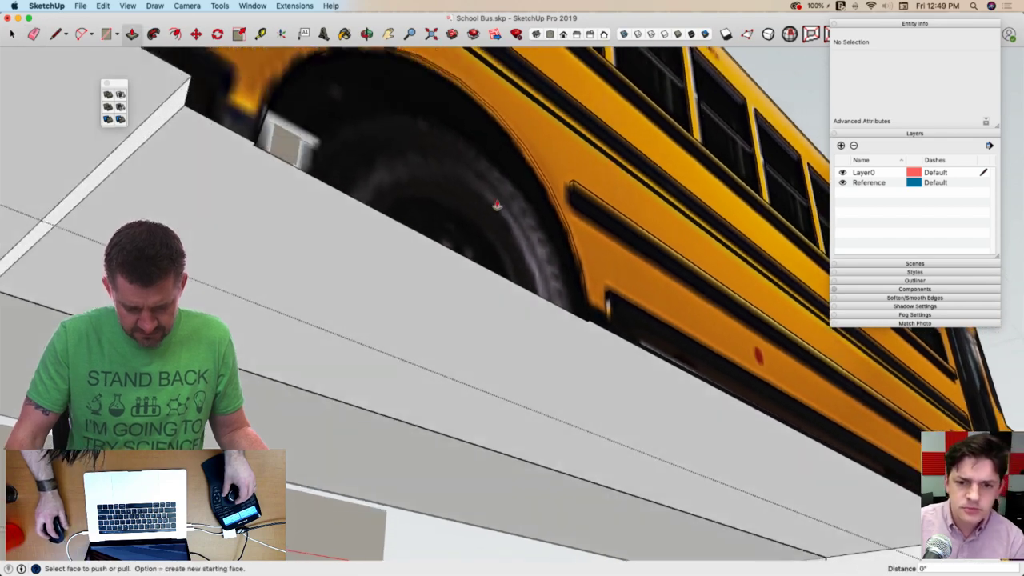
{"action": "left_click", "coordinate": [478, 261]}
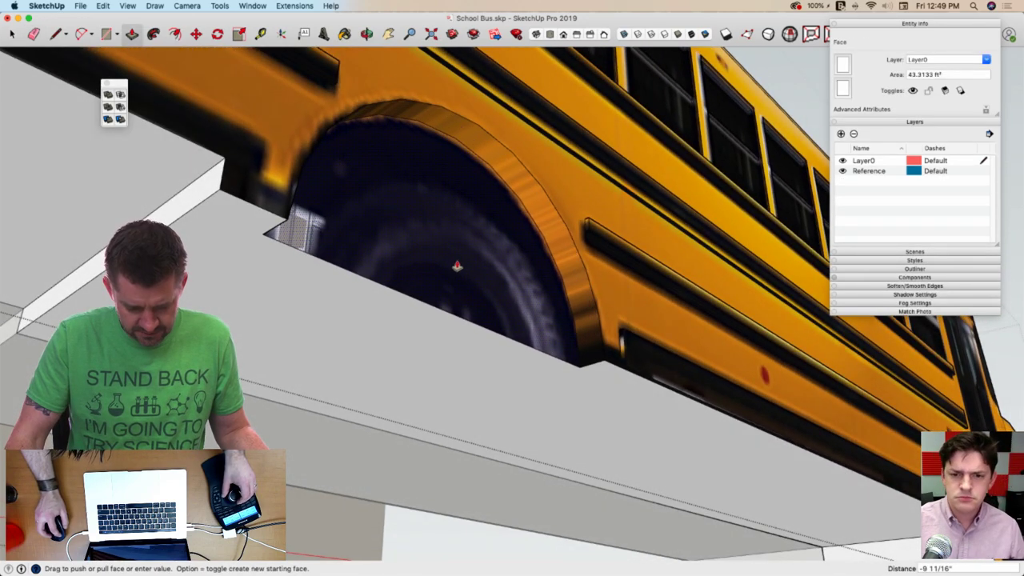
{"action": "left_click", "coordinate": [450, 270]}
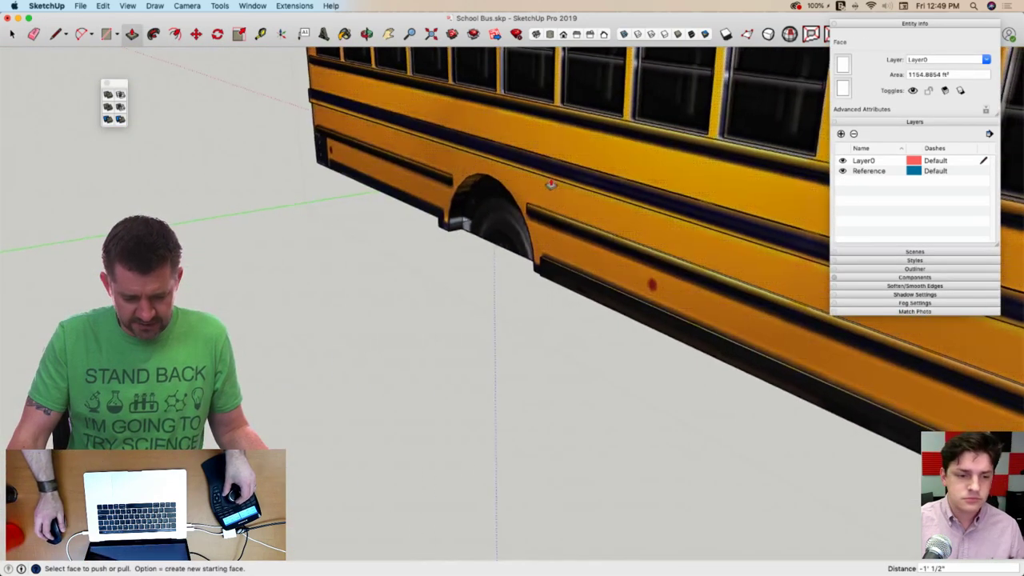
Check the recessed rear wheel well with textures off, restore the textures and leave the component
{"action": "middle_click_drag", "start_coordinate": [550, 183], "coordinate": [351, 257]}
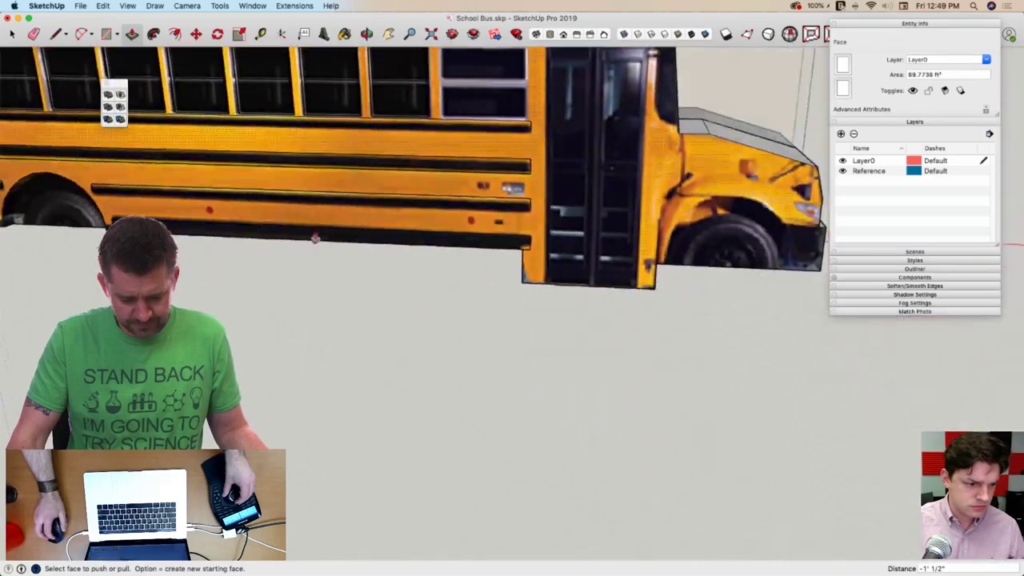
{"action": "scroll", "coordinate": [326, 259], "scroll_direction": "down", "scroll_amount": 6}
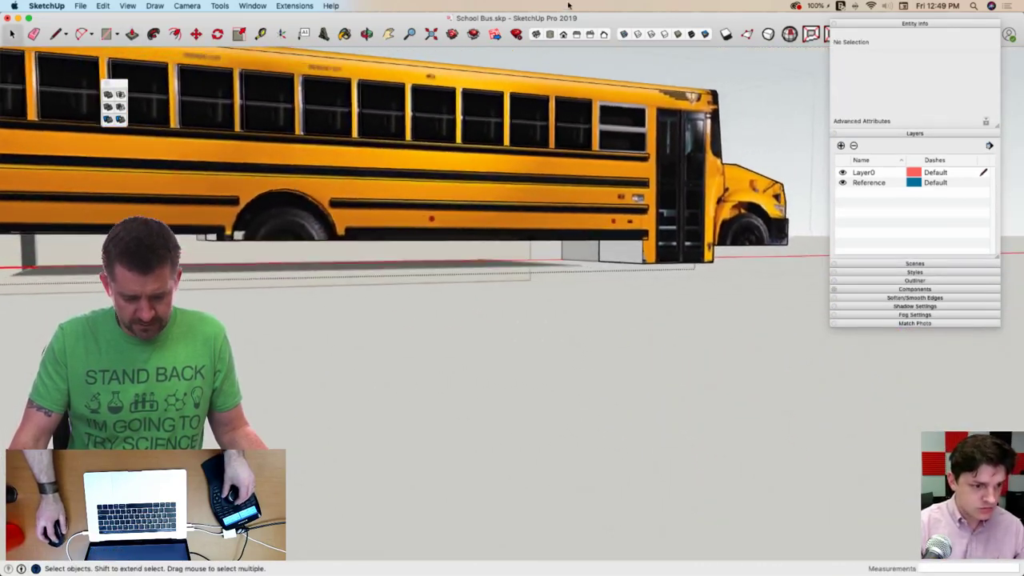
{"action": "key", "text": "space"}
{"action": "left_click", "coordinate": [705, 36]}
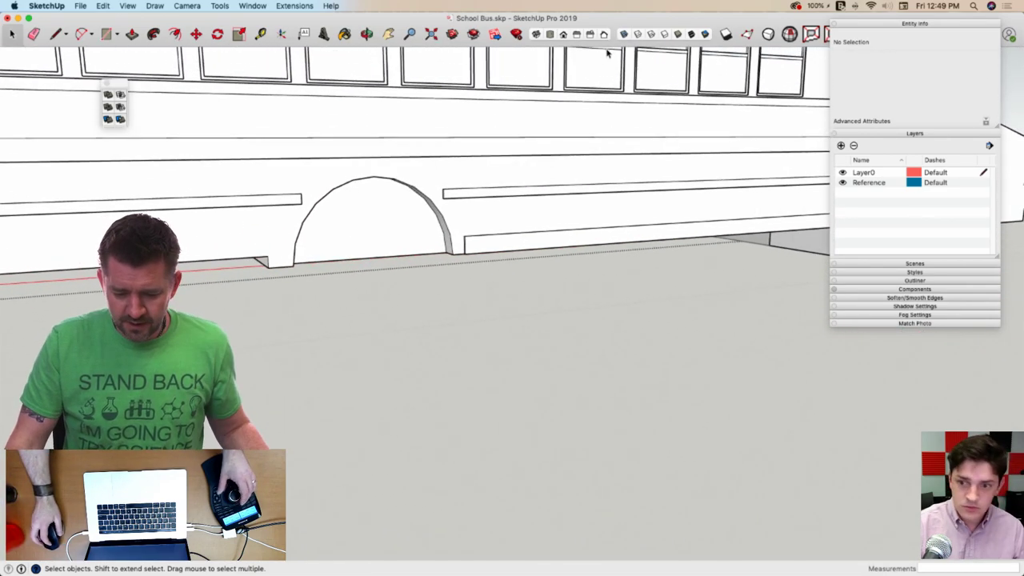
{"action": "left_click", "coordinate": [692, 35]}
{"action": "scroll", "coordinate": [391, 179], "scroll_direction": "down", "scroll_amount": 5}
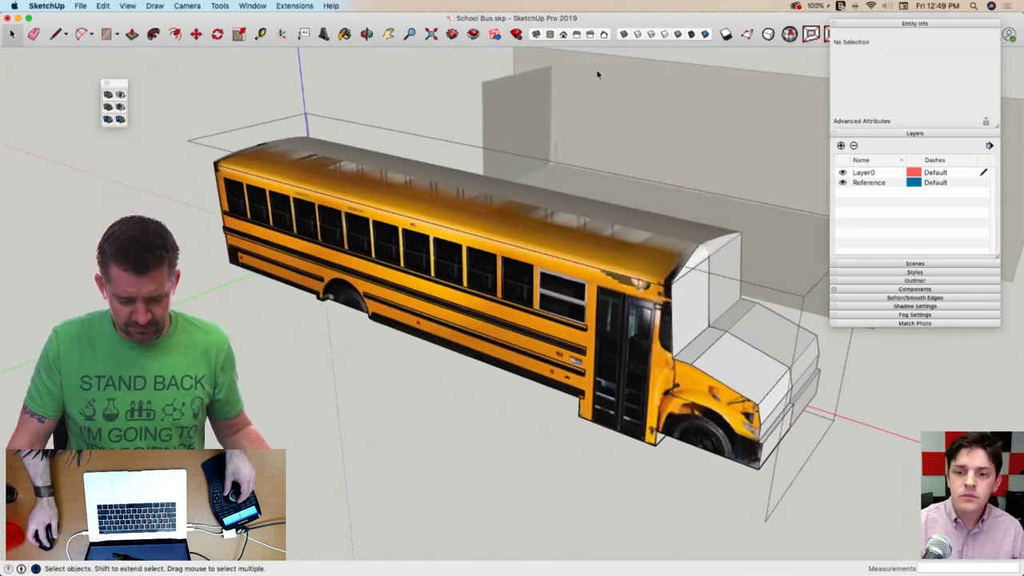
{"action": "left_click", "coordinate": [592, 76]}
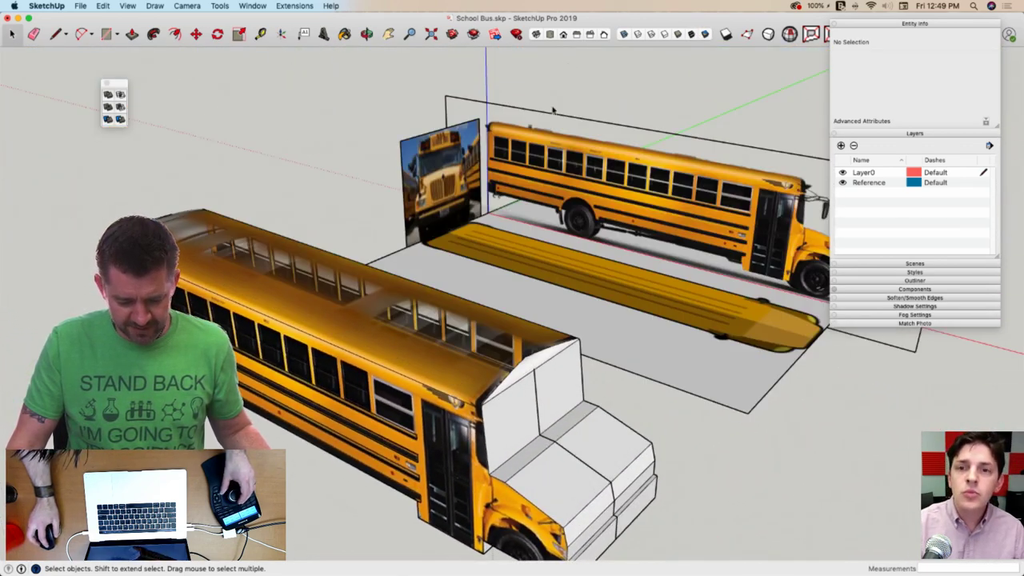
Examine the reference bus side image around the rear wheel and compare the lower black band with the model
{"action": "mouse_move", "coordinate": [565, 220]}
{"action": "middle_mouse_down"}
{"action": "mouse_move", "coordinate": [448, 160]}
{"action": "mouse_move", "coordinate": [416, 207]}
{"action": "mouse_move", "coordinate": [436, 193]}
{"action": "mouse_move", "coordinate": [444, 200]}
{"action": "mouse_move", "coordinate": [428, 200]}
{"action": "mouse_move", "coordinate": [442, 152]}
{"action": "mouse_move", "coordinate": [447, 163]}
{"action": "middle_mouse_up"}
{"action": "mouse_move", "coordinate": [256, 158]}
{"action": "middle_mouse_down"}
{"action": "mouse_move", "coordinate": [432, 192]}
{"action": "mouse_move", "coordinate": [409, 416]}
{"action": "middle_mouse_up"}
{"action": "scroll", "coordinate": [503, 205], "scroll_direction": "up", "scroll_amount": 3}
{"action": "scroll", "coordinate": [416, 184], "scroll_direction": "down", "scroll_amount": 5}
{"action": "scroll", "coordinate": [447, 223], "scroll_direction": "down", "scroll_amount": 3}
{"action": "middle_click_drag", "start_coordinate": [446, 223], "coordinate": [497, 235]}
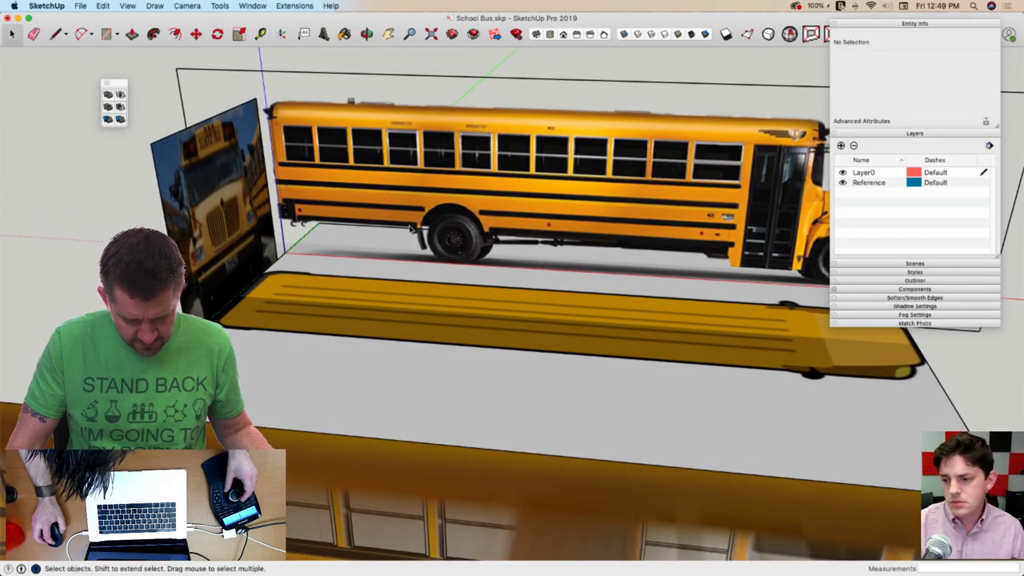
{"action": "scroll", "coordinate": [493, 240], "scroll_direction": "down", "scroll_amount": 3}
{"action": "middle_click_drag", "start_coordinate": [493, 240], "coordinate": [528, 228]}
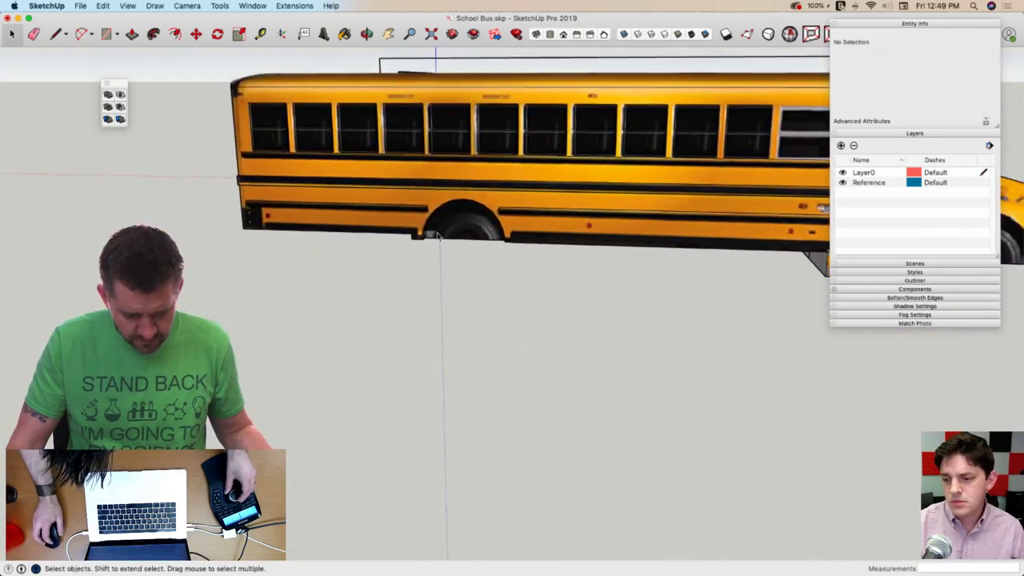
{"action": "scroll", "coordinate": [444, 222], "scroll_direction": "up", "scroll_amount": 4}
{"action": "middle_click_drag", "start_coordinate": [442, 222], "coordinate": [622, 191]}
{"action": "key", "text": "l"}
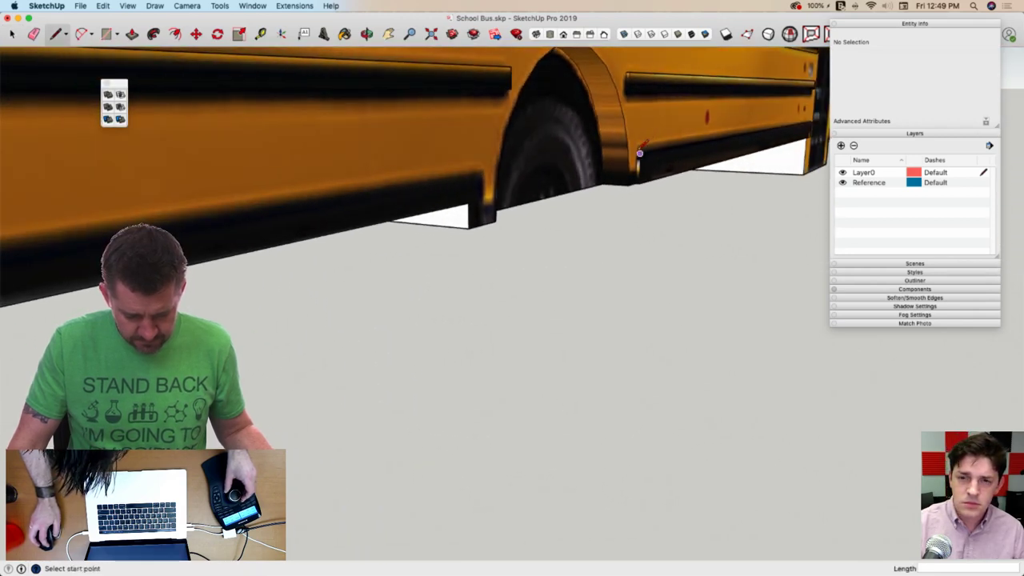
{"action": "scroll", "coordinate": [559, 156], "scroll_direction": "up", "scroll_amount": 4}
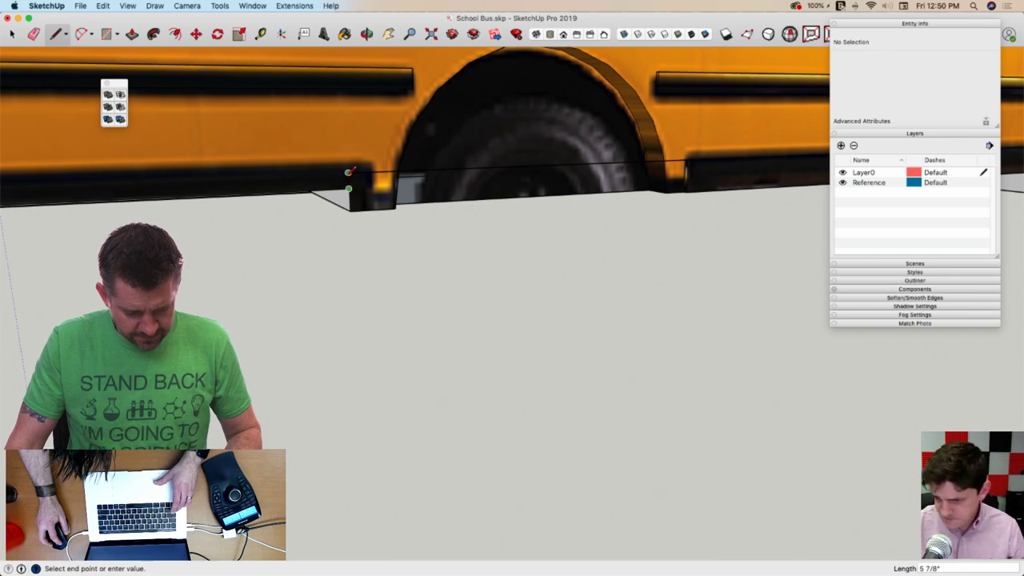
{"action": "scroll", "coordinate": [201, 177], "scroll_direction": "down", "scroll_amount": 5}
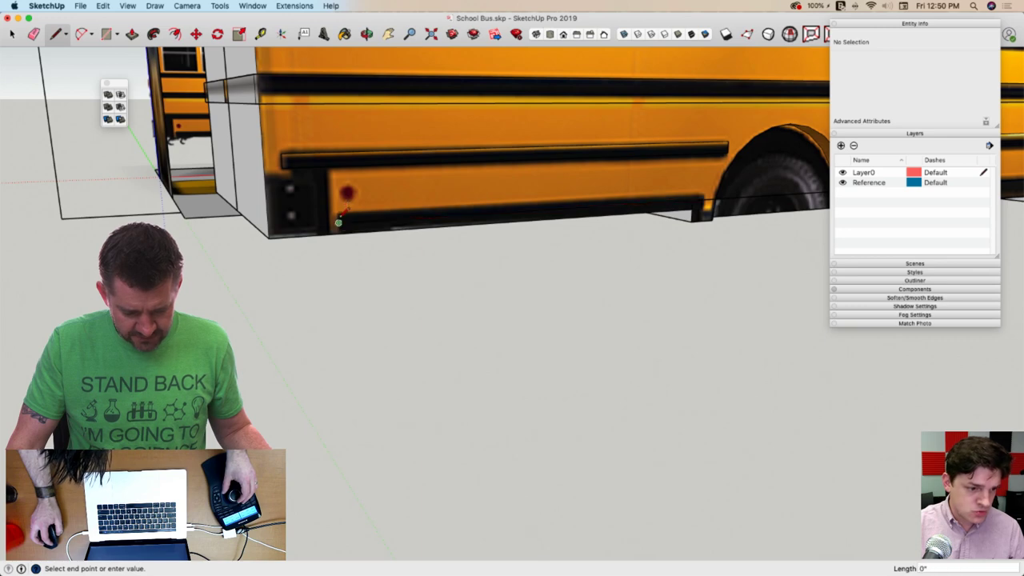
{"action": "key", "text": "e"}
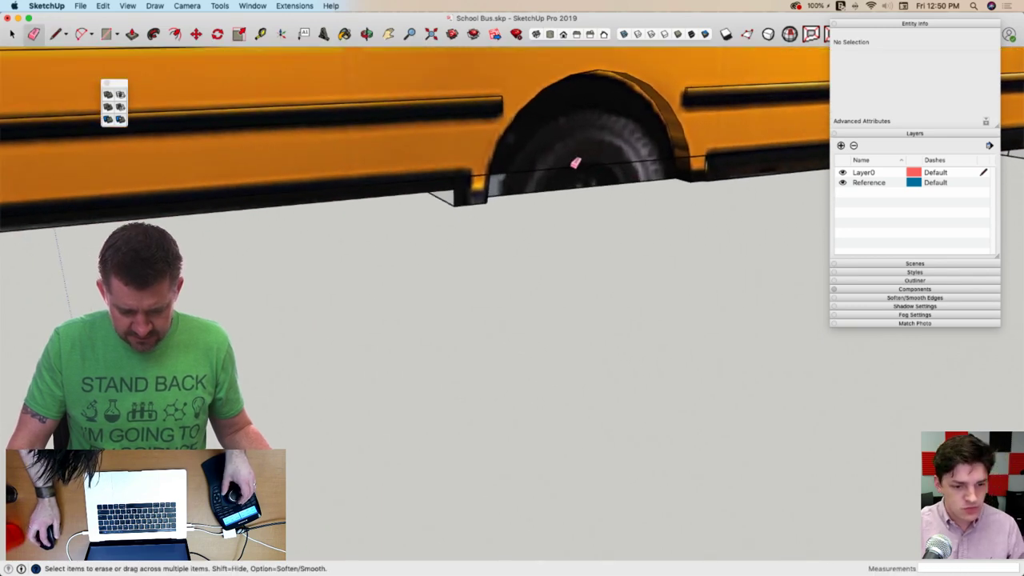
{"action": "left_click", "coordinate": [554, 167]}
{"action": "key", "text": "space"}
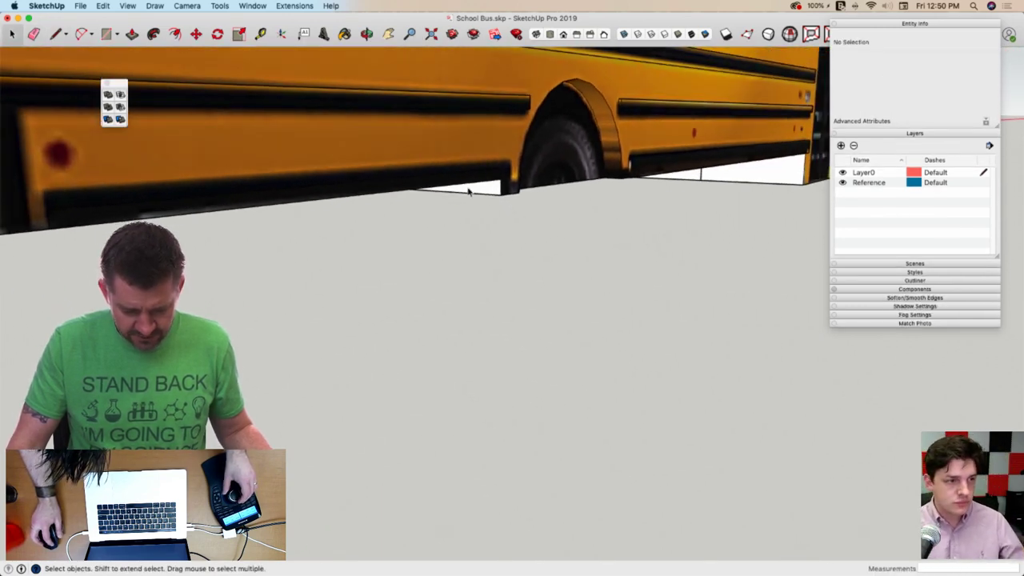
{"action": "left_click", "coordinate": [470, 182]}
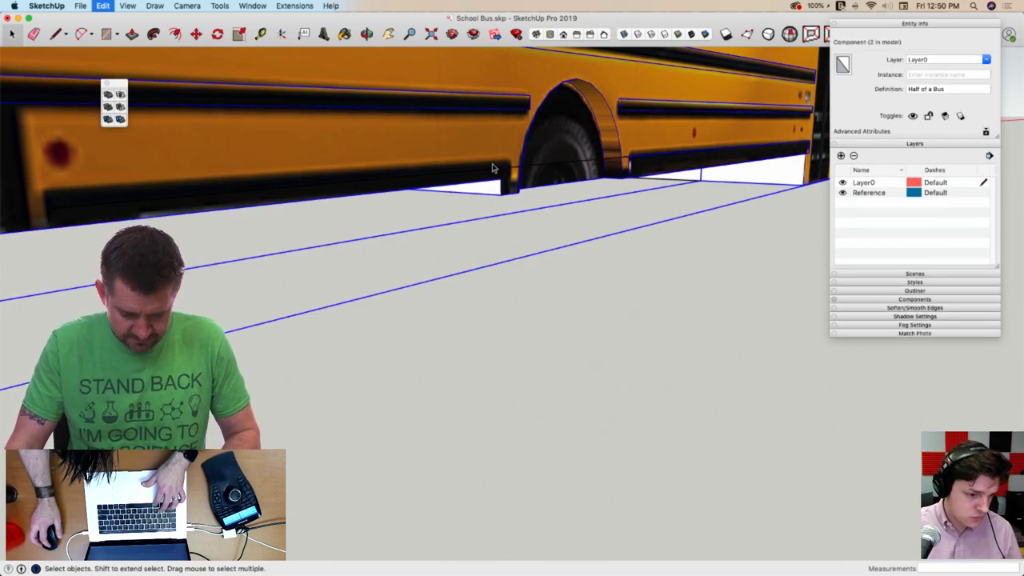
Inside the bus component, draw a line from the front bottom stripe's end across the wheel arch and a 5 7/8" vertical behind it
{"action": "double_click", "coordinate": [494, 167]}
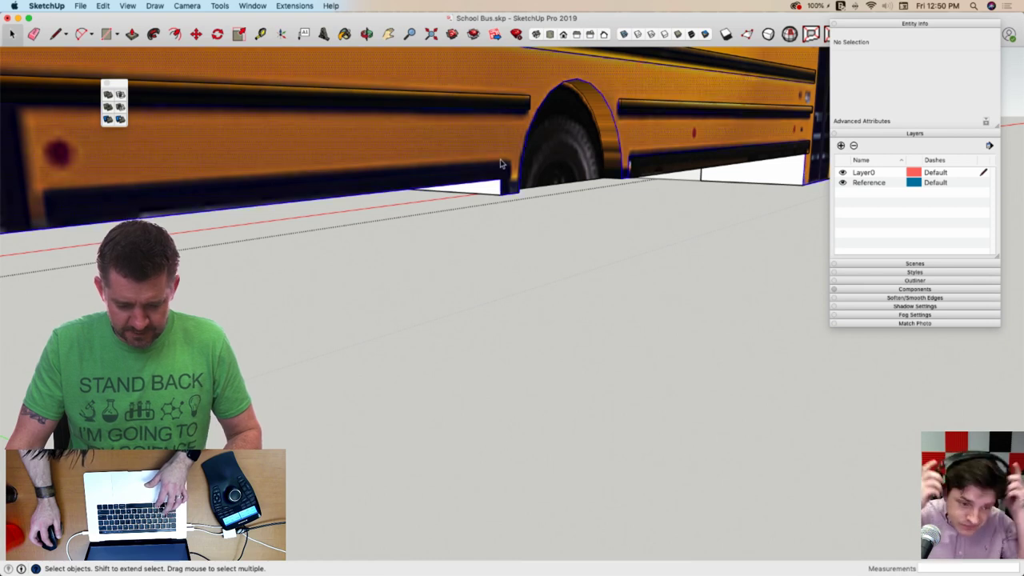
{"action": "left_click", "coordinate": [617, 128]}
{"action": "key", "text": "l"}
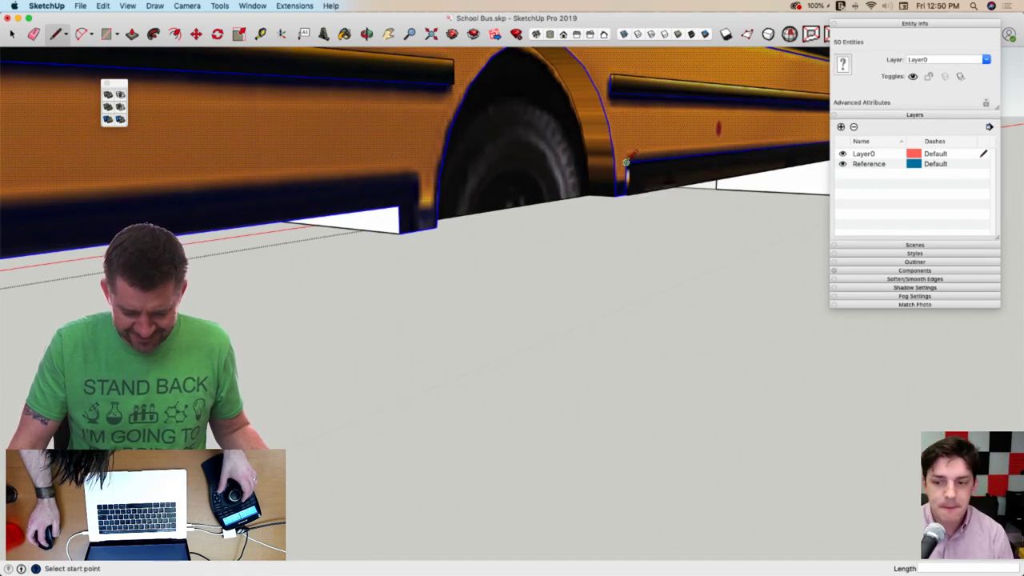
{"action": "left_click", "coordinate": [629, 160]}
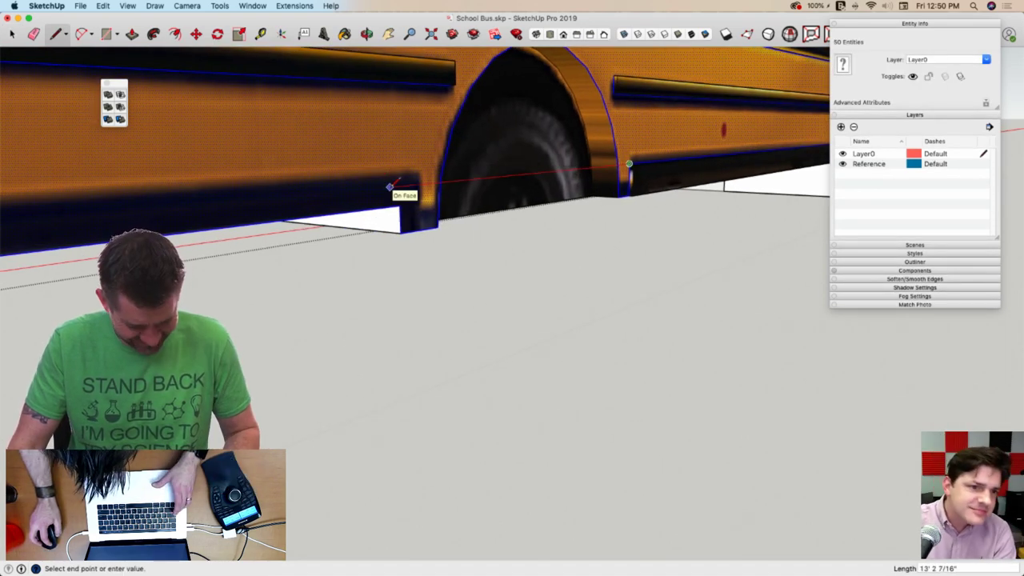
{"action": "left_click", "coordinate": [399, 186]}
{"action": "left_click", "coordinate": [398, 186]}
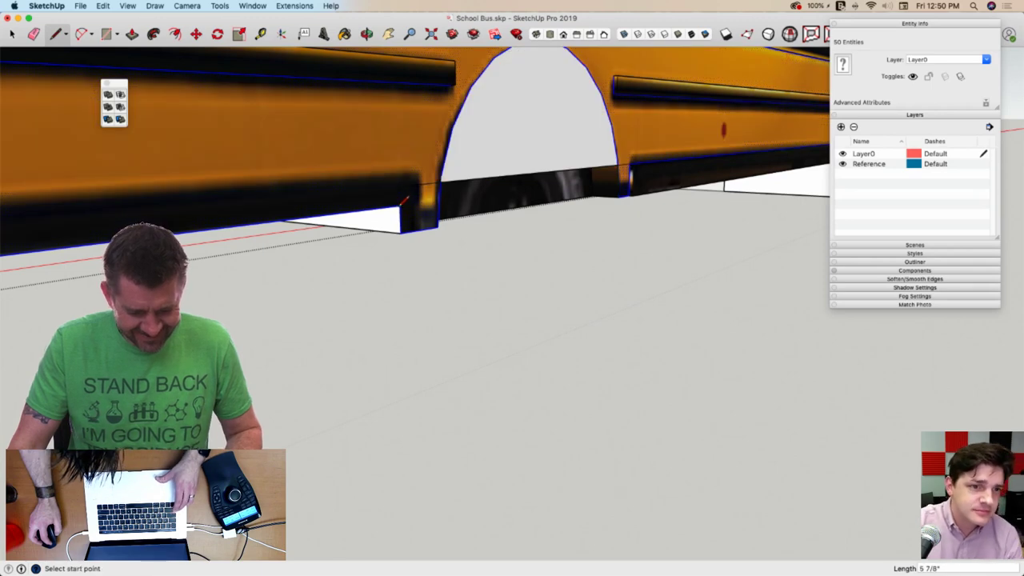
Outline the lower black stripe behind the rear wheel with a long line and a 5 7/8" vertical, then pull it flush with the stripe above
{"action": "left_click", "coordinate": [399, 185]}
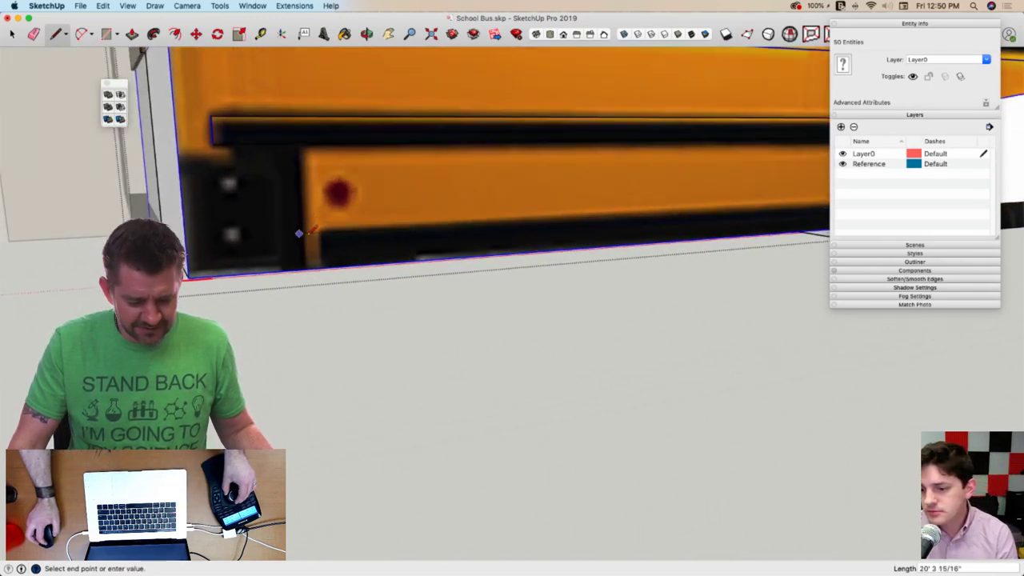
{"action": "left_click", "coordinate": [337, 237]}
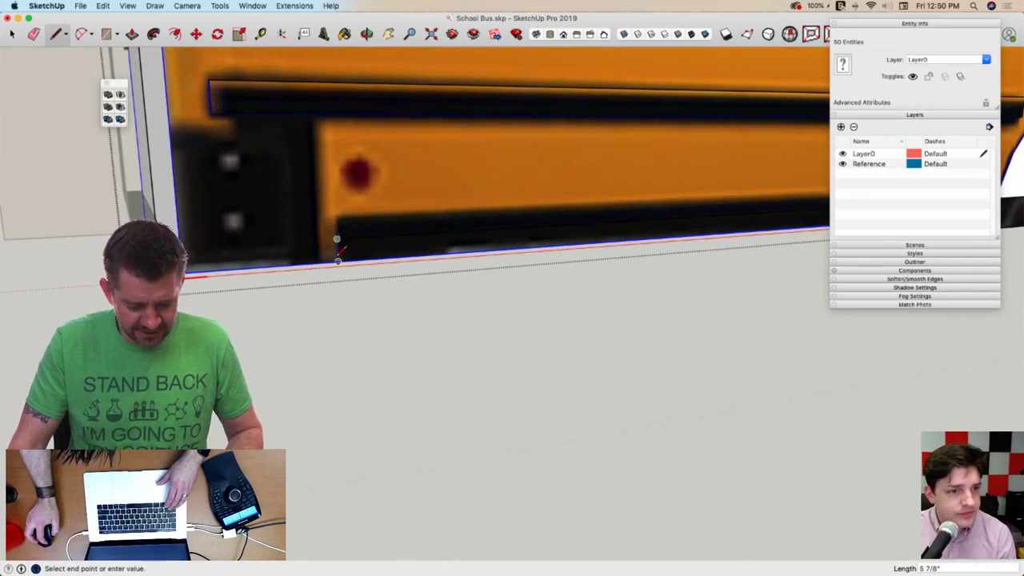
{"action": "left_click", "coordinate": [337, 260]}
{"action": "key", "text": "p"}
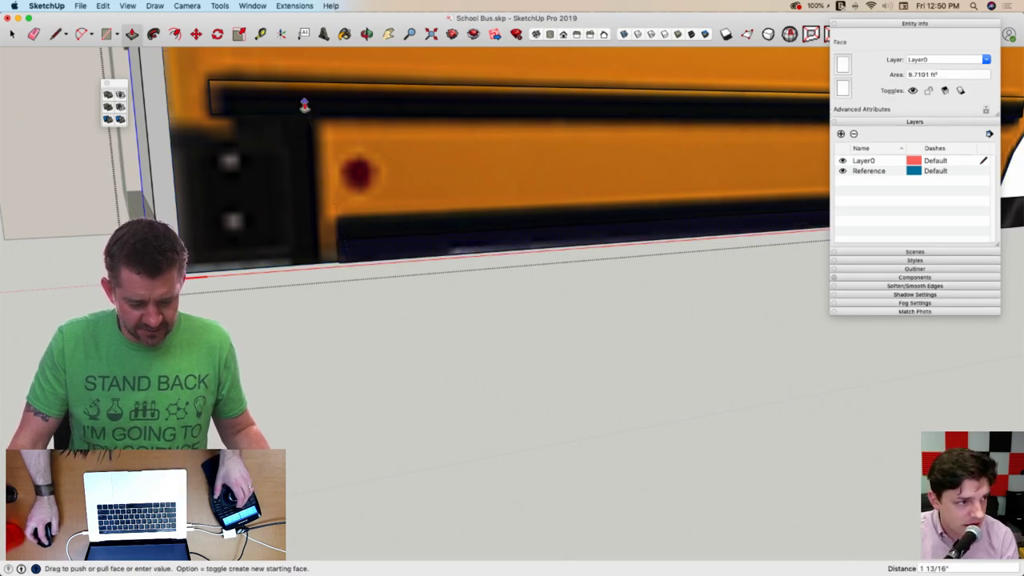
{"action": "left_click", "coordinate": [304, 108]}
Erase the leftover edge between the rear lower stripe's end and the wheel arch
{"action": "key", "text": "e"}
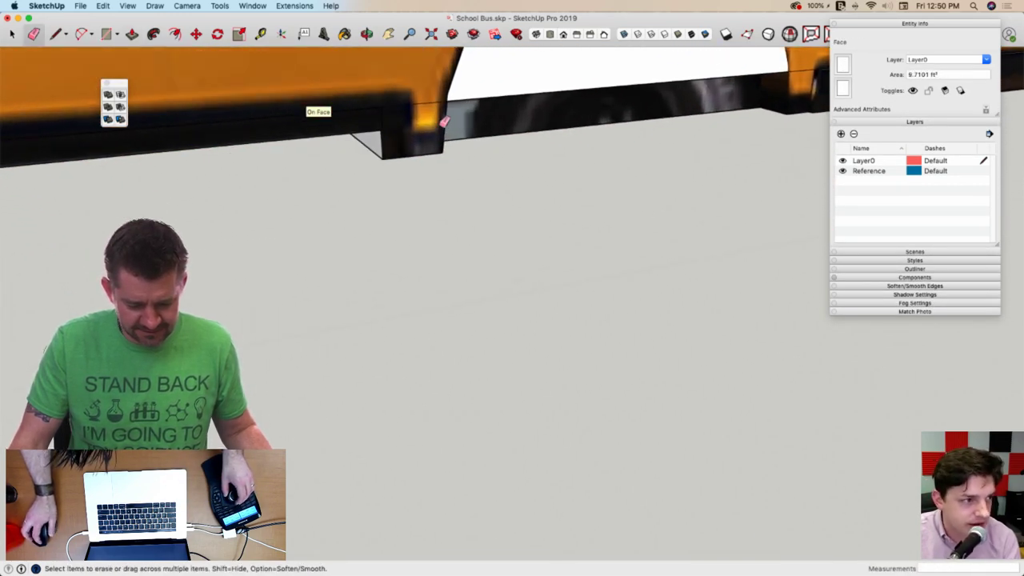
{"action": "left_click", "coordinate": [418, 104]}
{"action": "left_click", "coordinate": [490, 165]}
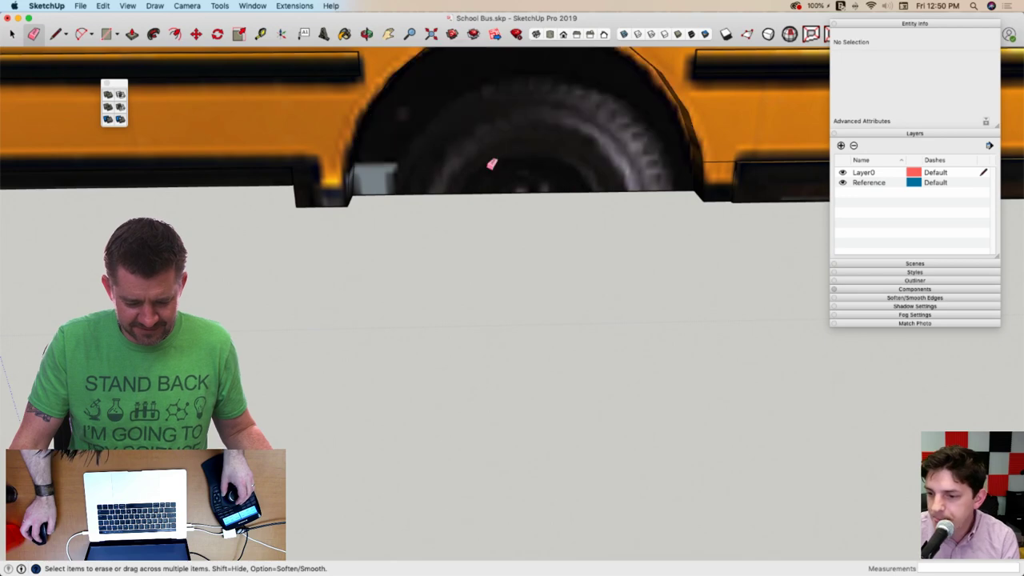
{"action": "scroll", "coordinate": [491, 164], "scroll_direction": "down", "scroll_amount": 2}
{"action": "scroll", "coordinate": [622, 136], "scroll_direction": "down", "scroll_amount": 3}
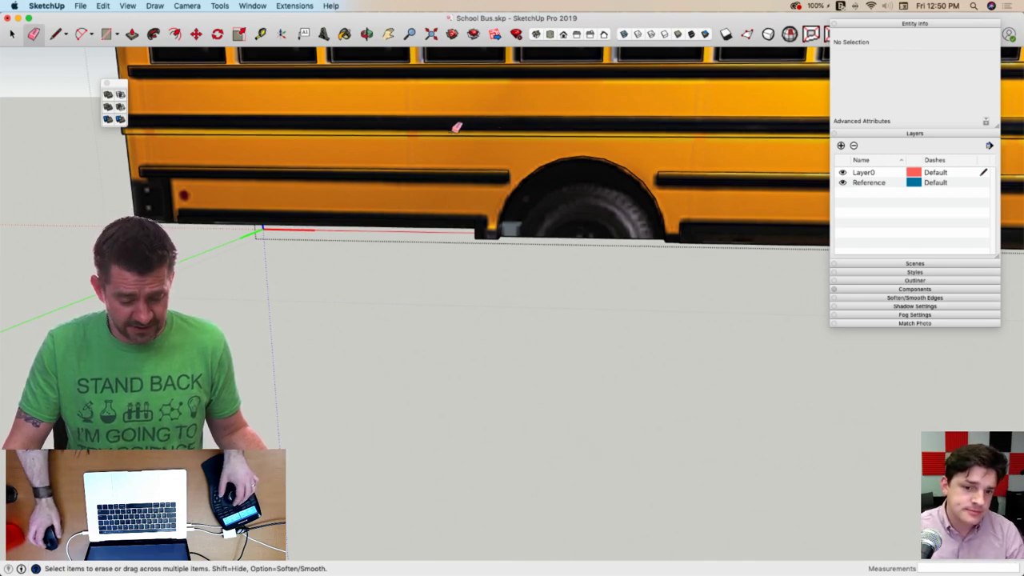
Pull the small underside face behind the rear wheel arch down to form a mud flap block
{"action": "mouse_move", "coordinate": [456, 126]}
{"action": "middle_mouse_down"}
{"action": "mouse_move", "coordinate": [542, 128]}
{"action": "mouse_move", "coordinate": [551, 184]}
{"action": "mouse_move", "coordinate": [459, 174]}
{"action": "mouse_move", "coordinate": [410, 154]}
{"action": "mouse_move", "coordinate": [375, 99]}
{"action": "mouse_move", "coordinate": [402, 114]}
{"action": "mouse_move", "coordinate": [383, 117]}
{"action": "mouse_move", "coordinate": [388, 125]}
{"action": "mouse_move", "coordinate": [583, 107]}
{"action": "mouse_move", "coordinate": [551, 117]}
{"action": "mouse_move", "coordinate": [615, 148]}
{"action": "mouse_move", "coordinate": [621, 135]}
{"action": "mouse_move", "coordinate": [601, 160]}
{"action": "mouse_move", "coordinate": [656, 86]}
{"action": "mouse_move", "coordinate": [592, 167]}
{"action": "middle_mouse_up"}
{"action": "key", "text": "l"}
{"action": "left_click", "coordinate": [373, 127]}
{"action": "key", "text": "p"}
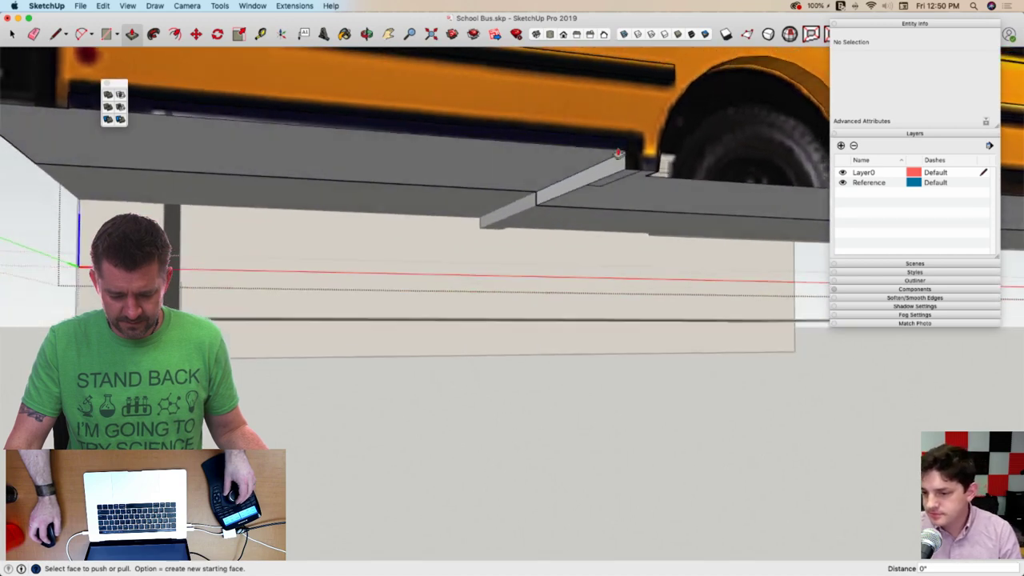
{"action": "left_click", "coordinate": [619, 183]}
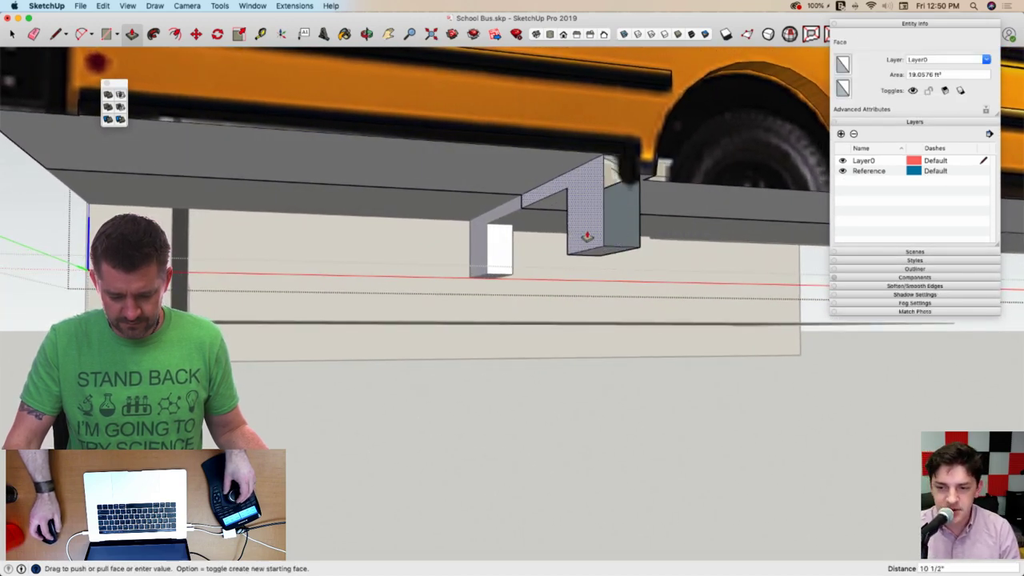
Adjust the mud flap block's thickness by pushing its rear face and pulling its wheel-side face out about 8 15/16"
{"action": "left_click", "coordinate": [606, 230]}
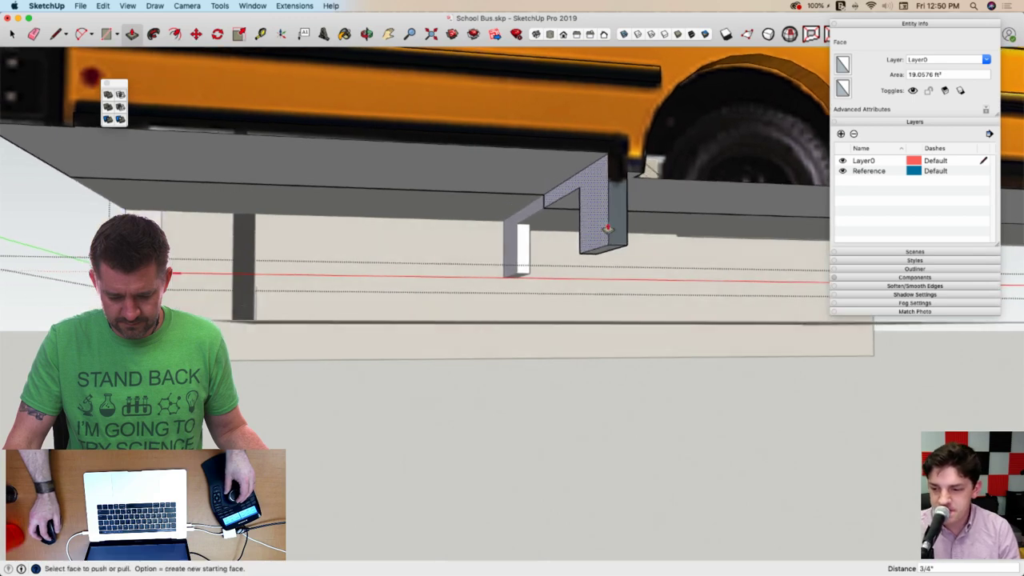
{"action": "left_click", "coordinate": [582, 226]}
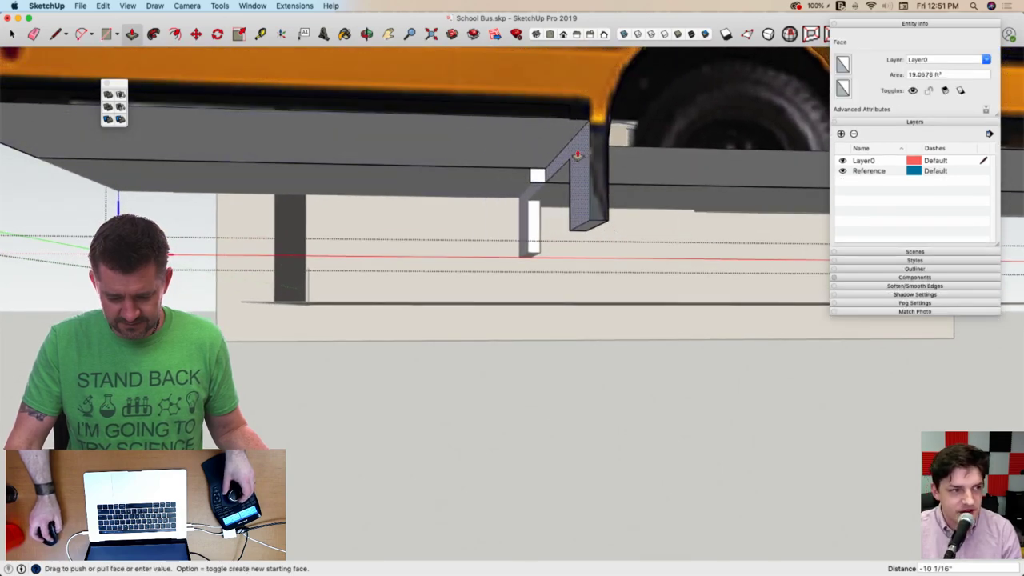
{"action": "left_click", "coordinate": [576, 156]}
{"action": "middle_click_drag", "start_coordinate": [578, 160], "coordinate": [541, 128]}
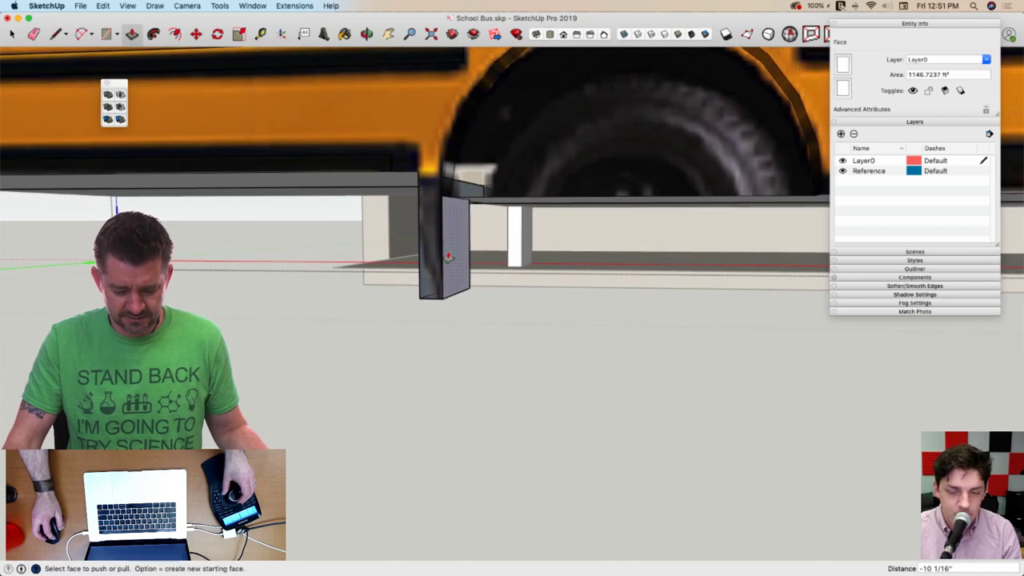
{"action": "left_click", "coordinate": [482, 262]}
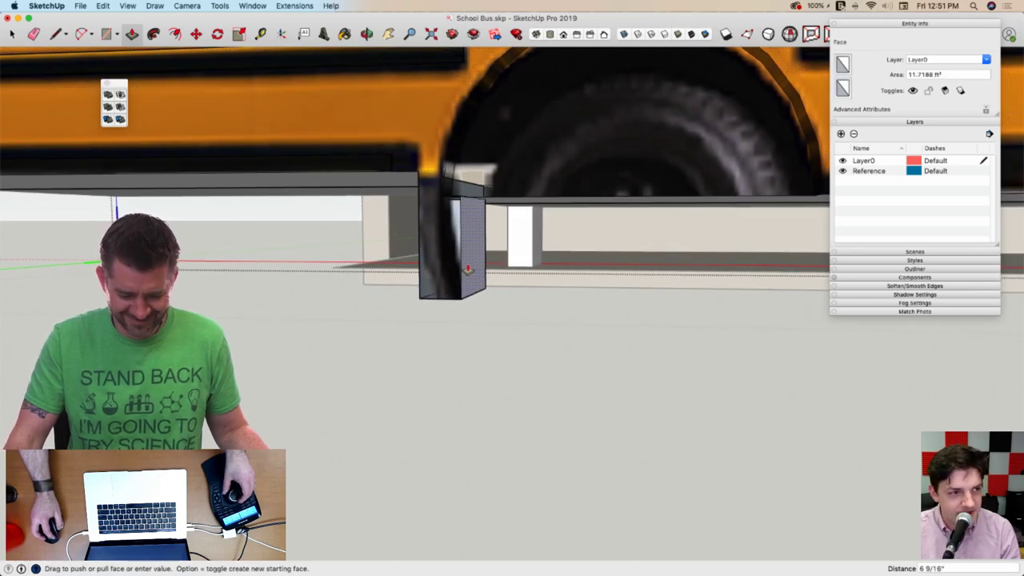
{"action": "left_click", "coordinate": [471, 272]}
{"action": "key", "text": "l"}
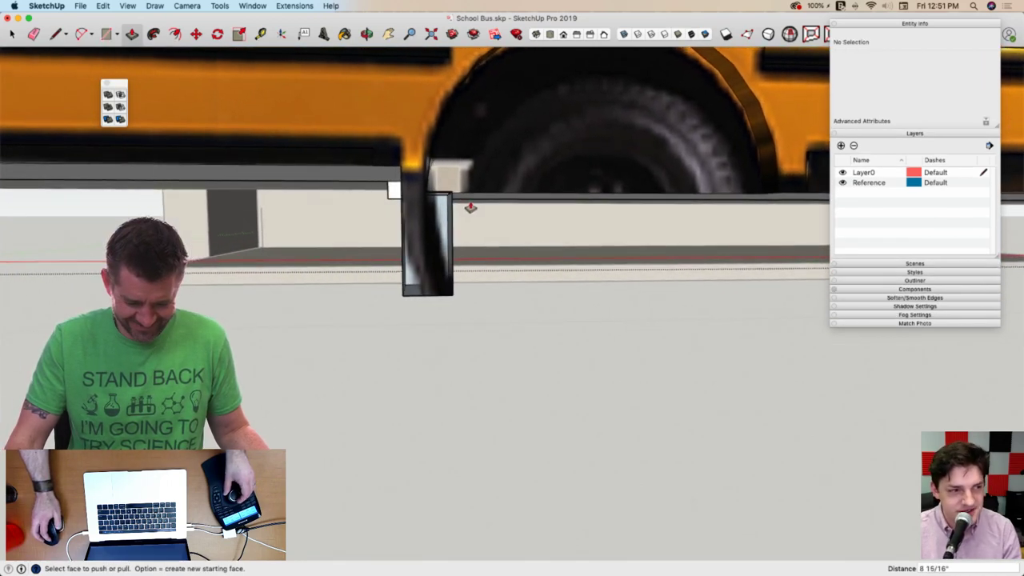
{"action": "key", "text": "c"}
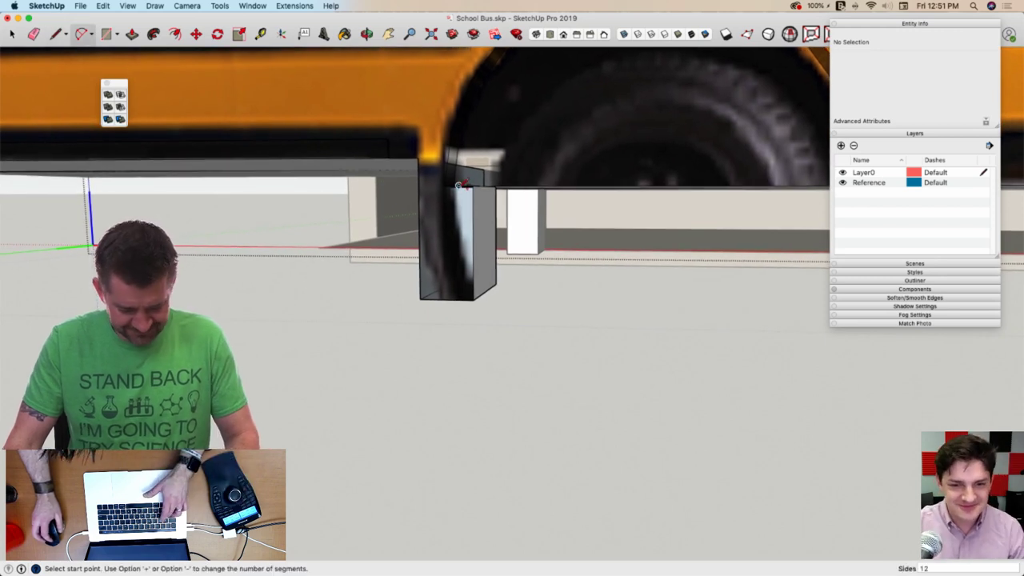
{"action": "left_click", "coordinate": [444, 185]}
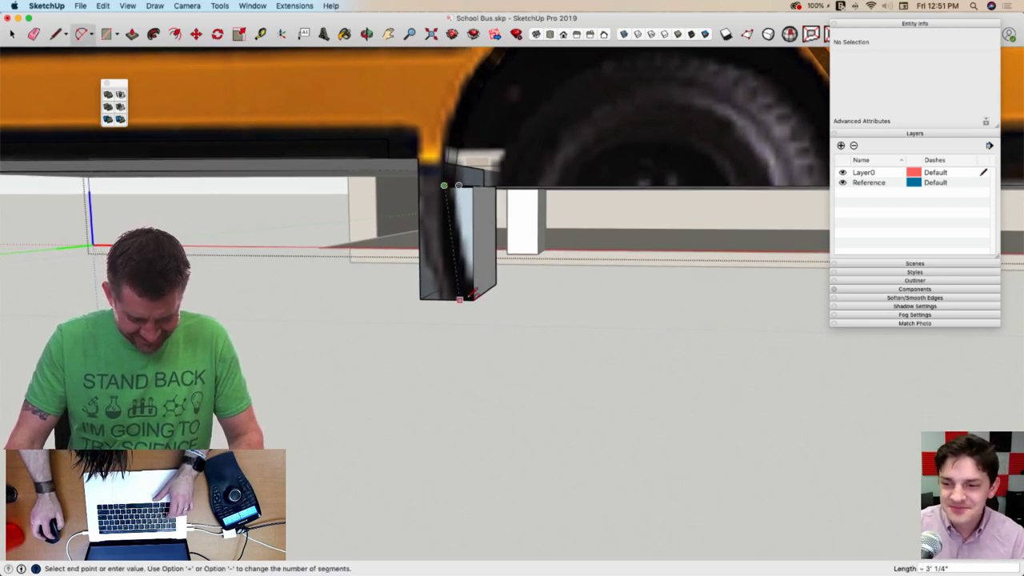
{"action": "scroll", "coordinate": [472, 298], "scroll_direction": "up", "scroll_amount": 5}
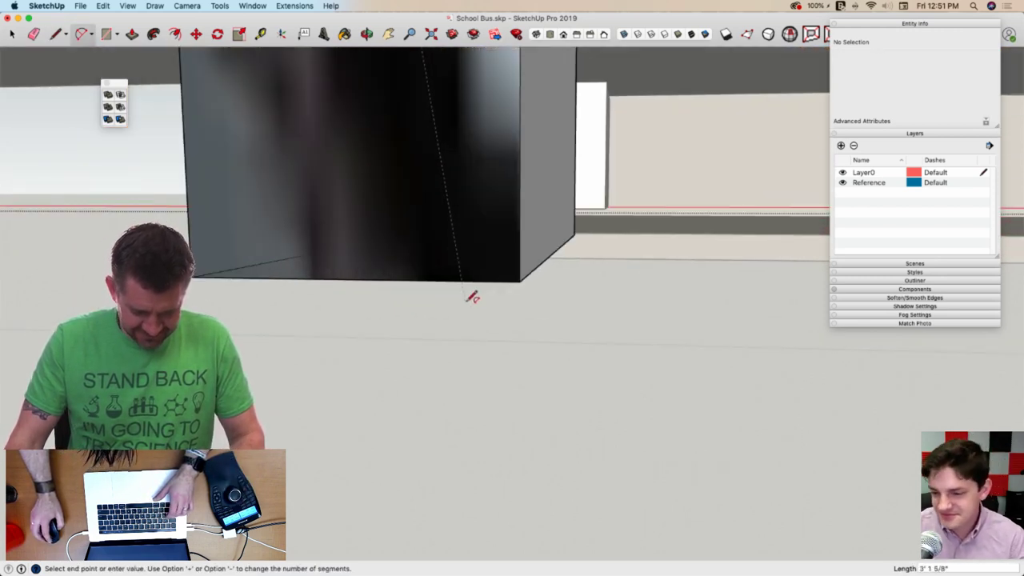
{"action": "left_click", "coordinate": [501, 280]}
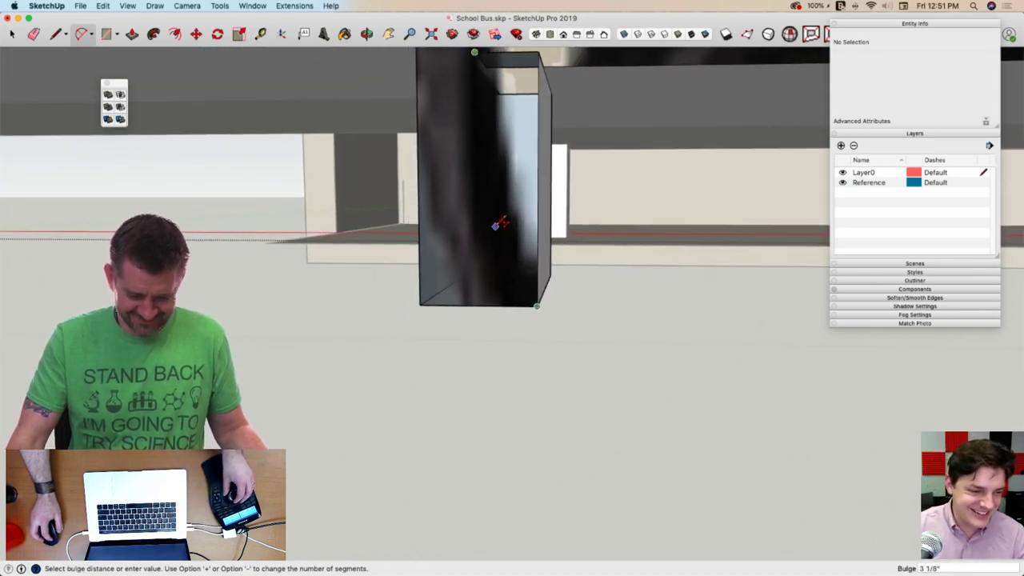
{"action": "scroll", "coordinate": [508, 244], "scroll_direction": "down", "scroll_amount": 5}
{"action": "scroll", "coordinate": [506, 251], "scroll_direction": "up", "scroll_amount": 2}
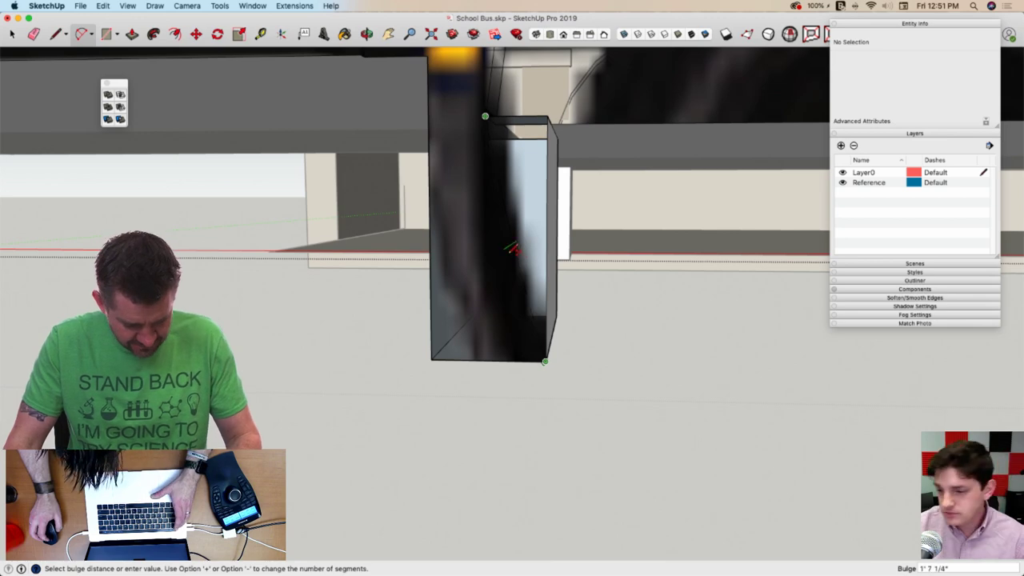
{"action": "key", "text": "Escape"}
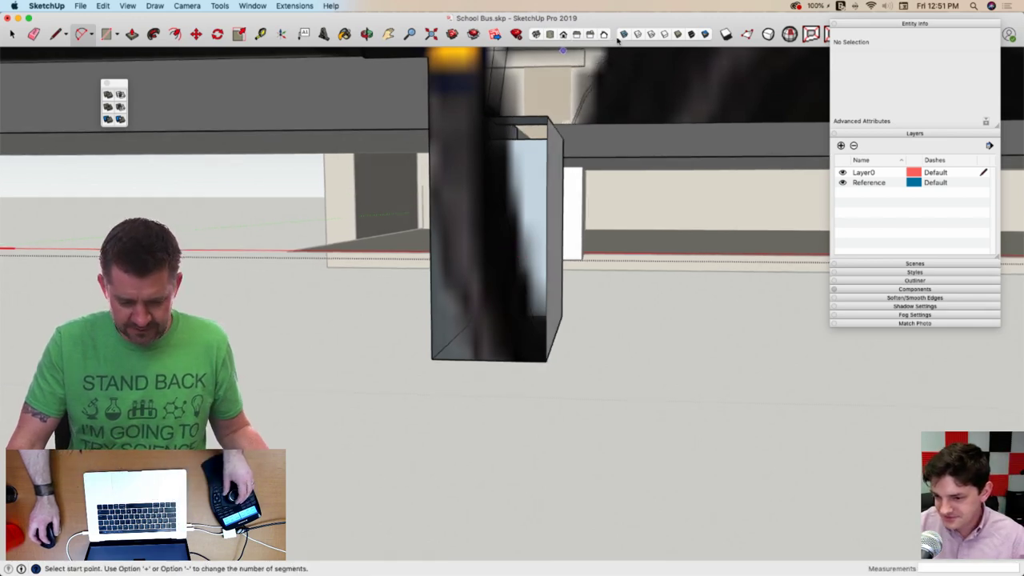
Turn textures off and draw an arc with about 1 7/8" bulge from the wheel arch's lower end to the mud flap's bottom wheel-side corner
{"action": "left_click", "coordinate": [705, 35]}
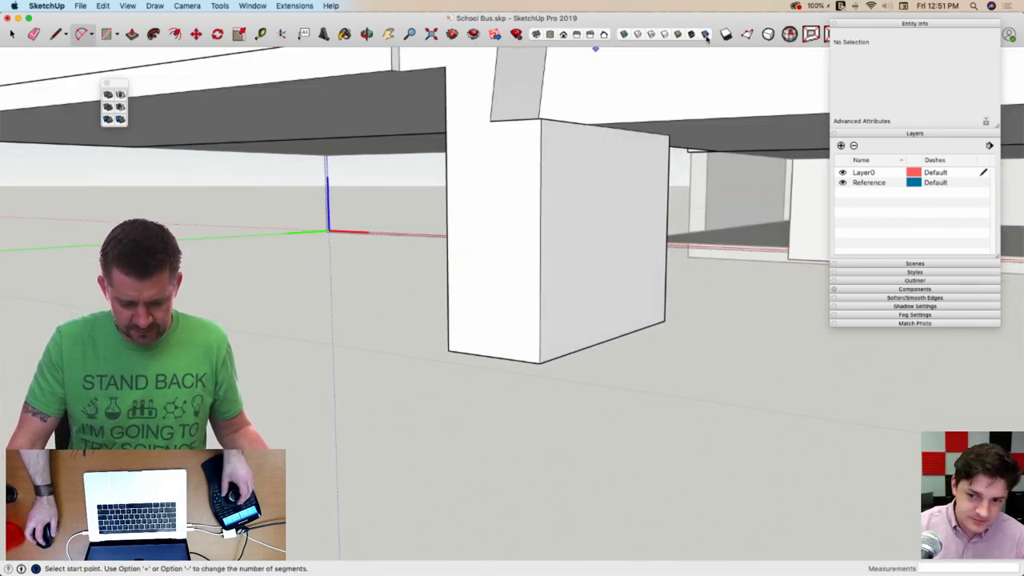
{"action": "left_click", "coordinate": [490, 120]}
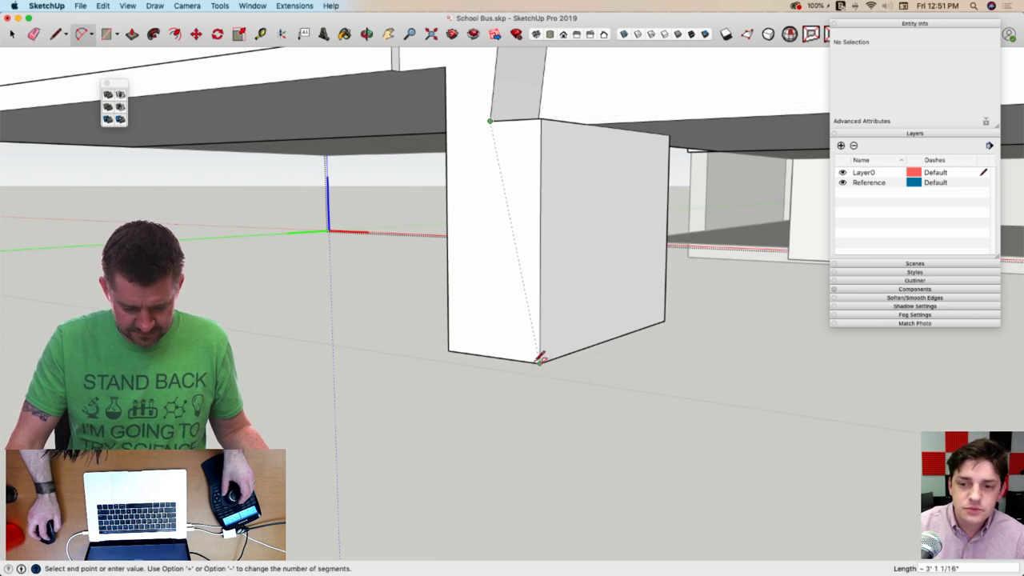
{"action": "left_click", "coordinate": [540, 362]}
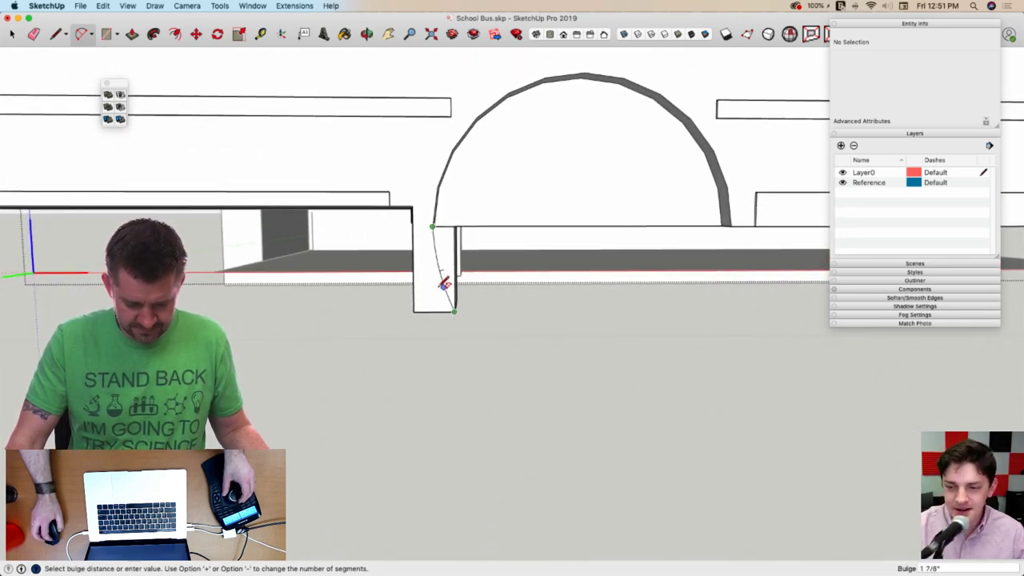
{"action": "left_click", "coordinate": [444, 284]}
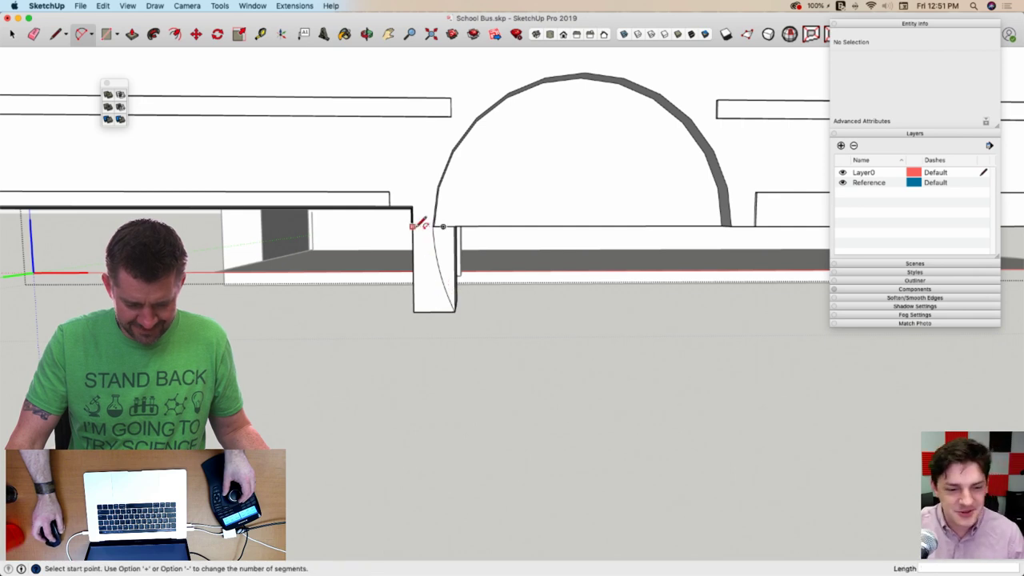
{"action": "left_click", "coordinate": [413, 226]}
{"action": "left_click", "coordinate": [435, 311]}
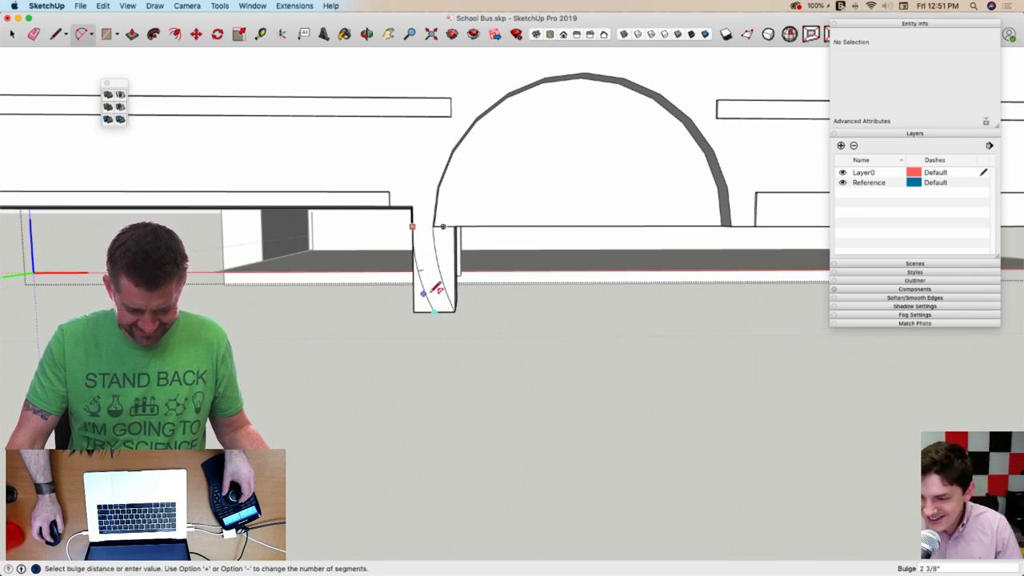
{"action": "left_click", "coordinate": [436, 289]}
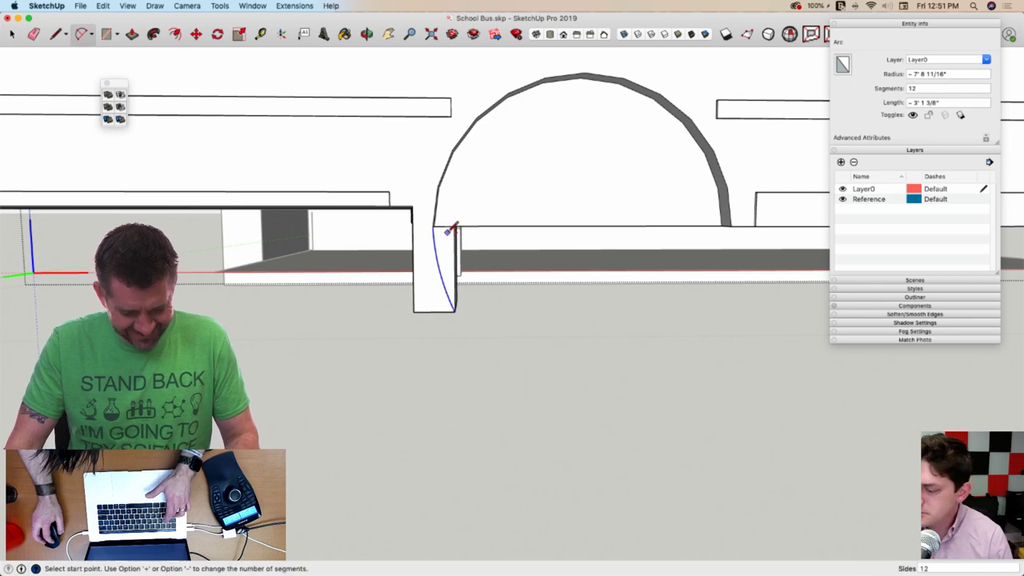
Offset the mud flap's arc about 8 3/8" toward the bus's rear so it meets the block's rear edge
{"action": "key", "text": "space"}
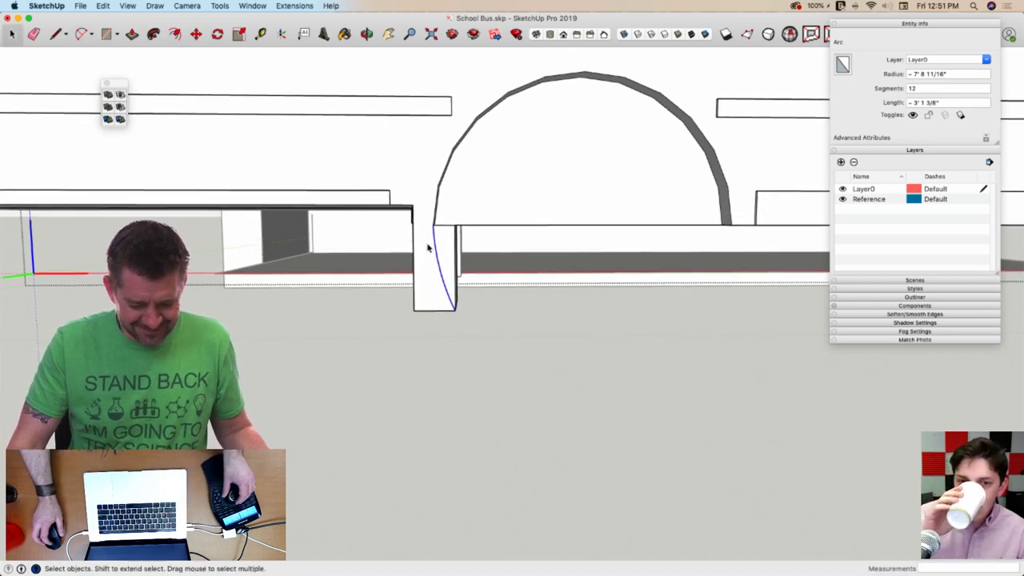
{"action": "scroll", "coordinate": [438, 240], "scroll_direction": "up", "scroll_amount": 5}
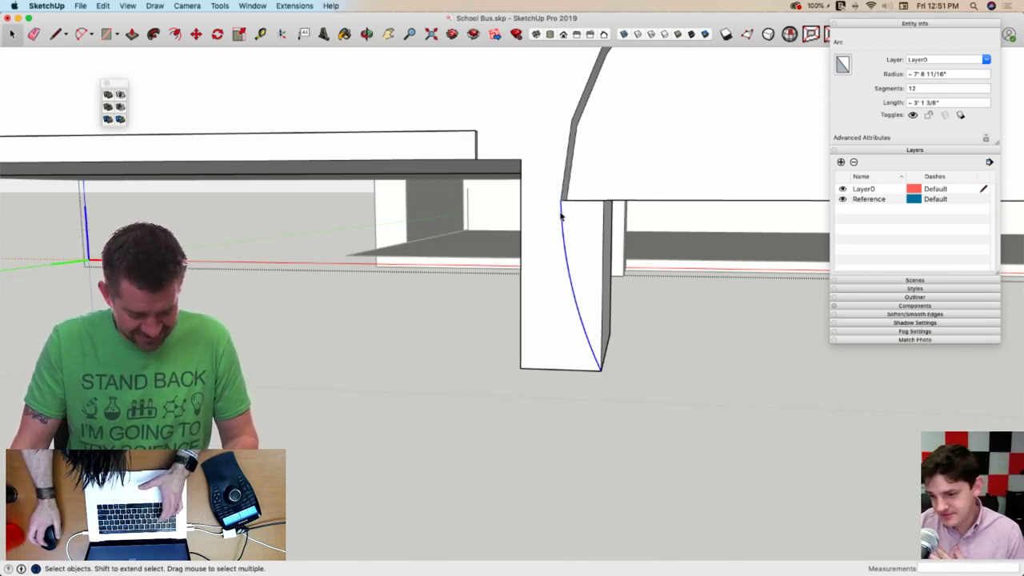
{"action": "key", "text": "f"}
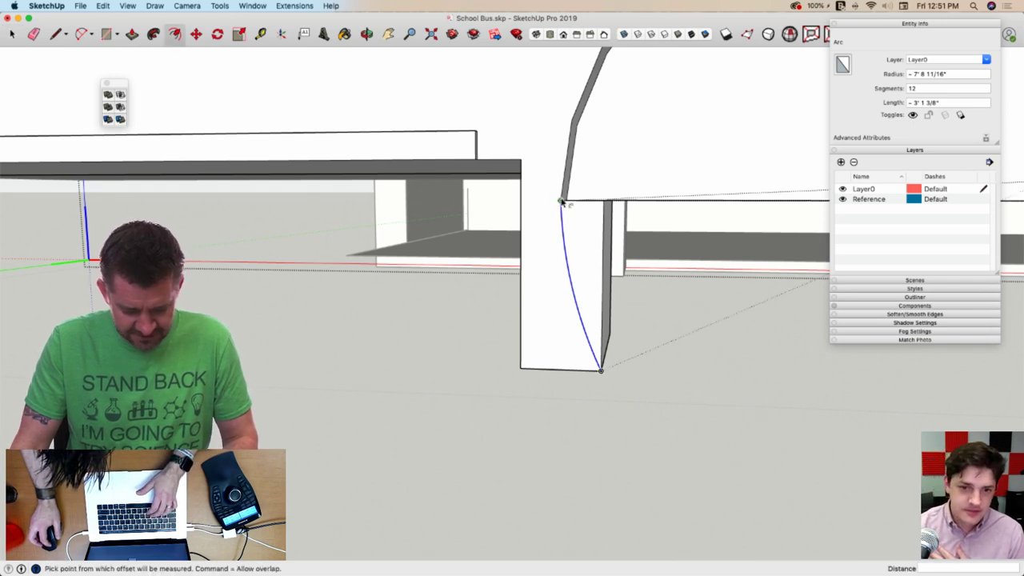
{"action": "left_click", "coordinate": [561, 202]}
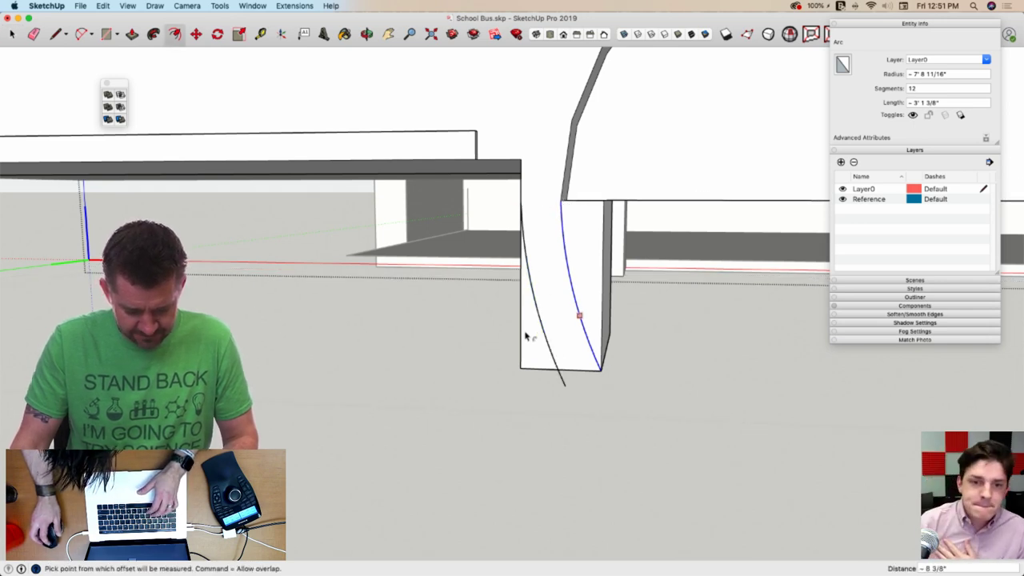
Split the offset arc where it crosses the mud flap's bottom edge and erase the overhanging piece below
{"action": "key", "text": "l"}
{"action": "left_click", "coordinate": [557, 370]}
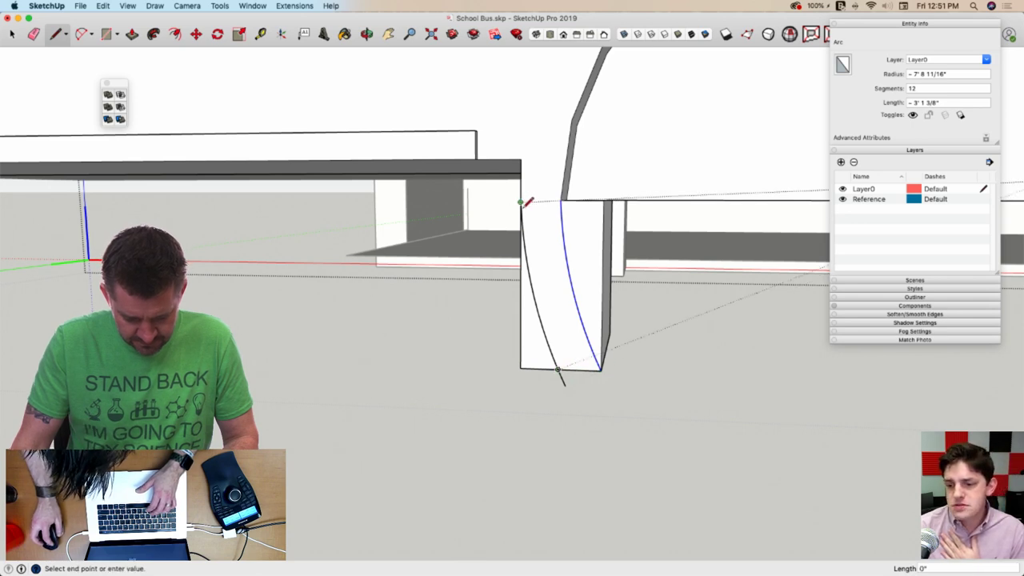
{"action": "key", "text": "Escape"}
{"action": "scroll", "coordinate": [553, 387], "scroll_direction": "up", "scroll_amount": 5}
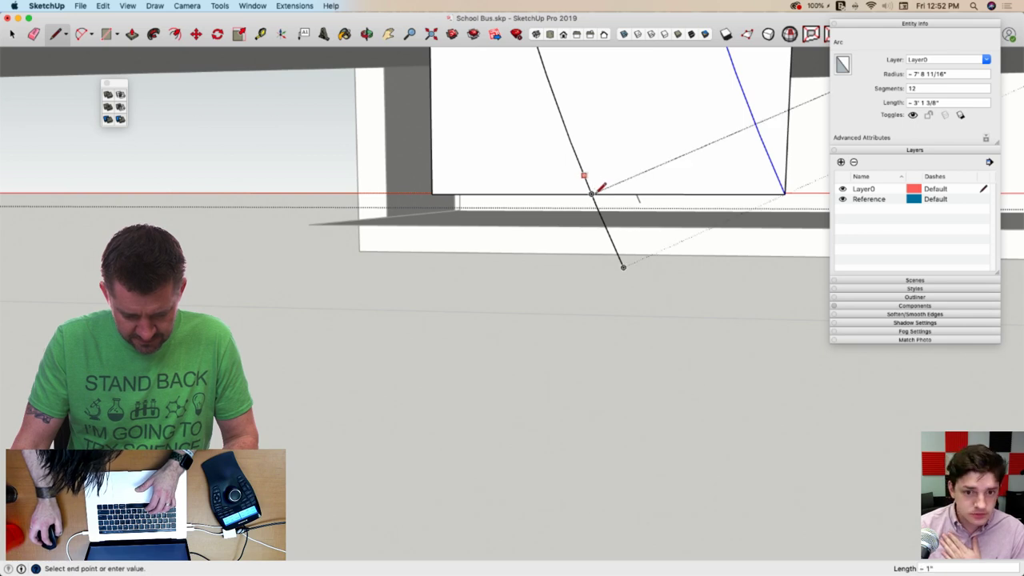
{"action": "key", "text": "e"}
{"action": "left_click", "coordinate": [610, 243]}
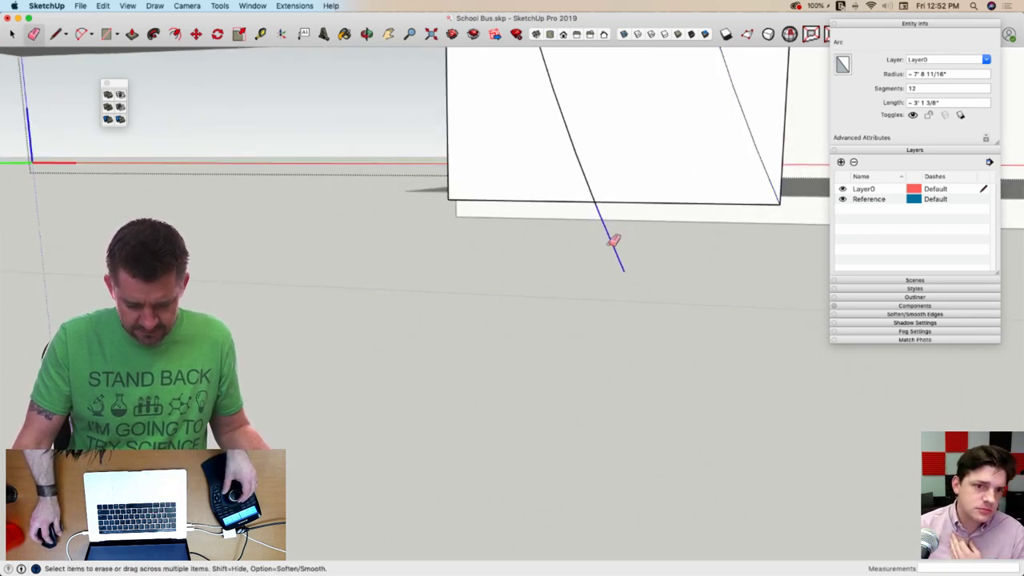
Erase the stray edge piece overhanging the mud flap block's rear edge at the offset arc's upper end
{"action": "middle_click_drag", "start_coordinate": [601, 243], "coordinate": [551, 203]}
{"action": "key", "text": "l"}
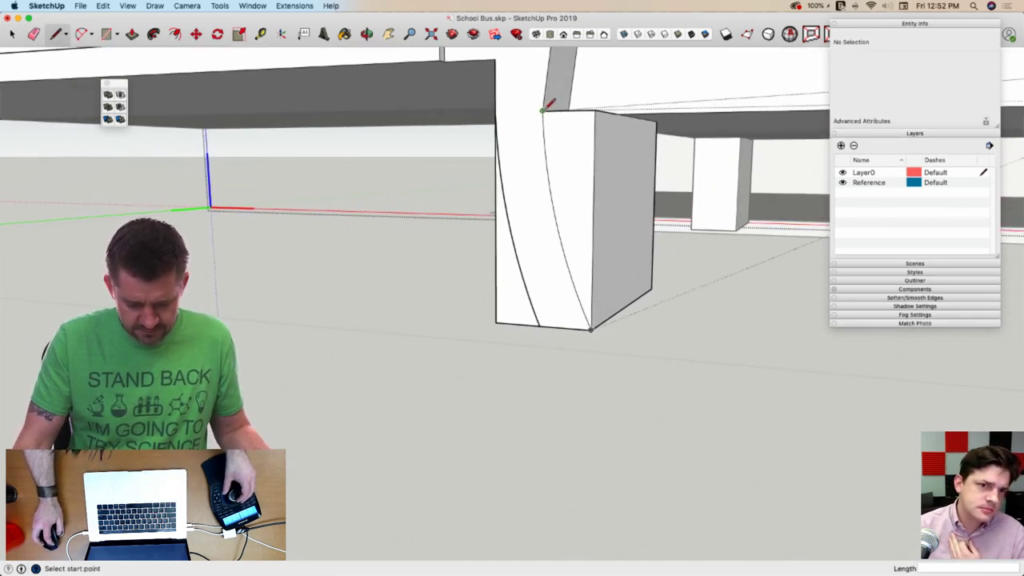
{"action": "left_click", "coordinate": [542, 111]}
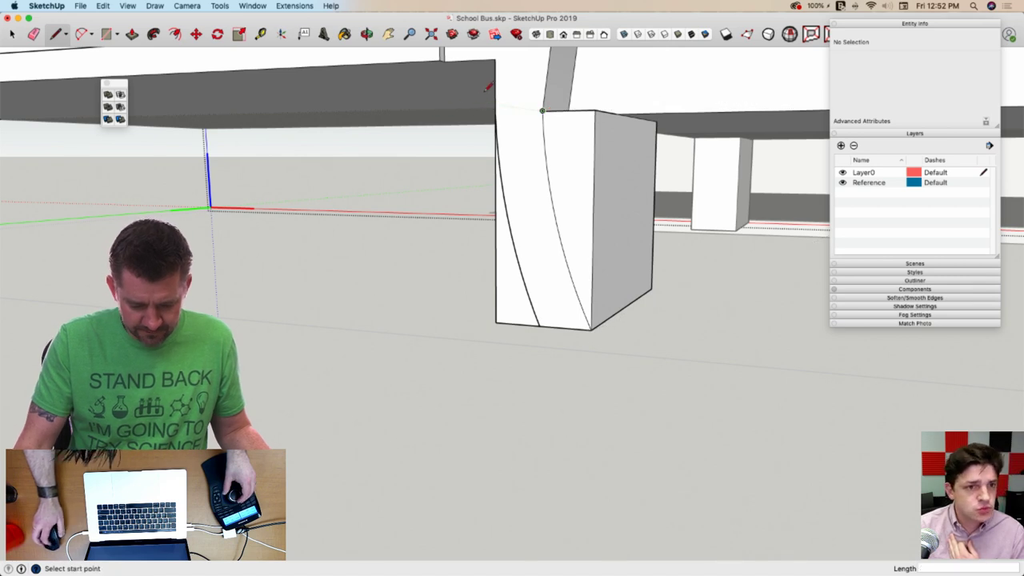
{"action": "scroll", "coordinate": [490, 88], "scroll_direction": "up", "scroll_amount": 6}
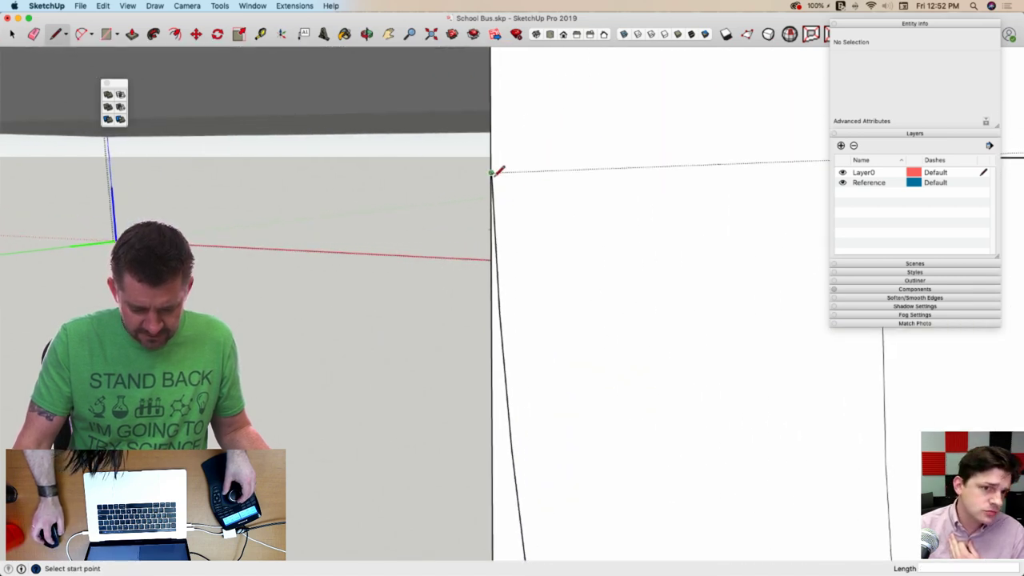
{"action": "key", "text": "e"}
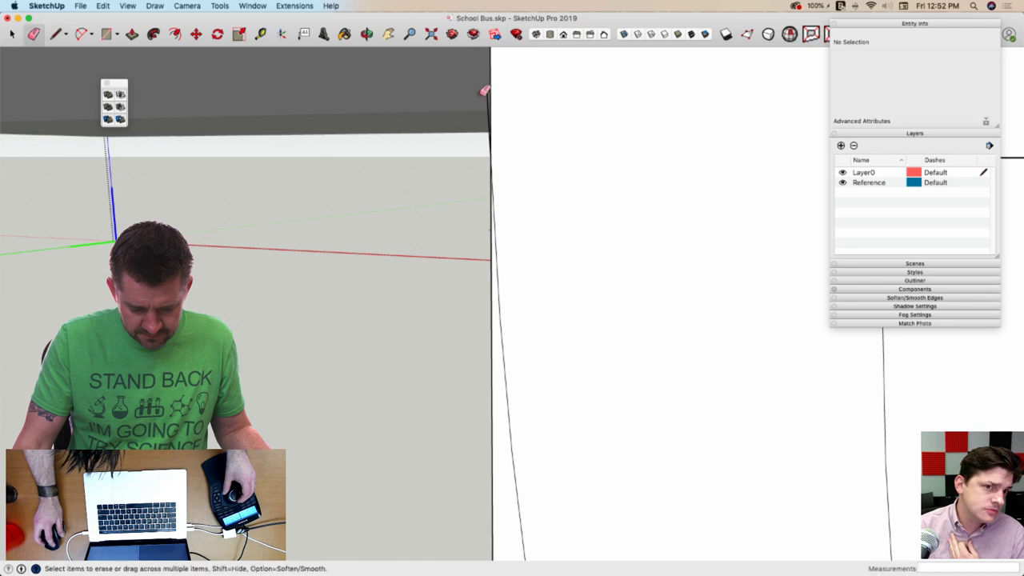
{"action": "left_click", "coordinate": [489, 96]}
Push the waste sections in front of and behind the two arcs about 3' 10 7/8" through the block, leaving a curved mud flap
{"action": "scroll", "coordinate": [490, 95], "scroll_direction": "down", "scroll_amount": 6}
{"action": "key", "text": "p"}
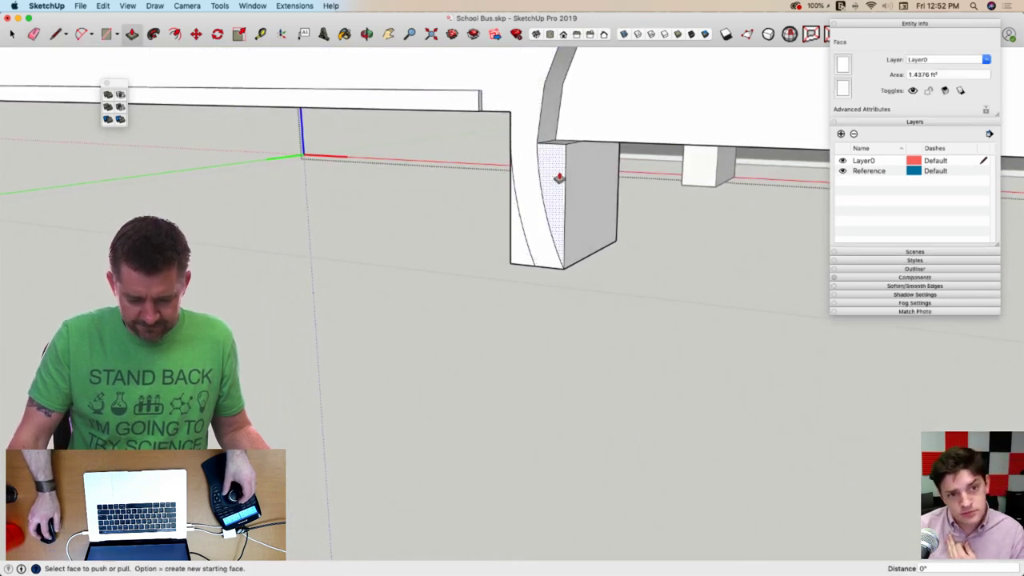
{"action": "left_click", "coordinate": [560, 178]}
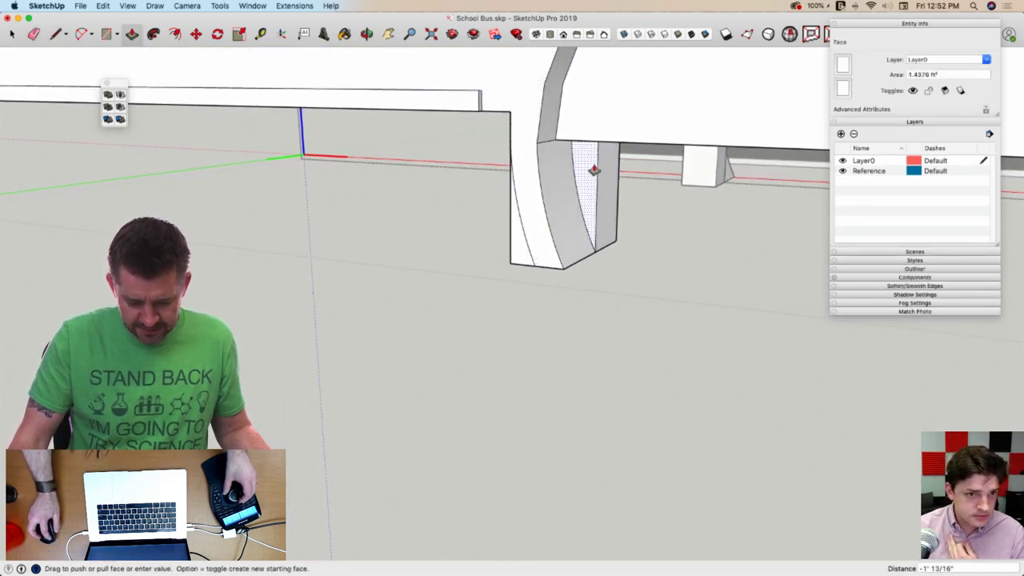
{"action": "left_click", "coordinate": [618, 167]}
{"action": "left_click", "coordinate": [518, 257]}
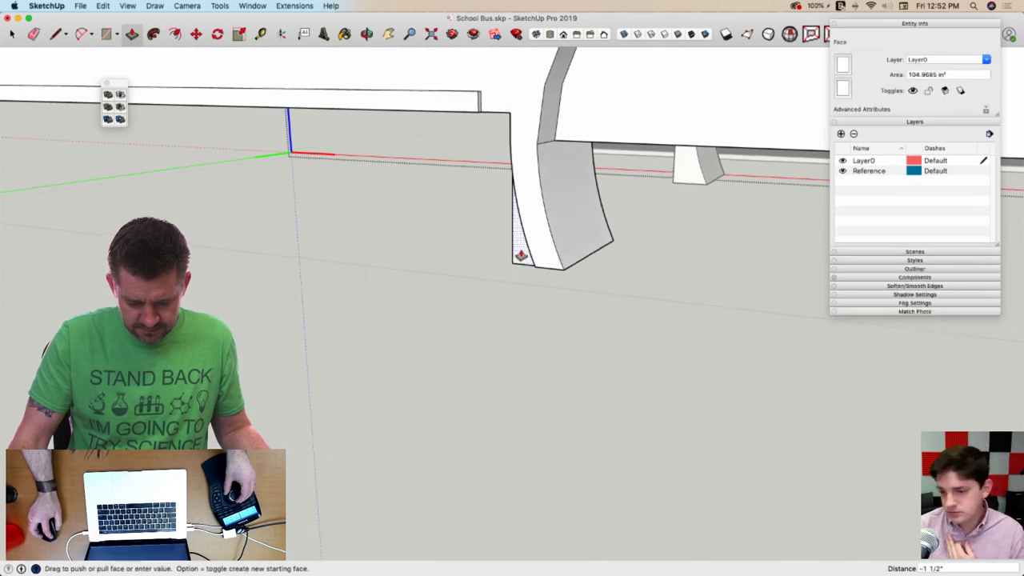
{"action": "left_click", "coordinate": [416, 220]}
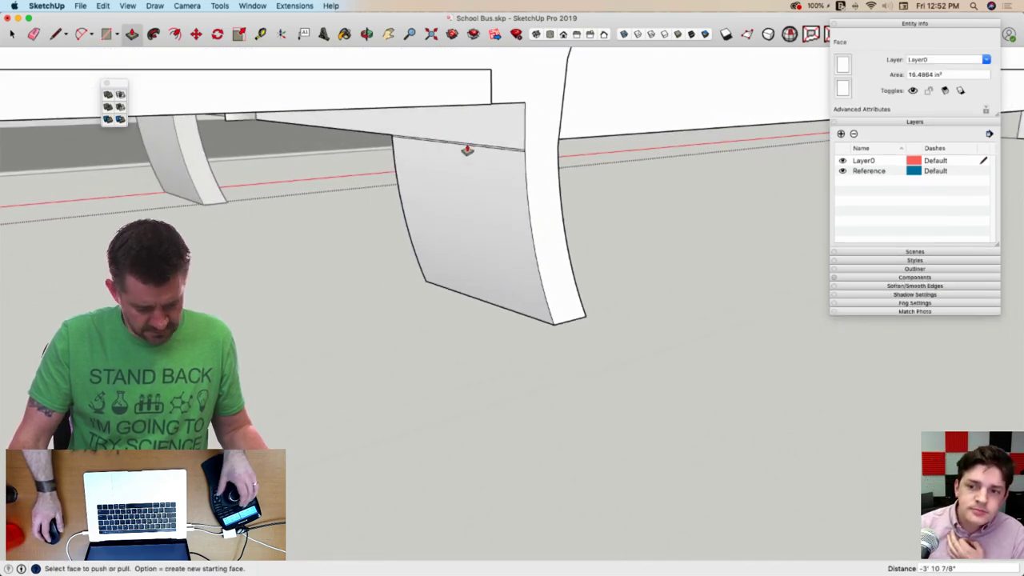
Soften the seam edges across the mud flap's rear side where its curved face meets the flat face above
{"action": "key", "text": "e"}
{"action": "left_click", "coordinate": [471, 143]}
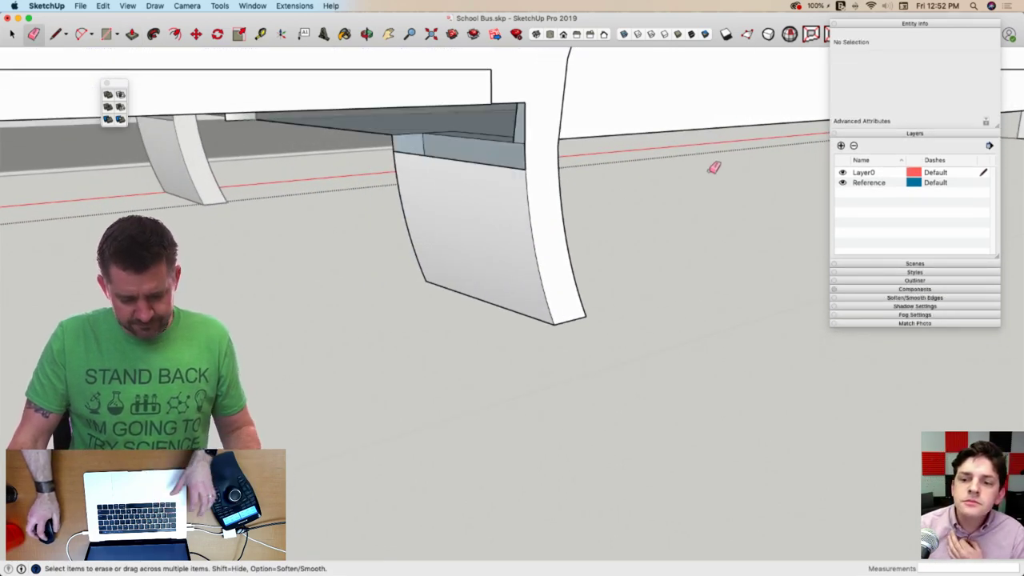
{"action": "key", "text": "super+z"}
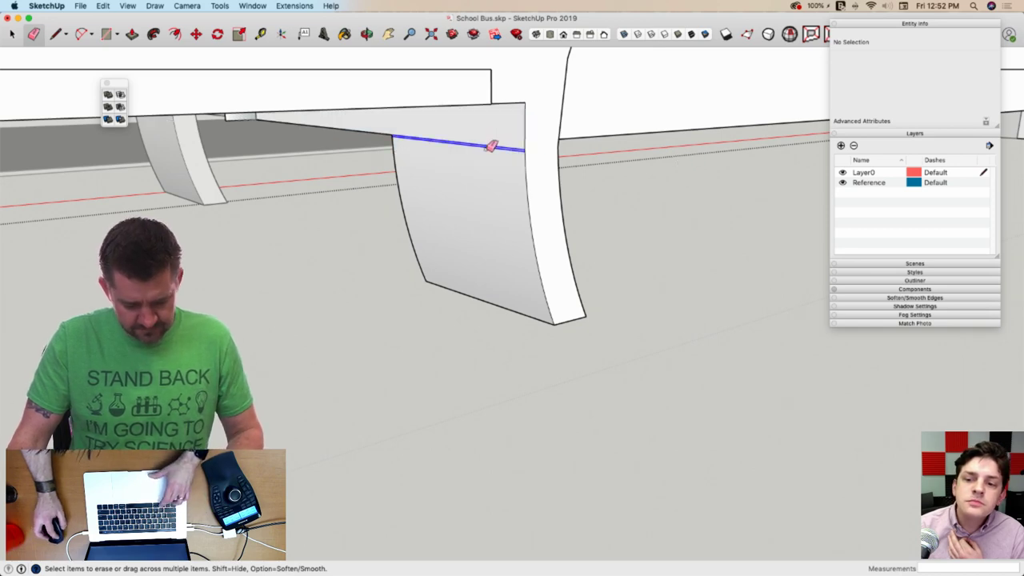
{"action": "left_click", "coordinate": [487, 147], "text": "alt"}
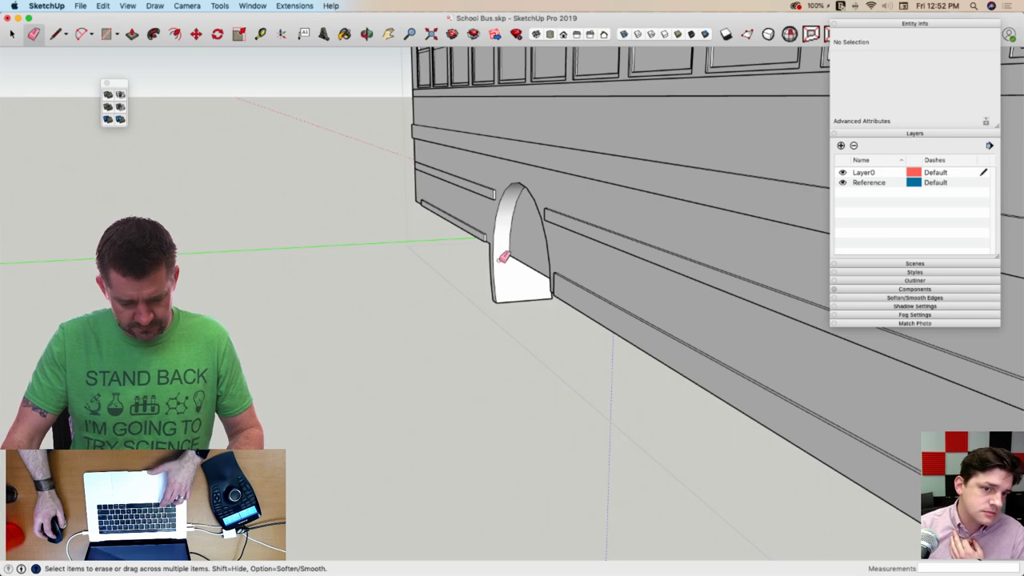
Draw lines from the wheel arch vertex above the body's bottom edge rearward and down to the mud flap's upper rear corner
{"action": "key", "text": "space"}
{"action": "scroll", "coordinate": [330, 279], "scroll_direction": "down", "scroll_amount": 10}
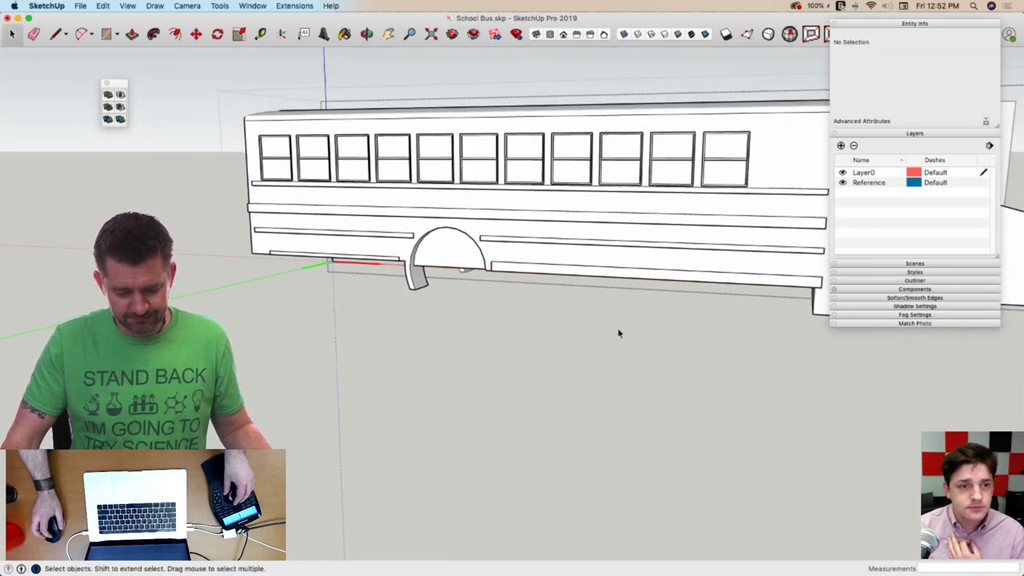
{"action": "scroll", "coordinate": [399, 256], "scroll_direction": "up", "scroll_amount": 10}
{"action": "key", "text": "l"}
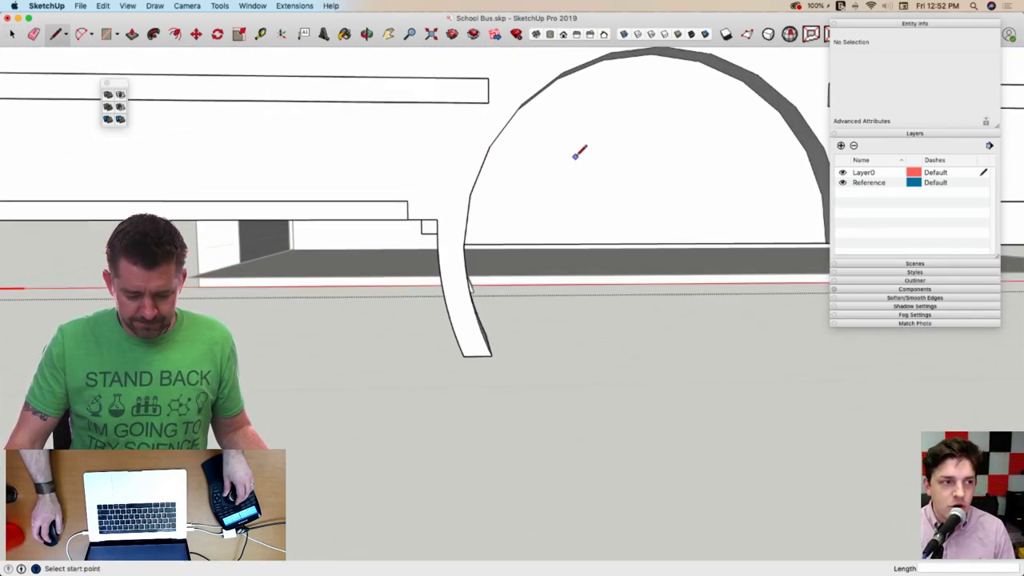
{"action": "middle_click_drag", "start_coordinate": [449, 234], "coordinate": [657, 114], "text": "shift"}
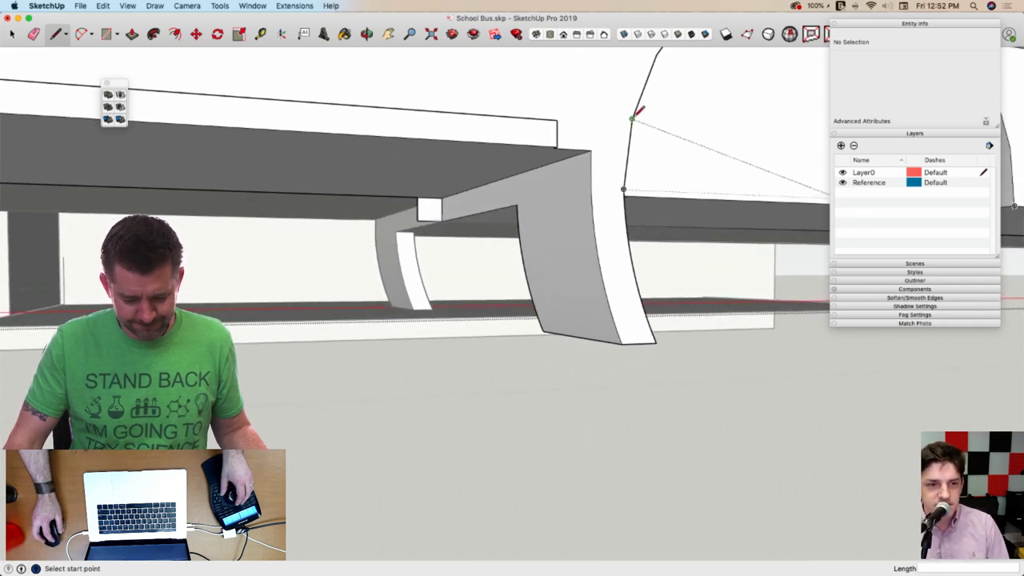
{"action": "left_click", "coordinate": [632, 118]}
{"action": "scroll", "coordinate": [435, 114], "scroll_direction": "up", "scroll_amount": 5}
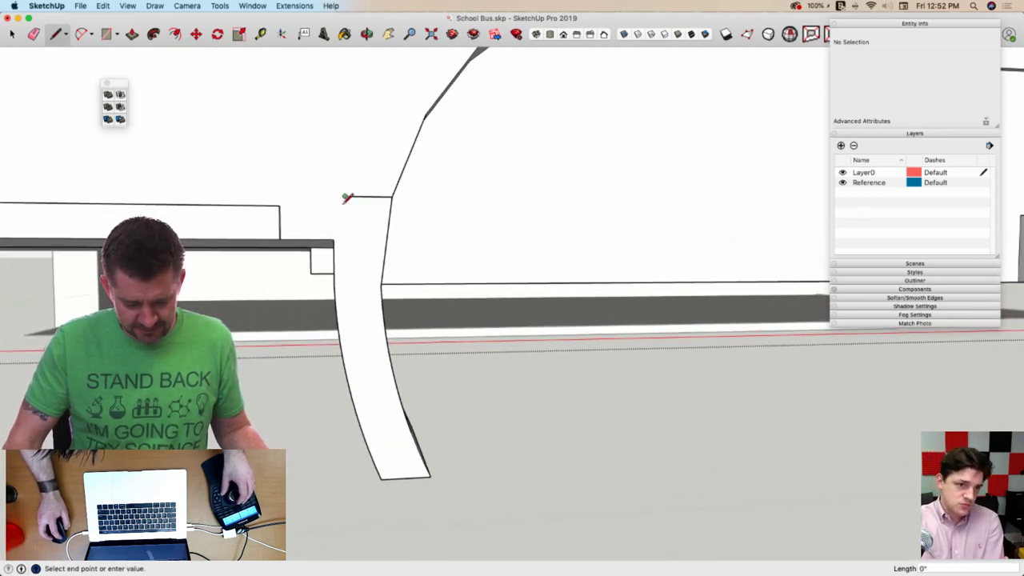
{"action": "left_click", "coordinate": [335, 236]}
{"action": "scroll", "coordinate": [384, 216], "scroll_direction": "down", "scroll_amount": 10}
Pull the mud flap's outer side face, including its new upper part, out about 1 13/16"
{"action": "key", "text": "space"}
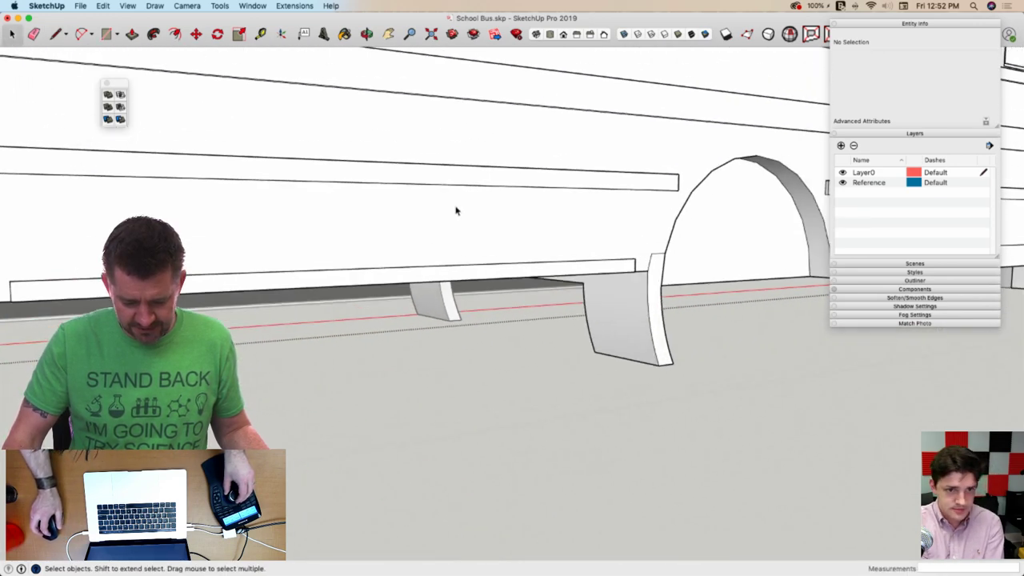
{"action": "key", "text": "p"}
{"action": "left_click", "coordinate": [552, 285]}
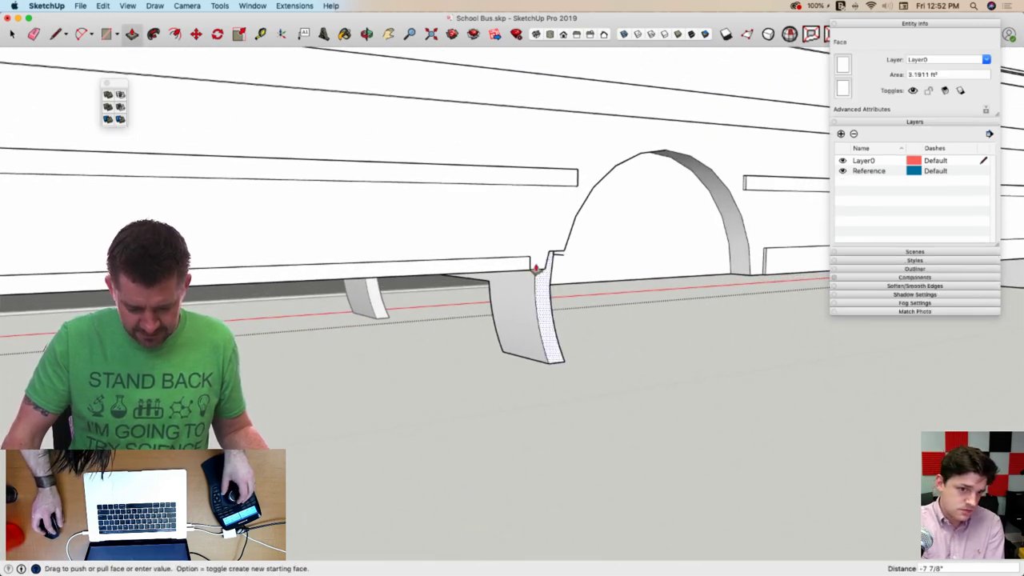
{"action": "left_click", "coordinate": [501, 275]}
{"action": "scroll", "coordinate": [507, 274], "scroll_direction": "down", "scroll_amount": 5}
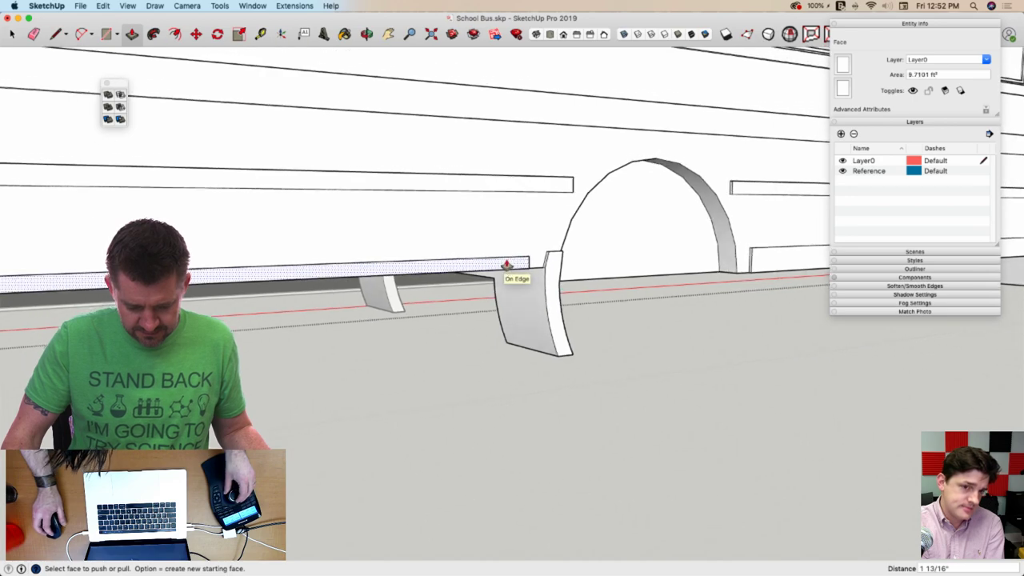
Reopen the bus body for editing and turn textures back on
{"action": "key", "text": "space"}
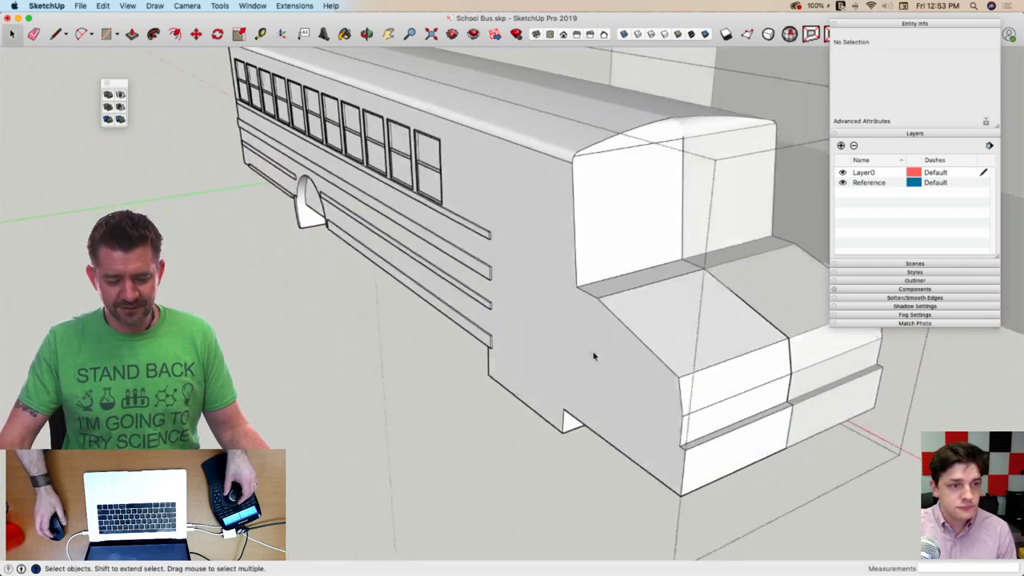
{"action": "mouse_move", "coordinate": [593, 357]}
{"action": "middle_mouse_down"}
{"action": "mouse_move", "coordinate": [593, 336]}
{"action": "mouse_move", "coordinate": [615, 306]}
{"action": "mouse_move", "coordinate": [620, 327]}
{"action": "middle_mouse_up"}
{"action": "mouse_move", "coordinate": [560, 339]}
{"action": "middle_mouse_down"}
{"action": "mouse_move", "coordinate": [712, 327]}
{"action": "mouse_move", "coordinate": [702, 320]}
{"action": "mouse_move", "coordinate": [728, 346]}
{"action": "middle_mouse_up"}
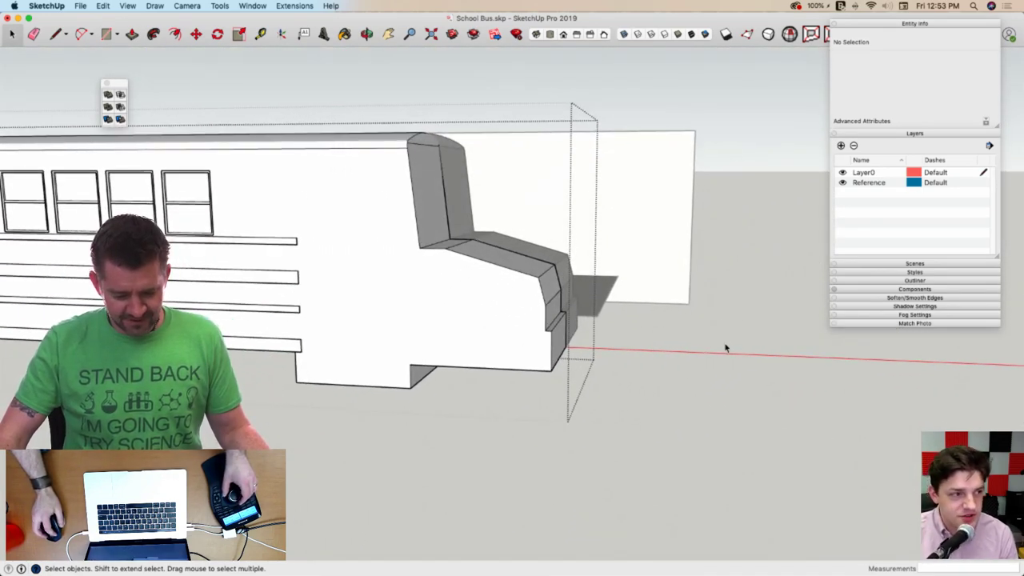
{"action": "left_click", "coordinate": [729, 347]}
{"action": "double_click", "coordinate": [433, 309]}
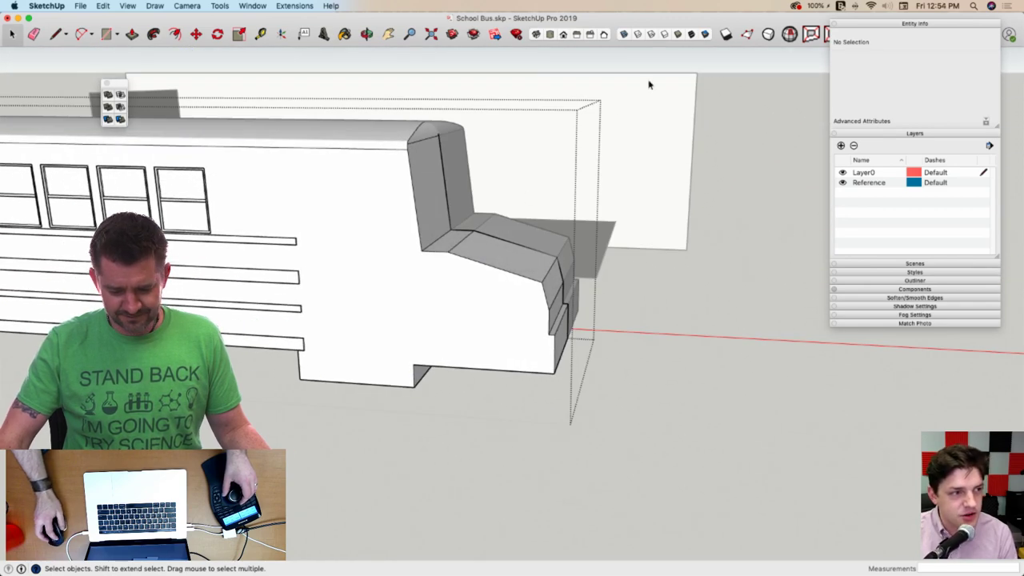
{"action": "left_click", "coordinate": [691, 35]}
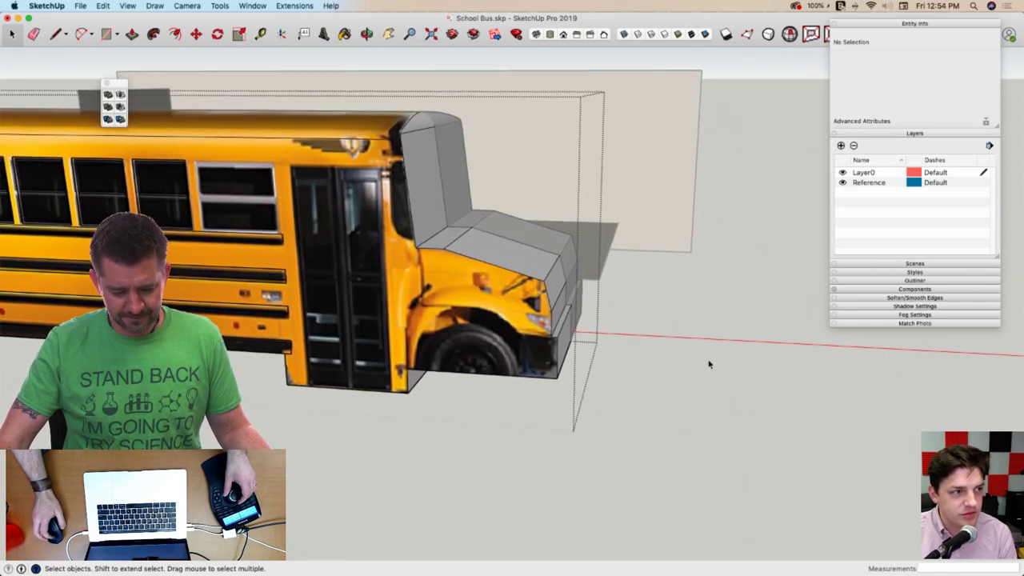
Examine the windshield, hood, roof front and front fender shapes against the bus's side texture
{"action": "scroll", "coordinate": [707, 363], "scroll_direction": "up", "scroll_amount": 2}
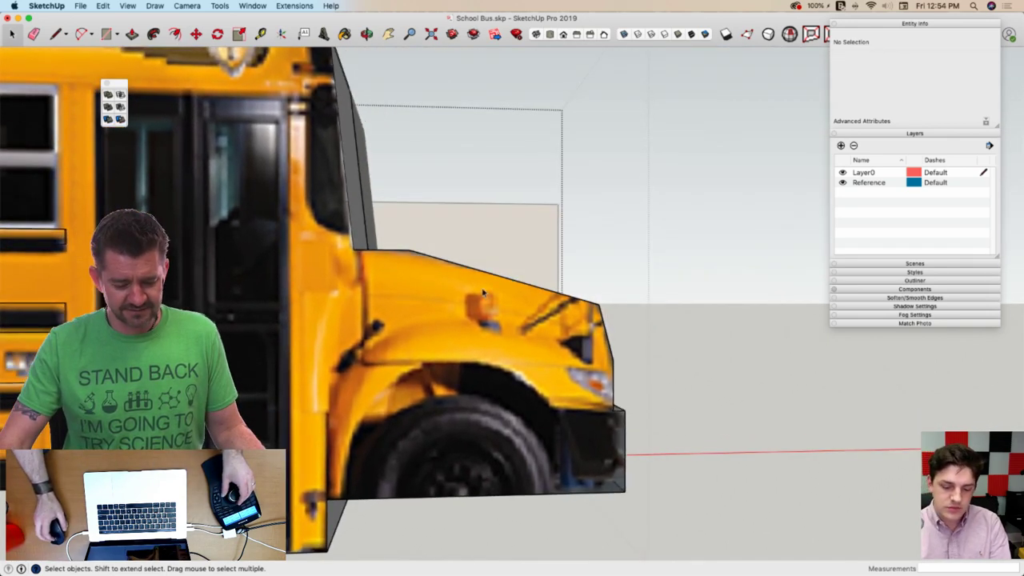
{"action": "mouse_move", "coordinate": [483, 292]}
{"action": "middle_mouse_down"}
{"action": "mouse_move", "coordinate": [430, 283]}
{"action": "mouse_move", "coordinate": [432, 270]}
{"action": "mouse_move", "coordinate": [380, 249]}
{"action": "mouse_move", "coordinate": [368, 192]}
{"action": "mouse_move", "coordinate": [433, 299]}
{"action": "middle_mouse_up"}
{"action": "key", "text": "l"}
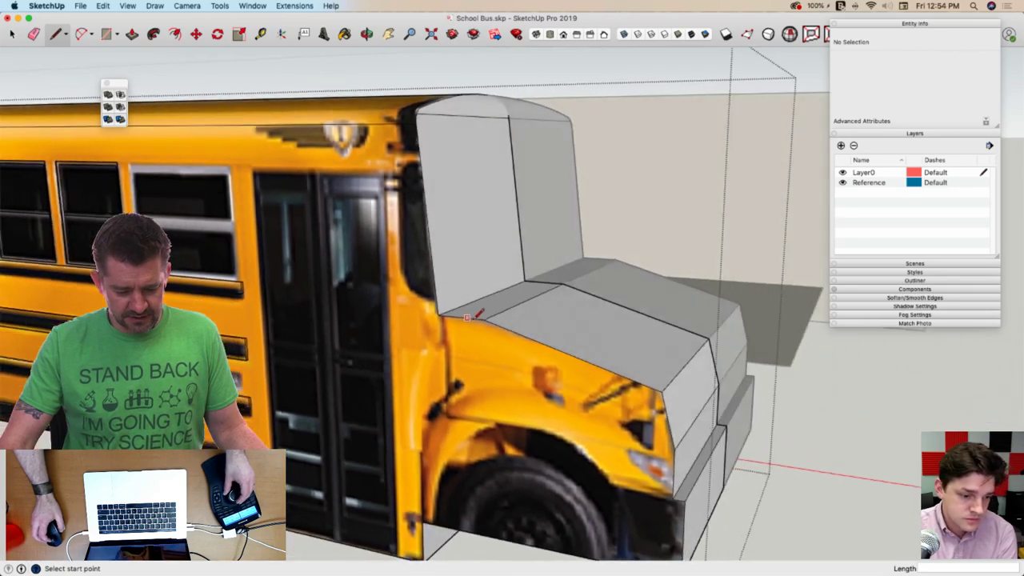
{"action": "middle_click_drag", "start_coordinate": [470, 318], "coordinate": [471, 319]}
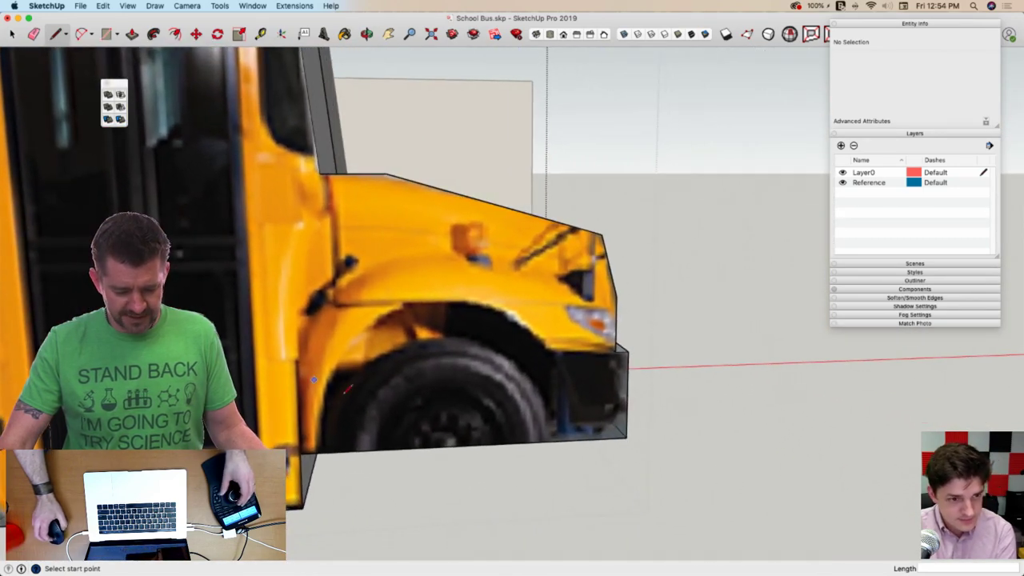
{"action": "middle_click_drag", "start_coordinate": [320, 171], "coordinate": [437, 279]}
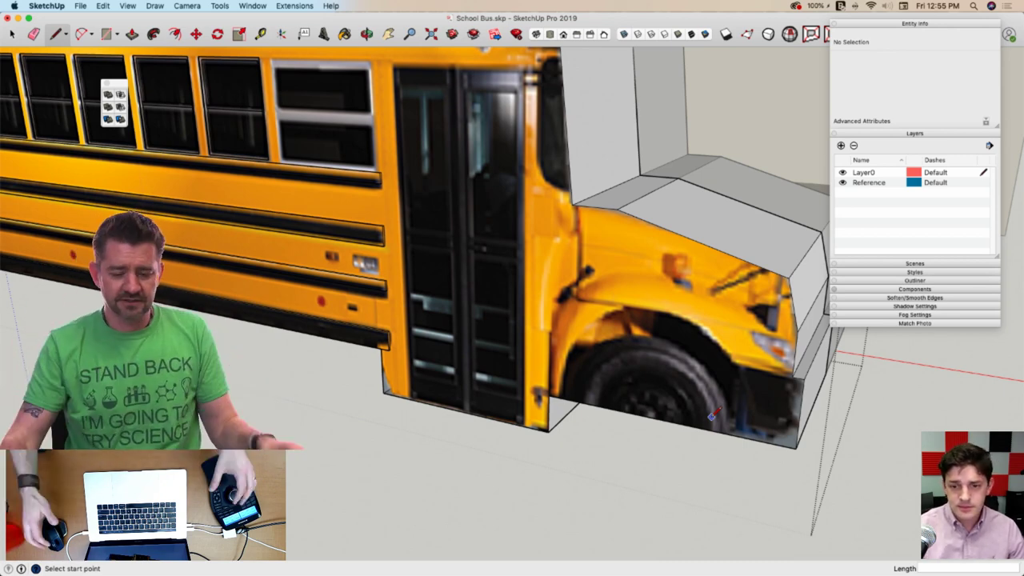
{"action": "mouse_move", "coordinate": [714, 413]}
{"action": "middle_mouse_down"}
{"action": "mouse_move", "coordinate": [743, 379]}
{"action": "mouse_move", "coordinate": [670, 295]}
{"action": "middle_mouse_up"}
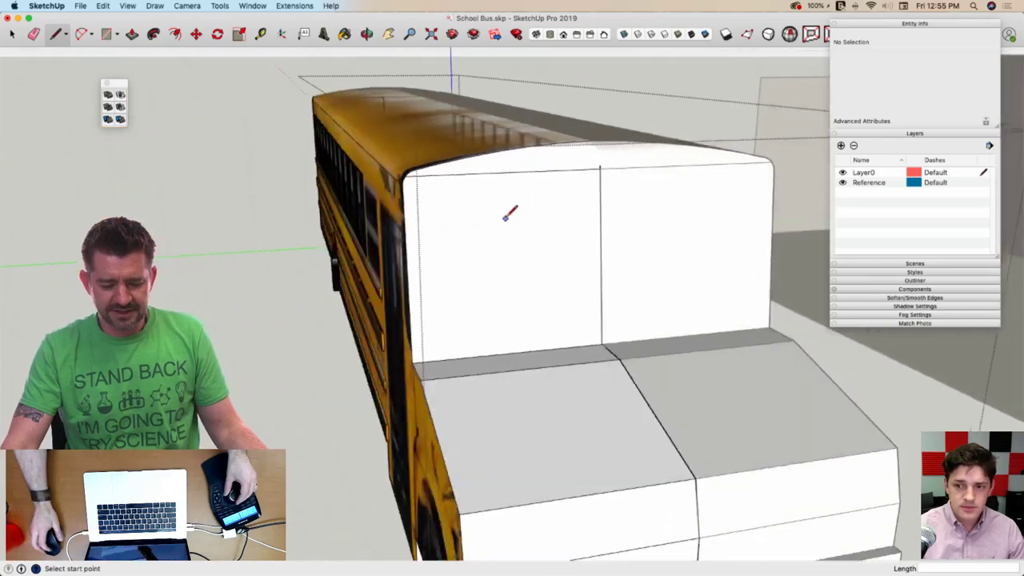
{"action": "key", "text": "space"}
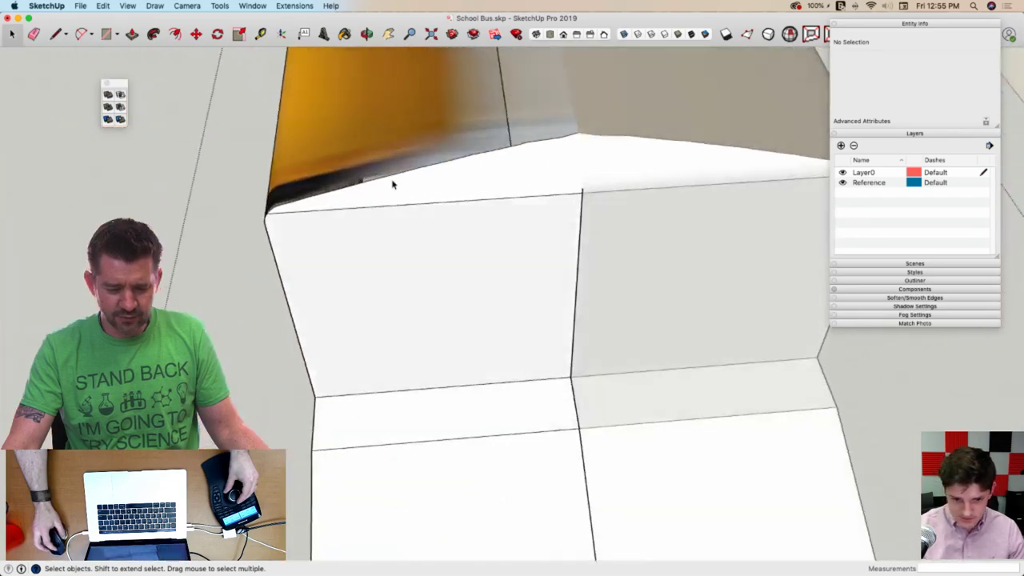
{"action": "mouse_move", "coordinate": [392, 185]}
{"action": "middle_mouse_down"}
{"action": "mouse_move", "coordinate": [571, 201]}
{"action": "mouse_move", "coordinate": [587, 171]}
{"action": "mouse_move", "coordinate": [525, 142]}
{"action": "mouse_move", "coordinate": [565, 134]}
{"action": "middle_mouse_up"}
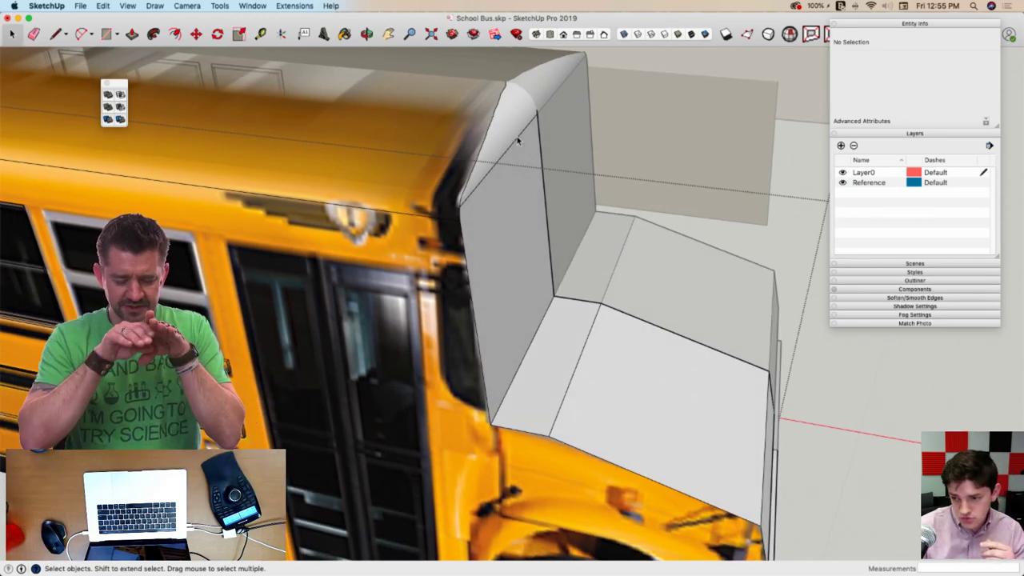
{"action": "mouse_move", "coordinate": [517, 141]}
{"action": "middle_mouse_down"}
{"action": "mouse_move", "coordinate": [445, 176]}
{"action": "mouse_move", "coordinate": [465, 210]}
{"action": "middle_mouse_up"}
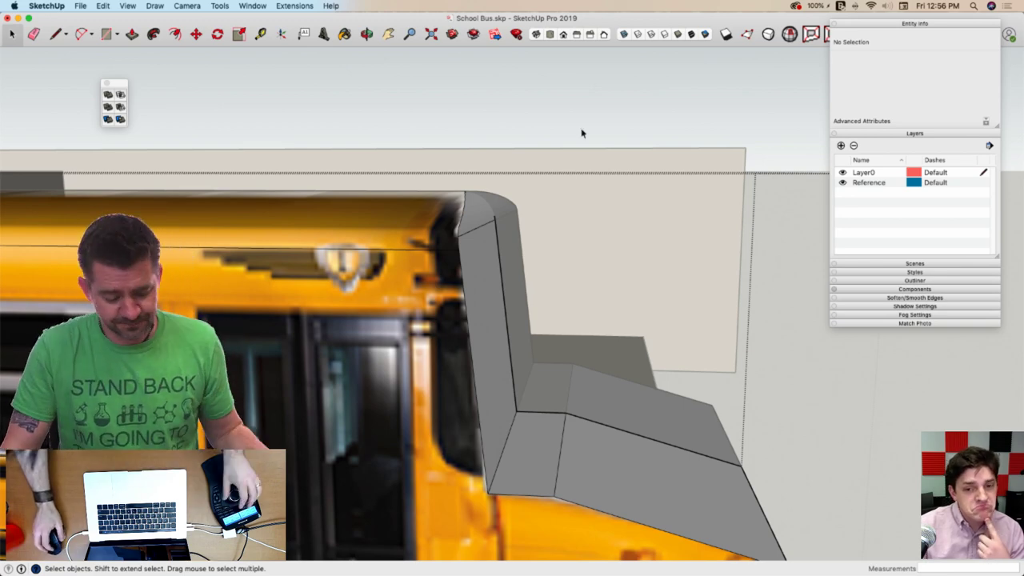
{"action": "scroll", "coordinate": [610, 152], "scroll_direction": "down", "scroll_amount": 5}
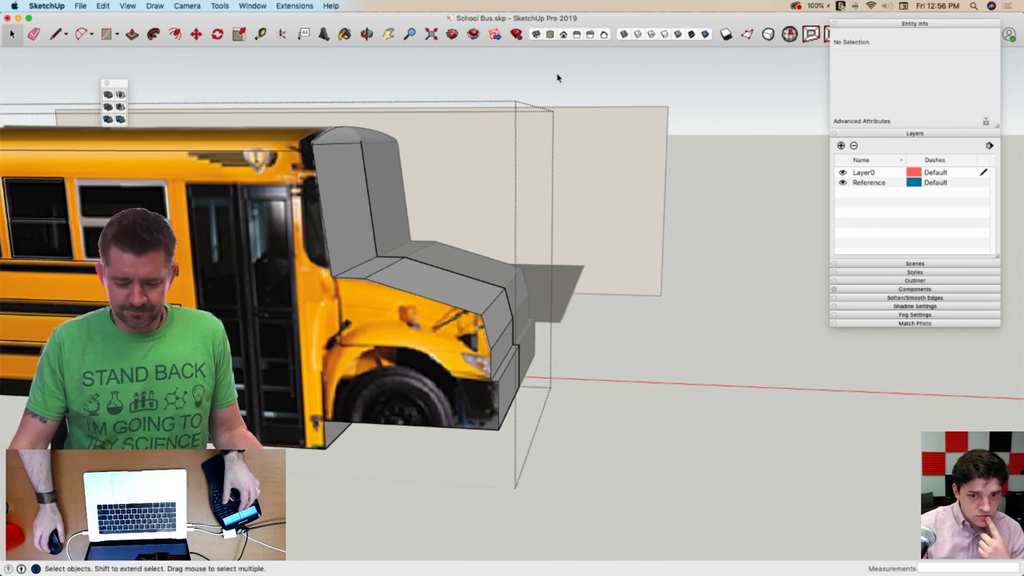
{"action": "scroll", "coordinate": [479, 361], "scroll_direction": "up", "scroll_amount": 5}
{"action": "middle_click_drag", "start_coordinate": [480, 361], "coordinate": [480, 360]}
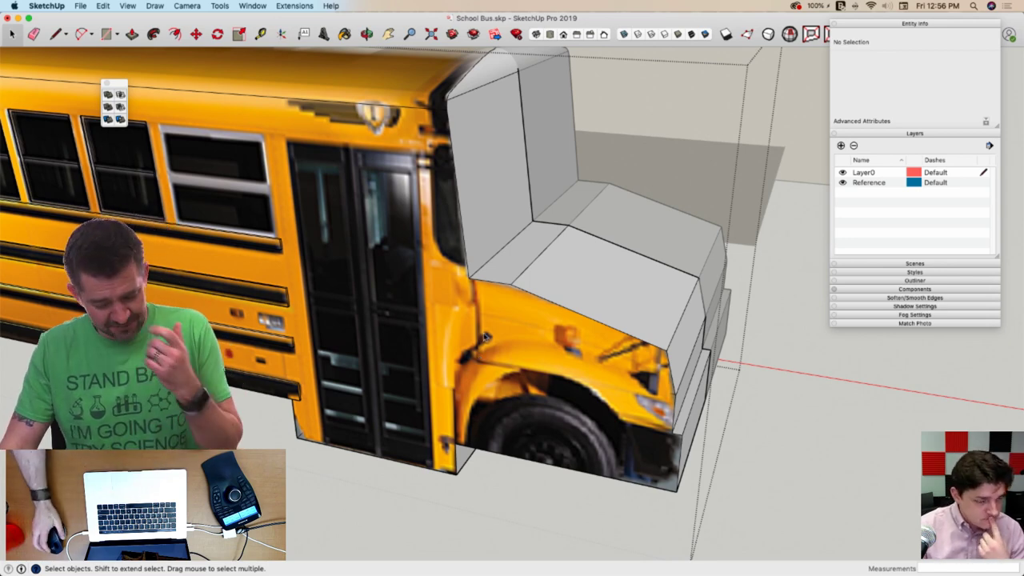
{"action": "middle_click_drag", "start_coordinate": [541, 325], "coordinate": [520, 314]}
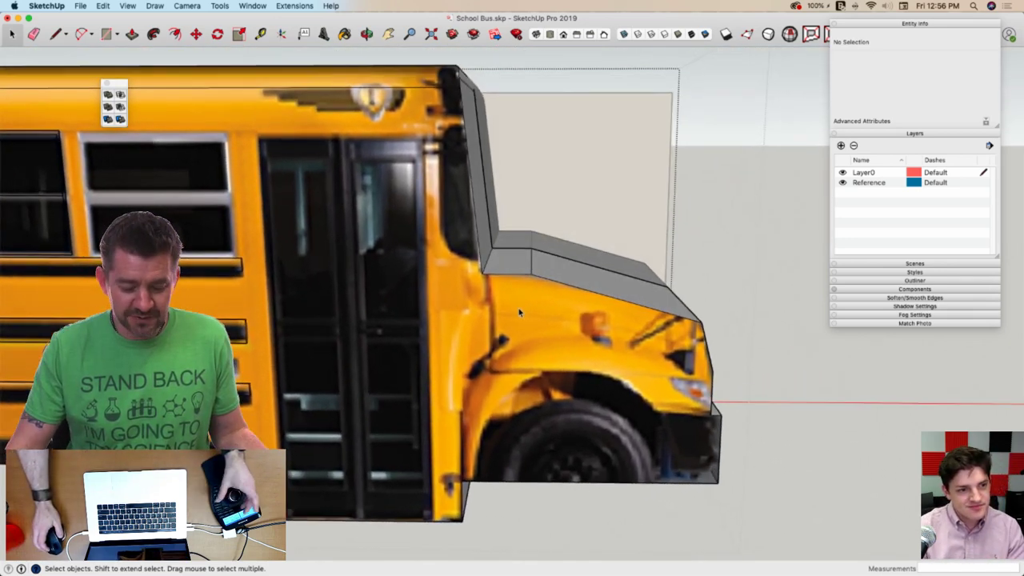
Draw a vertical line about 10' 9" long from the windshield's base corner down to the front fender's bottom edge
{"action": "key", "text": "l"}
{"action": "key", "text": "super+3"}
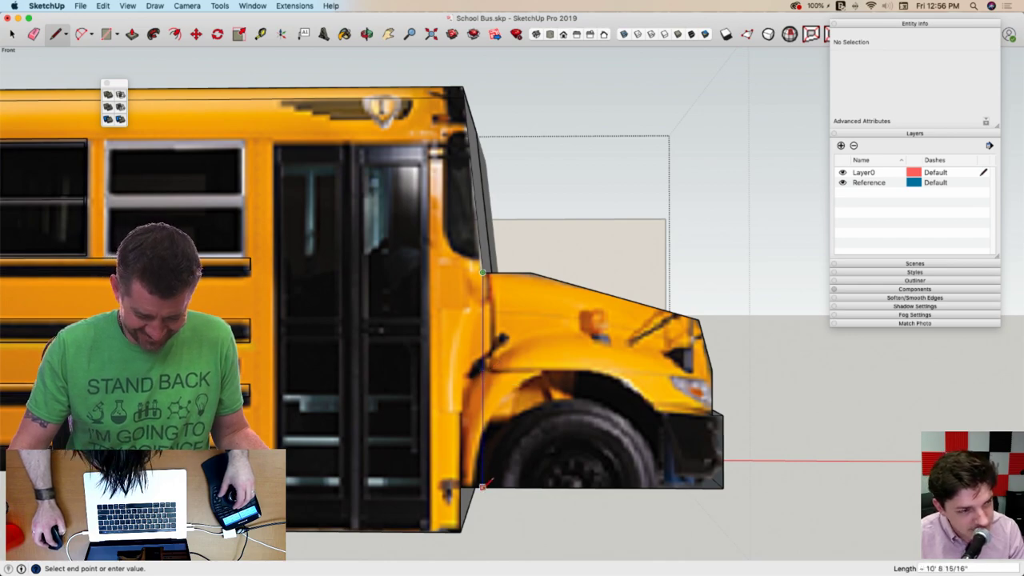
{"action": "left_click", "coordinate": [482, 486]}
{"action": "middle_click_drag", "start_coordinate": [482, 487], "coordinate": [464, 395]}
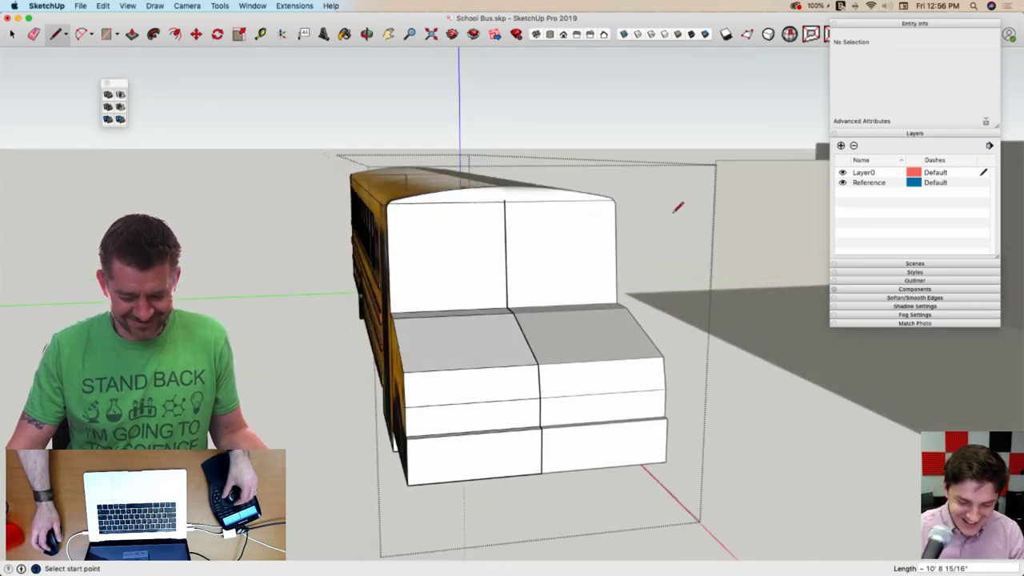
Push the front fender's side face inward about 1' 3" so the hood sits narrower than the cab
{"action": "key", "text": "space"}
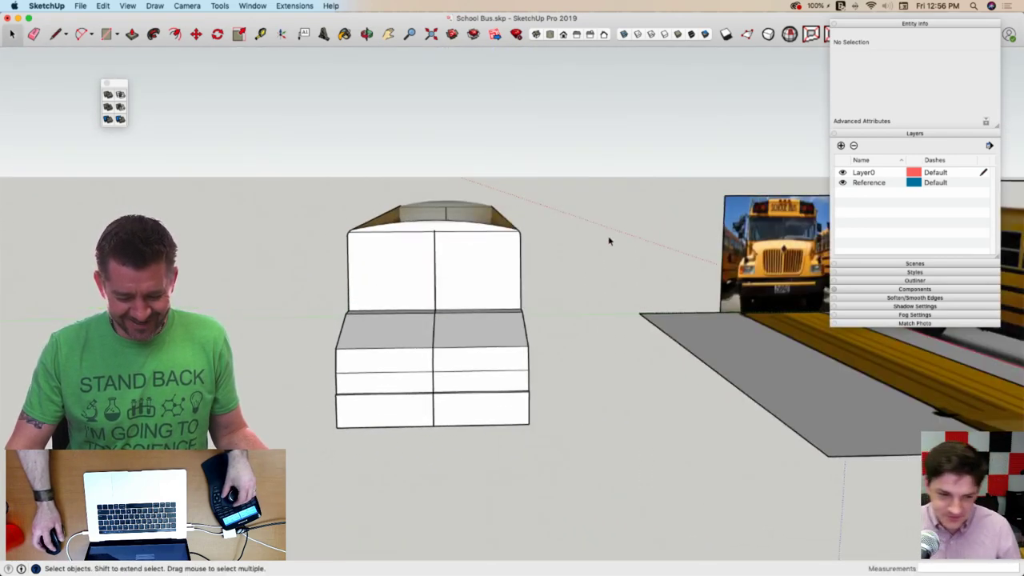
{"action": "mouse_move", "coordinate": [608, 240]}
{"action": "middle_mouse_down"}
{"action": "mouse_move", "coordinate": [462, 311]}
{"action": "mouse_move", "coordinate": [472, 309]}
{"action": "mouse_move", "coordinate": [438, 292]}
{"action": "middle_mouse_up"}
{"action": "key", "text": "p"}
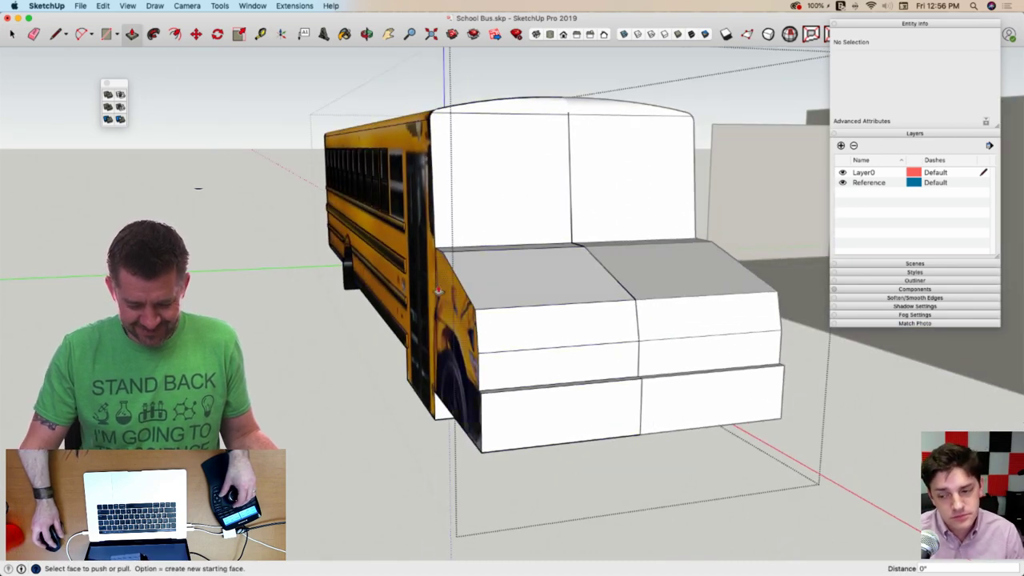
{"action": "left_click_drag", "start_coordinate": [438, 292], "coordinate": [465, 297]}
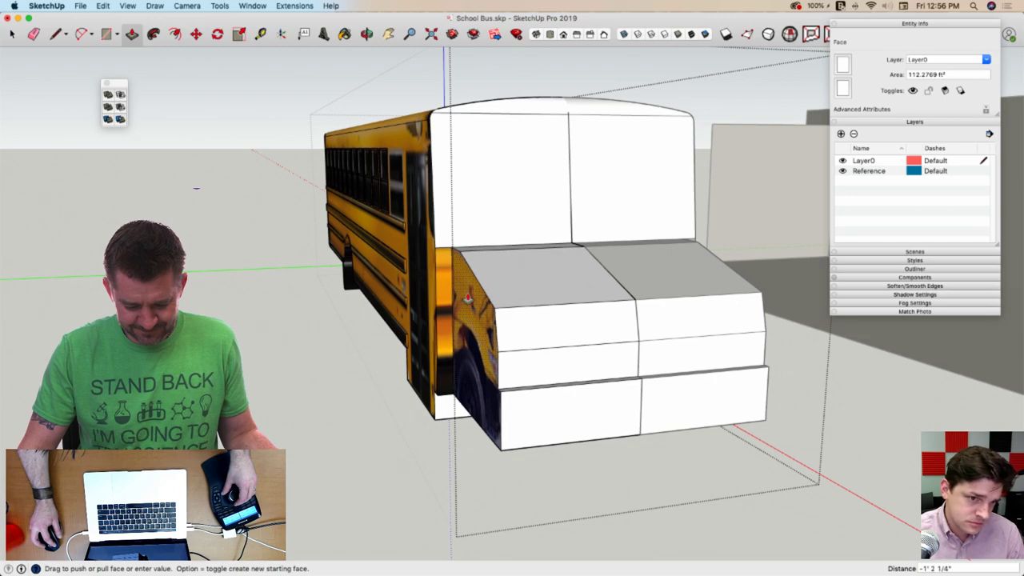
{"action": "left_click", "coordinate": [469, 299]}
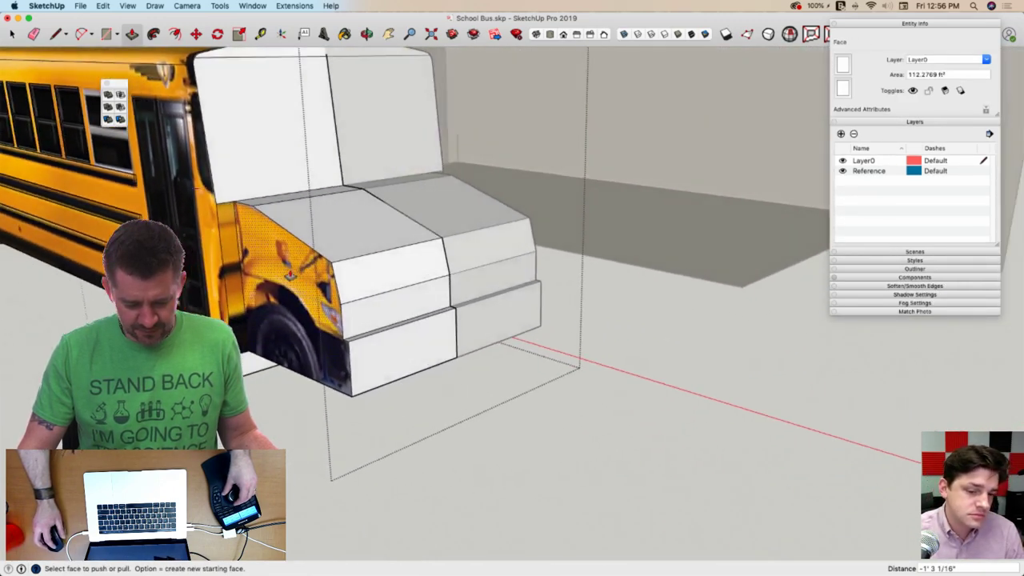
Inspect the narrowed hood from the front and above with the bus half closed, and reopen that half for editing
{"action": "key", "text": "space"}
{"action": "left_click", "coordinate": [471, 280]}
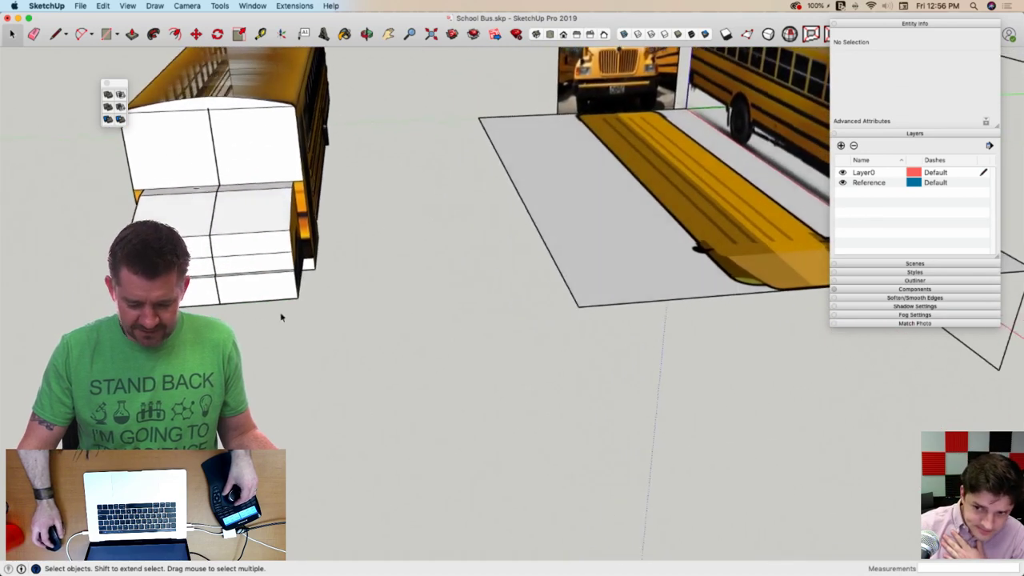
{"action": "middle_click_drag", "start_coordinate": [281, 317], "coordinate": [448, 393]}
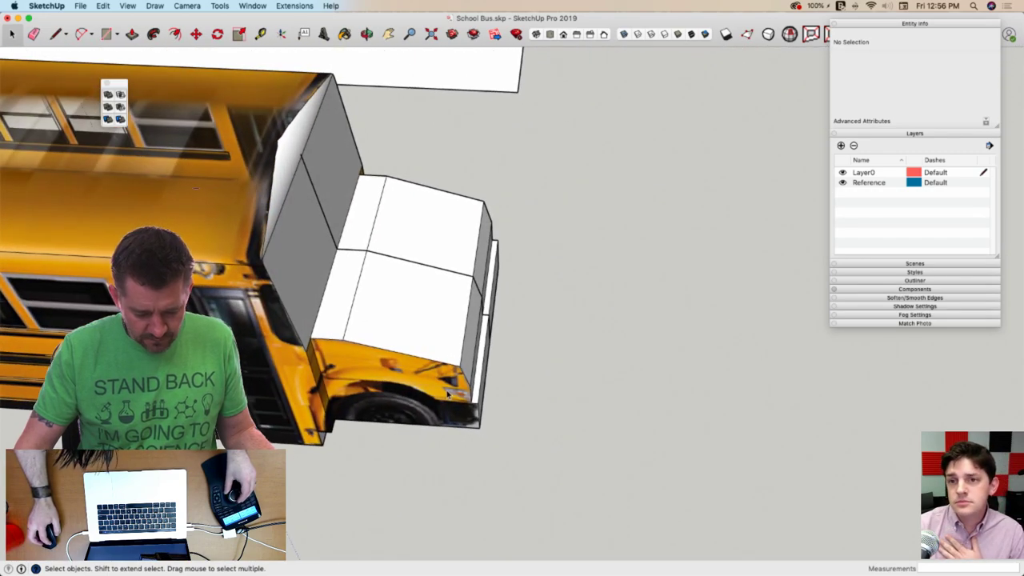
{"action": "left_click", "coordinate": [441, 394]}
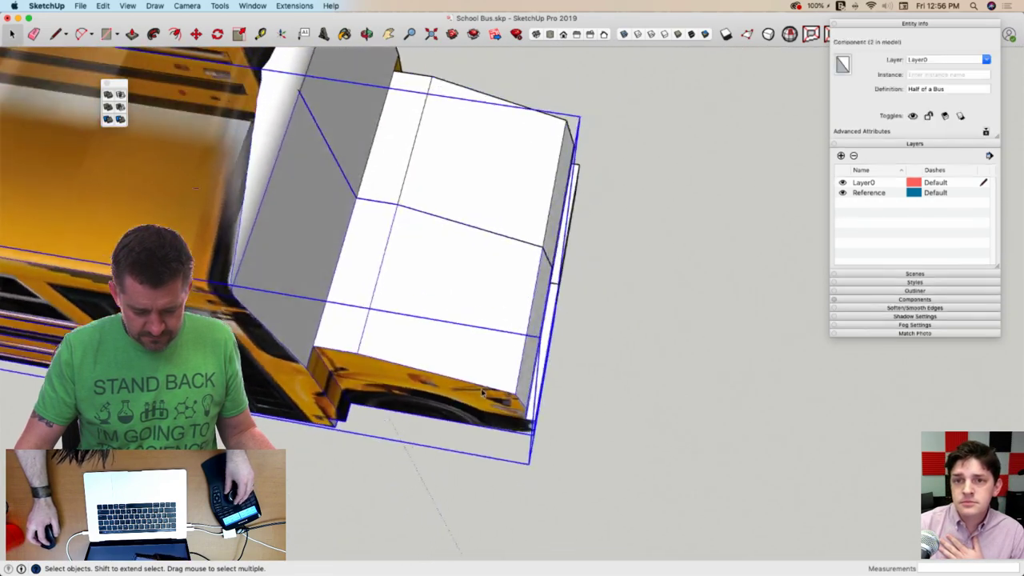
{"action": "double_click", "coordinate": [488, 391]}
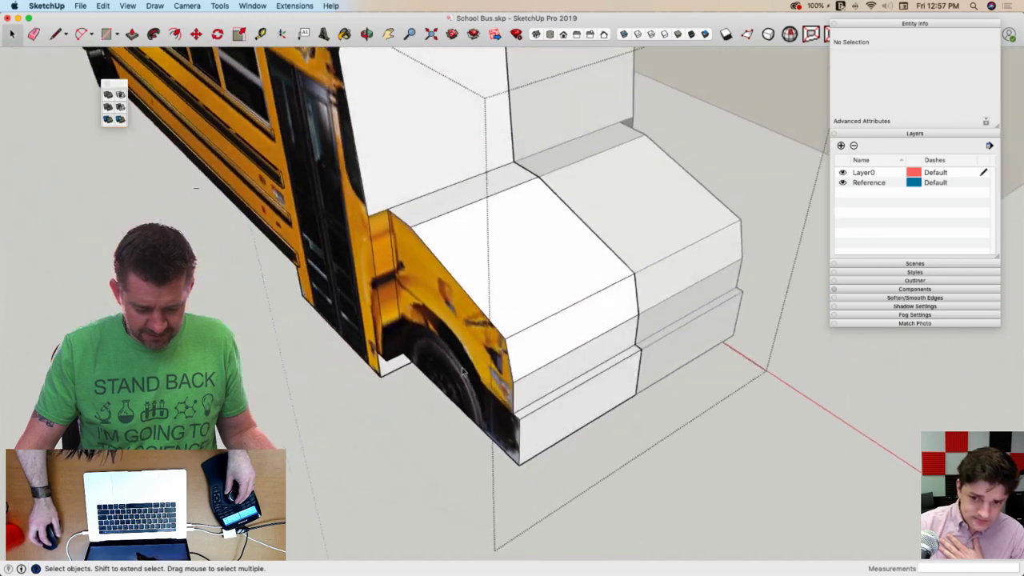
{"action": "middle_click_drag", "start_coordinate": [462, 372], "coordinate": [470, 369]}
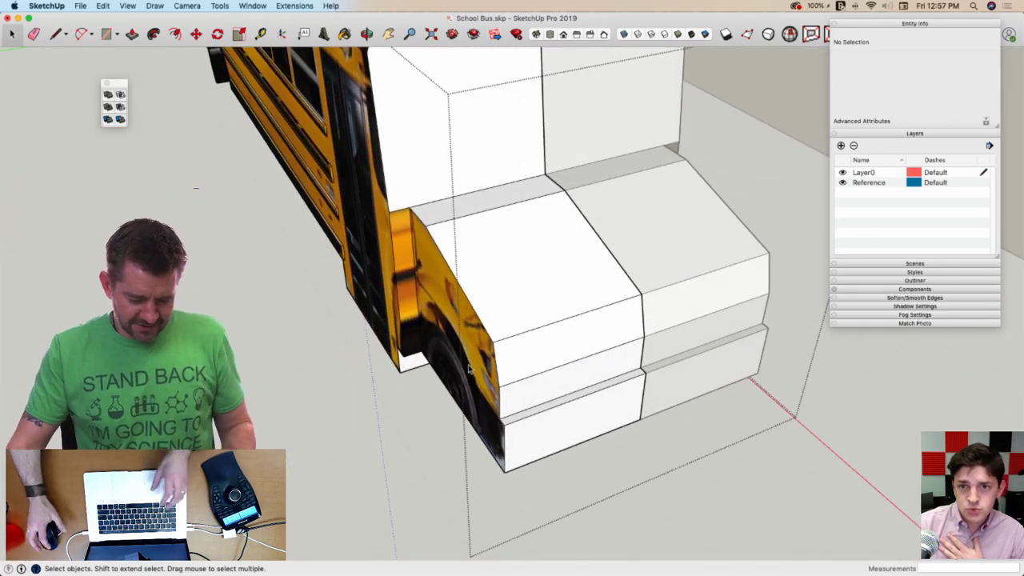
Rotate the front fender's side face about 5.5° inward around the vertical axis at its rear bottom corner
{"action": "left_click", "coordinate": [461, 335]}
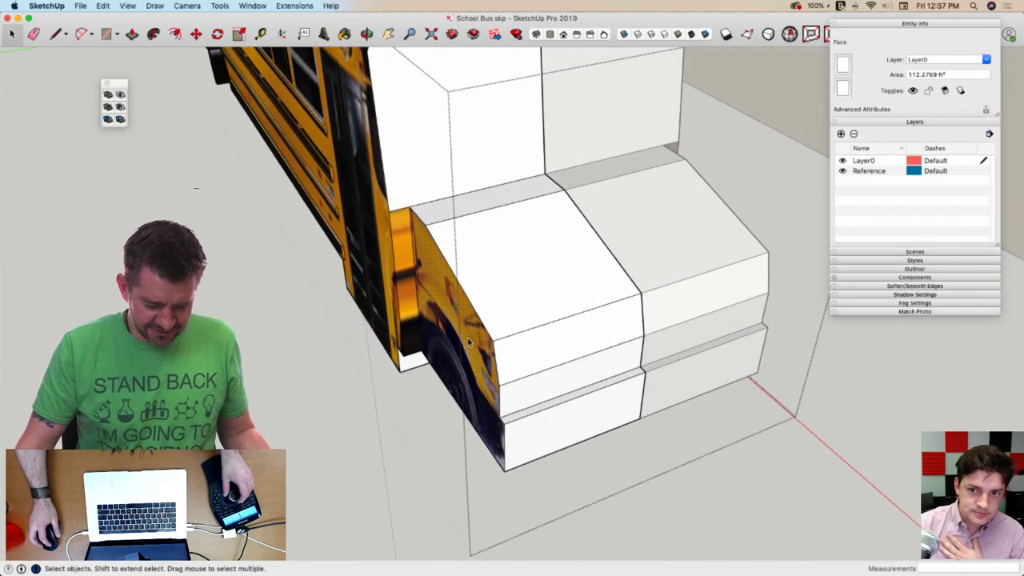
{"action": "middle_click_drag", "start_coordinate": [461, 335], "coordinate": [471, 327]}
{"action": "key", "text": "q"}
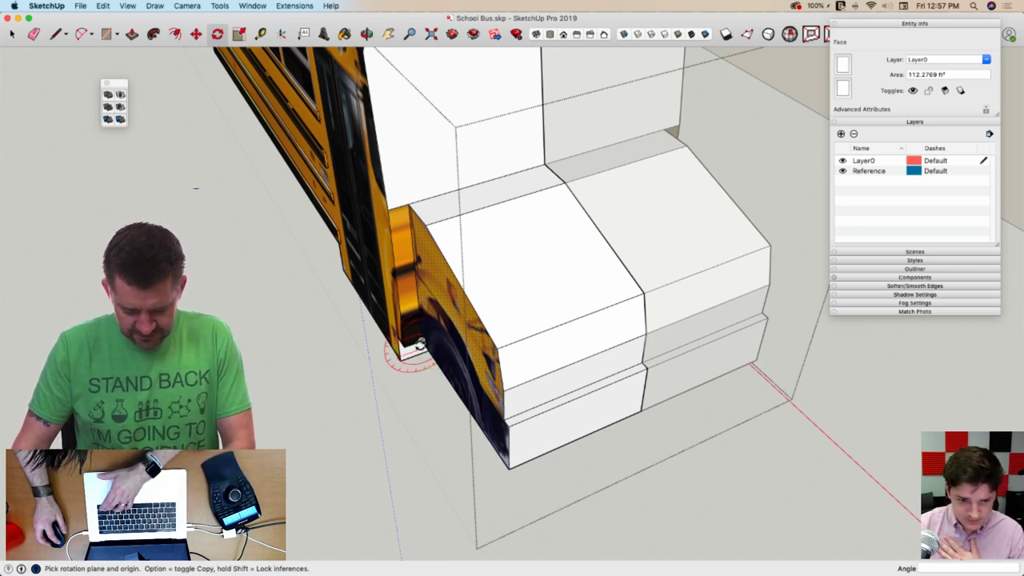
{"action": "key", "text": "Up"}
{"action": "left_click", "coordinate": [420, 343]}
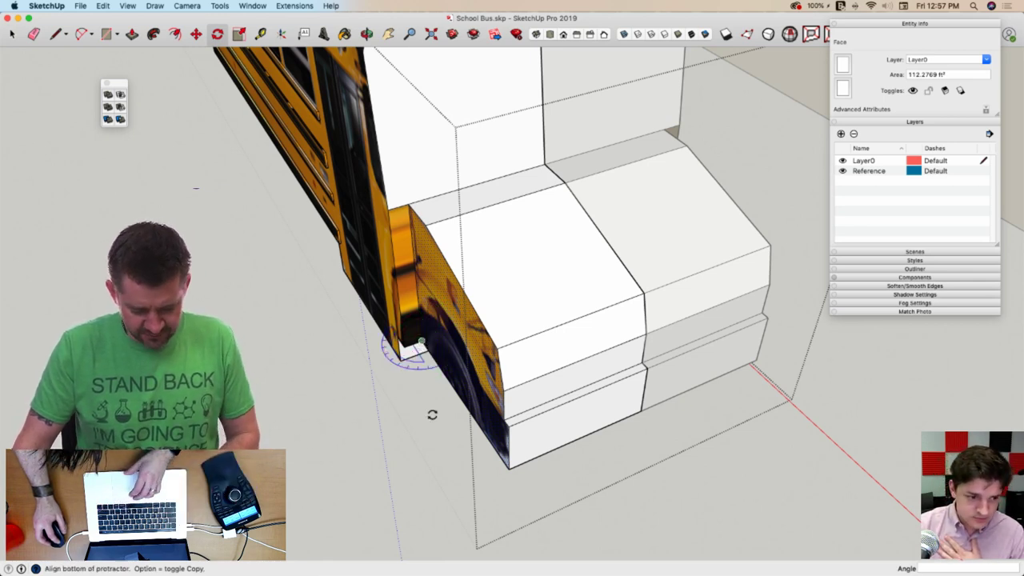
{"action": "left_click", "coordinate": [514, 481]}
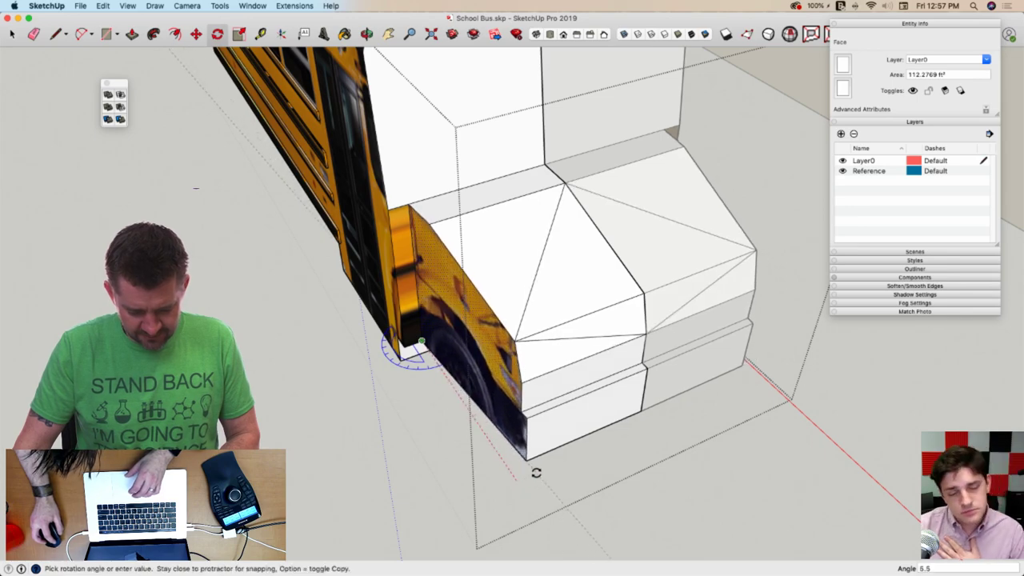
{"action": "left_click", "coordinate": [535, 471]}
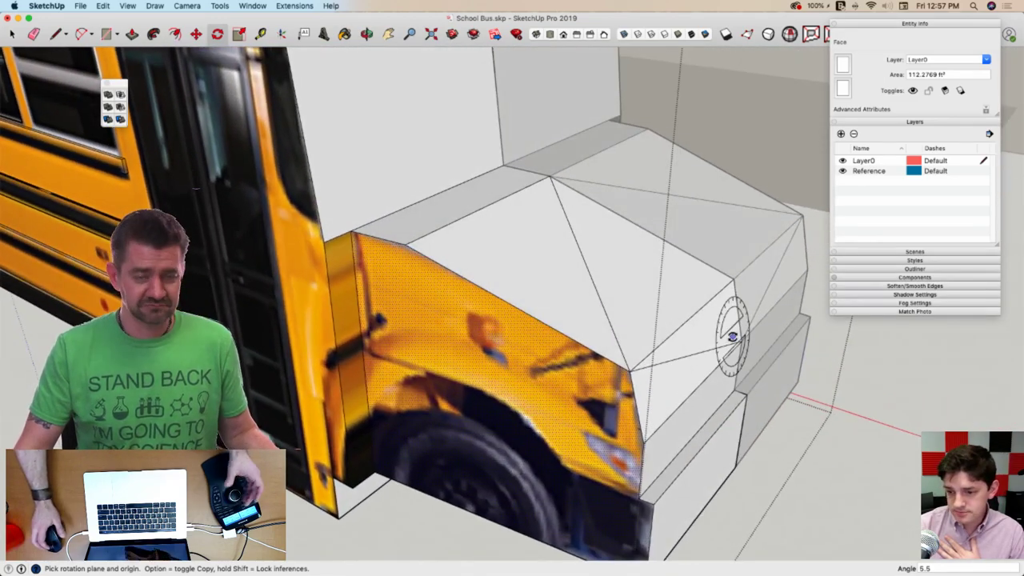
Erase the diagonal fold edges on the hood's top and draw a new diagonal across the opening to rebuild its surface
{"action": "key", "text": "e"}
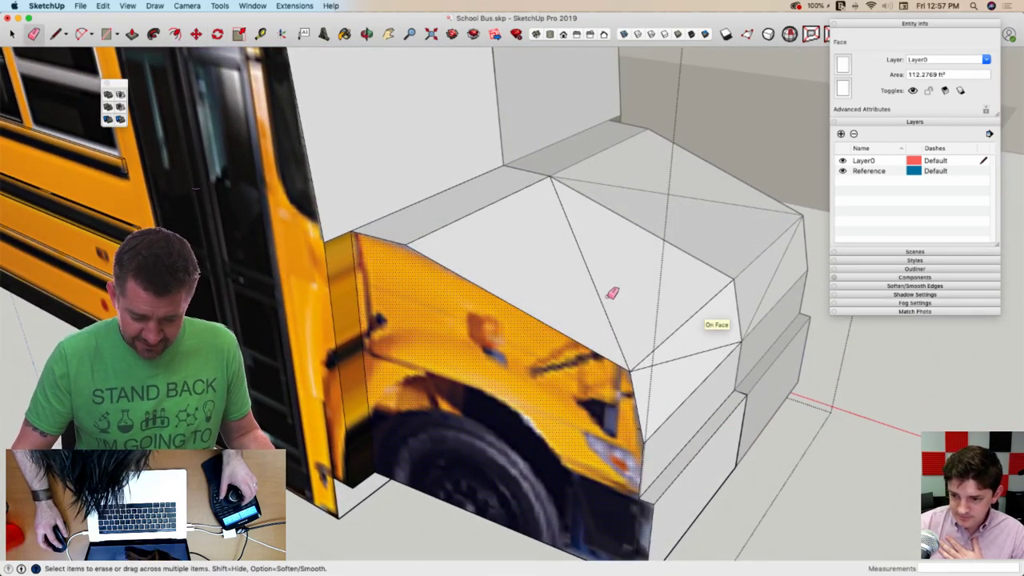
{"action": "left_click_drag", "start_coordinate": [611, 292], "coordinate": [576, 280]}
{"action": "key", "text": "l"}
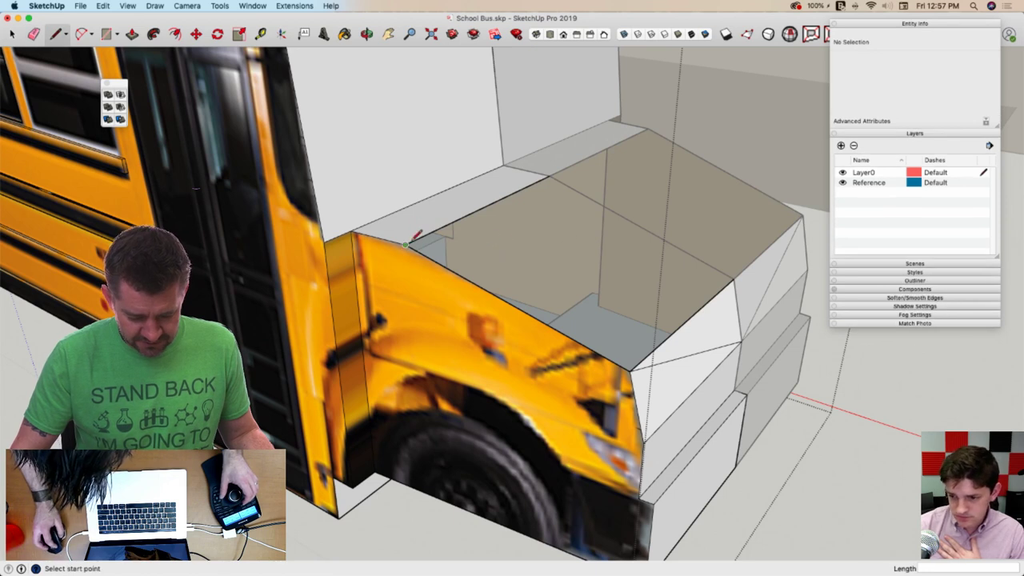
{"action": "left_click", "coordinate": [733, 277]}
Soften the diagonal edge on the hood's top and the diagonal and horizontal edges across its front face
{"action": "key", "text": "e"}
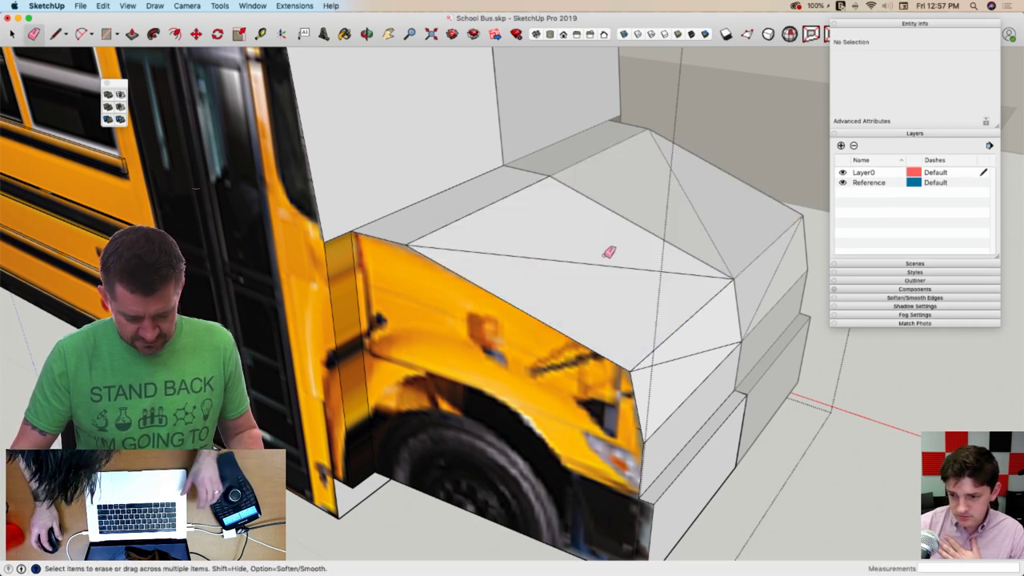
{"action": "left_click", "coordinate": [582, 262]}
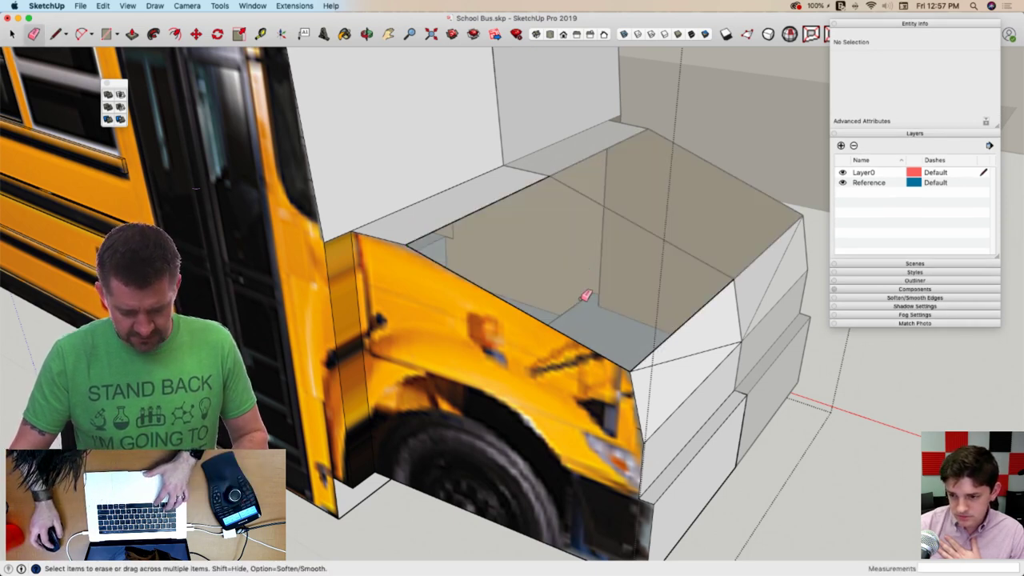
{"action": "key", "text": "super+z"}
{"action": "left_click_drag", "start_coordinate": [579, 271], "coordinate": [573, 251], "text": "alt"}
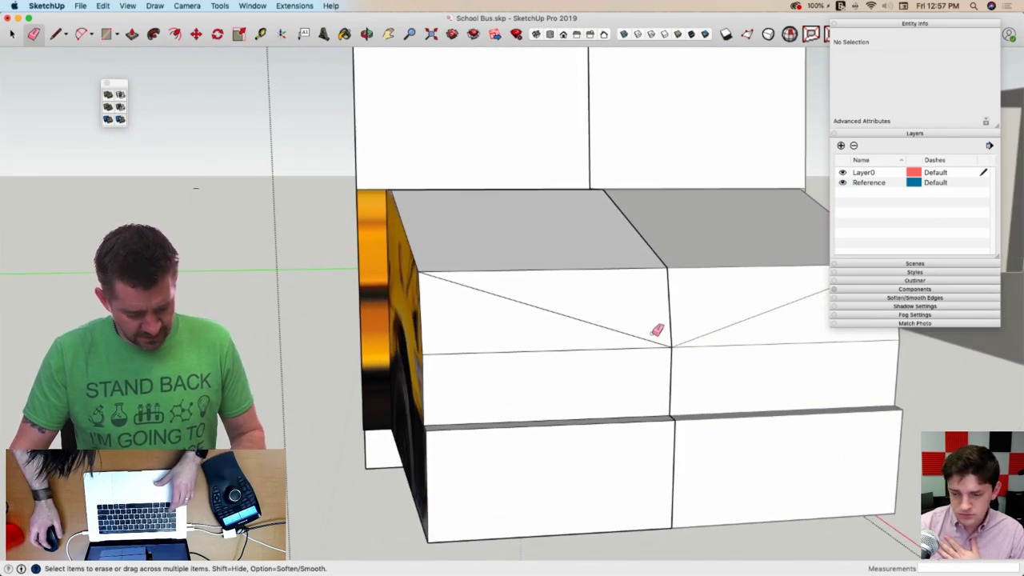
{"action": "left_click_drag", "start_coordinate": [648, 339], "coordinate": [672, 322]}
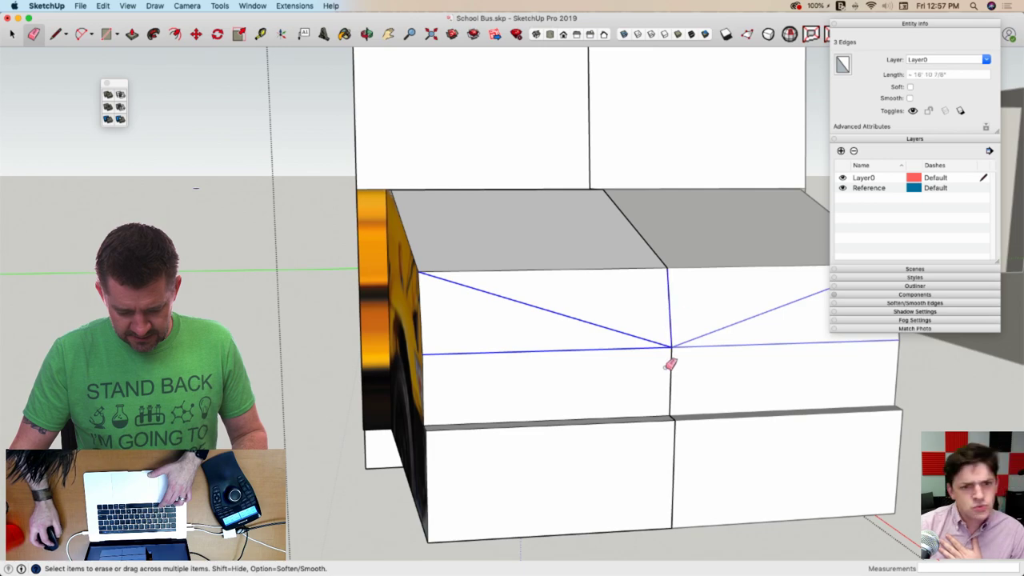
{"action": "left_click_drag", "start_coordinate": [670, 364], "coordinate": [680, 375]}
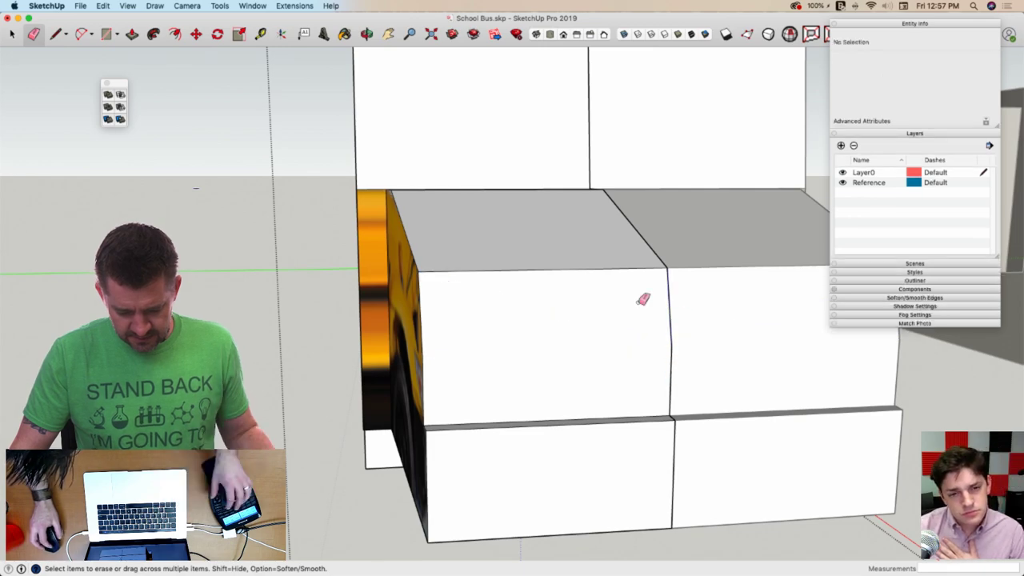
Compare the tapered hood and grille area with the front, side and top reference images of the bus
{"action": "key", "text": "space"}
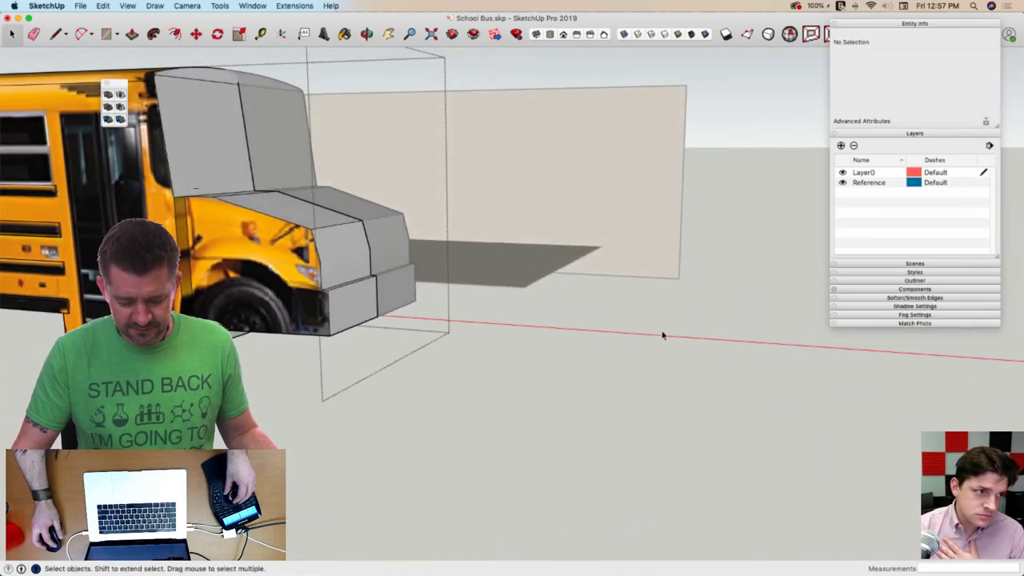
{"action": "scroll", "coordinate": [495, 182], "scroll_direction": "up", "scroll_amount": 10}
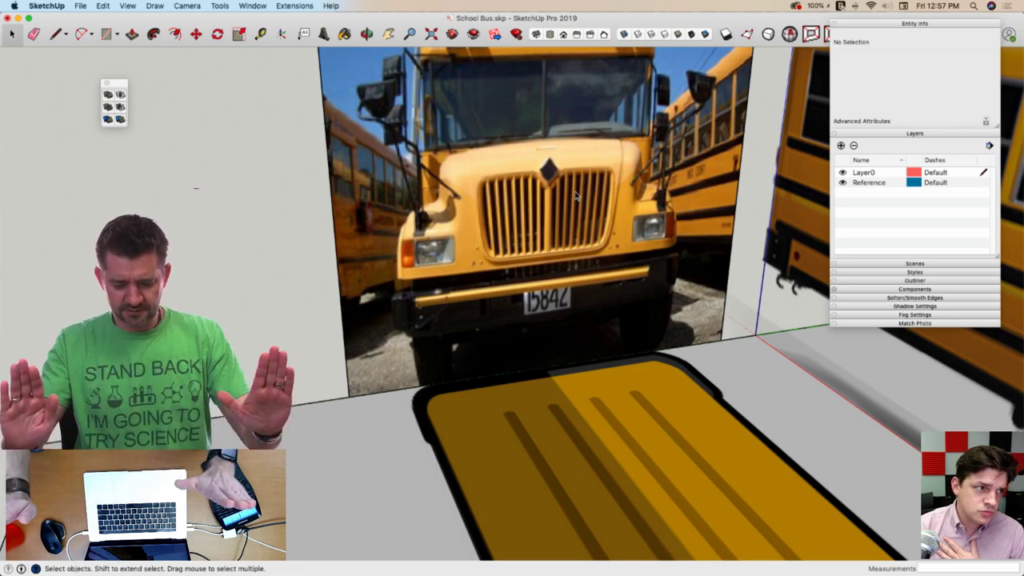
{"action": "scroll", "coordinate": [566, 175], "scroll_direction": "down", "scroll_amount": 10}
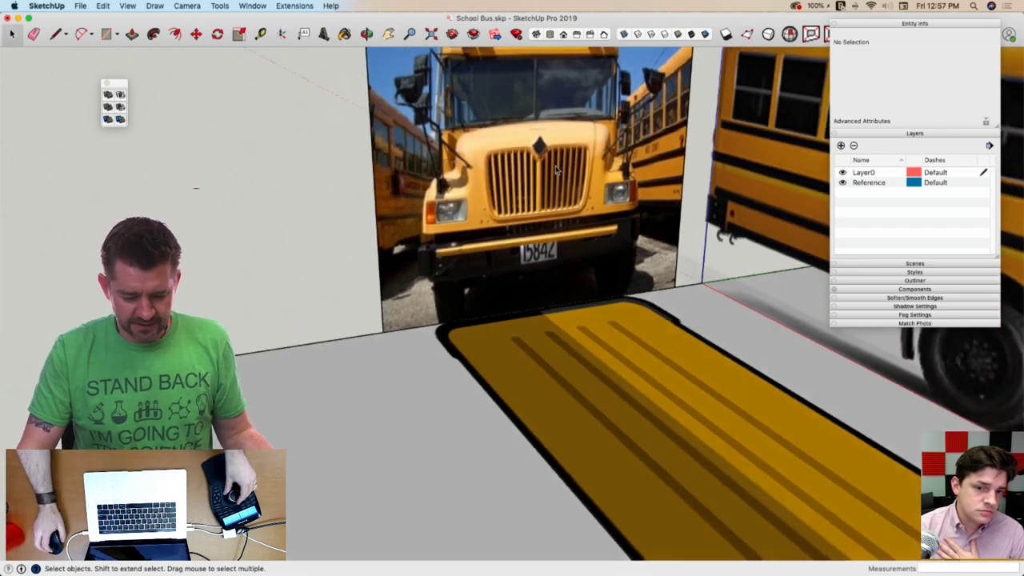
{"action": "scroll", "coordinate": [195, 188], "scroll_direction": "up", "scroll_amount": 5}
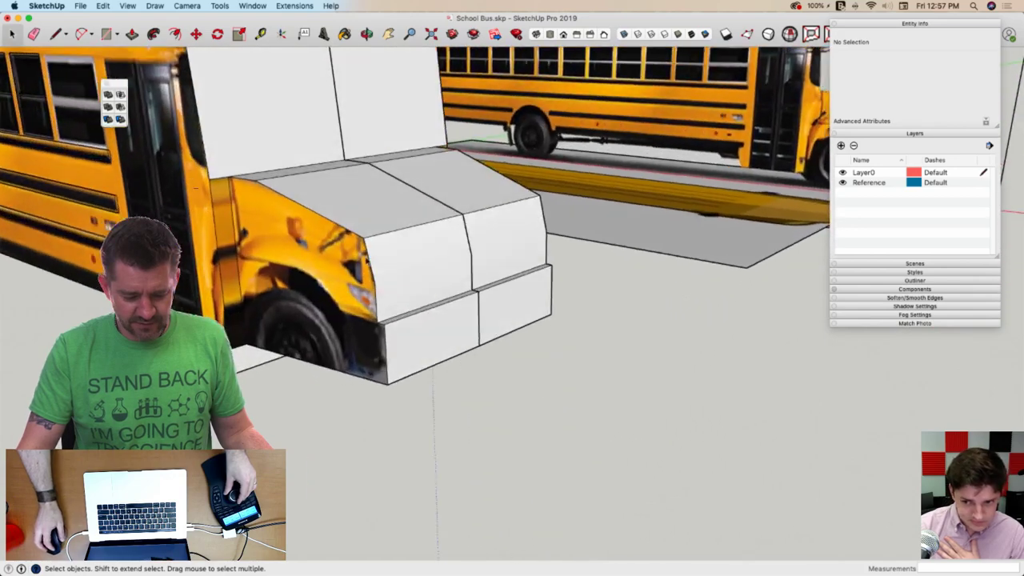
{"action": "scroll", "coordinate": [360, 279], "scroll_direction": "down", "scroll_amount": 6}
{"action": "scroll", "coordinate": [496, 208], "scroll_direction": "up", "scroll_amount": 2}
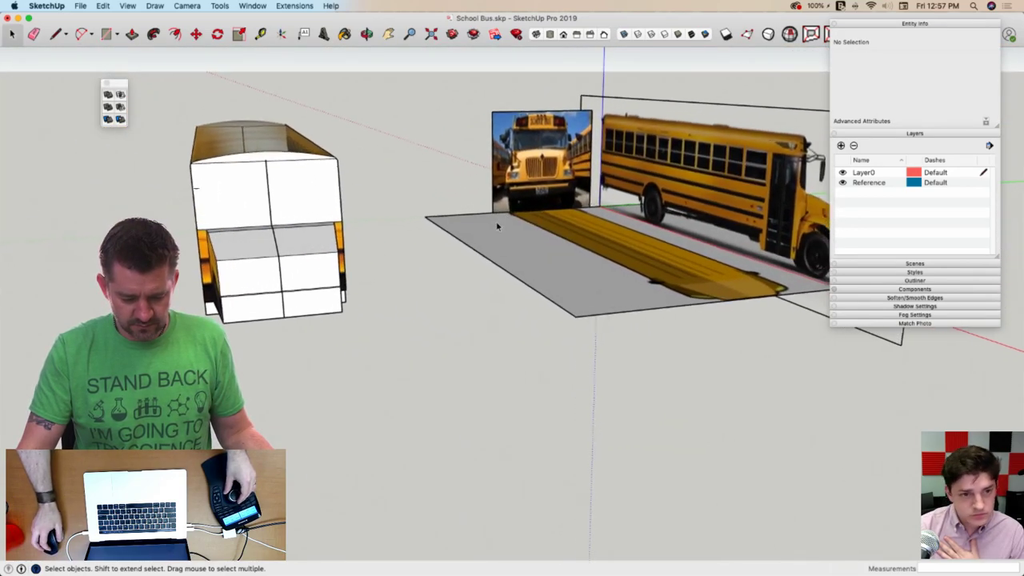
{"action": "scroll", "coordinate": [274, 302], "scroll_direction": "up", "scroll_amount": 2}
{"action": "scroll", "coordinate": [235, 296], "scroll_direction": "up", "scroll_amount": 2}
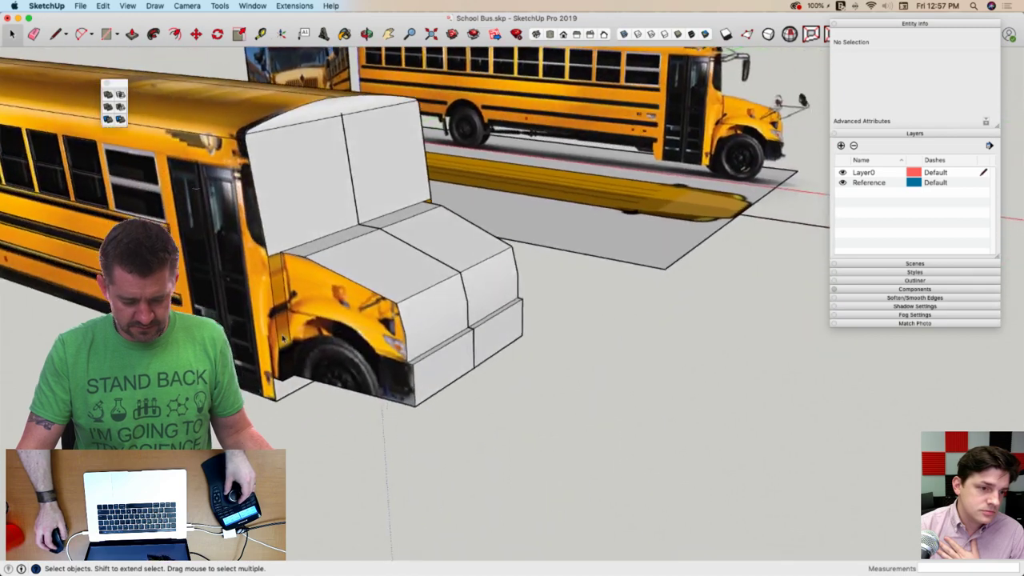
Reopen the bus half and rotate the front fender's side face about 7.7° further inward around its rear bottom corner
{"action": "left_click", "coordinate": [447, 368]}
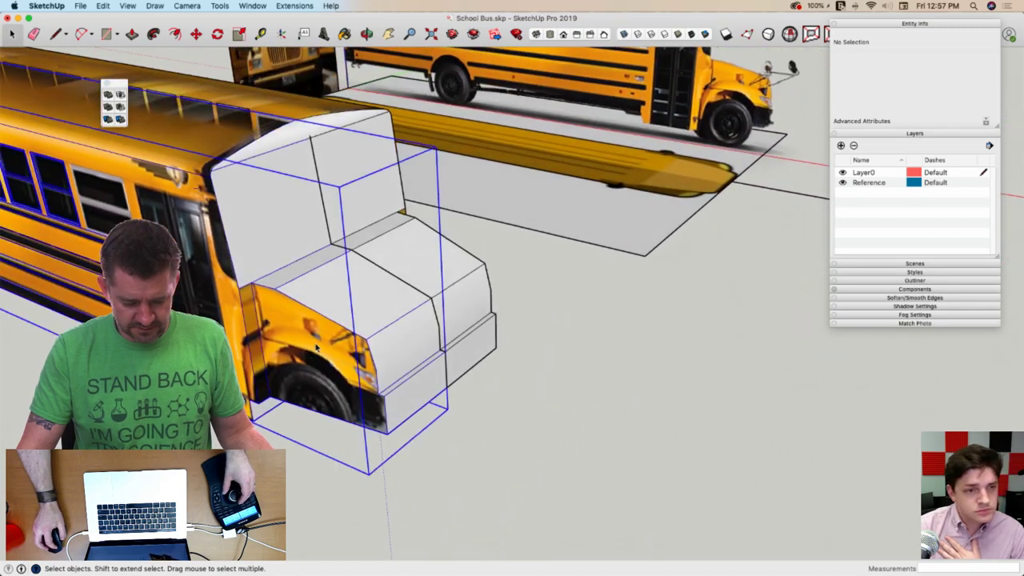
{"action": "double_click", "coordinate": [452, 372]}
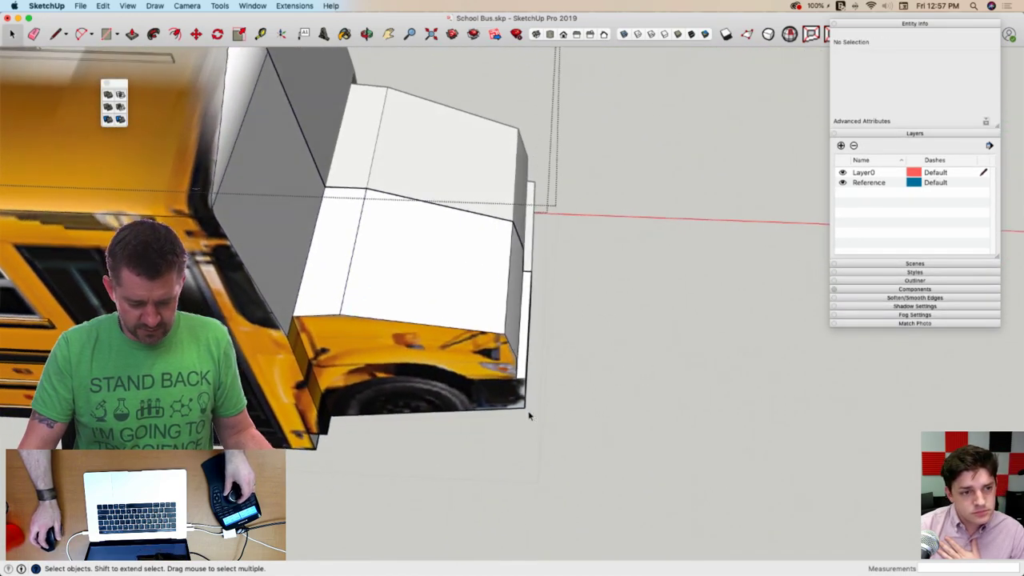
{"action": "left_click", "coordinate": [480, 400]}
{"action": "key", "text": "q"}
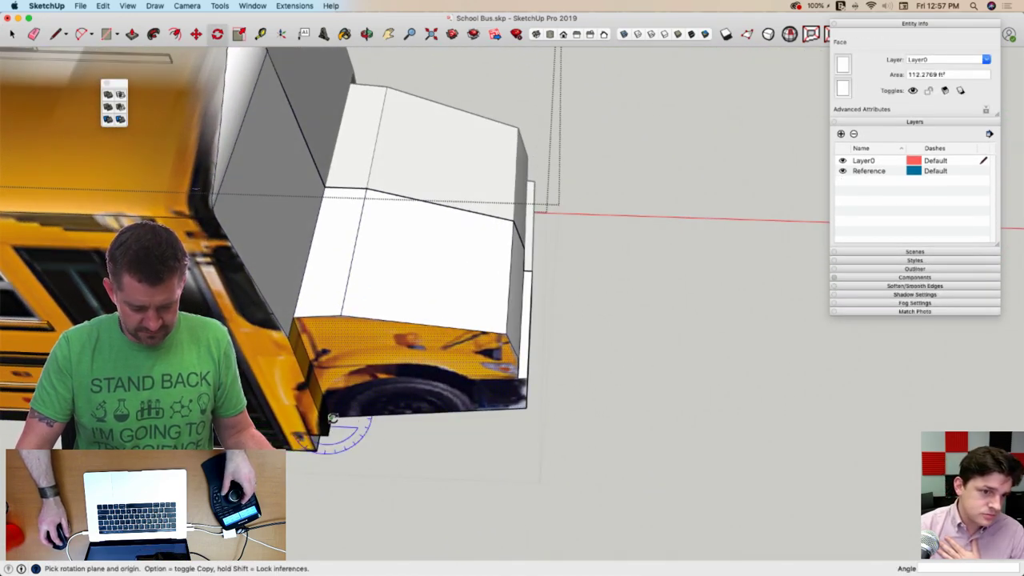
{"action": "left_click", "coordinate": [331, 417]}
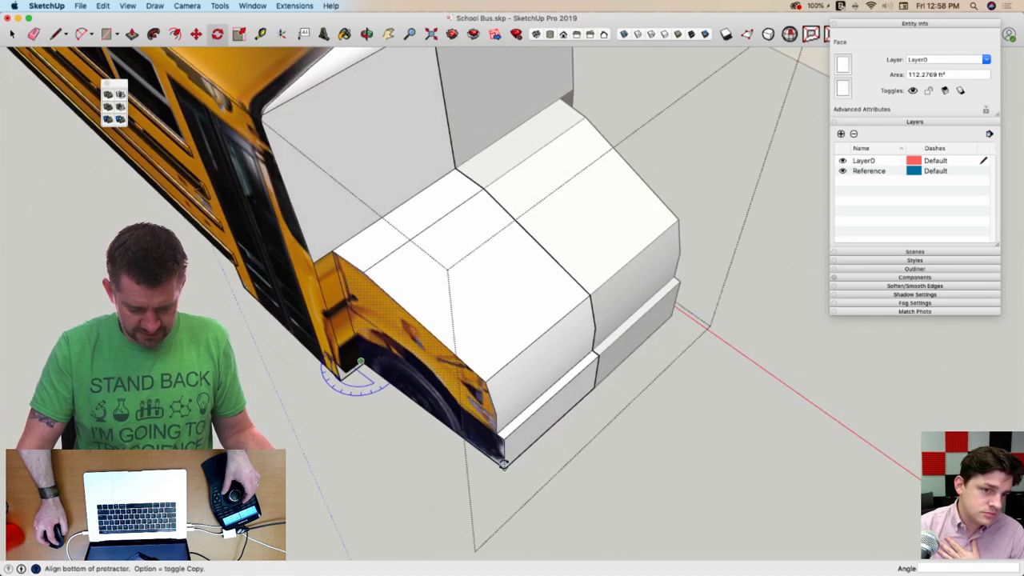
{"action": "left_click", "coordinate": [503, 464]}
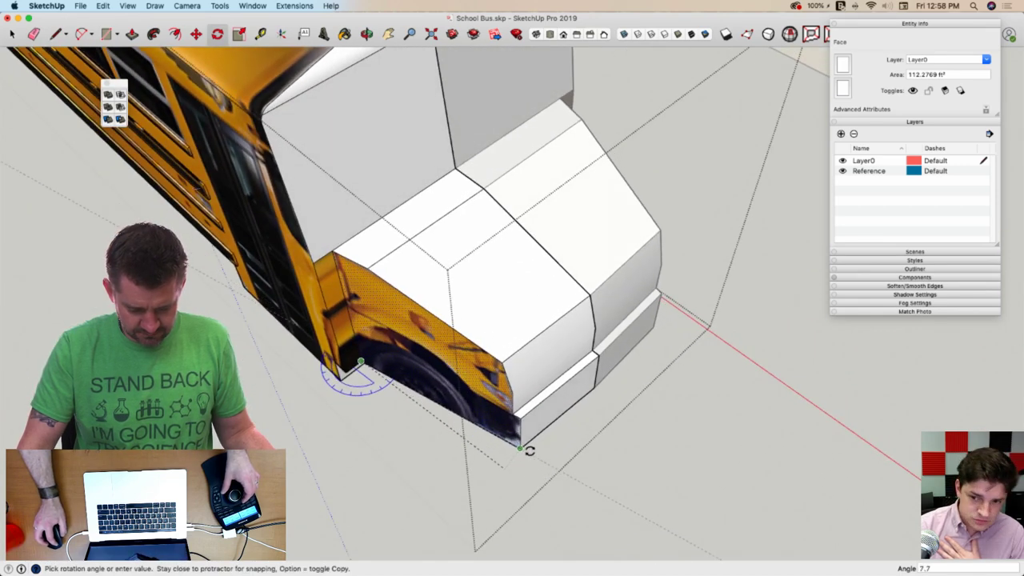
{"action": "left_click", "coordinate": [529, 448]}
{"action": "middle_click_drag", "start_coordinate": [529, 449], "coordinate": [591, 464]}
Draw a line down the bumper's side from the fender's front lower corner to the bottom edge
{"action": "key", "text": "space"}
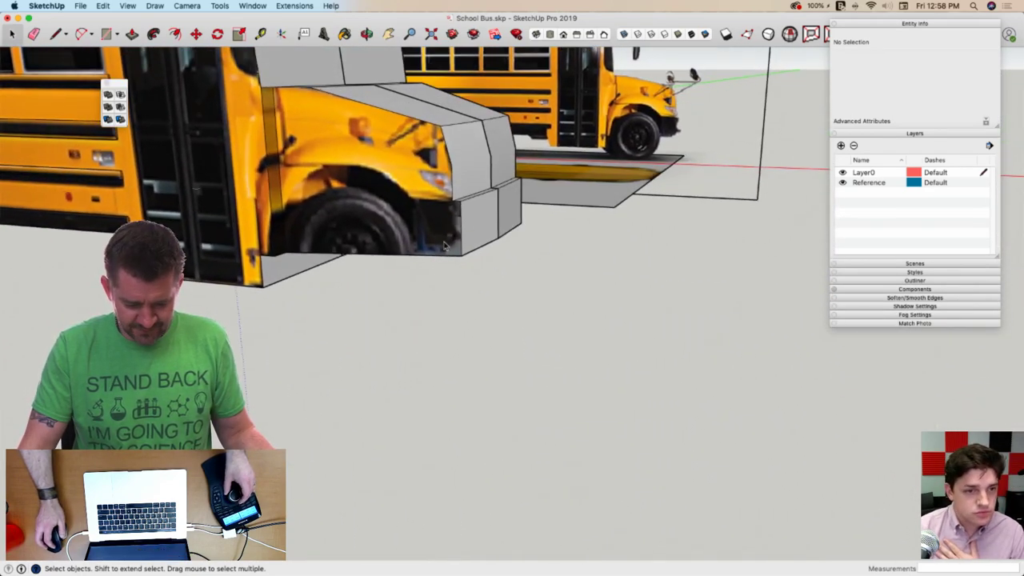
{"action": "key", "text": "l"}
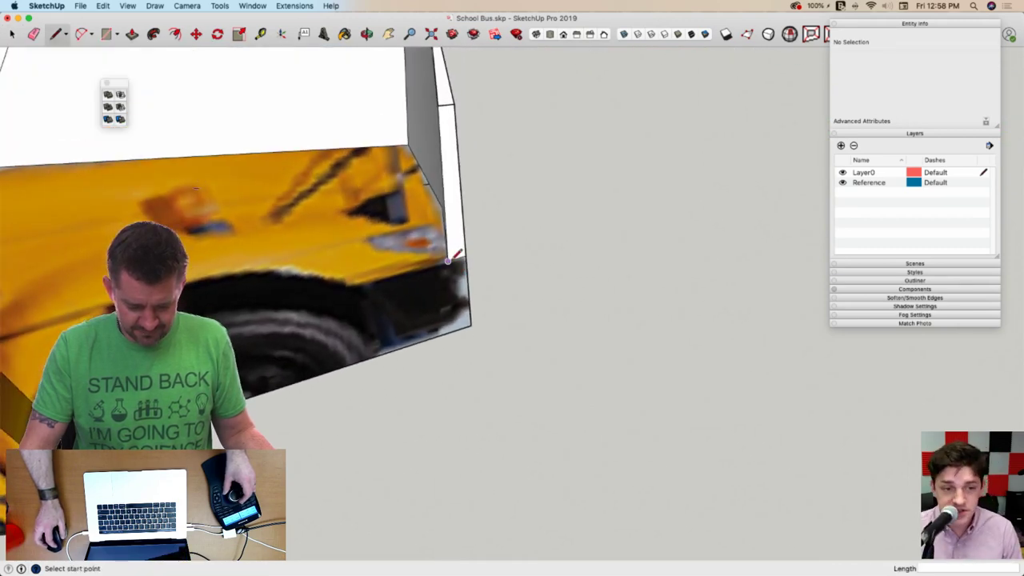
{"action": "left_click", "coordinate": [448, 260]}
{"action": "left_click", "coordinate": [456, 329]}
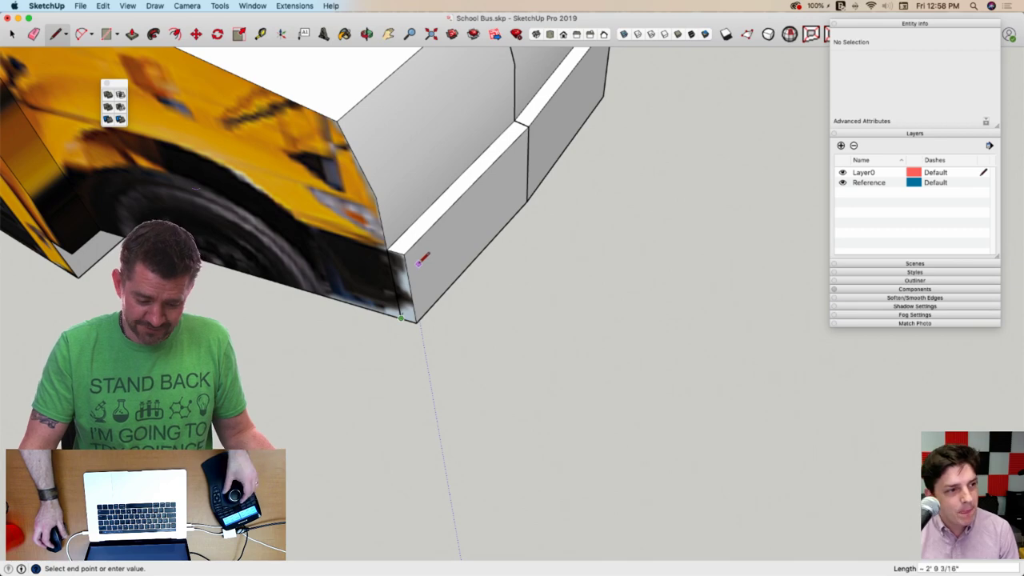
Leave the Line tool with the bumper line done and reopen the bus half for editing at the hood's rear side corner
{"action": "key", "text": "space"}
{"action": "left_click", "coordinate": [452, 207]}
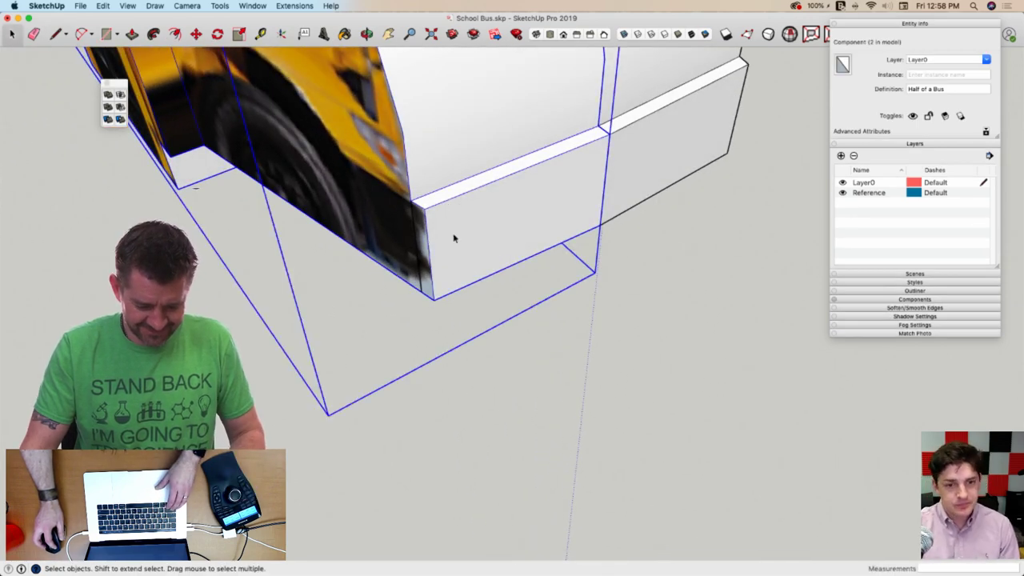
{"action": "left_click", "coordinate": [574, 372]}
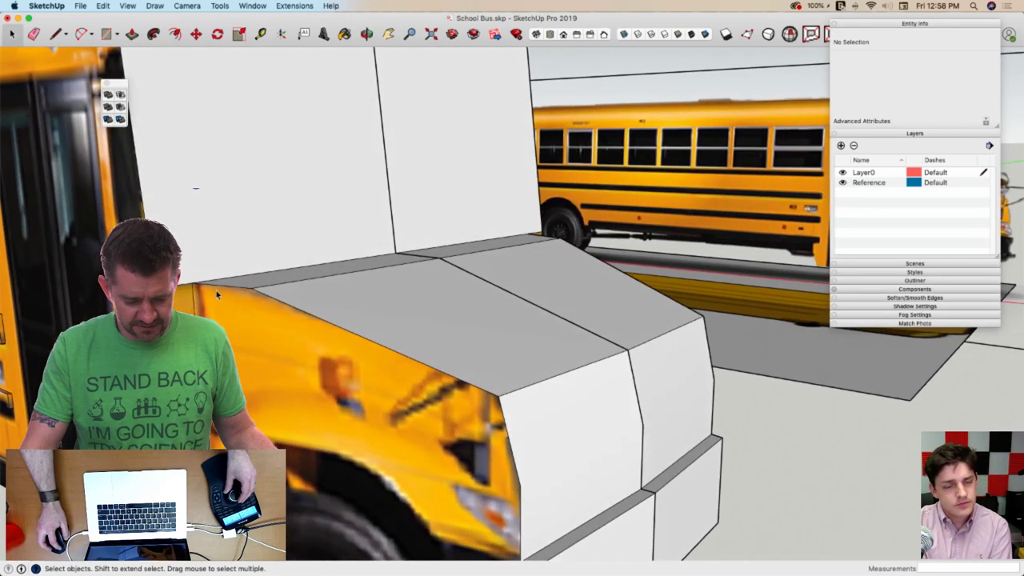
{"action": "left_click", "coordinate": [214, 290]}
{"action": "double_click", "coordinate": [211, 287]}
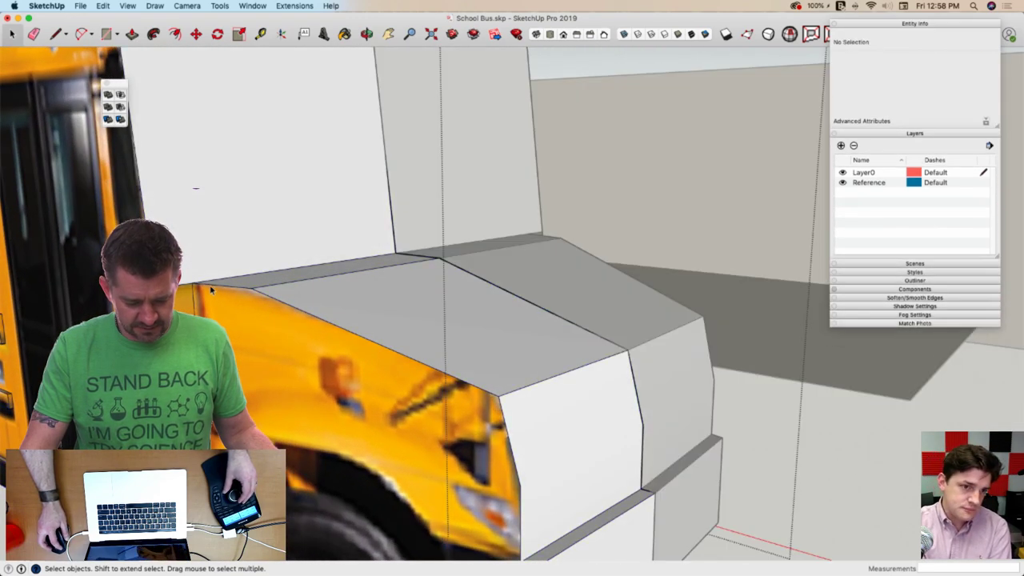
Try to move the short rear edge along the top of the fender's side face straight down by about 9 1/16"
{"action": "left_click", "coordinate": [210, 294]}
{"action": "key", "text": "m"}
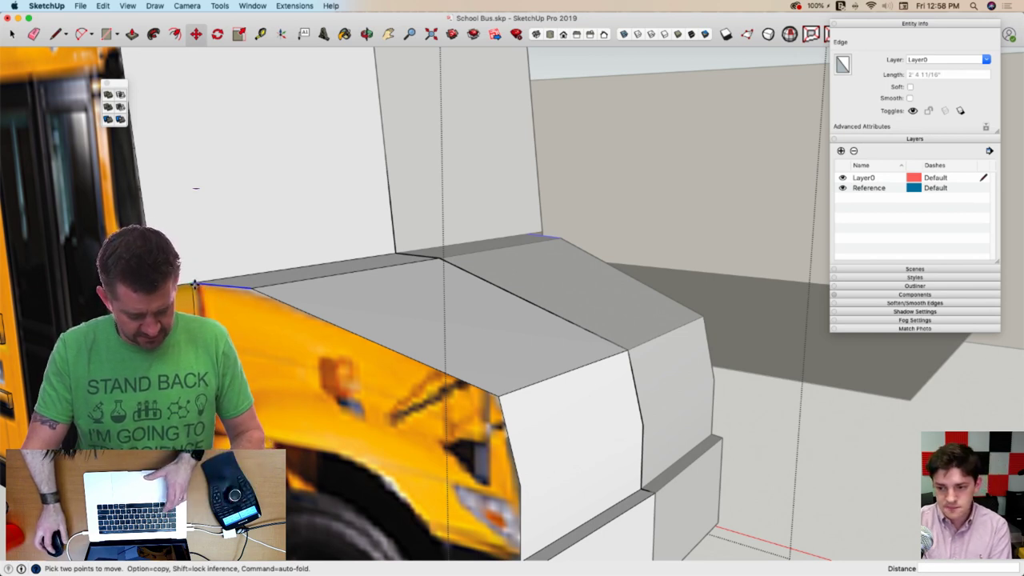
{"action": "left_click", "coordinate": [193, 284]}
{"action": "key", "text": "alt"}
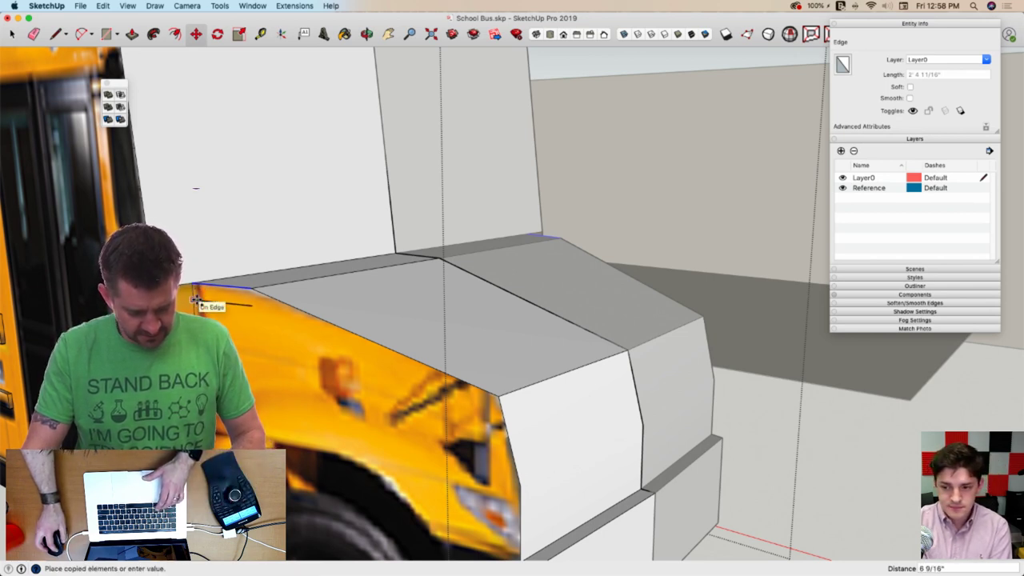
{"action": "key", "text": "space"}
{"action": "key", "text": "m"}
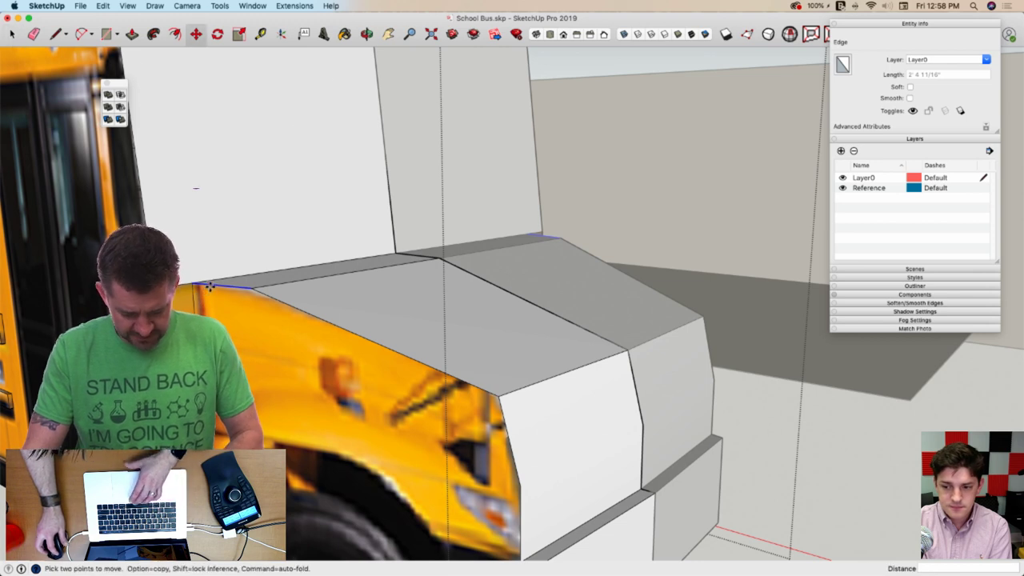
{"action": "left_click", "coordinate": [210, 286]}
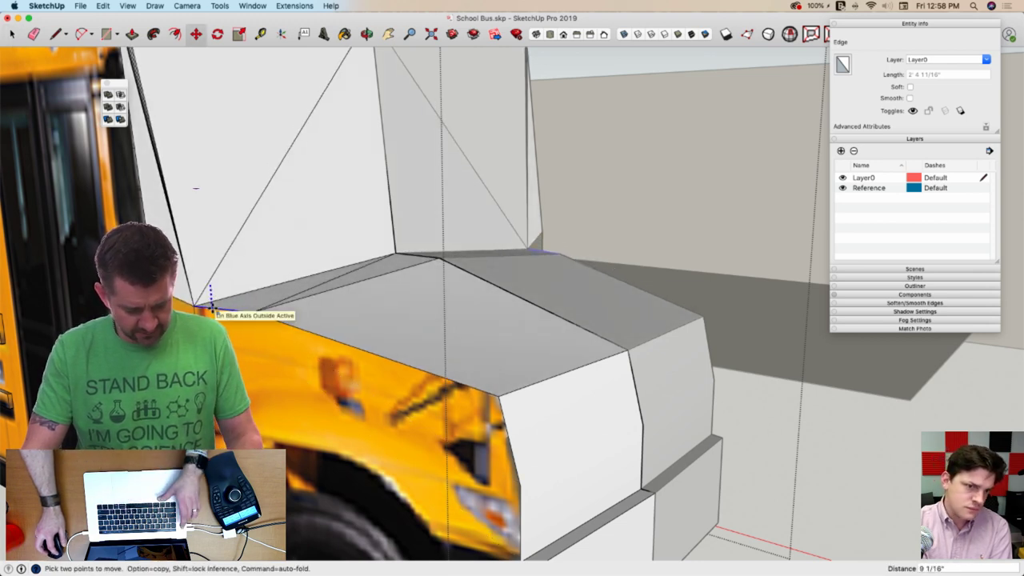
{"action": "key", "text": "Escape"}
Draw two connected lines on the fender's side face just below its top edge, from the rear edge to the hood's front upper corner
{"action": "key", "text": "l"}
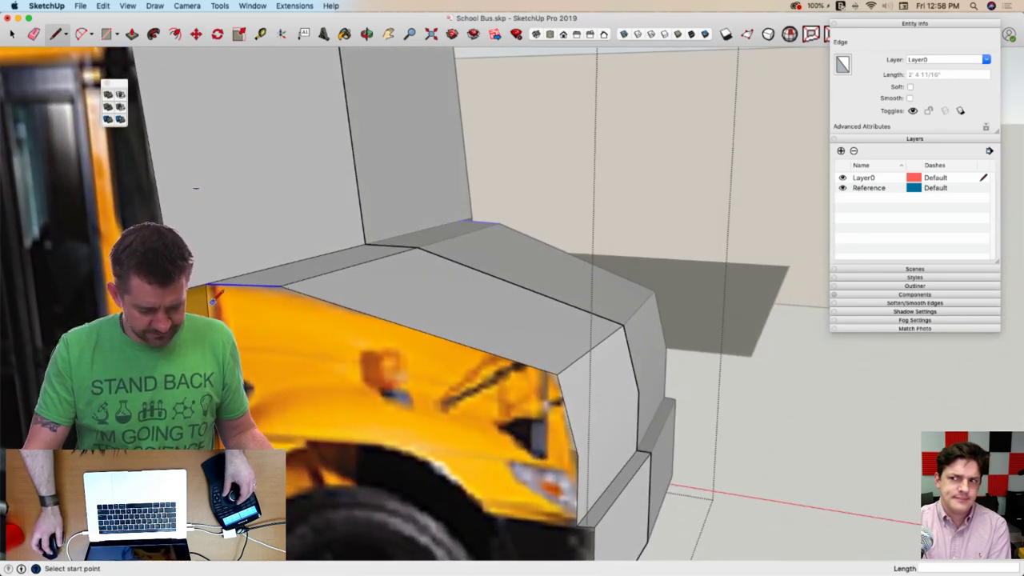
{"action": "middle_click_drag", "start_coordinate": [215, 301], "coordinate": [205, 297]}
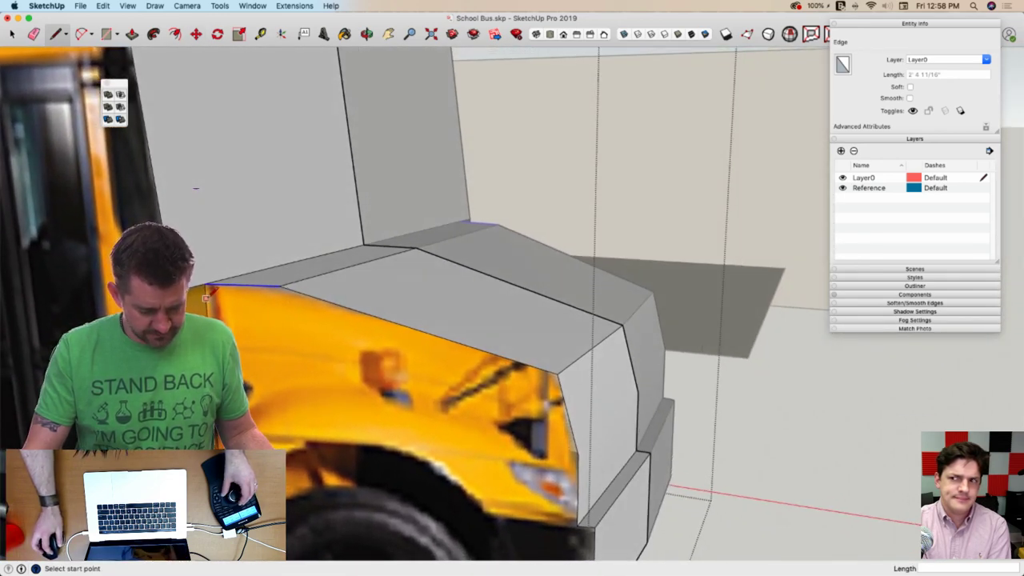
{"action": "left_click", "coordinate": [280, 300]}
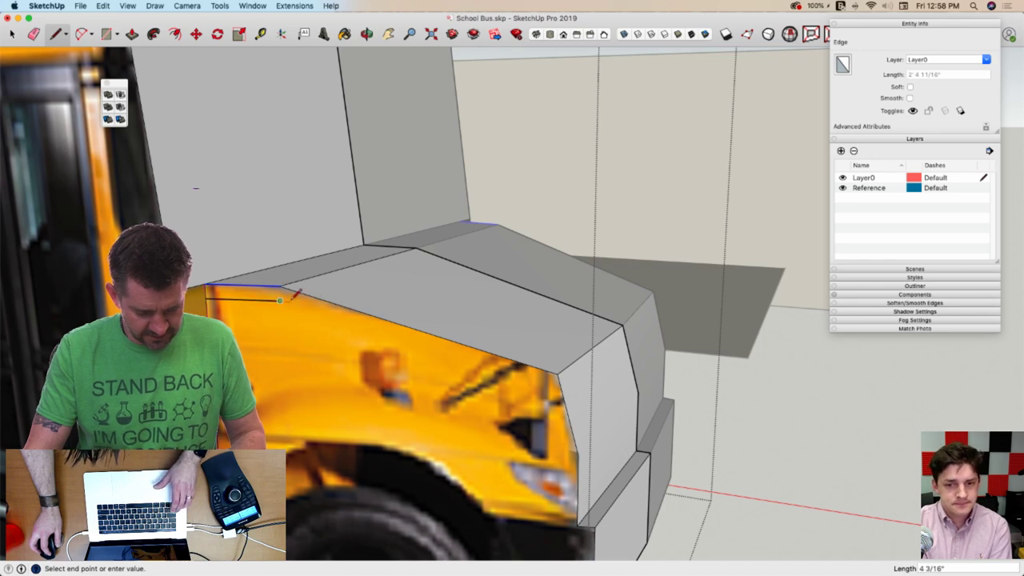
{"action": "left_click", "coordinate": [558, 374]}
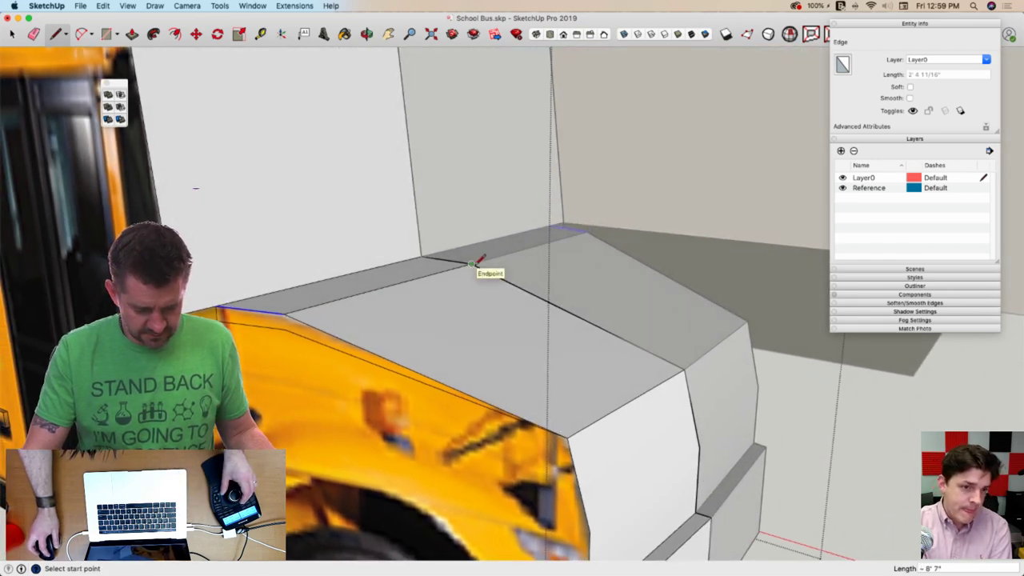
Erase the original upper side edges and cross edge of the hood and redraw its top edges down to the new side profile
{"action": "left_click", "coordinate": [472, 264]}
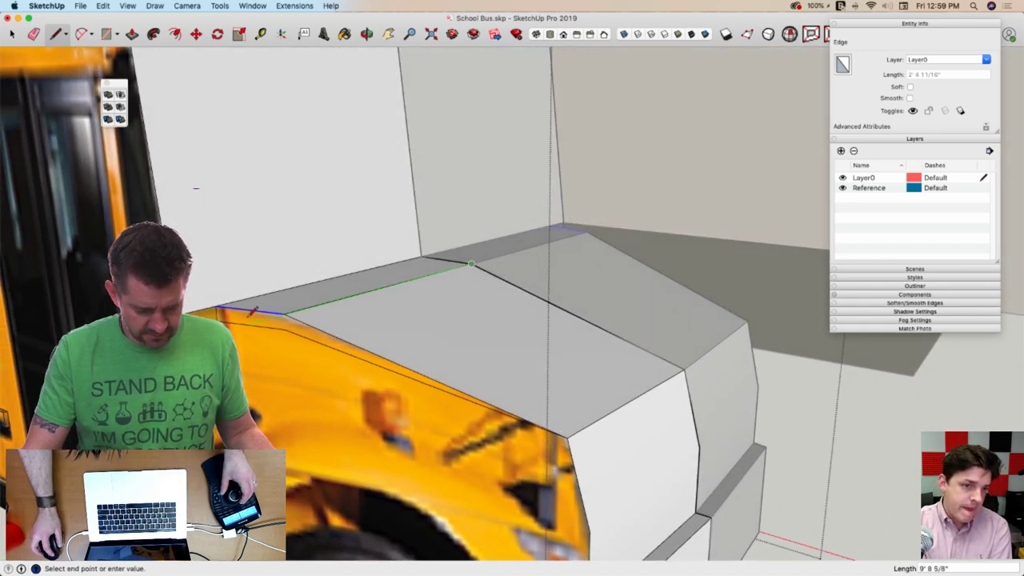
{"action": "key", "text": "e"}
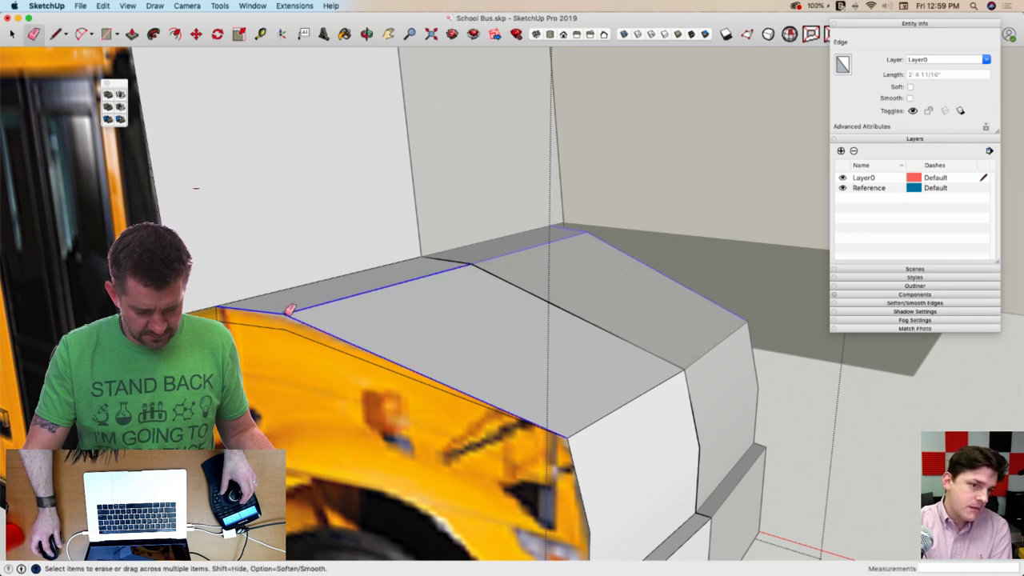
{"action": "key", "text": "l"}
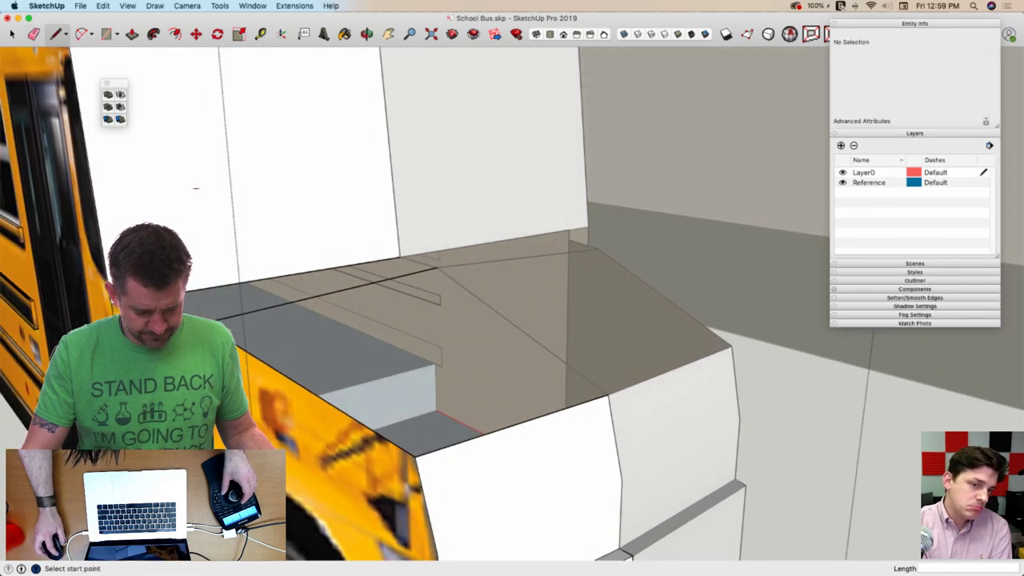
{"action": "left_click", "coordinate": [435, 263]}
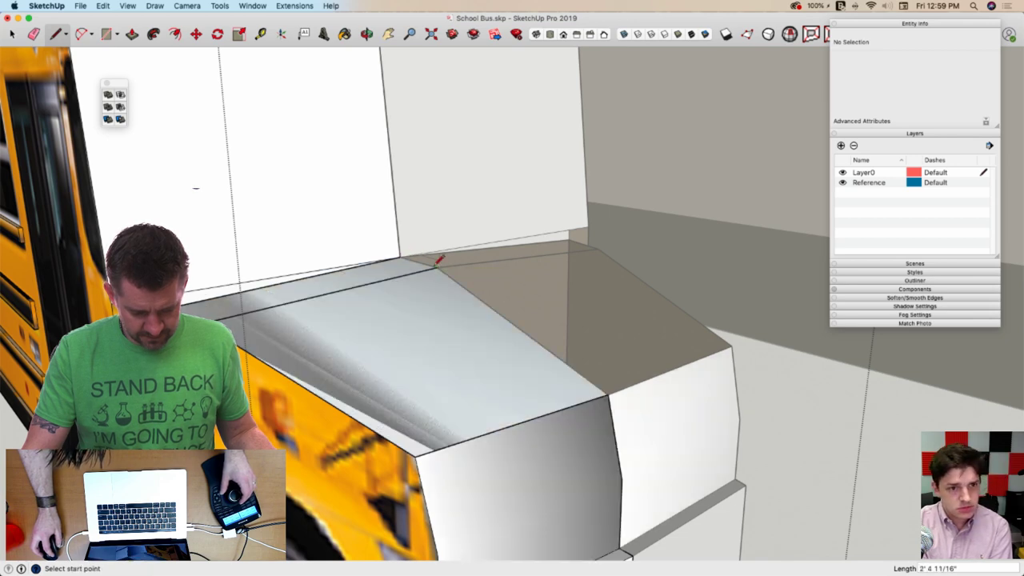
Erase the hood's sloping centre edge and redraw the centreline from the windshield base through the crease to the top of the grille
{"action": "key", "text": "space"}
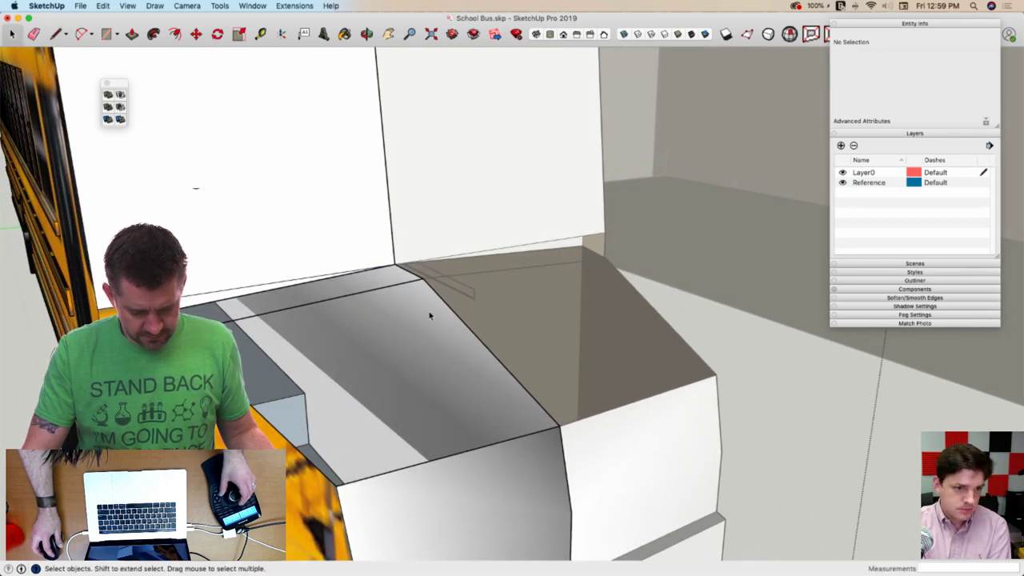
{"action": "key", "text": "e"}
{"action": "left_click", "coordinate": [448, 293]}
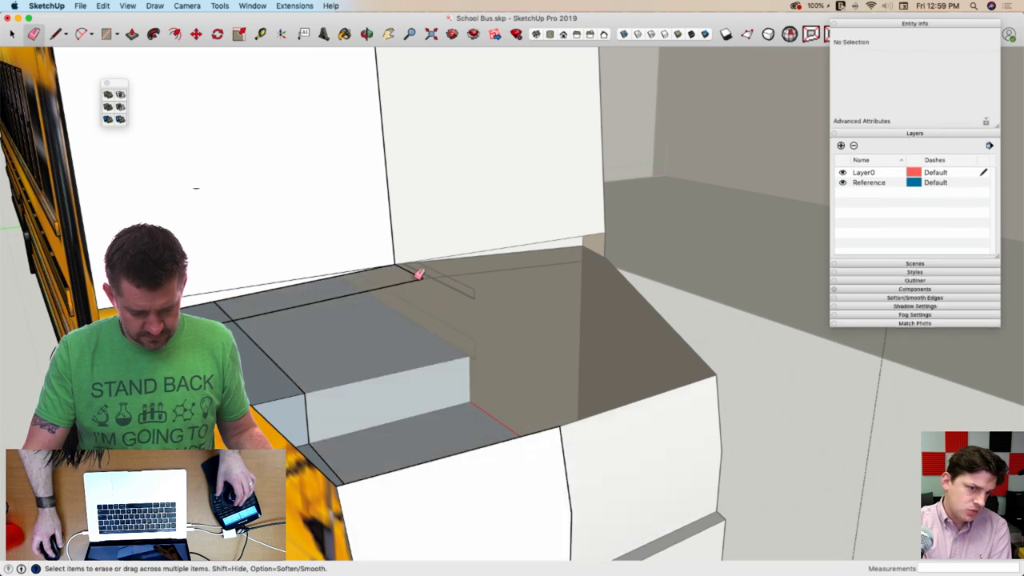
{"action": "key", "text": "l"}
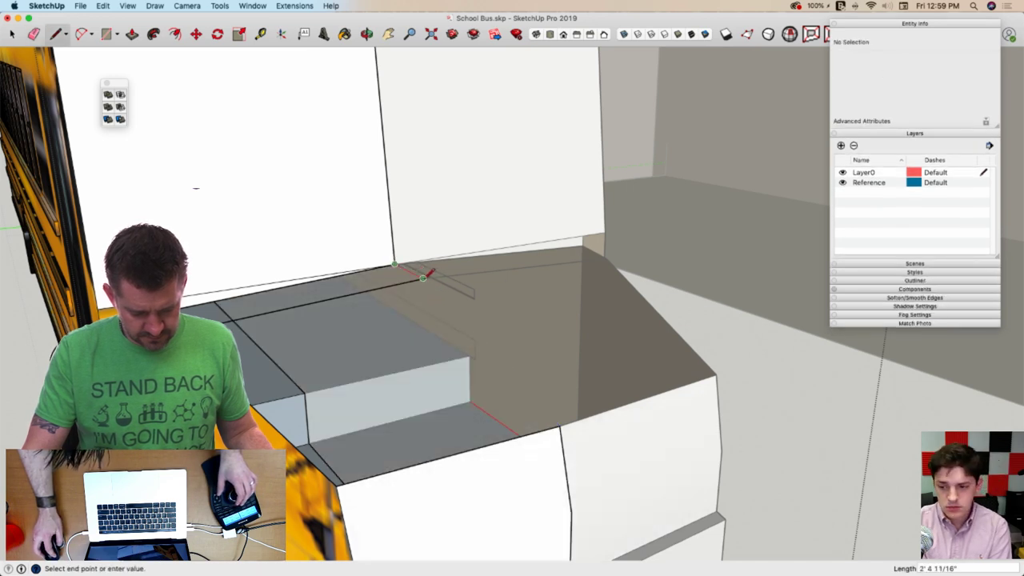
{"action": "left_click", "coordinate": [559, 426]}
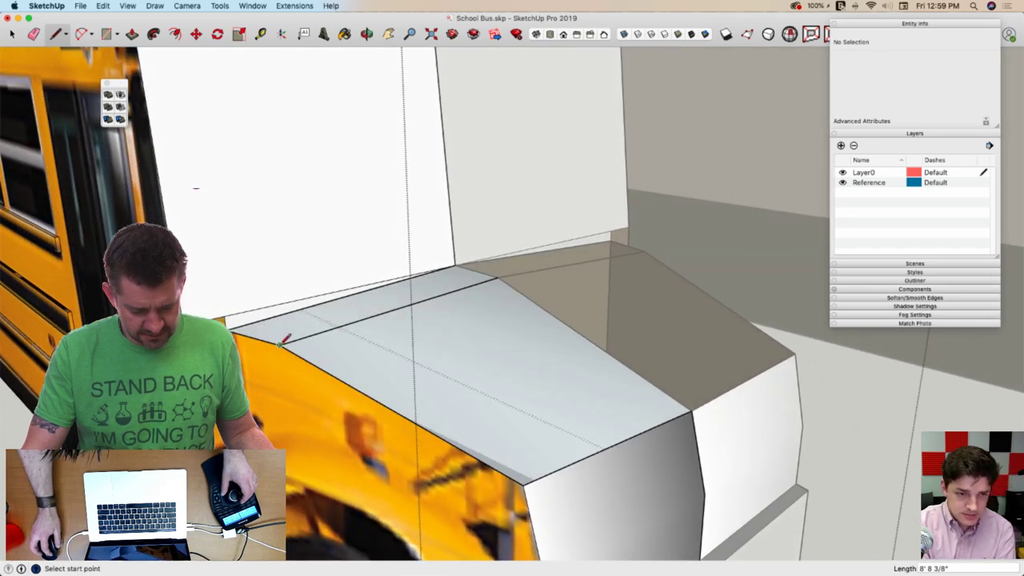
Try a diagonal across the hood's top from the outer crease corner to the front end of the centreline
{"action": "left_click", "coordinate": [280, 344]}
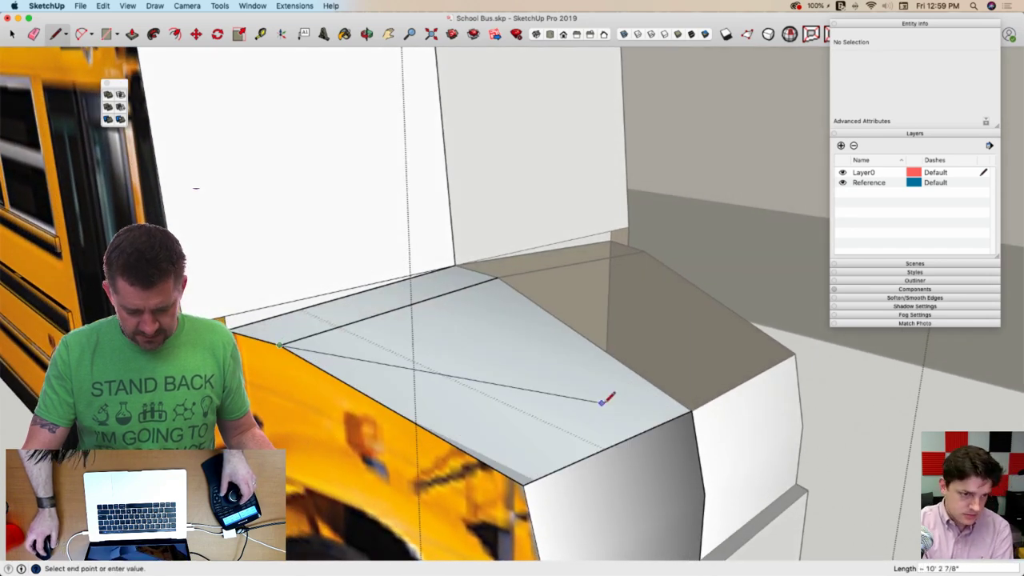
{"action": "left_click", "coordinate": [693, 408]}
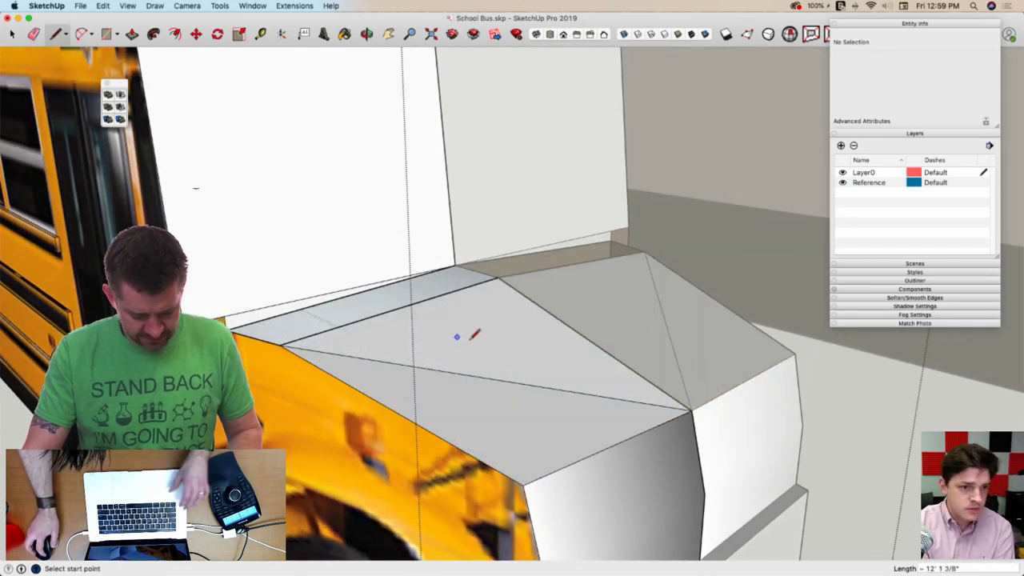
{"action": "key", "text": "super+z"}
Draw diagonals from the hood's front and rear outer corners to the crease point on the centreline to close its top faces
{"action": "left_click", "coordinate": [523, 482]}
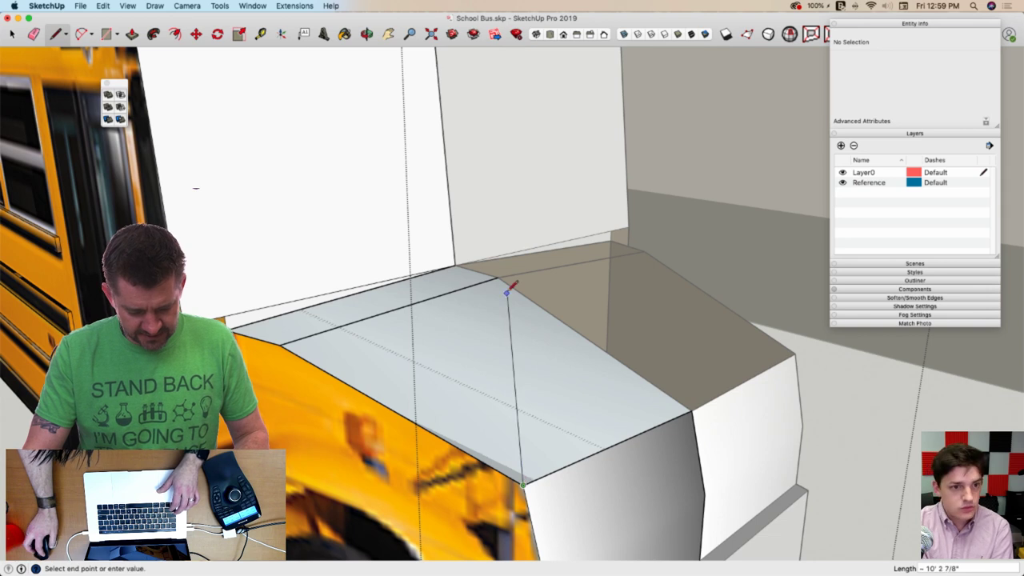
{"action": "left_click", "coordinate": [498, 276]}
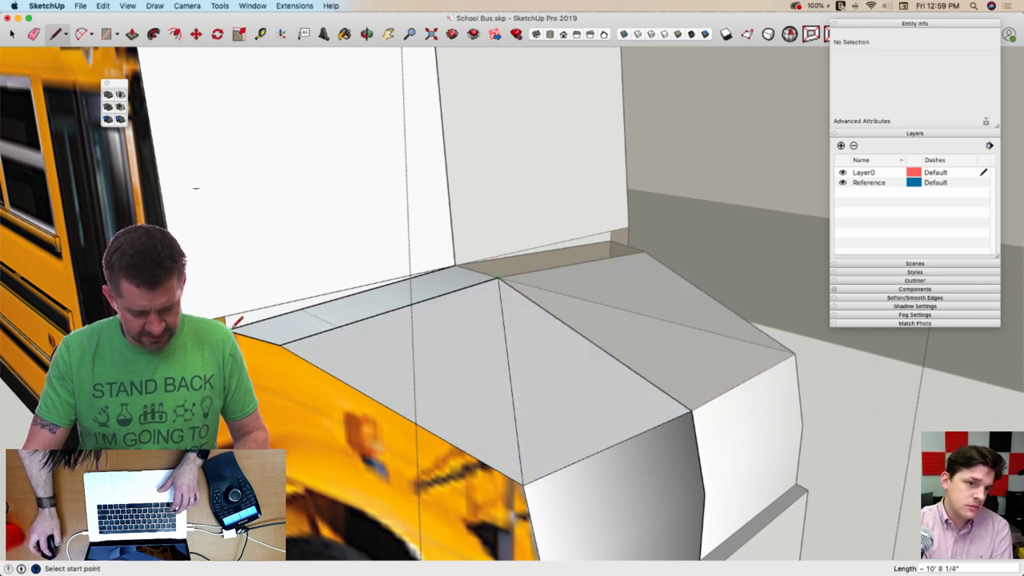
{"action": "left_click", "coordinate": [232, 326]}
{"action": "left_click", "coordinate": [498, 276]}
Soften the crease and diagonal edges across the hood's top and erase the leftover edge at the rear upper corner
{"action": "key", "text": "e"}
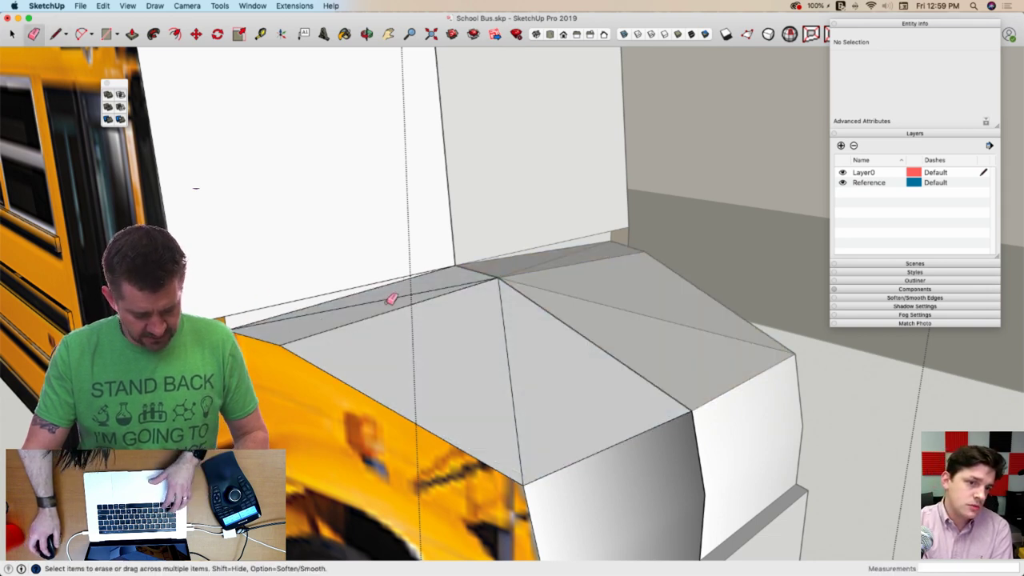
{"action": "left_click_drag", "start_coordinate": [370, 297], "coordinate": [456, 332]}
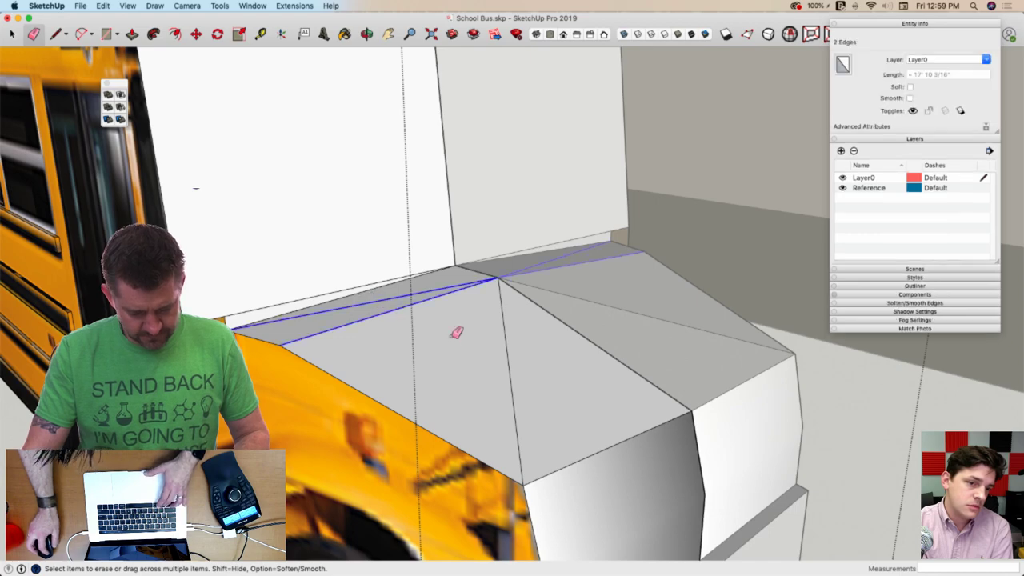
{"action": "left_click_drag", "start_coordinate": [520, 355], "coordinate": [522, 353], "text": "alt"}
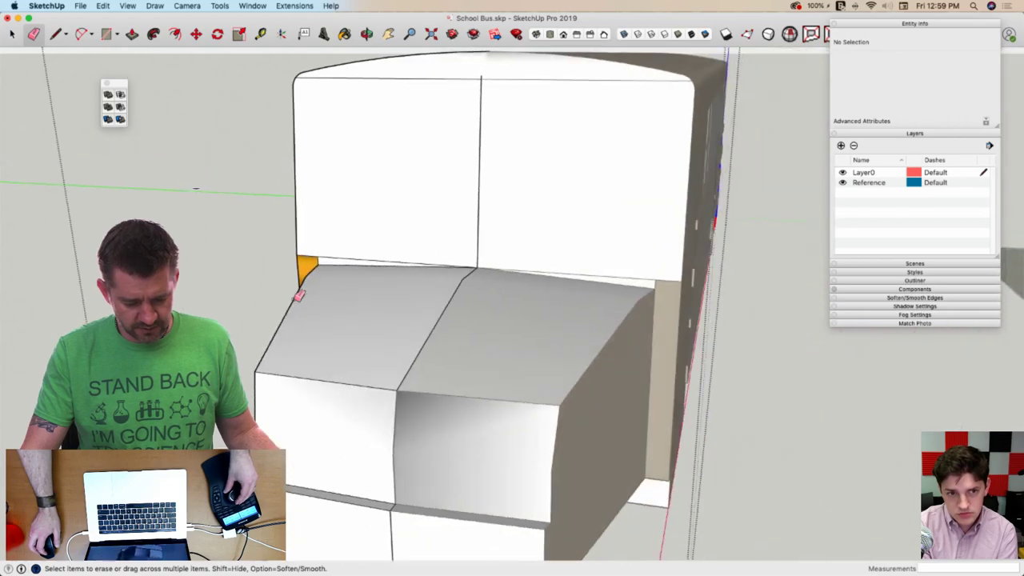
{"action": "middle_click_drag", "start_coordinate": [298, 296], "coordinate": [280, 289]}
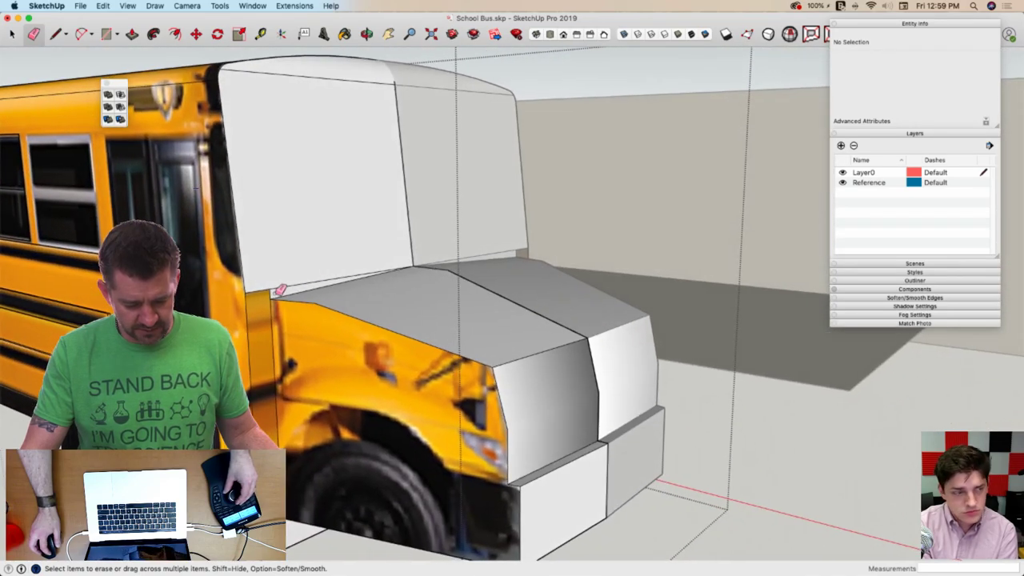
{"action": "left_click", "coordinate": [275, 293]}
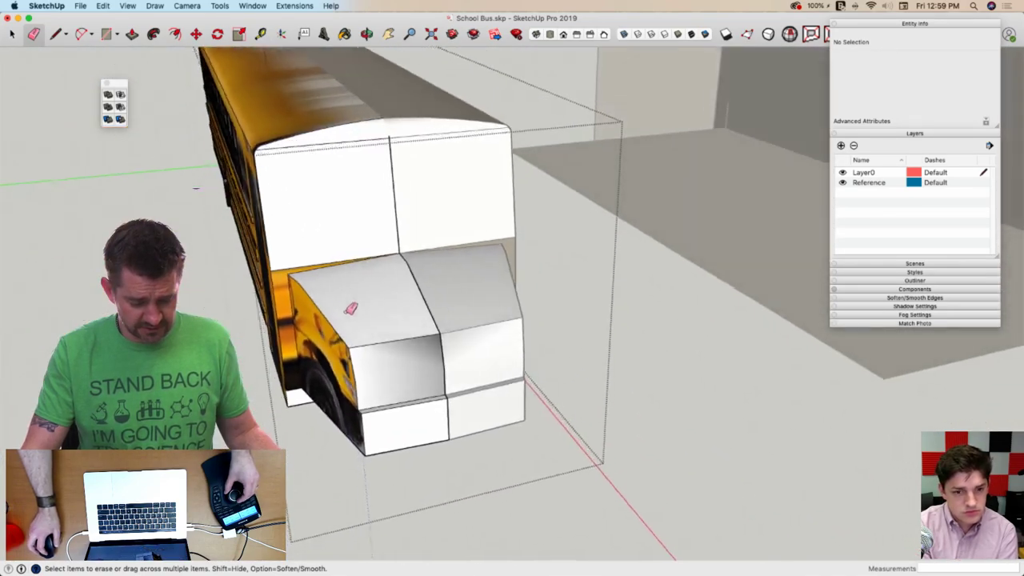
Close the bus half and compare the reshaped hood with the front reference image
{"action": "middle_click_drag", "start_coordinate": [350, 308], "coordinate": [472, 272]}
{"action": "key", "text": "space"}
{"action": "left_click", "coordinate": [495, 293]}
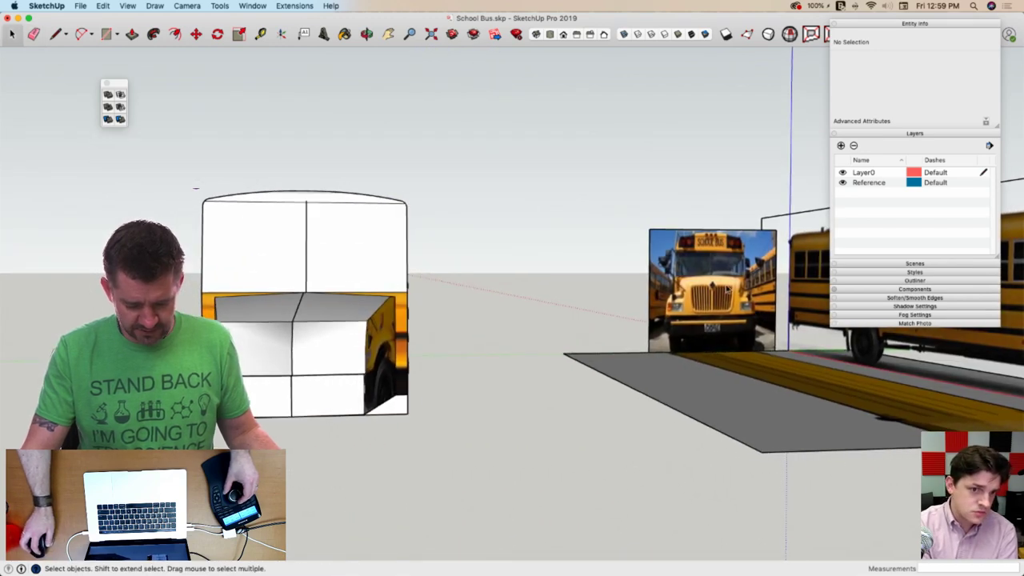
{"action": "scroll", "coordinate": [182, 281], "scroll_direction": "up", "scroll_amount": 5}
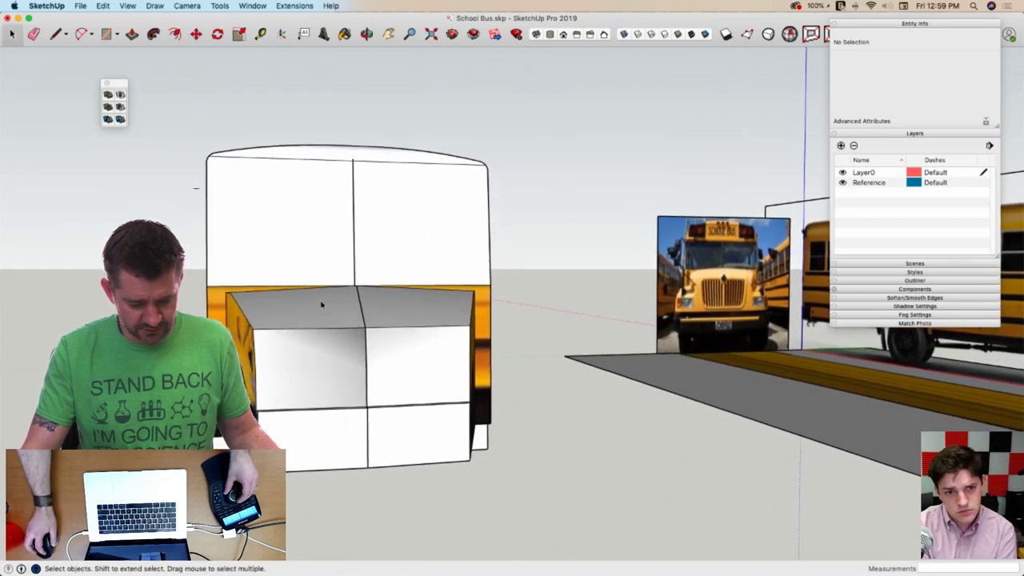
{"action": "middle_click_drag", "start_coordinate": [202, 308], "coordinate": [286, 291]}
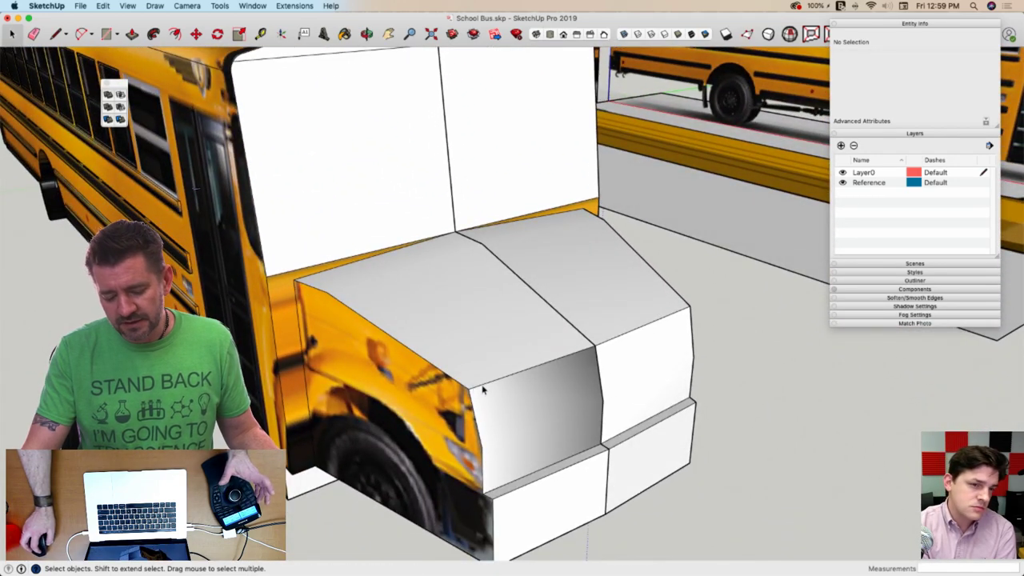
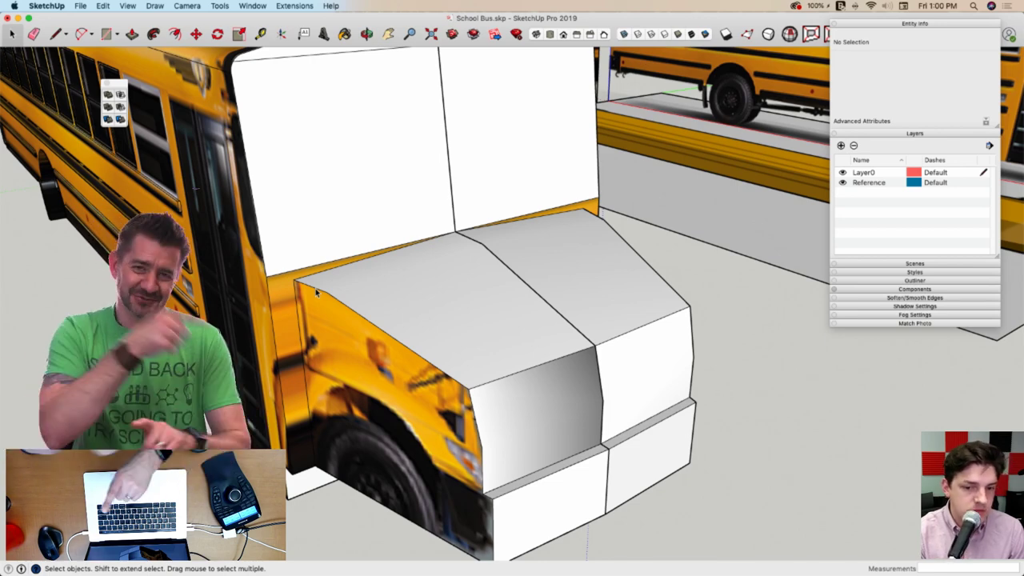
Open the bus half for editing and select the hood's outline edges along its side and front
{"action": "double_click", "coordinate": [331, 295]}
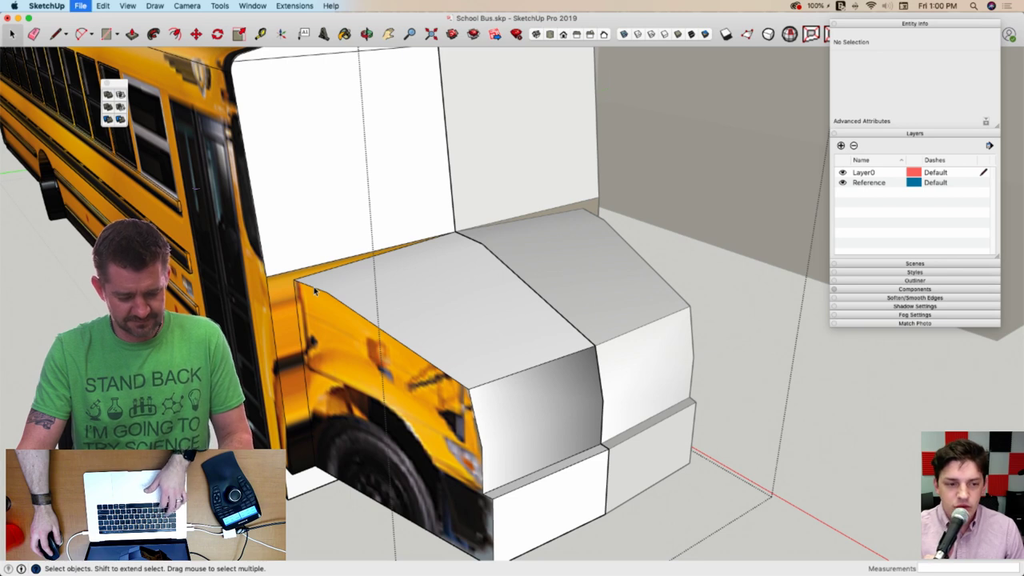
{"action": "left_click", "coordinate": [315, 291]}
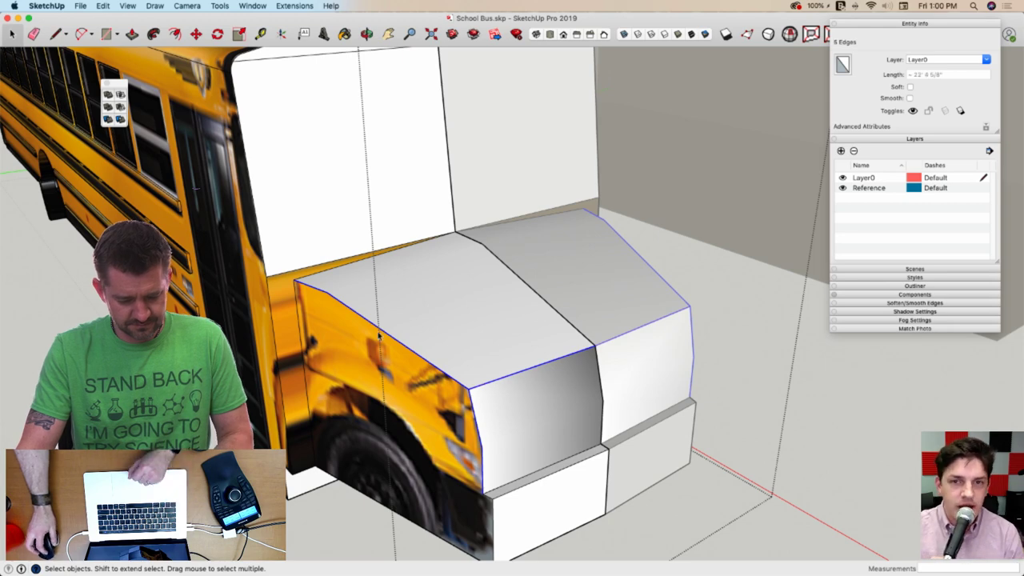
Show the FredoCorner tool palette, close the Solid Tools palette and place FredoCorner beside the hood
{"action": "left_click", "coordinate": [80, 6]}
{"action": "mouse_move", "coordinate": [137, 5]}
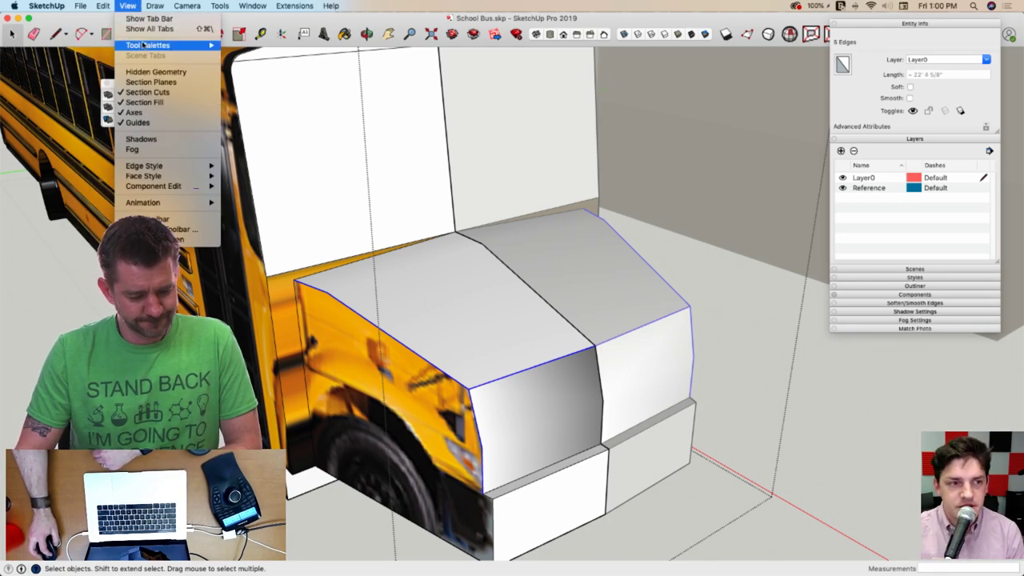
{"action": "mouse_move", "coordinate": [193, 48]}
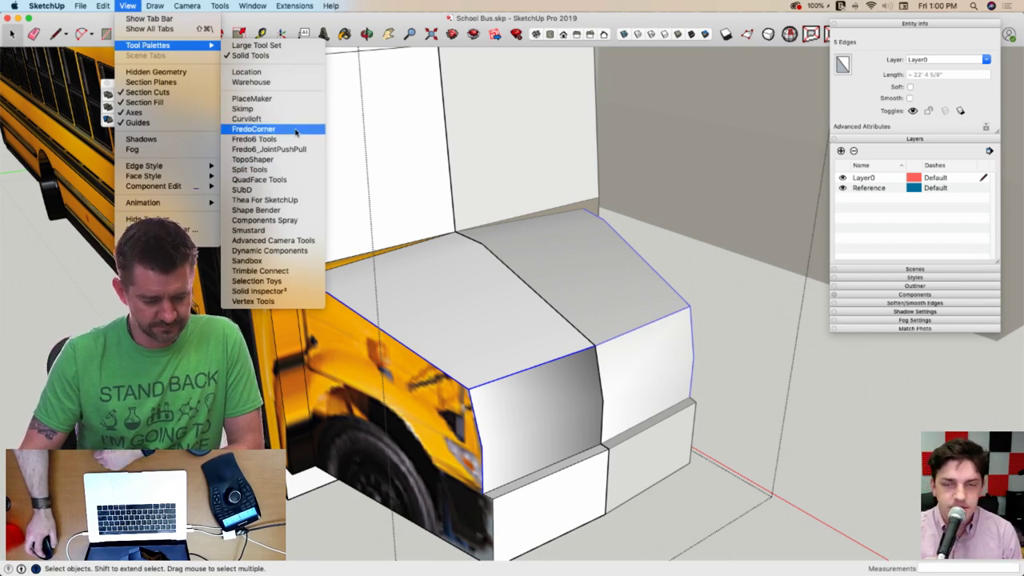
{"action": "left_click", "coordinate": [296, 129]}
{"action": "left_click_drag", "start_coordinate": [15, 17], "coordinate": [7, 164]}
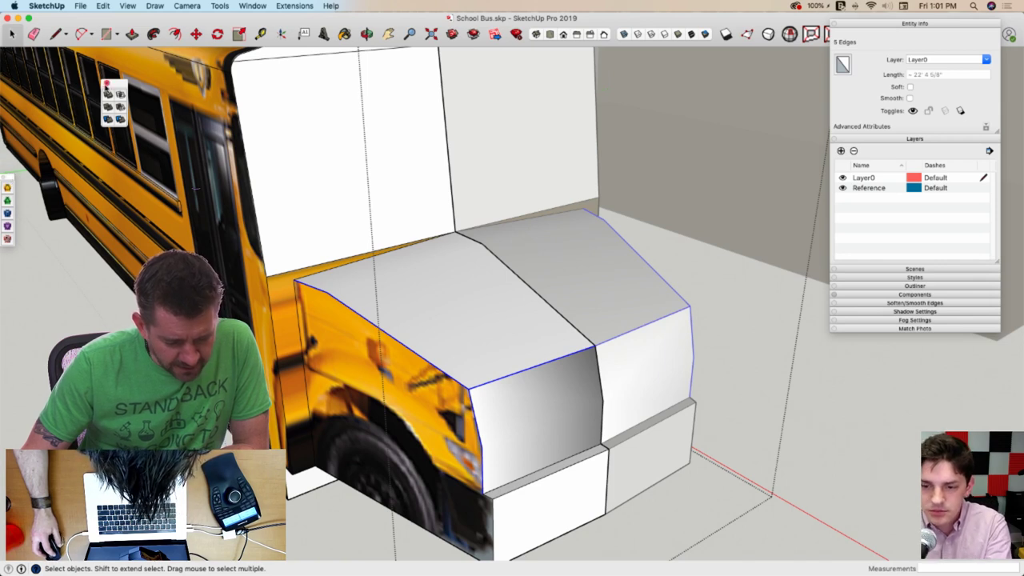
{"action": "left_click", "coordinate": [106, 83]}
{"action": "left_click_drag", "start_coordinate": [76, 191], "coordinate": [270, 162]}
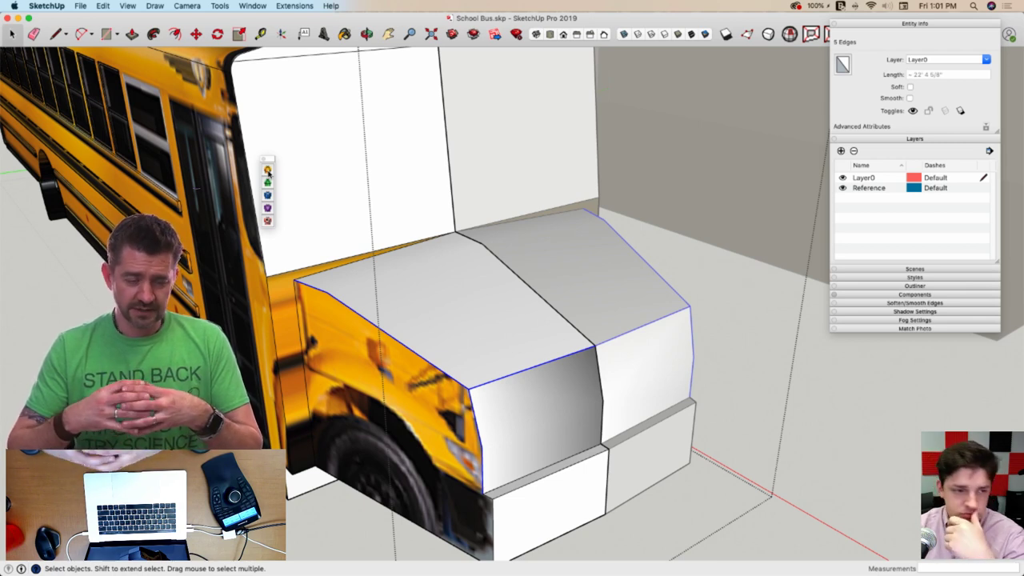
Try to round the selected hood edges with FredoCorner and dismiss the resulting message
{"action": "left_click", "coordinate": [267, 170]}
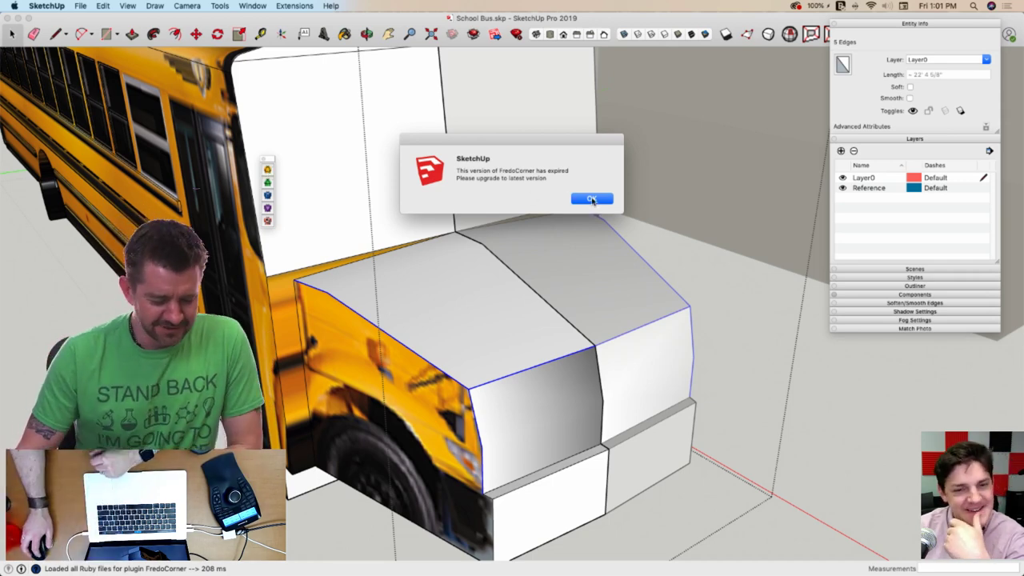
{"action": "left_click", "coordinate": [592, 200]}
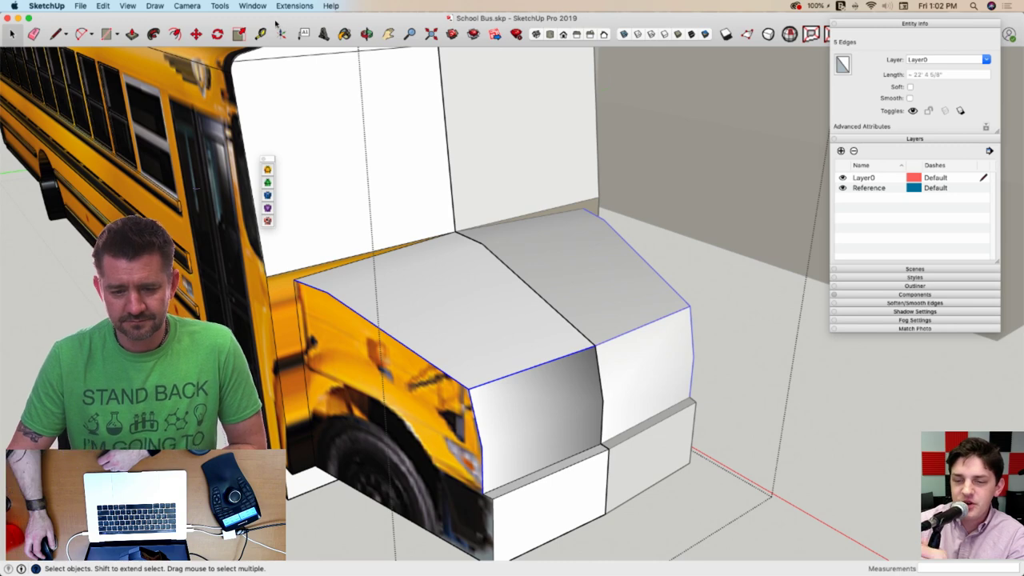
Switch to Google Chrome with a new window and move it clear of the screen edge
{"action": "mouse_move", "coordinate": [4, 120]}
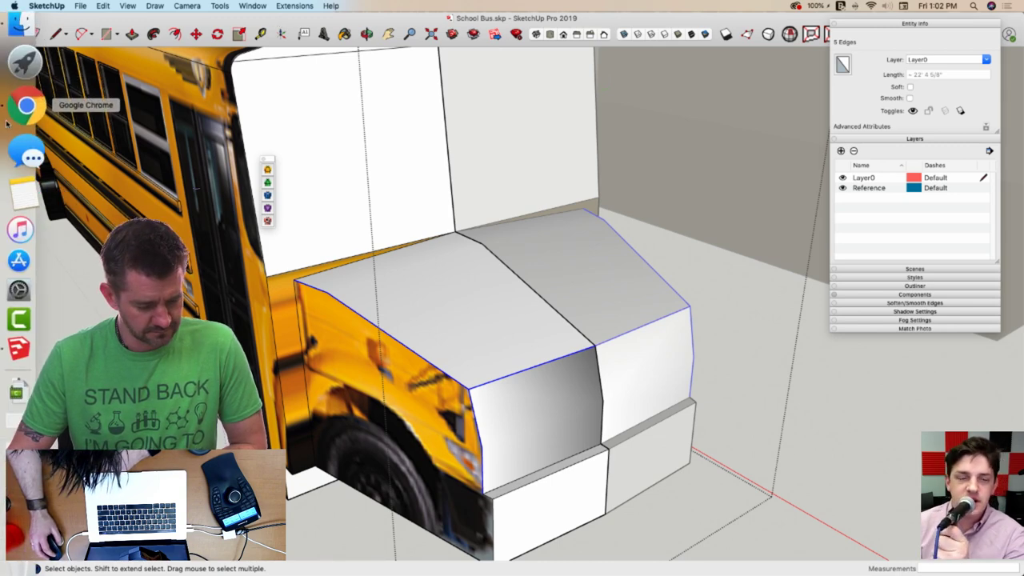
{"action": "right_click", "coordinate": [24, 113]}
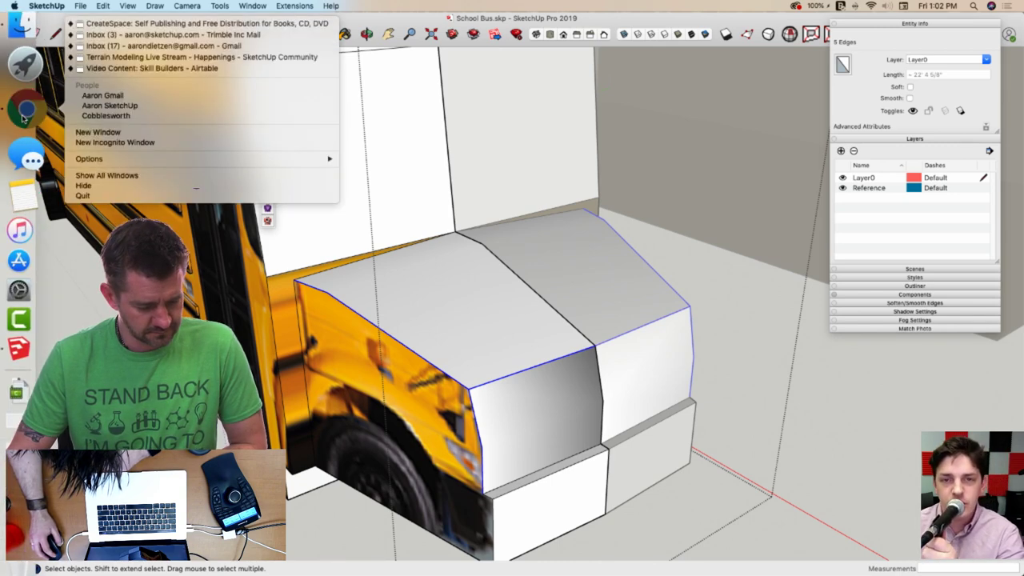
{"action": "left_click", "coordinate": [87, 133]}
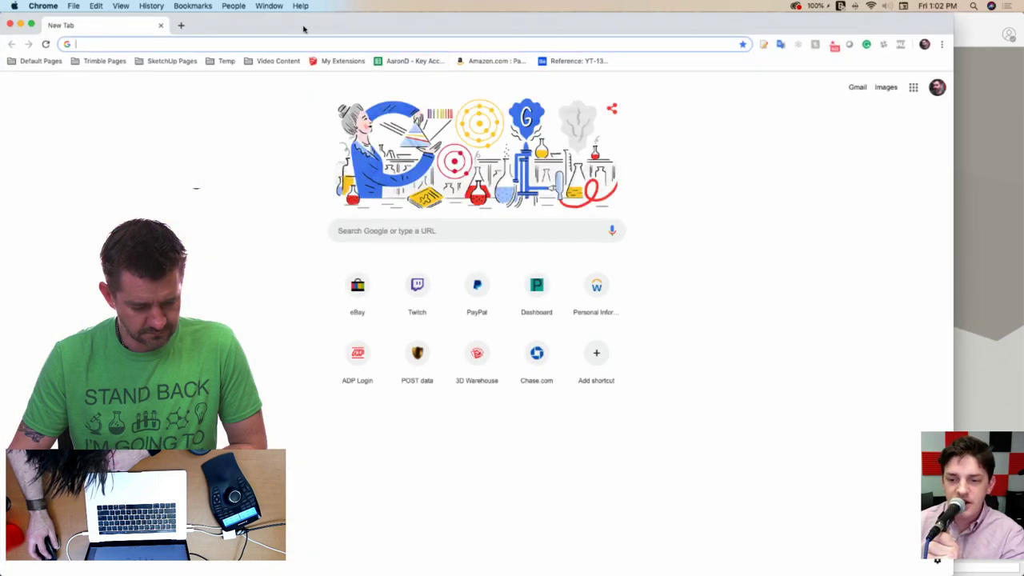
{"action": "left_click_drag", "start_coordinate": [304, 30], "coordinate": [372, 38]}
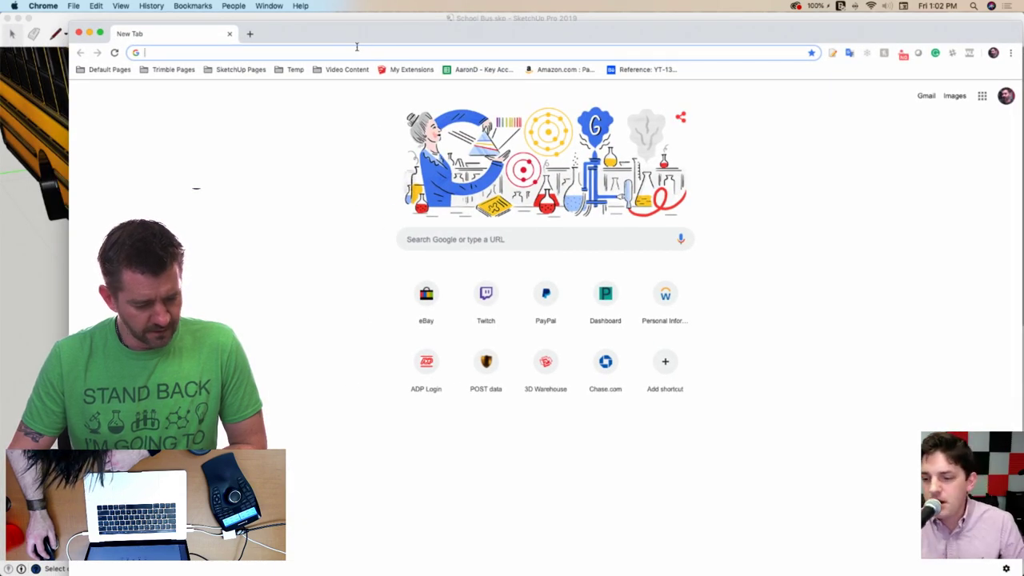
Load the website sketchucation.com in the new browser window
{"action": "type", "text": "sketchup"}
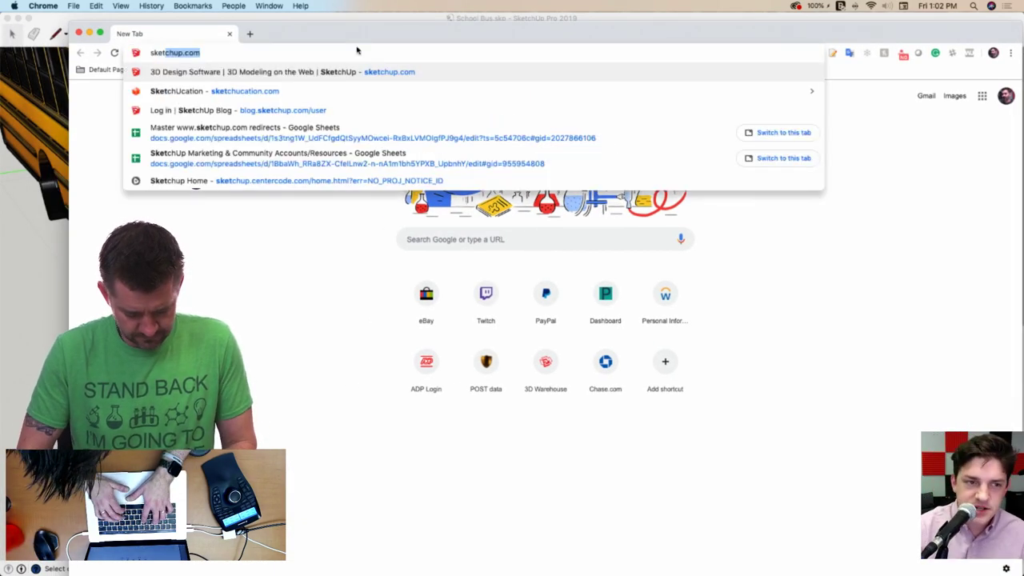
{"action": "type", "text": "cation"}
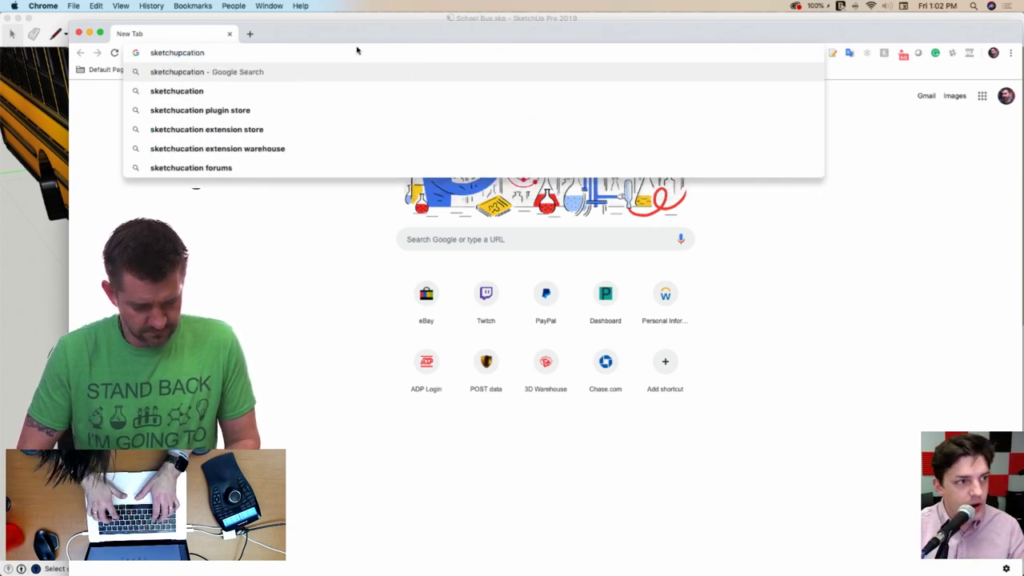
{"action": "key", "text": "BackSpace"}
{"action": "key", "text": "BackSpace"}
{"action": "key", "text": "BackSpace"}
{"action": "key", "text": "BackSpace"}
{"action": "key", "text": "BackSpace"}
{"action": "key", "text": "BackSpace"}
{"action": "key", "text": "BackSpace"}
{"action": "type", "text": "cat"}
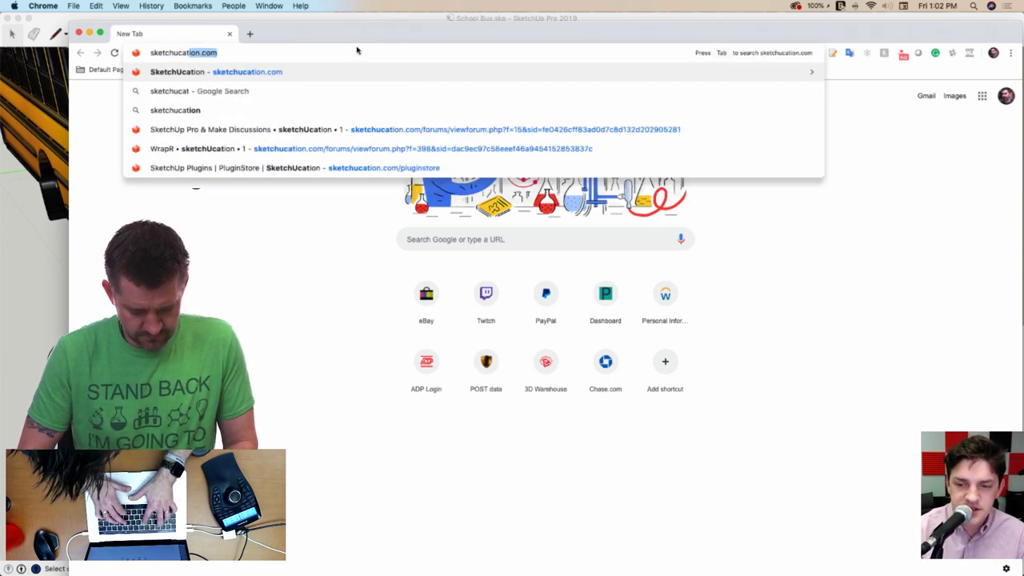
{"action": "type", "text": "io."}
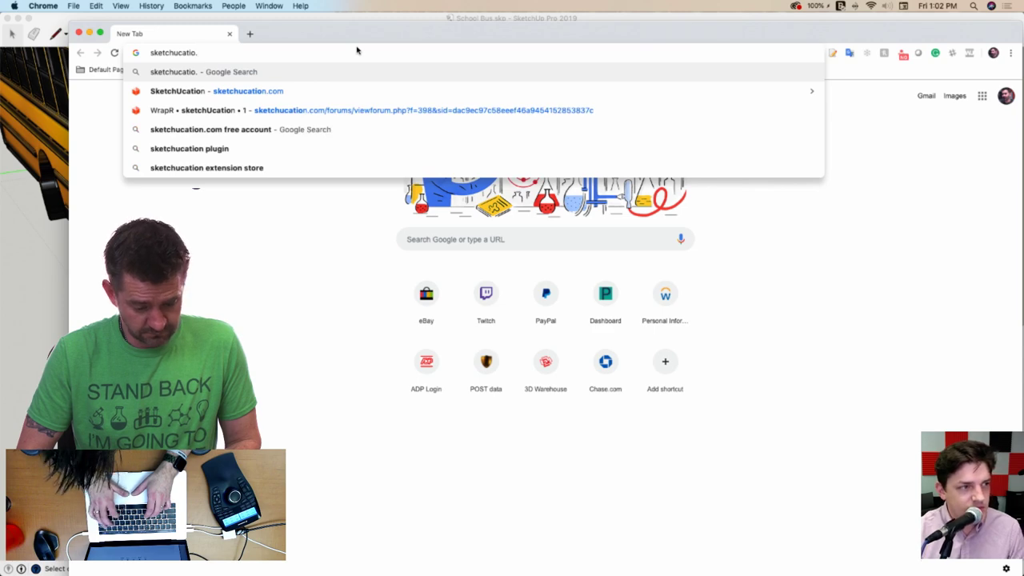
{"action": "key", "text": "BackSpace"}
{"action": "type", "text": "n.com"}
{"action": "key", "text": "Return"}
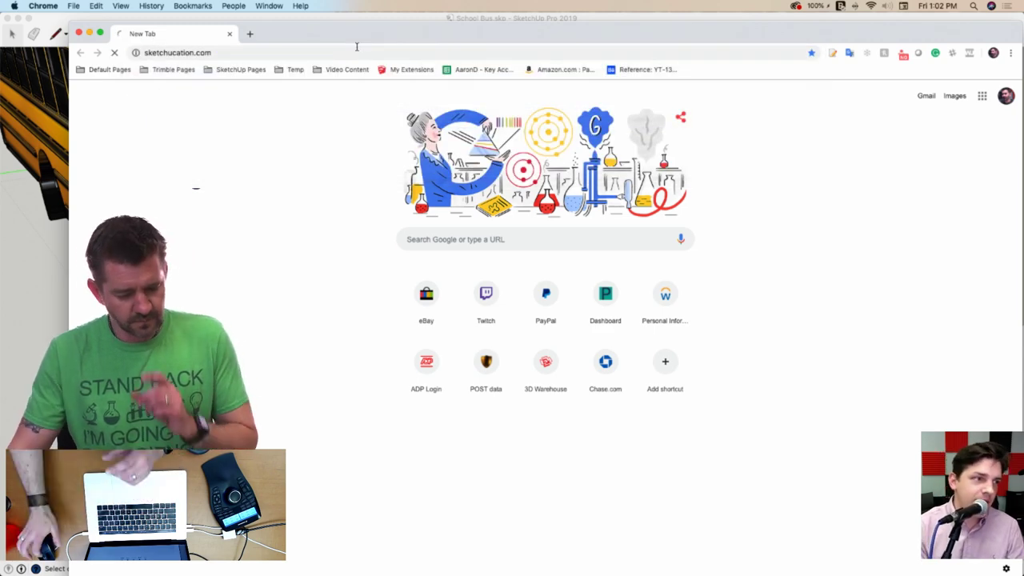
Shrink the browser window and reposition it over the bus model
{"action": "left_click_drag", "start_coordinate": [311, 37], "coordinate": [269, 23]}
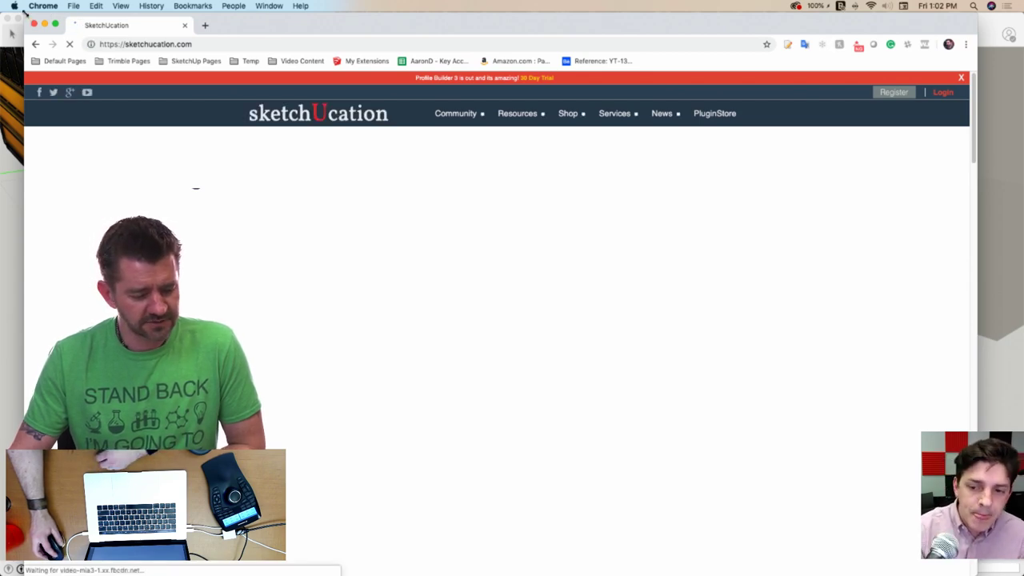
{"action": "left_click_drag", "start_coordinate": [24, 13], "coordinate": [65, 132]}
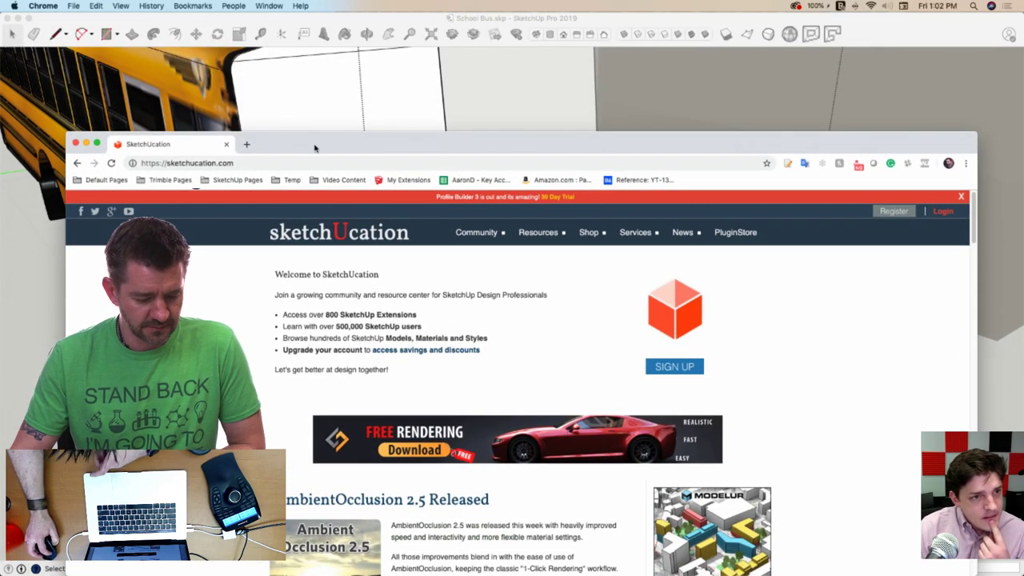
{"action": "left_click_drag", "start_coordinate": [314, 148], "coordinate": [293, 69]}
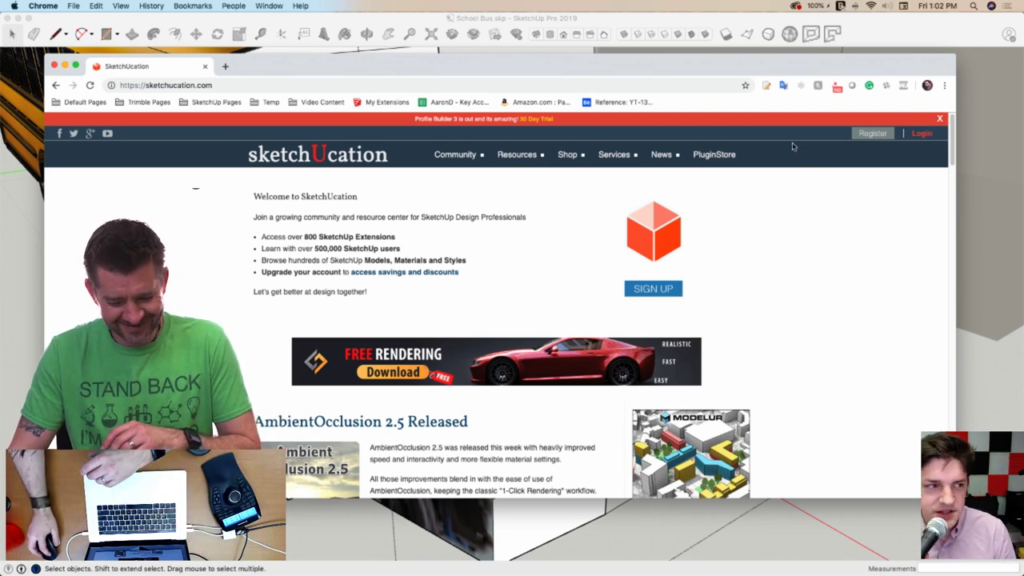
Open SketchUcation's PluginStore and search it for "fredo corner"
{"action": "left_click", "coordinate": [725, 160]}
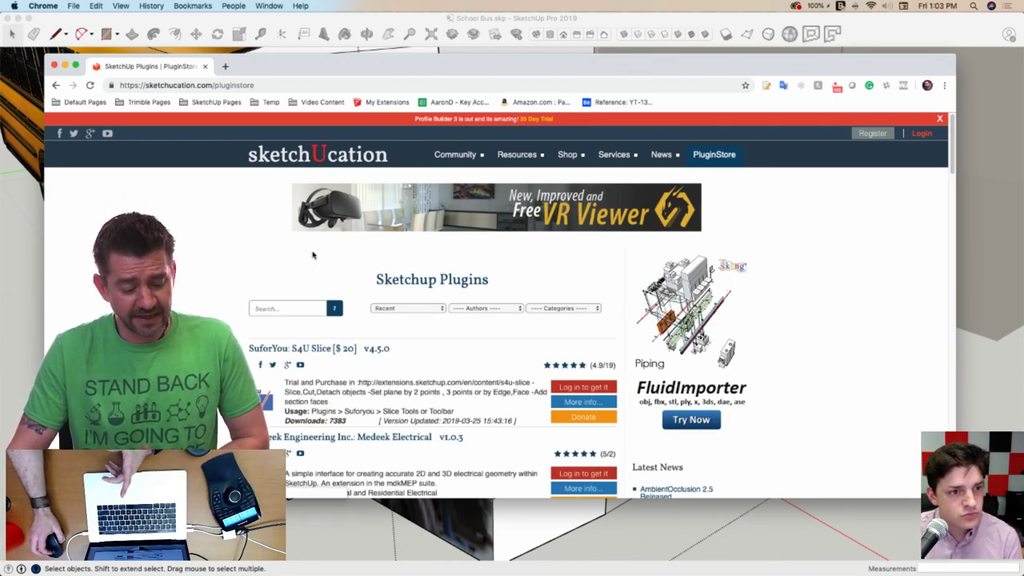
{"action": "left_click", "coordinate": [300, 305]}
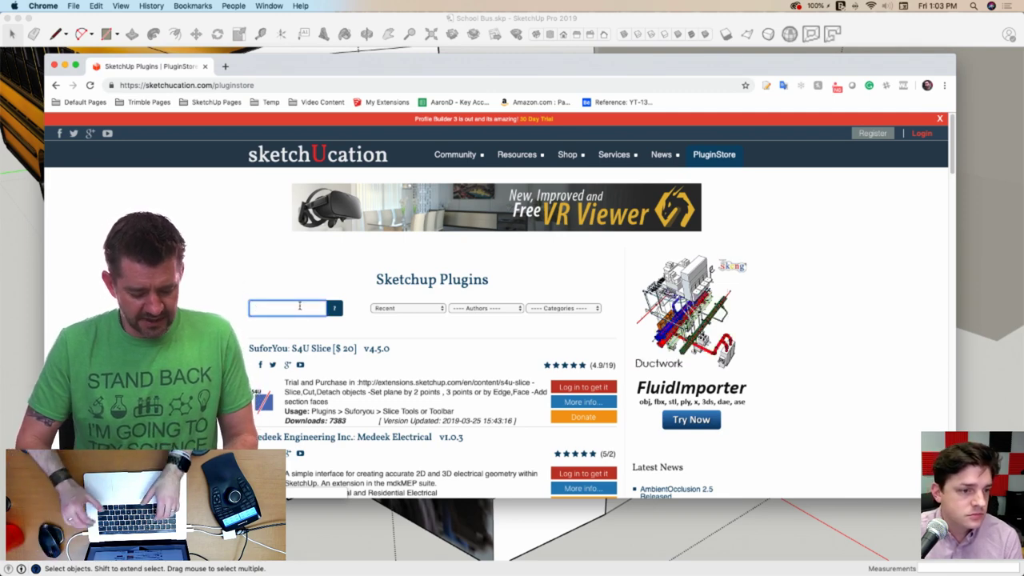
{"action": "type", "text": "fredo corner"}
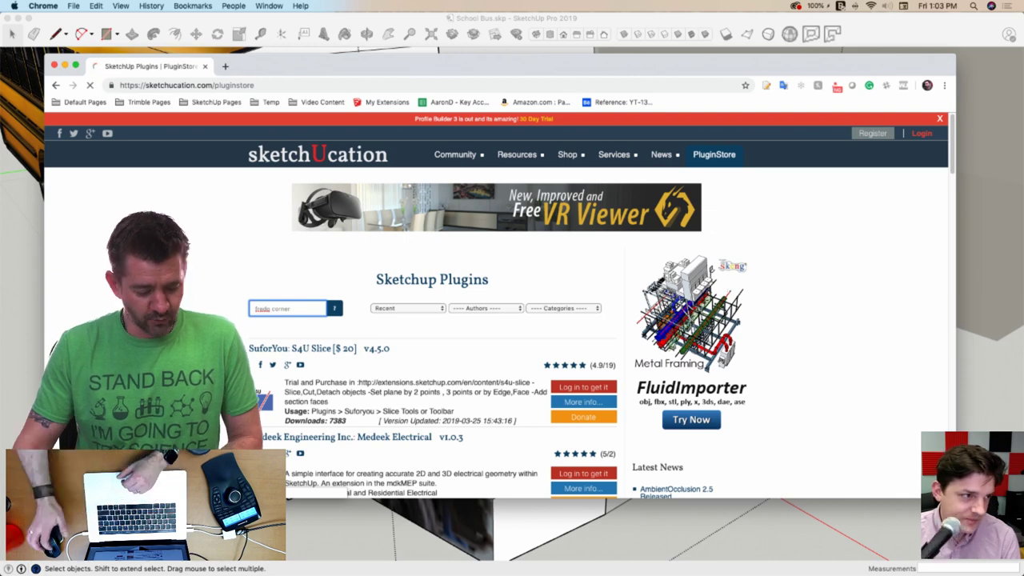
{"action": "key", "text": "Return"}
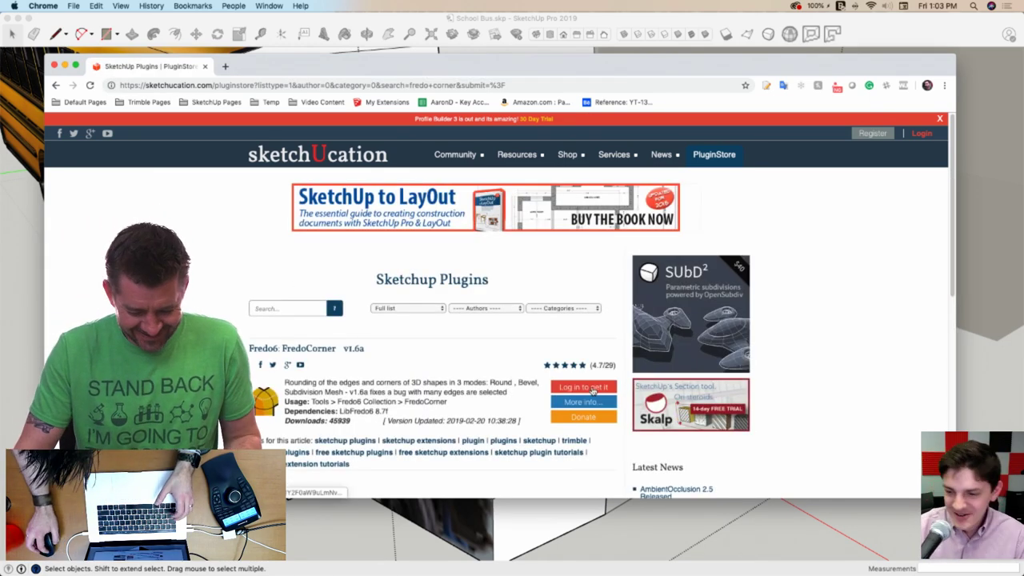
Try to sign in from the FredoCorner plugin listing with the prefilled account details and Remember Me enabled
{"action": "left_click", "coordinate": [583, 387]}
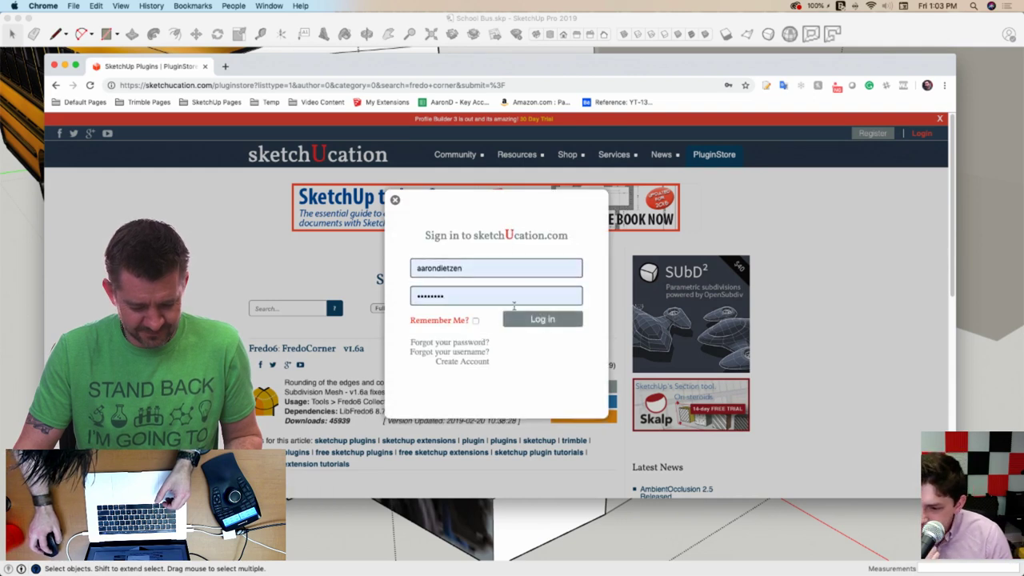
{"action": "left_click", "coordinate": [476, 321]}
{"action": "left_click", "coordinate": [520, 320]}
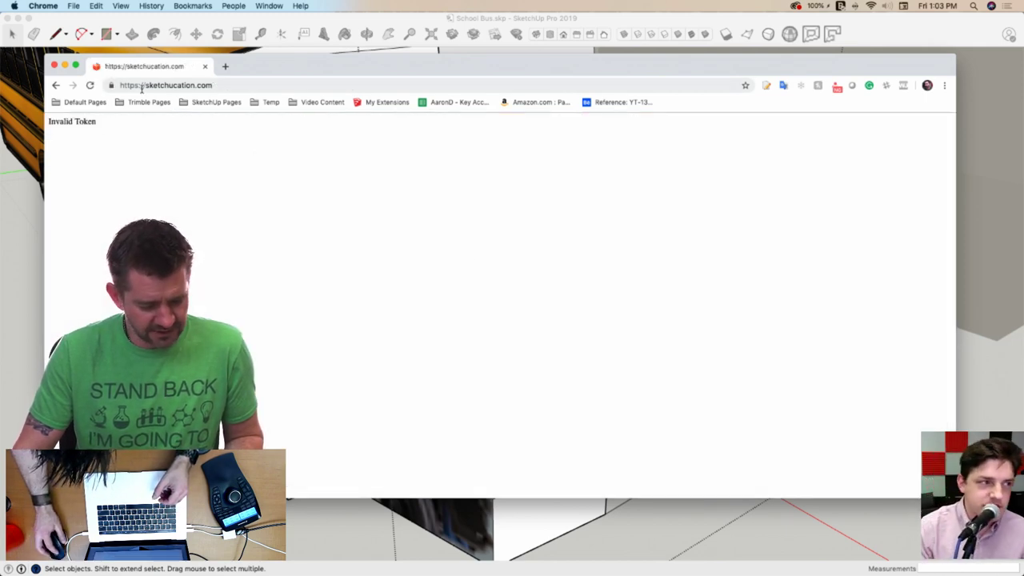
Return to the FredoCorner listing and sign in to SketchUcation with the prefilled account details
{"action": "left_click", "coordinate": [54, 86]}
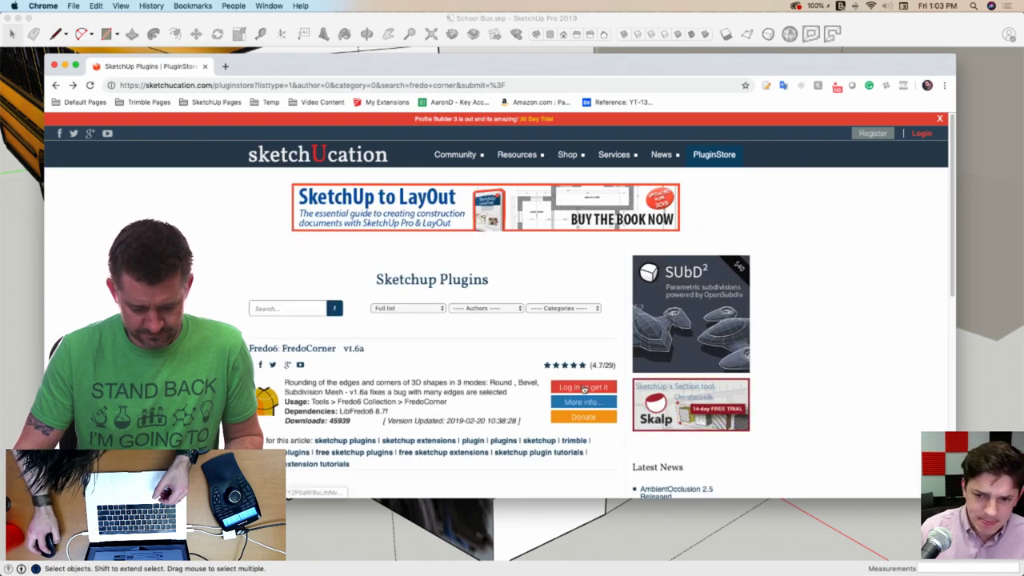
{"action": "left_click", "coordinate": [564, 387]}
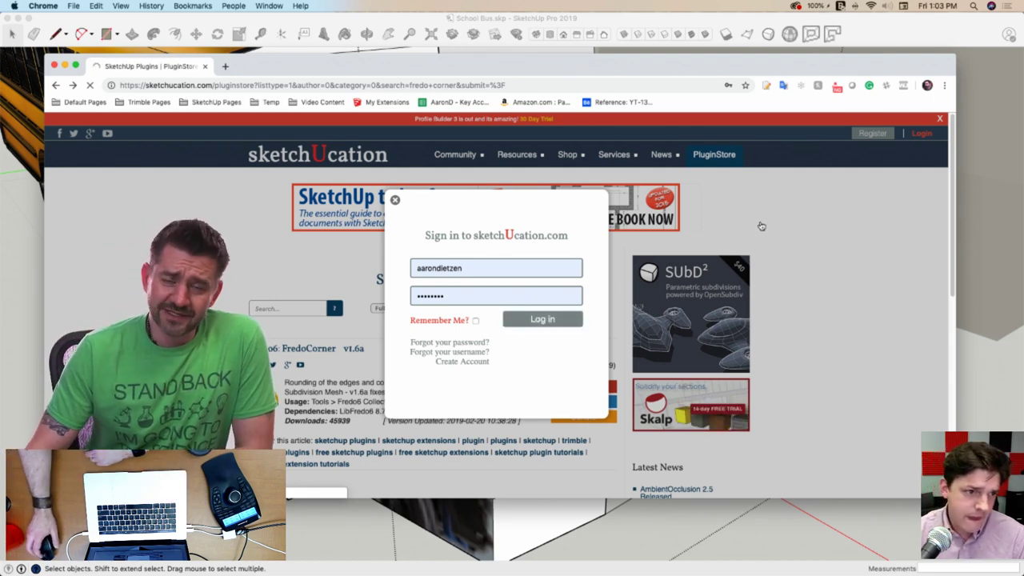
{"action": "key", "text": "Return"}
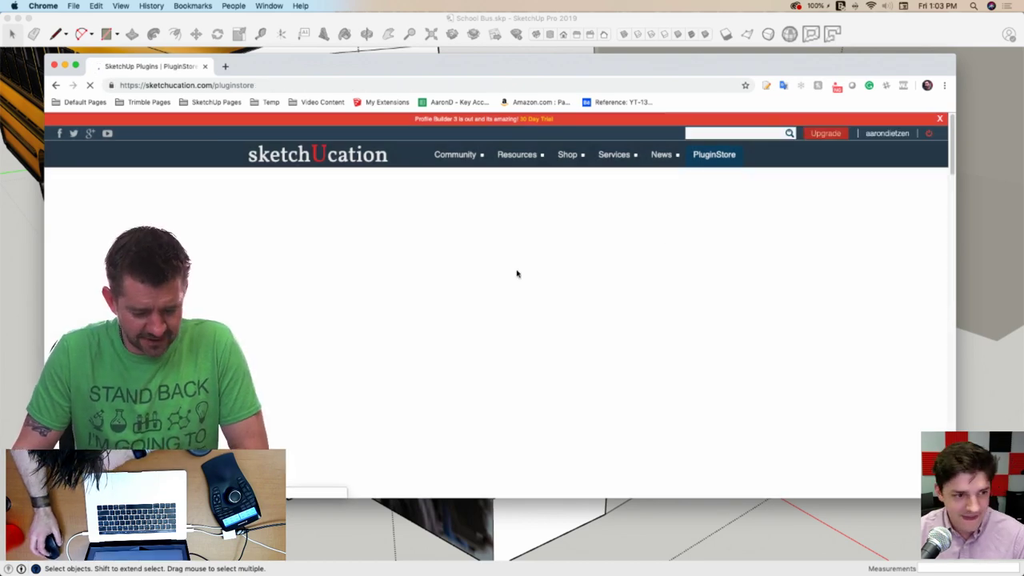
Start a new search in the signed-in plugin store
{"action": "left_click", "coordinate": [296, 308]}
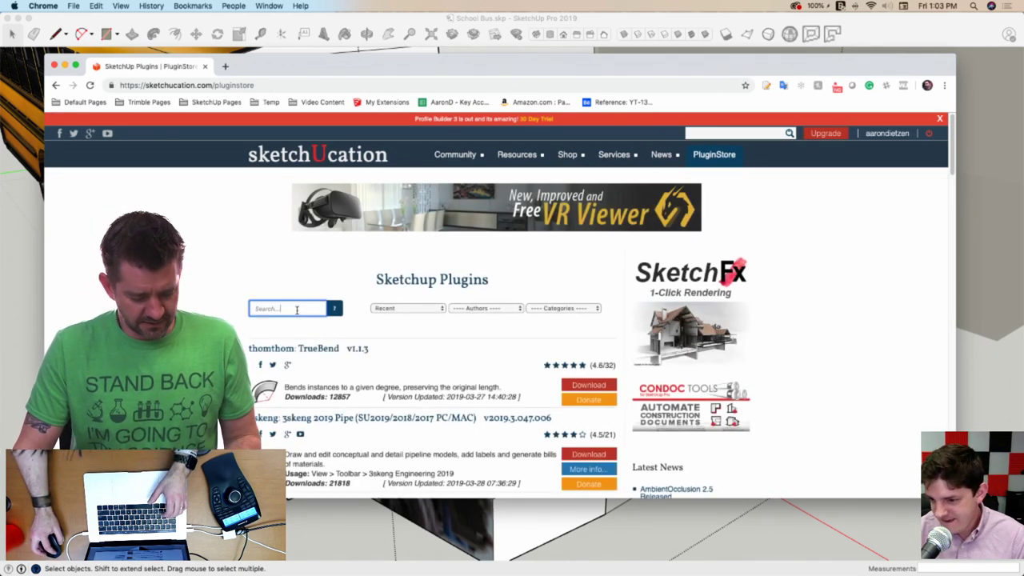
Search the SketchUcation plugin store for fredocorner and download Fredo6: FredoCorner v1.6a
{"action": "type", "text": "fredoscorner"}
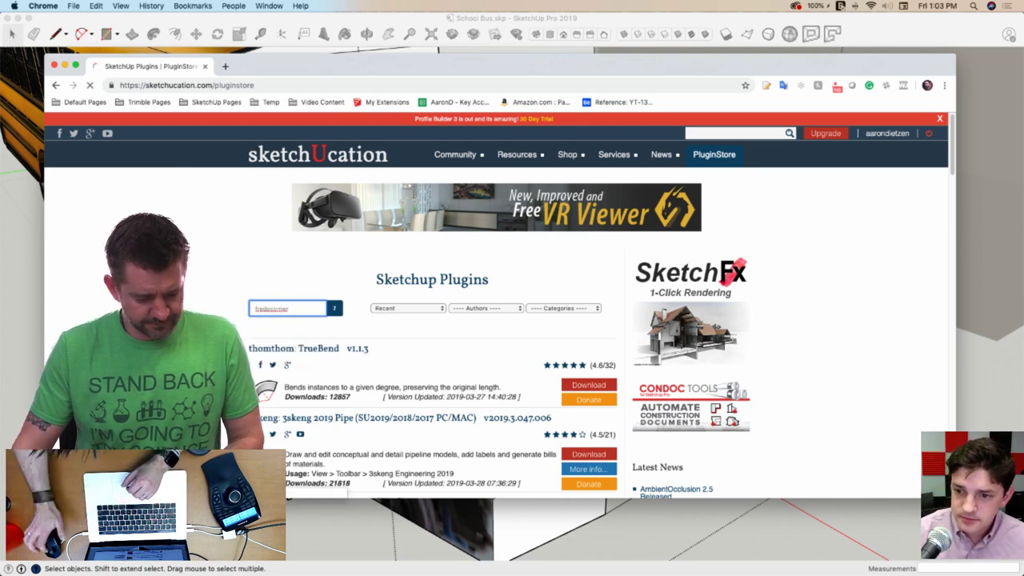
{"action": "key", "text": "Return"}
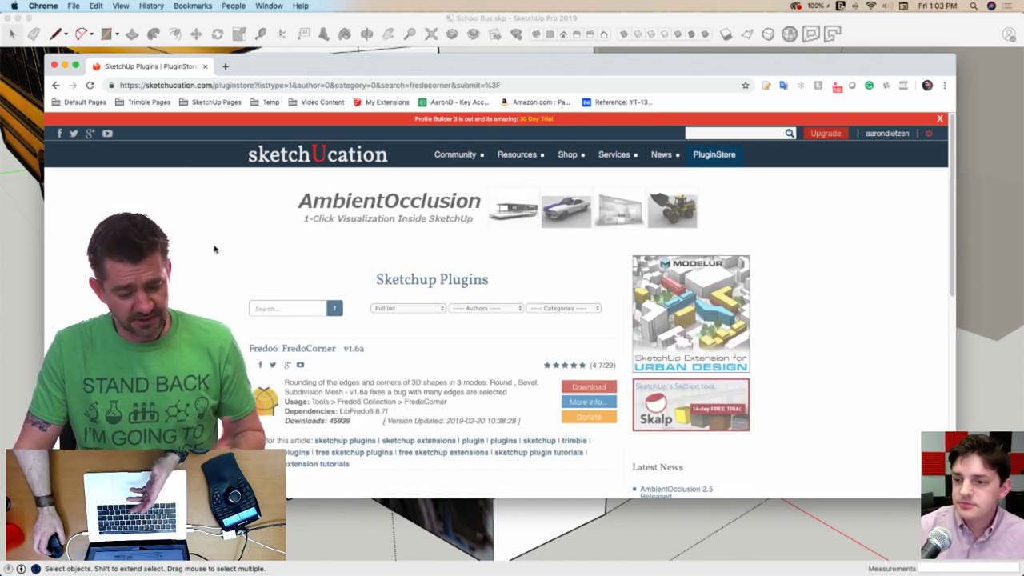
{"action": "scroll", "coordinate": [218, 250], "scroll_direction": "down", "scroll_amount": 3}
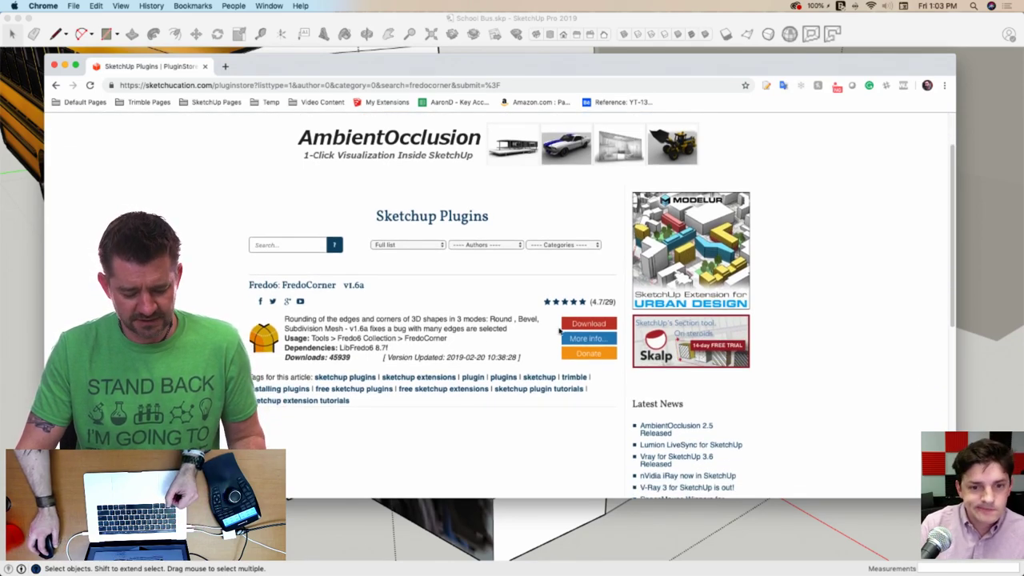
{"action": "left_click", "coordinate": [589, 324]}
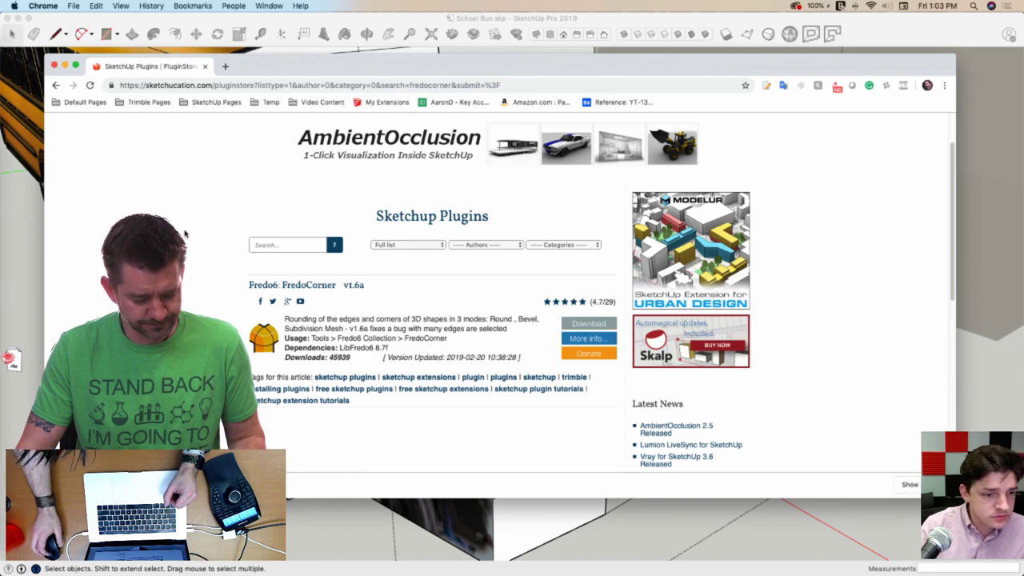
Leave the browser for SketchUp and check Fredo Corner's installed version and update availability in the Extension Manager
{"action": "left_click", "coordinate": [55, 66]}
{"action": "left_click", "coordinate": [378, 18]}
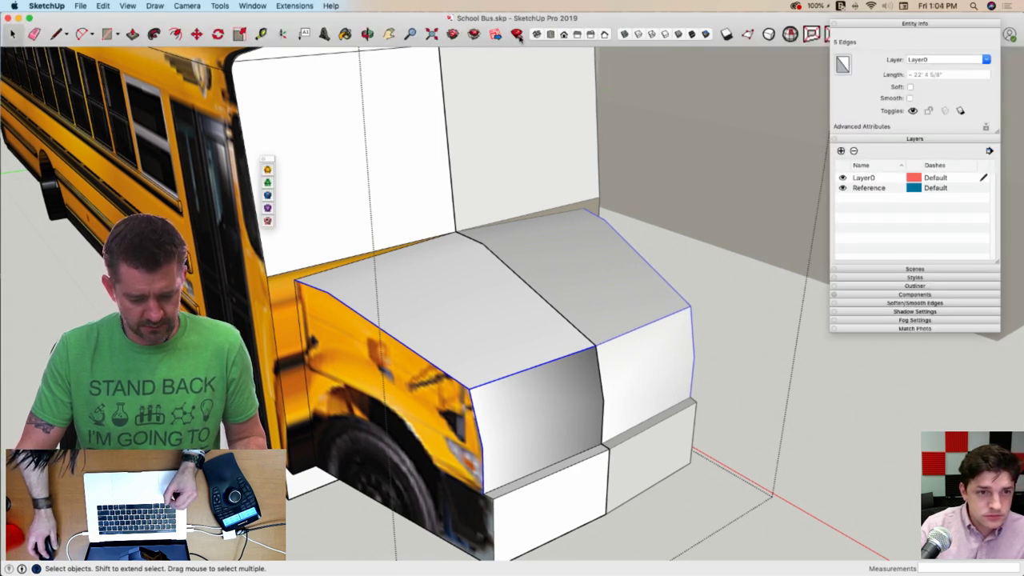
{"action": "left_click", "coordinate": [516, 34]}
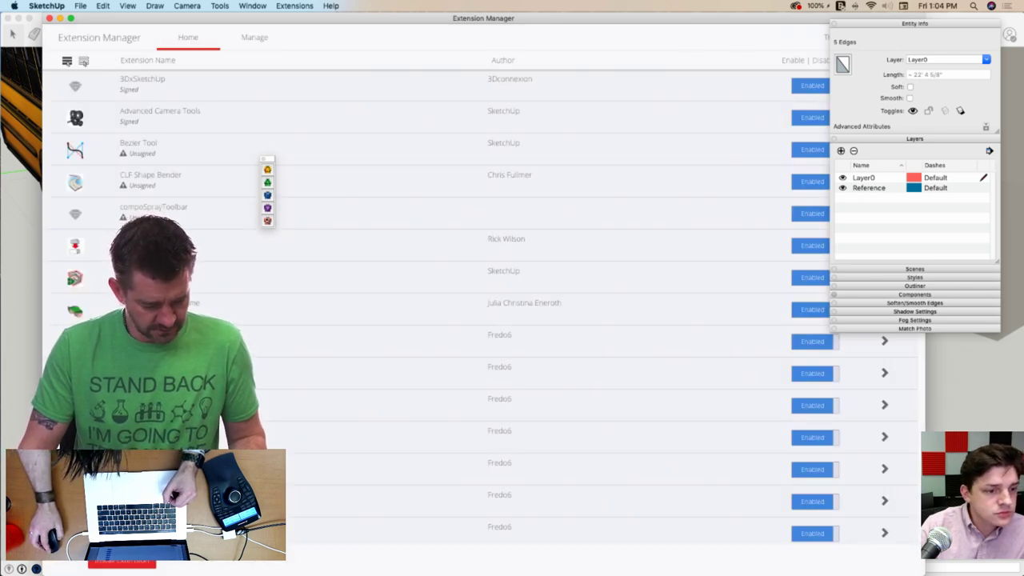
{"action": "scroll", "coordinate": [217, 423], "scroll_direction": "down", "scroll_amount": 1}
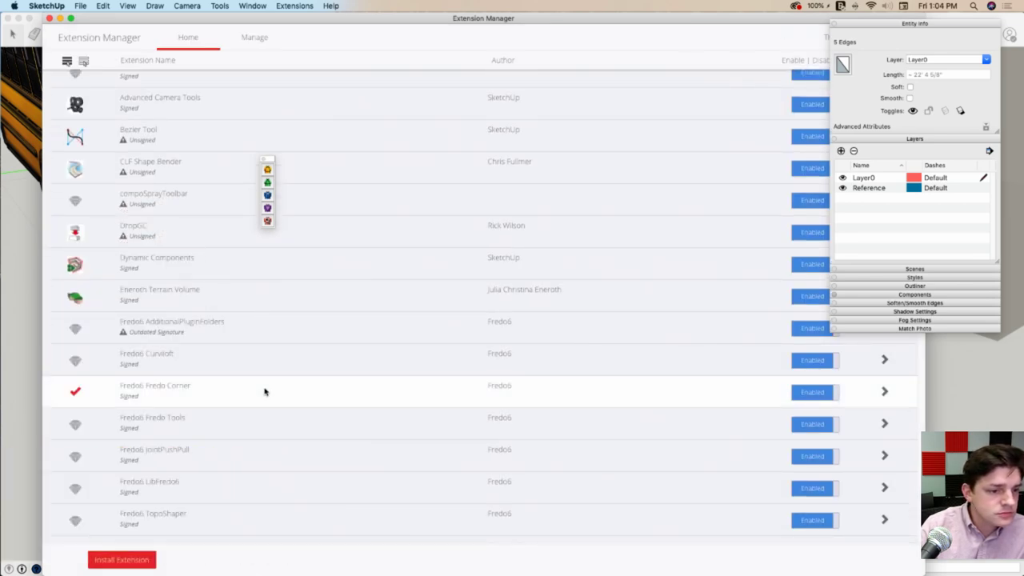
{"action": "left_click", "coordinate": [884, 392]}
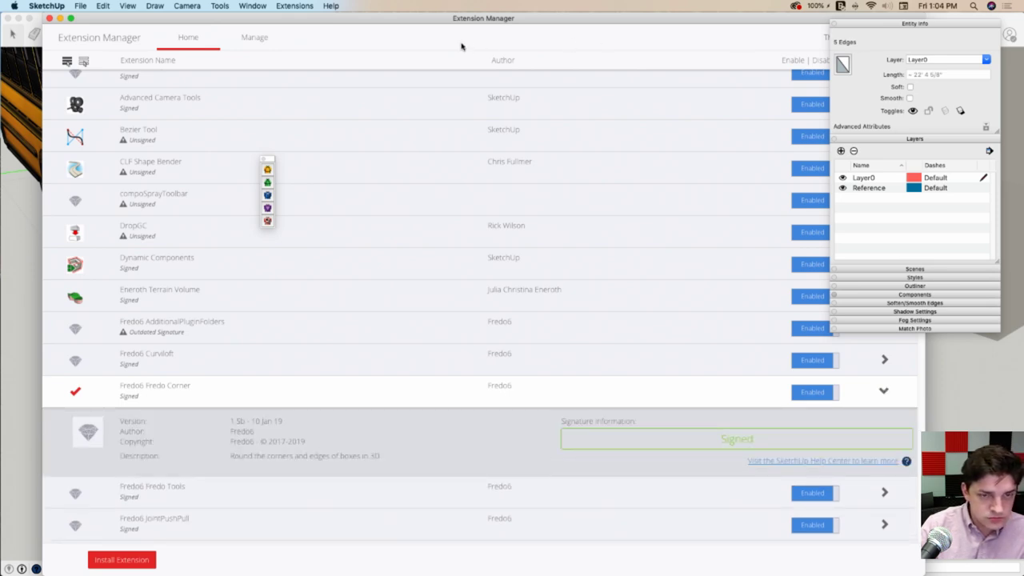
{"action": "left_click", "coordinate": [243, 40]}
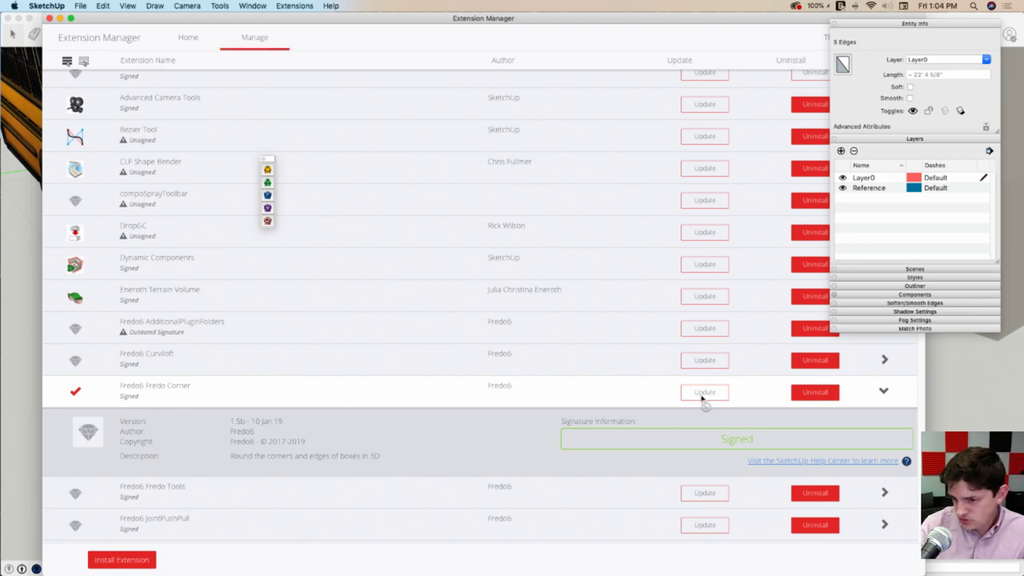
{"action": "left_click", "coordinate": [191, 40]}
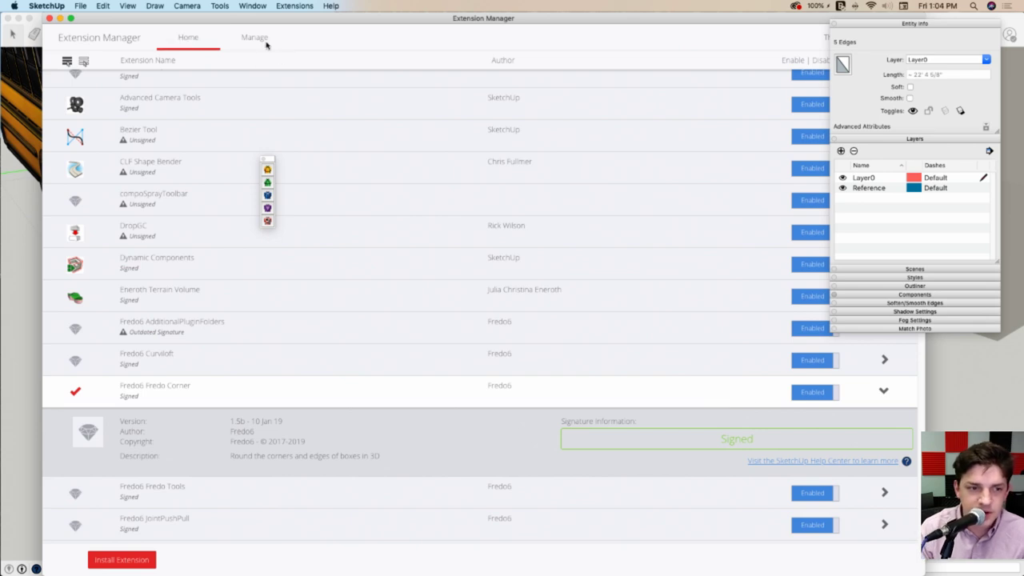
Reposition and narrow the Extension Manager window, and install FredoCorner_v1.6a.rbz from the Downloads folder
{"action": "left_click_drag", "start_coordinate": [639, 17], "coordinate": [596, 14]}
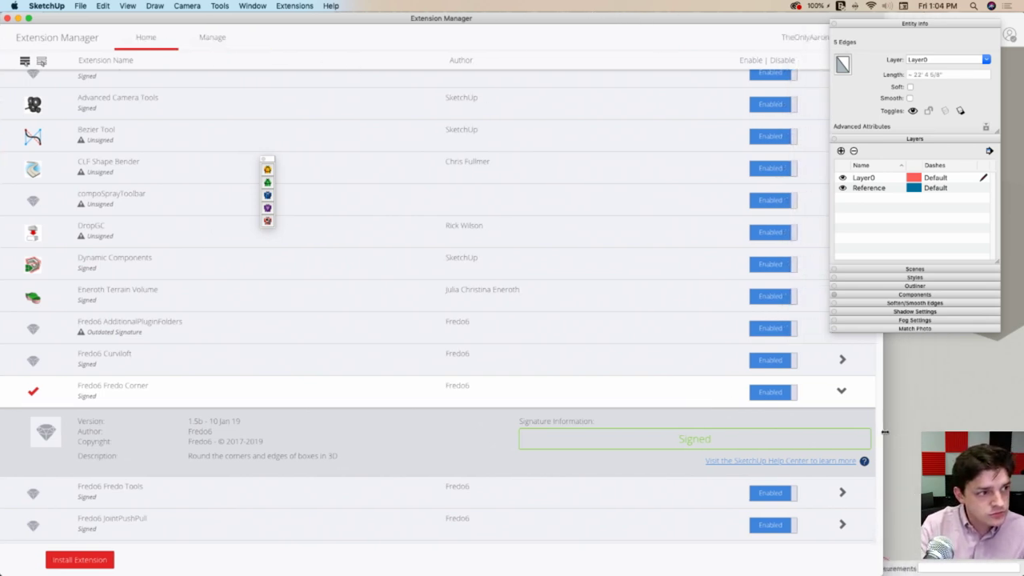
{"action": "left_click_drag", "start_coordinate": [873, 431], "coordinate": [760, 425]}
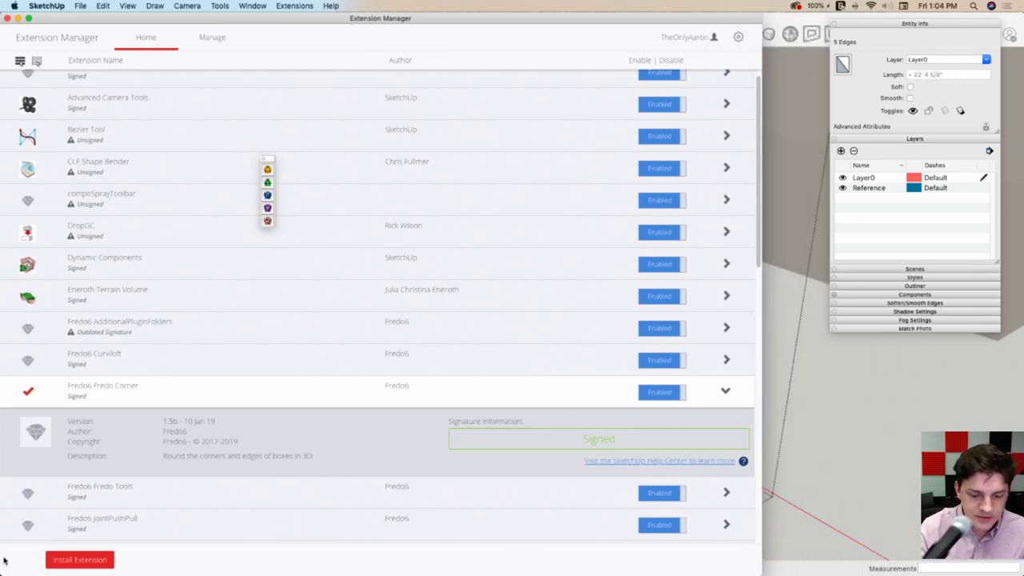
{"action": "left_click", "coordinate": [61, 559]}
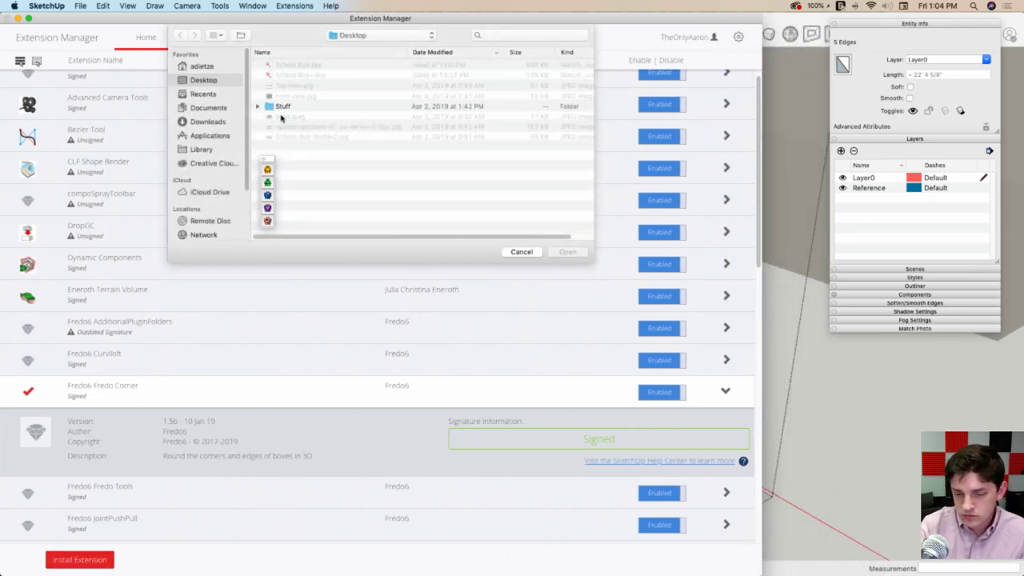
{"action": "left_click", "coordinate": [223, 123]}
{"action": "double_click", "coordinate": [292, 66]}
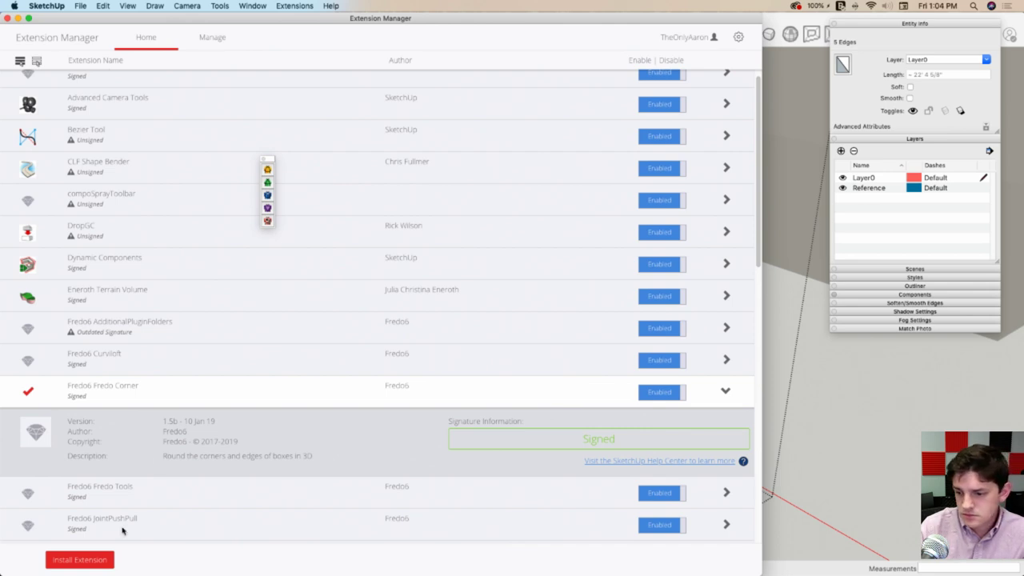
{"action": "left_click", "coordinate": [74, 565]}
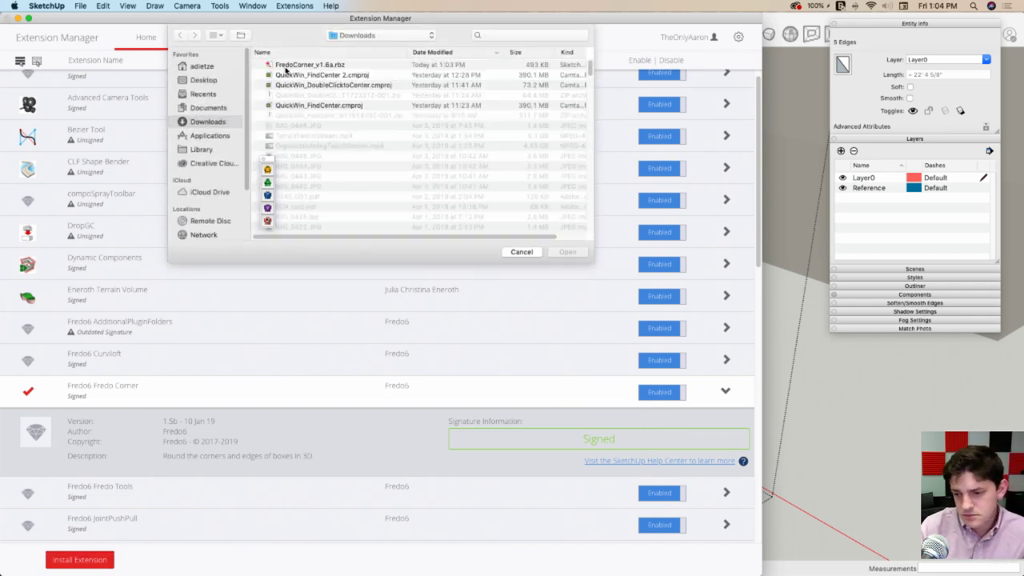
{"action": "left_click", "coordinate": [286, 66]}
{"action": "left_click", "coordinate": [576, 253]}
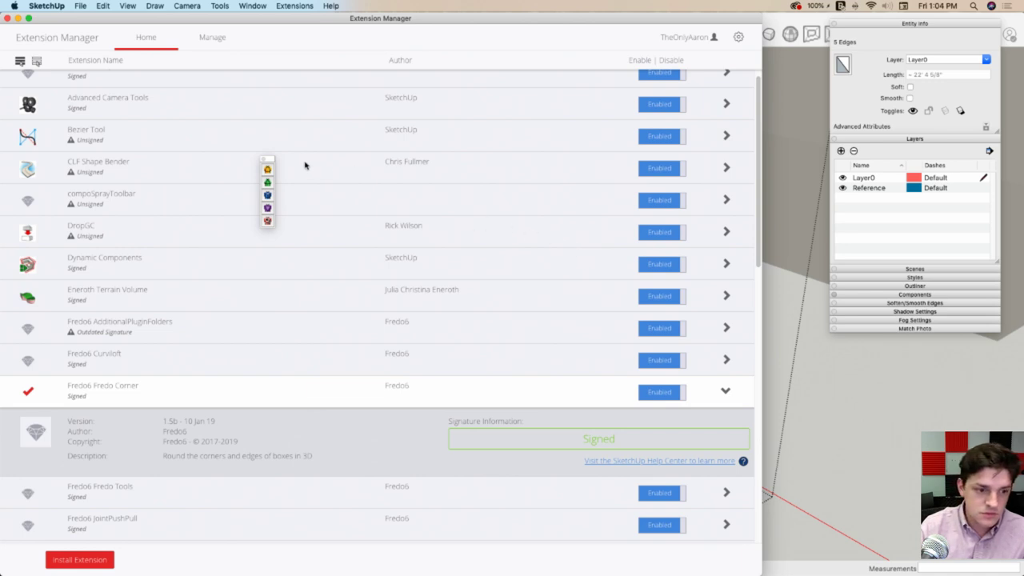
Move the floating FredoCorner tool palette clear of the bus model, and shrink and close the Extension Manager
{"action": "mouse_move", "coordinate": [272, 161]}
{"action": "left_mouse_down"}
{"action": "mouse_move", "coordinate": [836, 285]}
{"action": "mouse_move", "coordinate": [798, 232]}
{"action": "left_mouse_up"}
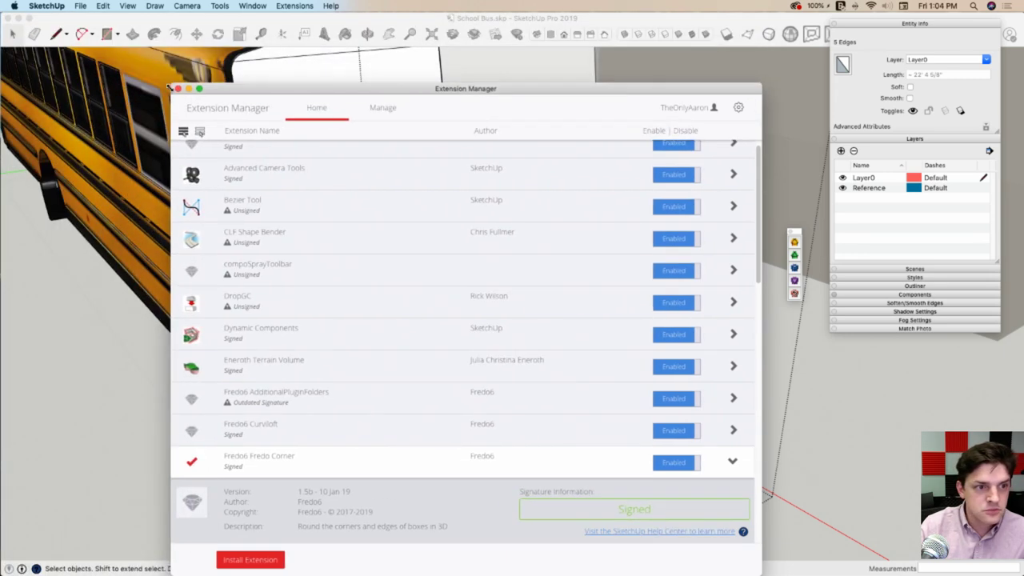
{"action": "left_click", "coordinate": [28, 17]}
{"action": "left_click_drag", "start_coordinate": [277, 102], "coordinate": [247, 61]}
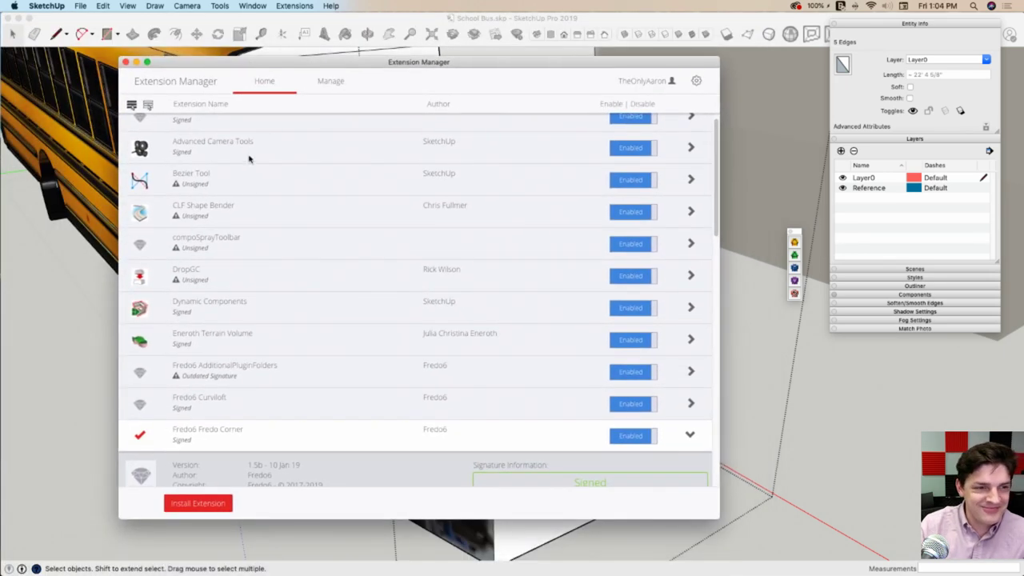
{"action": "left_click", "coordinate": [125, 63]}
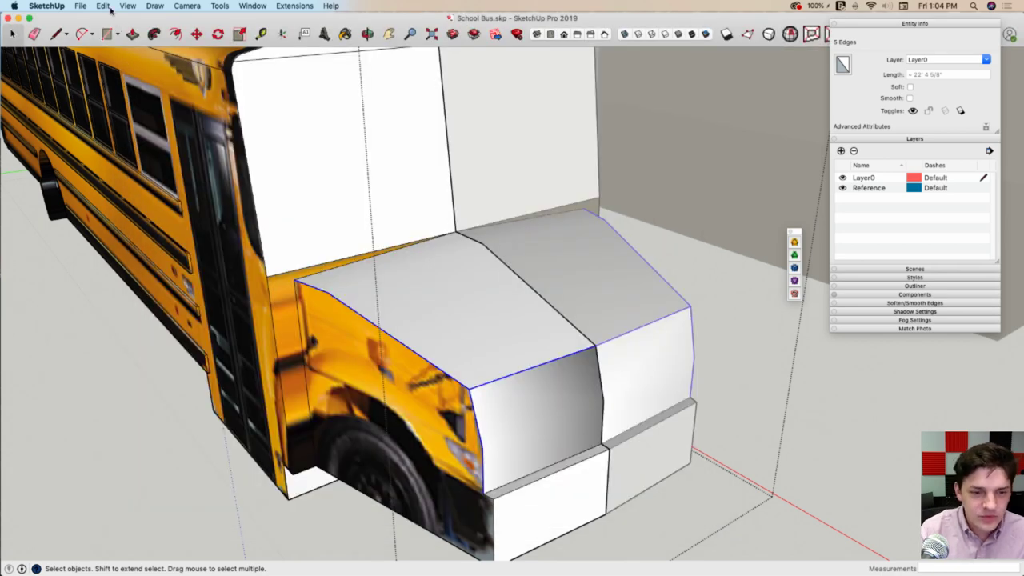
Check that the FredoCorner tool palette is enabled and try to start its first tool on the selected hood edges
{"action": "left_click", "coordinate": [109, 7]}
{"action": "mouse_move", "coordinate": [126, 8]}
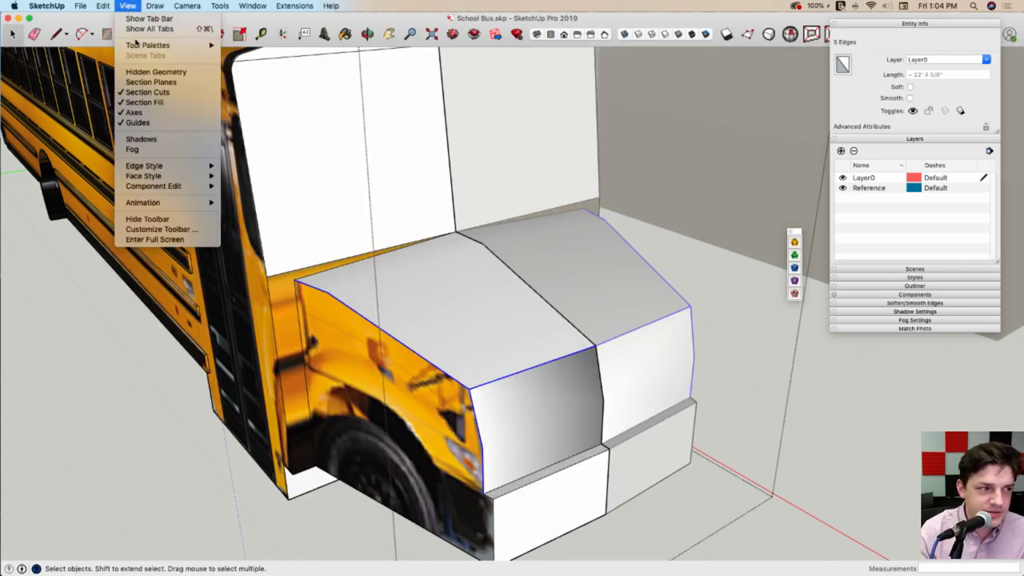
{"action": "mouse_move", "coordinate": [137, 45]}
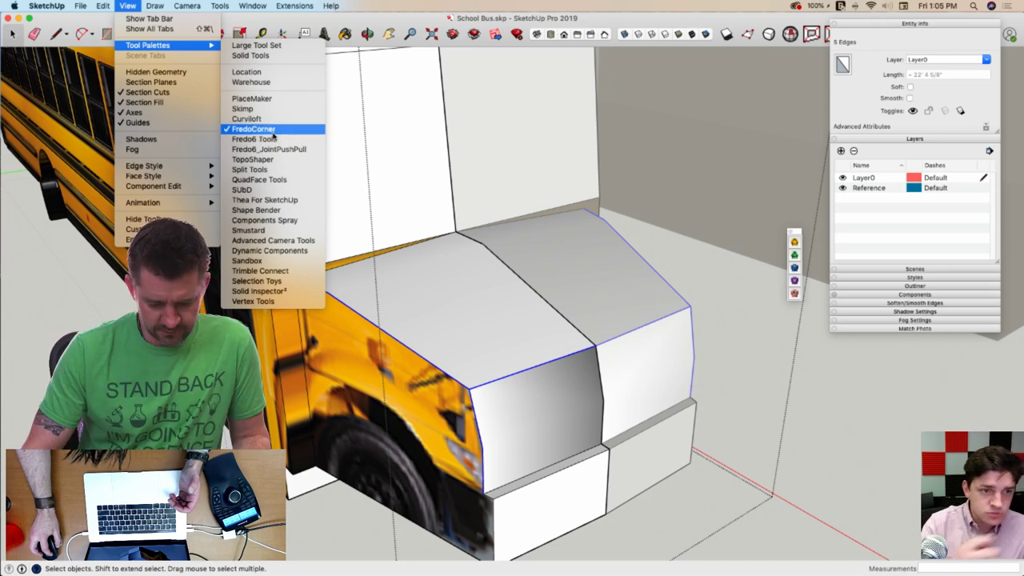
{"action": "left_click", "coordinate": [793, 245]}
{"action": "left_click", "coordinate": [794, 242]}
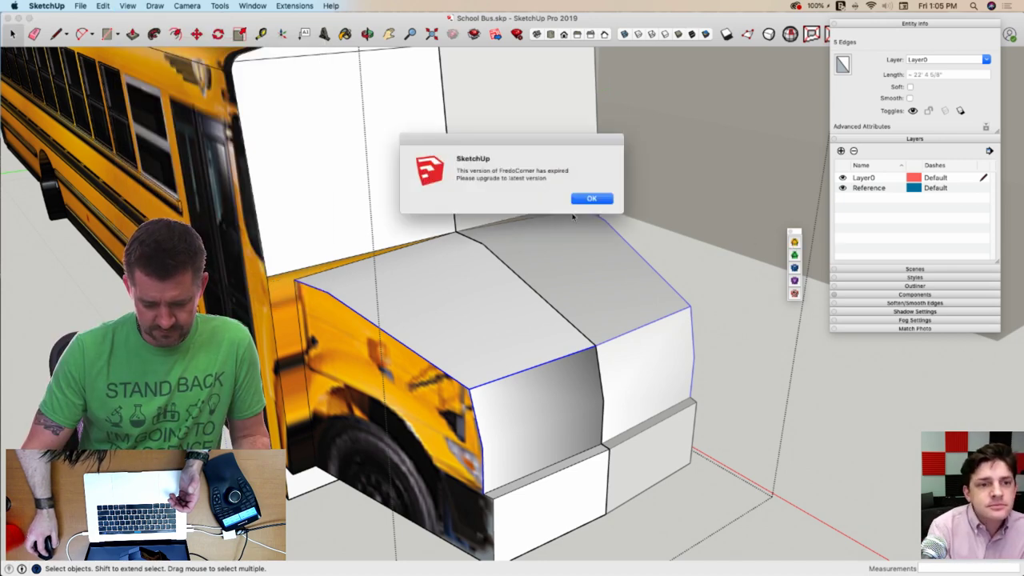
{"action": "left_click", "coordinate": [591, 199]}
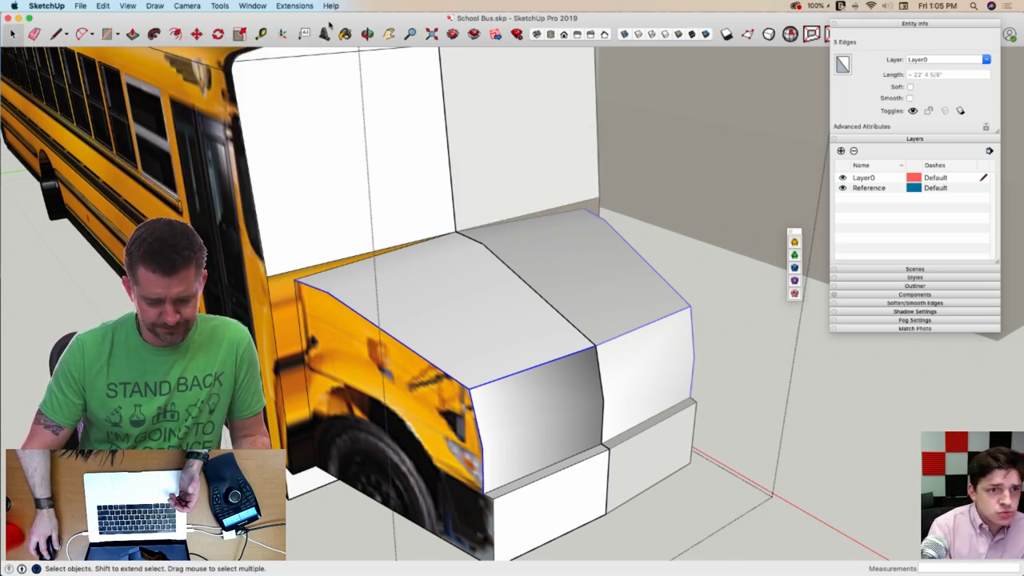
Reinstall FredoCorner_v1.6a.rbz from Downloads through the Extension Manager and close the manager
{"action": "left_click", "coordinate": [519, 37]}
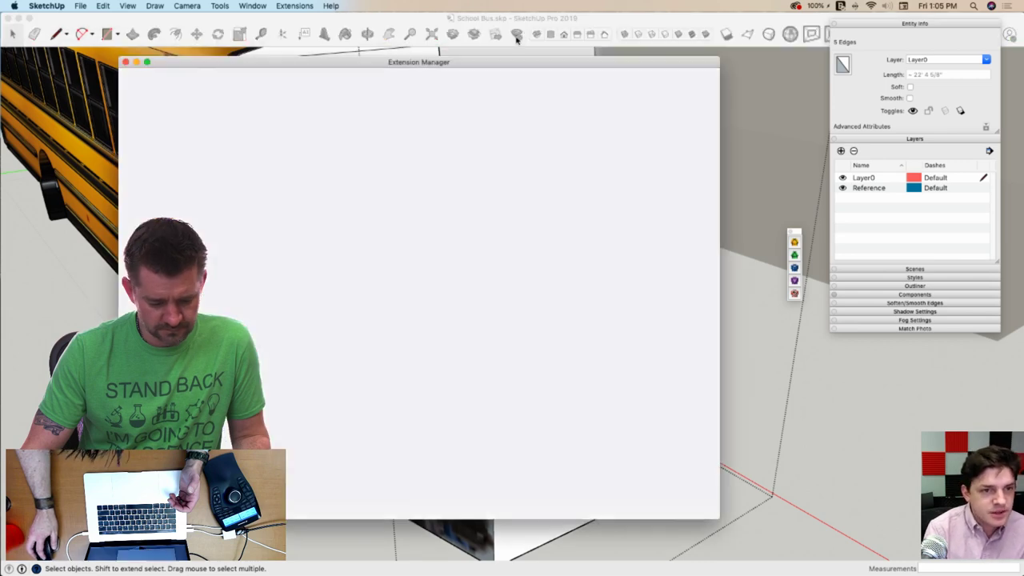
{"action": "left_click", "coordinate": [171, 502]}
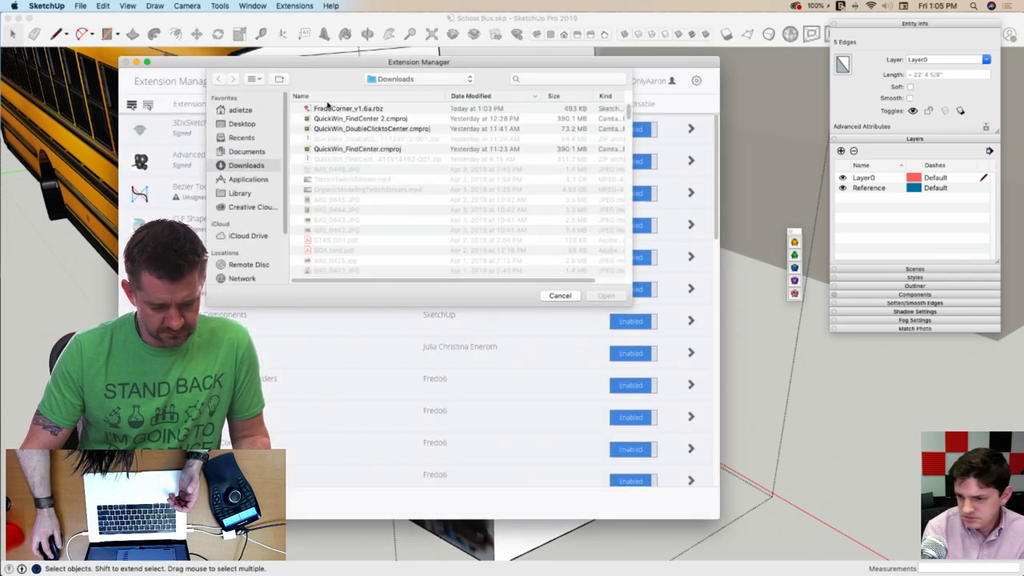
{"action": "left_click", "coordinate": [326, 110]}
{"action": "left_click", "coordinate": [606, 296]}
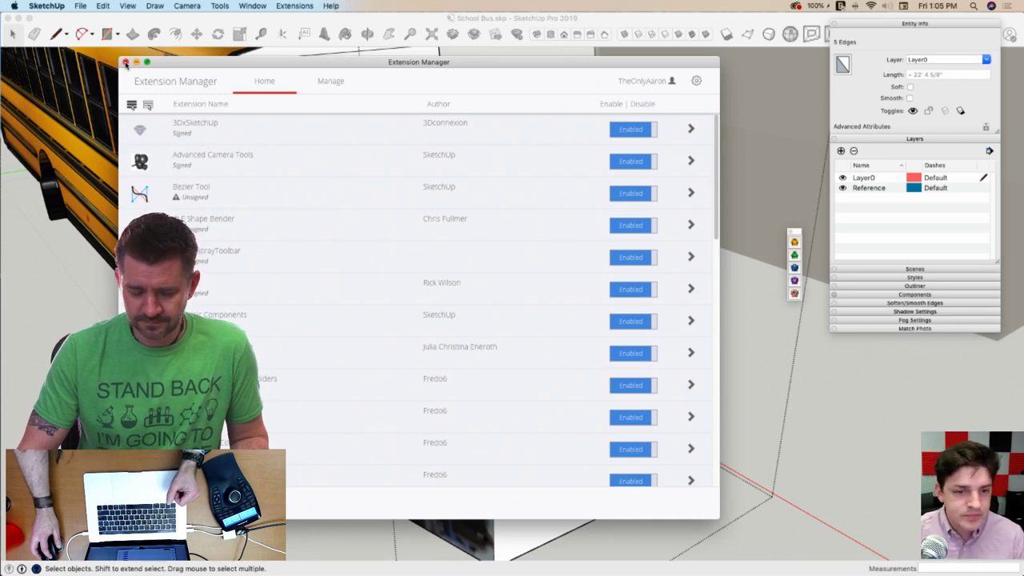
{"action": "left_click", "coordinate": [125, 62]}
Save the School Bus model and quit SketchUp
{"action": "left_click", "coordinate": [82, 6]}
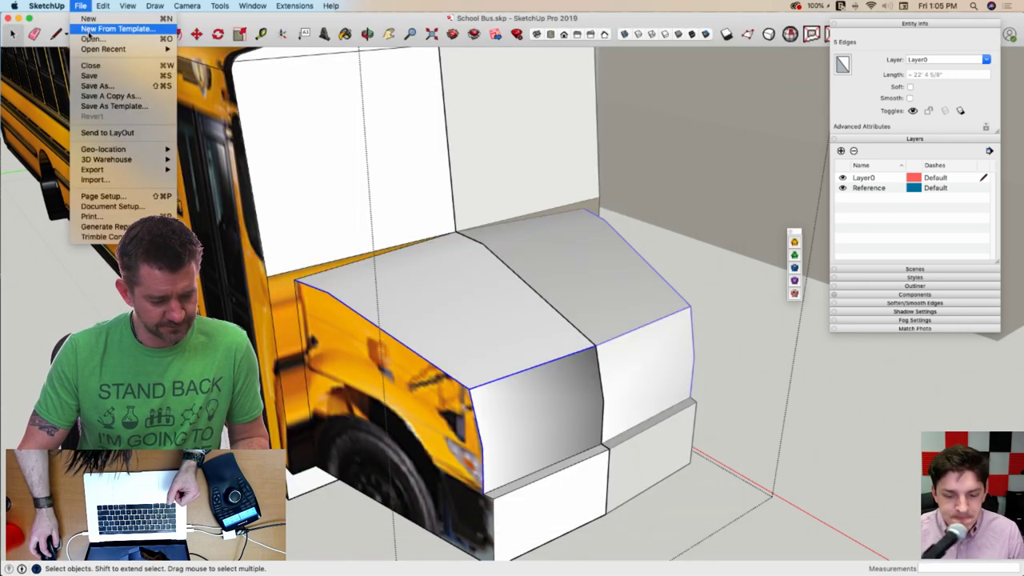
{"action": "left_click", "coordinate": [92, 78]}
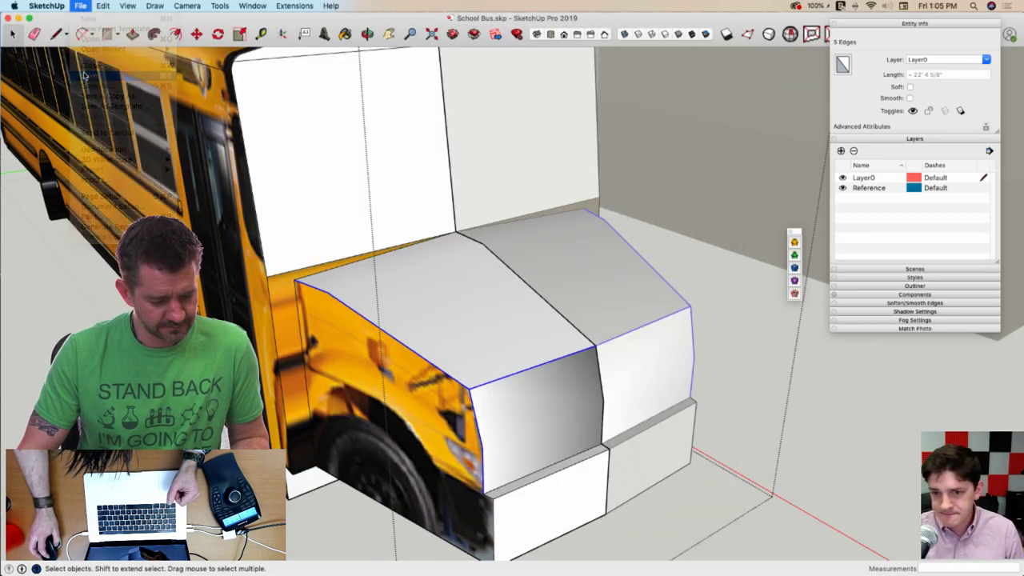
{"action": "left_click", "coordinate": [80, 6]}
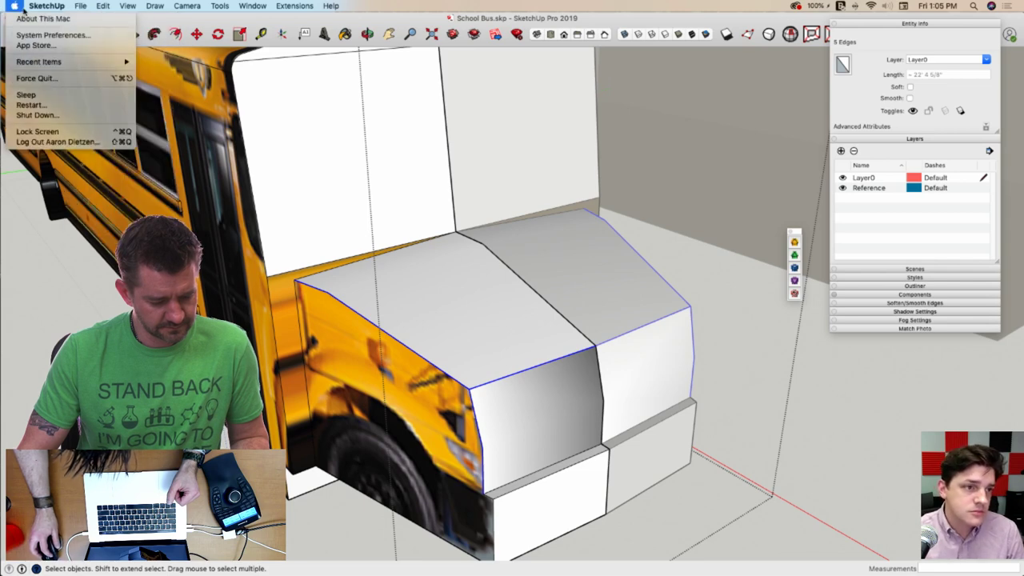
{"action": "mouse_move", "coordinate": [47, 5]}
{"action": "left_click", "coordinate": [56, 128]}
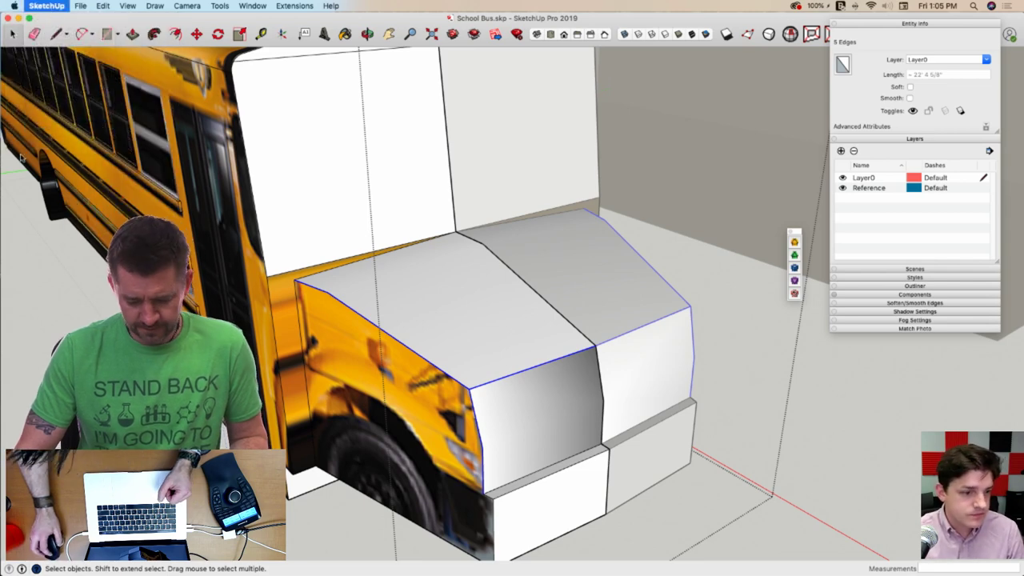
{"action": "key", "text": "super+q"}
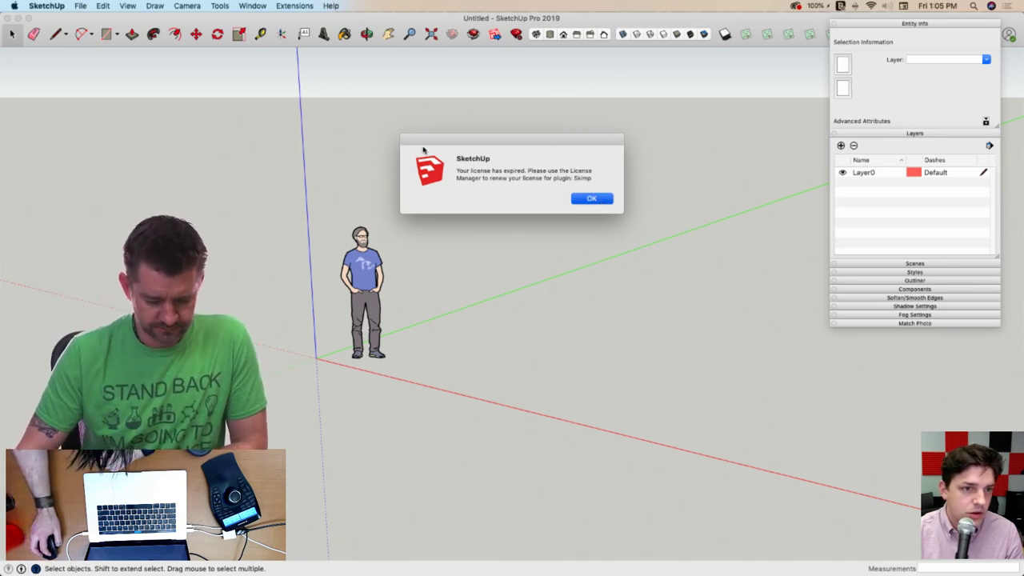
Dismiss the Skimp licence notice and its License Manager, and reopen the recent model School Bus.skp
{"action": "left_click", "coordinate": [583, 198]}
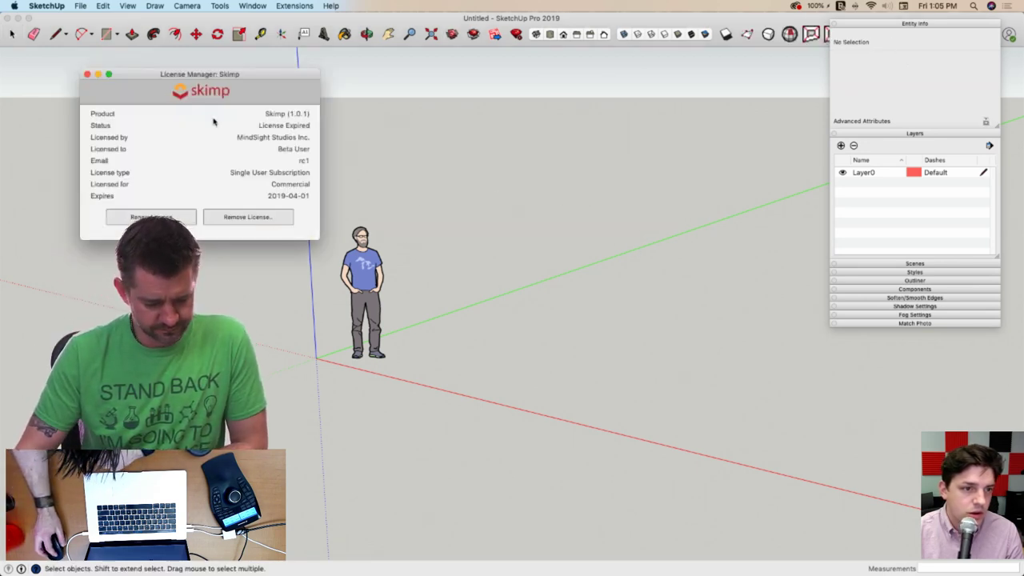
{"action": "left_click", "coordinate": [87, 74]}
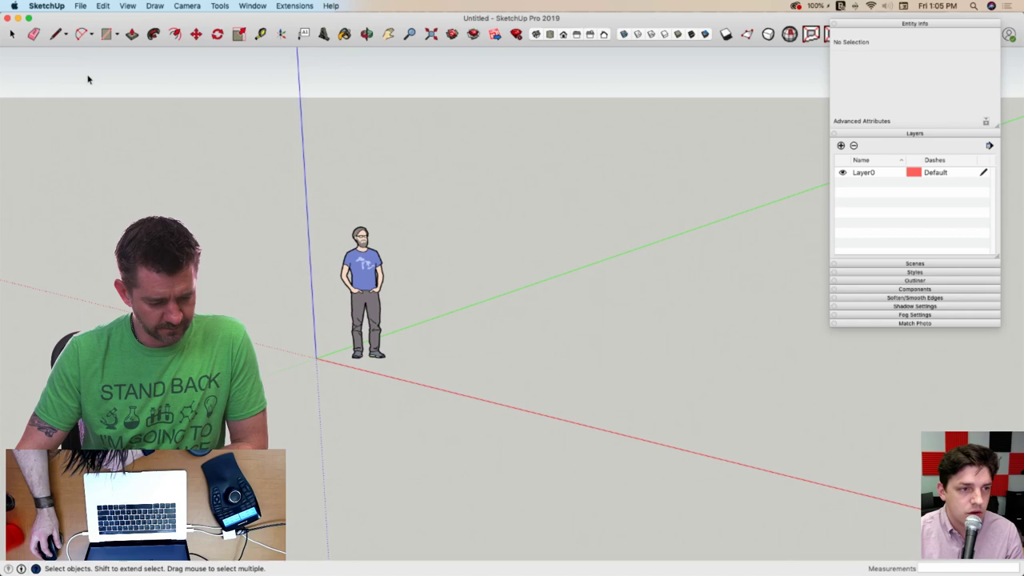
{"action": "left_click", "coordinate": [81, 5]}
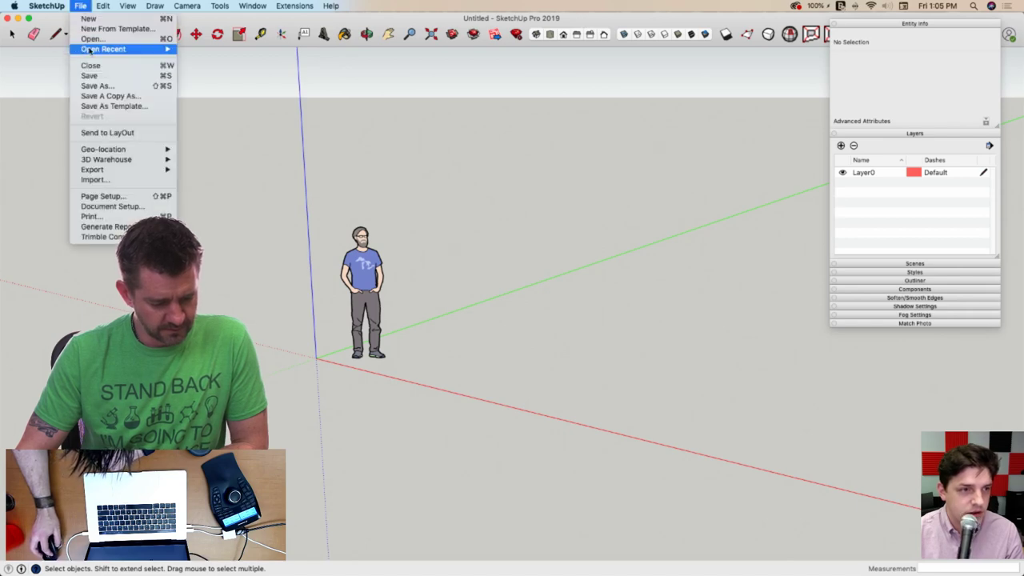
{"action": "mouse_move", "coordinate": [98, 51]}
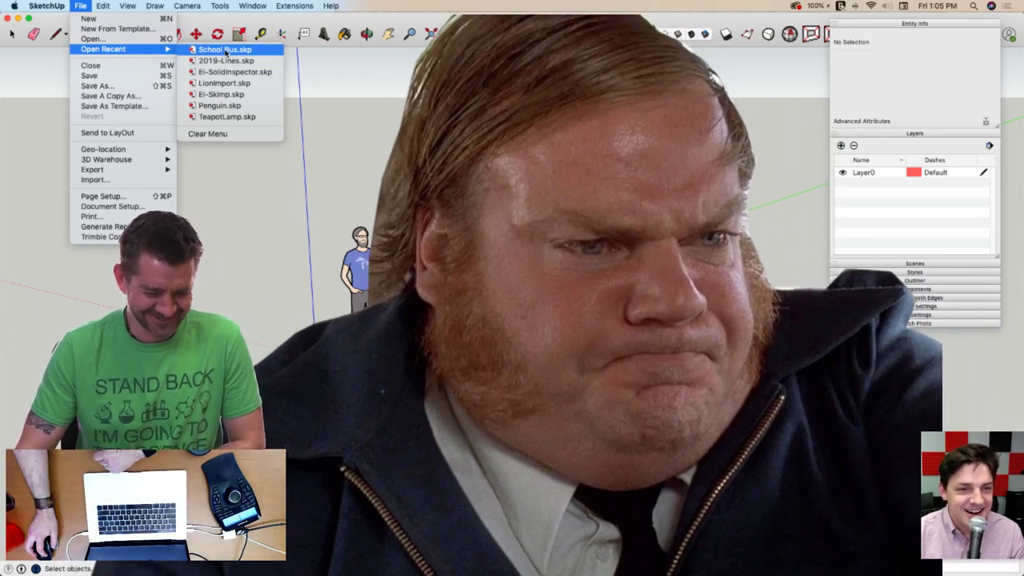
{"action": "left_click", "coordinate": [225, 50]}
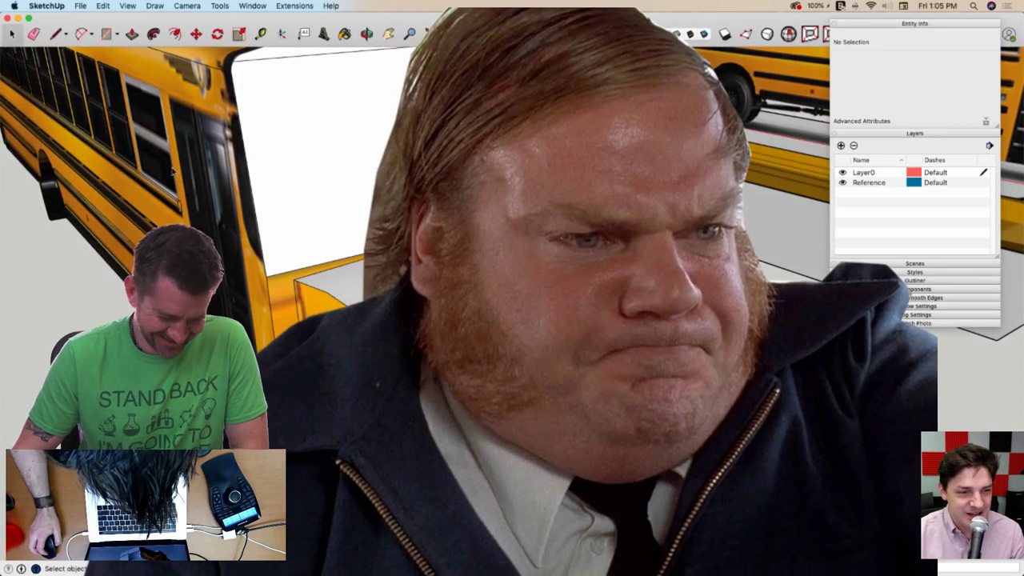
Show the FredoCorner tool palette and check that its Round tool starts, then return to selecting
{"action": "left_click", "coordinate": [103, 6]}
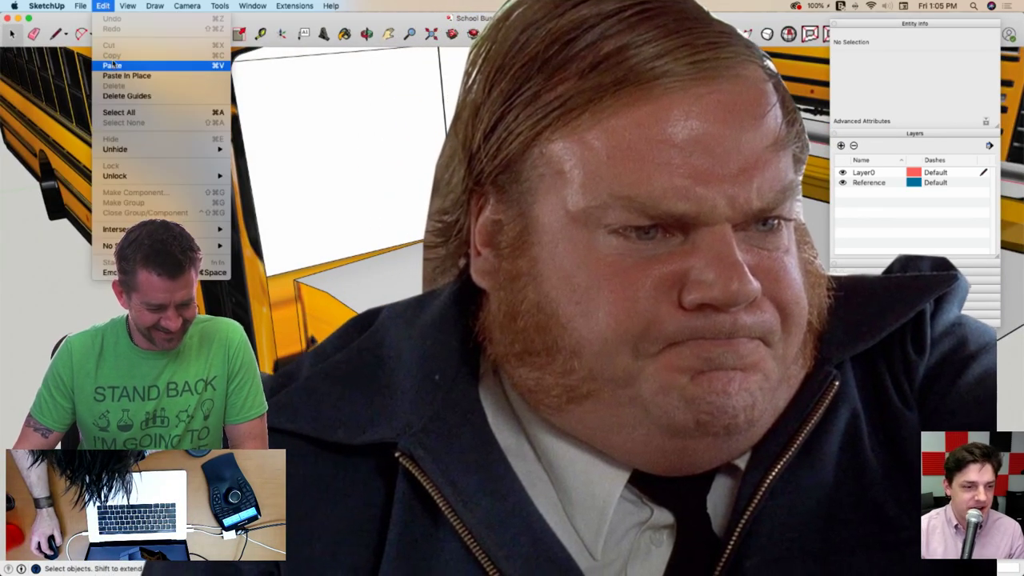
{"action": "mouse_move", "coordinate": [128, 6]}
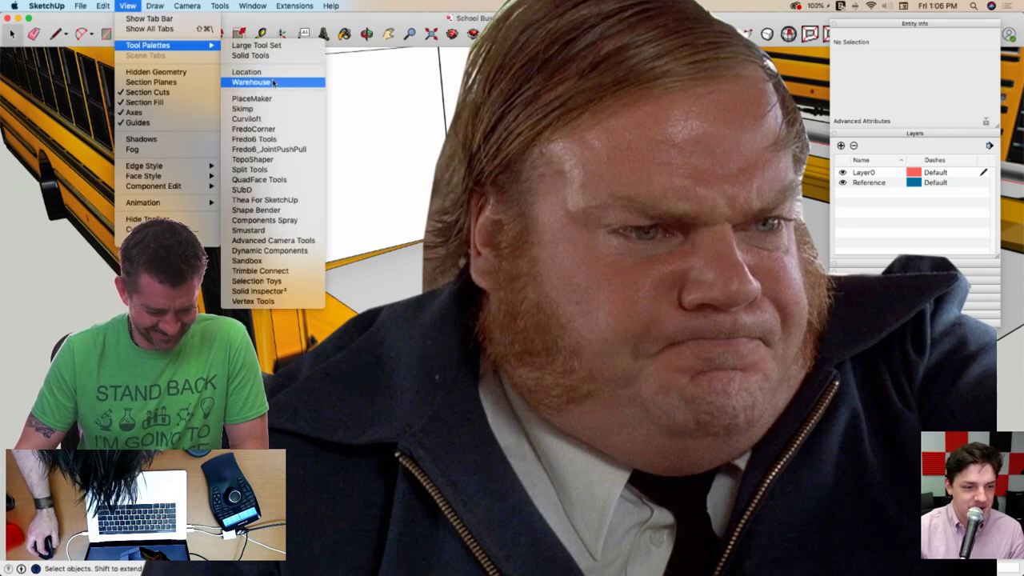
{"action": "left_click", "coordinate": [276, 129]}
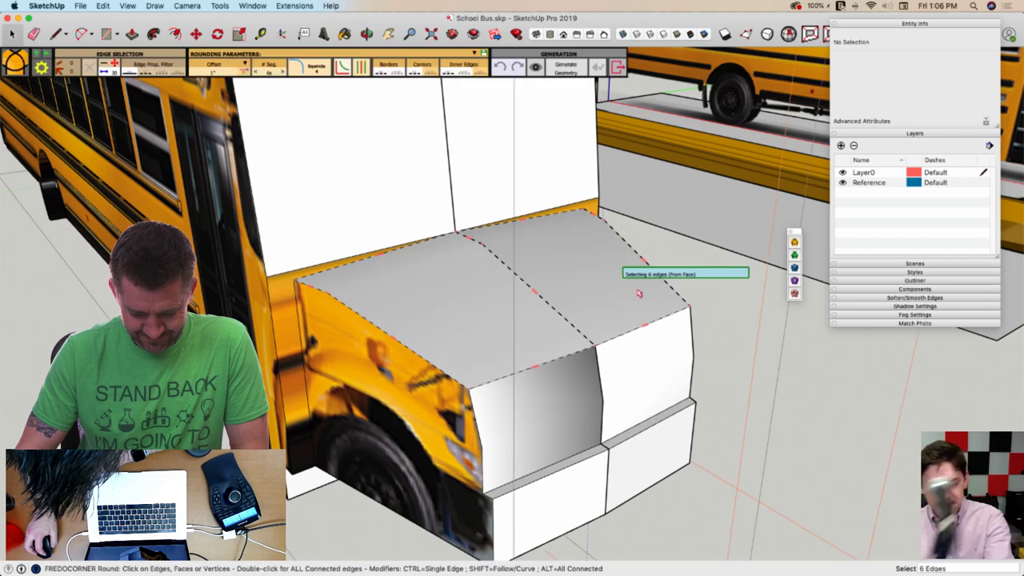
{"action": "key", "text": "space"}
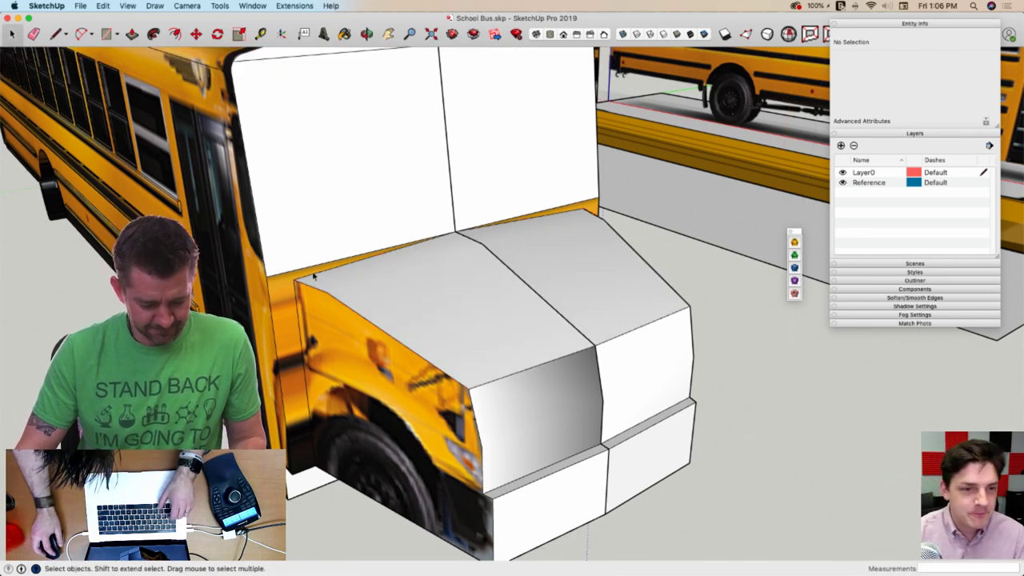
Open the bus body for editing and select the hood's rear, side, front-corner and upper front edges
{"action": "left_click", "coordinate": [313, 278]}
{"action": "double_click", "coordinate": [311, 283]}
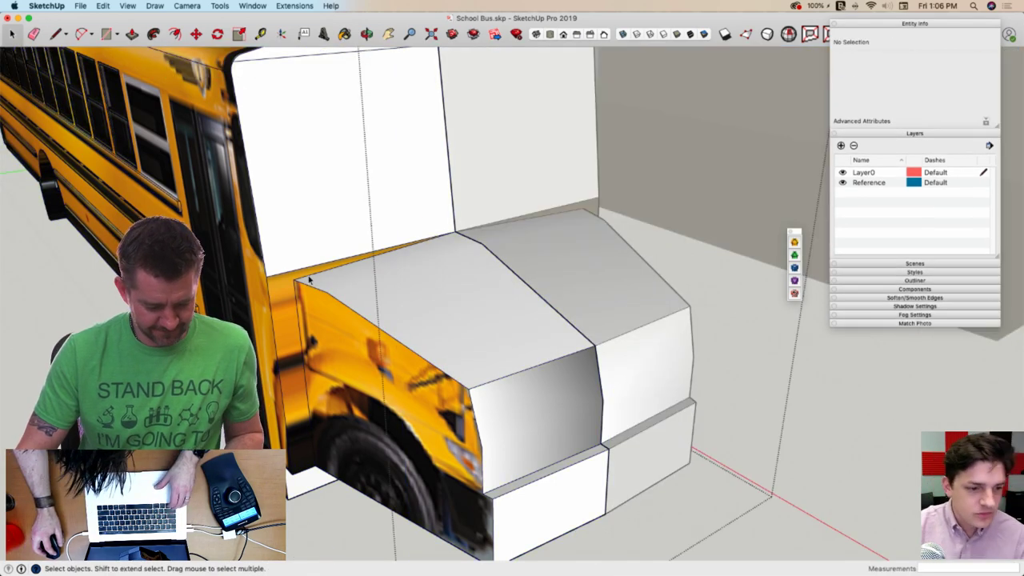
{"action": "left_click", "coordinate": [310, 276]}
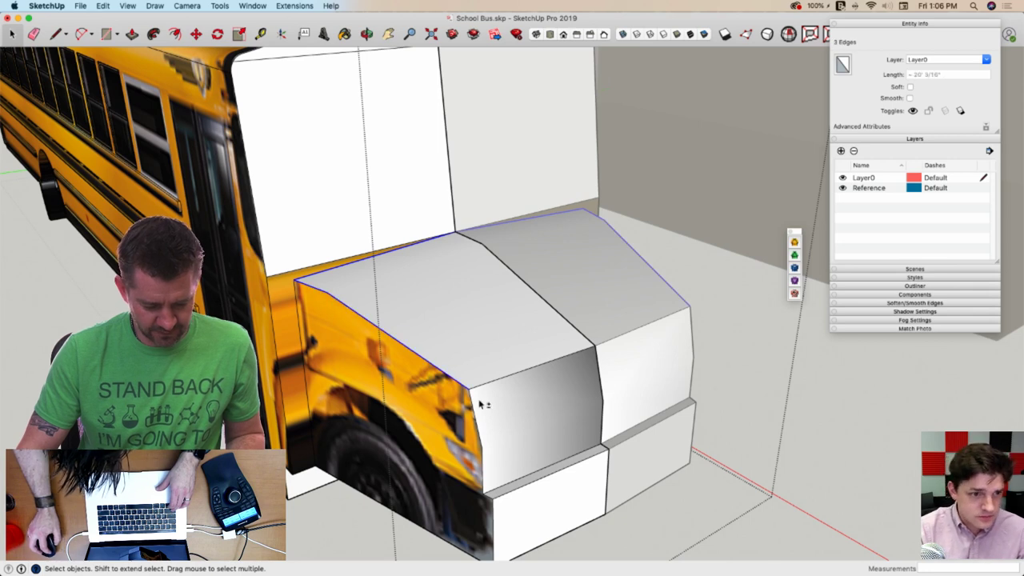
{"action": "left_click", "coordinate": [489, 462], "text": "shift"}
{"action": "left_click", "coordinate": [497, 456], "text": "shift"}
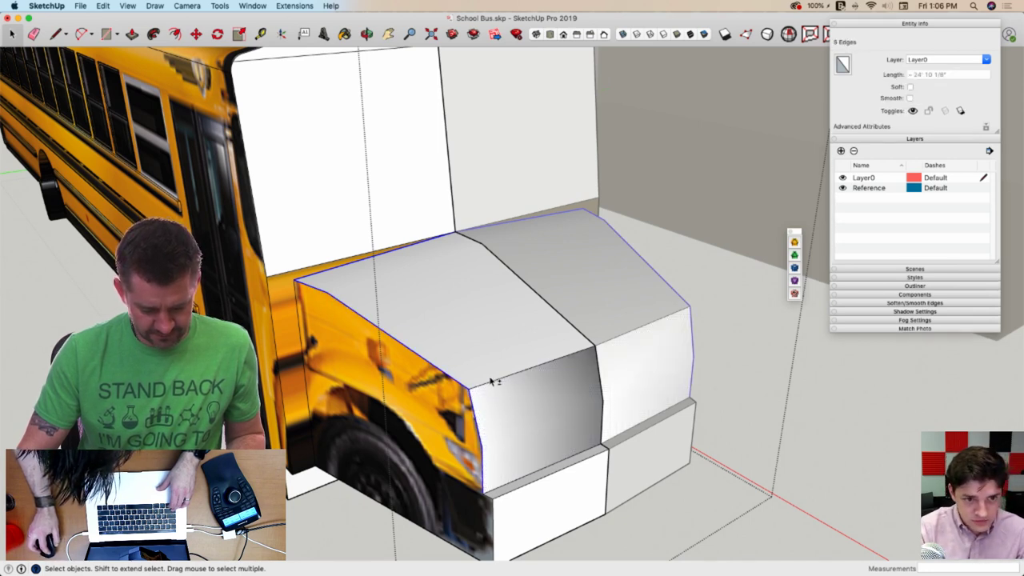
{"action": "left_click", "coordinate": [493, 384], "text": "shift"}
{"action": "left_click", "coordinate": [492, 384], "text": "shift"}
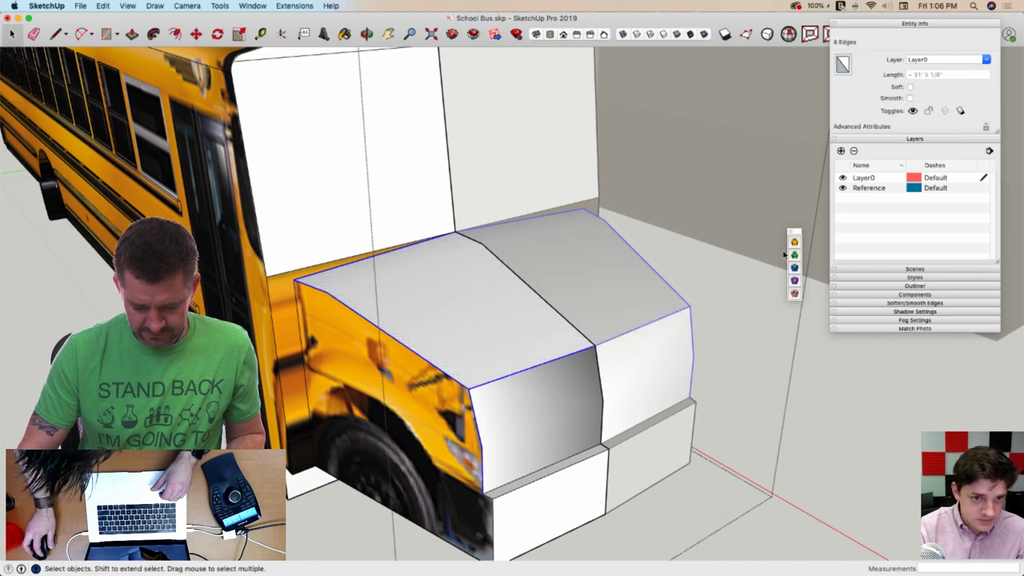
Start FredoCorner Round on the selected hood edges with a Bezier profile and a 6" offset
{"action": "left_click", "coordinate": [794, 242]}
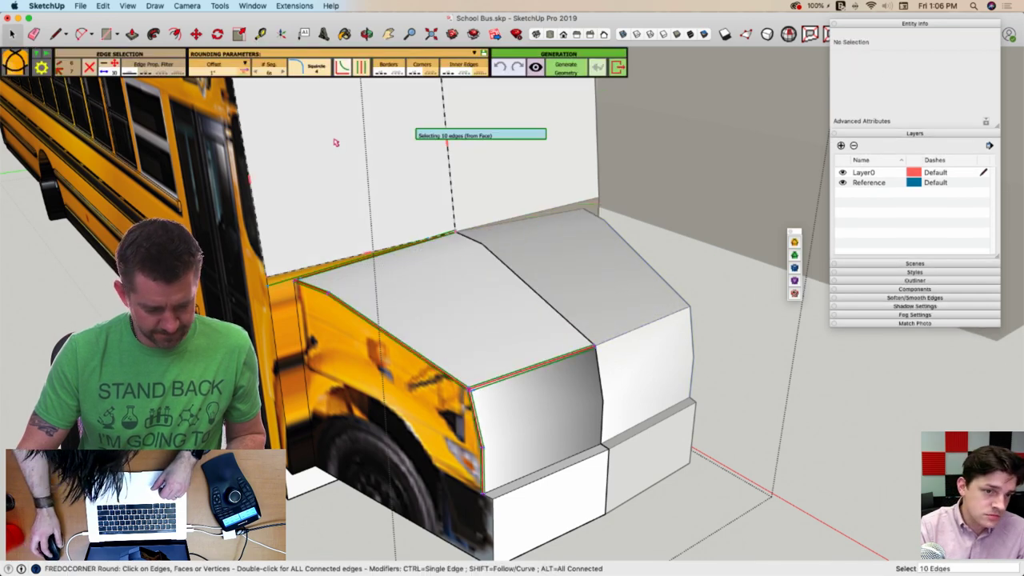
{"action": "left_click", "coordinate": [322, 75]}
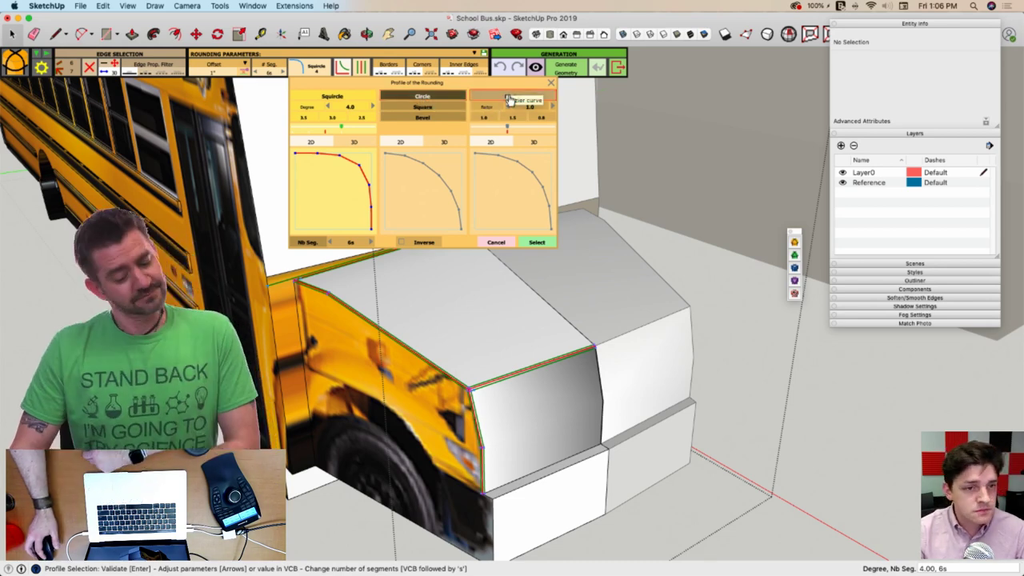
{"action": "left_click", "coordinate": [510, 96]}
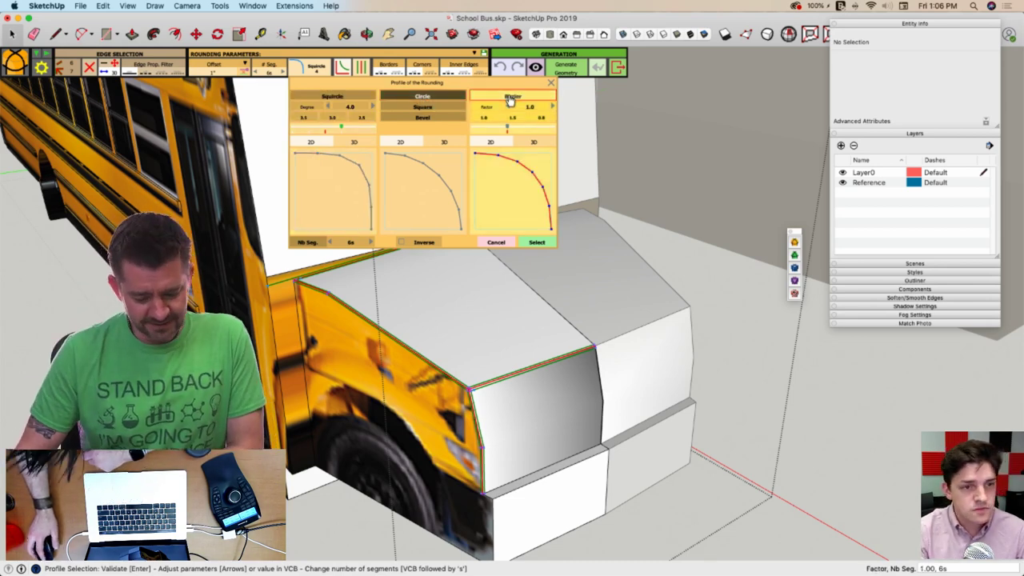
{"action": "left_click", "coordinate": [538, 242]}
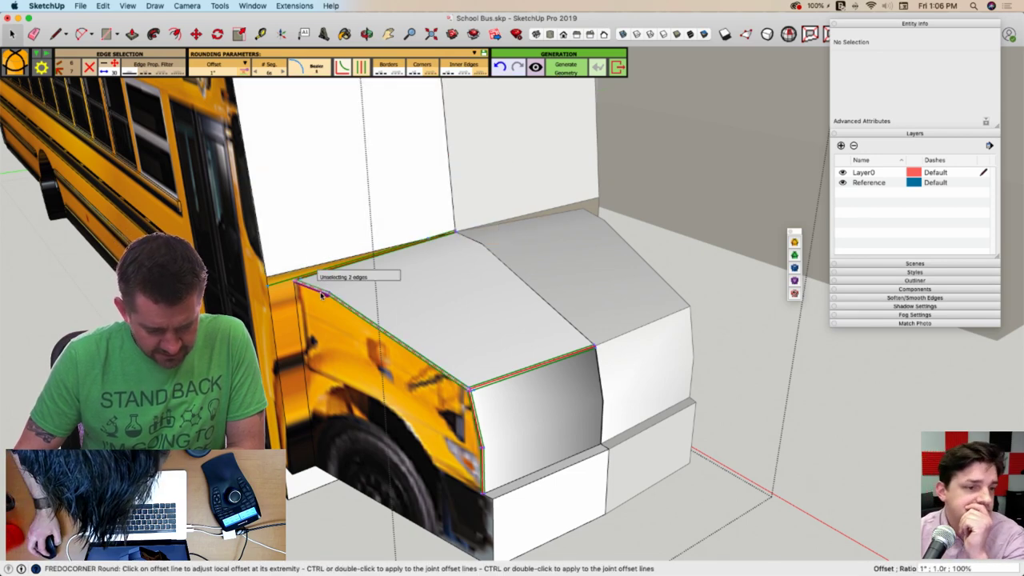
{"action": "left_click", "coordinate": [225, 71]}
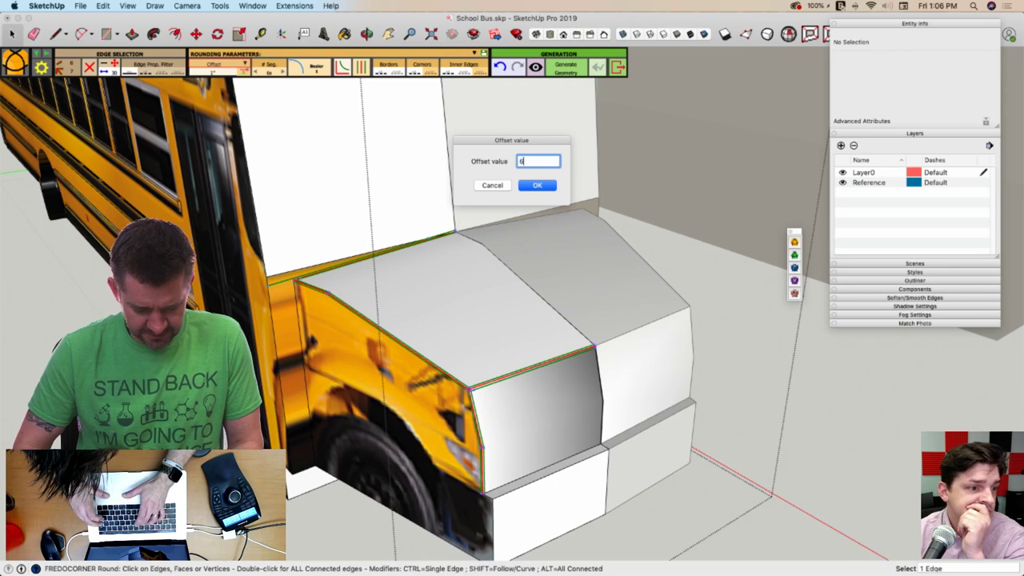
{"action": "type", "text": "6"}
{"action": "key", "text": "Return"}
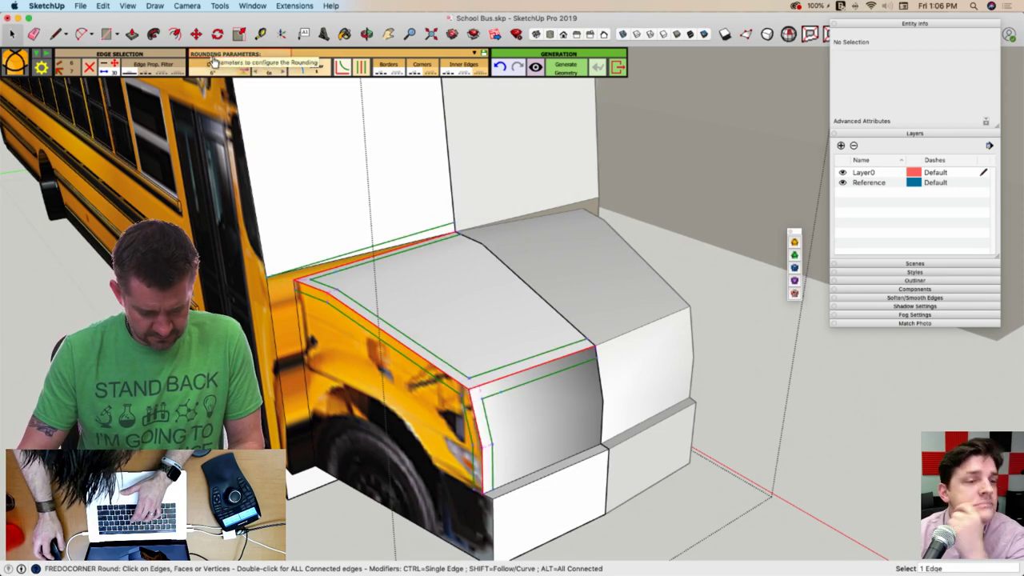
Exclude the hood's rear edge below the windshield and its centre crease from the edges being rounded
{"action": "left_click", "coordinate": [336, 272]}
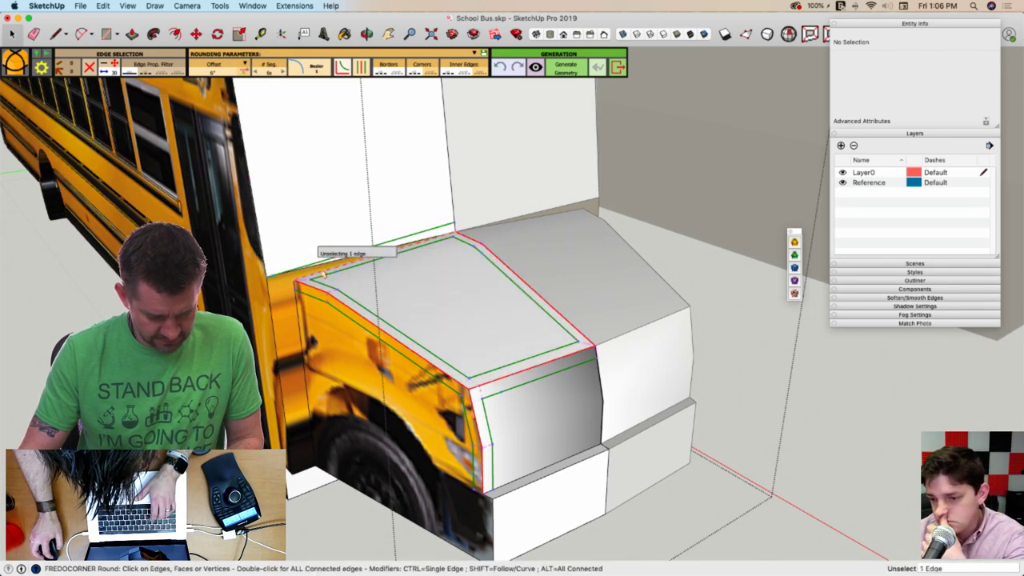
{"action": "left_click", "coordinate": [323, 274]}
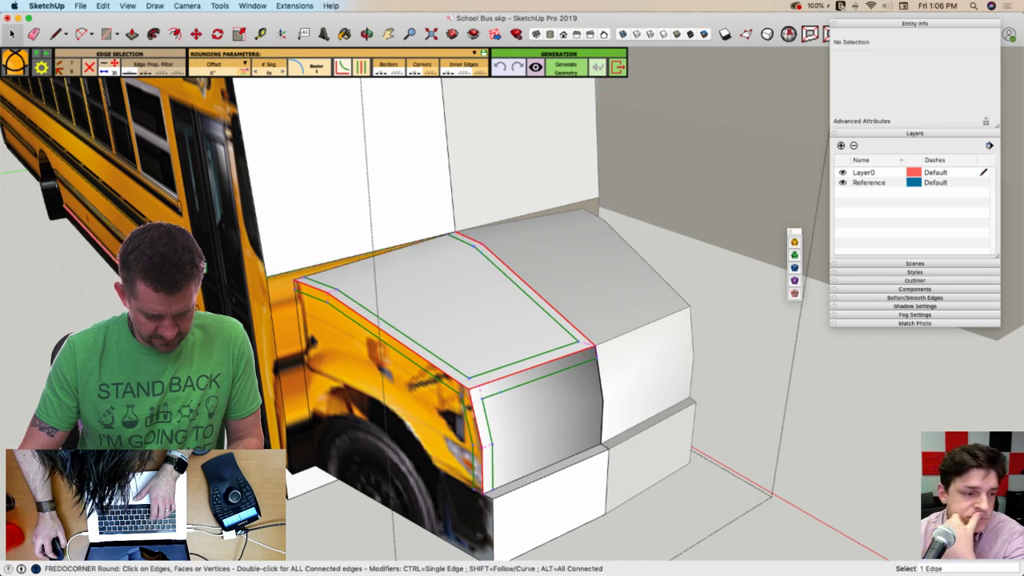
{"action": "left_click", "coordinate": [480, 244]}
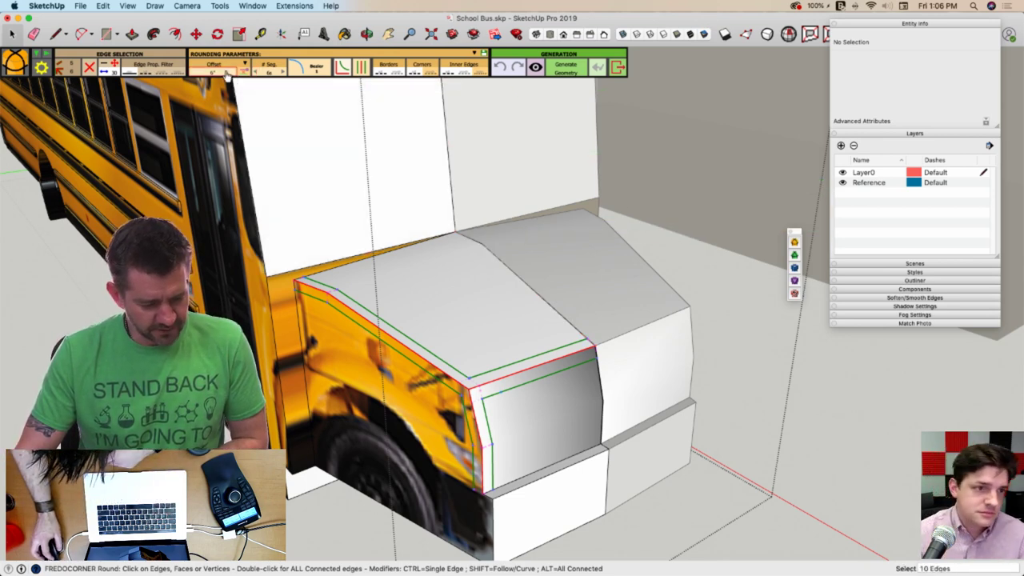
Set the rounding offset of the remaining hood edges to 8"
{"action": "left_click", "coordinate": [220, 72]}
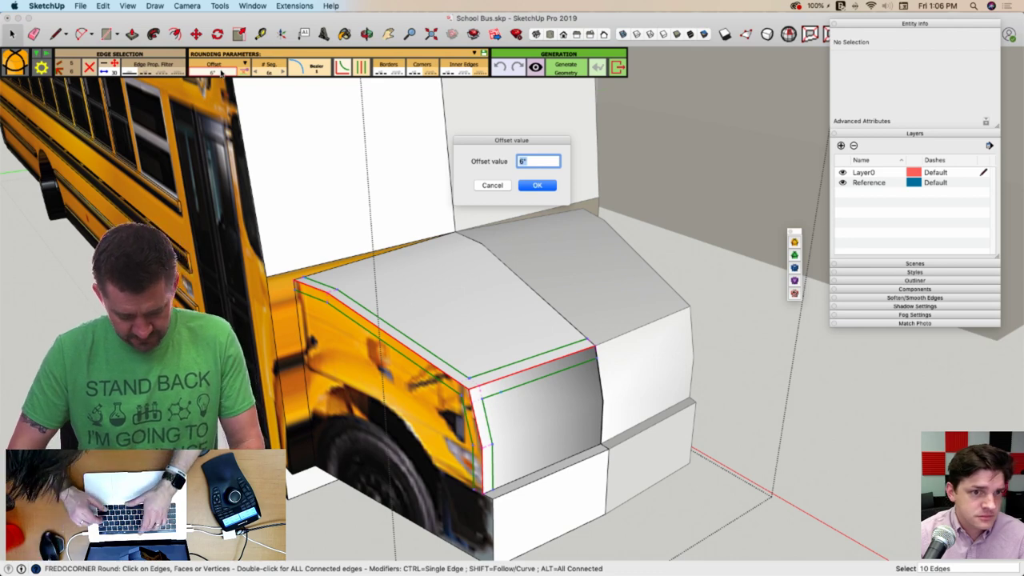
{"action": "type", "text": "8"}
{"action": "key", "text": "Return"}
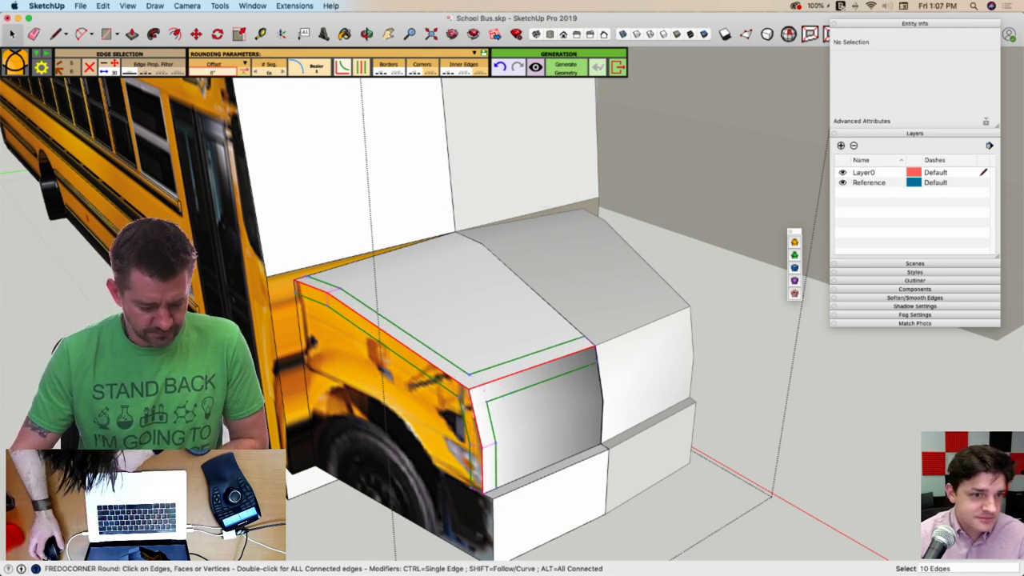
Try repeatedly to generate the Bezier rounding on the hood edges, closing the Ruby error report each time
{"action": "left_click", "coordinate": [684, 184]}
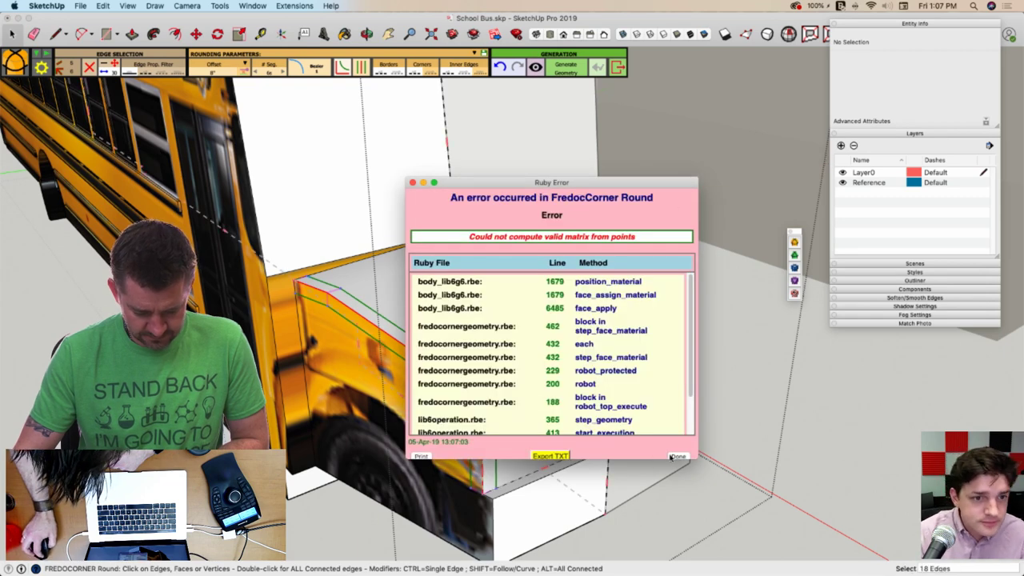
{"action": "left_click", "coordinate": [678, 457]}
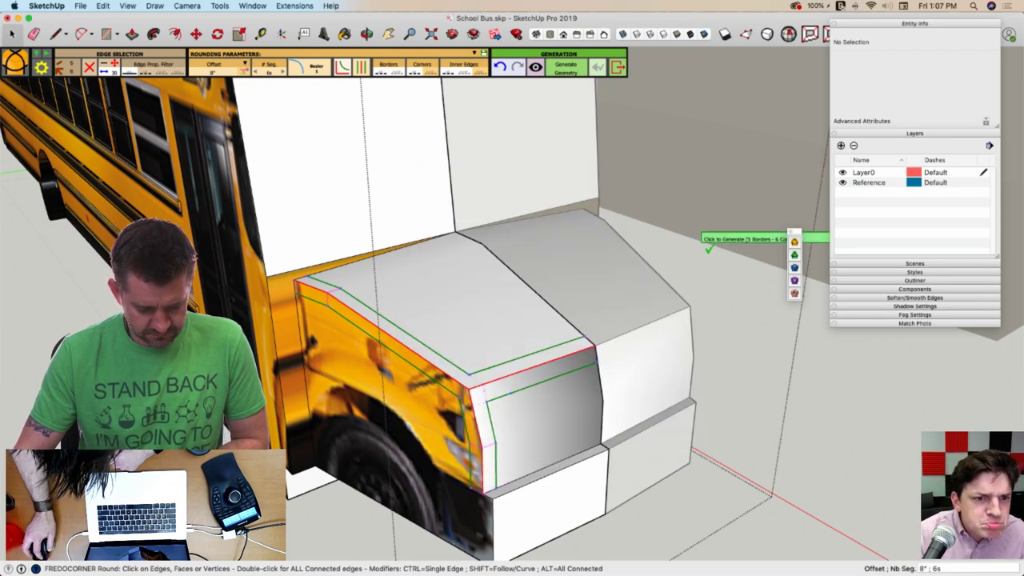
{"action": "left_click", "coordinate": [704, 242]}
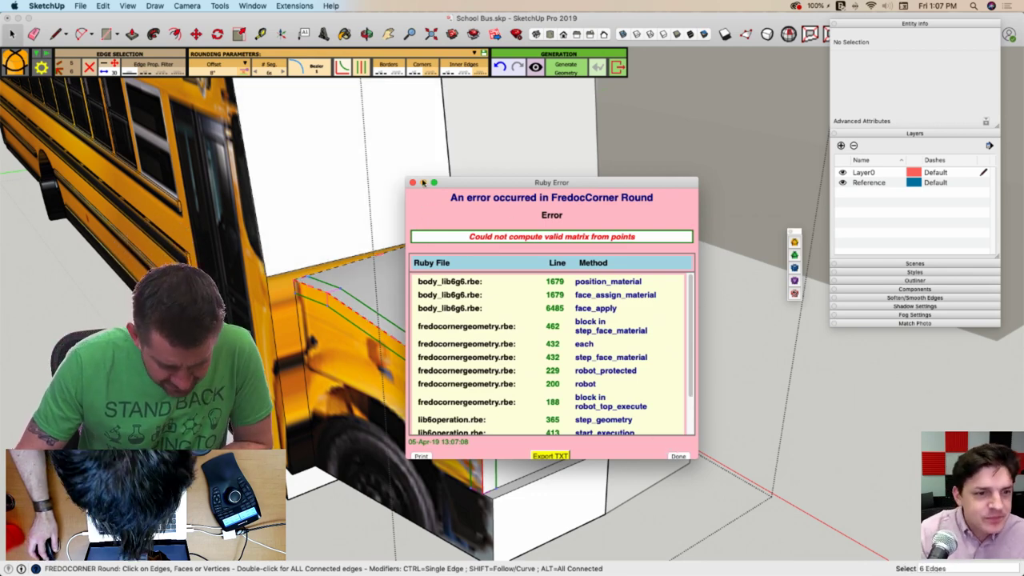
{"action": "left_click", "coordinate": [413, 182]}
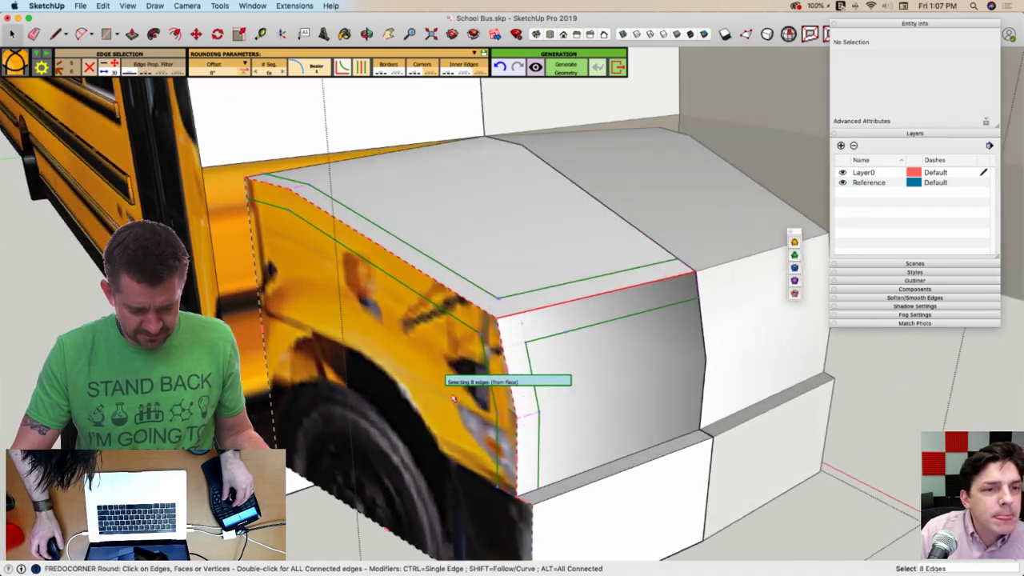
{"action": "left_click", "coordinate": [448, 403]}
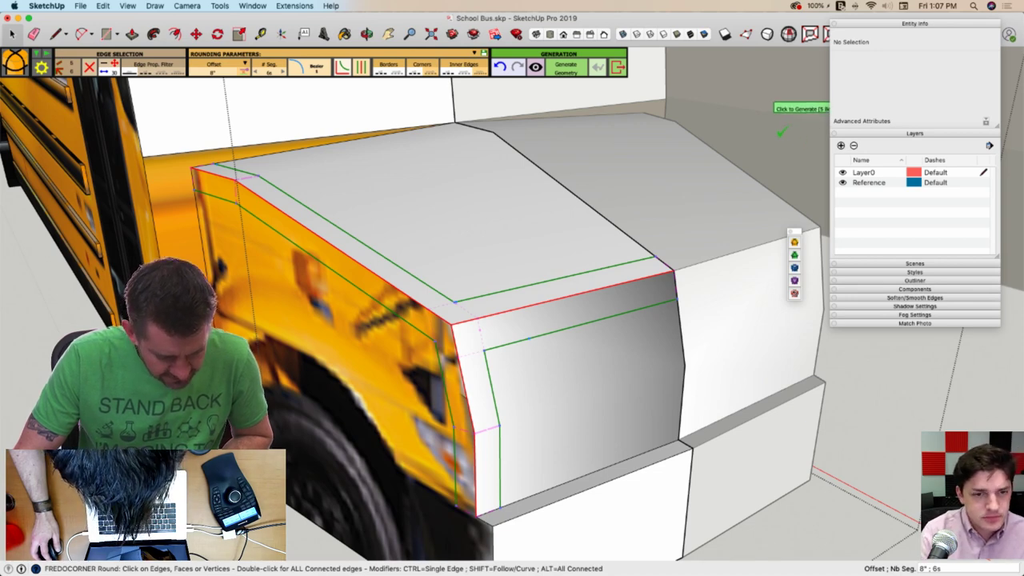
{"action": "left_click", "coordinate": [780, 131]}
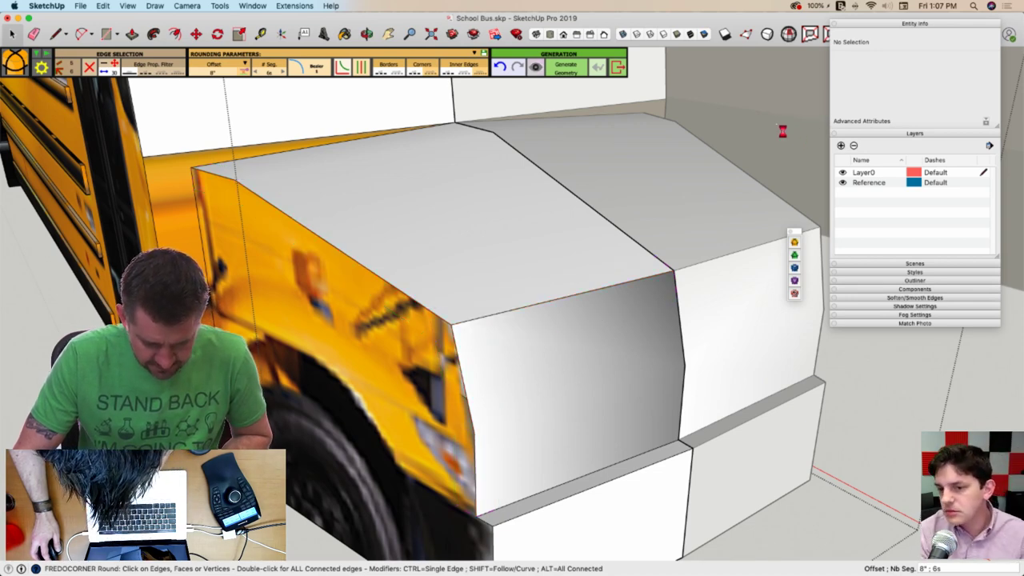
{"action": "scroll", "coordinate": [616, 392], "scroll_direction": "down", "scroll_amount": 3}
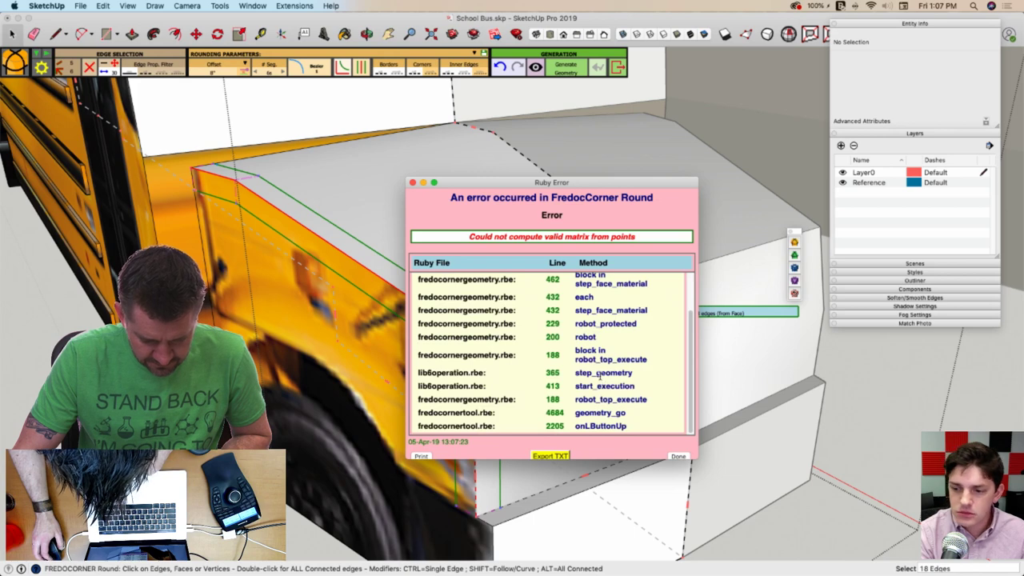
{"action": "left_click", "coordinate": [678, 457]}
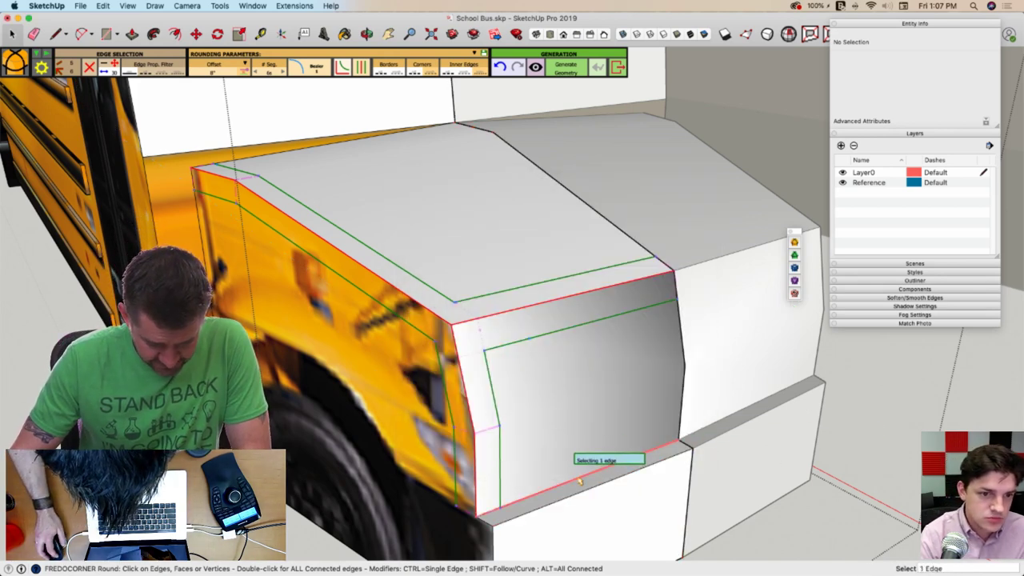
Reduce the rounding offset of the hood's side and front edges to 6"
{"action": "double_click", "coordinate": [579, 480]}
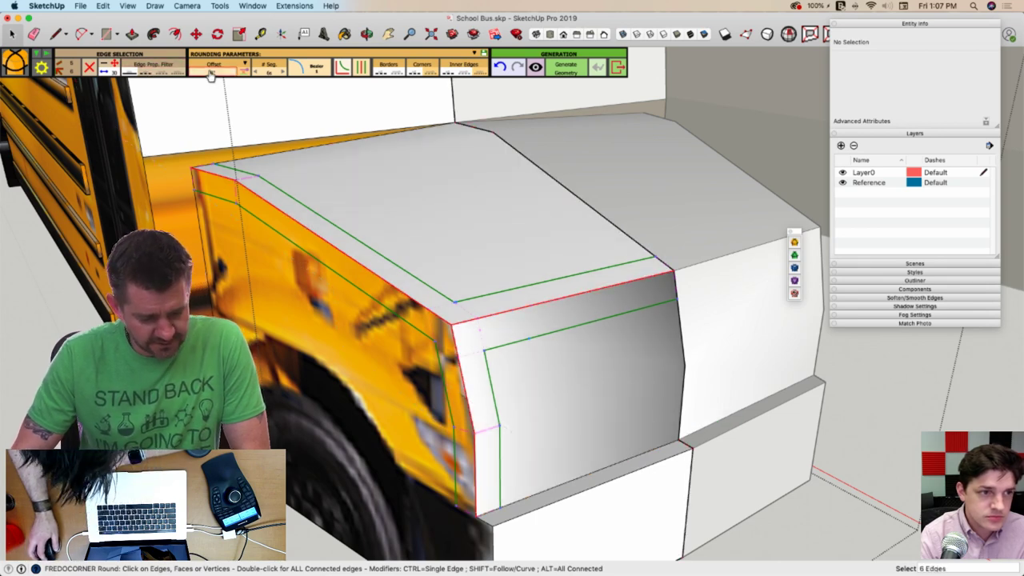
{"action": "left_click", "coordinate": [205, 71]}
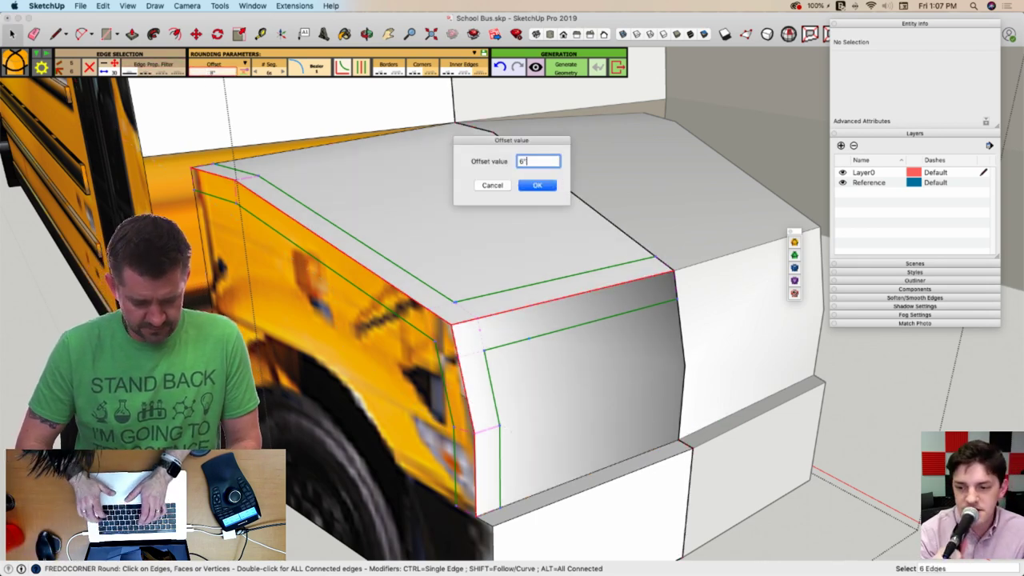
{"action": "key", "text": "Return"}
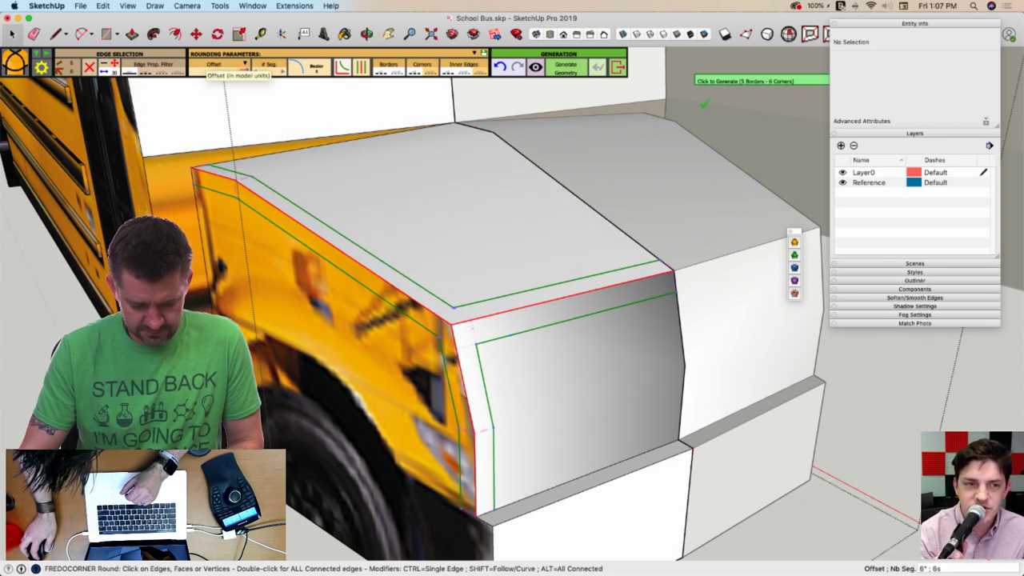
Try generating the 6" Bezier rounding on the hood edges, close the error report, and switch the rounding profile to Circle
{"action": "left_click", "coordinate": [700, 98]}
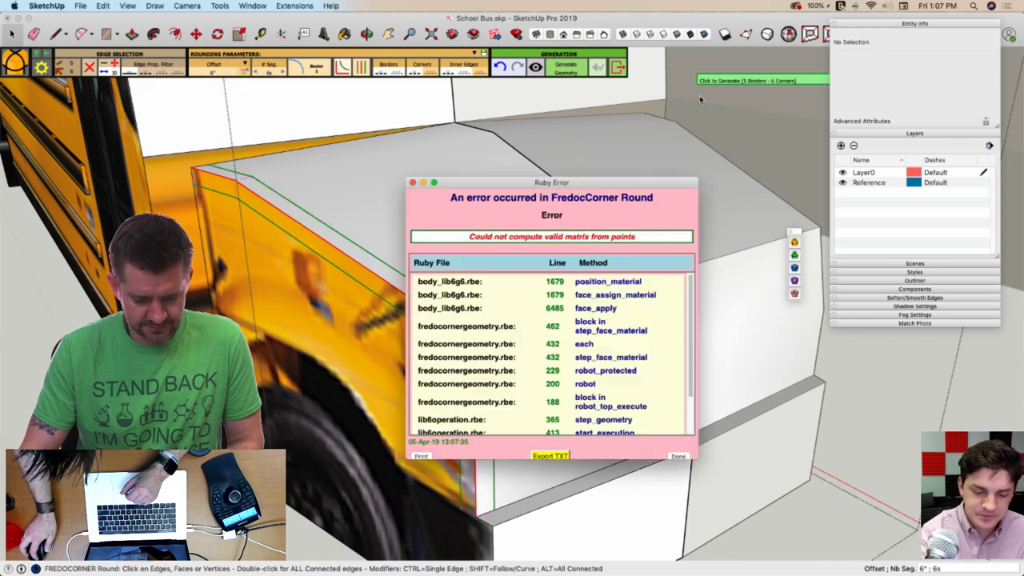
{"action": "left_click", "coordinate": [678, 456]}
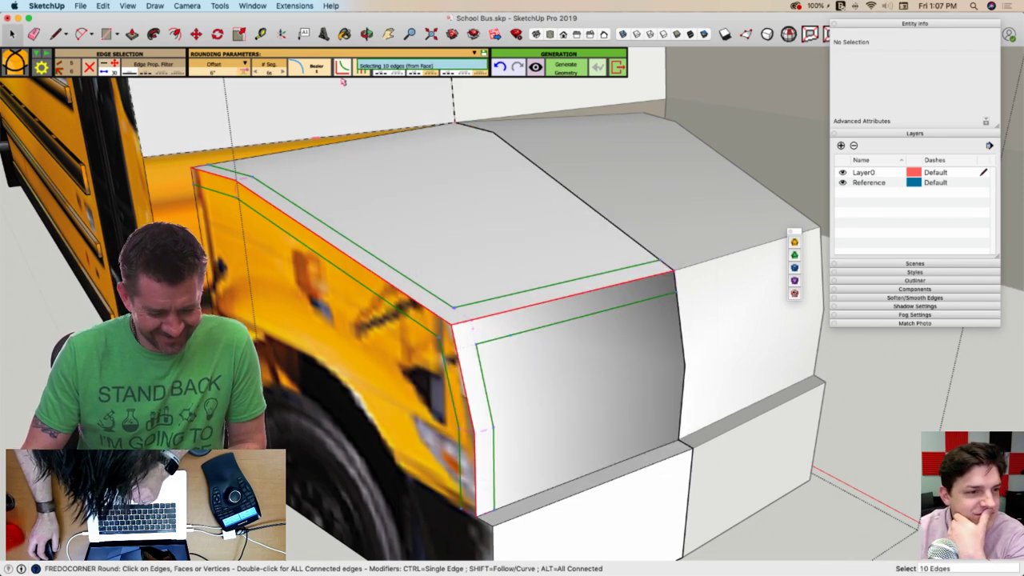
{"action": "left_click", "coordinate": [313, 70]}
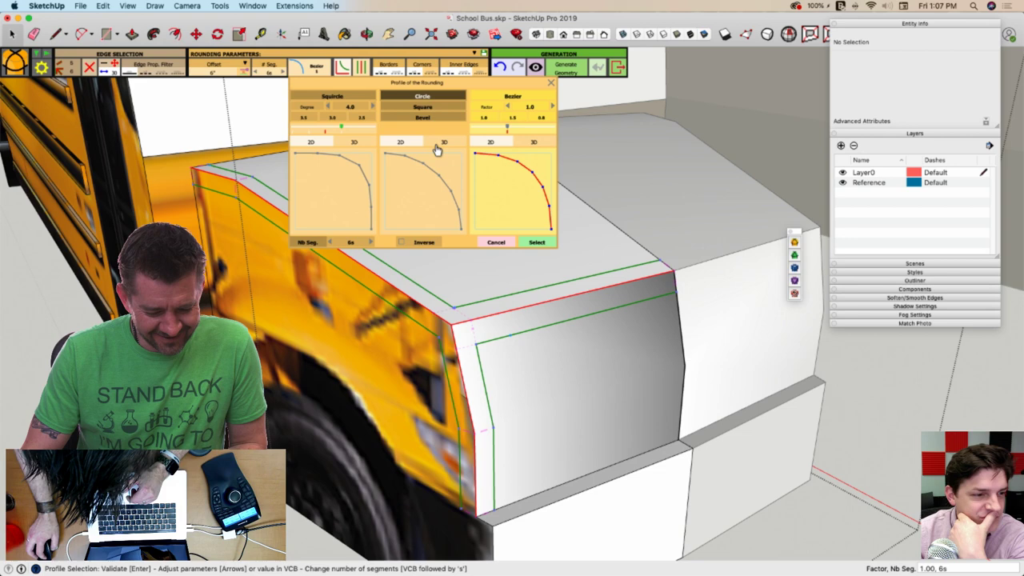
{"action": "left_click", "coordinate": [422, 96]}
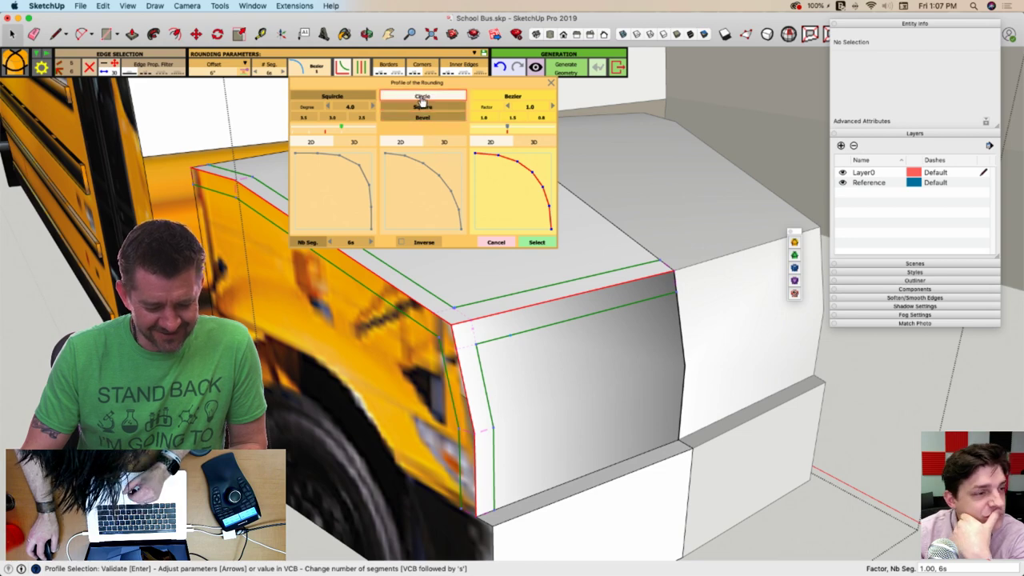
{"action": "left_click", "coordinate": [543, 239]}
Try to generate the 6" circular rounding with 6 and with 4 segments, closing the error report each time
{"action": "left_click", "coordinate": [781, 103]}
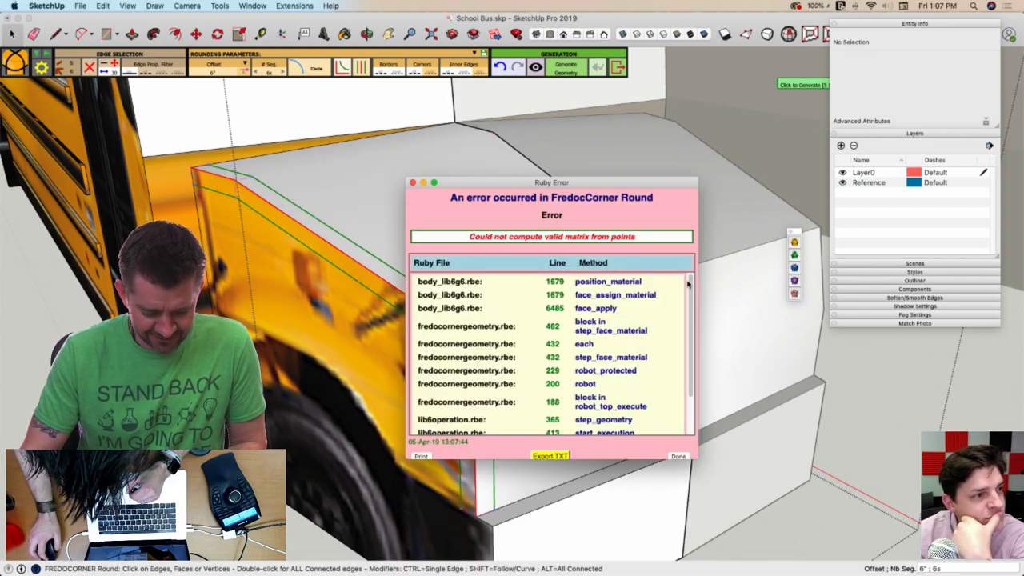
{"action": "left_click", "coordinate": [678, 455]}
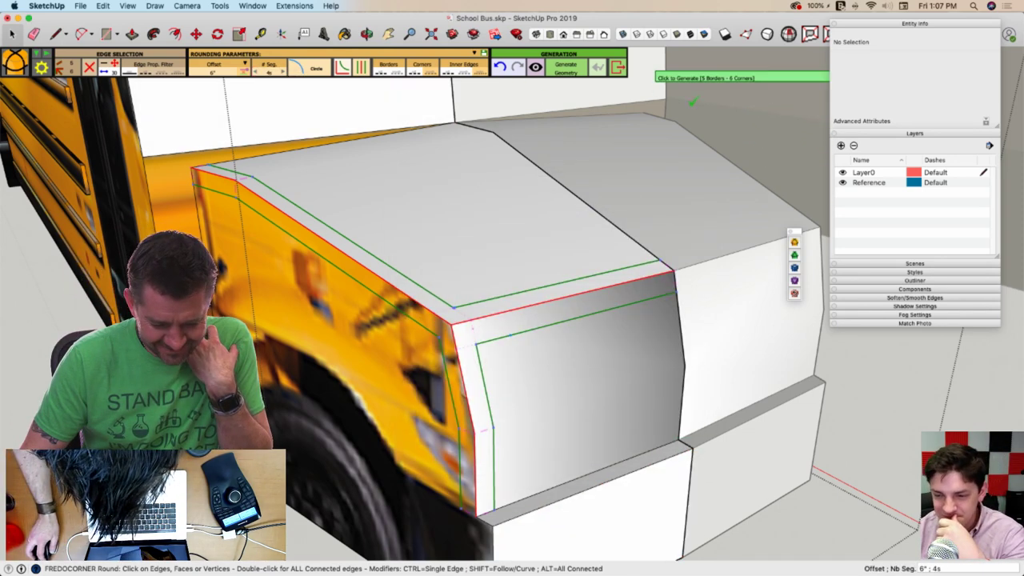
{"action": "left_click", "coordinate": [717, 93]}
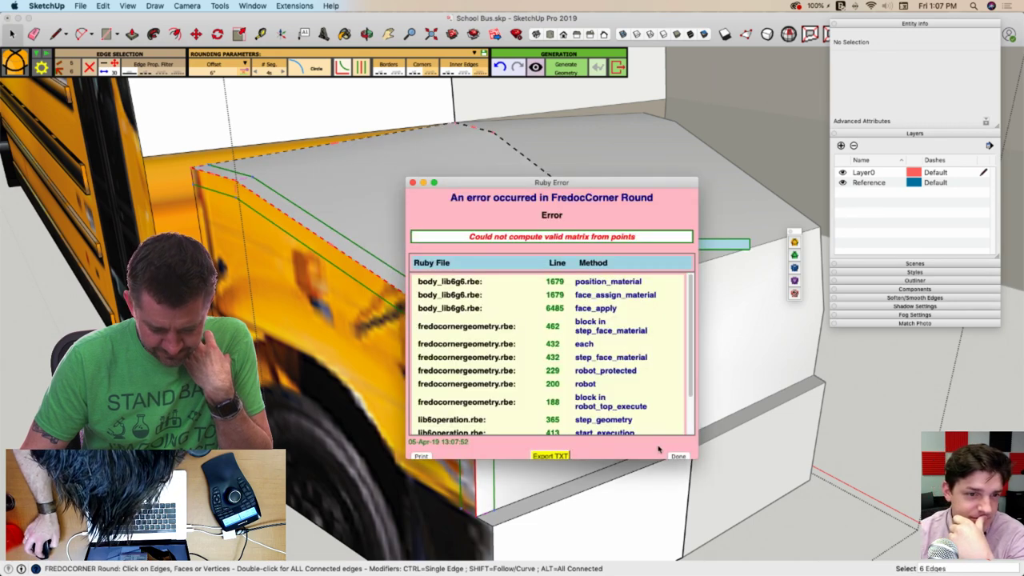
{"action": "left_click", "coordinate": [676, 457]}
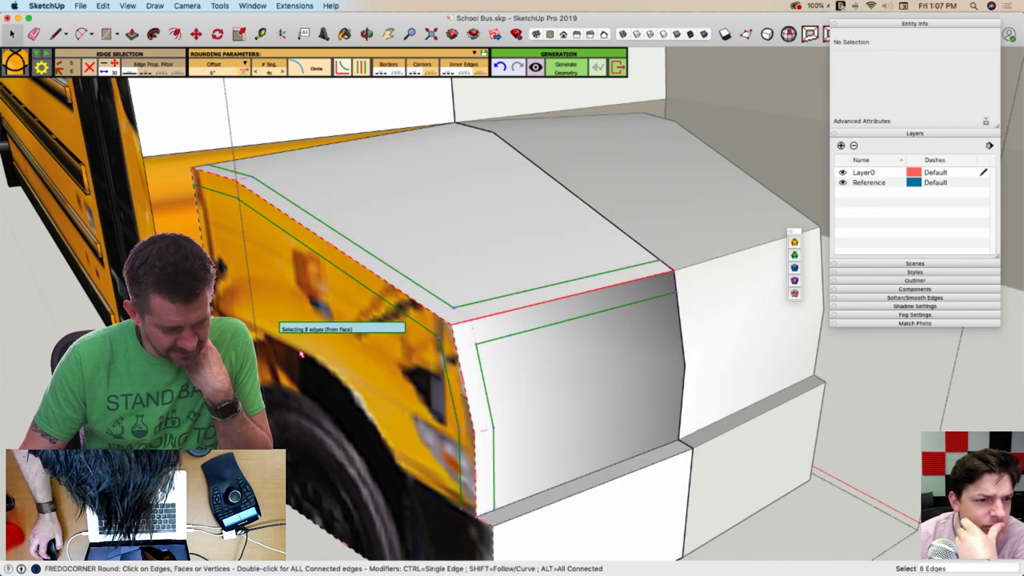
{"action": "left_click", "coordinate": [206, 303]}
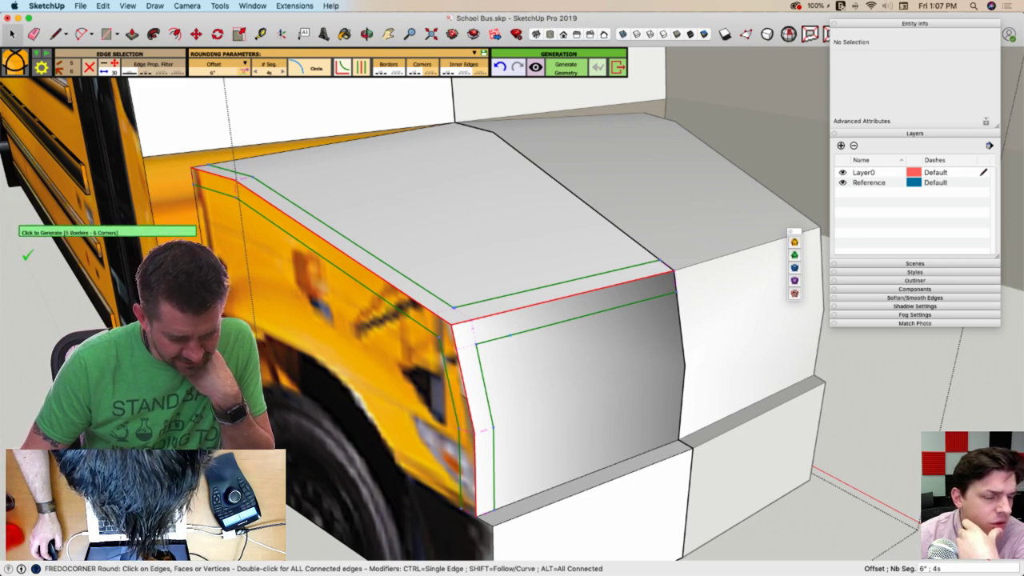
{"action": "left_click", "coordinate": [27, 255]}
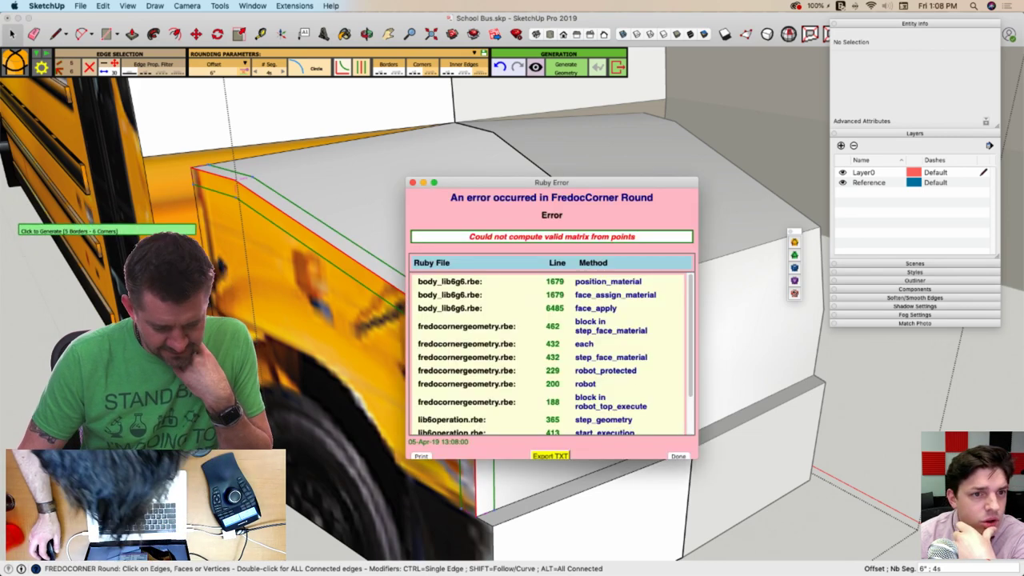
{"action": "left_click", "coordinate": [678, 455]}
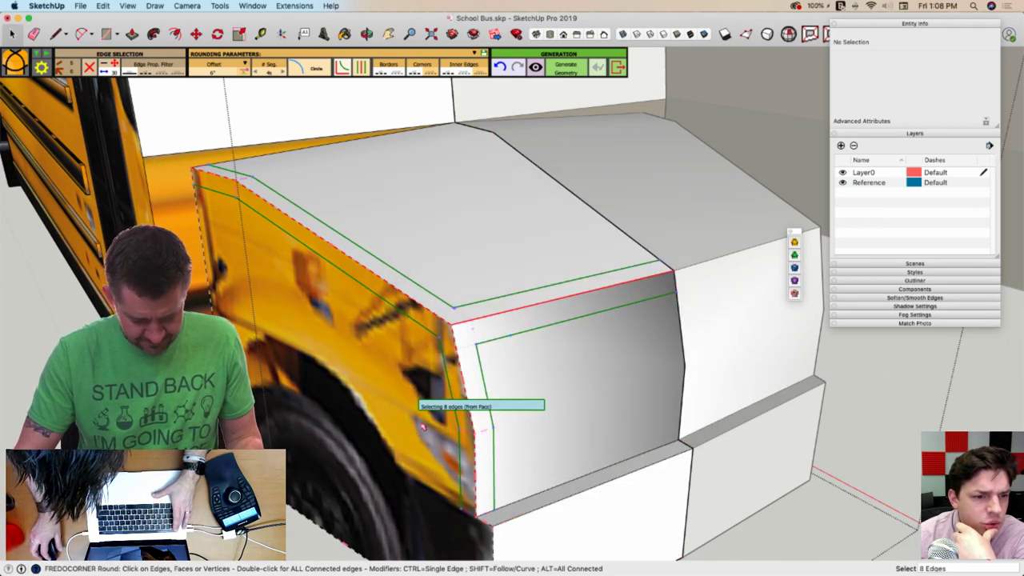
Restart rounding without the hood's rear edge selected and try to generate the 6", 4-segment rounding, closing each error report
{"action": "key", "text": "space"}
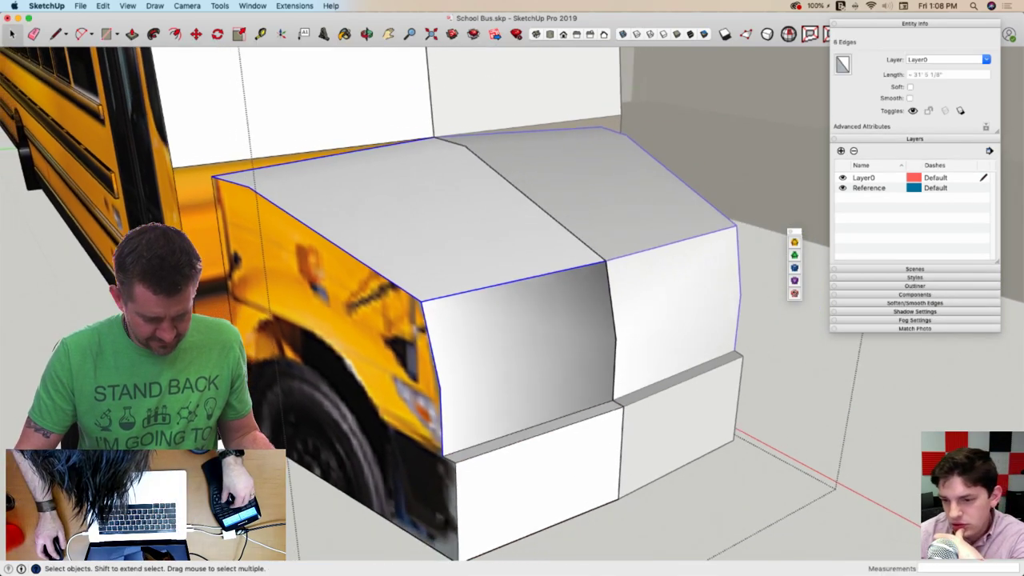
{"action": "left_click", "coordinate": [305, 437]}
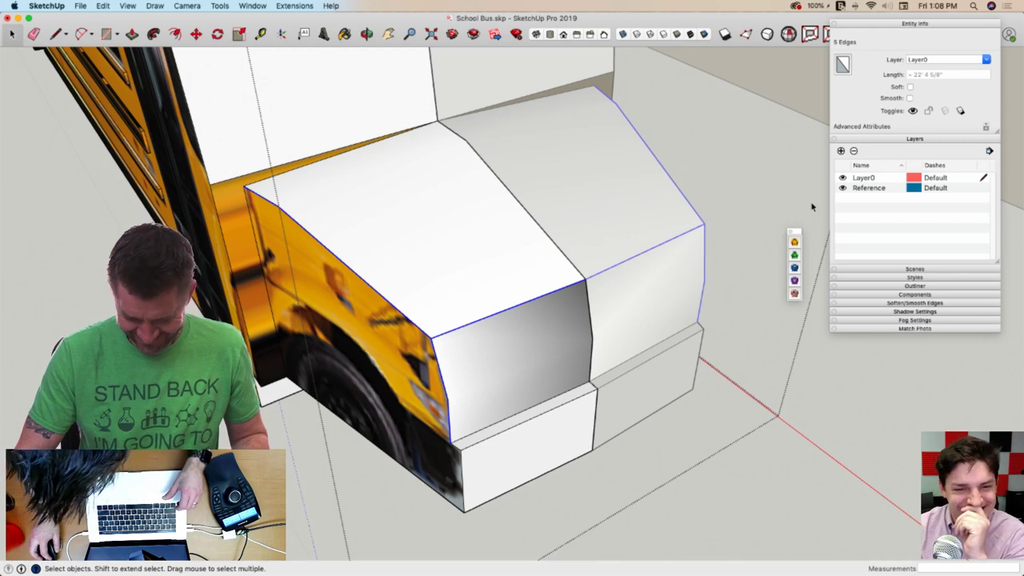
{"action": "left_click", "coordinate": [794, 242]}
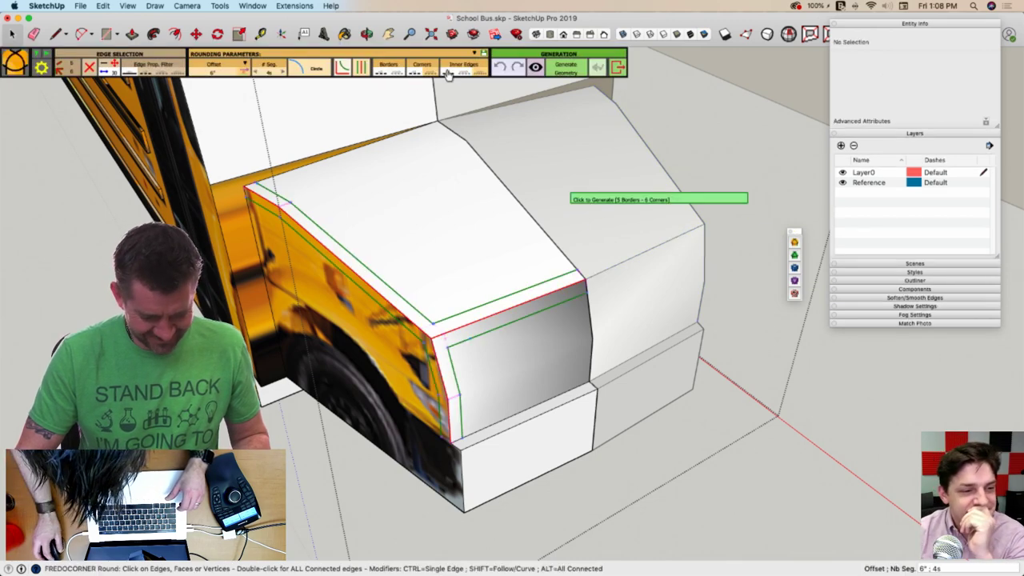
{"action": "left_click", "coordinate": [657, 89]}
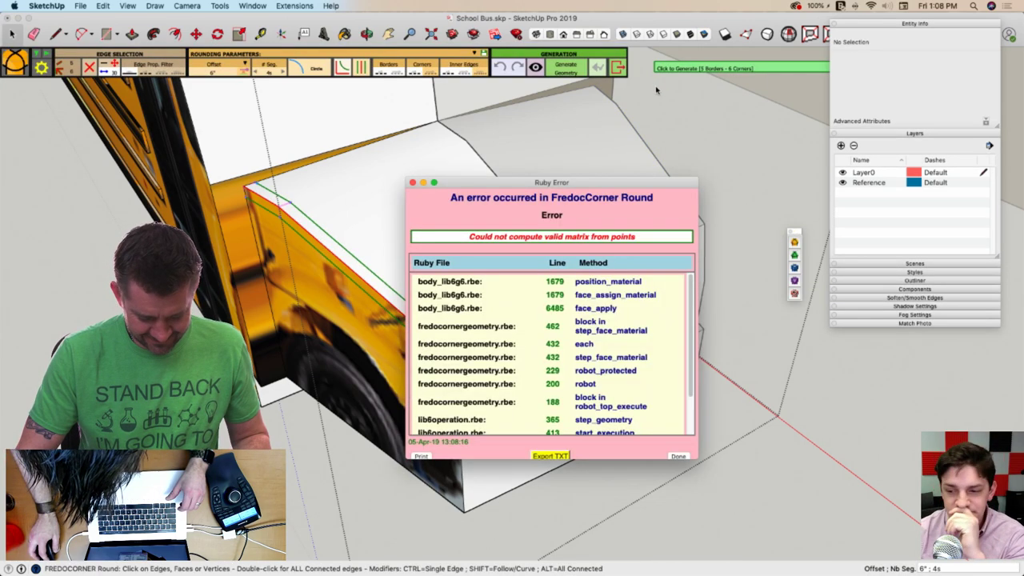
{"action": "left_click", "coordinate": [674, 457]}
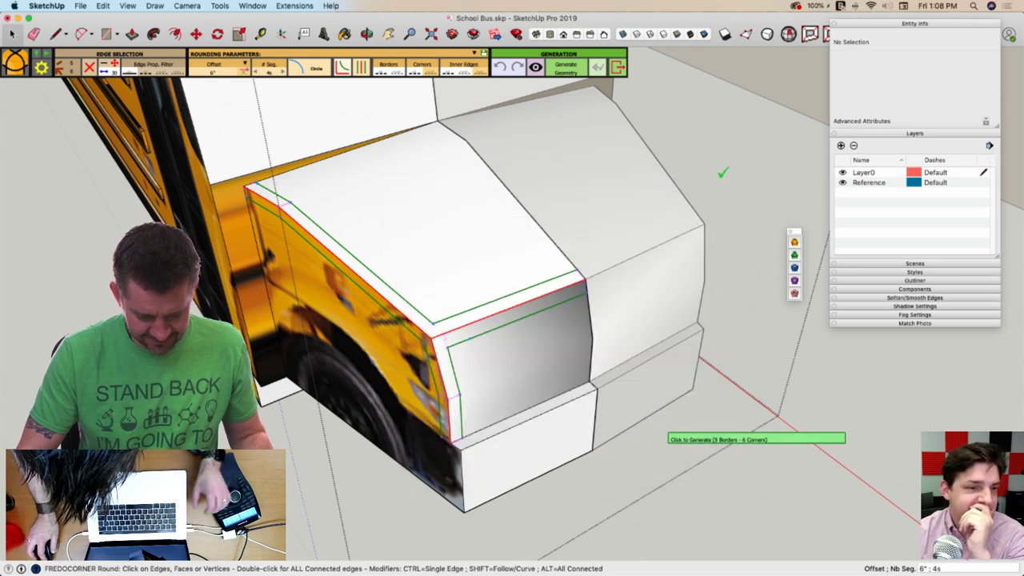
{"action": "left_click", "coordinate": [722, 173]}
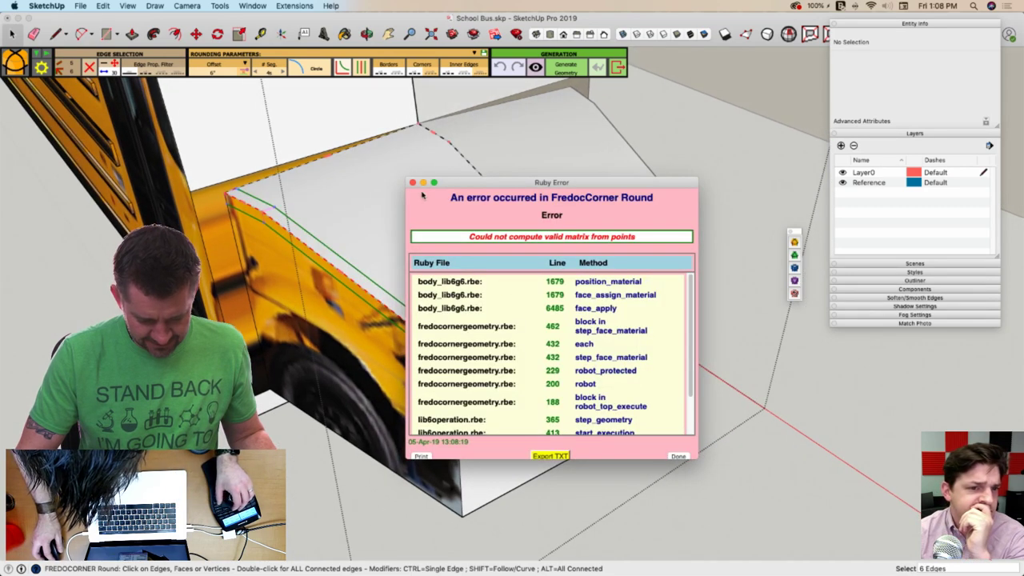
{"action": "left_click", "coordinate": [412, 183]}
{"action": "key", "text": "space"}
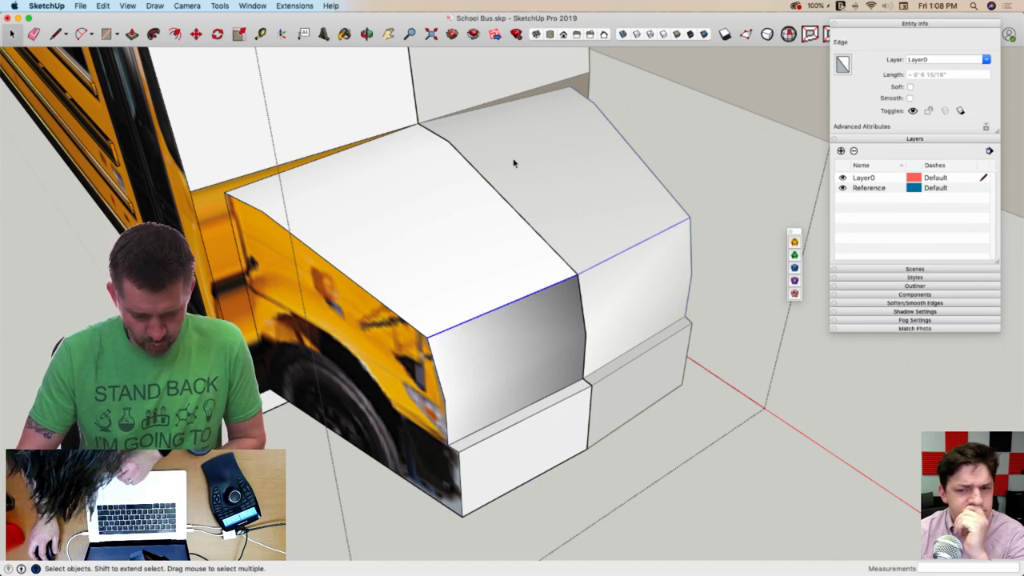
Round only the hood's upper front edge with a 6" offset and 4 segments
{"action": "left_click", "coordinate": [794, 242]}
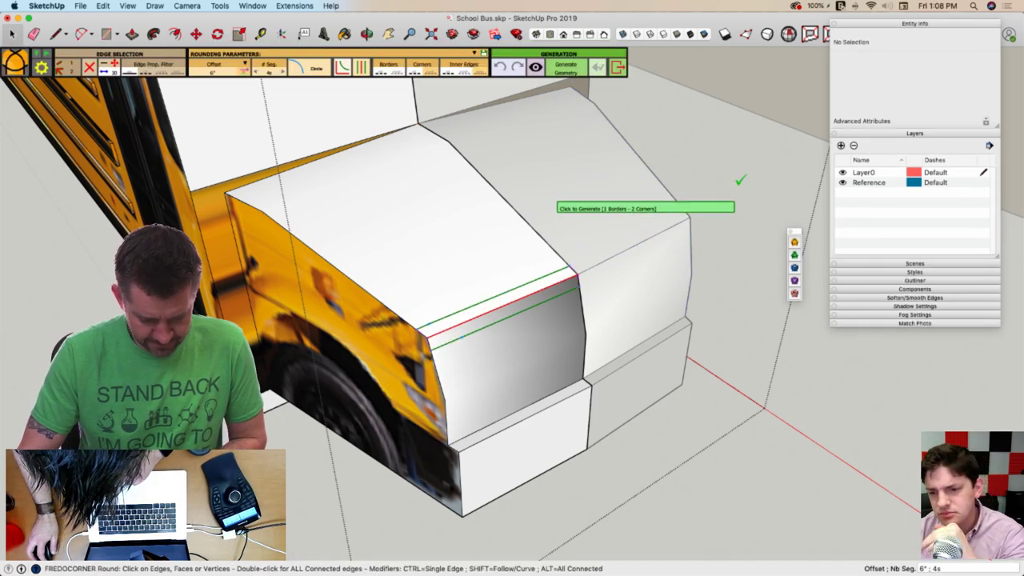
{"action": "key", "text": "Return"}
{"action": "key", "text": "space"}
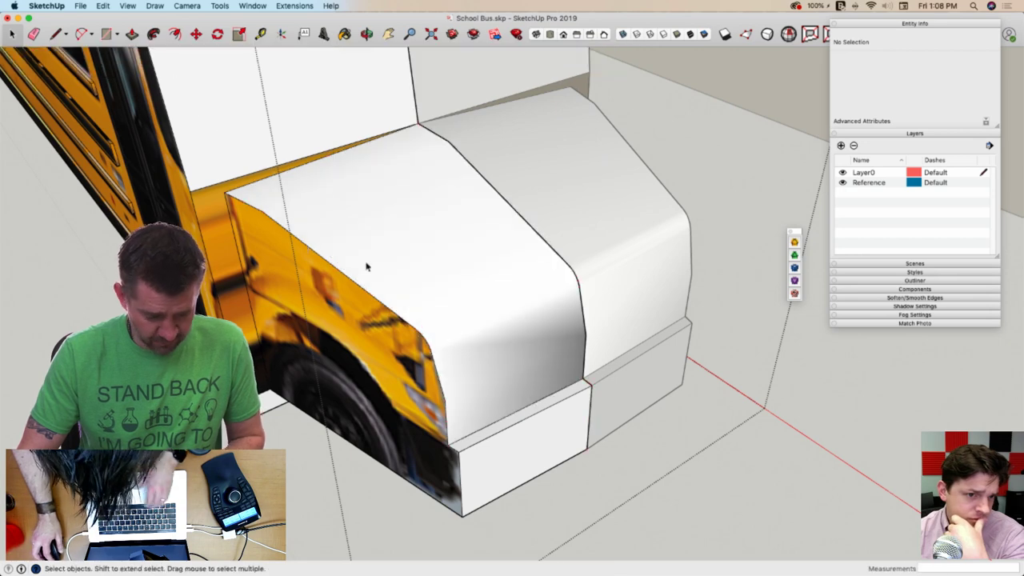
Select the hood's side edge chain and try to round it with a 6" offset and 4 segments, closing the error report
{"action": "left_click", "coordinate": [244, 205]}
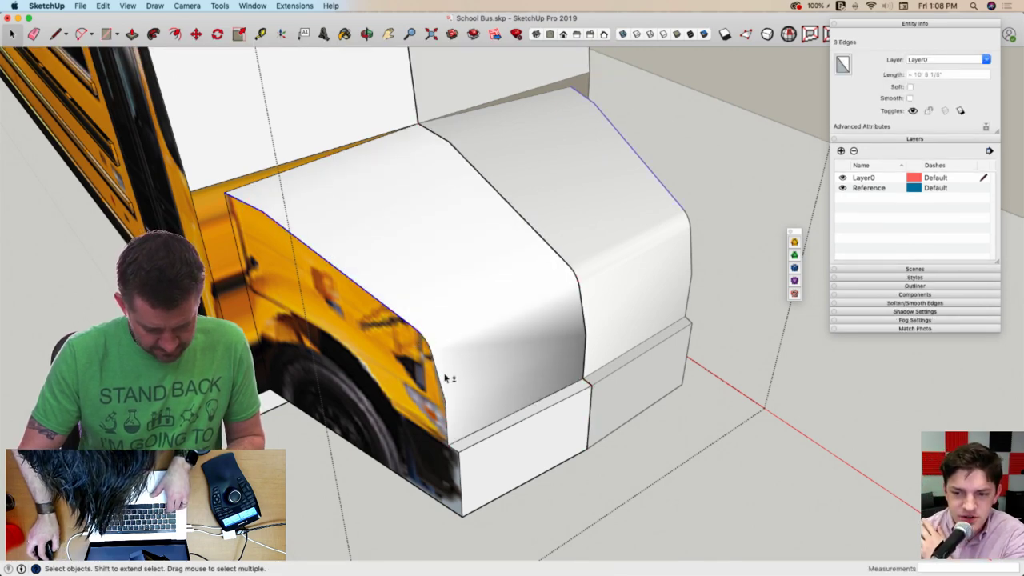
{"action": "scroll", "coordinate": [429, 348], "scroll_direction": "up", "scroll_amount": 5}
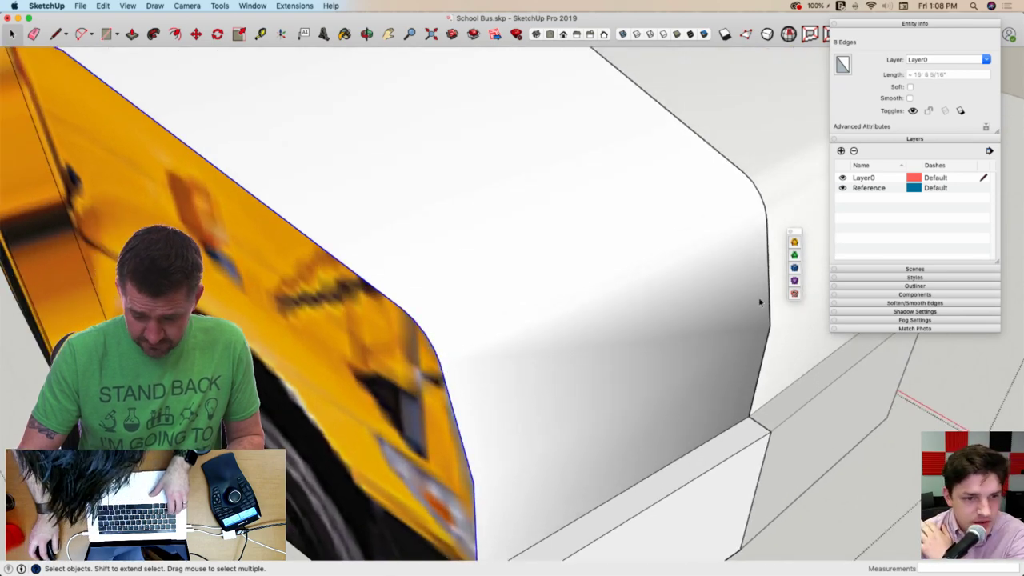
{"action": "left_click", "coordinate": [794, 254]}
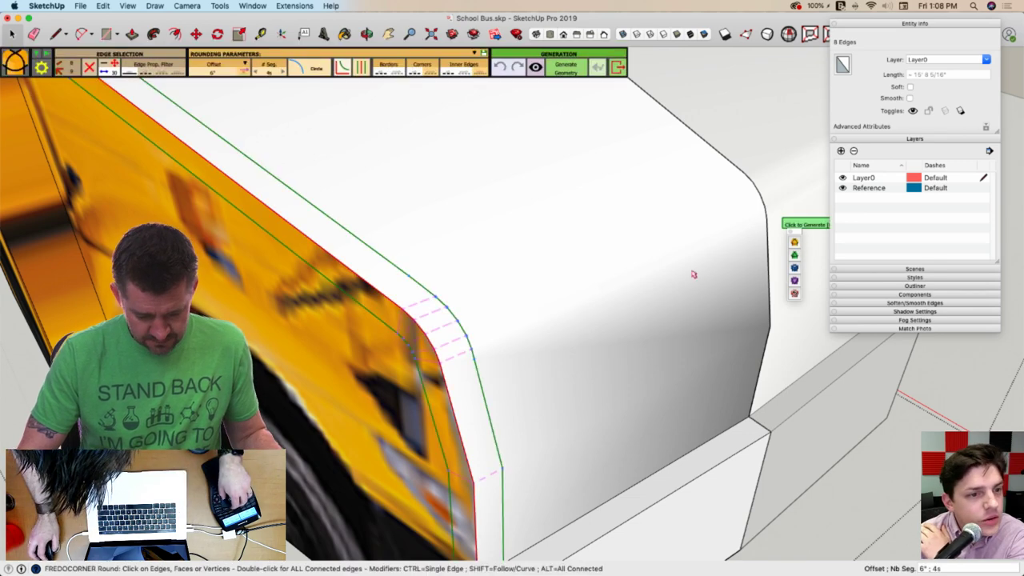
{"action": "scroll", "coordinate": [640, 96], "scroll_direction": "down", "scroll_amount": 5}
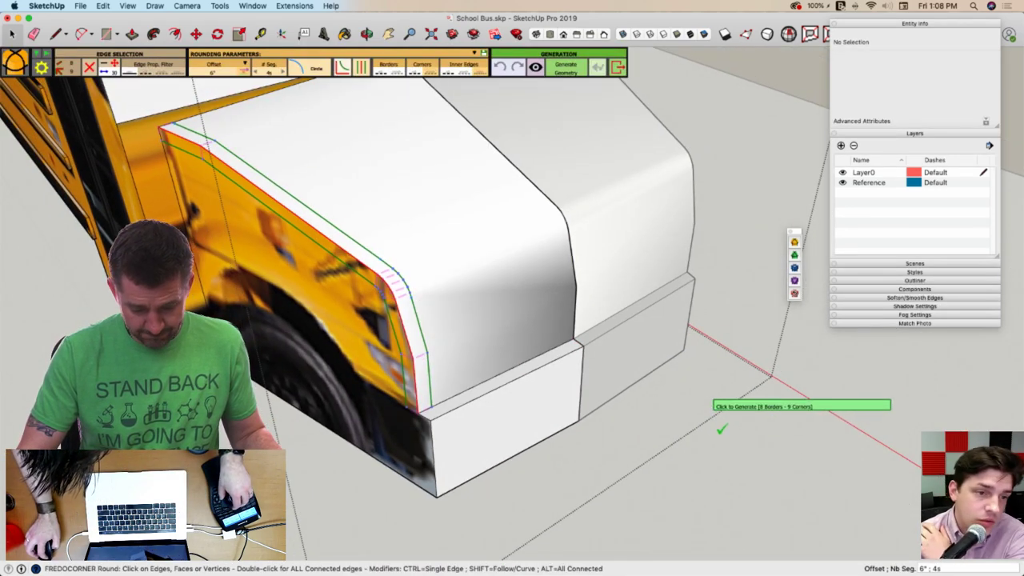
{"action": "left_click", "coordinate": [716, 427]}
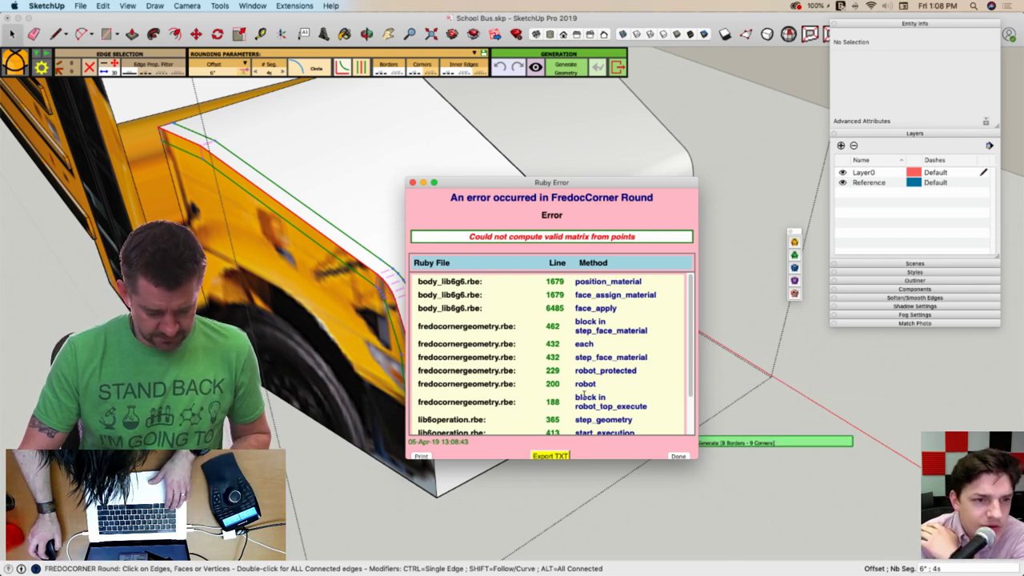
{"action": "left_click", "coordinate": [413, 183]}
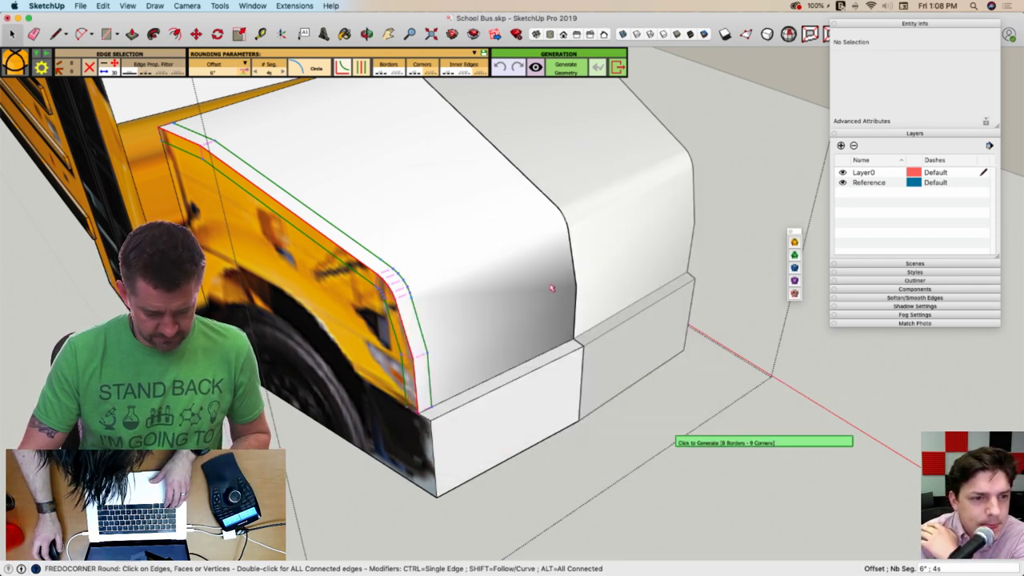
{"action": "key", "text": "space"}
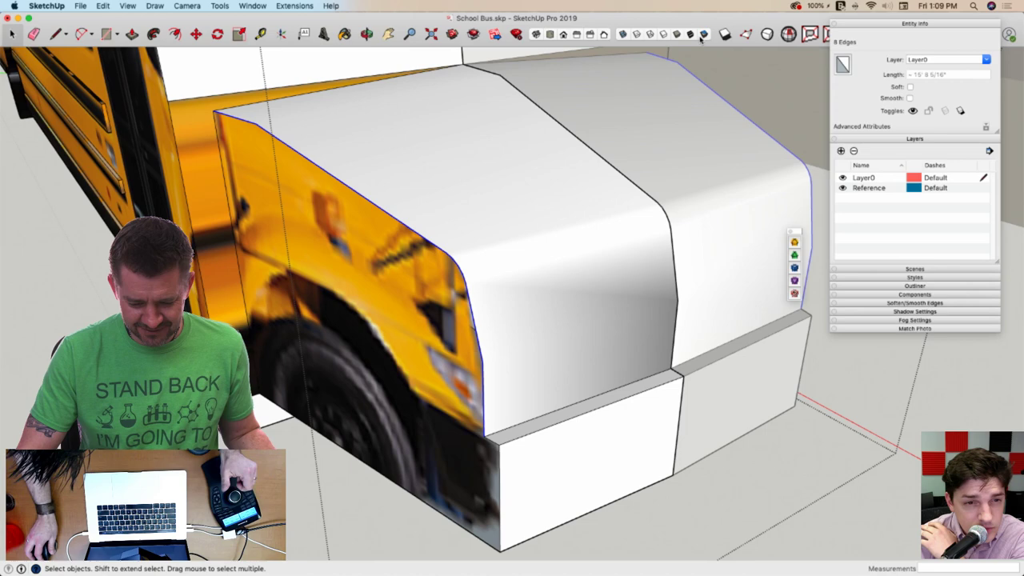
Display the model in monochrome and select the hood, side and bumper faces to inspect how the geometry is built
{"action": "left_click", "coordinate": [702, 35]}
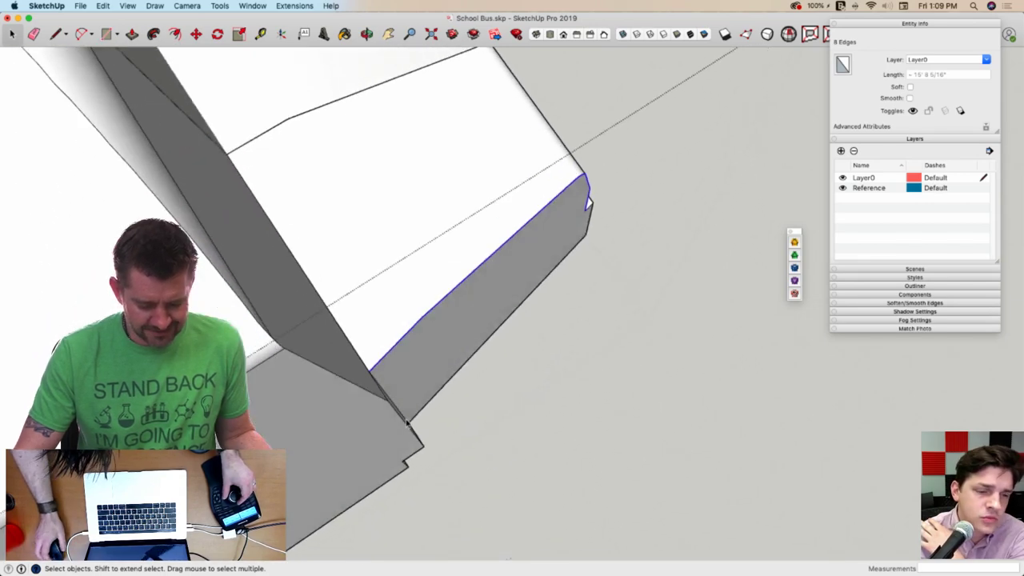
{"action": "left_click", "coordinate": [483, 306]}
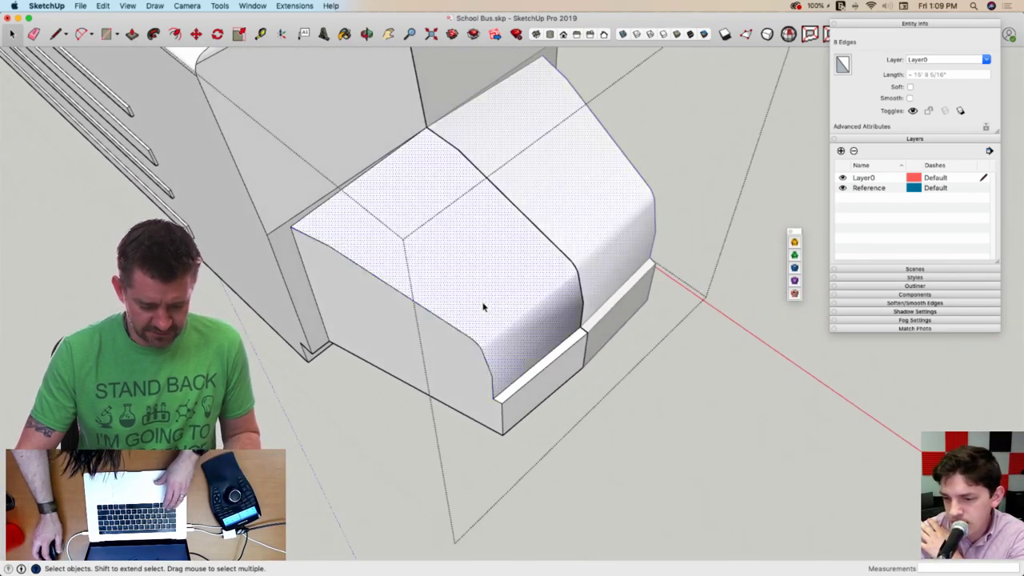
{"action": "left_click", "coordinate": [450, 380]}
{"action": "left_click", "coordinate": [504, 398], "text": "shift"}
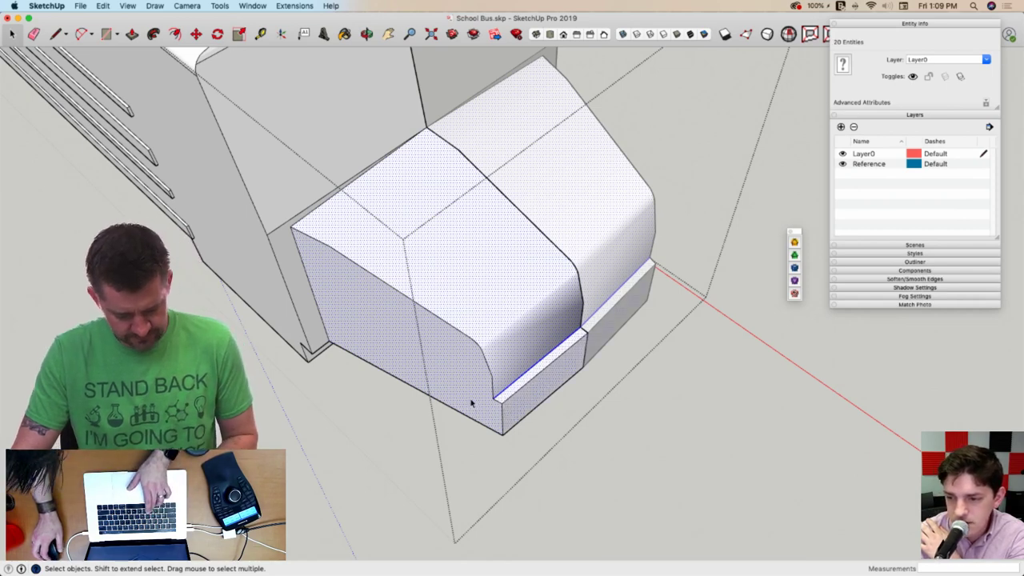
Copy the half of the bus containing the hood and side, and paste it outside its container, away from the original bus
{"action": "left_click", "coordinate": [442, 389]}
{"action": "scroll", "coordinate": [444, 389], "scroll_direction": "down", "scroll_amount": 5}
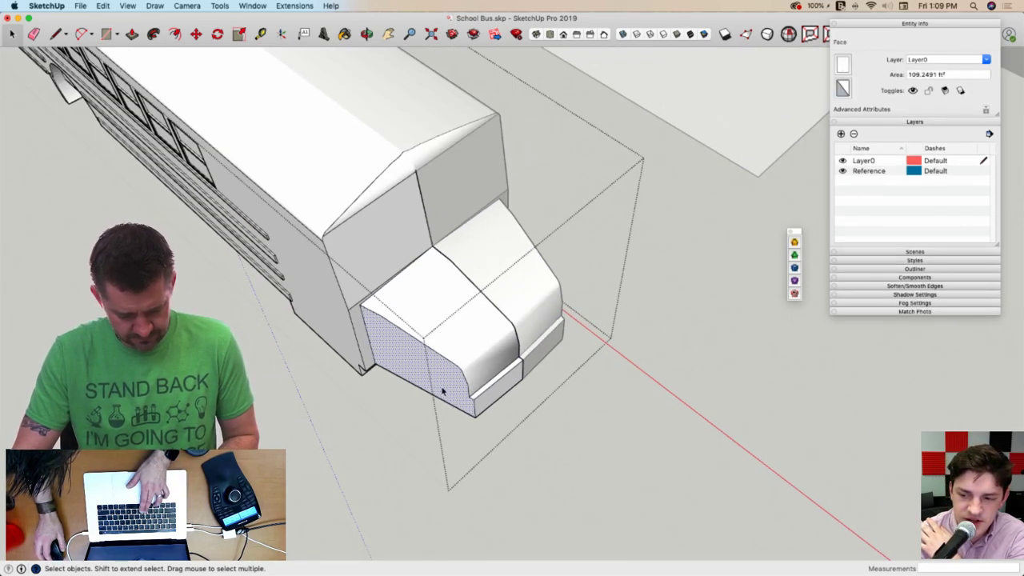
{"action": "left_click", "coordinate": [638, 319]}
{"action": "key", "text": "super+v"}
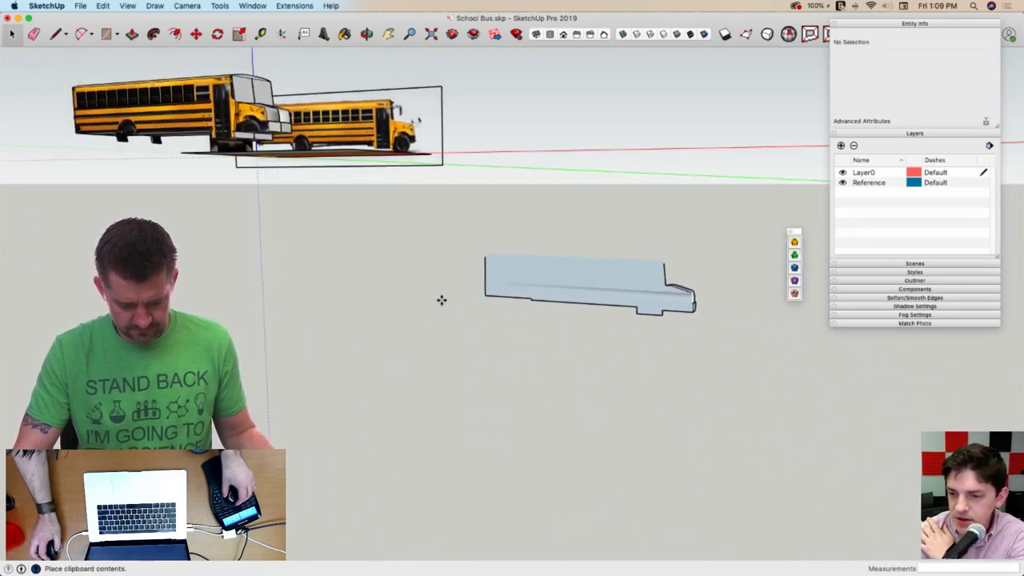
{"action": "left_click", "coordinate": [328, 355]}
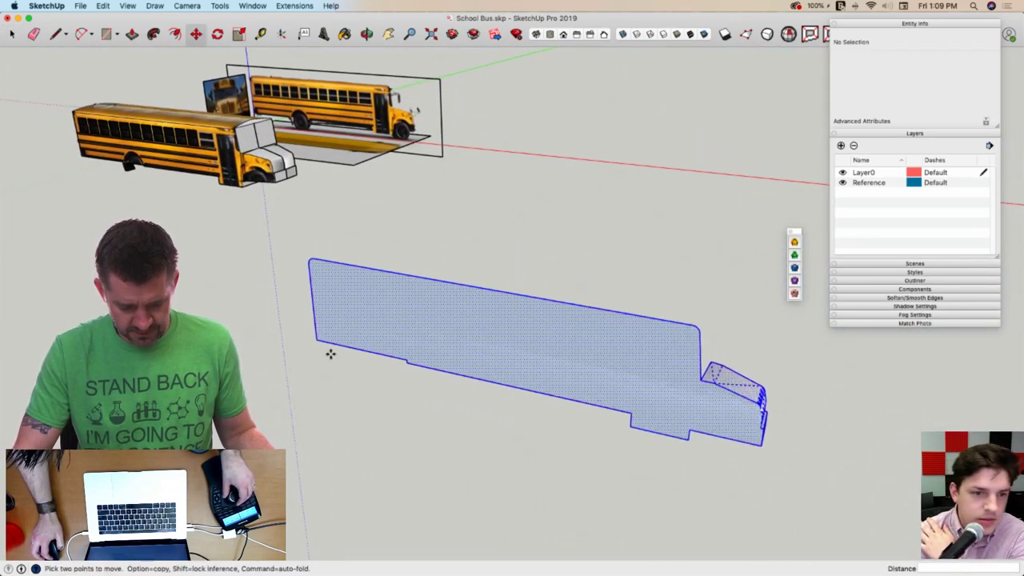
{"action": "key", "text": "l"}
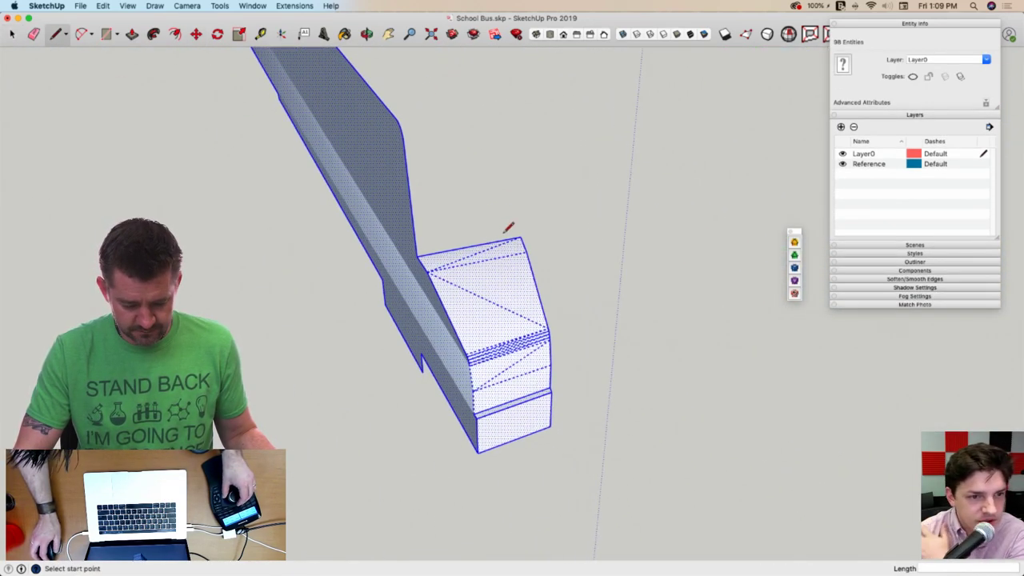
{"action": "left_click", "coordinate": [404, 143]}
{"action": "key", "text": "space"}
{"action": "left_click", "coordinate": [551, 242]}
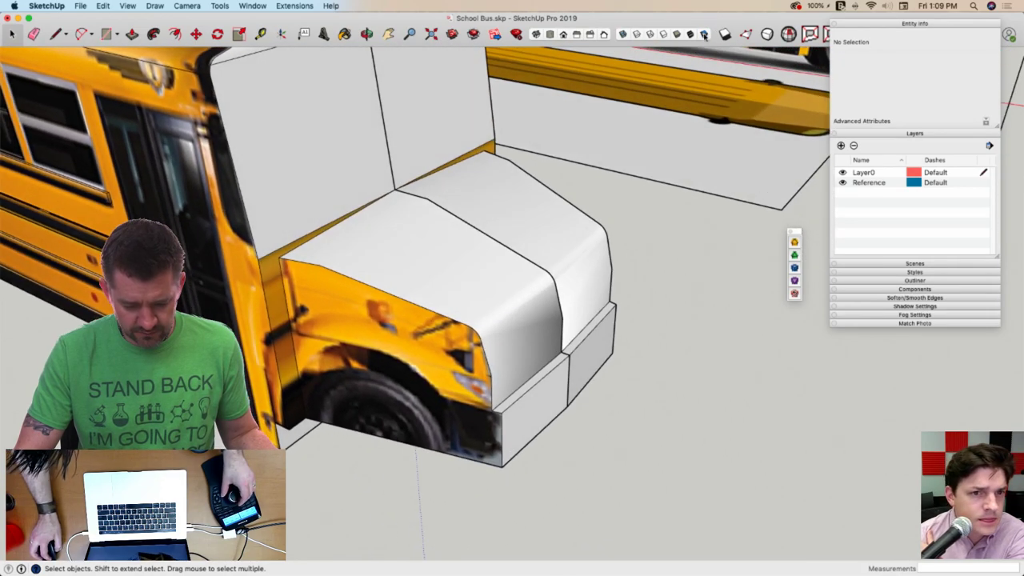
Display the model in monochrome, open the bus half for editing and select its hood surface to inspect the centre edge near the bumper
{"action": "left_click", "coordinate": [704, 35]}
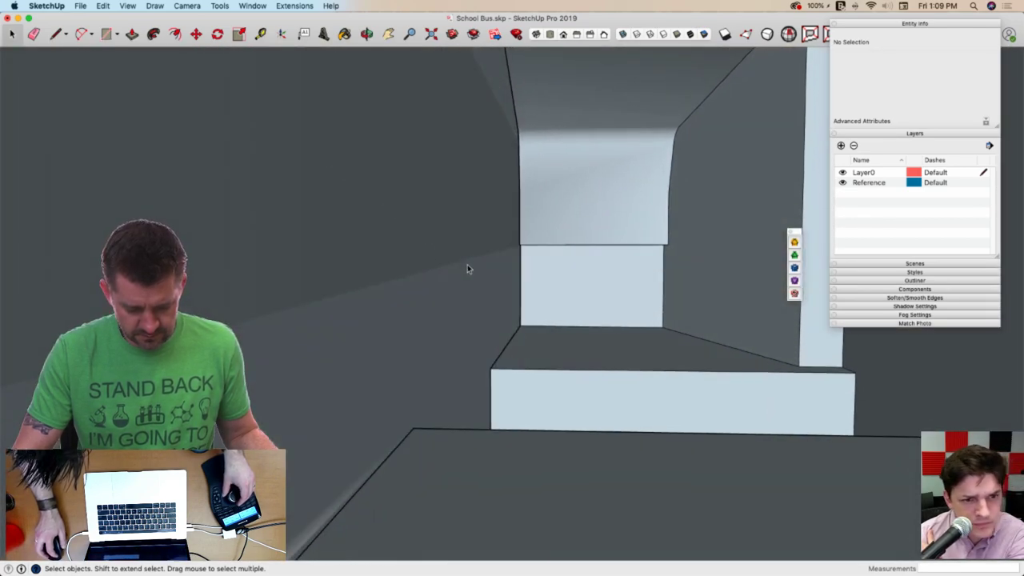
{"action": "left_click", "coordinate": [467, 267]}
{"action": "double_click", "coordinate": [466, 270]}
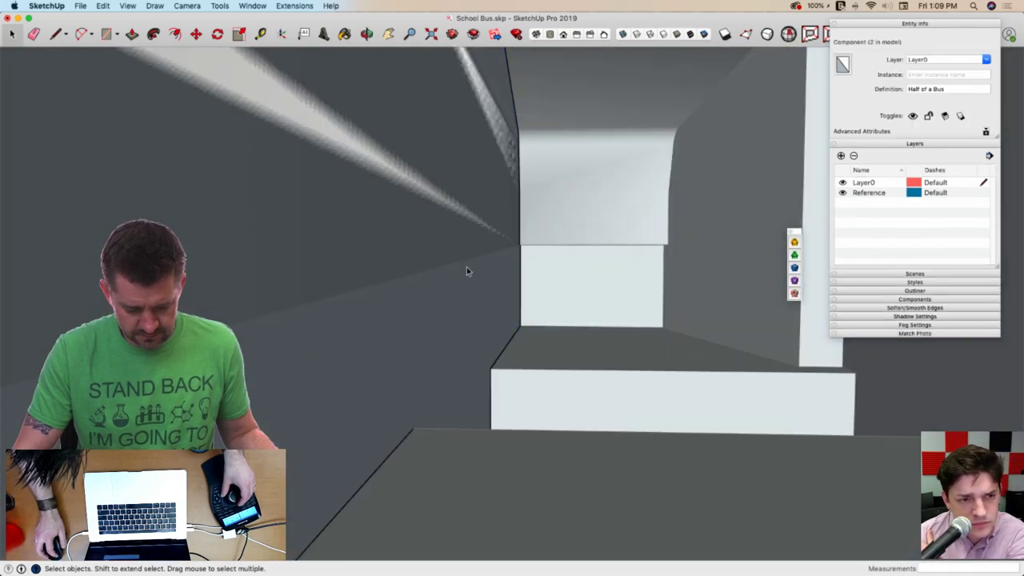
{"action": "left_click", "coordinate": [466, 270]}
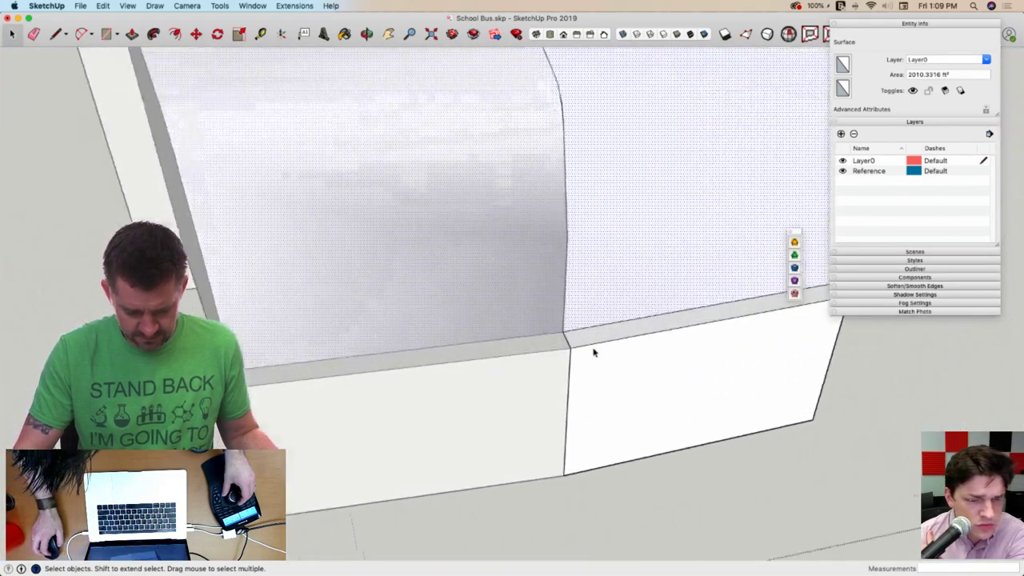
{"action": "middle_click_drag", "start_coordinate": [593, 352], "coordinate": [548, 302]}
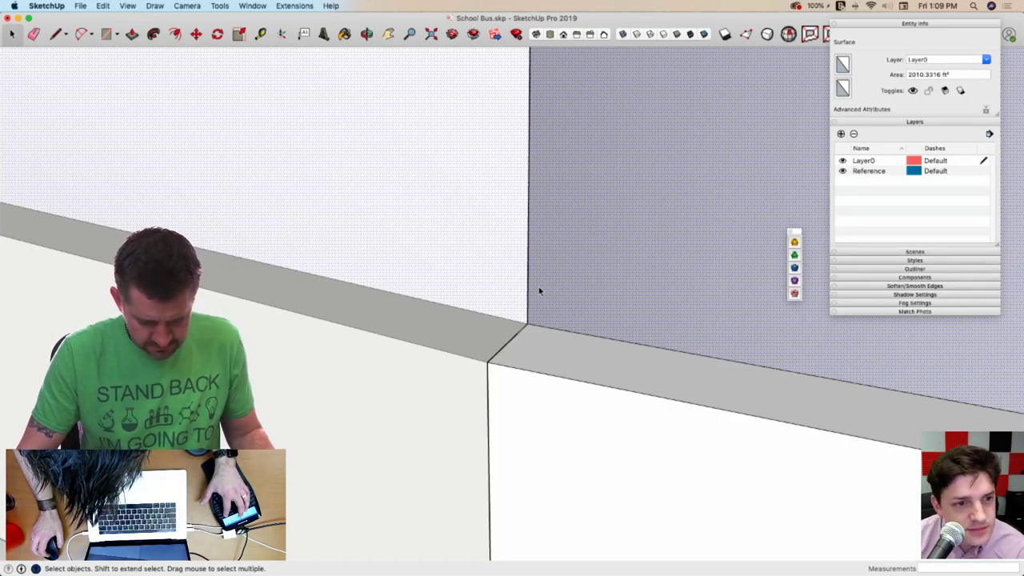
{"action": "scroll", "coordinate": [582, 299], "scroll_direction": "down", "scroll_amount": 10}
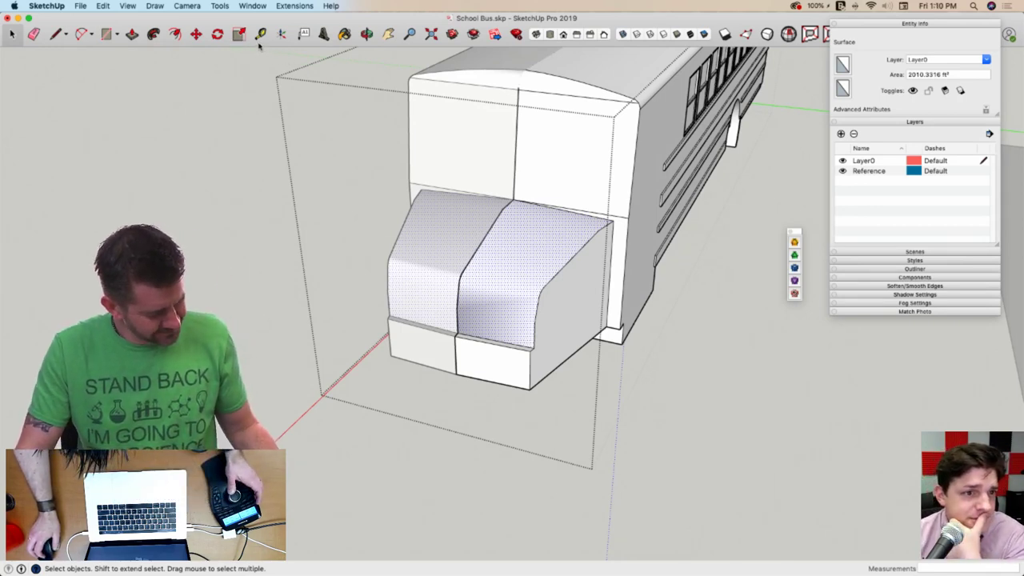
Hide the rest of the model and the similar components while editing, isolating the open bus half
{"action": "left_click", "coordinate": [126, 7]}
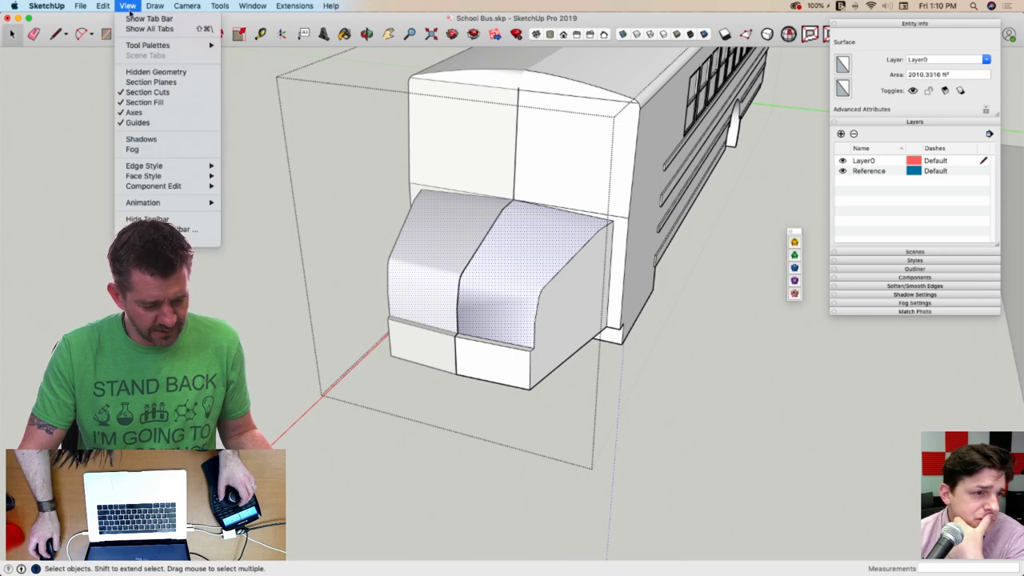
{"action": "mouse_move", "coordinate": [160, 188]}
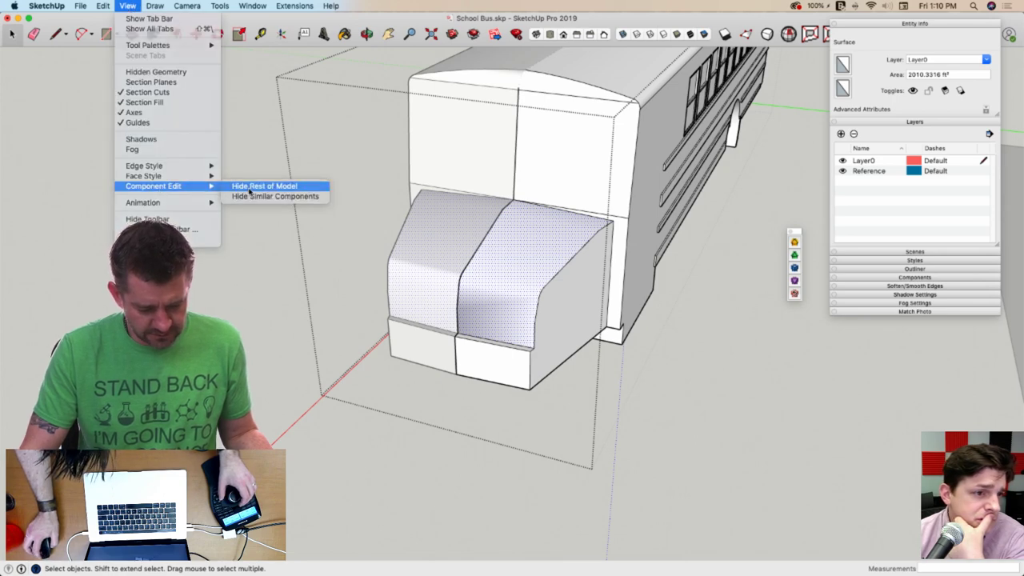
{"action": "left_click", "coordinate": [264, 186]}
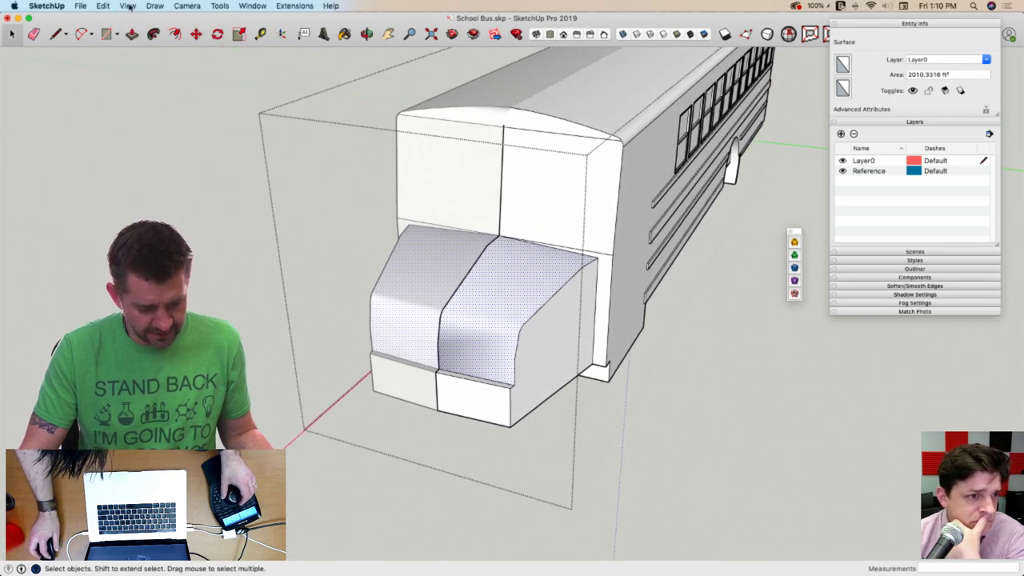
{"action": "left_click", "coordinate": [130, 6]}
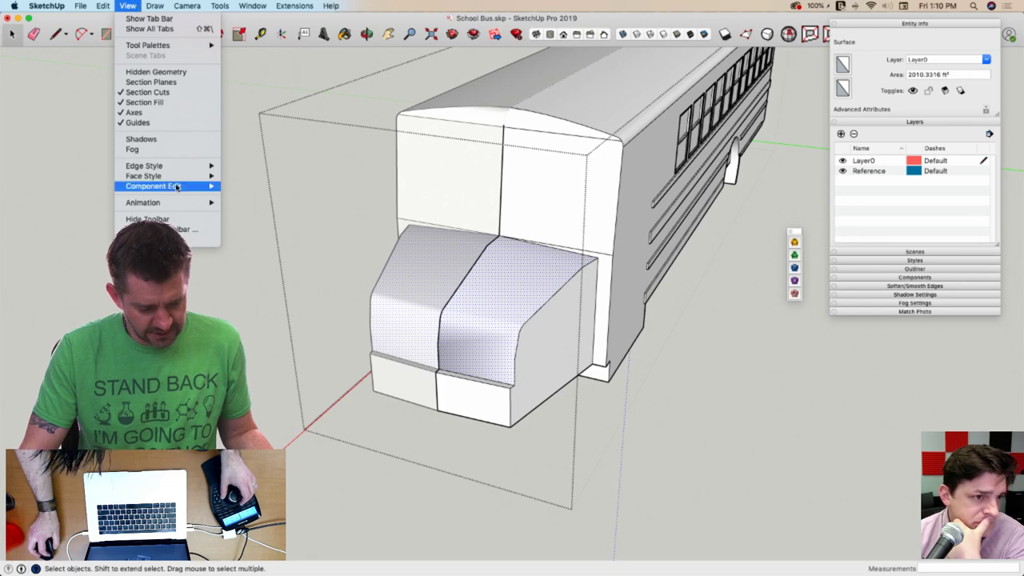
{"action": "left_click", "coordinate": [275, 197]}
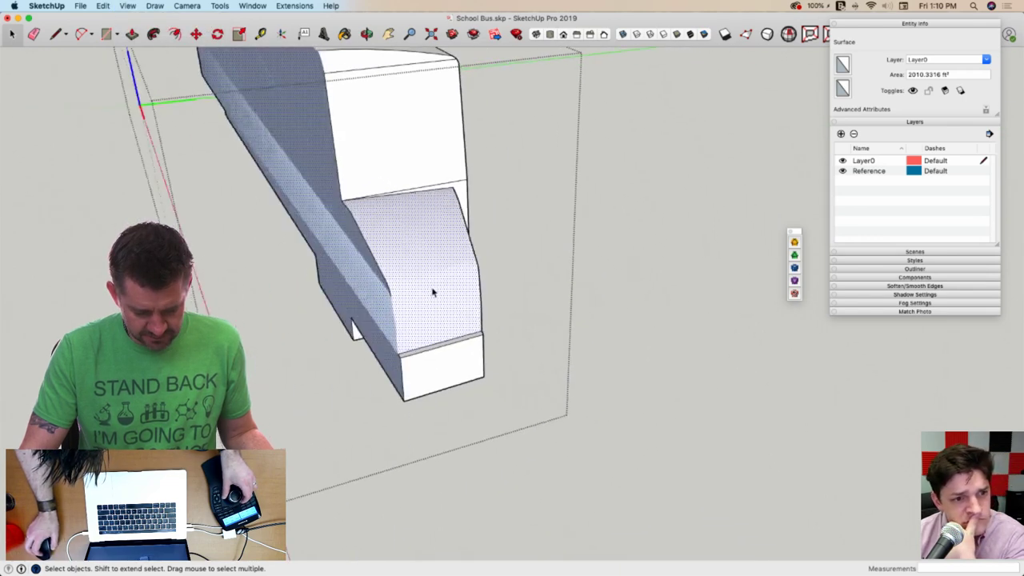
Redraw the hood's lower front edge along the centreline and delete the flat face closing the bus half there
{"action": "key", "text": "l"}
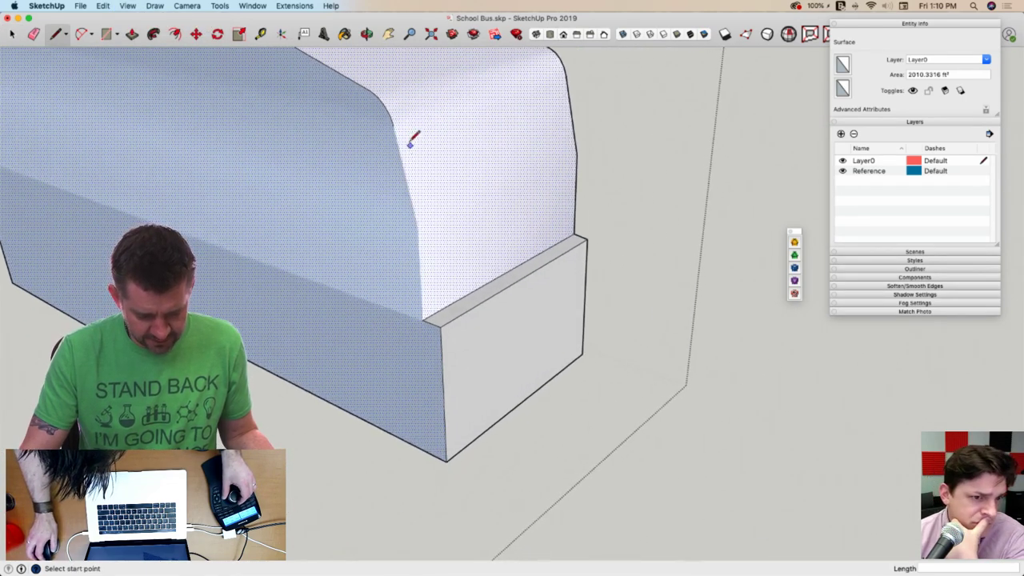
{"action": "left_click", "coordinate": [418, 214]}
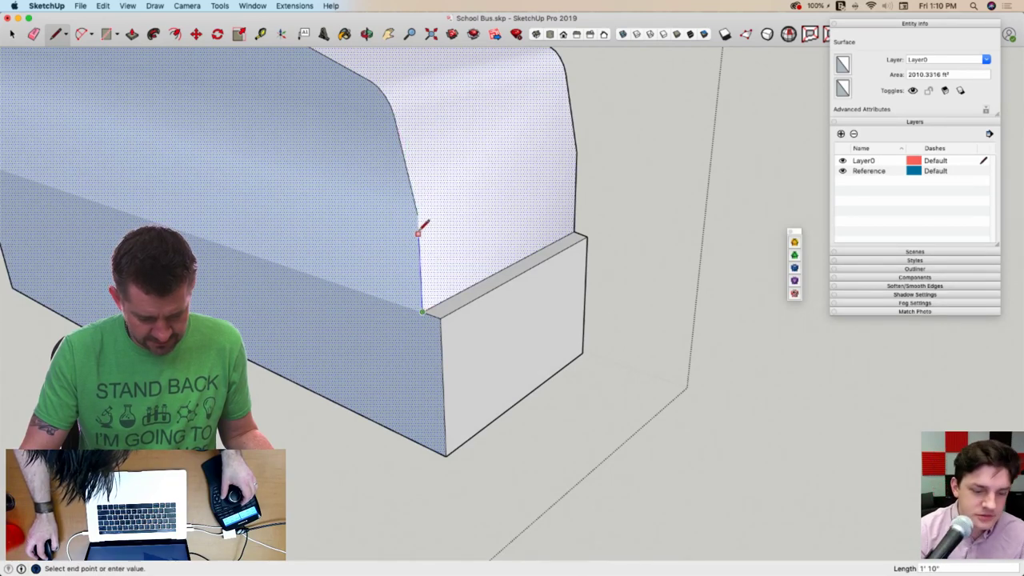
{"action": "key", "text": "space"}
{"action": "left_click", "coordinate": [364, 282]}
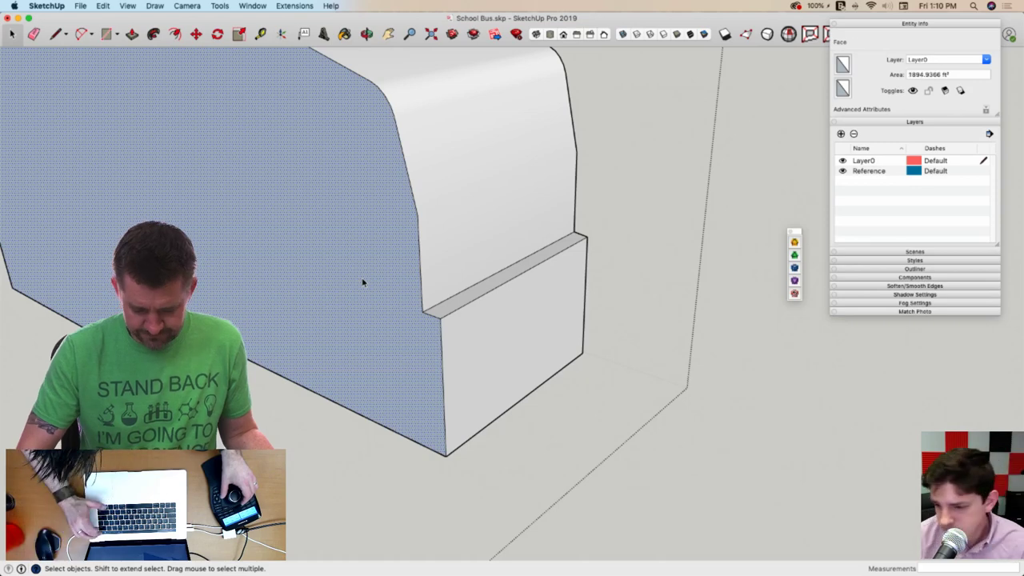
{"action": "key", "text": "Delete"}
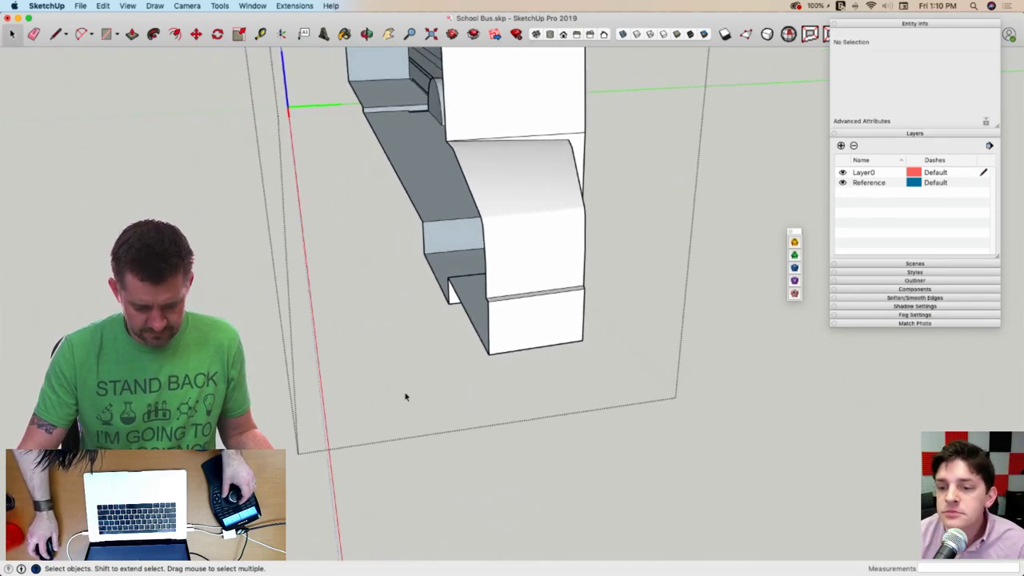
Select the hood's outer side edge chain and try to round it with a 6" offset and 4 segments
{"action": "left_click", "coordinate": [392, 485]}
{"action": "double_click", "coordinate": [468, 251]}
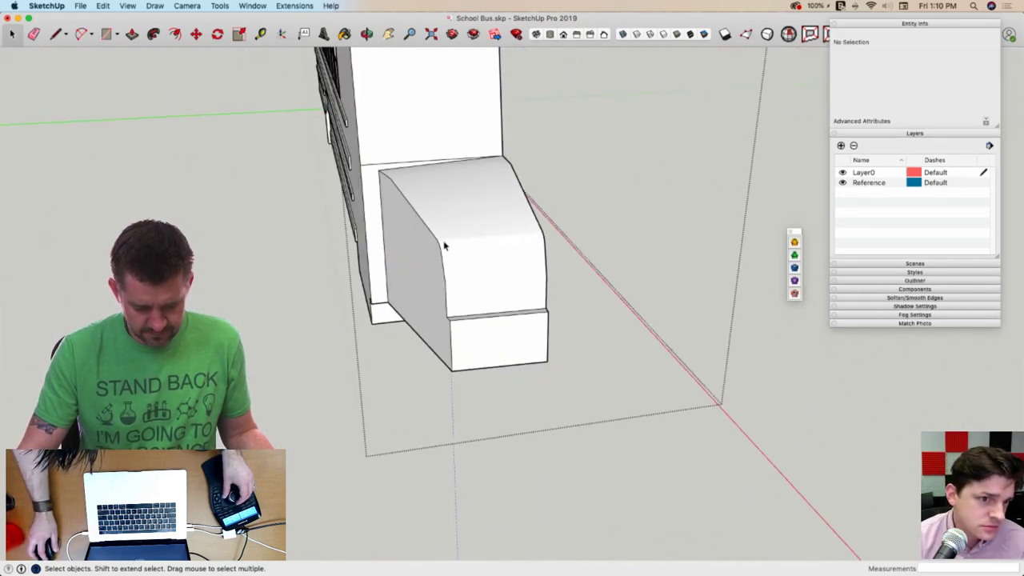
{"action": "left_click", "coordinate": [407, 186]}
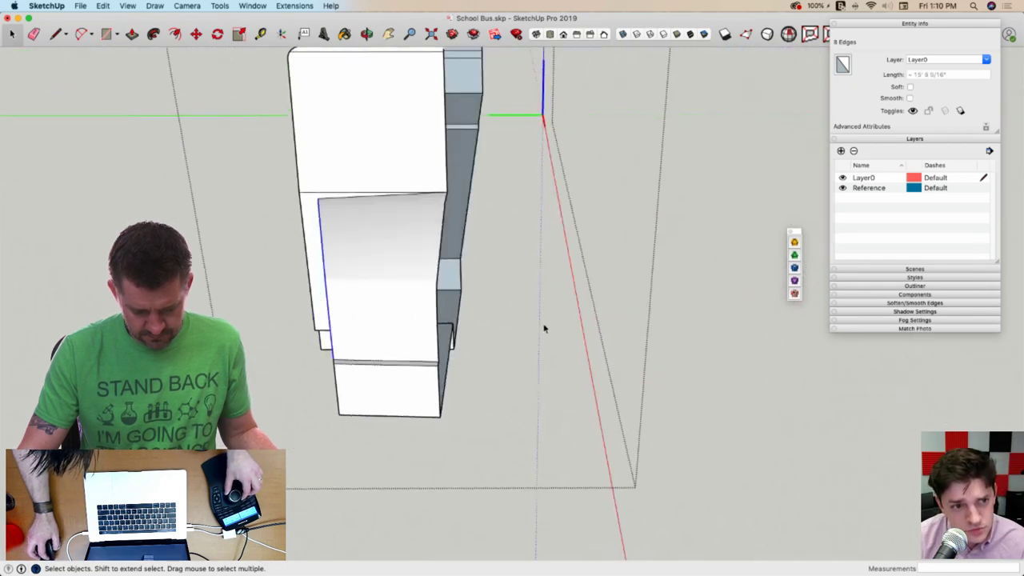
{"action": "left_click", "coordinate": [792, 243]}
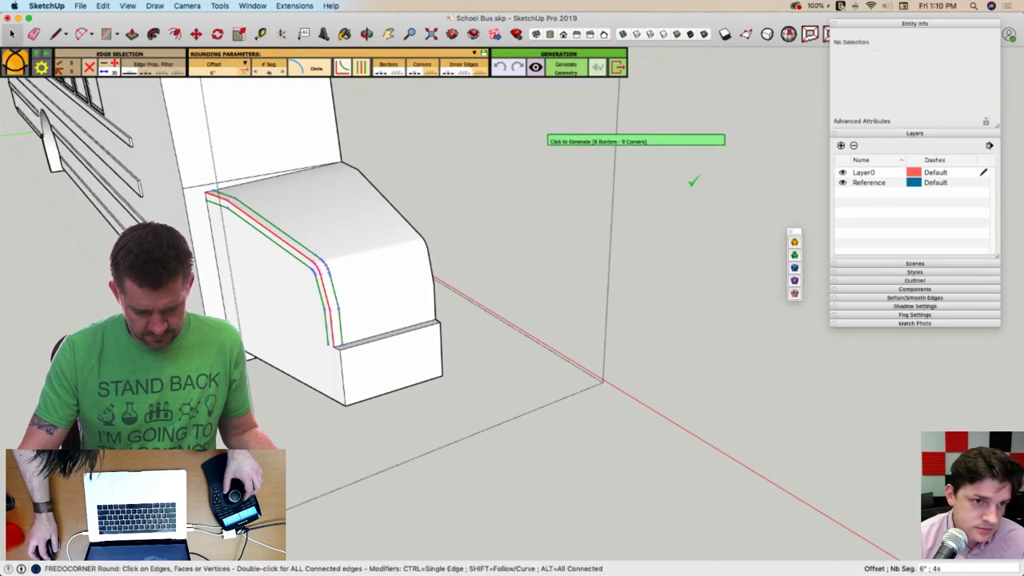
{"action": "left_click", "coordinate": [688, 176]}
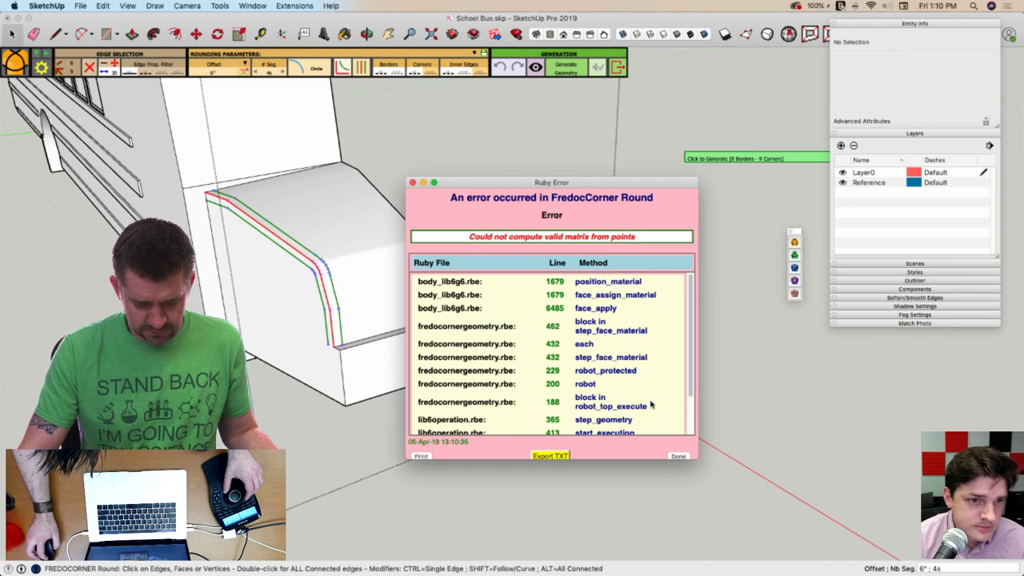
{"action": "left_click", "coordinate": [678, 456]}
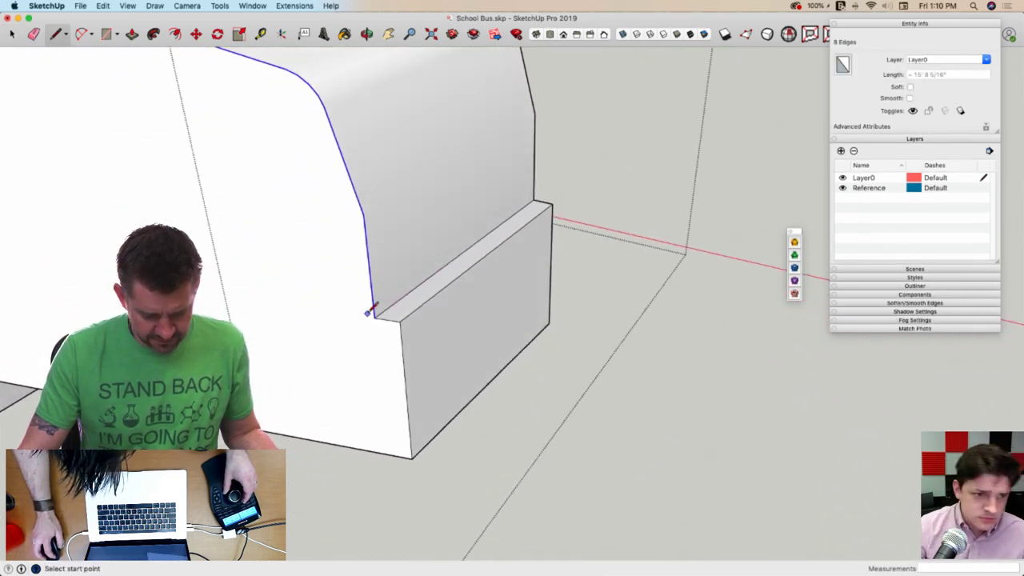
Draw a line across the hood's outer side from the bumper's top corner back to the cab
{"action": "middle_click_drag", "start_coordinate": [382, 313], "coordinate": [469, 336]}
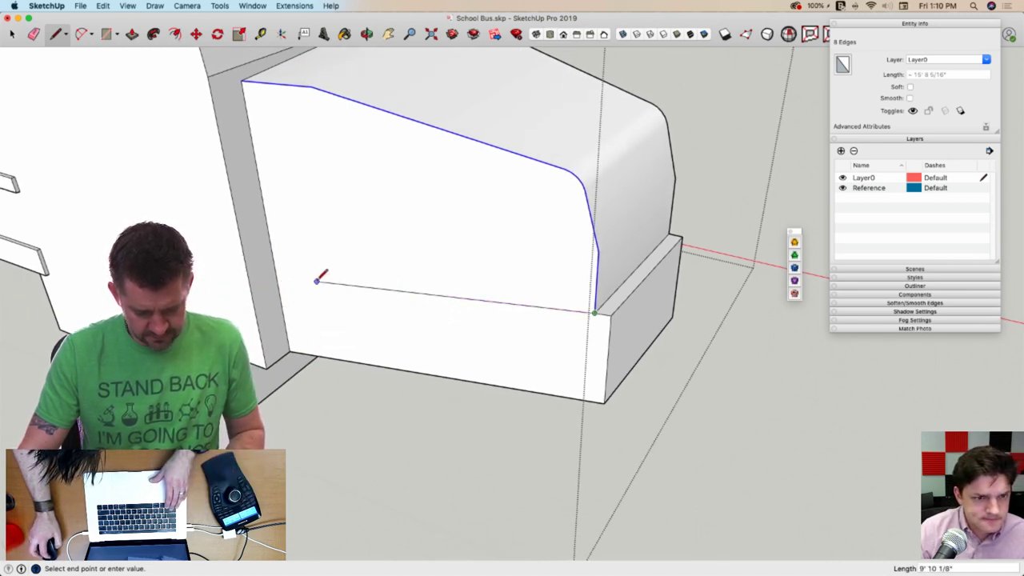
{"action": "key", "text": "shift"}
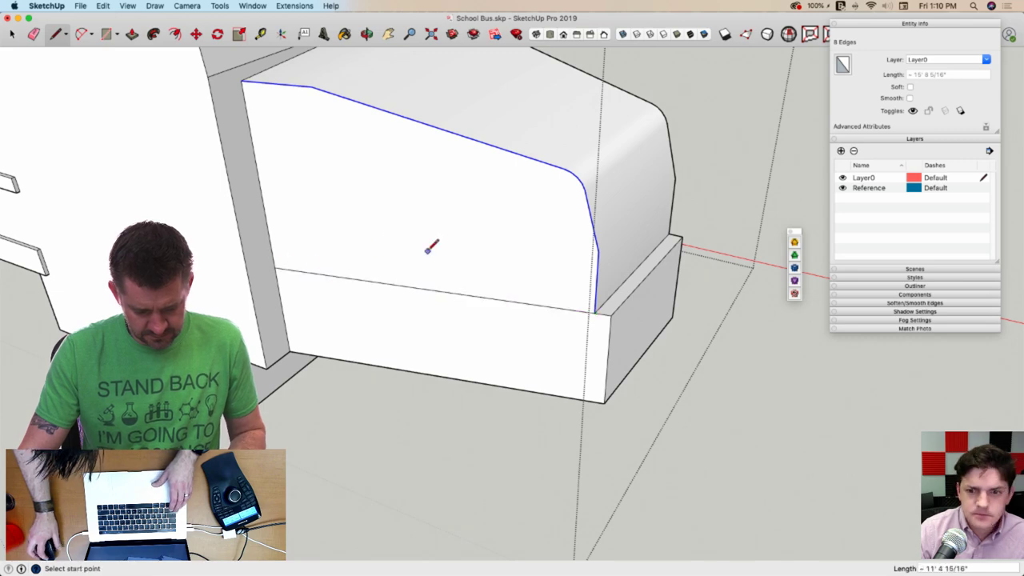
{"action": "key", "text": "space"}
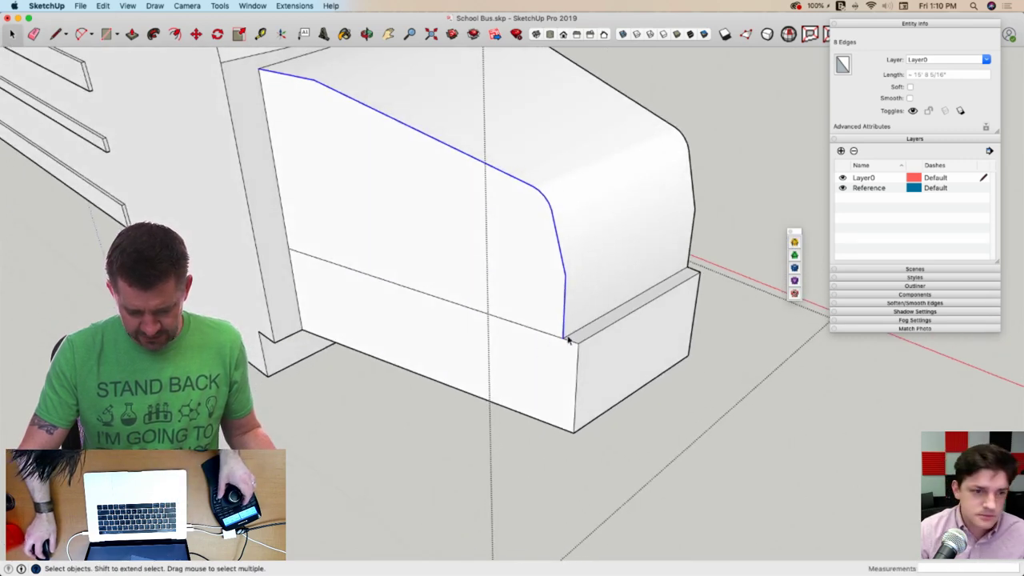
Try again to round the selected hood side edges, with the side face split, using a 6" offset and 4 segments
{"action": "left_click", "coordinate": [794, 244]}
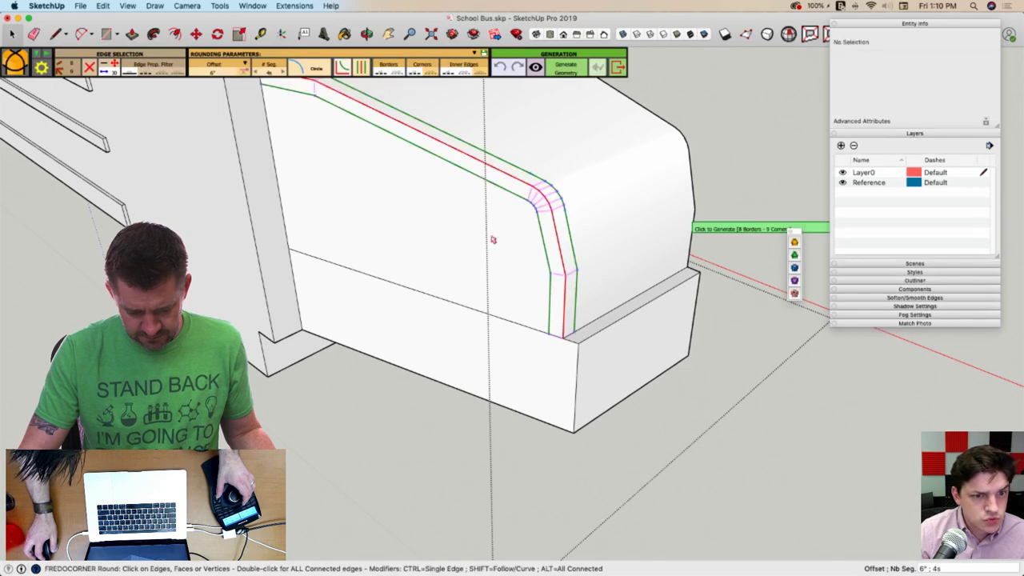
{"action": "left_click", "coordinate": [747, 177]}
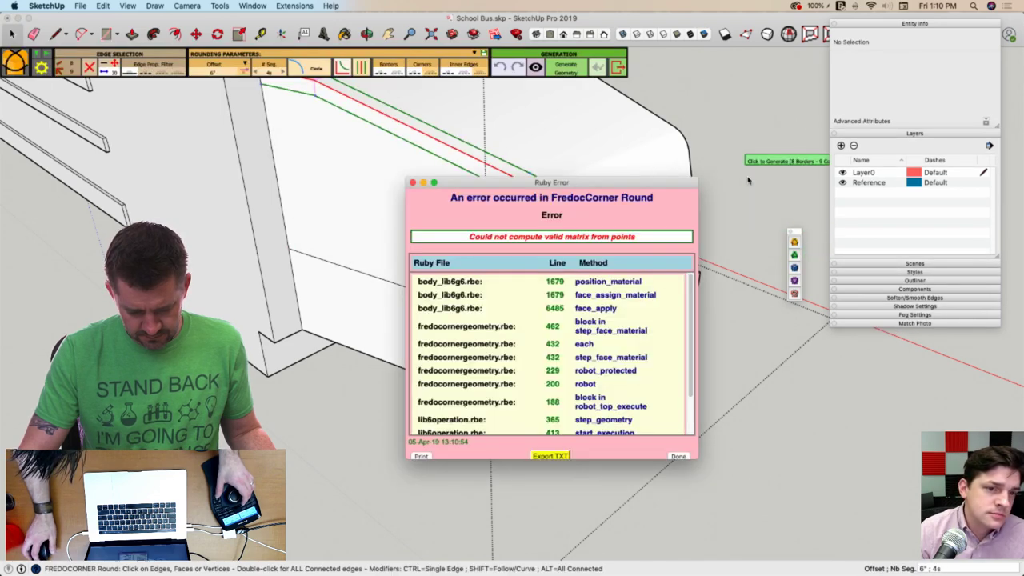
{"action": "left_click", "coordinate": [680, 457]}
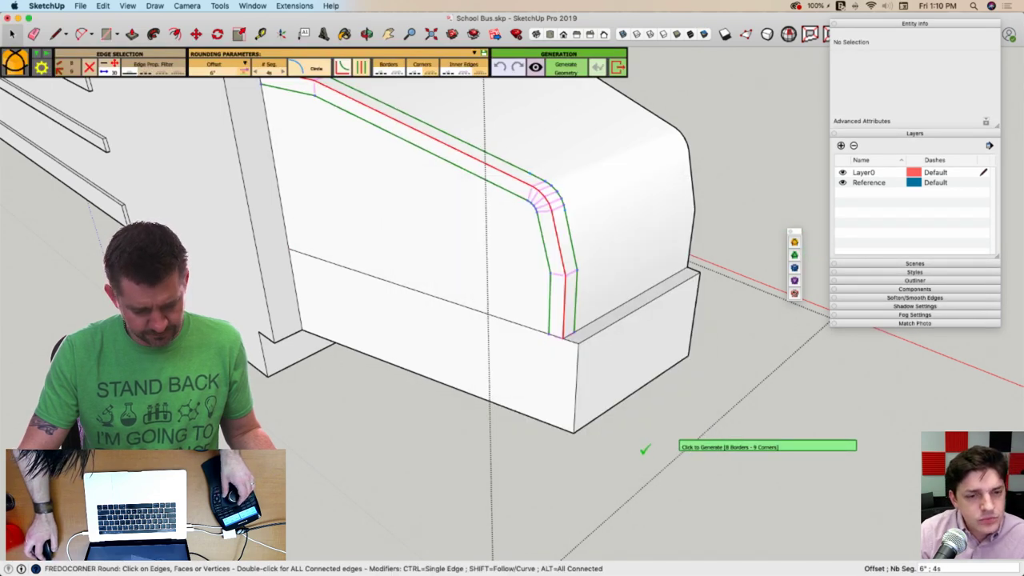
{"action": "key", "text": "space"}
Close the component and delete the bus half that was pasted away from the original bus
{"action": "scroll", "coordinate": [638, 439], "scroll_direction": "down", "scroll_amount": 8}
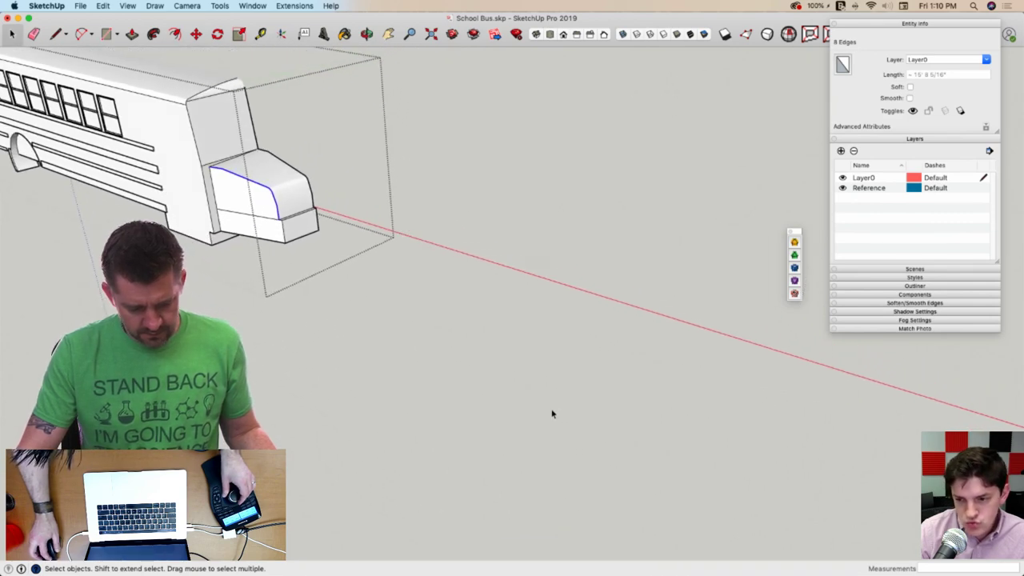
{"action": "left_click", "coordinate": [551, 413]}
{"action": "middle_click_drag", "start_coordinate": [551, 413], "coordinate": [498, 288]}
{"action": "left_click", "coordinate": [498, 288]}
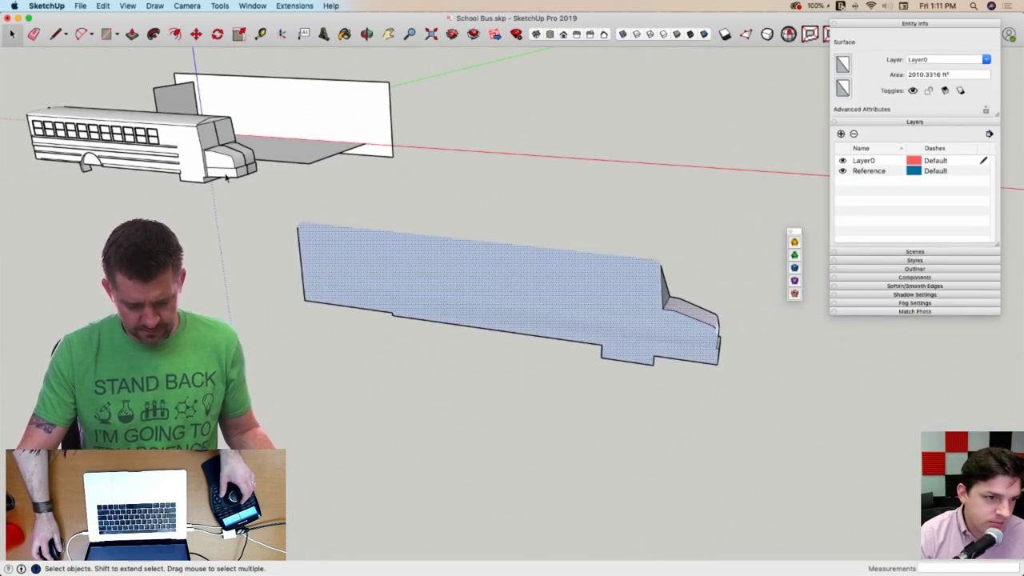
{"action": "left_click_drag", "start_coordinate": [227, 177], "coordinate": [804, 487]}
{"action": "key", "text": "Delete"}
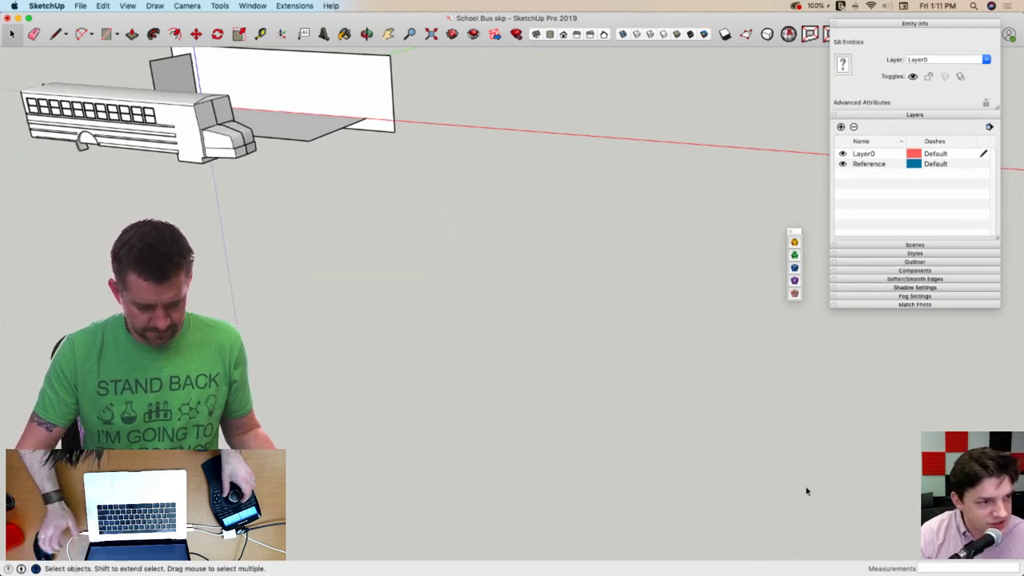
Copy the hood surface and its upper side face from the bus half and paste them outside the component, away from the bus
{"action": "scroll", "coordinate": [371, 202], "scroll_direction": "up", "scroll_amount": 6}
{"action": "left_click", "coordinate": [360, 315]}
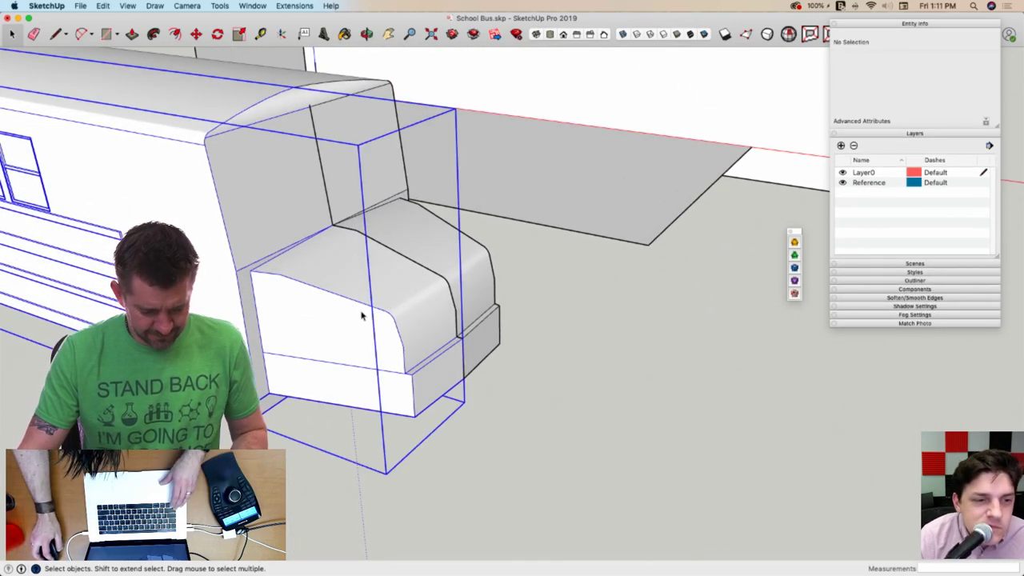
{"action": "double_click", "coordinate": [391, 291]}
{"action": "left_click", "coordinate": [350, 339], "text": "shift"}
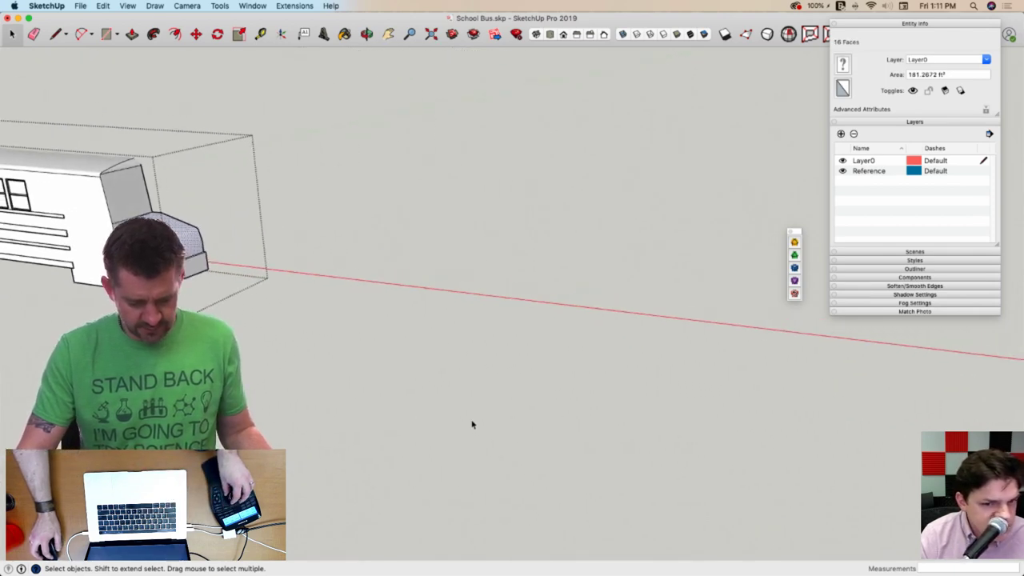
{"action": "left_click", "coordinate": [471, 424]}
{"action": "key", "text": "super+v"}
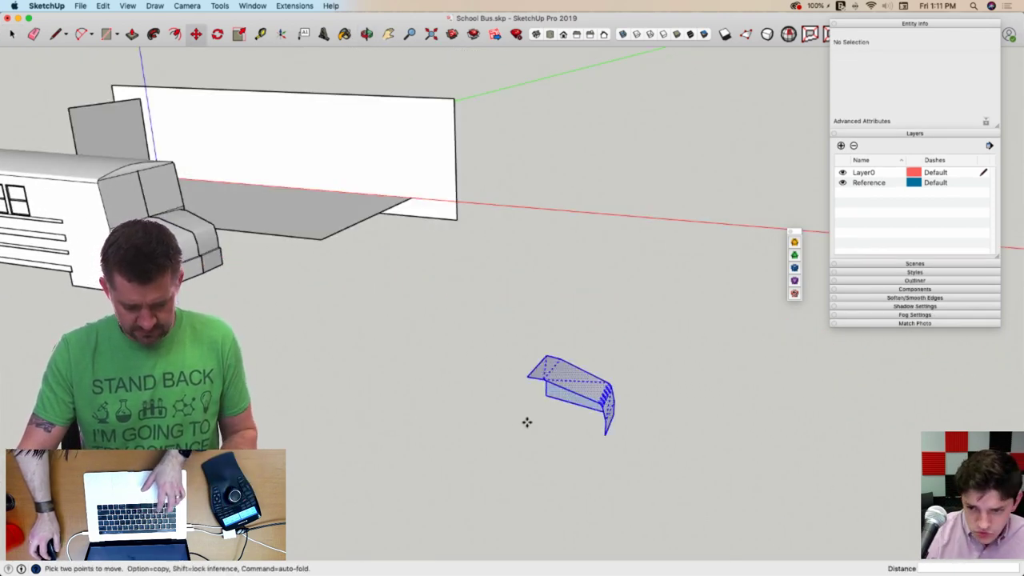
{"action": "left_click", "coordinate": [521, 415]}
{"action": "left_click", "coordinate": [487, 354]}
Round the top and front side edges of the isolated hood copy using a 6" offset and 4 segments
{"action": "left_click_drag", "start_coordinate": [484, 300], "coordinate": [382, 342]}
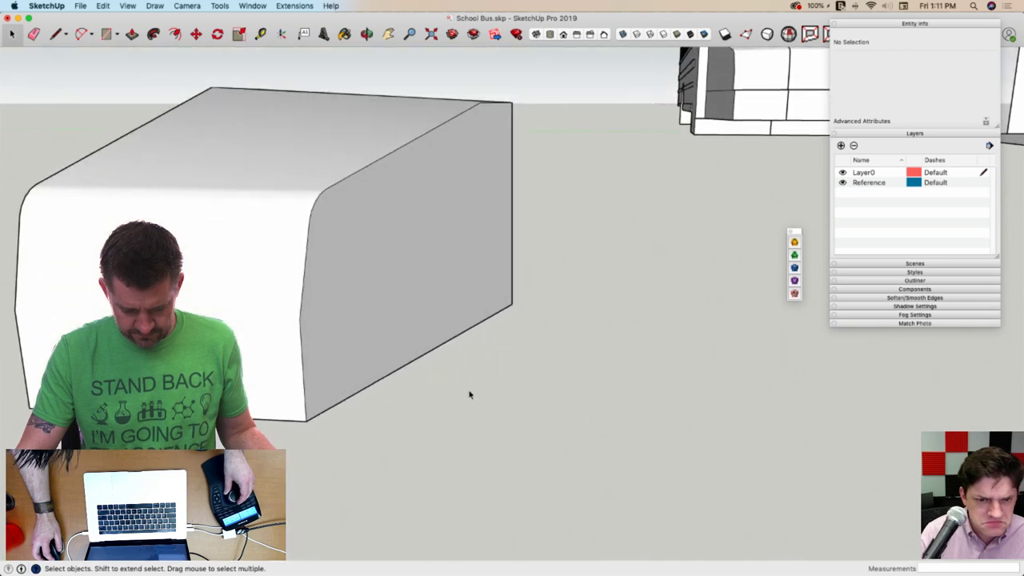
{"action": "double_click", "coordinate": [421, 355]}
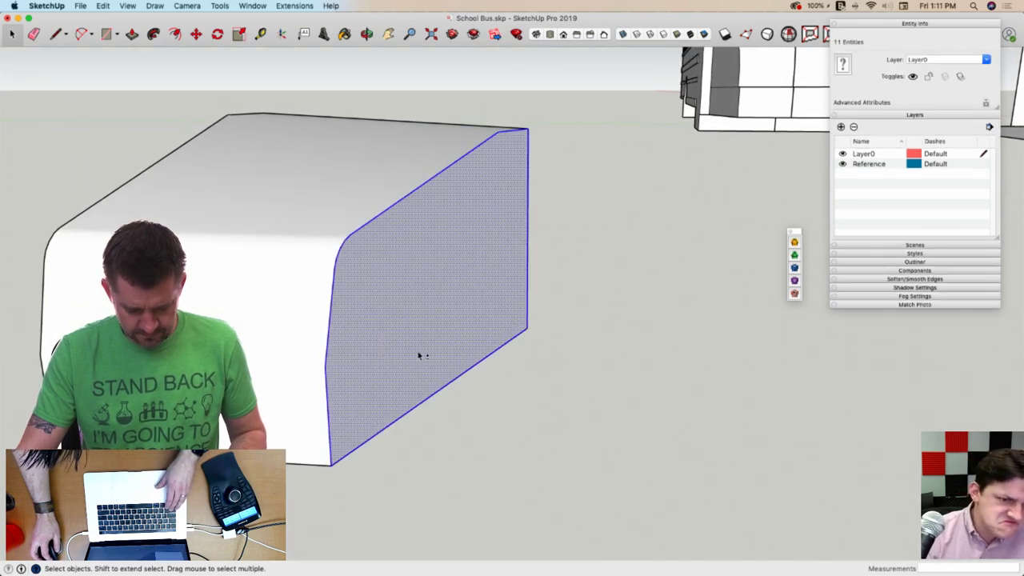
{"action": "left_click", "coordinate": [447, 387], "text": "shift"}
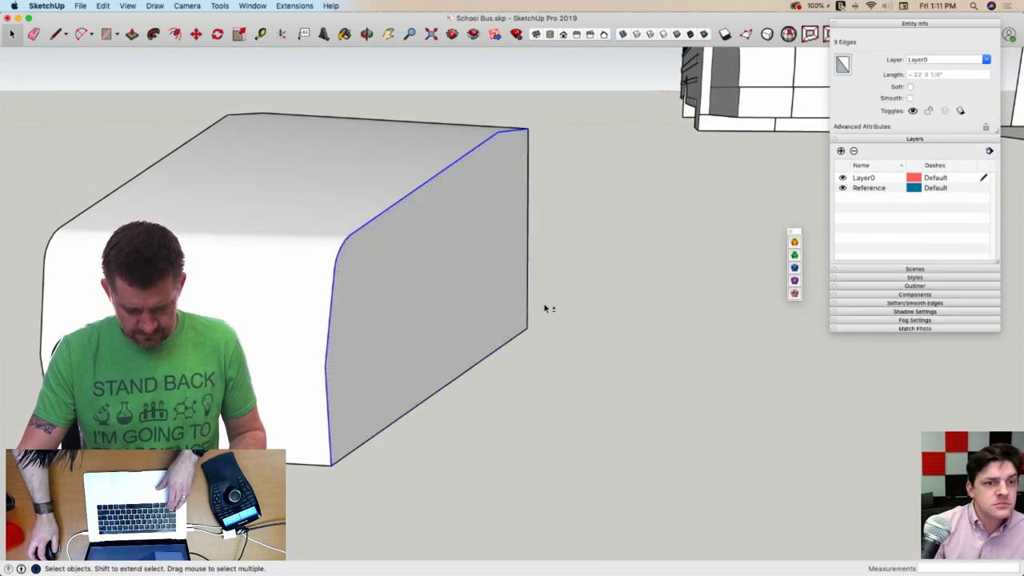
{"action": "left_click", "coordinate": [794, 242]}
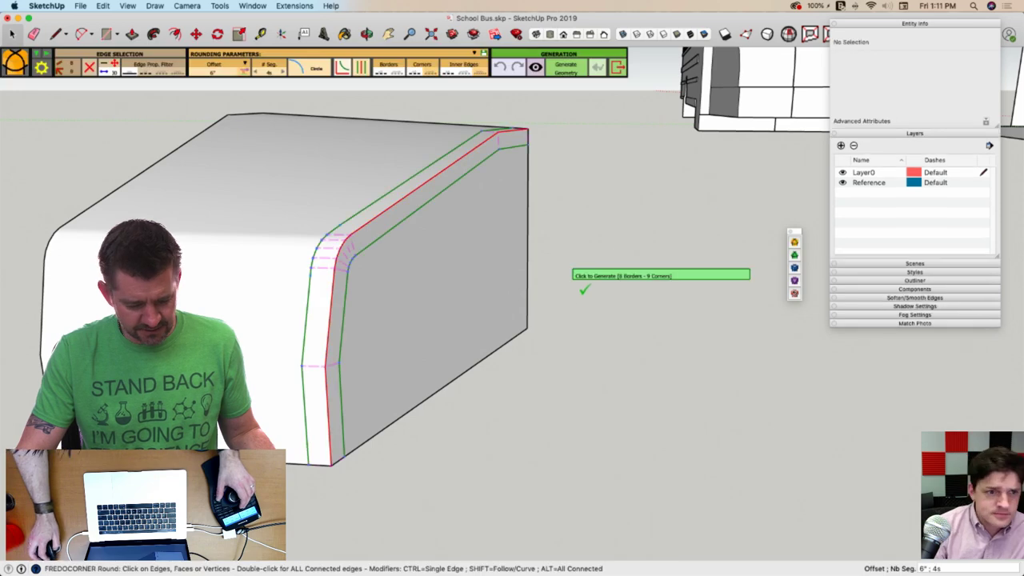
{"action": "left_click", "coordinate": [586, 272]}
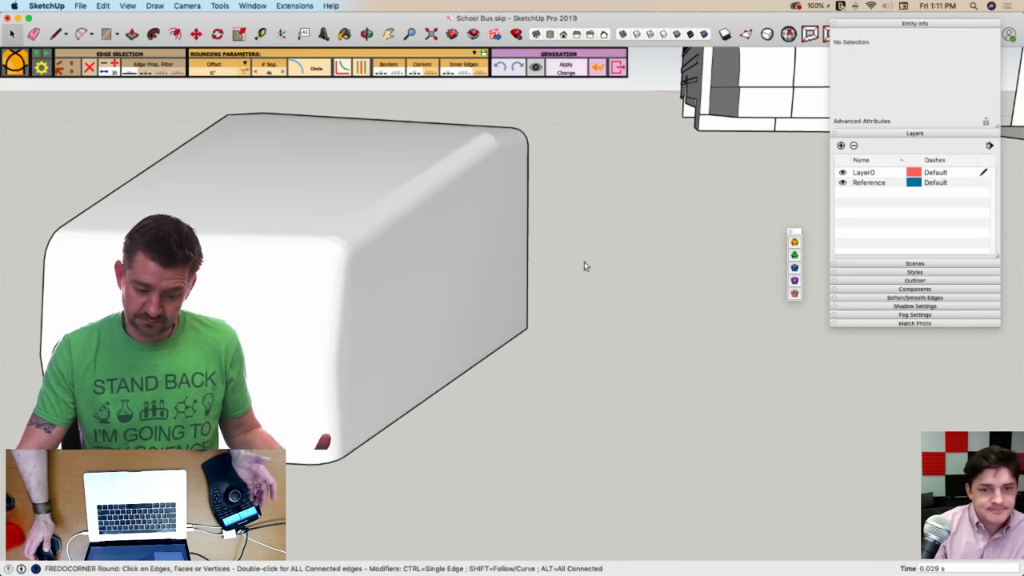
{"action": "key", "text": "space"}
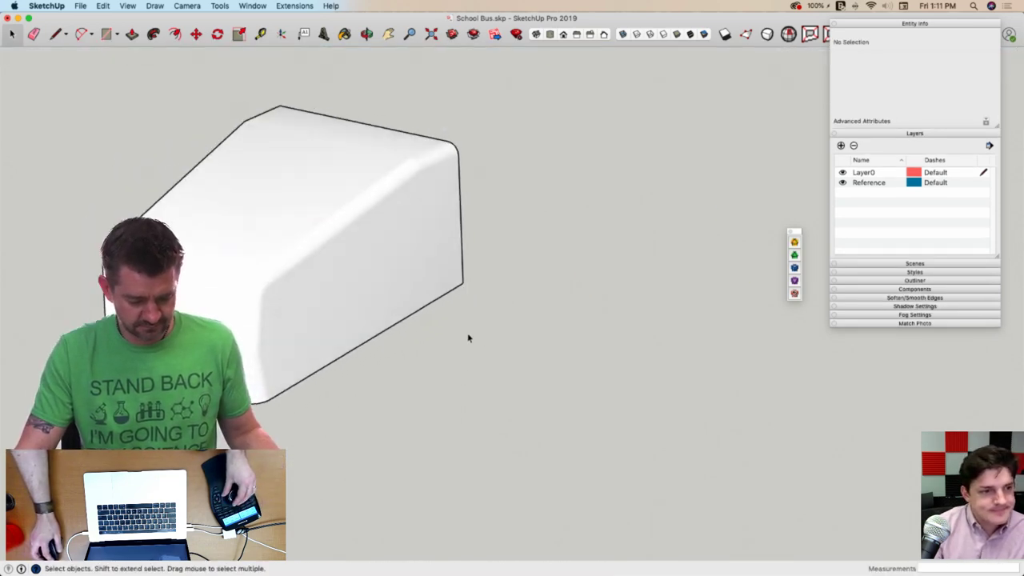
Select the whole rounded hood copy and cut it from its place away from the bus
{"action": "left_click", "coordinate": [398, 306]}
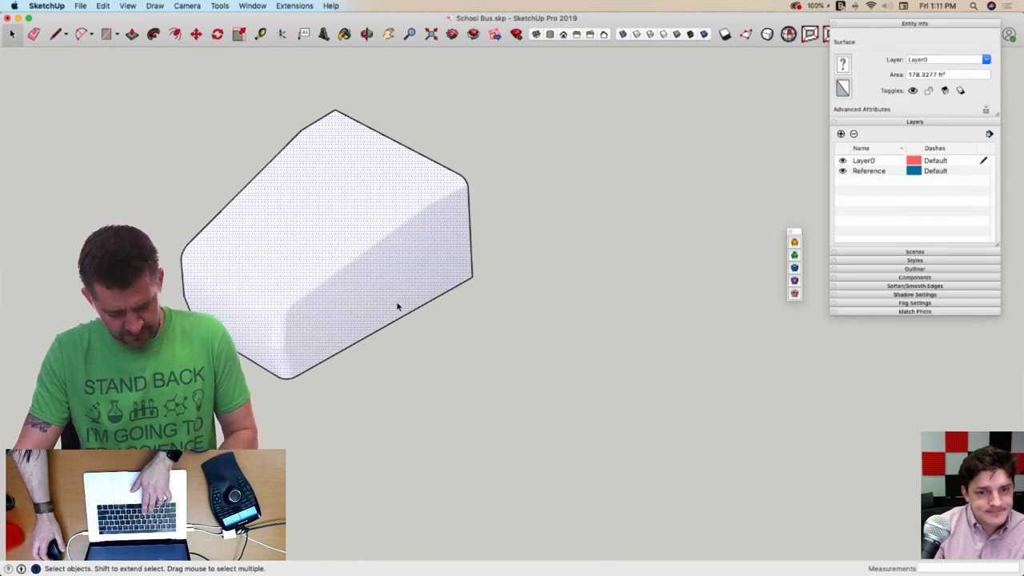
{"action": "left_click", "coordinate": [590, 313]}
{"action": "left_click_drag", "start_coordinate": [522, 442], "coordinate": [637, 511]}
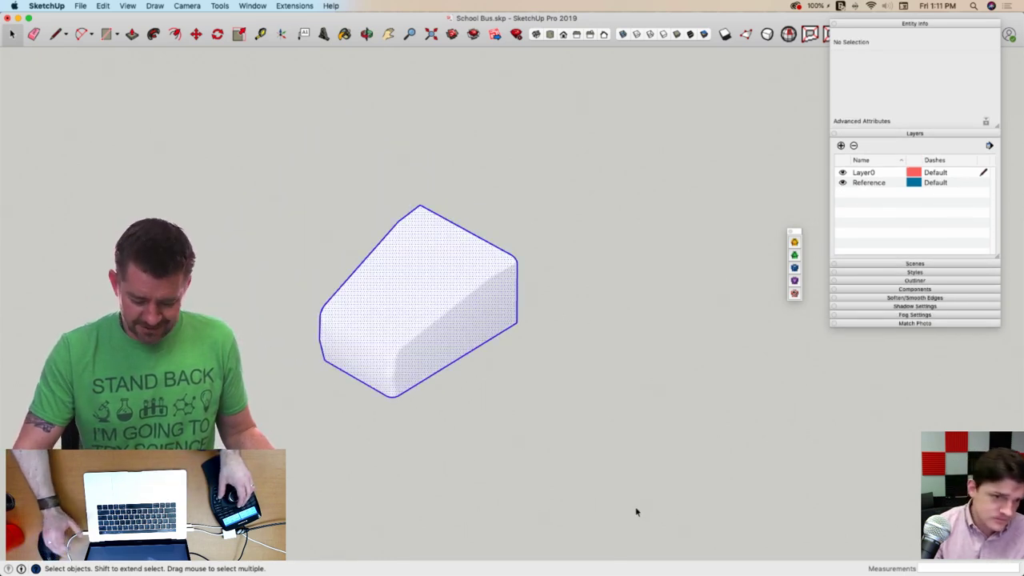
{"action": "key", "text": "Delete"}
Open the bus half for editing and delete its original unrounded hood surface and upper side face
{"action": "middle_click_drag", "start_coordinate": [482, 287], "coordinate": [409, 210]}
{"action": "scroll", "coordinate": [409, 208], "scroll_direction": "up", "scroll_amount": 5}
{"action": "scroll", "coordinate": [419, 198], "scroll_direction": "up", "scroll_amount": 2}
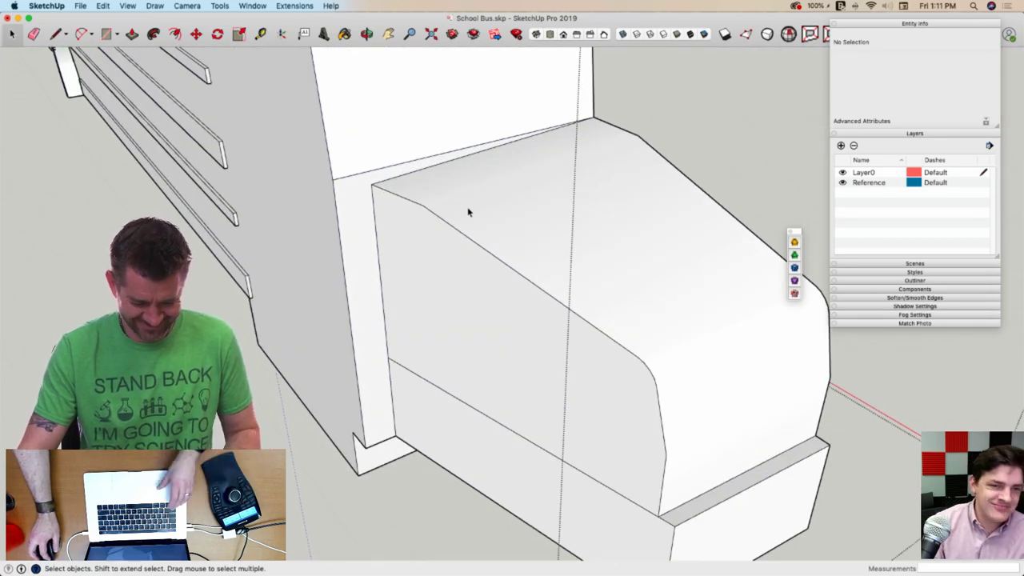
{"action": "left_click", "coordinate": [467, 214]}
{"action": "key", "text": "Delete"}
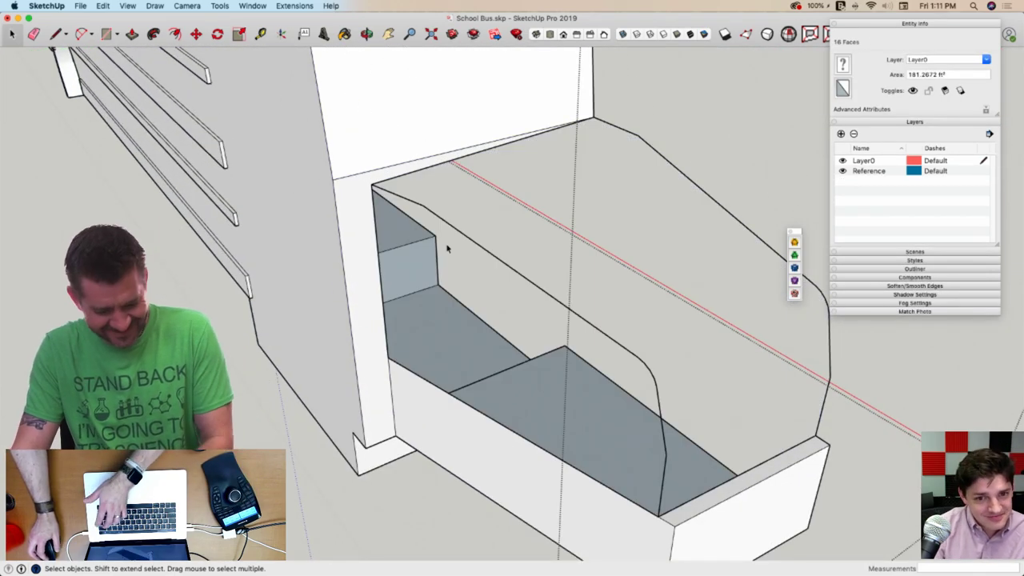
Erase the leftover edges of the old hood outline between the cab and the bumper
{"action": "key", "text": "e"}
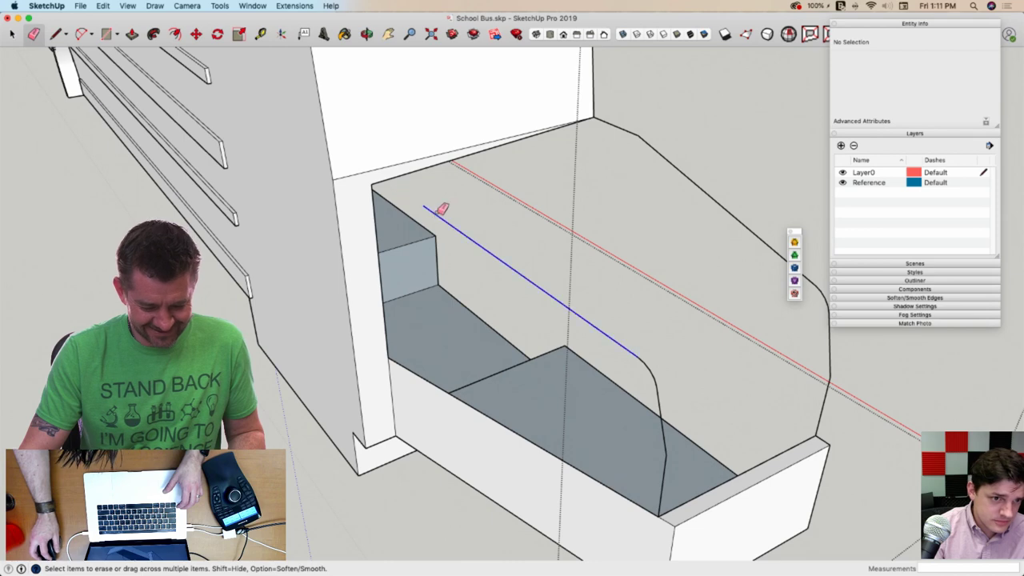
{"action": "mouse_move", "coordinate": [442, 208]}
{"action": "left_mouse_down"}
{"action": "mouse_move", "coordinate": [644, 364]}
{"action": "mouse_move", "coordinate": [662, 391]}
{"action": "mouse_move", "coordinate": [655, 360]}
{"action": "left_mouse_up"}
{"action": "left_click_drag", "start_coordinate": [640, 135], "coordinate": [654, 152]}
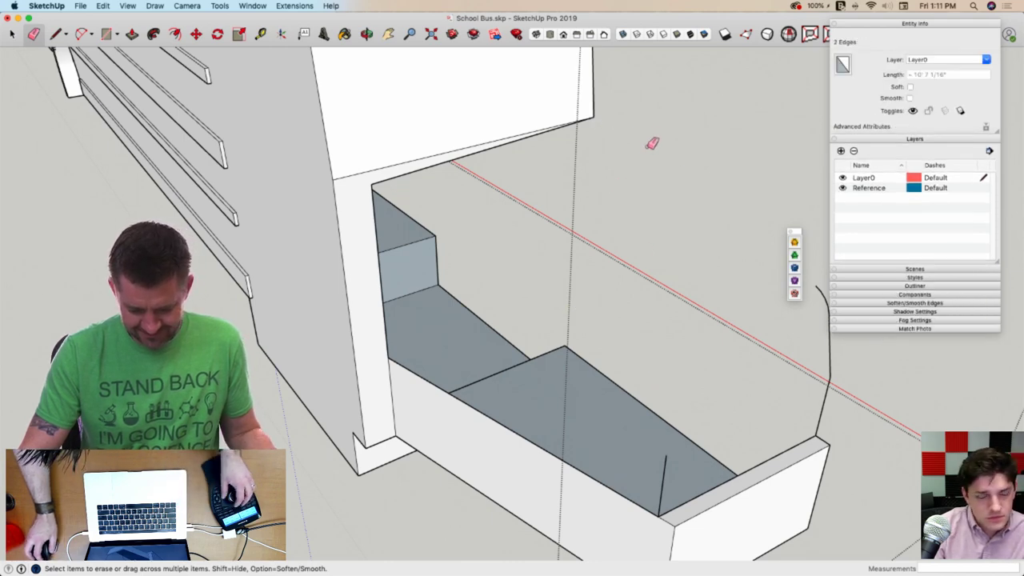
{"action": "left_click_drag", "start_coordinate": [558, 451], "coordinate": [536, 455]}
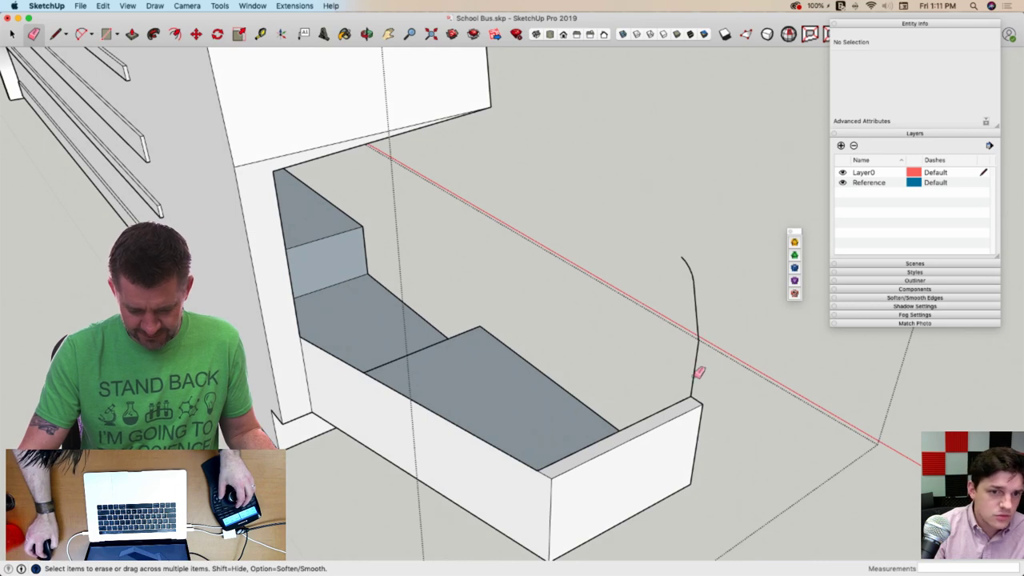
{"action": "left_click_drag", "start_coordinate": [698, 372], "coordinate": [699, 325]}
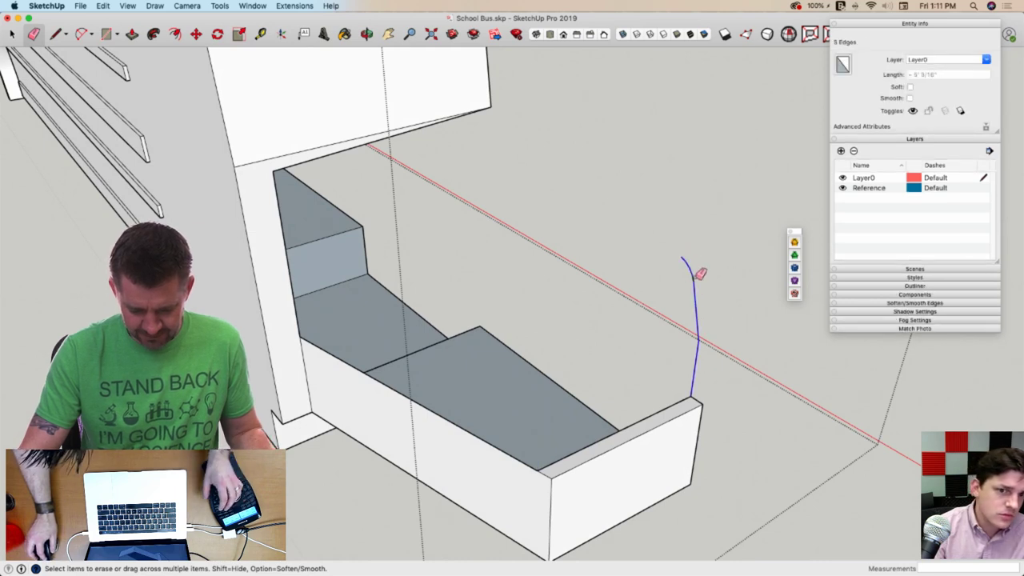
{"action": "left_click_drag", "start_coordinate": [698, 277], "coordinate": [687, 267]}
Paste the rounded hood into the bus half and move it by its lower rear corner onto the old hood's position
{"action": "key", "text": "super+v"}
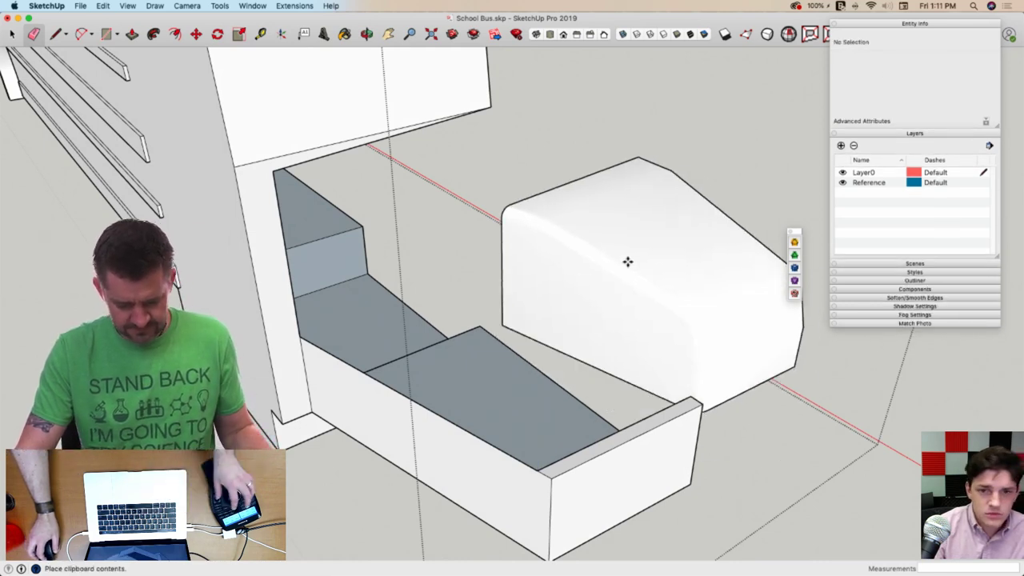
{"action": "left_click", "coordinate": [630, 248]}
{"action": "left_click", "coordinate": [519, 291]}
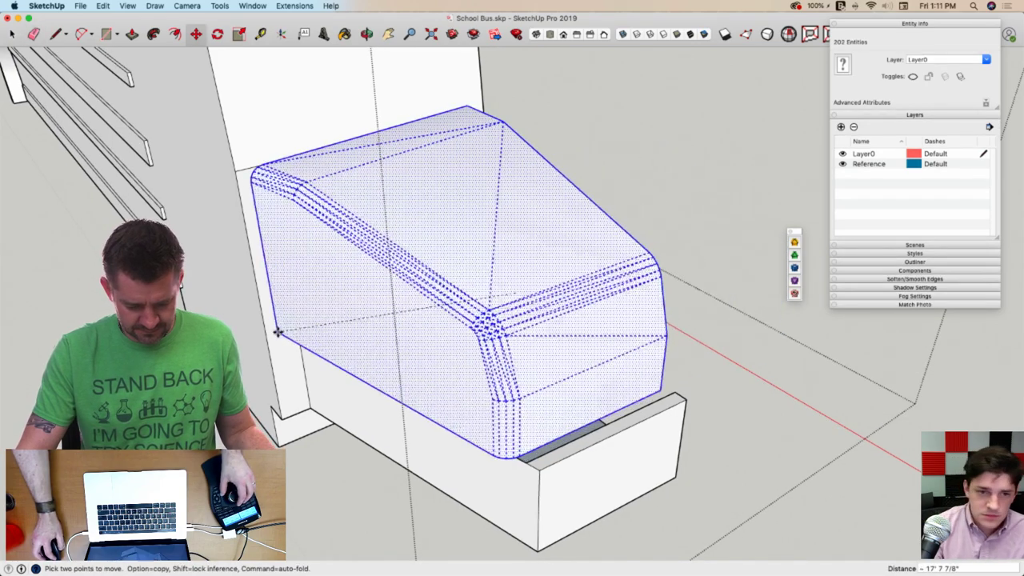
{"action": "left_click", "coordinate": [500, 395]}
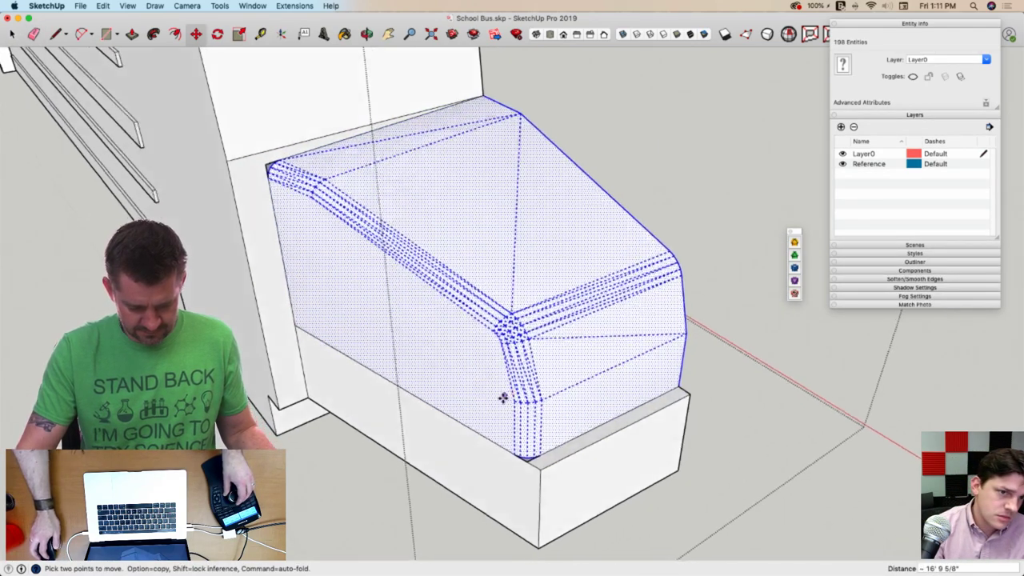
Draw a line along the bumper's top corner to fill the gap beneath the hood's rounded front corner
{"action": "scroll", "coordinate": [501, 395], "scroll_direction": "up", "scroll_amount": 6}
{"action": "key", "text": "l"}
{"action": "left_click", "coordinate": [543, 326]}
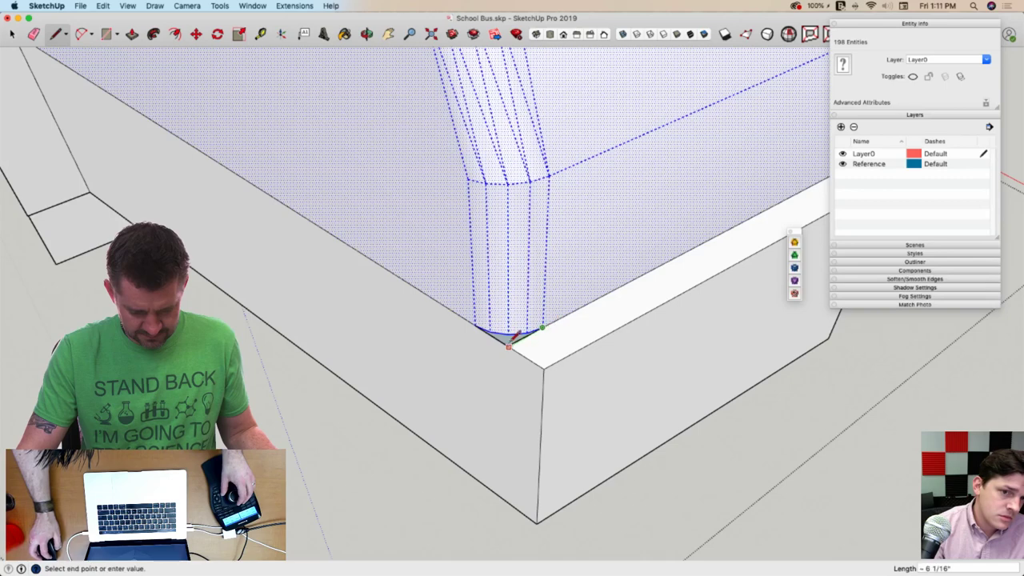
{"action": "left_click", "coordinate": [507, 339]}
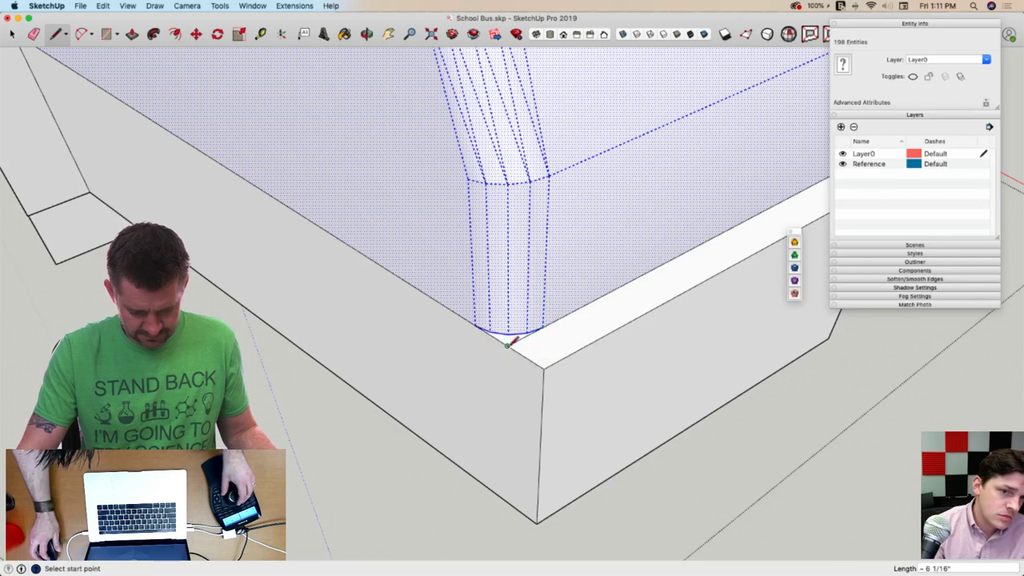
{"action": "key", "text": "e"}
Close the gap at the hood's rounded rear corner with a line on the cab face and erase the surplus corner edges
{"action": "mouse_move", "coordinate": [507, 339]}
{"action": "middle_mouse_down"}
{"action": "mouse_move", "coordinate": [560, 312]}
{"action": "mouse_move", "coordinate": [483, 384]}
{"action": "mouse_move", "coordinate": [499, 264]}
{"action": "middle_mouse_up"}
{"action": "key", "text": "l"}
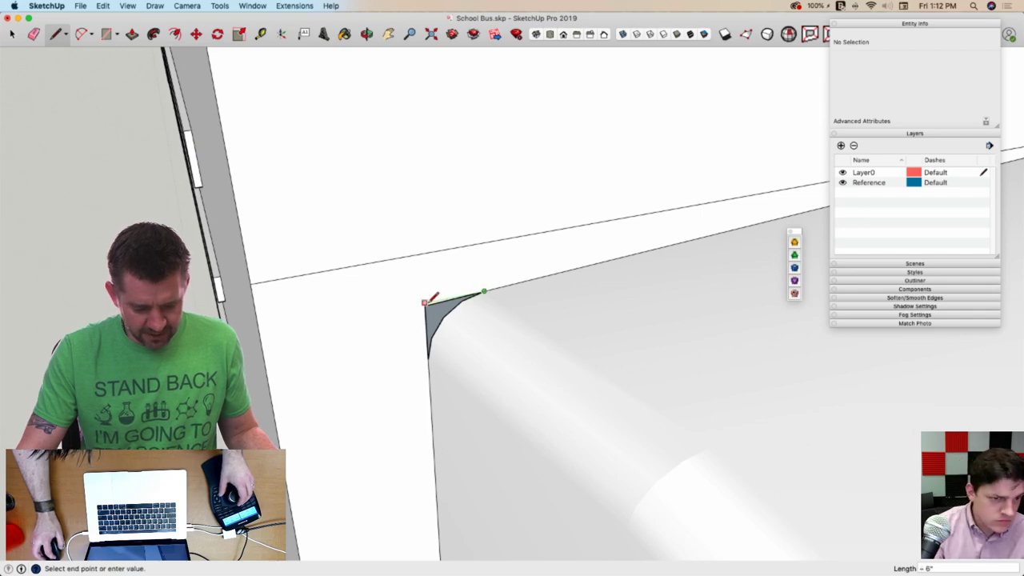
{"action": "left_click", "coordinate": [425, 305]}
{"action": "key", "text": "e"}
{"action": "left_click_drag", "start_coordinate": [436, 298], "coordinate": [416, 314]}
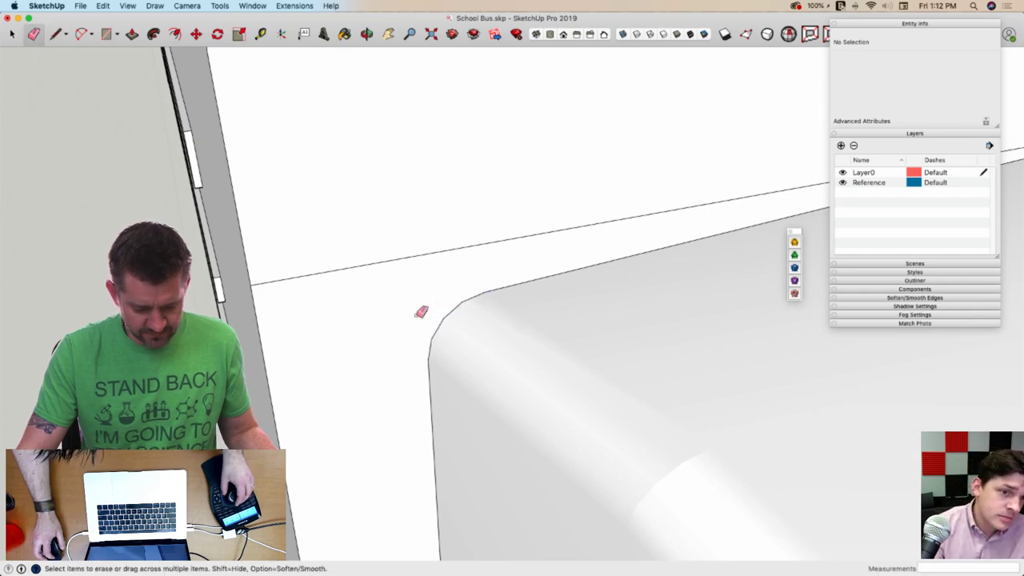
Erase the horizontal line dividing the hood's side from the face below it and close the bus half component
{"action": "scroll", "coordinate": [414, 309], "scroll_direction": "down", "scroll_amount": 10}
{"action": "key", "text": "space"}
{"action": "middle_click_drag", "start_coordinate": [414, 313], "coordinate": [583, 258]}
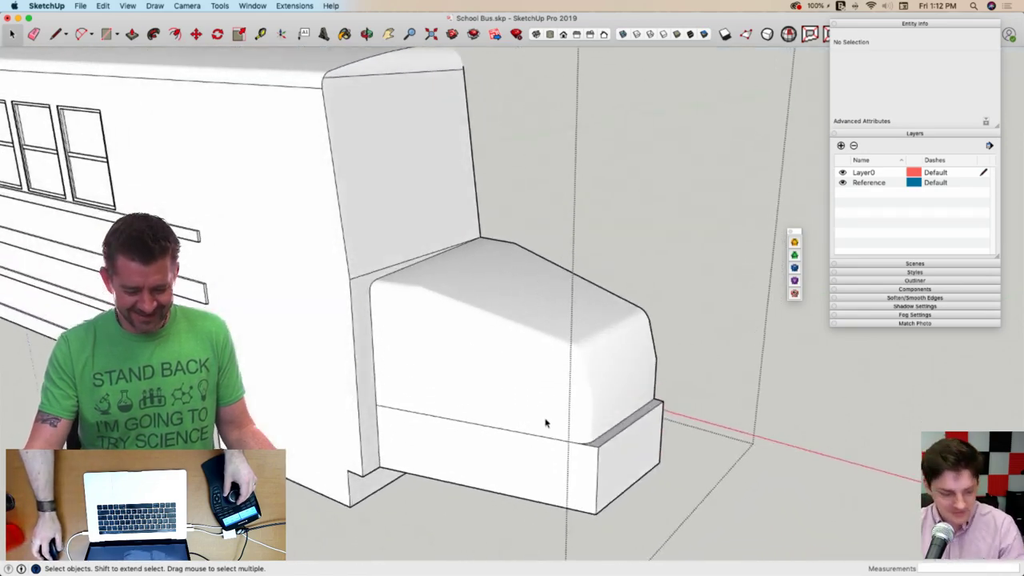
{"action": "key", "text": "e"}
{"action": "left_click", "coordinate": [522, 423]}
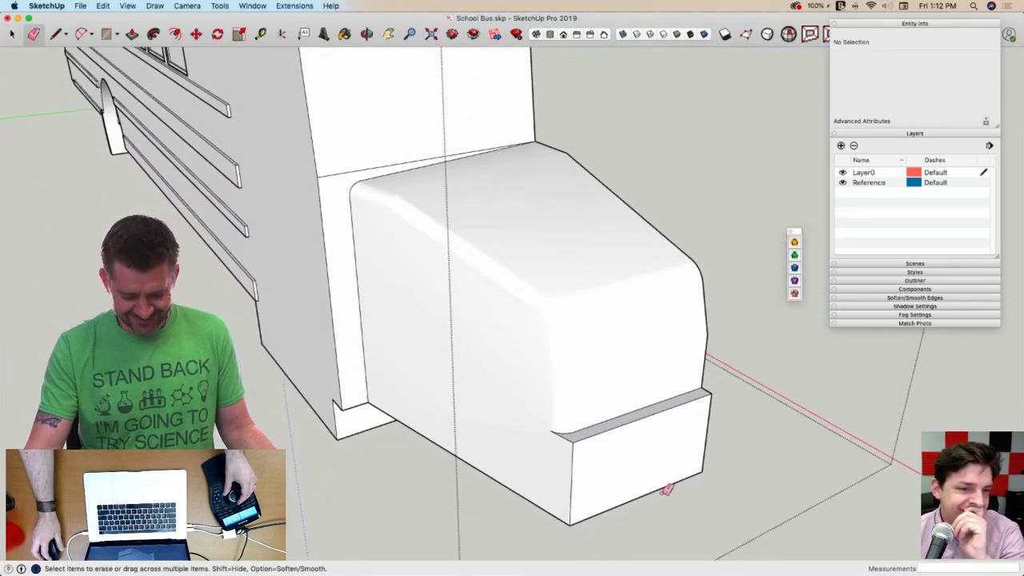
{"action": "key", "text": "space"}
{"action": "left_click", "coordinate": [678, 523]}
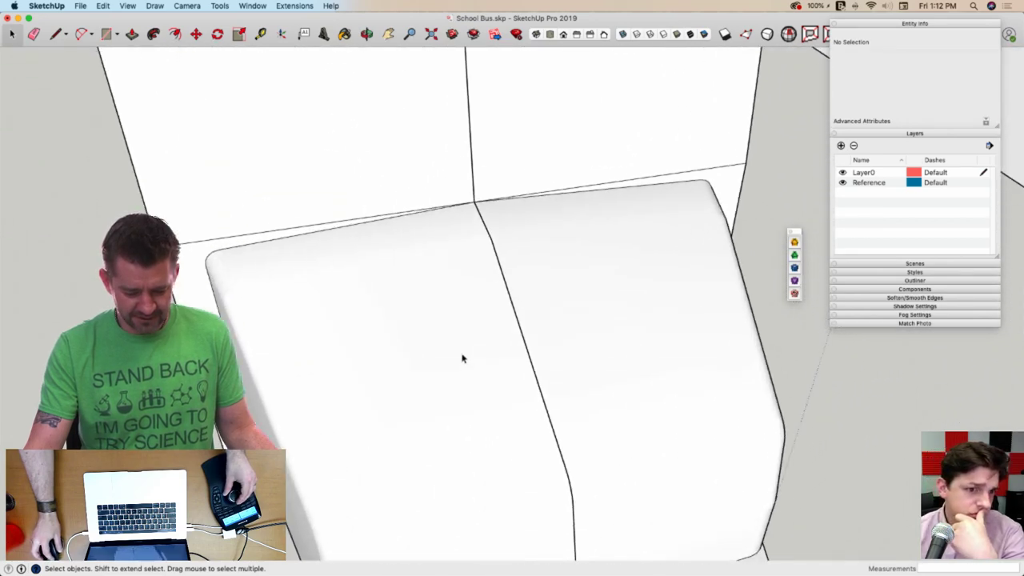
Reopen the bus half and turn off hiding of similar components and of the rest of the model during component editing
{"action": "double_click", "coordinate": [462, 357]}
{"action": "key", "text": "e"}
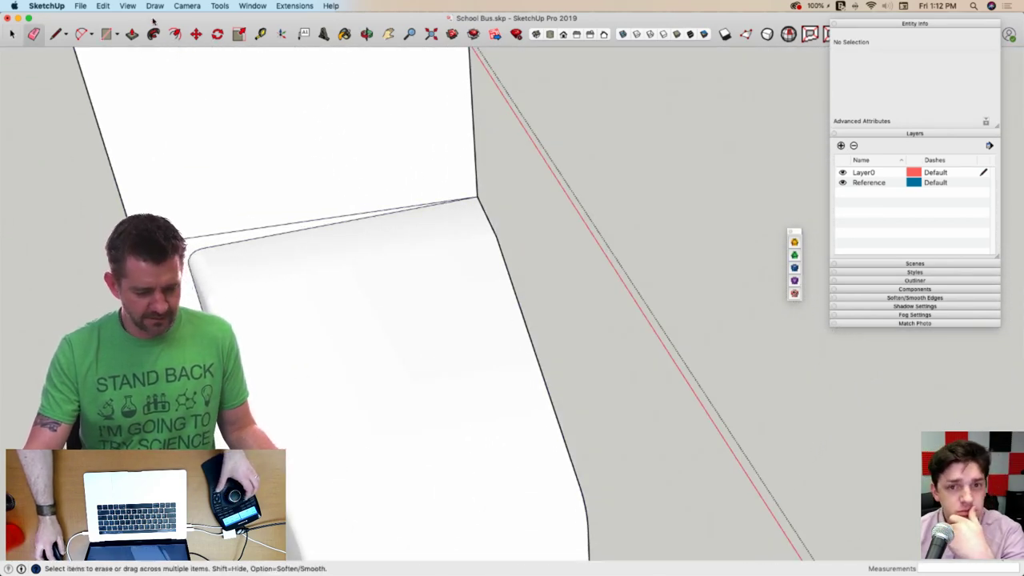
{"action": "left_click", "coordinate": [129, 6]}
{"action": "mouse_move", "coordinate": [192, 186]}
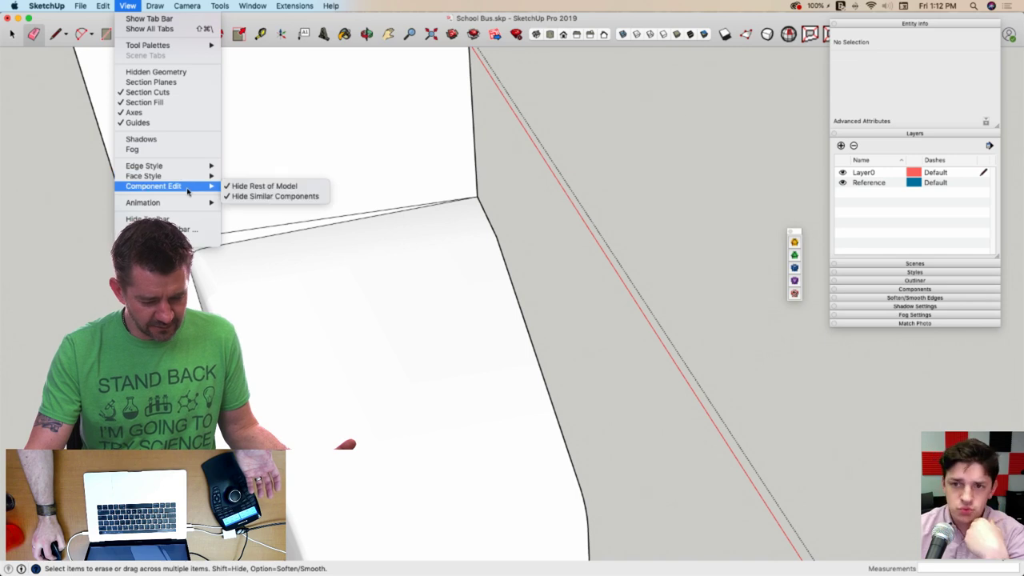
{"action": "left_click", "coordinate": [281, 196]}
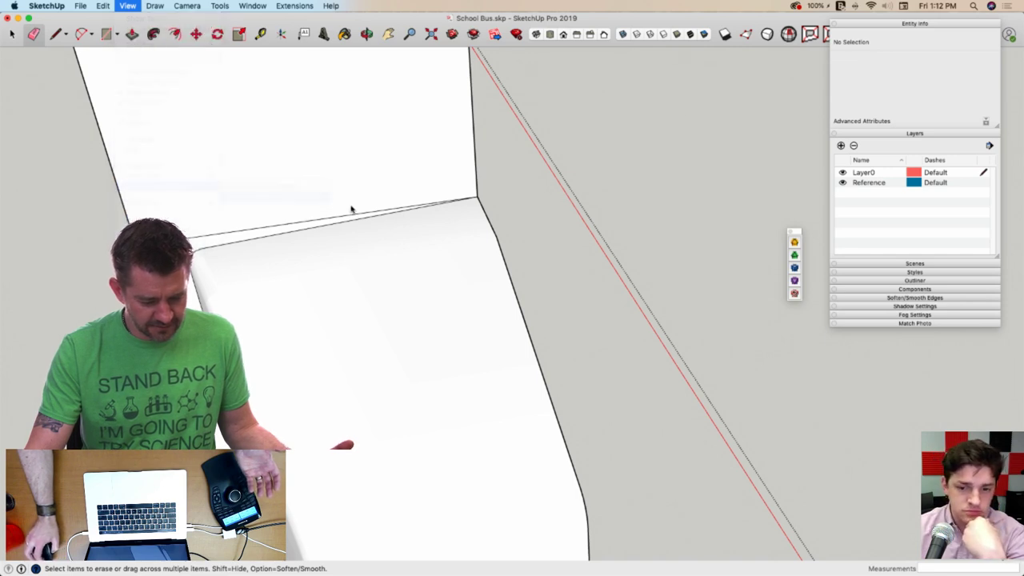
{"action": "left_click", "coordinate": [129, 6]}
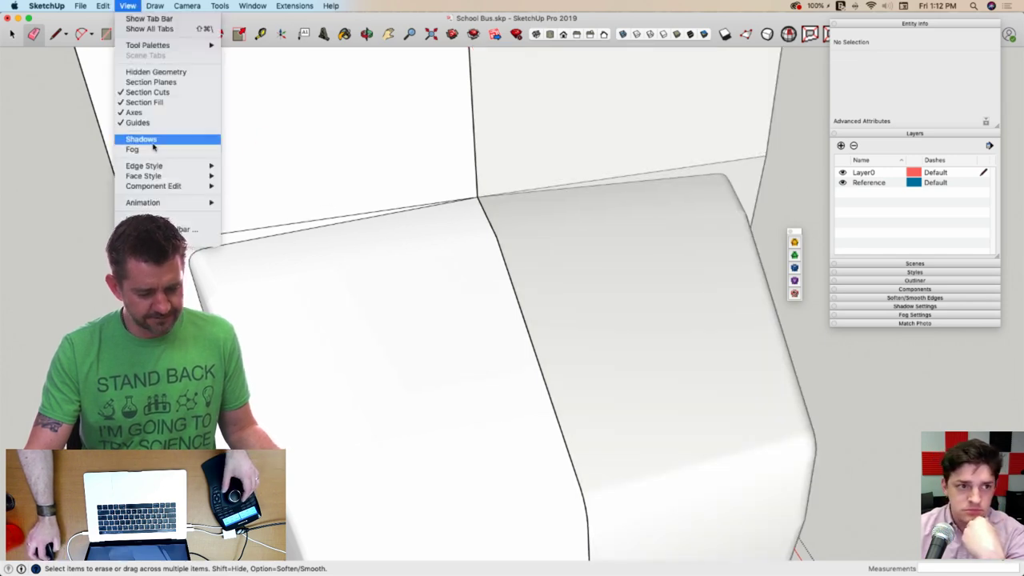
{"action": "mouse_move", "coordinate": [164, 166]}
{"action": "mouse_move", "coordinate": [175, 185]}
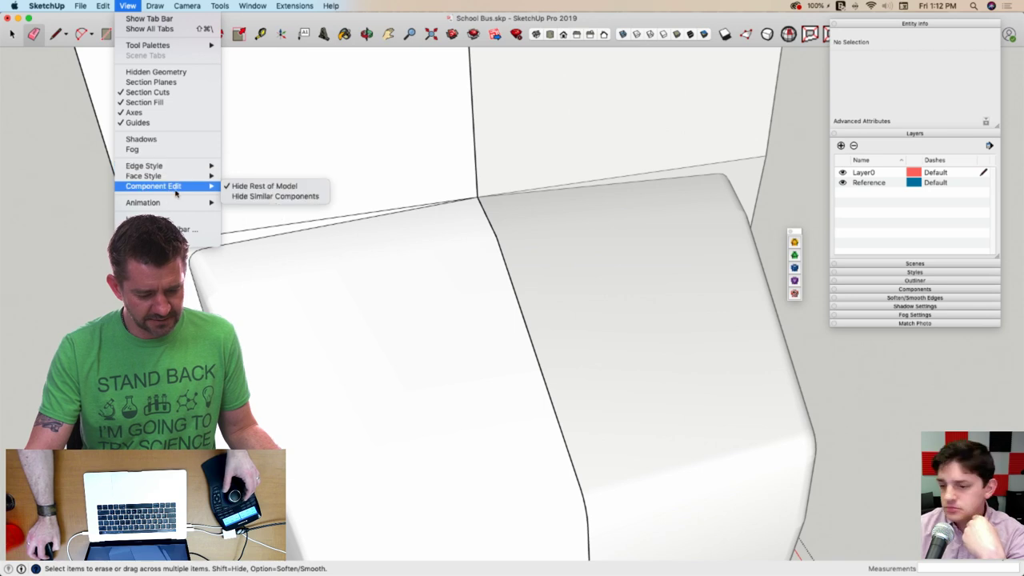
{"action": "left_click", "coordinate": [269, 185]}
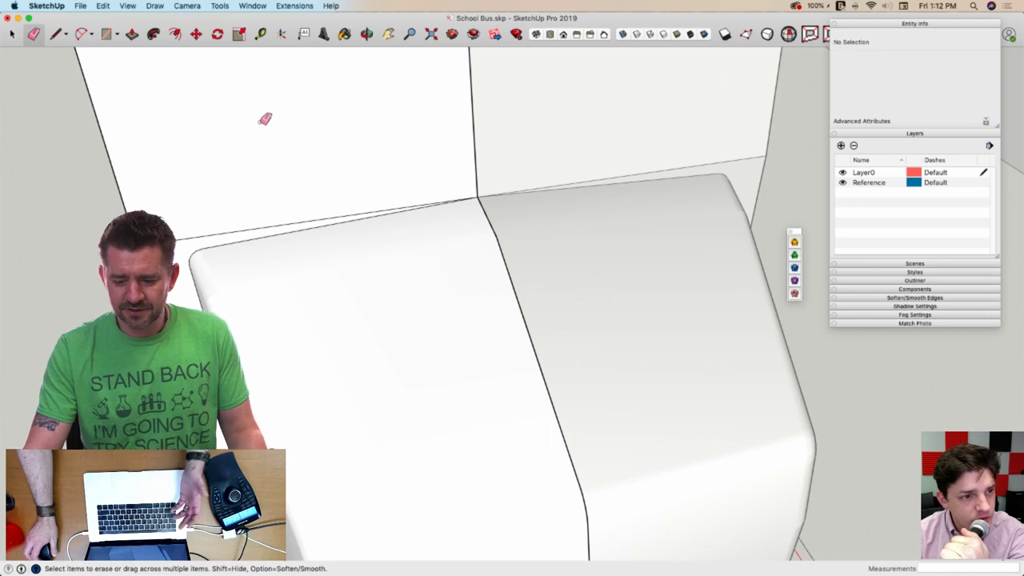
Assign the shortcut Shift+Q to View/Component Edit/Hide Rest of Model, found by filtering the shortcut functions for "hide"
{"action": "key", "text": "space"}
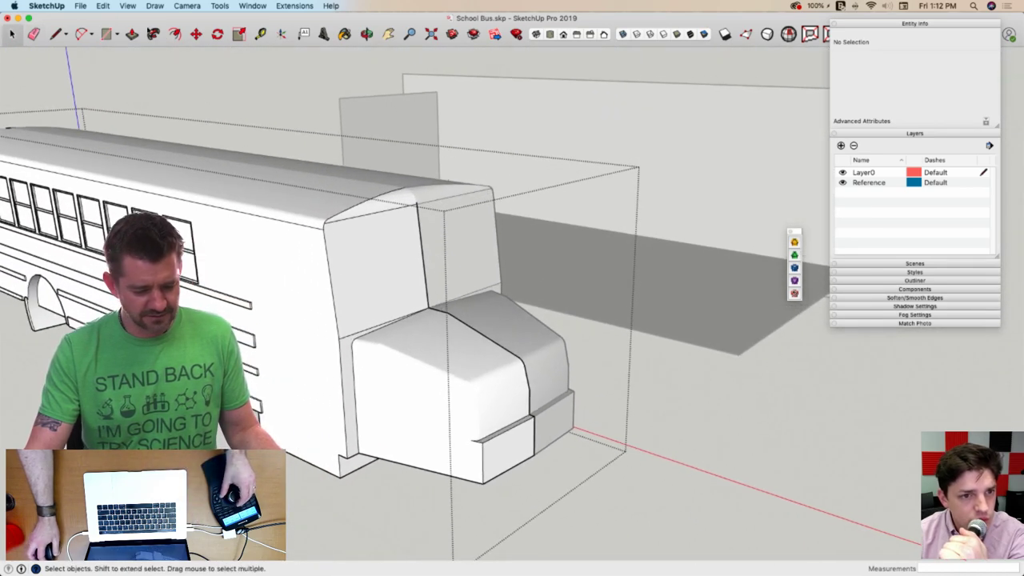
{"action": "left_click", "coordinate": [46, 5]}
{"action": "left_click", "coordinate": [443, 176]}
{"action": "key", "text": "super+comma"}
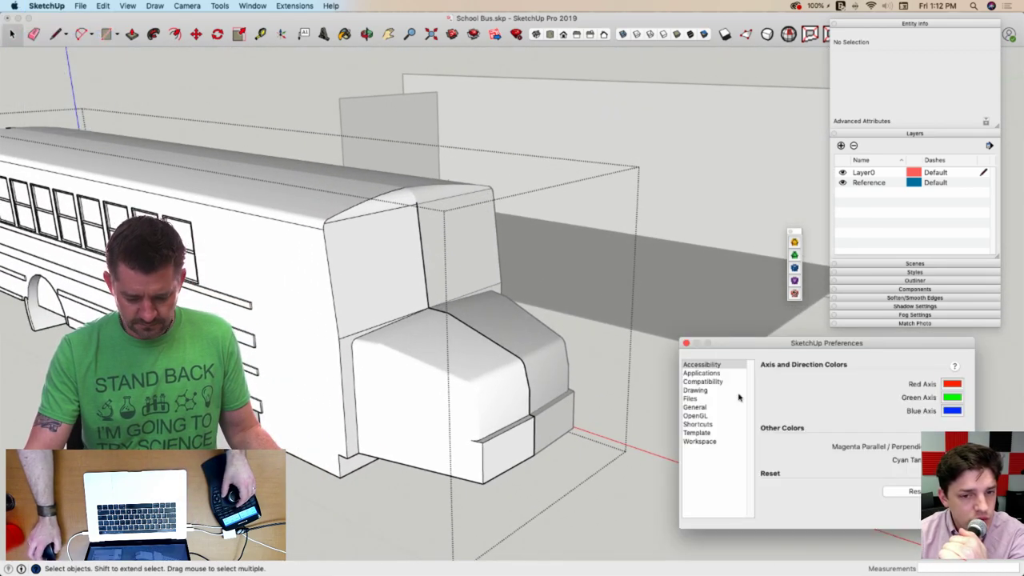
{"action": "left_click", "coordinate": [696, 423]}
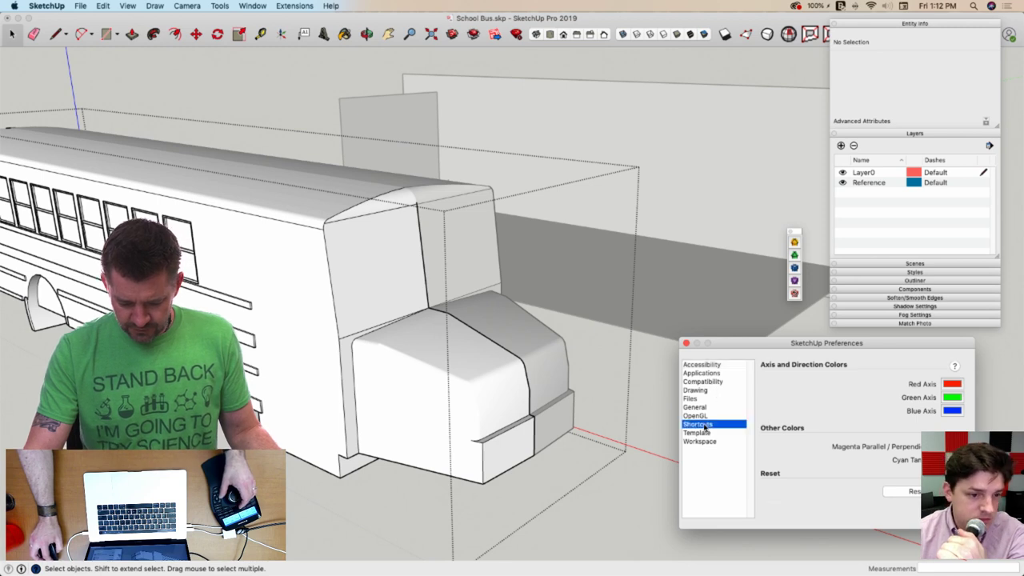
{"action": "left_click_drag", "start_coordinate": [840, 343], "coordinate": [616, 247]}
{"action": "left_click", "coordinate": [617, 268]}
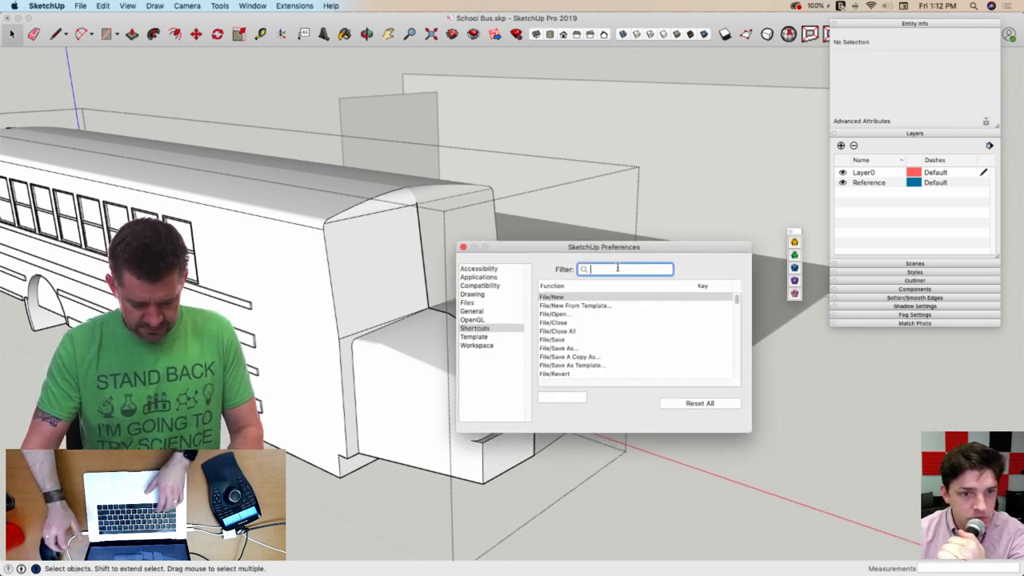
{"action": "type", "text": "hide"}
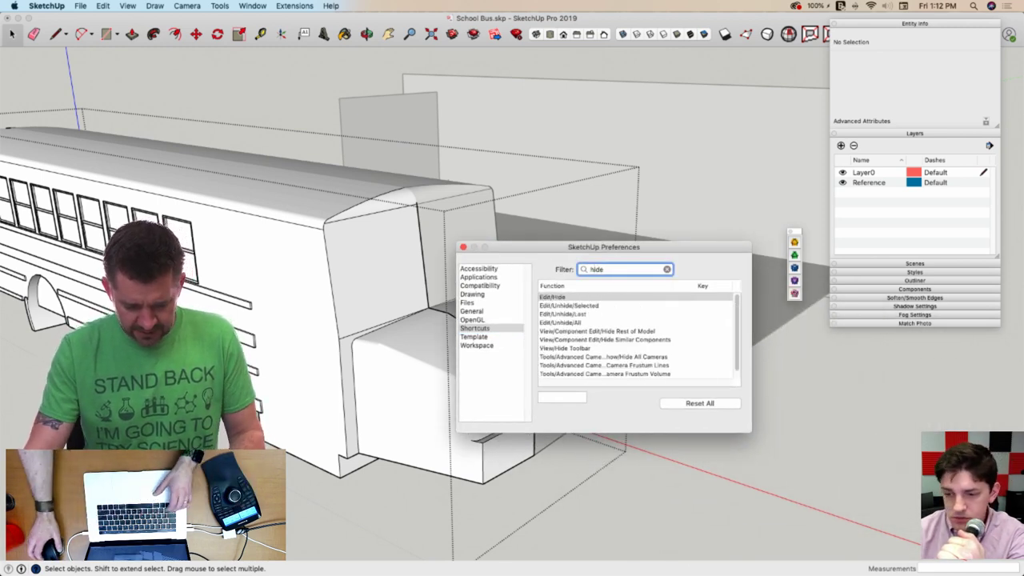
{"action": "left_click", "coordinate": [665, 332]}
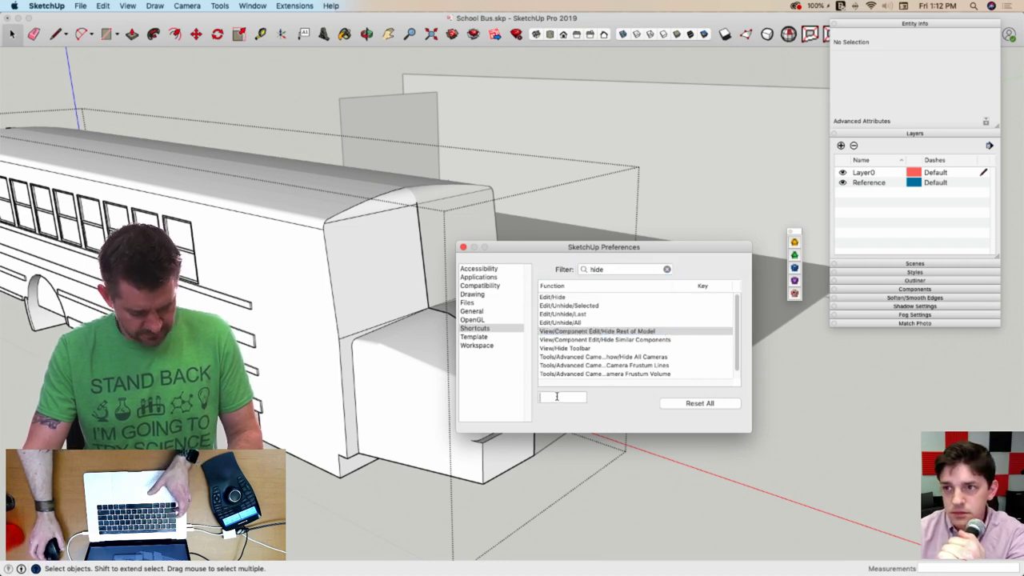
{"action": "key", "text": "shift+q"}
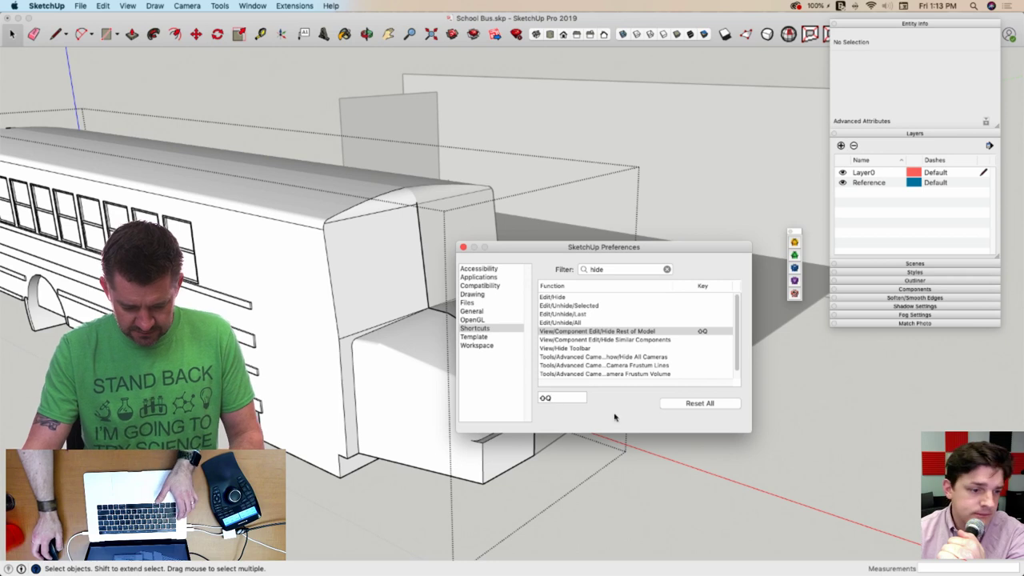
{"action": "left_click", "coordinate": [461, 249]}
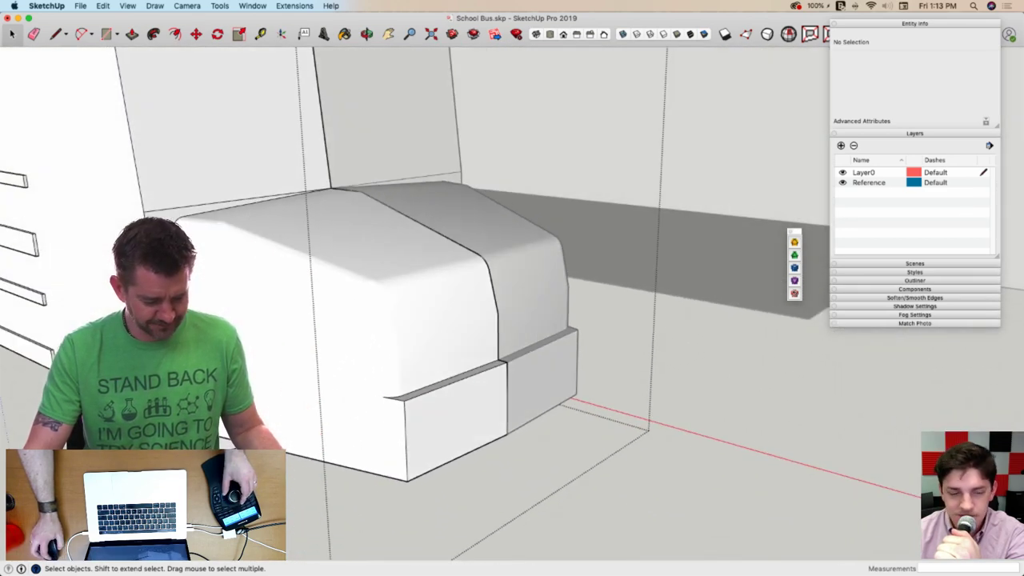
Close the bus half component, reopen it for editing and show its faces shaded with textures
{"action": "left_click", "coordinate": [622, 387]}
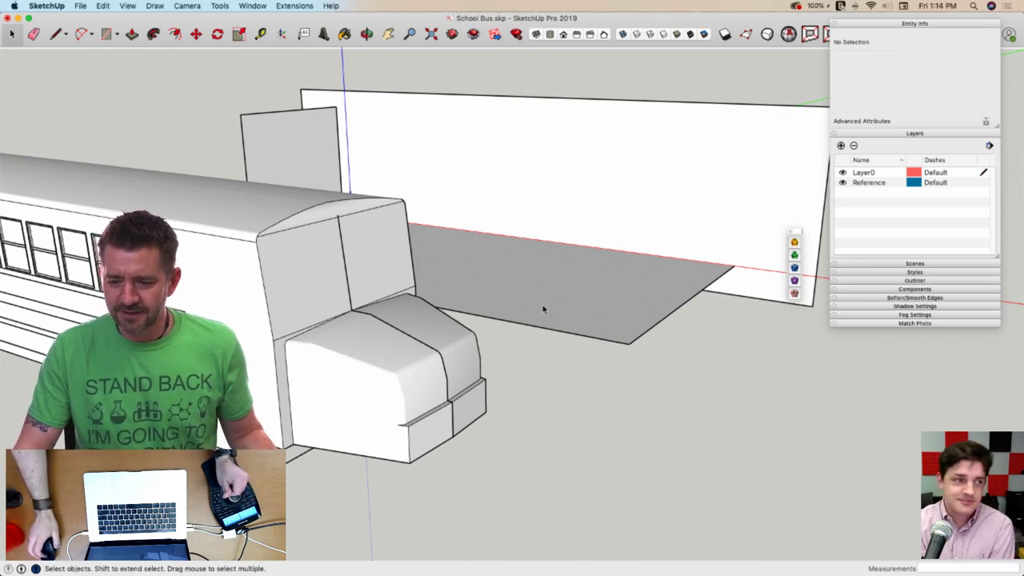
{"action": "scroll", "coordinate": [542, 310], "scroll_direction": "up", "scroll_amount": 10}
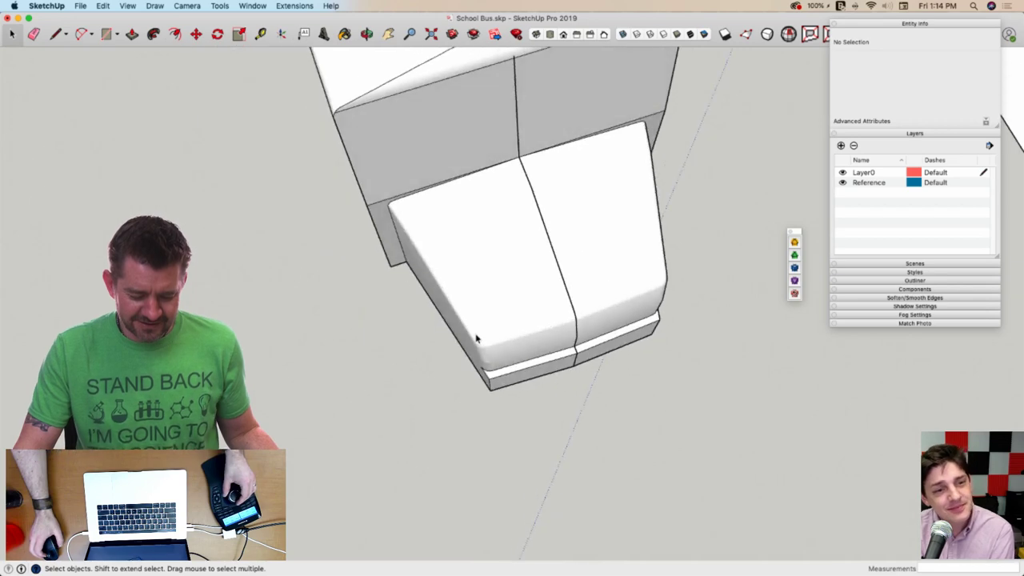
{"action": "key", "text": "super+6"}
{"action": "middle_click_drag", "start_coordinate": [471, 330], "coordinate": [462, 121]}
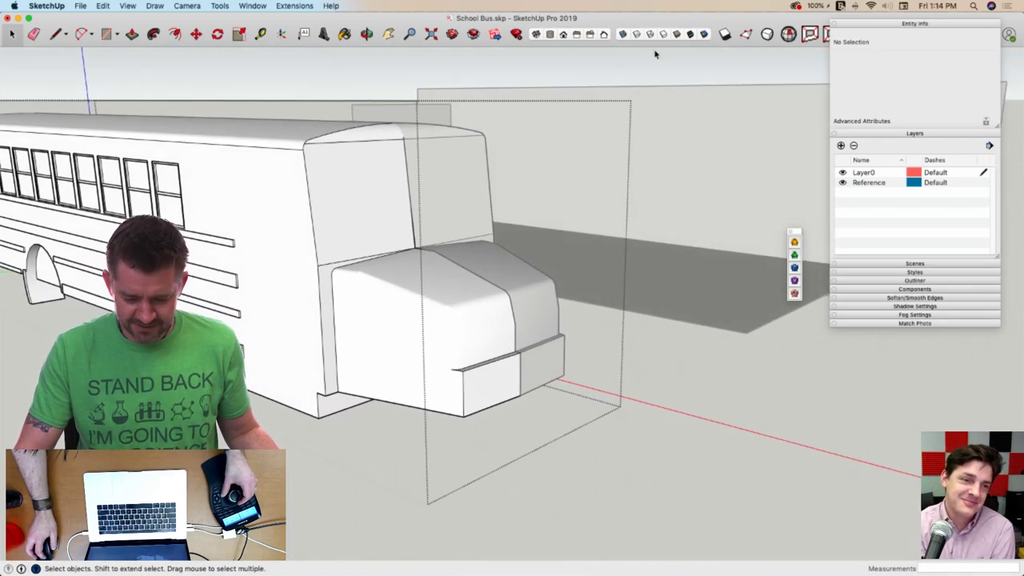
{"action": "left_click", "coordinate": [690, 36]}
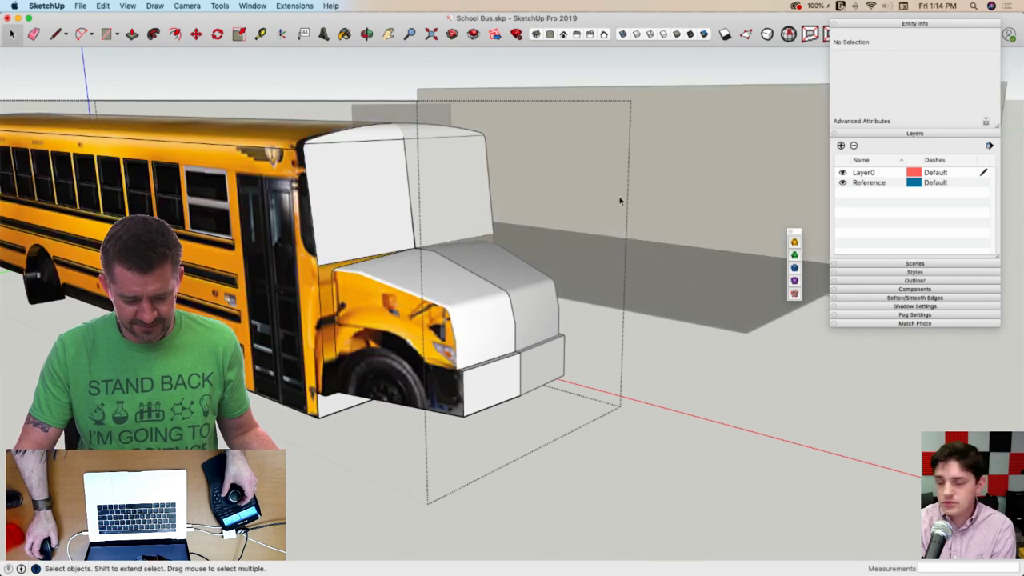
Draw a horizontal line about 10' 11" long from the bumper's top corner back across the hood's side face to the cab
{"action": "scroll", "coordinate": [520, 320], "scroll_direction": "up", "scroll_amount": 6}
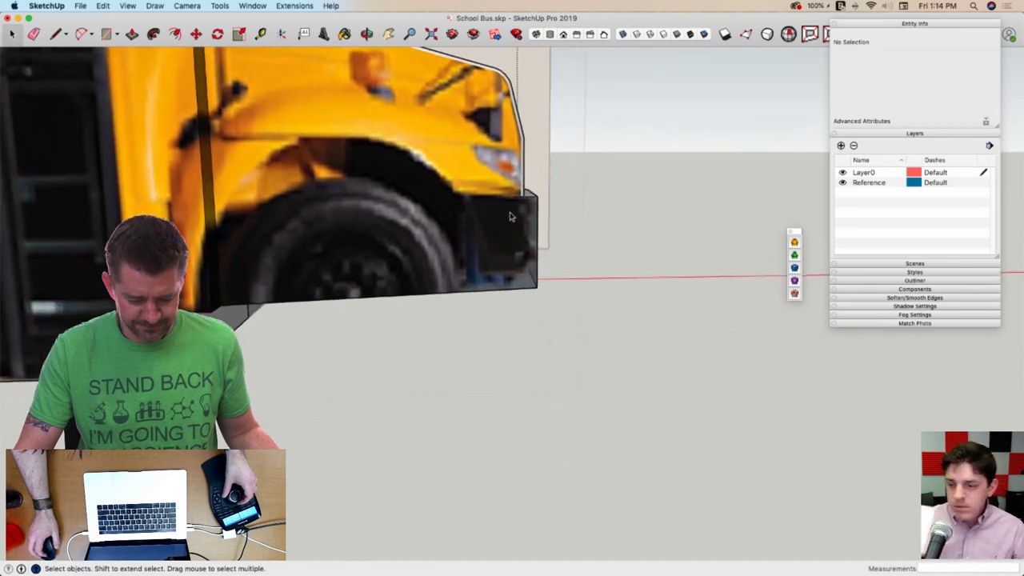
{"action": "key", "text": "l"}
{"action": "scroll", "coordinate": [505, 183], "scroll_direction": "up", "scroll_amount": 1}
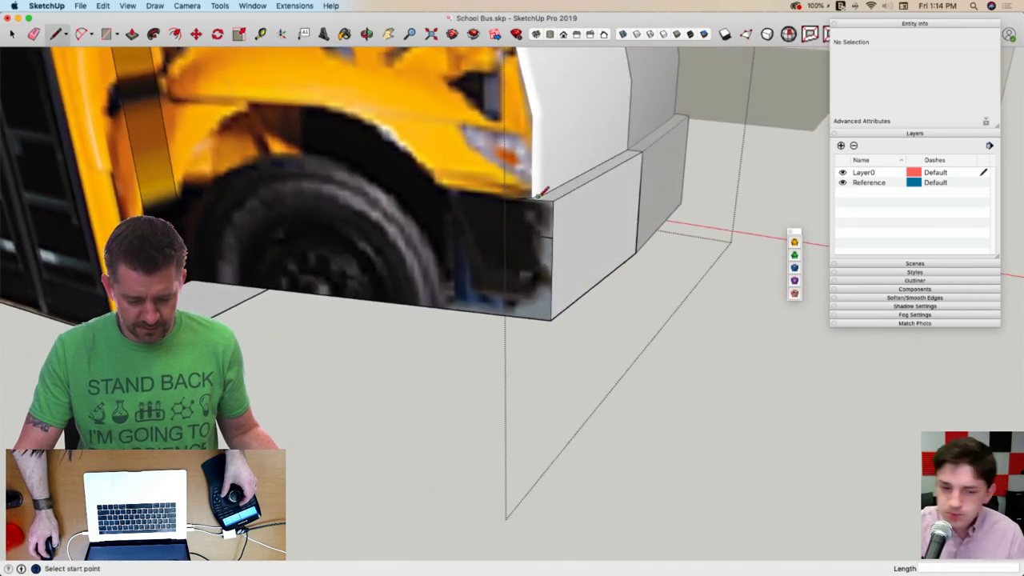
{"action": "left_click", "coordinate": [516, 201]}
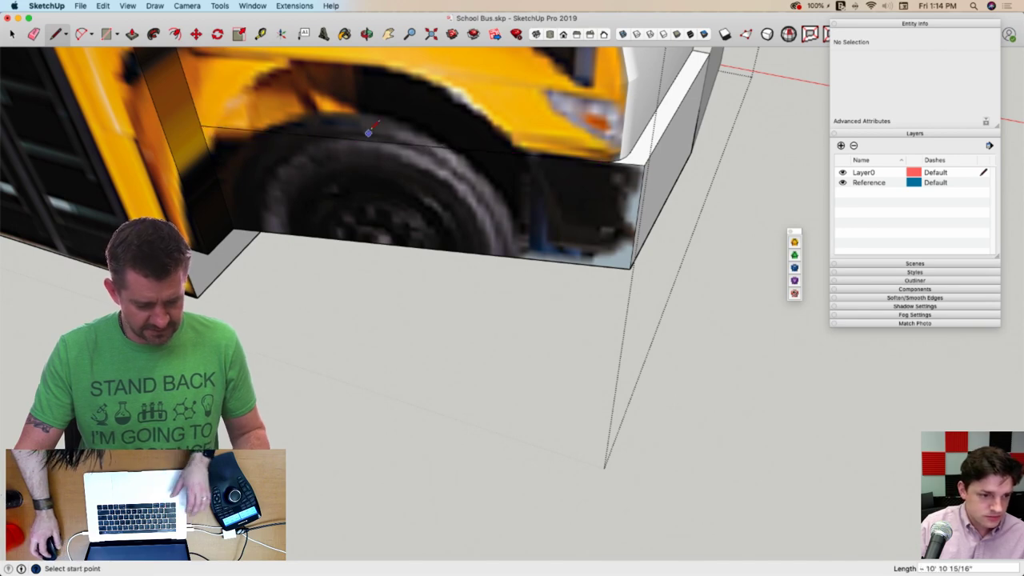
{"action": "key", "text": "space"}
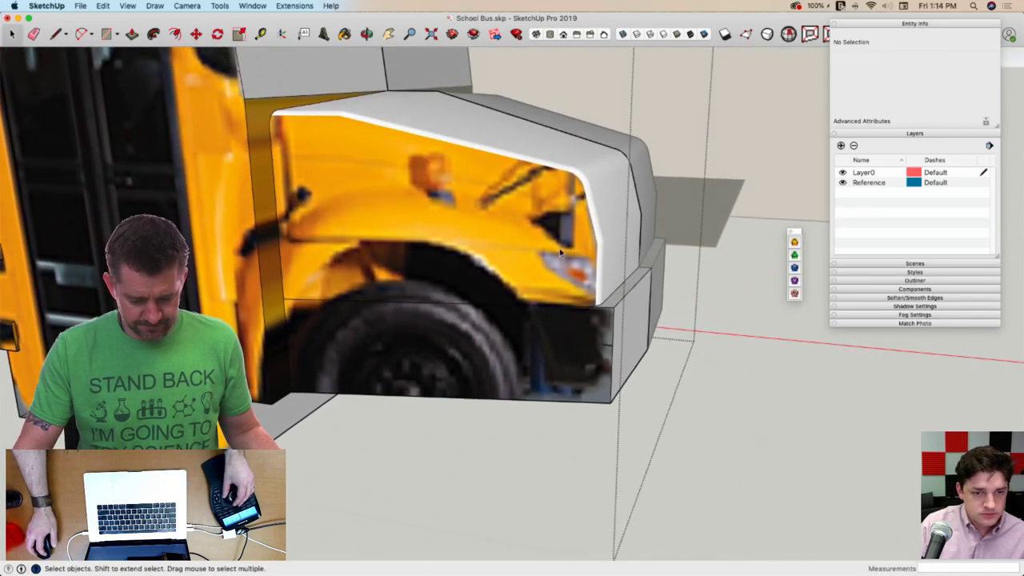
Draw a degree 3 Bezier curve above the horizontal line, following the outer fender flare in the hood's side photo
{"action": "key", "text": "l"}
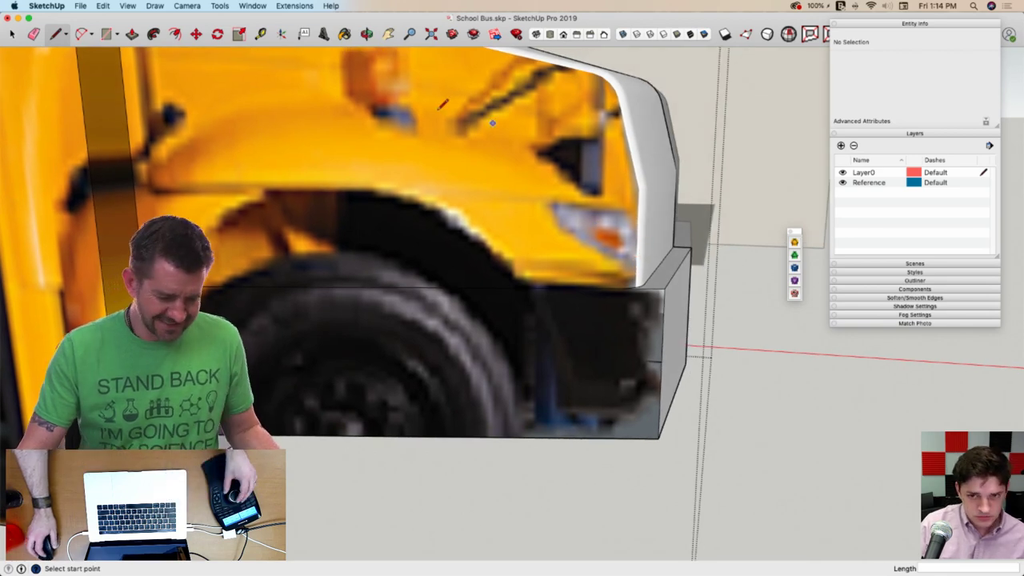
{"action": "scroll", "coordinate": [447, 106], "scroll_direction": "down", "scroll_amount": 3}
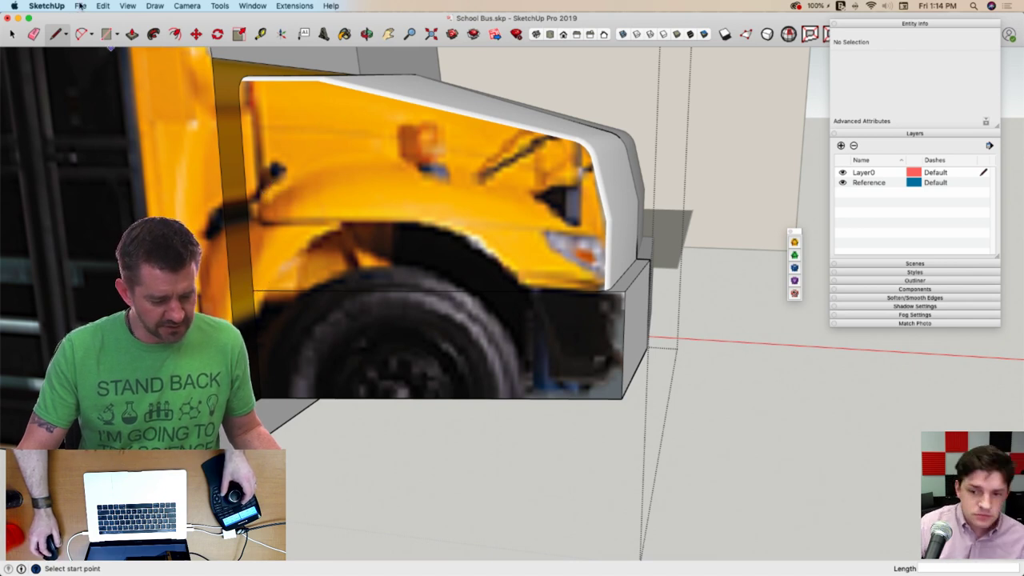
{"action": "left_click", "coordinate": [125, 8]}
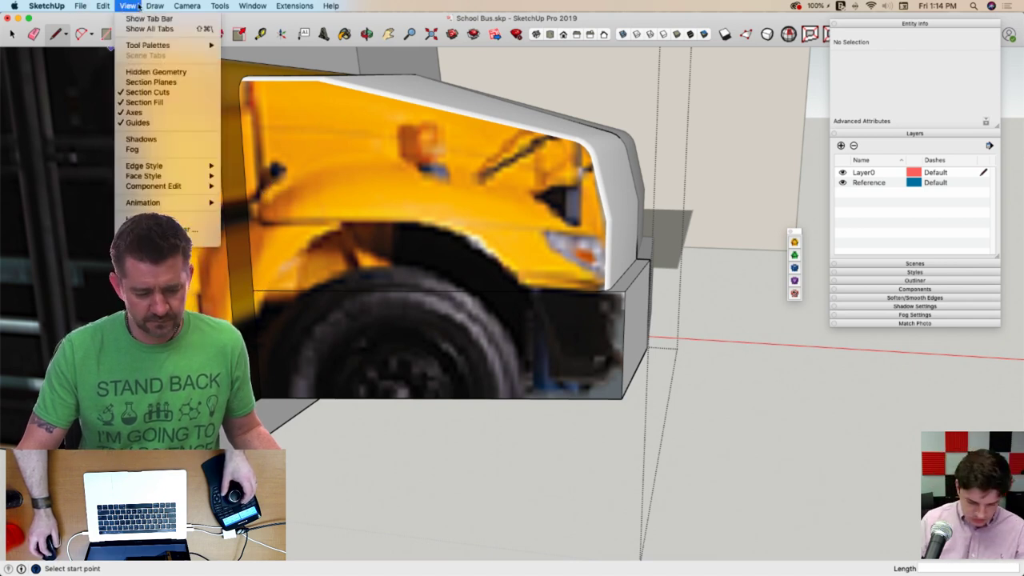
{"action": "mouse_move", "coordinate": [155, 6]}
{"action": "left_click", "coordinate": [169, 66]}
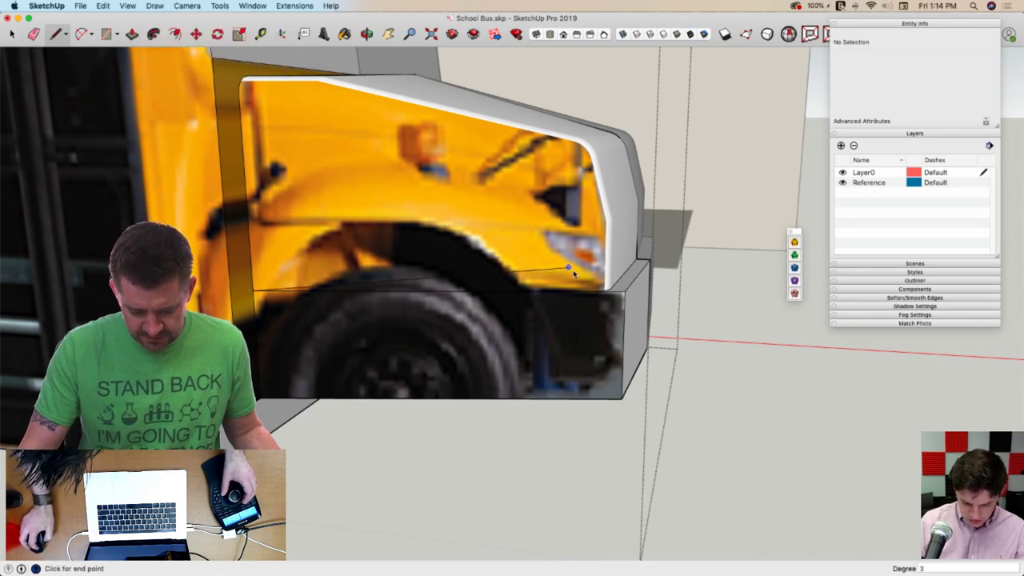
{"action": "scroll", "coordinate": [598, 289], "scroll_direction": "up", "scroll_amount": 5}
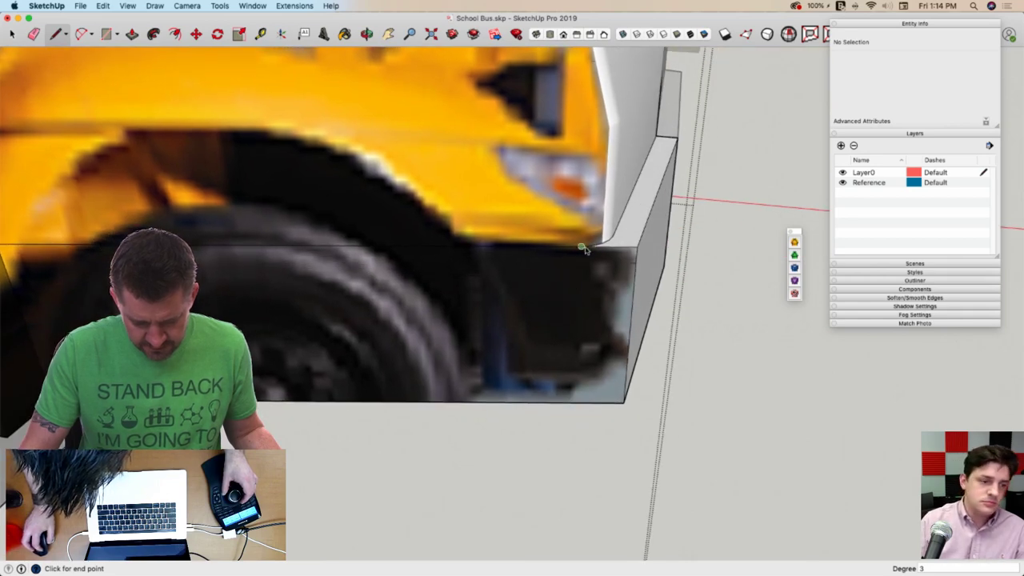
{"action": "scroll", "coordinate": [581, 250], "scroll_direction": "down", "scroll_amount": 5}
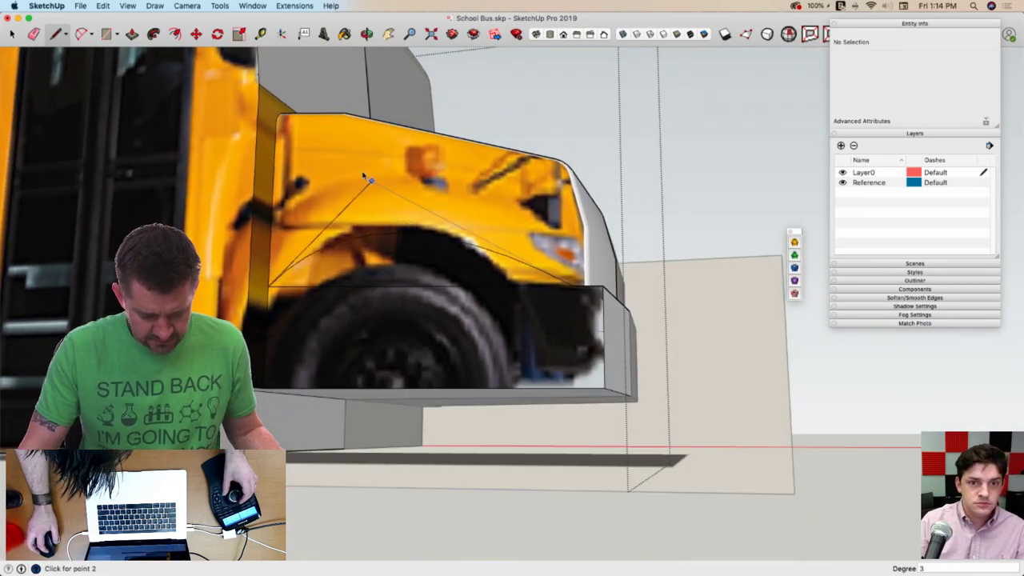
{"action": "left_click", "coordinate": [276, 74]}
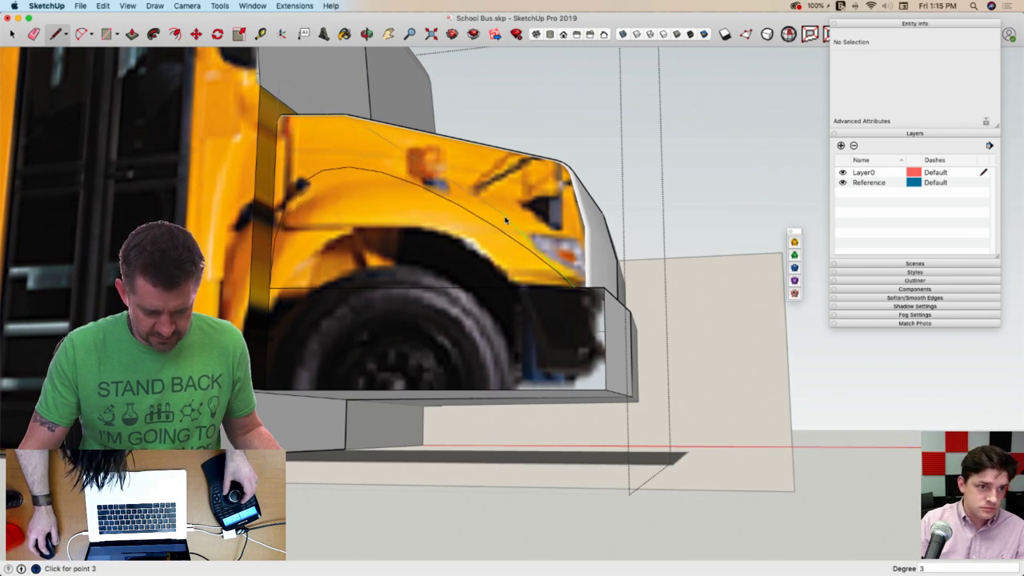
{"action": "left_click", "coordinate": [579, 213]}
{"action": "key", "text": "space"}
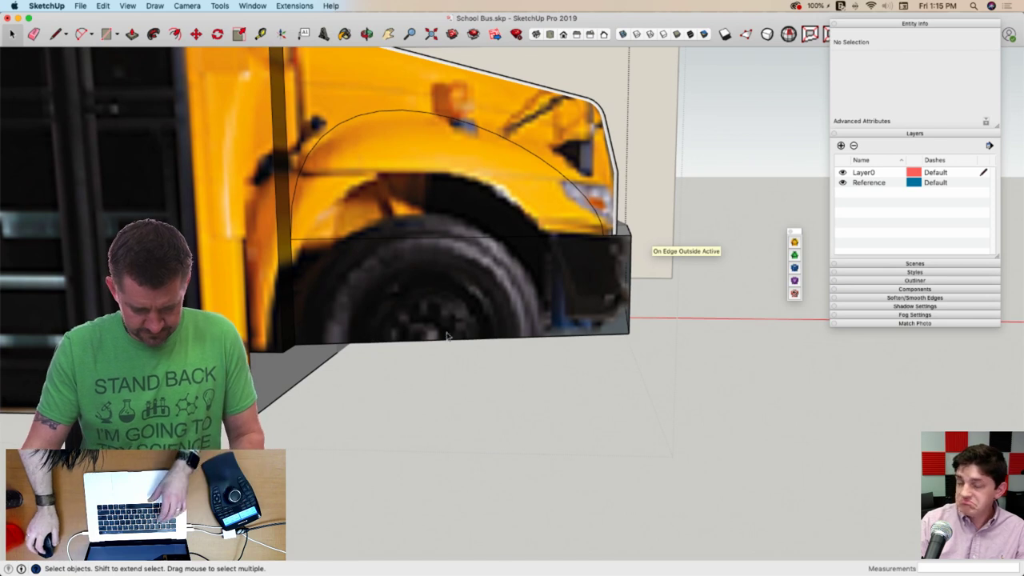
Draw a 12-segment arc about 4' 6" in radius on the horizontal line, tracing the front wheel opening in the photo
{"action": "key", "text": "a"}
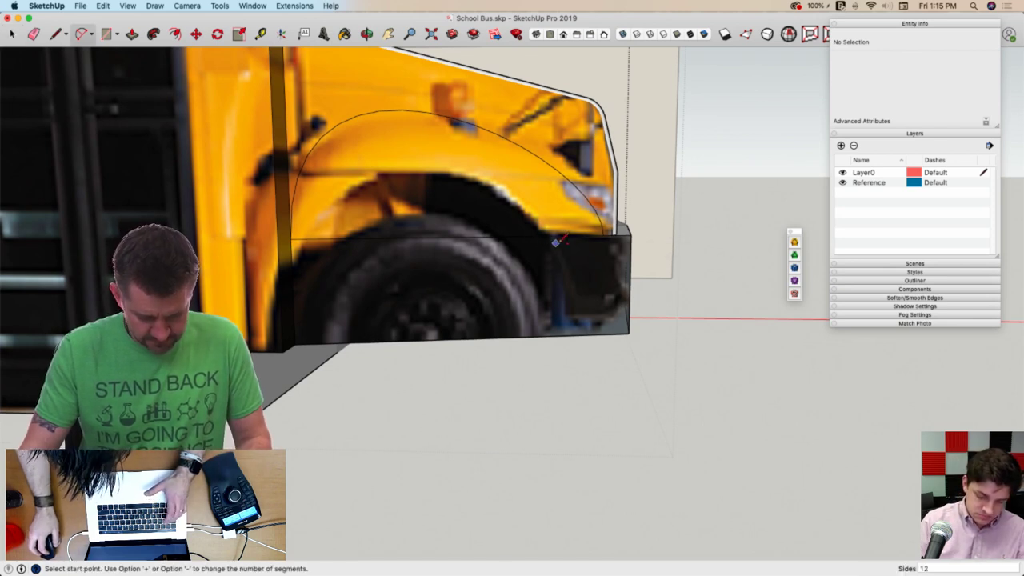
{"action": "left_click", "coordinate": [540, 235]}
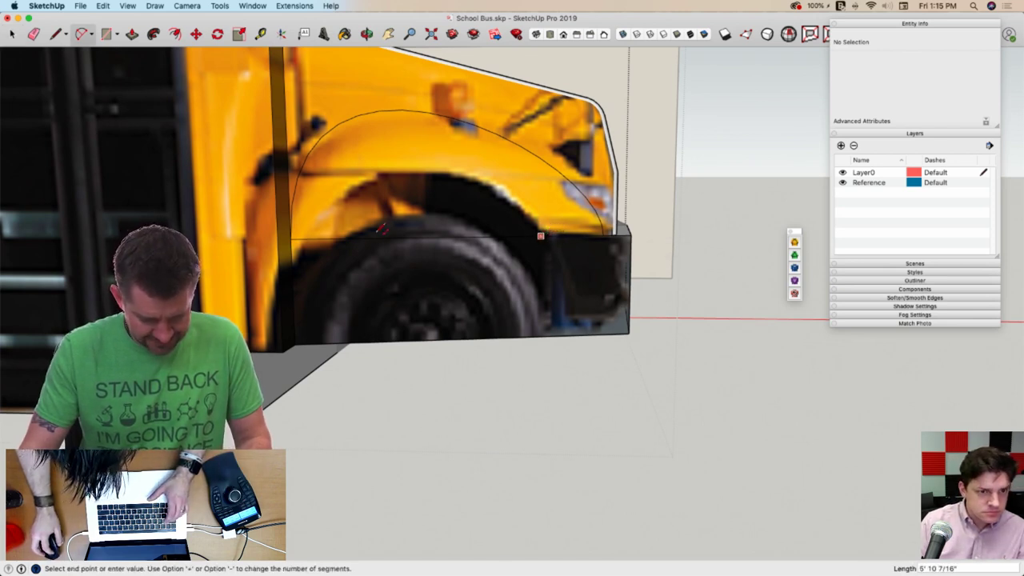
{"action": "left_click", "coordinate": [312, 237]}
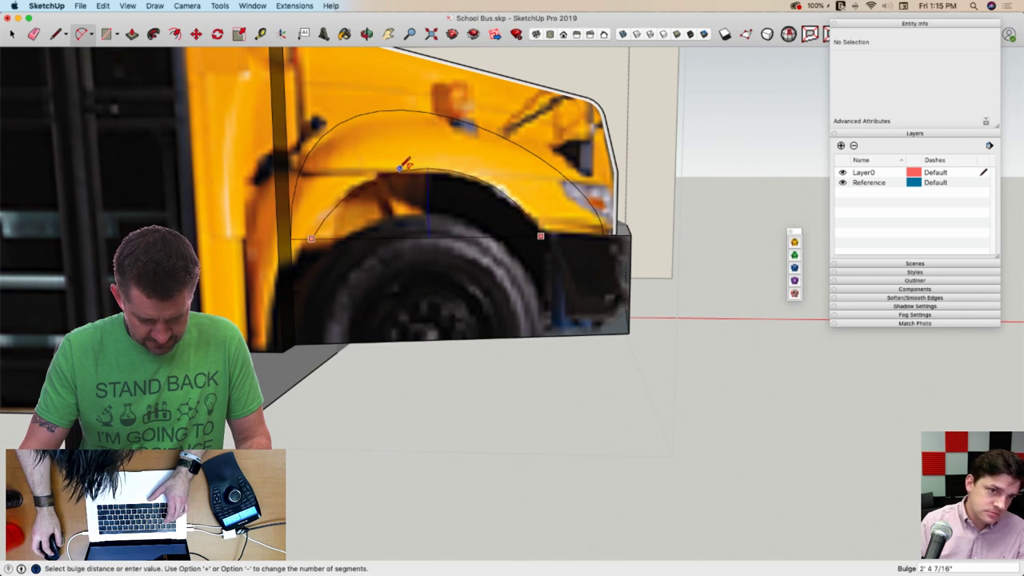
{"action": "left_click", "coordinate": [406, 166]}
{"action": "key", "text": "space"}
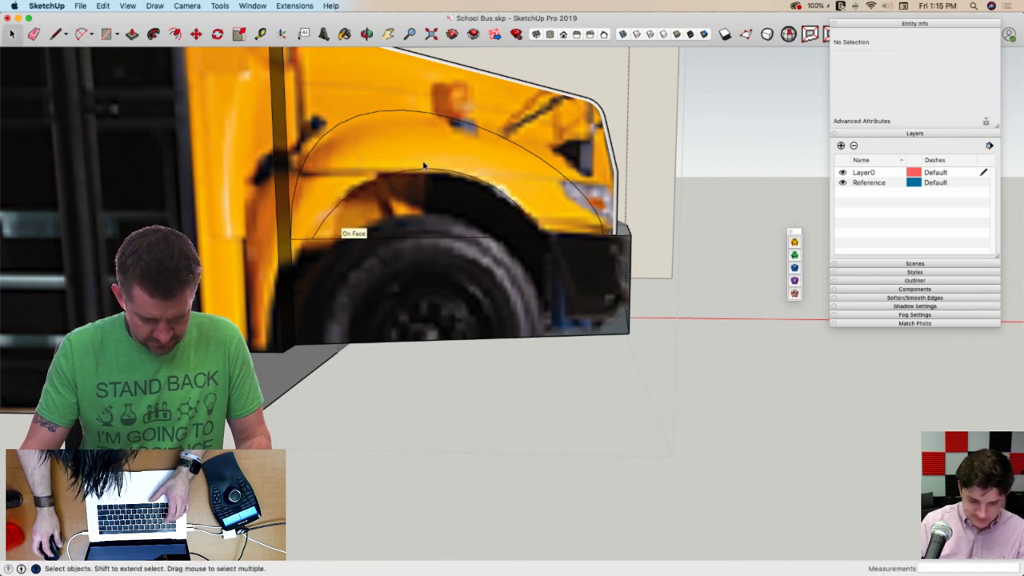
Hide the textures and rotate a copy of the wheel arc about 51.5° around its centre to extend the opening down toward the rear
{"action": "left_click", "coordinate": [426, 173]}
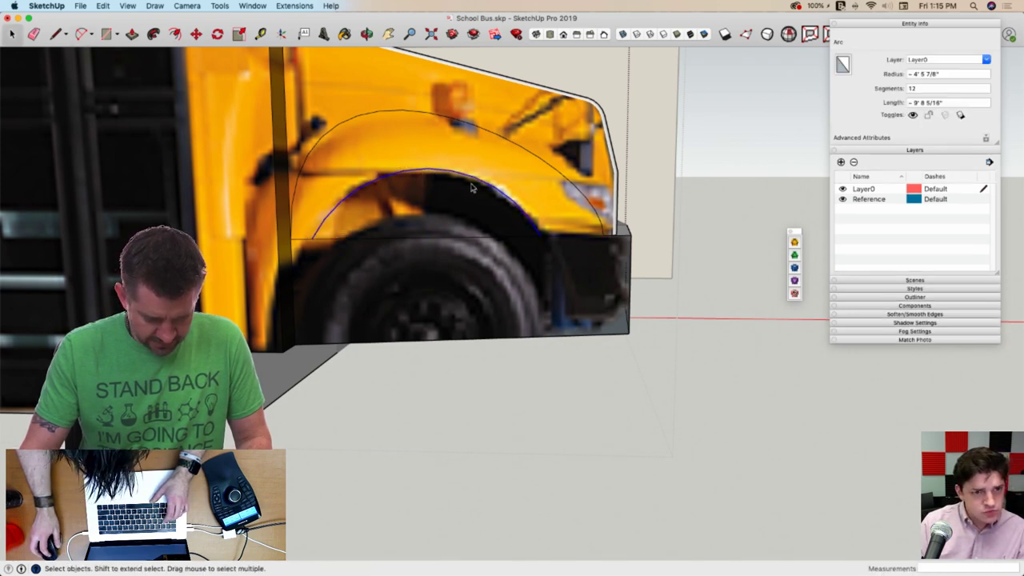
{"action": "key", "text": "q"}
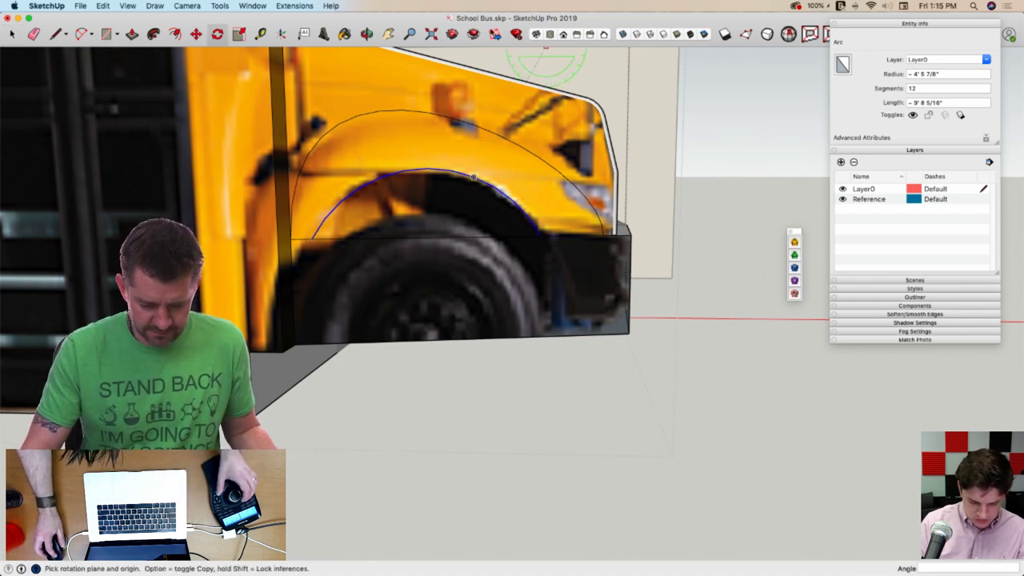
{"action": "left_click", "coordinate": [704, 34]}
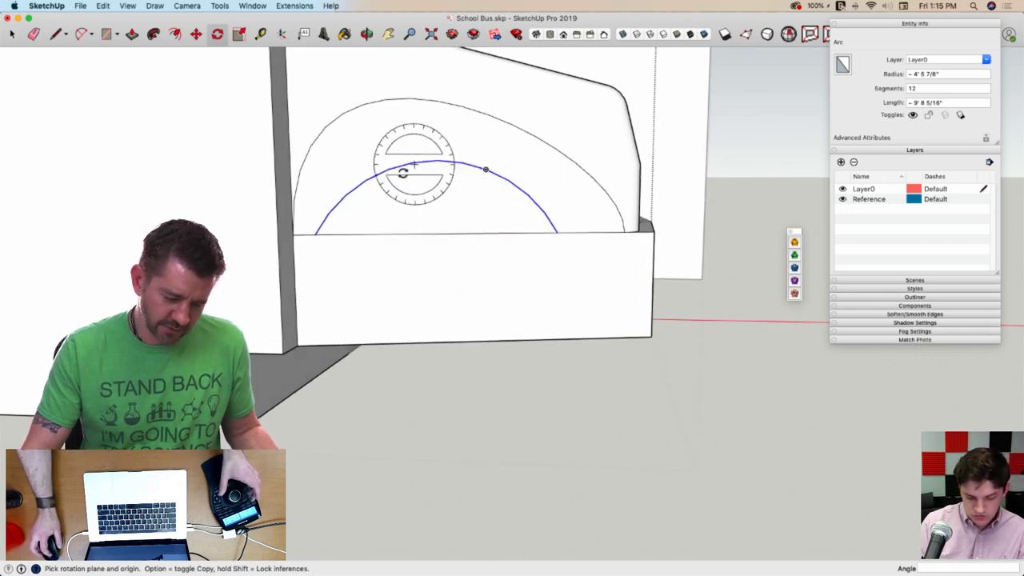
{"action": "left_click", "coordinate": [439, 298]}
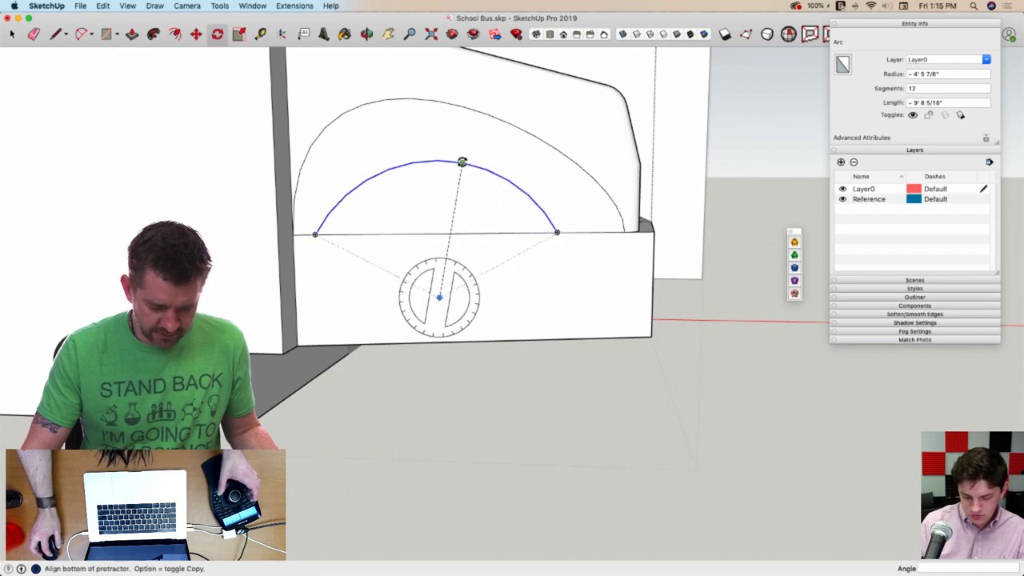
{"action": "left_click", "coordinate": [461, 162]}
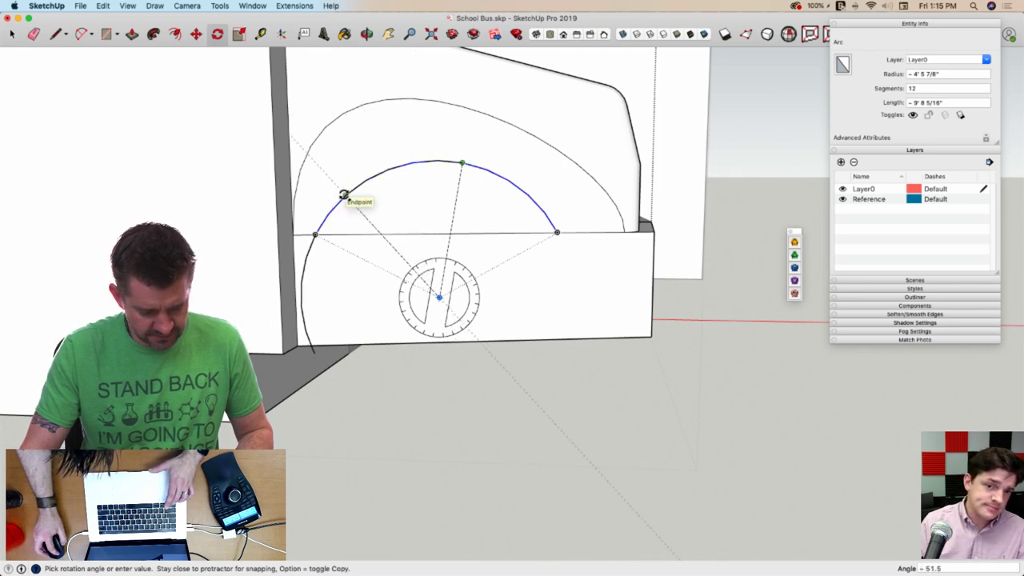
{"action": "left_click", "coordinate": [344, 194]}
Erase the arc stub below the side's bottom edge and the short piece of horizontal line behind the wheel opening
{"action": "key", "text": "e"}
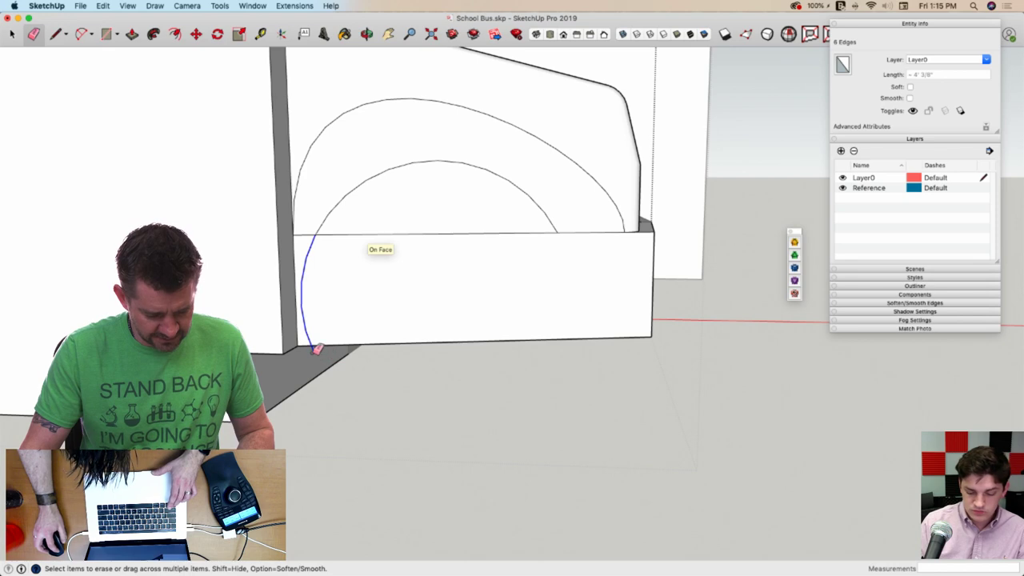
{"action": "left_click", "coordinate": [313, 352]}
{"action": "left_click", "coordinate": [306, 235]}
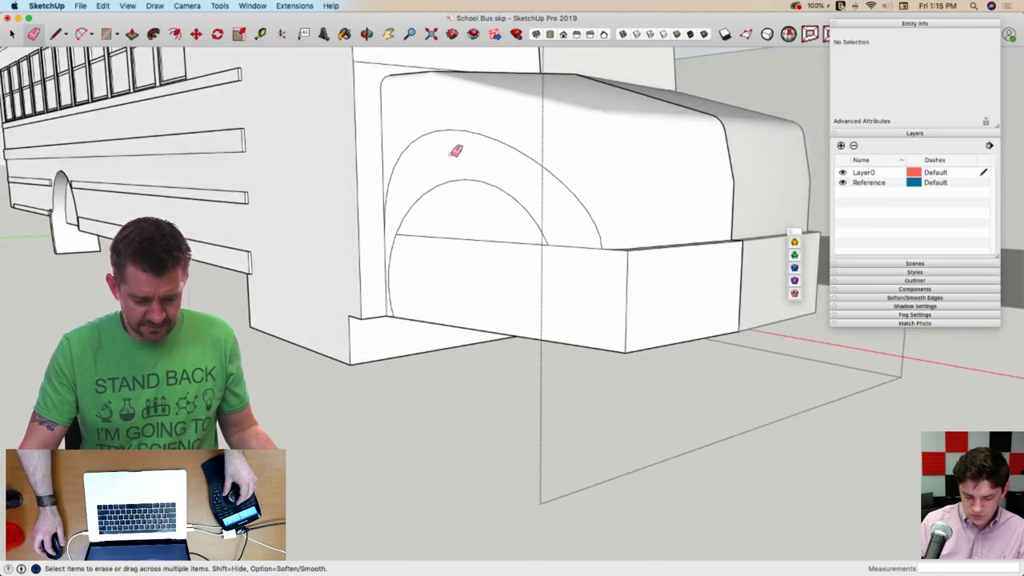
Erase the horizontal line crossing the inside of the front wheel opening on the hood's side
{"action": "key", "text": "l"}
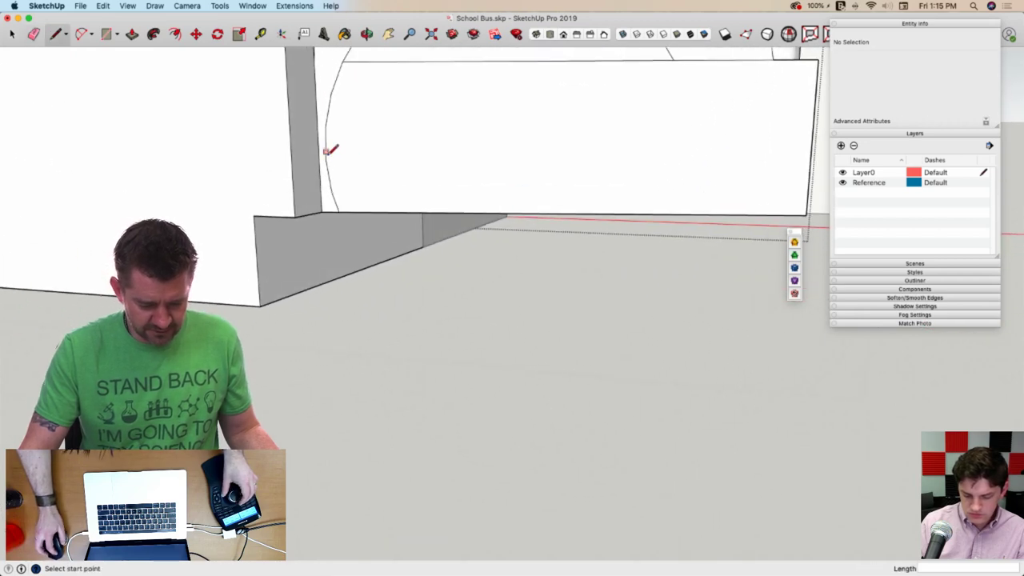
{"action": "key", "text": "space"}
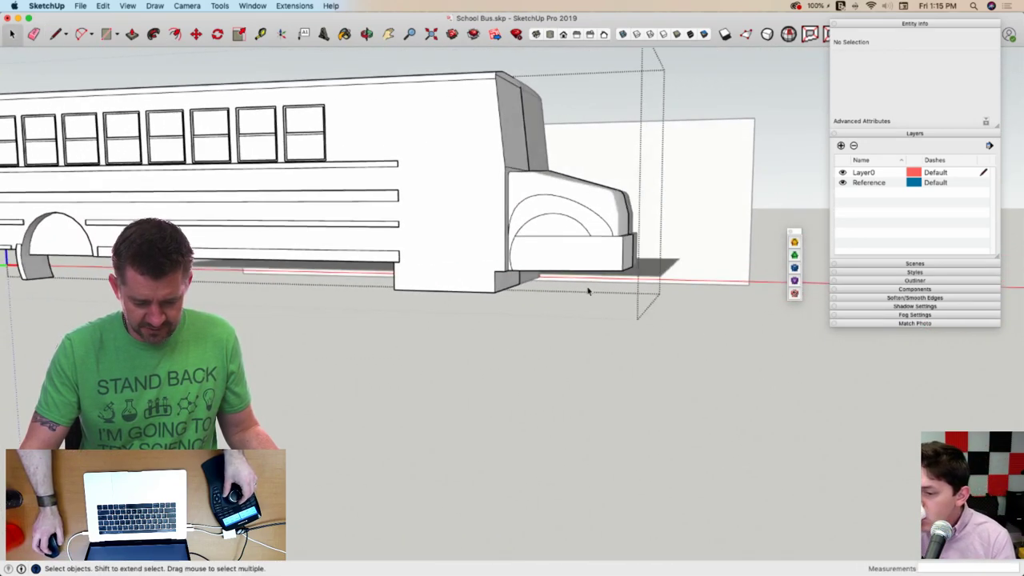
{"action": "key", "text": "e"}
{"action": "left_click", "coordinate": [533, 287]}
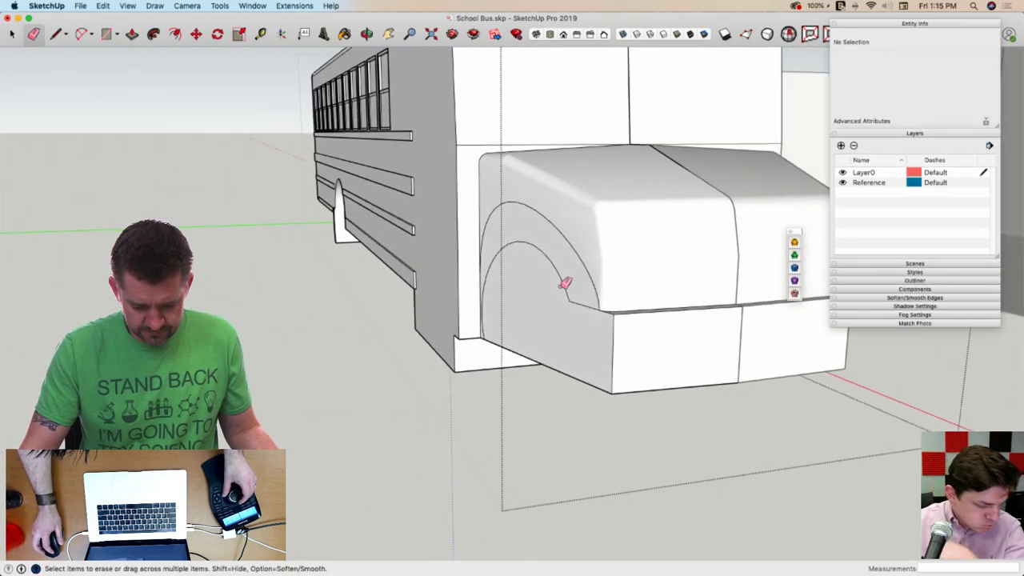
Try extruding the fender face outward about 5' 6 5/8" from the hood's side with Push/Pull
{"action": "mouse_move", "coordinate": [565, 284]}
{"action": "middle_mouse_down"}
{"action": "mouse_move", "coordinate": [530, 286]}
{"action": "mouse_move", "coordinate": [520, 229]}
{"action": "mouse_move", "coordinate": [530, 237]}
{"action": "mouse_move", "coordinate": [537, 166]}
{"action": "middle_mouse_up"}
{"action": "key", "text": "p"}
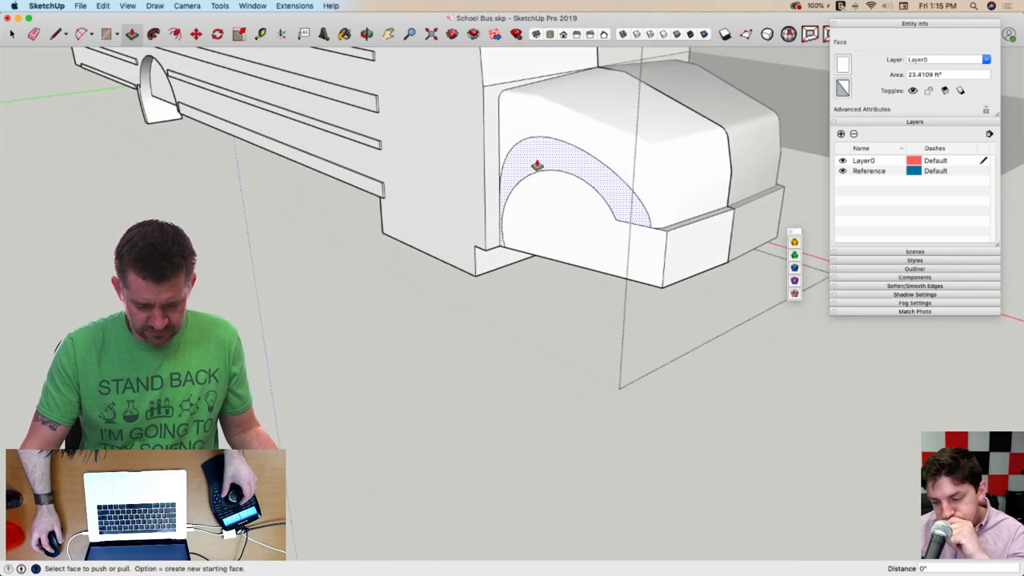
{"action": "left_click", "coordinate": [536, 166]}
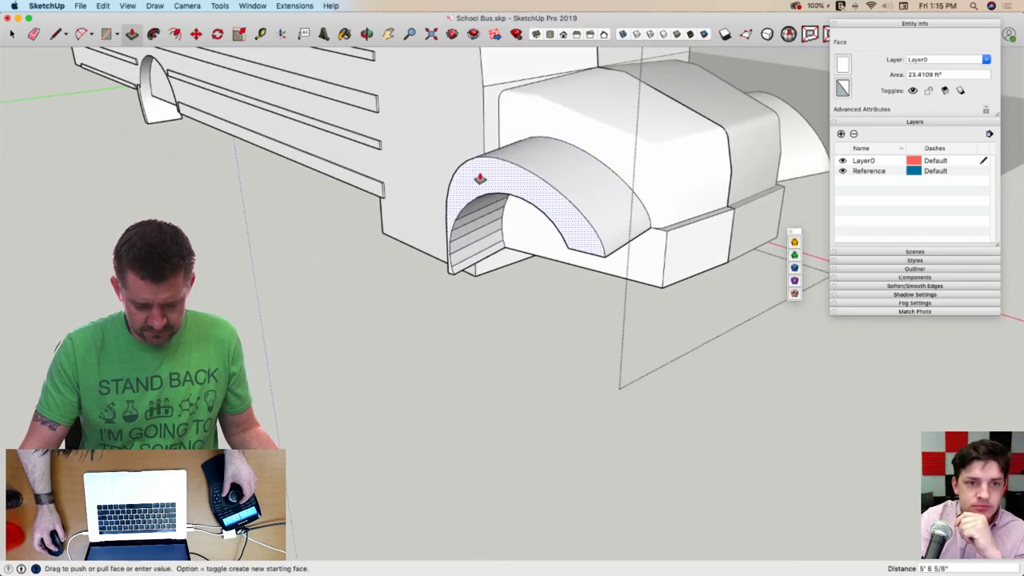
{"action": "left_click", "coordinate": [480, 178]}
{"action": "middle_click_drag", "start_coordinate": [480, 178], "coordinate": [551, 318]}
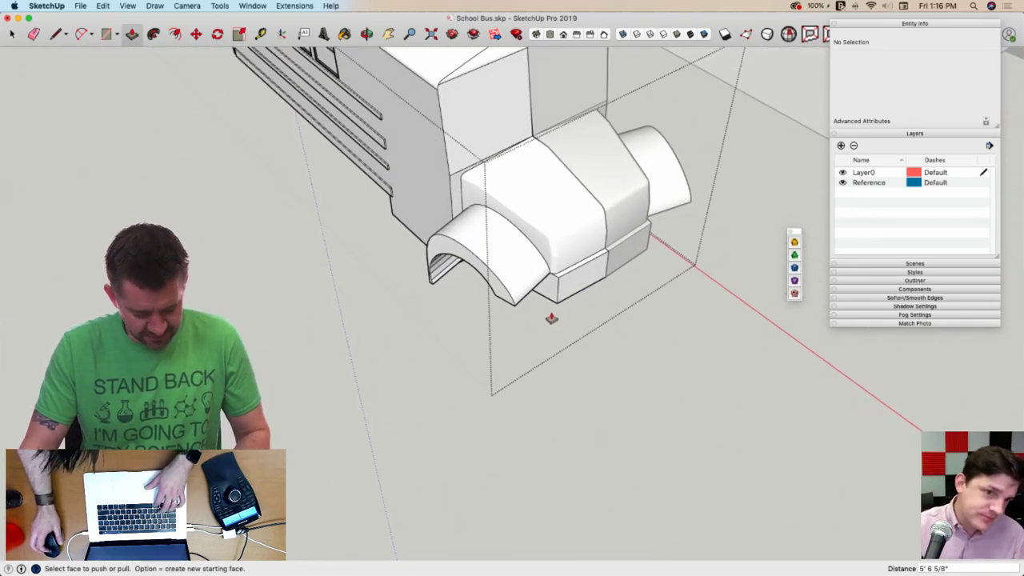
{"action": "key", "text": "super+s"}
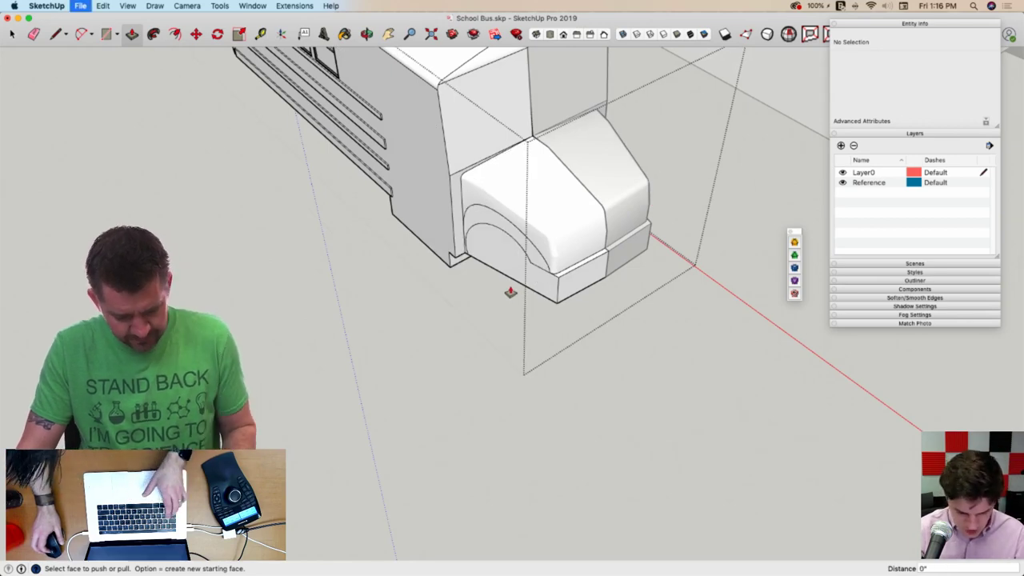
Display the Fredo6_JointPushPull tool palette and place it on empty space beside the bus
{"action": "key", "text": "space"}
{"action": "middle_click_drag", "start_coordinate": [502, 244], "coordinate": [567, 218]}
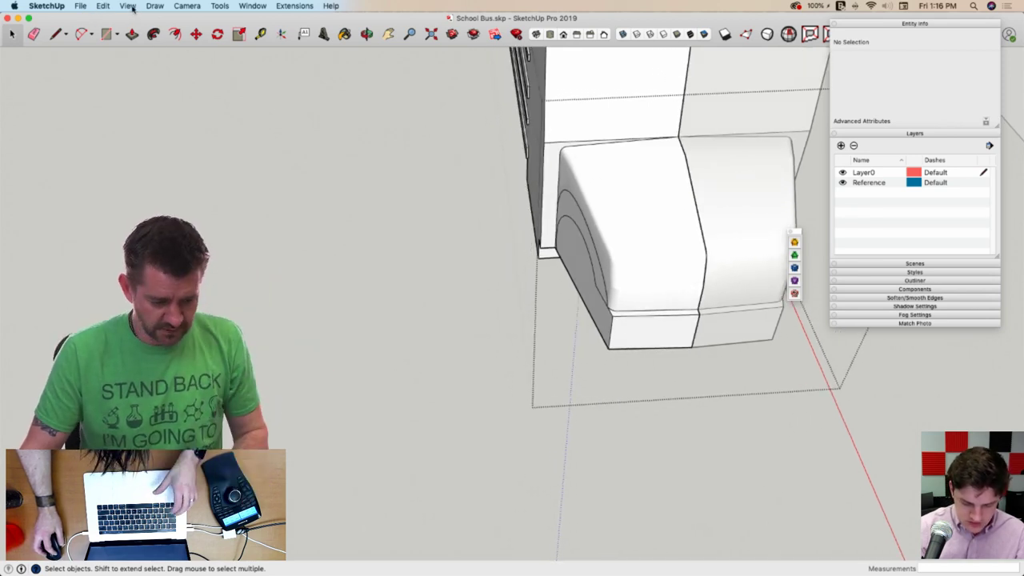
{"action": "left_click", "coordinate": [131, 7]}
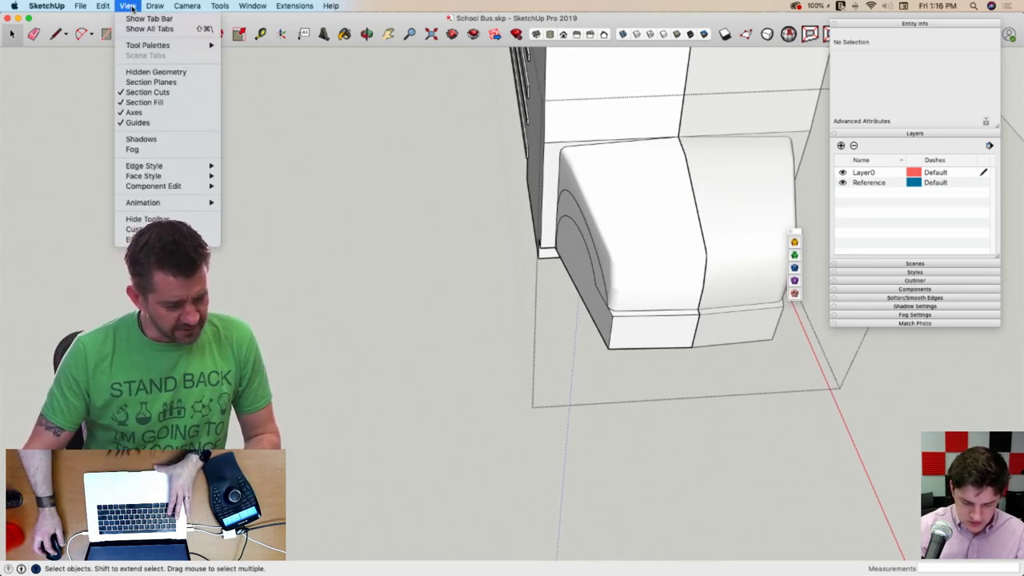
{"action": "mouse_move", "coordinate": [135, 46]}
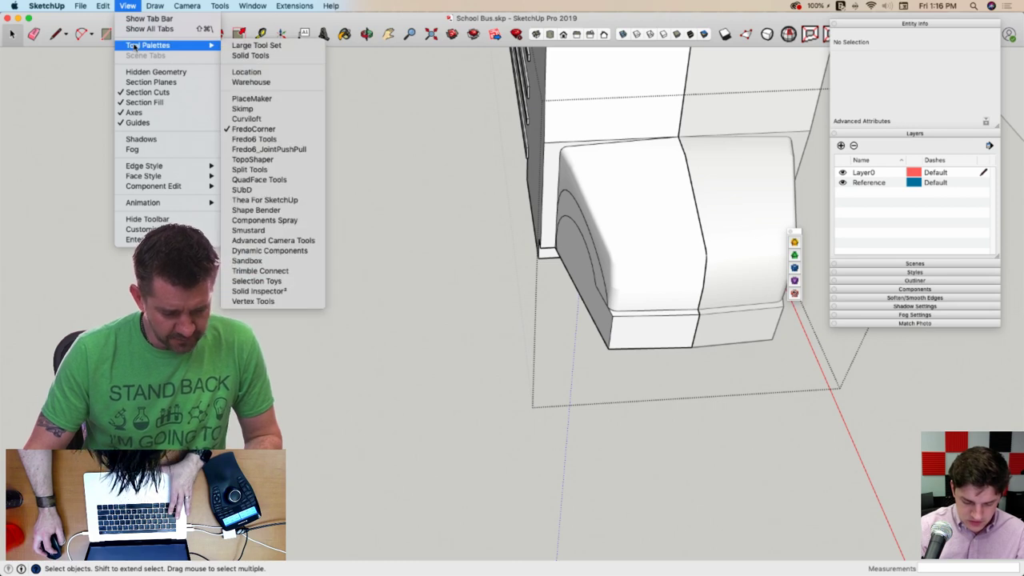
{"action": "left_click", "coordinate": [276, 149]}
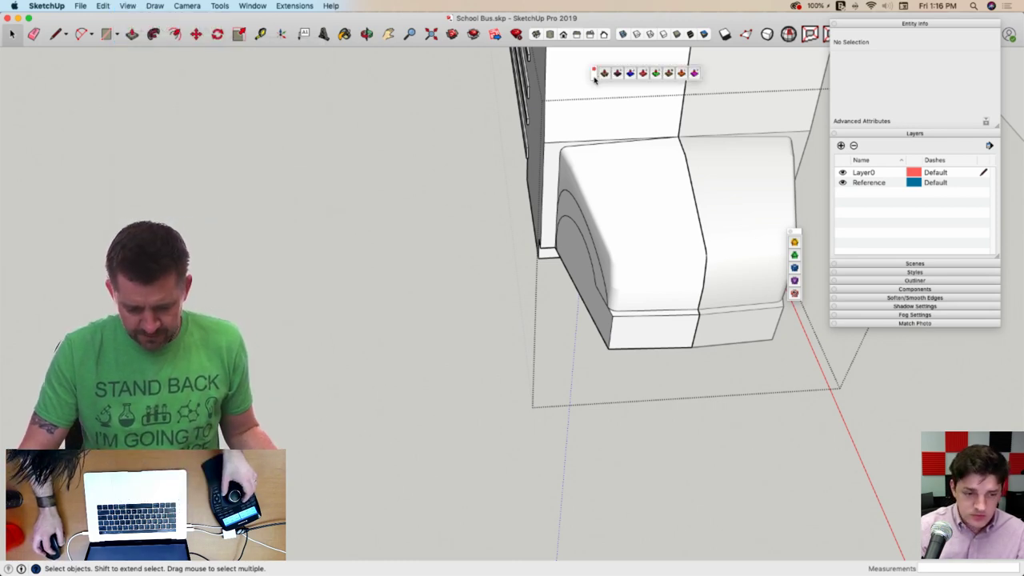
{"action": "left_click_drag", "start_coordinate": [593, 79], "coordinate": [366, 131]}
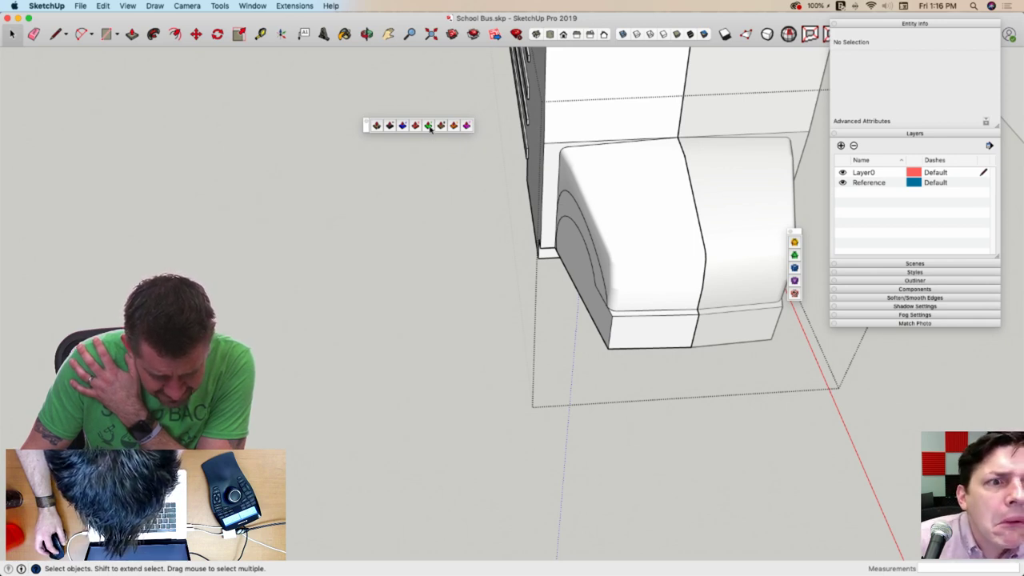
Extrude the fender face about 6' 5 1/16" sideways with Vector Push Pull and close the JointPushPull palette
{"action": "left_click", "coordinate": [428, 126]}
{"action": "left_click_drag", "start_coordinate": [566, 210], "coordinate": [483, 174]}
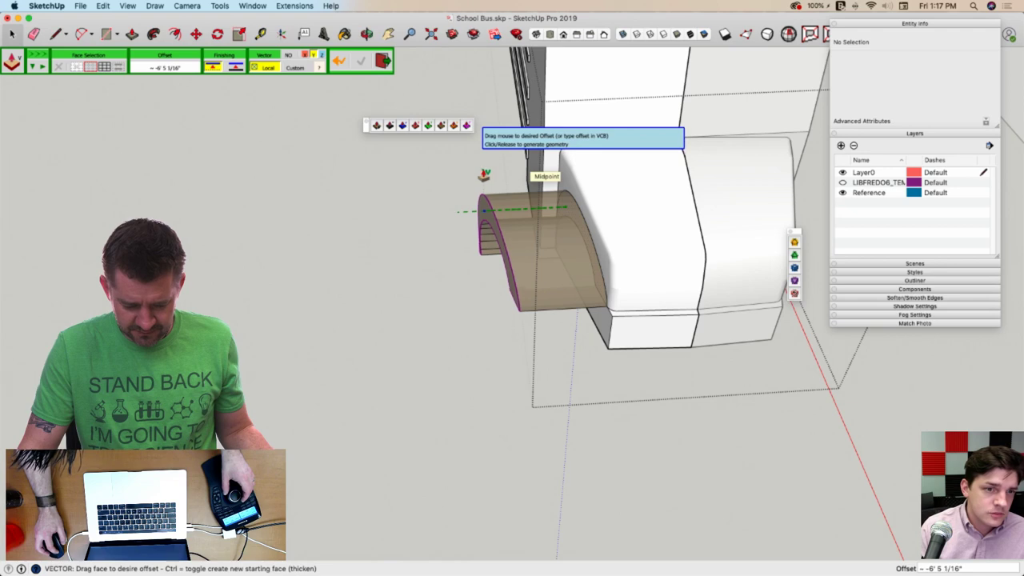
{"action": "left_click", "coordinate": [483, 175]}
{"action": "key", "text": "space"}
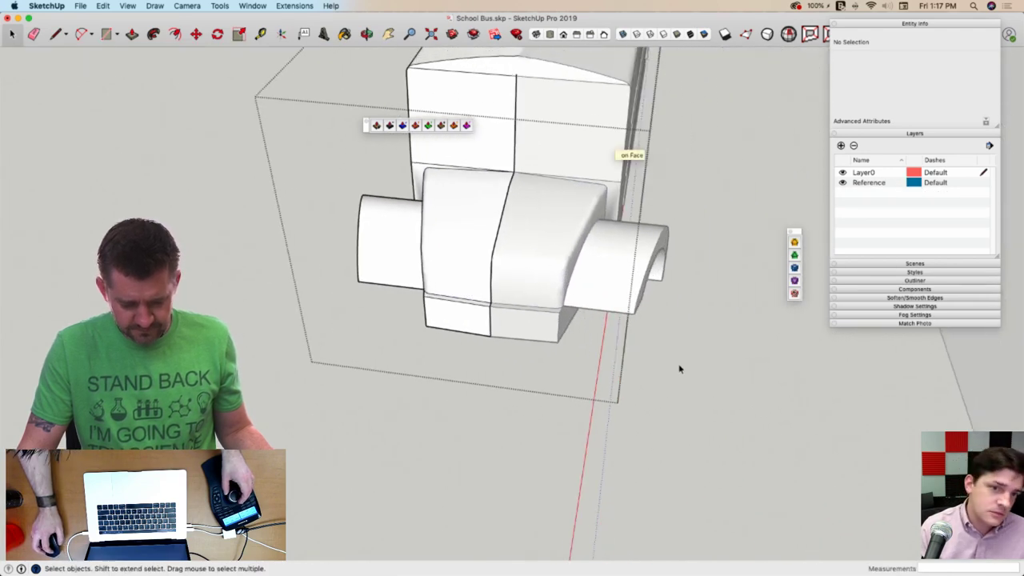
{"action": "left_click", "coordinate": [366, 122]}
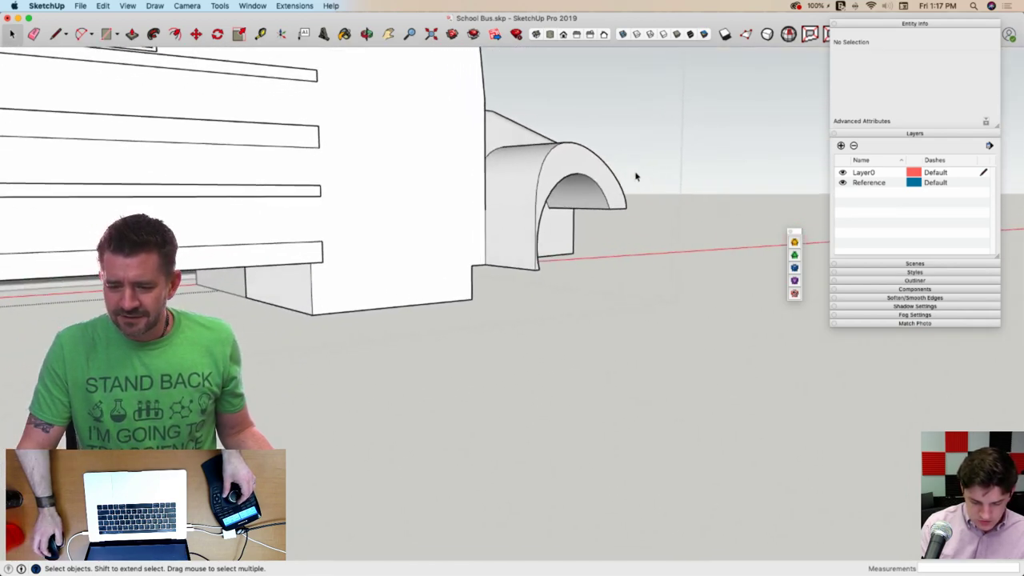
Draw a vertical rectangle about 16' 7 5/8" by 17' 10" cutting through the fender, parallel to the bus side
{"action": "key", "text": "l"}
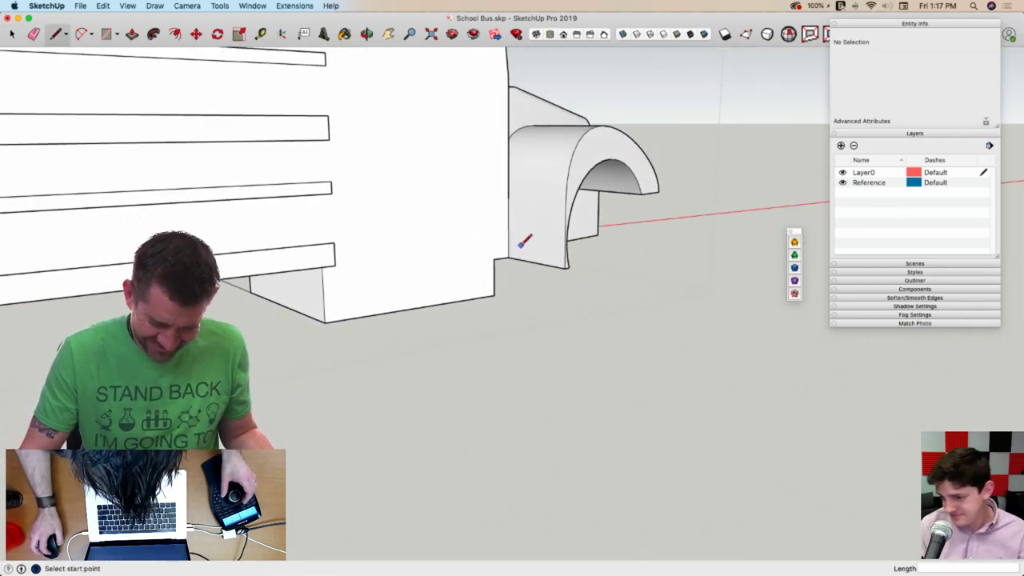
{"action": "left_click", "coordinate": [503, 309]}
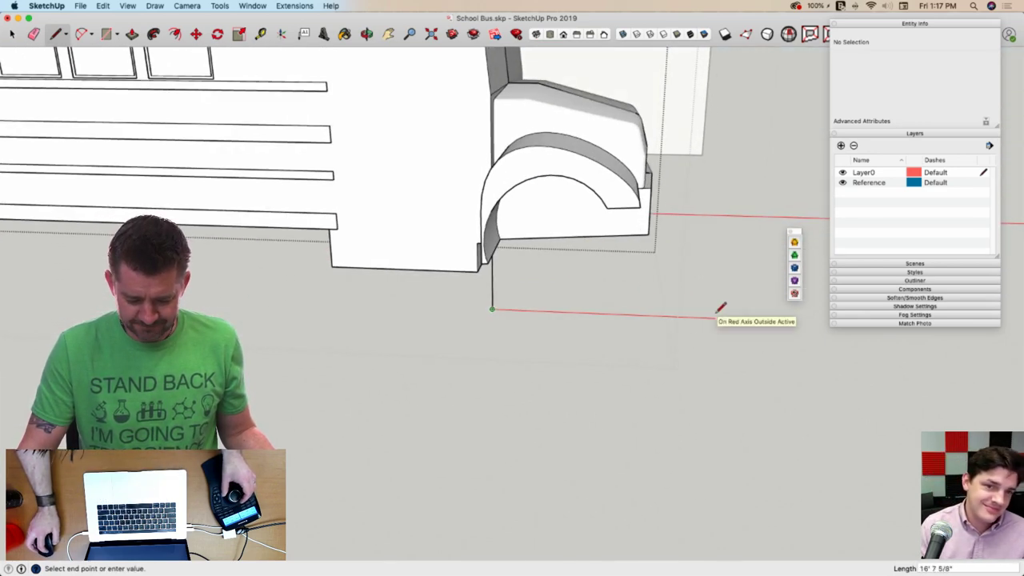
{"action": "left_click", "coordinate": [715, 316]}
{"action": "left_click", "coordinate": [721, 92]}
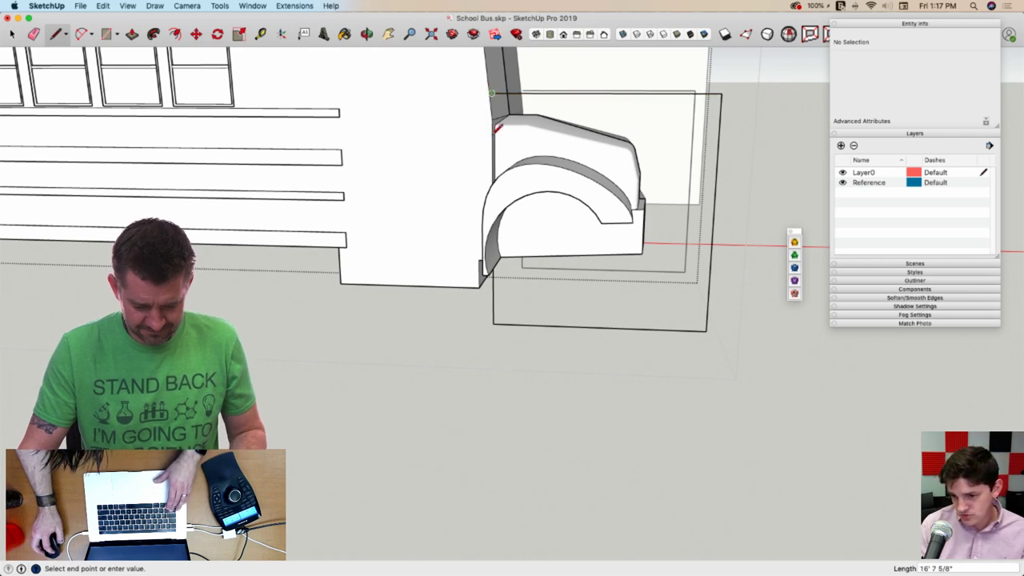
{"action": "left_click", "coordinate": [494, 323]}
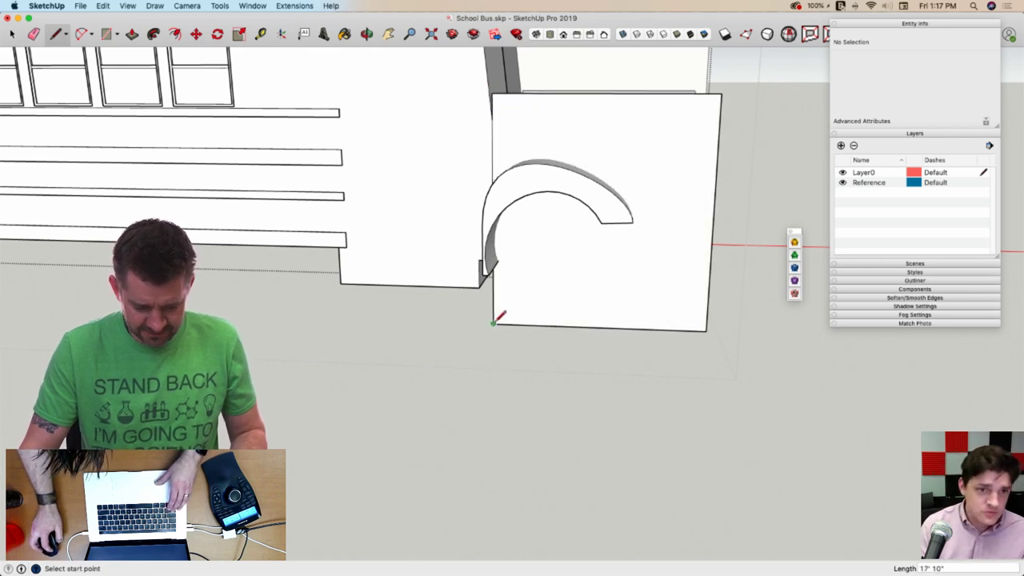
Select the extruded fender together with the vertical rectangle and intersect their faces
{"action": "key", "text": "space"}
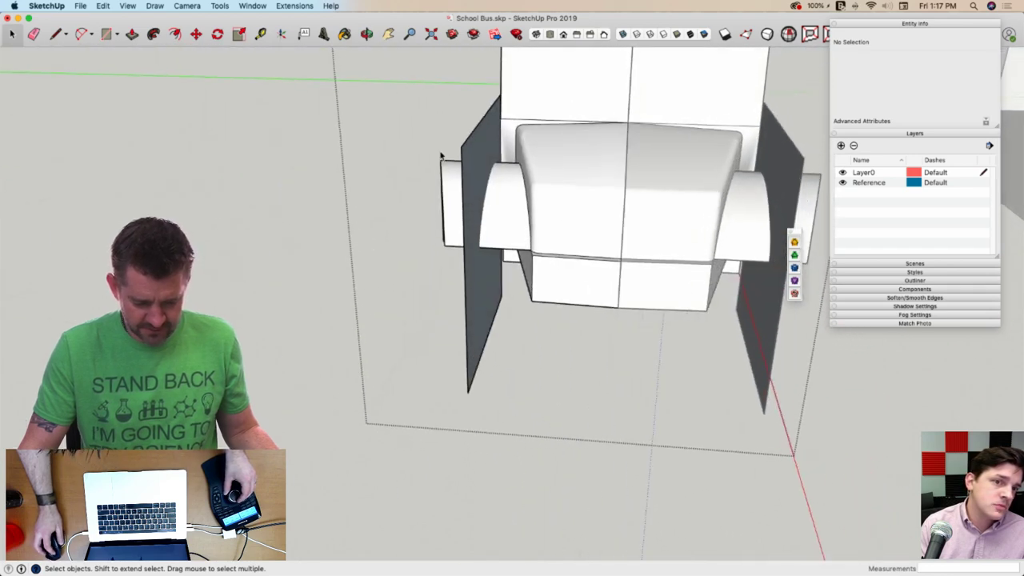
{"action": "left_click_drag", "start_coordinate": [425, 345], "coordinate": [426, 346]}
{"action": "middle_click_drag", "start_coordinate": [486, 347], "coordinate": [533, 336]}
{"action": "right_click", "coordinate": [523, 333]}
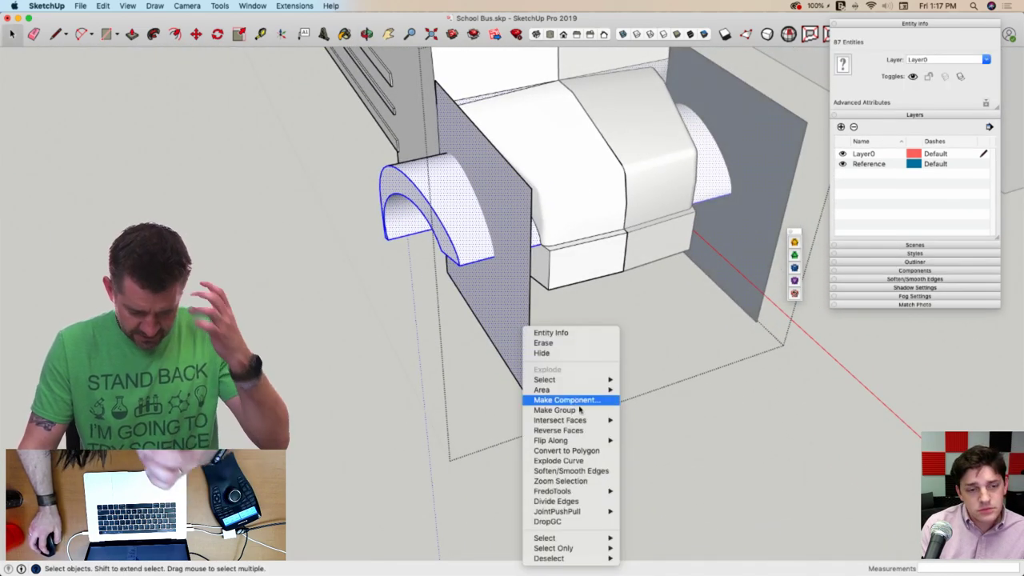
{"action": "mouse_move", "coordinate": [586, 421]}
{"action": "left_click", "coordinate": [652, 430]}
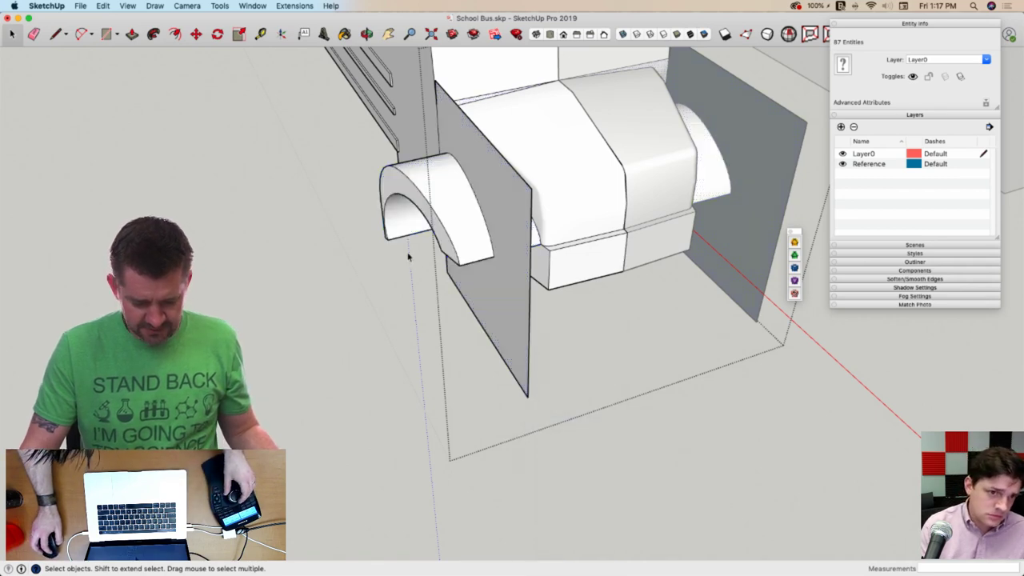
Delete the part of the fender that projects outside the vertical cutting rectangle
{"action": "middle_click_drag", "start_coordinate": [407, 256], "coordinate": [412, 210]}
{"action": "left_click_drag", "start_coordinate": [412, 184], "coordinate": [357, 401]}
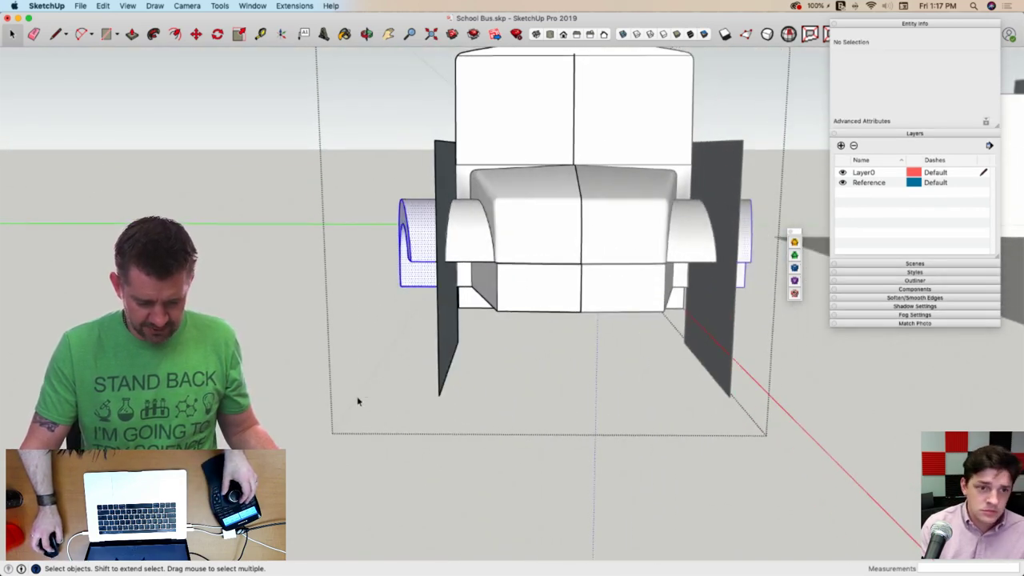
{"action": "key", "text": "Delete"}
Erase the edges of the vertical cutting rectangle, leaving only the trimmed fender
{"action": "key", "text": "e"}
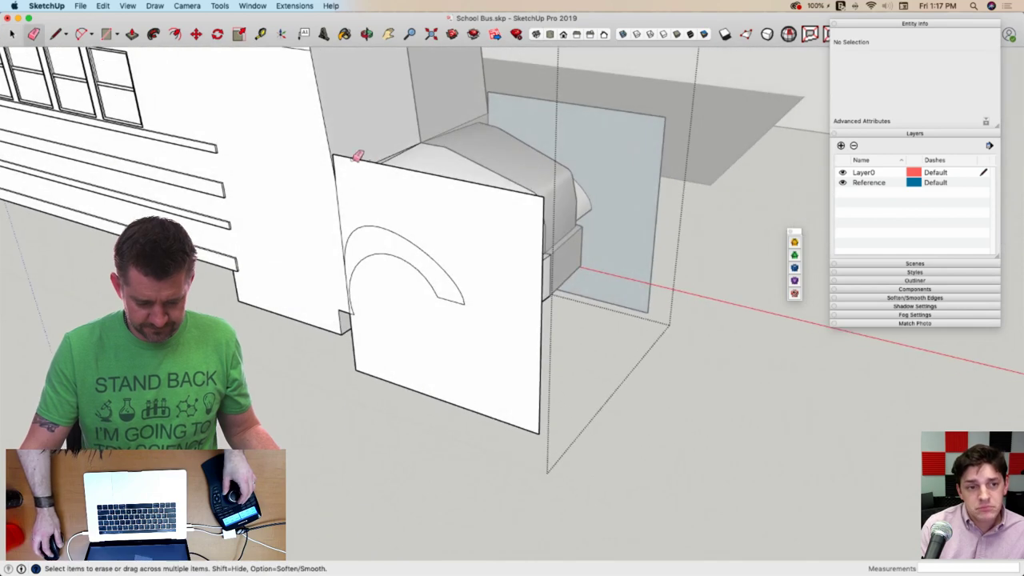
{"action": "left_click", "coordinate": [337, 153]}
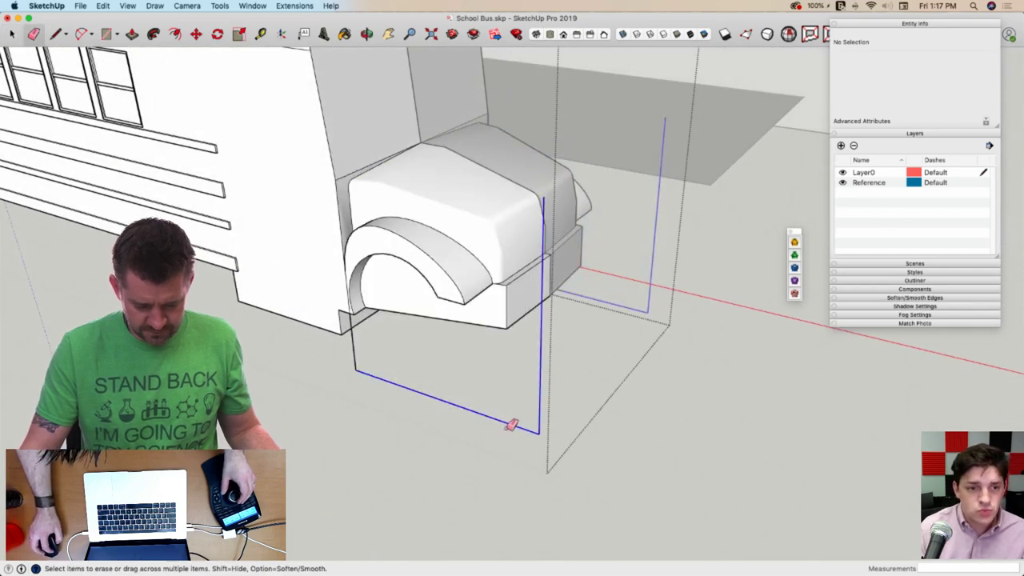
{"action": "left_click_drag", "start_coordinate": [512, 424], "coordinate": [347, 354]}
{"action": "mouse_move", "coordinate": [376, 361]}
{"action": "middle_mouse_down"}
{"action": "mouse_move", "coordinate": [434, 304]}
{"action": "mouse_move", "coordinate": [411, 355]}
{"action": "mouse_move", "coordinate": [432, 338]}
{"action": "mouse_move", "coordinate": [504, 342]}
{"action": "middle_mouse_up"}
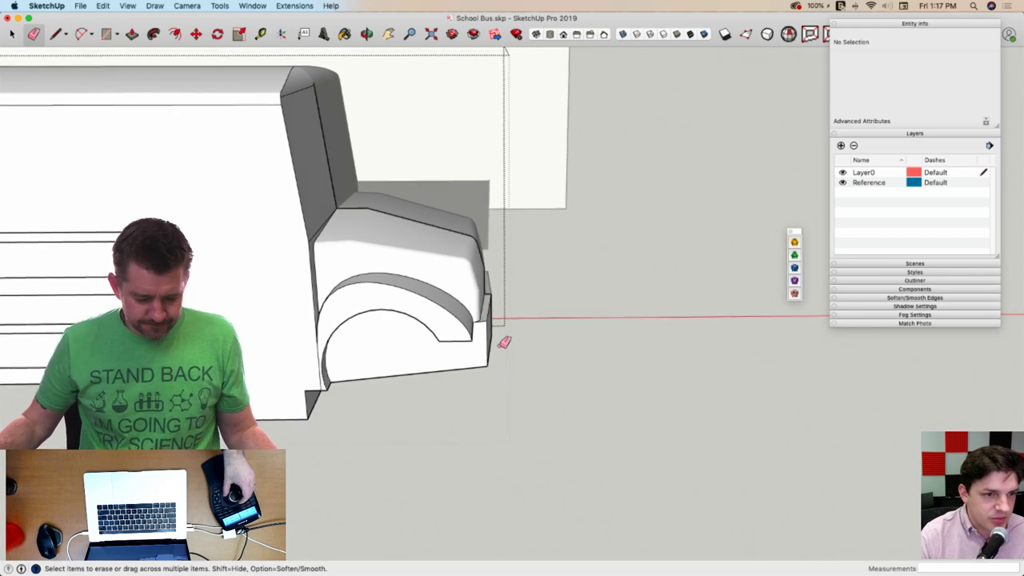
Examine the bus's front end, hood and trimmed fenders from the side, front and above
{"action": "key", "text": "space"}
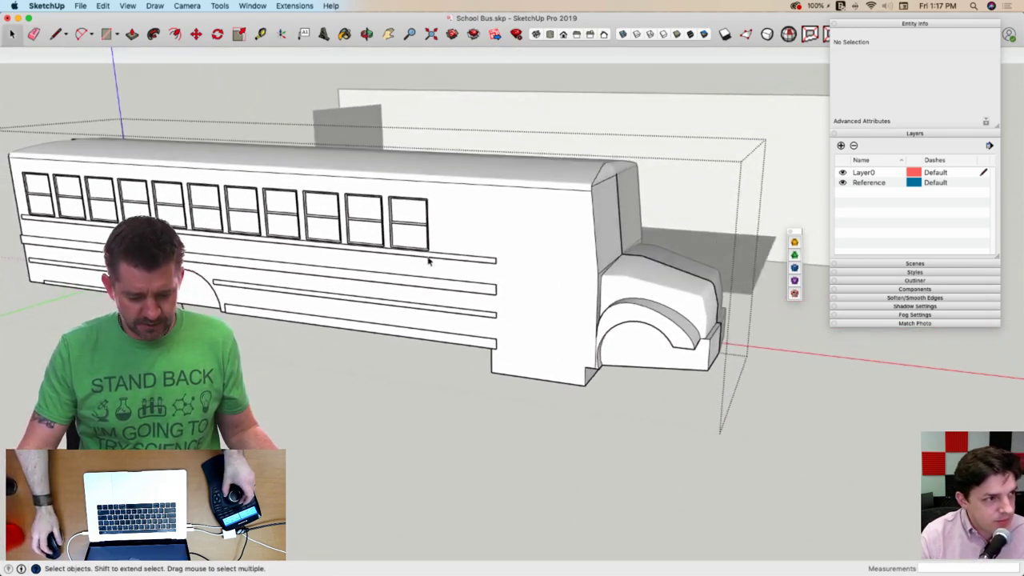
{"action": "left_click", "coordinate": [418, 240]}
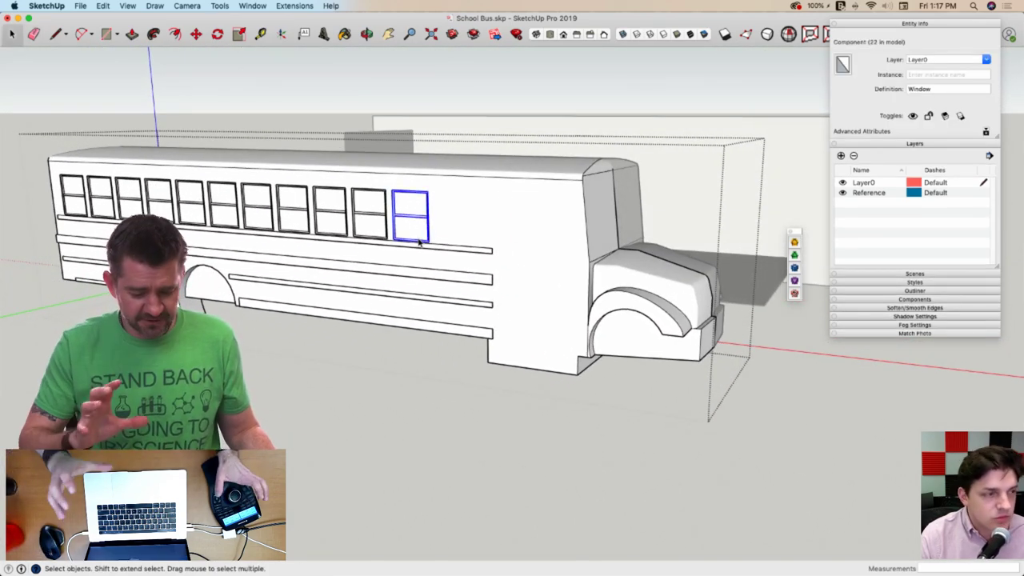
{"action": "middle_click_drag", "start_coordinate": [417, 240], "coordinate": [529, 430]}
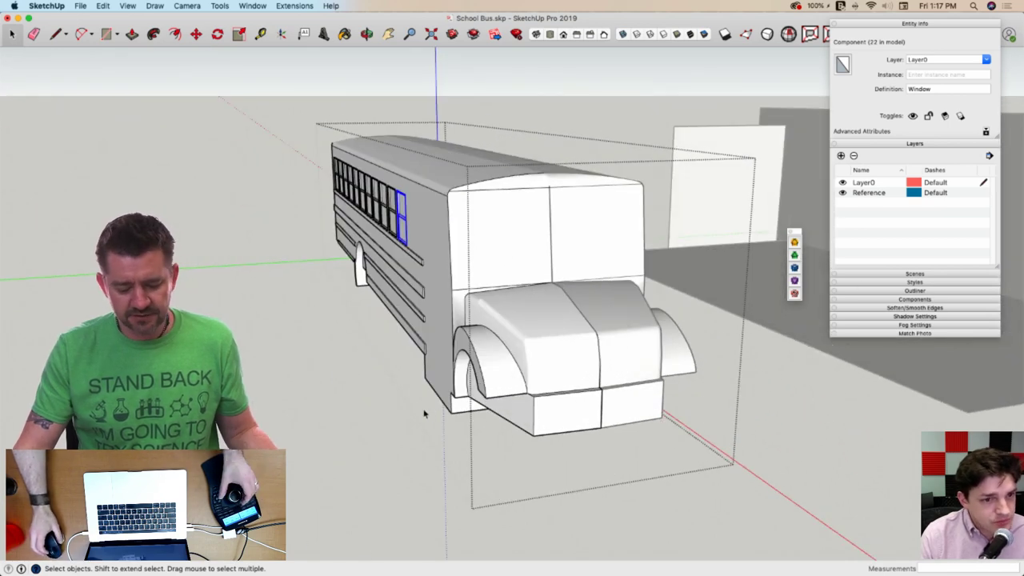
{"action": "middle_click_drag", "start_coordinate": [424, 414], "coordinate": [314, 413]}
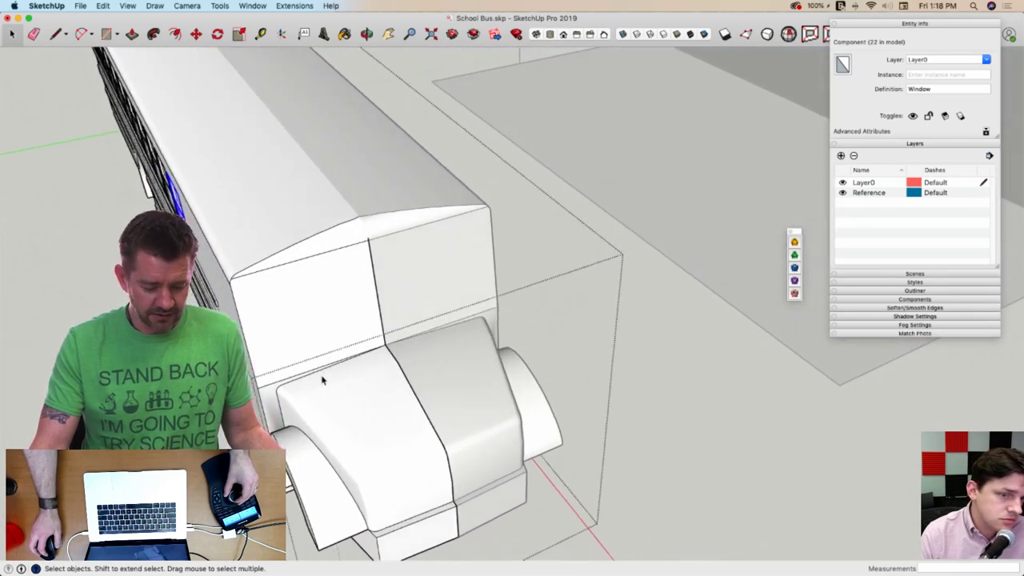
{"action": "middle_click_drag", "start_coordinate": [322, 380], "coordinate": [323, 380]}
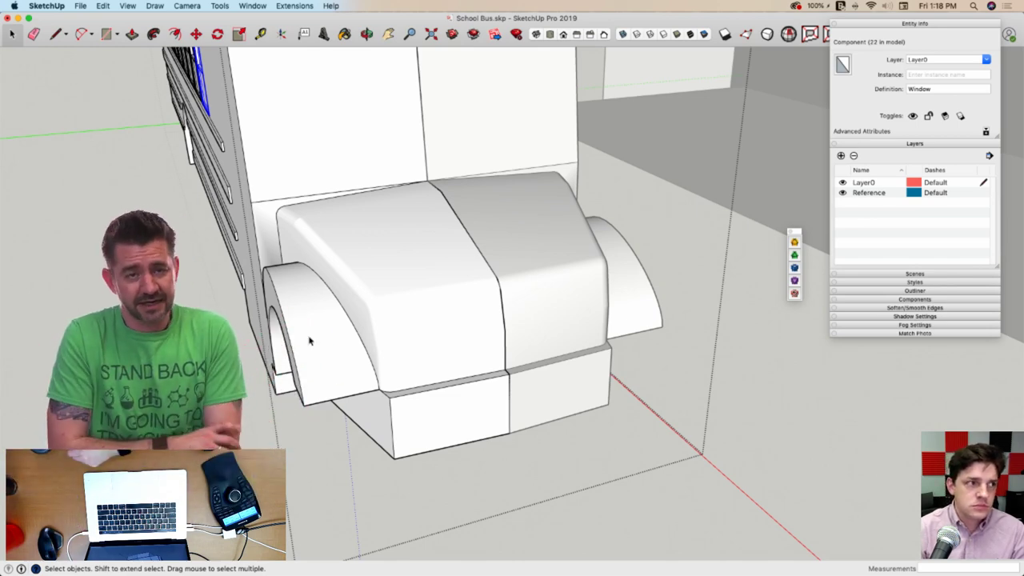
{"action": "scroll", "coordinate": [306, 335], "scroll_direction": "down", "scroll_amount": 5}
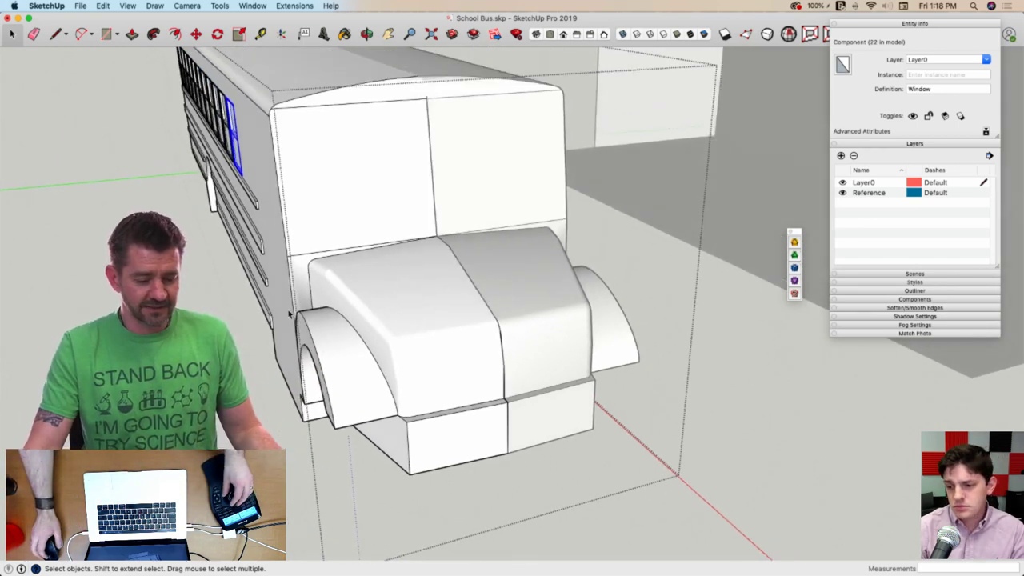
{"action": "scroll", "coordinate": [235, 332], "scroll_direction": "up", "scroll_amount": 3}
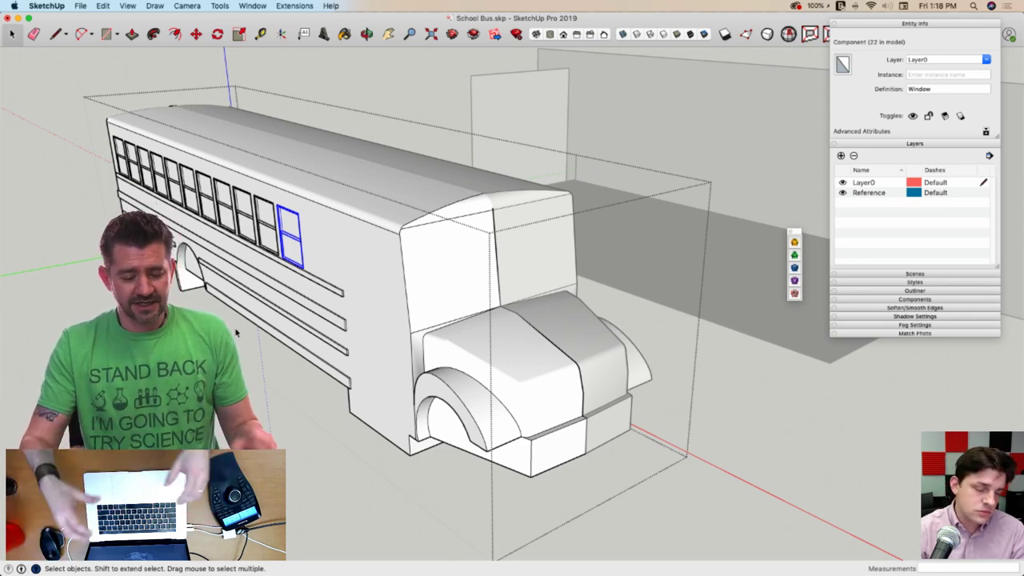
{"action": "scroll", "coordinate": [236, 324], "scroll_direction": "up", "scroll_amount": 3}
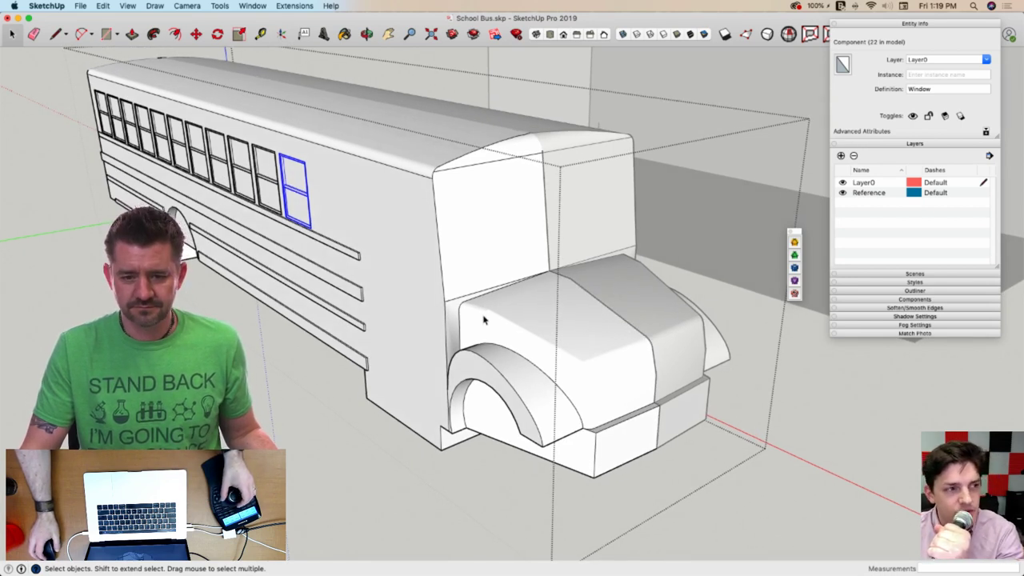
{"action": "scroll", "coordinate": [483, 319], "scroll_direction": "up", "scroll_amount": 5}
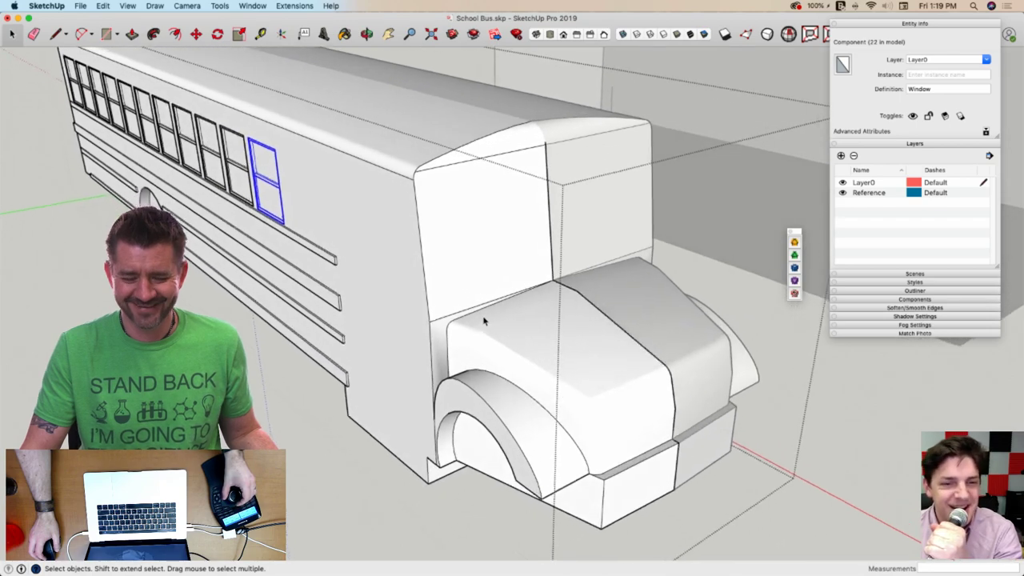
{"action": "scroll", "coordinate": [486, 339], "scroll_direction": "up", "scroll_amount": 5}
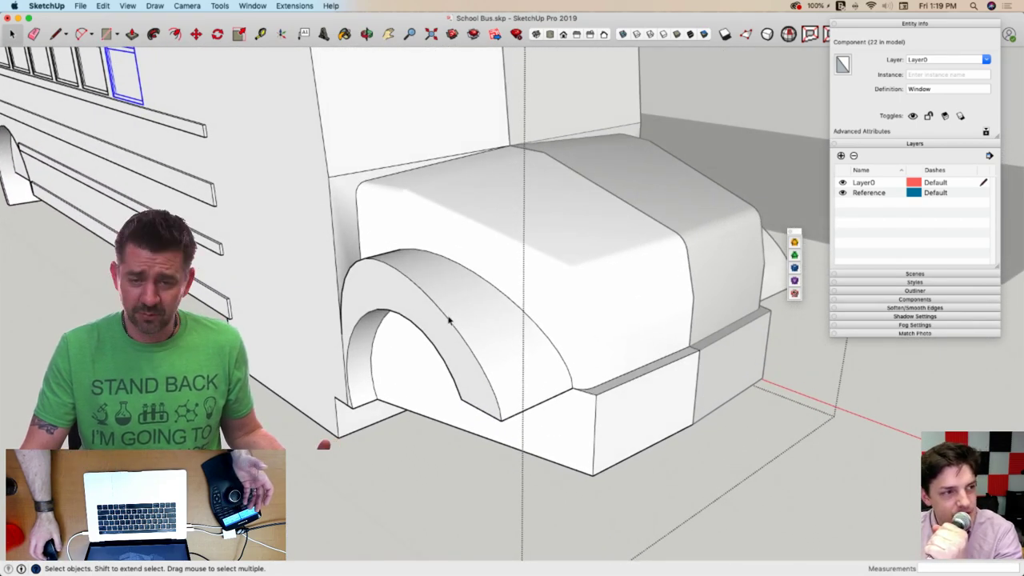
{"action": "middle_click_drag", "start_coordinate": [449, 320], "coordinate": [429, 298]}
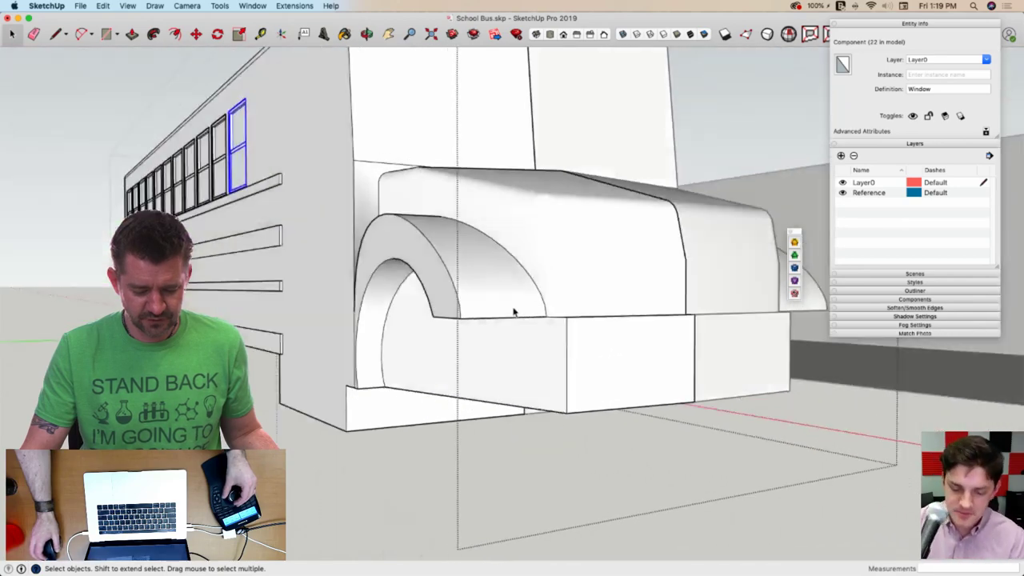
{"action": "middle_click_drag", "start_coordinate": [514, 312], "coordinate": [496, 312]}
{"action": "key", "text": "p"}
{"action": "left_click_drag", "start_coordinate": [492, 314], "coordinate": [551, 417]}
{"action": "middle_click_drag", "start_coordinate": [550, 414], "coordinate": [544, 338]}
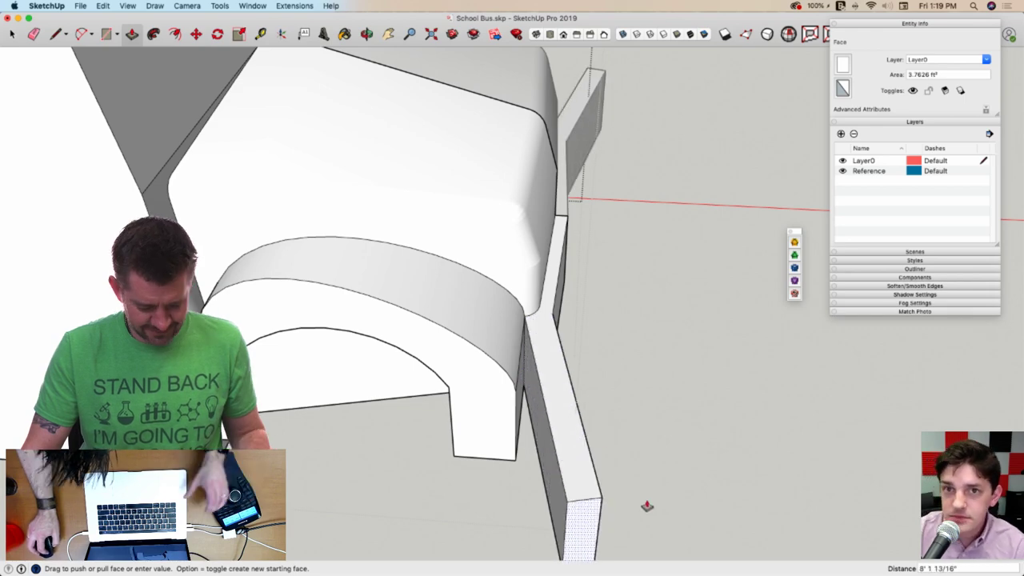
{"action": "key", "text": "Escape"}
Draw edges from the bumper's lower front corner out to the fender's outer corner, closing the gap beside the bumper as a face
{"action": "key", "text": "l"}
{"action": "middle_click_drag", "start_coordinate": [616, 435], "coordinate": [574, 334]}
{"action": "left_click", "coordinate": [566, 327]}
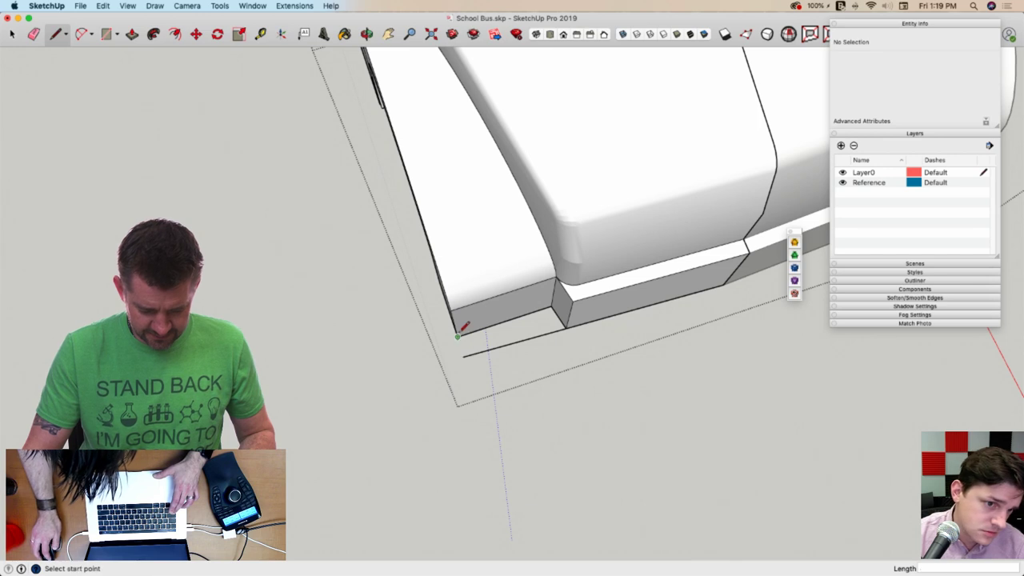
{"action": "left_click", "coordinate": [462, 353]}
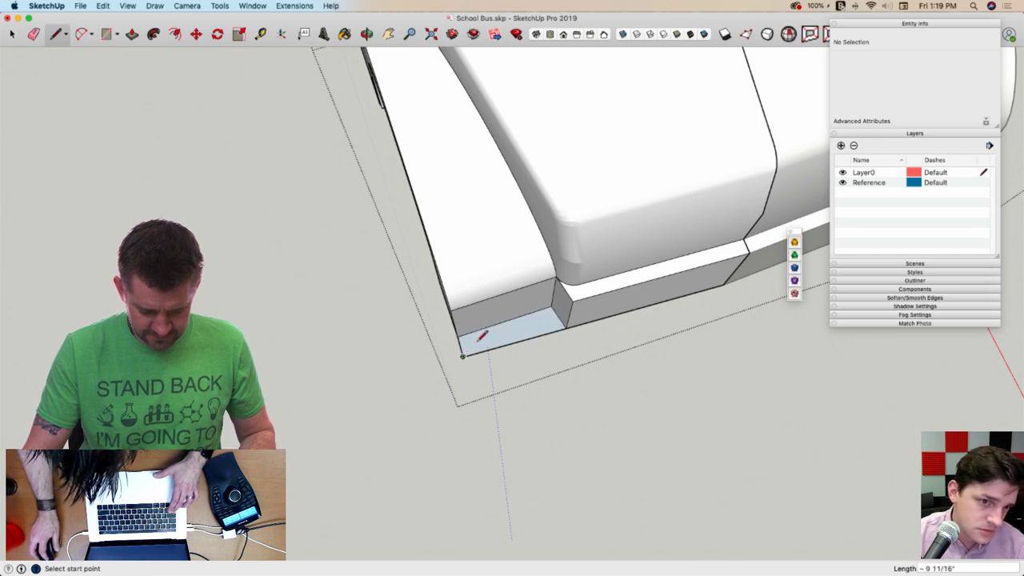
Push/Pull the new corner face up flush with the bumper's top and erase the seam edge between them
{"action": "key", "text": "p"}
{"action": "left_click", "coordinate": [517, 336]}
{"action": "left_click", "coordinate": [583, 302]}
{"action": "key", "text": "e"}
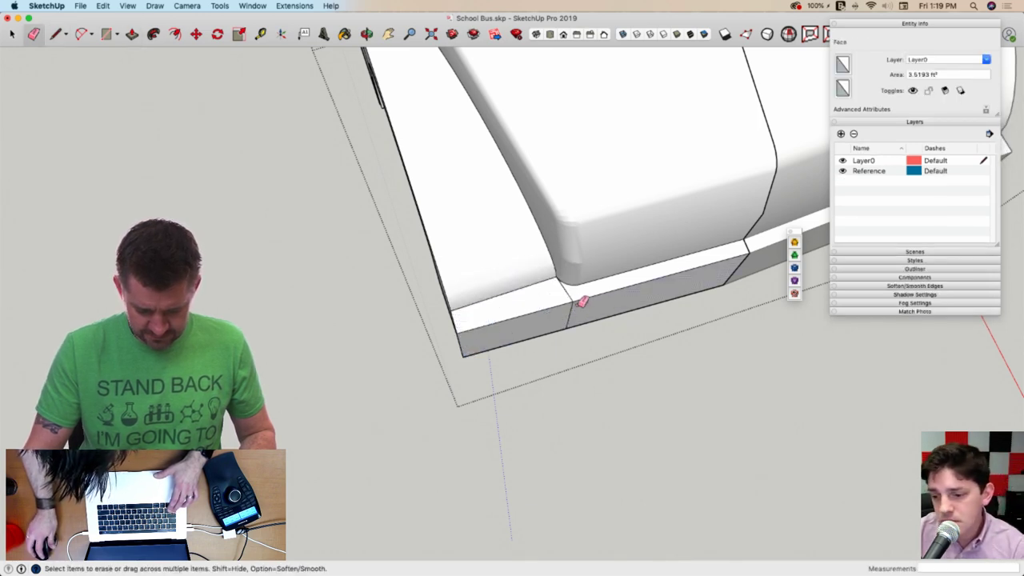
{"action": "left_click", "coordinate": [573, 299]}
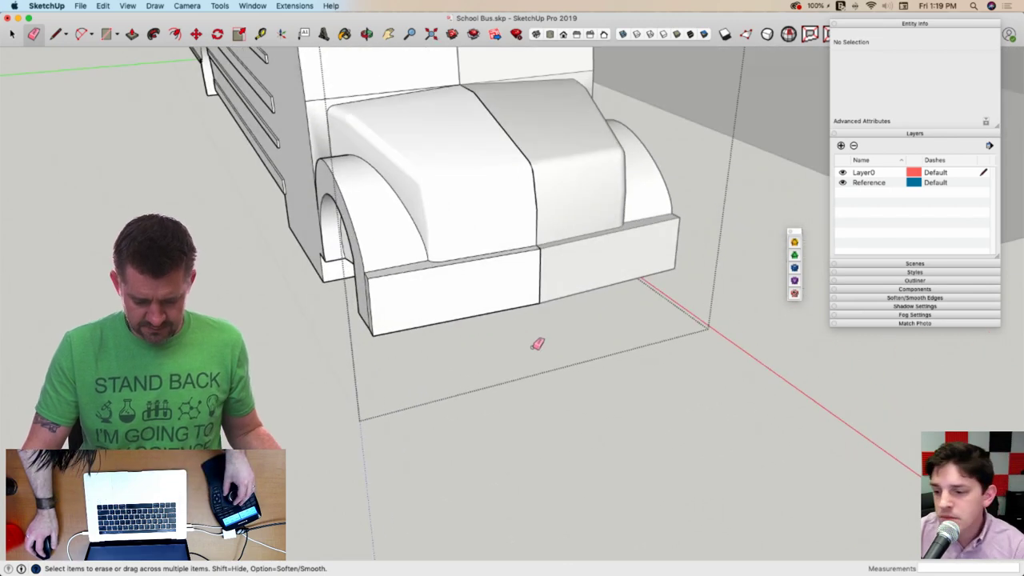
Stop editing the bus half and display the model shaded with textures
{"action": "key", "text": "space"}
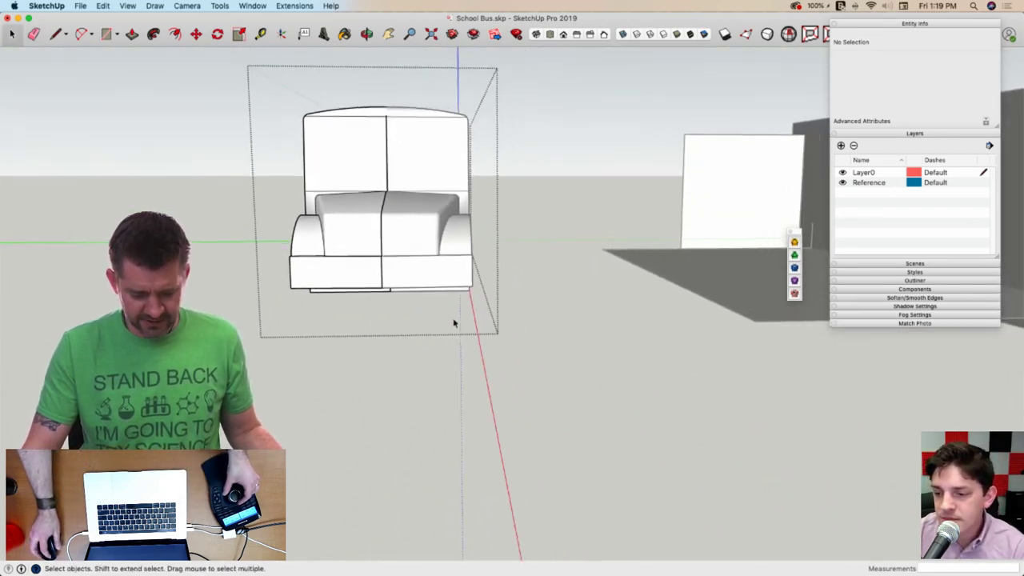
{"action": "left_click", "coordinate": [532, 350]}
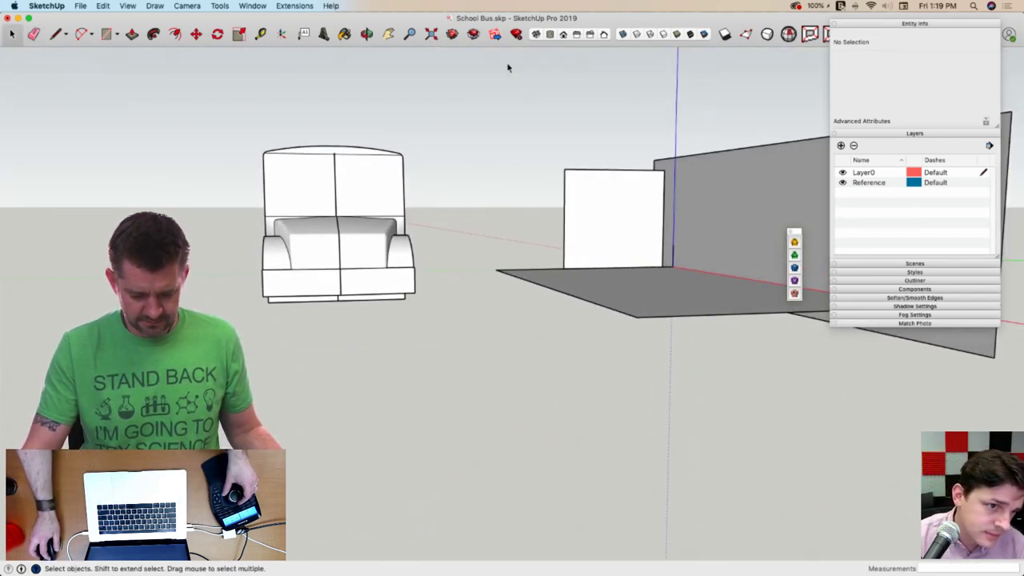
{"action": "left_click", "coordinate": [688, 35]}
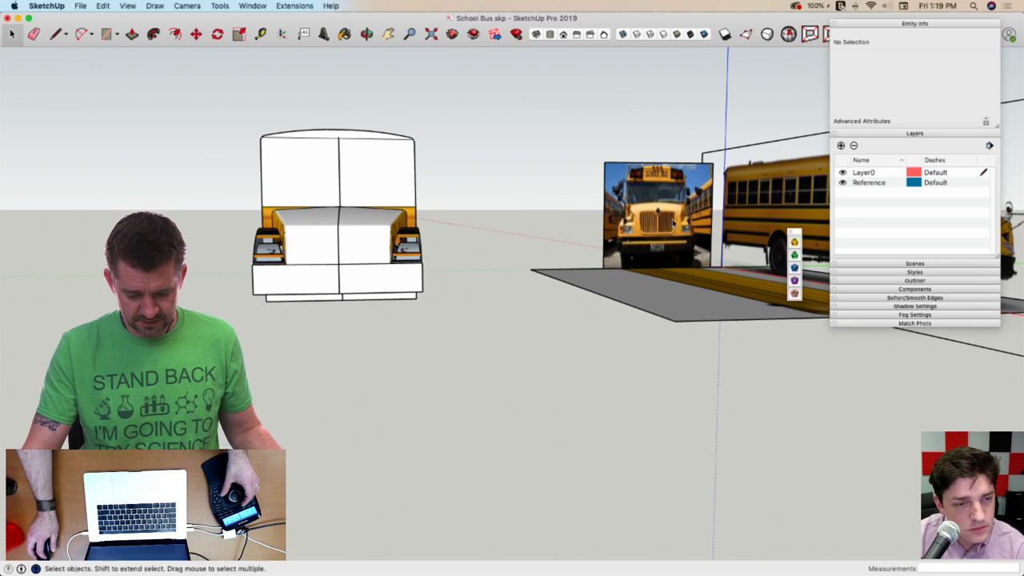
Open the bus half and try painting its windshield, hood and bumper faces with the material sampled from the front reference photo
{"action": "key", "text": "b"}
{"action": "key", "text": "space"}
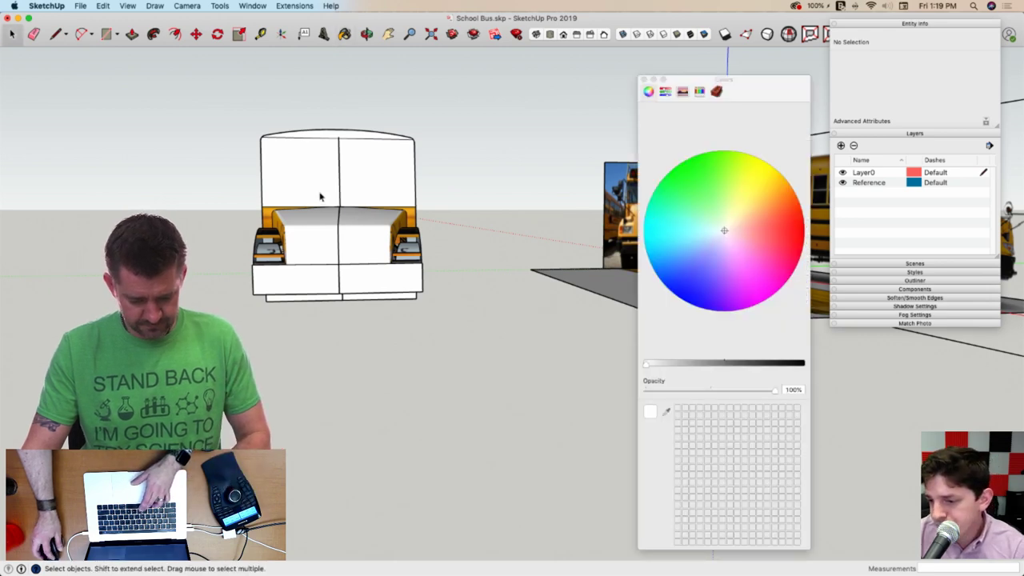
{"action": "double_click", "coordinate": [320, 197]}
{"action": "left_click", "coordinate": [645, 81]}
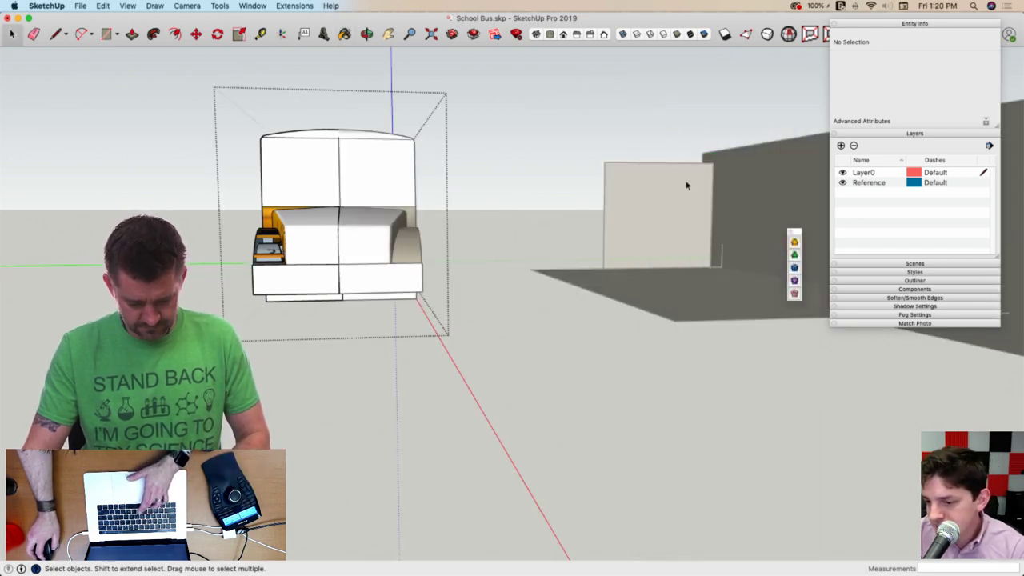
{"action": "key", "text": "b"}
{"action": "left_click", "coordinate": [629, 211], "text": "super"}
{"action": "left_click", "coordinate": [309, 174]}
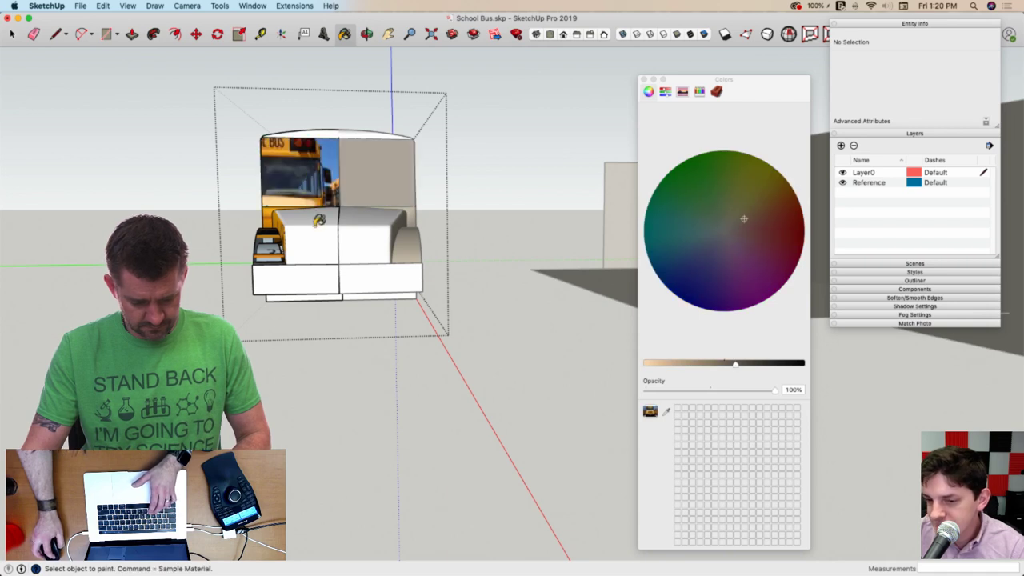
{"action": "left_click", "coordinate": [316, 248]}
{"action": "left_click", "coordinate": [311, 267]}
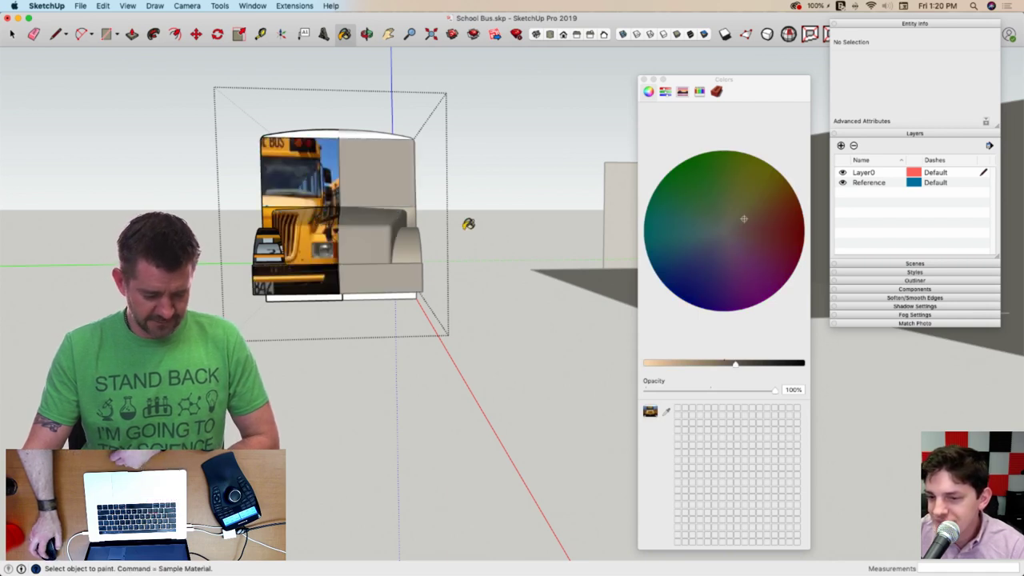
{"action": "key", "text": "super"}
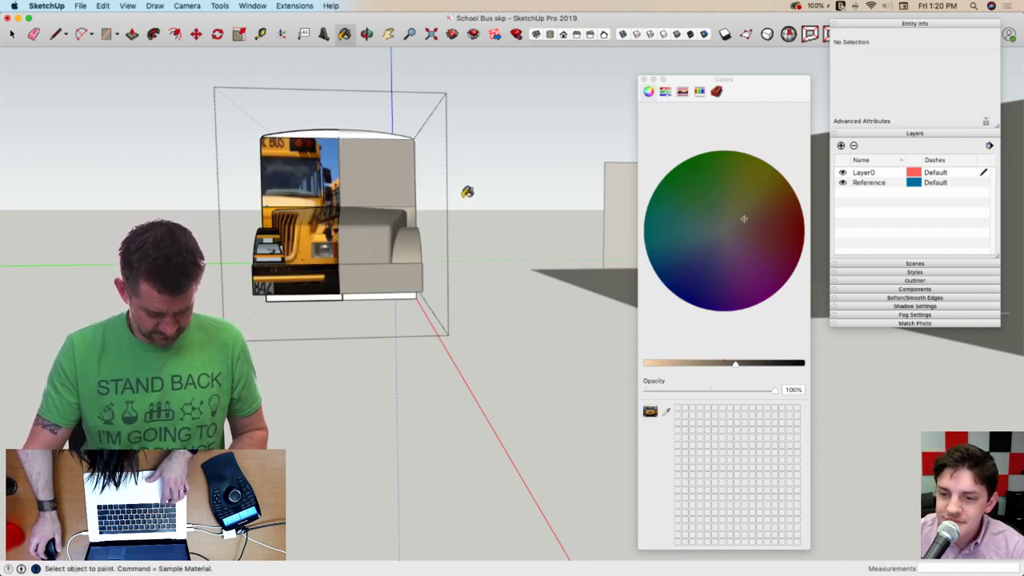
Undo the photo painting on the bus front, stop editing the bus half and close the Colors window
{"action": "key", "text": "super+z"}
{"action": "key", "text": "super+z"}
{"action": "key", "text": "super+z"}
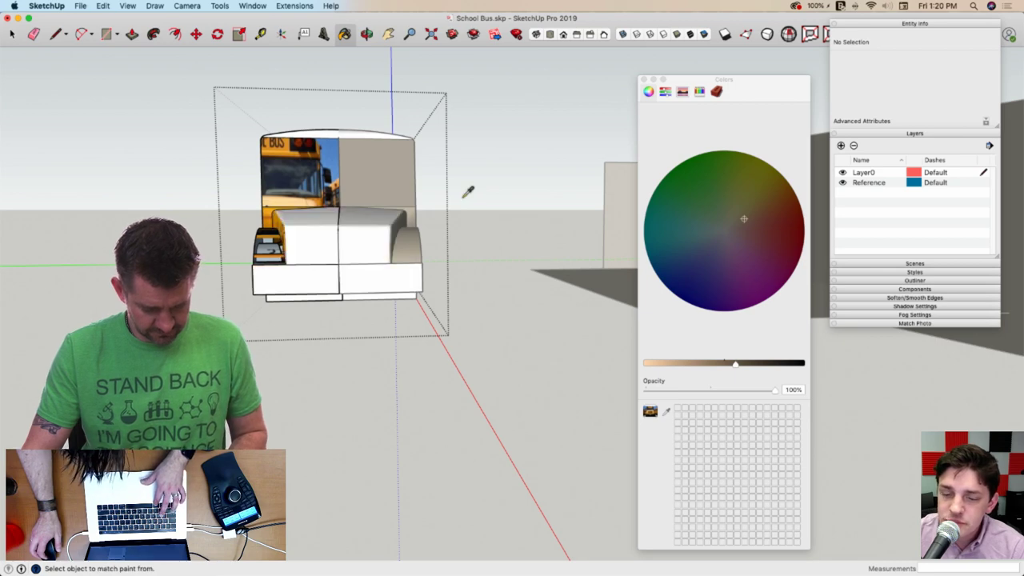
{"action": "key", "text": "space"}
{"action": "left_click", "coordinate": [490, 210]}
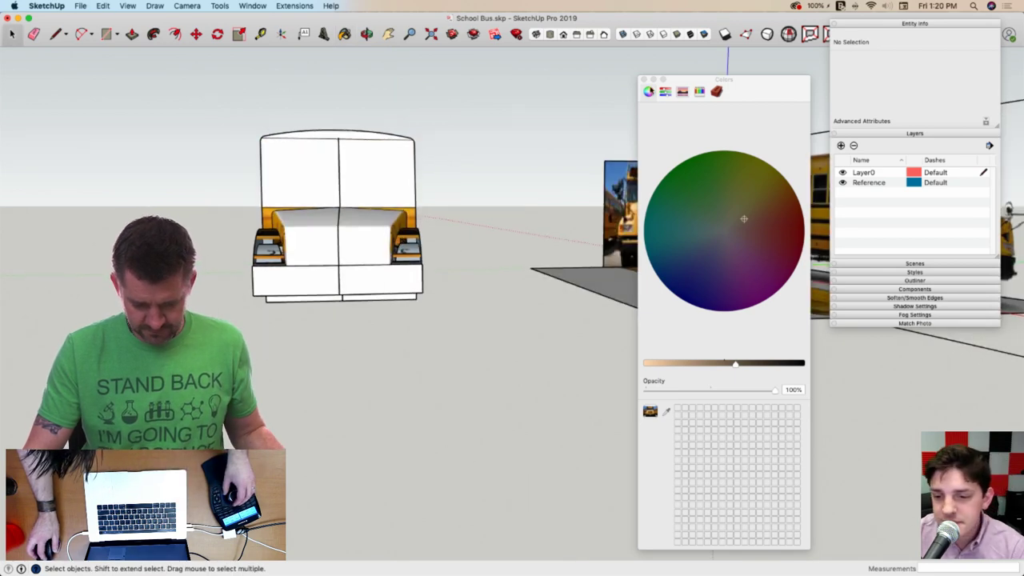
{"action": "left_click", "coordinate": [644, 79]}
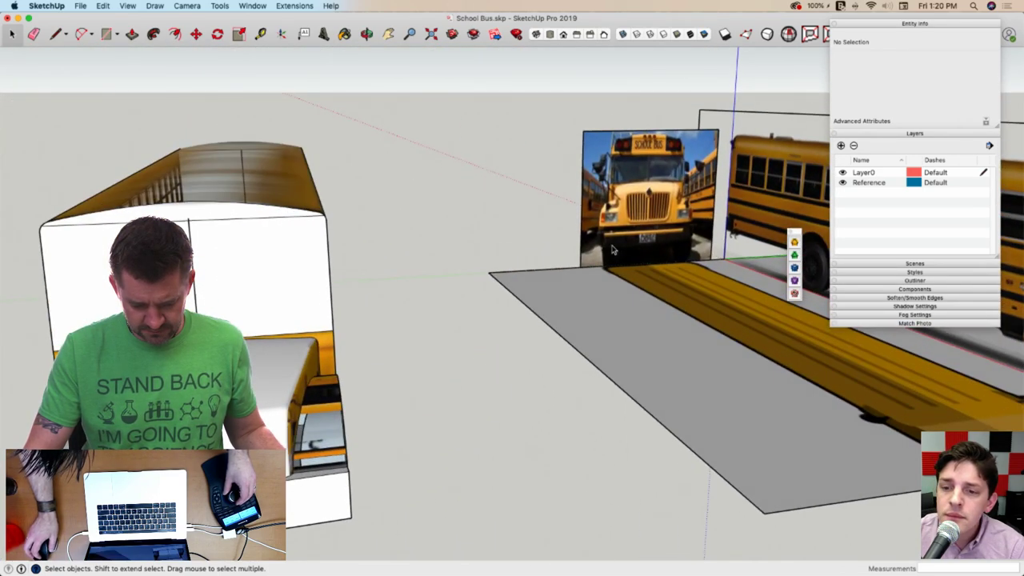
{"action": "middle_click_drag", "start_coordinate": [612, 249], "coordinate": [471, 286]}
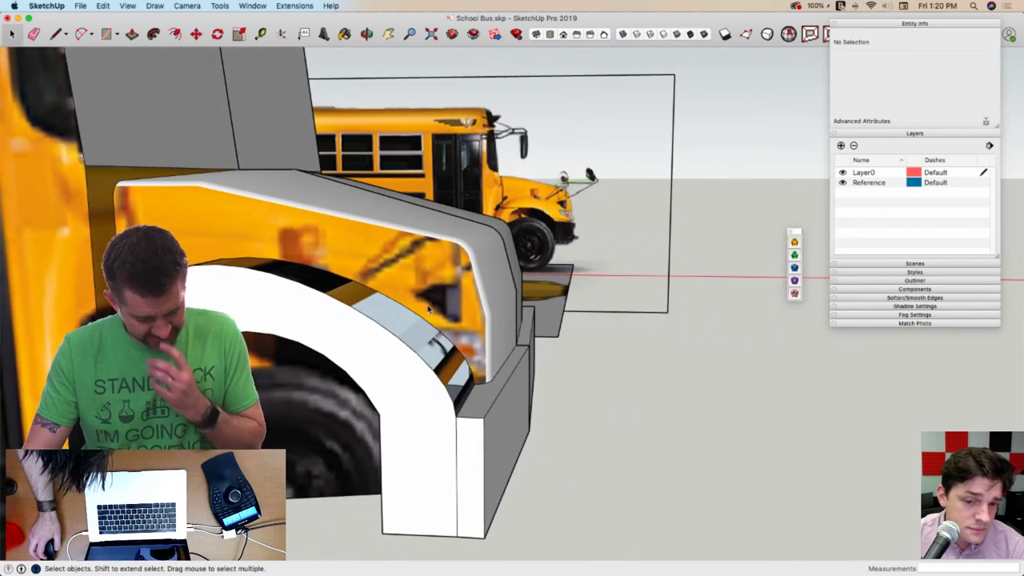
{"action": "key", "text": "a"}
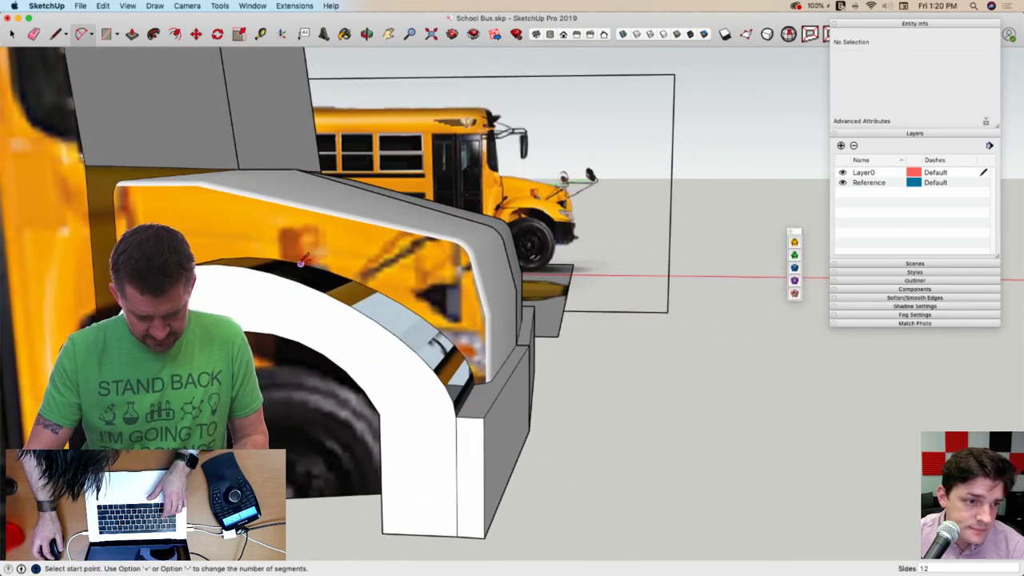
{"action": "left_click", "coordinate": [301, 263]}
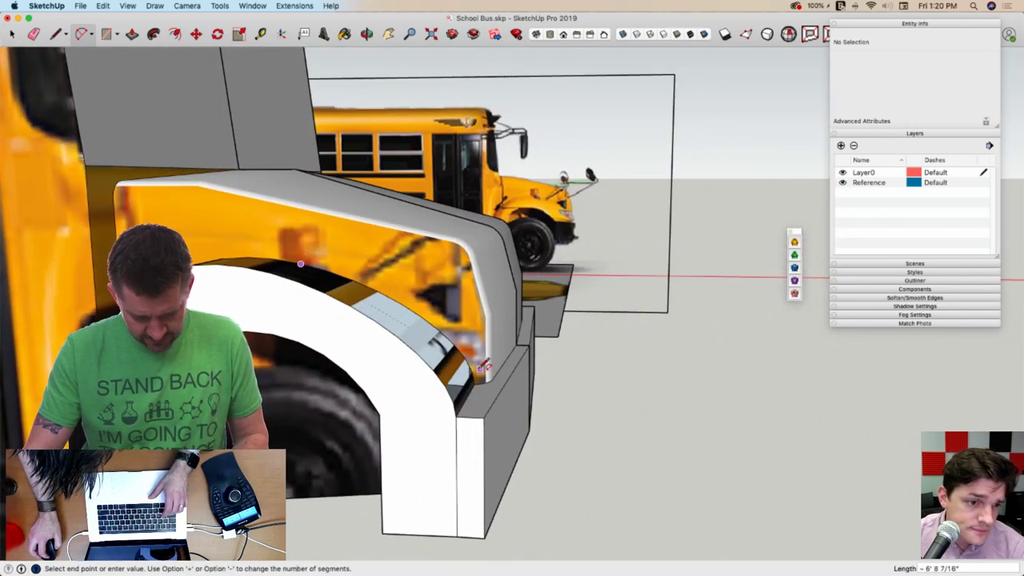
{"action": "key", "text": "space"}
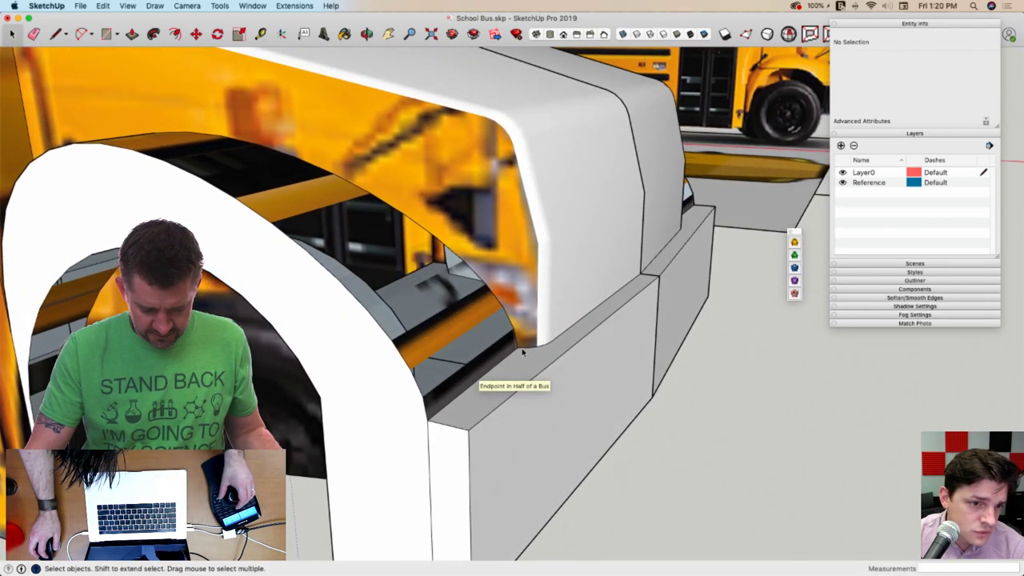
{"action": "key", "text": "a"}
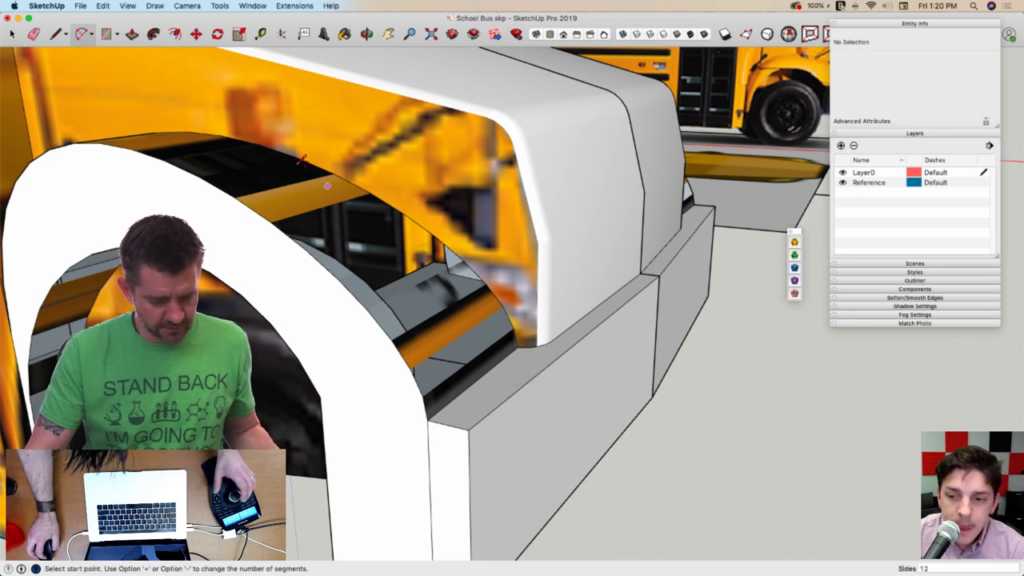
{"action": "left_click", "coordinate": [154, 6]}
{"action": "mouse_move", "coordinate": [159, 18]}
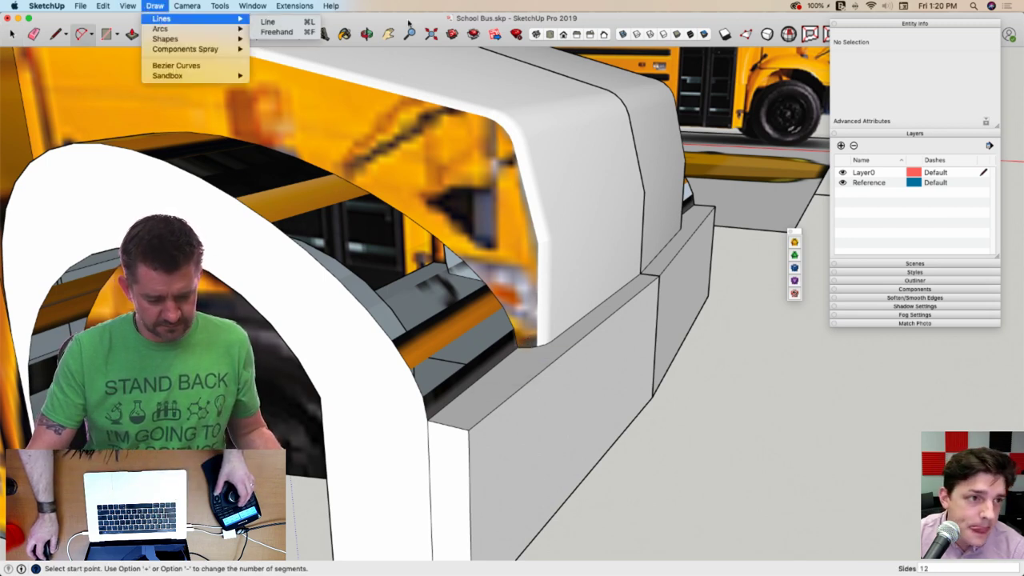
{"action": "left_click", "coordinate": [459, 20]}
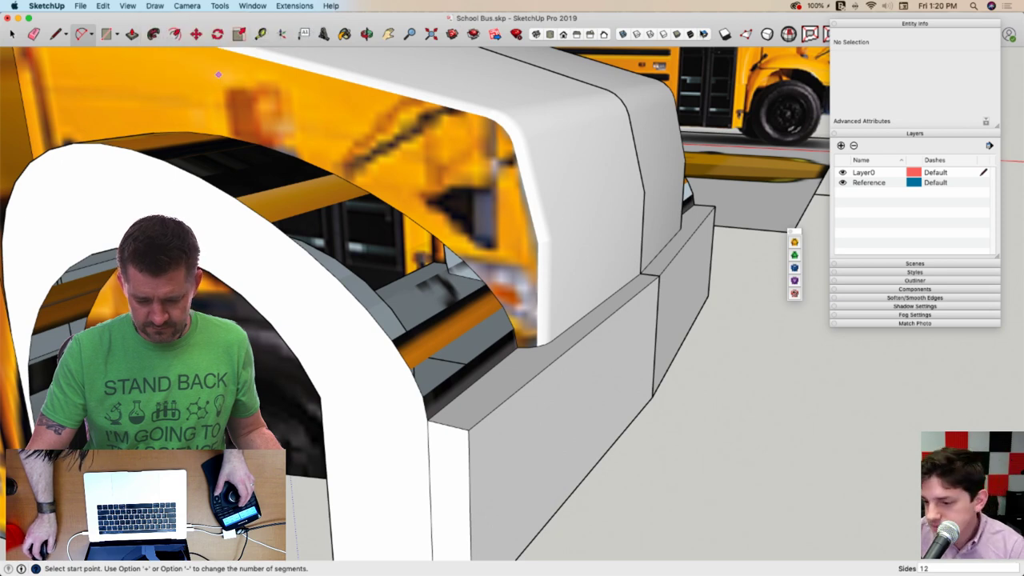
Display the model in monochrome and draw a degree 3 Bezier curve on the hood's side from the fender arch down to the bumper
{"action": "left_click", "coordinate": [707, 34]}
{"action": "left_click", "coordinate": [127, 6]}
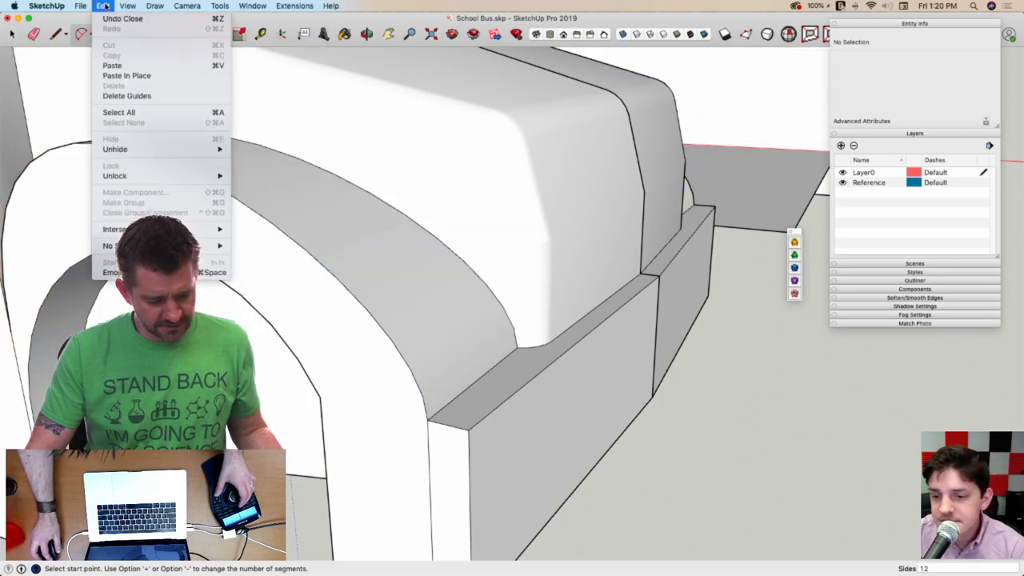
{"action": "mouse_move", "coordinate": [154, 6]}
{"action": "left_click", "coordinate": [169, 65]}
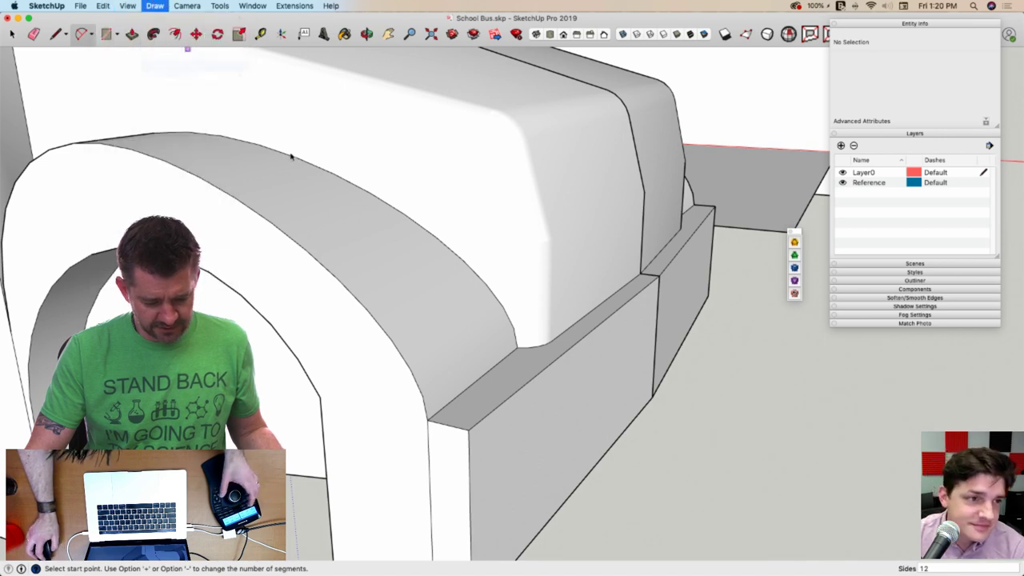
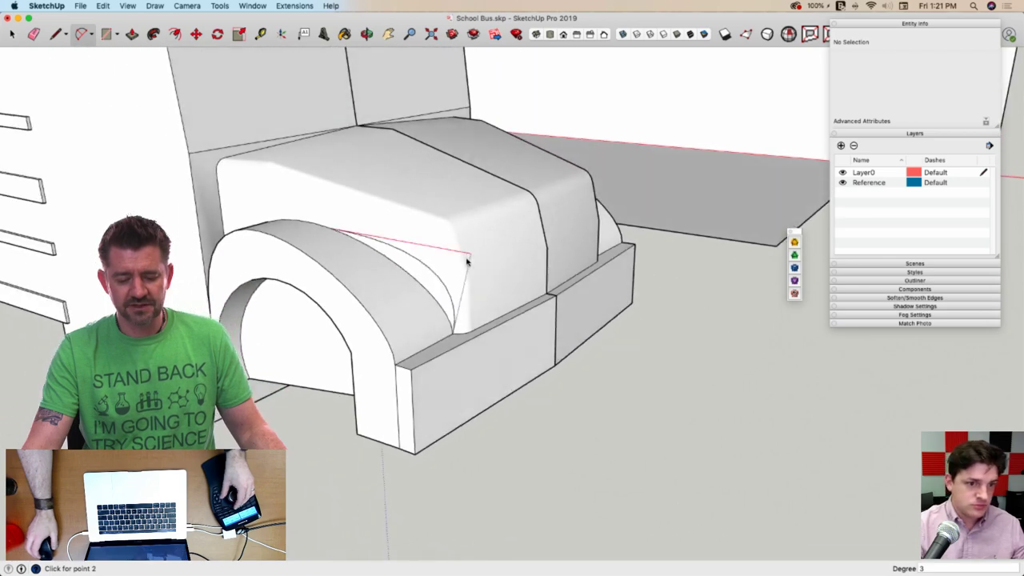
{"action": "mouse_move", "coordinate": [468, 262]}
{"action": "middle_mouse_down"}
{"action": "mouse_move", "coordinate": [504, 235]}
{"action": "mouse_move", "coordinate": [498, 217]}
{"action": "mouse_move", "coordinate": [450, 238]}
{"action": "mouse_move", "coordinate": [452, 265]}
{"action": "middle_mouse_up"}
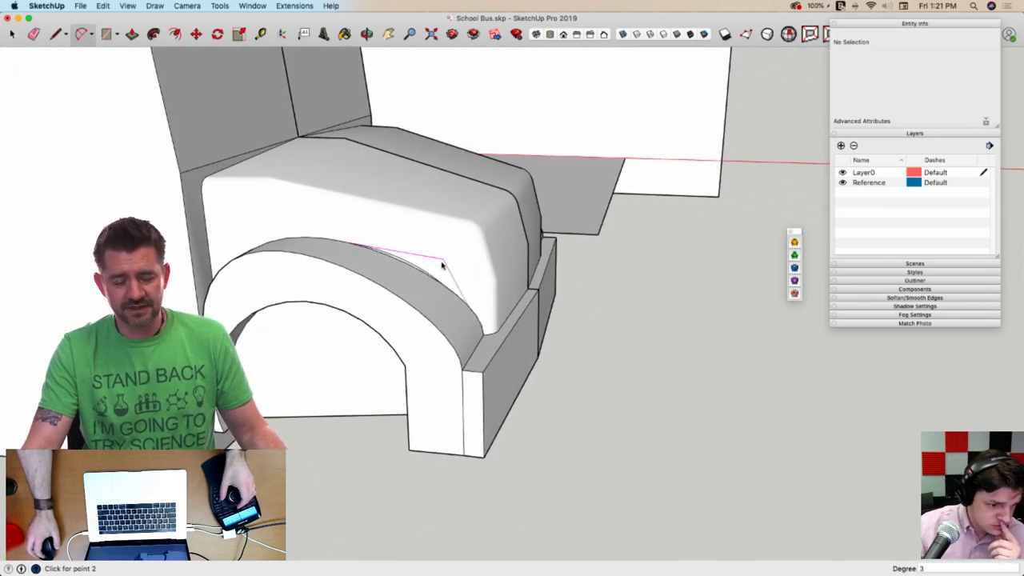
{"action": "scroll", "coordinate": [443, 264], "scroll_direction": "up", "scroll_amount": 6}
{"action": "scroll", "coordinate": [435, 215], "scroll_direction": "down", "scroll_amount": 3}
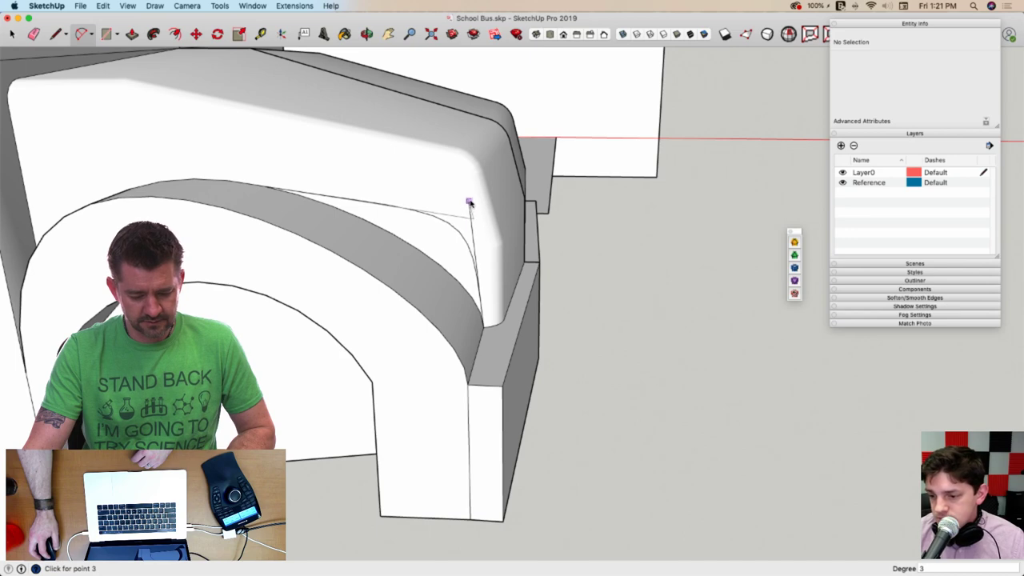
{"action": "left_click", "coordinate": [468, 198]}
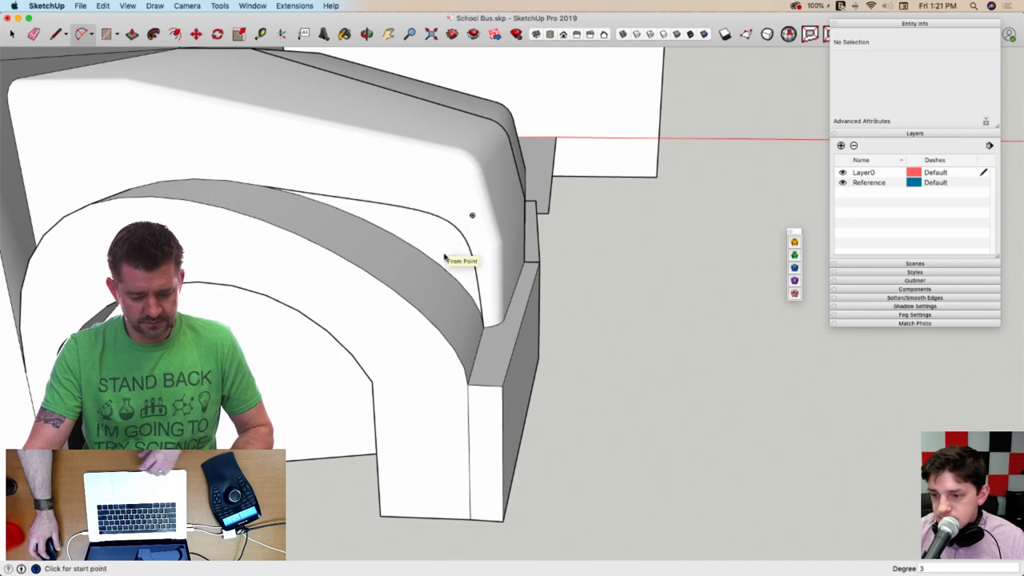
{"action": "key", "text": "space"}
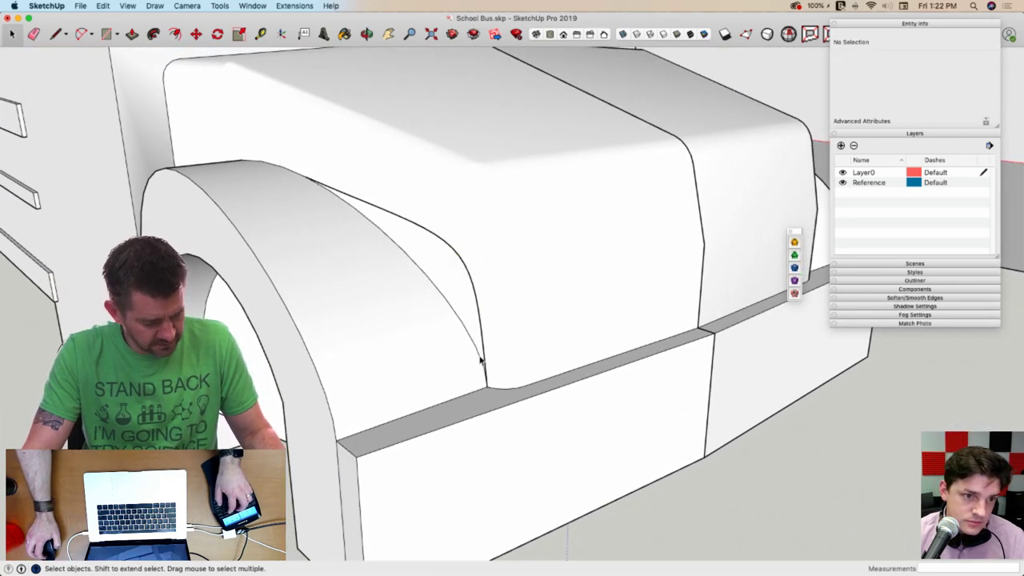
Show the hidden geometry and select the Bezier curve between the fender and the hood
{"action": "key", "text": "alt+h"}
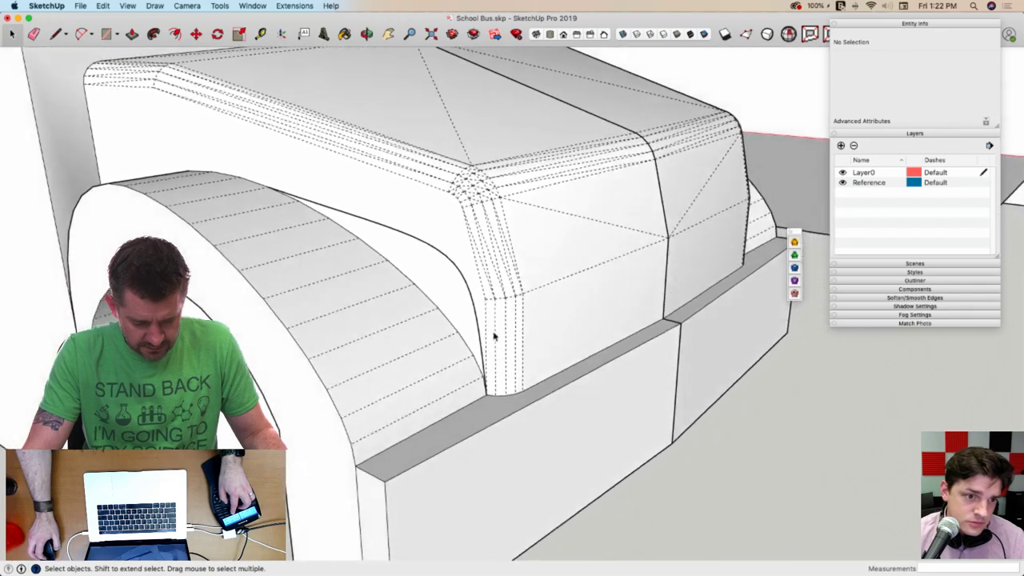
{"action": "middle_click_drag", "start_coordinate": [482, 302], "coordinate": [539, 239]}
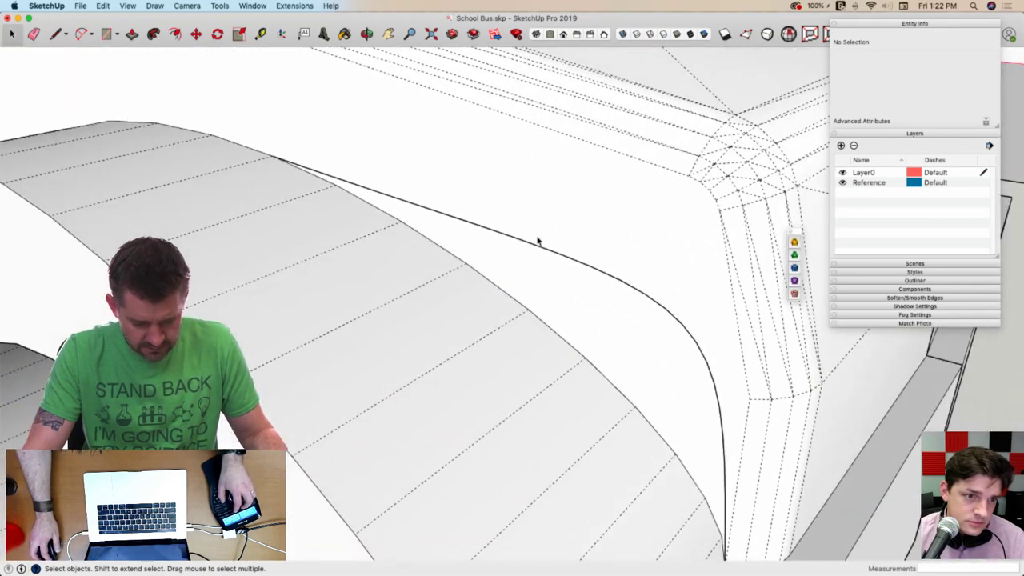
{"action": "left_click", "coordinate": [538, 241]}
{"action": "scroll", "coordinate": [537, 241], "scroll_direction": "down", "scroll_amount": 5}
{"action": "double_click", "coordinate": [547, 310]}
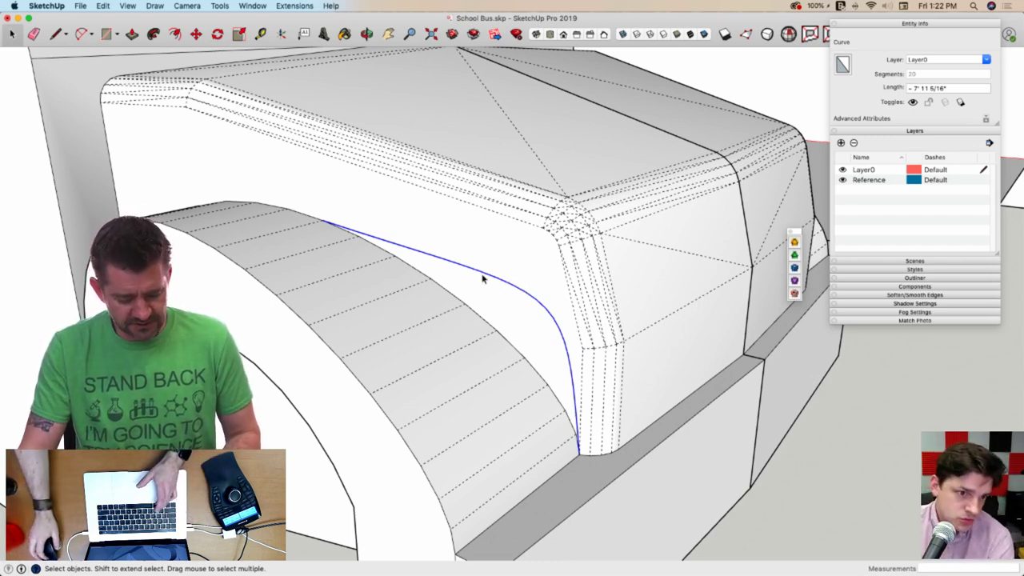
Try removing the Bezier curve between the fender and the hood, undo the removal and stop editing the bus half
{"action": "key", "text": "Delete"}
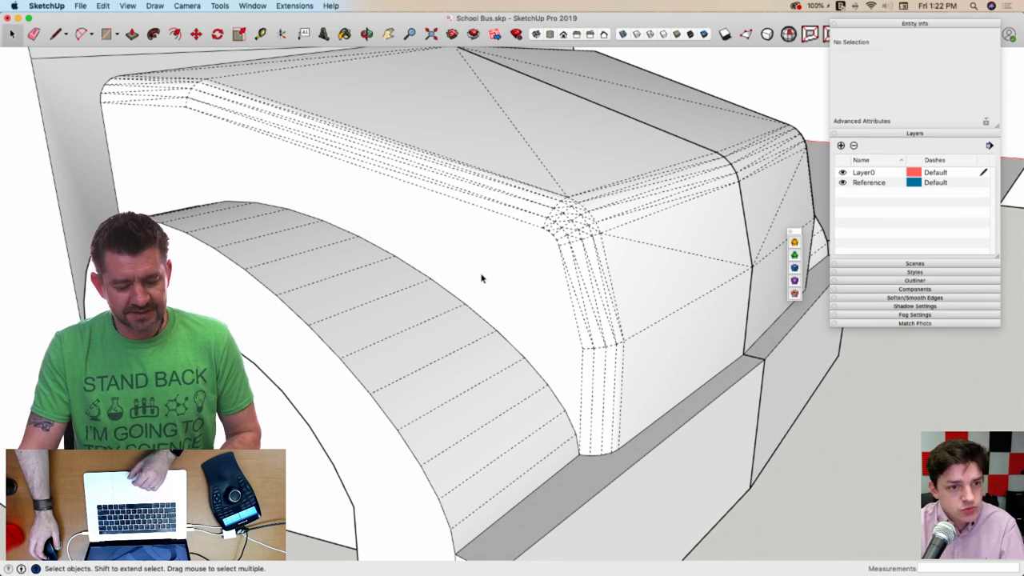
{"action": "double_click", "coordinate": [362, 195]}
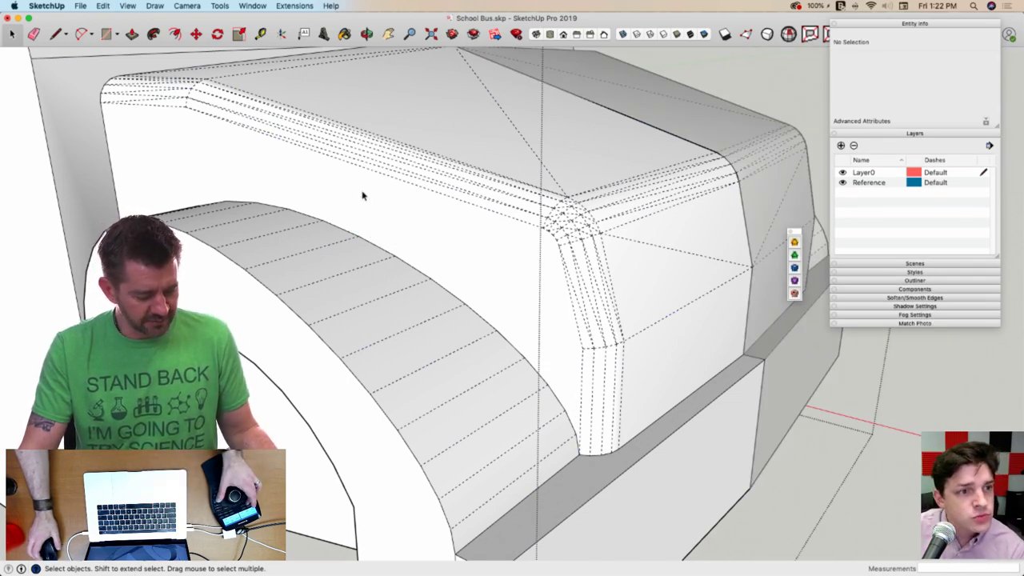
{"action": "key", "text": "super+z"}
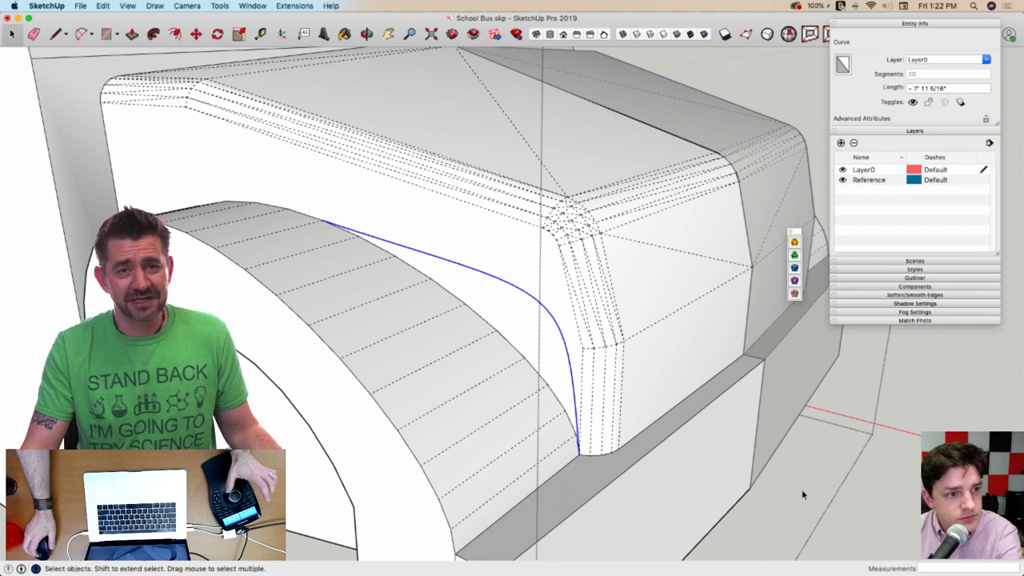
{"action": "left_click", "coordinate": [842, 496]}
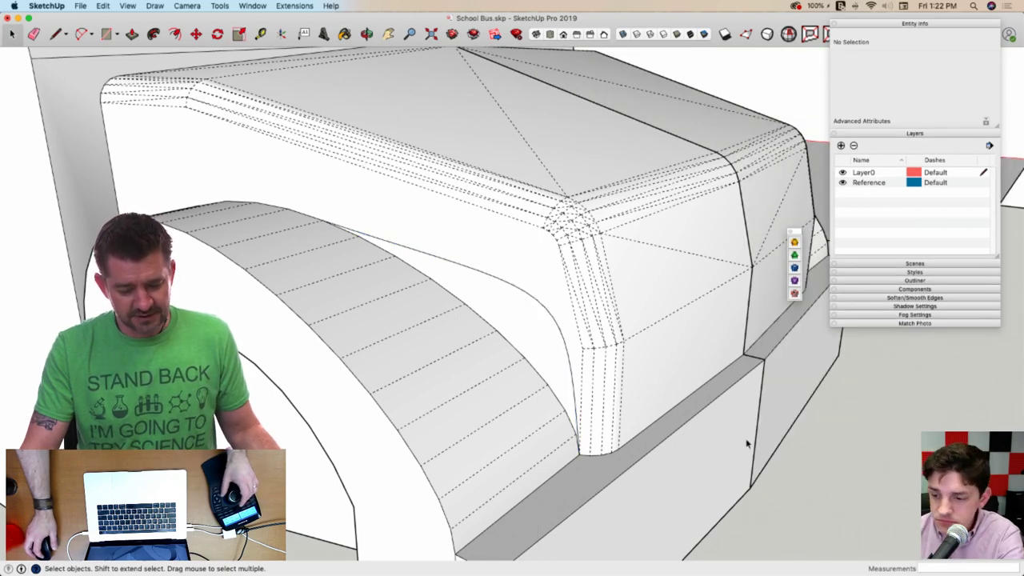
{"action": "left_click", "coordinate": [571, 354]}
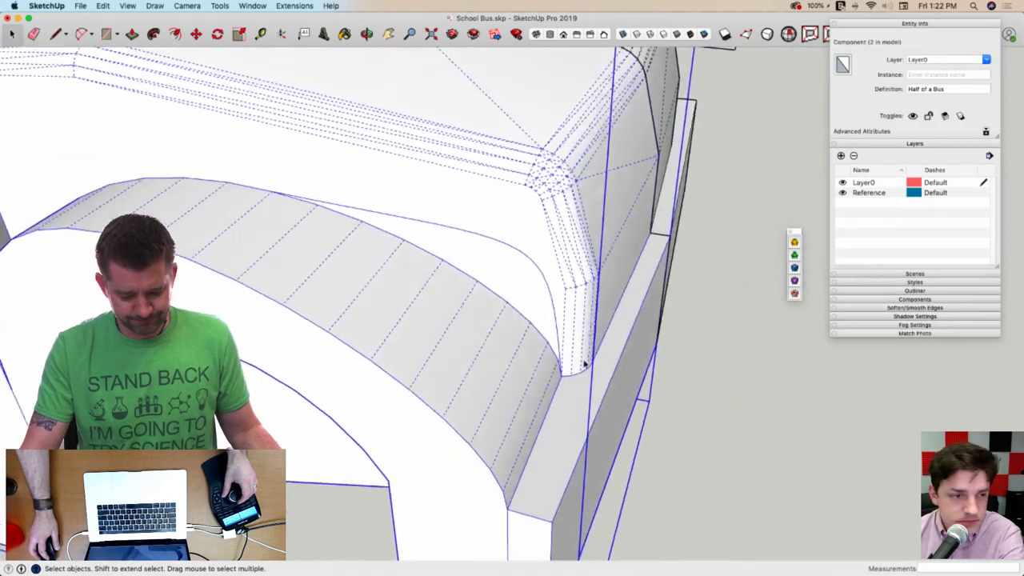
{"action": "left_click", "coordinate": [824, 402]}
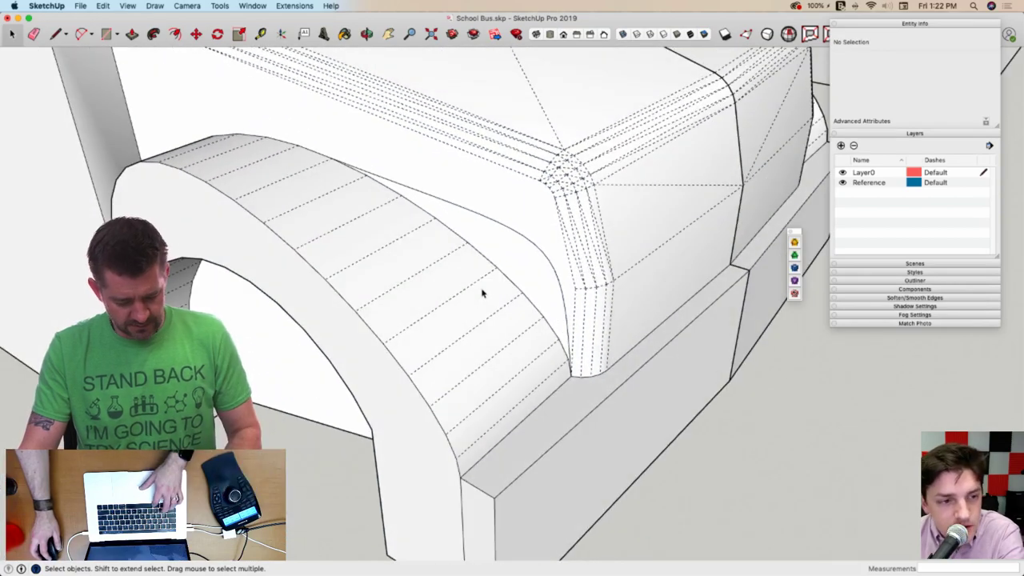
Save the model and, inside the bus half, erase the fender's top faces beside the Bezier curve
{"action": "key", "text": "super+s"}
{"action": "left_click", "coordinate": [525, 308]}
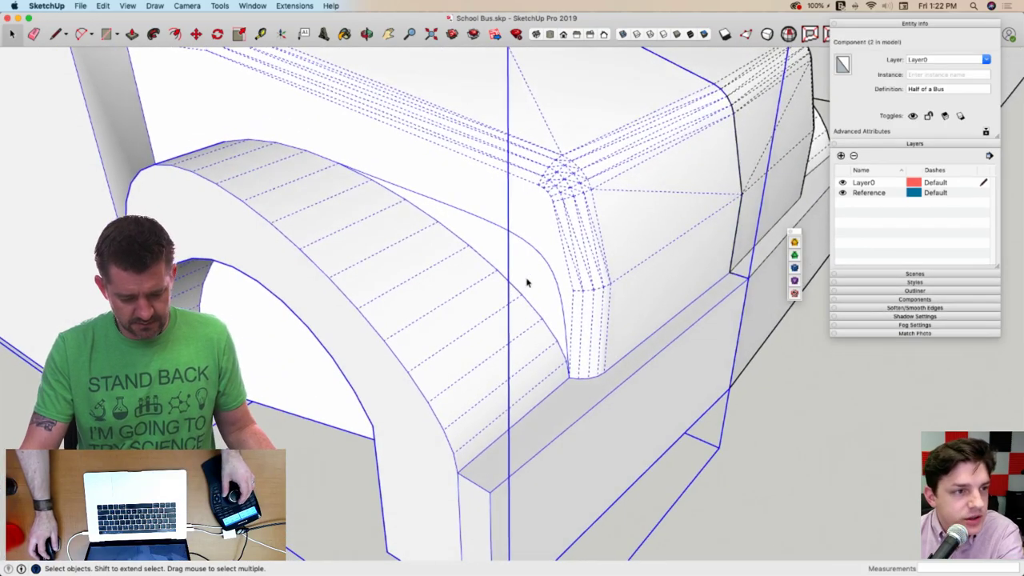
{"action": "double_click", "coordinate": [527, 283]}
{"action": "key", "text": "e"}
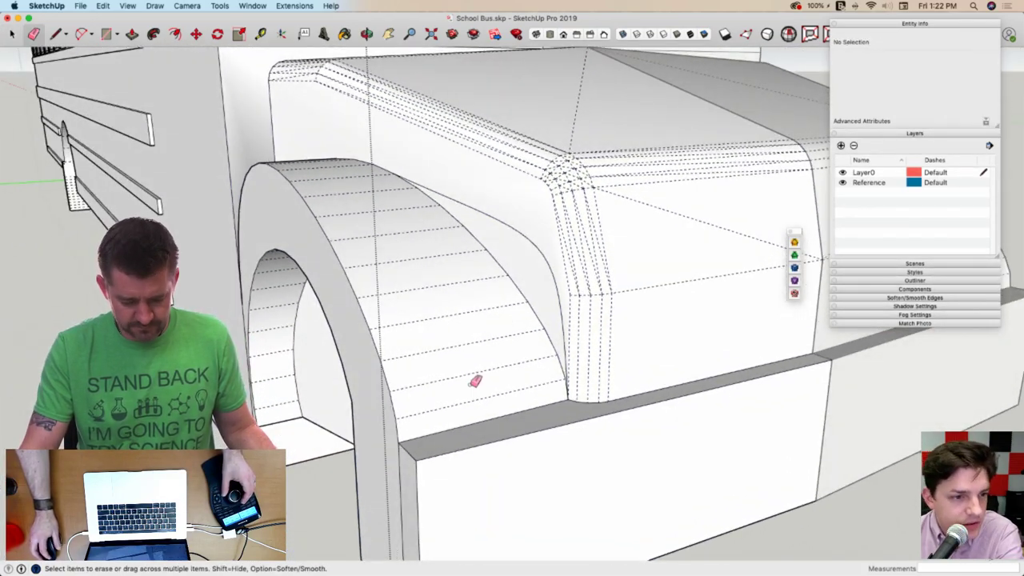
{"action": "left_click", "coordinate": [103, 5]}
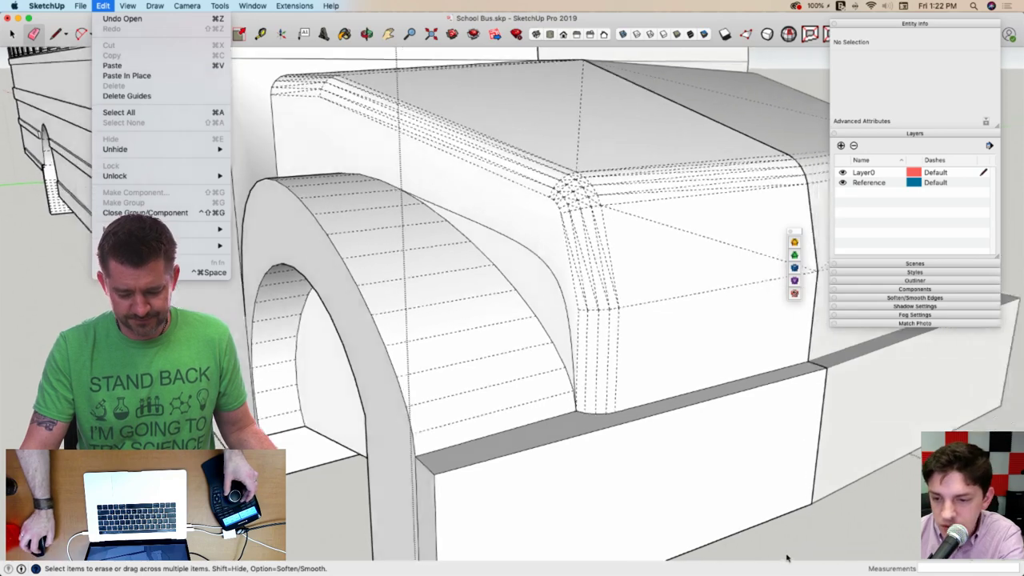
{"action": "left_click", "coordinate": [763, 477]}
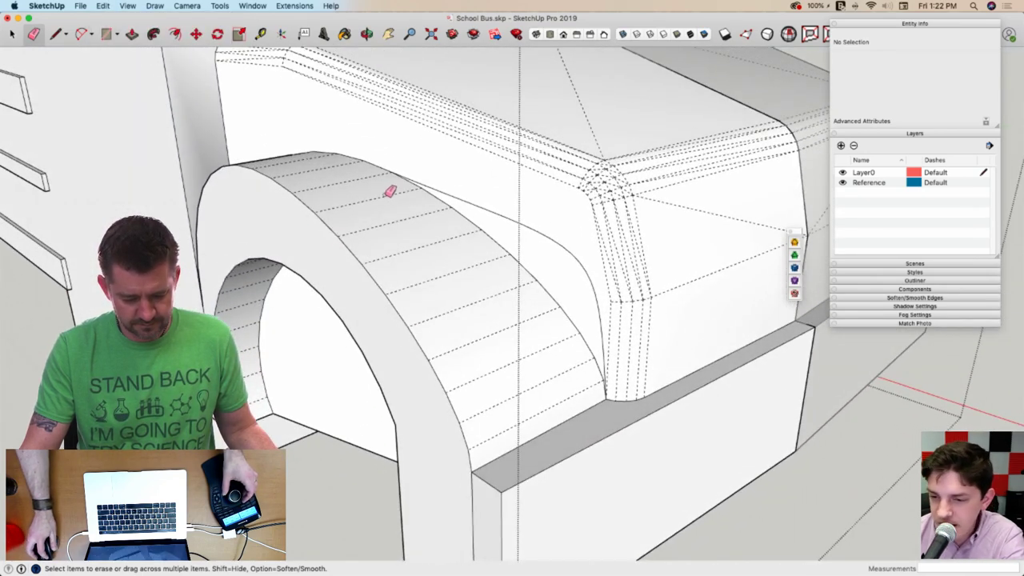
{"action": "mouse_move", "coordinate": [391, 190]}
{"action": "left_mouse_down"}
{"action": "mouse_move", "coordinate": [482, 290]}
{"action": "mouse_move", "coordinate": [519, 372]}
{"action": "mouse_move", "coordinate": [526, 422]}
{"action": "left_mouse_up"}
{"action": "key", "text": "space"}
Display the Fredo6_JointPushPull palette and extrude the curved face on the hood's side outward past the fender with Vector push-pull
{"action": "left_click", "coordinate": [612, 302]}
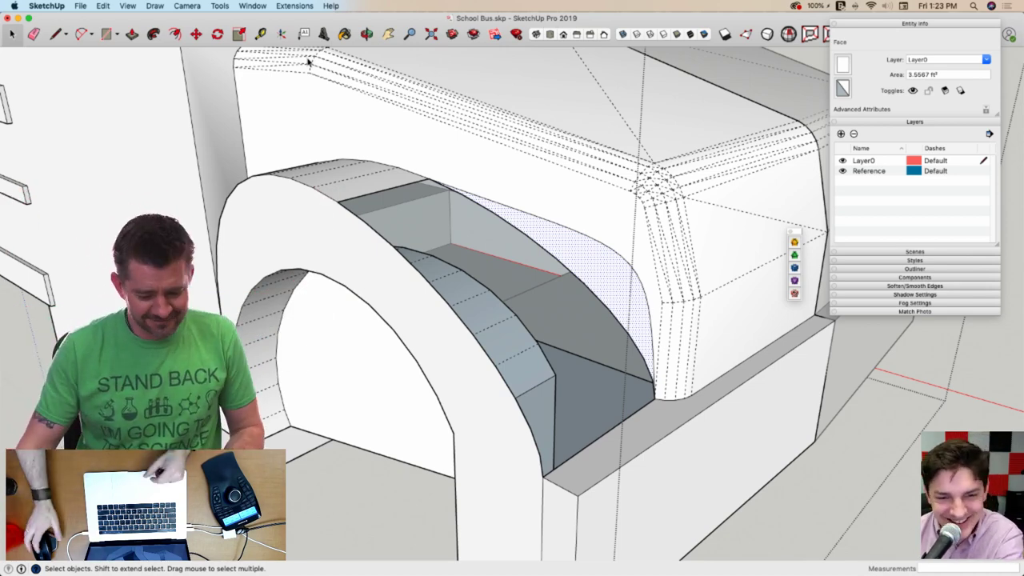
{"action": "left_click", "coordinate": [130, 6]}
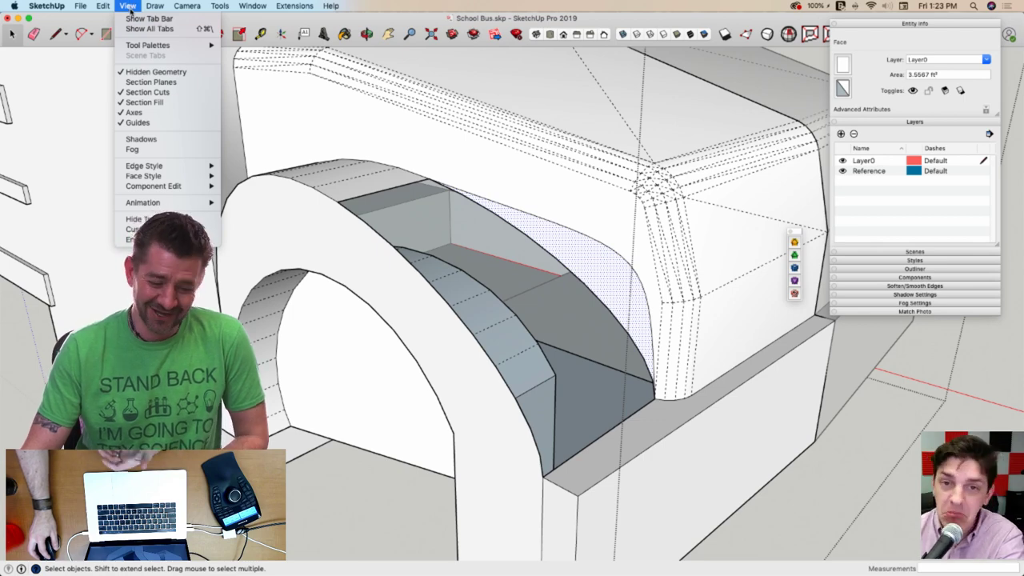
{"action": "mouse_move", "coordinate": [137, 44]}
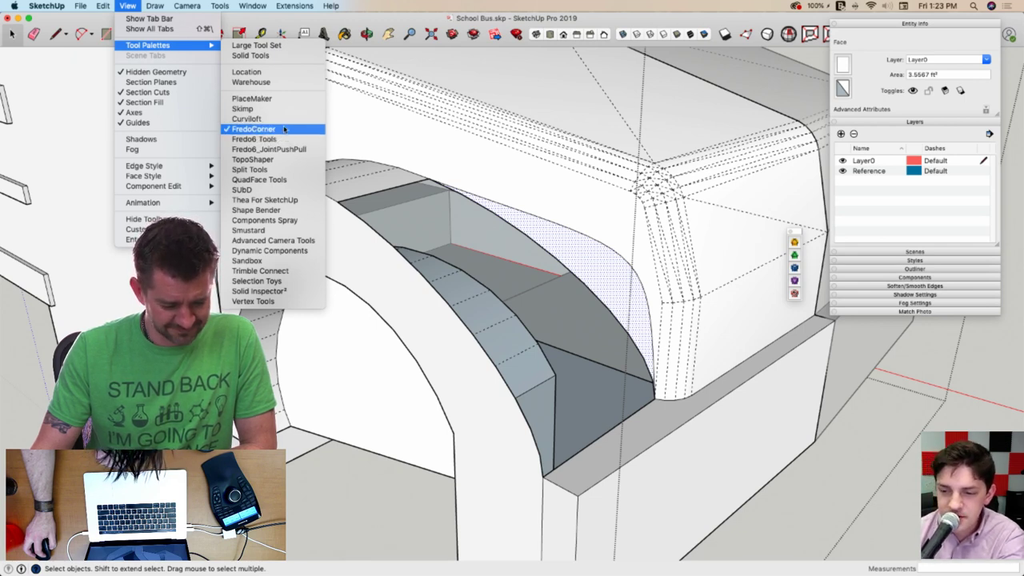
{"action": "left_click", "coordinate": [289, 154]}
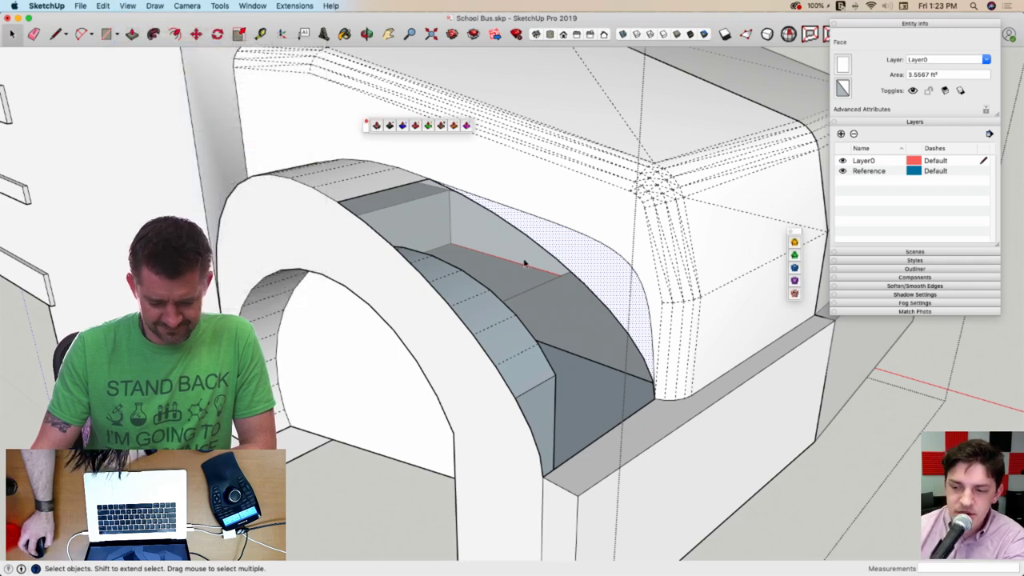
{"action": "left_click", "coordinate": [428, 125]}
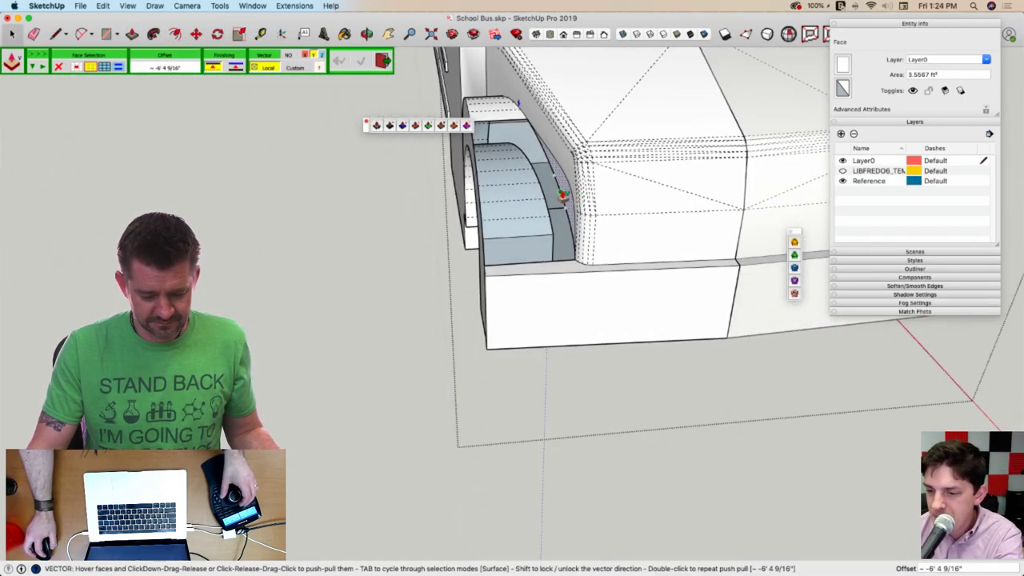
{"action": "left_click_drag", "start_coordinate": [563, 194], "coordinate": [323, 187]}
{"action": "left_click", "coordinate": [308, 178]}
Draw a vertical rectangular cutting face about 7' 11 1/2" tall, flush with the fender's outer face and crossing the extrusion
{"action": "key", "text": "l"}
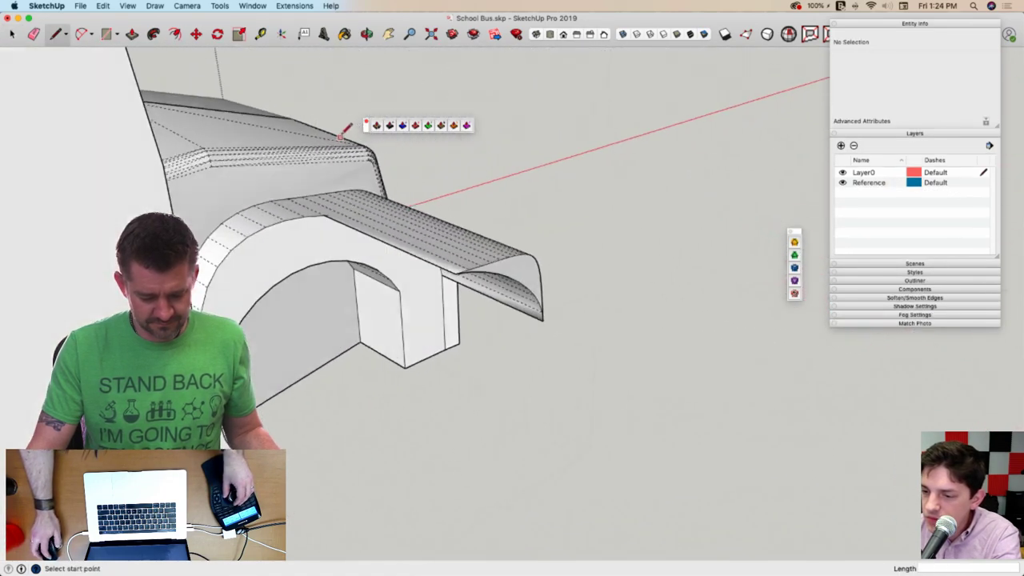
{"action": "left_click", "coordinate": [331, 207]}
{"action": "middle_click_drag", "start_coordinate": [332, 207], "coordinate": [555, 183]}
{"action": "left_click", "coordinate": [338, 98]}
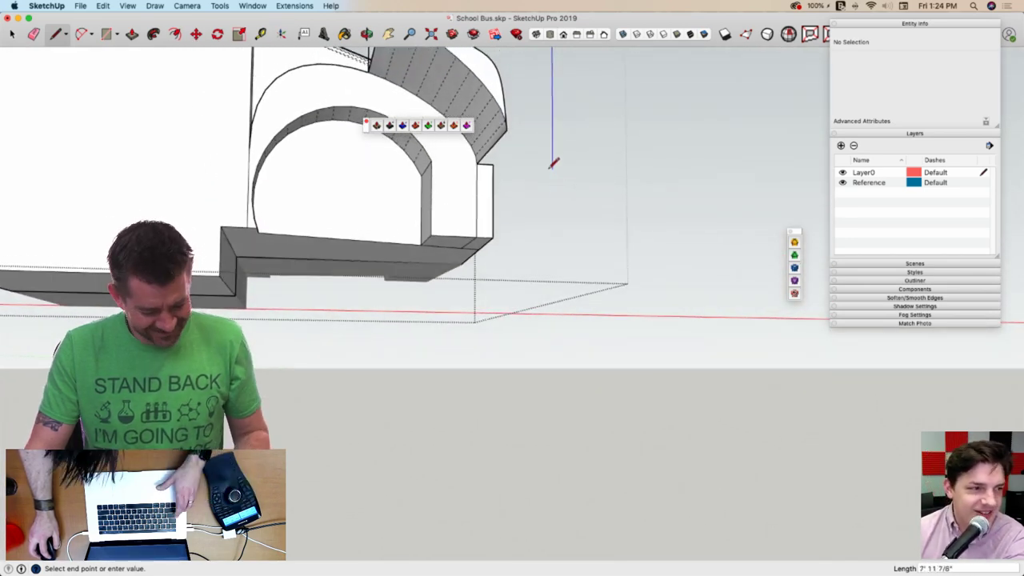
{"action": "key", "text": "shift"}
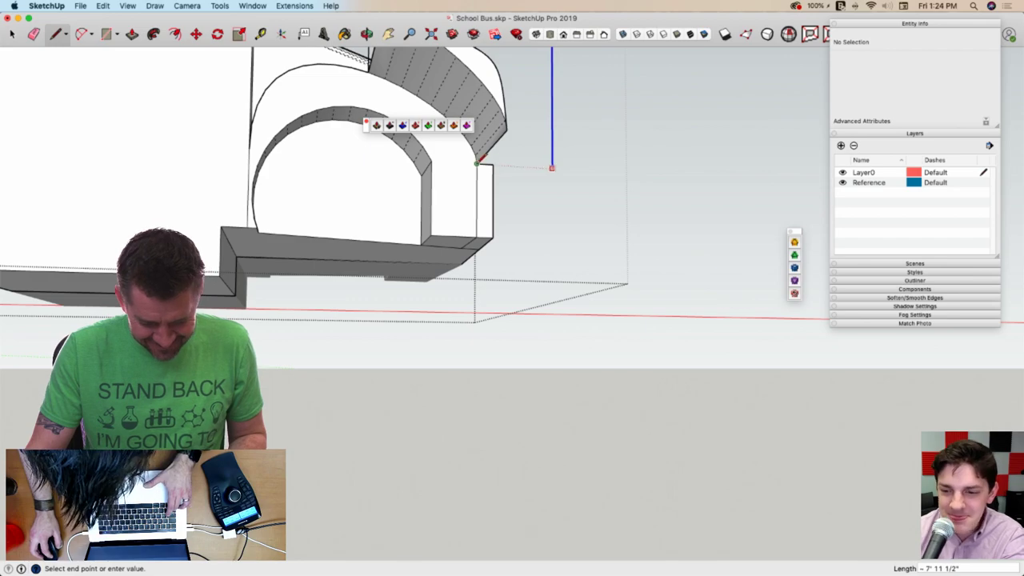
{"action": "key", "text": "space"}
Select the extruded fender surface together with the vertical cutting face and intersect their faces with the selection only
{"action": "middle_click_drag", "start_coordinate": [537, 188], "coordinate": [374, 133]}
{"action": "left_click_drag", "start_coordinate": [371, 126], "coordinate": [252, 67]}
{"action": "left_click", "coordinate": [389, 187]}
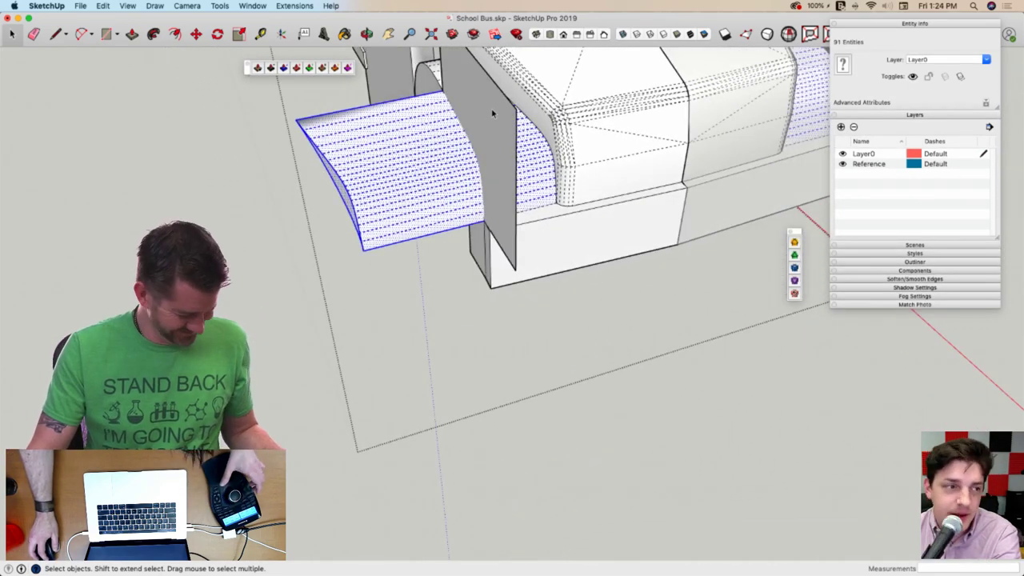
{"action": "left_click", "coordinate": [493, 132], "text": "shift"}
{"action": "right_click", "coordinate": [492, 132]}
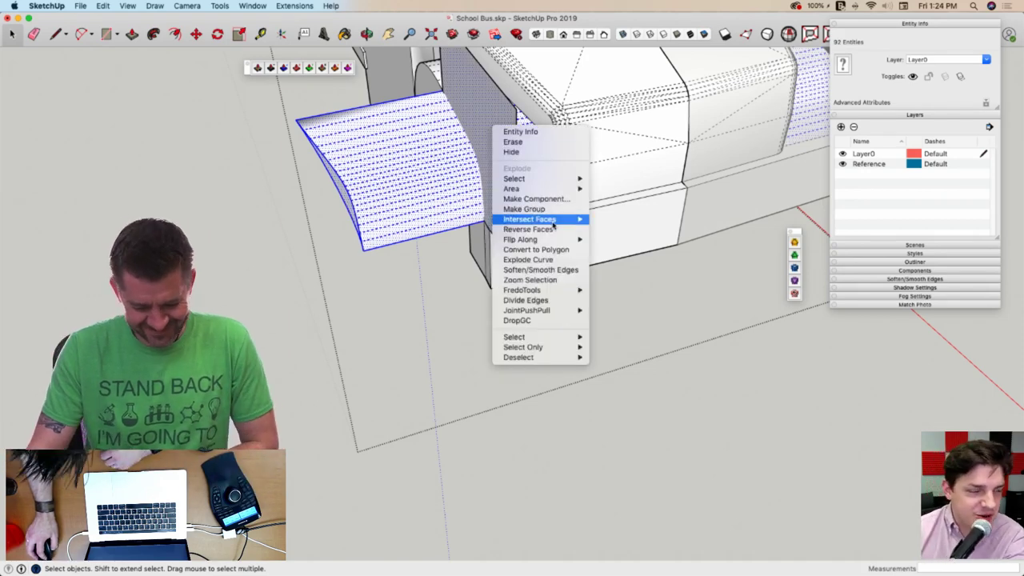
{"action": "mouse_move", "coordinate": [560, 219]}
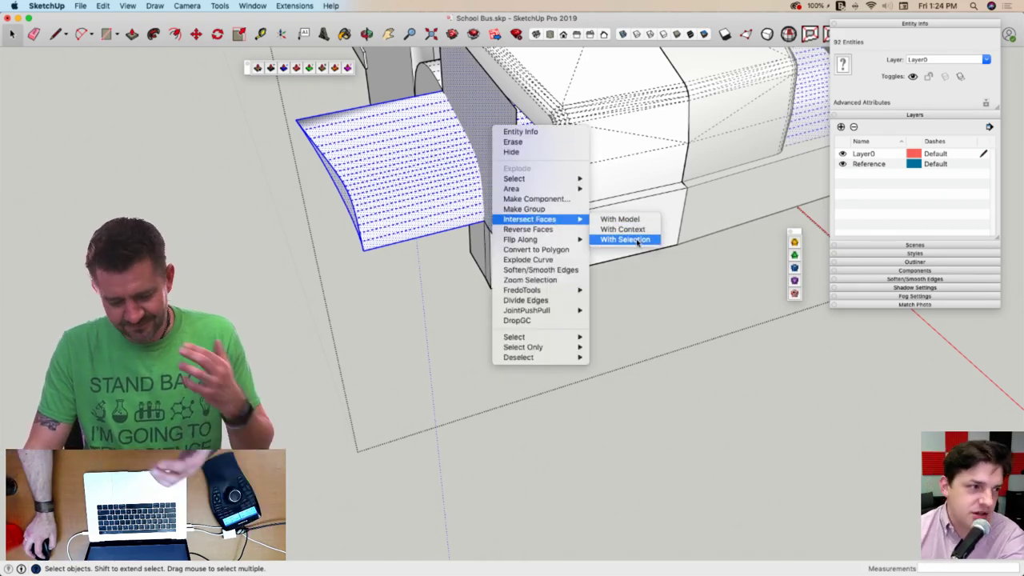
{"action": "left_click", "coordinate": [630, 239]}
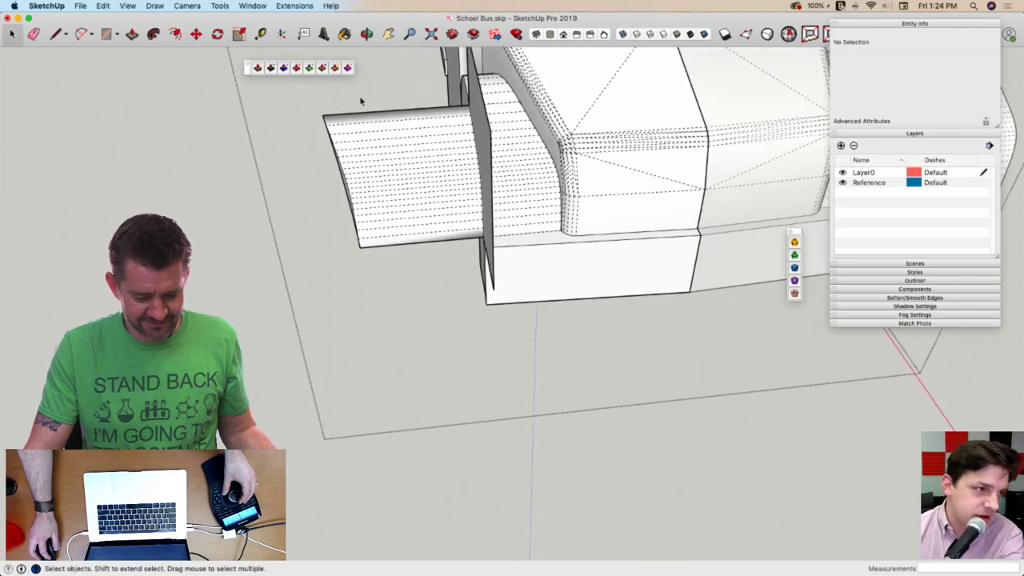
Delete the part of the extruded fender surface that sticks out beyond the vertical cutting face
{"action": "left_click_drag", "start_coordinate": [330, 337], "coordinate": [322, 339]}
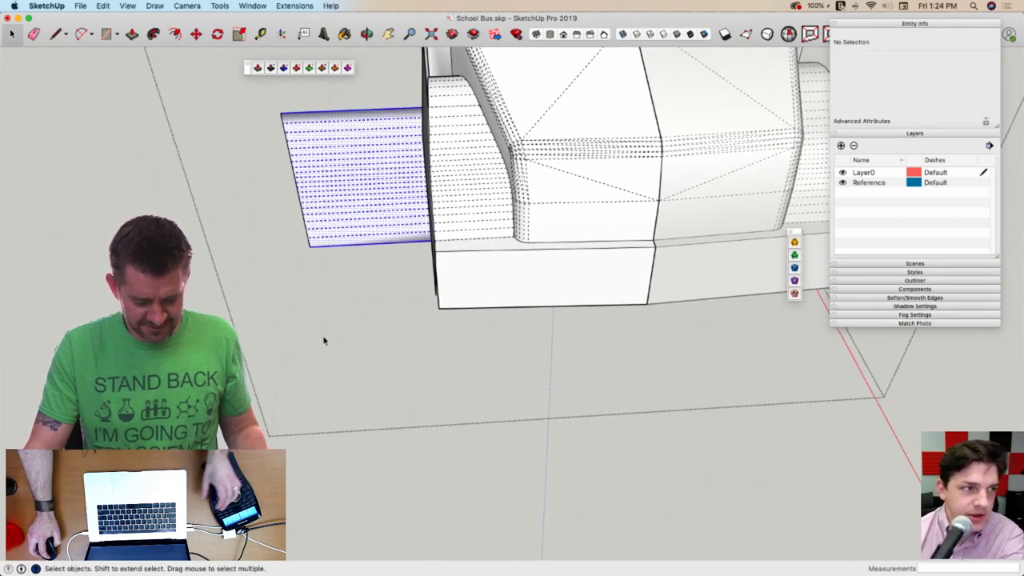
{"action": "key", "text": "Delete"}
{"action": "left_click_drag", "start_coordinate": [315, 89], "coordinate": [265, 333]}
{"action": "key", "text": "Delete"}
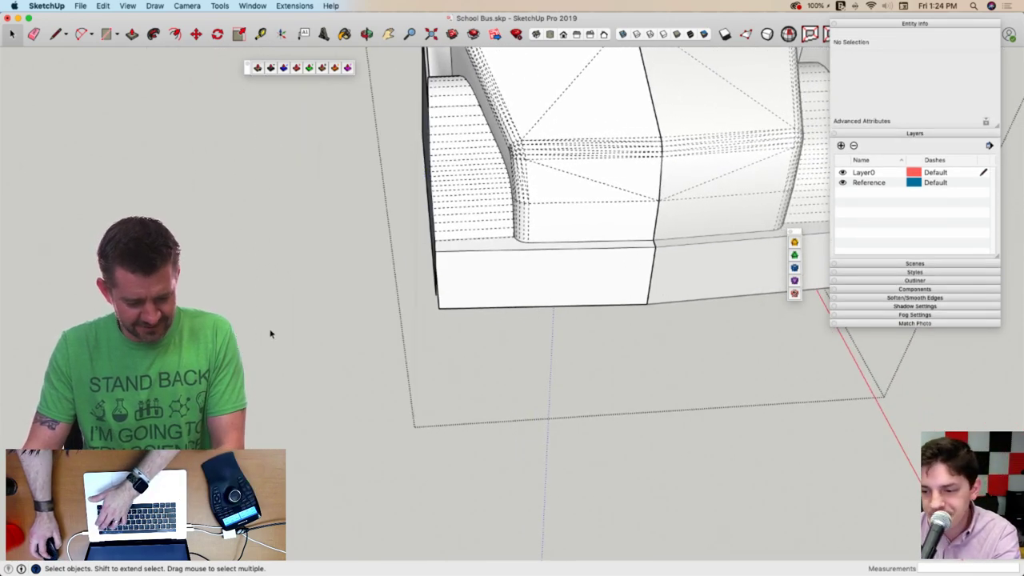
Erase the outer edges of the vertical cutting face above and ahead of the fender
{"action": "key", "text": "e"}
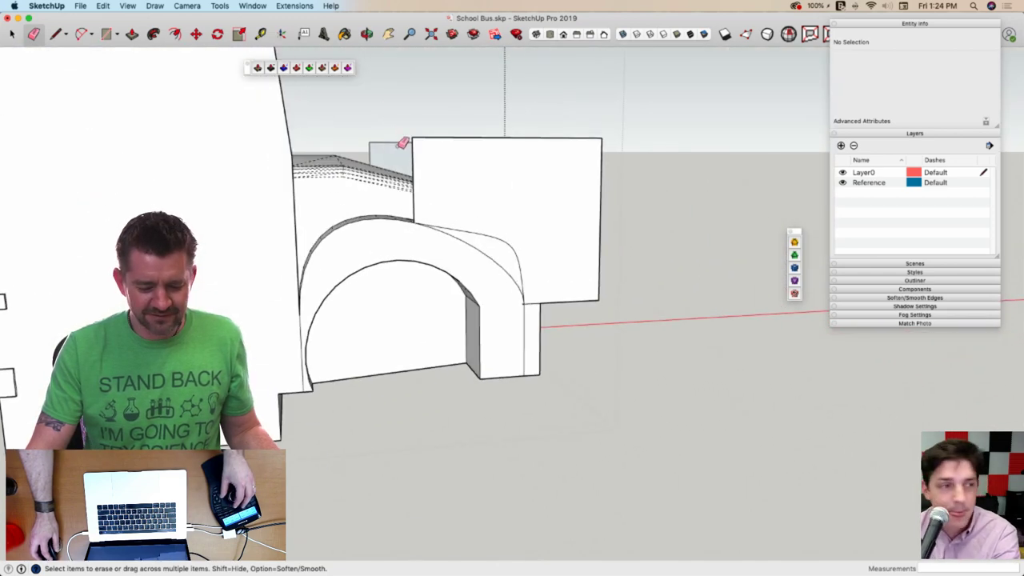
{"action": "left_click_drag", "start_coordinate": [402, 145], "coordinate": [430, 129]}
{"action": "left_click_drag", "start_coordinate": [595, 145], "coordinate": [620, 191]}
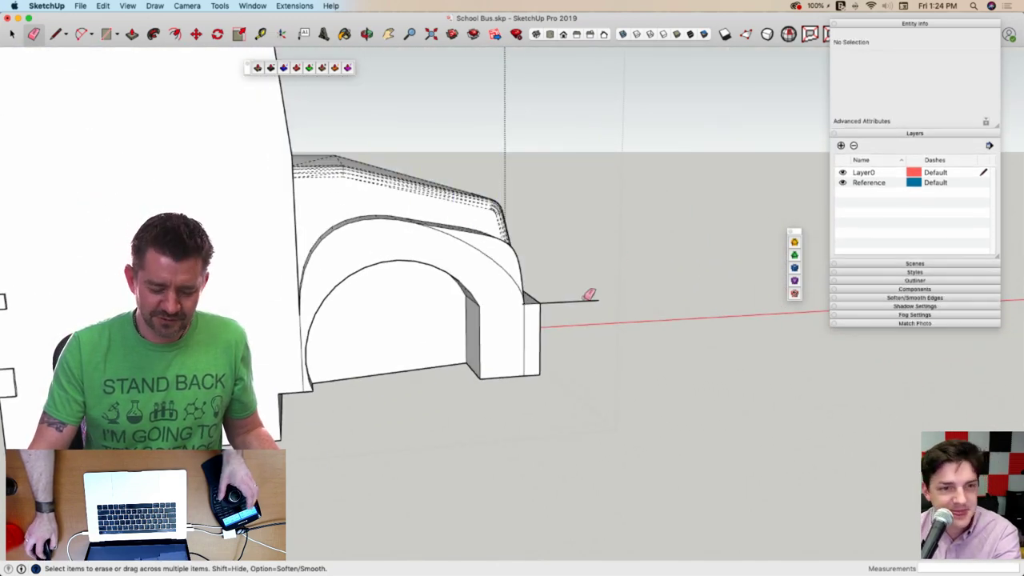
{"action": "left_click_drag", "start_coordinate": [583, 299], "coordinate": [570, 311]}
Erase the leftover arch edges on the fender's outer face and the stray edge at the bumper corner
{"action": "left_click", "coordinate": [492, 261]}
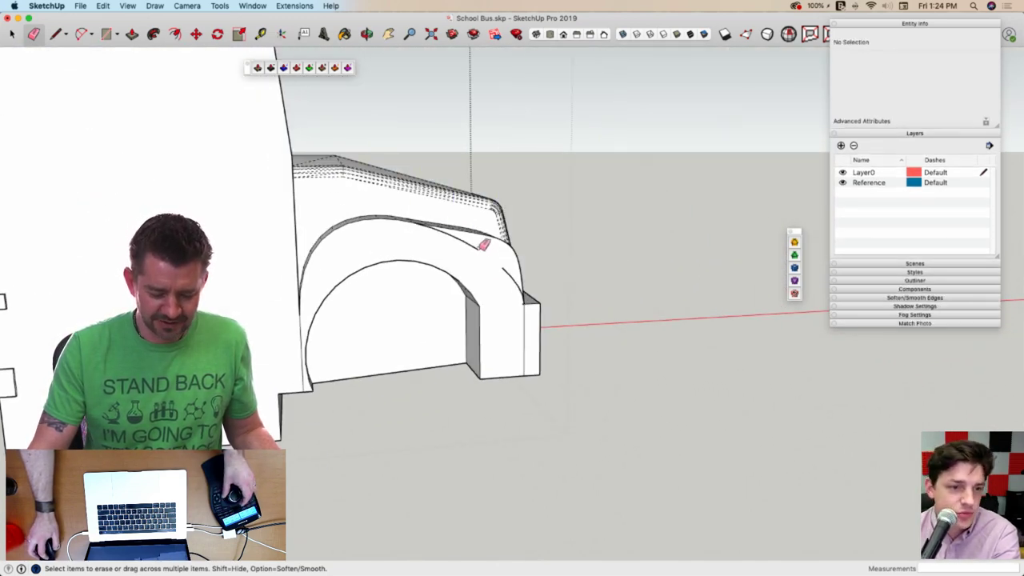
{"action": "scroll", "coordinate": [483, 244], "scroll_direction": "up", "scroll_amount": 8}
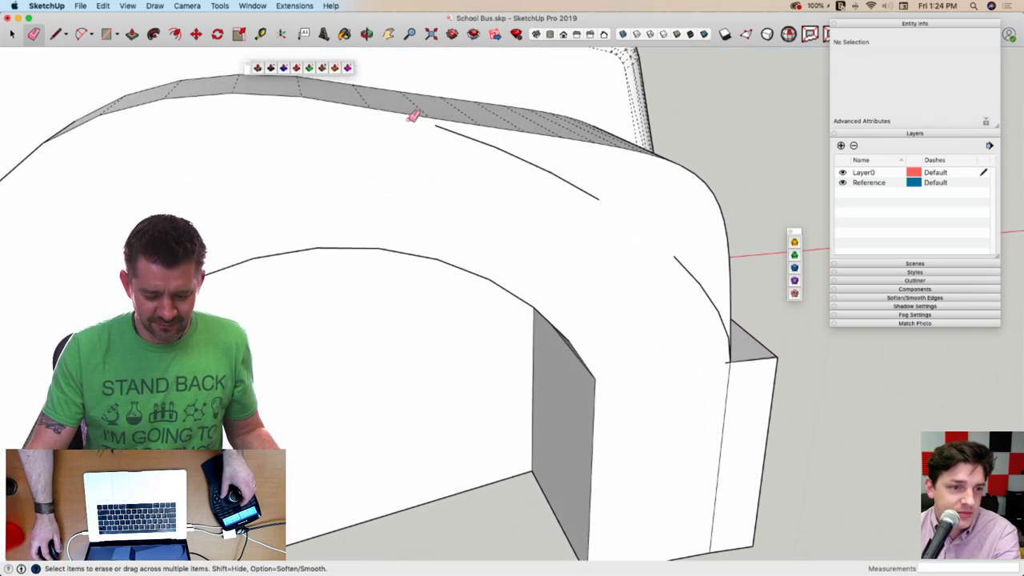
{"action": "mouse_move", "coordinate": [450, 126]}
{"action": "left_mouse_down"}
{"action": "mouse_move", "coordinate": [594, 183]}
{"action": "mouse_move", "coordinate": [568, 179]}
{"action": "left_mouse_up"}
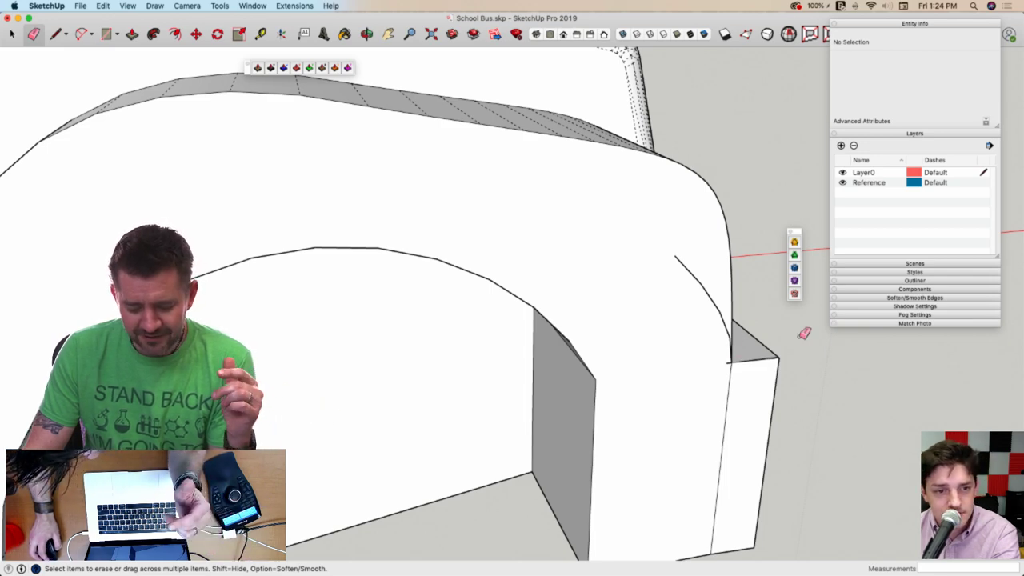
{"action": "mouse_move", "coordinate": [799, 331]}
{"action": "middle_mouse_down"}
{"action": "mouse_move", "coordinate": [776, 338]}
{"action": "mouse_move", "coordinate": [665, 323]}
{"action": "middle_mouse_up"}
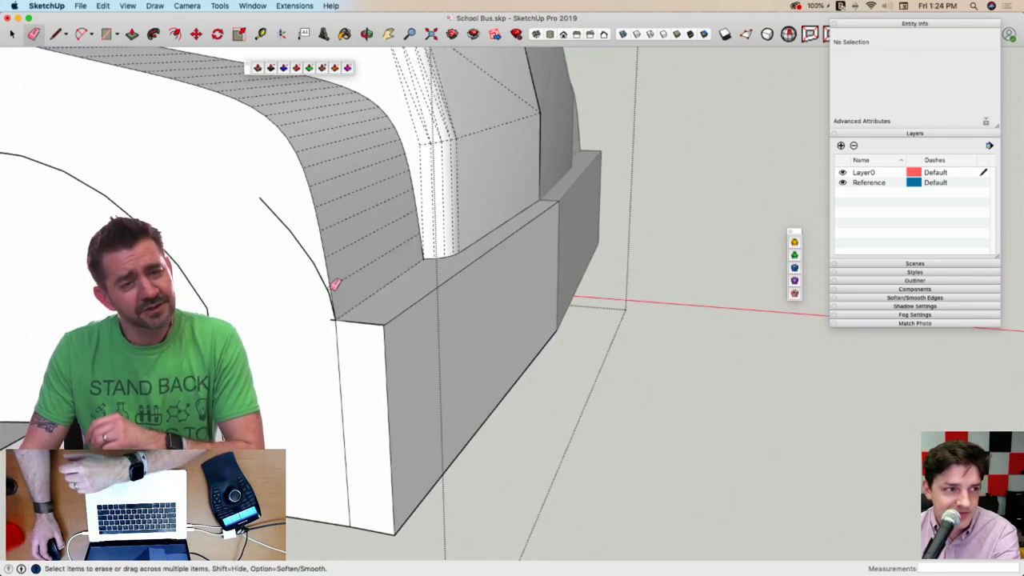
{"action": "scroll", "coordinate": [319, 303], "scroll_direction": "up", "scroll_amount": 3}
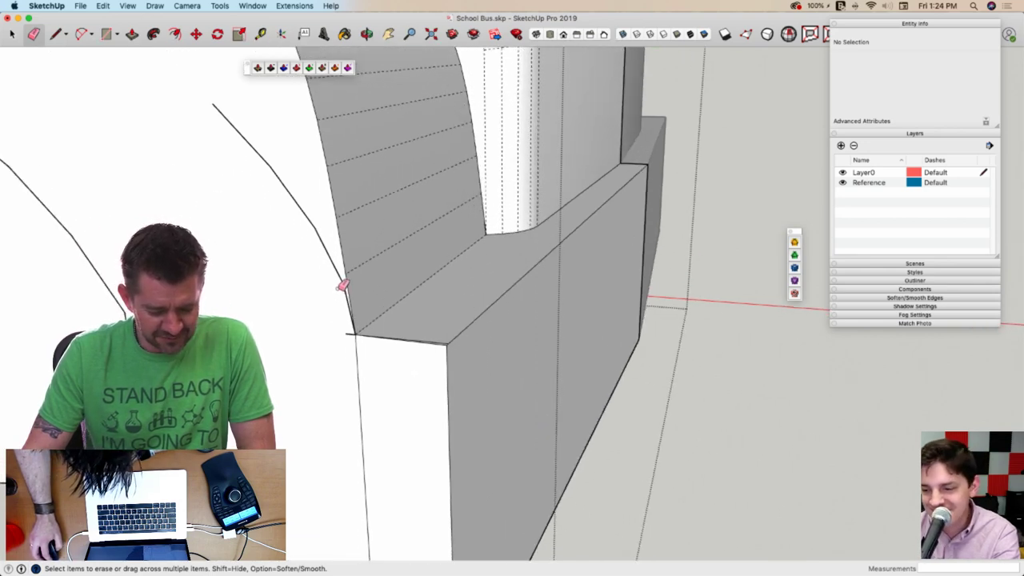
{"action": "mouse_move", "coordinate": [348, 286]}
{"action": "left_mouse_down"}
{"action": "mouse_move", "coordinate": [315, 217]}
{"action": "mouse_move", "coordinate": [264, 165]}
{"action": "mouse_move", "coordinate": [262, 176]}
{"action": "left_mouse_up"}
{"action": "scroll", "coordinate": [446, 336], "scroll_direction": "up", "scroll_amount": 3}
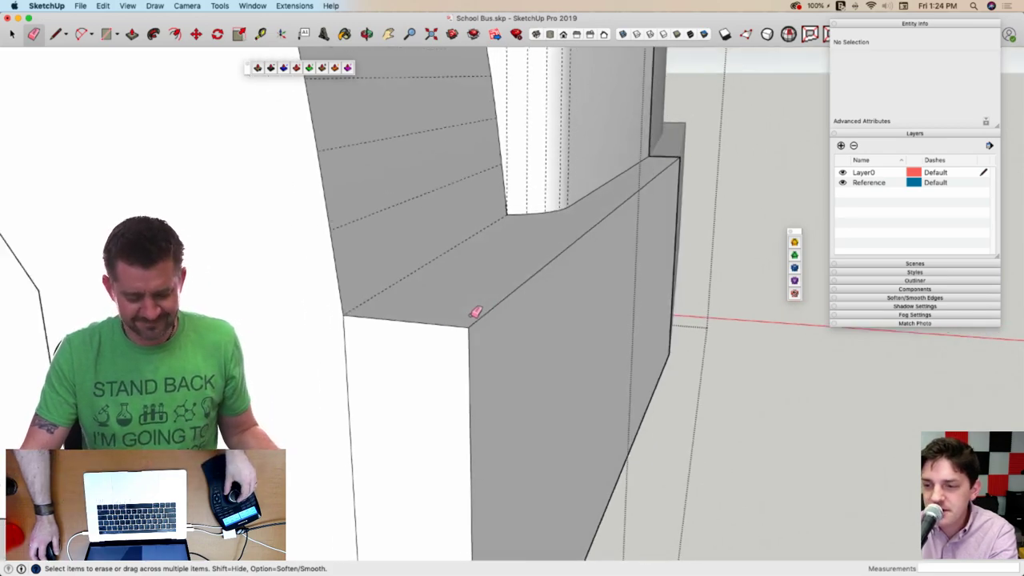
{"action": "key", "text": "space"}
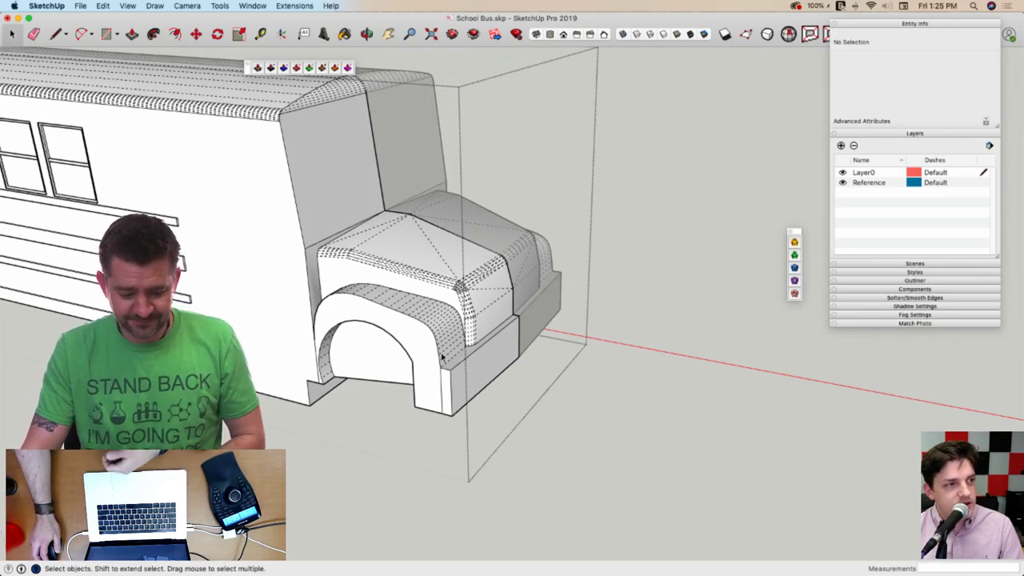
{"action": "key", "text": "l"}
{"action": "key", "text": "space"}
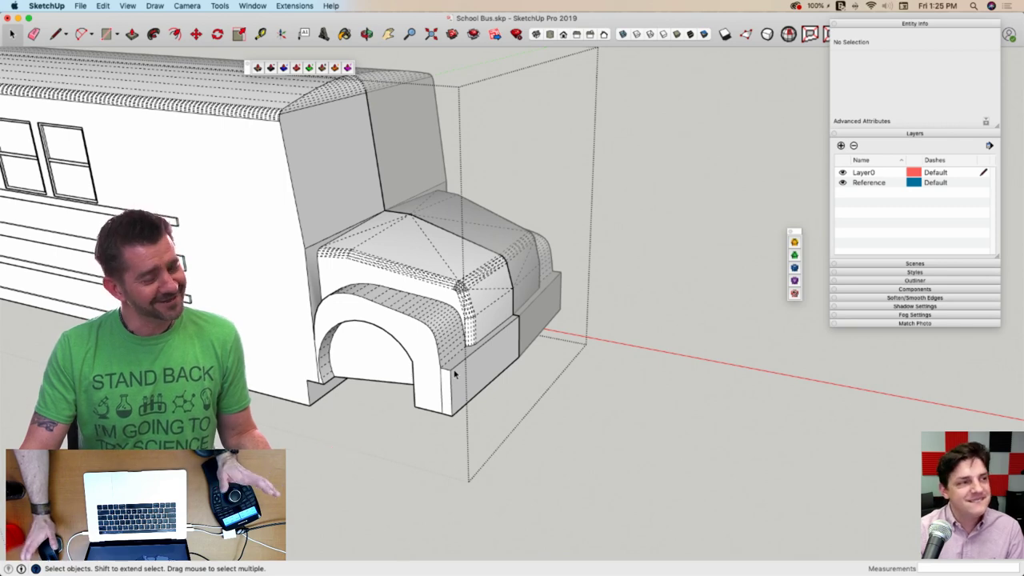
{"action": "middle_click_drag", "start_coordinate": [471, 382], "coordinate": [475, 402]}
{"action": "scroll", "coordinate": [475, 402], "scroll_direction": "up", "scroll_amount": 3}
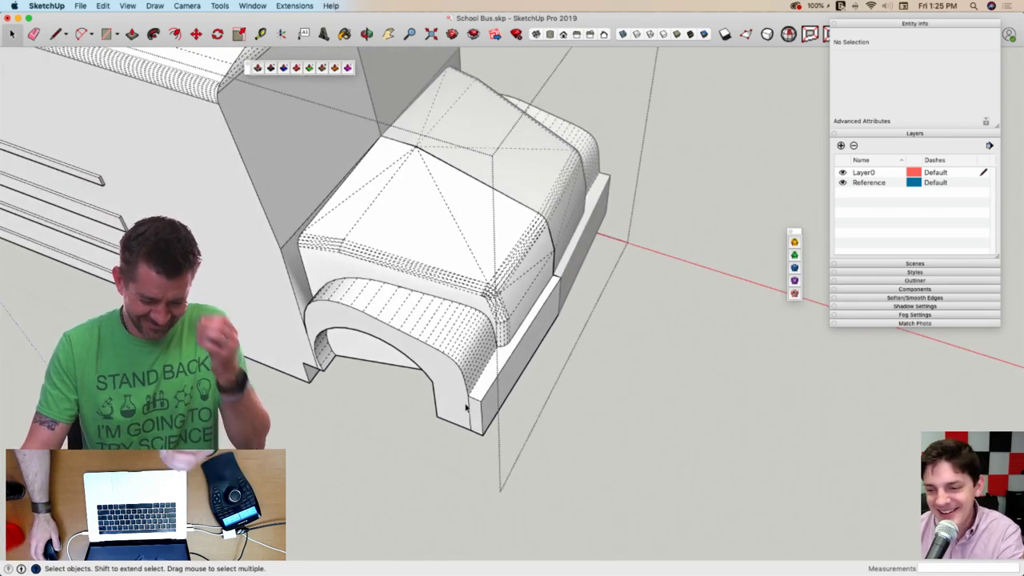
Draw the outline of a narrow strip about 2' 7" long, outward from the bottom edge of the fender and bumper end
{"action": "scroll", "coordinate": [479, 436], "scroll_direction": "up", "scroll_amount": 5}
{"action": "key", "text": "l"}
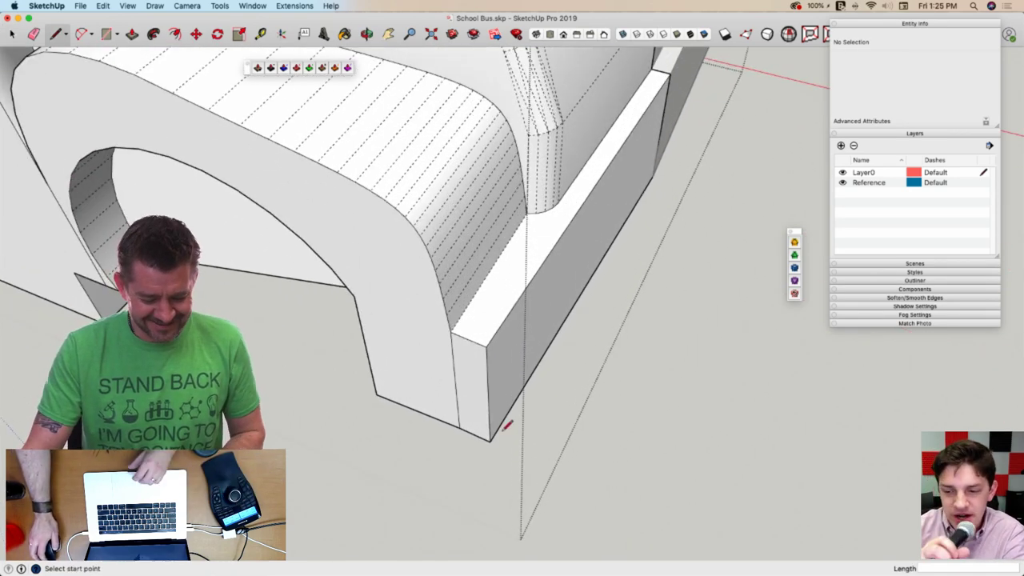
{"action": "left_click", "coordinate": [491, 439]}
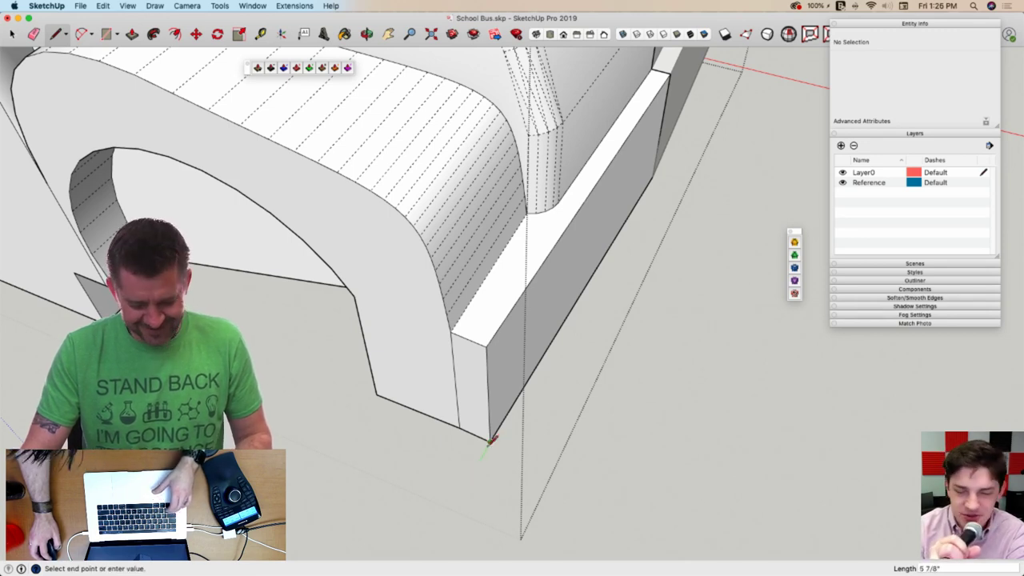
{"action": "left_click", "coordinate": [455, 499]}
{"action": "key", "text": "Escape"}
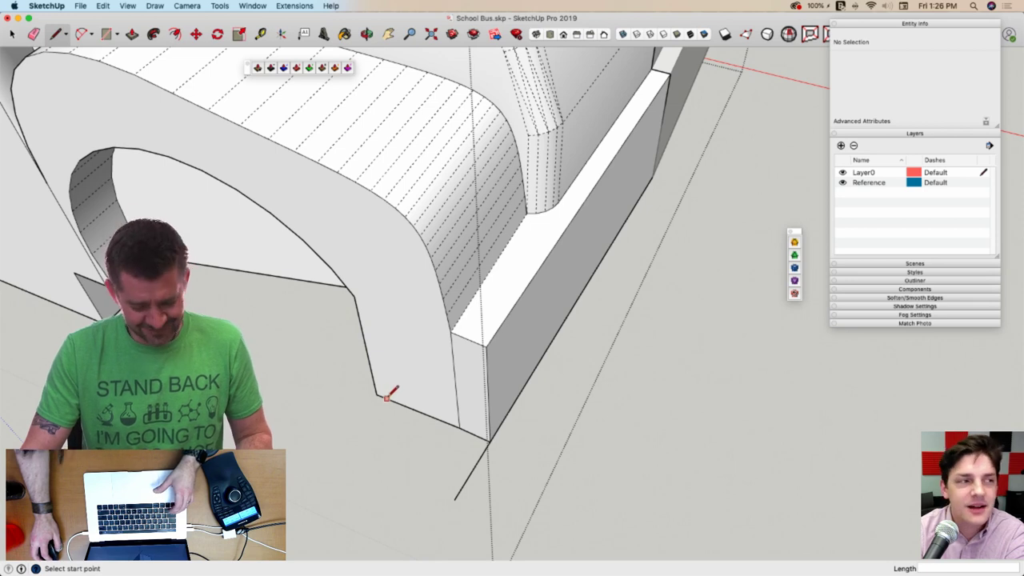
{"action": "left_click", "coordinate": [368, 433]}
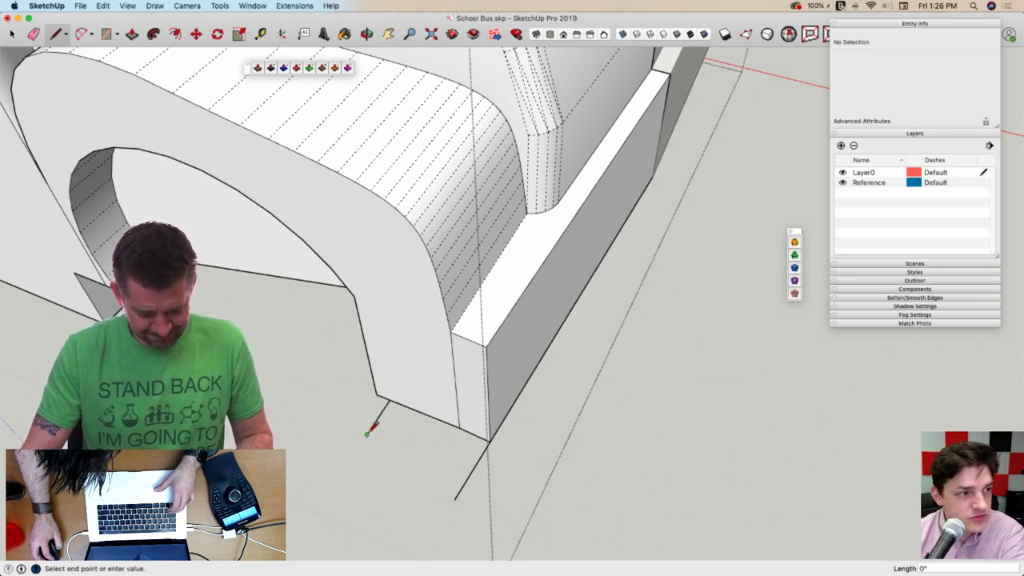
{"action": "left_click", "coordinate": [379, 418]}
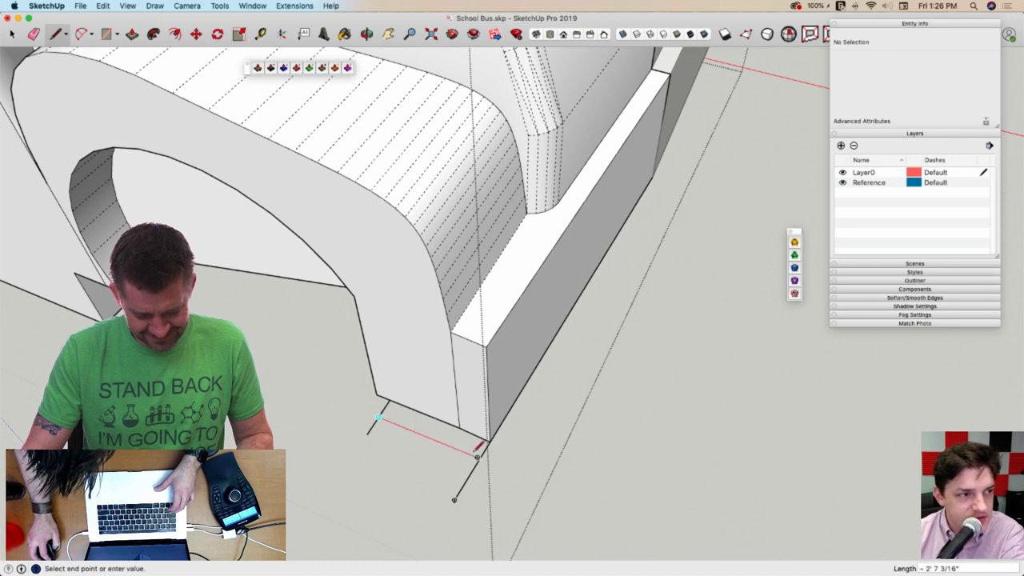
{"action": "left_click", "coordinate": [479, 458]}
Erase the overhanging line ends of the strip outline and redraw its short front edge about 6" long
{"action": "key", "text": "e"}
{"action": "left_click", "coordinate": [472, 469]}
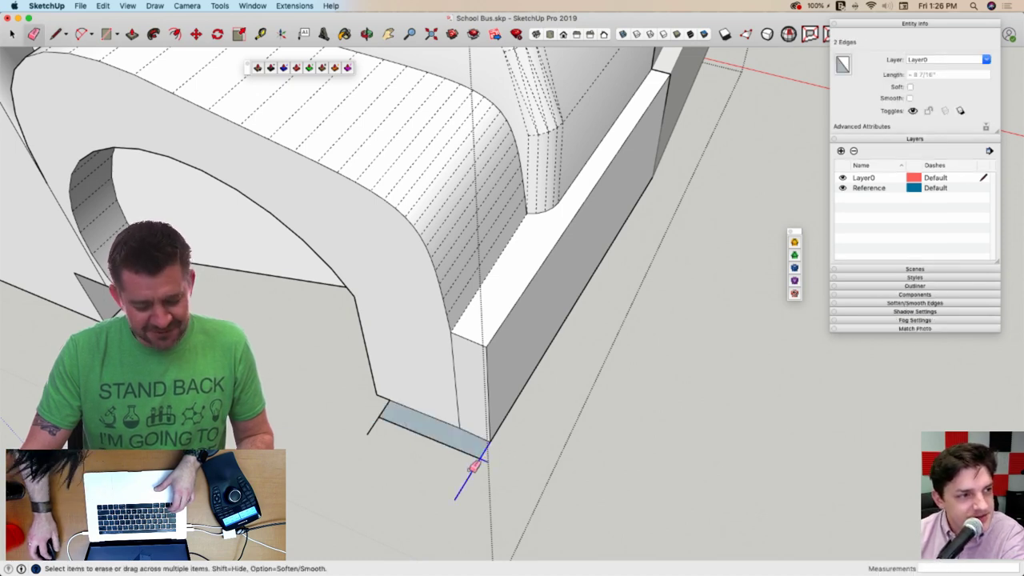
{"action": "key", "text": "l"}
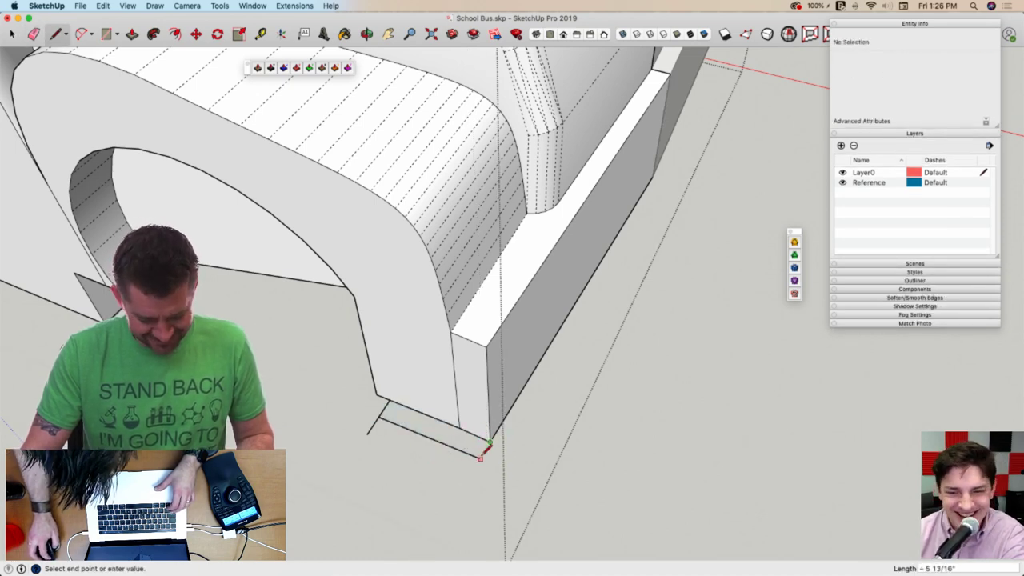
{"action": "key", "text": "e"}
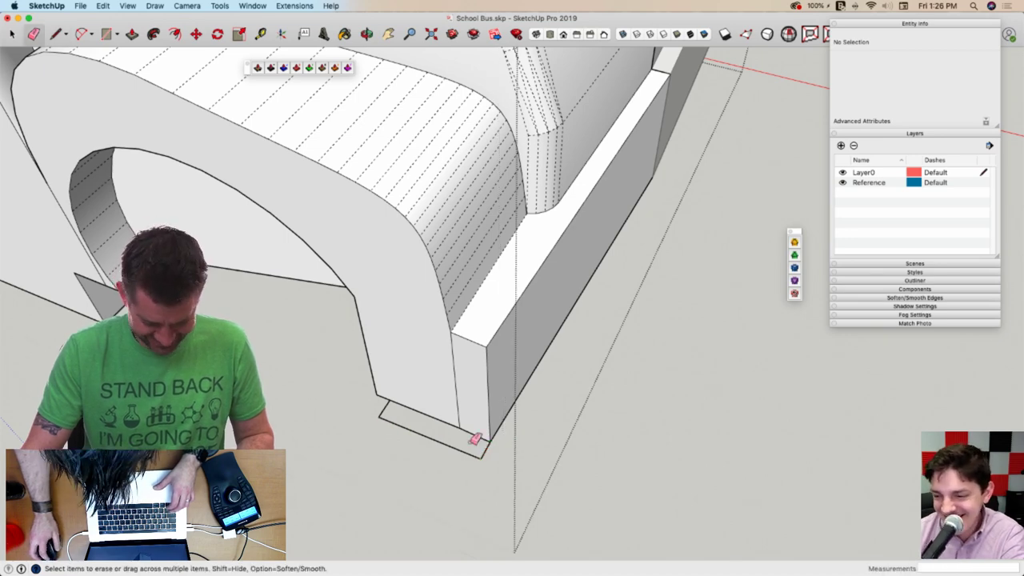
{"action": "scroll", "coordinate": [475, 443], "scroll_direction": "up", "scroll_amount": 5}
{"action": "key", "text": "s"}
{"action": "key", "text": "a"}
{"action": "left_click", "coordinate": [499, 436]}
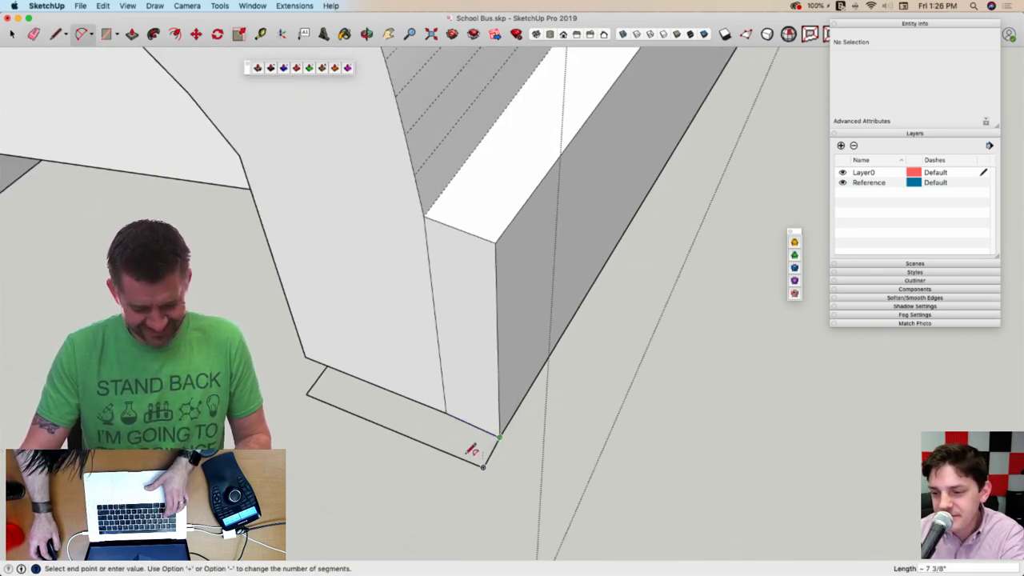
{"action": "key", "text": "e"}
Extend the strip's outer edge past its front corner to form a closed face, and erase the overhang
{"action": "key", "text": "l"}
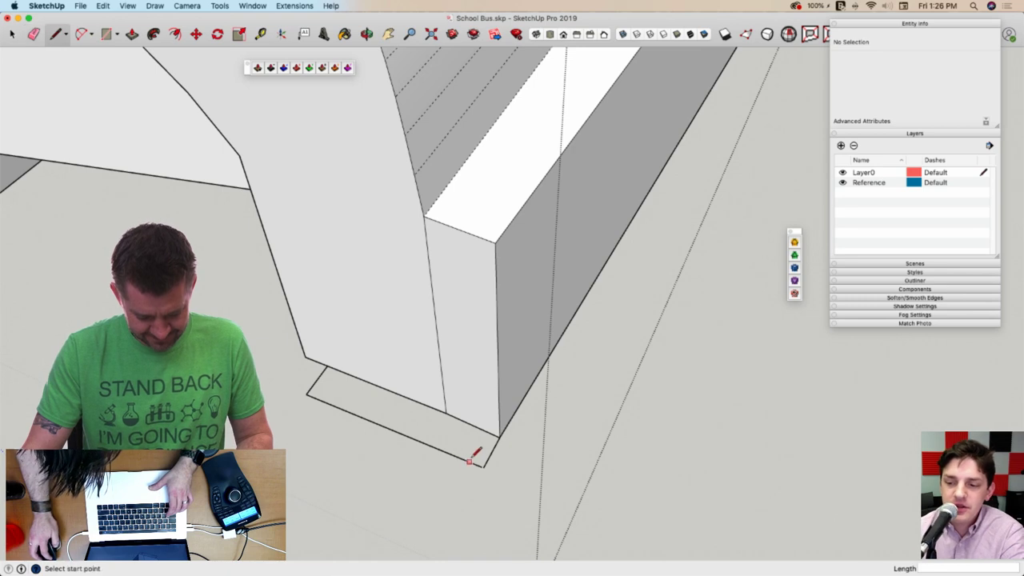
{"action": "left_click", "coordinate": [484, 465]}
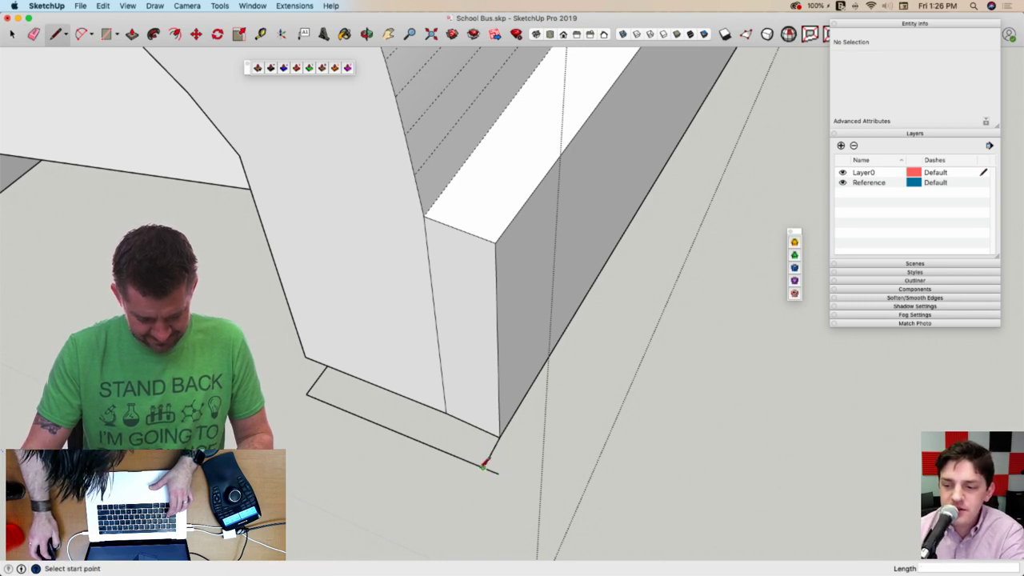
{"action": "left_click", "coordinate": [484, 464]}
{"action": "key", "text": "e"}
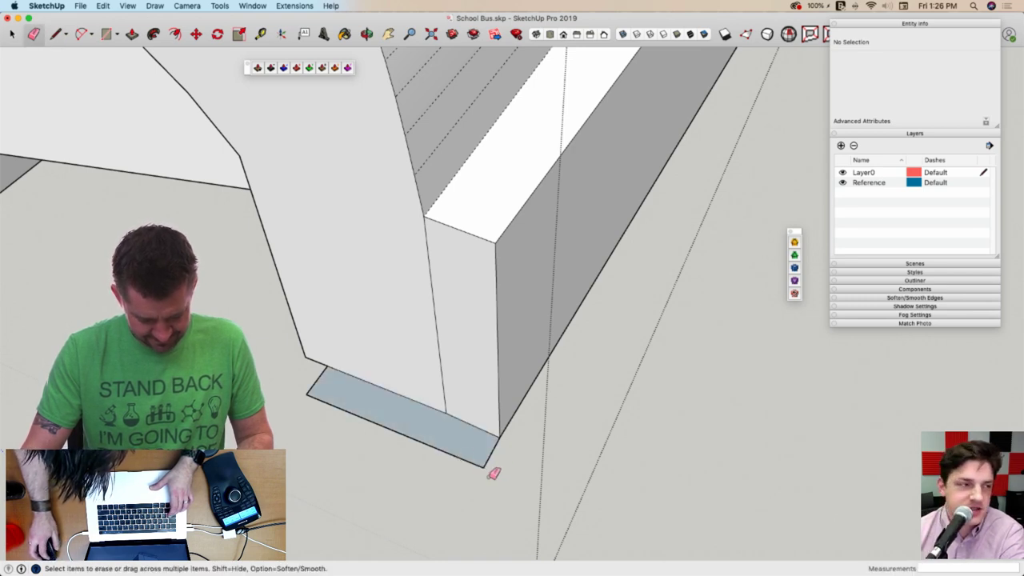
Round the strip's front outer corner with a two-point arc and erase the leftover corner piece
{"action": "key", "text": "a"}
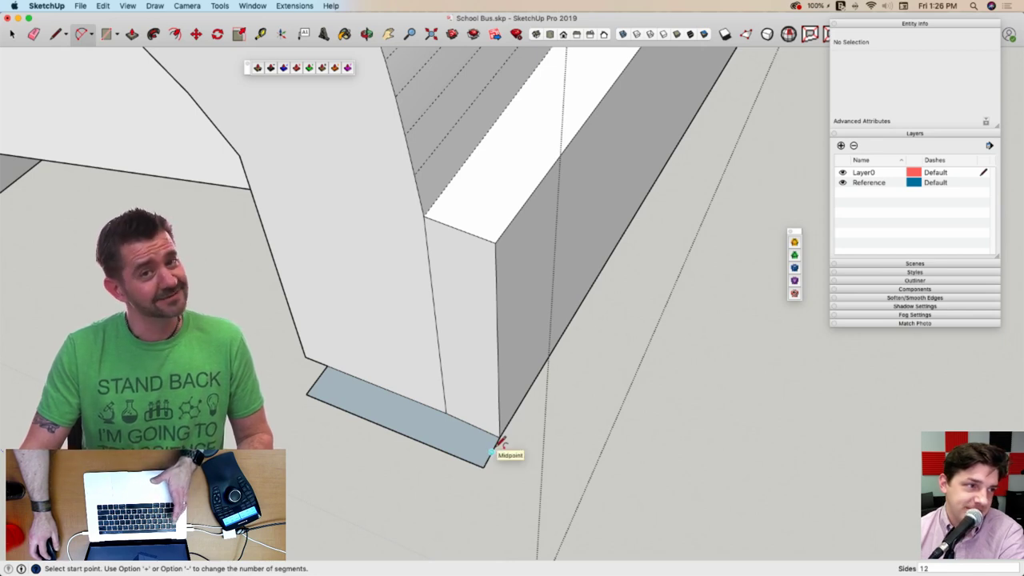
{"action": "left_click", "coordinate": [499, 438]}
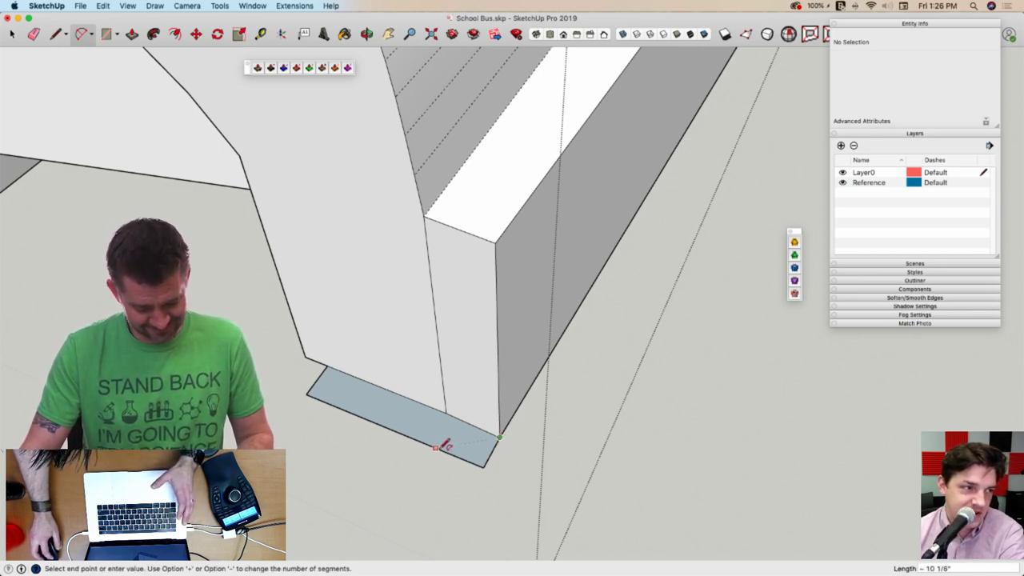
{"action": "left_click", "coordinate": [446, 452]}
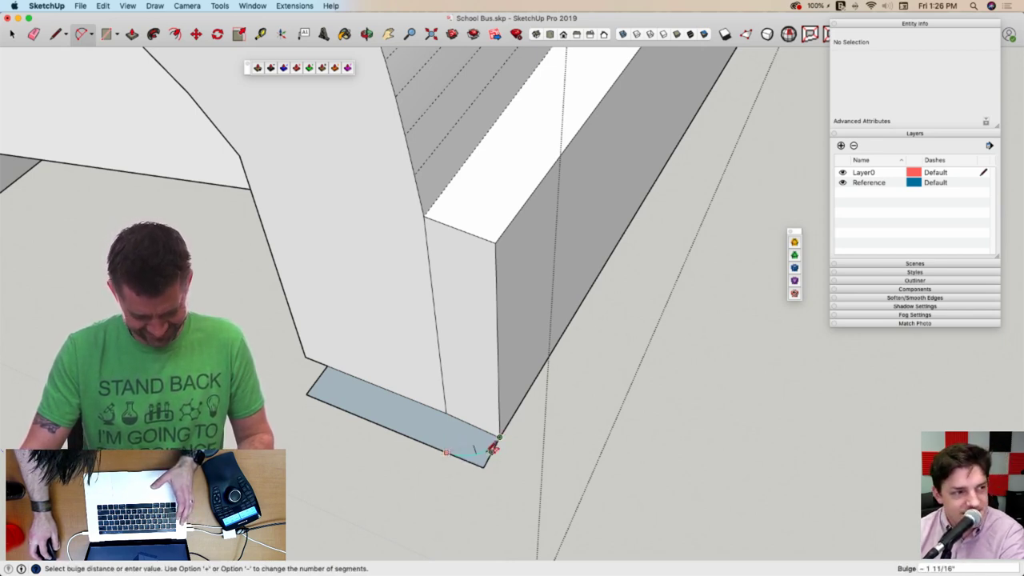
{"action": "left_click", "coordinate": [493, 450]}
{"action": "key", "text": "e"}
{"action": "left_click_drag", "start_coordinate": [470, 467], "coordinate": [457, 467]}
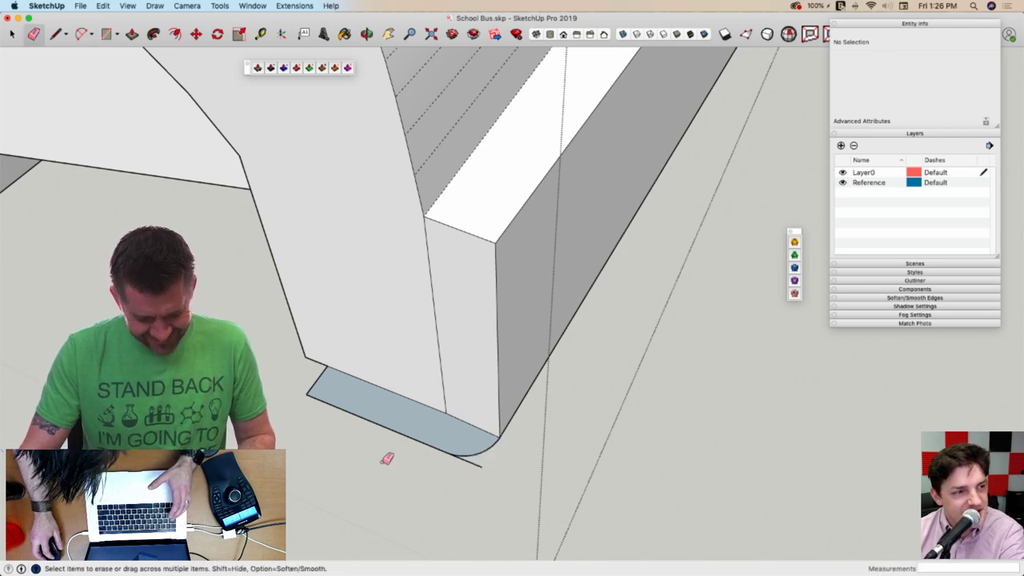
Round the strip's rear outer corner with a matching two-point arc
{"action": "scroll", "coordinate": [476, 467], "scroll_direction": "up", "scroll_amount": 5}
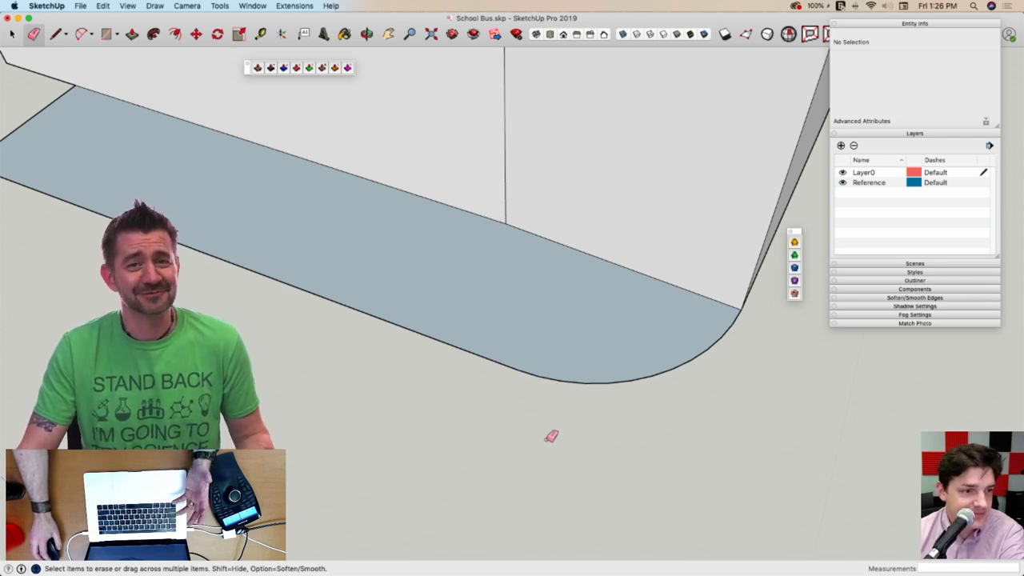
{"action": "scroll", "coordinate": [551, 436], "scroll_direction": "down", "scroll_amount": 3}
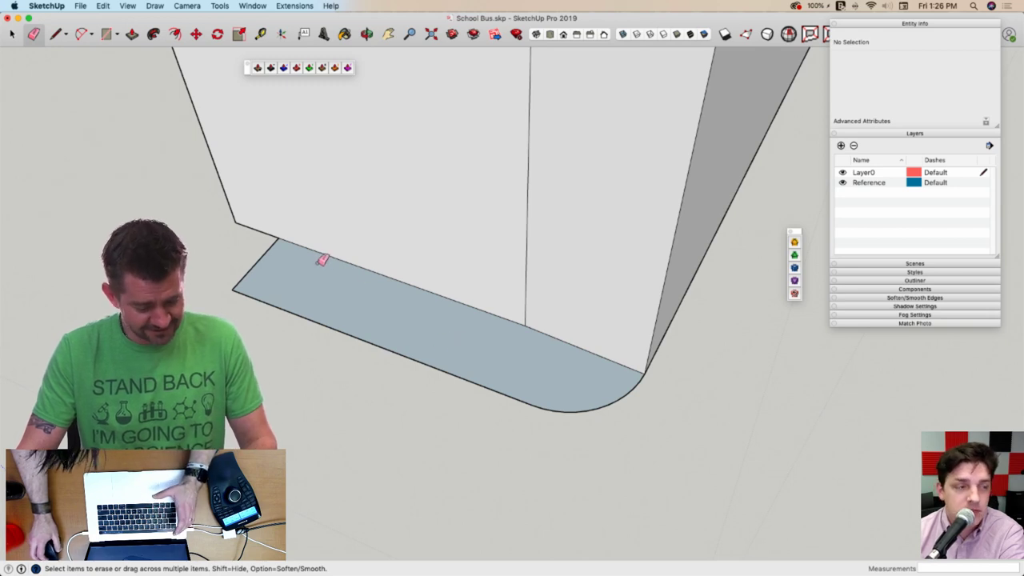
{"action": "key", "text": "a"}
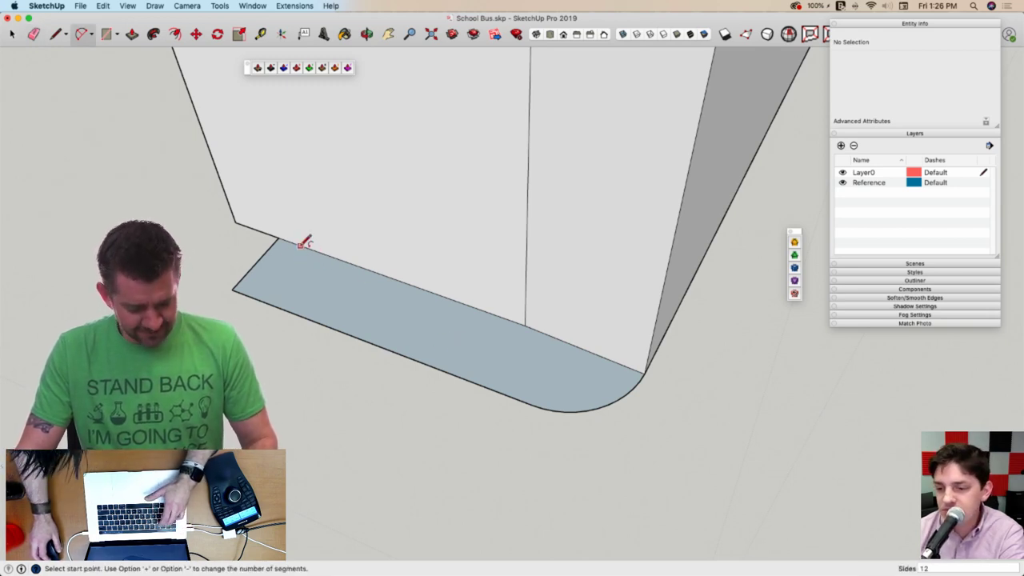
{"action": "left_click", "coordinate": [271, 244]}
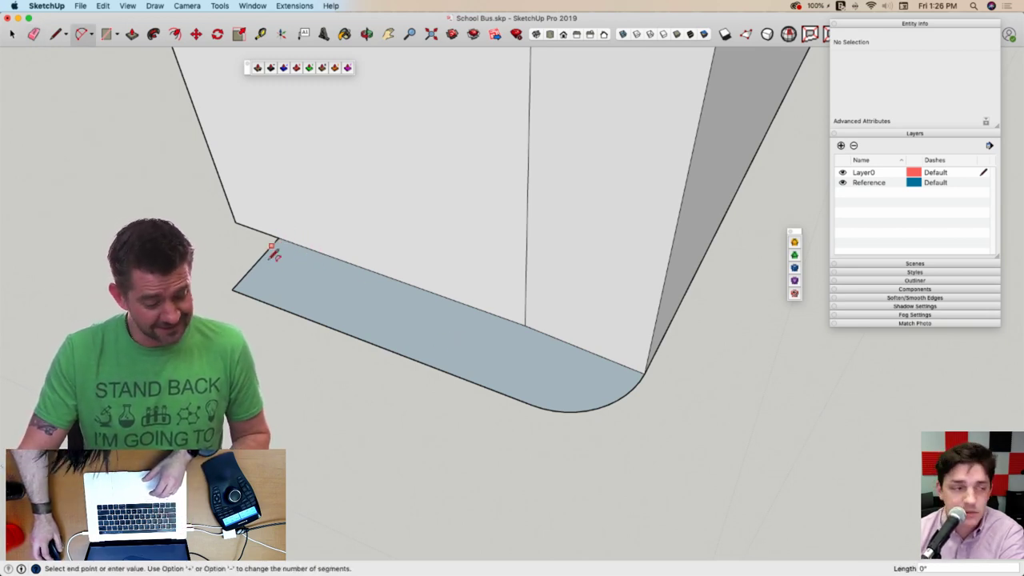
{"action": "left_click", "coordinate": [289, 308]}
{"action": "left_click", "coordinate": [251, 279]}
Push/Pull the rounded strip up to the bumper's top and erase the dividing edge on the top face
{"action": "key", "text": "p"}
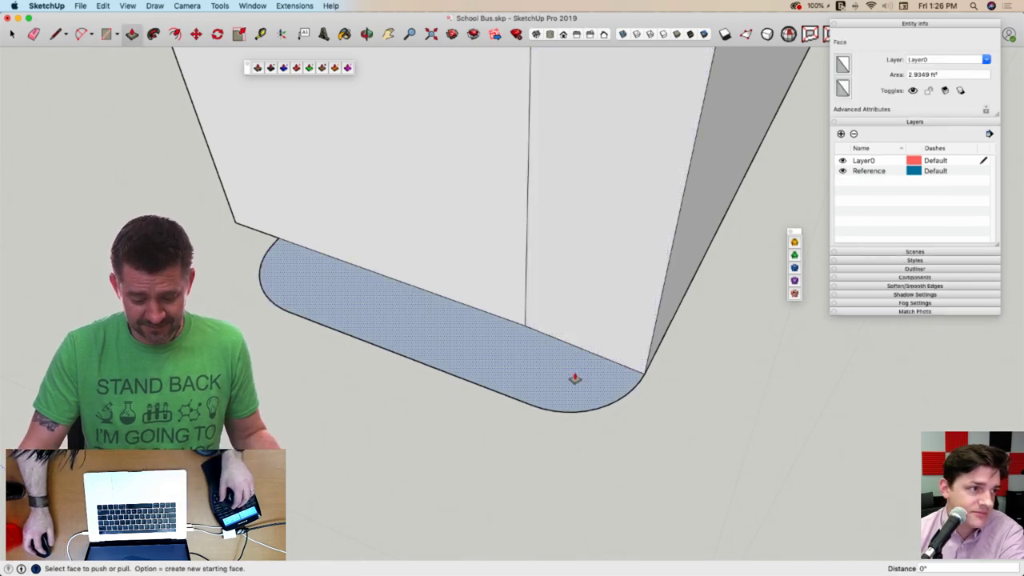
{"action": "left_click_drag", "start_coordinate": [574, 377], "coordinate": [447, 231]}
{"action": "key", "text": "e"}
{"action": "left_click", "coordinate": [423, 238]}
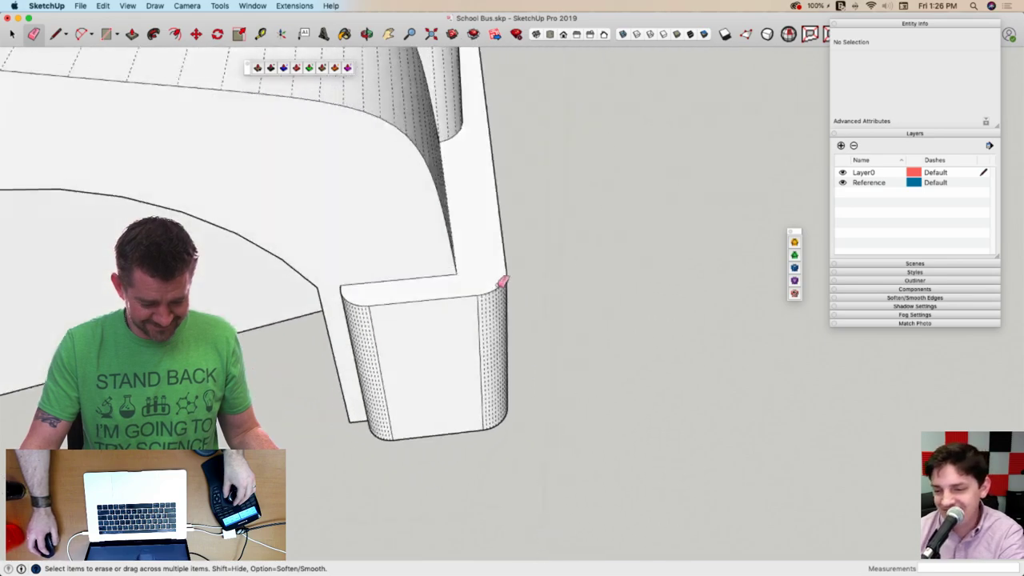
Soften the vertical edges where the bumper's rounded corners meet its flat side
{"action": "mouse_move", "coordinate": [487, 311]}
{"action": "middle_mouse_down"}
{"action": "mouse_move", "coordinate": [472, 285]}
{"action": "mouse_move", "coordinate": [509, 400]}
{"action": "mouse_move", "coordinate": [269, 380]}
{"action": "middle_mouse_up"}
{"action": "key", "text": "space"}
{"action": "key", "text": "e"}
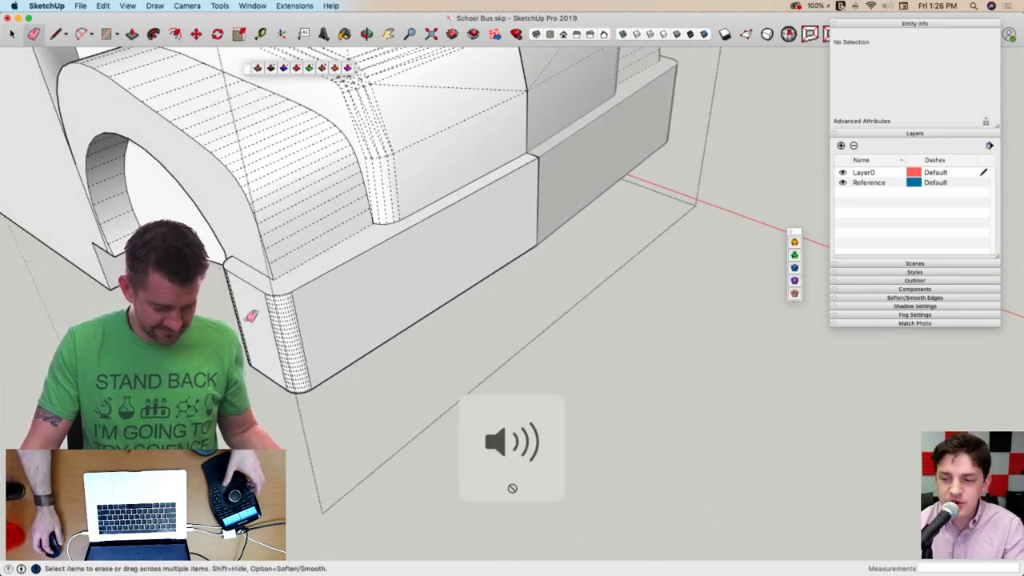
{"action": "mouse_move", "coordinate": [308, 314]}
{"action": "middle_mouse_down"}
{"action": "mouse_move", "coordinate": [315, 297]}
{"action": "mouse_move", "coordinate": [393, 296]}
{"action": "mouse_move", "coordinate": [359, 320]}
{"action": "mouse_move", "coordinate": [418, 313]}
{"action": "middle_mouse_up"}
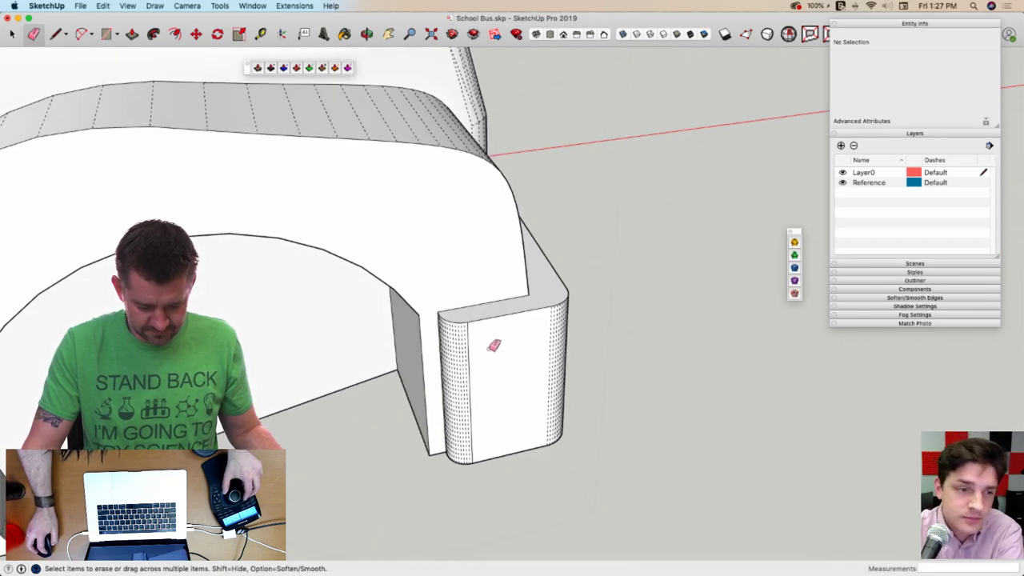
{"action": "left_click", "coordinate": [469, 352], "text": "alt"}
{"action": "key", "text": "space"}
Turn off the display of hidden geometry
{"action": "middle_click_drag", "start_coordinate": [606, 356], "coordinate": [427, 340]}
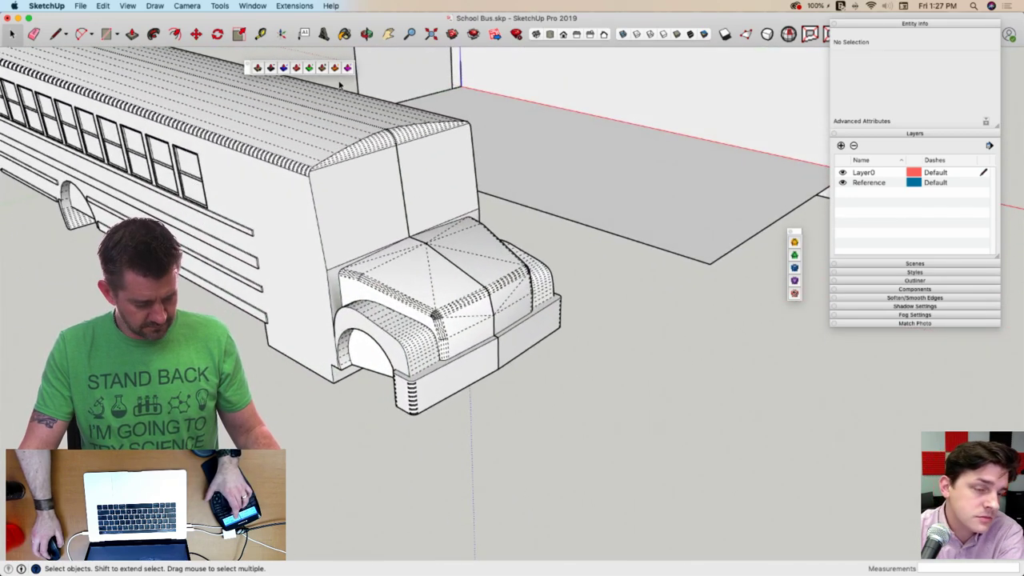
{"action": "key", "text": "alt+h"}
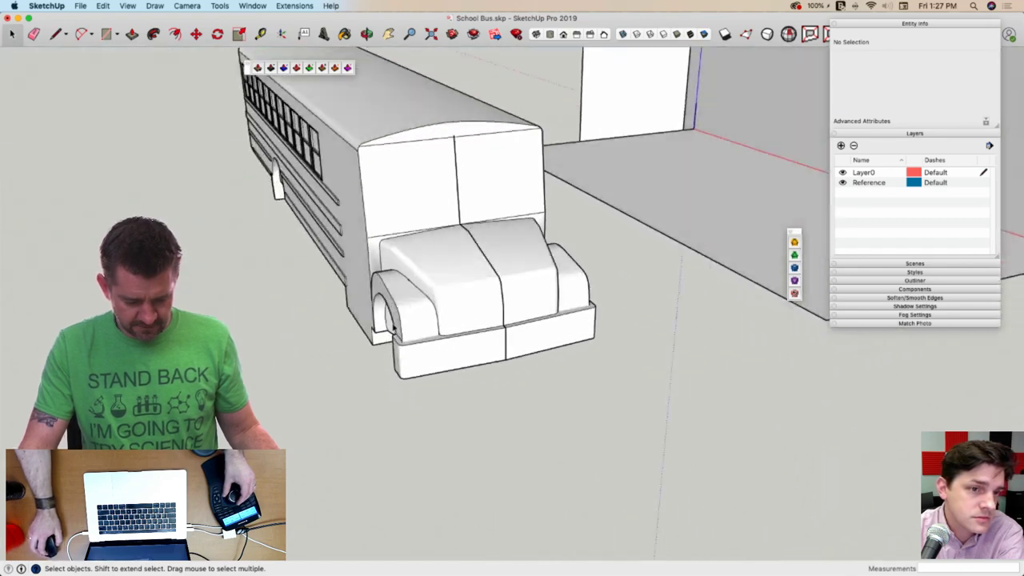
{"action": "scroll", "coordinate": [392, 329], "scroll_direction": "up", "scroll_amount": 10}
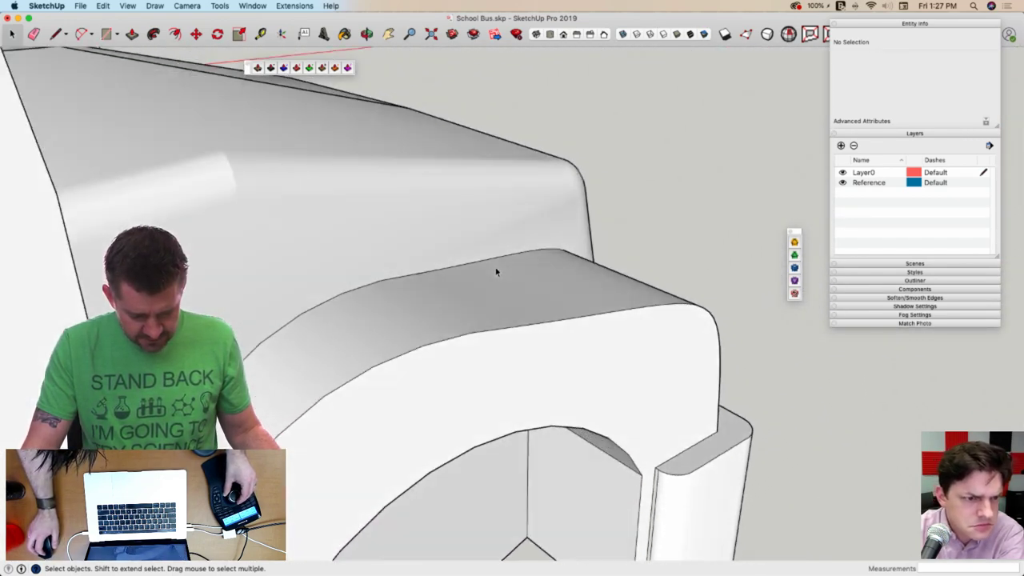
Open the Half of a Bus component for editing and erase the stray curved edge inside the fender
{"action": "key", "text": "e"}
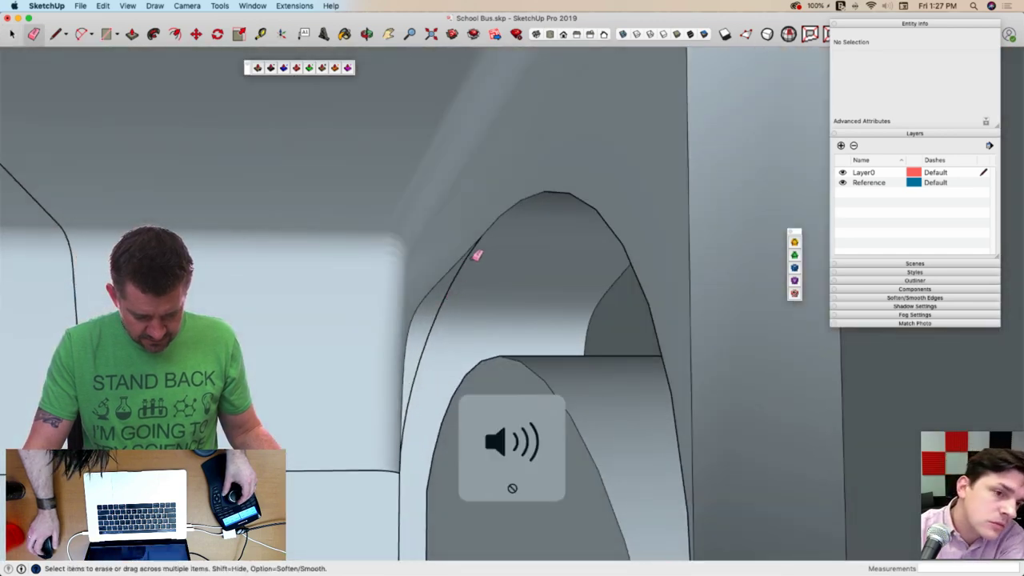
{"action": "left_click", "coordinate": [483, 226]}
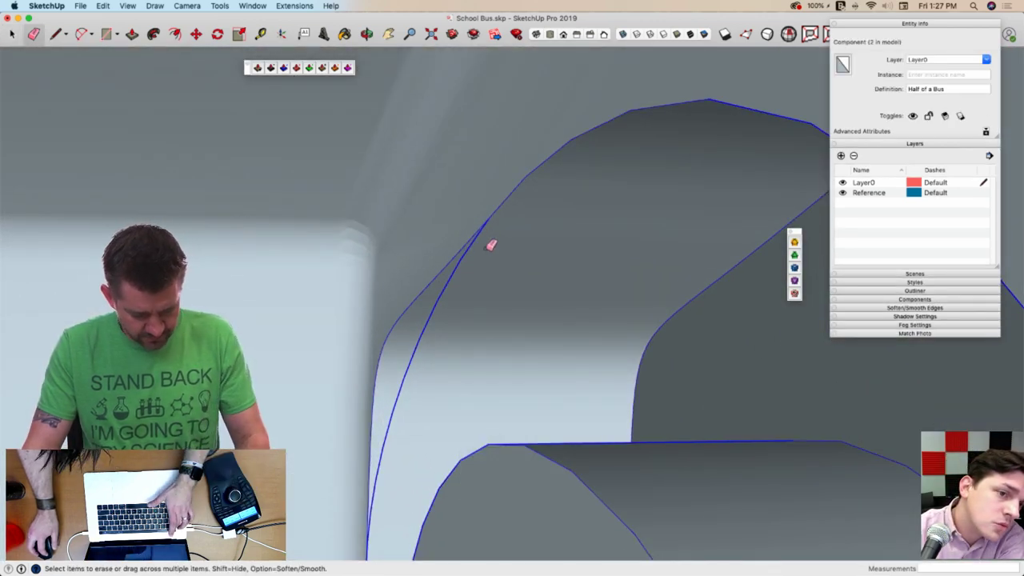
{"action": "key", "text": "Escape"}
{"action": "key", "text": "space"}
{"action": "double_click", "coordinate": [485, 255]}
{"action": "key", "text": "e"}
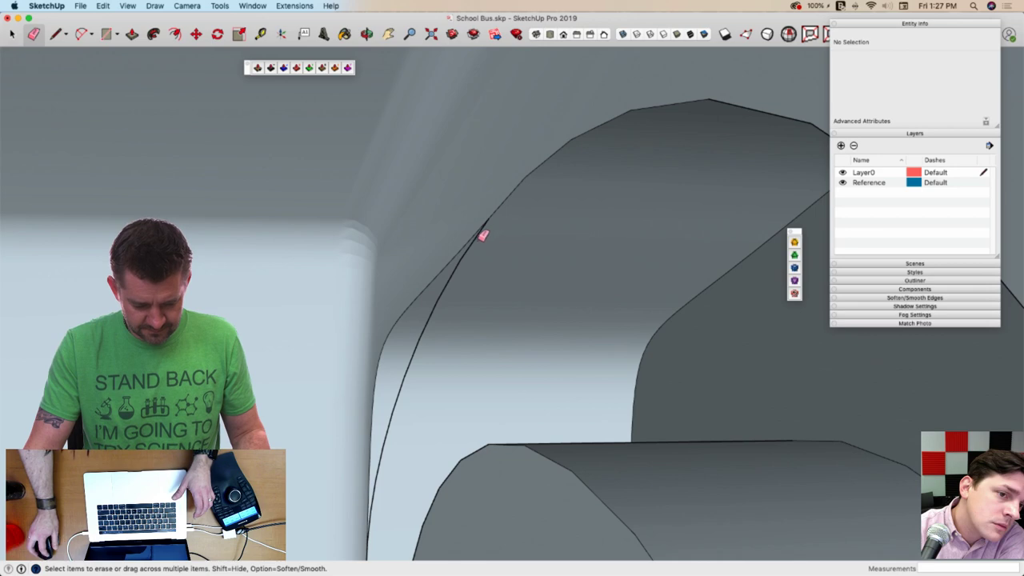
{"action": "left_click", "coordinate": [474, 249]}
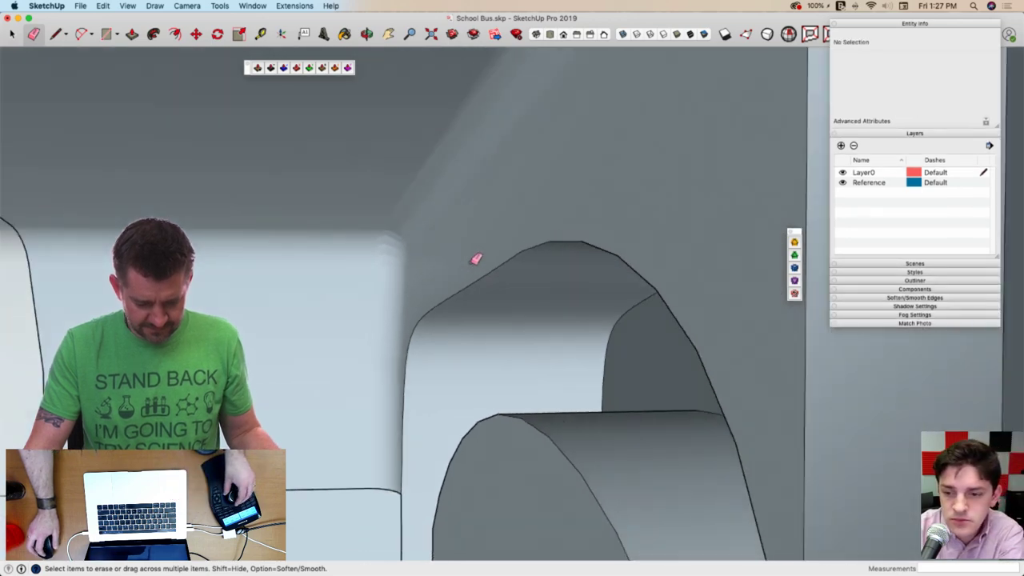
{"action": "middle_click_drag", "start_coordinate": [475, 260], "coordinate": [473, 267]}
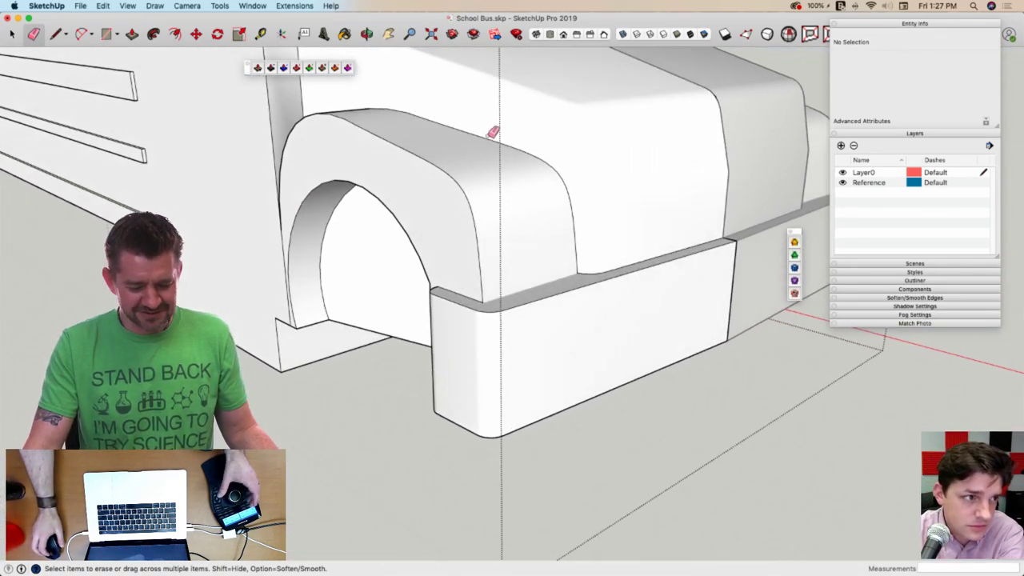
Draw an edge along the fender's front base on the bumper top, from the hood corner to the fender's outer corner
{"action": "middle_click_drag", "start_coordinate": [493, 118], "coordinate": [531, 192]}
{"action": "key", "text": "l"}
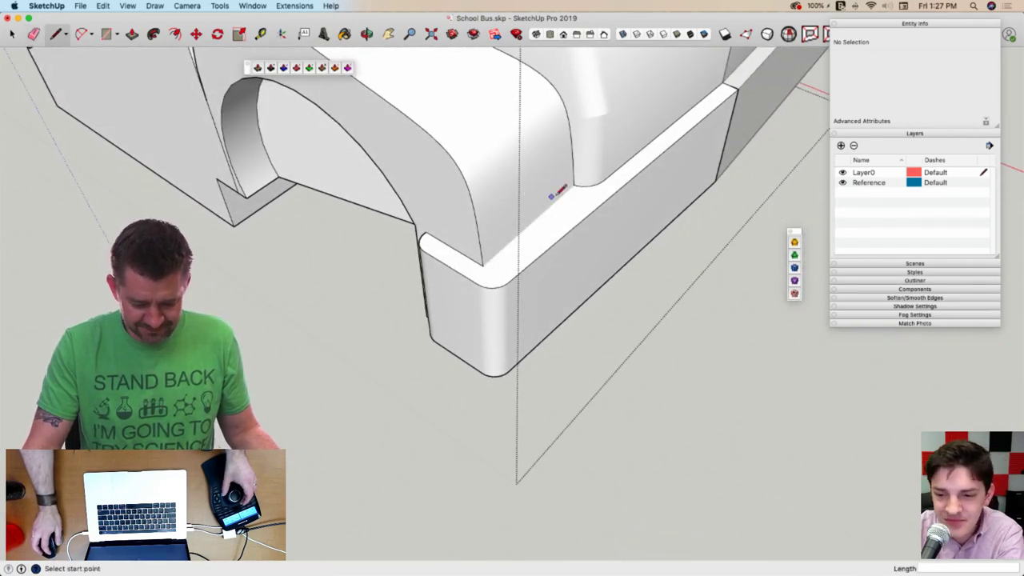
{"action": "left_click", "coordinate": [573, 184]}
{"action": "left_click", "coordinate": [486, 263]}
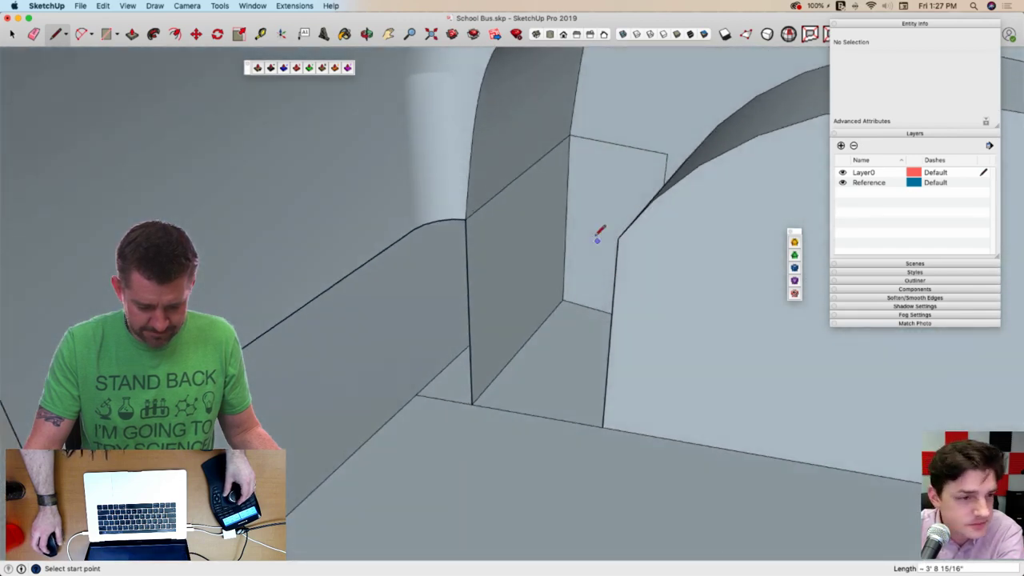
Erase the vertical edges and floor outline of the leftover box inside the front fender
{"action": "key", "text": "space"}
{"action": "key", "text": "e"}
{"action": "left_click", "coordinate": [457, 225]}
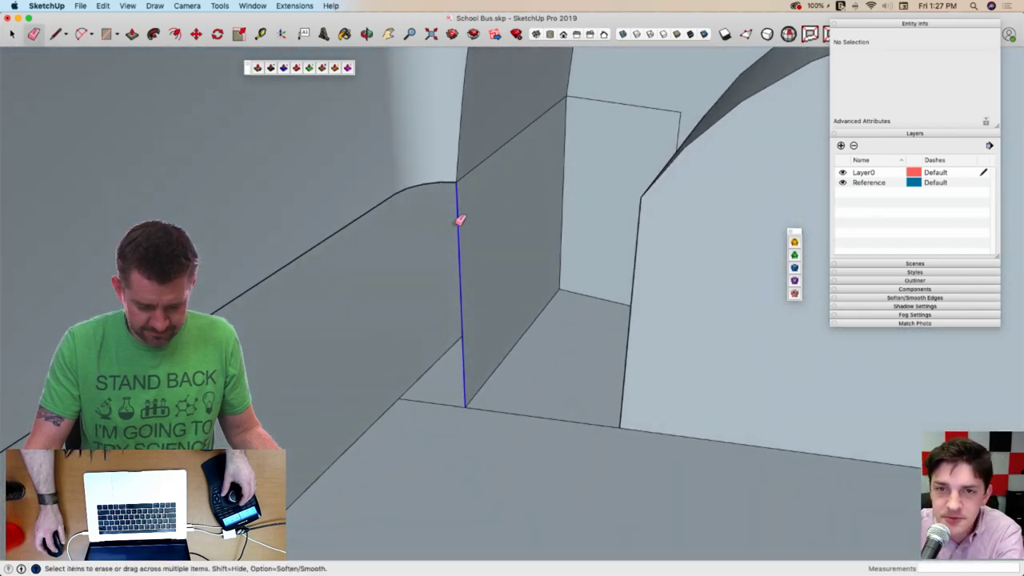
{"action": "left_click", "coordinate": [563, 179]}
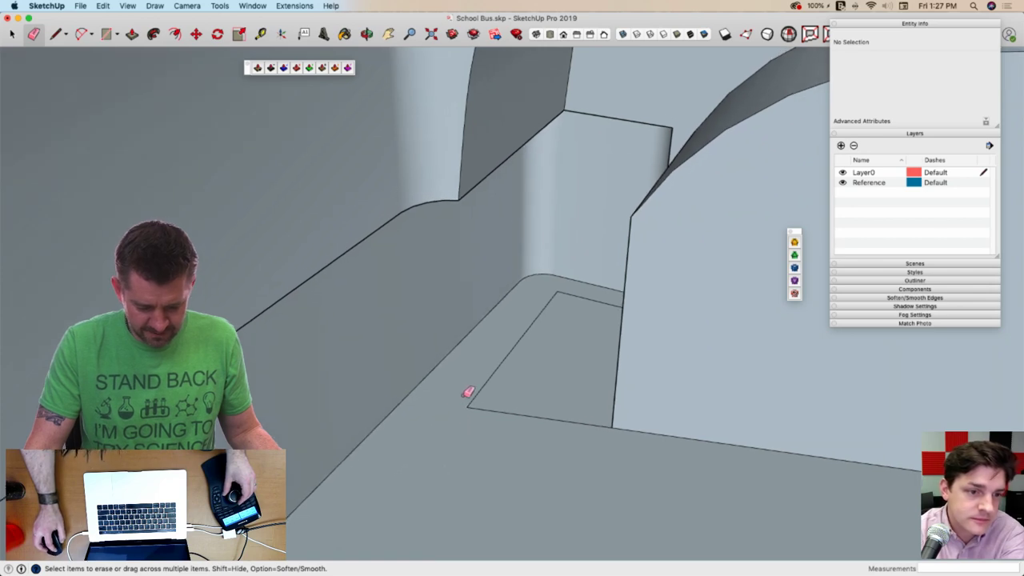
{"action": "left_click_drag", "start_coordinate": [468, 410], "coordinate": [491, 377]}
{"action": "left_click", "coordinate": [559, 293]}
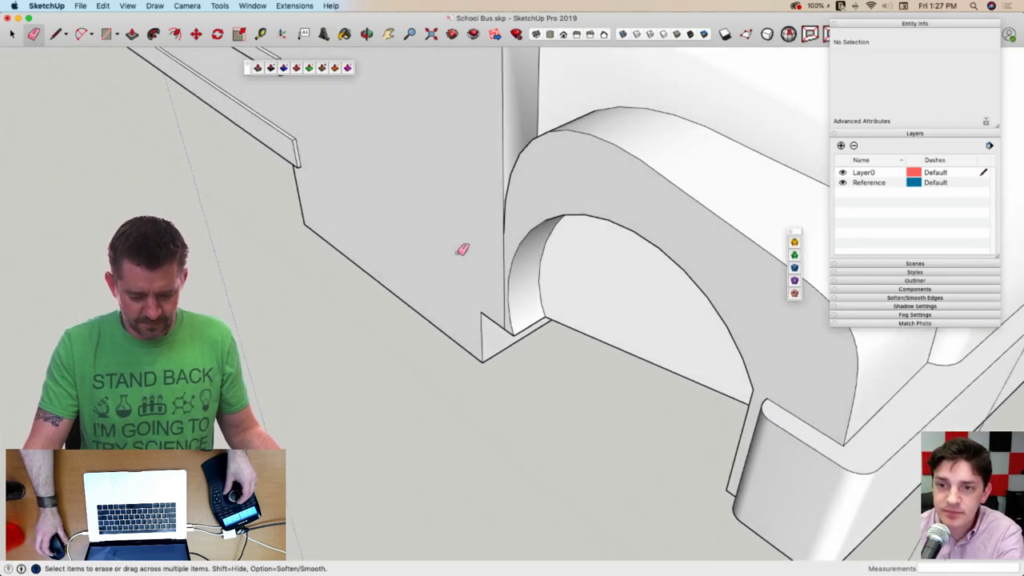
Draw a slanted edge on the bus side from its bottom edge to the front corner at the hood, and push the triangular face inward
{"action": "key", "text": "space"}
{"action": "key", "text": "p"}
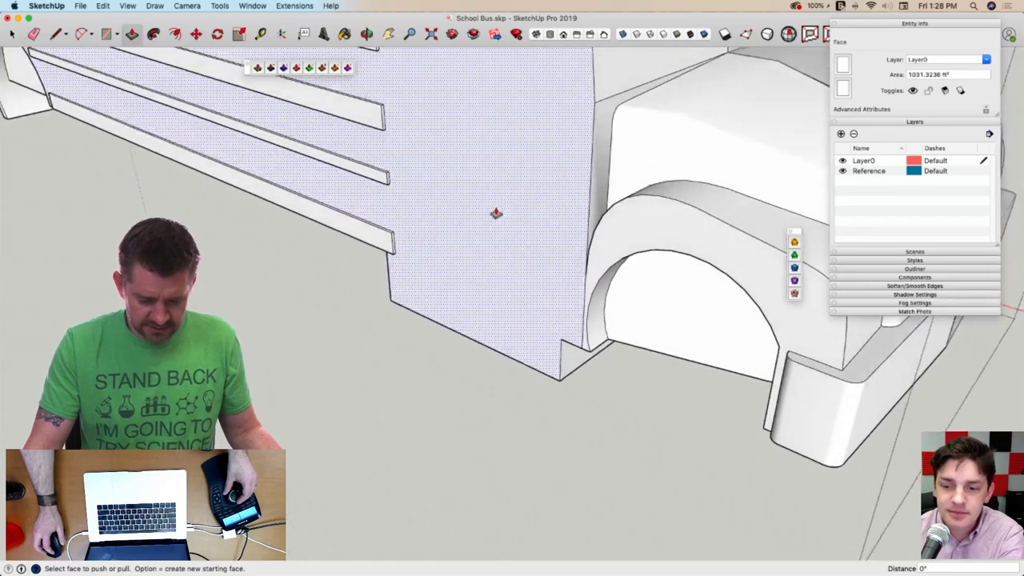
{"action": "key", "text": "l"}
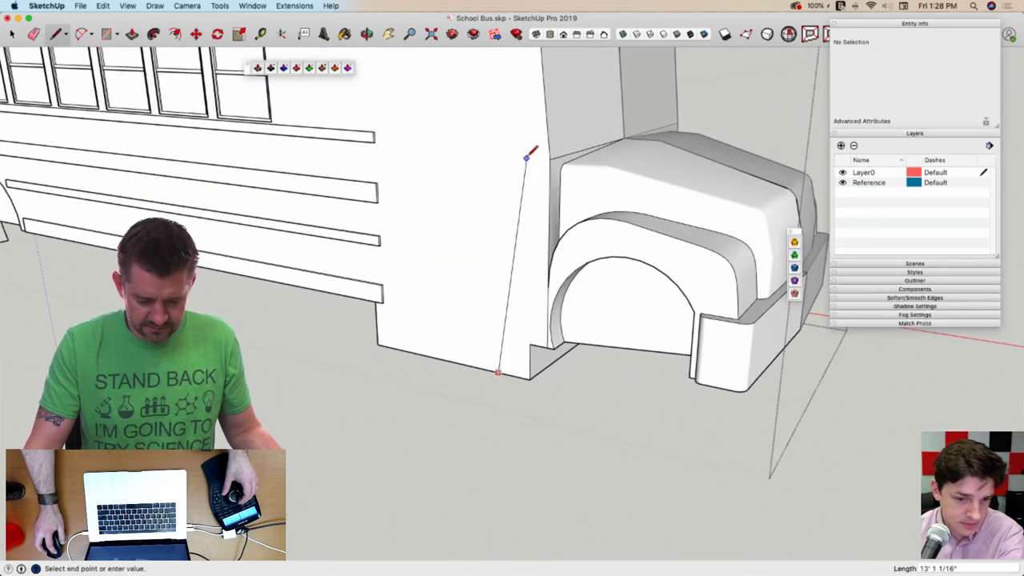
{"action": "key", "text": "p"}
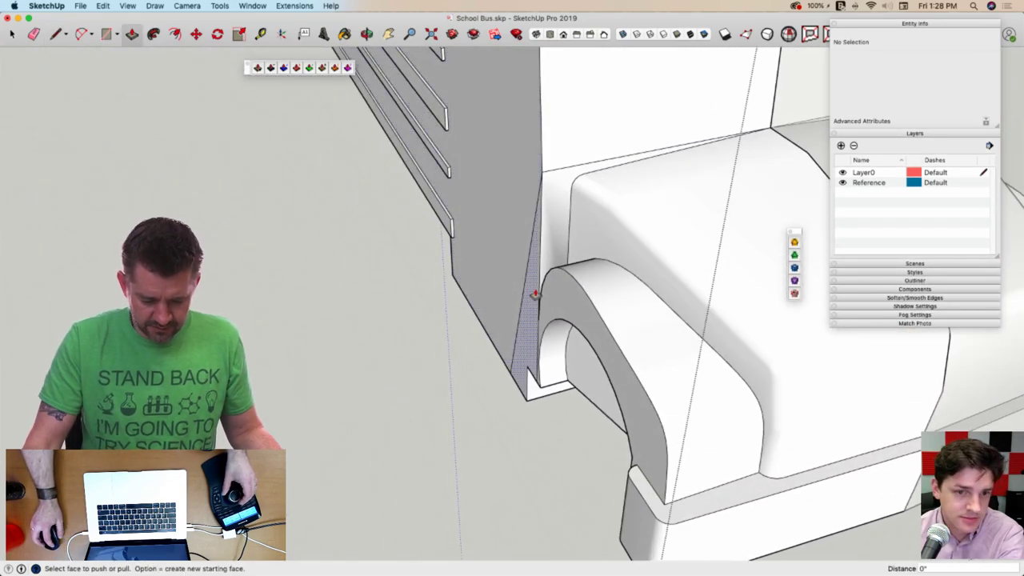
{"action": "left_click", "coordinate": [533, 291]}
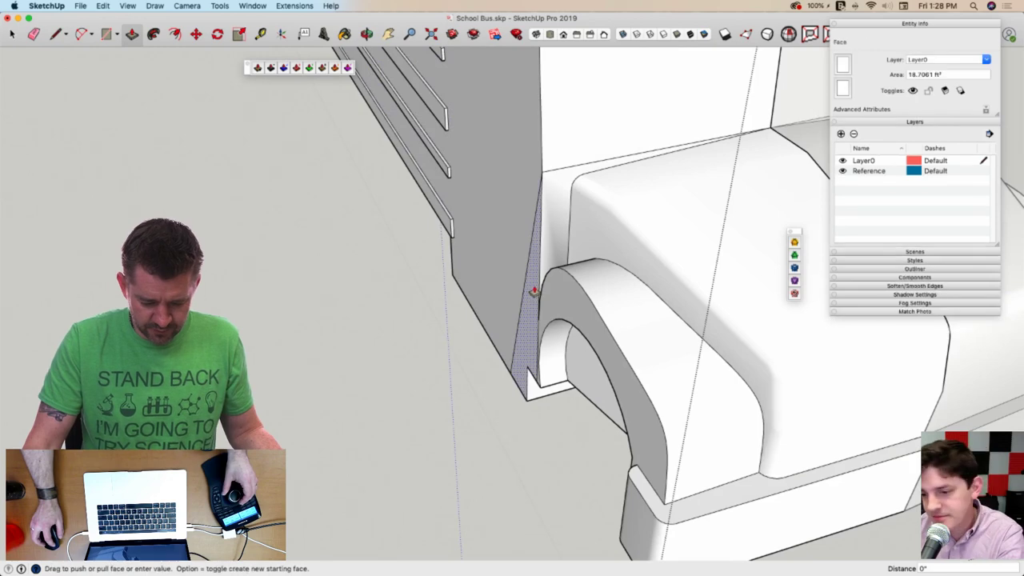
{"action": "left_click", "coordinate": [547, 253]}
Try to erase the seam between the curved and straight parts of the fender's rear surface
{"action": "key", "text": "space"}
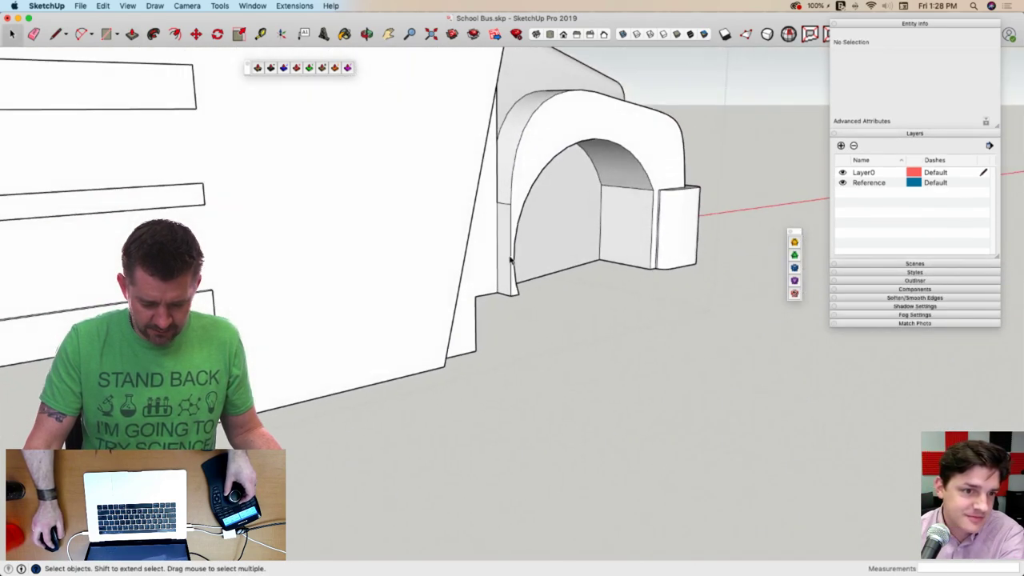
{"action": "key", "text": "e"}
{"action": "left_click", "coordinate": [500, 204]}
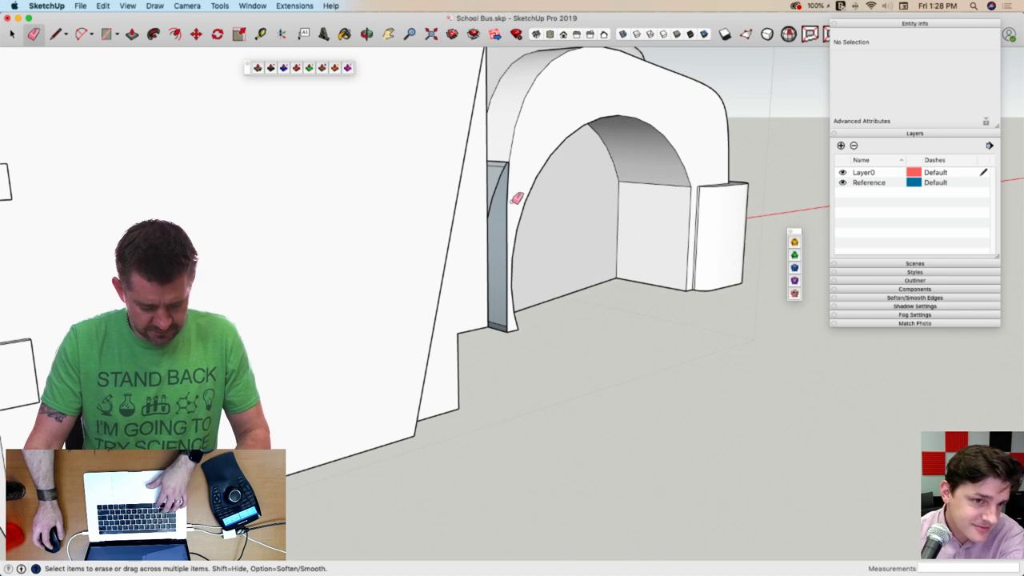
{"action": "left_click", "coordinate": [503, 176]}
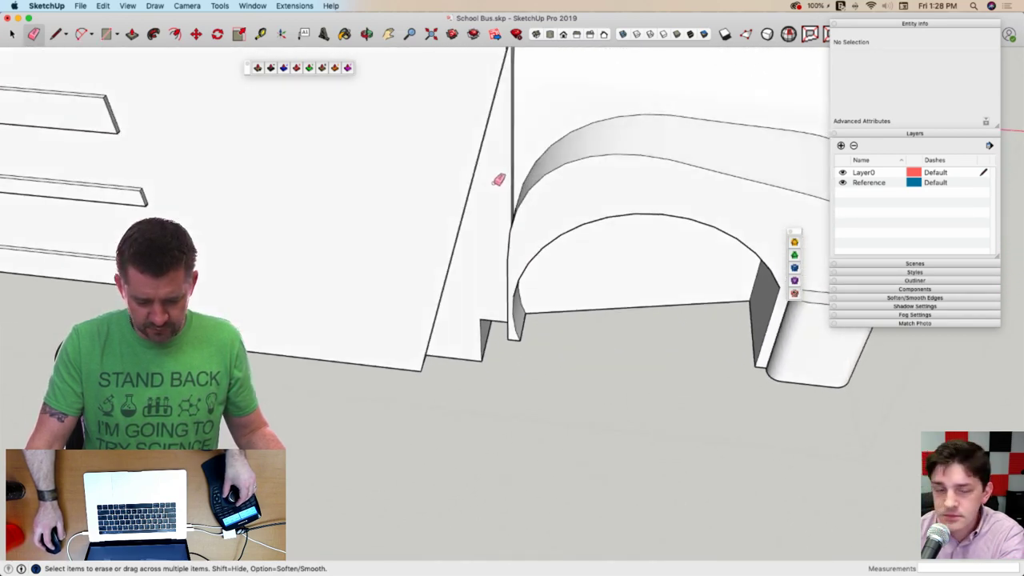
Pull the triangular side panel back flush with the bus side and push it inward again by about 1' 1 15/16"
{"action": "key", "text": "p"}
{"action": "left_click", "coordinate": [490, 189]}
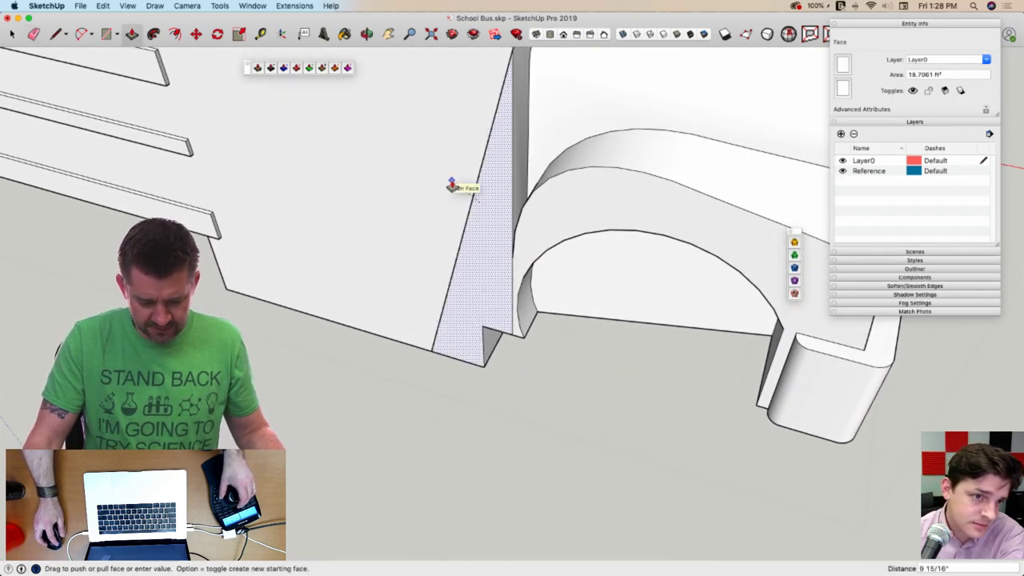
{"action": "left_click", "coordinate": [452, 185]}
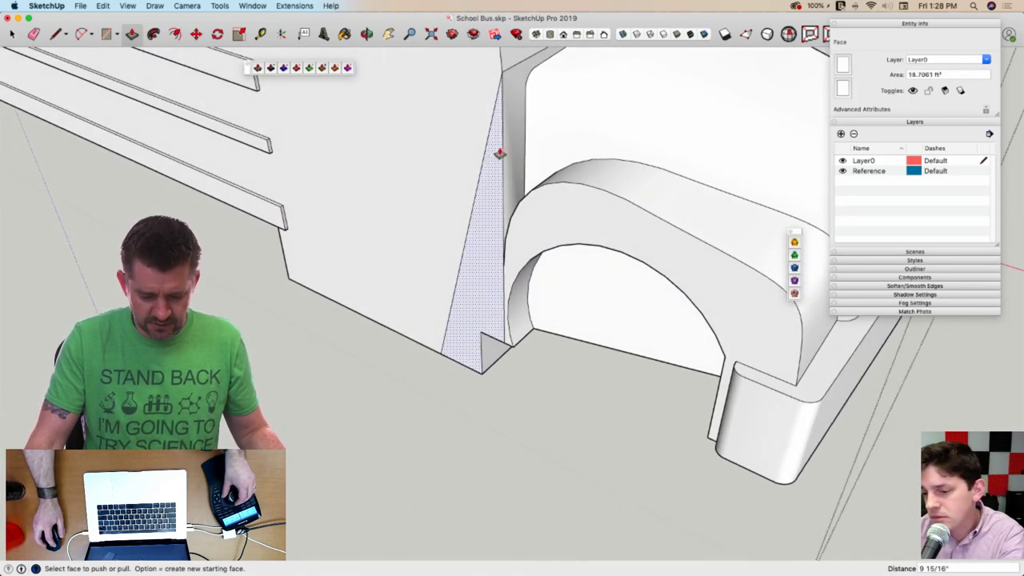
{"action": "left_click", "coordinate": [468, 307]}
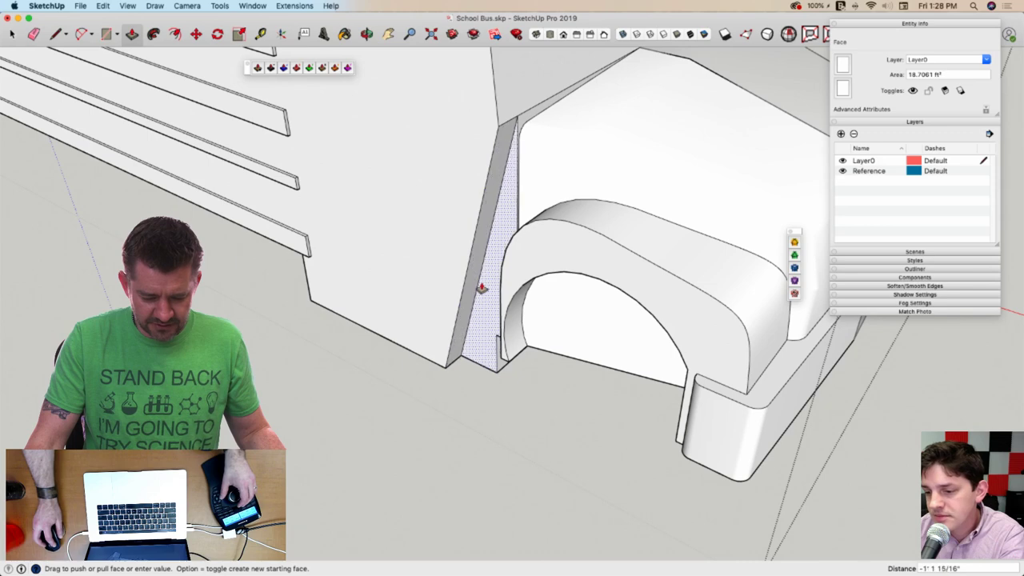
{"action": "left_click", "coordinate": [480, 290]}
{"action": "key", "text": "space"}
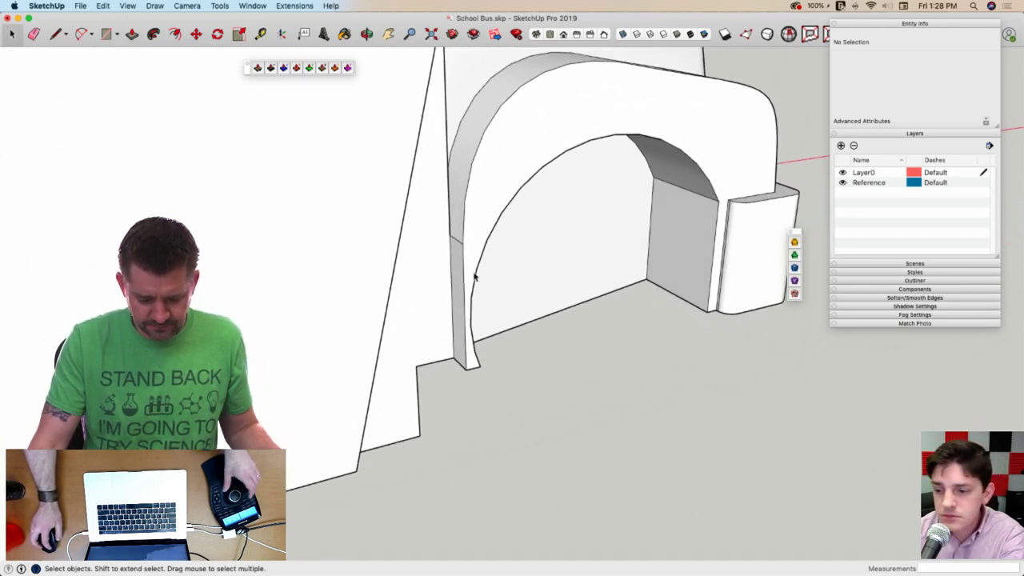
Select only the outer arch edges of the fender's side face and save the model
{"action": "left_click", "coordinate": [463, 270]}
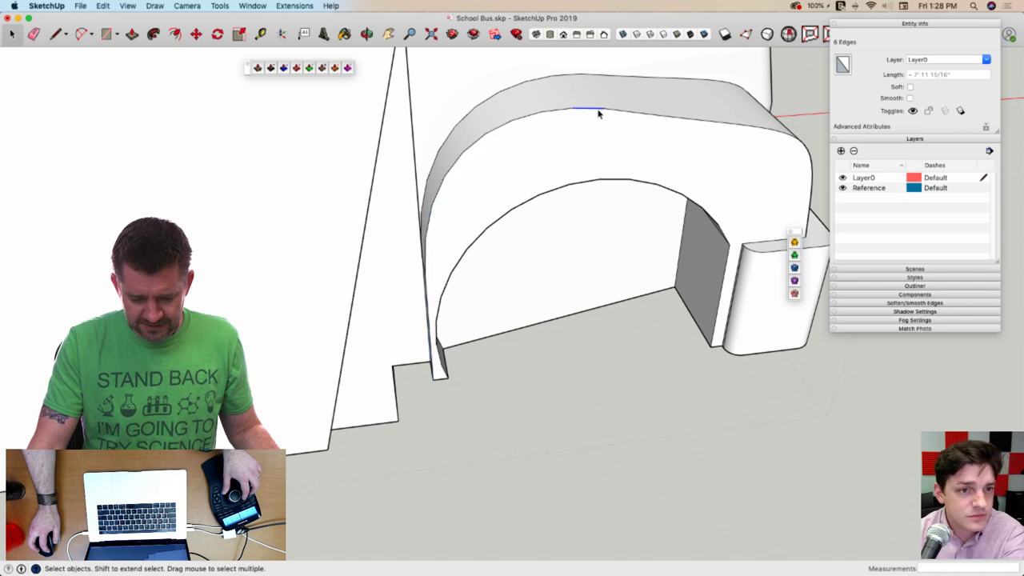
{"action": "left_click", "coordinate": [650, 114]}
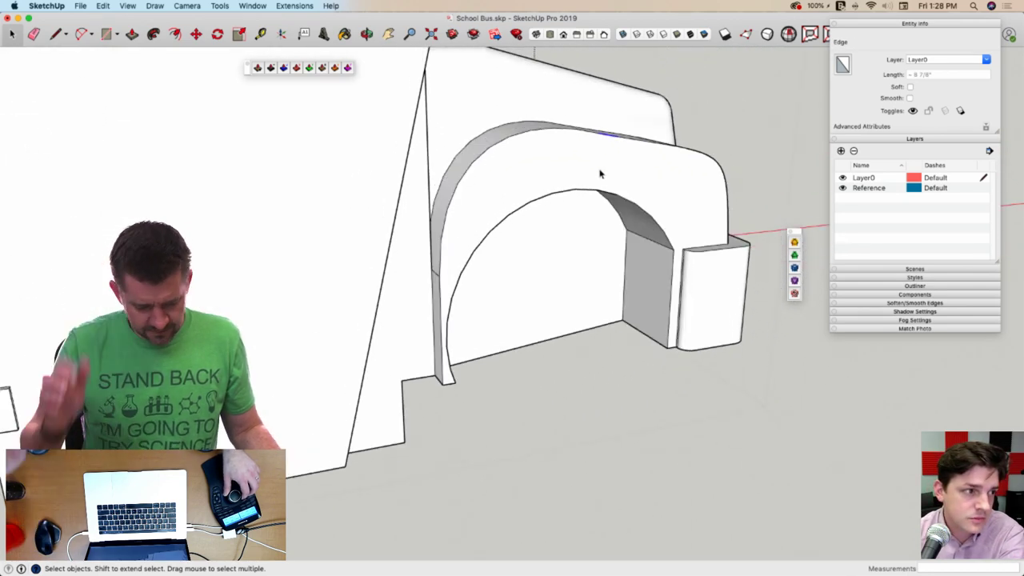
{"action": "double_click", "coordinate": [593, 172]}
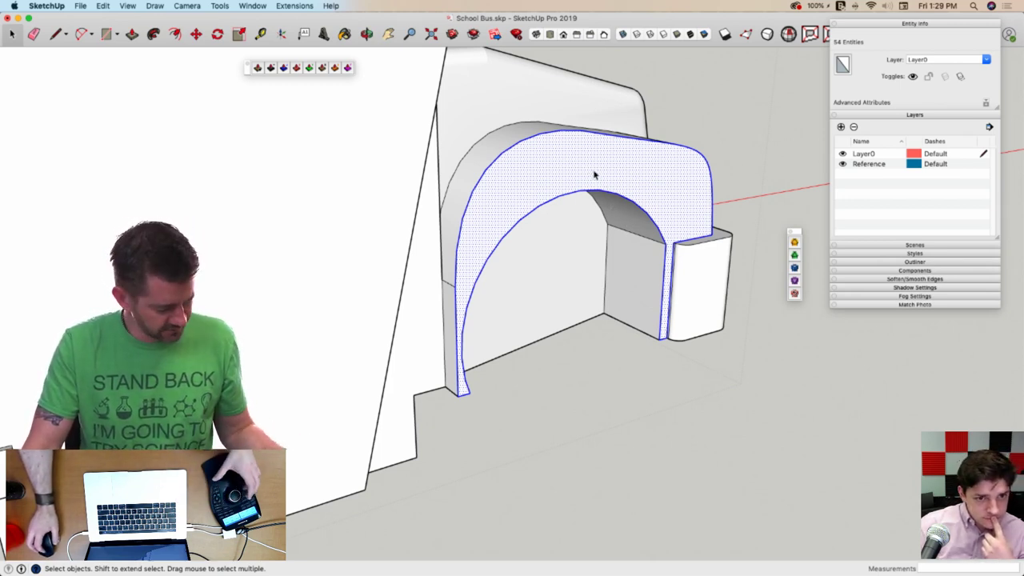
{"action": "left_click", "coordinate": [630, 179], "text": "shift"}
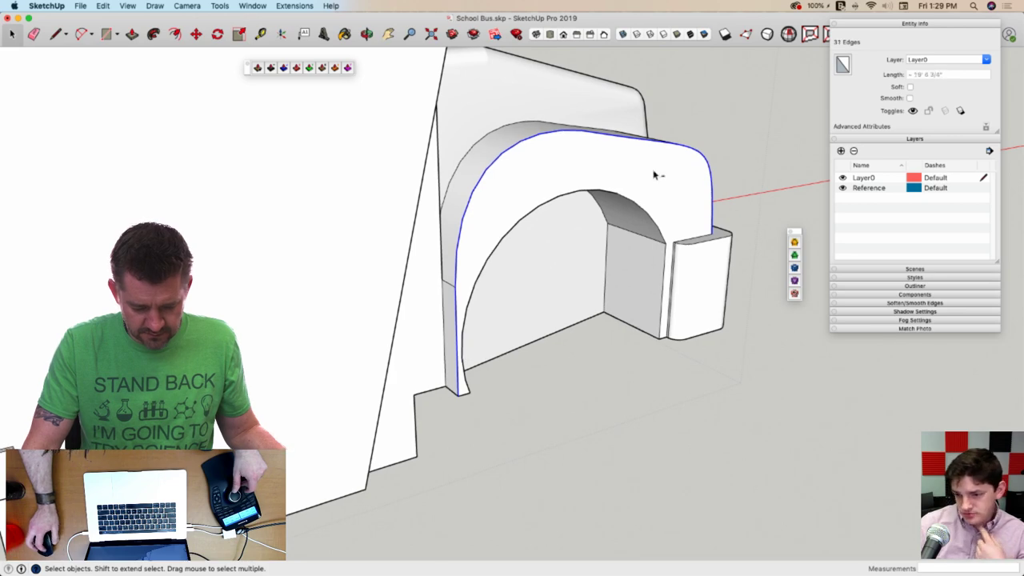
{"action": "scroll", "coordinate": [543, 208], "scroll_direction": "up", "scroll_amount": 5}
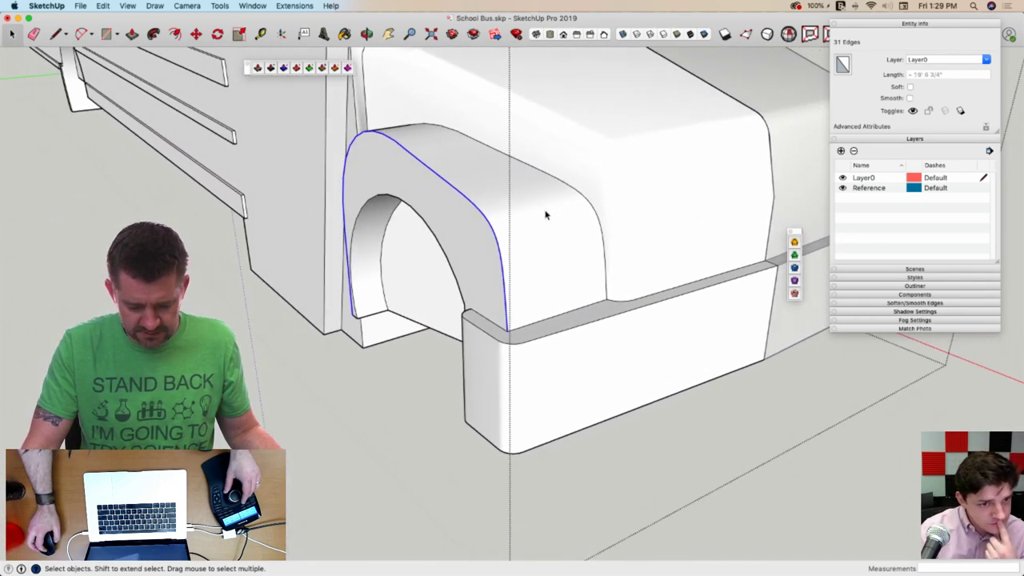
{"action": "key", "text": "super+s"}
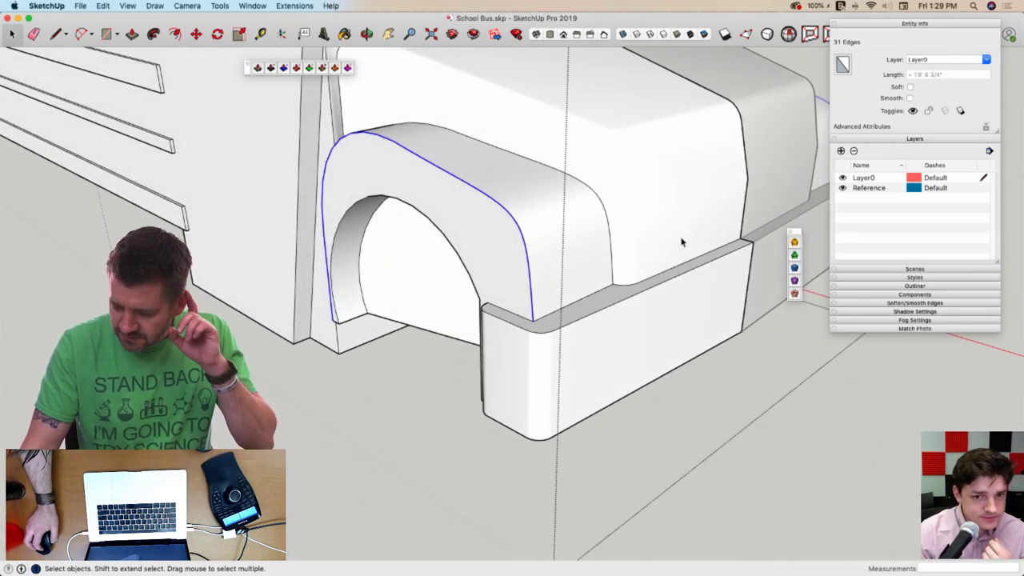
Try to round the selected fender edges with FredoCorner using a 6" offset
{"action": "left_click", "coordinate": [795, 243]}
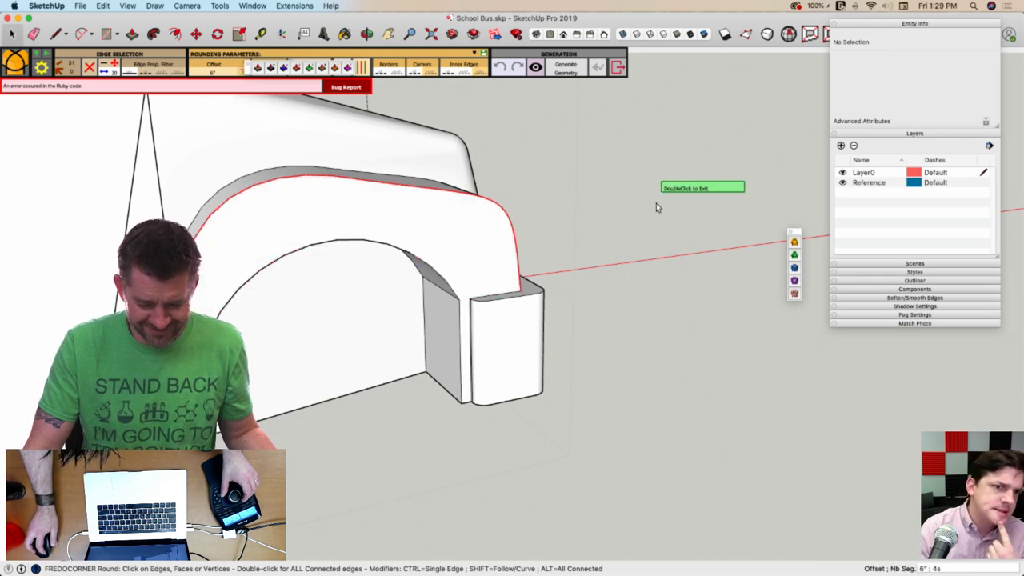
{"action": "double_click", "coordinate": [656, 205]}
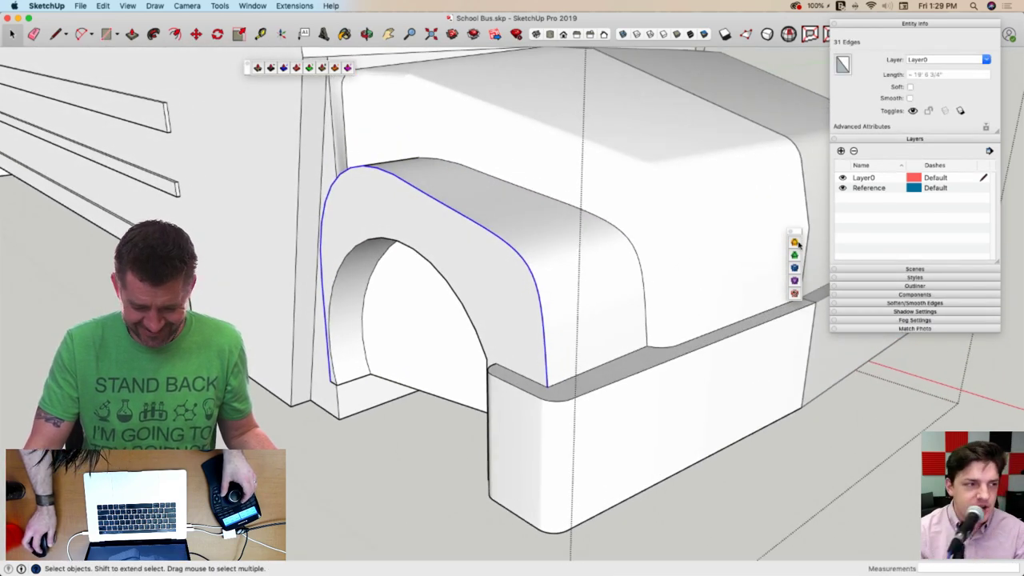
{"action": "left_click", "coordinate": [796, 243]}
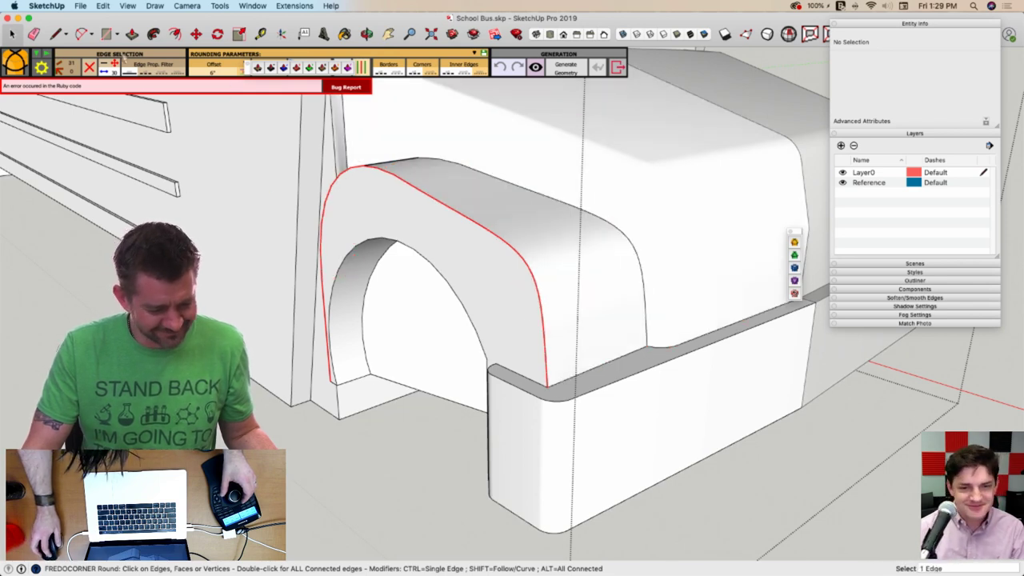
{"action": "key", "text": "space"}
{"action": "left_click", "coordinate": [129, 5]}
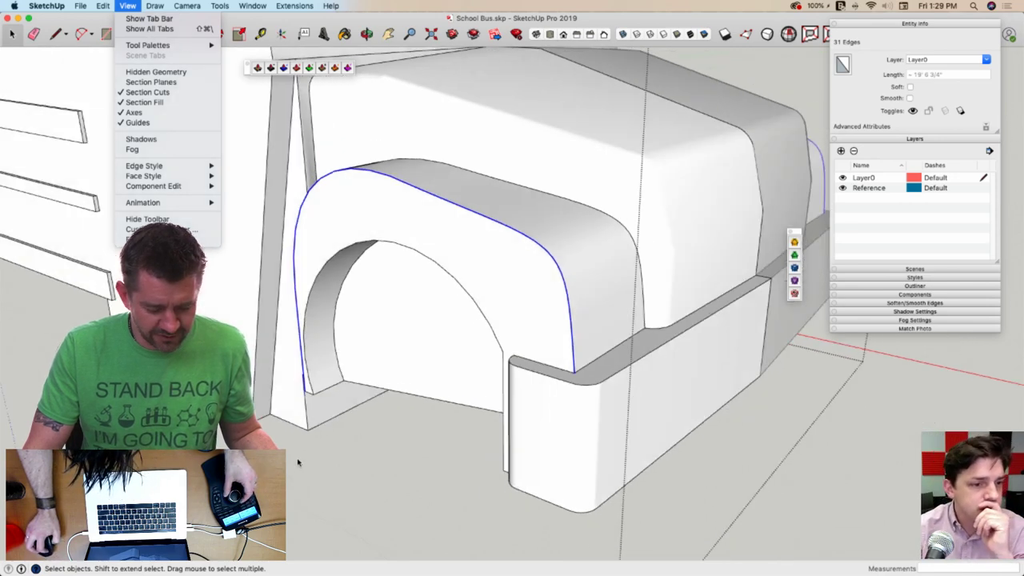
{"action": "left_click", "coordinate": [296, 461]}
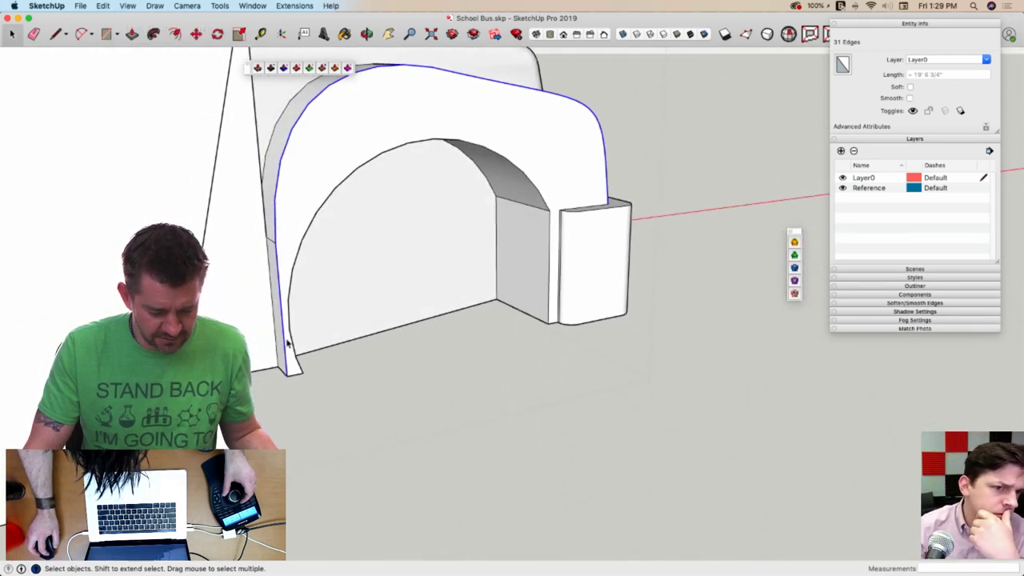
Draw a vertical edge from the tip of the fender's rear leg up to the wheel arch and extrude the curved sliver to the inner wall
{"action": "key", "text": "l"}
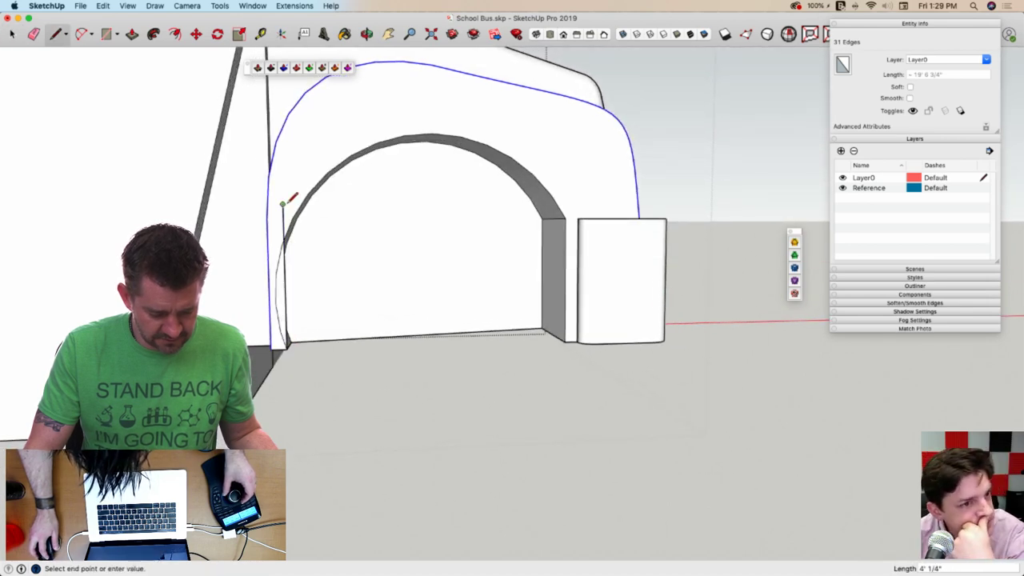
{"action": "key", "text": "e"}
{"action": "key", "text": "p"}
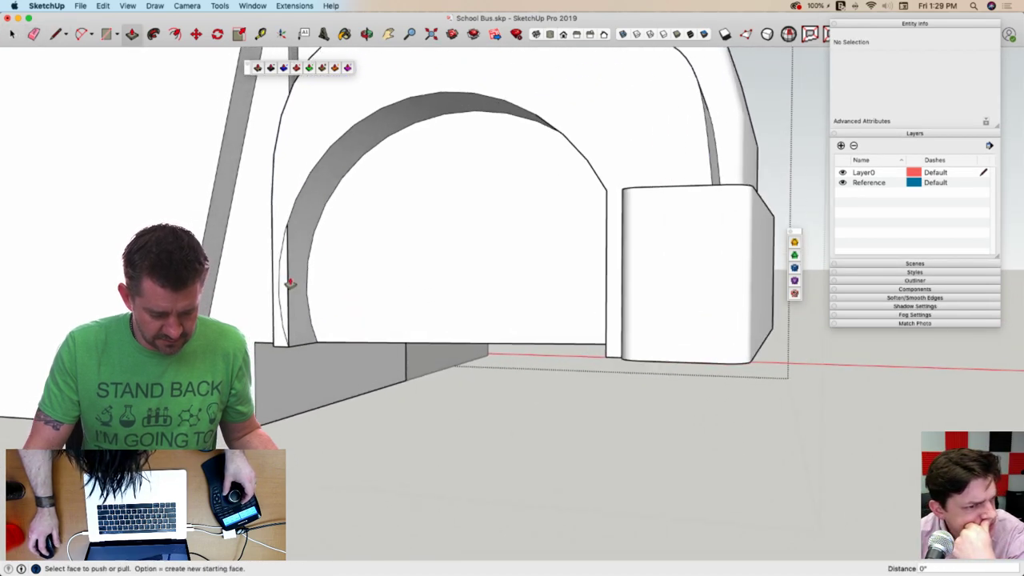
{"action": "left_click", "coordinate": [291, 285]}
Erase the leftover curved edge segments on the face of the fender's rear leg
{"action": "key", "text": "e"}
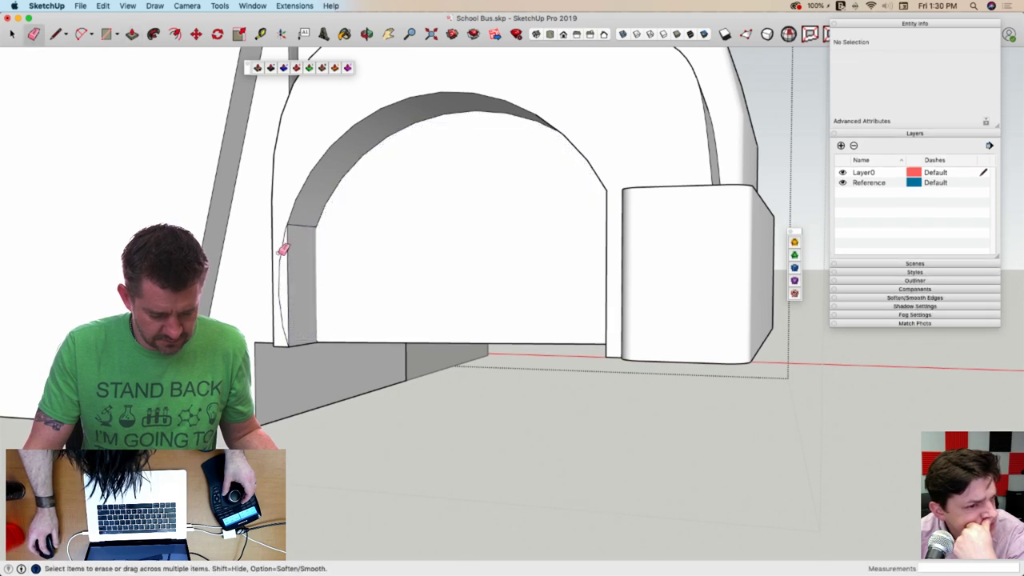
{"action": "left_click", "coordinate": [284, 331]}
{"action": "left_click_drag", "start_coordinate": [286, 309], "coordinate": [281, 288]}
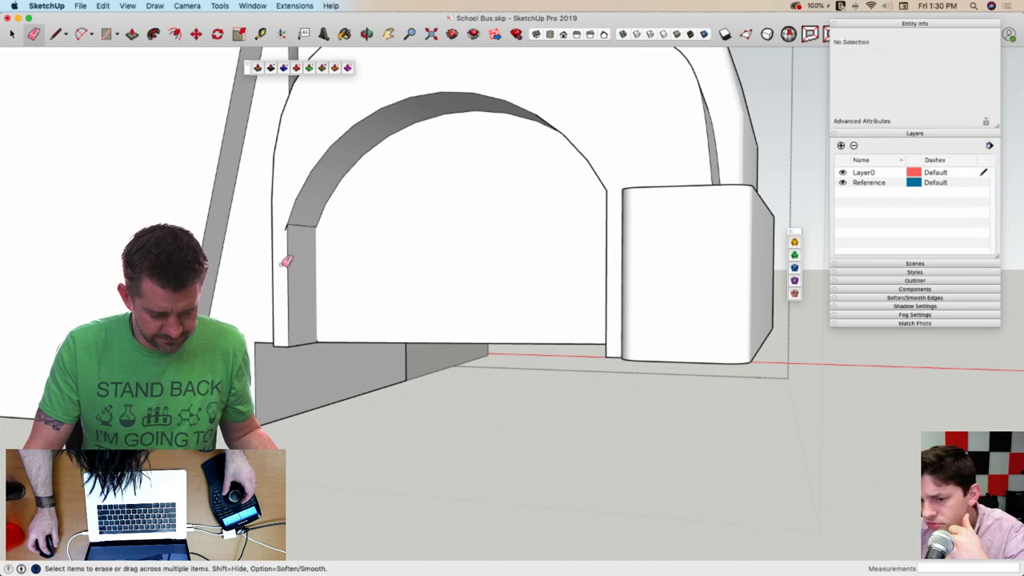
{"action": "scroll", "coordinate": [284, 250], "scroll_direction": "up", "scroll_amount": 3}
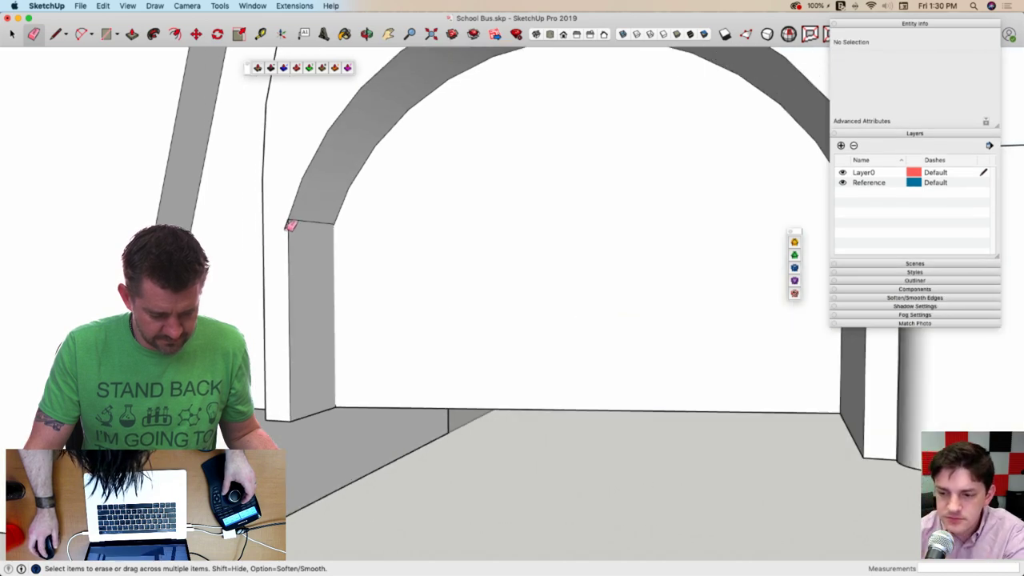
{"action": "left_click", "coordinate": [286, 229]}
{"action": "scroll", "coordinate": [299, 235], "scroll_direction": "down", "scroll_amount": 3}
{"action": "key", "text": "space"}
{"action": "key", "text": "e"}
{"action": "scroll", "coordinate": [336, 242], "scroll_direction": "up", "scroll_amount": 5}
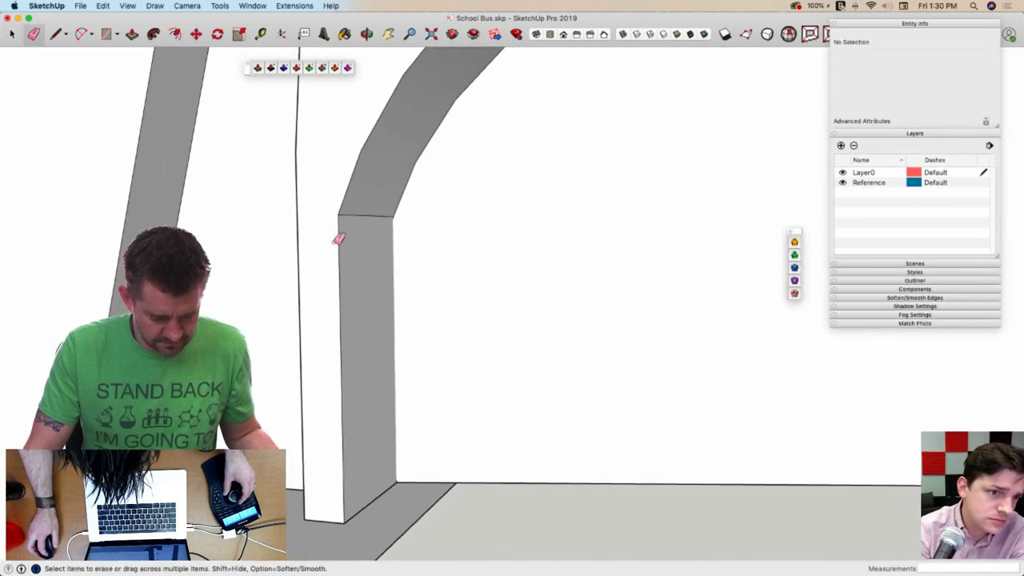
{"action": "scroll", "coordinate": [337, 236], "scroll_direction": "down", "scroll_amount": 5}
{"action": "key", "text": "space"}
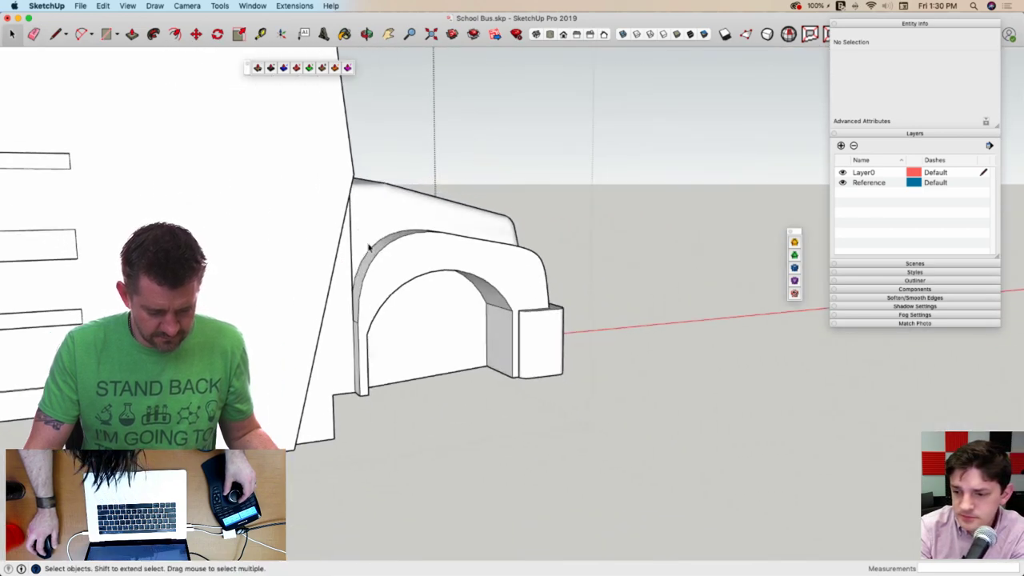
Select the outer arch edges of the fender's side face, leaving out the face, the wheel arch and the edges beside the bumper
{"action": "left_click", "coordinate": [368, 310]}
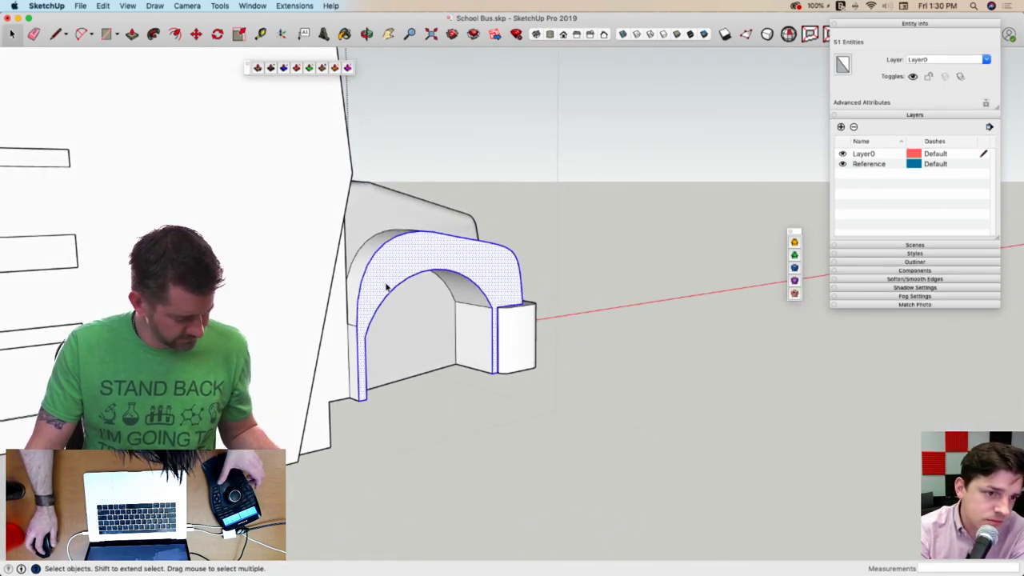
{"action": "left_click", "coordinate": [386, 300], "text": "shift"}
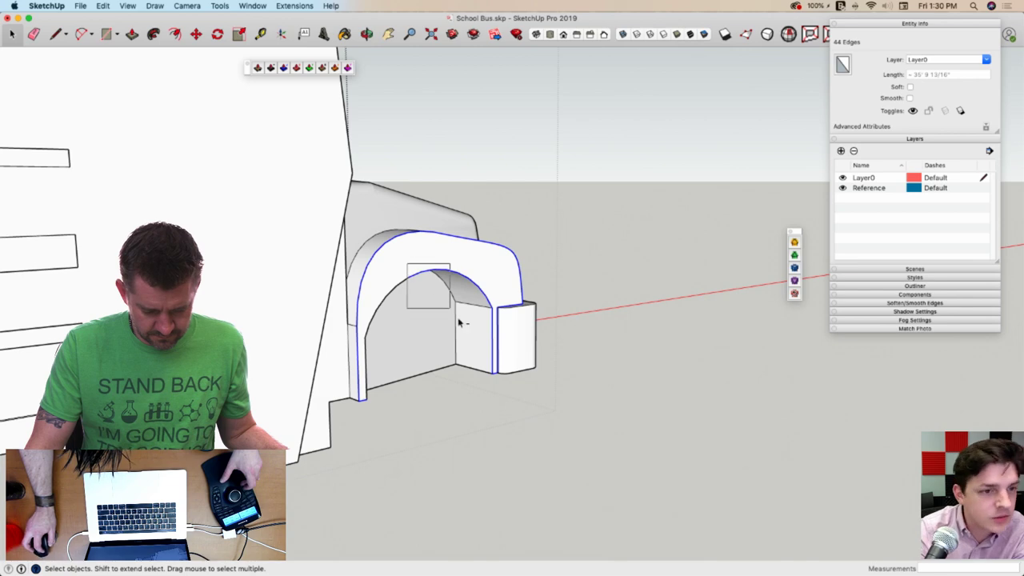
{"action": "left_click_drag", "start_coordinate": [505, 407], "coordinate": [505, 407], "text": "shift"}
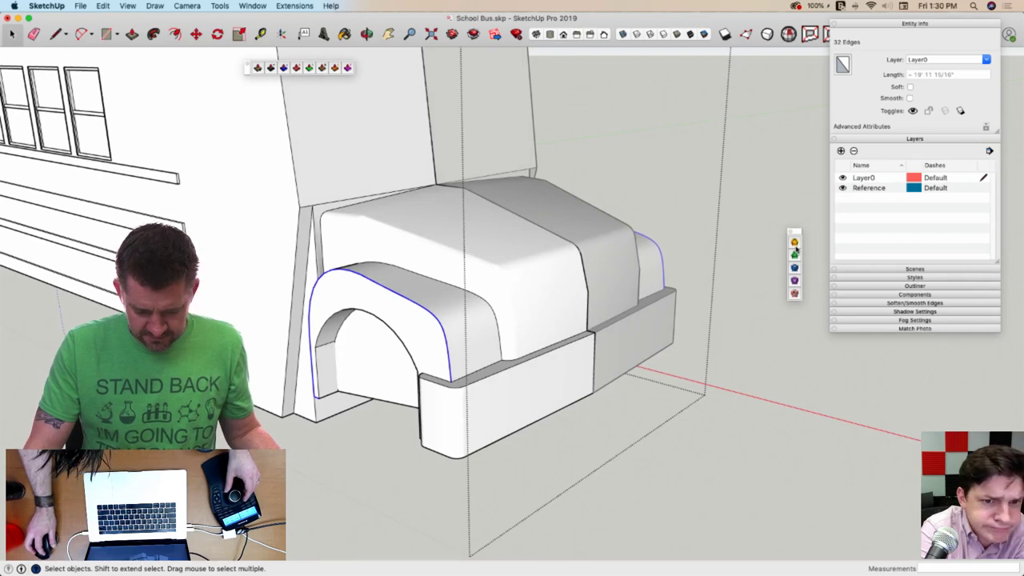
Try to round the selected outer arch edges of the fender with FredoCorner using a 3" offset
{"action": "left_click", "coordinate": [794, 251]}
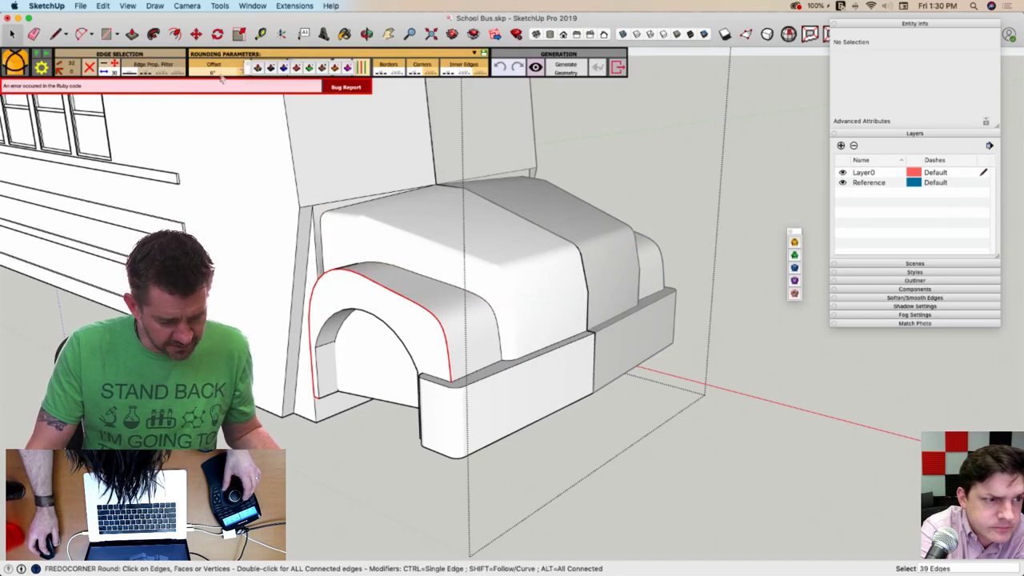
{"action": "left_click", "coordinate": [225, 78]}
{"action": "type", "text": "3\""}
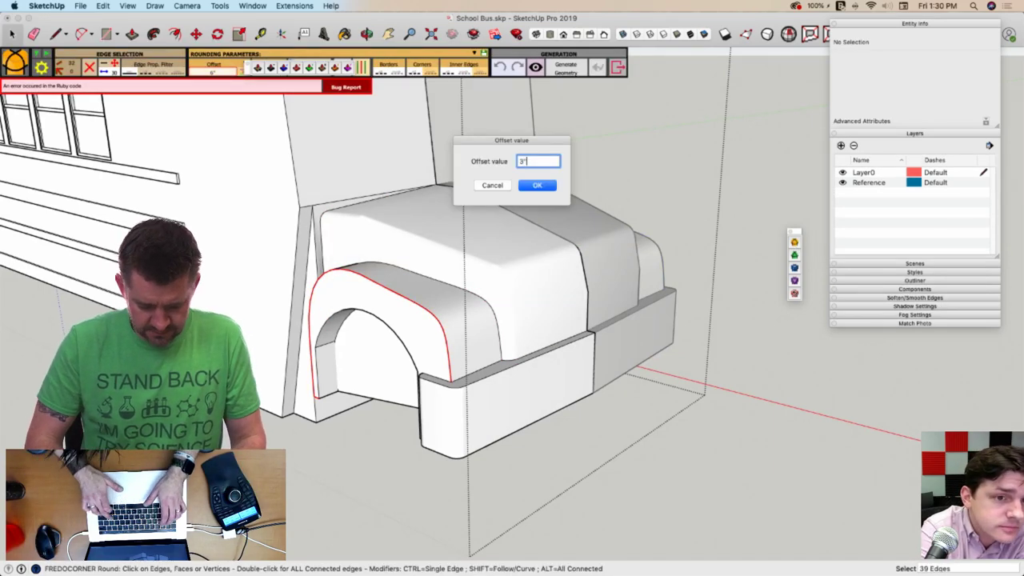
{"action": "key", "text": "Return"}
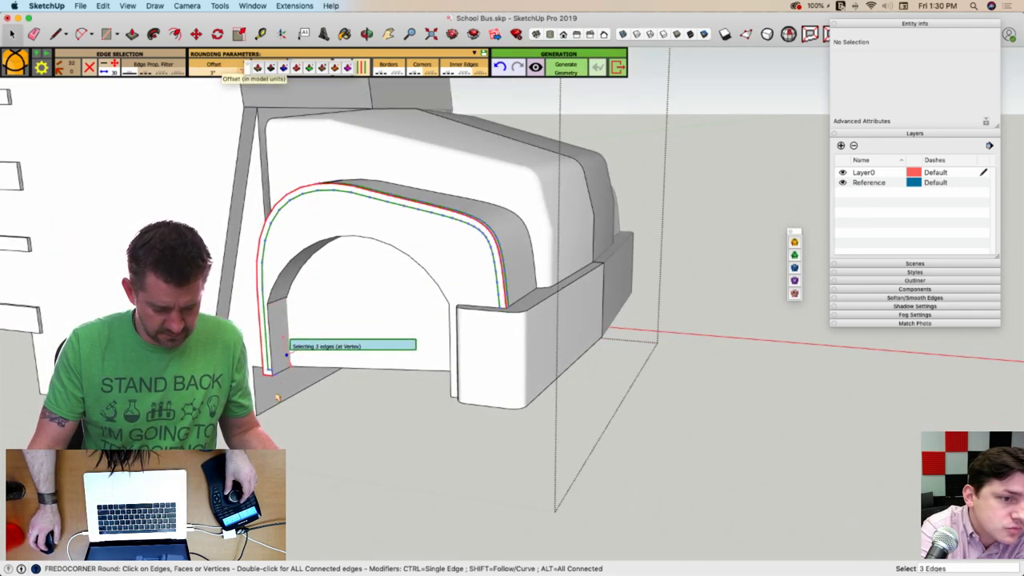
{"action": "left_click", "coordinate": [266, 369]}
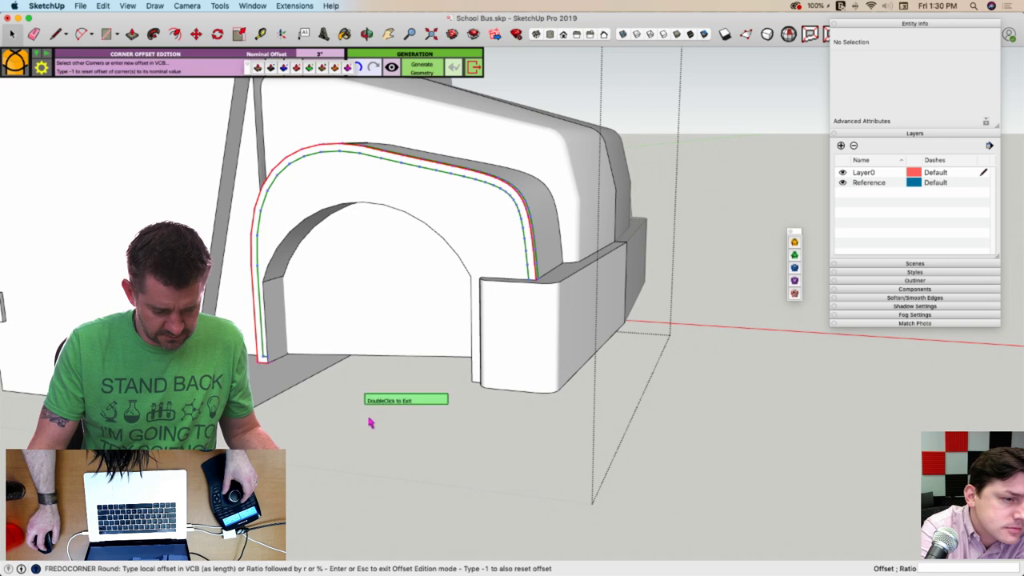
{"action": "key", "text": "Escape"}
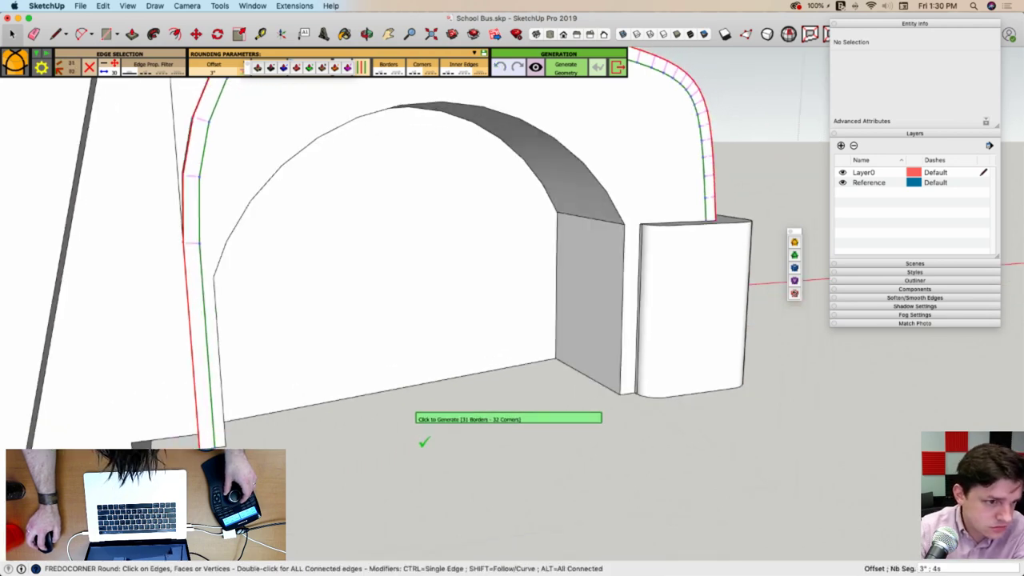
{"action": "middle_click_drag", "start_coordinate": [424, 441], "coordinate": [414, 432]}
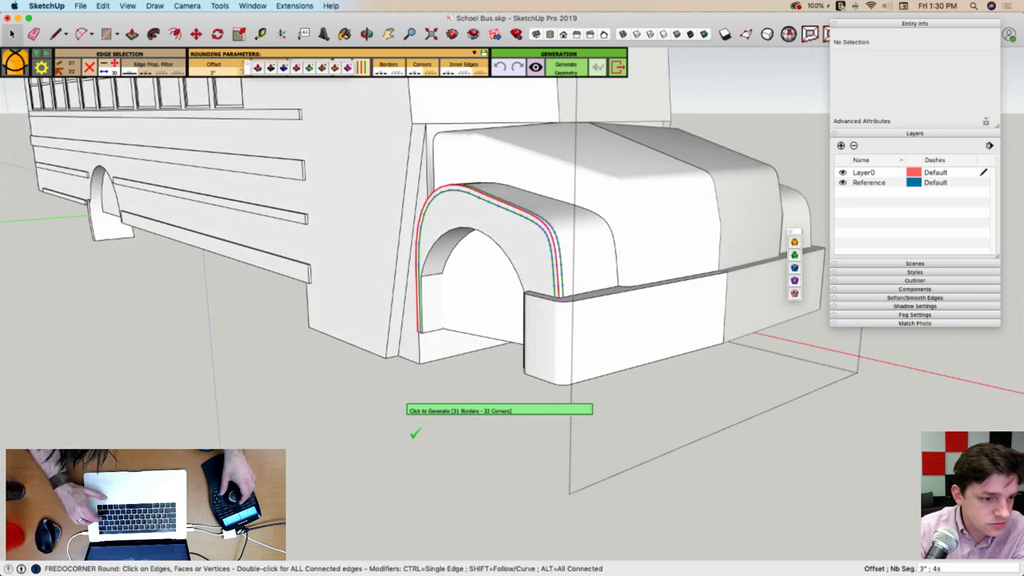
{"action": "left_click", "coordinate": [405, 422]}
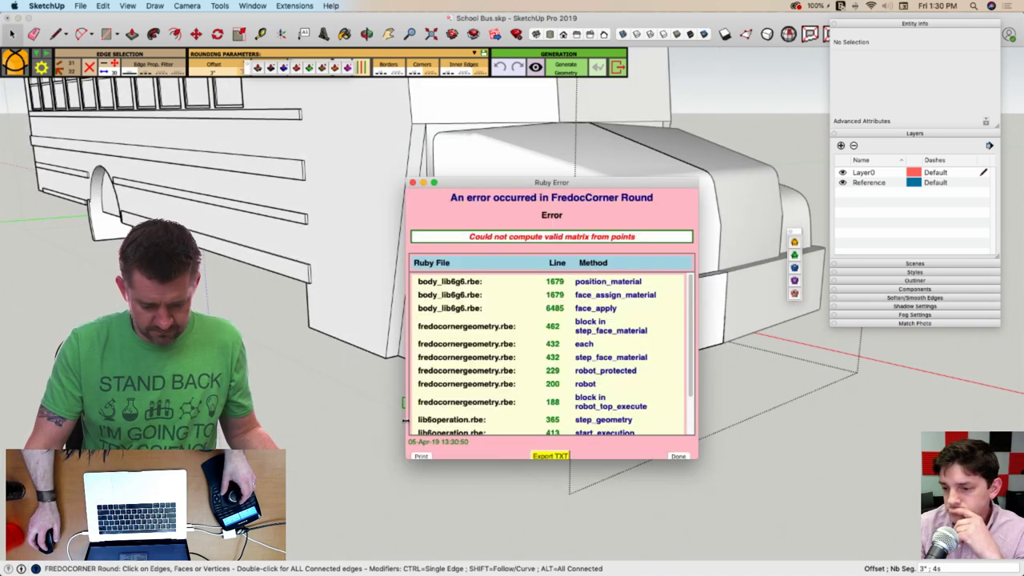
{"action": "left_click", "coordinate": [678, 458]}
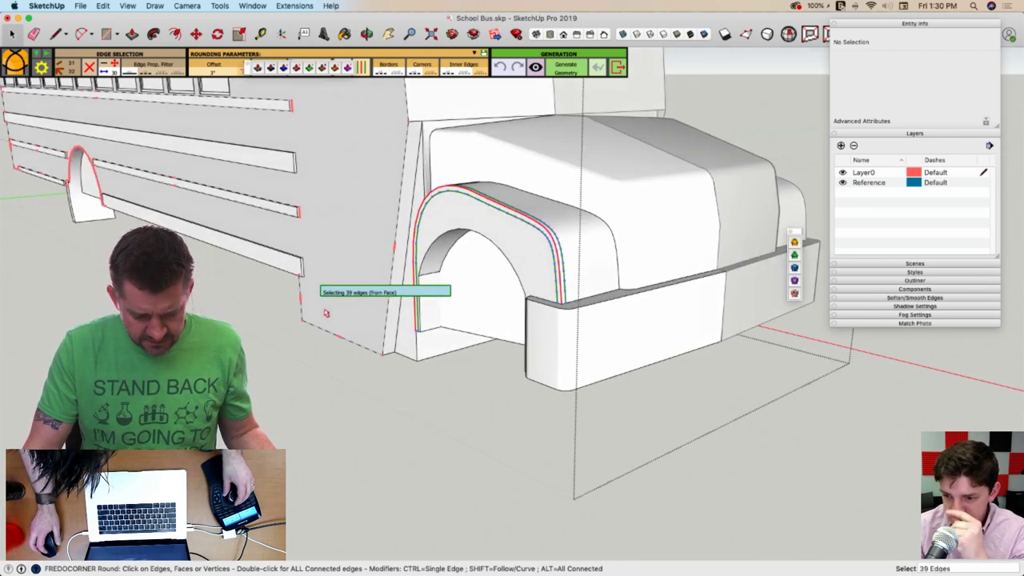
{"action": "middle_click_drag", "start_coordinate": [325, 314], "coordinate": [496, 409]}
{"action": "scroll", "coordinate": [497, 409], "scroll_direction": "up", "scroll_amount": 5}
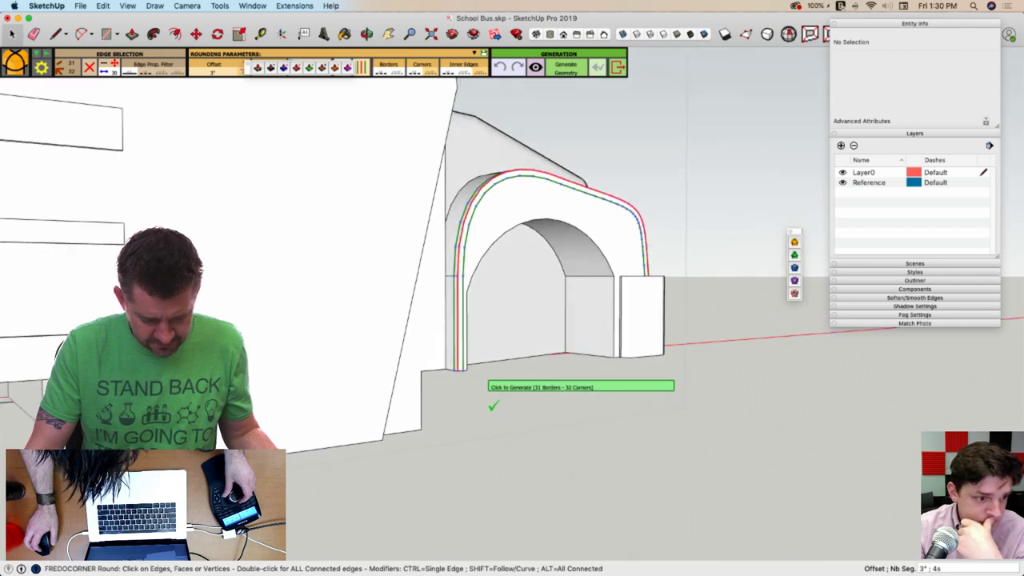
{"action": "middle_click_drag", "start_coordinate": [349, 143], "coordinate": [458, 217]}
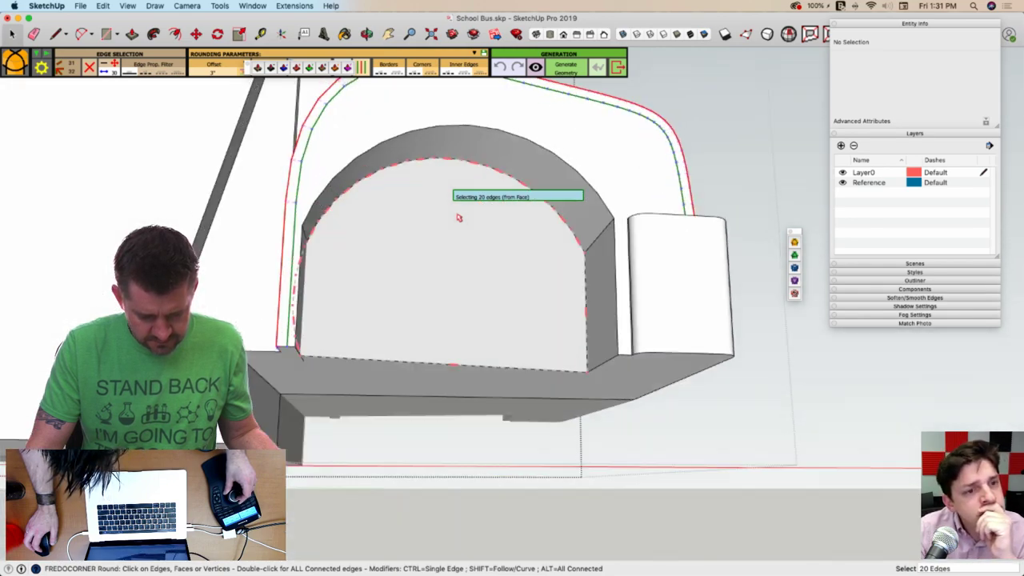
{"action": "middle_click_drag", "start_coordinate": [458, 218], "coordinate": [274, 214]}
{"action": "key", "text": "space"}
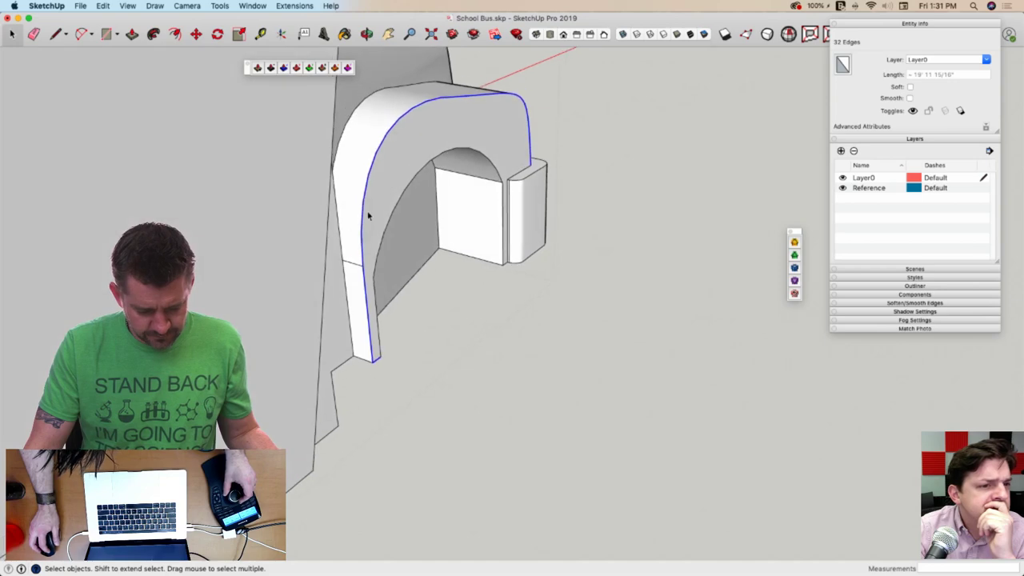
Try to make a group from the fender's outer side face, curved top surface and rear leg face, and inspect it
{"action": "left_click", "coordinate": [359, 210]}
{"action": "left_click", "coordinate": [352, 239]}
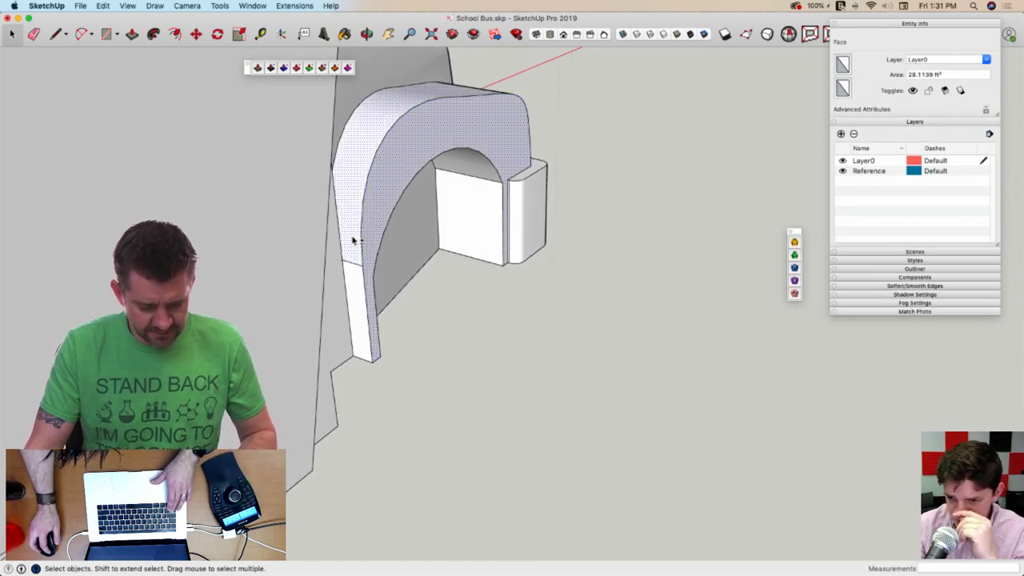
{"action": "middle_click_drag", "start_coordinate": [503, 154], "coordinate": [22, 198]}
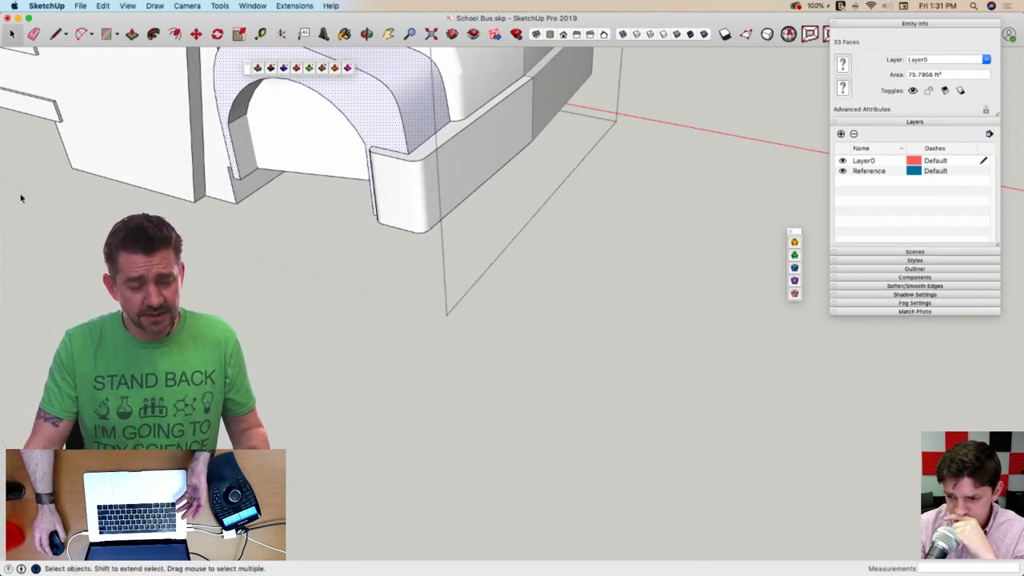
{"action": "mouse_move", "coordinate": [200, 114]}
{"action": "middle_mouse_down", "text": "shift"}
{"action": "mouse_move", "coordinate": [407, 275]}
{"action": "mouse_move", "coordinate": [354, 291]}
{"action": "mouse_move", "coordinate": [299, 284]}
{"action": "mouse_move", "coordinate": [340, 292]}
{"action": "mouse_move", "coordinate": [438, 234]}
{"action": "mouse_move", "coordinate": [430, 231]}
{"action": "middle_mouse_up", "text": "shift"}
{"action": "right_click", "coordinate": [436, 240]}
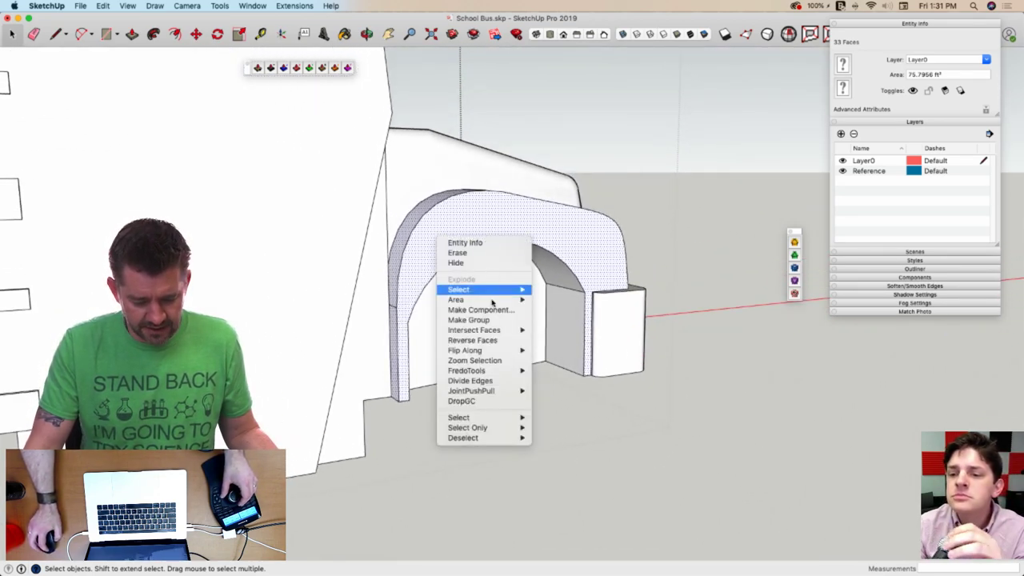
{"action": "left_click", "coordinate": [468, 319]}
{"action": "double_click", "coordinate": [468, 227]}
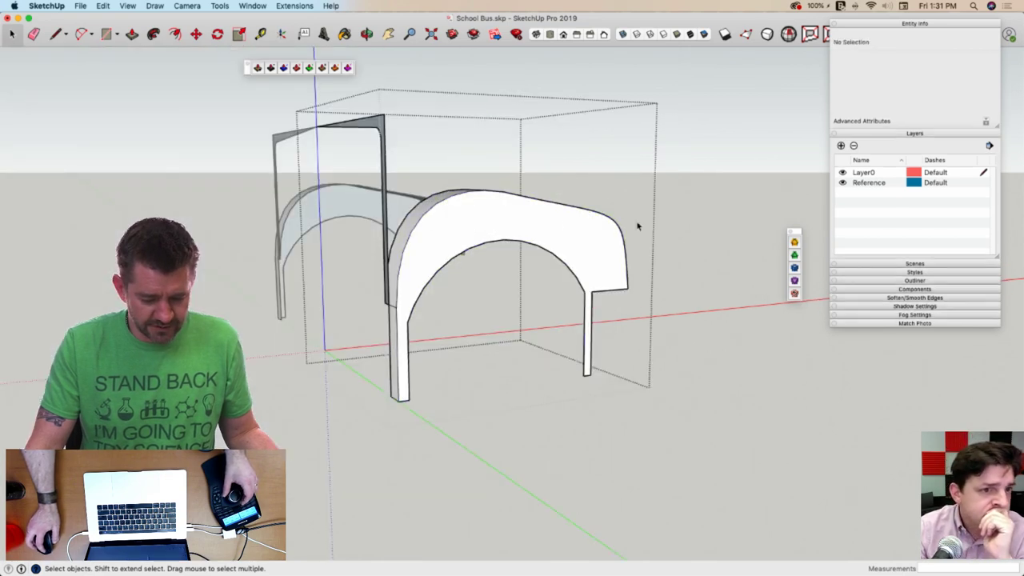
{"action": "middle_click_drag", "start_coordinate": [637, 227], "coordinate": [346, 245]}
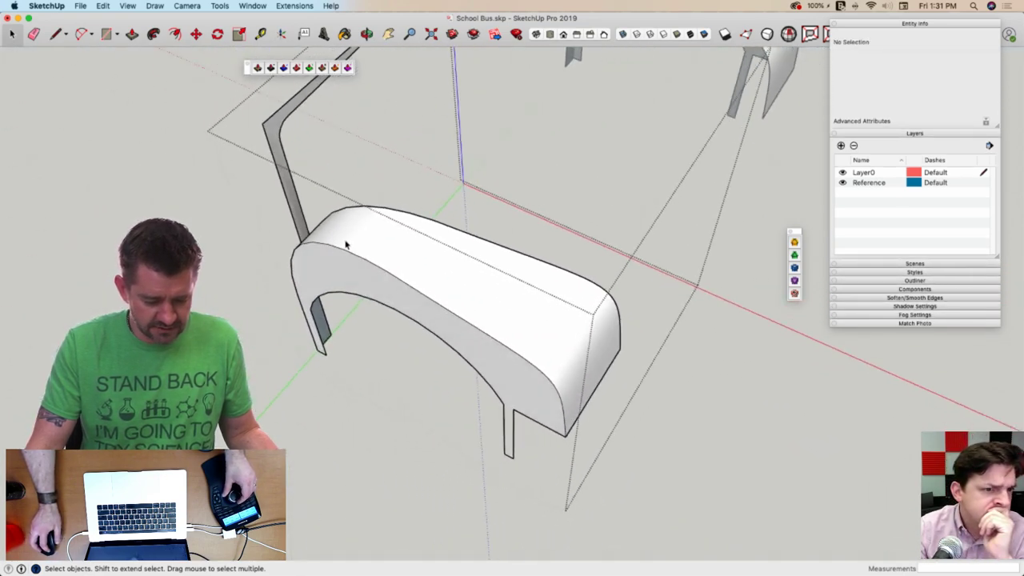
{"action": "key", "text": "Escape"}
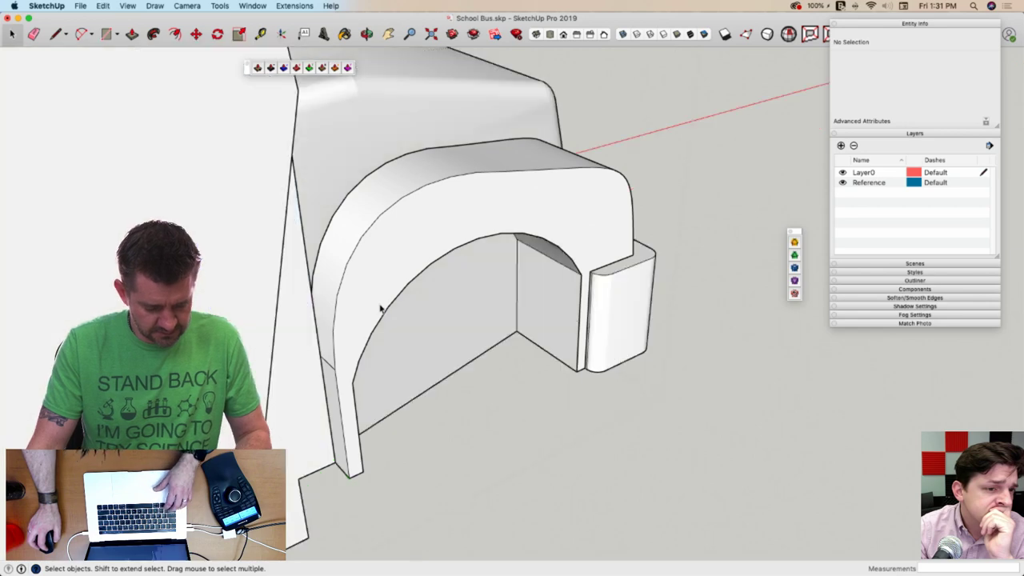
{"action": "left_click", "coordinate": [381, 283]}
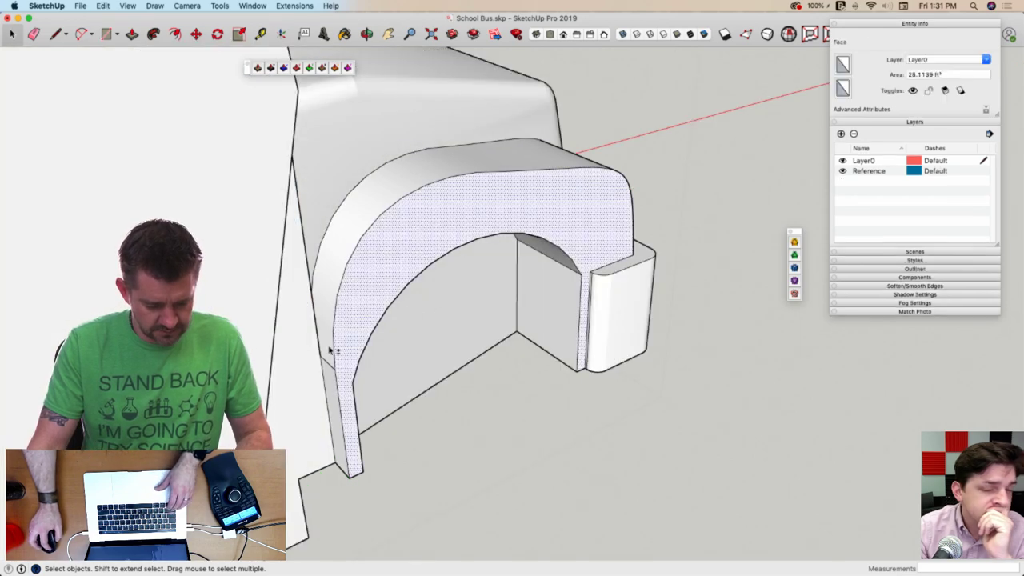
{"action": "left_click", "coordinate": [332, 385], "text": "shift"}
{"action": "left_click", "coordinate": [326, 332], "text": "shift"}
{"action": "middle_click_drag", "start_coordinate": [326, 331], "coordinate": [240, 264]}
{"action": "scroll", "coordinate": [312, 256], "scroll_direction": "down", "scroll_amount": 5}
{"action": "key", "text": "l"}
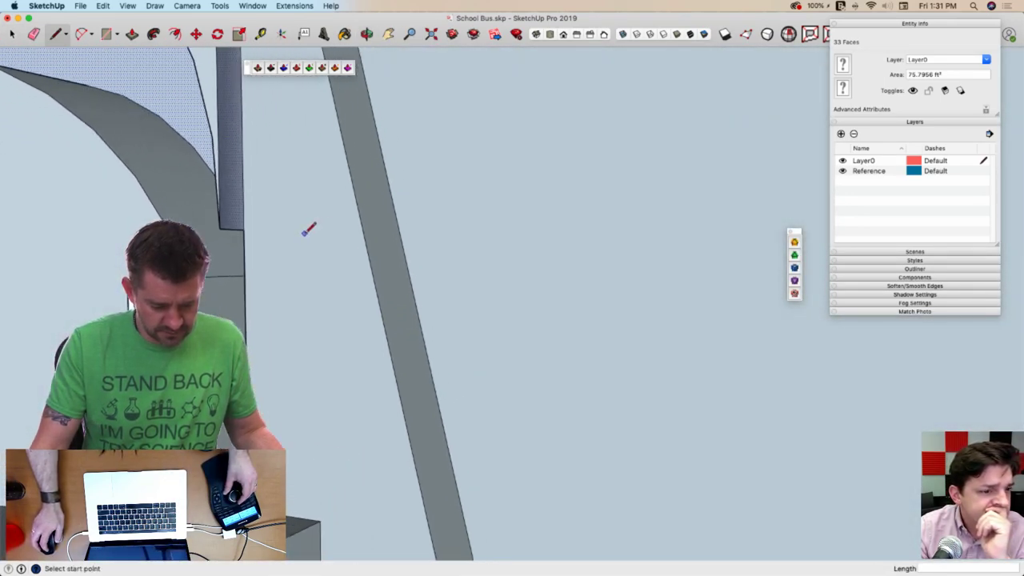
{"action": "scroll", "coordinate": [296, 232], "scroll_direction": "up", "scroll_amount": 1}
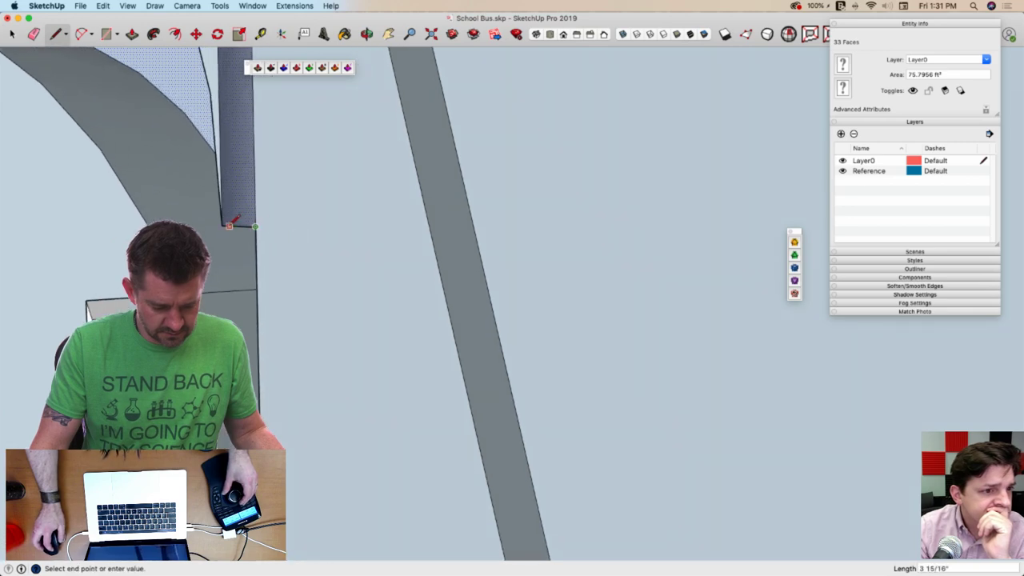
{"action": "key", "text": "Escape"}
{"action": "key", "text": "space"}
{"action": "scroll", "coordinate": [245, 231], "scroll_direction": "down", "scroll_amount": 8}
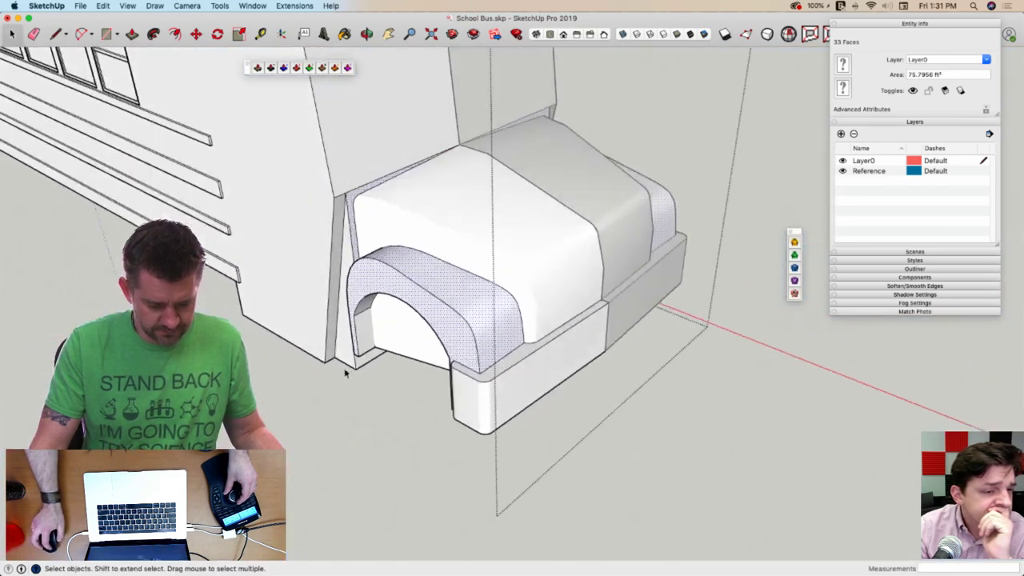
{"action": "left_click", "coordinate": [362, 423]}
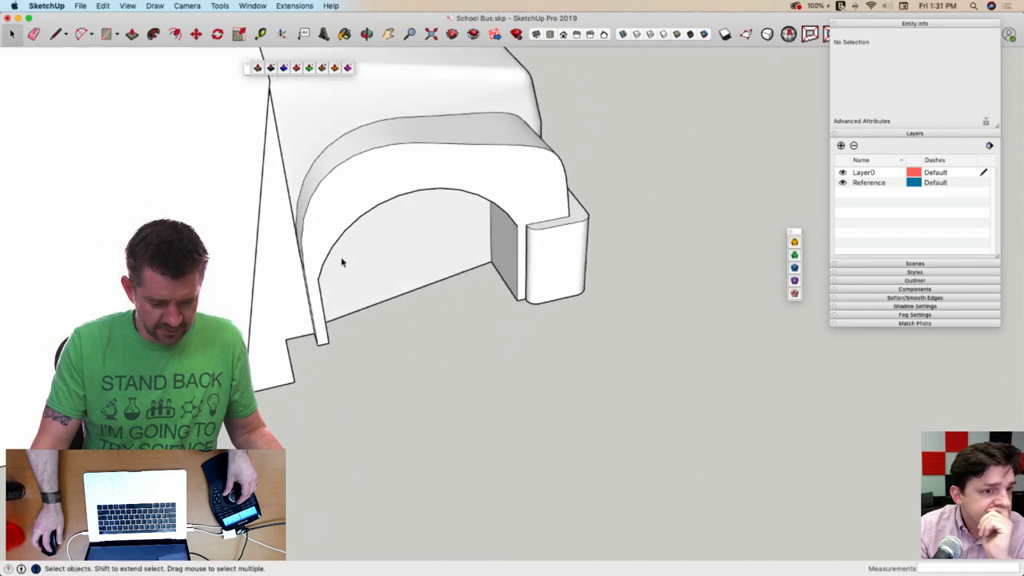
Select the fender's outer side face and curved top surface, leaving out the flat rear face of the leg
{"action": "left_click", "coordinate": [327, 231]}
{"action": "double_click", "coordinate": [323, 232]}
{"action": "left_click", "coordinate": [316, 276]}
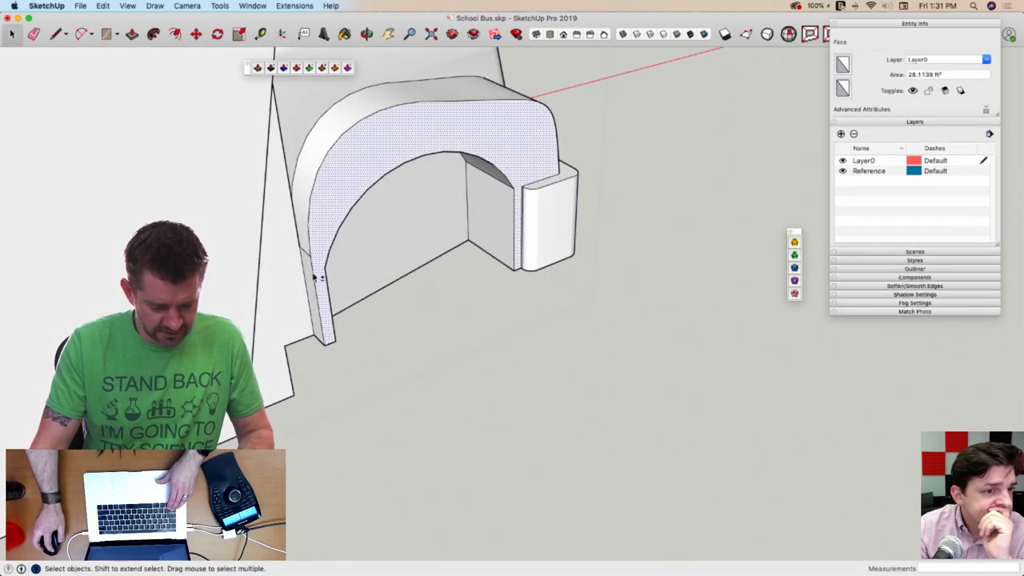
{"action": "left_click", "coordinate": [303, 210], "text": "shift"}
{"action": "middle_click_drag", "start_coordinate": [479, 171], "coordinate": [58, 205]}
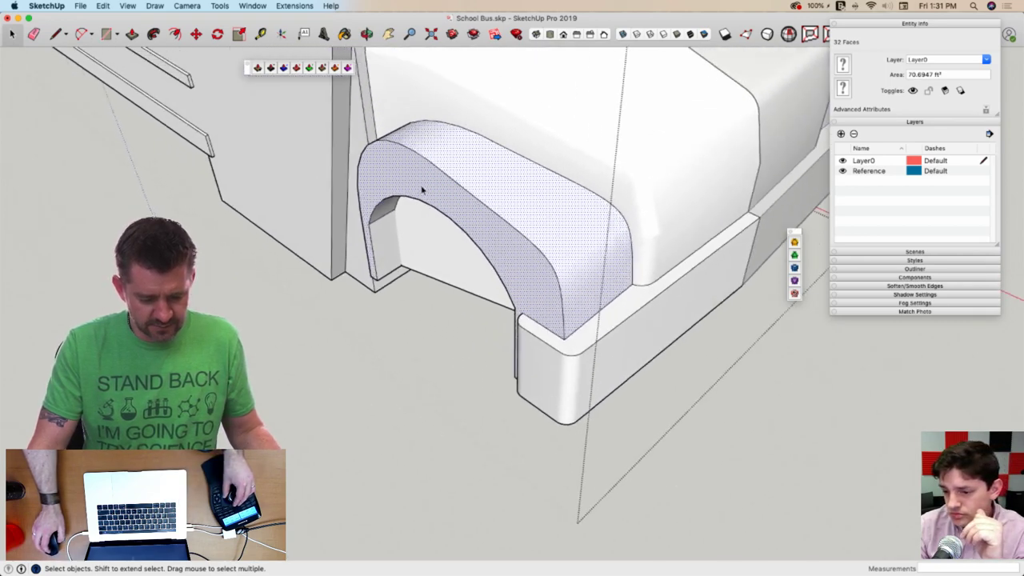
Group the selected faces of the wheel arch and open the new group for editing
{"action": "right_click", "coordinate": [425, 189]}
{"action": "left_click", "coordinate": [470, 274]}
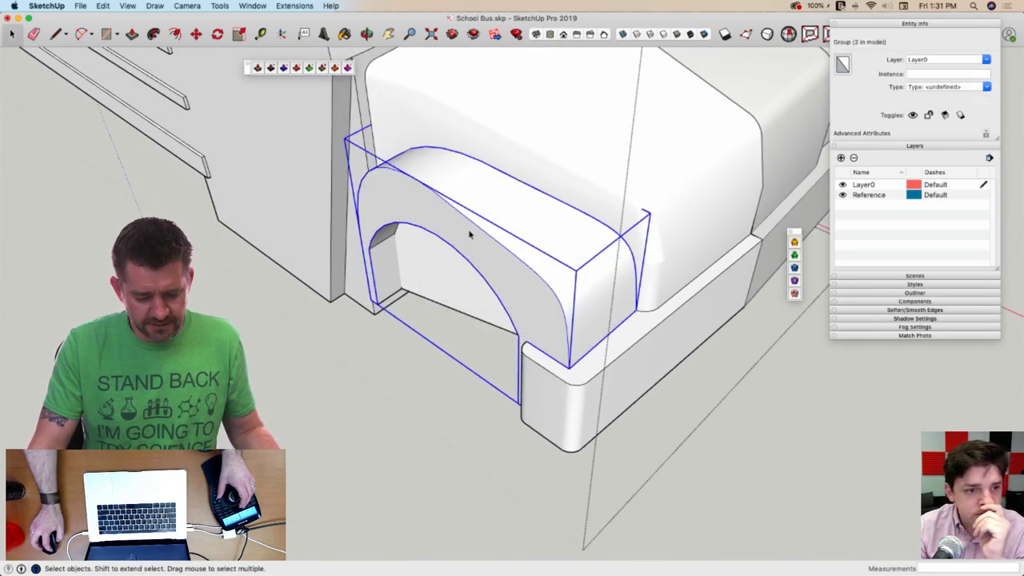
{"action": "double_click", "coordinate": [469, 229]}
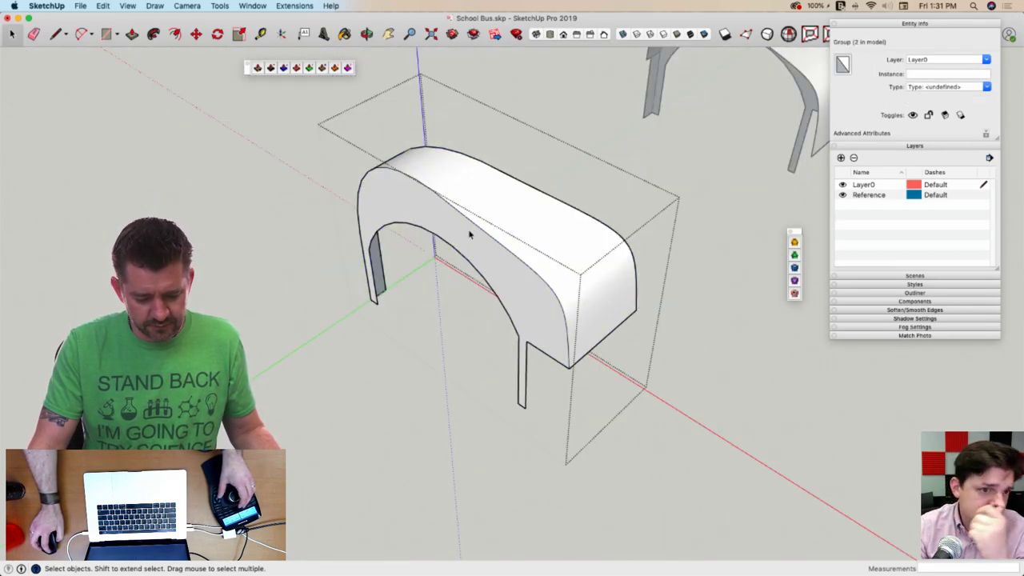
Try to round the outer curved edges of the arch's side face, down to the wide leg's foot, using FredoCorner Round with a 3-inch offset
{"action": "left_click", "coordinate": [569, 344]}
{"action": "double_click", "coordinate": [533, 327]}
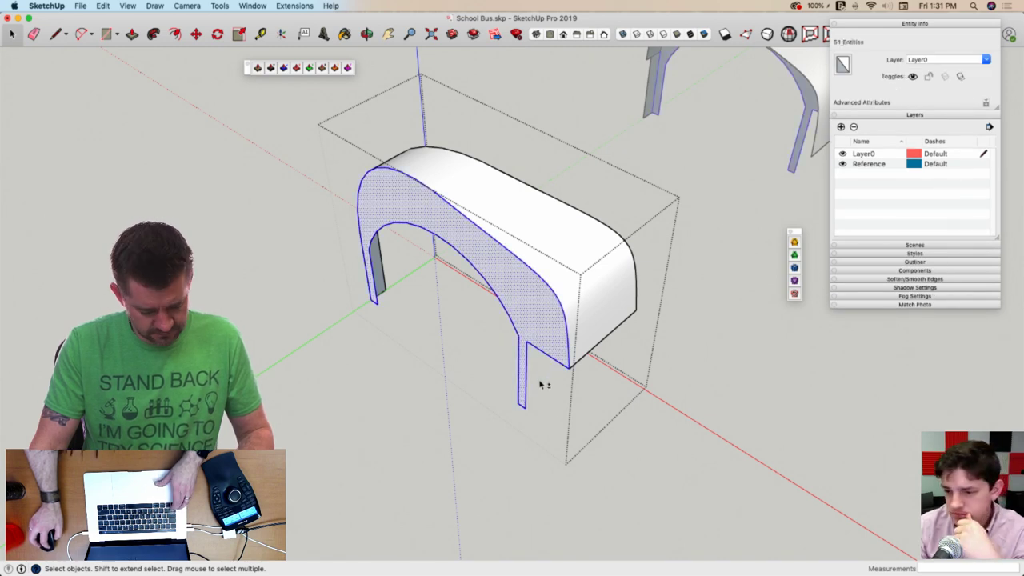
{"action": "left_click_drag", "start_coordinate": [488, 311], "coordinate": [487, 310], "text": "shift"}
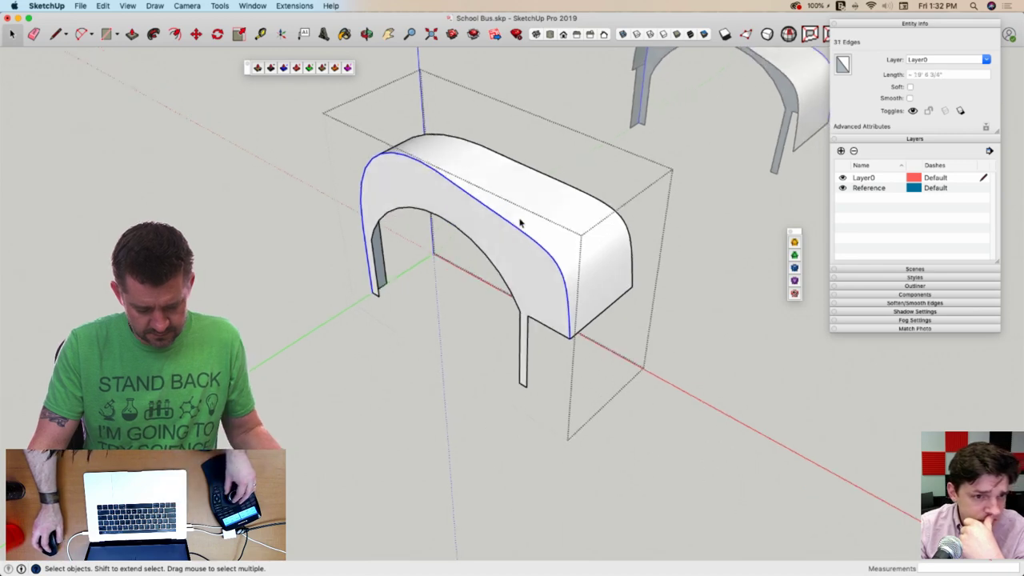
{"action": "middle_click_drag", "start_coordinate": [773, 239], "coordinate": [796, 244]}
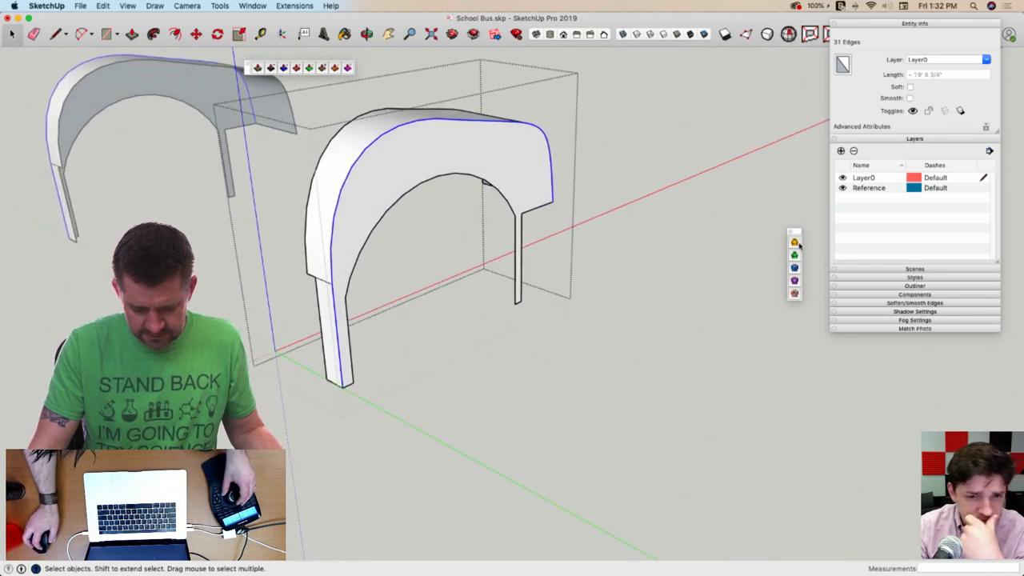
{"action": "left_click", "coordinate": [630, 256]}
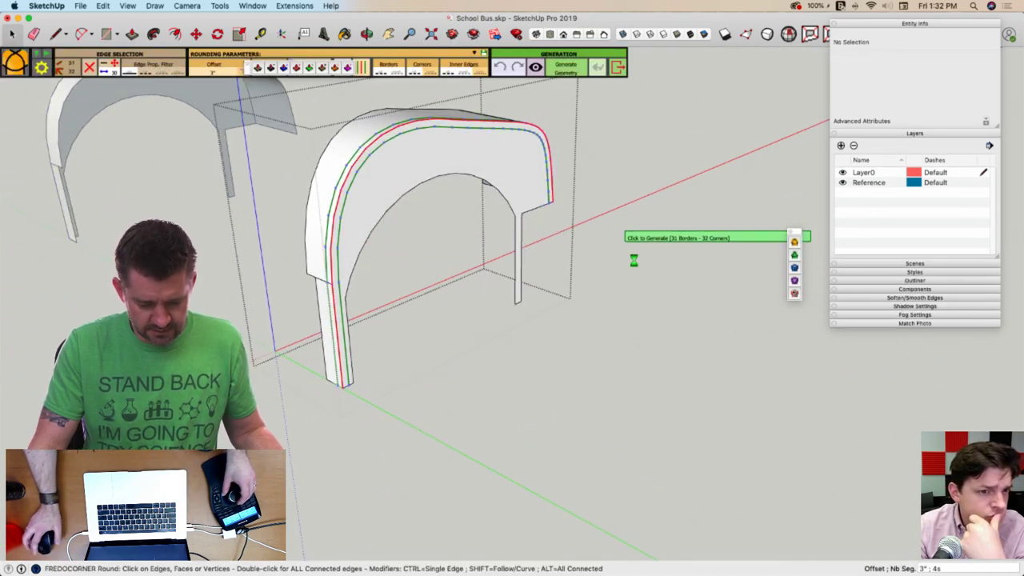
{"action": "double_click", "coordinate": [628, 257]}
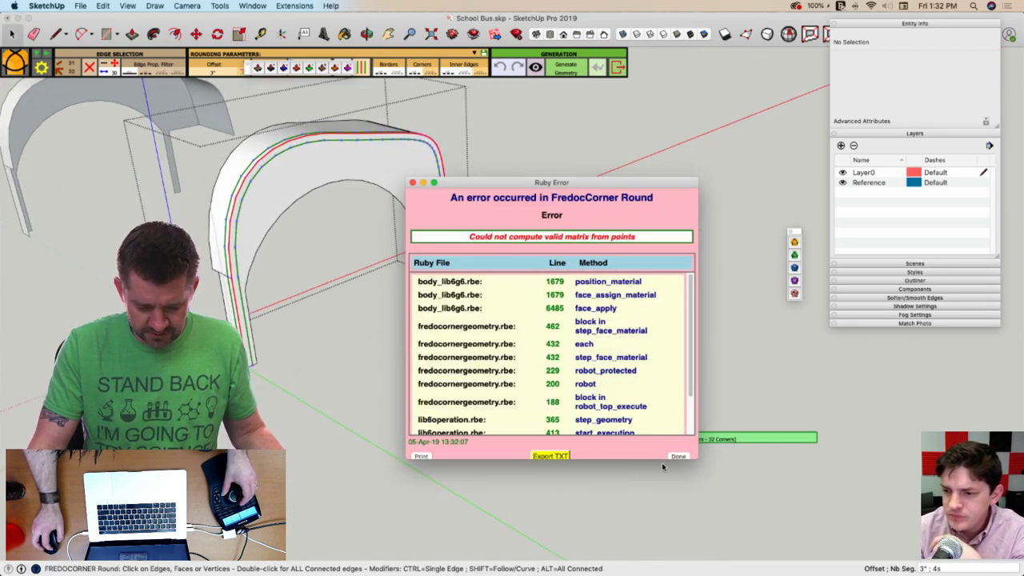
{"action": "left_click", "coordinate": [676, 457]}
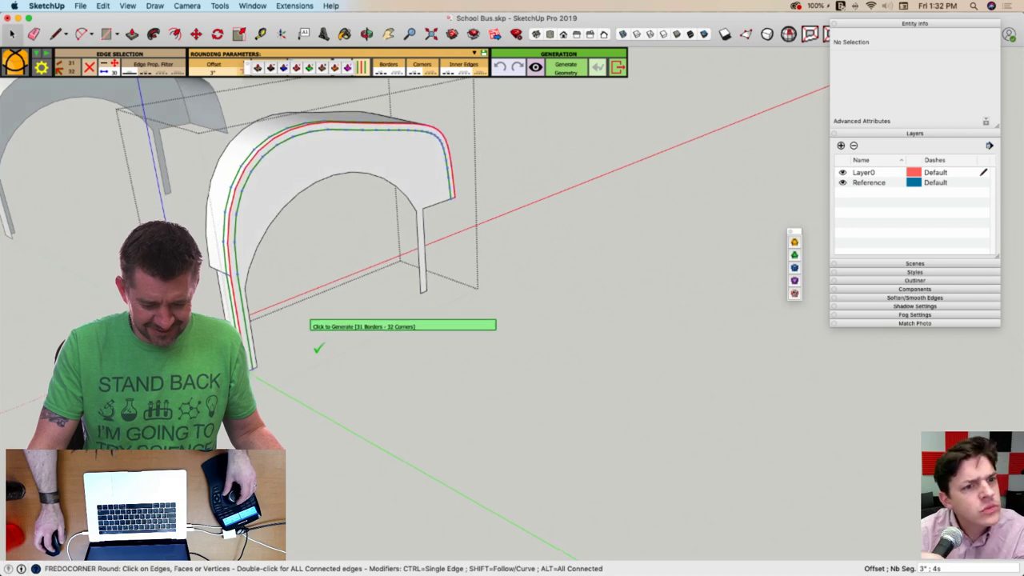
{"action": "key", "text": "space"}
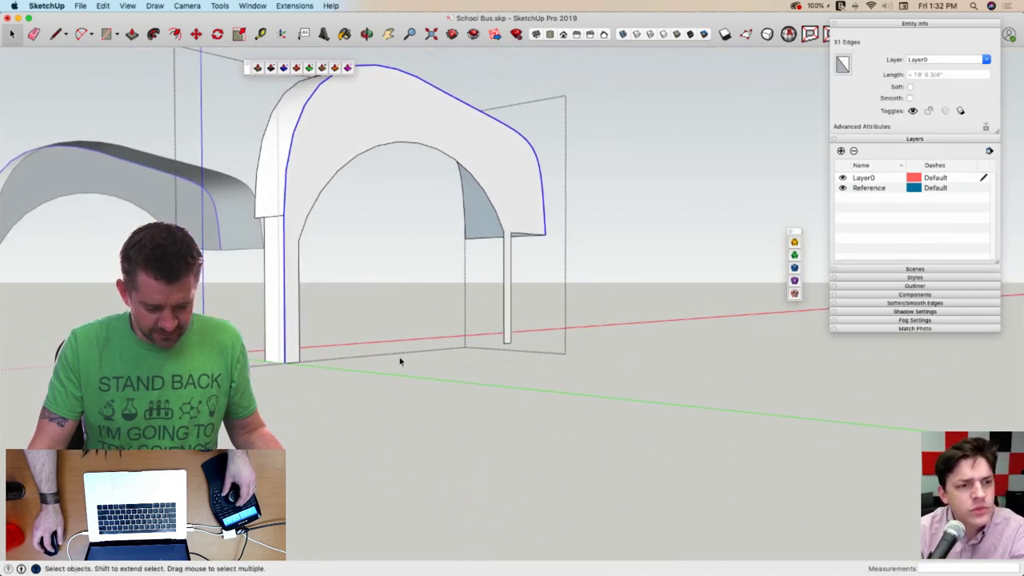
{"action": "left_click", "coordinate": [391, 360]}
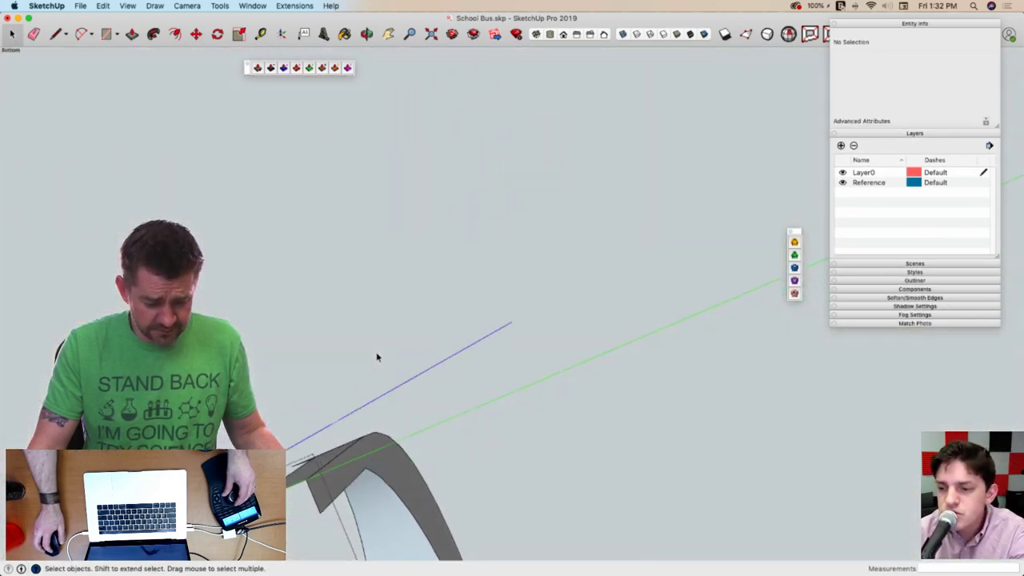
Draw a rectangle about 5 3/16 by 7 1/8 inches across the underside of the arch's wide leg, starting at its corner
{"action": "middle_click_drag", "start_coordinate": [375, 357], "coordinate": [392, 365]}
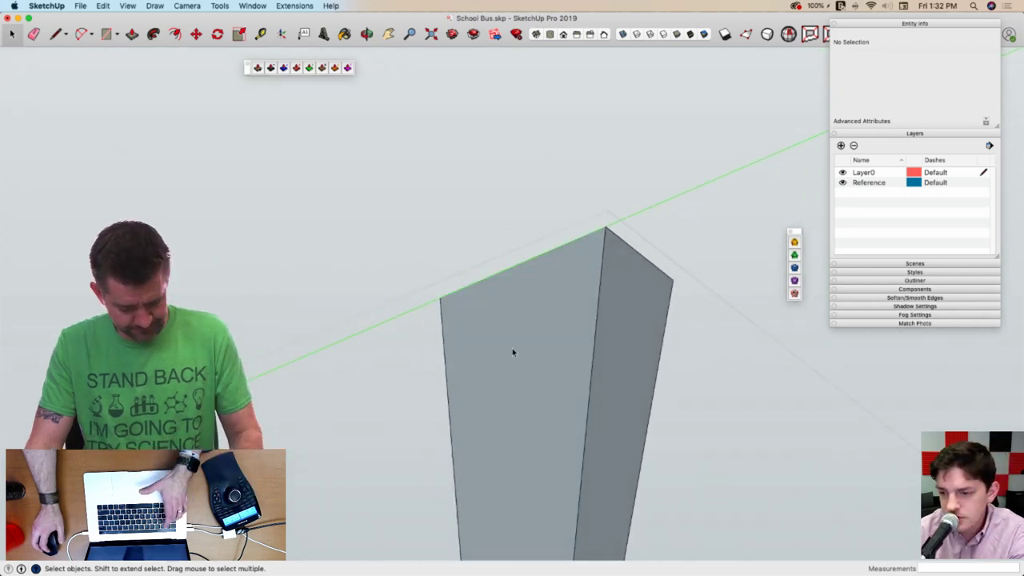
{"action": "key", "text": "r"}
{"action": "left_click", "coordinate": [672, 280]}
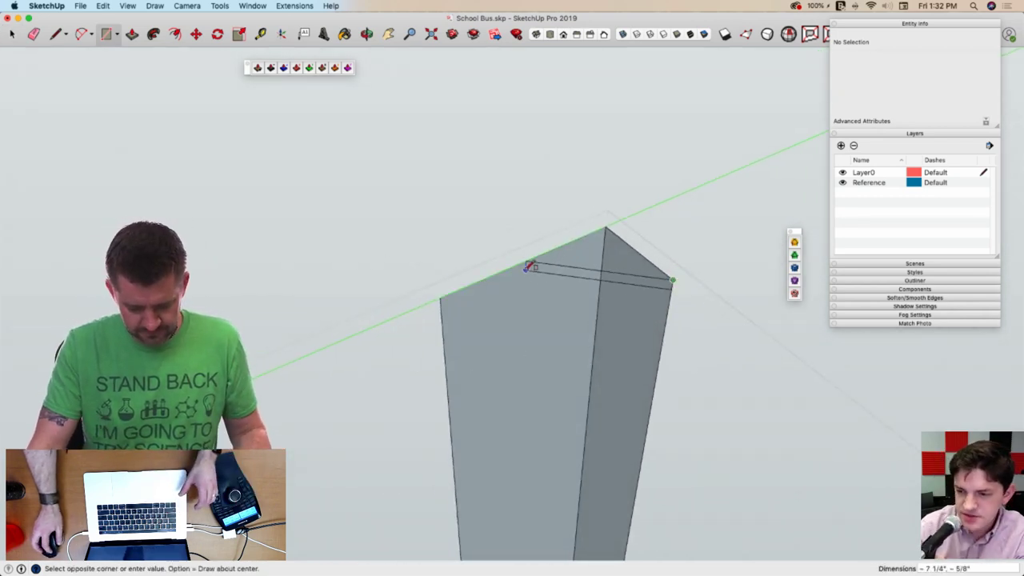
{"action": "left_click", "coordinate": [491, 275]}
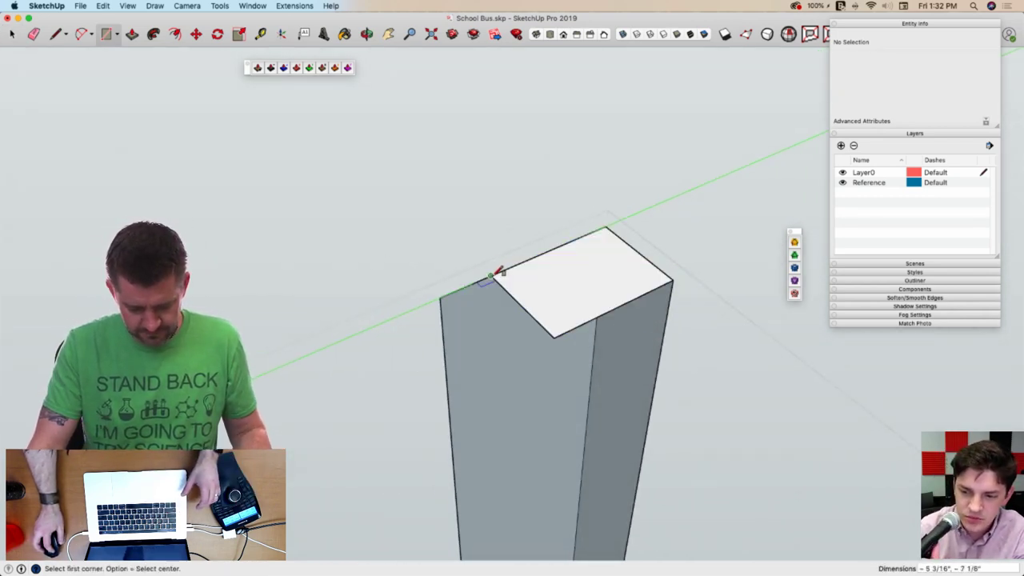
{"action": "key", "text": "space"}
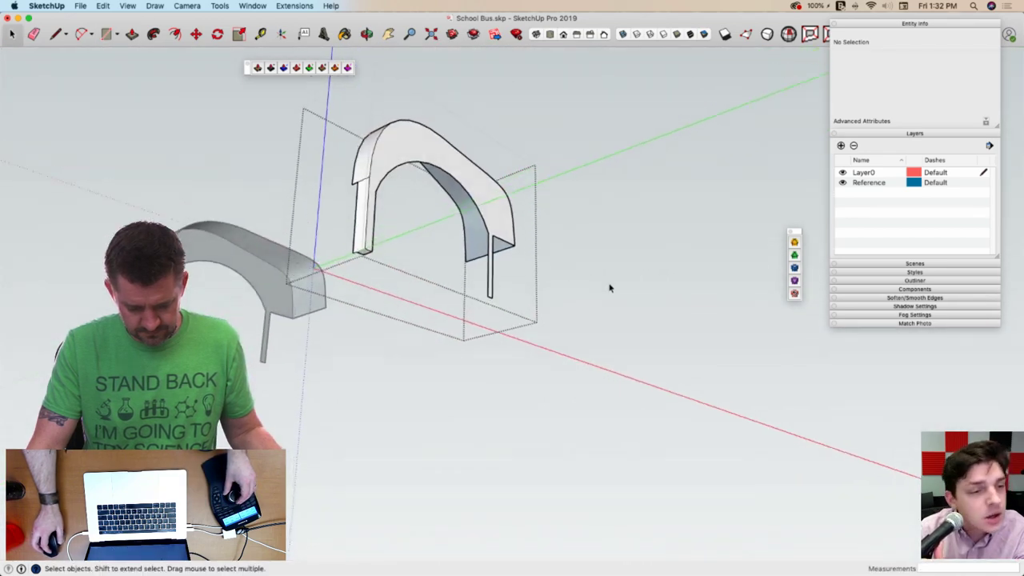
Draw an arc across the outer corner of the rectangle under the wide leg to form a rounding profile
{"action": "scroll", "coordinate": [495, 312], "scroll_direction": "up", "scroll_amount": 10}
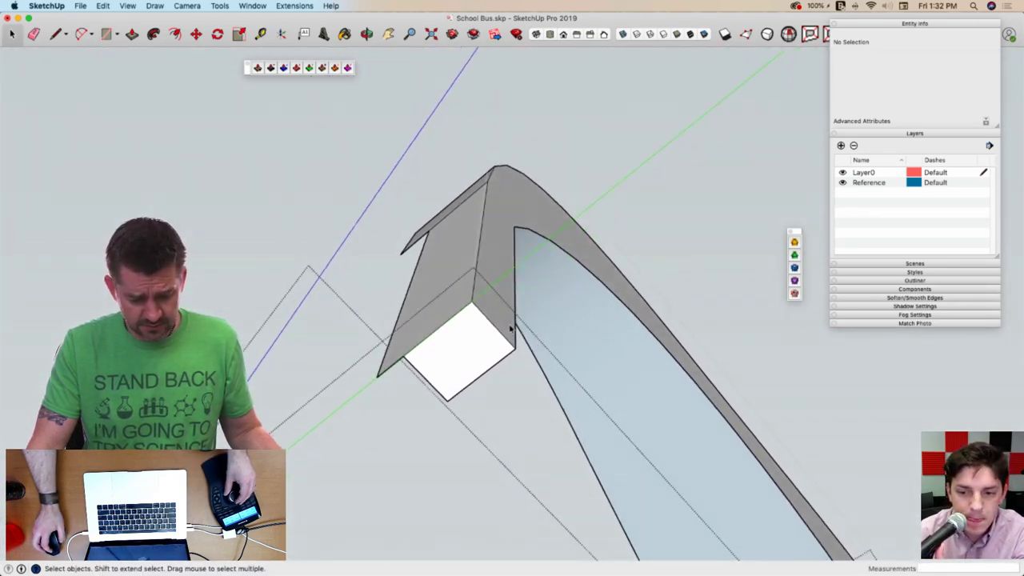
{"action": "key", "text": "a"}
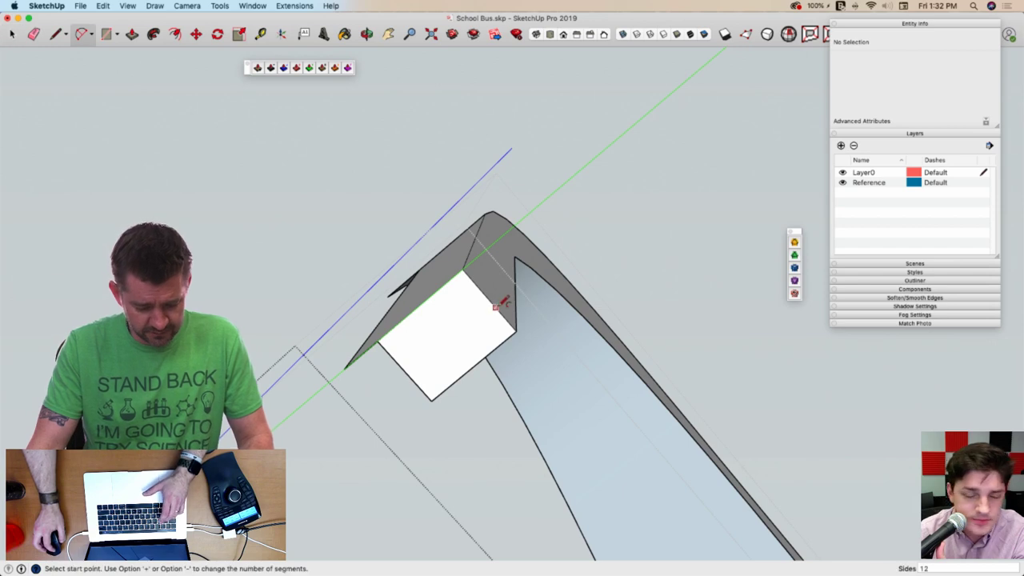
{"action": "left_click", "coordinate": [510, 323]}
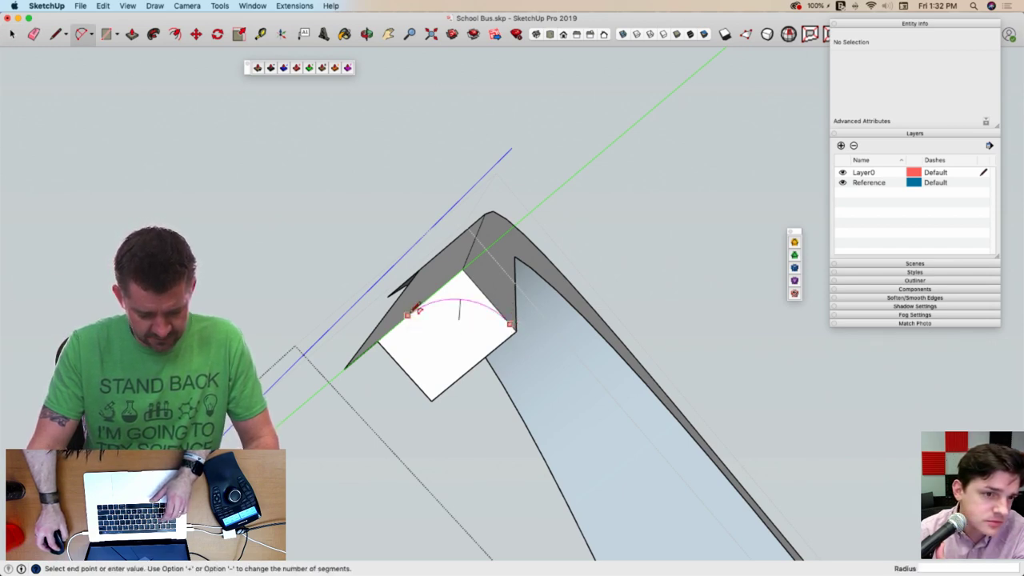
{"action": "double_click", "coordinate": [416, 309]}
{"action": "key", "text": "space"}
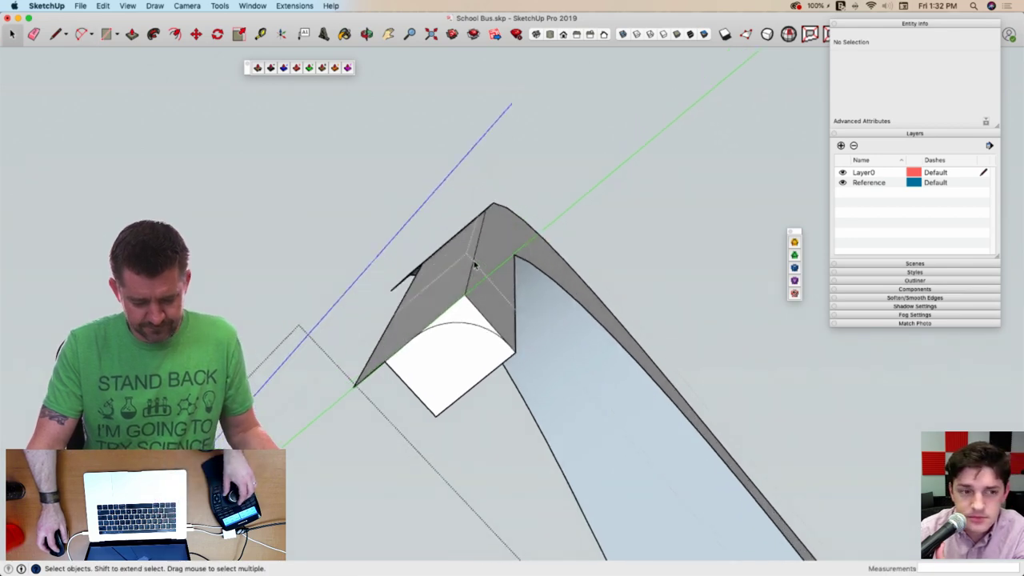
Try to sweep the small corner profile along the outer curved edges of the arch's side face with Follow Me
{"action": "middle_click_drag", "start_coordinate": [466, 242], "coordinate": [481, 232]}
{"action": "left_click", "coordinate": [478, 232]}
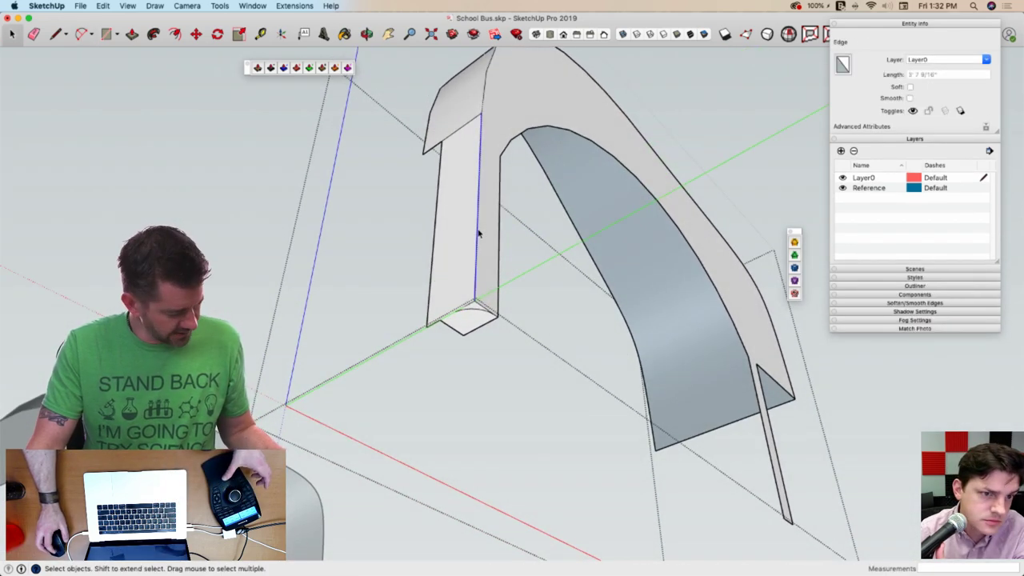
{"action": "middle_click_drag", "start_coordinate": [490, 182], "coordinate": [491, 233]}
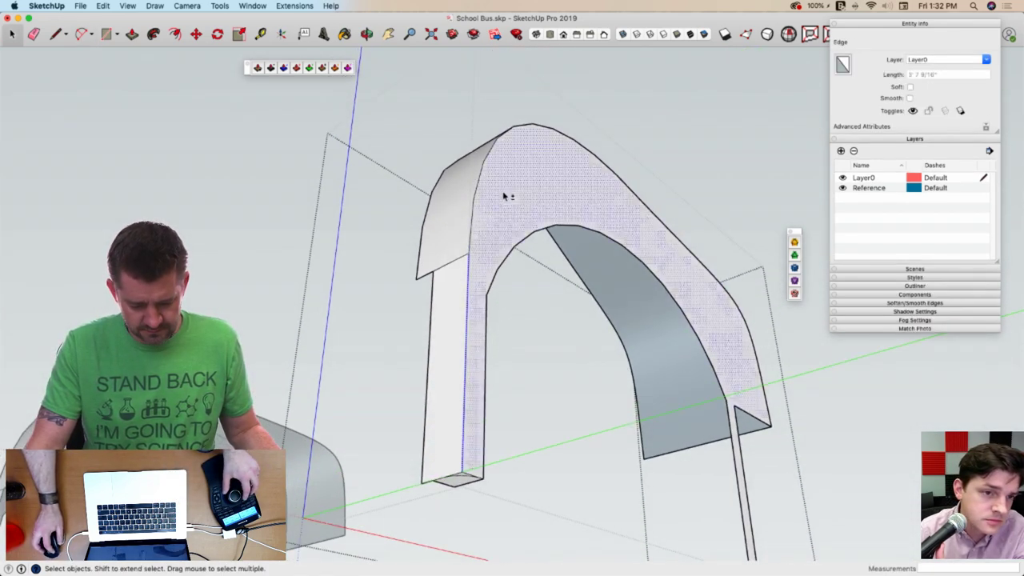
{"action": "double_click", "coordinate": [503, 240]}
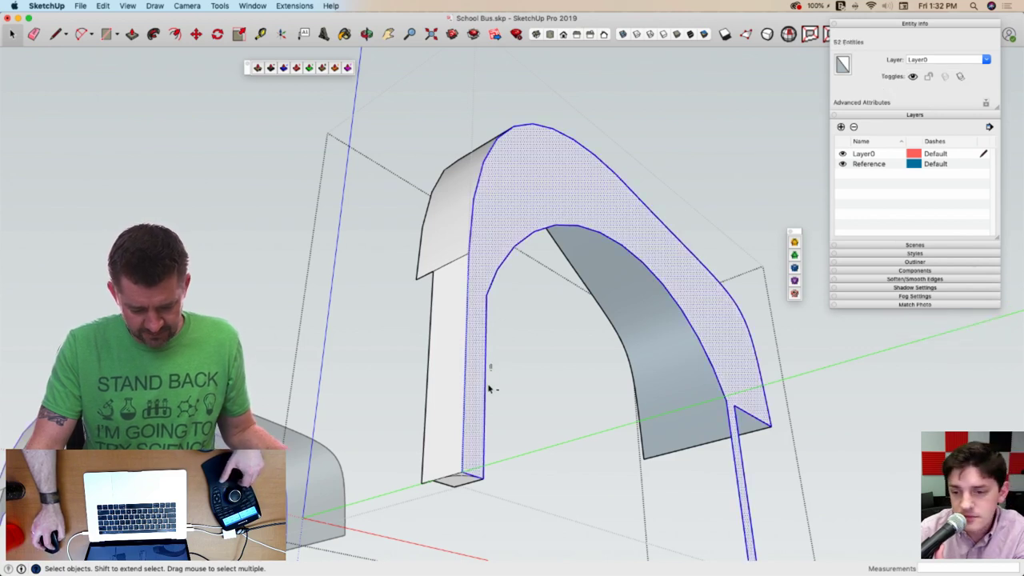
{"action": "left_click_drag", "start_coordinate": [477, 445], "coordinate": [478, 448], "text": "shift"}
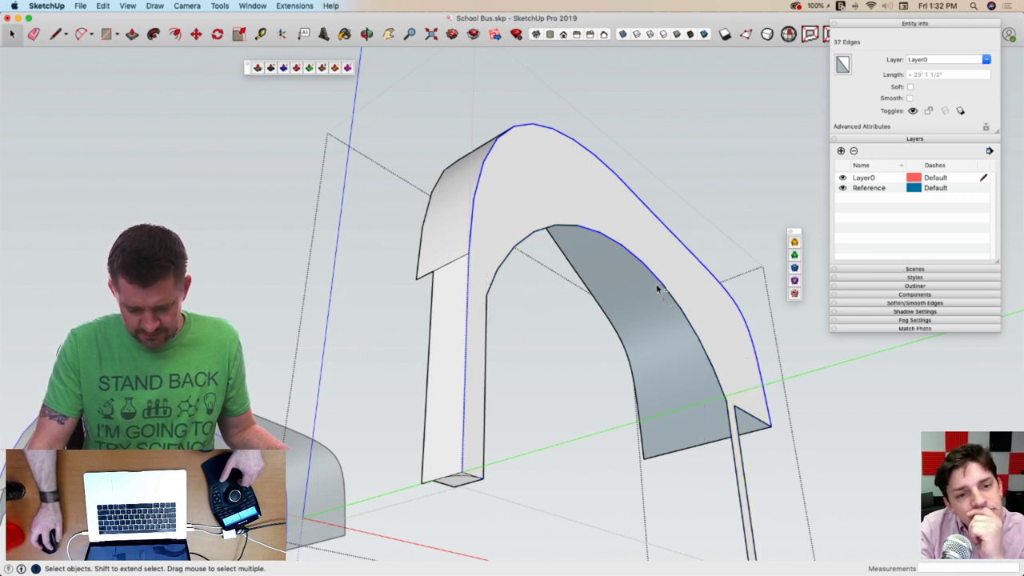
{"action": "scroll", "coordinate": [543, 212], "scroll_direction": "down", "scroll_amount": 3}
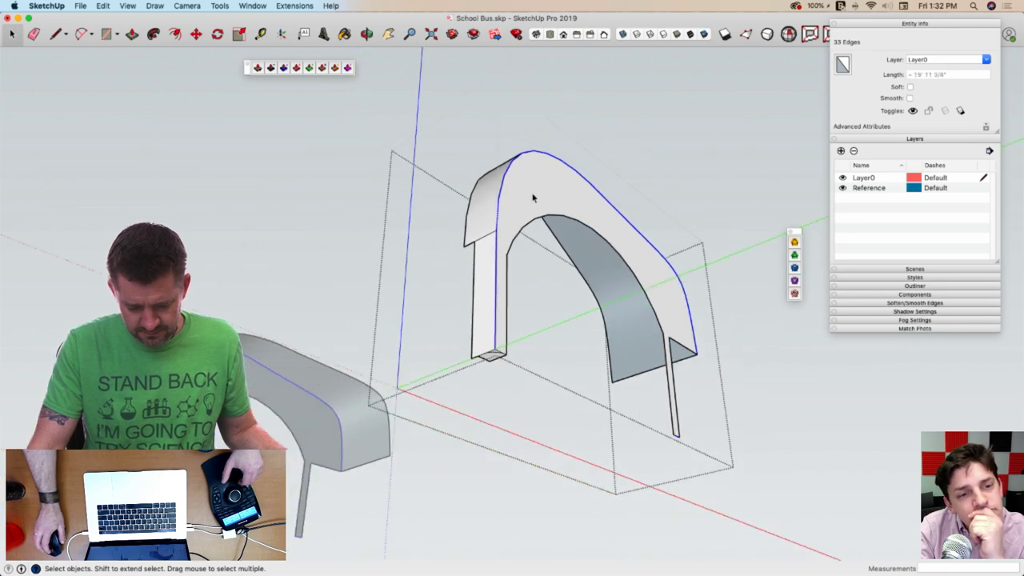
{"action": "scroll", "coordinate": [660, 327], "scroll_direction": "up", "scroll_amount": 6}
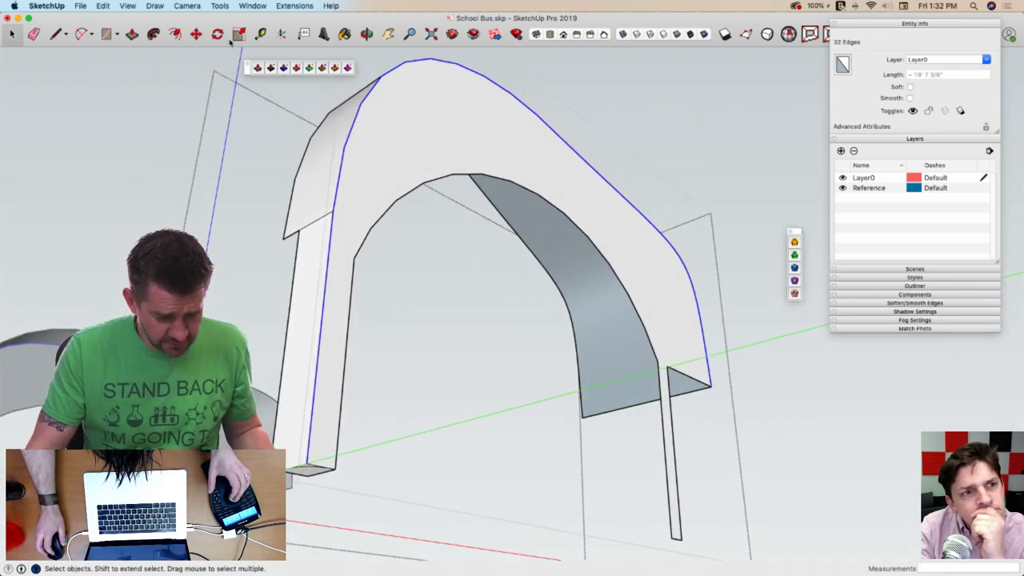
{"action": "left_click", "coordinate": [154, 35]}
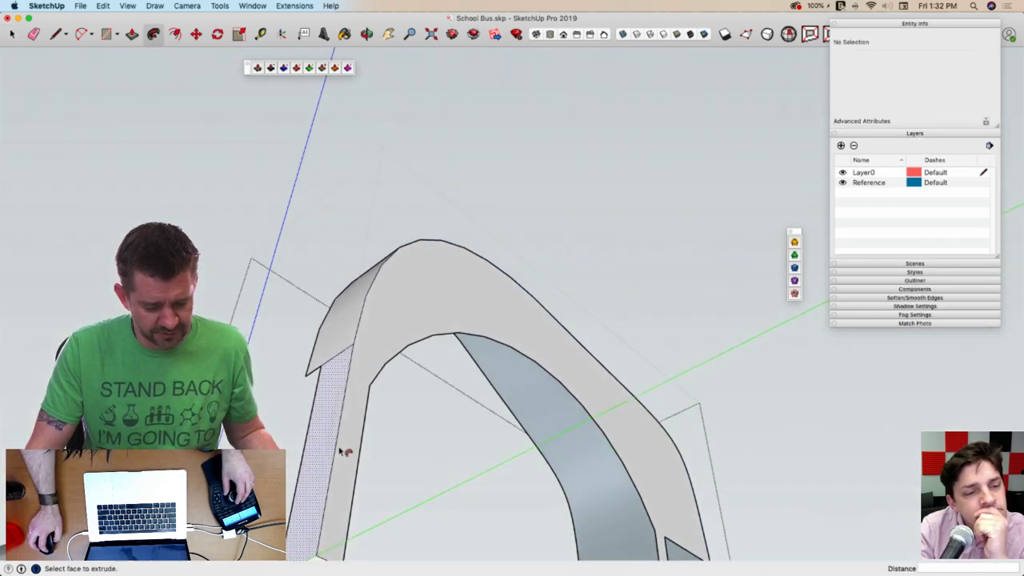
{"action": "left_click", "coordinate": [325, 458]}
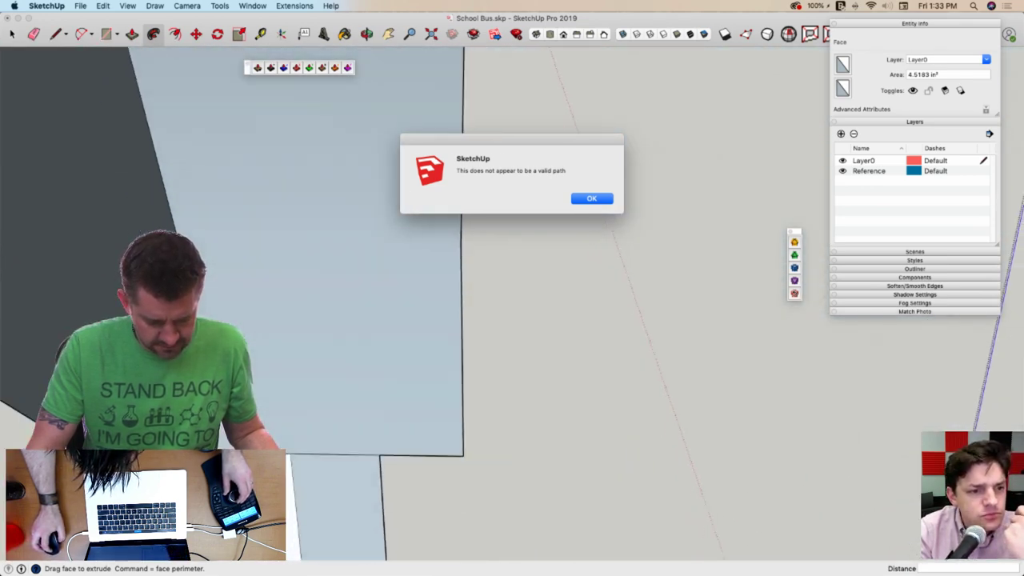
{"action": "left_click", "coordinate": [584, 201]}
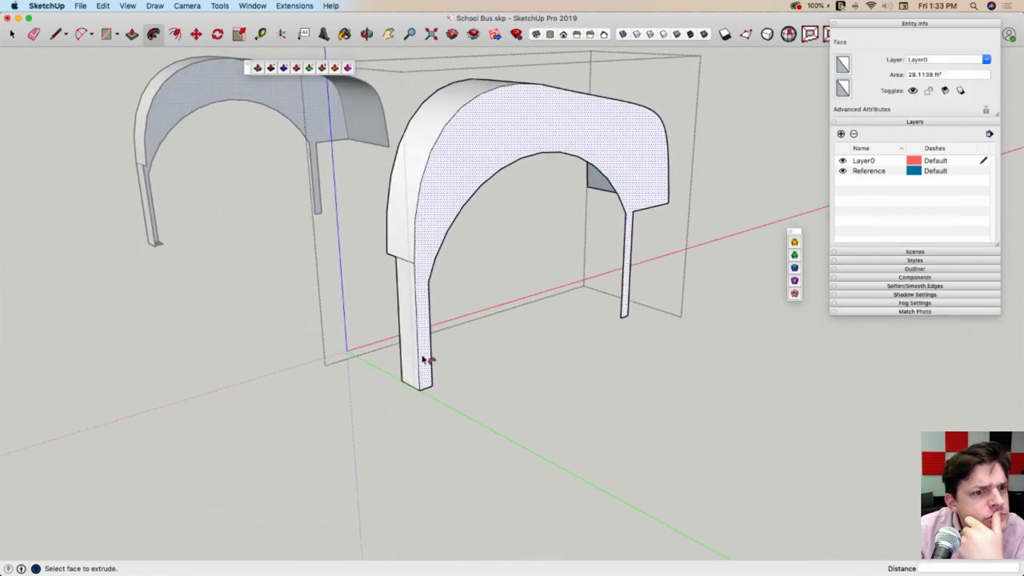
{"action": "key", "text": "space"}
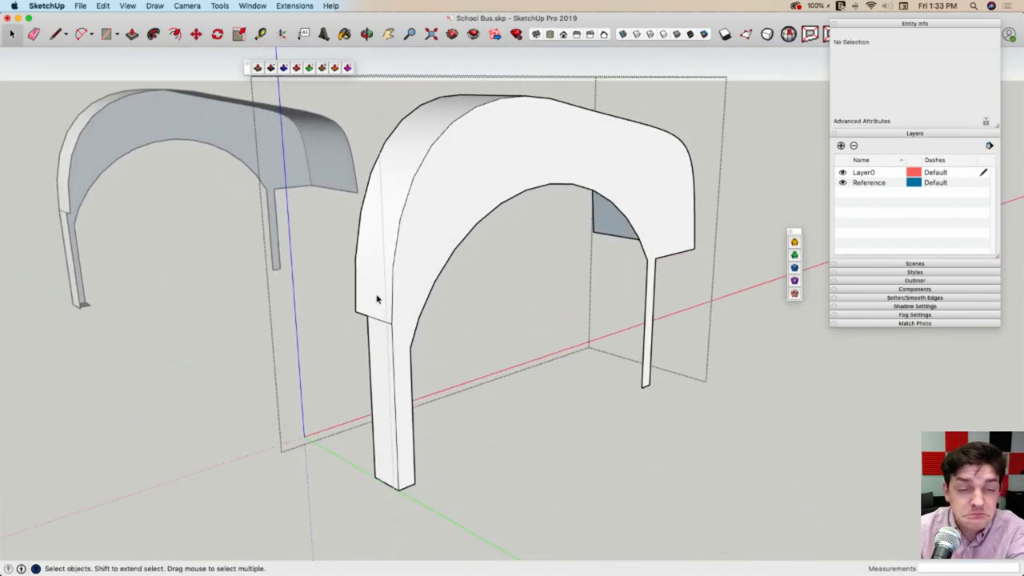
Try to round only the outer curved edges of the arch's side face, excluding the wide leg, using FredoCorner Round with a 3-inch offset
{"action": "middle_click_drag", "start_coordinate": [394, 318], "coordinate": [410, 357]}
{"action": "left_click", "coordinate": [414, 363]}
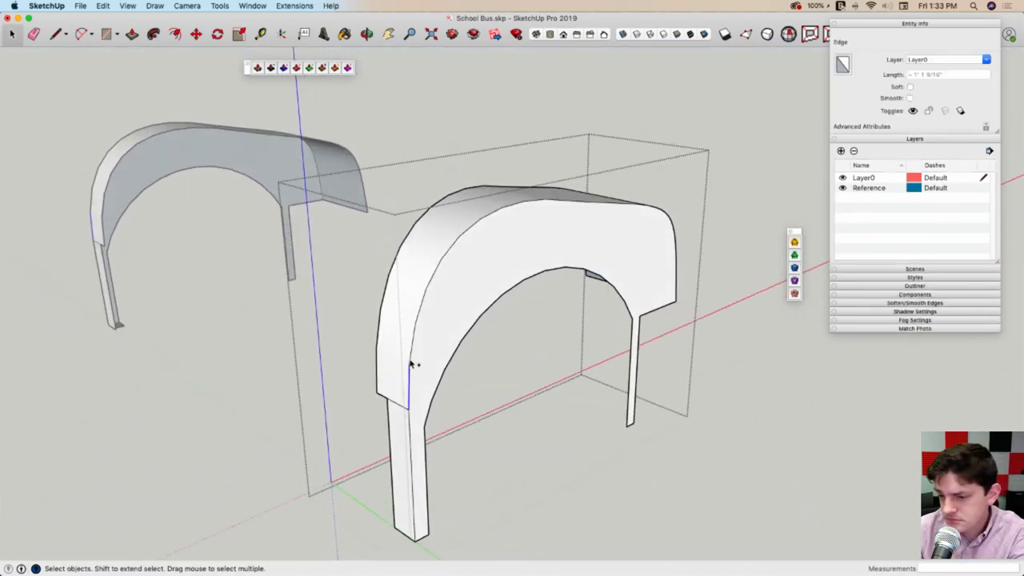
{"action": "triple_click", "coordinate": [421, 332]}
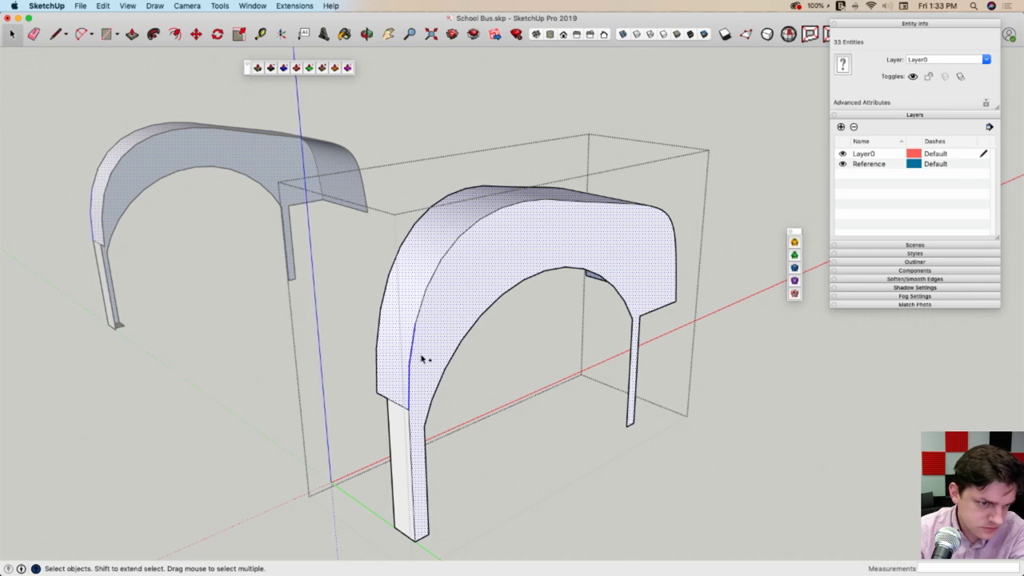
{"action": "left_click", "coordinate": [420, 324]}
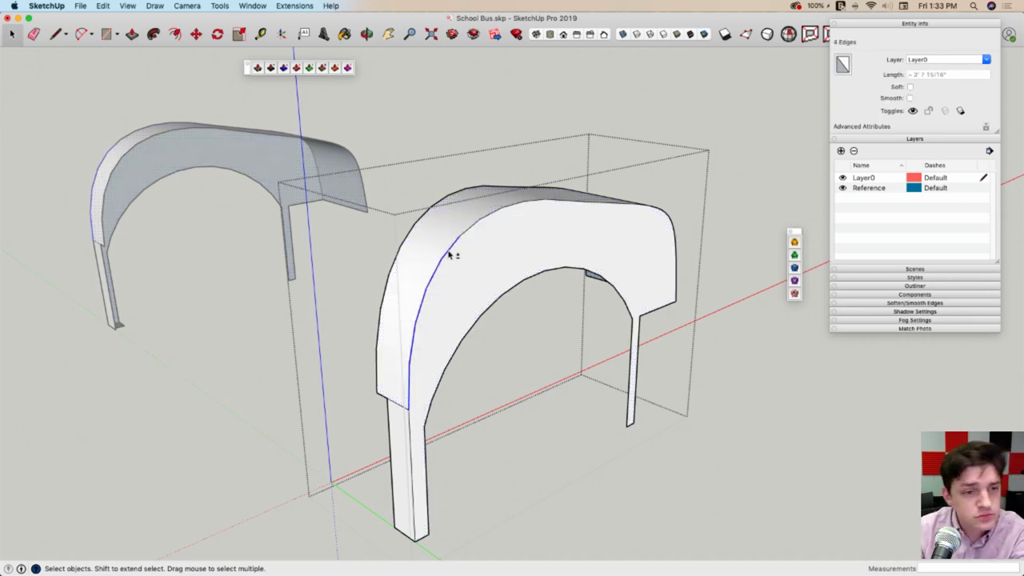
{"action": "left_click", "coordinate": [490, 214], "text": "shift"}
{"action": "left_click", "coordinate": [511, 206], "text": "shift"}
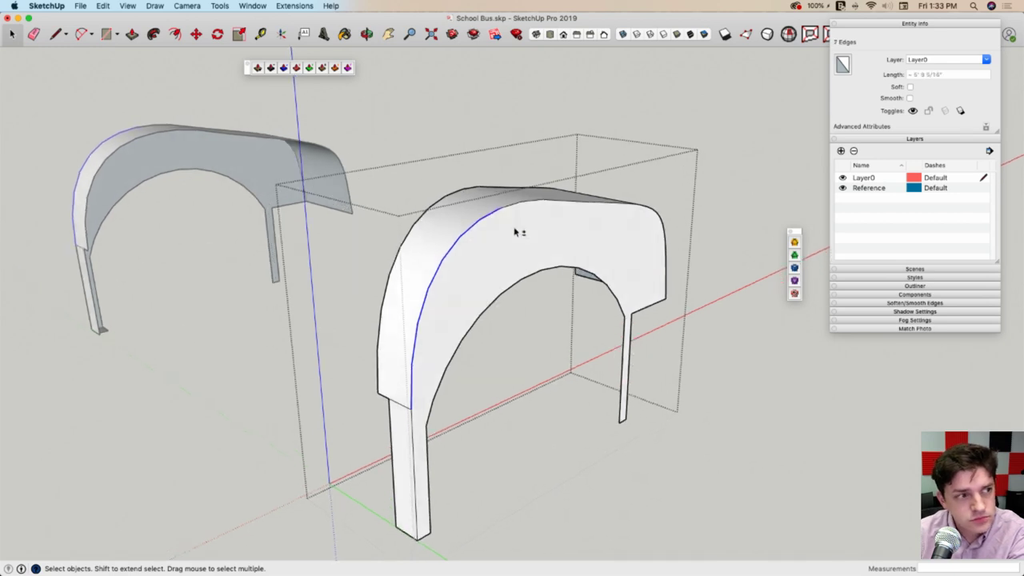
{"action": "left_click_drag", "start_coordinate": [521, 234], "coordinate": [521, 233], "text": "shift"}
{"action": "middle_click_drag", "start_coordinate": [521, 233], "coordinate": [392, 250]}
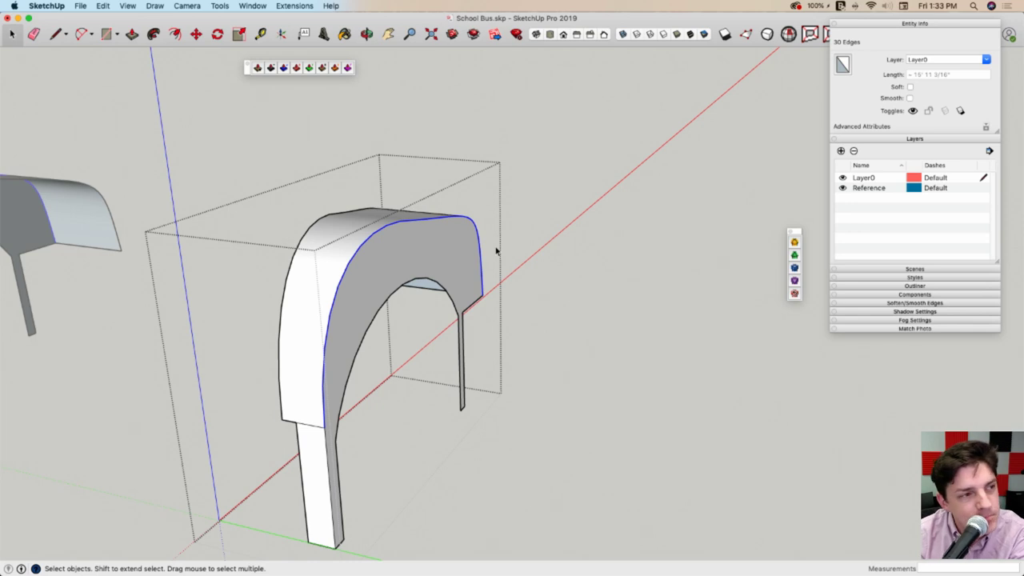
{"action": "middle_click_drag", "start_coordinate": [496, 251], "coordinate": [350, 317]}
{"action": "scroll", "coordinate": [527, 158], "scroll_direction": "up", "scroll_amount": 2}
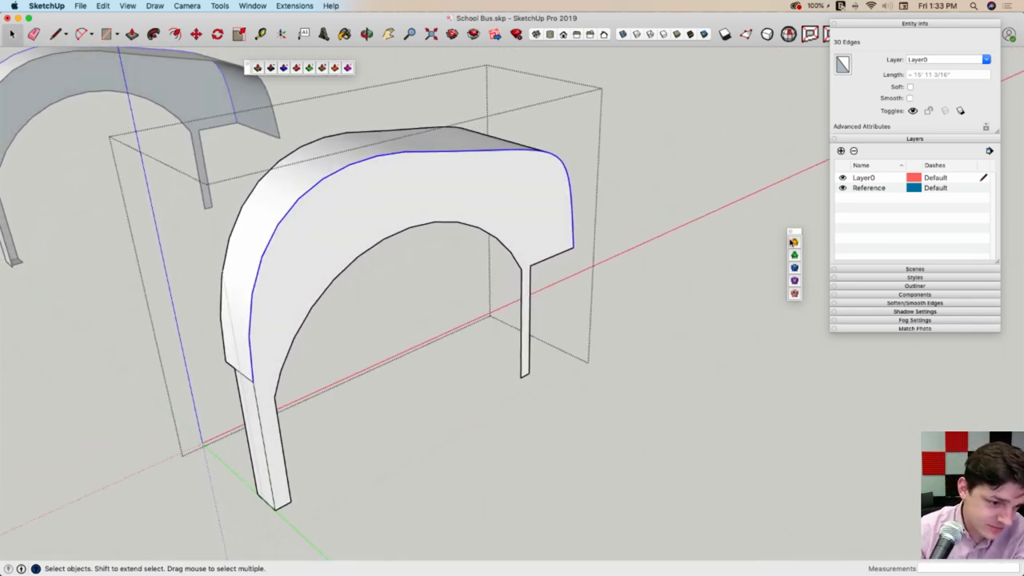
{"action": "left_click", "coordinate": [793, 241]}
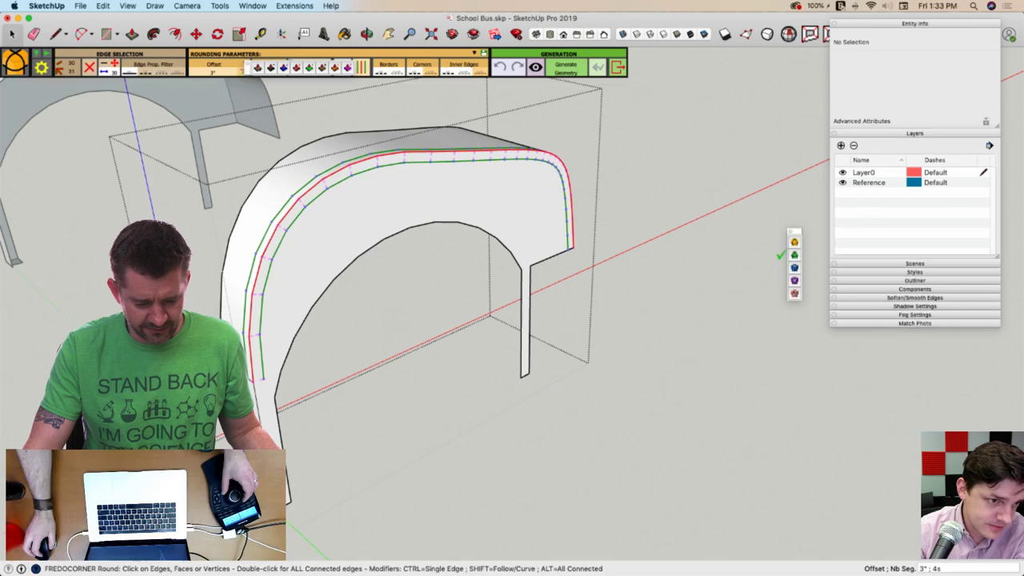
{"action": "left_click", "coordinate": [661, 162]}
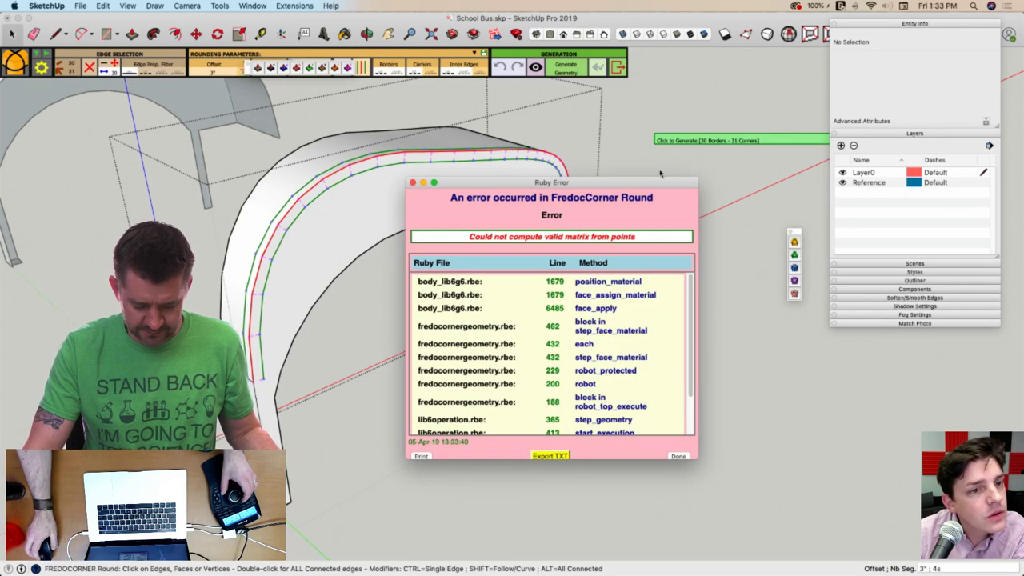
{"action": "left_click", "coordinate": [677, 457]}
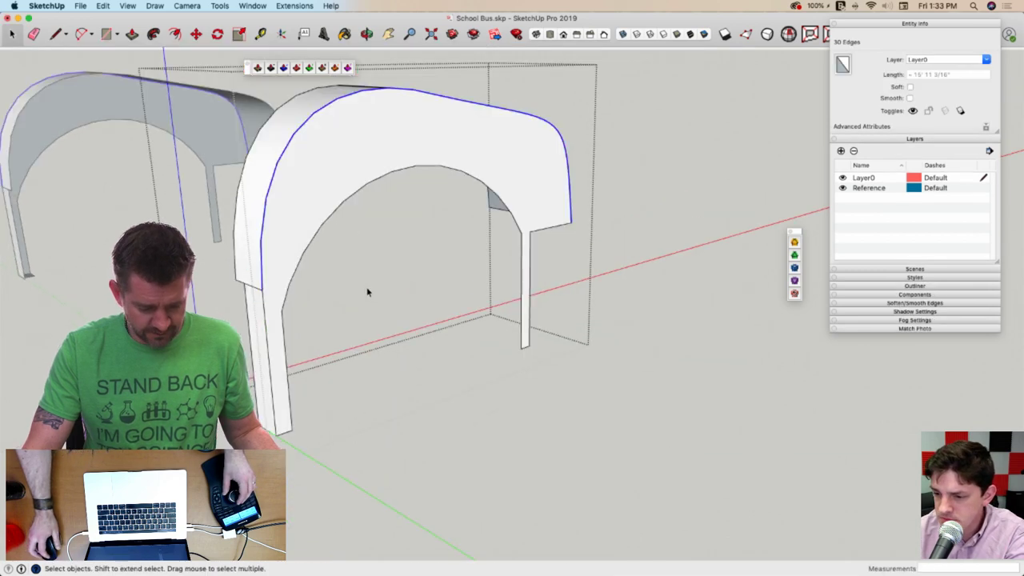
Erase the rounding profile's arc under the wide leg and redraw a rectangle across the whole underside to restore one flat face
{"action": "middle_click_drag", "start_coordinate": [367, 288], "coordinate": [335, 254]}
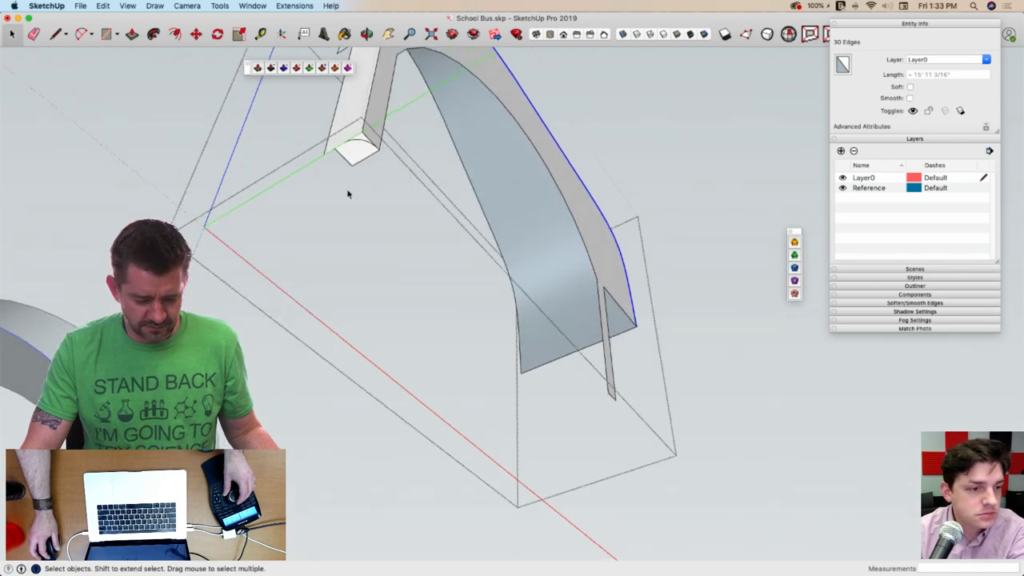
{"action": "key", "text": "e"}
{"action": "left_click", "coordinate": [432, 244]}
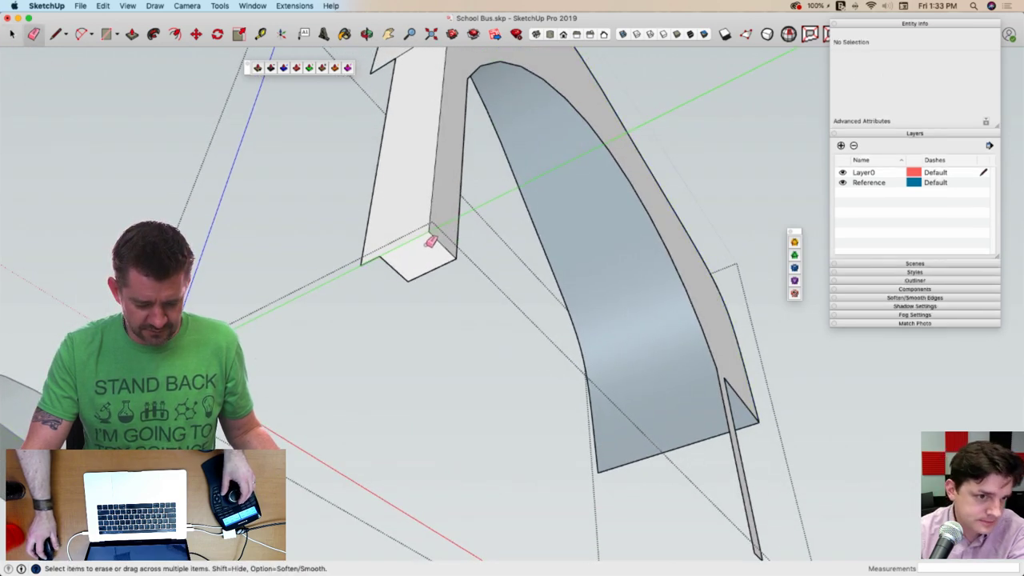
{"action": "key", "text": "space"}
{"action": "key", "text": "r"}
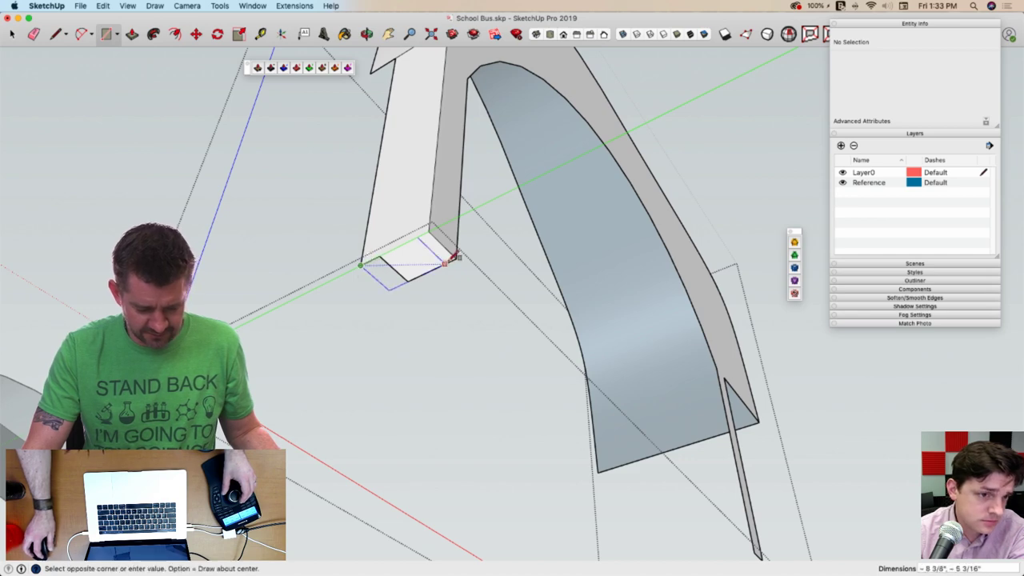
{"action": "left_click", "coordinate": [457, 256]}
{"action": "key", "text": "e"}
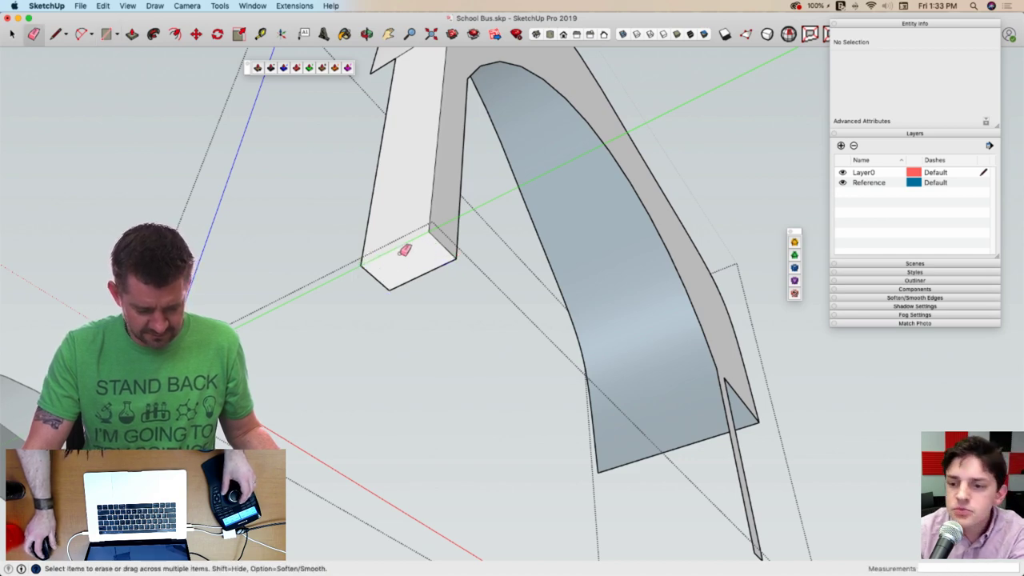
Push the wide leg's bottom face up 3' 7 9/16" to the base of the arch and delete the leftover underside face
{"action": "key", "text": "p"}
{"action": "left_click", "coordinate": [404, 251]}
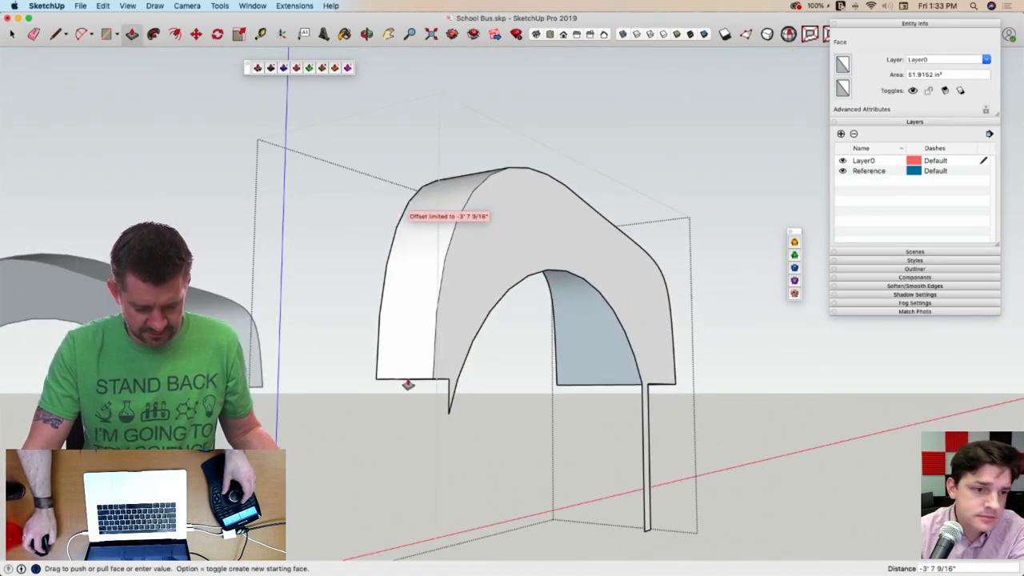
{"action": "left_click", "coordinate": [407, 384]}
{"action": "key", "text": "space"}
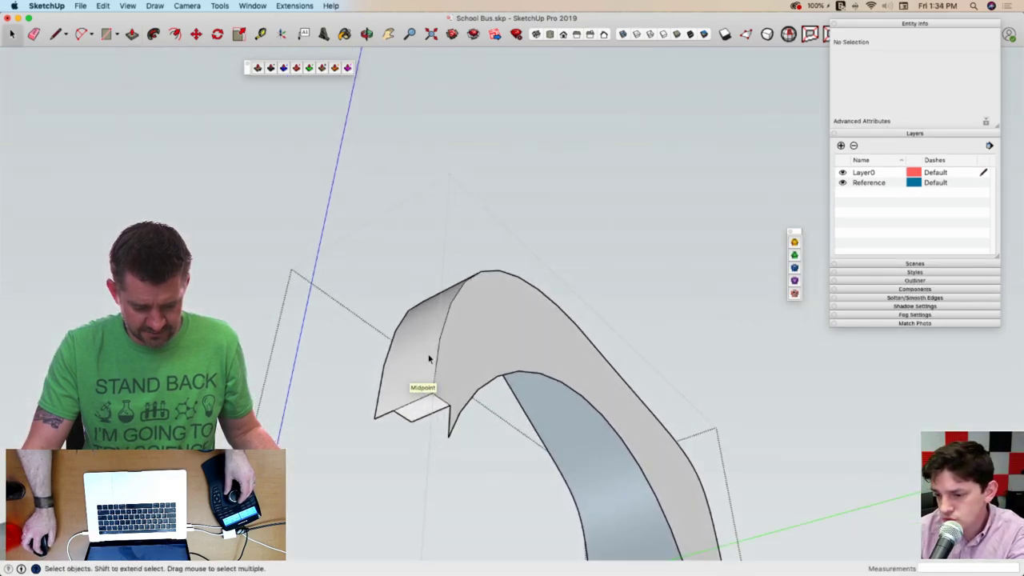
{"action": "left_click_drag", "start_coordinate": [432, 425], "coordinate": [408, 419]}
{"action": "key", "text": "Delete"}
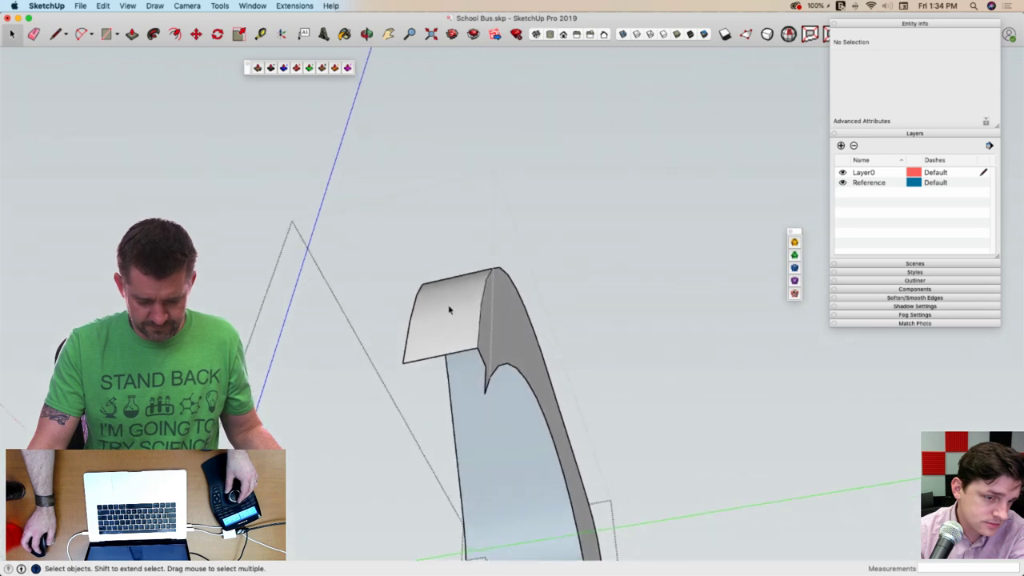
Select the outer curved edges of the arch's side face and round them with FredoCorner Round at the 3-inch offset
{"action": "left_click_drag", "start_coordinate": [460, 225], "coordinate": [556, 362]}
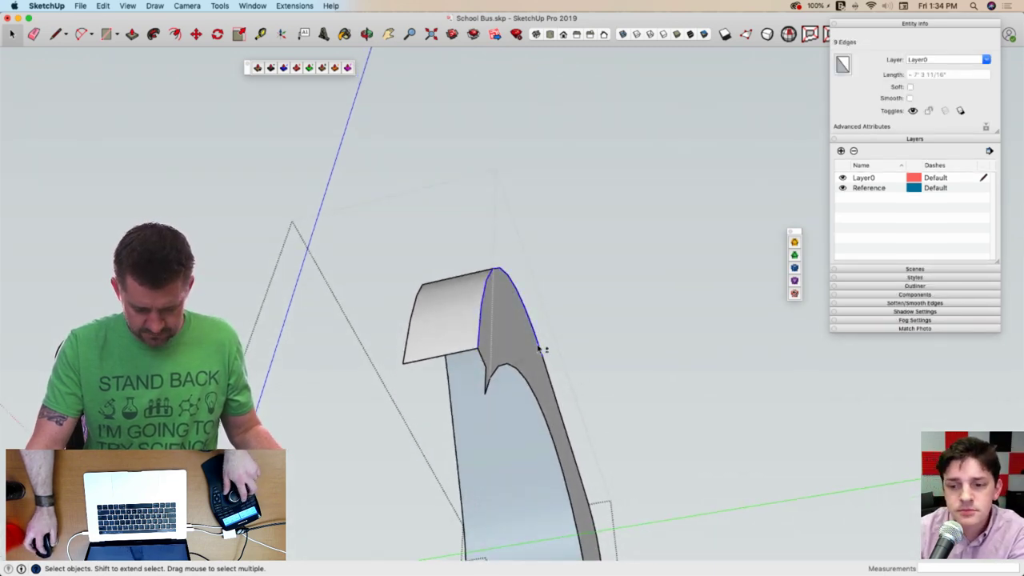
{"action": "left_click", "coordinate": [581, 413], "text": "shift"}
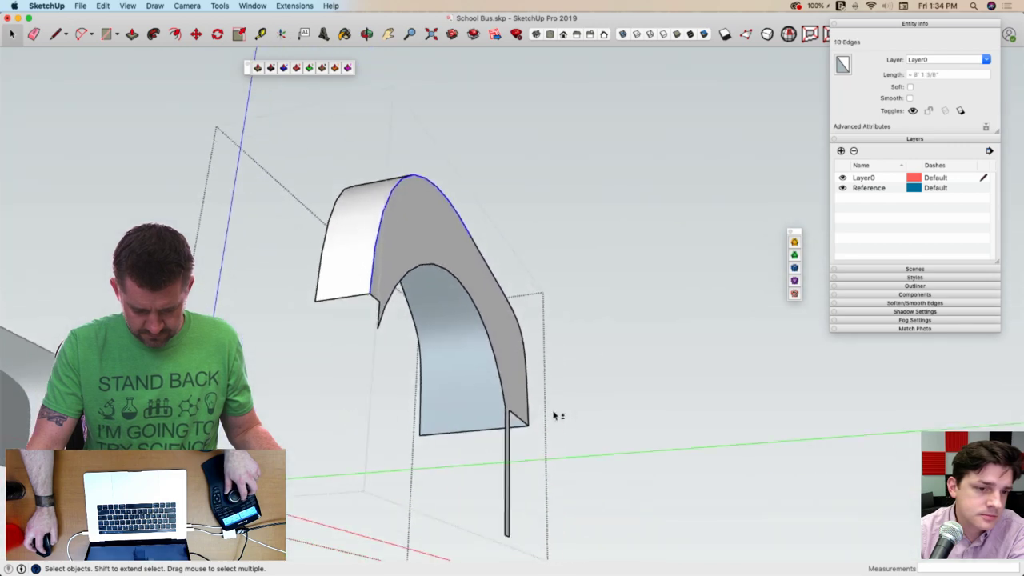
{"action": "left_click_drag", "start_coordinate": [478, 273], "coordinate": [505, 334], "text": "shift"}
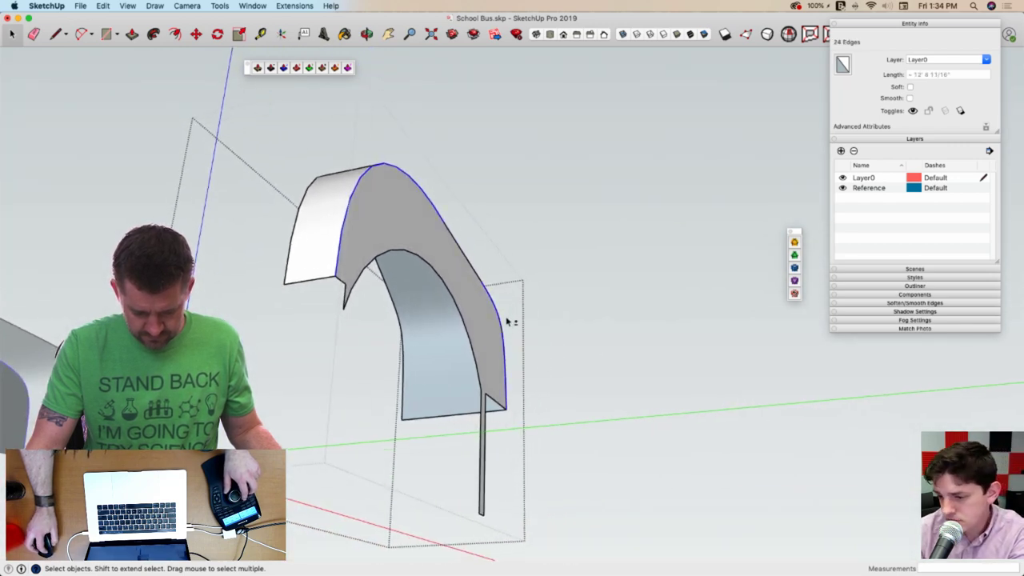
{"action": "left_click", "coordinate": [414, 416], "text": "shift"}
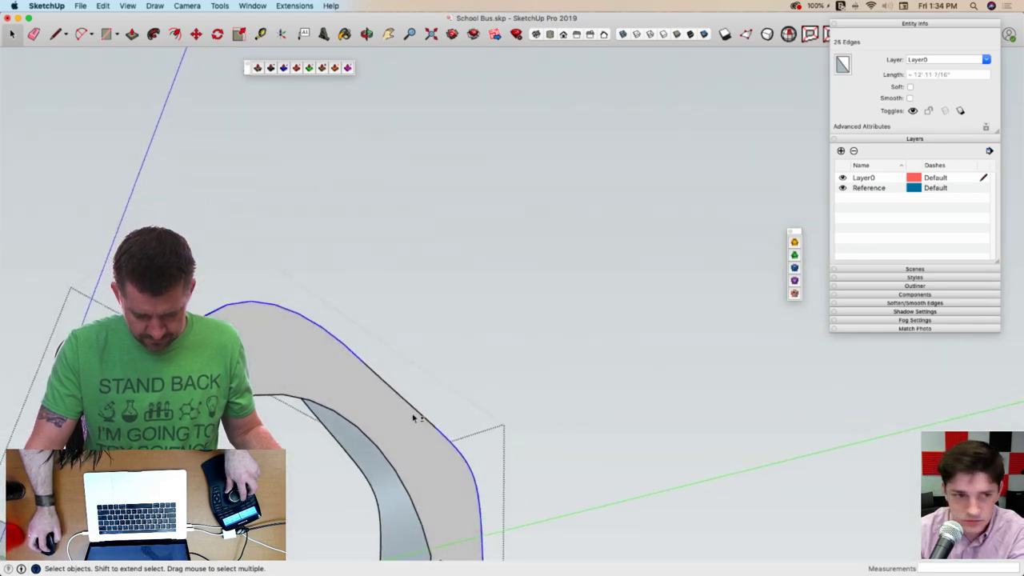
{"action": "left_click", "coordinate": [414, 410], "text": "shift"}
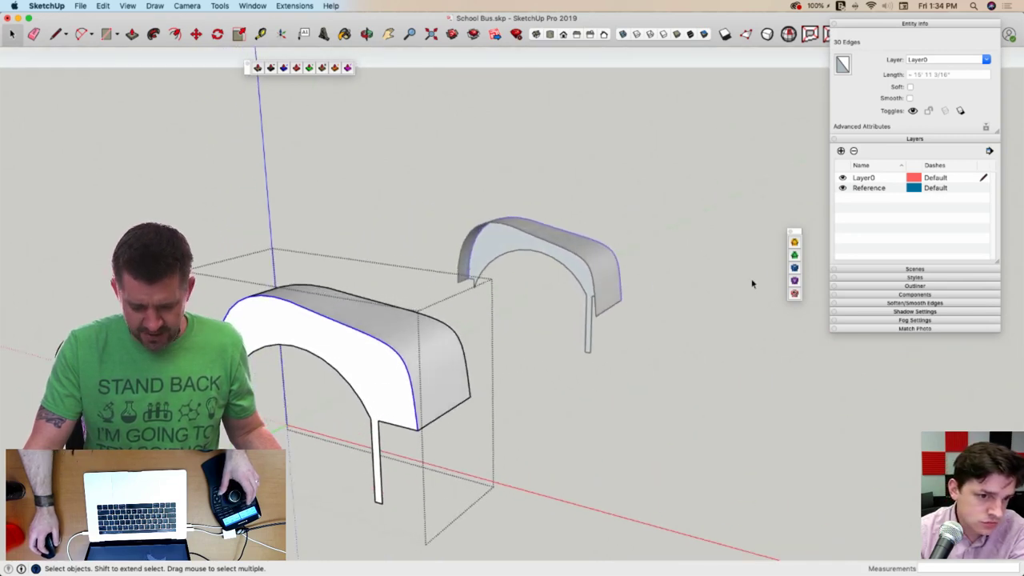
{"action": "left_click", "coordinate": [598, 176]}
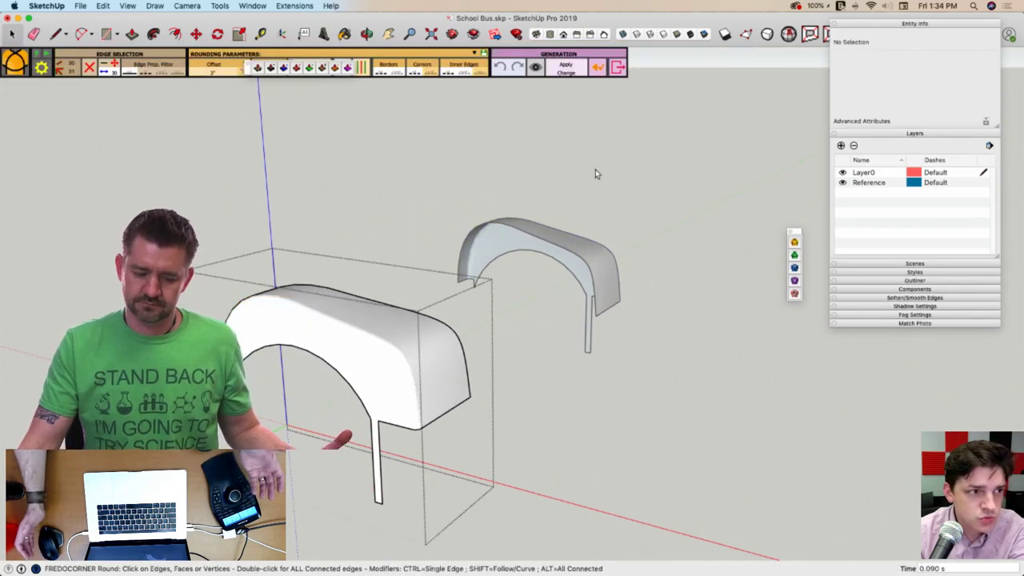
{"action": "key", "text": "space"}
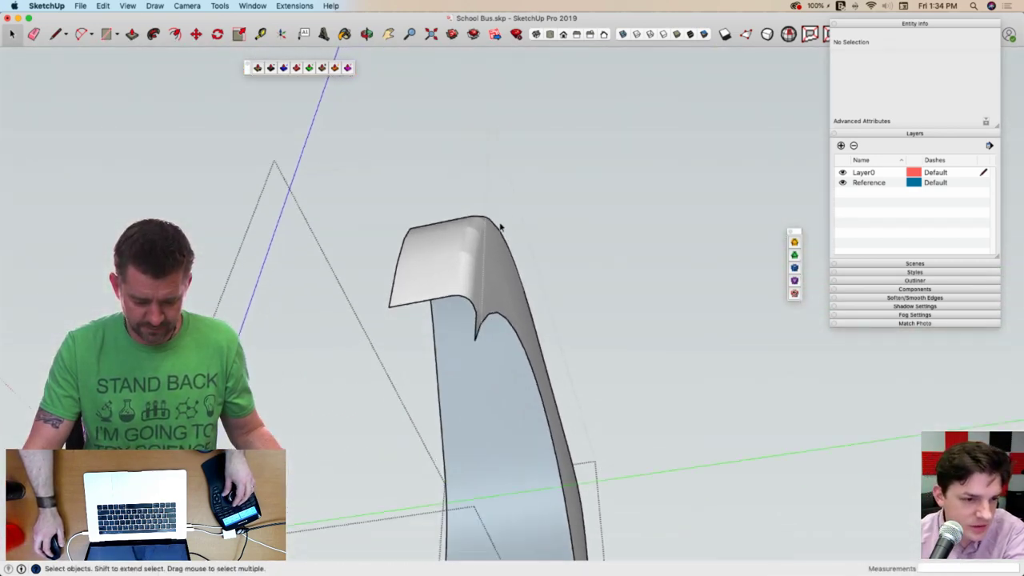
Draw lines closing the rounded opening under the arch's cut-off end and extrude the resulting face downward to rebuild the wide leg
{"action": "key", "text": "l"}
{"action": "middle_click_drag", "start_coordinate": [501, 228], "coordinate": [466, 249]}
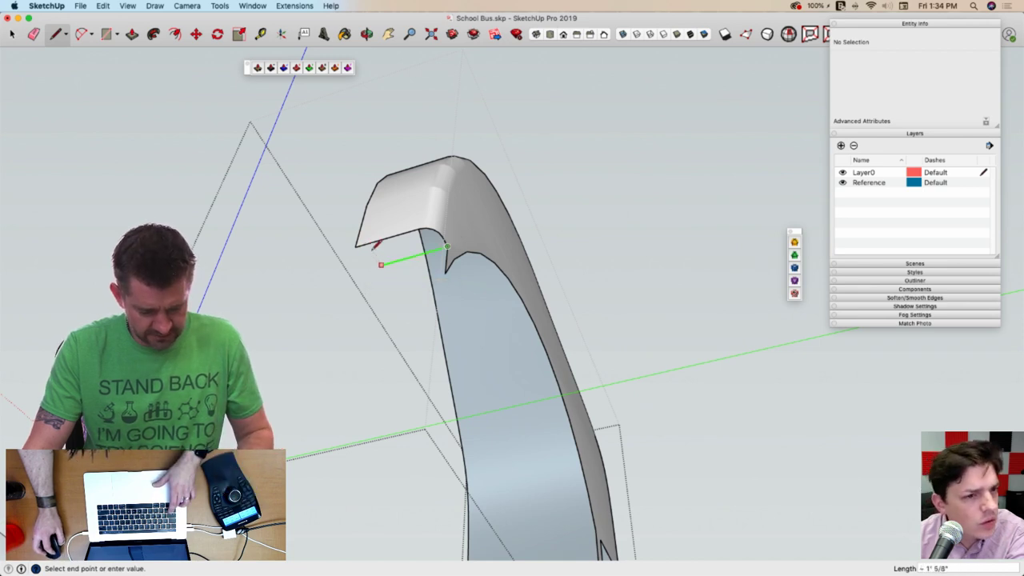
{"action": "key", "text": "p"}
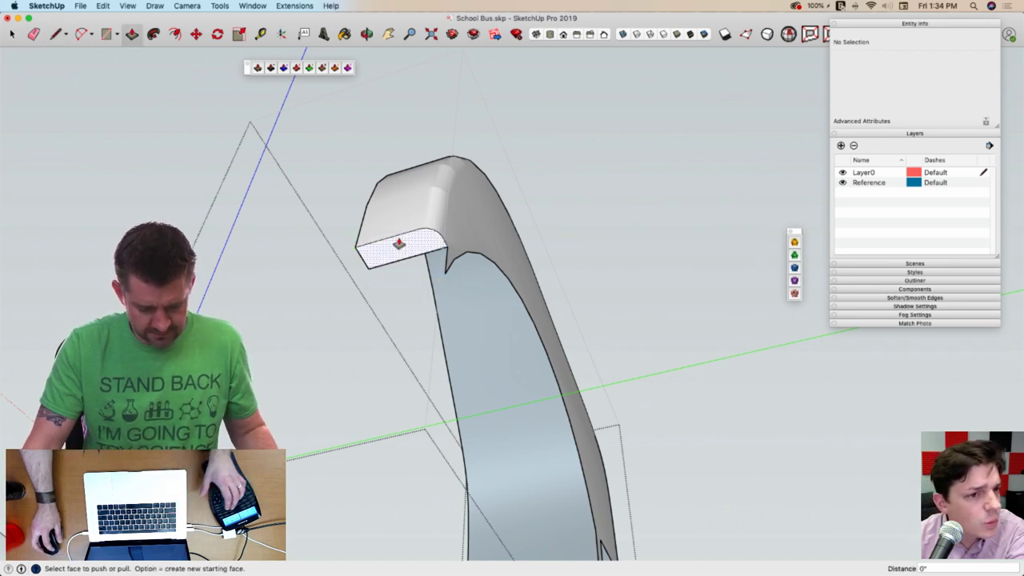
{"action": "left_click", "coordinate": [399, 243]}
{"action": "left_click", "coordinate": [368, 481]}
{"action": "key", "text": "space"}
Soften the edges along the rebuilt leg's rounded corner and the seam where the leg meets the arch
{"action": "key", "text": "e"}
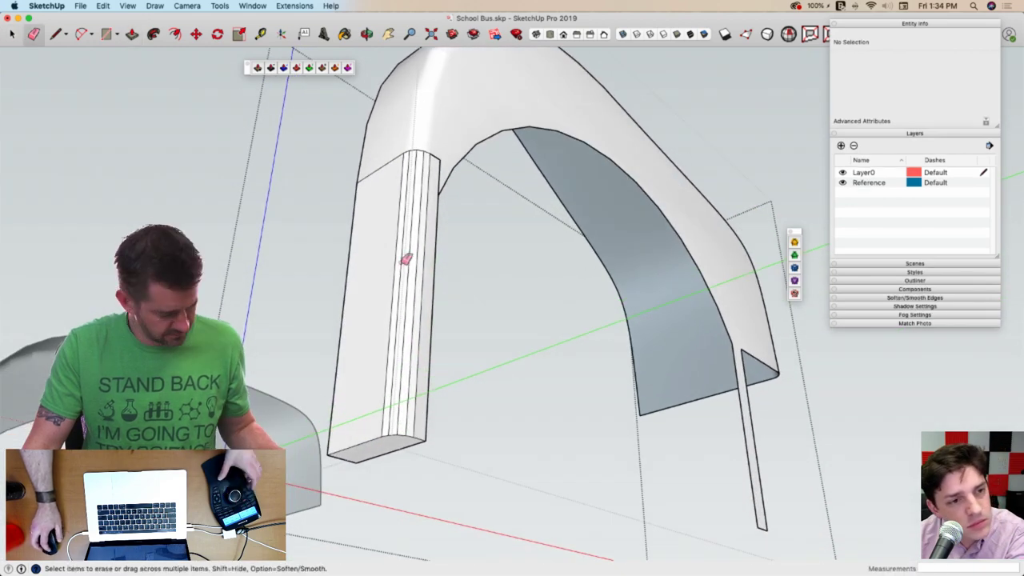
{"action": "mouse_move", "coordinate": [407, 159]}
{"action": "left_mouse_down"}
{"action": "mouse_move", "coordinate": [421, 170]}
{"action": "mouse_move", "coordinate": [438, 156]}
{"action": "mouse_move", "coordinate": [439, 203]}
{"action": "left_mouse_up"}
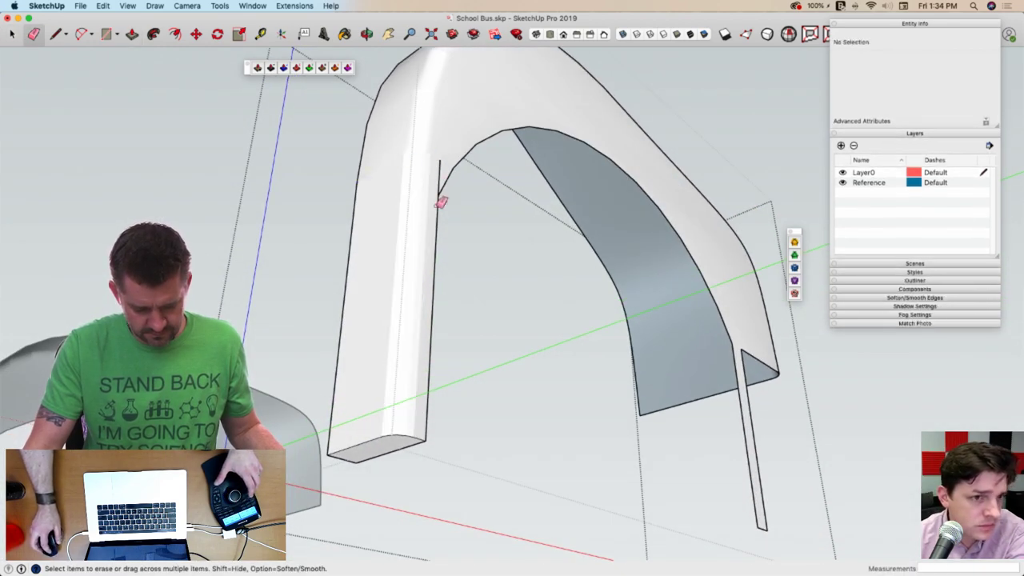
{"action": "left_click", "coordinate": [442, 158], "text": "alt"}
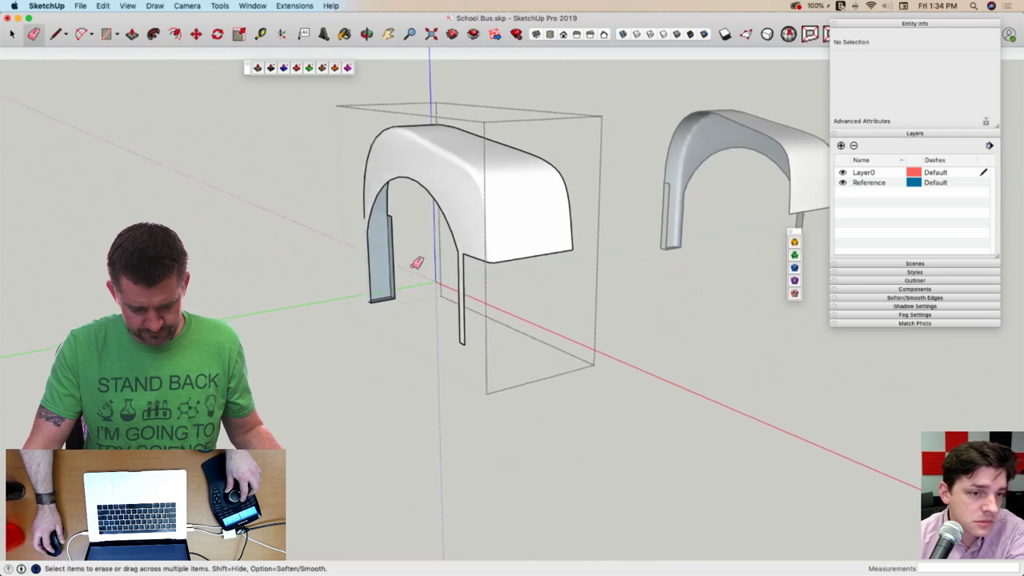
Clean up the wide leg's inner side by erasing surplus edges and drawing a line across its top, and close the arch group
{"action": "left_click_drag", "start_coordinate": [391, 215], "coordinate": [387, 216]}
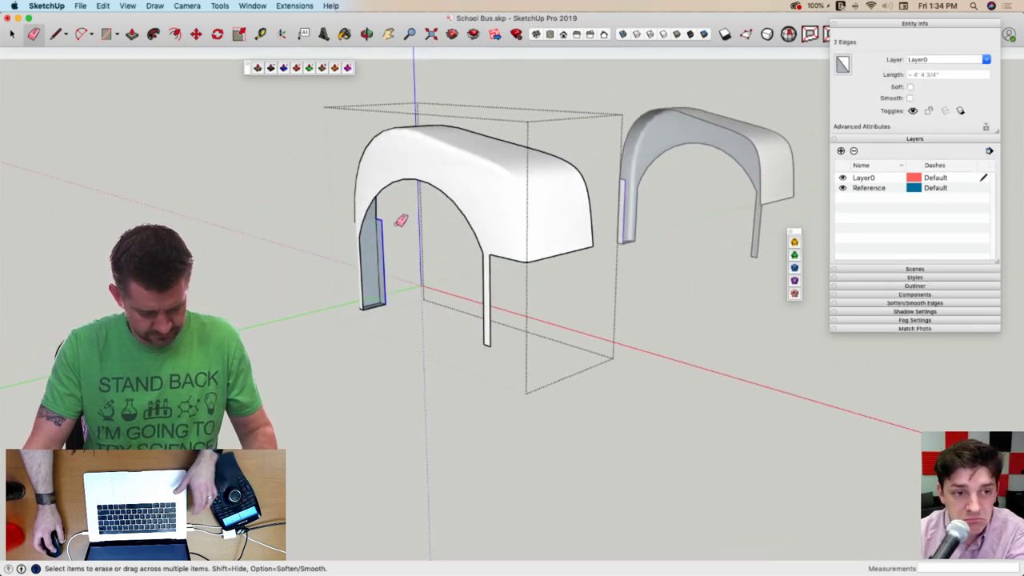
{"action": "key", "text": "l"}
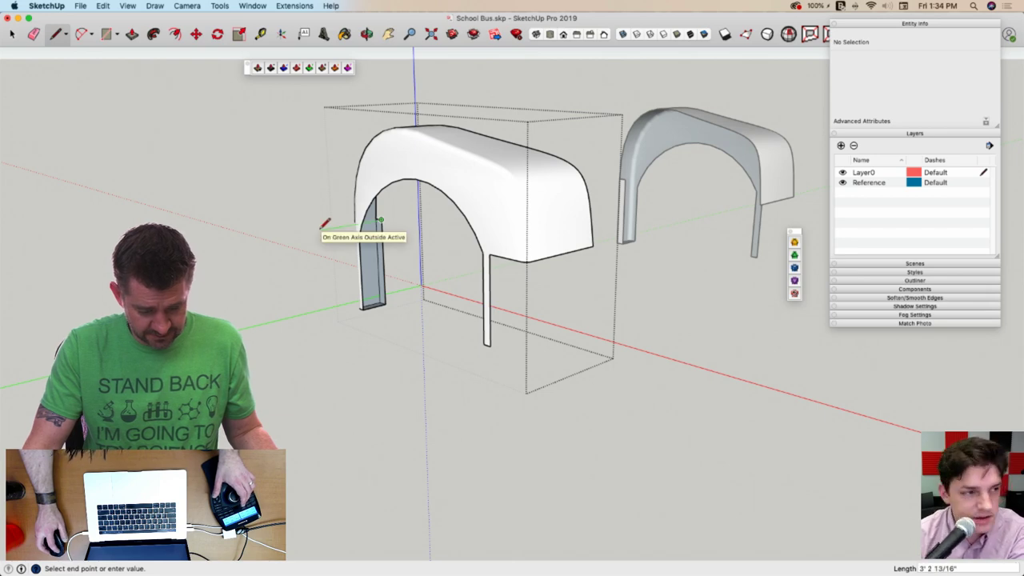
{"action": "left_click", "coordinate": [362, 222]}
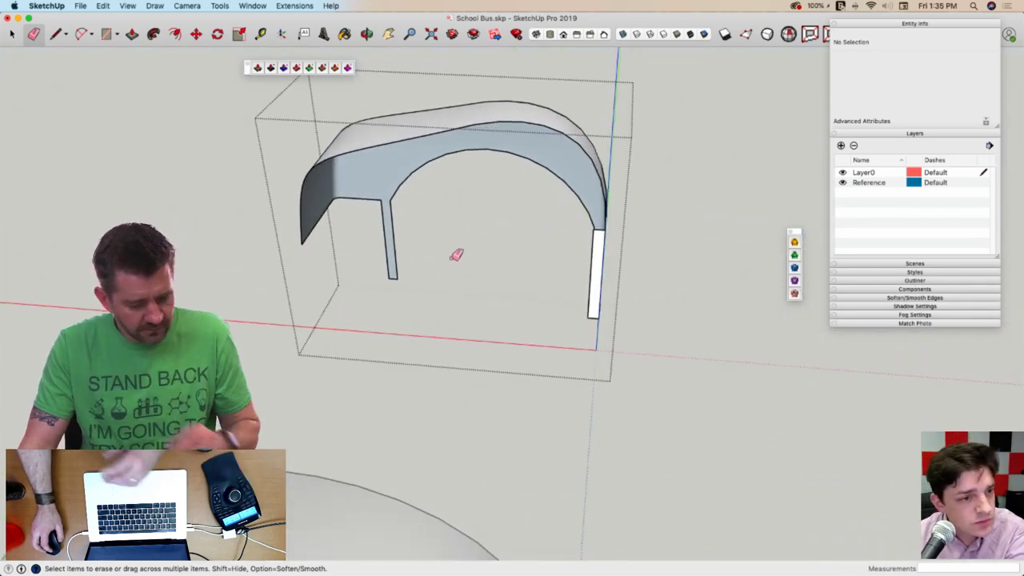
{"action": "key", "text": "space"}
{"action": "left_click", "coordinate": [216, 231]}
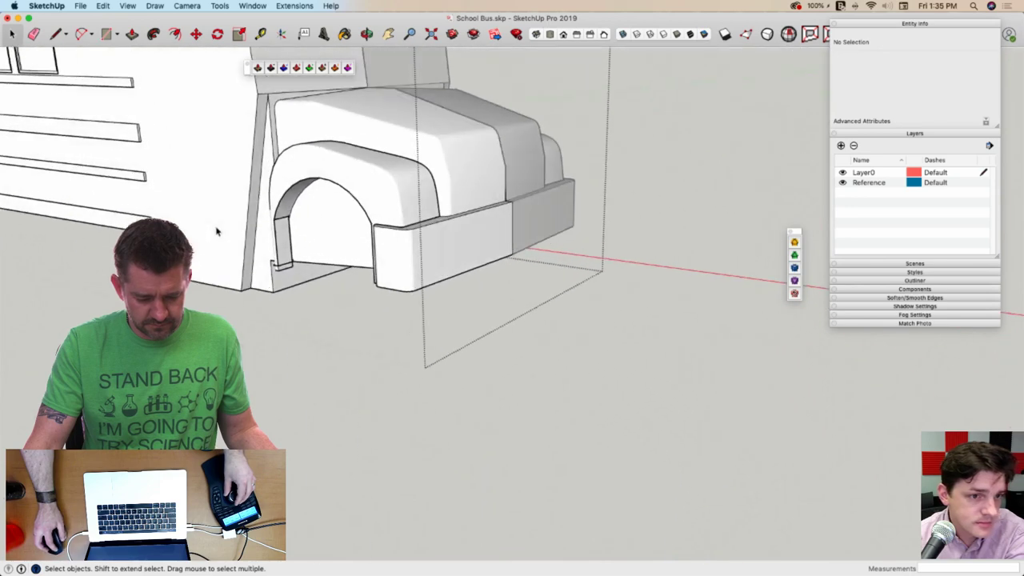
Try to explode the front wheel arch group on the bus
{"action": "middle_click_drag", "start_coordinate": [215, 232], "coordinate": [384, 187]}
{"action": "left_click", "coordinate": [384, 187]}
{"action": "right_click", "coordinate": [390, 186]}
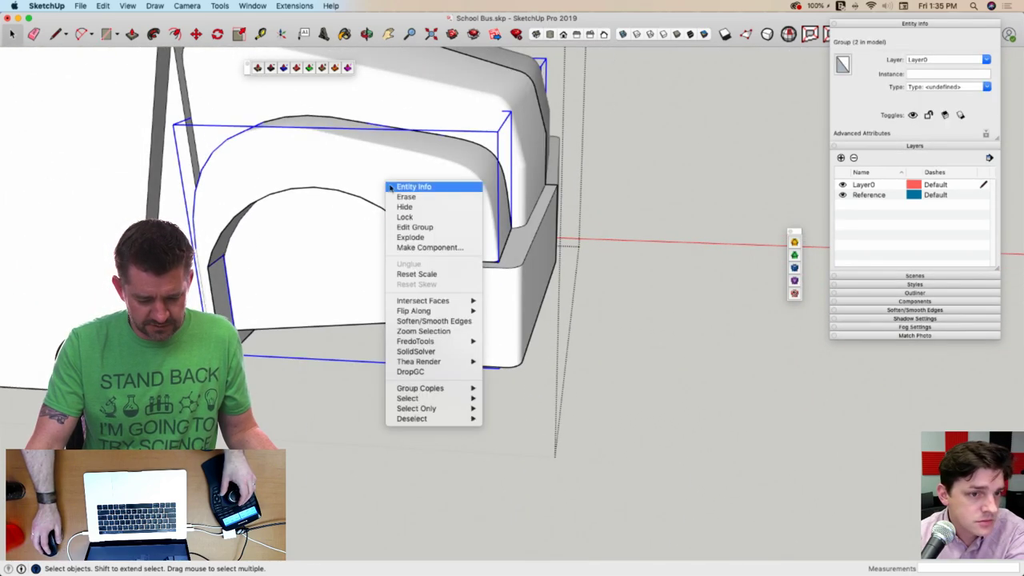
{"action": "left_click", "coordinate": [444, 237]}
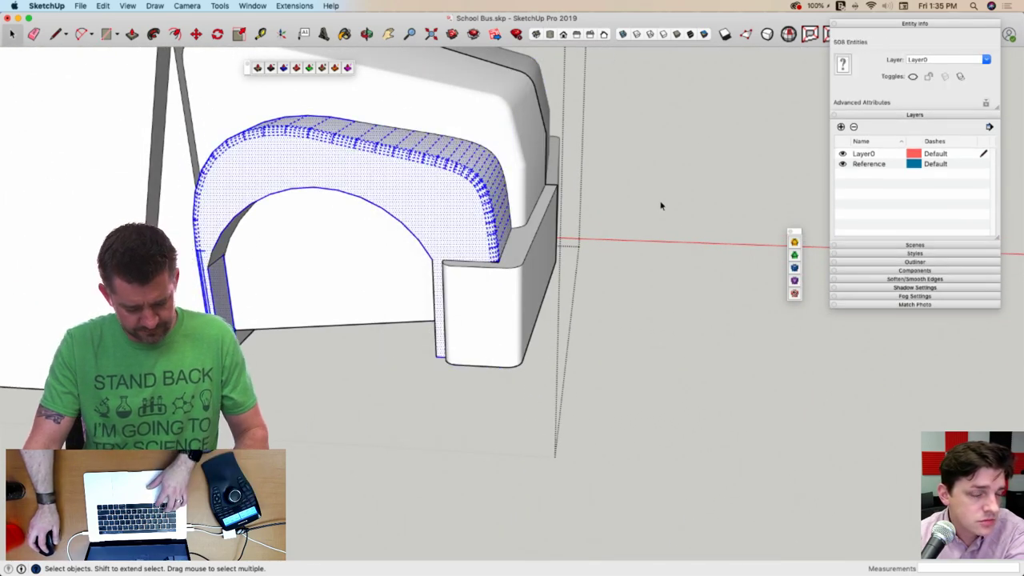
Explode the front wheel arch group on the side of the bus and clear the selection
{"action": "left_click", "coordinate": [640, 183]}
{"action": "left_click", "coordinate": [400, 209]}
{"action": "right_click", "coordinate": [407, 201]}
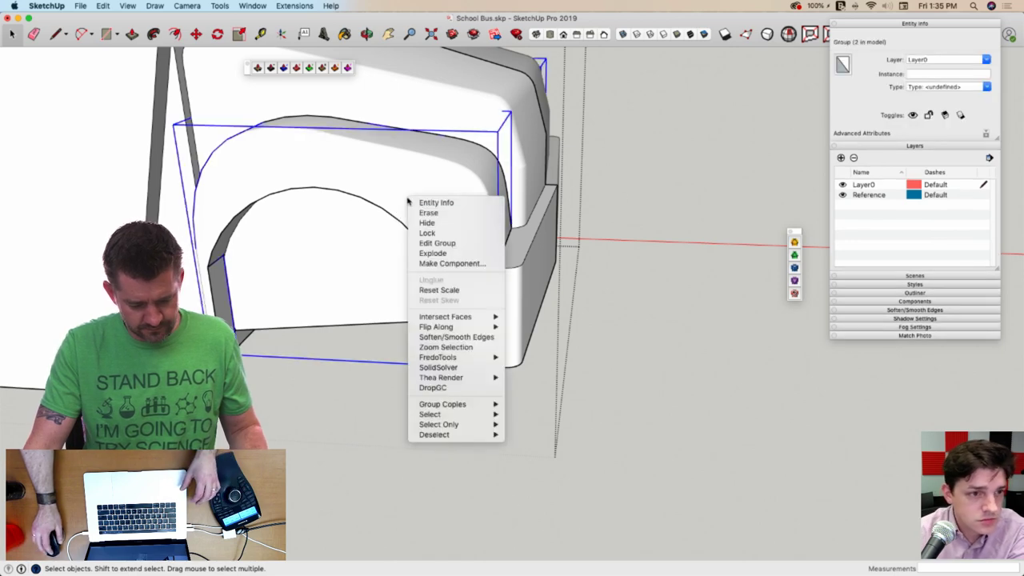
{"action": "left_click", "coordinate": [433, 253]}
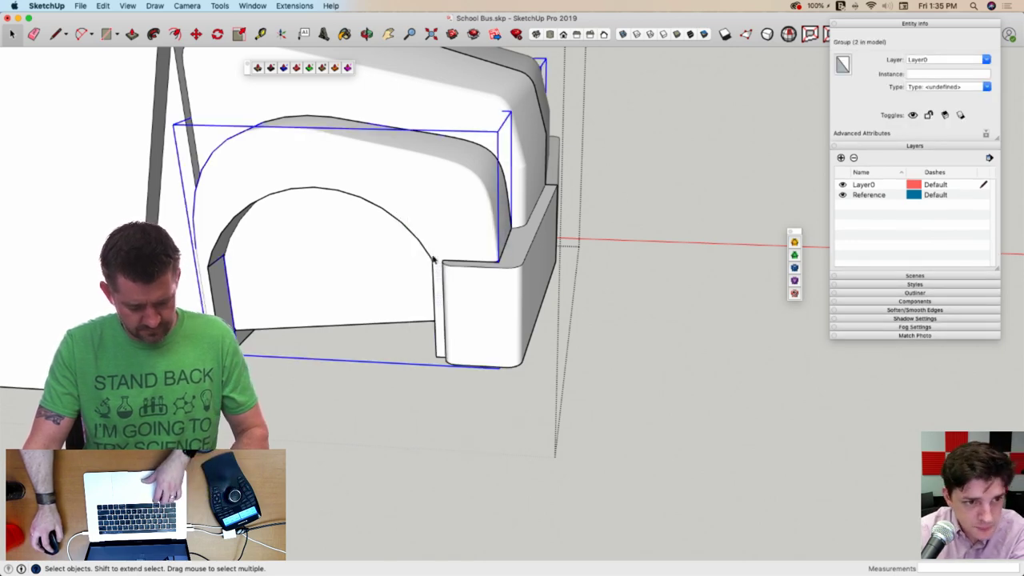
{"action": "left_click", "coordinate": [643, 197]}
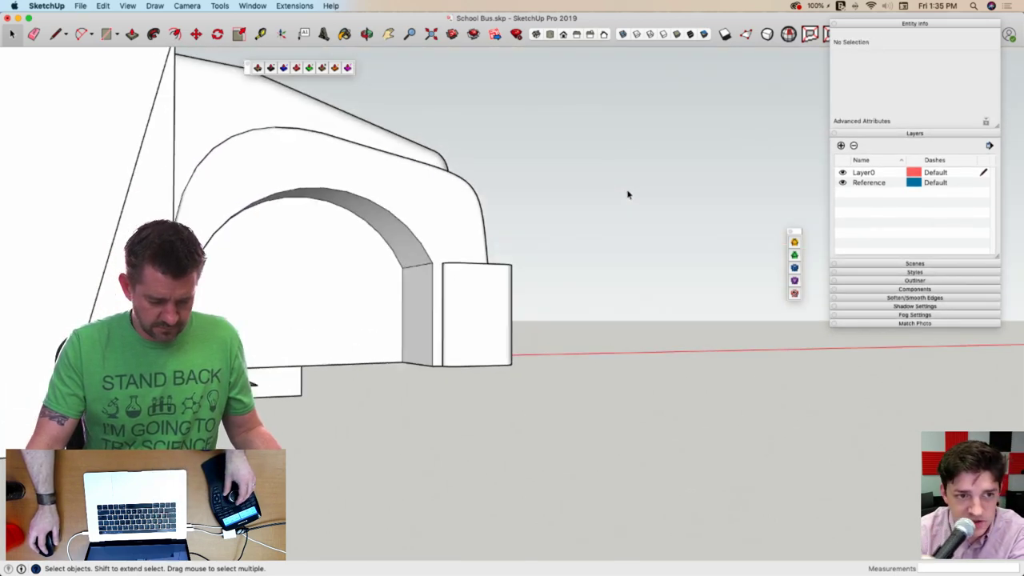
Erase surplus edges beside the bumper, at the foot of the arch's rear leg, and along the leg's vertical side
{"action": "scroll", "coordinate": [704, 269], "scroll_direction": "up", "scroll_amount": 8}
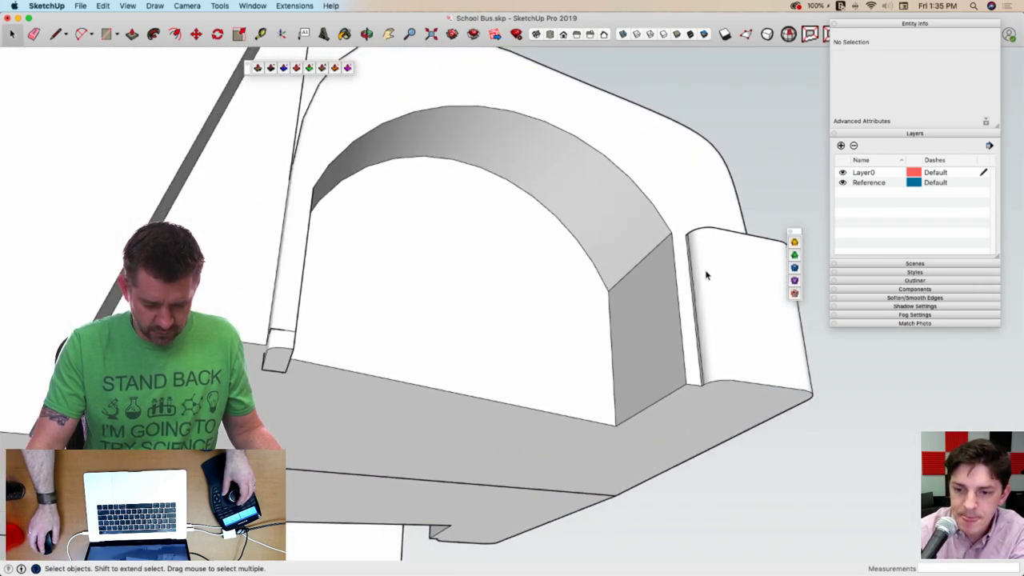
{"action": "key", "text": "e"}
{"action": "left_click", "coordinate": [689, 271]}
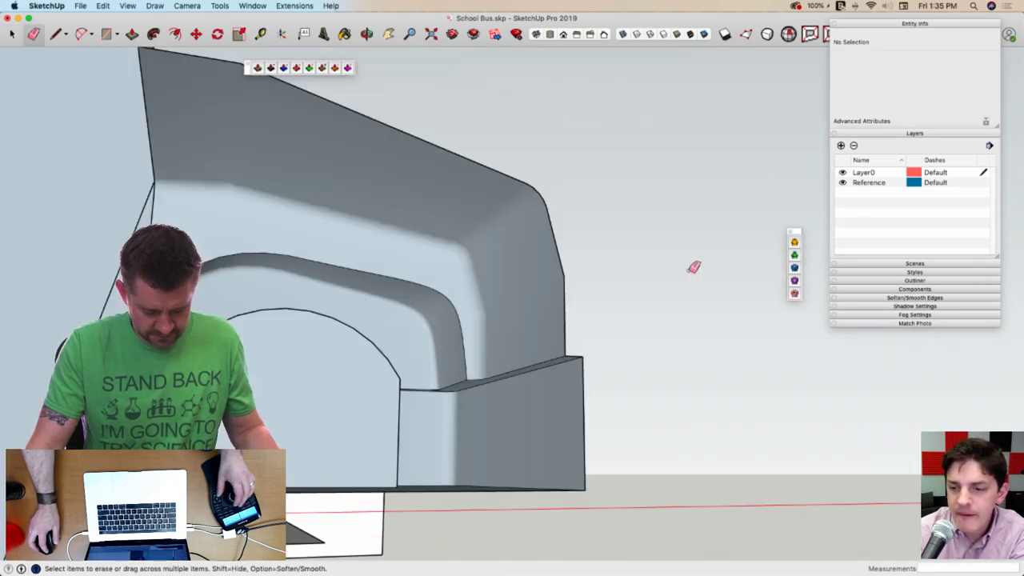
{"action": "key", "text": "space"}
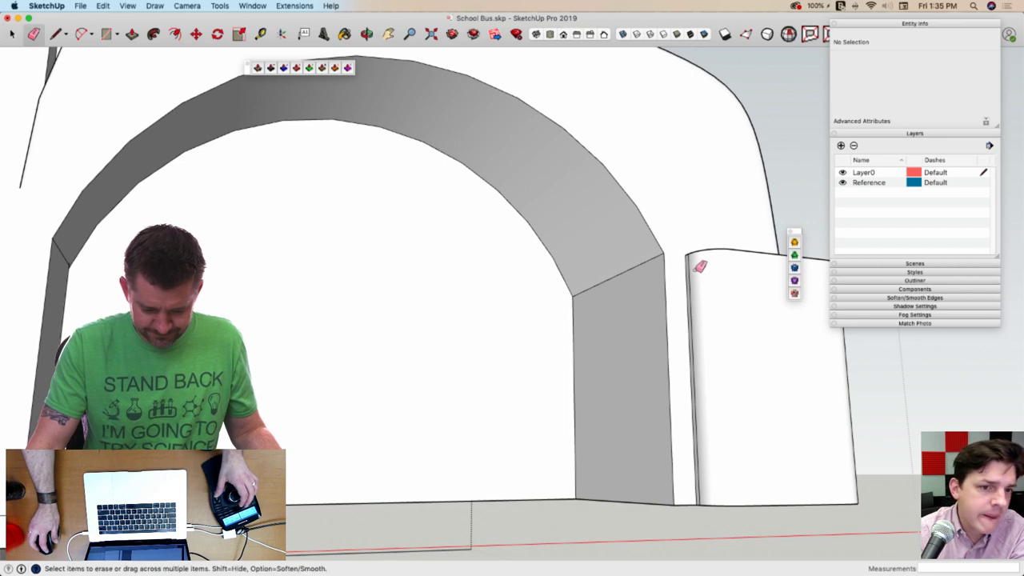
{"action": "left_click", "coordinate": [690, 272]}
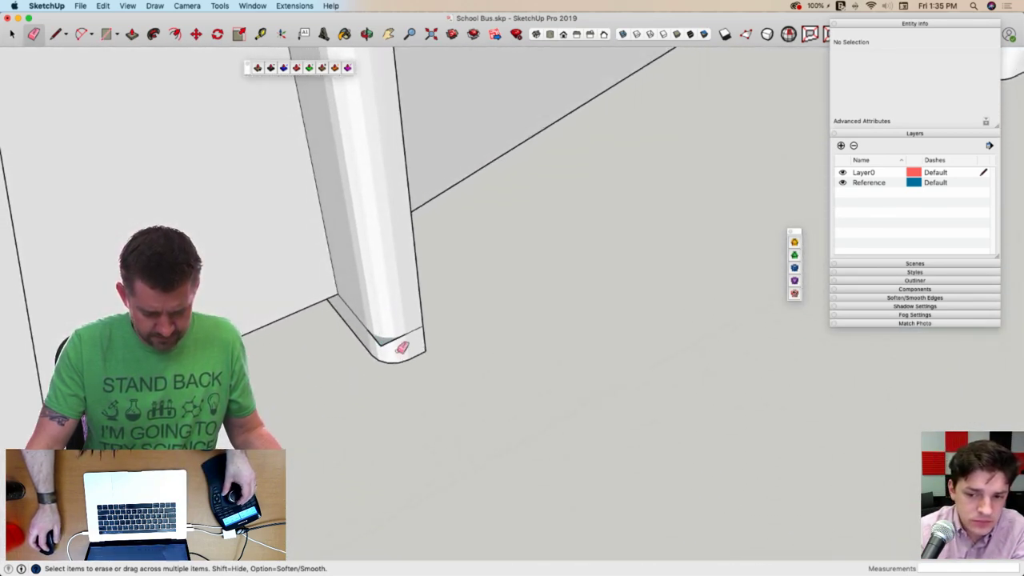
{"action": "left_click", "coordinate": [379, 345]}
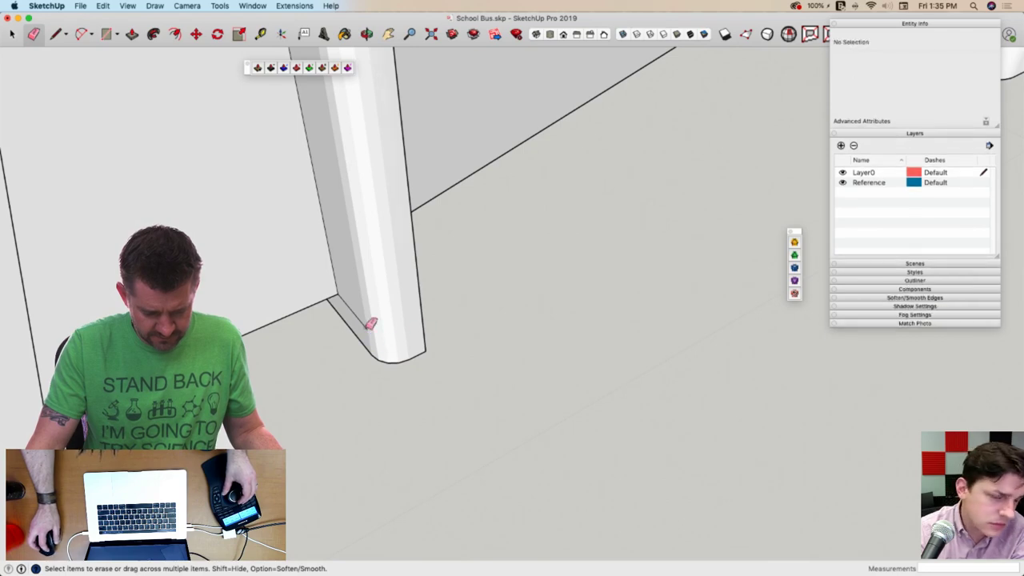
{"action": "mouse_move", "coordinate": [348, 304]}
{"action": "middle_mouse_down"}
{"action": "mouse_move", "coordinate": [376, 311]}
{"action": "mouse_move", "coordinate": [507, 453]}
{"action": "mouse_move", "coordinate": [555, 400]}
{"action": "mouse_move", "coordinate": [577, 416]}
{"action": "middle_mouse_up"}
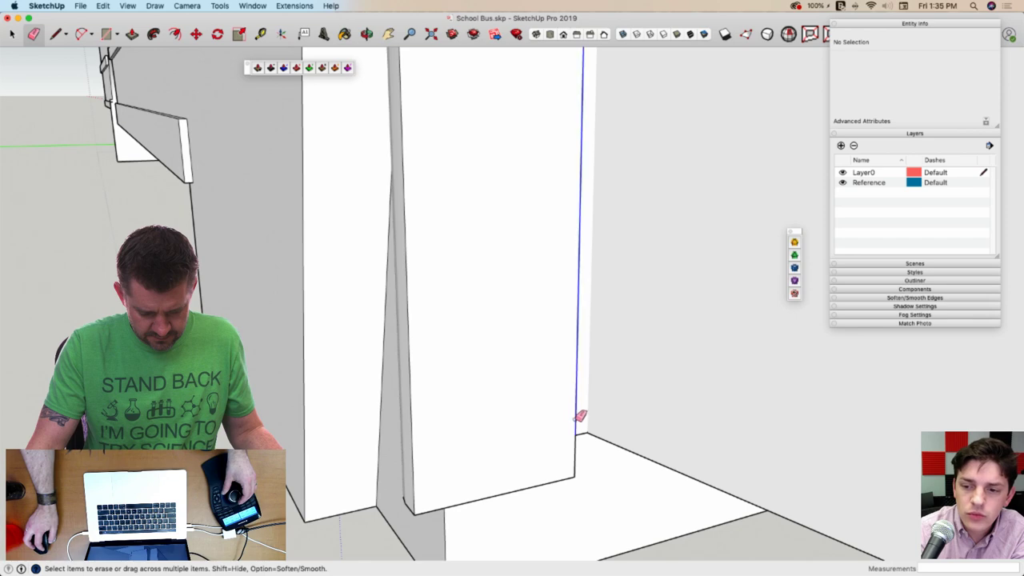
{"action": "left_click", "coordinate": [576, 418]}
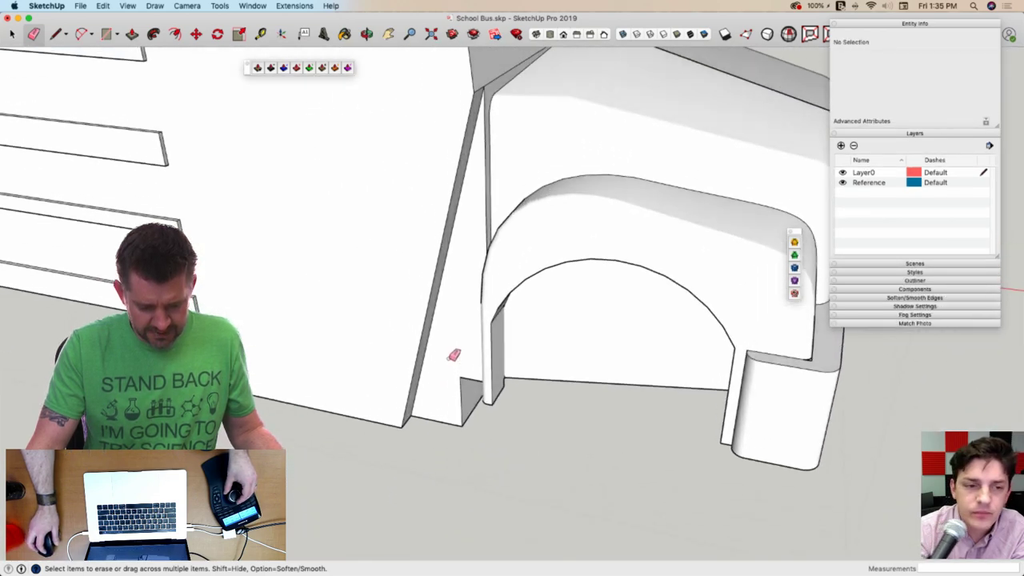
Push/pull the tapered panel behind the wheel arch 10" flush with the bus side and erase the seam between them
{"action": "mouse_move", "coordinate": [454, 354]}
{"action": "middle_mouse_down"}
{"action": "mouse_move", "coordinate": [469, 349]}
{"action": "mouse_move", "coordinate": [468, 328]}
{"action": "mouse_move", "coordinate": [467, 343]}
{"action": "middle_mouse_up"}
{"action": "key", "text": "p"}
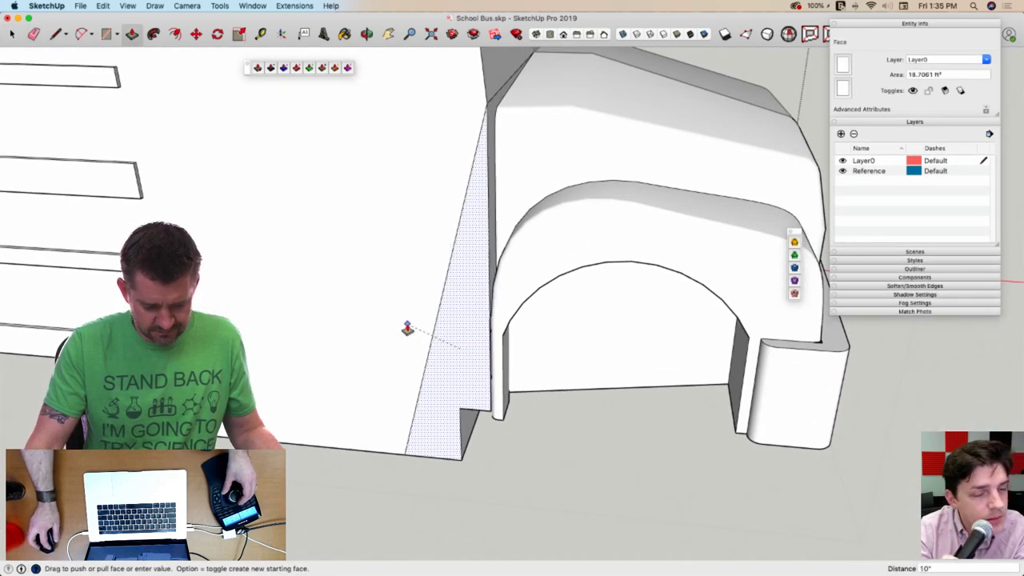
{"action": "left_click", "coordinate": [407, 328]}
{"action": "key", "text": "e"}
{"action": "left_click", "coordinate": [434, 346]}
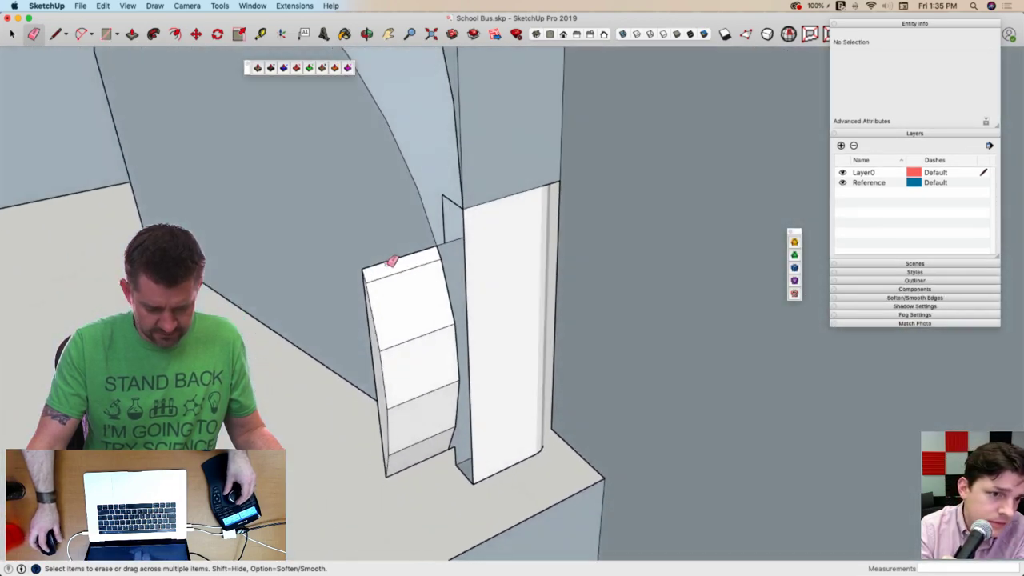
Delete the leftover curved faces behind the arch's rear leg and erase the stray edges where the leg meets the arch
{"action": "key", "text": "space"}
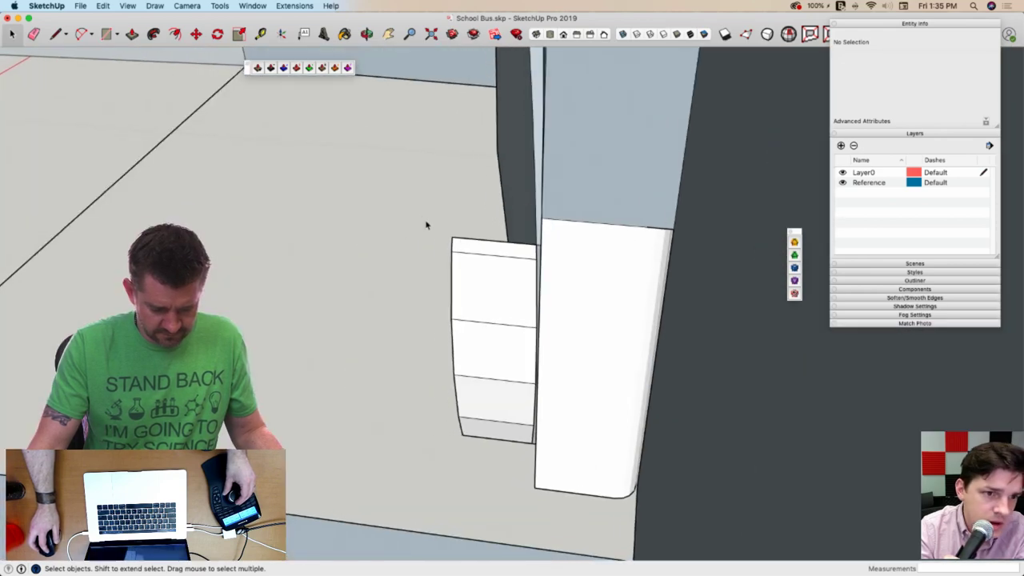
{"action": "left_click_drag", "start_coordinate": [474, 209], "coordinate": [460, 430]}
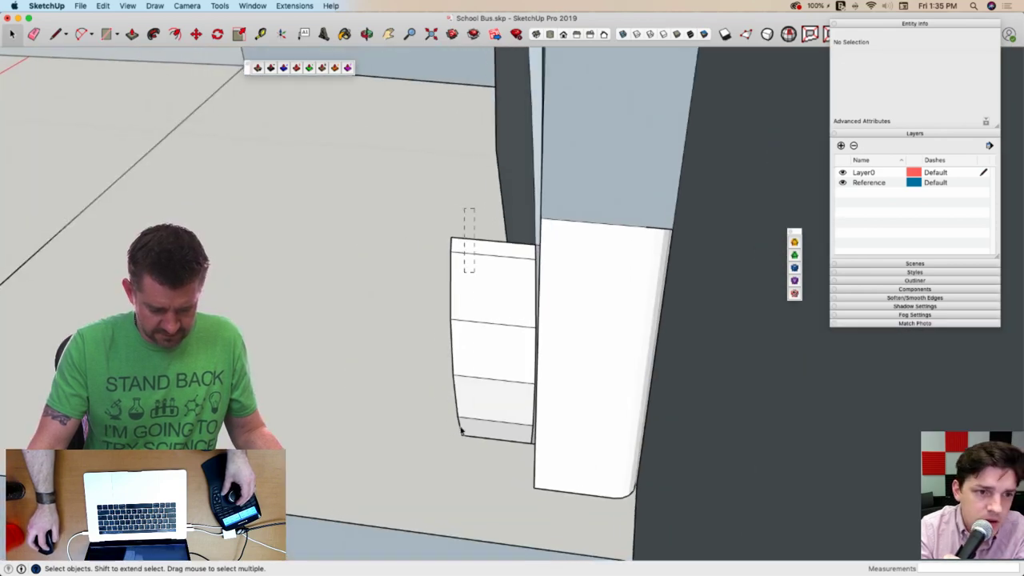
{"action": "left_click_drag", "start_coordinate": [437, 489], "coordinate": [434, 485]}
{"action": "key", "text": "Delete"}
{"action": "mouse_move", "coordinate": [434, 484]}
{"action": "middle_mouse_down"}
{"action": "mouse_move", "coordinate": [464, 393]}
{"action": "mouse_move", "coordinate": [569, 213]}
{"action": "mouse_move", "coordinate": [475, 219]}
{"action": "middle_mouse_up"}
{"action": "key", "text": "e"}
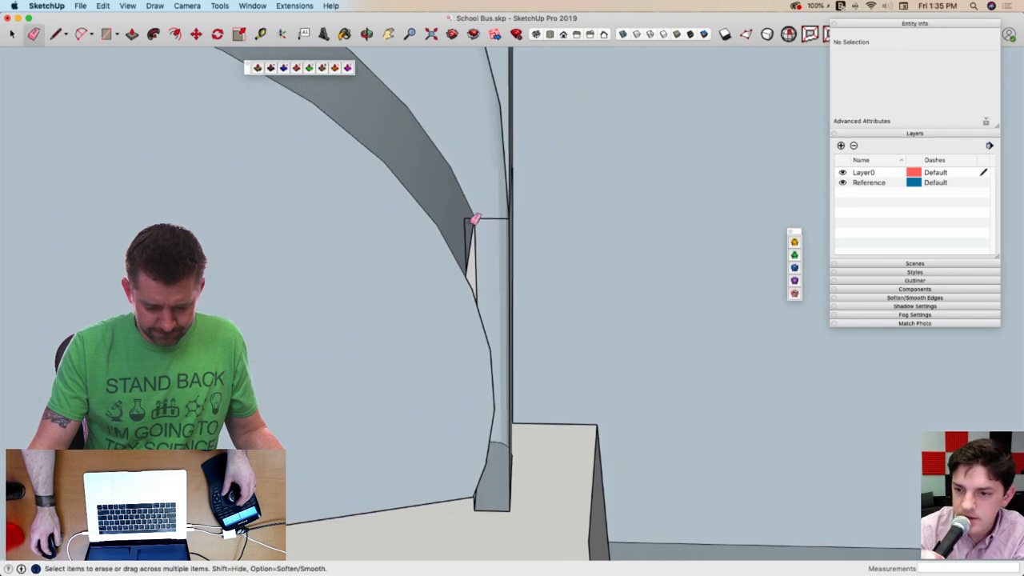
{"action": "left_click_drag", "start_coordinate": [466, 218], "coordinate": [500, 200]}
{"action": "middle_click_drag", "start_coordinate": [520, 155], "coordinate": [517, 166]}
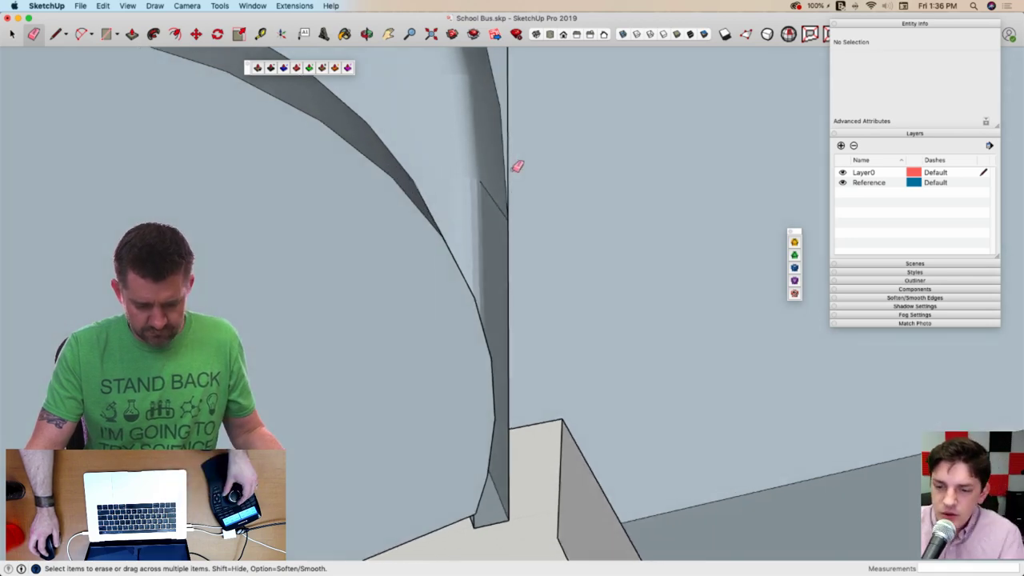
Draw a vertical line about 3' 3/8" long down the inner side of the rear leg to close its open face
{"action": "key", "text": "l"}
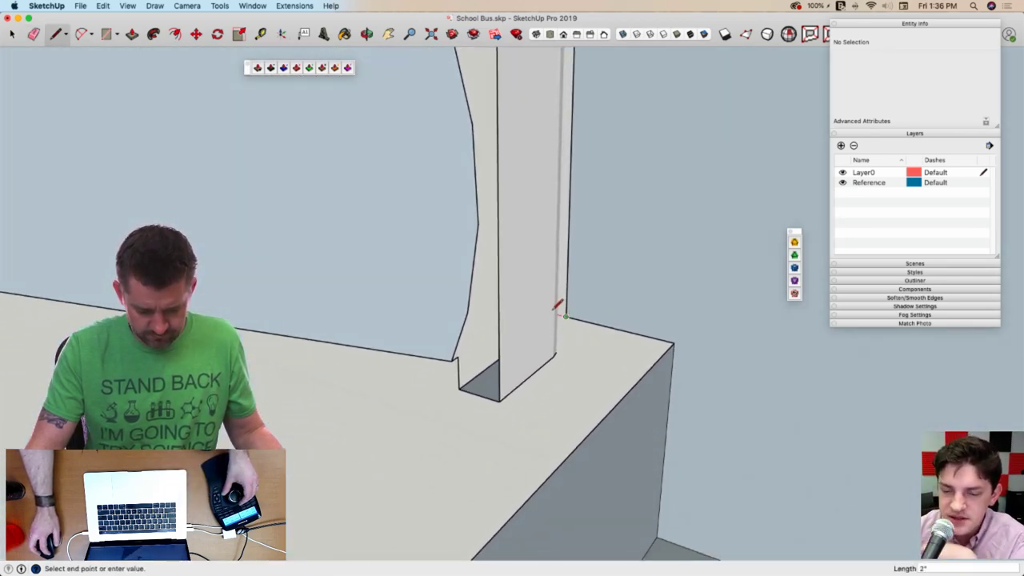
{"action": "key", "text": "Escape"}
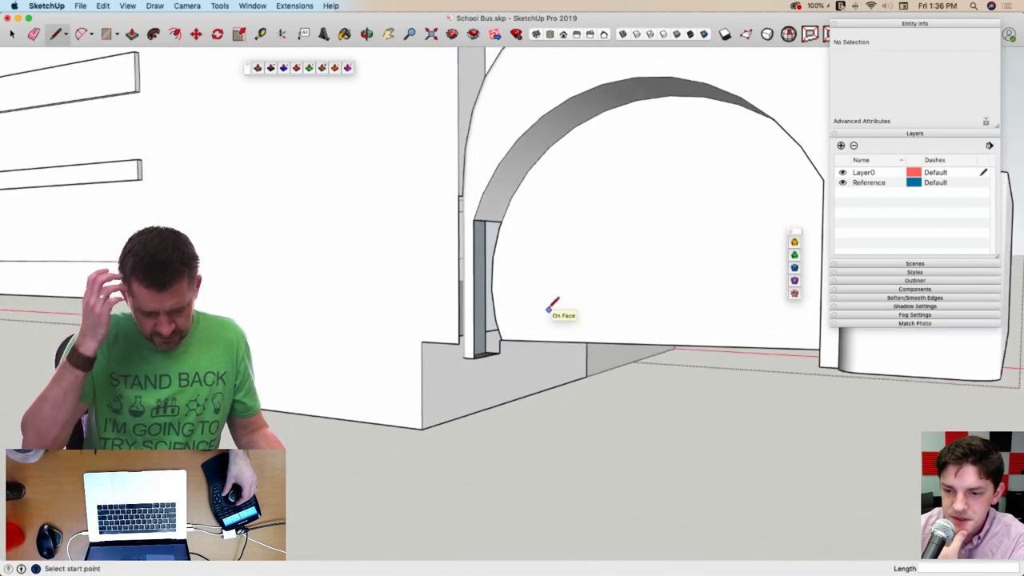
{"action": "middle_click_drag", "start_coordinate": [550, 306], "coordinate": [524, 358]}
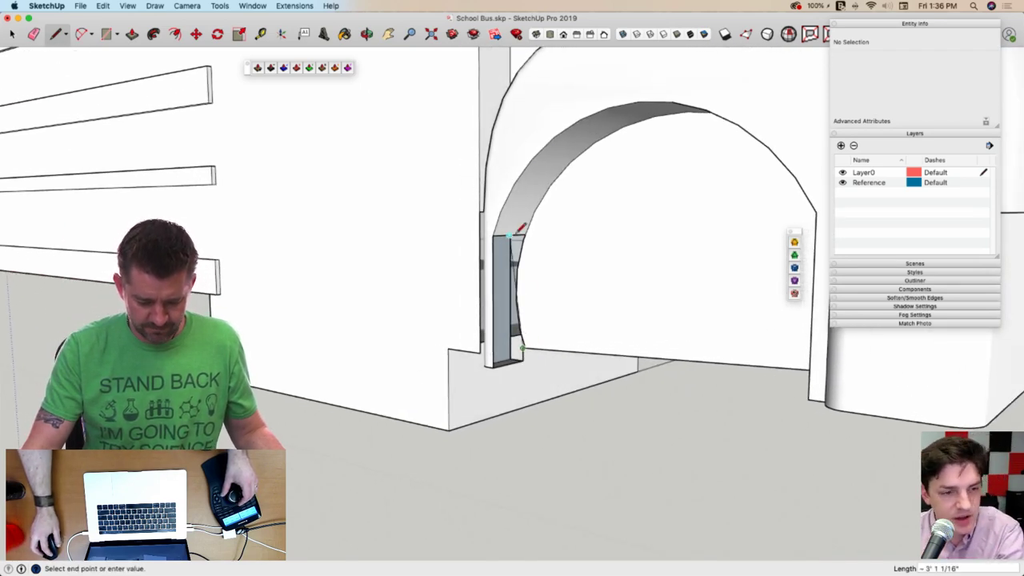
{"action": "left_click", "coordinate": [522, 348]}
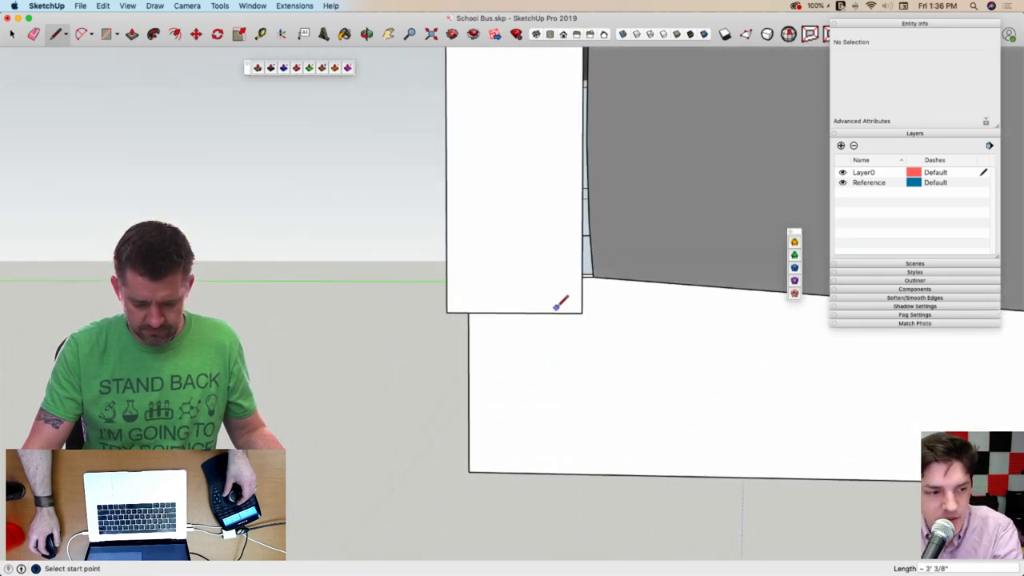
{"action": "middle_click_drag", "start_coordinate": [555, 307], "coordinate": [588, 294]}
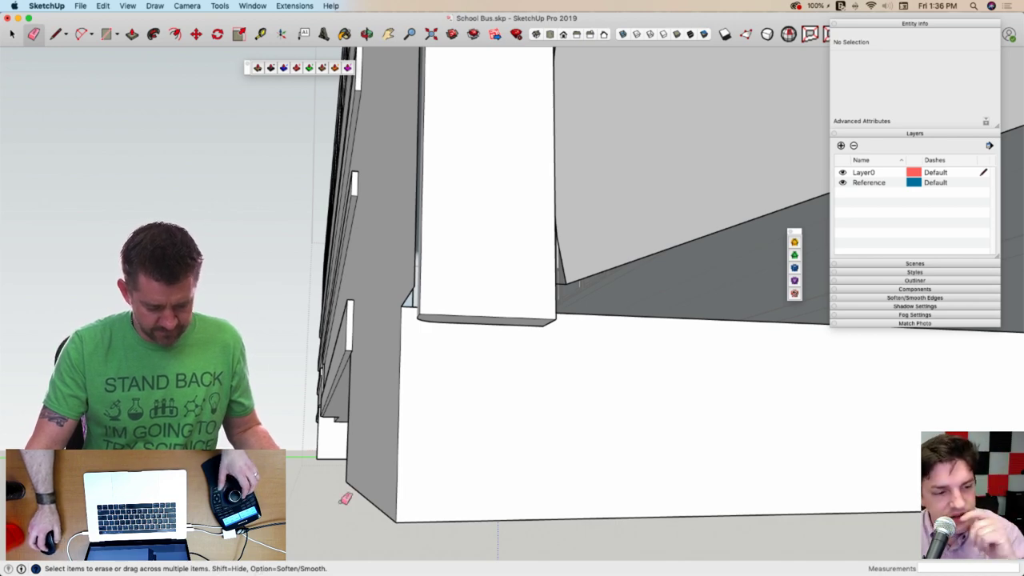
Clean up edges at the rear leg's foot and draw lines across the front underside to close the bus's bottom faces
{"action": "middle_click_drag", "start_coordinate": [400, 361], "coordinate": [413, 293]}
{"action": "key", "text": "l"}
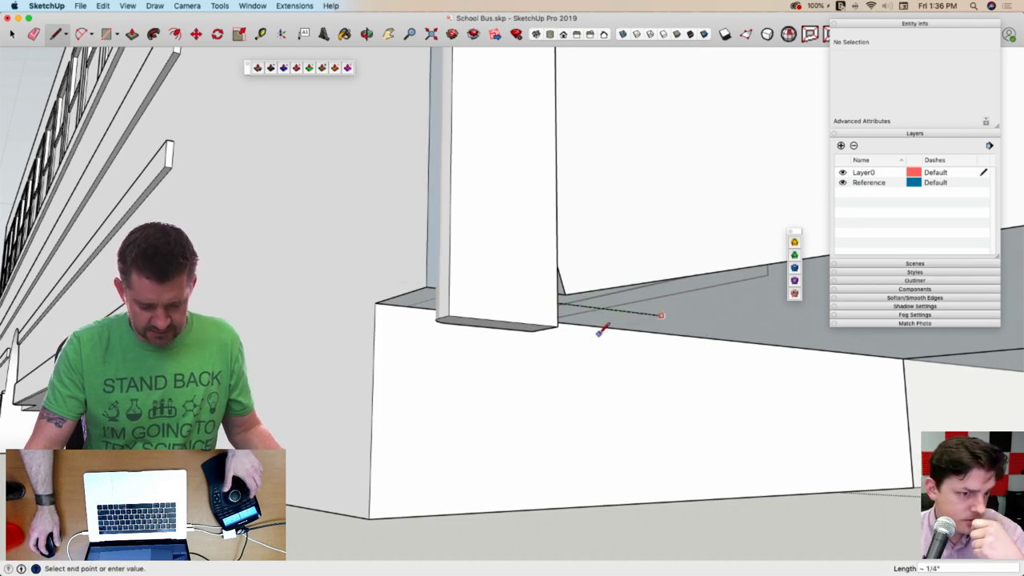
{"action": "left_click", "coordinate": [618, 310]}
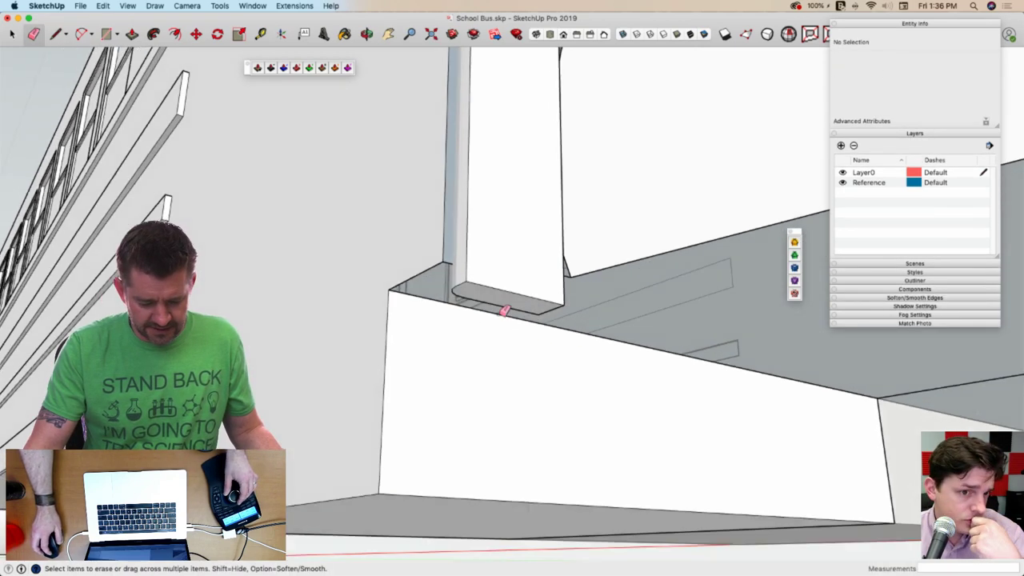
{"action": "scroll", "coordinate": [498, 310], "scroll_direction": "down", "scroll_amount": 10}
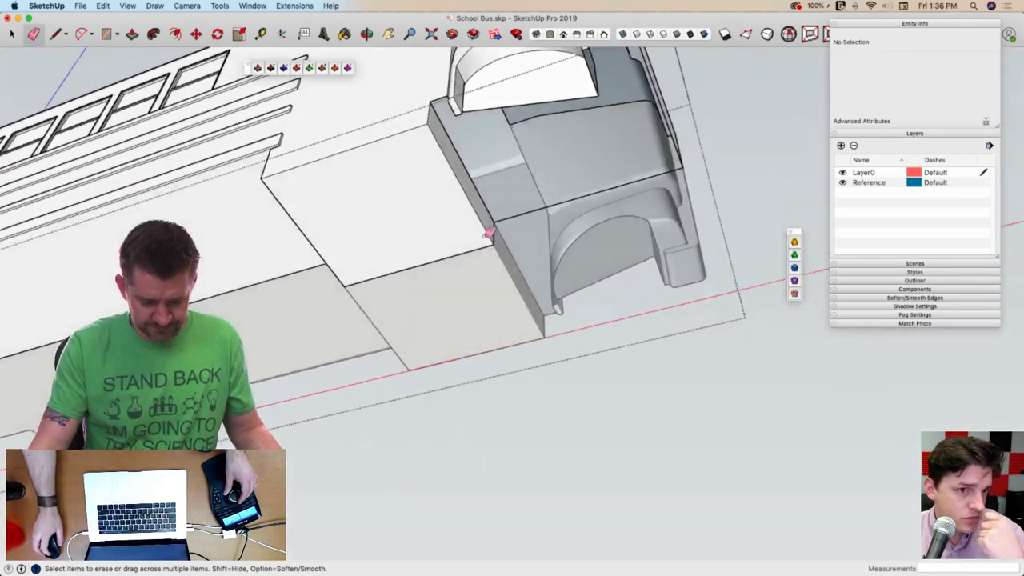
{"action": "middle_click_drag", "start_coordinate": [604, 200], "coordinate": [569, 187]}
{"action": "key", "text": "l"}
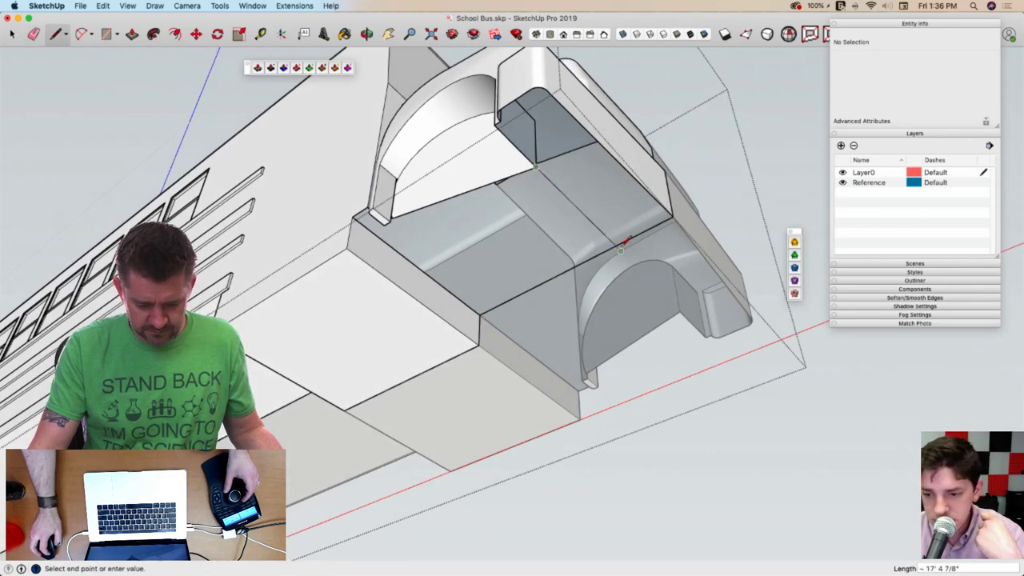
{"action": "left_click", "coordinate": [615, 245]}
{"action": "middle_click_drag", "start_coordinate": [615, 233], "coordinate": [432, 200]}
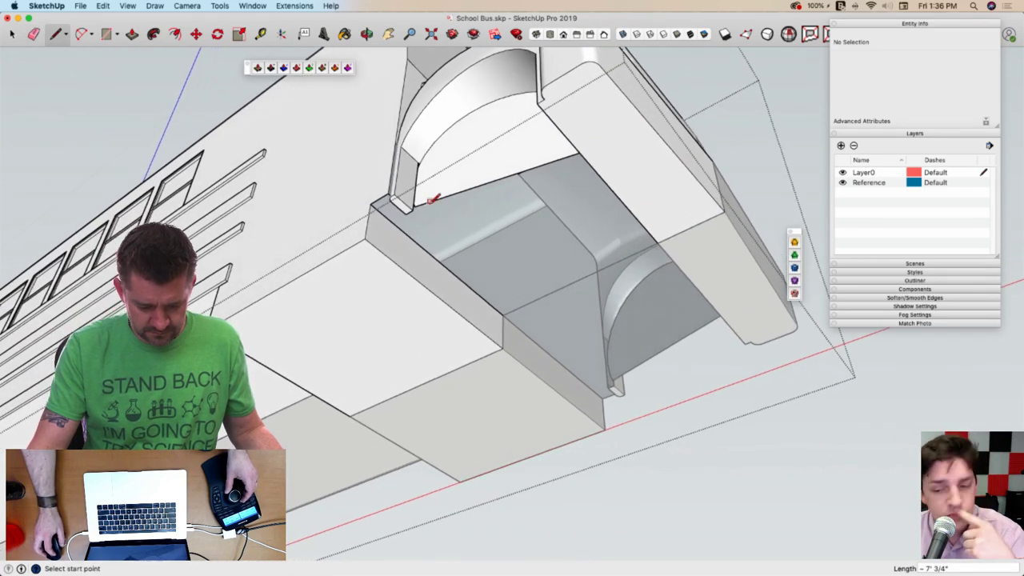
{"action": "left_click", "coordinate": [526, 302]}
{"action": "middle_click_drag", "start_coordinate": [533, 291], "coordinate": [604, 262]}
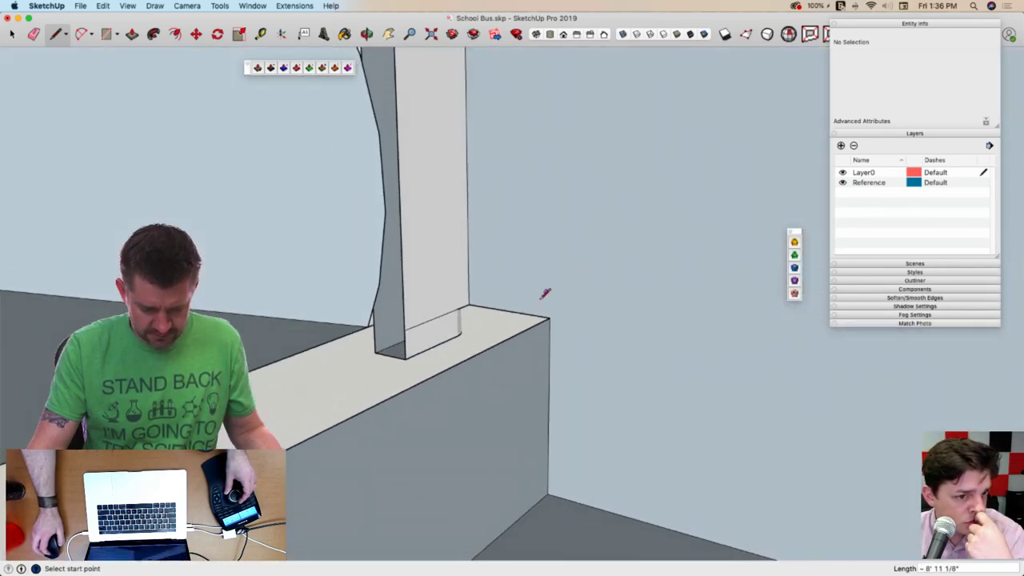
Draw lines across the foot of the rear leg, and reverse the thin inside-out face running up beside the leg
{"action": "middle_click_drag", "start_coordinate": [545, 293], "coordinate": [420, 359]}
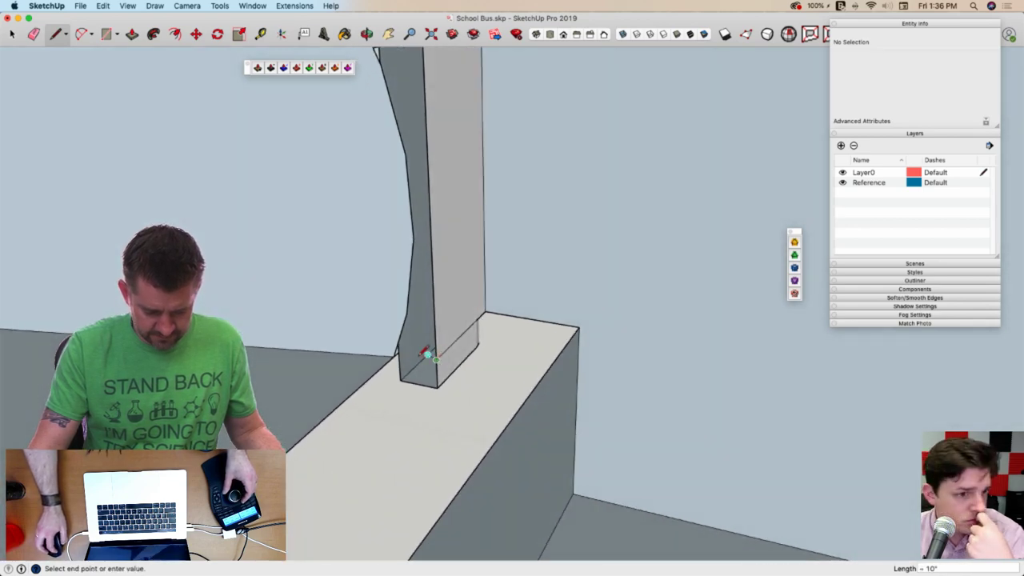
{"action": "left_click", "coordinate": [399, 353]}
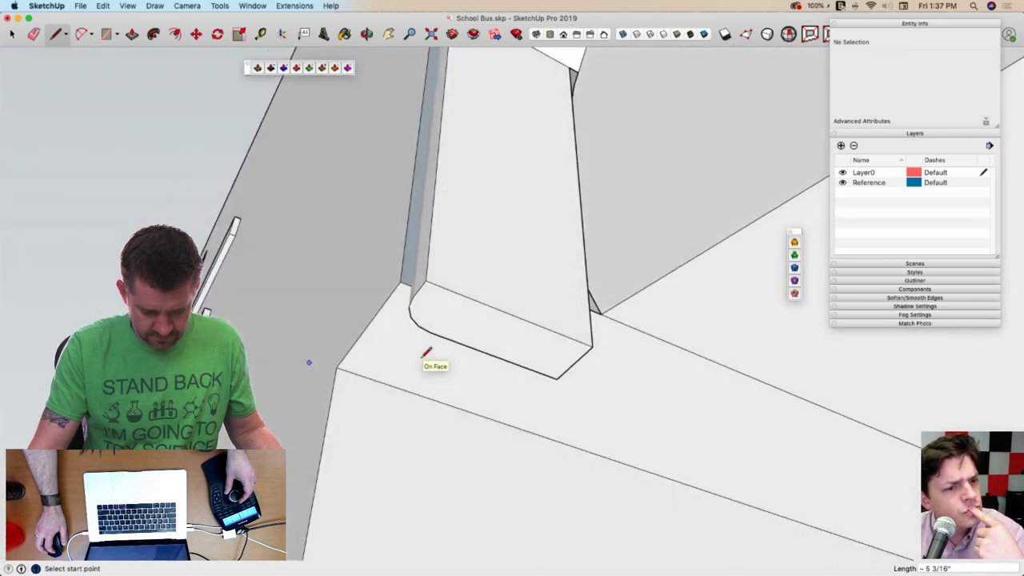
{"action": "middle_click_drag", "start_coordinate": [428, 344], "coordinate": [432, 325]}
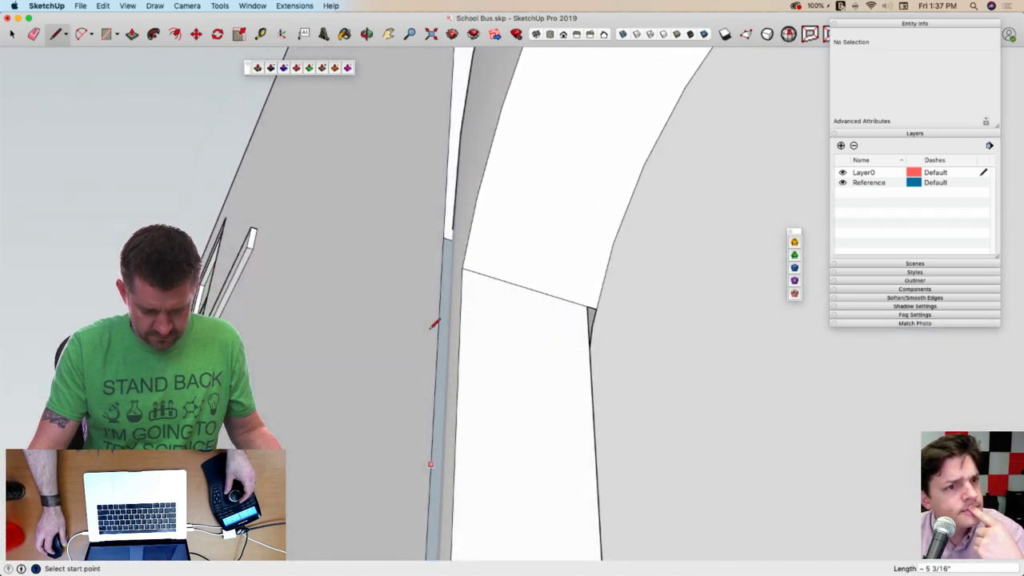
{"action": "right_click", "coordinate": [447, 289]}
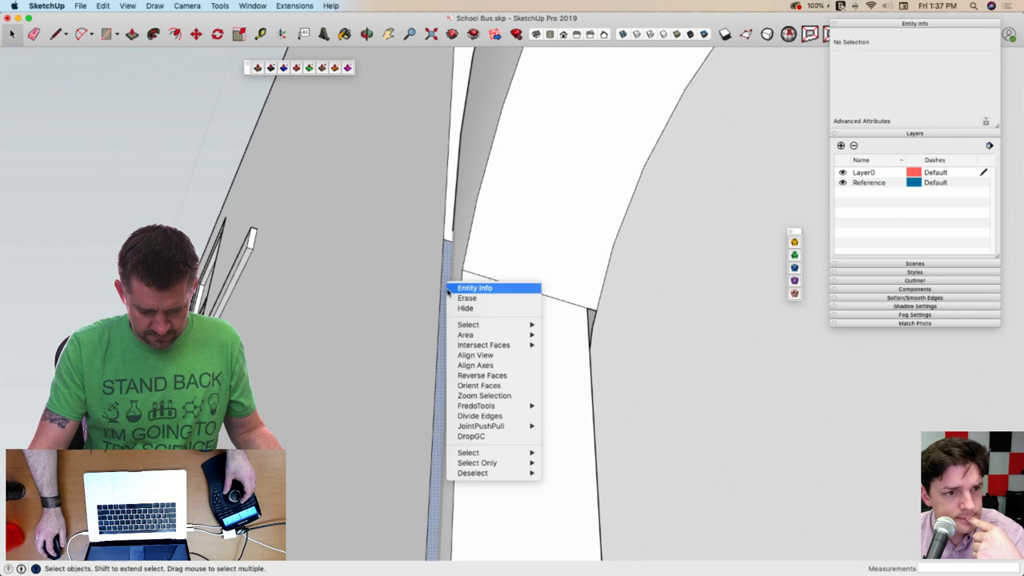
{"action": "left_click", "coordinate": [486, 375]}
Move the rear leg's inner vertical edge about 1 3/16" so its upper end meets the corner of the arch opening
{"action": "middle_click_drag", "start_coordinate": [601, 285], "coordinate": [592, 213]}
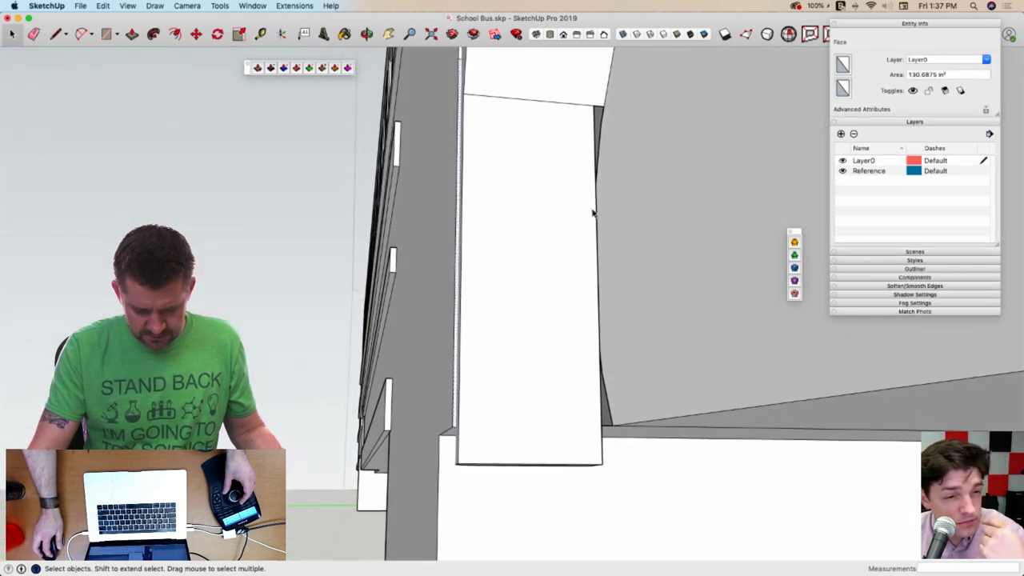
{"action": "left_click", "coordinate": [594, 212]}
{"action": "left_click", "coordinate": [598, 214]}
{"action": "key", "text": "m"}
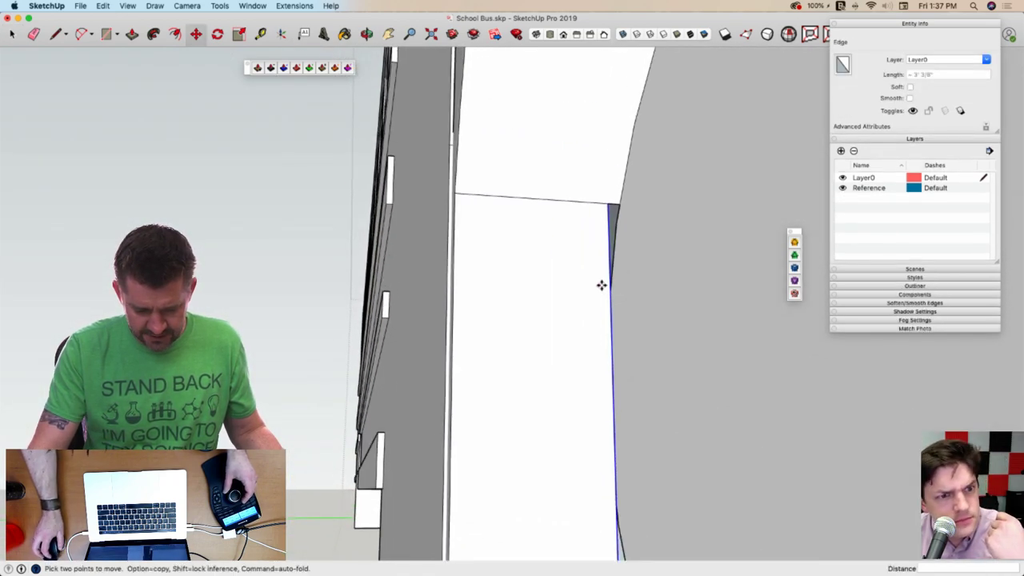
{"action": "left_click", "coordinate": [605, 203]}
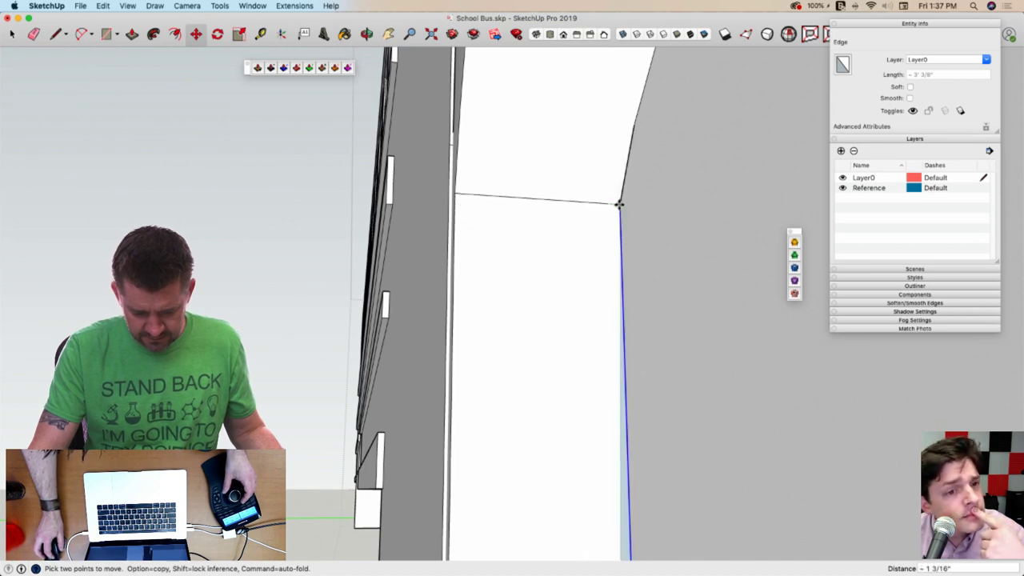
{"action": "left_click", "coordinate": [619, 205]}
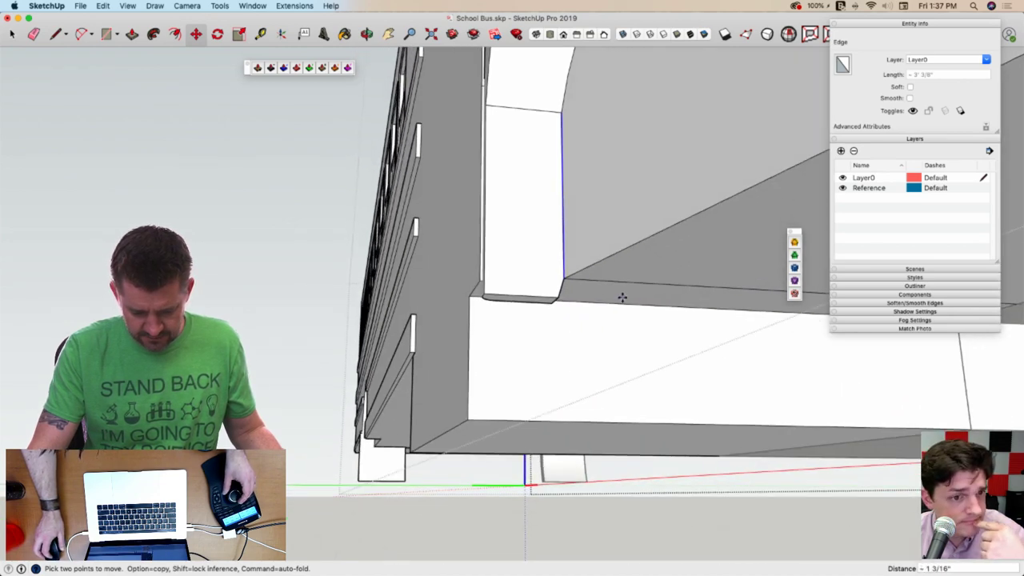
Draw a short line to close the corner at the rear leg's foot, and erase the leftover edges around it
{"action": "key", "text": "l"}
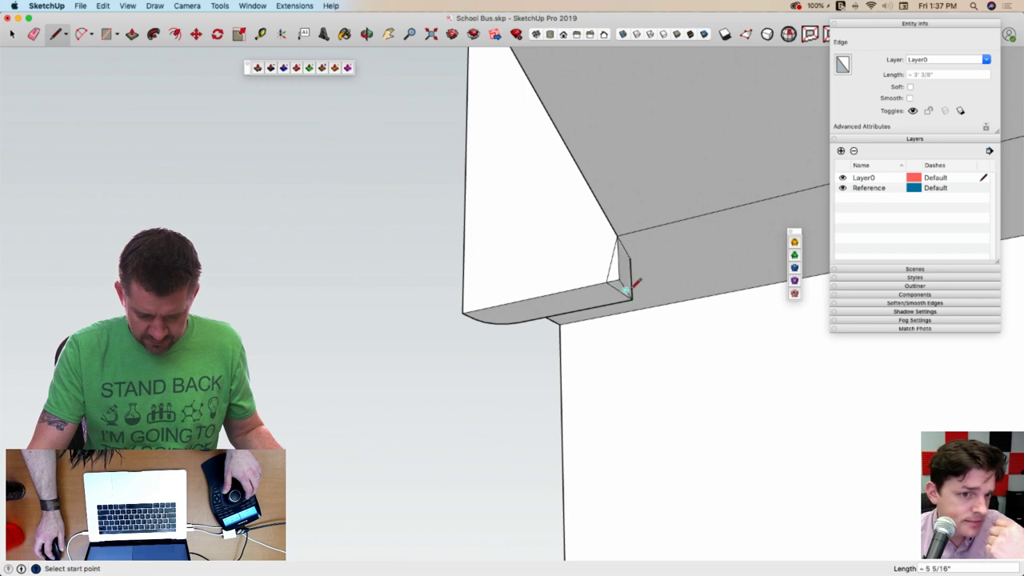
{"action": "left_click", "coordinate": [616, 286]}
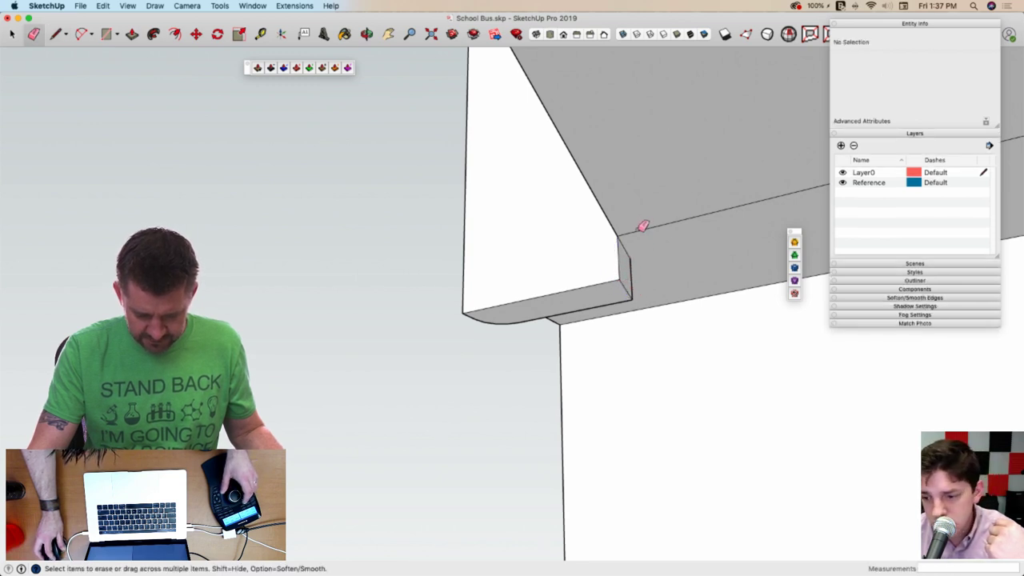
{"action": "scroll", "coordinate": [629, 263], "scroll_direction": "down", "scroll_amount": 8}
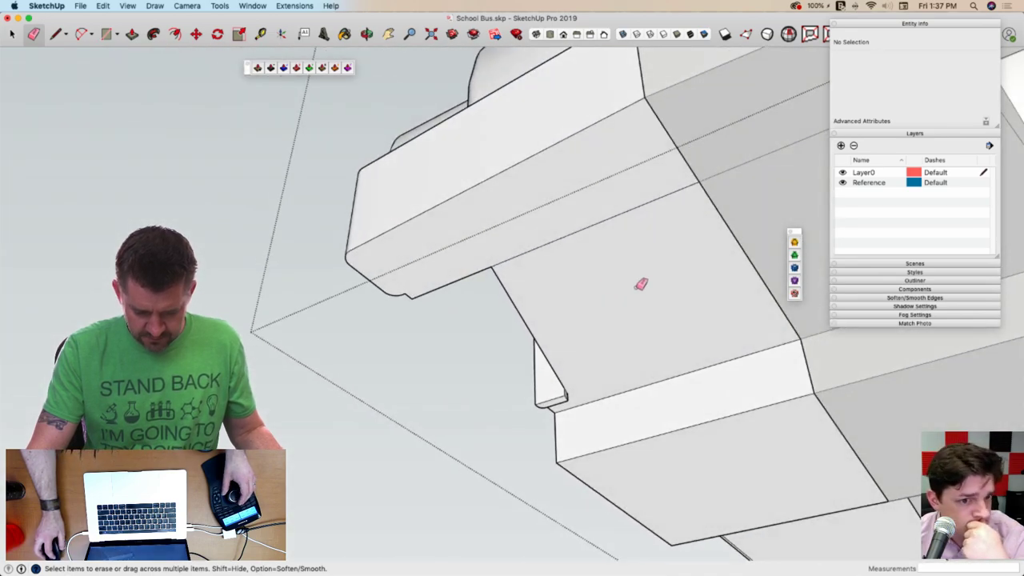
{"action": "left_click", "coordinate": [611, 218]}
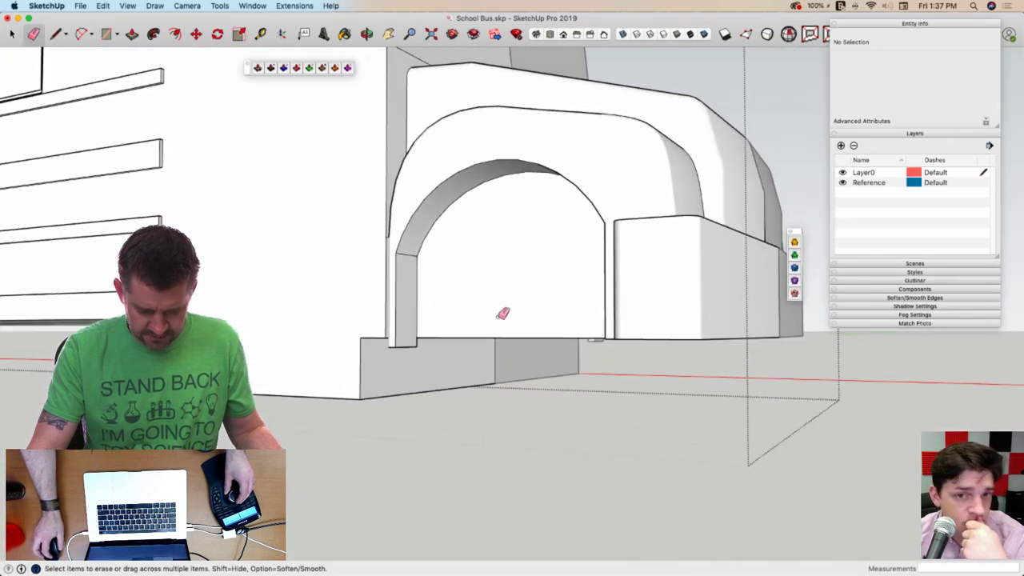
Inspect the whole bus body from the front, side, rear and above, including the wheel arches and roof
{"action": "scroll", "coordinate": [512, 309], "scroll_direction": "down", "scroll_amount": 5}
{"action": "middle_click_drag", "start_coordinate": [512, 309], "coordinate": [573, 425]}
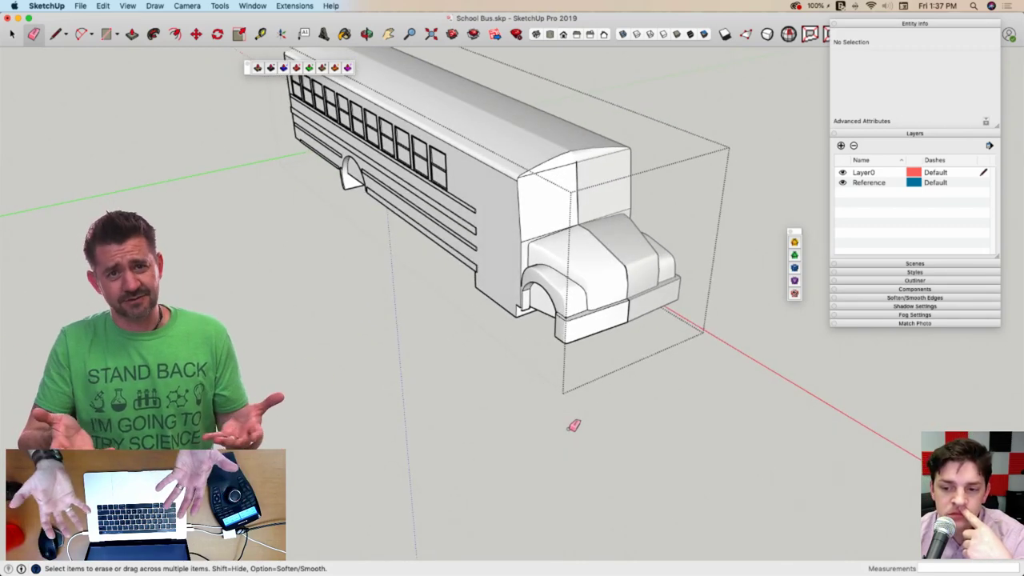
{"action": "mouse_move", "coordinate": [574, 426]}
{"action": "middle_mouse_down"}
{"action": "mouse_move", "coordinate": [523, 443]}
{"action": "mouse_move", "coordinate": [602, 442]}
{"action": "mouse_move", "coordinate": [583, 416]}
{"action": "middle_mouse_up"}
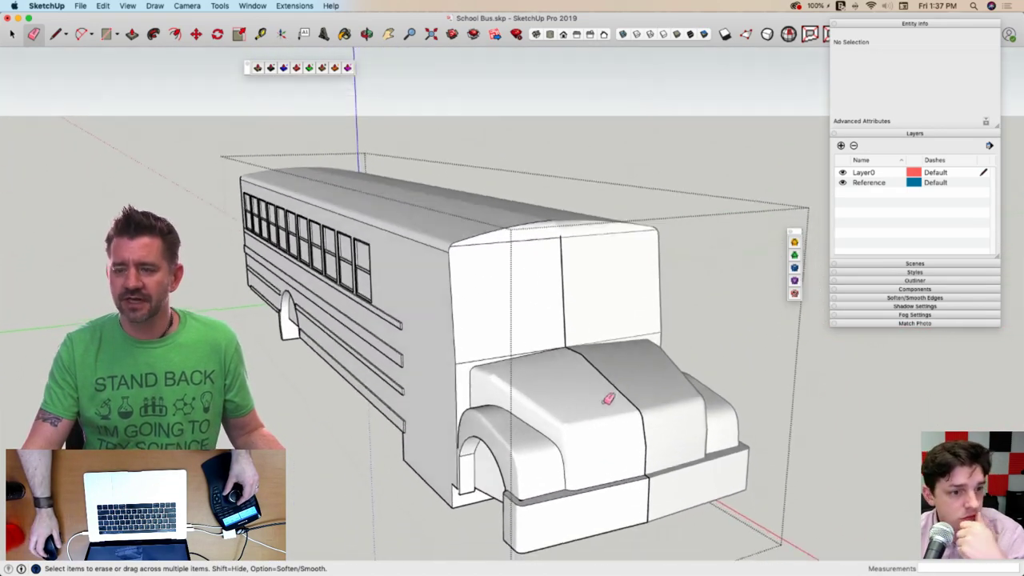
{"action": "middle_click_drag", "start_coordinate": [607, 398], "coordinate": [543, 397]}
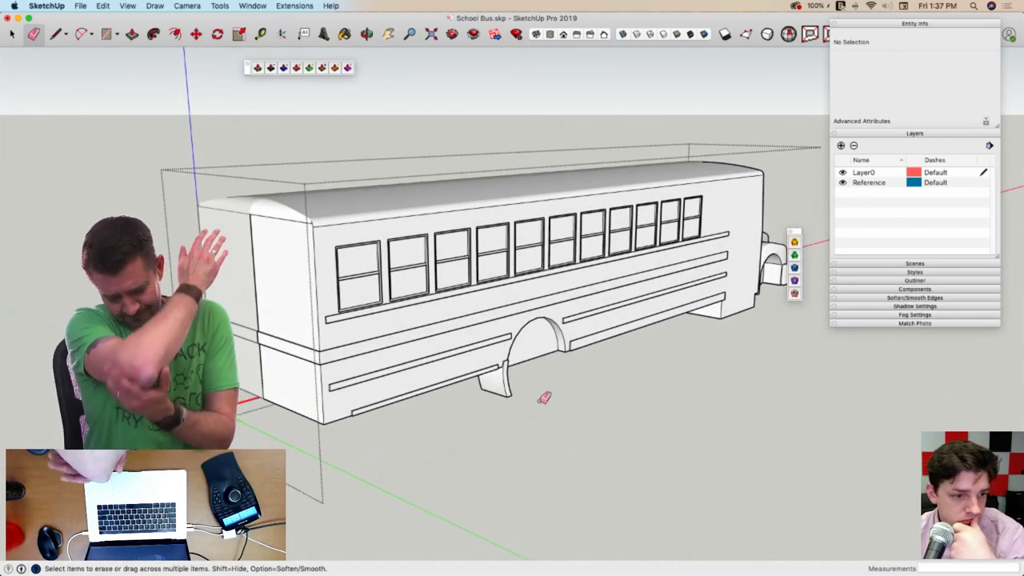
{"action": "scroll", "coordinate": [544, 398], "scroll_direction": "up", "scroll_amount": 10}
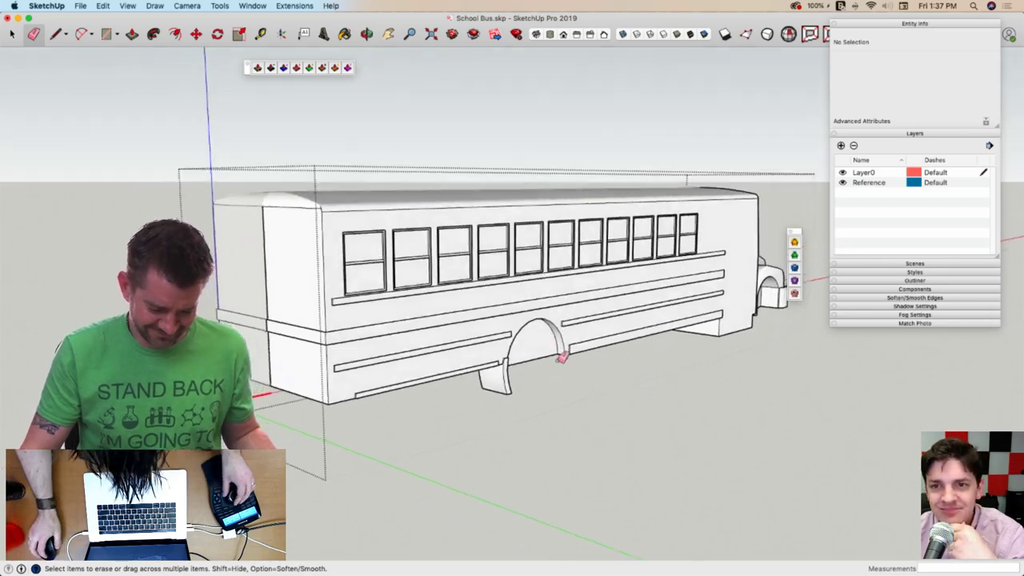
{"action": "key", "text": "space"}
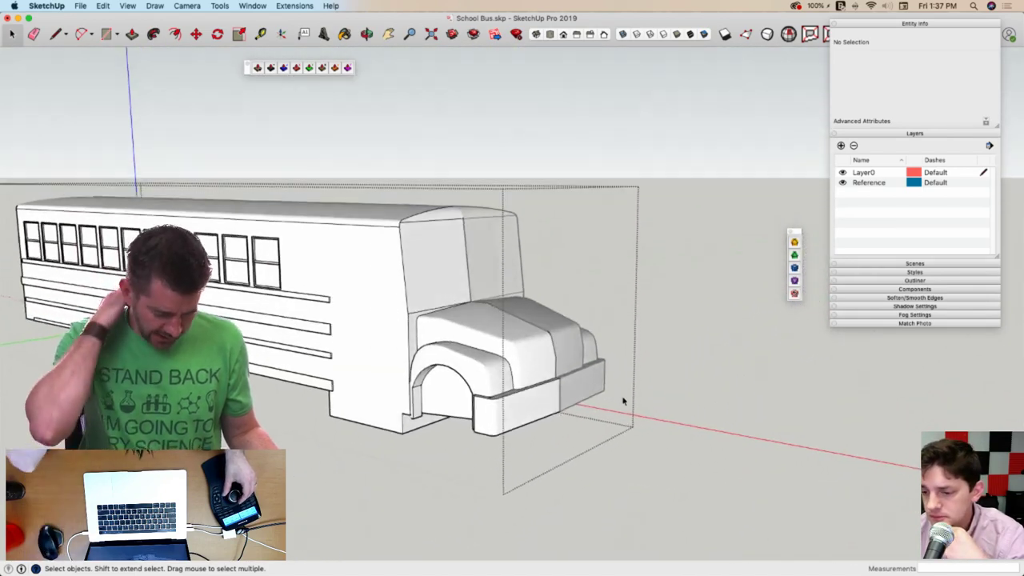
{"action": "scroll", "coordinate": [624, 399], "scroll_direction": "up", "scroll_amount": 2}
{"action": "scroll", "coordinate": [624, 400], "scroll_direction": "down", "scroll_amount": 5}
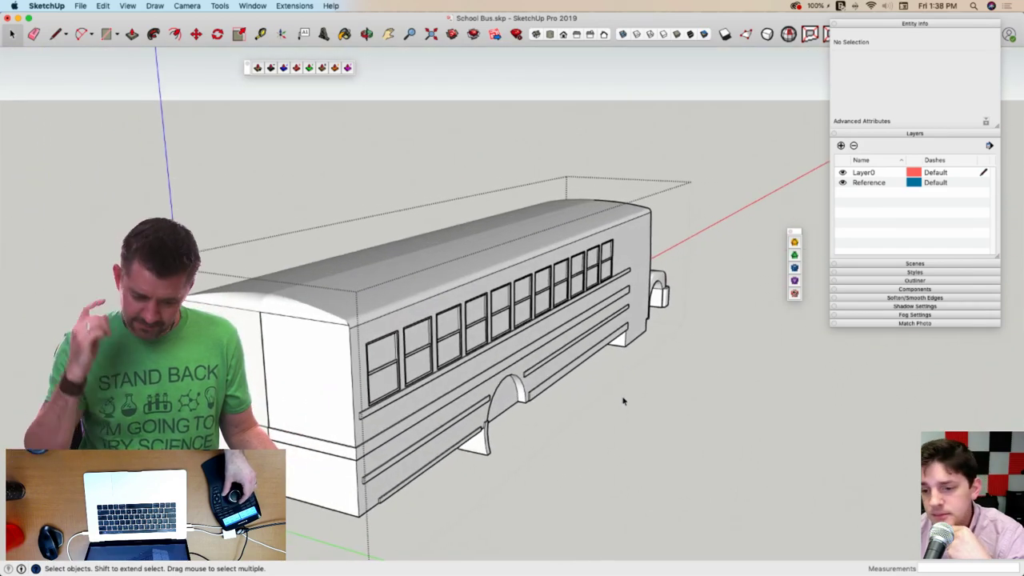
{"action": "scroll", "coordinate": [450, 359], "scroll_direction": "up", "scroll_amount": 4}
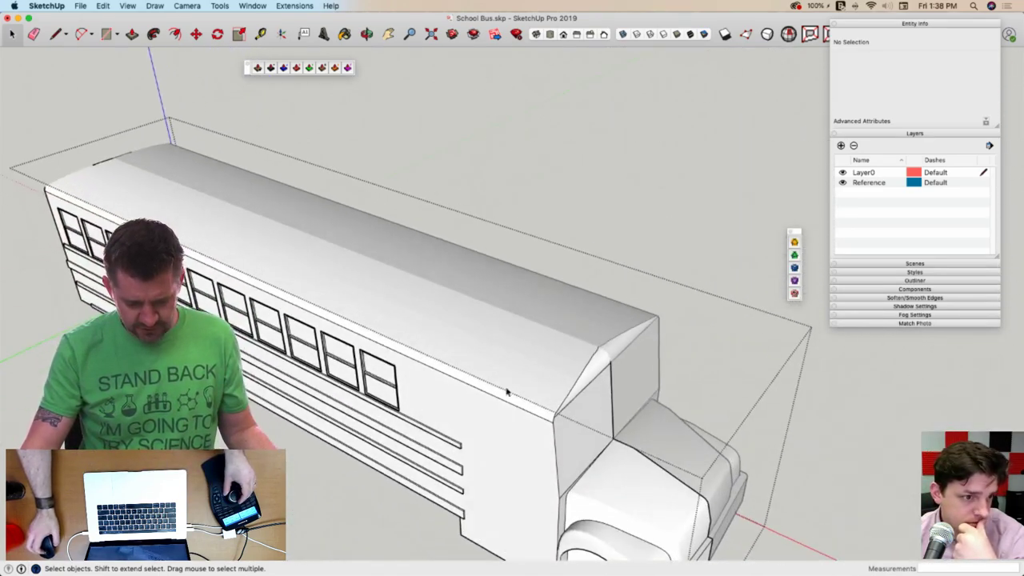
Leave the bus component and display textures to compare the windshield and hood area with the reference photos
{"action": "left_click", "coordinate": [531, 500]}
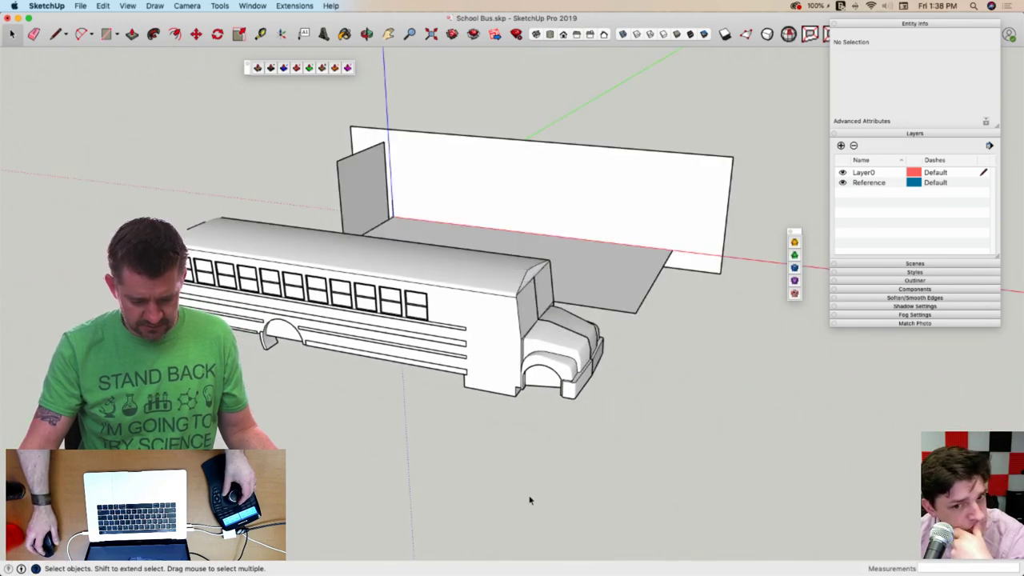
{"action": "left_click", "coordinate": [682, 35]}
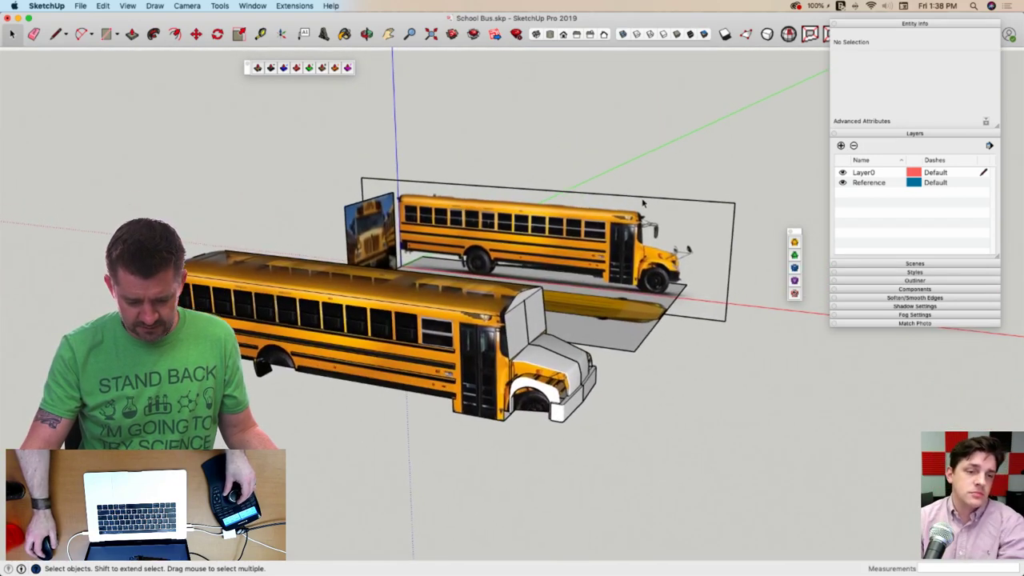
{"action": "scroll", "coordinate": [644, 201], "scroll_direction": "up", "scroll_amount": 5}
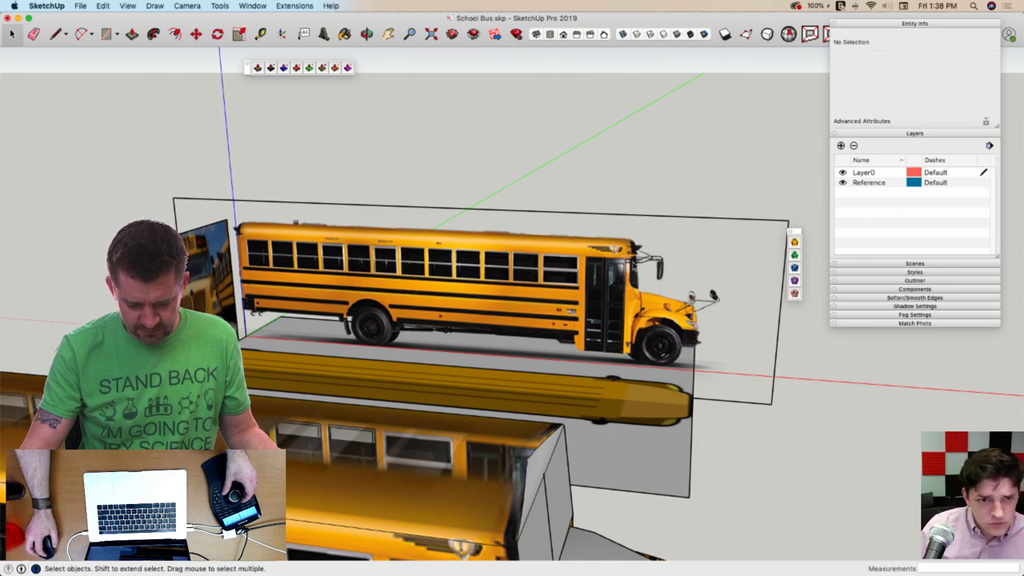
{"action": "middle_click_drag", "start_coordinate": [464, 245], "coordinate": [608, 313]}
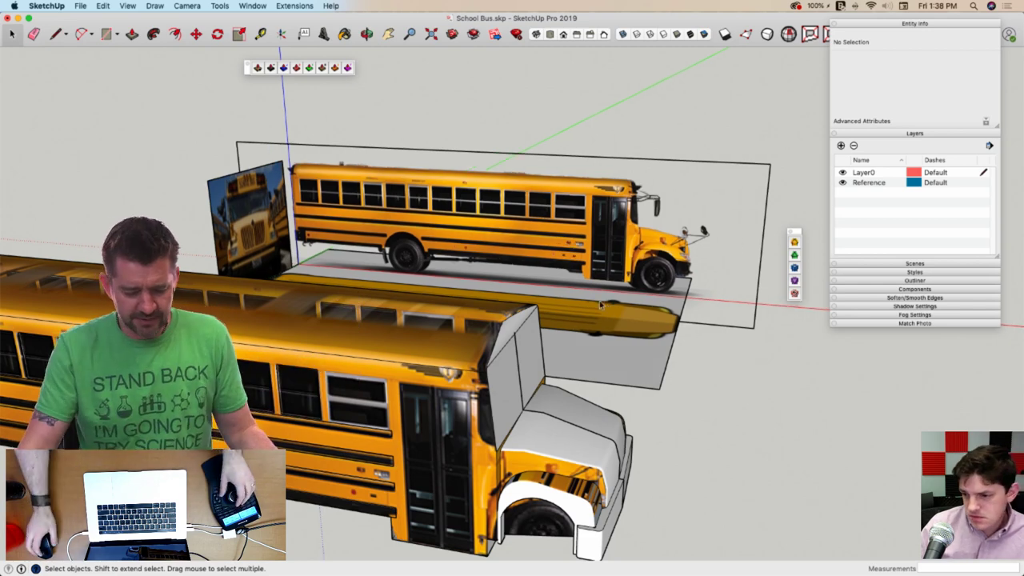
{"action": "mouse_move", "coordinate": [608, 309]}
{"action": "middle_mouse_down"}
{"action": "mouse_move", "coordinate": [568, 369]}
{"action": "mouse_move", "coordinate": [534, 357]}
{"action": "middle_mouse_up"}
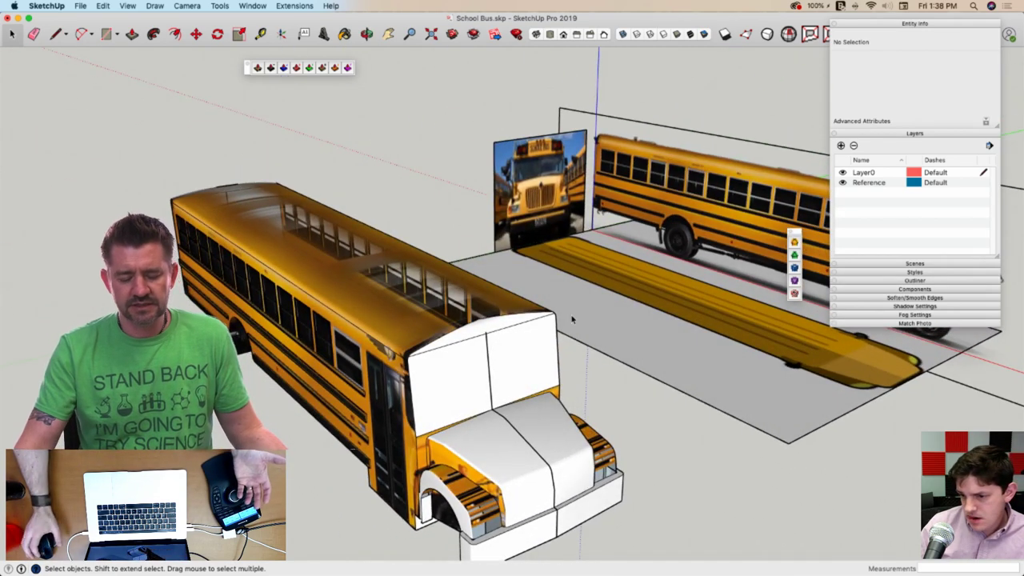
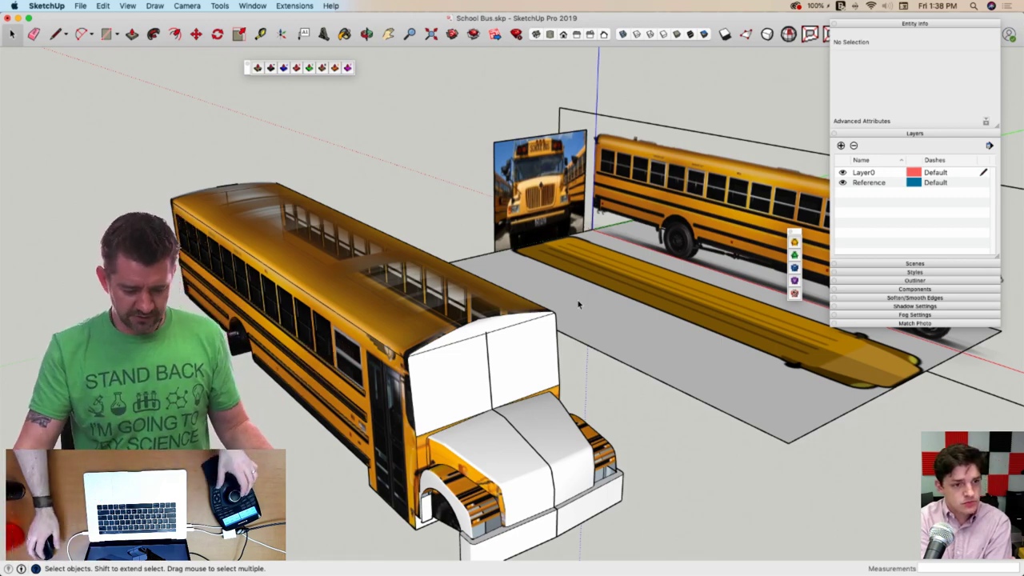
{"action": "scroll", "coordinate": [579, 304], "scroll_direction": "up", "scroll_amount": 5}
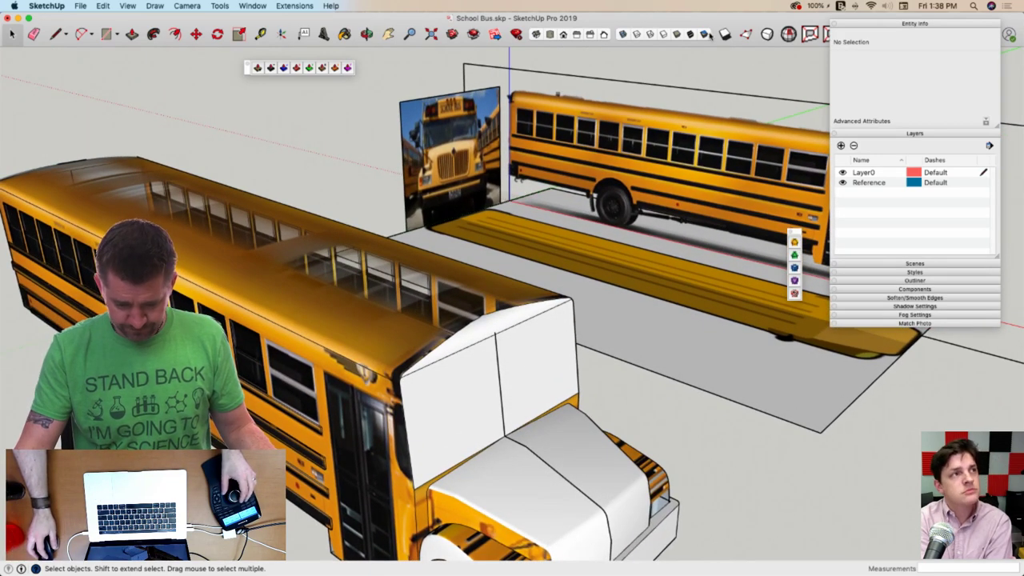
In monochrome display, outline the front roof corner with level lines and an upright about 1' 11 3/4" long, erasing the overshooting end
{"action": "left_click", "coordinate": [707, 34]}
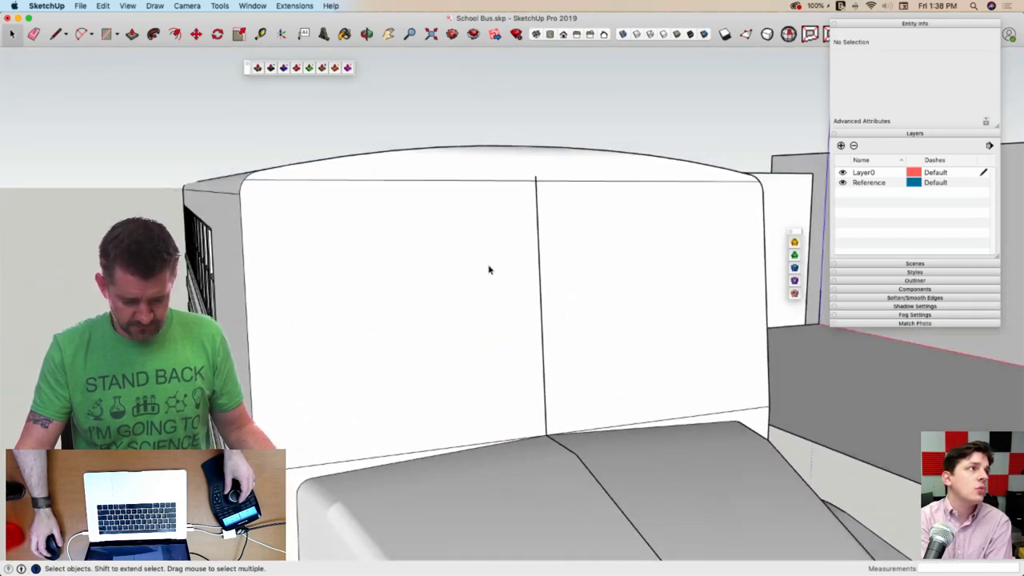
{"action": "key", "text": "l"}
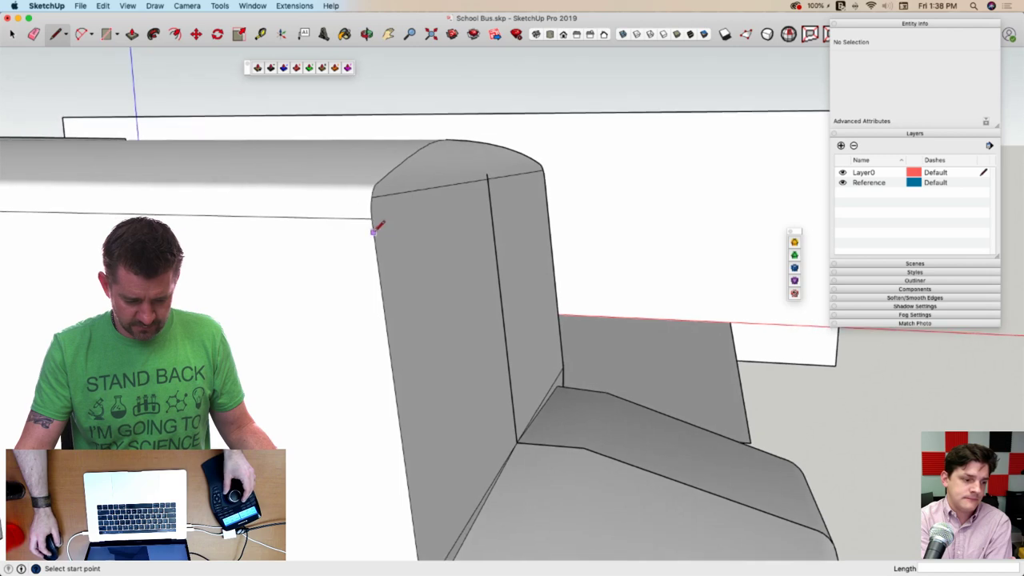
{"action": "middle_click_drag", "start_coordinate": [374, 229], "coordinate": [277, 224]}
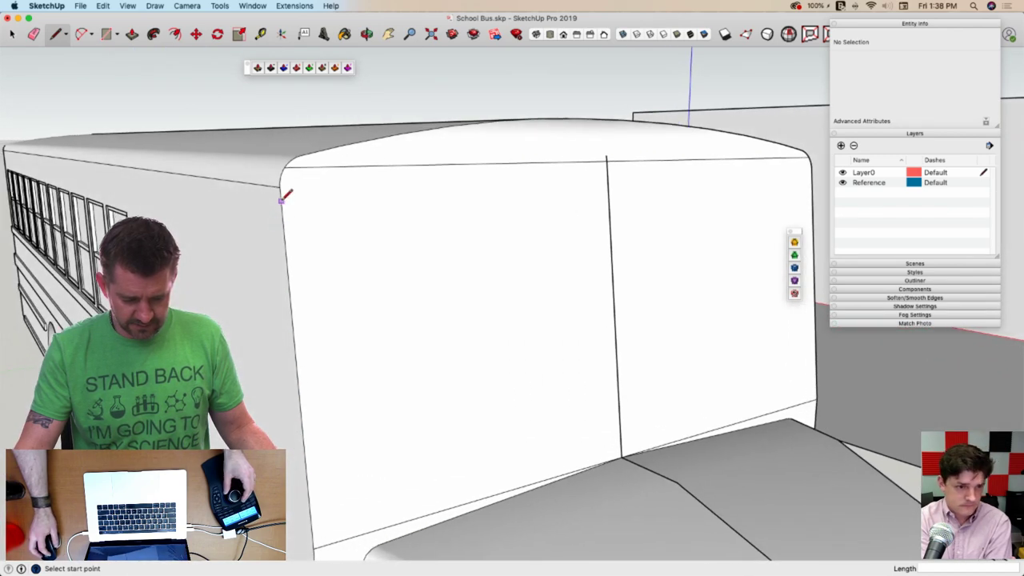
{"action": "left_click", "coordinate": [282, 200]}
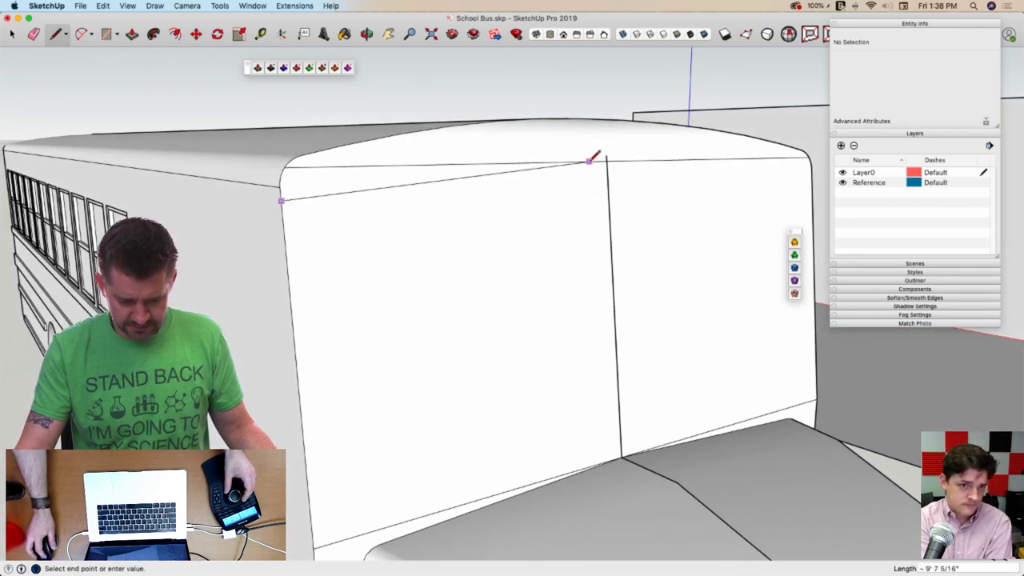
{"action": "left_click", "coordinate": [608, 186]}
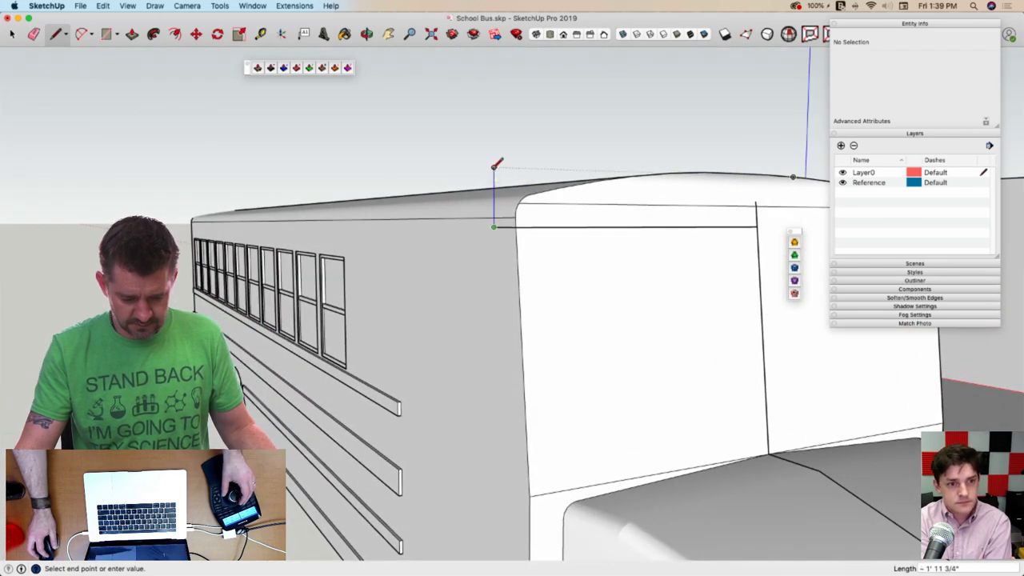
{"action": "left_click", "coordinate": [493, 167]}
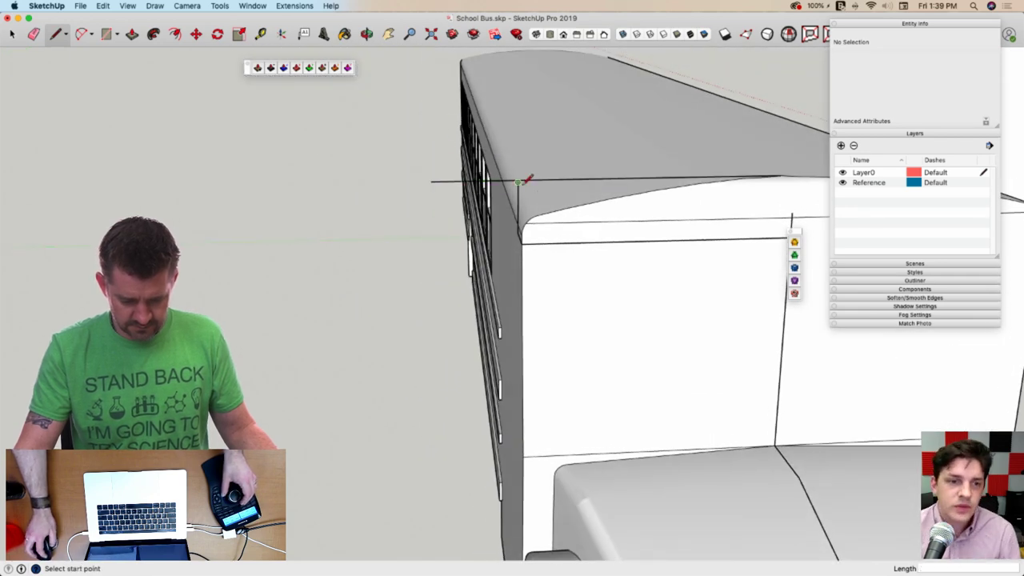
{"action": "key", "text": "e"}
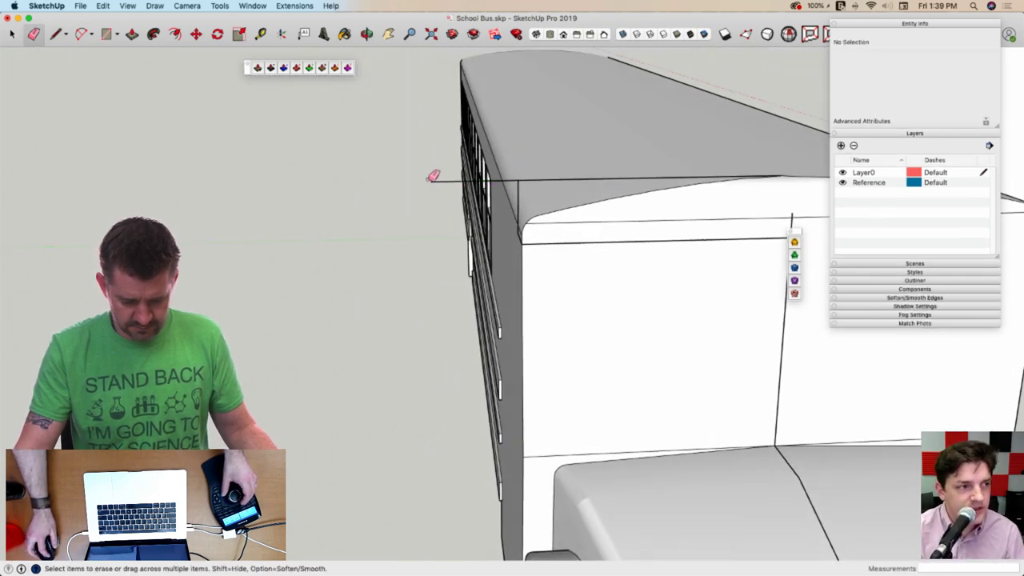
Open the bus body for editing and turn off hiding of both the rest of the model and similar components
{"action": "key", "text": "space"}
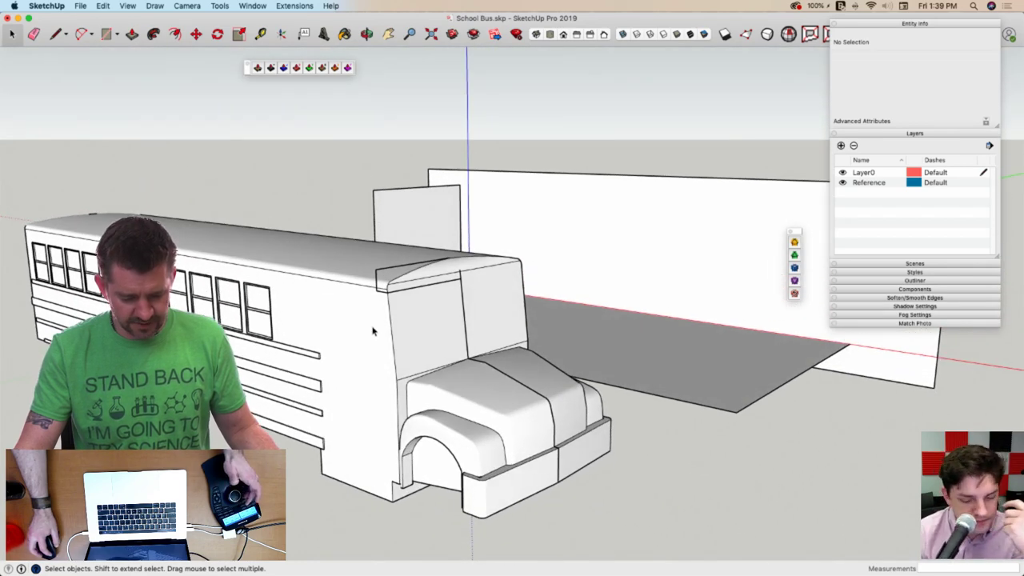
{"action": "double_click", "coordinate": [373, 331]}
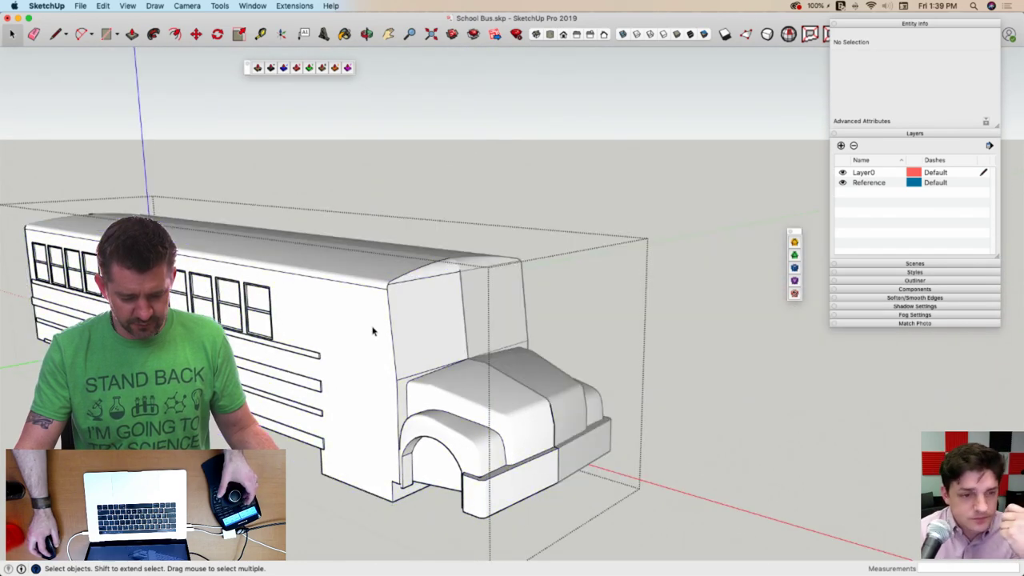
{"action": "left_click", "coordinate": [128, 6]}
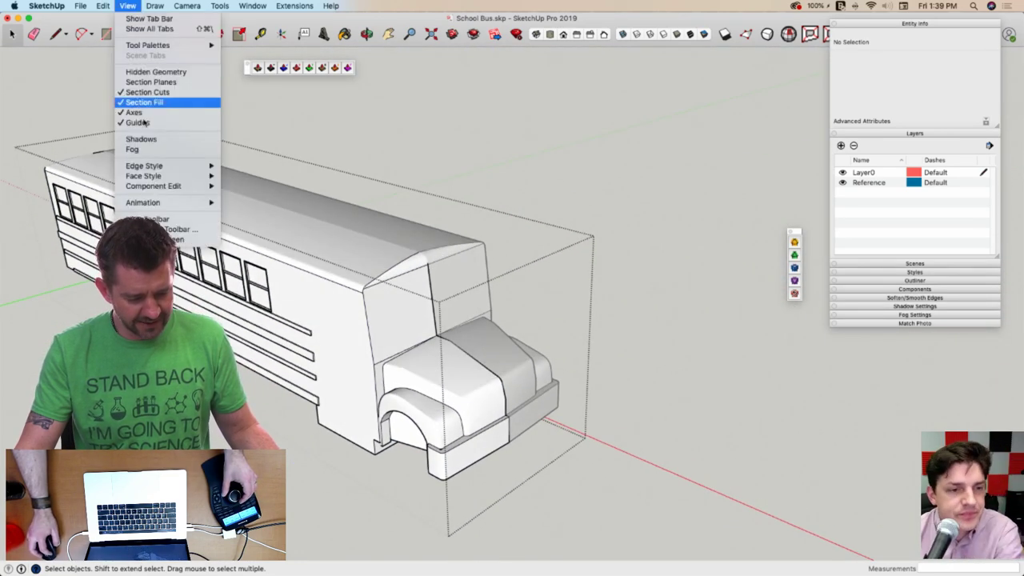
{"action": "mouse_move", "coordinate": [168, 185]}
{"action": "left_click", "coordinate": [293, 198]}
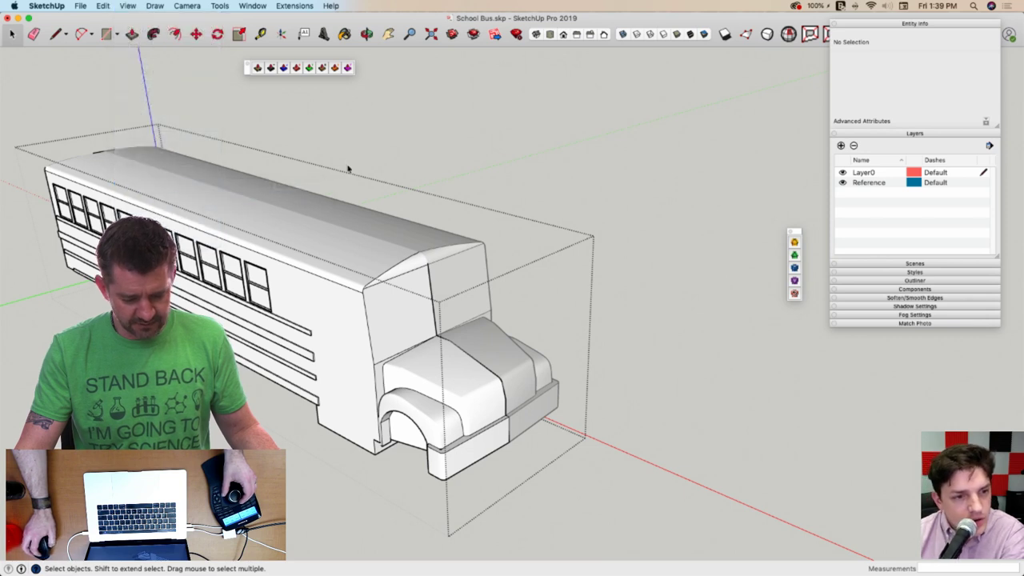
{"action": "left_click", "coordinate": [156, 6]}
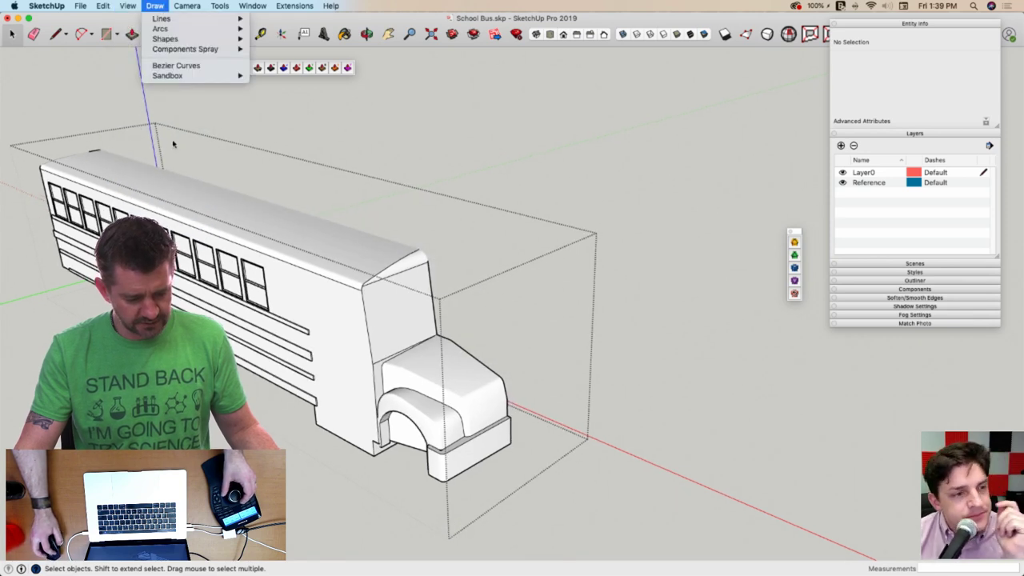
{"action": "mouse_move", "coordinate": [128, 5]}
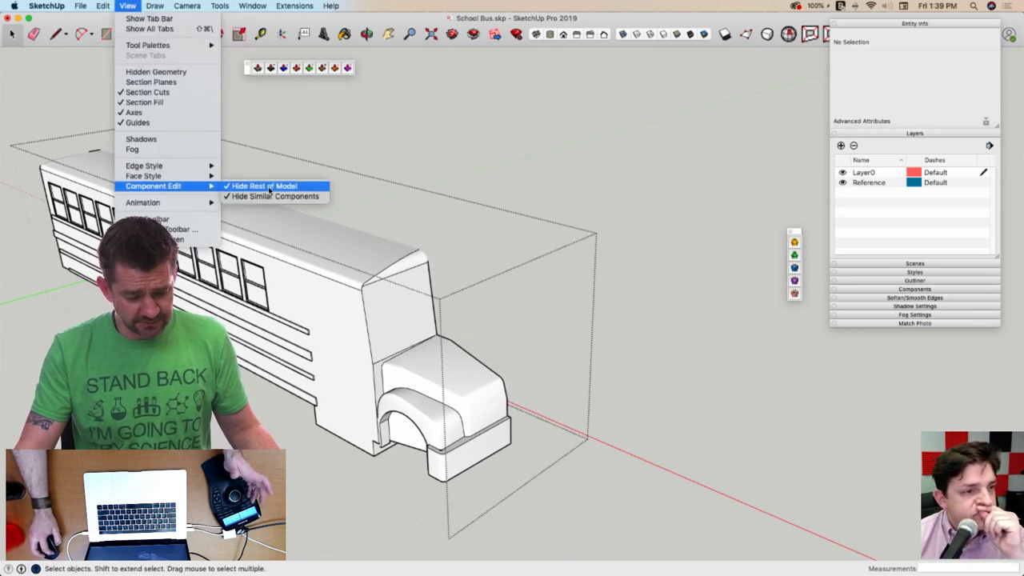
{"action": "left_click", "coordinate": [269, 186]}
{"action": "left_click", "coordinate": [128, 5]}
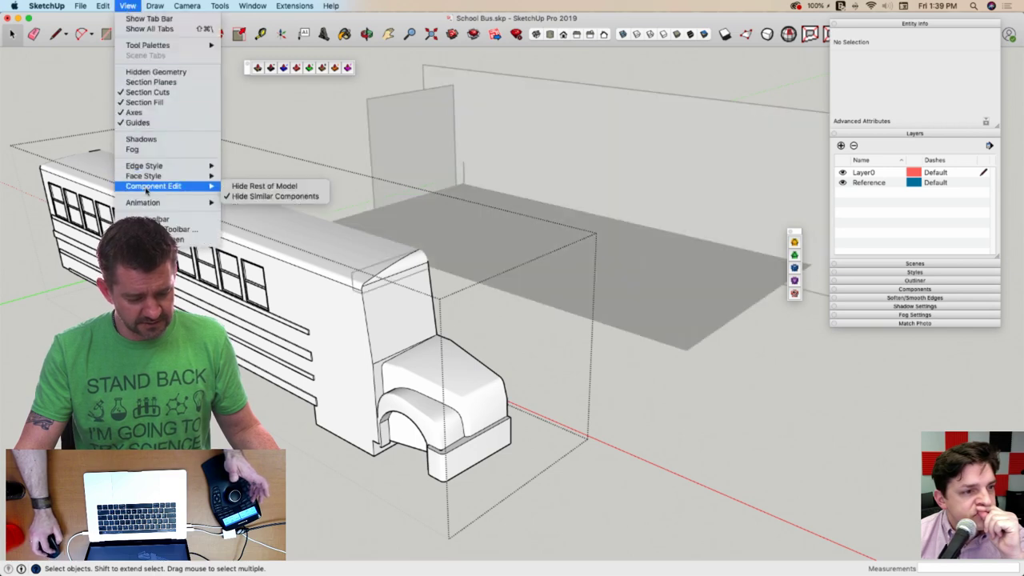
{"action": "left_click", "coordinate": [258, 198]}
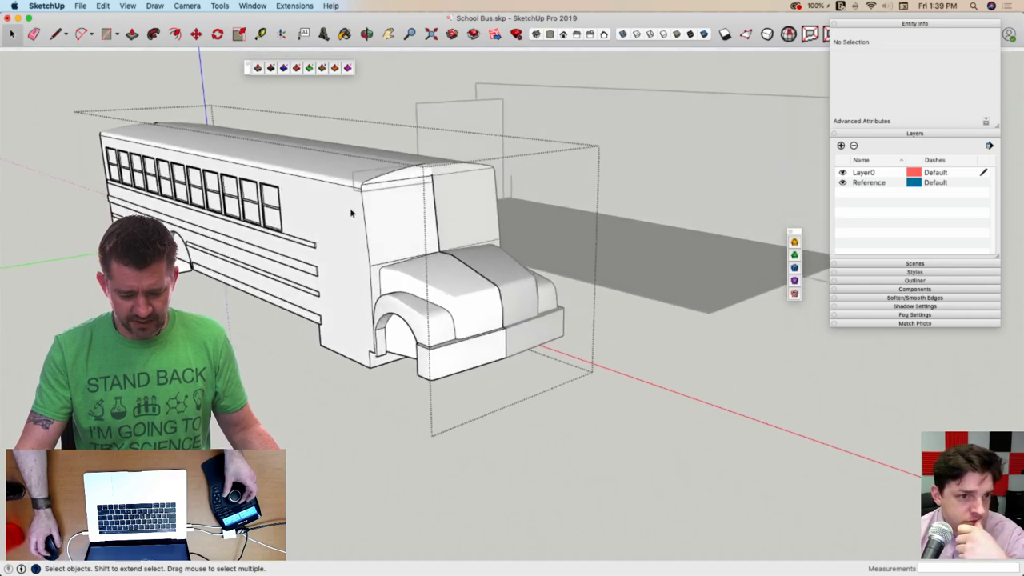
Display the textures on the bus and reference images, viewing the outlined front roof corner
{"action": "left_click", "coordinate": [692, 37]}
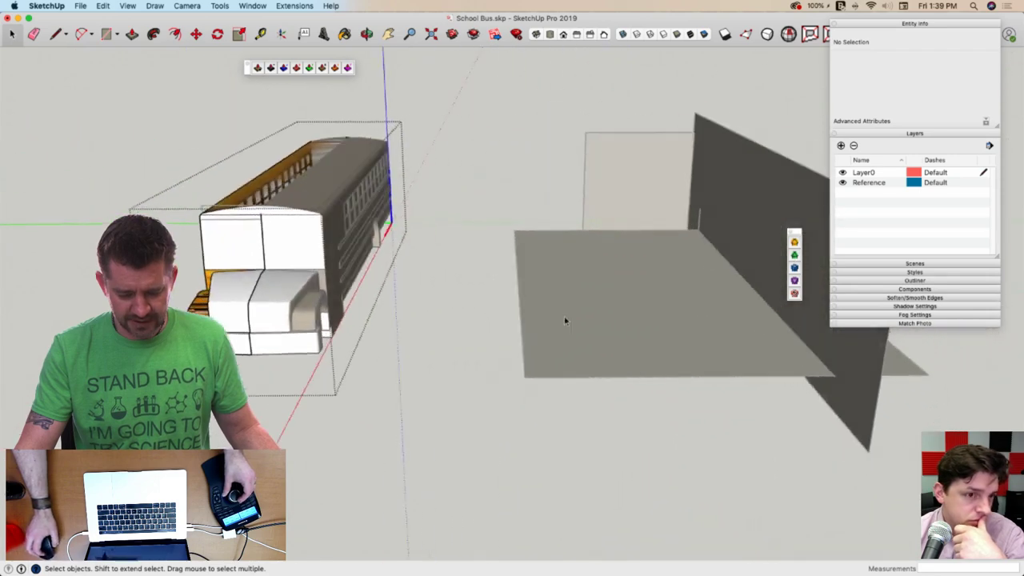
{"action": "middle_click_drag", "start_coordinate": [564, 321], "coordinate": [389, 278]}
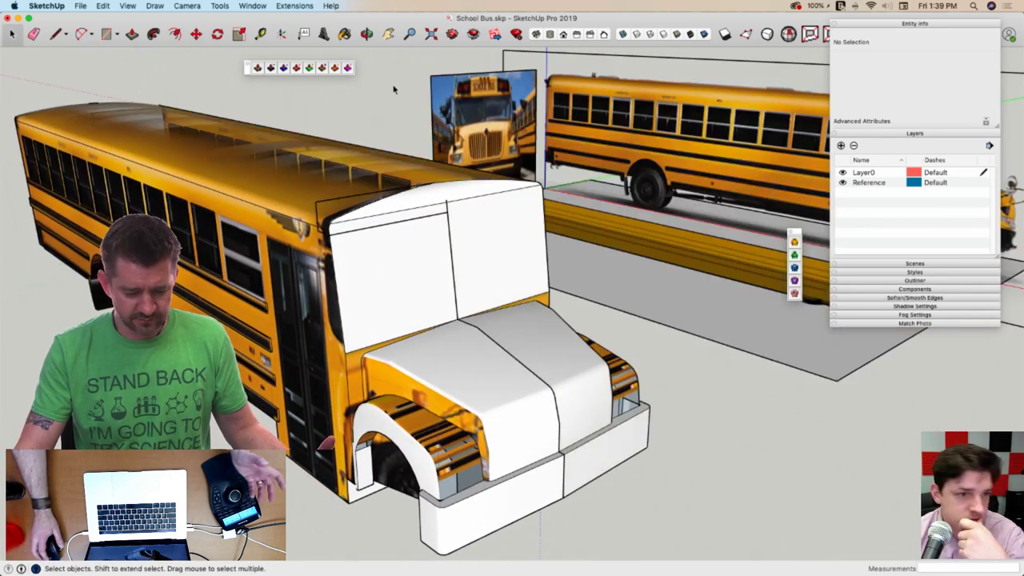
In monochrome display, close the roof-corner outline at the bus centerline with a level line about 1' 6 1/2" long and an upright, erasing the overshoot
{"action": "left_click", "coordinate": [703, 35]}
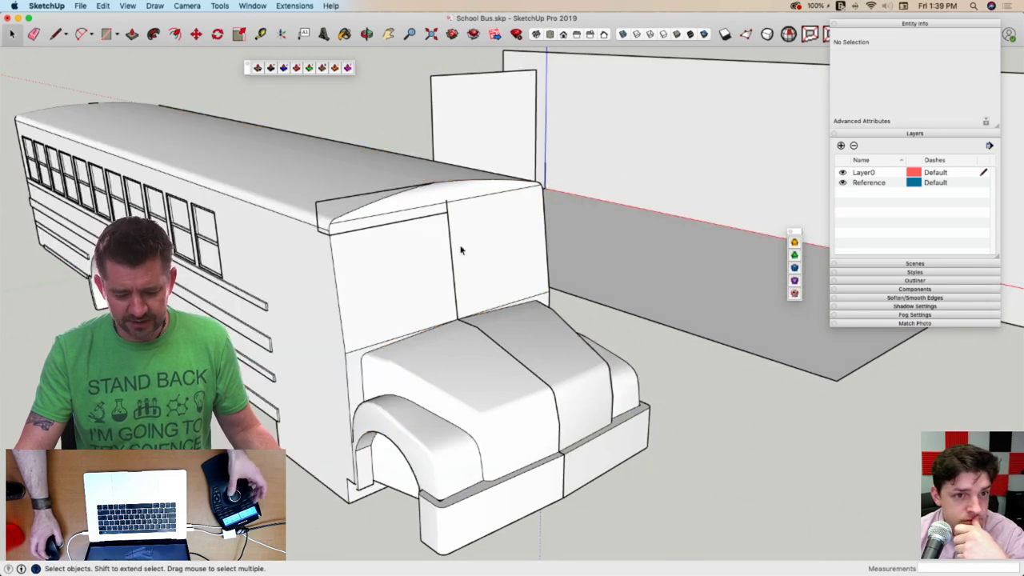
{"action": "scroll", "coordinate": [393, 242], "scroll_direction": "up", "scroll_amount": 6}
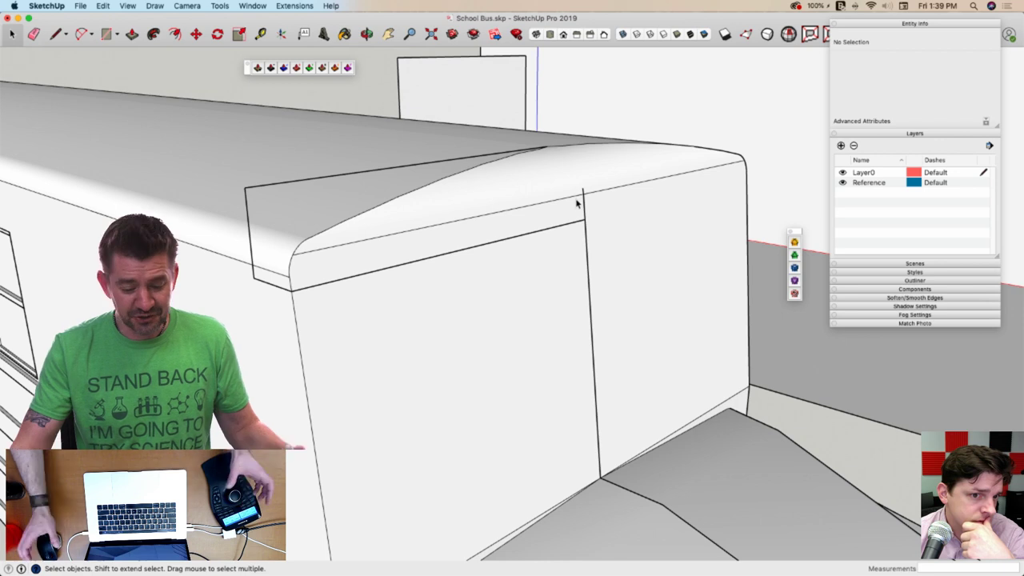
{"action": "key", "text": "l"}
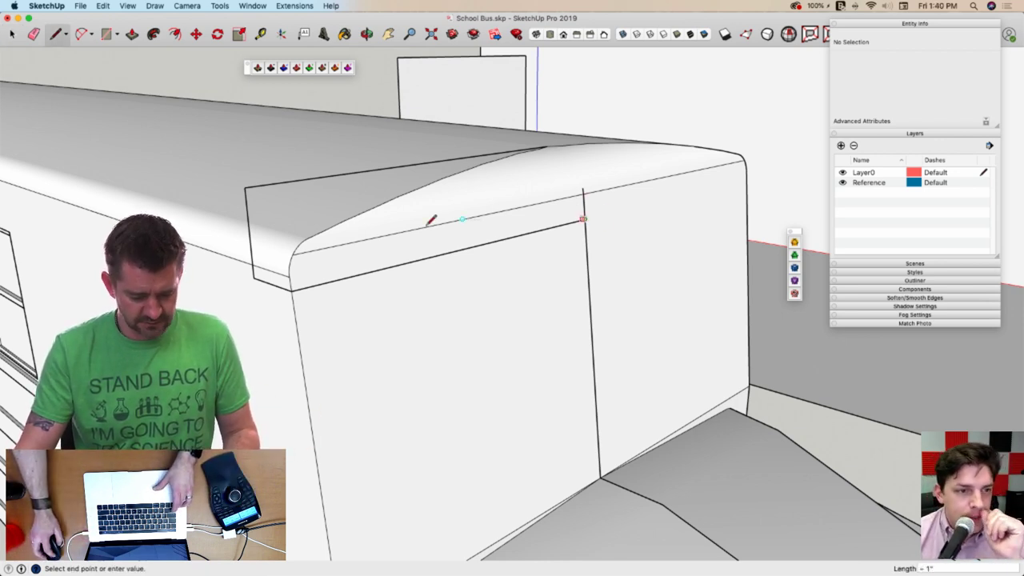
{"action": "left_click", "coordinate": [255, 277]}
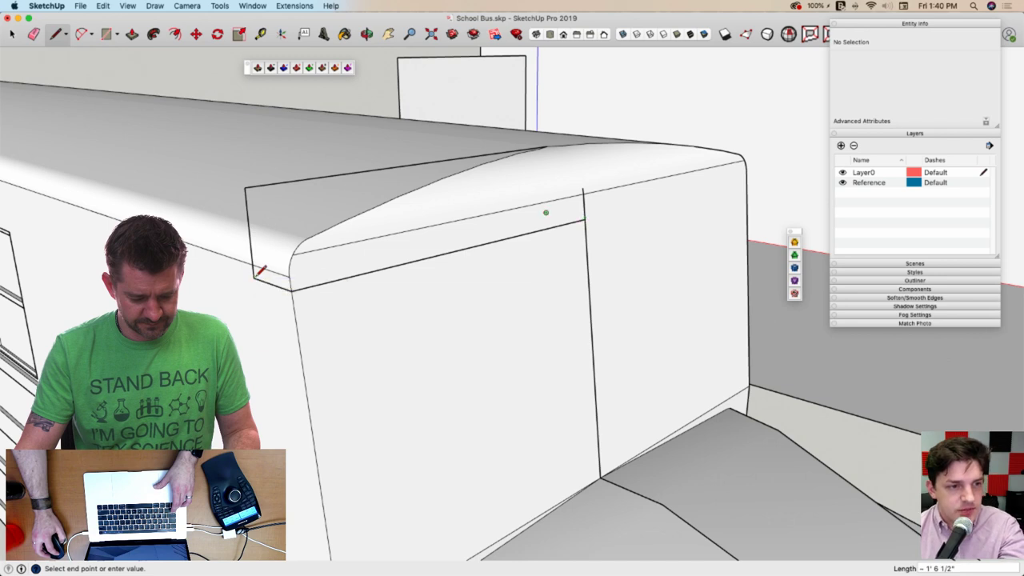
{"action": "left_click", "coordinate": [554, 96]}
{"action": "key", "text": "e"}
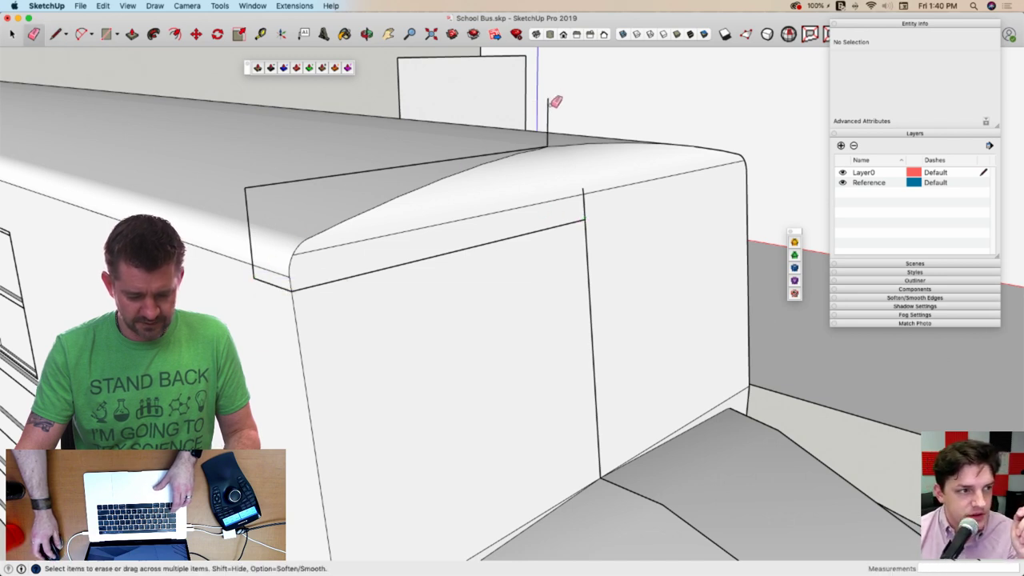
{"action": "key", "text": "space"}
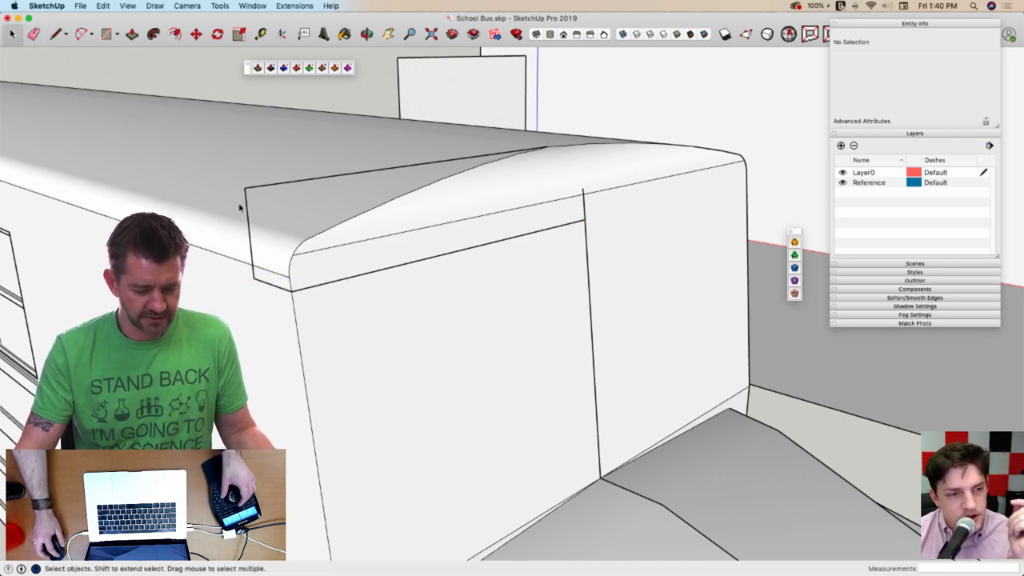
Select the whole connected roof-corner outline and move it about 17' 3 3/4" straight out from the side of the bus
{"action": "left_click", "coordinate": [249, 210]}
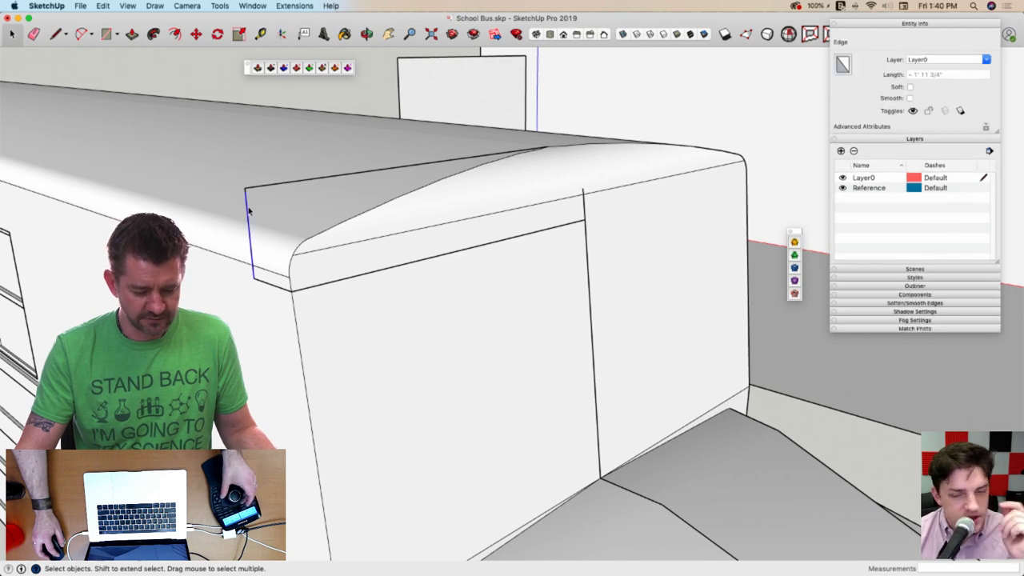
{"action": "triple_click", "coordinate": [249, 210]}
{"action": "key", "text": "m"}
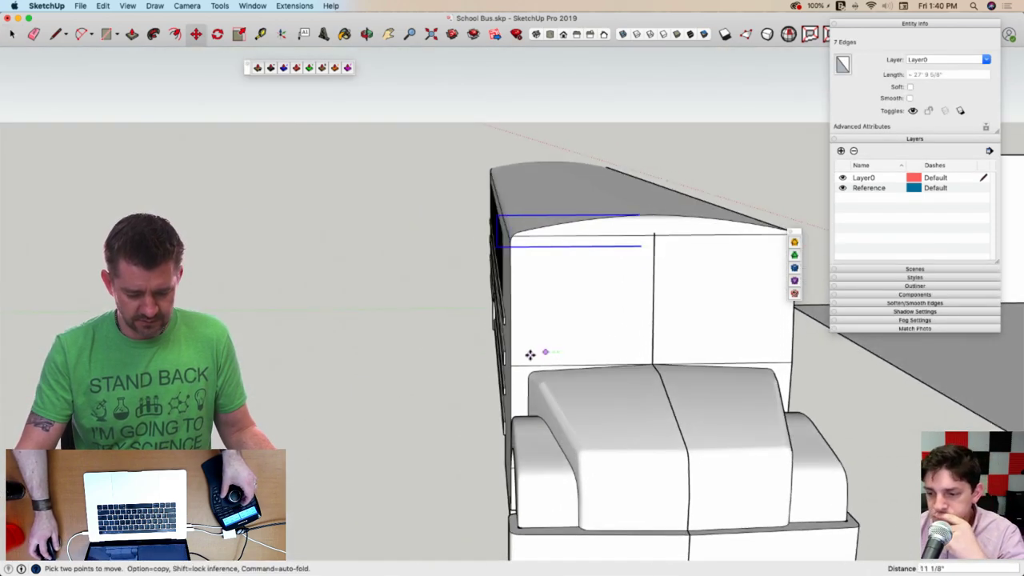
{"action": "left_click", "coordinate": [530, 354]}
{"action": "middle_click_drag", "start_coordinate": [313, 359], "coordinate": [377, 402]}
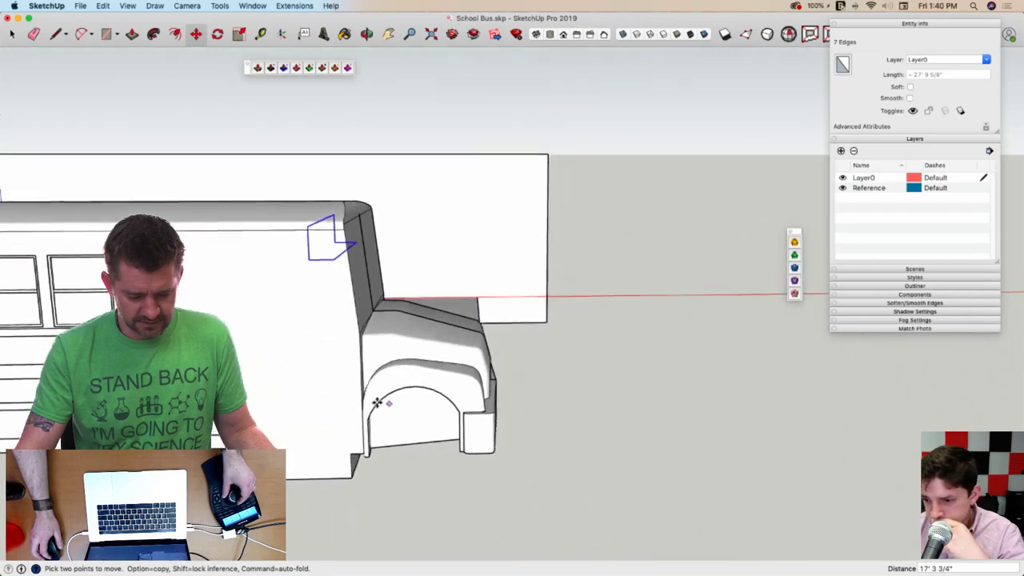
{"action": "scroll", "coordinate": [398, 296], "scroll_direction": "up", "scroll_amount": 5}
{"action": "middle_click_drag", "start_coordinate": [417, 208], "coordinate": [368, 403]}
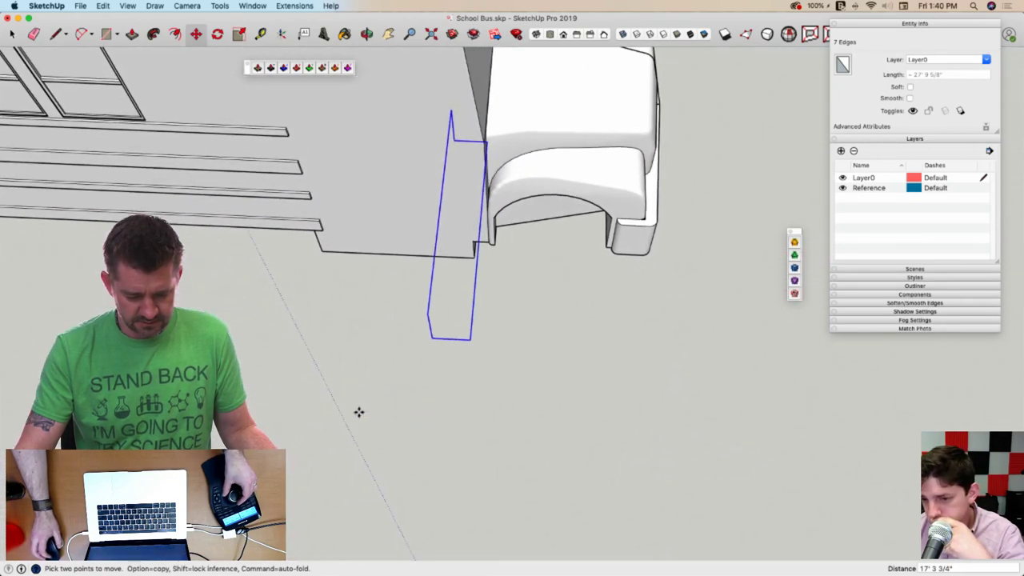
{"action": "key", "text": "space"}
{"action": "middle_click_drag", "start_coordinate": [387, 432], "coordinate": [392, 456]}
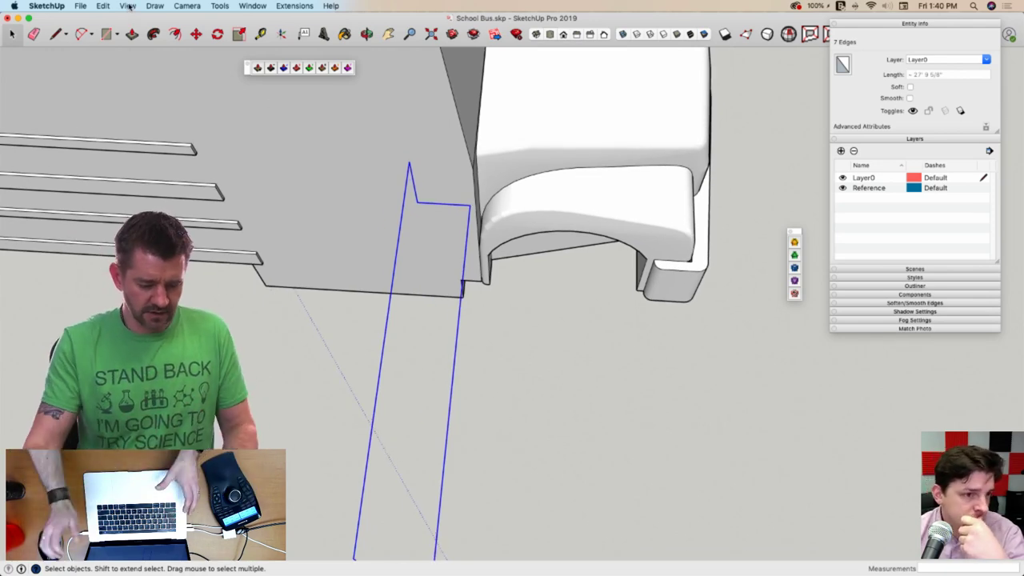
Round the front outer corner of the moved outline with a degree 3 Bezier curve ending on its long lower edge
{"action": "key", "text": "super+1"}
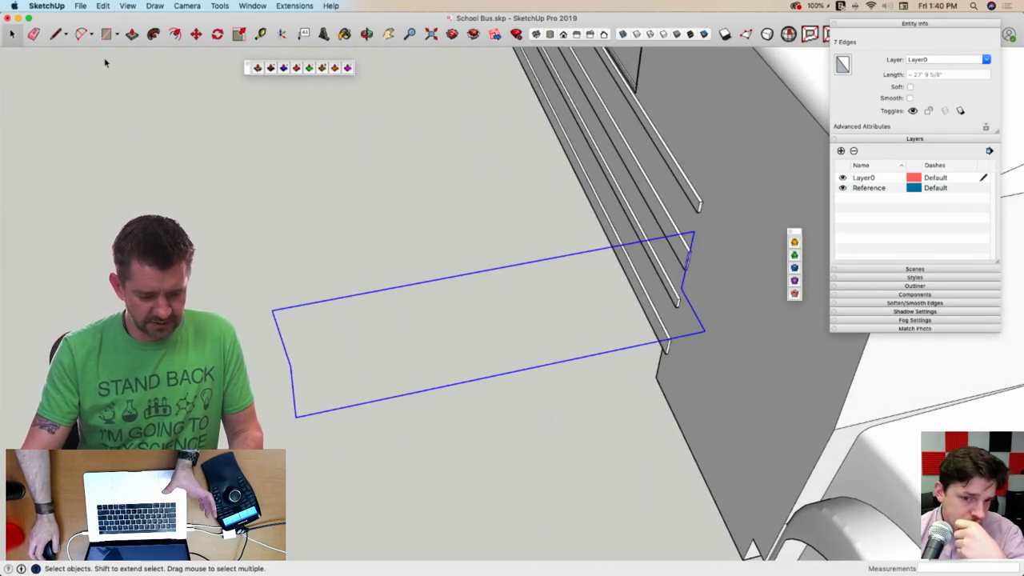
{"action": "left_click", "coordinate": [187, 6]}
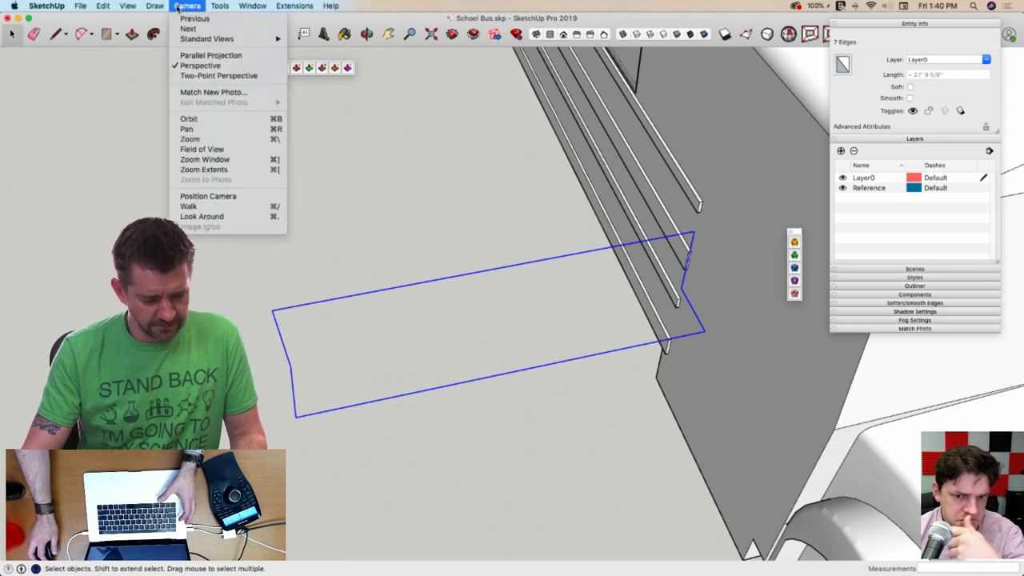
{"action": "mouse_move", "coordinate": [159, 7]}
{"action": "left_click", "coordinate": [178, 64]}
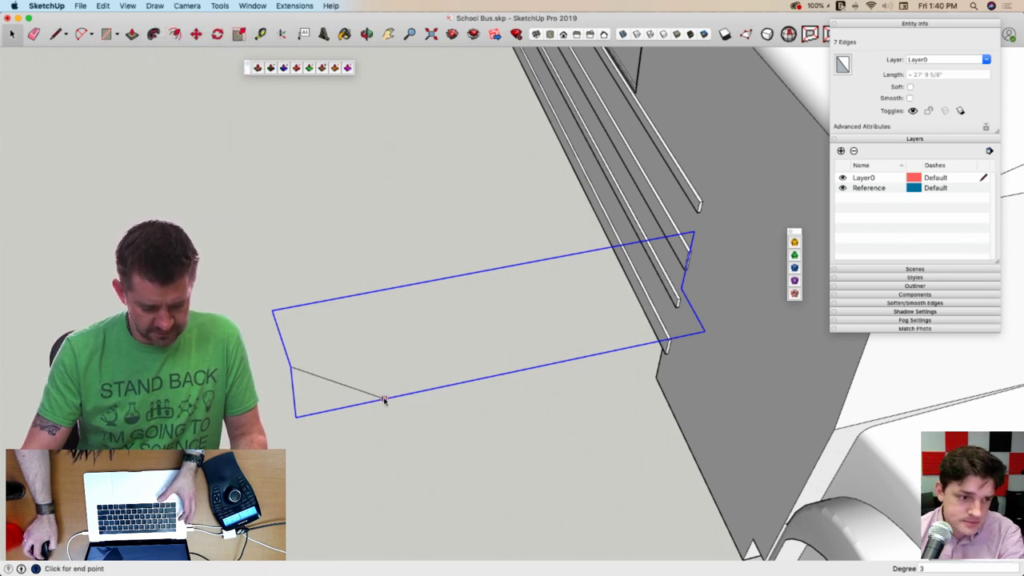
{"action": "left_click", "coordinate": [336, 413]}
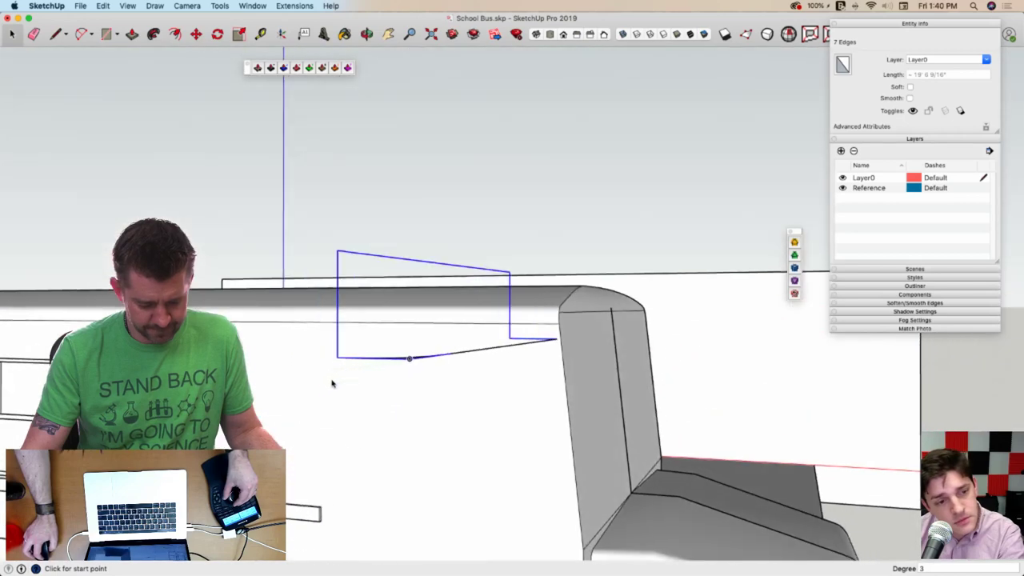
Try a Bezier curve from the upper corner to the front lower corner at the outline's centerline end, and erase it
{"action": "mouse_move", "coordinate": [332, 383]}
{"action": "middle_mouse_down"}
{"action": "mouse_move", "coordinate": [343, 349]}
{"action": "mouse_move", "coordinate": [340, 376]}
{"action": "mouse_move", "coordinate": [356, 398]}
{"action": "mouse_move", "coordinate": [373, 393]}
{"action": "mouse_move", "coordinate": [350, 386]}
{"action": "mouse_move", "coordinate": [348, 313]}
{"action": "mouse_move", "coordinate": [414, 291]}
{"action": "mouse_move", "coordinate": [391, 343]}
{"action": "mouse_move", "coordinate": [323, 301]}
{"action": "middle_mouse_up"}
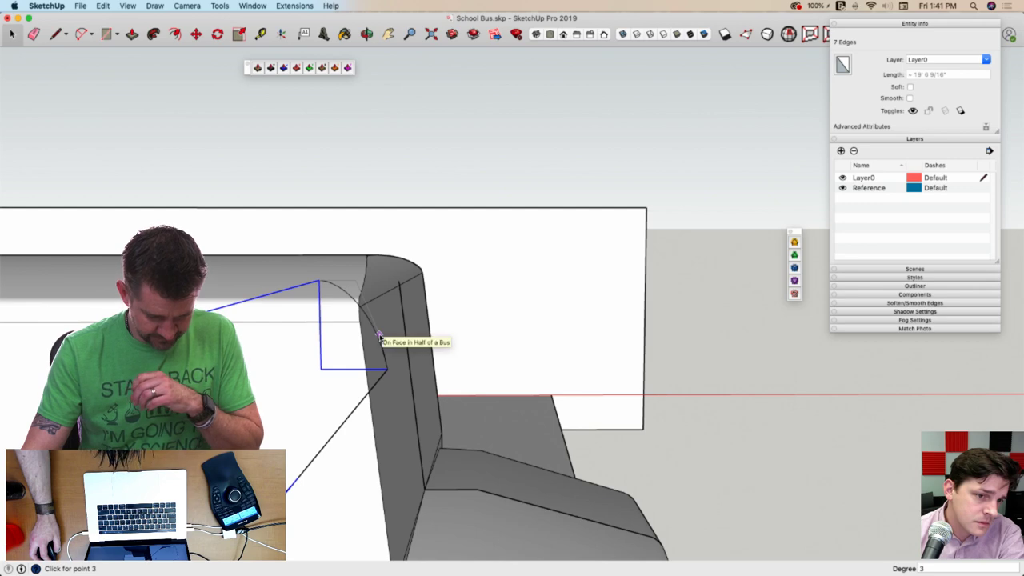
{"action": "left_click", "coordinate": [387, 368]}
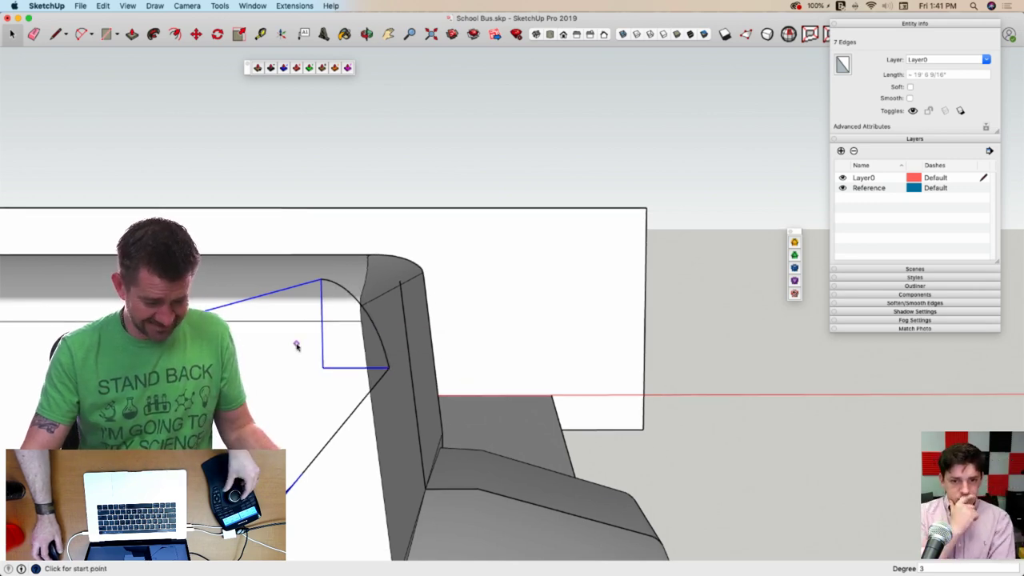
{"action": "key", "text": "e"}
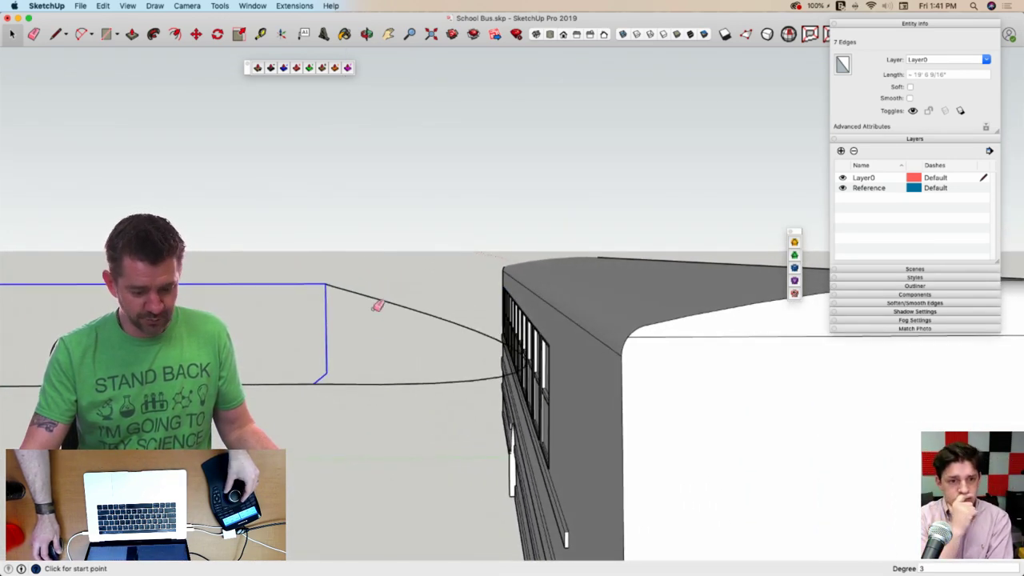
{"action": "left_click_drag", "start_coordinate": [378, 287], "coordinate": [372, 387]}
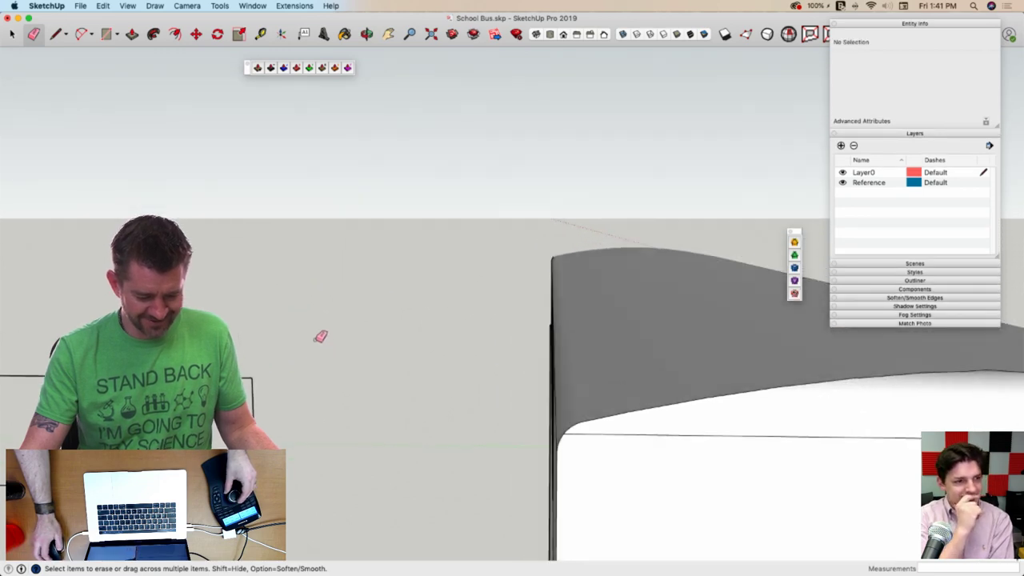
Add a level line about 1' 6 1/2" and an upright about 2' 7/8" to form a rectangular face at the outline's centerline end
{"action": "middle_click_drag", "start_coordinate": [320, 336], "coordinate": [354, 382]}
{"action": "key", "text": "l"}
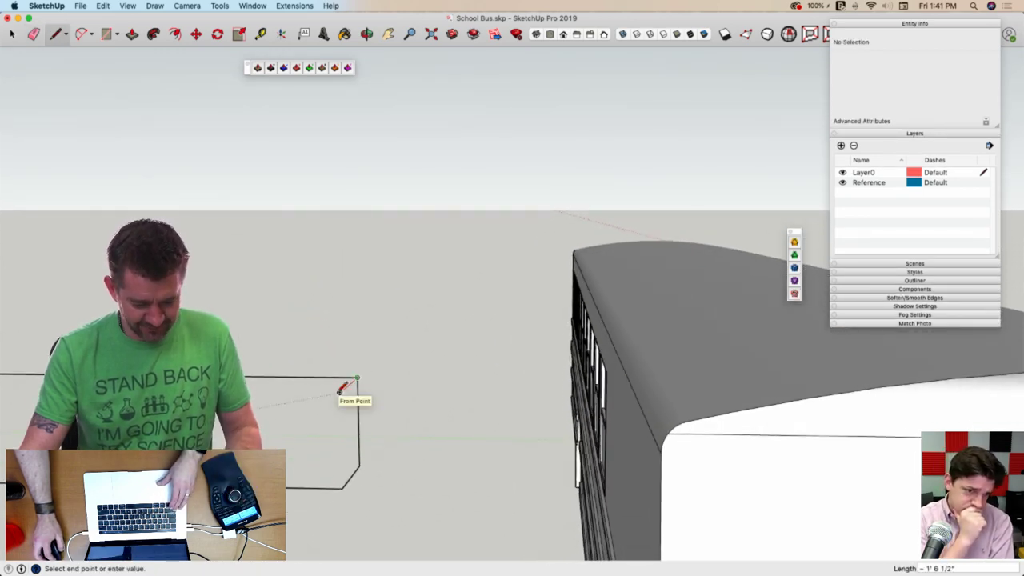
{"action": "left_click", "coordinate": [342, 487]}
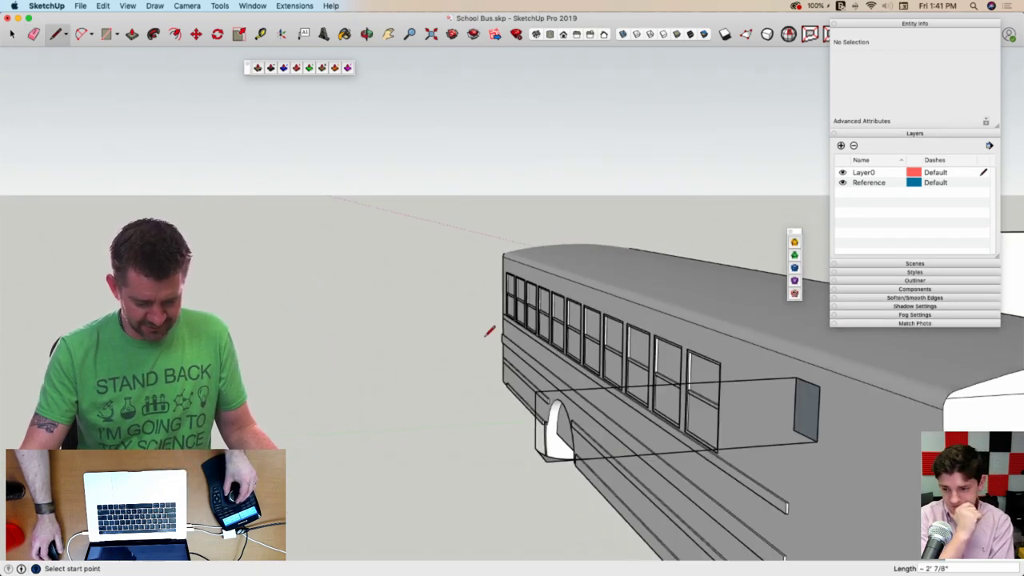
{"action": "scroll", "coordinate": [596, 278], "scroll_direction": "up", "scroll_amount": 5}
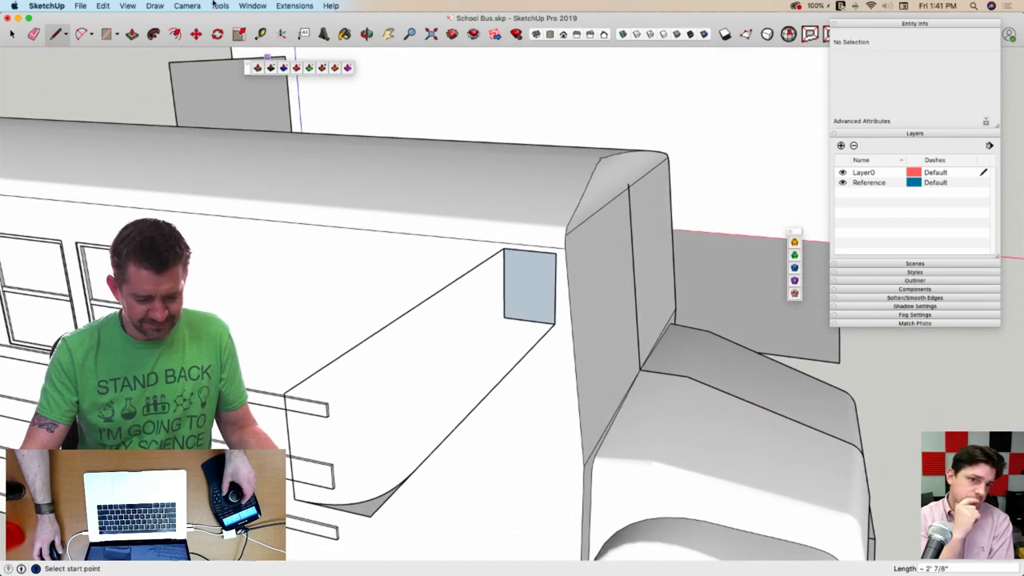
Draw a degree 3 Bezier curve across the centerline end face and erase the top and front edges outside the curve
{"action": "left_click", "coordinate": [155, 5]}
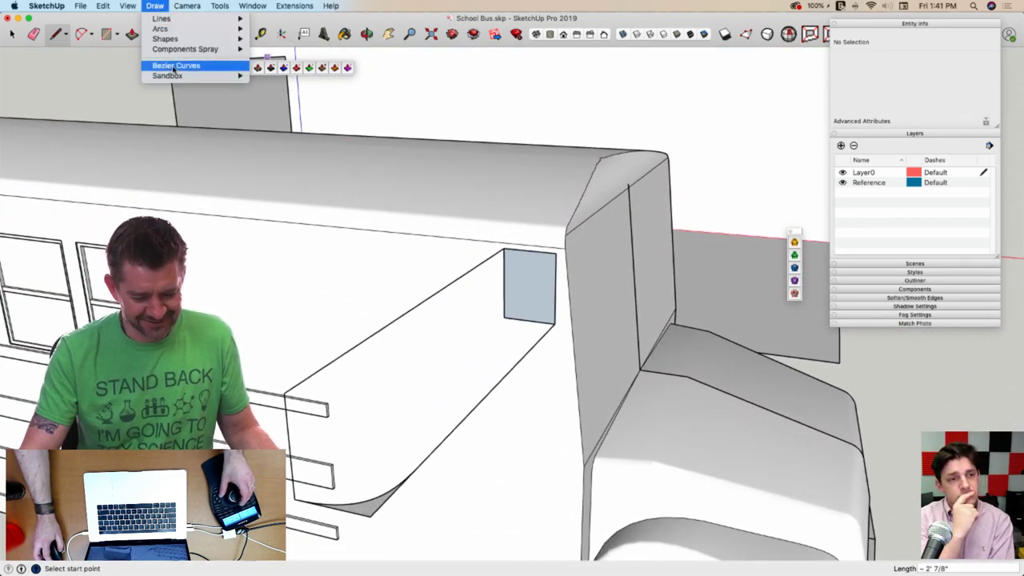
{"action": "left_click", "coordinate": [176, 65]}
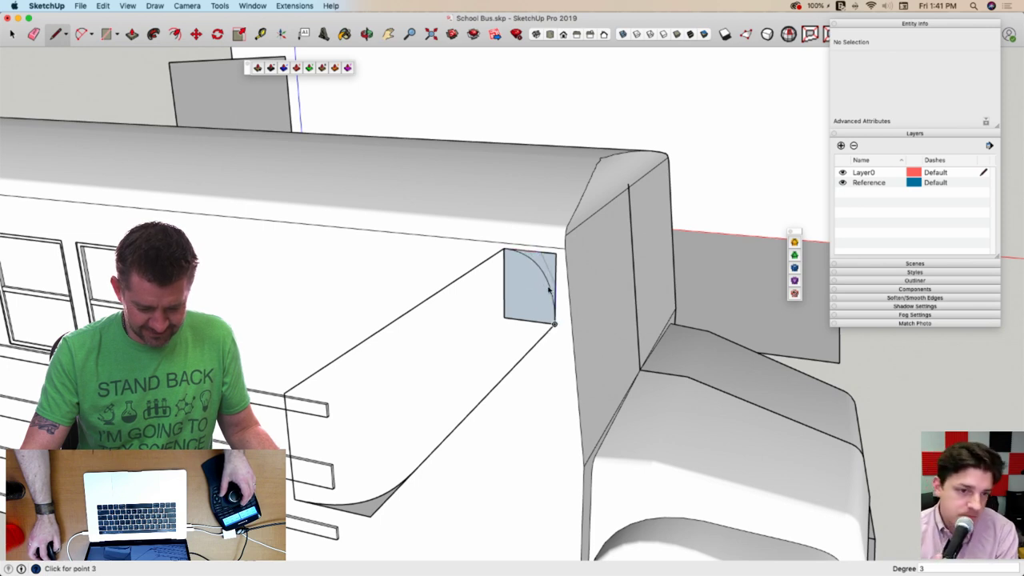
{"action": "key", "text": "e"}
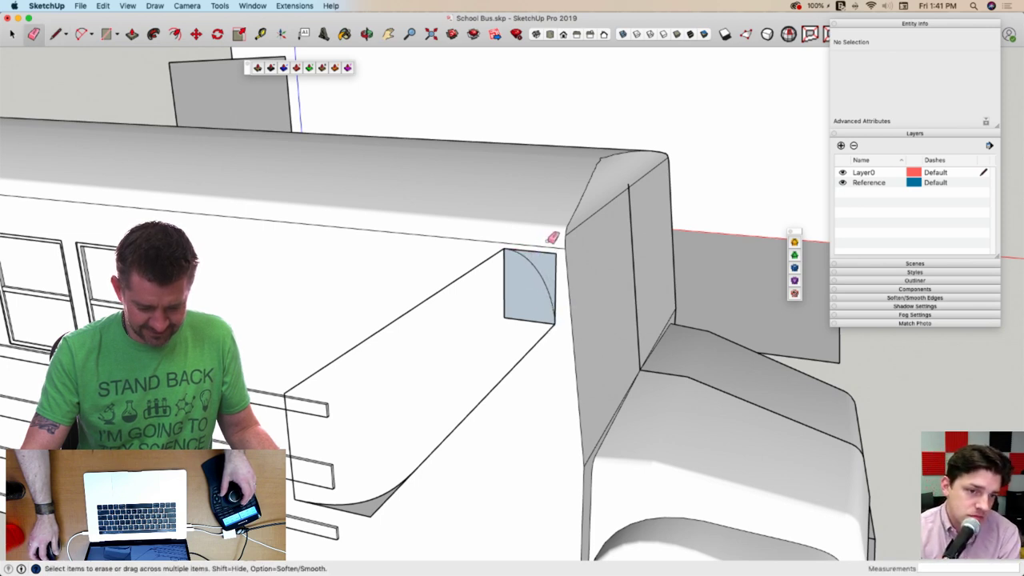
{"action": "left_click_drag", "start_coordinate": [550, 251], "coordinate": [555, 259]}
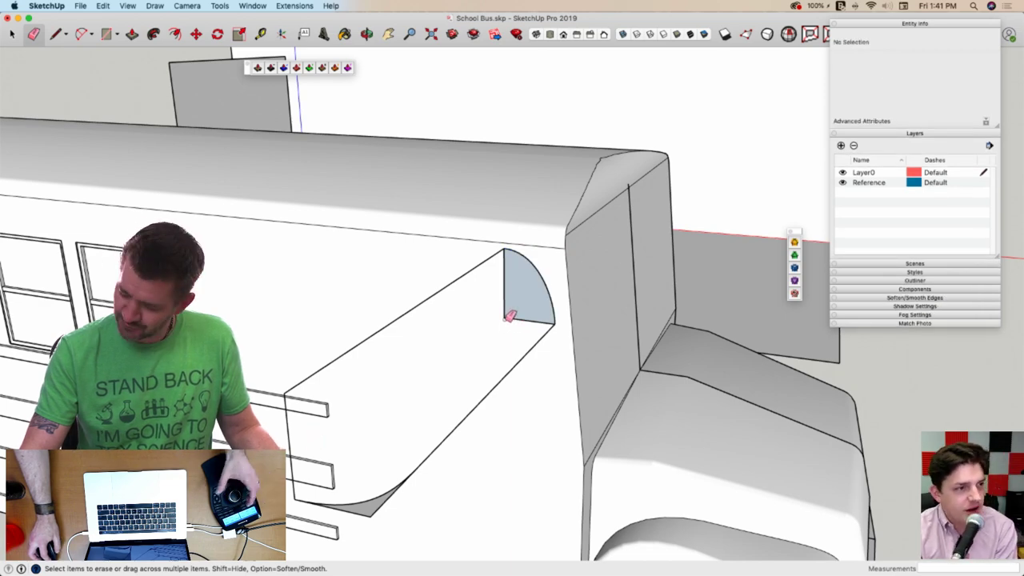
Draw an upright rectangle about 2' 7/8" by 1' 6 7/16" at the outer end of the outline
{"action": "key", "text": "l"}
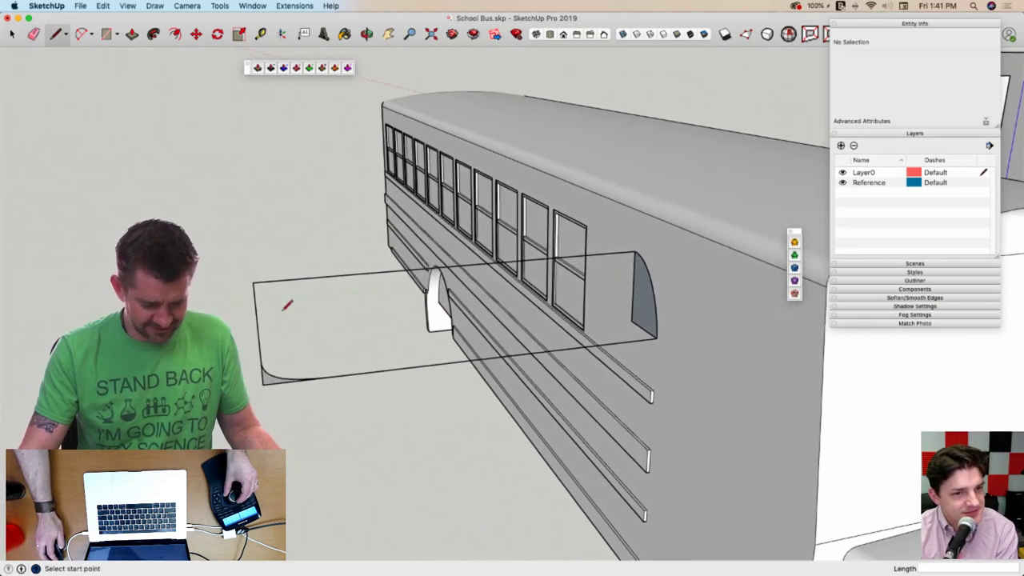
{"action": "mouse_move", "coordinate": [272, 342]}
{"action": "middle_mouse_down"}
{"action": "mouse_move", "coordinate": [319, 323]}
{"action": "mouse_move", "coordinate": [521, 373]}
{"action": "mouse_move", "coordinate": [281, 341]}
{"action": "middle_mouse_up"}
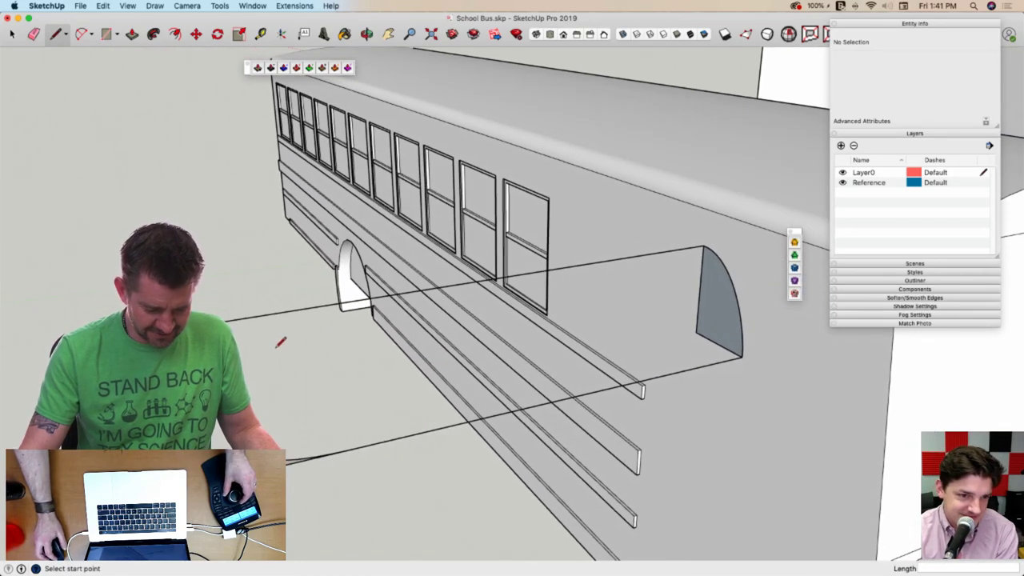
{"action": "key", "text": "r"}
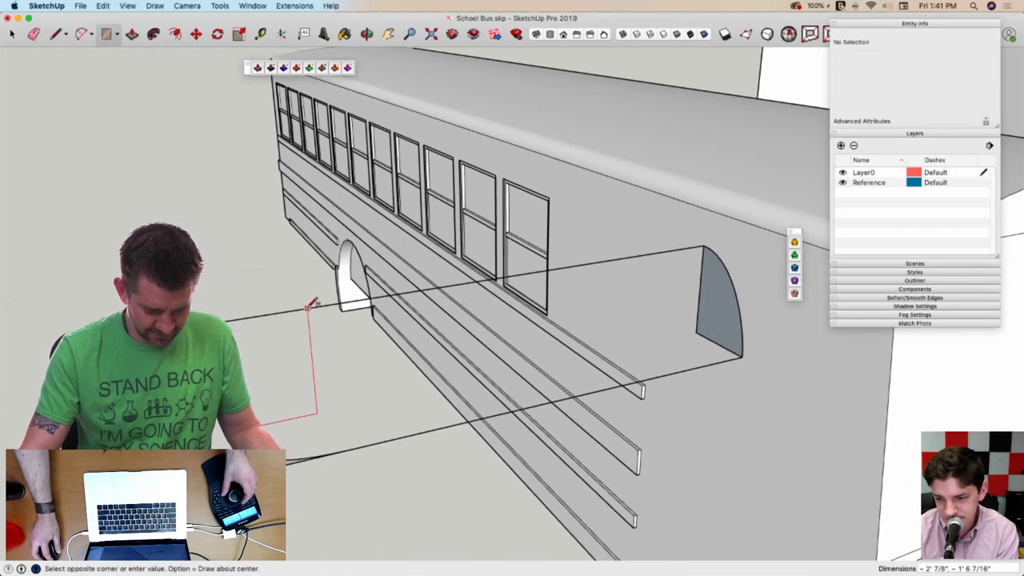
{"action": "left_click", "coordinate": [308, 307]}
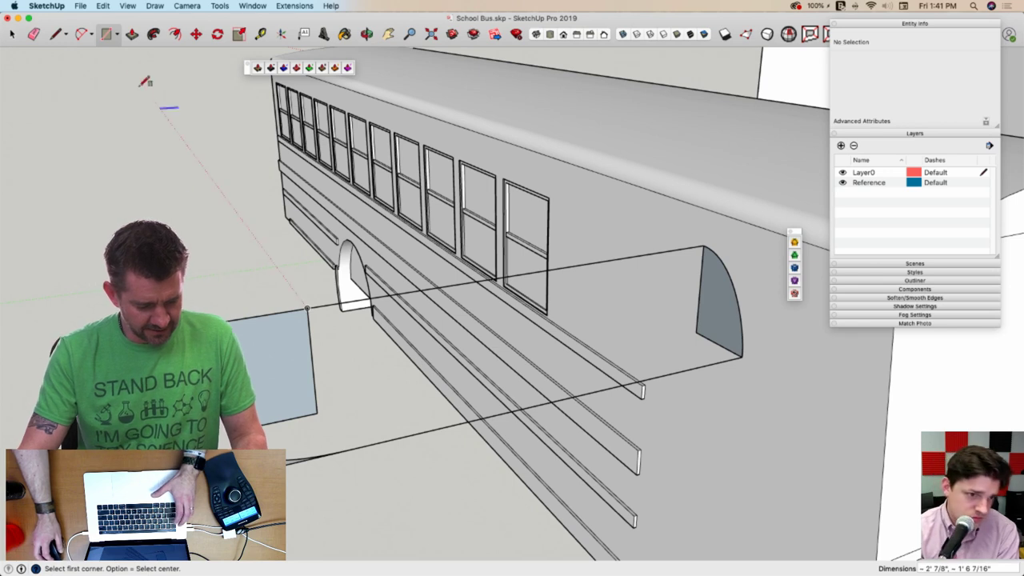
{"action": "left_click", "coordinate": [156, 4]}
{"action": "left_click", "coordinate": [176, 65]}
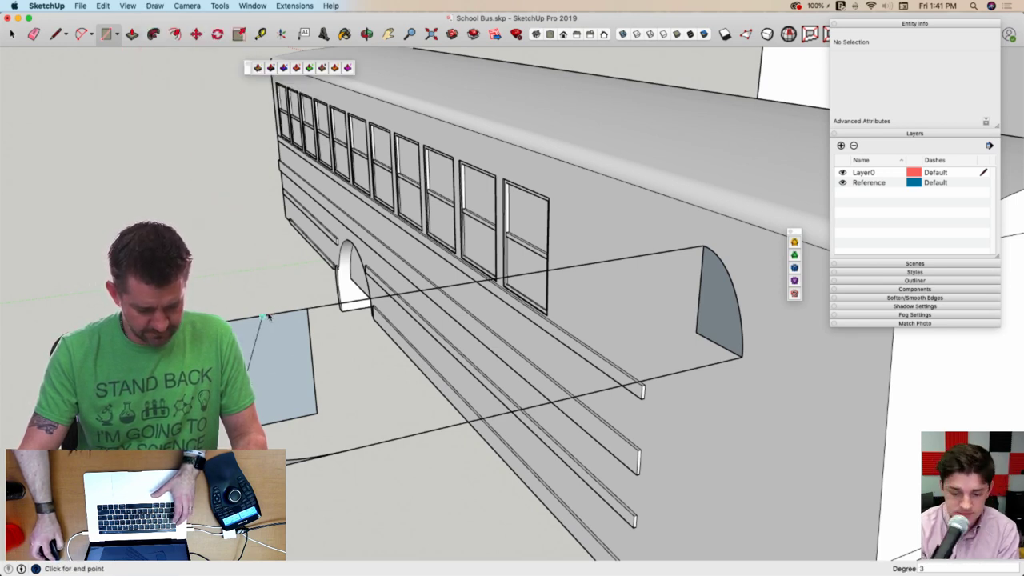
{"action": "key", "text": "space"}
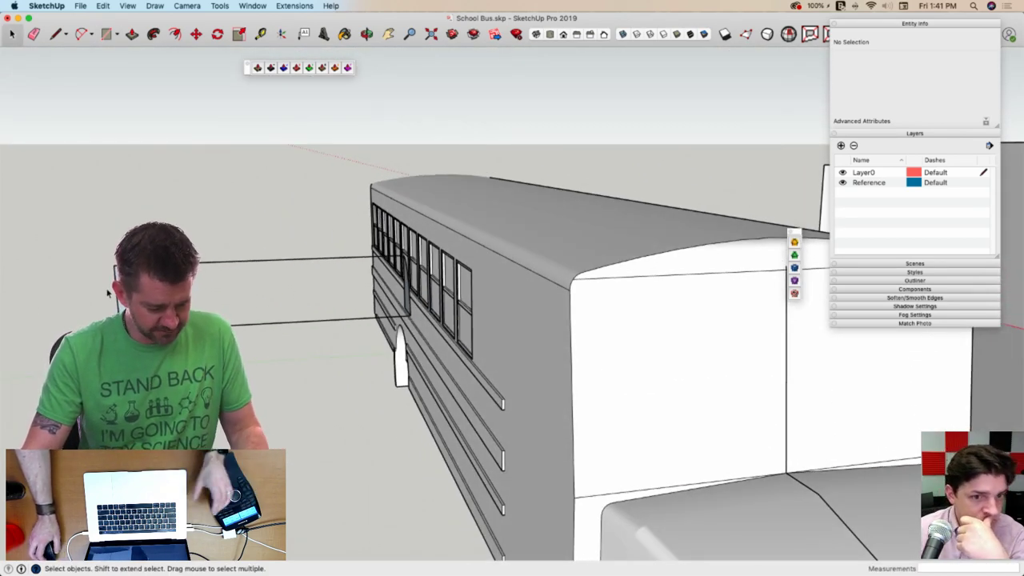
{"action": "left_click", "coordinate": [131, 6]}
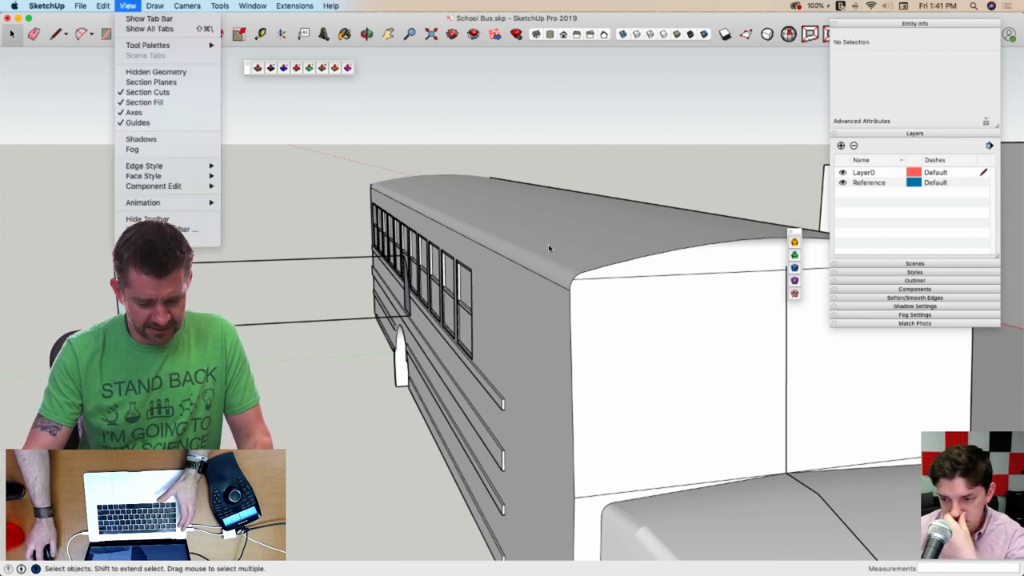
{"action": "mouse_move", "coordinate": [155, 6]}
{"action": "left_click", "coordinate": [165, 66]}
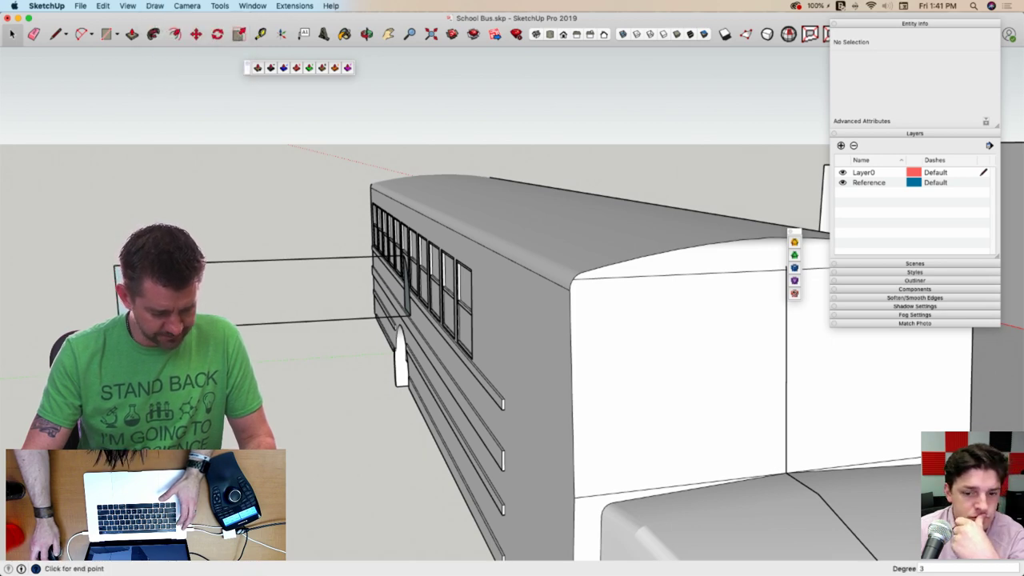
{"action": "scroll", "coordinate": [108, 336], "scroll_direction": "up", "scroll_amount": 5}
{"action": "scroll", "coordinate": [120, 332], "scroll_direction": "down", "scroll_amount": 5}
{"action": "scroll", "coordinate": [225, 264], "scroll_direction": "up", "scroll_amount": 2}
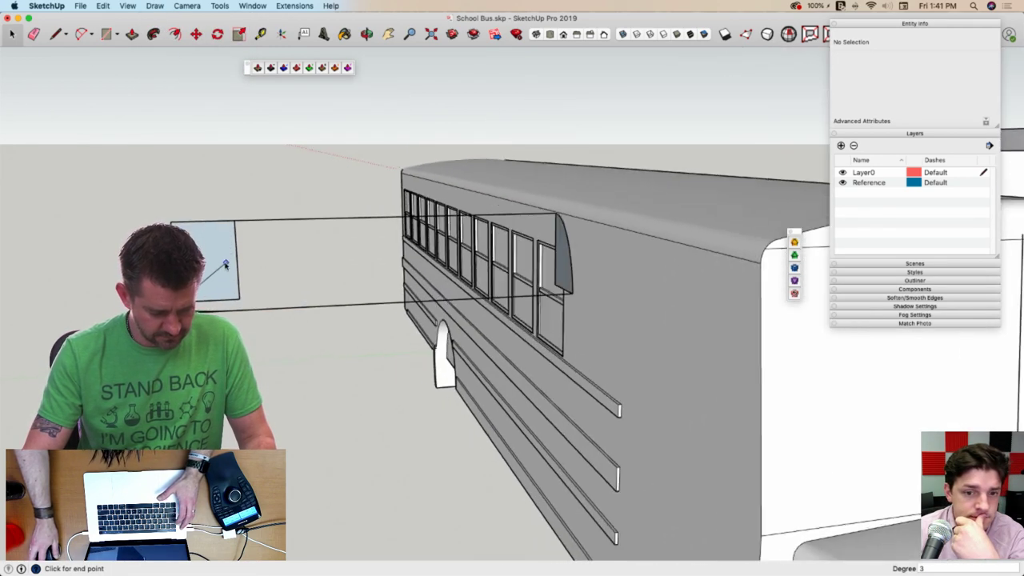
{"action": "scroll", "coordinate": [226, 265], "scroll_direction": "up", "scroll_amount": 3}
{"action": "key", "text": "Escape"}
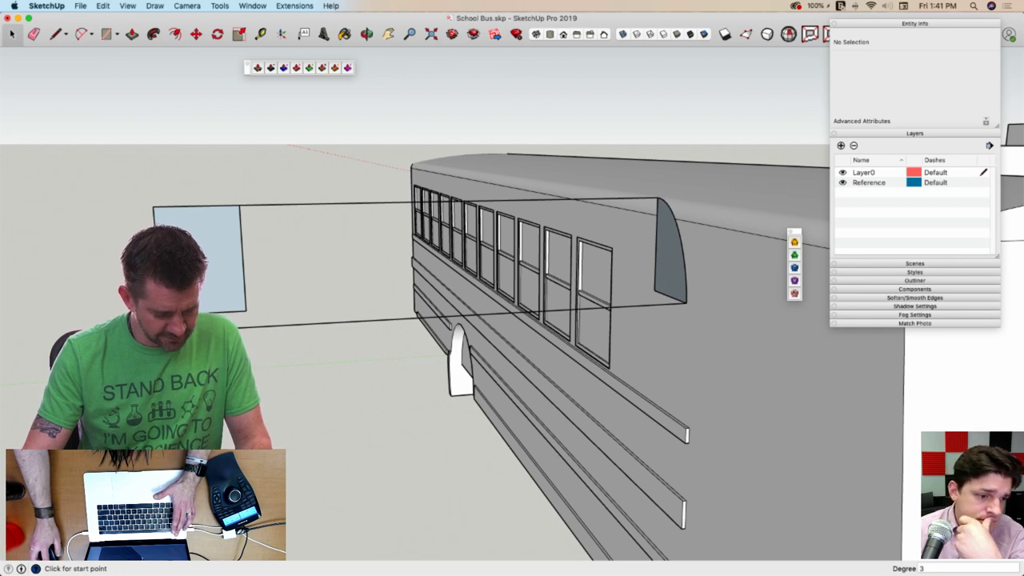
{"action": "scroll", "coordinate": [169, 308], "scroll_direction": "up", "scroll_amount": 4}
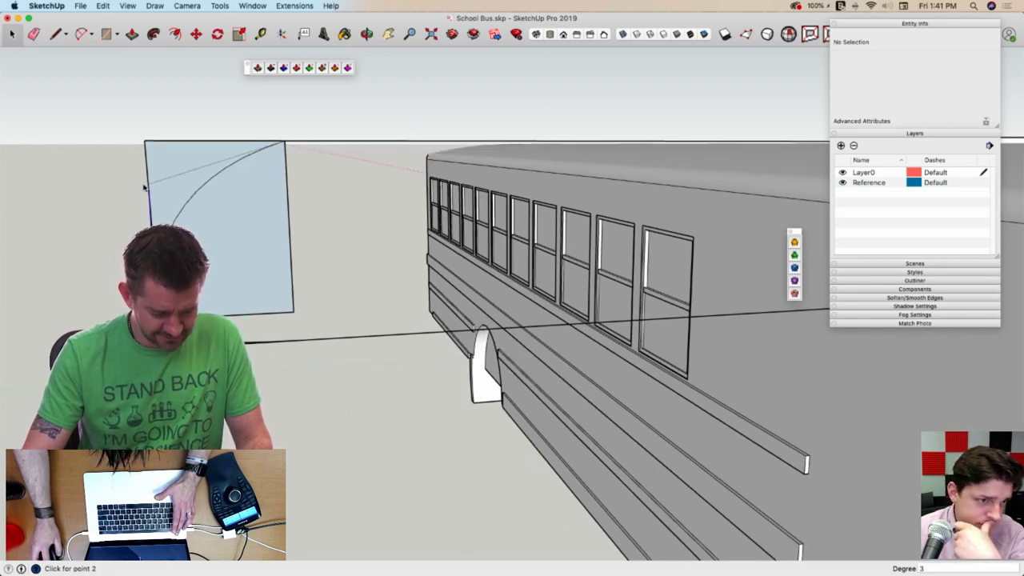
{"action": "key", "text": "Escape"}
Draw a degree 3 Bezier curve across the outer end rectangle, from its lower outer corner to its upper inner corner
{"action": "scroll", "coordinate": [163, 315], "scroll_direction": "up", "scroll_amount": 4}
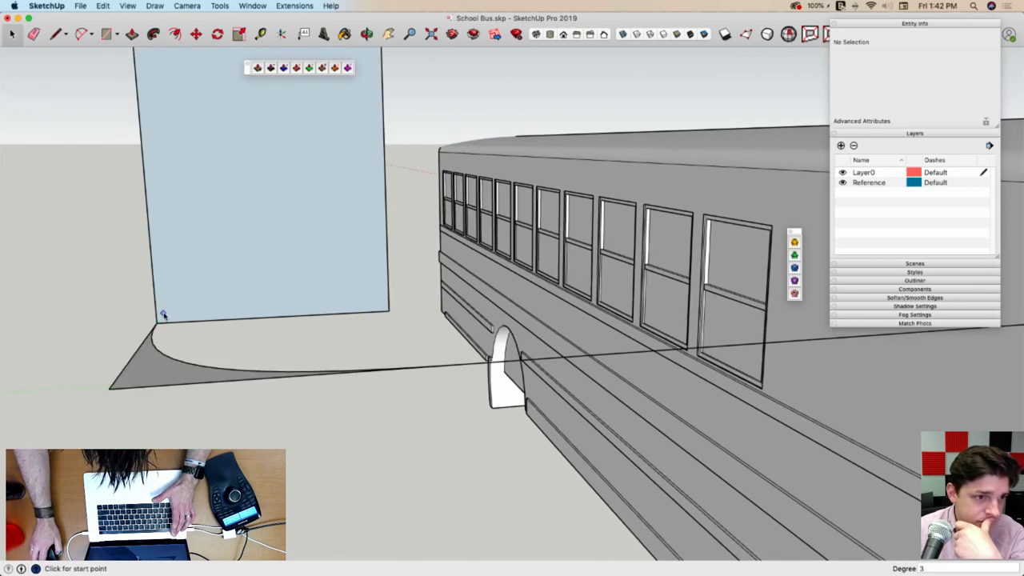
{"action": "scroll", "coordinate": [162, 314], "scroll_direction": "up", "scroll_amount": 2}
{"action": "left_click", "coordinate": [157, 324]}
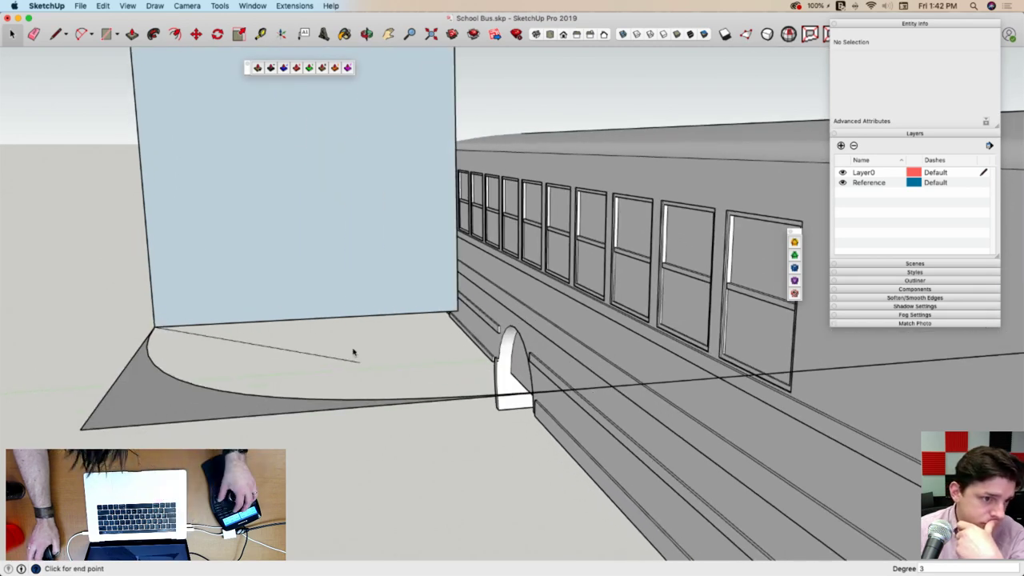
{"action": "middle_click_drag", "start_coordinate": [352, 349], "coordinate": [340, 176]}
{"action": "left_click", "coordinate": [373, 127]}
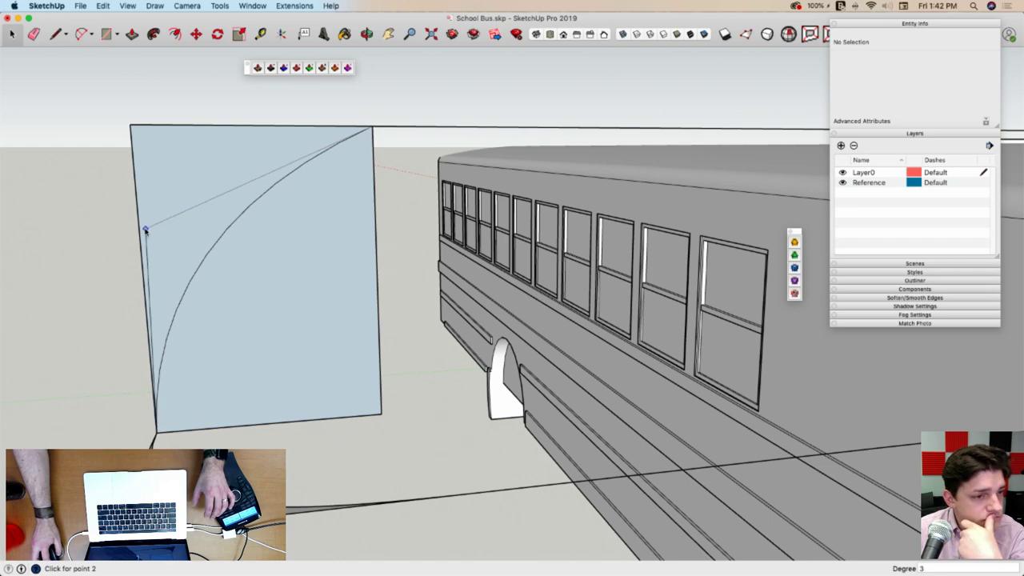
{"action": "left_click", "coordinate": [227, 132]}
Erase the outer end rectangle's straight edges and the leftover straight corner and face edges, keeping only the curved cap outline
{"action": "key", "text": "e"}
{"action": "mouse_move", "coordinate": [359, 301]}
{"action": "middle_mouse_down"}
{"action": "mouse_move", "coordinate": [343, 338]}
{"action": "mouse_move", "coordinate": [396, 217]}
{"action": "middle_mouse_up"}
{"action": "left_click_drag", "start_coordinate": [360, 207], "coordinate": [340, 211]}
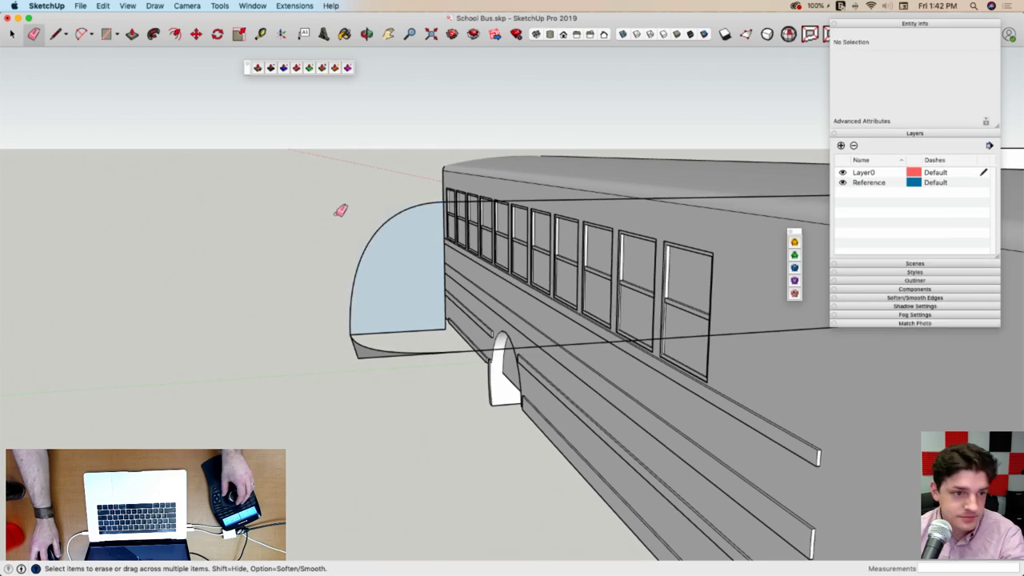
{"action": "middle_click_drag", "start_coordinate": [369, 304], "coordinate": [366, 301]}
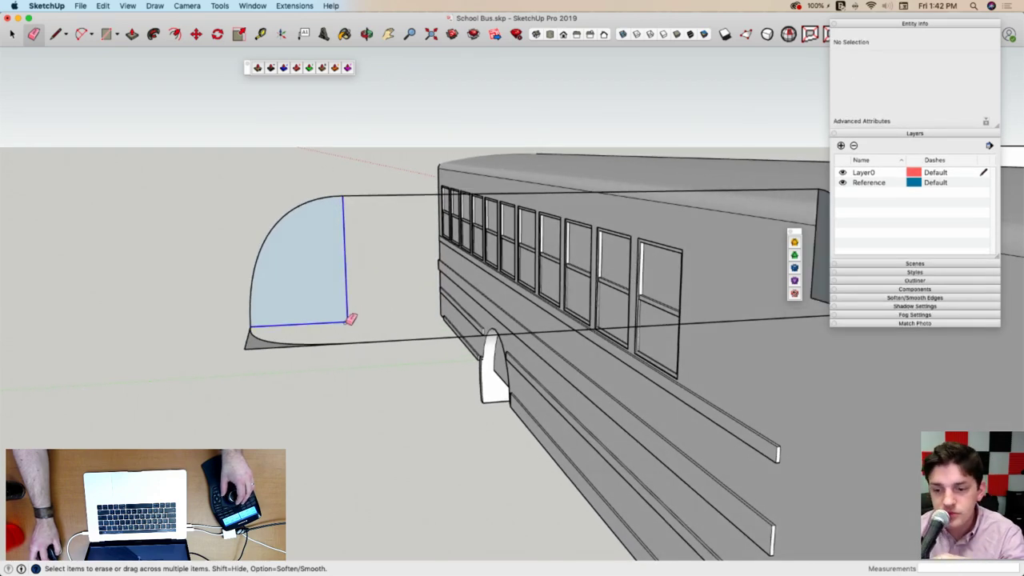
{"action": "middle_click_drag", "start_coordinate": [251, 346], "coordinate": [596, 296]}
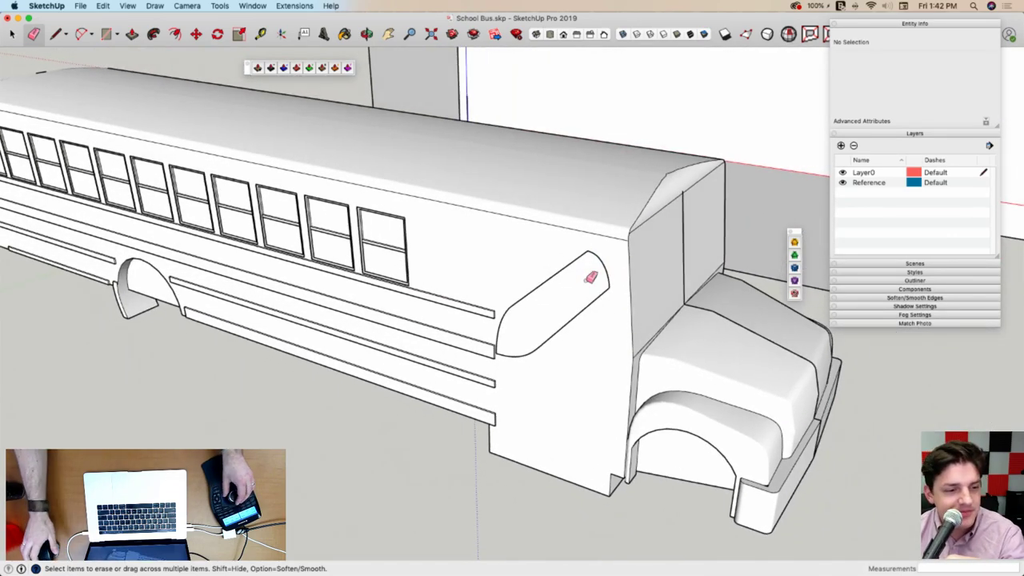
Weld the outer end Bezier curve and the long upper edge of the outline into one curve
{"action": "key", "text": "space"}
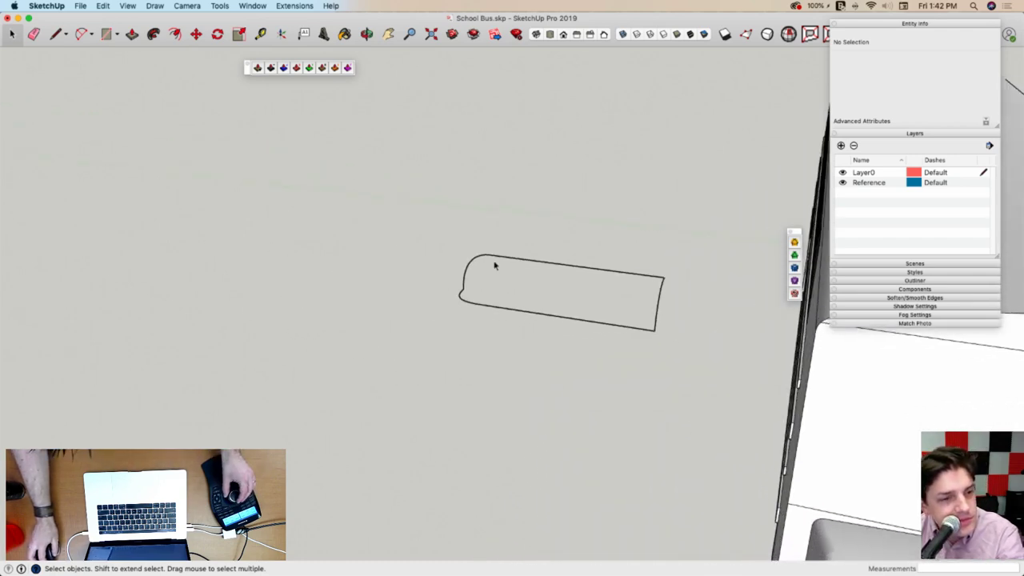
{"action": "middle_click_drag", "start_coordinate": [563, 250], "coordinate": [572, 234]}
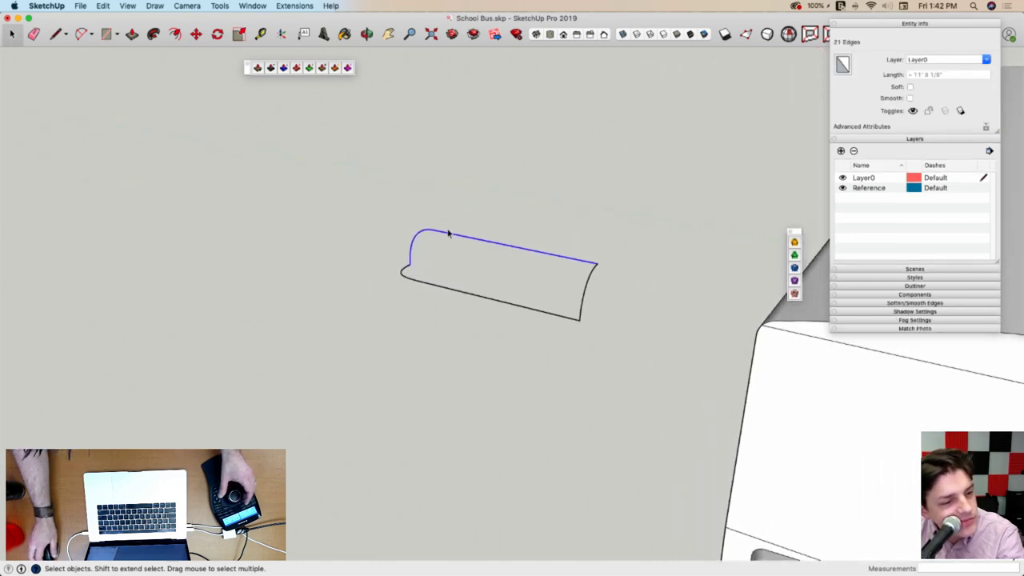
{"action": "left_click", "coordinate": [294, 6]}
{"action": "left_click", "coordinate": [324, 105]}
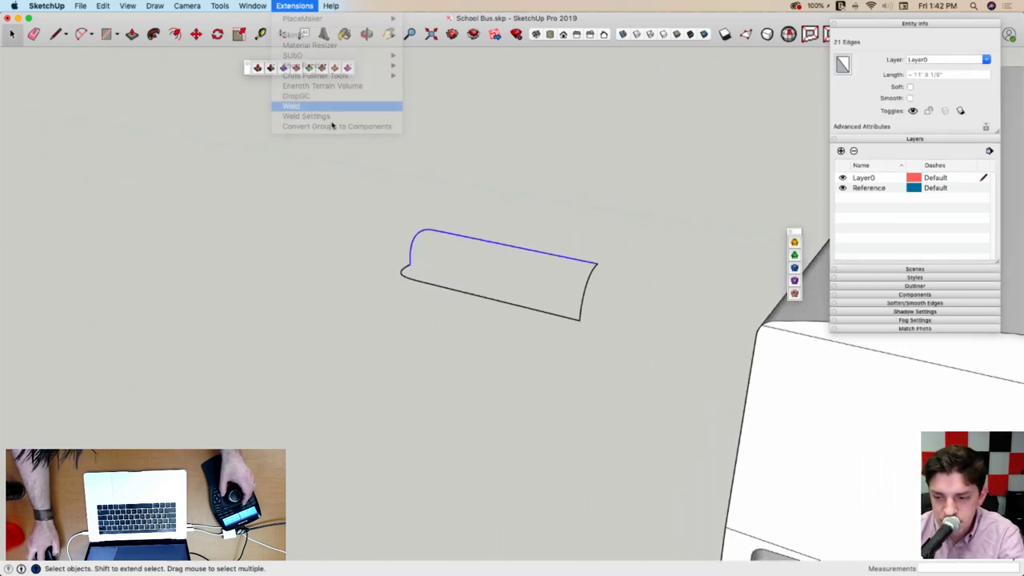
Weld the rounded front corner curve and the long lower edge of the outline into one curve
{"action": "left_click", "coordinate": [590, 288]}
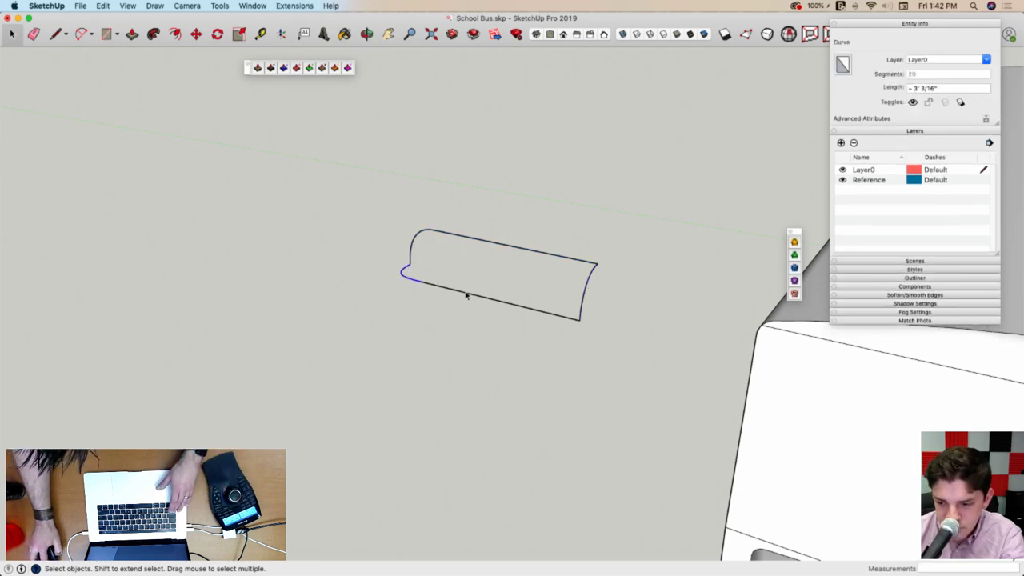
{"action": "left_click", "coordinate": [459, 292], "text": "shift"}
{"action": "left_click", "coordinate": [294, 5]}
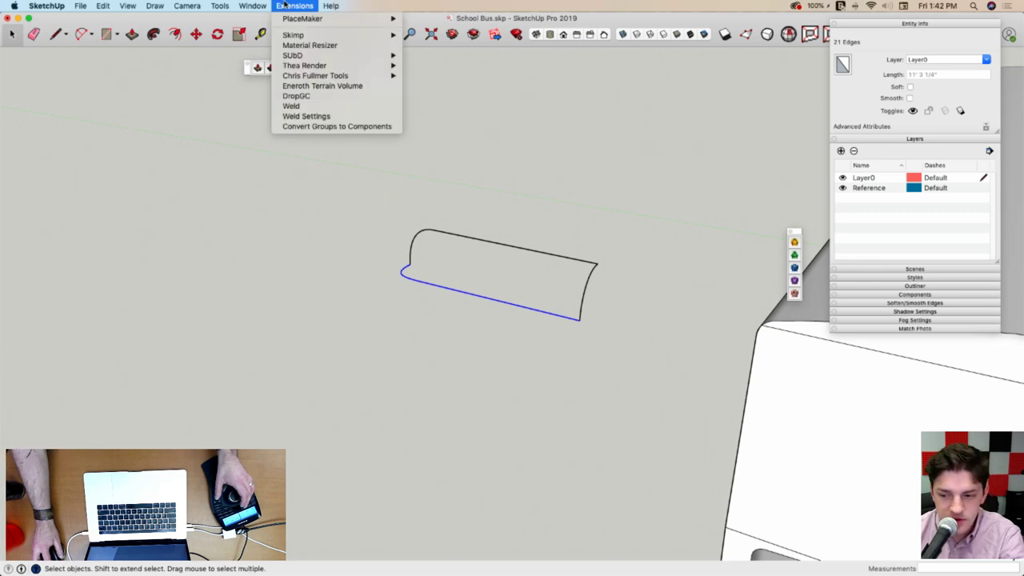
{"action": "mouse_move", "coordinate": [305, 36]}
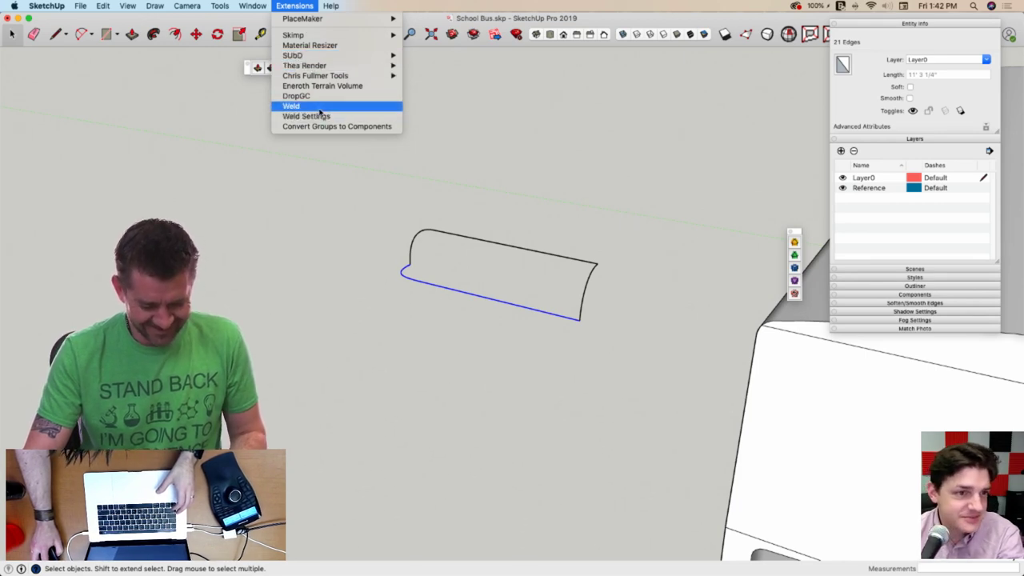
{"action": "left_click", "coordinate": [318, 106]}
Select the welded upper curve and inspect the cap outline from several sides
{"action": "left_click", "coordinate": [447, 331]}
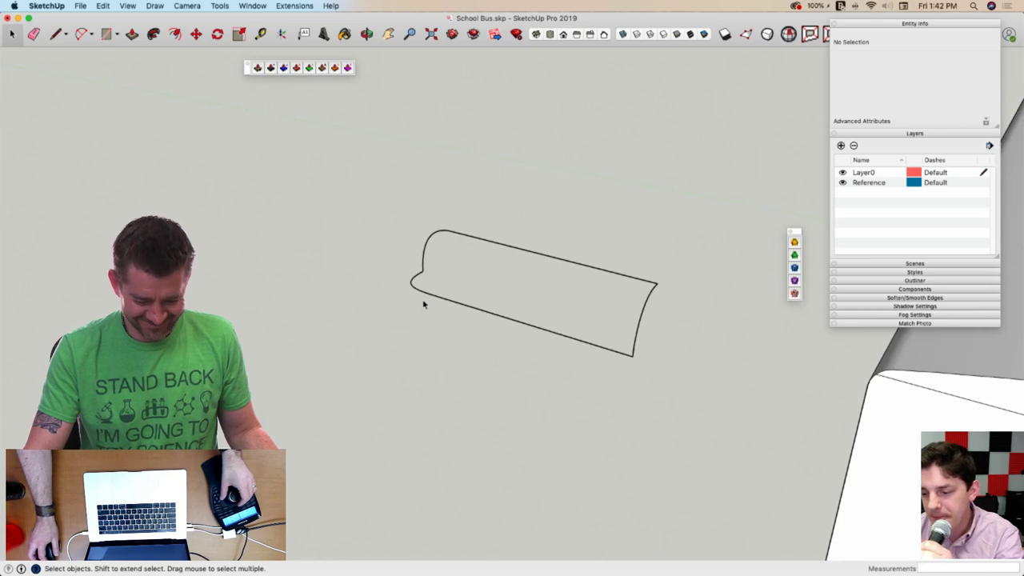
{"action": "left_click", "coordinate": [425, 297]}
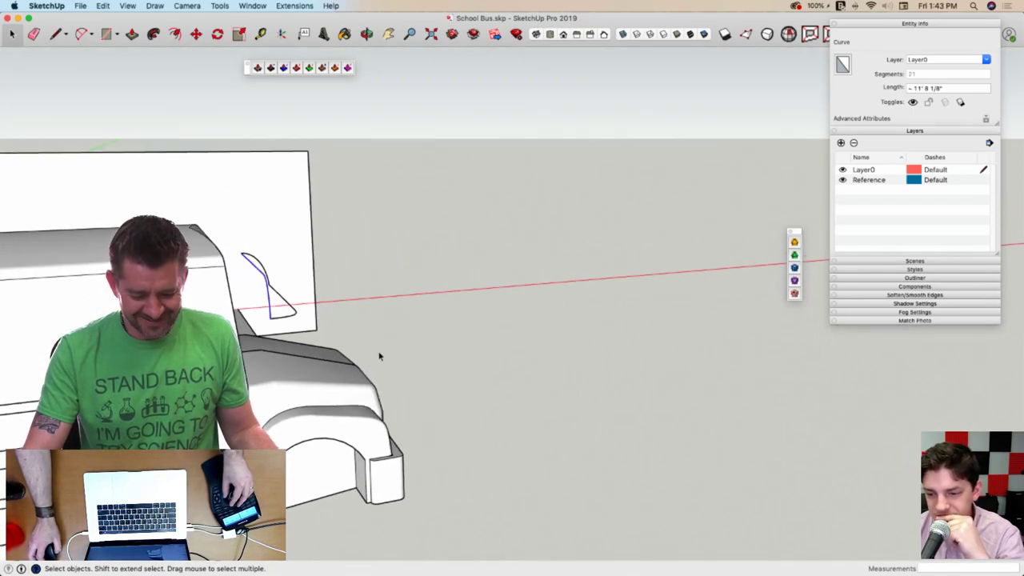
{"action": "middle_click_drag", "start_coordinate": [304, 349], "coordinate": [305, 335]}
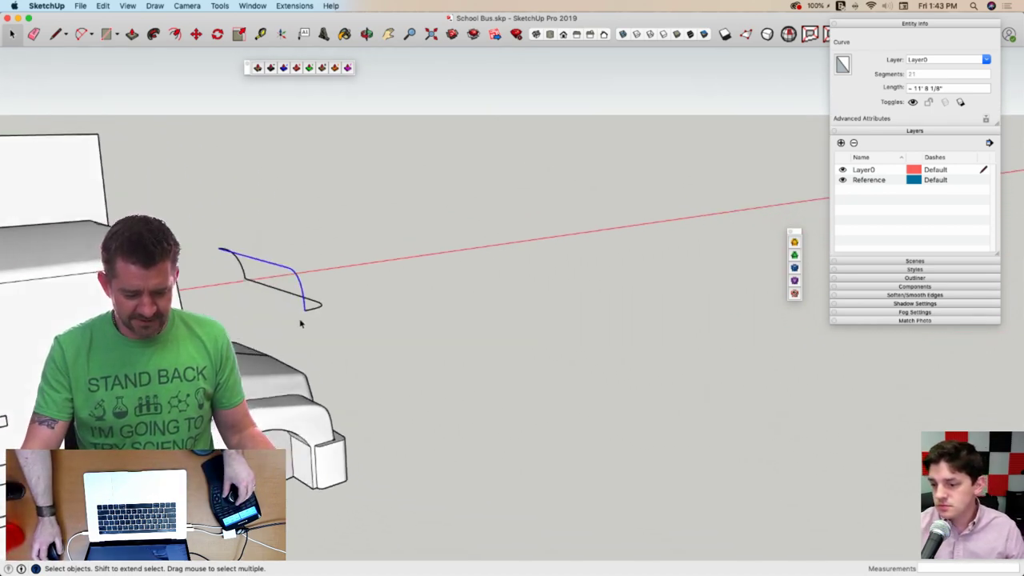
{"action": "middle_click_drag", "start_coordinate": [301, 323], "coordinate": [226, 307]}
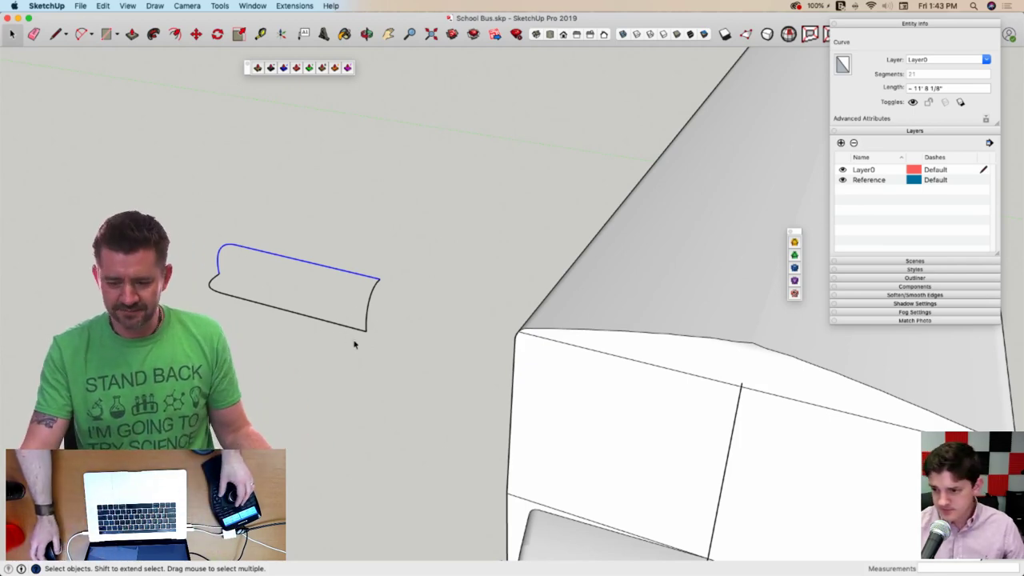
{"action": "middle_click_drag", "start_coordinate": [354, 344], "coordinate": [377, 322]}
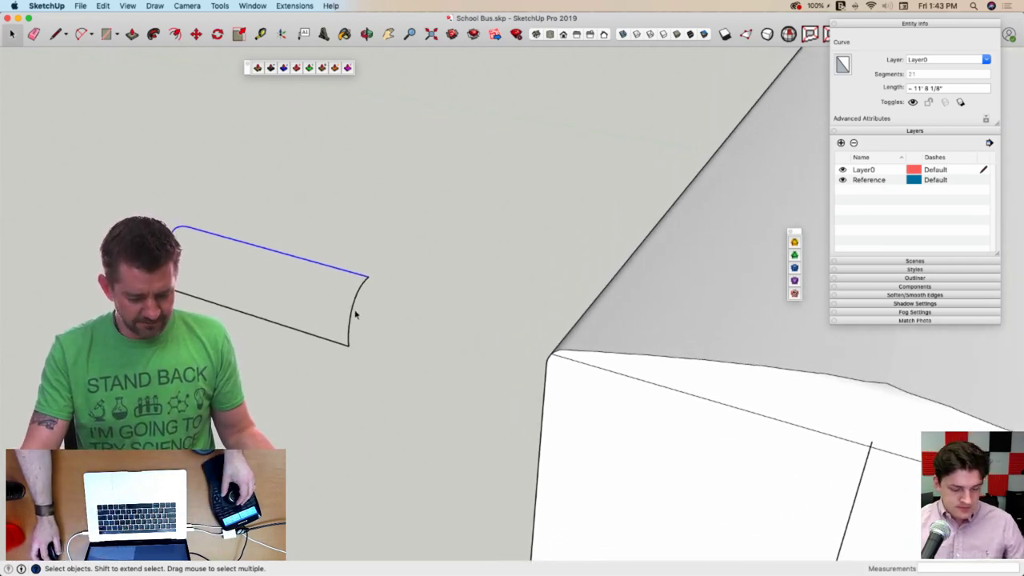
{"action": "left_click", "coordinate": [400, 342]}
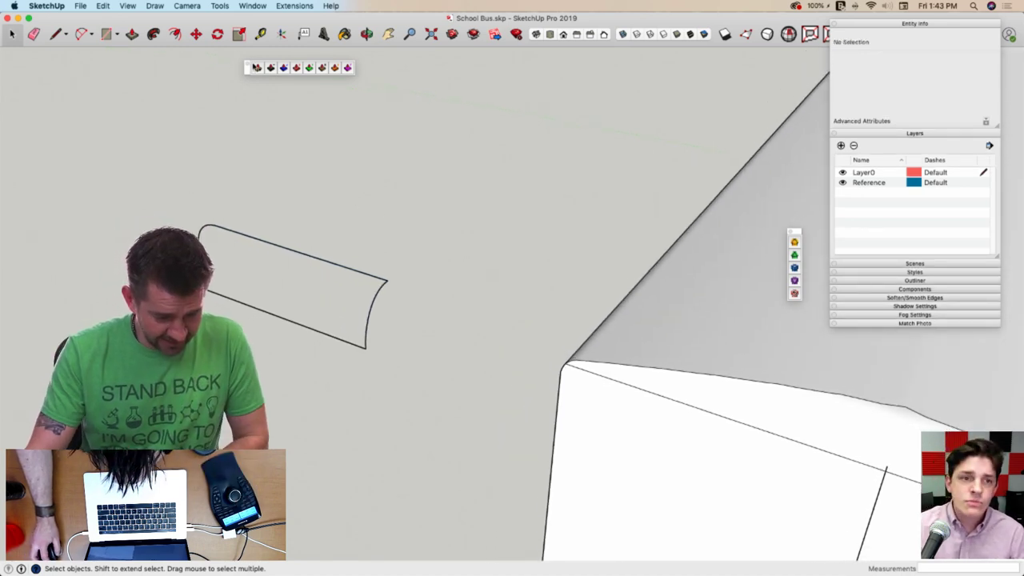
Close the two floating extension tool palettes and show the Curviloft tool palette
{"action": "left_click", "coordinate": [247, 64]}
{"action": "left_click", "coordinate": [790, 232]}
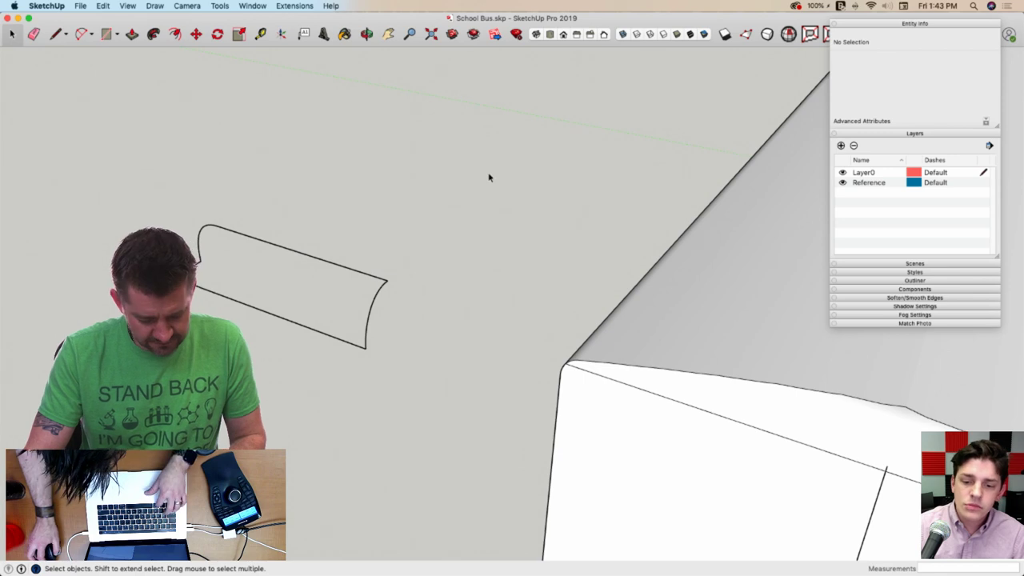
{"action": "left_click", "coordinate": [186, 6]}
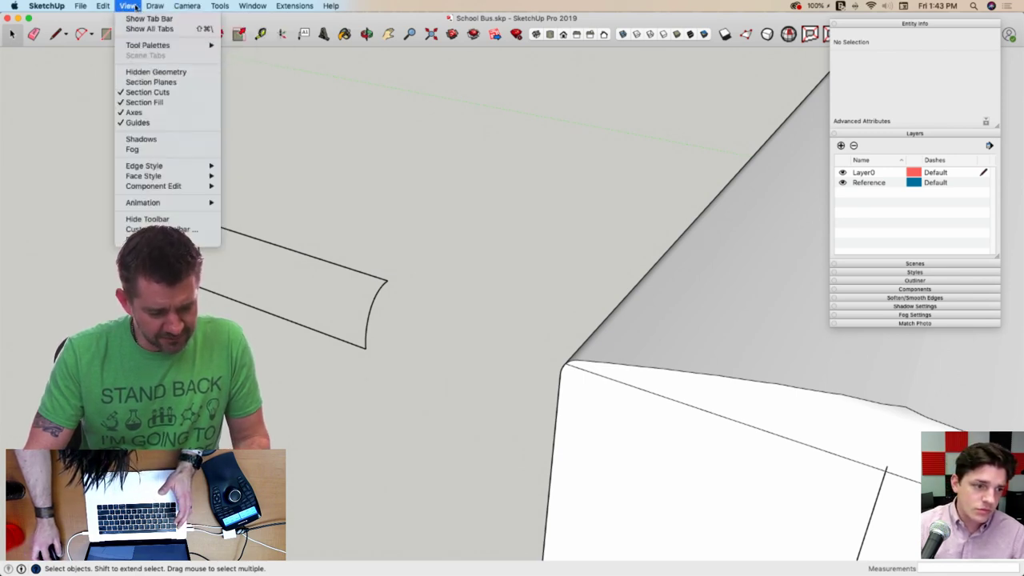
{"action": "mouse_move", "coordinate": [148, 48]}
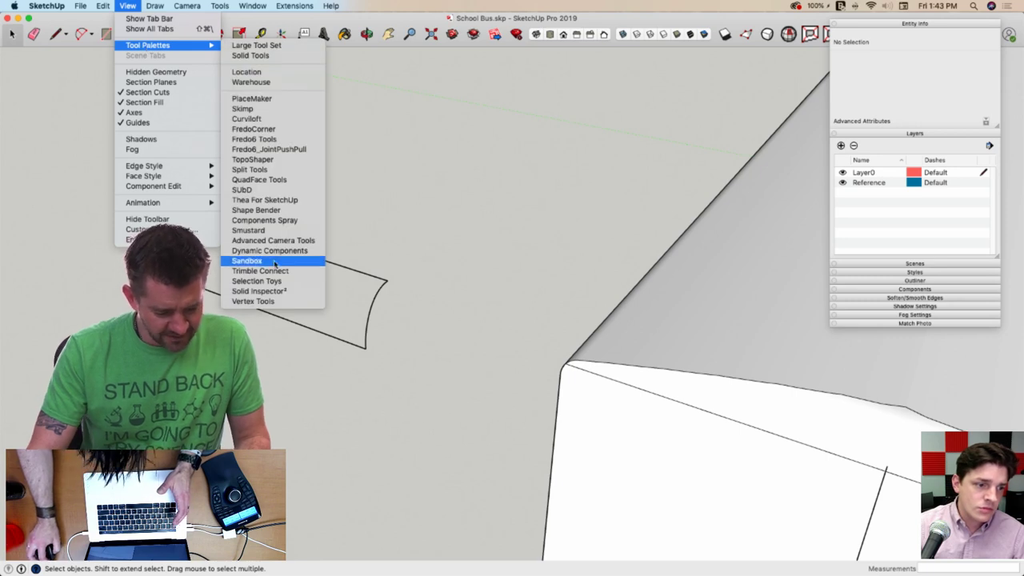
{"action": "left_click", "coordinate": [279, 112]}
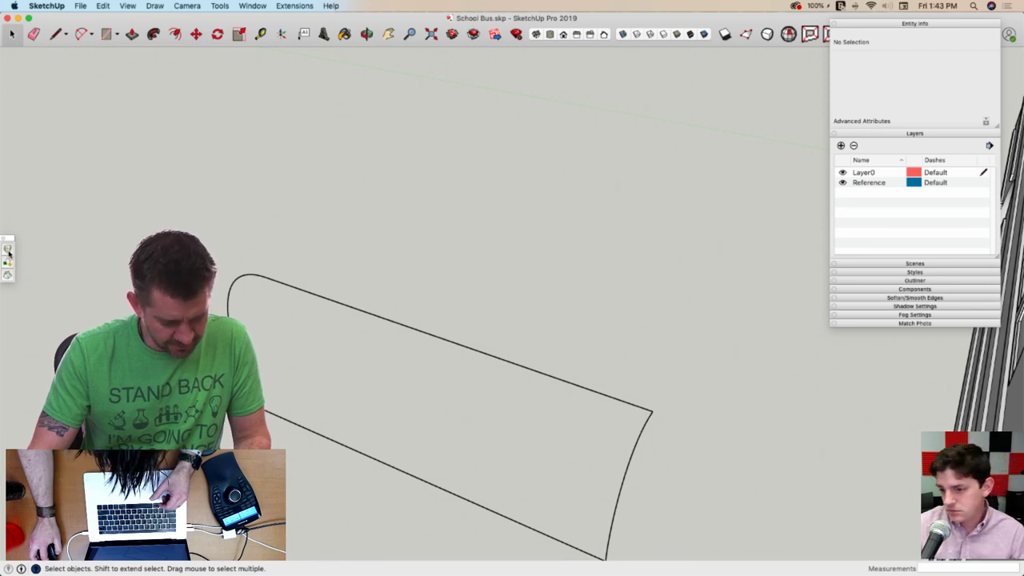
Try Loft by Spline with the upper, lower and centerline end curves as contours, and empty the selection
{"action": "left_click", "coordinate": [8, 250]}
{"action": "left_click", "coordinate": [254, 283]}
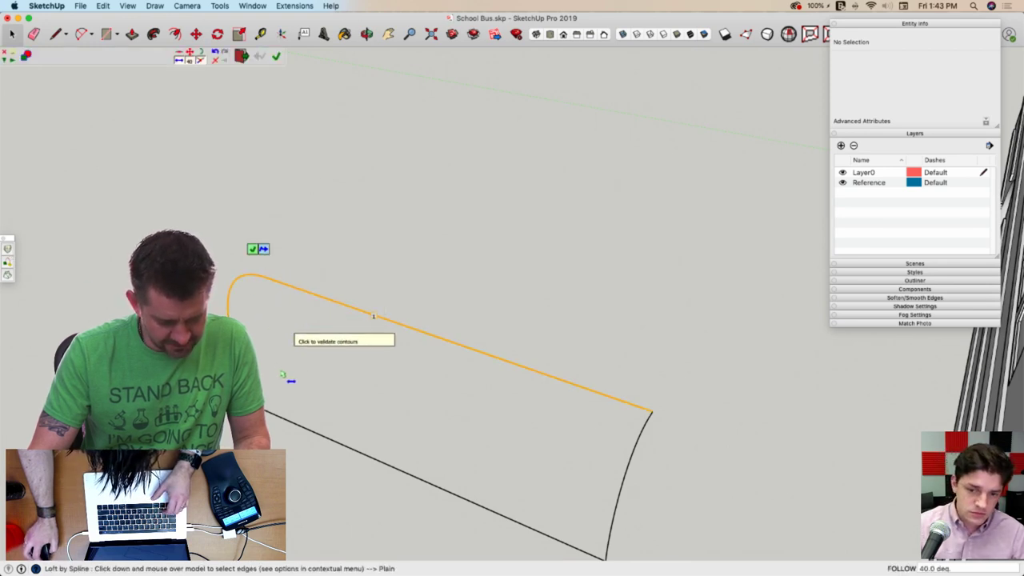
{"action": "left_click", "coordinate": [265, 415]}
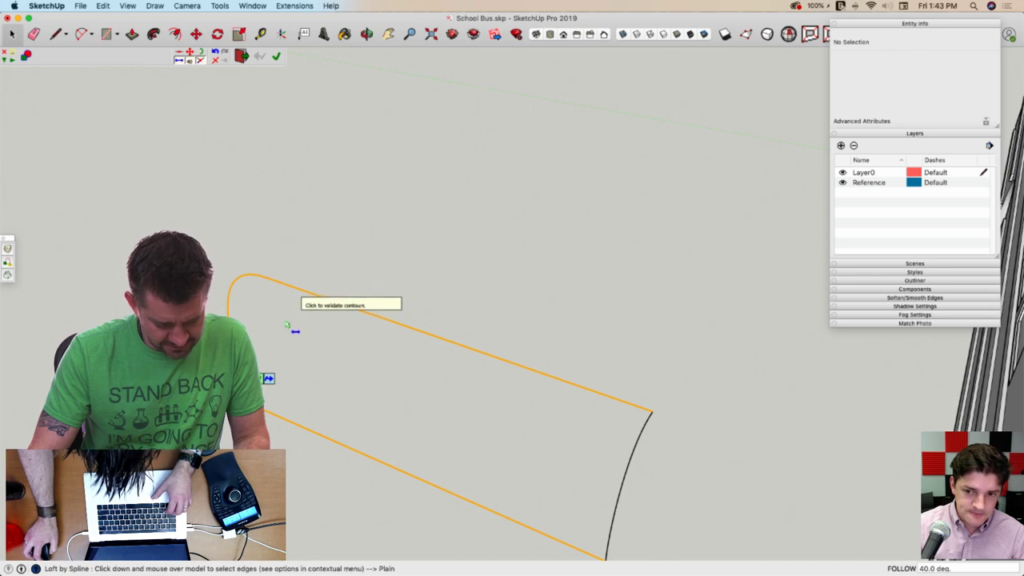
{"action": "left_click", "coordinate": [641, 439]}
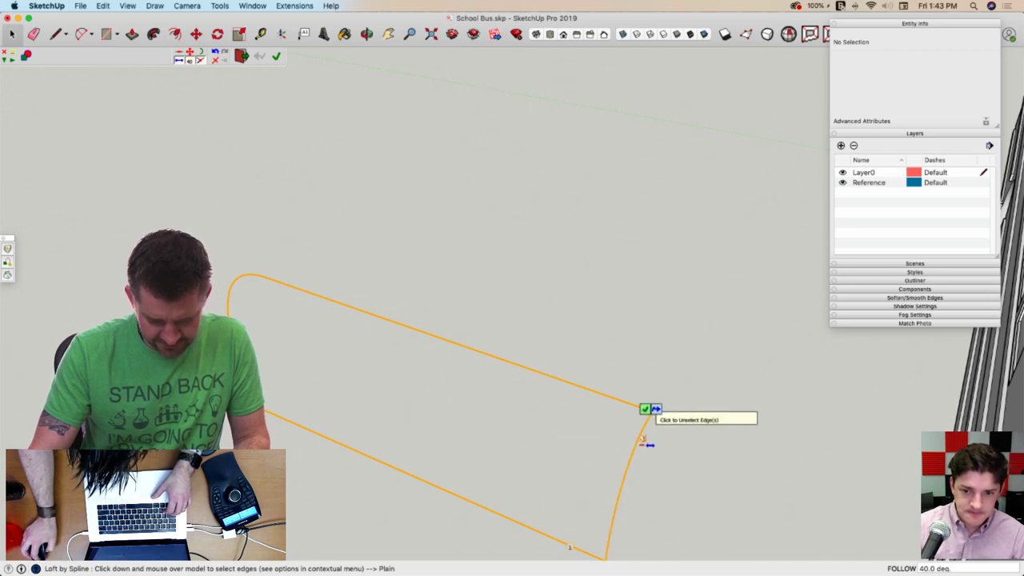
{"action": "left_click", "coordinate": [645, 410]}
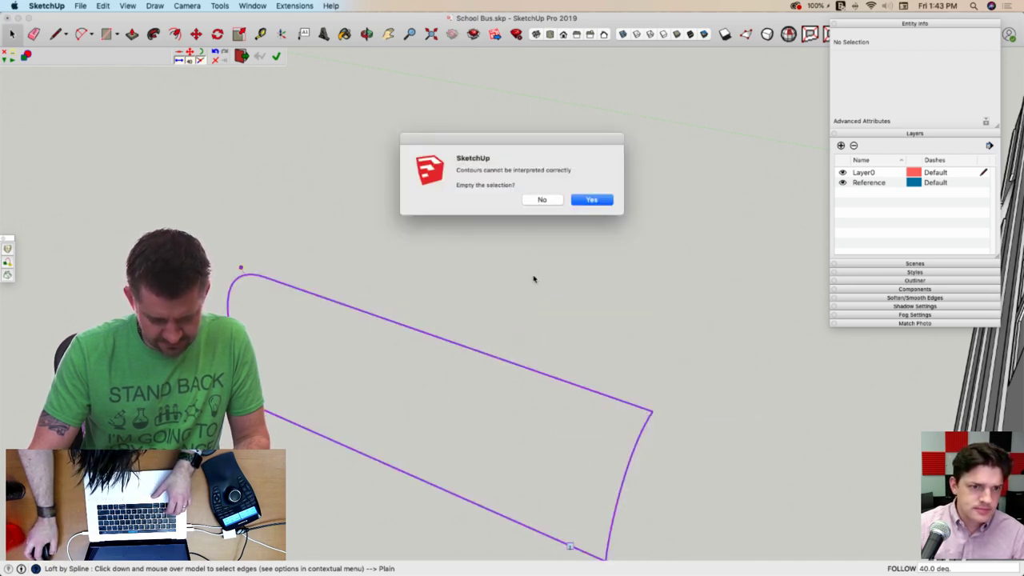
{"action": "left_click", "coordinate": [592, 200]}
Try Loft by Spline with the upper curve and the centerline end curve as two contours, and leave the preview
{"action": "left_click", "coordinate": [301, 294]}
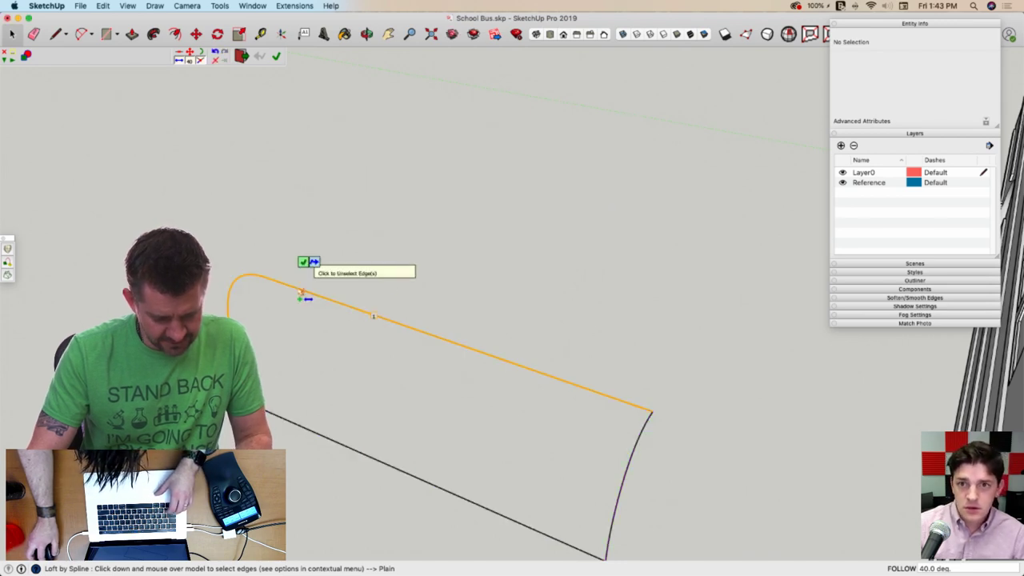
{"action": "left_click", "coordinate": [304, 262]}
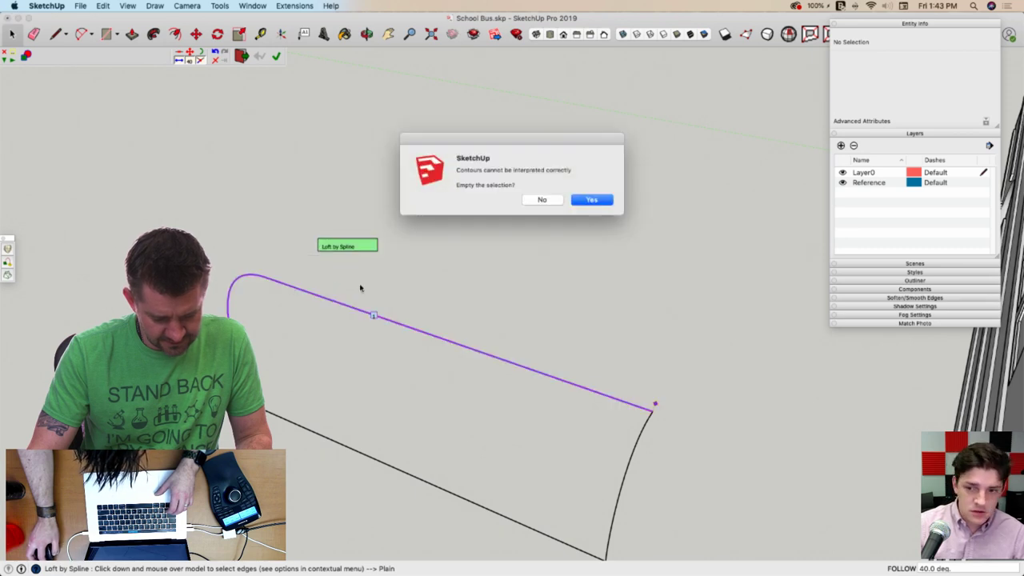
{"action": "left_click", "coordinate": [551, 200]}
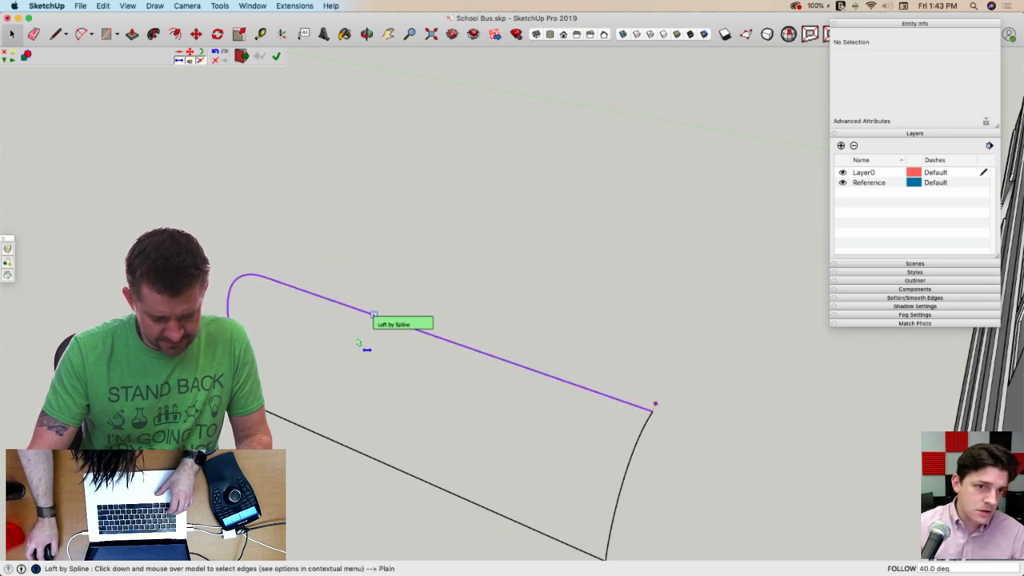
{"action": "left_click", "coordinate": [626, 480]}
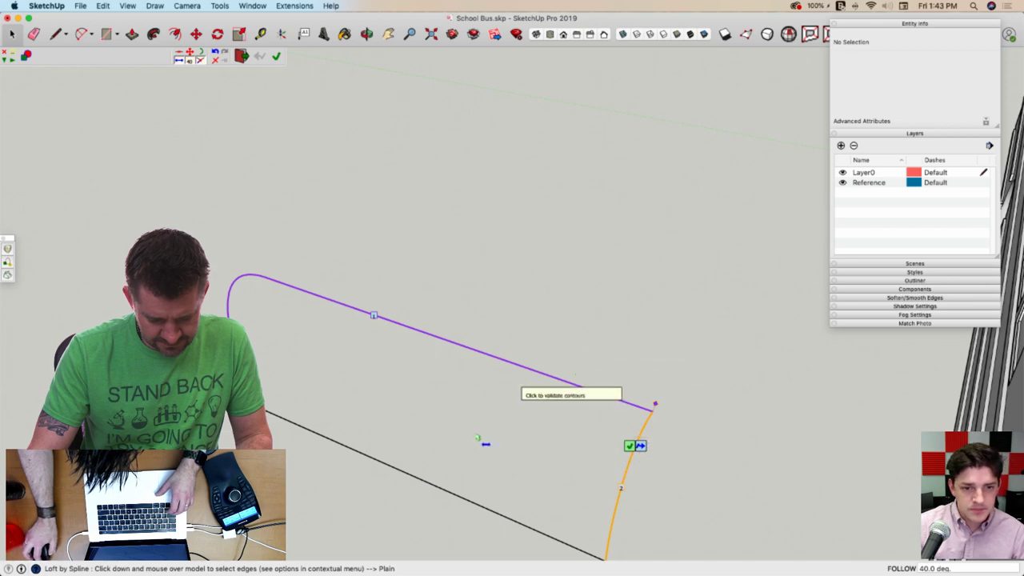
{"action": "left_click", "coordinate": [630, 445]}
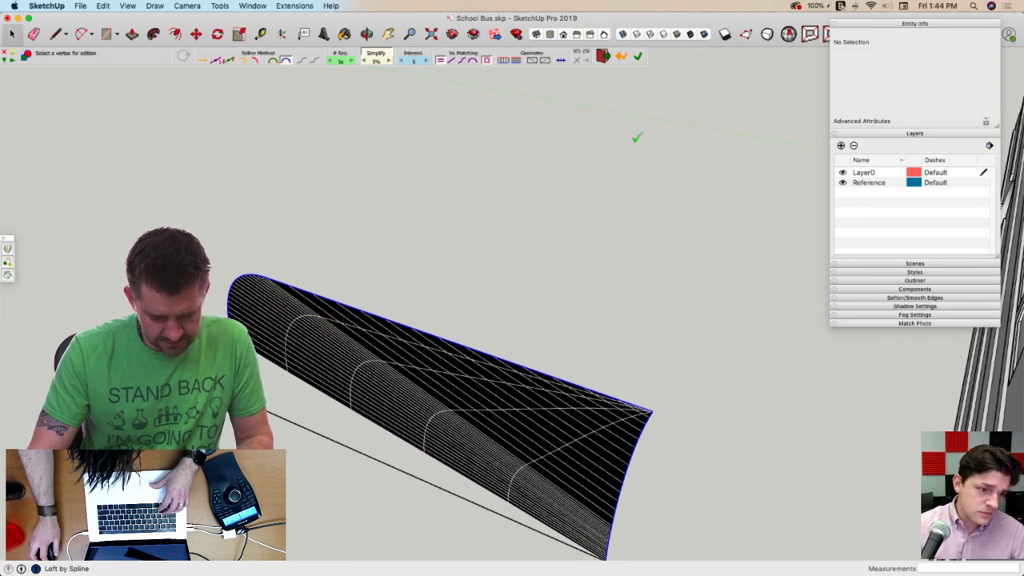
{"action": "left_click", "coordinate": [623, 58]}
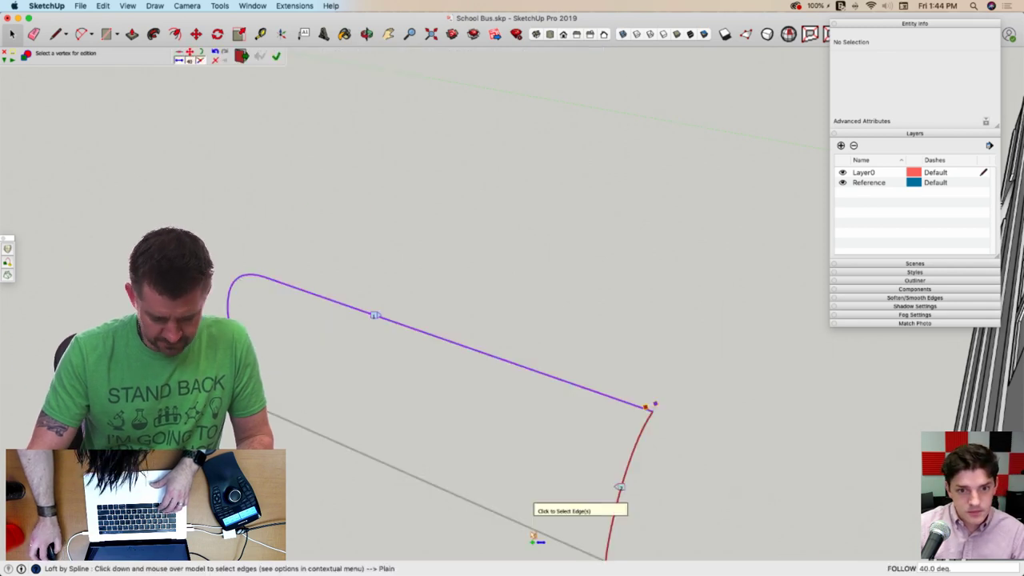
Try adding the lower curve as a third Loft by Spline contour and validate the contours
{"action": "left_click", "coordinate": [446, 497]}
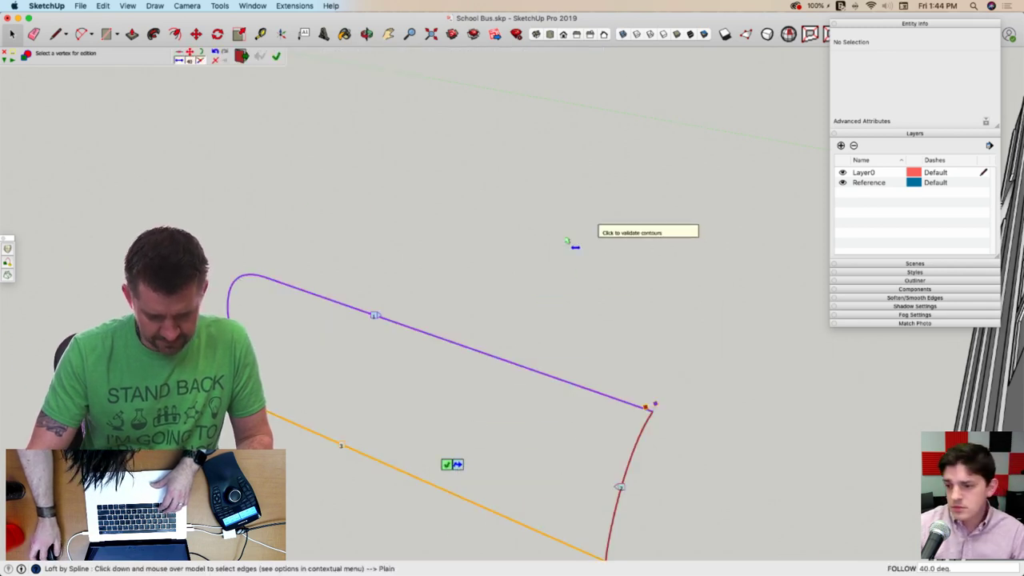
{"action": "left_click", "coordinate": [278, 57]}
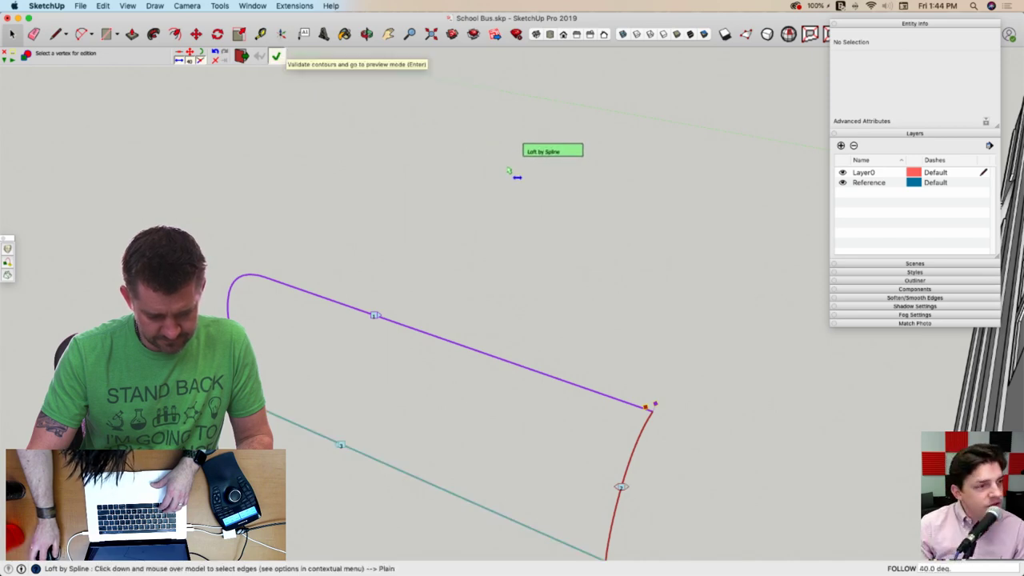
{"action": "key", "text": "Return"}
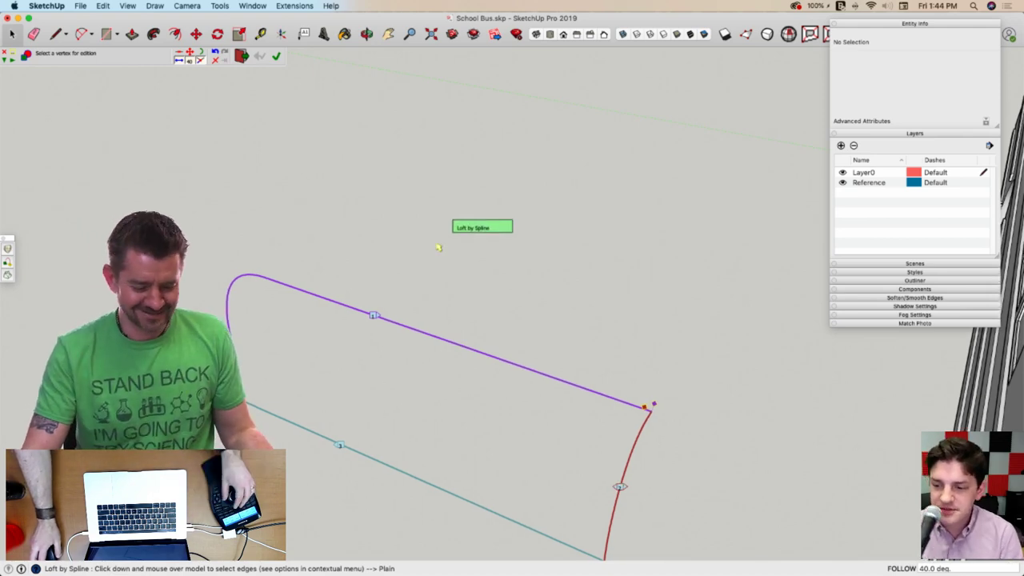
{"action": "scroll", "coordinate": [438, 248], "scroll_direction": "down", "scroll_amount": 3}
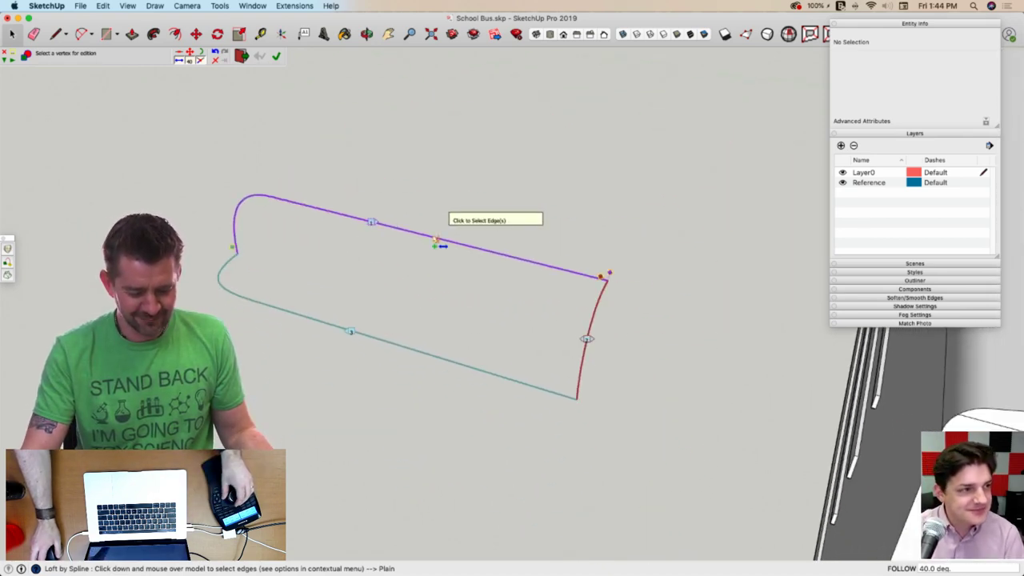
{"action": "mouse_move", "coordinate": [429, 230]}
{"action": "middle_mouse_down"}
{"action": "mouse_move", "coordinate": [445, 233]}
{"action": "mouse_move", "coordinate": [370, 176]}
{"action": "mouse_move", "coordinate": [392, 136]}
{"action": "middle_mouse_up"}
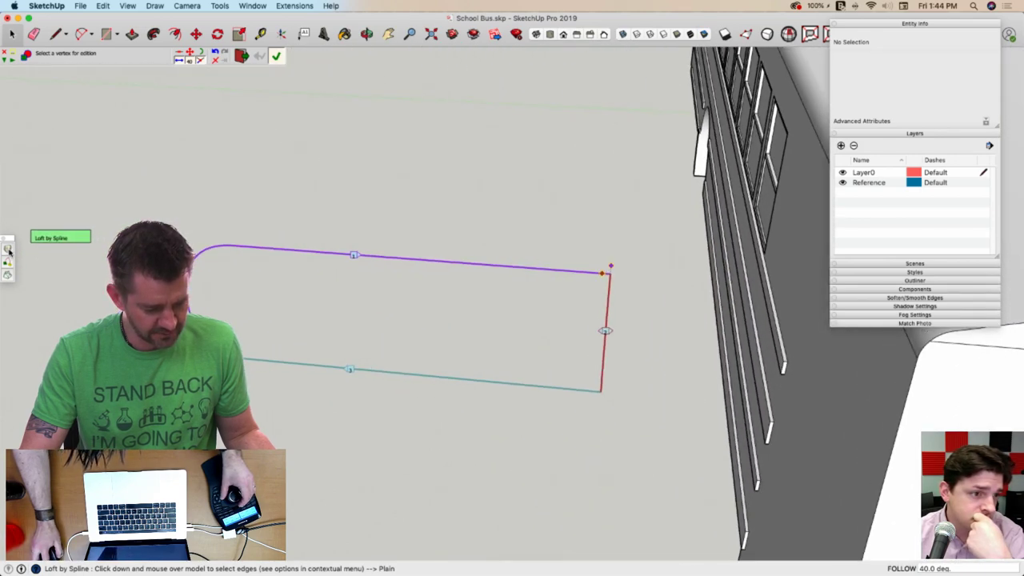
Restart Loft by Spline and try the joined lower and end edges as one contour with the upper curve as the other
{"action": "left_click", "coordinate": [9, 251]}
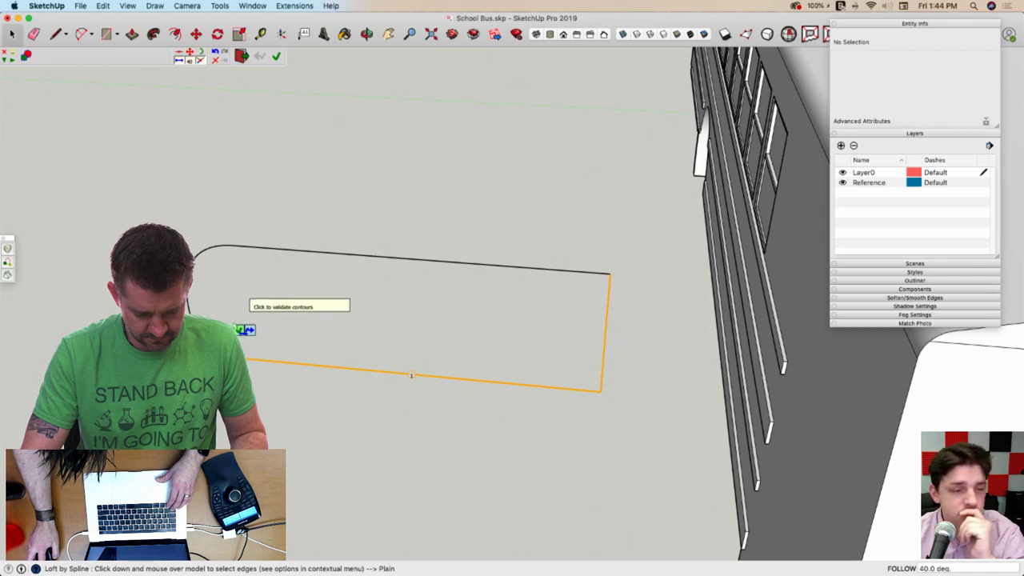
{"action": "left_click", "coordinate": [244, 334]}
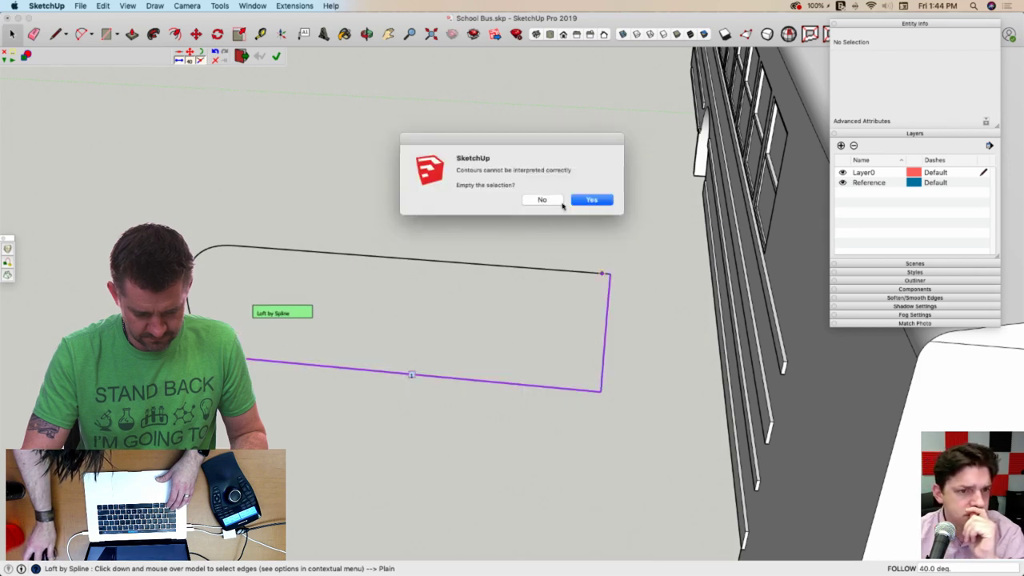
{"action": "left_click", "coordinate": [592, 200]}
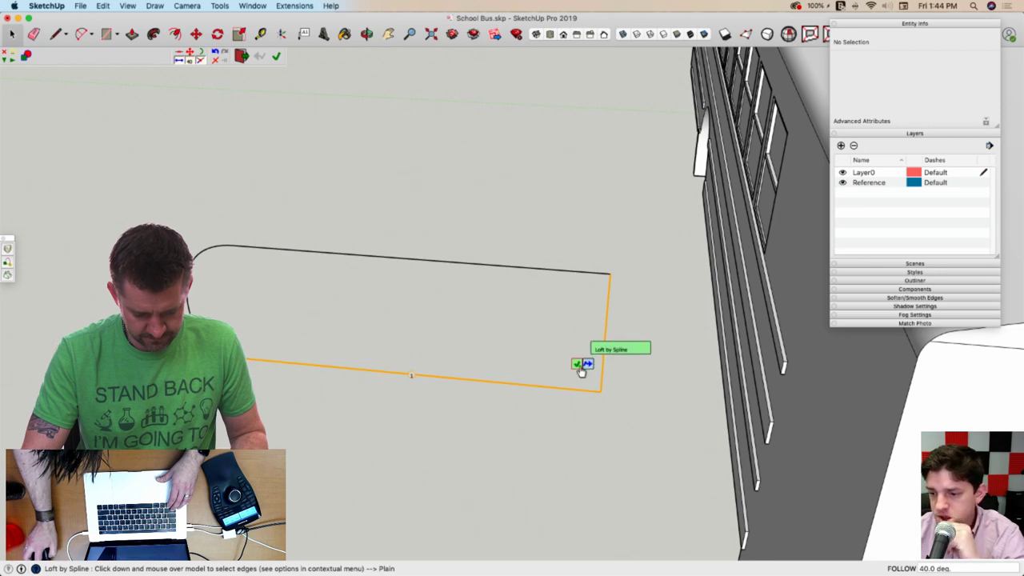
{"action": "left_click", "coordinate": [580, 369]}
{"action": "left_click", "coordinate": [541, 200]}
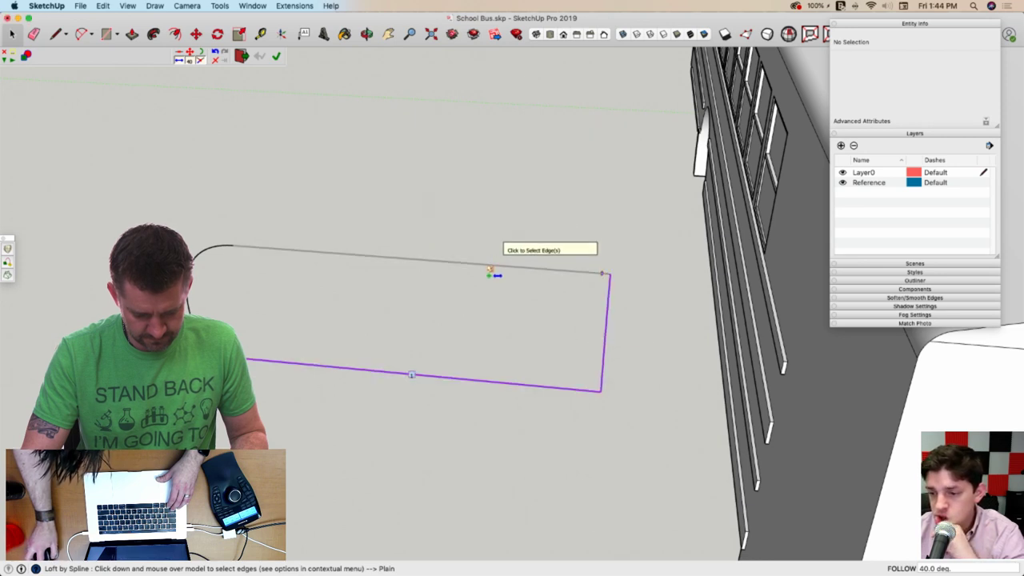
{"action": "left_click", "coordinate": [493, 240]}
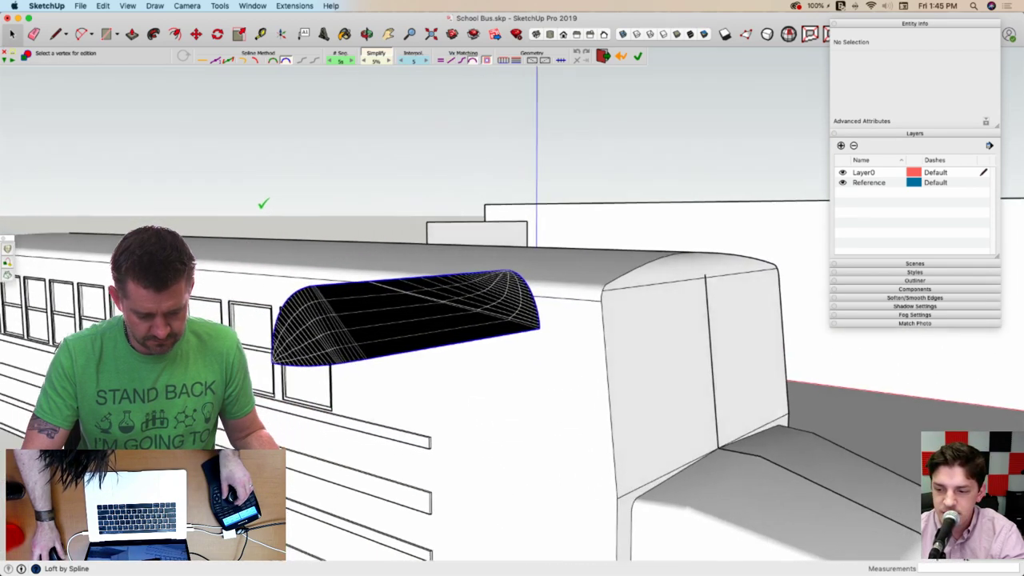
Exit the loft preview and try Skinning on the selected cap outline
{"action": "key", "text": "space"}
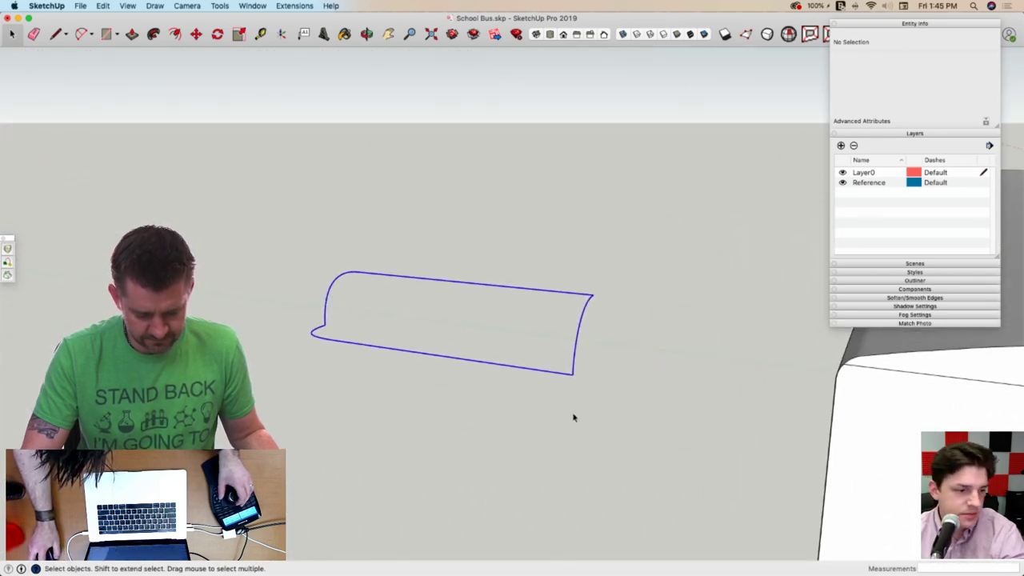
{"action": "left_click", "coordinate": [8, 274]}
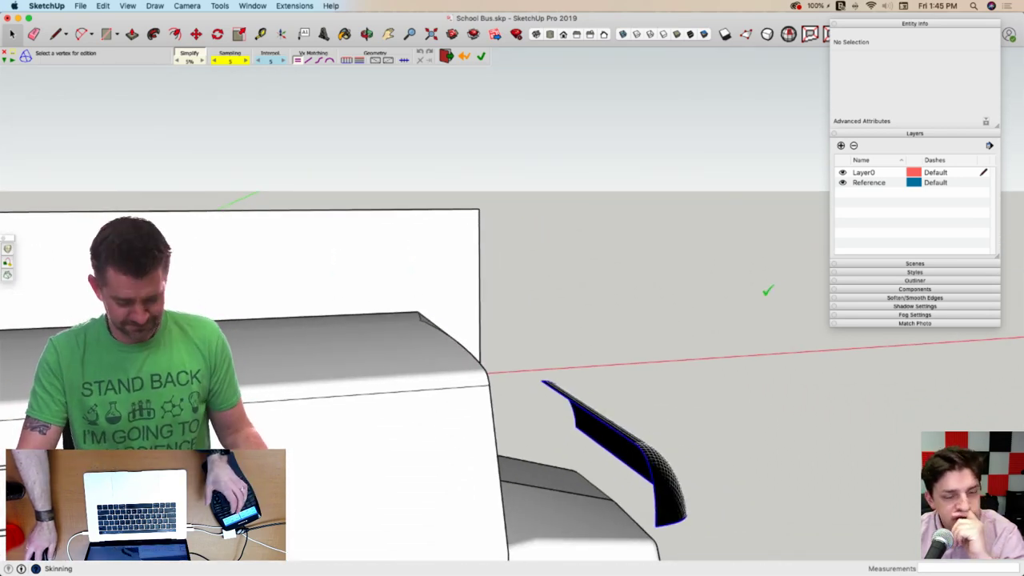
{"action": "key", "text": "Return"}
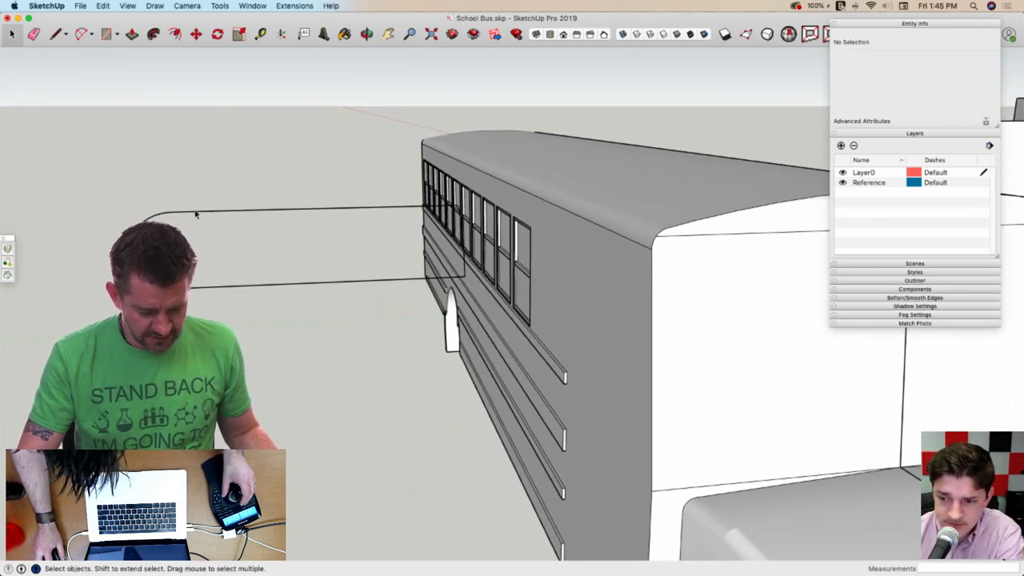
Delete the outline's upper curve and draw straight guide lines forming a rectangle about 10' 3" long and 2' 1" tall
{"action": "left_click", "coordinate": [188, 212]}
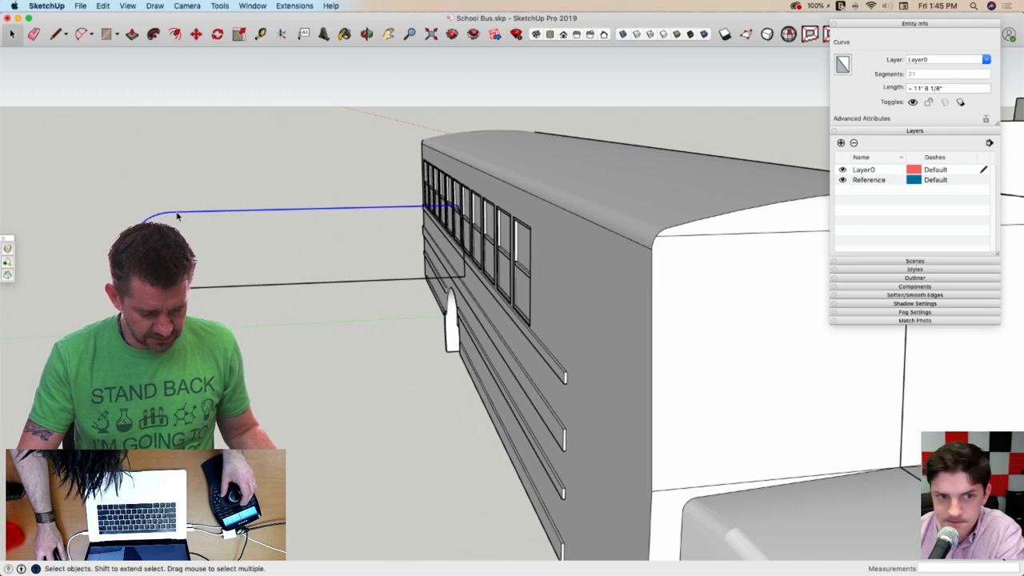
{"action": "left_click", "coordinate": [311, 219]}
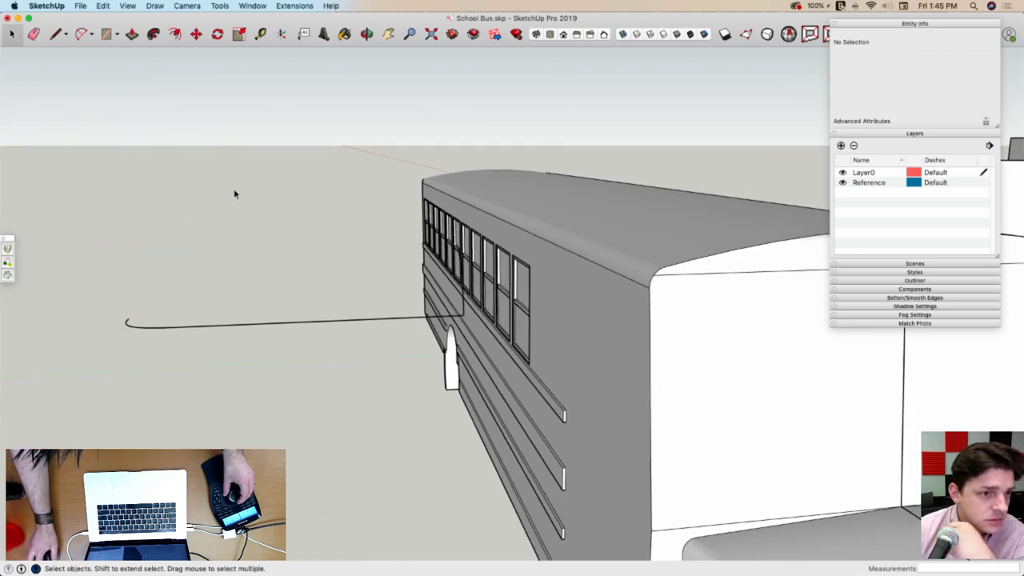
{"action": "key", "text": "l"}
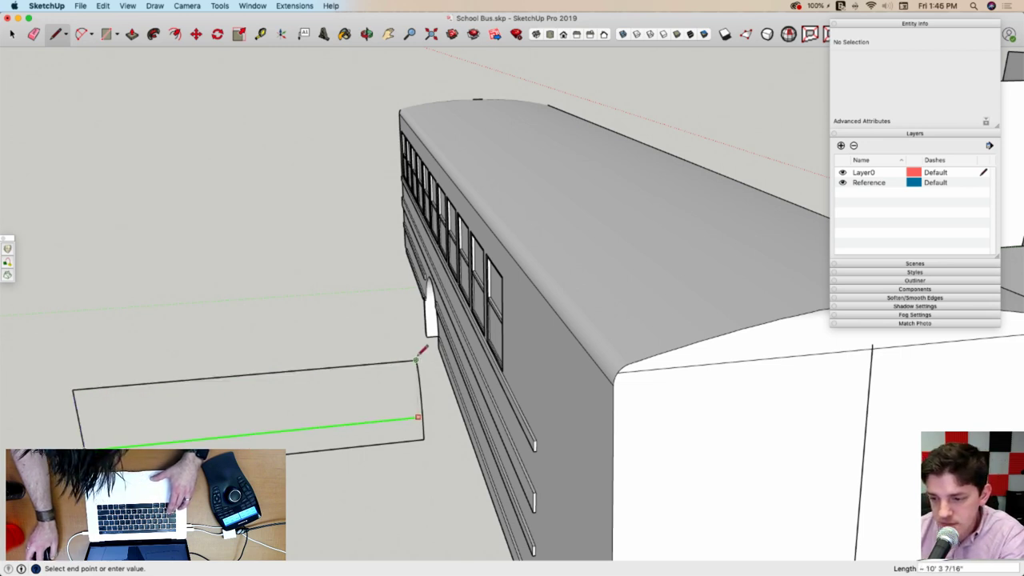
{"action": "left_click", "coordinate": [417, 416]}
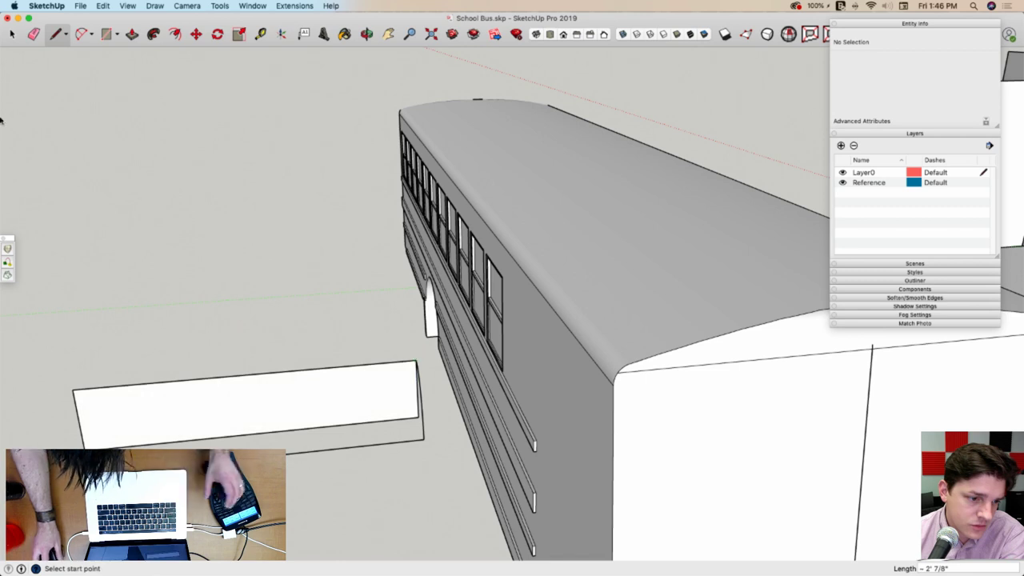
Draw a degree 3 Bezier curve along the guide rectangle as the cap's new upper edge, and erase the guide lines
{"action": "left_click", "coordinate": [154, 6]}
{"action": "left_click", "coordinate": [176, 65]}
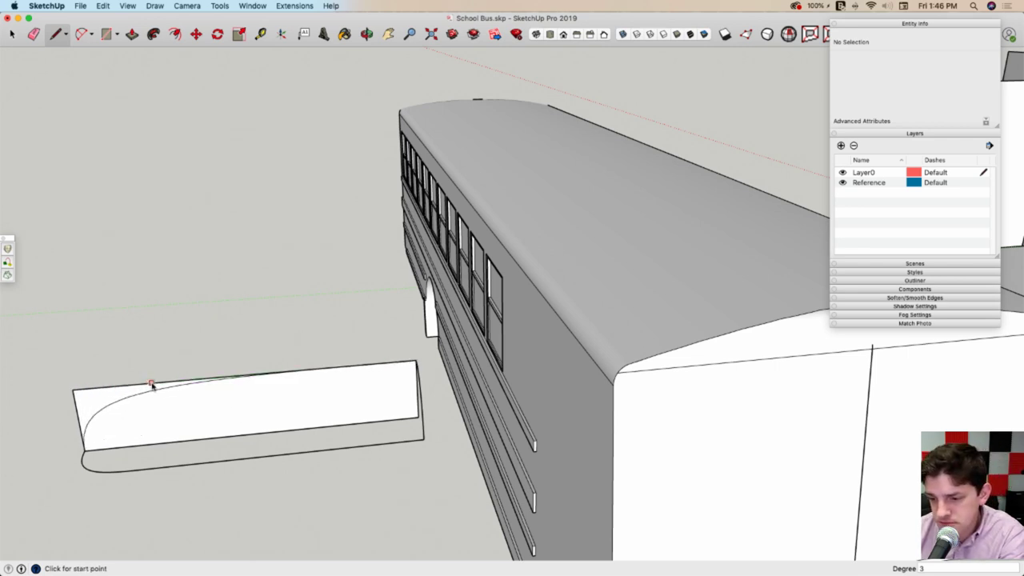
{"action": "left_click_drag", "start_coordinate": [69, 401], "coordinate": [352, 449]}
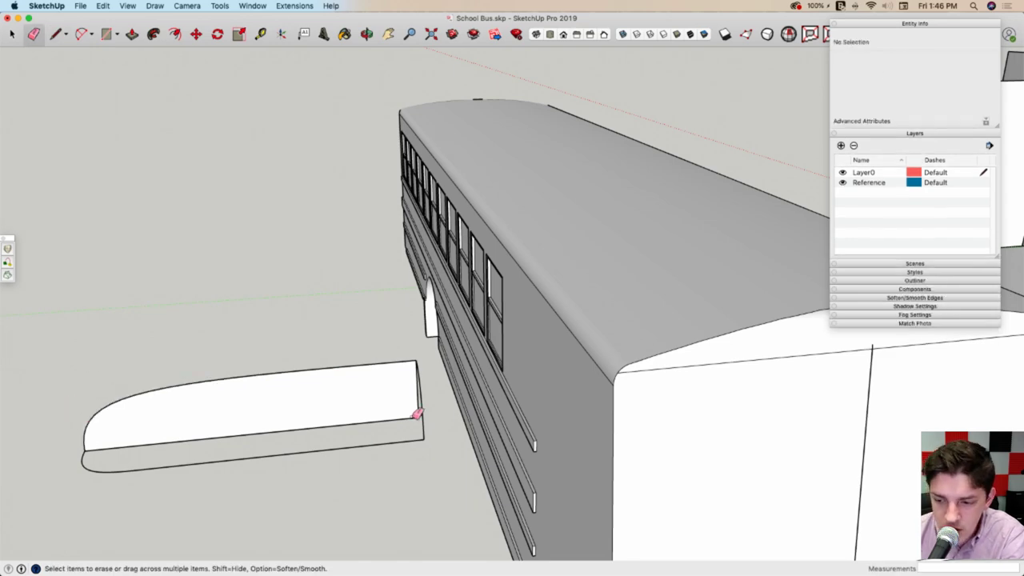
{"action": "middle_click_drag", "start_coordinate": [415, 414], "coordinate": [240, 434]}
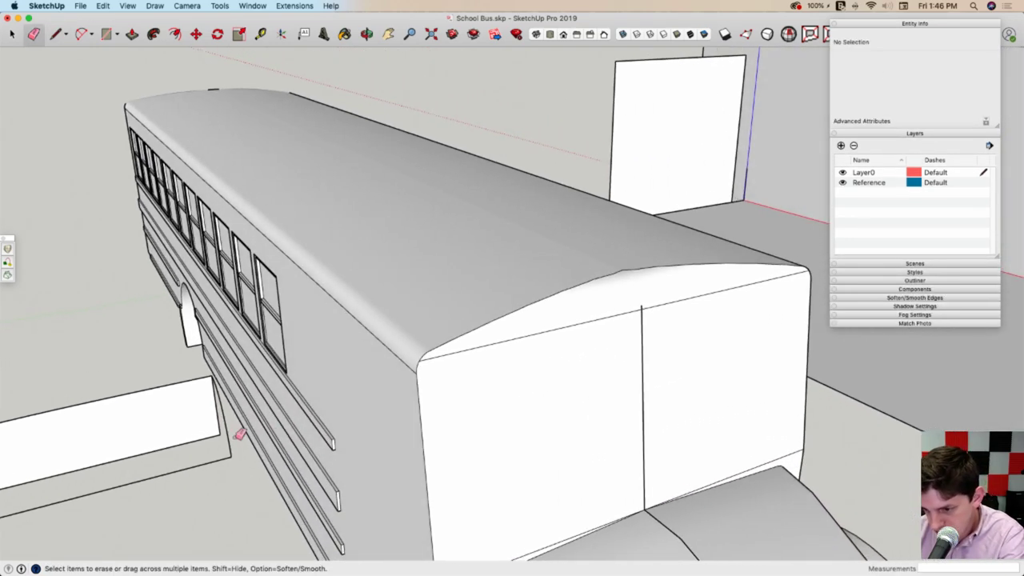
{"action": "left_click_drag", "start_coordinate": [220, 434], "coordinate": [214, 432]}
{"action": "mouse_move", "coordinate": [169, 420]}
{"action": "middle_mouse_down"}
{"action": "mouse_move", "coordinate": [122, 396]}
{"action": "mouse_move", "coordinate": [119, 382]}
{"action": "mouse_move", "coordinate": [133, 376]}
{"action": "middle_mouse_up"}
Select the entire redrawn cap outline and generate a surface across it with Skinning
{"action": "key", "text": "space"}
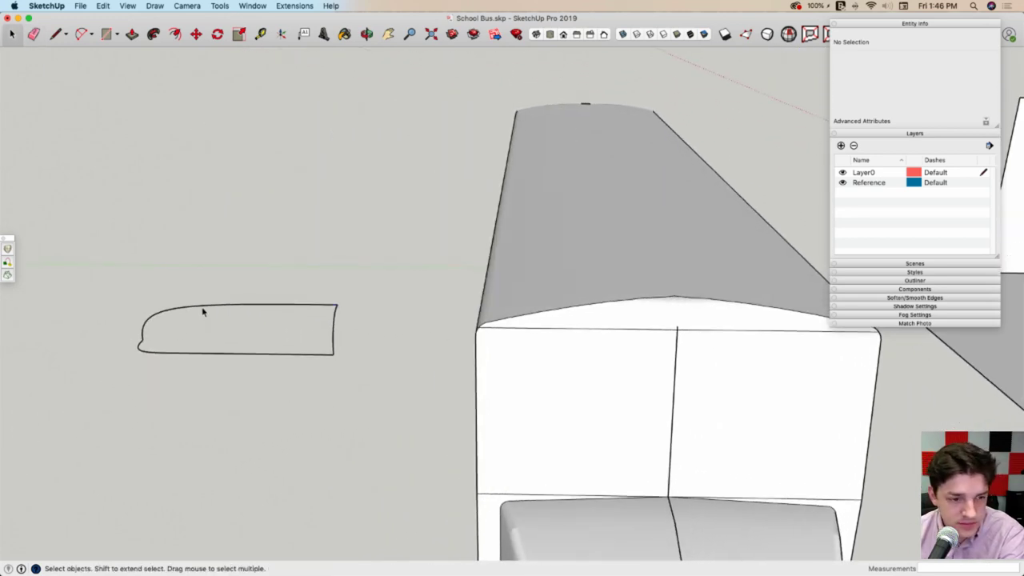
{"action": "left_click", "coordinate": [171, 305]}
{"action": "left_click_drag", "start_coordinate": [373, 454], "coordinate": [374, 455]}
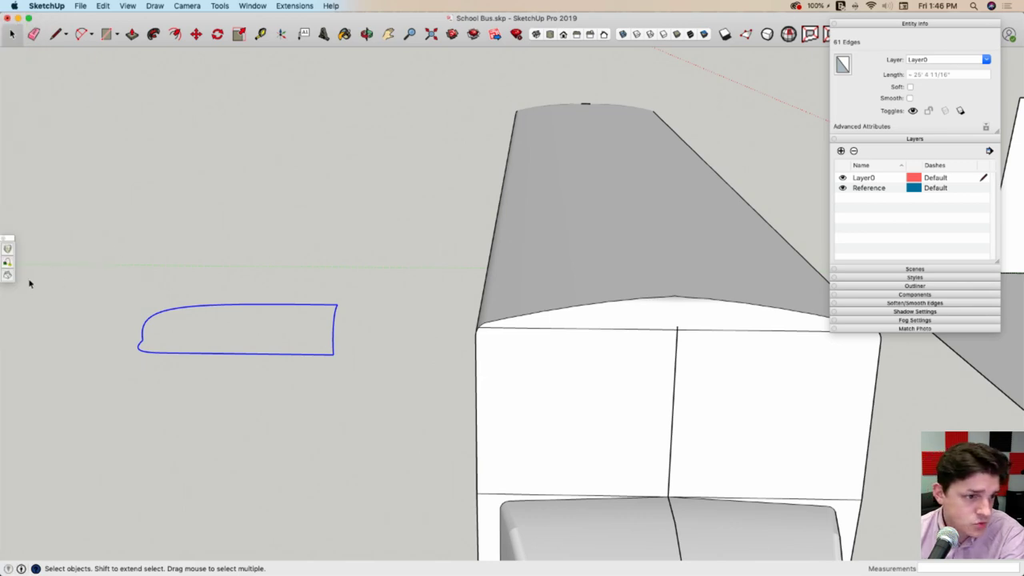
{"action": "left_click", "coordinate": [7, 275]}
{"action": "middle_click_drag", "start_coordinate": [404, 260], "coordinate": [240, 377]}
{"action": "scroll", "coordinate": [240, 377], "scroll_direction": "up", "scroll_amount": 3}
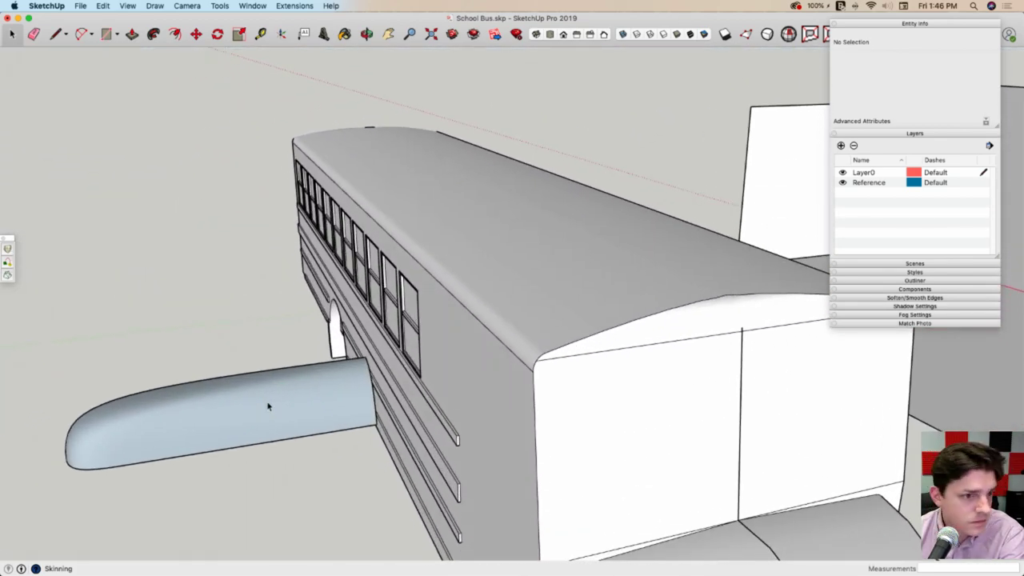
Open the skinned cap group, reverse its faces, and leave the group
{"action": "left_click", "coordinate": [268, 406]}
{"action": "double_click", "coordinate": [269, 407]}
{"action": "right_click", "coordinate": [258, 407]}
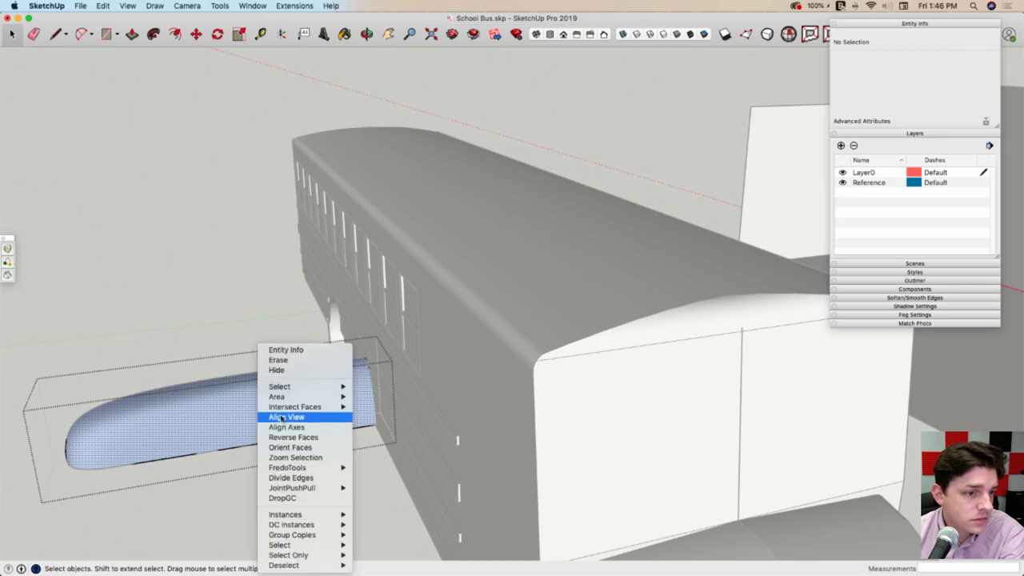
{"action": "left_click", "coordinate": [298, 439]}
{"action": "left_click", "coordinate": [203, 258]}
Cut the skinned cap group and paste it inside the bus body group, in front of the windshield
{"action": "middle_click_drag", "start_coordinate": [203, 258], "coordinate": [207, 358]}
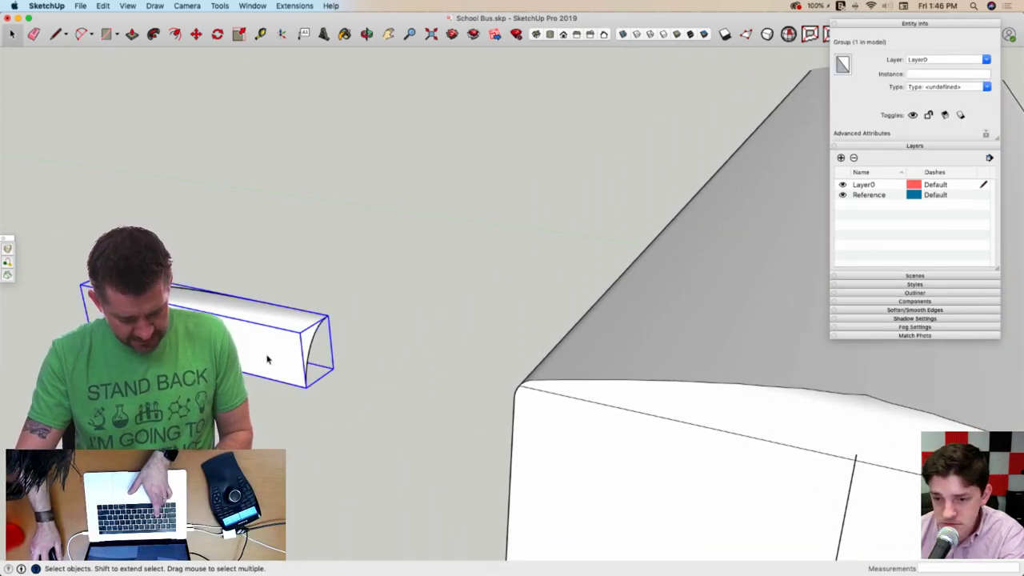
{"action": "left_click", "coordinate": [324, 364]}
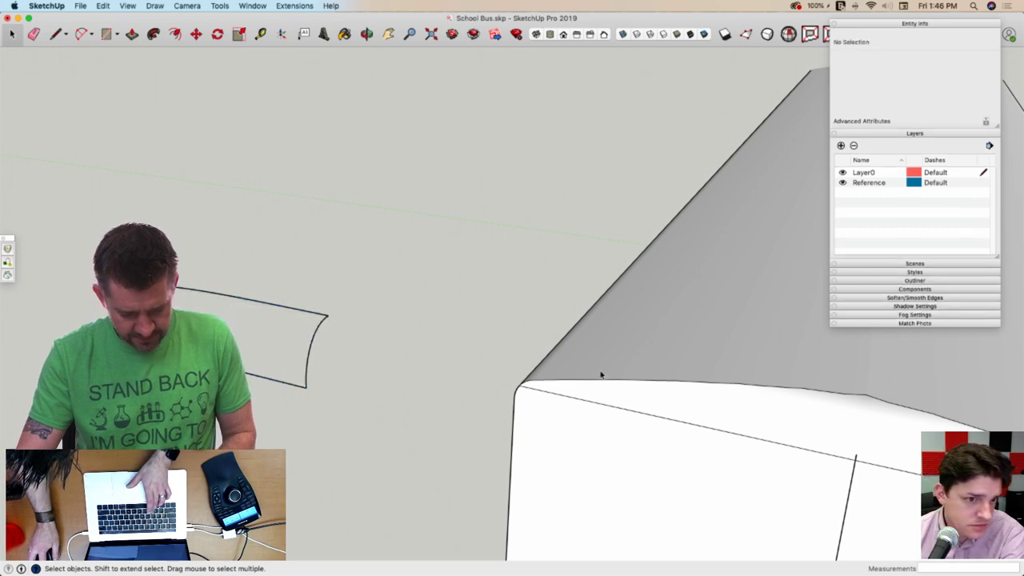
{"action": "double_click", "coordinate": [556, 367]}
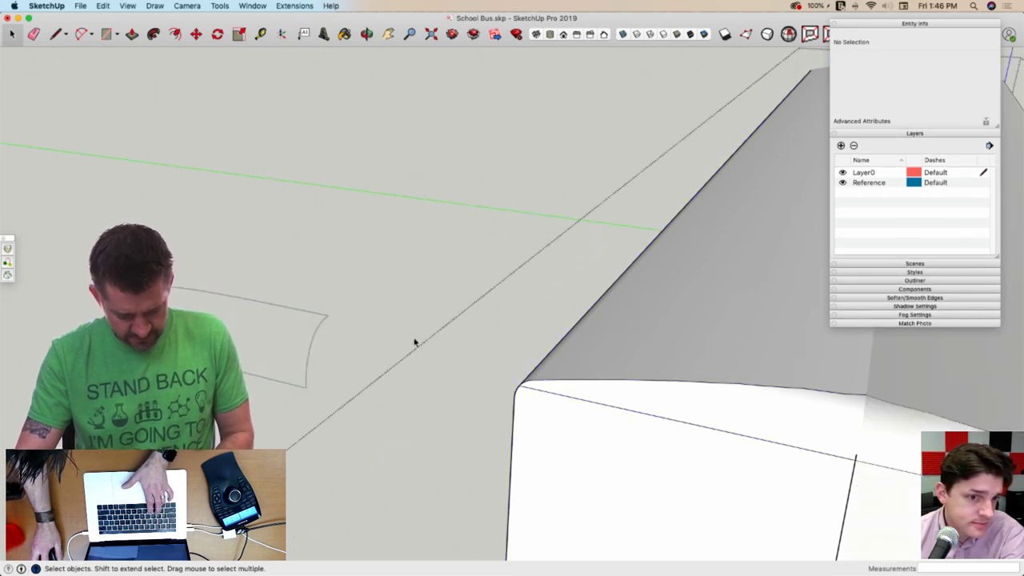
{"action": "key", "text": "super+v"}
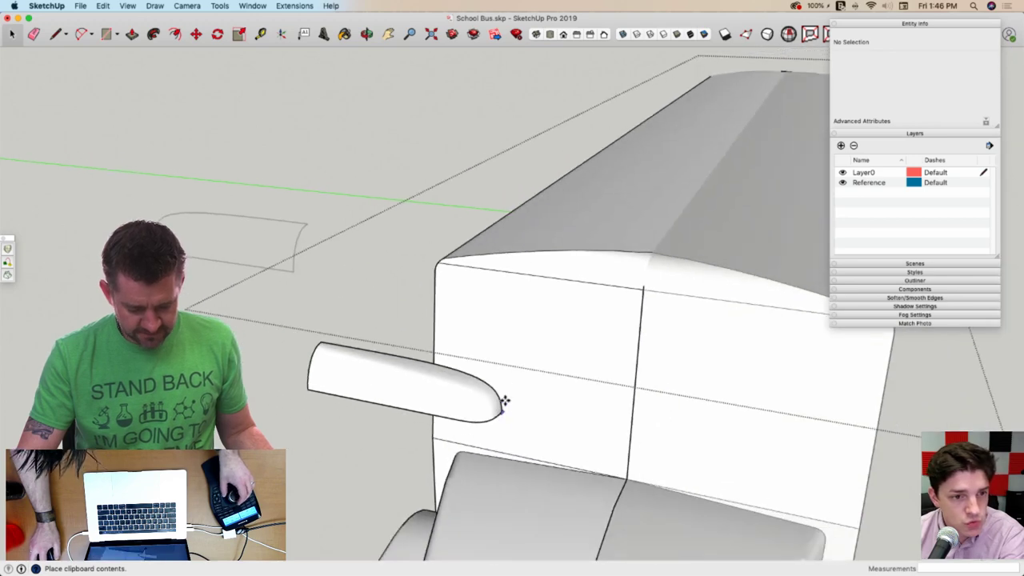
{"action": "left_click", "coordinate": [463, 353]}
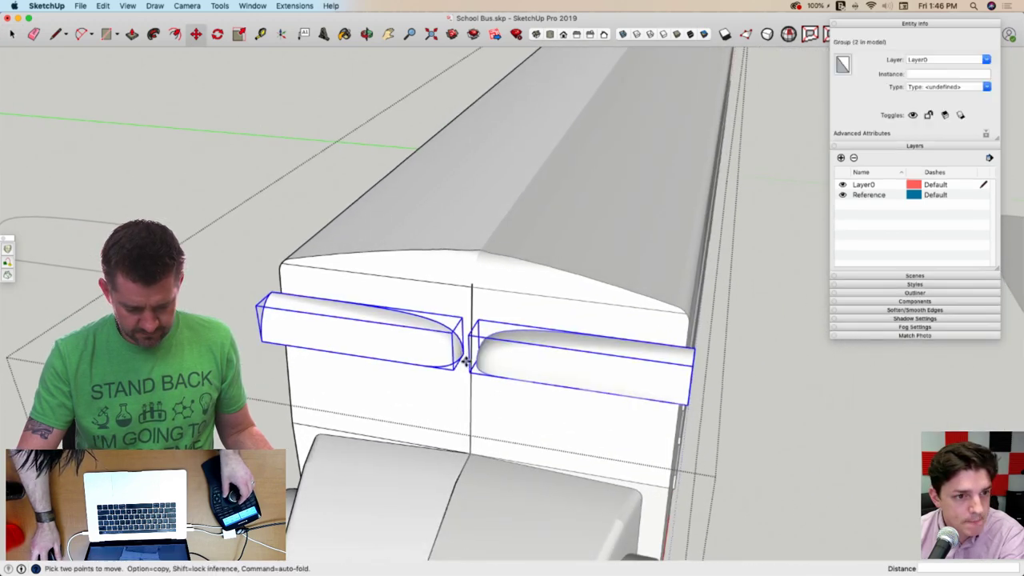
Mirror the front roof cap across the bus's width with a green scale of -1, and snap its inner lower corner onto the windshield's top centre
{"action": "key", "text": "s"}
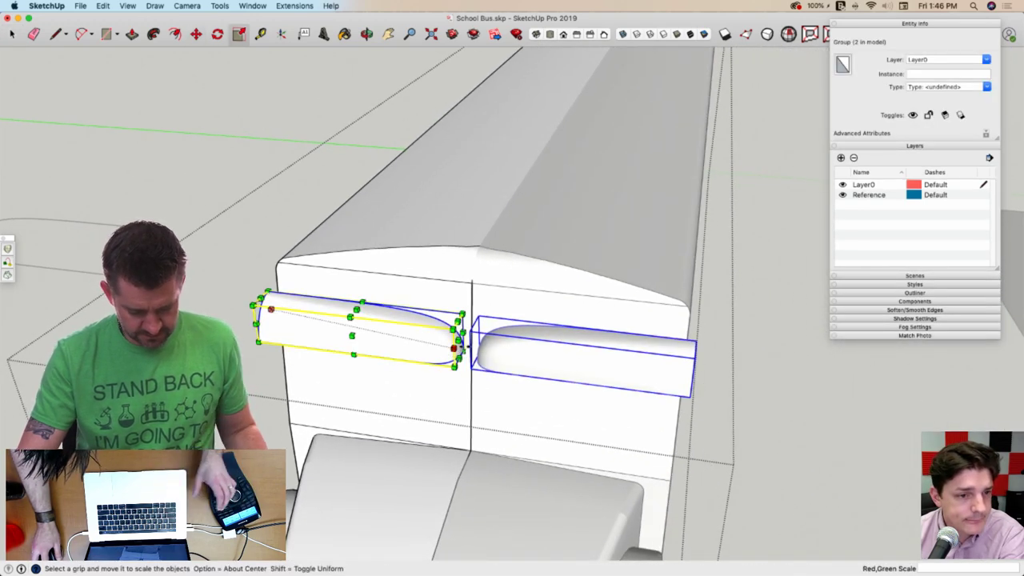
{"action": "left_click_drag", "start_coordinate": [456, 340], "coordinate": [227, 321]}
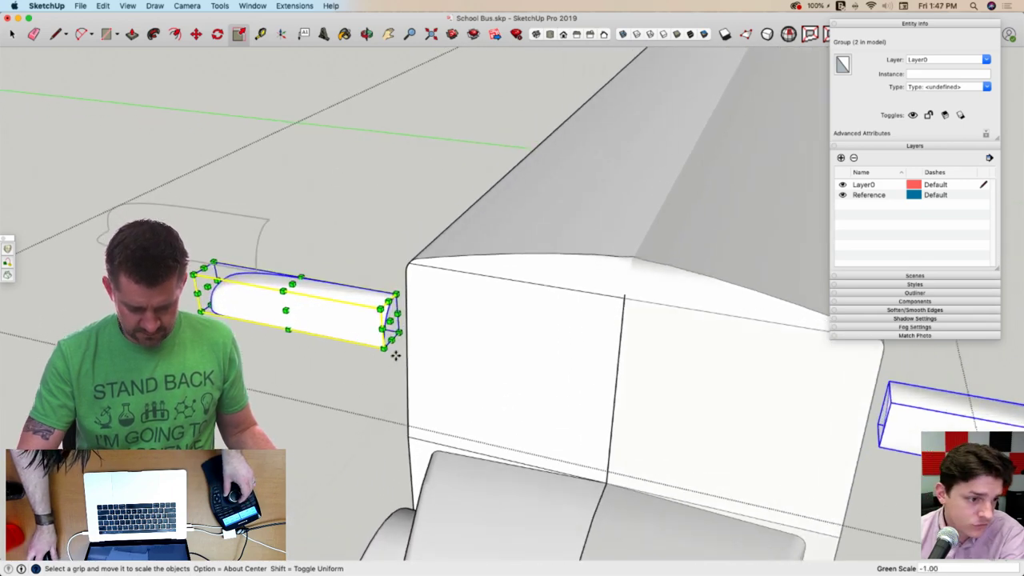
{"action": "key", "text": "m"}
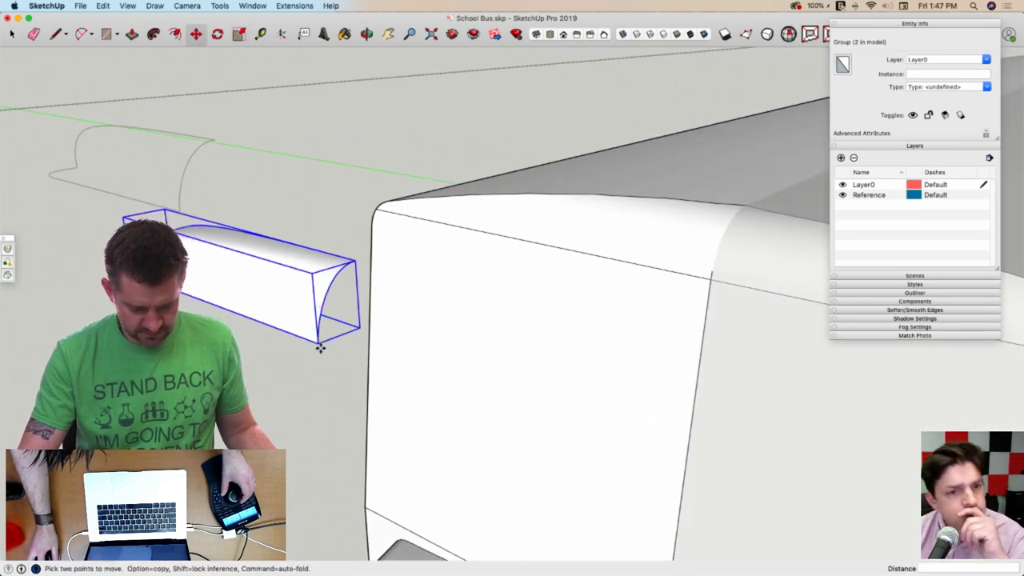
{"action": "left_click", "coordinate": [319, 344]}
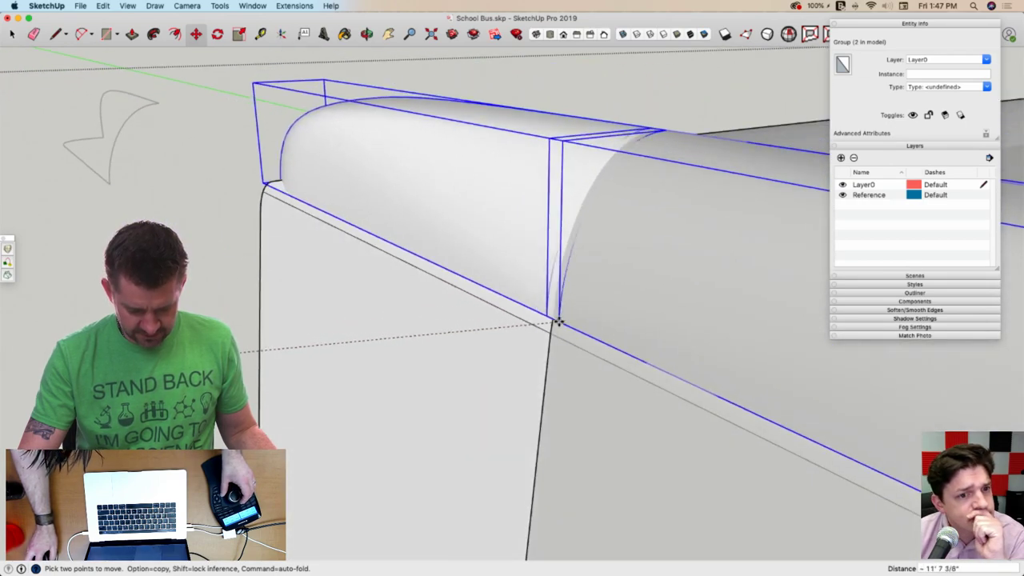
{"action": "left_click", "coordinate": [552, 333]}
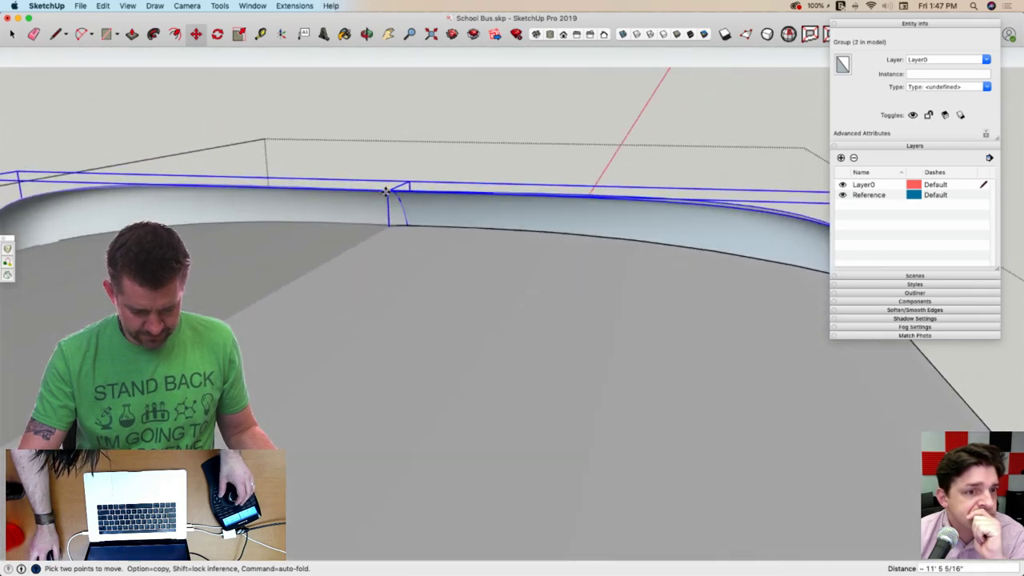
Lower the cap straight down along the vertical axis until its inner upper corner meets the roof's centre edge
{"action": "left_click", "coordinate": [386, 192]}
{"action": "key", "text": "Up"}
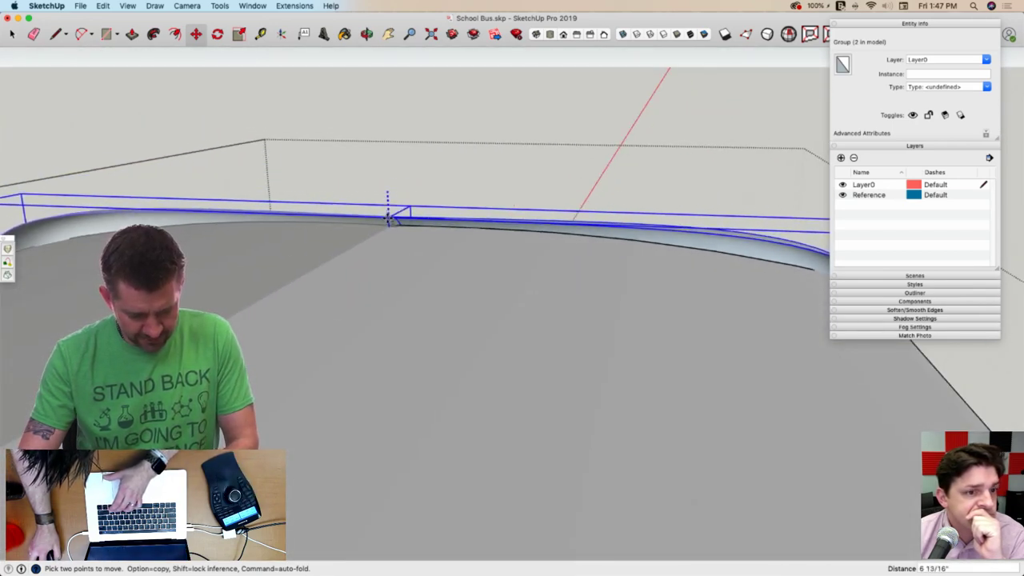
{"action": "left_click", "coordinate": [387, 226]}
{"action": "key", "text": "space"}
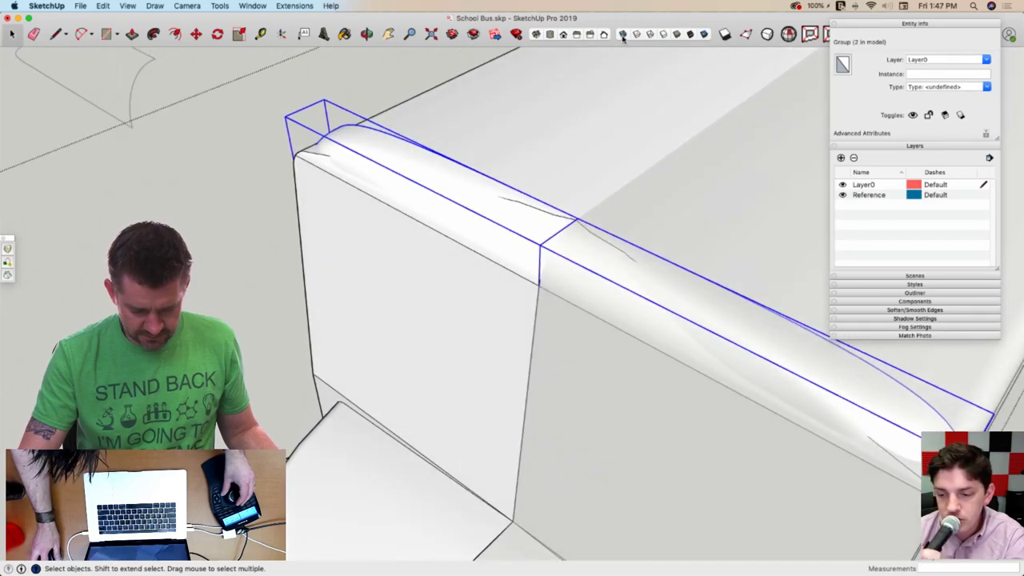
Switch on X-ray display, select the front roof cap, and copy it to the rear of the bus, about 87' 8" away
{"action": "left_click", "coordinate": [623, 38]}
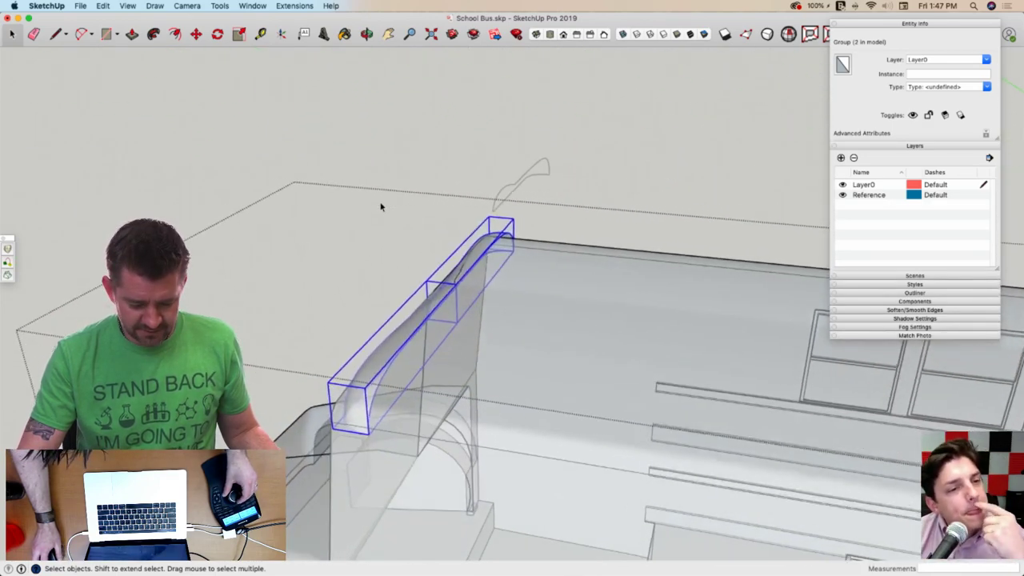
{"action": "left_click", "coordinate": [360, 194]}
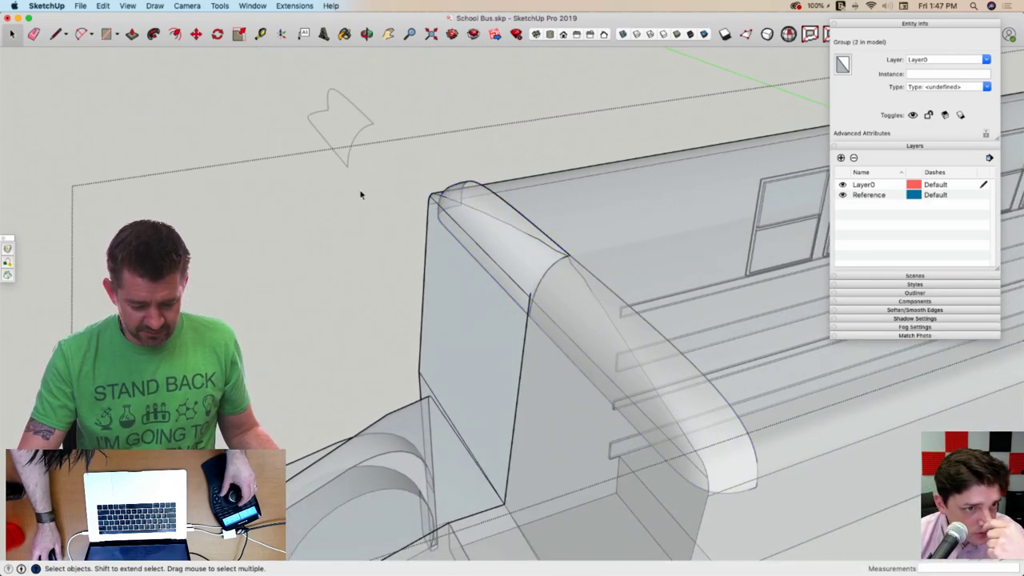
{"action": "left_click", "coordinate": [486, 200]}
{"action": "left_click", "coordinate": [462, 200]}
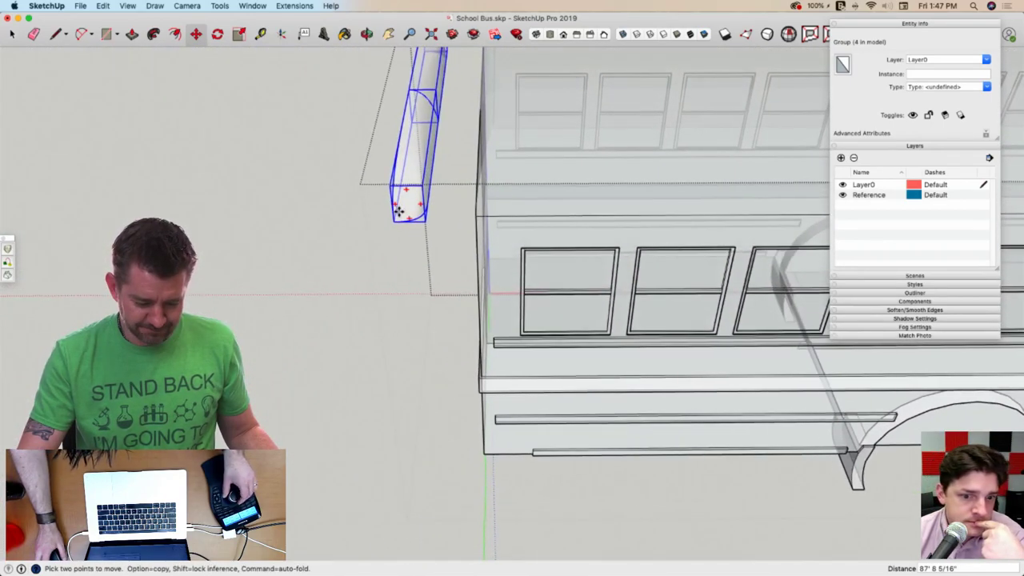
Try to flip the rear cap copy along the group's green axis
{"action": "middle_click_drag", "start_coordinate": [398, 210], "coordinate": [400, 212]}
{"action": "right_click", "coordinate": [407, 203]}
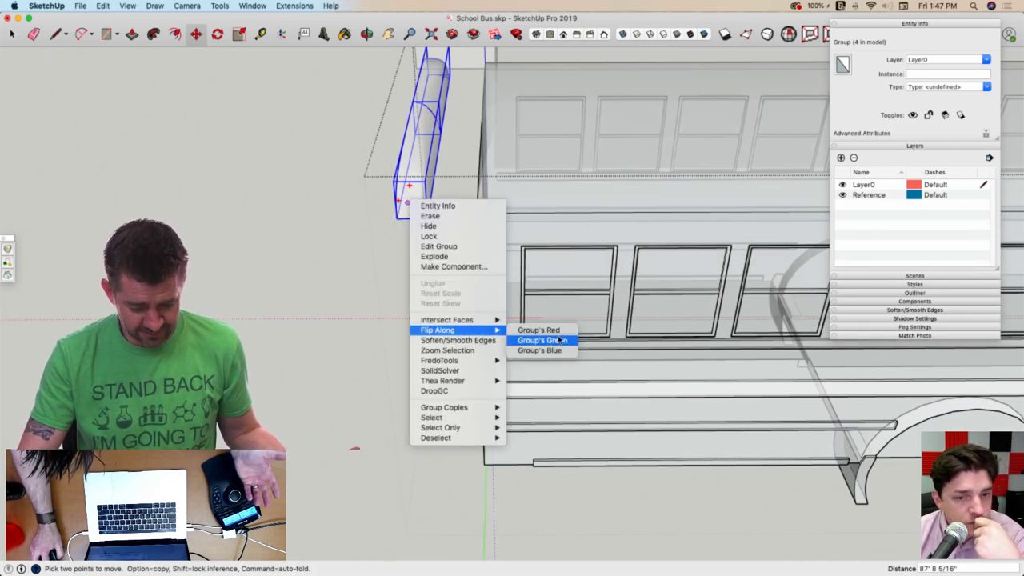
{"action": "left_click", "coordinate": [555, 343]}
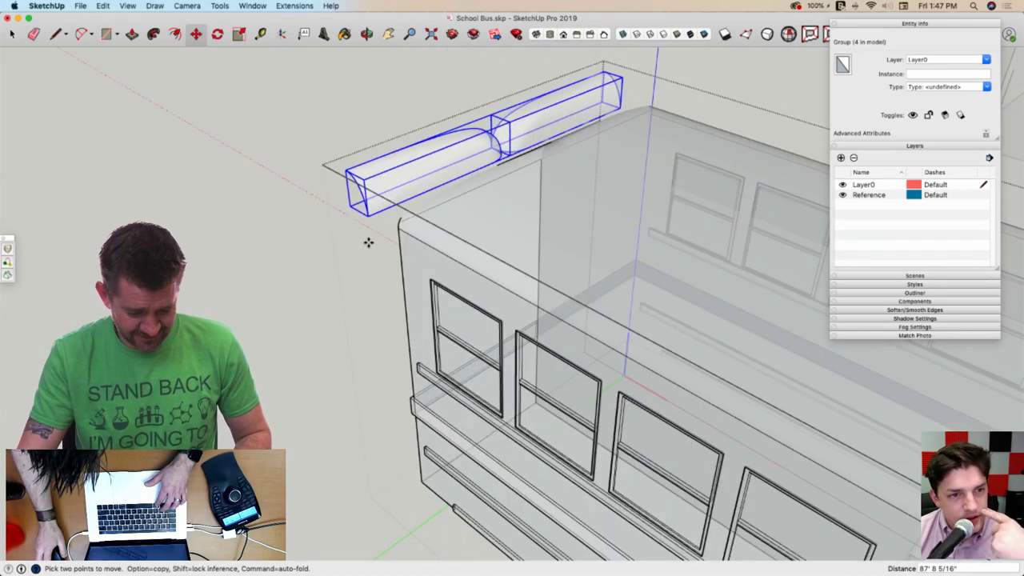
{"action": "key", "text": "Escape"}
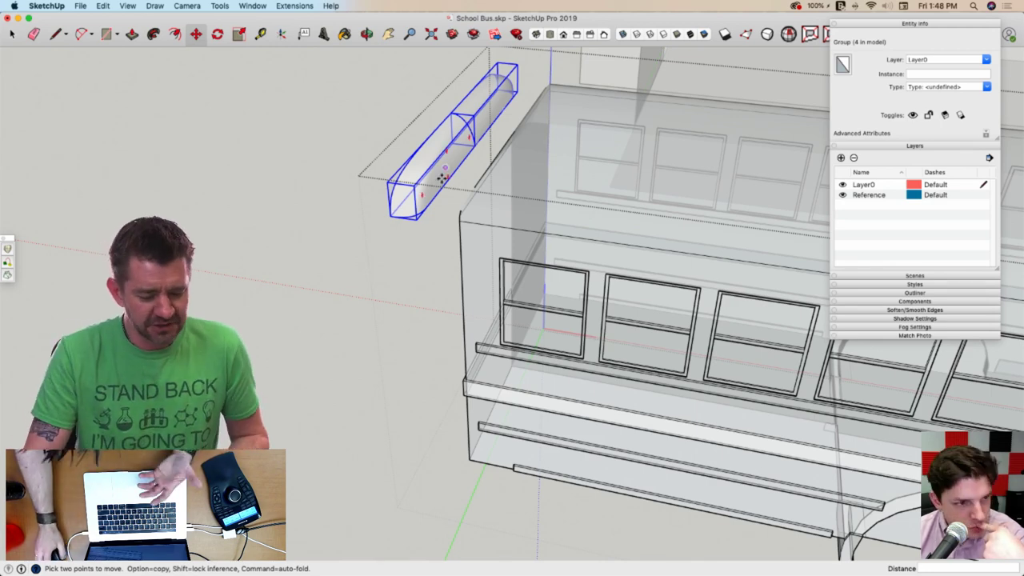
Flip the rear cap copy along the group's red axis
{"action": "right_click", "coordinate": [408, 200]}
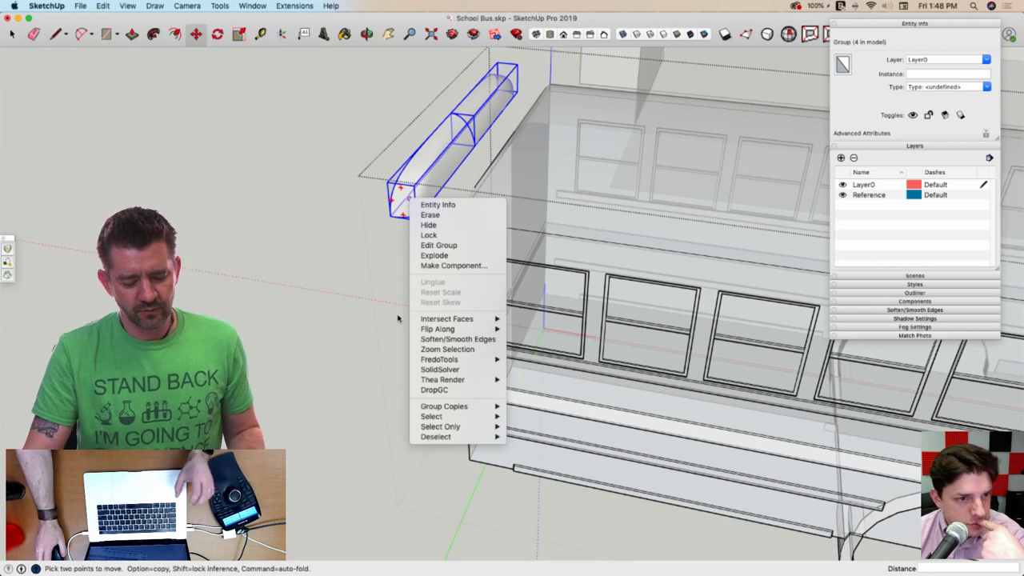
{"action": "left_click", "coordinate": [334, 323]}
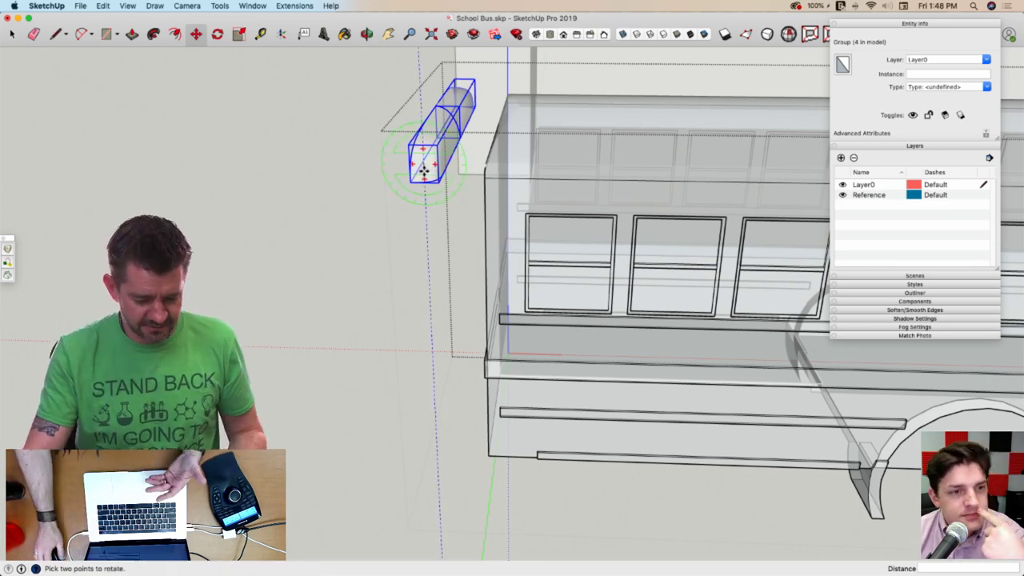
{"action": "right_click", "coordinate": [423, 164]}
{"action": "mouse_move", "coordinate": [464, 291]}
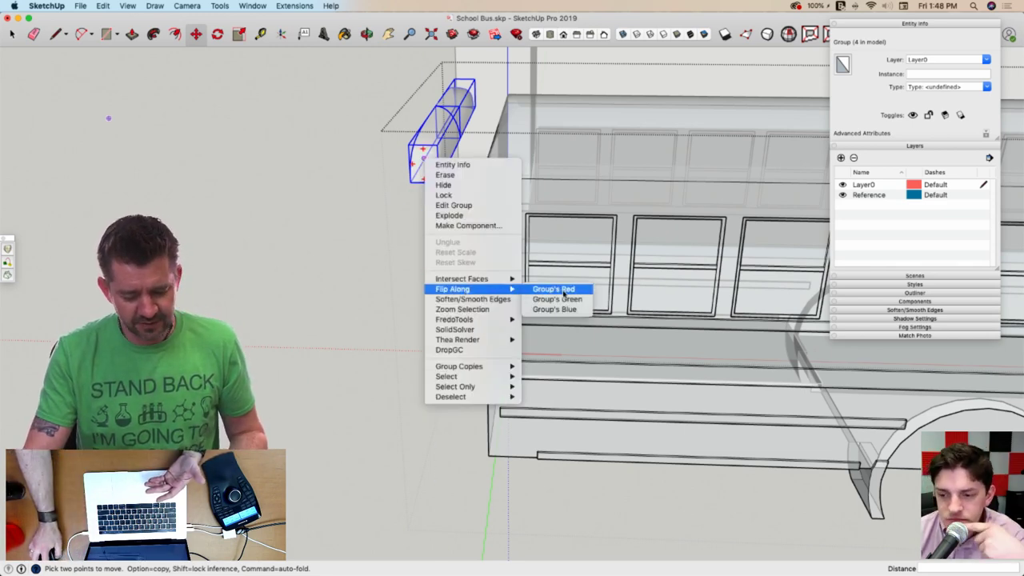
{"action": "left_click", "coordinate": [553, 289]}
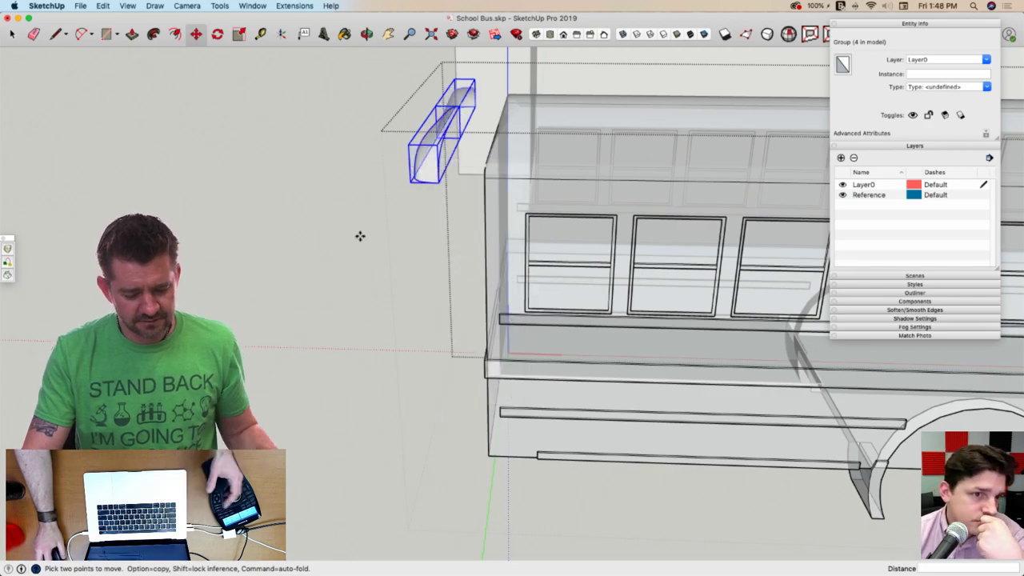
Turn off X-ray and move the rear cap copy about 4' 1" onto the back wall's top centre corner
{"action": "key", "text": "super+2"}
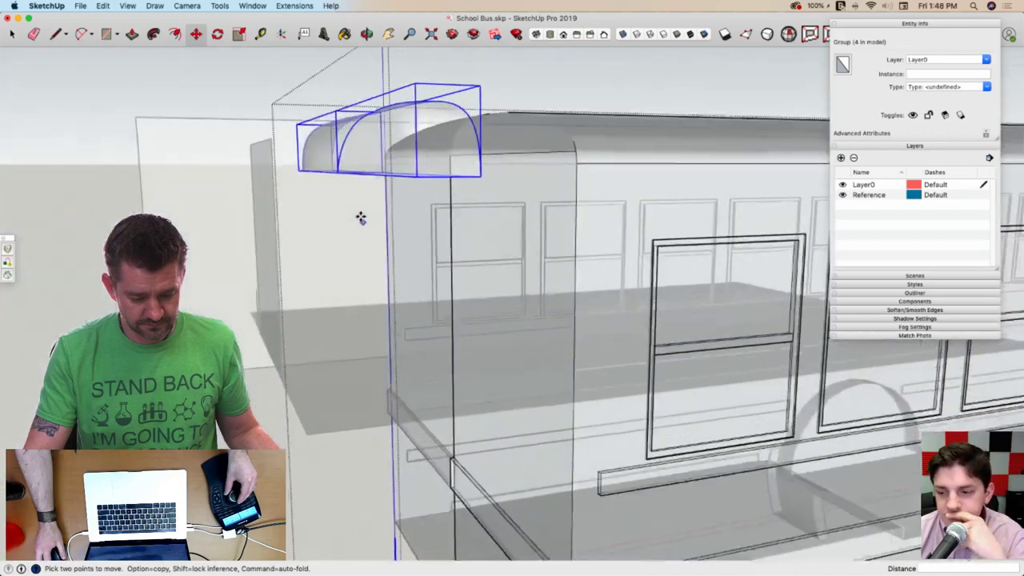
{"action": "left_click", "coordinate": [623, 34]}
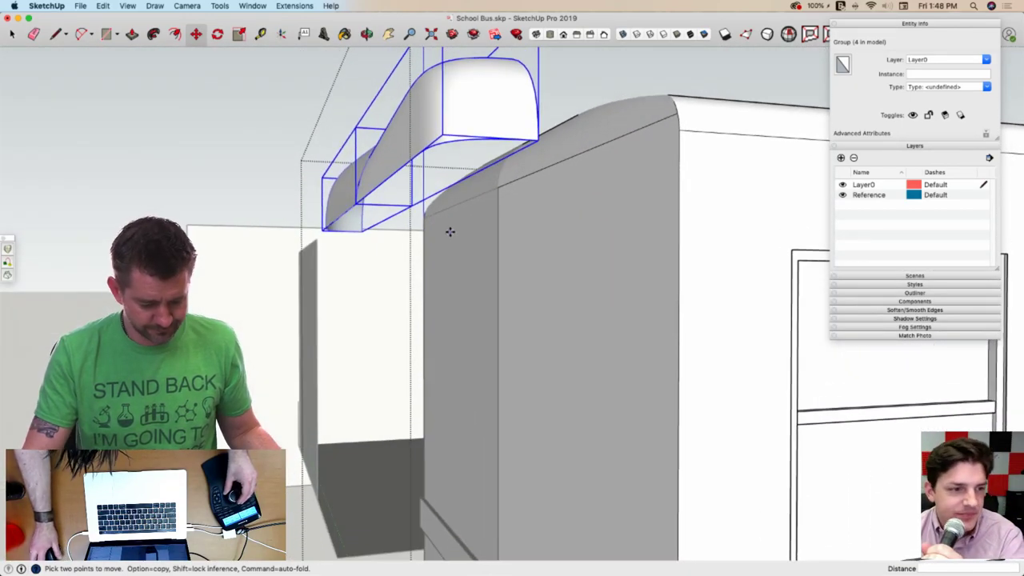
{"action": "left_click", "coordinate": [357, 206]}
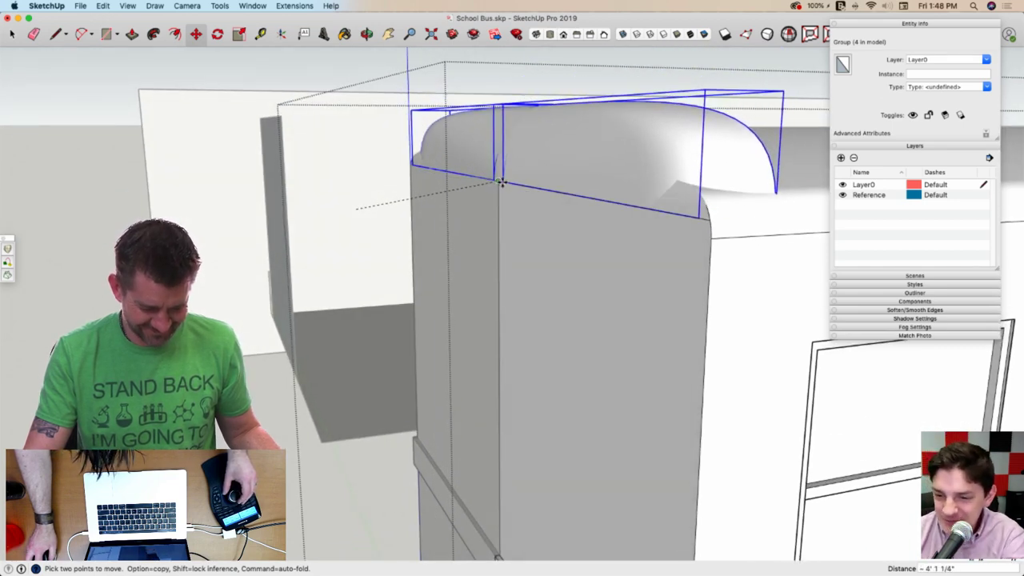
{"action": "left_click", "coordinate": [500, 181]}
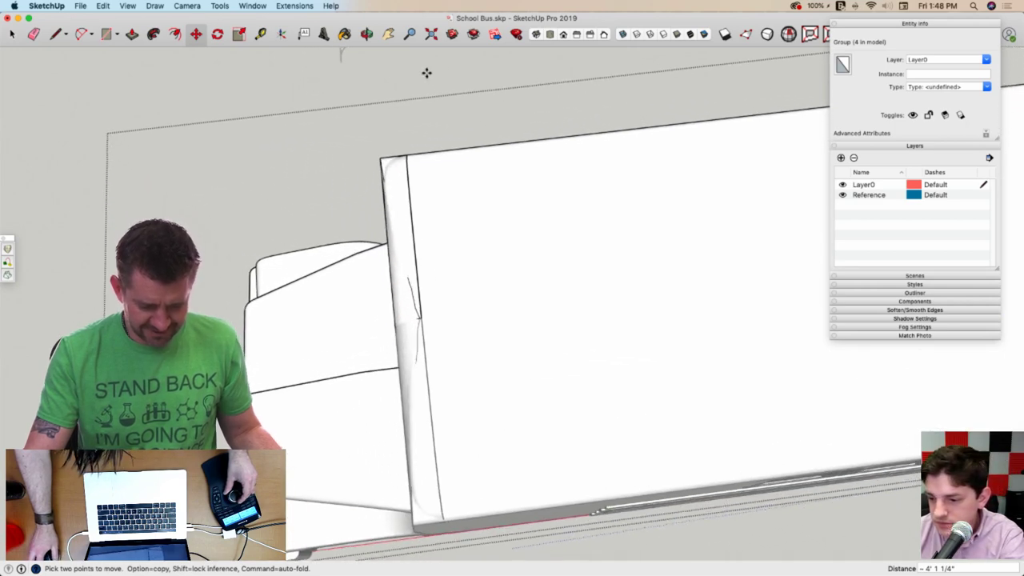
Turn on X-ray, select the front roof cap, and move it about 19' 2" out ahead of the bus
{"action": "left_click", "coordinate": [626, 36]}
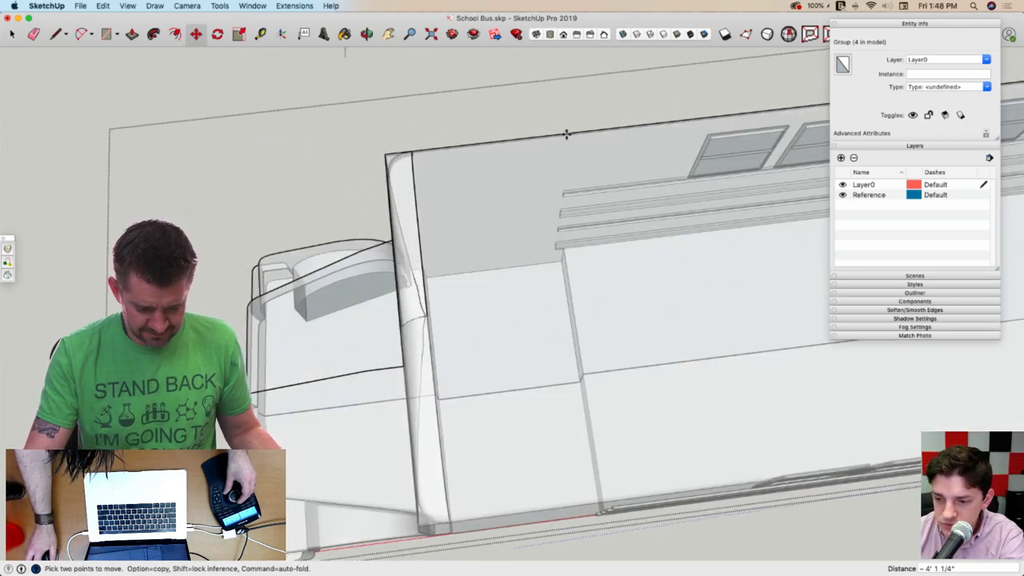
{"action": "key", "text": "space"}
{"action": "left_click", "coordinate": [471, 253]}
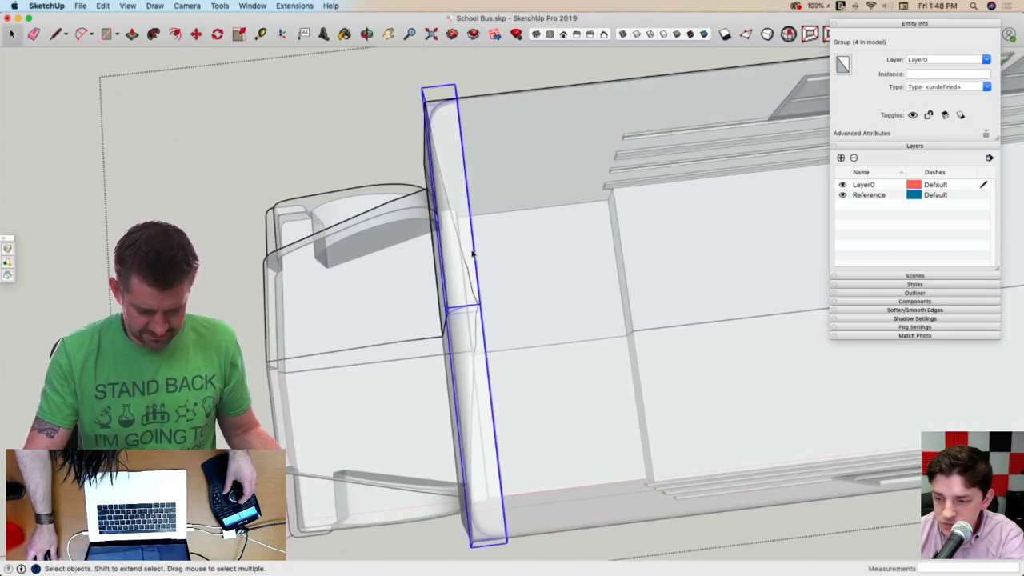
{"action": "left_click", "coordinate": [483, 294]}
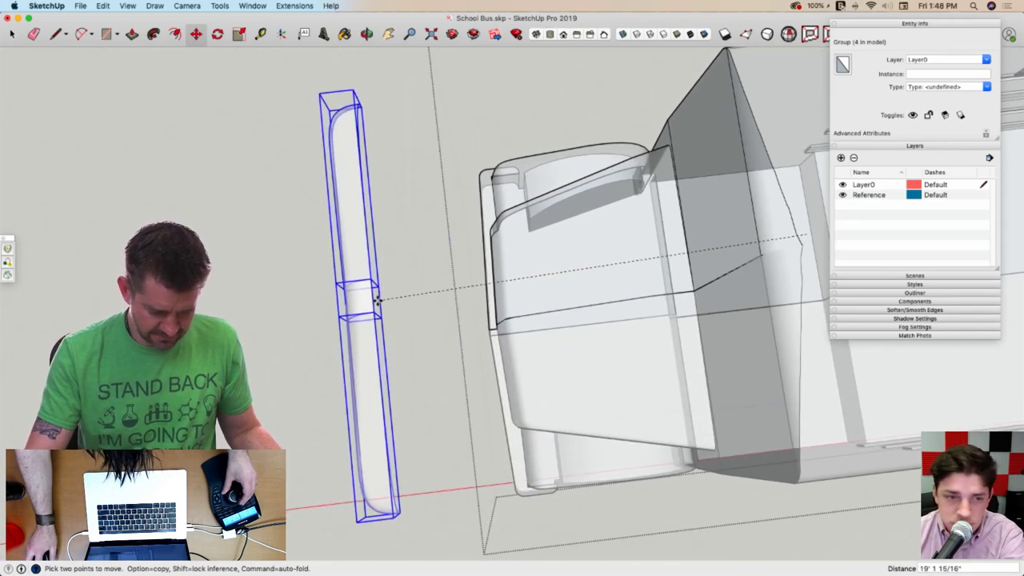
{"action": "left_click", "coordinate": [382, 280]}
{"action": "key", "text": "space"}
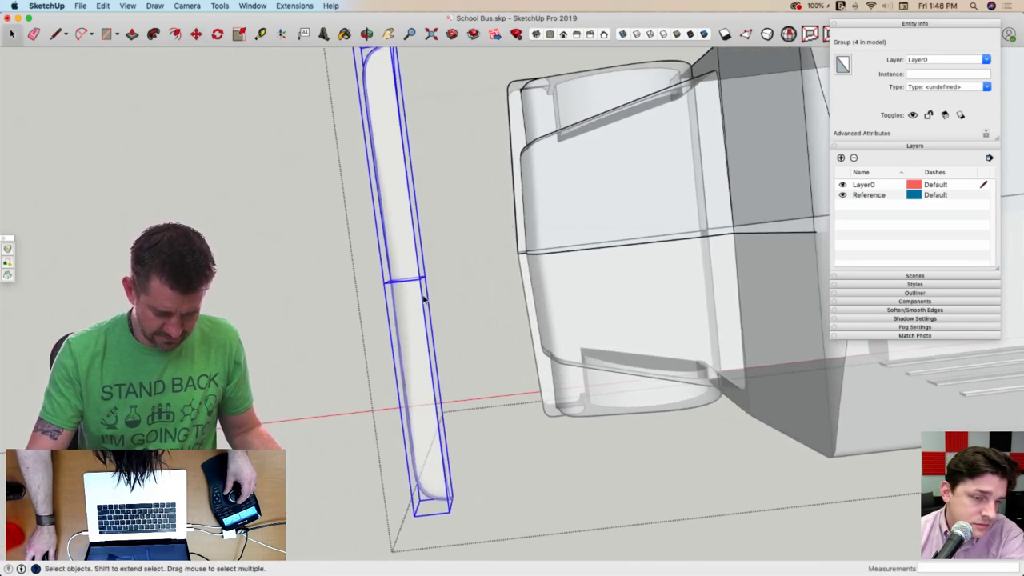
Reopen the half-bus component for editing and move the rear roof cap about 4' 3" out behind the bus
{"action": "left_click", "coordinate": [416, 294]}
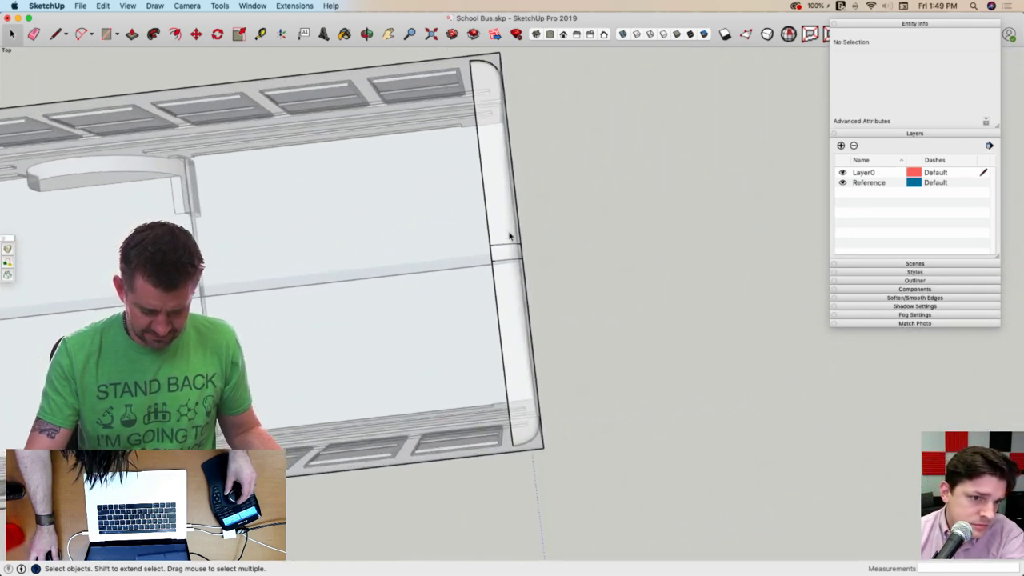
{"action": "left_click", "coordinate": [503, 224]}
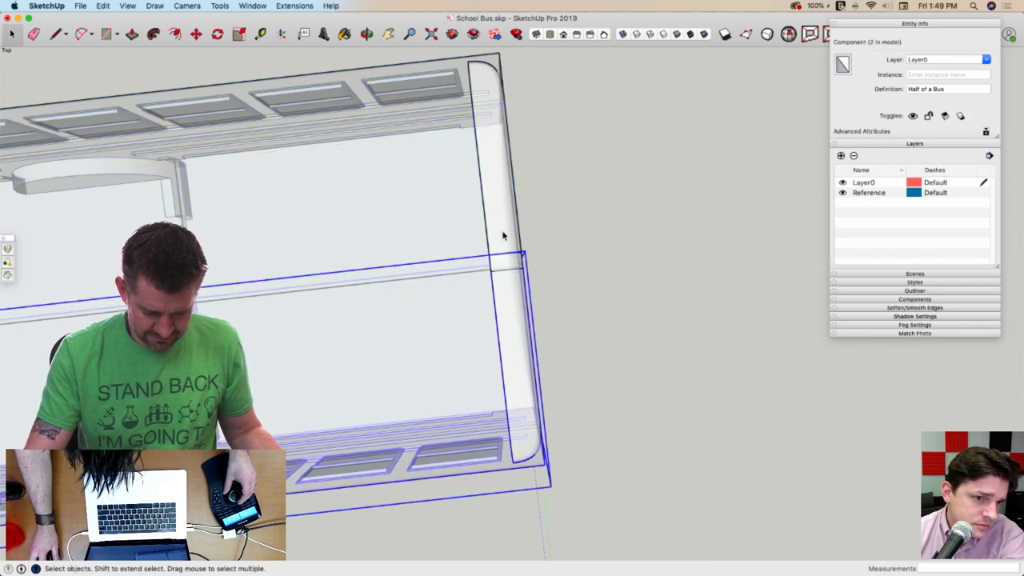
{"action": "double_click", "coordinate": [503, 217]}
{"action": "left_click", "coordinate": [473, 122]}
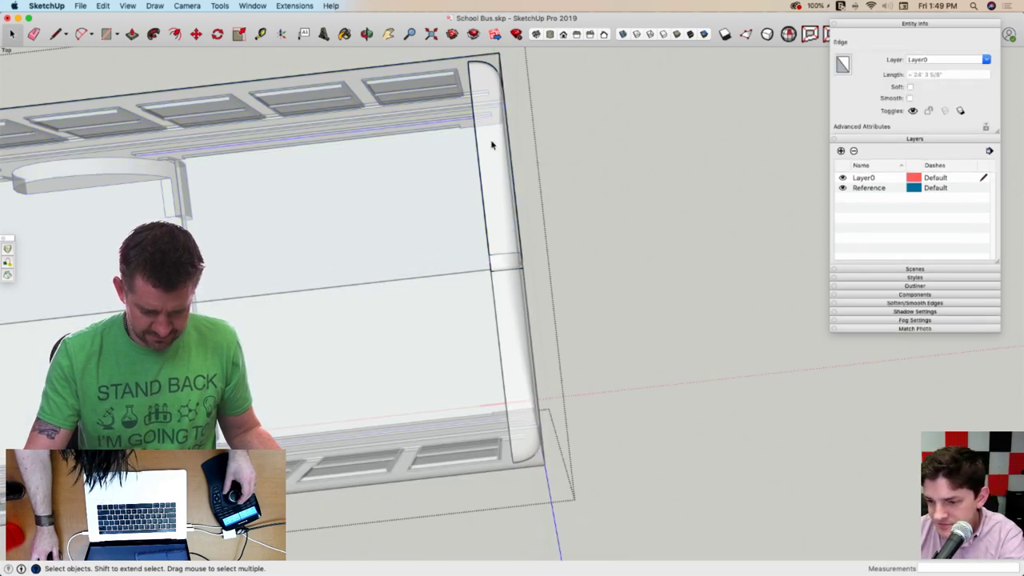
{"action": "left_click", "coordinate": [479, 151]}
{"action": "key", "text": "m"}
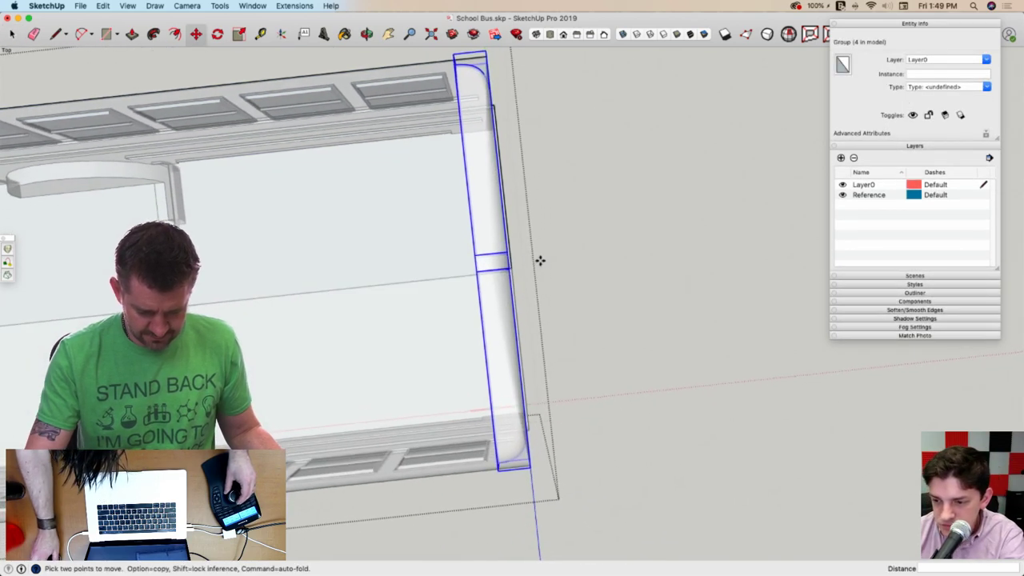
{"action": "left_click", "coordinate": [539, 261]}
{"action": "left_click", "coordinate": [594, 254]}
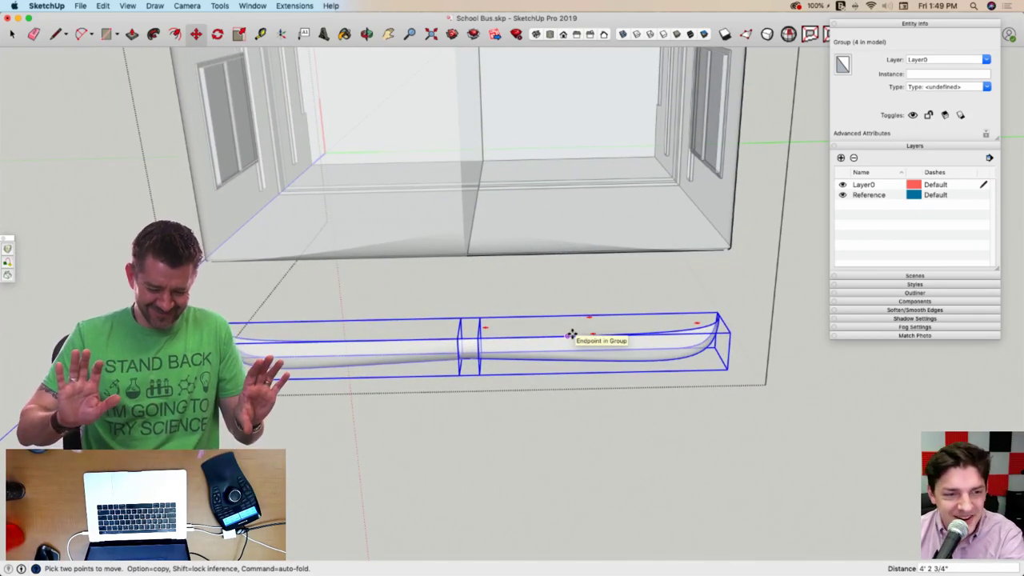
Turn off X-ray and delete the roof cap copy behind the bus
{"action": "middle_click_drag", "start_coordinate": [572, 335], "coordinate": [476, 364]}
{"action": "key", "text": "super+2"}
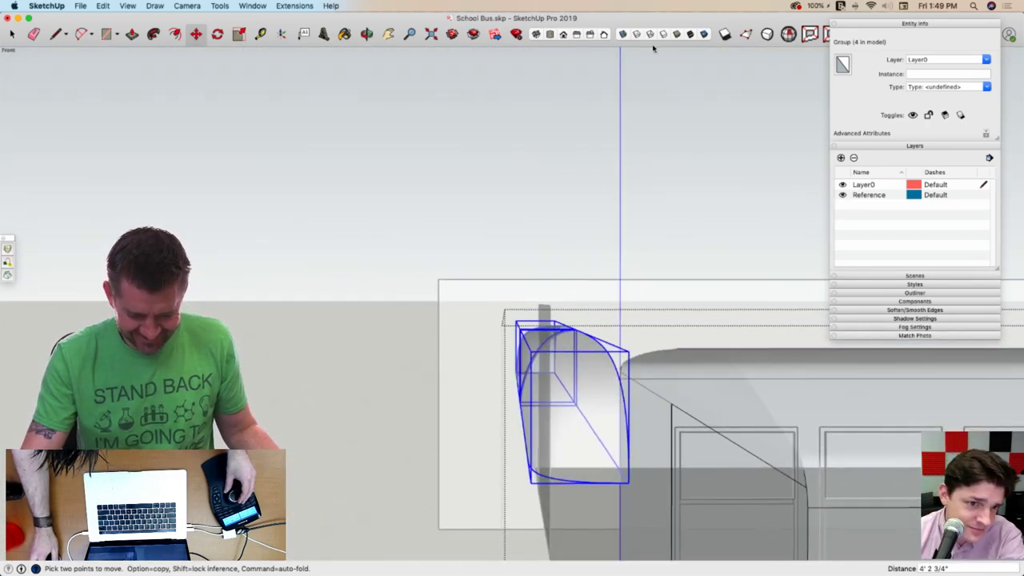
{"action": "left_click", "coordinate": [623, 36]}
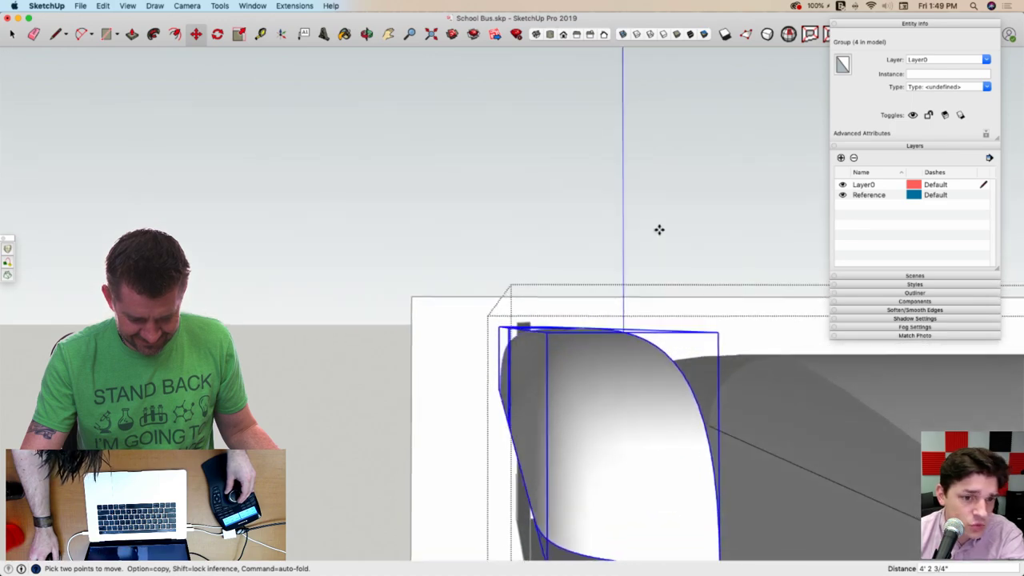
{"action": "key", "text": "space"}
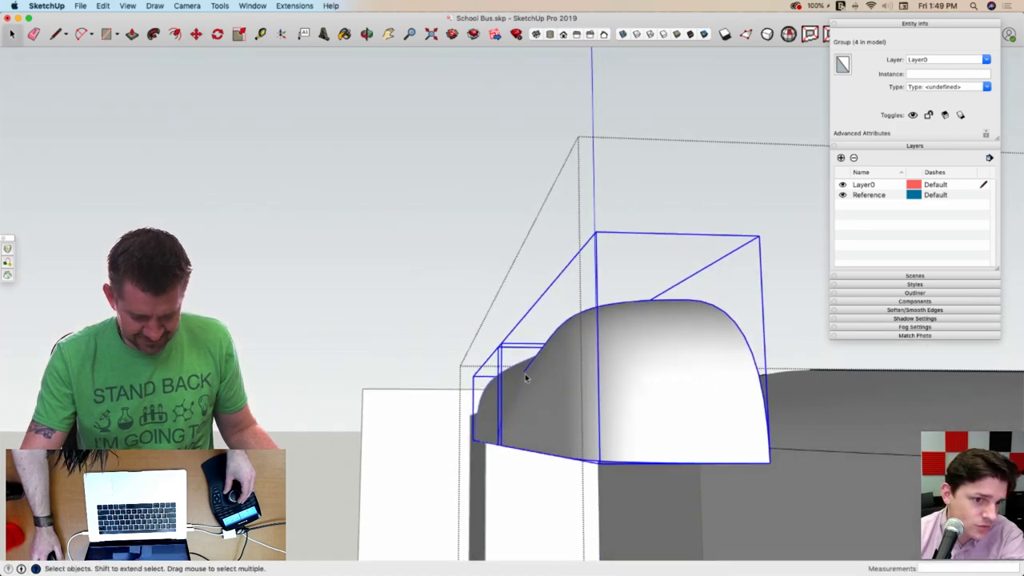
{"action": "scroll", "coordinate": [527, 360], "scroll_direction": "down", "scroll_amount": 10}
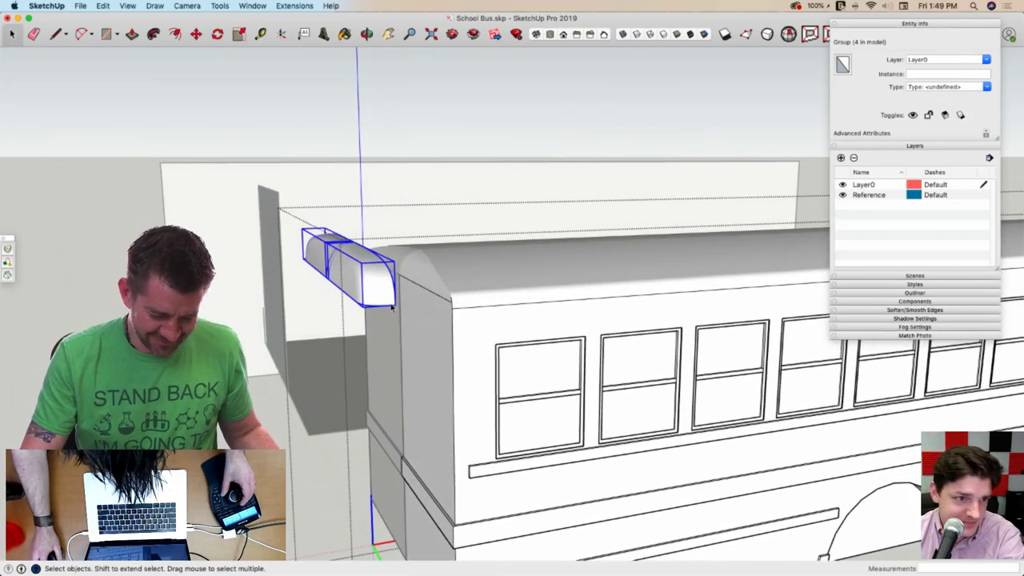
{"action": "key", "text": "Delete"}
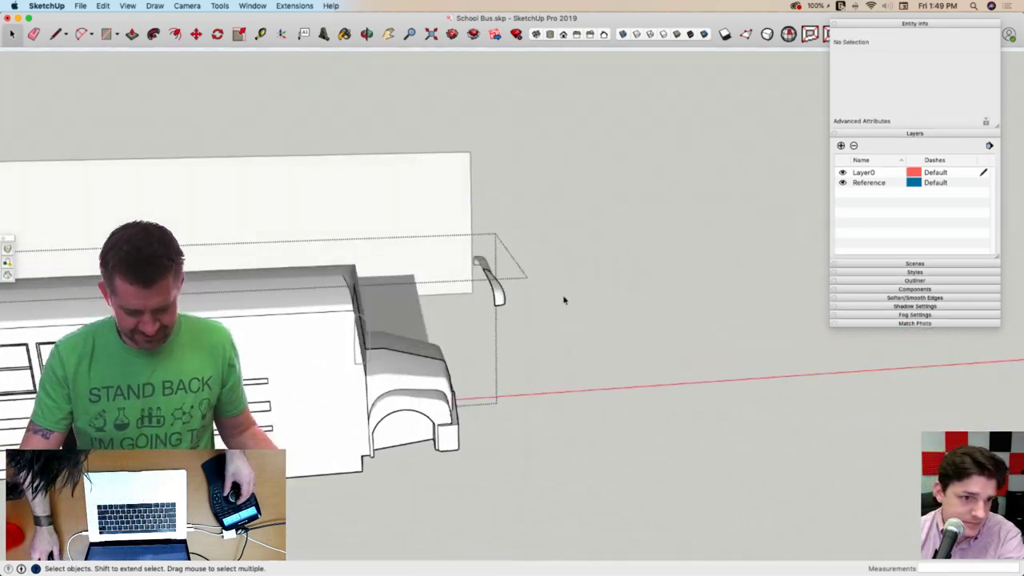
Delete the roof cap in front of the bus and leave the half-bus component
{"action": "middle_click_drag", "start_coordinate": [414, 332], "coordinate": [396, 344]}
{"action": "scroll", "coordinate": [392, 348], "scroll_direction": "up", "scroll_amount": 4}
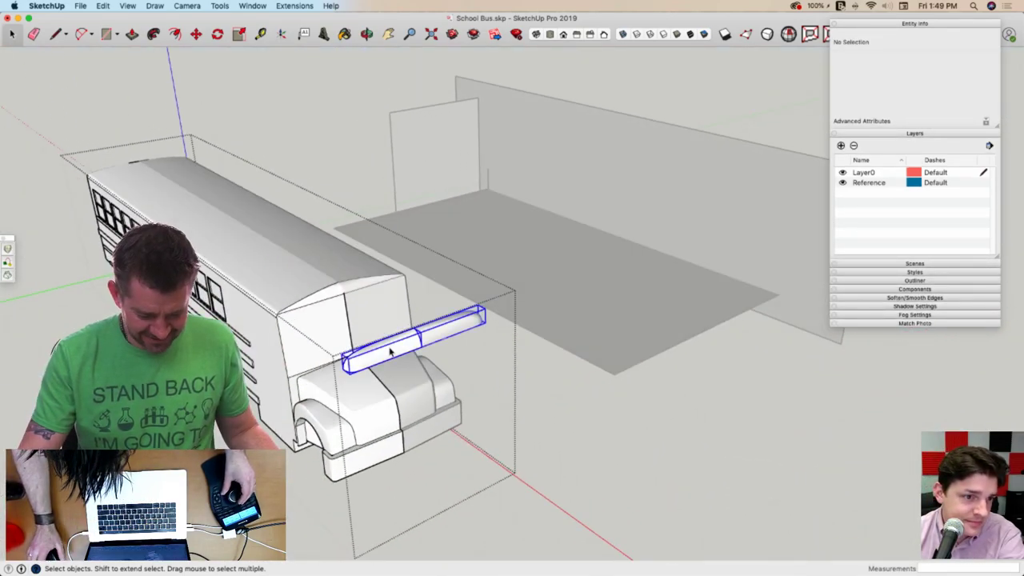
{"action": "key", "text": "Delete"}
{"action": "key", "text": "Escape"}
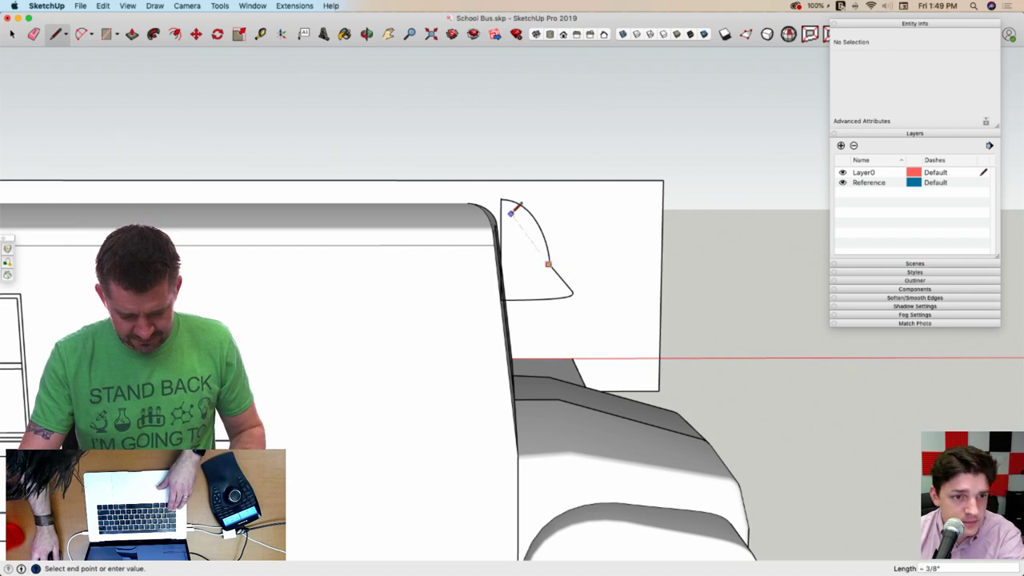
Draw a small vertical rectangle at the cap outline's centre end, add a rounded arc between its opposite corners, and erase the rectangle's edges
{"action": "middle_click_drag", "start_coordinate": [505, 238], "coordinate": [612, 247]}
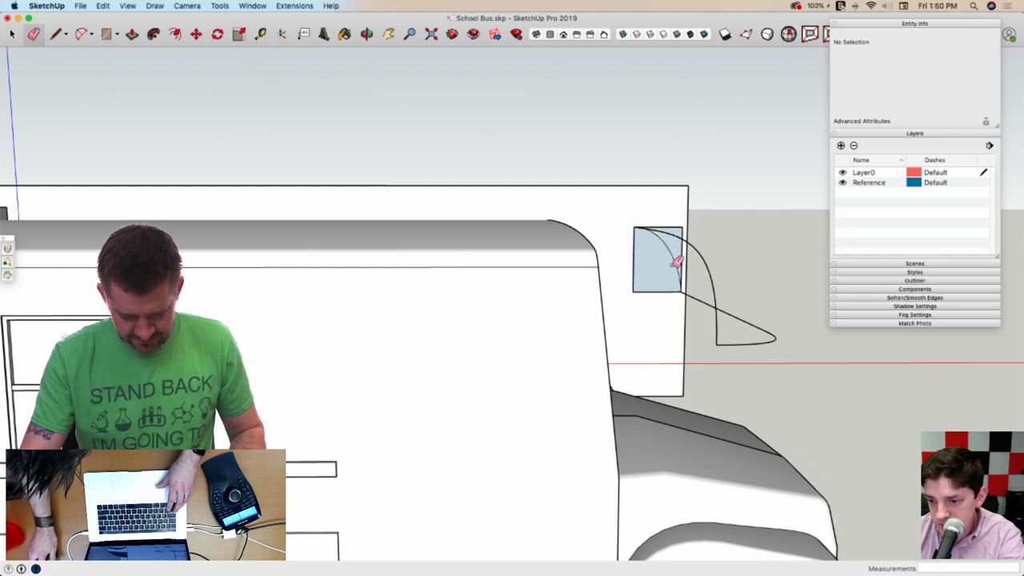
{"action": "mouse_move", "coordinate": [666, 248]}
{"action": "middle_mouse_down"}
{"action": "mouse_move", "coordinate": [567, 178]}
{"action": "mouse_move", "coordinate": [297, 71]}
{"action": "middle_mouse_up"}
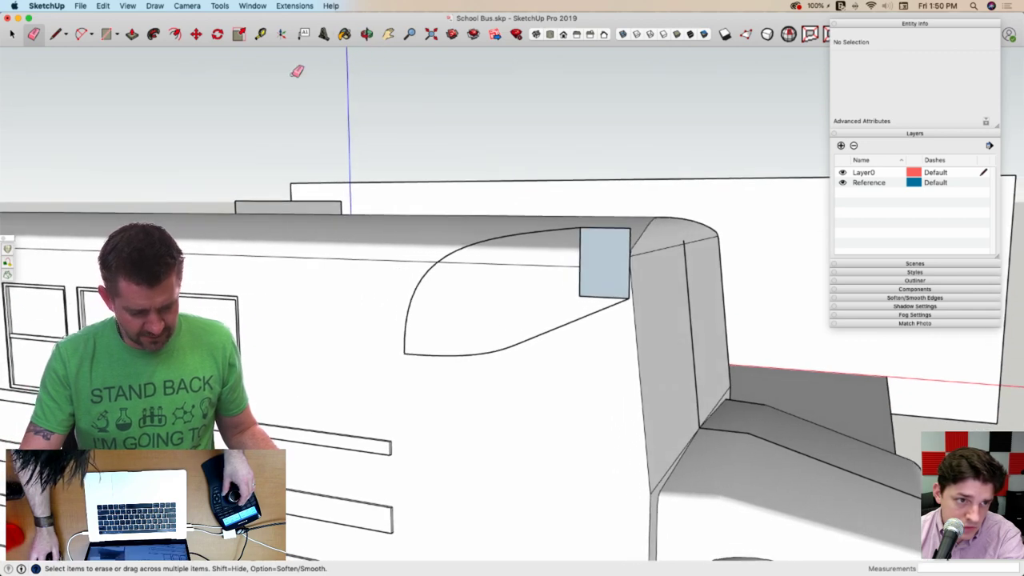
{"action": "left_click", "coordinate": [103, 6]}
{"action": "mouse_move", "coordinate": [153, 5]}
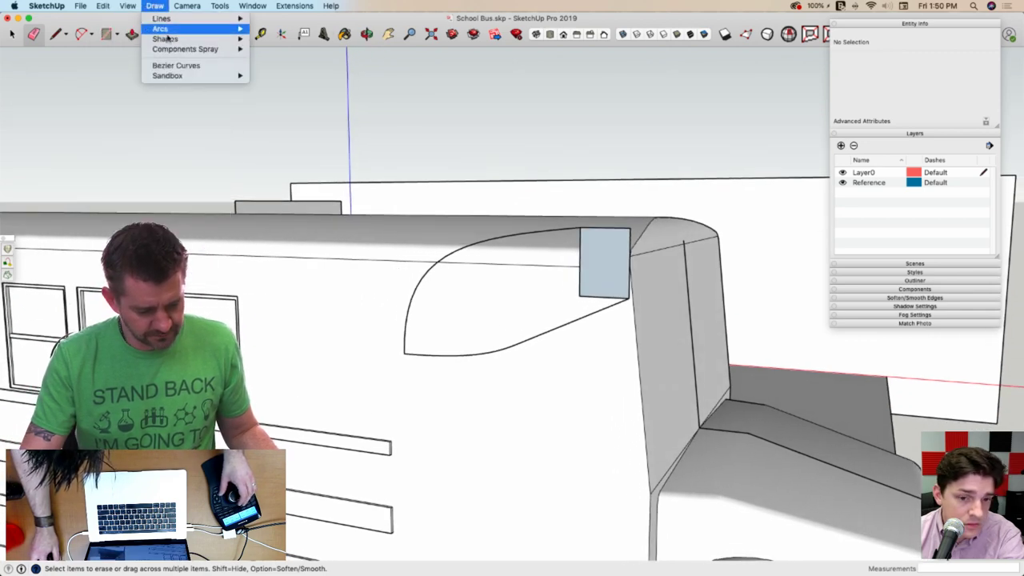
{"action": "left_click", "coordinate": [506, 194]}
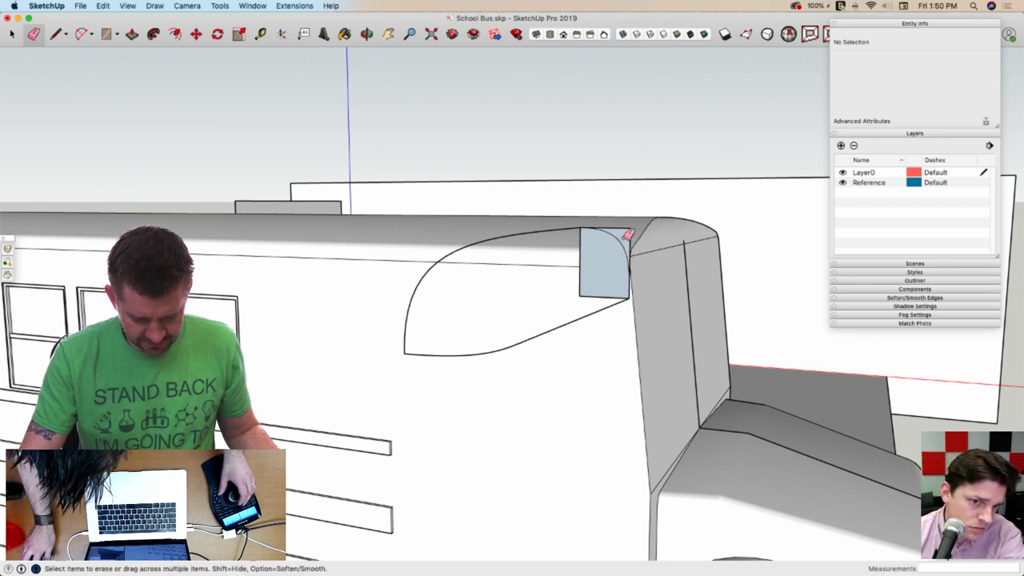
{"action": "left_click_drag", "start_coordinate": [576, 294], "coordinate": [574, 292]}
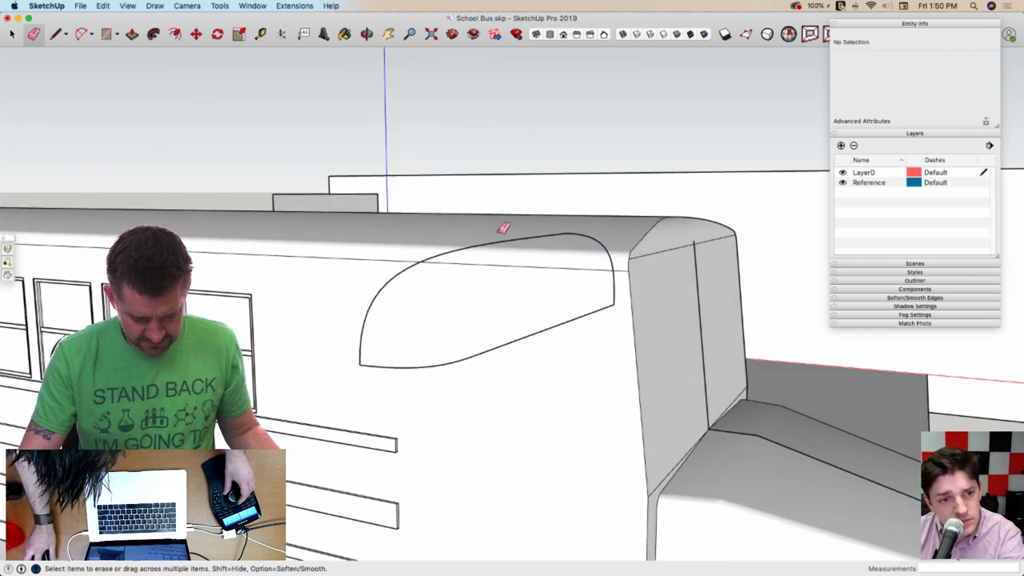
Select the whole closed roof cap outline and generate a smooth surface from it with Skinning
{"action": "key", "text": "space"}
{"action": "left_click_drag", "start_coordinate": [110, 401], "coordinate": [27, 297]}
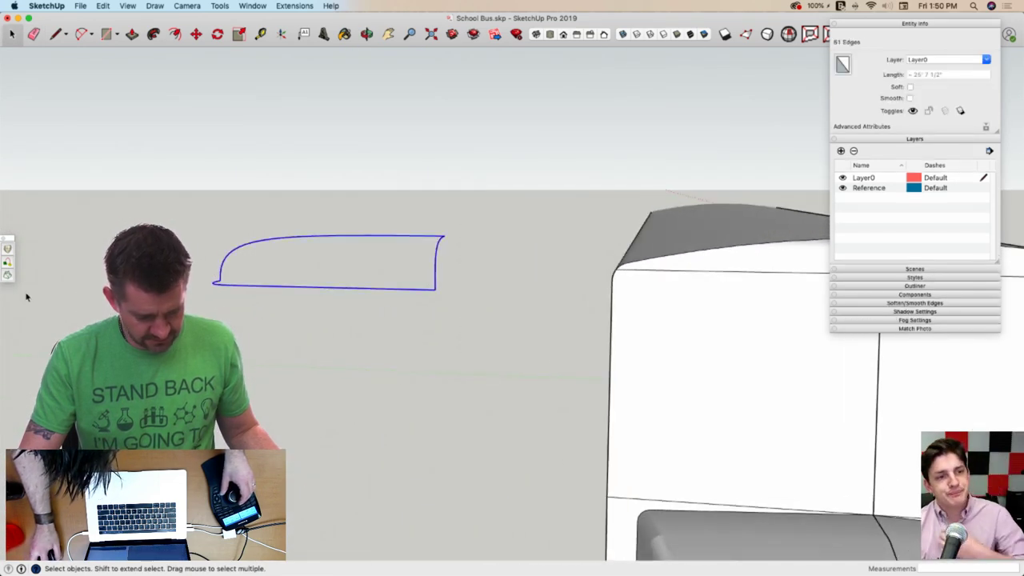
{"action": "left_click", "coordinate": [7, 276]}
{"action": "left_click", "coordinate": [283, 205]}
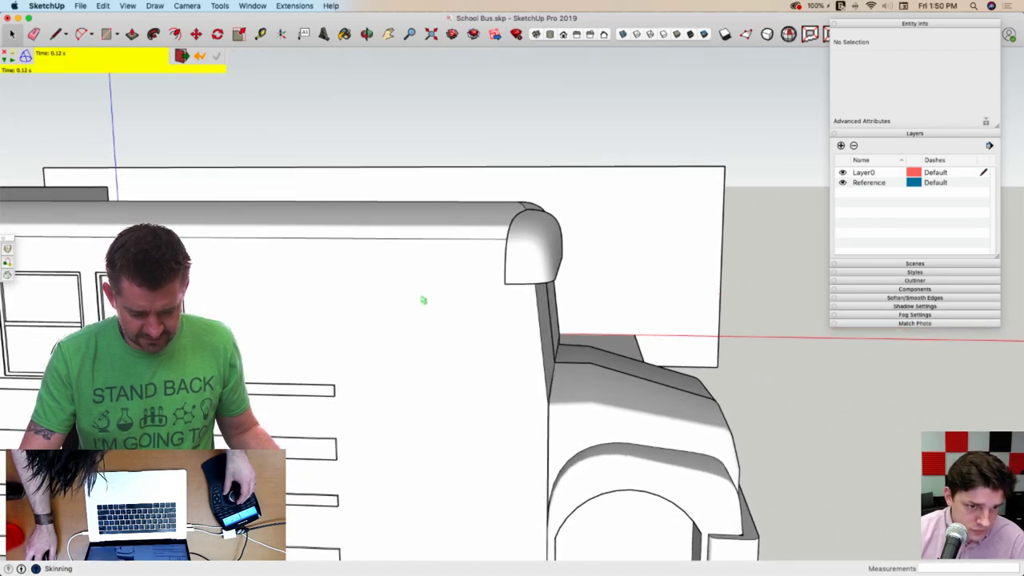
{"action": "key", "text": "space"}
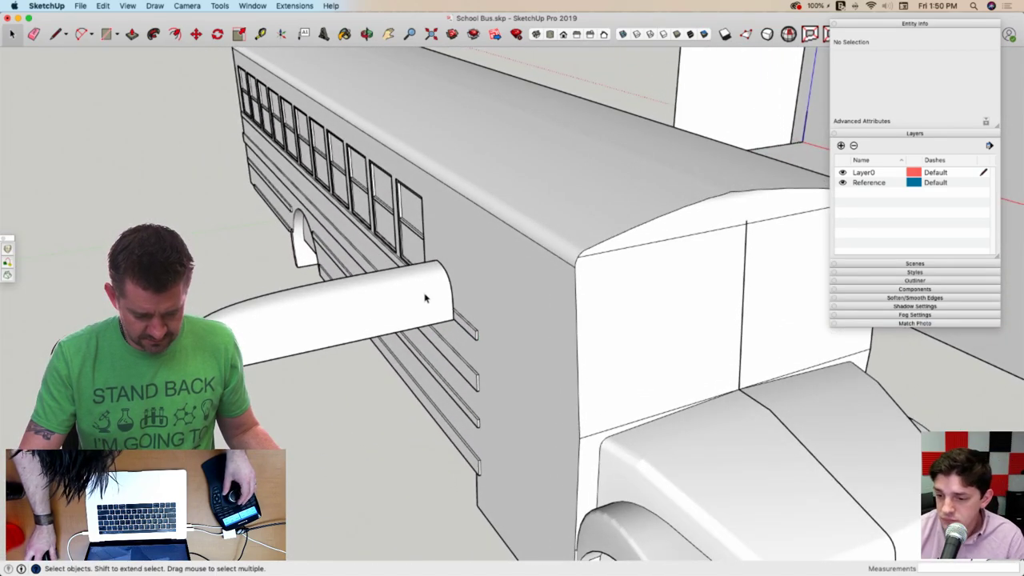
Copy the new skinned roof cap into the half-bus component, placing it in front of the bus
{"action": "left_click", "coordinate": [424, 302]}
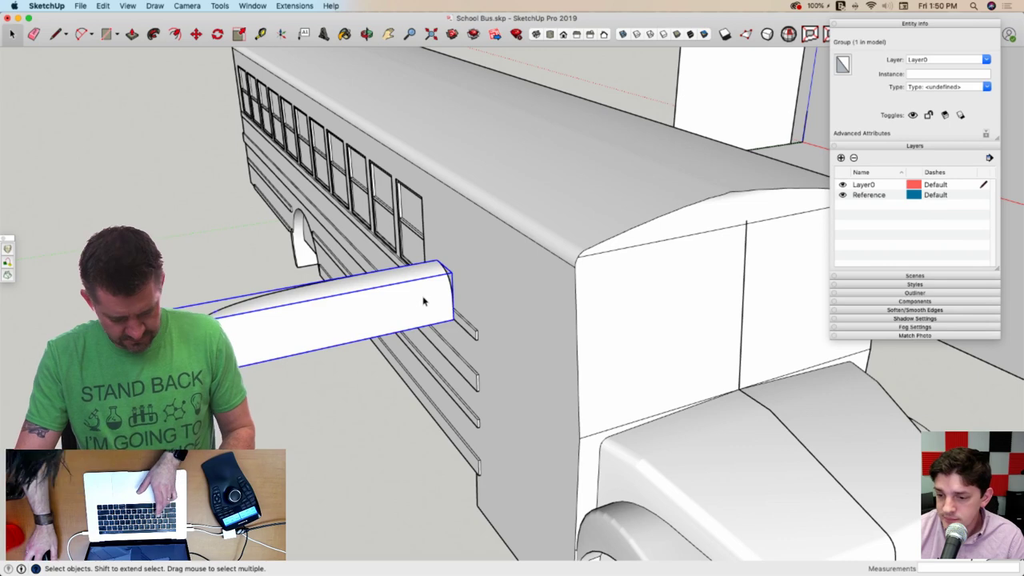
{"action": "double_click", "coordinate": [650, 324]}
{"action": "key", "text": "super+v"}
{"action": "left_click", "coordinate": [581, 368]}
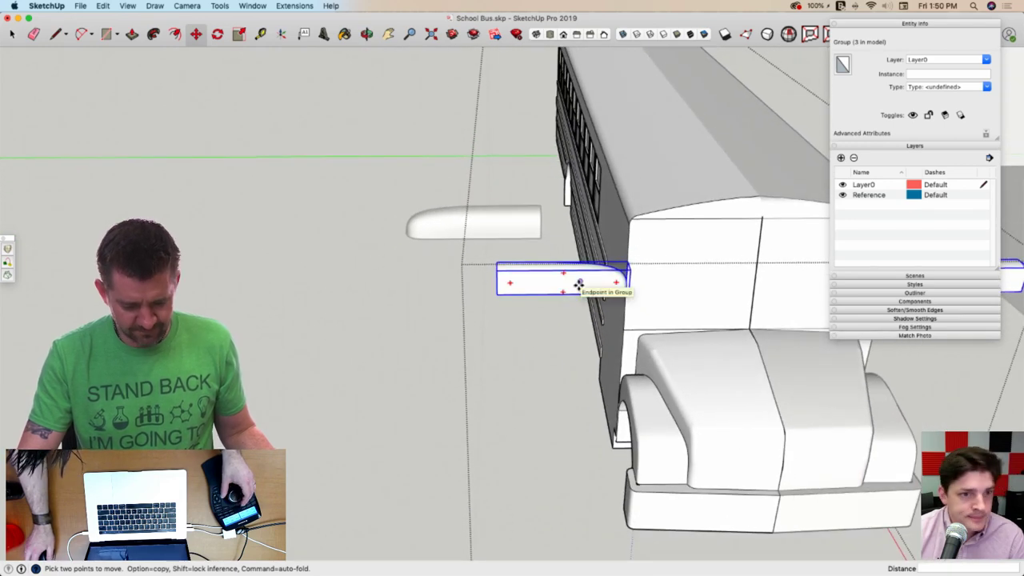
Flip the pasted cap along its green axis and move it about 11' 9 13/16" onto the front wall's top centre corner
{"action": "right_click", "coordinate": [578, 286]}
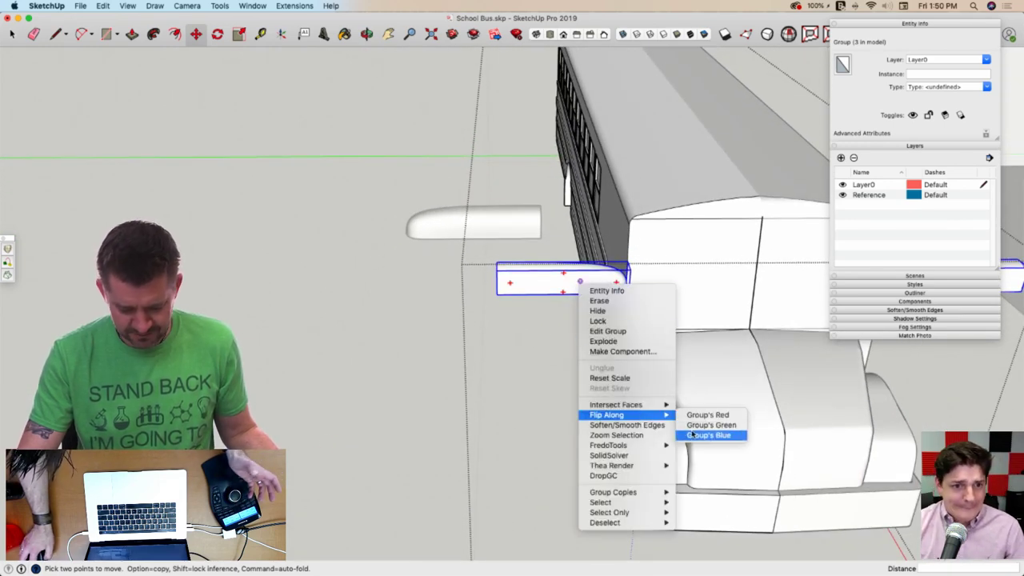
{"action": "left_click", "coordinate": [695, 425]}
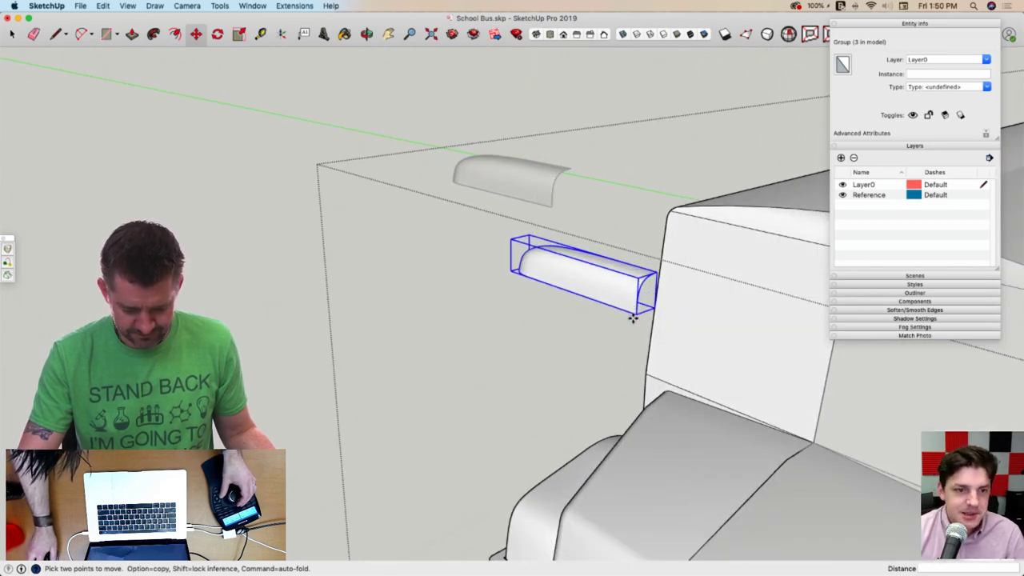
{"action": "left_click", "coordinate": [635, 315]}
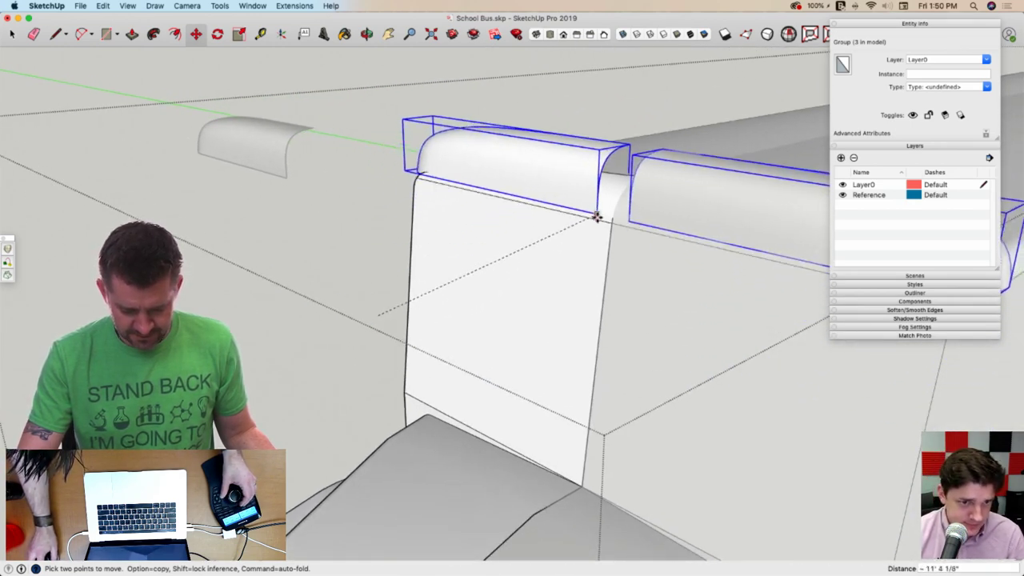
{"action": "left_click", "coordinate": [611, 223]}
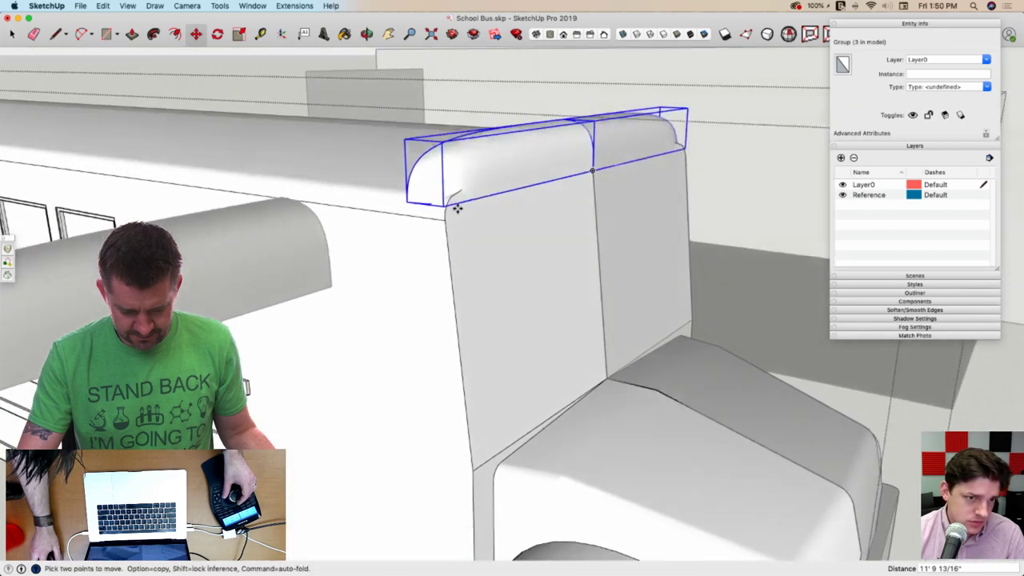
Move the front cap about 9 1/4" so its top centre edge meets the bus roof
{"action": "middle_click_drag", "start_coordinate": [457, 208], "coordinate": [459, 279]}
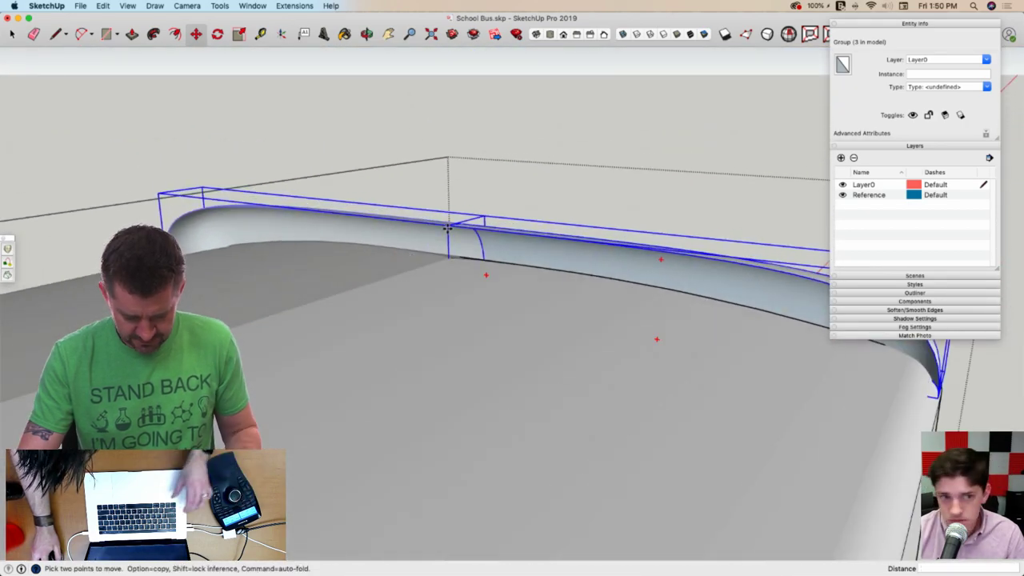
{"action": "left_click", "coordinate": [448, 228]}
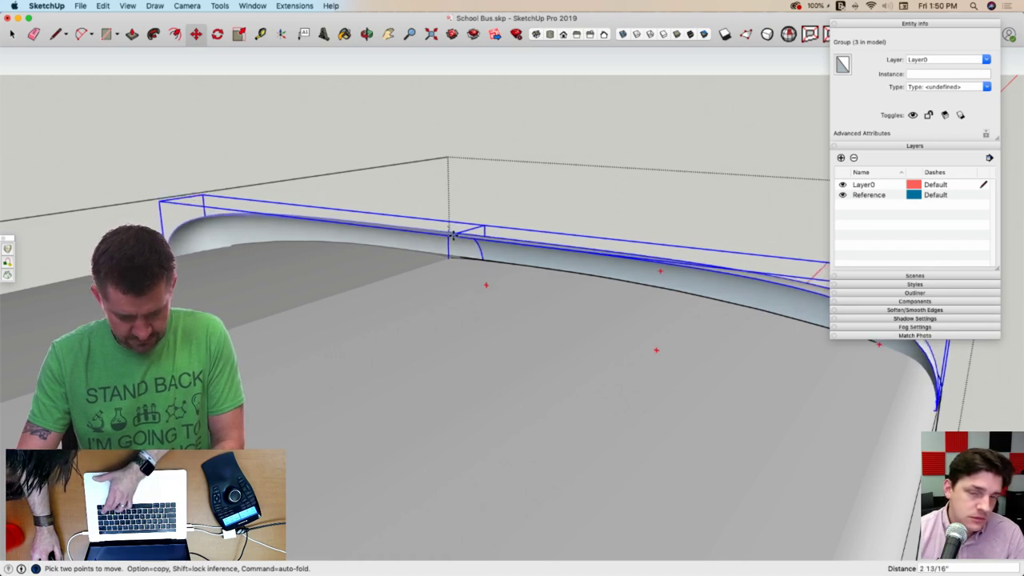
{"action": "left_click", "coordinate": [449, 256]}
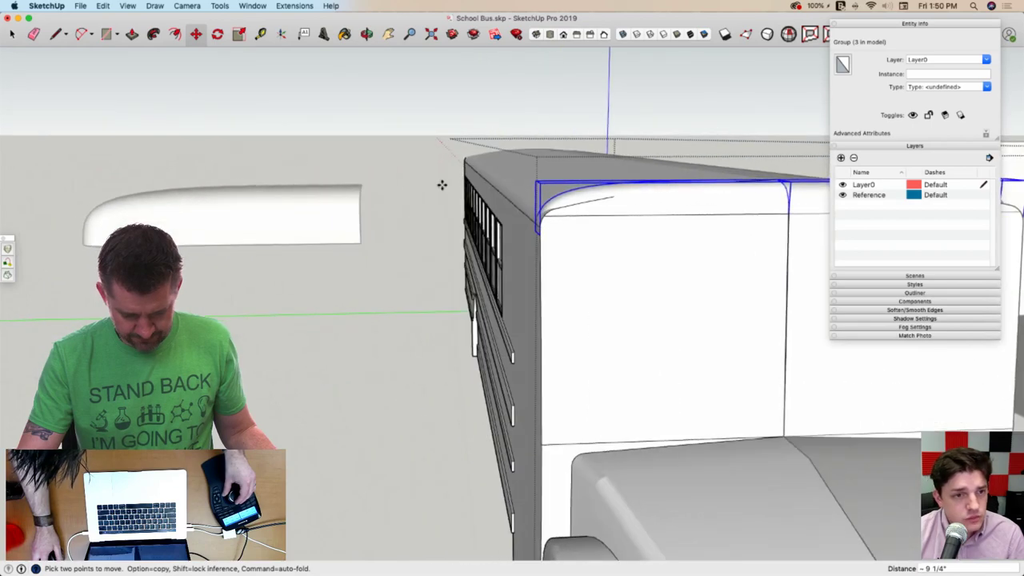
{"action": "key", "text": "space"}
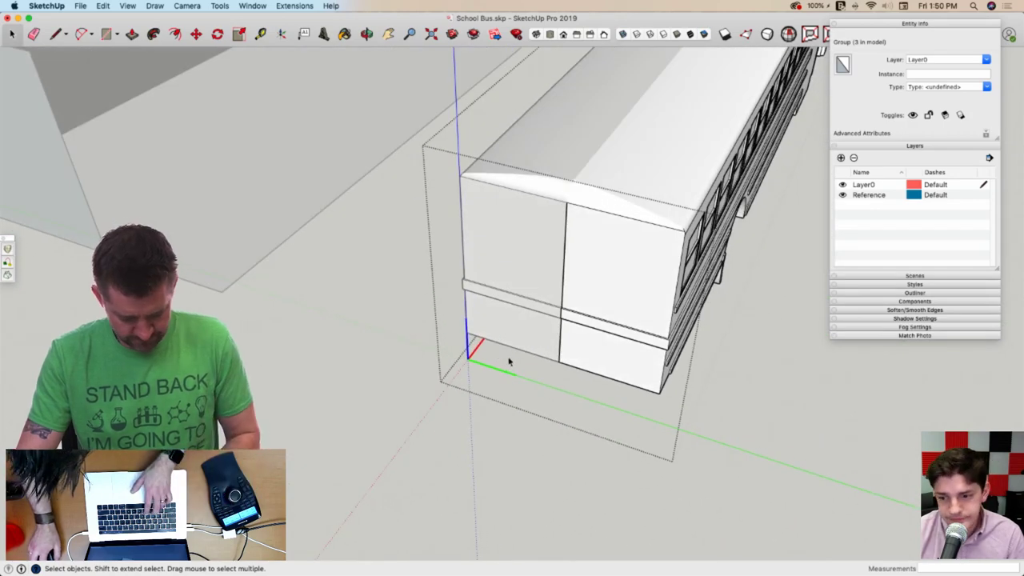
Paste another roof cap behind the bus and flip it along the group's red axis
{"action": "left_click", "coordinate": [533, 417]}
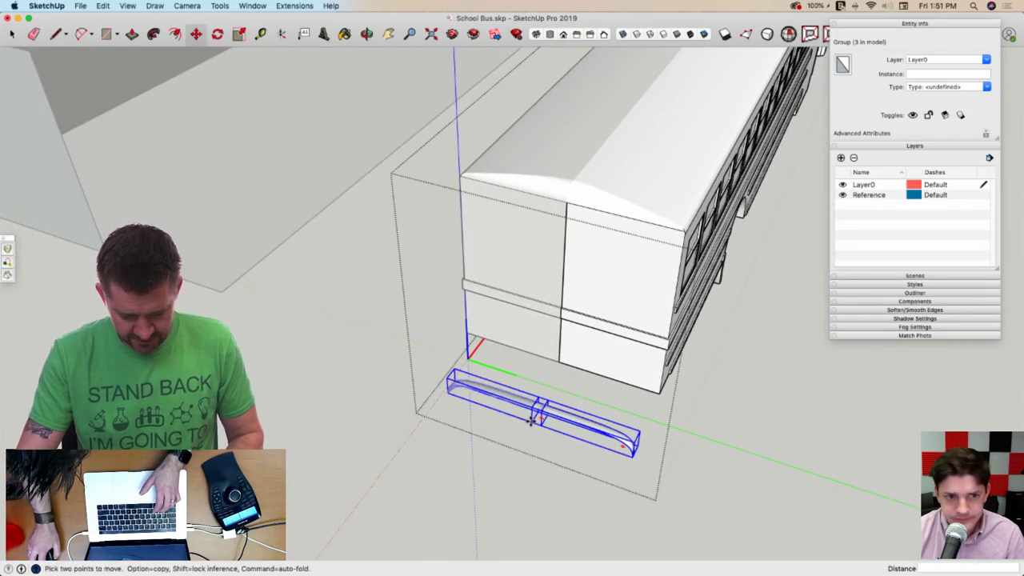
{"action": "right_click", "coordinate": [591, 424]}
{"action": "mouse_move", "coordinate": [635, 458]}
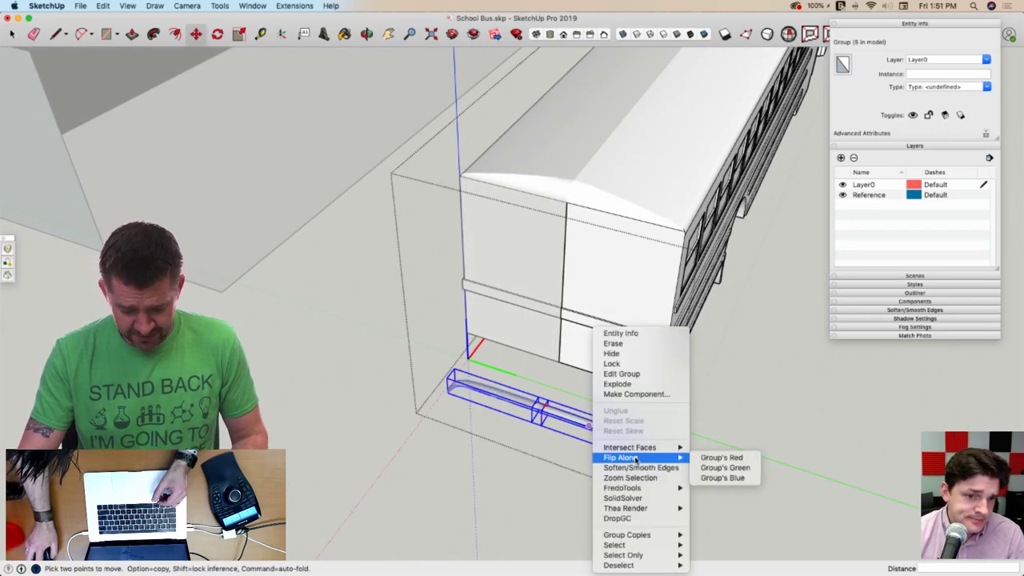
{"action": "left_click", "coordinate": [720, 457]}
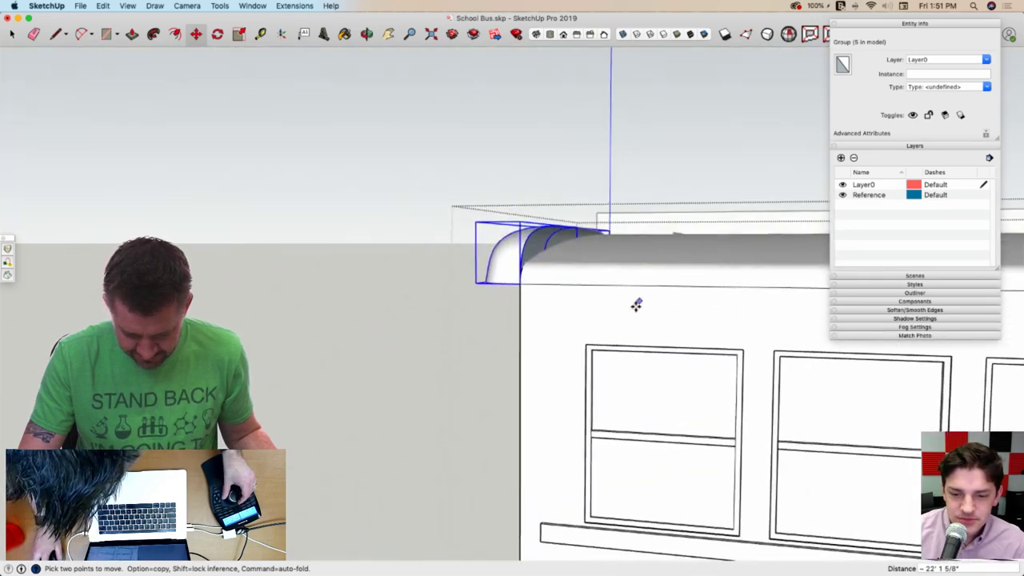
Fit the rear cap onto the back wall's top centre, shifting it a final 3 3/4" or so to meet the roof
{"action": "middle_click_drag", "start_coordinate": [636, 305], "coordinate": [666, 321]}
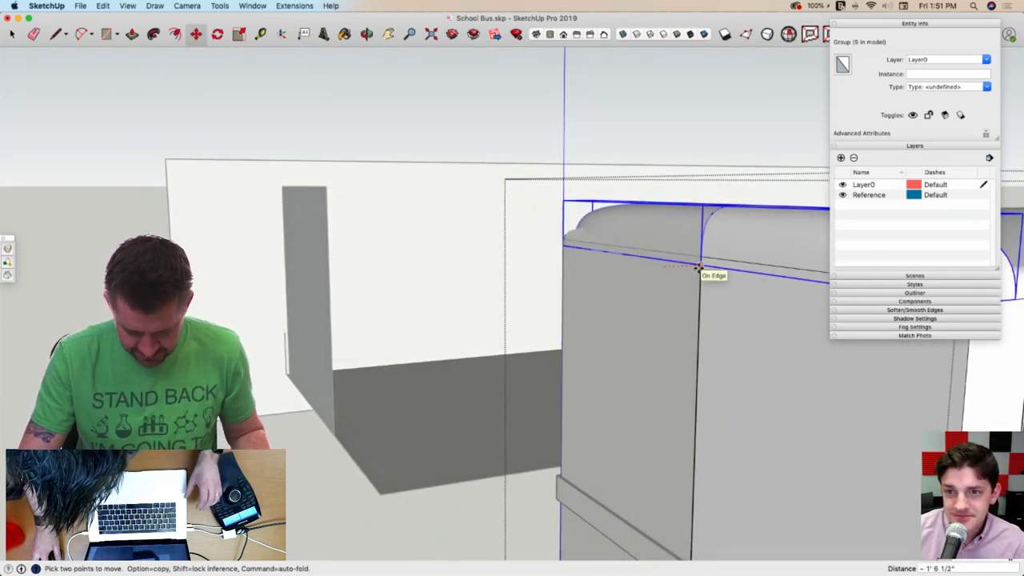
{"action": "middle_click_drag", "start_coordinate": [701, 266], "coordinate": [693, 286]}
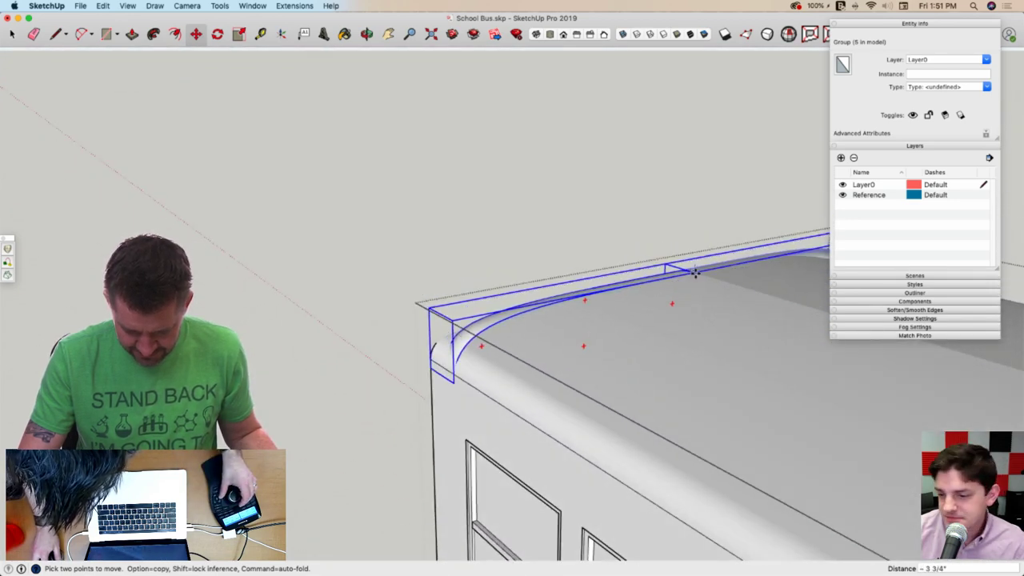
{"action": "left_click", "coordinate": [696, 274]}
{"action": "key", "text": "space"}
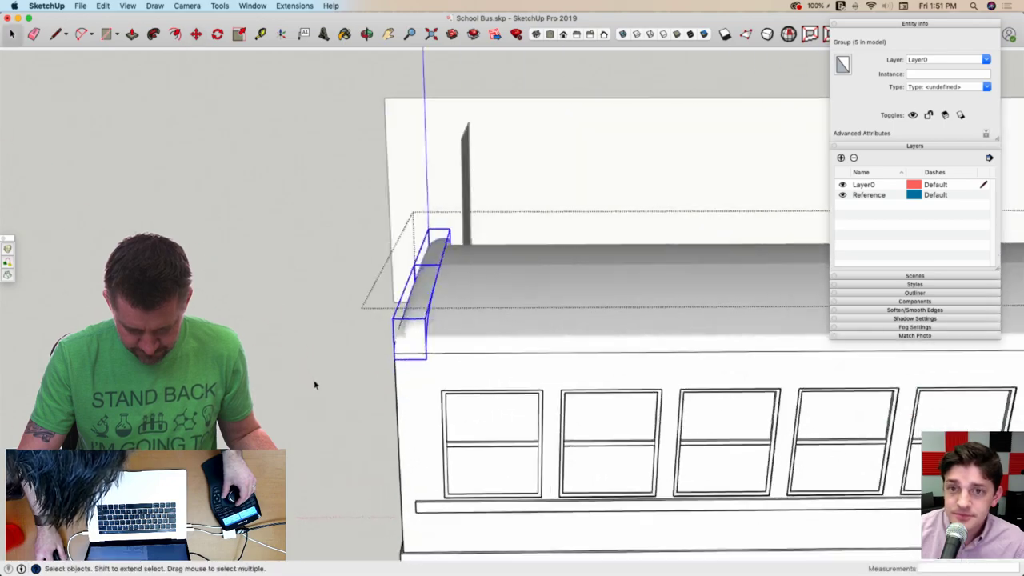
Examine how the rear cap meets the roof and side wall, and select the connected roof surface
{"action": "scroll", "coordinate": [361, 416], "scroll_direction": "up", "scroll_amount": 6}
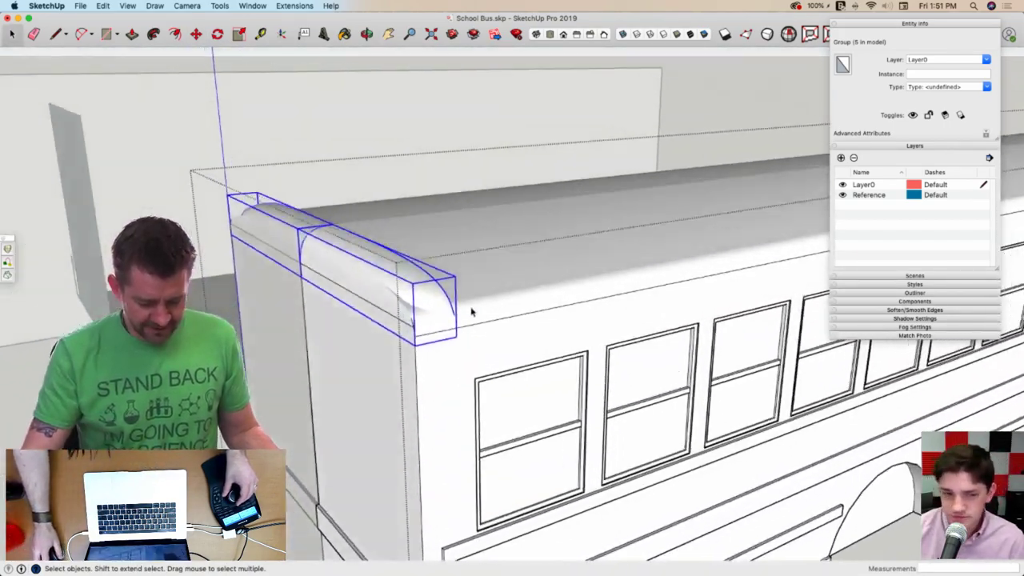
{"action": "middle_click_drag", "start_coordinate": [471, 311], "coordinate": [490, 375]}
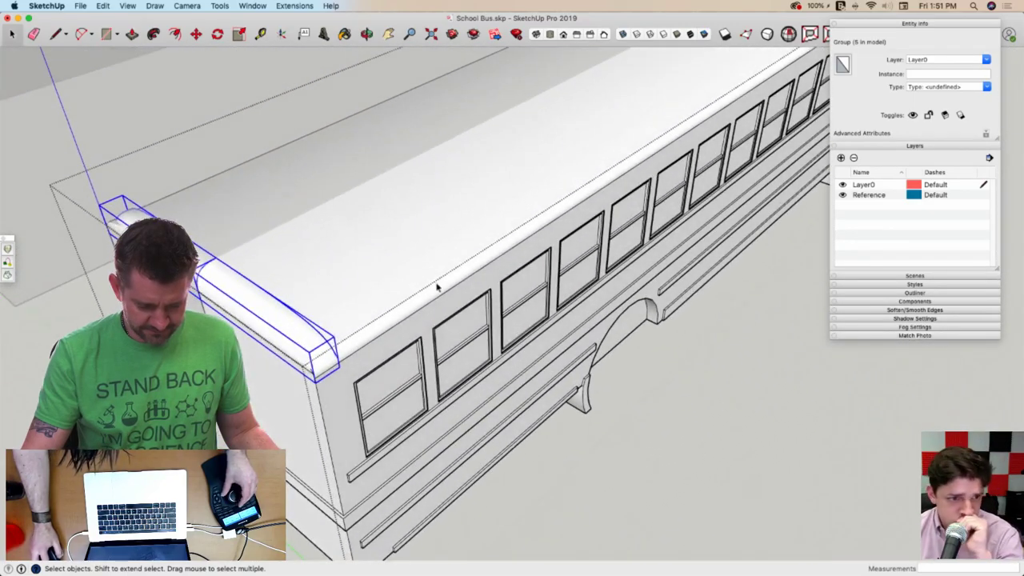
{"action": "double_click", "coordinate": [415, 270]}
{"action": "left_click", "coordinate": [415, 270]}
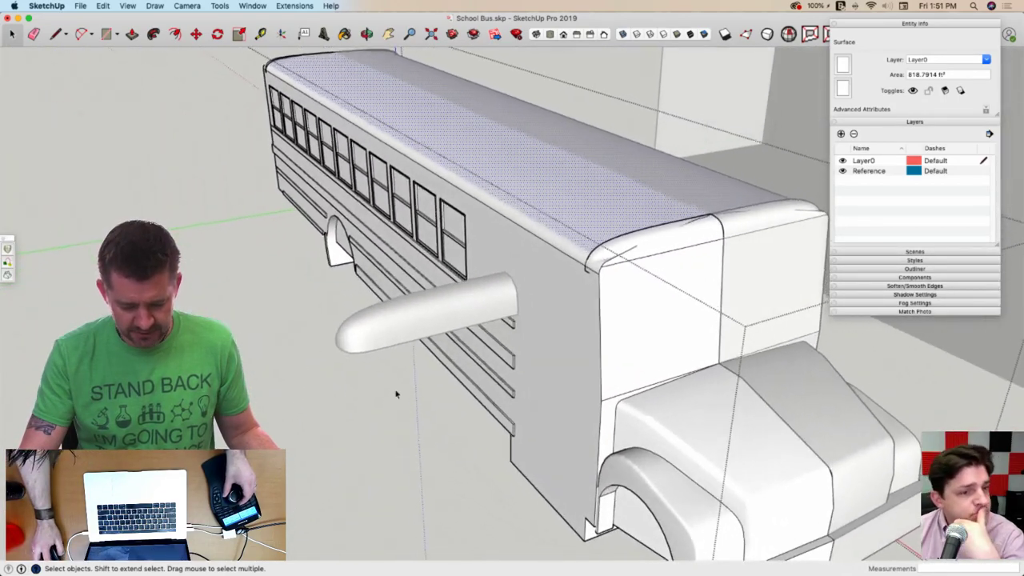
Leave the half-bus component and delete the original skinned cap with its outline edges beside the bus
{"action": "left_click", "coordinate": [384, 404]}
{"action": "left_click", "coordinate": [384, 308]}
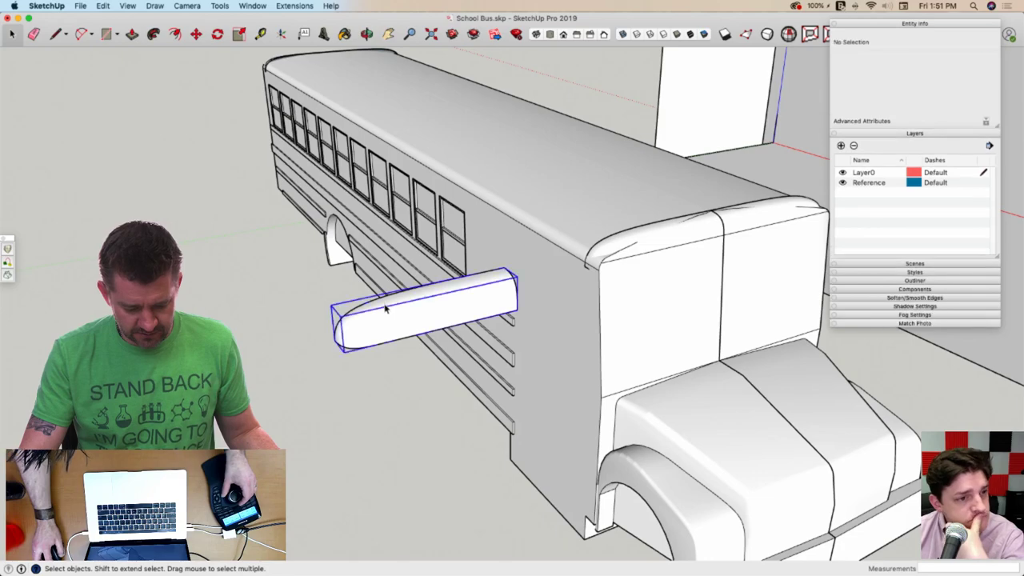
{"action": "left_click_drag", "start_coordinate": [492, 233], "coordinate": [144, 409]}
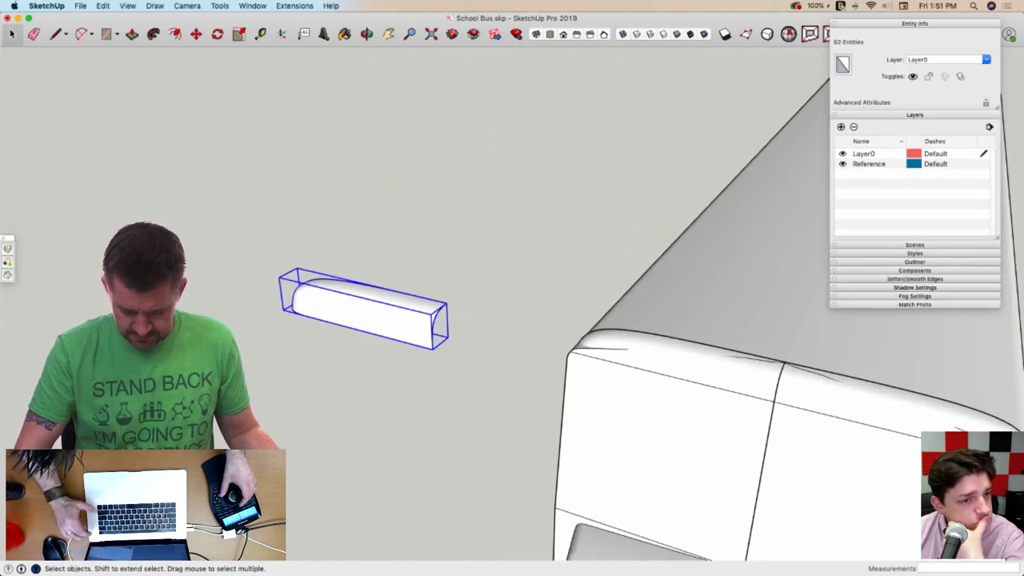
{"action": "key", "text": "Delete"}
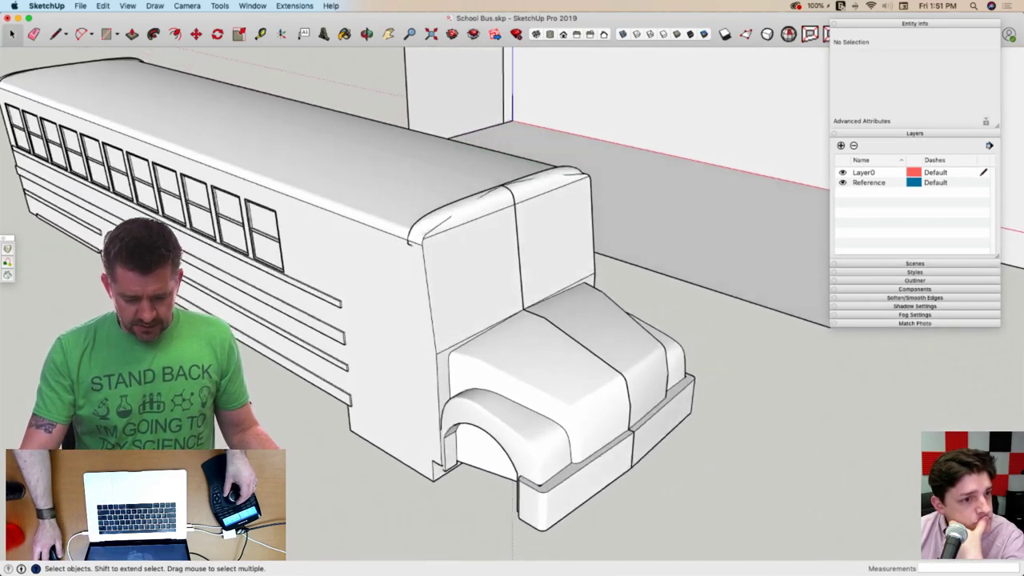
Reopen the half-bus component for editing at the front roof cap
{"action": "scroll", "coordinate": [257, 395], "scroll_direction": "up", "scroll_amount": 2}
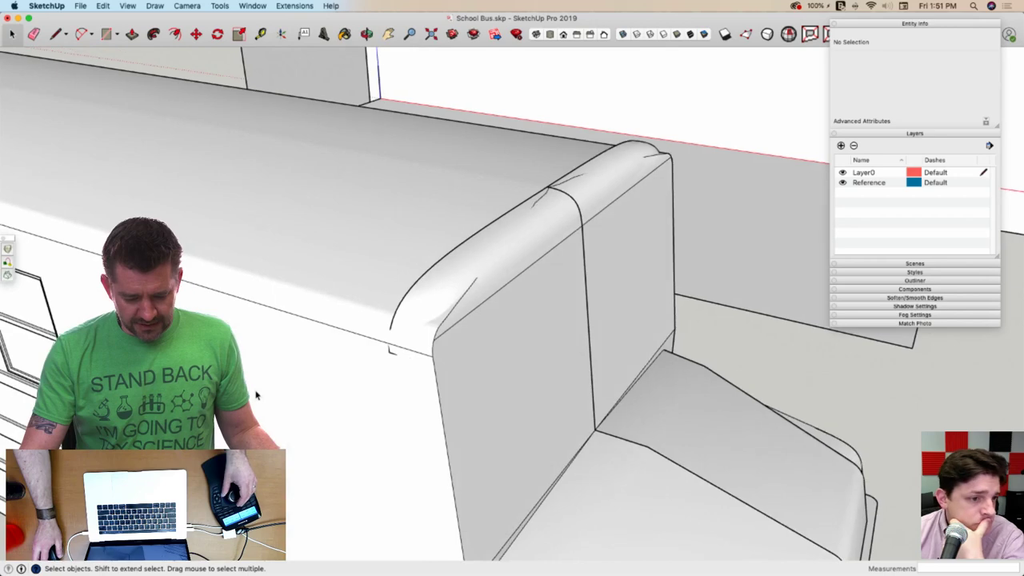
{"action": "left_click", "coordinate": [304, 371]}
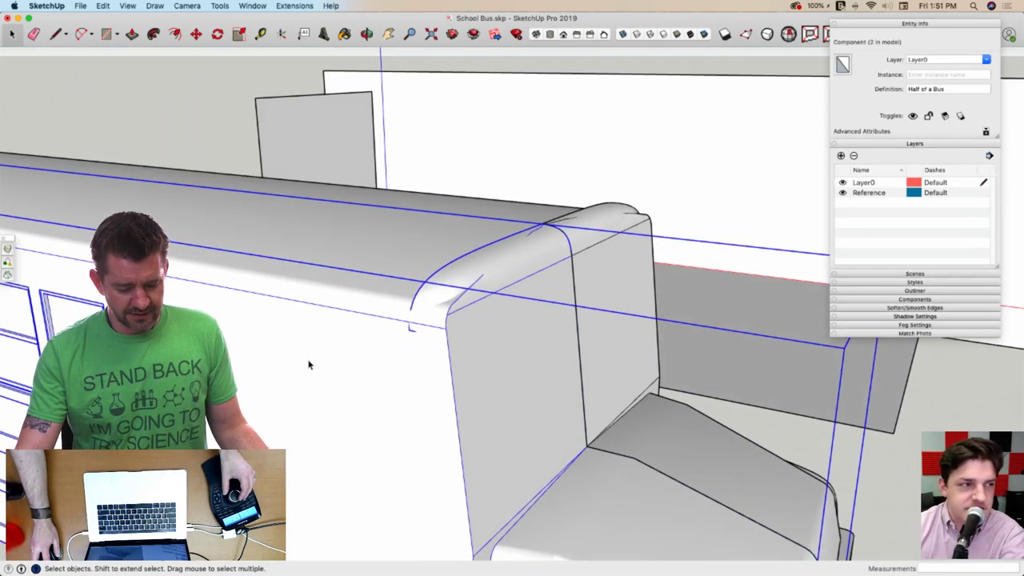
{"action": "double_click", "coordinate": [312, 369]}
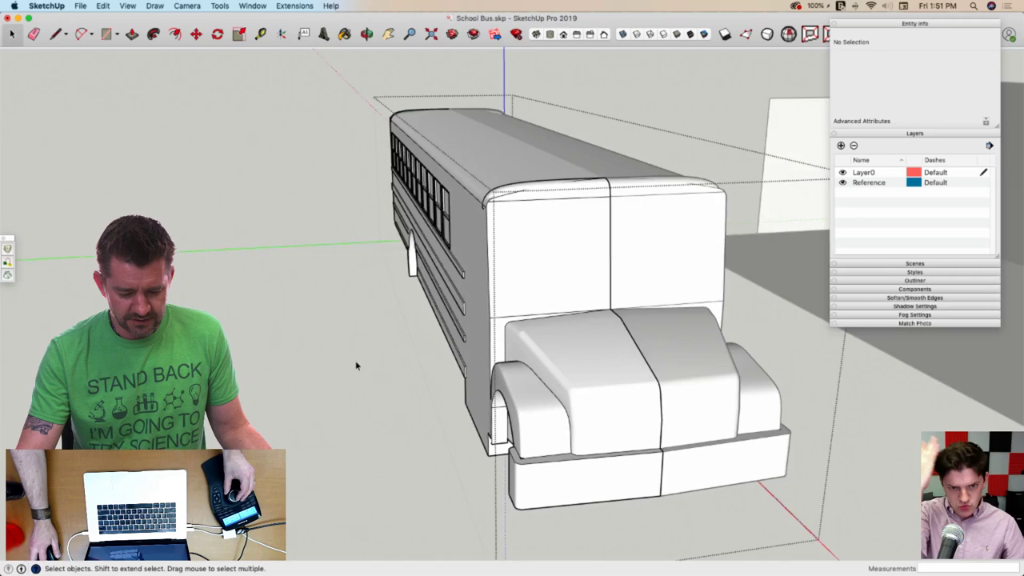
Delete the roof surface from the half-bus and the redundant edge along the top of the front wall
{"action": "middle_click_drag", "start_coordinate": [356, 366], "coordinate": [423, 244]}
{"action": "double_click", "coordinate": [420, 241]}
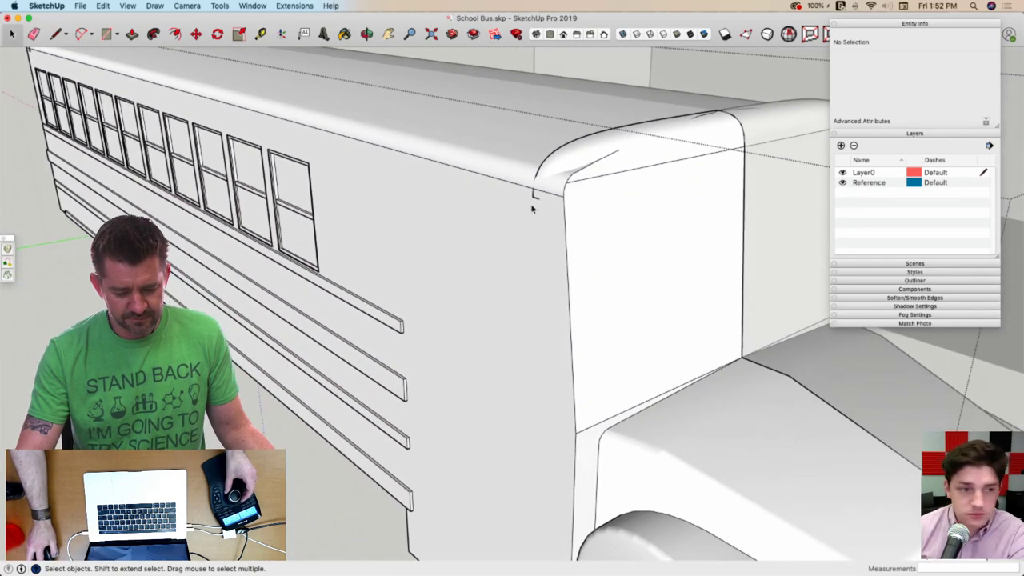
{"action": "middle_click_drag", "start_coordinate": [514, 143], "coordinate": [465, 237]}
{"action": "left_click", "coordinate": [421, 144]}
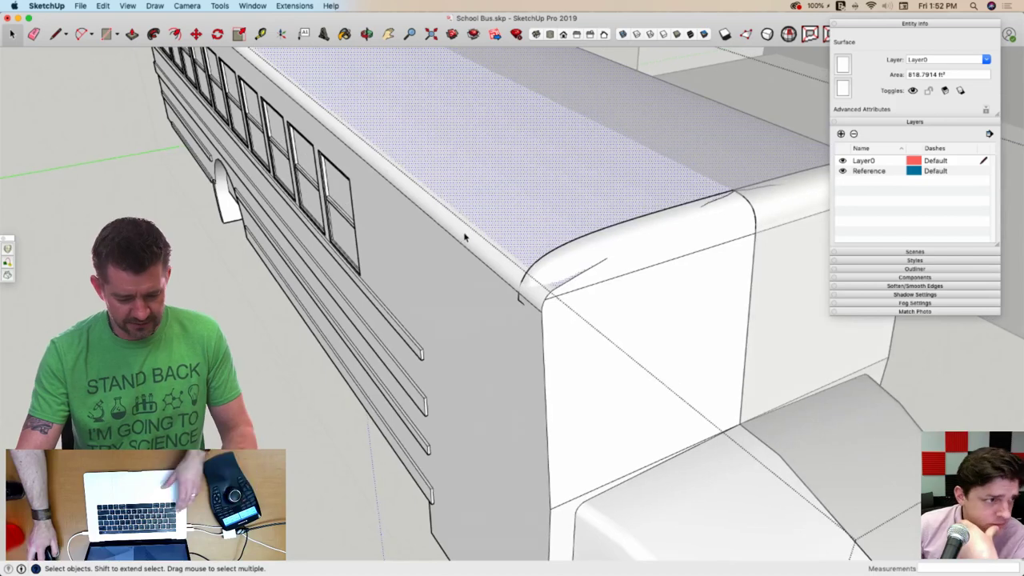
{"action": "key", "text": "Delete"}
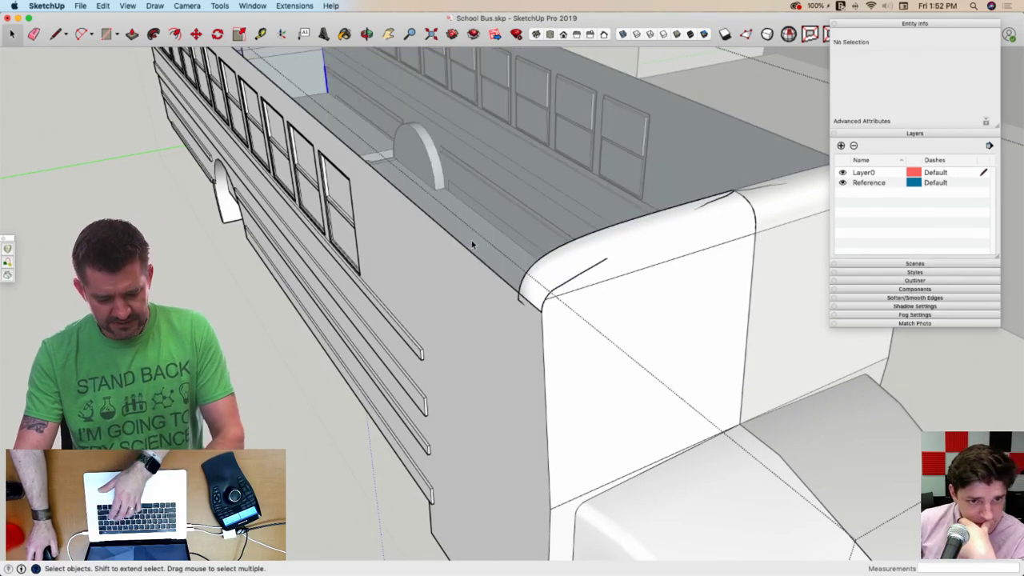
{"action": "middle_click_drag", "start_coordinate": [497, 248], "coordinate": [646, 297]}
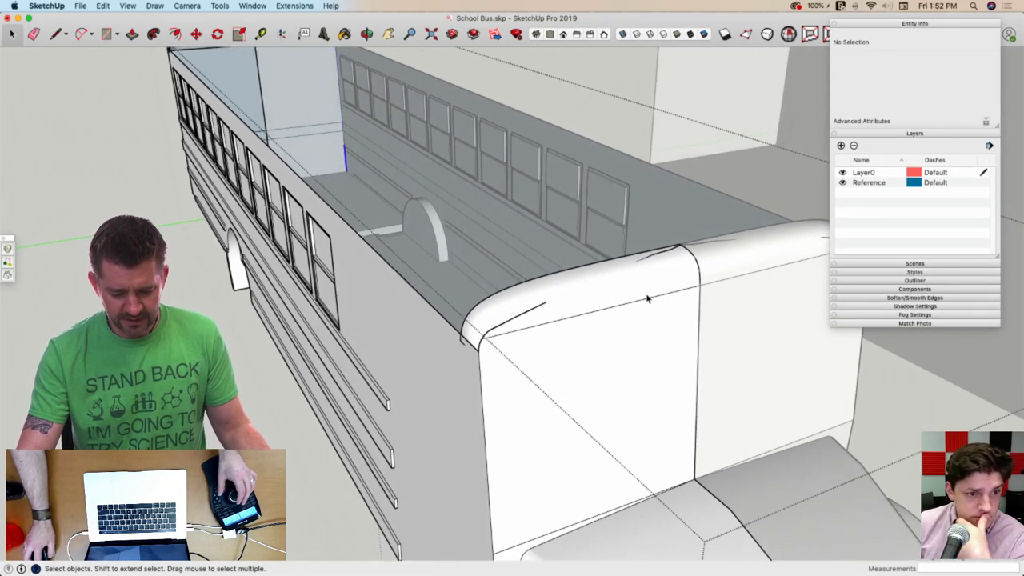
{"action": "left_click", "coordinate": [652, 291]}
{"action": "key", "text": "Delete"}
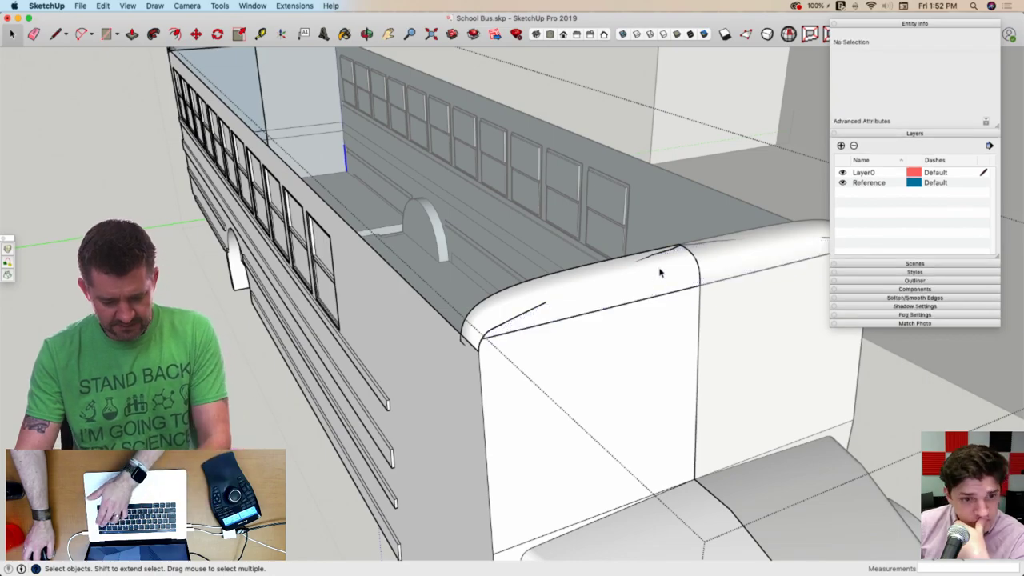
Draw a line across the back wall at the rear cap's base and erase the wall strip above it
{"action": "middle_click_drag", "start_coordinate": [525, 281], "coordinate": [409, 263]}
{"action": "left_click", "coordinate": [565, 373]}
{"action": "key", "text": "Escape"}
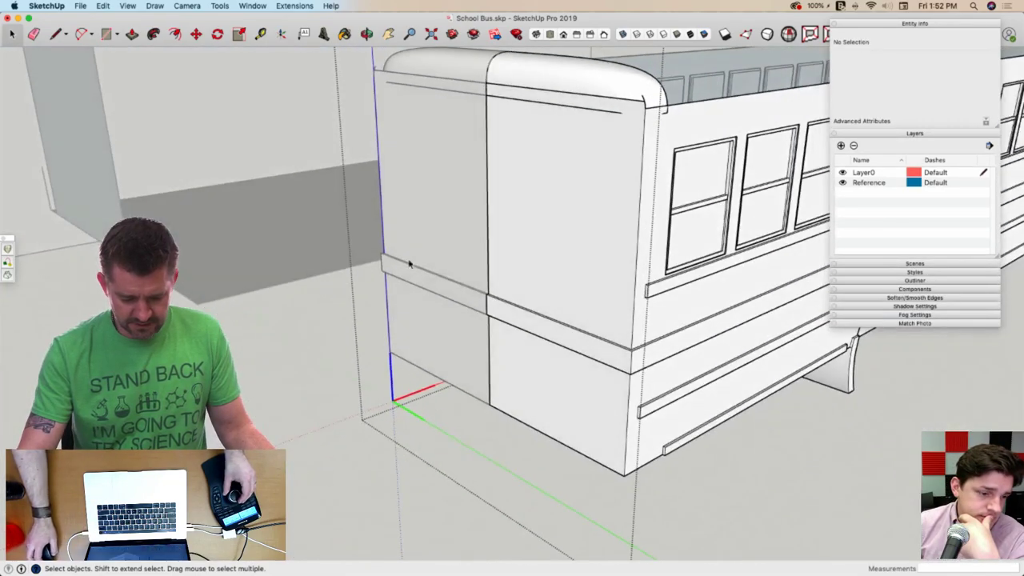
{"action": "key", "text": "l"}
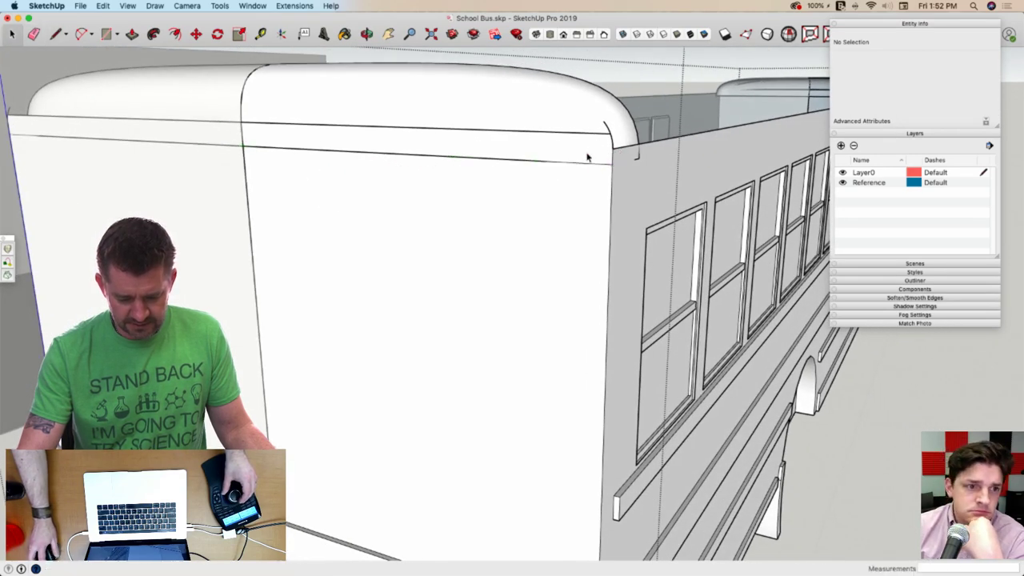
{"action": "left_click", "coordinate": [586, 157]}
{"action": "key", "text": "Delete"}
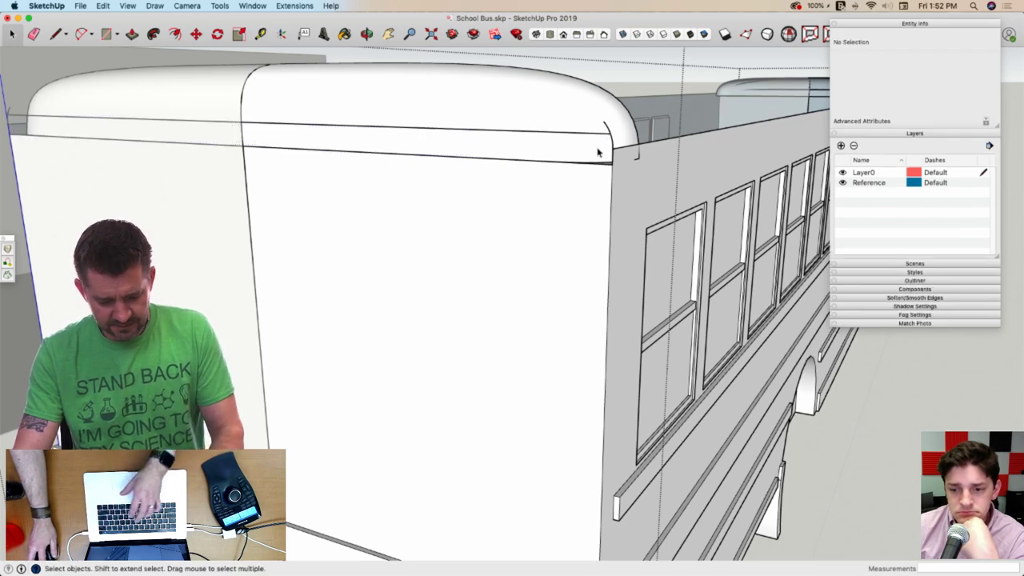
{"action": "left_click", "coordinate": [597, 131]}
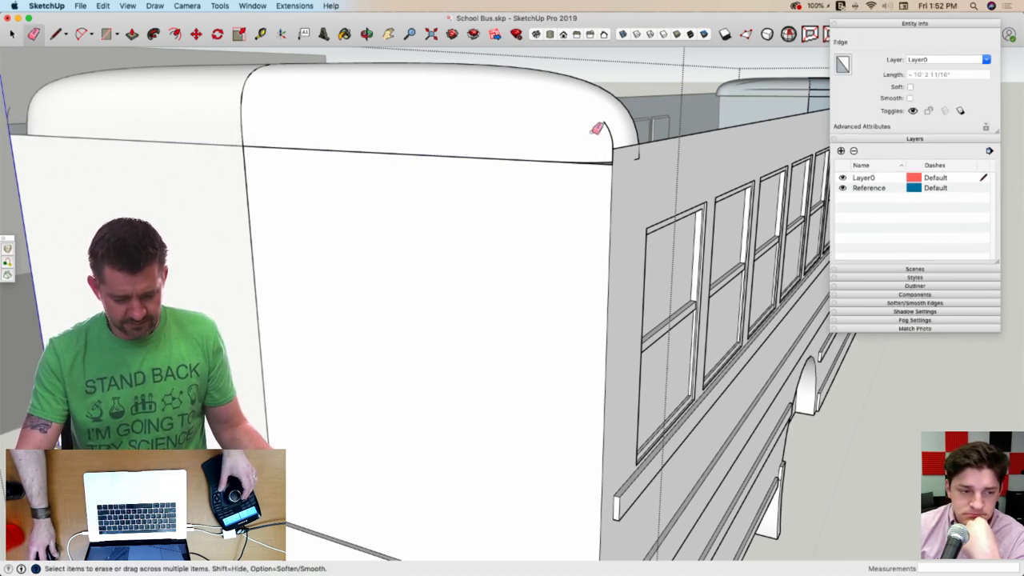
Draw a line along the full side wall at the caps' base height and erase the excess edges above it
{"action": "mouse_move", "coordinate": [541, 157]}
{"action": "middle_mouse_down"}
{"action": "mouse_move", "coordinate": [375, 215]}
{"action": "mouse_move", "coordinate": [547, 310]}
{"action": "middle_mouse_up"}
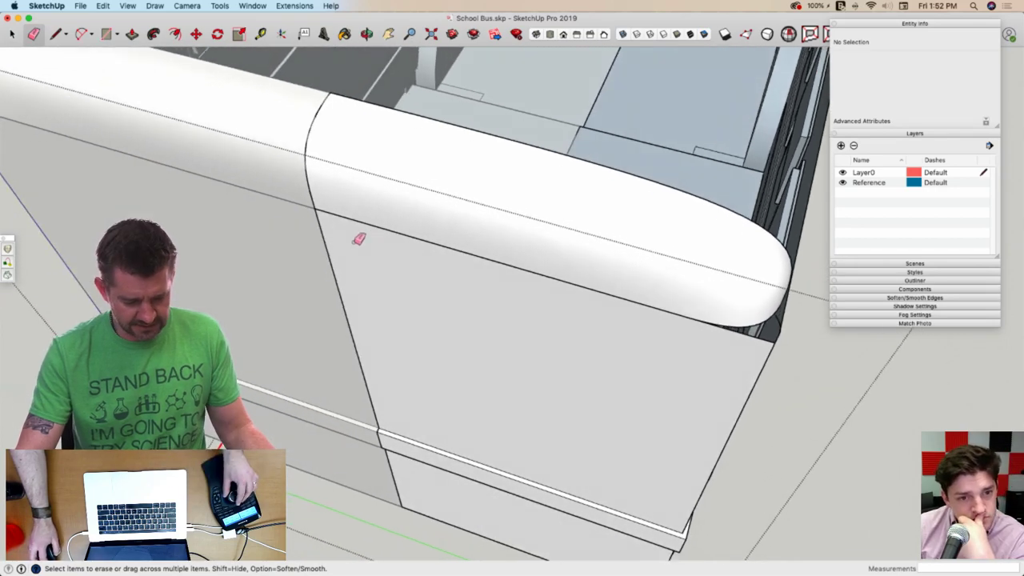
{"action": "middle_click_drag", "start_coordinate": [358, 239], "coordinate": [509, 238]}
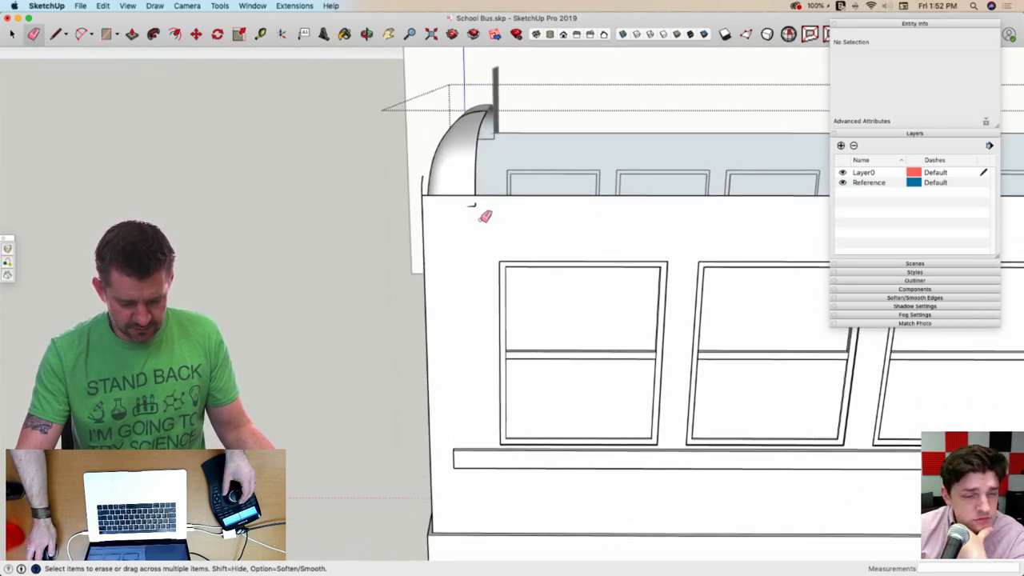
{"action": "key", "text": "l"}
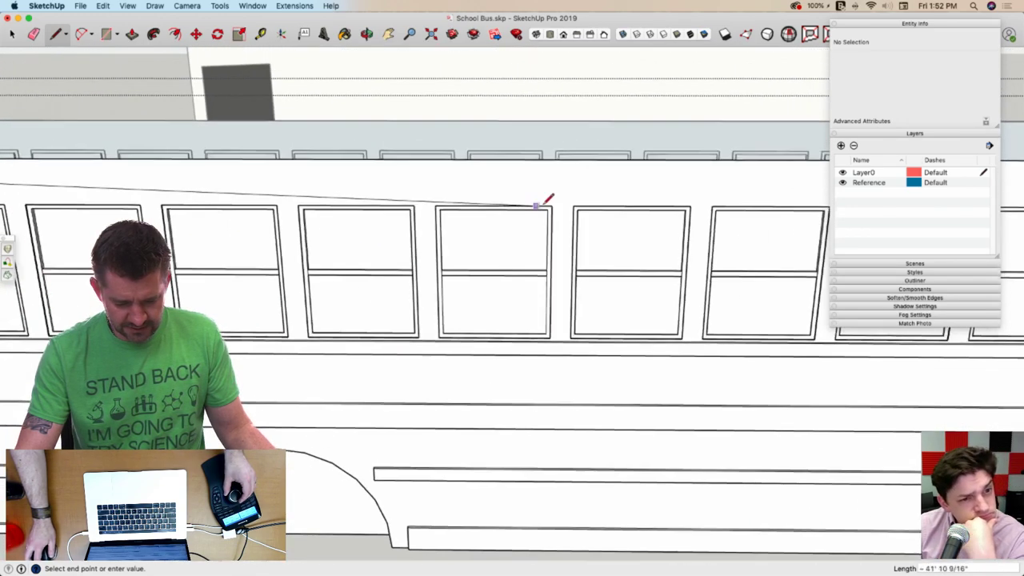
{"action": "middle_click_drag", "start_coordinate": [559, 193], "coordinate": [564, 197]}
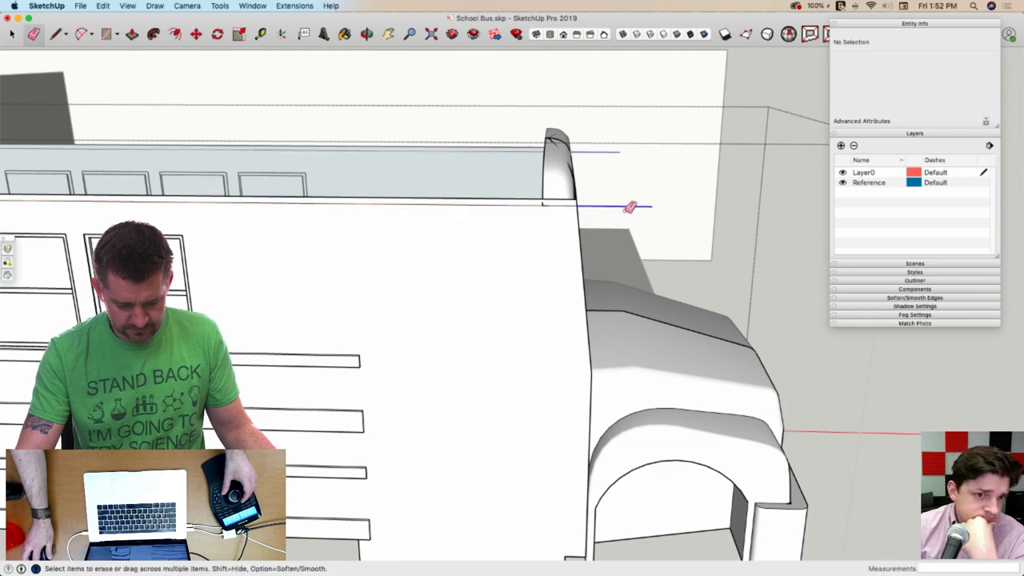
{"action": "left_click", "coordinate": [534, 198]}
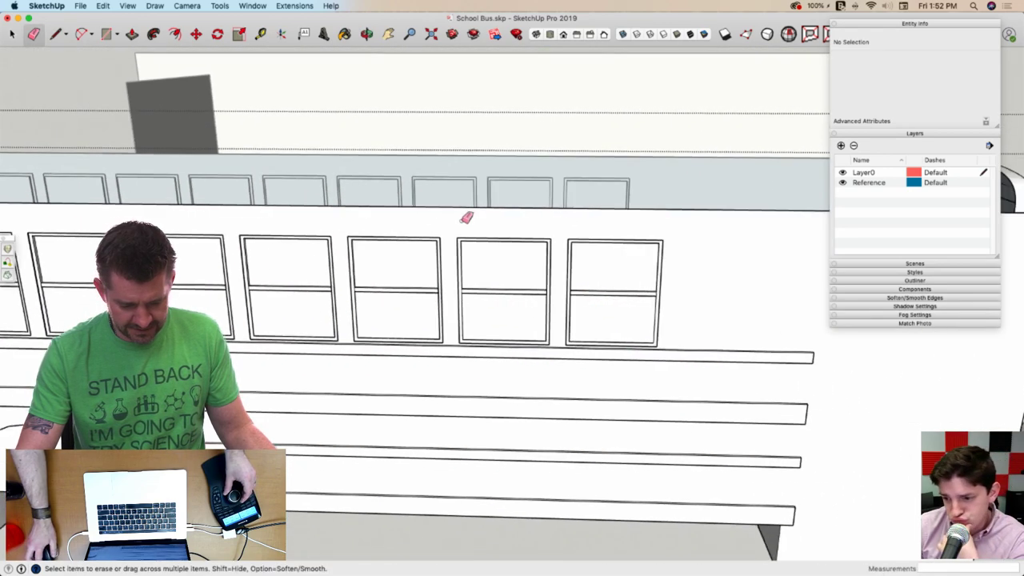
Erase the leftover edge standing above the side wall at the rear corner
{"action": "scroll", "coordinate": [338, 191], "scroll_direction": "up", "scroll_amount": 2}
{"action": "scroll", "coordinate": [343, 192], "scroll_direction": "down", "scroll_amount": 2}
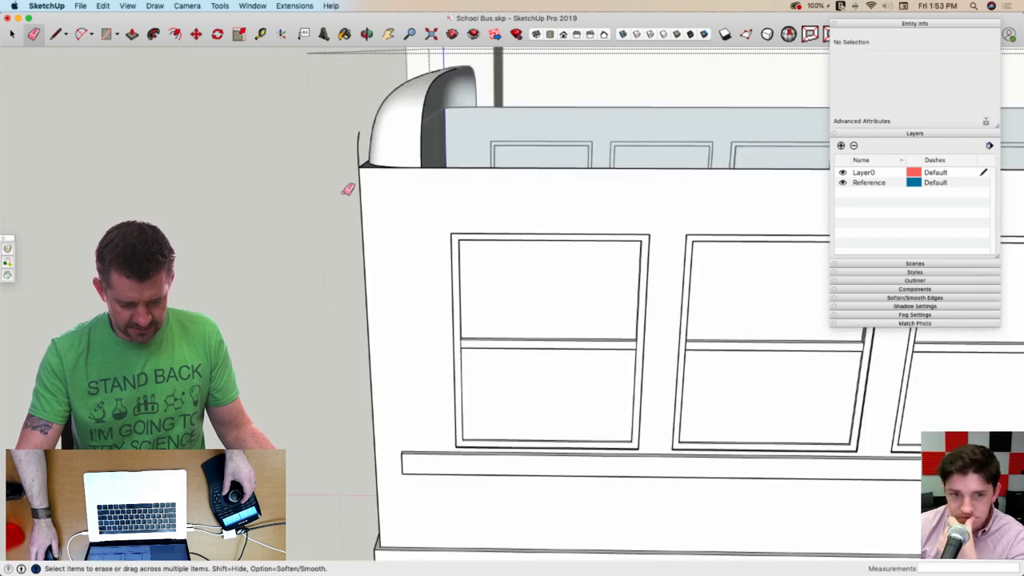
{"action": "scroll", "coordinate": [379, 159], "scroll_direction": "up", "scroll_amount": 2}
{"action": "scroll", "coordinate": [383, 156], "scroll_direction": "down", "scroll_amount": 2}
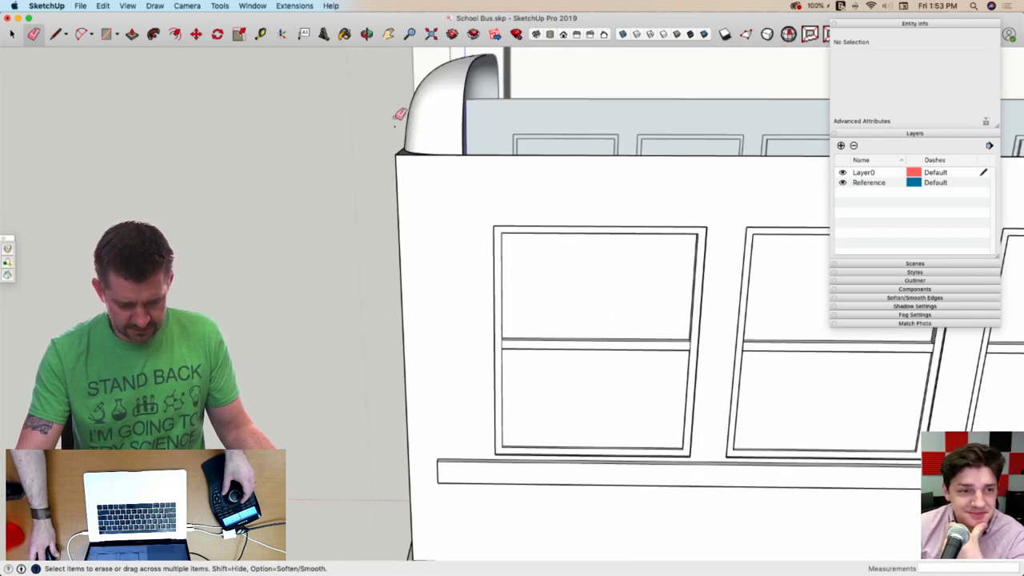
{"action": "left_click", "coordinate": [394, 126]}
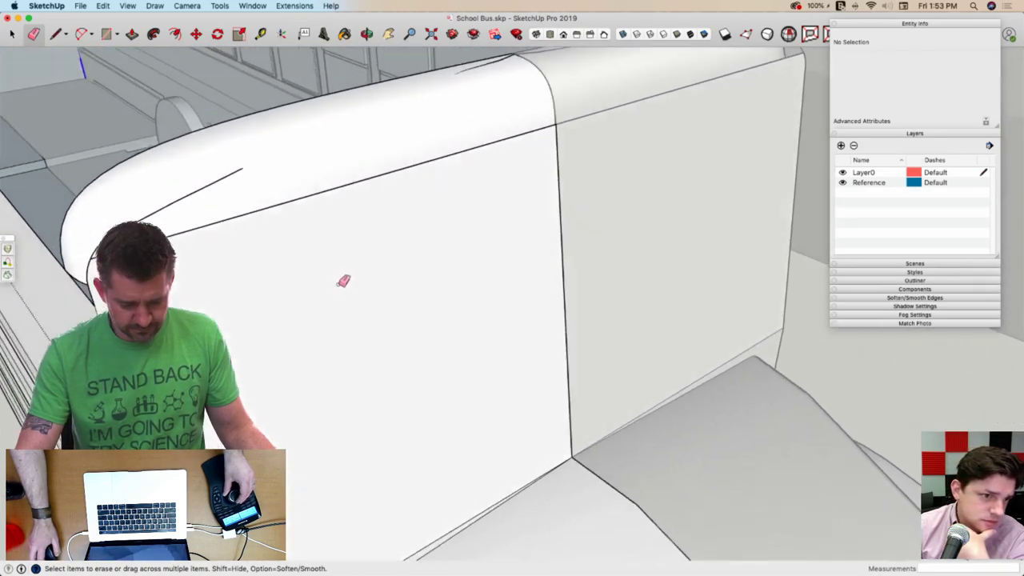
Draw a line across the front wall at side-wall height, then erase the strip above it and the stray edges around the front cap
{"action": "key", "text": "l"}
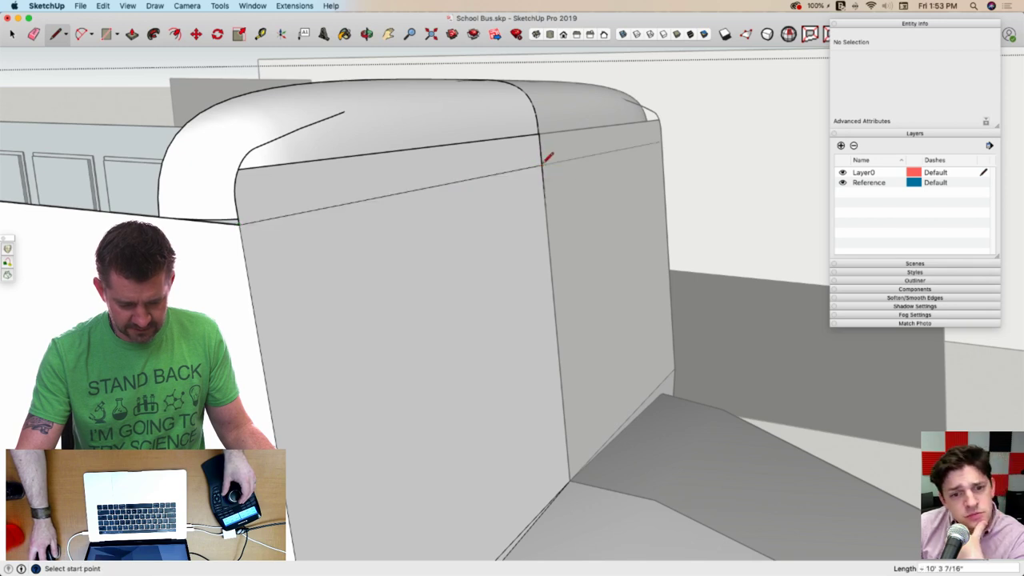
{"action": "left_click_drag", "start_coordinate": [246, 169], "coordinate": [240, 188]}
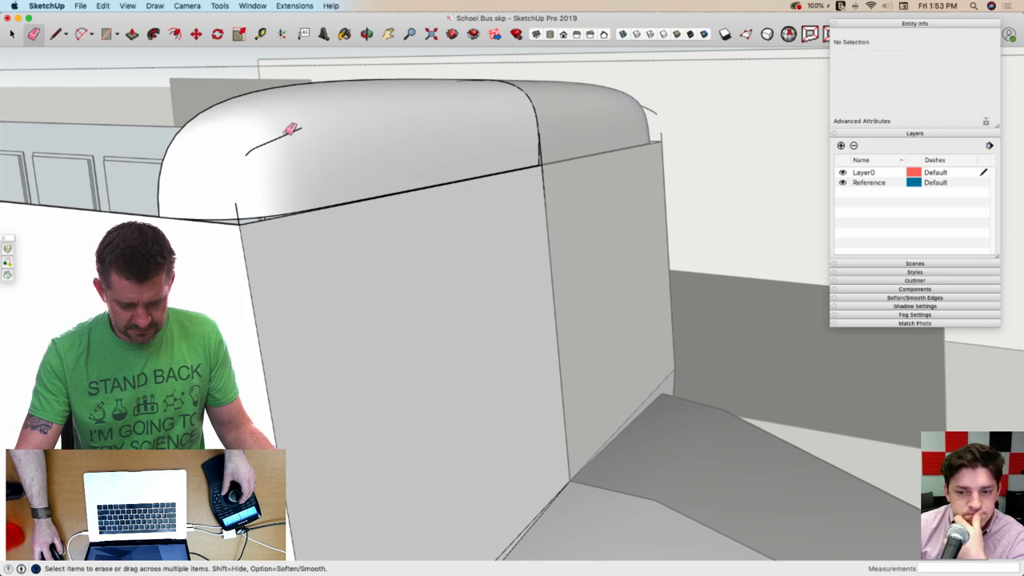
{"action": "left_click_drag", "start_coordinate": [290, 129], "coordinate": [268, 142]}
{"action": "left_click", "coordinate": [237, 207]}
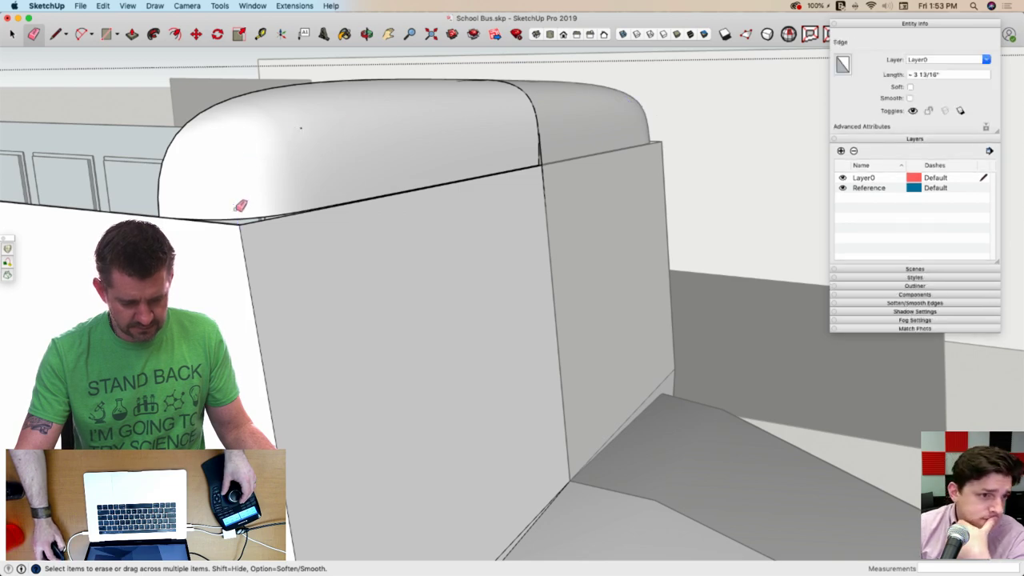
{"action": "left_click", "coordinate": [302, 128]}
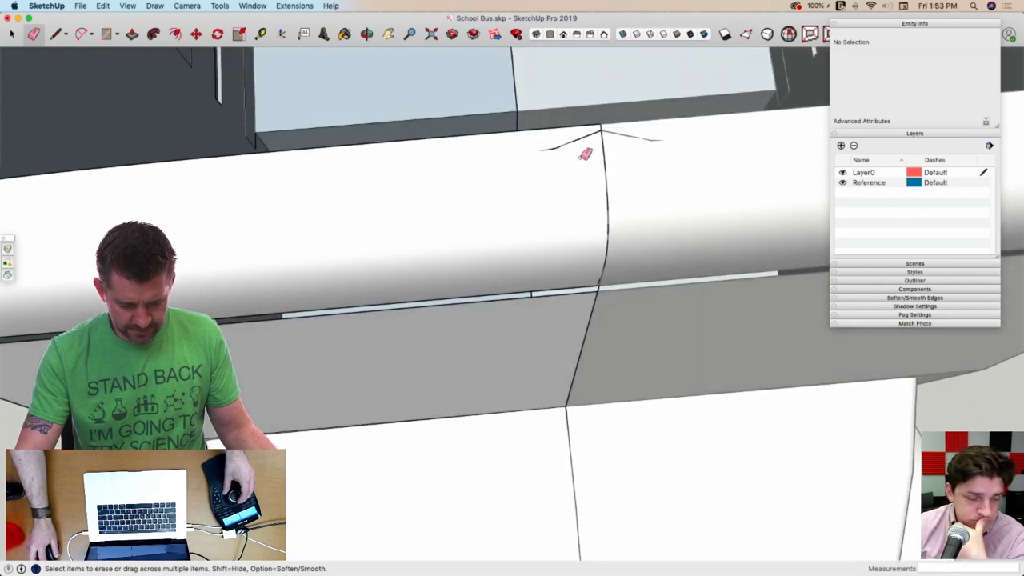
{"action": "left_click", "coordinate": [598, 129]}
{"action": "left_click", "coordinate": [548, 148]}
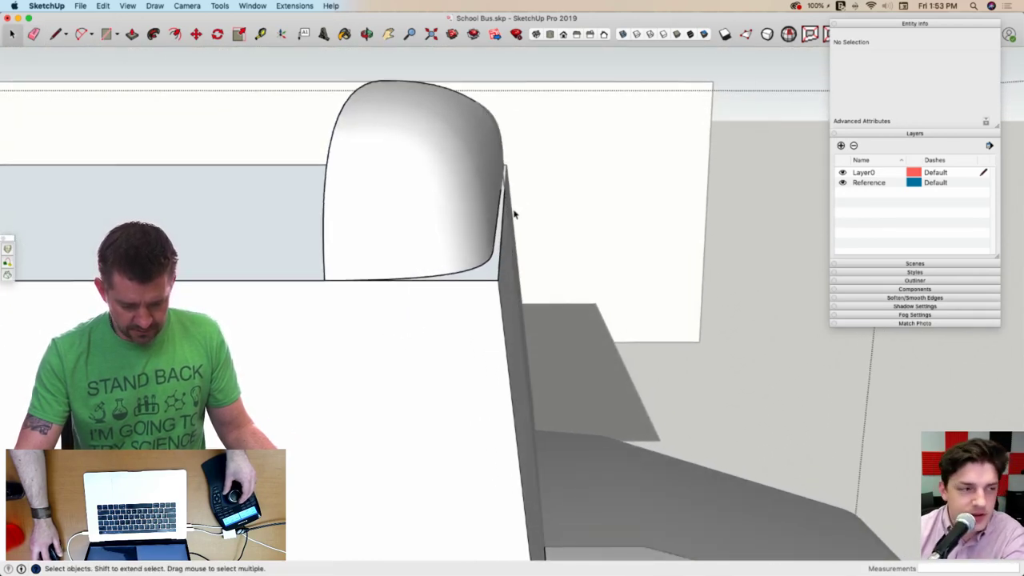
Move the front roof cap about 3/4" forward to meet the front wall, and save the model
{"action": "left_click", "coordinate": [469, 213]}
{"action": "key", "text": "m"}
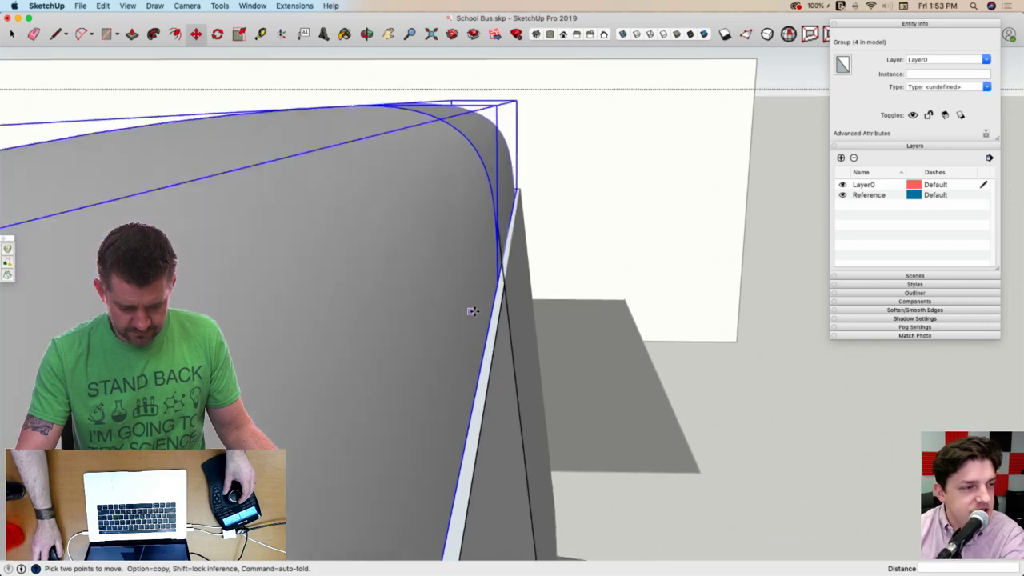
{"action": "left_click", "coordinate": [501, 280]}
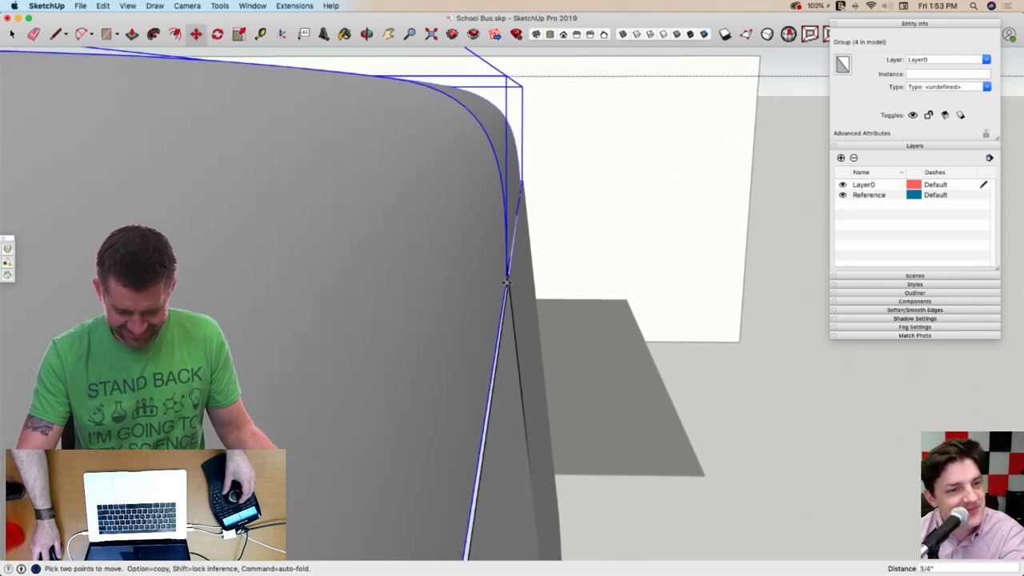
{"action": "left_click", "coordinate": [508, 281]}
{"action": "key", "text": "space"}
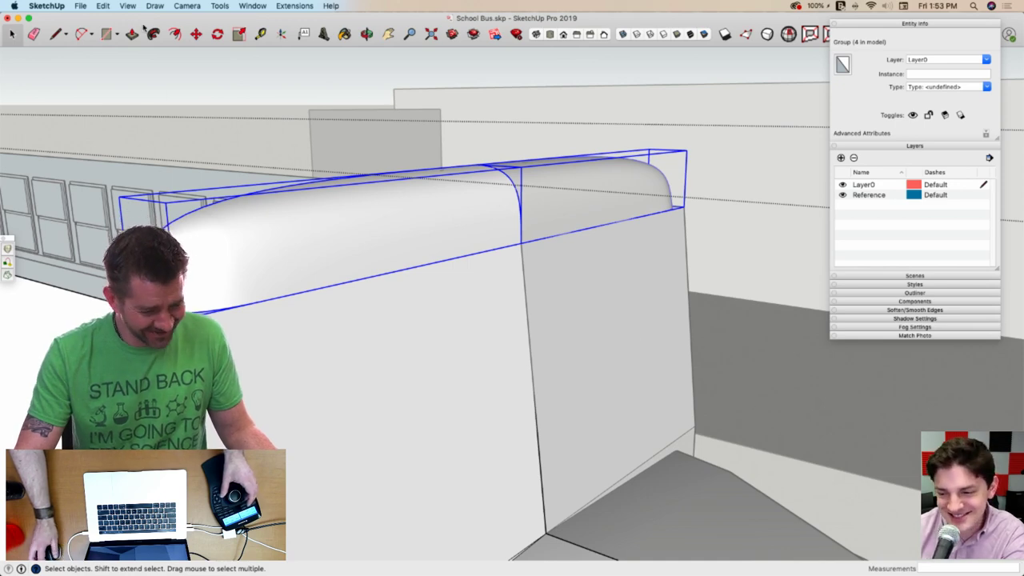
{"action": "left_click", "coordinate": [79, 5]}
{"action": "left_click", "coordinate": [87, 75]}
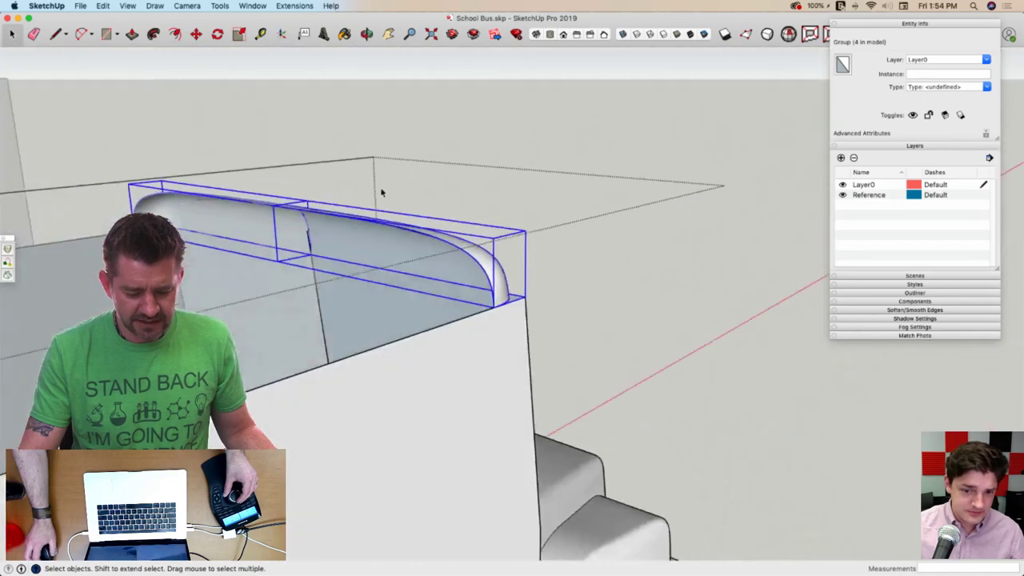
Erase the stray edges on the inside of the front roof cap
{"action": "key", "text": "e"}
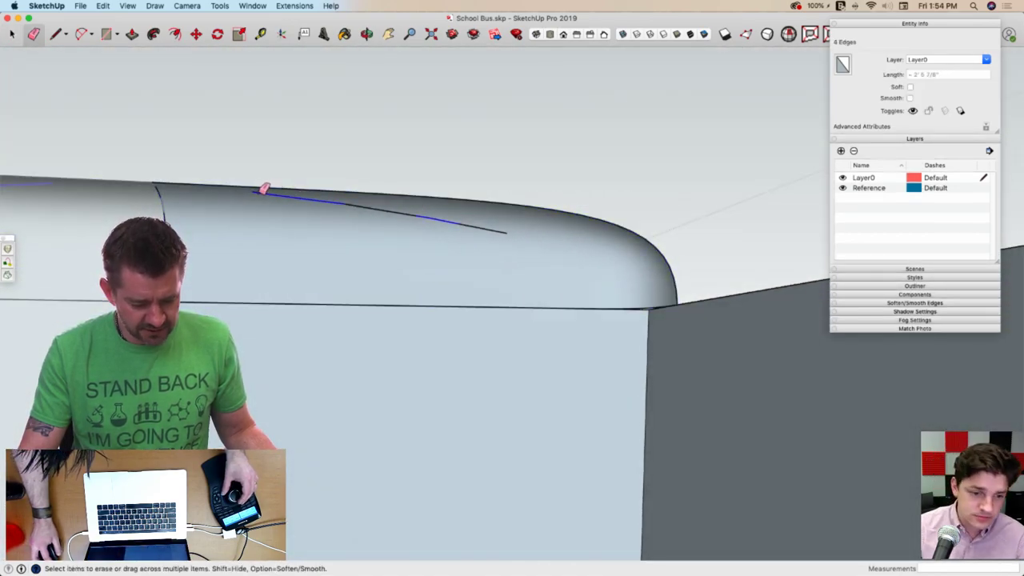
{"action": "left_click_drag", "start_coordinate": [264, 190], "coordinate": [358, 199]}
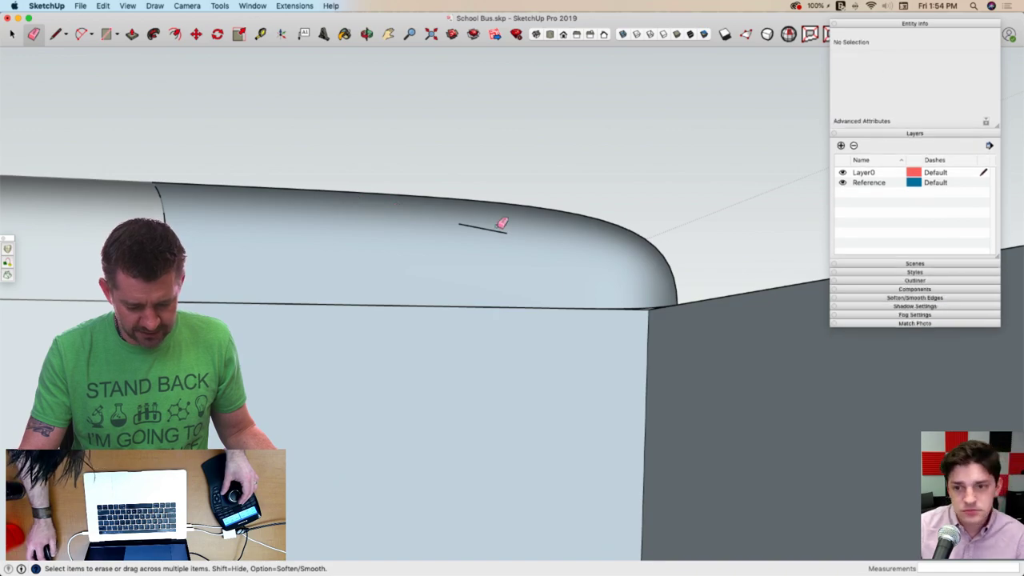
{"action": "left_click_drag", "start_coordinate": [498, 224], "coordinate": [485, 223]}
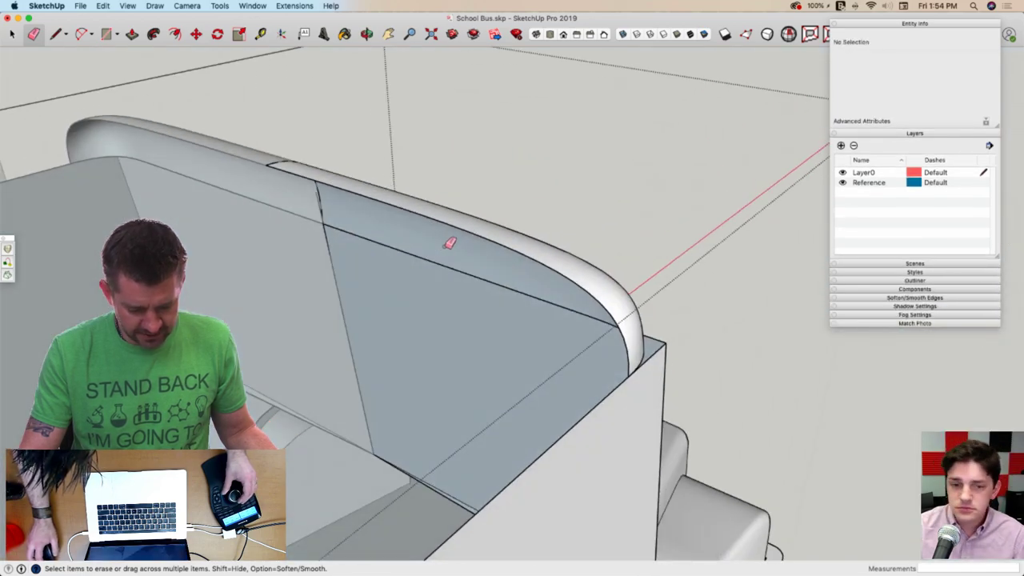
Select the front and rear roof cap groups together, explode them, and leave the half-bus component
{"action": "key", "text": "space"}
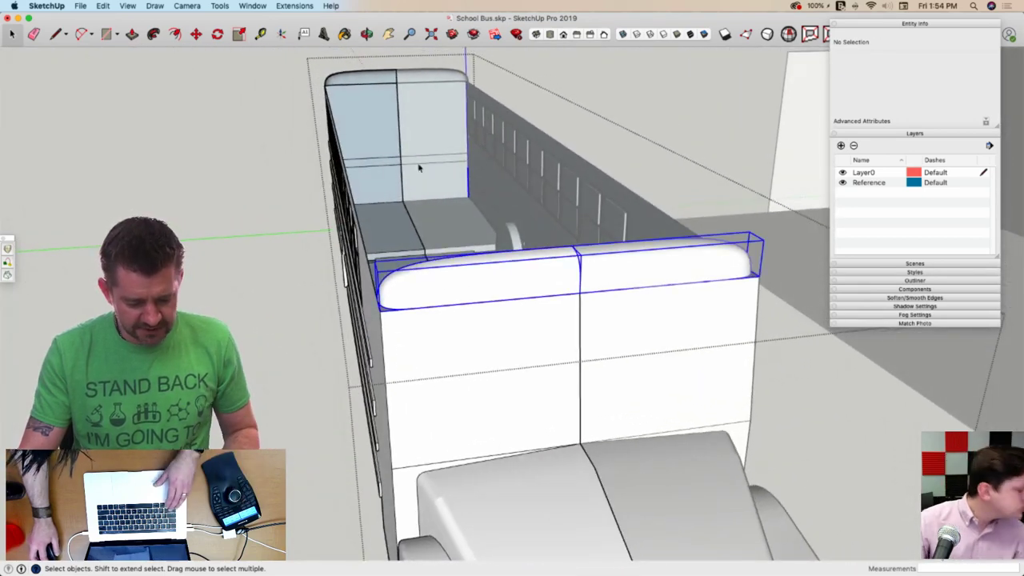
{"action": "left_click", "coordinate": [365, 82]}
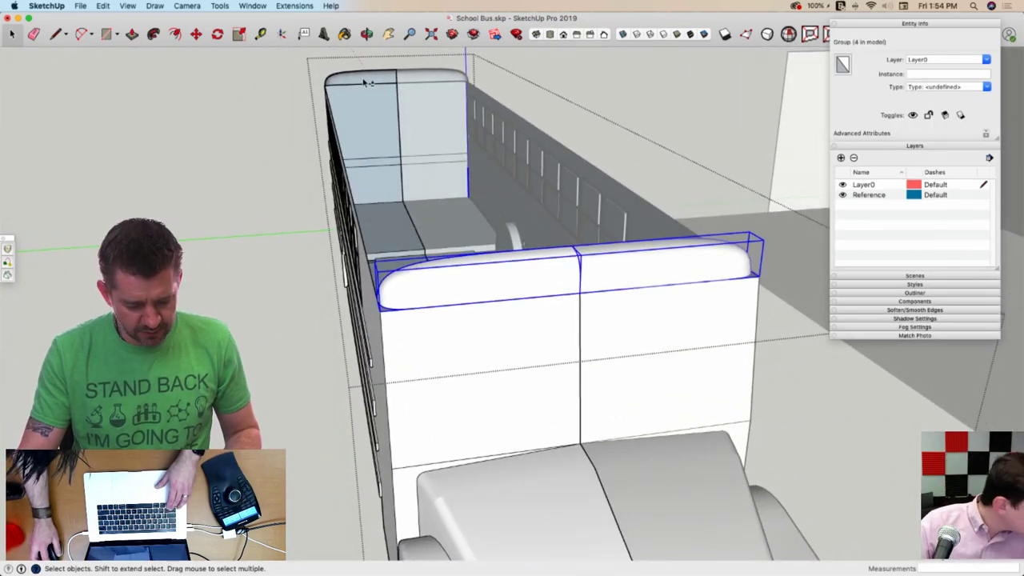
{"action": "right_click", "coordinate": [364, 82]}
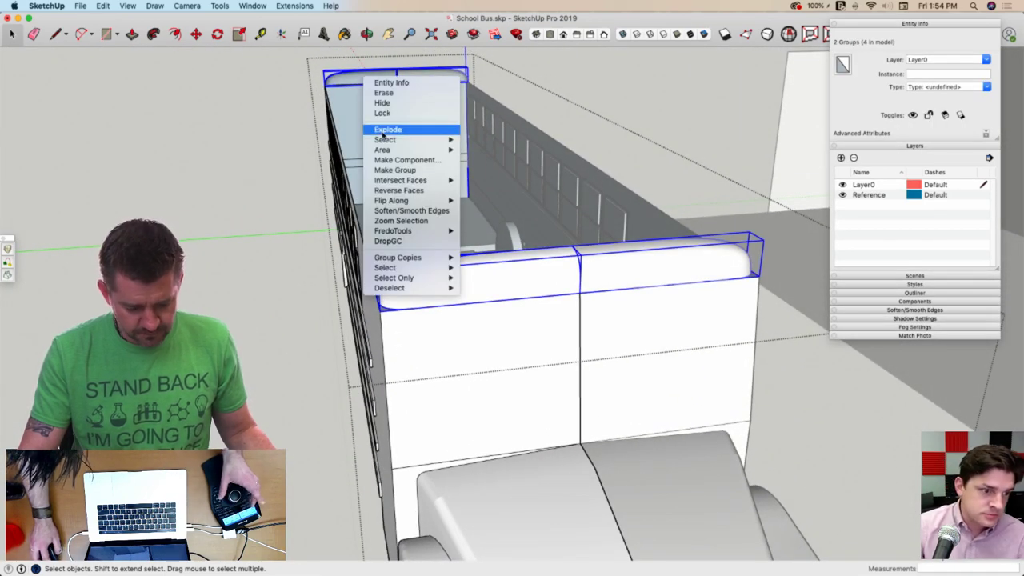
{"action": "left_click", "coordinate": [387, 130]}
{"action": "left_click", "coordinate": [666, 136]}
Open the half-bus component and draw lines along the centreline and base of the front roof cap's inner side to close its end face
{"action": "mouse_move", "coordinate": [669, 93]}
{"action": "middle_mouse_down"}
{"action": "mouse_move", "coordinate": [666, 137]}
{"action": "mouse_move", "coordinate": [614, 217]}
{"action": "middle_mouse_up"}
{"action": "left_click", "coordinate": [593, 238]}
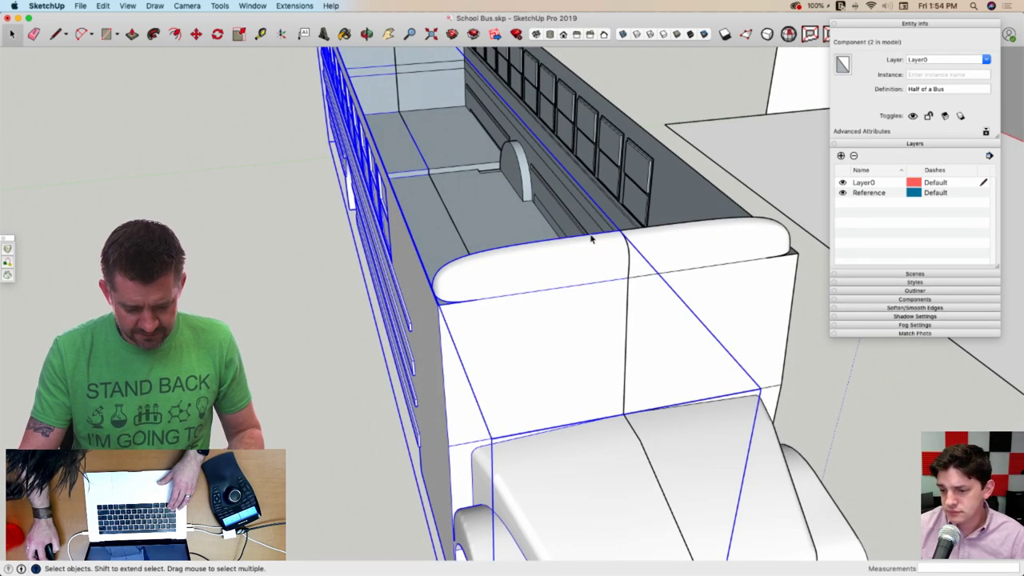
{"action": "double_click", "coordinate": [593, 238]}
{"action": "left_click", "coordinate": [591, 236]}
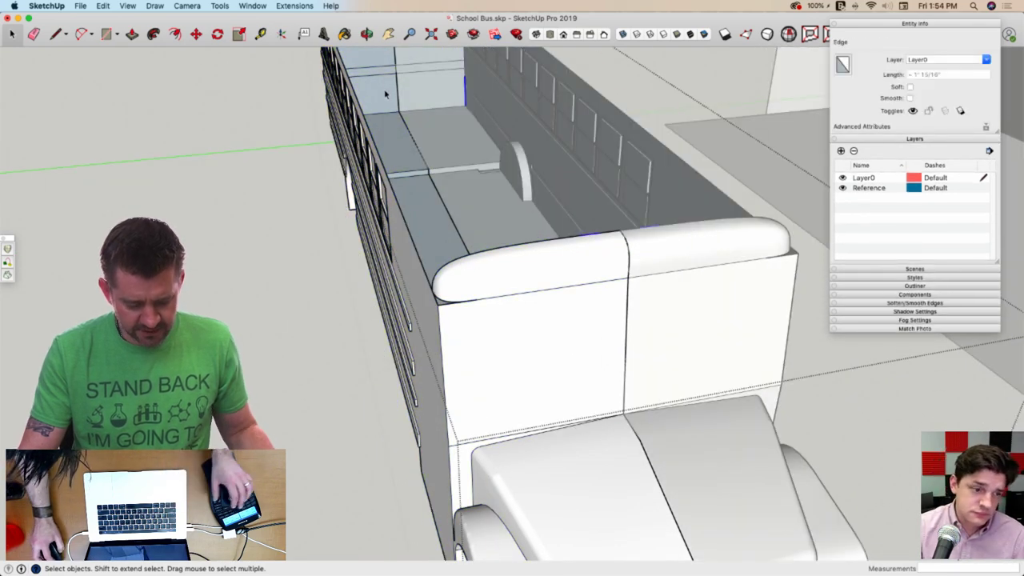
{"action": "scroll", "coordinate": [385, 94], "scroll_direction": "down", "scroll_amount": 3}
{"action": "middle_click_drag", "start_coordinate": [417, 102], "coordinate": [598, 96]}
{"action": "key", "text": "l"}
{"action": "scroll", "coordinate": [555, 143], "scroll_direction": "up", "scroll_amount": 5}
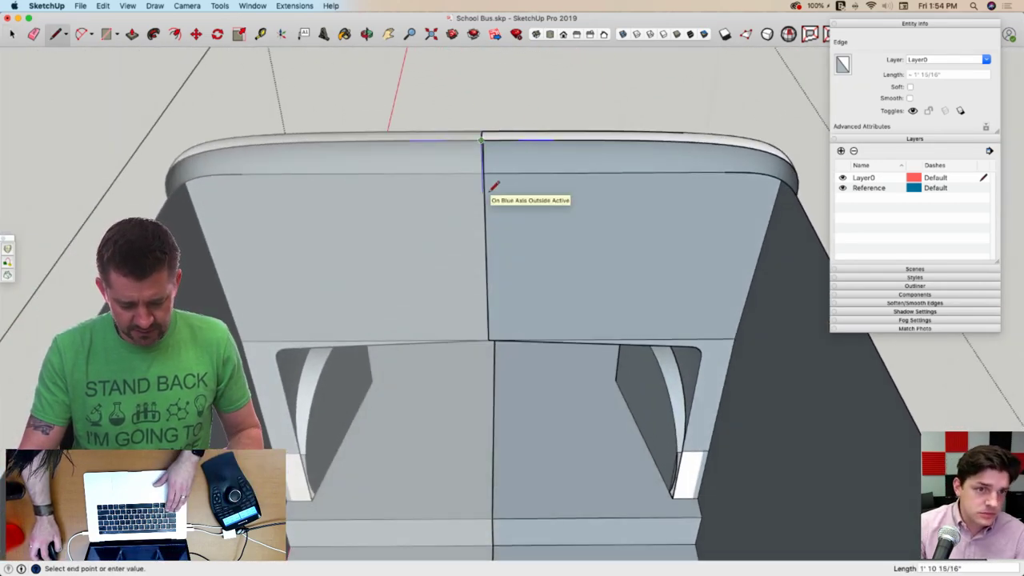
{"action": "left_click", "coordinate": [795, 195]}
{"action": "key", "text": "p"}
{"action": "left_click", "coordinate": [651, 178]}
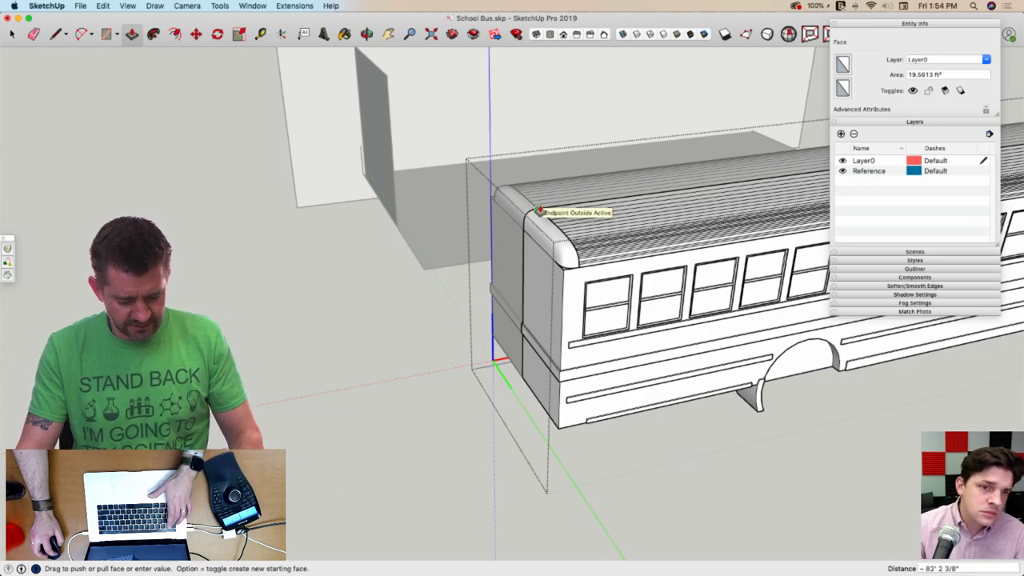
{"action": "key", "text": "Escape"}
Weld the segmented edges of the arc along the top of the front roof cap's inner face into one curve
{"action": "key", "text": "space"}
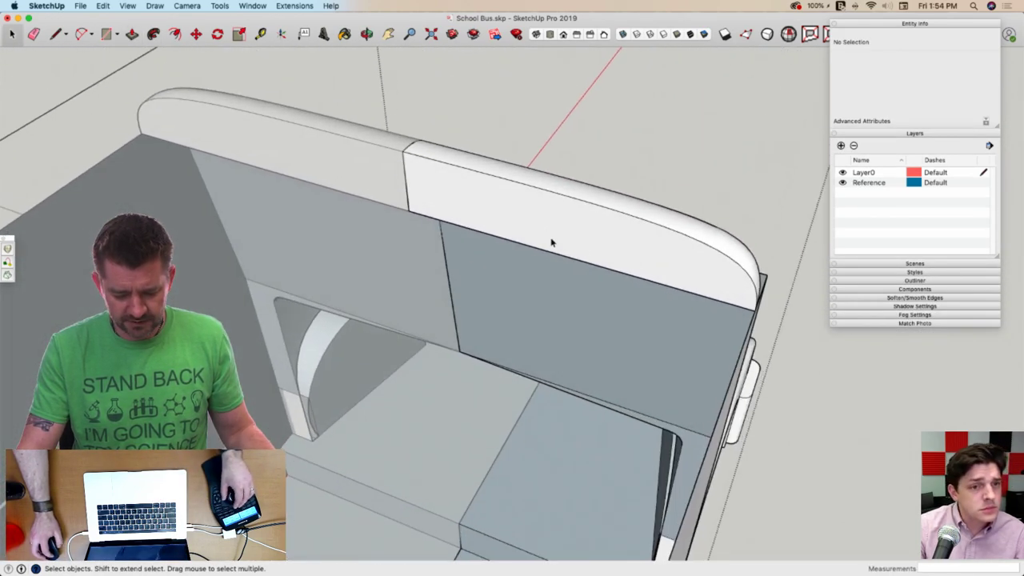
{"action": "left_click", "coordinate": [552, 232]}
{"action": "left_click", "coordinate": [475, 221], "text": "shift"}
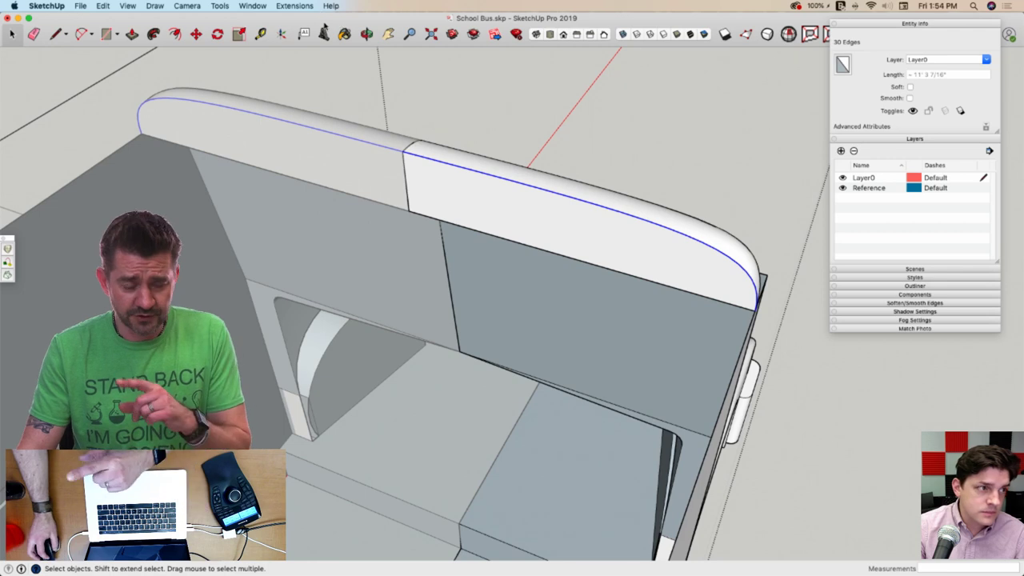
{"action": "left_click", "coordinate": [294, 5]}
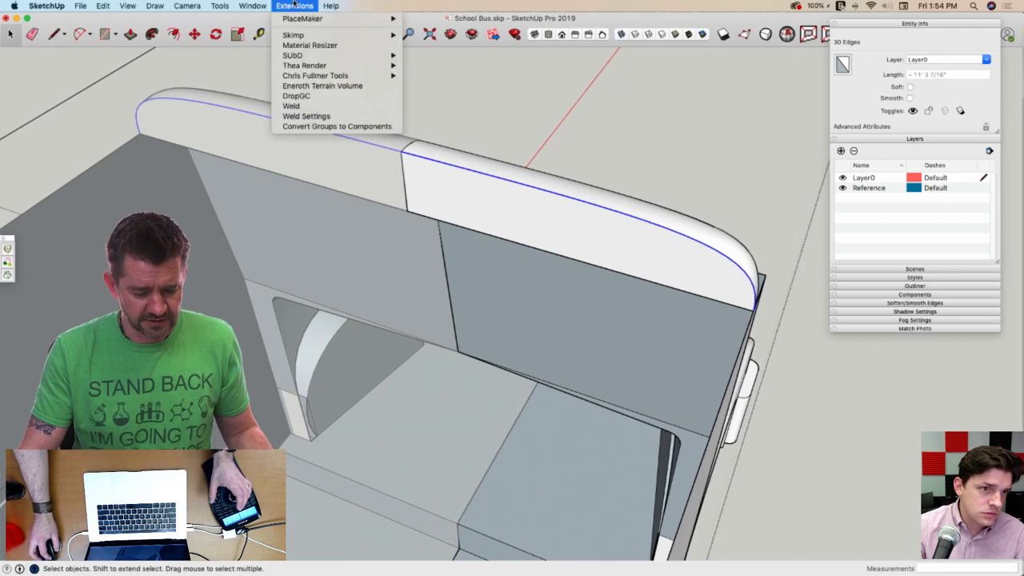
{"action": "left_click", "coordinate": [304, 86]}
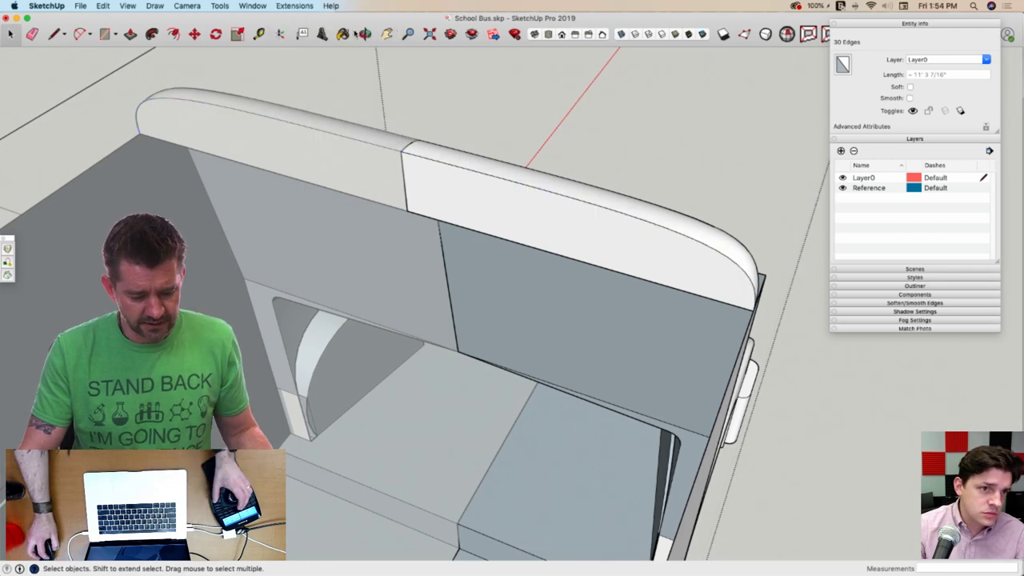
Push/Pull the front roof cap's inner face along the whole bus to the rear roof cap, about 82' 2 3/8"
{"action": "scroll", "coordinate": [504, 60], "scroll_direction": "down", "scroll_amount": 5}
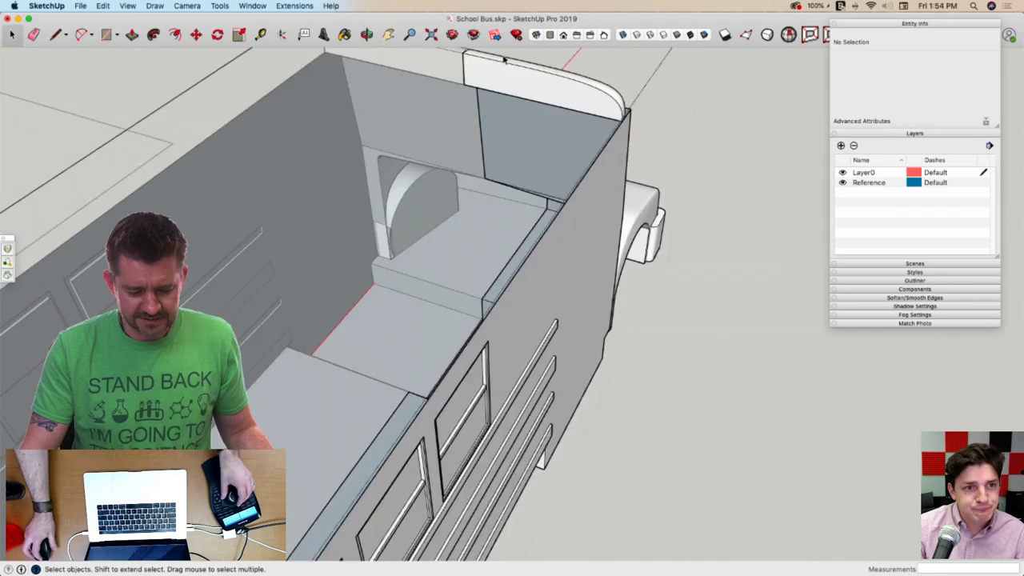
{"action": "key", "text": "p"}
{"action": "middle_click_drag", "start_coordinate": [504, 59], "coordinate": [394, 198]}
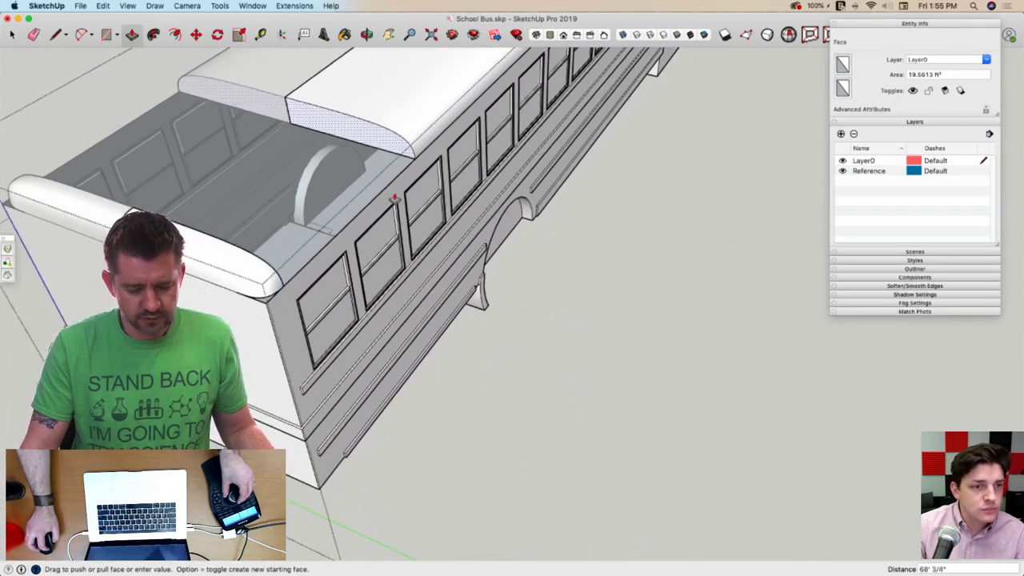
{"action": "left_click", "coordinate": [271, 259]}
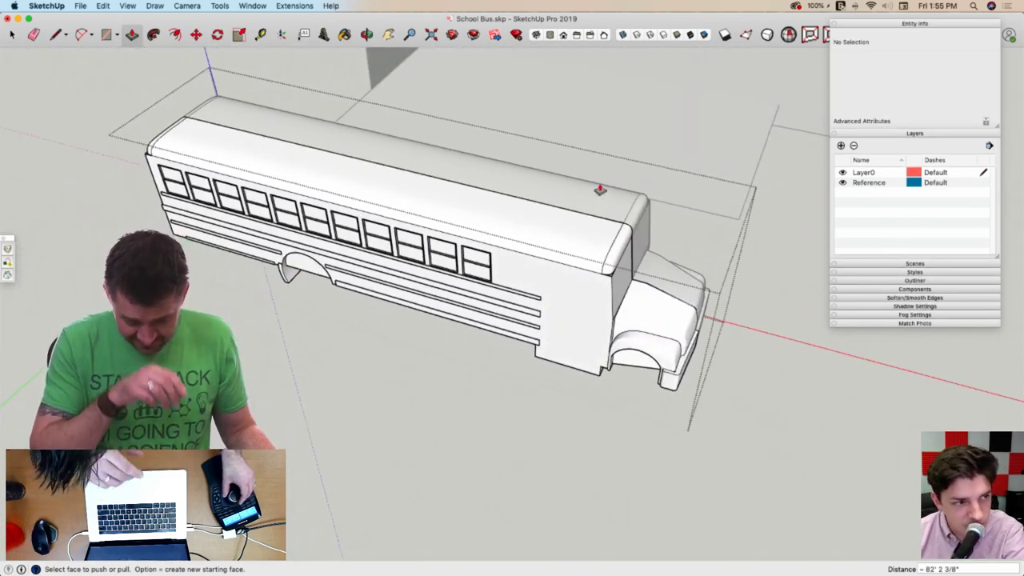
Draw a line along the top edge of the rear wall to close the small corner face under the rear roof cap
{"action": "middle_click_drag", "start_coordinate": [600, 189], "coordinate": [295, 148]}
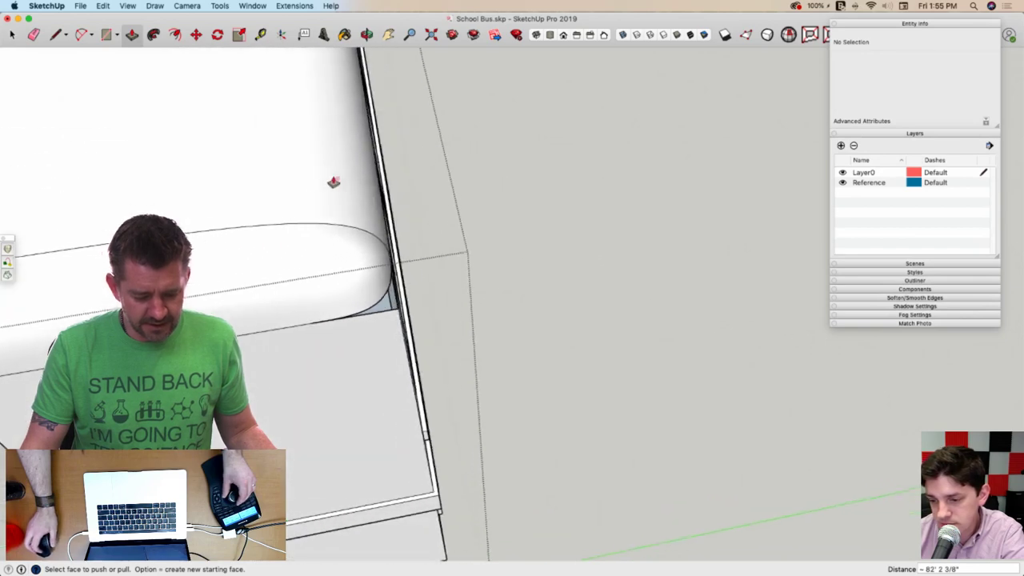
{"action": "middle_click_drag", "start_coordinate": [333, 182], "coordinate": [392, 196]}
{"action": "key", "text": "l"}
{"action": "left_click", "coordinate": [350, 254]}
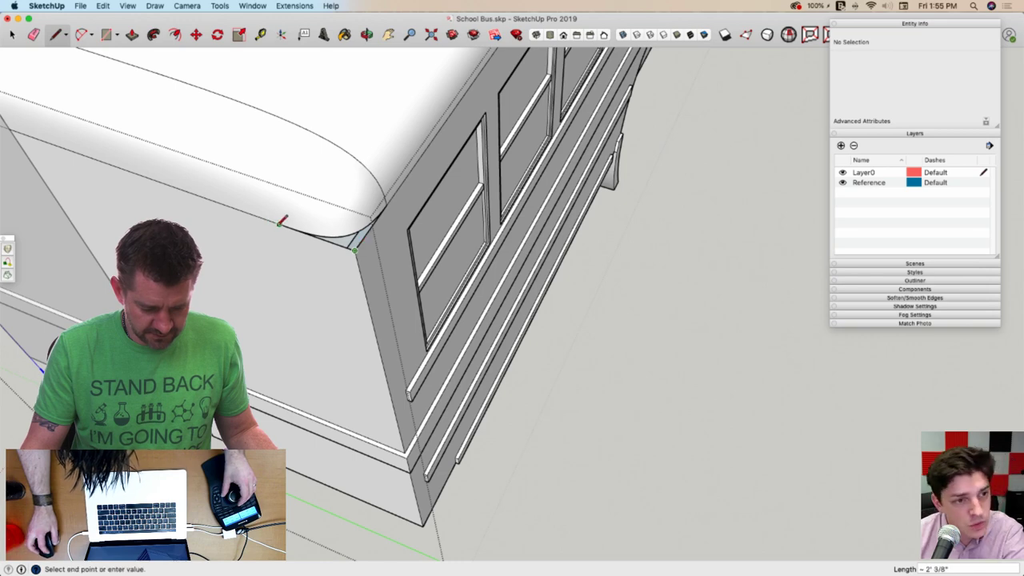
{"action": "key", "text": "p"}
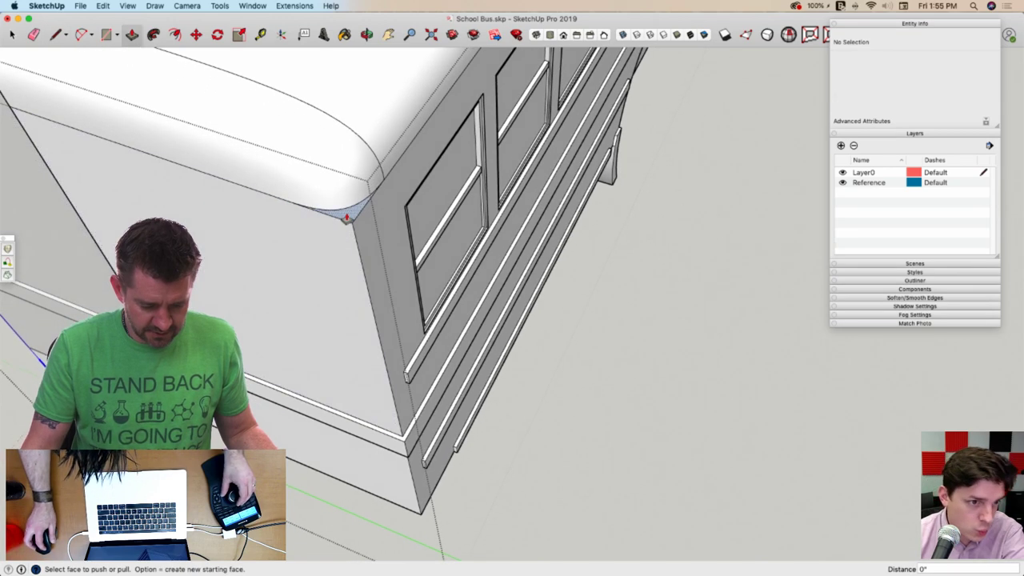
{"action": "left_click", "coordinate": [349, 217]}
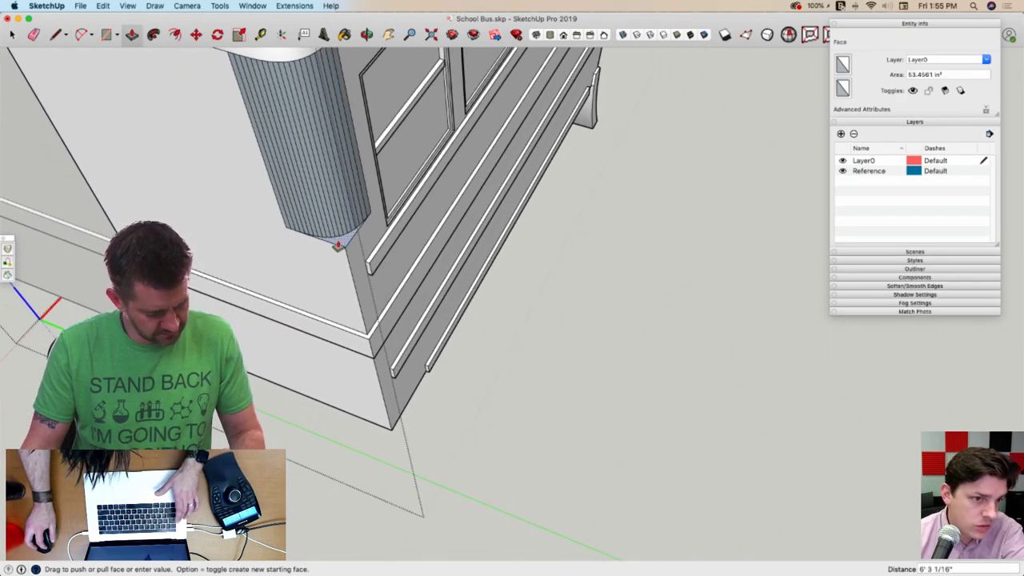
{"action": "key", "text": "Escape"}
Select only the curved edges bordering the rear corner face, excluding the face and its straight edges, and weld them into one curve
{"action": "key", "text": "space"}
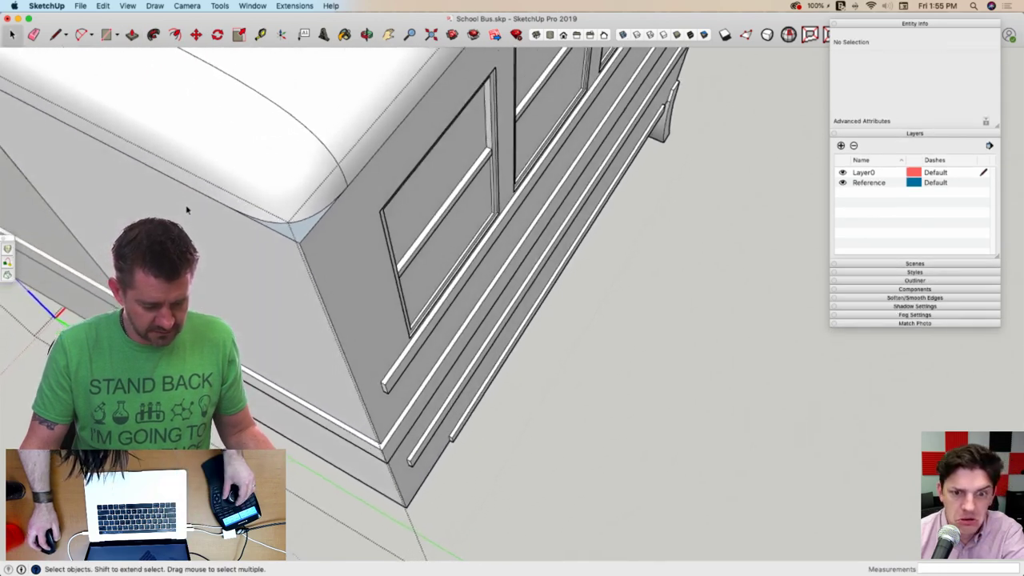
{"action": "left_click_drag", "start_coordinate": [359, 248], "coordinate": [357, 251]}
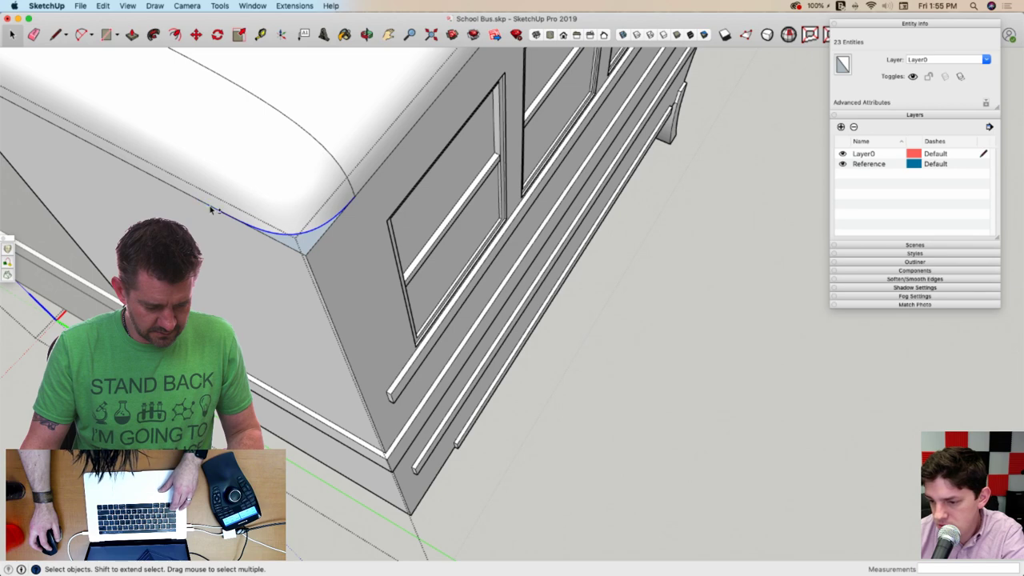
{"action": "scroll", "coordinate": [272, 235], "scroll_direction": "up", "scroll_amount": 10}
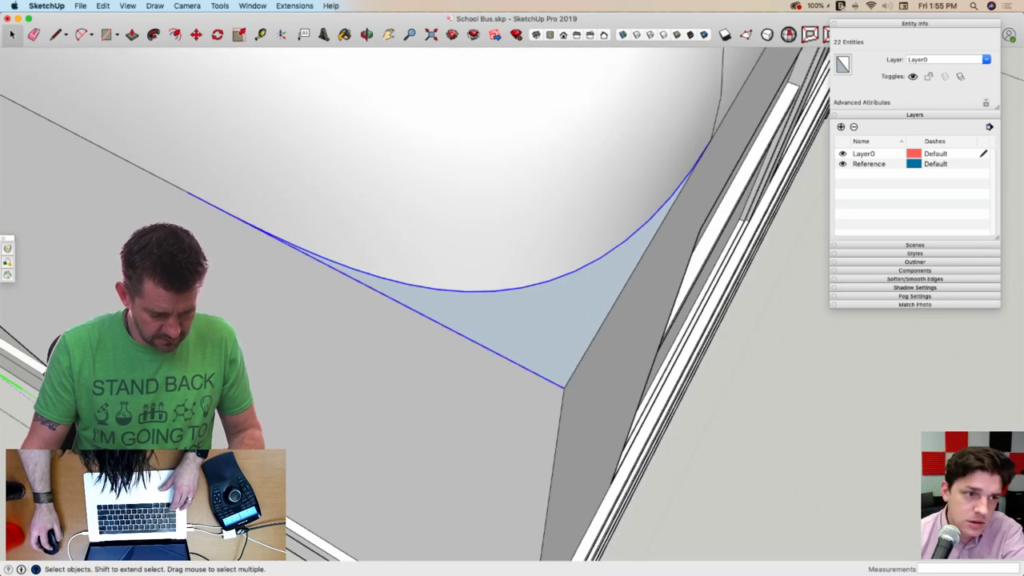
{"action": "left_click", "coordinate": [535, 317], "text": "shift"}
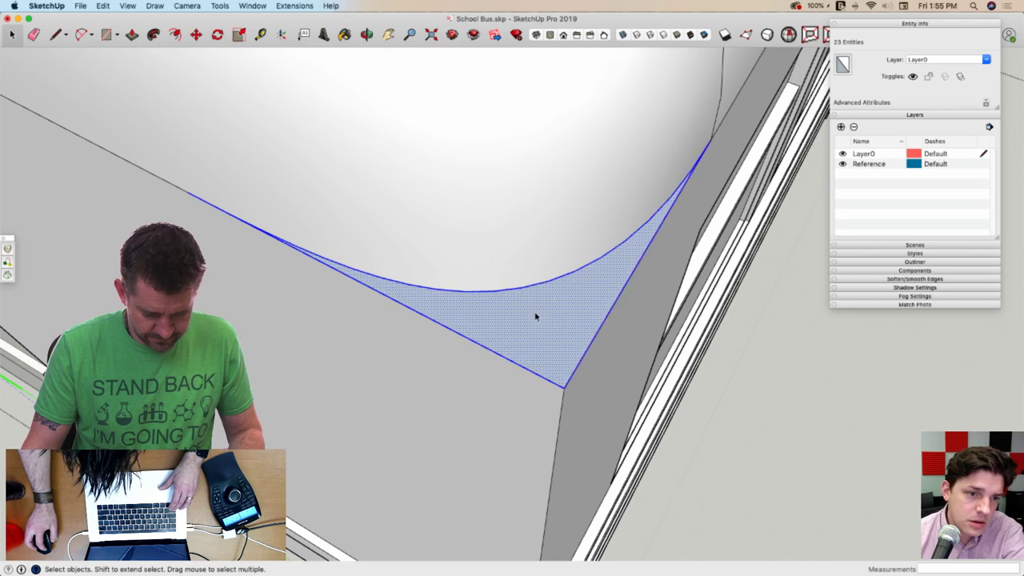
{"action": "left_click", "coordinate": [505, 364], "text": "shift"}
{"action": "left_click", "coordinate": [501, 368], "text": "shift"}
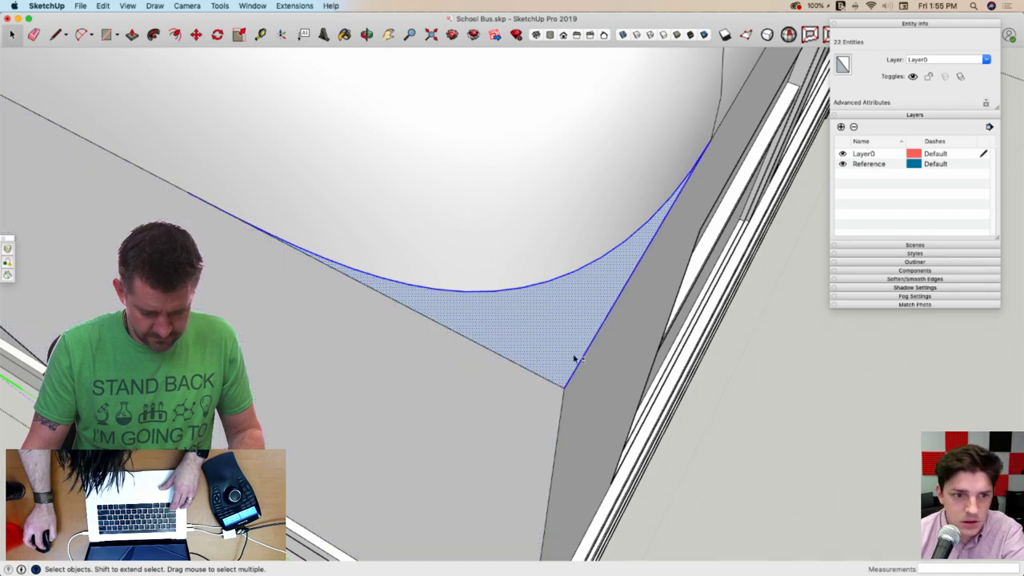
{"action": "left_click", "coordinate": [570, 355], "text": "shift"}
{"action": "left_click", "coordinate": [570, 355], "text": "shift"}
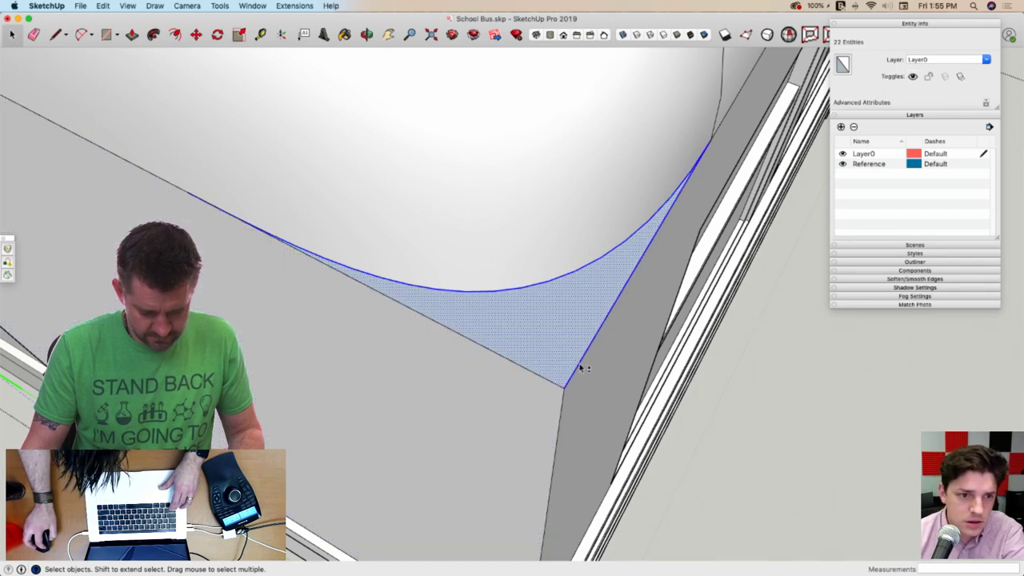
{"action": "left_click", "coordinate": [579, 364], "text": "shift"}
{"action": "left_click", "coordinate": [564, 359], "text": "shift"}
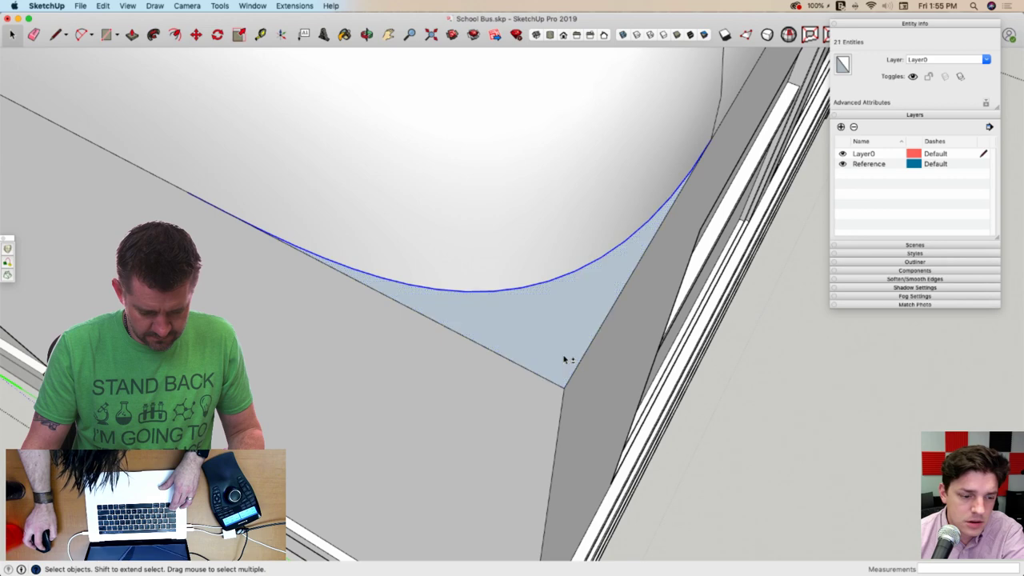
{"action": "left_click", "coordinate": [281, 5]}
{"action": "left_click", "coordinate": [320, 104]}
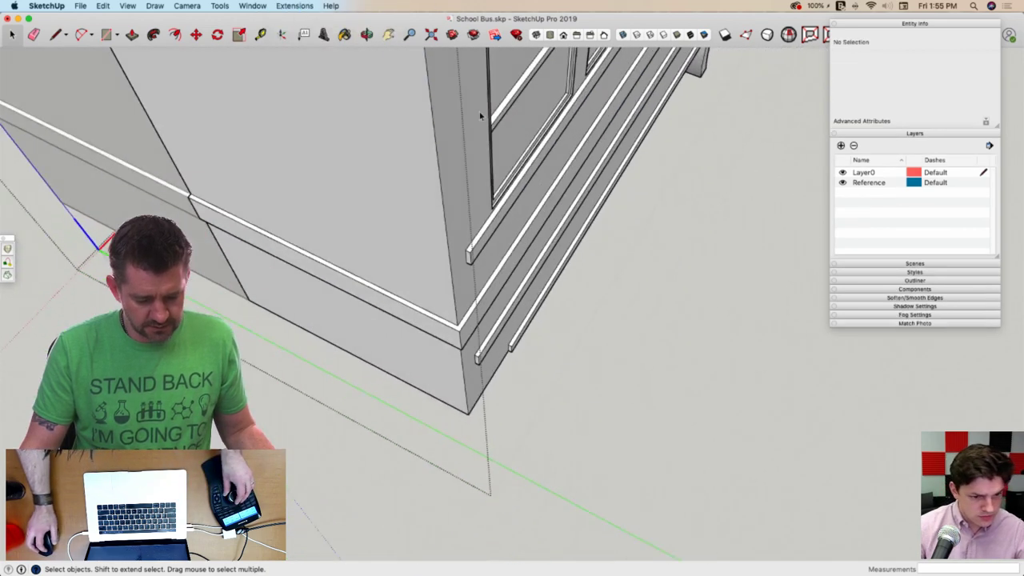
Push/Pull the rear corner face down in stages, past the bumper rail to the bus's bottom edge, to round the rear corner
{"action": "scroll", "coordinate": [480, 116], "scroll_direction": "down", "scroll_amount": 5}
{"action": "key", "text": "p"}
{"action": "left_click", "coordinate": [451, 185]}
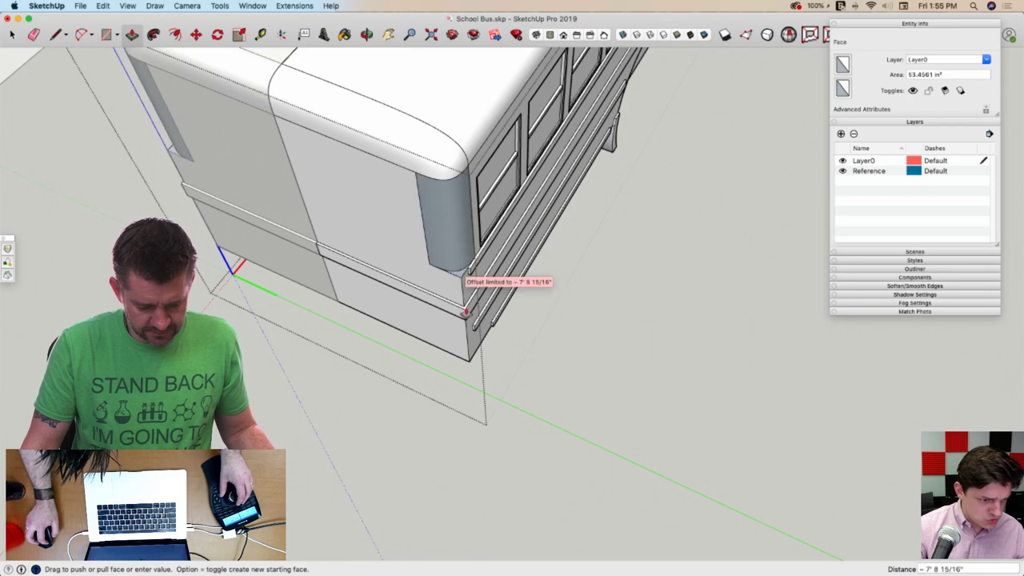
{"action": "left_click", "coordinate": [471, 367]}
{"action": "left_click", "coordinate": [465, 268]}
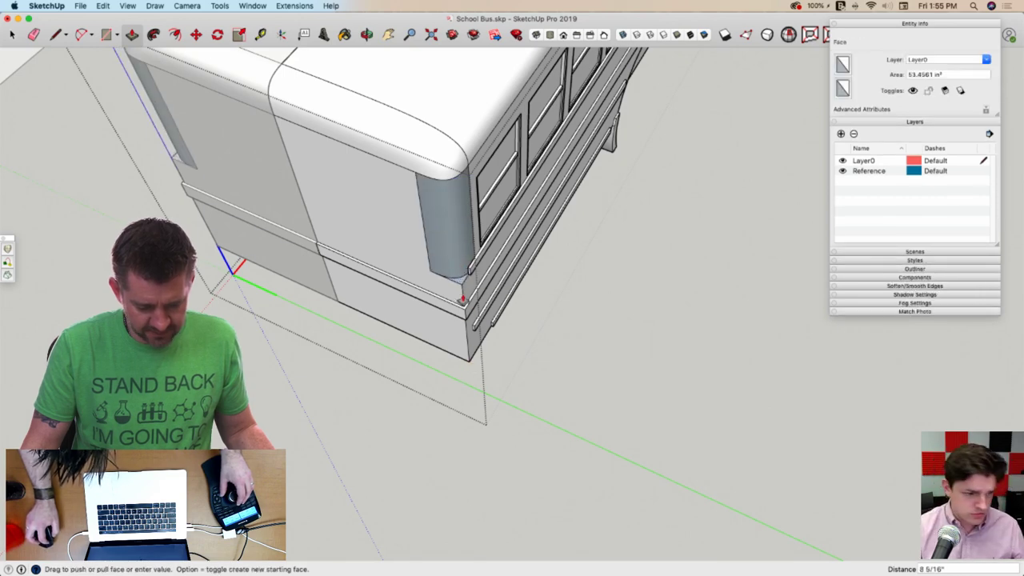
{"action": "left_click", "coordinate": [465, 339]}
{"action": "scroll", "coordinate": [464, 320], "scroll_direction": "up", "scroll_amount": 5}
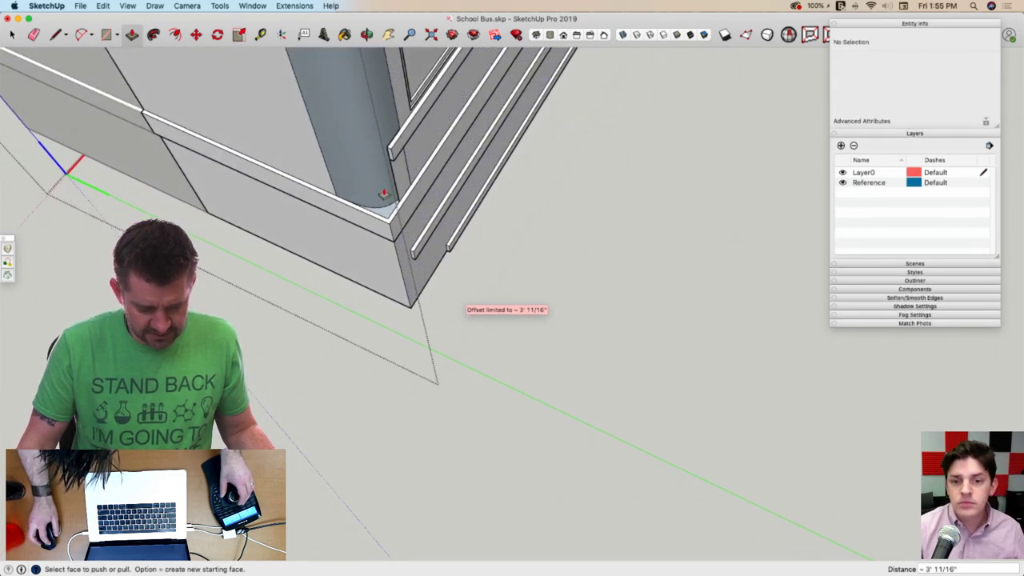
{"action": "left_click", "coordinate": [385, 213]}
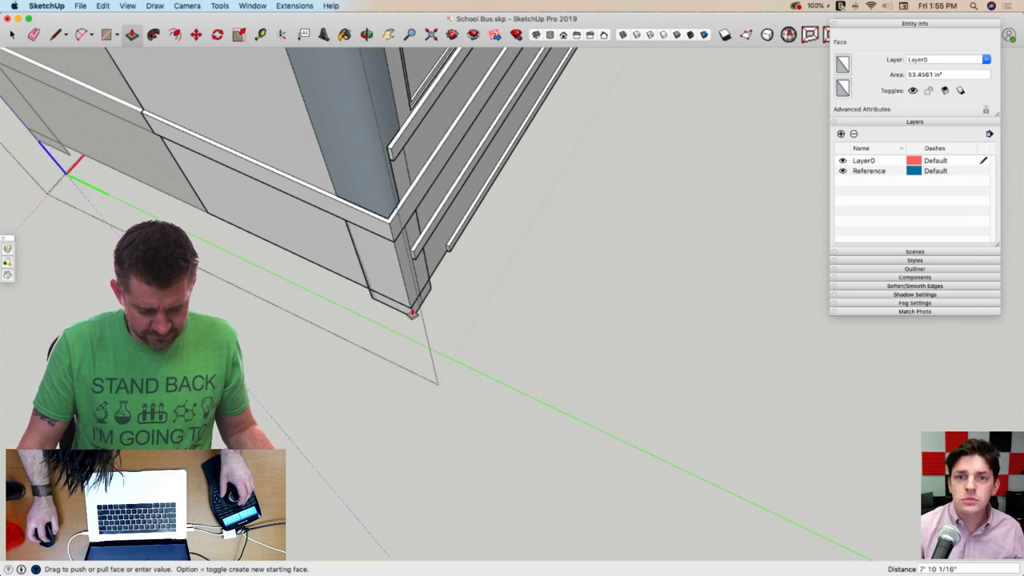
{"action": "left_click", "coordinate": [418, 297]}
Erase the leftover square corner edges at the lower rear corner and reverse the rounded corner's faces
{"action": "key", "text": "e"}
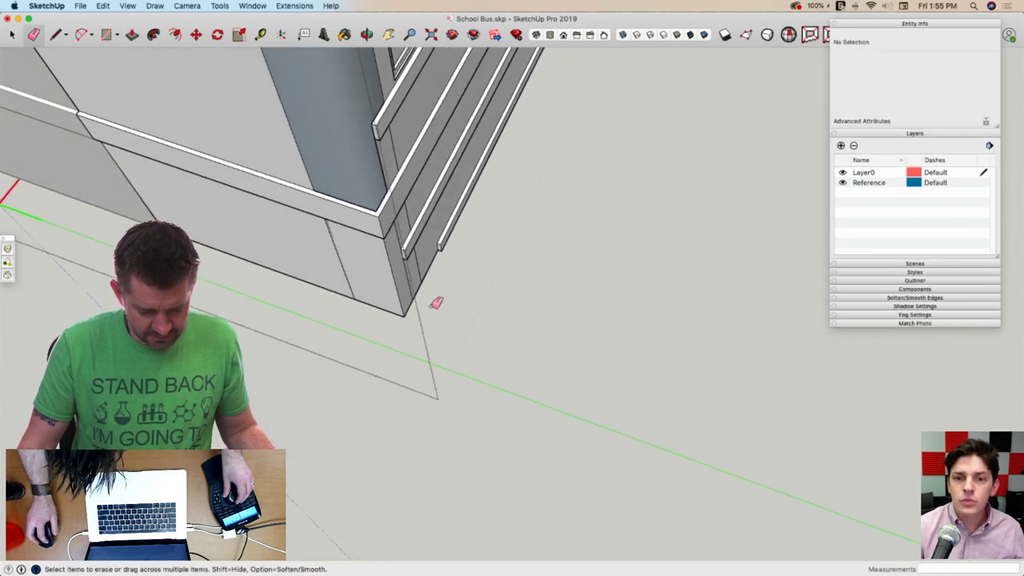
{"action": "mouse_move", "coordinate": [422, 308]}
{"action": "left_mouse_down"}
{"action": "mouse_move", "coordinate": [404, 321]}
{"action": "mouse_move", "coordinate": [410, 307]}
{"action": "left_mouse_up"}
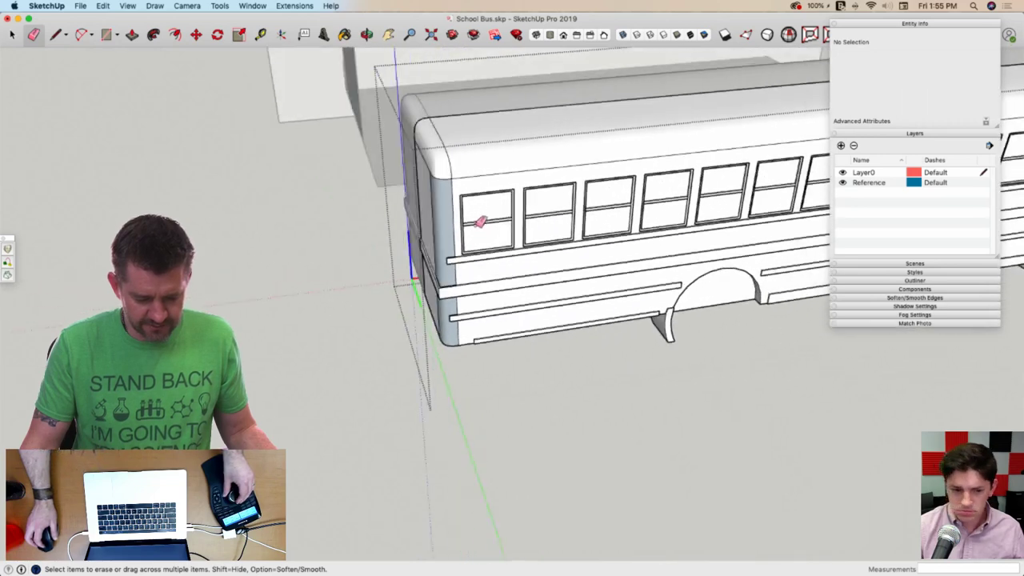
{"action": "key", "text": "space"}
{"action": "right_click", "coordinate": [442, 217]}
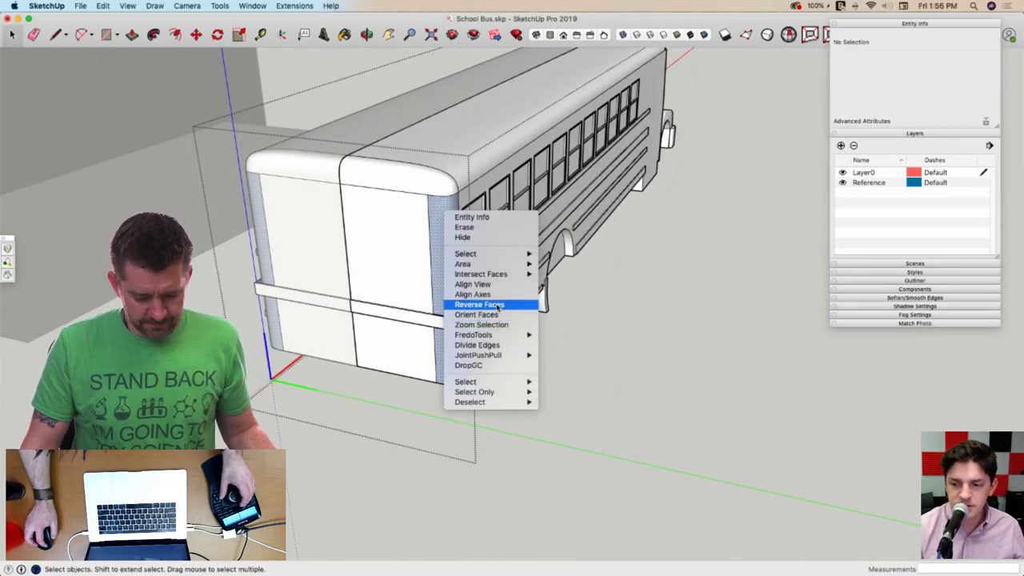
{"action": "left_click", "coordinate": [479, 305]}
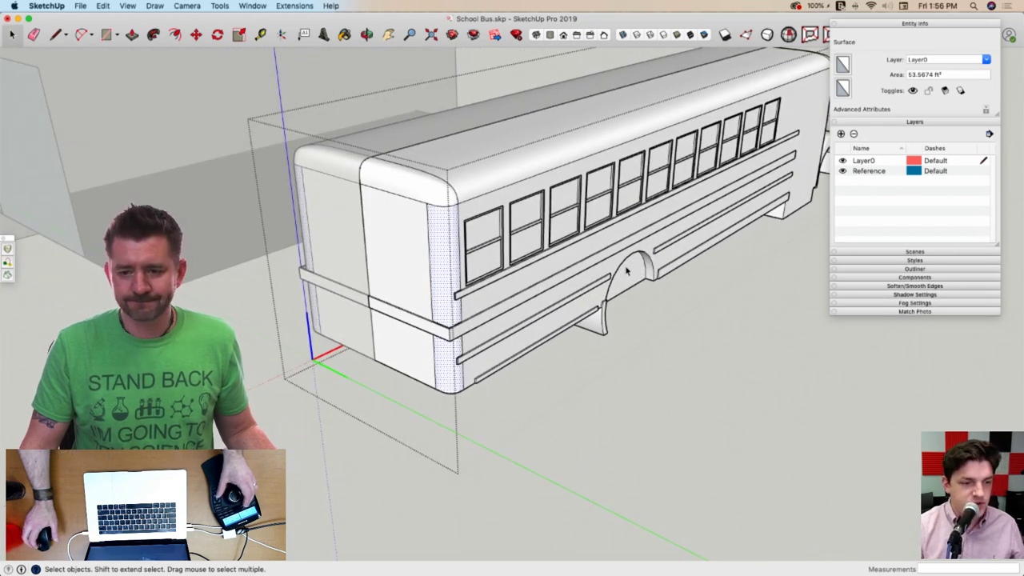
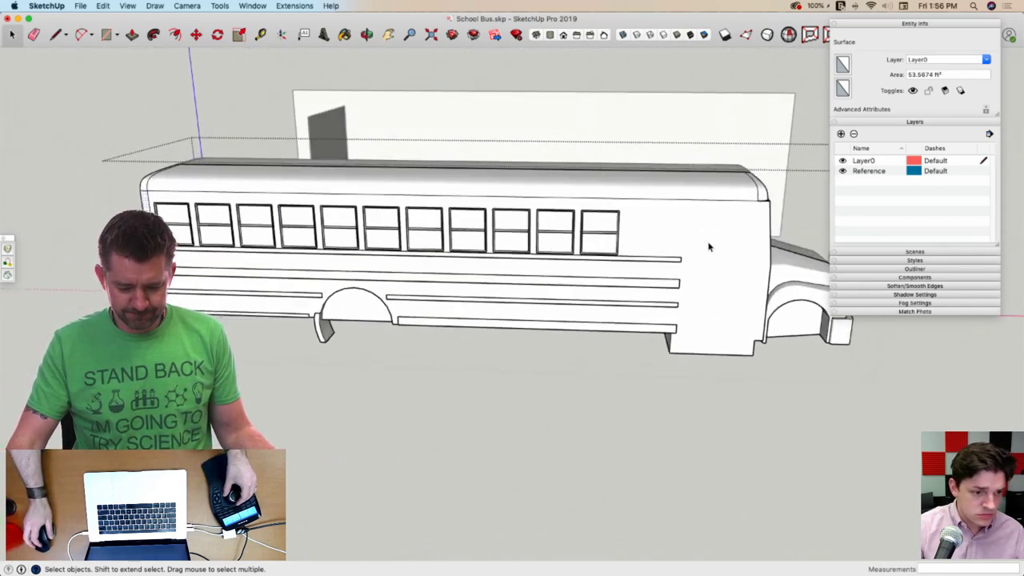
Draw a line along the top edge of the side wall to close the small corner face under the front roof cap
{"action": "middle_click_drag", "start_coordinate": [708, 247], "coordinate": [643, 256]}
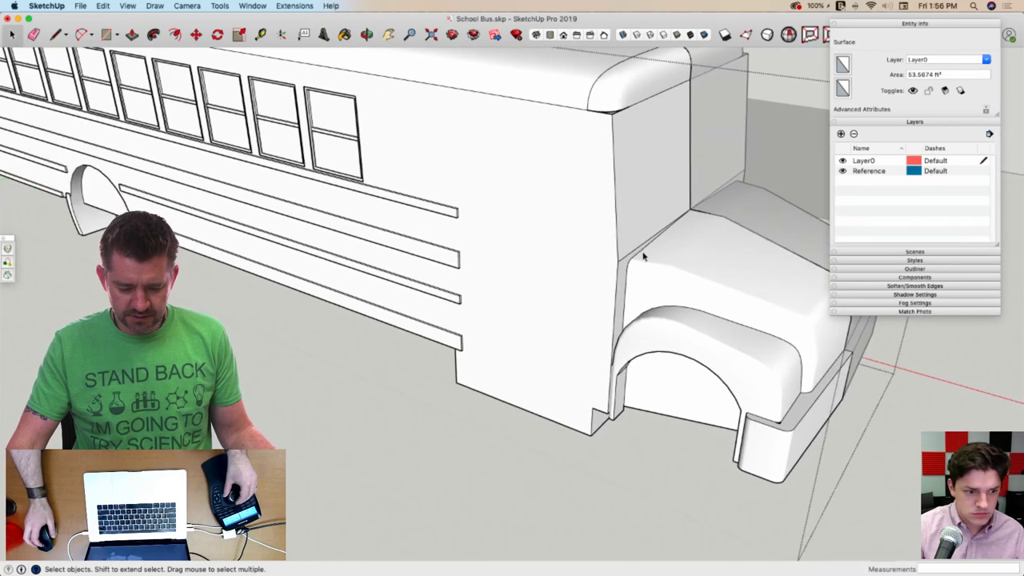
{"action": "scroll", "coordinate": [643, 256], "scroll_direction": "up", "scroll_amount": 10}
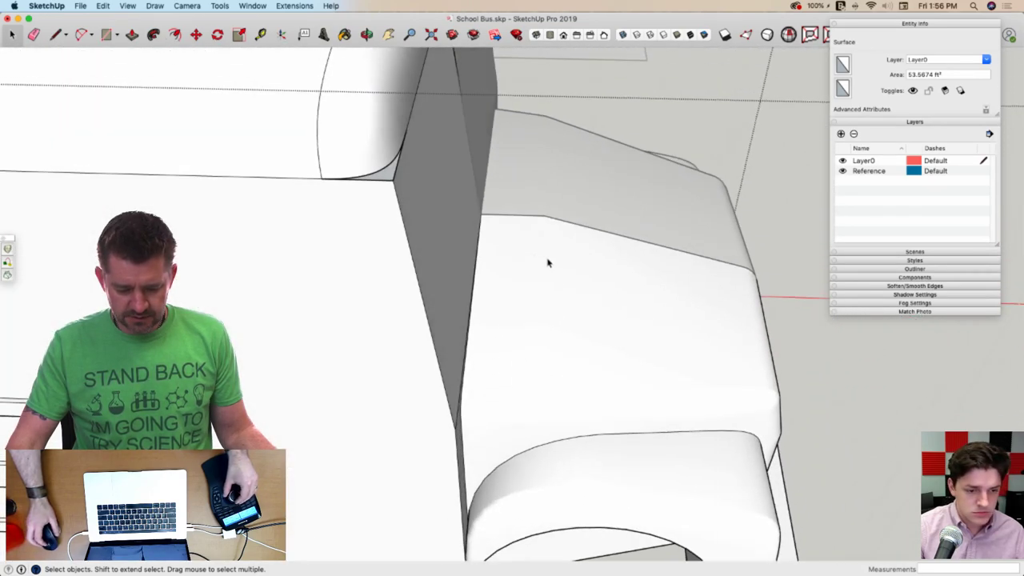
{"action": "scroll", "coordinate": [418, 224], "scroll_direction": "up", "scroll_amount": 6}
{"action": "key", "text": "l"}
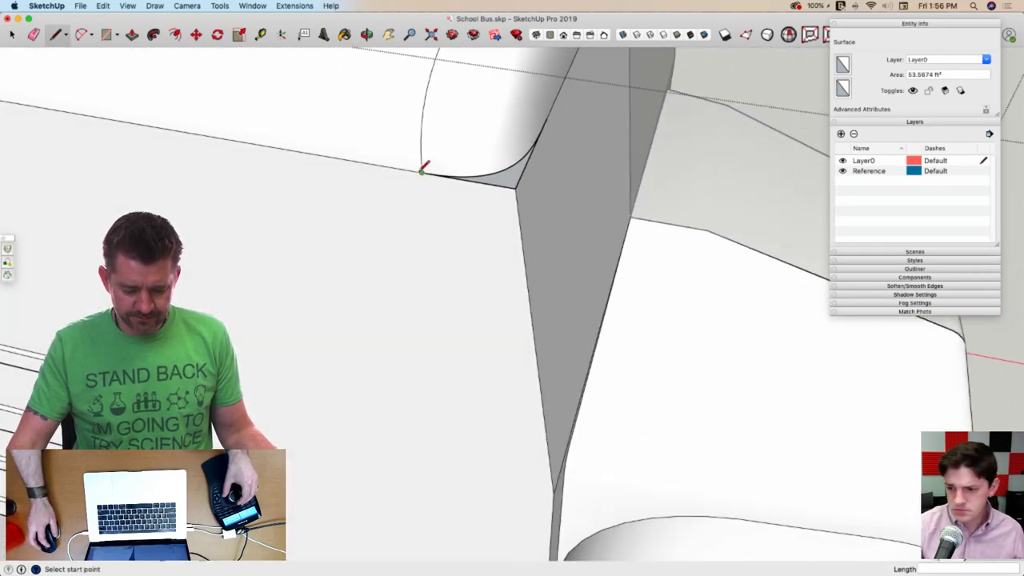
{"action": "left_click", "coordinate": [515, 186]}
{"action": "key", "text": "space"}
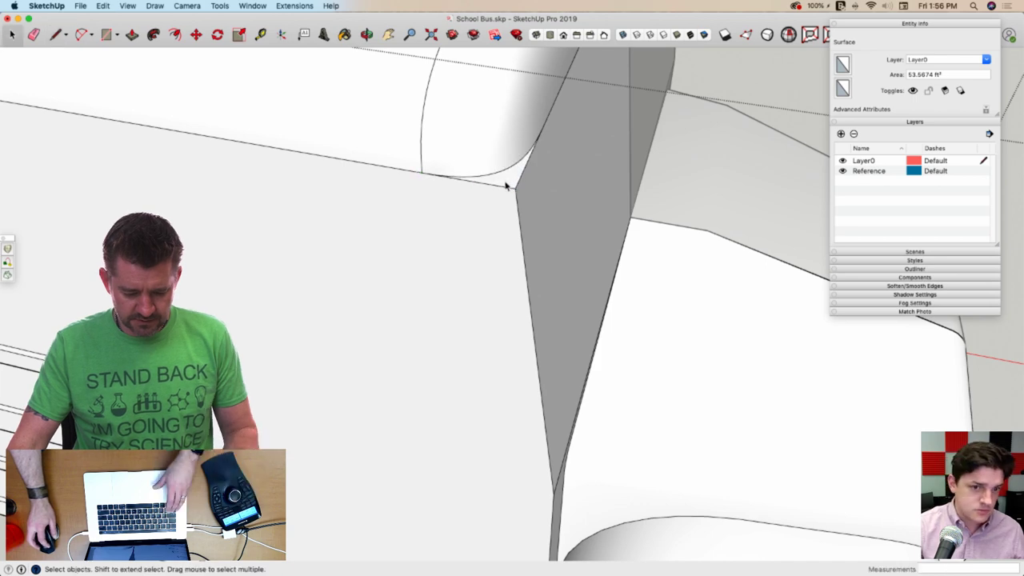
Select only the curved edges of the front corner face, leaving out the face and its straight edges, and weld them into one curve
{"action": "double_click", "coordinate": [500, 179]}
{"action": "scroll", "coordinate": [493, 160], "scroll_direction": "down", "scroll_amount": 3}
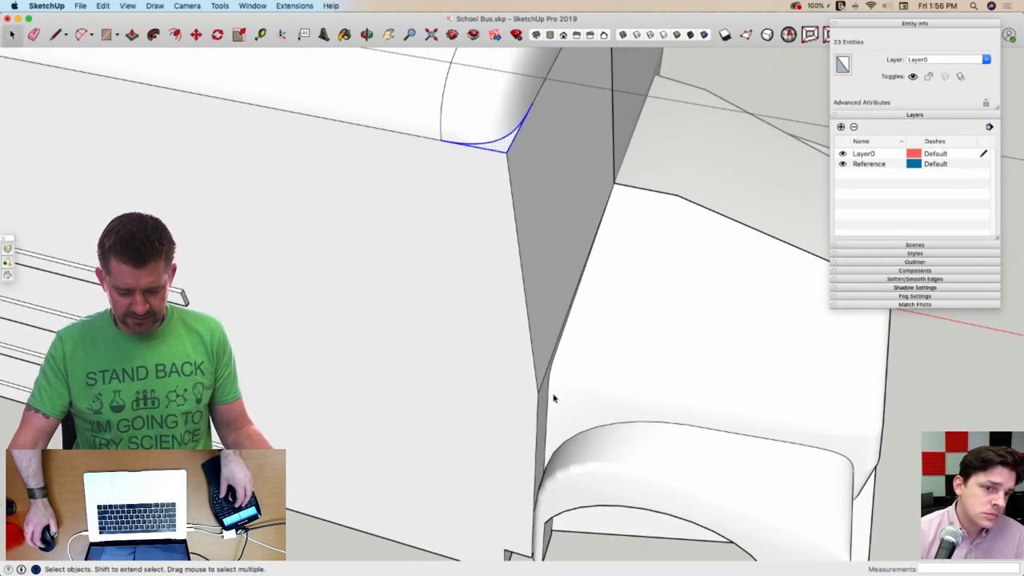
{"action": "middle_click_drag", "start_coordinate": [518, 553], "coordinate": [510, 383]}
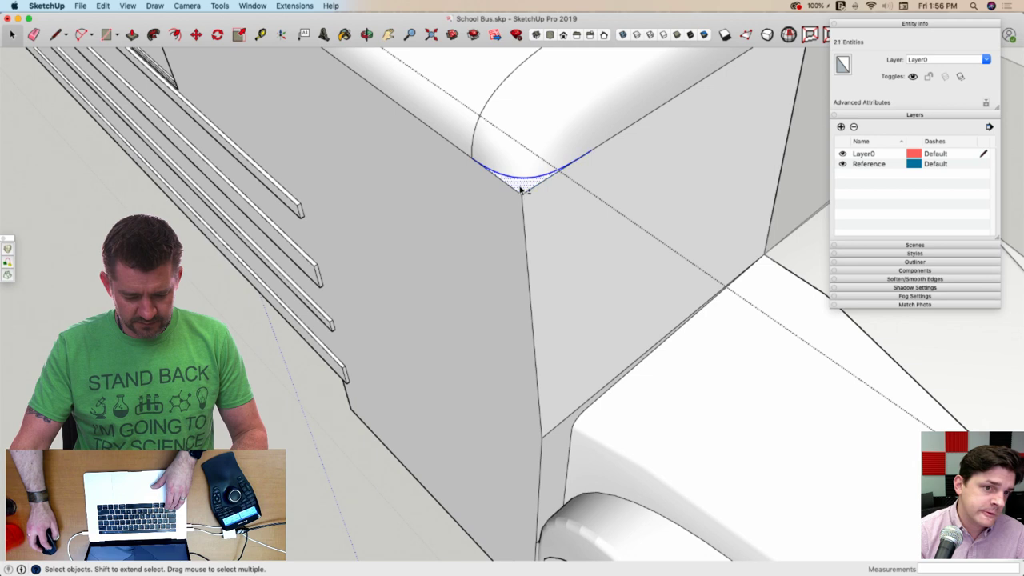
{"action": "left_click", "coordinate": [521, 187], "text": "shift"}
{"action": "left_click", "coordinate": [273, 5]}
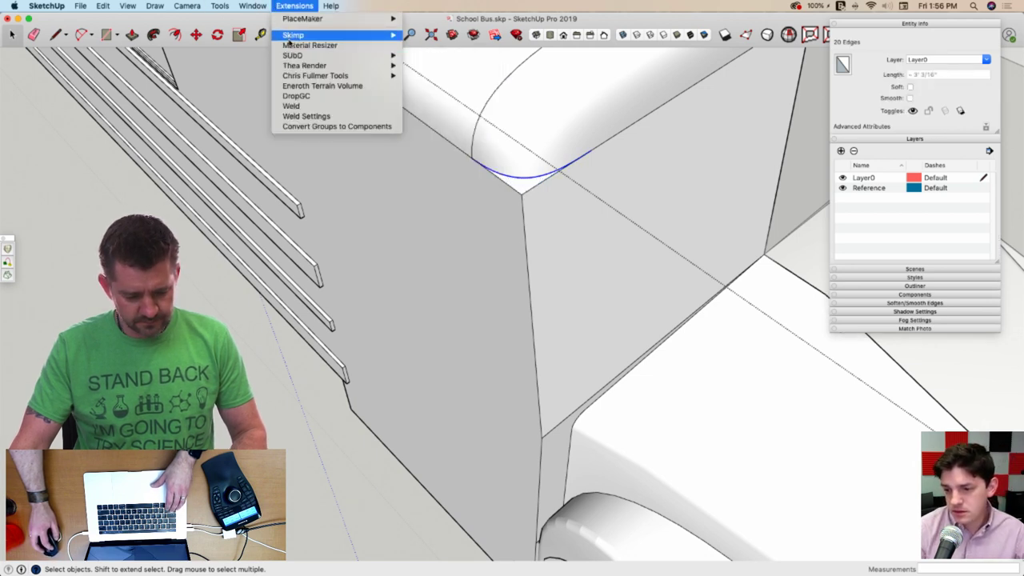
{"action": "left_click", "coordinate": [301, 105]}
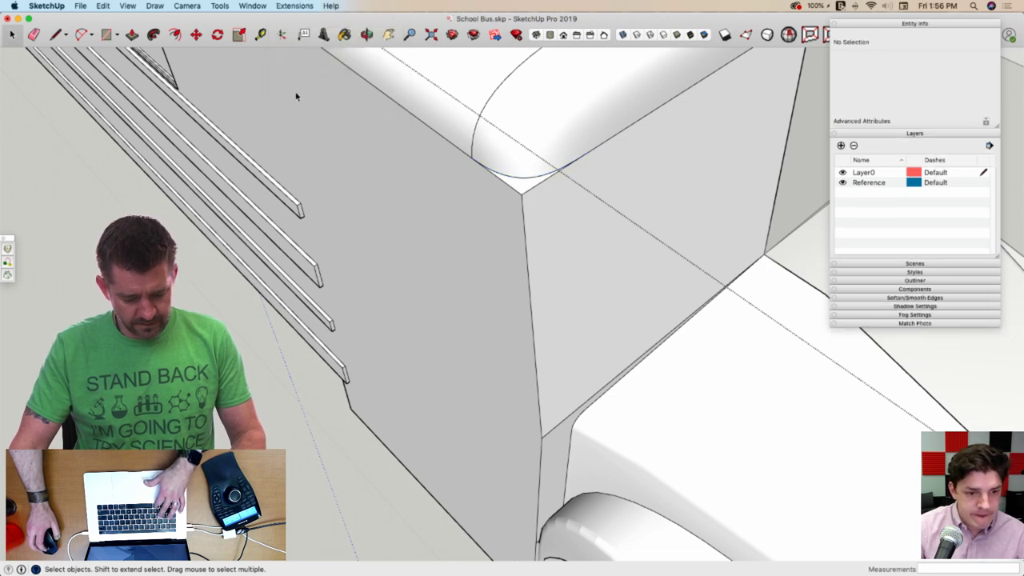
Save the model, fix the reported model problem immediately, and review the validity check details
{"action": "key", "text": "super+s"}
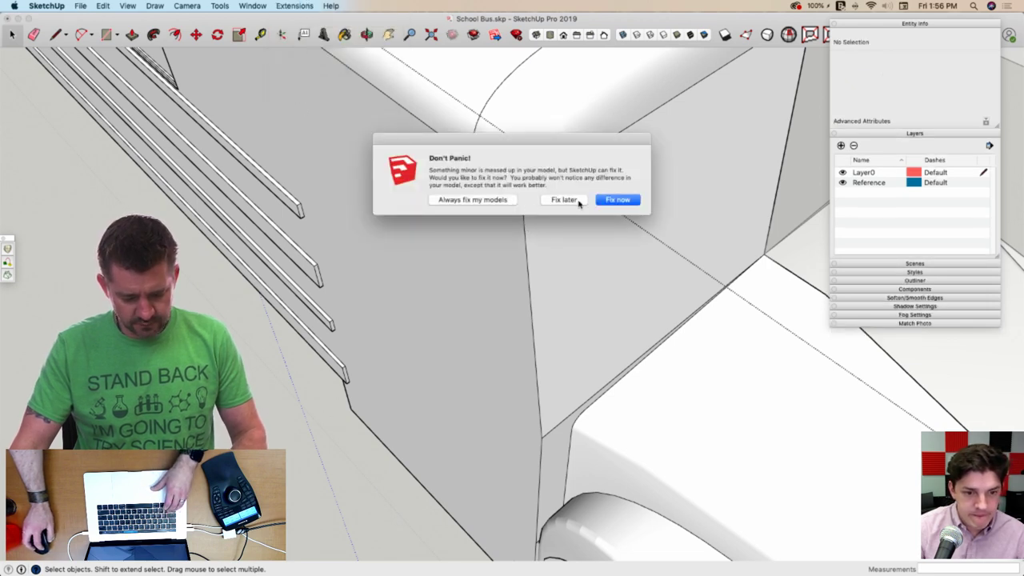
{"action": "left_click", "coordinate": [608, 201]}
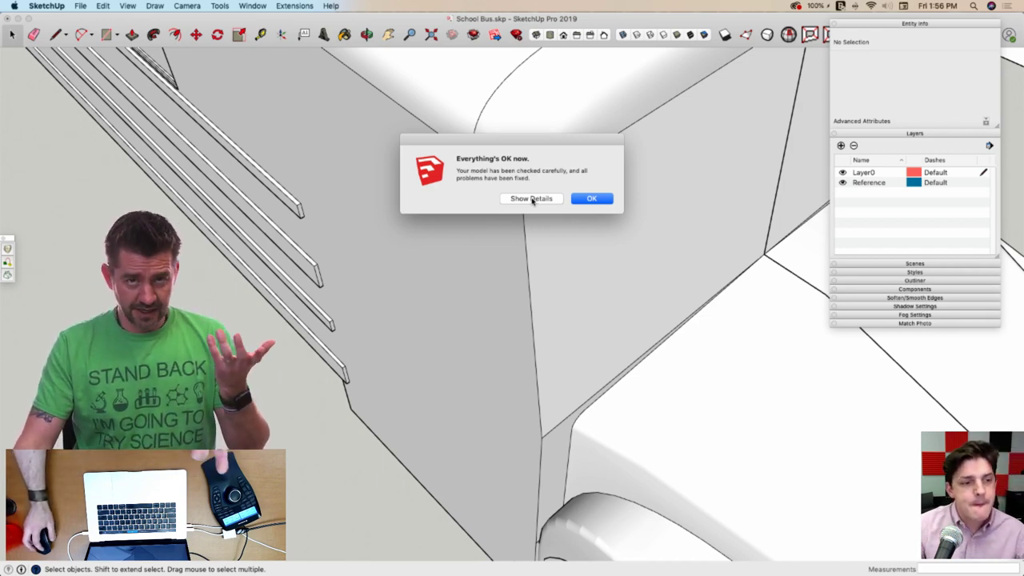
{"action": "left_click", "coordinate": [530, 198]}
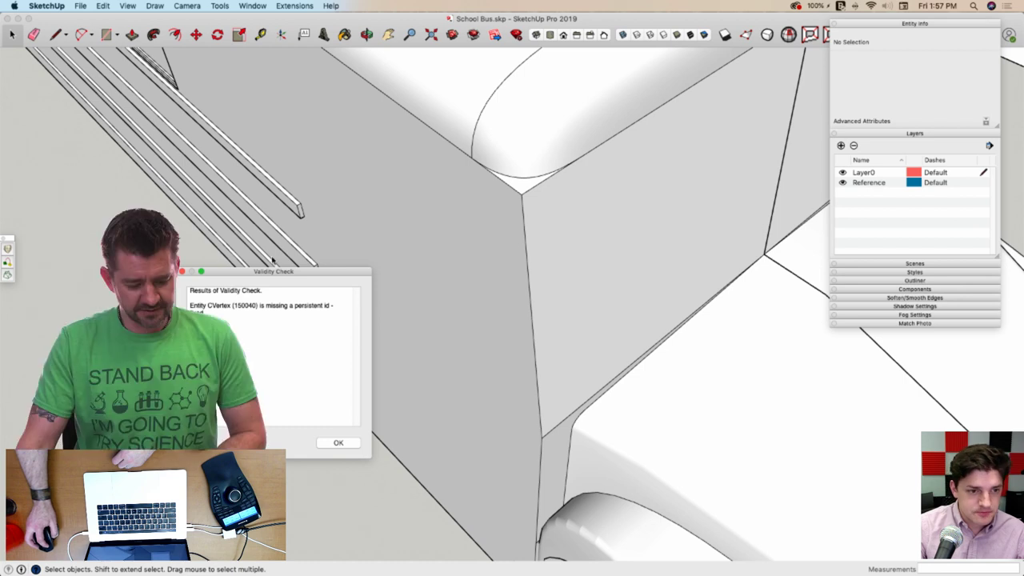
{"action": "left_click_drag", "start_coordinate": [275, 272], "coordinate": [453, 210]}
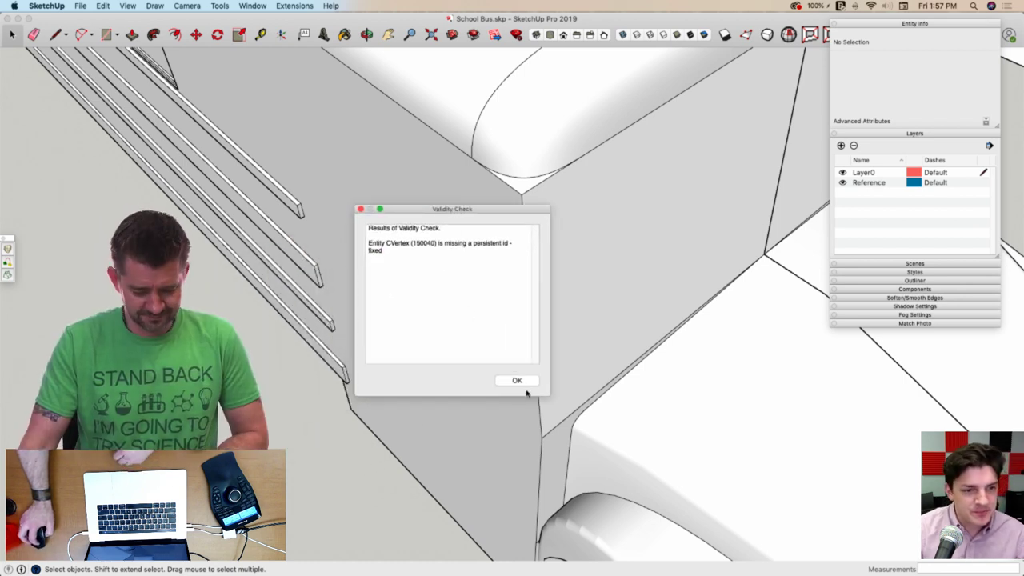
{"action": "left_click", "coordinate": [519, 382]}
Select the three edges running down the front corner and sweep the small corner face along them with Follow Me to round the corner
{"action": "left_click", "coordinate": [526, 228]}
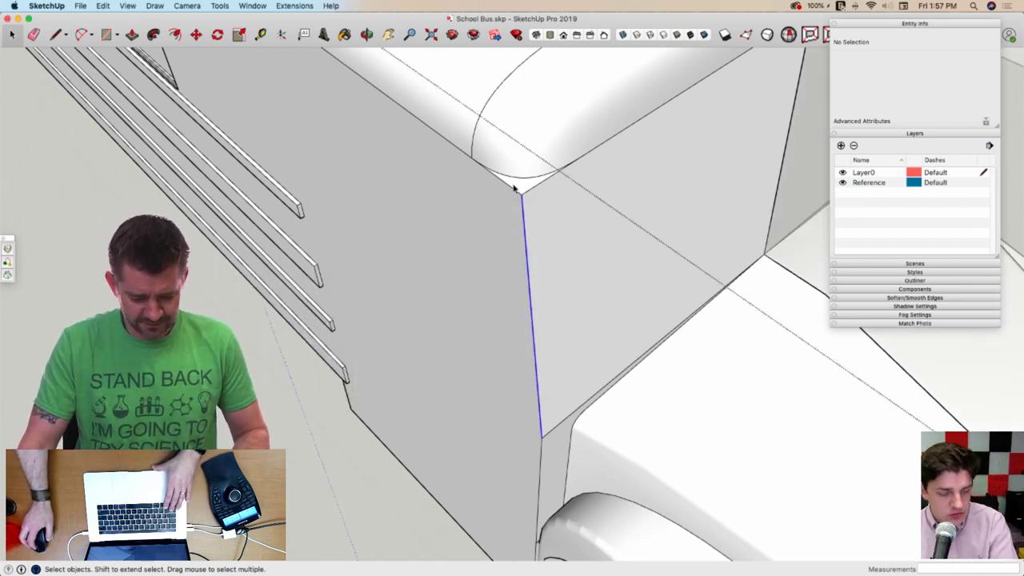
{"action": "scroll", "coordinate": [491, 140], "scroll_direction": "down", "scroll_amount": 2}
{"action": "scroll", "coordinate": [520, 368], "scroll_direction": "up", "scroll_amount": 3}
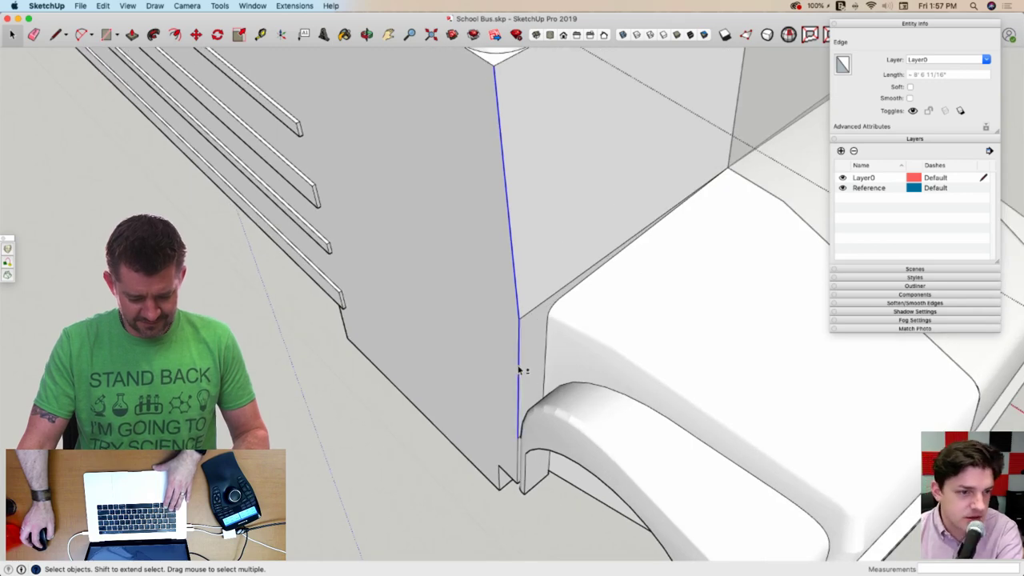
{"action": "left_click", "coordinate": [520, 457], "text": "shift"}
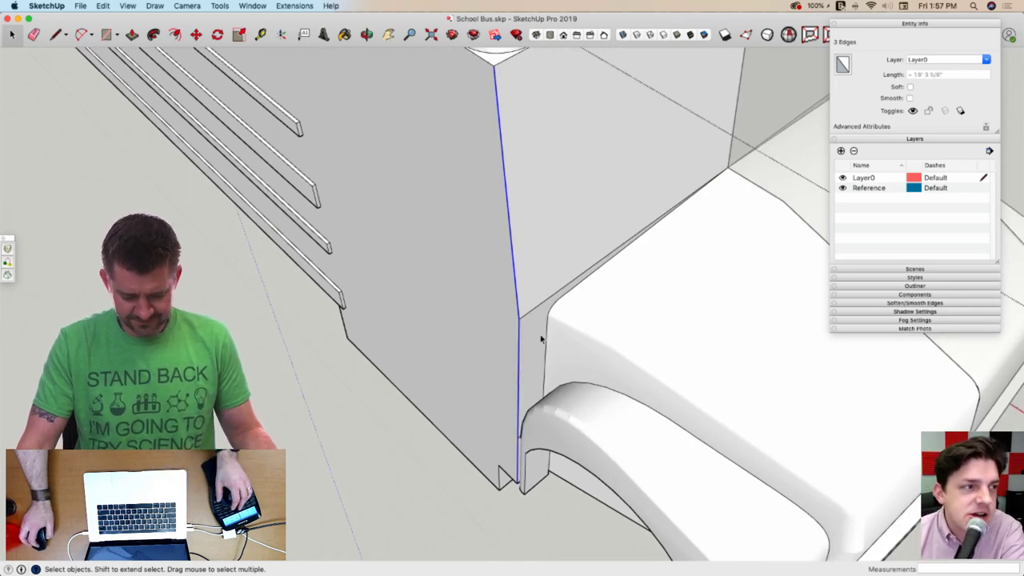
{"action": "key", "text": "super+s"}
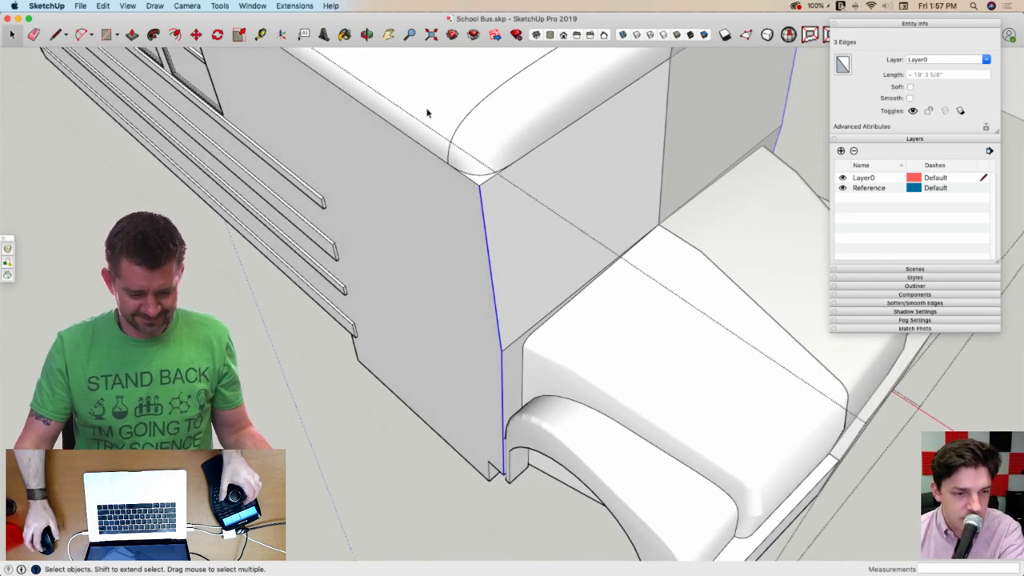
{"action": "middle_click_drag", "start_coordinate": [328, 98], "coordinate": [421, 166]}
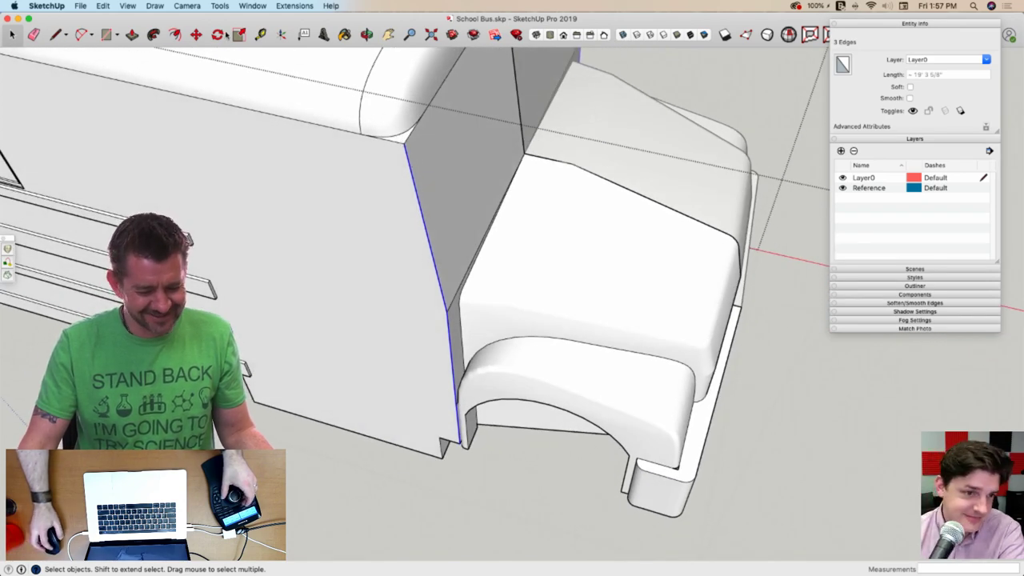
{"action": "left_click", "coordinate": [154, 34]}
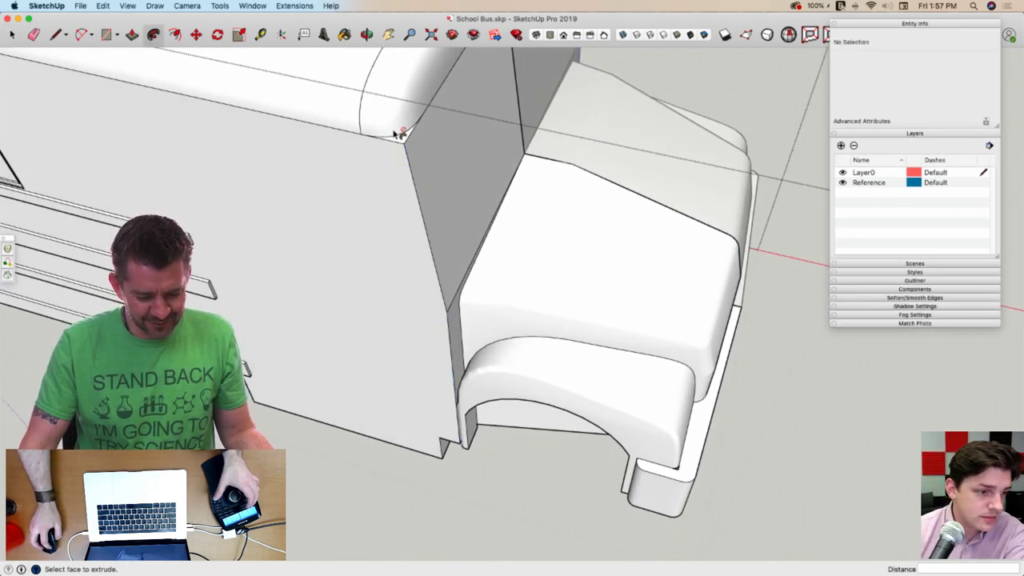
{"action": "middle_click_drag", "start_coordinate": [523, 160], "coordinate": [486, 219]}
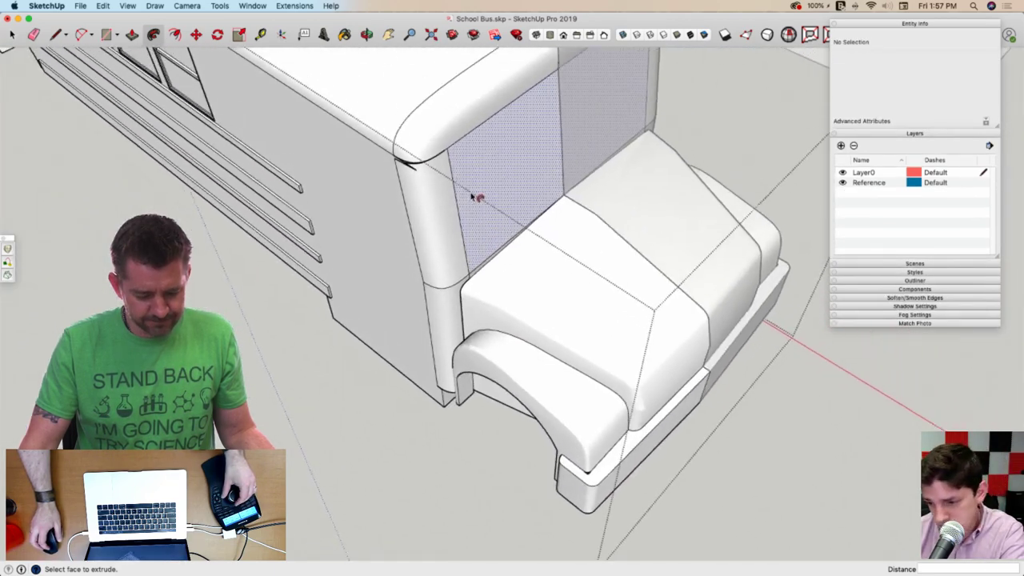
Draw a short line closing the side of the gap between the front roof cap and the rounded corner, and erase the stray pointed edges
{"action": "scroll", "coordinate": [446, 238], "scroll_direction": "up", "scroll_amount": 3}
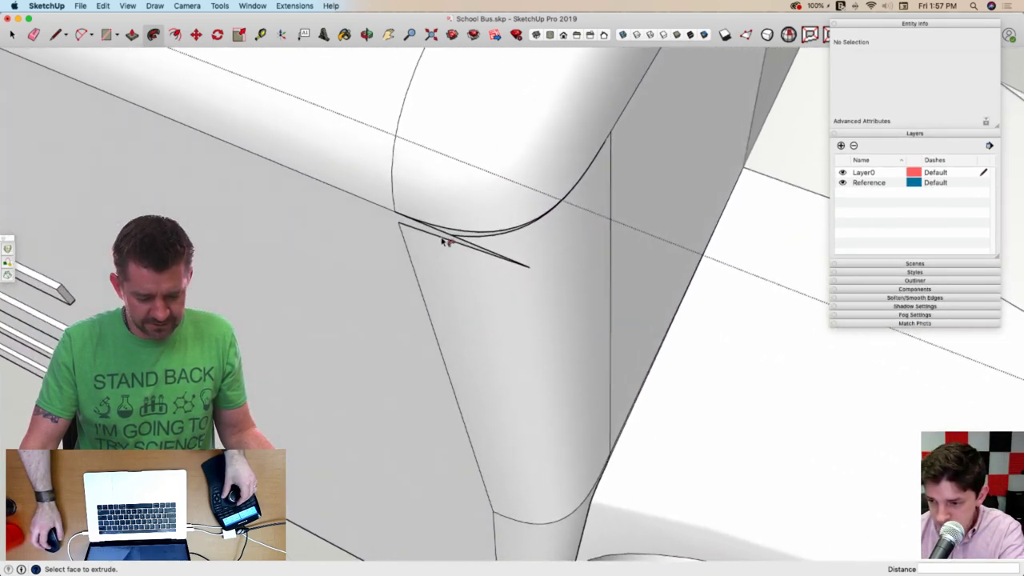
{"action": "key", "text": "l"}
{"action": "scroll", "coordinate": [407, 210], "scroll_direction": "up", "scroll_amount": 4}
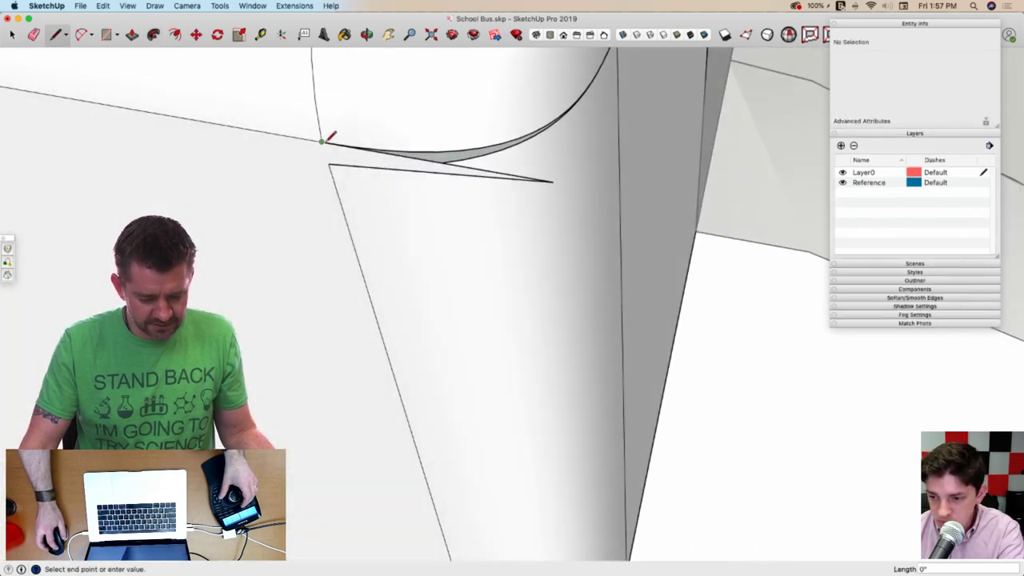
{"action": "key", "text": "e"}
{"action": "left_click", "coordinate": [530, 181]}
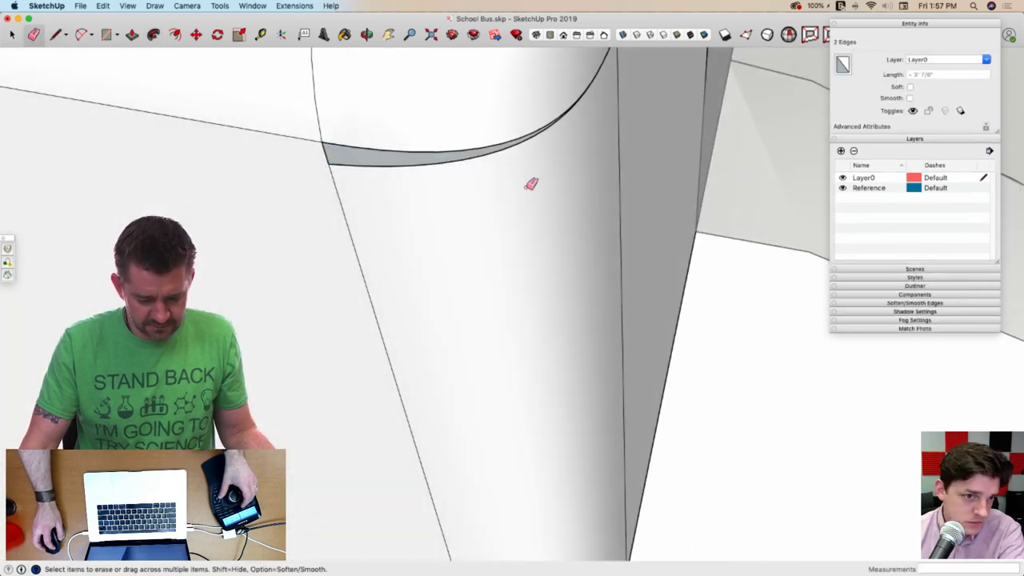
Draw a line between the first matching vertices across the gap under the front roof cap, and show hidden geometry
{"action": "mouse_move", "coordinate": [530, 183]}
{"action": "middle_mouse_down"}
{"action": "mouse_move", "coordinate": [482, 151]}
{"action": "mouse_move", "coordinate": [377, 122]}
{"action": "middle_mouse_up"}
{"action": "key", "text": "l"}
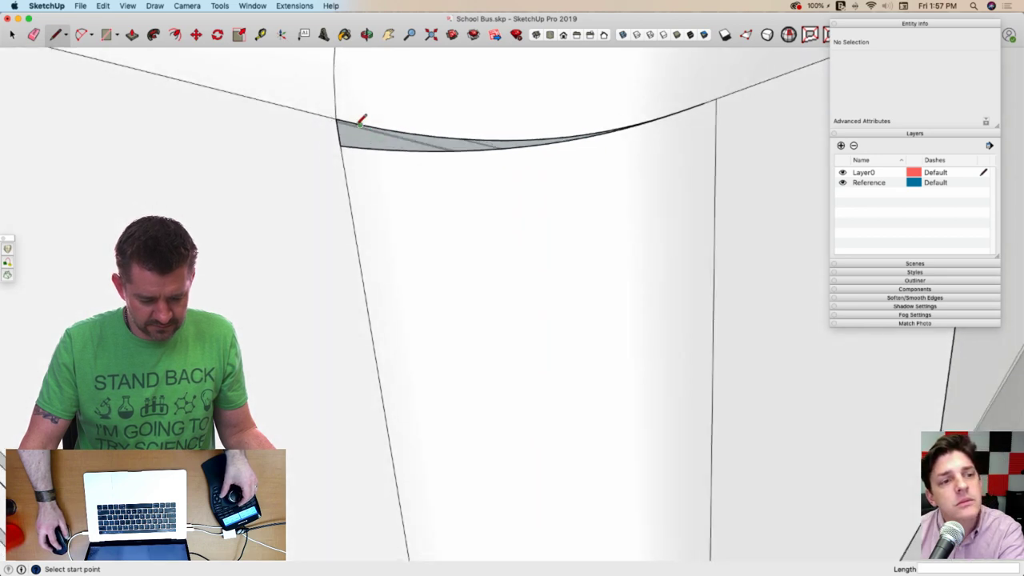
{"action": "left_click", "coordinate": [360, 125]}
{"action": "left_click", "coordinate": [364, 147]}
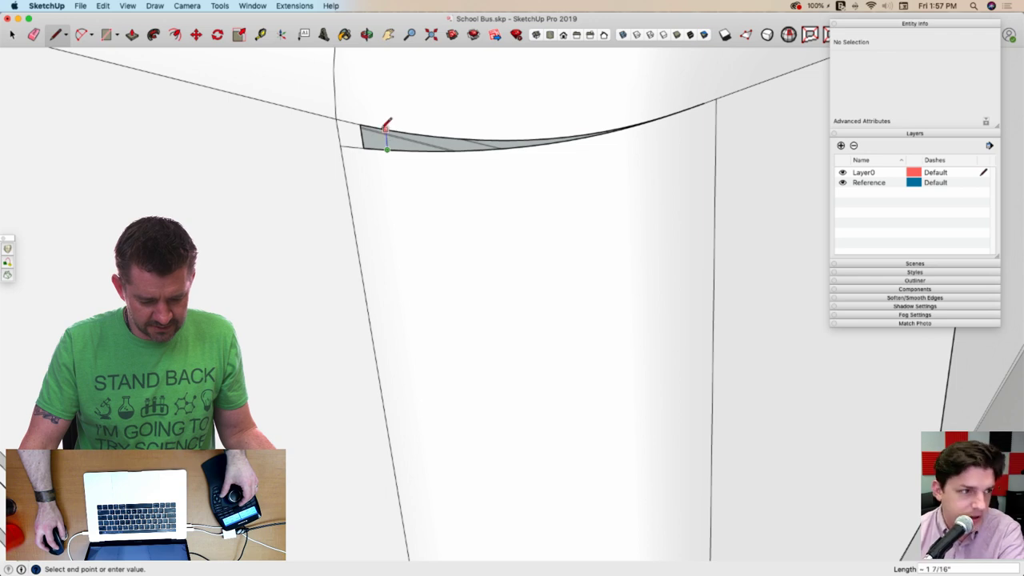
{"action": "scroll", "coordinate": [385, 130], "scroll_direction": "up", "scroll_amount": 5}
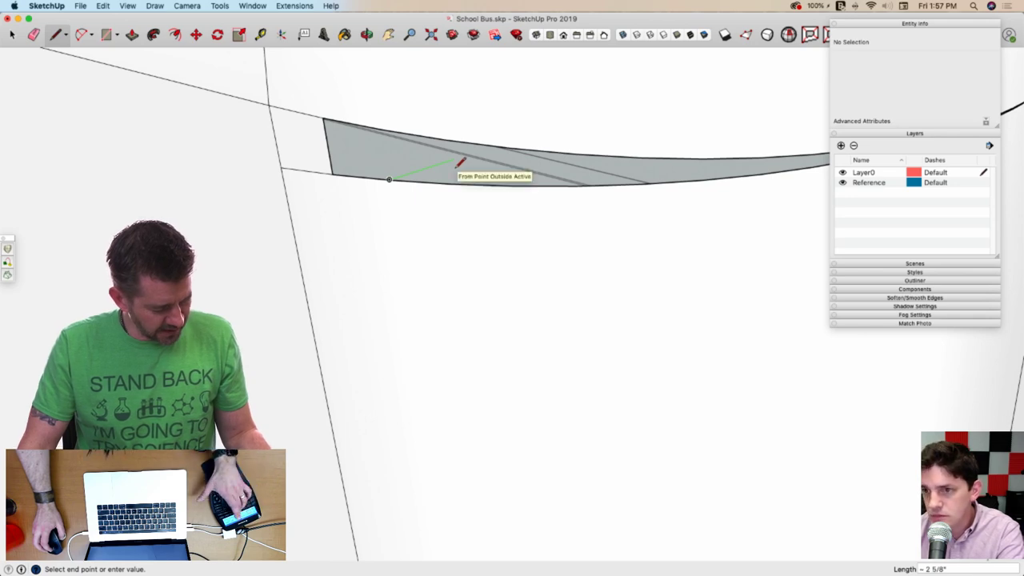
{"action": "key", "text": "alt+h"}
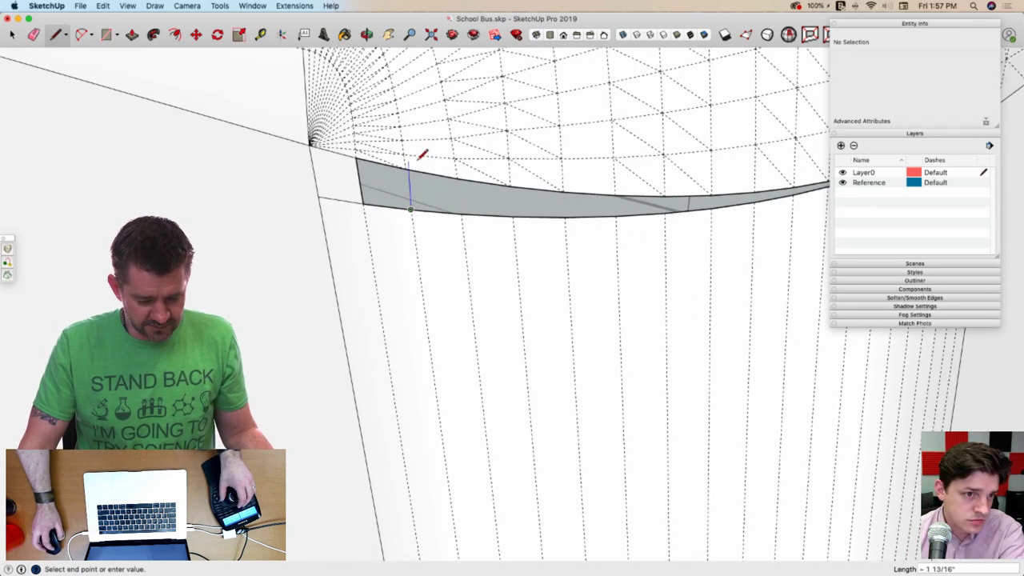
Connect the matching facet vertices of the roof cap and rounded corner with short vertical lines, filling the gap facet by facet
{"action": "left_click", "coordinate": [404, 168]}
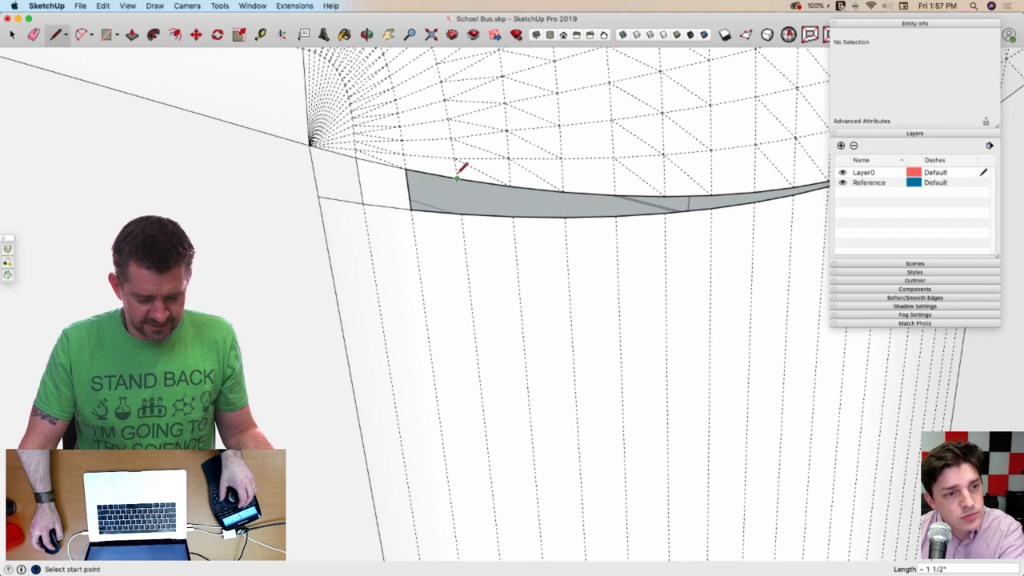
{"action": "left_click", "coordinate": [461, 212]}
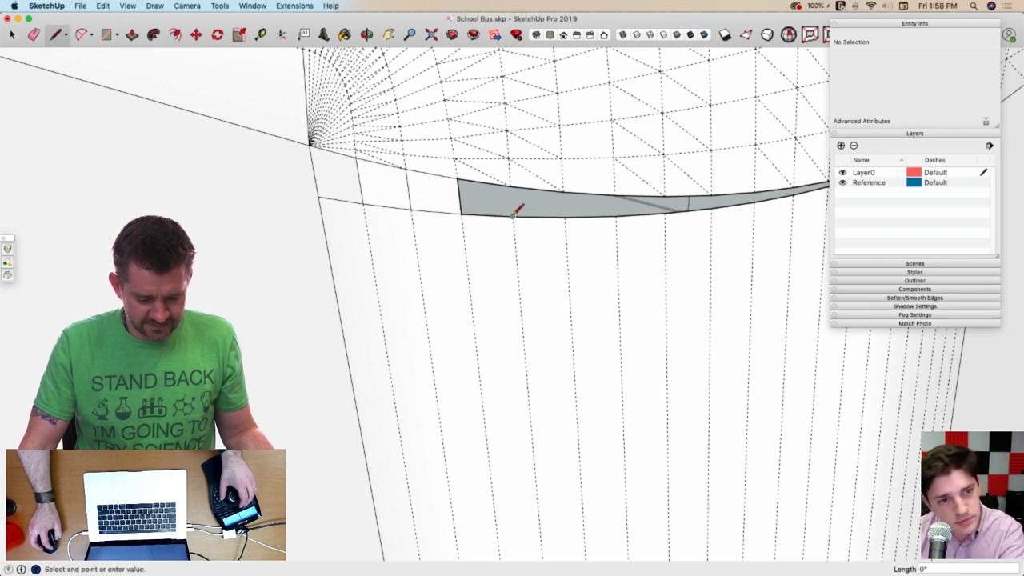
{"action": "left_click", "coordinate": [510, 184]}
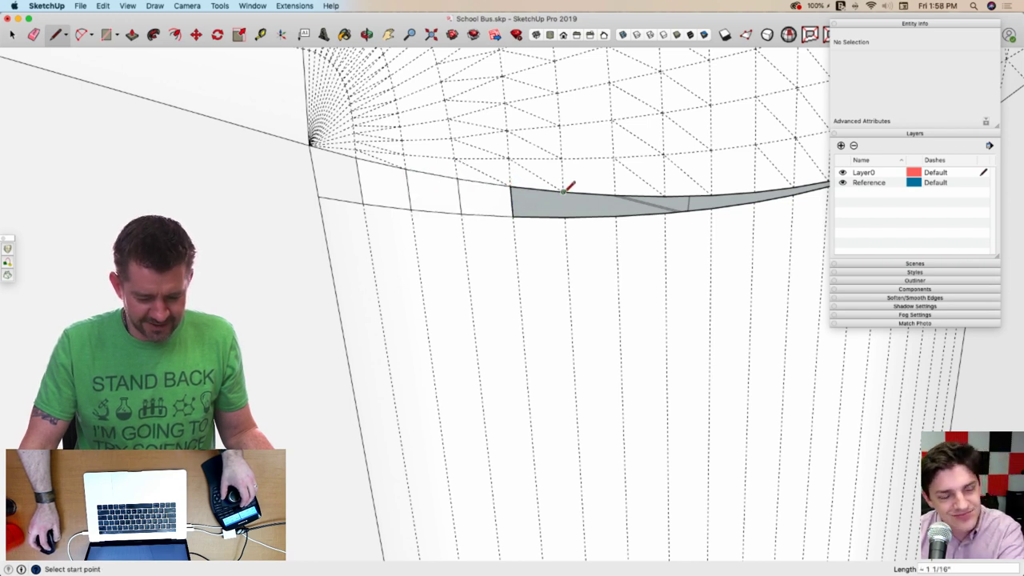
{"action": "left_click", "coordinate": [566, 216]}
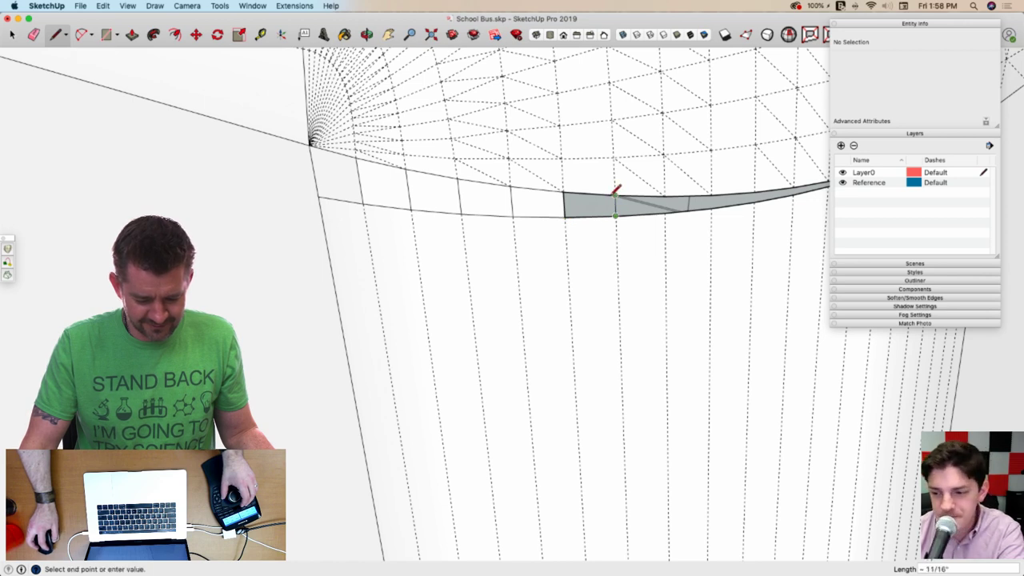
{"action": "left_click", "coordinate": [615, 193]}
{"action": "left_click", "coordinate": [665, 192]}
{"action": "left_click", "coordinate": [670, 212]}
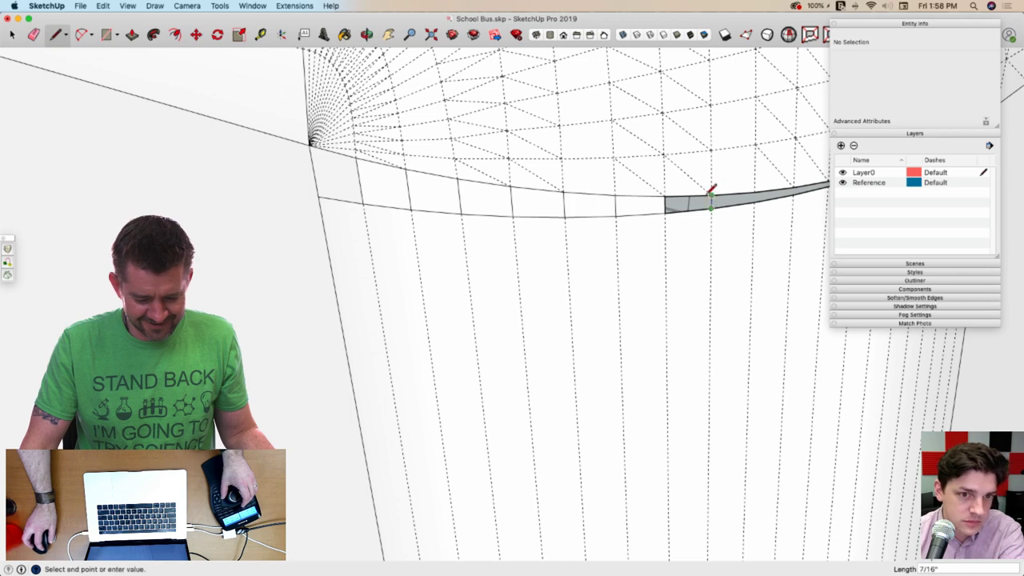
{"action": "left_click", "coordinate": [709, 194]}
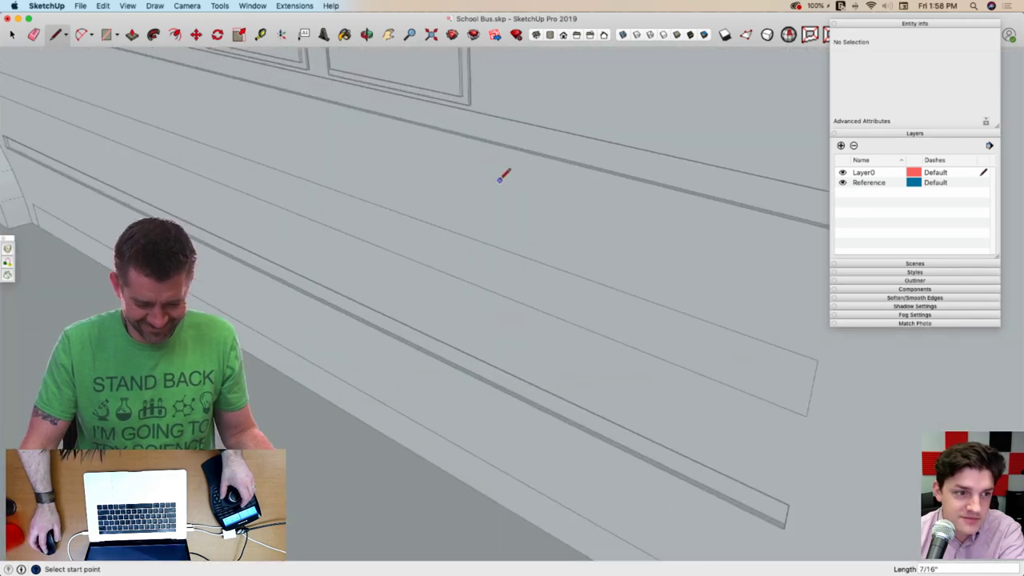
Close the narrow sliver gap beneath the roof's rounded front corner by drawing short lines between the matching facet endpoints along it
{"action": "left_click", "coordinate": [409, 95]}
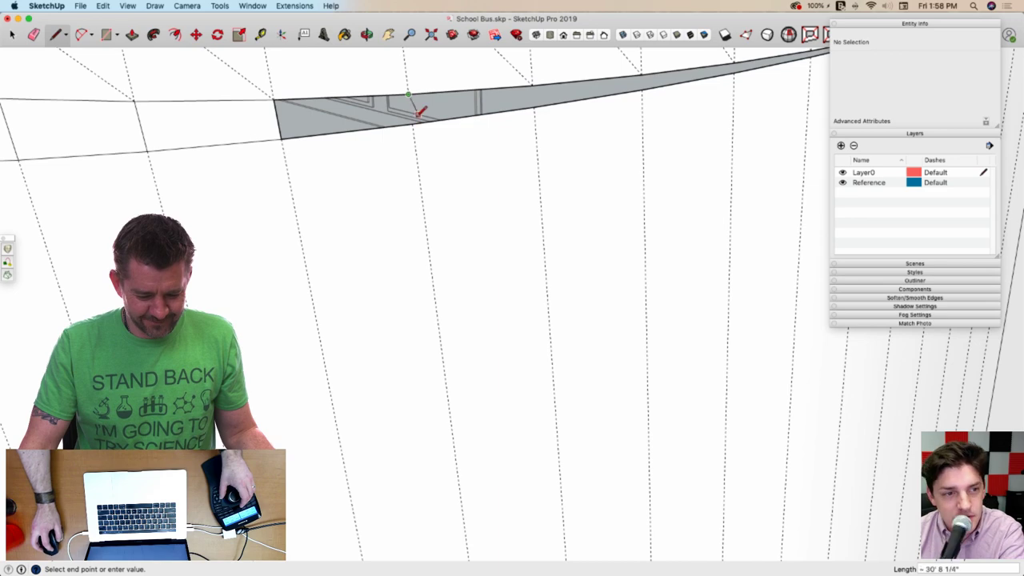
{"action": "left_click", "coordinate": [412, 121]}
{"action": "left_click", "coordinate": [534, 107]}
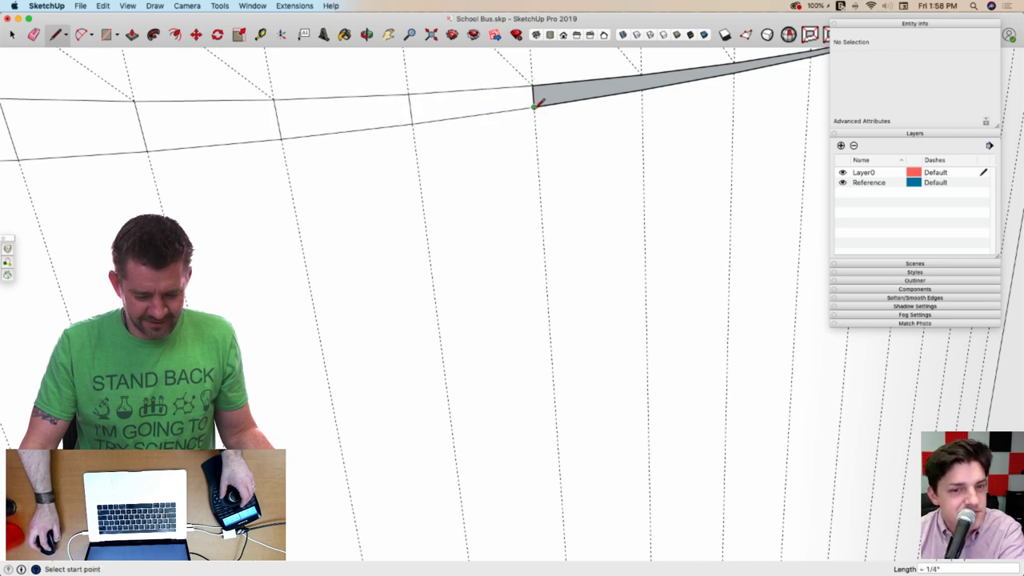
{"action": "left_click", "coordinate": [642, 86]}
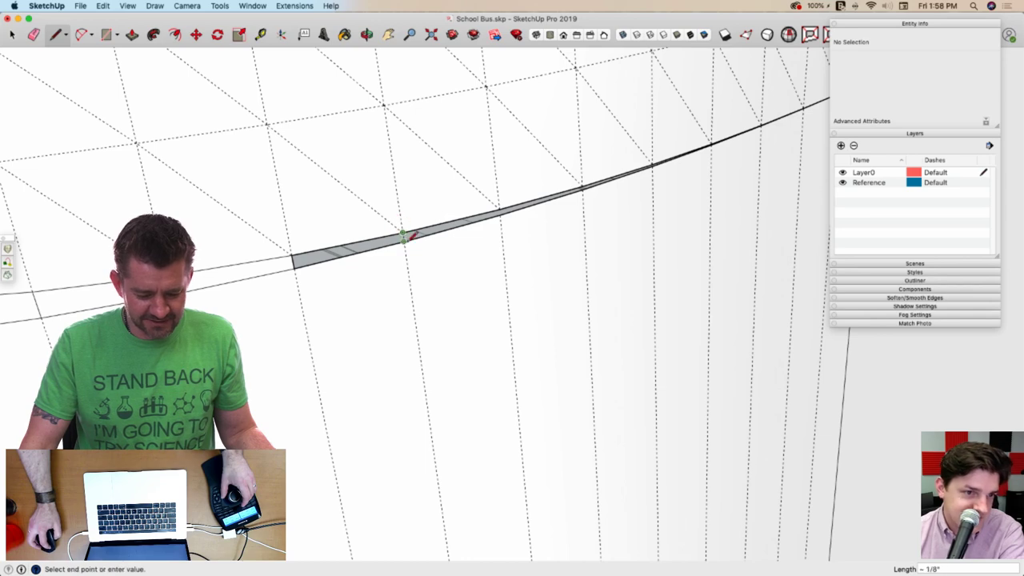
{"action": "left_click", "coordinate": [404, 237]}
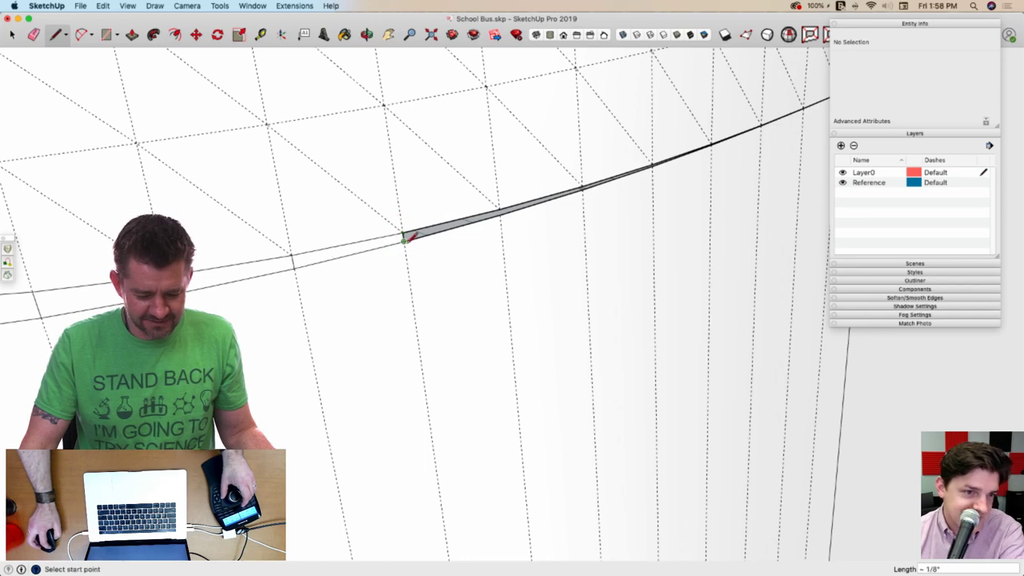
{"action": "left_click", "coordinate": [499, 213]}
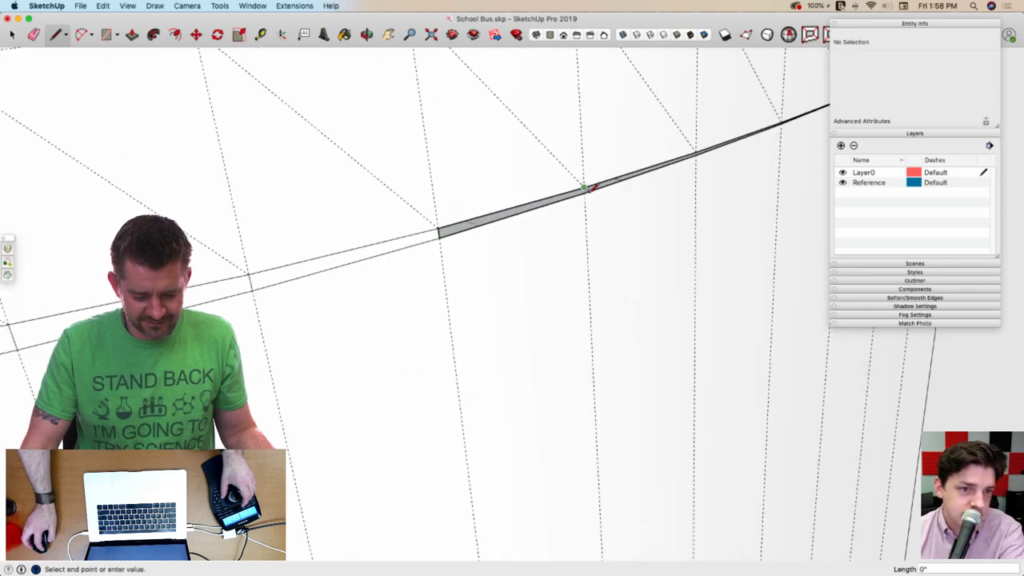
{"action": "left_click", "coordinate": [585, 191]}
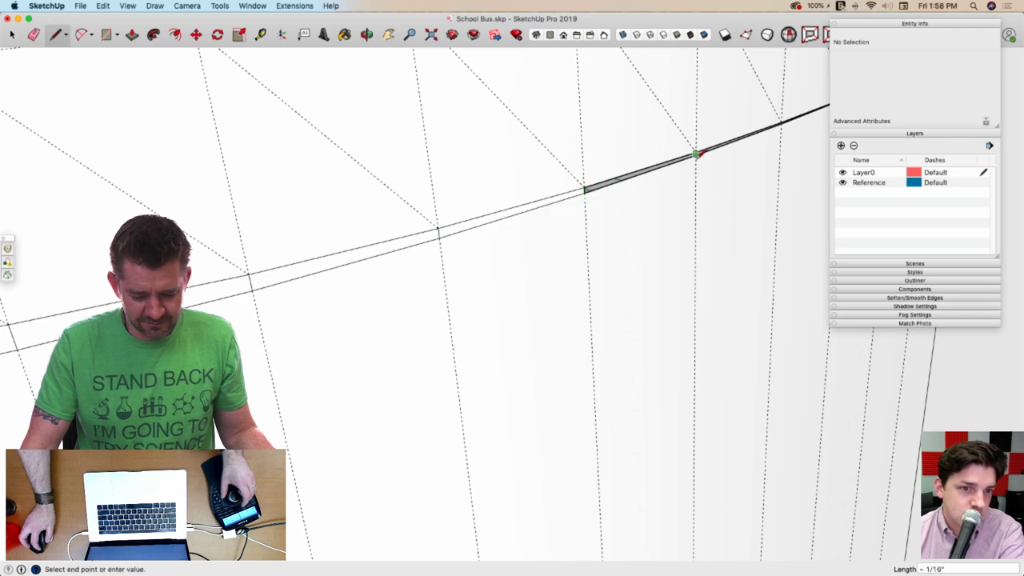
{"action": "left_click", "coordinate": [695, 154]}
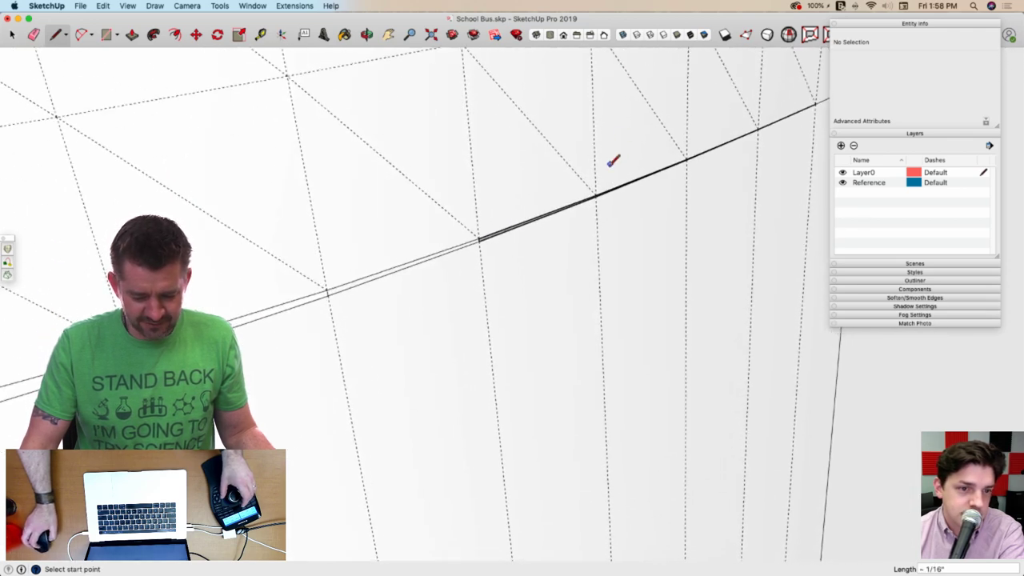
{"action": "scroll", "coordinate": [612, 162], "scroll_direction": "up", "scroll_amount": 5}
{"action": "left_click", "coordinate": [589, 213]}
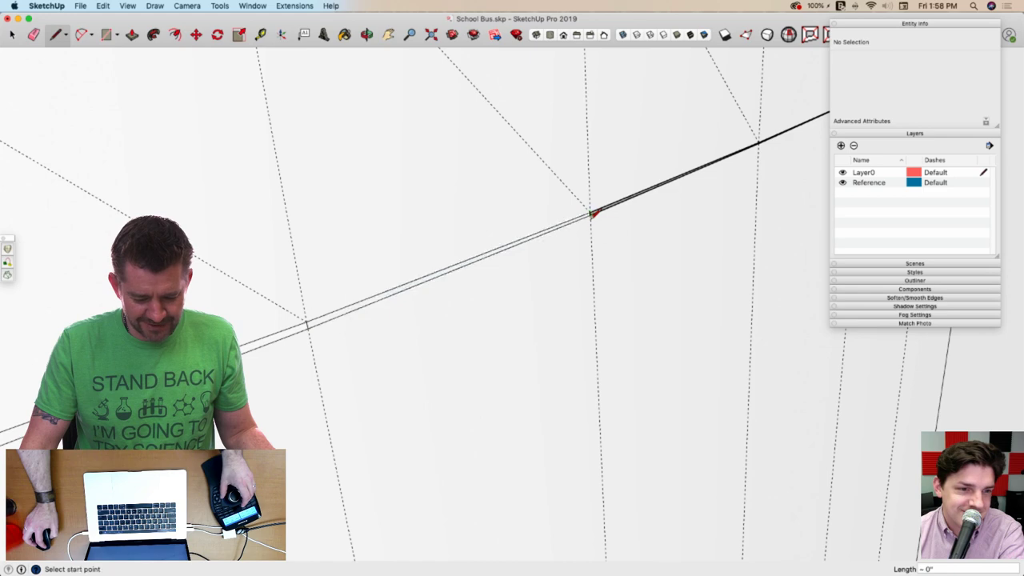
{"action": "scroll", "coordinate": [498, 124], "scroll_direction": "up", "scroll_amount": 2}
{"action": "left_click", "coordinate": [475, 141]}
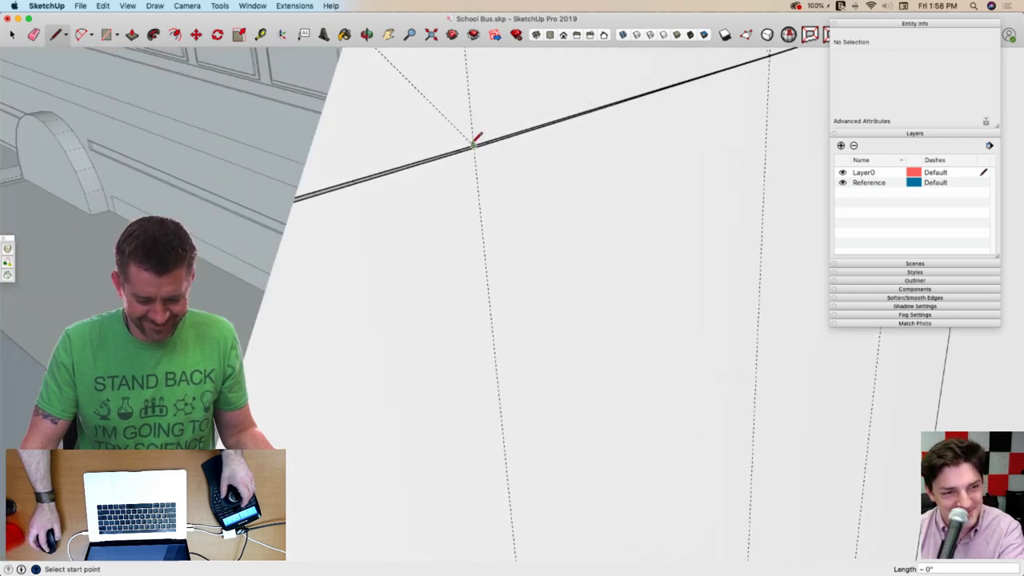
{"action": "scroll", "coordinate": [475, 141], "scroll_direction": "up", "scroll_amount": 3}
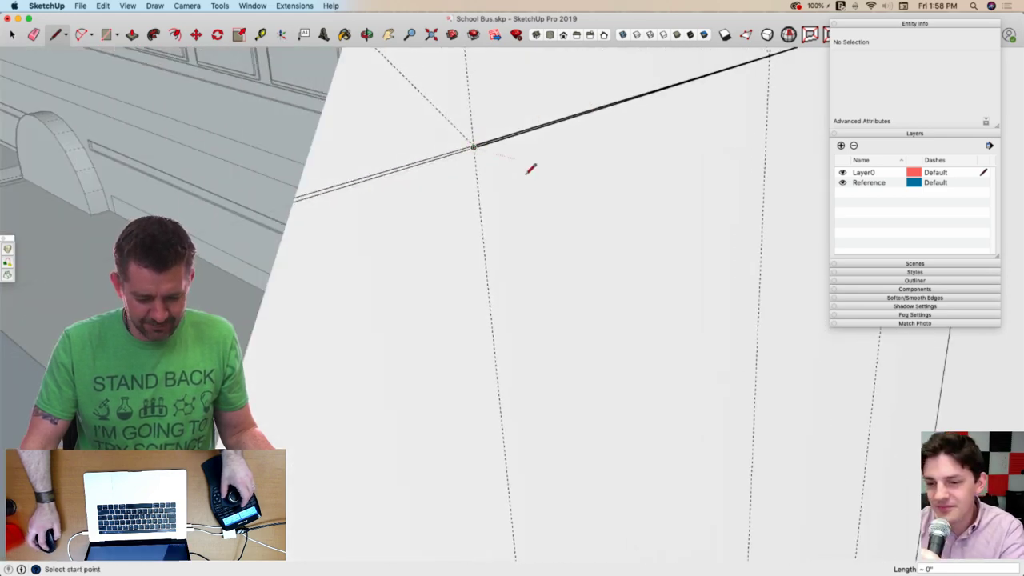
{"action": "left_click", "coordinate": [585, 108]}
{"action": "scroll", "coordinate": [573, 104], "scroll_direction": "up", "scroll_amount": 4}
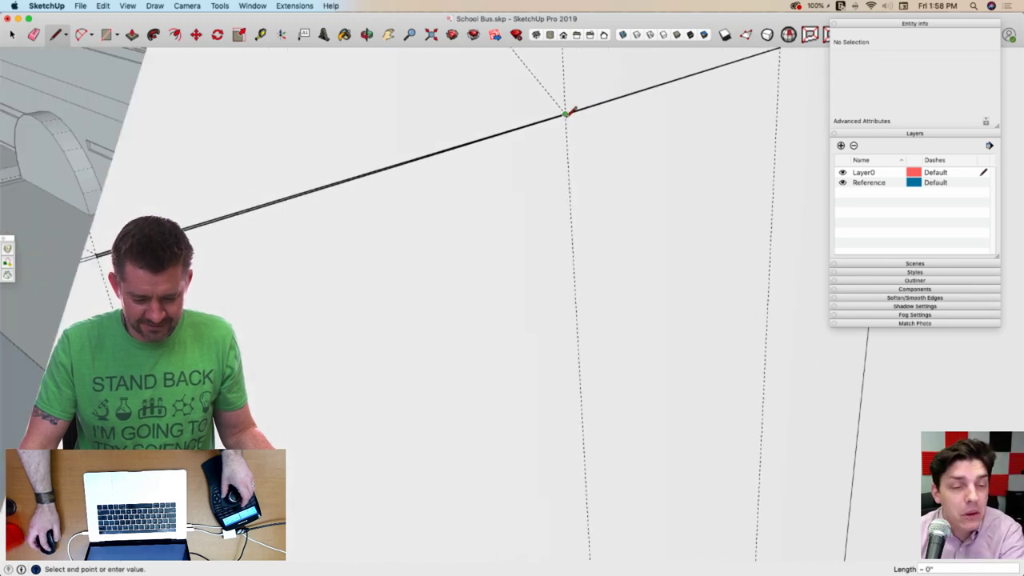
{"action": "left_click", "coordinate": [567, 113]}
{"action": "scroll", "coordinate": [508, 122], "scroll_direction": "down", "scroll_amount": 10}
{"action": "key", "text": "e"}
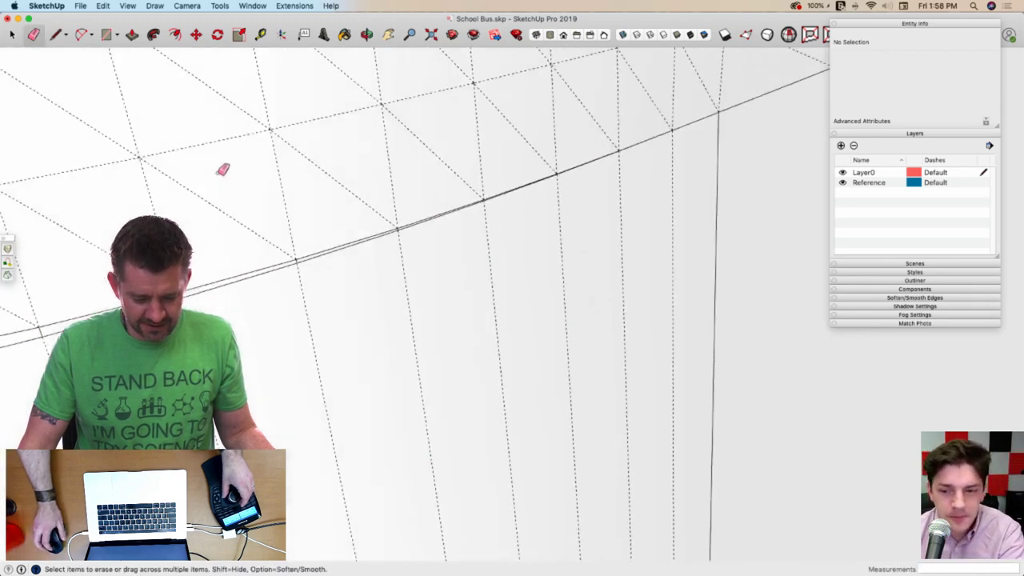
{"action": "key", "text": "space"}
{"action": "scroll", "coordinate": [492, 269], "scroll_direction": "down", "scroll_amount": 5}
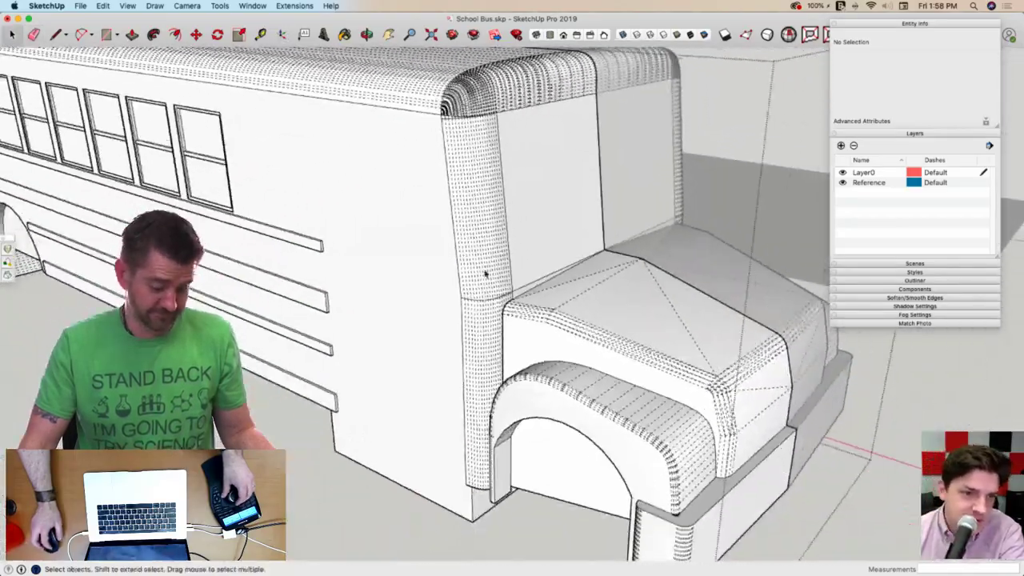
Draw lines at the underside of the front corner pillar to outline the sliver face between its curve and the body side
{"action": "middle_click_drag", "start_coordinate": [483, 270], "coordinate": [370, 292]}
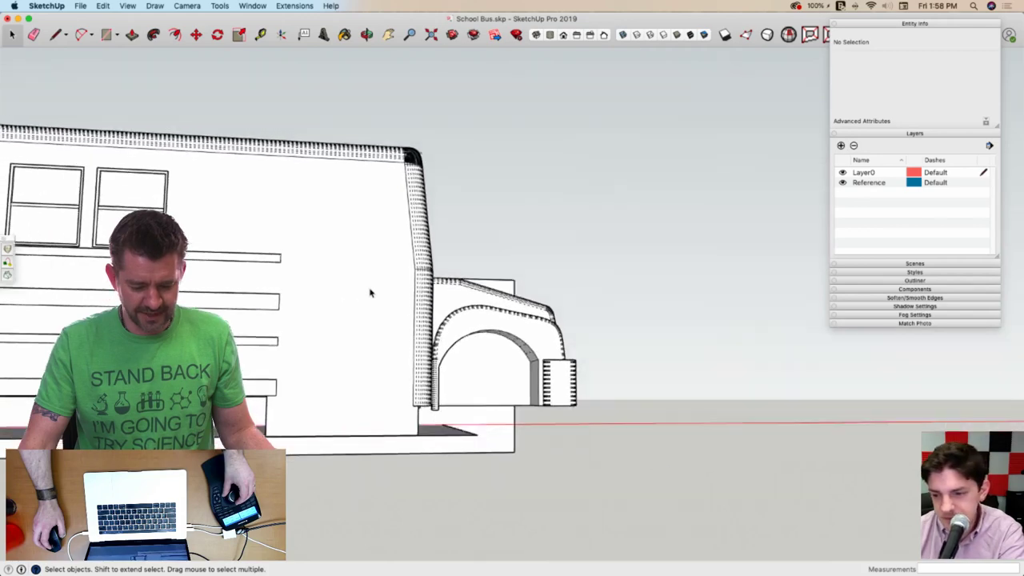
{"action": "mouse_move", "coordinate": [413, 342]}
{"action": "middle_mouse_down"}
{"action": "mouse_move", "coordinate": [397, 313]}
{"action": "mouse_move", "coordinate": [409, 224]}
{"action": "mouse_move", "coordinate": [478, 177]}
{"action": "mouse_move", "coordinate": [425, 178]}
{"action": "mouse_move", "coordinate": [429, 170]}
{"action": "mouse_move", "coordinate": [470, 221]}
{"action": "middle_mouse_up"}
{"action": "key", "text": "l"}
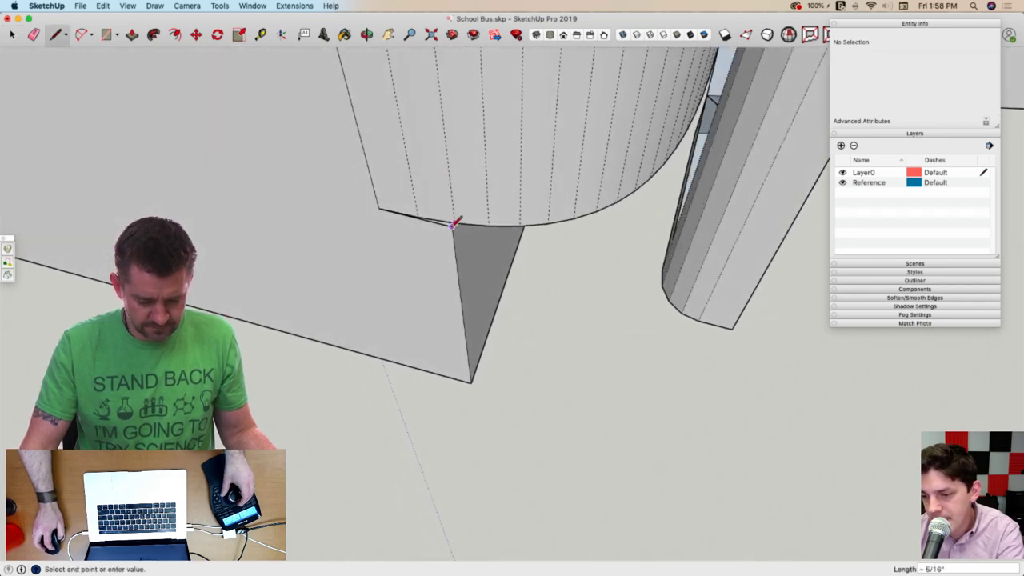
{"action": "scroll", "coordinate": [451, 224], "scroll_direction": "up", "scroll_amount": 5}
{"action": "key", "text": "space"}
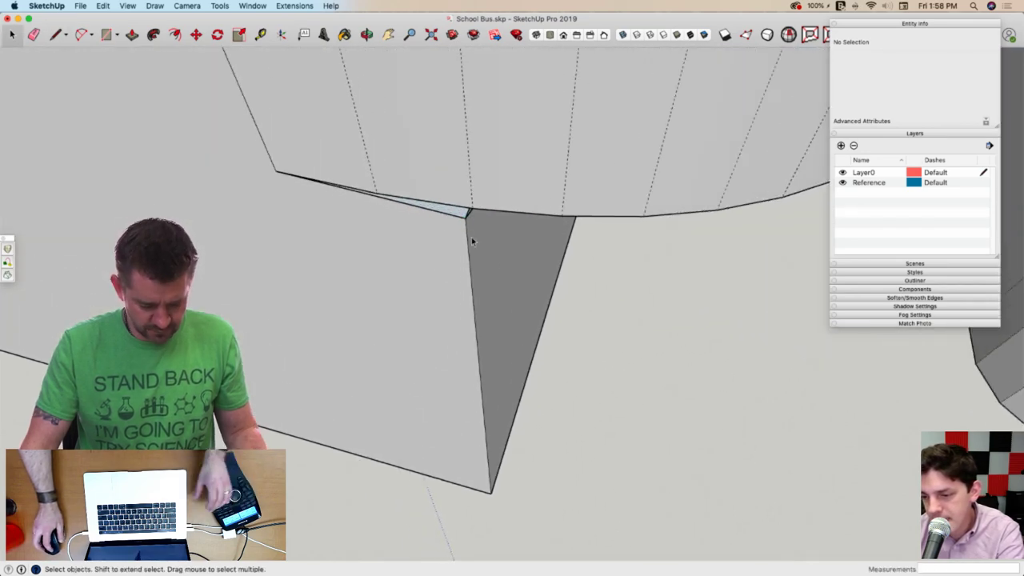
{"action": "left_click", "coordinate": [441, 264]}
{"action": "key", "text": "l"}
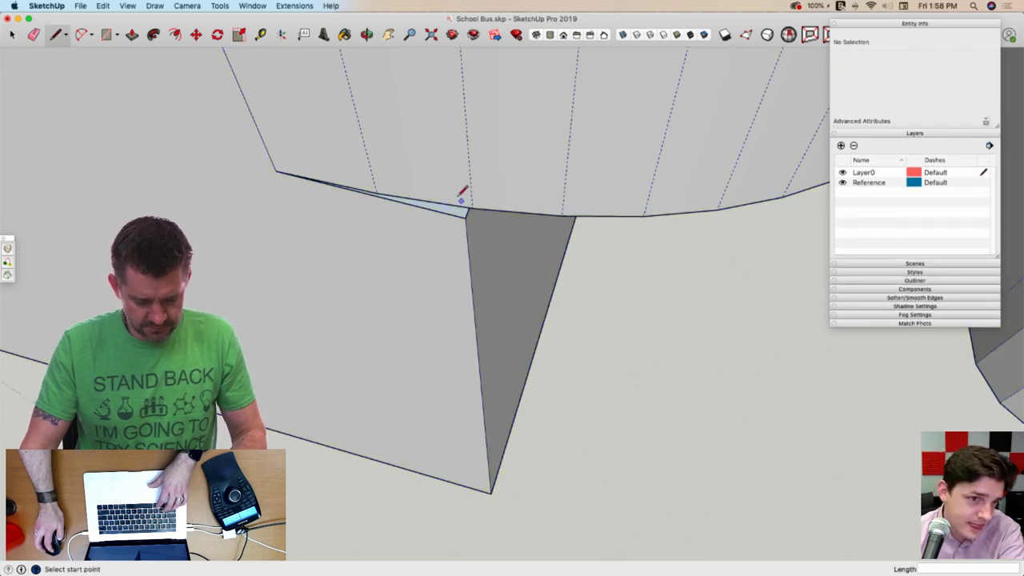
{"action": "left_click", "coordinate": [470, 209]}
Push/Pull the sliver face under the front corner pillar down to the bottom edge of the bus body
{"action": "key", "text": "p"}
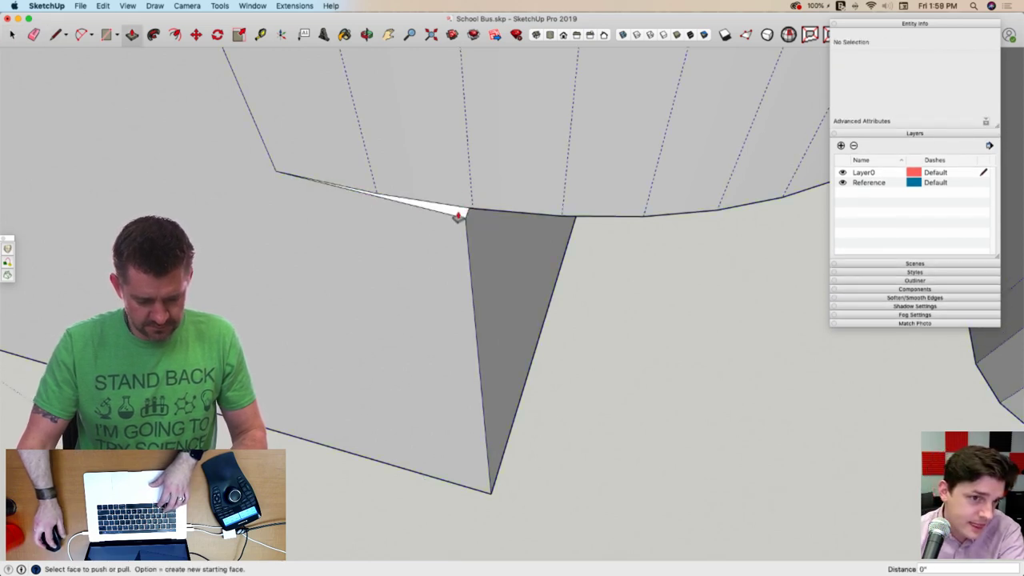
{"action": "left_click", "coordinate": [456, 215]}
{"action": "left_click", "coordinate": [487, 551]}
{"action": "key", "text": "space"}
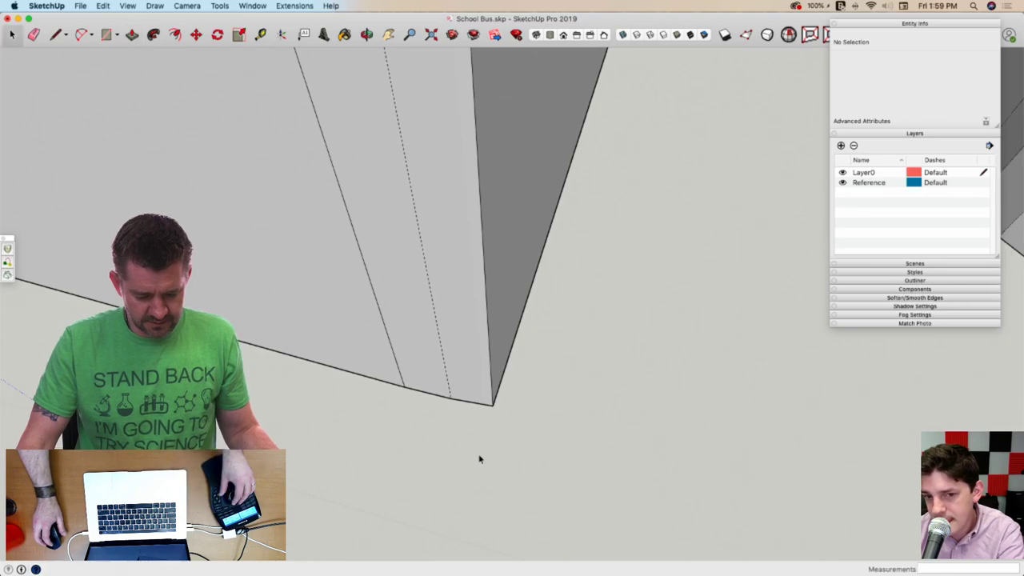
{"action": "scroll", "coordinate": [430, 407], "scroll_direction": "down", "scroll_amount": 5}
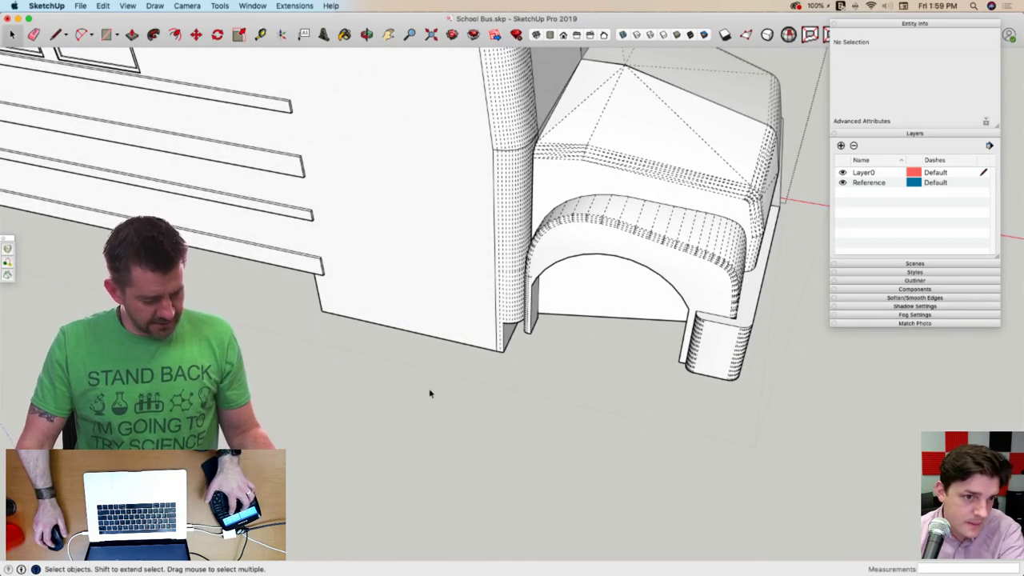
Turn off hidden geometry and soften the seam edges around the bus's upper front corner and across the front face
{"action": "key", "text": "alt+h"}
{"action": "scroll", "coordinate": [468, 388], "scroll_direction": "down", "scroll_amount": 6}
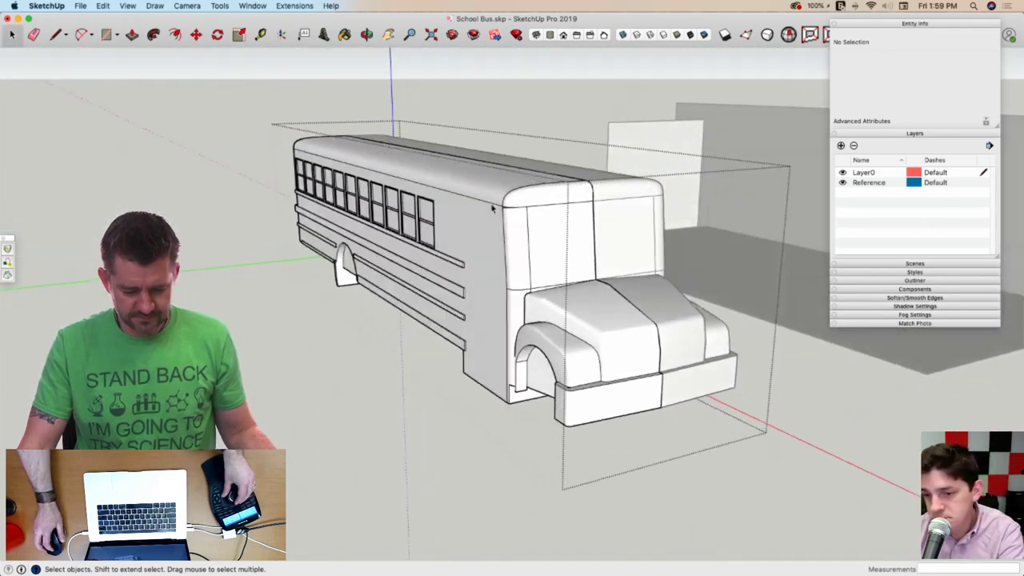
{"action": "scroll", "coordinate": [510, 207], "scroll_direction": "up", "scroll_amount": 6}
{"action": "scroll", "coordinate": [528, 251], "scroll_direction": "up", "scroll_amount": 4}
{"action": "key", "text": "e"}
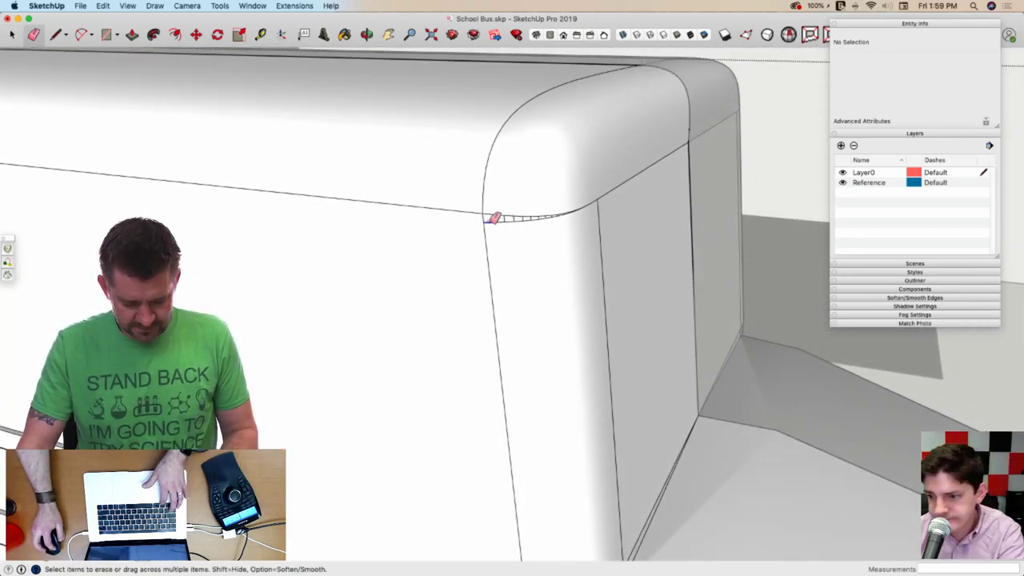
{"action": "mouse_move", "coordinate": [494, 217]}
{"action": "left_mouse_down"}
{"action": "mouse_move", "coordinate": [578, 214]}
{"action": "mouse_move", "coordinate": [563, 210]}
{"action": "left_mouse_up"}
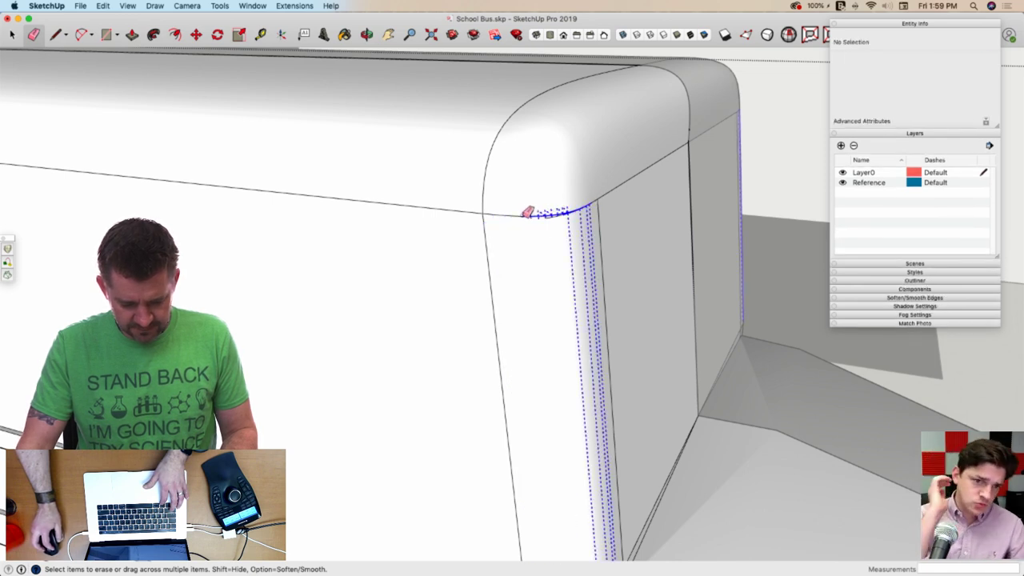
{"action": "left_click_drag", "start_coordinate": [490, 215], "coordinate": [481, 204], "text": "alt"}
{"action": "left_click", "coordinate": [484, 224], "text": "alt"}
{"action": "left_click_drag", "start_coordinate": [541, 217], "coordinate": [577, 208], "text": "alt"}
{"action": "mouse_move", "coordinate": [585, 206]}
{"action": "left_mouse_down", "text": "alt"}
{"action": "mouse_move", "coordinate": [561, 213]}
{"action": "mouse_move", "coordinate": [607, 192]}
{"action": "left_mouse_up", "text": "alt"}
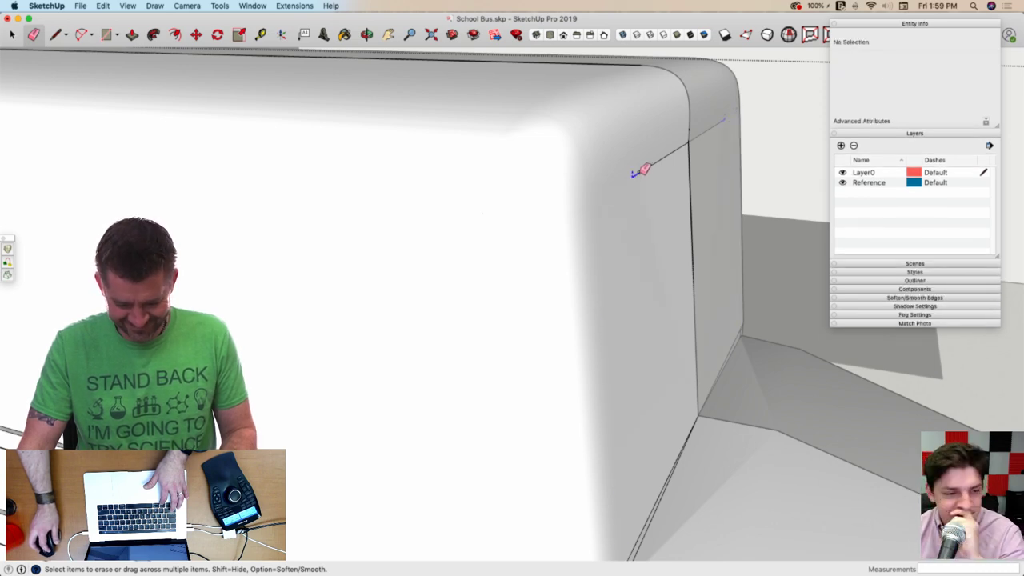
{"action": "left_click_drag", "start_coordinate": [677, 151], "coordinate": [693, 137]}
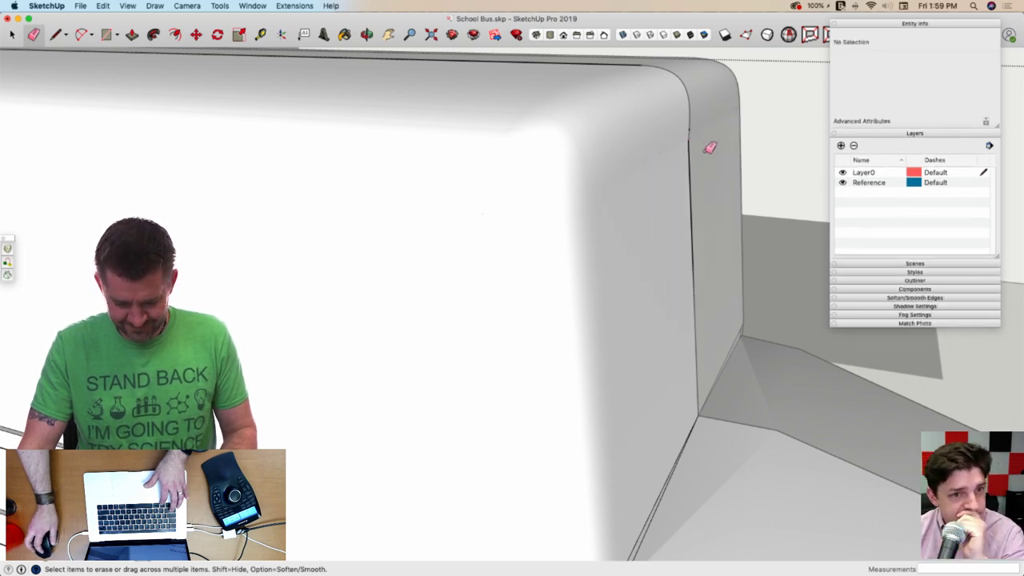
Soften the short seam edge above the hood beside the front corner pillar
{"action": "scroll", "coordinate": [621, 222], "scroll_direction": "down", "scroll_amount": 5}
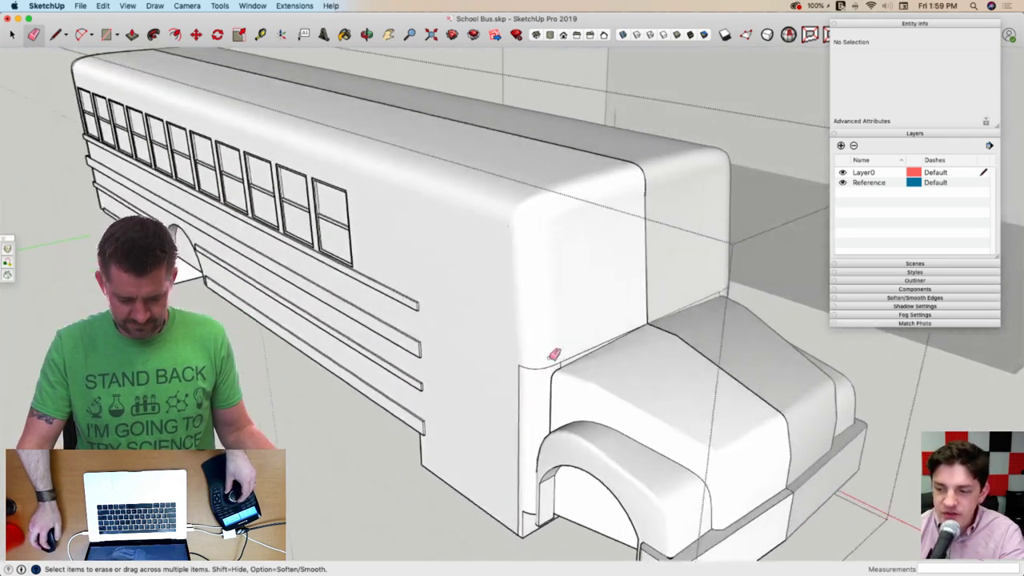
{"action": "scroll", "coordinate": [549, 359], "scroll_direction": "up", "scroll_amount": 1}
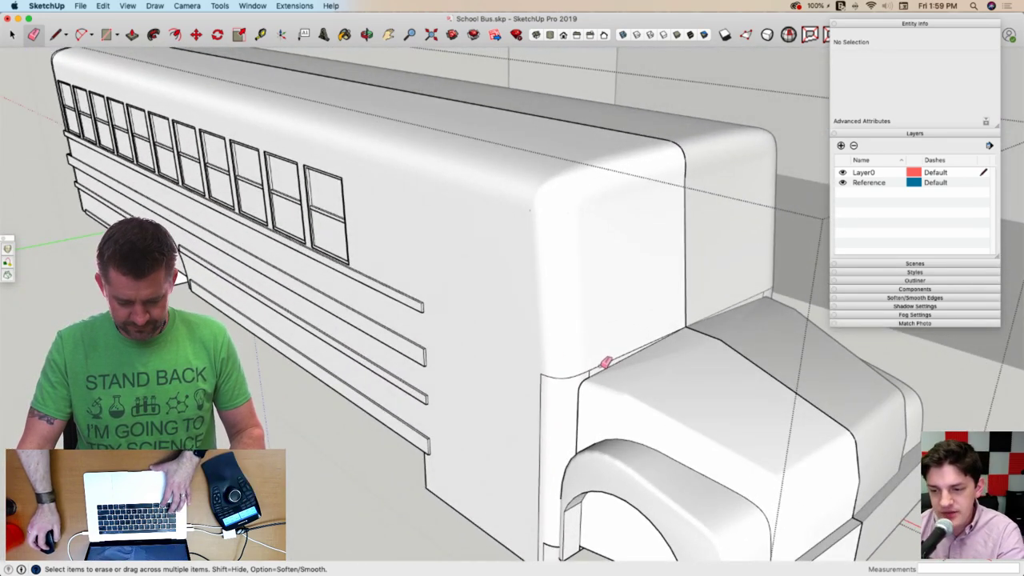
{"action": "mouse_move", "coordinate": [587, 370]}
{"action": "left_mouse_down"}
{"action": "mouse_move", "coordinate": [551, 373]}
{"action": "mouse_move", "coordinate": [591, 367]}
{"action": "left_mouse_up"}
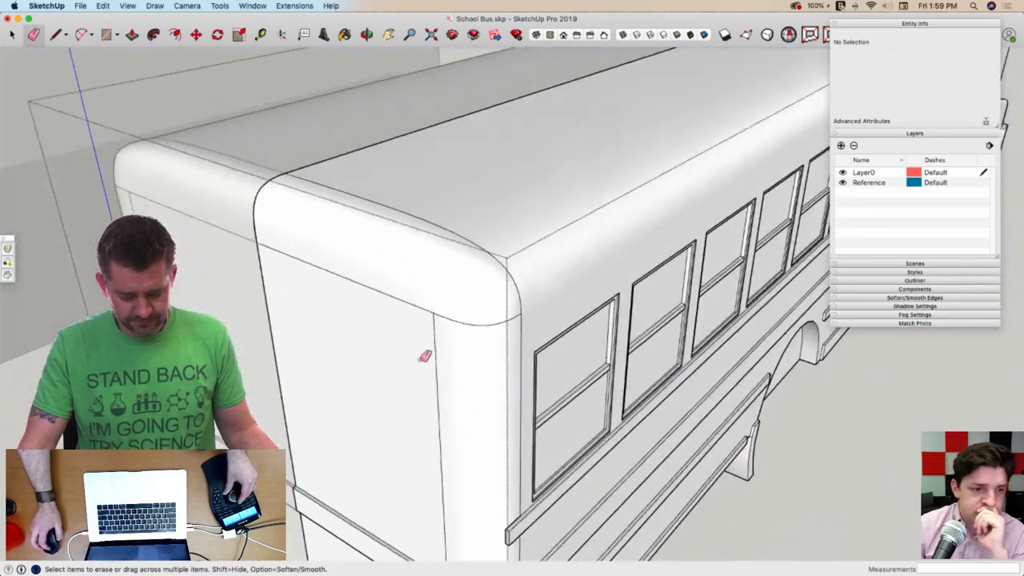
Soften the seam edges around the bus's upper rear corner and along the roof line across the back
{"action": "left_click_drag", "start_coordinate": [437, 281], "coordinate": [546, 397], "text": "alt"}
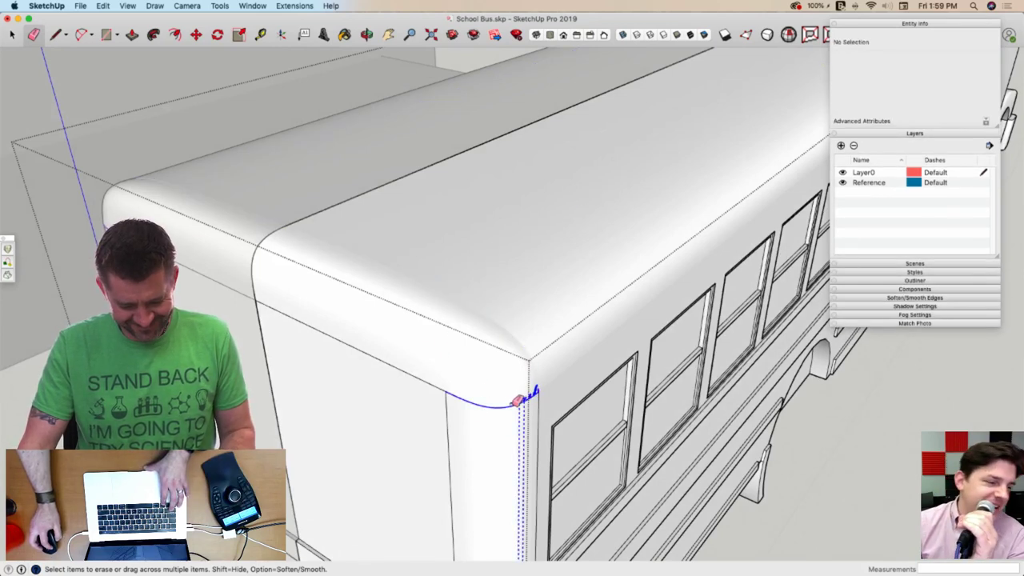
{"action": "left_click_drag", "start_coordinate": [474, 398], "coordinate": [446, 388]}
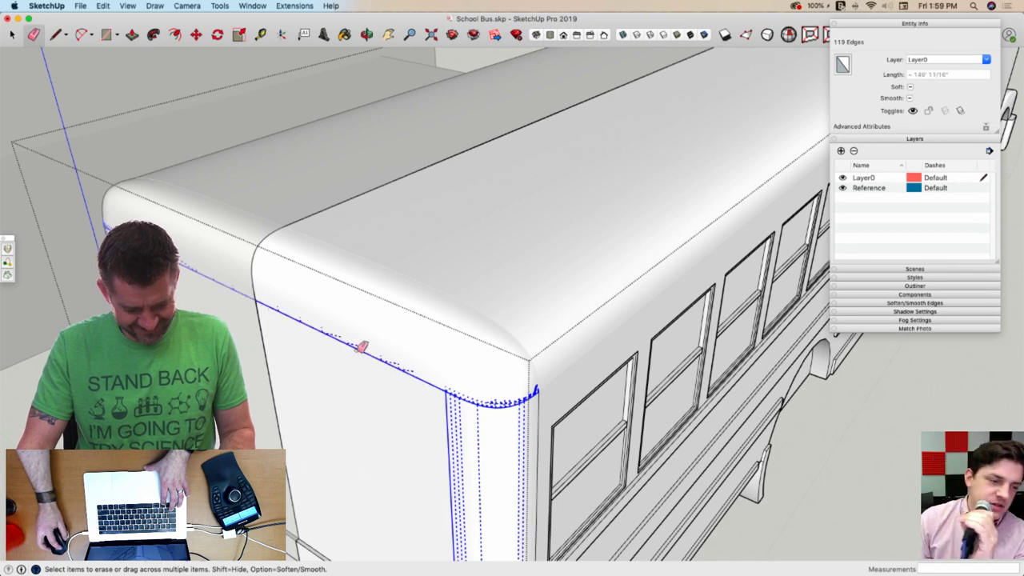
{"action": "left_click_drag", "start_coordinate": [361, 346], "coordinate": [517, 349]}
{"action": "left_click_drag", "start_coordinate": [559, 384], "coordinate": [542, 388]}
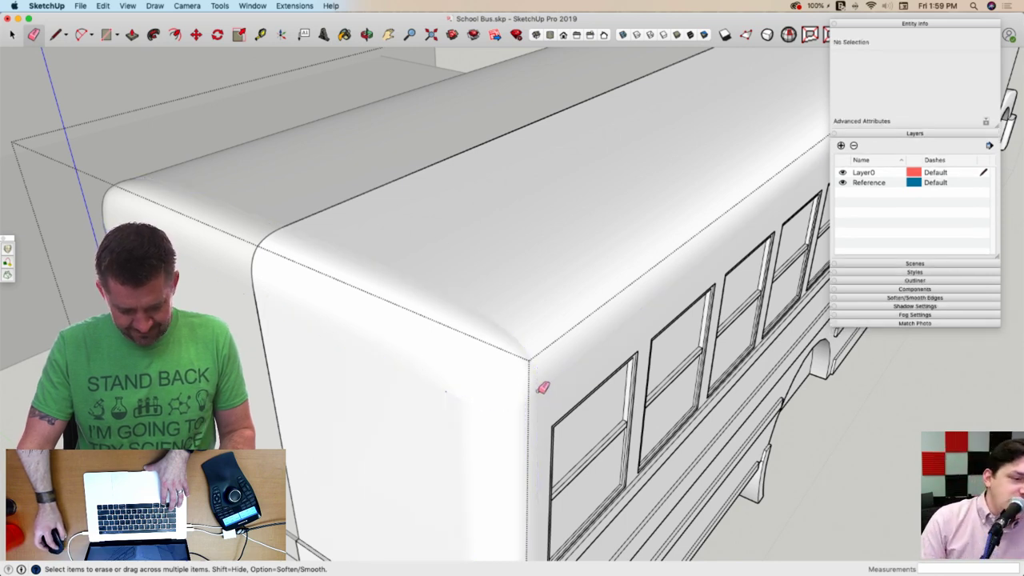
{"action": "left_click", "coordinate": [543, 387]}
{"action": "left_click", "coordinate": [545, 390]}
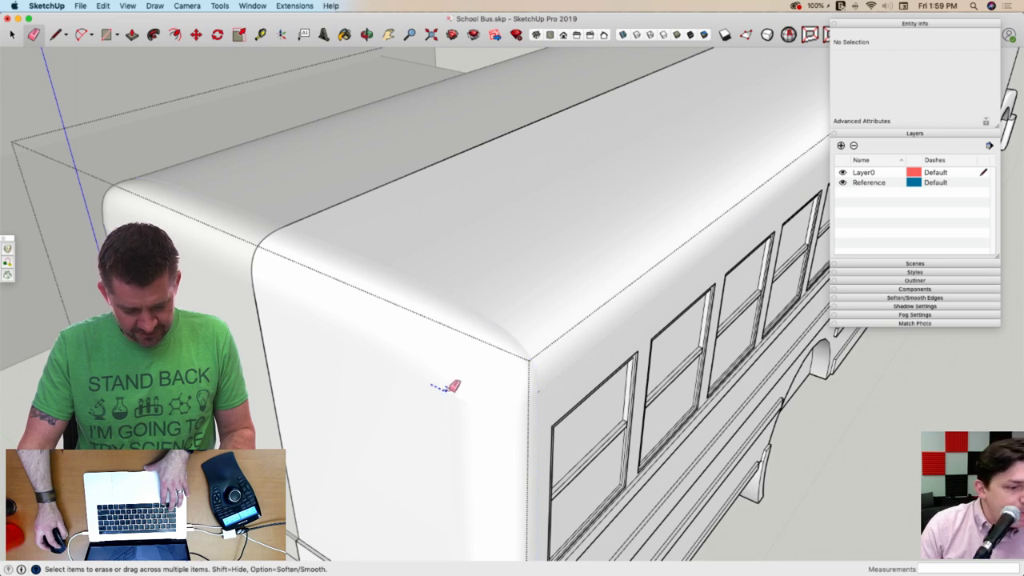
Erase the stray edge crossing the rounded corner at ceiling level inside the bus, removing the thin face it bounds
{"action": "scroll", "coordinate": [480, 337], "scroll_direction": "up", "scroll_amount": 5}
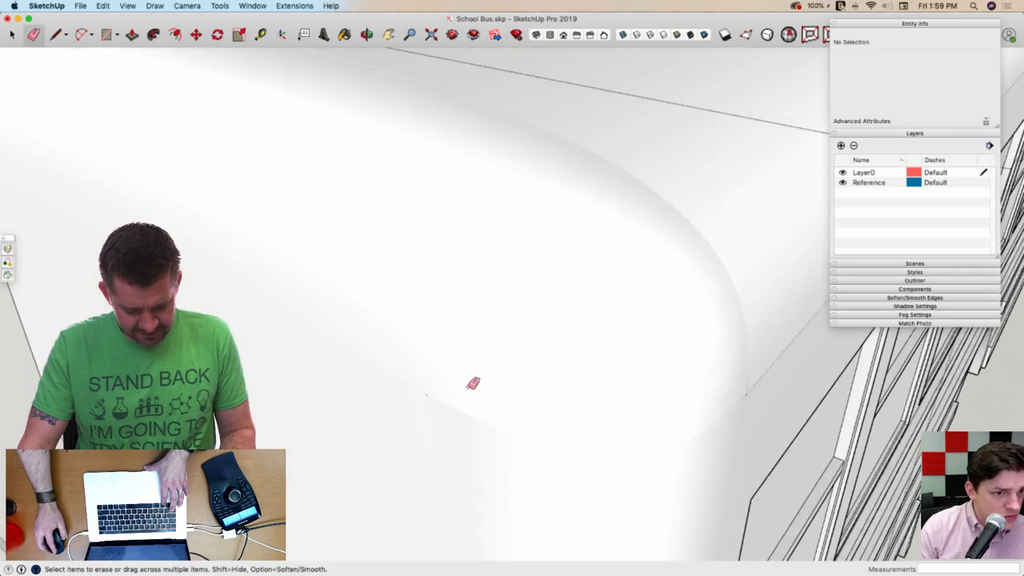
{"action": "scroll", "coordinate": [460, 342], "scroll_direction": "down", "scroll_amount": 5}
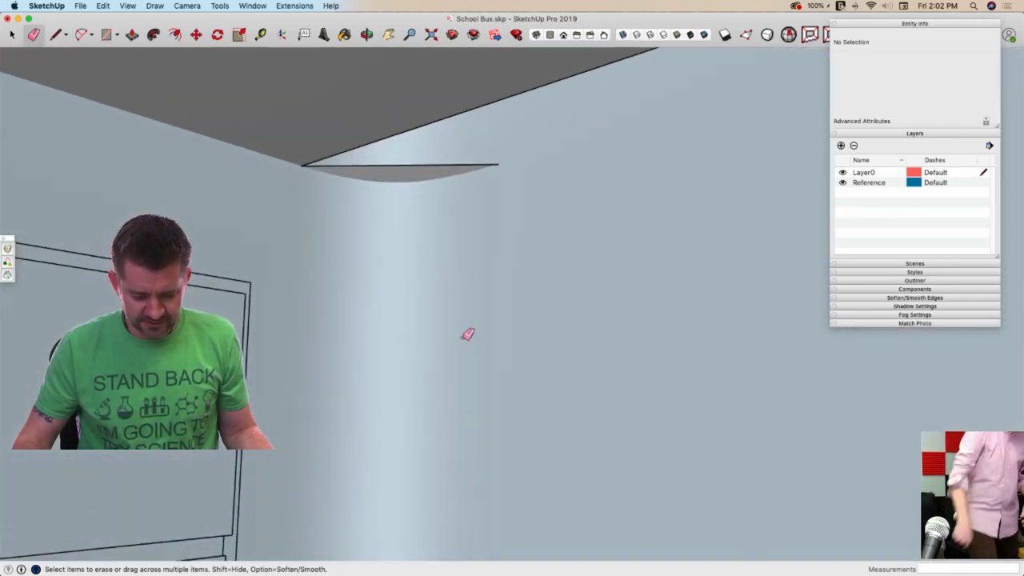
{"action": "left_click", "coordinate": [381, 165]}
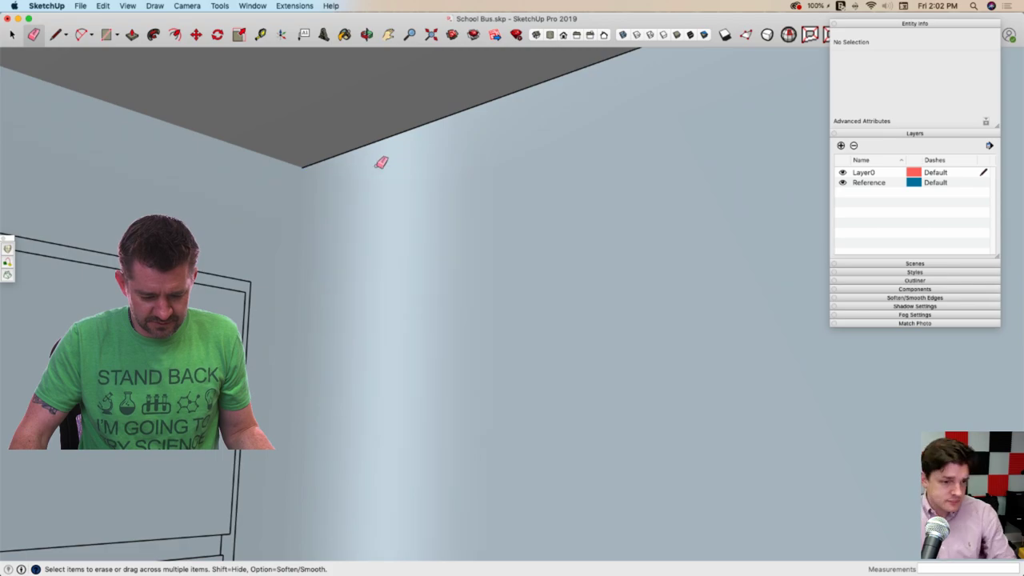
Examine the smoothed bus body from the side and the front, checking the rounded corners and roof
{"action": "left_click", "coordinate": [358, 152]}
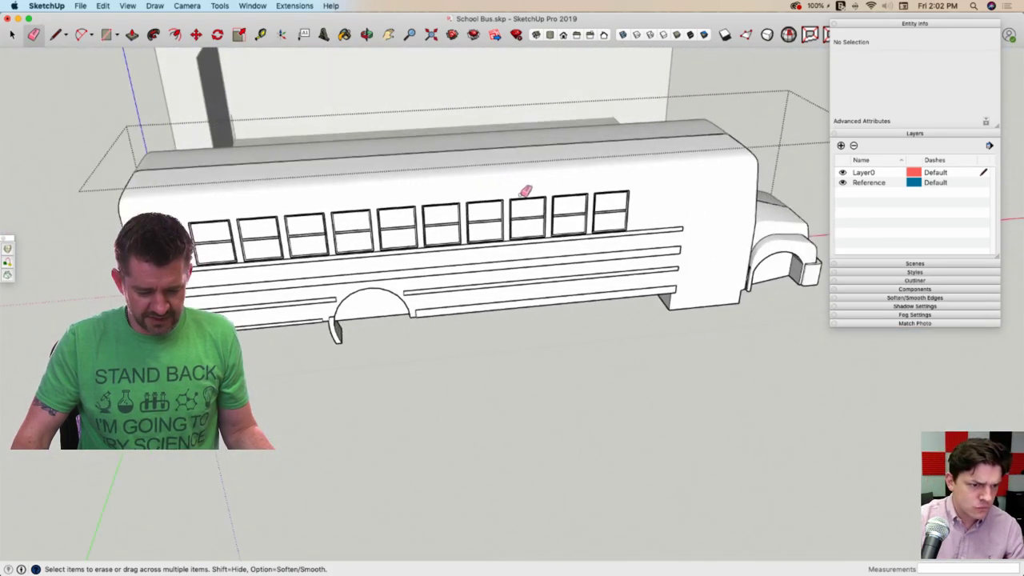
{"action": "key", "text": "space"}
{"action": "left_click", "coordinate": [434, 370]}
{"action": "middle_click_drag", "start_coordinate": [435, 370], "coordinate": [381, 434]}
{"action": "scroll", "coordinate": [416, 357], "scroll_direction": "up", "scroll_amount": 4}
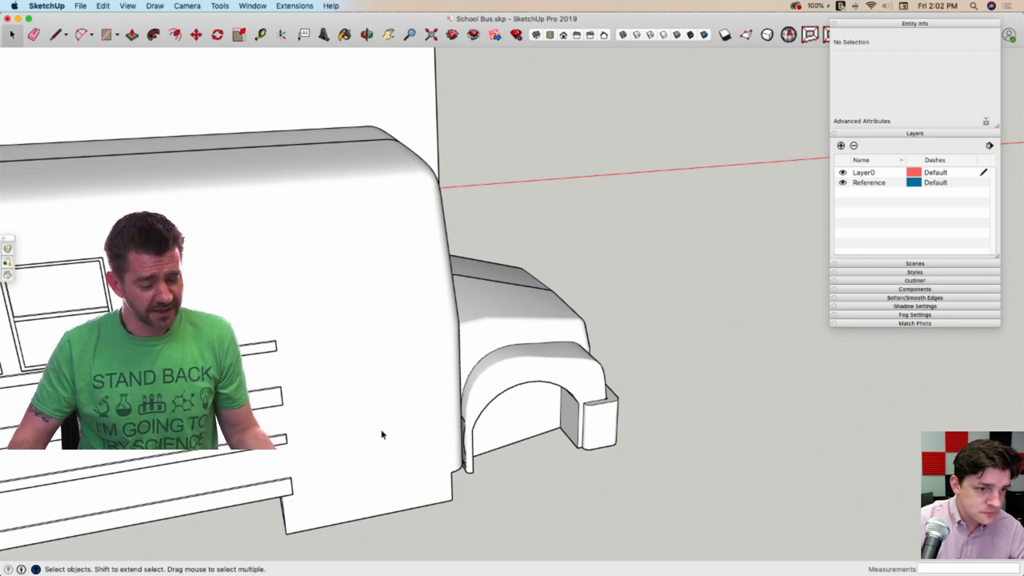
{"action": "scroll", "coordinate": [382, 432], "scroll_direction": "down", "scroll_amount": 5}
{"action": "middle_click_drag", "start_coordinate": [382, 431], "coordinate": [312, 401]}
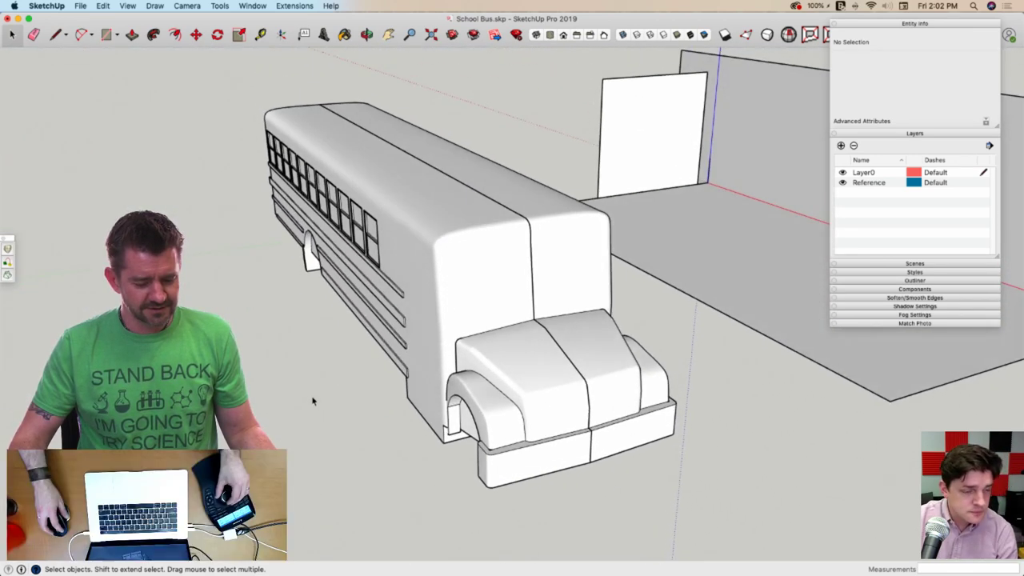
{"action": "scroll", "coordinate": [312, 401], "scroll_direction": "up", "scroll_amount": 2}
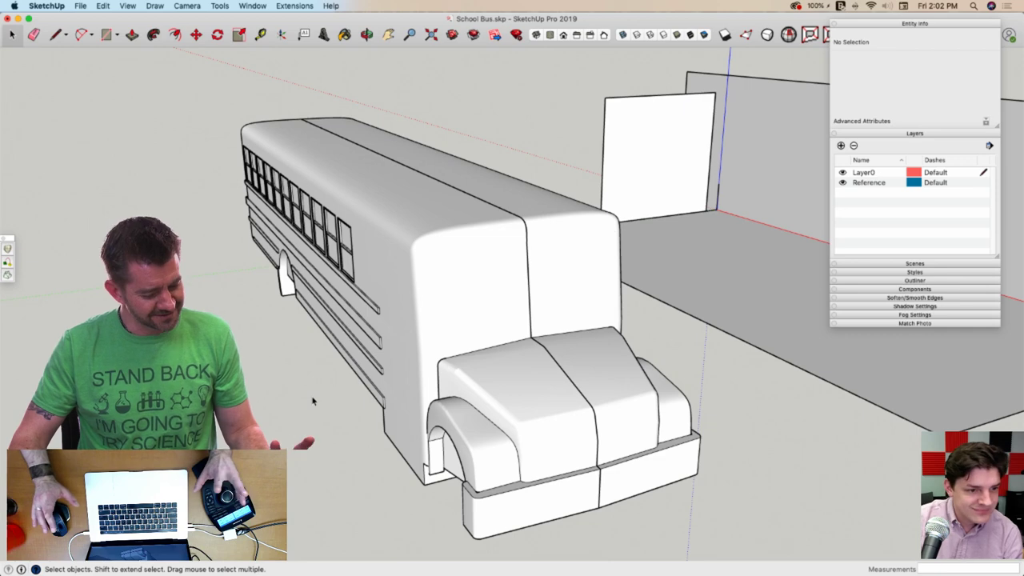
{"action": "middle_click_drag", "start_coordinate": [307, 397], "coordinate": [394, 390]}
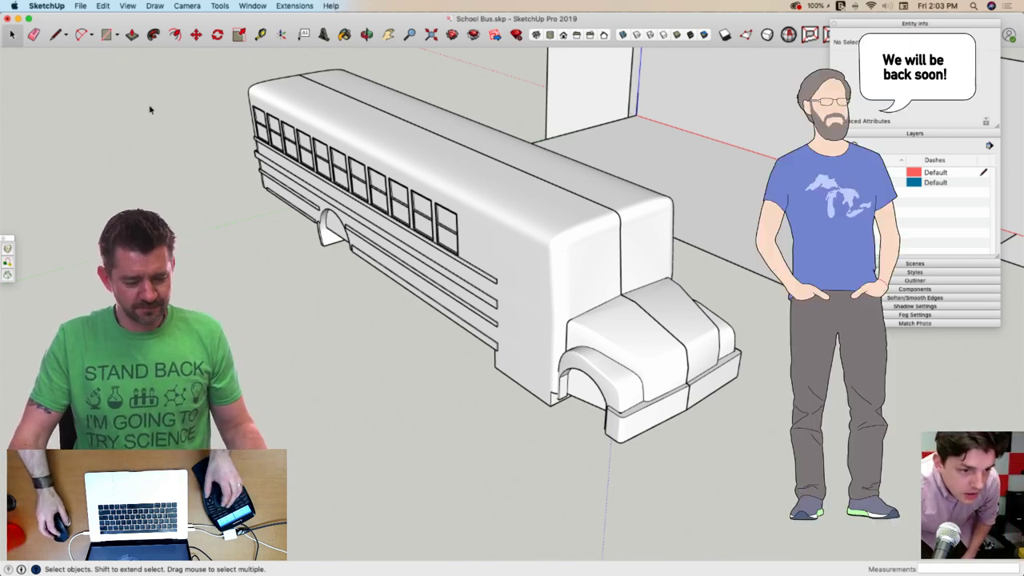
Save the School Bus model to its existing file
{"action": "left_click", "coordinate": [79, 6]}
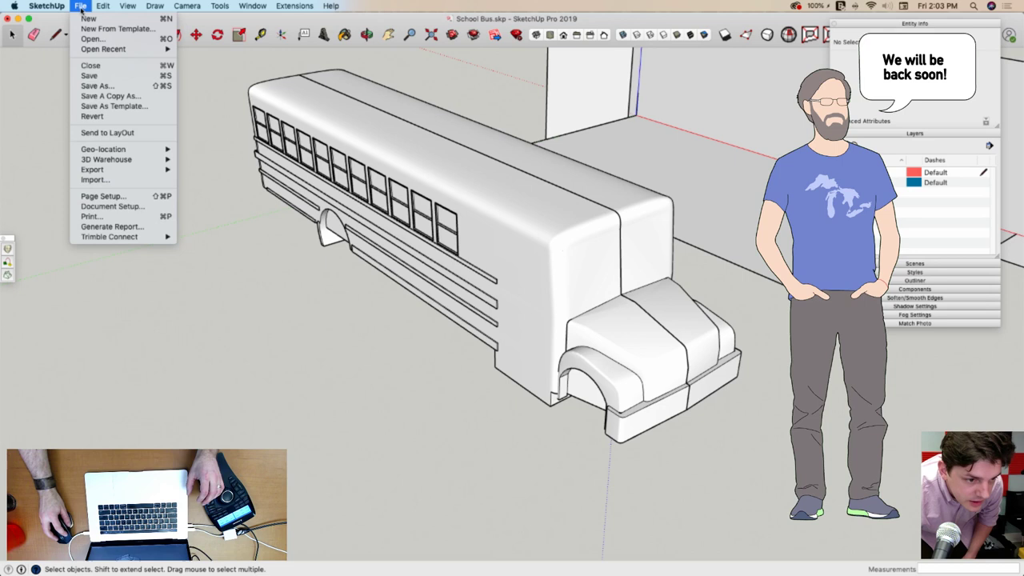
{"action": "left_click", "coordinate": [104, 76]}
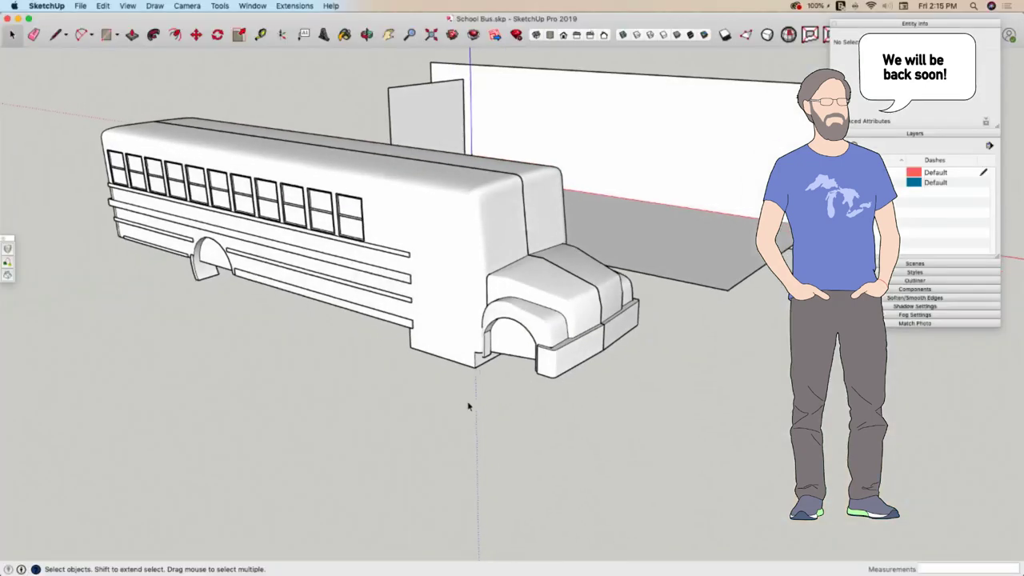
Display the model with textures so the reference photos show on the bus and the image planes
{"action": "scroll", "coordinate": [480, 404], "scroll_direction": "up", "scroll_amount": 5}
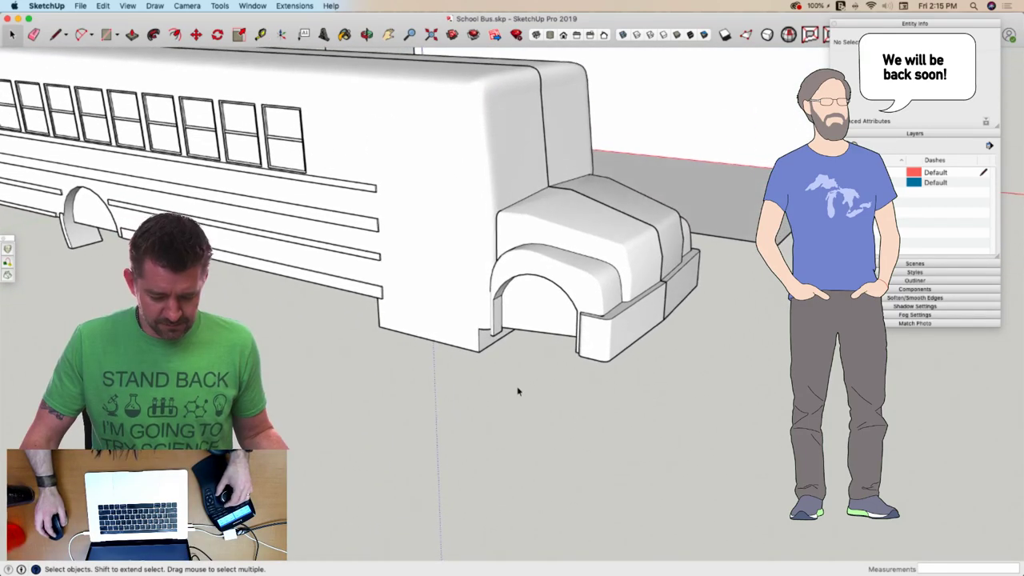
{"action": "scroll", "coordinate": [518, 391], "scroll_direction": "down", "scroll_amount": 5}
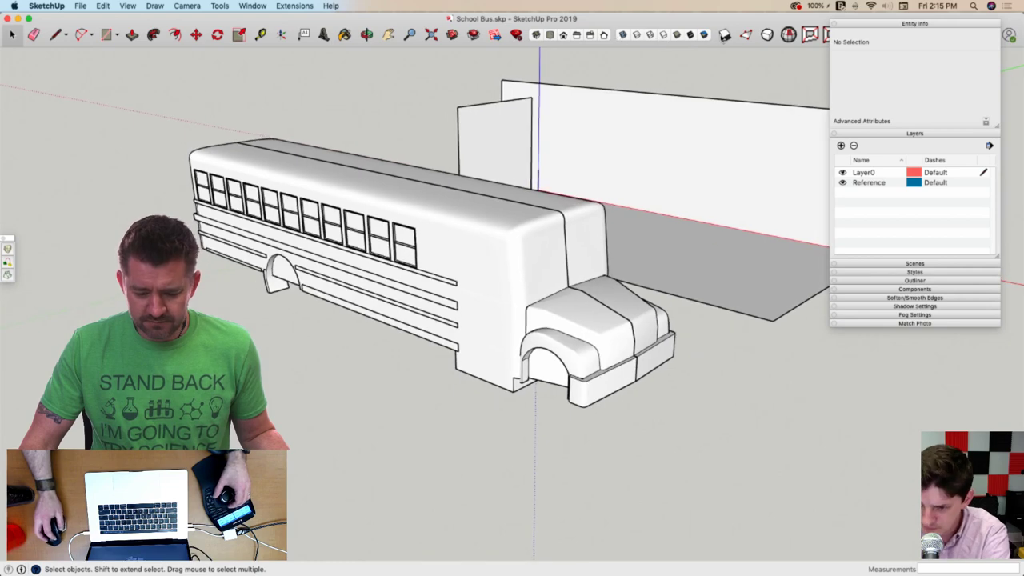
{"action": "left_click", "coordinate": [689, 36]}
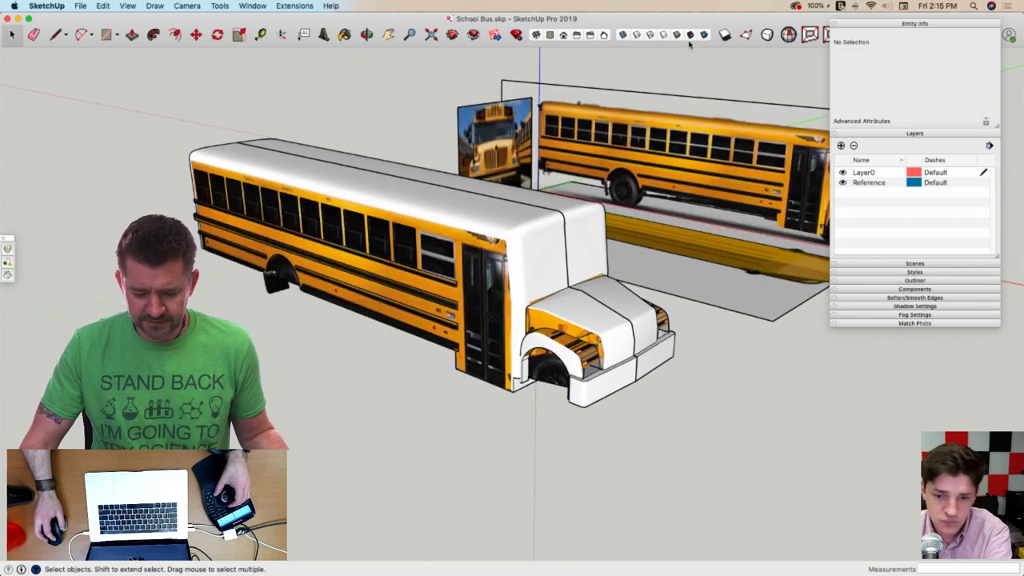
Examine the front and rear wheels in the side-view reference photo up close
{"action": "scroll", "coordinate": [709, 141], "scroll_direction": "up", "scroll_amount": 10}
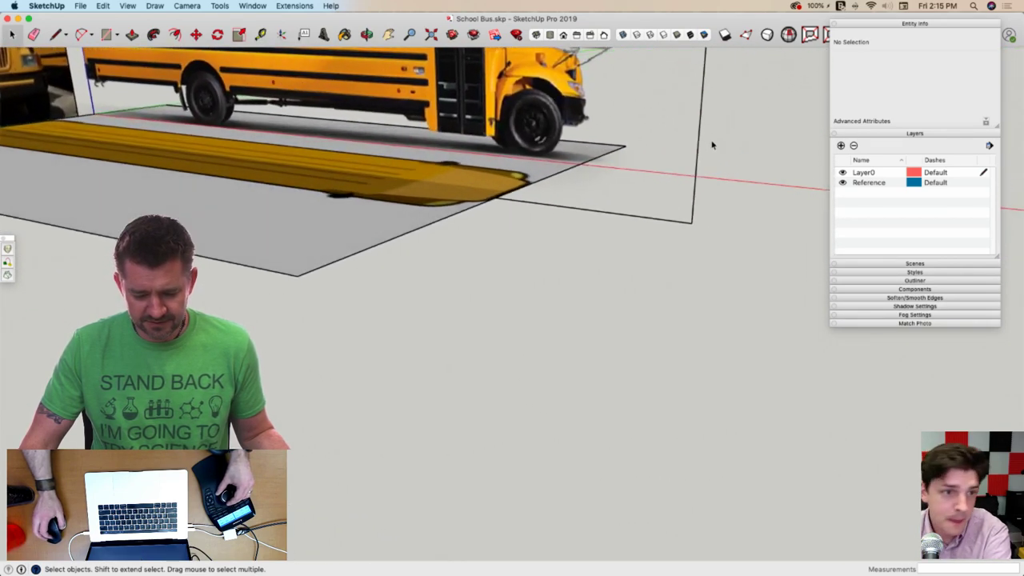
{"action": "scroll", "coordinate": [712, 146], "scroll_direction": "up", "scroll_amount": 8}
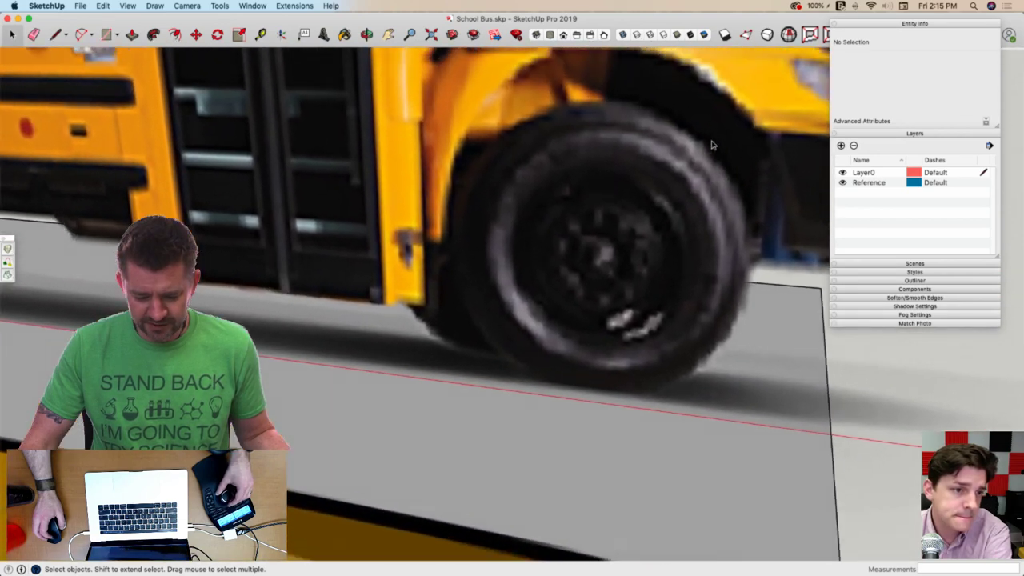
{"action": "scroll", "coordinate": [714, 145], "scroll_direction": "up", "scroll_amount": 2}
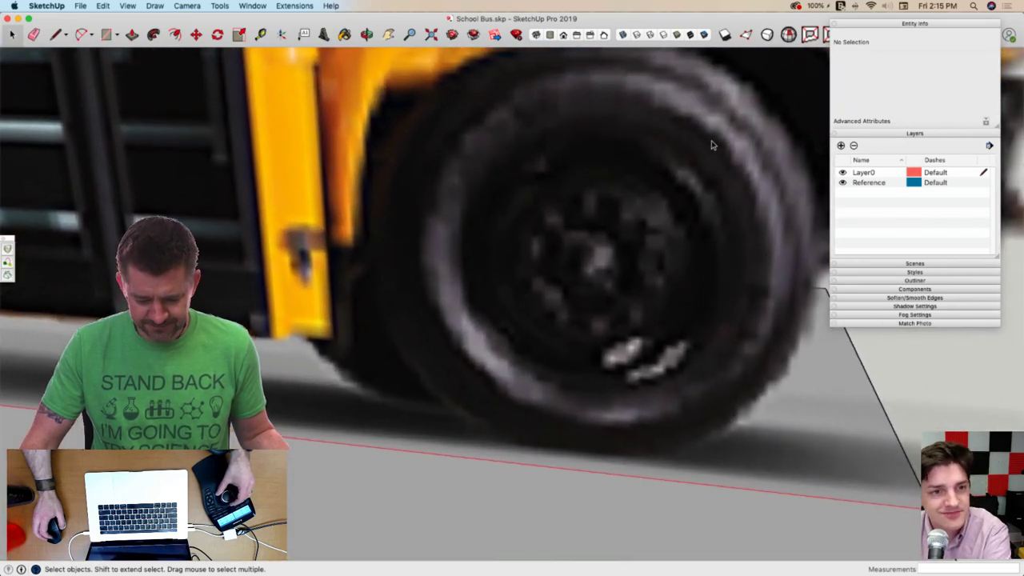
{"action": "scroll", "coordinate": [714, 146], "scroll_direction": "down", "scroll_amount": 5}
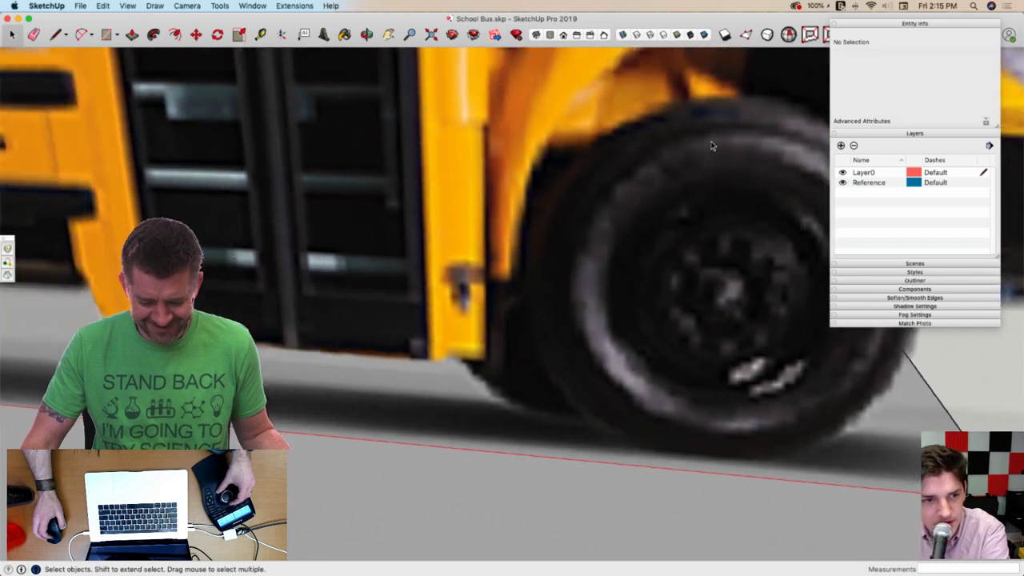
{"action": "scroll", "coordinate": [712, 145], "scroll_direction": "up", "scroll_amount": 8}
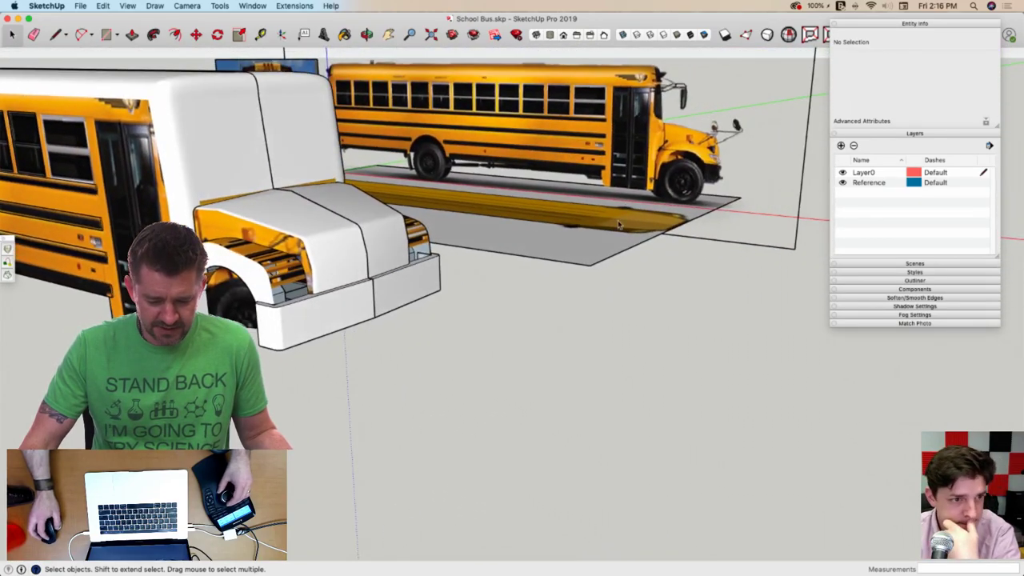
{"action": "scroll", "coordinate": [532, 203], "scroll_direction": "up", "scroll_amount": 10}
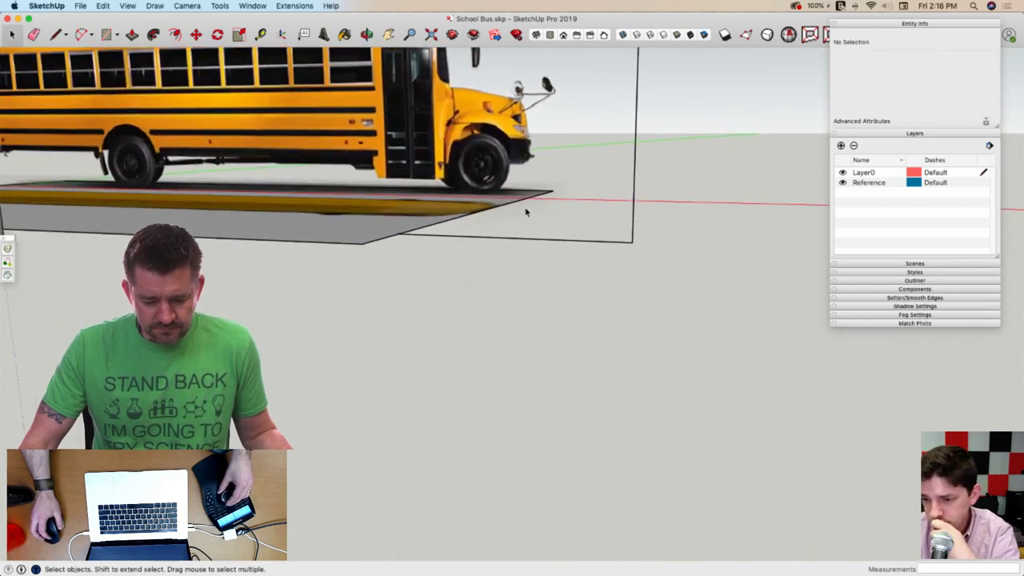
{"action": "scroll", "coordinate": [551, 277], "scroll_direction": "up", "scroll_amount": 6}
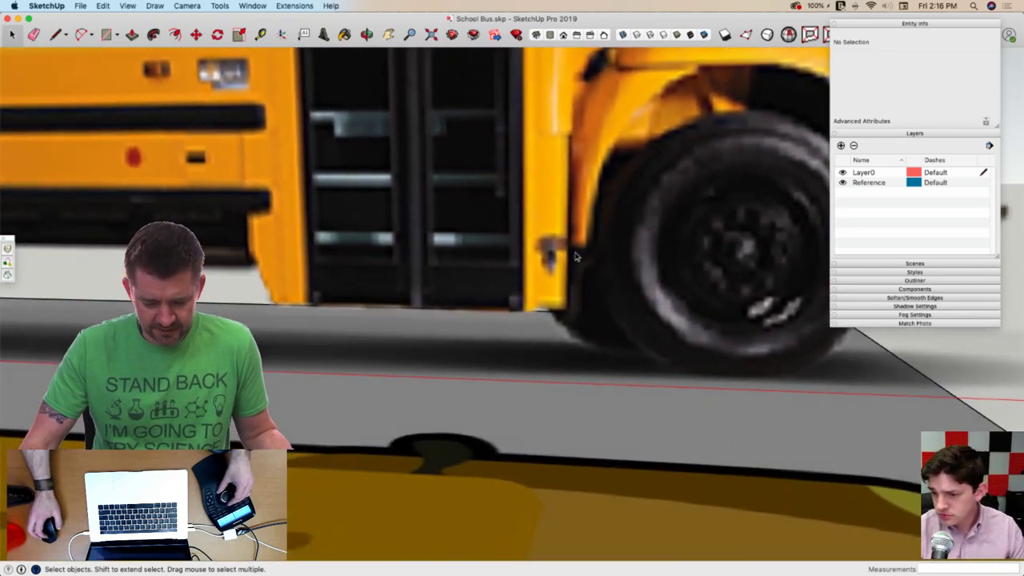
{"action": "scroll", "coordinate": [521, 286], "scroll_direction": "up", "scroll_amount": 4}
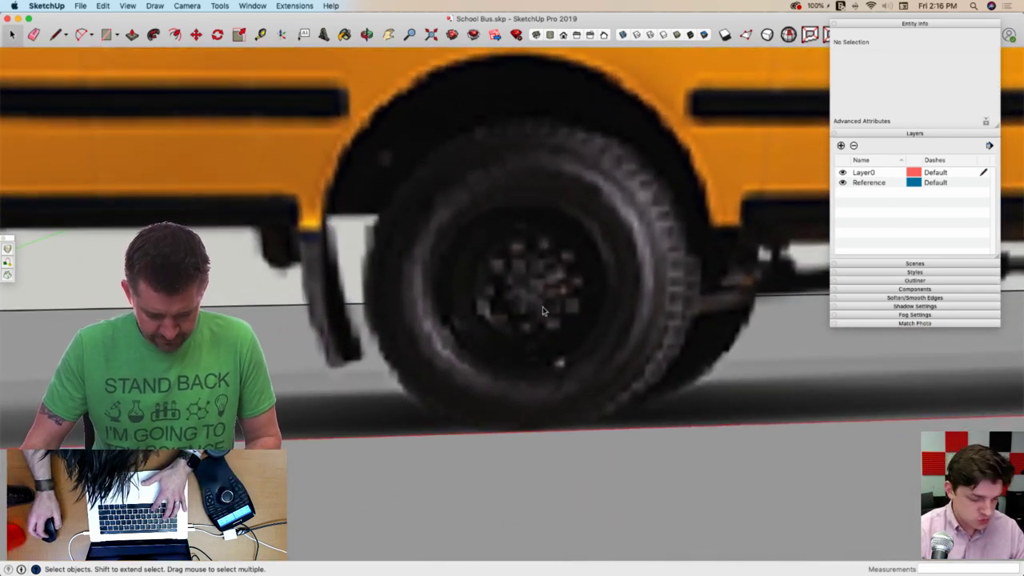
Draw a 40-sided circle centred on the rear wheel in the side reference photo, with a radius of about 4' 8 5/8"
{"action": "key", "text": "c"}
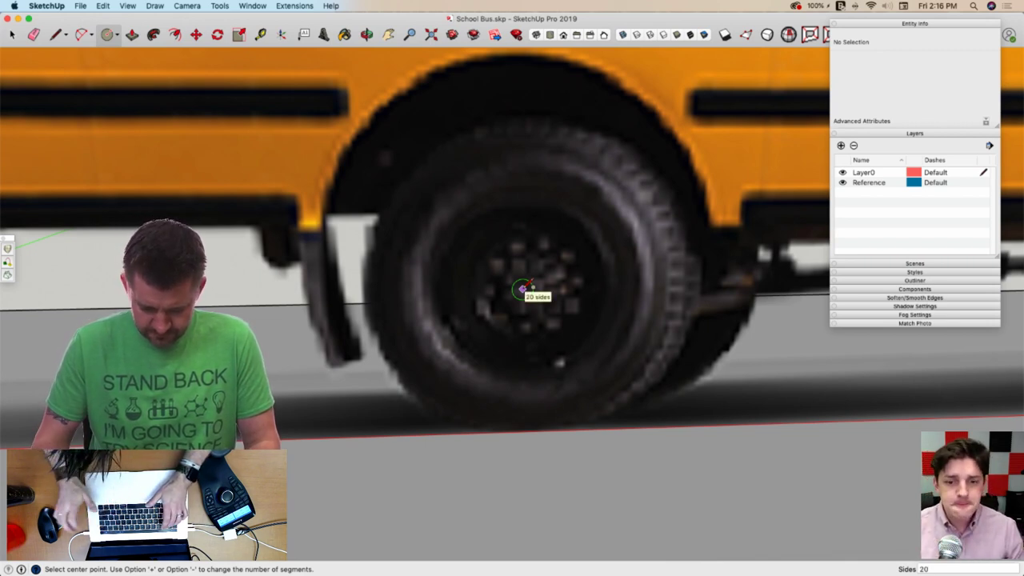
{"action": "left_click", "coordinate": [525, 292]}
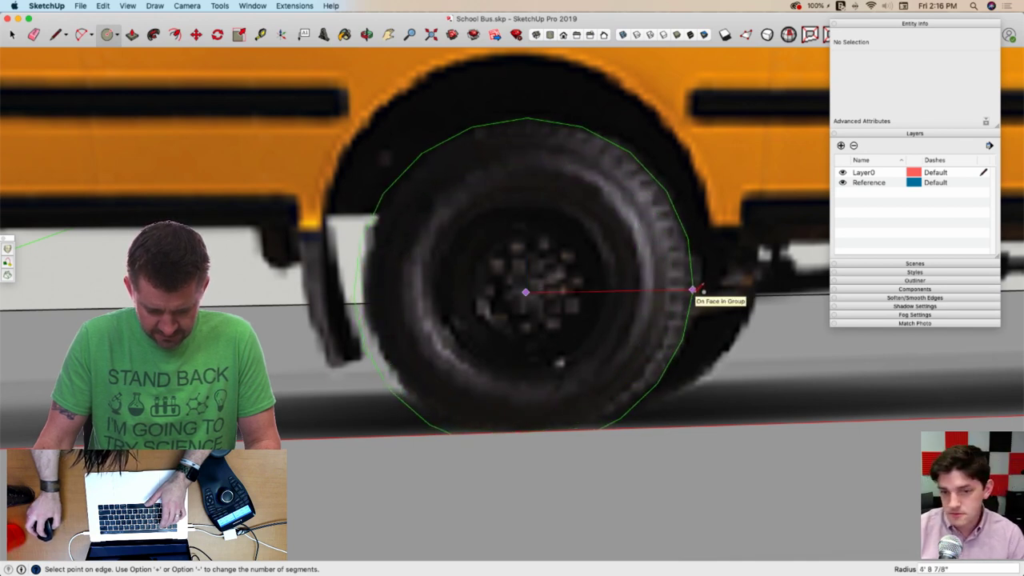
{"action": "key", "text": "Escape"}
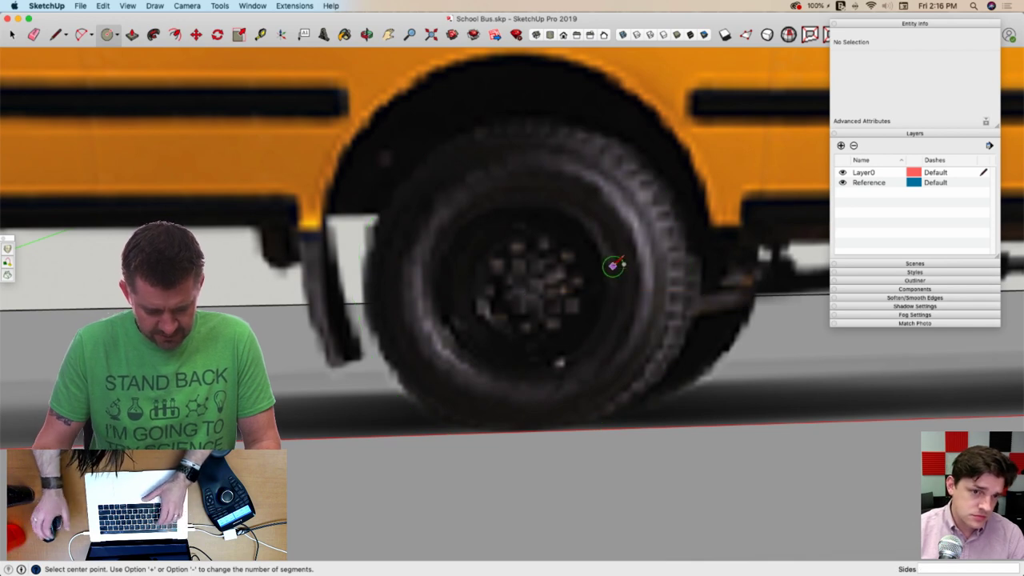
{"action": "type", "text": "40"}
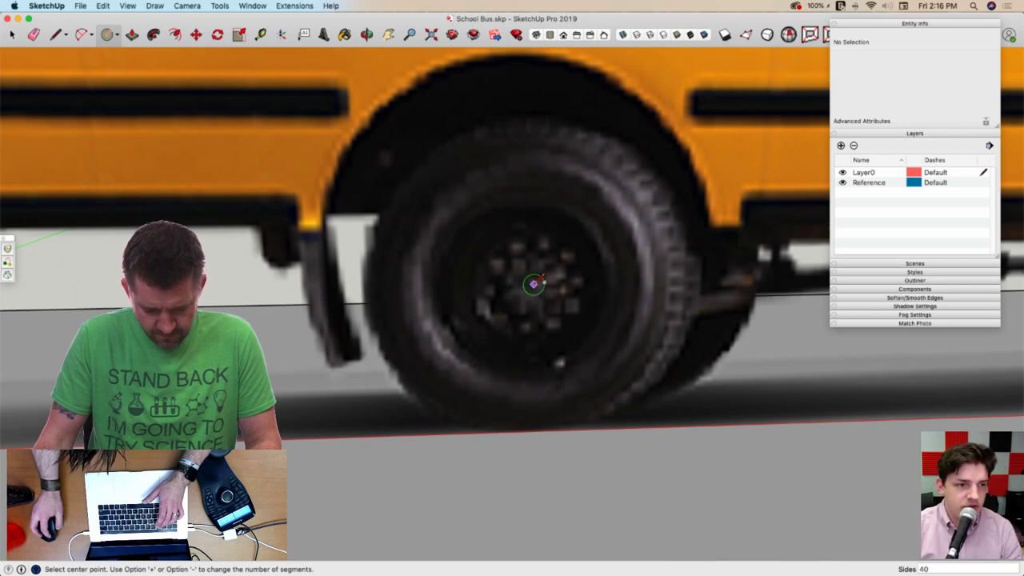
{"action": "left_click", "coordinate": [533, 283]}
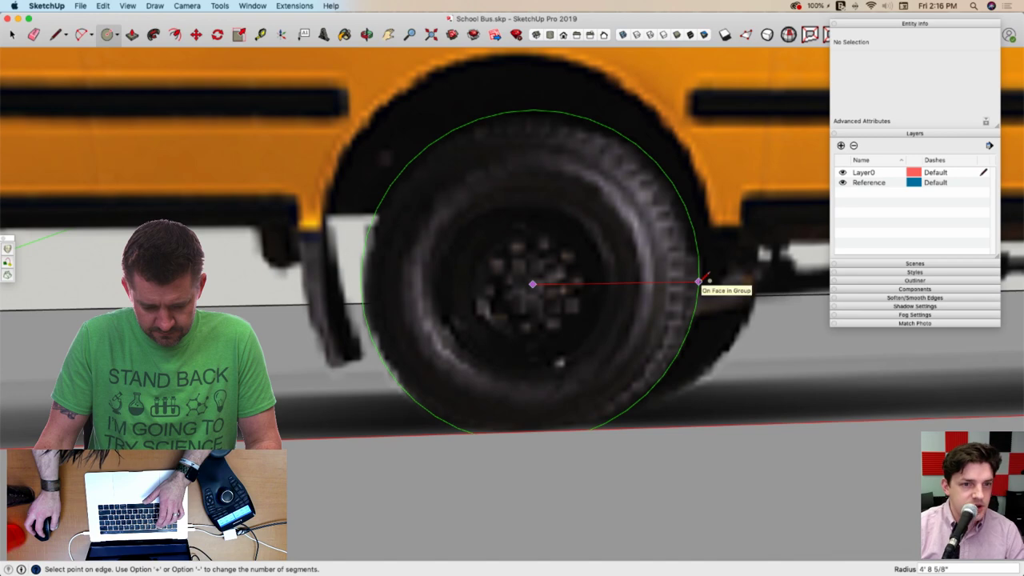
{"action": "left_click", "coordinate": [698, 281]}
{"action": "key", "text": "space"}
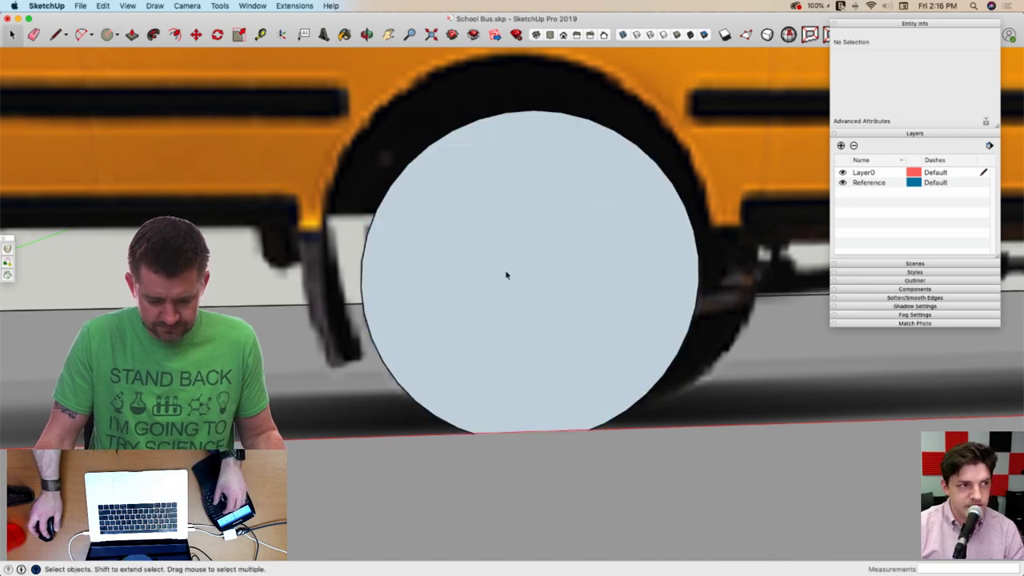
Move the circle face about 9' 4 3/4" toward the rear of the bus, clear of the photographed rear wheel
{"action": "left_click", "coordinate": [506, 275]}
{"action": "key", "text": "m"}
{"action": "key", "text": "space"}
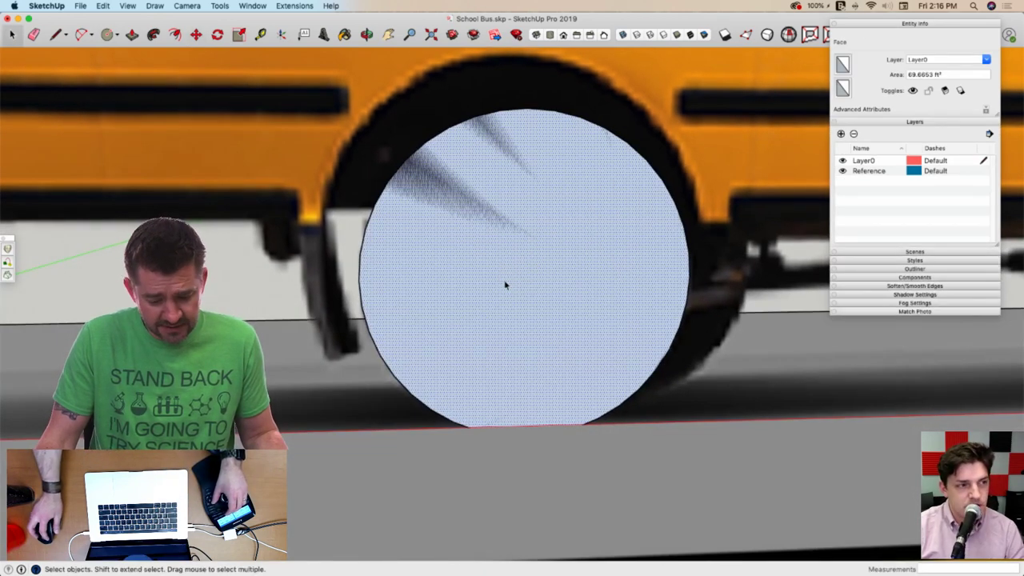
{"action": "key", "text": "m"}
{"action": "left_click", "coordinate": [504, 283]}
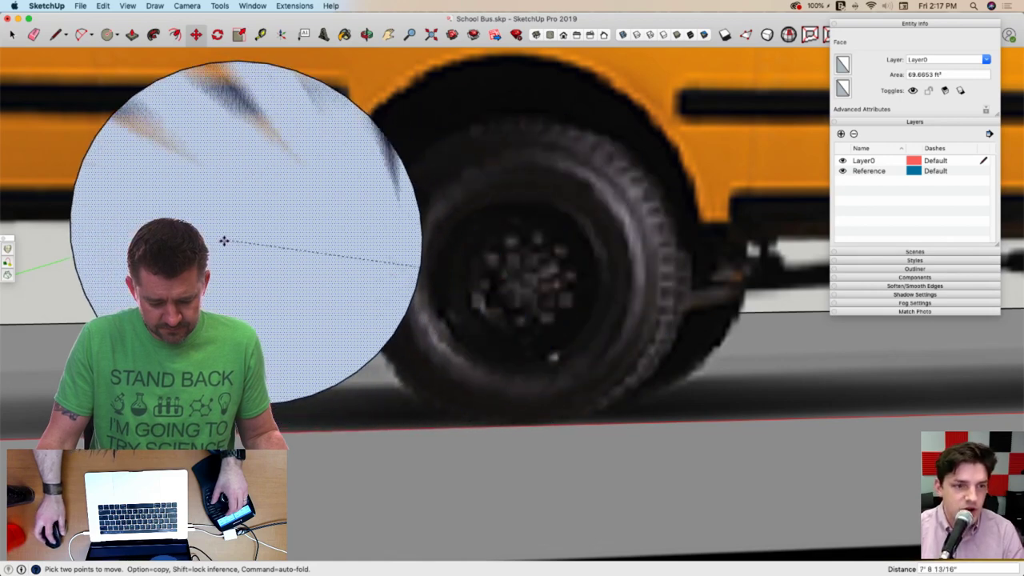
{"action": "left_click", "coordinate": [162, 250]}
{"action": "scroll", "coordinate": [226, 267], "scroll_direction": "down", "scroll_amount": 3}
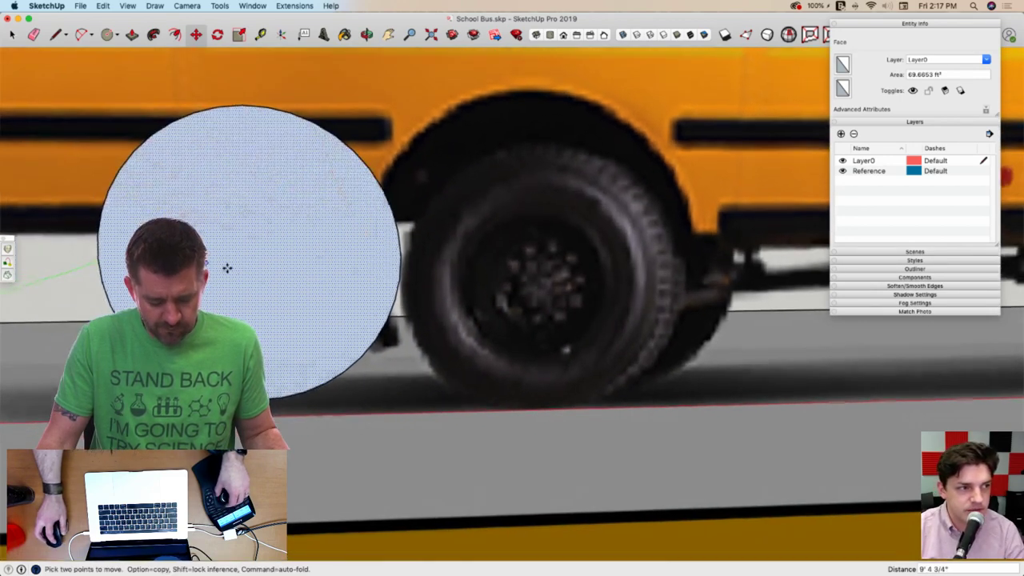
{"action": "left_click", "coordinate": [304, 284]}
{"action": "key", "text": "space"}
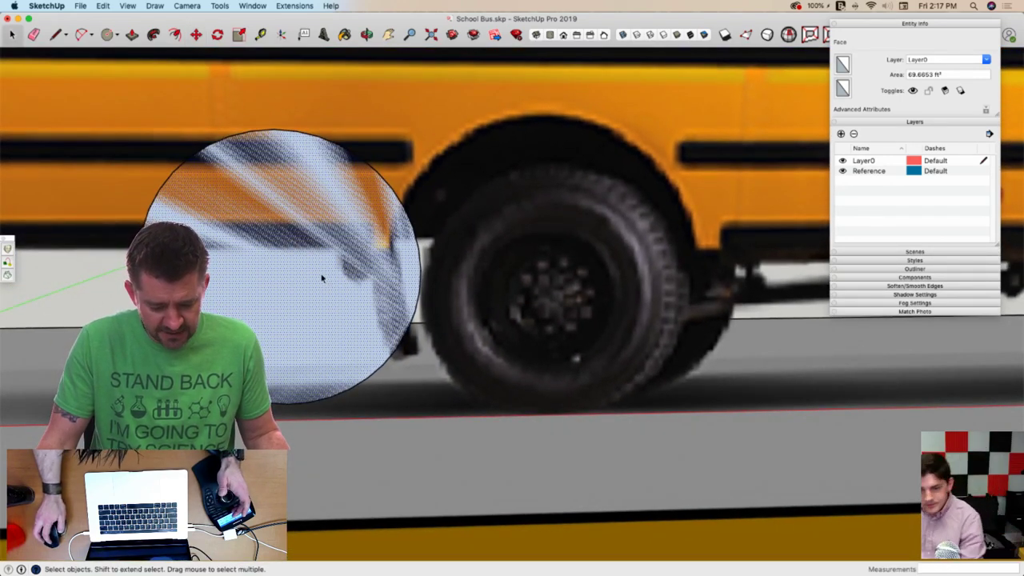
{"action": "key", "text": "q"}
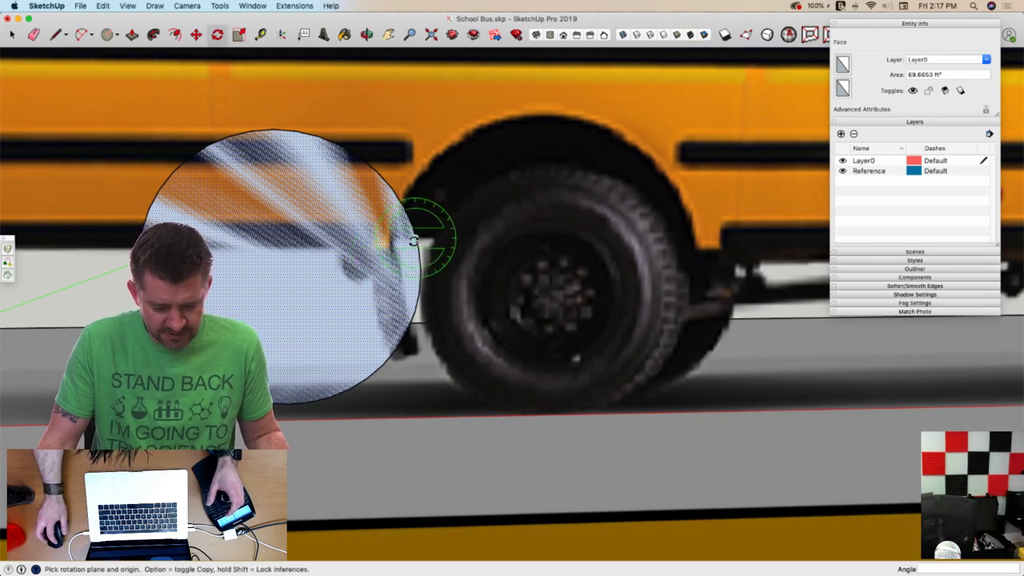
{"action": "key", "text": "space"}
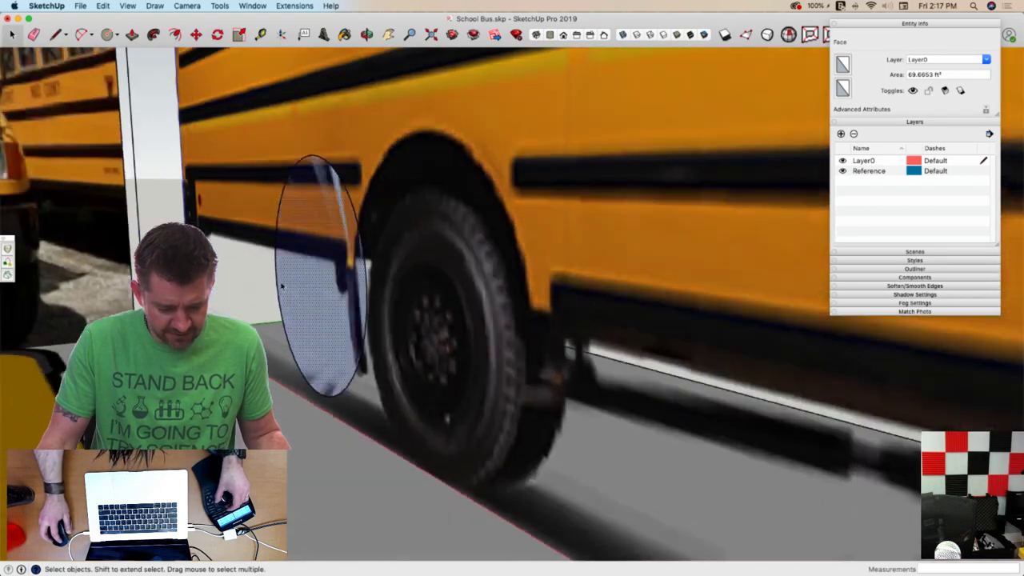
{"action": "key", "text": "l"}
{"action": "scroll", "coordinate": [410, 298], "scroll_direction": "up", "scroll_amount": 1}
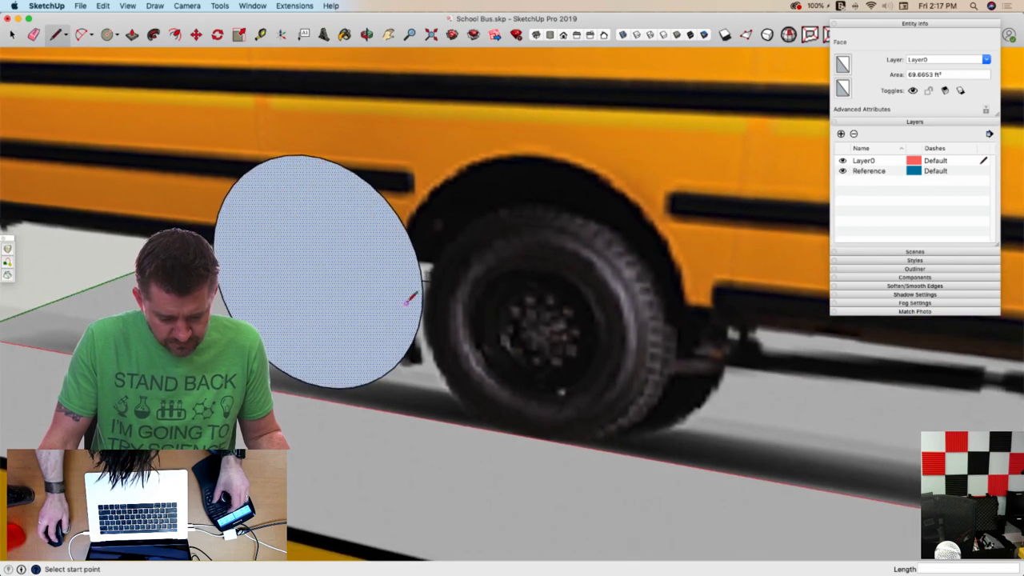
{"action": "left_click", "coordinate": [424, 287]}
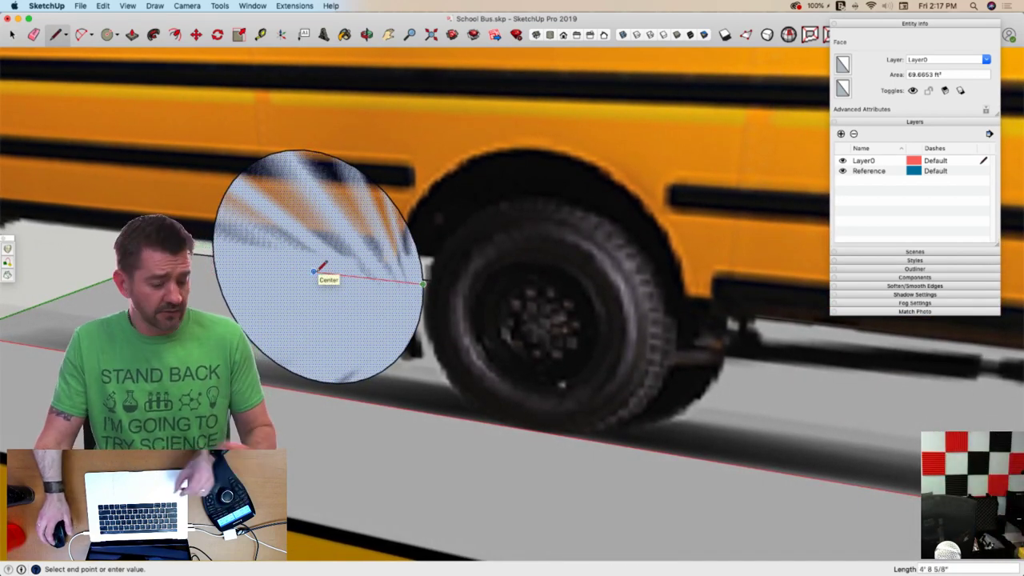
{"action": "key", "text": "space"}
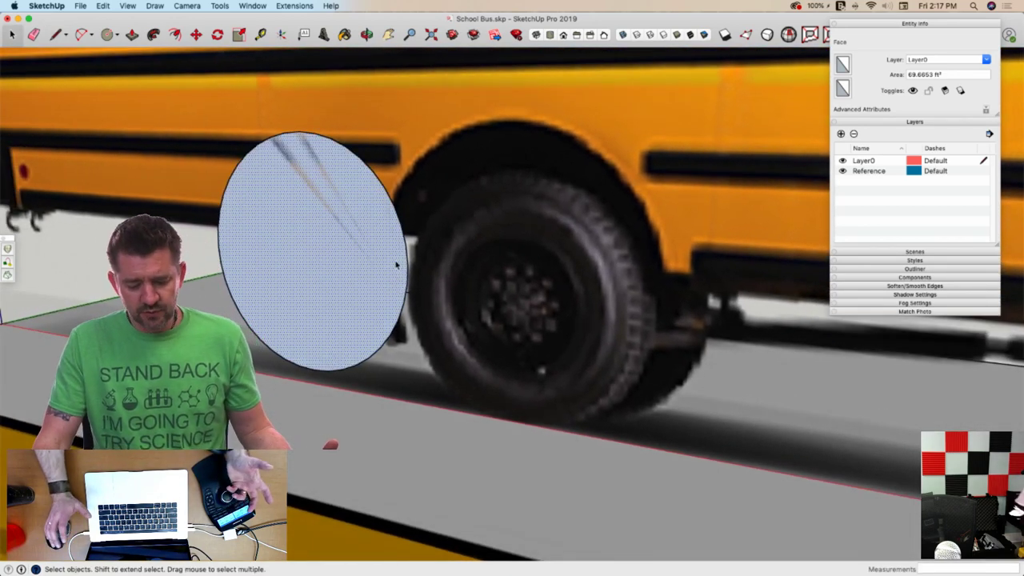
Draw a line about 9' 5 1/4" long across the circle through its centre, splitting it into upper and lower halves
{"action": "key", "text": "l"}
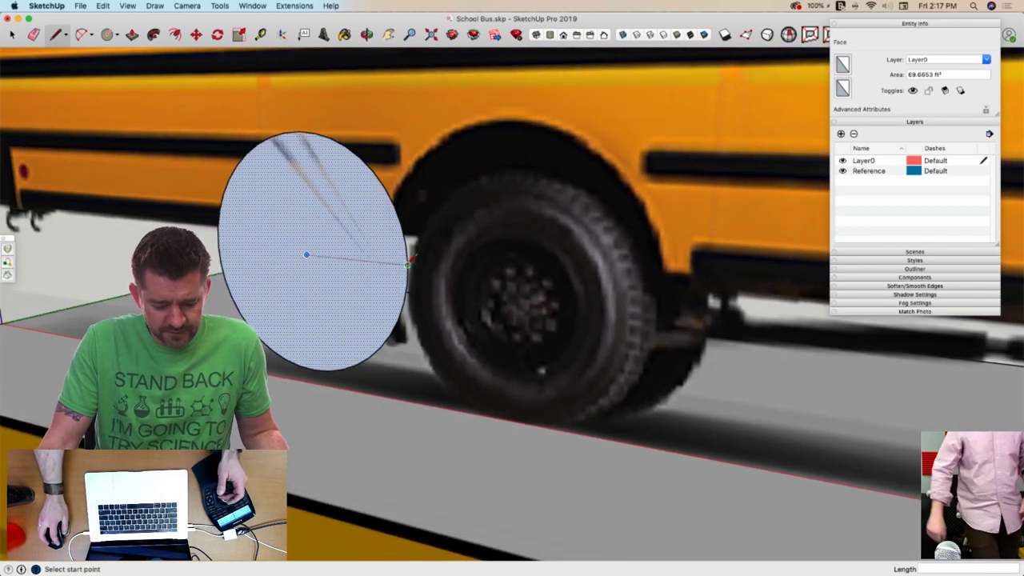
{"action": "left_click", "coordinate": [219, 245]}
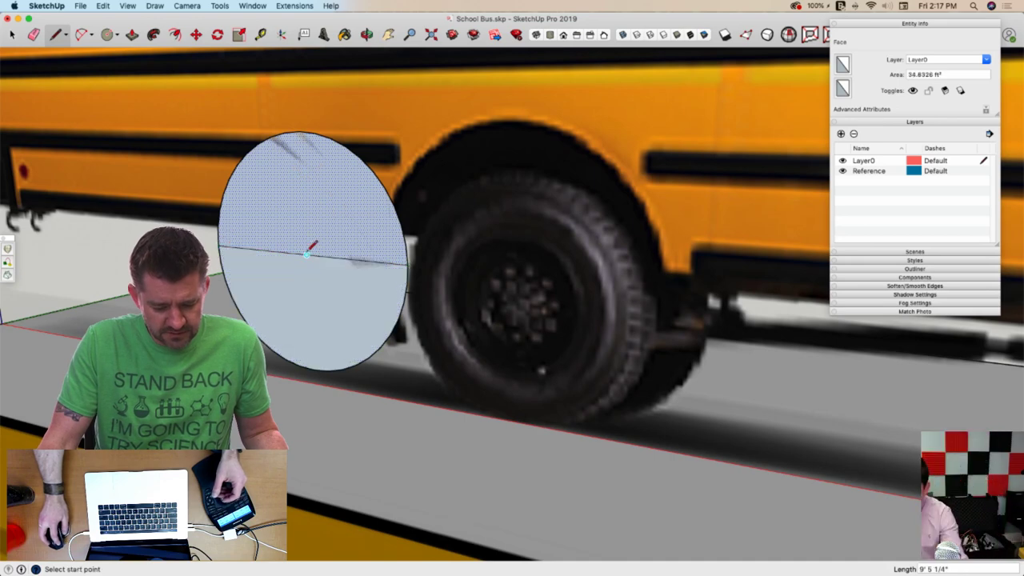
Draw two 4' 8 5/8" radius lines in the circle, one straight up and one bounding a four-segment wedge above the horizontal line's wheel-side half
{"action": "left_click", "coordinate": [300, 131]}
{"action": "key", "text": "space"}
{"action": "middle_click_drag", "start_coordinate": [364, 207], "coordinate": [374, 176]}
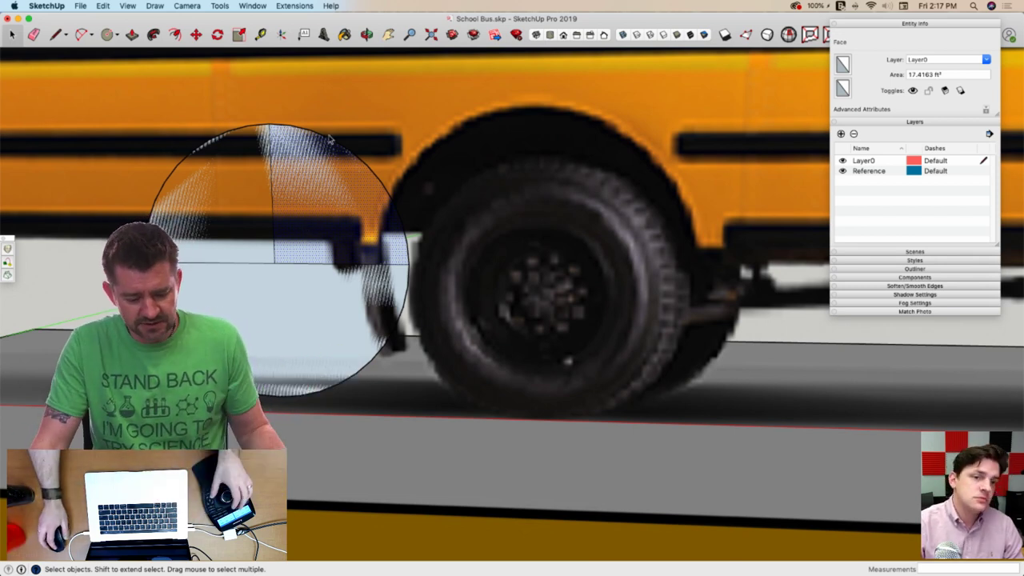
{"action": "key", "text": "l"}
{"action": "scroll", "coordinate": [410, 176], "scroll_direction": "up", "scroll_amount": 3}
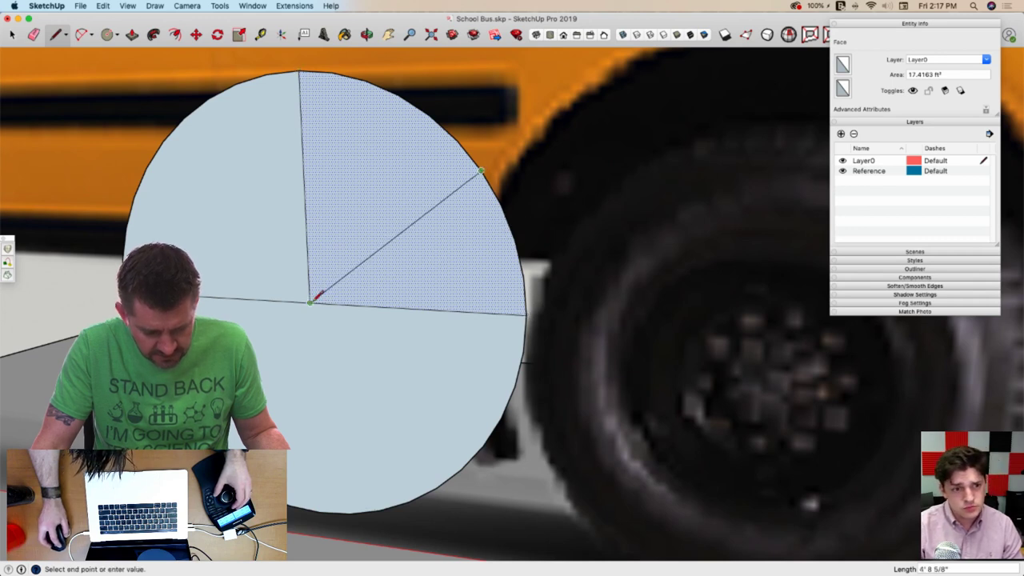
{"action": "left_click", "coordinate": [312, 301]}
Erase the rest of the circle and its dividing lines, keeping only the four-segment wedge beside the photographed wheel
{"action": "key", "text": "e"}
{"action": "left_click", "coordinate": [469, 147]}
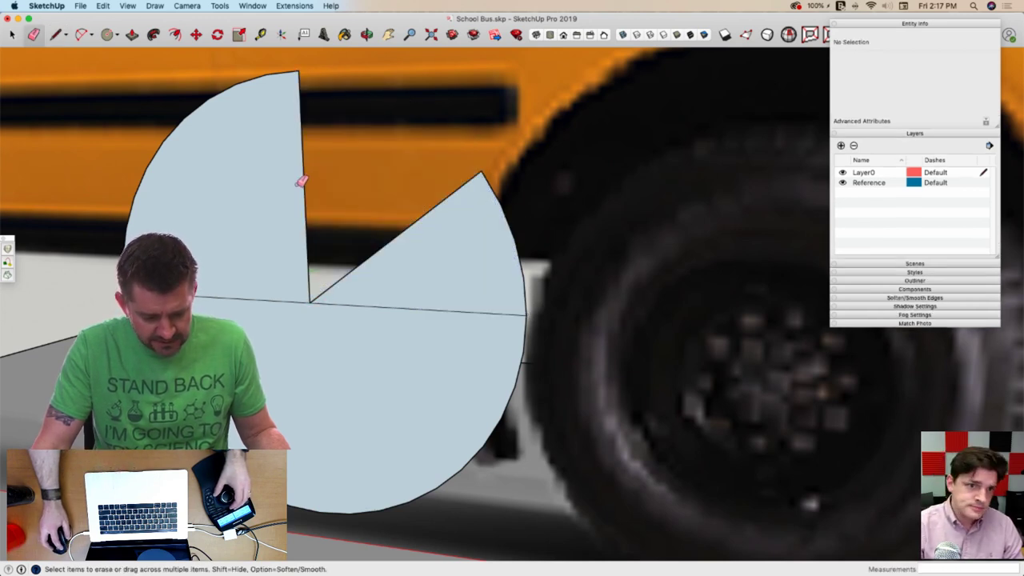
{"action": "left_click", "coordinate": [303, 182]}
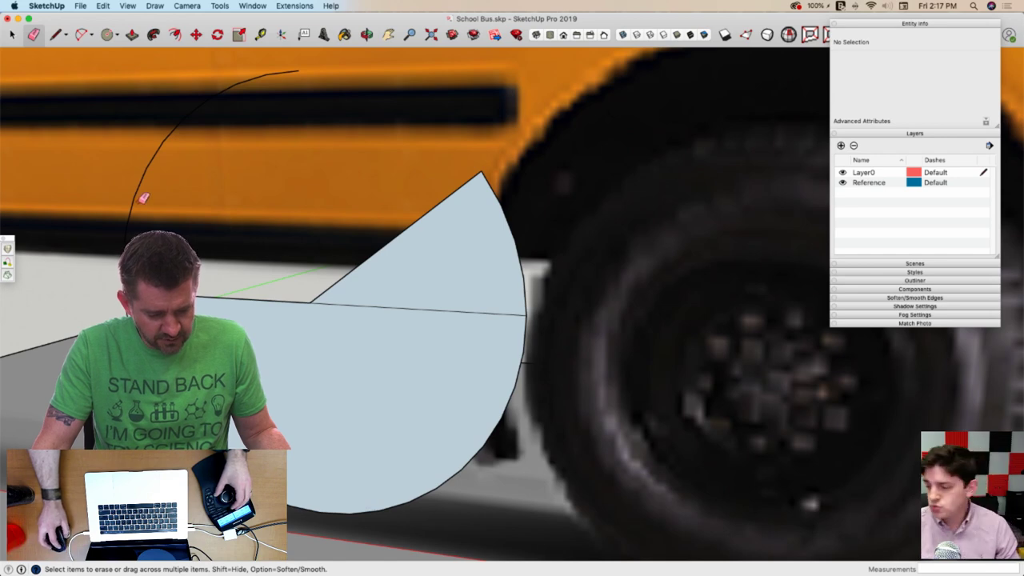
{"action": "left_click", "coordinate": [272, 300]}
{"action": "left_click", "coordinate": [350, 512]}
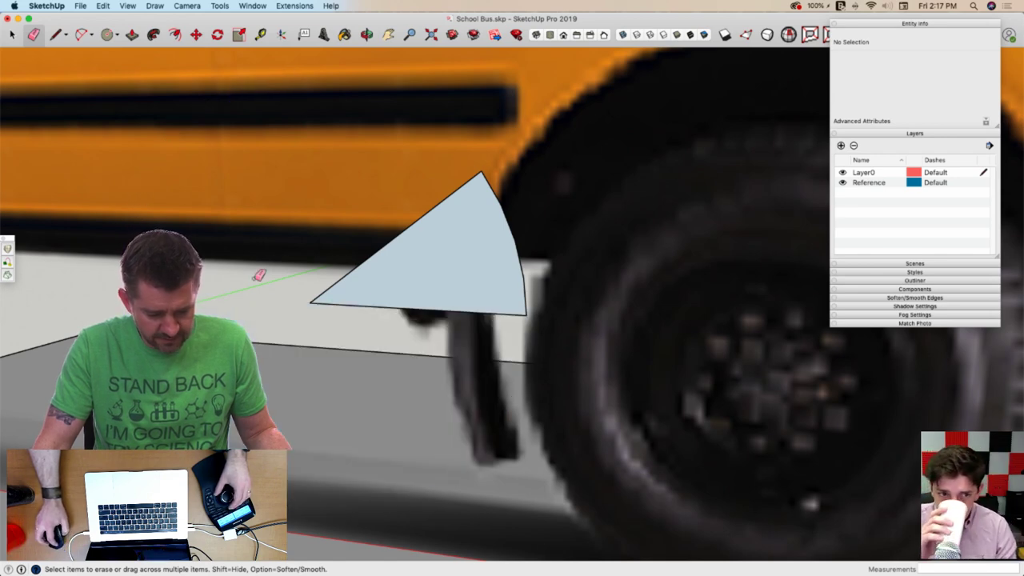
Move the wedge by its tip about 9' 3 5/16" onto the centre of the photographed rear wheel
{"action": "scroll", "coordinate": [259, 275], "scroll_direction": "down", "scroll_amount": 5}
{"action": "key", "text": "space"}
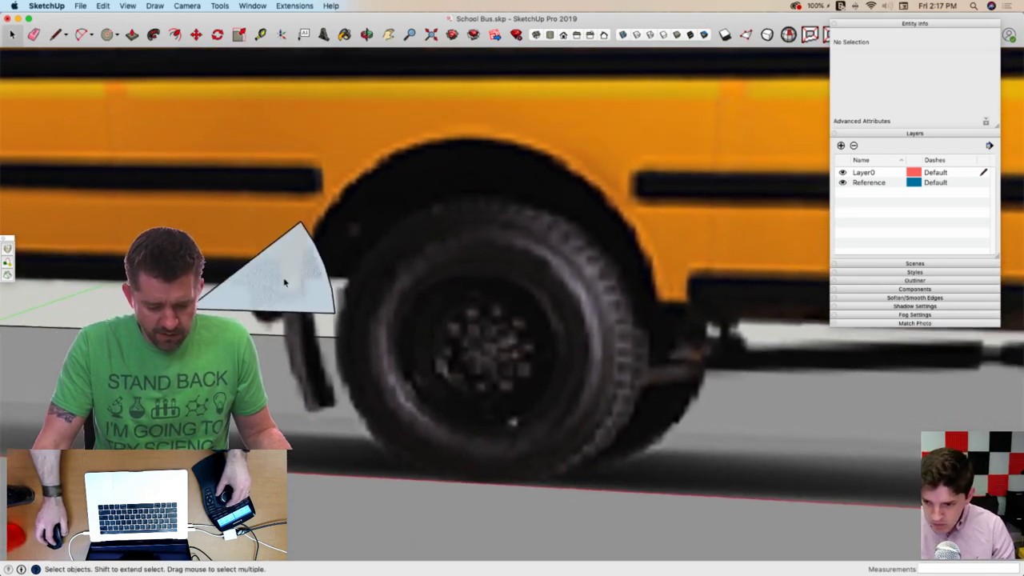
{"action": "left_click", "coordinate": [284, 281]}
{"action": "key", "text": "m"}
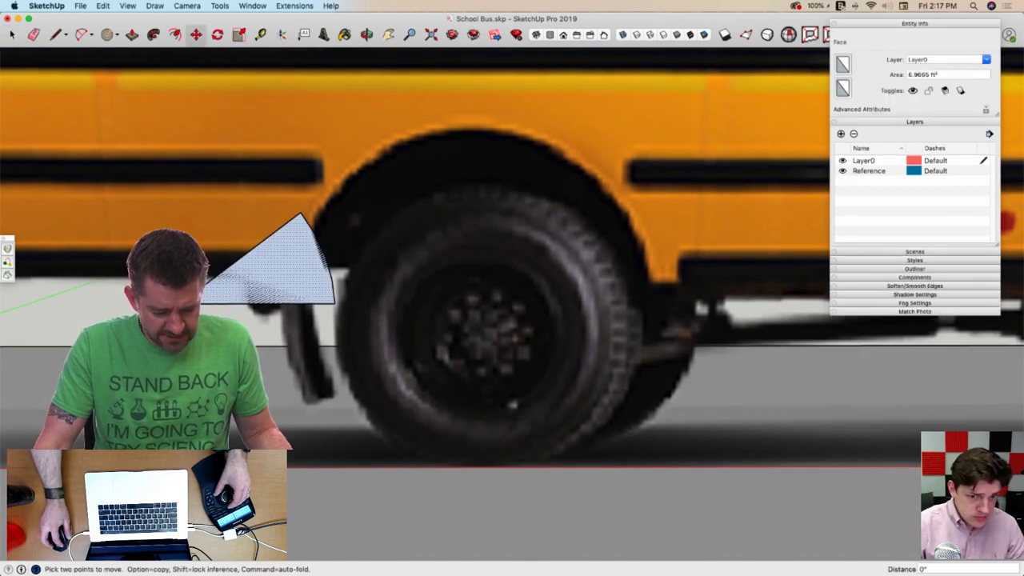
{"action": "left_click", "coordinate": [182, 303]}
{"action": "left_click", "coordinate": [483, 340]}
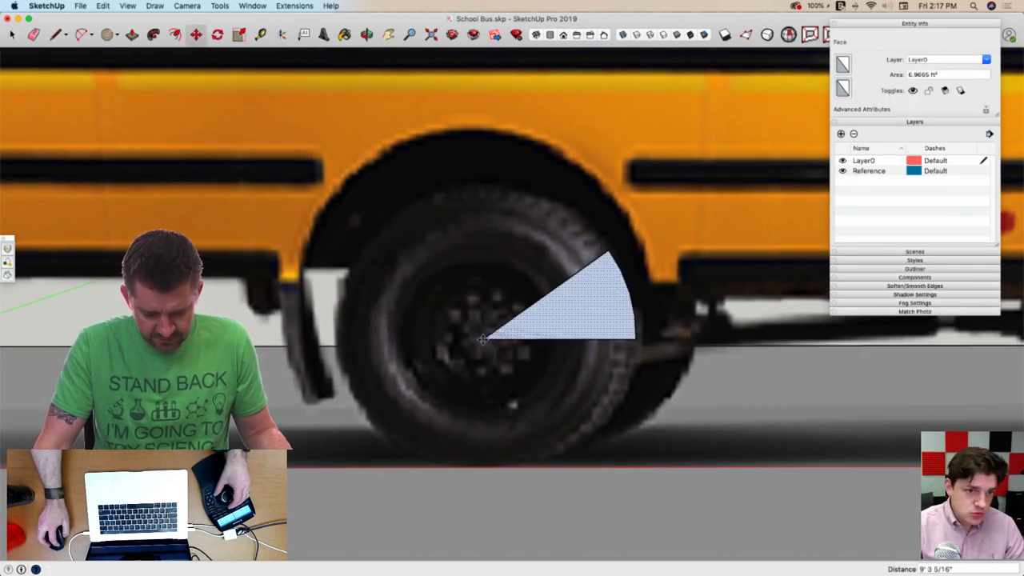
Offset the wedge's outer arc about 1' inward to mark the inner edge of the tyre
{"action": "scroll", "coordinate": [569, 281], "scroll_direction": "up", "scroll_amount": 4}
{"action": "key", "text": "space"}
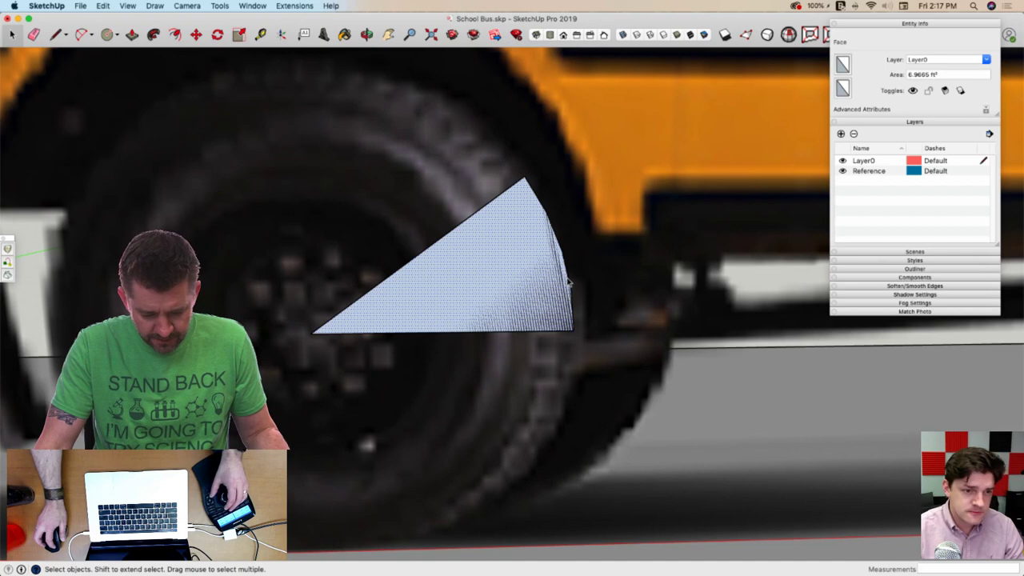
{"action": "left_click", "coordinate": [568, 280]}
{"action": "key", "text": "f"}
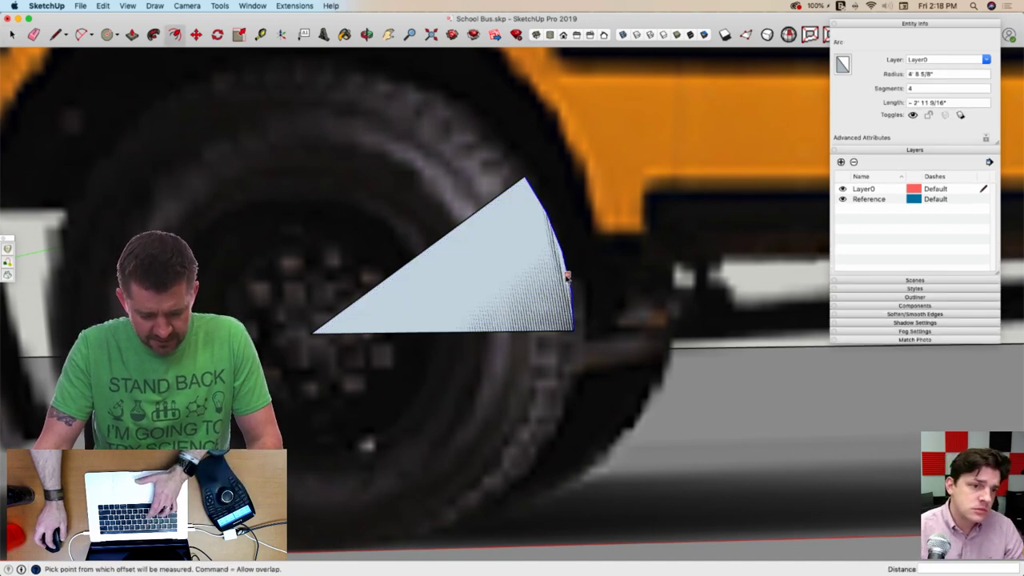
{"action": "left_click", "coordinate": [566, 274]}
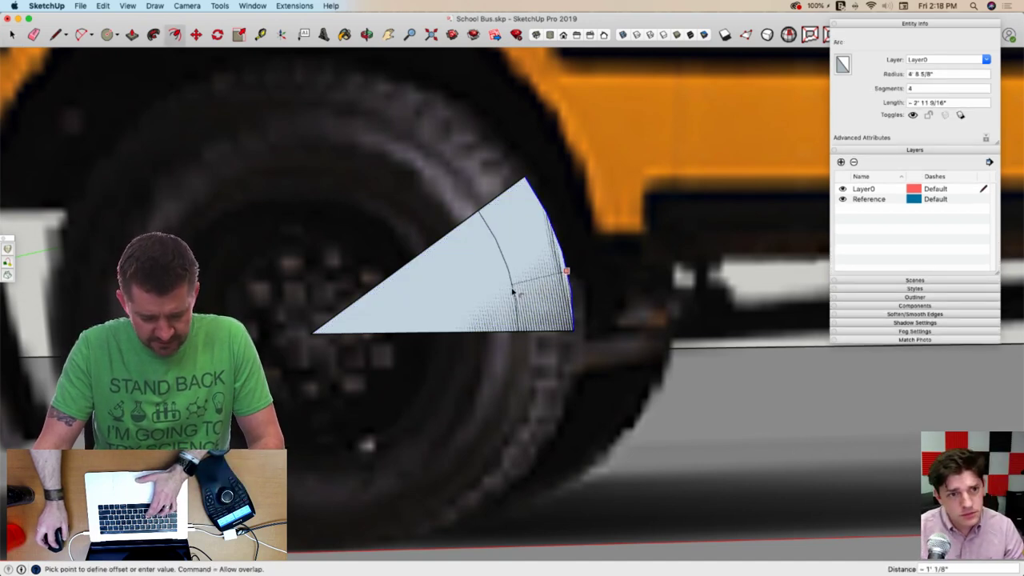
{"action": "left_click", "coordinate": [515, 291]}
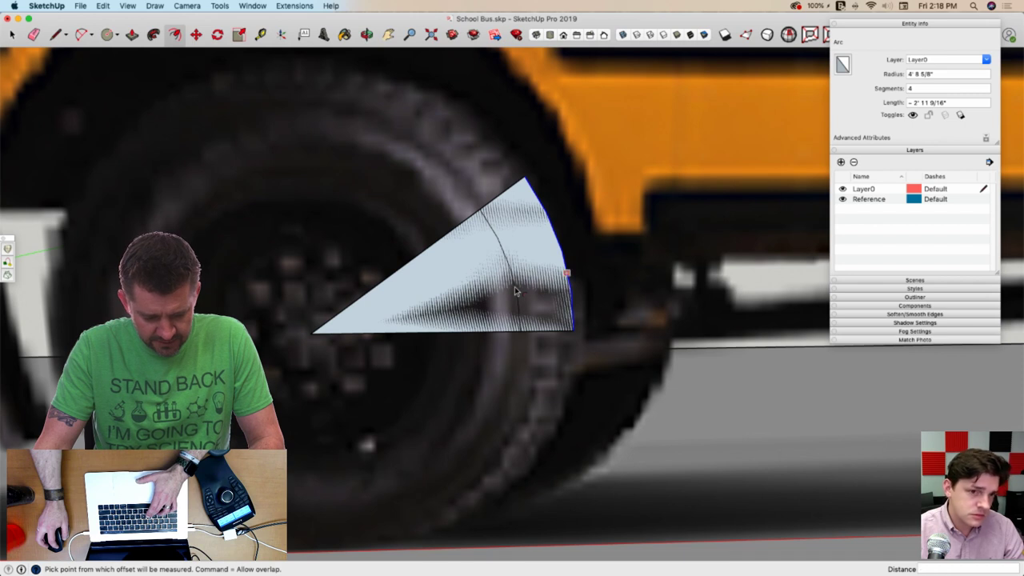
Offset the tyre's inner arc toward the wedge tip three times, the nearest copy about 1' 1/16" away and the innermost about 2' 7 1/16"
{"action": "key", "text": "space"}
{"action": "left_click", "coordinate": [514, 287]}
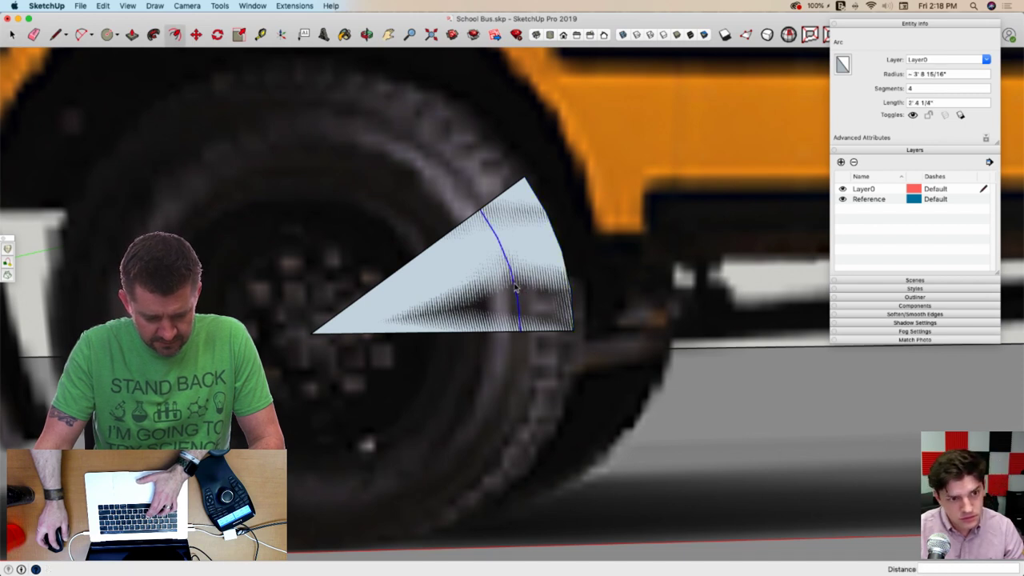
{"action": "key", "text": "f"}
{"action": "left_click", "coordinate": [514, 284]}
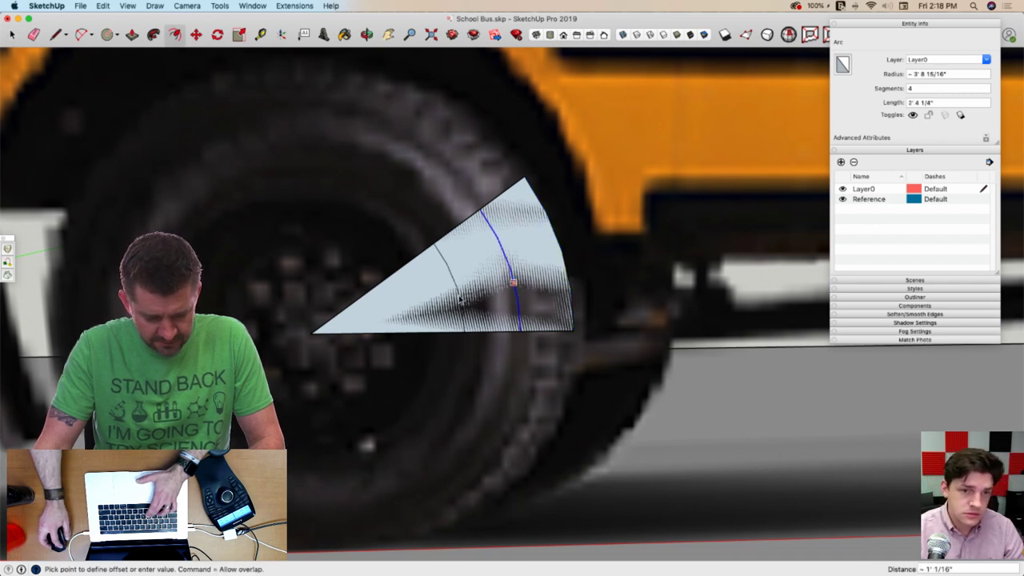
{"action": "left_click", "coordinate": [459, 299]}
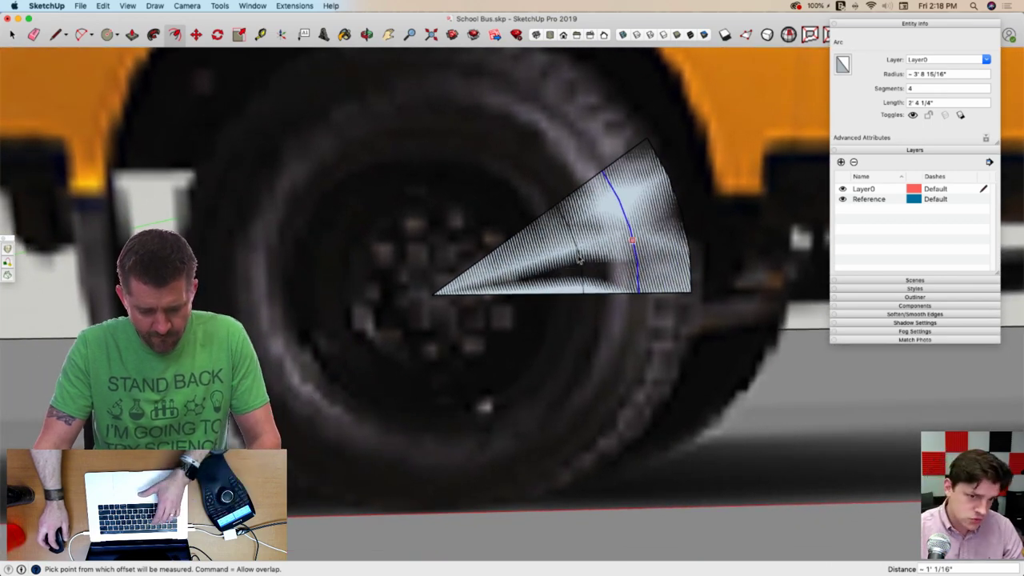
{"action": "left_click", "coordinate": [580, 258]}
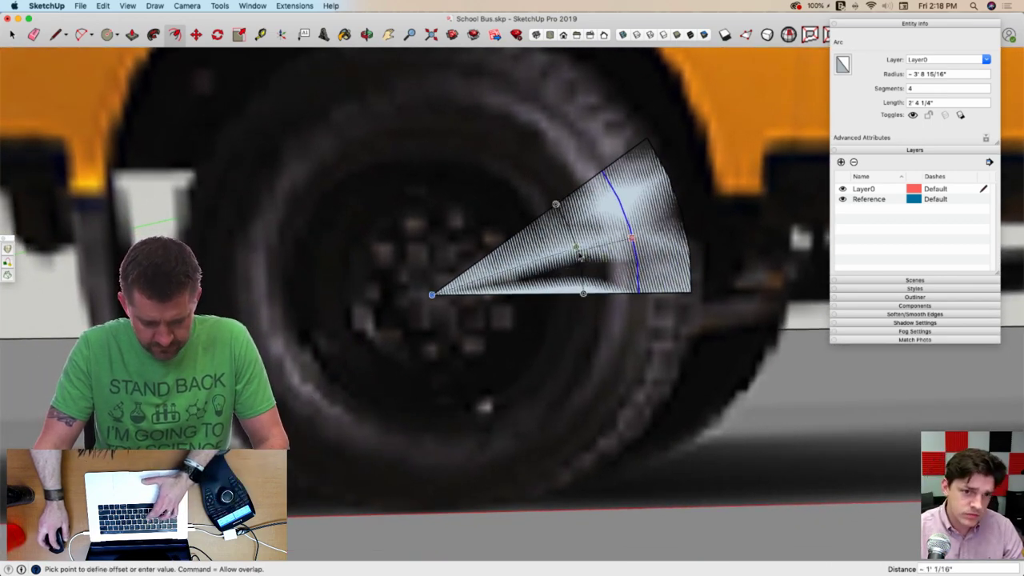
{"action": "key", "text": "Escape"}
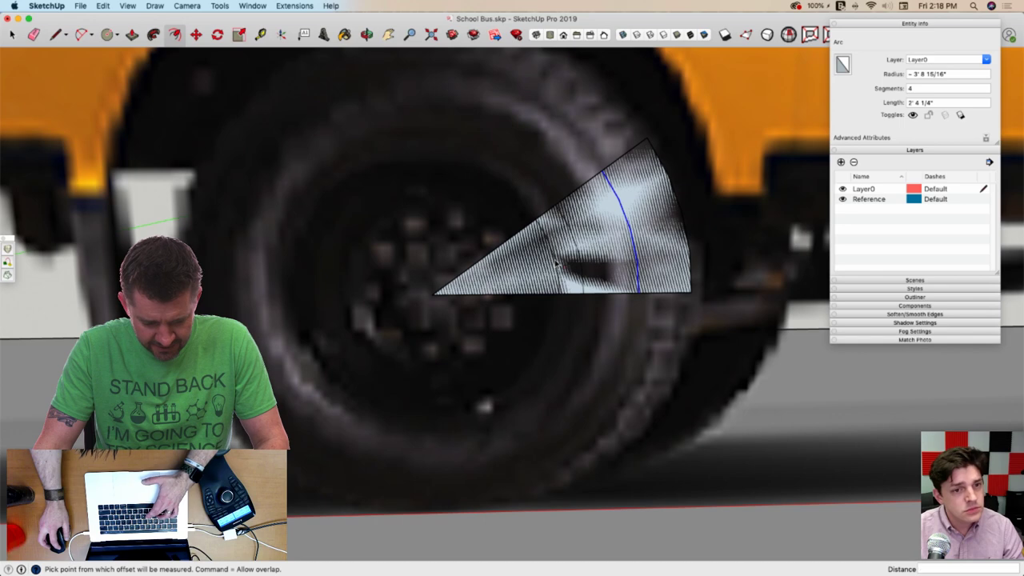
{"action": "left_click", "coordinate": [556, 263]}
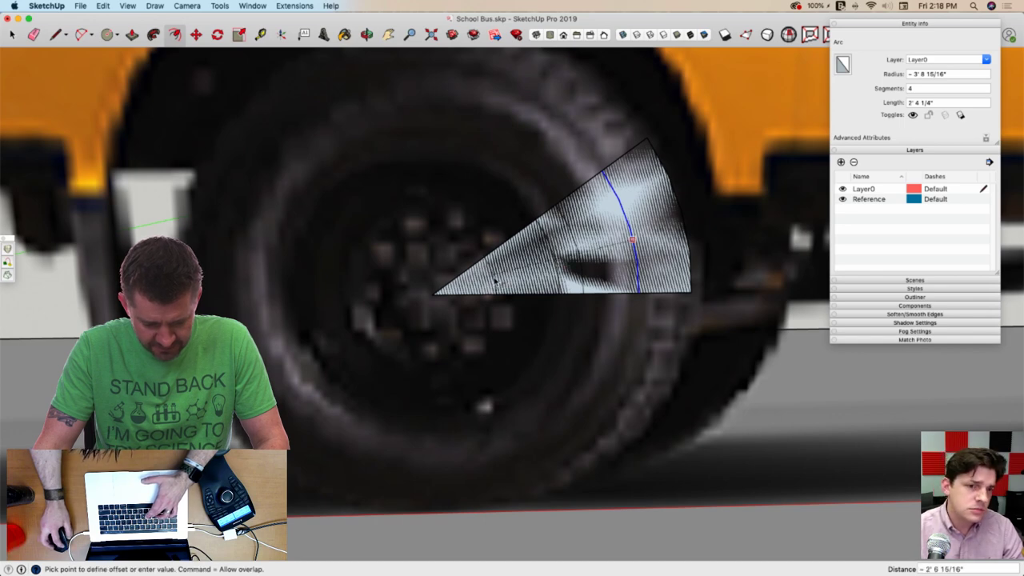
{"action": "left_click", "coordinate": [493, 282]}
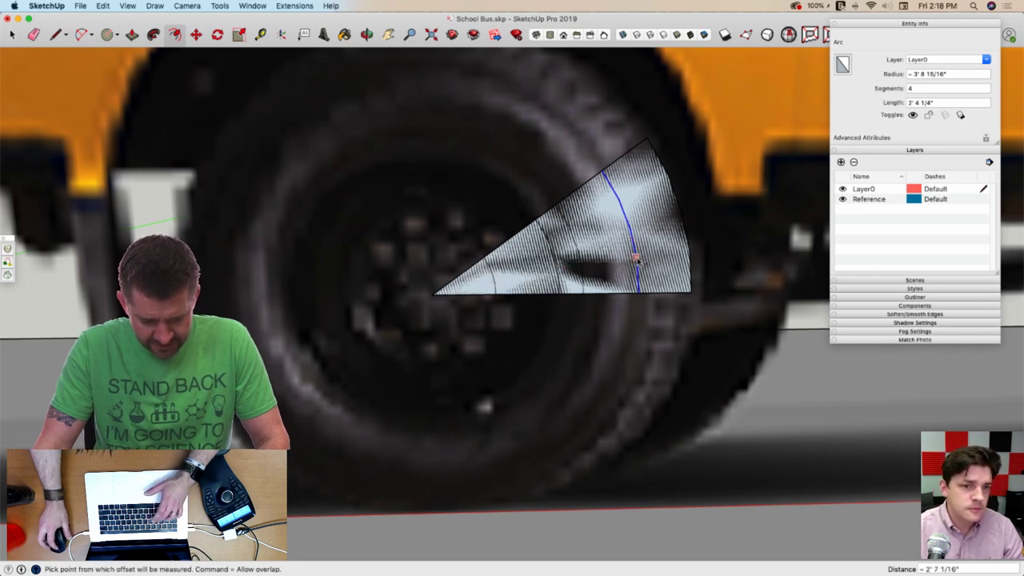
Push the wedge's outer tyre section about 1' 2 3/4" back behind the side reference photo
{"action": "key", "text": "space"}
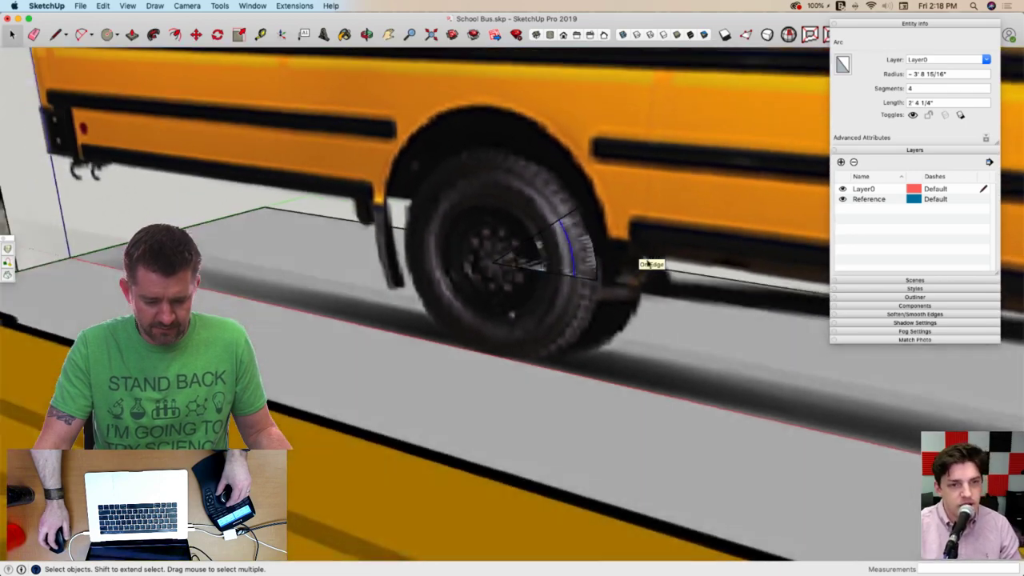
{"action": "double_click", "coordinate": [649, 264]}
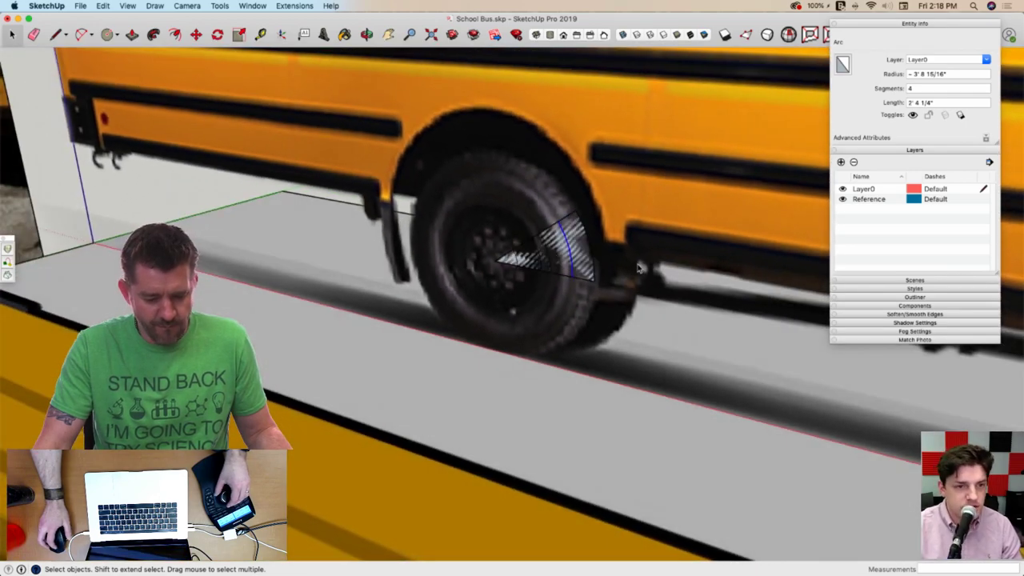
{"action": "scroll", "coordinate": [636, 267], "scroll_direction": "up", "scroll_amount": 6}
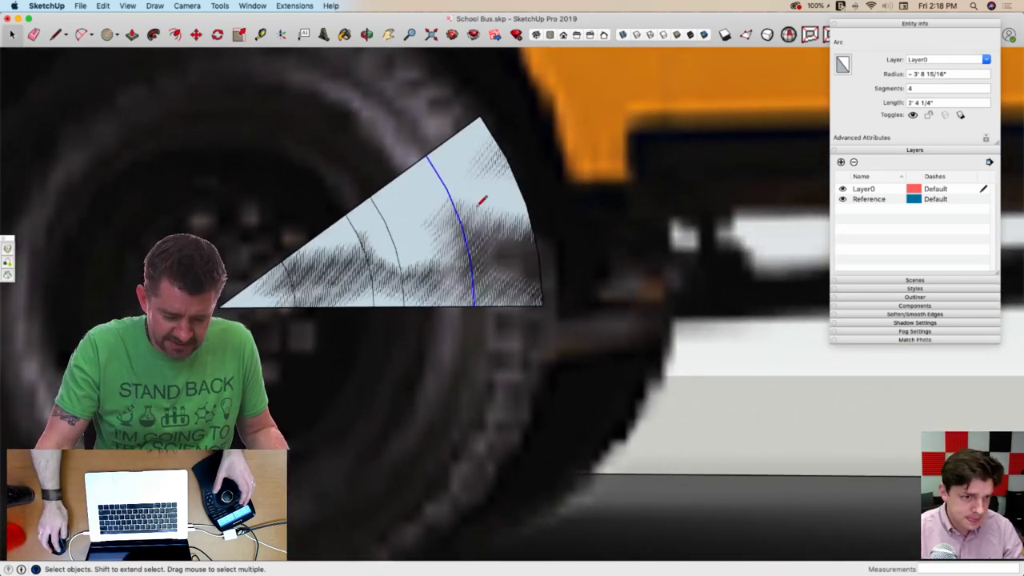
{"action": "key", "text": "l"}
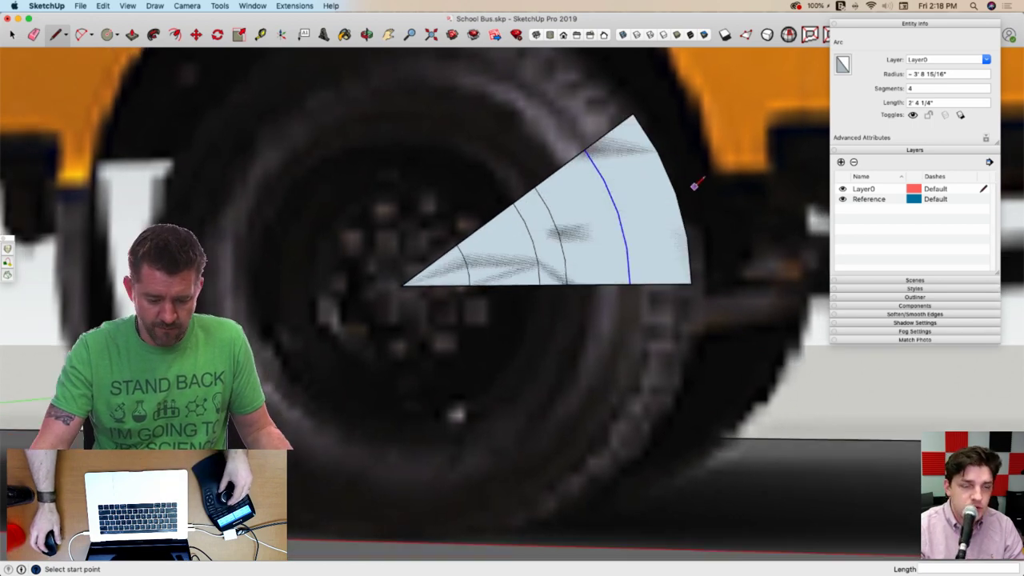
{"action": "middle_click_drag", "start_coordinate": [696, 184], "coordinate": [431, 184]}
{"action": "key", "text": "p"}
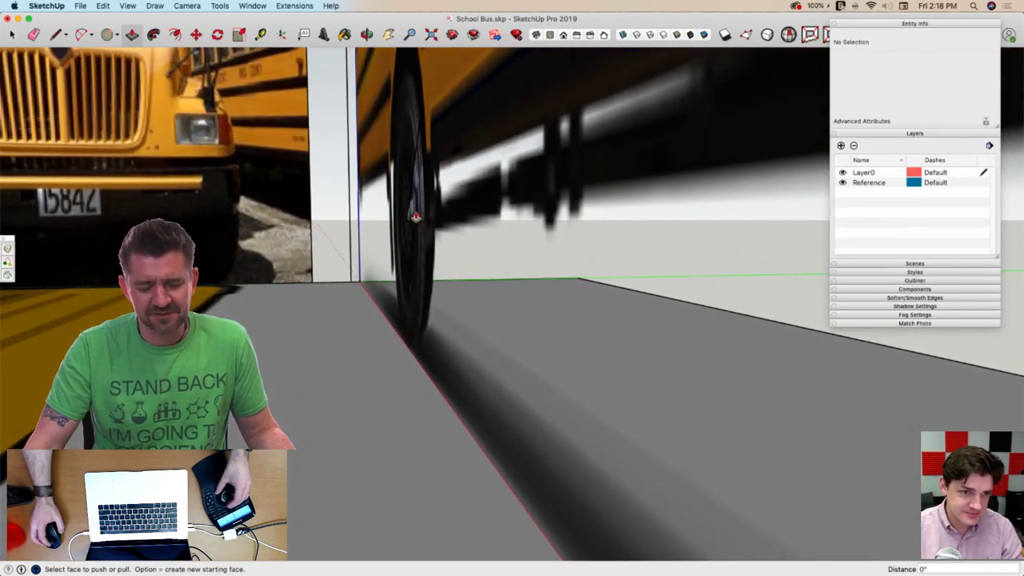
{"action": "left_click", "coordinate": [415, 216]}
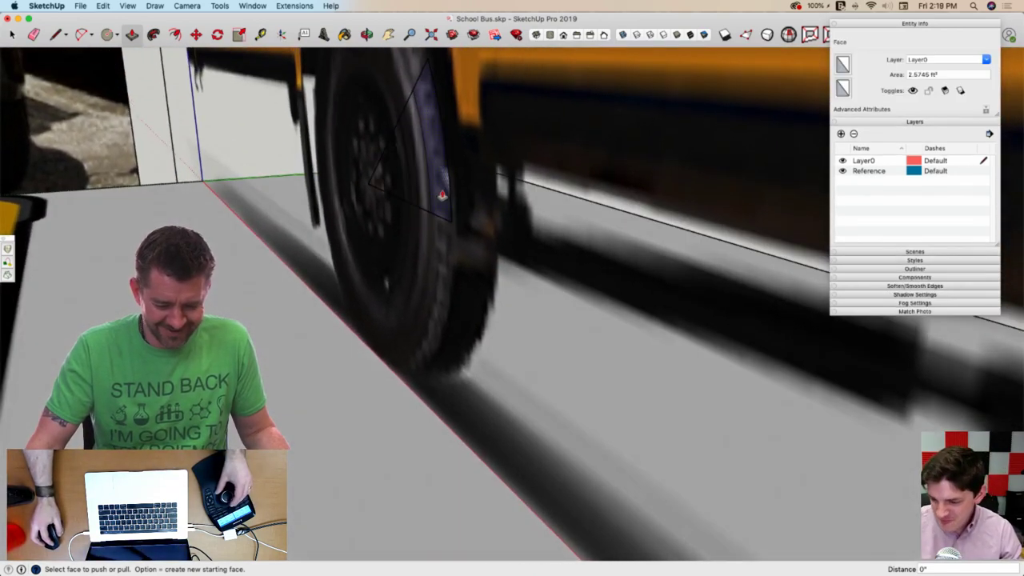
{"action": "left_click", "coordinate": [441, 197]}
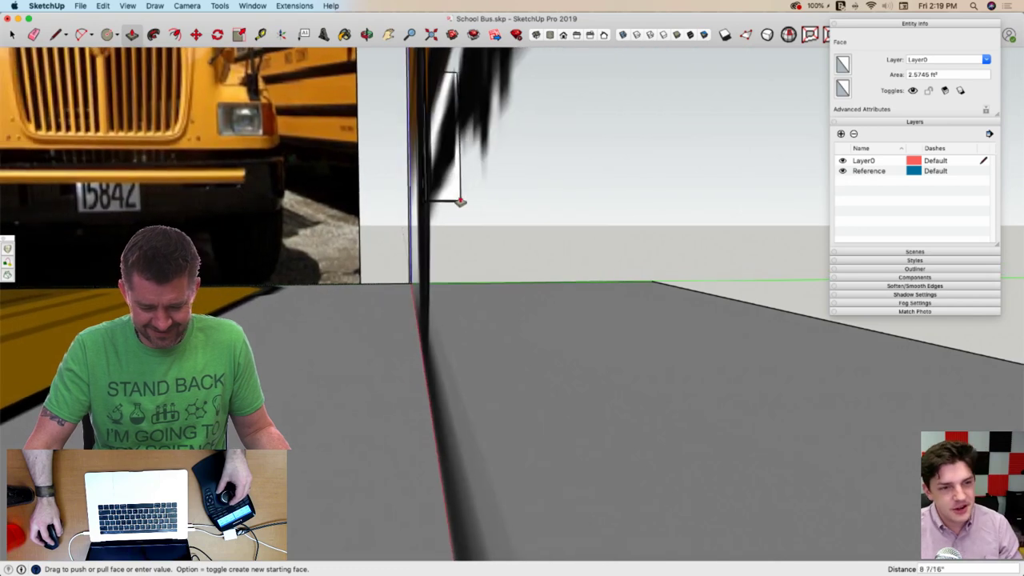
{"action": "left_click", "coordinate": [478, 205]}
Select the whole wheel wedge and move it about 7' 11 1/4" out from the reference photo, toward the rear of the bus
{"action": "key", "text": "space"}
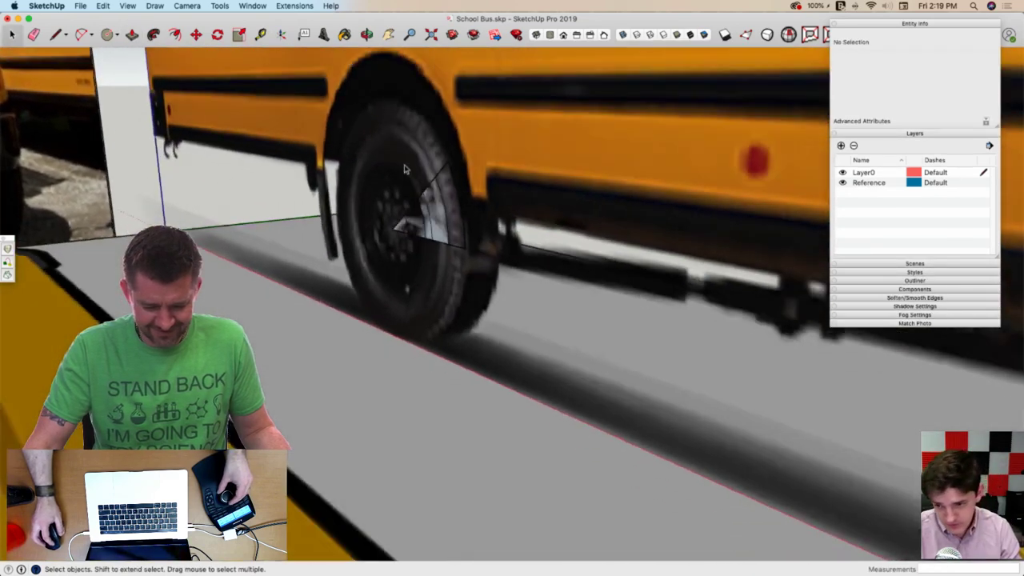
{"action": "left_click_drag", "start_coordinate": [334, 135], "coordinate": [548, 361]}
{"action": "key", "text": "m"}
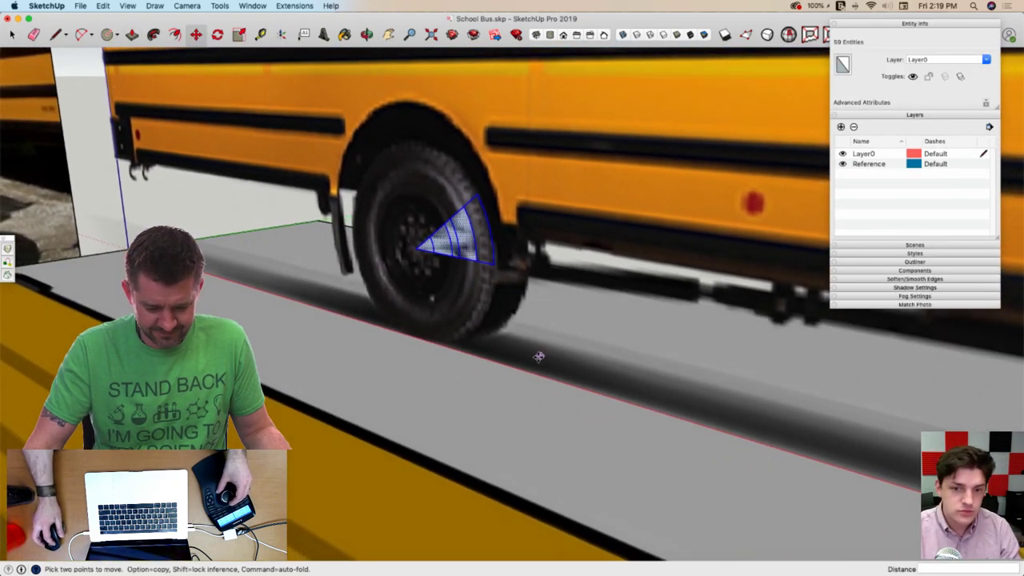
{"action": "left_click", "coordinate": [504, 365]}
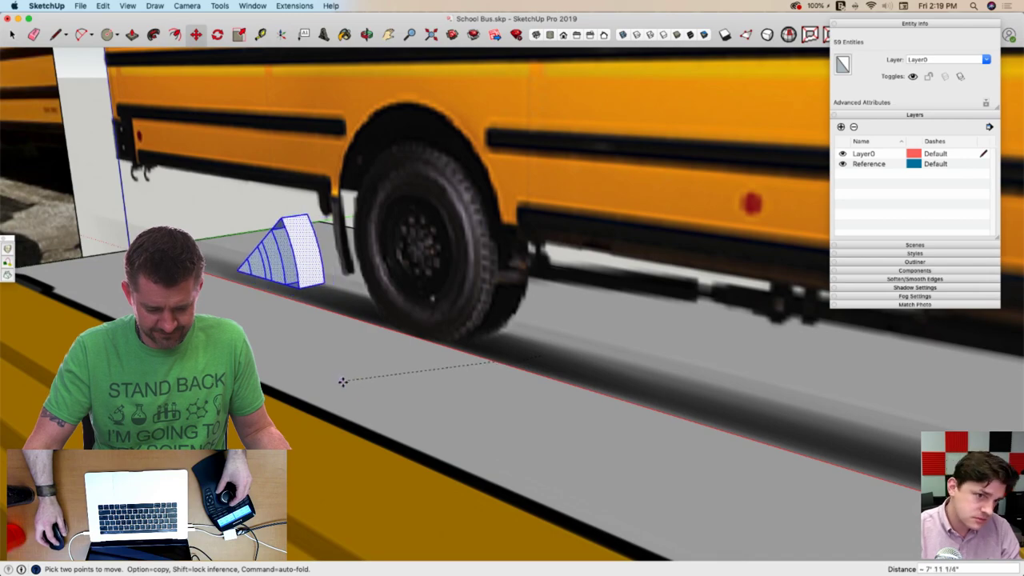
{"action": "left_click", "coordinate": [342, 381]}
Retrace the tyre section's upper front edge with a line to close its open front face, and clear the selection
{"action": "key", "text": "l"}
{"action": "scroll", "coordinate": [343, 375], "scroll_direction": "up", "scroll_amount": 5}
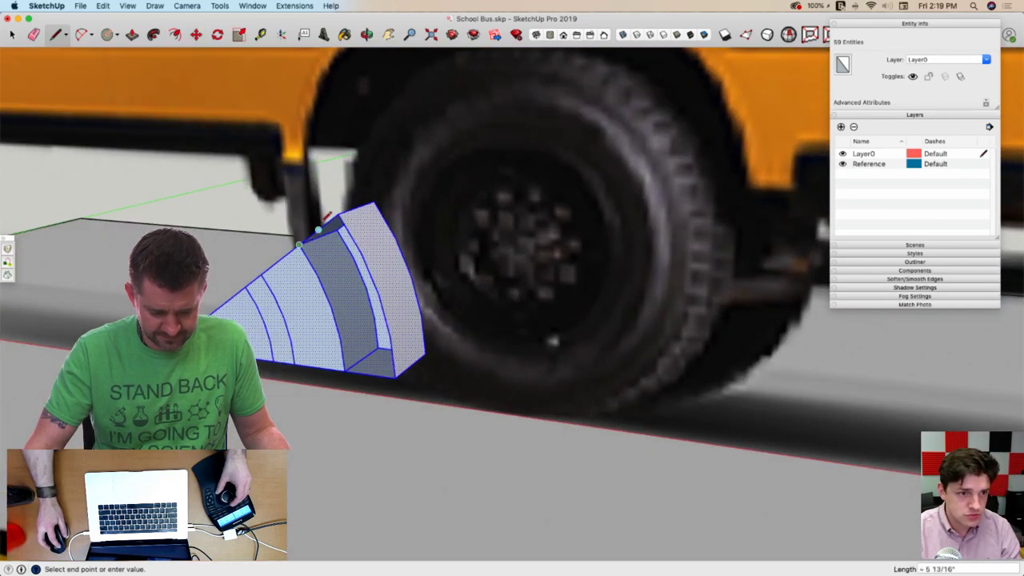
{"action": "left_click", "coordinate": [337, 214]}
{"action": "key", "text": "space"}
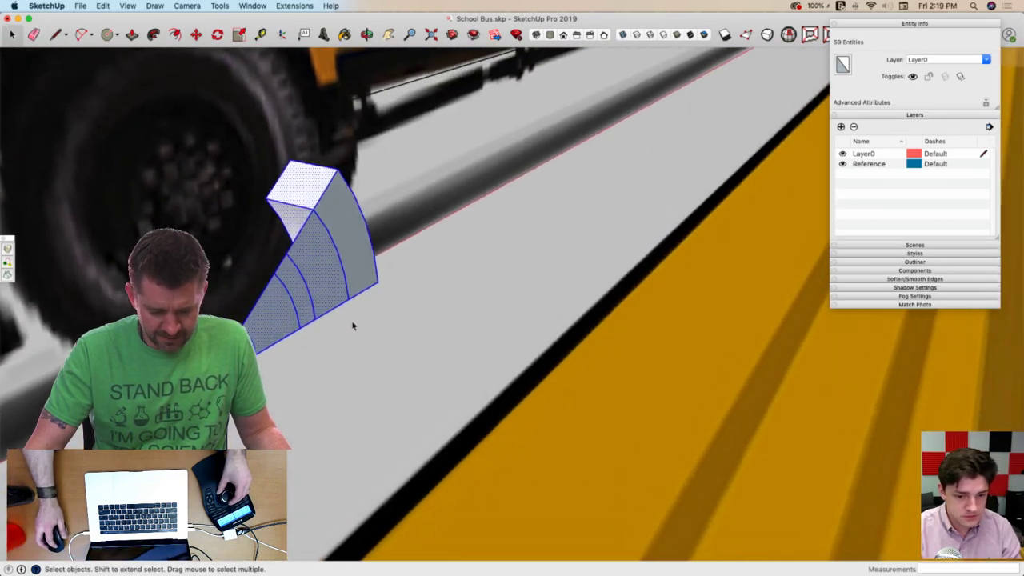
{"action": "left_click", "coordinate": [353, 324]}
Push/pull the four remaining wedge sections 1' 2 3/4" to match the tyre depth, keeping their front faces
{"action": "key", "text": "p"}
{"action": "left_click", "coordinate": [302, 243]}
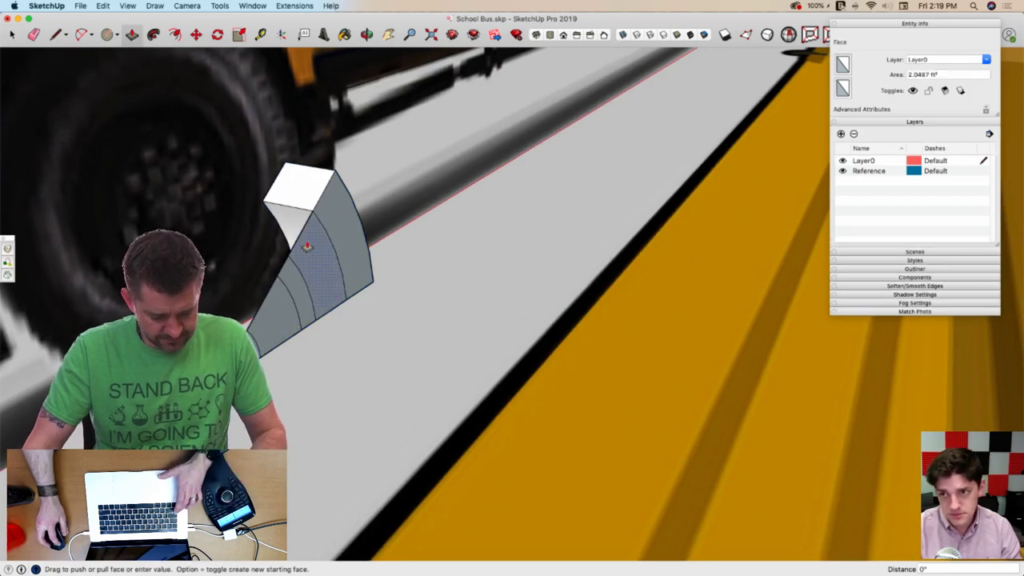
{"action": "left_click_drag", "start_coordinate": [307, 246], "coordinate": [266, 198]}
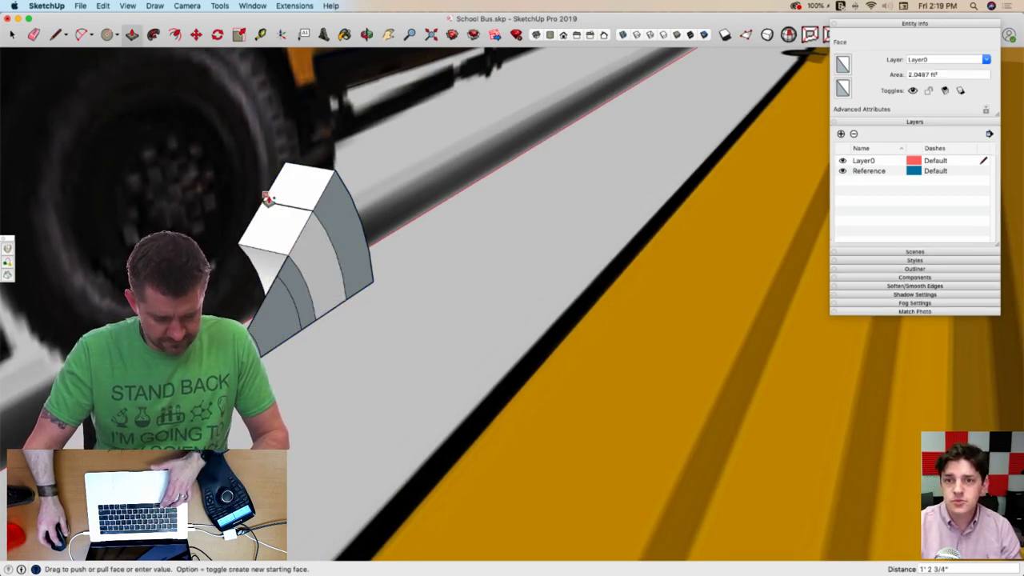
{"action": "left_click", "coordinate": [268, 200]}
{"action": "double_click", "coordinate": [290, 282]}
{"action": "double_click", "coordinate": [276, 312]}
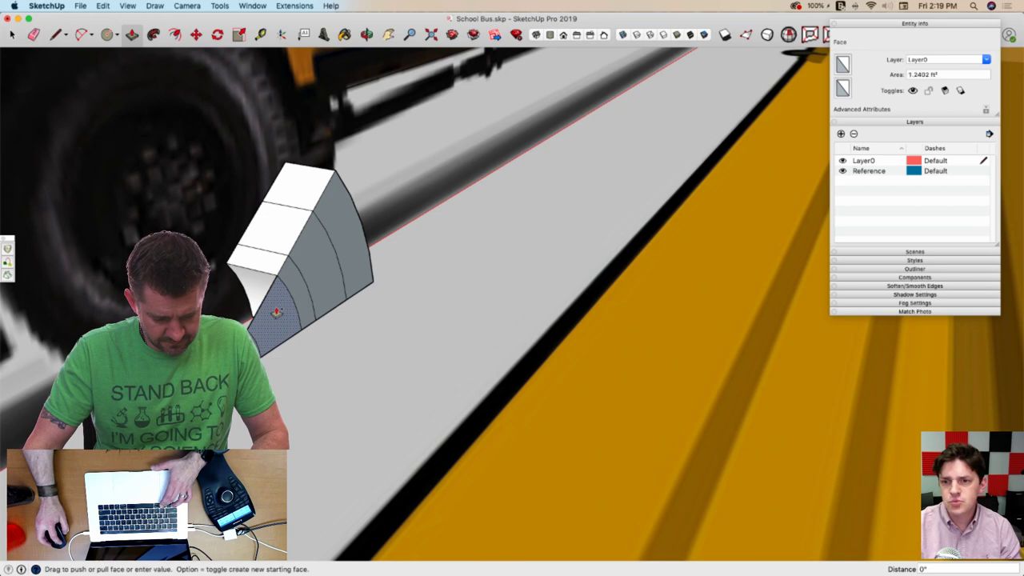
{"action": "double_click", "coordinate": [244, 355]}
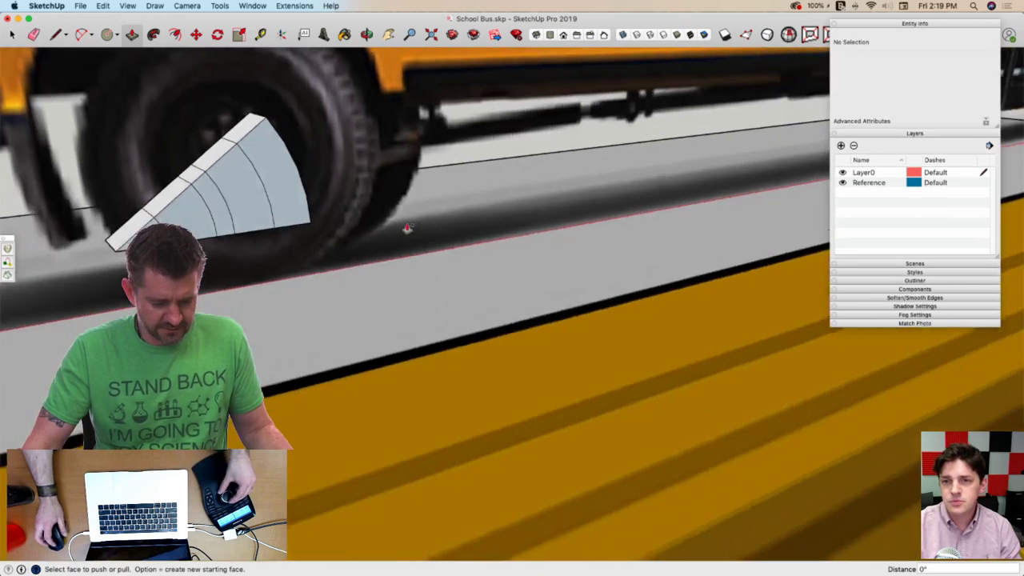
Push the wedge's second section, just outside the hub, about 2 1/16" back with Push/Pull
{"action": "key", "text": "space"}
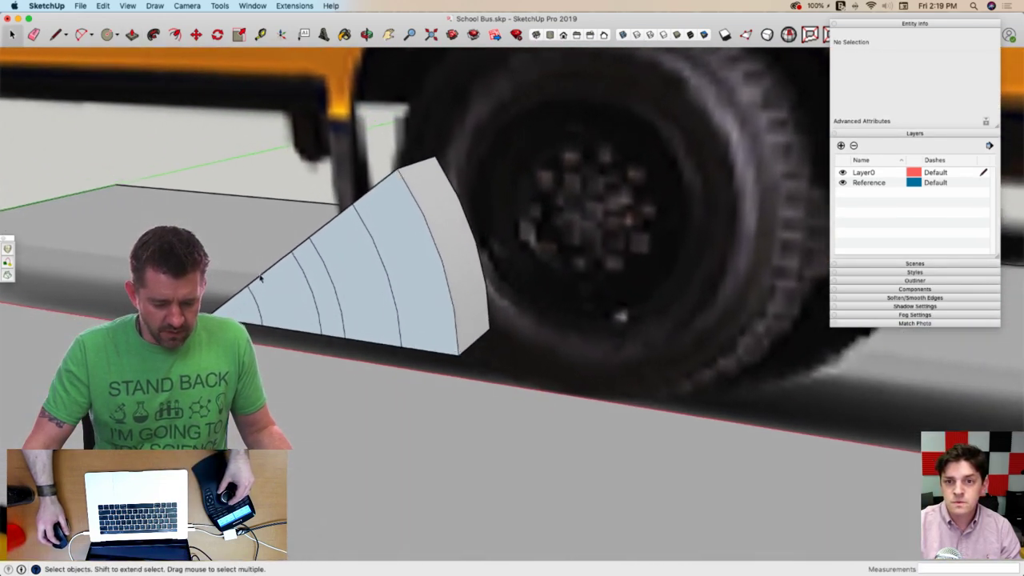
{"action": "key", "text": "p"}
{"action": "left_click", "coordinate": [269, 308]}
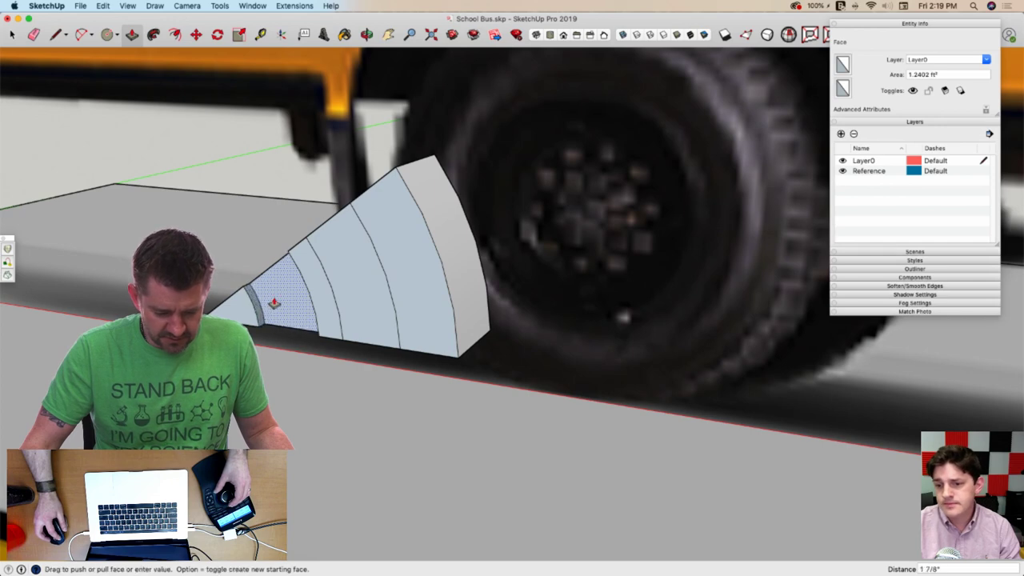
{"action": "left_click", "coordinate": [275, 304]}
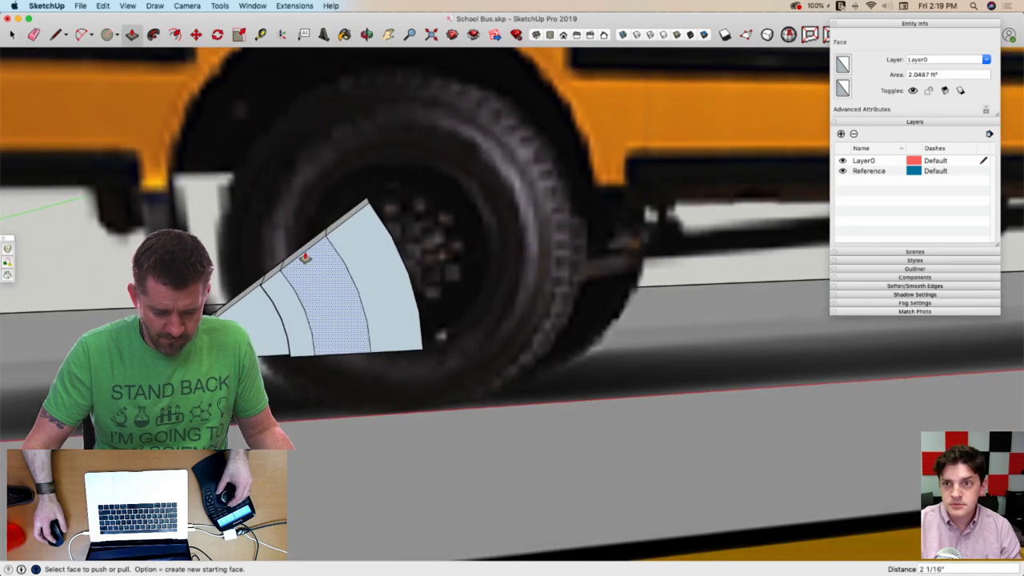
Pull the wedge's fourth section outward past the neighbouring front faces with Push/Pull
{"action": "middle_click_drag", "start_coordinate": [305, 255], "coordinate": [464, 160]}
{"action": "key", "text": "l"}
{"action": "key", "text": "p"}
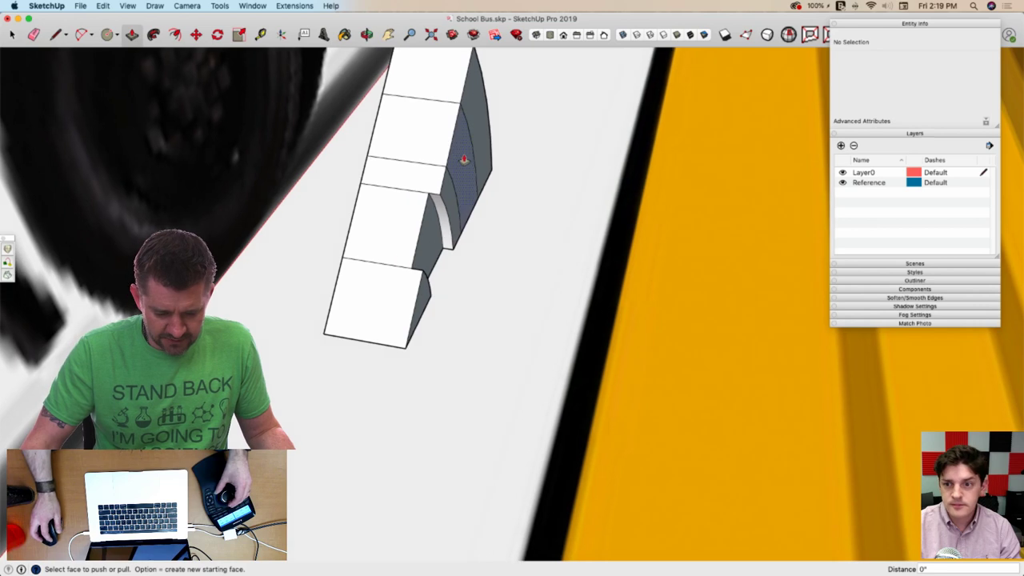
{"action": "left_click", "coordinate": [471, 162]}
Draw an arc with a bulge of about 1 3/16" across the raised fourth section on the wedge's upper side face
{"action": "key", "text": "l"}
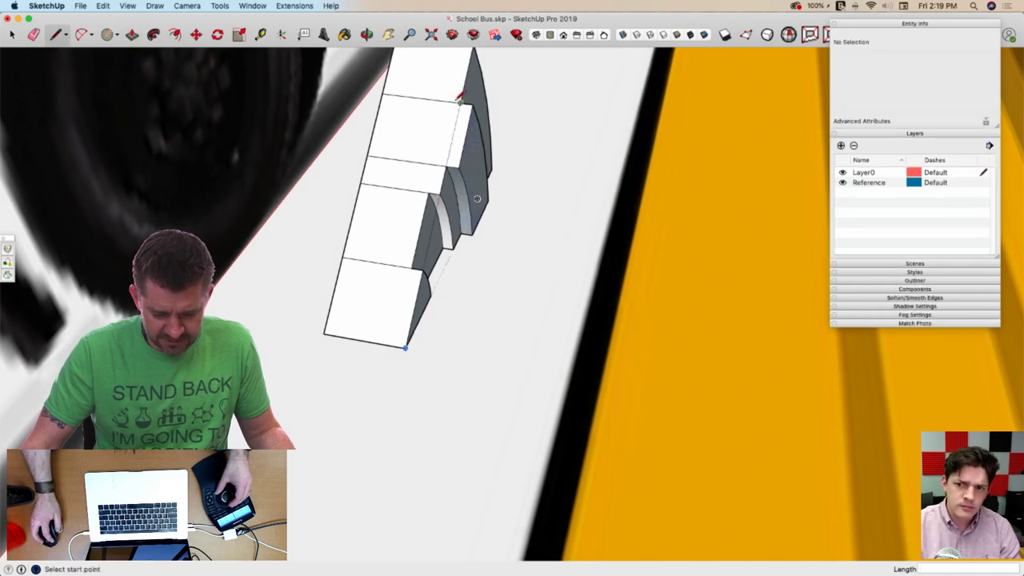
{"action": "scroll", "coordinate": [451, 160], "scroll_direction": "up", "scroll_amount": 3}
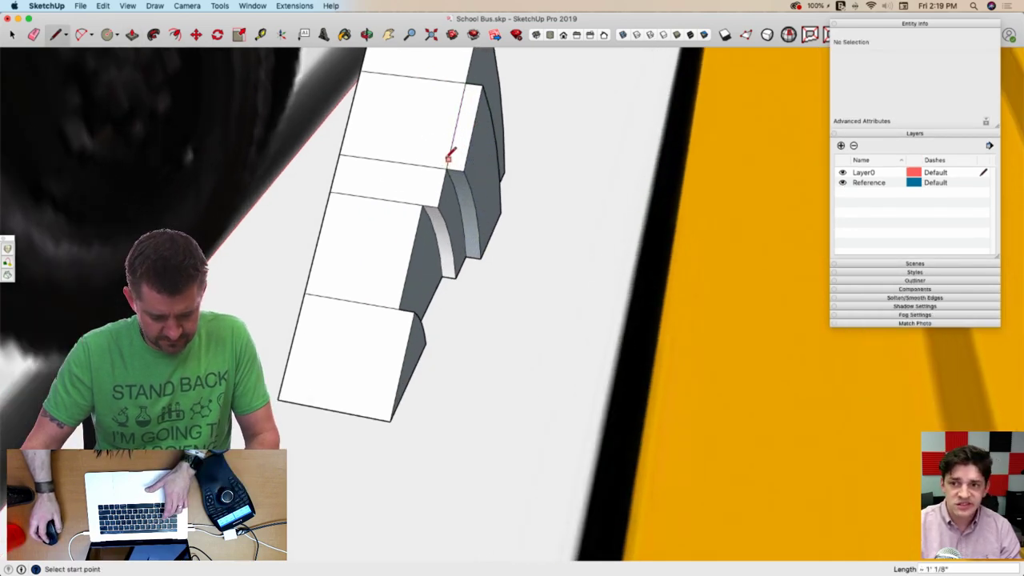
{"action": "key", "text": "a"}
{"action": "left_click", "coordinate": [448, 159]}
{"action": "left_click", "coordinate": [468, 75]}
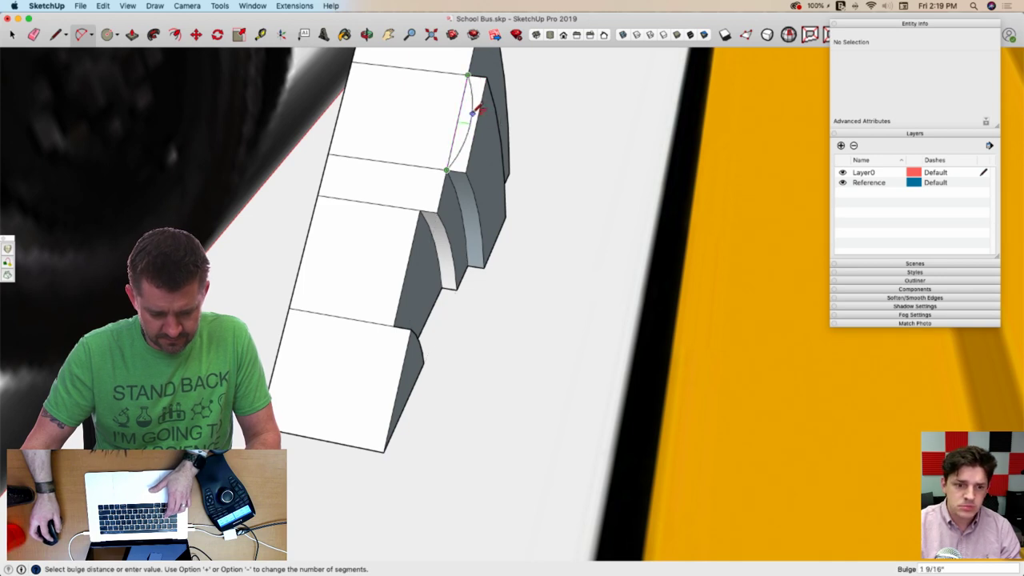
{"action": "scroll", "coordinate": [476, 111], "scroll_direction": "up", "scroll_amount": 4}
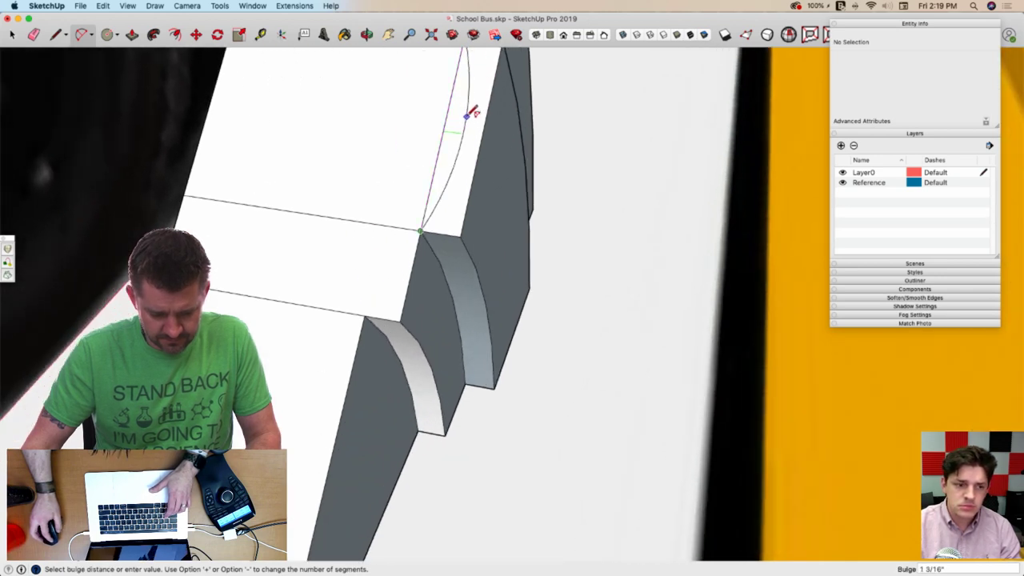
{"action": "left_click", "coordinate": [472, 112]}
Erase the raised block's outer front edges outside the arc on the fourth section
{"action": "key", "text": "p"}
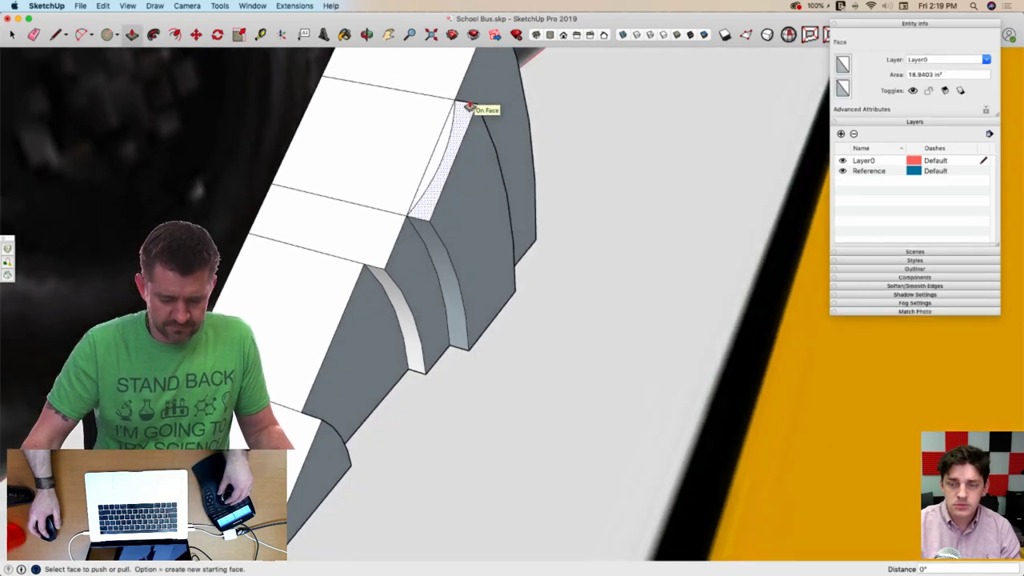
{"action": "key", "text": "e"}
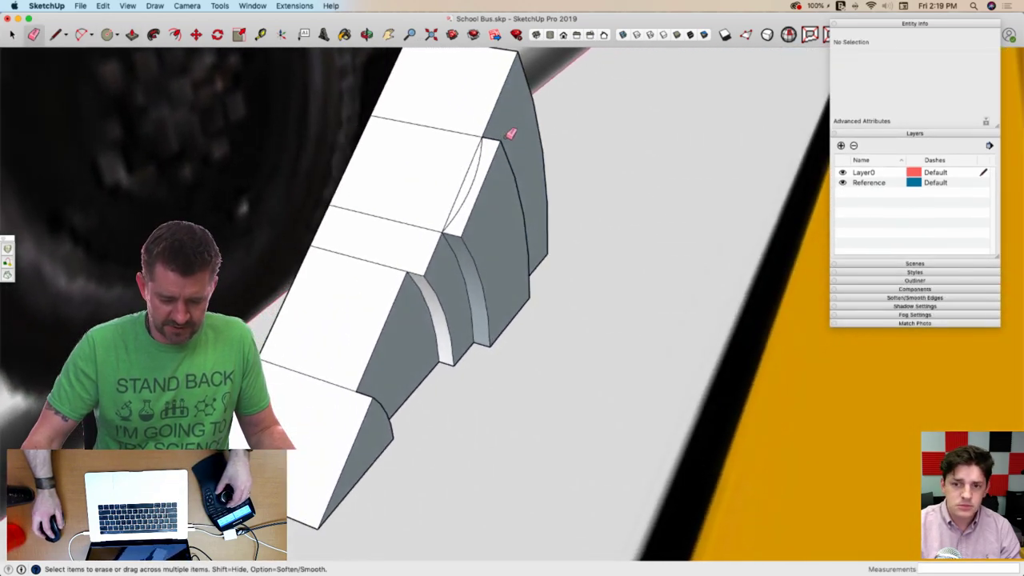
{"action": "left_click", "coordinate": [506, 141]}
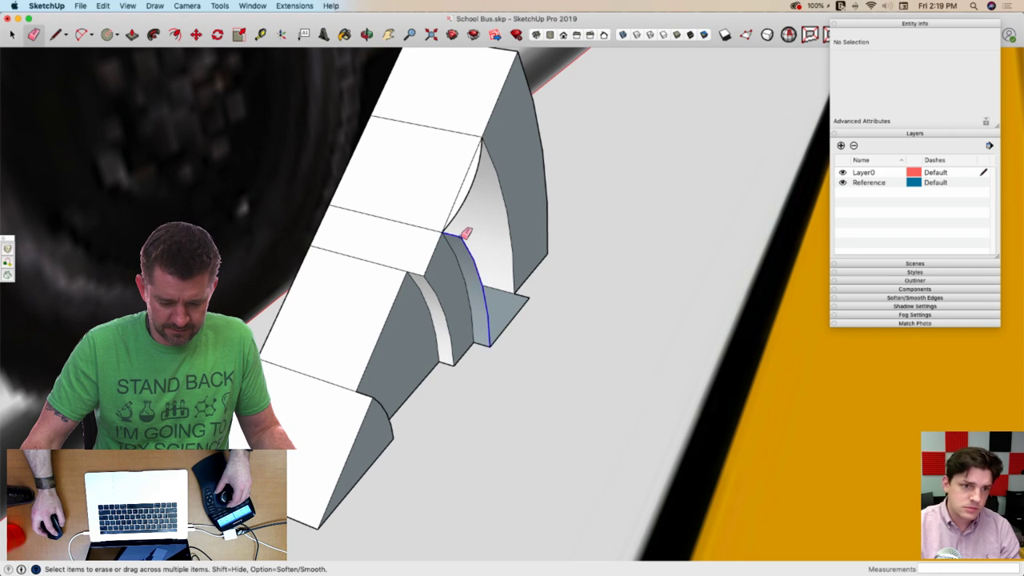
{"action": "left_click", "coordinate": [466, 234]}
Close the fourth section's open front with a line along the wedge's lower edge and erase the leftover flap
{"action": "key", "text": "l"}
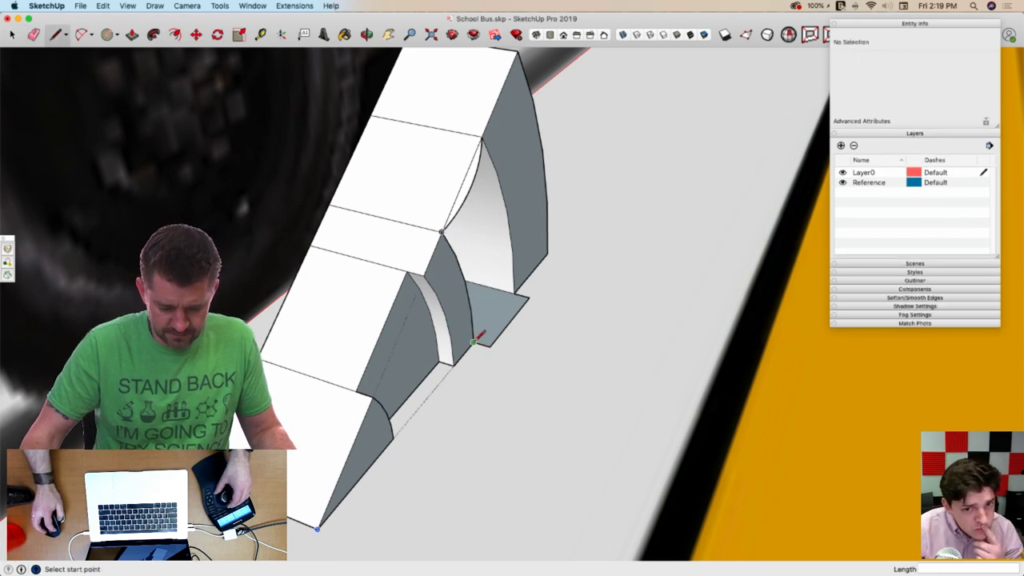
{"action": "left_click", "coordinate": [513, 293]}
{"action": "key", "text": "e"}
{"action": "left_click_drag", "start_coordinate": [528, 297], "coordinate": [519, 307]}
Sweep the arc profile along the fourth section's inner curved edge with Follow Me to form the tyre bulge
{"action": "key", "text": "space"}
{"action": "left_click", "coordinate": [470, 302]}
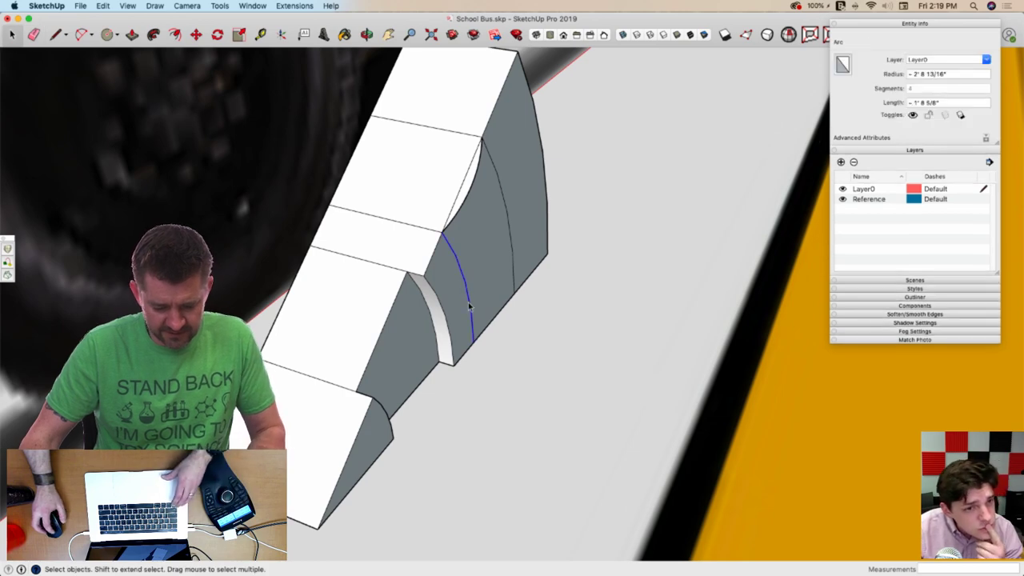
{"action": "key", "text": "p"}
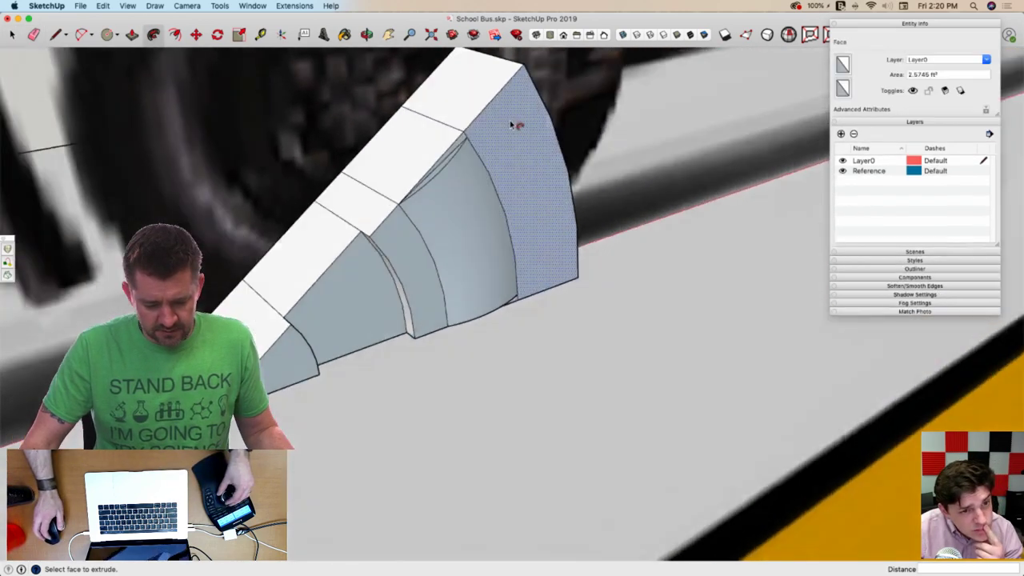
Try to extend the crescent face at the bulge's lower end by 2 9/16" with Push/Pull, and undo it
{"action": "scroll", "coordinate": [510, 172], "scroll_direction": "down", "scroll_amount": 5}
{"action": "scroll", "coordinate": [512, 174], "scroll_direction": "up", "scroll_amount": 6}
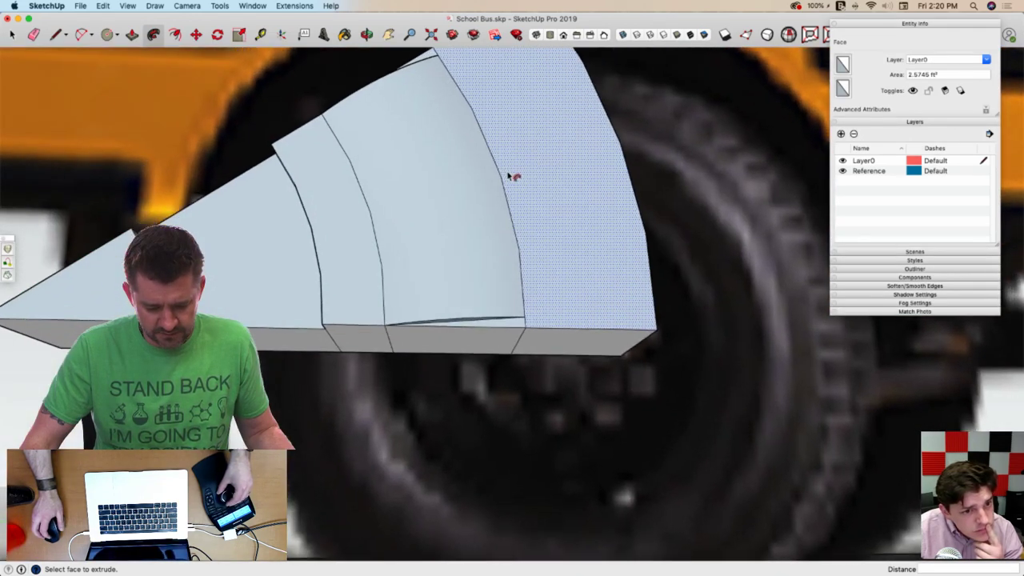
{"action": "key", "text": "p"}
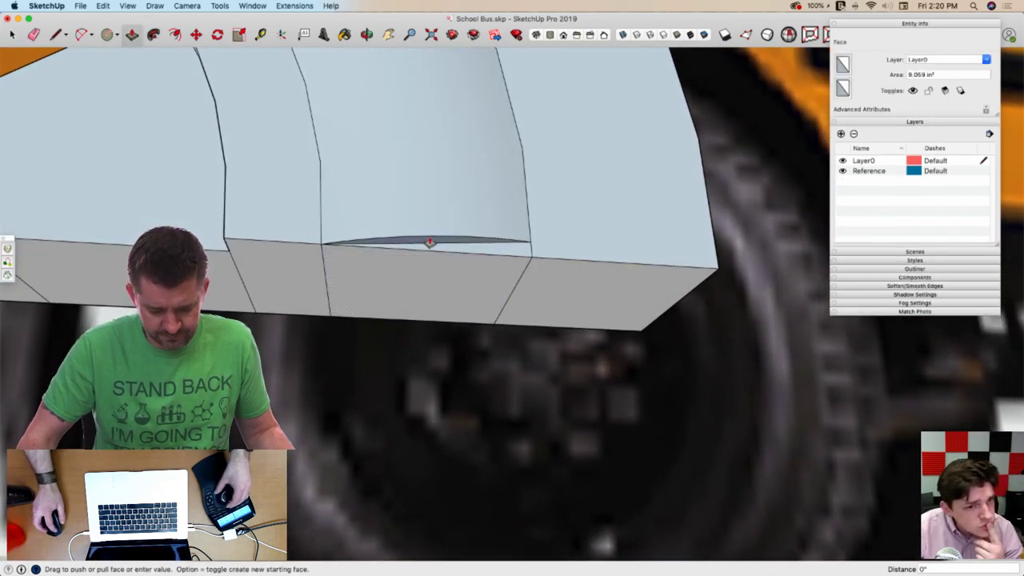
{"action": "left_click", "coordinate": [431, 248]}
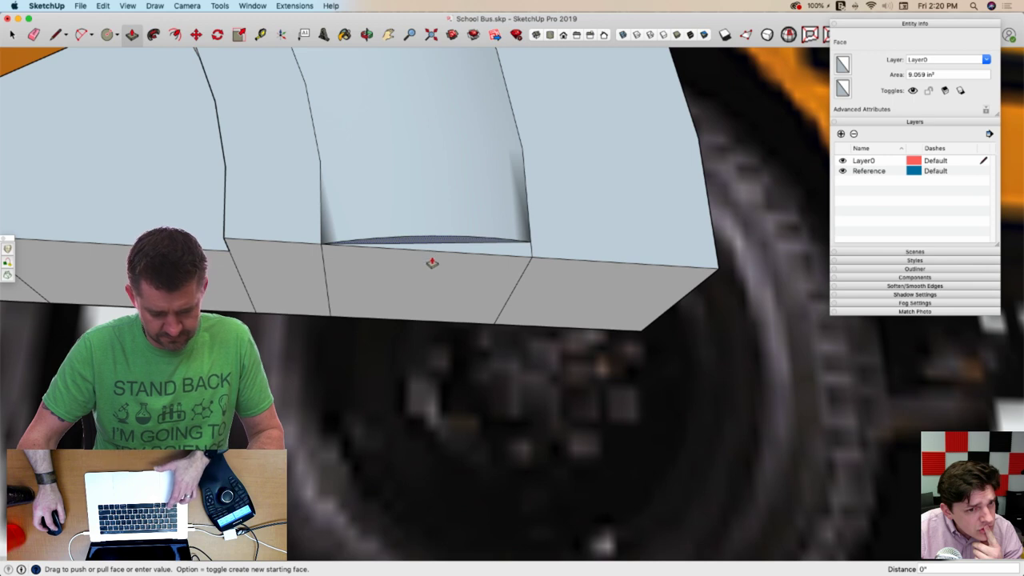
{"action": "left_click", "coordinate": [434, 284]}
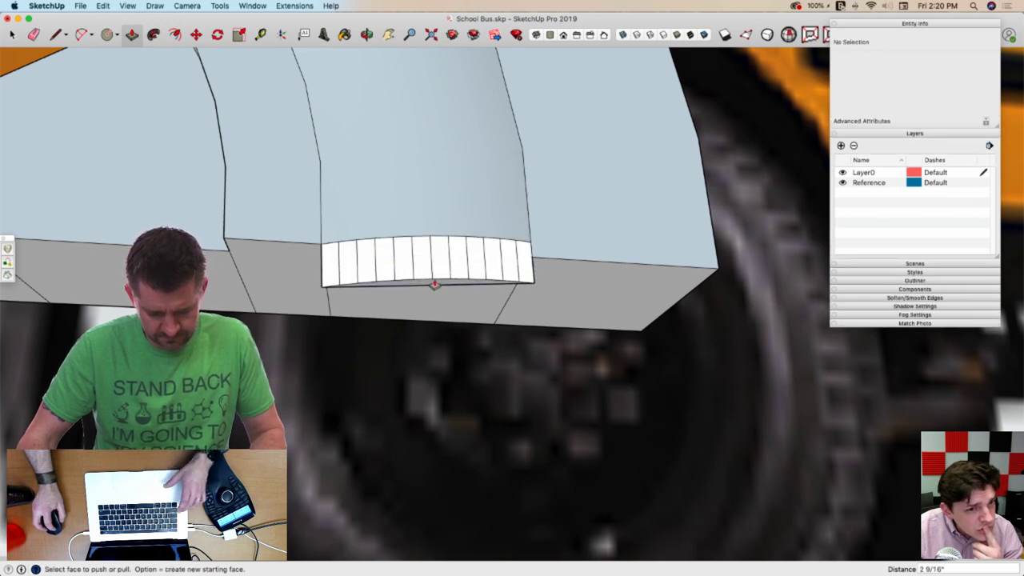
{"action": "key", "text": "space"}
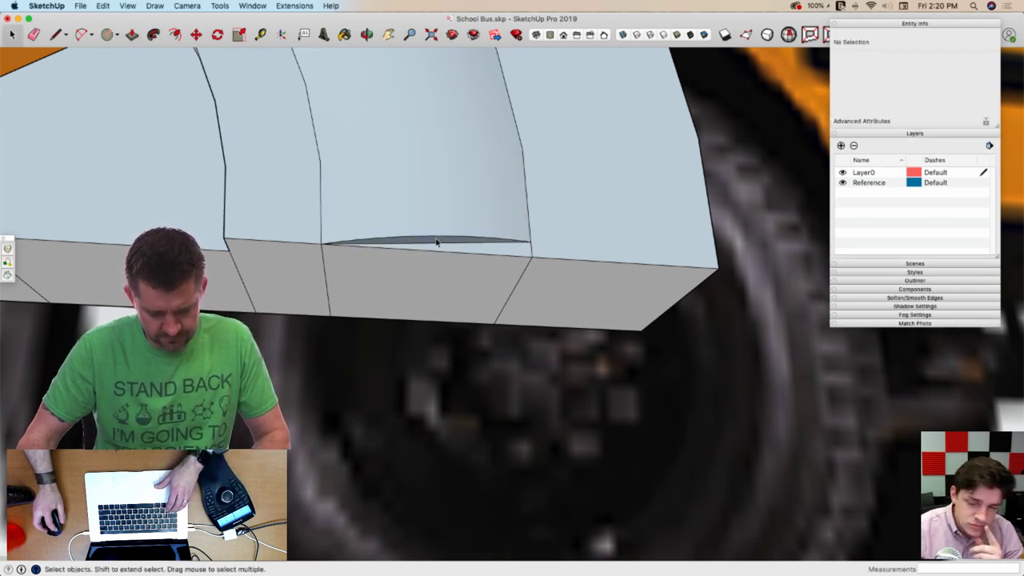
Select the crescent face at the bulge's lower end with its edges and weld them
{"action": "double_click", "coordinate": [436, 241]}
{"action": "left_click", "coordinate": [294, 6]}
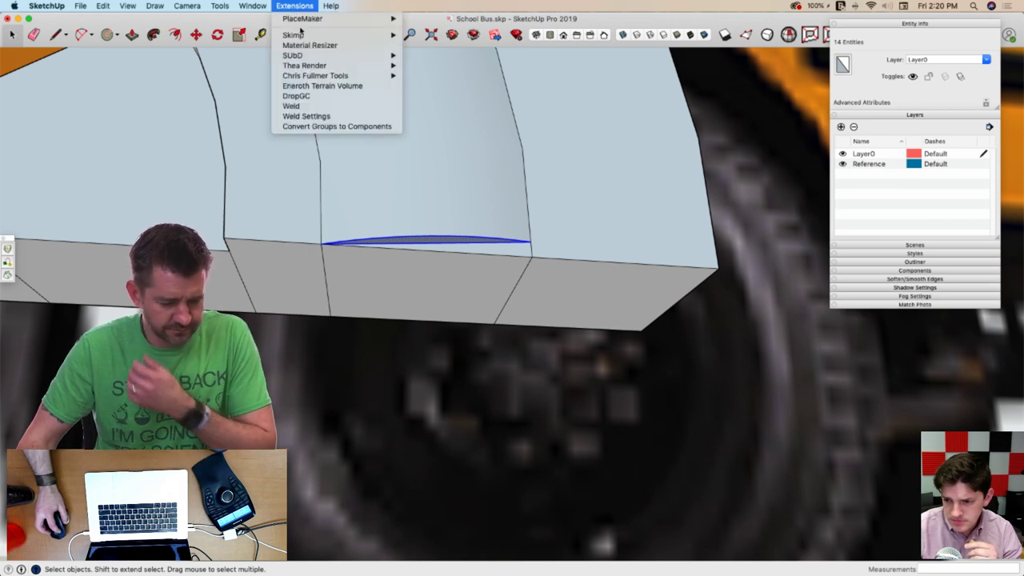
{"action": "left_click", "coordinate": [320, 108]}
Extend the crescent face about 2 7/8" past the wedge's lower side with Push/Pull
{"action": "key", "text": "p"}
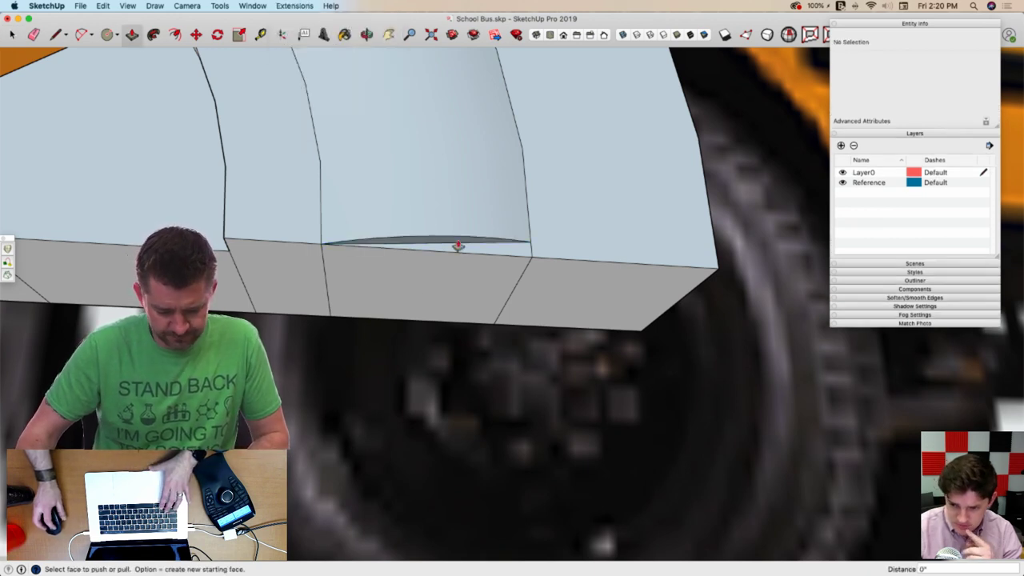
{"action": "left_click", "coordinate": [449, 245]}
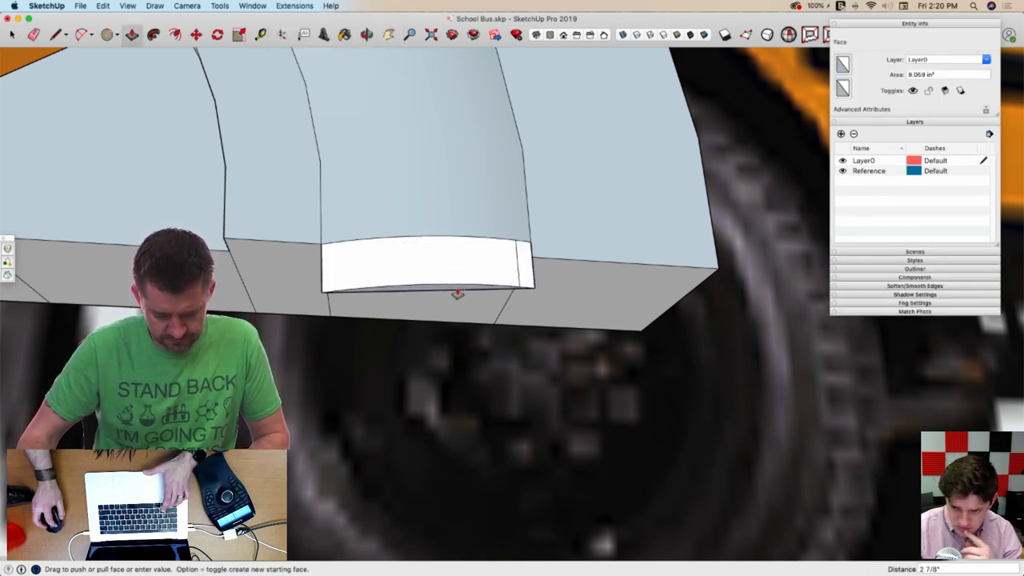
{"action": "left_click", "coordinate": [454, 293]}
{"action": "key", "text": "space"}
Draw a cutting face with lines in the plane of the wedge's lower side, passing through the extended bulge
{"action": "key", "text": "l"}
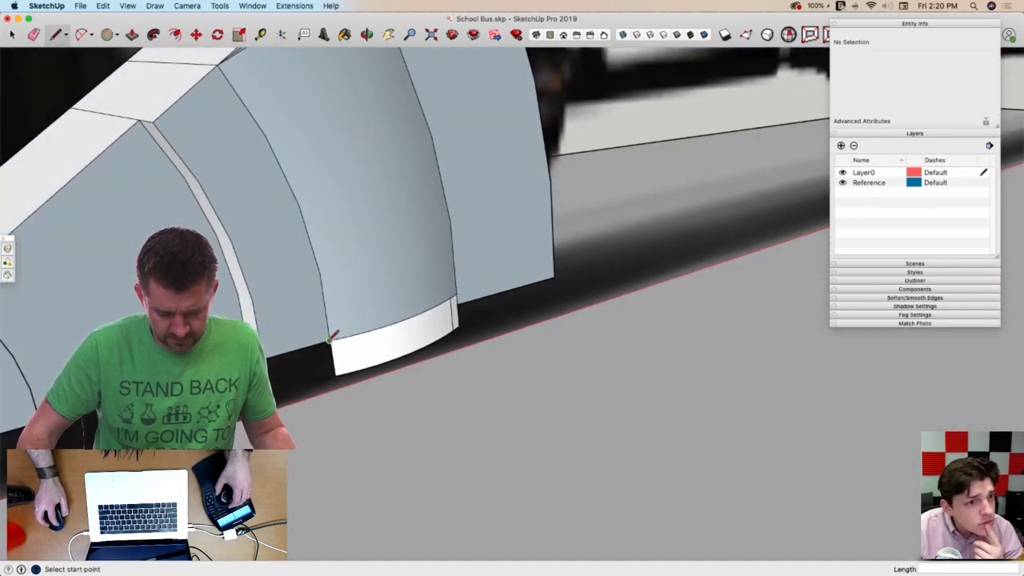
{"action": "left_click", "coordinate": [329, 340]}
{"action": "middle_click_drag", "start_coordinate": [329, 340], "coordinate": [431, 425]}
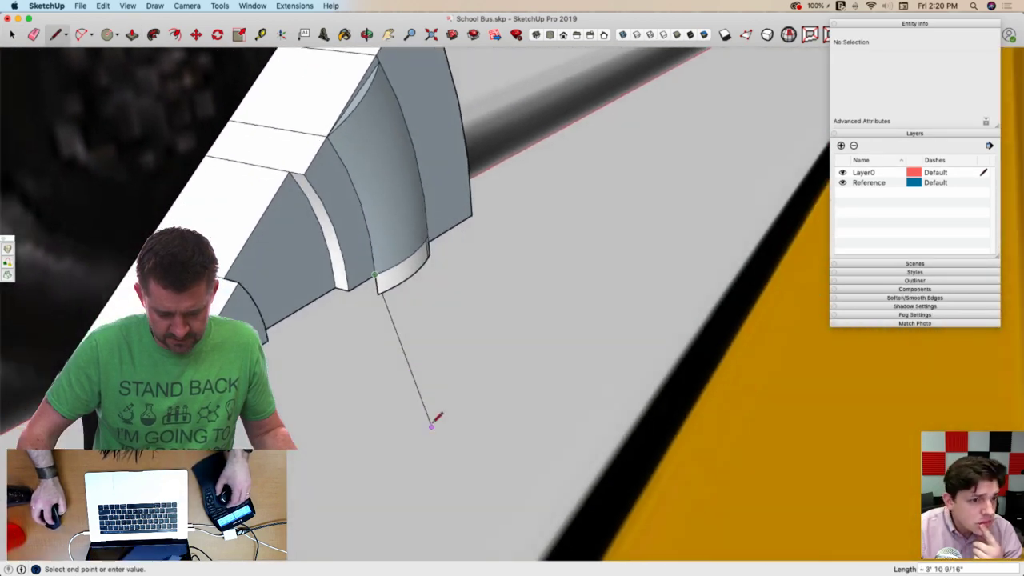
{"action": "middle_click_drag", "start_coordinate": [461, 288], "coordinate": [581, 331]}
{"action": "left_click", "coordinate": [647, 298]}
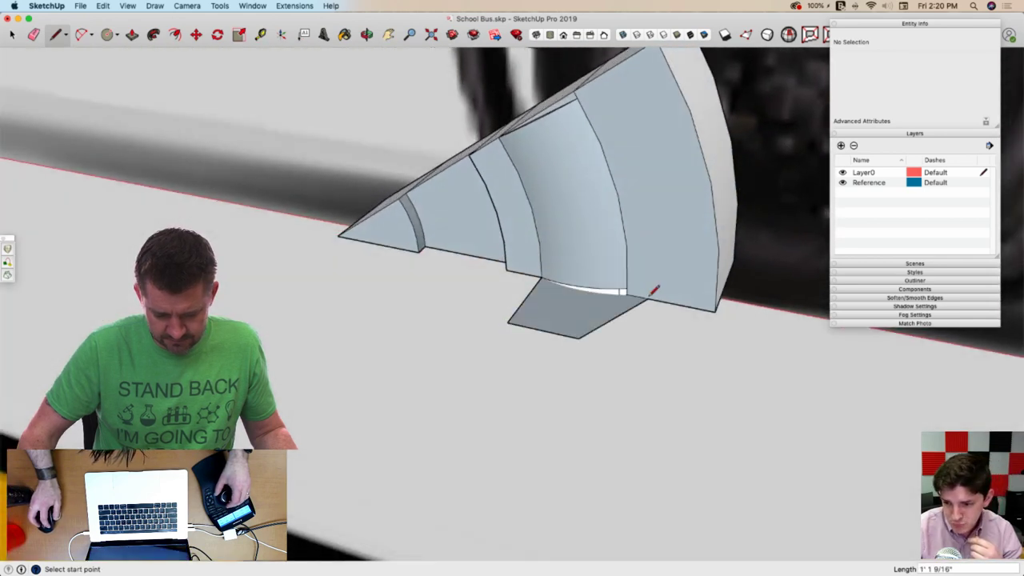
Remove the seam edges between the tyre bulge and its extension so they form one smooth surface
{"action": "key", "text": "space"}
{"action": "scroll", "coordinate": [622, 292], "scroll_direction": "up", "scroll_amount": 3}
{"action": "key", "text": "e"}
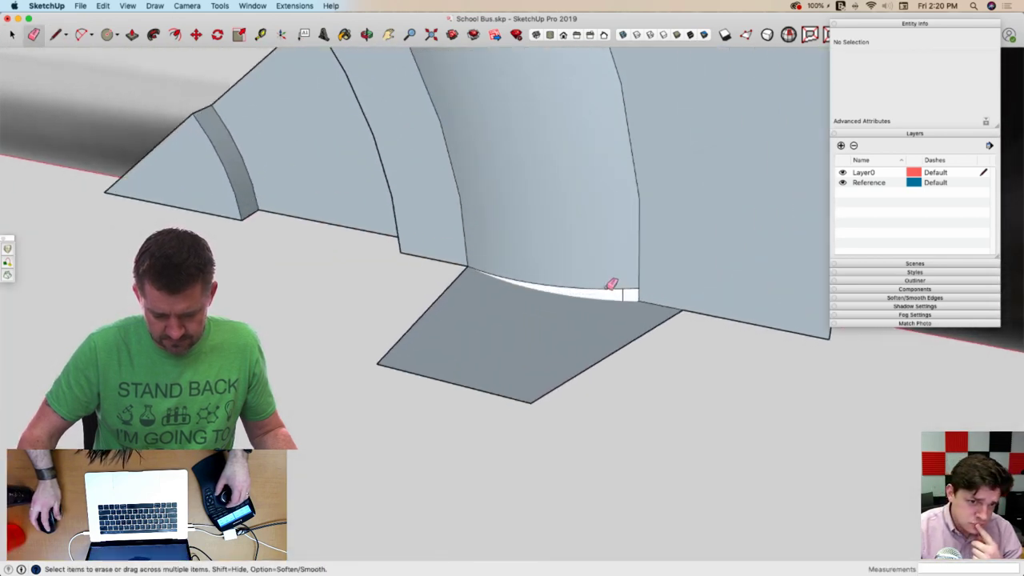
{"action": "key", "text": "space"}
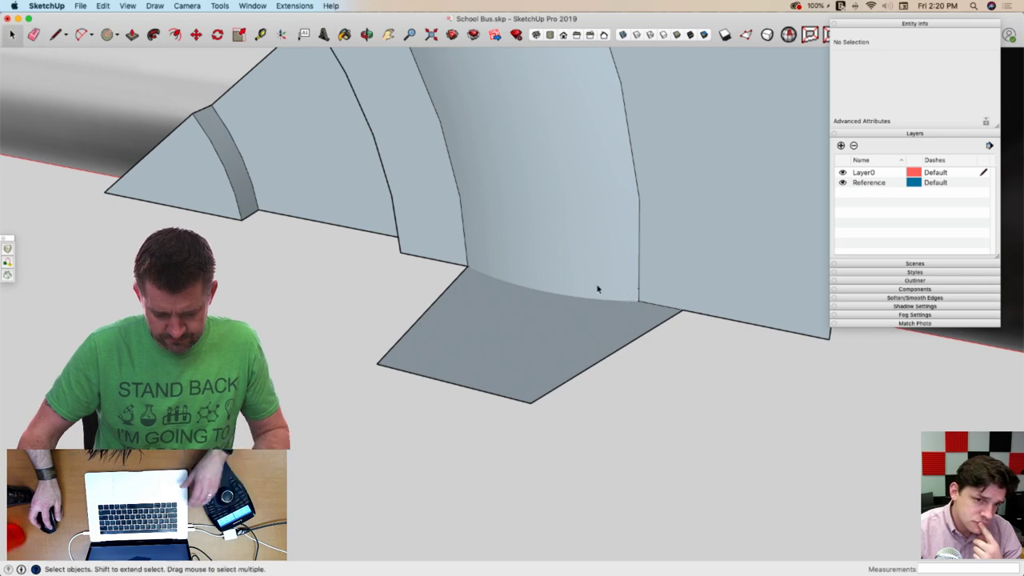
Select the bulge surface and the cutting face and intersect their faces with the selection
{"action": "left_click", "coordinate": [596, 289]}
{"action": "right_click", "coordinate": [577, 315]}
{"action": "mouse_move", "coordinate": [623, 406]}
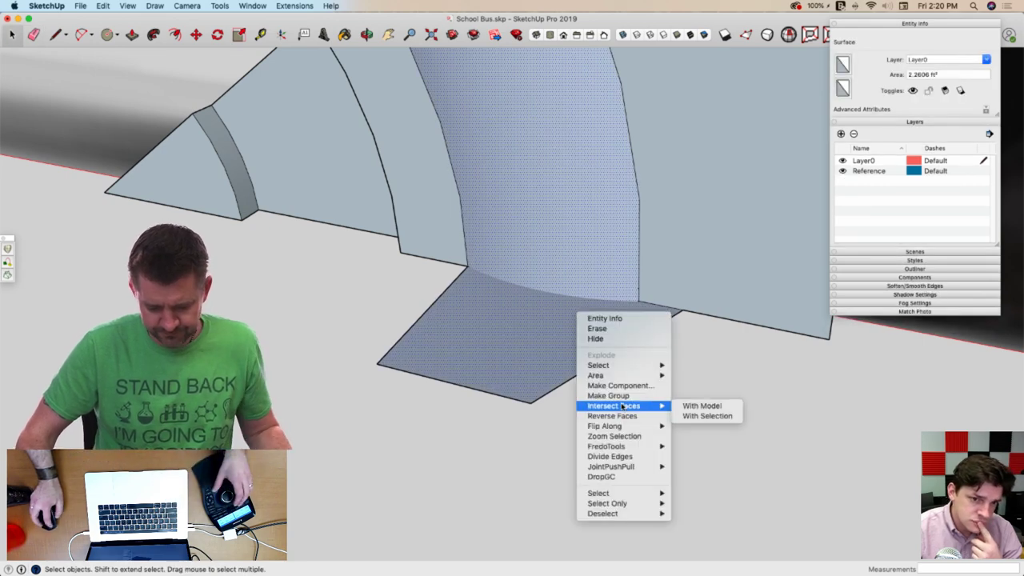
{"action": "left_click", "coordinate": [687, 416]}
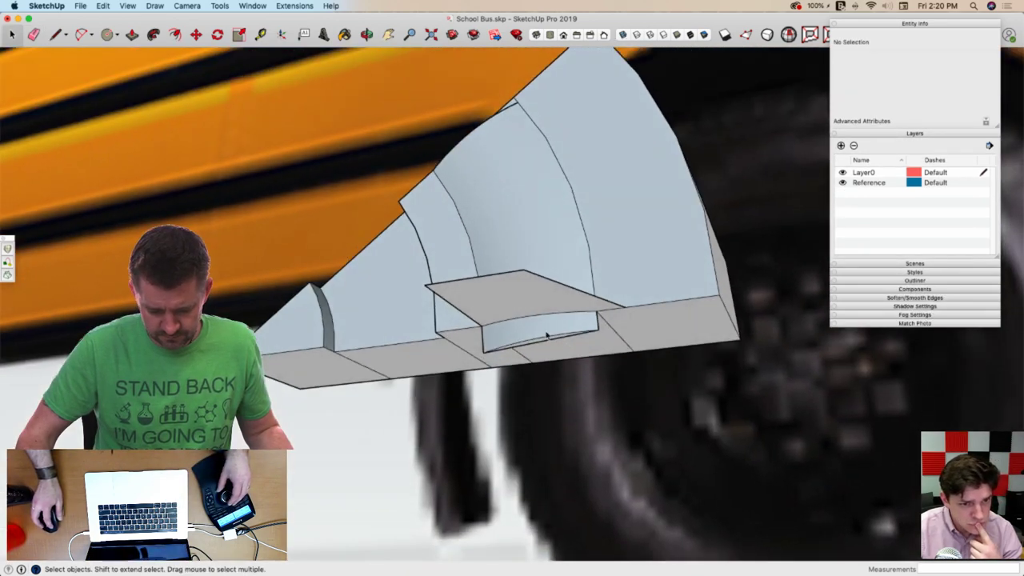
Erase the surplus bulge surface beyond the wedge's lower side, along with the protruding cutting face and its stray edges
{"action": "left_click", "coordinate": [534, 335]}
{"action": "key", "text": "Page_Down"}
{"action": "key", "text": "e"}
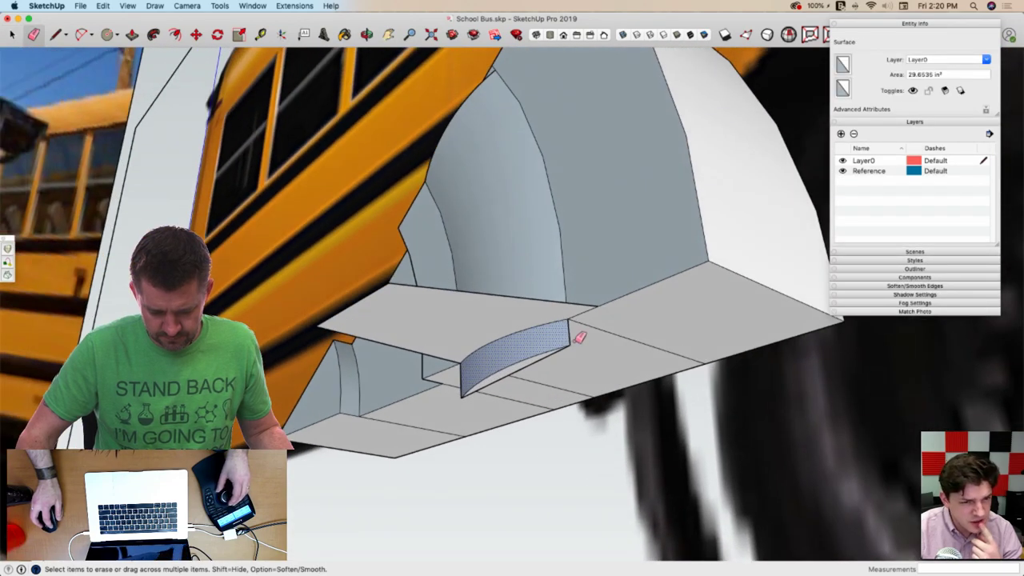
{"action": "left_click_drag", "start_coordinate": [525, 382], "coordinate": [562, 350]}
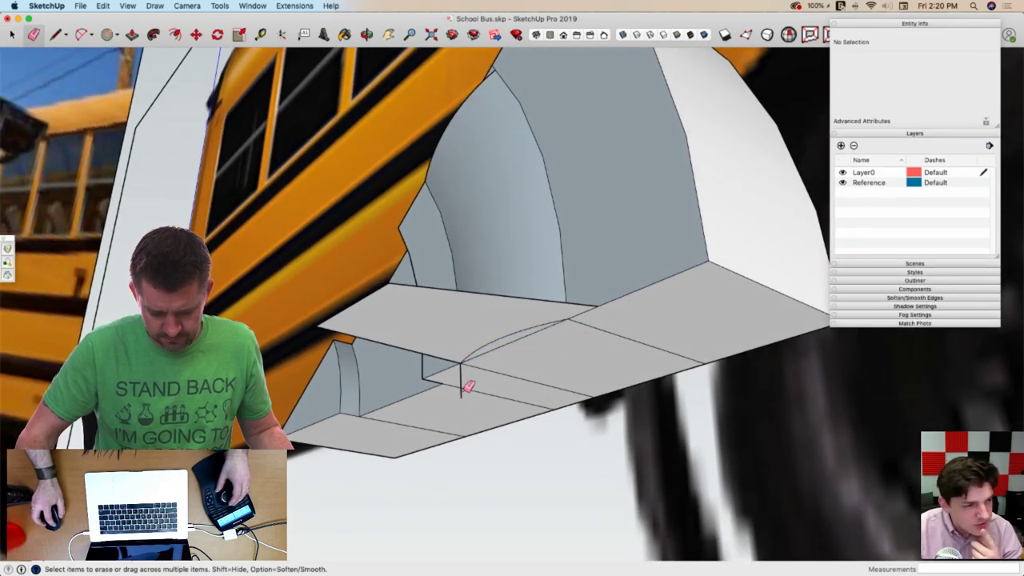
{"action": "left_click_drag", "start_coordinate": [318, 320], "coordinate": [376, 291]}
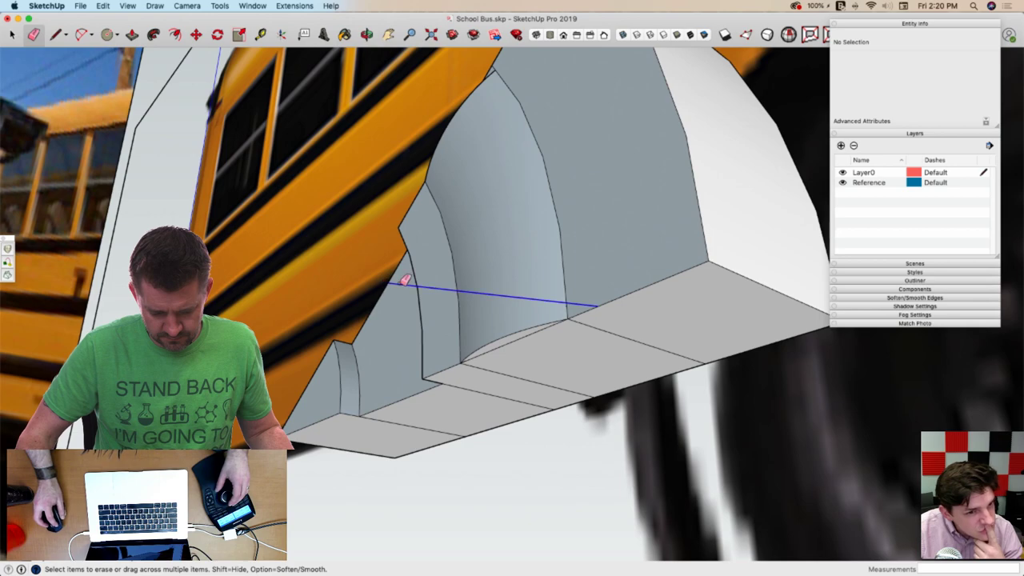
Erase the section dividing lines from the wedge's back face and lower side
{"action": "key", "text": "Page_Down"}
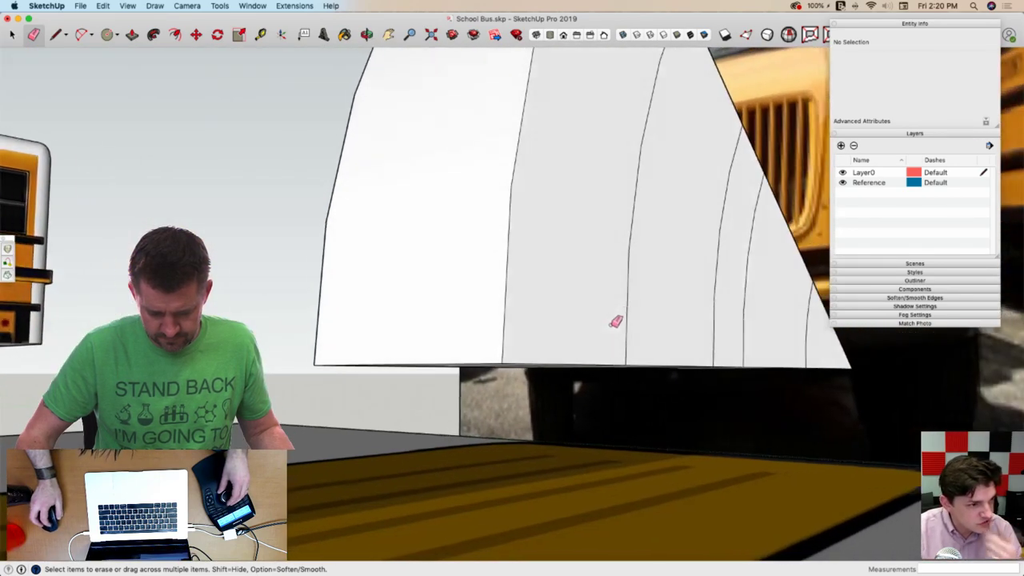
{"action": "mouse_move", "coordinate": [612, 320]}
{"action": "left_mouse_down"}
{"action": "mouse_move", "coordinate": [722, 327]}
{"action": "mouse_move", "coordinate": [778, 345]}
{"action": "mouse_move", "coordinate": [712, 320]}
{"action": "left_mouse_up"}
{"action": "key", "text": "Page_Down"}
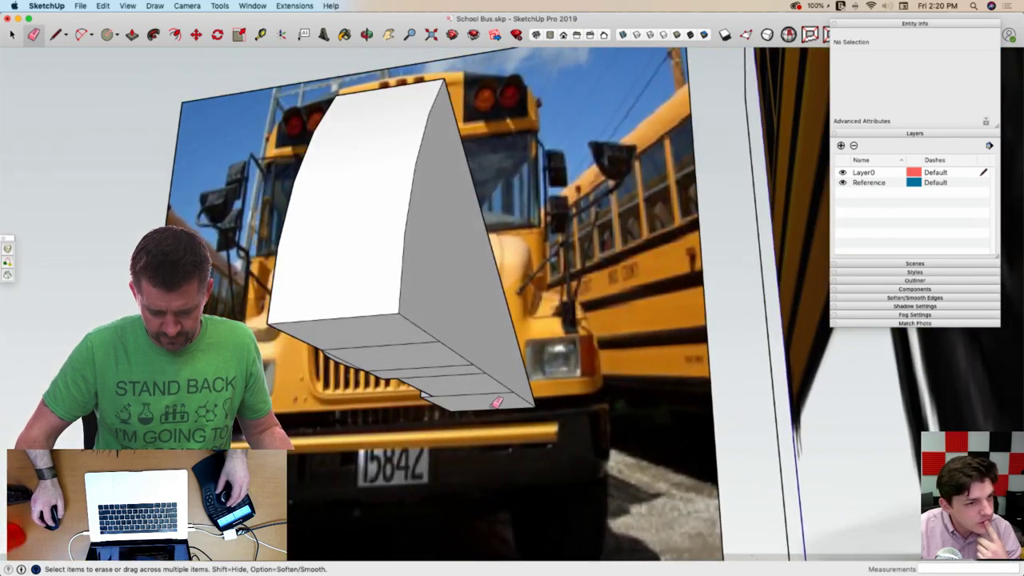
{"action": "left_click_drag", "start_coordinate": [428, 360], "coordinate": [393, 336]}
{"action": "key", "text": "Page_Down"}
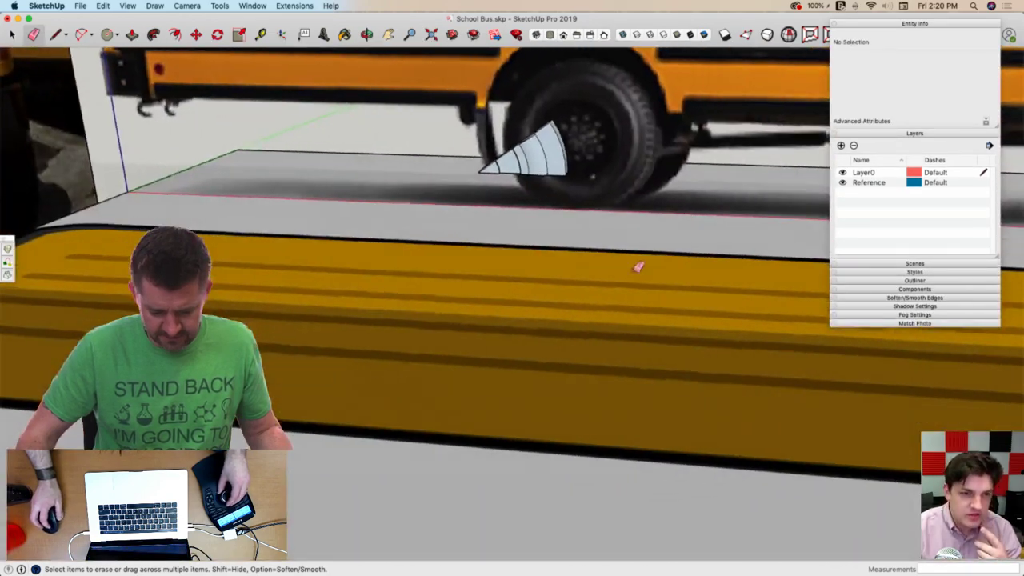
Erase the section dividing lines at both ends of the tyre bulge from the wedge's upper side face
{"action": "key", "text": "Page_Down"}
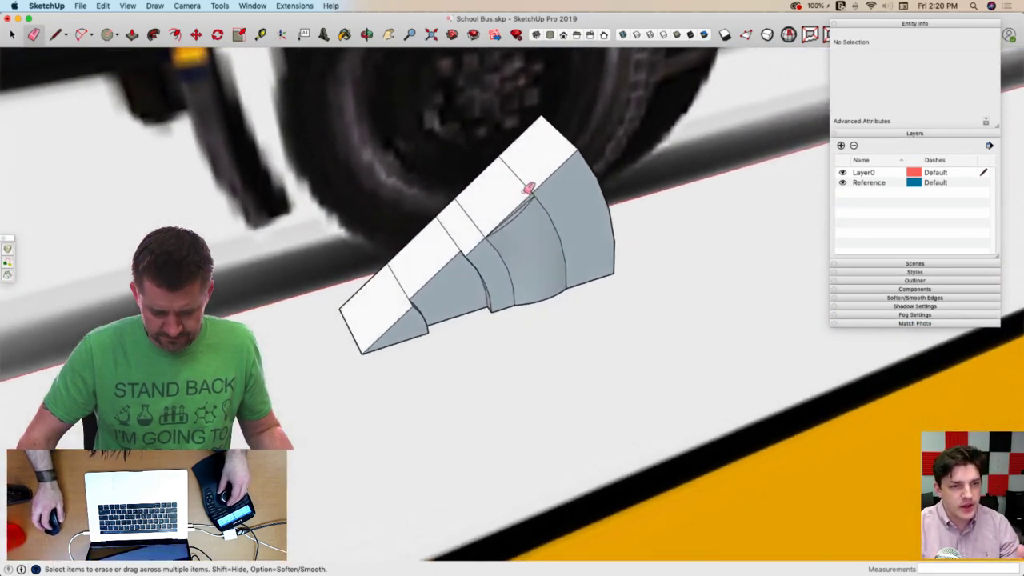
{"action": "left_click_drag", "start_coordinate": [464, 241], "coordinate": [567, 103]}
{"action": "key", "text": "space"}
{"action": "scroll", "coordinate": [575, 136], "scroll_direction": "up", "scroll_amount": 5}
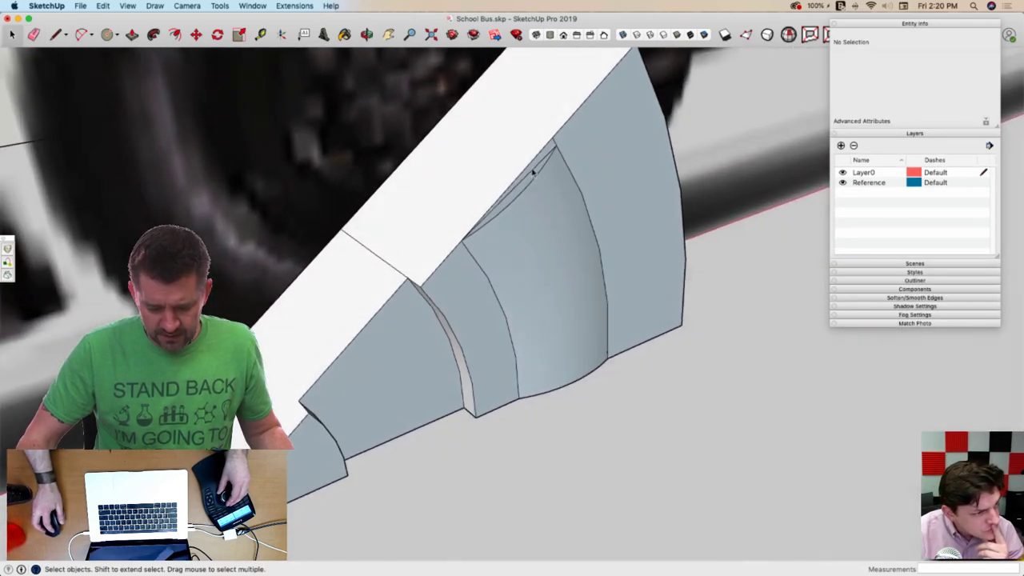
{"action": "key", "text": "p"}
{"action": "left_click", "coordinate": [516, 198]}
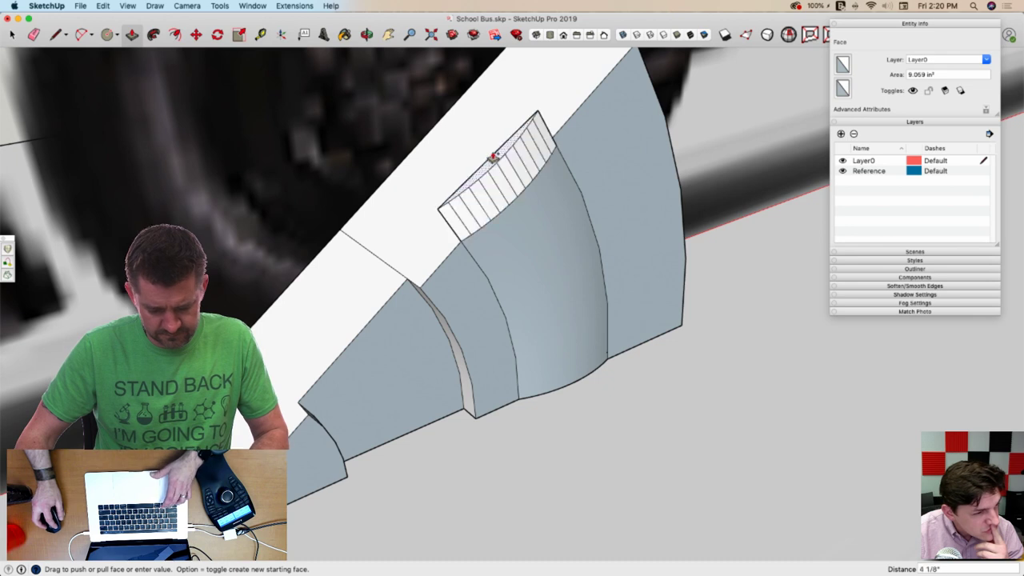
{"action": "left_click", "coordinate": [488, 150]}
{"action": "key", "text": "space"}
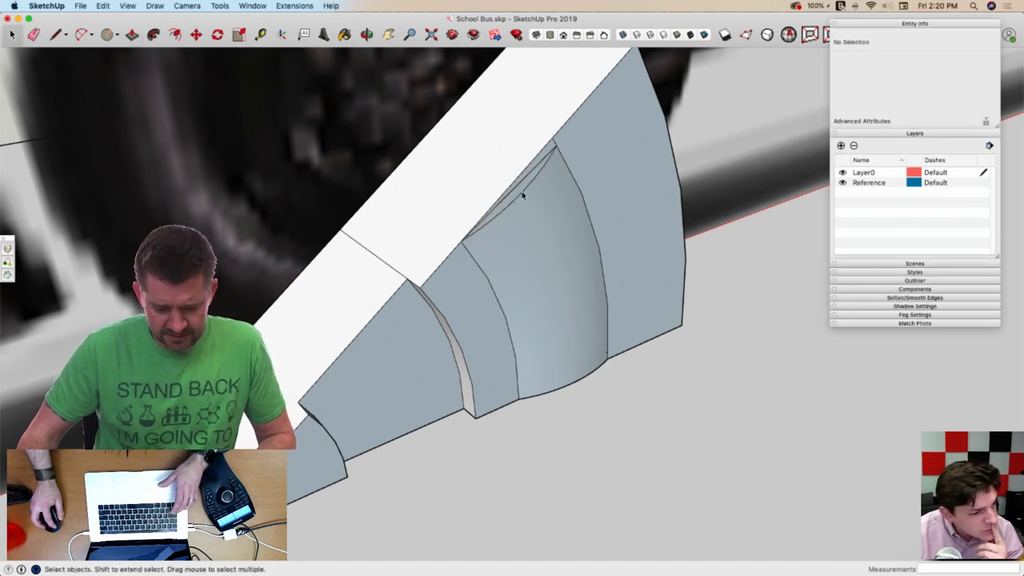
Select the thin bulge end face with its bounding edges and weld the edges with the Weld extension
{"action": "double_click", "coordinate": [521, 191]}
{"action": "left_click", "coordinate": [517, 195]}
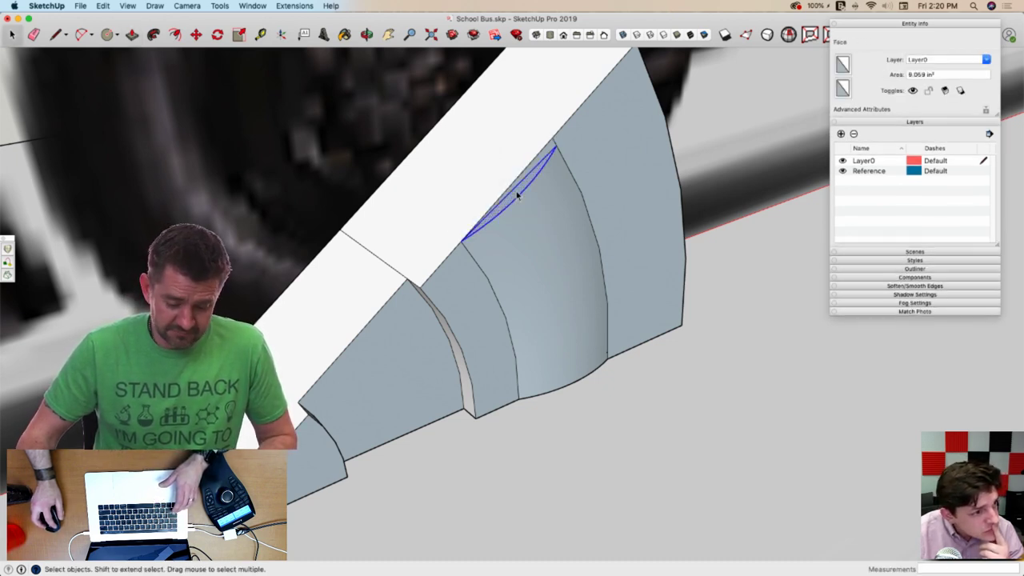
{"action": "triple_click", "coordinate": [516, 196]}
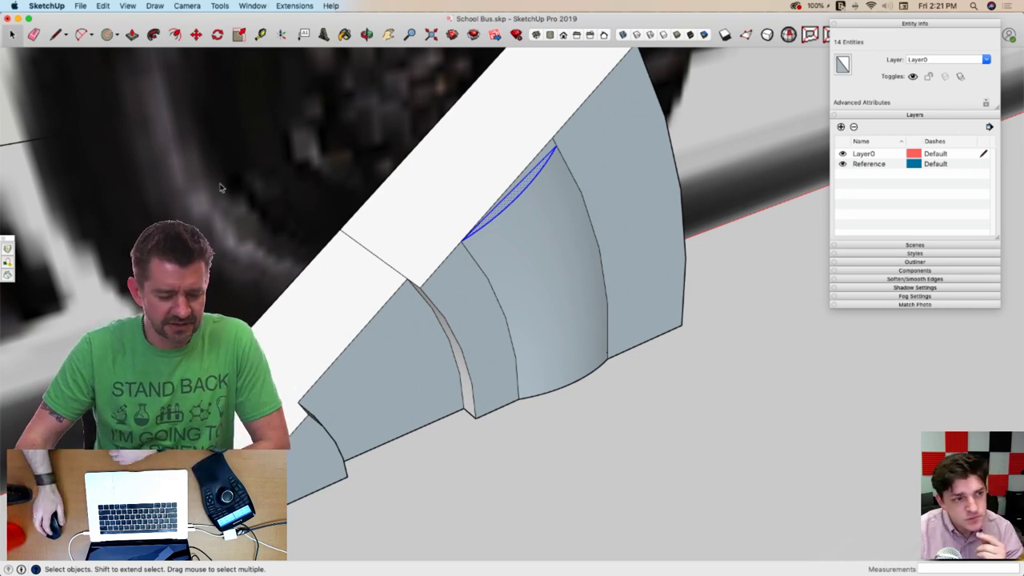
{"action": "left_click", "coordinate": [293, 8]}
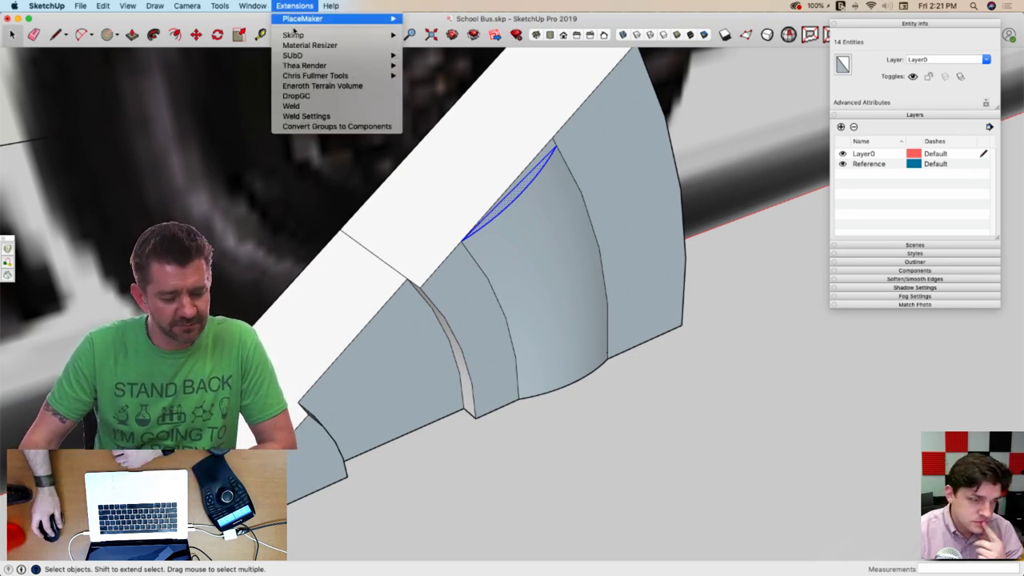
{"action": "left_click", "coordinate": [298, 105]}
Push/Pull the thin bulge end face outward about 5 1/8" and erase the dividing edge across the extension
{"action": "key", "text": "p"}
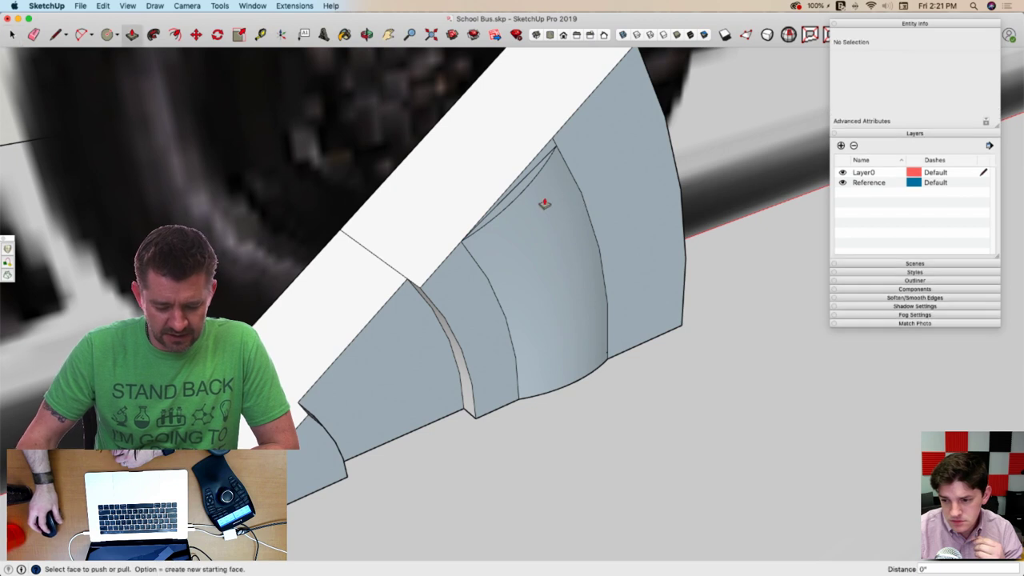
{"action": "left_click", "coordinate": [512, 205]}
{"action": "left_click", "coordinate": [487, 160]}
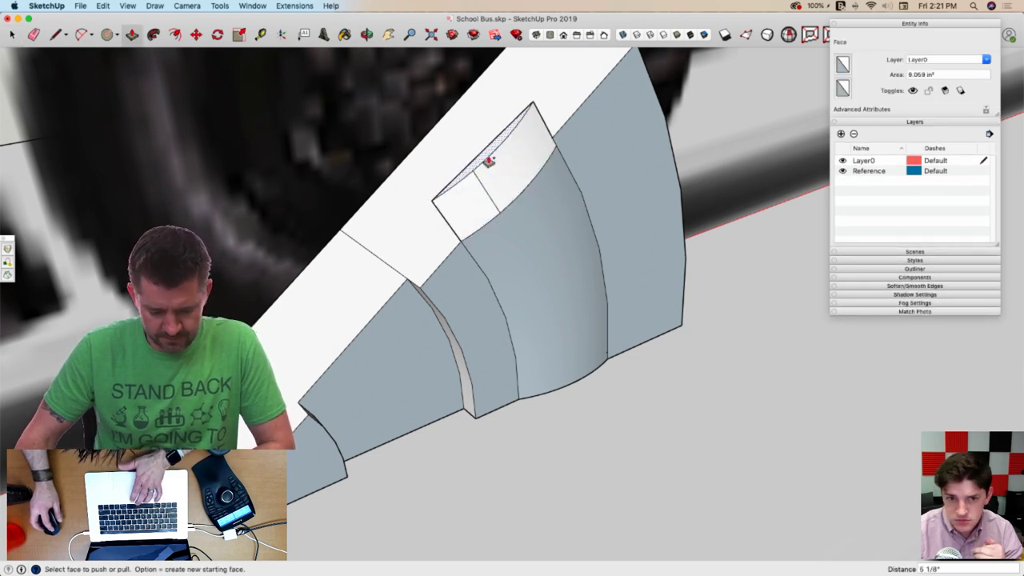
{"action": "key", "text": "space"}
{"action": "key", "text": "e"}
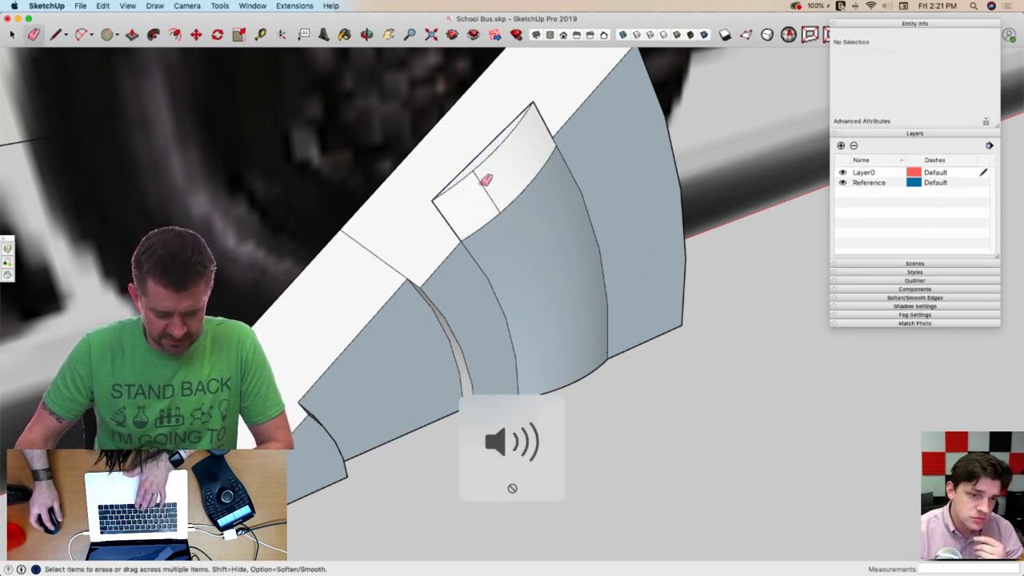
{"action": "left_click", "coordinate": [488, 177]}
{"action": "key", "text": "space"}
Draw a four-sided cutting face across the bulge in line with the wedge's upper side, spanning the bulge's two end points
{"action": "key", "text": "l"}
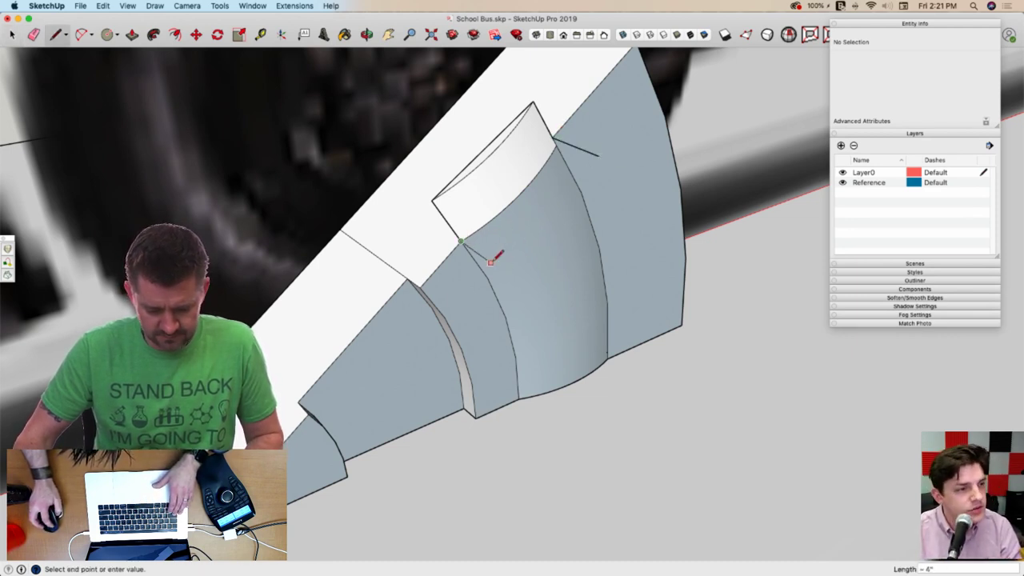
{"action": "middle_click_drag", "start_coordinate": [568, 324], "coordinate": [489, 264]}
{"action": "middle_click_drag", "start_coordinate": [446, 292], "coordinate": [539, 282]}
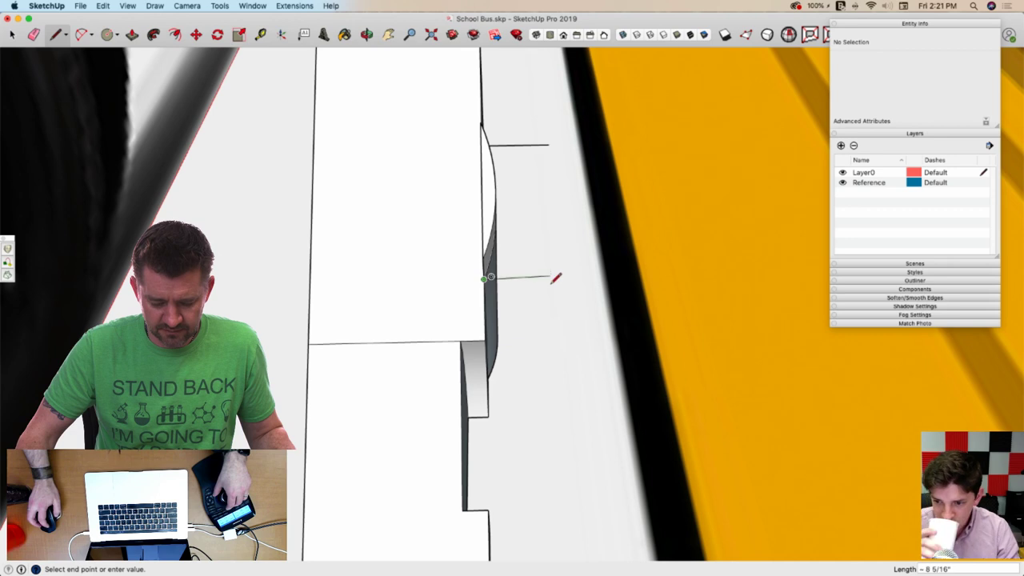
{"action": "key", "text": "Escape"}
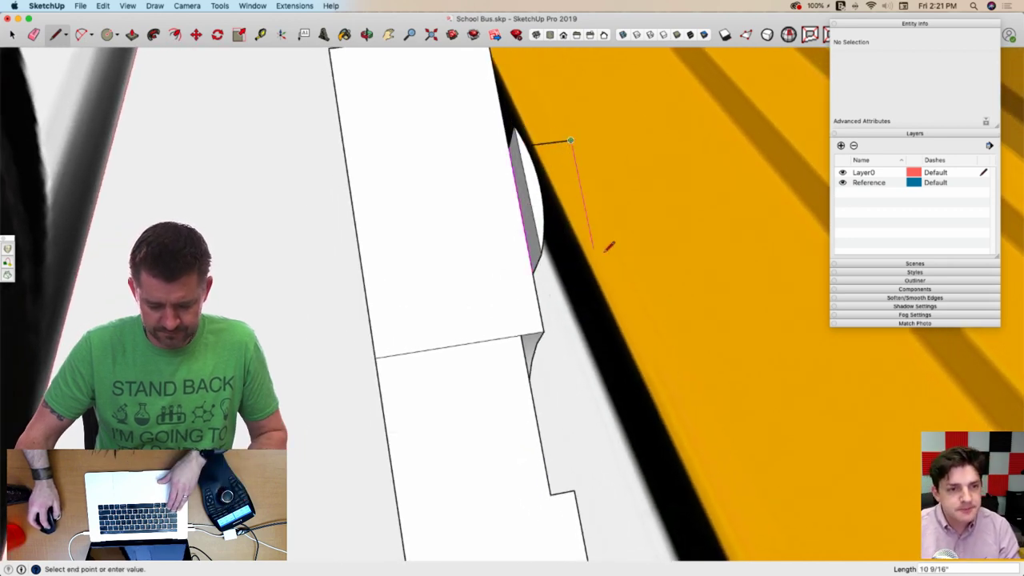
{"action": "left_click", "coordinate": [595, 263]}
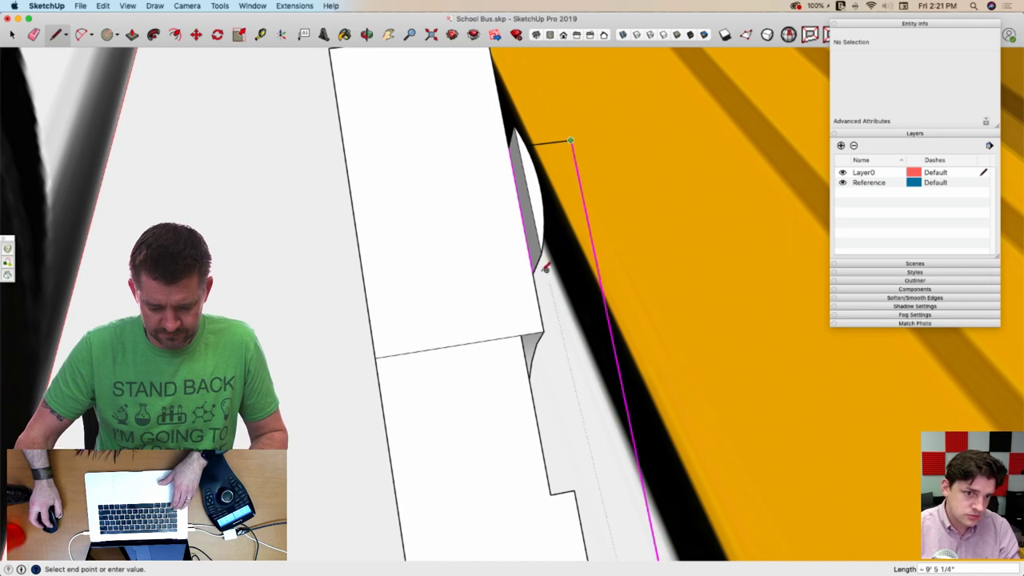
{"action": "left_click", "coordinate": [533, 275]}
{"action": "key", "text": "space"}
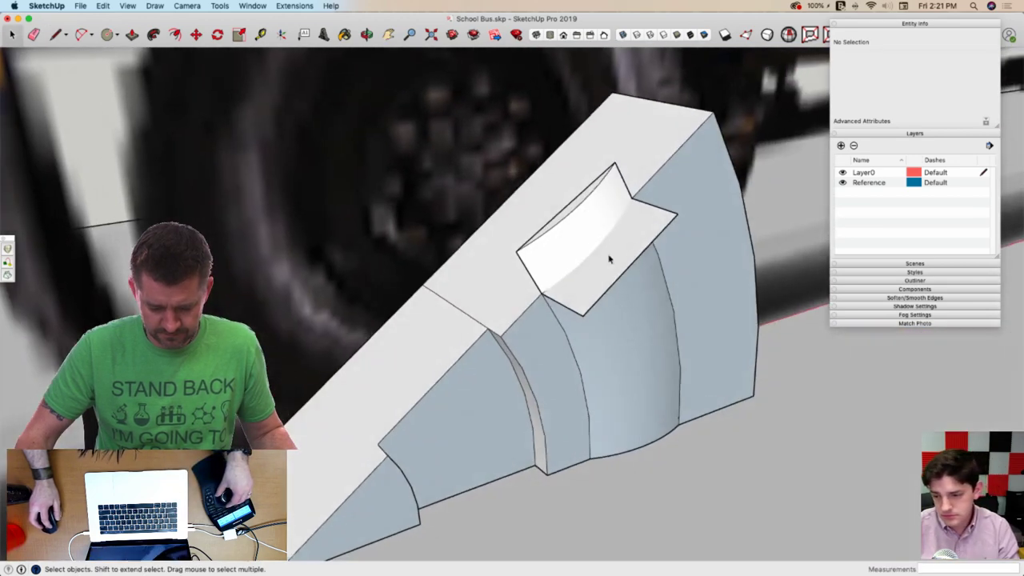
Select the bulge extension surface and the cutting face and intersect their faces with the model
{"action": "left_click", "coordinate": [579, 239]}
{"action": "left_click", "coordinate": [593, 261], "text": "shift"}
{"action": "right_click", "coordinate": [594, 260]}
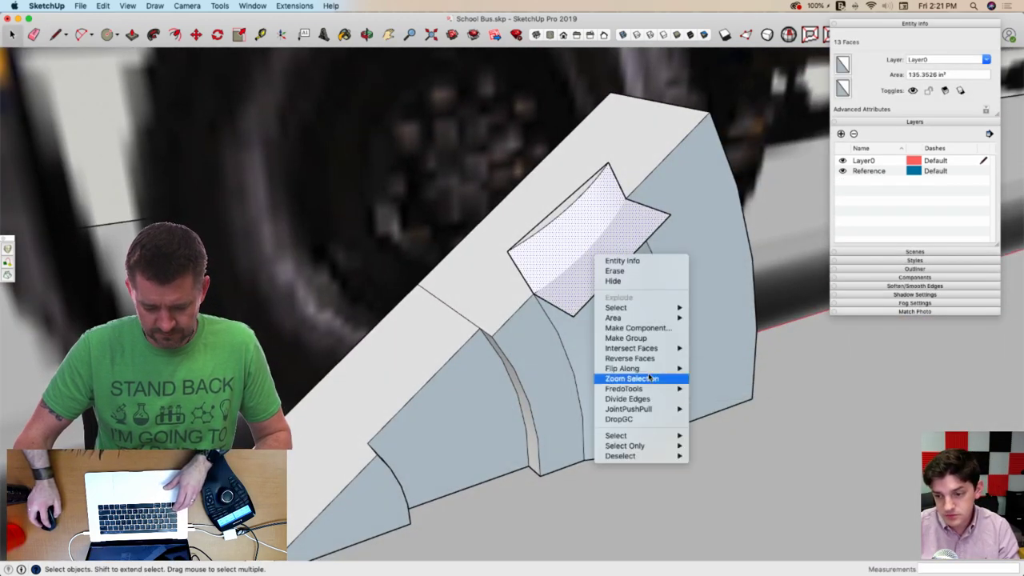
{"action": "mouse_move", "coordinate": [663, 349]}
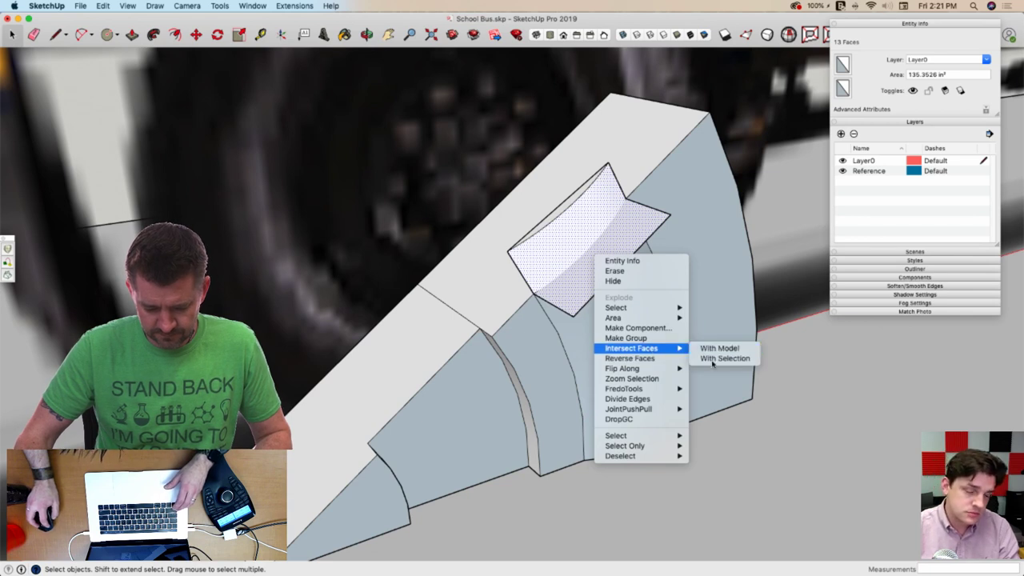
{"action": "left_click", "coordinate": [710, 348]}
Erase the surplus bulge extension beyond the wedge's upper side, along with the cutting face and its stray edges
{"action": "key", "text": "e"}
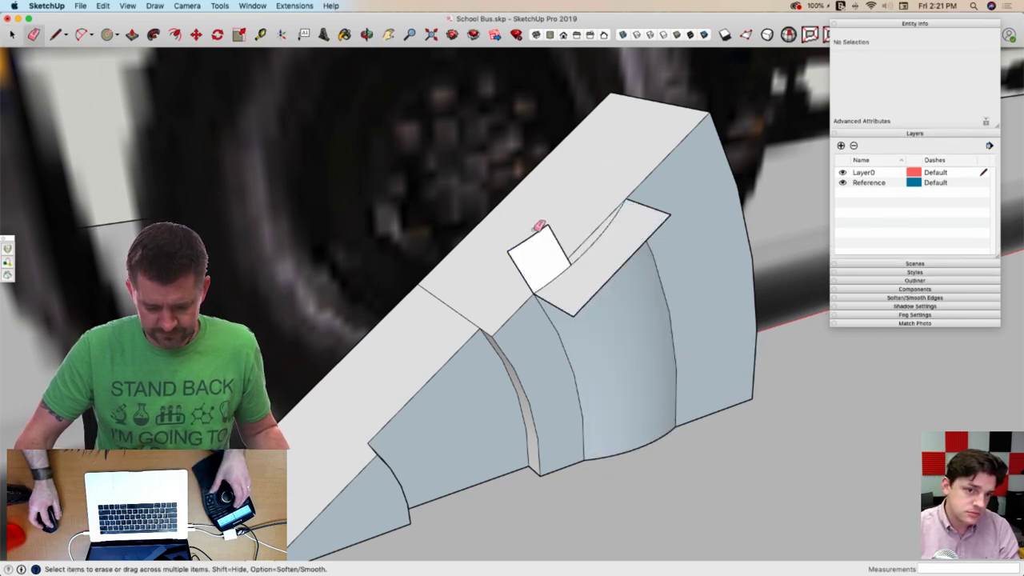
{"action": "left_click_drag", "start_coordinate": [510, 254], "coordinate": [554, 227]}
{"action": "left_click_drag", "start_coordinate": [676, 208], "coordinate": [662, 221]}
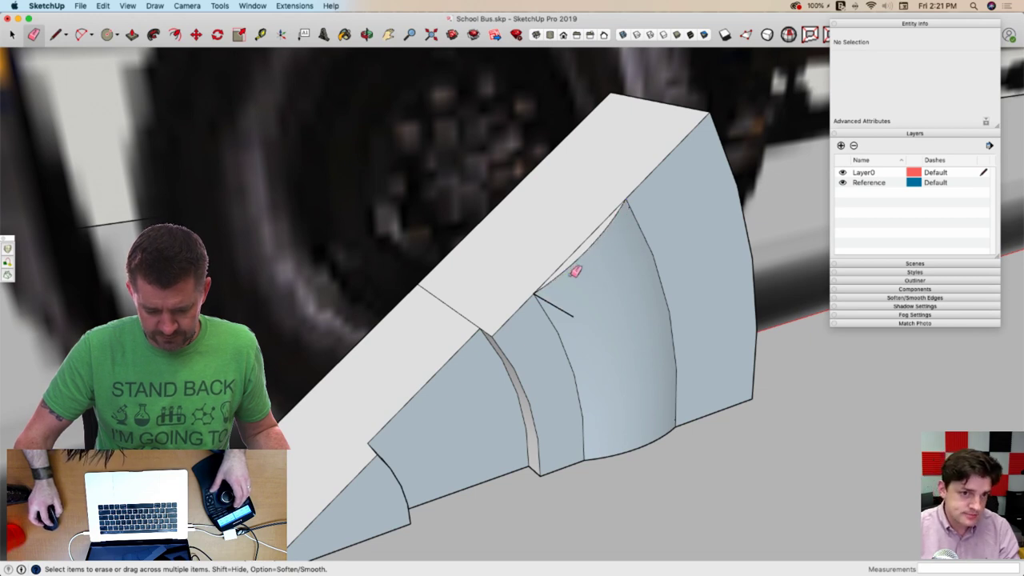
{"action": "scroll", "coordinate": [635, 204], "scroll_direction": "up", "scroll_amount": 5}
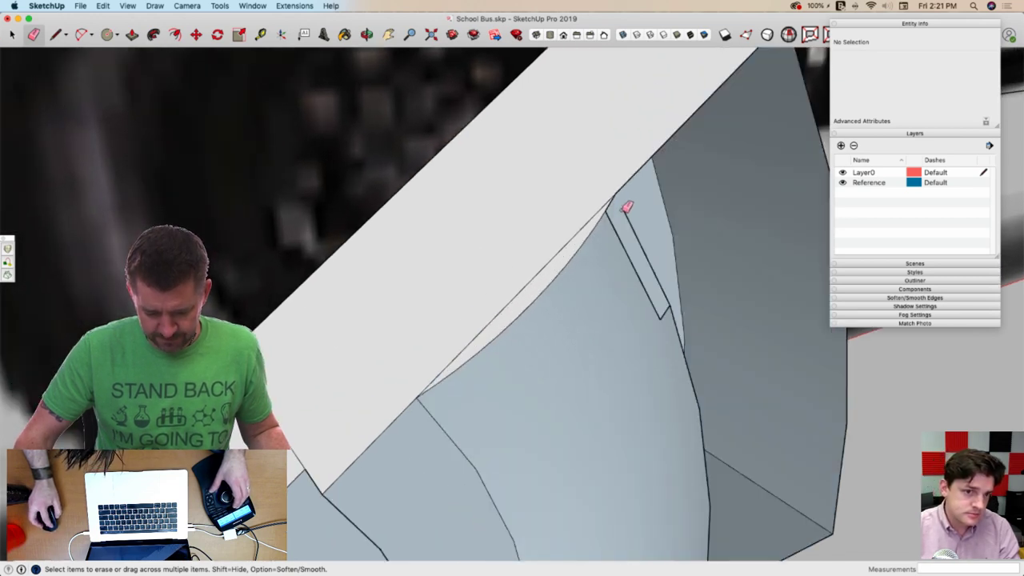
{"action": "key", "text": "super+z"}
{"action": "scroll", "coordinate": [626, 215], "scroll_direction": "up", "scroll_amount": 3}
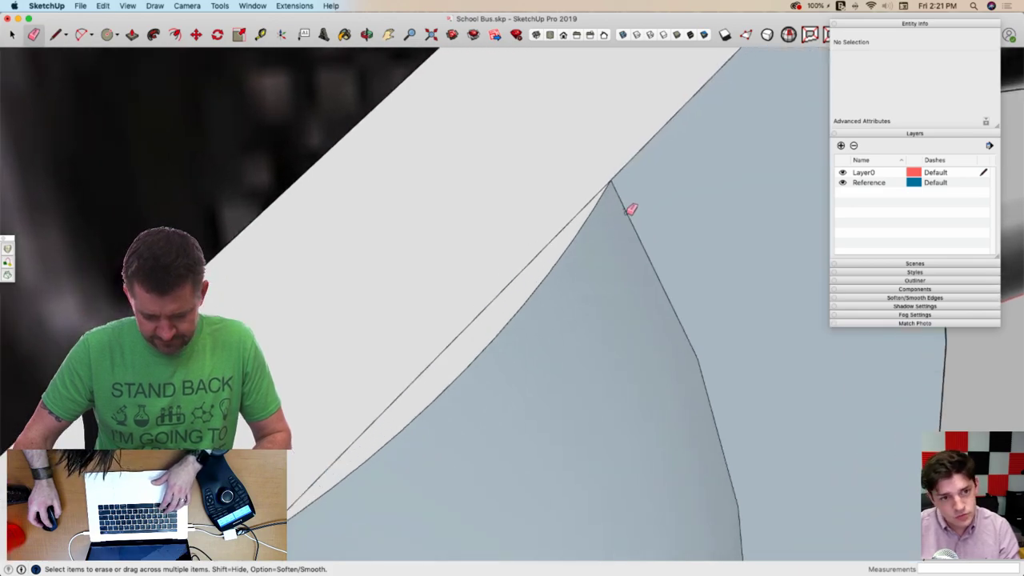
{"action": "scroll", "coordinate": [651, 188], "scroll_direction": "down", "scroll_amount": 10}
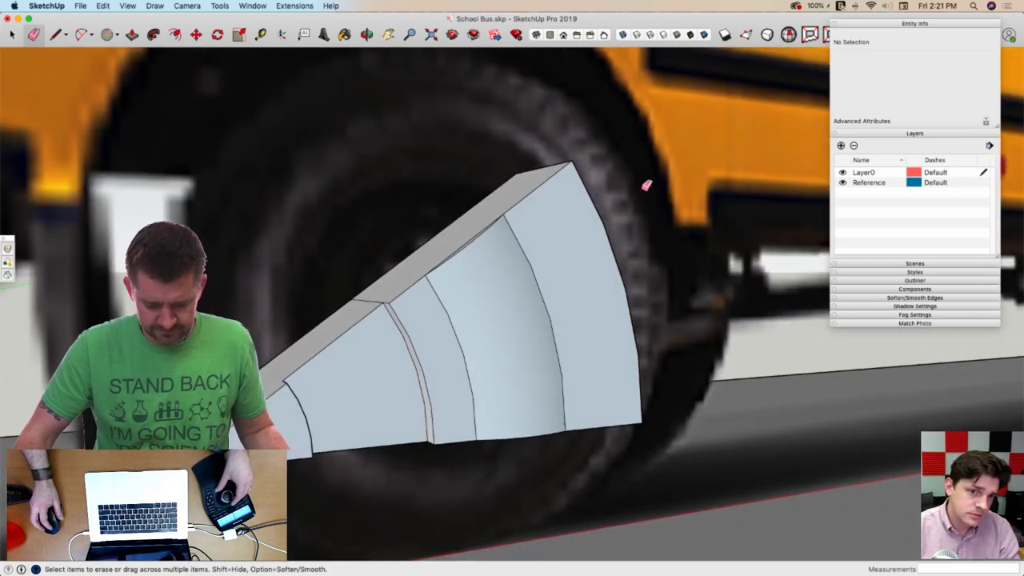
Draw a rounding arc of about 5 13/16" radius across the front outer corner of the wedge's upper side face
{"action": "key", "text": "space"}
{"action": "middle_click_drag", "start_coordinate": [648, 190], "coordinate": [413, 136]}
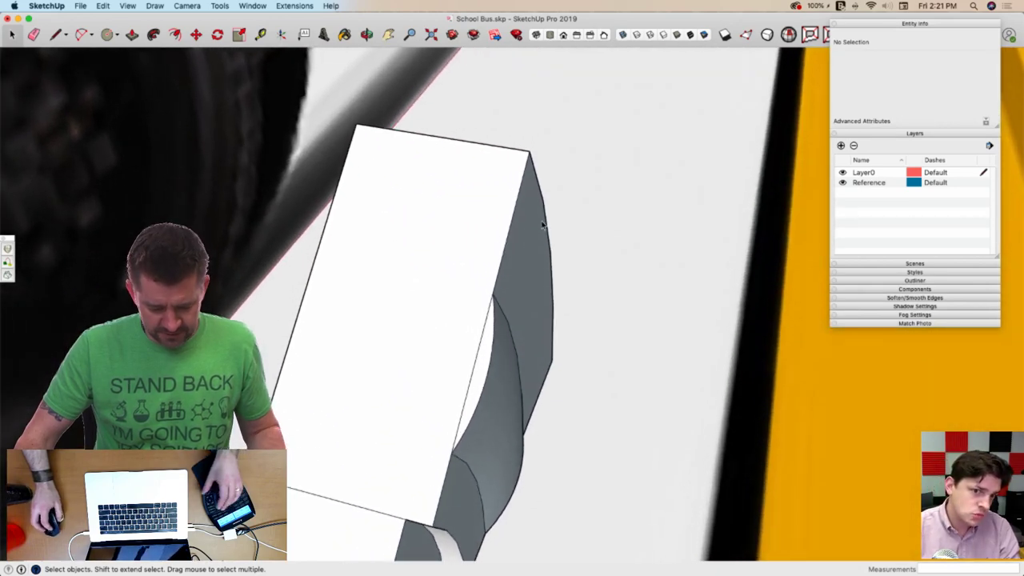
{"action": "key", "text": "c"}
{"action": "key", "text": "a"}
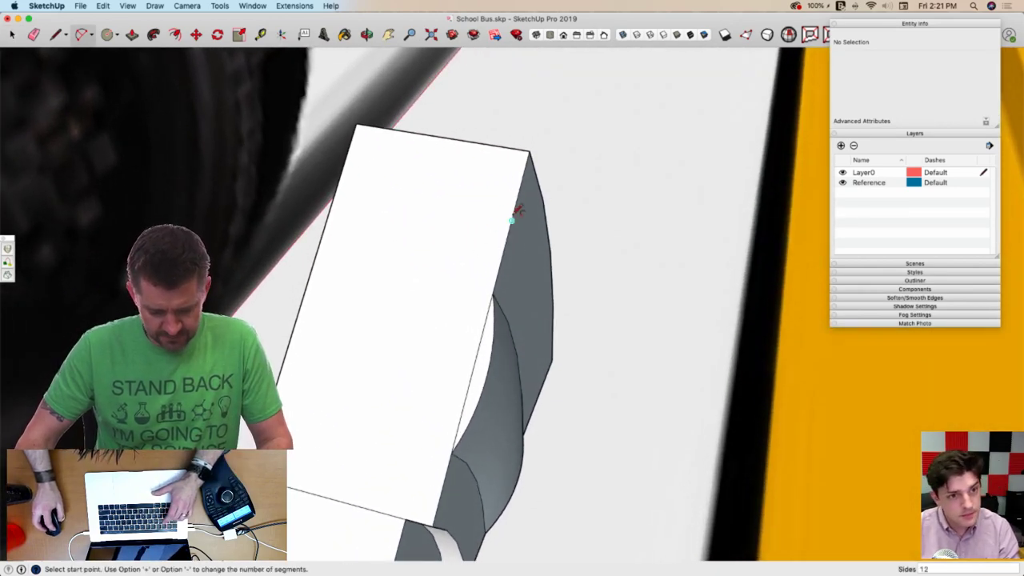
{"action": "left_click", "coordinate": [512, 219]}
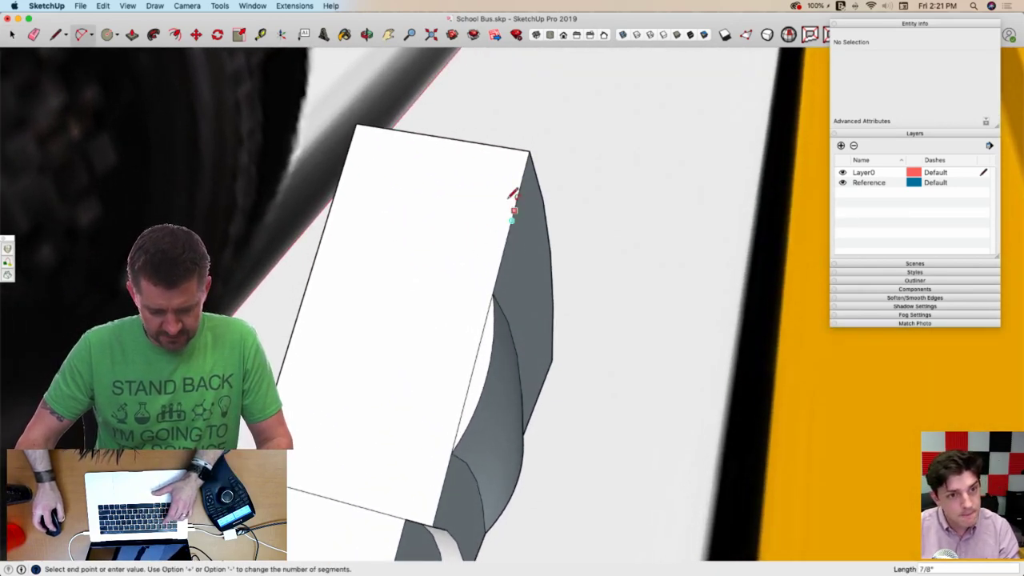
{"action": "left_click", "coordinate": [458, 139]}
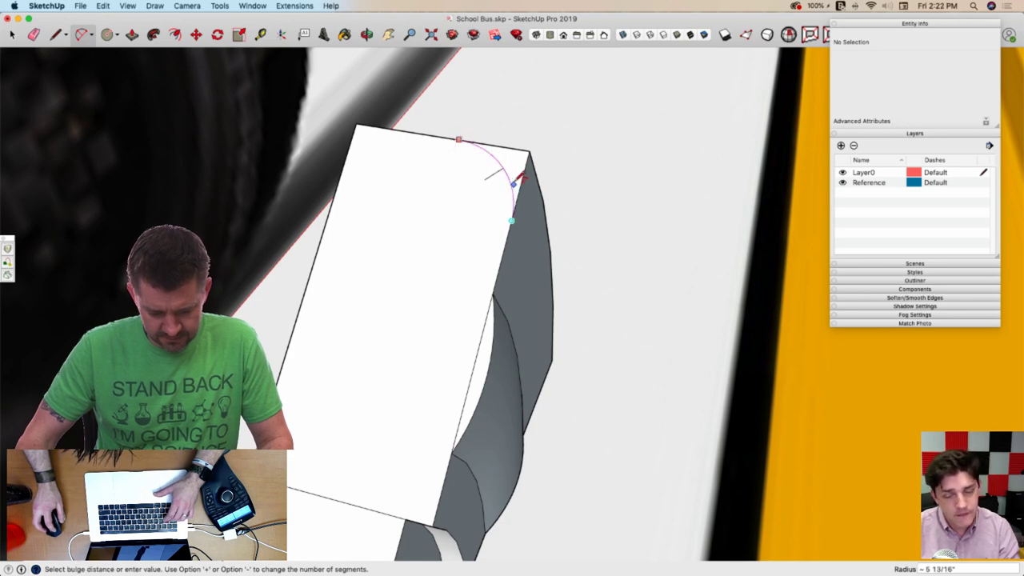
{"action": "left_click", "coordinate": [514, 184]}
{"action": "key", "text": "space"}
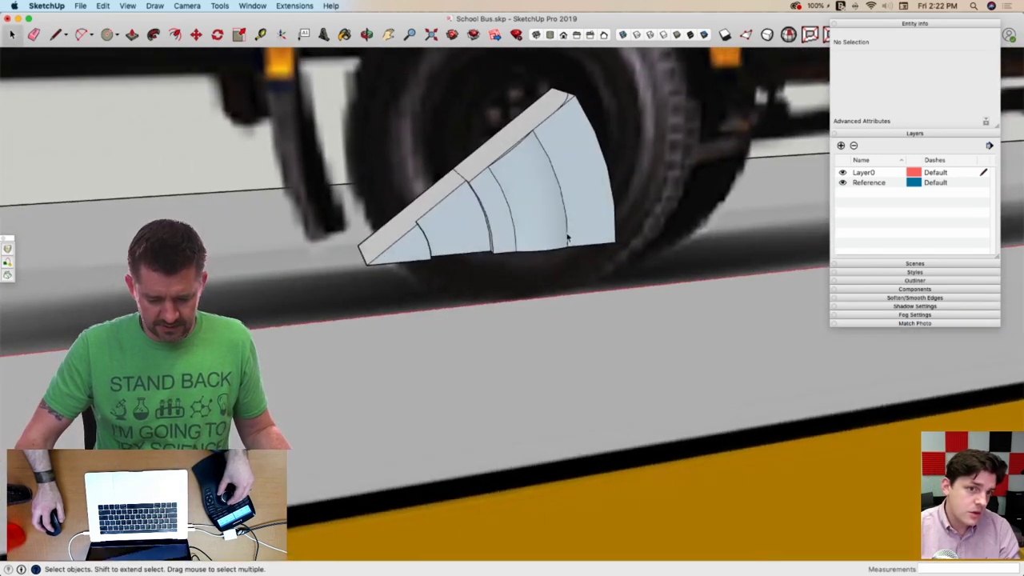
Push/Pull the corner sliver outside the arc outward about 6 1/4" from the wedge's upper side
{"action": "mouse_move", "coordinate": [567, 237]}
{"action": "middle_mouse_down"}
{"action": "mouse_move", "coordinate": [592, 219]}
{"action": "mouse_move", "coordinate": [601, 178]}
{"action": "mouse_move", "coordinate": [541, 134]}
{"action": "middle_mouse_up"}
{"action": "left_click", "coordinate": [569, 142]}
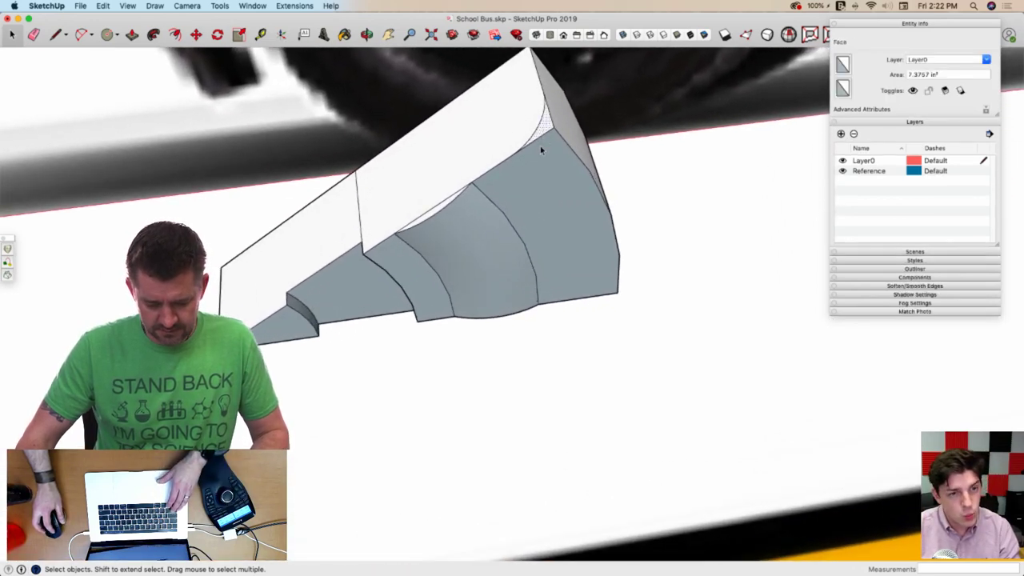
{"action": "key", "text": "p"}
{"action": "left_click_drag", "start_coordinate": [541, 131], "coordinate": [498, 110]}
{"action": "left_click", "coordinate": [498, 111]}
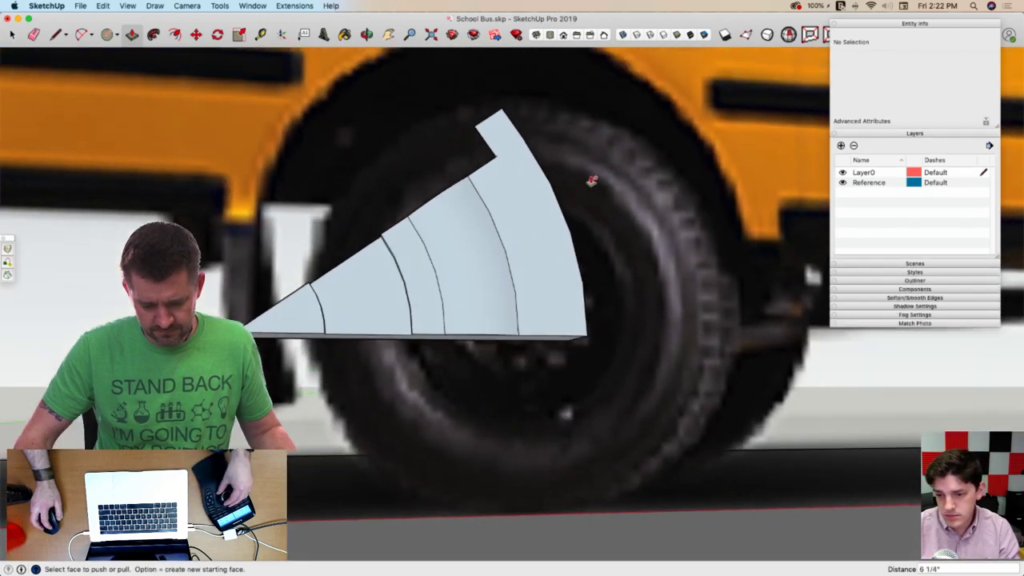
Draw a short straight edge downward from the wedge's lower front outer corner, extending the curved outer edge
{"action": "middle_click_drag", "start_coordinate": [591, 181], "coordinate": [552, 245]}
{"action": "key", "text": "space"}
{"action": "key", "text": "l"}
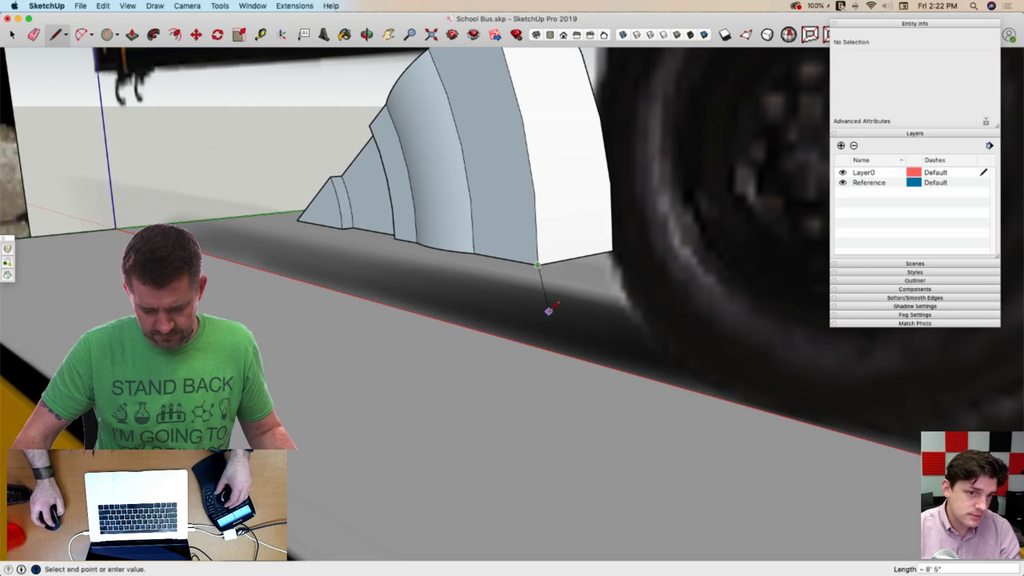
{"action": "key", "text": "space"}
Sweep the pulled-out corner sliver along the wedge's curved outer front edge and its straight lower extension with Follow Me
{"action": "middle_click_drag", "start_coordinate": [547, 313], "coordinate": [478, 330]}
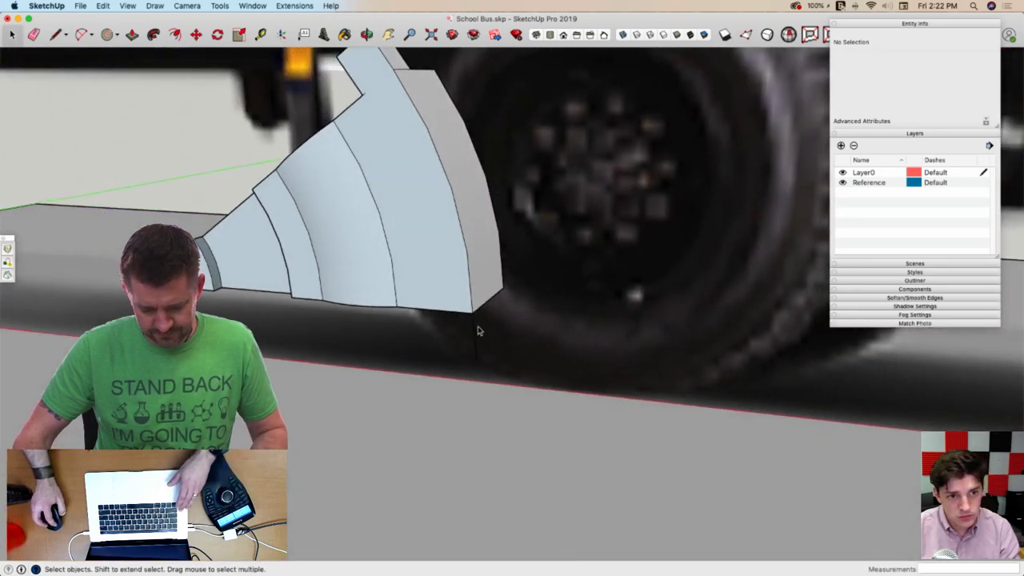
{"action": "left_click", "coordinate": [474, 337]}
{"action": "left_click", "coordinate": [464, 232], "text": "shift"}
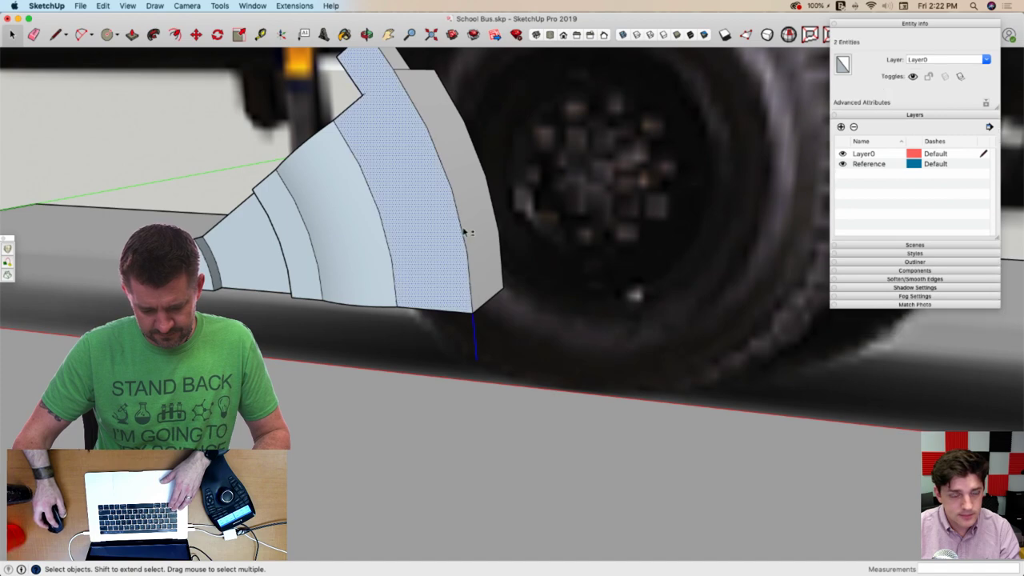
{"action": "left_click", "coordinate": [470, 273]}
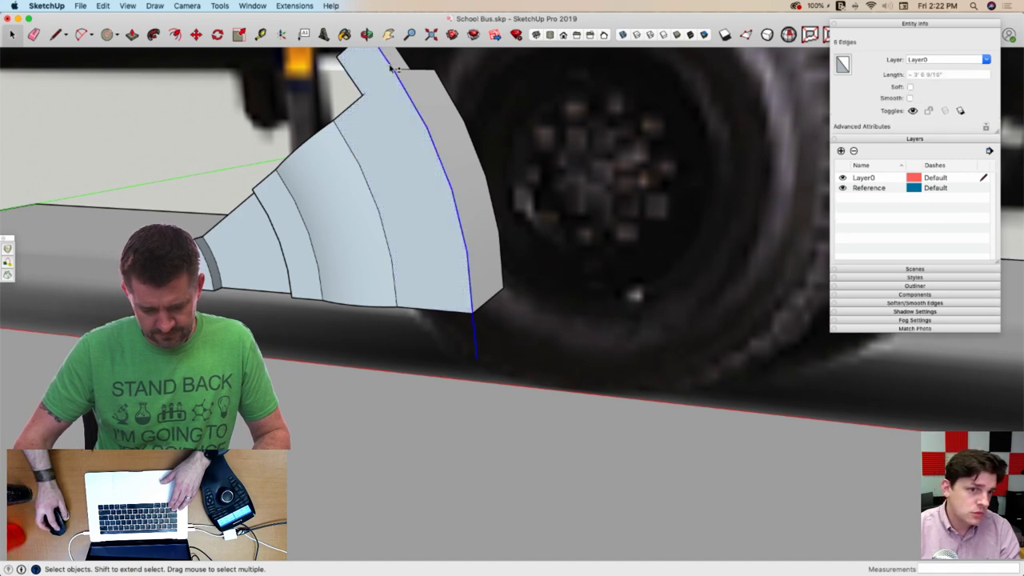
{"action": "left_click", "coordinate": [391, 68], "text": "shift"}
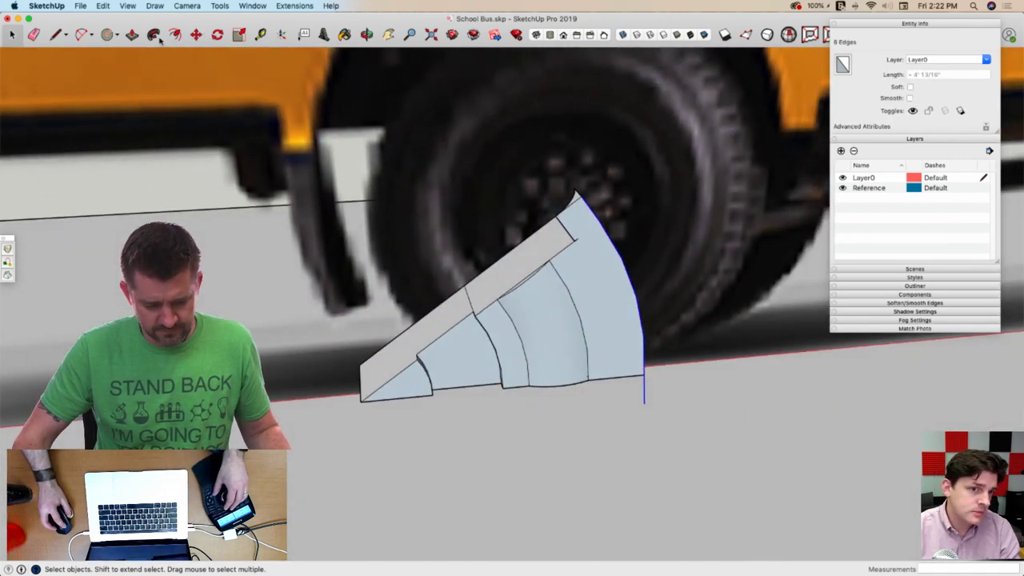
{"action": "left_click", "coordinate": [153, 34]}
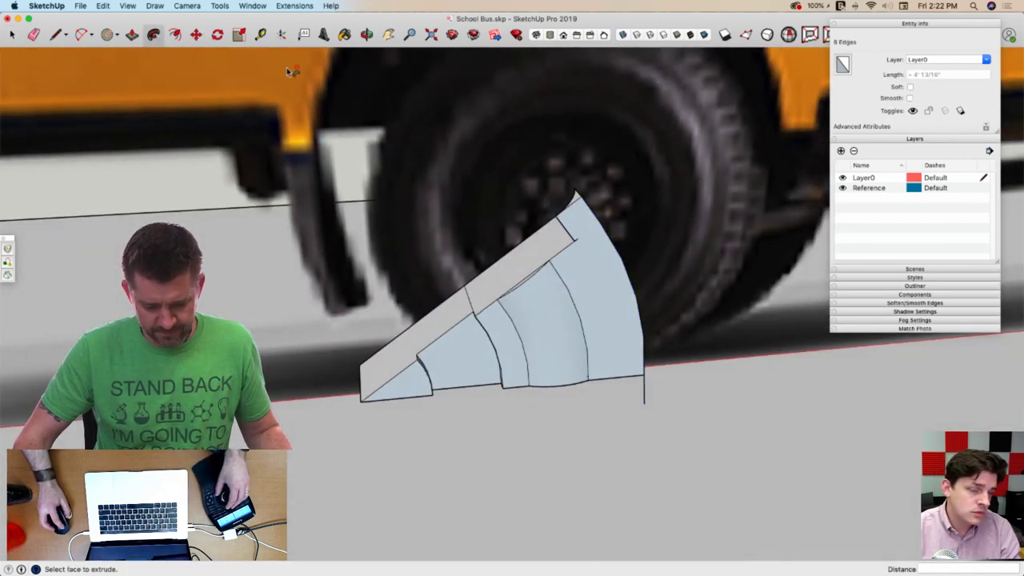
{"action": "middle_click_drag", "start_coordinate": [291, 72], "coordinate": [450, 151]}
{"action": "left_click", "coordinate": [450, 153]}
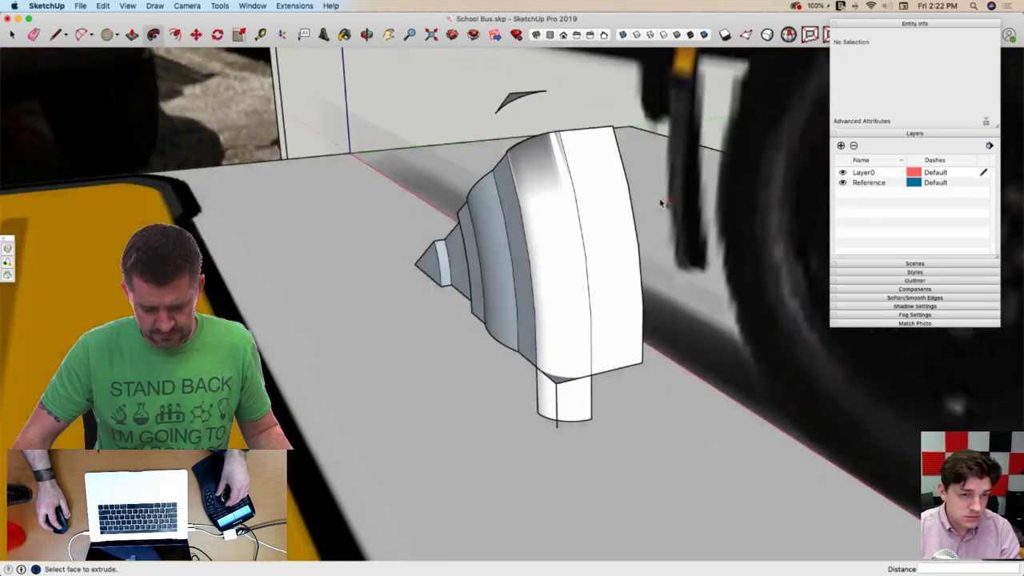
Delete the leftover sliver face floating beyond the wedge's upper side
{"action": "middle_click_drag", "start_coordinate": [660, 203], "coordinate": [542, 155]}
{"action": "key", "text": "space"}
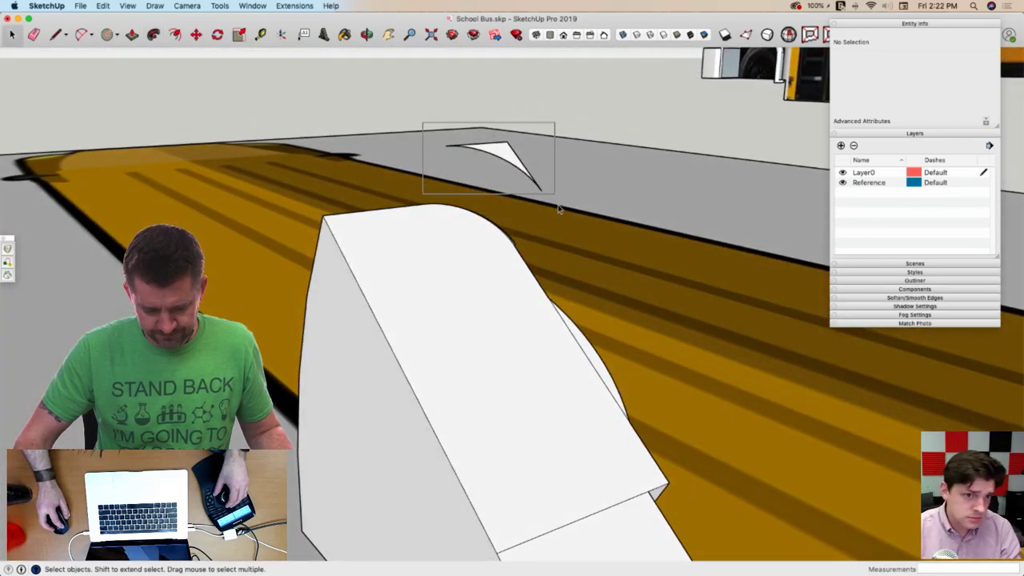
{"action": "left_click_drag", "start_coordinate": [559, 207], "coordinate": [560, 207]}
{"action": "key", "text": "Delete"}
{"action": "scroll", "coordinate": [555, 204], "scroll_direction": "up", "scroll_amount": 5}
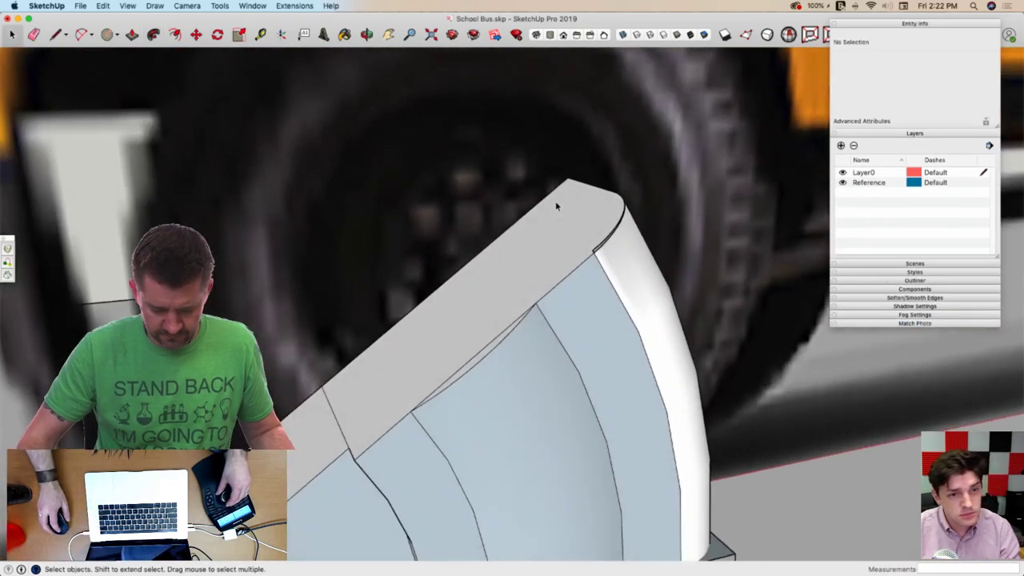
Try to erase the thin lip's end edges where the swept rounding meets the wedge's upper side
{"action": "scroll", "coordinate": [482, 236], "scroll_direction": "up", "scroll_amount": 2}
{"action": "key", "text": "e"}
{"action": "left_click_drag", "start_coordinate": [476, 223], "coordinate": [495, 198]}
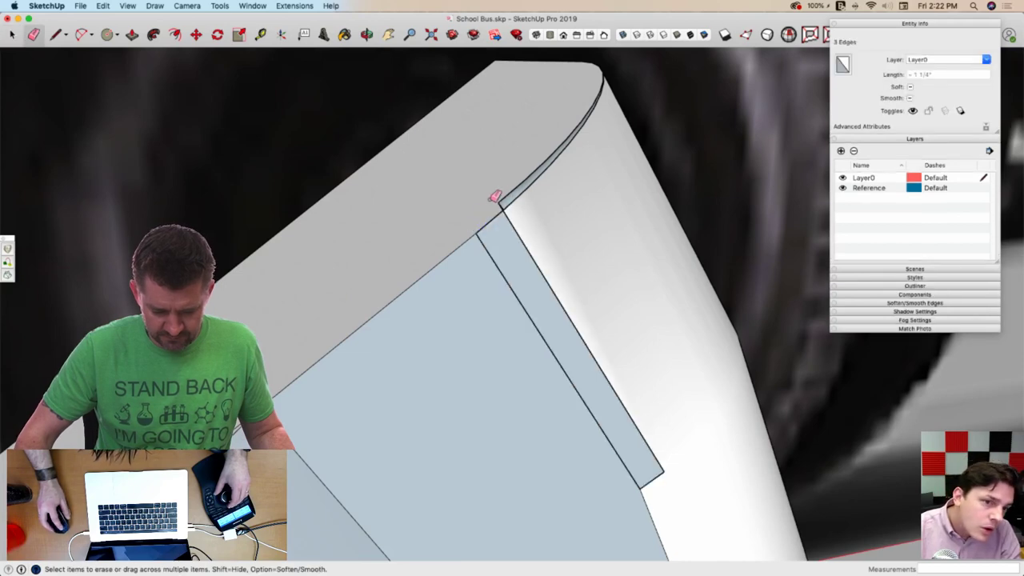
{"action": "left_click", "coordinate": [493, 189]}
{"action": "key", "text": "l"}
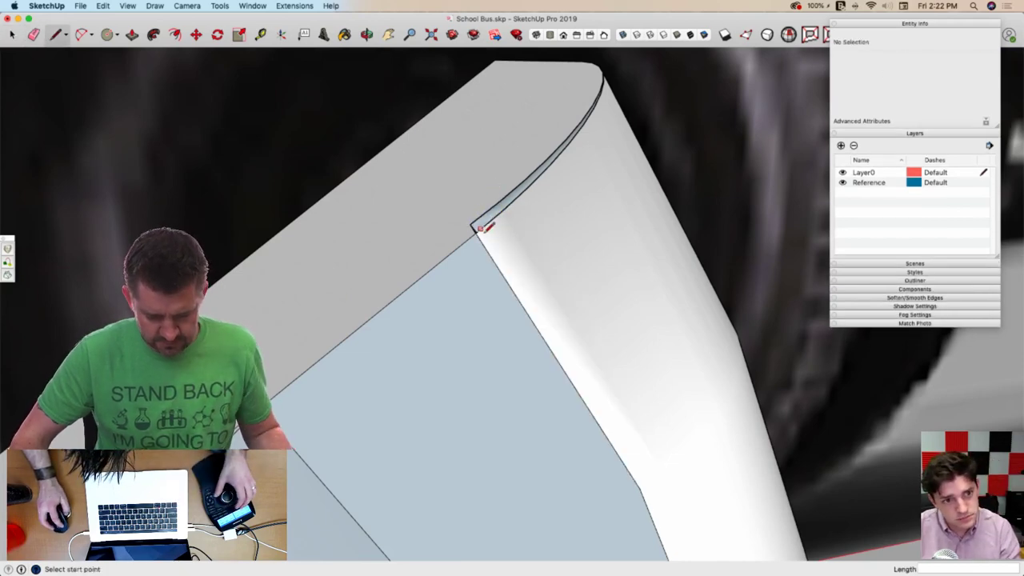
Try to rebuild the lip's corner by erasing its end edge and bridging the gap with a line about 3/4" long
{"action": "scroll", "coordinate": [505, 240], "scroll_direction": "up", "scroll_amount": 6}
{"action": "key", "text": "e"}
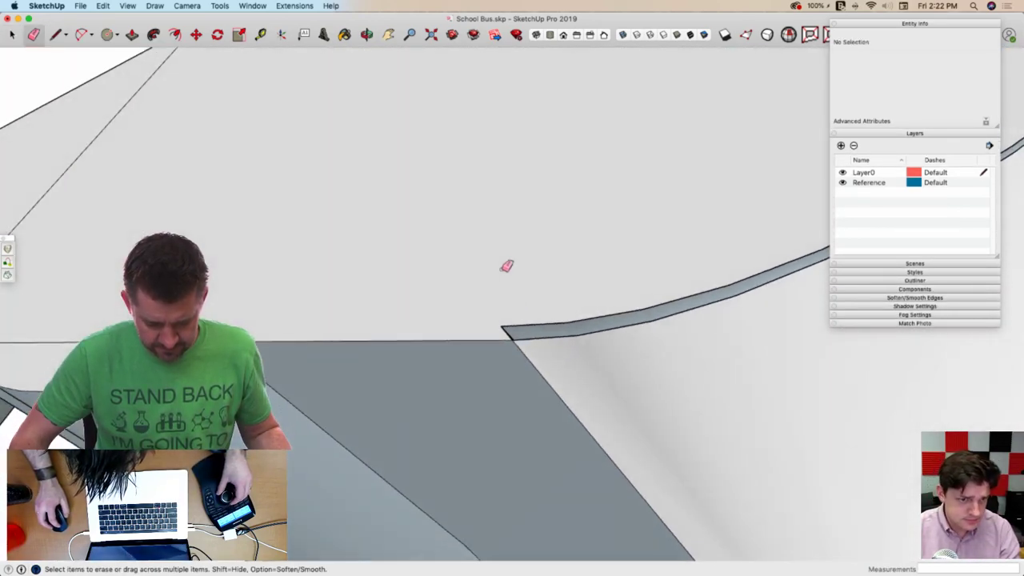
{"action": "left_click", "coordinate": [513, 335]}
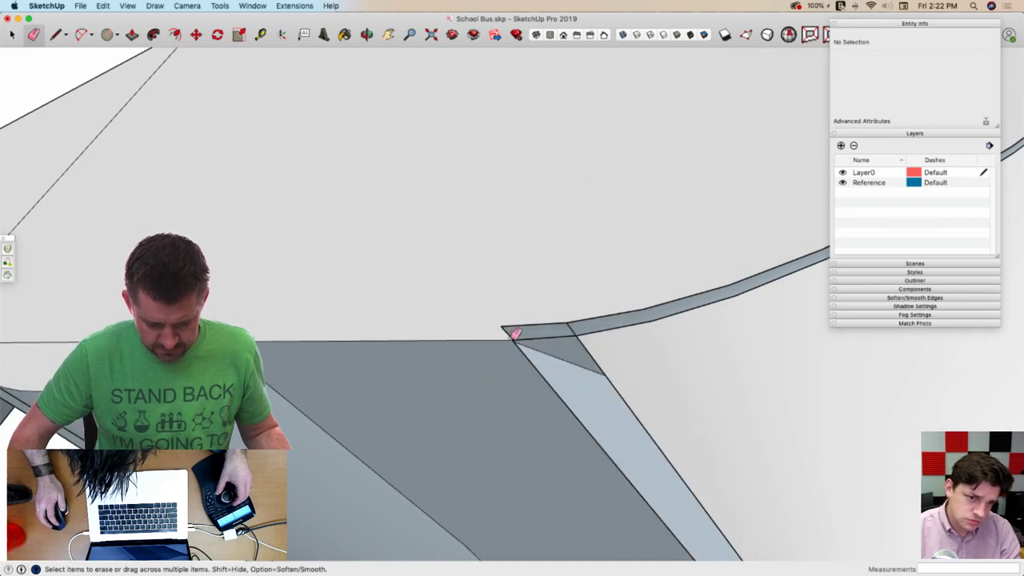
{"action": "key", "text": "l"}
{"action": "left_click", "coordinate": [514, 336]}
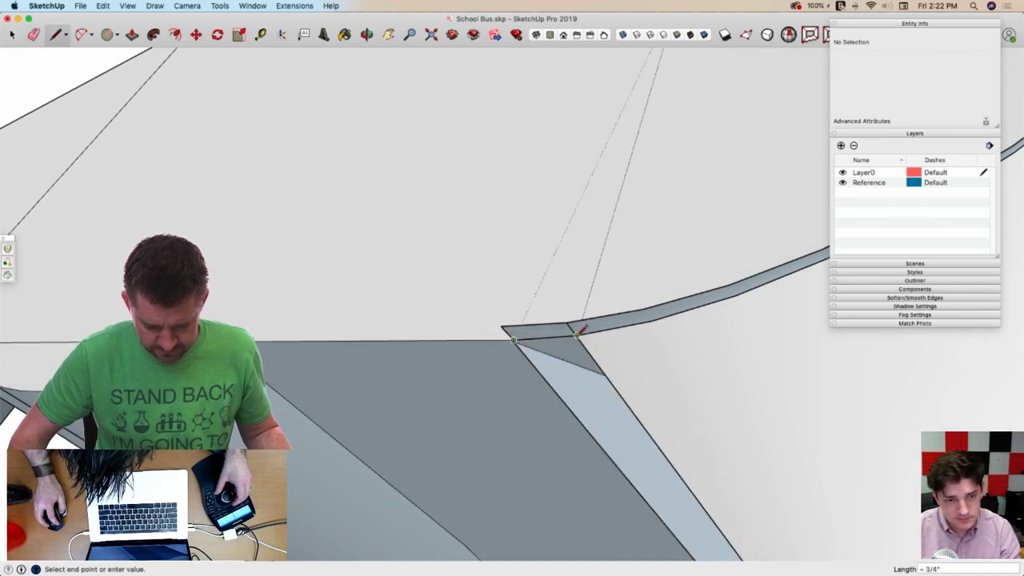
{"action": "left_click", "coordinate": [577, 334]}
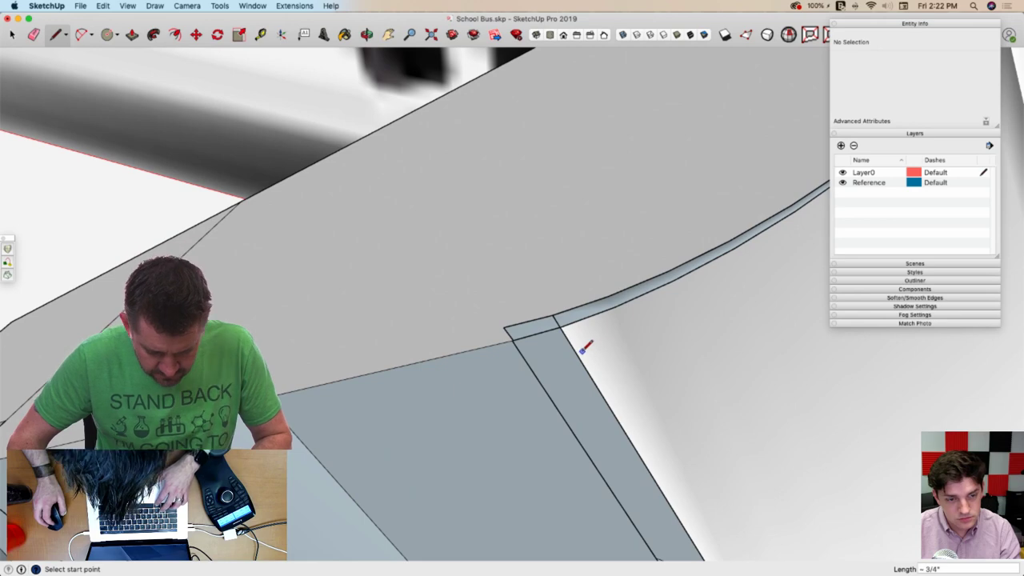
{"action": "key", "text": "super+z"}
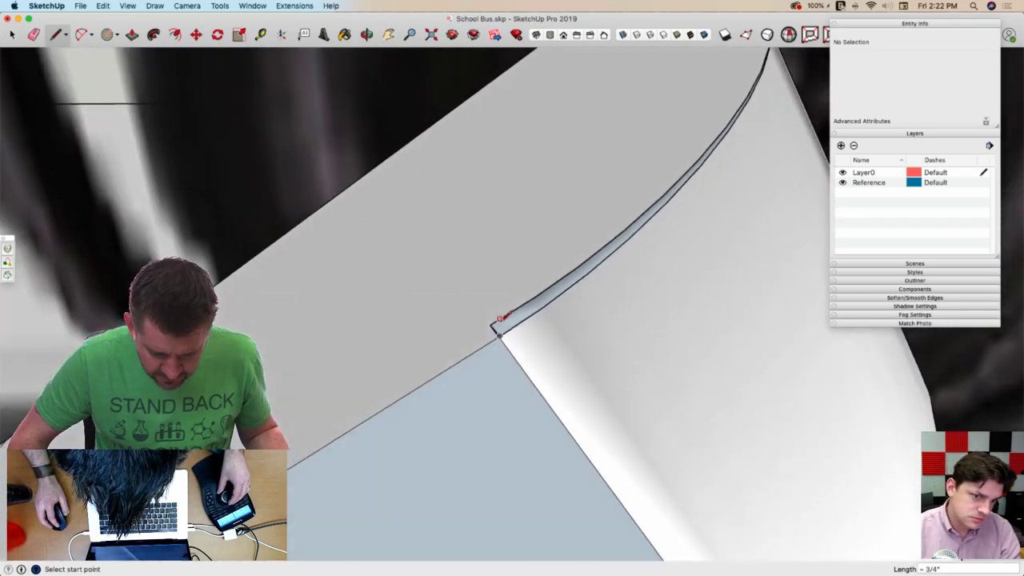
Run Intersect Faces on the swept rounding together with the wedge's adjoining outer geometry, and clear the selection
{"action": "scroll", "coordinate": [502, 317], "scroll_direction": "down", "scroll_amount": 10}
{"action": "key", "text": "space"}
{"action": "left_click_drag", "start_coordinate": [450, 165], "coordinate": [575, 343]}
{"action": "right_click", "coordinate": [507, 232]}
{"action": "mouse_move", "coordinate": [538, 344]}
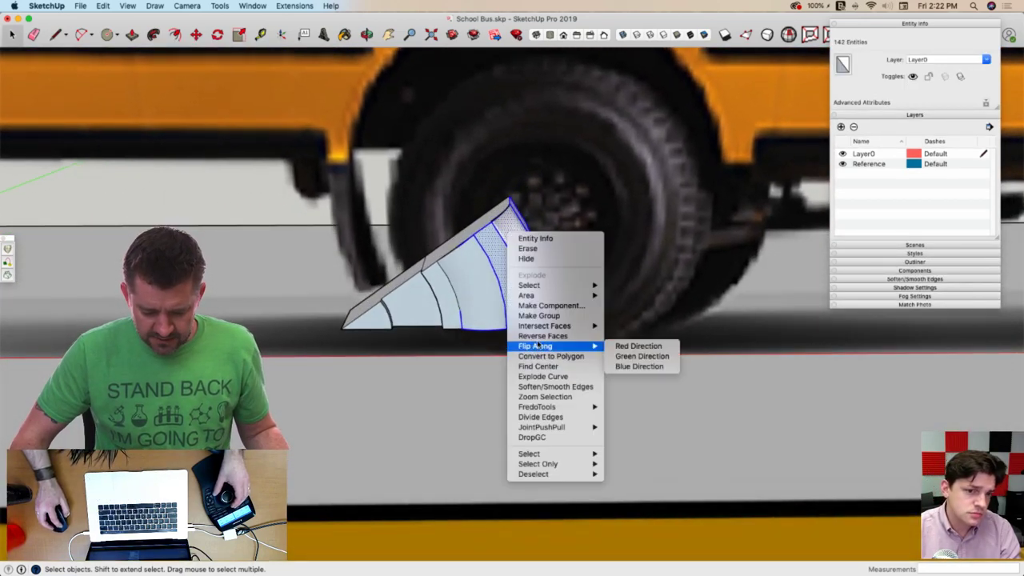
{"action": "mouse_move", "coordinate": [552, 325]}
{"action": "left_click", "coordinate": [640, 338]}
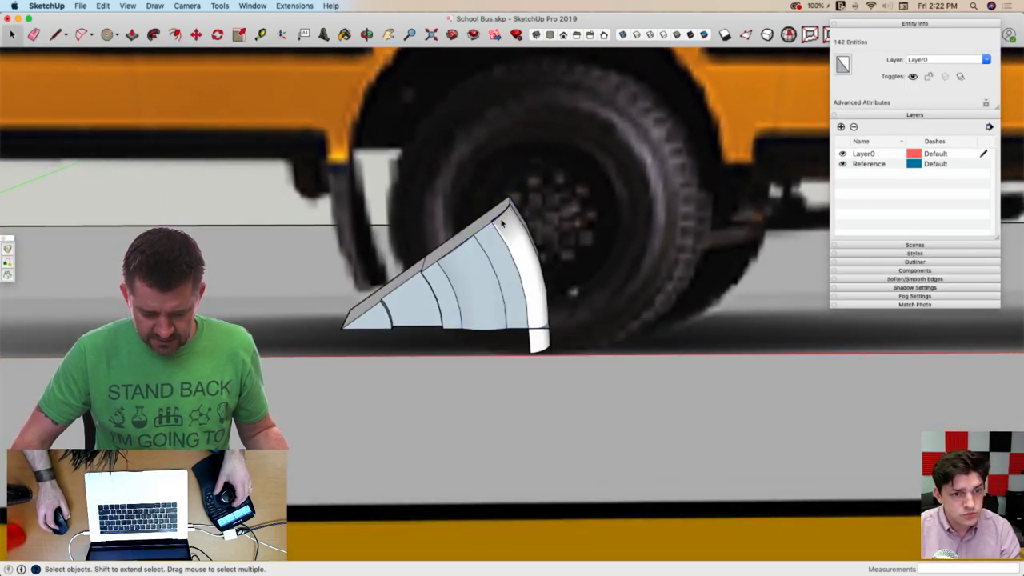
{"action": "key", "text": "super+t"}
Erase the lip's end edge at the wedge's upper front corner and draw a line along the exposed strip
{"action": "scroll", "coordinate": [502, 223], "scroll_direction": "up", "scroll_amount": 8}
{"action": "key", "text": "e"}
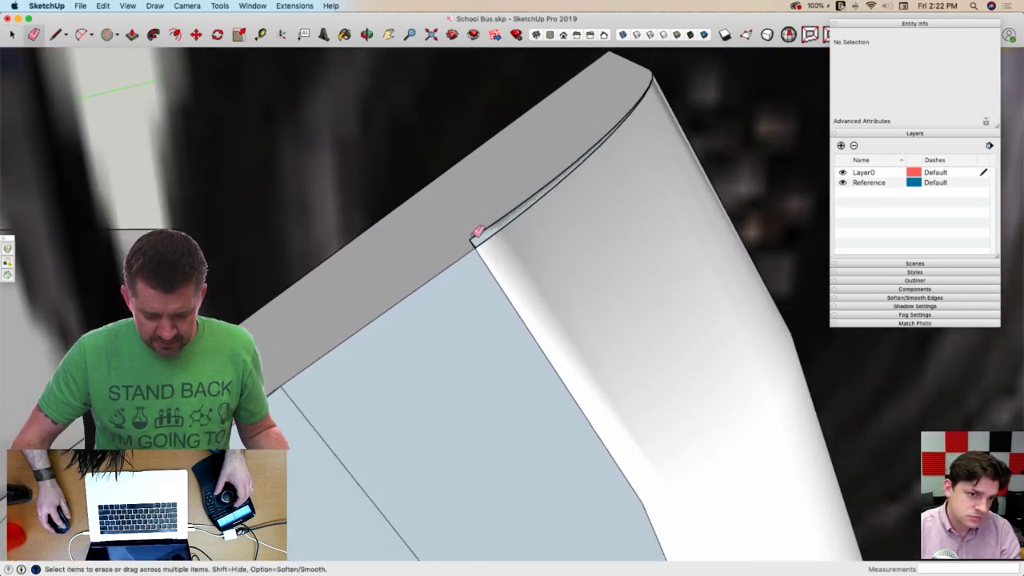
{"action": "left_click", "coordinate": [477, 232]}
{"action": "key", "text": "l"}
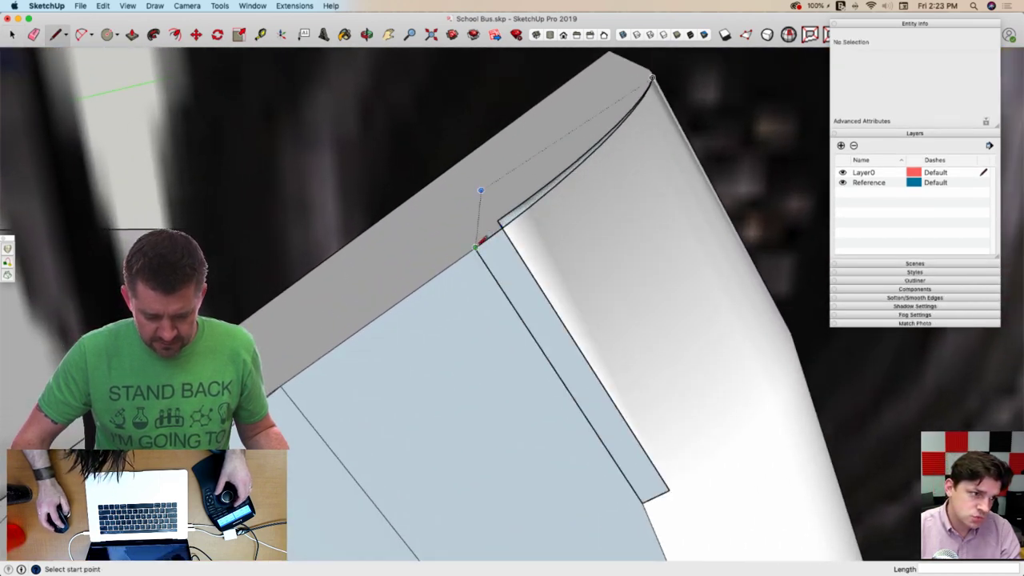
{"action": "left_click", "coordinate": [503, 226]}
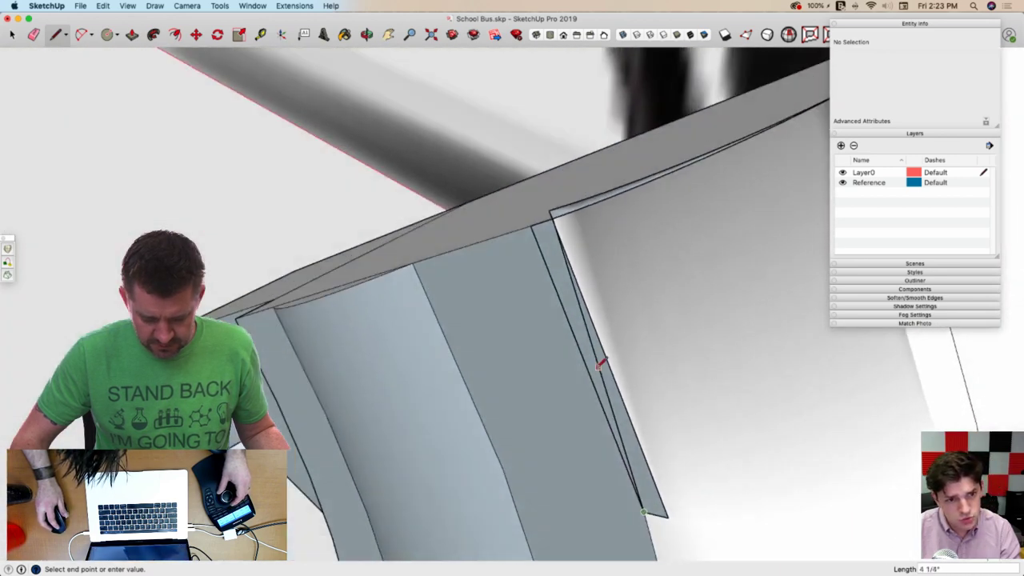
Erase the line across the exposed strip and the remaining thin lip edges along the rounding arc
{"action": "key", "text": "e"}
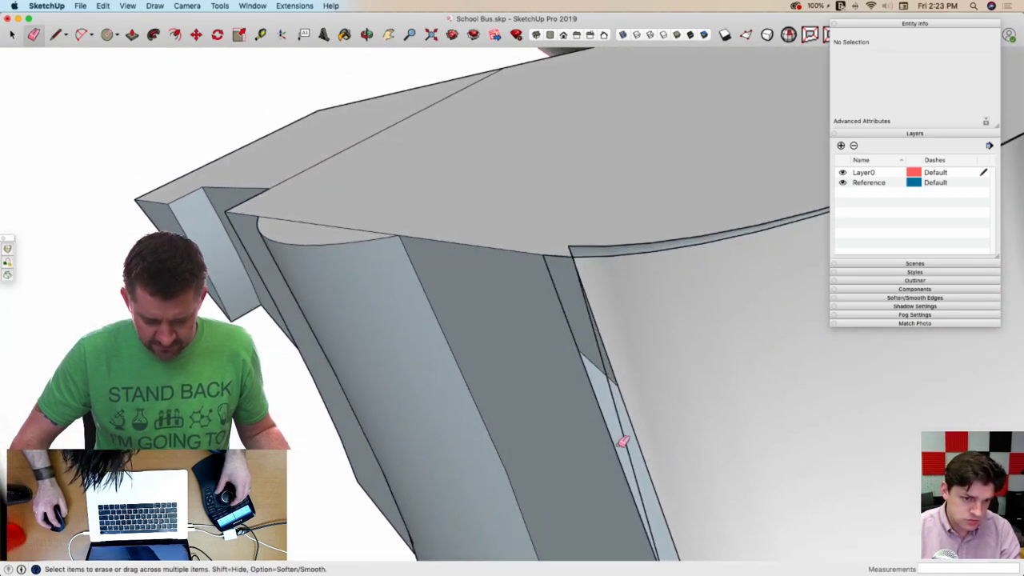
{"action": "left_click", "coordinate": [627, 435]}
{"action": "left_click", "coordinate": [576, 242]}
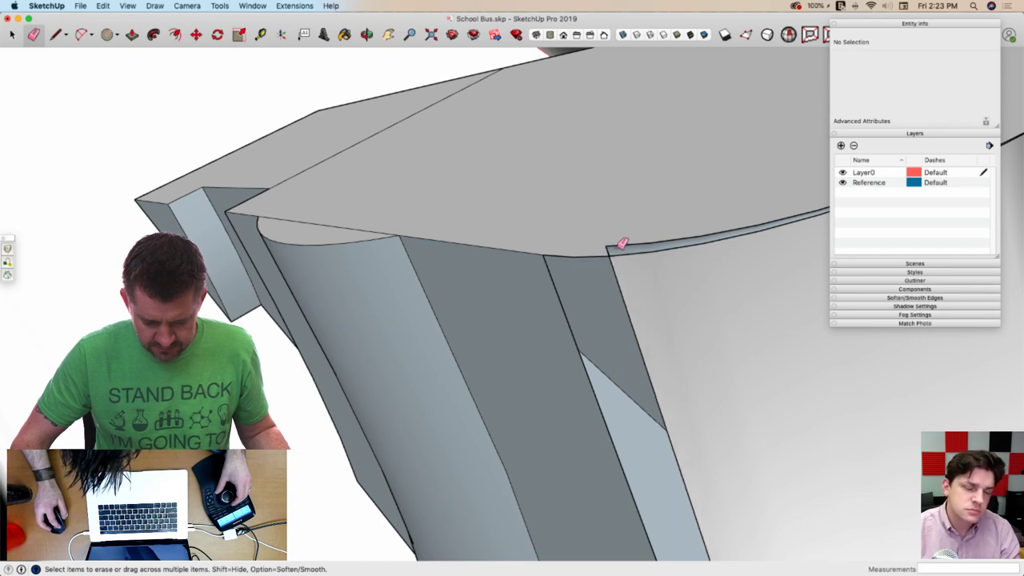
{"action": "left_click", "coordinate": [612, 250]}
{"action": "left_click_drag", "start_coordinate": [652, 240], "coordinate": [723, 229]}
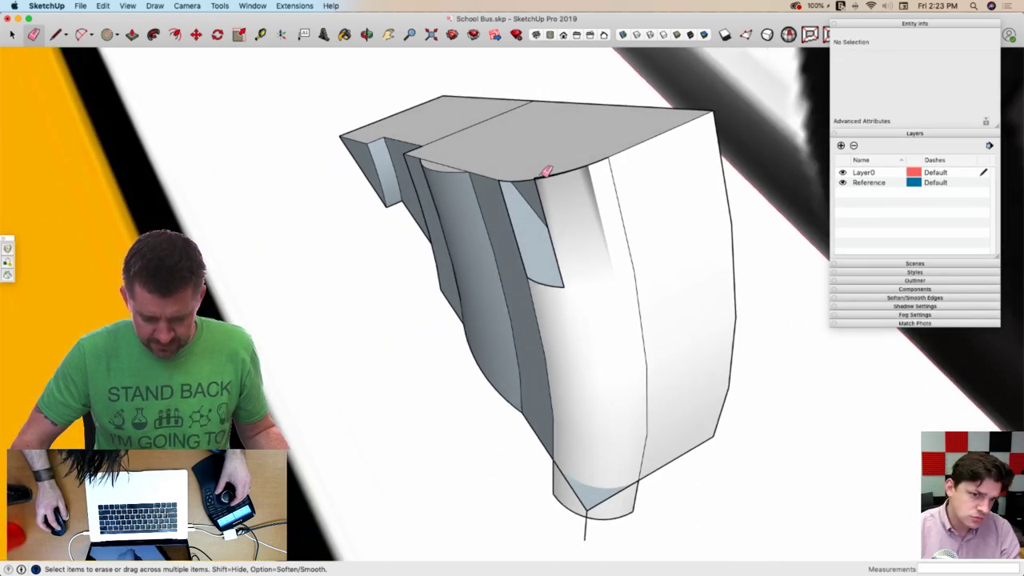
Undo the edge cleanup and the Follow Me sweep around the wedge's outer front edge
{"action": "key", "text": "space"}
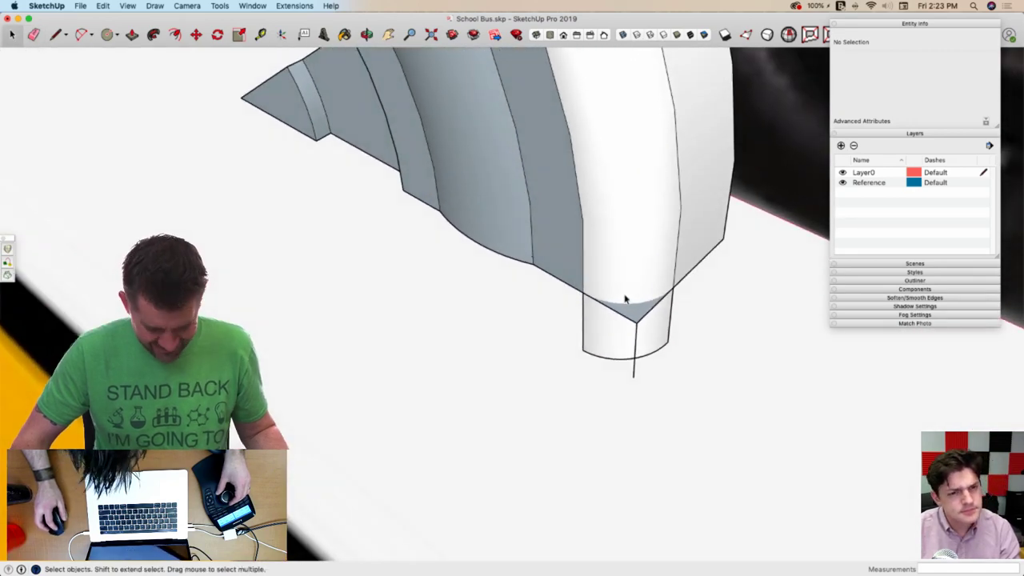
{"action": "middle_click_drag", "start_coordinate": [487, 272], "coordinate": [603, 435]}
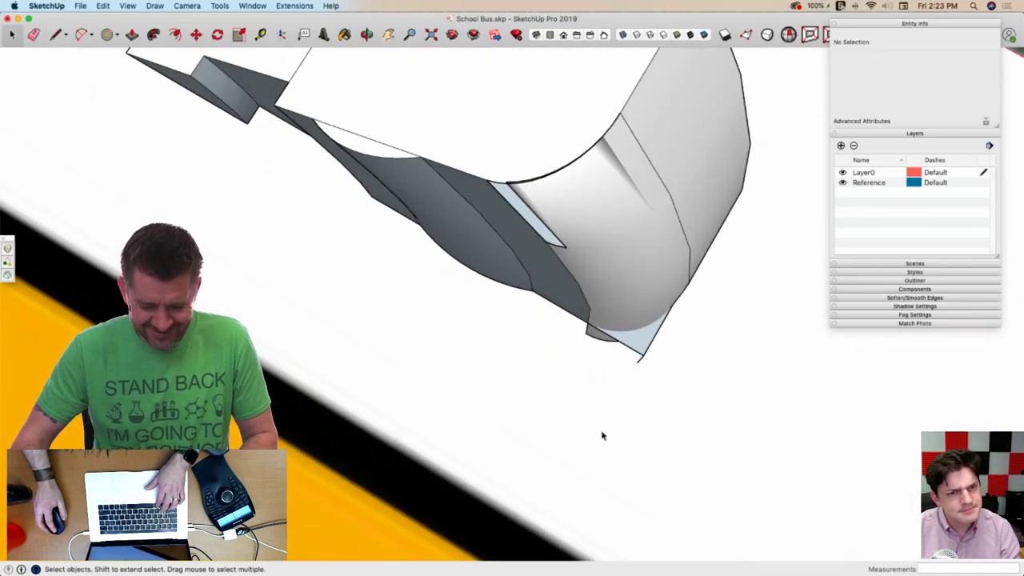
{"action": "key", "text": "super+z"}
{"action": "key", "text": "super+z"}
{"action": "key", "text": "super+z"}
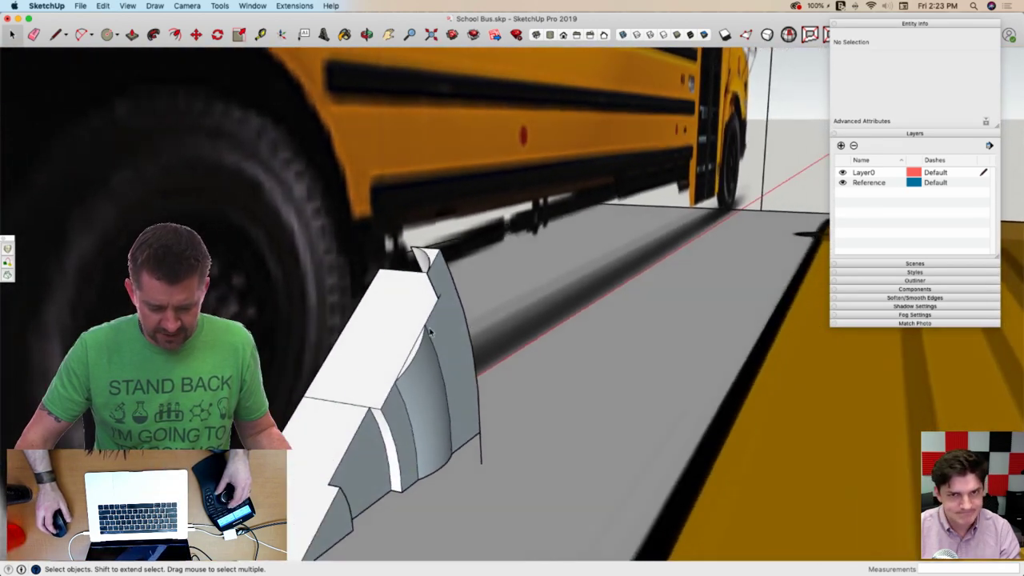
Undo the corner sliver's Push/Pull and the straight extension edge below the wedge, keeping the rounding arc
{"action": "key", "text": "e"}
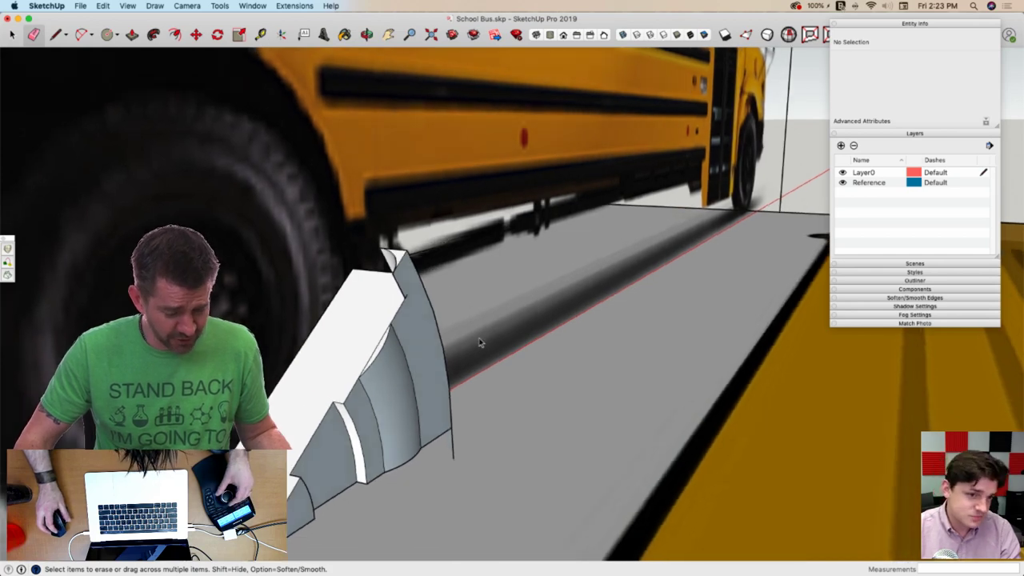
{"action": "key", "text": "space"}
{"action": "mouse_move", "coordinate": [367, 302]}
{"action": "middle_mouse_down"}
{"action": "mouse_move", "coordinate": [447, 256]}
{"action": "mouse_move", "coordinate": [507, 238]}
{"action": "mouse_move", "coordinate": [519, 253]}
{"action": "middle_mouse_up"}
{"action": "key", "text": "e"}
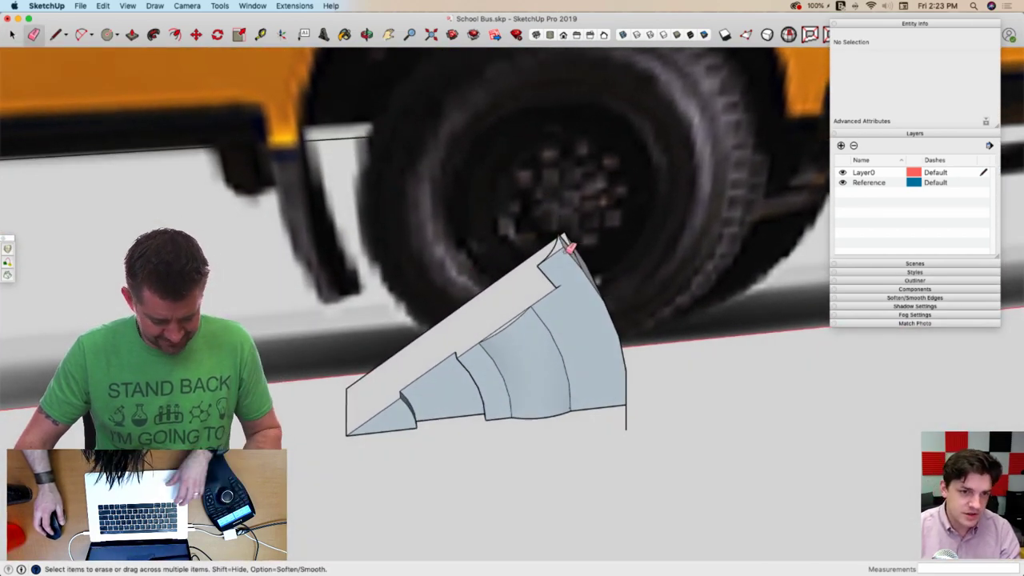
{"action": "key", "text": "super+z"}
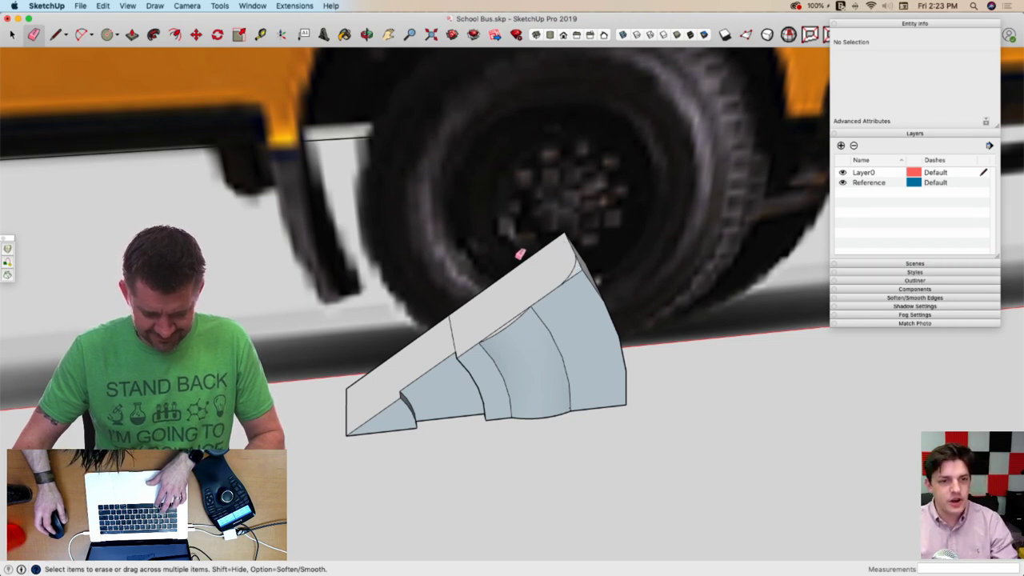
{"action": "key", "text": "space"}
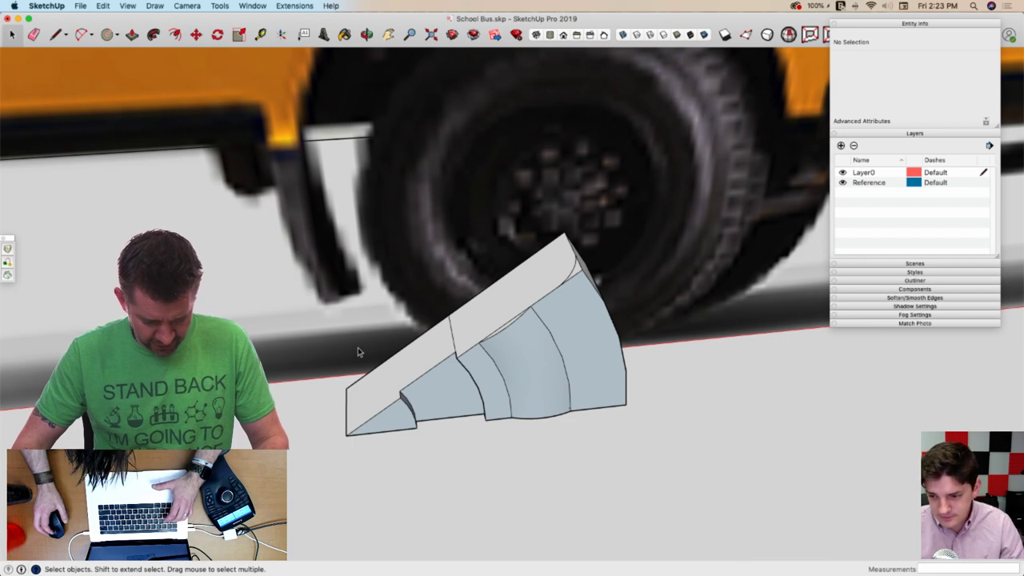
{"action": "key", "text": "c"}
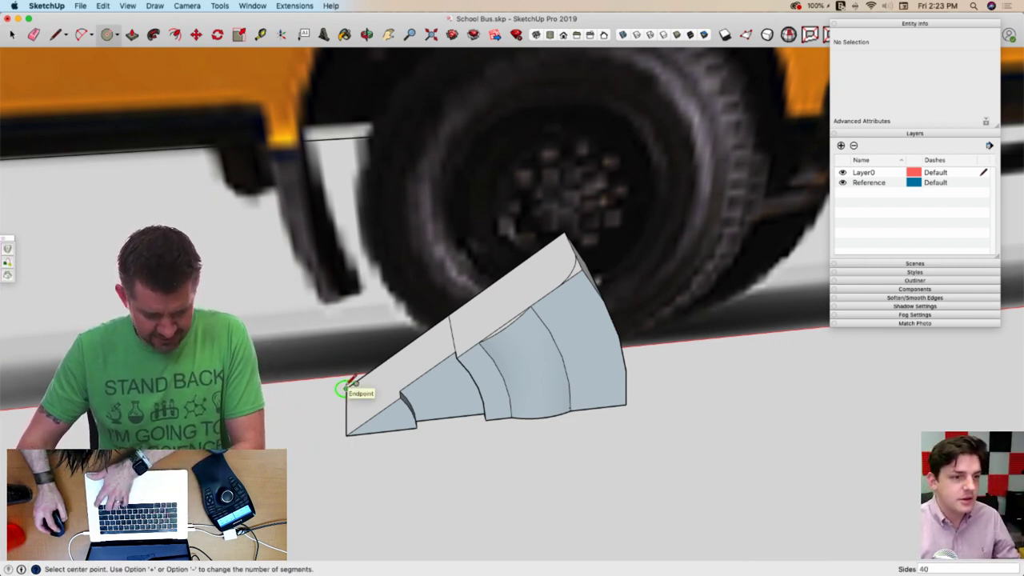
{"action": "left_click", "coordinate": [345, 387]}
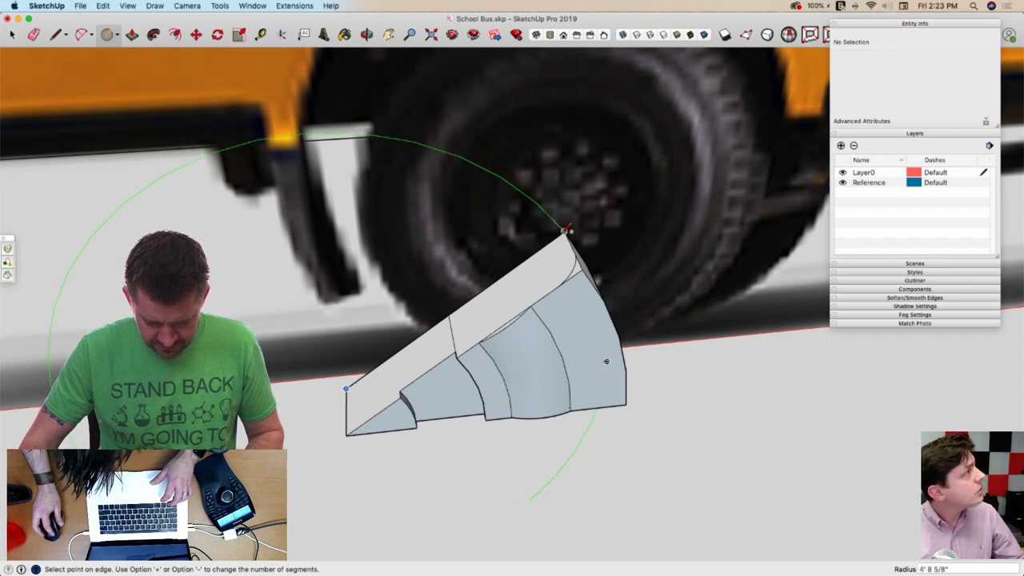
{"action": "key", "text": "space"}
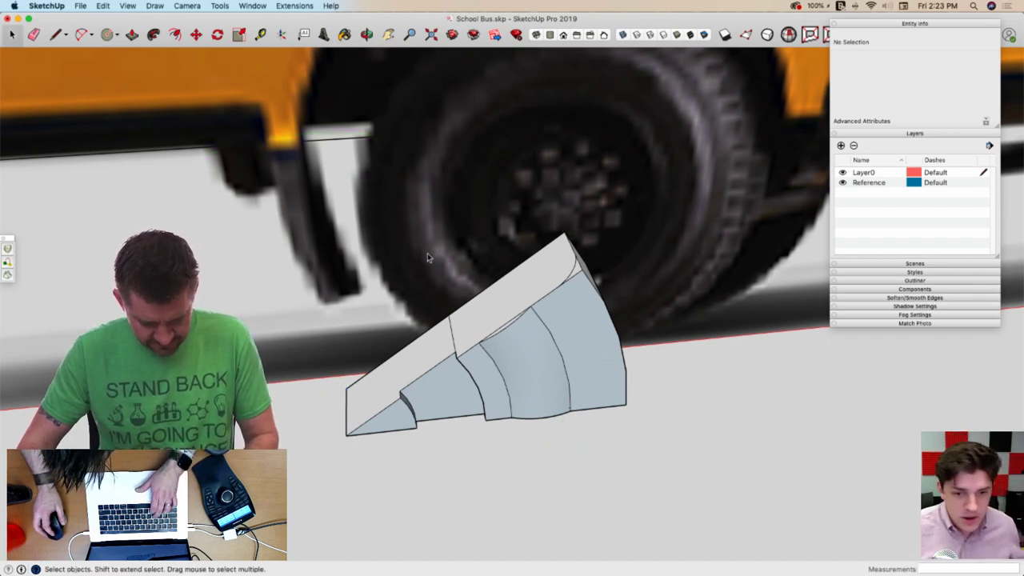
Draw a circle about 4' 8 5/8" in radius, centred on the wedge's back hub corner and reaching its back outer corner
{"action": "key", "text": "c"}
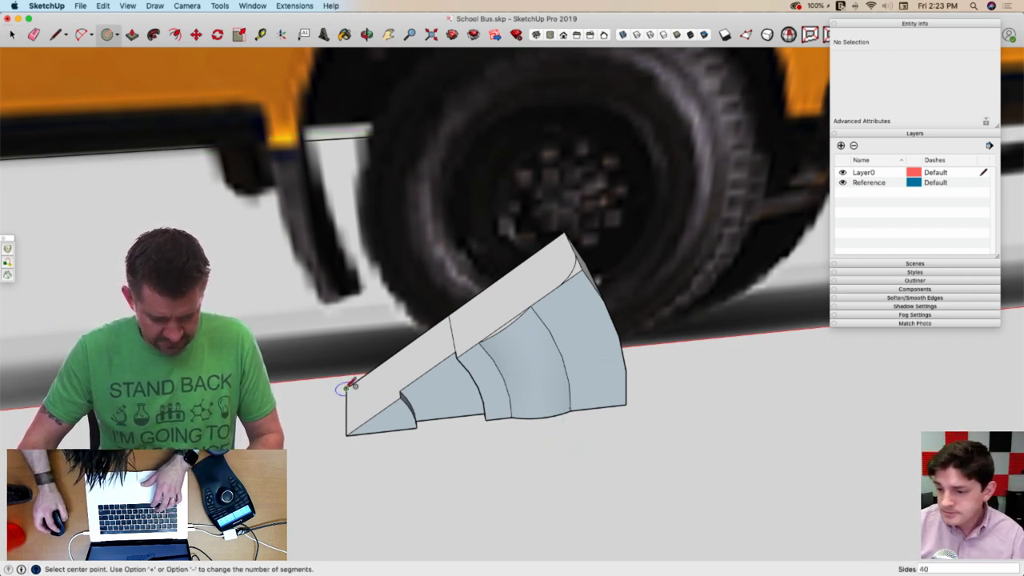
{"action": "left_click", "coordinate": [346, 389]}
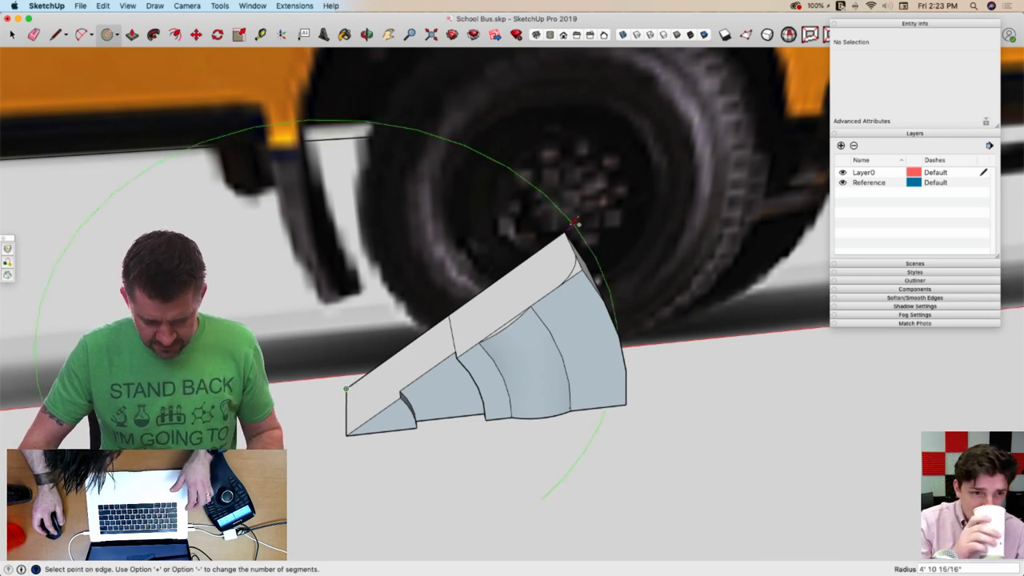
{"action": "left_click", "coordinate": [566, 233]}
{"action": "key", "text": "space"}
Try to delete the wedge's lower outer geometry with a window selection
{"action": "middle_click_drag", "start_coordinate": [599, 274], "coordinate": [453, 384]}
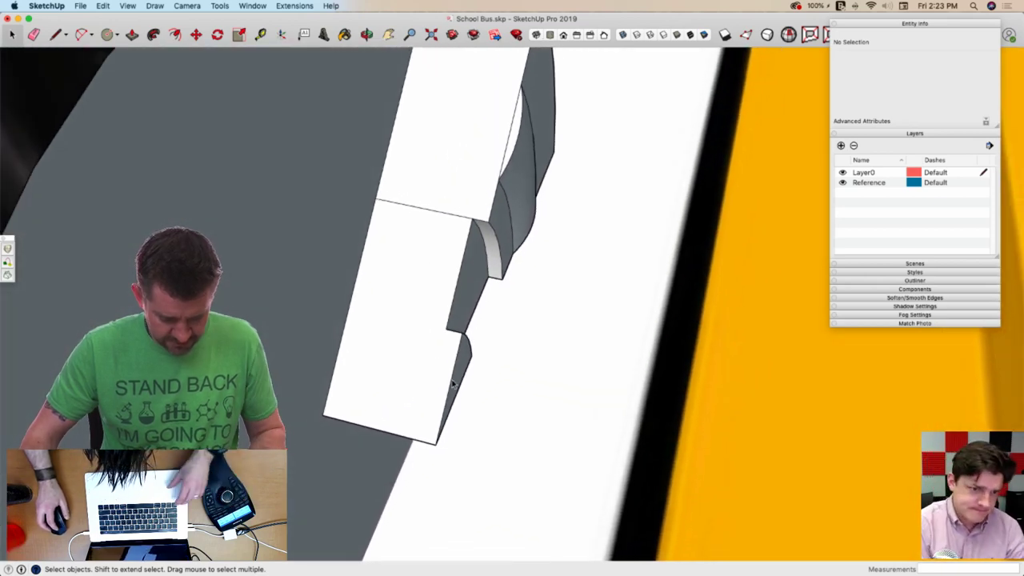
{"action": "scroll", "coordinate": [466, 239], "scroll_direction": "down", "scroll_amount": 3}
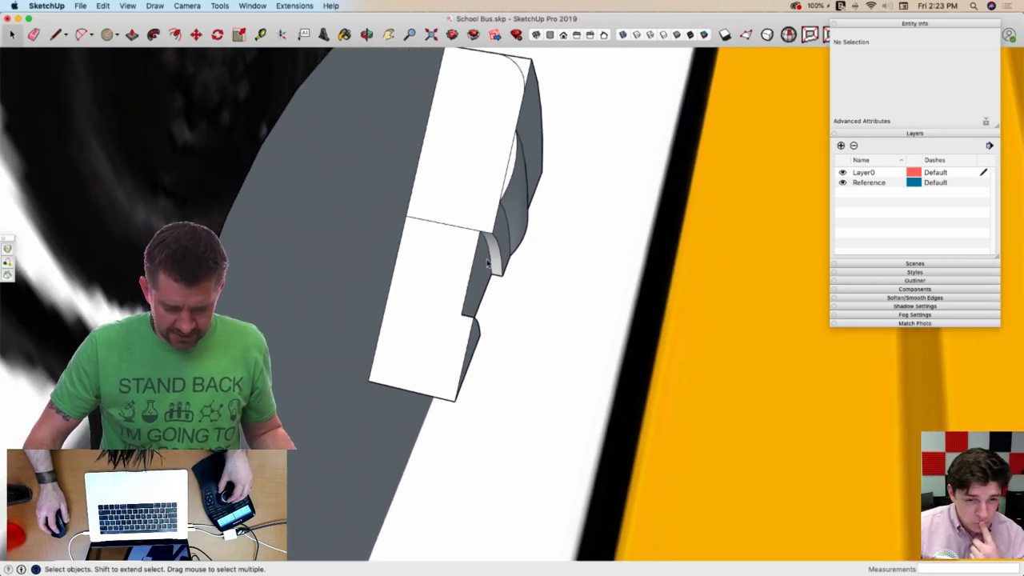
{"action": "mouse_move", "coordinate": [401, 212]}
{"action": "middle_mouse_down"}
{"action": "mouse_move", "coordinate": [404, 265]}
{"action": "mouse_move", "coordinate": [457, 267]}
{"action": "mouse_move", "coordinate": [466, 237]}
{"action": "mouse_move", "coordinate": [554, 194]}
{"action": "mouse_move", "coordinate": [539, 211]}
{"action": "mouse_move", "coordinate": [571, 281]}
{"action": "mouse_move", "coordinate": [573, 341]}
{"action": "middle_mouse_up"}
{"action": "key", "text": "e"}
{"action": "key", "text": "space"}
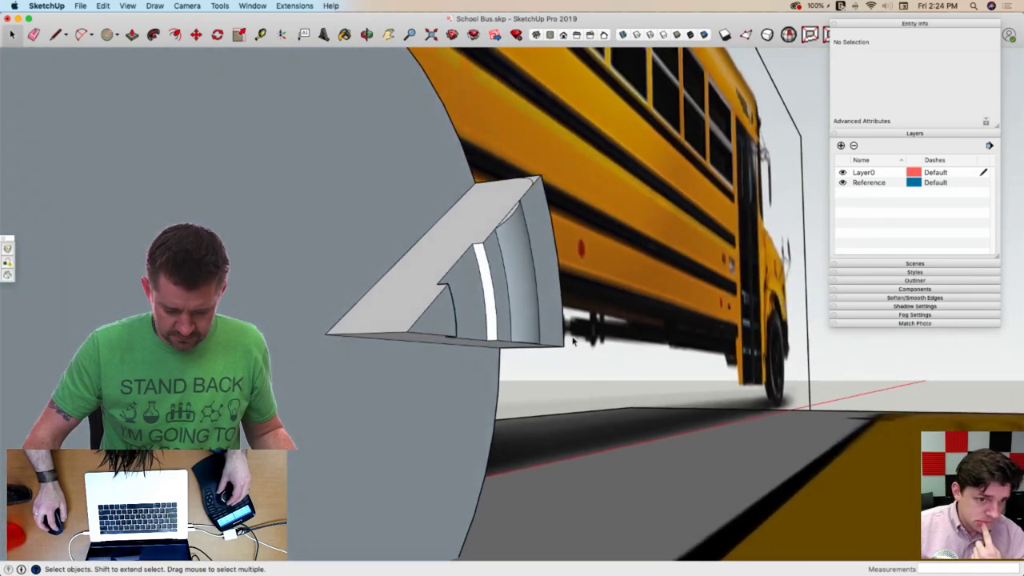
{"action": "left_click", "coordinate": [557, 344]}
{"action": "left_click_drag", "start_coordinate": [562, 311], "coordinate": [484, 373]}
{"action": "key", "text": "Delete"}
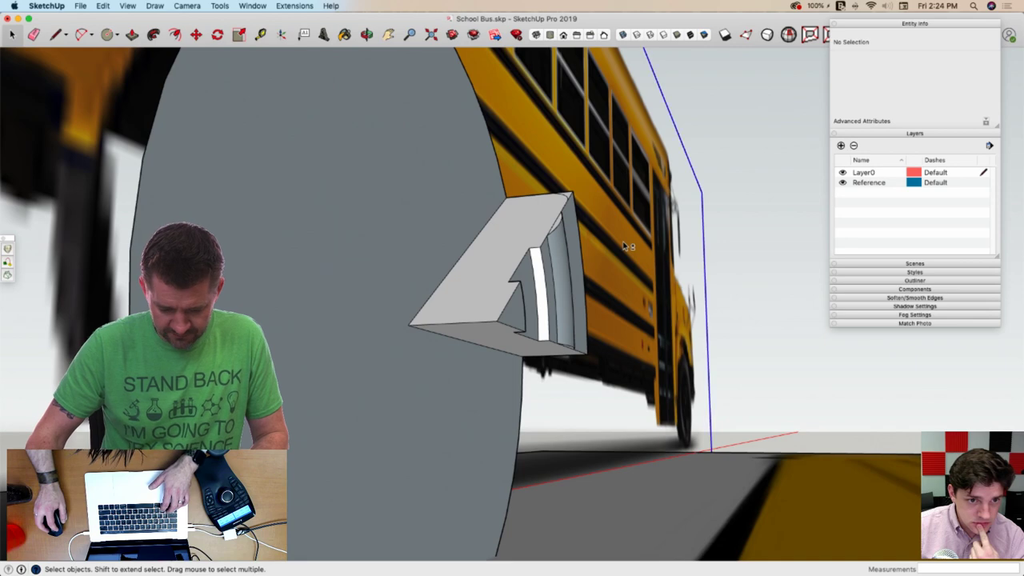
Lock the bus side-view reference image group
{"action": "left_click", "coordinate": [625, 246]}
{"action": "right_click", "coordinate": [628, 240]}
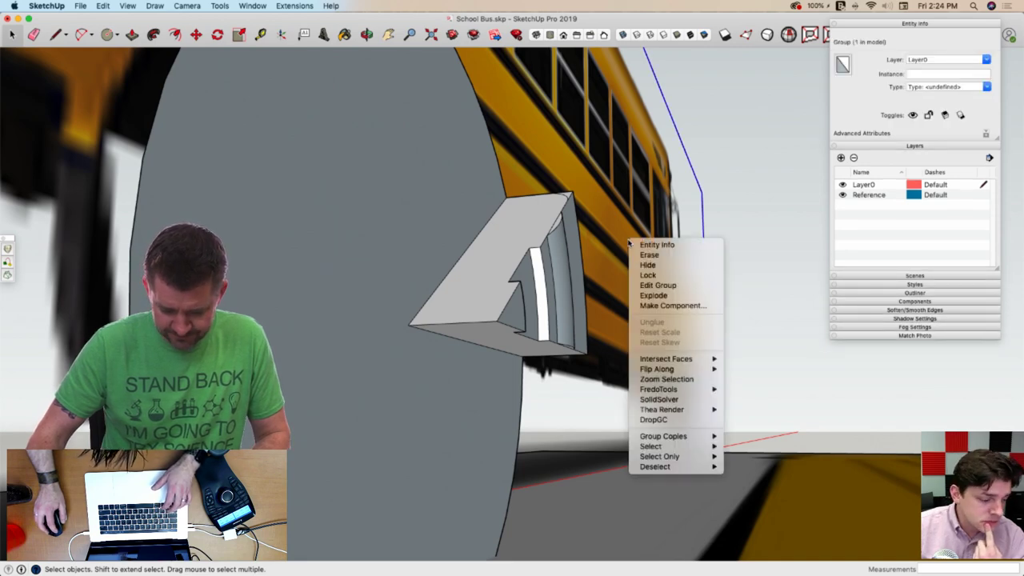
{"action": "left_click", "coordinate": [656, 275]}
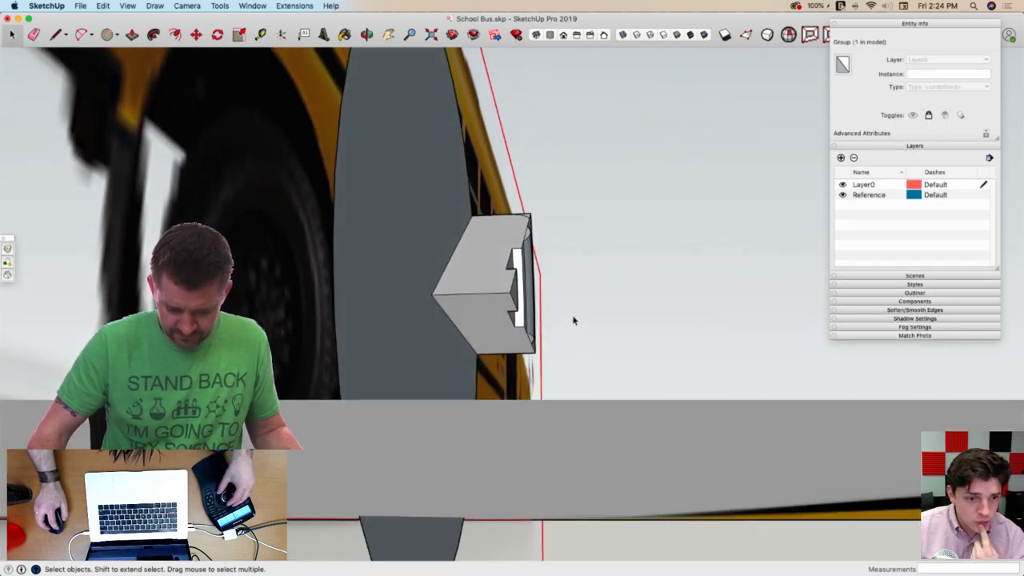
Delete the wedge's swept surfaces and the loose arc edges beside it, keeping its flat radial profile face on the circle
{"action": "left_click_drag", "start_coordinate": [505, 361], "coordinate": [503, 363]}
{"action": "key", "text": "Delete"}
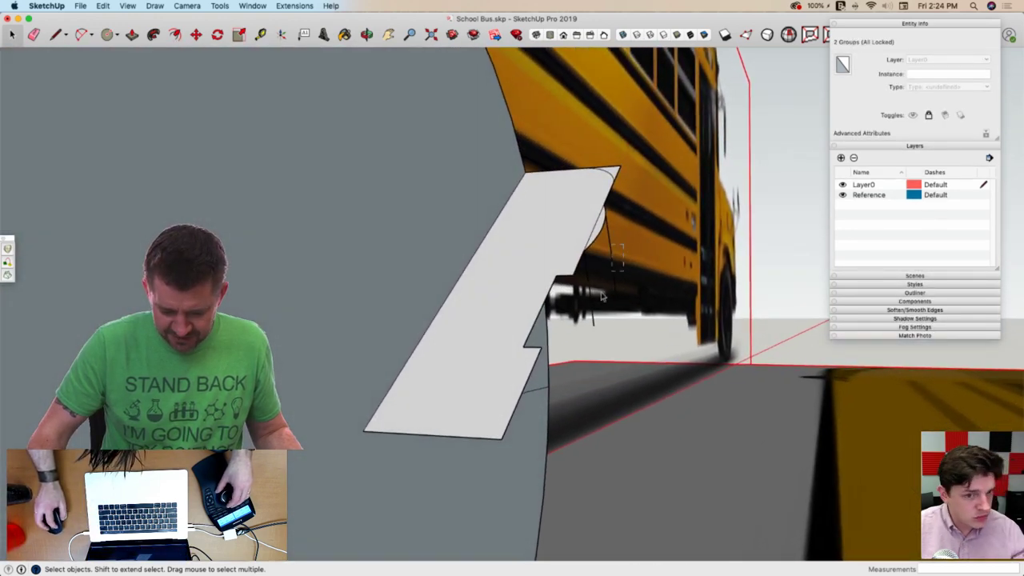
{"action": "left_click_drag", "start_coordinate": [601, 293], "coordinate": [592, 312]}
{"action": "key", "text": "Delete"}
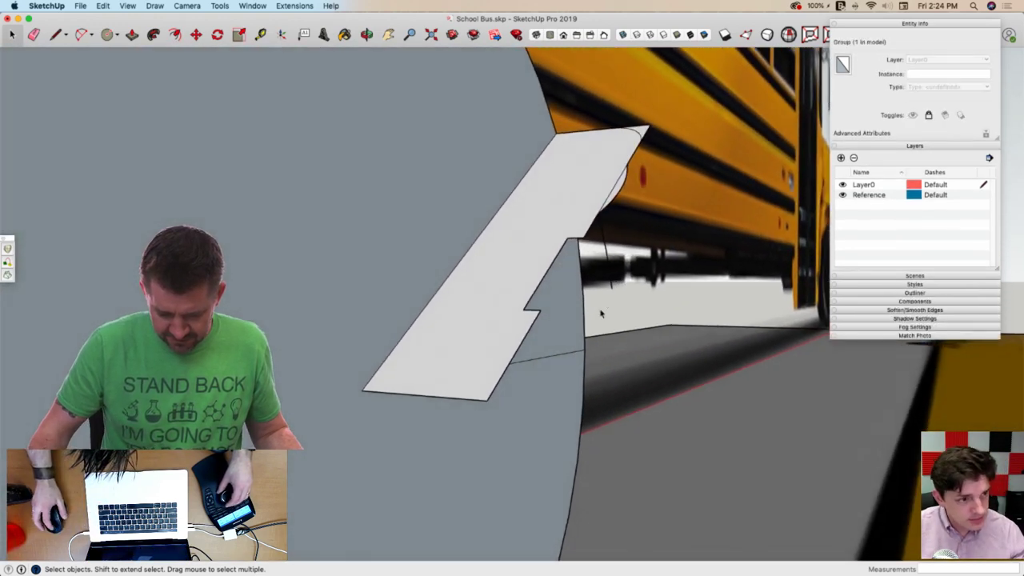
{"action": "left_click", "coordinate": [606, 251]}
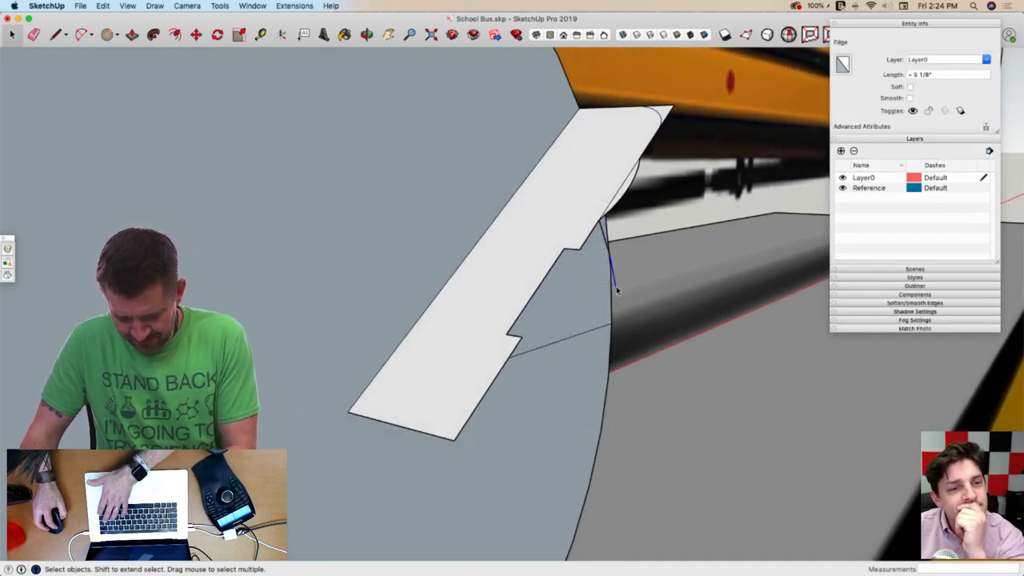
{"action": "key", "text": "Delete"}
{"action": "left_click", "coordinate": [606, 243]}
{"action": "key", "text": "Delete"}
{"action": "key", "text": "Delete"}
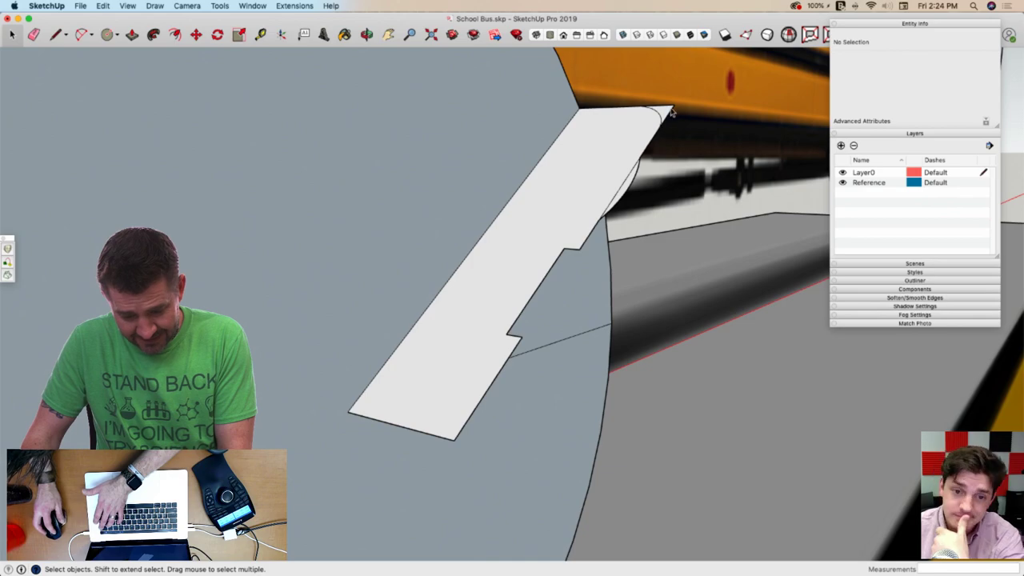
Erase the profile corner outside the rounding arc, the straight edge under the sidewall bulge, and the stray line across the circle
{"action": "key", "text": "e"}
{"action": "left_click", "coordinate": [624, 185]}
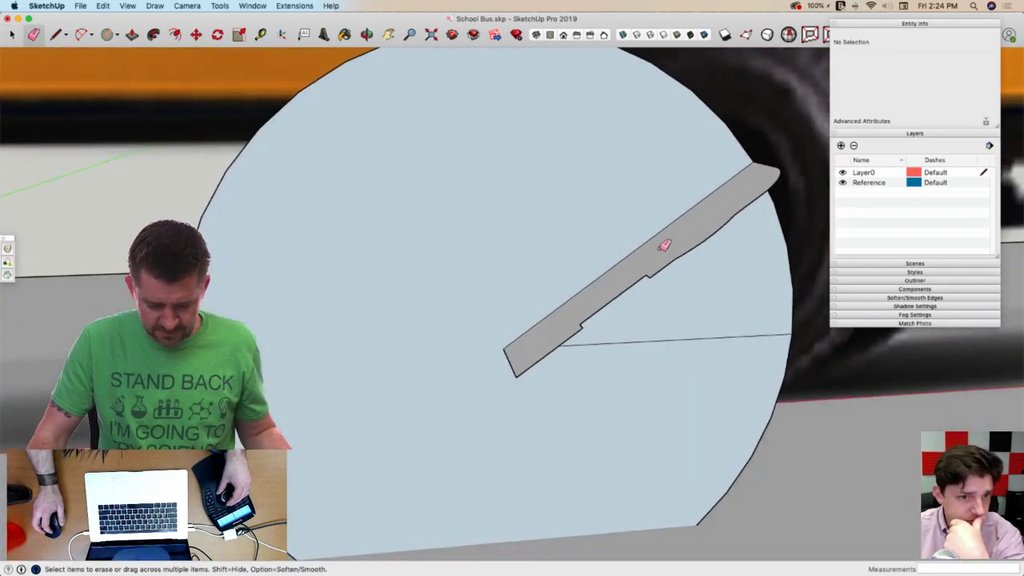
{"action": "mouse_move", "coordinate": [663, 245]}
{"action": "middle_mouse_down"}
{"action": "mouse_move", "coordinate": [644, 331]}
{"action": "mouse_move", "coordinate": [616, 271]}
{"action": "mouse_move", "coordinate": [512, 269]}
{"action": "mouse_move", "coordinate": [580, 290]}
{"action": "mouse_move", "coordinate": [507, 304]}
{"action": "mouse_move", "coordinate": [520, 216]}
{"action": "middle_mouse_up"}
{"action": "left_click", "coordinate": [631, 315]}
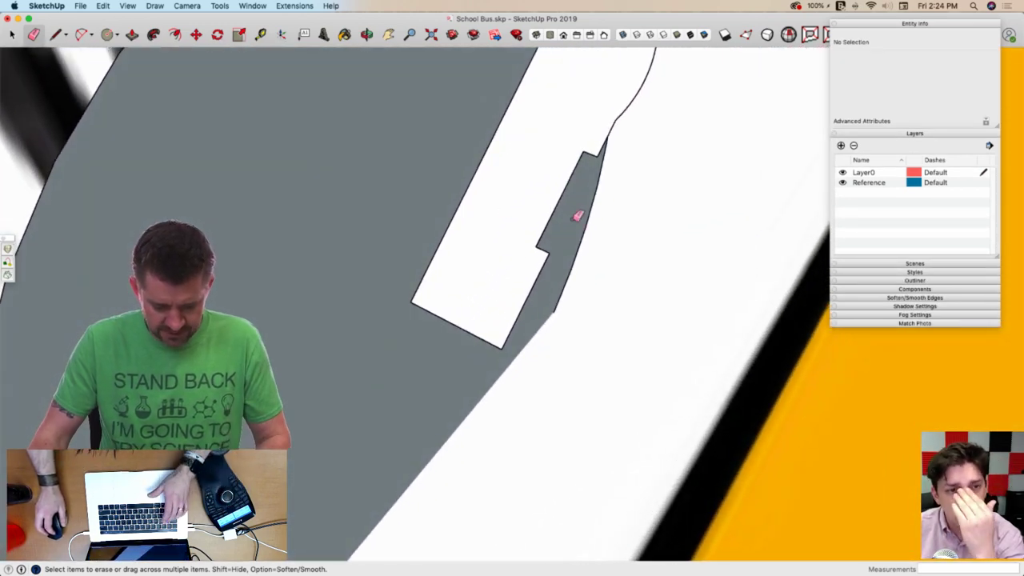
Draw an arc with about a 3/4" bulge over the short straight edge between the sidewall bulge and the rim recess
{"action": "key", "text": "l"}
{"action": "scroll", "coordinate": [590, 150], "scroll_direction": "up", "scroll_amount": 4}
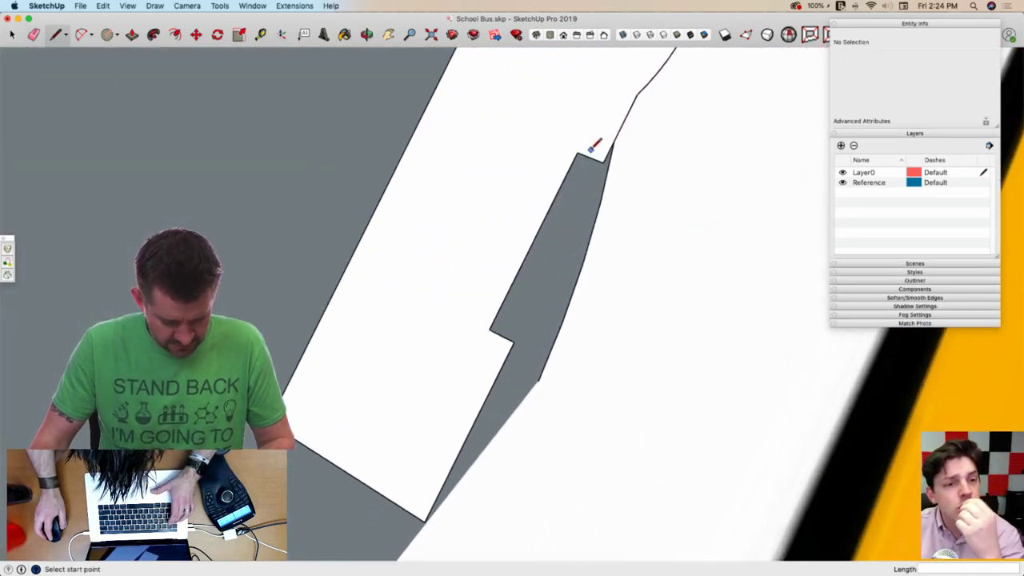
{"action": "scroll", "coordinate": [590, 150], "scroll_direction": "down", "scroll_amount": 3}
{"action": "scroll", "coordinate": [610, 136], "scroll_direction": "up", "scroll_amount": 2}
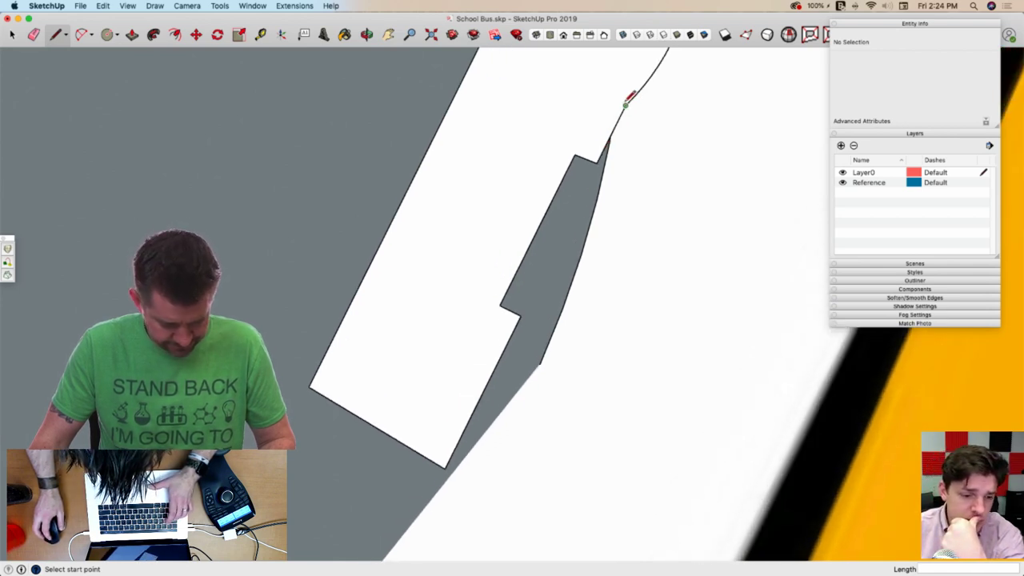
{"action": "key", "text": "a"}
{"action": "left_click", "coordinate": [626, 107]}
{"action": "left_click", "coordinate": [596, 162]}
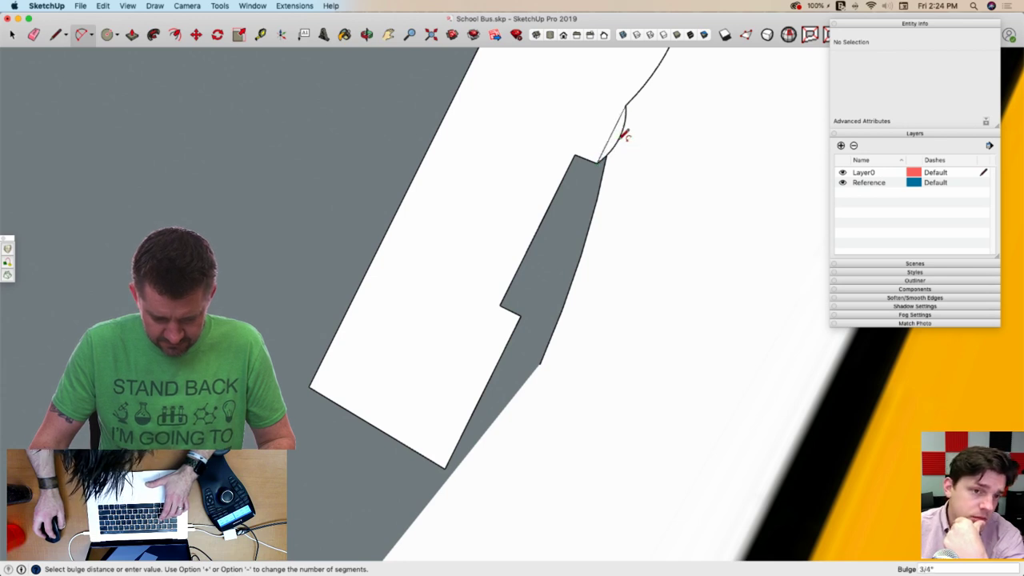
{"action": "left_click", "coordinate": [626, 136]}
Round both inner corners of the profile's rim recess with fillet arcs
{"action": "scroll", "coordinate": [578, 158], "scroll_direction": "up", "scroll_amount": 2}
{"action": "left_click", "coordinate": [601, 152]}
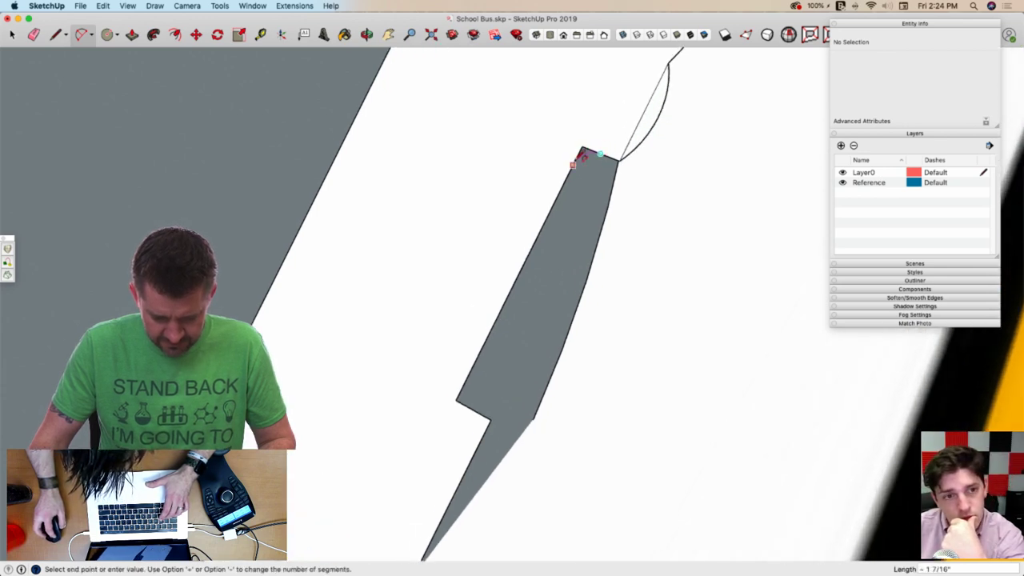
{"action": "left_click", "coordinate": [581, 156]}
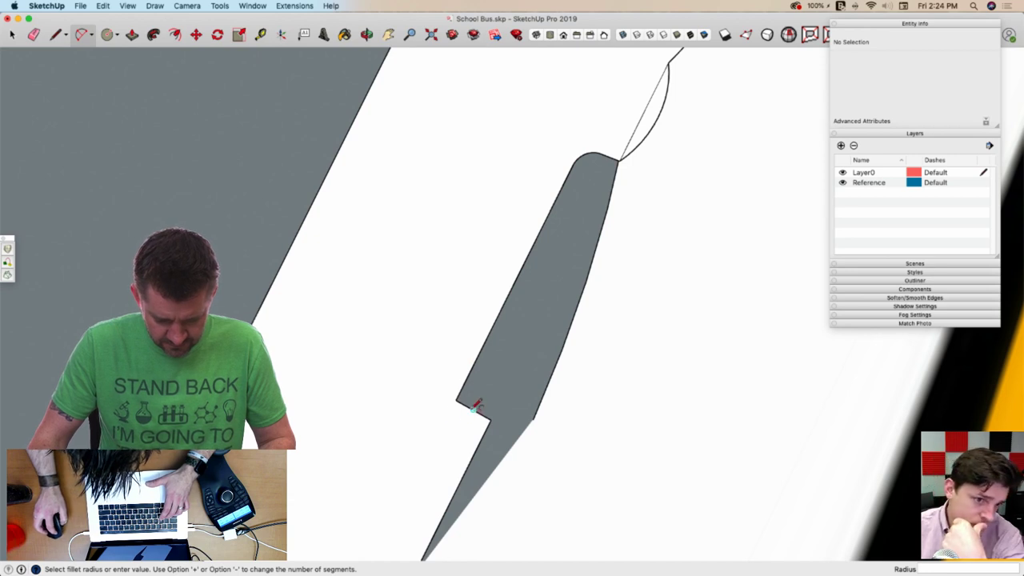
{"action": "left_click", "coordinate": [476, 406]}
{"action": "left_click", "coordinate": [472, 409]}
{"action": "double_click", "coordinate": [466, 381]}
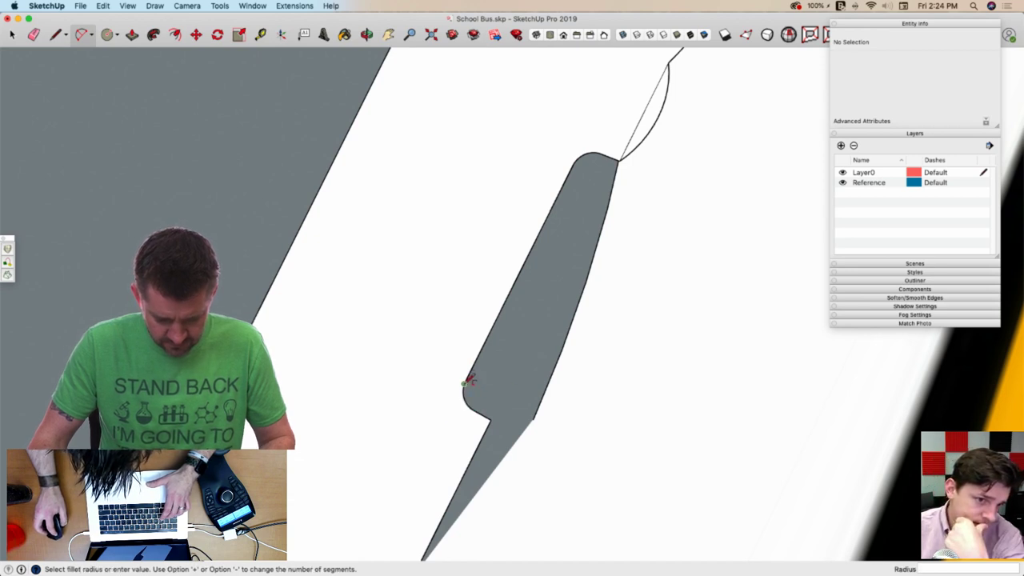
Draw lines adding a strip to the profile's hub section, extending its recess-side end edge by about 2 1/8"
{"action": "key", "text": "l"}
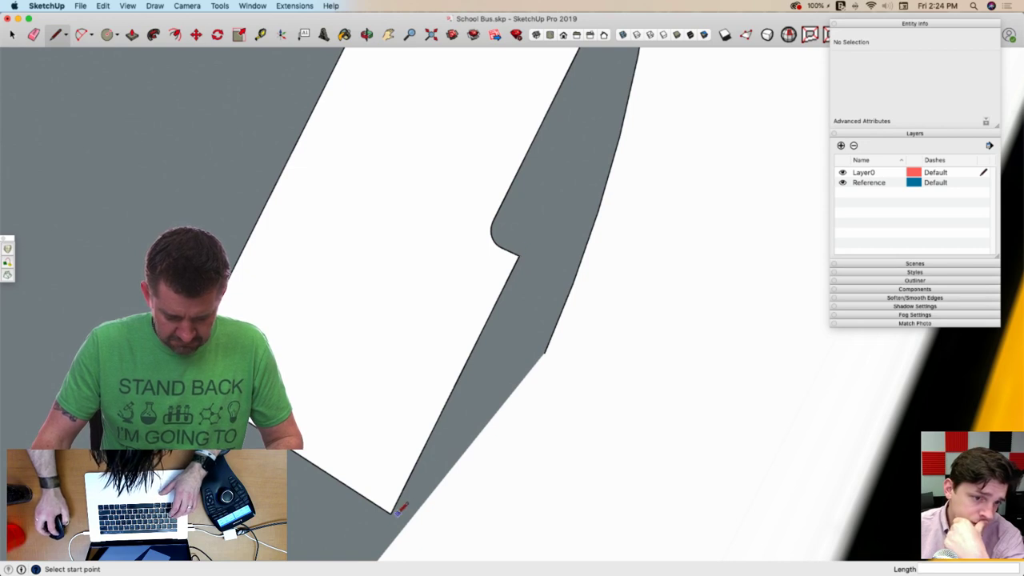
{"action": "left_click", "coordinate": [425, 536]}
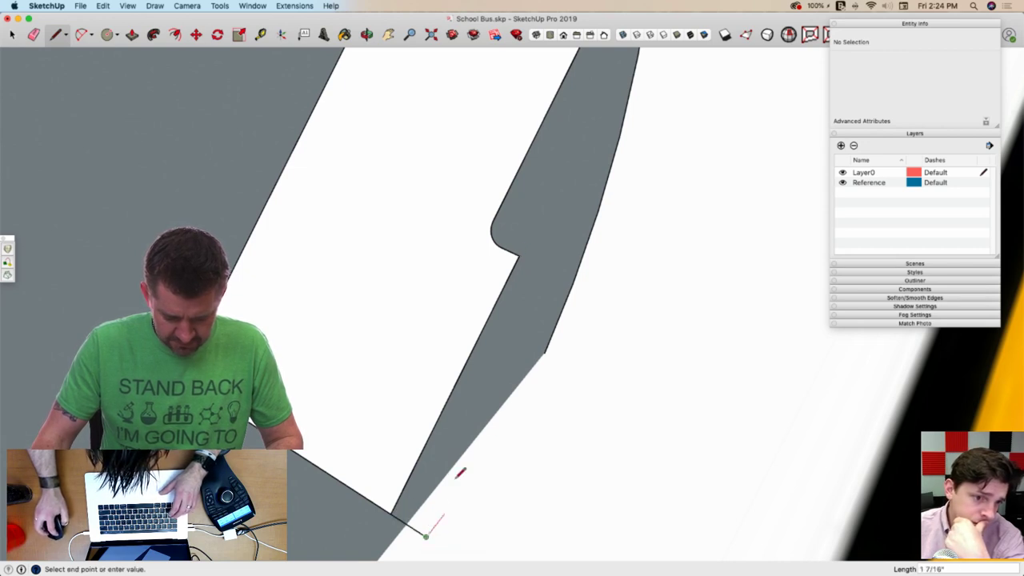
{"action": "left_click", "coordinate": [519, 256]}
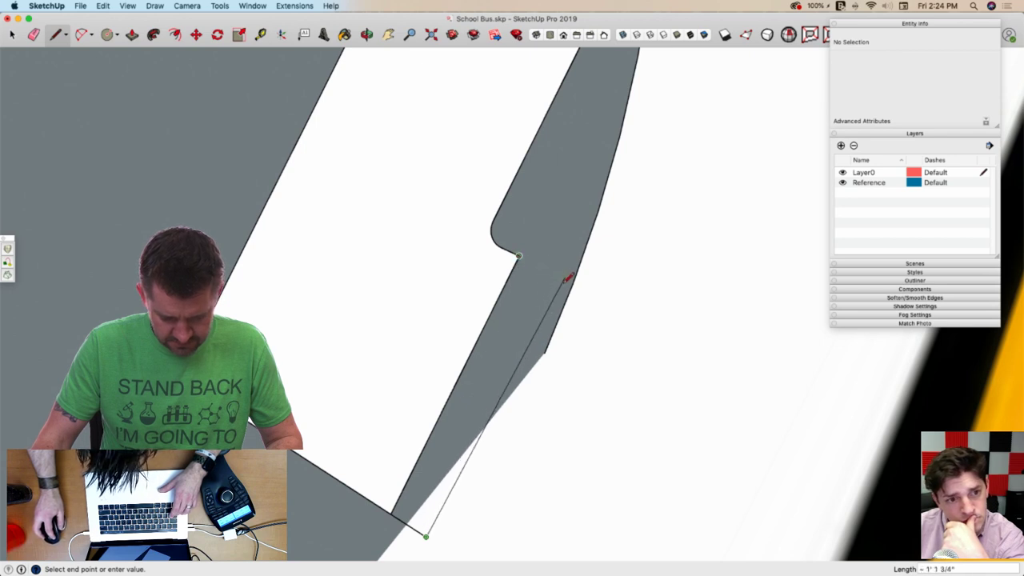
{"action": "key", "text": "Escape"}
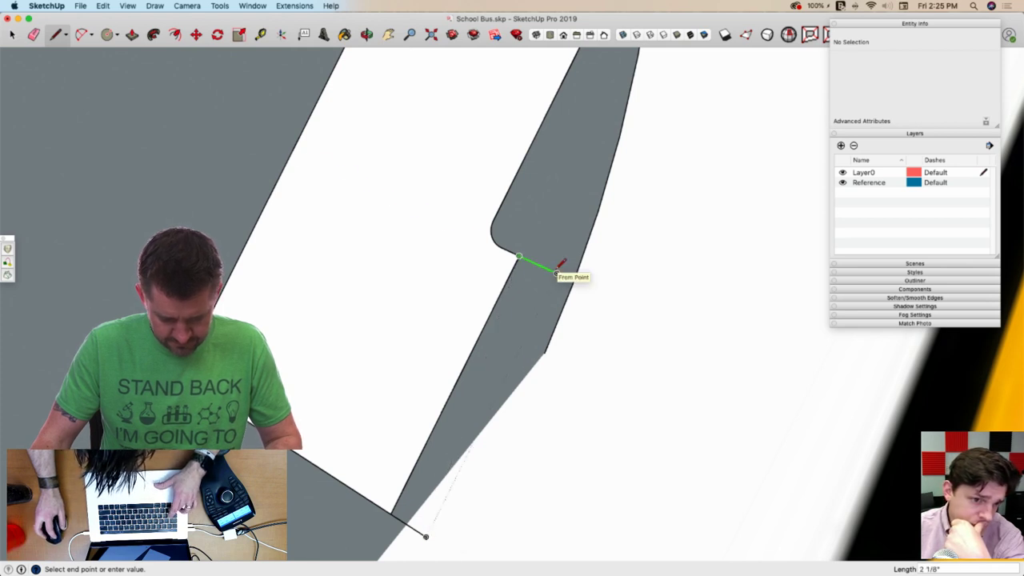
{"action": "left_click", "coordinate": [556, 272]}
{"action": "left_click", "coordinate": [426, 535]}
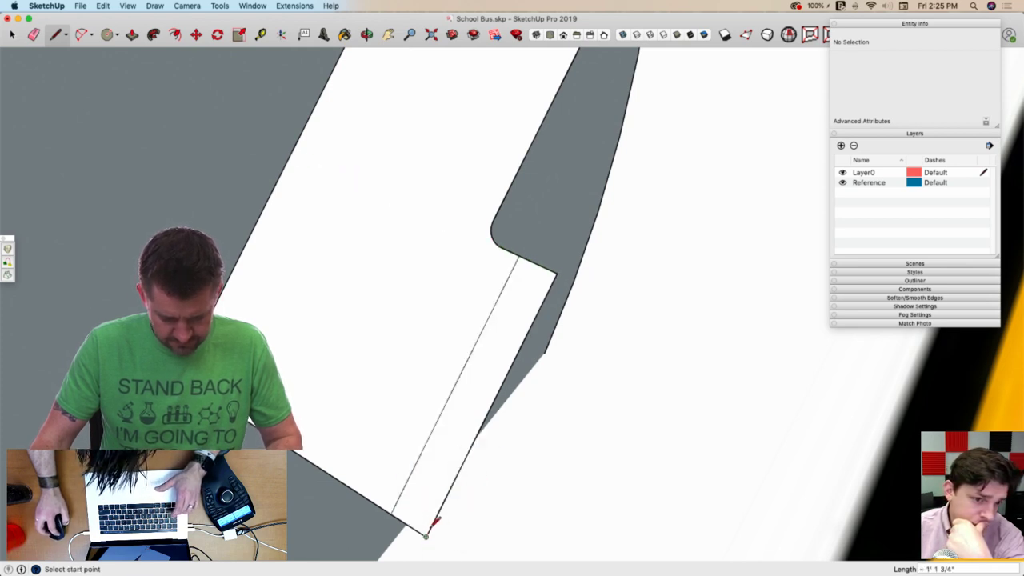
Round the extended hub section's outer corner with an arc starting at the old hub corner
{"action": "key", "text": "a"}
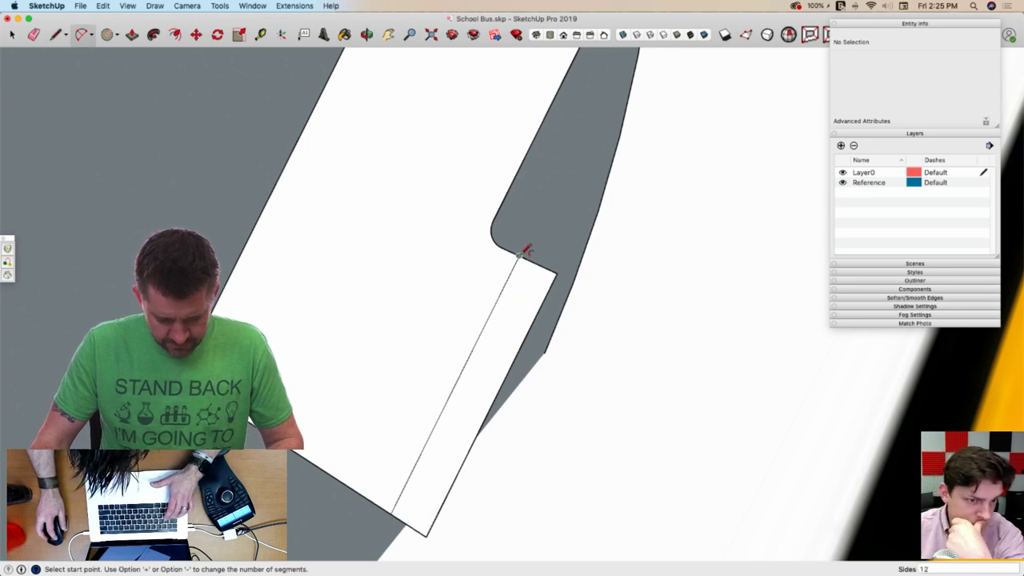
{"action": "left_click", "coordinate": [519, 255]}
{"action": "left_click", "coordinate": [521, 342]}
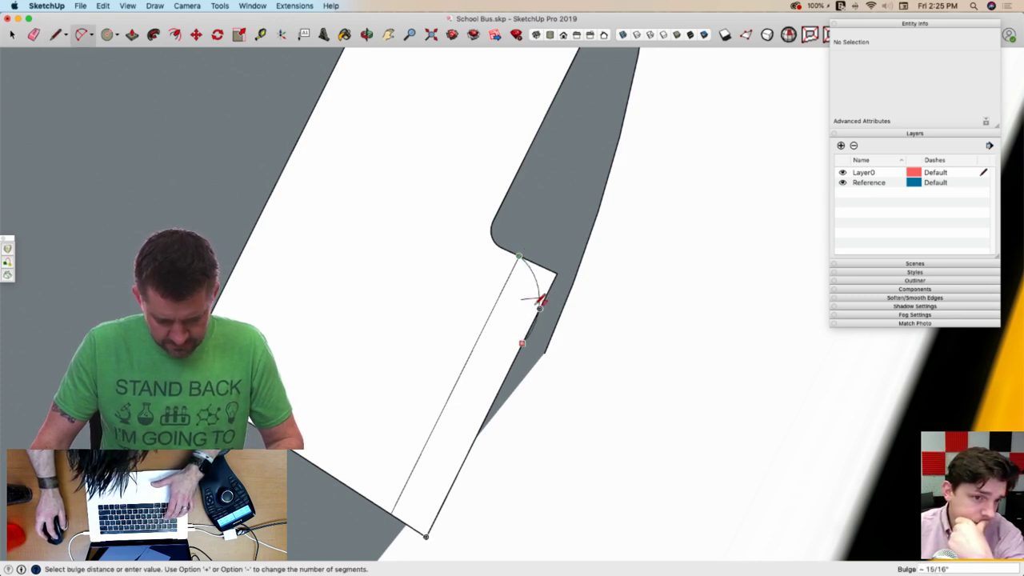
{"action": "left_click", "coordinate": [531, 303]}
Erase the old hub edge inside the profile and the straight edge beneath the small rim lip arc
{"action": "key", "text": "e"}
{"action": "left_click_drag", "start_coordinate": [491, 298], "coordinate": [486, 296]}
{"action": "scroll", "coordinate": [548, 320], "scroll_direction": "down", "scroll_amount": 5}
{"action": "key", "text": "space"}
{"action": "scroll", "coordinate": [480, 336], "scroll_direction": "up", "scroll_amount": 2}
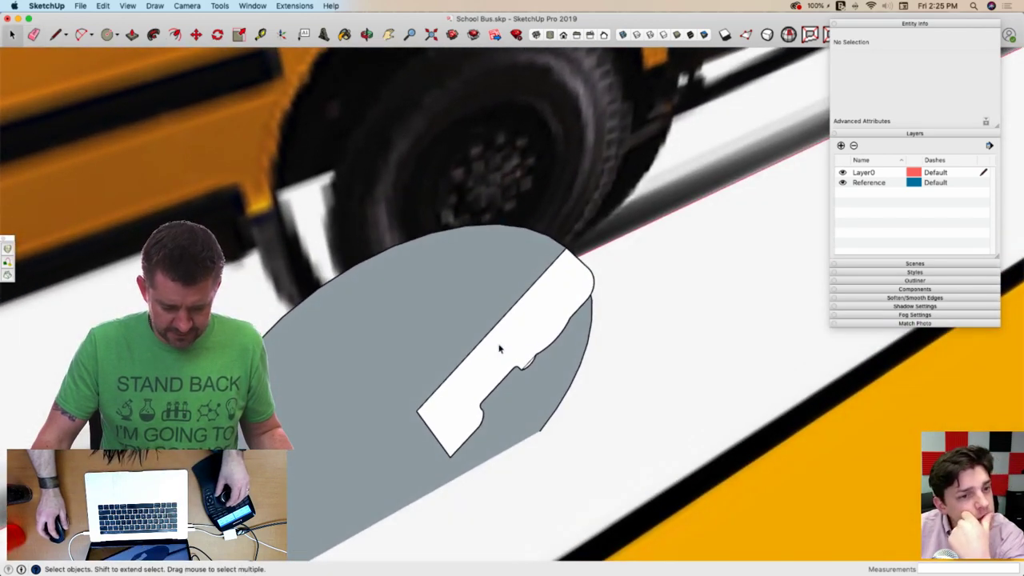
{"action": "key", "text": "e"}
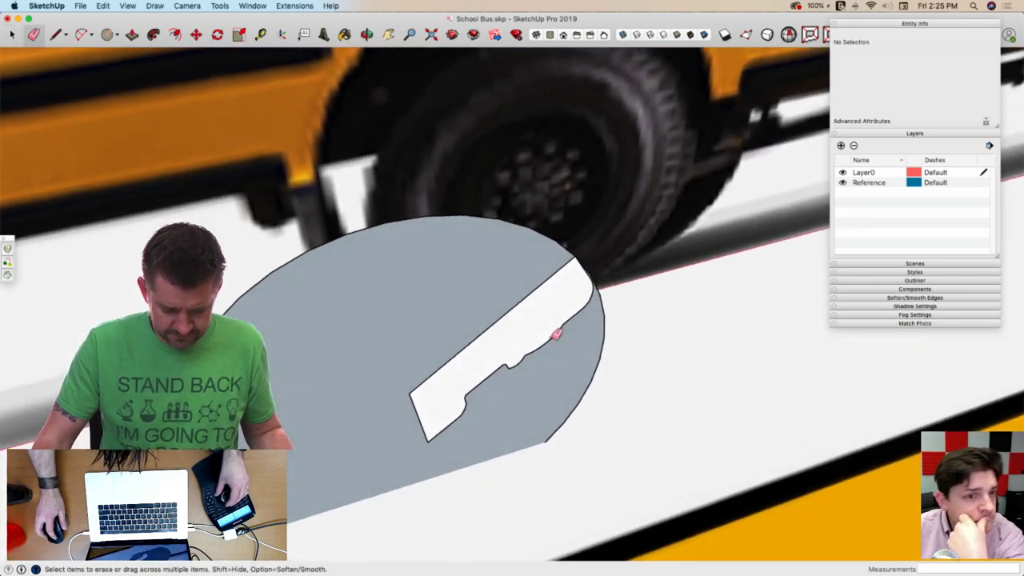
{"action": "key", "text": "space"}
Try sweeping the wheel profile around the full circle with Follow Me, and undo the sweep
{"action": "middle_click_drag", "start_coordinate": [557, 332], "coordinate": [392, 265]}
{"action": "left_click", "coordinate": [387, 212]}
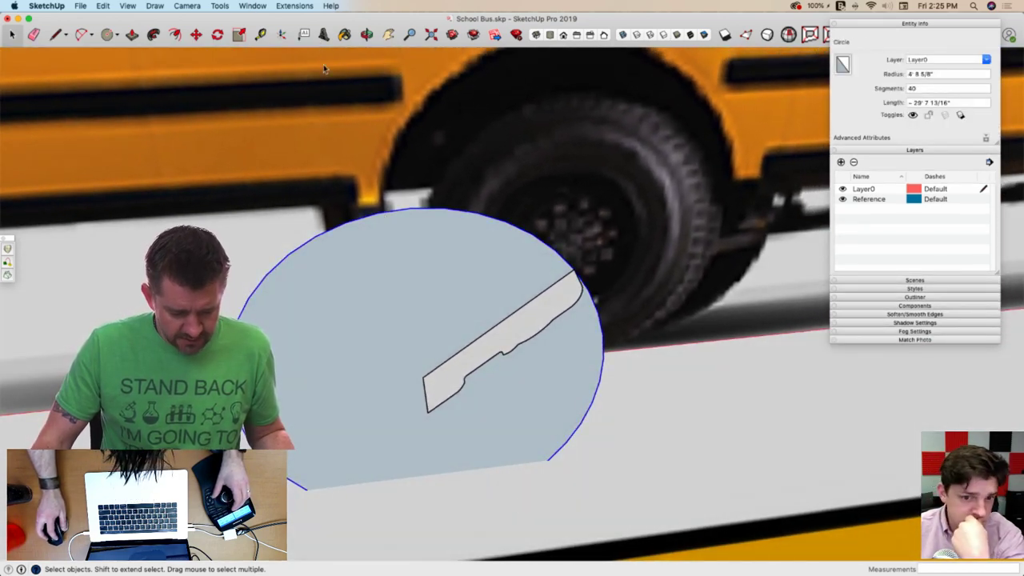
{"action": "left_click", "coordinate": [480, 364]}
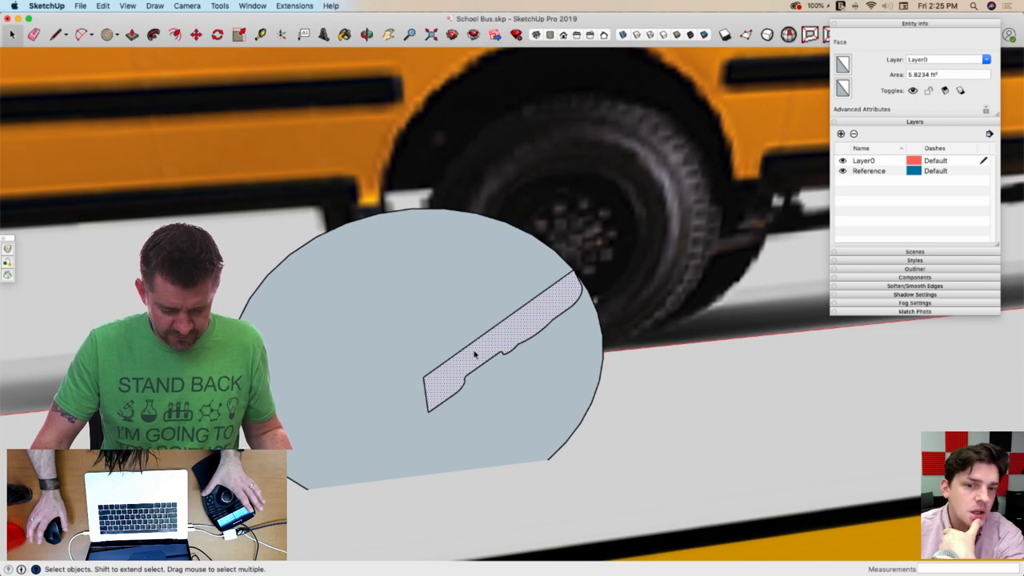
{"action": "left_click", "coordinate": [433, 213]}
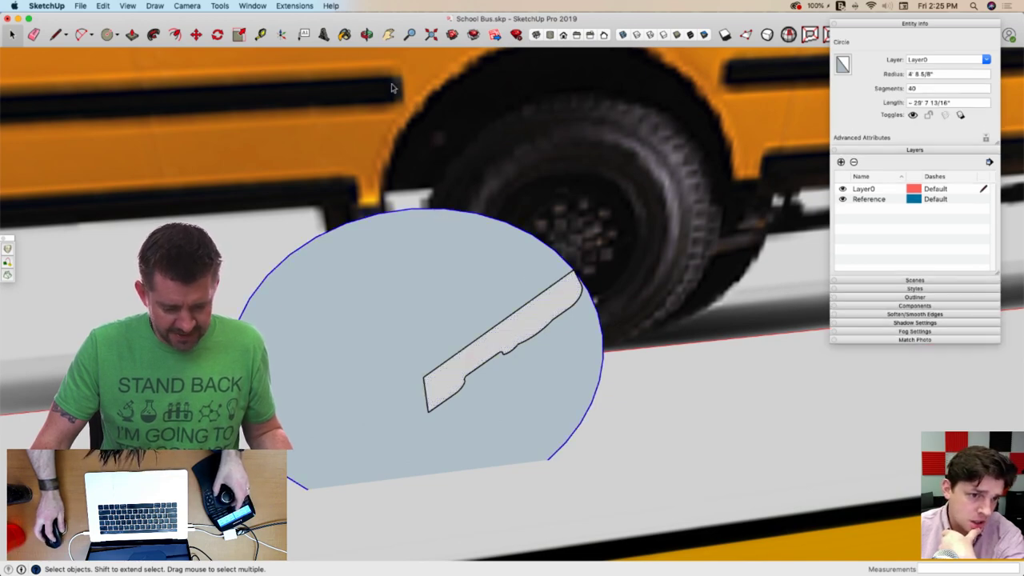
{"action": "left_click", "coordinate": [152, 36]}
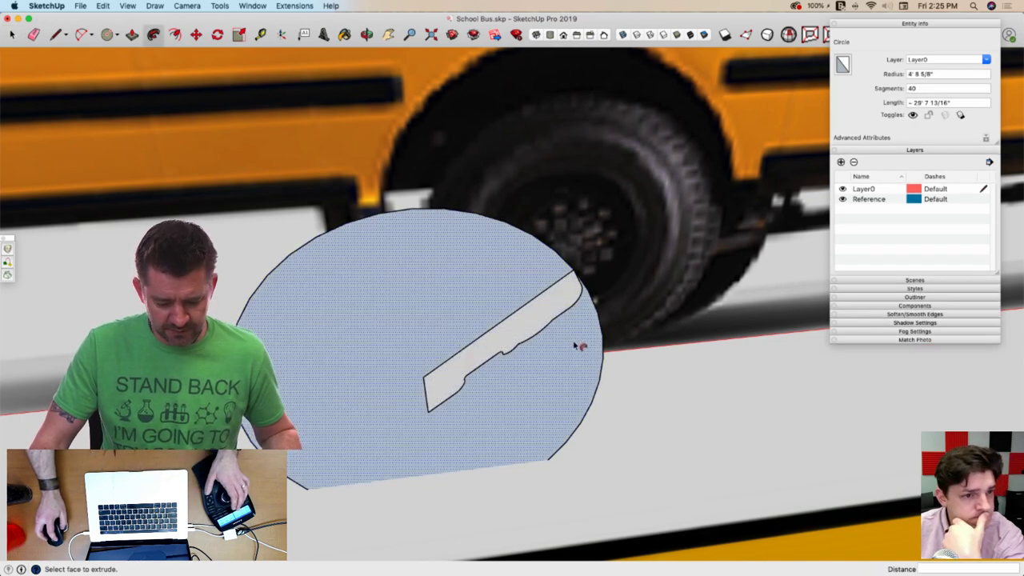
{"action": "left_click", "coordinate": [543, 317]}
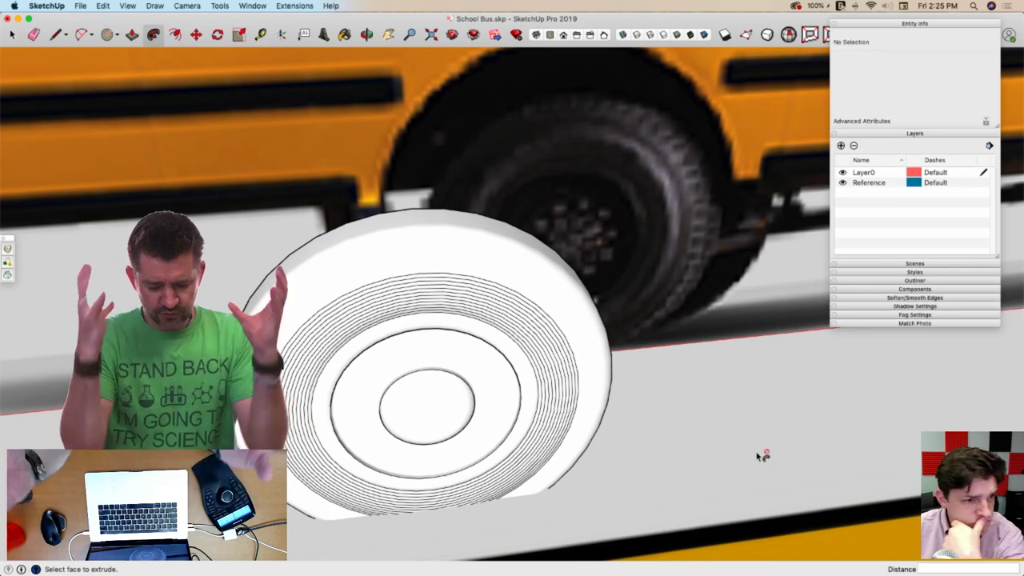
{"action": "key", "text": "super+z"}
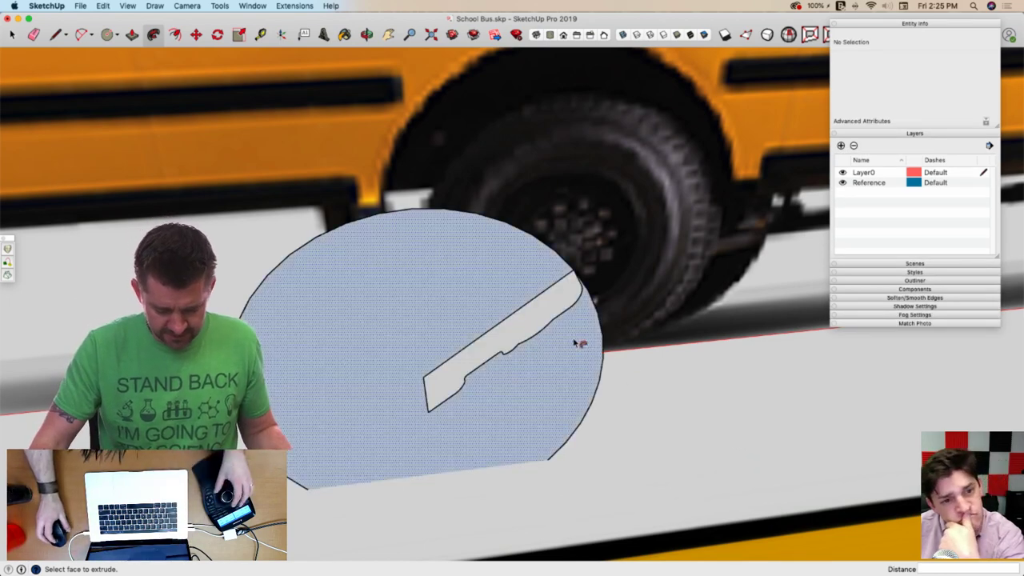
Weld the edge segments of the profile's bulging sidewall arc into a single curve with the Weld extension
{"action": "key", "text": "space"}
{"action": "left_click", "coordinate": [547, 279]}
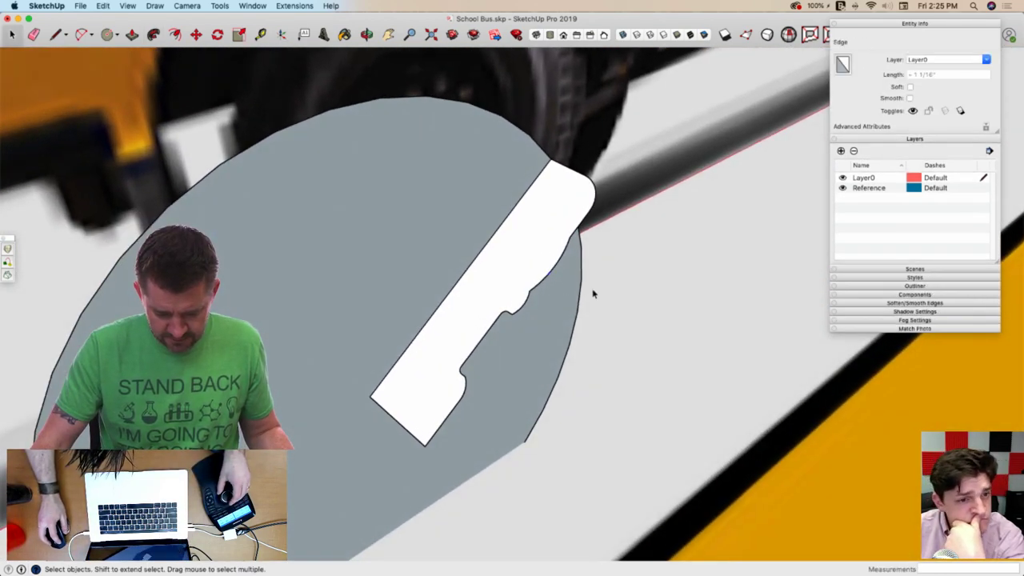
{"action": "middle_click_drag", "start_coordinate": [592, 290], "coordinate": [535, 199]}
{"action": "left_click_drag", "start_coordinate": [531, 188], "coordinate": [602, 304]}
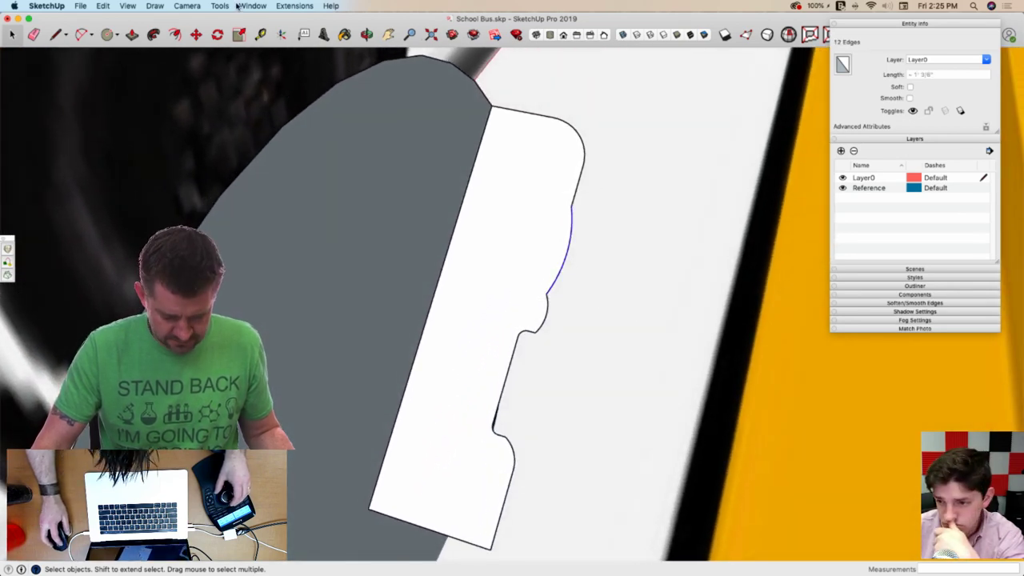
{"action": "left_click", "coordinate": [294, 5]}
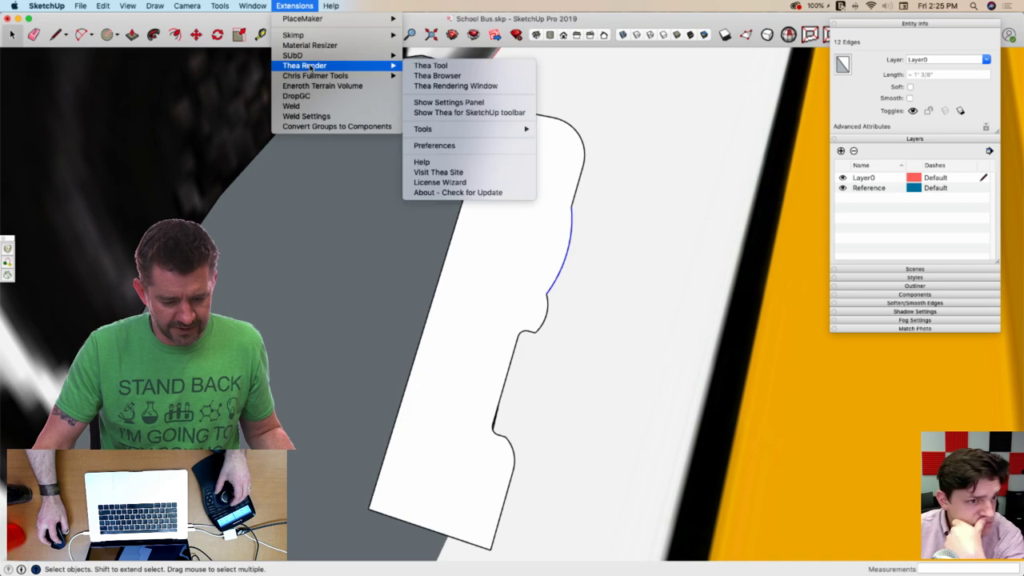
{"action": "left_click", "coordinate": [291, 105]}
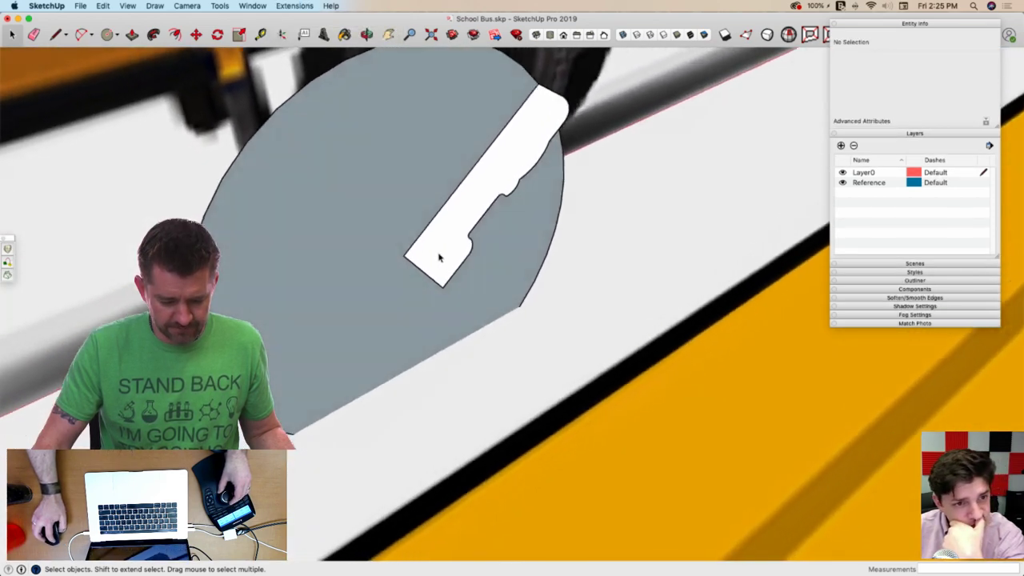
{"action": "left_click", "coordinate": [439, 256]}
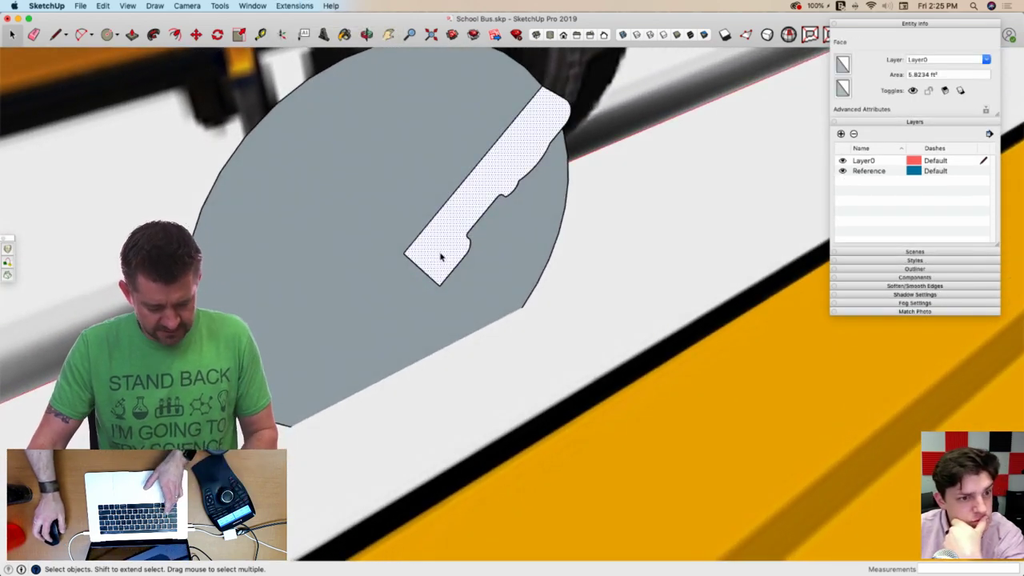
{"action": "key", "text": "q"}
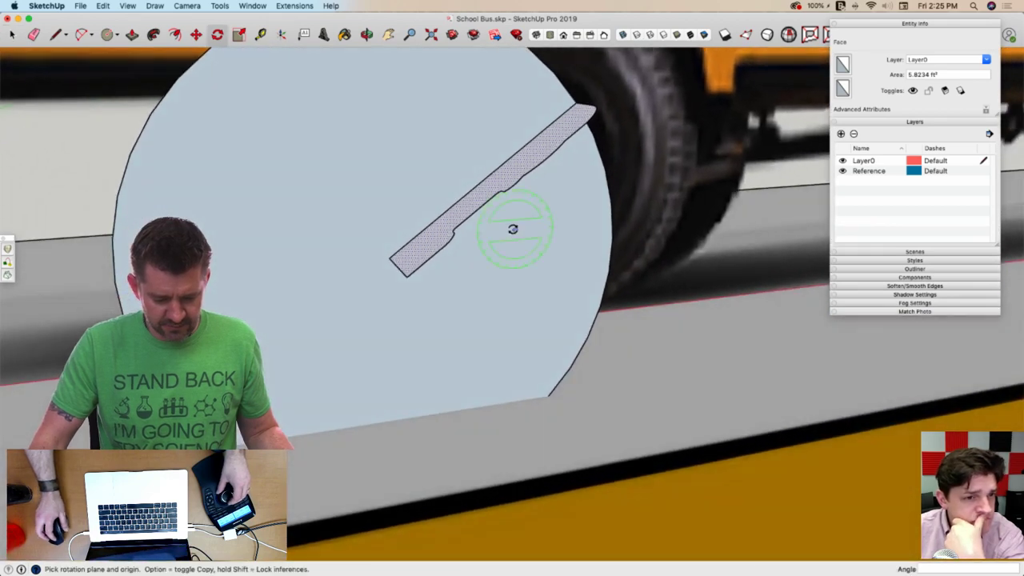
{"action": "left_click", "coordinate": [388, 282]}
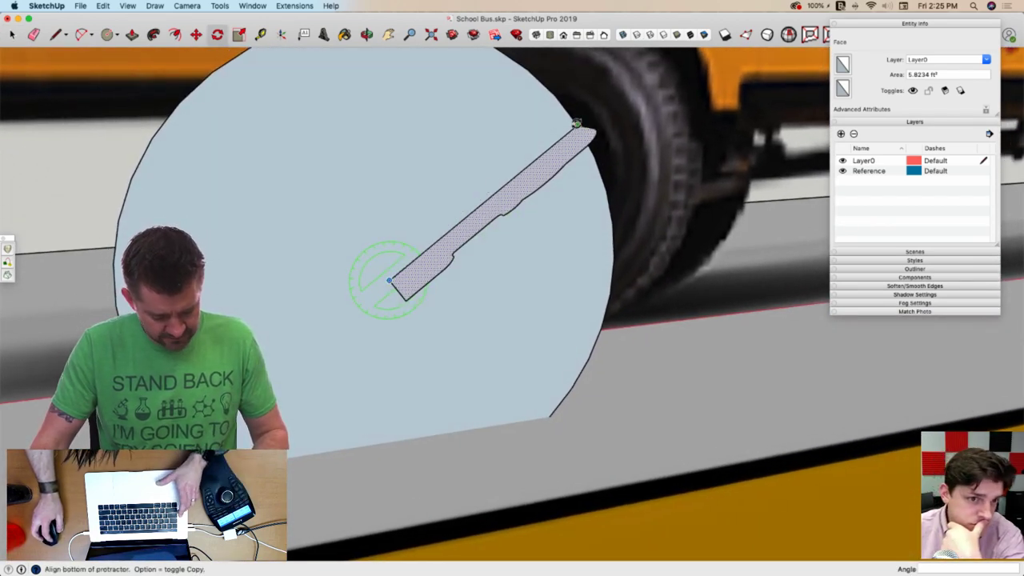
{"action": "scroll", "coordinate": [576, 124], "scroll_direction": "up", "scroll_amount": 3}
{"action": "left_click", "coordinate": [610, 127]}
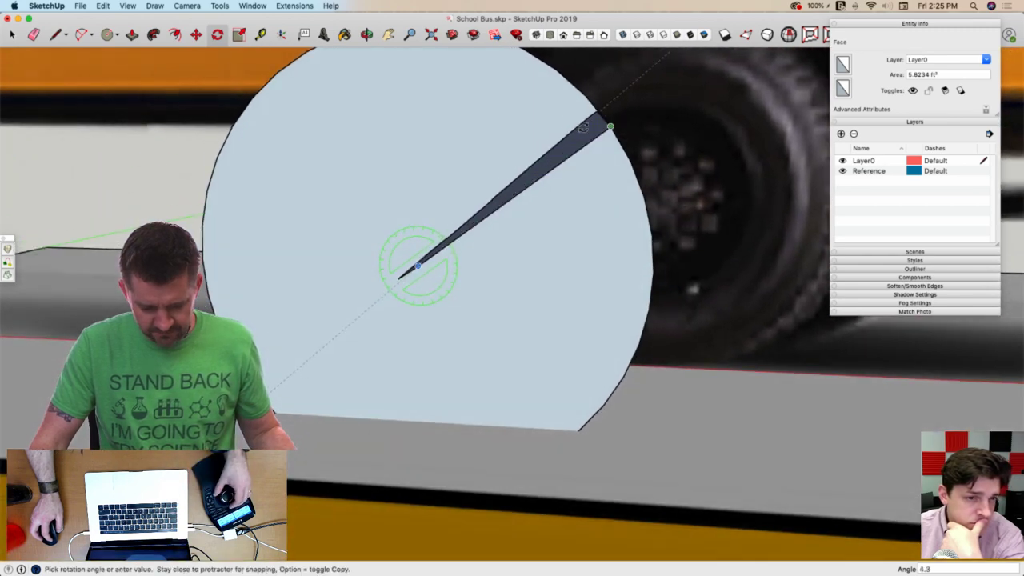
{"action": "middle_click_drag", "start_coordinate": [620, 160], "coordinate": [594, 176]}
{"action": "key", "text": "space"}
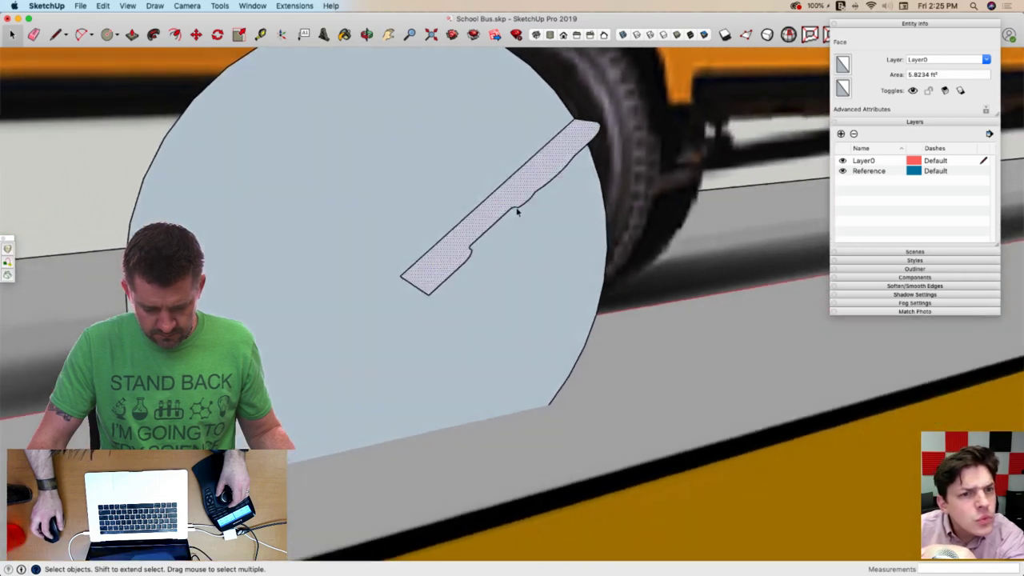
Make a copy of the profile rotated 36° about its hub-end corner at the circle's centre, and select both profiles
{"action": "key", "text": "q"}
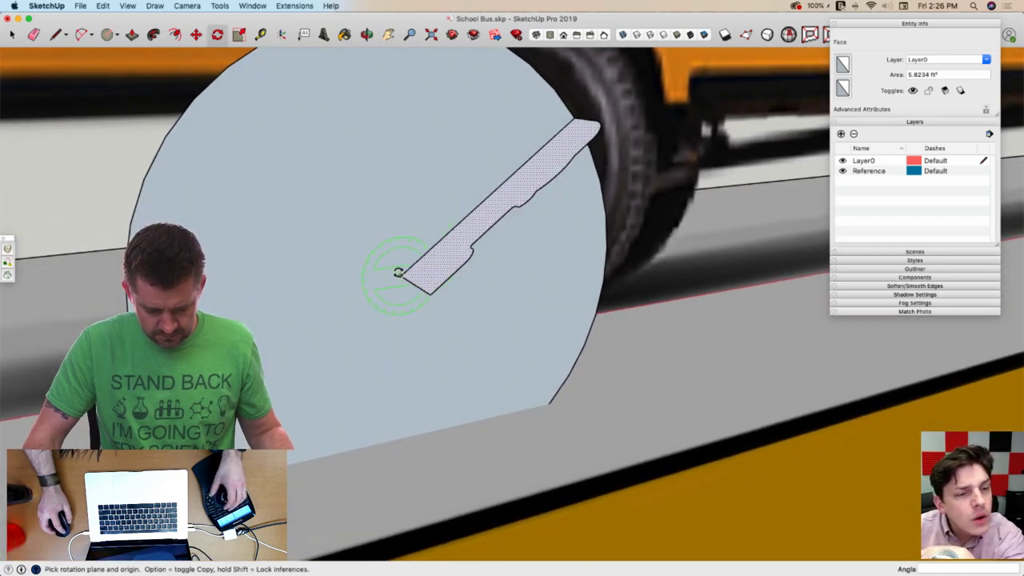
{"action": "left_click", "coordinate": [399, 273]}
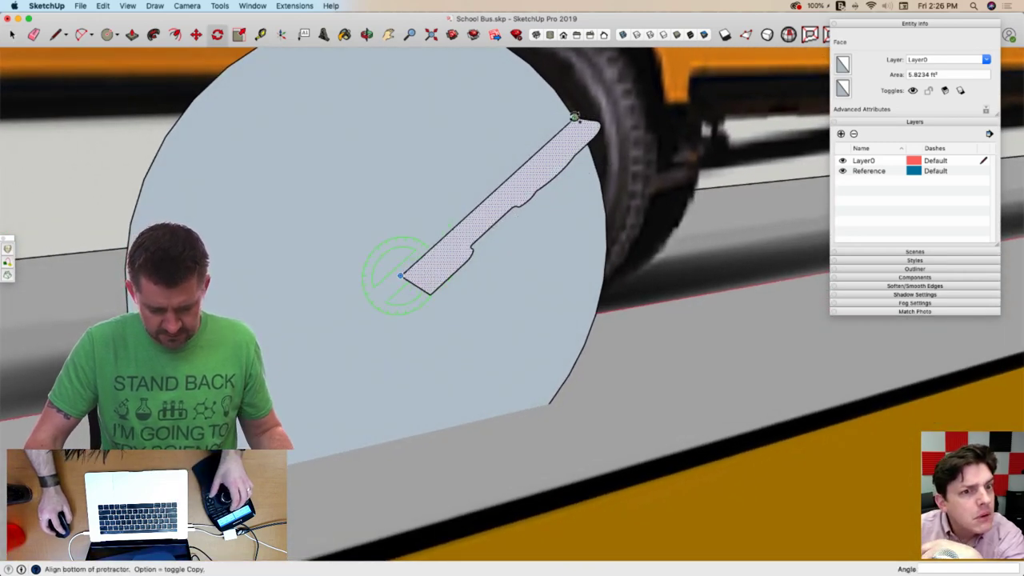
{"action": "left_click", "coordinate": [574, 117]}
{"action": "middle_click_drag", "start_coordinate": [590, 153], "coordinate": [550, 156]}
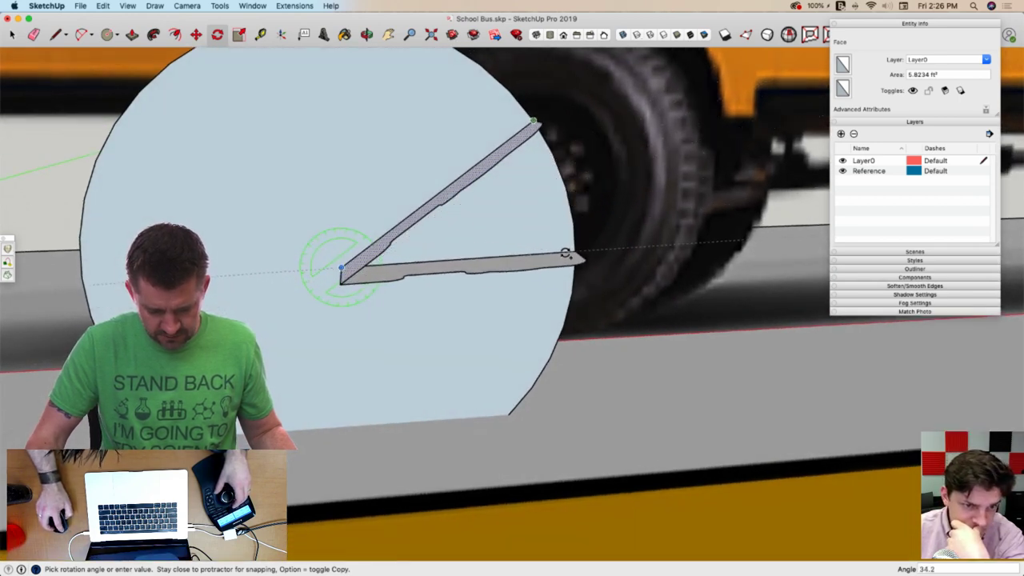
{"action": "left_click", "coordinate": [574, 260]}
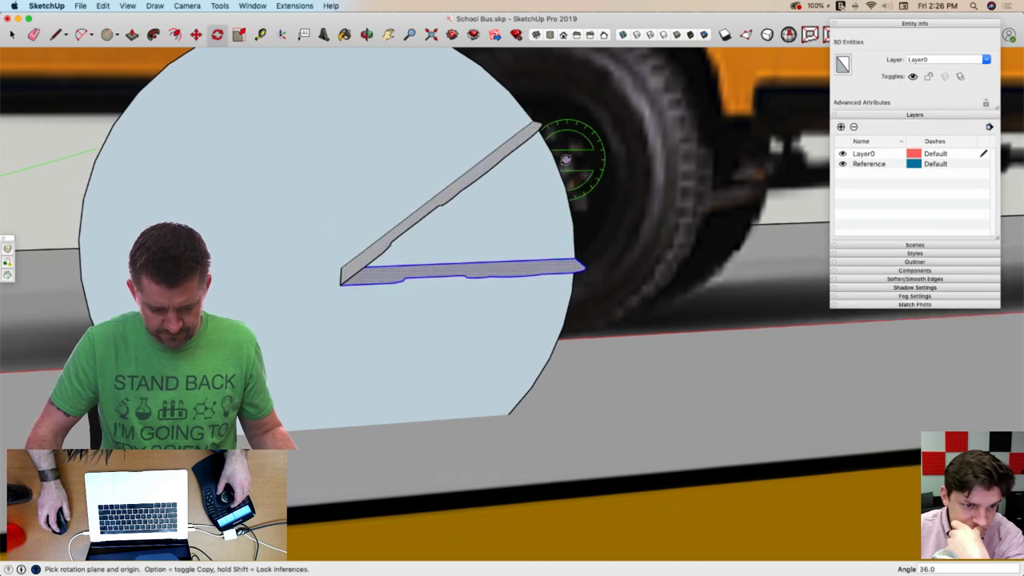
{"action": "key", "text": "space"}
{"action": "left_click", "coordinate": [419, 263], "text": "shift"}
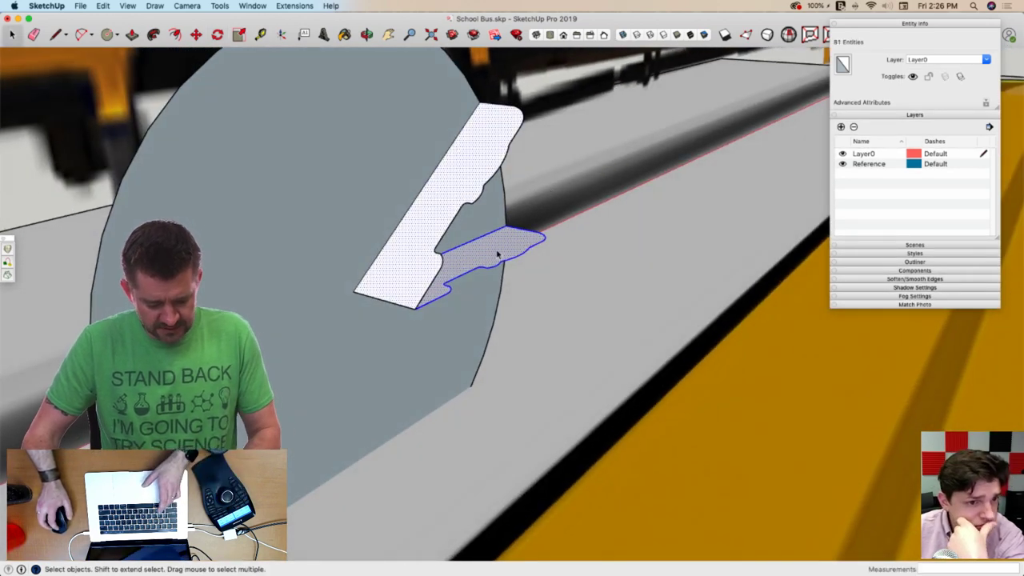
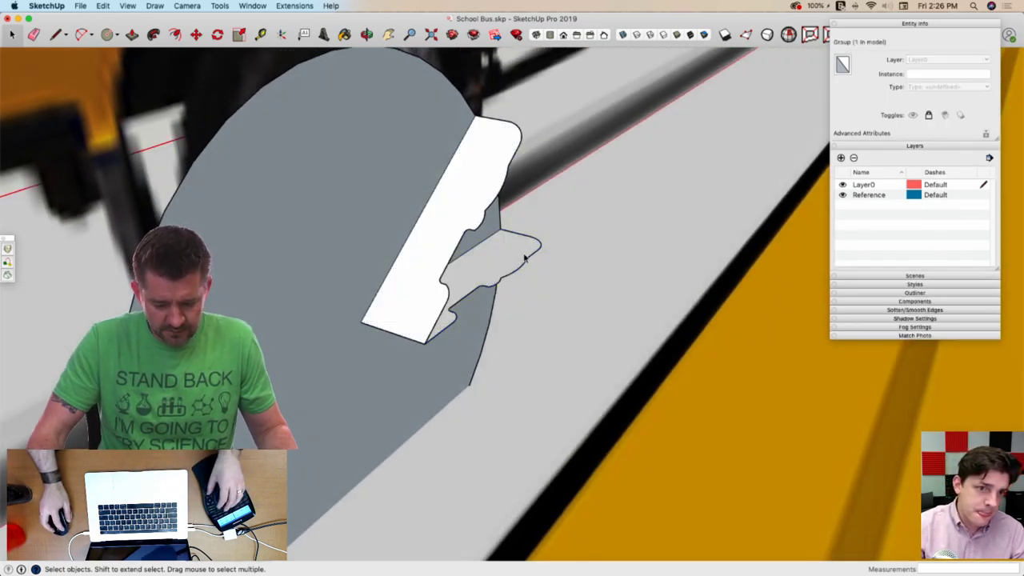
Cut the two profile faces with the rotated copy's outline, and redraw the original profile's 1' 4 7/8" hub-end edge to restore its face
{"action": "left_click", "coordinate": [524, 257]}
{"action": "key", "text": "Delete"}
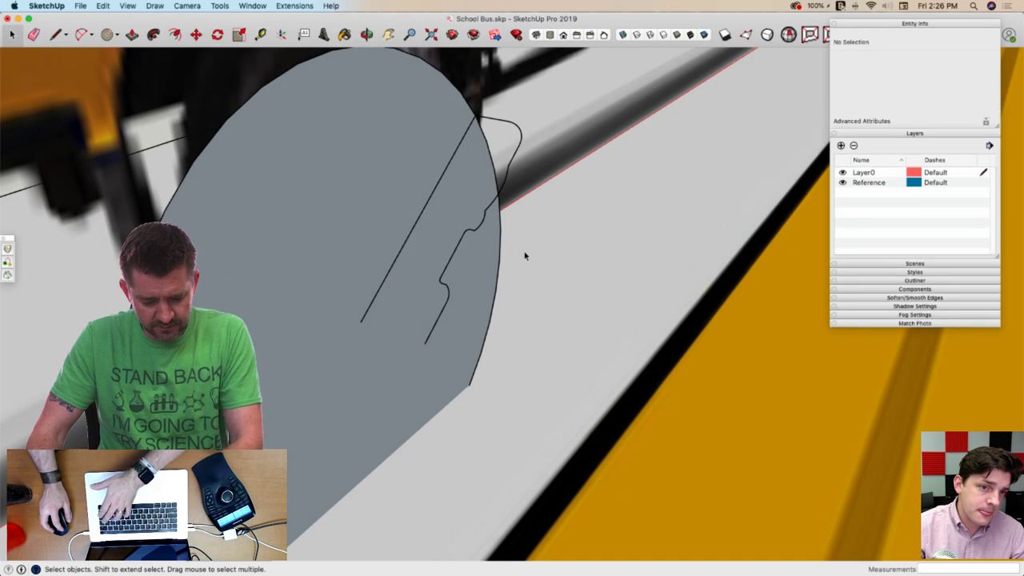
{"action": "key", "text": "l"}
{"action": "left_click", "coordinate": [361, 321]}
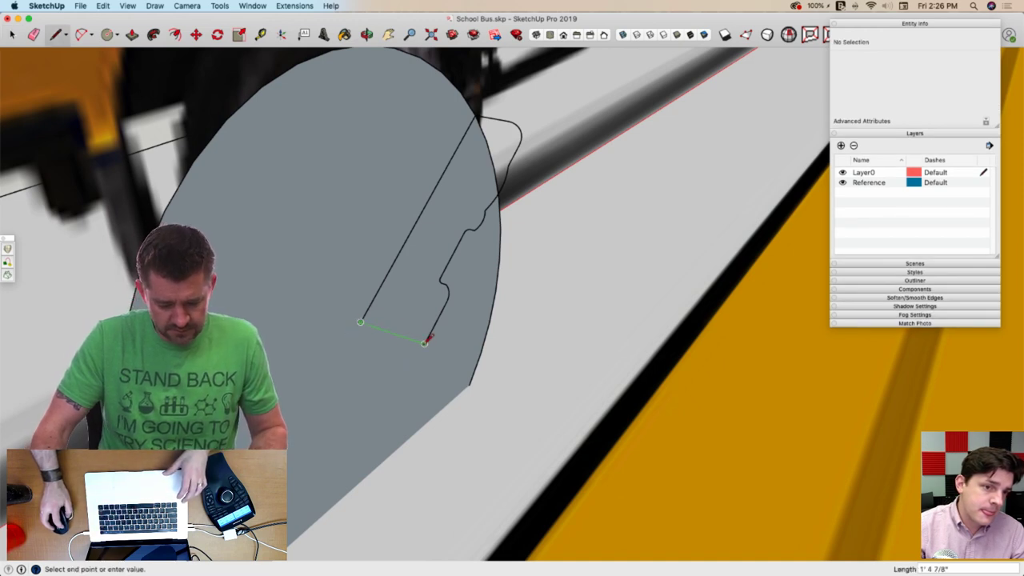
{"action": "left_click", "coordinate": [425, 341]}
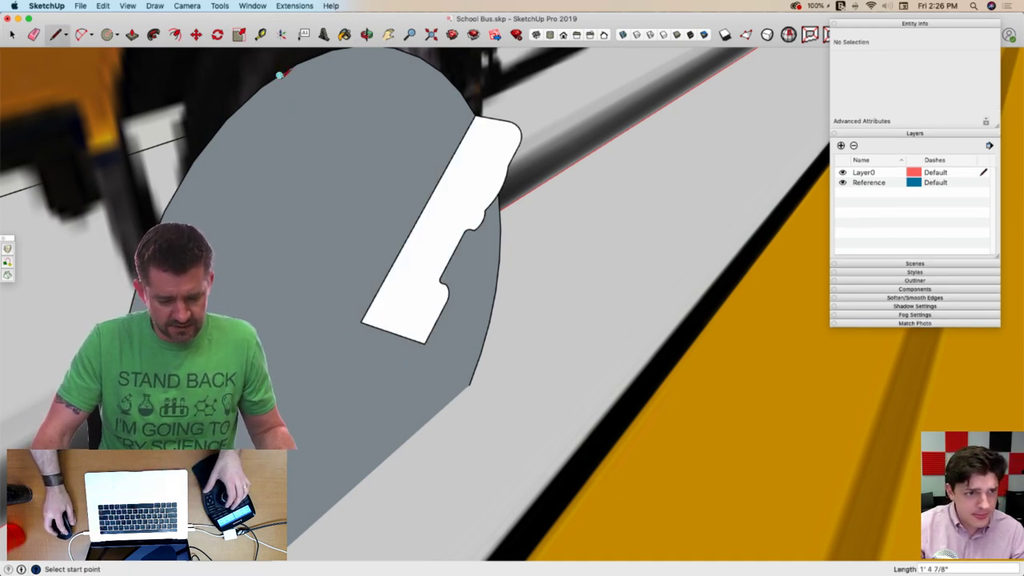
Sweep the profile around the full circle with Follow Me, and paste the cut profiles in place on the resulting wheel
{"action": "key", "text": "space"}
{"action": "left_click", "coordinate": [279, 76]}
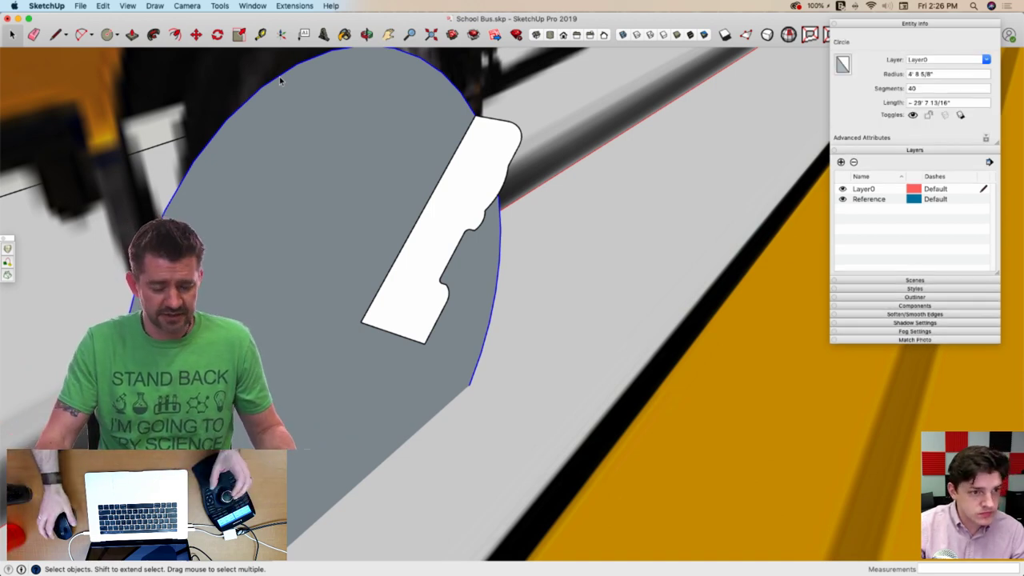
{"action": "left_click", "coordinate": [154, 35]}
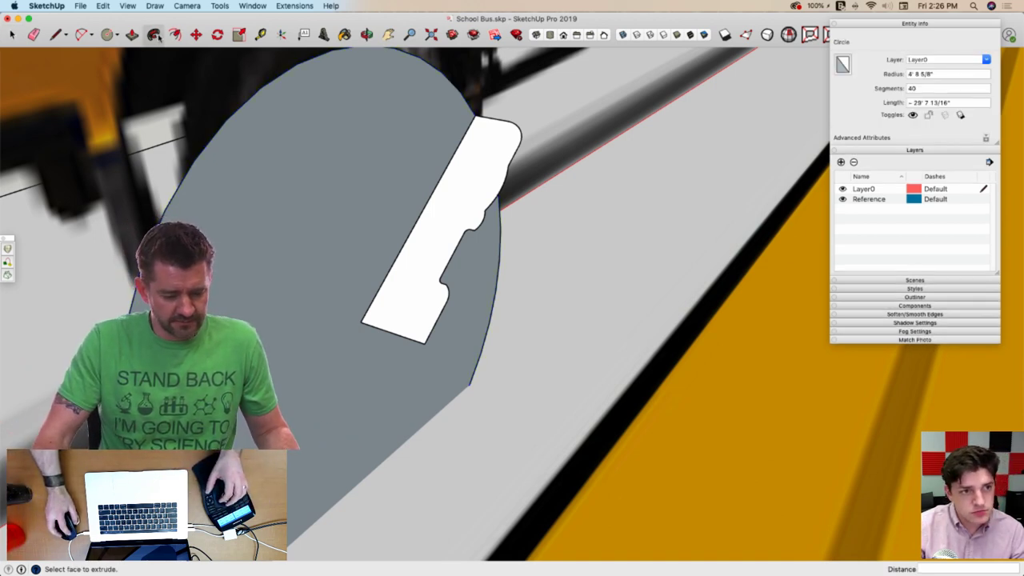
{"action": "left_click", "coordinate": [493, 159]}
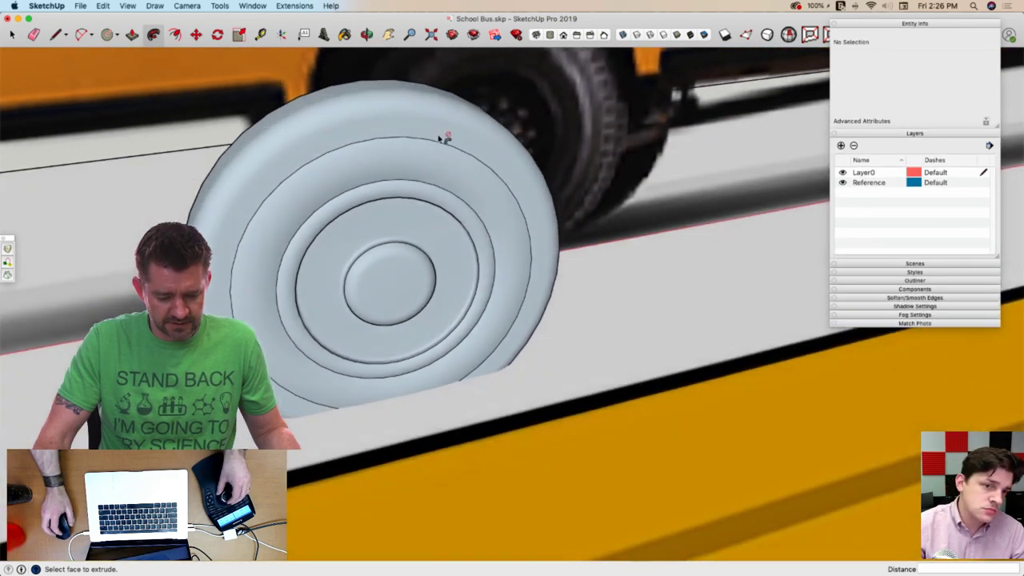
{"action": "middle_click_drag", "start_coordinate": [442, 138], "coordinate": [375, 128]}
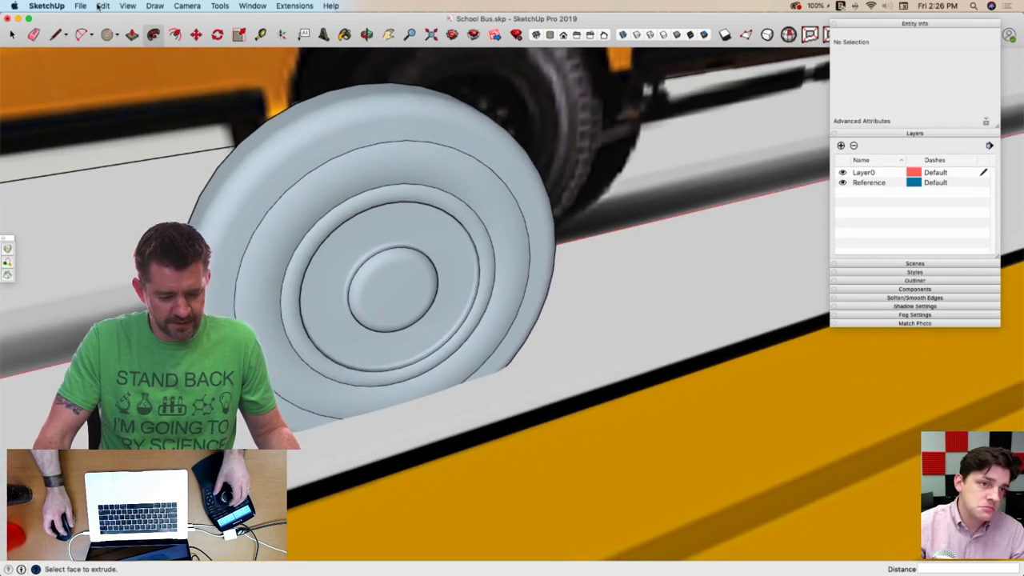
{"action": "left_click", "coordinate": [102, 5]}
{"action": "left_click", "coordinate": [122, 76]}
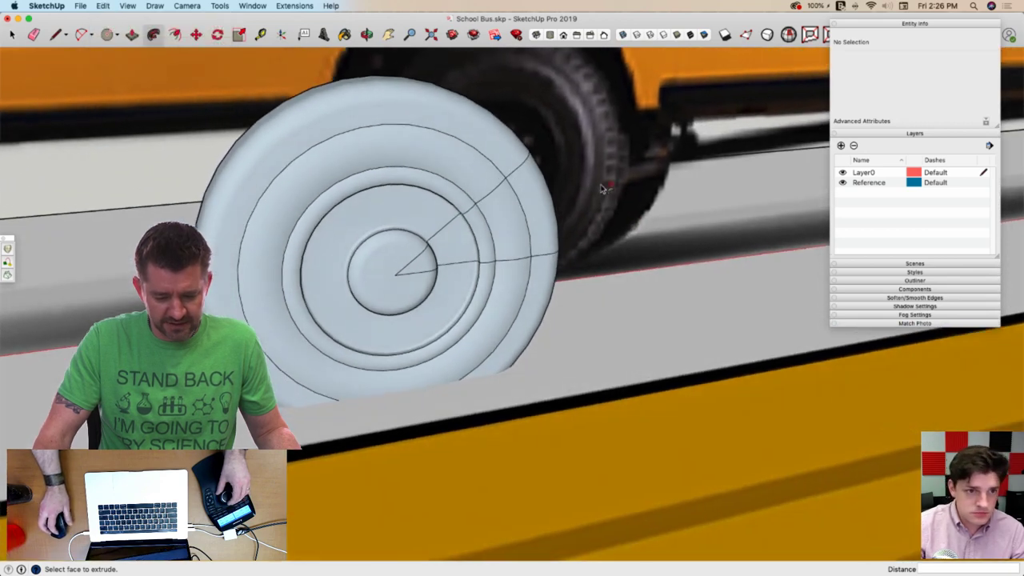
Delete the wheel surfaces outside the wedge enclosed by the two profile outlines
{"action": "key", "text": "space"}
{"action": "left_click", "coordinate": [318, 127]}
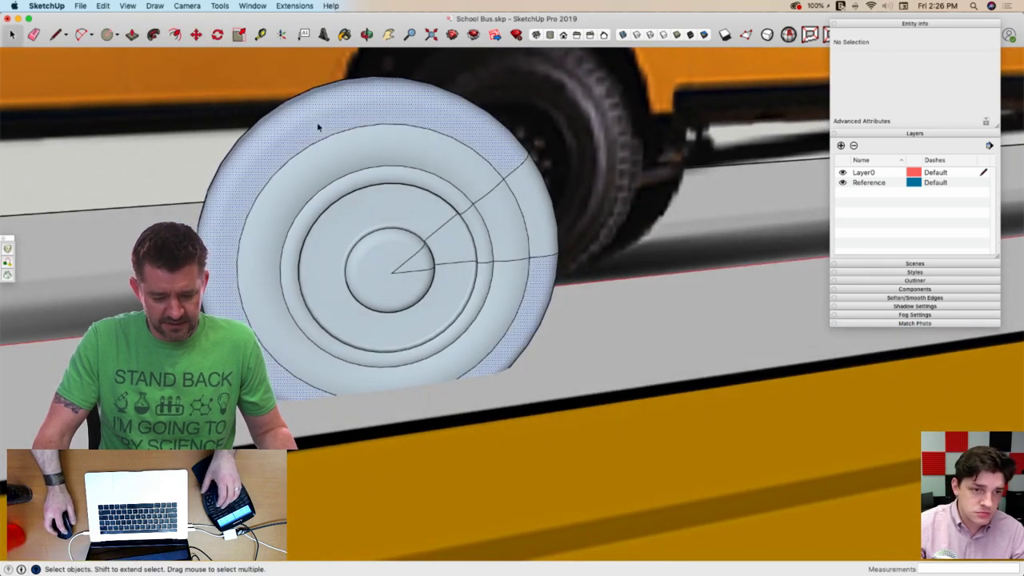
{"action": "middle_click_drag", "start_coordinate": [349, 114], "coordinate": [356, 85]}
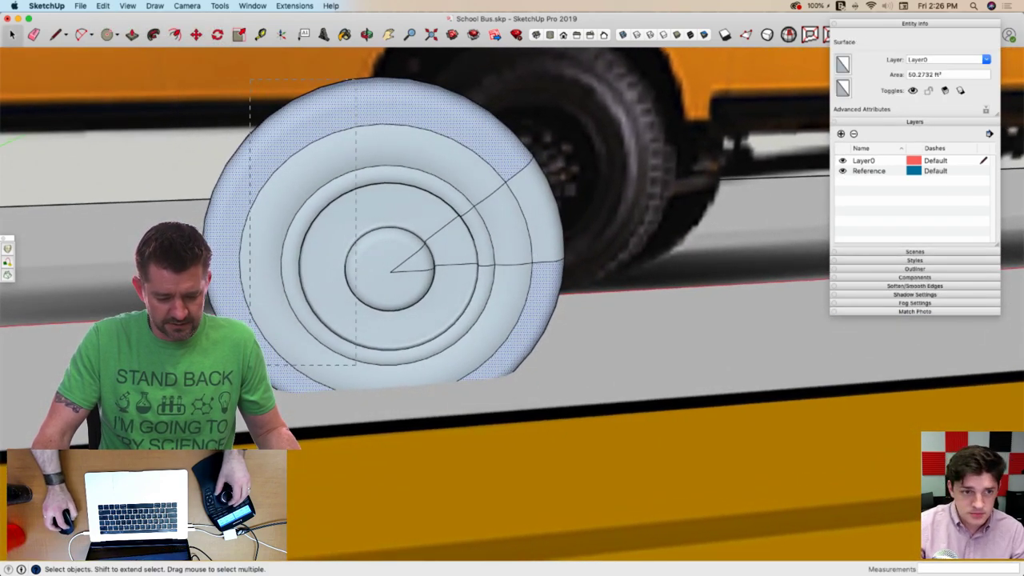
{"action": "left_click_drag", "start_coordinate": [249, 80], "coordinate": [249, 80]}
{"action": "key", "text": "Delete"}
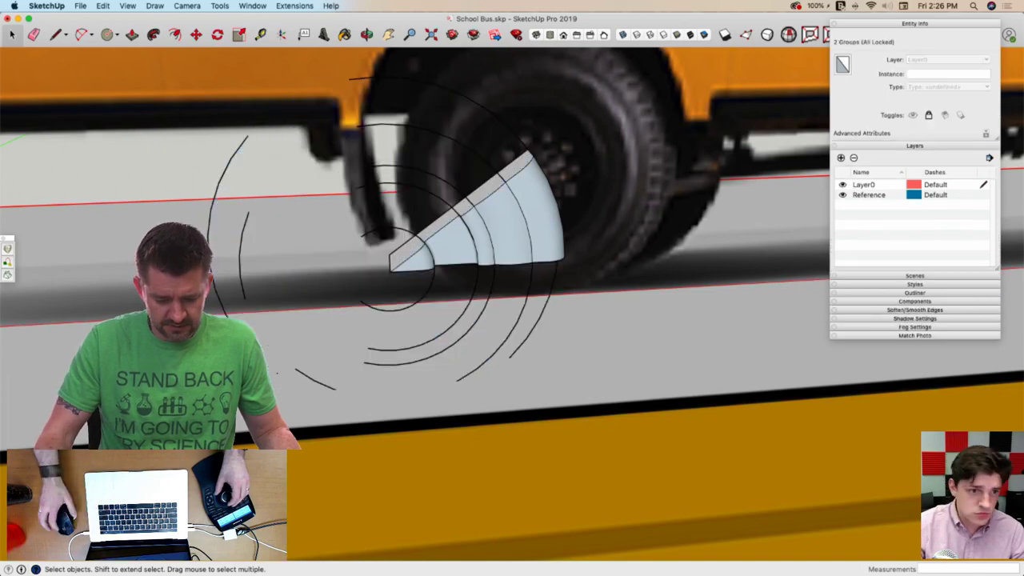
Erase the leftover arc segments that touch the two cut sides of the wedge
{"action": "mouse_move", "coordinate": [288, 284]}
{"action": "middle_mouse_down"}
{"action": "mouse_move", "coordinate": [416, 234]}
{"action": "mouse_move", "coordinate": [393, 251]}
{"action": "mouse_move", "coordinate": [392, 235]}
{"action": "mouse_move", "coordinate": [332, 225]}
{"action": "middle_mouse_up"}
{"action": "key", "text": "e"}
{"action": "left_click", "coordinate": [320, 211]}
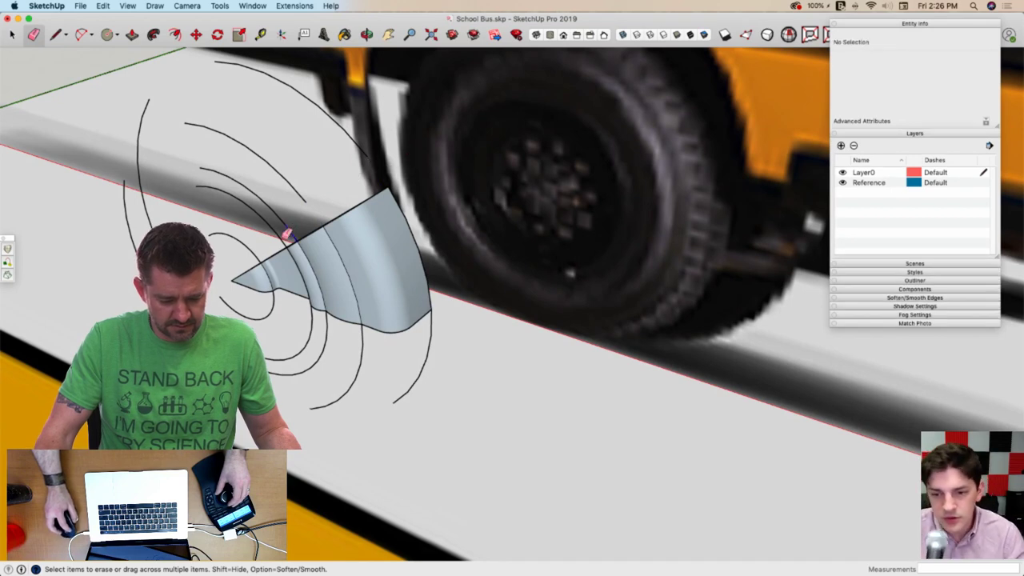
{"action": "left_click_drag", "start_coordinate": [285, 236], "coordinate": [252, 258]}
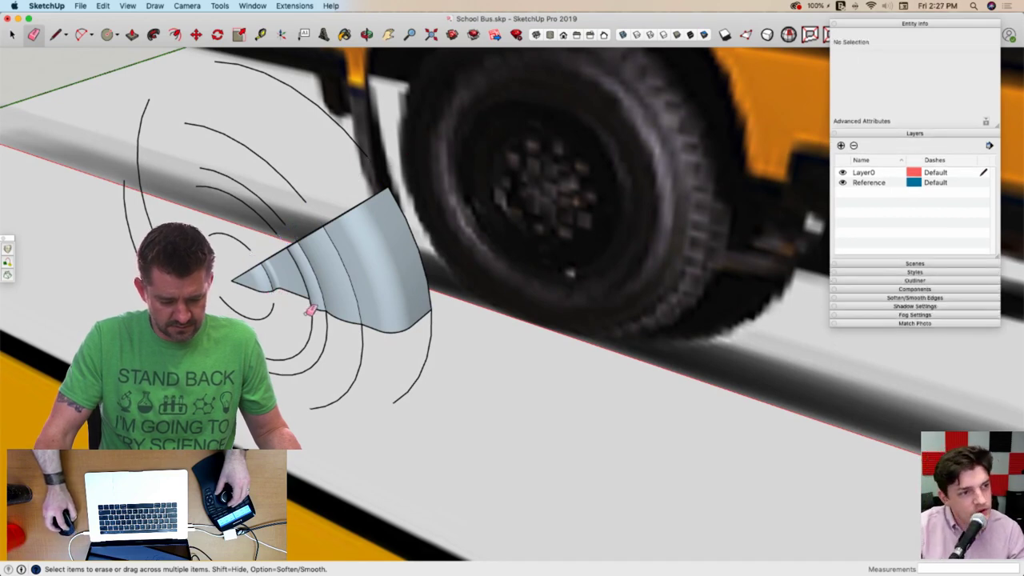
{"action": "left_click_drag", "start_coordinate": [327, 316], "coordinate": [423, 331]}
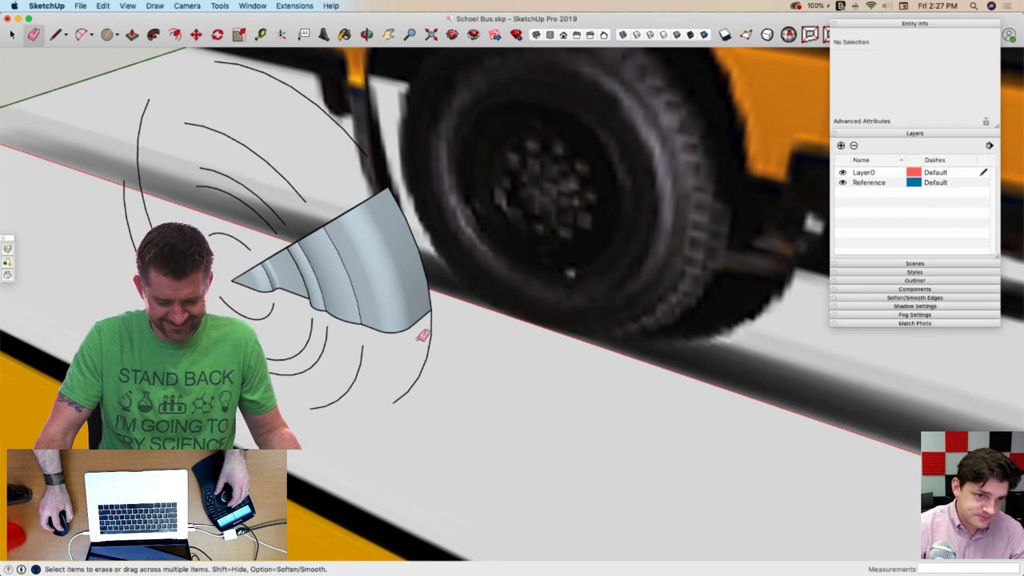
Delete the detached rim and tire arcs remaining below the wedge
{"action": "key", "text": "space"}
{"action": "left_click_drag", "start_coordinate": [482, 358], "coordinate": [398, 386]}
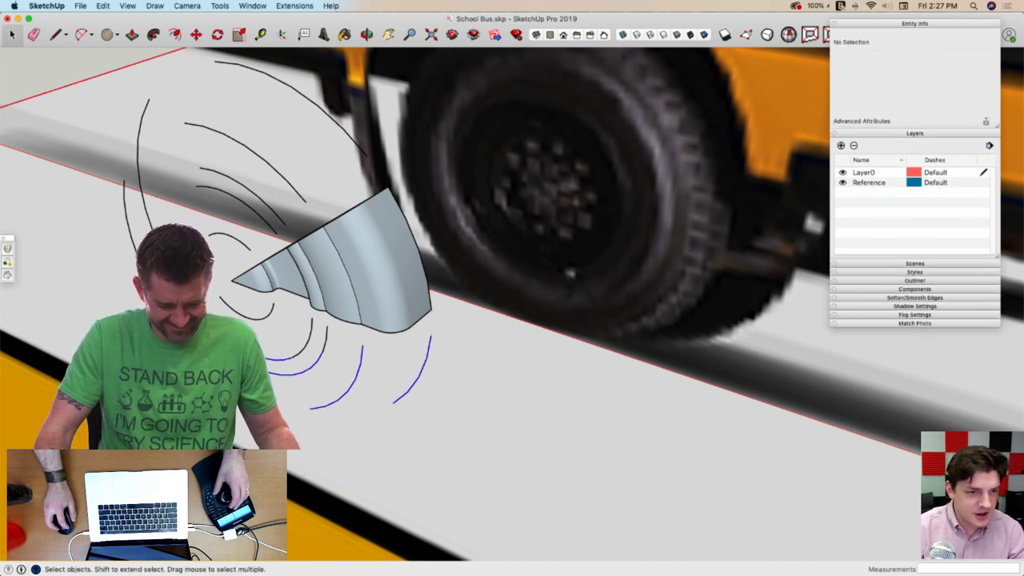
{"action": "key", "text": "Delete"}
{"action": "left_click_drag", "start_coordinate": [339, 333], "coordinate": [273, 370]}
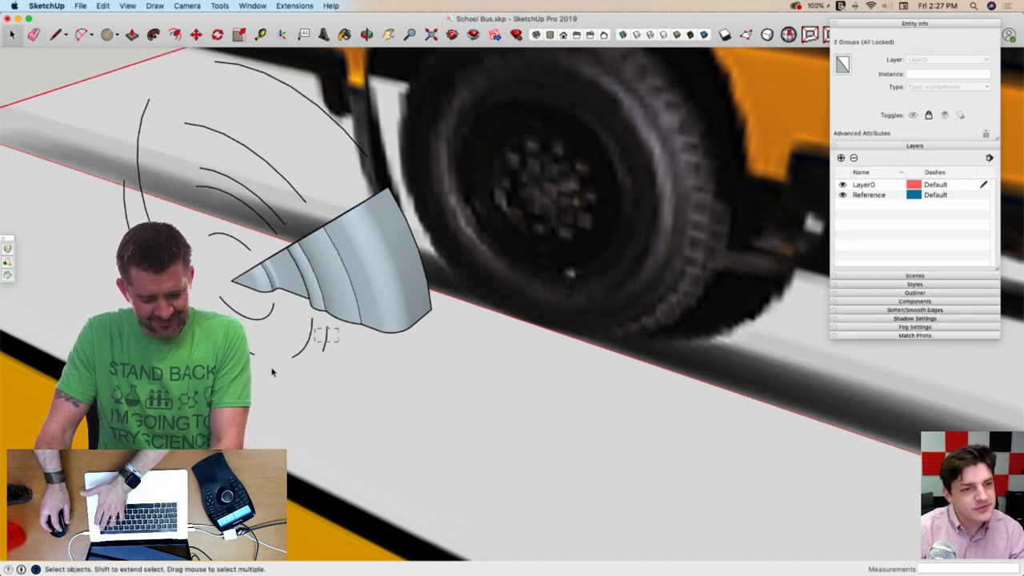
{"action": "key", "text": "Delete"}
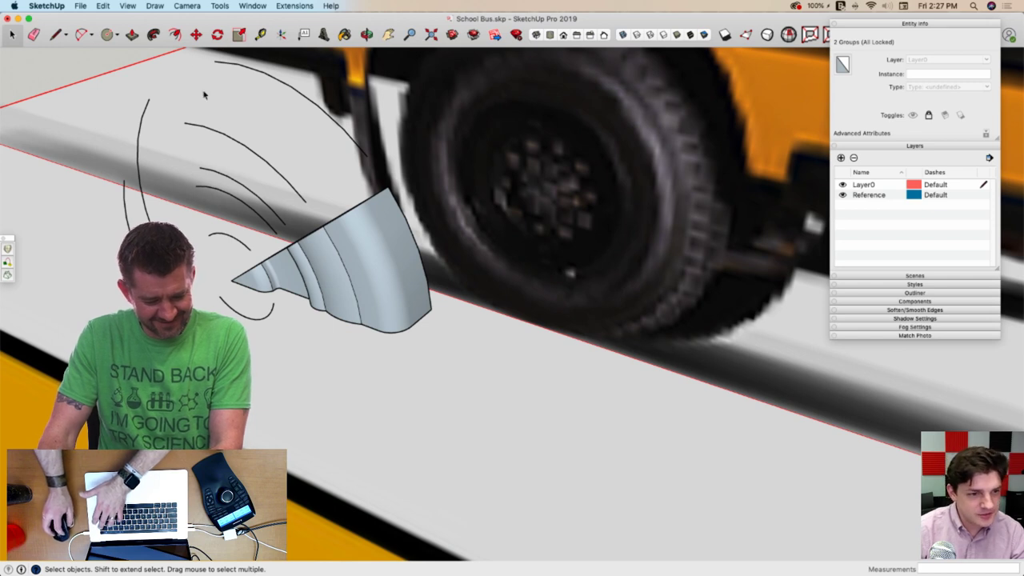
Delete the remaining detached arcs around the wedge, including the large outer tire arc
{"action": "left_click_drag", "start_coordinate": [57, 302], "coordinate": [57, 302]}
{"action": "key", "text": "Delete"}
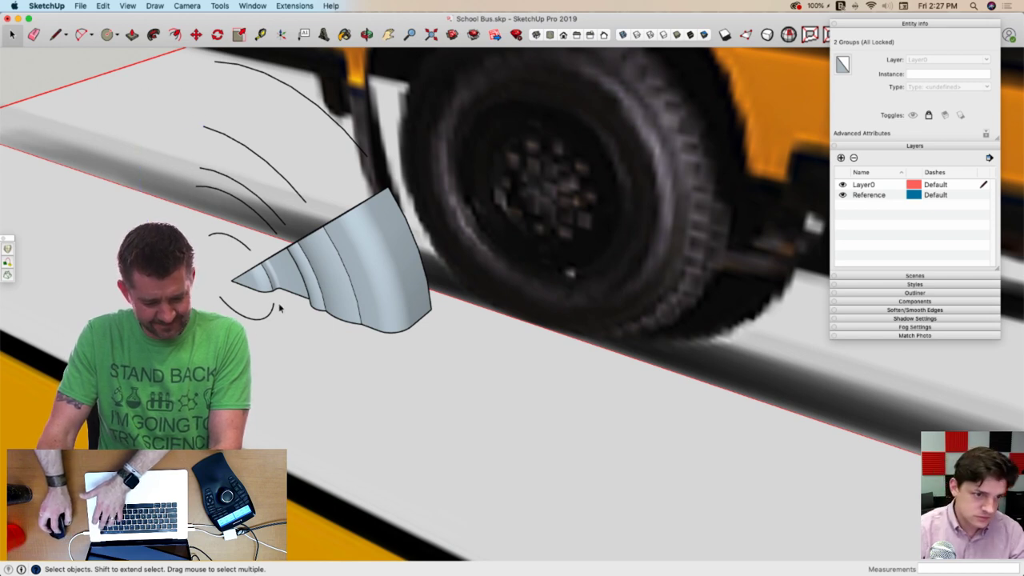
{"action": "left_click_drag", "start_coordinate": [196, 304], "coordinate": [197, 303]}
{"action": "key", "text": "Delete"}
{"action": "left_click_drag", "start_coordinate": [285, 105], "coordinate": [150, 232]}
{"action": "key", "text": "Delete"}
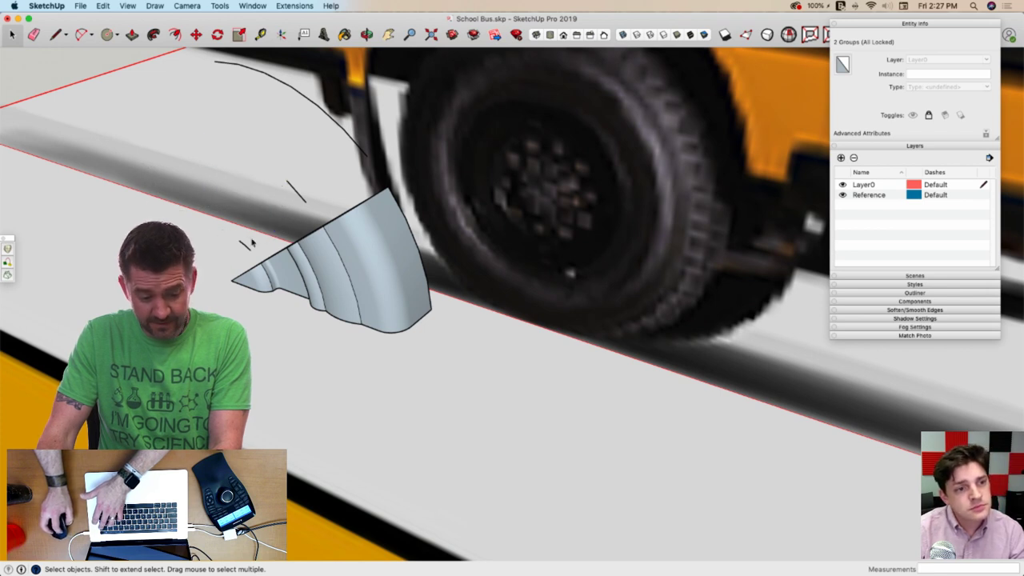
{"action": "left_click_drag", "start_coordinate": [230, 258], "coordinate": [229, 257]}
{"action": "key", "text": "Delete"}
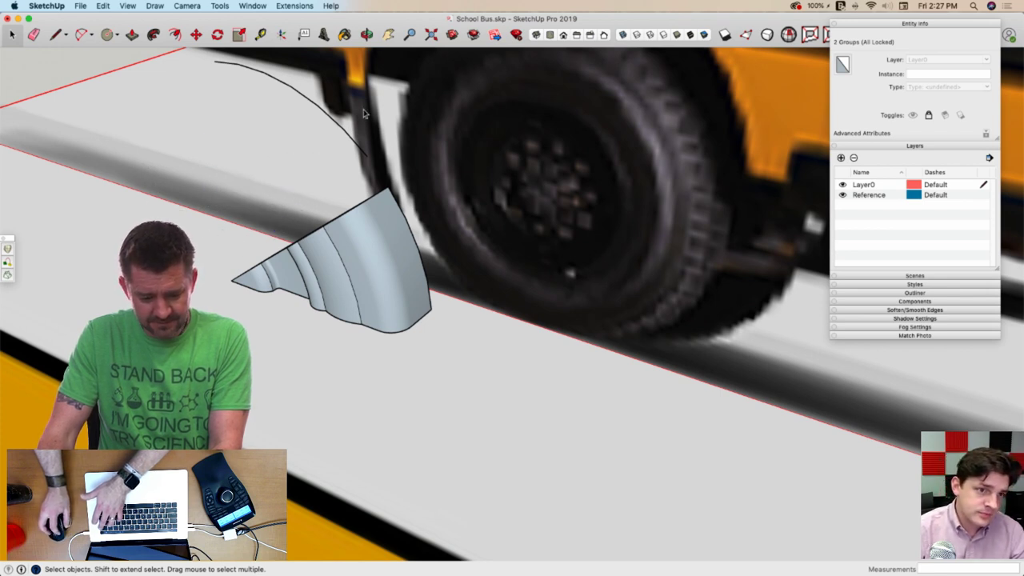
{"action": "key", "text": "Delete"}
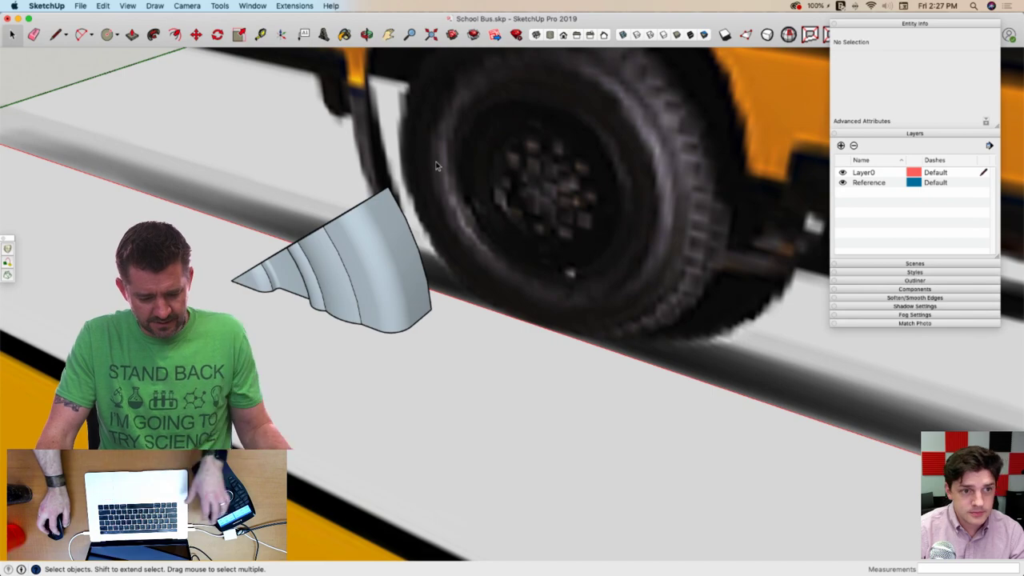
Draw a guide line across the wedge's flat hub face, joining the middle of its inner and outer curved edges
{"action": "left_click", "coordinate": [457, 268]}
{"action": "scroll", "coordinate": [452, 264], "scroll_direction": "down", "scroll_amount": 8}
{"action": "scroll", "coordinate": [512, 245], "scroll_direction": "up", "scroll_amount": 4}
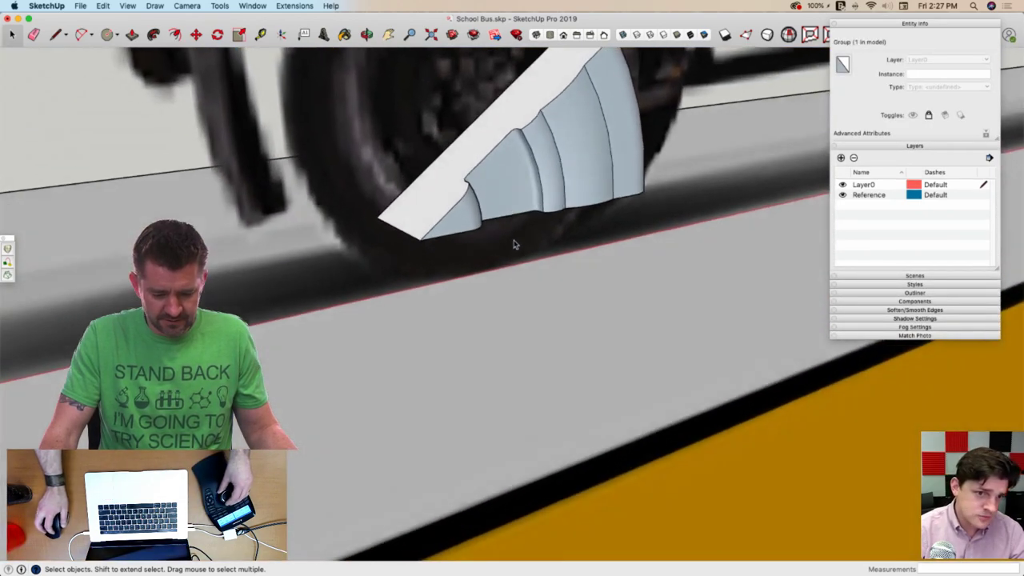
{"action": "scroll", "coordinate": [464, 234], "scroll_direction": "up", "scroll_amount": 5}
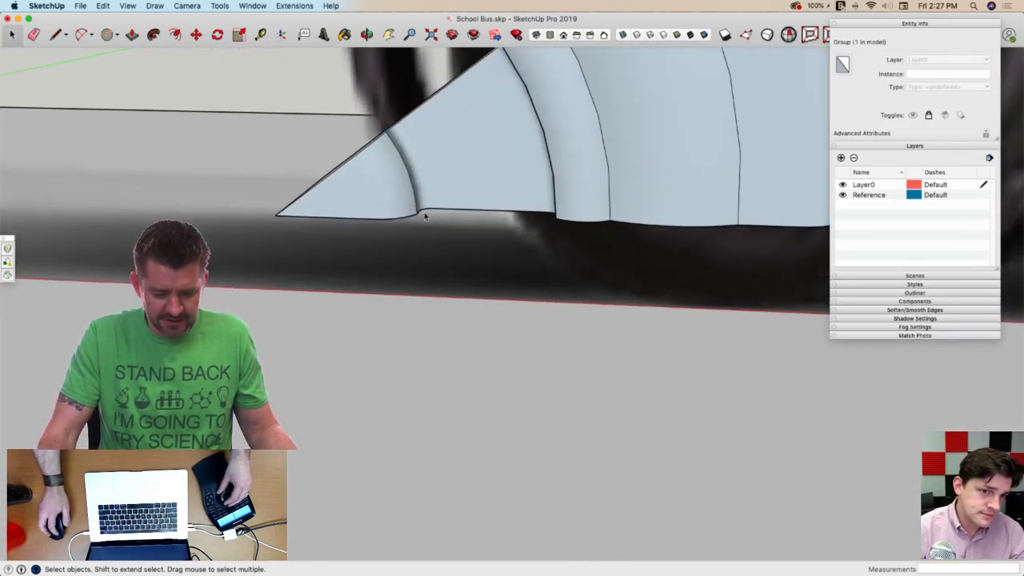
{"action": "key", "text": "l"}
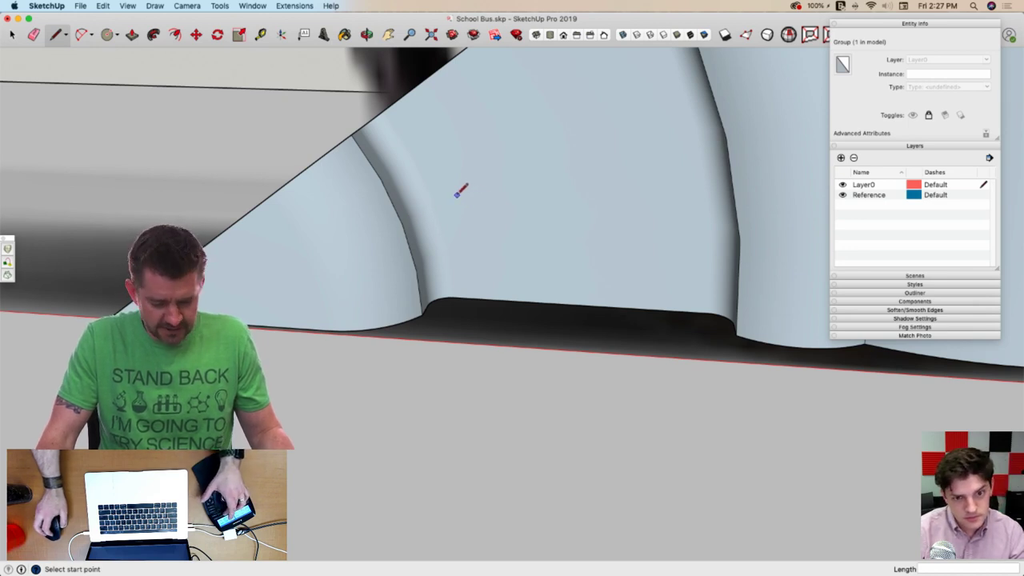
{"action": "left_click", "coordinate": [434, 205]}
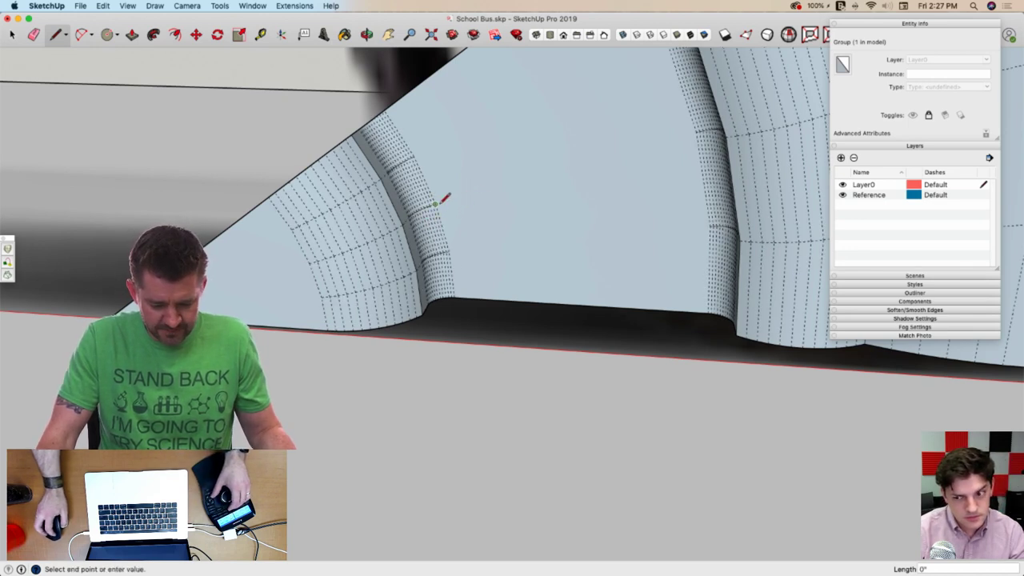
{"action": "left_click", "coordinate": [687, 130]}
{"action": "key", "text": "space"}
{"action": "scroll", "coordinate": [537, 217], "scroll_direction": "up", "scroll_amount": 3}
{"action": "scroll", "coordinate": [418, 327], "scroll_direction": "down", "scroll_amount": 2}
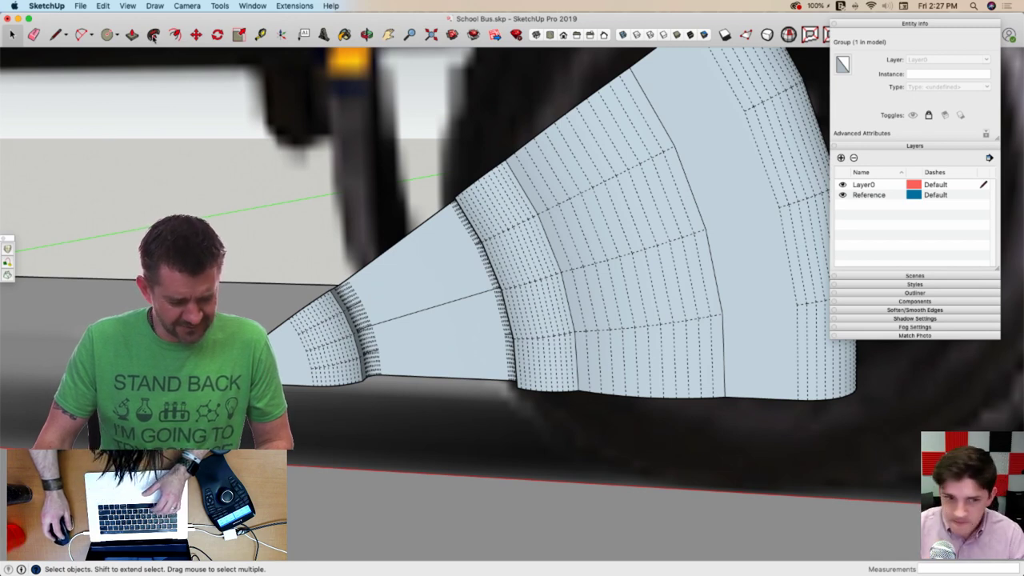
Draw a six-sided polygon of about 2 3/4" radius centred on the hub face's guide line, and erase that line
{"action": "left_click", "coordinate": [116, 35]}
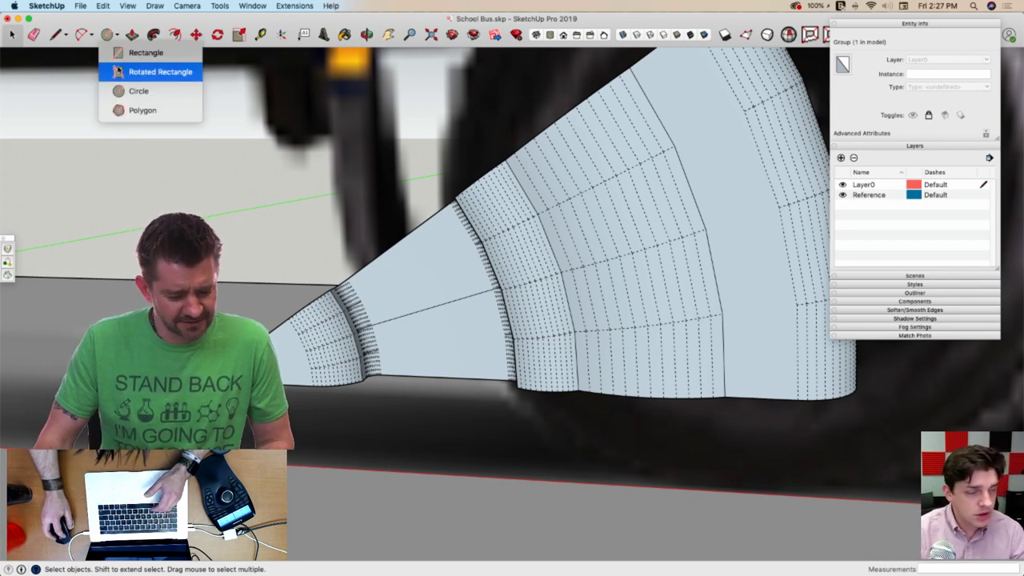
{"action": "left_click", "coordinate": [128, 110]}
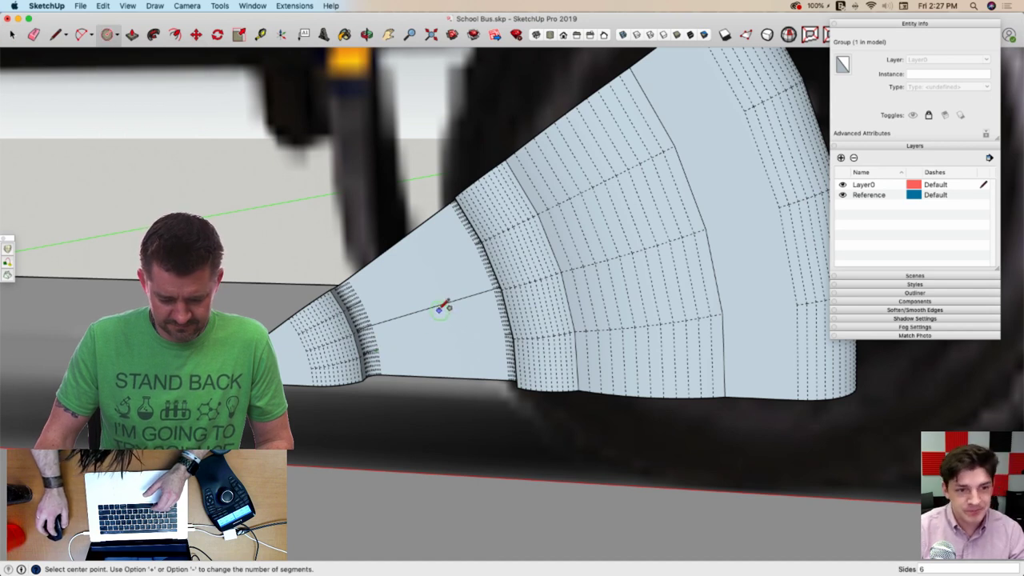
{"action": "left_click", "coordinate": [433, 306]}
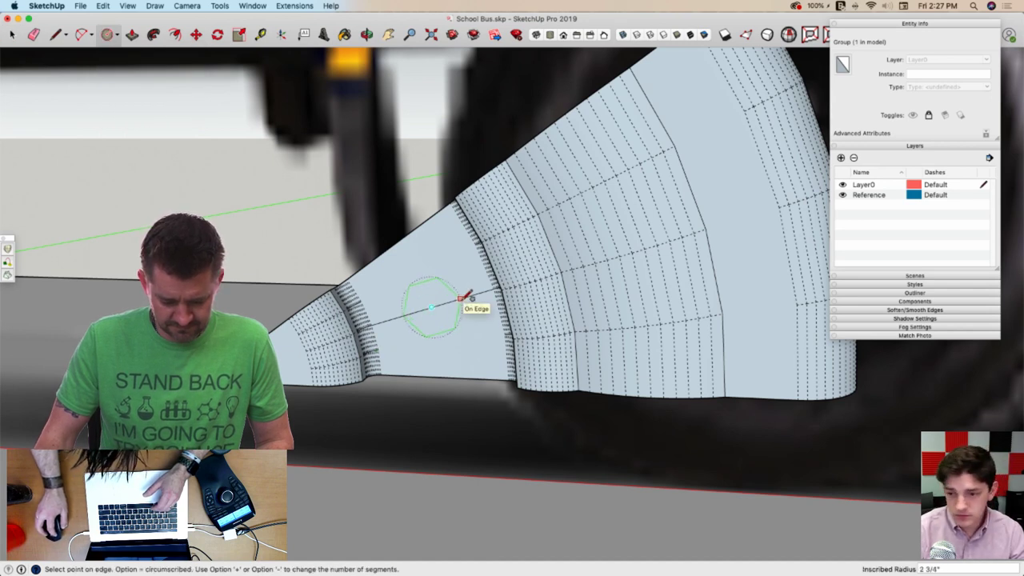
{"action": "key", "text": "e"}
{"action": "left_click", "coordinate": [434, 305]}
{"action": "left_click", "coordinate": [396, 317]}
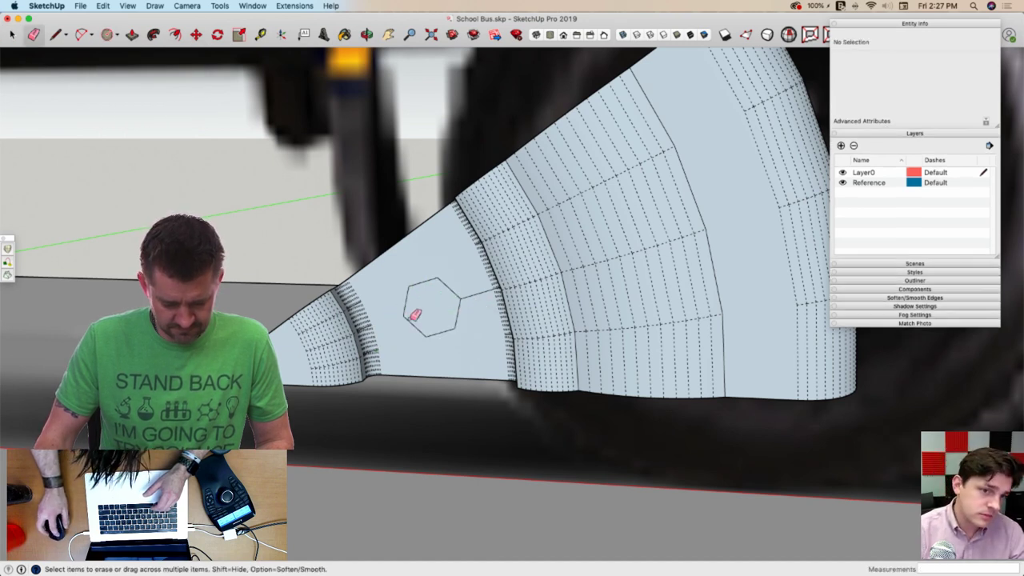
Push/Pull the hexagon outward from the hub face about 3 15/16" to form a lug nut
{"action": "key", "text": "p"}
{"action": "left_click", "coordinate": [432, 300]}
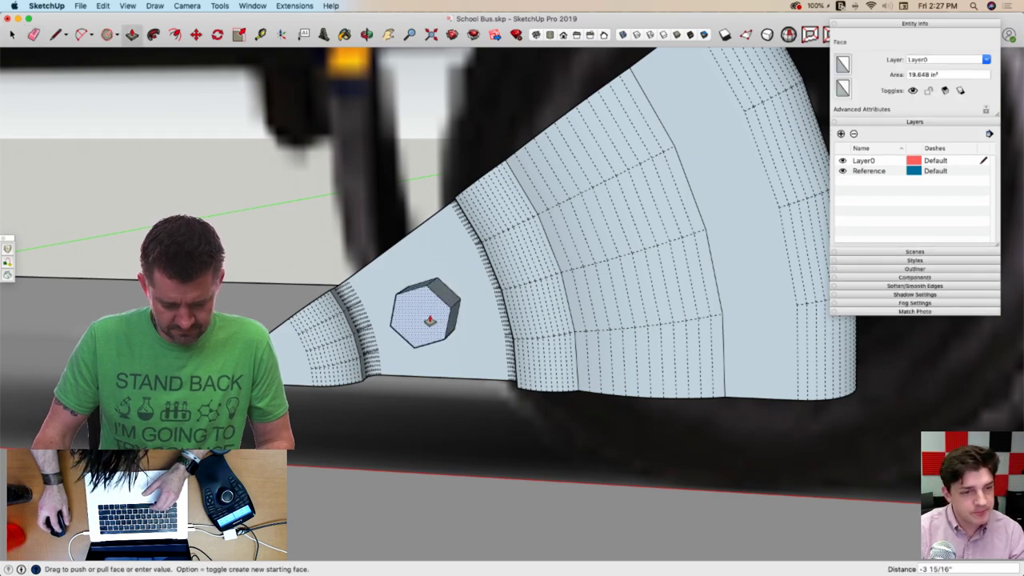
{"action": "left_click", "coordinate": [495, 296]}
{"action": "key", "text": "space"}
Close the open back face of the wedge with a line from its centre end to the outer corner
{"action": "scroll", "coordinate": [496, 296], "scroll_direction": "down", "scroll_amount": 10}
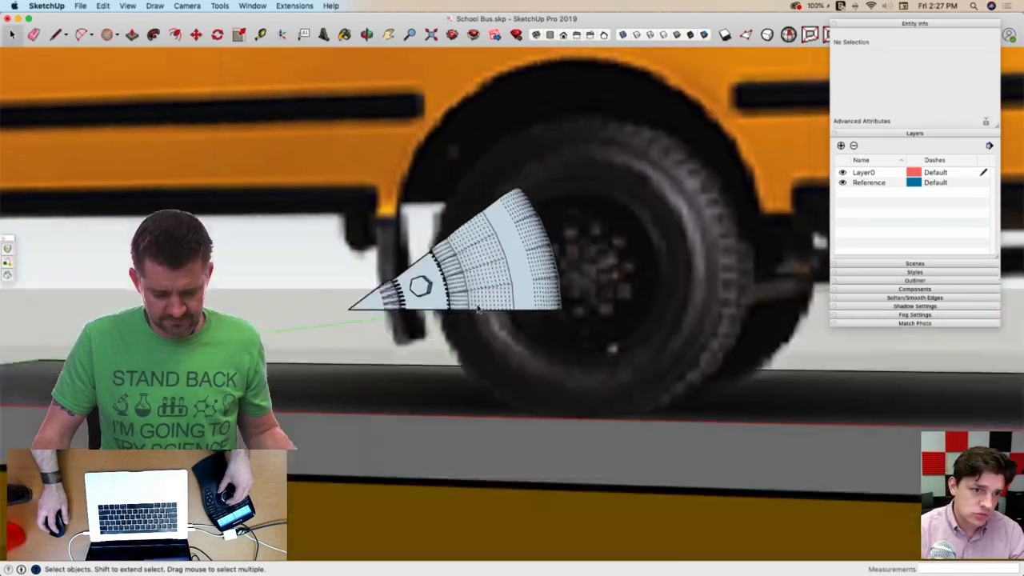
{"action": "scroll", "coordinate": [472, 352], "scroll_direction": "up", "scroll_amount": 3}
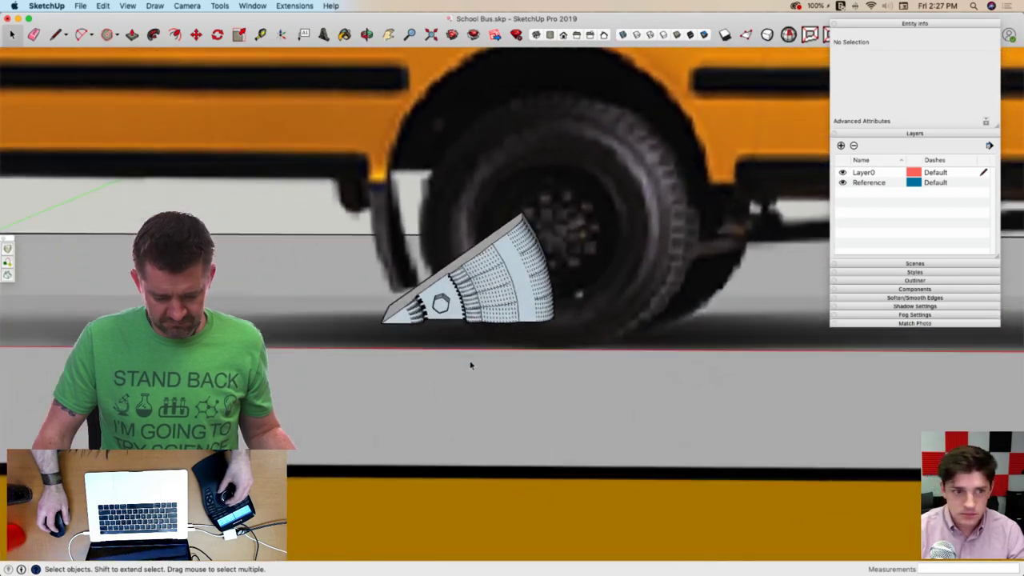
{"action": "middle_click_drag", "start_coordinate": [470, 365], "coordinate": [468, 365]}
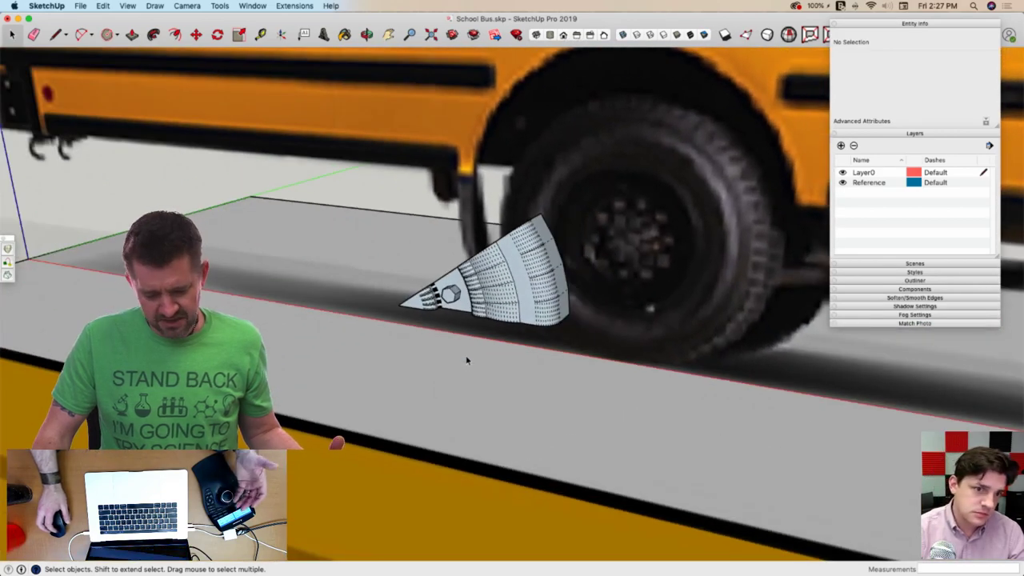
{"action": "middle_click_drag", "start_coordinate": [461, 327], "coordinate": [312, 279]}
{"action": "right_click", "coordinate": [328, 285]}
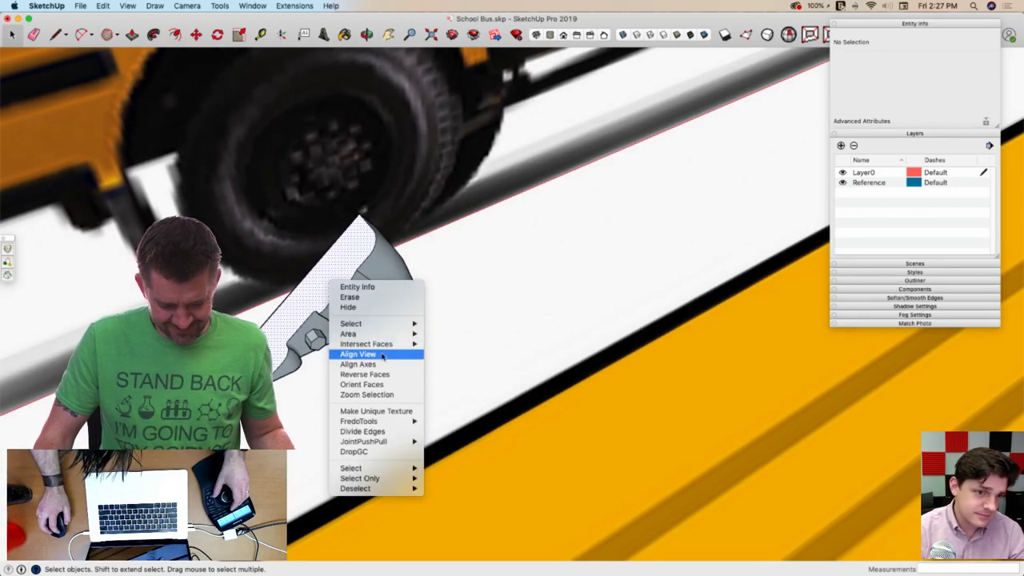
{"action": "left_click", "coordinate": [367, 394]}
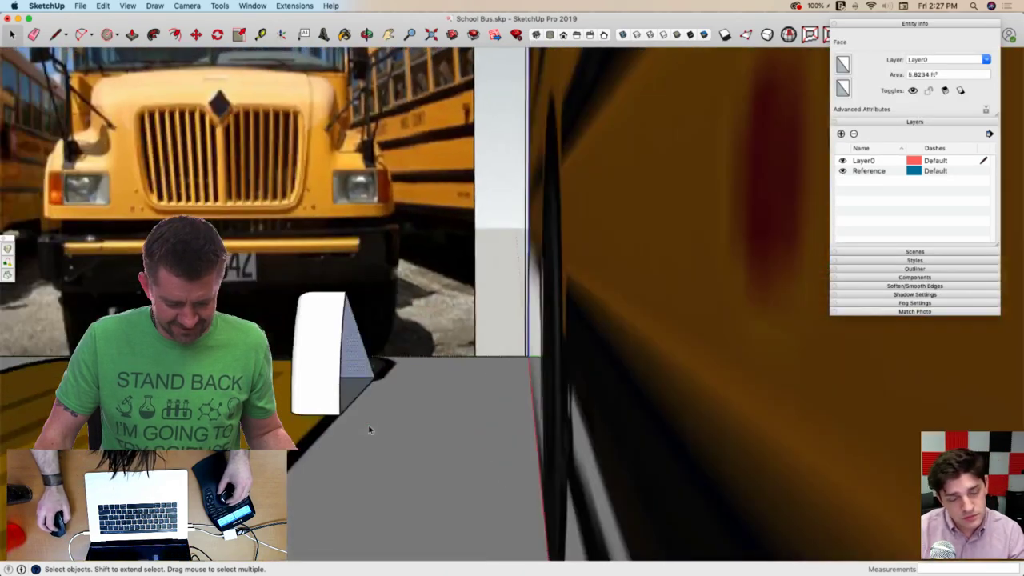
{"action": "key", "text": "l"}
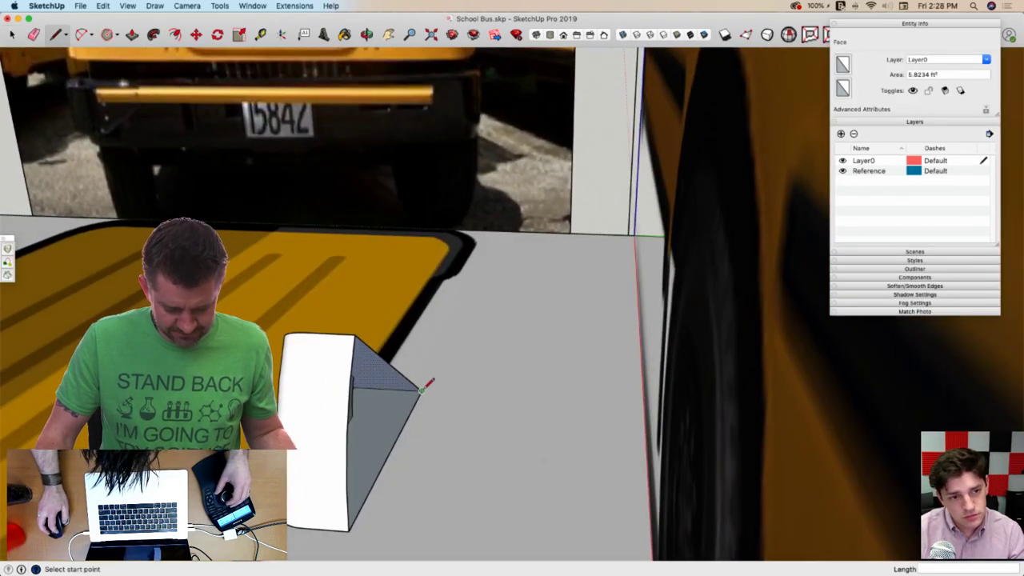
{"action": "left_click", "coordinate": [349, 531]}
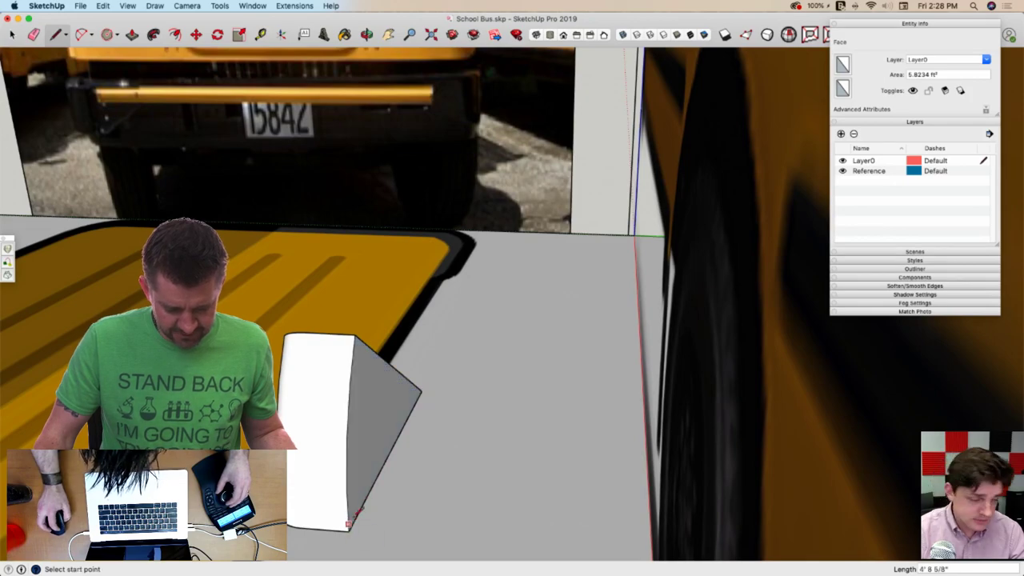
{"action": "key", "text": "space"}
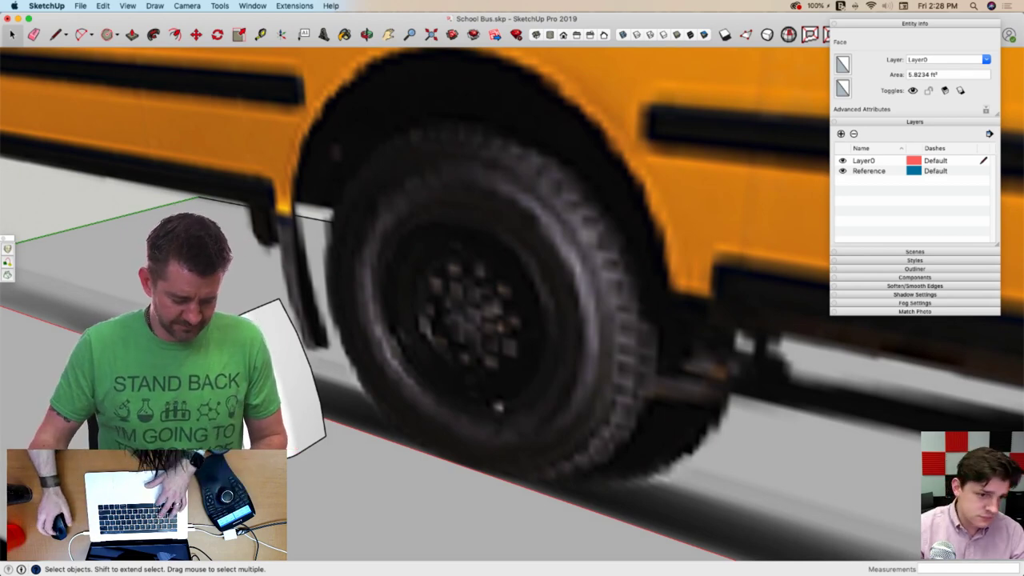
Save the model, and turn the whole connected wedge into a component named Tire Slice
{"action": "key", "text": "super+s"}
{"action": "triple_click", "coordinate": [252, 346]}
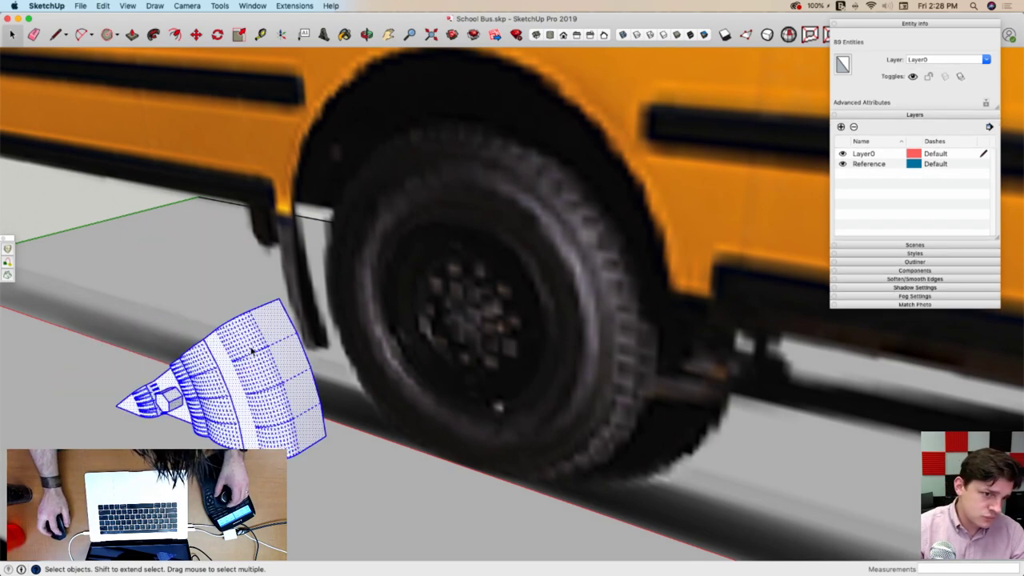
{"action": "right_click", "coordinate": [251, 349]}
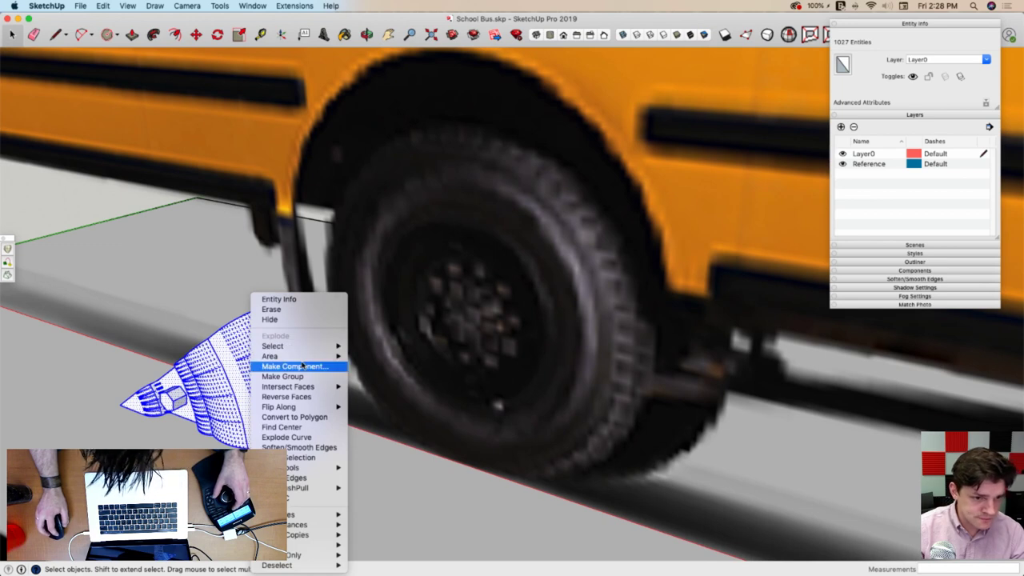
{"action": "left_click", "coordinate": [302, 365]}
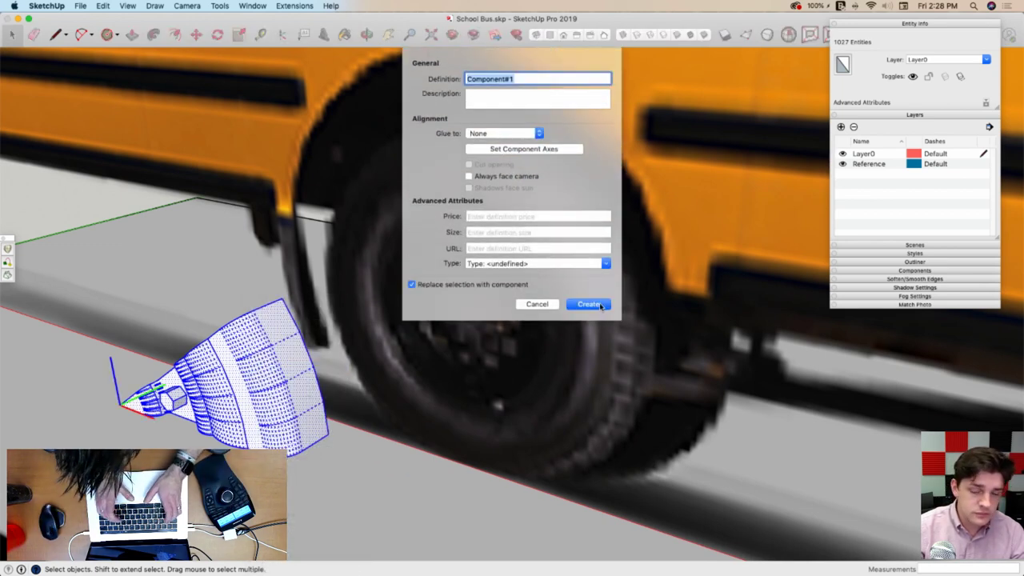
{"action": "type", "text": "Tire Slice"}
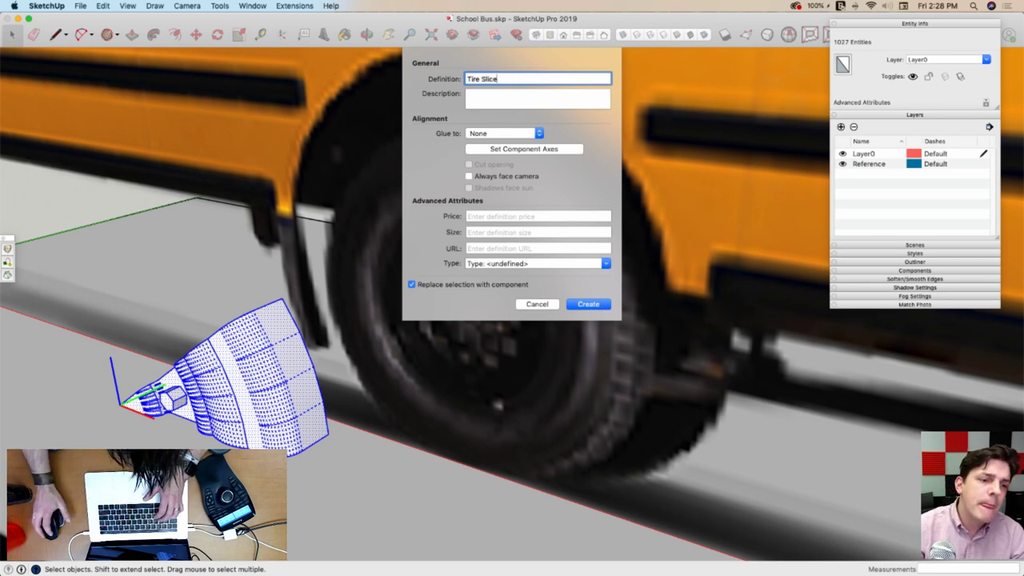
{"action": "left_click", "coordinate": [588, 304]}
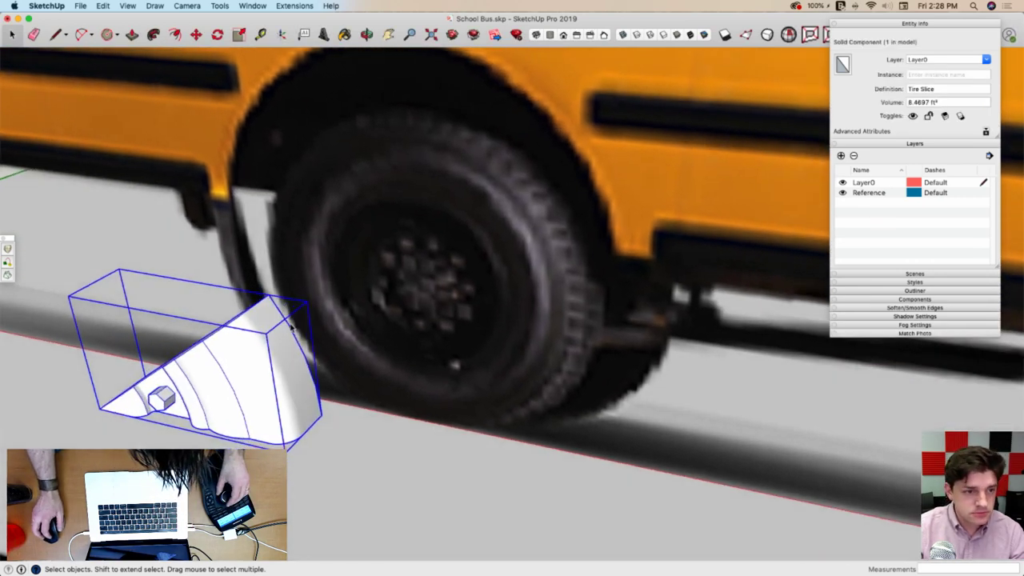
Open the Tire Slice component for editing, delete its flat cut side face and erase the short edge at the wheel's centre
{"action": "scroll", "coordinate": [264, 342], "scroll_direction": "down", "scroll_amount": 2}
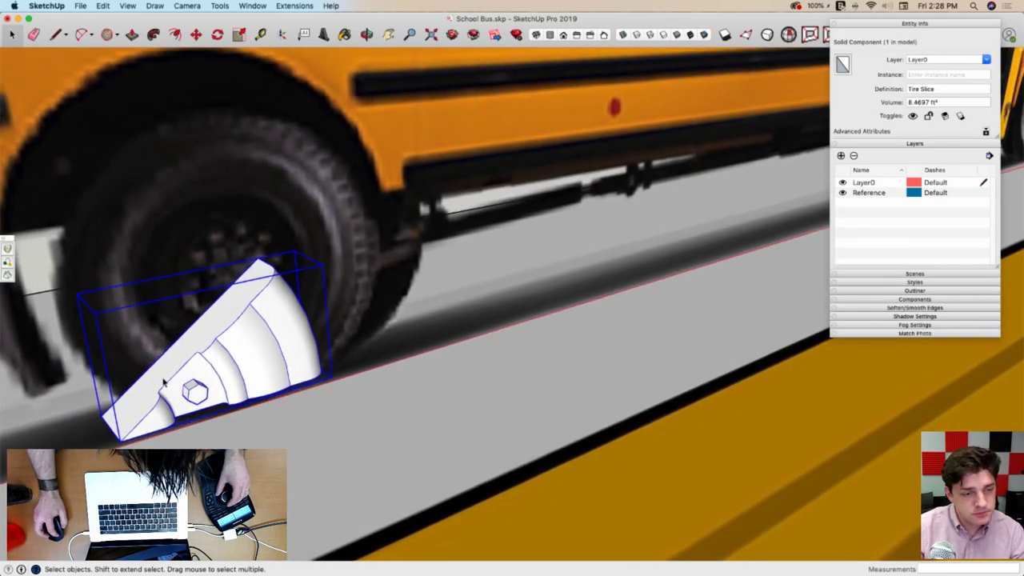
{"action": "double_click", "coordinate": [199, 360]}
{"action": "middle_click_drag", "start_coordinate": [199, 360], "coordinate": [200, 310]}
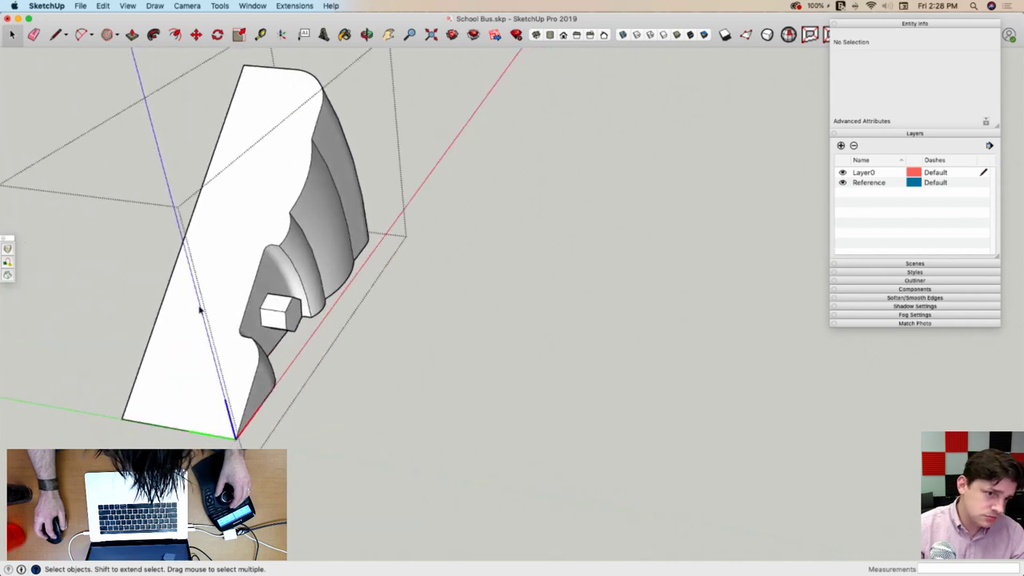
{"action": "left_click", "coordinate": [199, 298]}
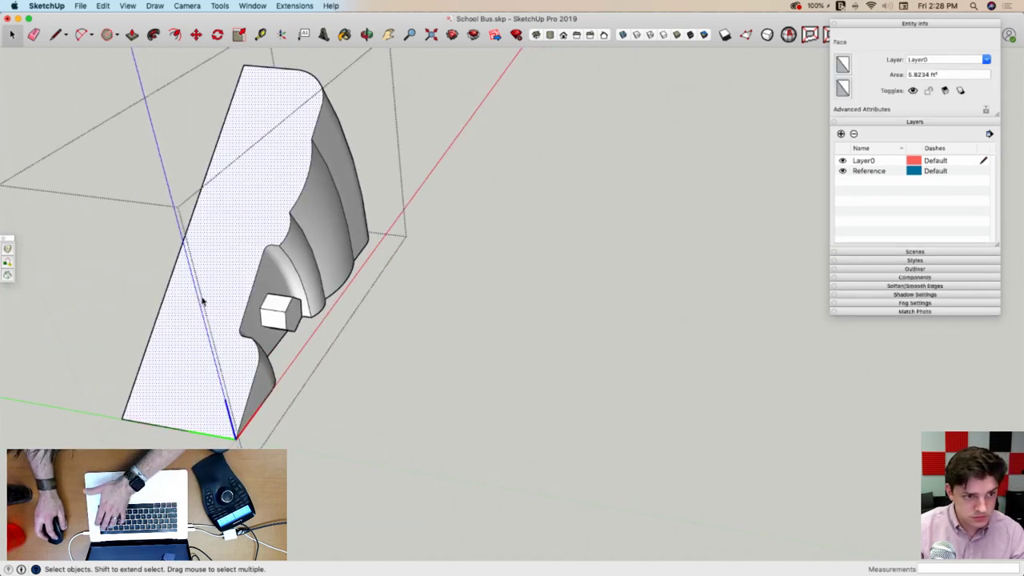
{"action": "key", "text": "Delete"}
{"action": "key", "text": "e"}
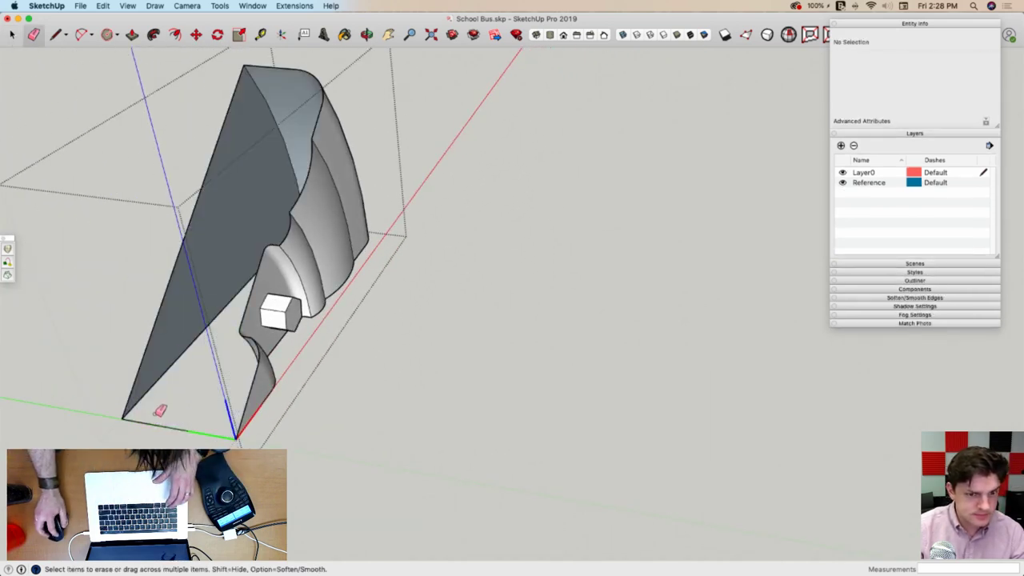
{"action": "left_click", "coordinate": [162, 422]}
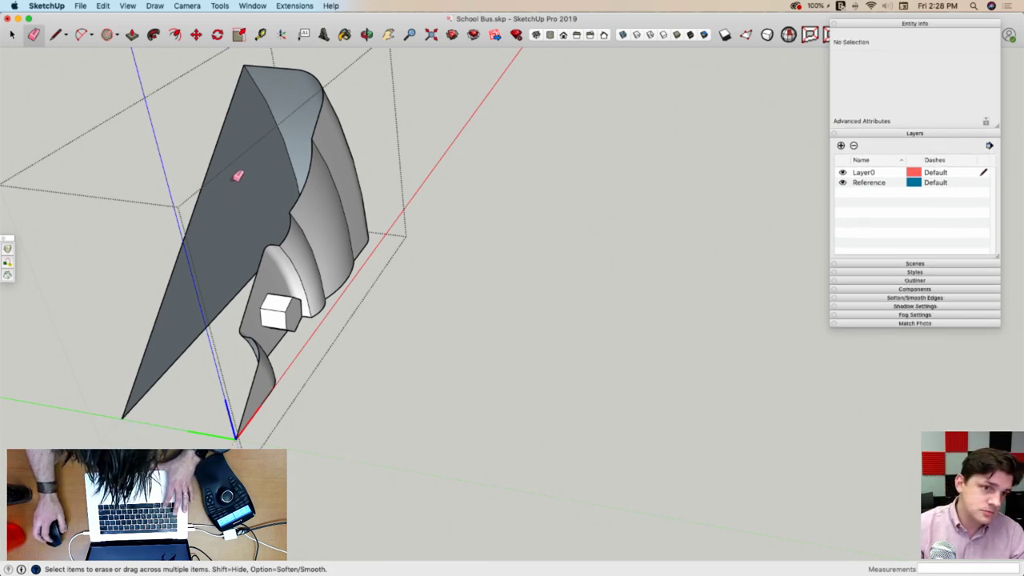
Hide the flat back face's outline edges, and hide and soften the outer and inner profile edges along the wedge's upper cut side
{"action": "left_click", "coordinate": [200, 191], "text": "shift"}
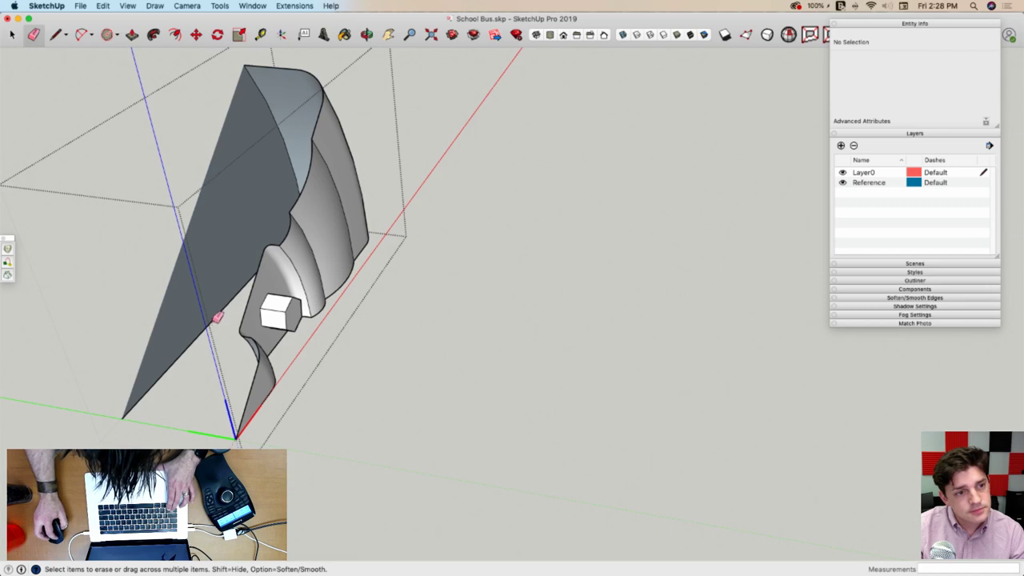
{"action": "left_click", "coordinate": [207, 329], "text": "shift"}
{"action": "left_click_drag", "start_coordinate": [255, 67], "coordinate": [315, 76], "text": "shift"}
{"action": "left_click_drag", "start_coordinate": [316, 143], "coordinate": [316, 158], "text": "alt"}
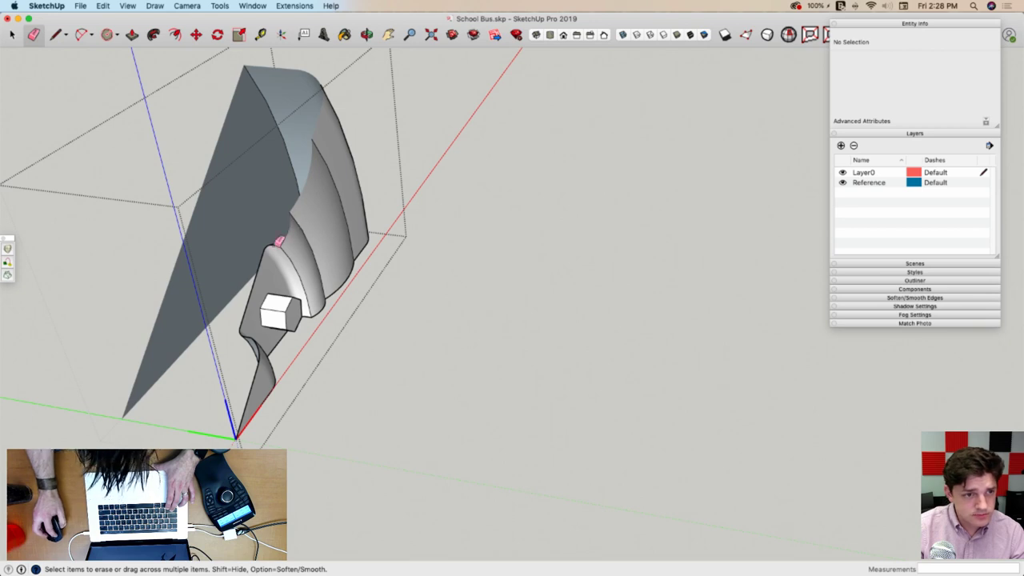
{"action": "left_click_drag", "start_coordinate": [269, 256], "coordinate": [248, 308], "text": "alt"}
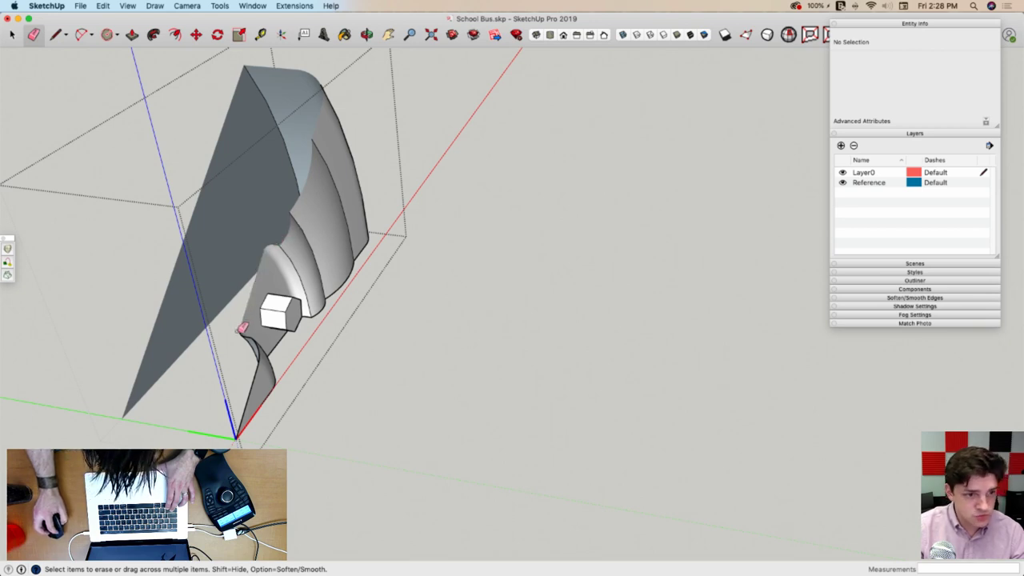
{"action": "left_click", "coordinate": [241, 335], "text": "alt"}
Soften the remaining profile edges around the hub on both cut sides, including the straight edge beside the lug nut
{"action": "mouse_move", "coordinate": [242, 335]}
{"action": "middle_mouse_down"}
{"action": "mouse_move", "coordinate": [217, 308]}
{"action": "mouse_move", "coordinate": [120, 328]}
{"action": "middle_mouse_up"}
{"action": "scroll", "coordinate": [247, 264], "scroll_direction": "up", "scroll_amount": 4}
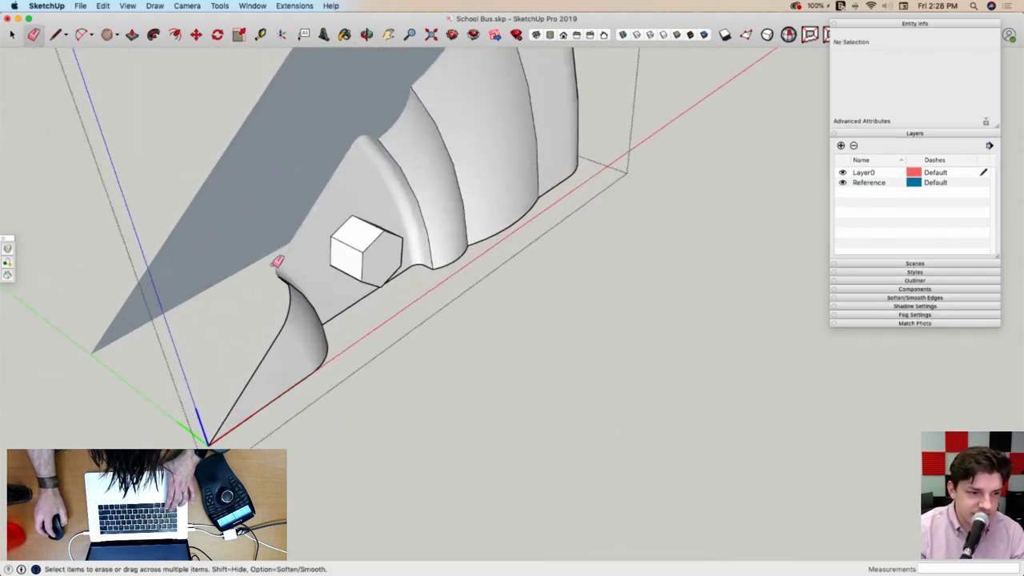
{"action": "scroll", "coordinate": [277, 261], "scroll_direction": "up", "scroll_amount": 4}
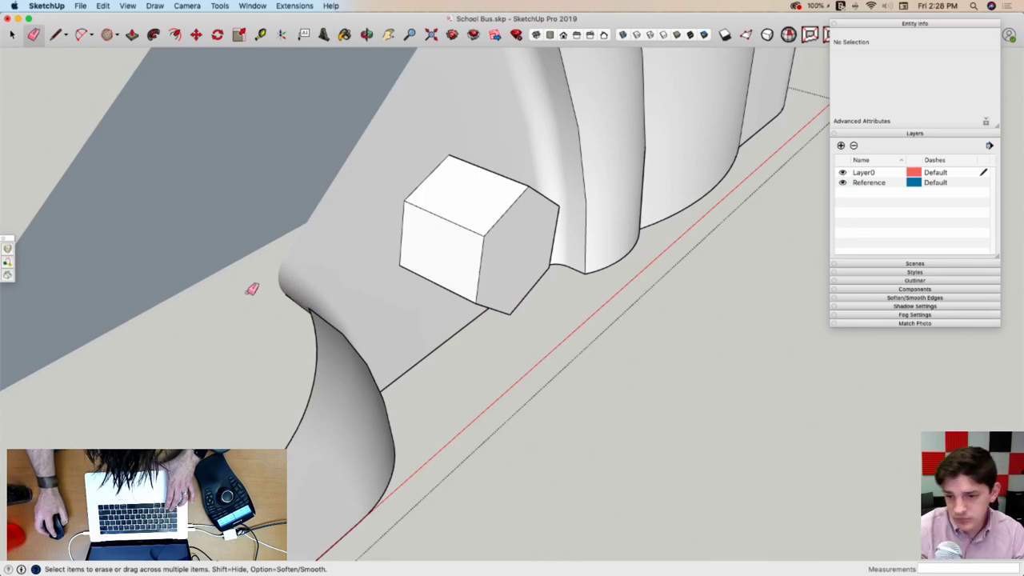
{"action": "middle_click_drag", "start_coordinate": [252, 289], "coordinate": [535, 160], "text": "shift"}
{"action": "mouse_move", "coordinate": [491, 210]}
{"action": "middle_mouse_down"}
{"action": "mouse_move", "coordinate": [647, 212]}
{"action": "mouse_move", "coordinate": [756, 176]}
{"action": "middle_mouse_up"}
{"action": "left_click_drag", "start_coordinate": [623, 287], "coordinate": [633, 290], "text": "alt"}
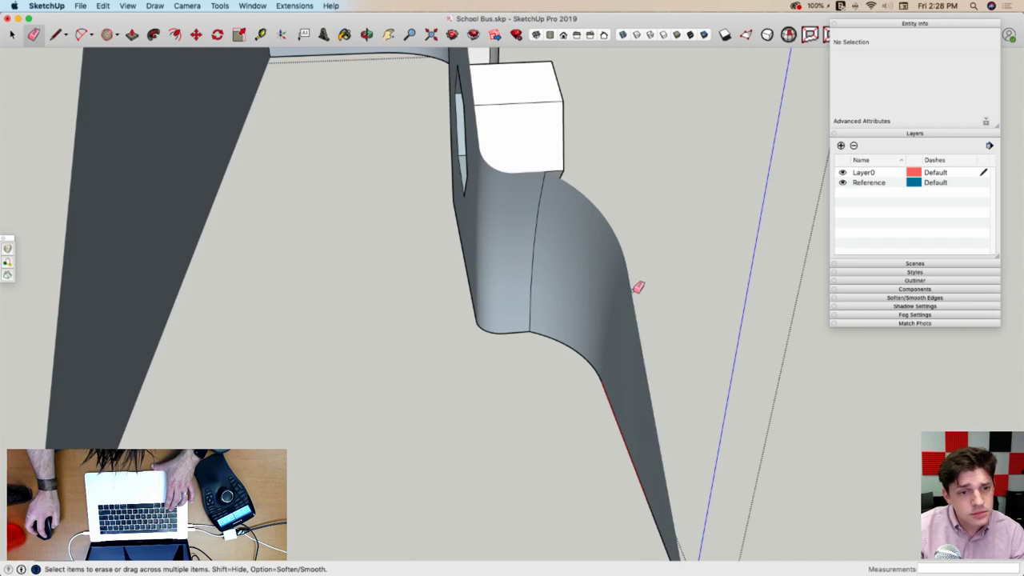
{"action": "left_click_drag", "start_coordinate": [609, 381], "coordinate": [590, 381], "text": "alt"}
{"action": "left_click_drag", "start_coordinate": [524, 340], "coordinate": [513, 330], "text": "alt"}
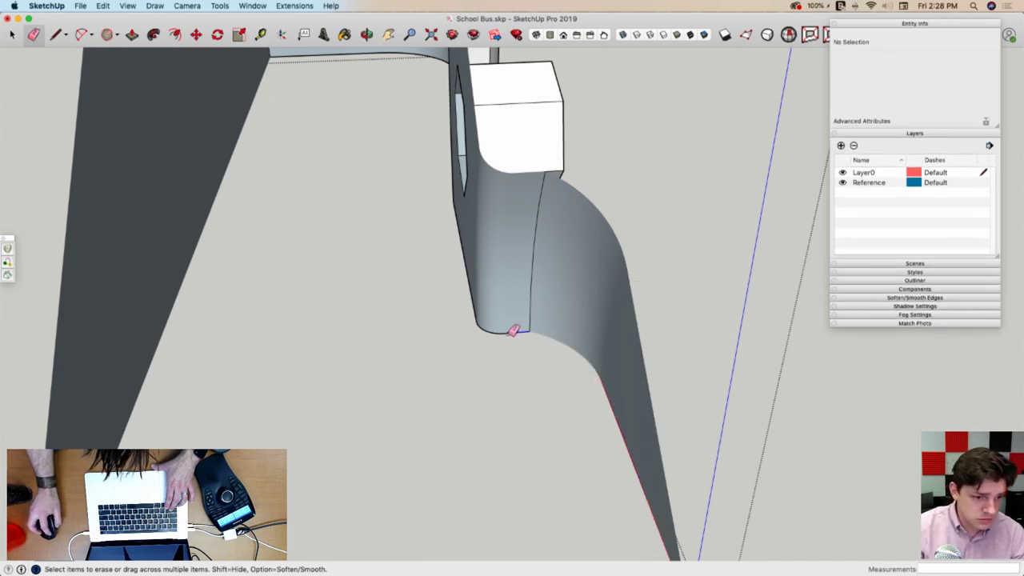
{"action": "mouse_move", "coordinate": [674, 275]}
{"action": "middle_mouse_down"}
{"action": "mouse_move", "coordinate": [236, 232]}
{"action": "mouse_move", "coordinate": [416, 264]}
{"action": "middle_mouse_up"}
{"action": "left_click_drag", "start_coordinate": [566, 317], "coordinate": [562, 329], "text": "alt"}
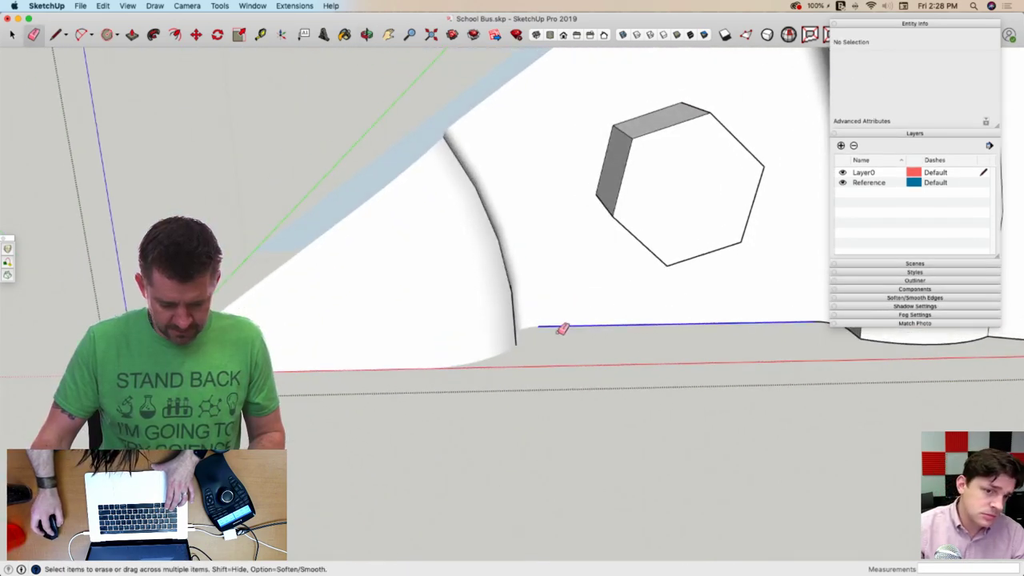
Remove the visible seam along the wedge's lower cut side from the rim out across the tire sidewall and tread
{"action": "scroll", "coordinate": [192, 213], "scroll_direction": "down", "scroll_amount": 8}
{"action": "mouse_move", "coordinate": [191, 213]}
{"action": "middle_mouse_down"}
{"action": "mouse_move", "coordinate": [297, 200]}
{"action": "mouse_move", "coordinate": [274, 254]}
{"action": "mouse_move", "coordinate": [496, 235]}
{"action": "middle_mouse_up"}
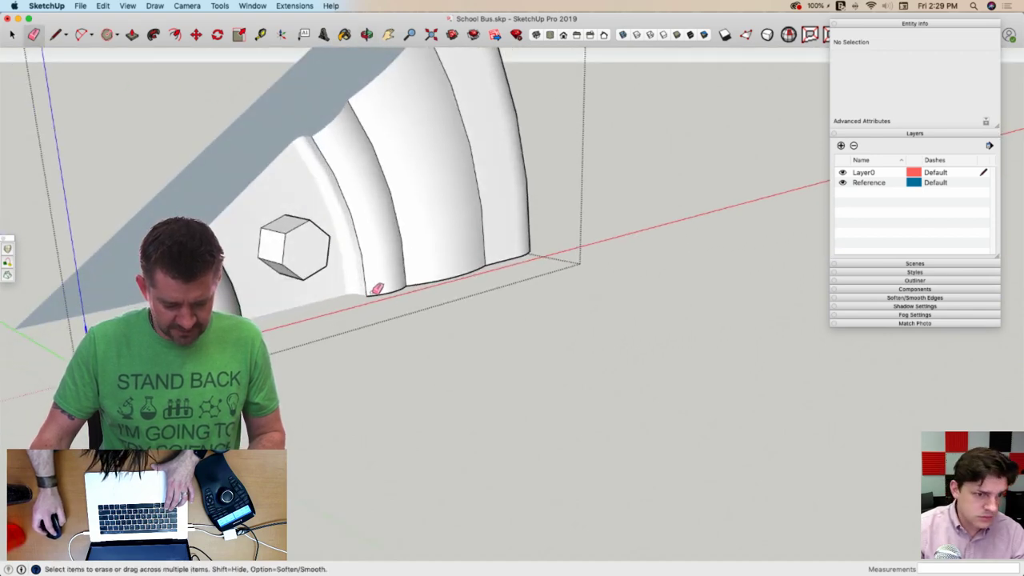
{"action": "left_click_drag", "start_coordinate": [423, 281], "coordinate": [504, 258]}
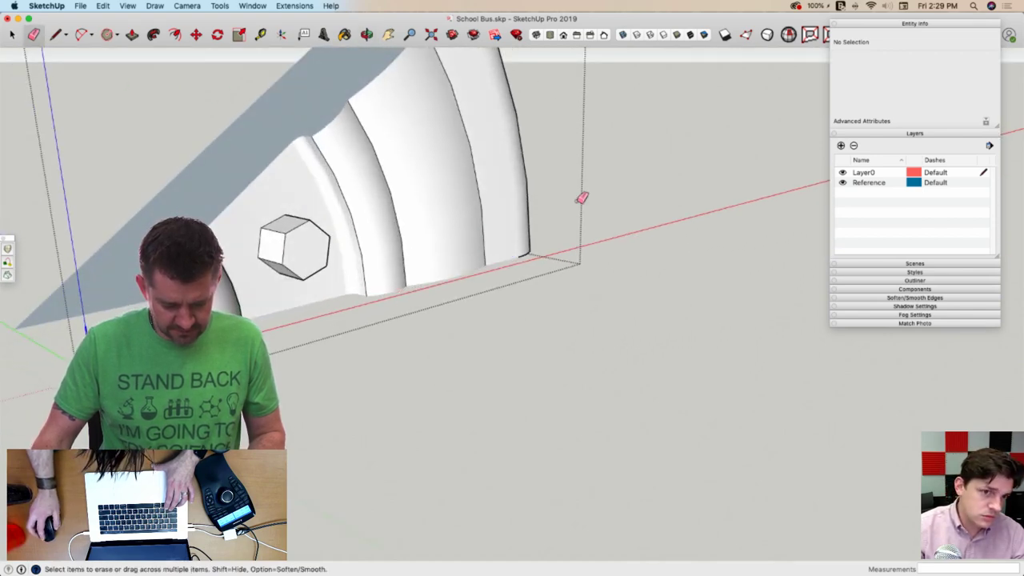
{"action": "mouse_move", "coordinate": [582, 198]}
{"action": "middle_mouse_down"}
{"action": "mouse_move", "coordinate": [357, 245]}
{"action": "mouse_move", "coordinate": [533, 211]}
{"action": "mouse_move", "coordinate": [448, 212]}
{"action": "middle_mouse_up"}
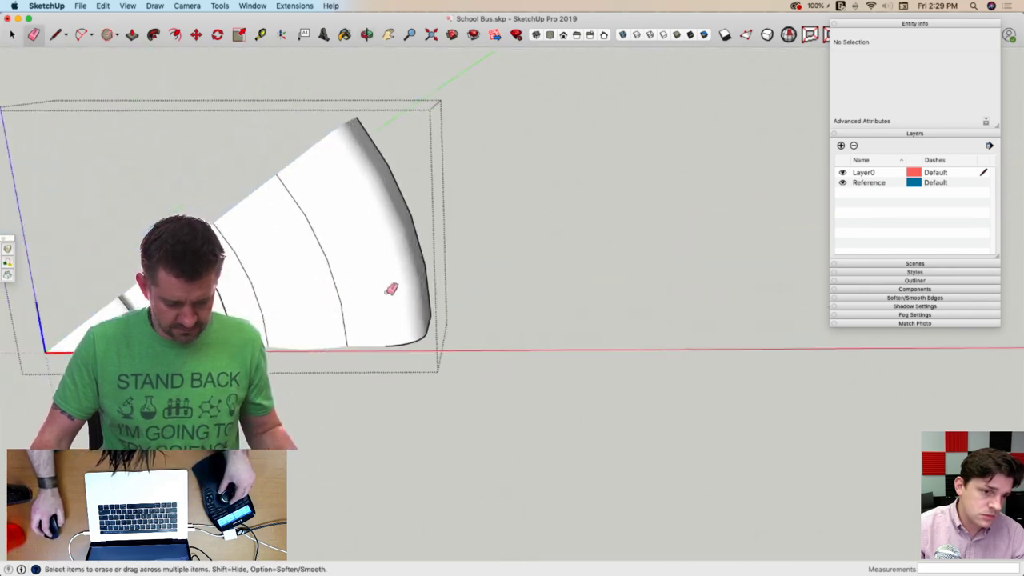
{"action": "middle_click_drag", "start_coordinate": [391, 289], "coordinate": [443, 356]}
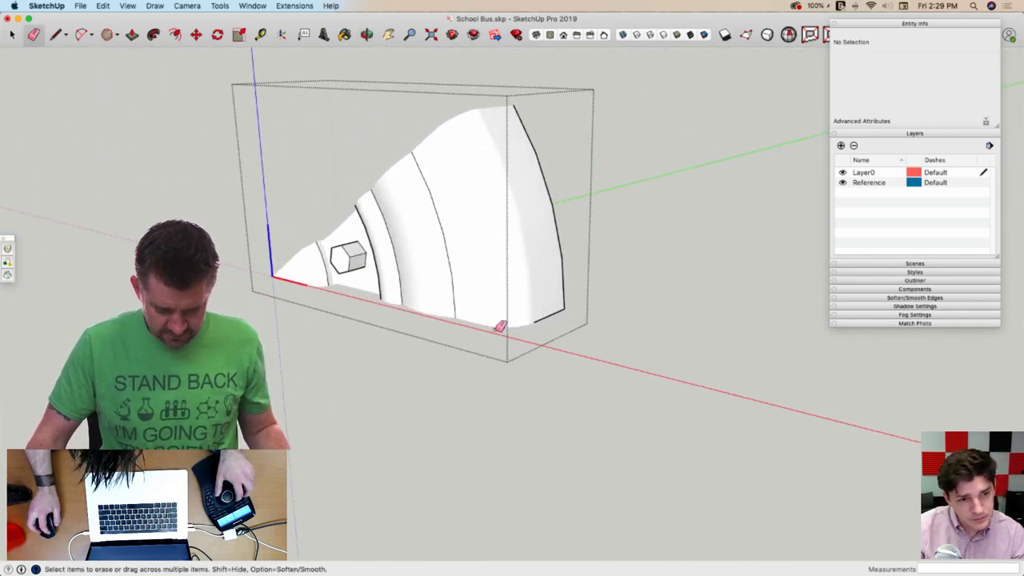
{"action": "mouse_move", "coordinate": [512, 294]}
{"action": "middle_mouse_down"}
{"action": "mouse_move", "coordinate": [478, 291]}
{"action": "mouse_move", "coordinate": [459, 314]}
{"action": "middle_mouse_up"}
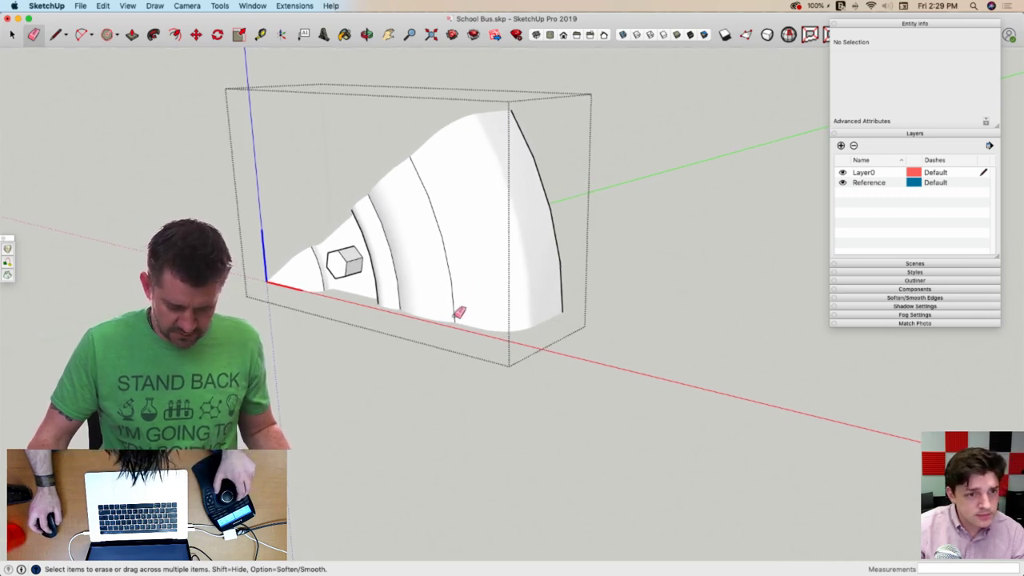
Smooth away the curved ring edge in the middle of the tire sidewall and finish editing the Tire Slice component
{"action": "left_click_drag", "start_coordinate": [456, 281], "coordinate": [421, 172]}
{"action": "key", "text": "space"}
{"action": "middle_click_drag", "start_coordinate": [516, 248], "coordinate": [484, 279]}
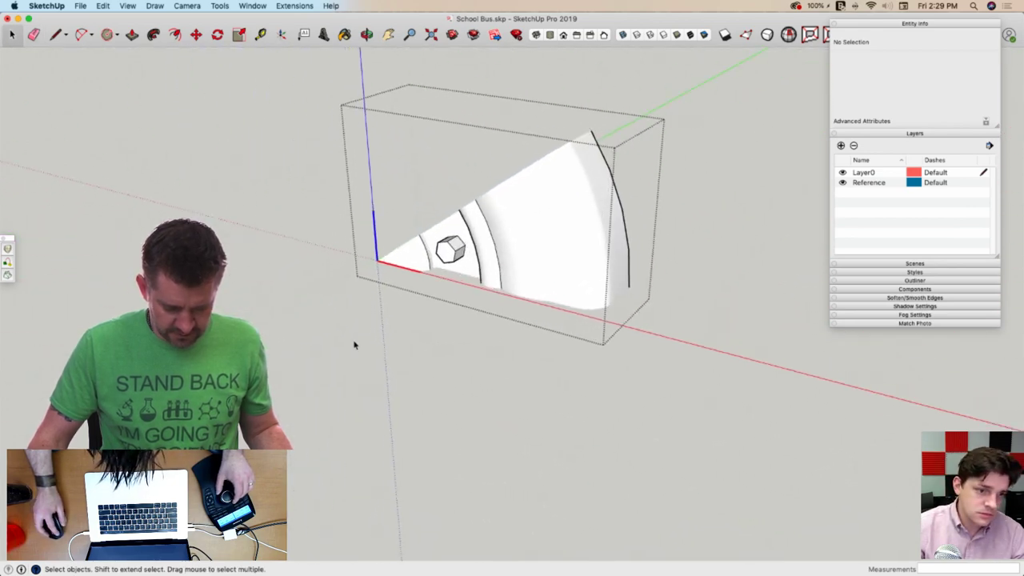
{"action": "left_click", "coordinate": [354, 343]}
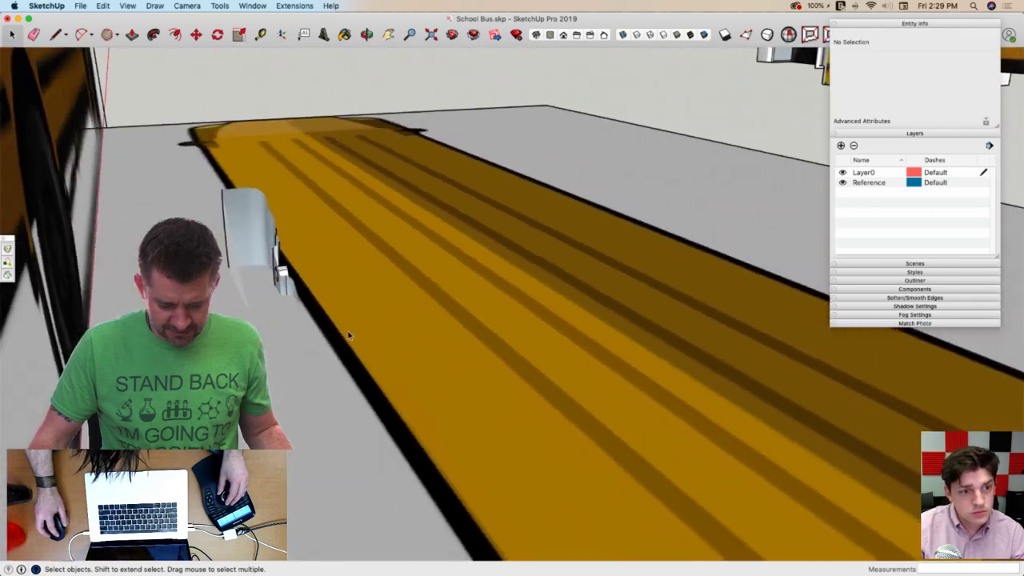
Rotate a copy of the Tire Slice about its centre end, edge to edge, and repeat it x9 to complete the wheel
{"action": "middle_click_drag", "start_coordinate": [349, 336], "coordinate": [339, 422]}
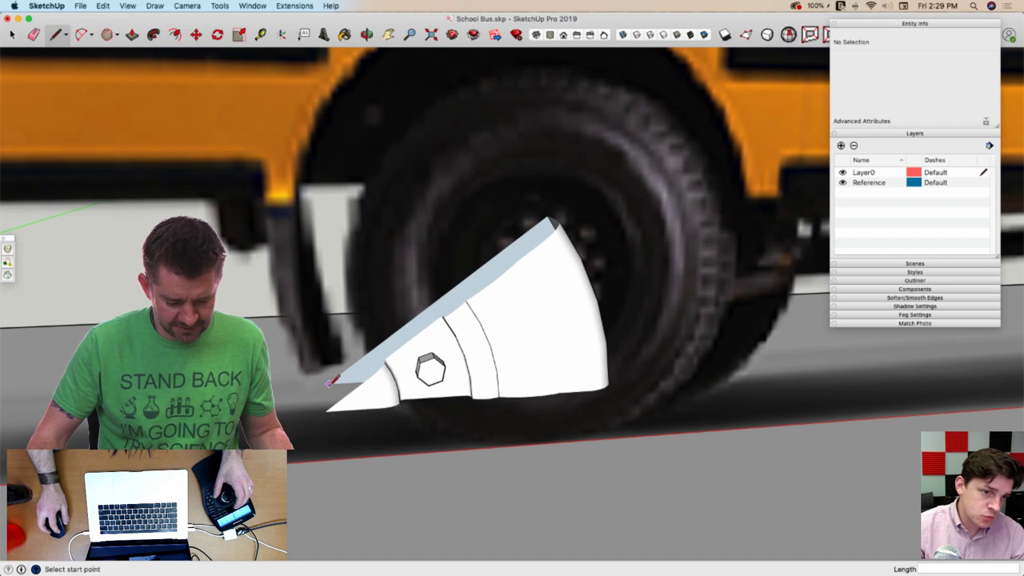
{"action": "key", "text": "q"}
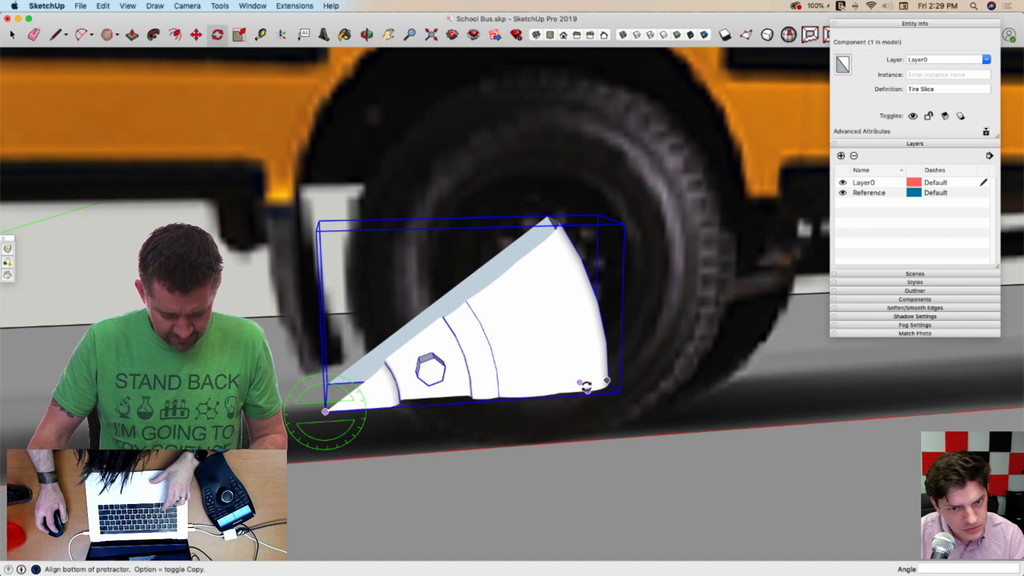
{"action": "left_click", "coordinate": [586, 387]}
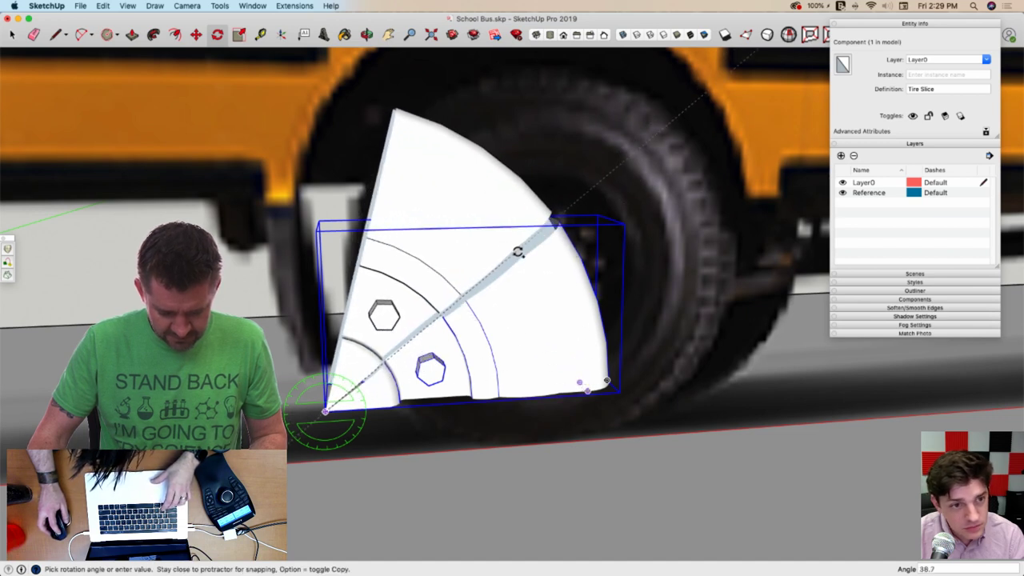
{"action": "left_click", "coordinate": [516, 264]}
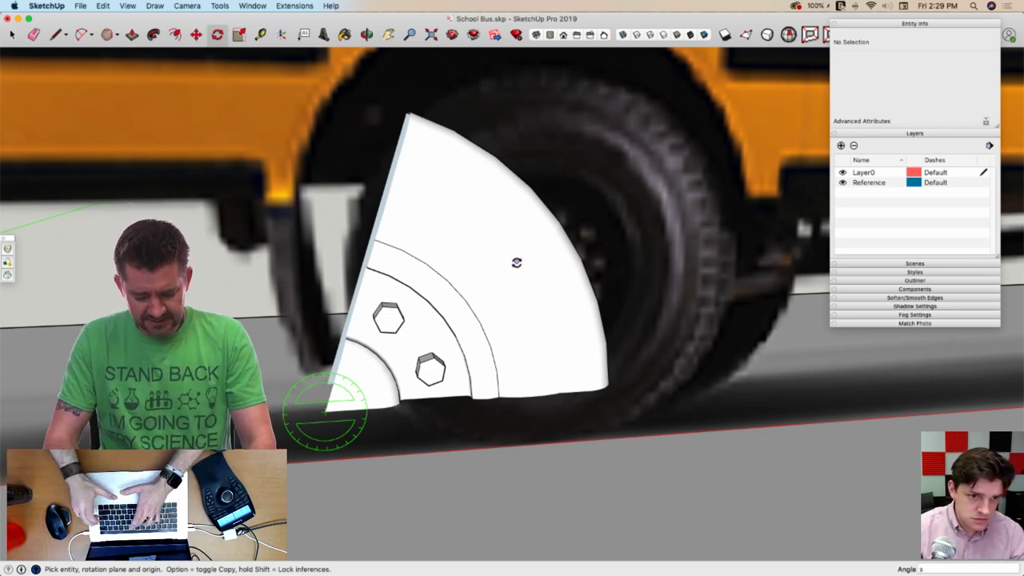
{"action": "type", "text": "x9"}
{"action": "key", "text": "Return"}
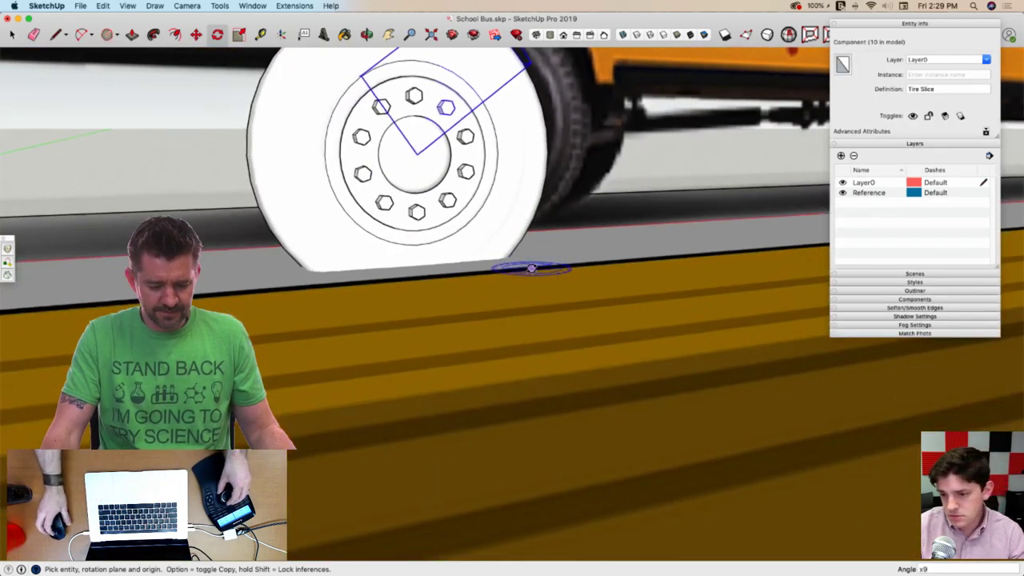
Select all ten Tire Slice components of the wheel and combine them into one group
{"action": "key", "text": "space"}
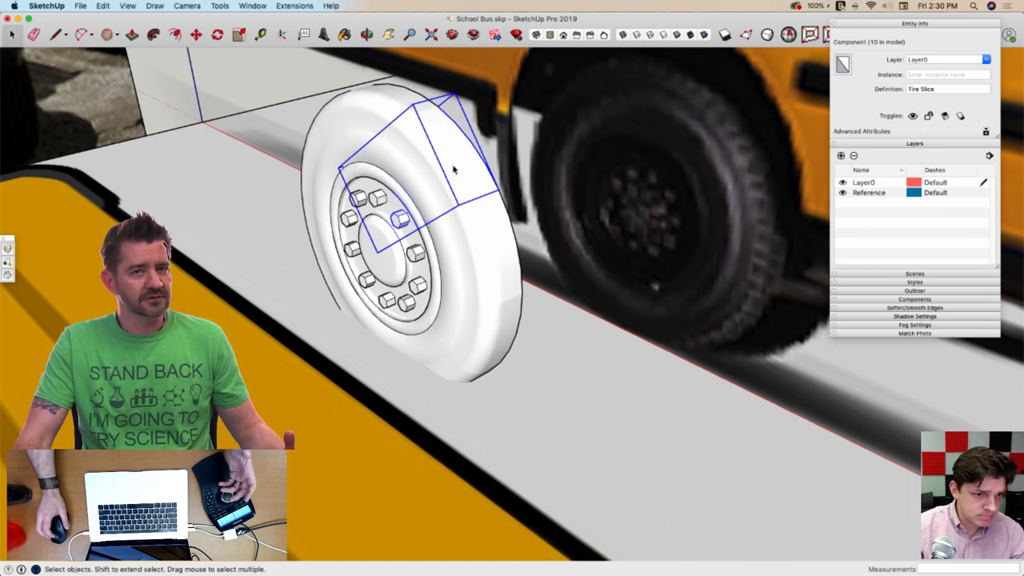
{"action": "left_click_drag", "start_coordinate": [252, 84], "coordinate": [617, 485]}
{"action": "right_click", "coordinate": [458, 257]}
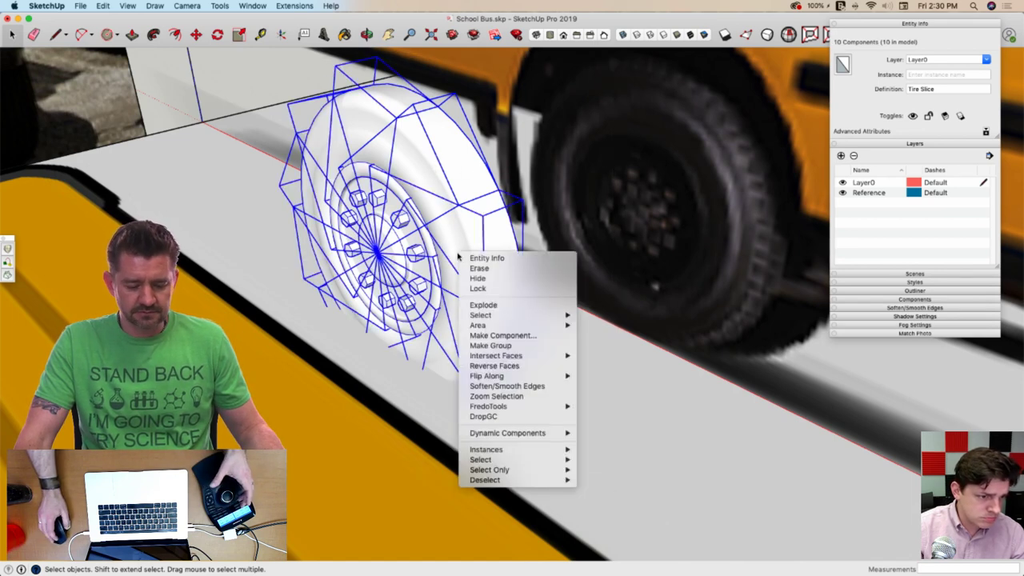
{"action": "left_click", "coordinate": [506, 346]}
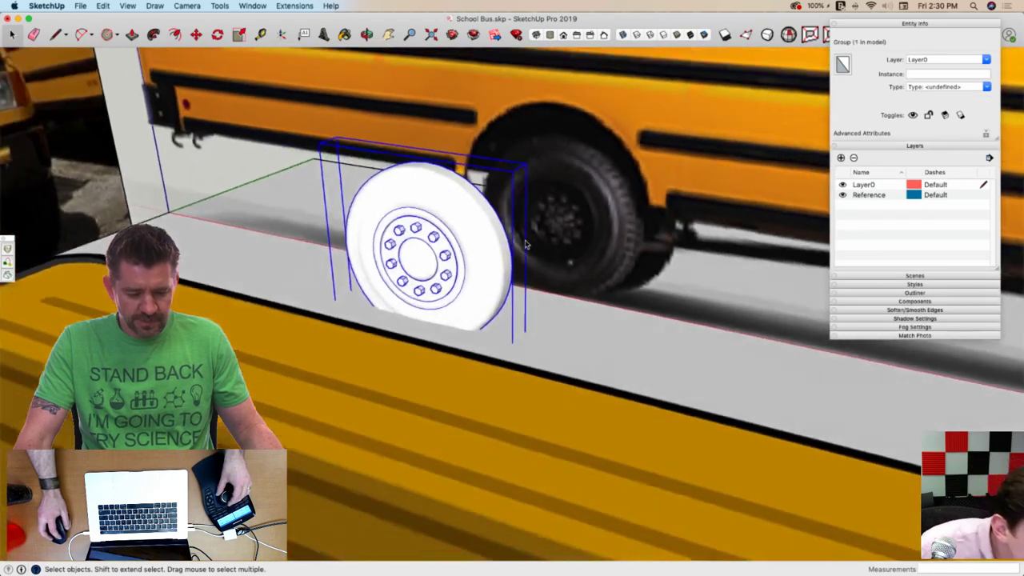
Edit one Tire Slice inside the wheel group, Push/Pull its back face outward to widen the tire, and close the component
{"action": "double_click", "coordinate": [482, 251]}
{"action": "double_click", "coordinate": [491, 271]}
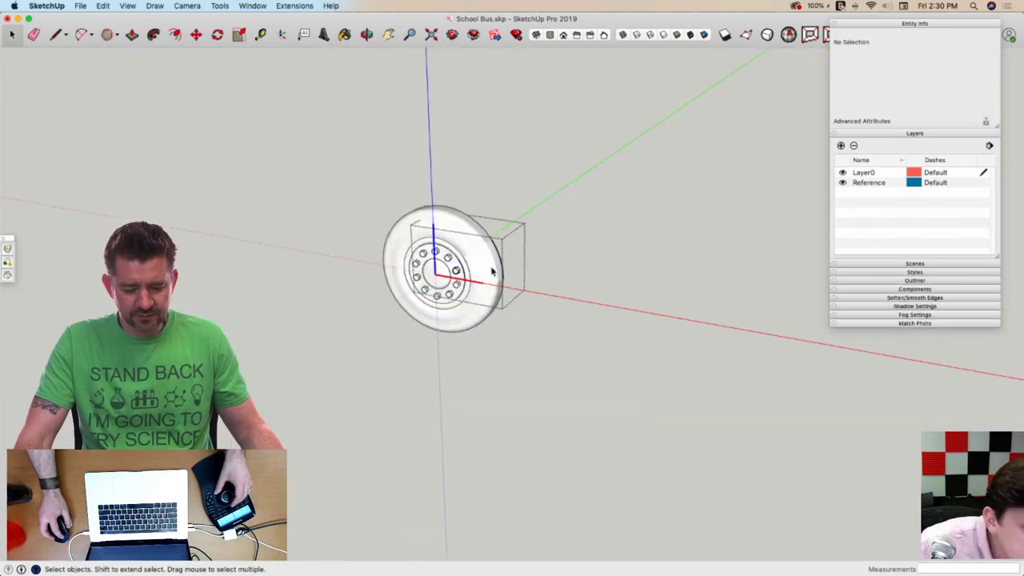
{"action": "scroll", "coordinate": [506, 275], "scroll_direction": "up", "scroll_amount": 8}
{"action": "scroll", "coordinate": [487, 251], "scroll_direction": "down", "scroll_amount": 4}
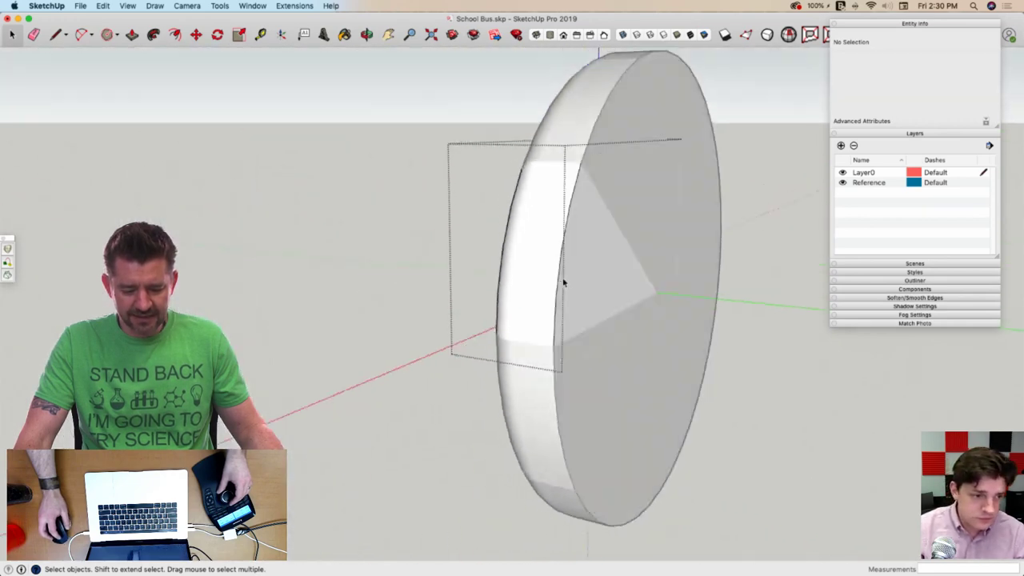
{"action": "key", "text": "p"}
{"action": "left_click", "coordinate": [570, 279]}
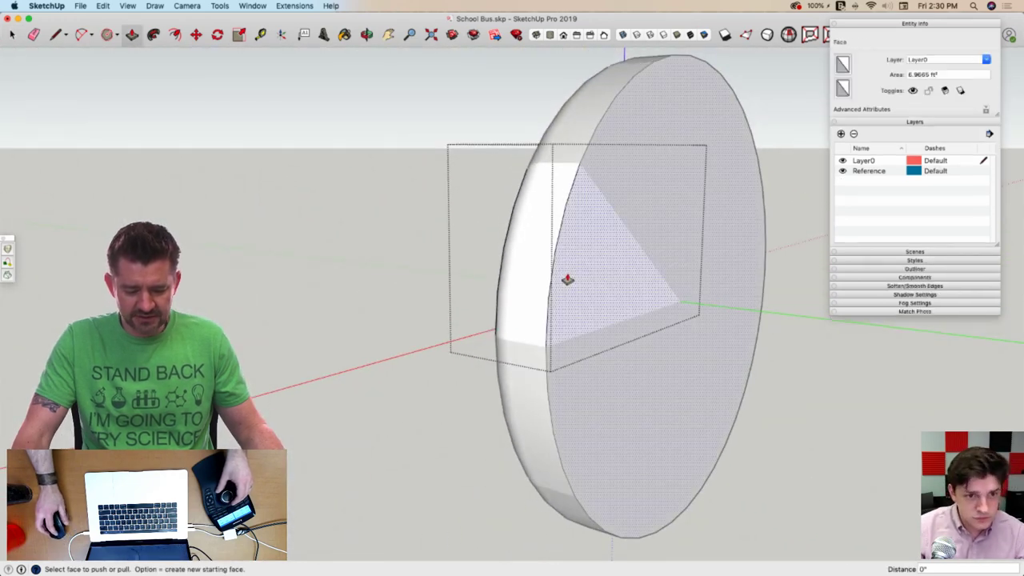
{"action": "left_click", "coordinate": [624, 291]}
{"action": "key", "text": "space"}
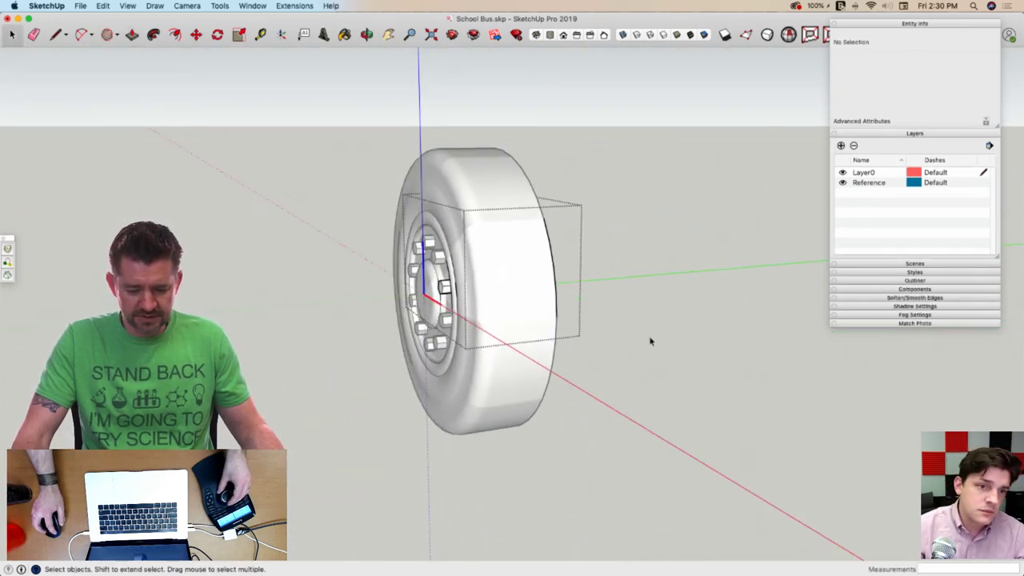
{"action": "left_click", "coordinate": [650, 342]}
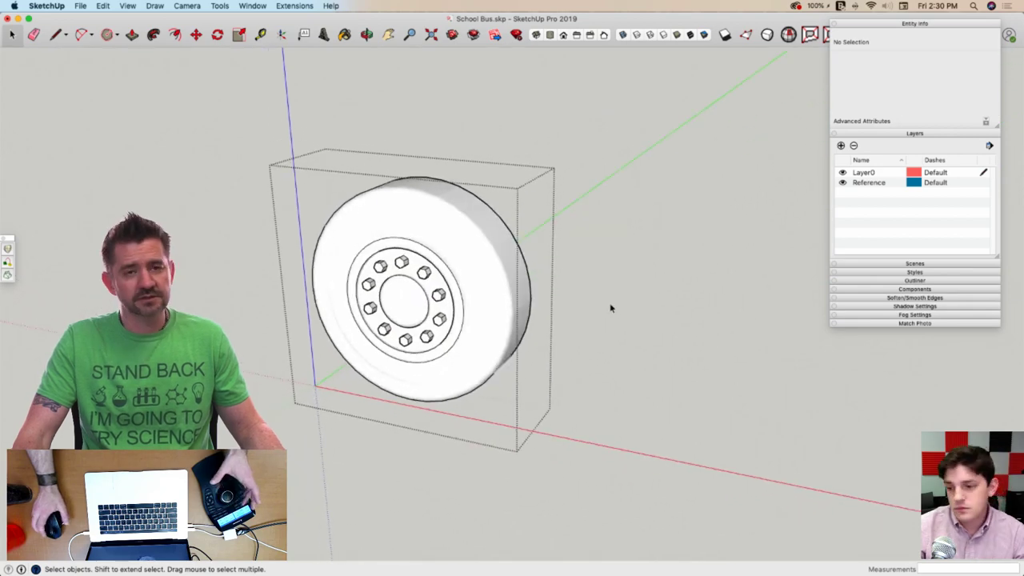
Try adding a tread block by drawing a small rectangle on one slice's tread and extruding it with Push/Pull, and close the wheel group
{"action": "double_click", "coordinate": [488, 277]}
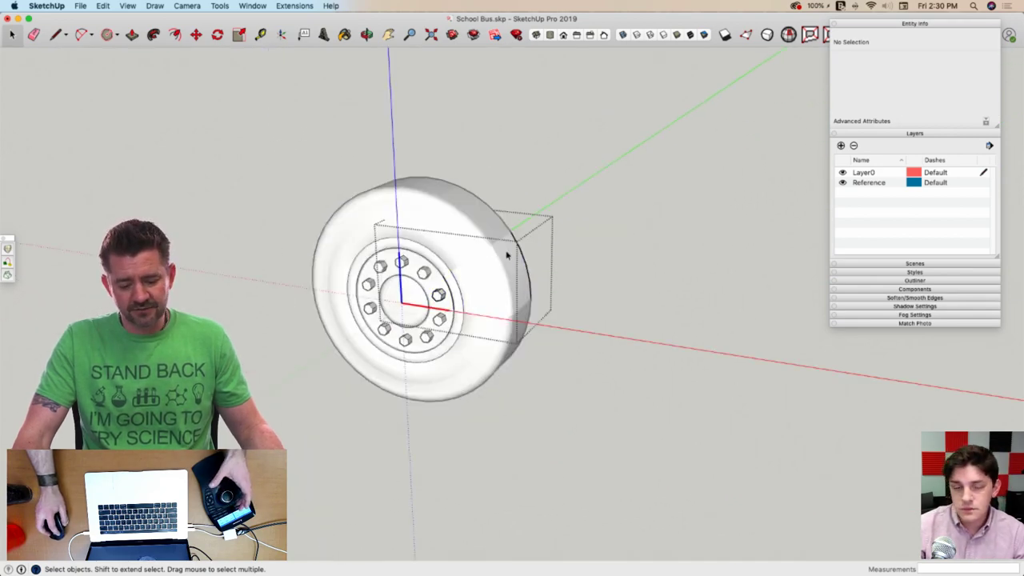
{"action": "scroll", "coordinate": [505, 248], "scroll_direction": "up", "scroll_amount": 6}
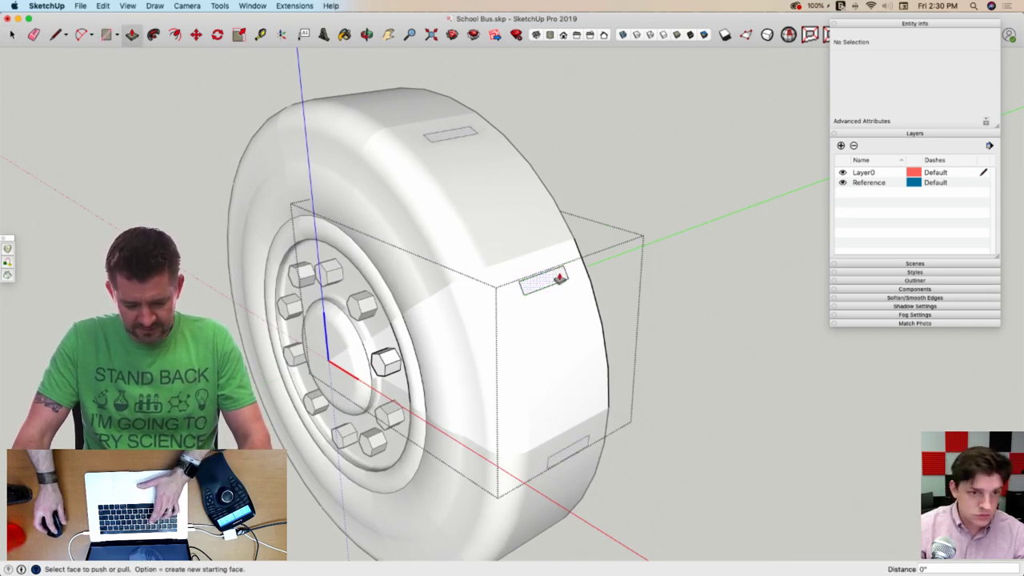
{"action": "left_click", "coordinate": [560, 278]}
{"action": "left_click", "coordinate": [719, 268]}
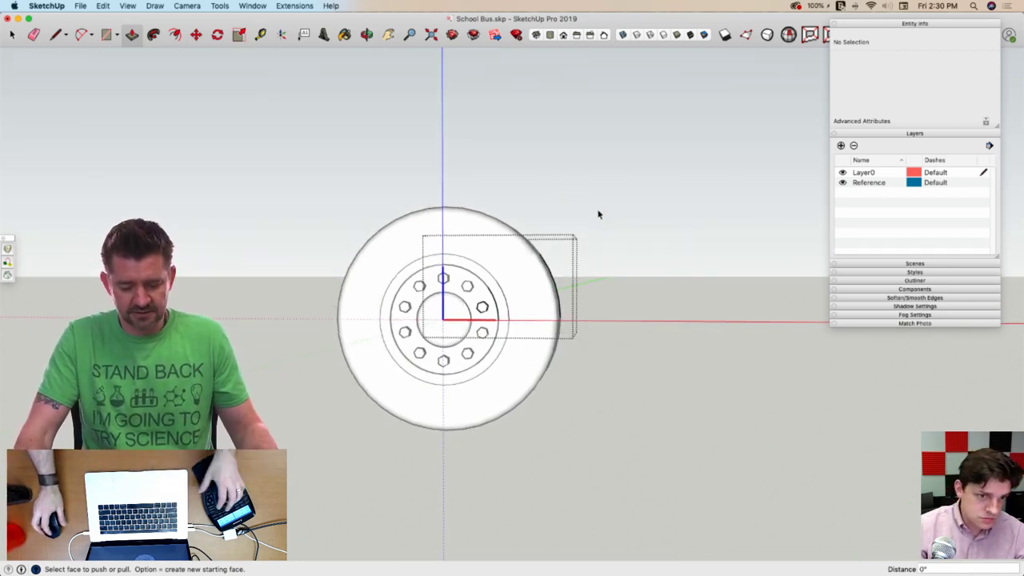
{"action": "key", "text": "space"}
{"action": "left_click", "coordinate": [603, 222]}
{"action": "left_click", "coordinate": [619, 251]}
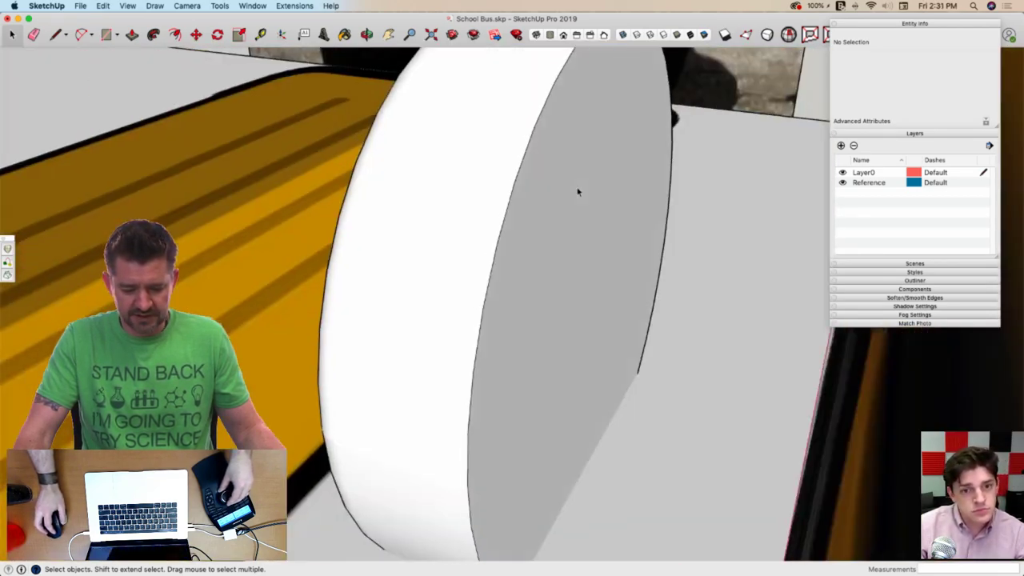
Draw a short line from the centre of the wheel's back face straight outward along the green axis
{"action": "mouse_move", "coordinate": [577, 192]}
{"action": "middle_mouse_down"}
{"action": "mouse_move", "coordinate": [518, 213]}
{"action": "mouse_move", "coordinate": [617, 216]}
{"action": "mouse_move", "coordinate": [456, 226]}
{"action": "mouse_move", "coordinate": [642, 216]}
{"action": "mouse_move", "coordinate": [578, 224]}
{"action": "mouse_move", "coordinate": [408, 206]}
{"action": "mouse_move", "coordinate": [501, 184]}
{"action": "mouse_move", "coordinate": [569, 194]}
{"action": "middle_mouse_up"}
{"action": "key", "text": "l"}
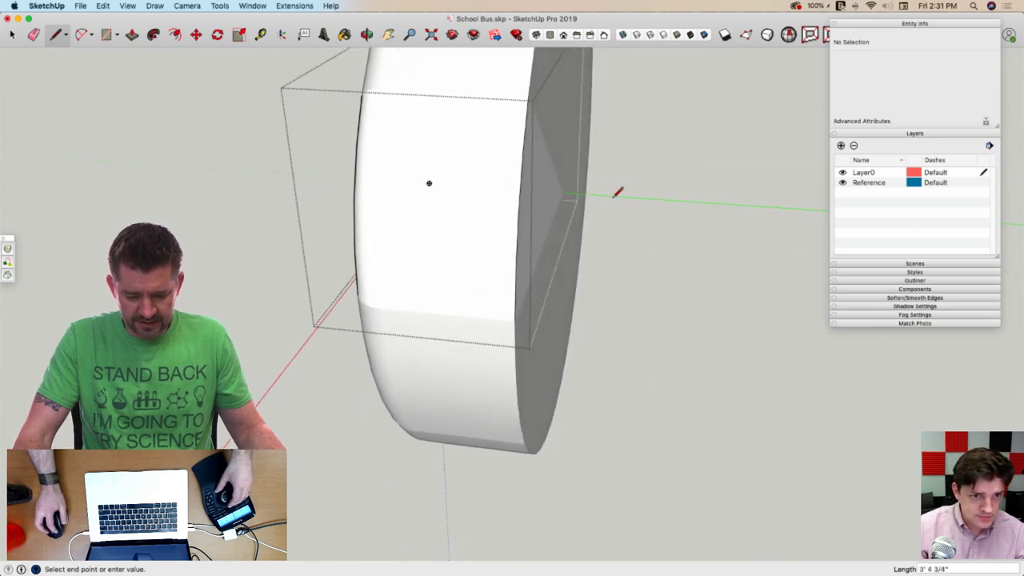
{"action": "left_click", "coordinate": [609, 195]}
{"action": "key", "text": "space"}
{"action": "middle_click_drag", "start_coordinate": [649, 207], "coordinate": [373, 233]}
Turn on hiding of similar components during component editing, keeping the rest of the model hidden
{"action": "left_click", "coordinate": [125, 6]}
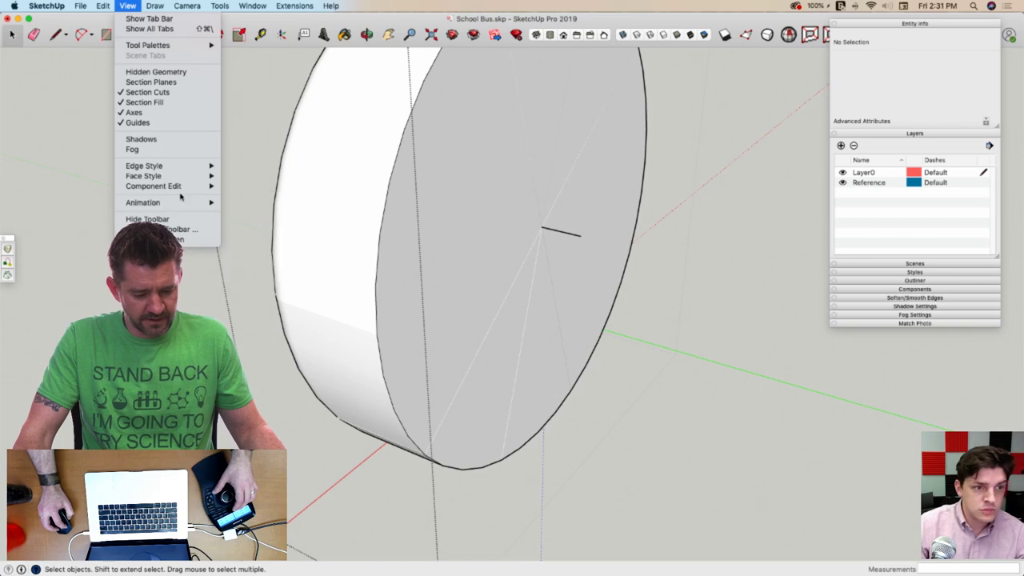
{"action": "scroll", "coordinate": [553, 231], "scroll_direction": "up", "scroll_amount": 5}
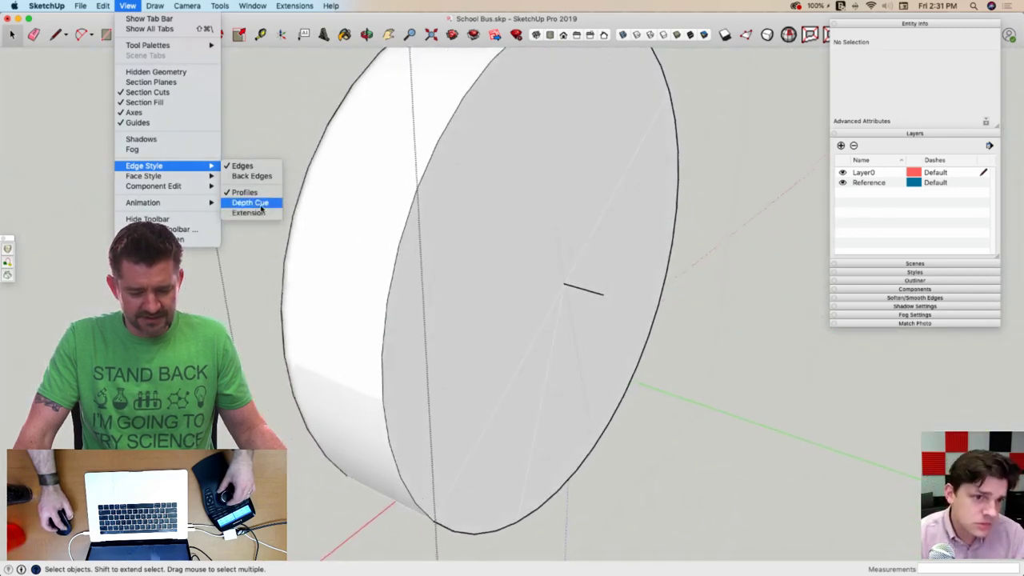
{"action": "mouse_move", "coordinate": [184, 179]}
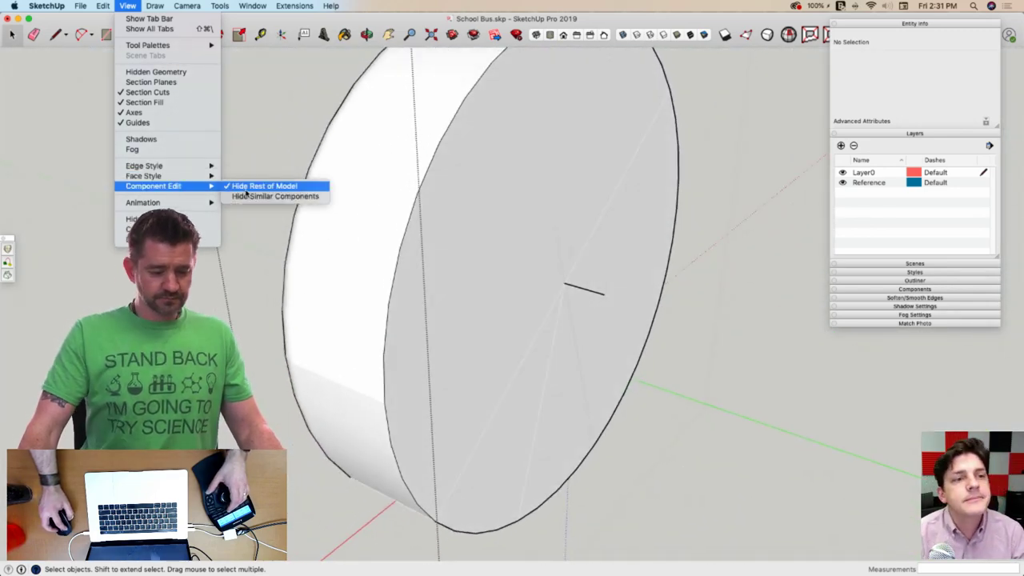
{"action": "left_click", "coordinate": [249, 199]}
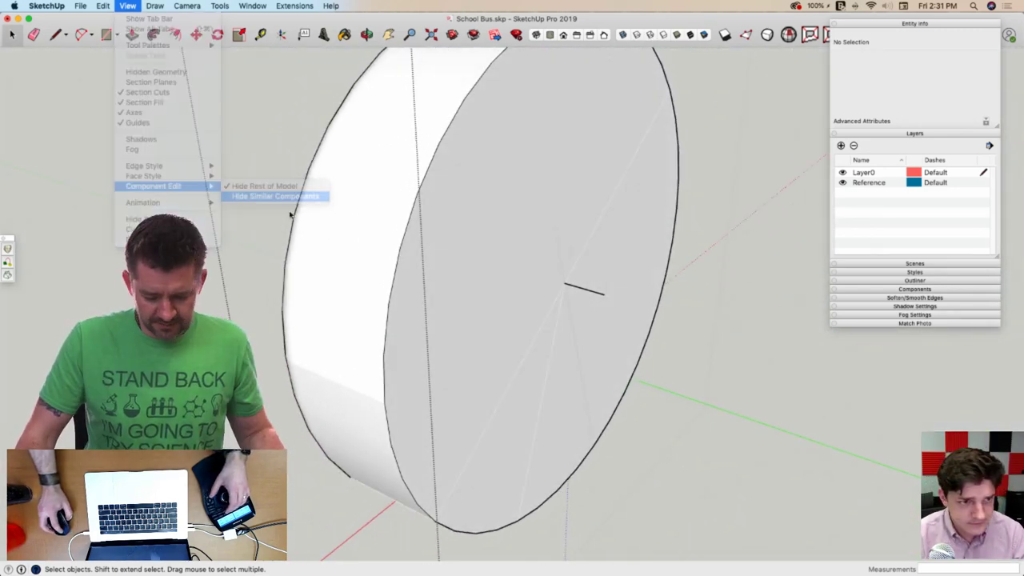
Edit one Tire Slice, delete its interior side faces where neighbouring slices meet, and close the component and the wheel group
{"action": "middle_click_drag", "start_coordinate": [590, 295], "coordinate": [565, 275]}
{"action": "double_click", "coordinate": [494, 285]}
{"action": "left_click", "coordinate": [567, 275]}
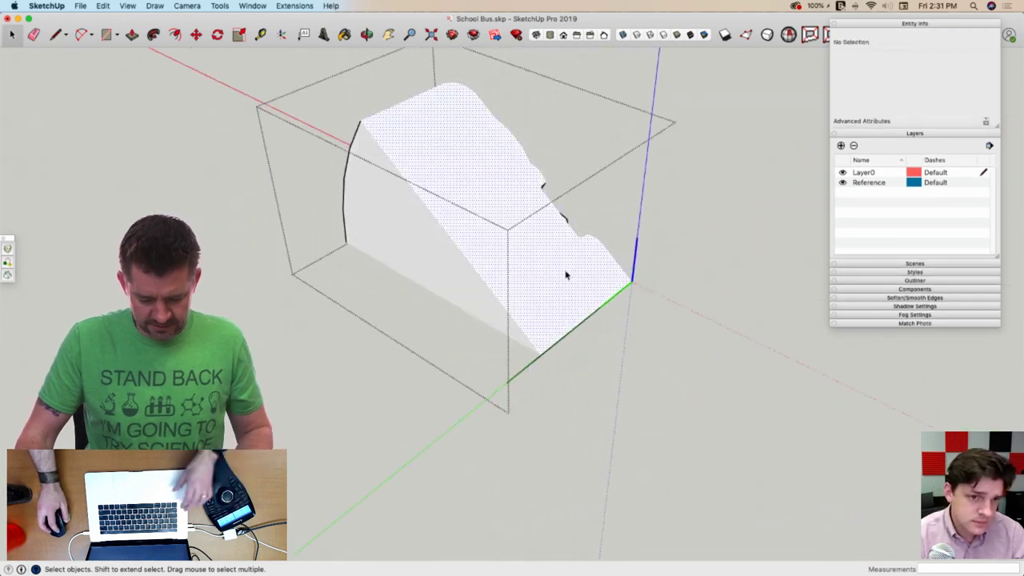
{"action": "key", "text": "Delete"}
{"action": "left_click", "coordinate": [550, 291]}
{"action": "key", "text": "Delete"}
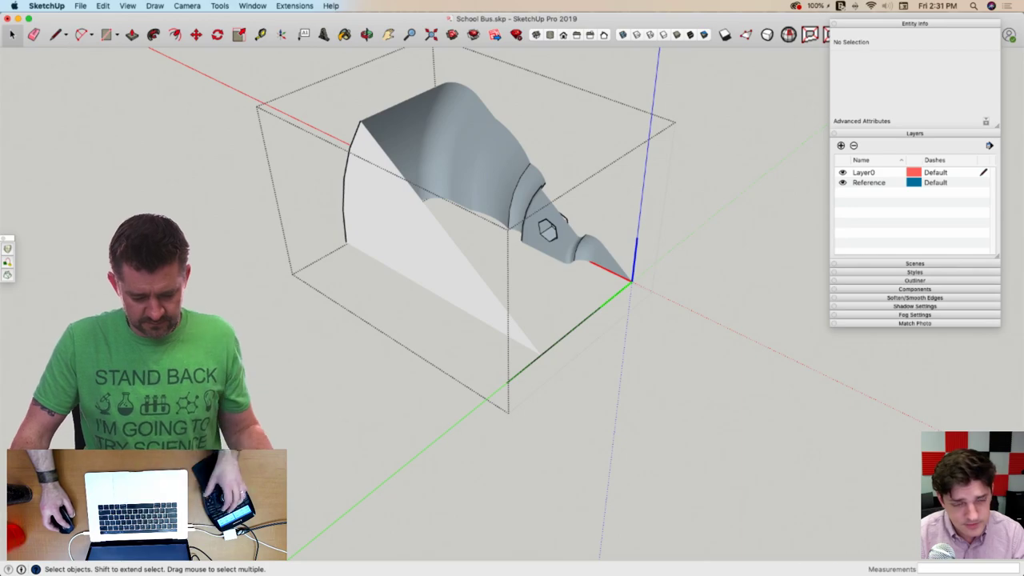
{"action": "left_click", "coordinate": [231, 299]}
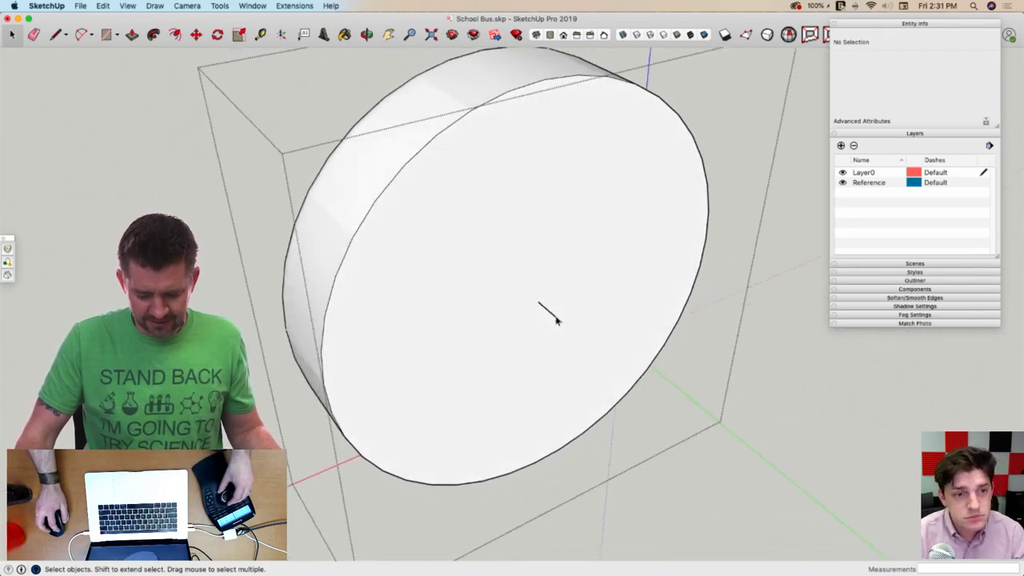
{"action": "left_click", "coordinate": [756, 338]}
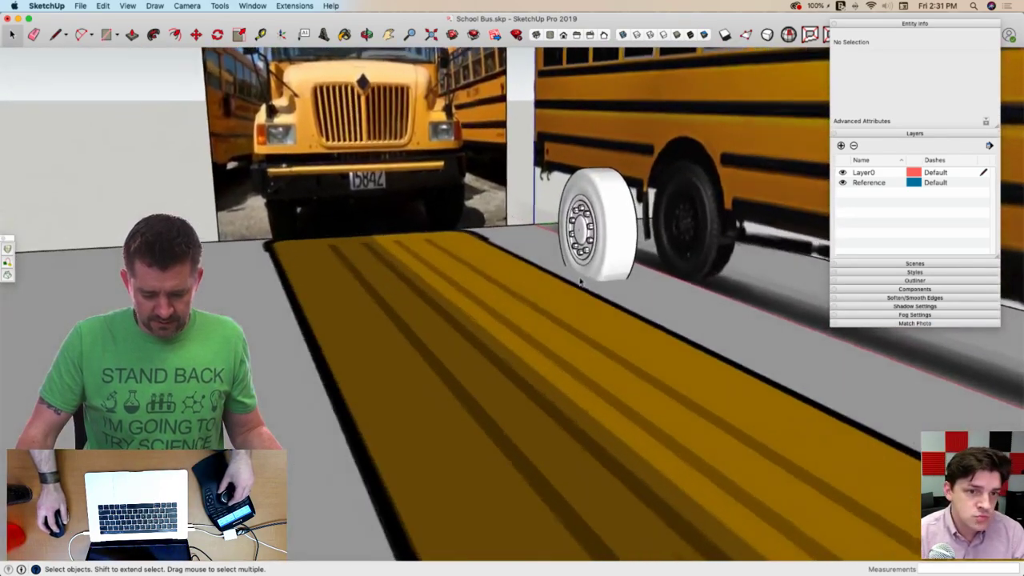
Move the wheel group by the outer end of its centre line to the middle of the rear wheel well's inner lower edge
{"action": "scroll", "coordinate": [582, 282], "scroll_direction": "up", "scroll_amount": 6}
{"action": "left_click", "coordinate": [503, 254]}
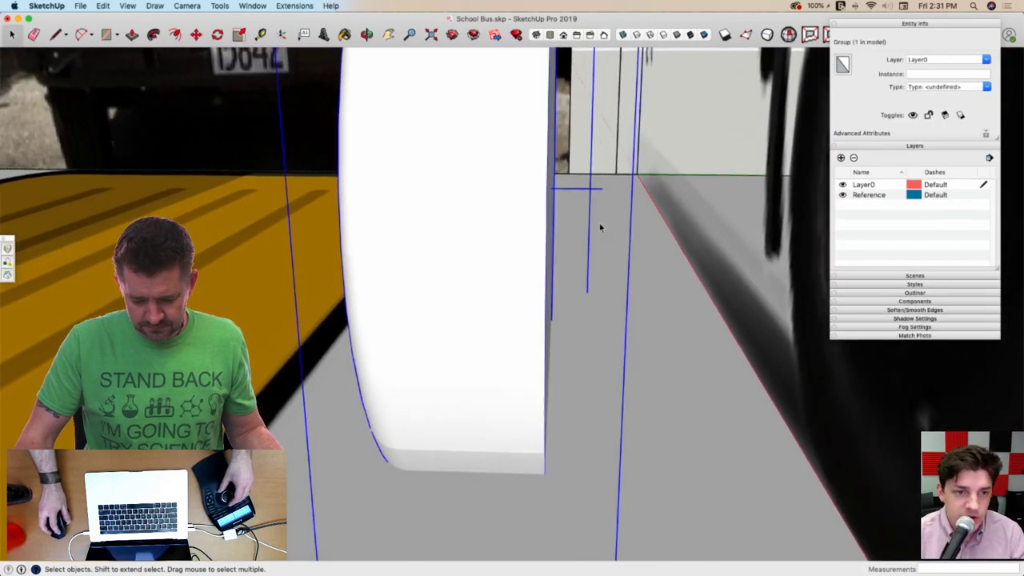
{"action": "key", "text": "m"}
{"action": "left_click", "coordinate": [606, 190]}
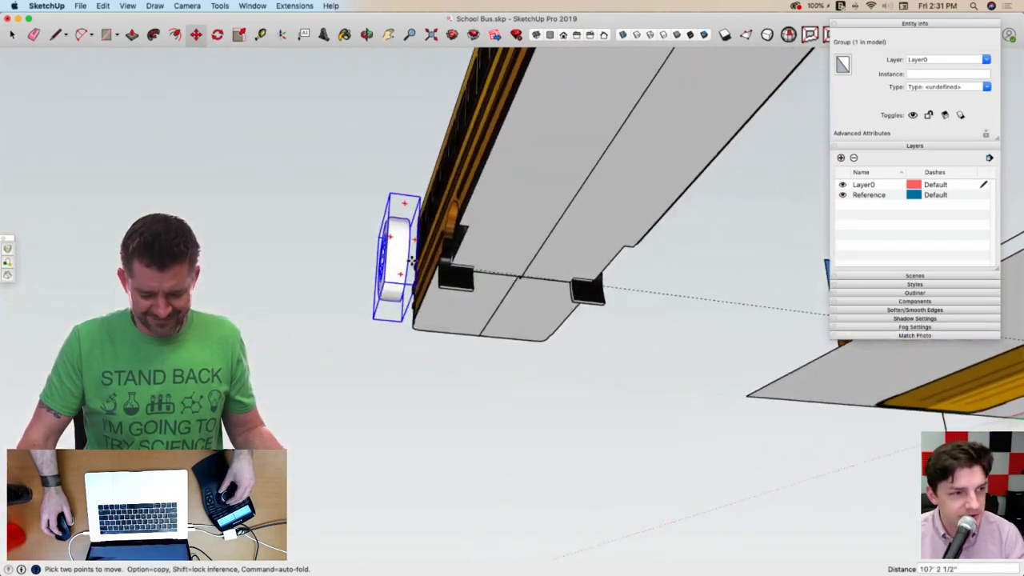
{"action": "scroll", "coordinate": [387, 258], "scroll_direction": "up", "scroll_amount": 10}
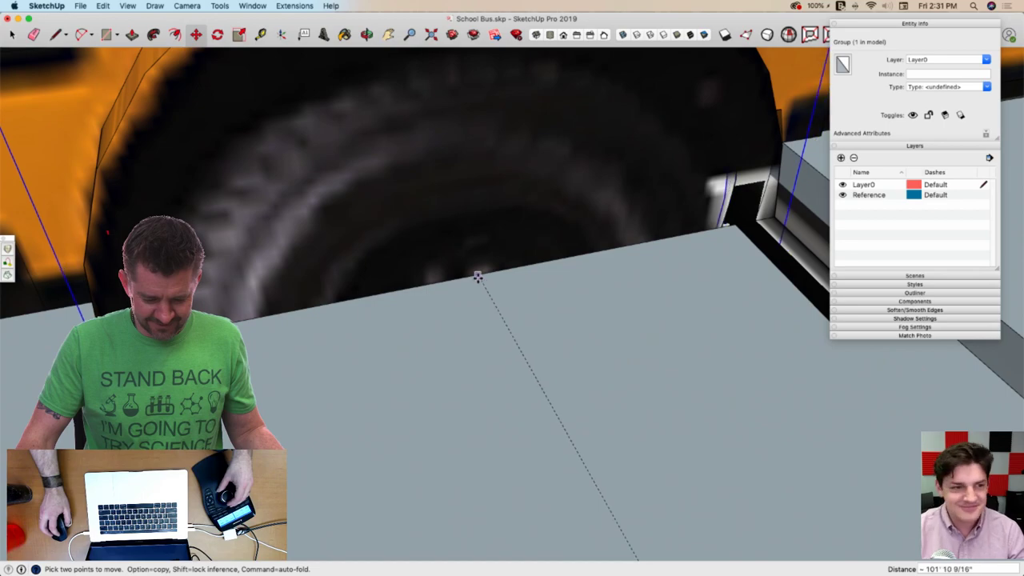
{"action": "left_click", "coordinate": [451, 281]}
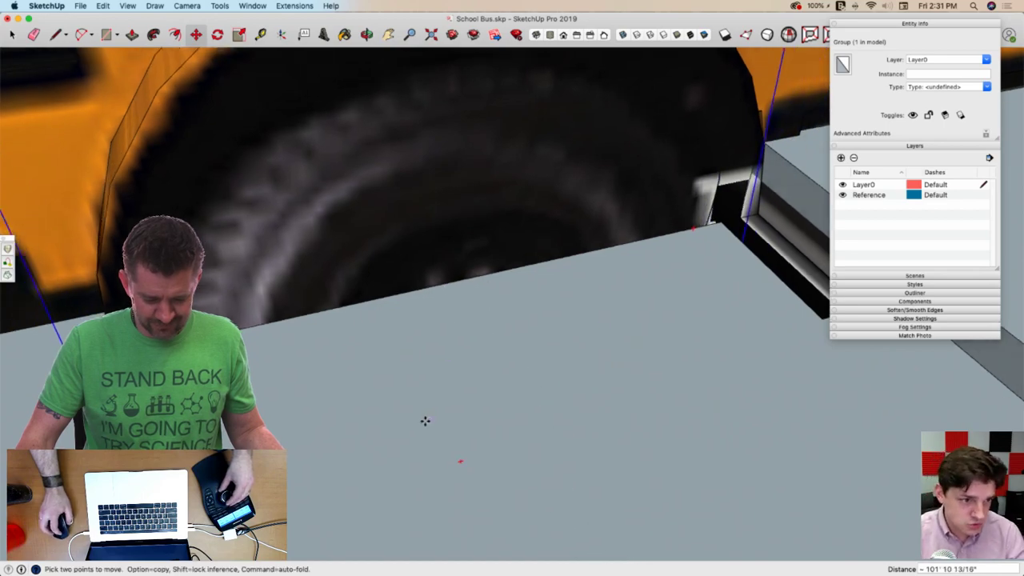
Move the wheel 1' 8 3/4" inward, toward the centre of the bus, so it sits inside the rear wheel well
{"action": "scroll", "coordinate": [592, 381], "scroll_direction": "up", "scroll_amount": 5}
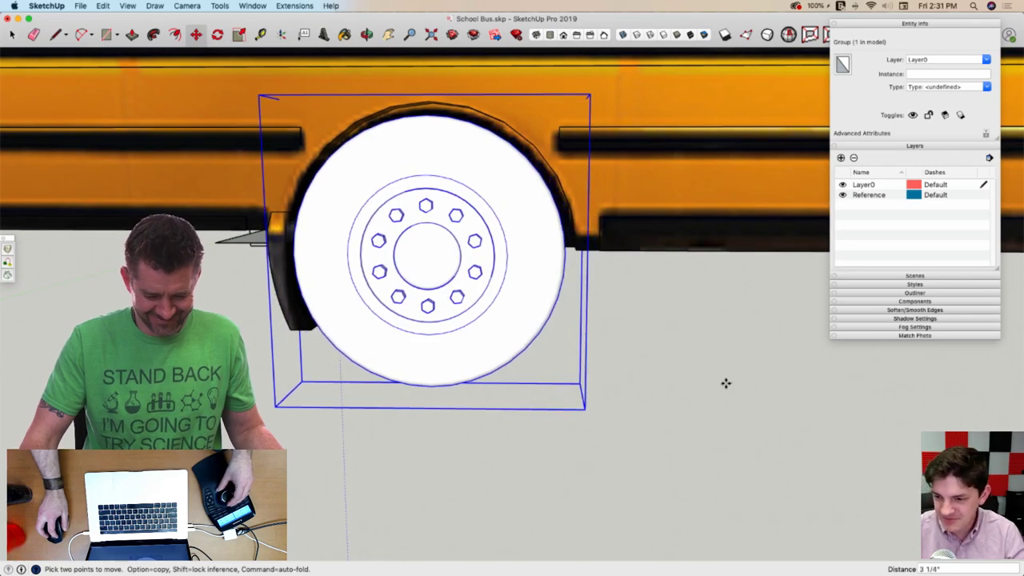
{"action": "middle_click_drag", "start_coordinate": [725, 382], "coordinate": [385, 416]}
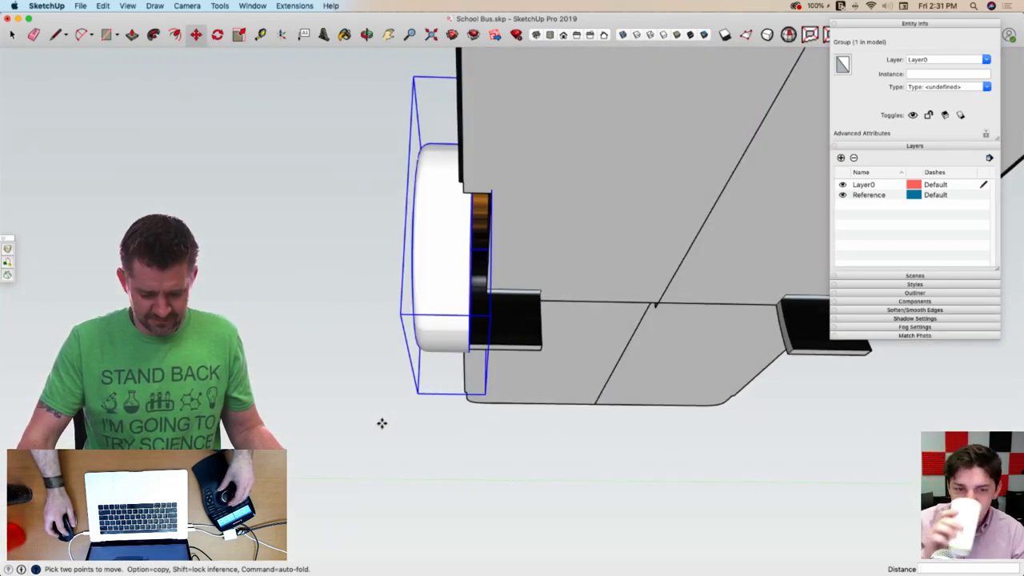
{"action": "left_click_drag", "start_coordinate": [405, 422], "coordinate": [413, 423]}
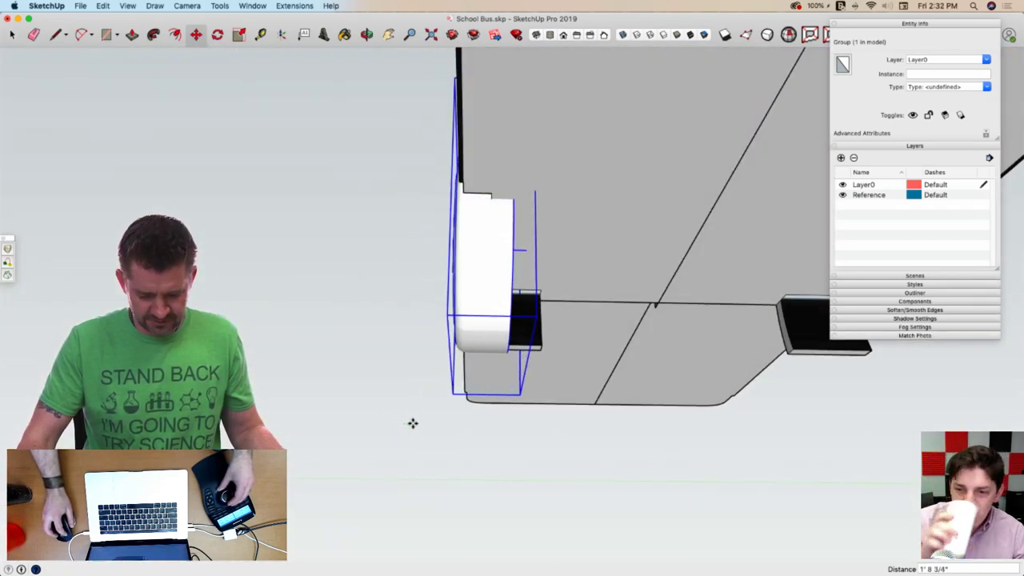
{"action": "left_click", "coordinate": [413, 423]}
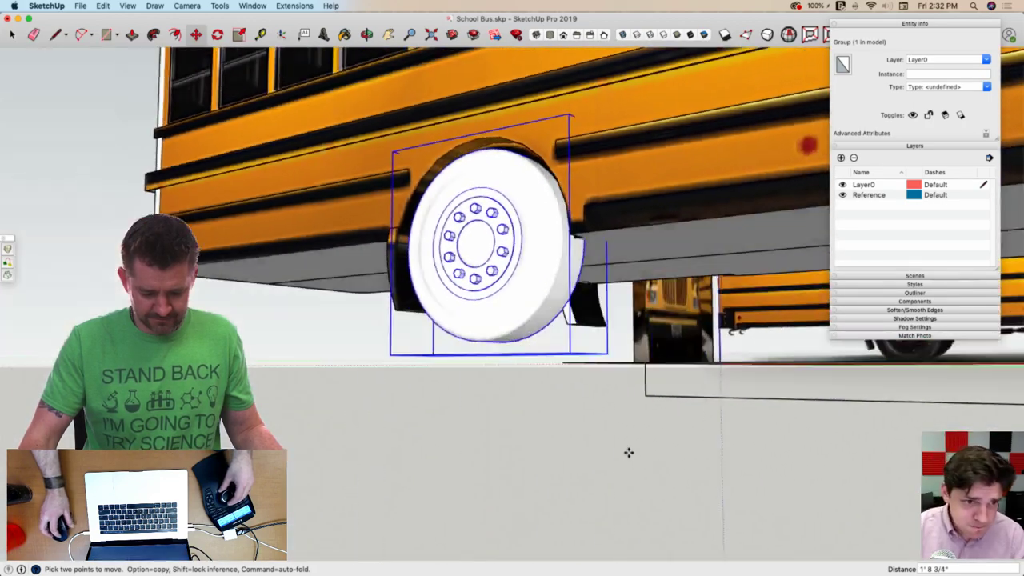
Edit the bus body, Push/Pull the rear wheel well's inner face further inward to deepen the well, and close the body
{"action": "key", "text": "space"}
{"action": "key", "text": "p"}
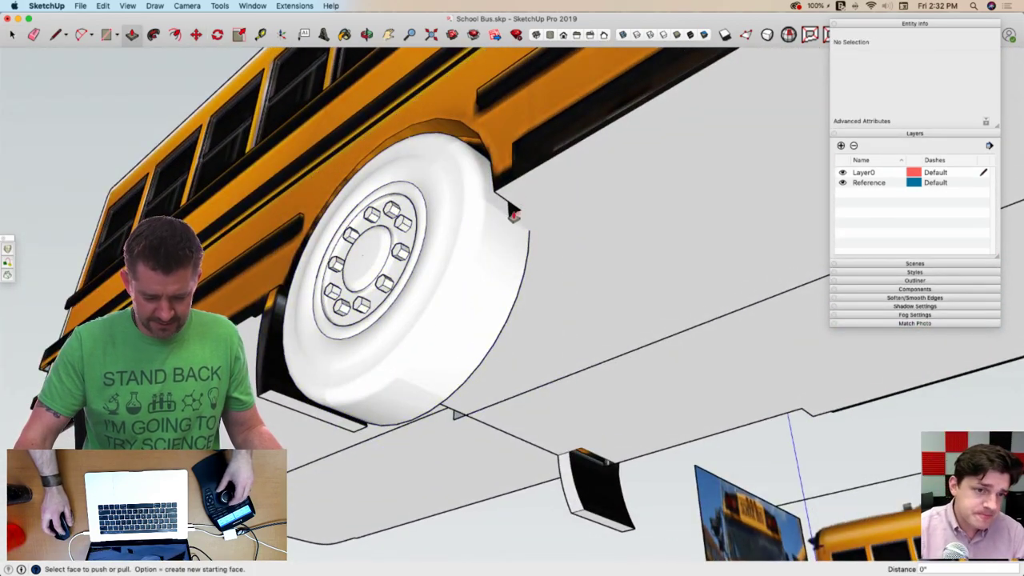
{"action": "key", "text": "space"}
{"action": "double_click", "coordinate": [513, 213]}
{"action": "key", "text": "p"}
{"action": "left_click", "coordinate": [514, 213]}
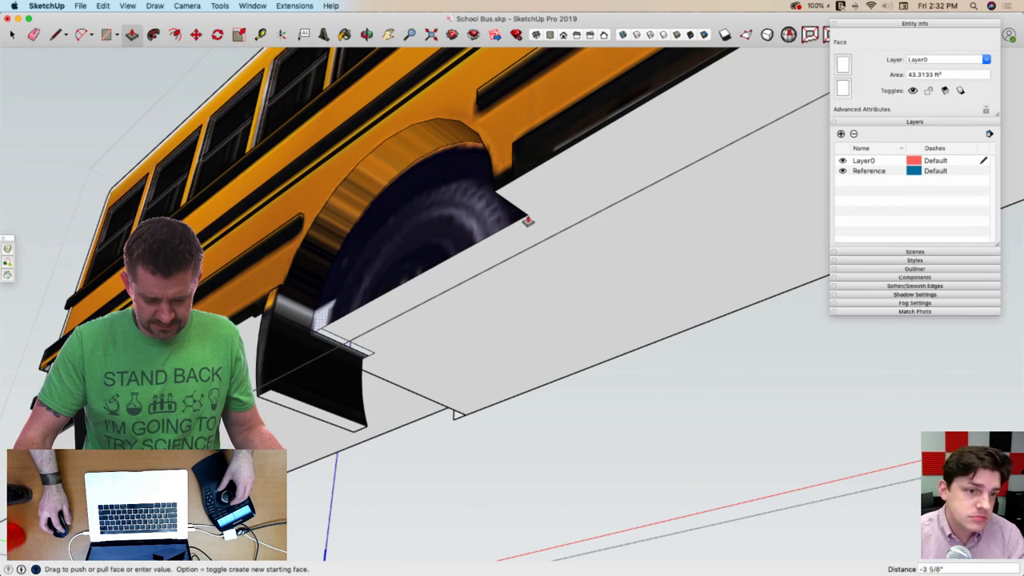
{"action": "left_click", "coordinate": [541, 229]}
{"action": "key", "text": "space"}
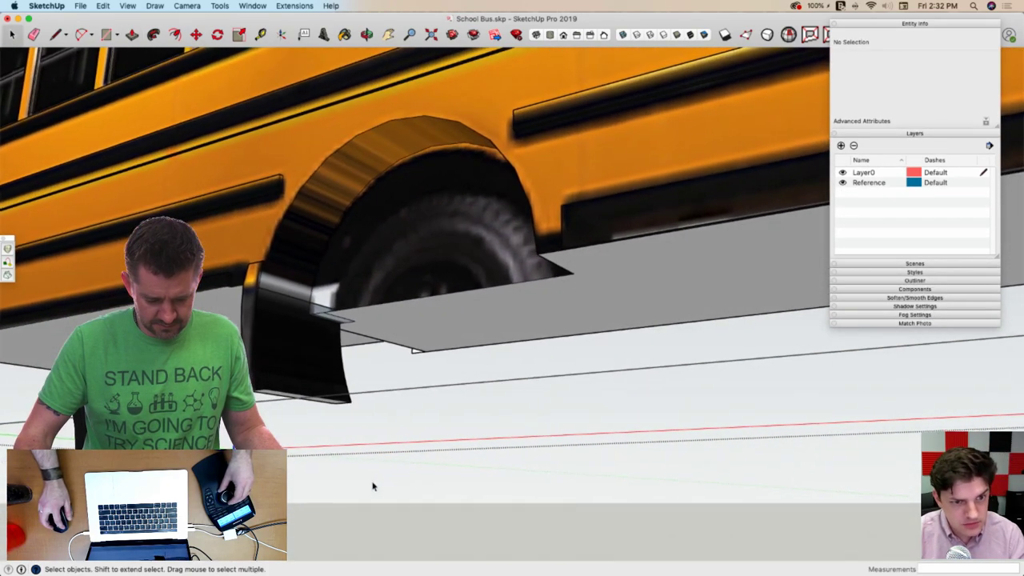
{"action": "left_click", "coordinate": [372, 486]}
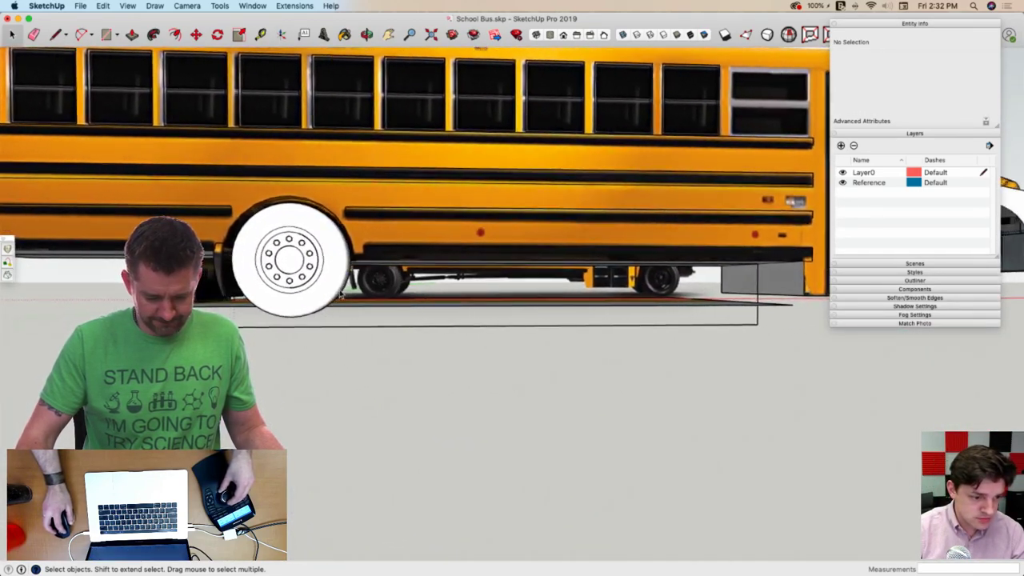
Copy the rear wheel group 61' 7/16" along the red axis to the front wheel arch
{"action": "left_click", "coordinate": [327, 328]}
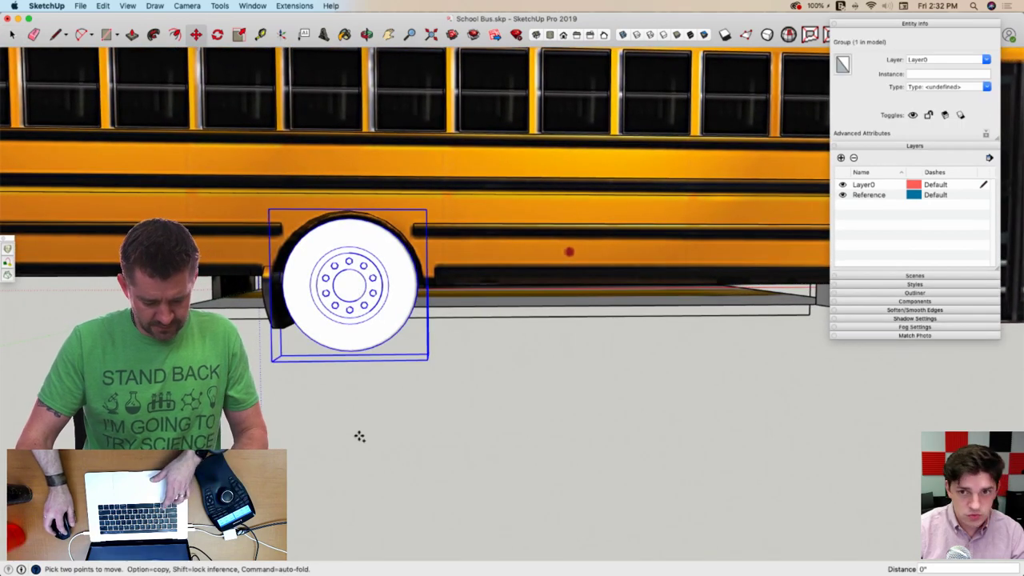
{"action": "key", "text": "alt"}
{"action": "left_click", "coordinate": [359, 435]}
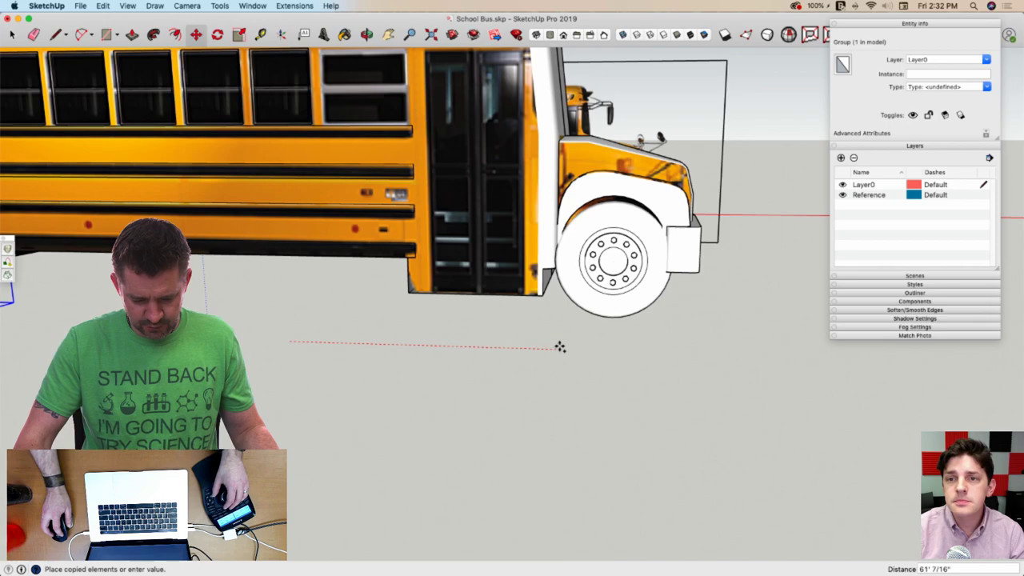
{"action": "left_click", "coordinate": [560, 347]}
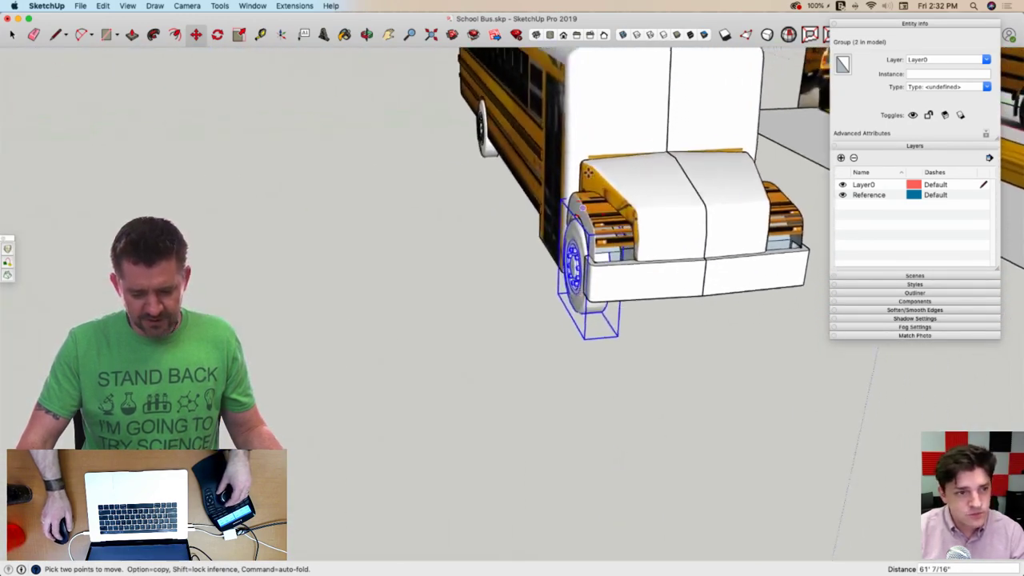
Switch the model display to Monochrome and check how the front wheel fits its arch from the side
{"action": "left_click", "coordinate": [705, 36]}
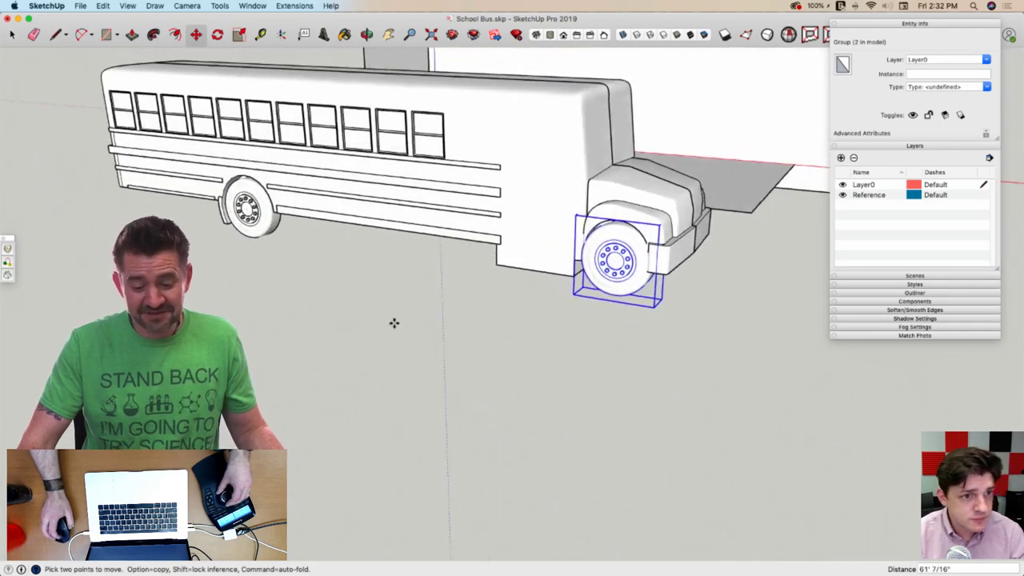
{"action": "scroll", "coordinate": [403, 321], "scroll_direction": "up", "scroll_amount": 8}
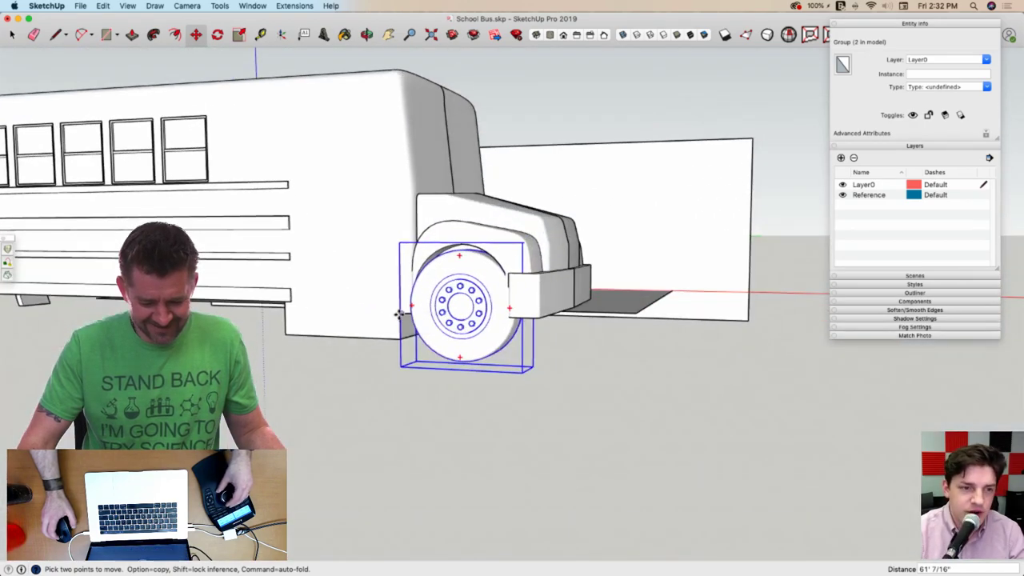
{"action": "middle_click_drag", "start_coordinate": [398, 314], "coordinate": [393, 310]}
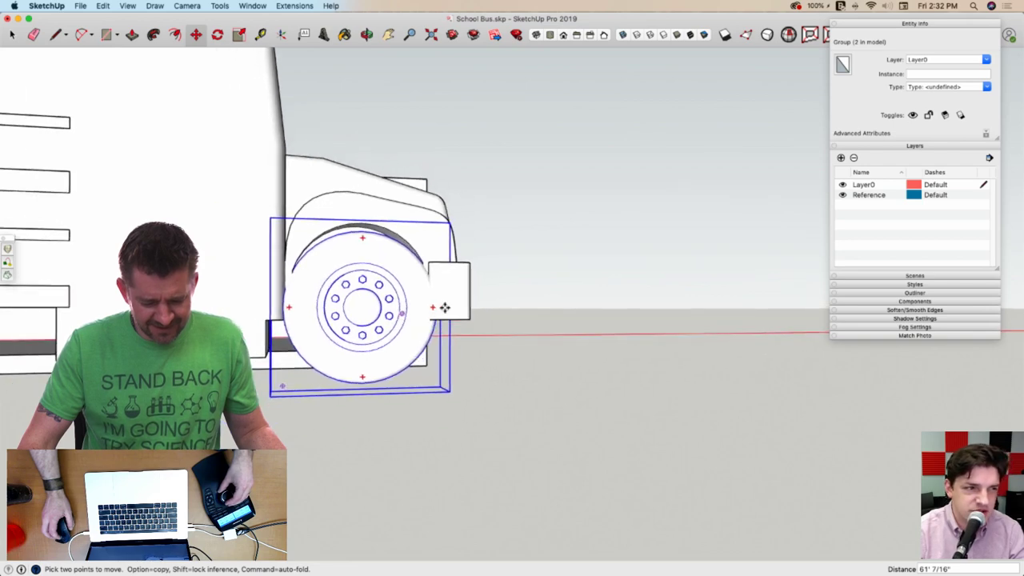
{"action": "mouse_move", "coordinate": [506, 285]}
{"action": "middle_mouse_down"}
{"action": "mouse_move", "coordinate": [443, 267]}
{"action": "mouse_move", "coordinate": [512, 294]}
{"action": "middle_mouse_up"}
{"action": "key", "text": "space"}
{"action": "left_click", "coordinate": [512, 294]}
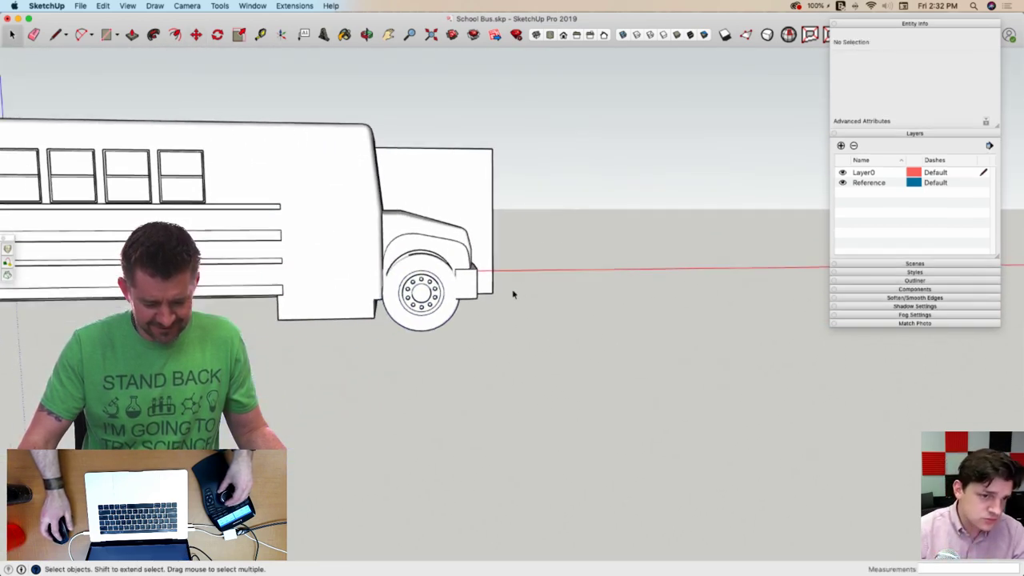
{"action": "middle_click_drag", "start_coordinate": [334, 307], "coordinate": [293, 267]}
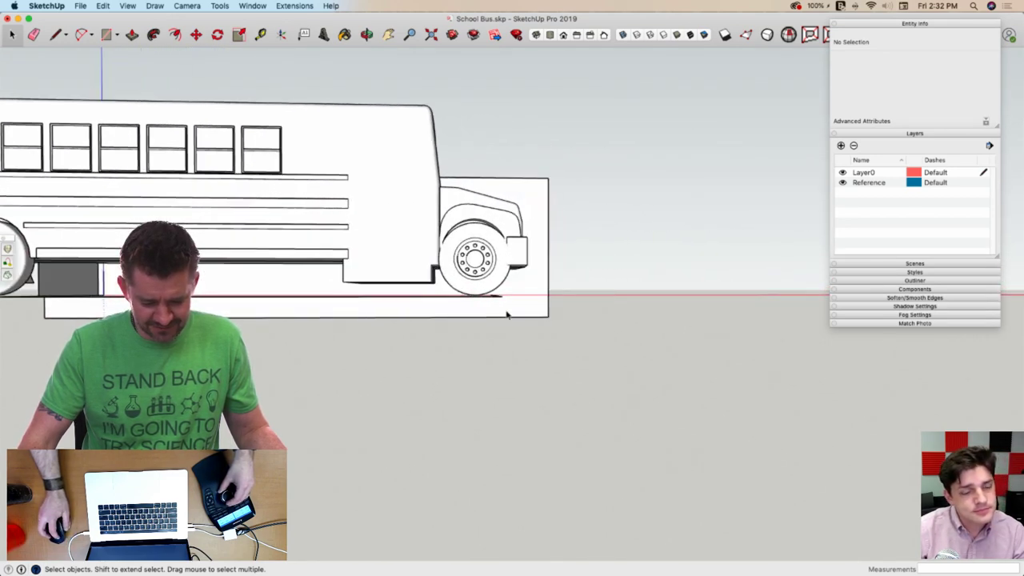
Scale the front wheel group uniformly about its centre to 0.80
{"action": "left_click", "coordinate": [422, 346]}
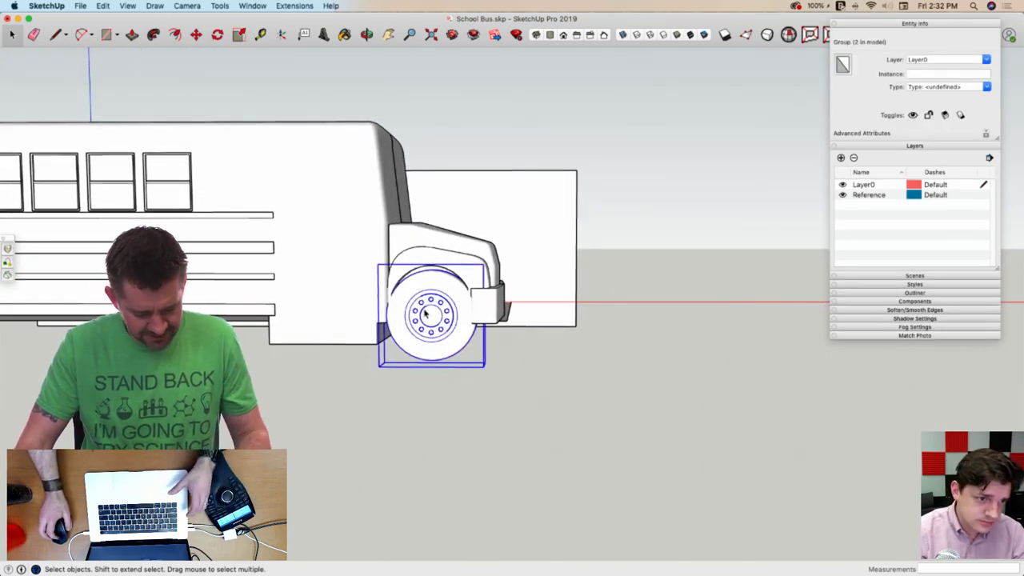
{"action": "scroll", "coordinate": [425, 314], "scroll_direction": "up", "scroll_amount": 4}
{"action": "key", "text": "s"}
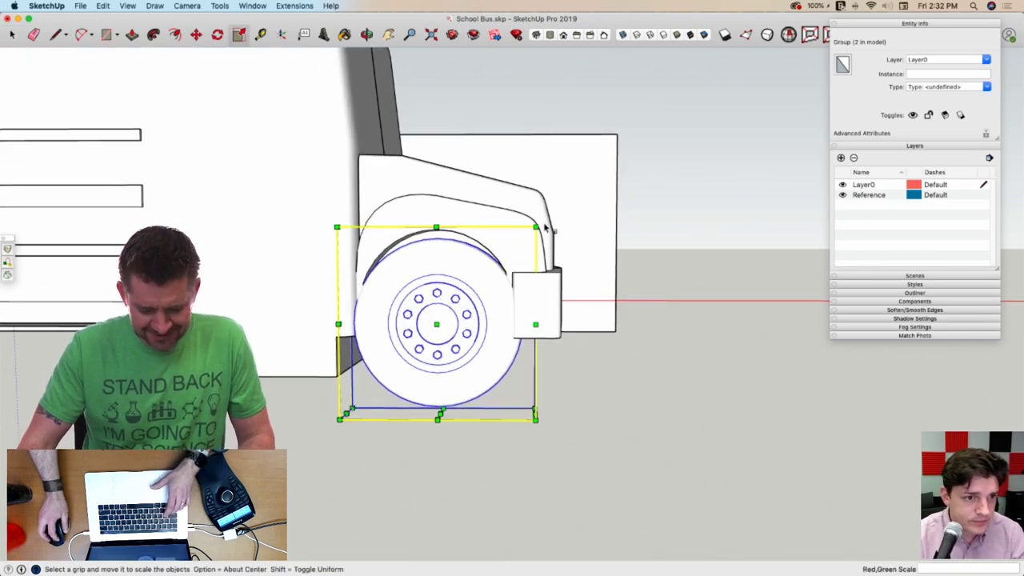
{"action": "middle_click_drag", "start_coordinate": [563, 242], "coordinate": [546, 264]}
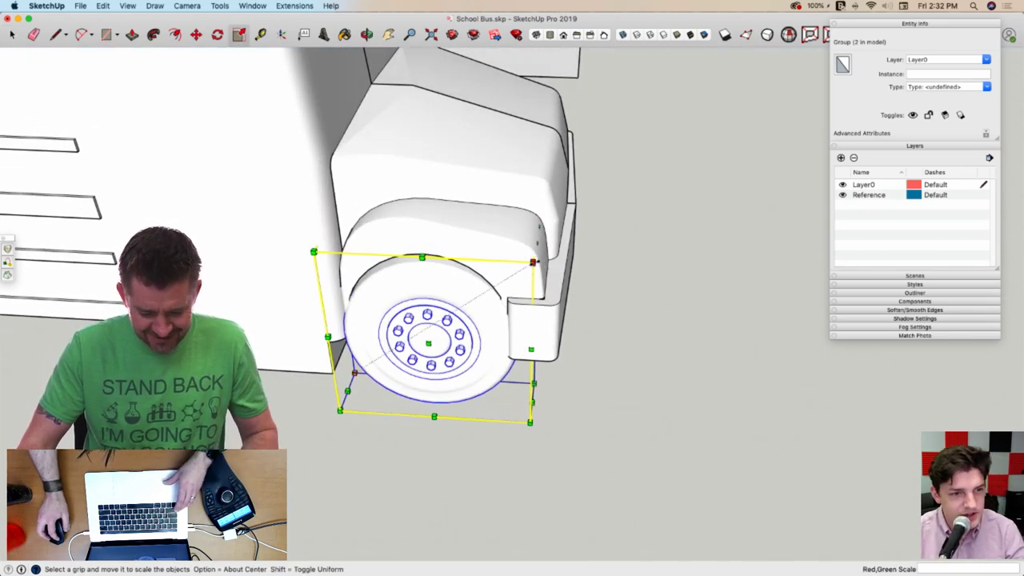
{"action": "left_click_drag", "start_coordinate": [532, 261], "coordinate": [511, 276]}
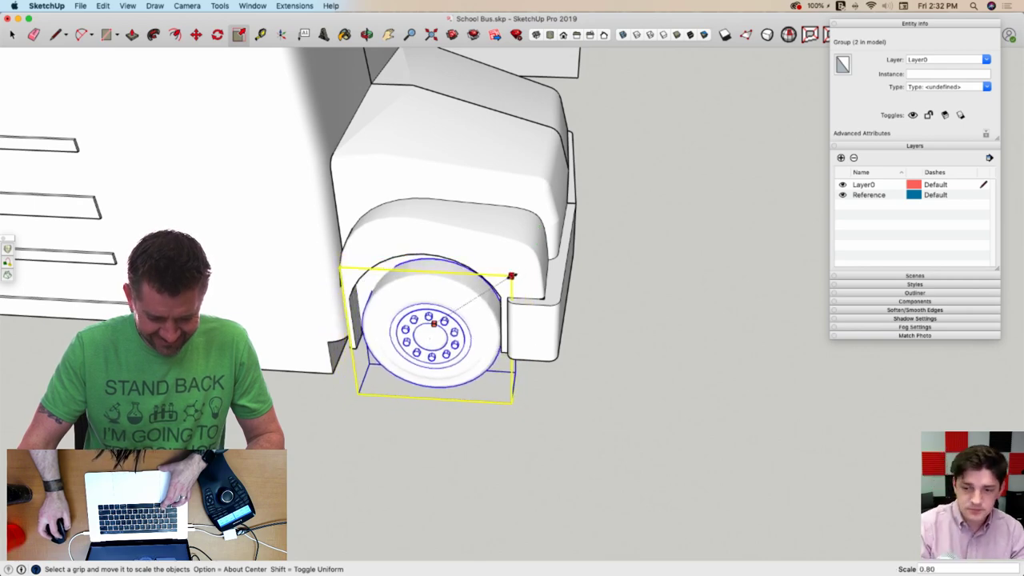
Move the scaled front wheel group 3 13/16" to reposition it within the front wheel arch
{"action": "key", "text": "m"}
{"action": "middle_click_drag", "start_coordinate": [534, 370], "coordinate": [604, 417]}
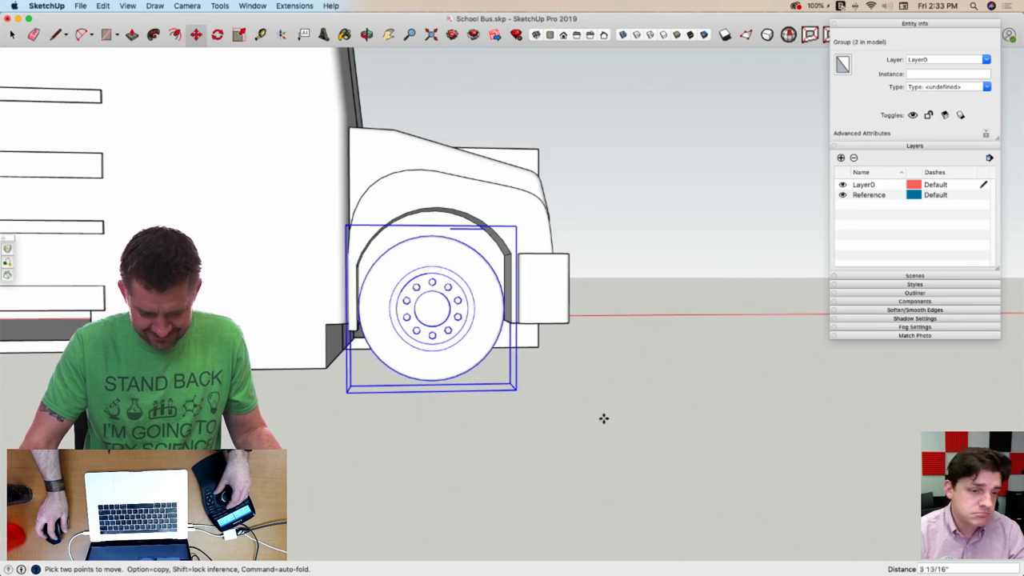
{"action": "type", "text": "5"}
{"action": "key", "text": "Return"}
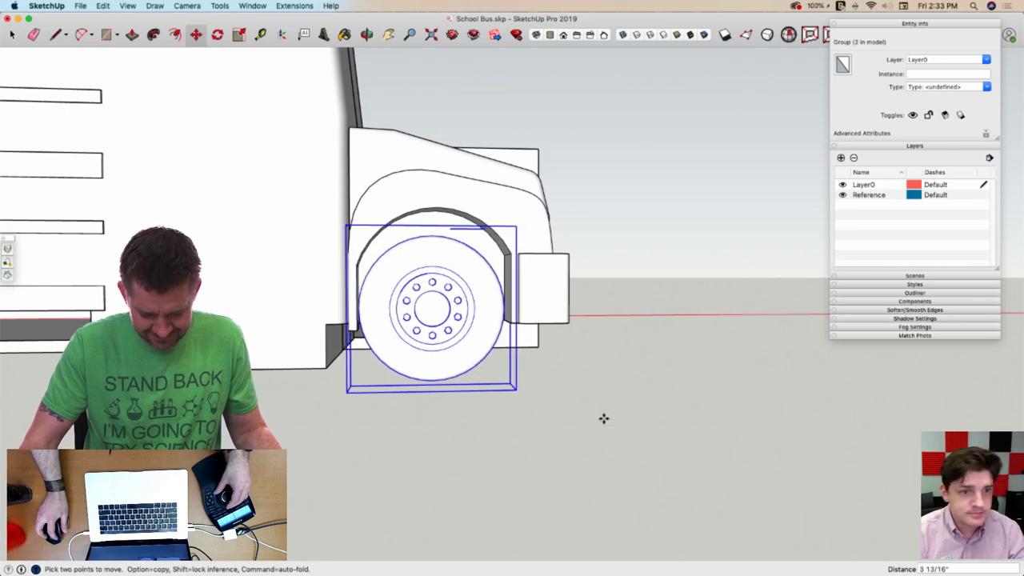
{"action": "scroll", "coordinate": [596, 423], "scroll_direction": "down", "scroll_amount": 6}
{"action": "key", "text": "e"}
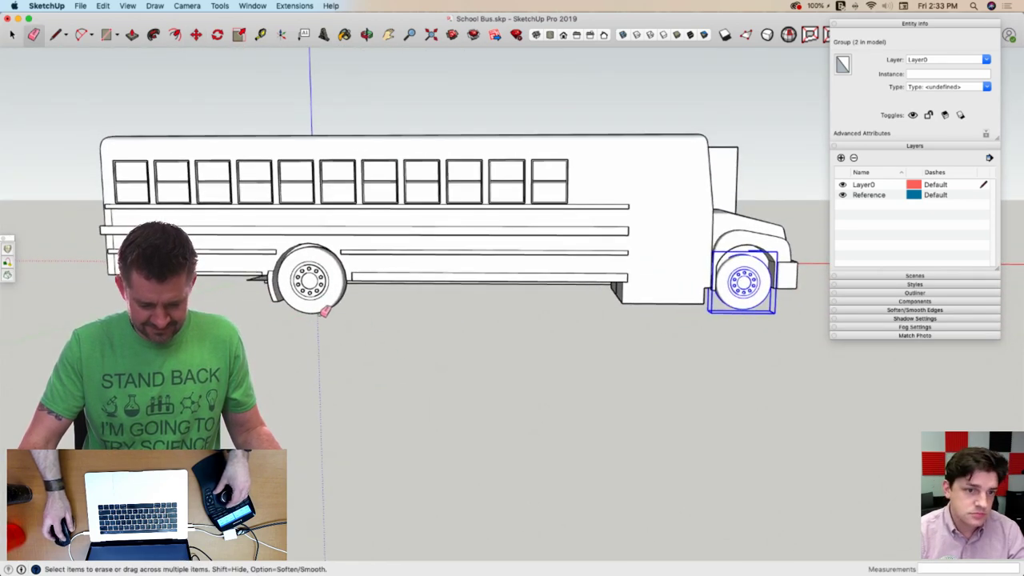
Replace the rear wheel group with a copy of the scaled front wheel group, placed about 61' 3" back along the red axis
{"action": "left_click", "coordinate": [349, 316]}
{"action": "left_click", "coordinate": [318, 289]}
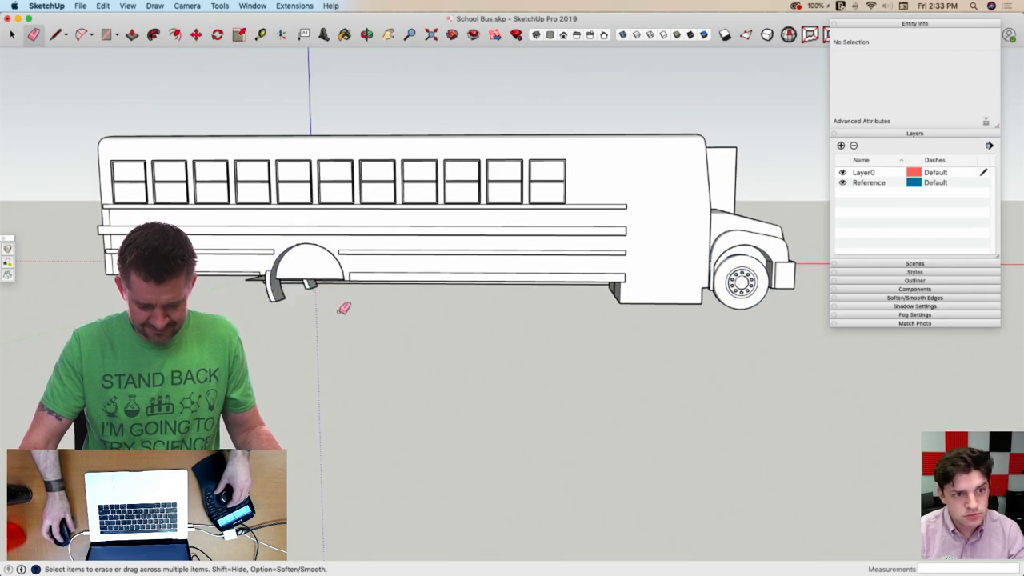
{"action": "key", "text": "space"}
{"action": "left_click", "coordinate": [739, 282]}
{"action": "key", "text": "m"}
{"action": "left_click", "coordinate": [774, 389]}
{"action": "key", "text": "alt"}
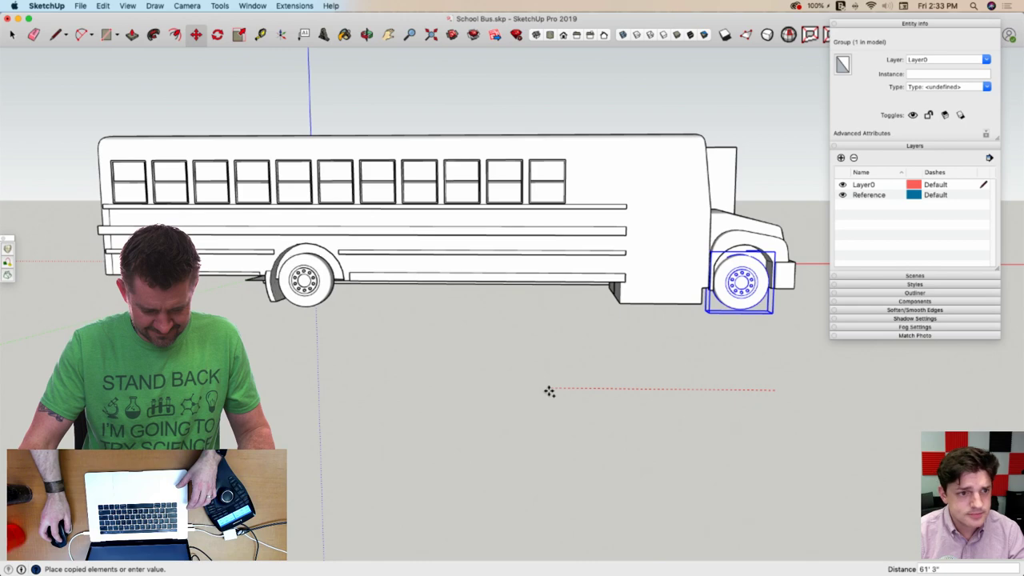
{"action": "left_click", "coordinate": [549, 391]}
{"action": "key", "text": "space"}
{"action": "left_click", "coordinate": [543, 400]}
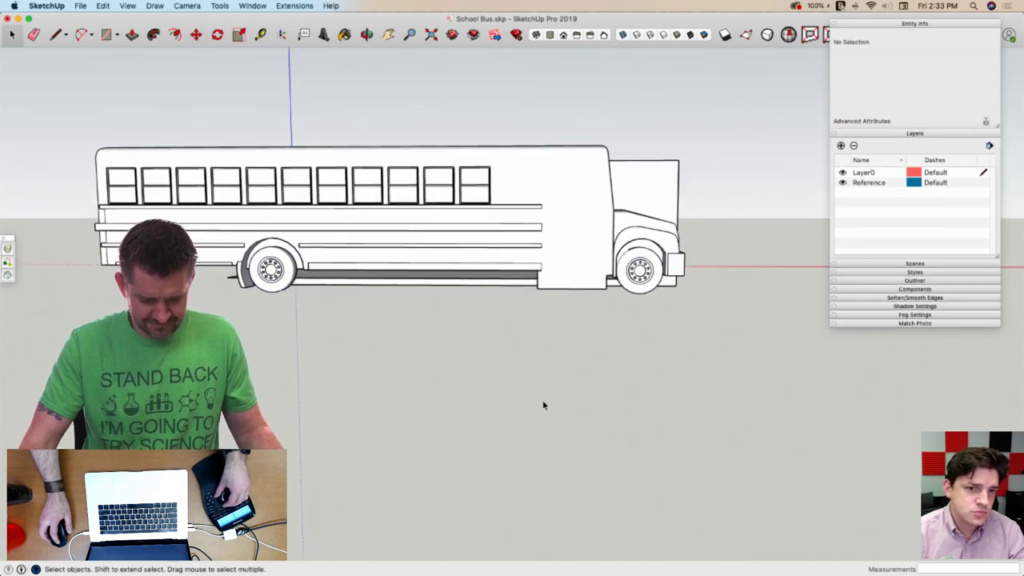
Switch the display to Shaded With Textures and draw a horizontal line about 9' long across the rear tire in the side reference photo
{"action": "middle_click_drag", "start_coordinate": [553, 416], "coordinate": [616, 54]}
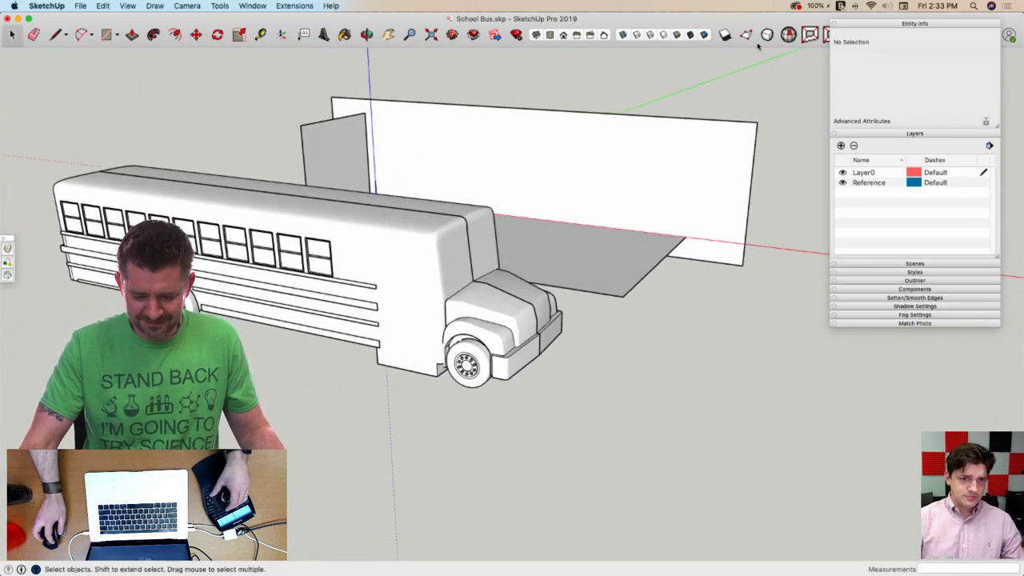
{"action": "left_click", "coordinate": [689, 36]}
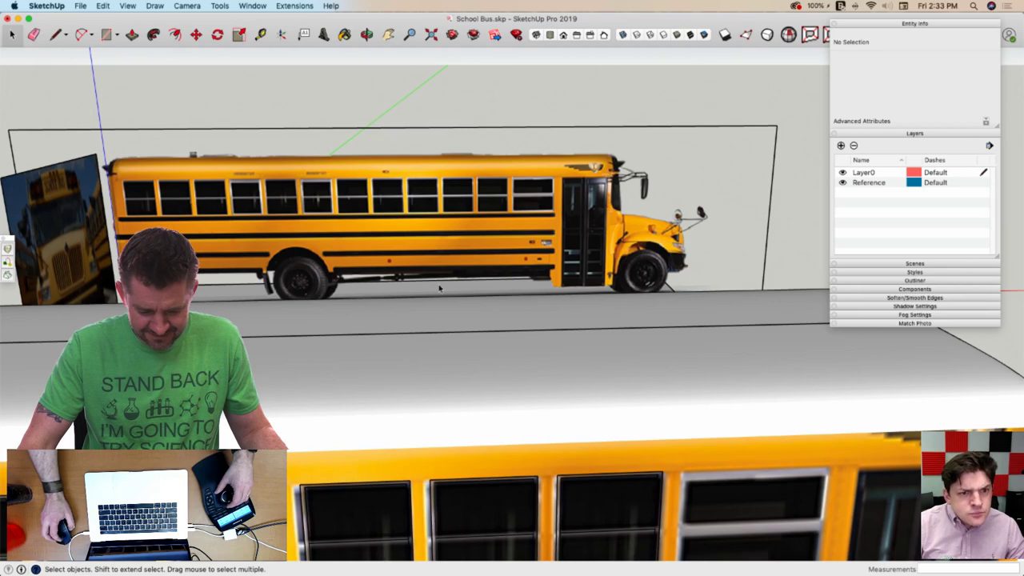
{"action": "key", "text": "l"}
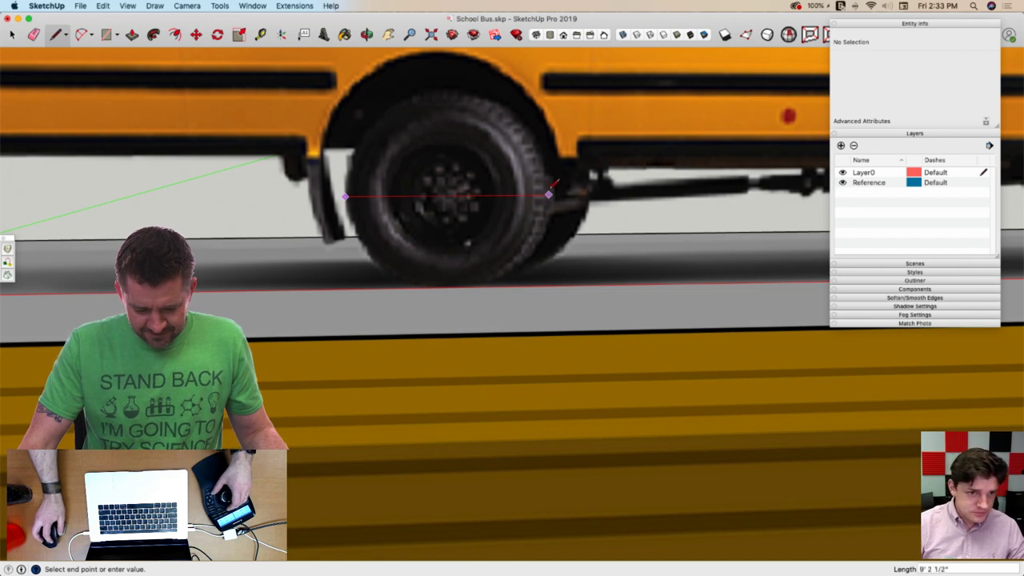
{"action": "key", "text": "space"}
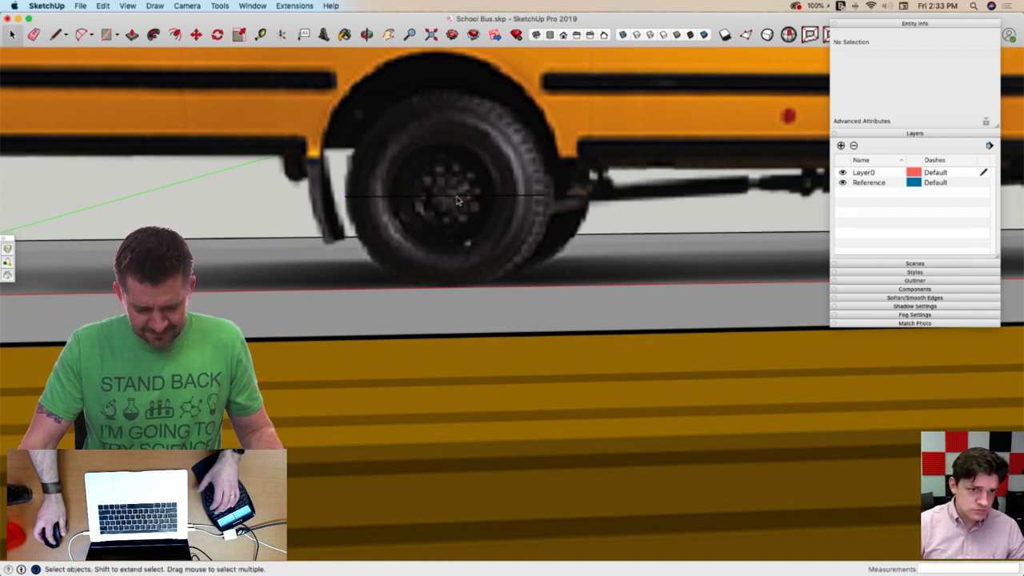
Move the tire-width line 60' 10 3/16" onto the front tire in the reference photo to compare the tire sizes
{"action": "left_click", "coordinate": [449, 196]}
{"action": "key", "text": "m"}
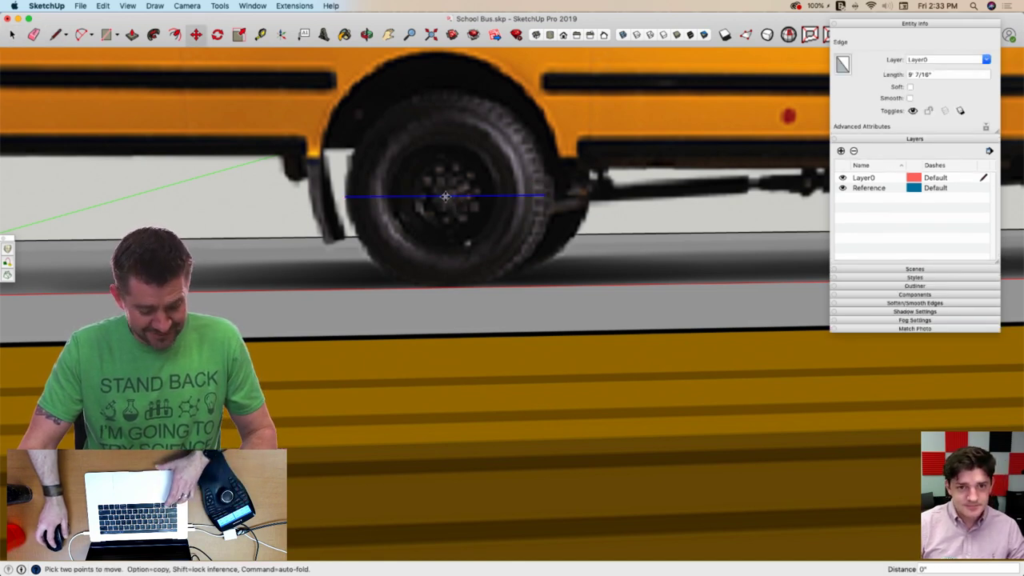
{"action": "scroll", "coordinate": [472, 233], "scroll_direction": "down", "scroll_amount": 5}
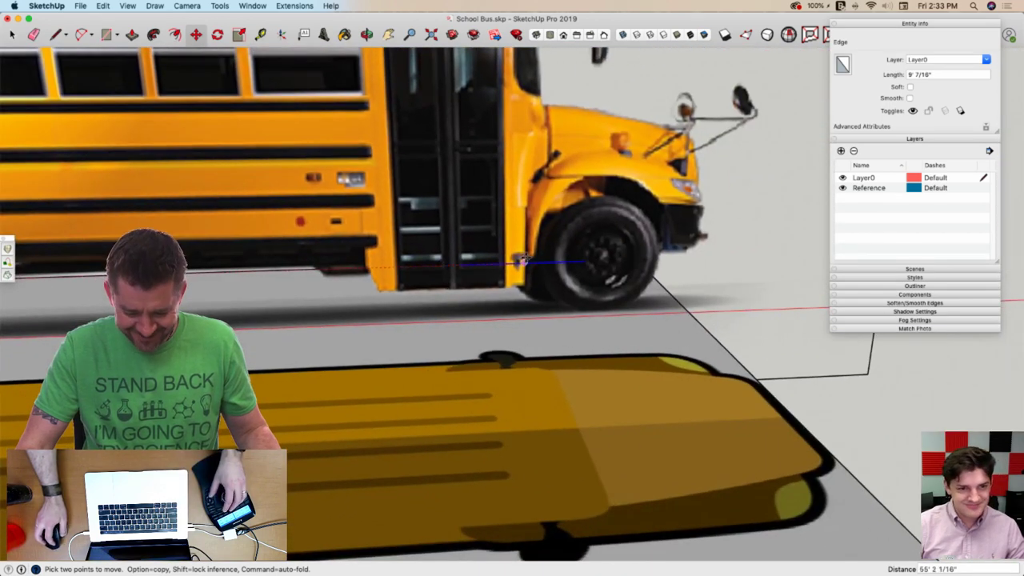
{"action": "scroll", "coordinate": [564, 249], "scroll_direction": "up", "scroll_amount": 3}
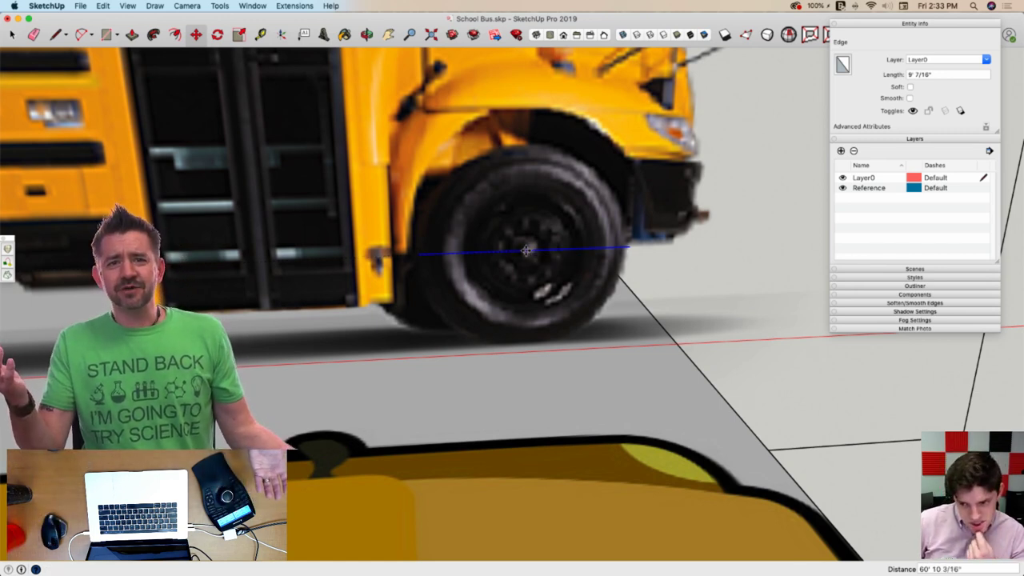
Move the rear and front wheel groups together 5 15/16" down in their wheel arches
{"action": "scroll", "coordinate": [525, 250], "scroll_direction": "down", "scroll_amount": 10}
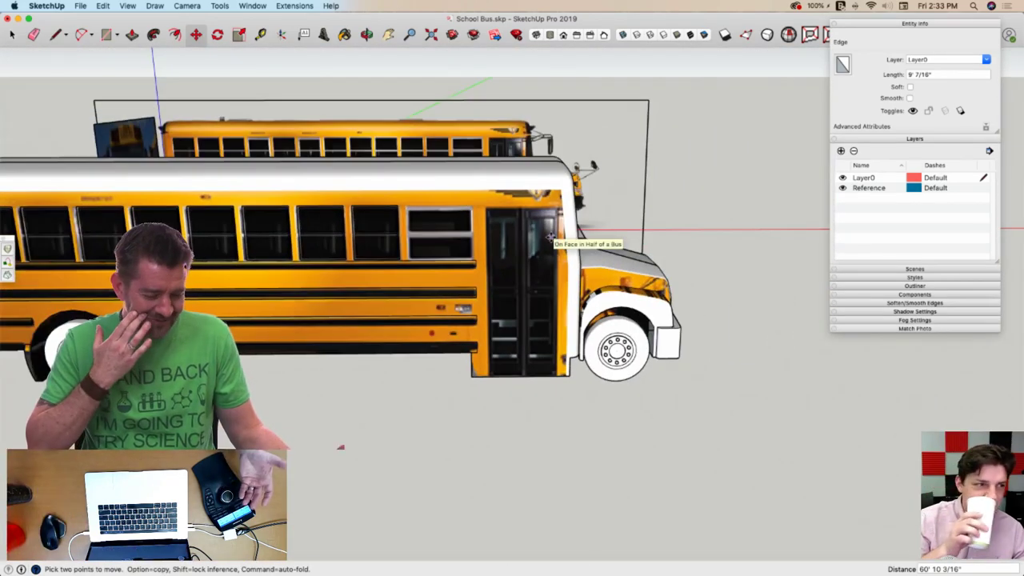
{"action": "middle_click_drag", "start_coordinate": [550, 238], "coordinate": [558, 211]}
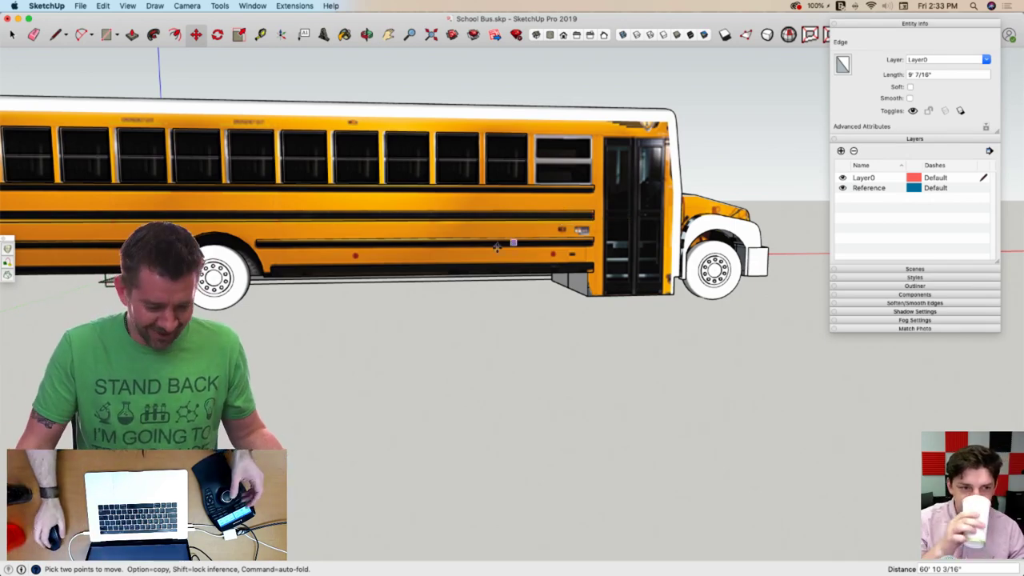
{"action": "middle_click_drag", "start_coordinate": [427, 357], "coordinate": [382, 344]}
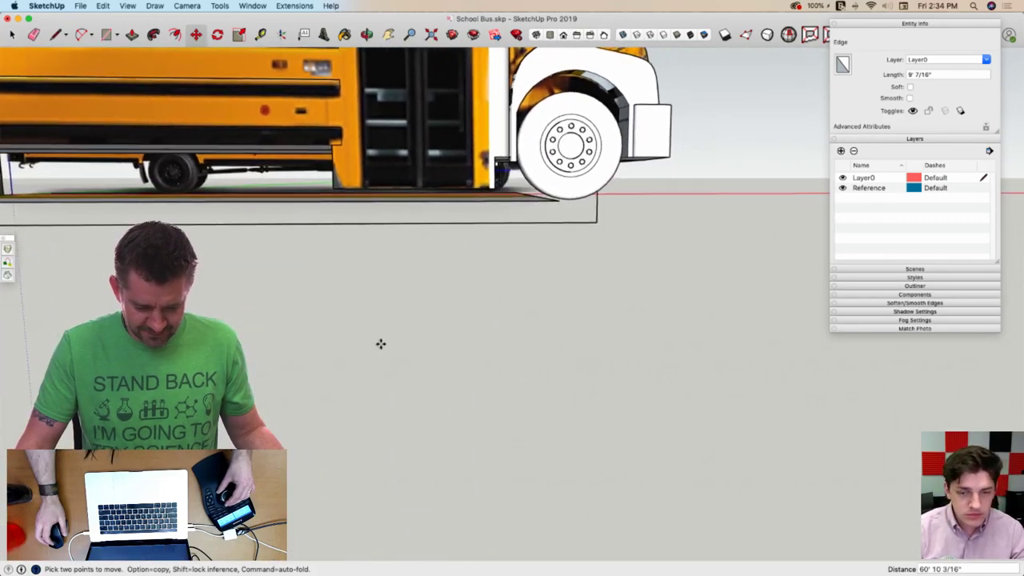
{"action": "middle_click_drag", "start_coordinate": [394, 197], "coordinate": [340, 226]}
{"action": "scroll", "coordinate": [331, 226], "scroll_direction": "down", "scroll_amount": 10}
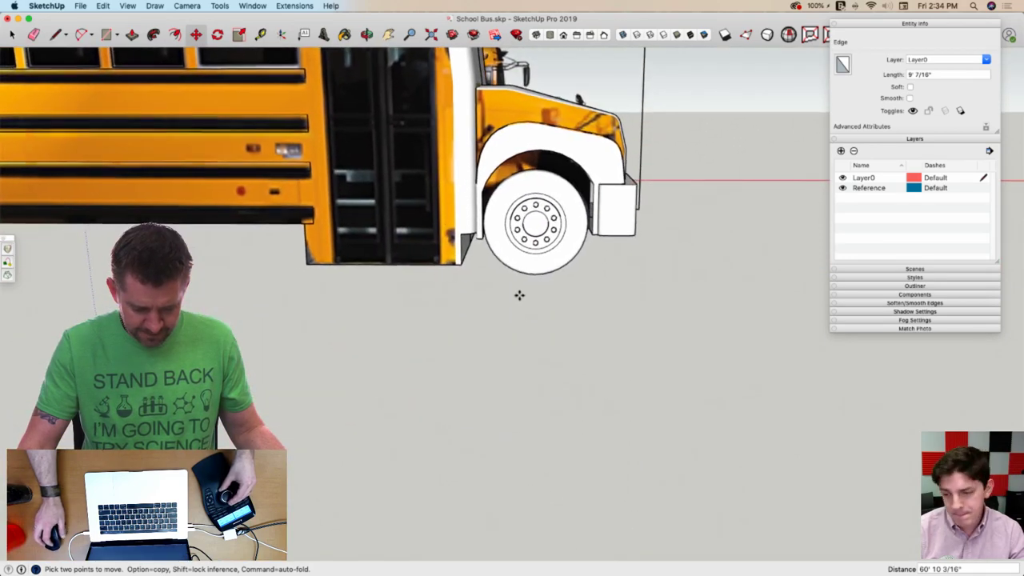
{"action": "scroll", "coordinate": [338, 271], "scroll_direction": "down", "scroll_amount": 5}
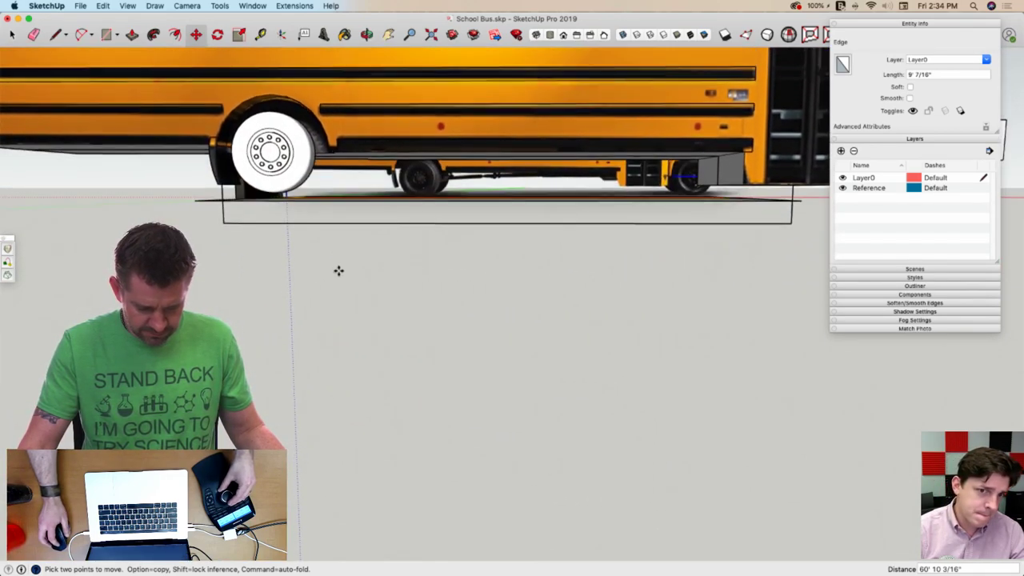
{"action": "scroll", "coordinate": [339, 271], "scroll_direction": "up", "scroll_amount": 3}
{"action": "key", "text": "space"}
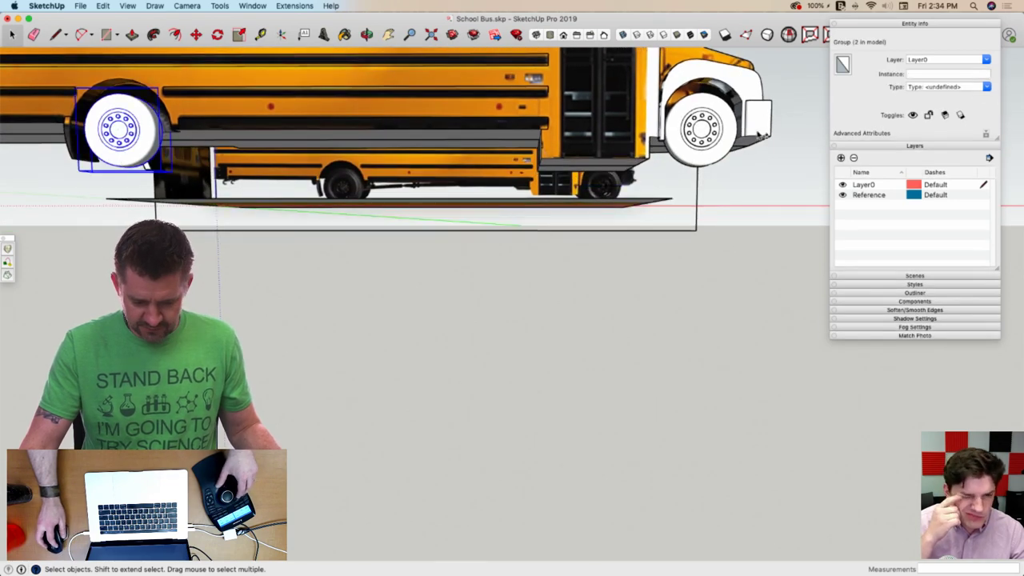
{"action": "left_click", "coordinate": [717, 147], "text": "shift"}
{"action": "key", "text": "m"}
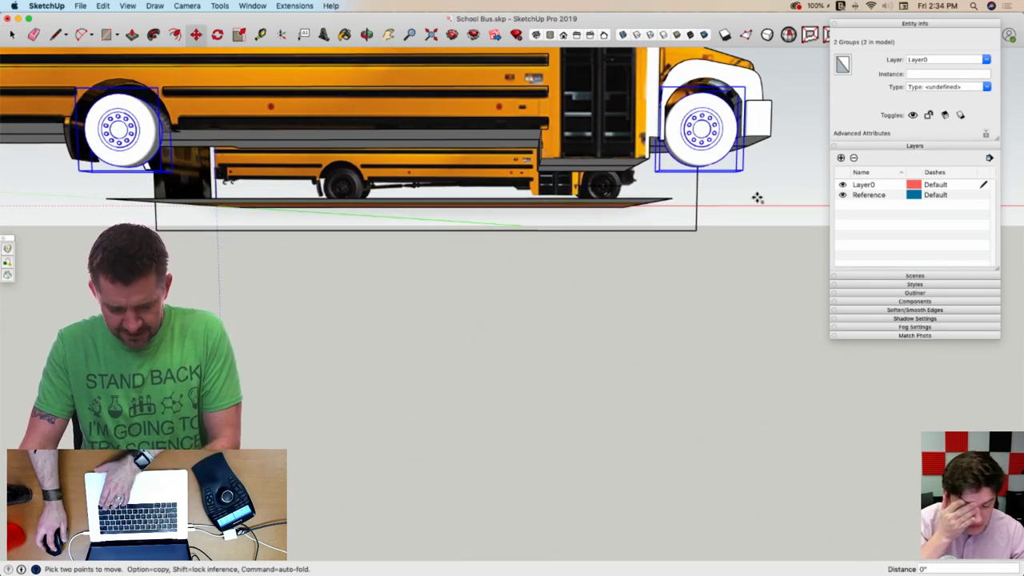
{"action": "left_click", "coordinate": [757, 198]}
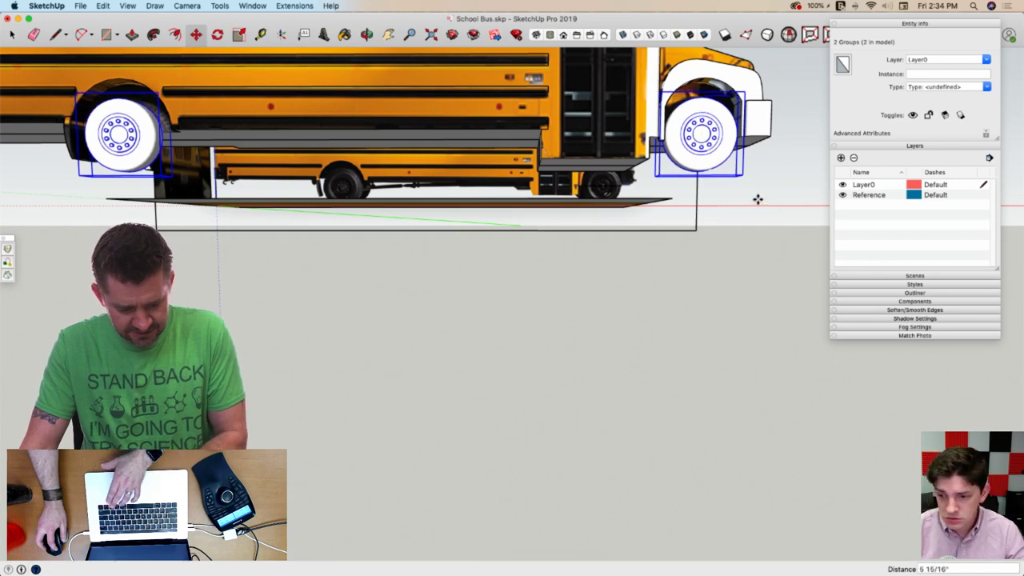
{"action": "key", "text": "space"}
{"action": "left_click", "coordinate": [681, 342]}
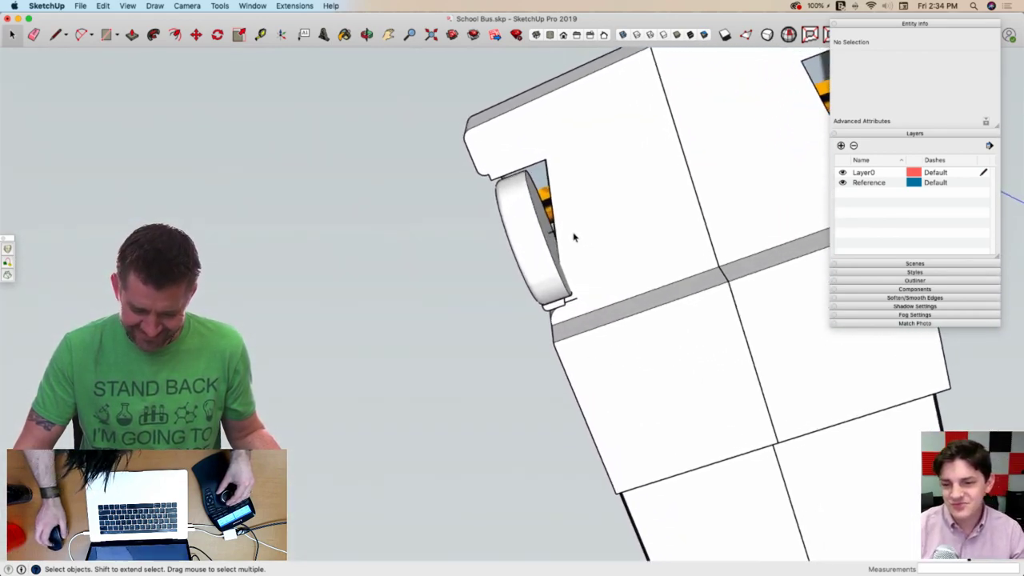
Switch the display to Monochrome and open the bus half for editing at the underside of the front wheel well
{"action": "mouse_move", "coordinate": [573, 236]}
{"action": "middle_mouse_down"}
{"action": "mouse_move", "coordinate": [610, 222]}
{"action": "mouse_move", "coordinate": [577, 254]}
{"action": "middle_mouse_up"}
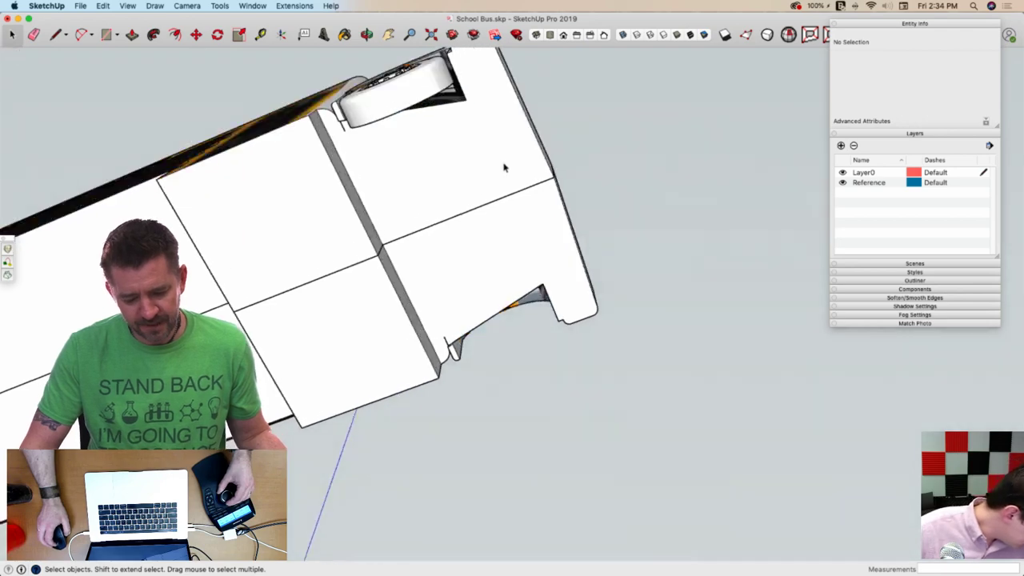
{"action": "middle_click_drag", "start_coordinate": [504, 167], "coordinate": [488, 116]}
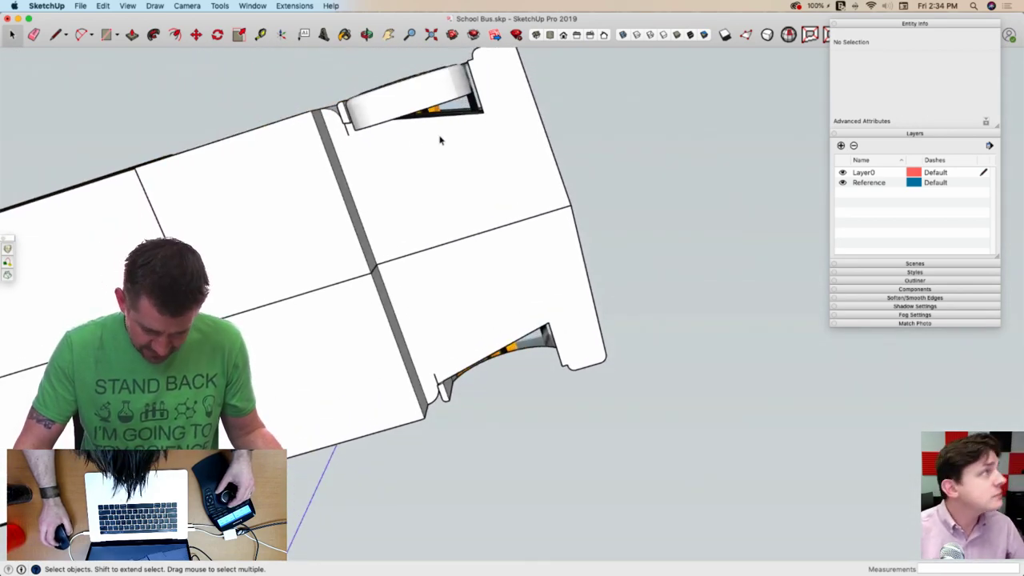
{"action": "middle_click_drag", "start_coordinate": [375, 135], "coordinate": [595, 32]}
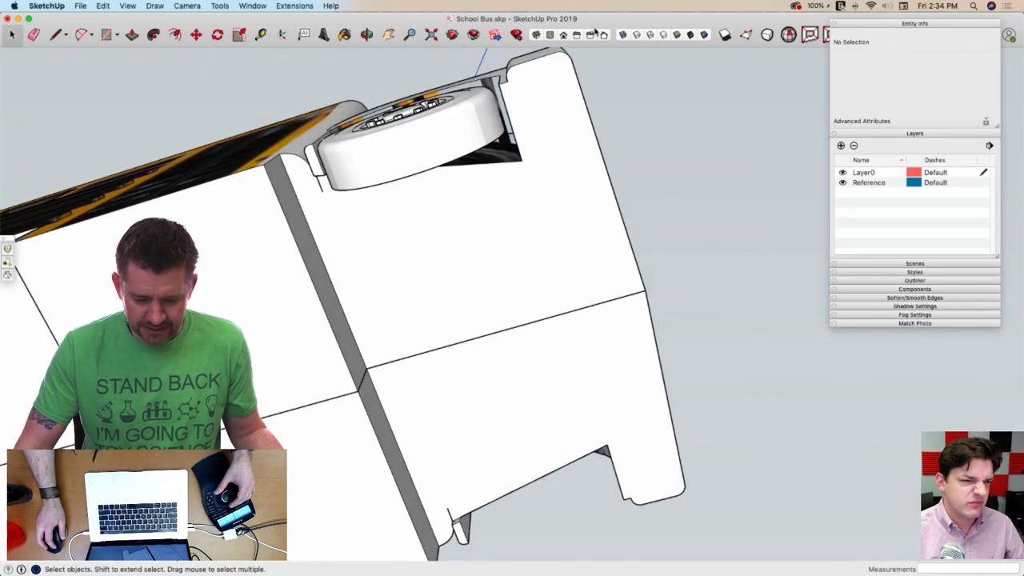
{"action": "left_click", "coordinate": [704, 37]}
{"action": "double_click", "coordinate": [507, 208]}
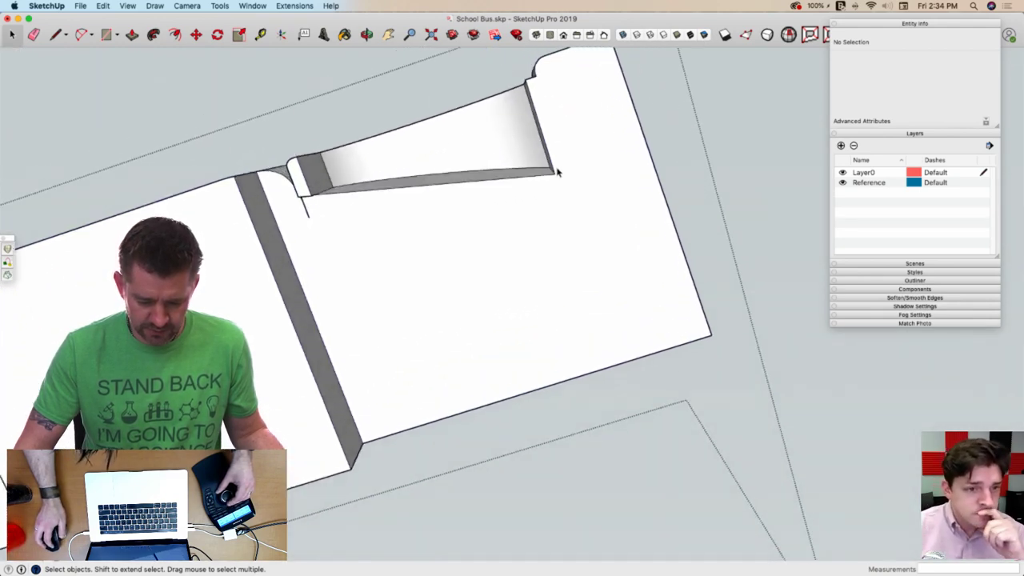
Draw a line about 8' long along the red axis across the underside, starting from the front edge of the front wheel well
{"action": "key", "text": "l"}
{"action": "mouse_move", "coordinate": [558, 172]}
{"action": "middle_mouse_down"}
{"action": "mouse_move", "coordinate": [621, 160]}
{"action": "mouse_move", "coordinate": [627, 184]}
{"action": "middle_mouse_up"}
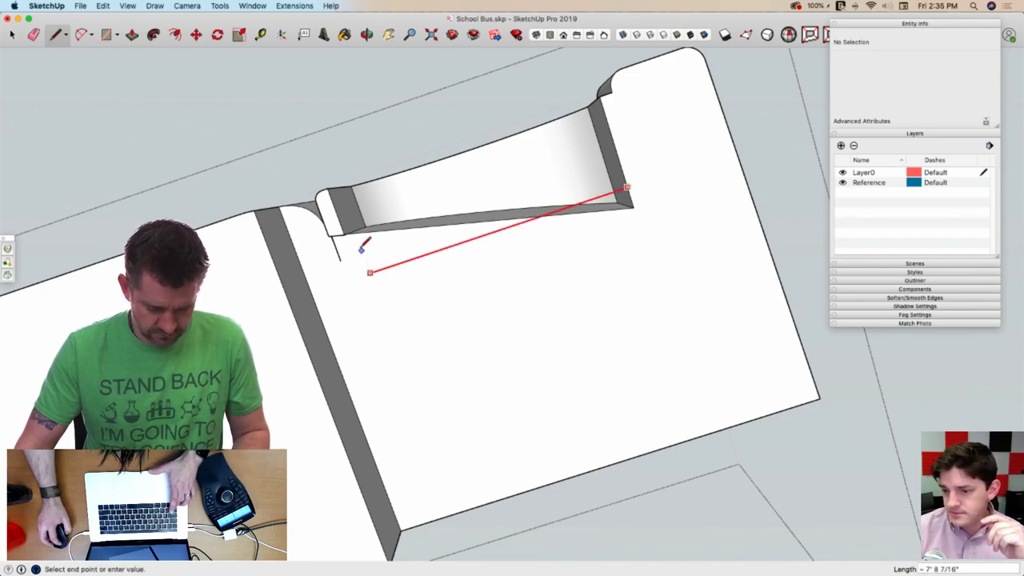
{"action": "left_click", "coordinate": [344, 232]}
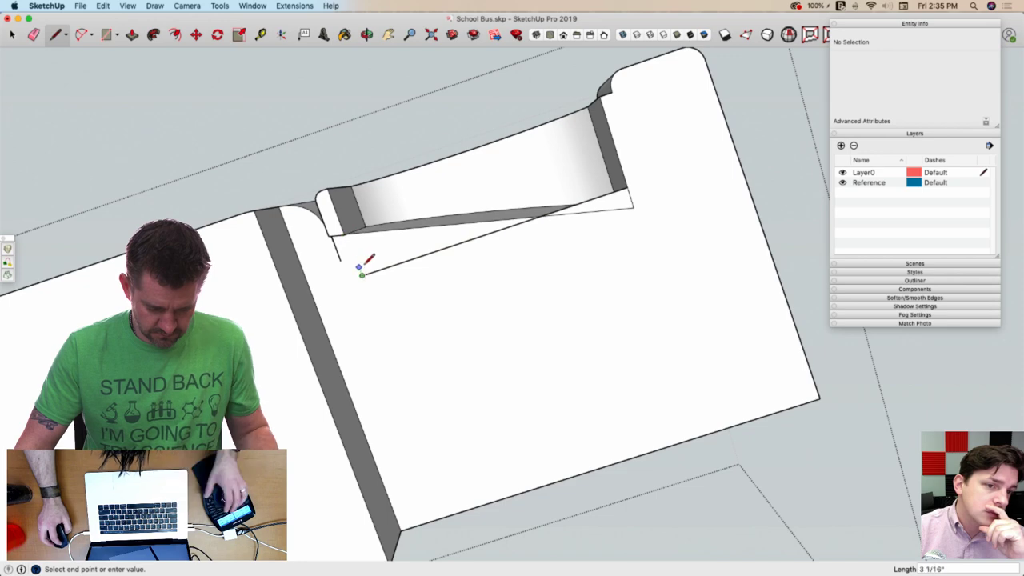
Push/Pull the narrow face between the new line and the slanted inner edge of the front wheel well
{"action": "middle_click_drag", "start_coordinate": [362, 268], "coordinate": [569, 261]}
{"action": "key", "text": "p"}
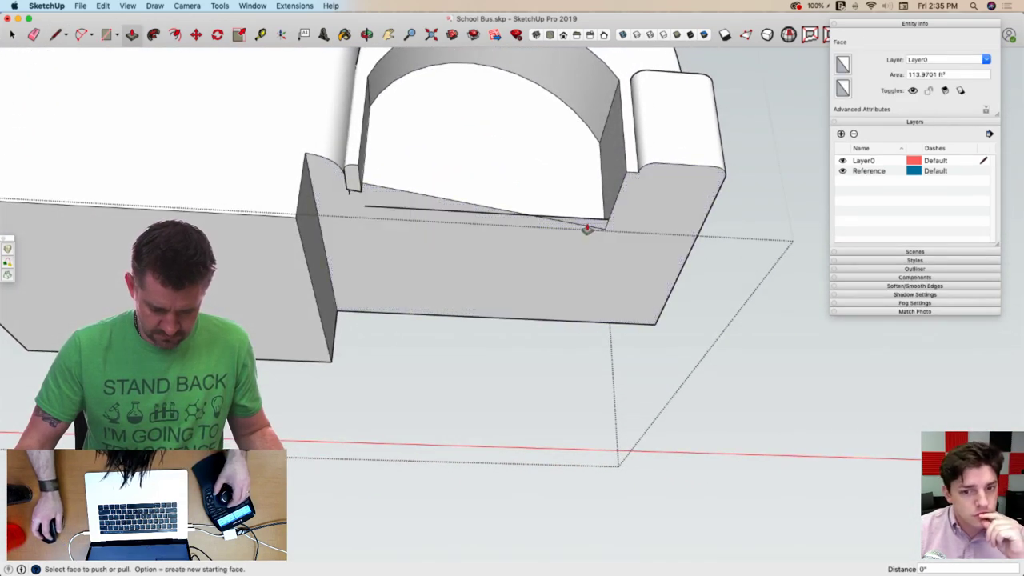
Push/Pull the thin triangular sliver at the wheel opening about 6' 1 3/16" and draw a short line from the pillar to the loose edge
{"action": "left_click", "coordinate": [586, 230]}
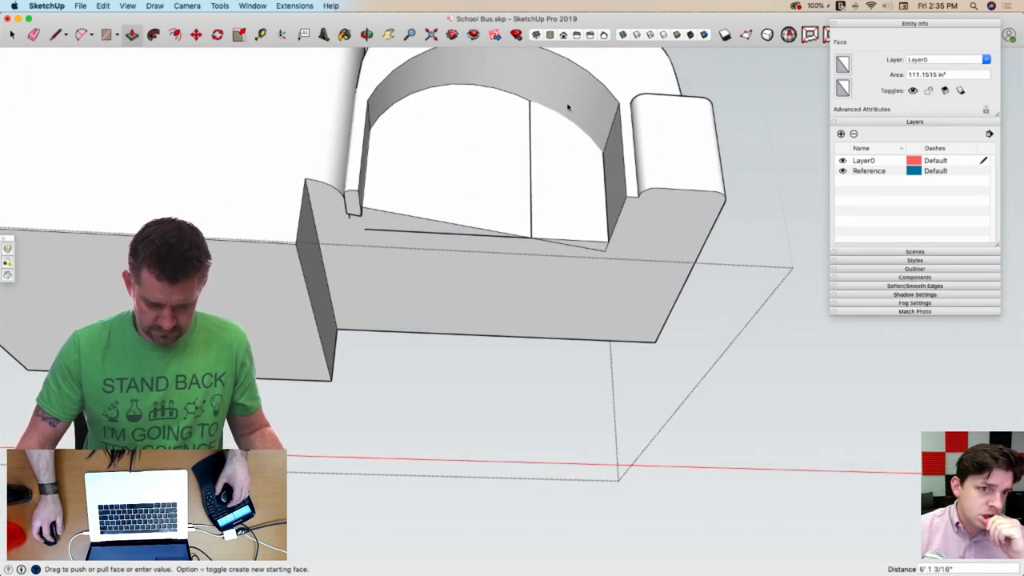
{"action": "left_click", "coordinate": [566, 105]}
{"action": "key", "text": "l"}
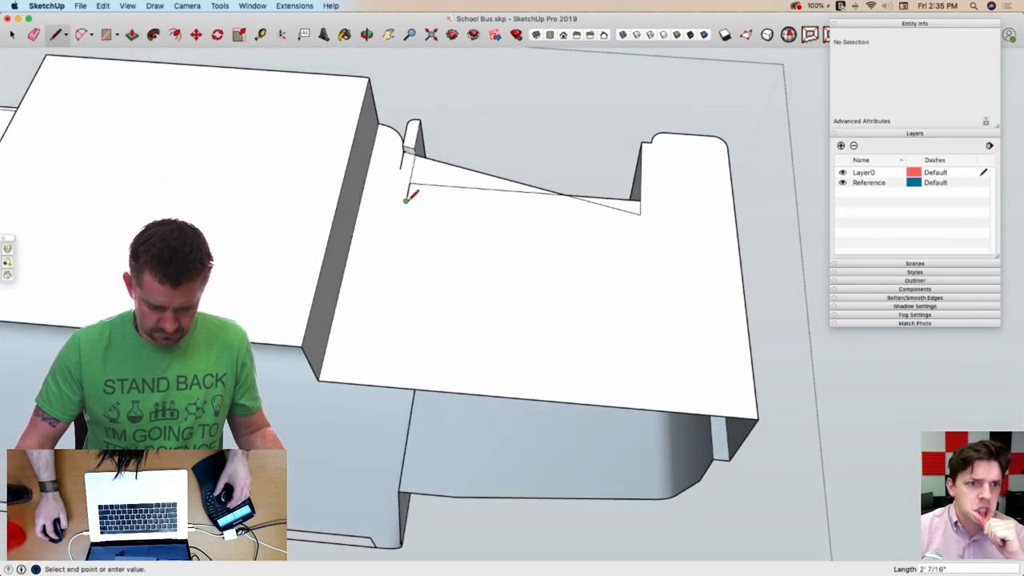
{"action": "key", "text": "e"}
Push/Pull the remaining triangular face beside the wheel well inward by about 3' 6 3/16"
{"action": "key", "text": "p"}
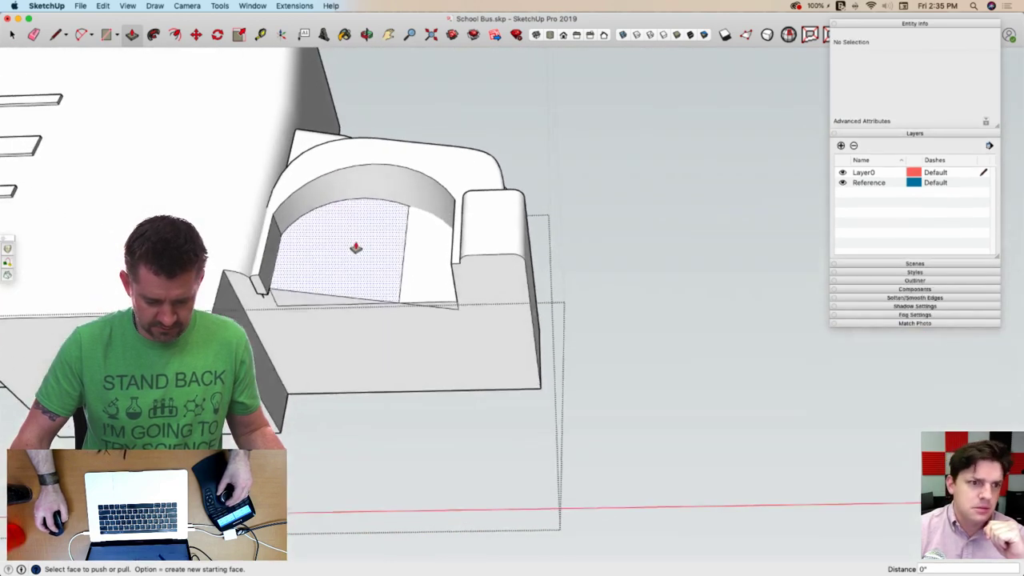
{"action": "left_click", "coordinate": [279, 339]}
{"action": "left_click_drag", "start_coordinate": [308, 291], "coordinate": [341, 211]}
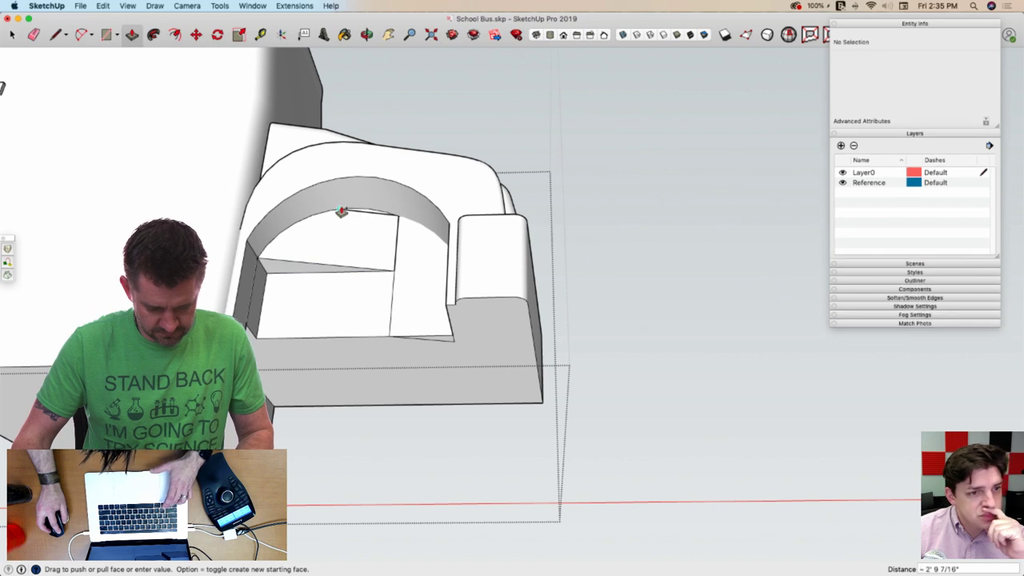
{"action": "left_click", "coordinate": [319, 276]}
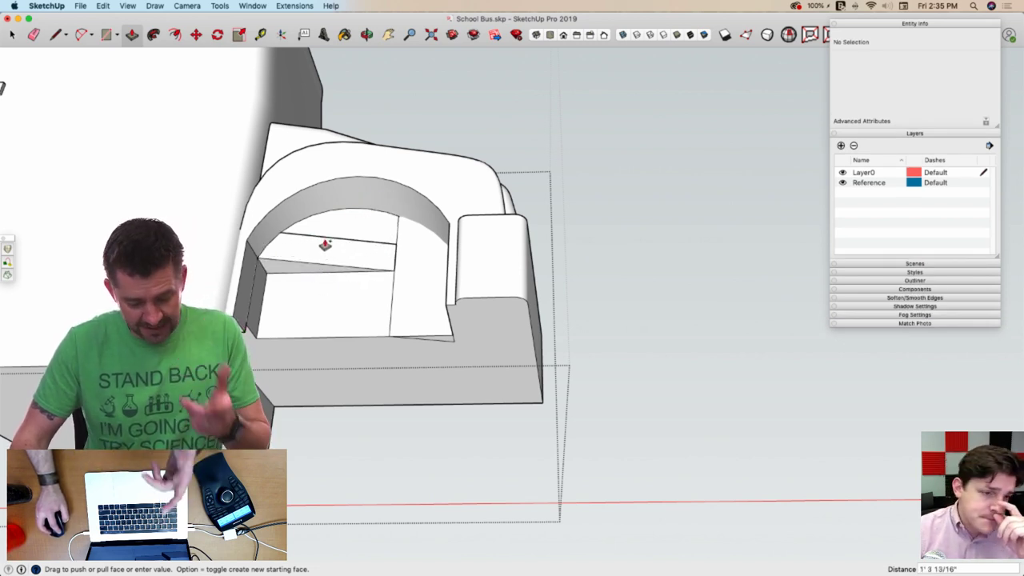
{"action": "left_click", "coordinate": [331, 205]}
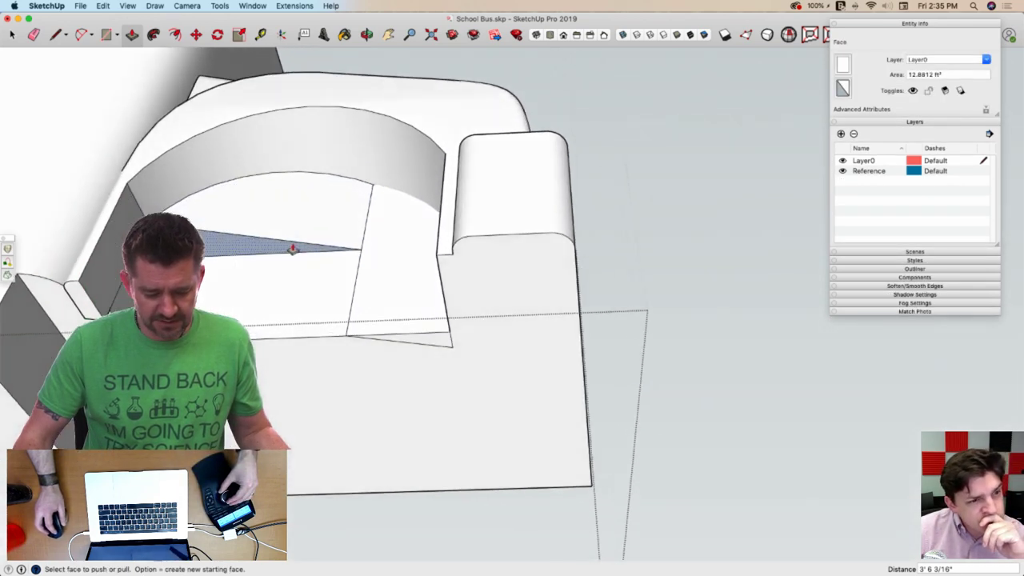
Try to erase the stray edge of the triangular face inside the wheel well, and undo it
{"action": "key", "text": "e"}
{"action": "left_click", "coordinate": [218, 224]}
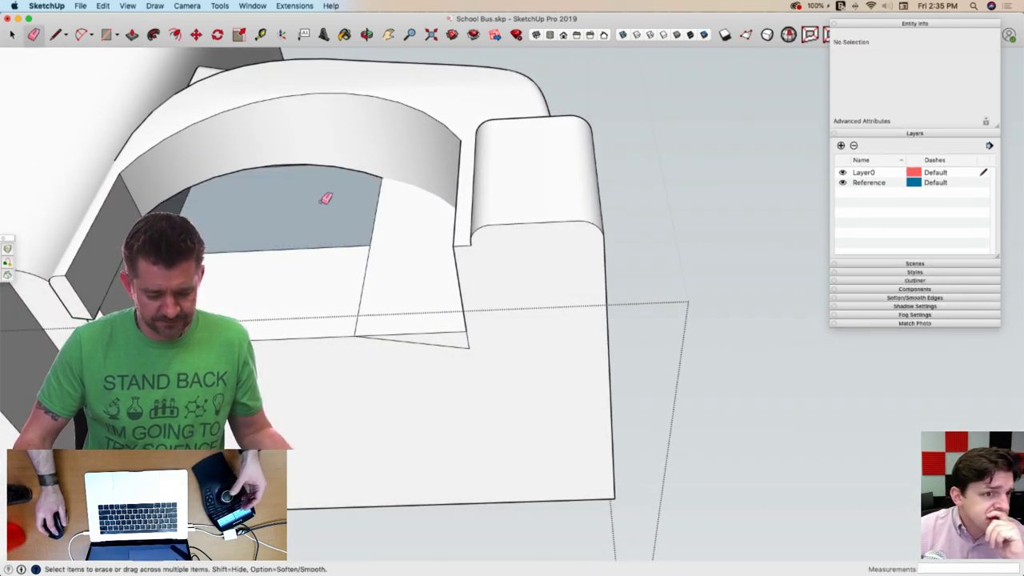
{"action": "key", "text": "l"}
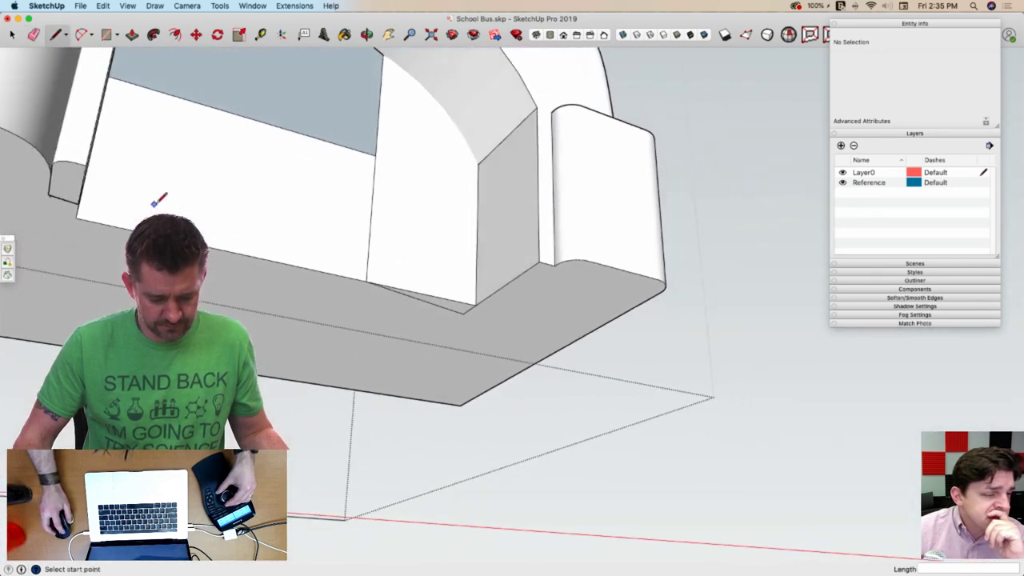
{"action": "middle_click_drag", "start_coordinate": [155, 203], "coordinate": [229, 282]}
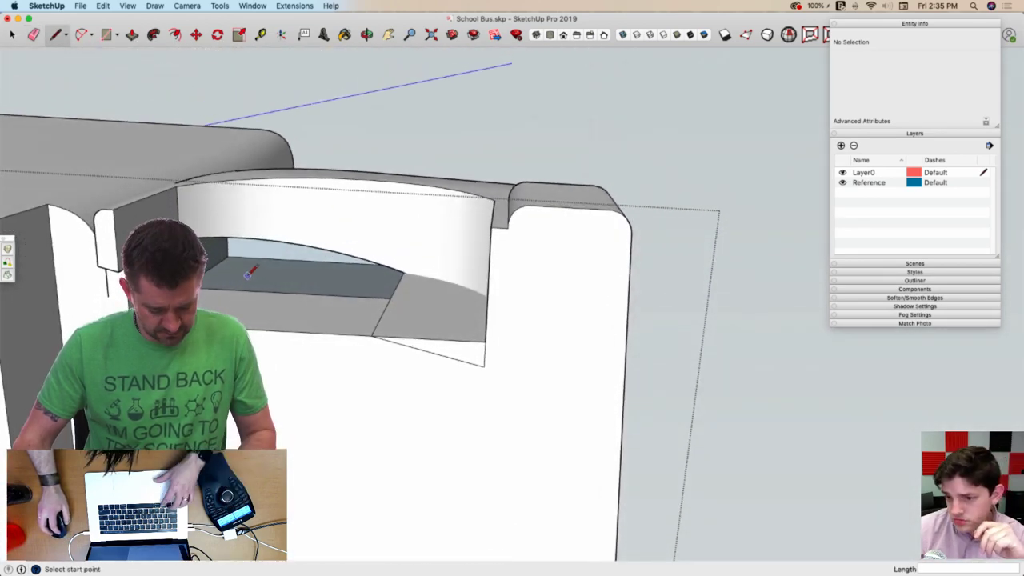
{"action": "key", "text": "super+z"}
Select the overlapping wheel well and fender geometry from inside the bus body and intersect its faces with the selection
{"action": "key", "text": "space"}
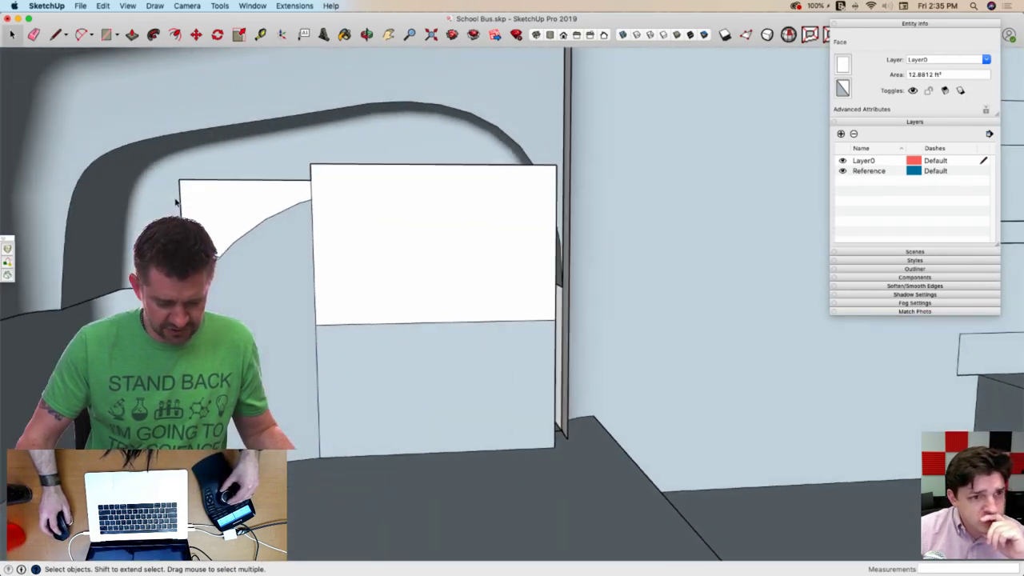
{"action": "left_click", "coordinate": [118, 35]}
{"action": "left_click", "coordinate": [297, 192]}
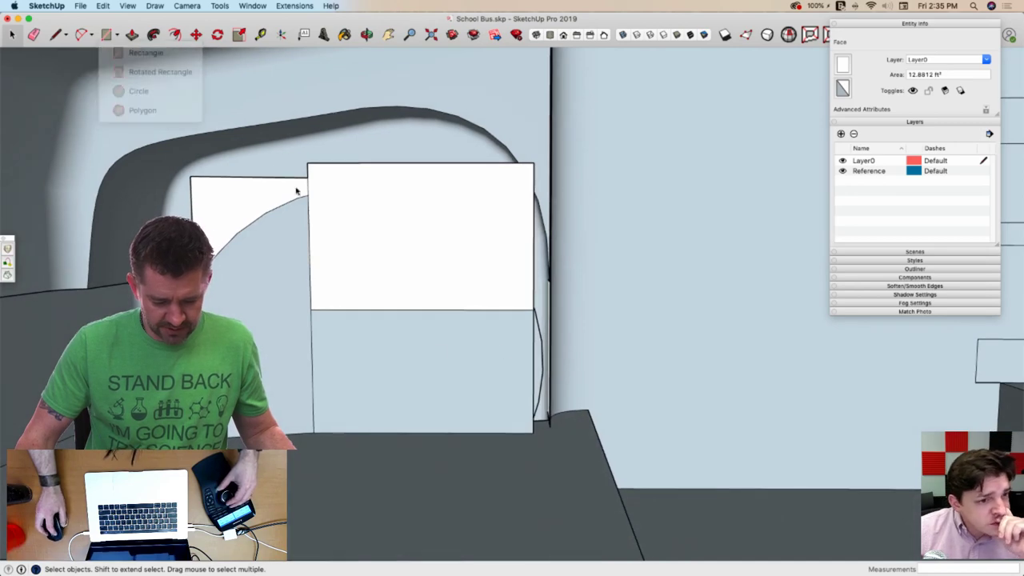
{"action": "left_click_drag", "start_coordinate": [154, 145], "coordinate": [567, 389]}
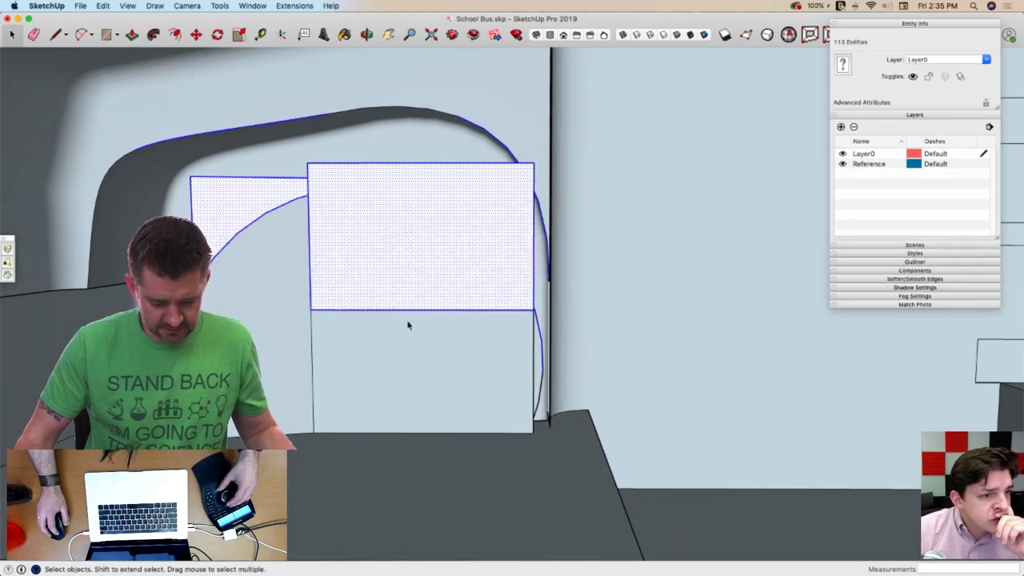
{"action": "left_click_drag", "start_coordinate": [187, 361], "coordinate": [188, 362]}
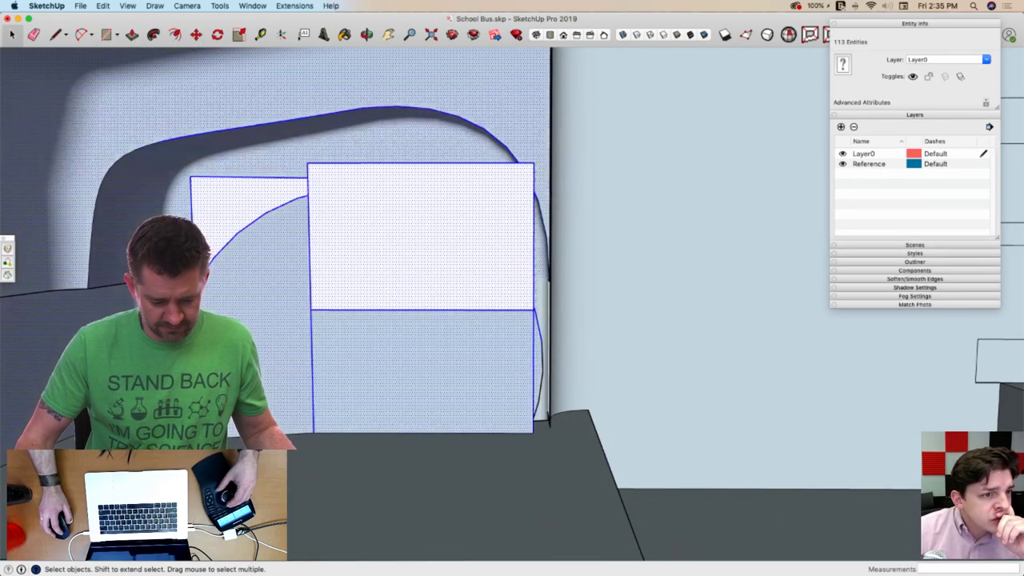
{"action": "right_click", "coordinate": [245, 290]}
{"action": "mouse_move", "coordinate": [311, 388]}
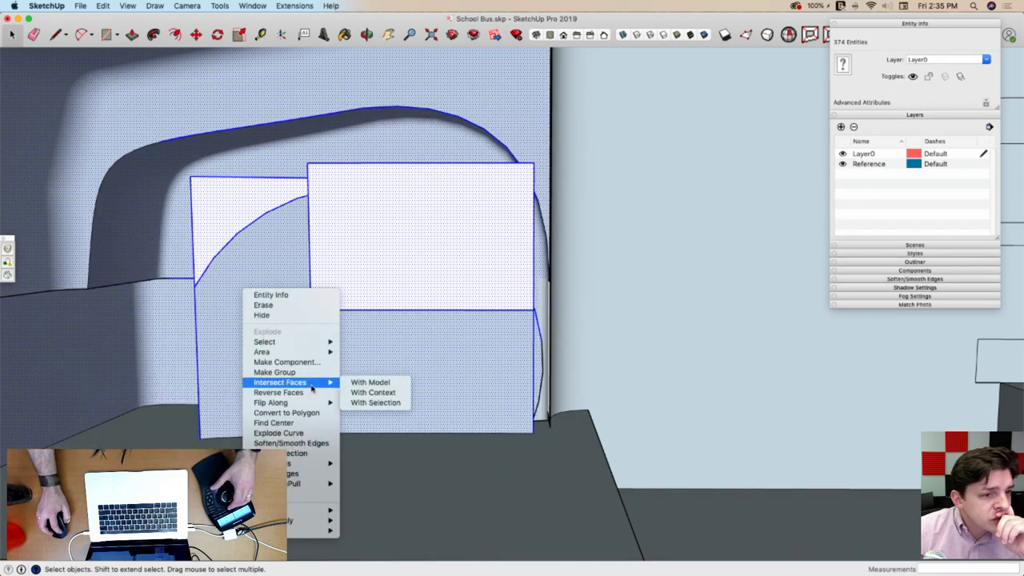
{"action": "left_click", "coordinate": [370, 404]}
Erase the excess faces and leftover edges protruding past the fender curve, undoing the stray erasure of the wheel well's lower inner edge
{"action": "key", "text": "e"}
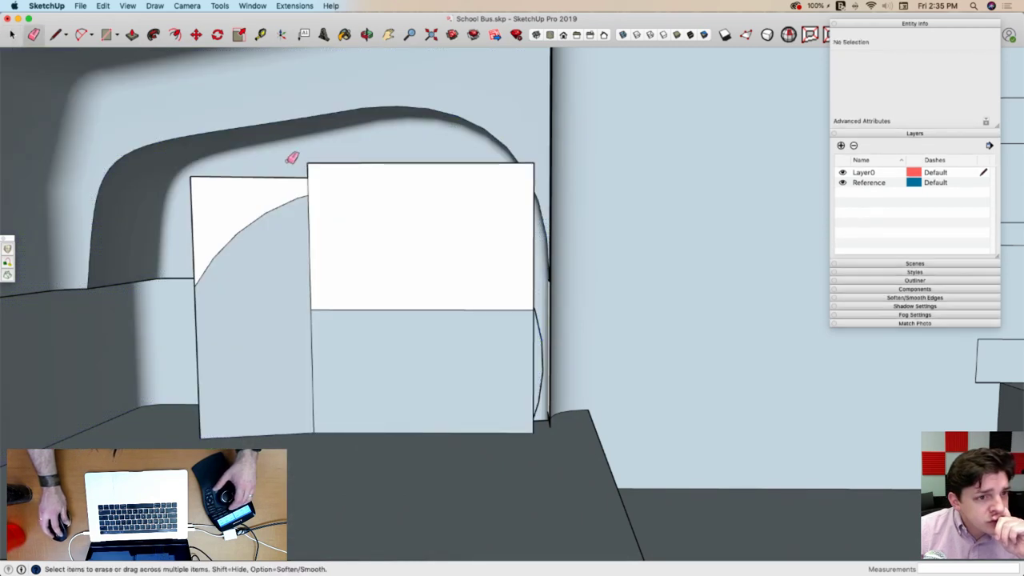
{"action": "left_click_drag", "start_coordinate": [191, 186], "coordinate": [213, 167]}
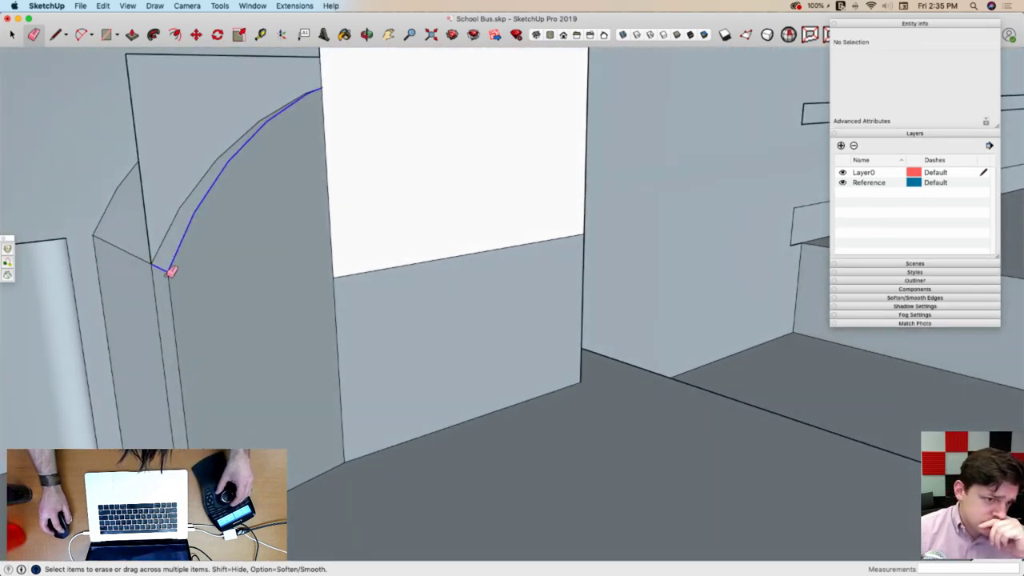
{"action": "left_click_drag", "start_coordinate": [170, 271], "coordinate": [169, 273]}
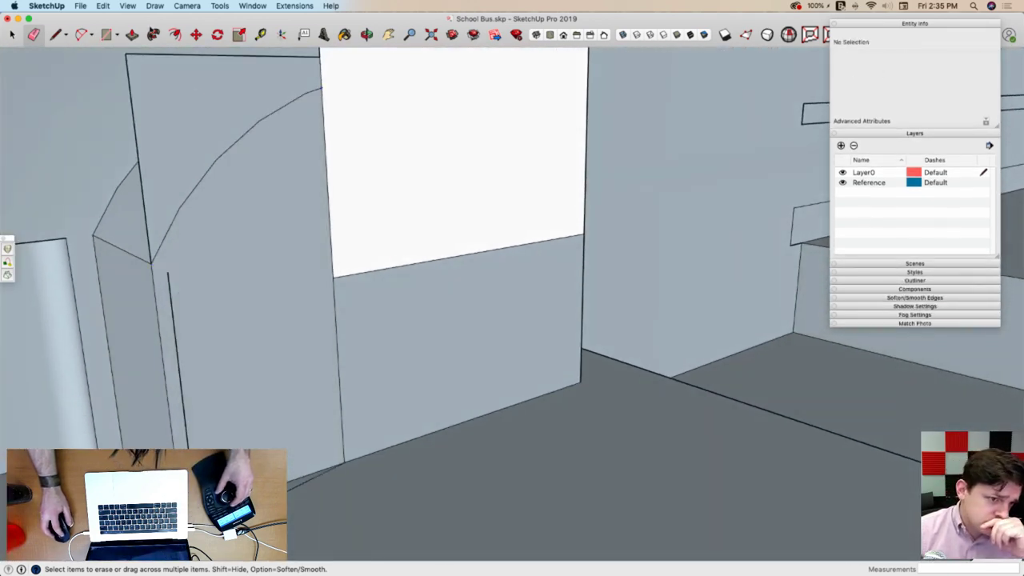
{"action": "left_click_drag", "start_coordinate": [130, 56], "coordinate": [151, 68]}
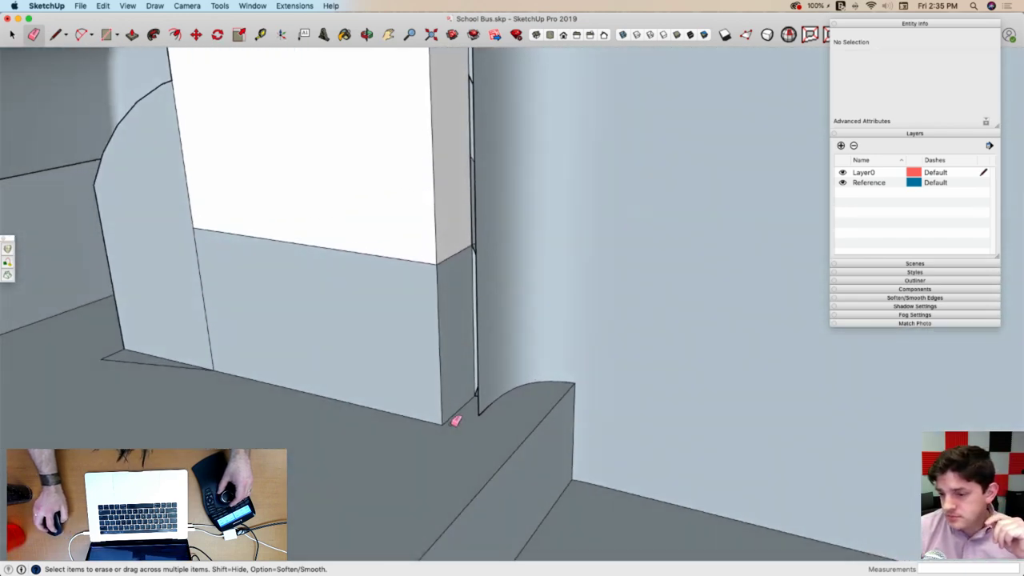
{"action": "left_click", "coordinate": [448, 420]}
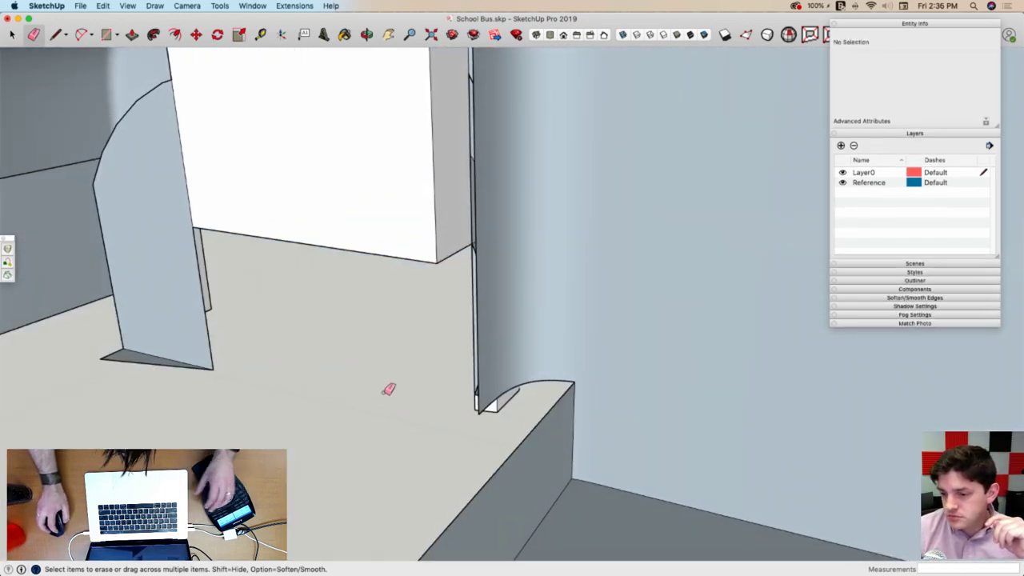
{"action": "key", "text": "super+z"}
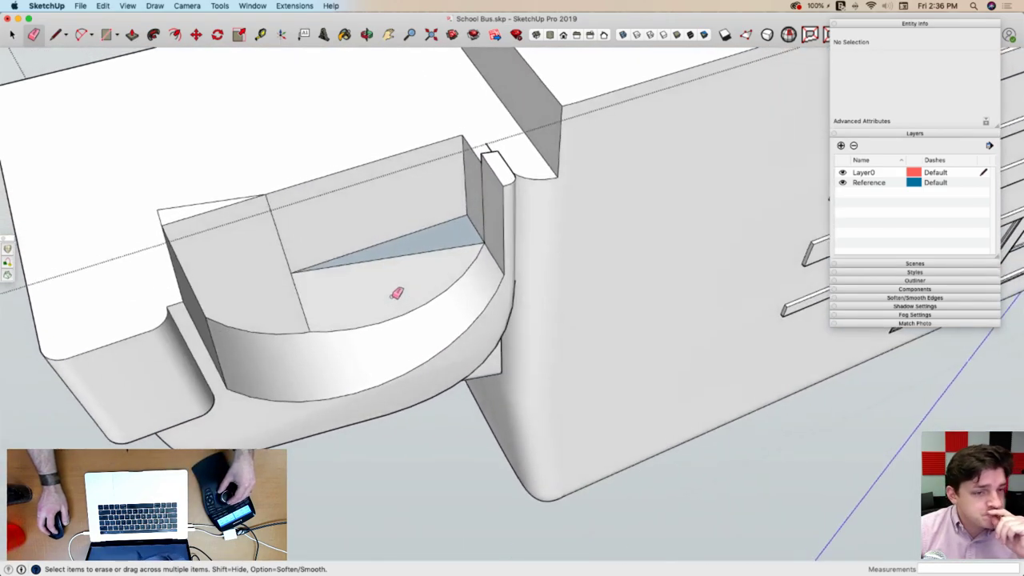
Erase the leftover edge beside the triangular hole to remove the remaining face closing off the wheel well
{"action": "key", "text": "l"}
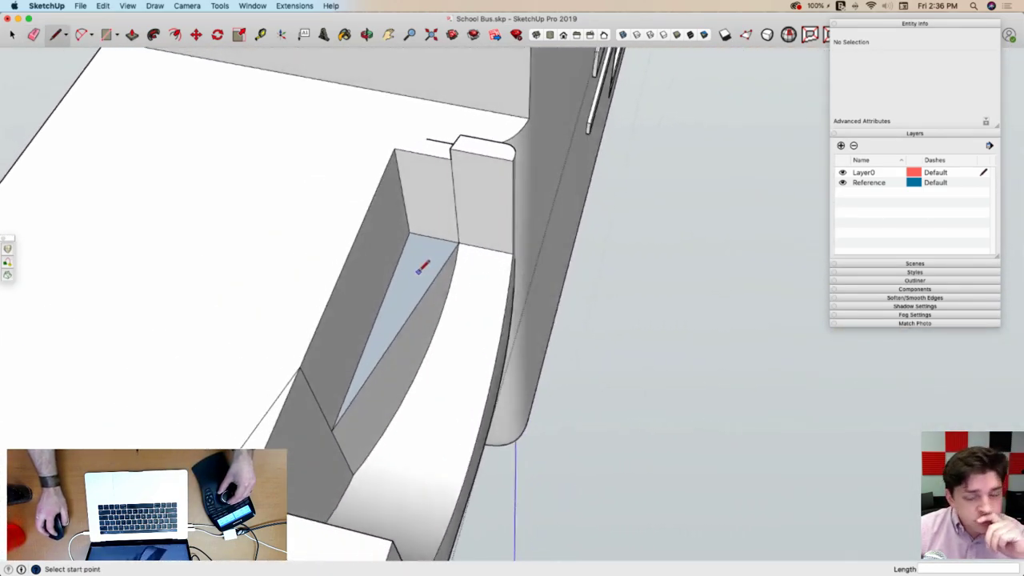
{"action": "left_click", "coordinate": [412, 297]}
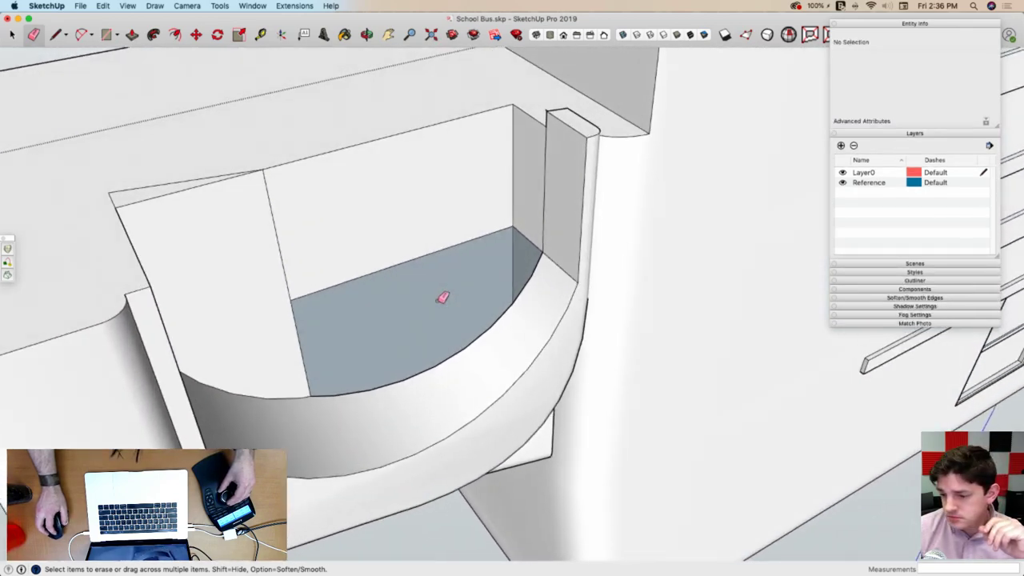
{"action": "mouse_move", "coordinate": [442, 297]}
{"action": "middle_mouse_down"}
{"action": "mouse_move", "coordinate": [457, 320]}
{"action": "mouse_move", "coordinate": [521, 301]}
{"action": "mouse_move", "coordinate": [463, 287]}
{"action": "mouse_move", "coordinate": [411, 293]}
{"action": "mouse_move", "coordinate": [458, 297]}
{"action": "middle_mouse_up"}
Turn on X-ray display, select the curved arc edge of the wheel well, and move the Entity Info panel group aside
{"action": "key", "text": "space"}
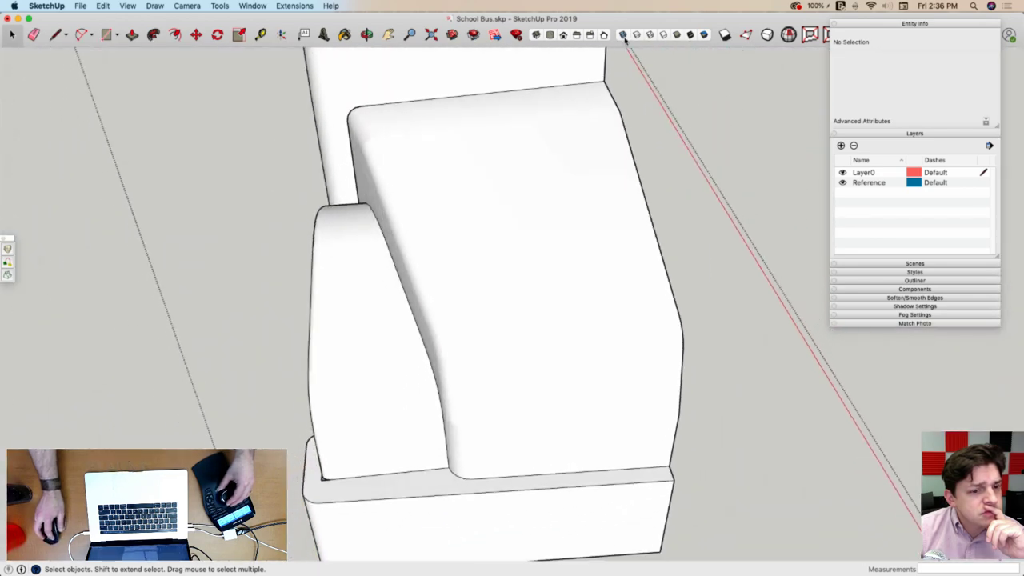
{"action": "left_click", "coordinate": [623, 35]}
{"action": "middle_click_drag", "start_coordinate": [597, 105], "coordinate": [437, 212]}
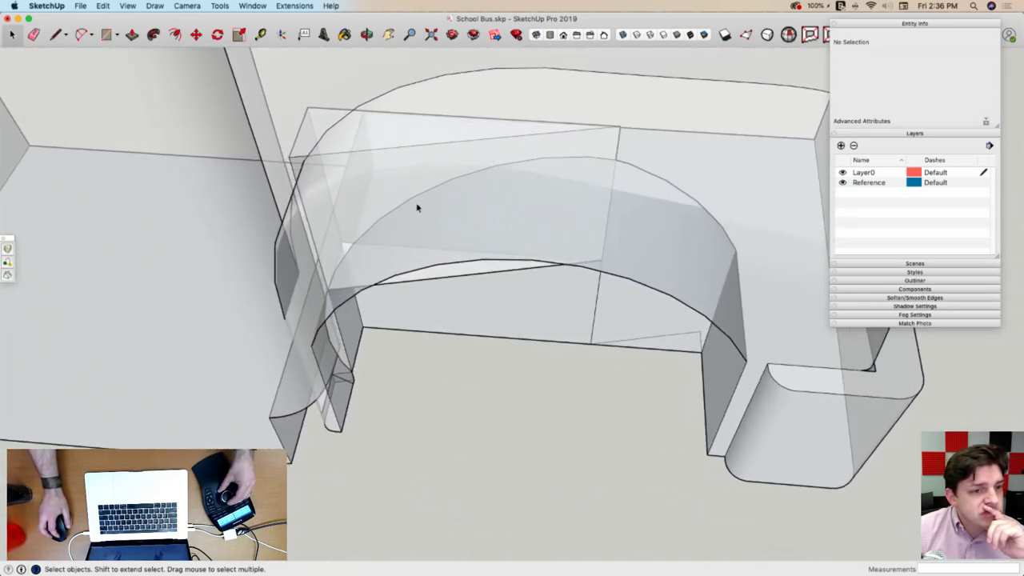
{"action": "middle_click_drag", "start_coordinate": [411, 303], "coordinate": [900, 24]}
{"action": "left_click", "coordinate": [406, 289]}
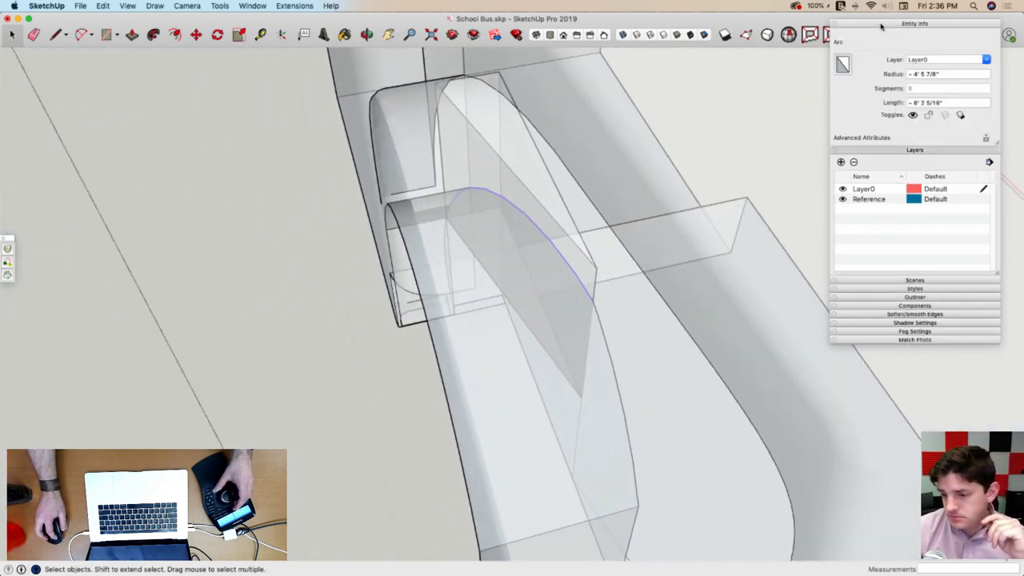
{"action": "left_click_drag", "start_coordinate": [899, 24], "coordinate": [923, 56]}
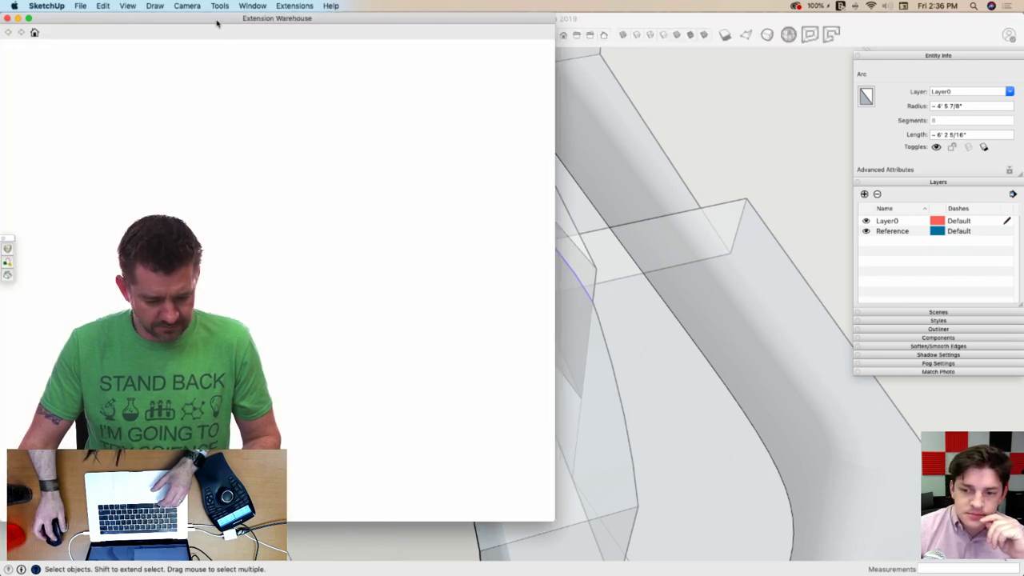
Move the Extension Warehouse window into view and search it for "pushline"
{"action": "left_click_drag", "start_coordinate": [216, 22], "coordinate": [312, 28]}
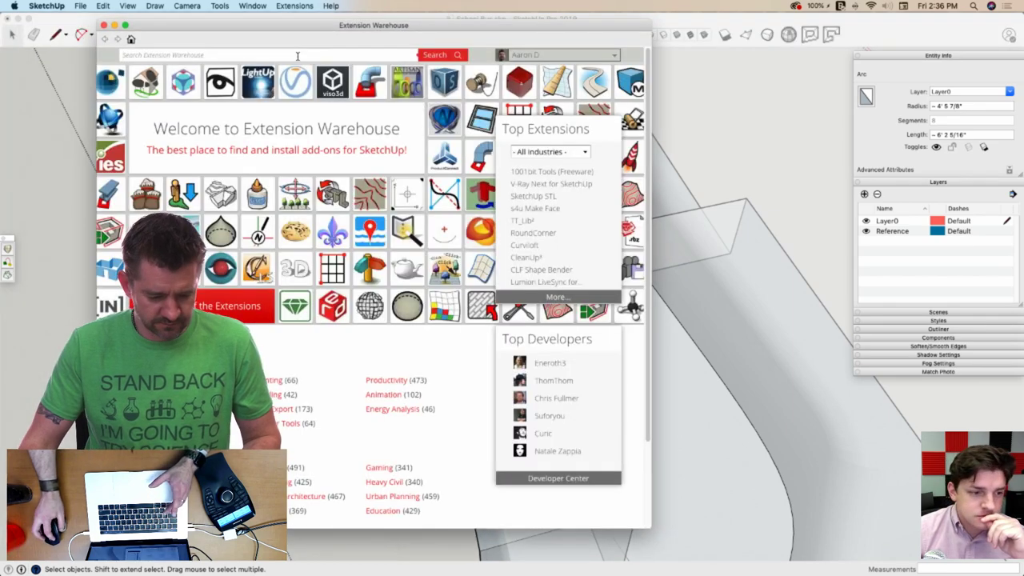
{"action": "type", "text": "outline"}
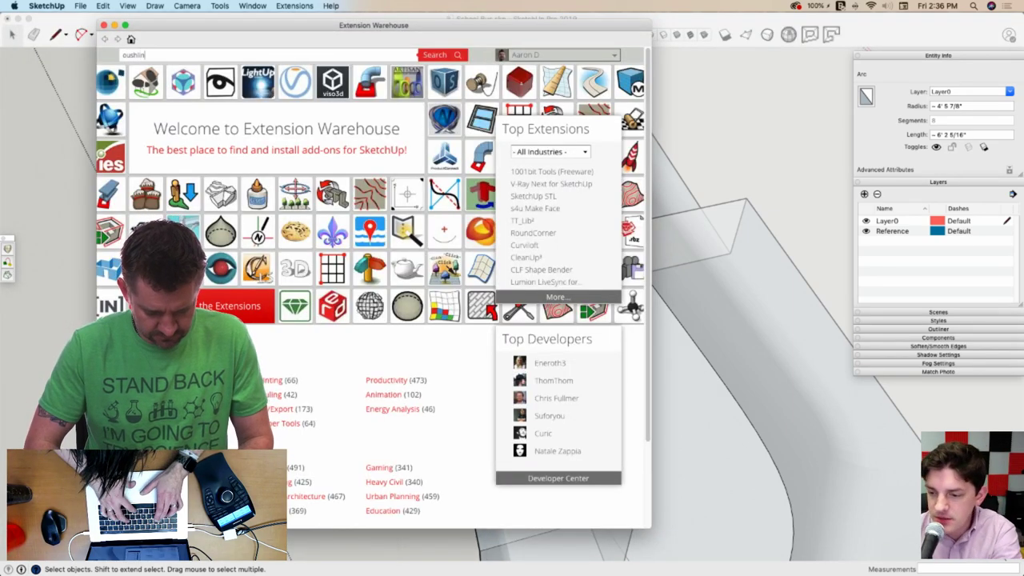
{"action": "key", "text": "Return"}
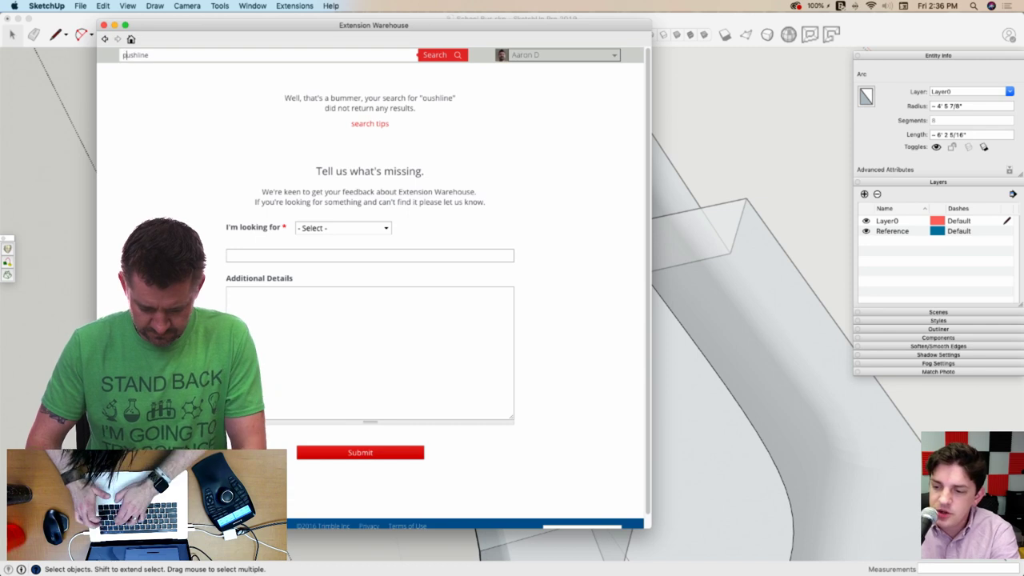
{"action": "type", "text": "p"}
{"action": "key", "text": "Return"}
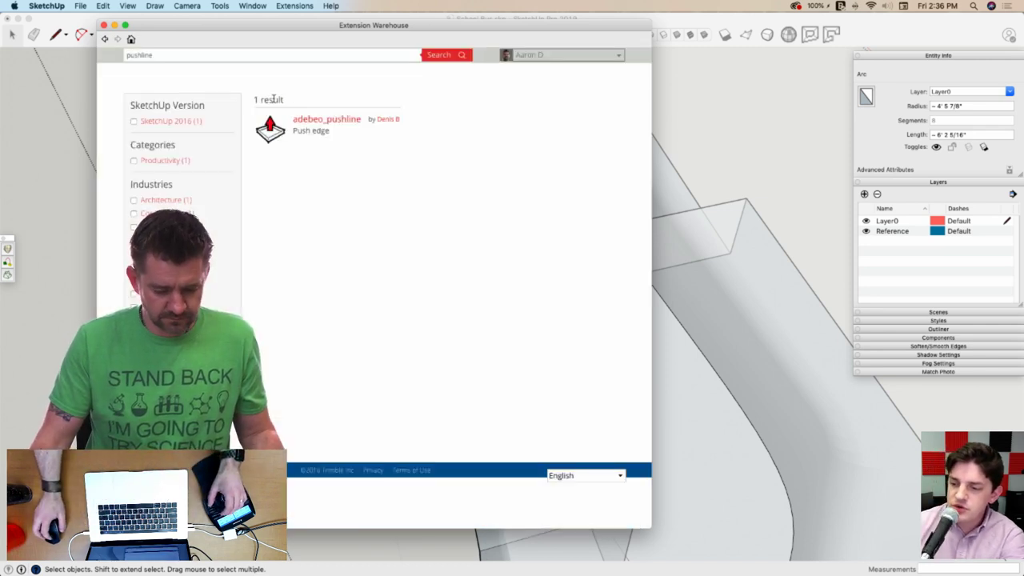
Install the adebeo_pushline extension, accepting the compatibility and filesystem access prompts, and close the Extension Warehouse
{"action": "left_click", "coordinate": [342, 124]}
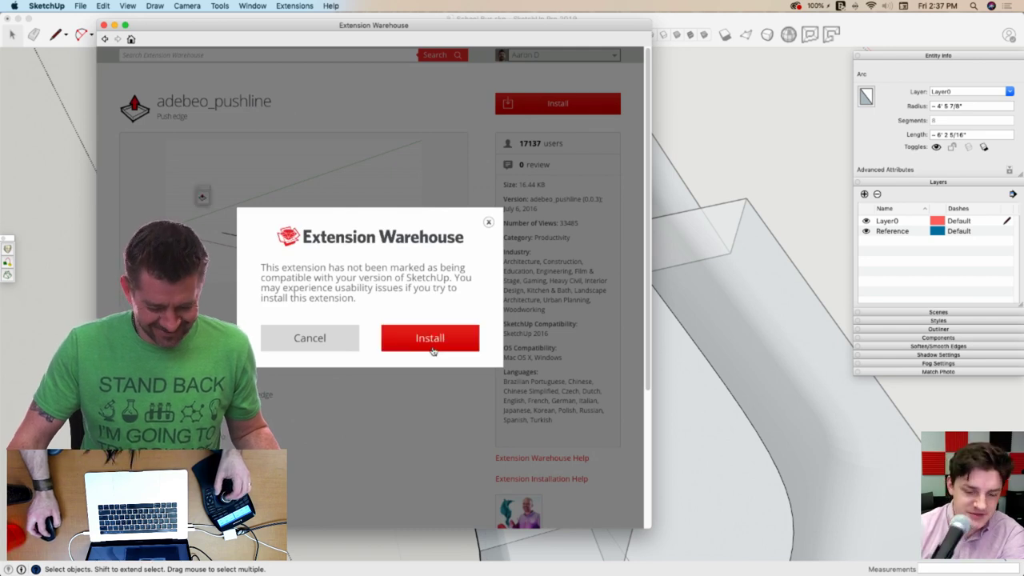
{"action": "left_click", "coordinate": [430, 340]}
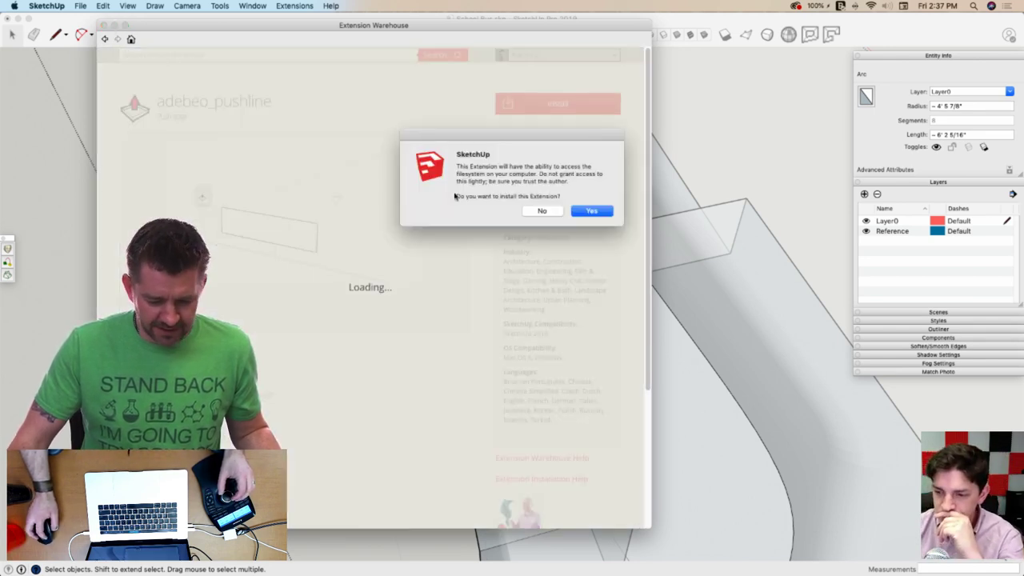
{"action": "left_click", "coordinate": [591, 211]}
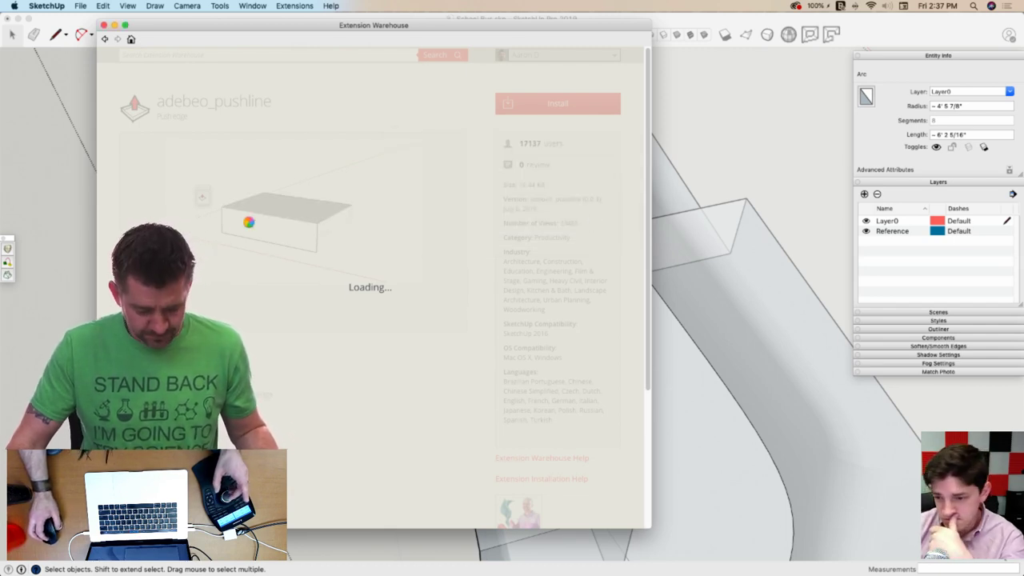
{"action": "left_click", "coordinate": [591, 199]}
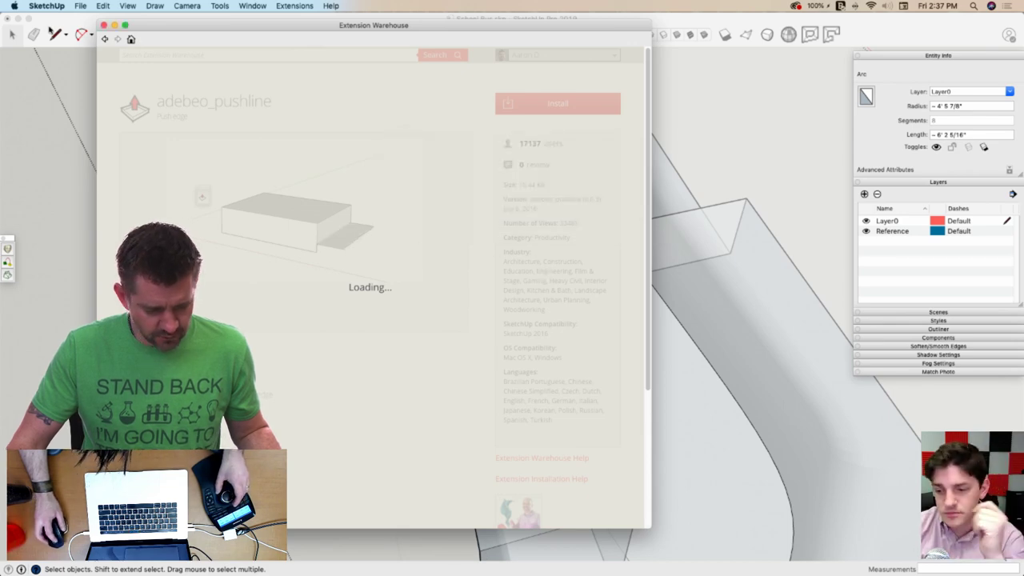
{"action": "left_click", "coordinate": [104, 25]}
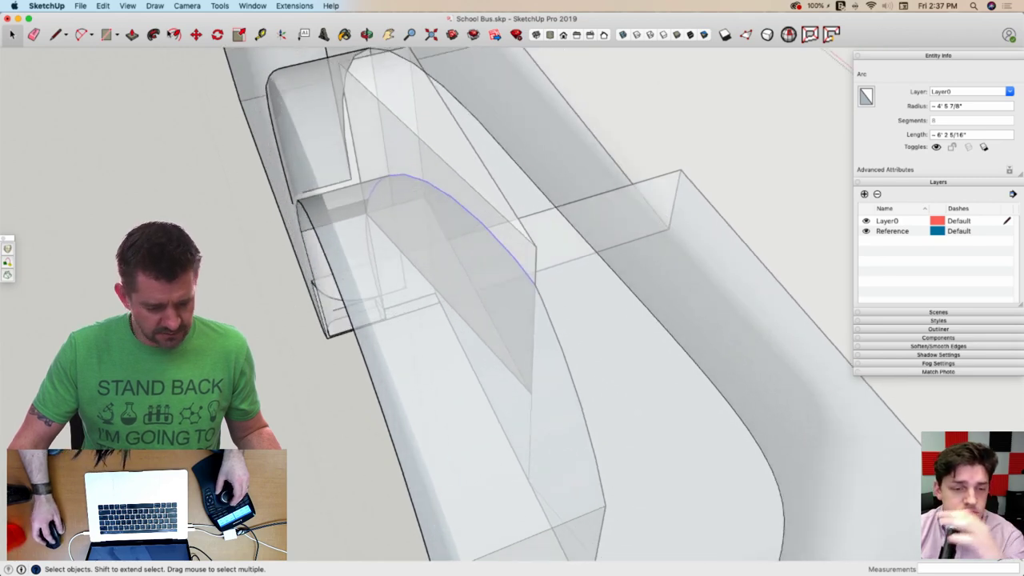
Show the Adebeo tool palette
{"action": "left_click", "coordinate": [126, 6]}
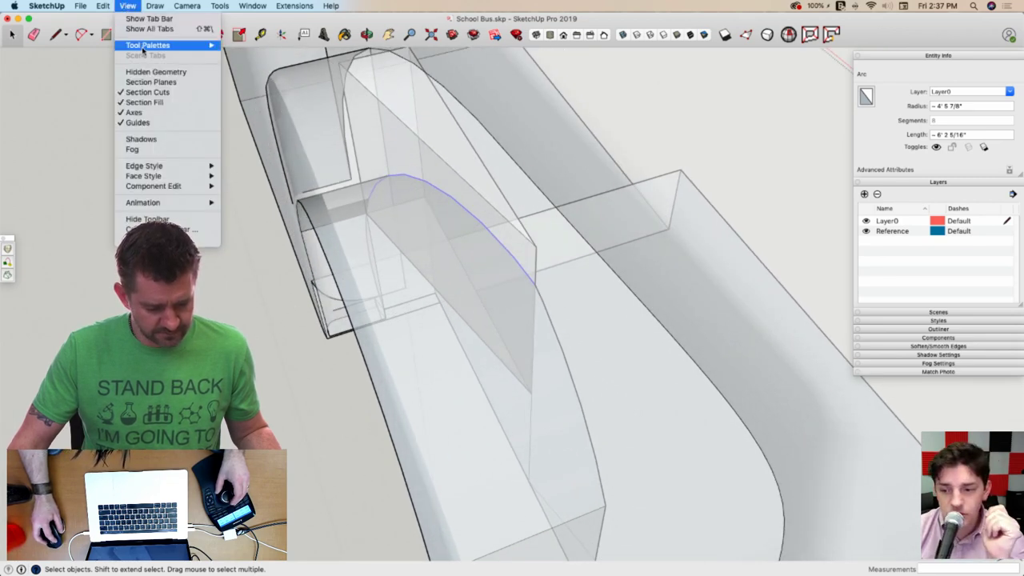
{"action": "mouse_move", "coordinate": [152, 45]}
{"action": "left_click", "coordinate": [243, 320]}
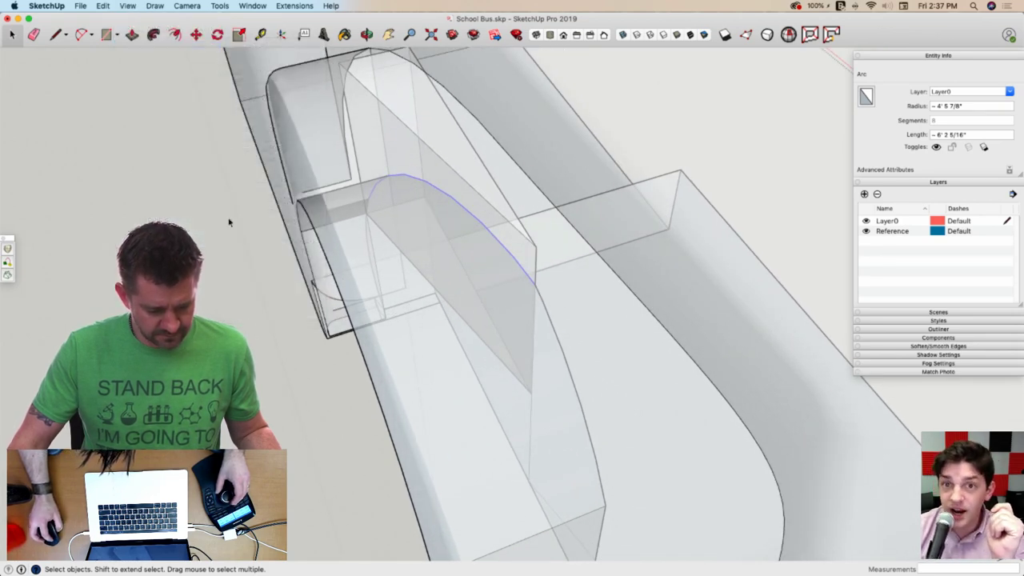
{"action": "left_click", "coordinate": [157, 6]}
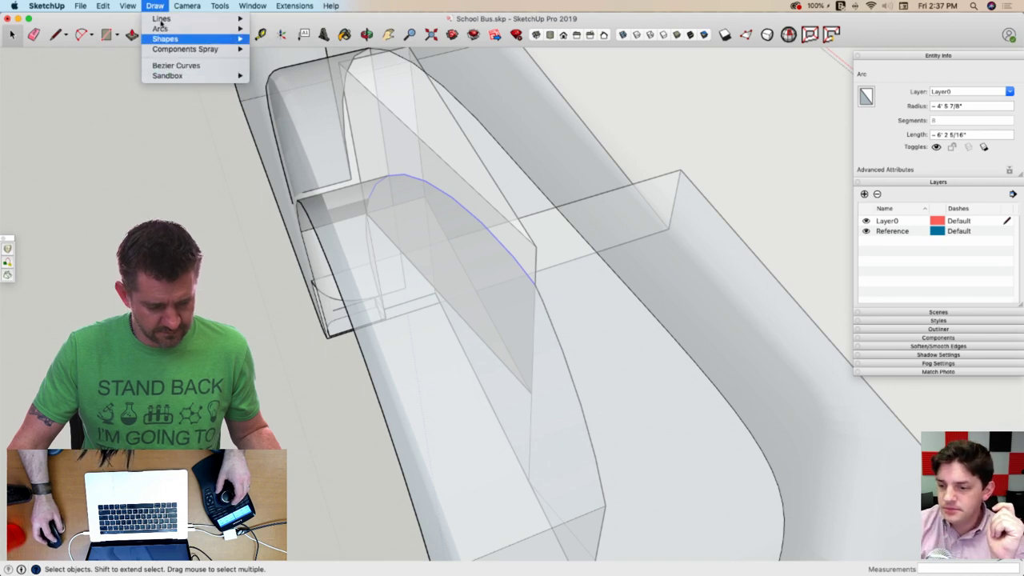
{"action": "mouse_move", "coordinate": [138, 4]}
{"action": "mouse_move", "coordinate": [160, 46]}
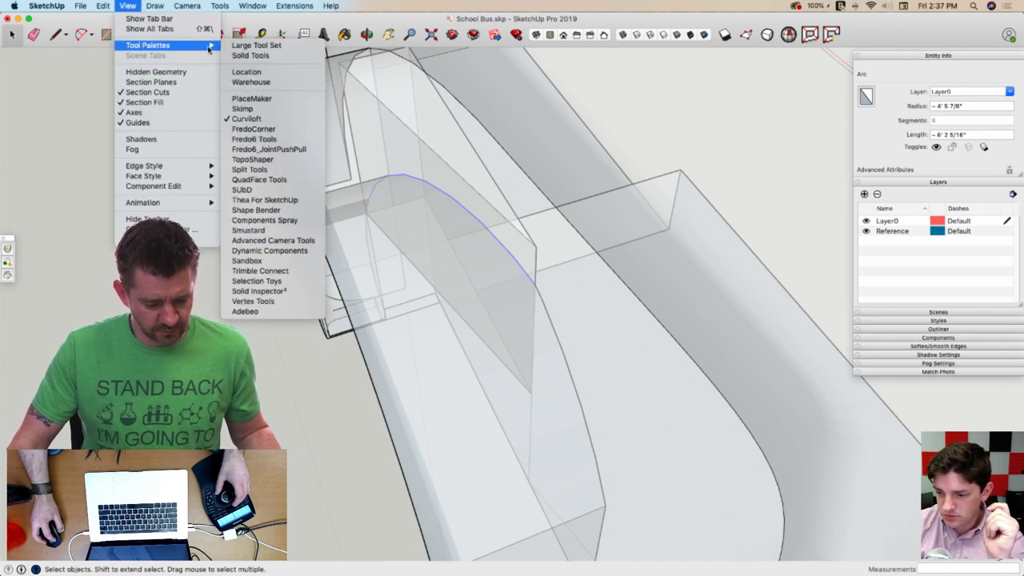
{"action": "left_click", "coordinate": [257, 312]}
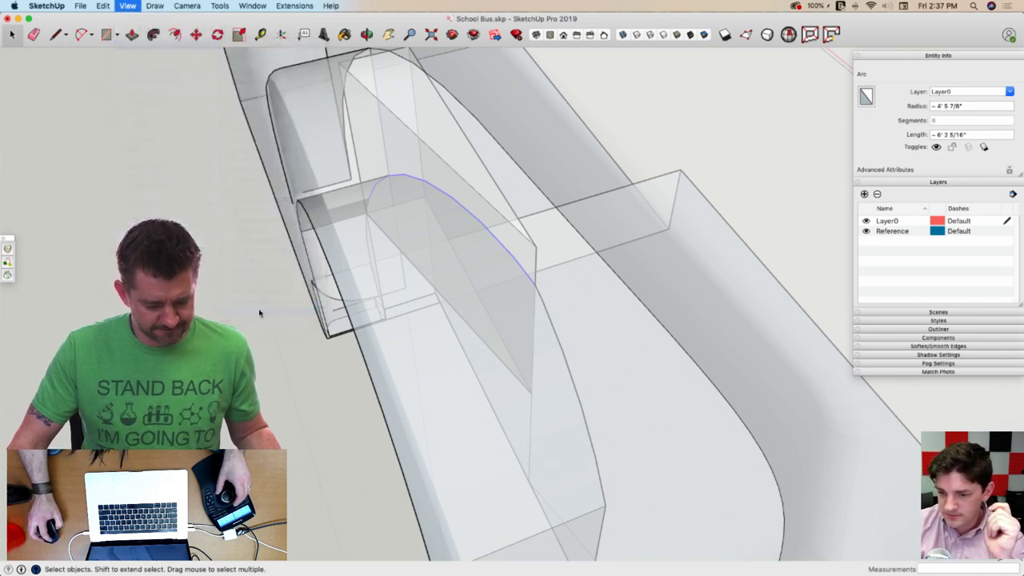
Extrude the selected wheel well arc sideways with the pushline tool to form a curved strip across the well
{"action": "left_click", "coordinate": [7, 29]}
{"action": "left_click", "coordinate": [475, 219]}
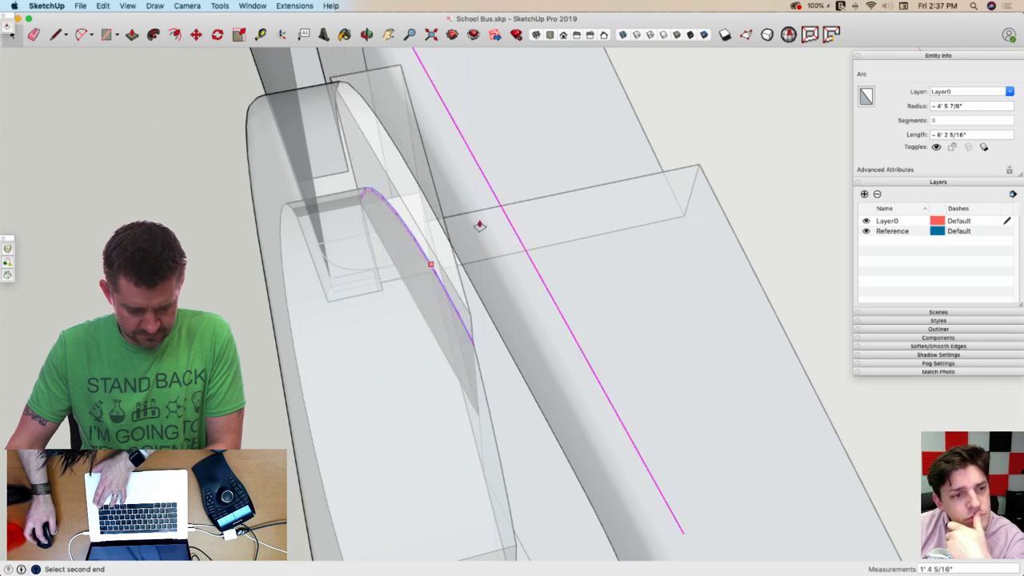
{"action": "left_click", "coordinate": [566, 230]}
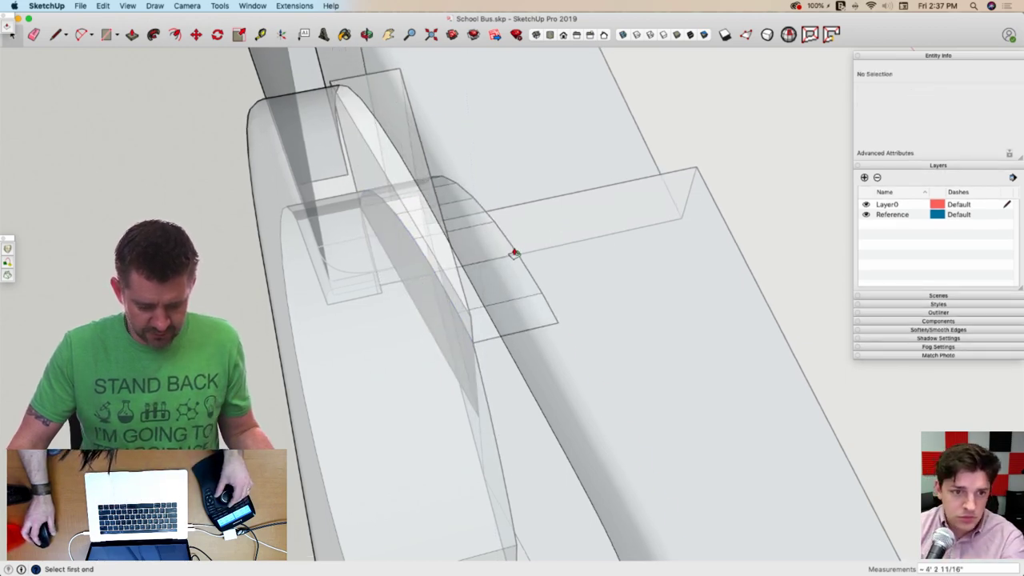
{"action": "key", "text": "space"}
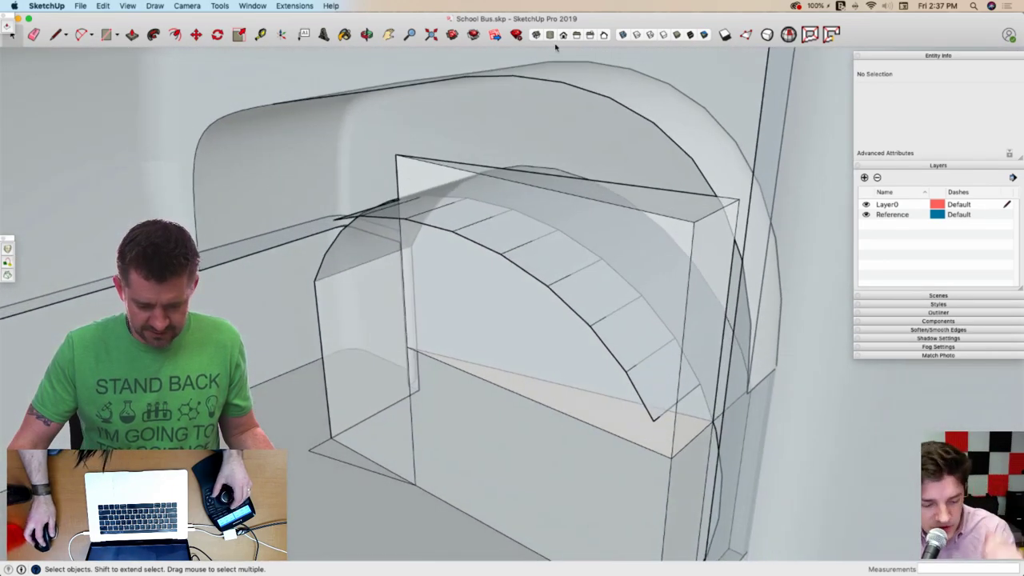
Draw an edge joining the curved strip's lower end to the box corner and erase the stray edge beside that corner
{"action": "key", "text": "l"}
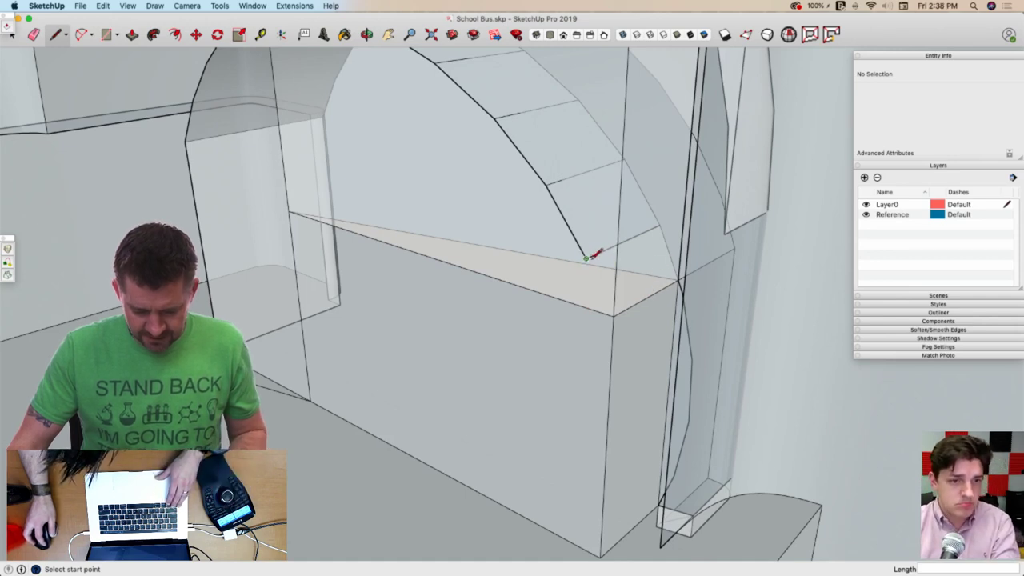
{"action": "key", "text": "Escape"}
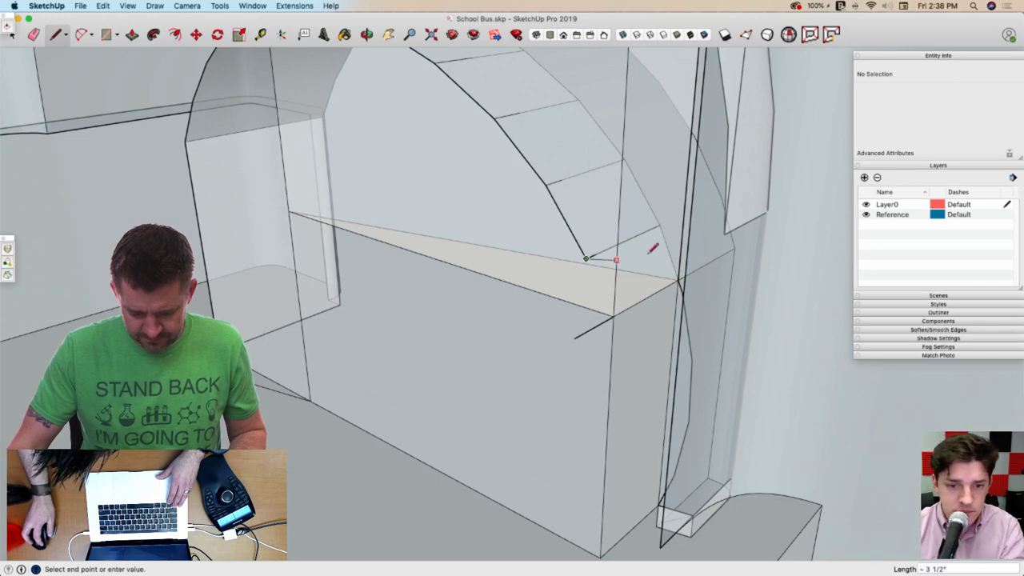
{"action": "left_click", "coordinate": [620, 351]}
{"action": "key", "text": "e"}
{"action": "left_click_drag", "start_coordinate": [596, 337], "coordinate": [575, 325]}
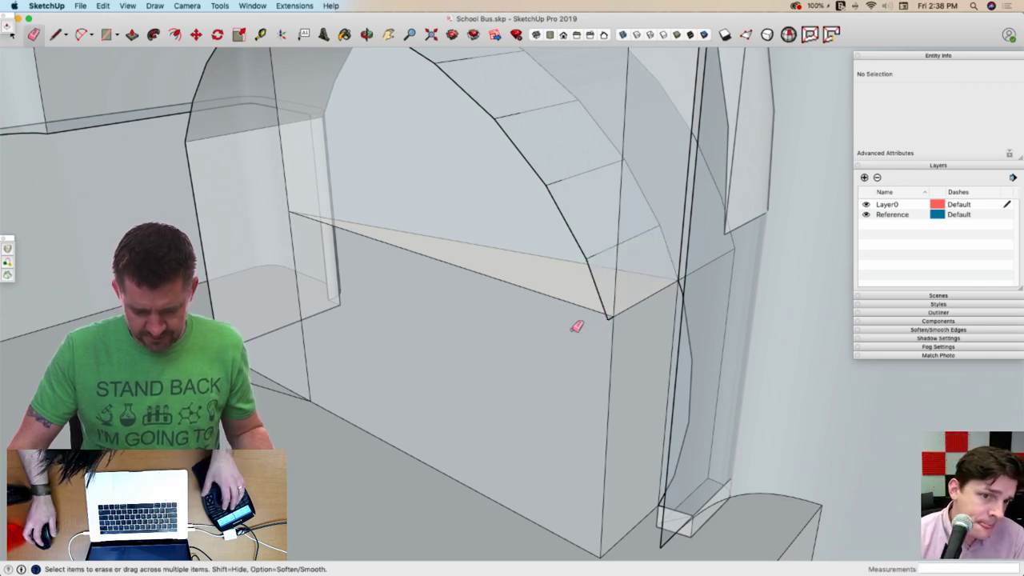
{"action": "key", "text": "space"}
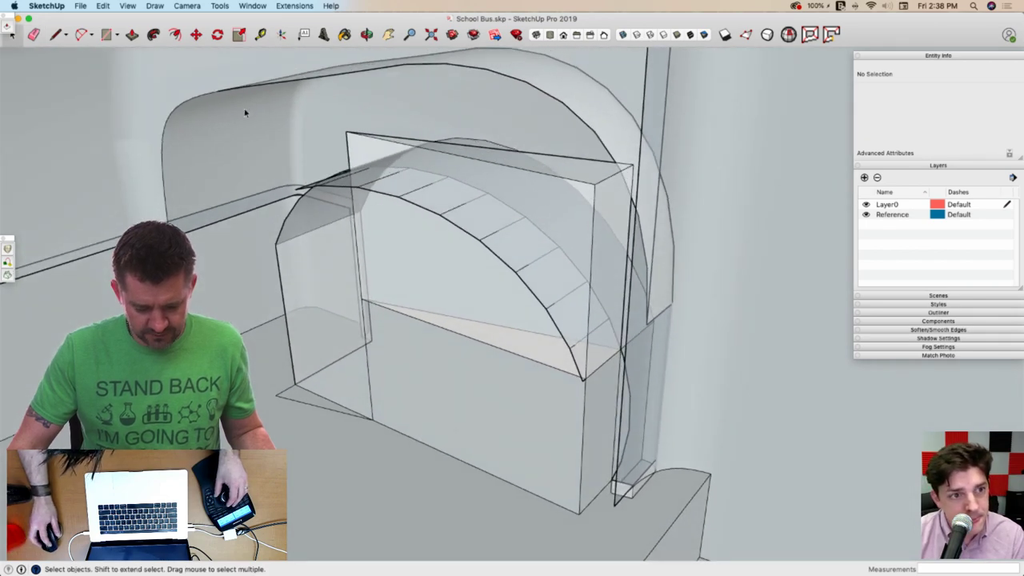
Select all the wheel well geometry, intersect its faces, and turn off X-ray display
{"action": "left_click_drag", "start_coordinate": [258, 104], "coordinate": [675, 453]}
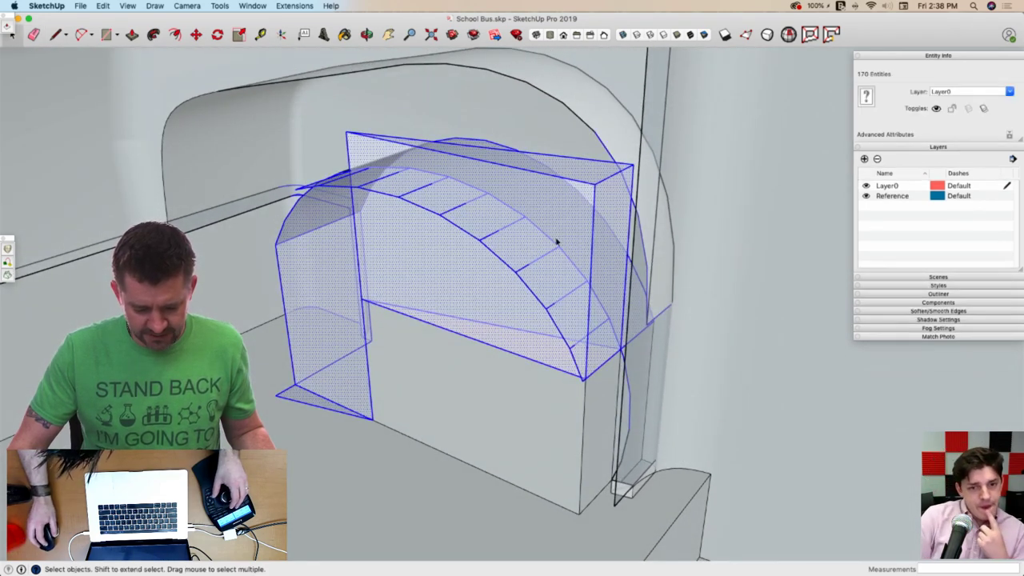
{"action": "right_click", "coordinate": [486, 235]}
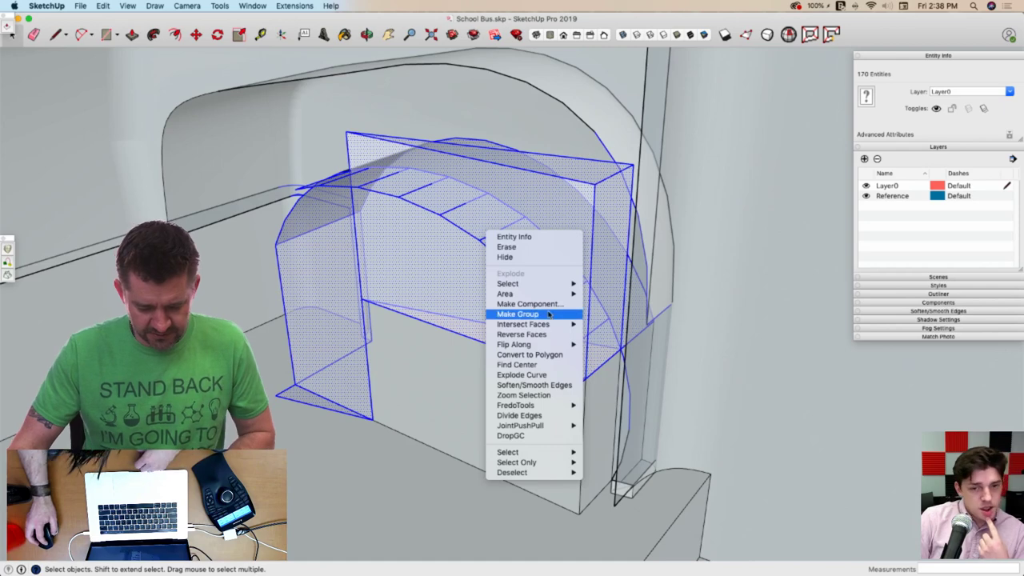
{"action": "mouse_move", "coordinate": [551, 332]}
{"action": "left_click", "coordinate": [612, 347]}
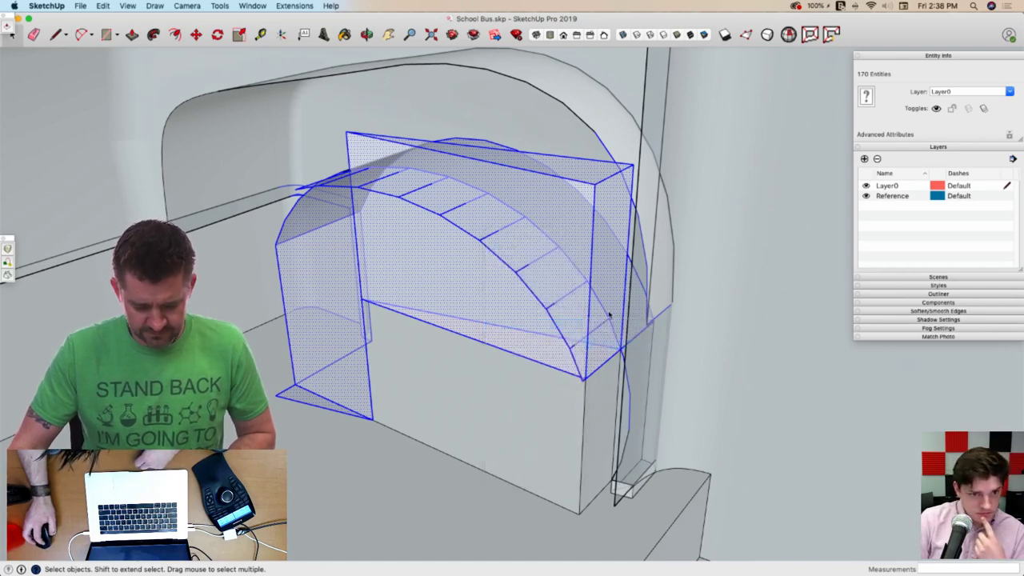
{"action": "left_click", "coordinate": [623, 36]}
Erase the box corner above the arch and the excess strip segments projecting past the wheel well's curved edge
{"action": "key", "text": "e"}
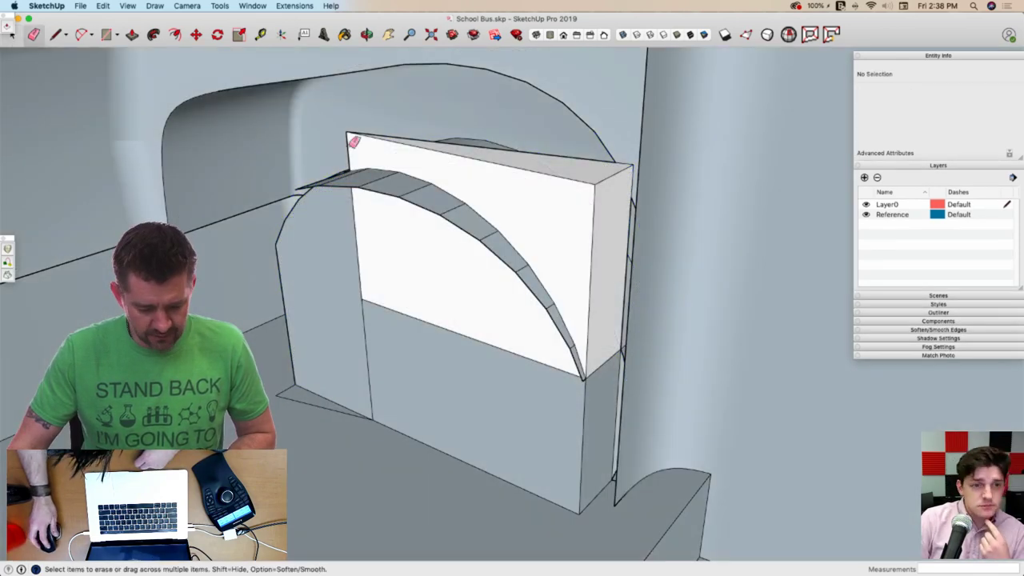
{"action": "mouse_move", "coordinate": [354, 134]}
{"action": "left_mouse_down"}
{"action": "mouse_move", "coordinate": [354, 126]}
{"action": "mouse_move", "coordinate": [344, 152]}
{"action": "left_mouse_up"}
{"action": "middle_click_drag", "start_coordinate": [320, 182], "coordinate": [318, 213]}
{"action": "mouse_move", "coordinate": [317, 227]}
{"action": "left_mouse_down"}
{"action": "mouse_move", "coordinate": [337, 214]}
{"action": "mouse_move", "coordinate": [432, 220]}
{"action": "mouse_move", "coordinate": [472, 239]}
{"action": "left_mouse_up"}
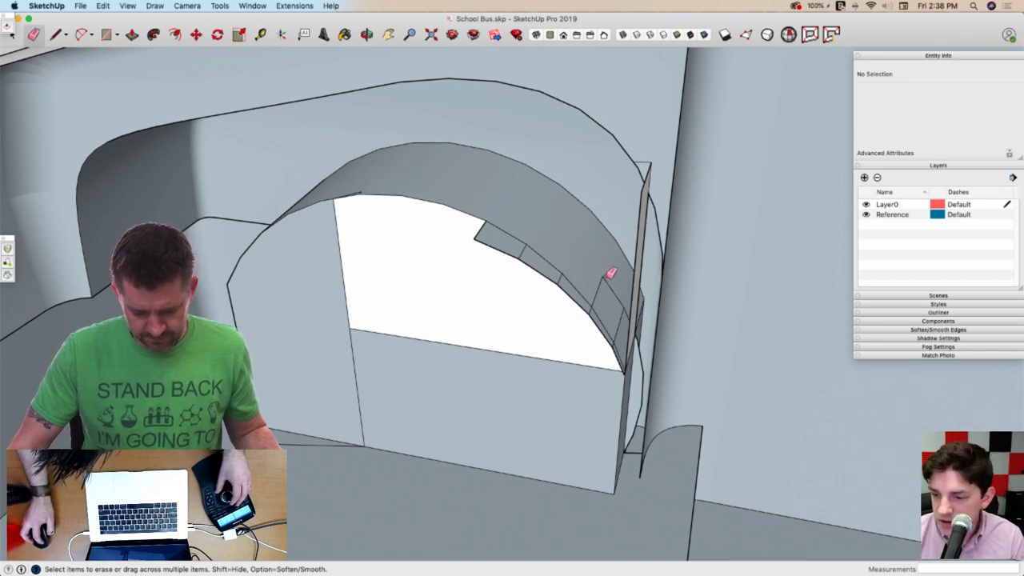
{"action": "left_click_drag", "start_coordinate": [594, 313], "coordinate": [565, 285]}
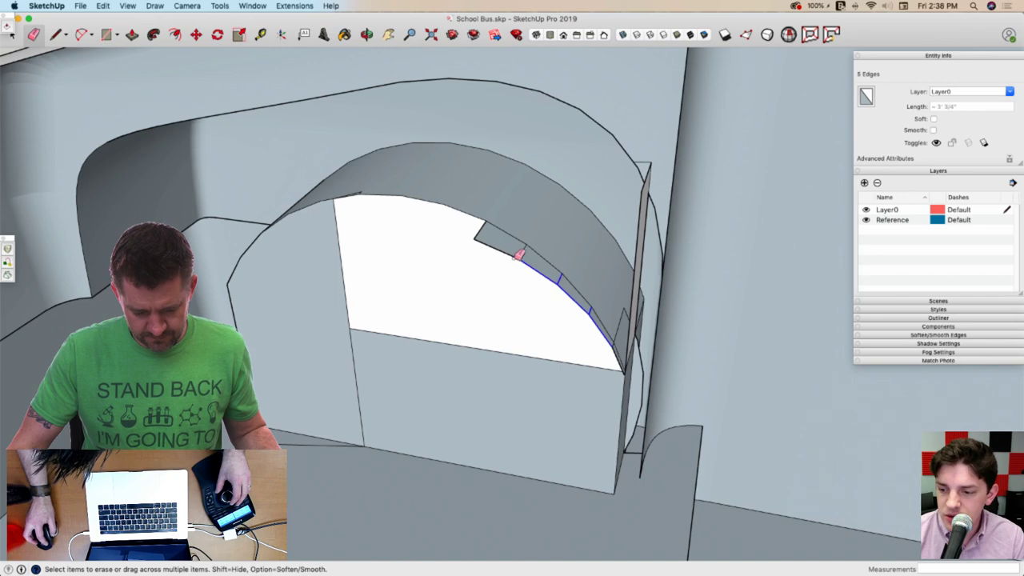
{"action": "left_click_drag", "start_coordinate": [461, 234], "coordinate": [524, 261]}
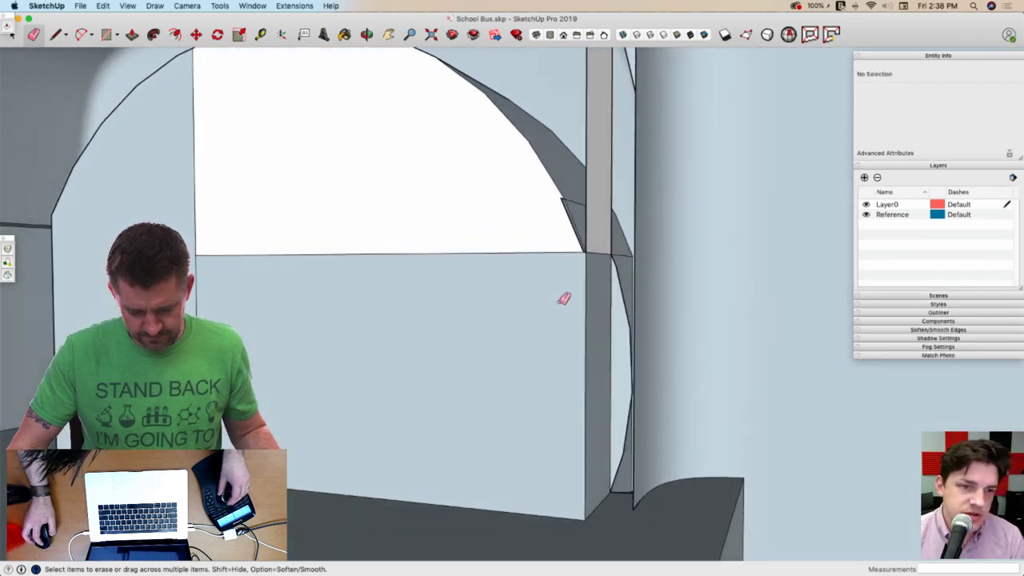
{"action": "left_click", "coordinate": [499, 194]}
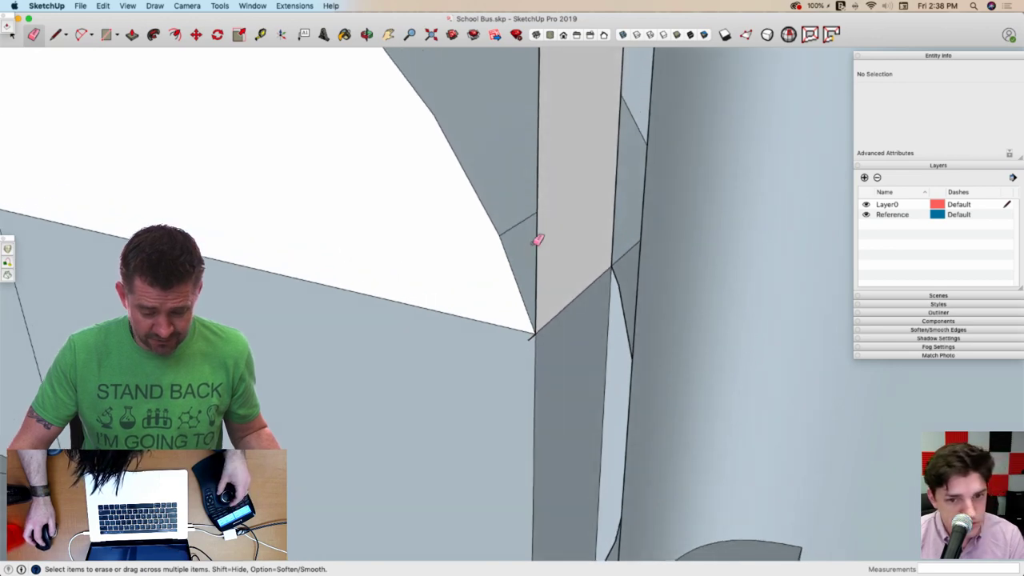
Erase the leftover upright box edges beside the front end of the wheel well arch
{"action": "middle_click_drag", "start_coordinate": [539, 179], "coordinate": [542, 179]}
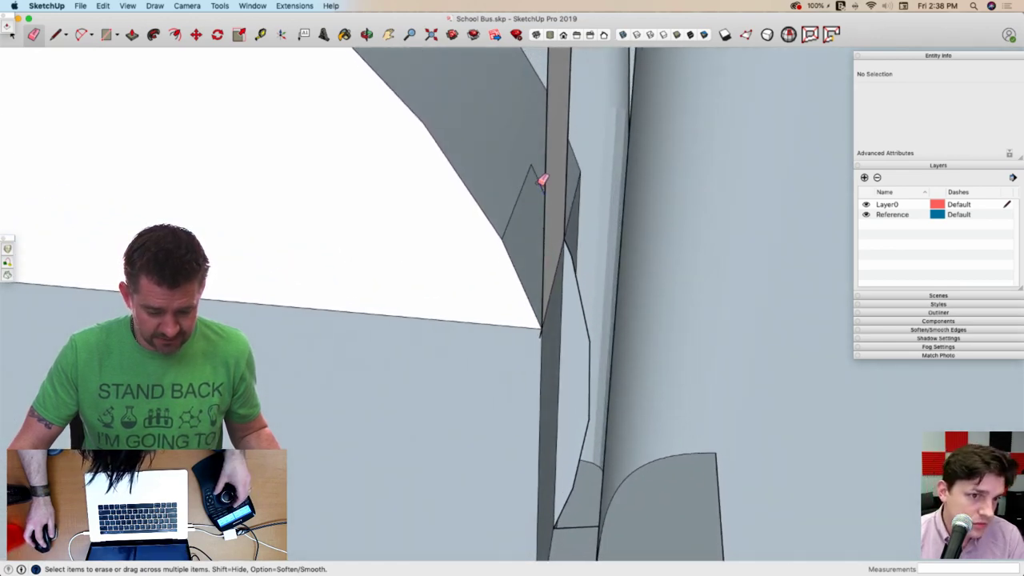
{"action": "middle_click_drag", "start_coordinate": [543, 330], "coordinate": [520, 208]}
{"action": "left_click", "coordinate": [522, 116]}
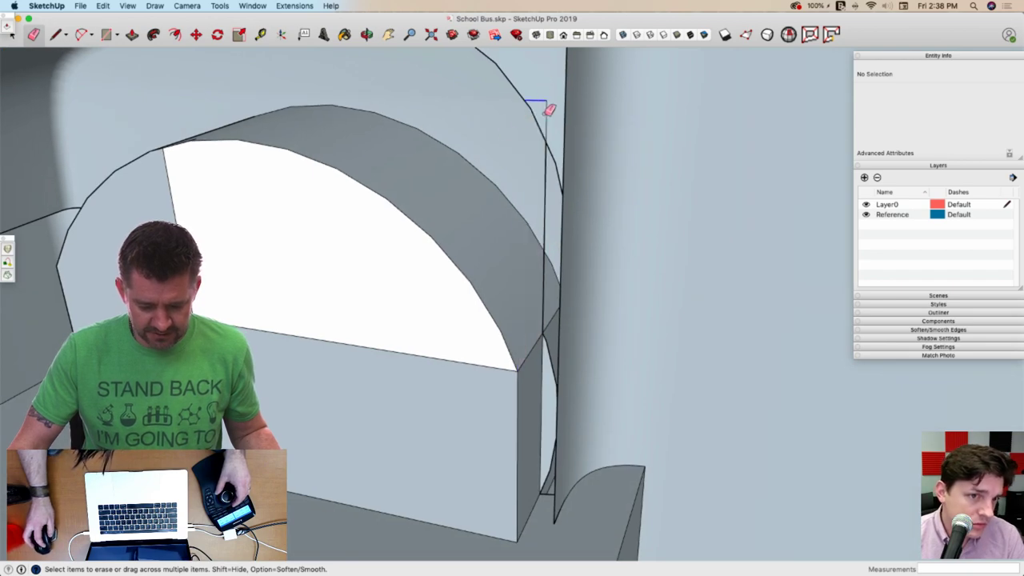
{"action": "middle_click_drag", "start_coordinate": [547, 177], "coordinate": [555, 334]}
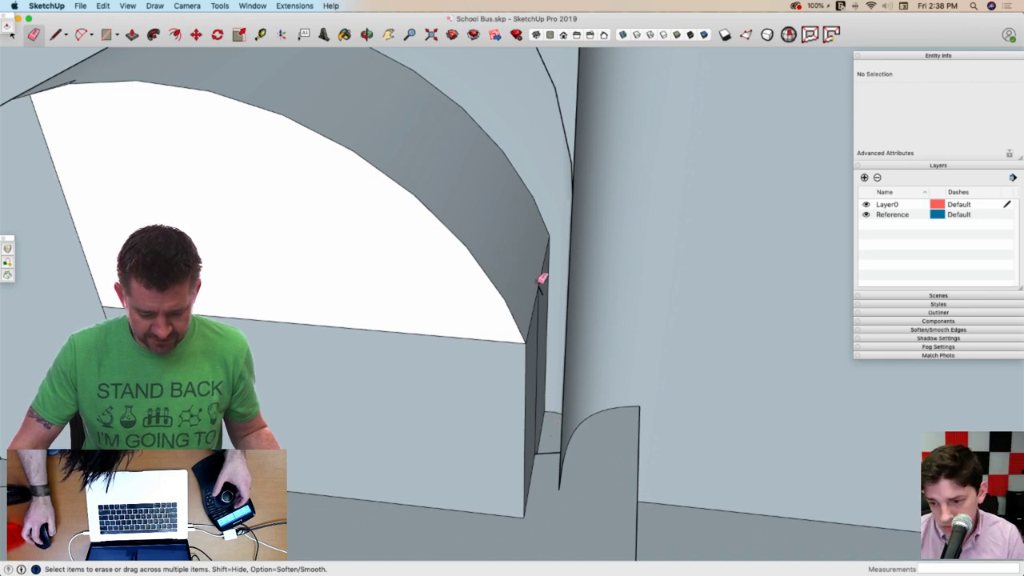
Erase the remaining stray edges and the dividing edges on the wheel well's inner side face
{"action": "scroll", "coordinate": [547, 288], "scroll_direction": "up", "scroll_amount": 2}
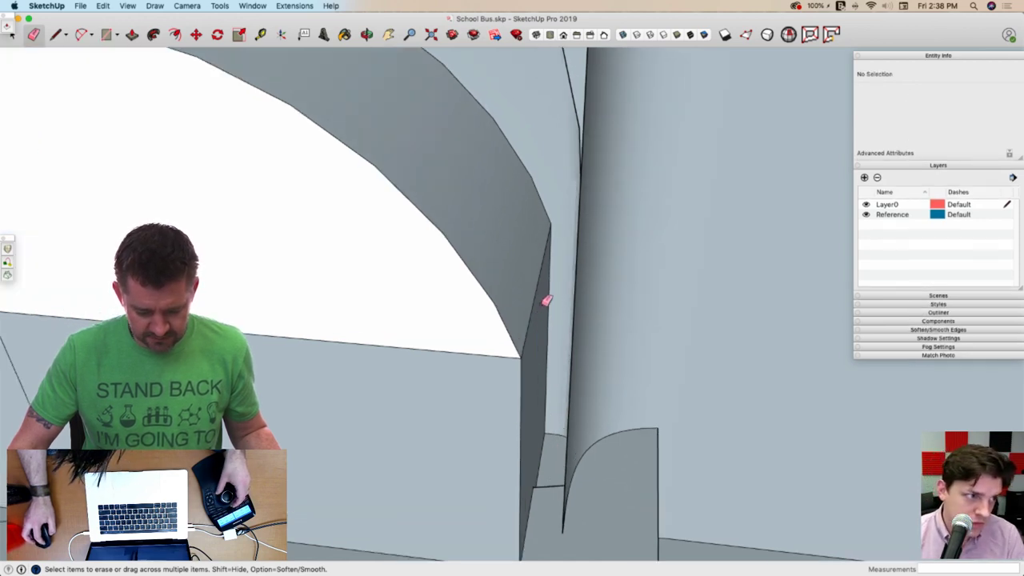
{"action": "mouse_move", "coordinate": [546, 299]}
{"action": "middle_mouse_down"}
{"action": "mouse_move", "coordinate": [532, 434]}
{"action": "mouse_move", "coordinate": [480, 389]}
{"action": "mouse_move", "coordinate": [416, 434]}
{"action": "mouse_move", "coordinate": [450, 376]}
{"action": "mouse_move", "coordinate": [448, 389]}
{"action": "mouse_move", "coordinate": [462, 393]}
{"action": "mouse_move", "coordinate": [457, 375]}
{"action": "mouse_move", "coordinate": [392, 386]}
{"action": "middle_mouse_up"}
{"action": "left_click_drag", "start_coordinate": [391, 386], "coordinate": [352, 392]}
{"action": "left_click", "coordinate": [465, 266]}
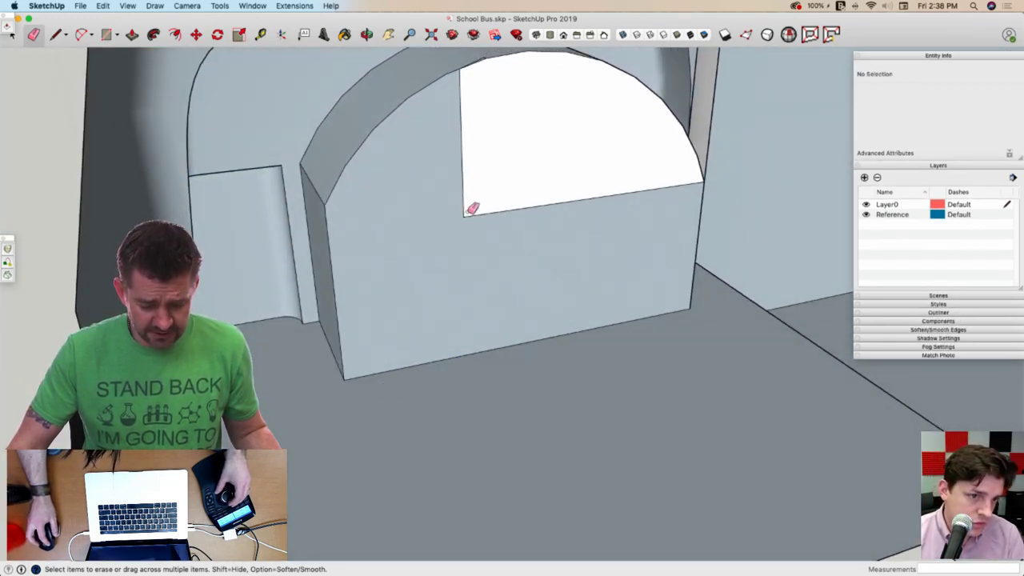
{"action": "left_click", "coordinate": [467, 217]}
{"action": "mouse_move", "coordinate": [467, 225]}
{"action": "middle_mouse_down"}
{"action": "mouse_move", "coordinate": [485, 184]}
{"action": "mouse_move", "coordinate": [467, 152]}
{"action": "mouse_move", "coordinate": [475, 124]}
{"action": "middle_mouse_up"}
{"action": "left_click_drag", "start_coordinate": [464, 120], "coordinate": [484, 110]}
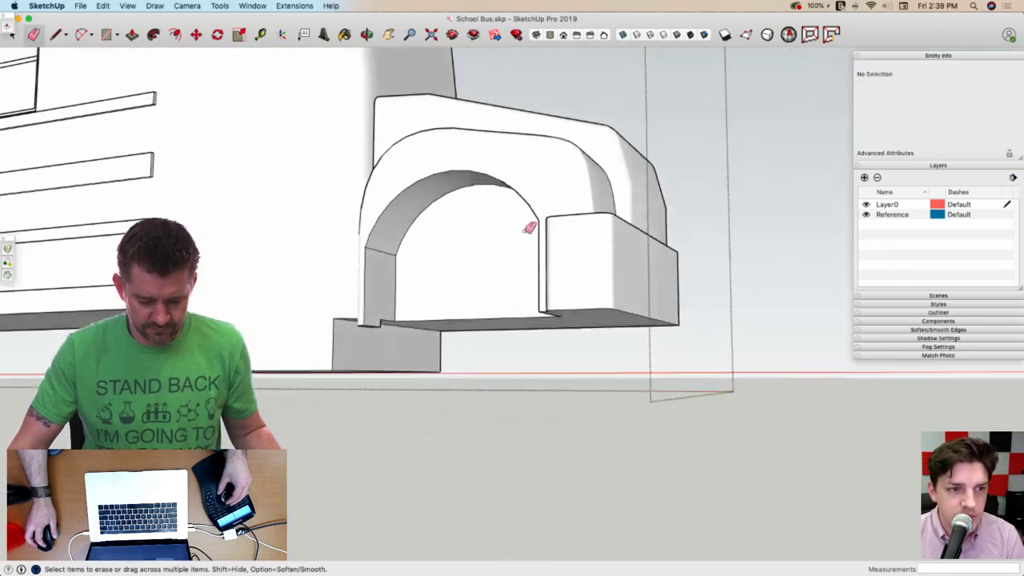
Leave the front body's editing mode and examine its wheel well with the wheel in place and from below
{"action": "key", "text": "space"}
{"action": "left_click", "coordinate": [558, 394]}
{"action": "middle_click_drag", "start_coordinate": [568, 402], "coordinate": [742, 312]}
{"action": "left_click", "coordinate": [742, 313]}
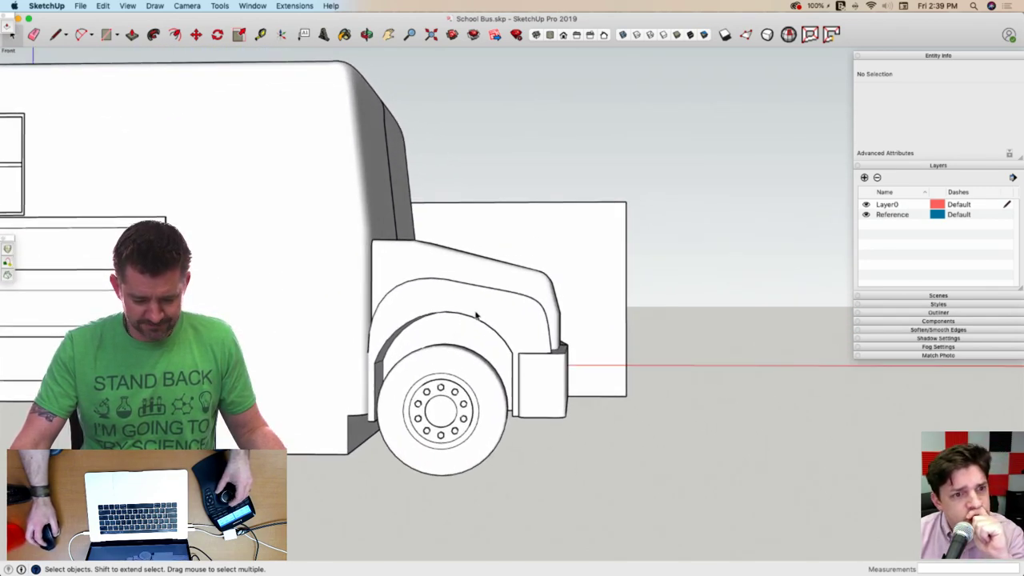
{"action": "double_click", "coordinate": [478, 314]}
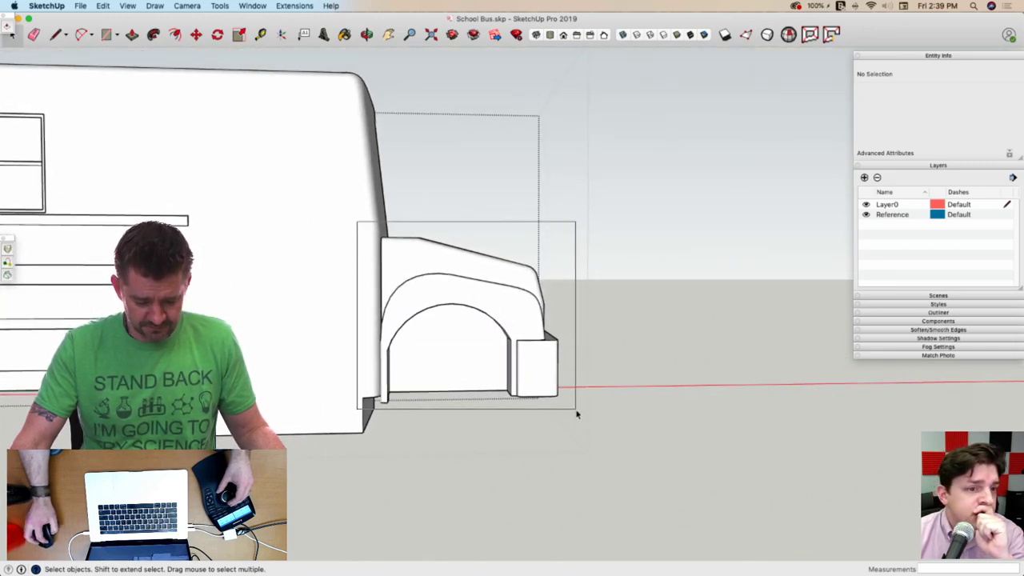
{"action": "left_click_drag", "start_coordinate": [576, 414], "coordinate": [574, 414]}
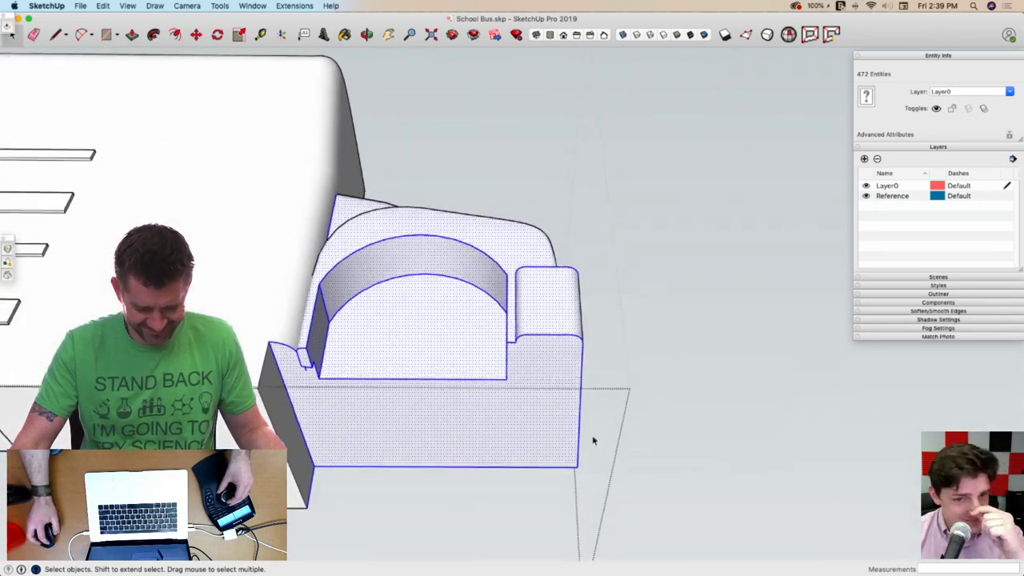
{"action": "left_click", "coordinate": [594, 440]}
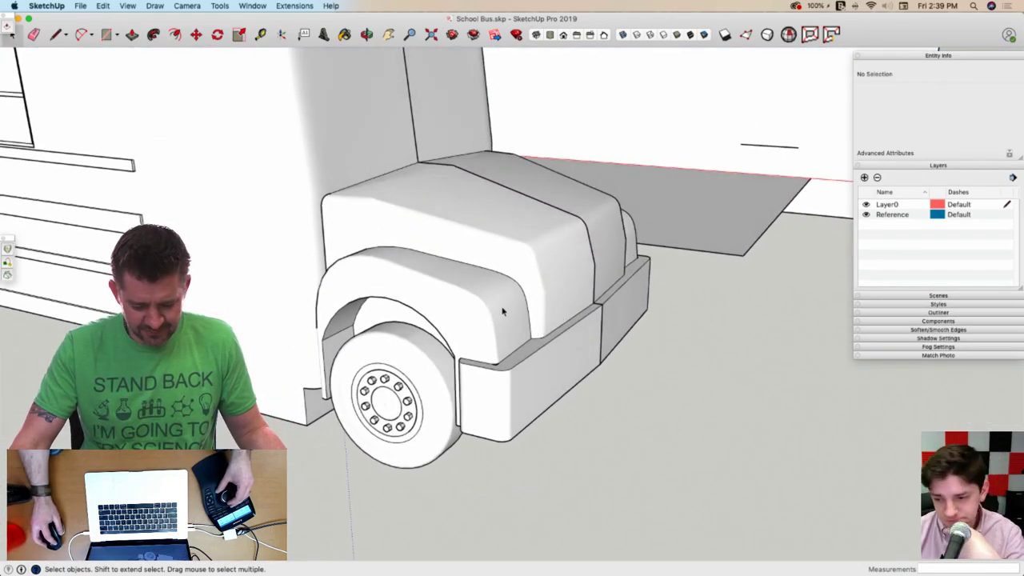
Close the small gap between the fender's rounded corner and the bumper with a short edge, and erase the leftover seam edges
{"action": "left_click", "coordinate": [469, 347]}
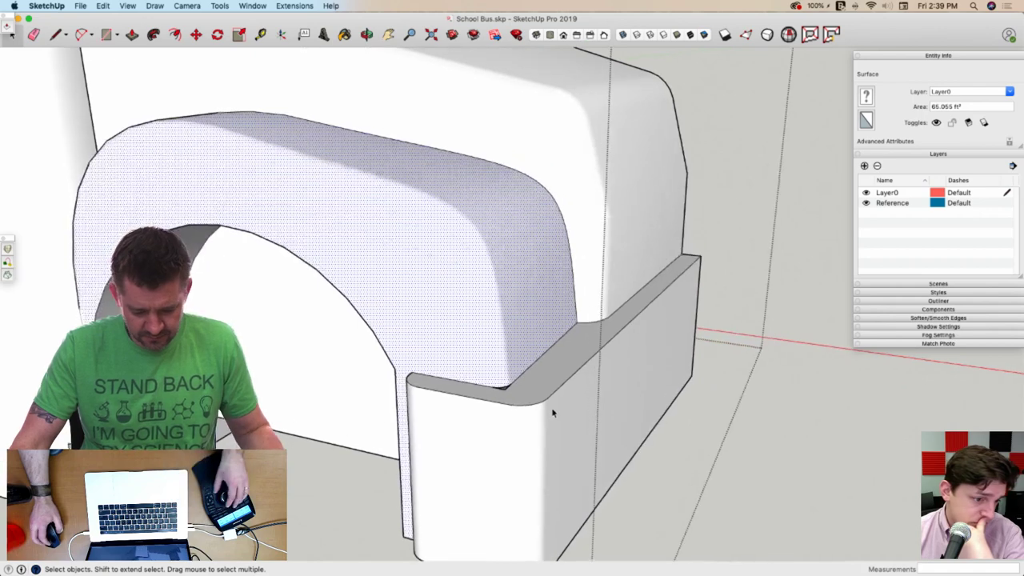
{"action": "key", "text": "l"}
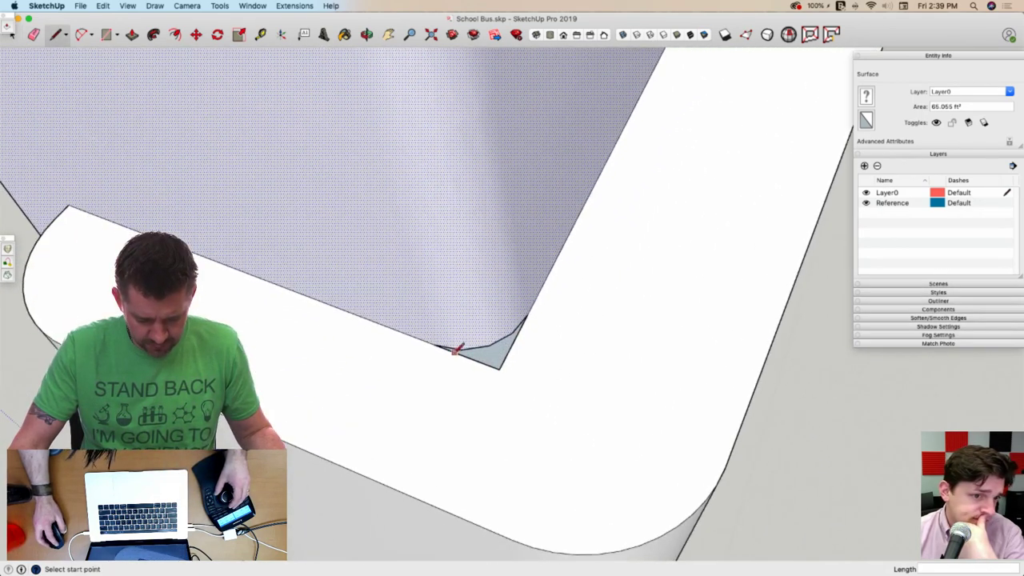
{"action": "left_click", "coordinate": [459, 352]}
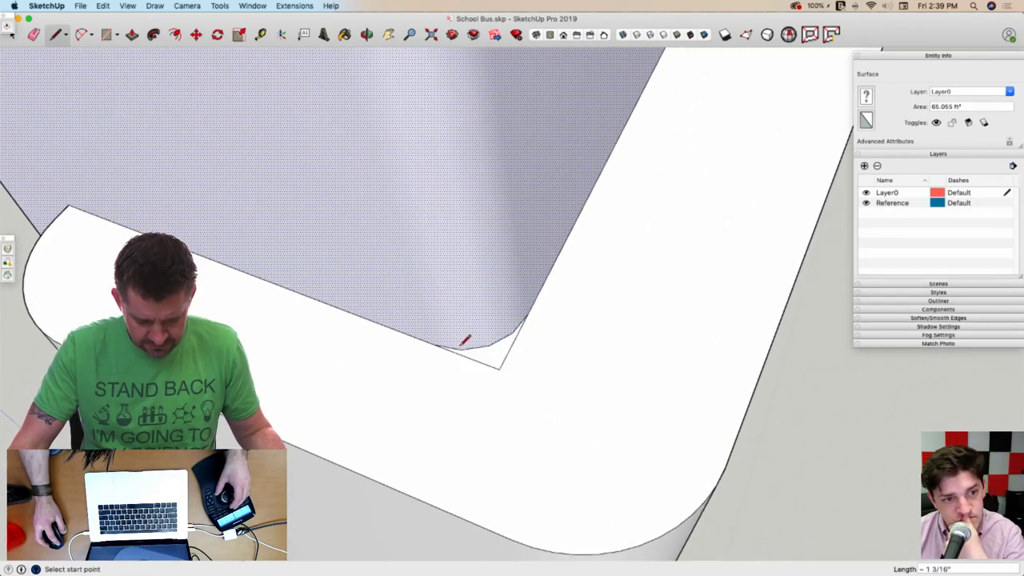
{"action": "key", "text": "e"}
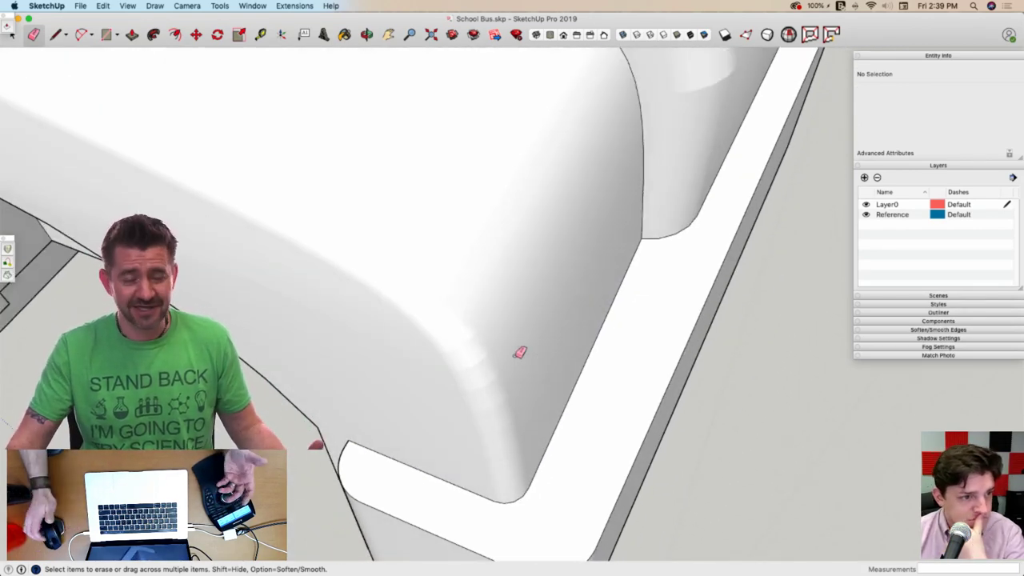
{"action": "key", "text": "space"}
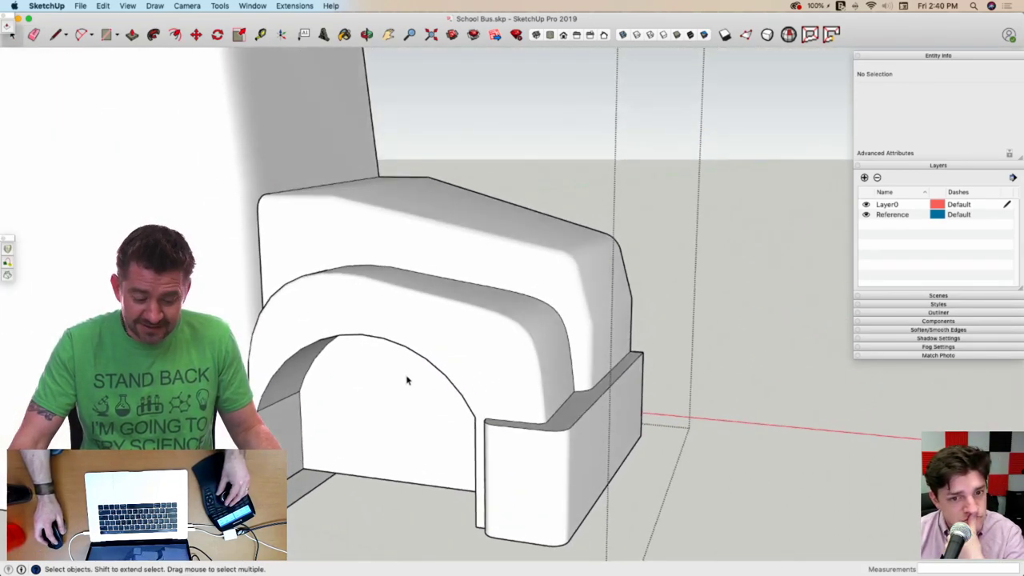
Select the front hood, fender, wheel well and bumper faces, scale them forward along the red axis by 1.14, and leave the group
{"action": "left_click", "coordinate": [361, 357]}
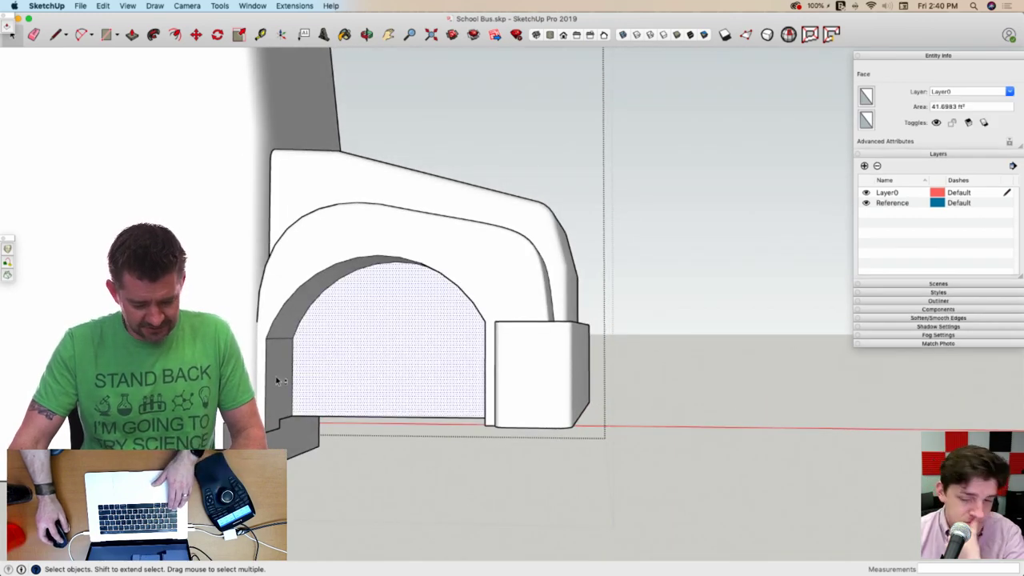
{"action": "left_click", "coordinate": [282, 281], "text": "shift"}
{"action": "left_click", "coordinate": [535, 372], "text": "shift"}
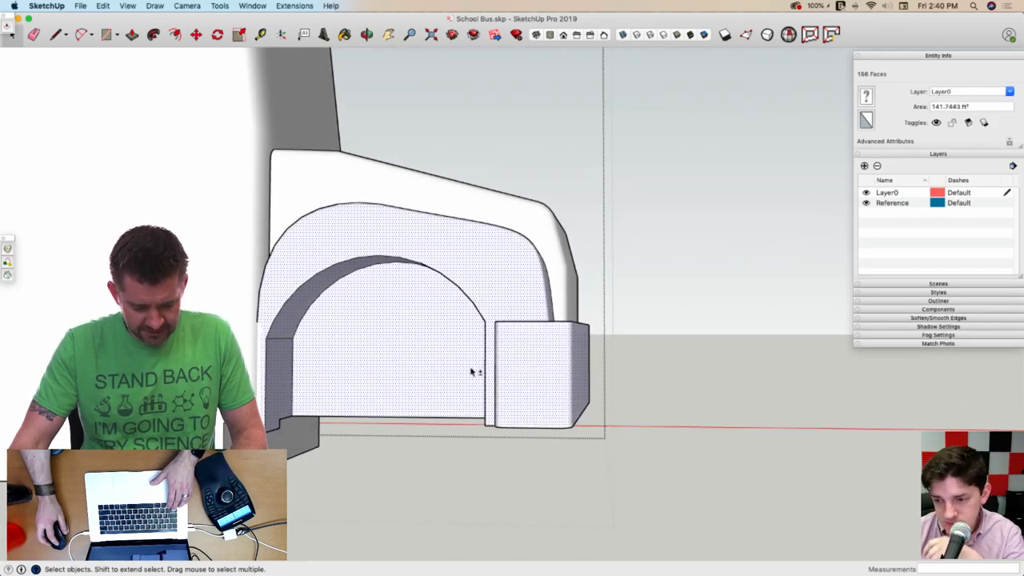
{"action": "scroll", "coordinate": [285, 329], "scroll_direction": "up", "scroll_amount": 4}
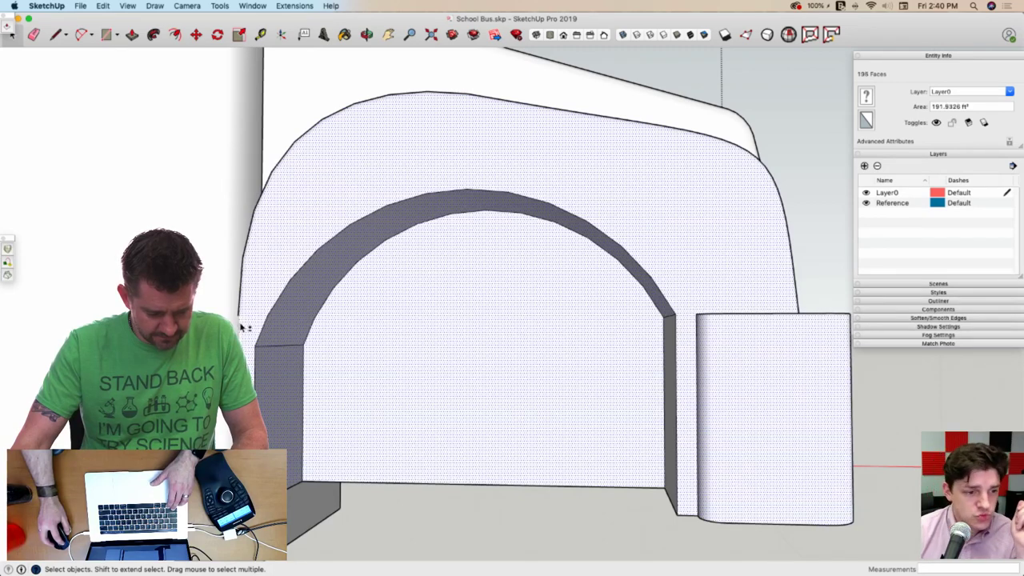
{"action": "scroll", "coordinate": [317, 331], "scroll_direction": "down", "scroll_amount": 3}
{"action": "middle_click_drag", "start_coordinate": [318, 331], "coordinate": [335, 424]}
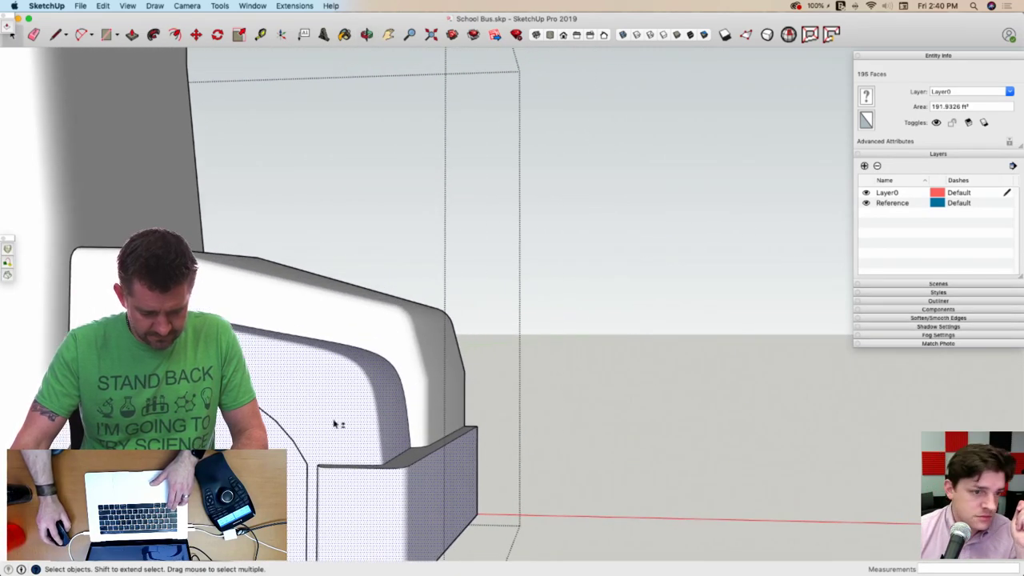
{"action": "left_click", "coordinate": [423, 418], "text": "shift"}
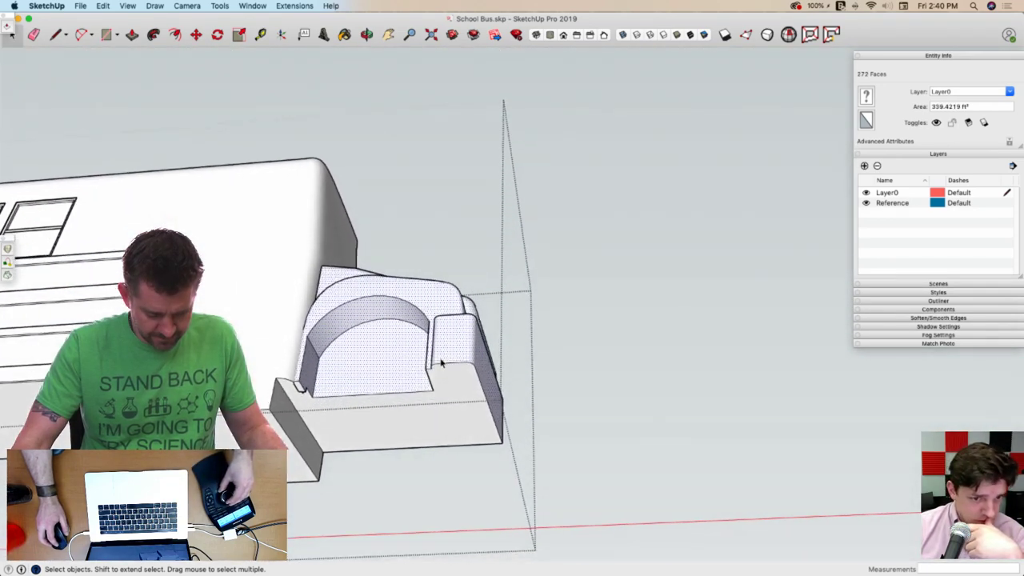
{"action": "middle_click_drag", "start_coordinate": [441, 362], "coordinate": [440, 362]}
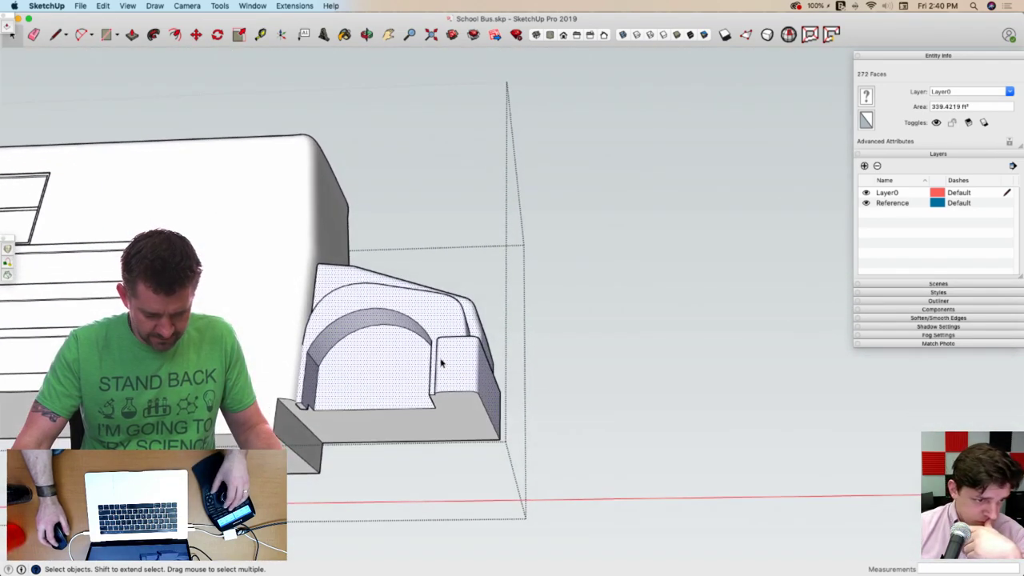
{"action": "key", "text": "s"}
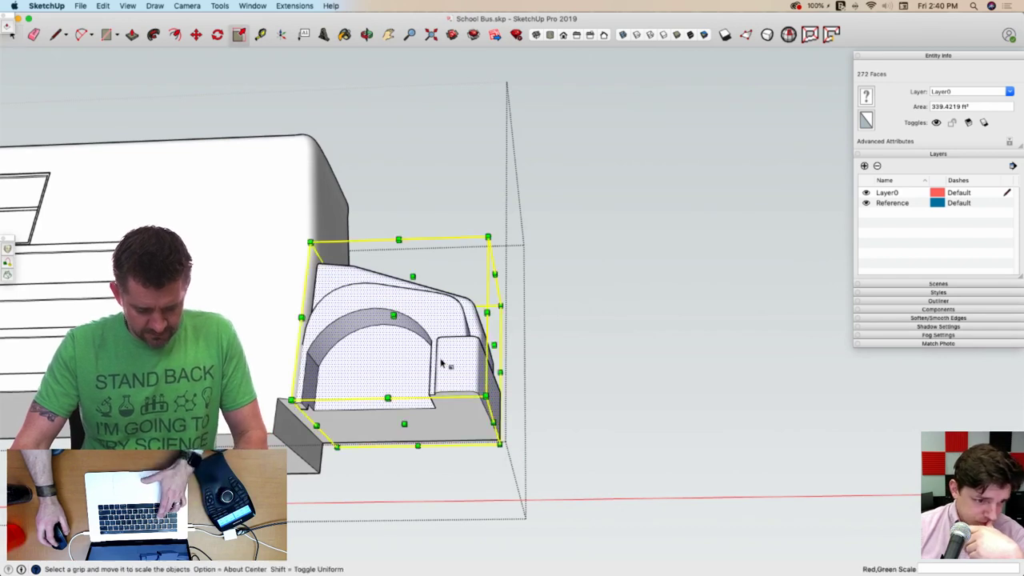
{"action": "left_click_drag", "start_coordinate": [494, 344], "coordinate": [518, 345]}
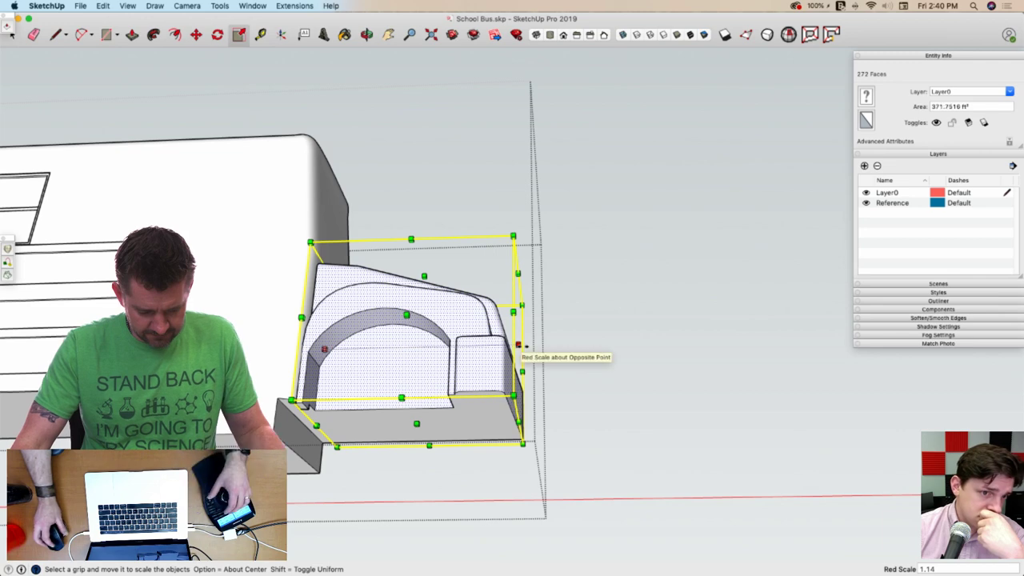
{"action": "key", "text": "space"}
{"action": "left_click", "coordinate": [637, 430]}
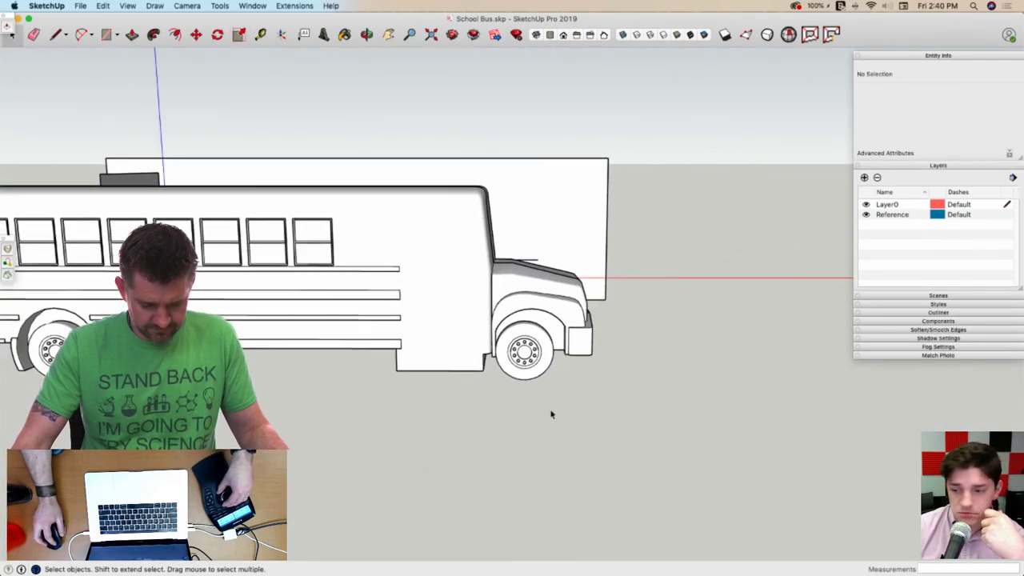
Move the front wheel 11 7/16" forward so it sits centred in the lengthened wheel well
{"action": "left_click", "coordinate": [566, 381]}
{"action": "key", "text": "m"}
{"action": "key", "text": "m"}
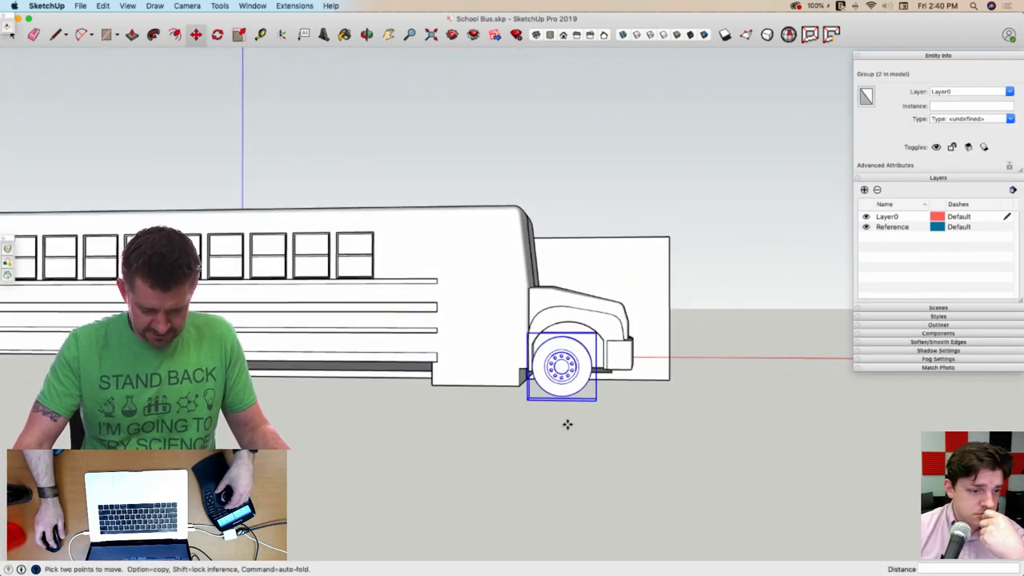
{"action": "left_click", "coordinate": [568, 424]}
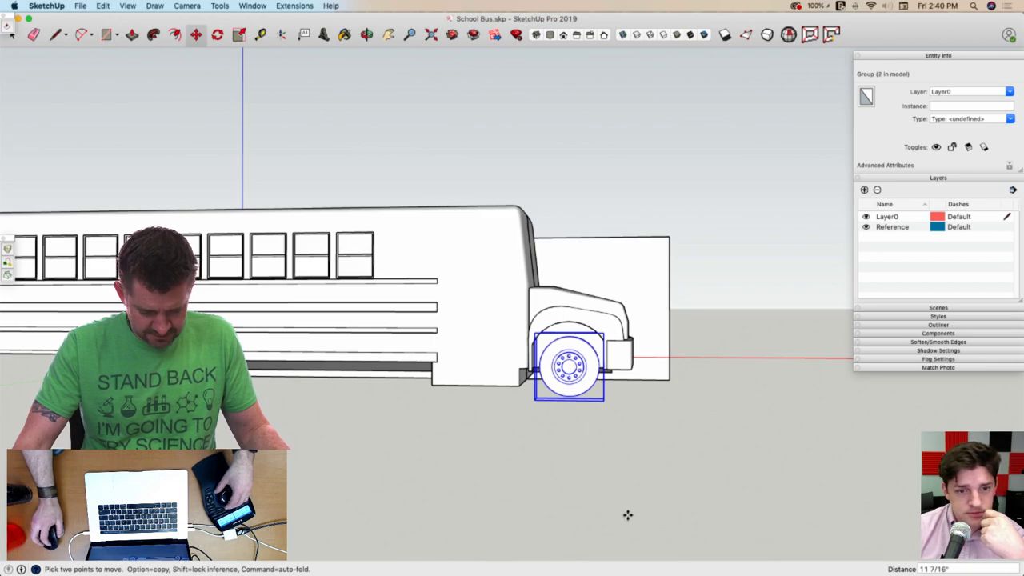
{"action": "scroll", "coordinate": [627, 514], "scroll_direction": "down", "scroll_amount": 3}
{"action": "scroll", "coordinate": [267, 359], "scroll_direction": "up", "scroll_amount": 1}
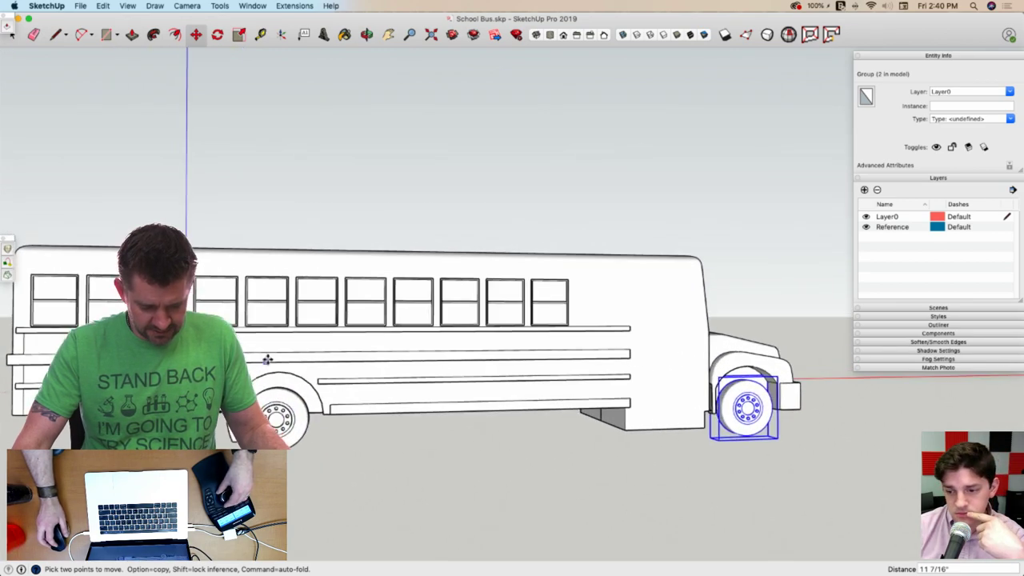
{"action": "key", "text": "space"}
Delete the old wheel from the rear wheel well
{"action": "scroll", "coordinate": [267, 359], "scroll_direction": "up", "scroll_amount": 2}
{"action": "scroll", "coordinate": [267, 359], "scroll_direction": "down", "scroll_amount": 1}
{"action": "scroll", "coordinate": [267, 359], "scroll_direction": "up", "scroll_amount": 2}
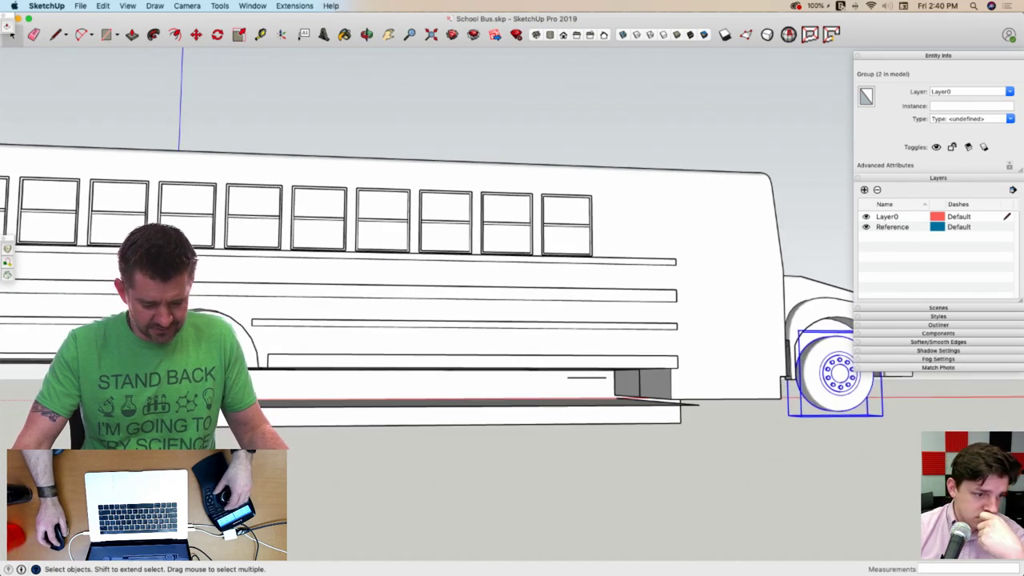
{"action": "left_click", "coordinate": [218, 362]}
{"action": "key", "text": "Delete"}
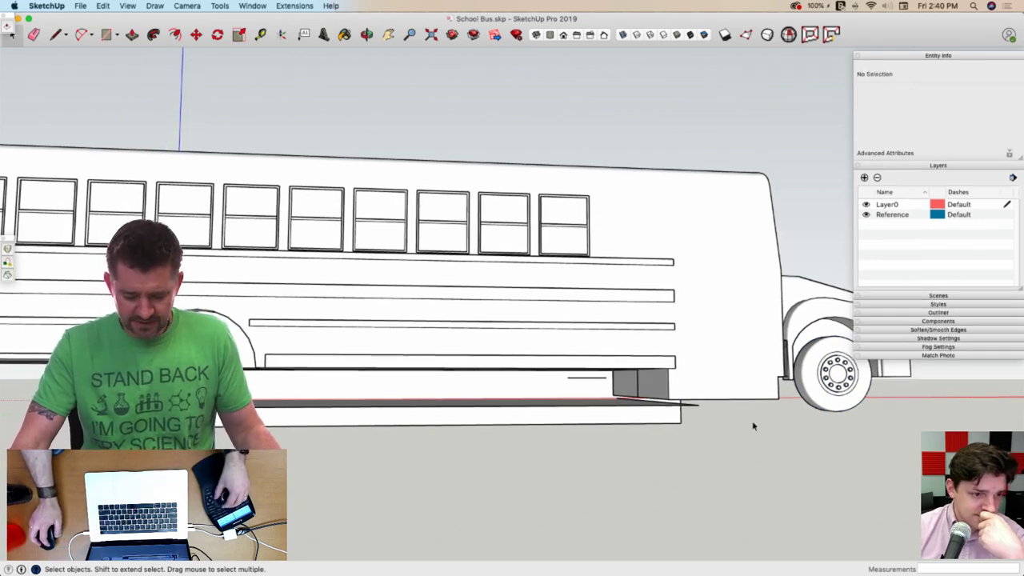
Turn the front wheel group into a component with the definition name Tire
{"action": "scroll", "coordinate": [753, 426], "scroll_direction": "down", "scroll_amount": 2}
{"action": "left_click", "coordinate": [630, 378]}
{"action": "scroll", "coordinate": [616, 400], "scroll_direction": "up", "scroll_amount": 5}
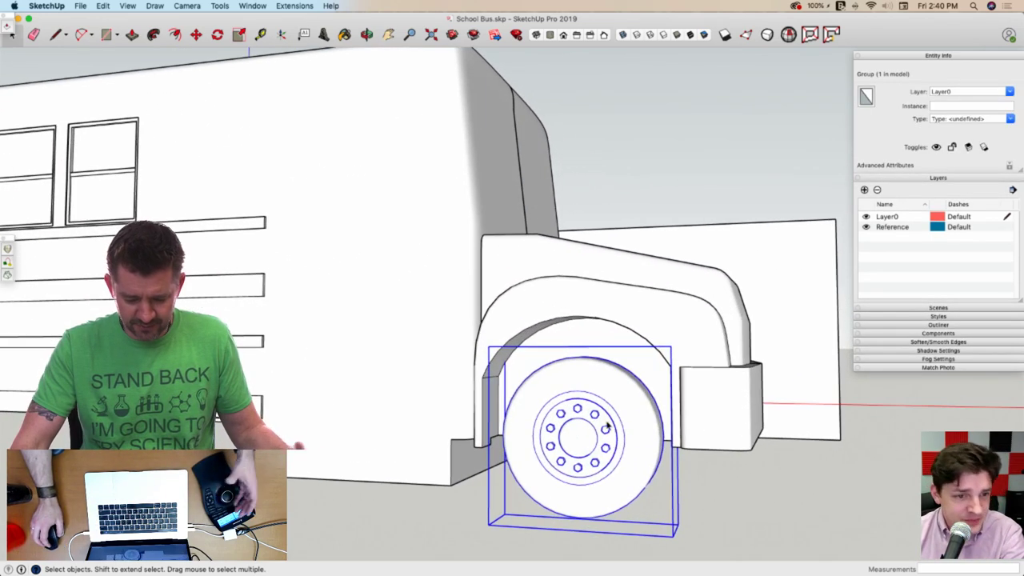
{"action": "right_click", "coordinate": [606, 426]}
{"action": "left_click", "coordinate": [645, 406]}
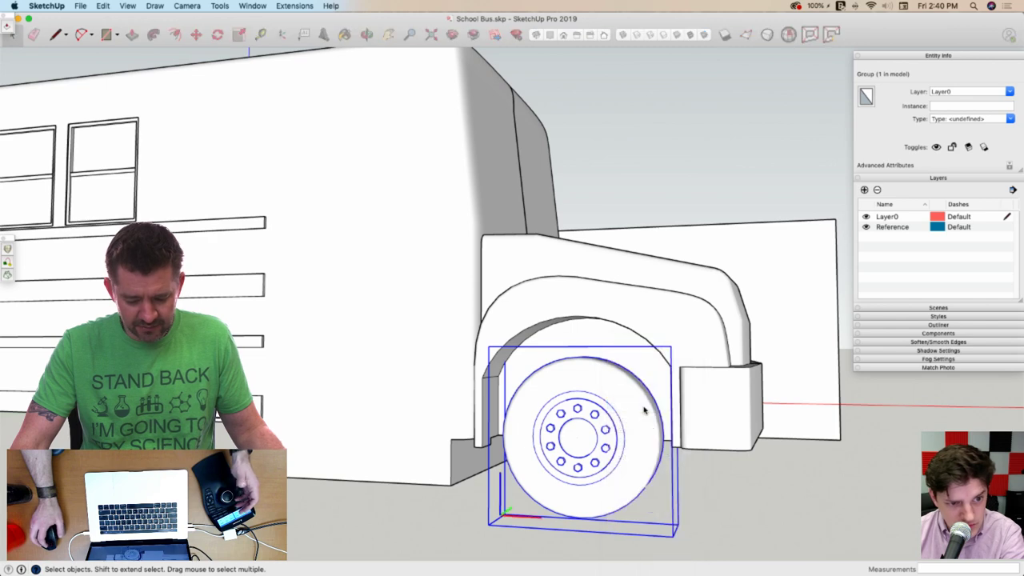
{"action": "type", "text": "Tire"}
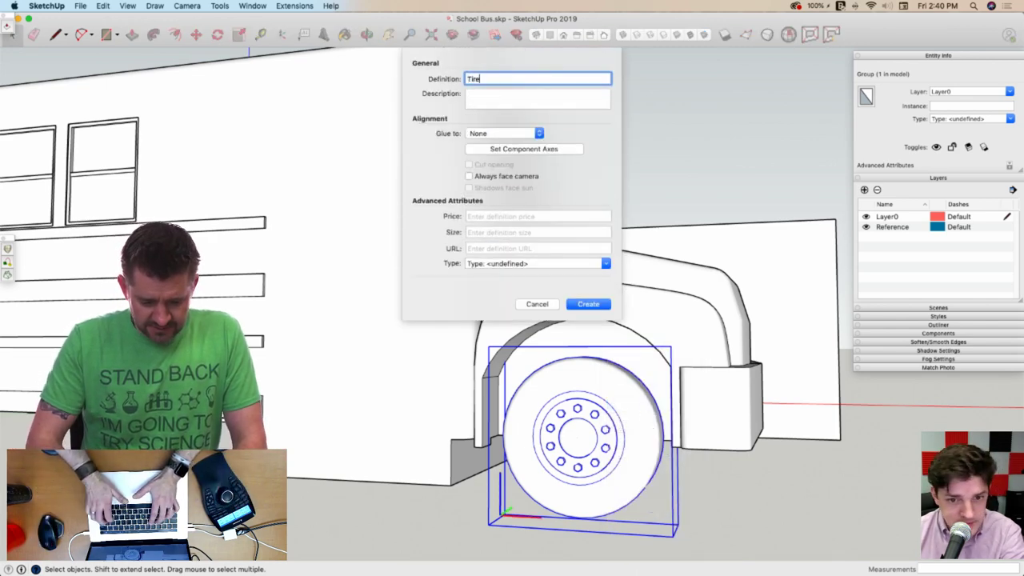
{"action": "key", "text": "Return"}
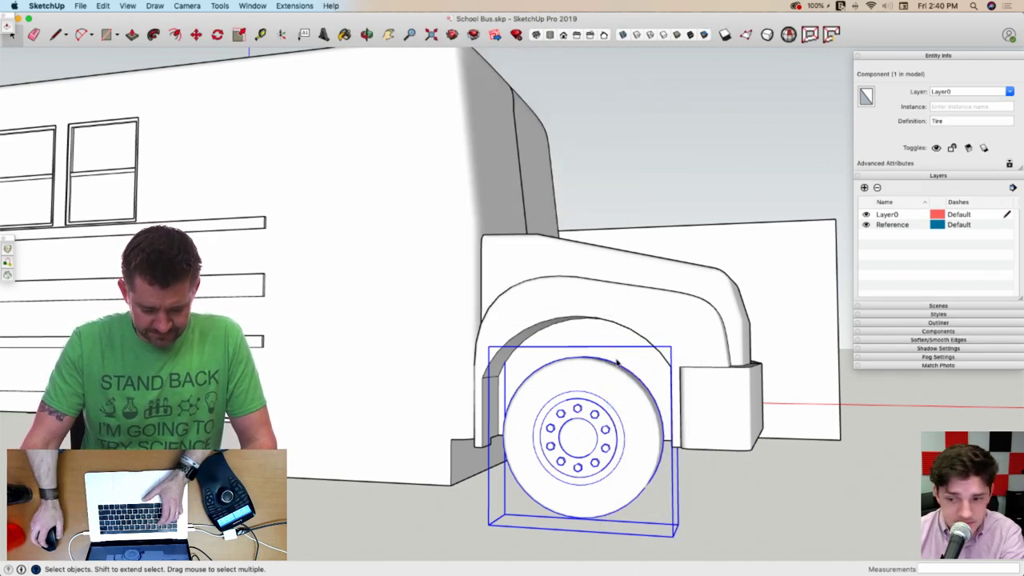
Scale the front tire uniformly about its center by 1.12
{"action": "middle_click_drag", "start_coordinate": [581, 365], "coordinate": [585, 387]}
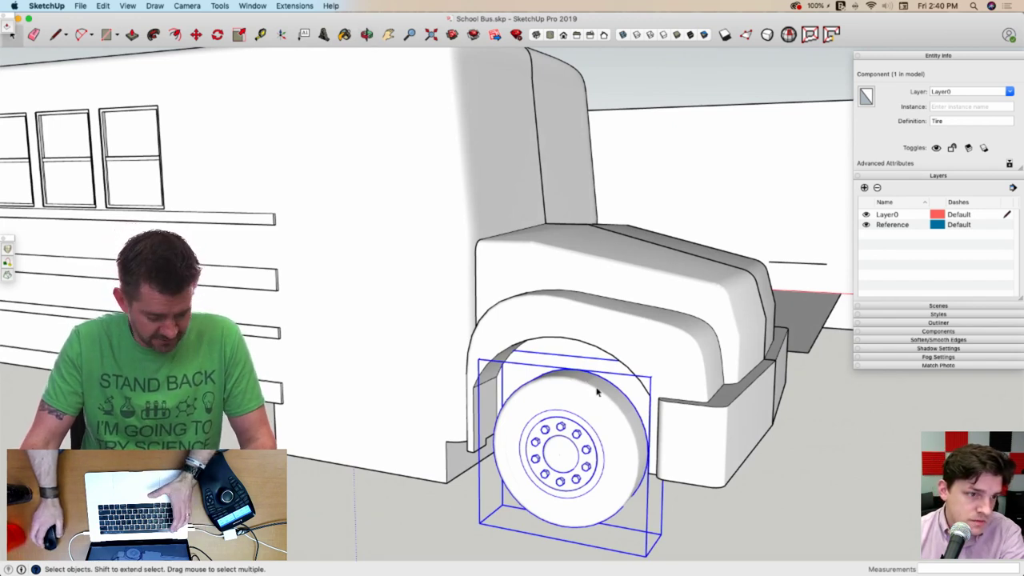
{"action": "key", "text": "s"}
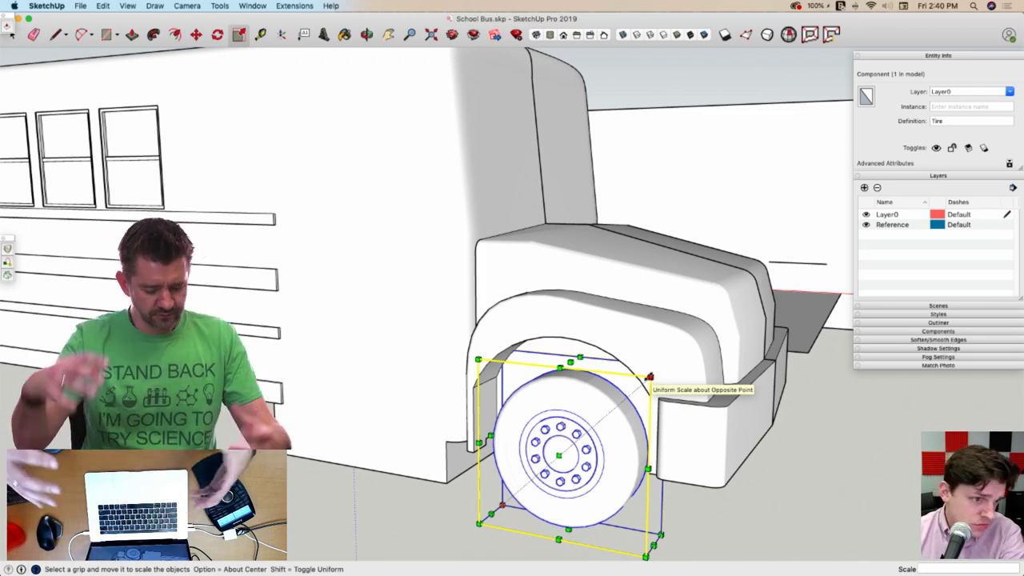
{"action": "key", "text": "alt"}
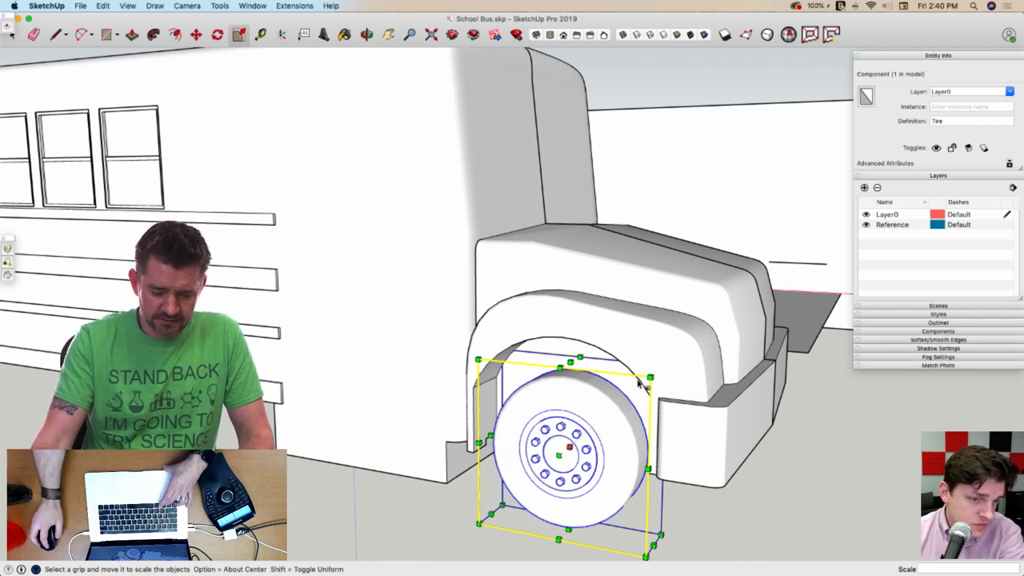
{"action": "left_click_drag", "start_coordinate": [650, 376], "coordinate": [661, 368]}
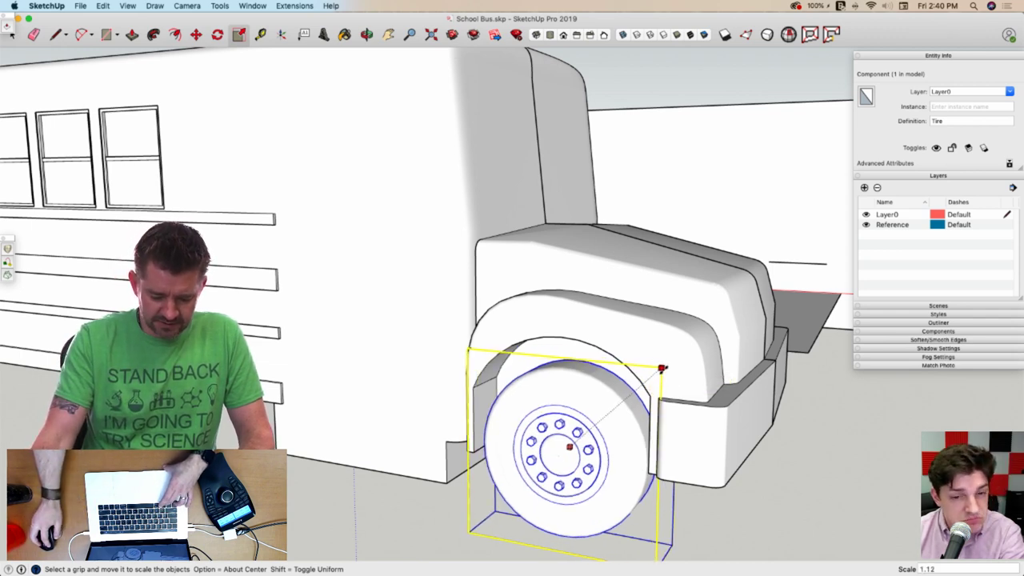
{"action": "key", "text": "space"}
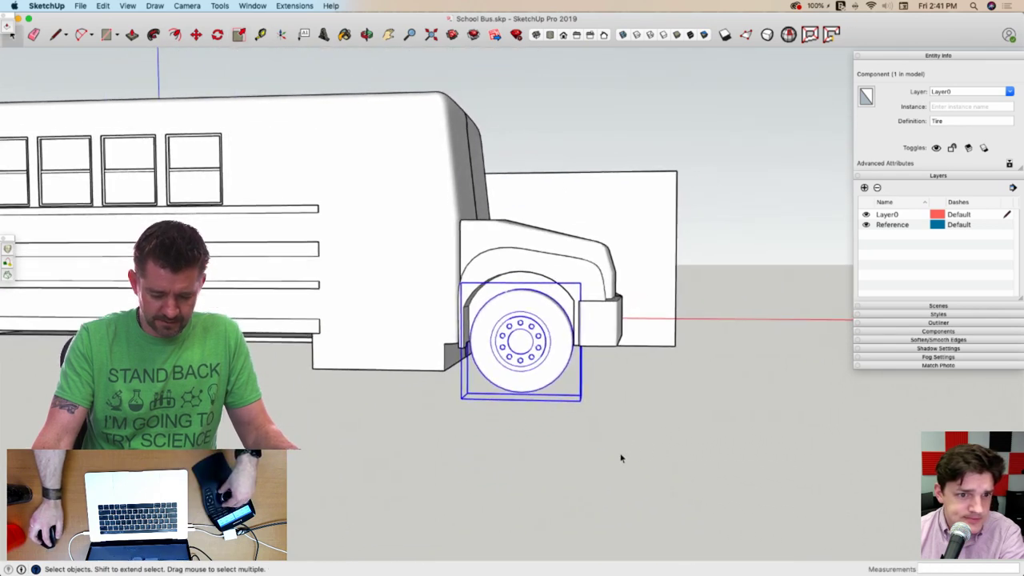
Copy the front tire backward along the red axis about 61' 7" into the rear wheel well
{"action": "left_click", "coordinate": [592, 462]}
{"action": "key", "text": "m"}
{"action": "key", "text": "space"}
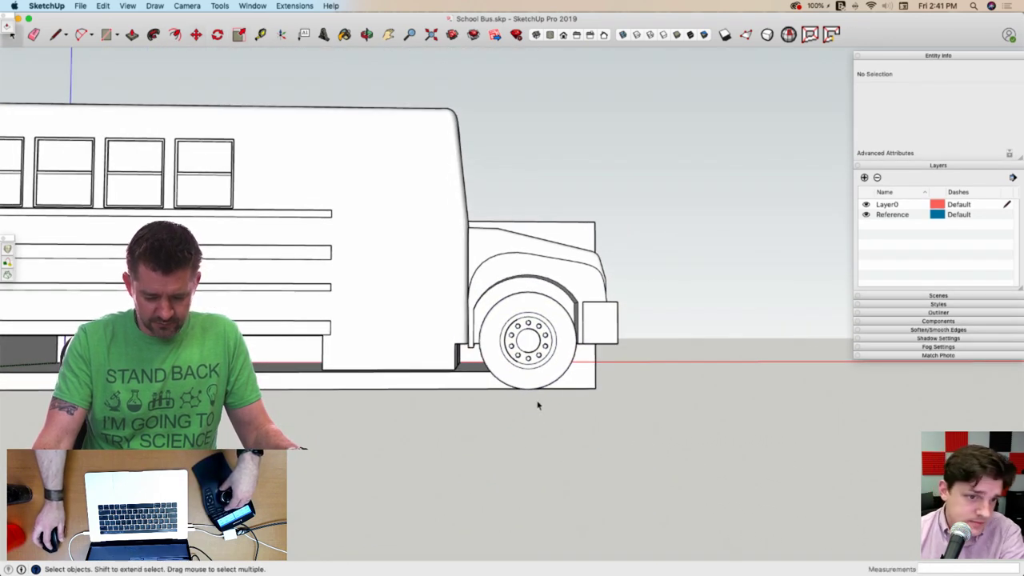
{"action": "left_click", "coordinate": [526, 384]}
{"action": "key", "text": "m"}
{"action": "left_click", "coordinate": [547, 445]}
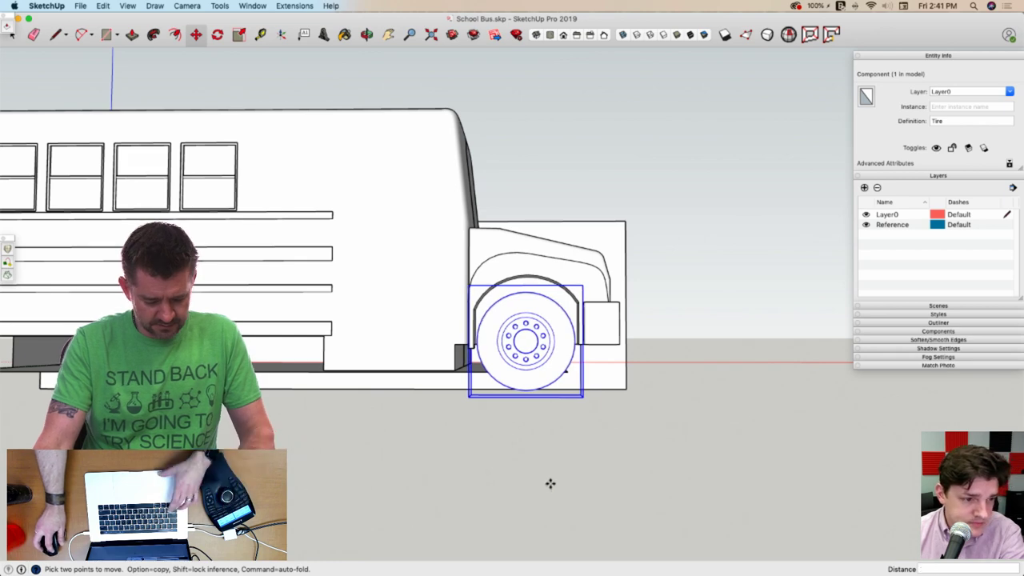
{"action": "key", "text": "alt"}
{"action": "left_click", "coordinate": [550, 483]}
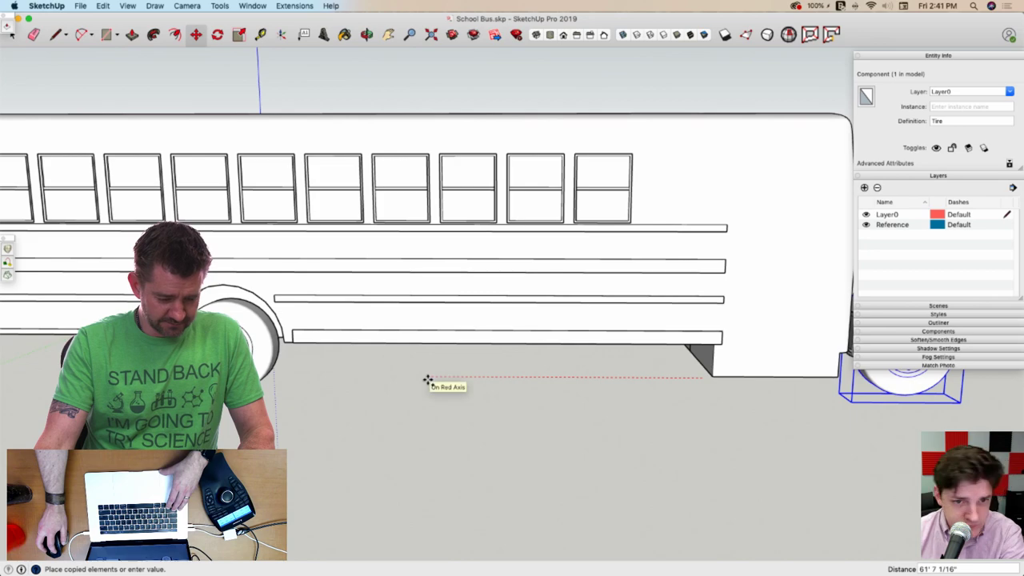
{"action": "left_click", "coordinate": [428, 379]}
{"action": "key", "text": "space"}
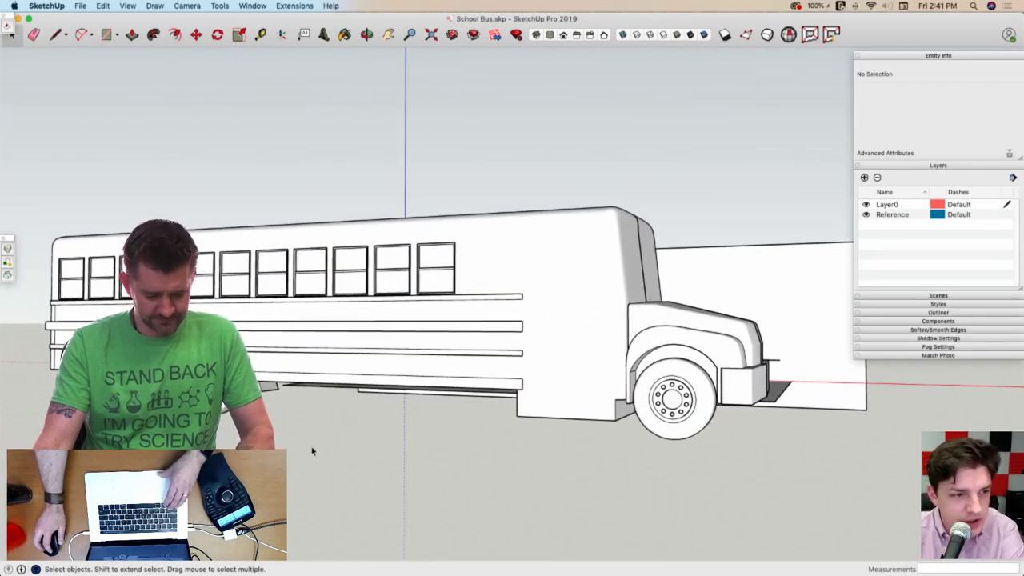
{"action": "left_click", "coordinate": [648, 407]}
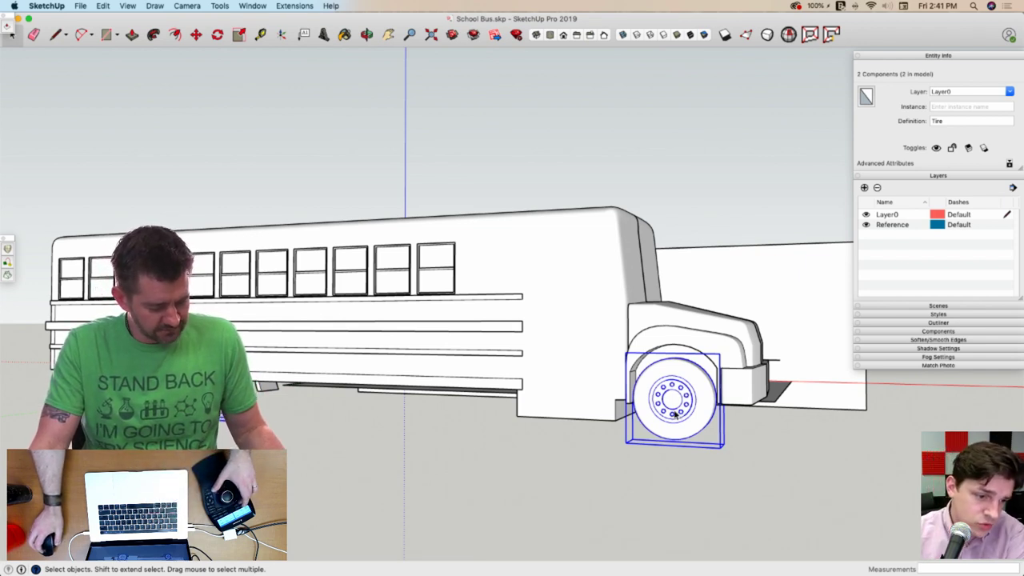
{"action": "left_click", "coordinate": [681, 340]}
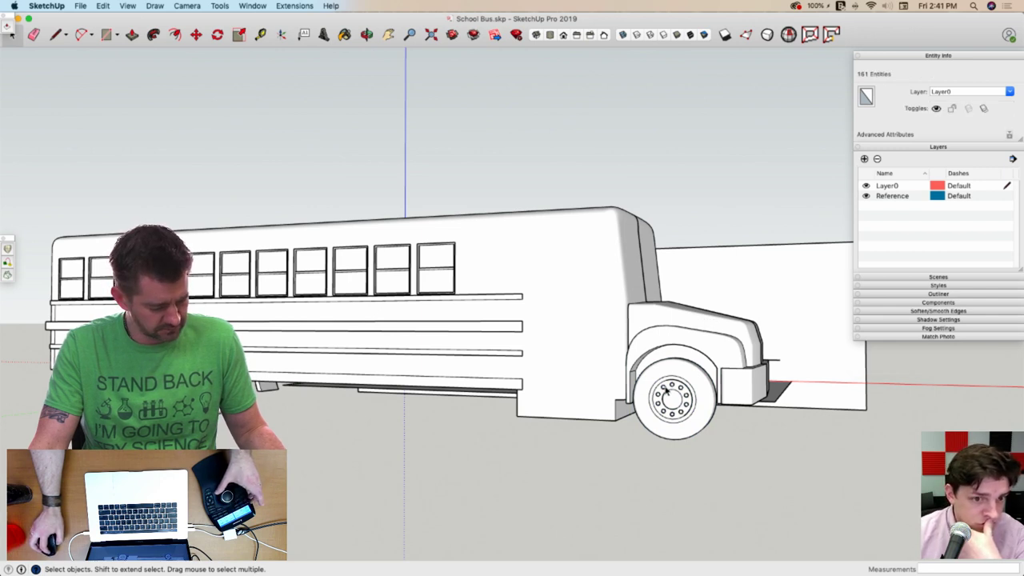
{"action": "left_click", "coordinate": [727, 263]}
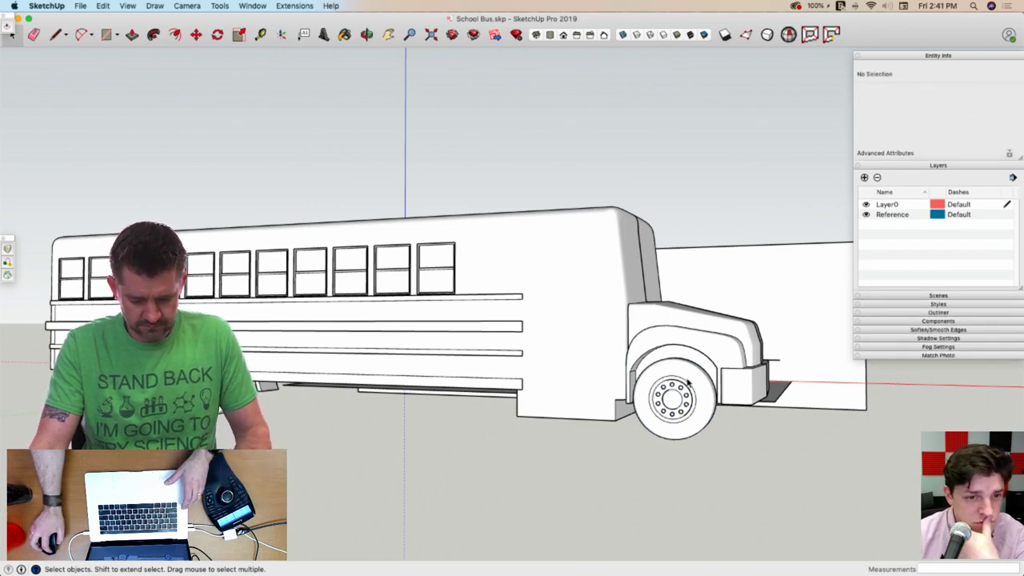
Cut both tires from the top level of the model and paste them in place inside the bus body group
{"action": "left_click", "coordinate": [670, 398]}
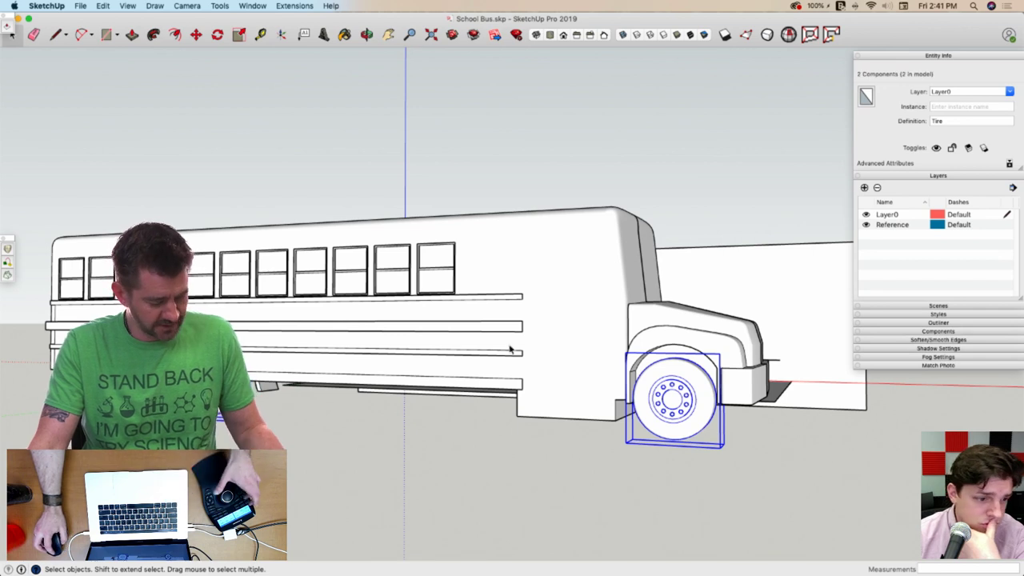
{"action": "key", "text": "Delete"}
{"action": "double_click", "coordinate": [602, 349]}
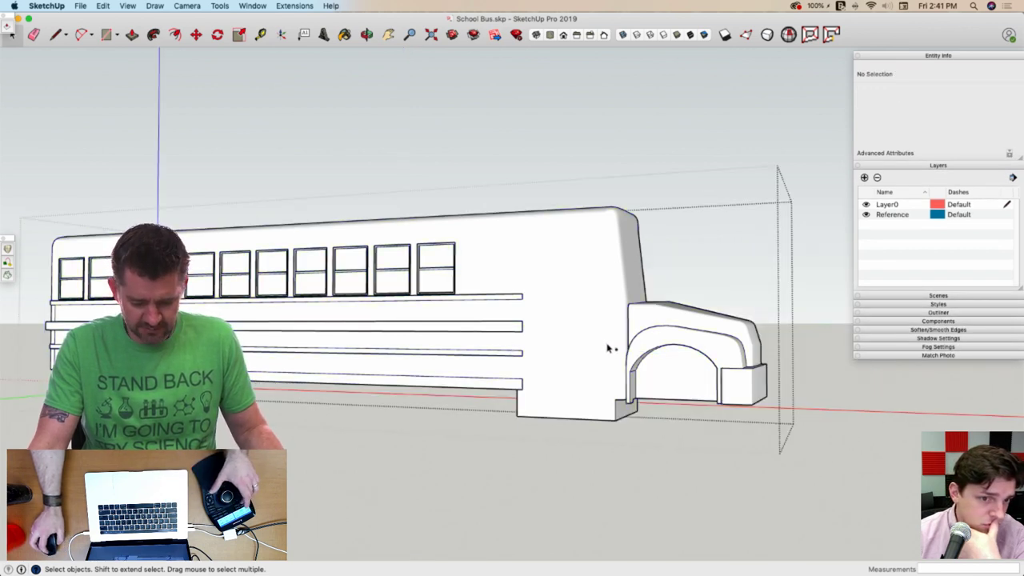
{"action": "key", "text": "super+shift+v"}
{"action": "left_click", "coordinate": [480, 470]}
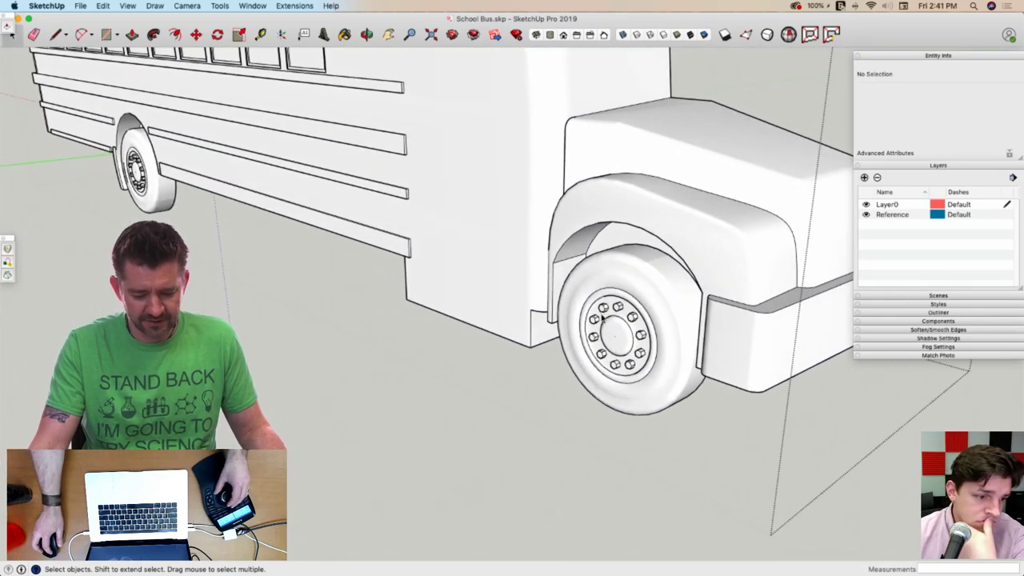
Open the front tire component and its nested lug nut wedge, and extrude the lug nut's outer face about 1' 11"
{"action": "key", "text": "p"}
{"action": "key", "text": "space"}
{"action": "left_click", "coordinate": [602, 314]}
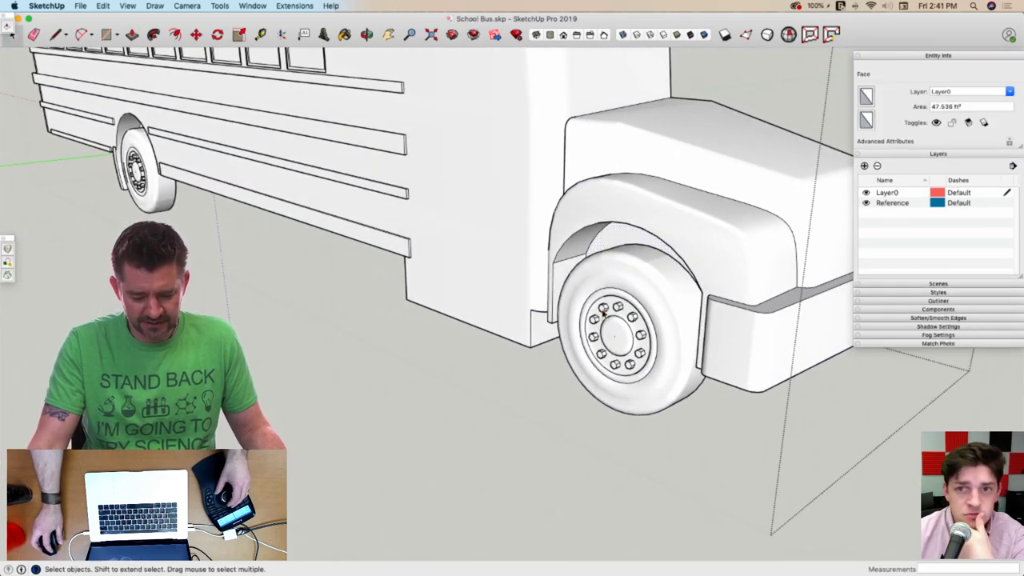
{"action": "key", "text": "Escape"}
{"action": "double_click", "coordinate": [602, 313]}
{"action": "key", "text": "p"}
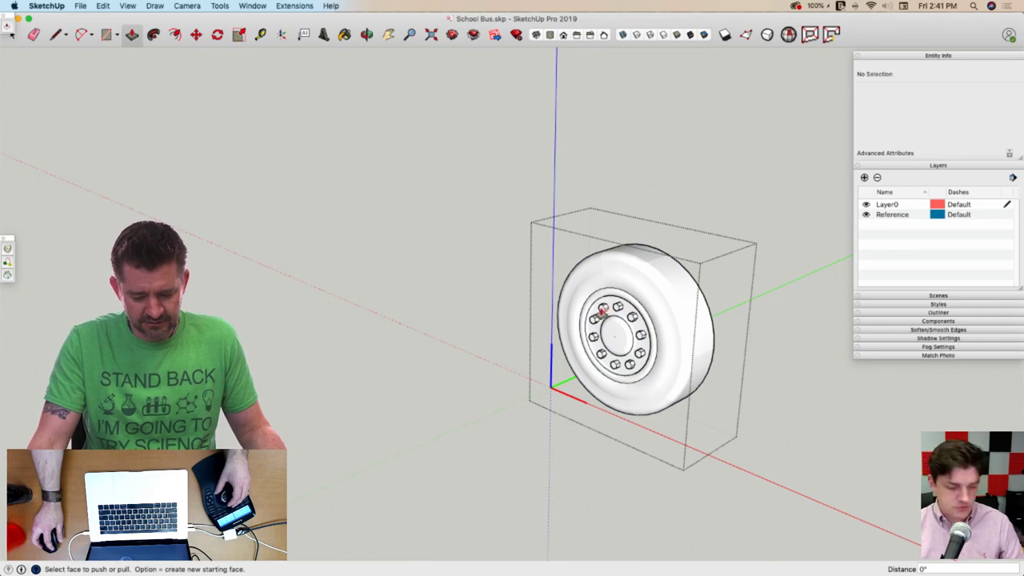
{"action": "key", "text": "space"}
{"action": "scroll", "coordinate": [591, 292], "scroll_direction": "up", "scroll_amount": 10}
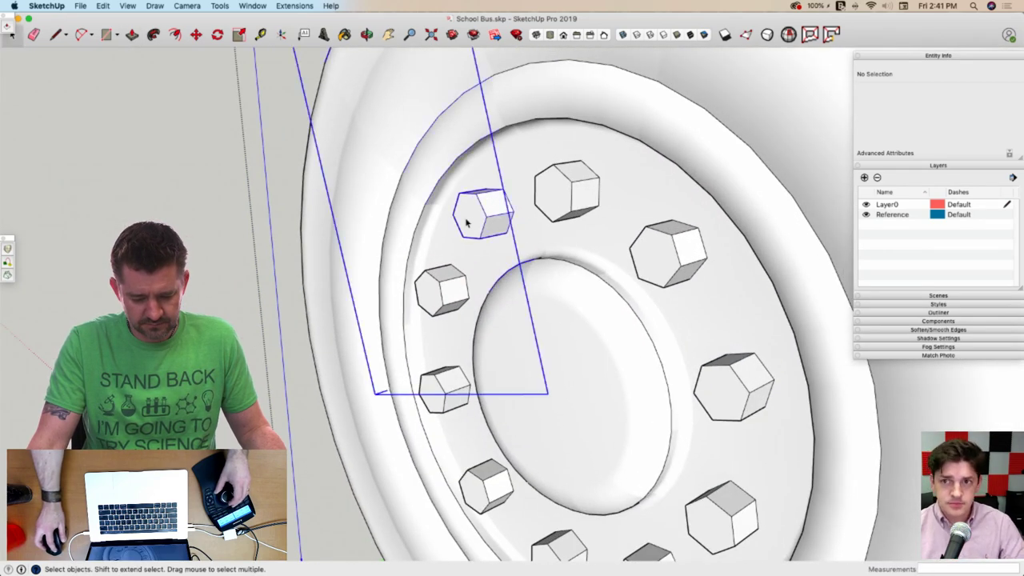
{"action": "left_click", "coordinate": [466, 223]}
{"action": "double_click", "coordinate": [466, 223]}
{"action": "key", "text": "p"}
{"action": "left_click_drag", "start_coordinate": [443, 228], "coordinate": [237, 259]}
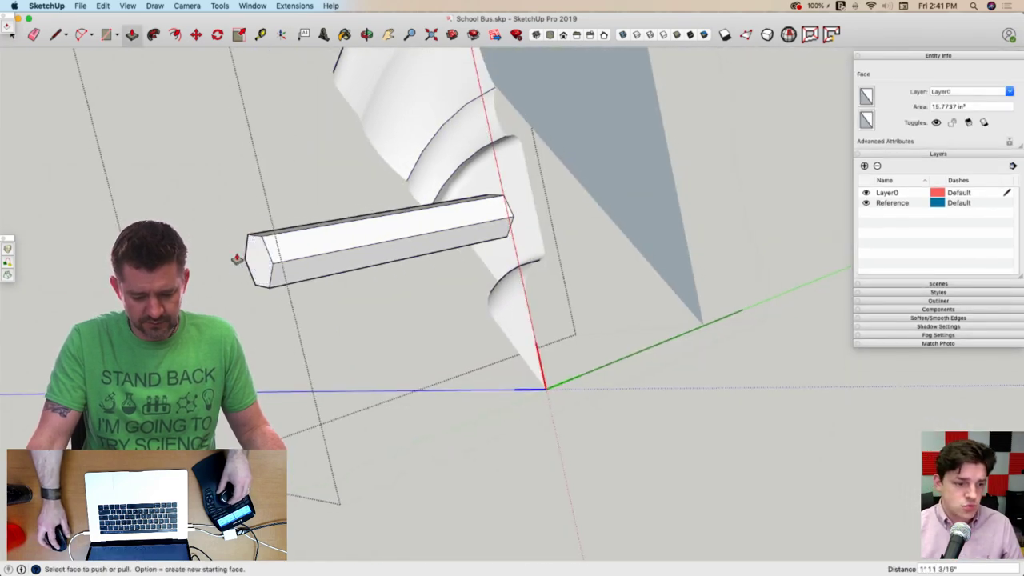
Return to the top level of the model and check the extruded lug nuts on the bus's tires
{"action": "key", "text": "space"}
{"action": "left_click", "coordinate": [212, 293]}
{"action": "left_click", "coordinate": [337, 270]}
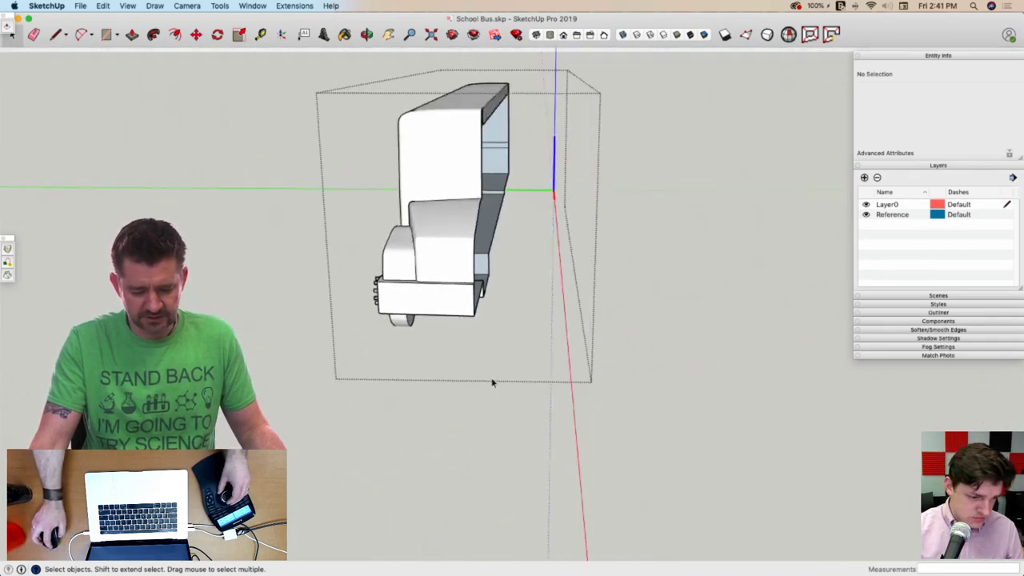
{"action": "left_click", "coordinate": [494, 404]}
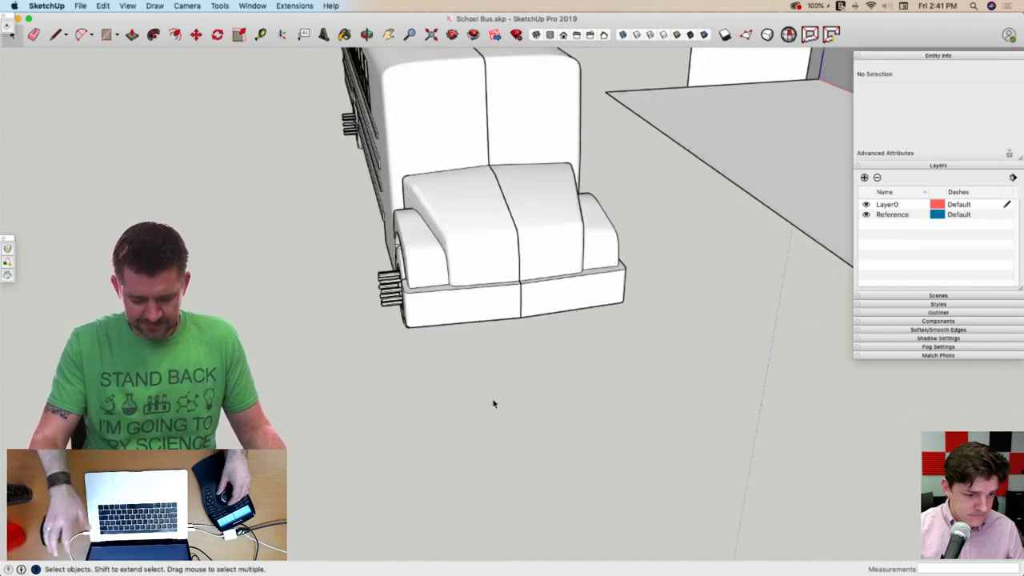
Undo the lug nut extrusion and leave the nested tire components
{"action": "key", "text": "super+z"}
{"action": "key", "text": "super+z"}
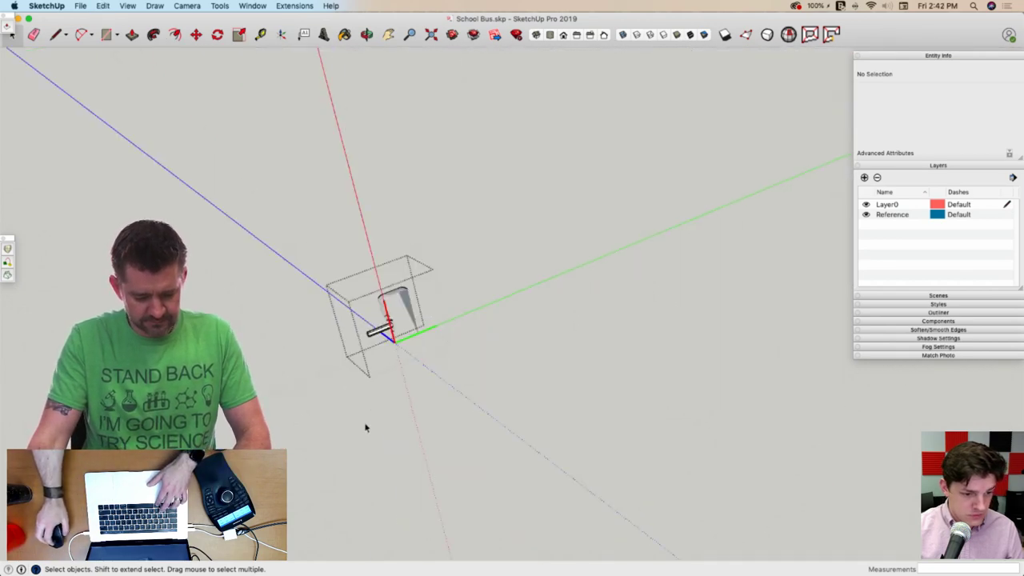
{"action": "left_click", "coordinate": [333, 425]}
{"action": "left_click", "coordinate": [330, 422]}
{"action": "left_click", "coordinate": [329, 423]}
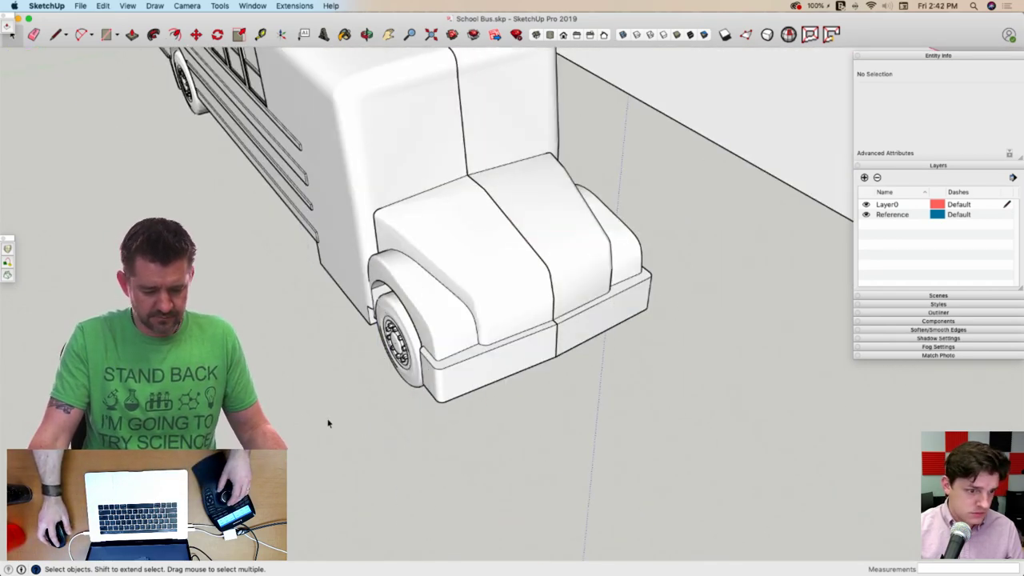
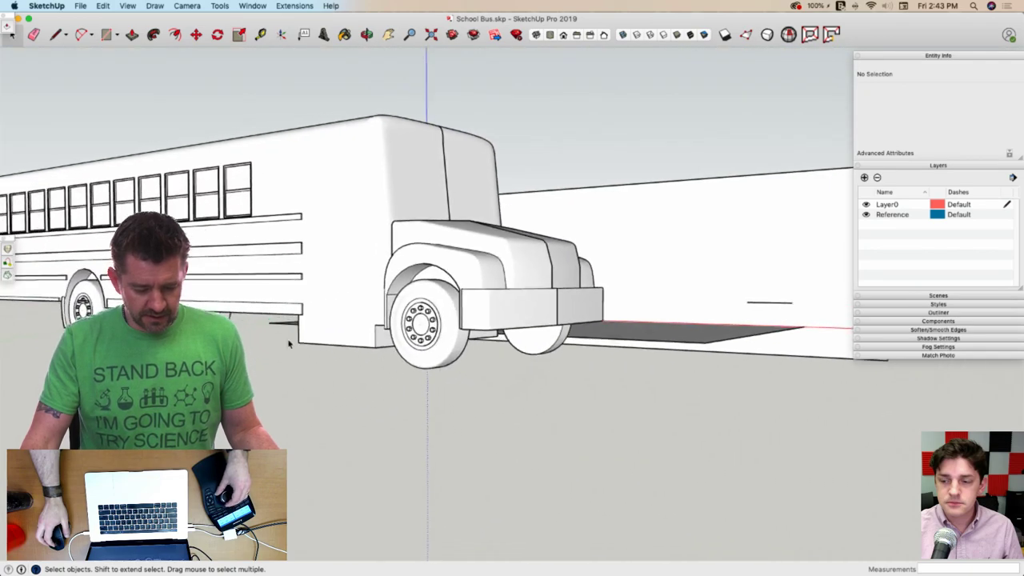
Show the model shaded with textures and open the near half of the bus for editing
{"action": "mouse_move", "coordinate": [291, 360]}
{"action": "middle_mouse_down"}
{"action": "mouse_move", "coordinate": [447, 258]}
{"action": "mouse_move", "coordinate": [445, 269]}
{"action": "mouse_move", "coordinate": [380, 277]}
{"action": "middle_mouse_up"}
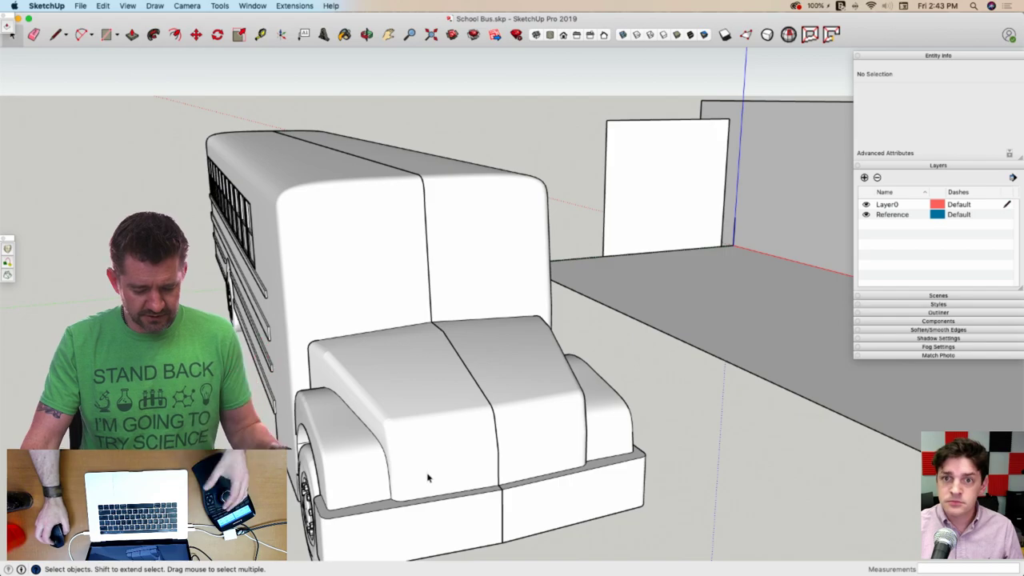
{"action": "mouse_move", "coordinate": [428, 477]}
{"action": "middle_mouse_down"}
{"action": "mouse_move", "coordinate": [423, 461]}
{"action": "mouse_move", "coordinate": [537, 328]}
{"action": "mouse_move", "coordinate": [533, 355]}
{"action": "mouse_move", "coordinate": [481, 364]}
{"action": "mouse_move", "coordinate": [445, 290]}
{"action": "middle_mouse_up"}
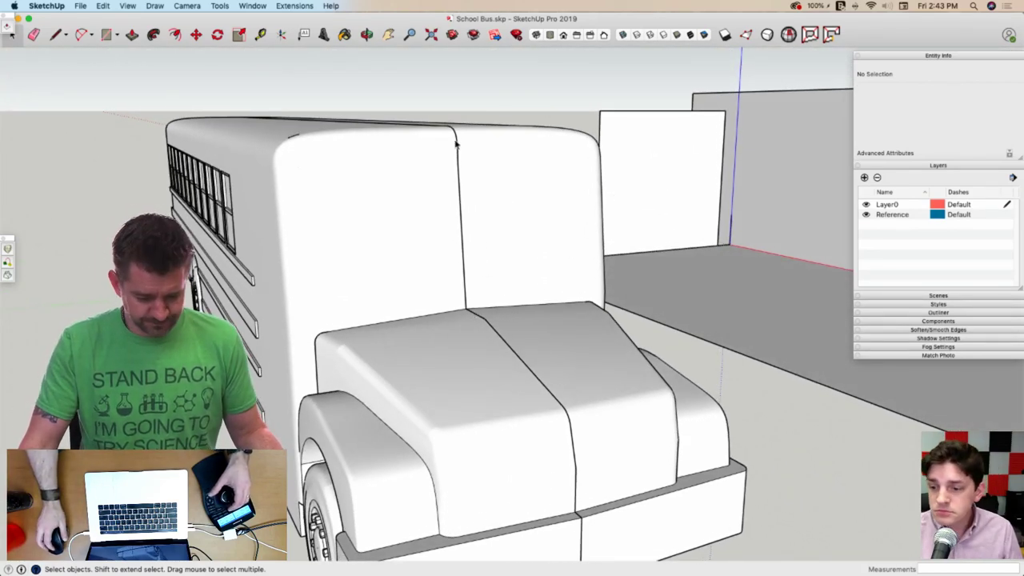
{"action": "mouse_move", "coordinate": [457, 144]}
{"action": "middle_mouse_down"}
{"action": "mouse_move", "coordinate": [488, 109]}
{"action": "mouse_move", "coordinate": [704, 114]}
{"action": "mouse_move", "coordinate": [680, 74]}
{"action": "mouse_move", "coordinate": [682, 40]}
{"action": "mouse_move", "coordinate": [517, 244]}
{"action": "mouse_move", "coordinate": [541, 244]}
{"action": "mouse_move", "coordinate": [551, 128]}
{"action": "mouse_move", "coordinate": [419, 286]}
{"action": "mouse_move", "coordinate": [330, 232]}
{"action": "middle_mouse_up"}
{"action": "left_click", "coordinate": [689, 35]}
{"action": "double_click", "coordinate": [330, 232]}
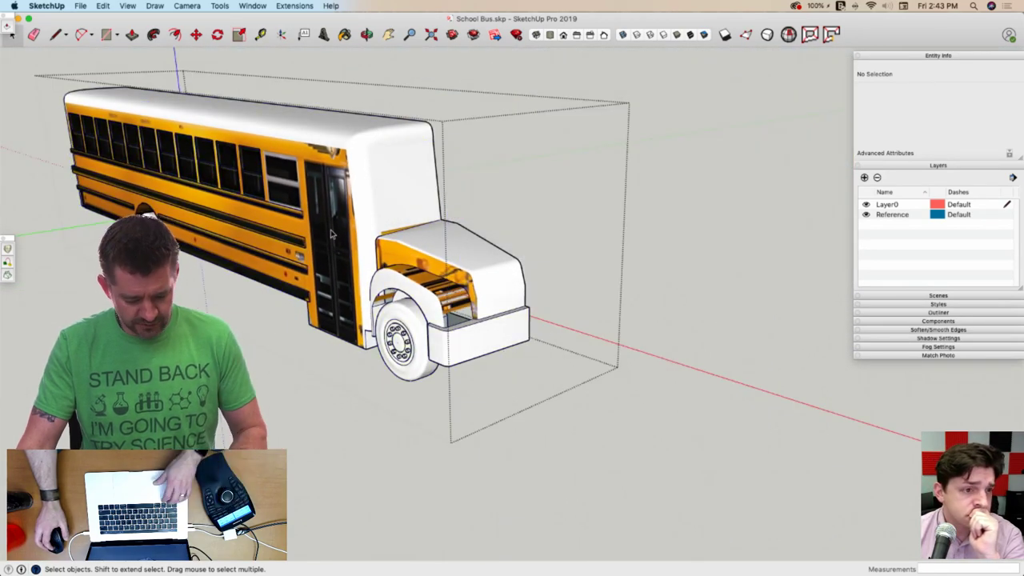
Paint all the geometry of the bus half with the default material to clear the projected photo texture
{"action": "key", "text": "b"}
{"action": "left_click", "coordinate": [346, 210]}
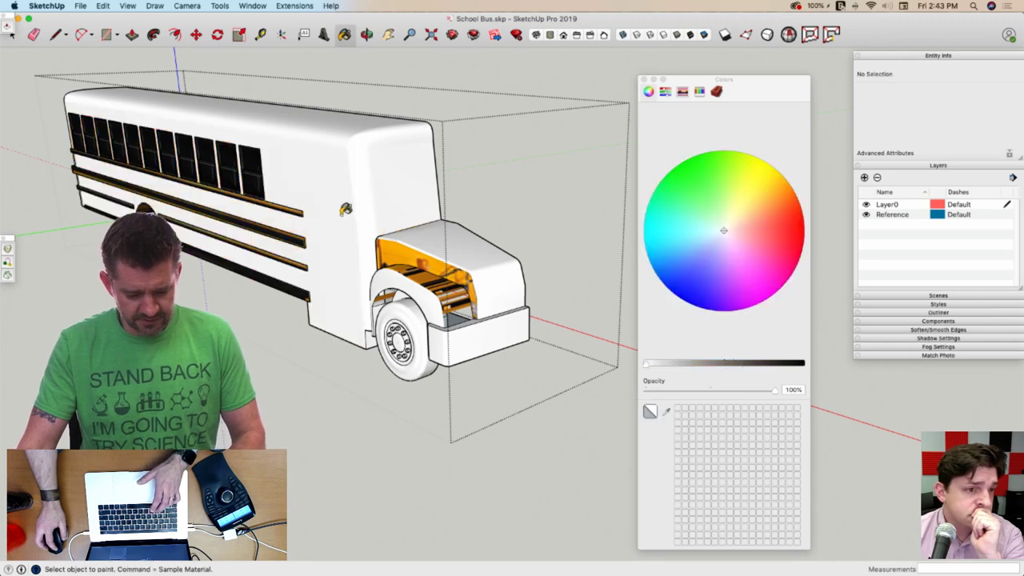
{"action": "left_click", "coordinate": [387, 246]}
{"action": "left_click", "coordinate": [412, 269]}
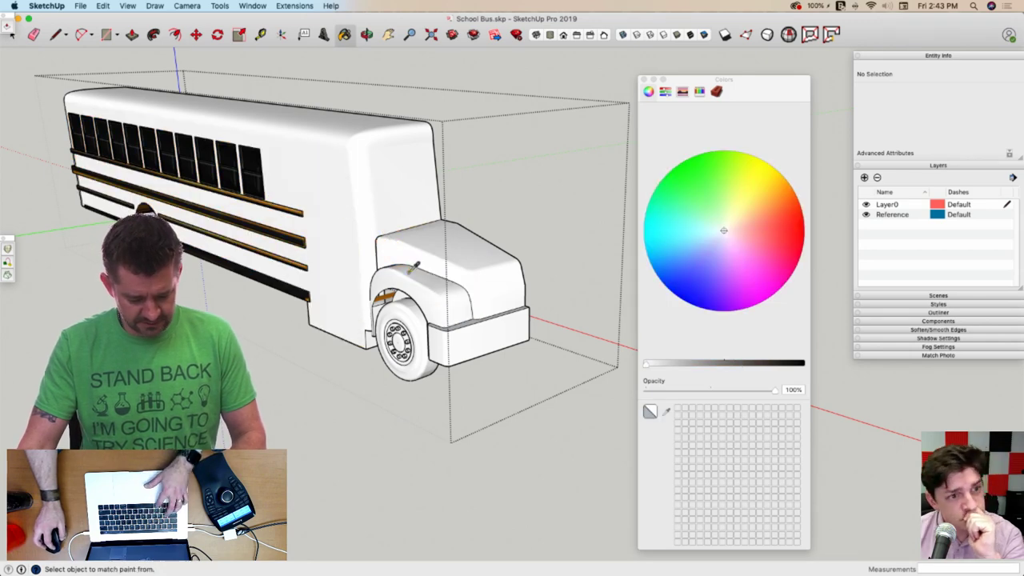
{"action": "key", "text": "super+a"}
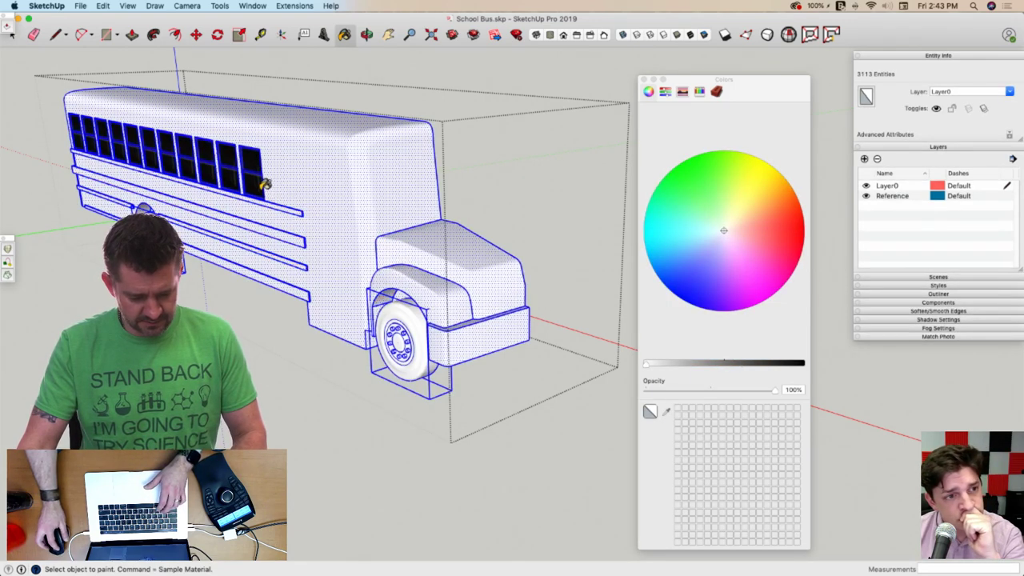
{"action": "key", "text": "space"}
{"action": "key", "text": "Delete"}
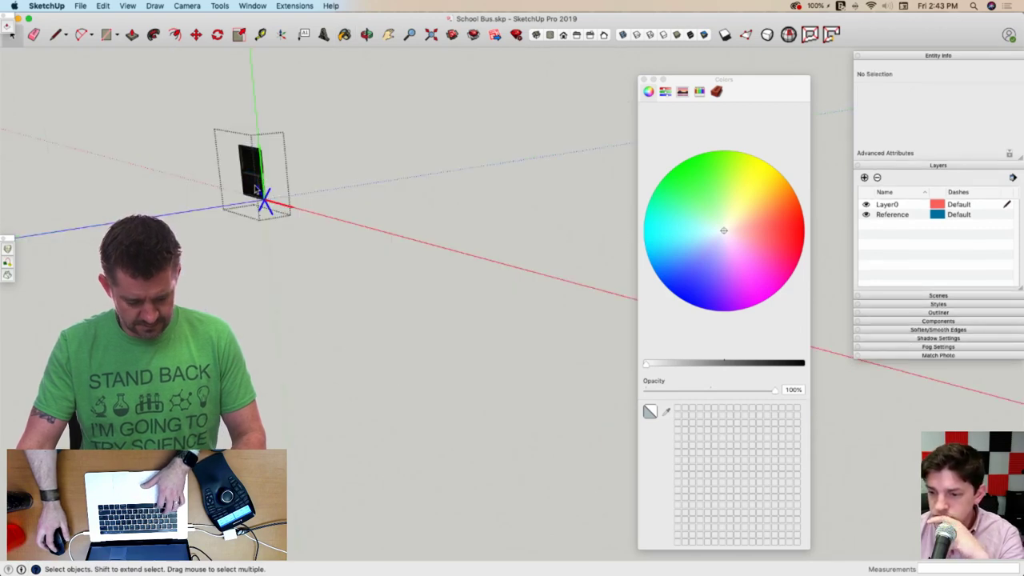
Paint the entire window component with the default material, return to the top level of the model and close the color palette
{"action": "key", "text": "super+a"}
{"action": "key", "text": "b"}
{"action": "left_click", "coordinate": [256, 171]}
{"action": "key", "text": "space"}
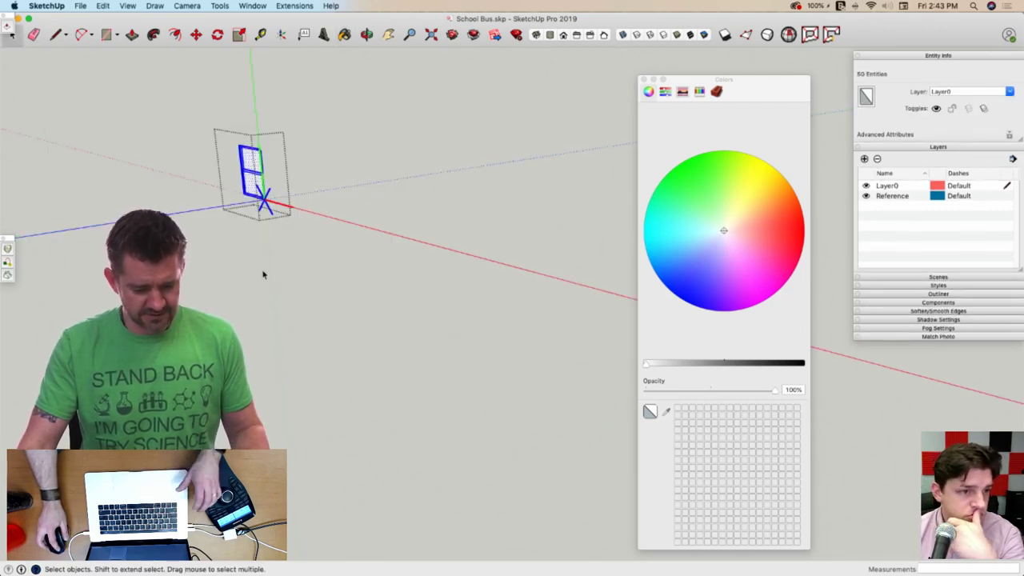
{"action": "key", "text": "Escape"}
{"action": "key", "text": "Escape"}
{"action": "left_click", "coordinate": [385, 229]}
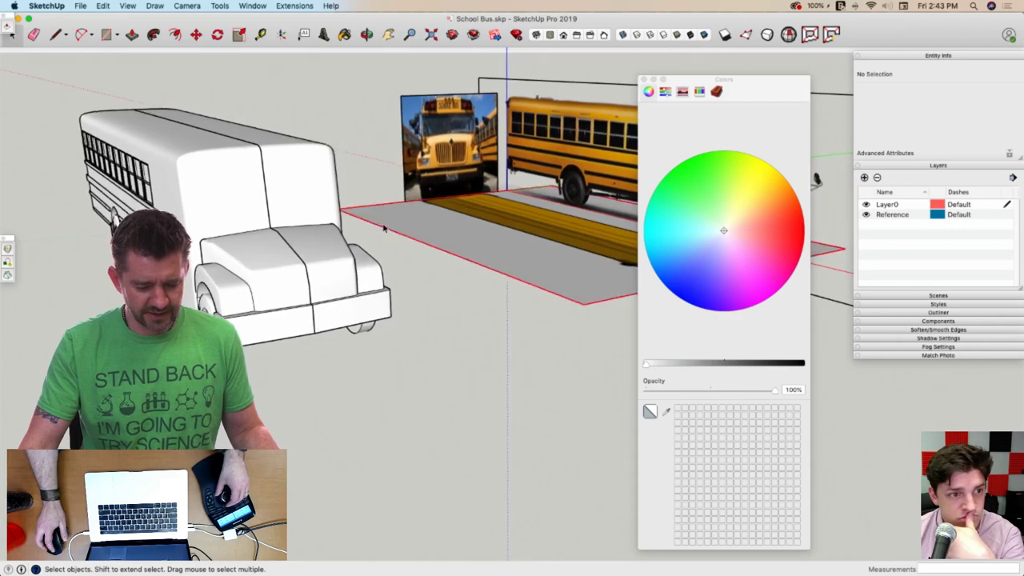
{"action": "left_click", "coordinate": [388, 362]}
{"action": "key", "text": "super+z"}
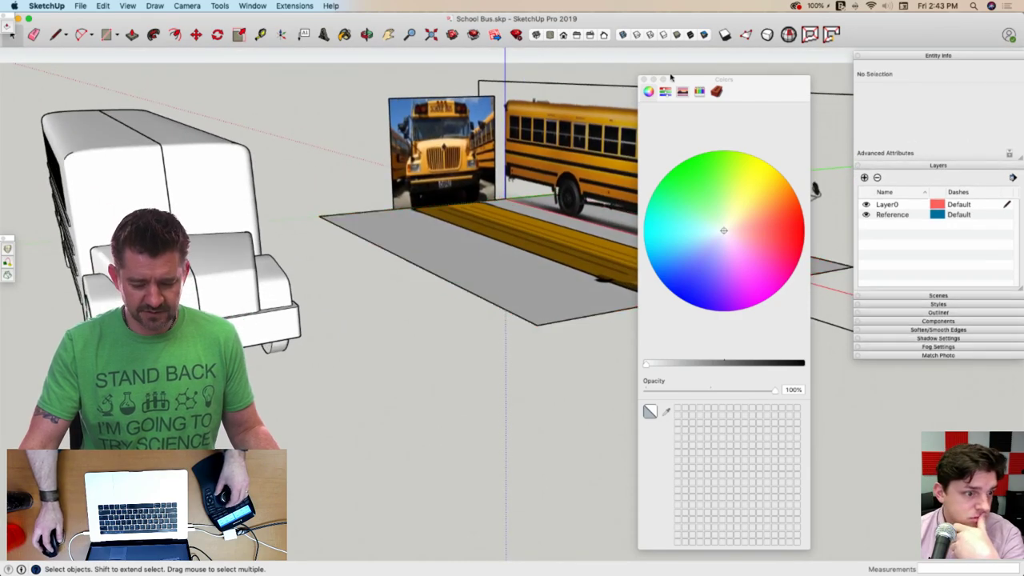
{"action": "left_click", "coordinate": [643, 80]}
{"action": "key", "text": "super+z"}
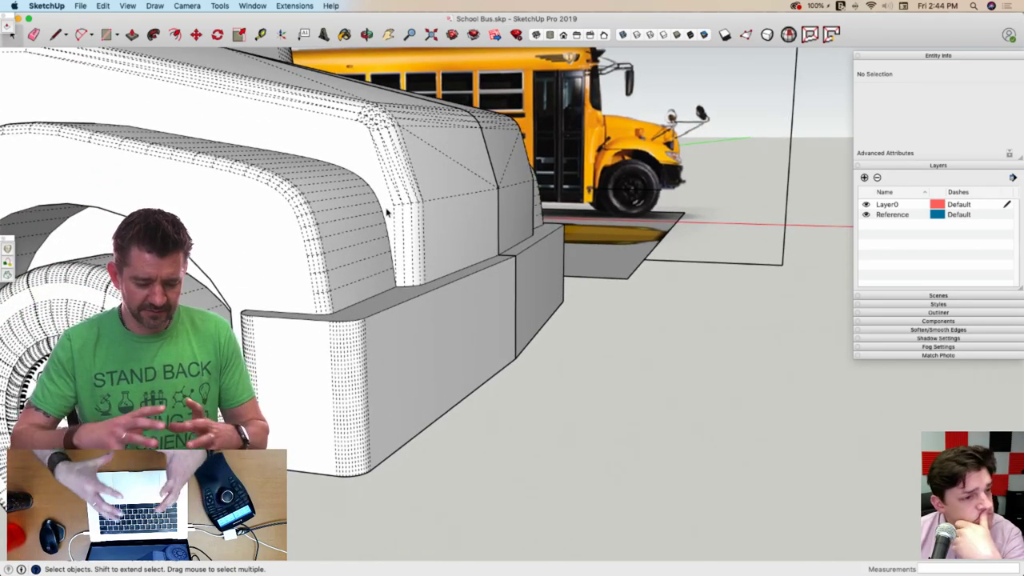
Sketch a horizontal line about 2' 7" long across the front of the fender, just above the bumper
{"action": "key", "text": "l"}
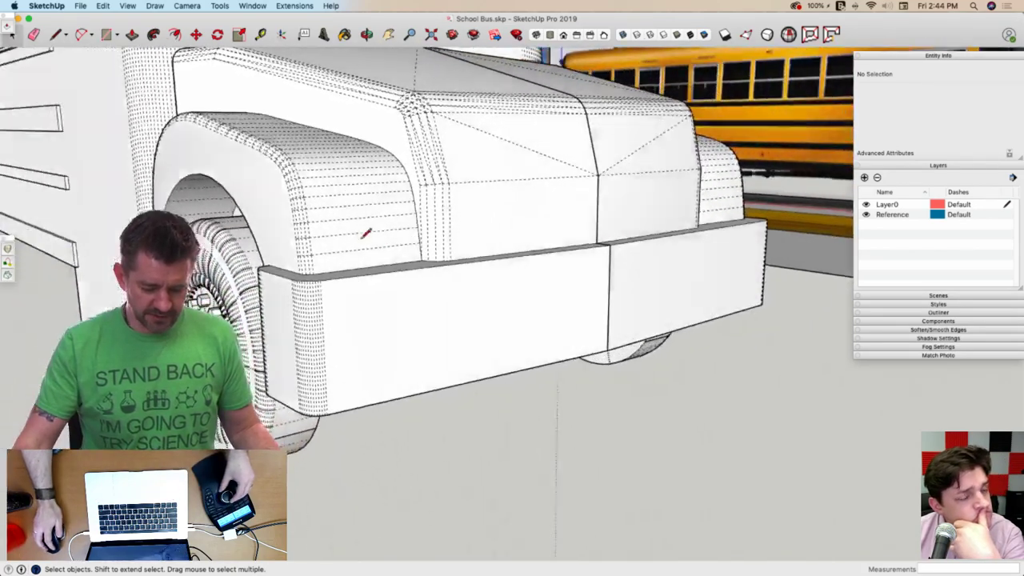
{"action": "left_click", "coordinate": [318, 230]}
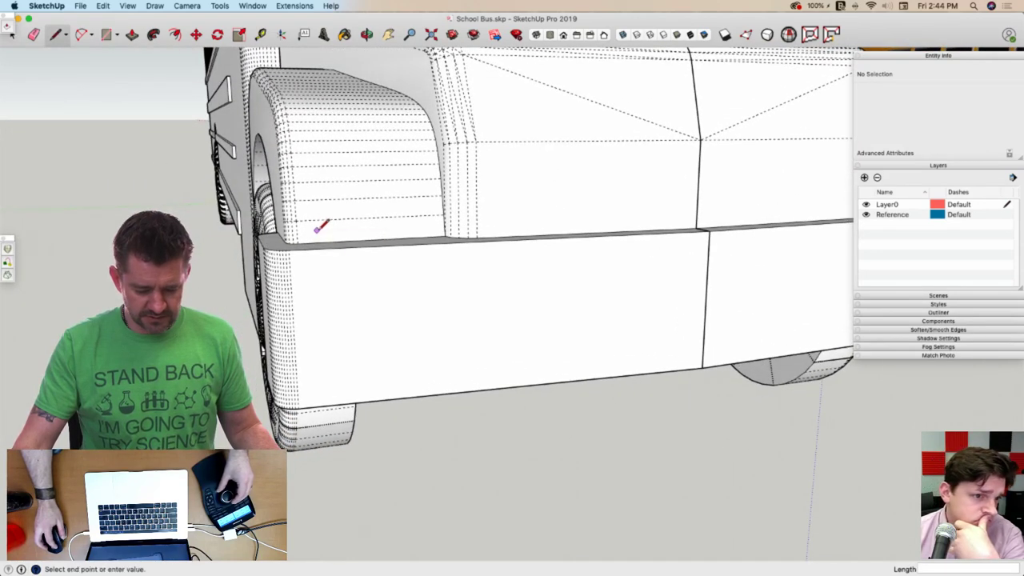
{"action": "left_click", "coordinate": [427, 226]}
Open the half-bus component and examine what its tire and connected body geometry include by selecting them
{"action": "key", "text": "space"}
{"action": "left_click", "coordinate": [441, 277]}
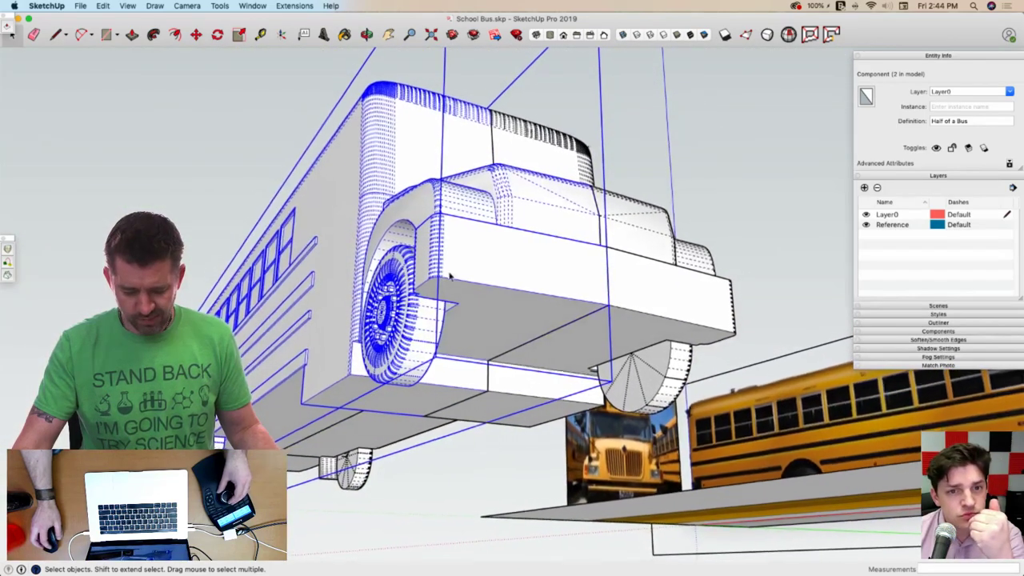
{"action": "double_click", "coordinate": [453, 274]}
{"action": "left_click", "coordinate": [382, 365]}
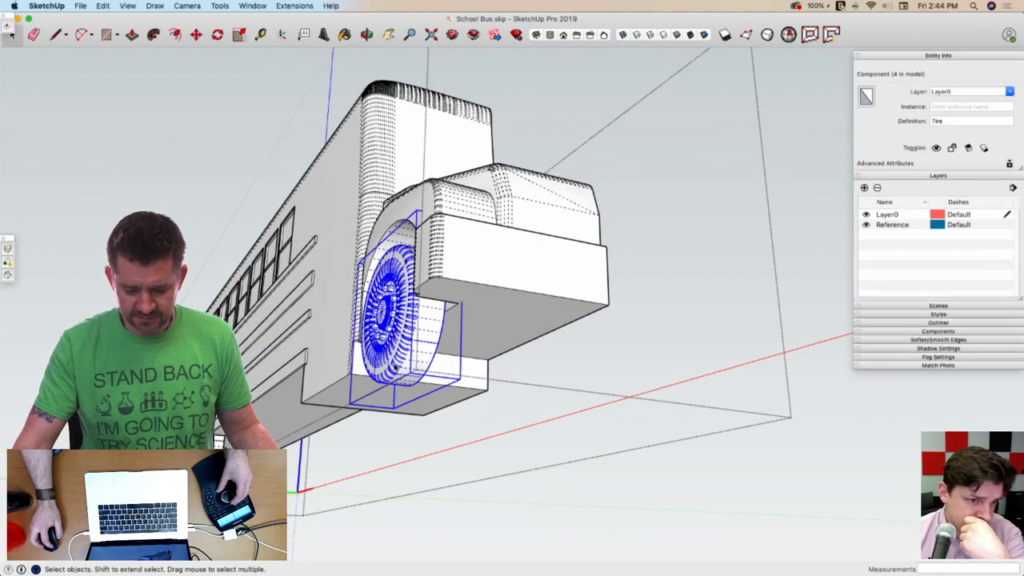
{"action": "left_click", "coordinate": [477, 258]}
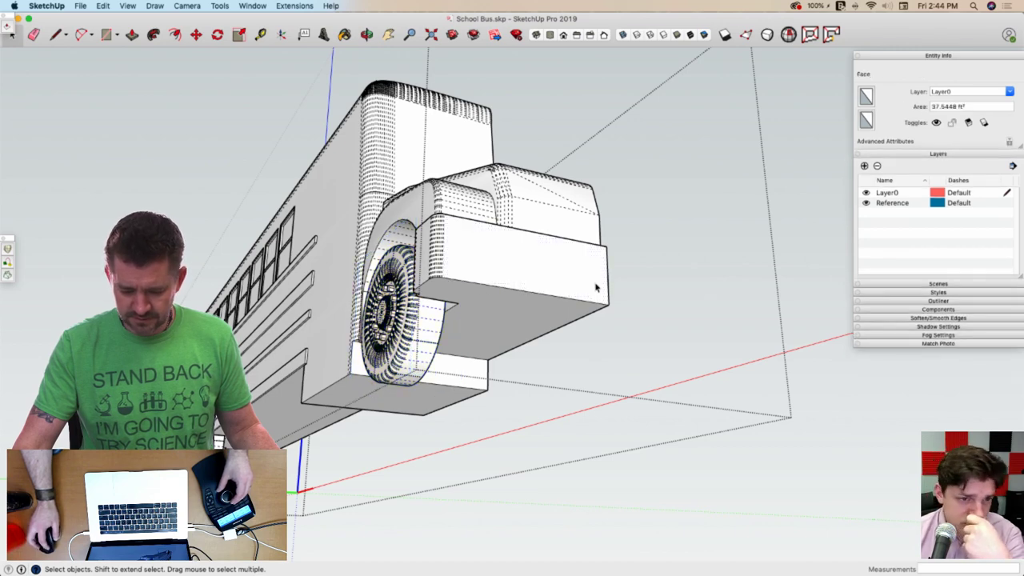
{"action": "triple_click", "coordinate": [565, 283]}
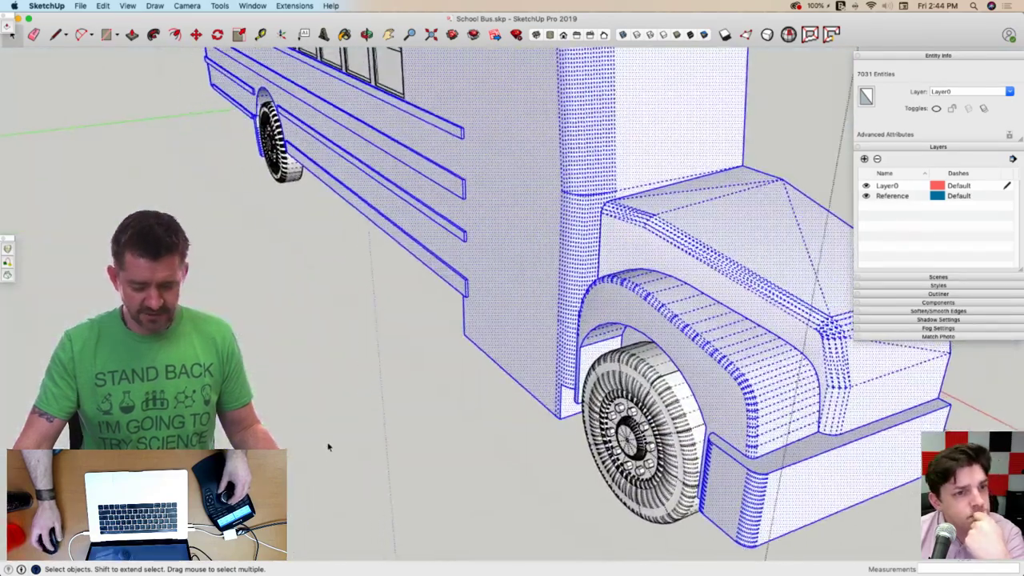
{"action": "left_click", "coordinate": [327, 446]}
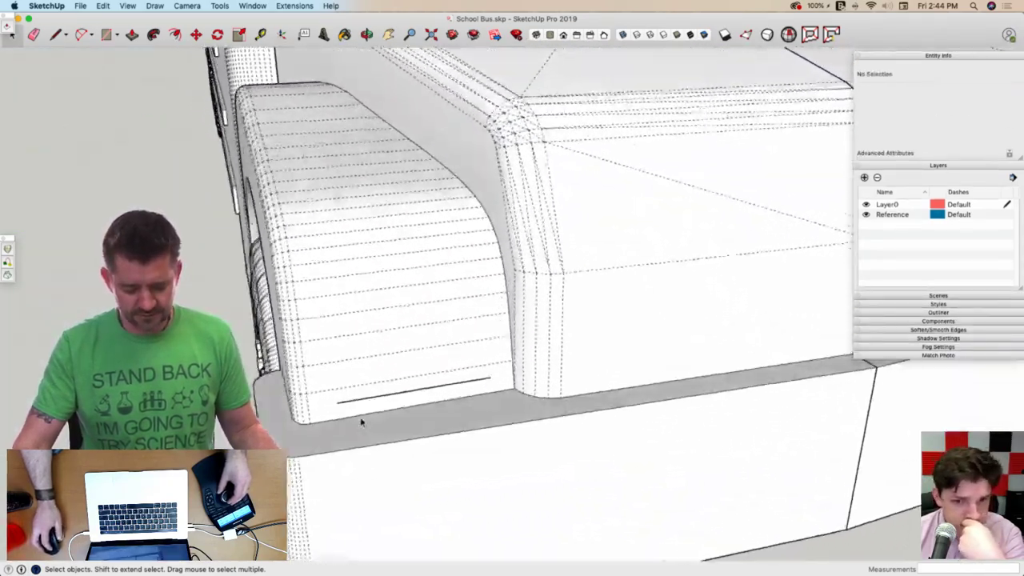
Complete the fender line into a rectangle about 2' 7" wide and 1' 11" high, and move its outer side edge 1 3/4" outward
{"action": "key", "text": "l"}
{"action": "mouse_move", "coordinate": [361, 422]}
{"action": "middle_mouse_down"}
{"action": "mouse_move", "coordinate": [373, 393]}
{"action": "mouse_move", "coordinate": [411, 381]}
{"action": "mouse_move", "coordinate": [544, 432]}
{"action": "middle_mouse_up"}
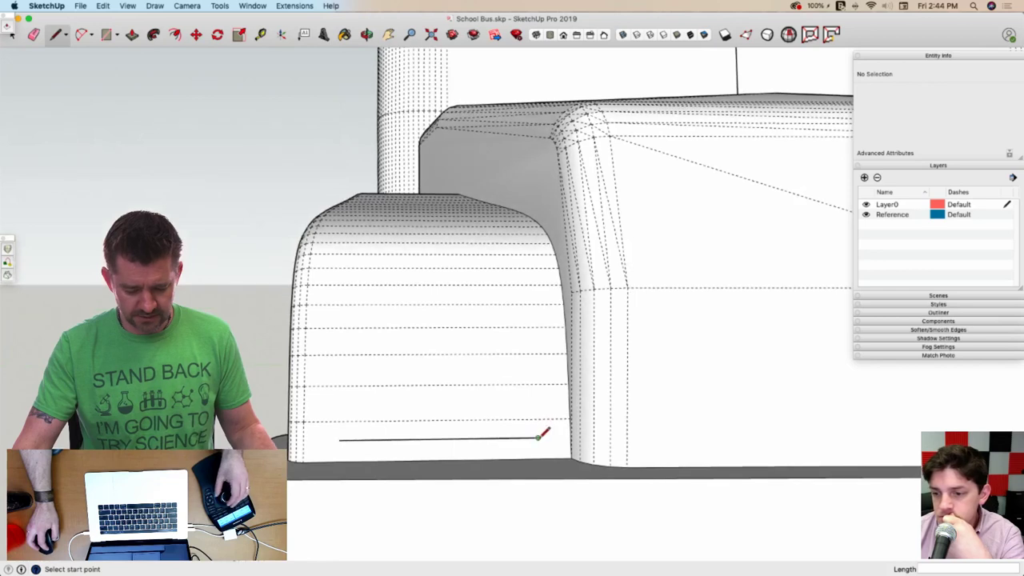
{"action": "left_click", "coordinate": [538, 436]}
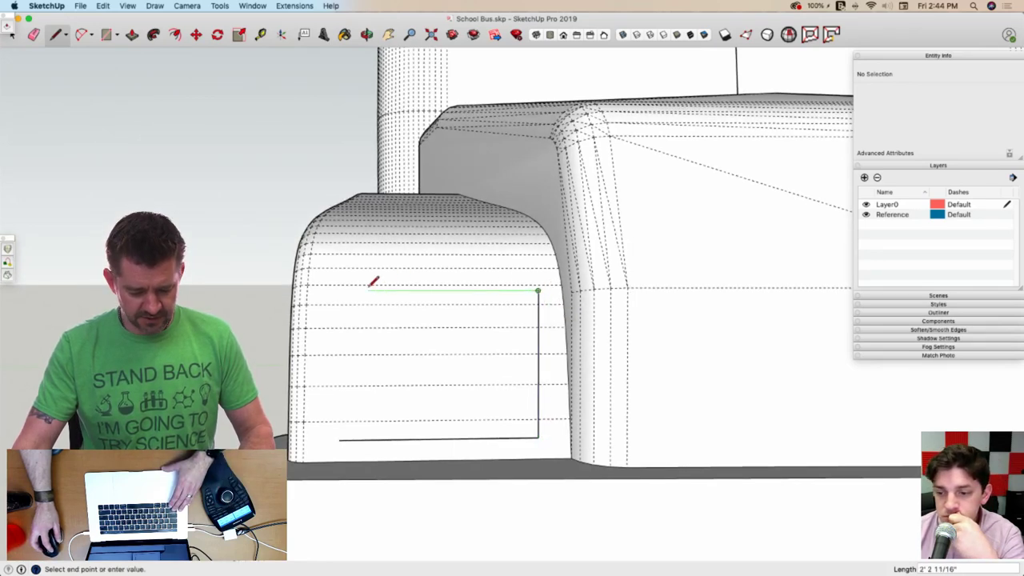
{"action": "key", "text": "shift"}
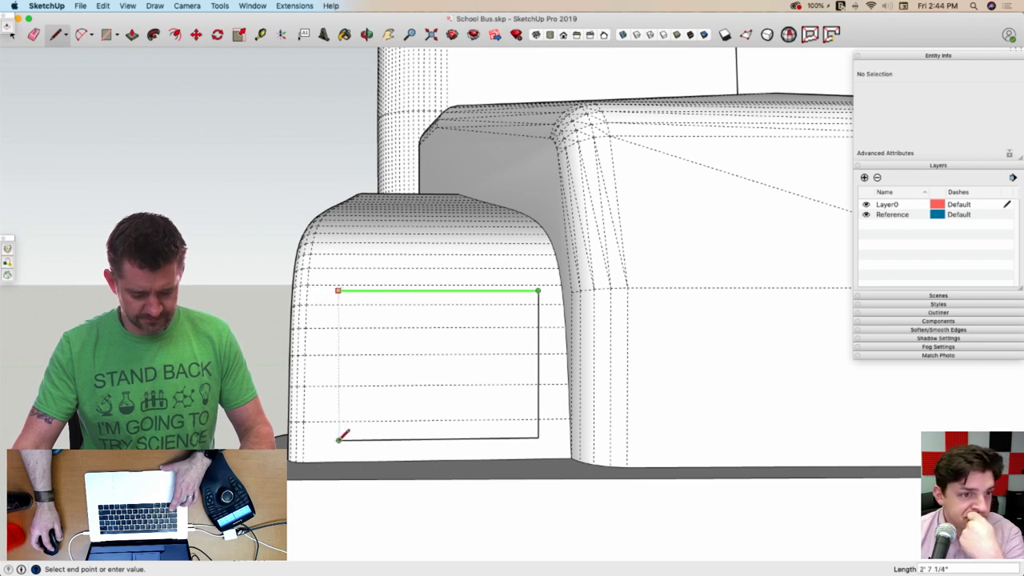
{"action": "left_click", "coordinate": [338, 438]}
{"action": "key", "text": "space"}
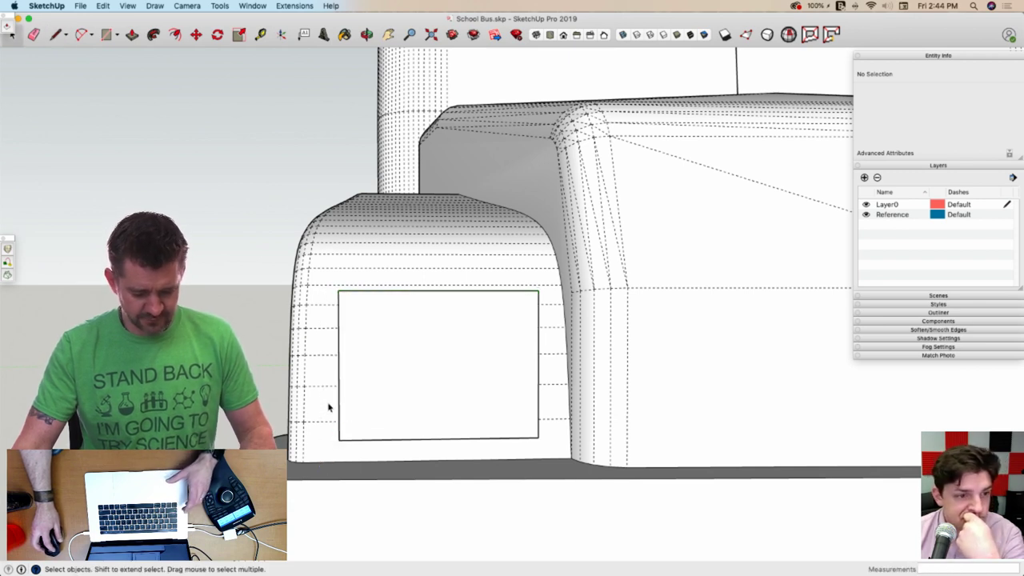
{"action": "left_click", "coordinate": [339, 413]}
{"action": "key", "text": "m"}
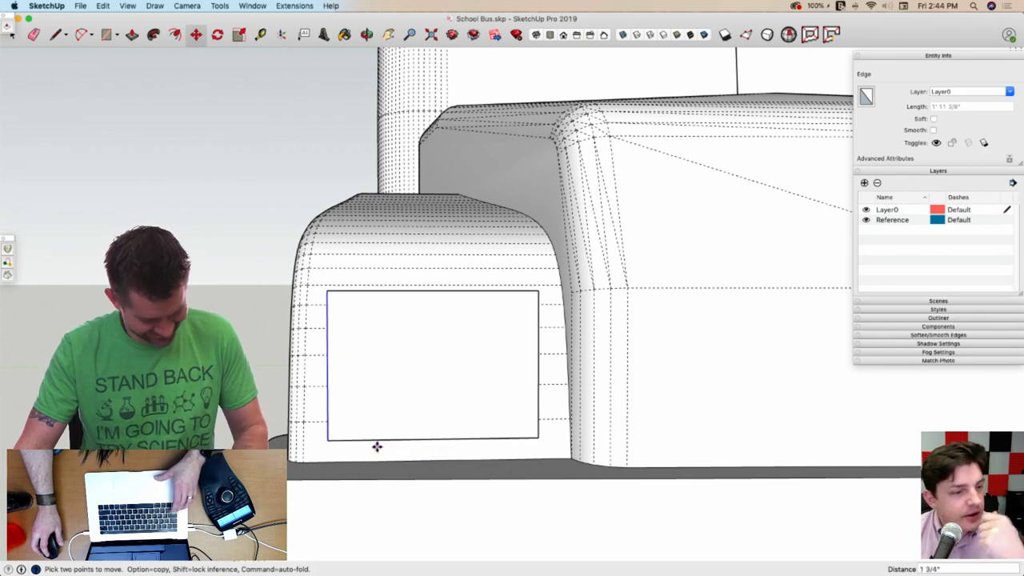
Round the fender rectangle's lower outer corner with a tangent arc spanning about 3 13/16"
{"action": "key", "text": "a"}
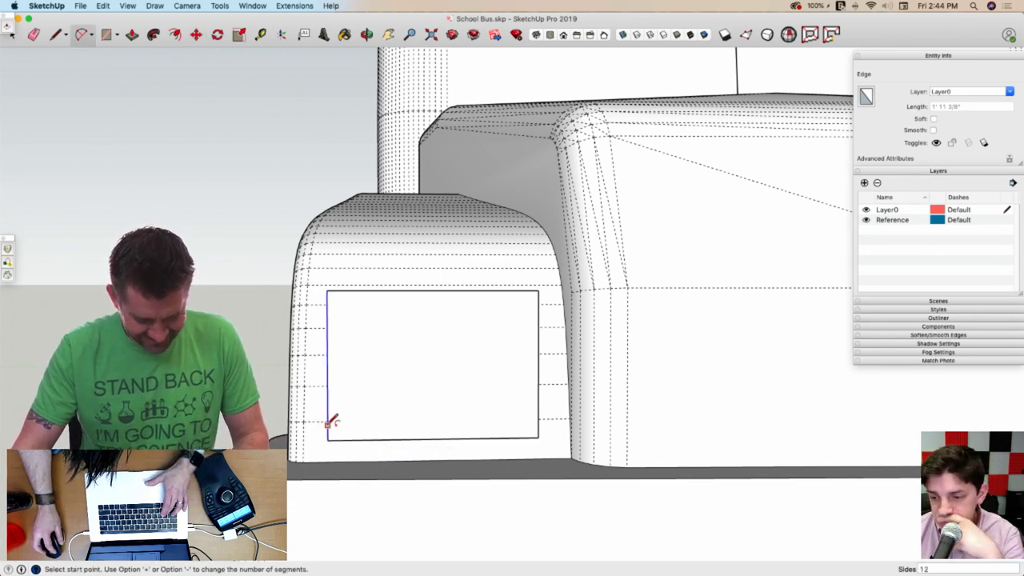
{"action": "left_click", "coordinate": [327, 422]}
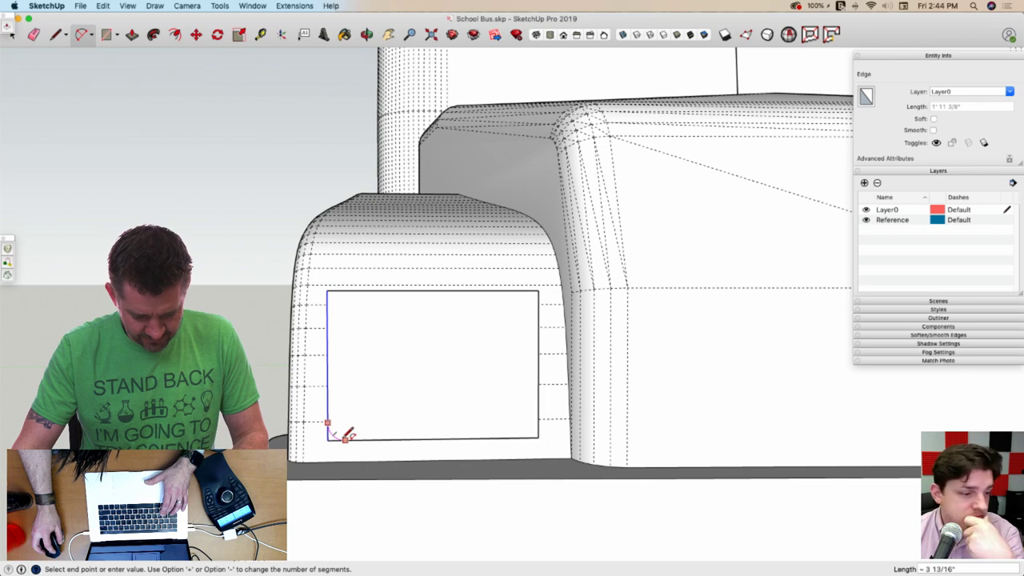
{"action": "scroll", "coordinate": [349, 434], "scroll_direction": "up", "scroll_amount": 5}
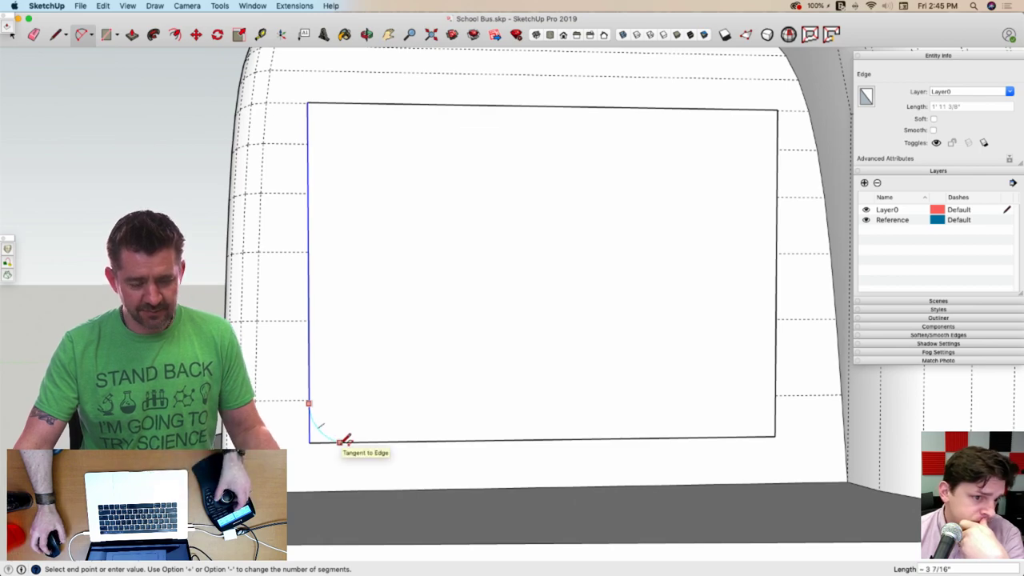
{"action": "key", "text": "super+6"}
{"action": "scroll", "coordinate": [357, 473], "scroll_direction": "down", "scroll_amount": 5}
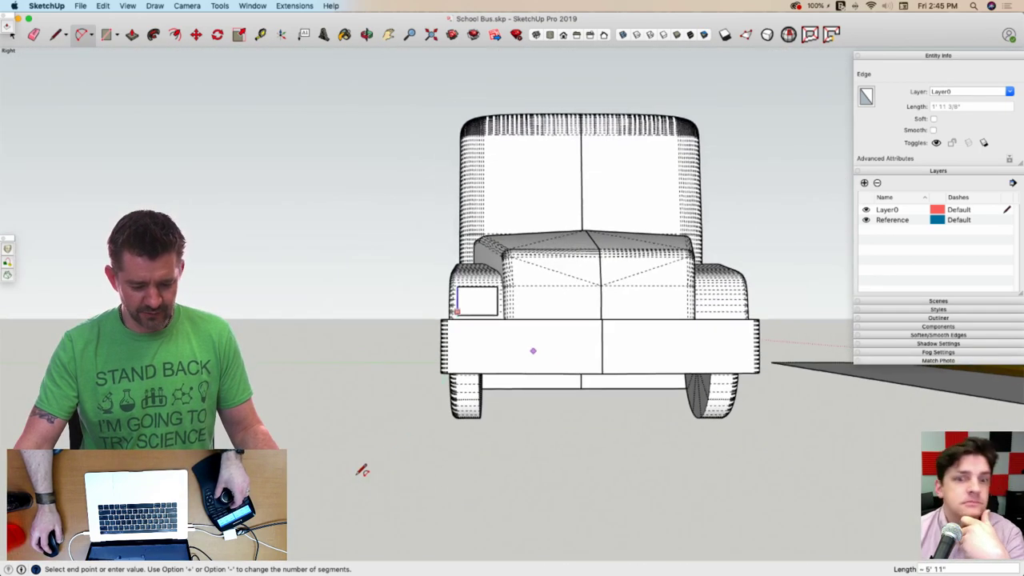
{"action": "scroll", "coordinate": [450, 373], "scroll_direction": "up", "scroll_amount": 8}
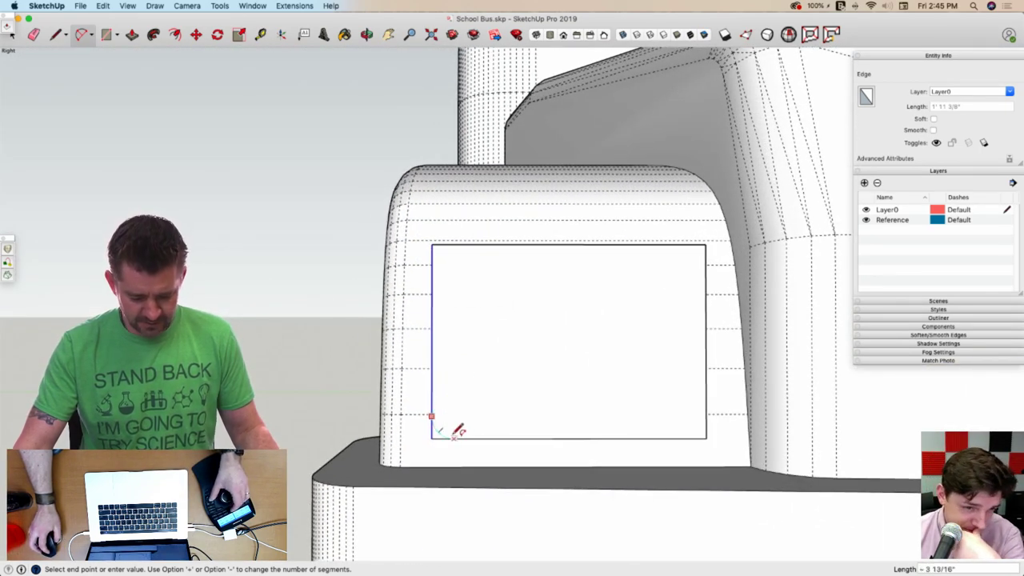
{"action": "scroll", "coordinate": [456, 435], "scroll_direction": "up", "scroll_amount": 4}
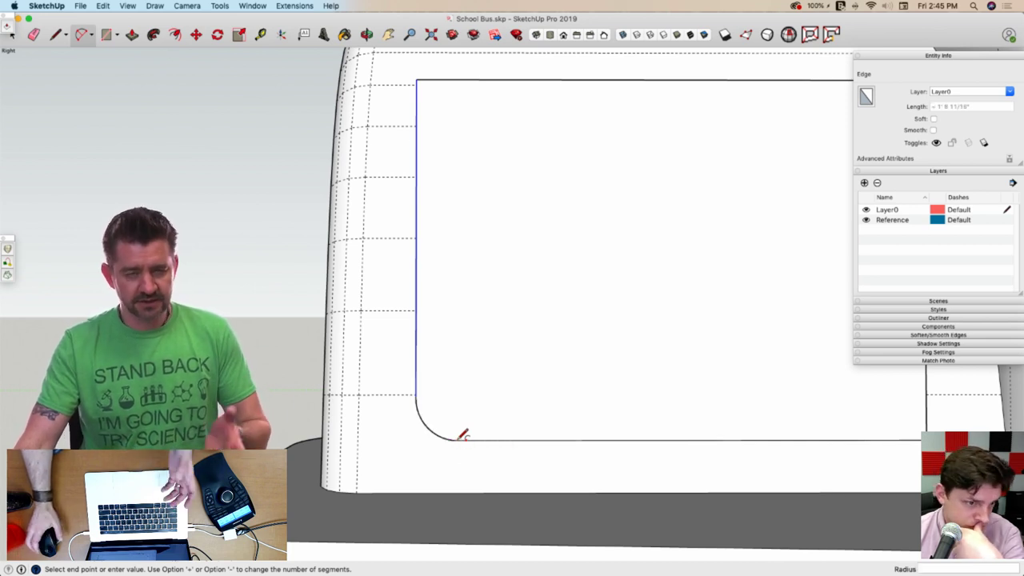
{"action": "left_click", "coordinate": [459, 439]}
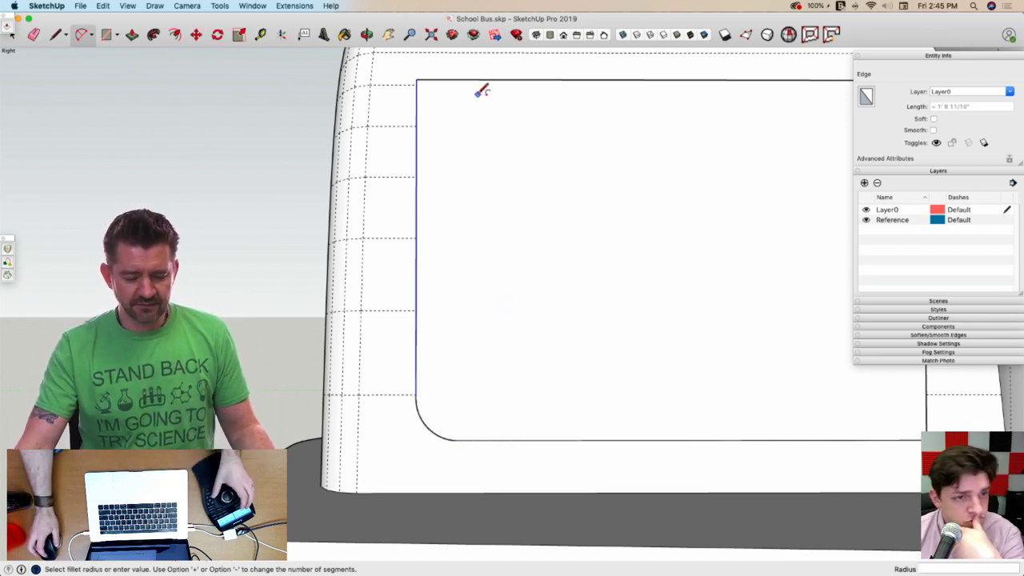
Round the rectangle's remaining three corners with matching tangent arcs
{"action": "left_click", "coordinate": [439, 90]}
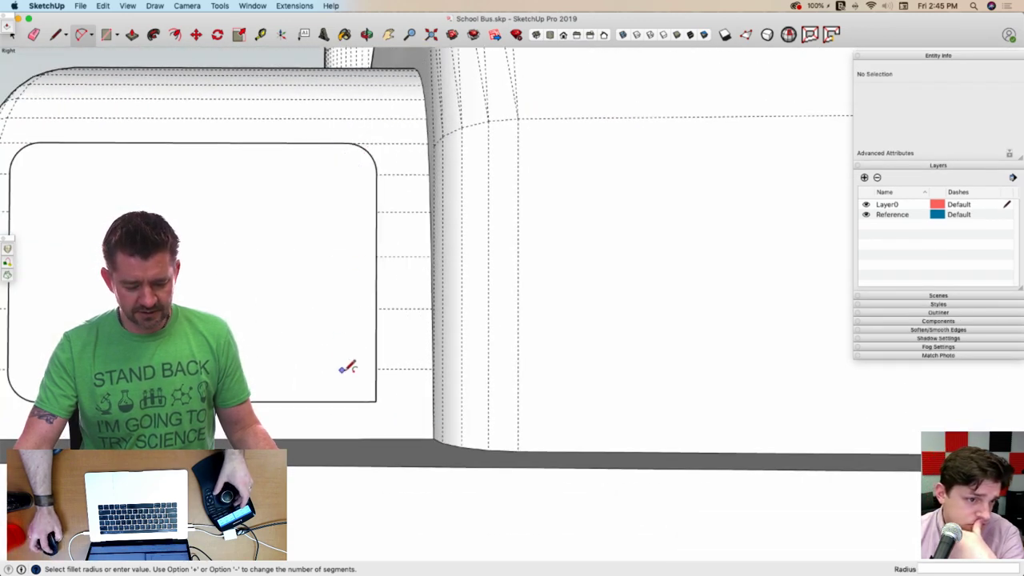
{"action": "left_click", "coordinate": [347, 368]}
{"action": "key", "text": "space"}
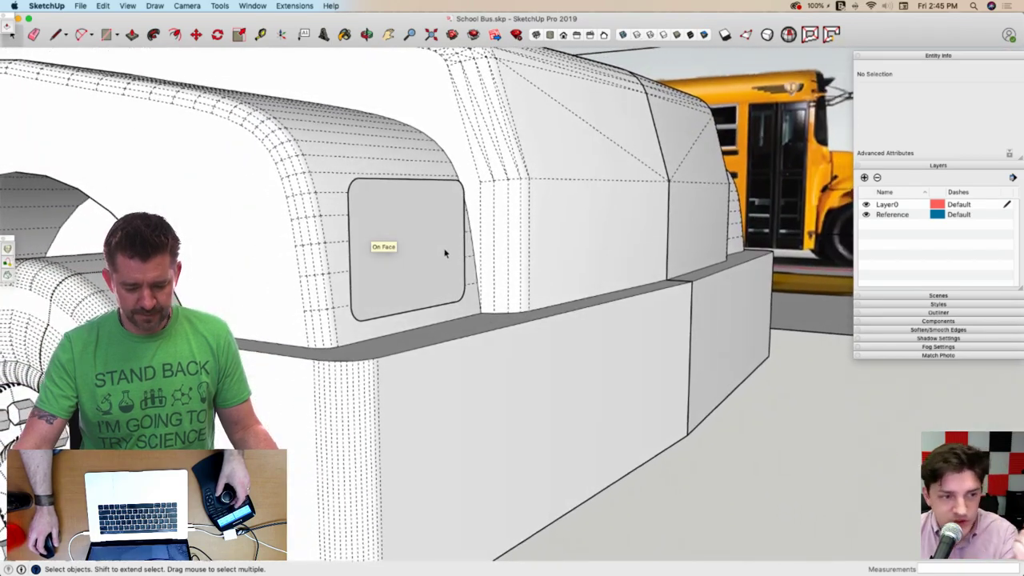
Offset the rounded rectangle's outline inward by about 1 1/8" to form a narrow rim
{"action": "mouse_move", "coordinate": [445, 253]}
{"action": "middle_mouse_down"}
{"action": "mouse_move", "coordinate": [415, 265]}
{"action": "mouse_move", "coordinate": [436, 265]}
{"action": "middle_mouse_up"}
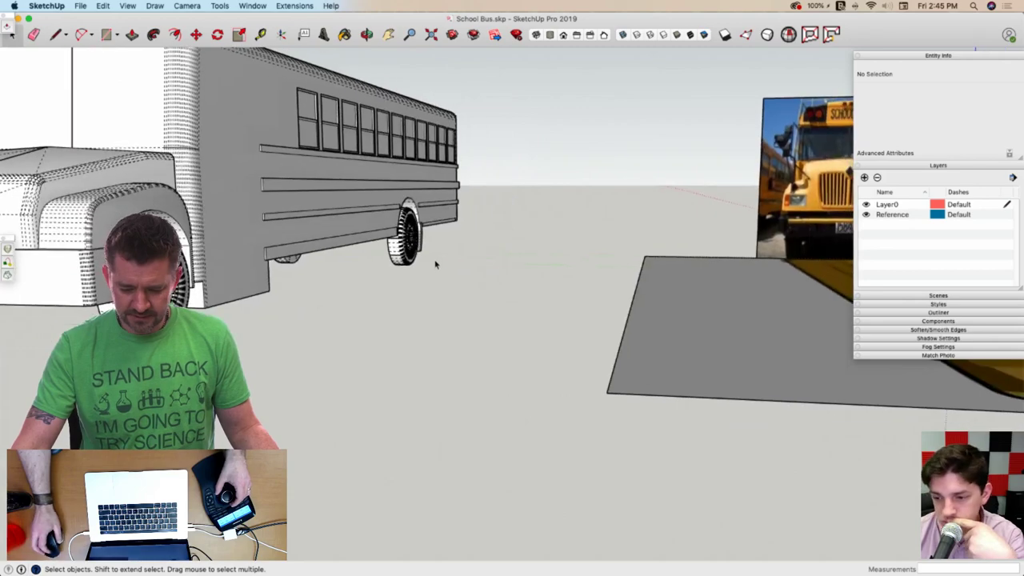
{"action": "middle_click_drag", "start_coordinate": [802, 205], "coordinate": [293, 209]}
{"action": "scroll", "coordinate": [347, 222], "scroll_direction": "up", "scroll_amount": 10}
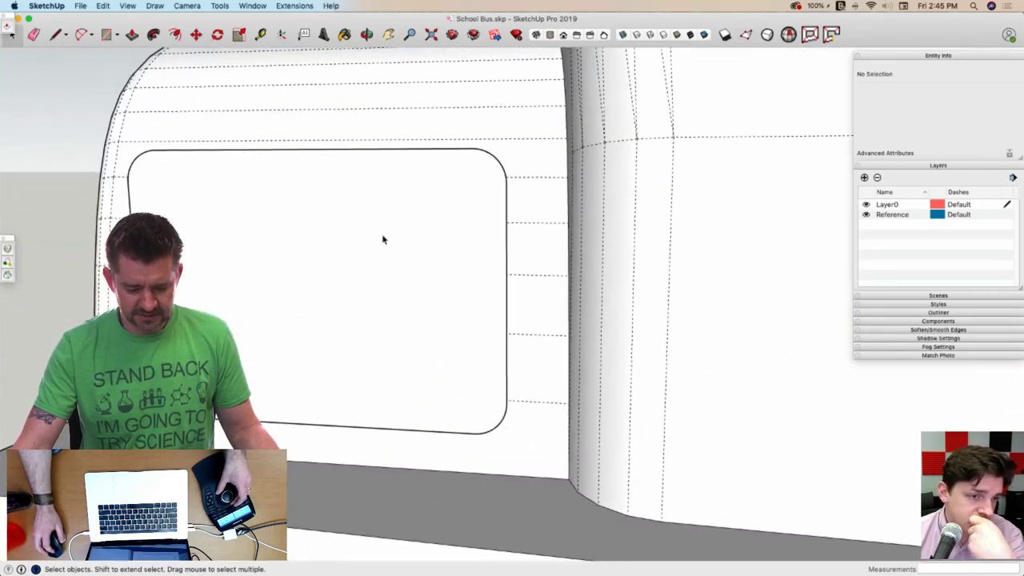
{"action": "middle_click_drag", "start_coordinate": [383, 238], "coordinate": [464, 253]}
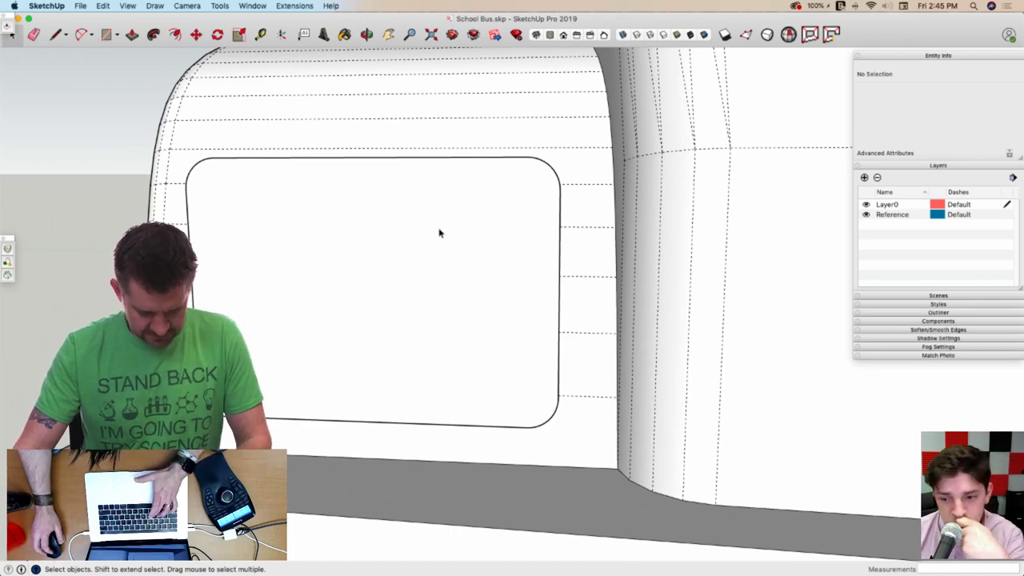
{"action": "key", "text": "f"}
{"action": "left_click", "coordinate": [382, 177]}
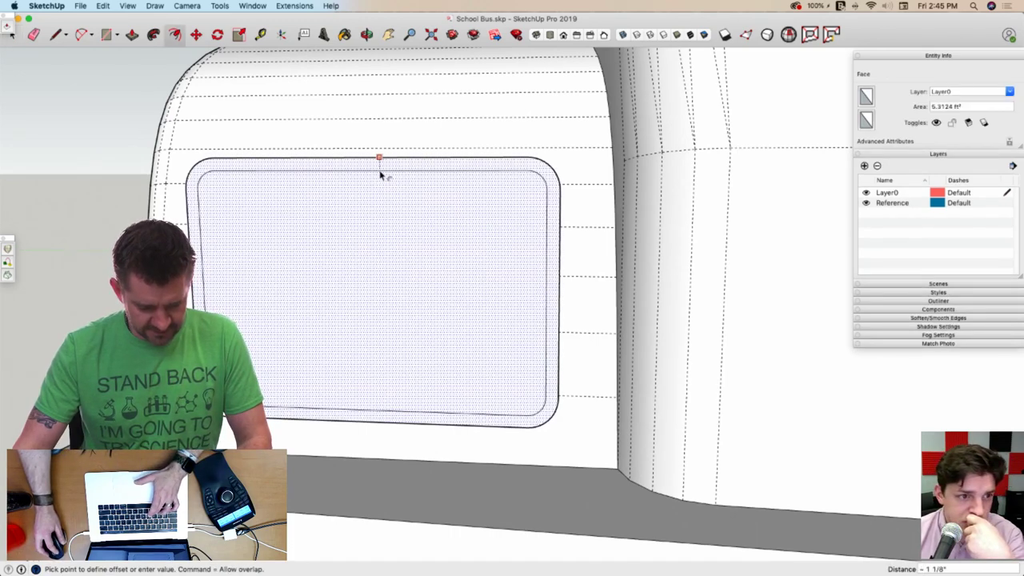
{"action": "left_click", "coordinate": [382, 175]}
Divide the inner panel with a vertical line about 1' 9 3/16" tall and offset the larger section's outline inward about 1 1/2"
{"action": "key", "text": "l"}
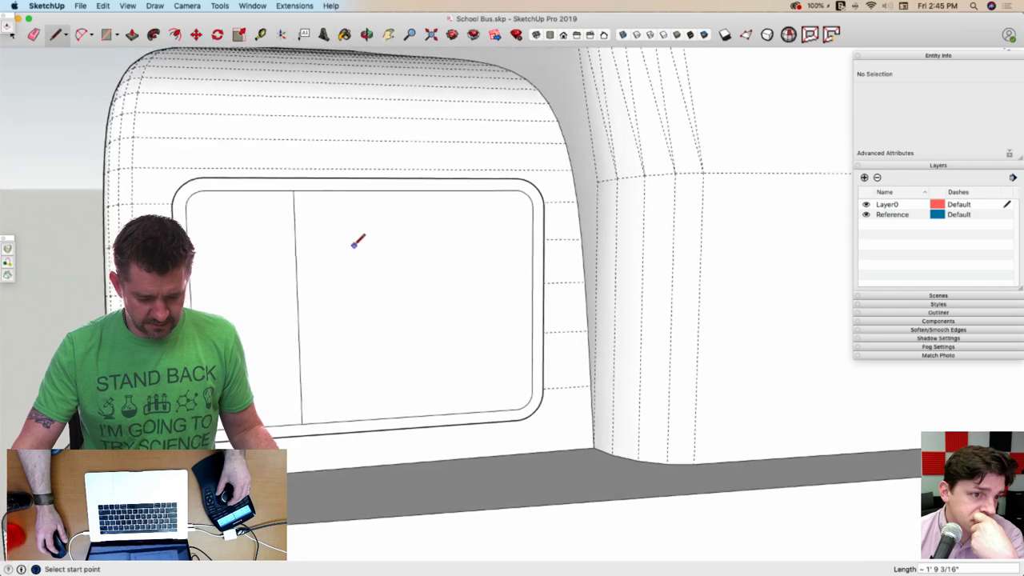
{"action": "key", "text": "f"}
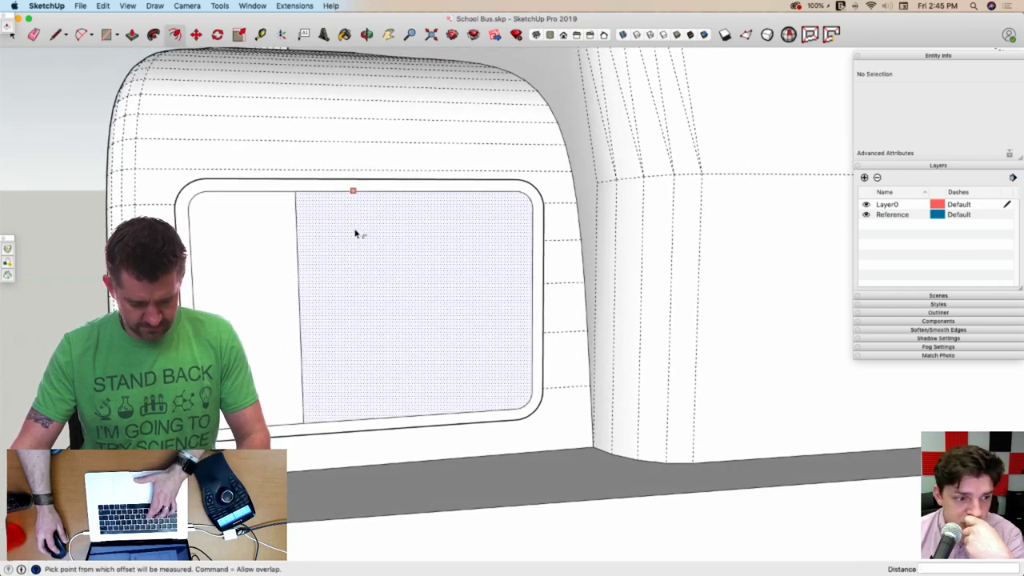
{"action": "left_click", "coordinate": [355, 232]}
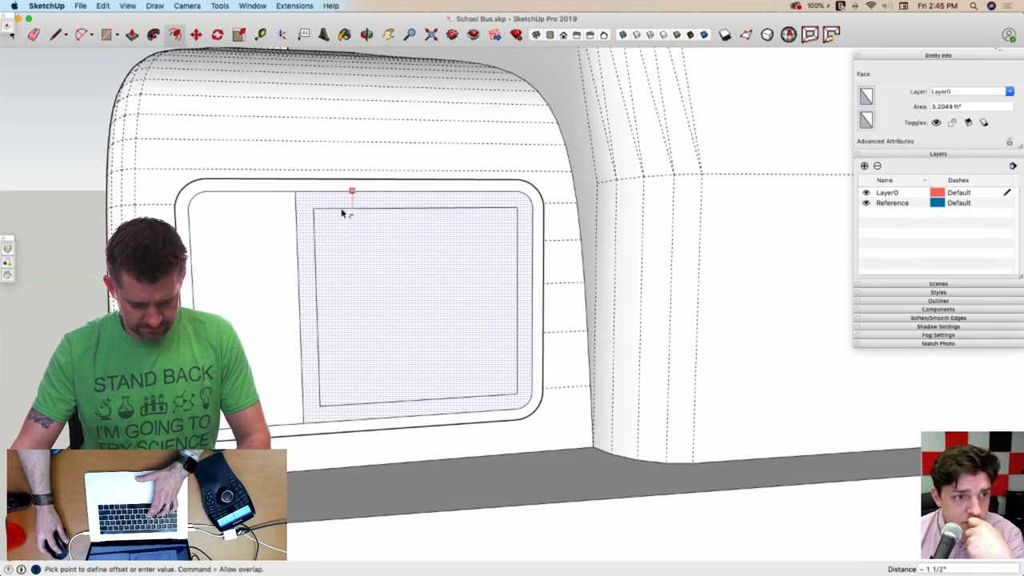
{"action": "left_click", "coordinate": [343, 212]}
Push the rounded rectangle's outer rim back into the fender to give the profile depth
{"action": "key", "text": "space"}
{"action": "left_click", "coordinate": [296, 424]}
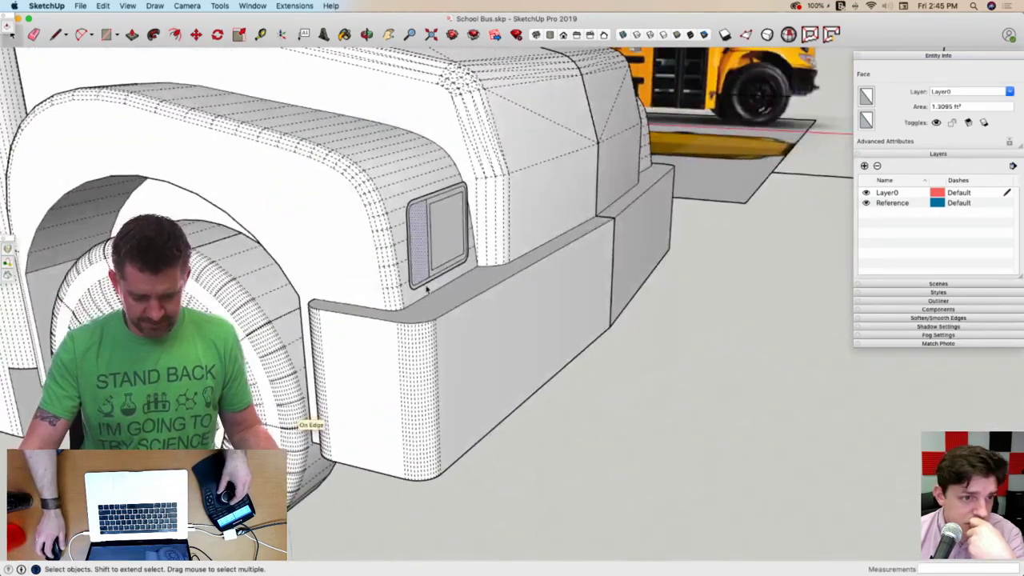
{"action": "key", "text": "p"}
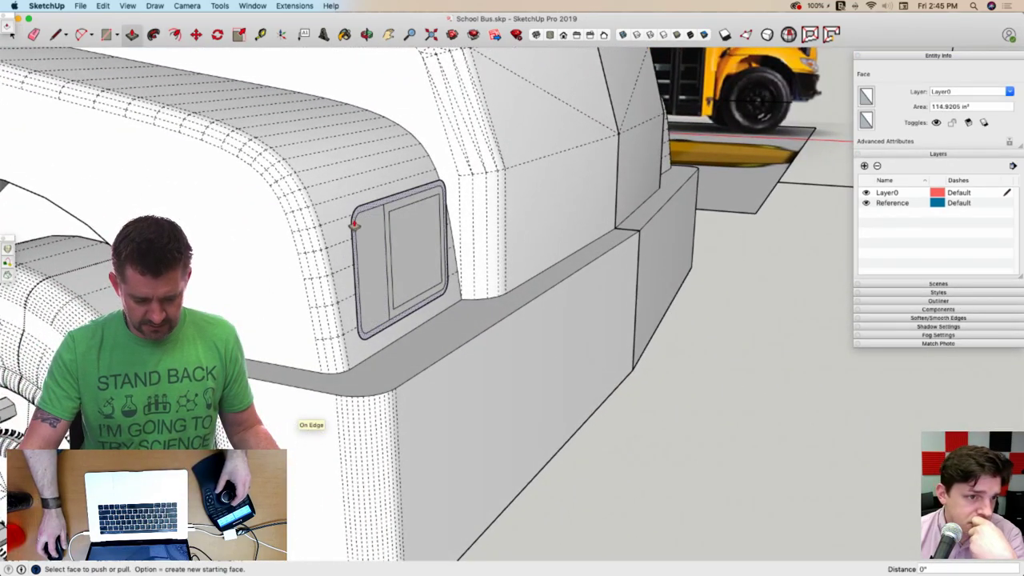
{"action": "left_click_drag", "start_coordinate": [352, 225], "coordinate": [344, 223]}
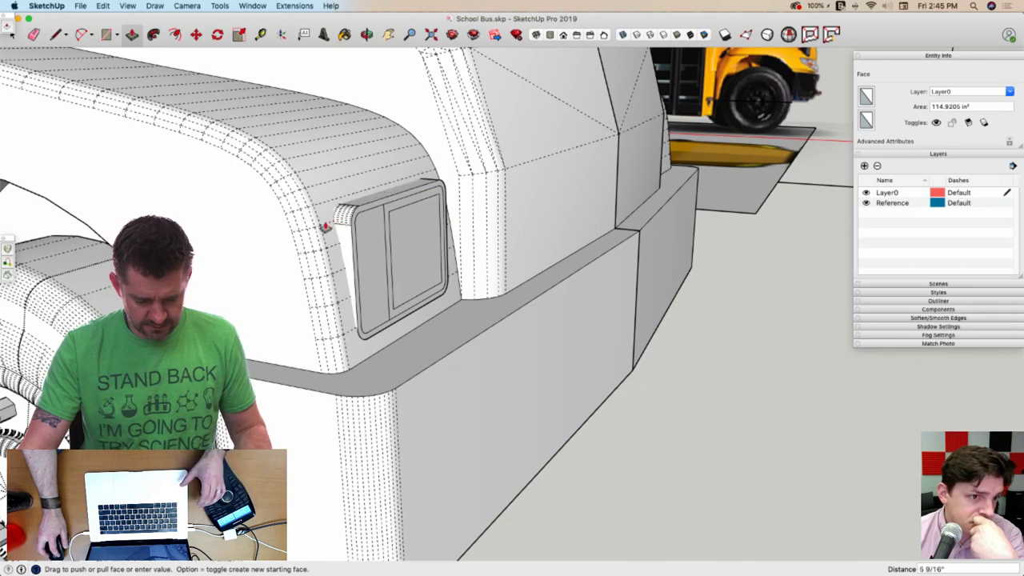
{"action": "left_click", "coordinate": [267, 229]}
Recess the narrow outer section of the panel by 1/2"
{"action": "key", "text": "space"}
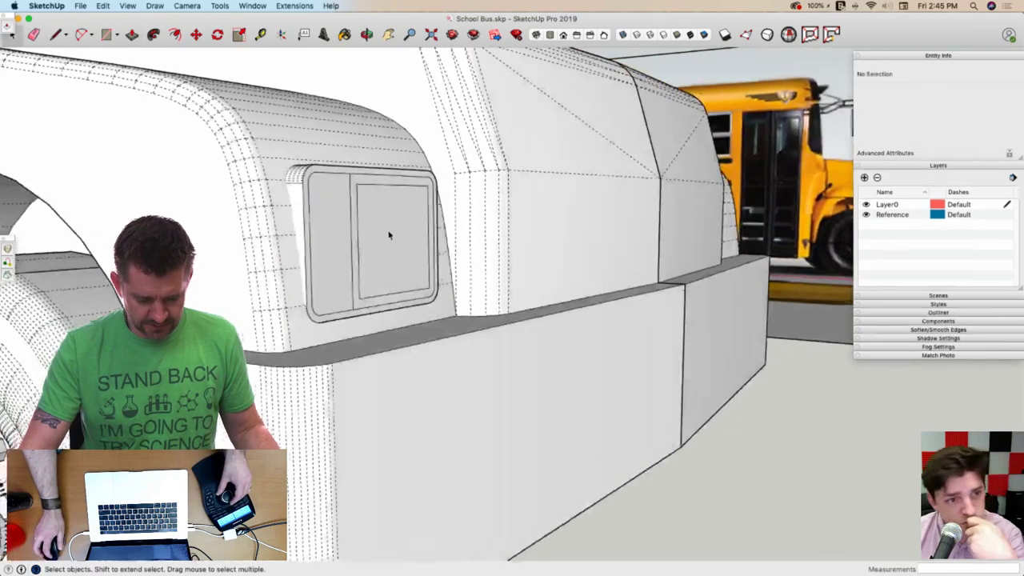
{"action": "key", "text": "p"}
{"action": "left_click_drag", "start_coordinate": [271, 302], "coordinate": [331, 288]}
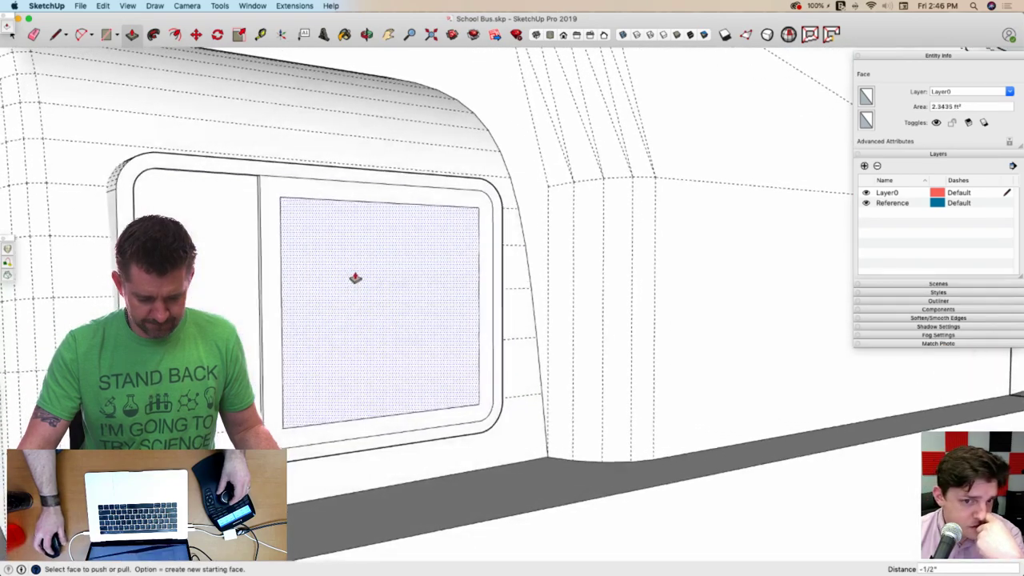
Draw lines joining the inner square's upper corners and the lower corner near the divider to the surrounding outline
{"action": "key", "text": "space"}
{"action": "left_click", "coordinate": [369, 292]}
{"action": "key", "text": "l"}
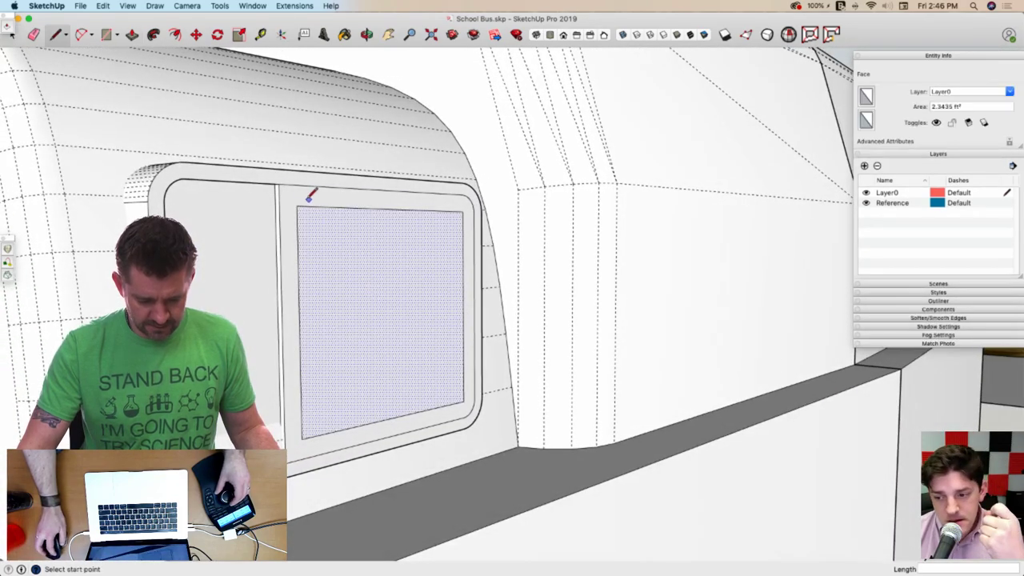
{"action": "key", "text": "Escape"}
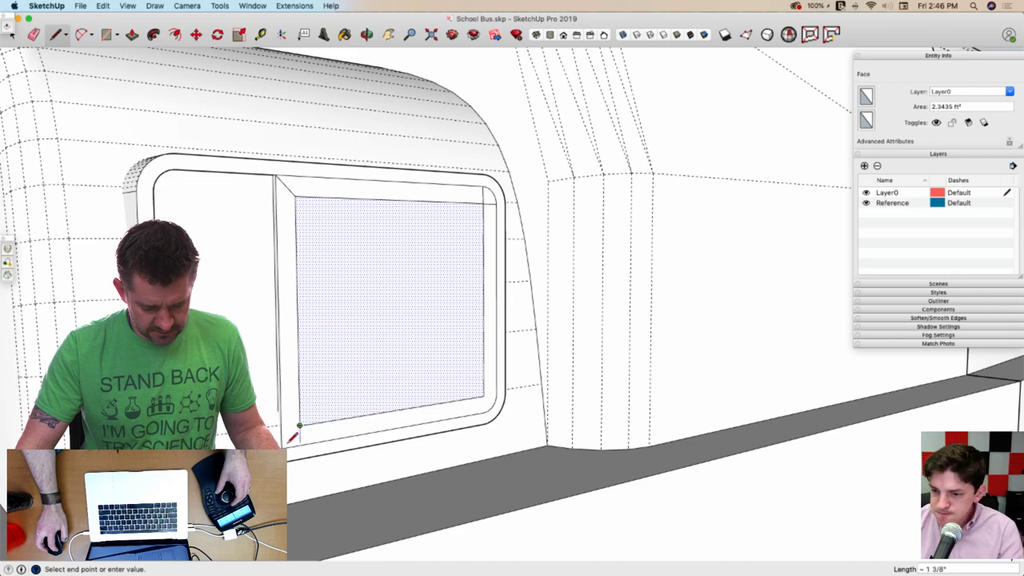
{"action": "scroll", "coordinate": [441, 383], "scroll_direction": "up", "scroll_amount": 5}
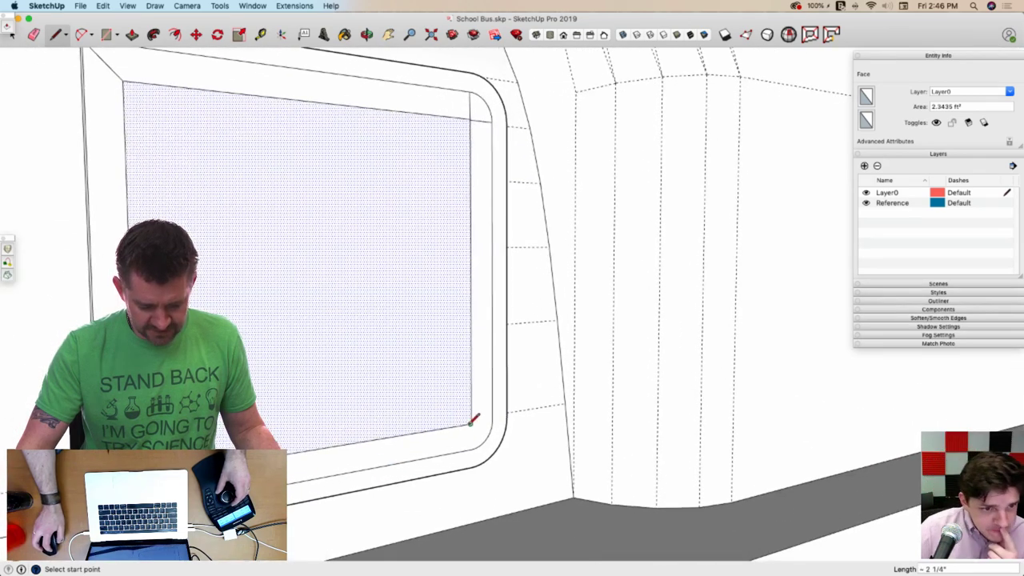
{"action": "key", "text": "Escape"}
Connect the inner square's lower corner away from the divider to both ends of the rounded corner with lines about 1 9/16" long
{"action": "scroll", "coordinate": [476, 359], "scroll_direction": "up", "scroll_amount": 6}
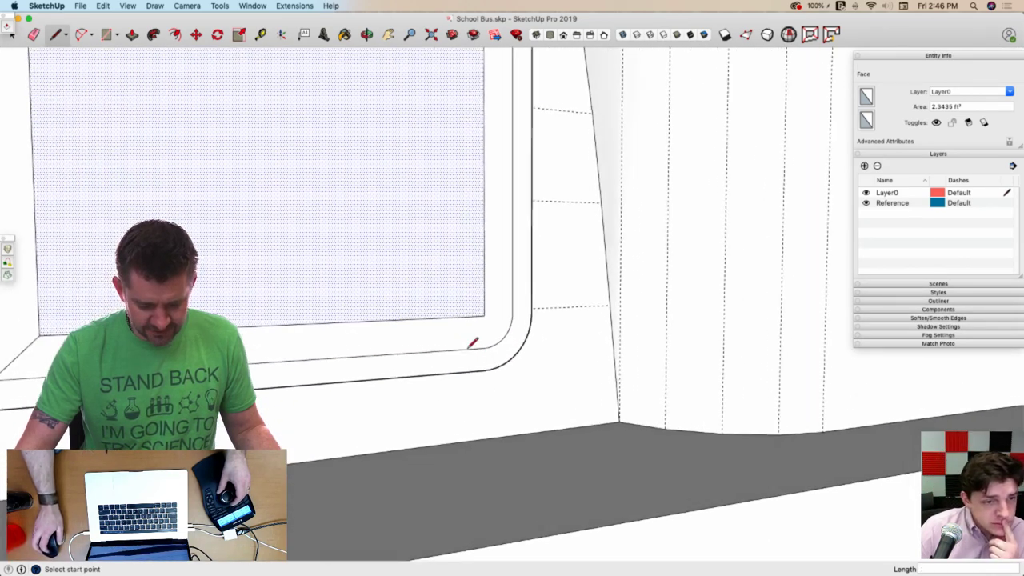
{"action": "scroll", "coordinate": [507, 294], "scroll_direction": "up", "scroll_amount": 2}
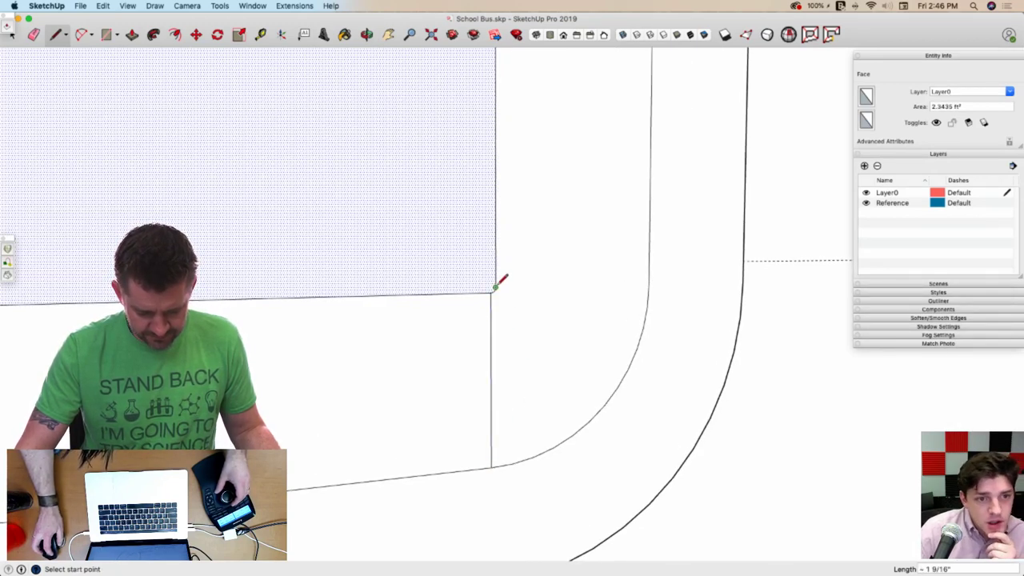
{"action": "left_click", "coordinate": [654, 281]}
{"action": "scroll", "coordinate": [613, 256], "scroll_direction": "down", "scroll_amount": 4}
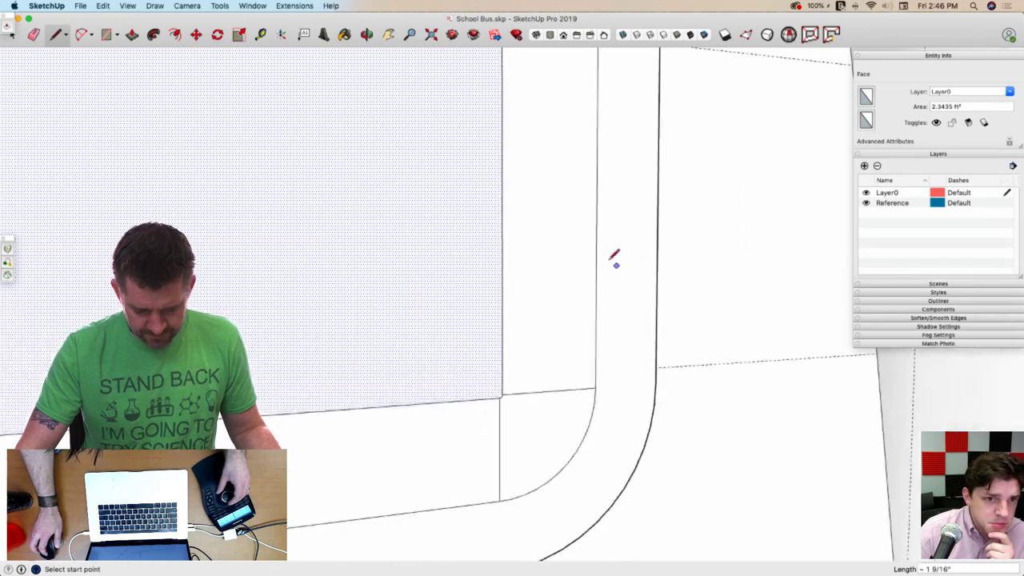
Erase the vertical connecting line at the square's upper rounded corner and redraw it about 1 9/16" long up to the arc's end
{"action": "key", "text": "e"}
{"action": "left_click", "coordinate": [509, 186]}
{"action": "key", "text": "l"}
{"action": "scroll", "coordinate": [507, 188], "scroll_direction": "up", "scroll_amount": 4}
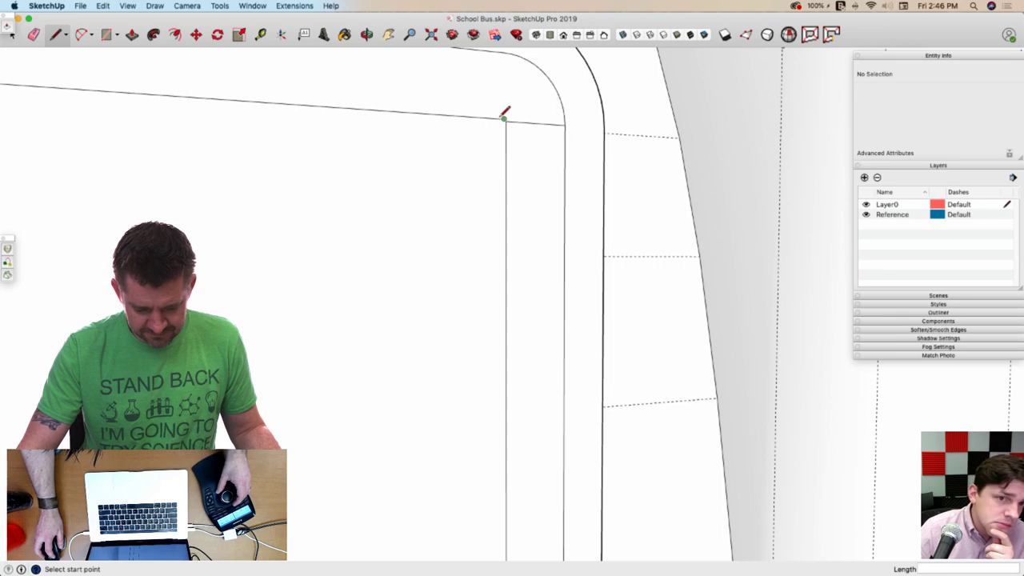
{"action": "left_click", "coordinate": [503, 118]}
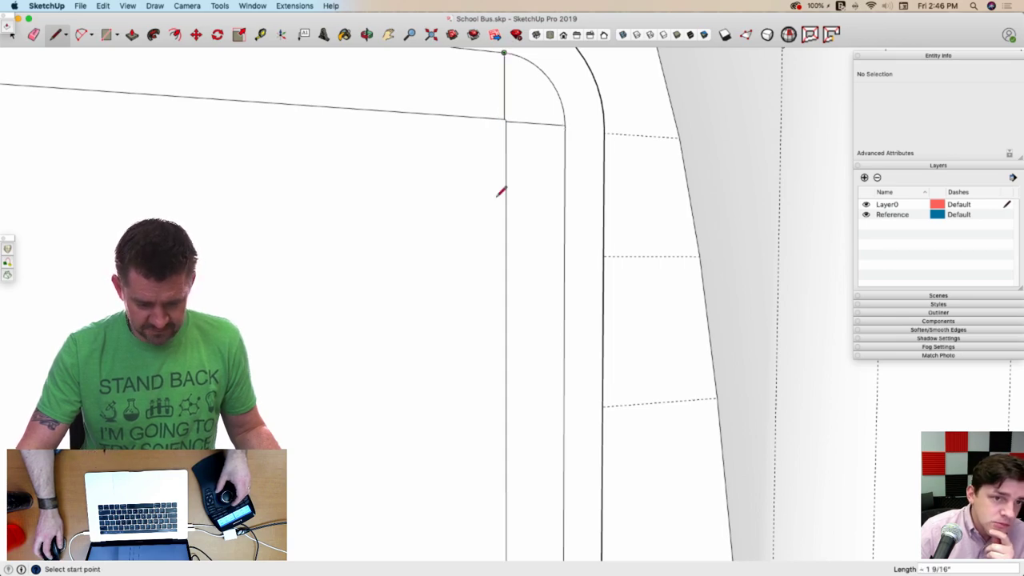
{"action": "key", "text": "space"}
Turn all the connected geometry of the rounded profile on the fender into a component named Headlight
{"action": "scroll", "coordinate": [471, 320], "scroll_direction": "down", "scroll_amount": 6}
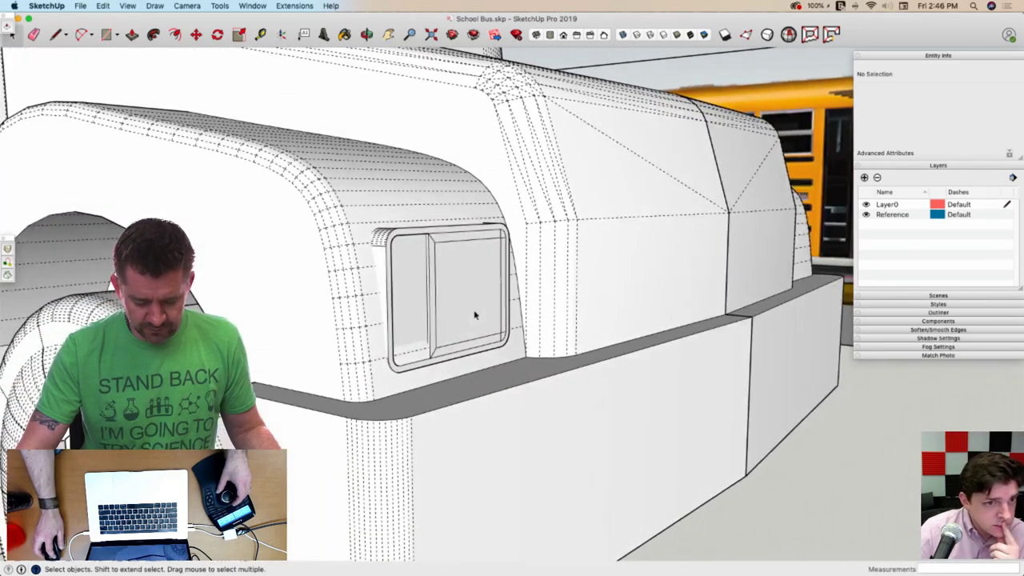
{"action": "triple_click", "coordinate": [472, 282]}
{"action": "right_click", "coordinate": [472, 280]}
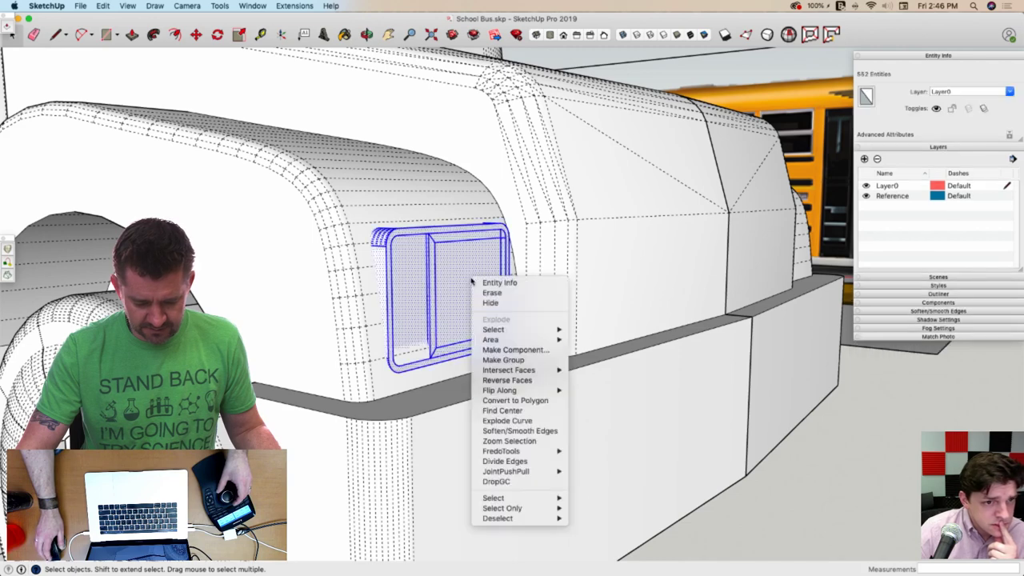
{"action": "left_click", "coordinate": [513, 350]}
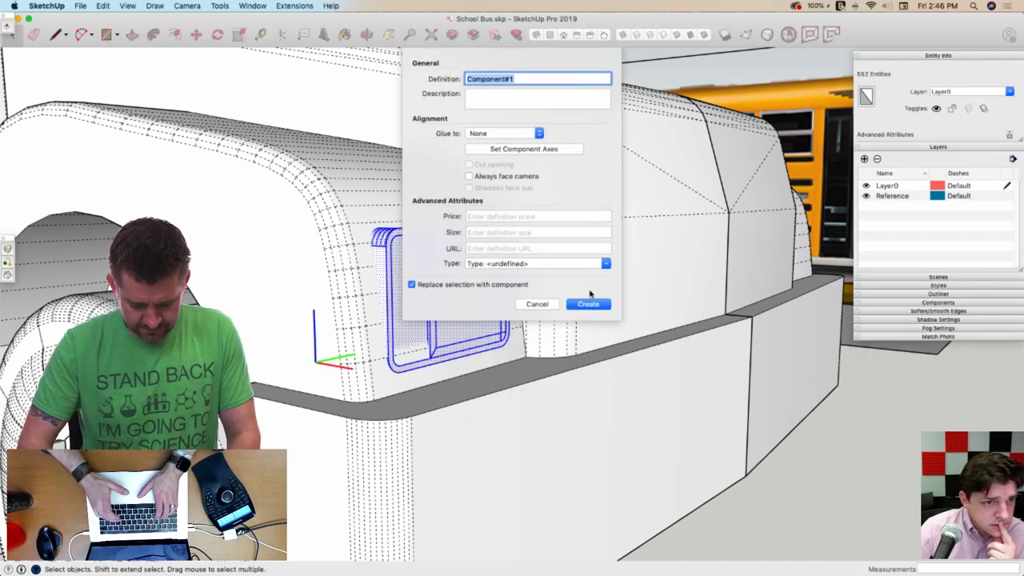
{"action": "type", "text": "Headlight"}
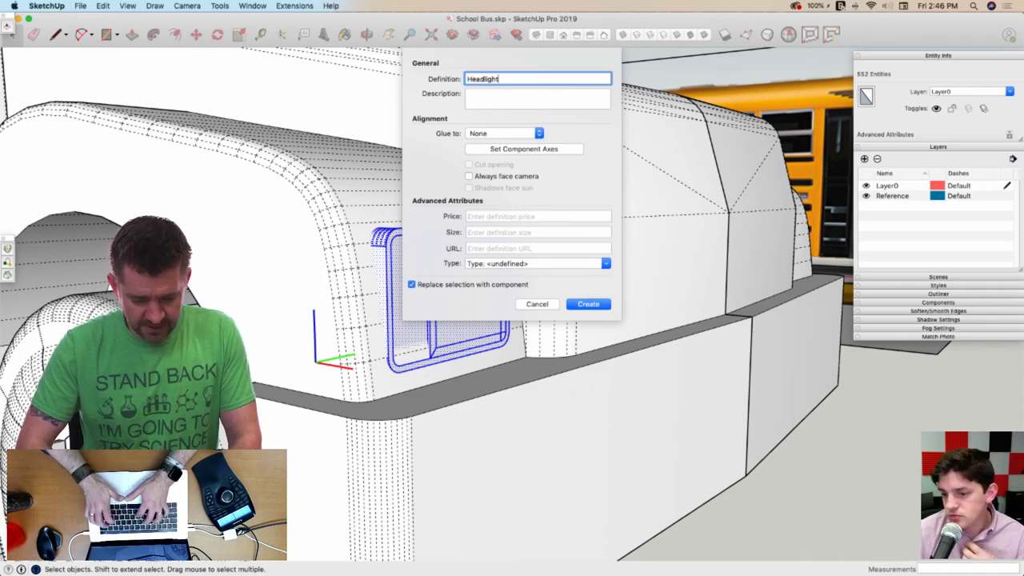
{"action": "key", "text": "Return"}
Inside the Headlight component, move the inner square face about 2 11/16" back along the red axis to form a tapered recess
{"action": "double_click", "coordinate": [478, 280]}
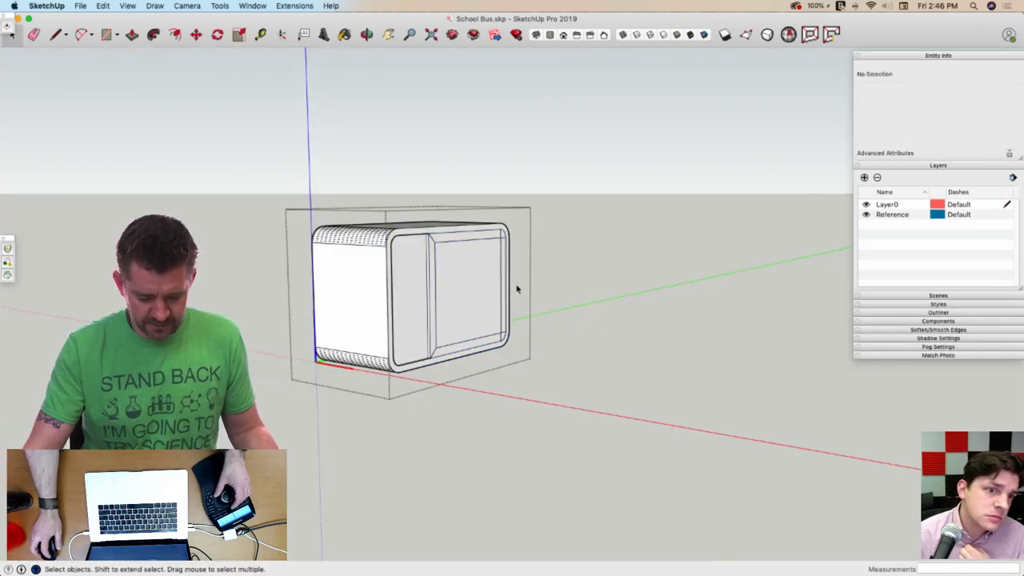
{"action": "left_click", "coordinate": [477, 296]}
{"action": "key", "text": "m"}
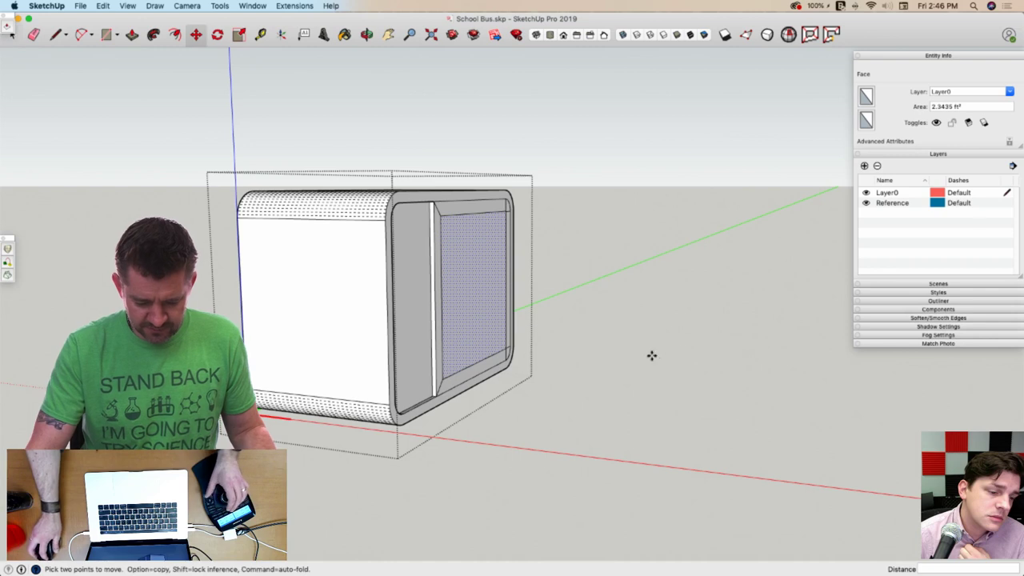
{"action": "left_click", "coordinate": [740, 376]}
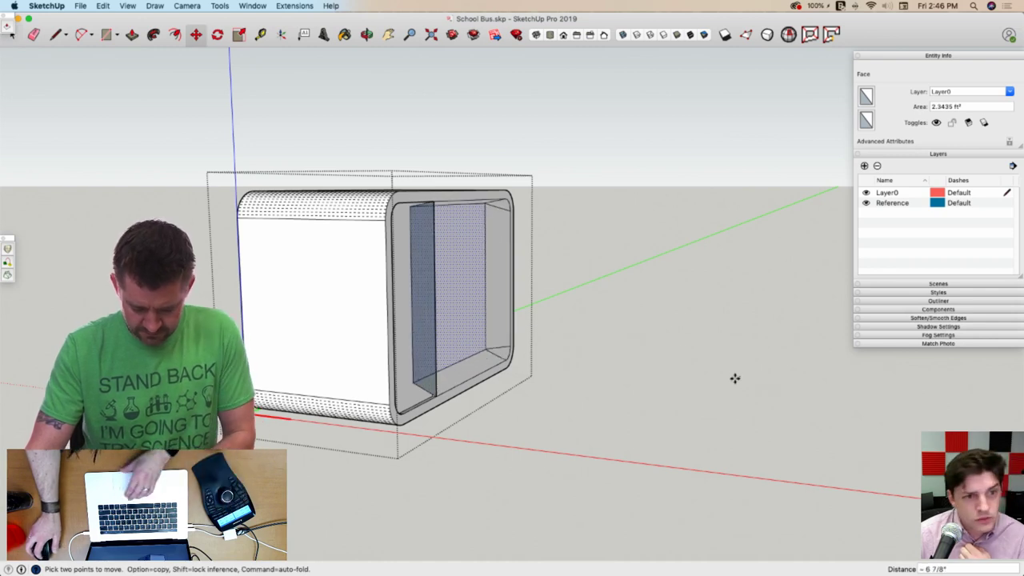
{"action": "key", "text": "Left"}
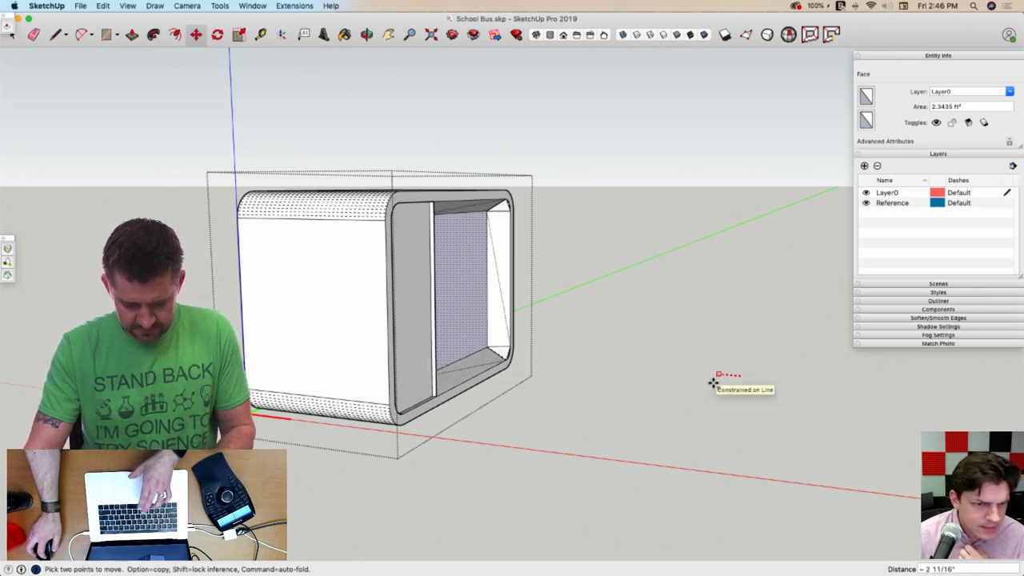
{"action": "left_click", "coordinate": [713, 383]}
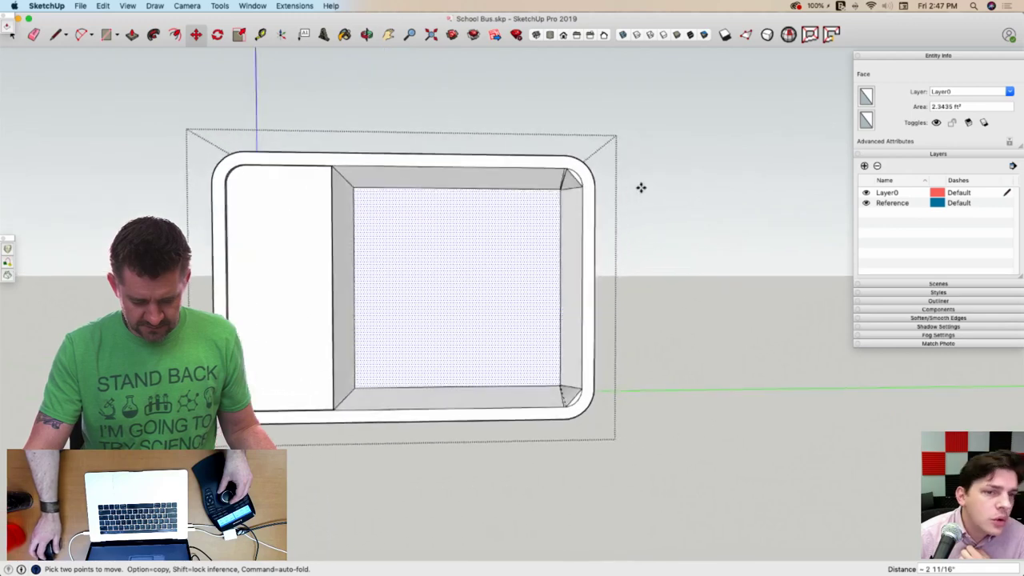
Soften the stray edges at the recess's upper rounded corner with the Eraser
{"action": "scroll", "coordinate": [547, 182], "scroll_direction": "up", "scroll_amount": 5}
{"action": "key", "text": "e"}
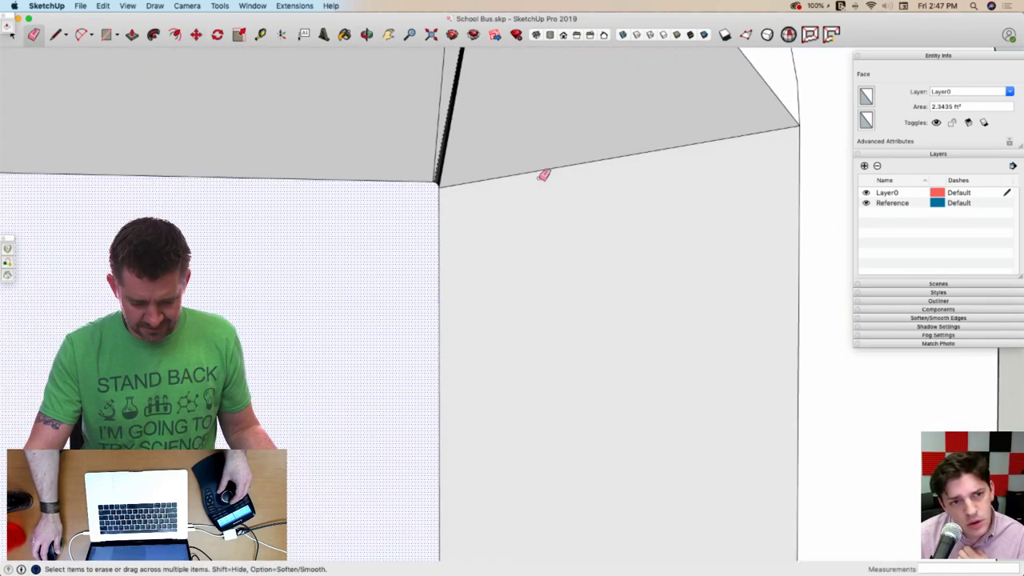
{"action": "left_click_drag", "start_coordinate": [461, 377], "coordinate": [450, 361], "text": "alt"}
{"action": "left_click", "coordinate": [569, 204], "text": "alt"}
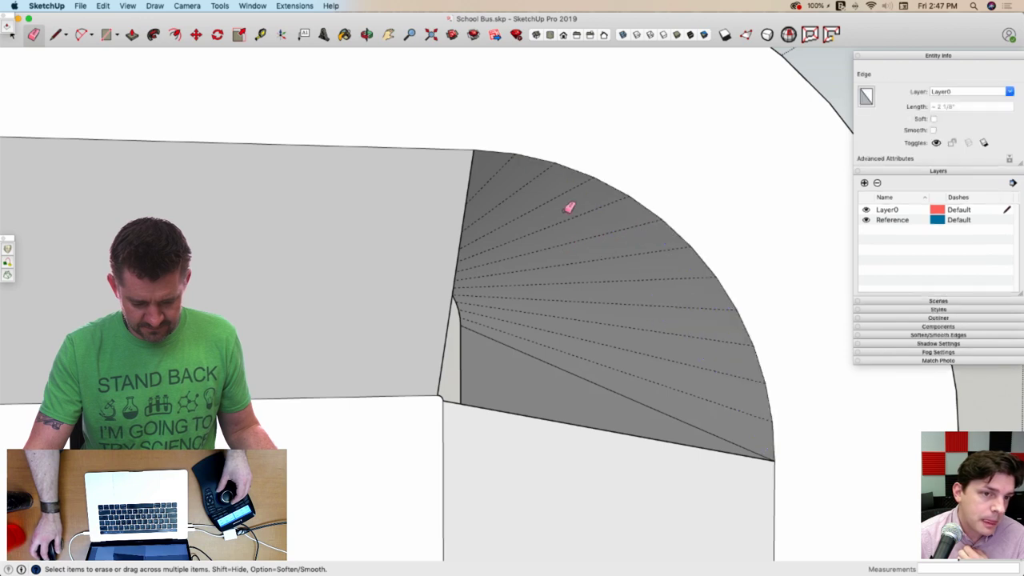
Loft by Spline between the large outline arc and the tiny arc at the inner face's upper corner, and leave the component
{"action": "key", "text": "space"}
{"action": "left_click", "coordinate": [543, 164]}
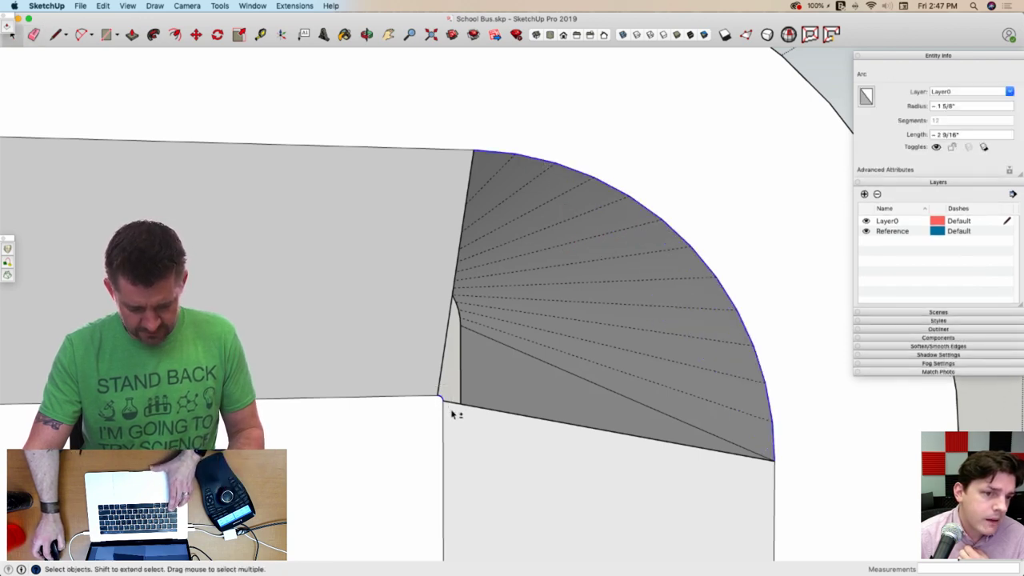
{"action": "left_click", "coordinate": [453, 414], "text": "shift"}
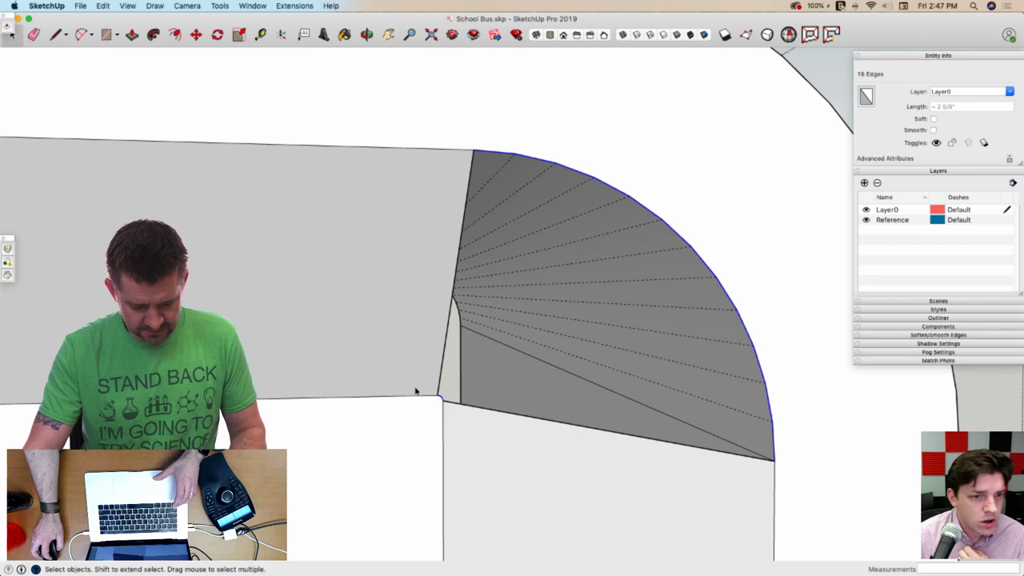
{"action": "left_click", "coordinate": [8, 249]}
{"action": "left_click", "coordinate": [640, 60]}
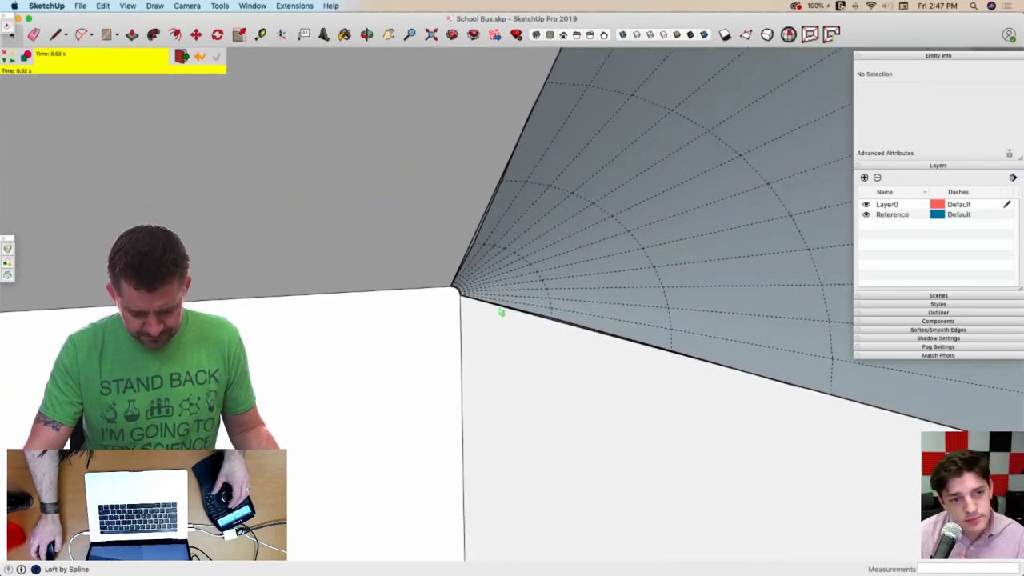
{"action": "scroll", "coordinate": [545, 315], "scroll_direction": "down", "scroll_amount": 10}
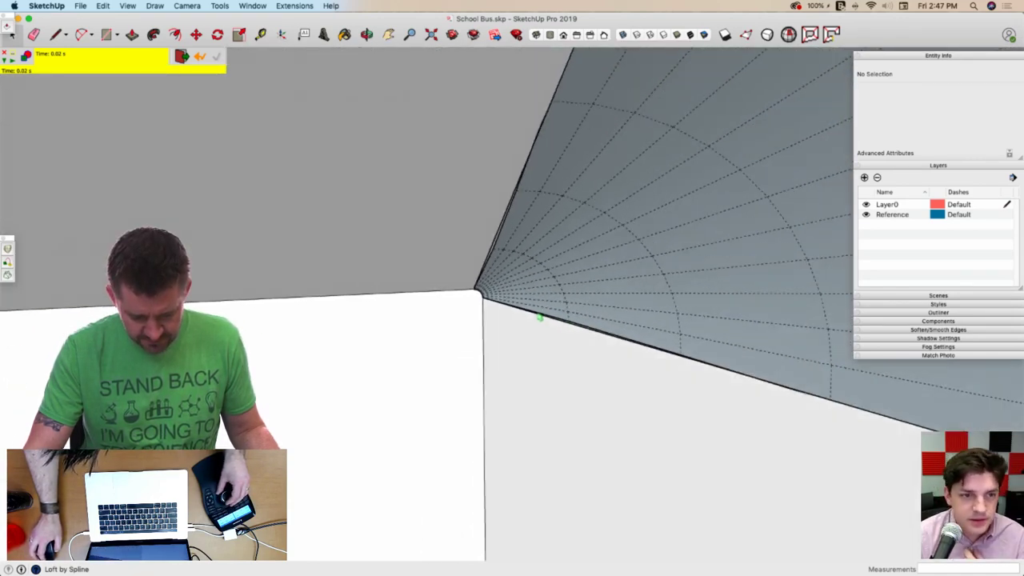
{"action": "key", "text": "space"}
{"action": "scroll", "coordinate": [554, 305], "scroll_direction": "up", "scroll_amount": 10}
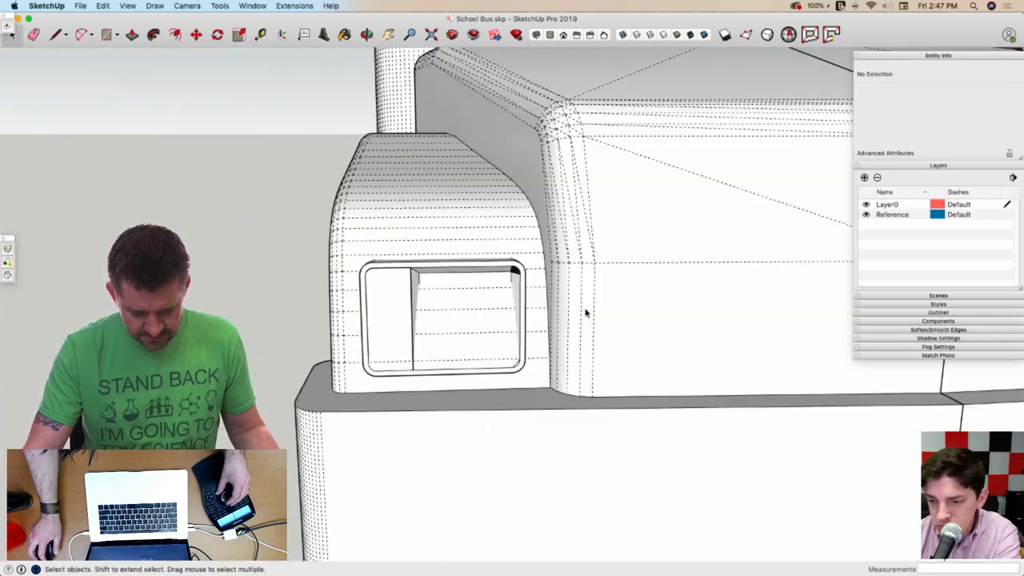
Reopen the headlight for editing, erase the edge cutting across the recess's lower rounded corner, and close the component
{"action": "double_click", "coordinate": [499, 273]}
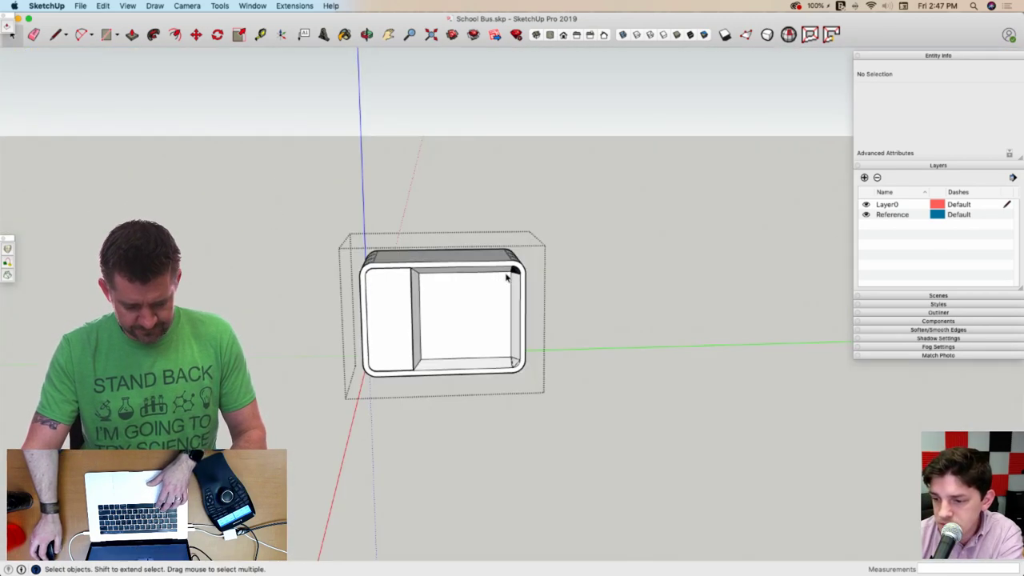
{"action": "scroll", "coordinate": [514, 361], "scroll_direction": "up", "scroll_amount": 10}
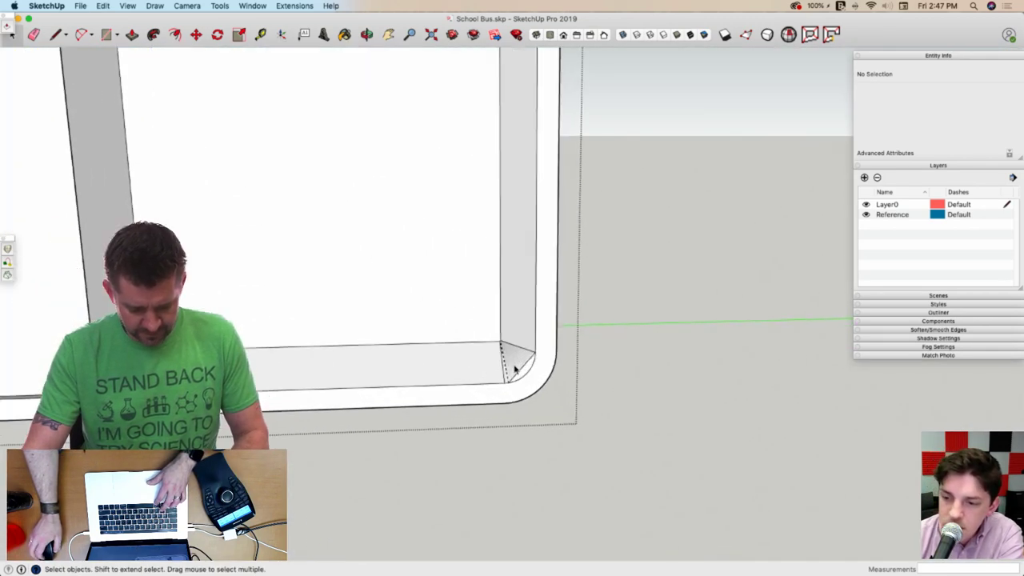
{"action": "key", "text": "e"}
{"action": "left_click_drag", "start_coordinate": [517, 393], "coordinate": [518, 390]}
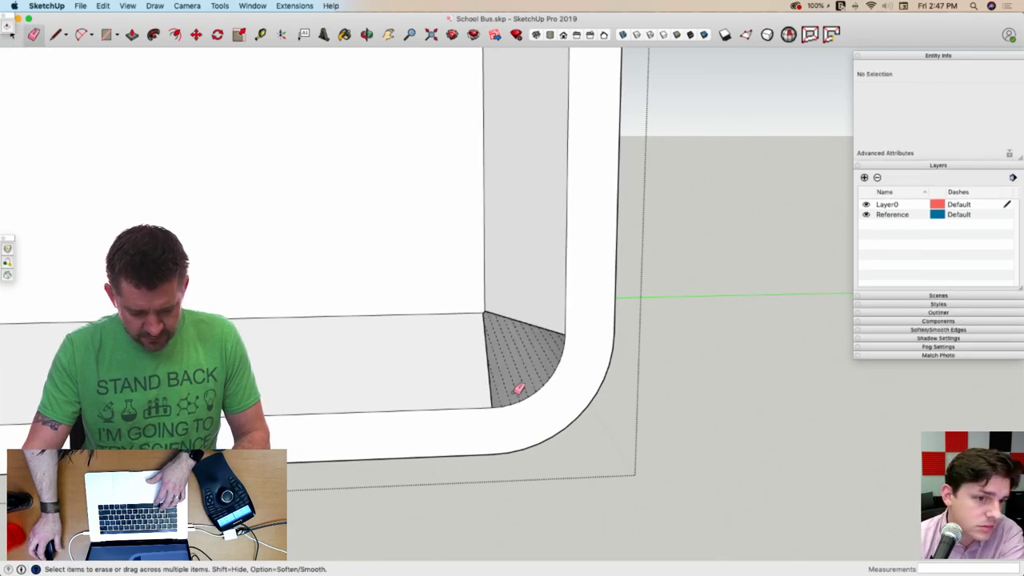
{"action": "key", "text": "space"}
{"action": "left_click", "coordinate": [667, 414]}
{"action": "scroll", "coordinate": [482, 370], "scroll_direction": "down", "scroll_amount": 10}
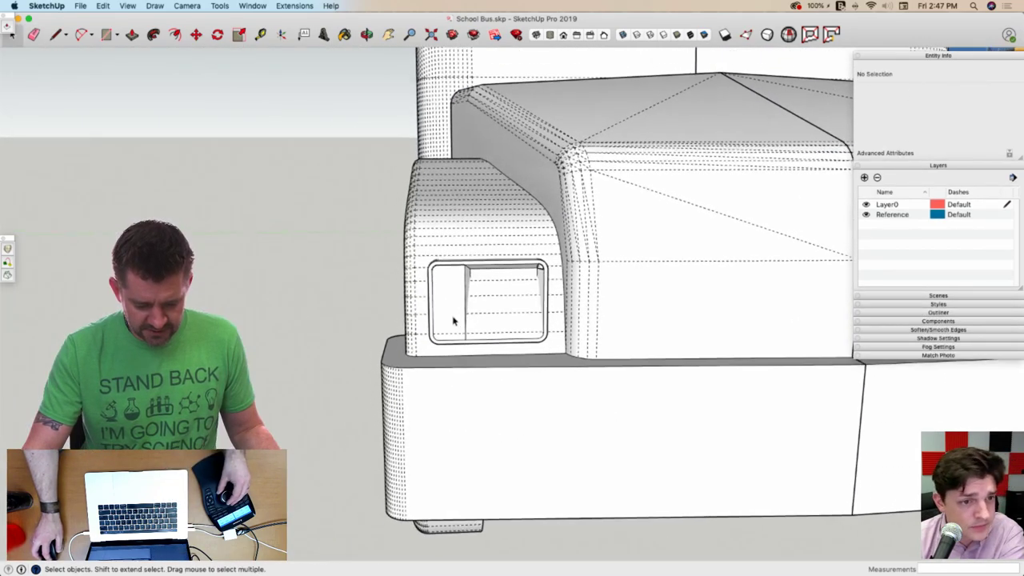
Copy the headlight about 16' 6 7/8" across to the front of the opposite fender
{"action": "left_click", "coordinate": [457, 323]}
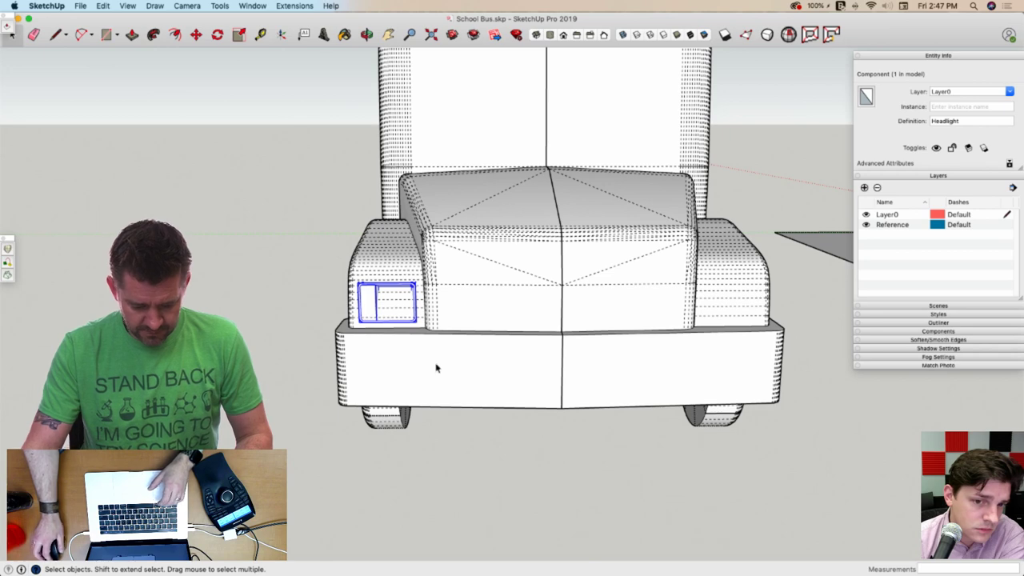
{"action": "key", "text": "m"}
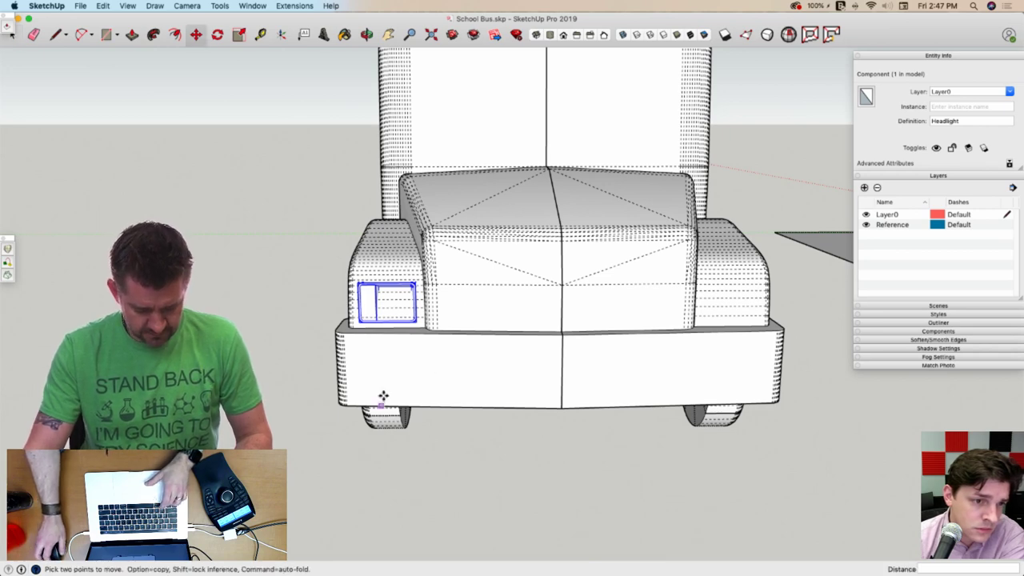
{"action": "scroll", "coordinate": [383, 396], "scroll_direction": "up", "scroll_amount": 5}
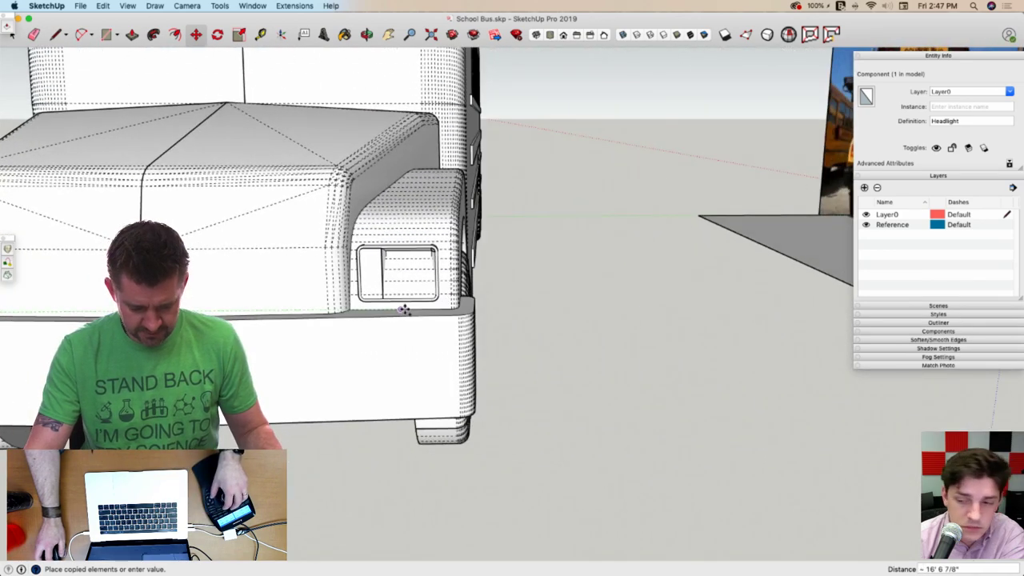
{"action": "left_click", "coordinate": [405, 311]}
Mirror the copied headlight about its center by scaling it to -1.00 along the green axis
{"action": "key", "text": "s"}
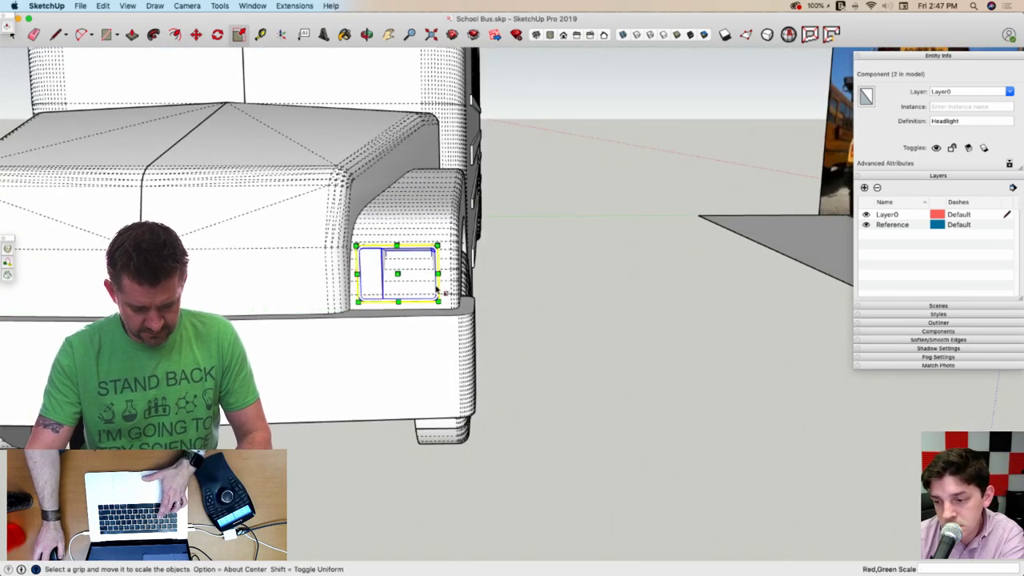
{"action": "scroll", "coordinate": [439, 282], "scroll_direction": "up", "scroll_amount": 1}
{"action": "scroll", "coordinate": [439, 281], "scroll_direction": "up", "scroll_amount": 1}
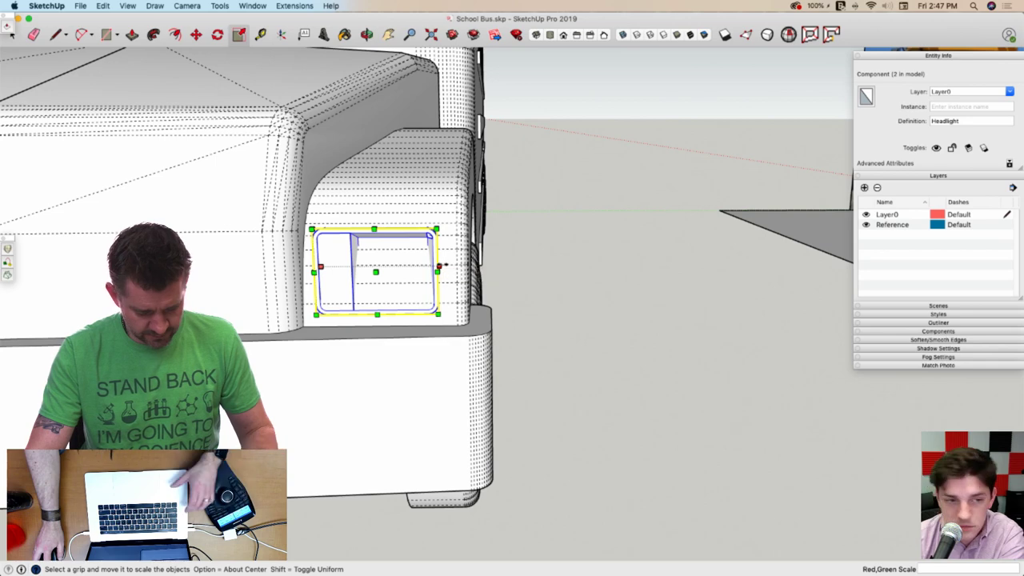
{"action": "left_click_drag", "start_coordinate": [441, 266], "coordinate": [326, 266], "text": "alt"}
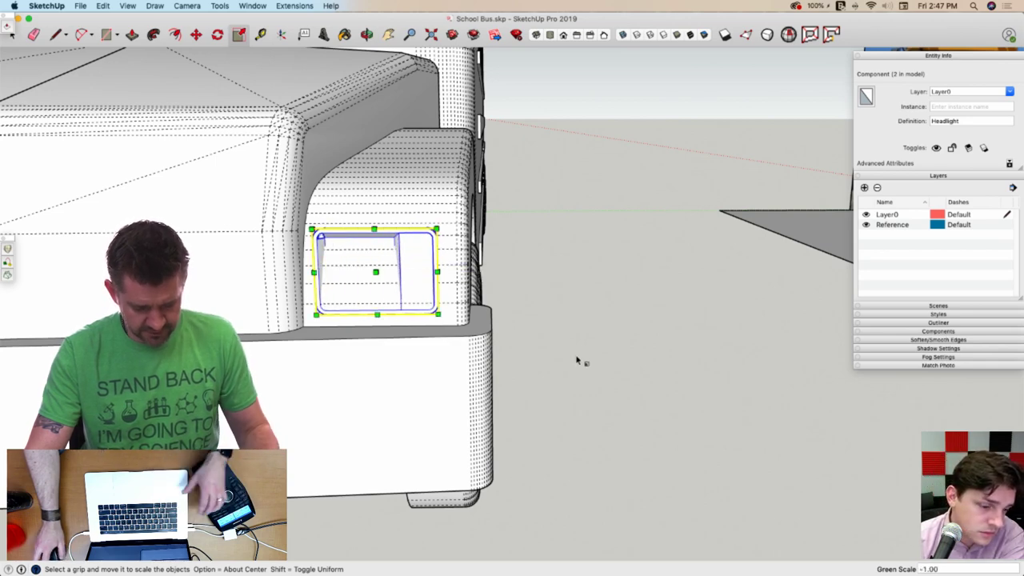
{"action": "key", "text": "space"}
{"action": "scroll", "coordinate": [596, 375], "scroll_direction": "down", "scroll_amount": 5}
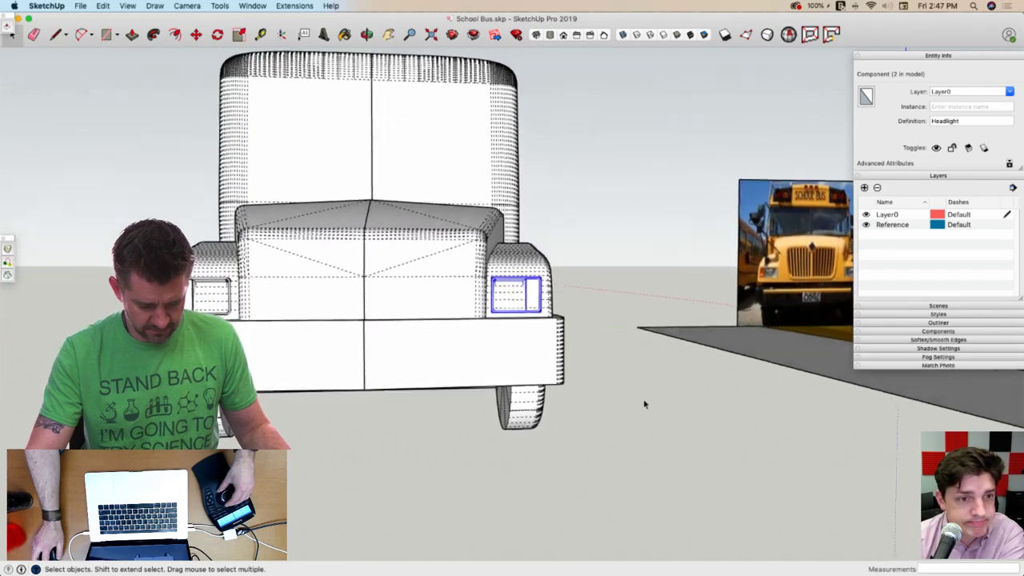
Move the mirrored headlight about 15/16" to adjust its position on the fender, and clear the selection
{"action": "key", "text": "m"}
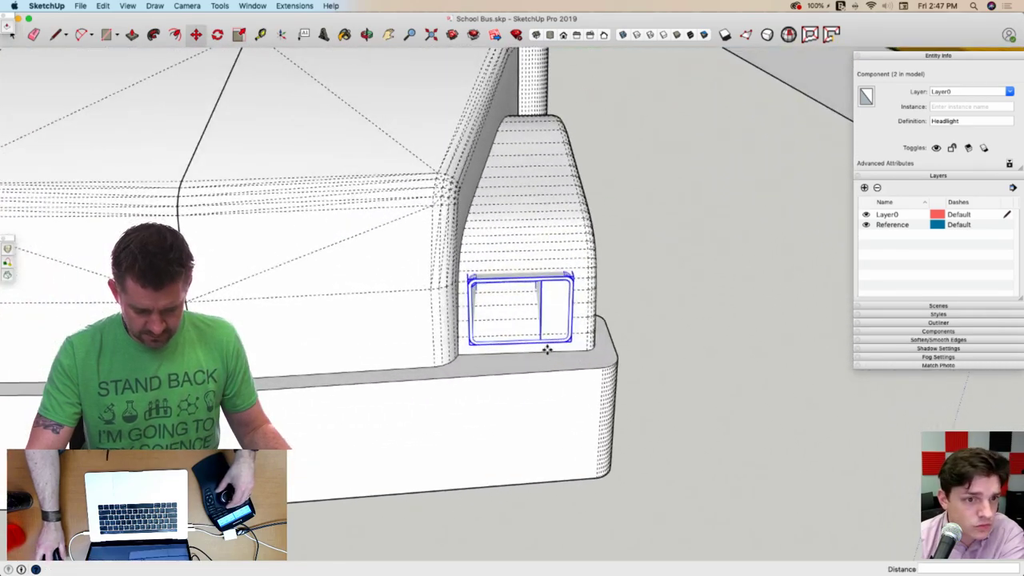
{"action": "left_click", "coordinate": [547, 357]}
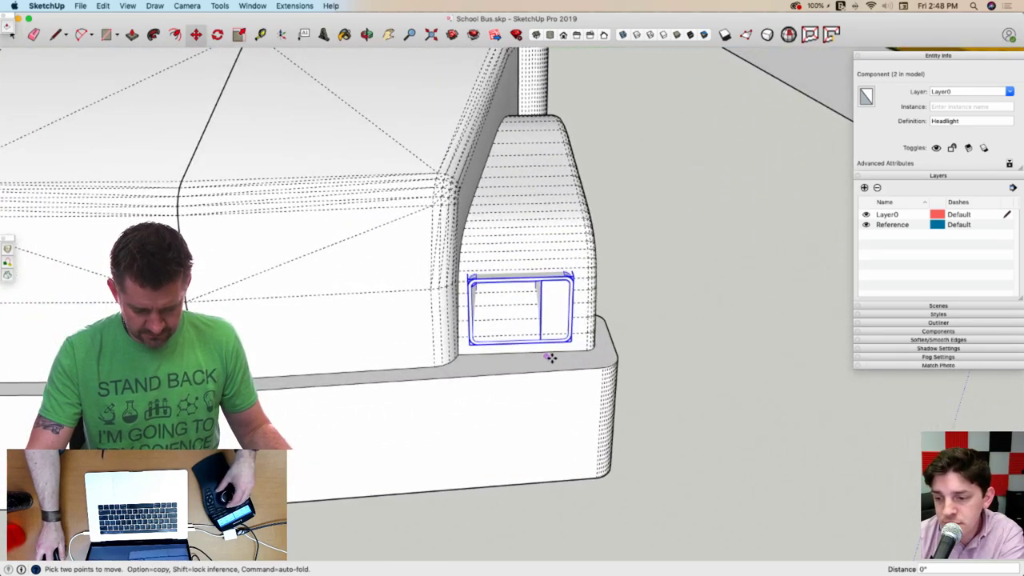
{"action": "key", "text": "Escape"}
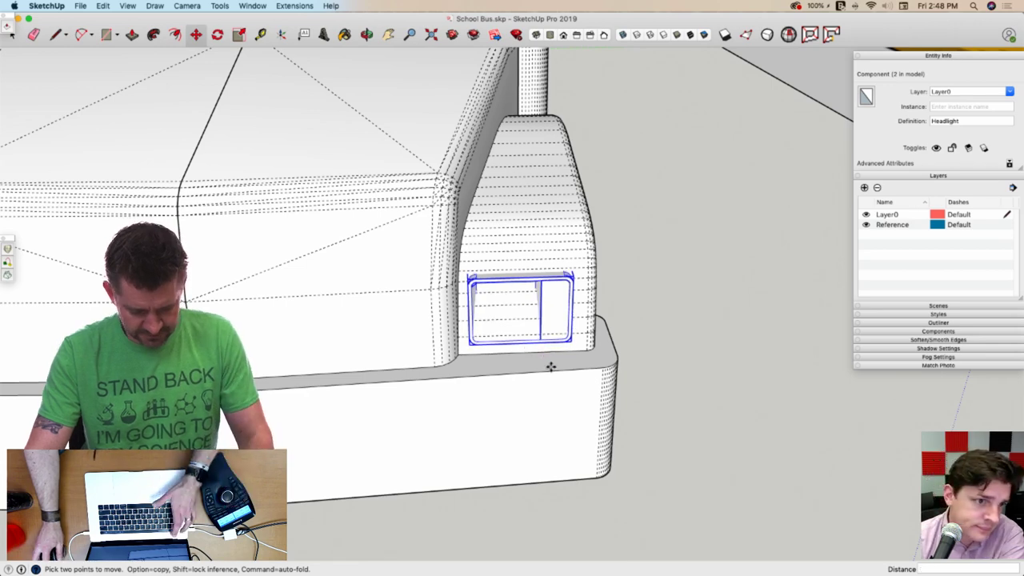
{"action": "scroll", "coordinate": [524, 371], "scroll_direction": "up", "scroll_amount": 5}
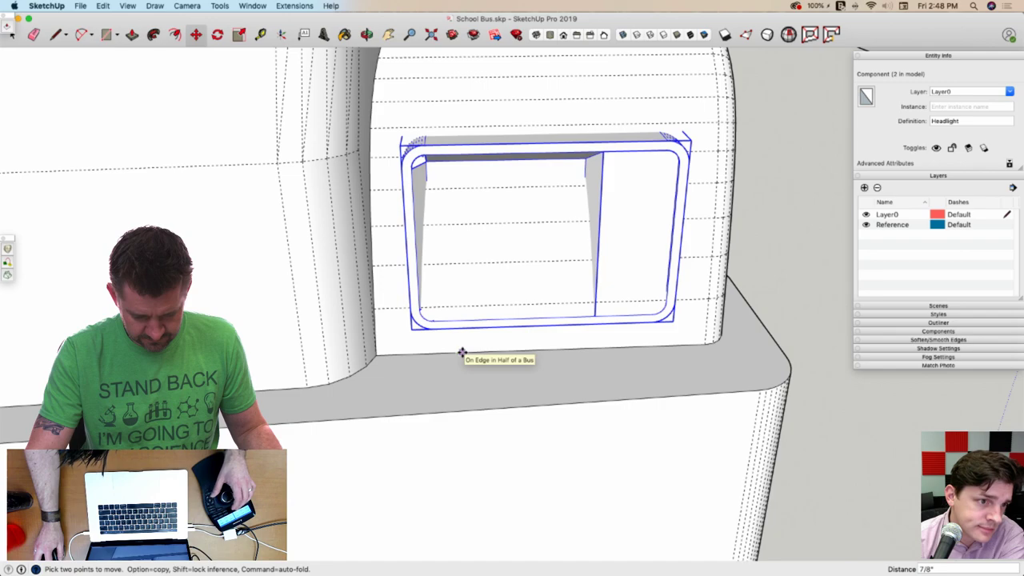
{"action": "left_click", "coordinate": [462, 352]}
{"action": "key", "text": "space"}
{"action": "scroll", "coordinate": [491, 464], "scroll_direction": "down", "scroll_amount": 6}
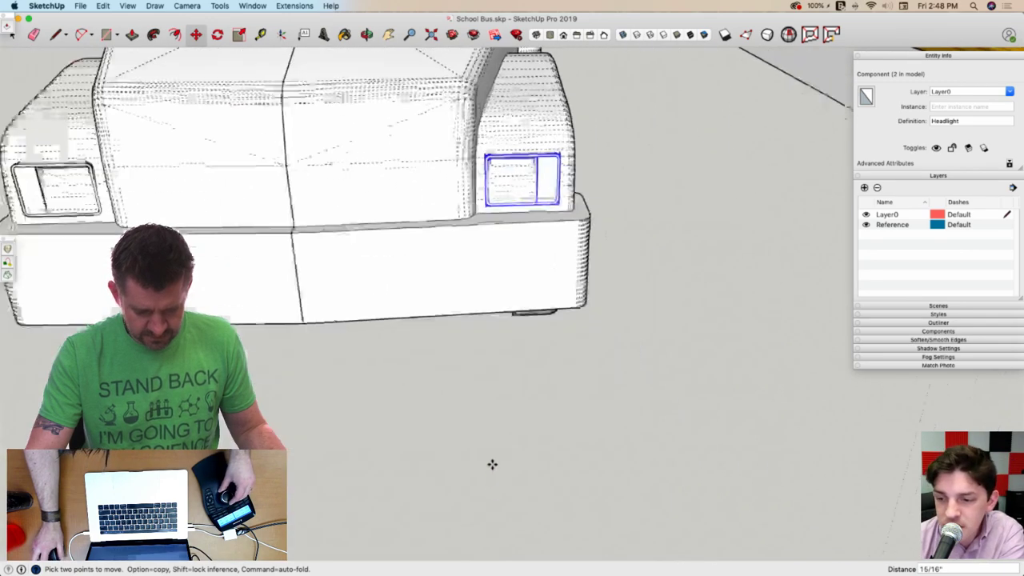
{"action": "left_click", "coordinate": [484, 459]}
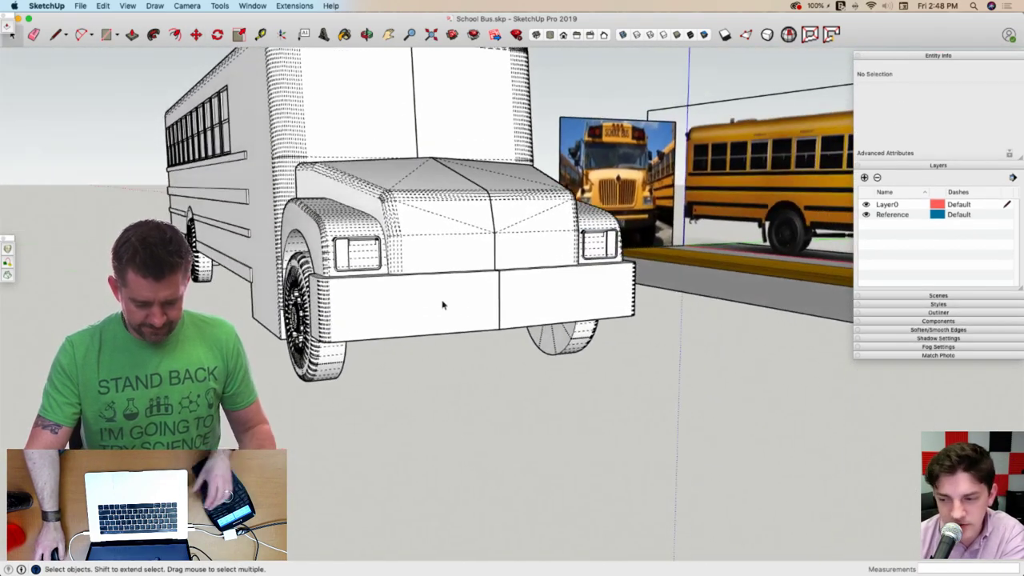
Copy the original headlight about 13' 7/16" along the green axis to the empty space beside the bus
{"action": "left_click", "coordinate": [346, 254]}
{"action": "key", "text": "m"}
{"action": "scroll", "coordinate": [491, 392], "scroll_direction": "up", "scroll_amount": 5}
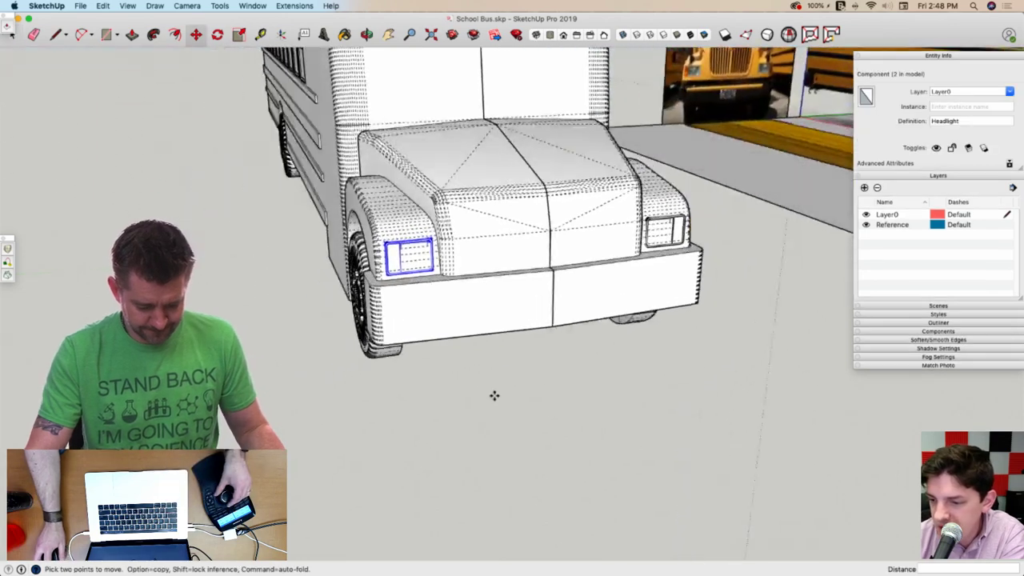
{"action": "key", "text": "alt"}
{"action": "left_click", "coordinate": [568, 412]}
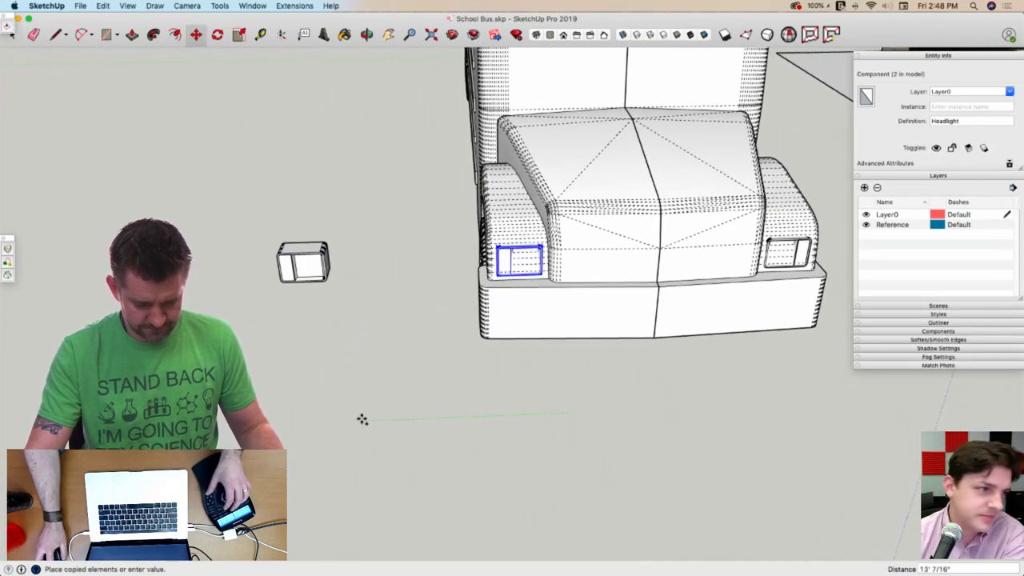
{"action": "left_click", "coordinate": [361, 419]}
{"action": "key", "text": "space"}
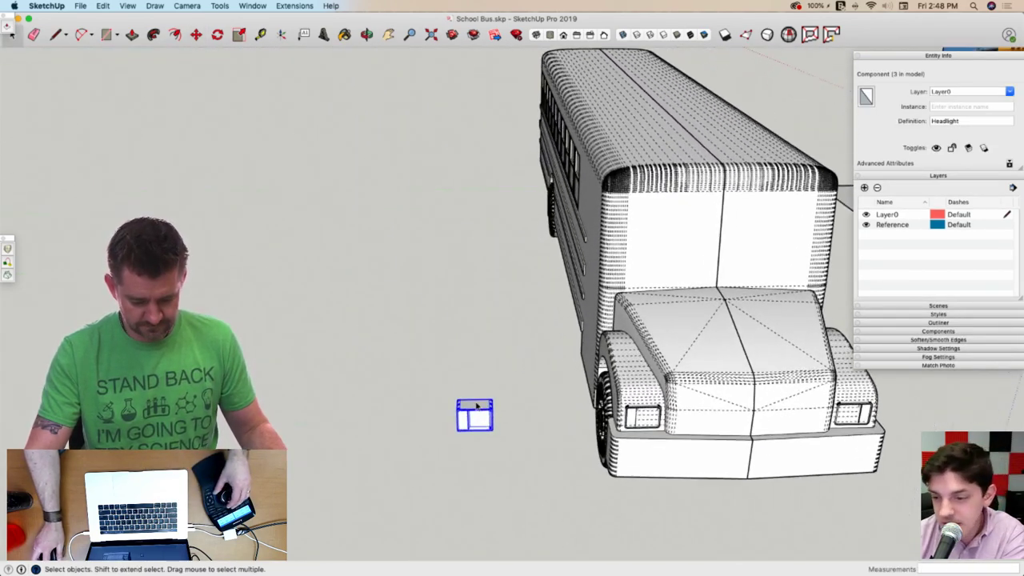
Scale the spare headlight copy beside the bus uniformly by a factor of 10
{"action": "double_click", "coordinate": [479, 407]}
{"action": "key", "text": "Escape"}
{"action": "left_click", "coordinate": [472, 419]}
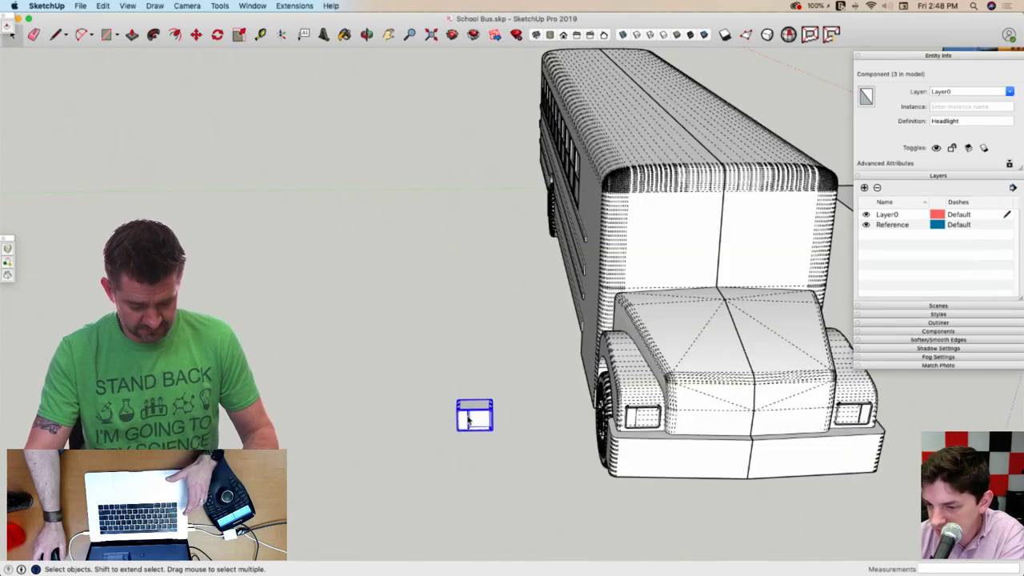
{"action": "key", "text": "s"}
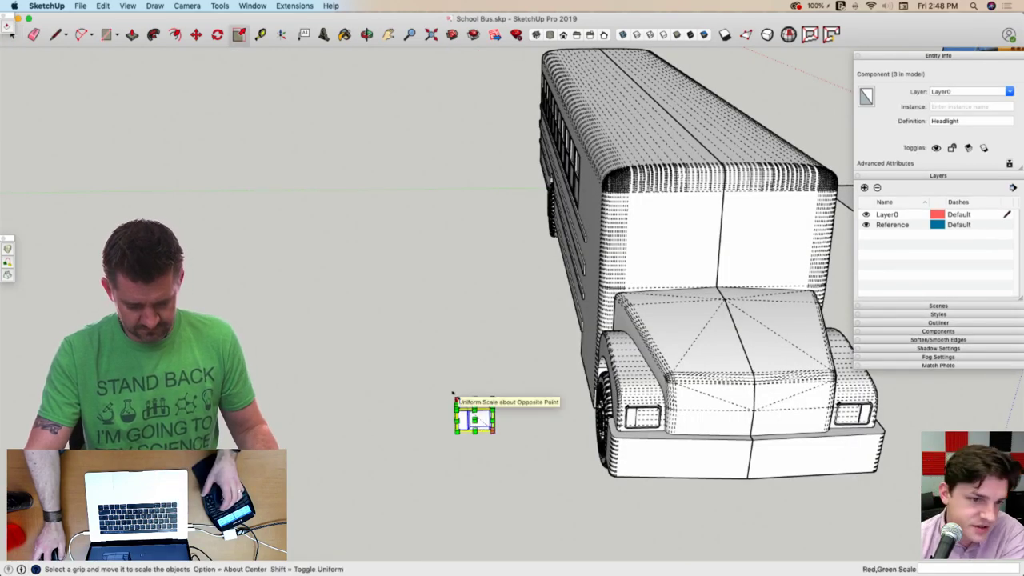
{"action": "left_click_drag", "start_coordinate": [454, 398], "coordinate": [258, 219]}
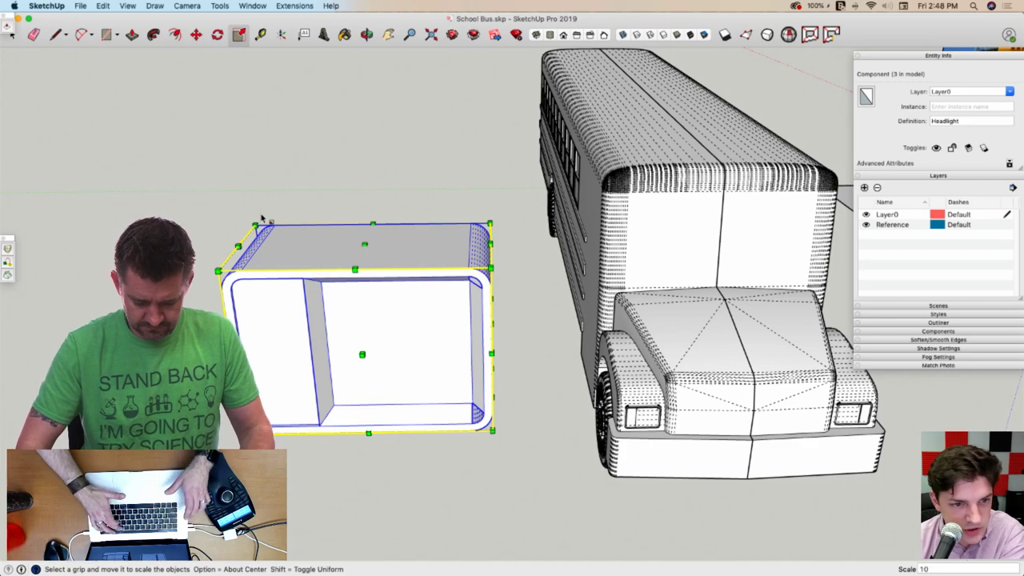
Set the spare headlight copy's uniform scale factor to 100 and open the enlarged component for editing
{"action": "key", "text": "Return"}
{"action": "scroll", "coordinate": [263, 221], "scroll_direction": "down", "scroll_amount": 10}
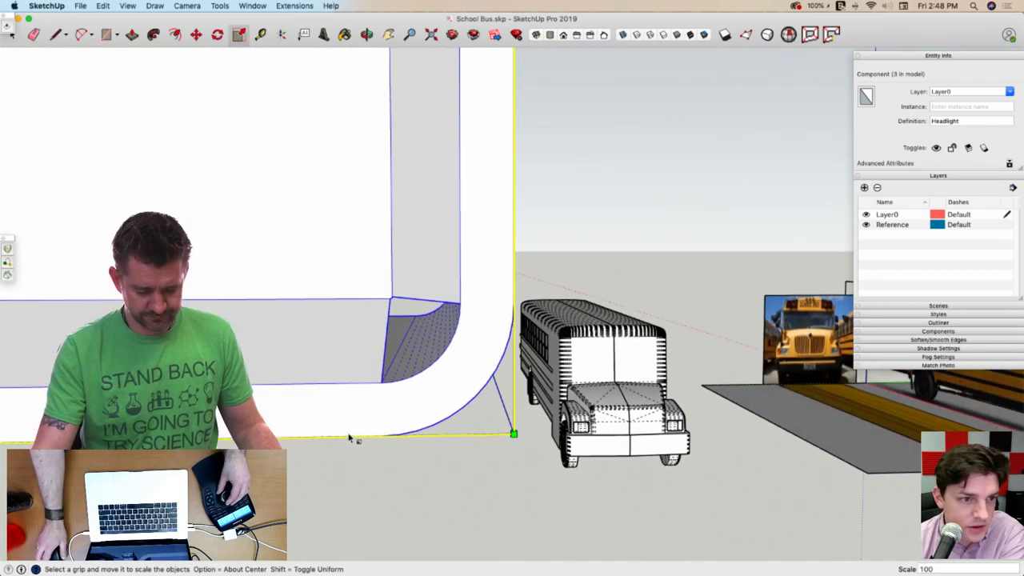
{"action": "key", "text": "space"}
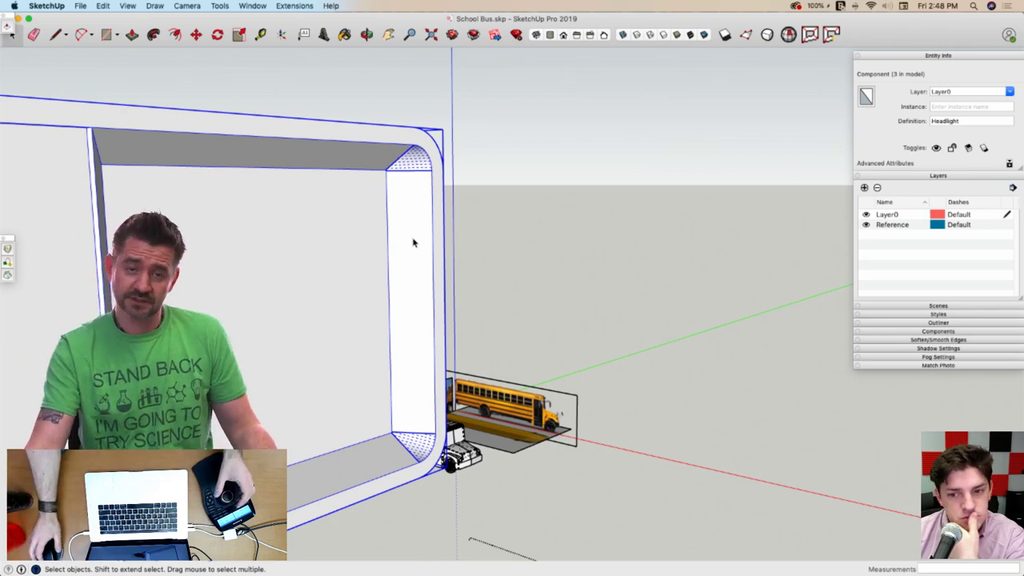
{"action": "middle_click_drag", "start_coordinate": [394, 211], "coordinate": [248, 391]}
{"action": "double_click", "coordinate": [330, 291]}
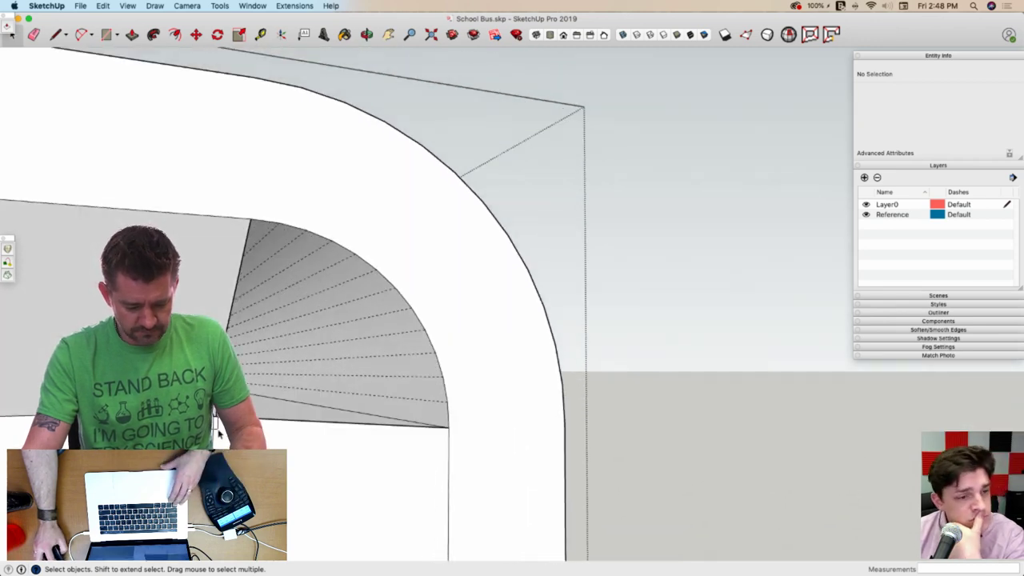
Loft a surface by spline between the inner and outer arcs at the headlight recess's upper rounded corner, keeping the 5-segment setting
{"action": "left_click", "coordinate": [344, 301]}
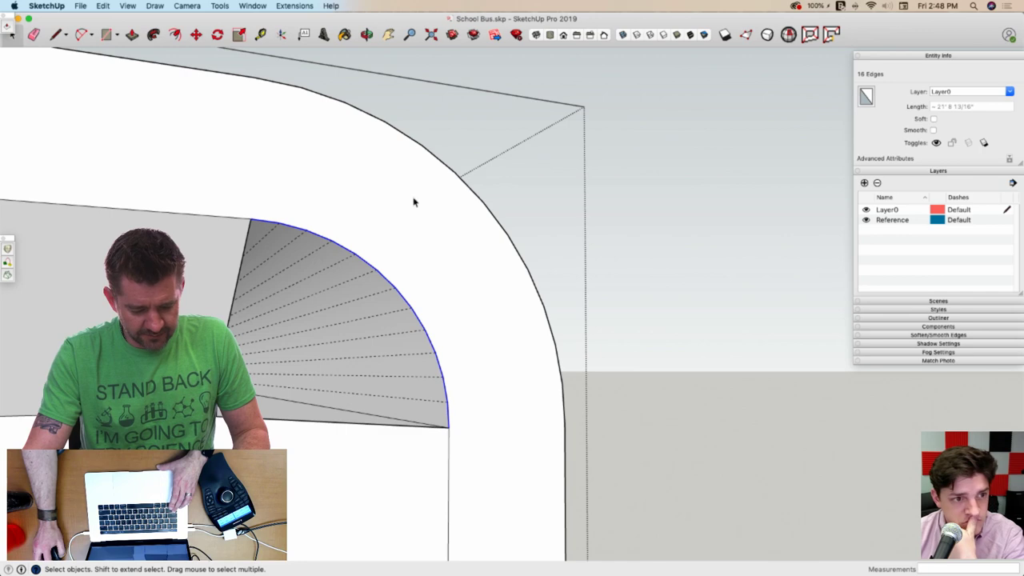
{"action": "left_click", "coordinate": [8, 251]}
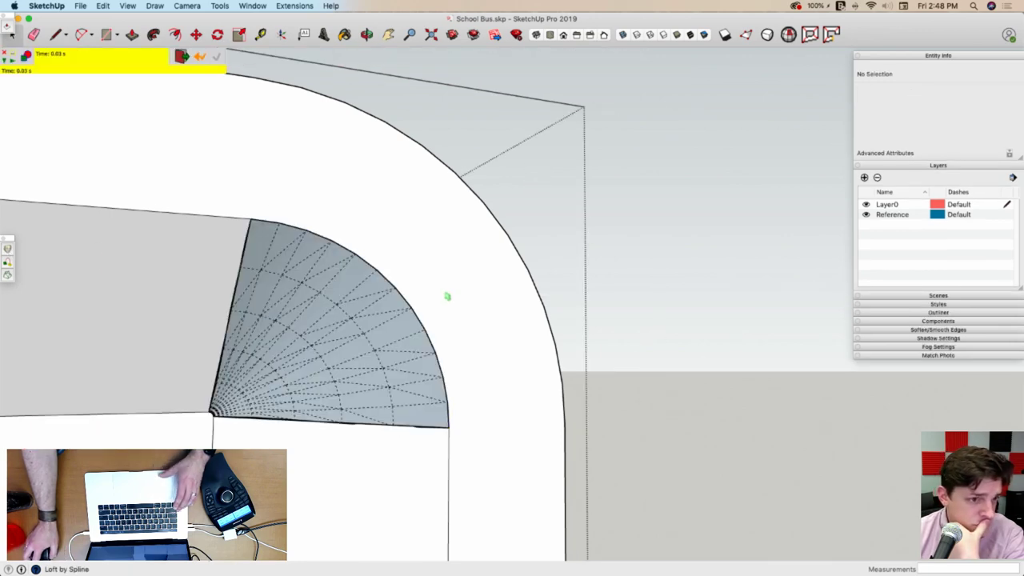
{"action": "middle_click_drag", "start_coordinate": [392, 471], "coordinate": [440, 390]}
{"action": "scroll", "coordinate": [436, 379], "scroll_direction": "up", "scroll_amount": 10}
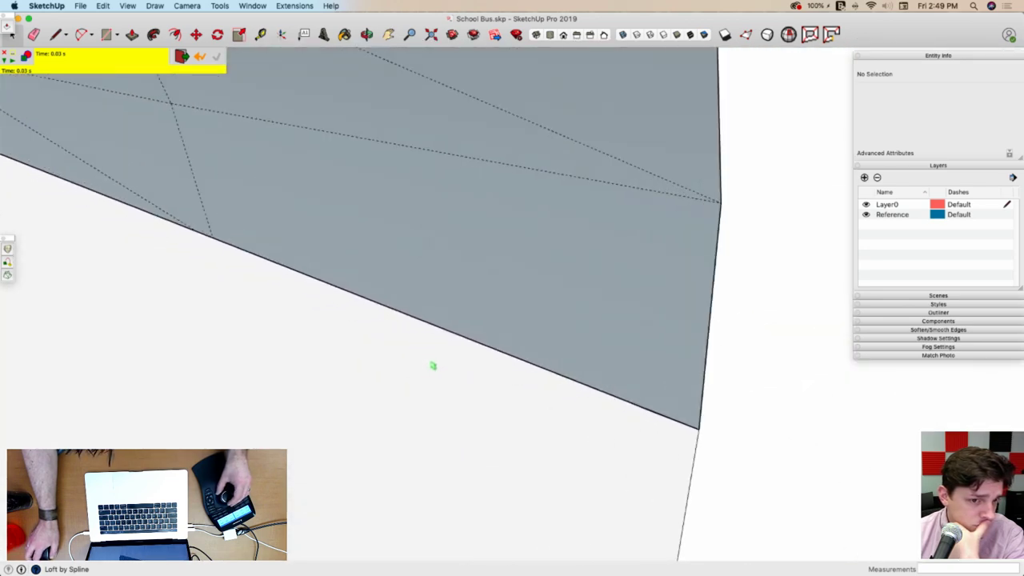
{"action": "scroll", "coordinate": [433, 366], "scroll_direction": "down", "scroll_amount": 10}
{"action": "key", "text": "space"}
{"action": "middle_click_drag", "start_coordinate": [429, 360], "coordinate": [384, 293]}
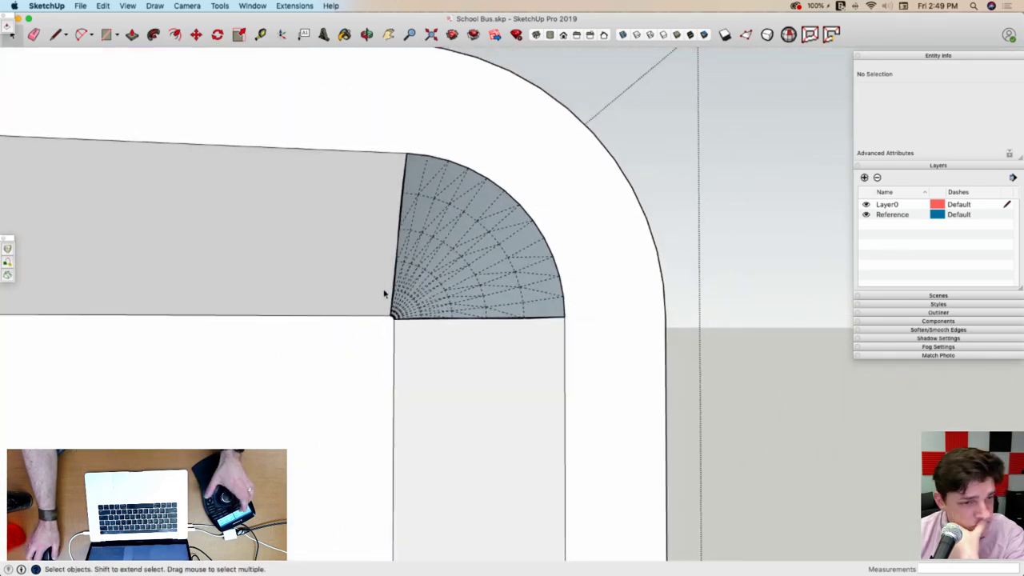
Explode the lofted group in the recess's upper corner into the headlight component
{"action": "left_click", "coordinate": [443, 275]}
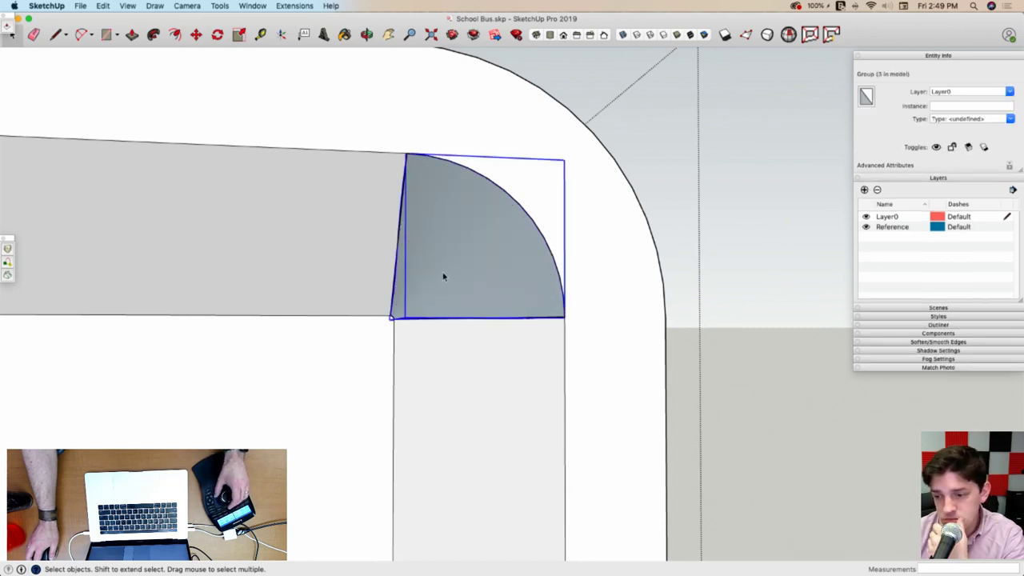
{"action": "right_click", "coordinate": [443, 272]}
{"action": "left_click", "coordinate": [490, 328]}
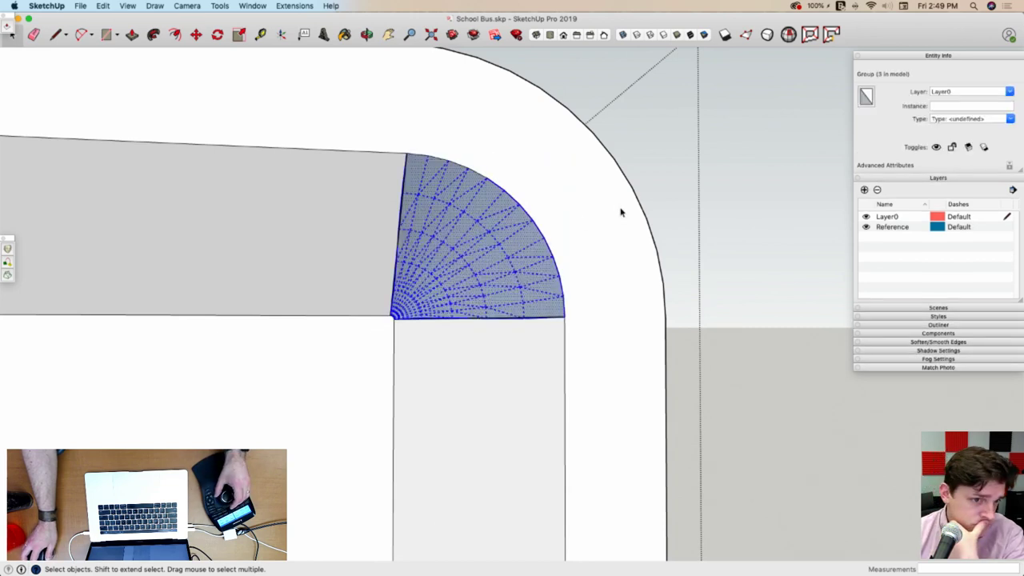
{"action": "left_click", "coordinate": [725, 183]}
{"action": "scroll", "coordinate": [361, 212], "scroll_direction": "up", "scroll_amount": 6}
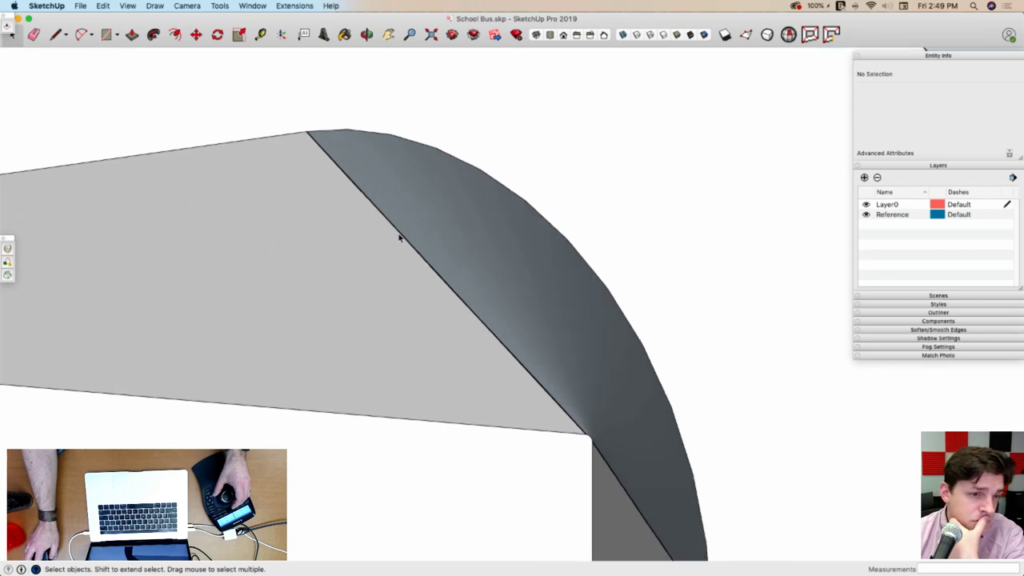
{"action": "scroll", "coordinate": [402, 232], "scroll_direction": "down", "scroll_amount": 6}
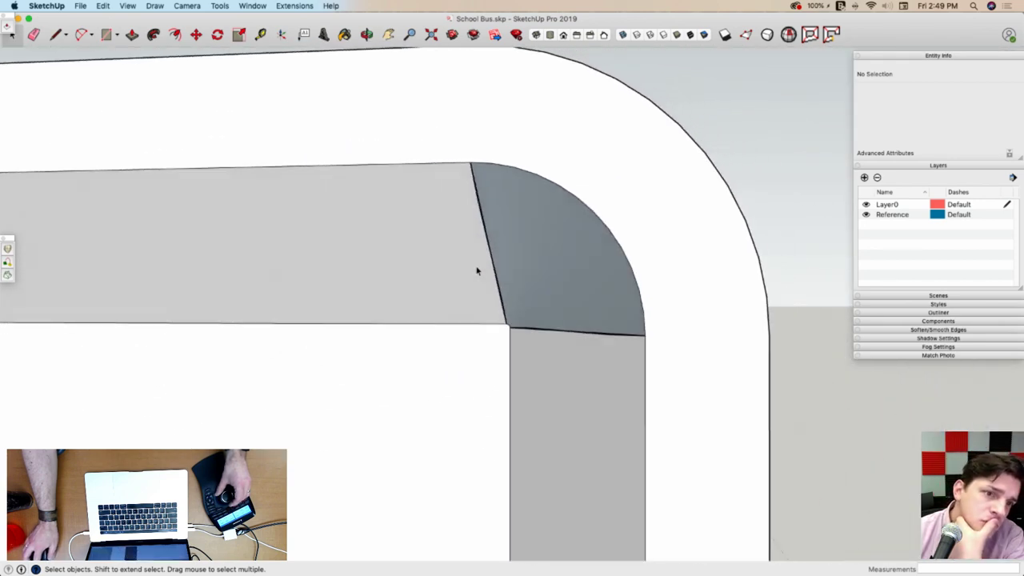
Orient the headlight's faces to match the recess side wall below the lofted upper corner
{"action": "right_click", "coordinate": [518, 228]}
{"action": "left_click", "coordinate": [500, 207]}
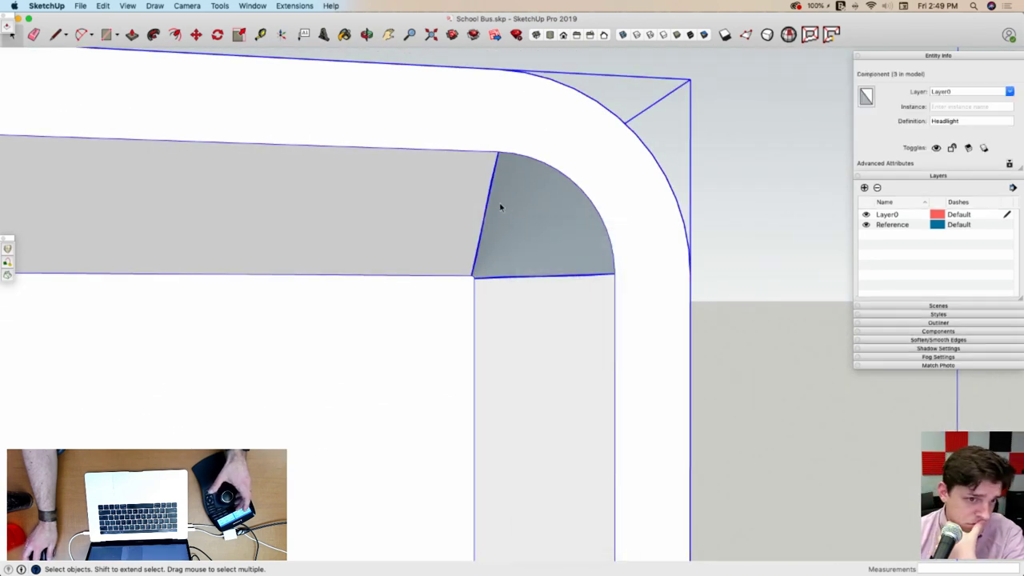
{"action": "key", "text": "super+t"}
{"action": "right_click", "coordinate": [502, 336]}
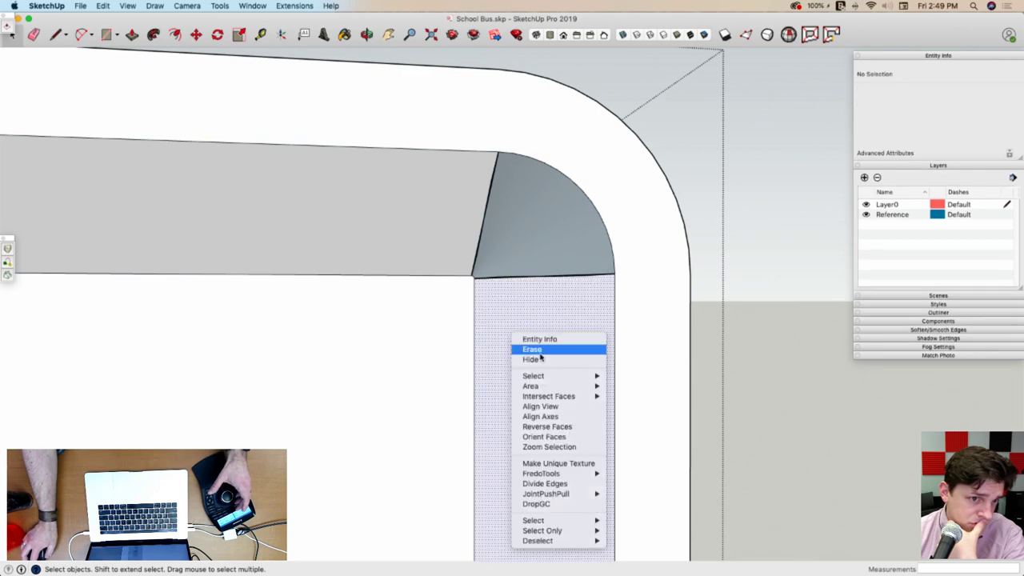
{"action": "left_click", "coordinate": [555, 437]}
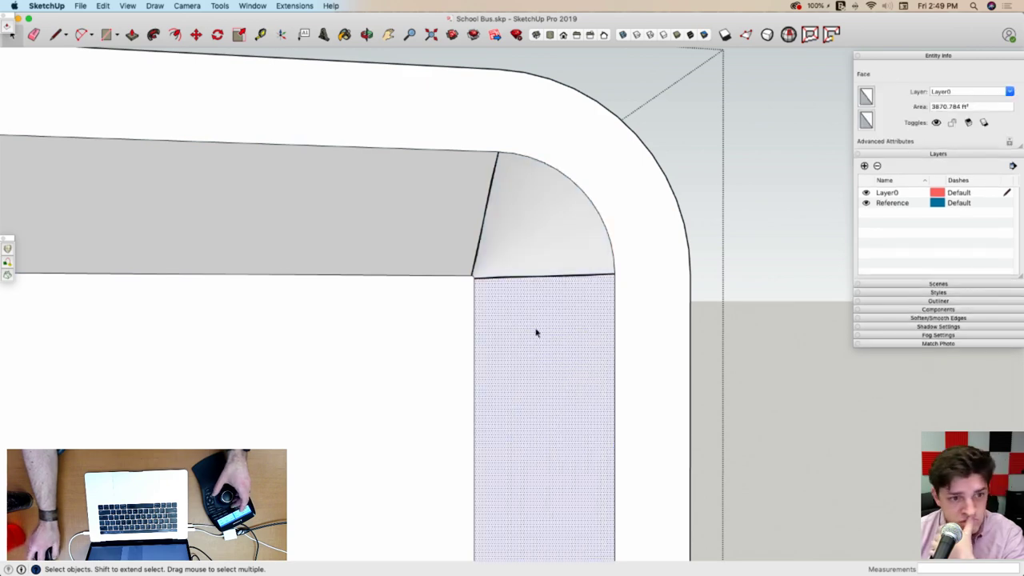
{"action": "middle_click_drag", "start_coordinate": [535, 331], "coordinate": [506, 276]}
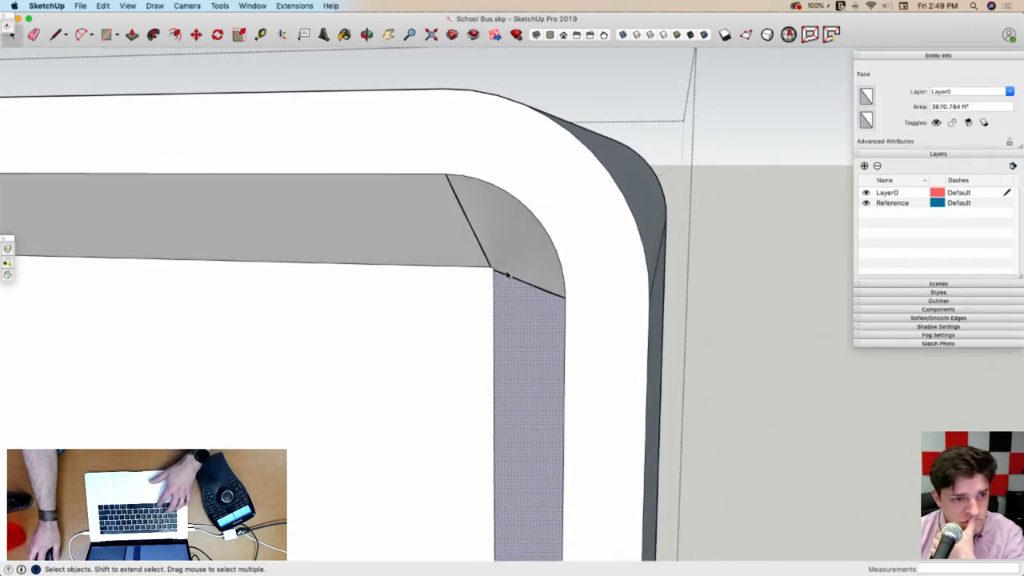
Undo the face orientation, the explode and the upper corner loft, back to the selected corner arcs
{"action": "key", "text": "super+z"}
{"action": "mouse_move", "coordinate": [360, 356]}
{"action": "middle_mouse_down"}
{"action": "mouse_move", "coordinate": [462, 326]}
{"action": "mouse_move", "coordinate": [414, 352]}
{"action": "middle_mouse_up"}
{"action": "right_click", "coordinate": [655, 206]}
{"action": "key", "text": "super+z"}
{"action": "key", "text": "super+z"}
{"action": "key", "text": "super+z"}
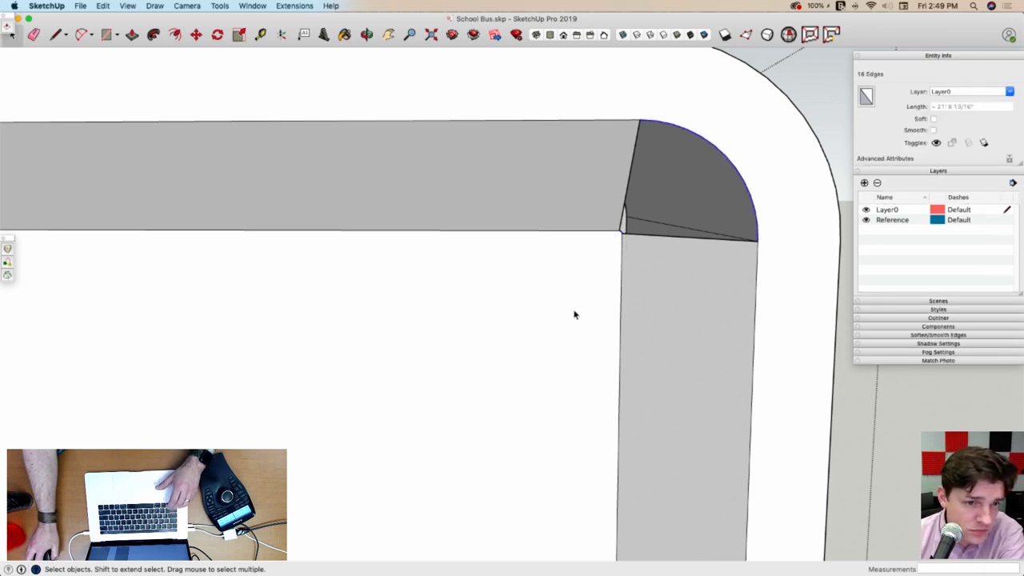
Start a Loft by Spline between the upper corner's arcs, try different segment counts, and settle on 1 segment
{"action": "left_click", "coordinate": [6, 248]}
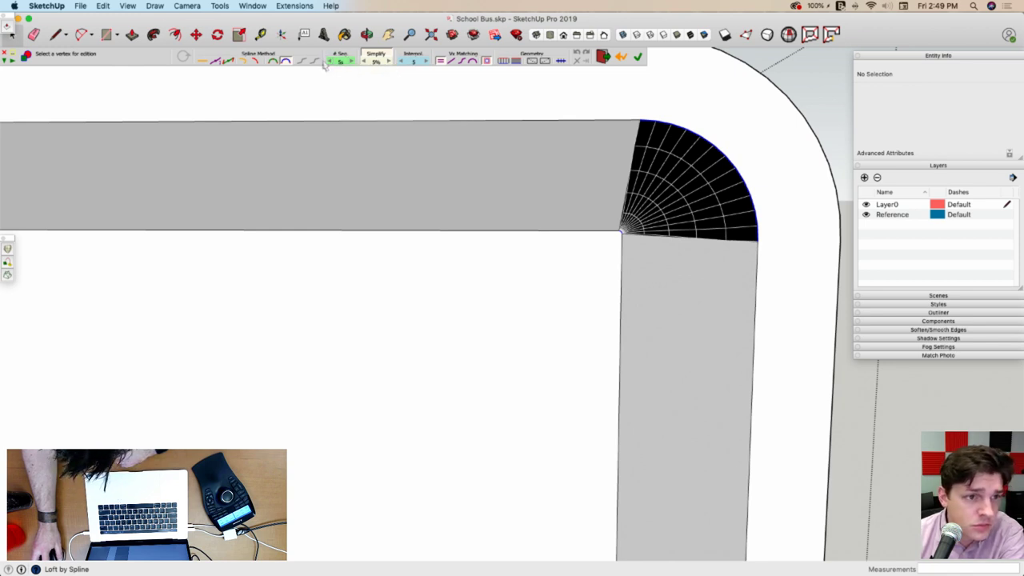
{"action": "left_click", "coordinate": [335, 63]}
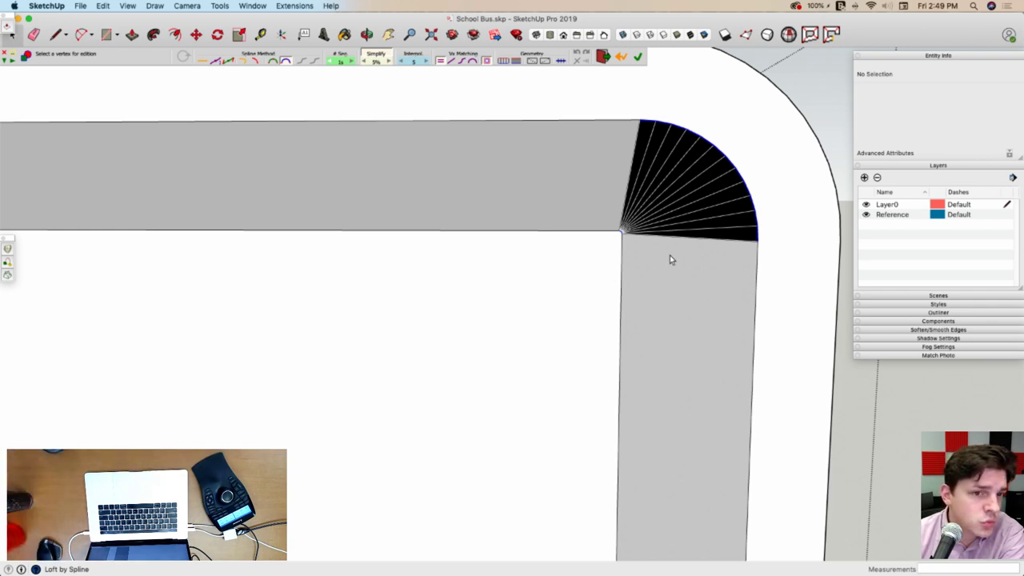
{"action": "left_click", "coordinate": [352, 63]}
{"action": "scroll", "coordinate": [355, 64], "scroll_direction": "up", "scroll_amount": 3}
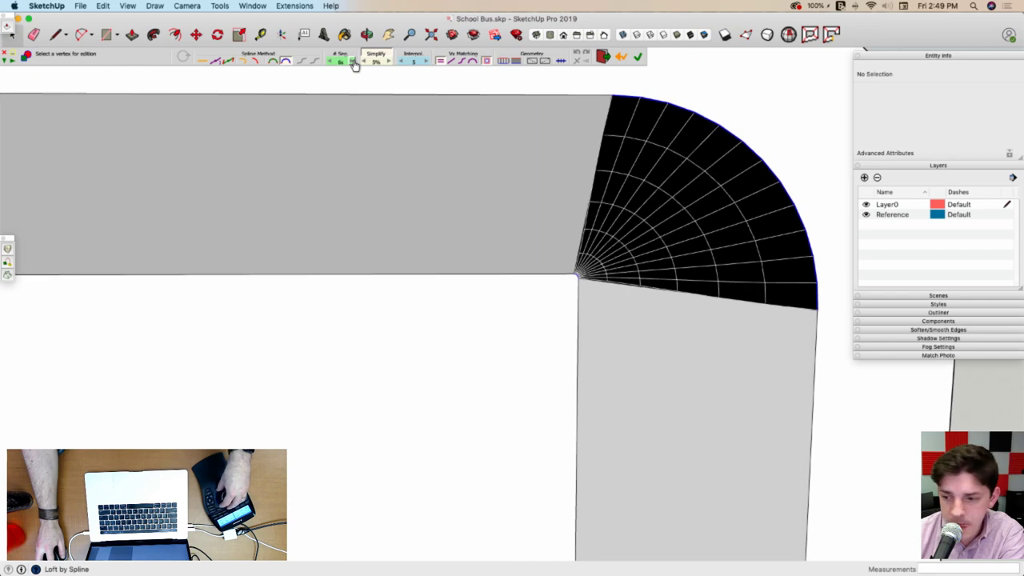
{"action": "left_click", "coordinate": [353, 62]}
{"action": "left_click", "coordinate": [352, 62]}
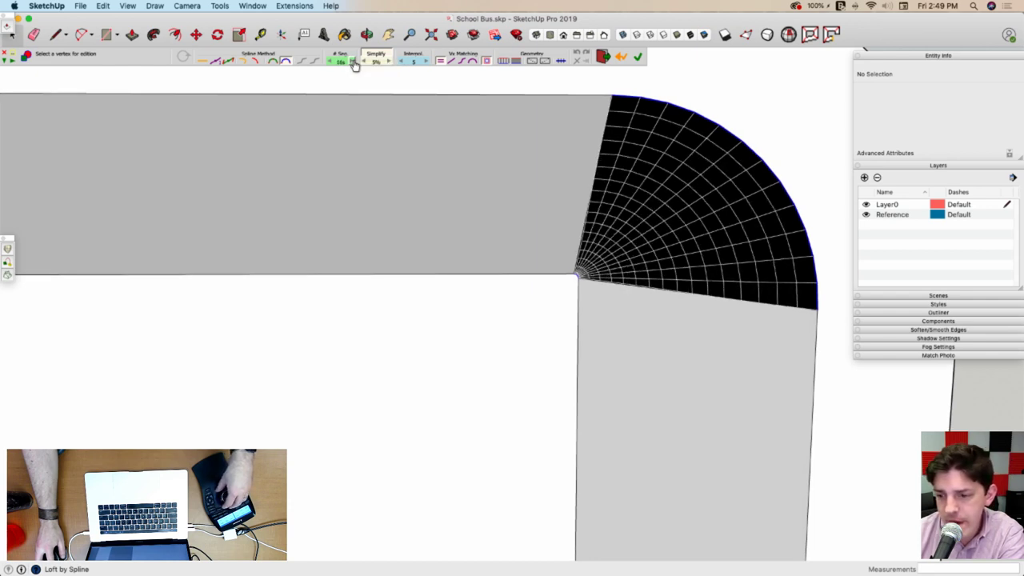
{"action": "left_click", "coordinate": [353, 62]}
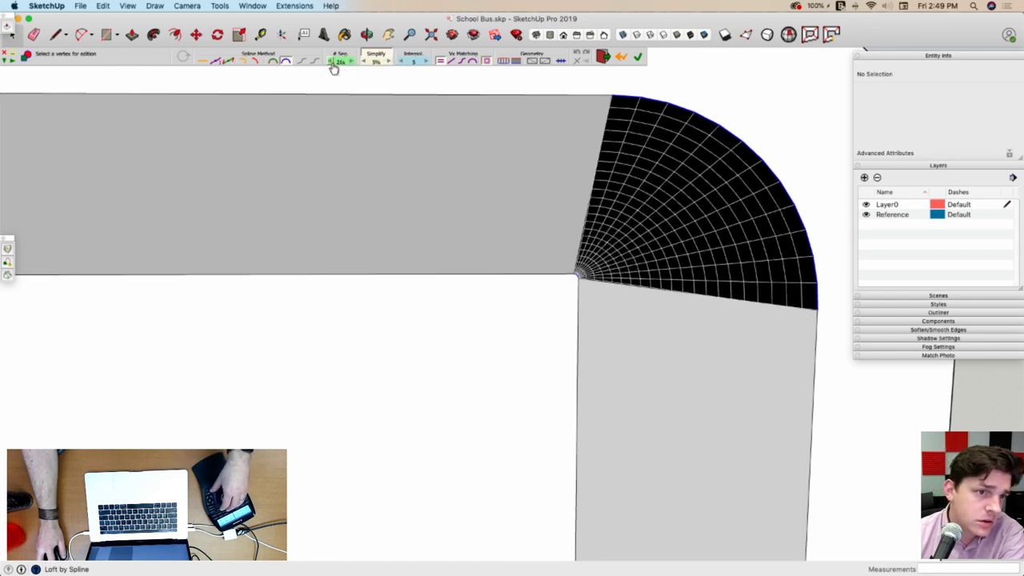
{"action": "left_click", "coordinate": [333, 64]}
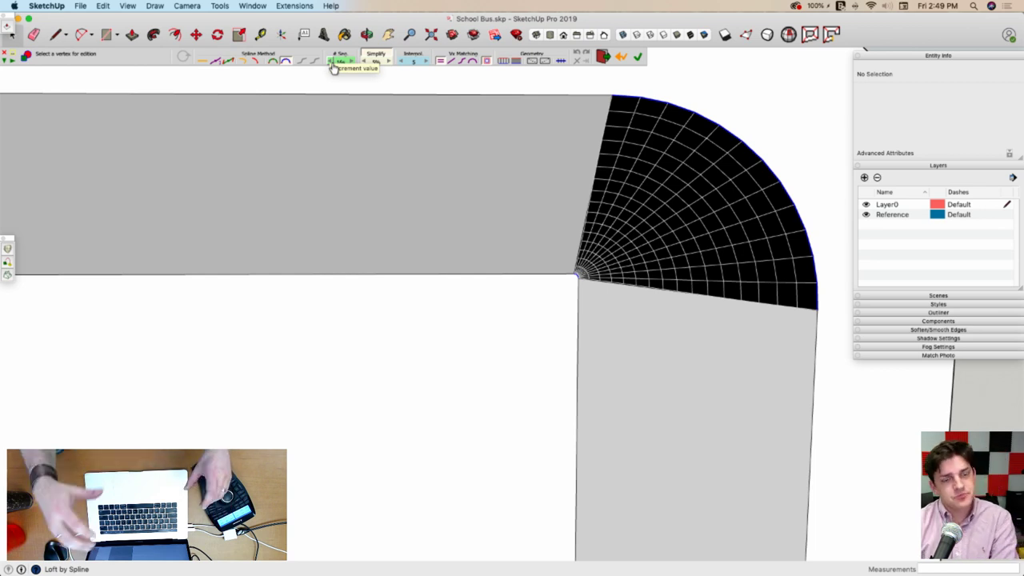
{"action": "left_click", "coordinate": [333, 65]}
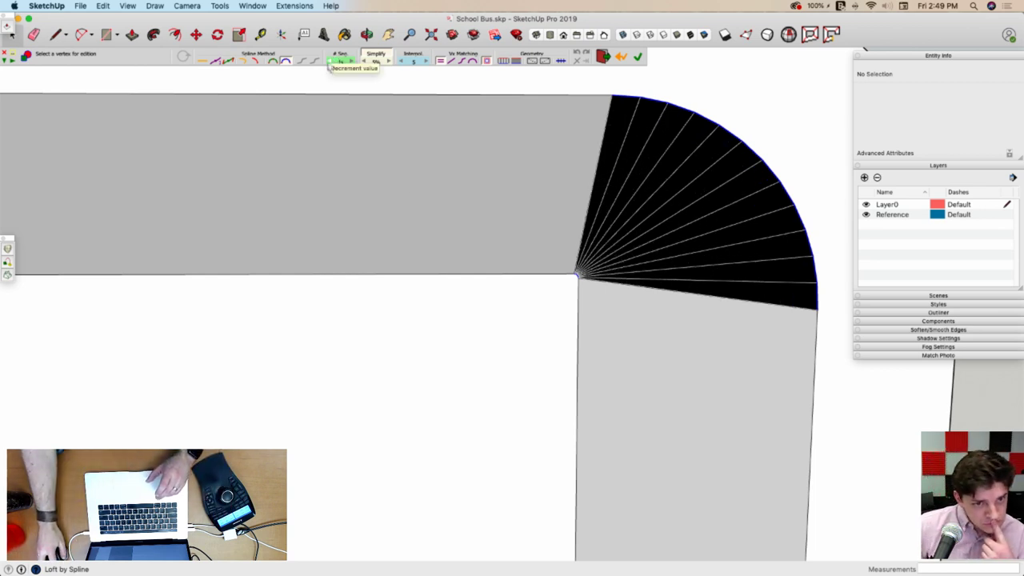
Generate the single-segment loft in the recess's upper corner and explode its group into the component
{"action": "left_click", "coordinate": [582, 163]}
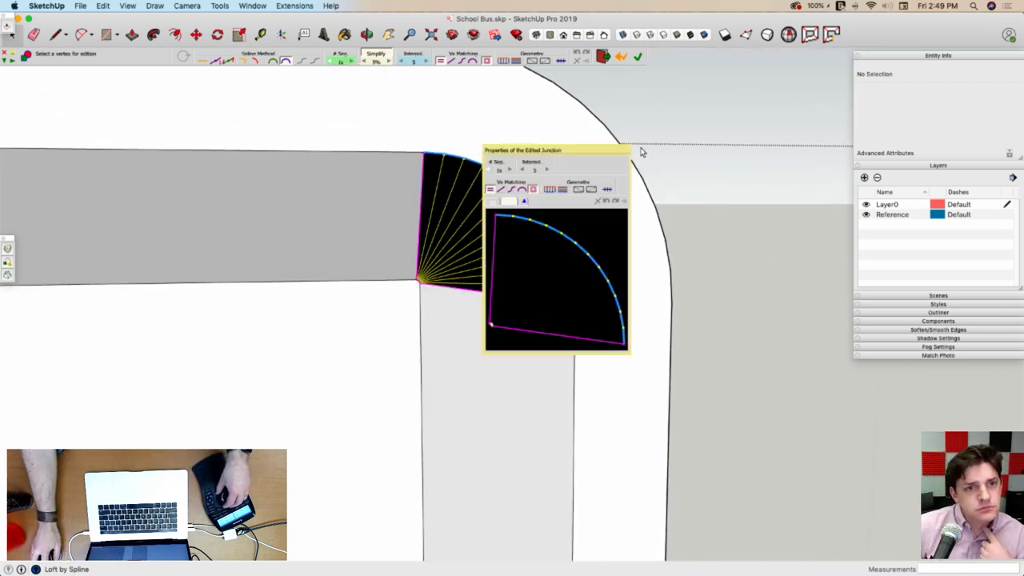
{"action": "left_click", "coordinate": [639, 57]}
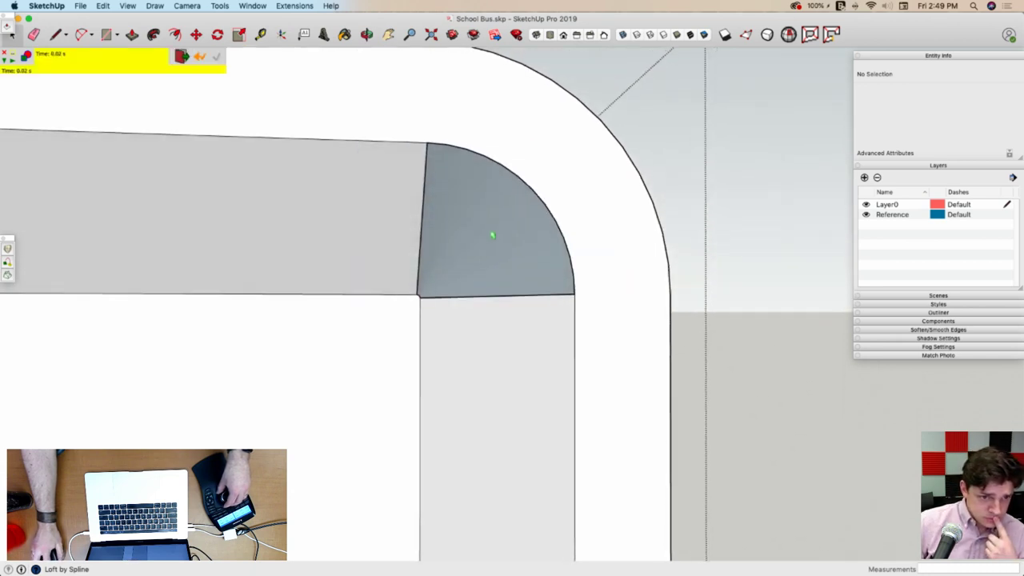
{"action": "right_click", "coordinate": [483, 224]}
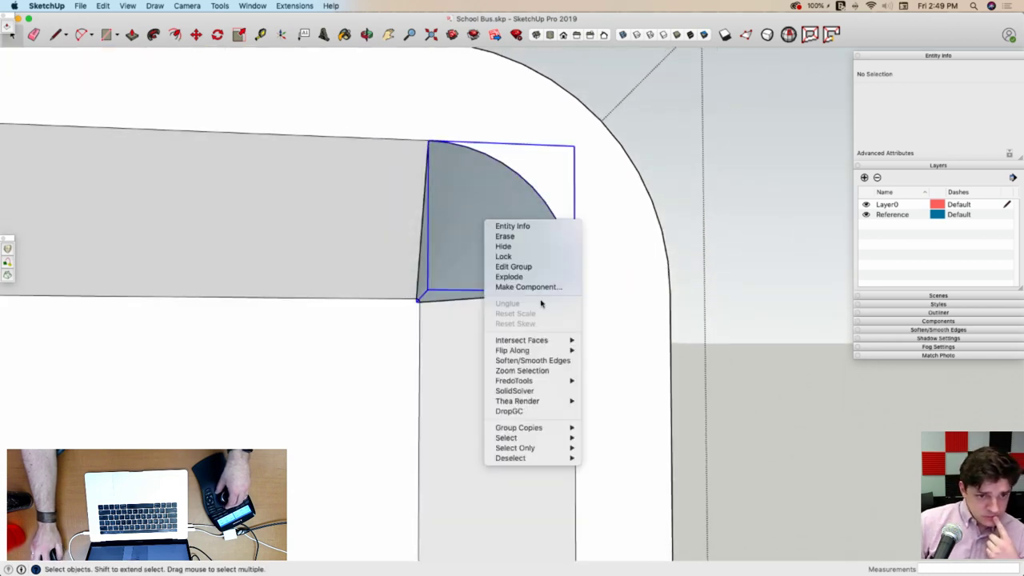
{"action": "left_click", "coordinate": [529, 277]}
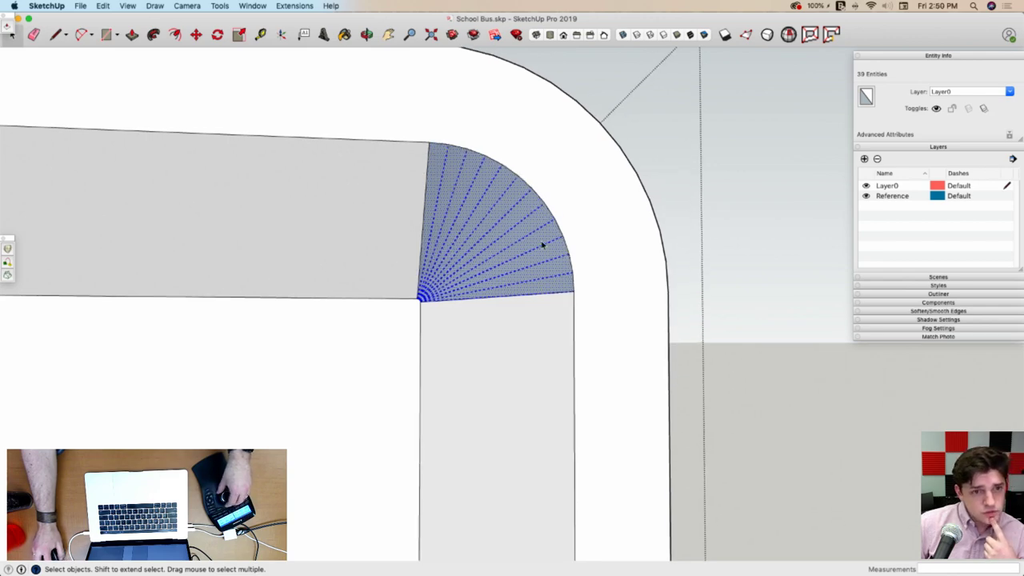
Select the inner and outer arcs at the recess's lower rounded corner and preview a Loft by Spline with 1 segment
{"action": "scroll", "coordinate": [523, 325], "scroll_direction": "up", "scroll_amount": 5}
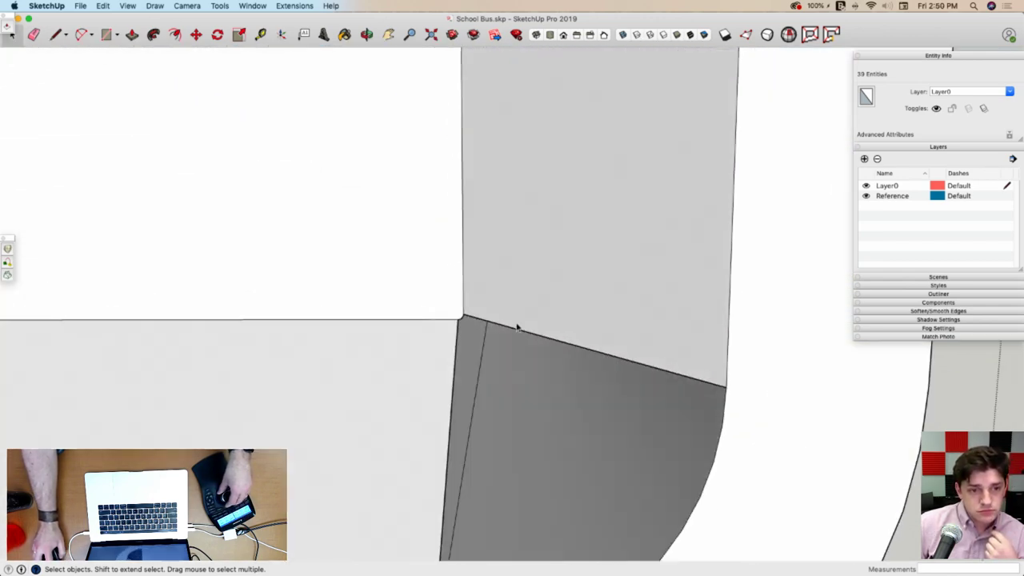
{"action": "scroll", "coordinate": [483, 303], "scroll_direction": "down", "scroll_amount": 5}
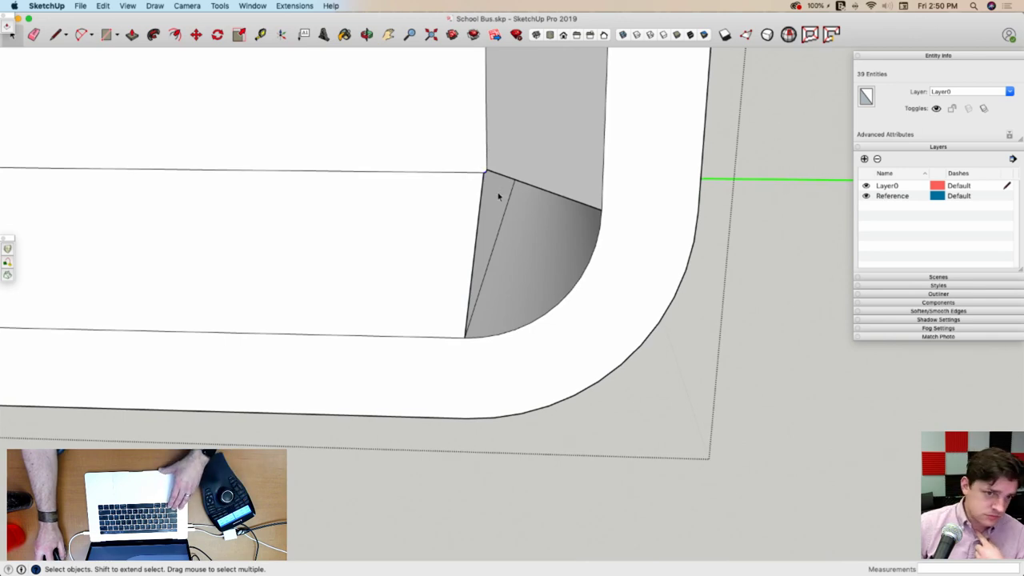
{"action": "left_click", "coordinate": [560, 326]}
{"action": "left_click", "coordinate": [548, 315], "text": "shift"}
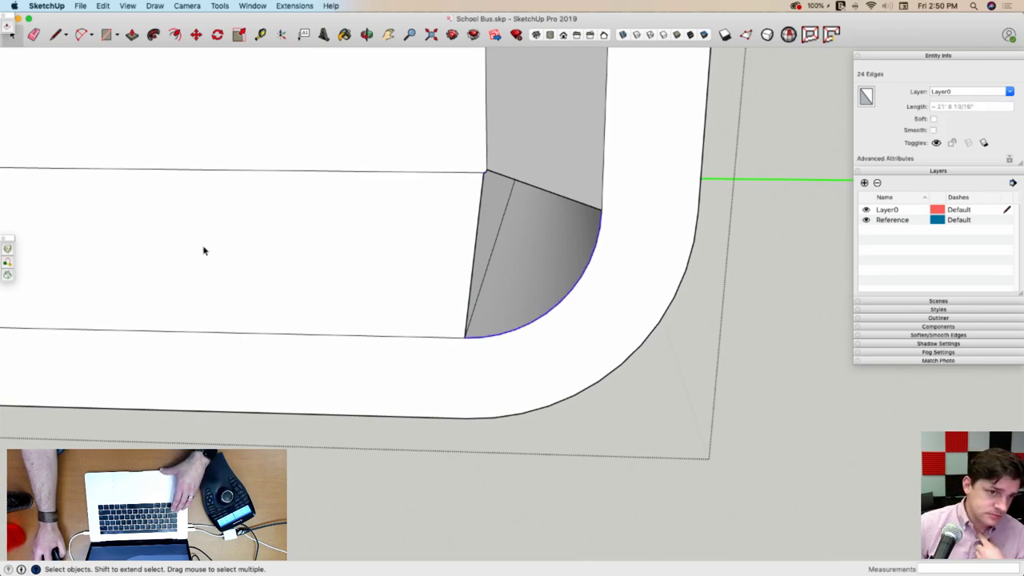
{"action": "left_click", "coordinate": [8, 249]}
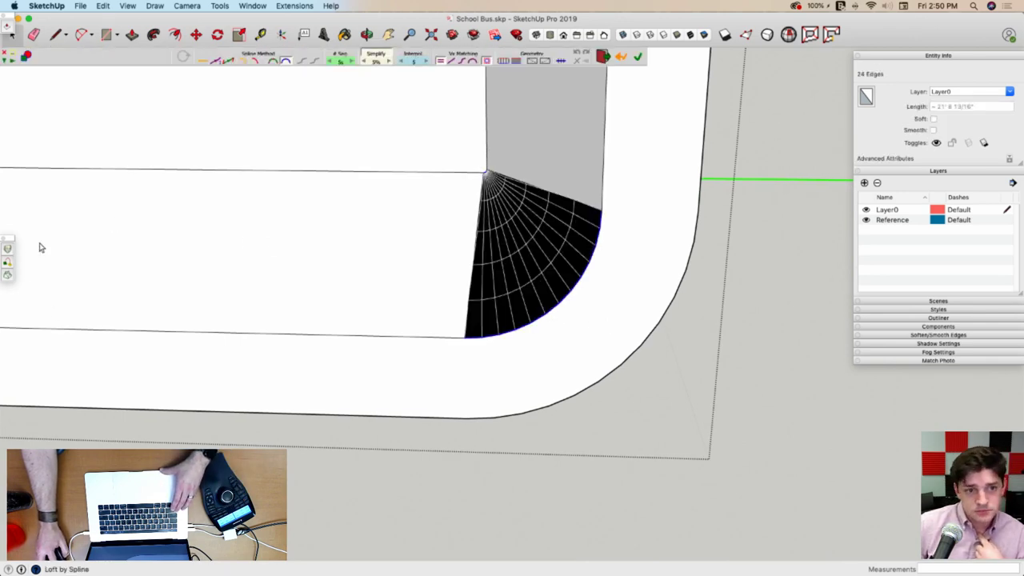
{"action": "left_click", "coordinate": [334, 62]}
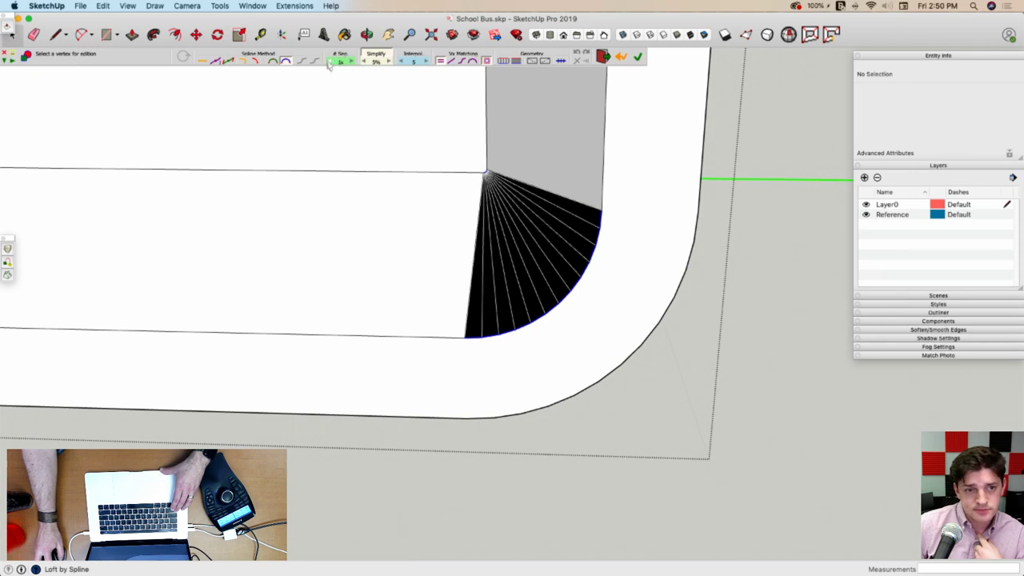
Generate the lower corner loft and explode its group into the headlight component
{"action": "left_click", "coordinate": [637, 56]}
{"action": "right_click", "coordinate": [529, 253]}
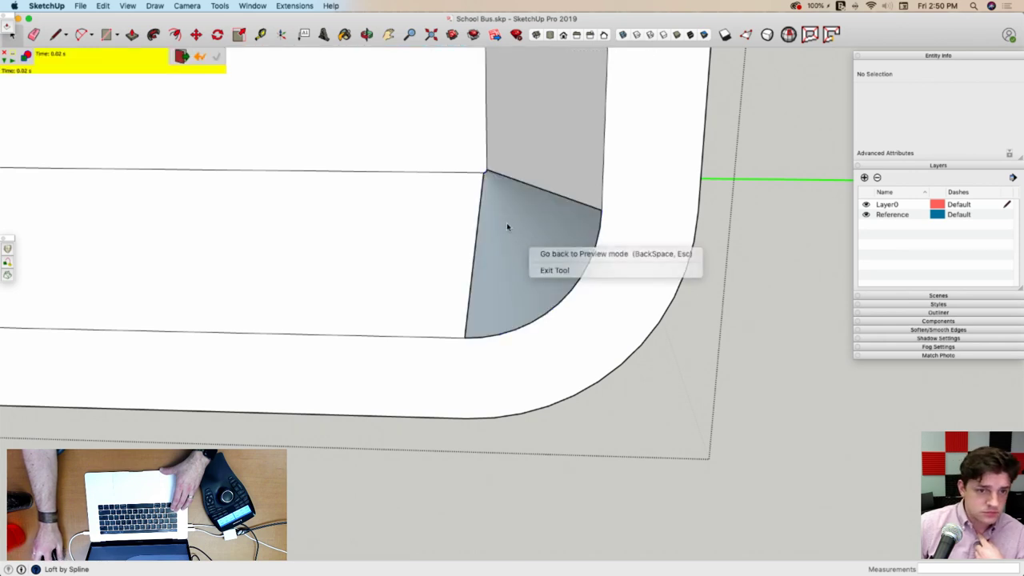
{"action": "left_click", "coordinate": [506, 231]}
{"action": "right_click", "coordinate": [504, 233]}
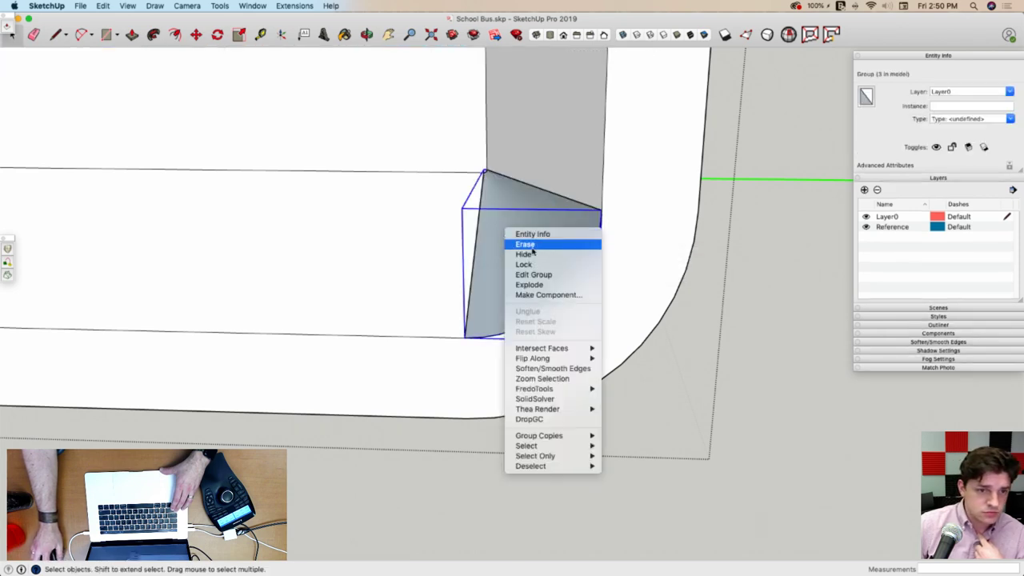
{"action": "left_click", "coordinate": [560, 284]}
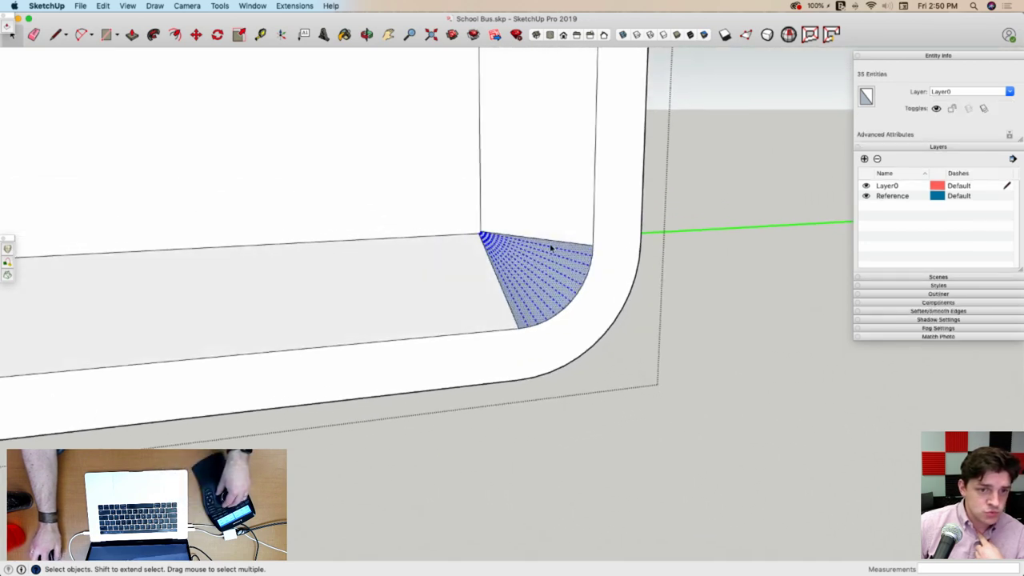
Try reversing the recess's lower inner face in the headlight component, and undo the reversal
{"action": "scroll", "coordinate": [576, 250], "scroll_direction": "up", "scroll_amount": 3}
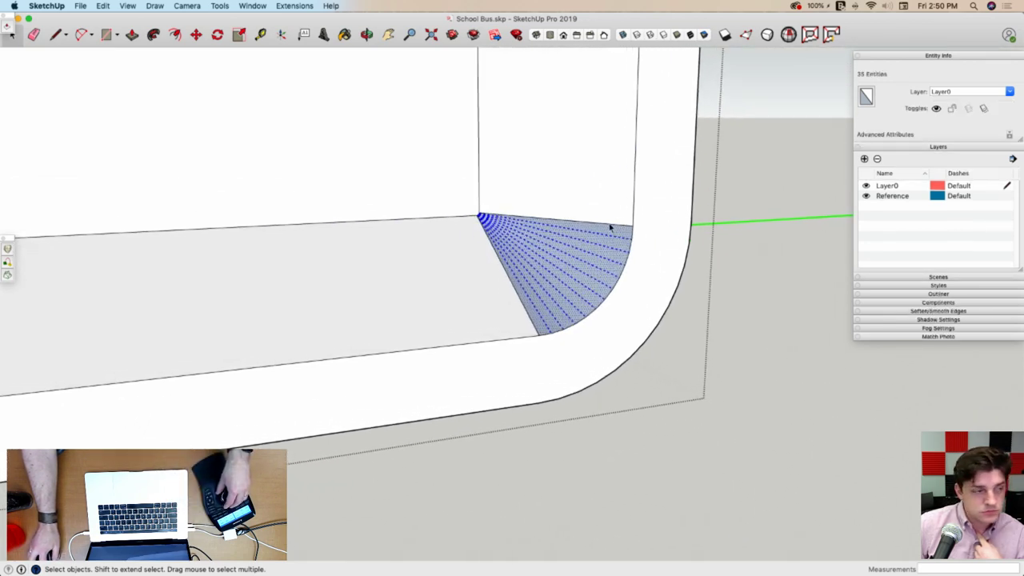
{"action": "left_click", "coordinate": [345, 309]}
{"action": "right_click", "coordinate": [344, 305]}
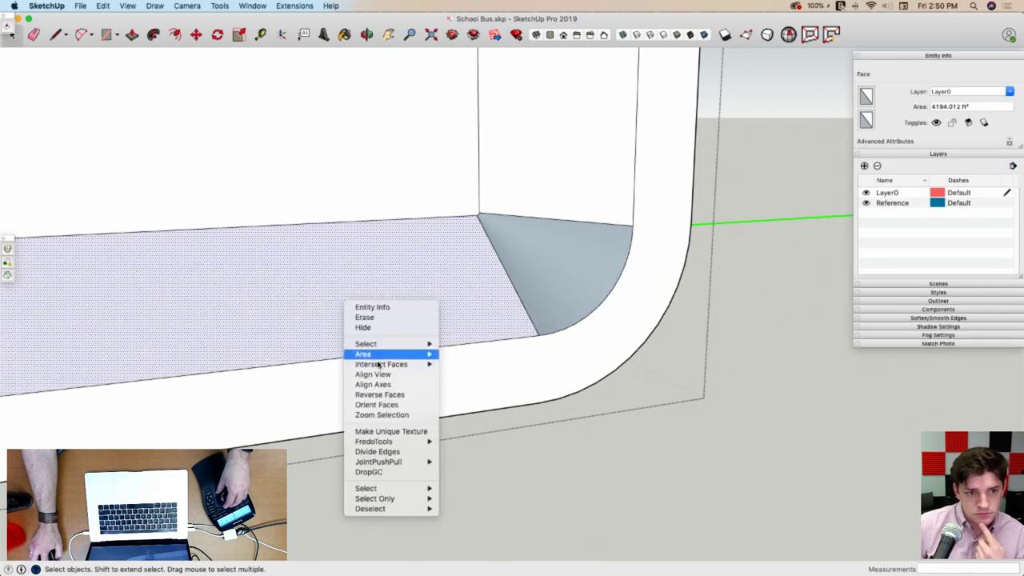
{"action": "left_click", "coordinate": [686, 421]}
{"action": "key", "text": "Escape"}
{"action": "double_click", "coordinate": [348, 322]}
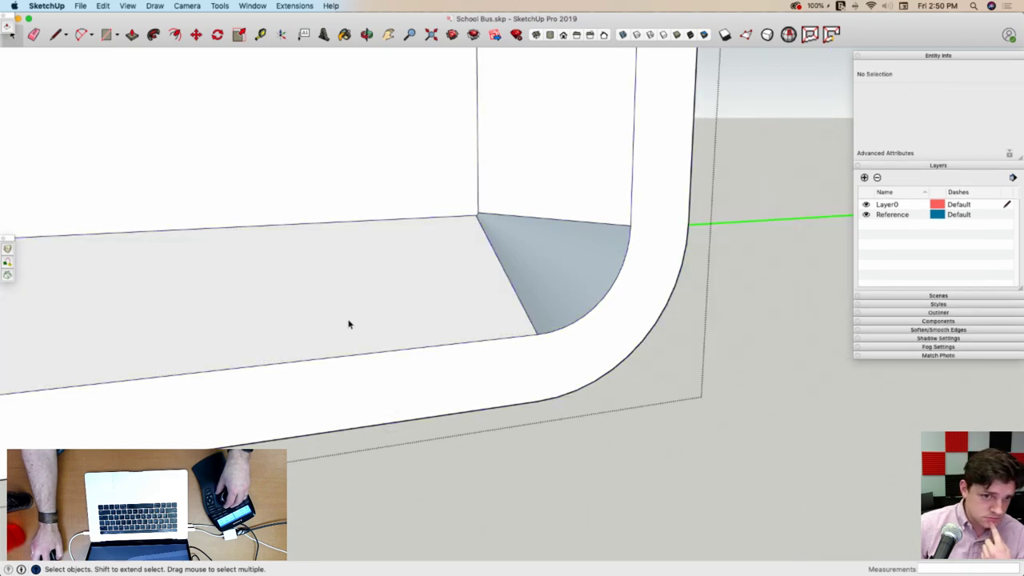
{"action": "left_click", "coordinate": [348, 321]}
{"action": "right_click", "coordinate": [347, 320]}
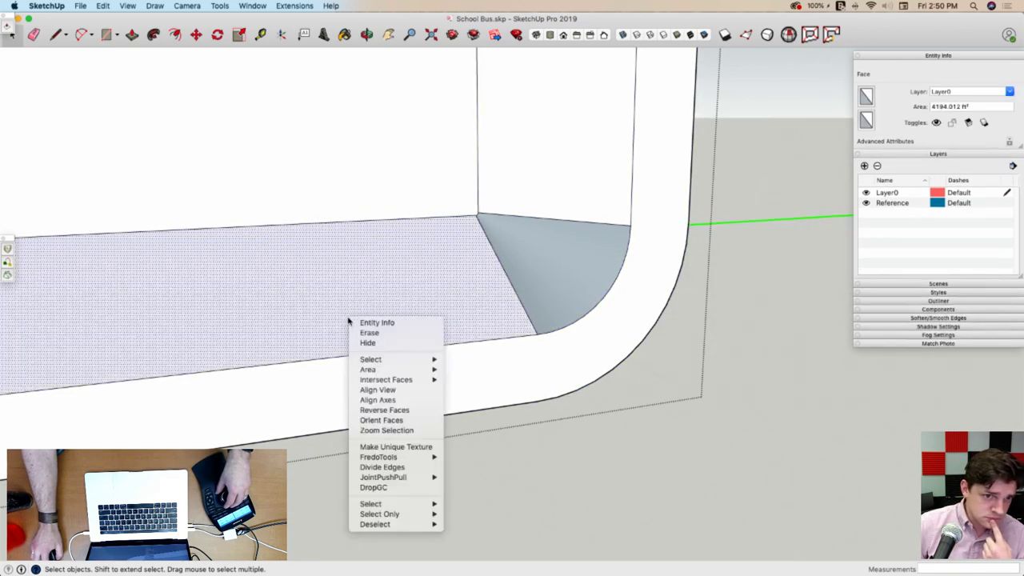
{"action": "left_click", "coordinate": [400, 410]}
{"action": "key", "text": "super+z"}
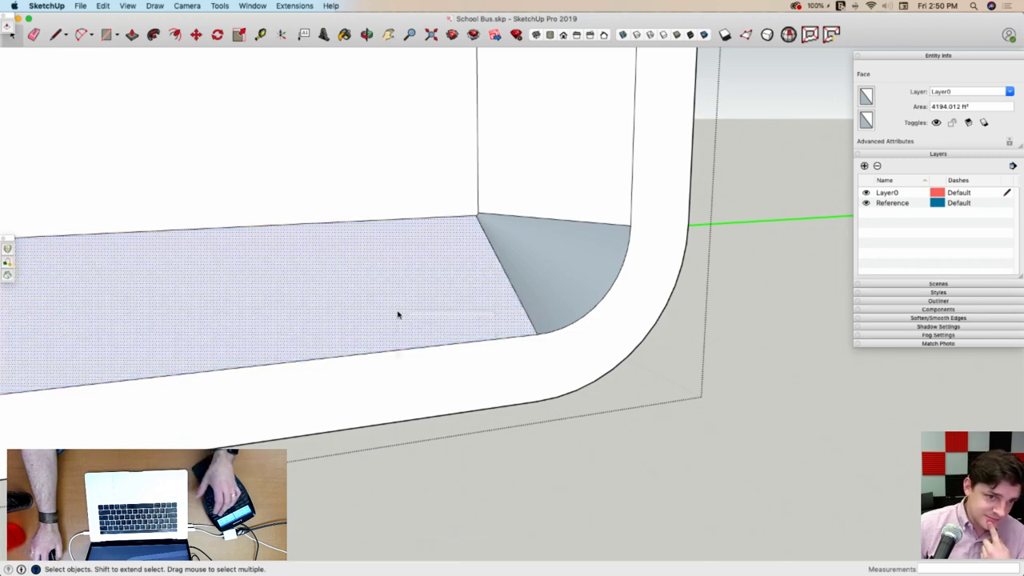
Orient the headlight's connected faces to match the recess's lower inner face, and close the component
{"action": "right_click", "coordinate": [399, 313]}
{"action": "left_click", "coordinate": [474, 420]}
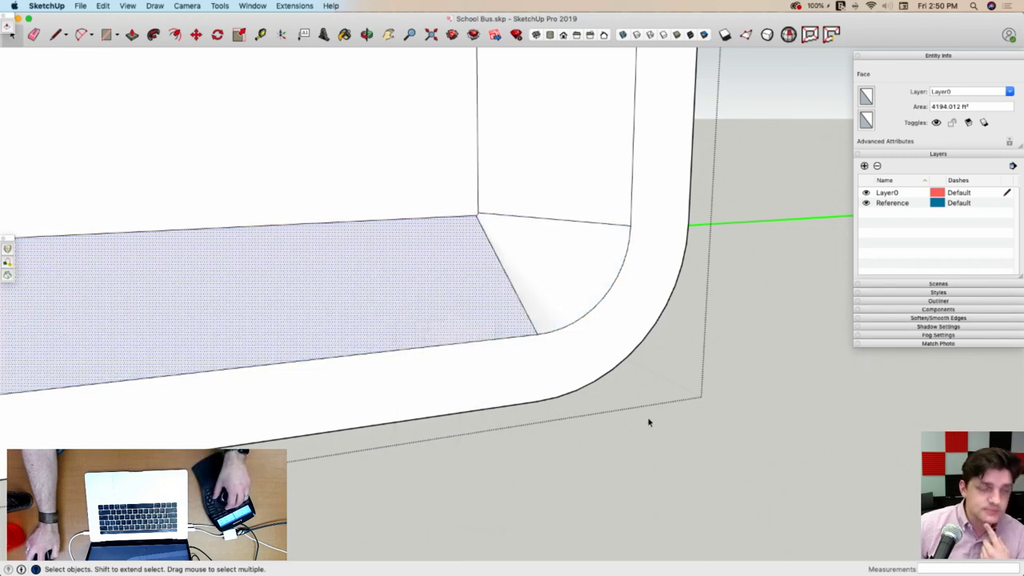
{"action": "left_click", "coordinate": [649, 422]}
Try to erase the inner edge at the lower corner of the enlarged headlight's back opening, and undo it
{"action": "scroll", "coordinate": [536, 247], "scroll_direction": "down", "scroll_amount": 10}
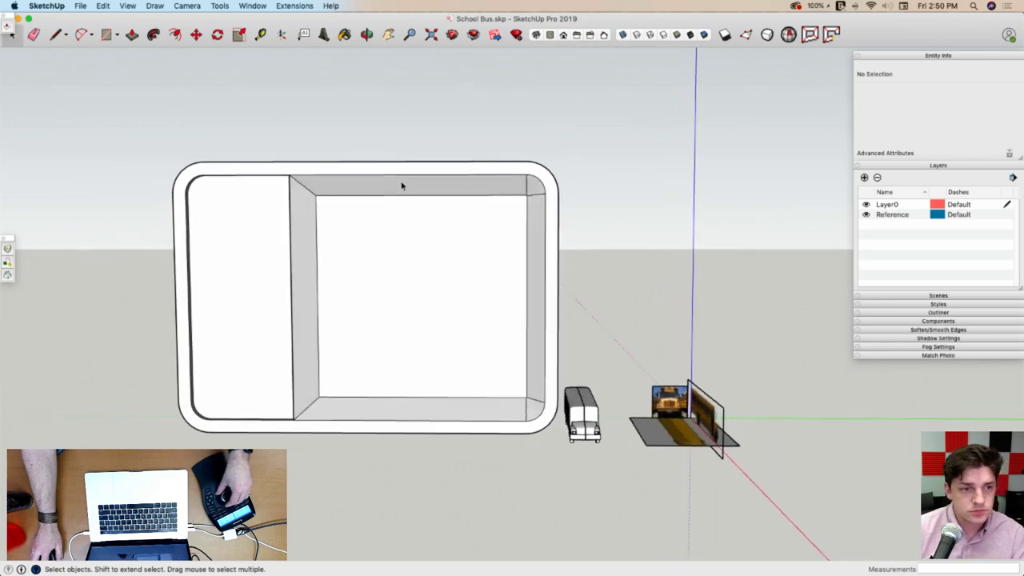
{"action": "middle_click_drag", "start_coordinate": [402, 186], "coordinate": [406, 250]}
{"action": "middle_click_drag", "start_coordinate": [460, 346], "coordinate": [451, 164]}
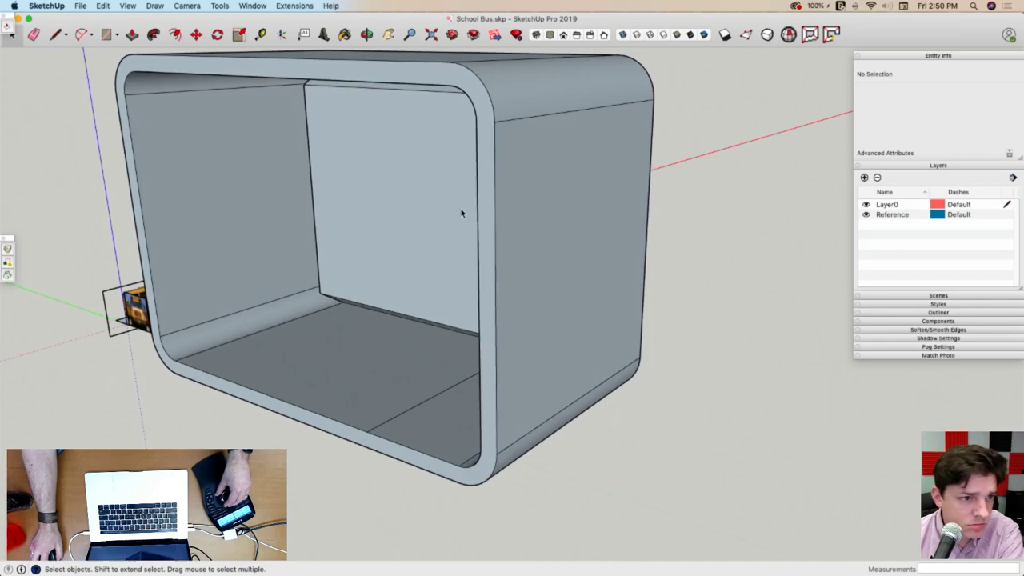
{"action": "mouse_move", "coordinate": [461, 212]}
{"action": "middle_mouse_down"}
{"action": "mouse_move", "coordinate": [407, 167]}
{"action": "mouse_move", "coordinate": [401, 181]}
{"action": "mouse_move", "coordinate": [511, 167]}
{"action": "mouse_move", "coordinate": [400, 153]}
{"action": "middle_mouse_up"}
{"action": "key", "text": "l"}
{"action": "scroll", "coordinate": [251, 343], "scroll_direction": "down", "scroll_amount": 3}
{"action": "key", "text": "e"}
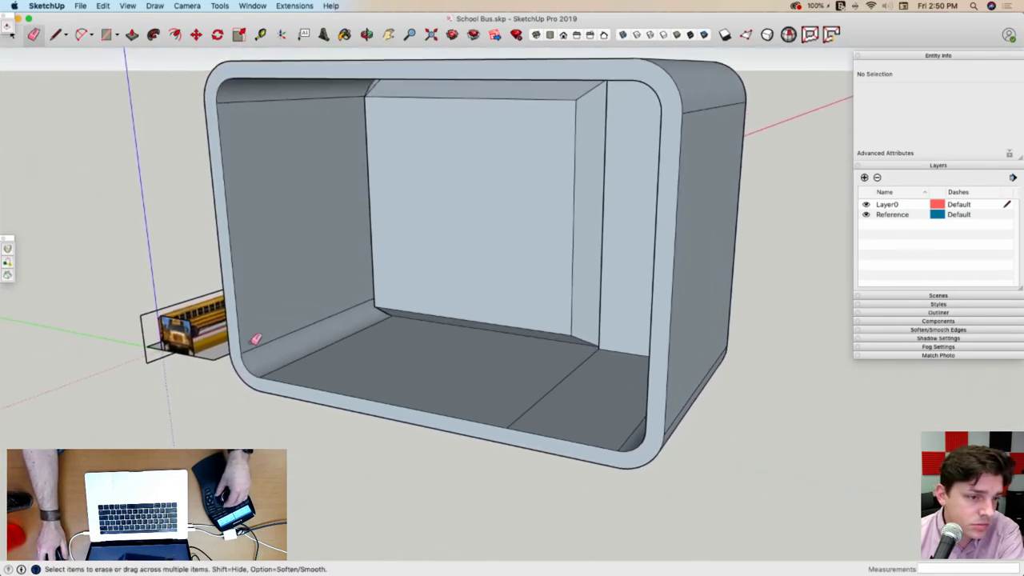
{"action": "left_click", "coordinate": [253, 361]}
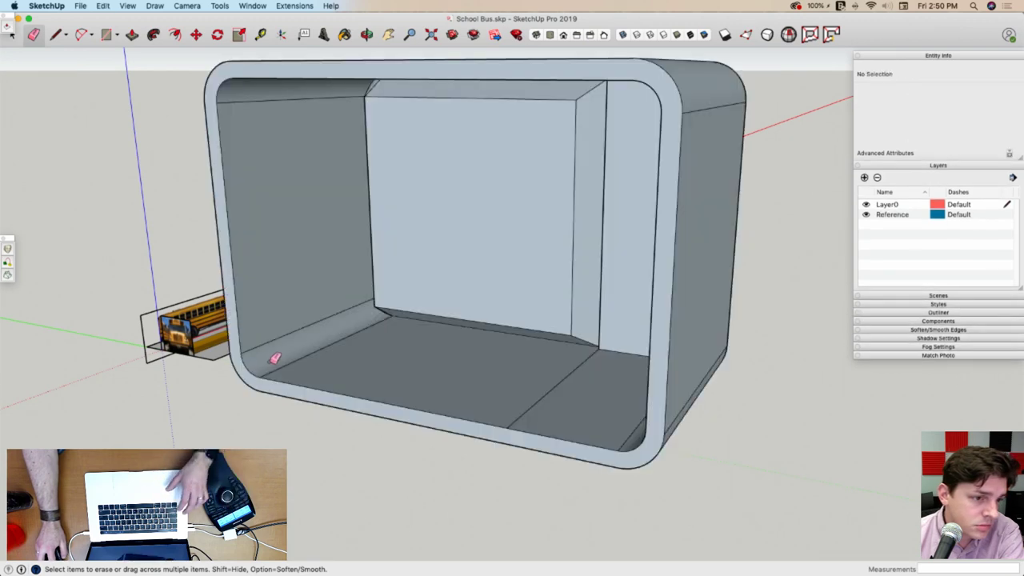
{"action": "key", "text": "super+z"}
Open the headlight component, close its open back with a face, and erase the leftover inner outline edges there
{"action": "double_click", "coordinate": [303, 376]}
{"action": "key", "text": "e"}
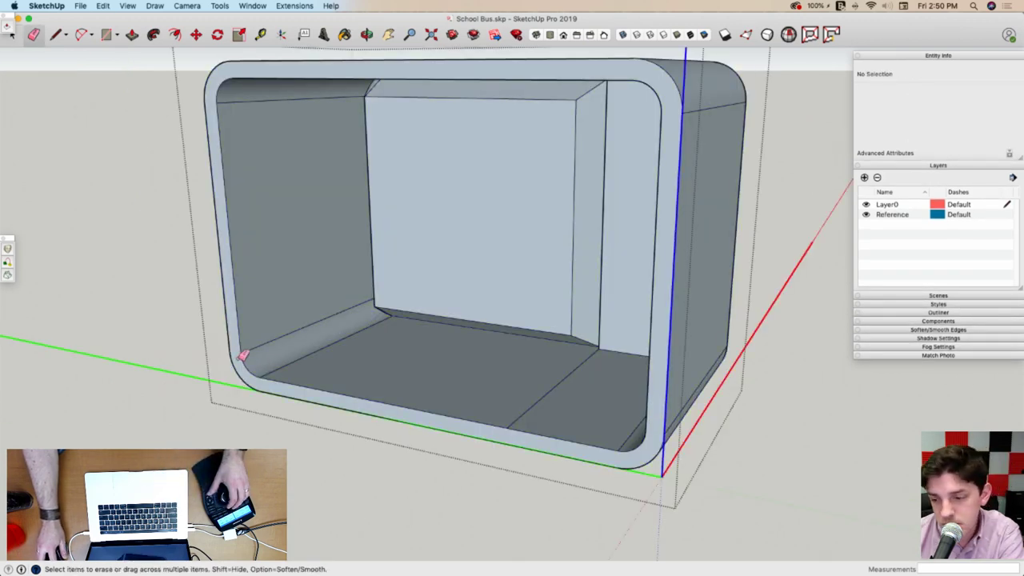
{"action": "key", "text": "super+z"}
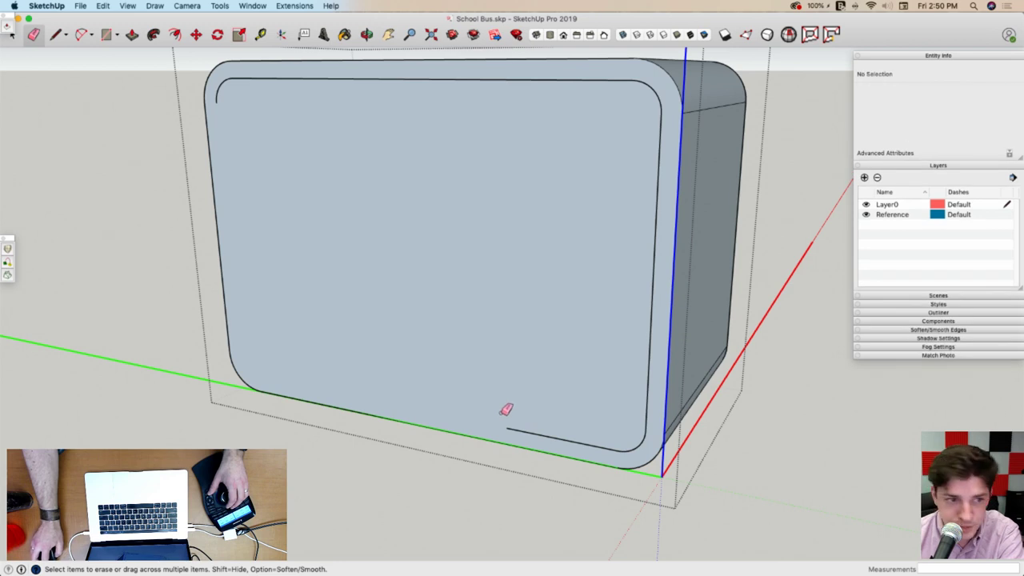
{"action": "mouse_move", "coordinate": [532, 430]}
{"action": "left_mouse_down"}
{"action": "mouse_move", "coordinate": [622, 441]}
{"action": "mouse_move", "coordinate": [651, 426]}
{"action": "left_mouse_up"}
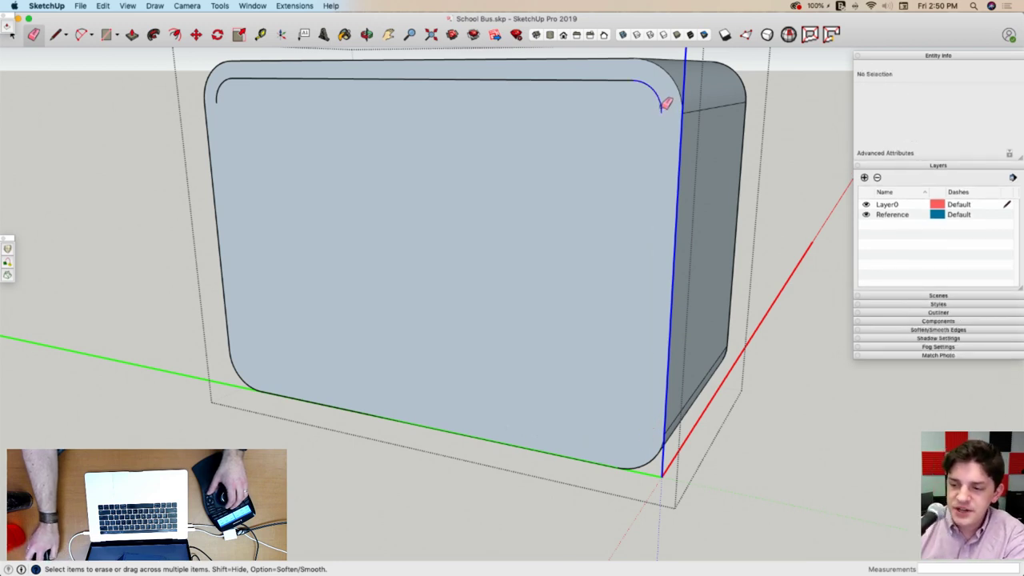
{"action": "mouse_move", "coordinate": [664, 105]}
{"action": "left_mouse_down"}
{"action": "mouse_move", "coordinate": [643, 81]}
{"action": "mouse_move", "coordinate": [471, 71]}
{"action": "mouse_move", "coordinate": [229, 71]}
{"action": "mouse_move", "coordinate": [237, 77]}
{"action": "mouse_move", "coordinate": [224, 96]}
{"action": "left_mouse_up"}
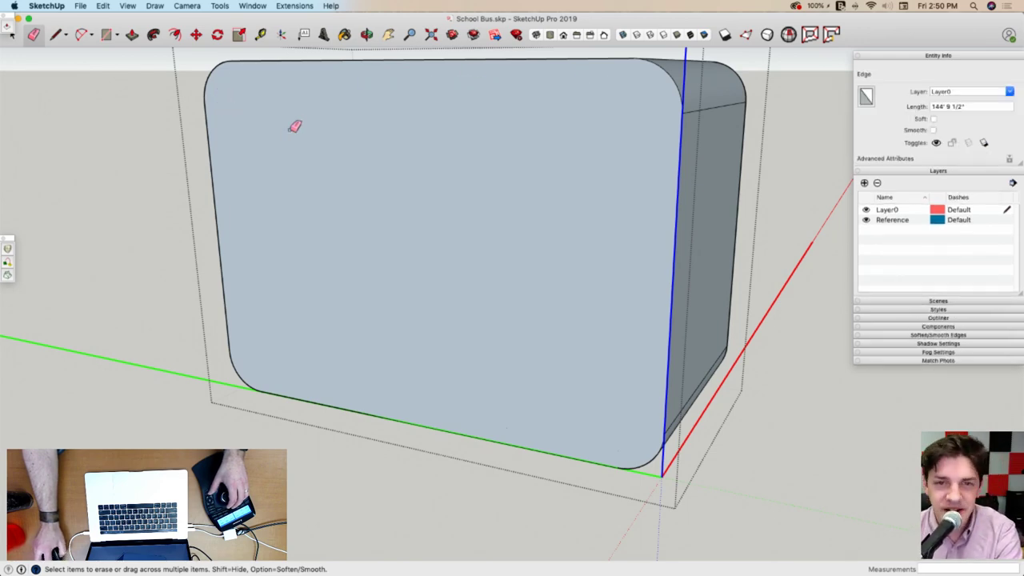
Orient all of the headlight's faces to match the recess's inner panel face, and clear the selection
{"action": "key", "text": "space"}
{"action": "mouse_move", "coordinate": [360, 117]}
{"action": "middle_mouse_down"}
{"action": "mouse_move", "coordinate": [436, 410]}
{"action": "mouse_move", "coordinate": [339, 245]}
{"action": "middle_mouse_up"}
{"action": "right_click", "coordinate": [336, 230]}
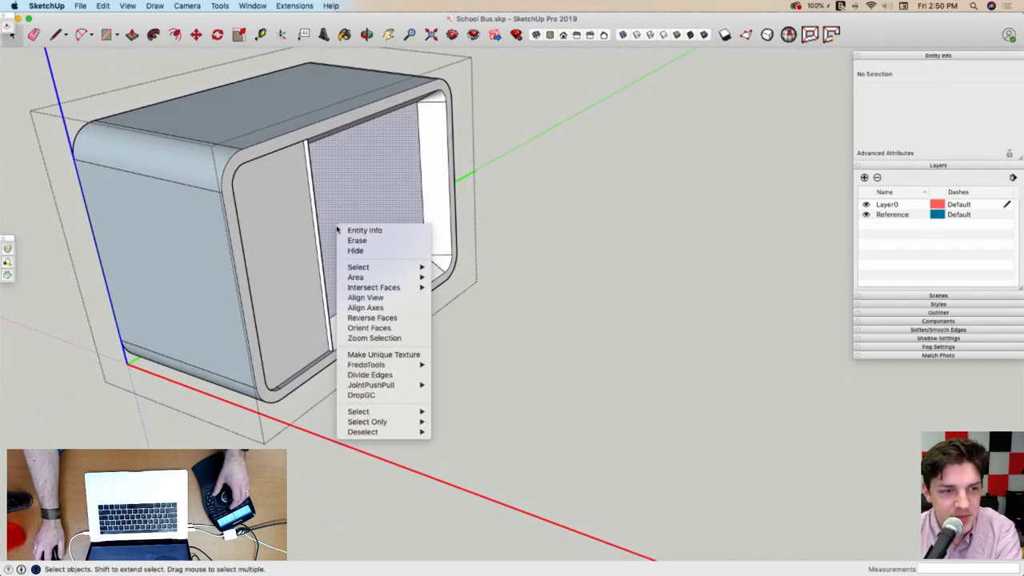
{"action": "left_click", "coordinate": [402, 330]}
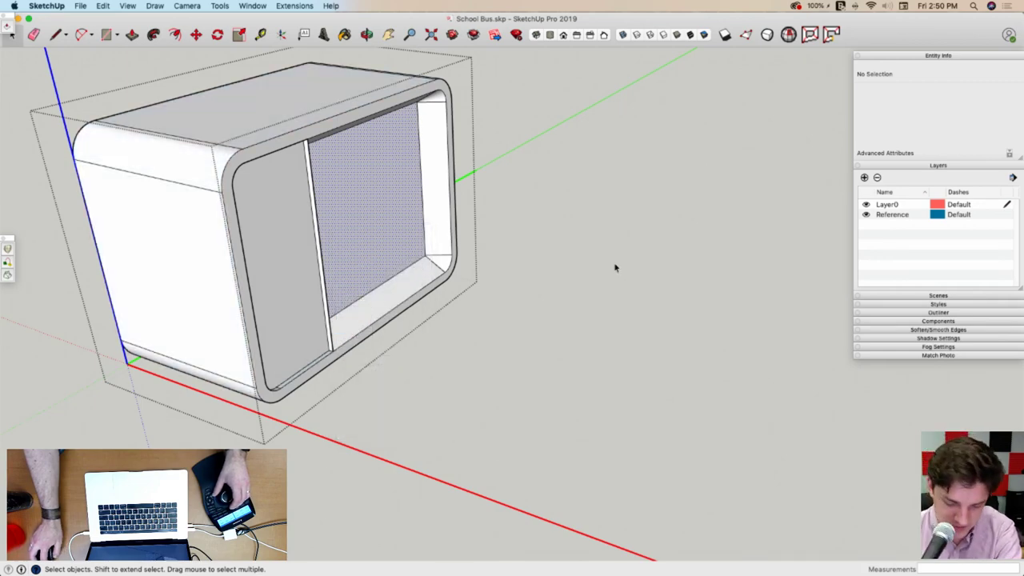
{"action": "left_click", "coordinate": [614, 267]}
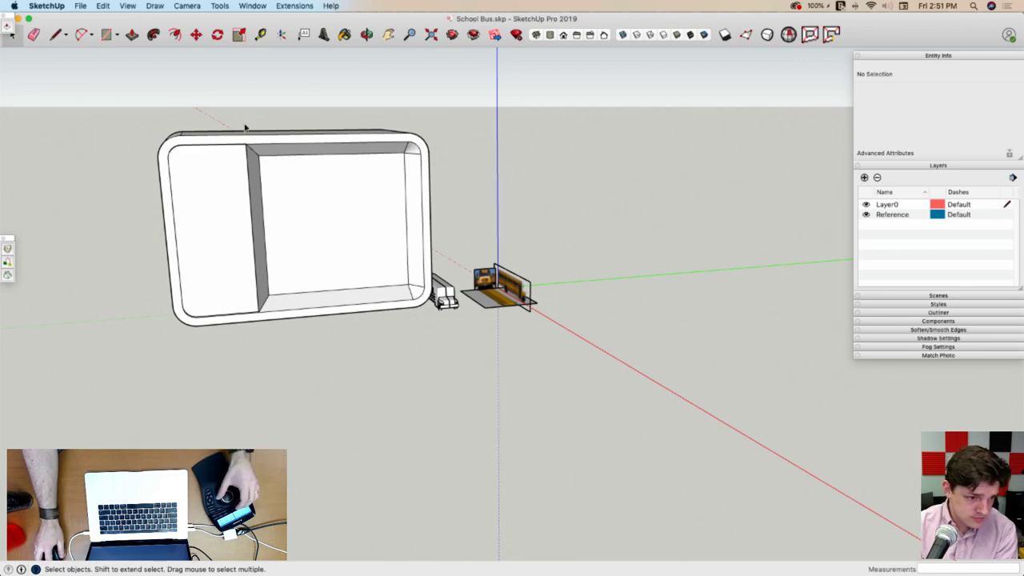
Reopen the enlarged headlight component and soften the seam edges along its rounded outer corners
{"action": "key", "text": "e"}
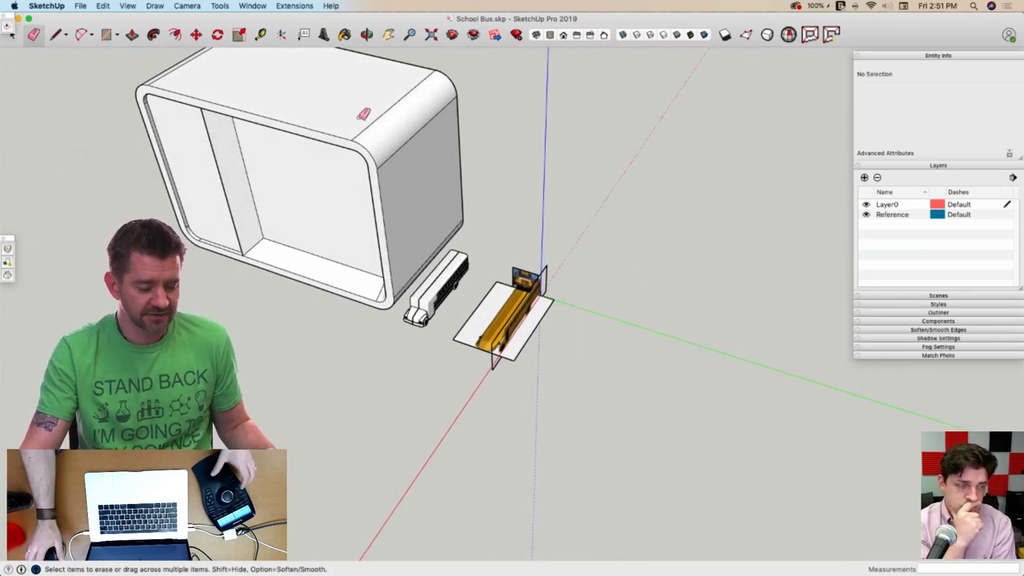
{"action": "scroll", "coordinate": [364, 115], "scroll_direction": "up", "scroll_amount": 3}
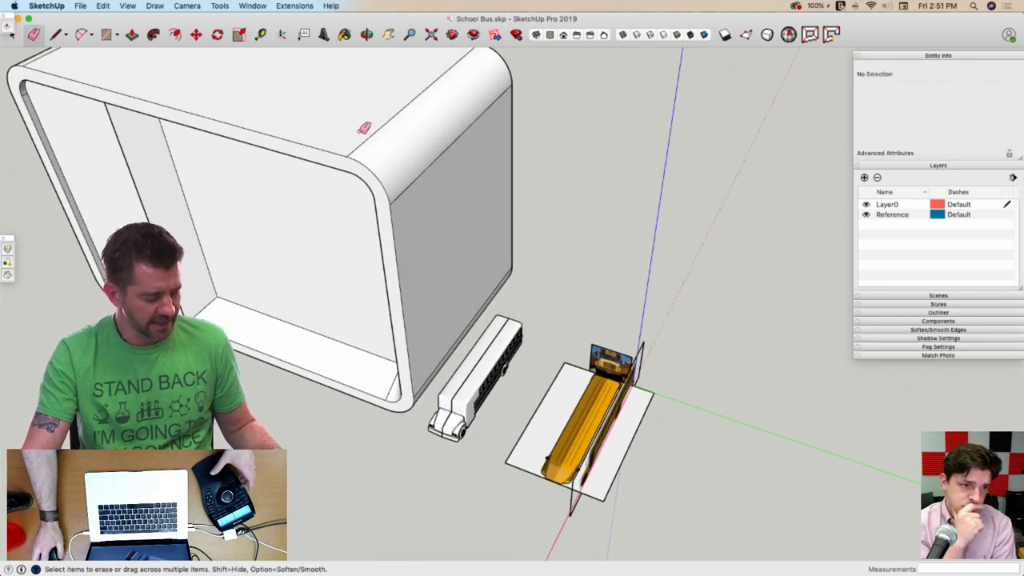
{"action": "left_click_drag", "start_coordinate": [362, 149], "coordinate": [361, 122]}
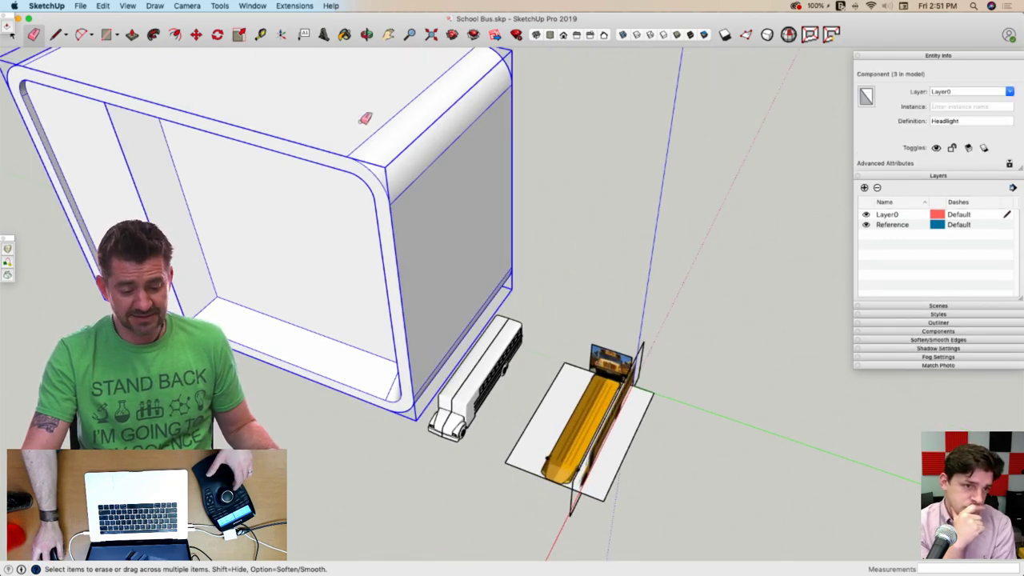
{"action": "double_click", "coordinate": [360, 141]}
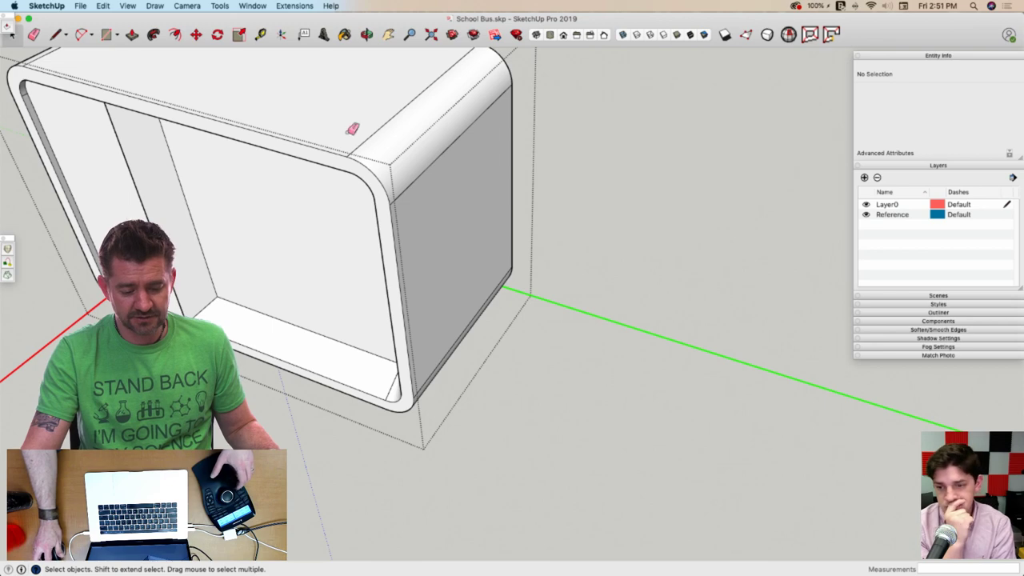
{"action": "left_click", "coordinate": [390, 395], "text": "alt"}
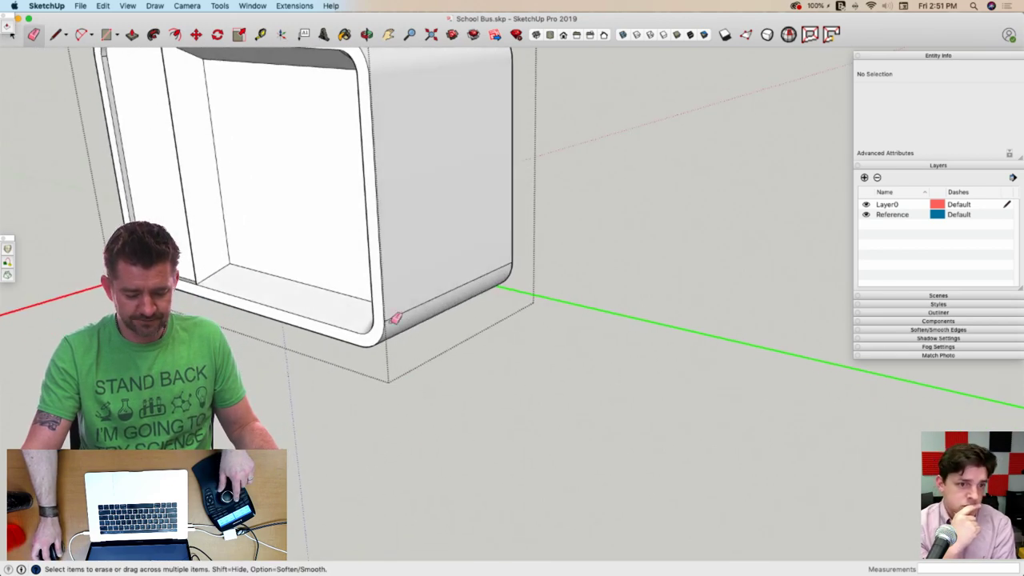
{"action": "left_click", "coordinate": [392, 320], "text": "alt"}
Soften the seam edges at the rounded inner corners of both the deep recess and the shallow panel
{"action": "middle_click_drag", "start_coordinate": [415, 269], "coordinate": [531, 413]}
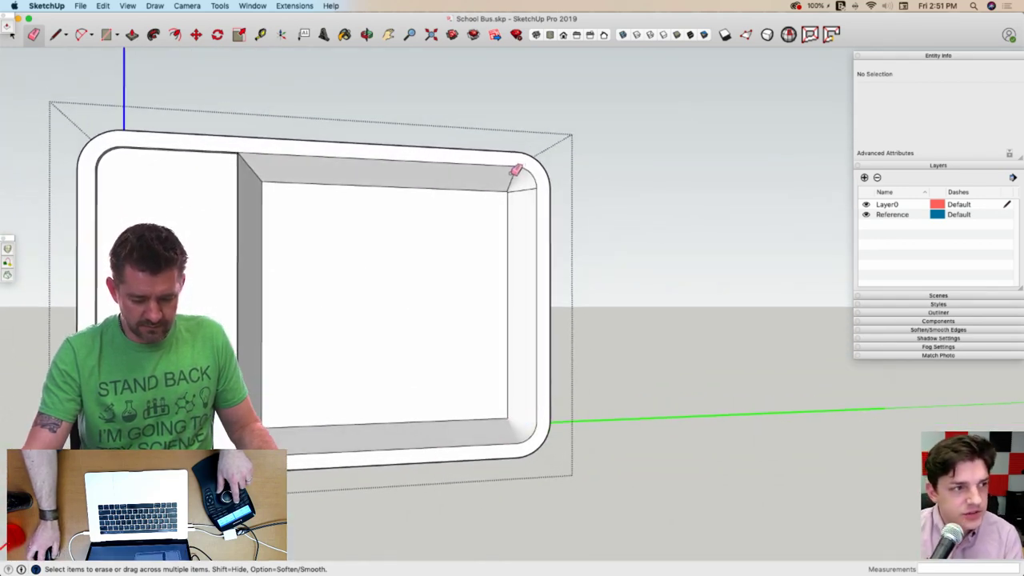
{"action": "middle_click_drag", "start_coordinate": [525, 187], "coordinate": [485, 296]}
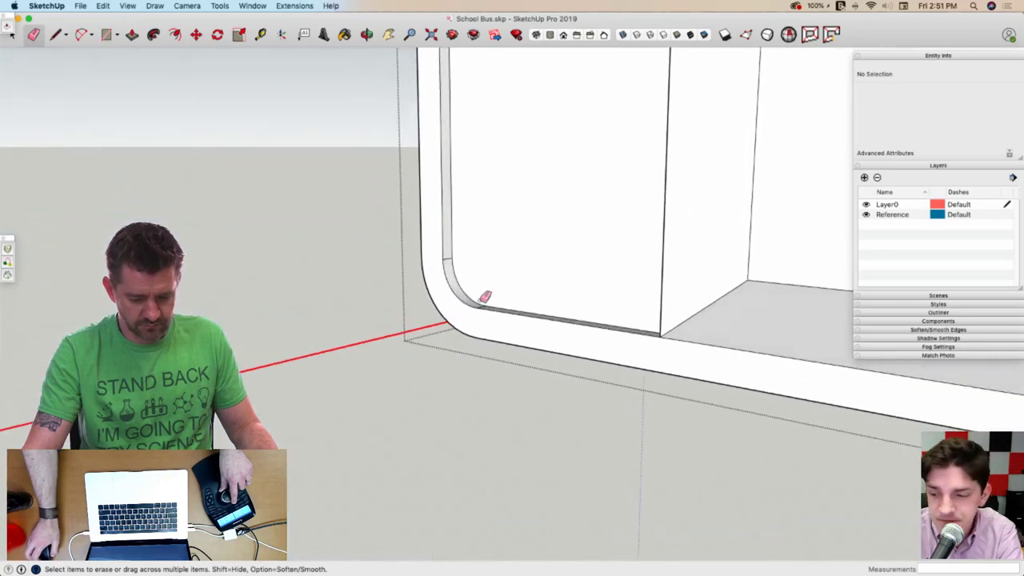
{"action": "scroll", "coordinate": [485, 309], "scroll_direction": "up", "scroll_amount": 4}
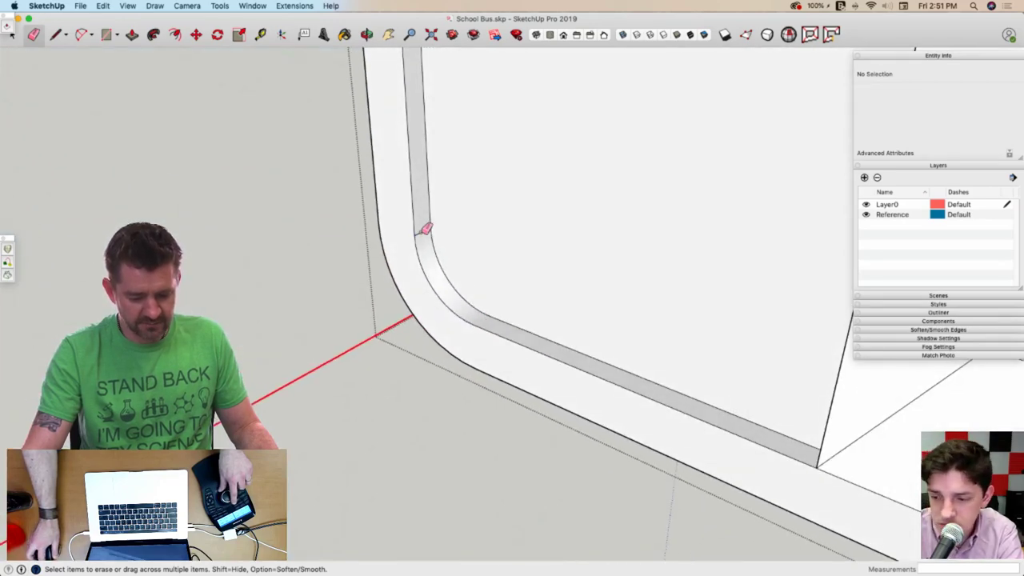
{"action": "middle_click_drag", "start_coordinate": [425, 228], "coordinate": [446, 102]}
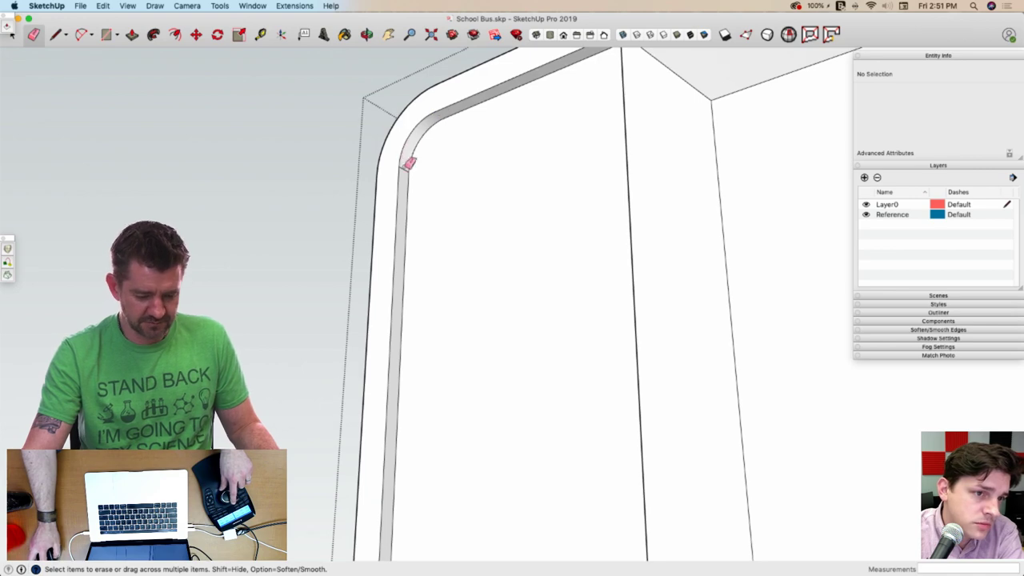
{"action": "scroll", "coordinate": [422, 138], "scroll_direction": "down", "scroll_amount": 8}
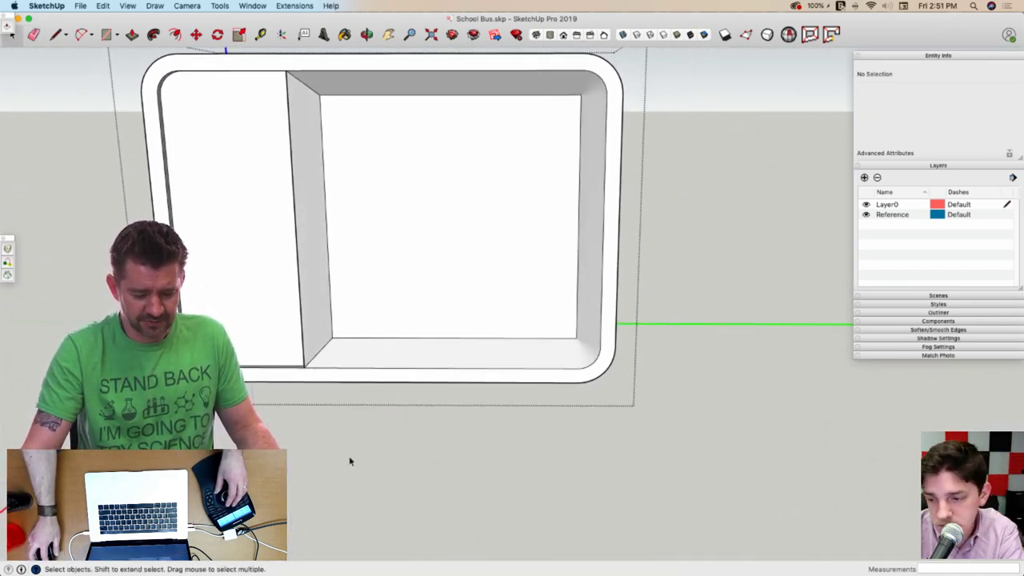
Close the headlight component, check the headlights on the bus front, and delete the enlarged copy beside the bus
{"action": "left_click", "coordinate": [349, 460]}
{"action": "scroll", "coordinate": [350, 461], "scroll_direction": "down", "scroll_amount": 4}
{"action": "middle_click_drag", "start_coordinate": [351, 167], "coordinate": [470, 363]}
{"action": "scroll", "coordinate": [502, 315], "scroll_direction": "up", "scroll_amount": 8}
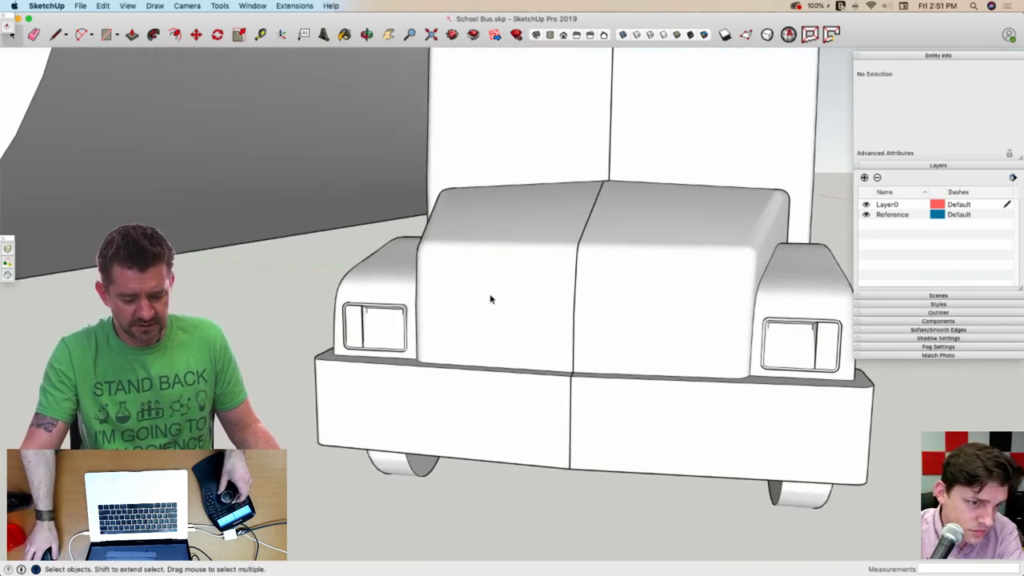
{"action": "scroll", "coordinate": [238, 277], "scroll_direction": "up", "scroll_amount": 4}
{"action": "scroll", "coordinate": [232, 251], "scroll_direction": "up", "scroll_amount": 6}
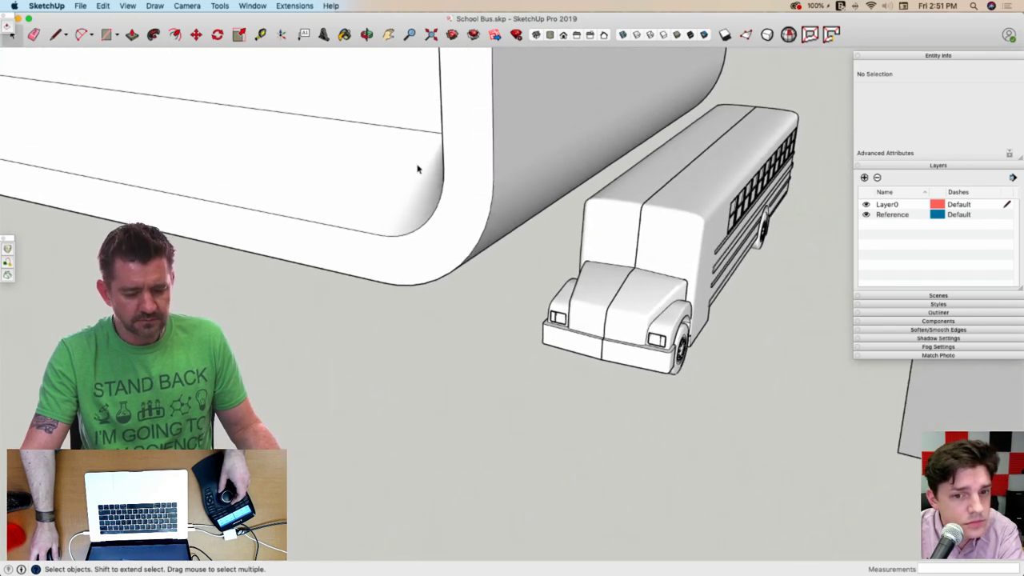
{"action": "left_click", "coordinate": [417, 167]}
{"action": "key", "text": "Delete"}
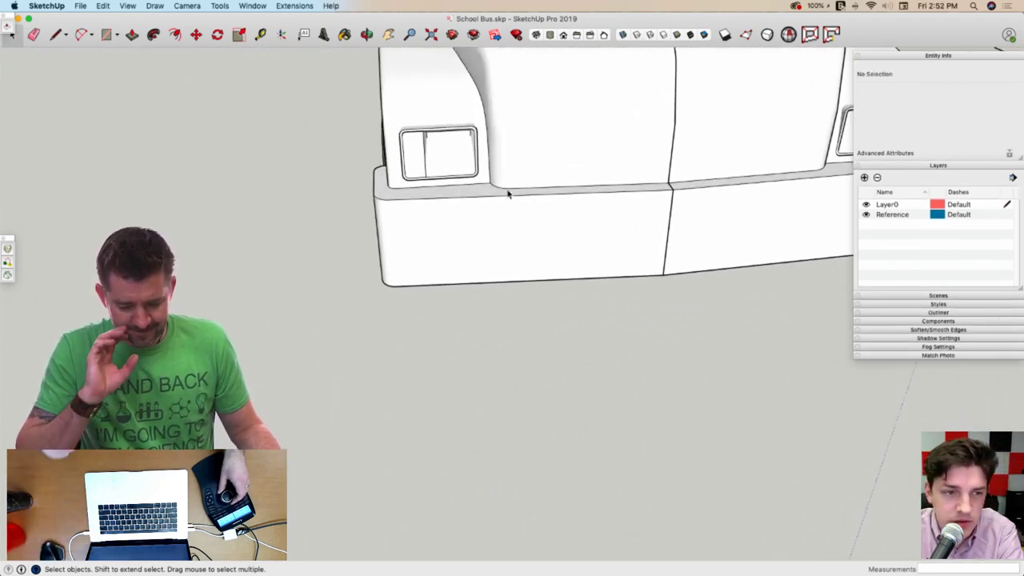
Select the Headlight component on the bus's front fender and move it by about 1 1/16"
{"action": "middle_click_drag", "start_coordinate": [496, 164], "coordinate": [493, 183]}
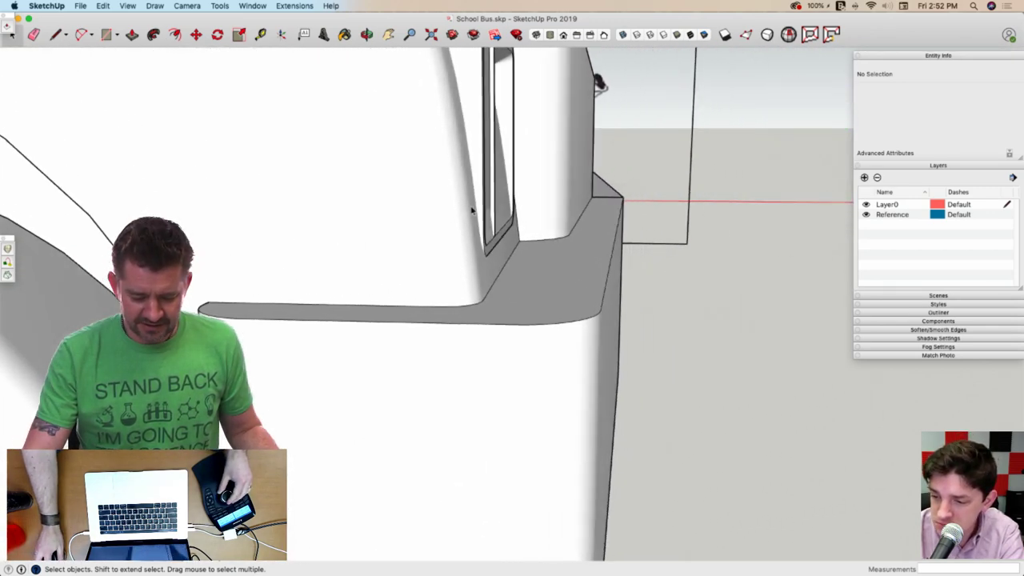
{"action": "left_click", "coordinate": [478, 208]}
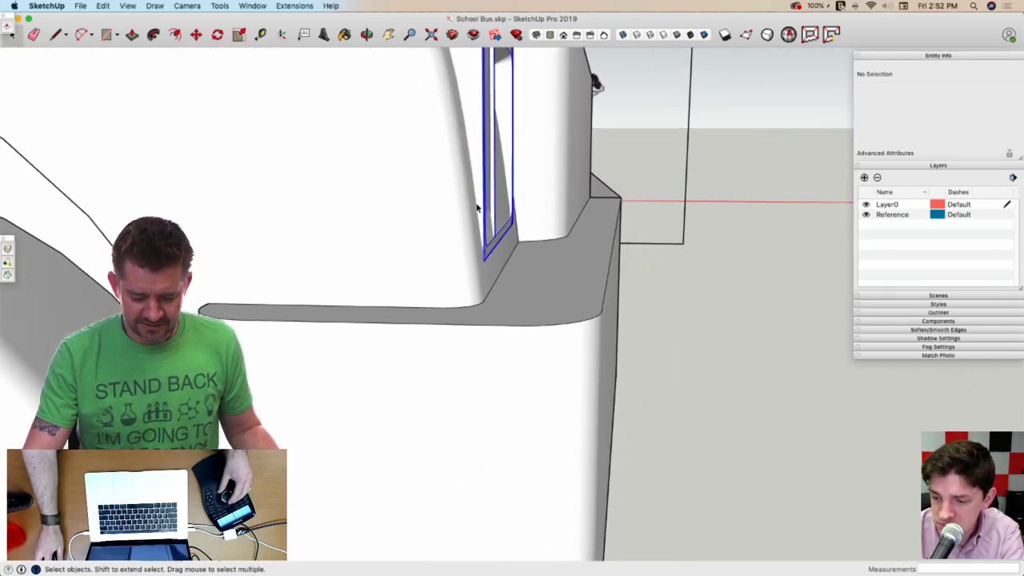
{"action": "key", "text": "m"}
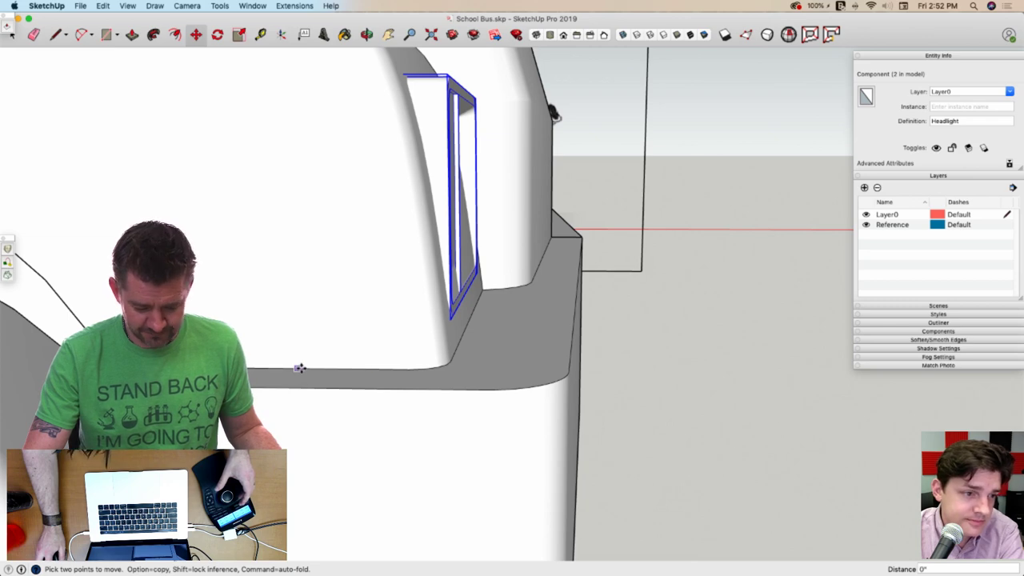
{"action": "left_click", "coordinate": [308, 369]}
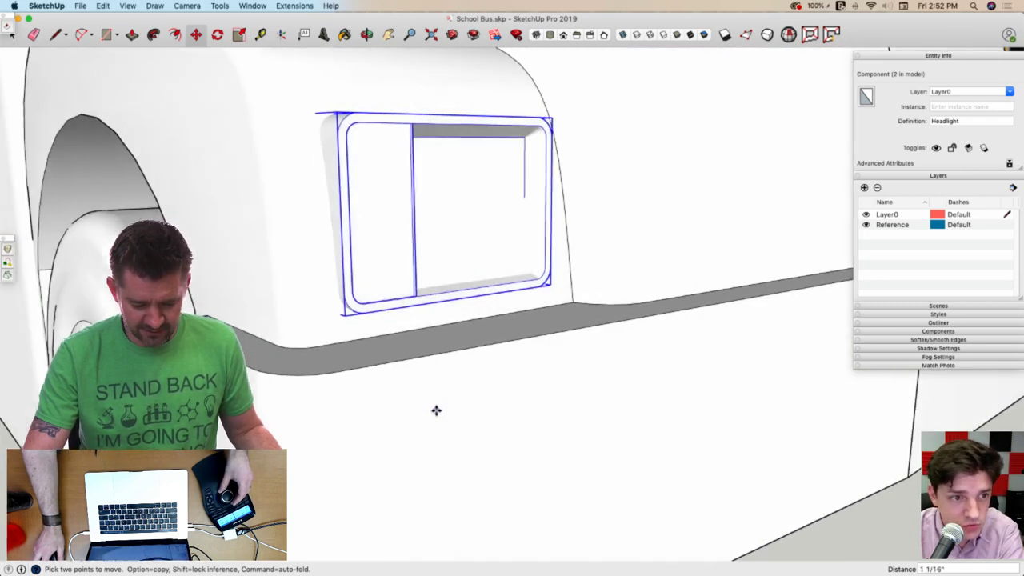
Open the bus half for editing and intersect the front fender's surface with the model to imprint the headlight outline
{"action": "key", "text": "space"}
{"action": "middle_click_drag", "start_coordinate": [412, 404], "coordinate": [383, 178]}
{"action": "double_click", "coordinate": [383, 177]}
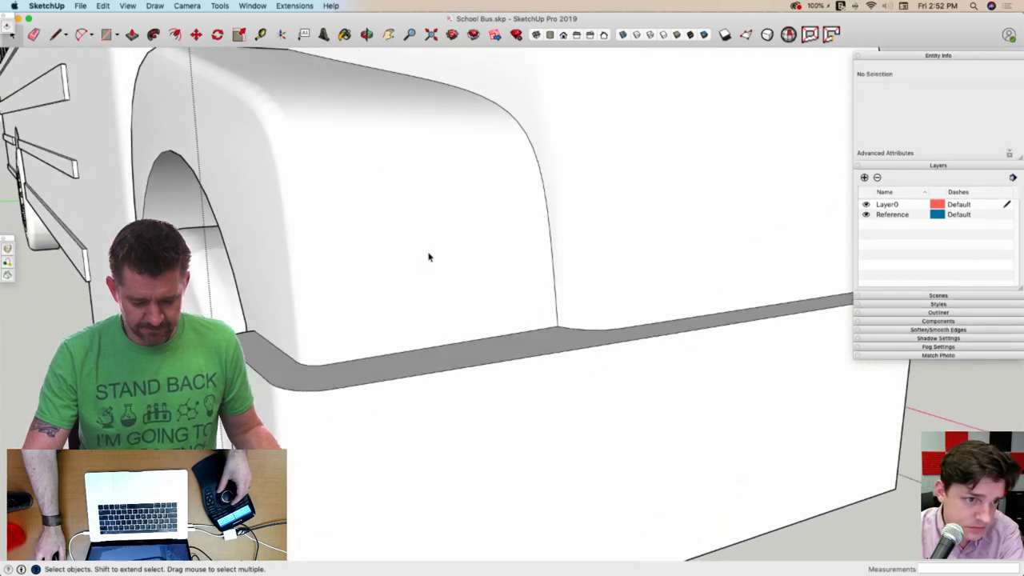
{"action": "left_click", "coordinate": [428, 257]}
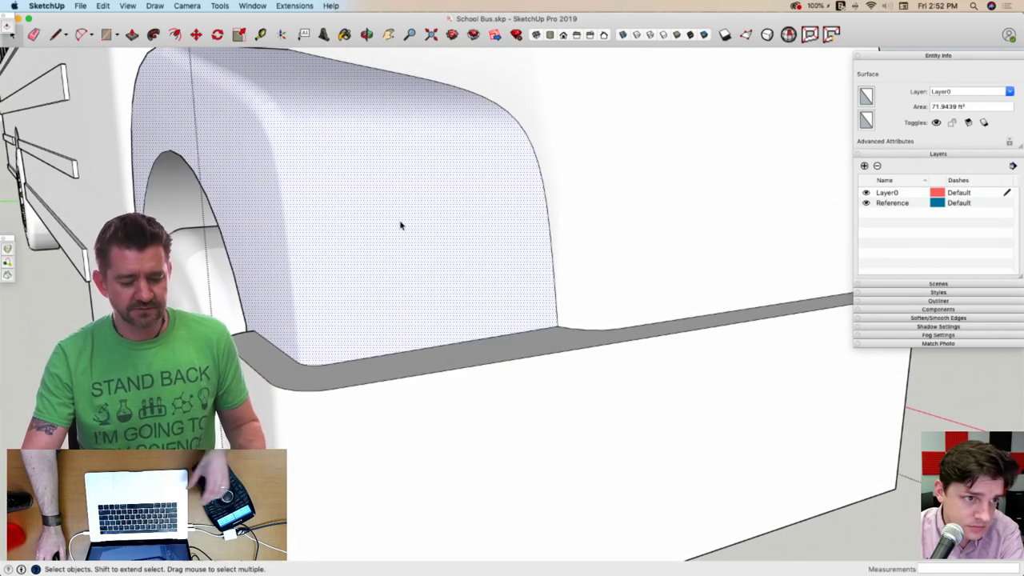
{"action": "right_click", "coordinate": [400, 225]}
{"action": "mouse_move", "coordinate": [458, 290]}
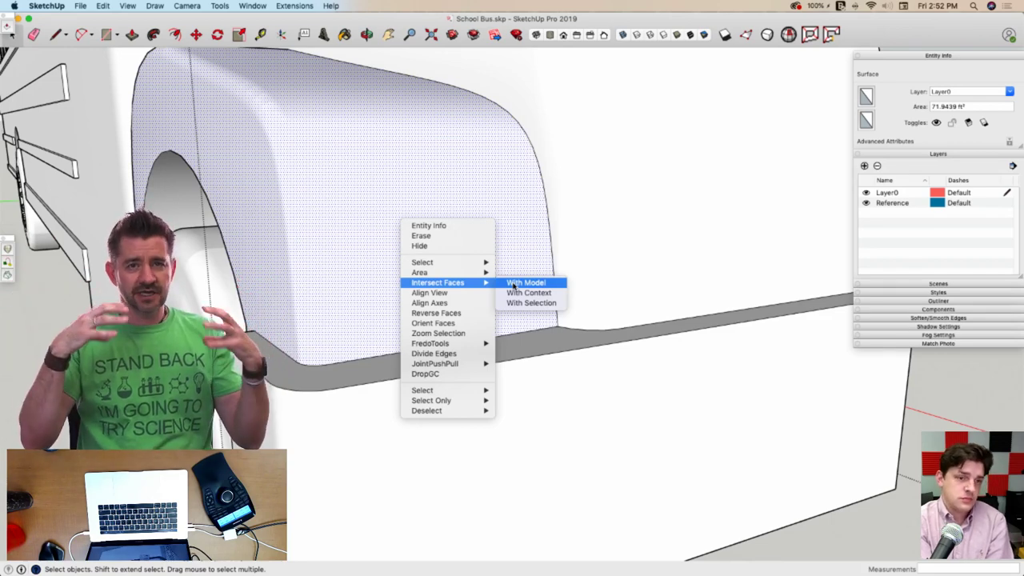
{"action": "left_click", "coordinate": [513, 283]}
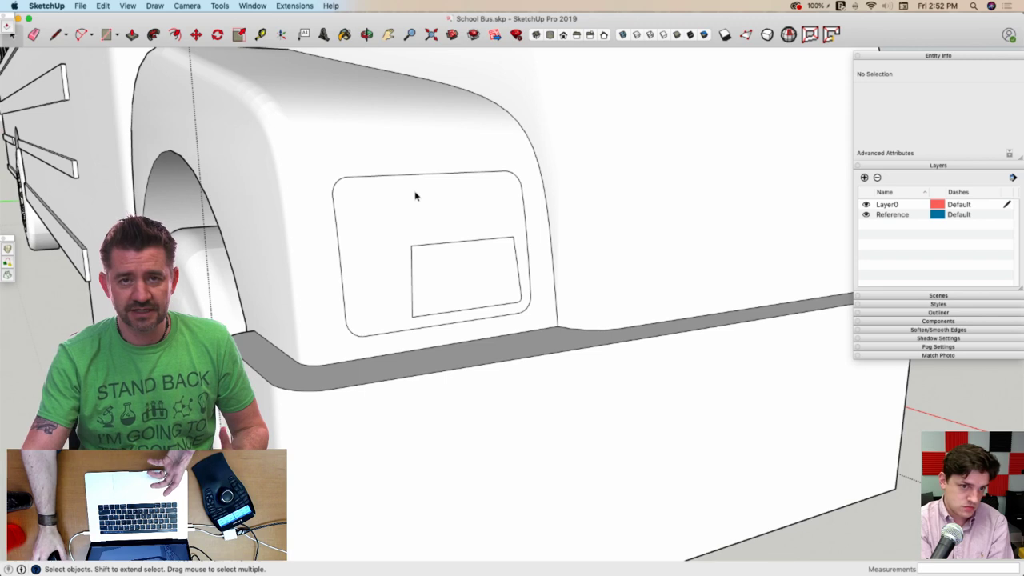
Delete the outer and inner fender faces inside the headlight outline to open a hole for the headlight
{"action": "left_click", "coordinate": [406, 217]}
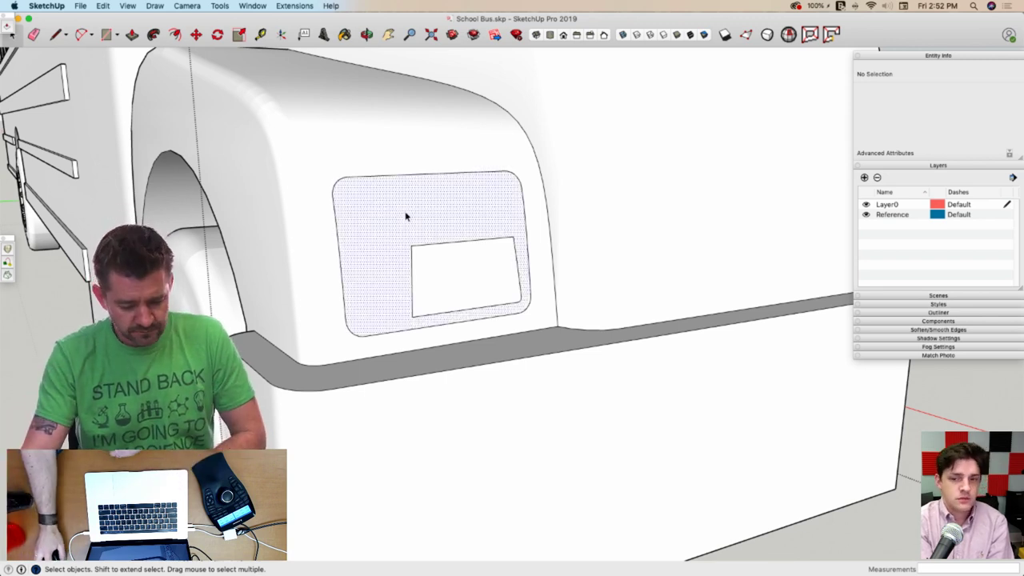
{"action": "key", "text": "Delete"}
{"action": "left_click", "coordinate": [469, 269]}
{"action": "key", "text": "Delete"}
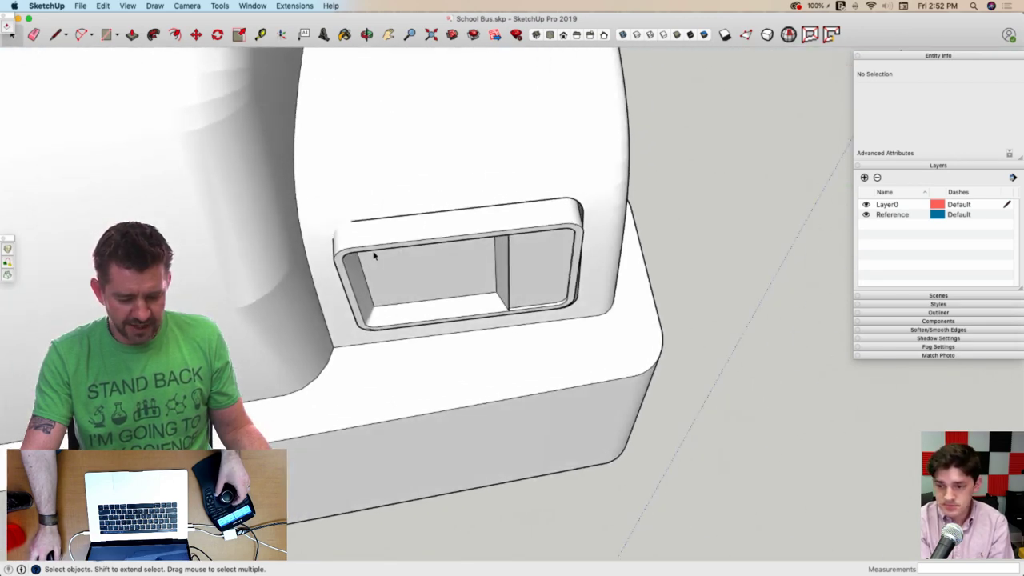
Close the bus half, select the Headlight component, and move it about 9/16" sideways toward the edge of its fender opening
{"action": "left_click", "coordinate": [537, 207]}
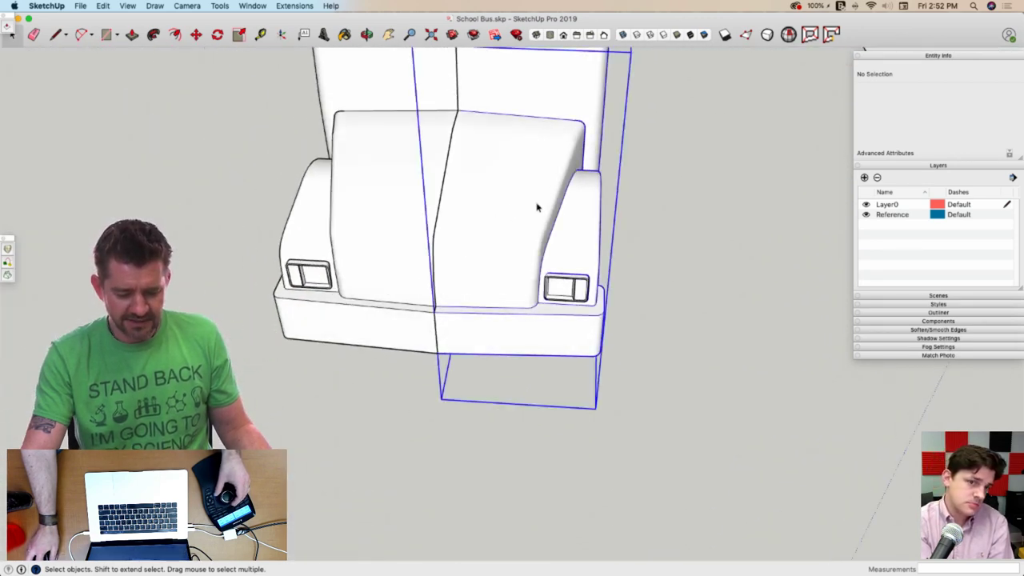
{"action": "left_click", "coordinate": [537, 207]}
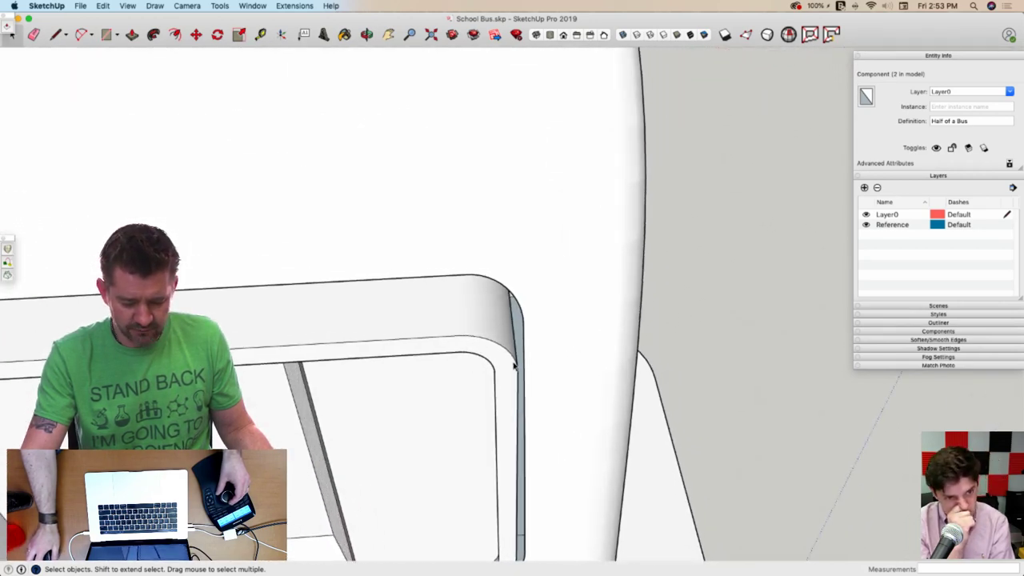
{"action": "key", "text": "m"}
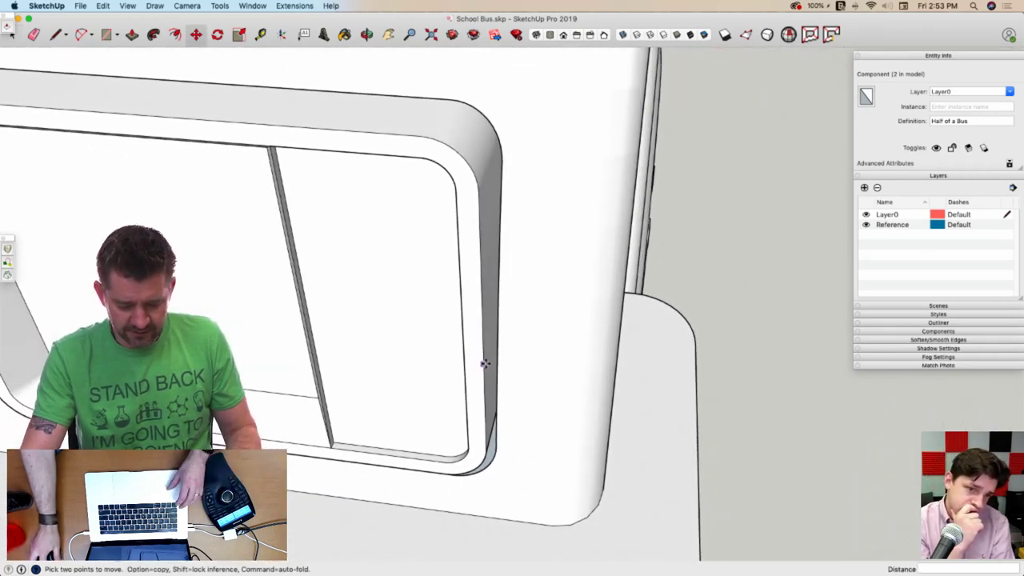
{"action": "key", "text": "space"}
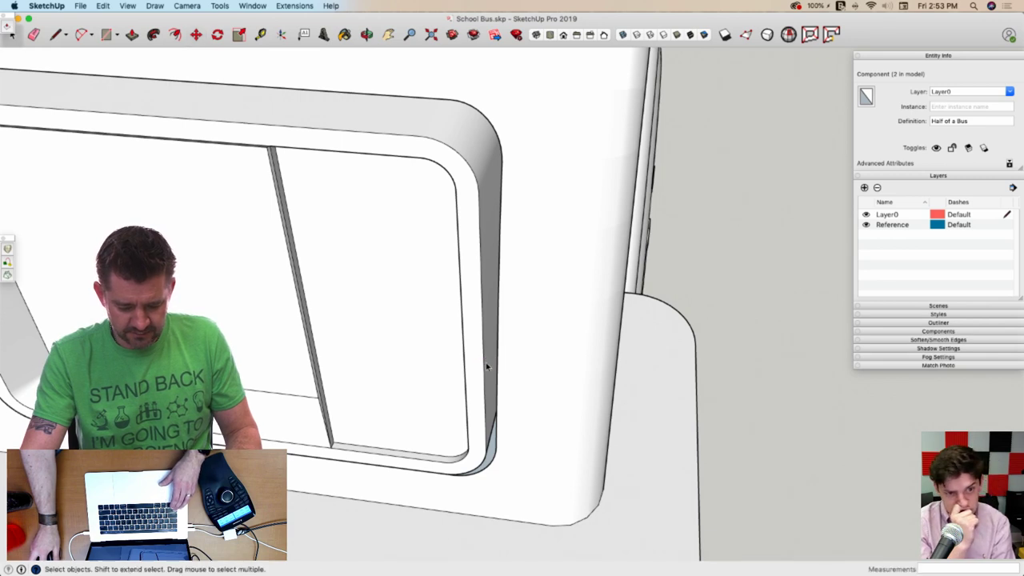
{"action": "left_click", "coordinate": [480, 366]}
{"action": "key", "text": "m"}
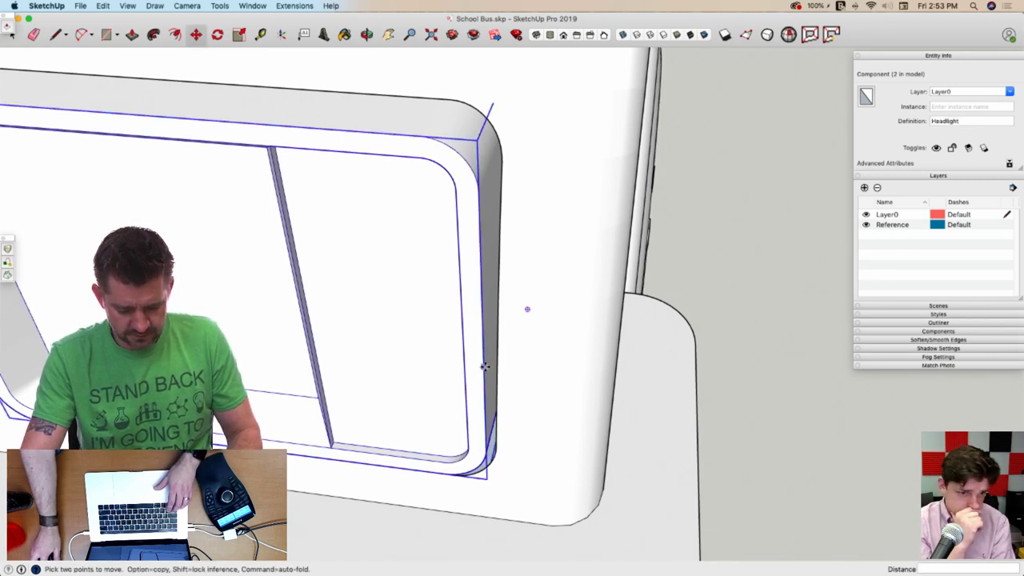
{"action": "left_click", "coordinate": [487, 367]}
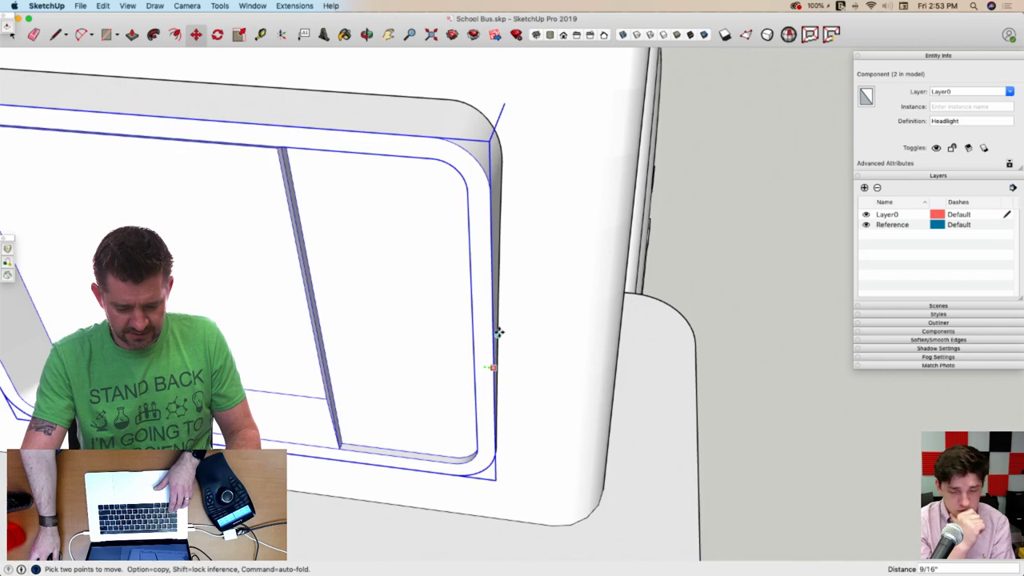
{"action": "key", "text": "space"}
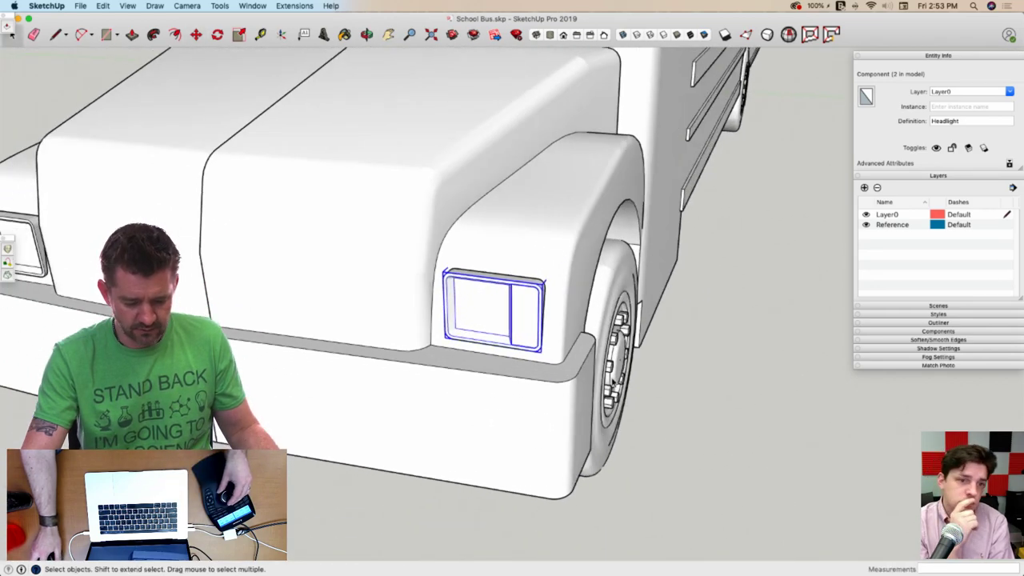
Move the Headlight component about 1 1/16" along the bus's length, deselect it, and check both headlights from the front
{"action": "key", "text": "m"}
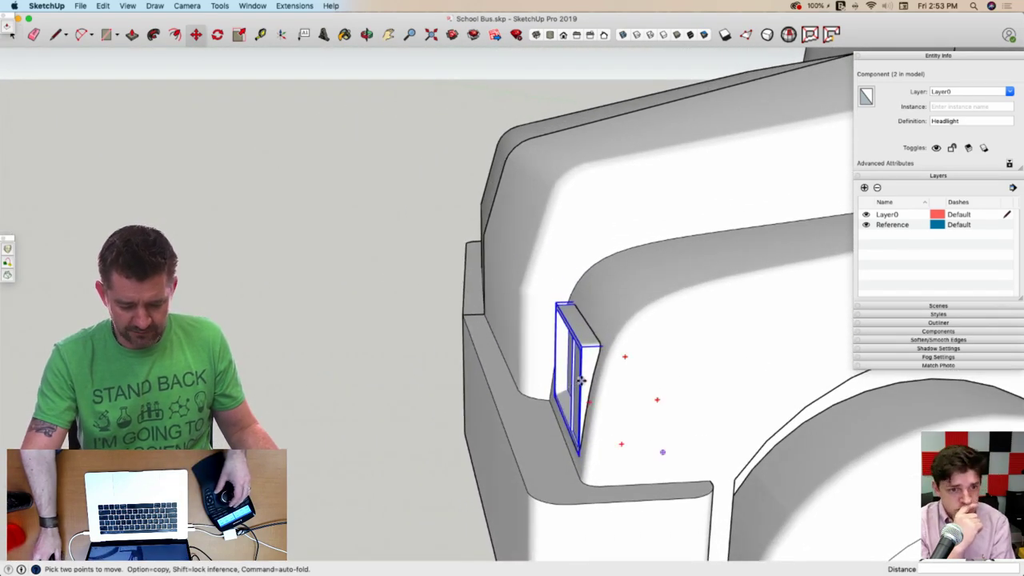
{"action": "left_click", "coordinate": [581, 380]}
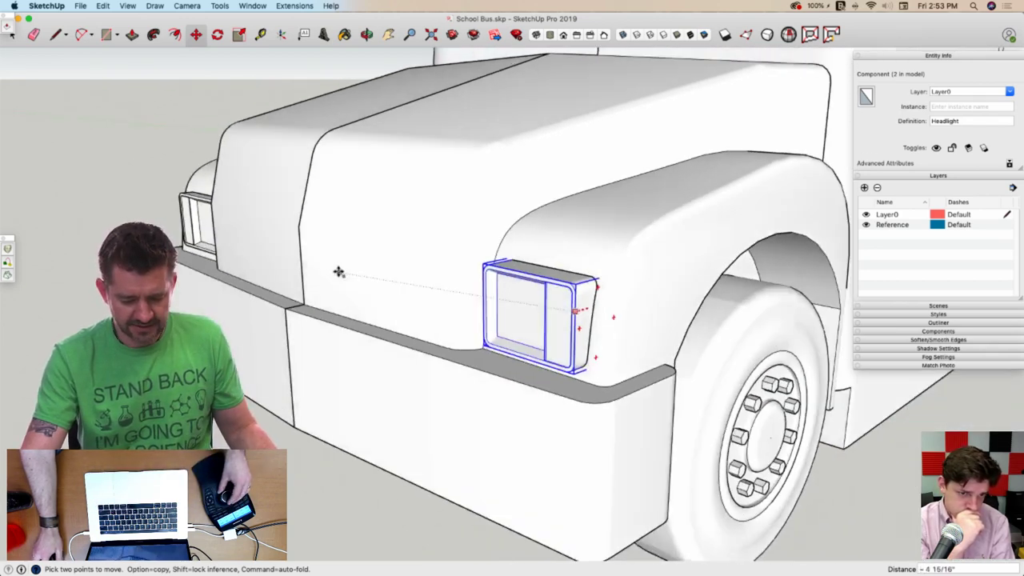
{"action": "middle_click_drag", "start_coordinate": [338, 272], "coordinate": [492, 397]}
{"action": "scroll", "coordinate": [462, 414], "scroll_direction": "up", "scroll_amount": 2}
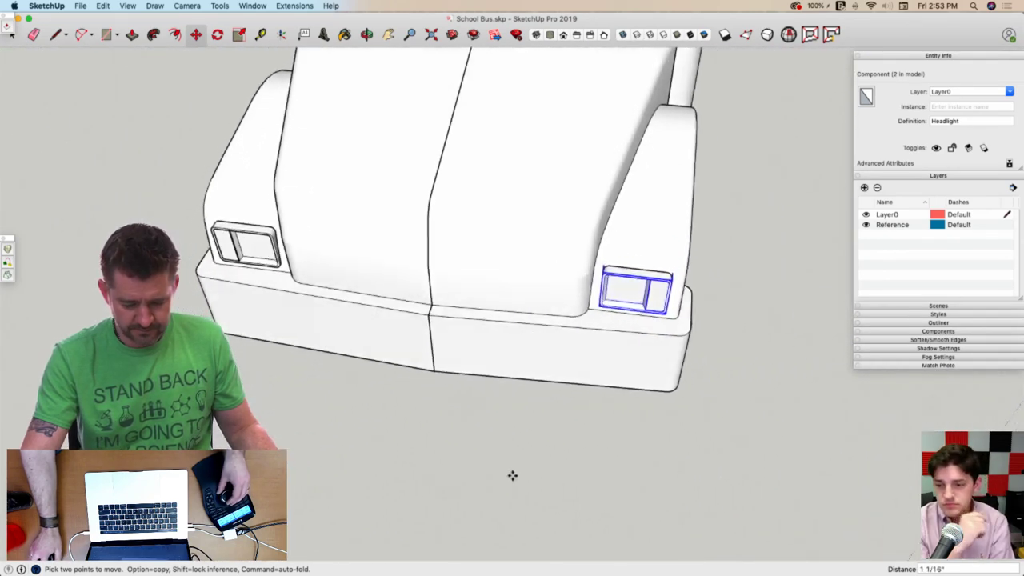
{"action": "left_click", "coordinate": [512, 475]}
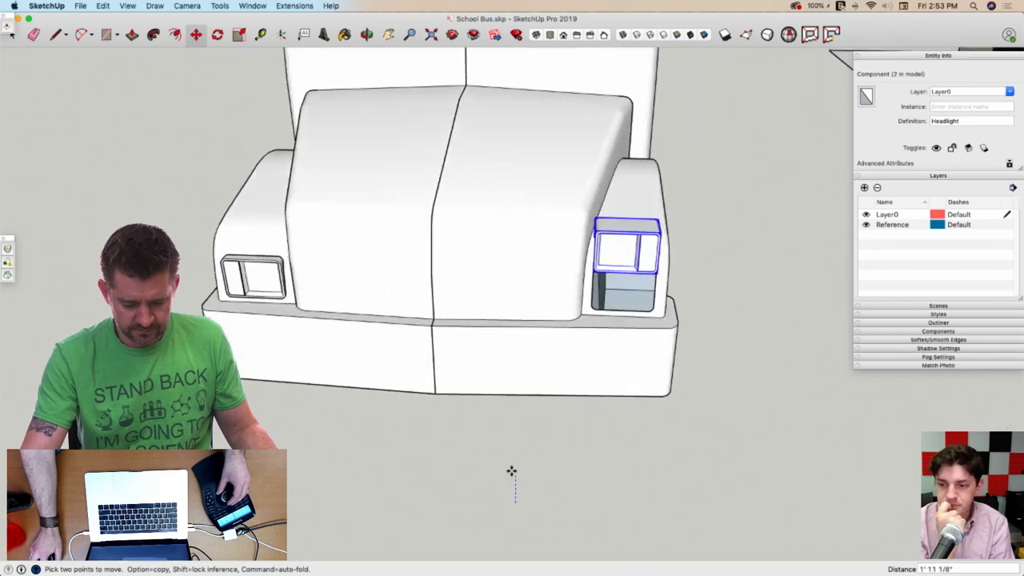
{"action": "key", "text": "space"}
{"action": "left_click", "coordinate": [504, 466]}
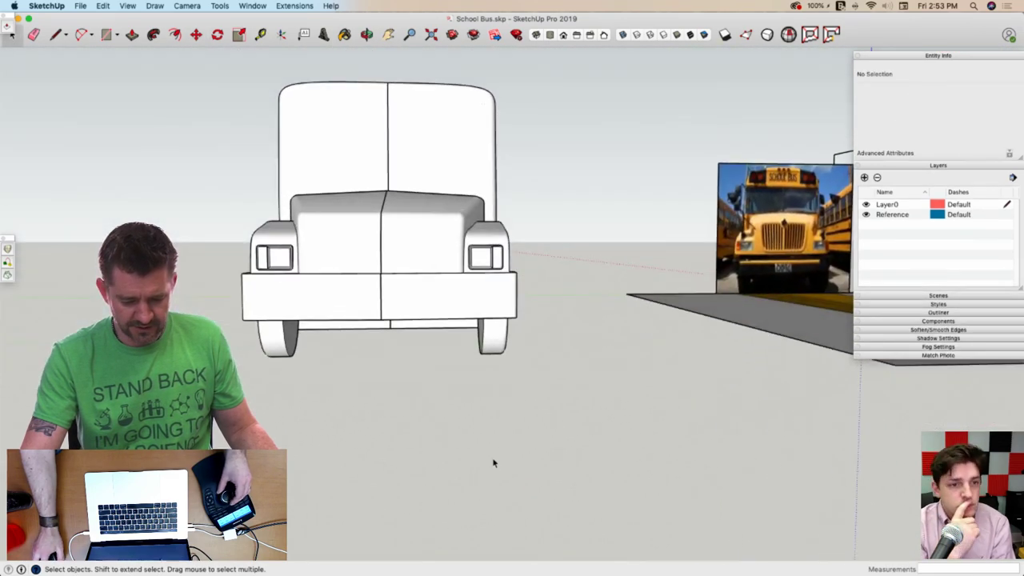
{"action": "middle_click_drag", "start_coordinate": [493, 462], "coordinate": [507, 435]}
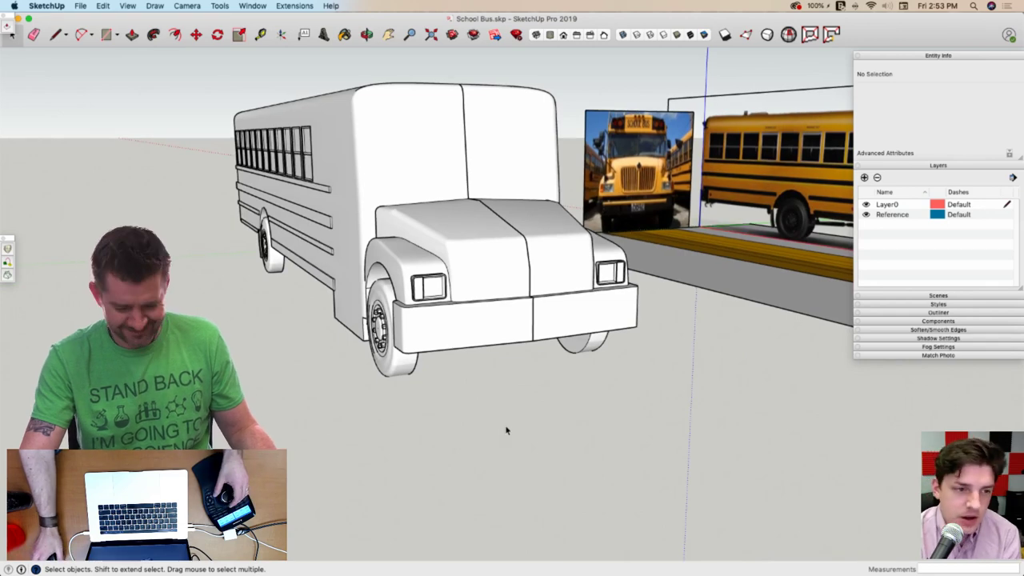
Try to outline a rectangular grille panel with lines on one half of the hood's front, ending at the centre seam
{"action": "scroll", "coordinate": [505, 411], "scroll_direction": "up", "scroll_amount": 8}
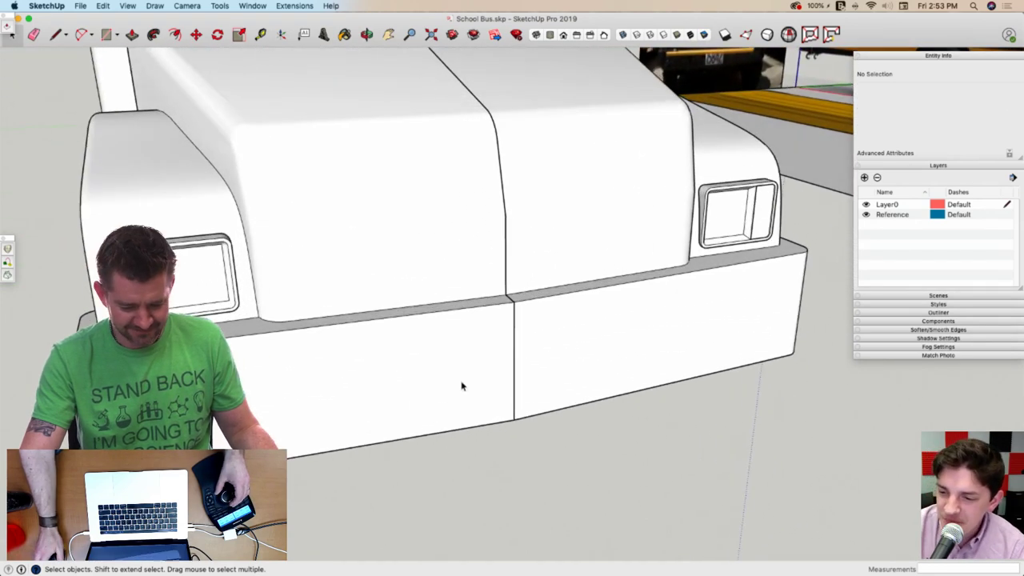
{"action": "key", "text": "l"}
{"action": "mouse_move", "coordinate": [460, 387]}
{"action": "middle_mouse_down"}
{"action": "mouse_move", "coordinate": [436, 340]}
{"action": "mouse_move", "coordinate": [478, 400]}
{"action": "mouse_move", "coordinate": [472, 381]}
{"action": "mouse_move", "coordinate": [440, 371]}
{"action": "mouse_move", "coordinate": [392, 366]}
{"action": "mouse_move", "coordinate": [348, 386]}
{"action": "middle_mouse_up"}
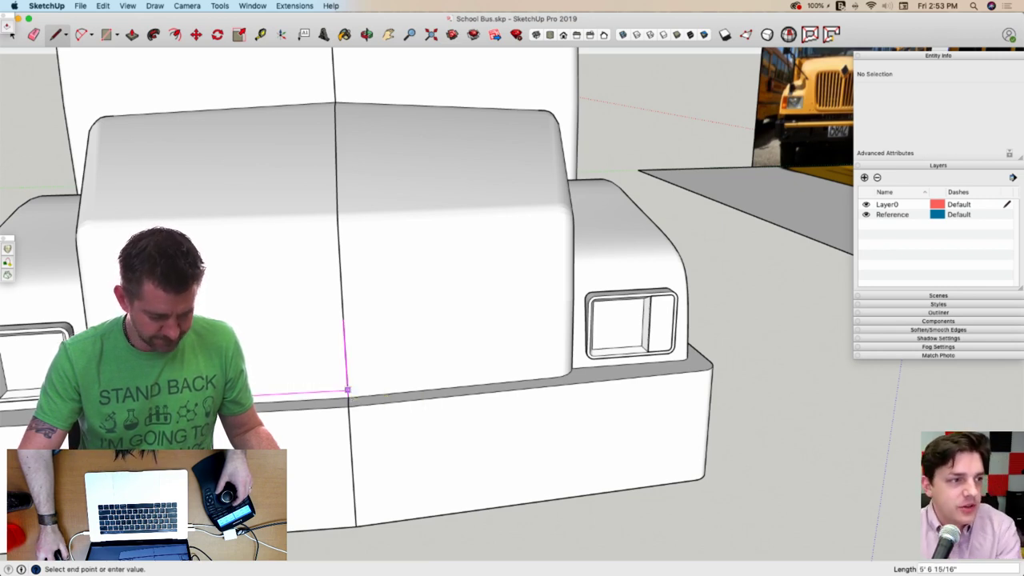
{"action": "left_click", "coordinate": [347, 390]}
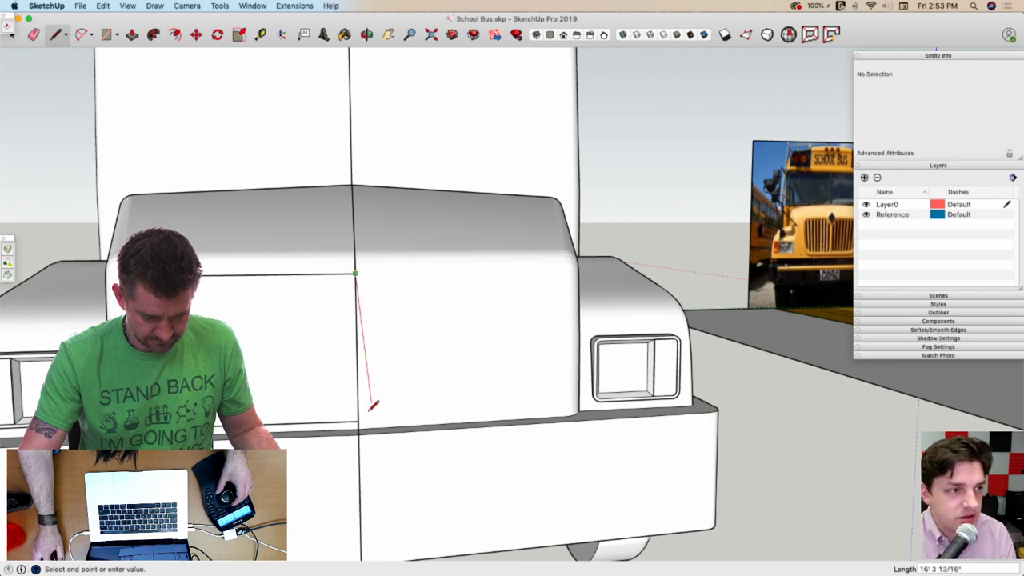
{"action": "key", "text": "space"}
{"action": "middle_click_drag", "start_coordinate": [360, 412], "coordinate": [483, 424]}
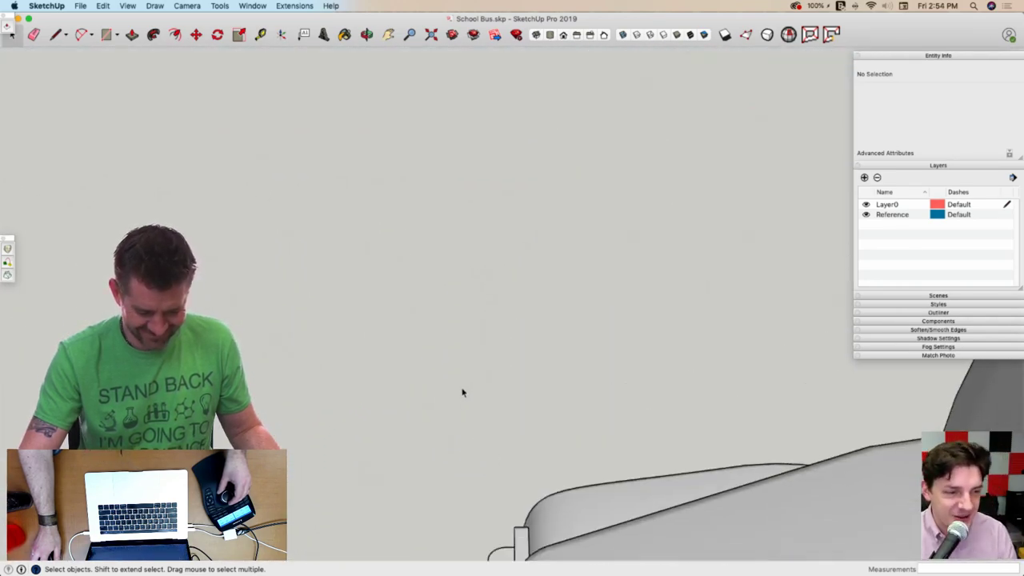
Erase the misplaced grille line, redraw the rectangle's upper and centre edges, and check the outline from the side
{"action": "key", "text": "e"}
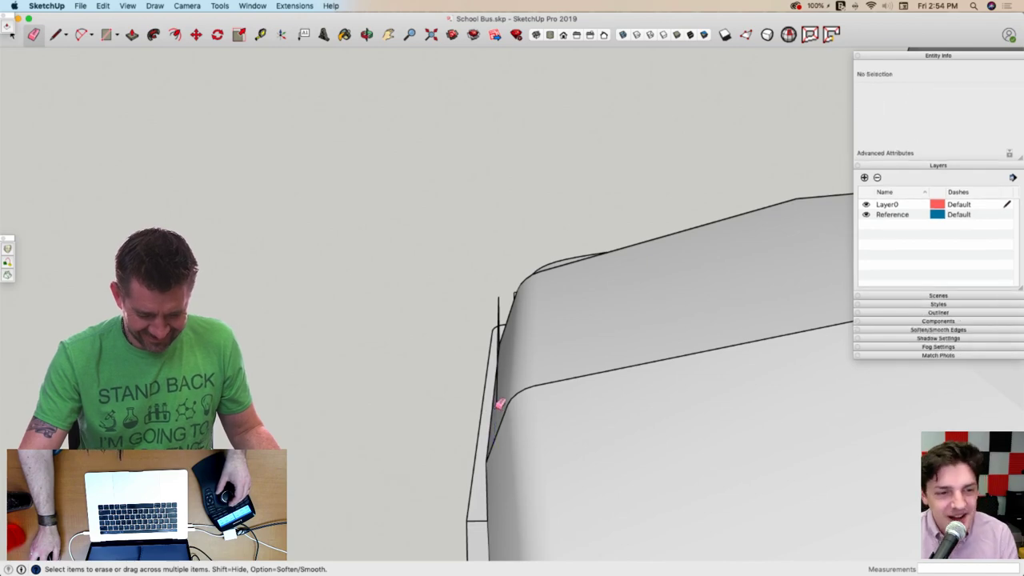
{"action": "scroll", "coordinate": [501, 394], "scroll_direction": "down", "scroll_amount": 10}
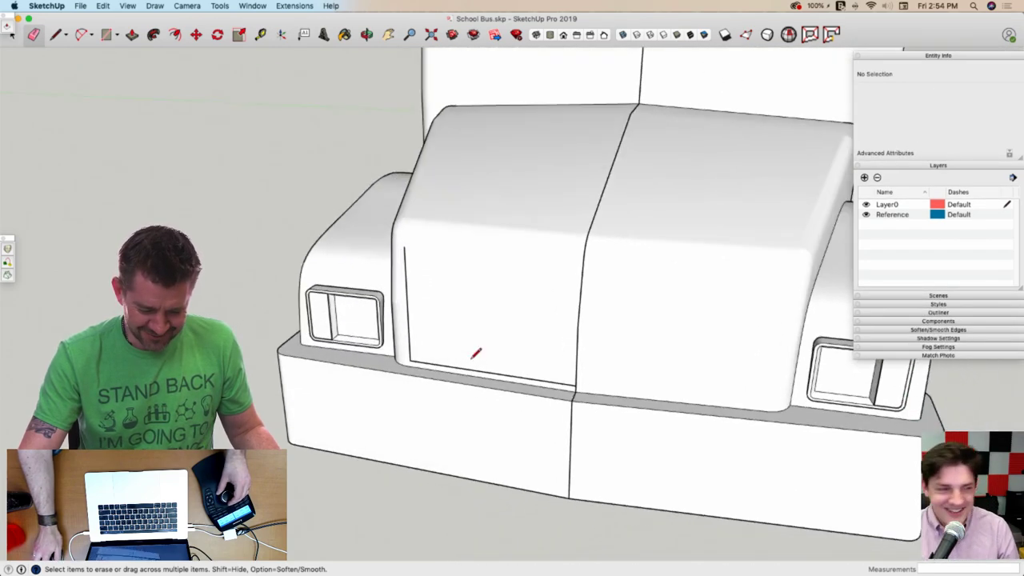
{"action": "key", "text": "l"}
{"action": "scroll", "coordinate": [407, 234], "scroll_direction": "up", "scroll_amount": 2}
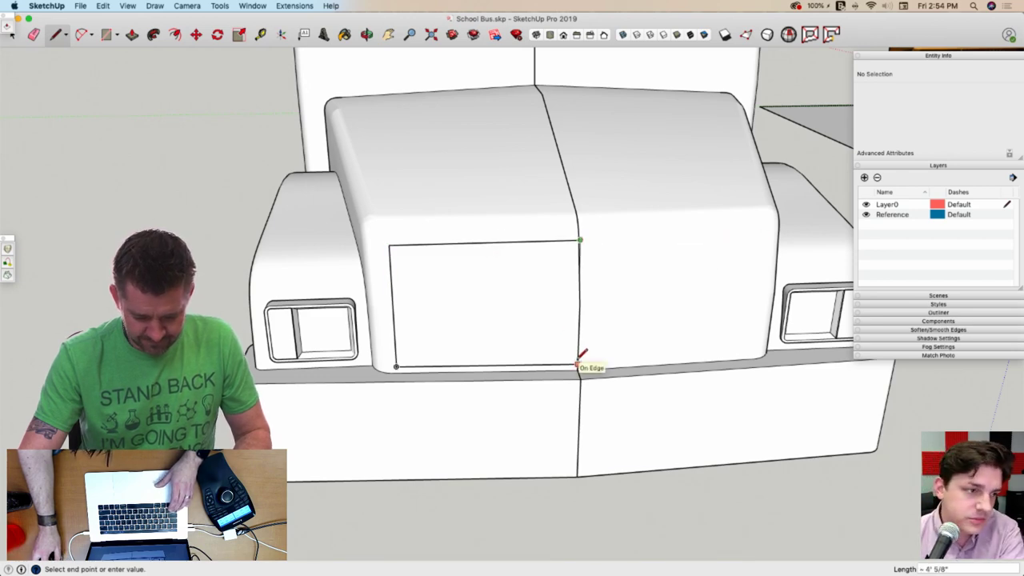
{"action": "key", "text": "space"}
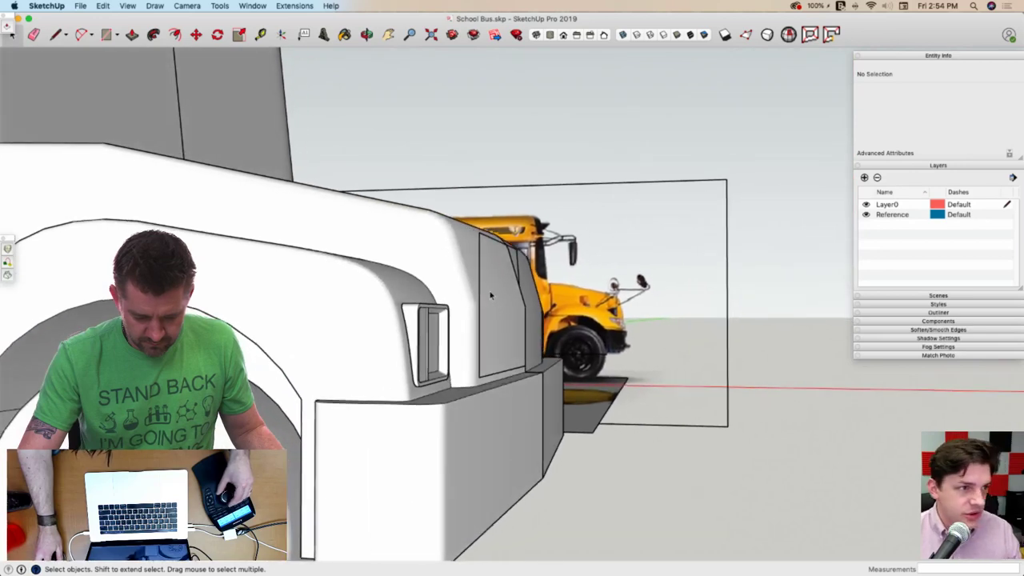
{"action": "middle_click_drag", "start_coordinate": [481, 283], "coordinate": [510, 366]}
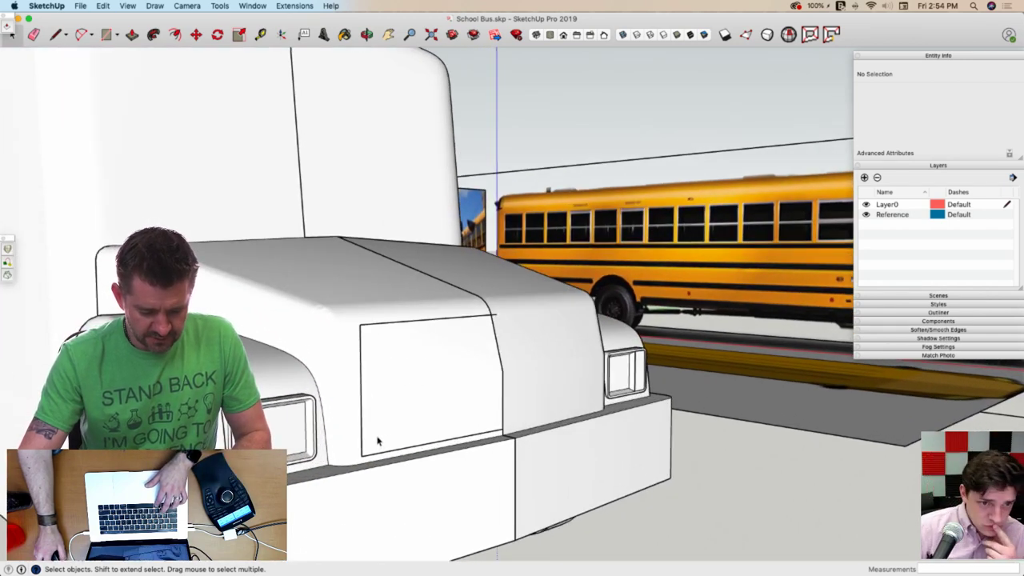
Draw a closed rectangular grille face about 3' 11" high in front of one hood half, from the centre seam outward
{"action": "key", "text": "l"}
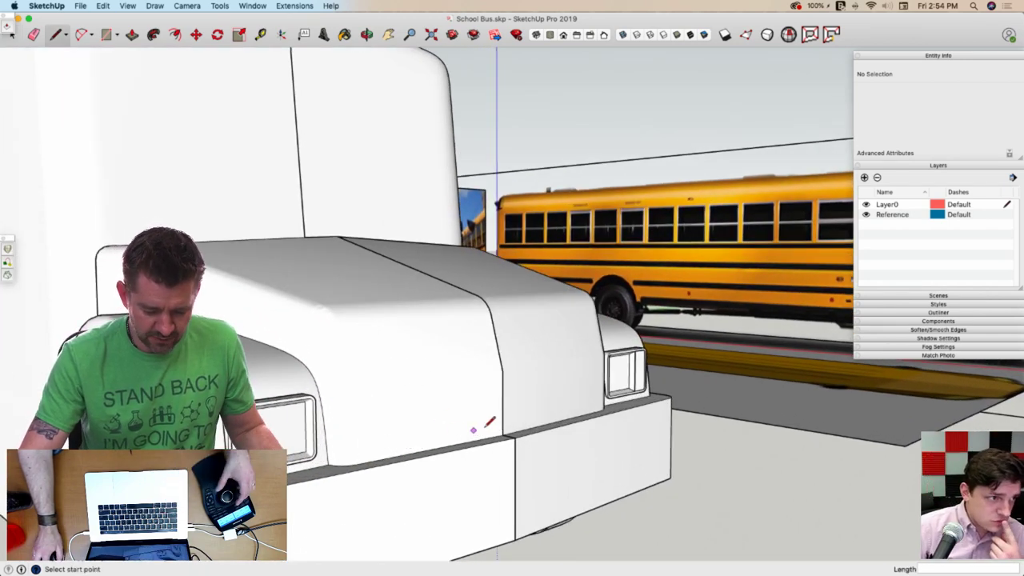
{"action": "middle_click_drag", "start_coordinate": [503, 424], "coordinate": [390, 435]}
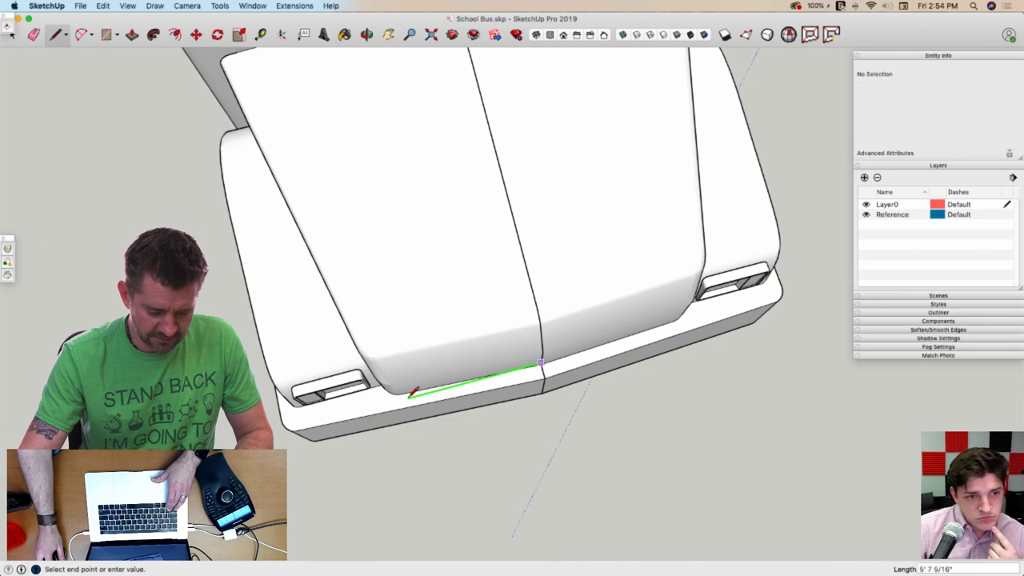
{"action": "middle_click_drag", "start_coordinate": [412, 391], "coordinate": [392, 355]}
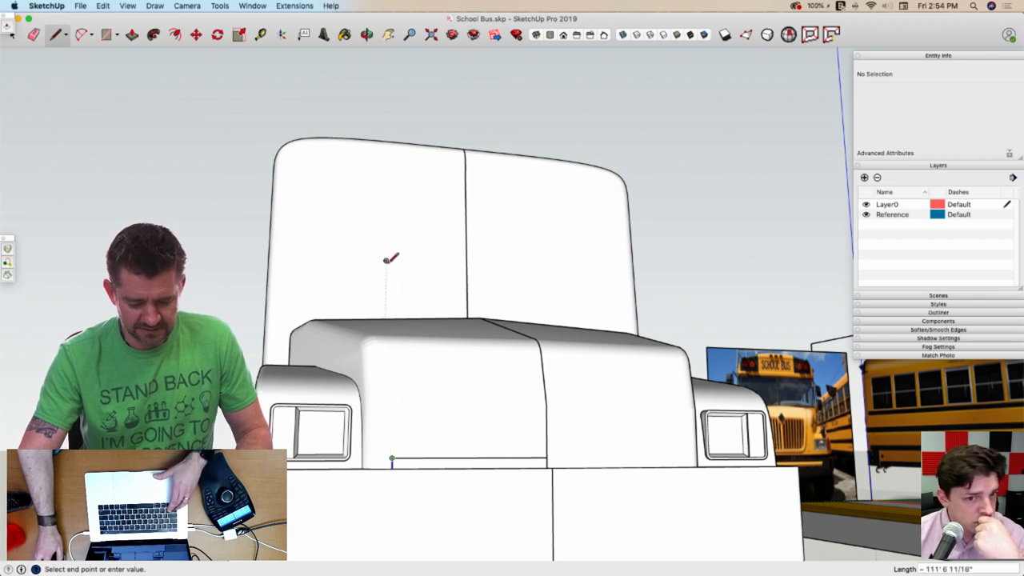
{"action": "left_click", "coordinate": [408, 333]}
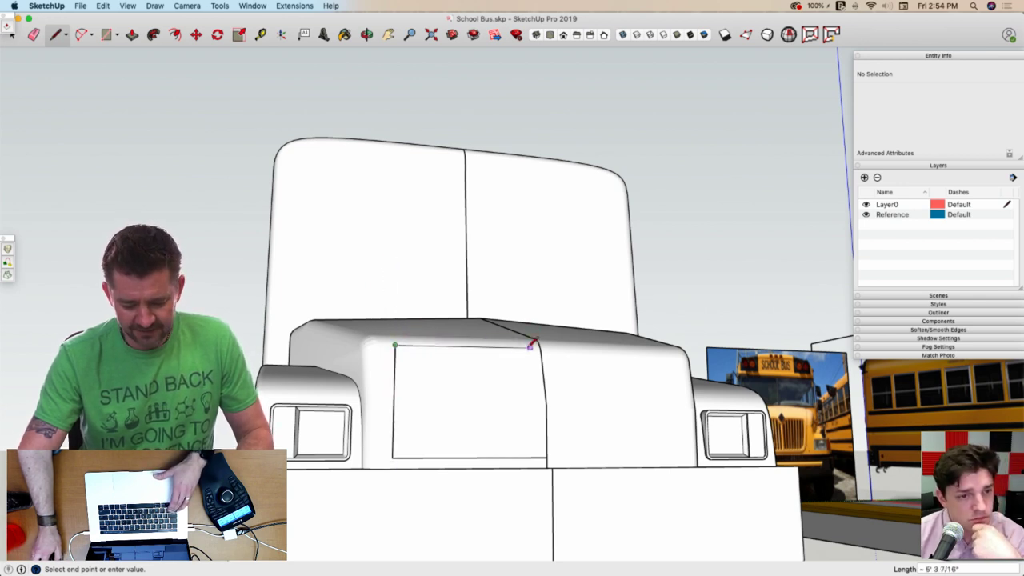
{"action": "left_click", "coordinate": [546, 457]}
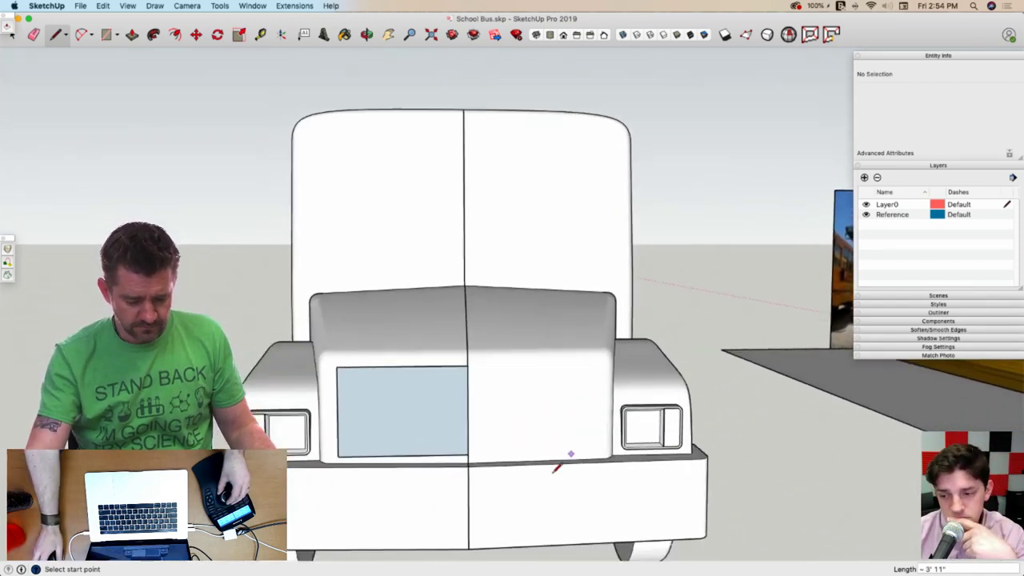
{"action": "middle_click_drag", "start_coordinate": [552, 471], "coordinate": [534, 480]}
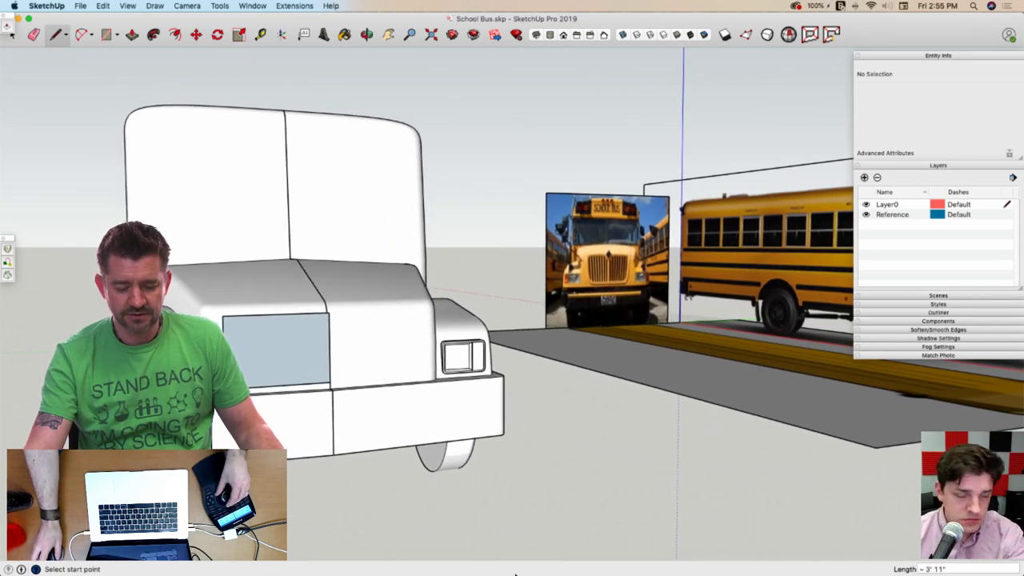
{"action": "scroll", "coordinate": [422, 350], "scroll_direction": "up", "scroll_amount": 6}
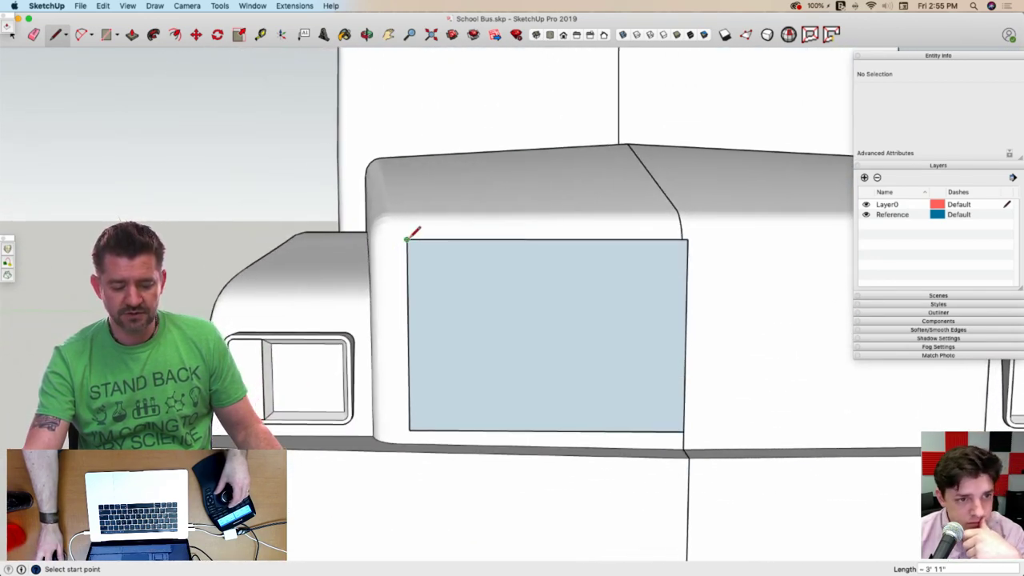
Draw a slanted line from the grille face's upper outer corner to its lower edge and erase the leftover outer corner
{"action": "left_click", "coordinate": [407, 240]}
{"action": "left_click", "coordinate": [441, 431]}
{"action": "key", "text": "e"}
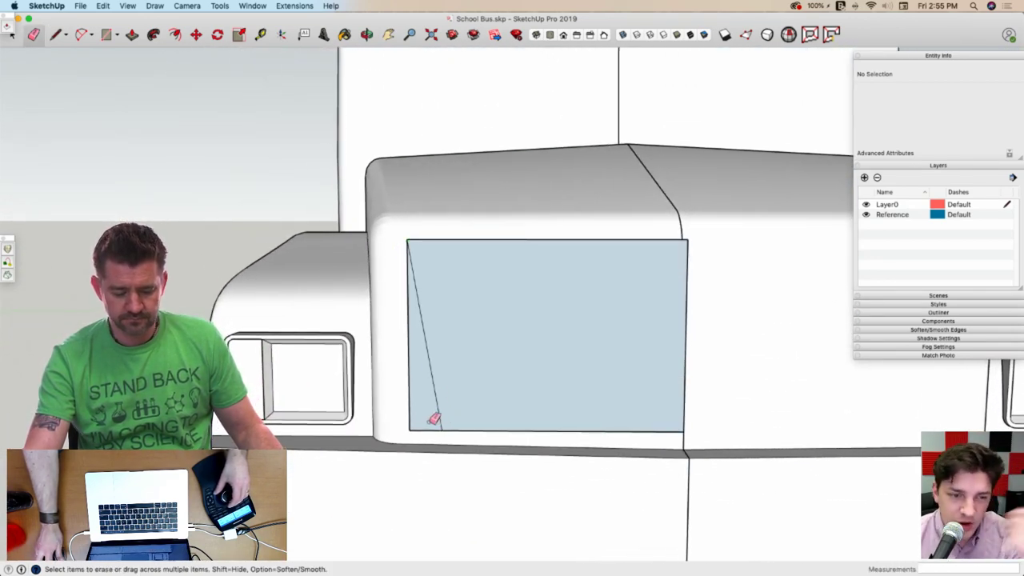
{"action": "left_click_drag", "start_coordinate": [411, 419], "coordinate": [423, 447]}
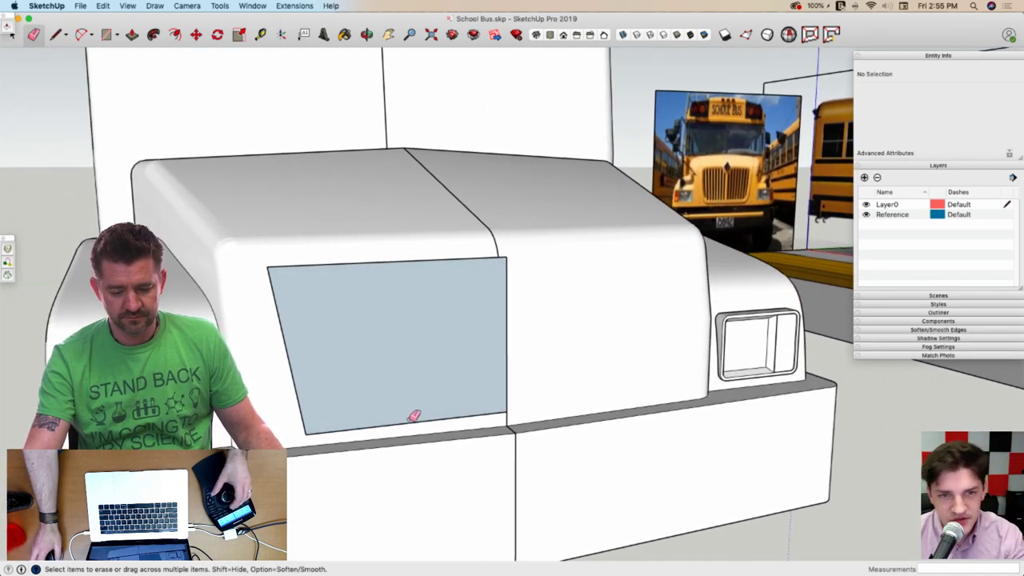
Round the upper and lower outer corners of the half grille face with tangent arcs and trim the sharp corners
{"action": "key", "text": "a"}
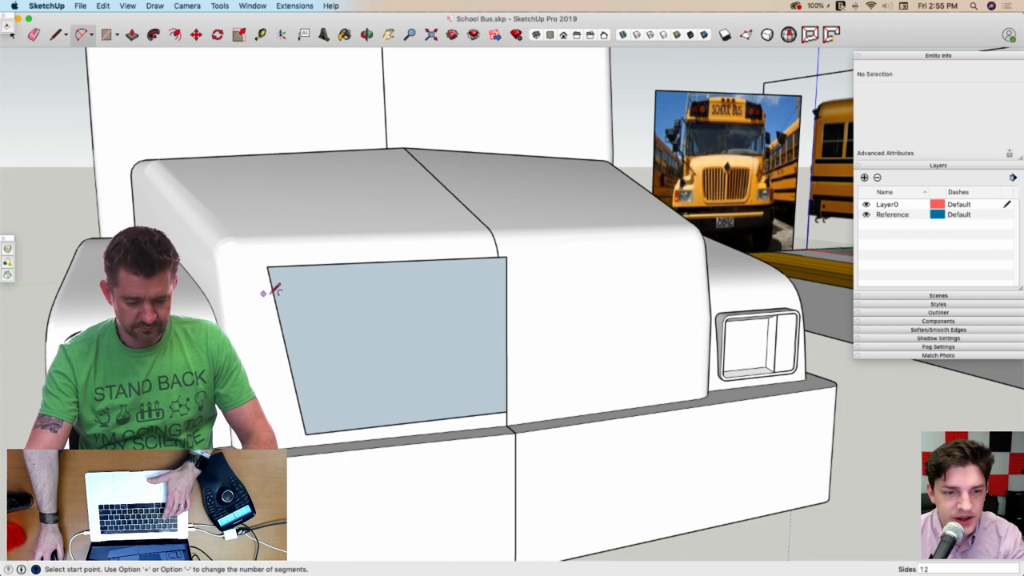
{"action": "left_click", "coordinate": [274, 302]}
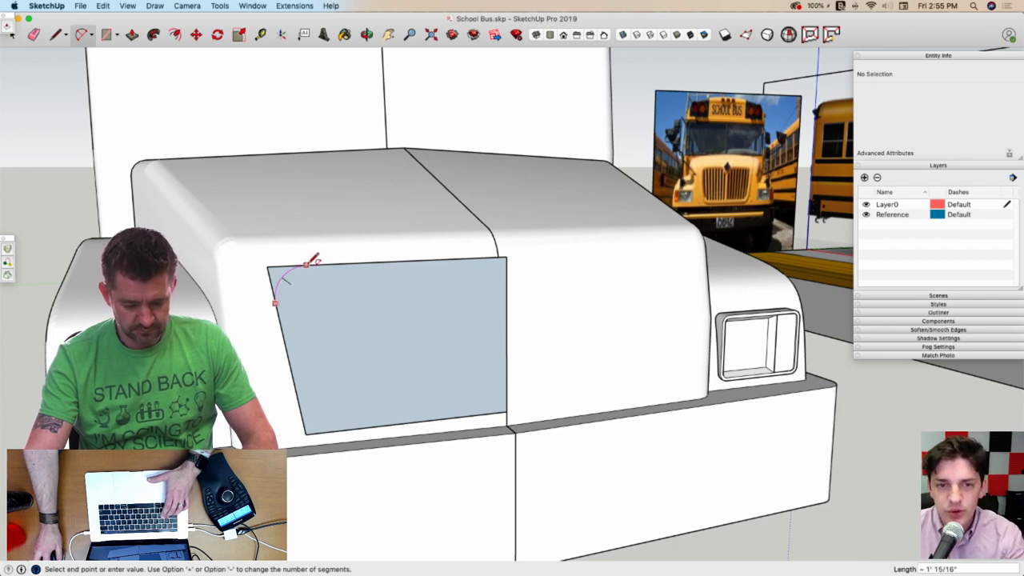
{"action": "double_click", "coordinate": [306, 265]}
{"action": "left_click", "coordinate": [299, 403]}
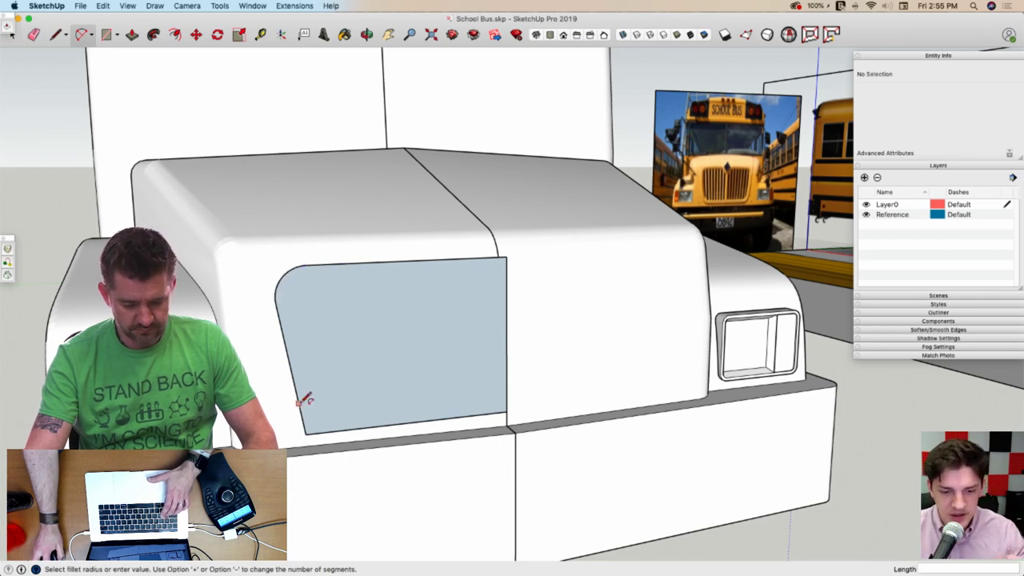
{"action": "double_click", "coordinate": [342, 429]}
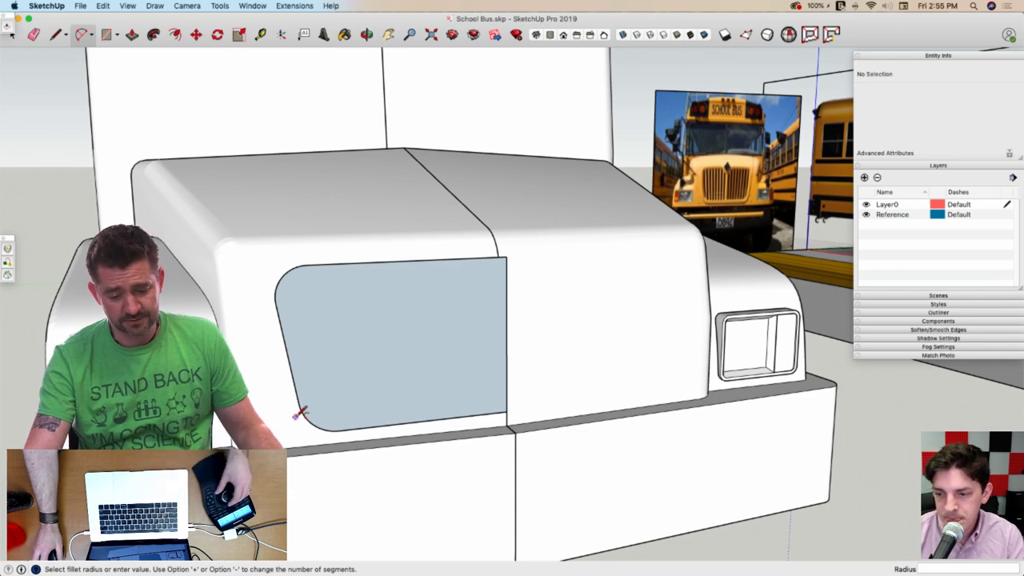
Select the grille outline's upper, outer and lower edges without the centre edge and offset them inward about 2 3/4"
{"action": "key", "text": "space"}
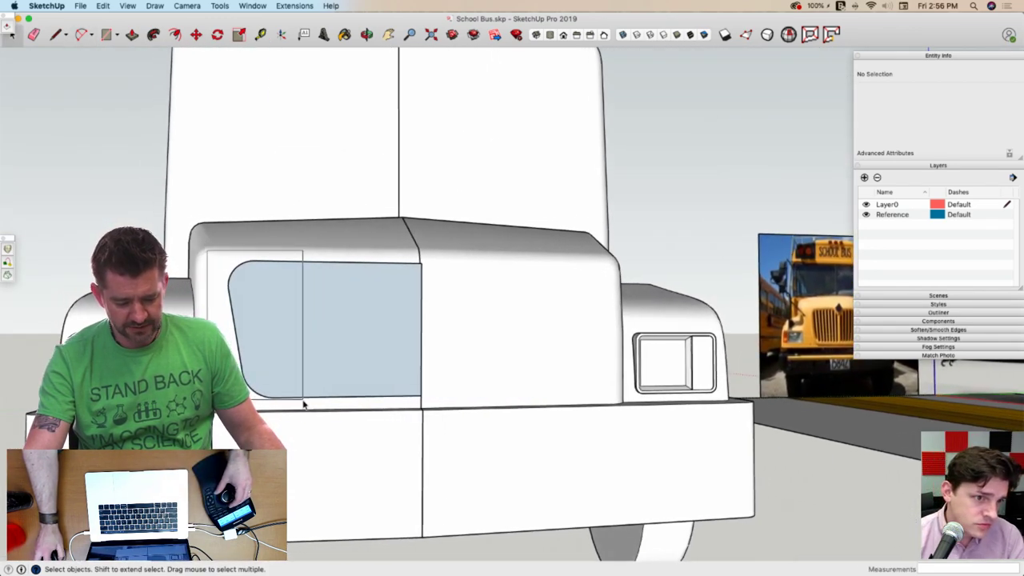
{"action": "left_click_drag", "start_coordinate": [304, 409], "coordinate": [304, 409]}
{"action": "key", "text": "m"}
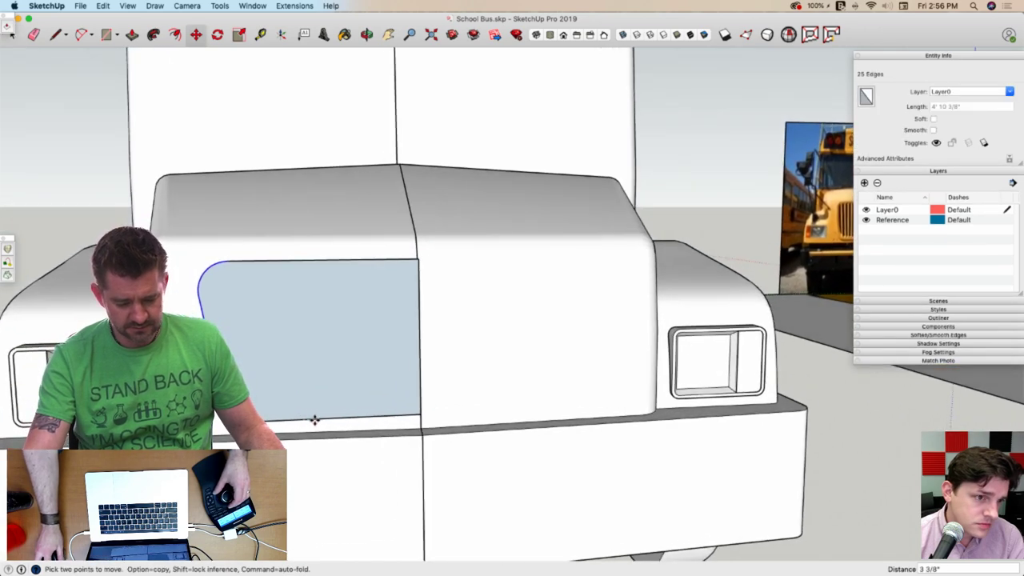
{"action": "key", "text": "space"}
{"action": "key", "text": "f"}
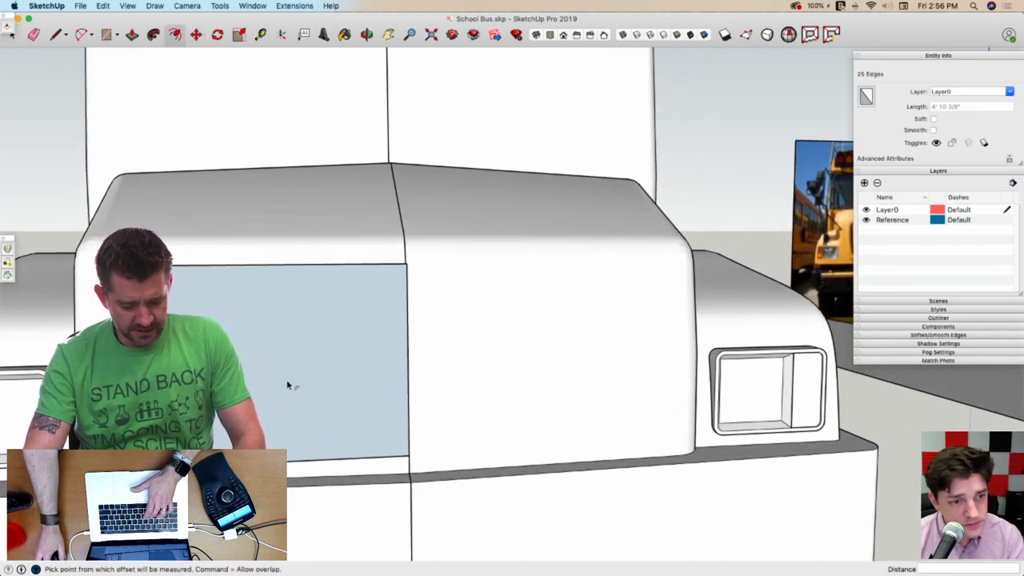
{"action": "key", "text": "space"}
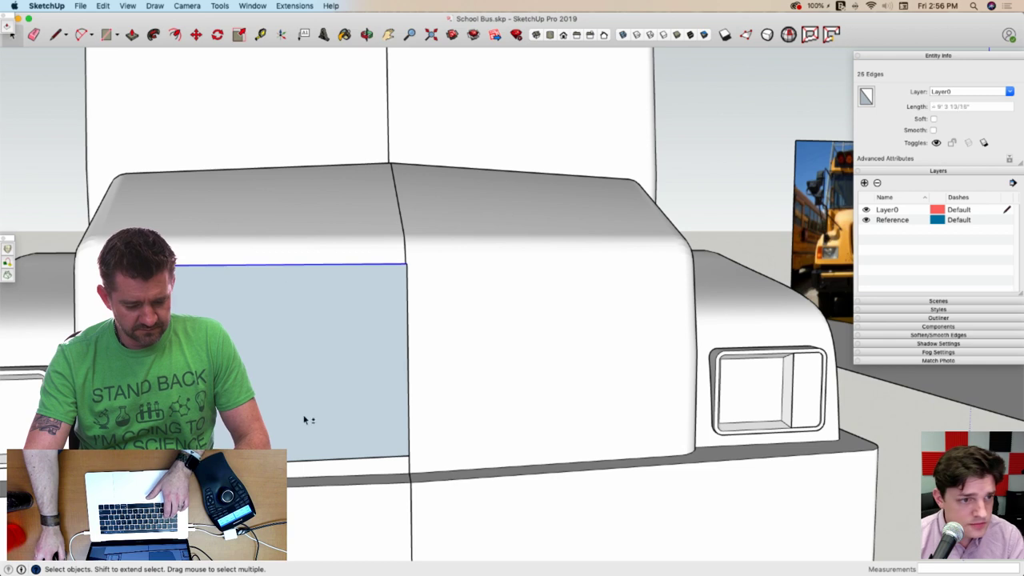
{"action": "left_click", "coordinate": [304, 461], "text": "shift"}
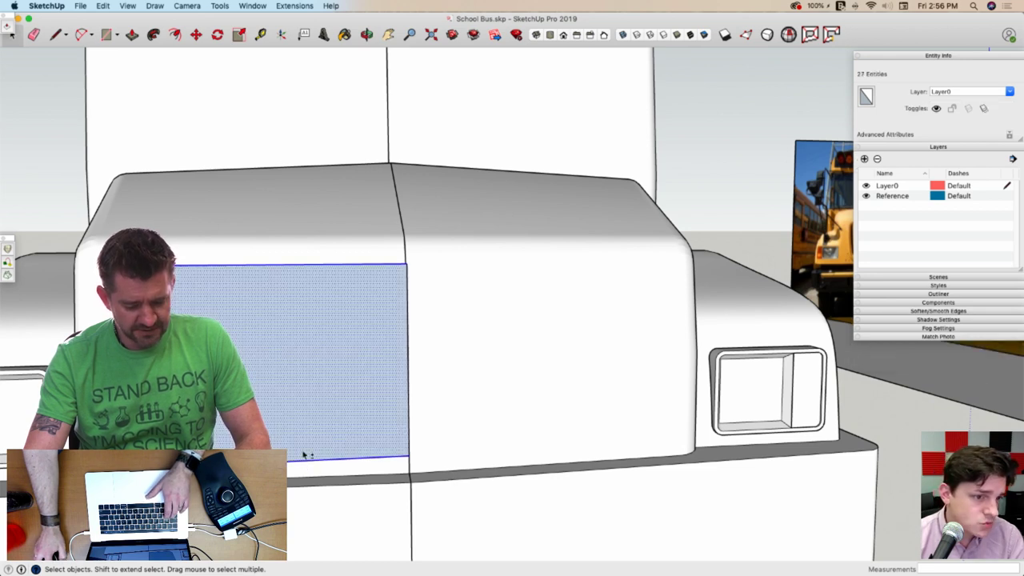
{"action": "left_click", "coordinate": [303, 454], "text": "shift"}
{"action": "key", "text": "f"}
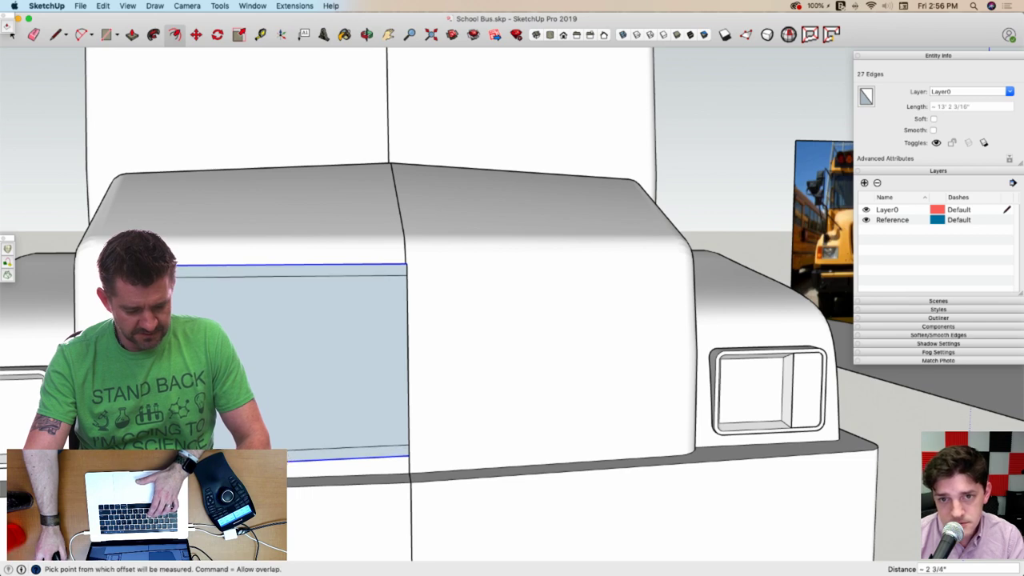
{"action": "key", "text": "space"}
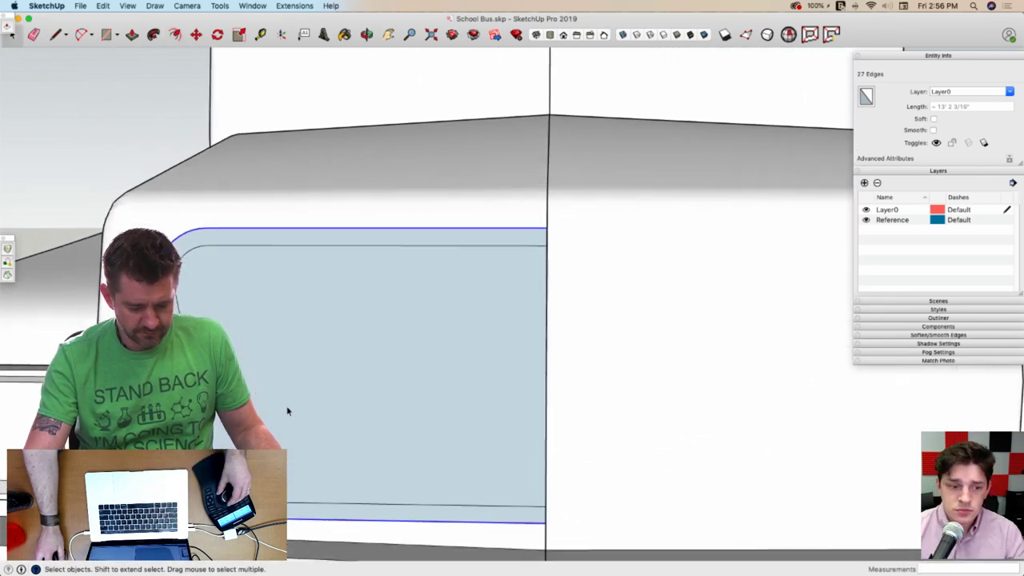
Draw two vertical lines about 3' 5 1/2" long near the centre edge, between the offset border lines, to outline the first slat
{"action": "mouse_move", "coordinate": [288, 411]}
{"action": "middle_mouse_down"}
{"action": "mouse_move", "coordinate": [443, 322]}
{"action": "mouse_move", "coordinate": [446, 304]}
{"action": "middle_mouse_up"}
{"action": "key", "text": "l"}
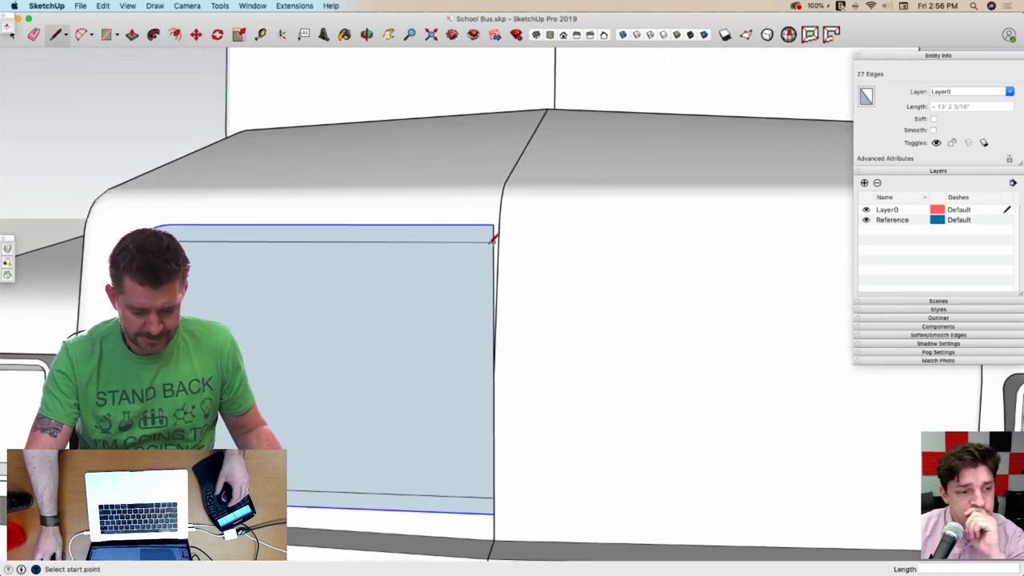
{"action": "middle_click_drag", "start_coordinate": [493, 238], "coordinate": [485, 258]}
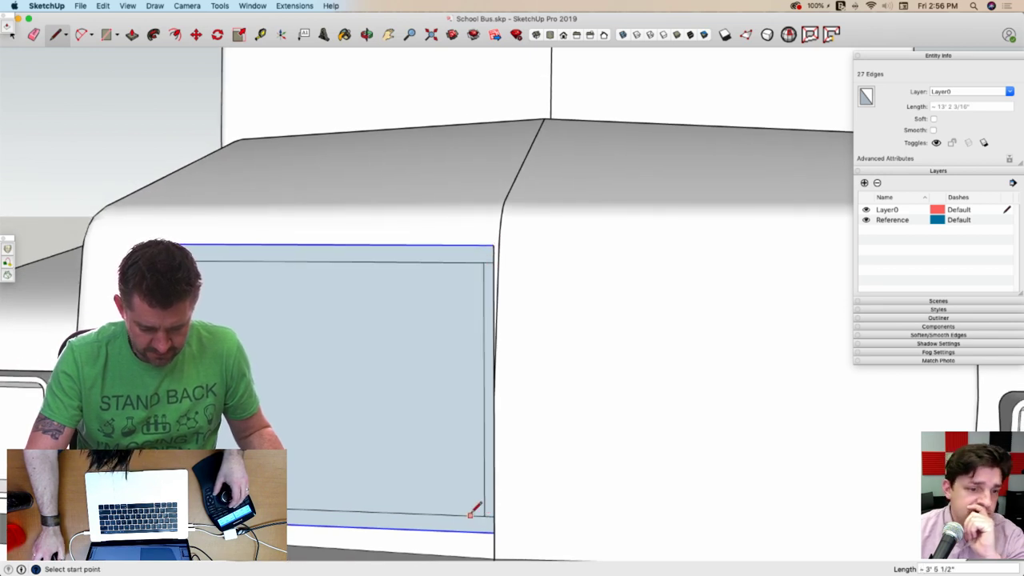
{"action": "key", "text": "space"}
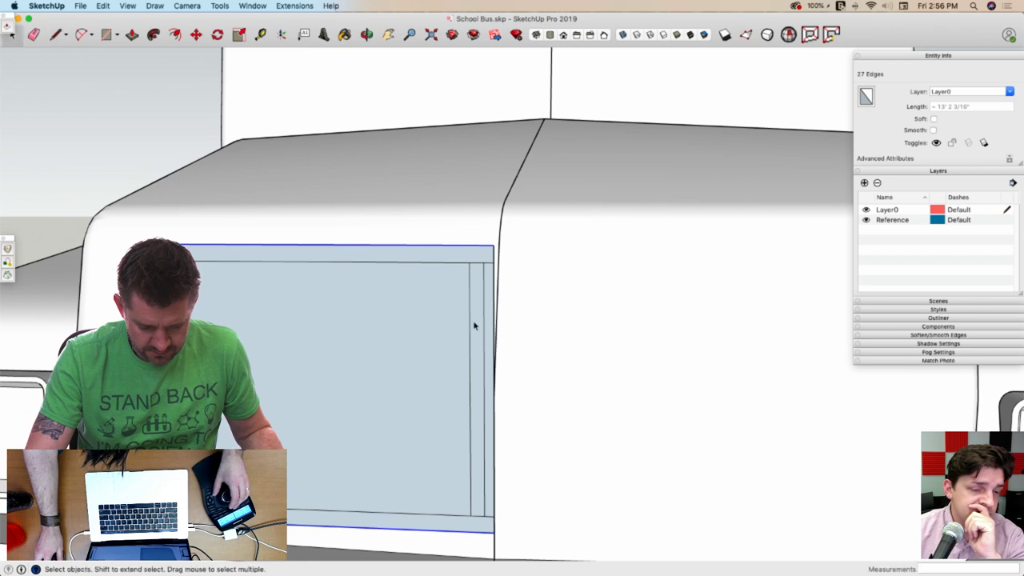
{"action": "left_click", "coordinate": [477, 328]}
{"action": "key", "text": "m"}
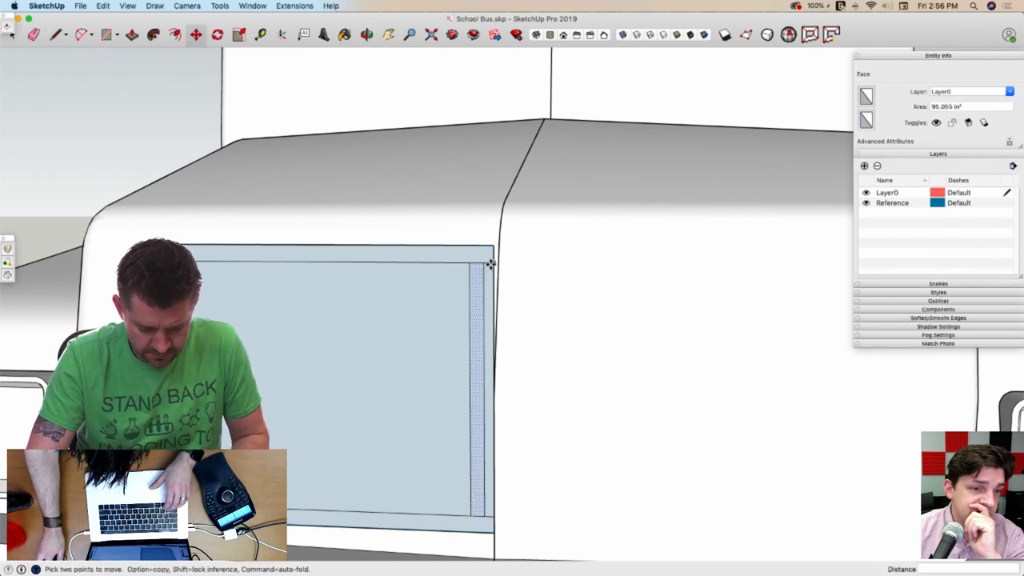
{"action": "left_click", "coordinate": [491, 264]}
{"action": "key", "text": "alt"}
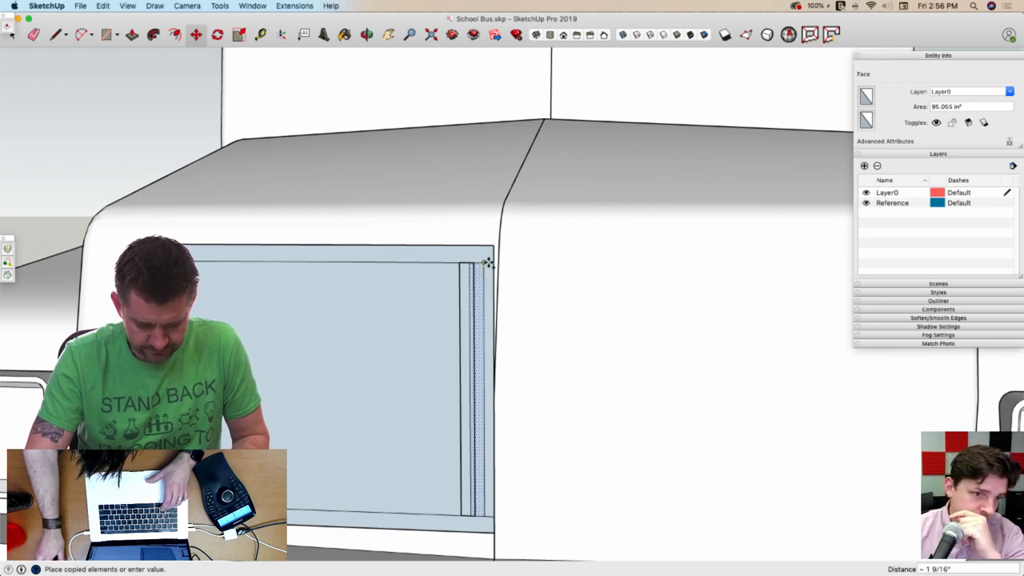
{"action": "key", "text": "space"}
Copy the short 1 9/16" edge between the centre edge and first slat twice outward along the upper border to mark the gap
{"action": "left_click", "coordinate": [491, 266]}
{"action": "key", "text": "m"}
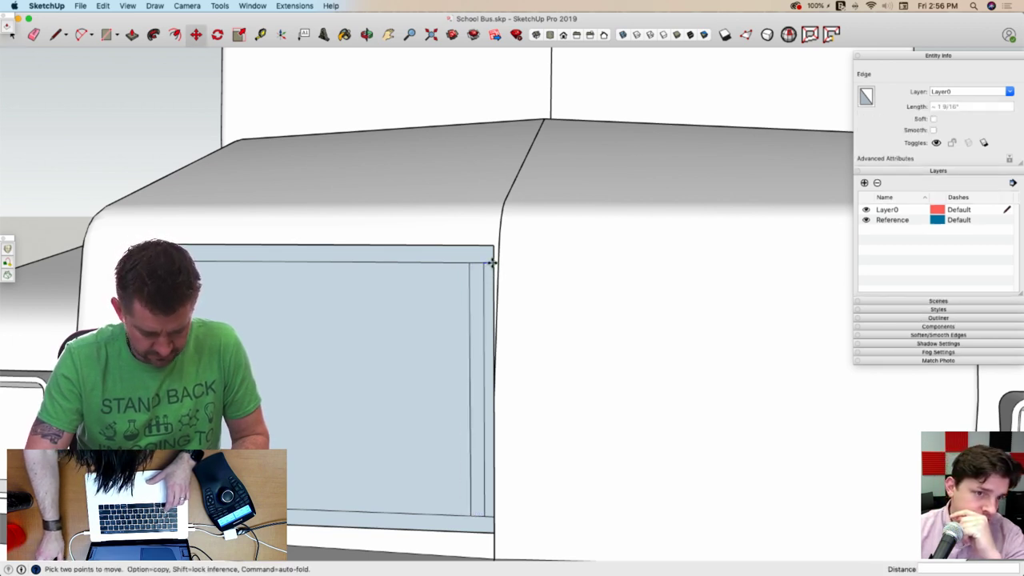
{"action": "key", "text": "Escape"}
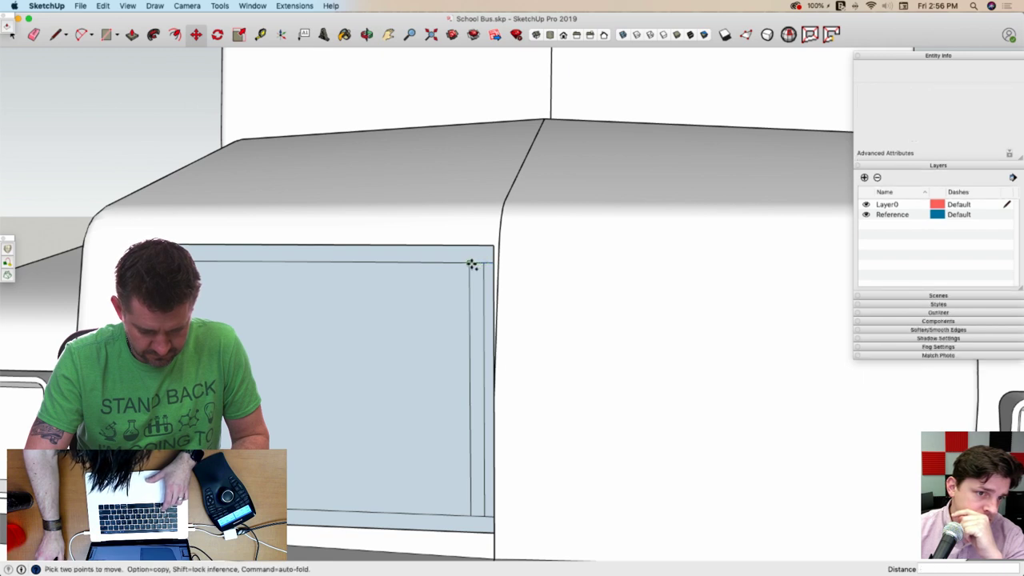
{"action": "key", "text": "Escape"}
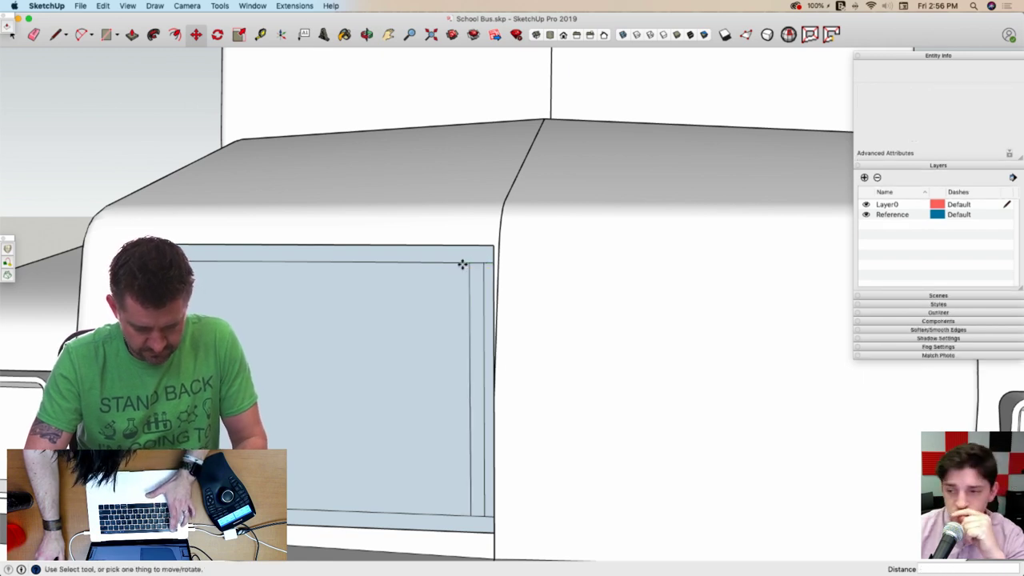
{"action": "key", "text": "space"}
{"action": "left_click", "coordinate": [465, 264]}
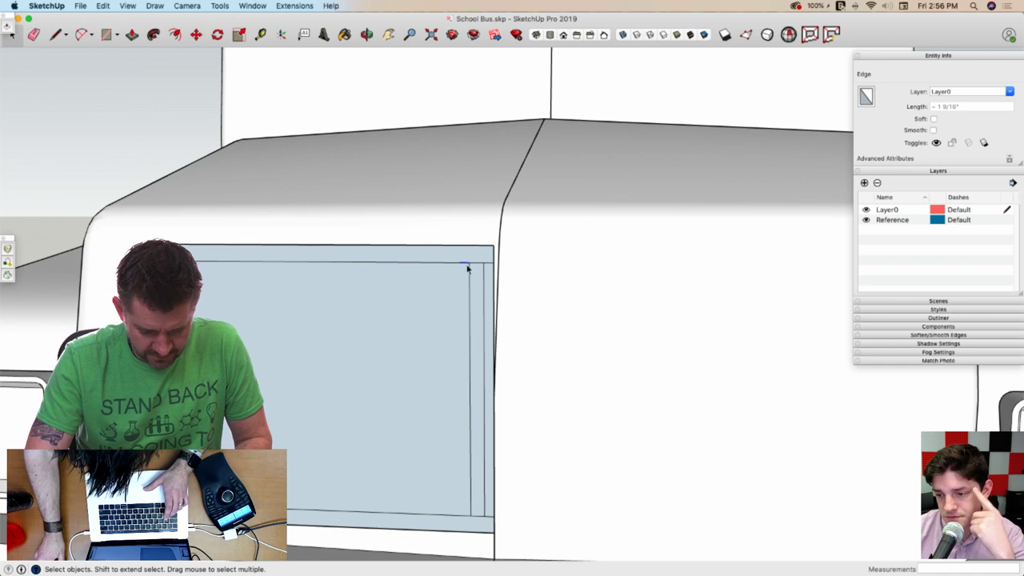
{"action": "key", "text": "m"}
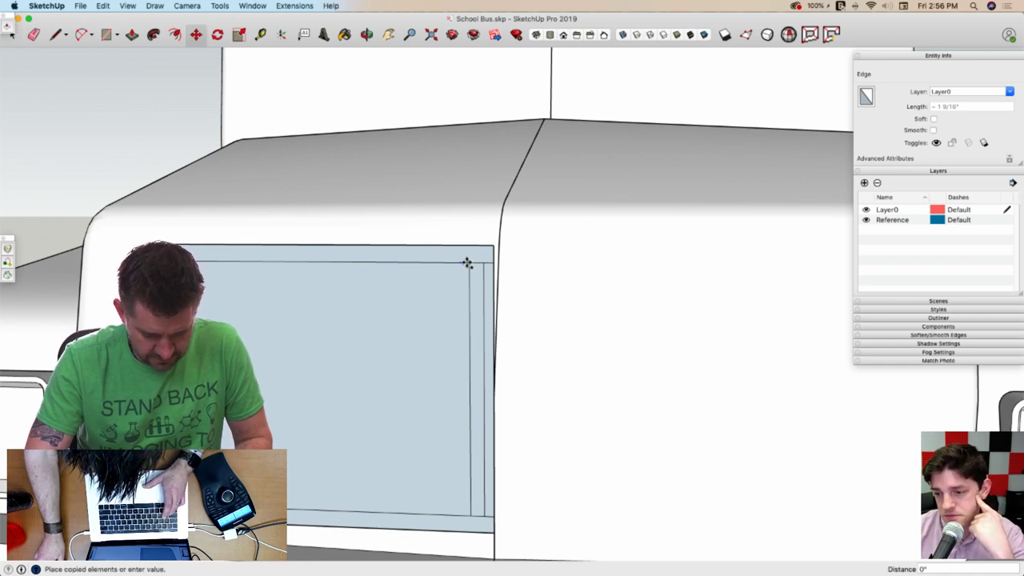
{"action": "left_click", "coordinate": [458, 264]}
{"action": "key", "text": "space"}
Copy the first slat strip about 5 7/16" outward to the gap mark and repeat it as an array of 10 copies
{"action": "left_click", "coordinate": [476, 286]}
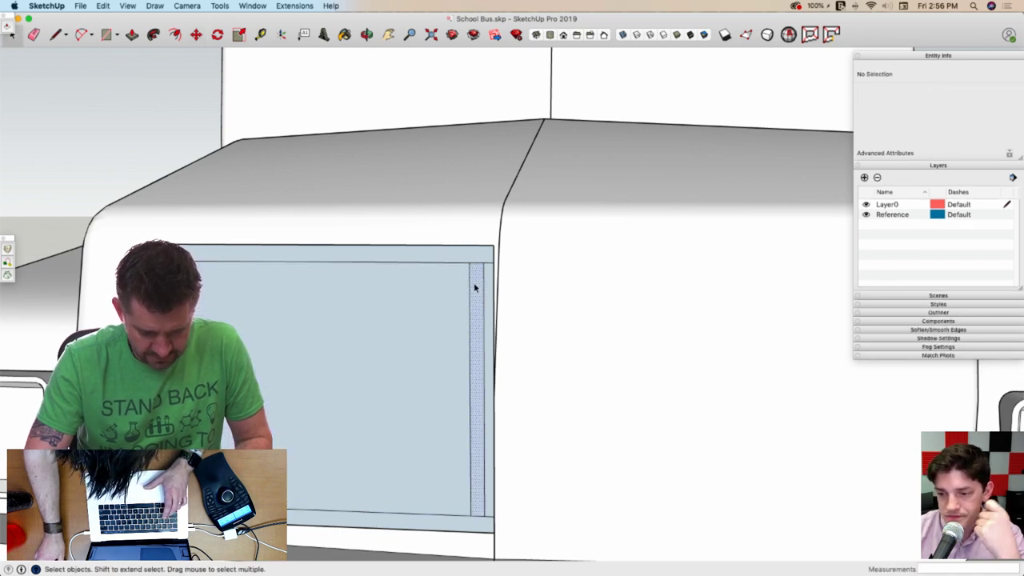
{"action": "key", "text": "m"}
{"action": "left_click", "coordinate": [482, 263], "text": "alt"}
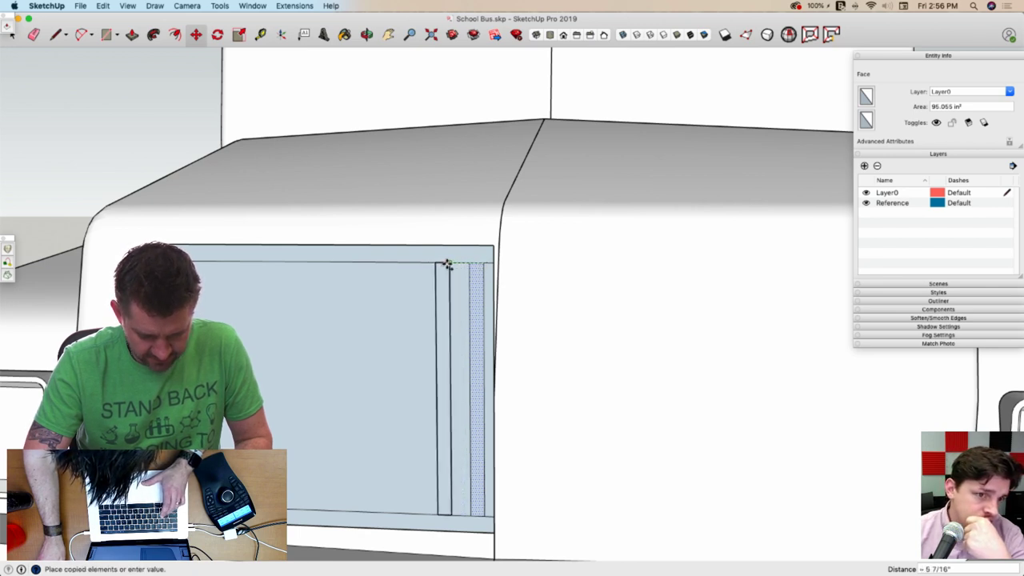
{"action": "left_click", "coordinate": [446, 264]}
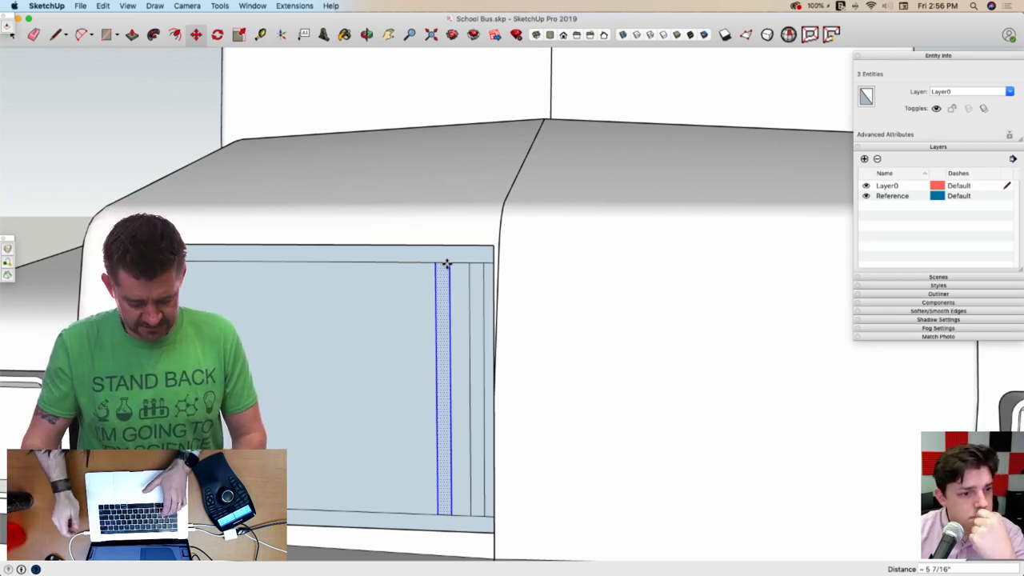
{"action": "type", "text": "x10"}
{"action": "key", "text": "Return"}
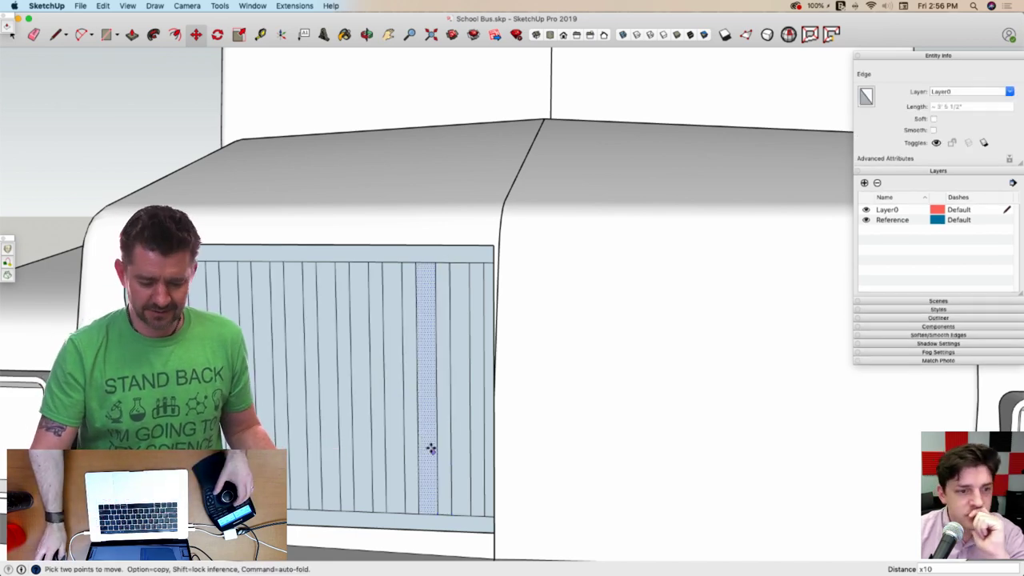
Erase the stray slat lines that cross the grille frame or extend beyond its slanted outer edge
{"action": "key", "text": "e"}
{"action": "scroll", "coordinate": [299, 291], "scroll_direction": "up", "scroll_amount": 5}
{"action": "left_click_drag", "start_coordinate": [281, 194], "coordinate": [262, 203]}
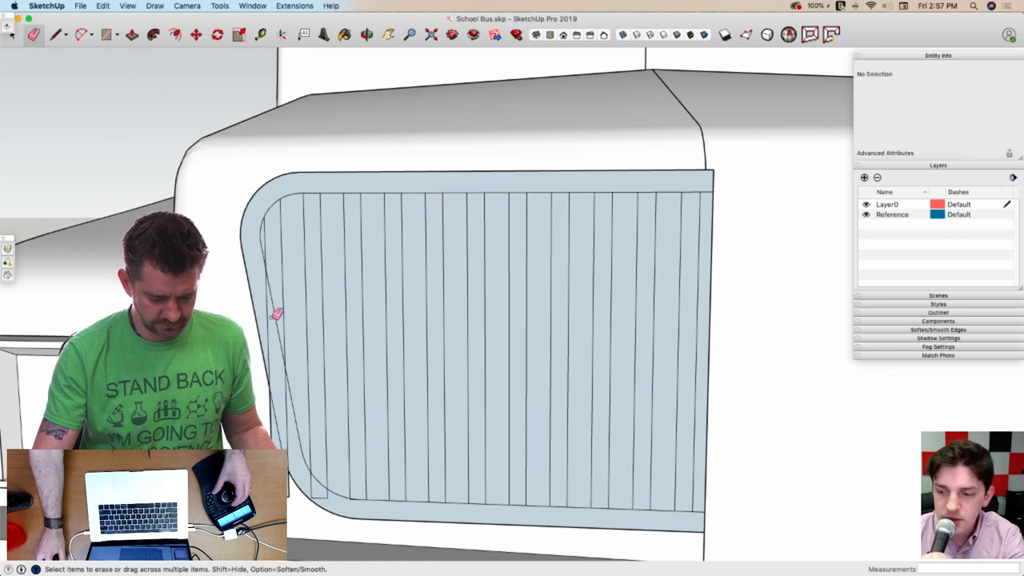
{"action": "left_click", "coordinate": [327, 491]}
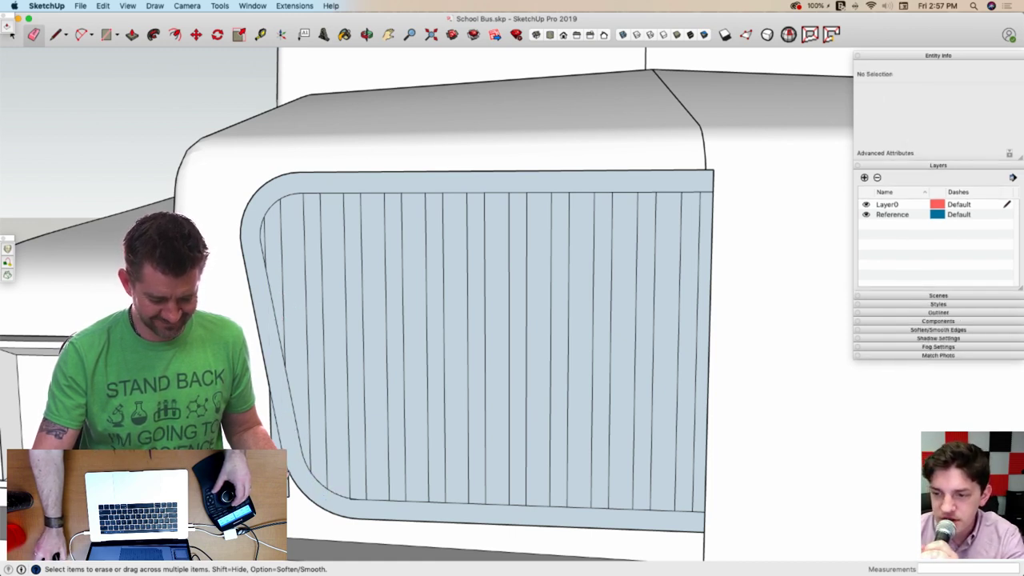
{"action": "left_click_drag", "start_coordinate": [288, 489], "coordinate": [293, 490]}
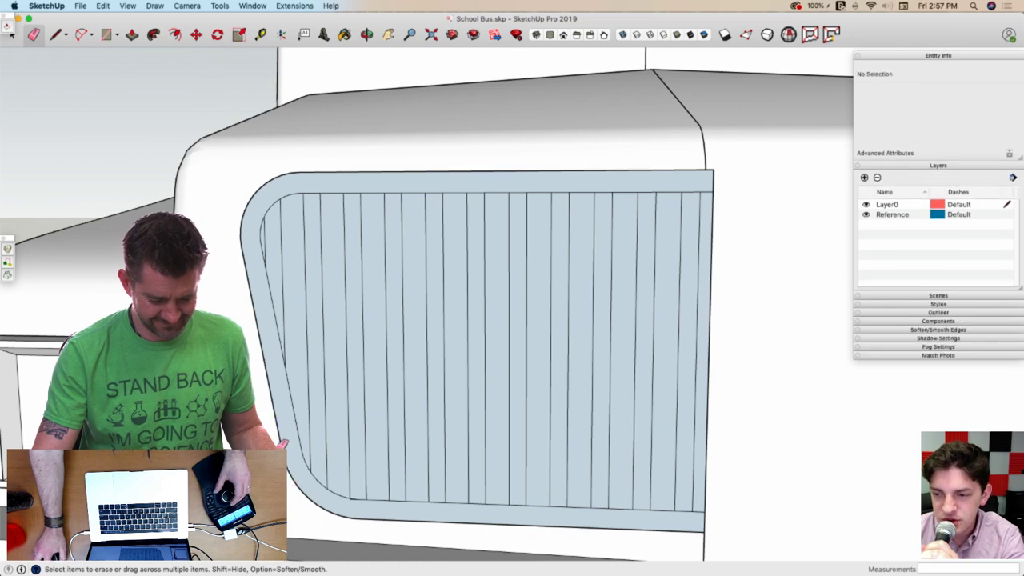
Pull the grille's border face outward about 1 1/8" to raise the frame above the slats
{"action": "key", "text": "p"}
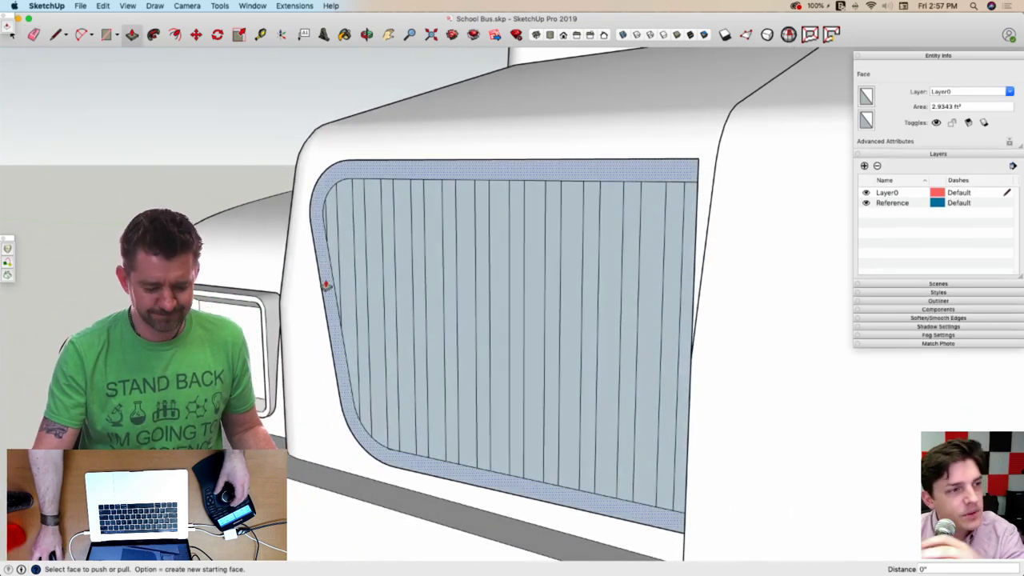
{"action": "left_click", "coordinate": [322, 287]}
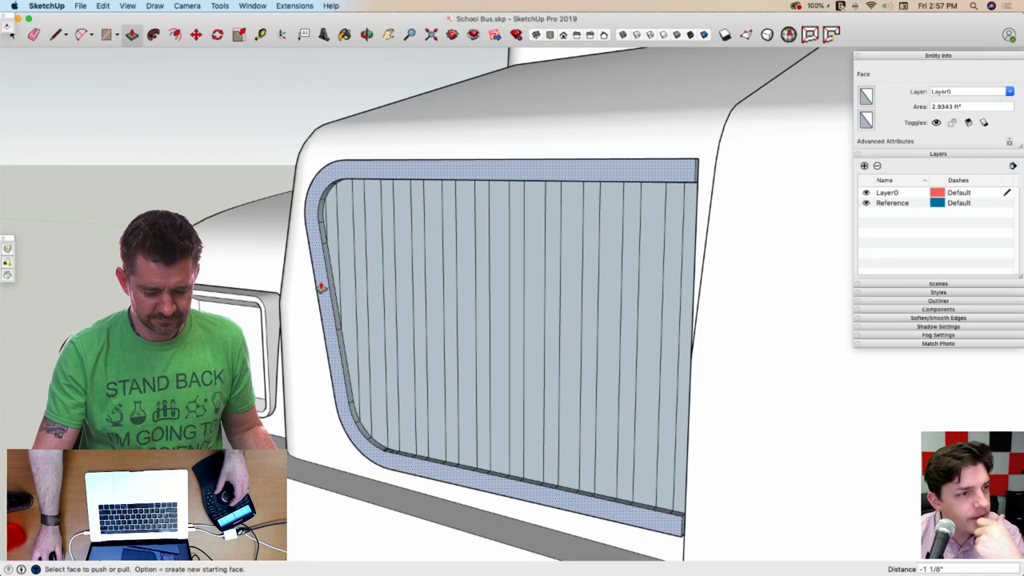
{"action": "scroll", "coordinate": [321, 287], "scroll_direction": "up", "scroll_amount": 5}
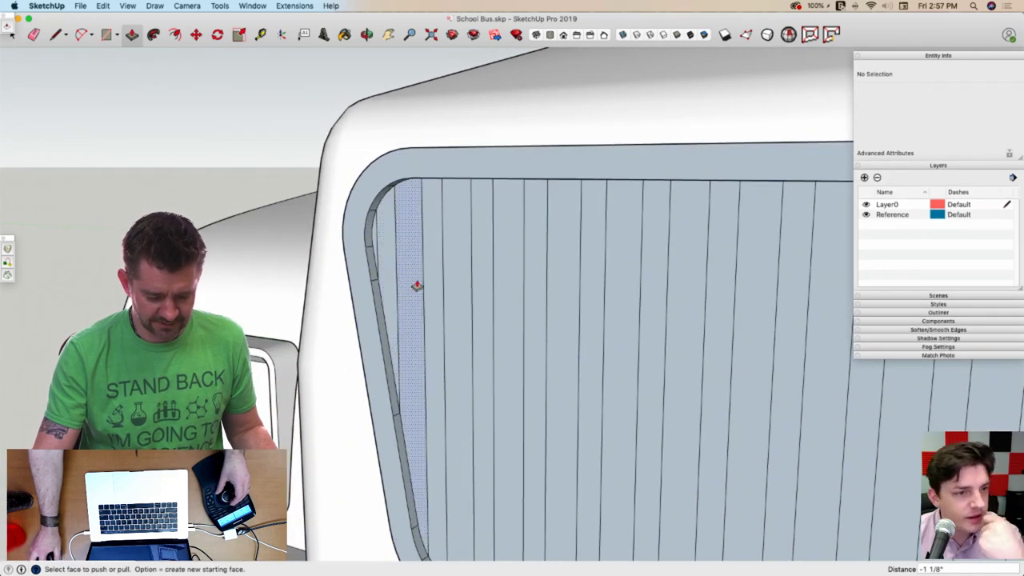
Push the outermost full gap face between the slats back about 3 1/2" toward the hood
{"action": "left_click", "coordinate": [415, 284]}
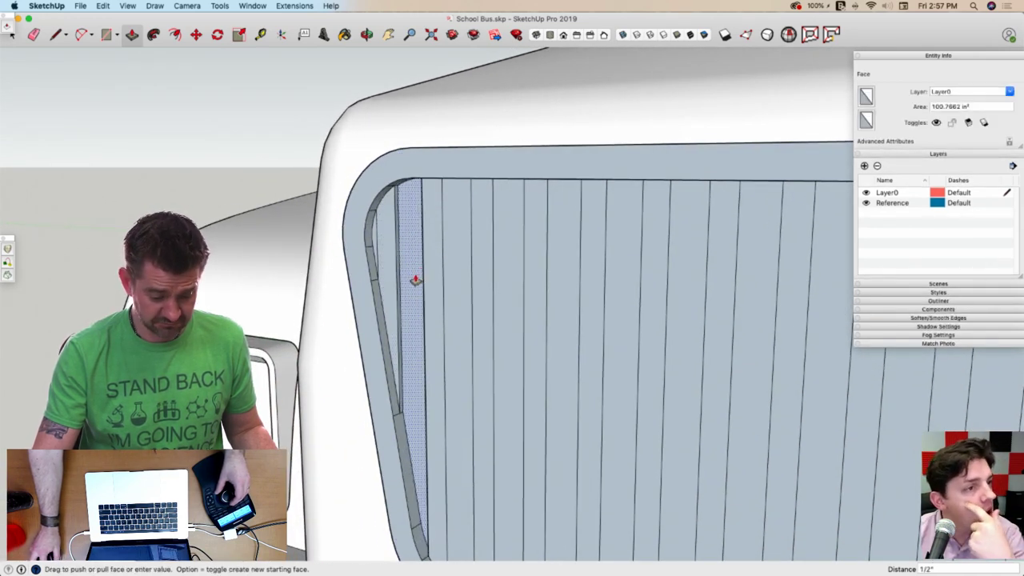
{"action": "scroll", "coordinate": [414, 280], "scroll_direction": "down", "scroll_amount": 4}
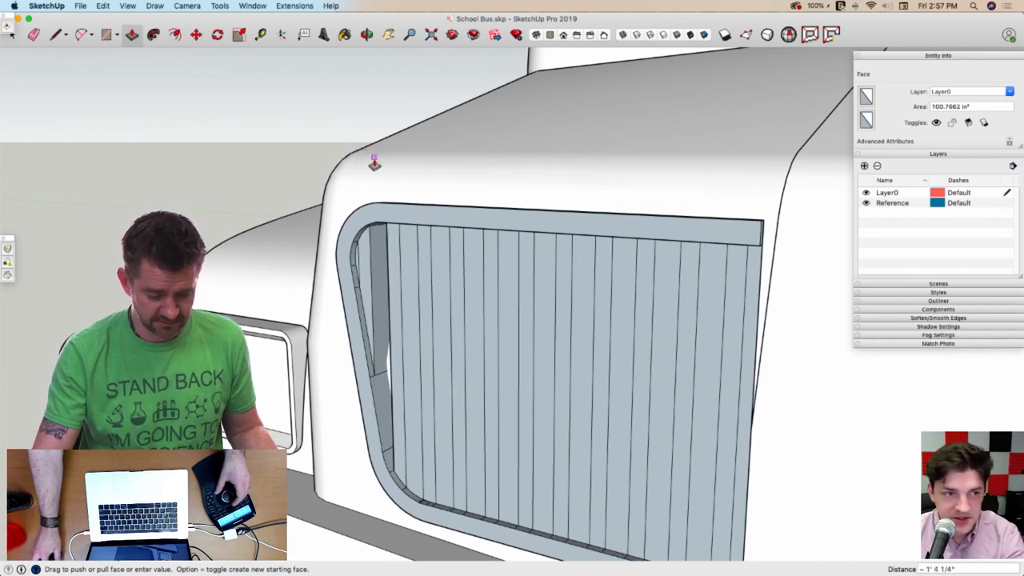
{"action": "scroll", "coordinate": [364, 176], "scroll_direction": "up", "scroll_amount": 5}
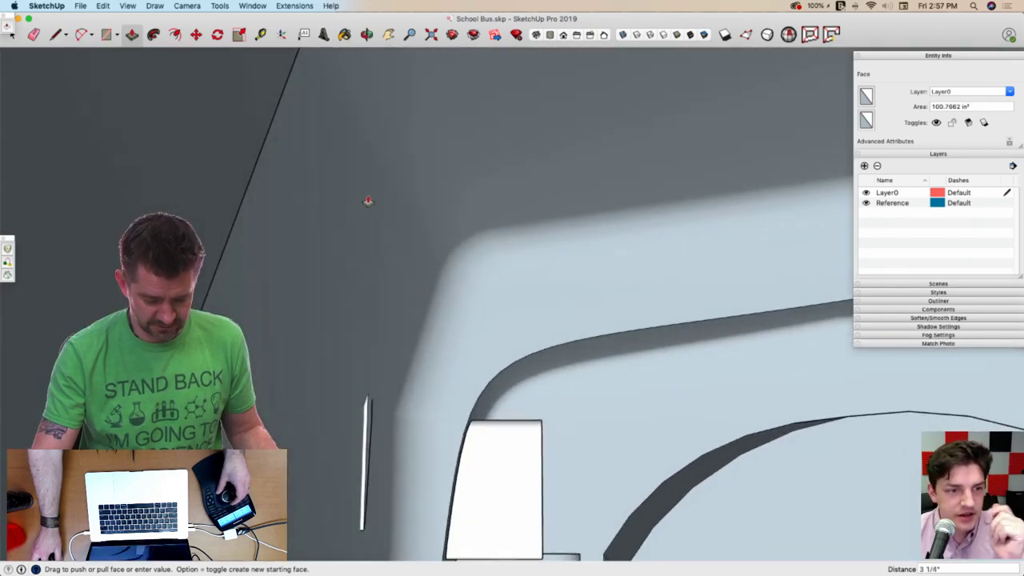
{"action": "left_click", "coordinate": [370, 217]}
{"action": "scroll", "coordinate": [370, 217], "scroll_direction": "down", "scroll_amount": 5}
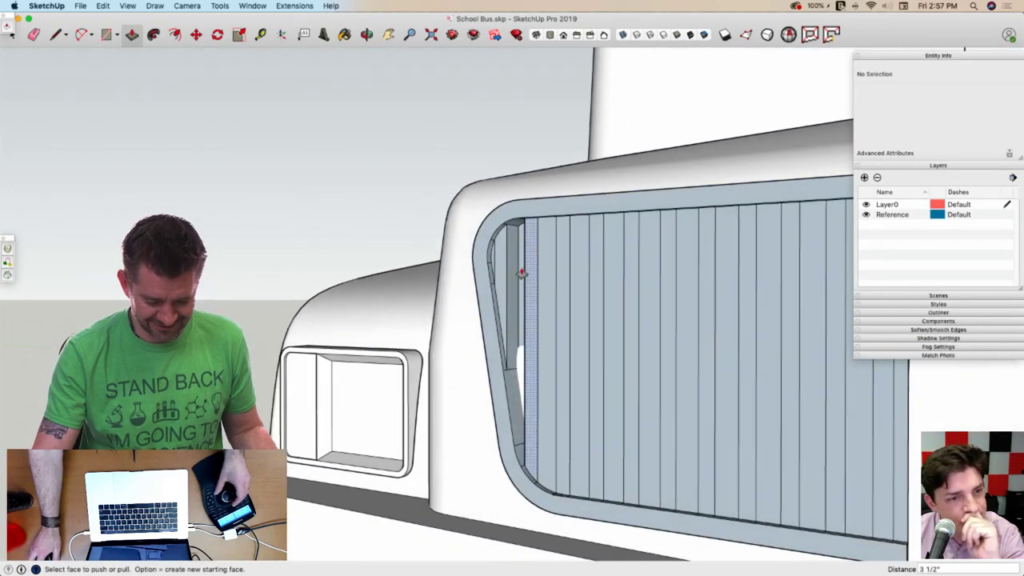
Repeat the same push depth on every remaining gap face across the grille so the slats stand free
{"action": "scroll", "coordinate": [521, 273], "scroll_direction": "up", "scroll_amount": 4}
{"action": "double_click", "coordinate": [481, 268]}
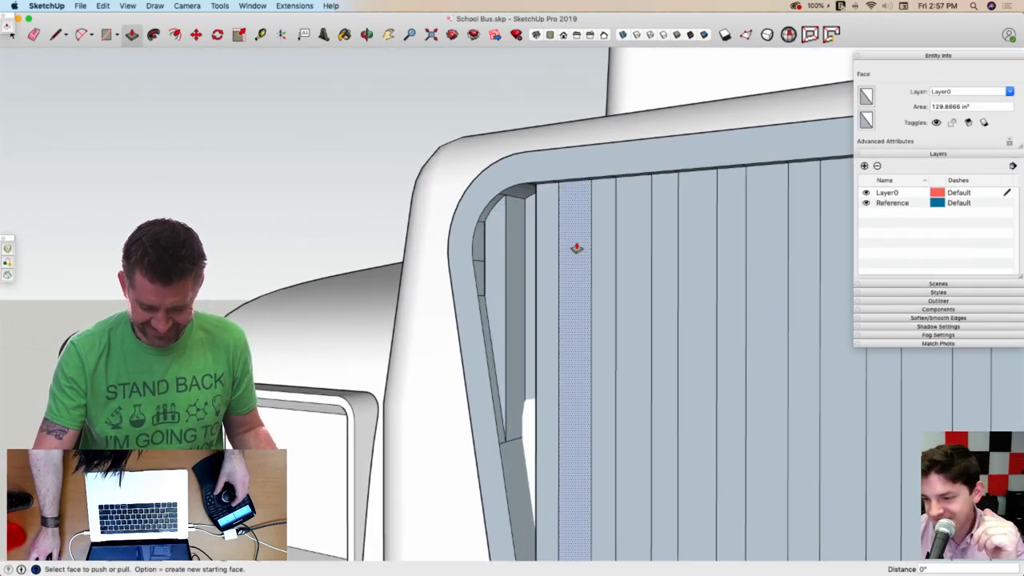
{"action": "double_click", "coordinate": [575, 249]}
{"action": "double_click", "coordinate": [629, 236]}
{"action": "scroll", "coordinate": [624, 240], "scroll_direction": "down", "scroll_amount": 4}
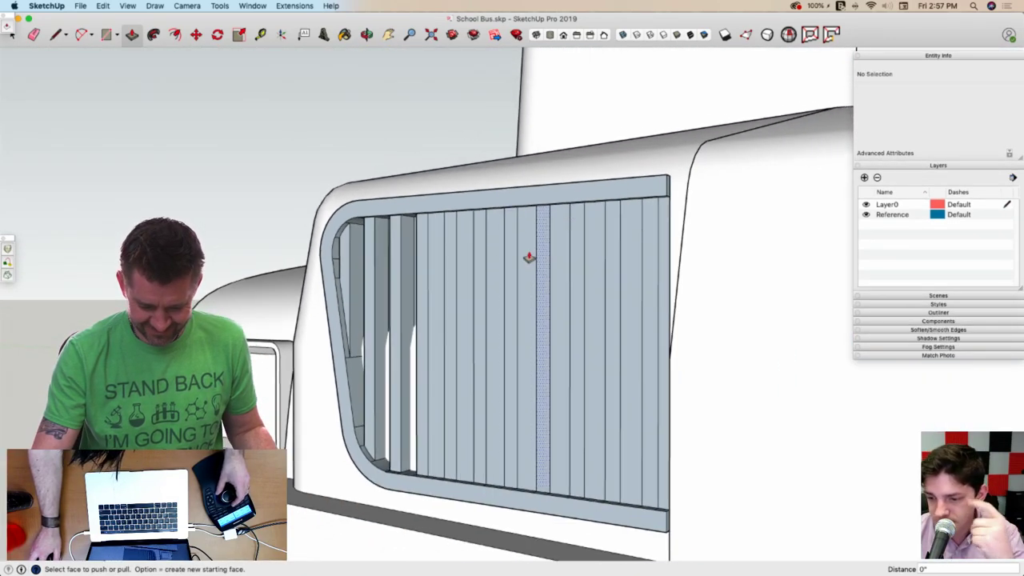
{"action": "double_click", "coordinate": [441, 257]}
{"action": "double_click", "coordinate": [462, 249]}
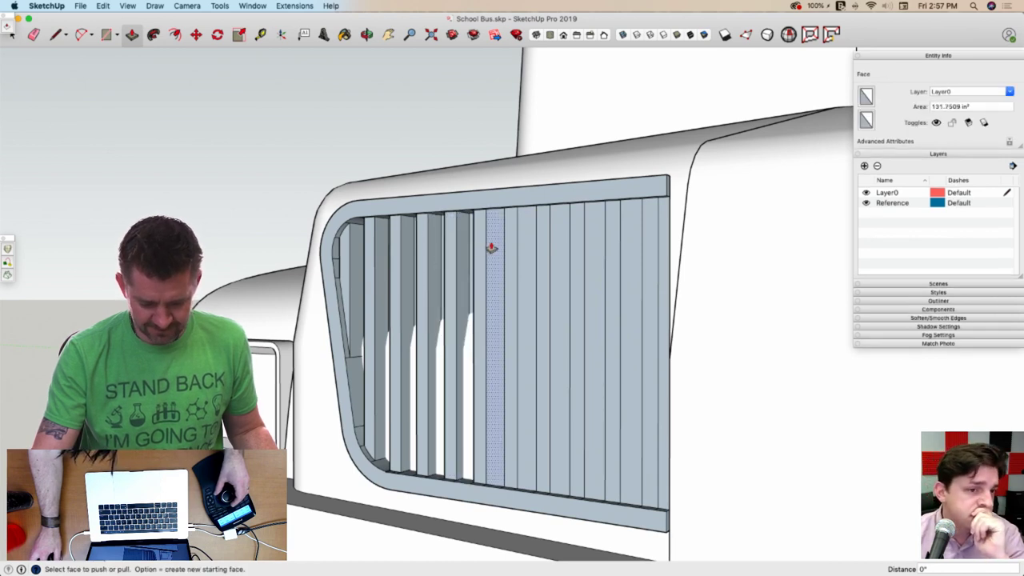
{"action": "double_click", "coordinate": [492, 248]}
{"action": "double_click", "coordinate": [528, 254]}
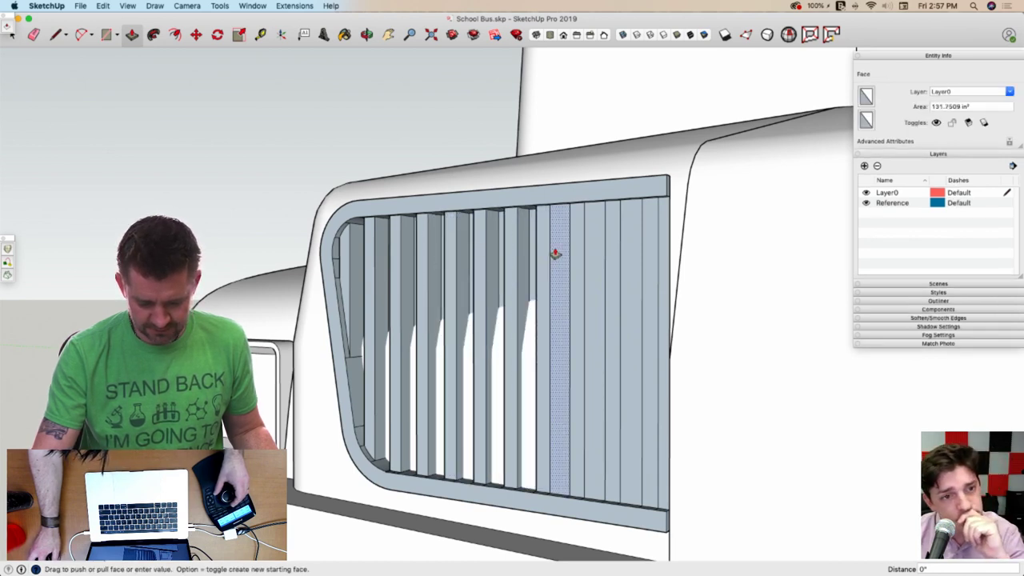
{"action": "double_click", "coordinate": [557, 255]}
{"action": "double_click", "coordinate": [590, 255]}
{"action": "double_click", "coordinate": [629, 253]}
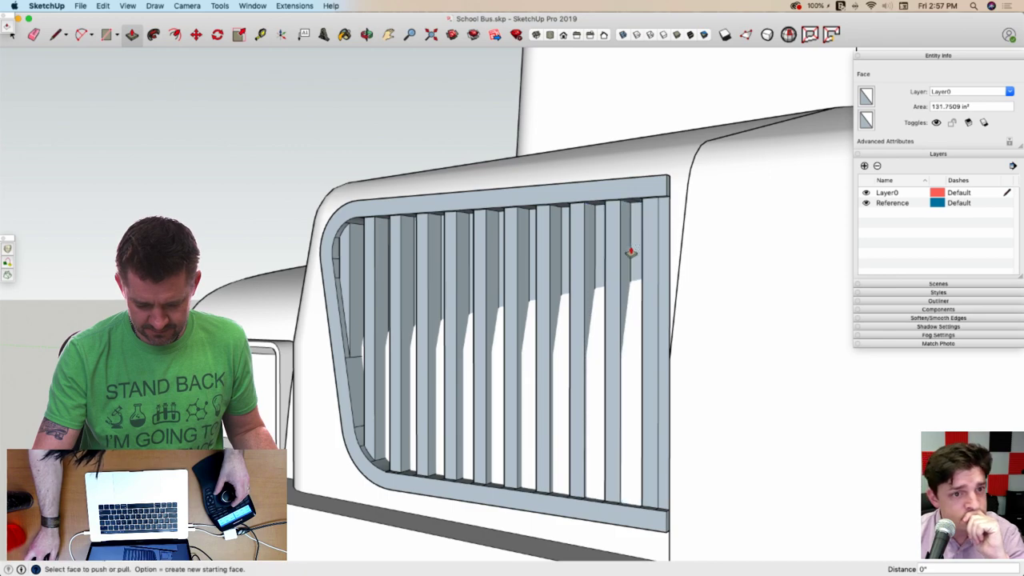
{"action": "double_click", "coordinate": [664, 249]}
{"action": "key", "text": "space"}
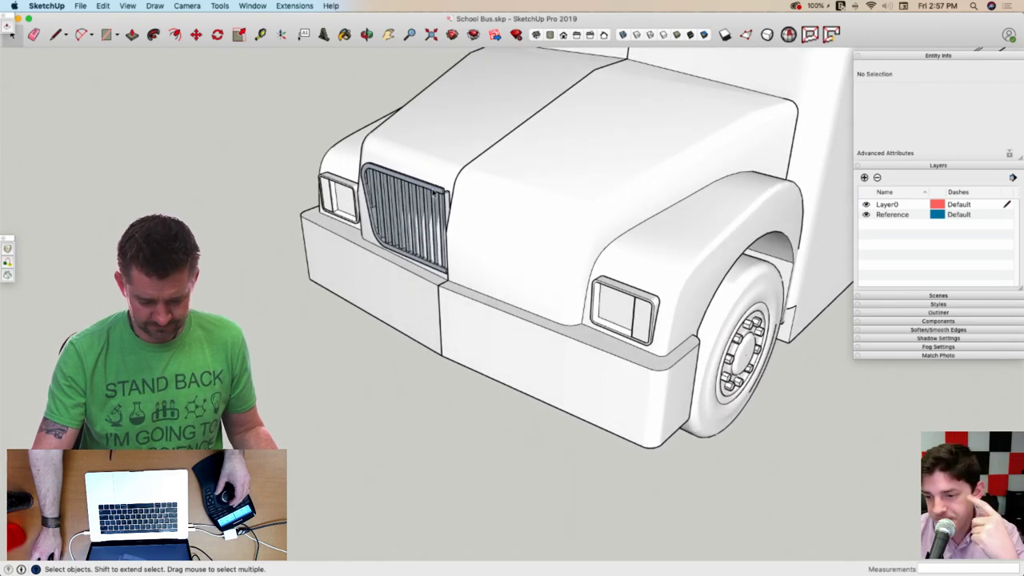
{"action": "double_click", "coordinate": [434, 192]}
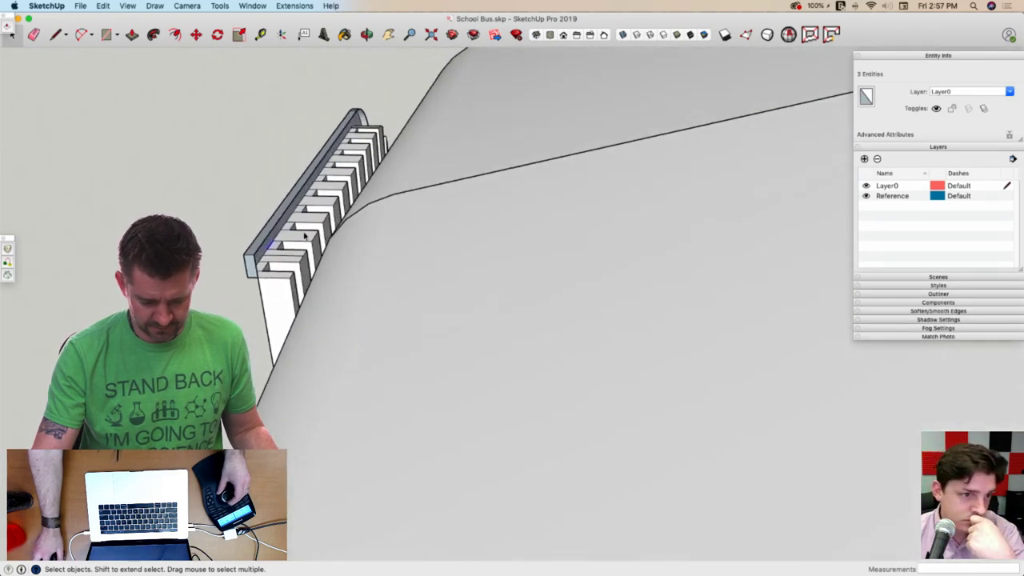
{"action": "middle_click_drag", "start_coordinate": [304, 235], "coordinate": [264, 267]}
{"action": "key", "text": "p"}
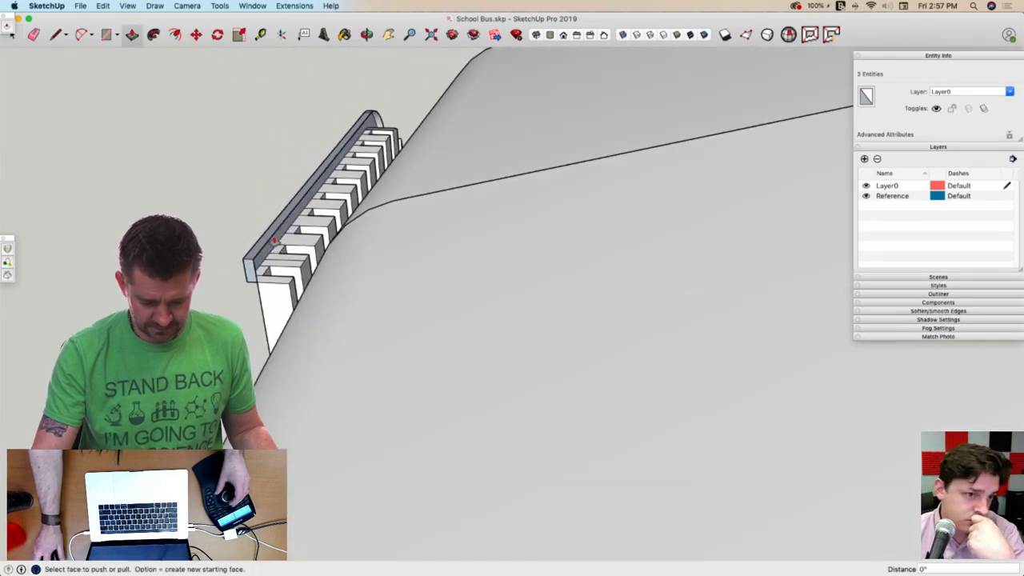
{"action": "key", "text": "l"}
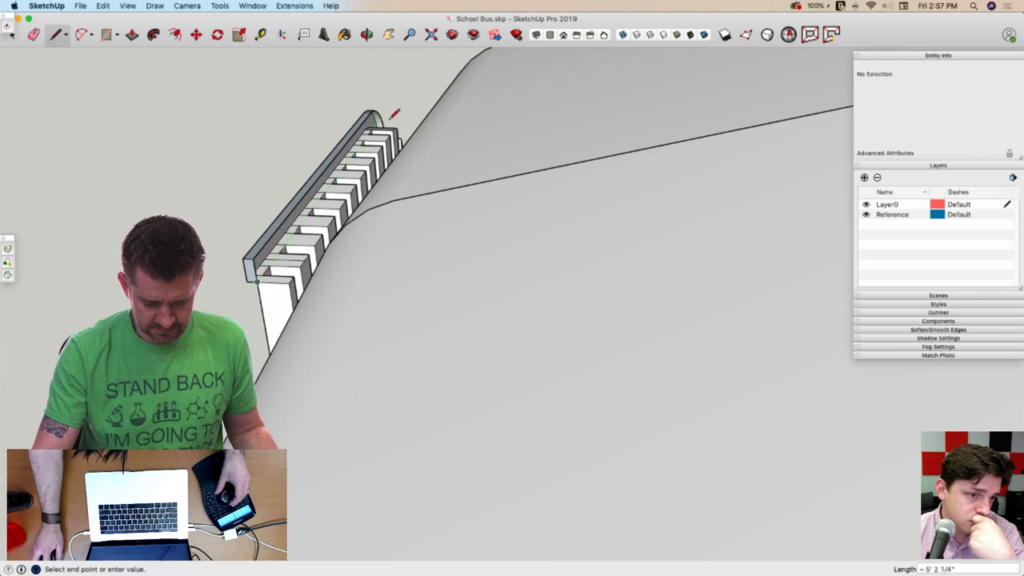
{"action": "key", "text": "space"}
{"action": "middle_click_drag", "start_coordinate": [376, 122], "coordinate": [334, 246]}
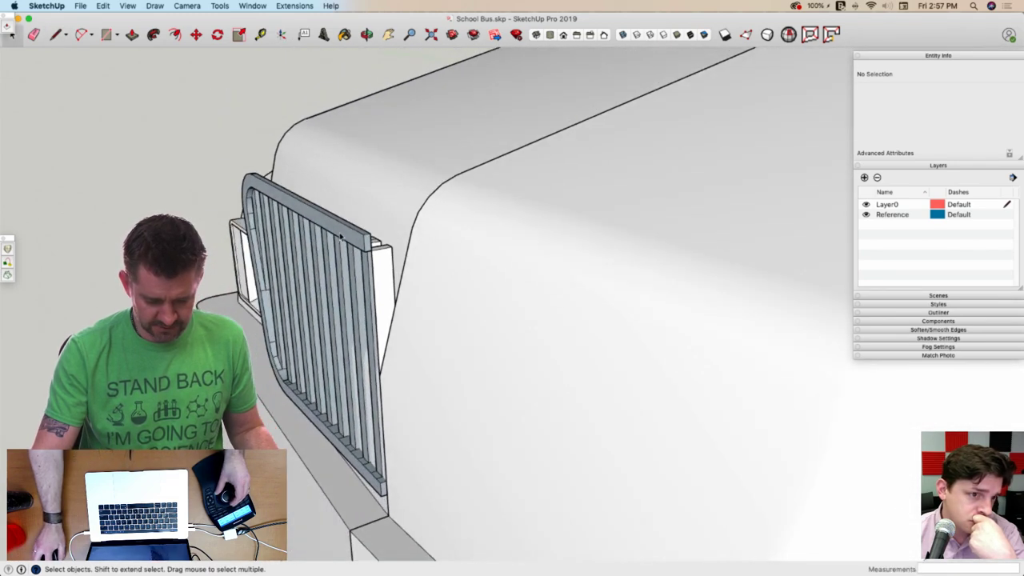
Extrude the raised grille frame about 1' 11/16" back into the hood to close the gap behind its upper edge
{"action": "left_click", "coordinate": [341, 236]}
{"action": "key", "text": "p"}
{"action": "left_click_drag", "start_coordinate": [341, 237], "coordinate": [397, 238]}
{"action": "left_click", "coordinate": [413, 226]}
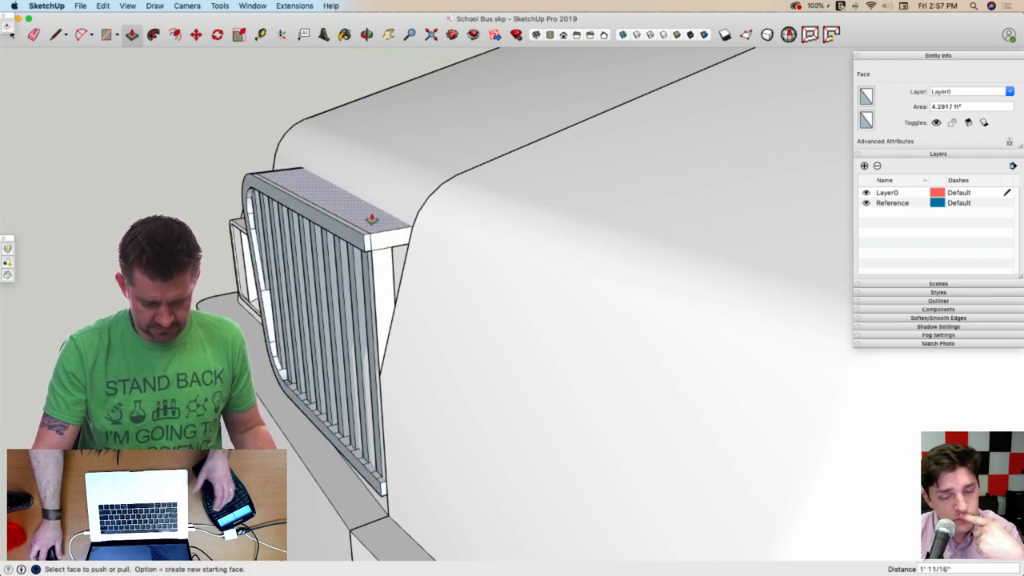
{"action": "key", "text": "space"}
{"action": "left_click", "coordinate": [341, 187]}
Select all the connected grille geometry and make it a component named Half a Grill
{"action": "mouse_move", "coordinate": [256, 166]}
{"action": "middle_mouse_down"}
{"action": "mouse_move", "coordinate": [488, 201]}
{"action": "mouse_move", "coordinate": [555, 160]}
{"action": "mouse_move", "coordinate": [496, 235]}
{"action": "mouse_move", "coordinate": [461, 236]}
{"action": "mouse_move", "coordinate": [491, 163]}
{"action": "mouse_move", "coordinate": [448, 227]}
{"action": "mouse_move", "coordinate": [467, 193]}
{"action": "mouse_move", "coordinate": [467, 242]}
{"action": "middle_mouse_up"}
{"action": "key", "text": "e"}
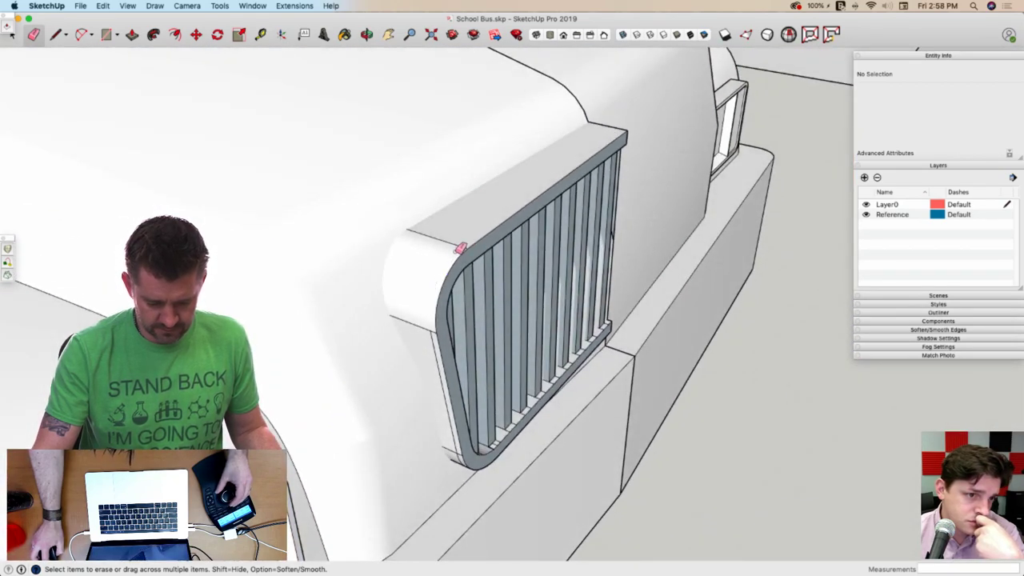
{"action": "mouse_move", "coordinate": [460, 248]}
{"action": "middle_mouse_down"}
{"action": "mouse_move", "coordinate": [441, 276]}
{"action": "mouse_move", "coordinate": [441, 264]}
{"action": "mouse_move", "coordinate": [472, 352]}
{"action": "mouse_move", "coordinate": [498, 348]}
{"action": "mouse_move", "coordinate": [505, 334]}
{"action": "mouse_move", "coordinate": [419, 141]}
{"action": "mouse_move", "coordinate": [419, 183]}
{"action": "mouse_move", "coordinate": [487, 199]}
{"action": "mouse_move", "coordinate": [478, 197]}
{"action": "middle_mouse_up"}
{"action": "key", "text": "p"}
{"action": "key", "text": "space"}
{"action": "triple_click", "coordinate": [477, 197]}
{"action": "right_click", "coordinate": [478, 201]}
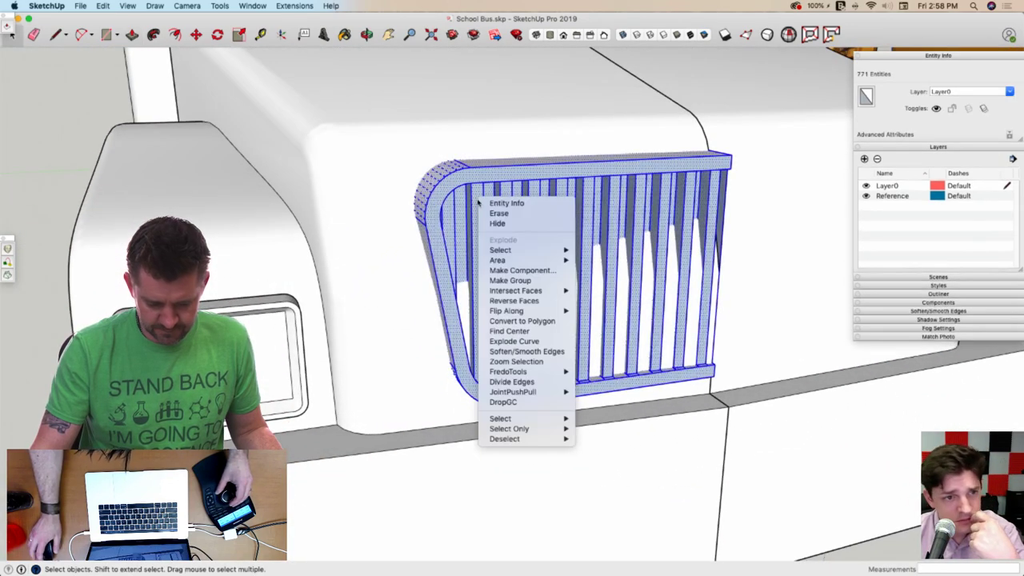
{"action": "left_click", "coordinate": [524, 270]}
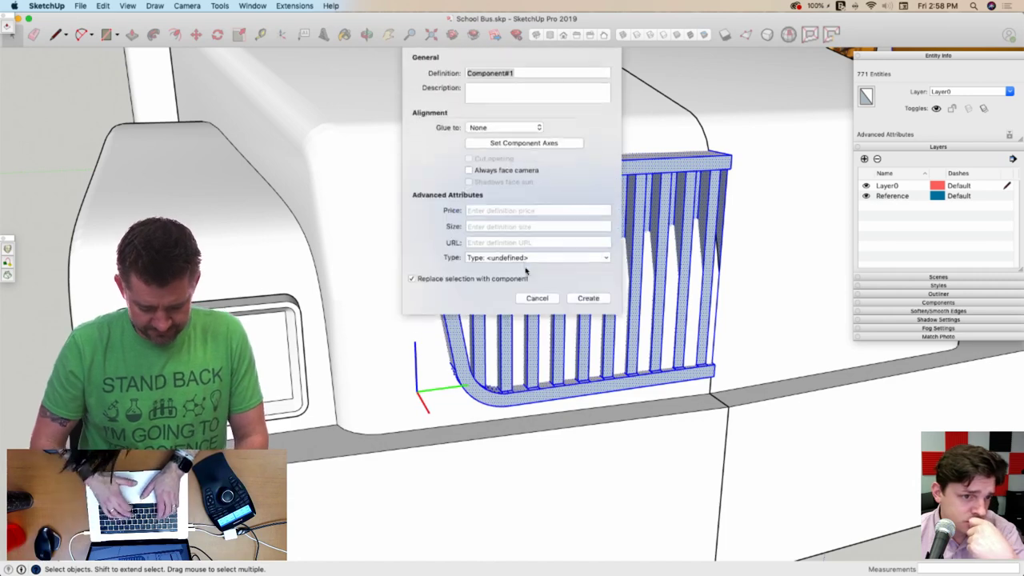
{"action": "type", "text": "Half a Grill"}
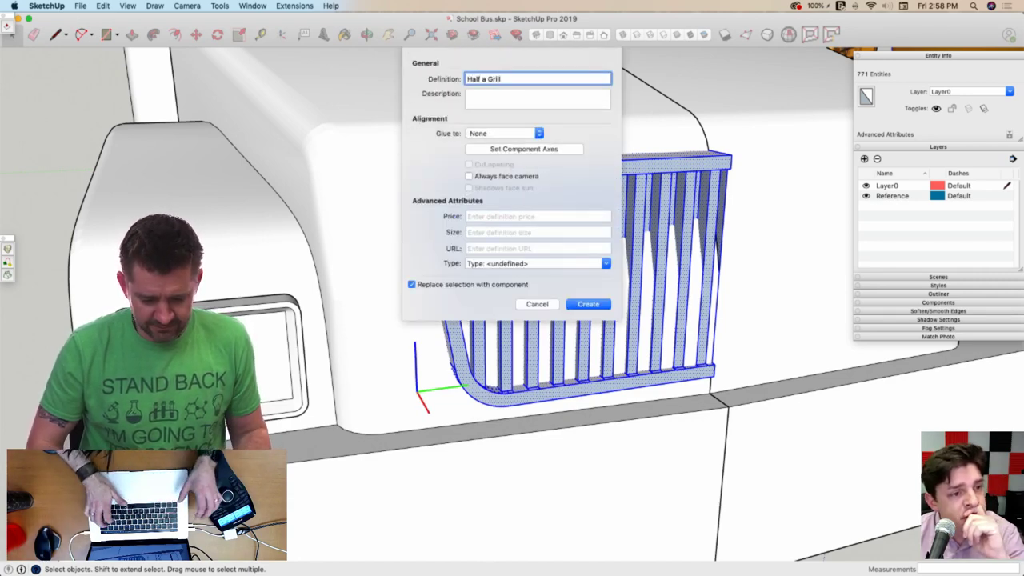
{"action": "key", "text": "Return"}
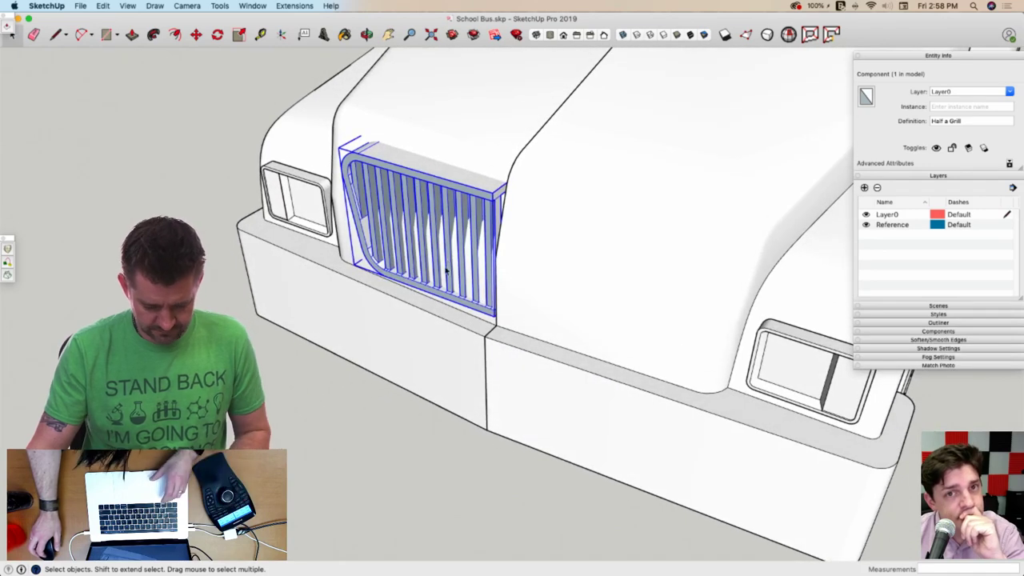
Place a copy of the half grille in front of the bumper and flip it along the component's green axis
{"action": "key", "text": "m"}
{"action": "left_click", "coordinate": [427, 278]}
{"action": "key", "text": "alt"}
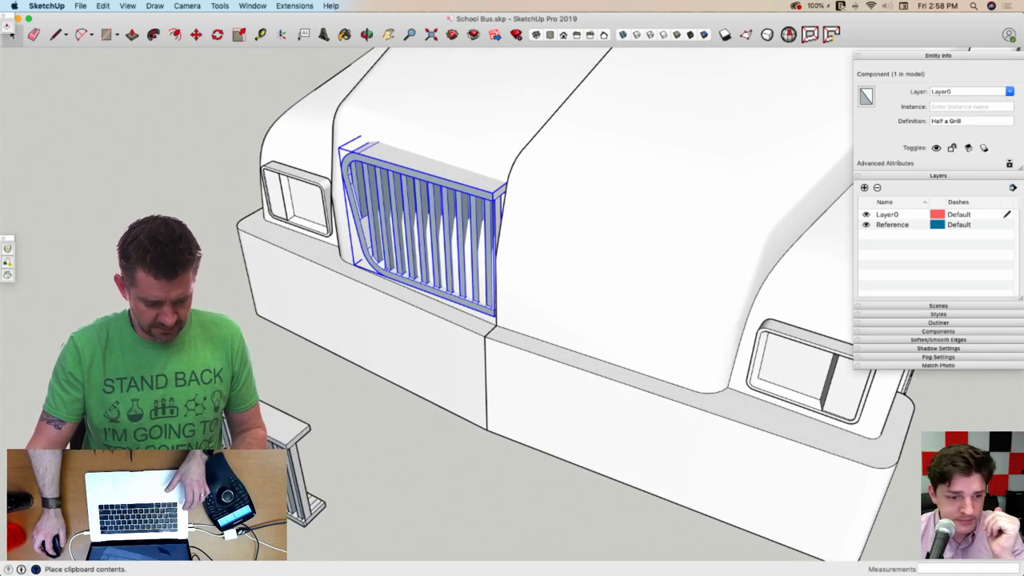
{"action": "left_click", "coordinate": [292, 480]}
{"action": "scroll", "coordinate": [328, 416], "scroll_direction": "down", "scroll_amount": 10}
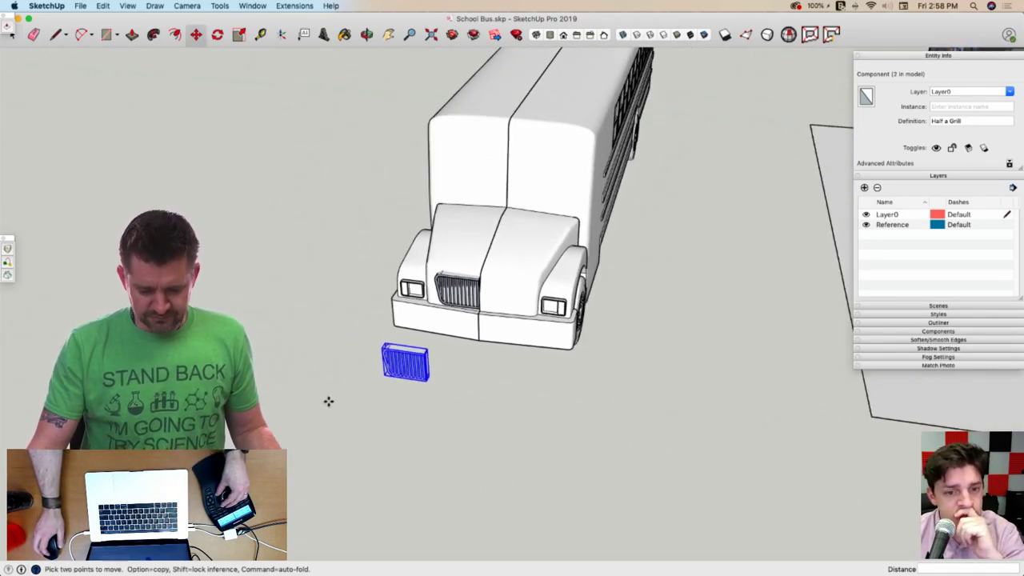
{"action": "scroll", "coordinate": [329, 425], "scroll_direction": "up", "scroll_amount": 10}
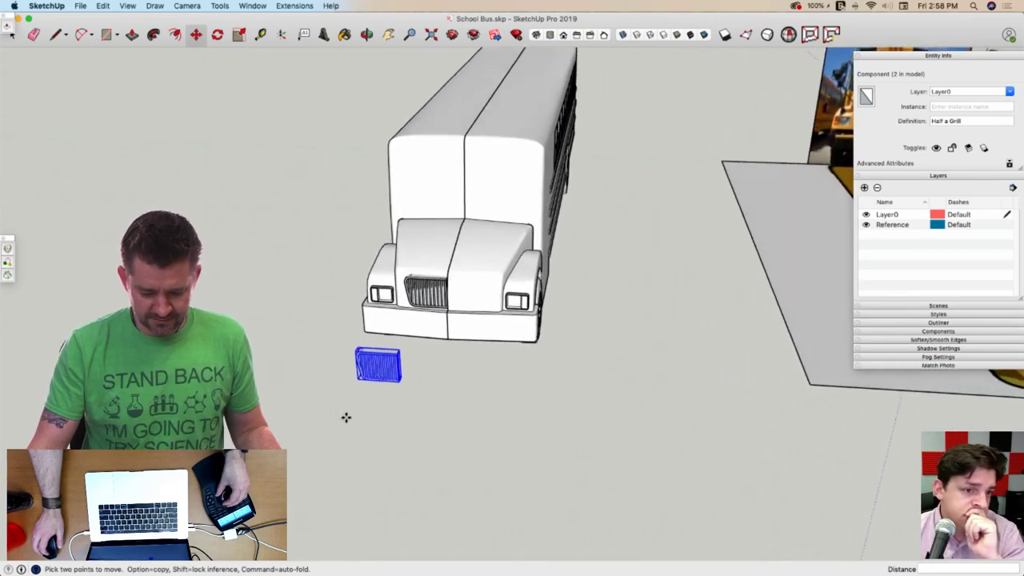
{"action": "right_click", "coordinate": [345, 409]}
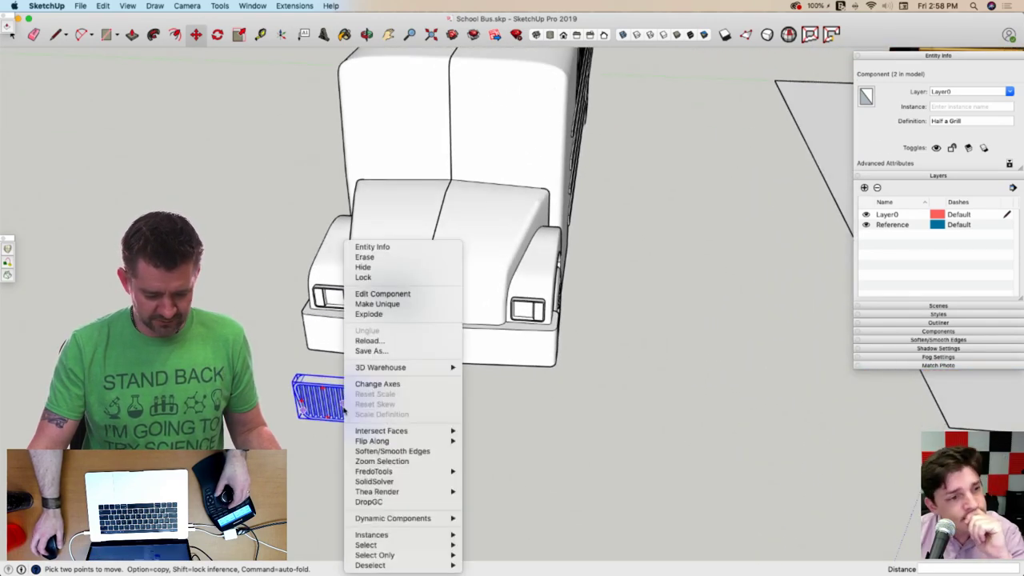
{"action": "mouse_move", "coordinate": [423, 443]}
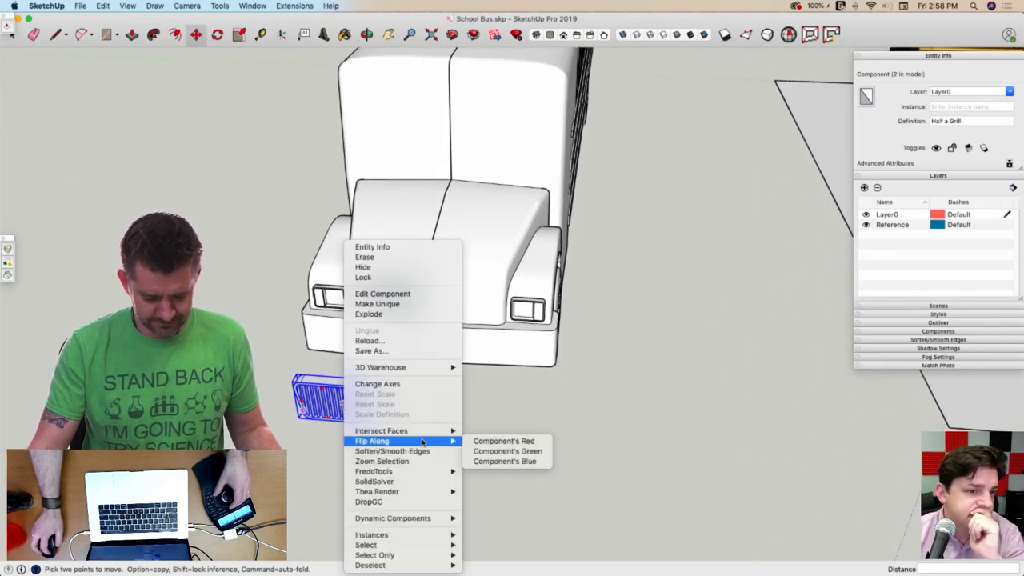
{"action": "left_click", "coordinate": [512, 459]}
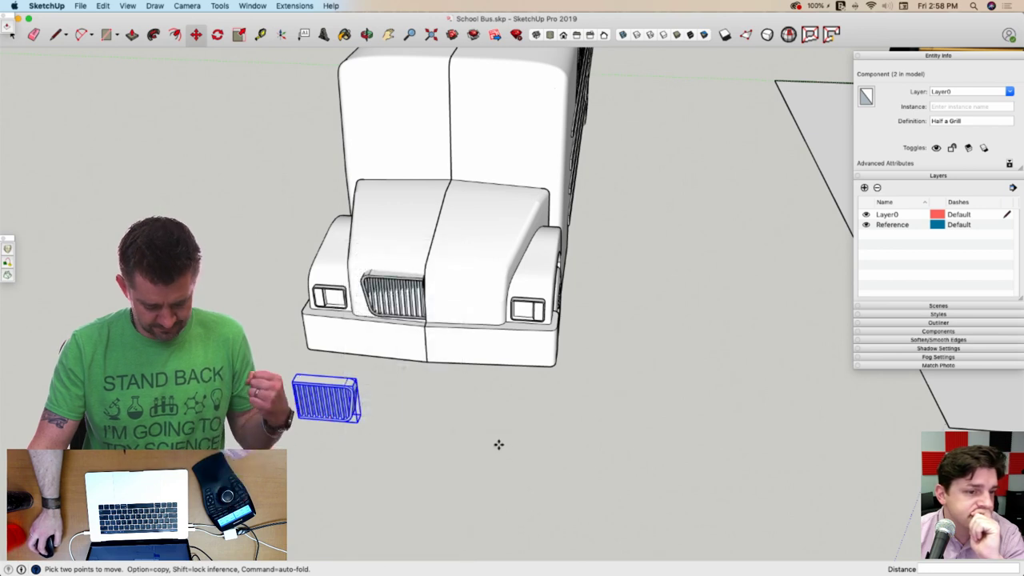
Move the flipped half grille by its inner upper corner to meet the original at the hood's centre line
{"action": "left_click", "coordinate": [294, 377]}
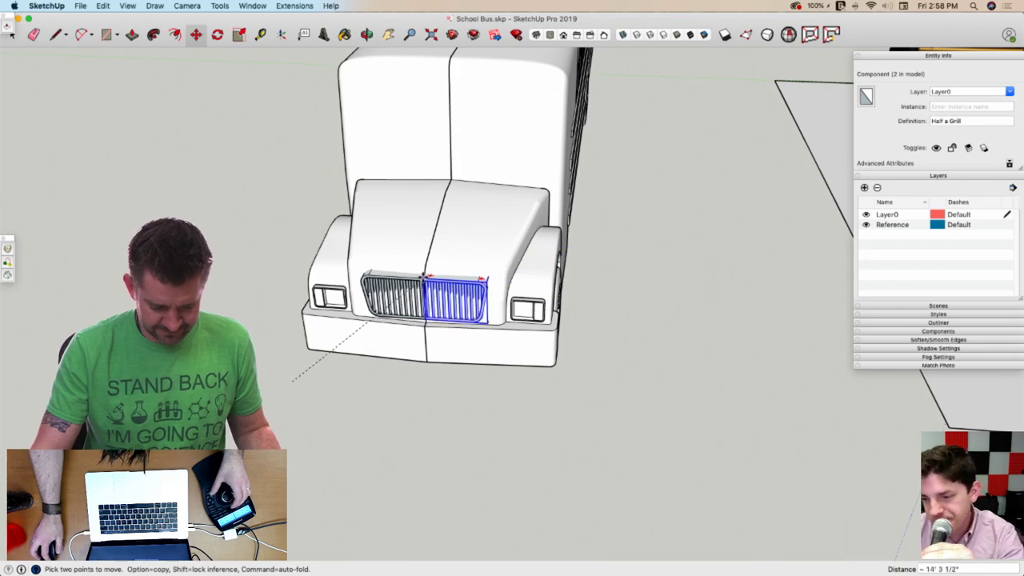
{"action": "left_click", "coordinate": [424, 279]}
{"action": "key", "text": "space"}
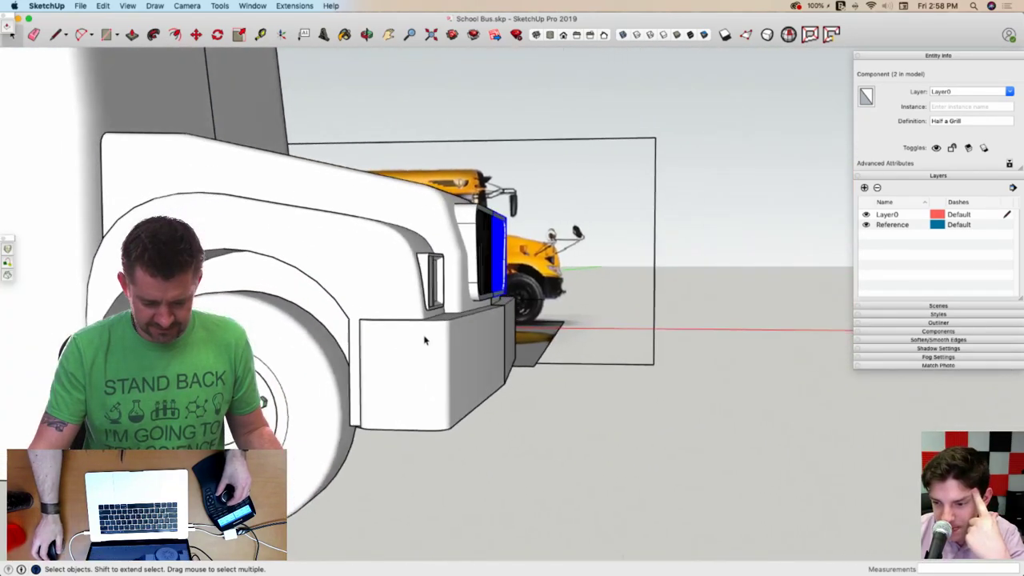
Select both halves of the grille and move them along the bus's length to reseat them against the hood front
{"action": "key", "text": "m"}
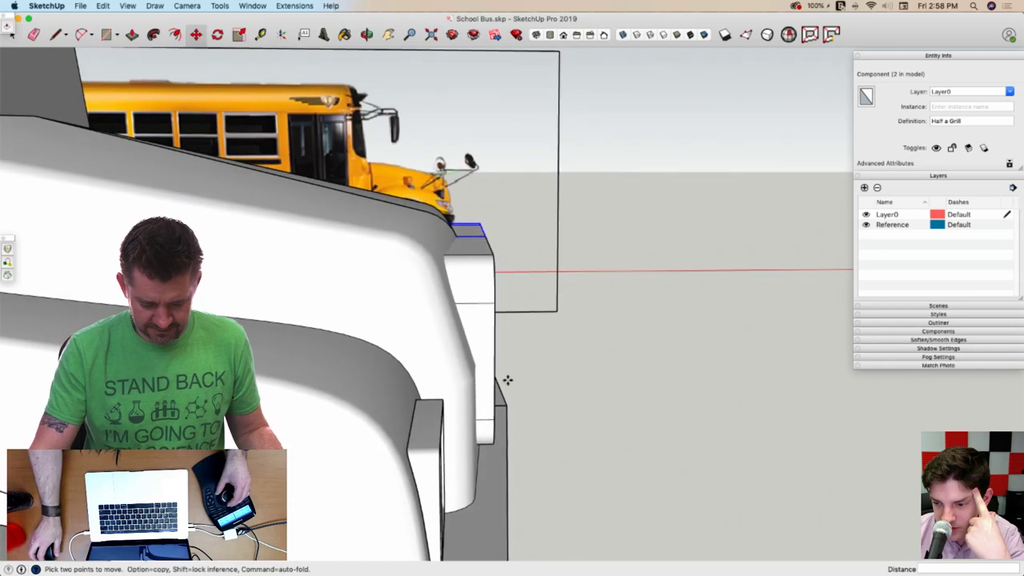
{"action": "left_click_drag", "start_coordinate": [489, 231], "coordinate": [476, 257]}
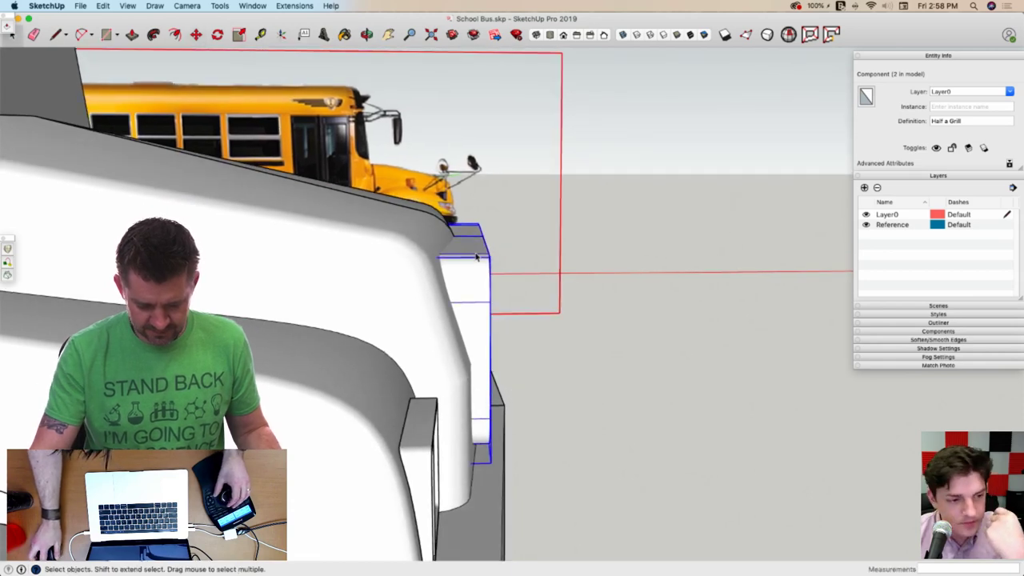
{"action": "key", "text": "m"}
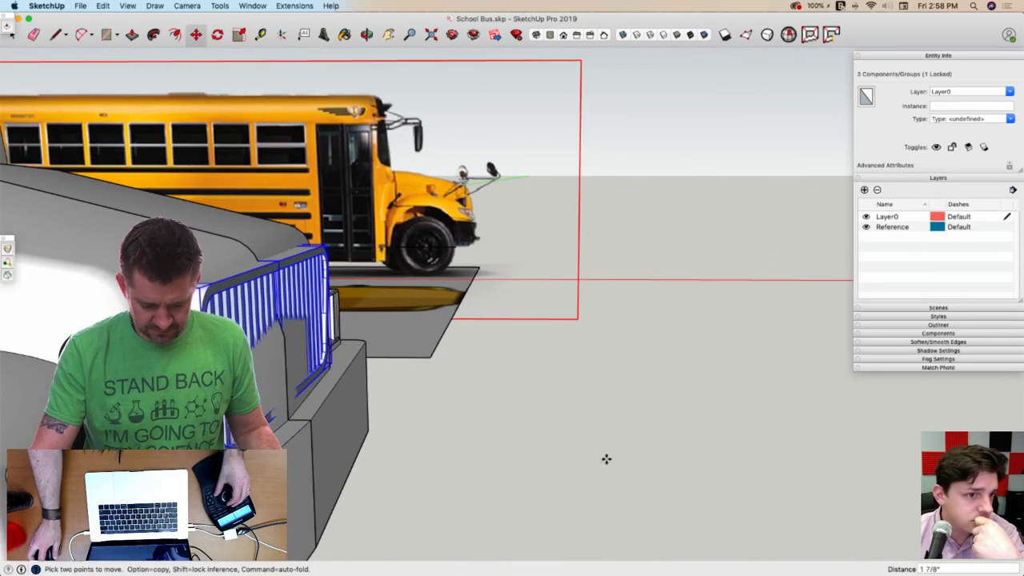
{"action": "left_click", "coordinate": [607, 459]}
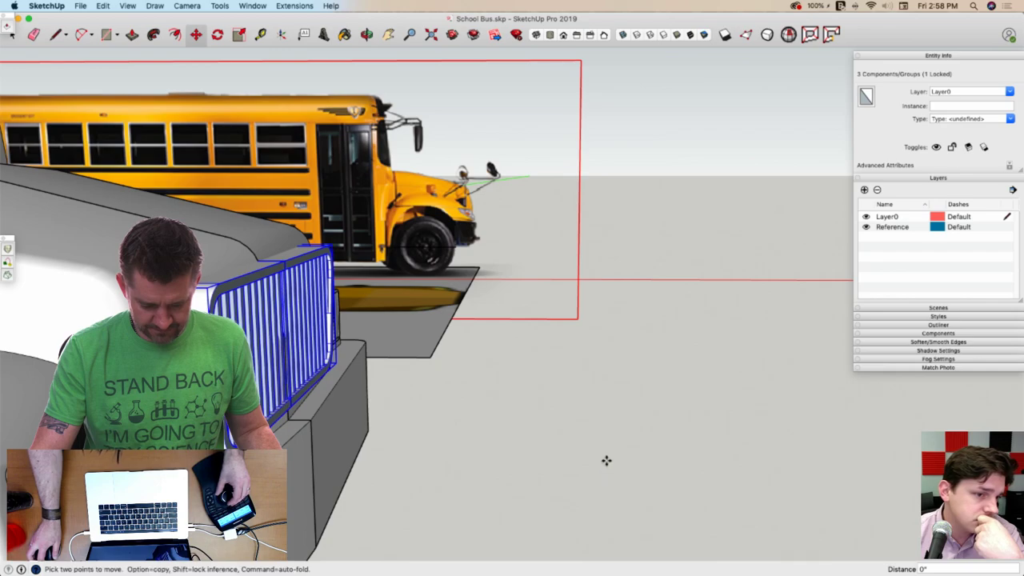
{"action": "key", "text": "space"}
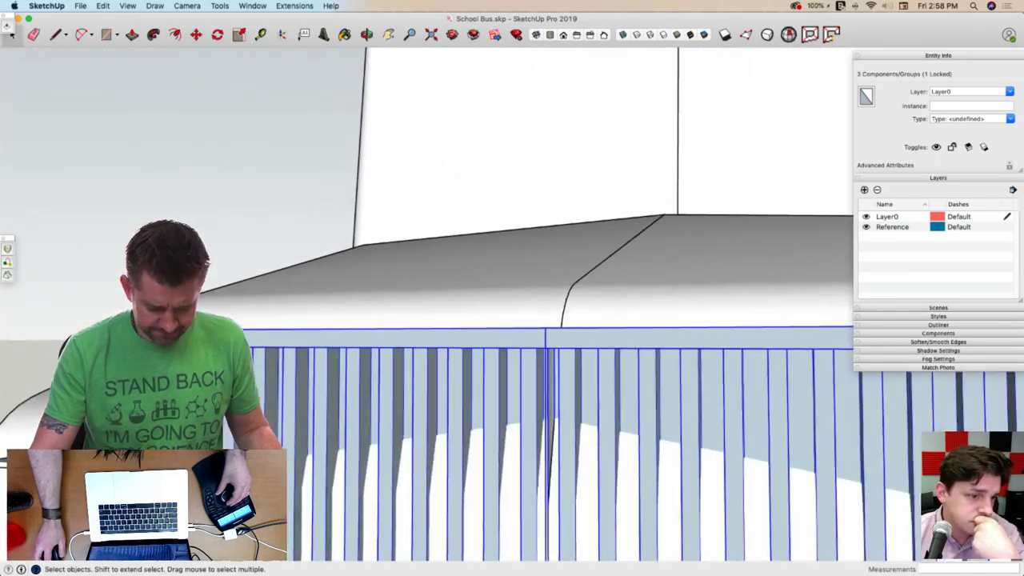
Inside the half grille component, push every recessed strip between the slats backward by the same depth, from the outer side to the centre
{"action": "double_click", "coordinate": [293, 427]}
{"action": "key", "text": "p"}
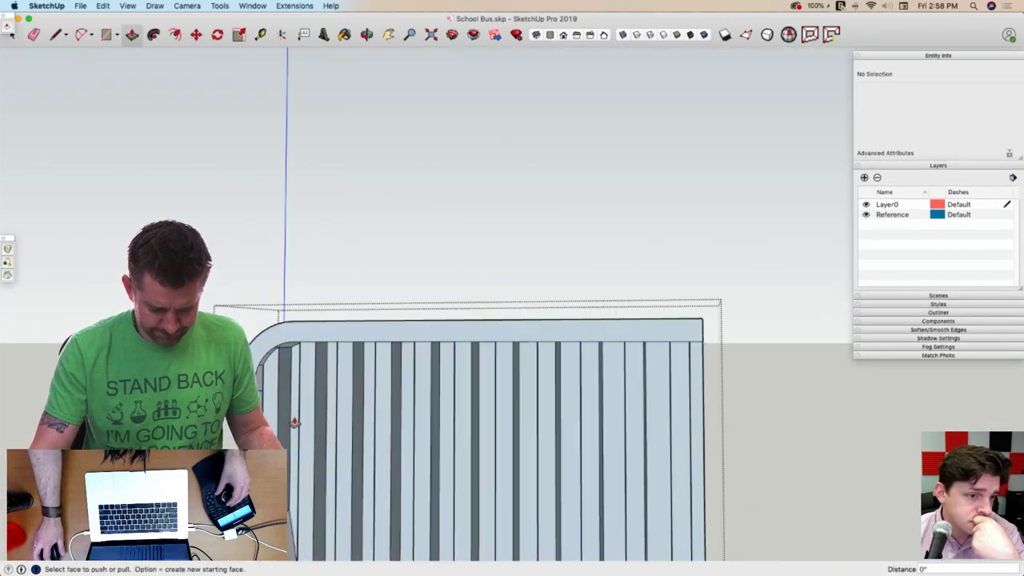
{"action": "left_click", "coordinate": [294, 421]}
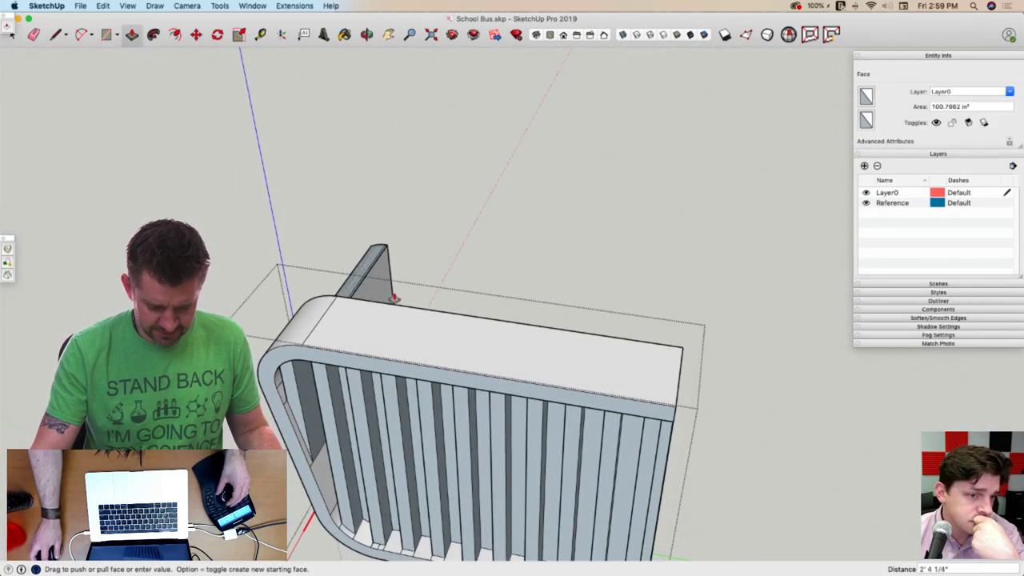
{"action": "left_click", "coordinate": [392, 328]}
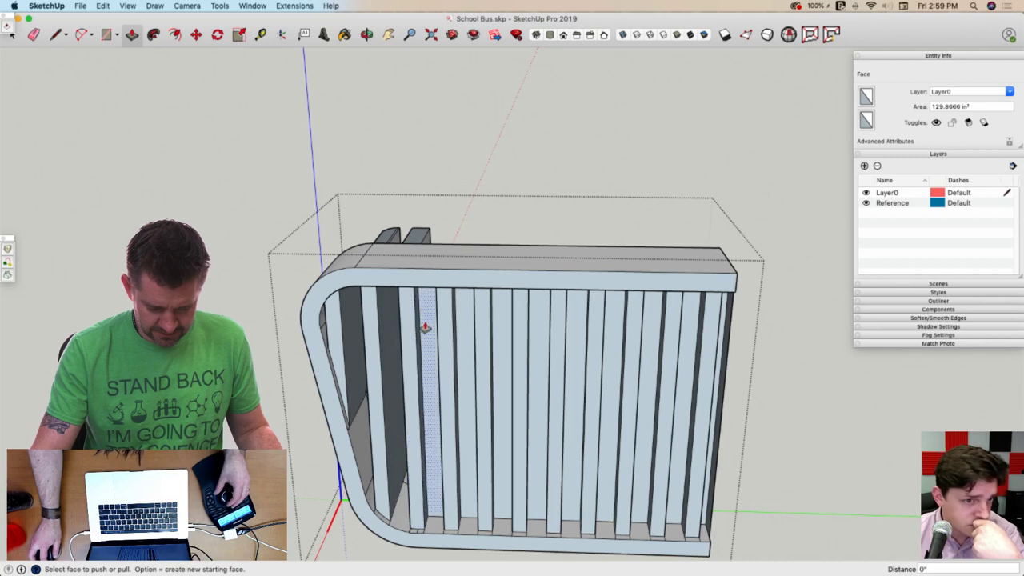
{"action": "double_click", "coordinate": [425, 327]}
{"action": "left_click", "coordinate": [467, 327]}
{"action": "left_click", "coordinate": [466, 327]}
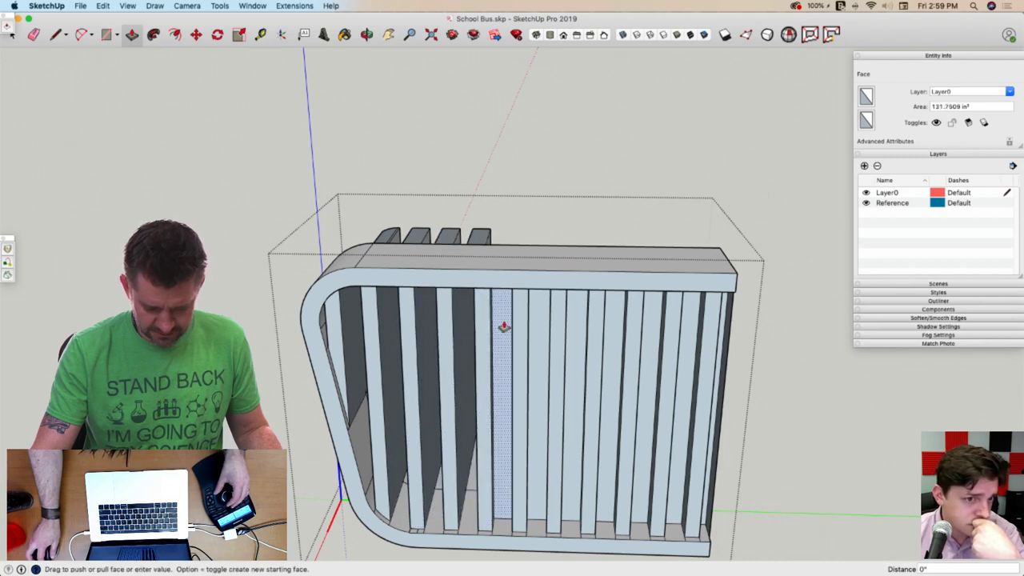
{"action": "double_click", "coordinate": [504, 327]}
{"action": "double_click", "coordinate": [538, 322]}
{"action": "double_click", "coordinate": [574, 318]}
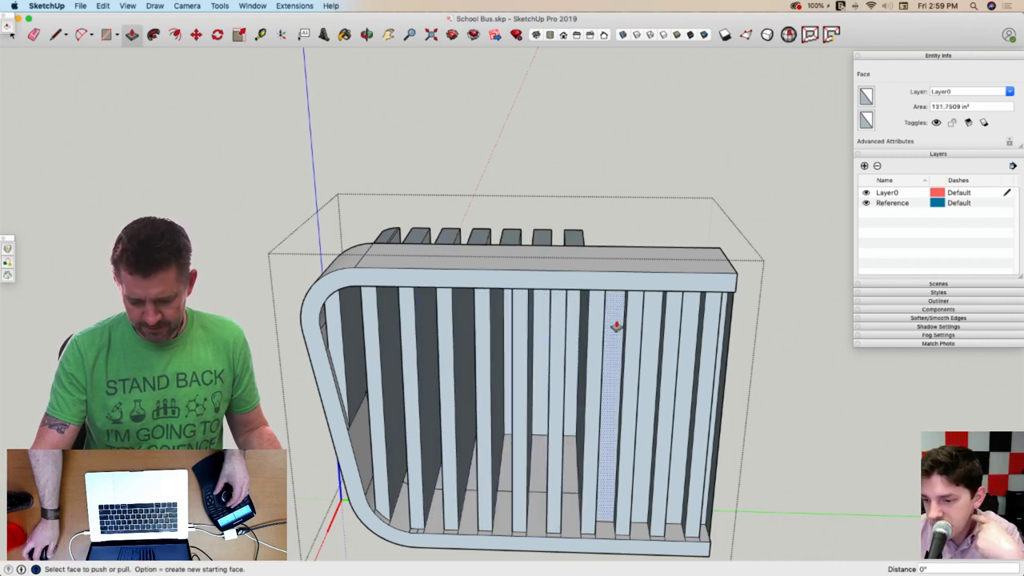
{"action": "double_click", "coordinate": [615, 320]}
{"action": "double_click", "coordinate": [651, 320]}
{"action": "double_click", "coordinate": [688, 317]}
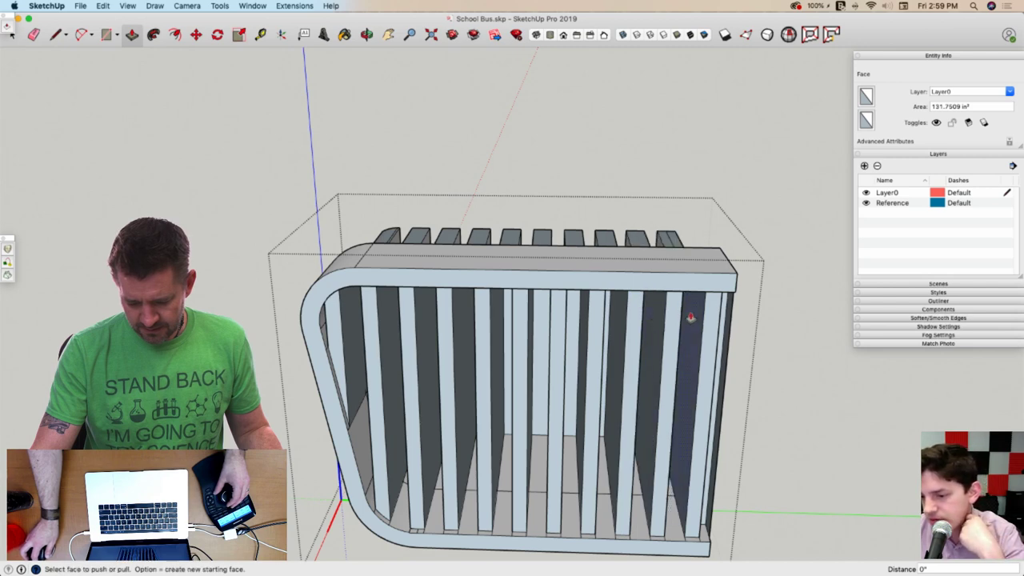
{"action": "double_click", "coordinate": [710, 324]}
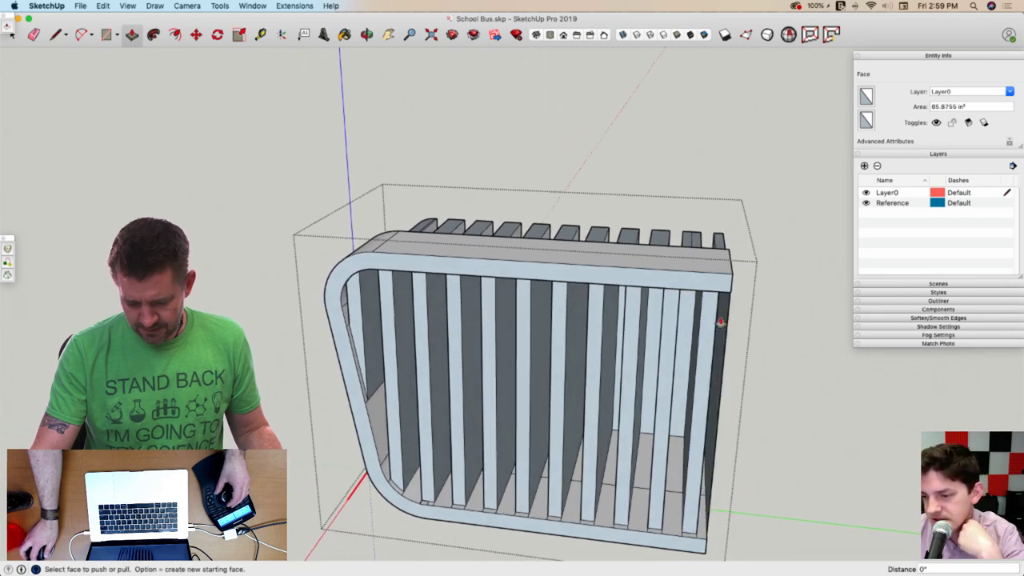
Erase the edge at the half grille's centre end and leave the component
{"action": "key", "text": "e"}
{"action": "left_click", "coordinate": [684, 328]}
{"action": "key", "text": "p"}
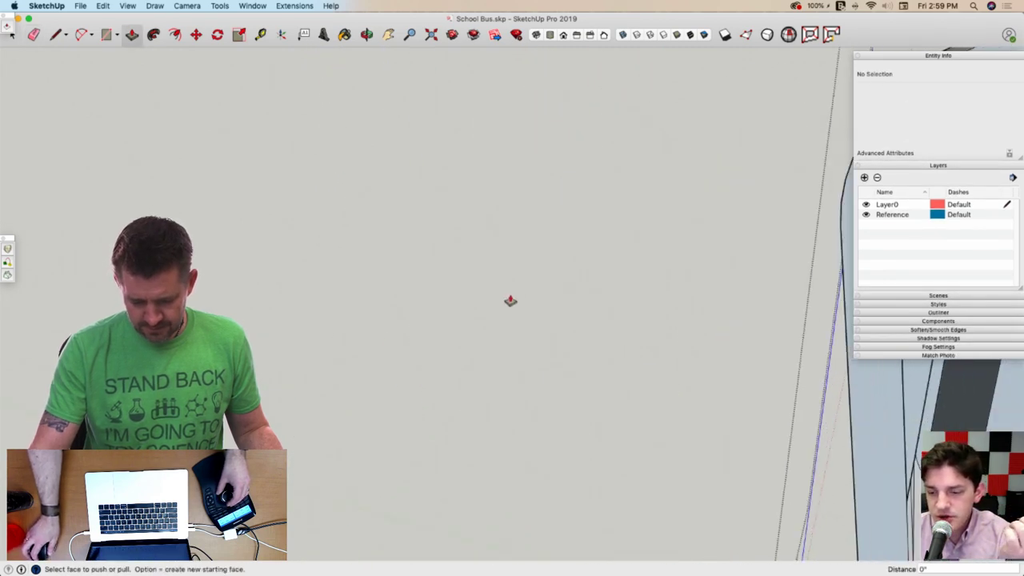
{"action": "scroll", "coordinate": [510, 301], "scroll_direction": "down", "scroll_amount": 8}
{"action": "scroll", "coordinate": [580, 286], "scroll_direction": "up", "scroll_amount": 3}
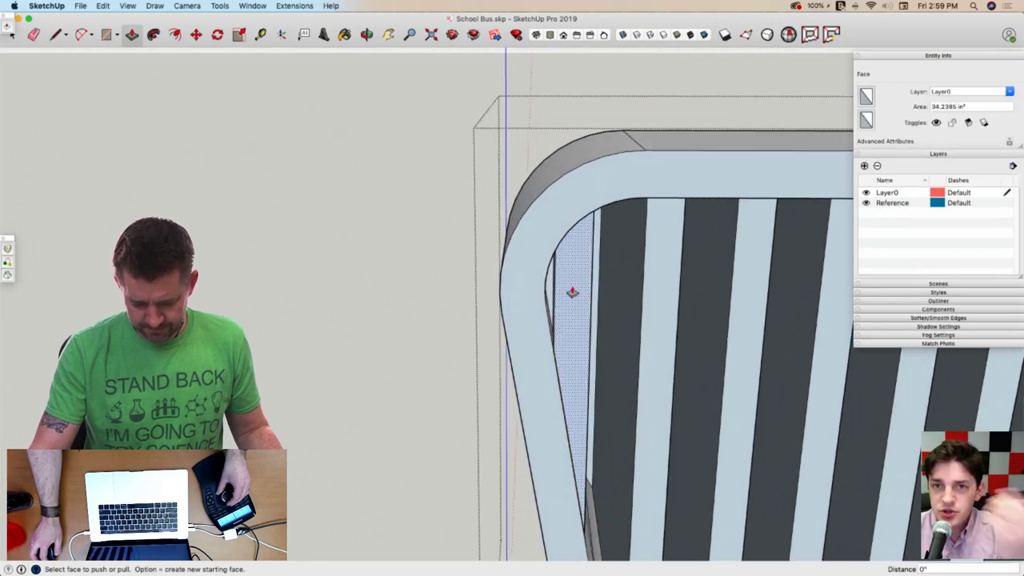
{"action": "scroll", "coordinate": [551, 289], "scroll_direction": "down", "scroll_amount": 1}
{"action": "key", "text": "space"}
{"action": "left_click", "coordinate": [384, 260]}
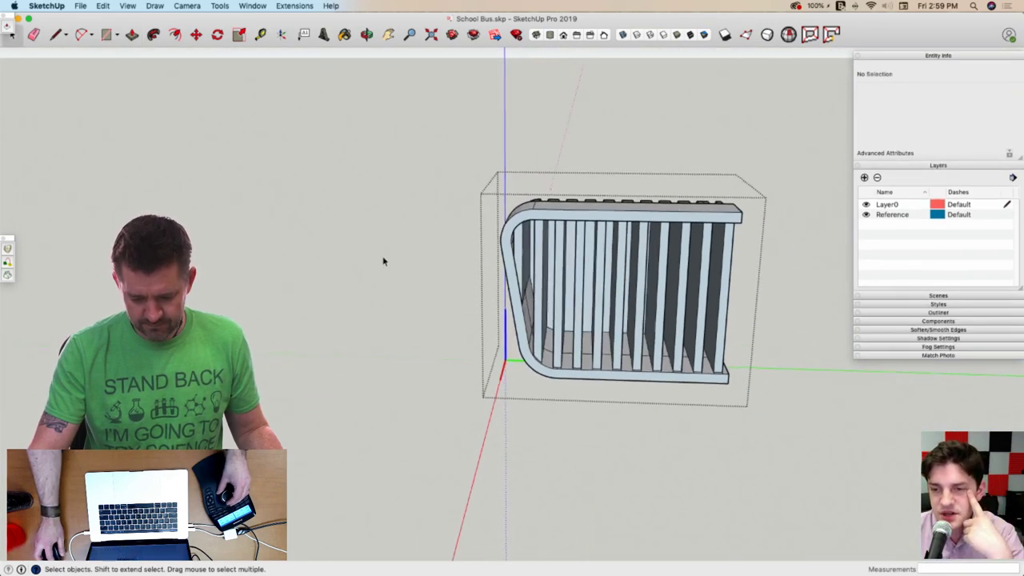
{"action": "left_click", "coordinate": [384, 261]}
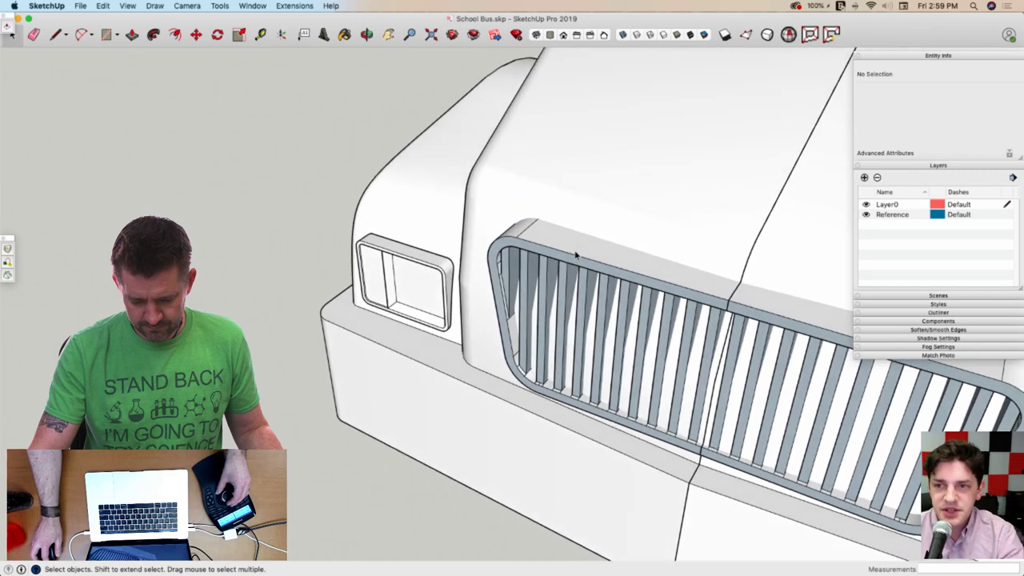
Select all the geometry inside the half grille component and soften its coplanar edges
{"action": "triple_click", "coordinate": [576, 254]}
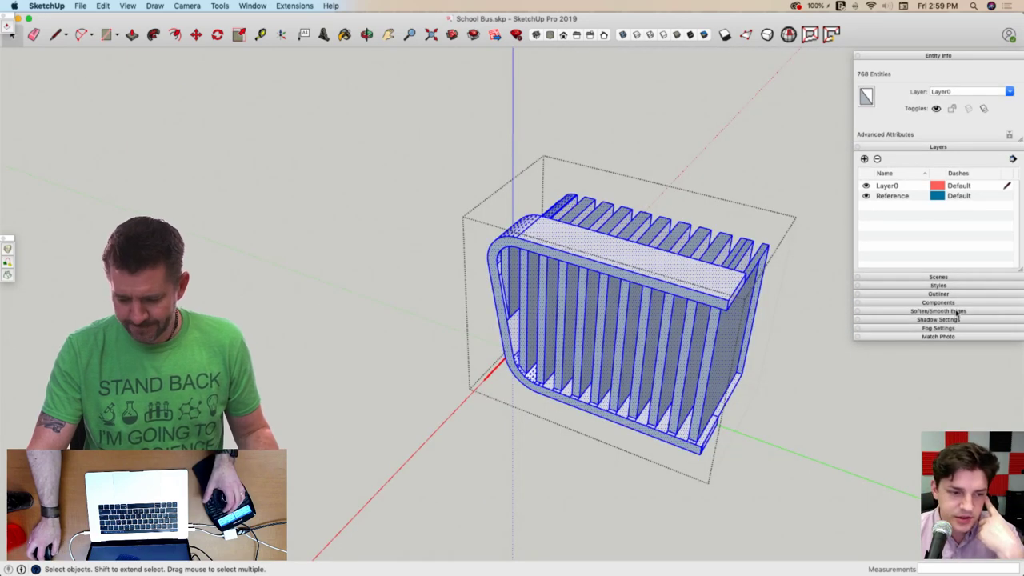
{"action": "left_click", "coordinate": [952, 311]}
{"action": "left_click", "coordinate": [865, 361]}
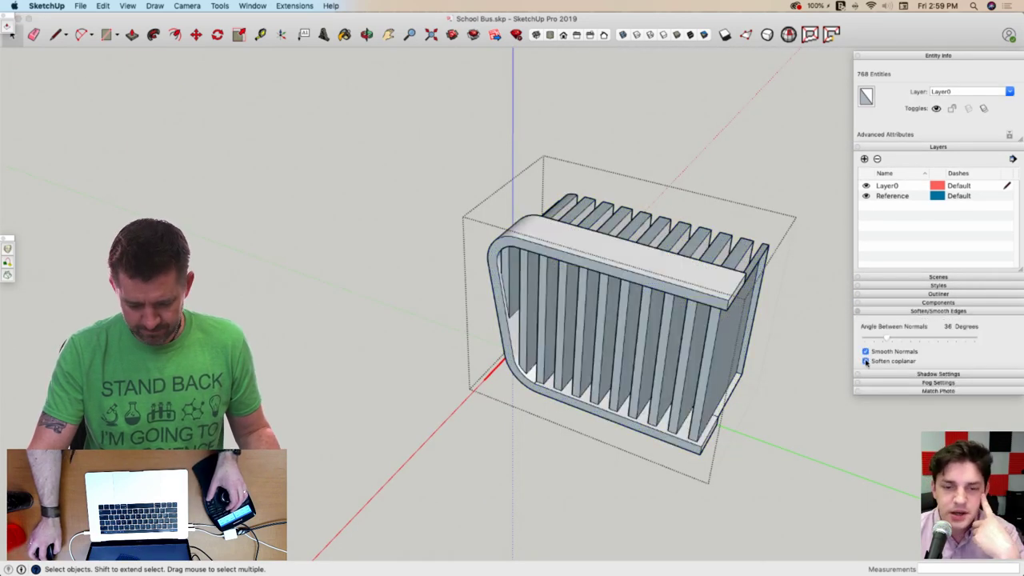
{"action": "left_click", "coordinate": [382, 328]}
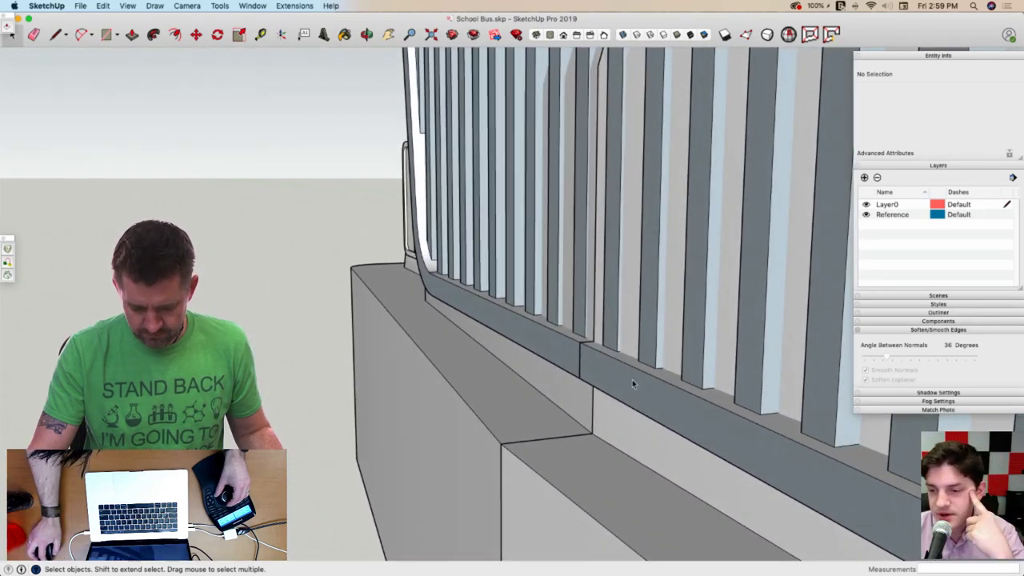
Select both grille halves and move them 1 1/4" forward, out of the hood
{"action": "left_click", "coordinate": [605, 376]}
{"action": "left_click", "coordinate": [536, 352], "text": "shift"}
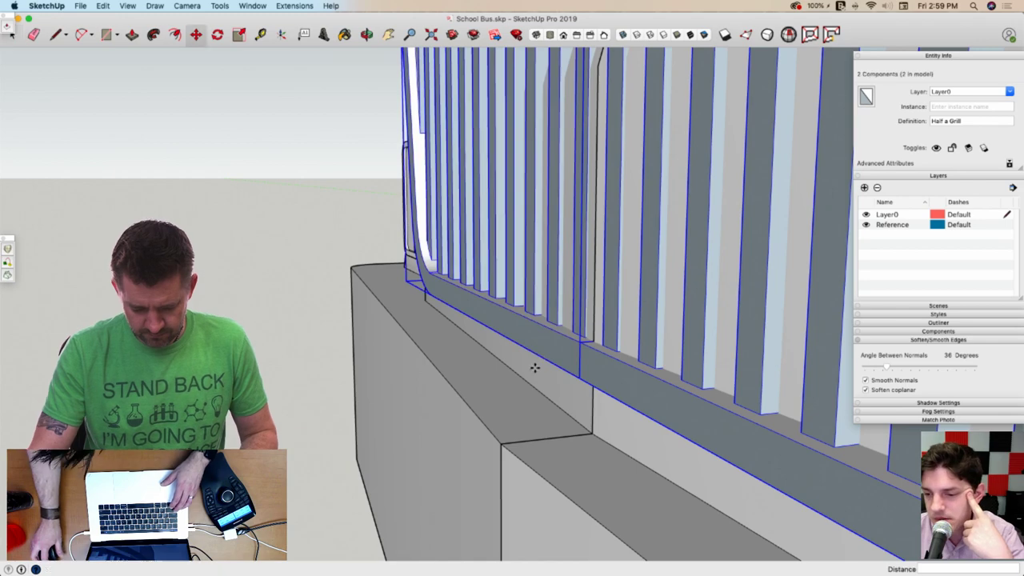
{"action": "key", "text": "m"}
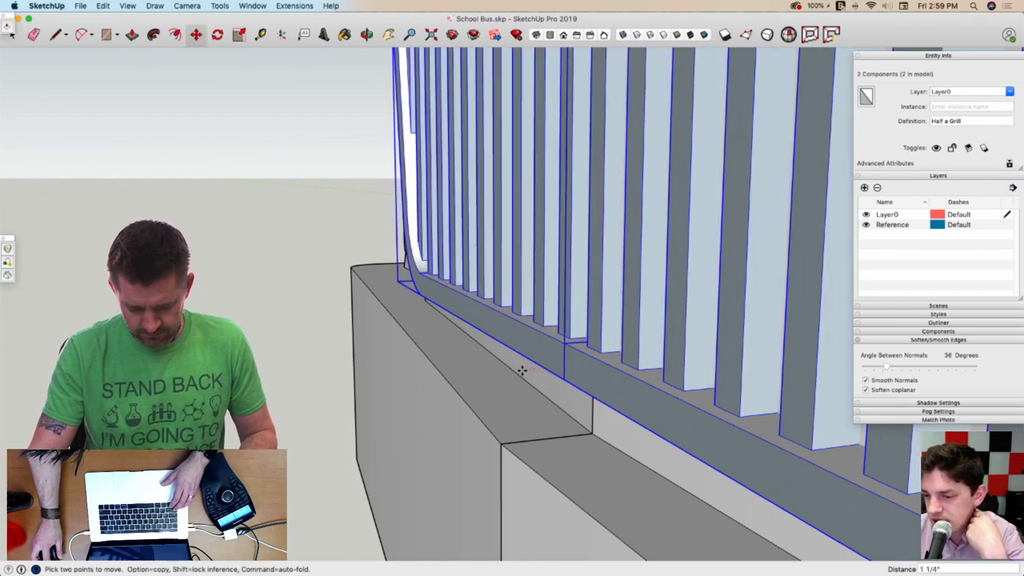
{"action": "key", "text": "space"}
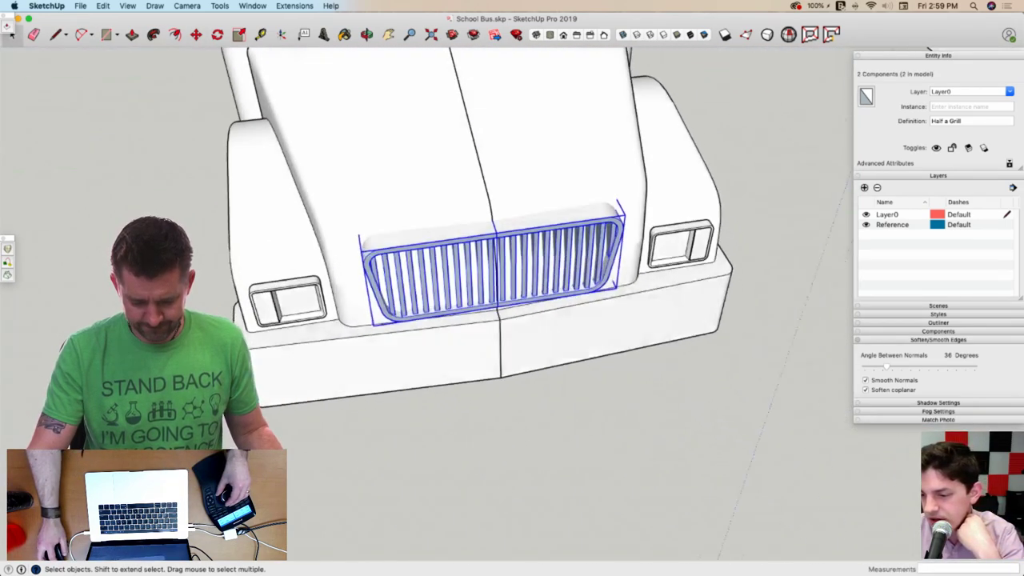
Open the bus body component and intersect the hood surface with the model to imprint the grille on it
{"action": "double_click", "coordinate": [352, 278]}
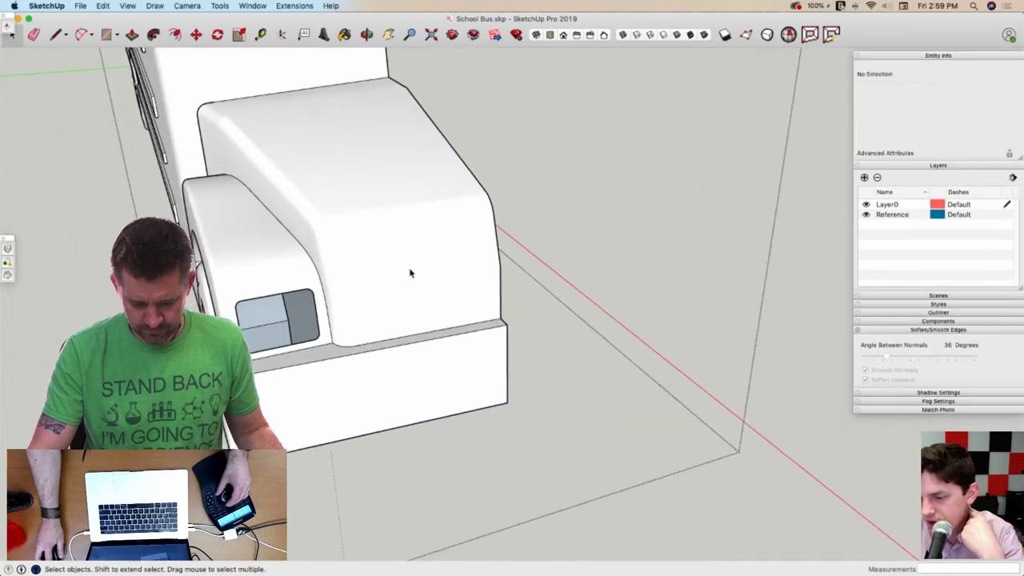
{"action": "left_click", "coordinate": [440, 284]}
{"action": "right_click", "coordinate": [440, 284]}
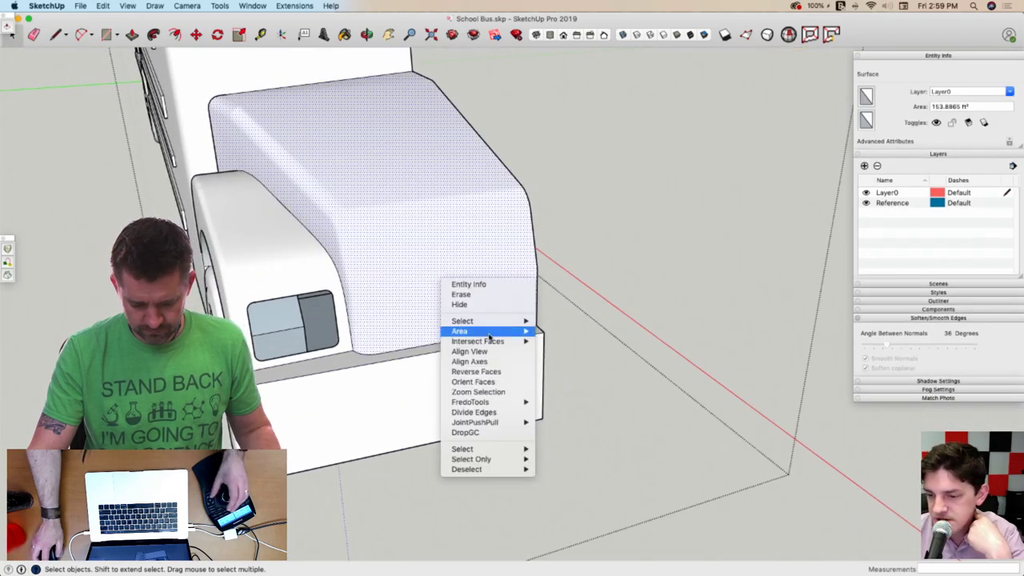
{"action": "mouse_move", "coordinate": [491, 341]}
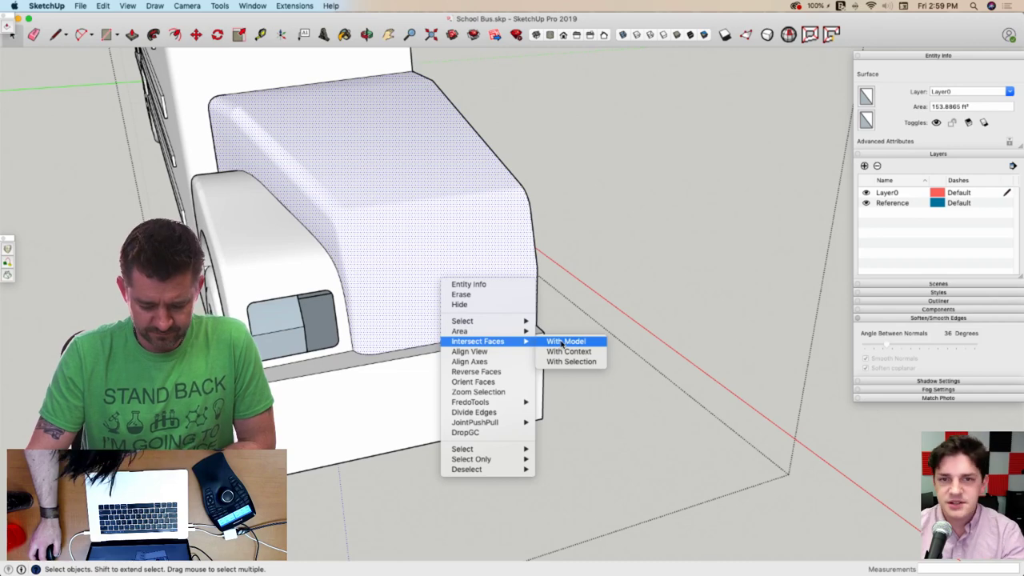
{"action": "left_click", "coordinate": [564, 341]}
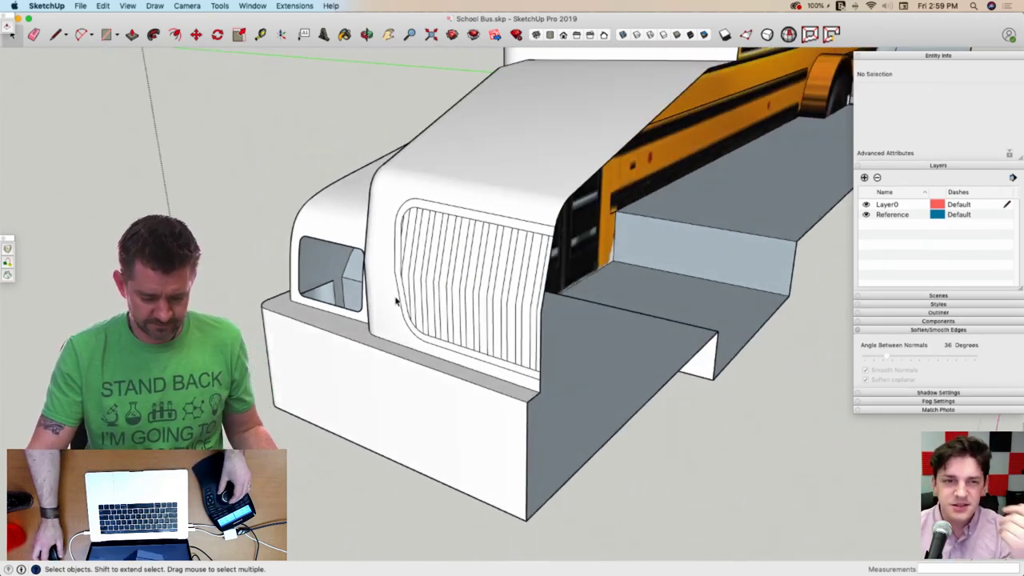
Erase the slat lines left inside the grille outline on the hood's front
{"action": "mouse_move", "coordinate": [395, 299]}
{"action": "middle_mouse_down"}
{"action": "mouse_move", "coordinate": [424, 359]}
{"action": "mouse_move", "coordinate": [560, 365]}
{"action": "mouse_move", "coordinate": [556, 334]}
{"action": "middle_mouse_up"}
{"action": "key", "text": "e"}
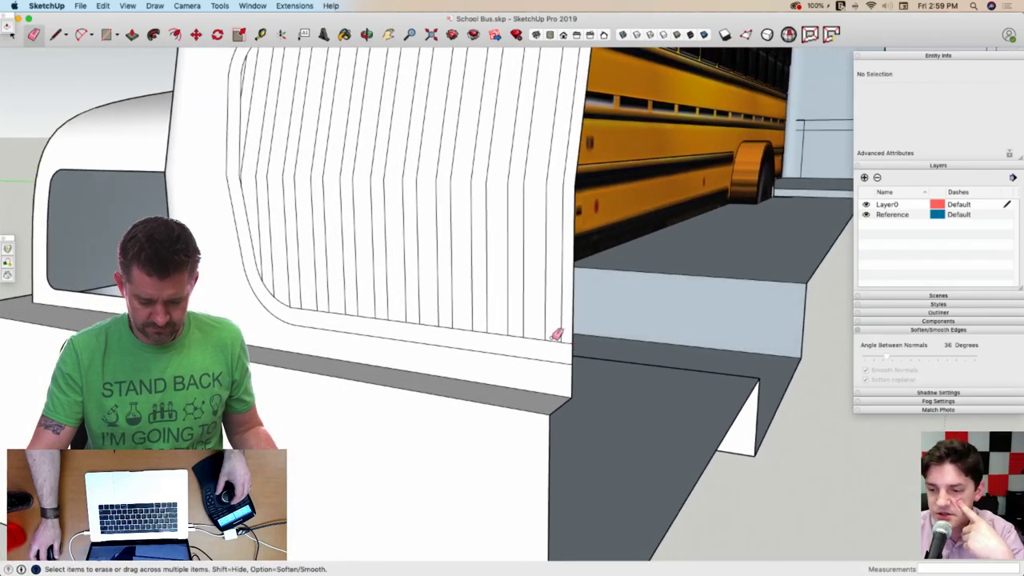
Erase the short border segments between the grille slats along the lower, side and upper edges so the bars join the frame
{"action": "left_click", "coordinate": [517, 337]}
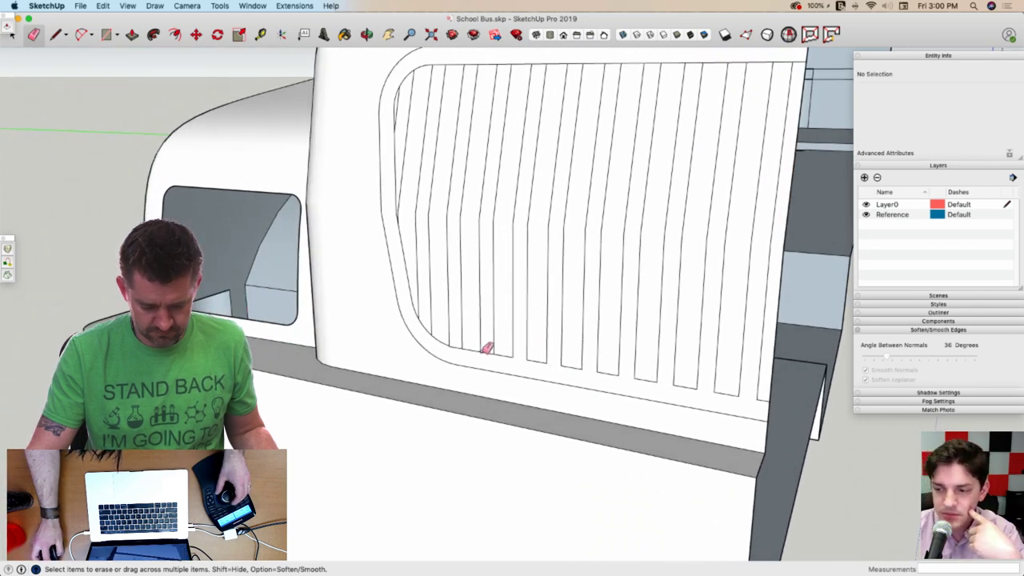
{"action": "scroll", "coordinate": [457, 348], "scroll_direction": "up", "scroll_amount": 5}
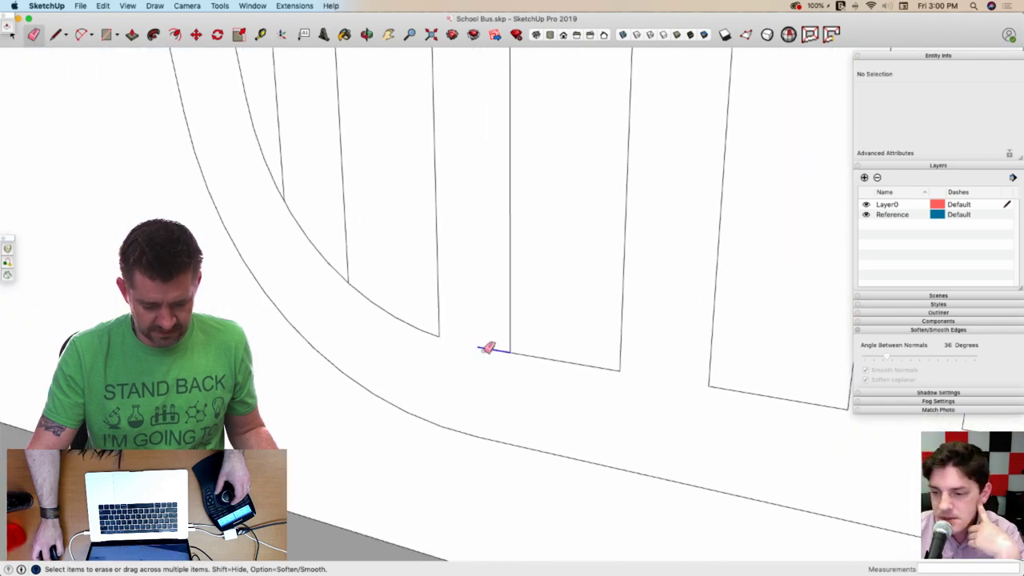
{"action": "scroll", "coordinate": [488, 348], "scroll_direction": "down", "scroll_amount": 4}
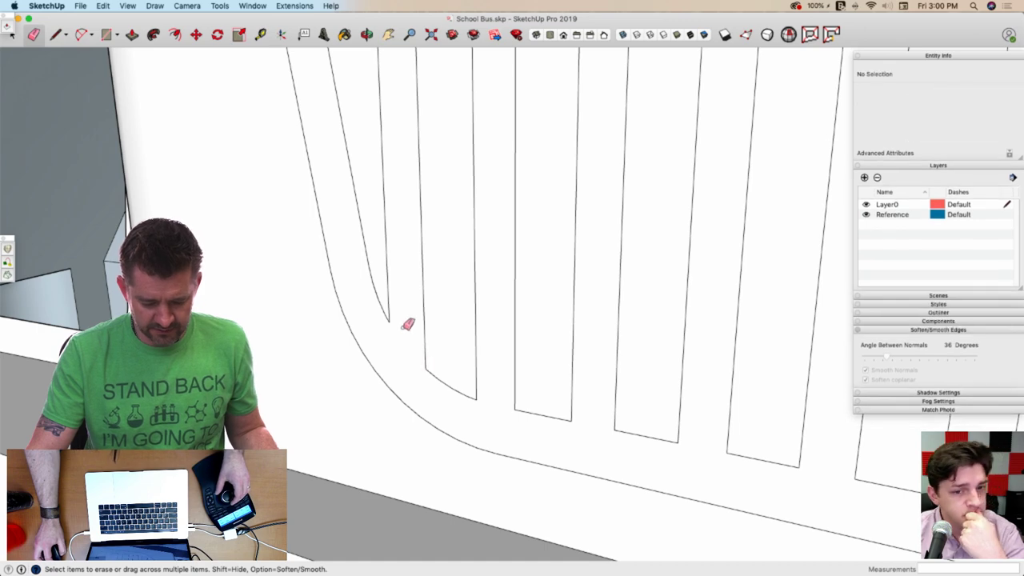
{"action": "mouse_move", "coordinate": [408, 324]}
{"action": "middle_mouse_down", "text": "shift"}
{"action": "mouse_move", "coordinate": [409, 334]}
{"action": "mouse_move", "coordinate": [392, 320]}
{"action": "middle_mouse_up", "text": "shift"}
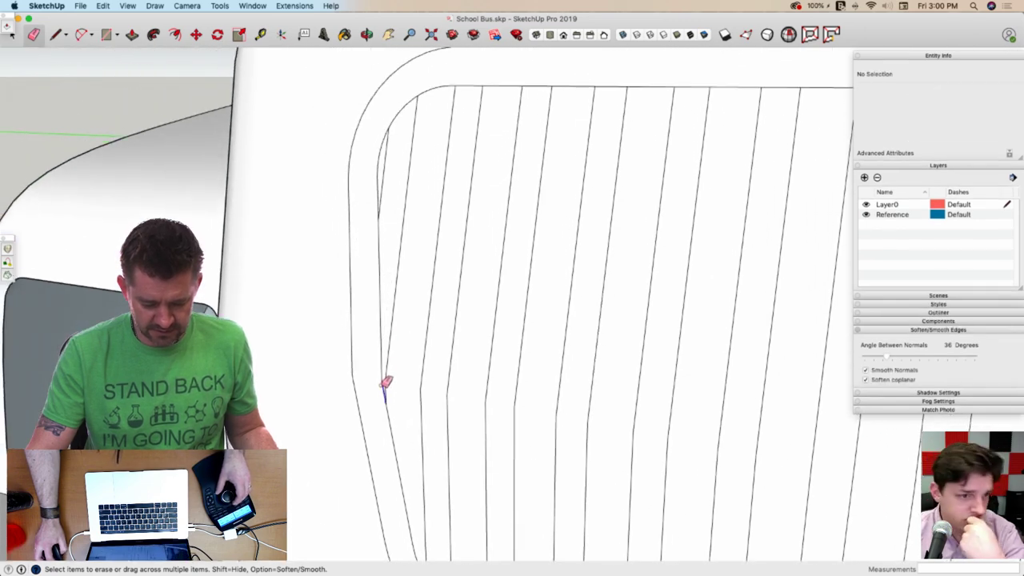
{"action": "left_click", "coordinate": [390, 118]}
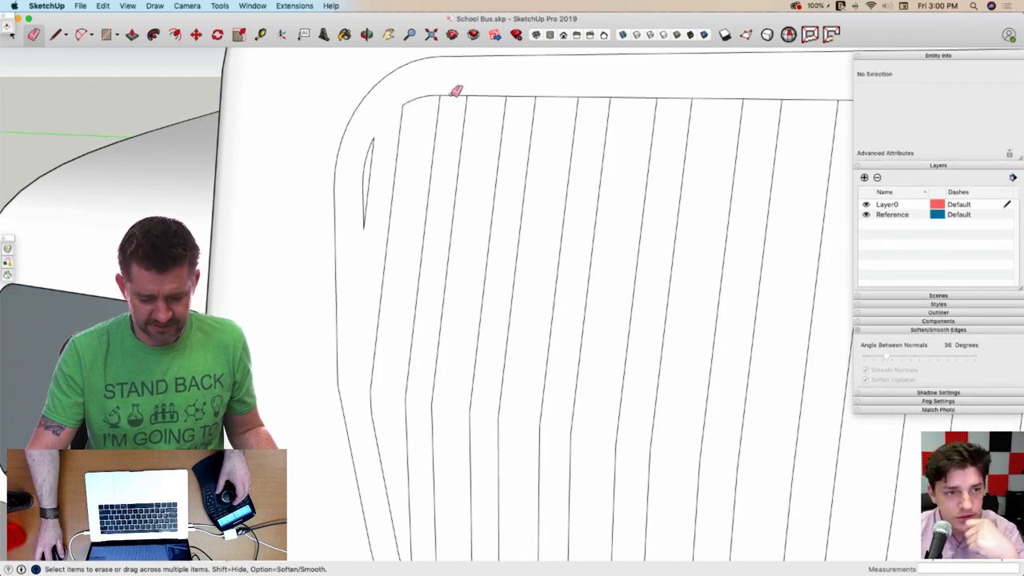
{"action": "scroll", "coordinate": [588, 83], "scroll_direction": "down", "scroll_amount": 5}
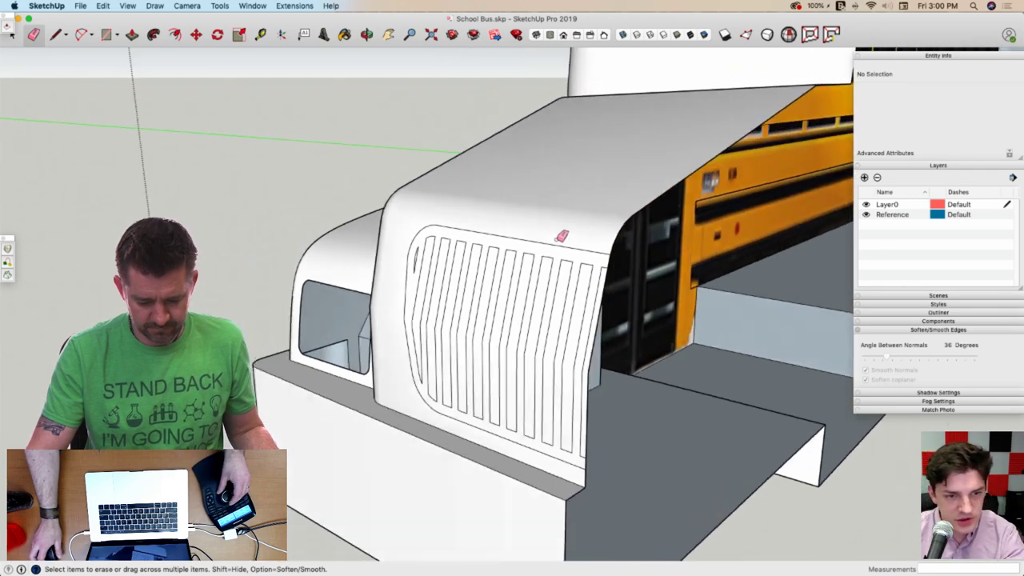
{"action": "key", "text": "space"}
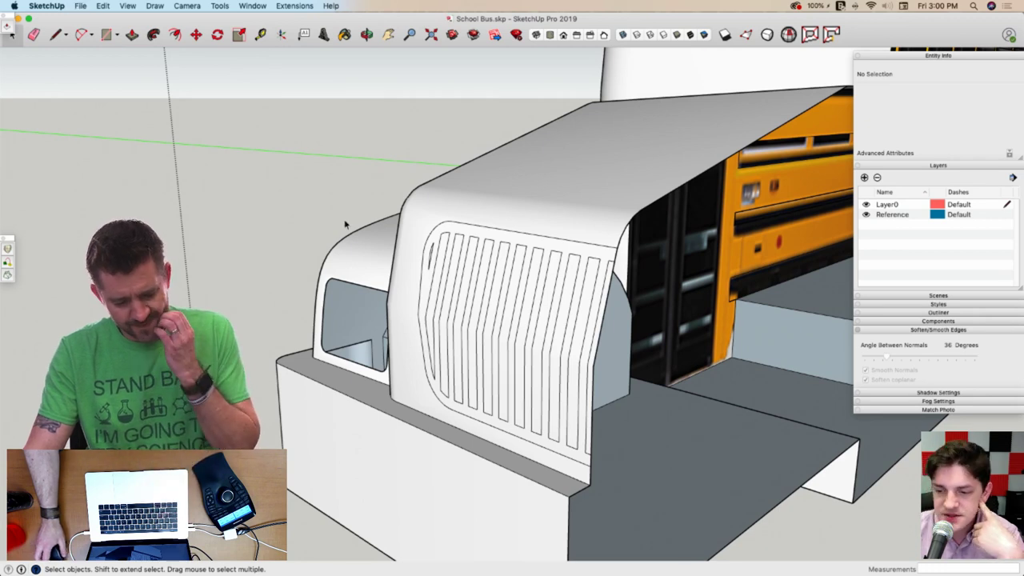
Display the Fredo6_JointPushPull tools and offset the grille's connected frame-and-bars face about 7/8" along the red axis with Vector Push Pull
{"action": "left_click", "coordinate": [436, 293]}
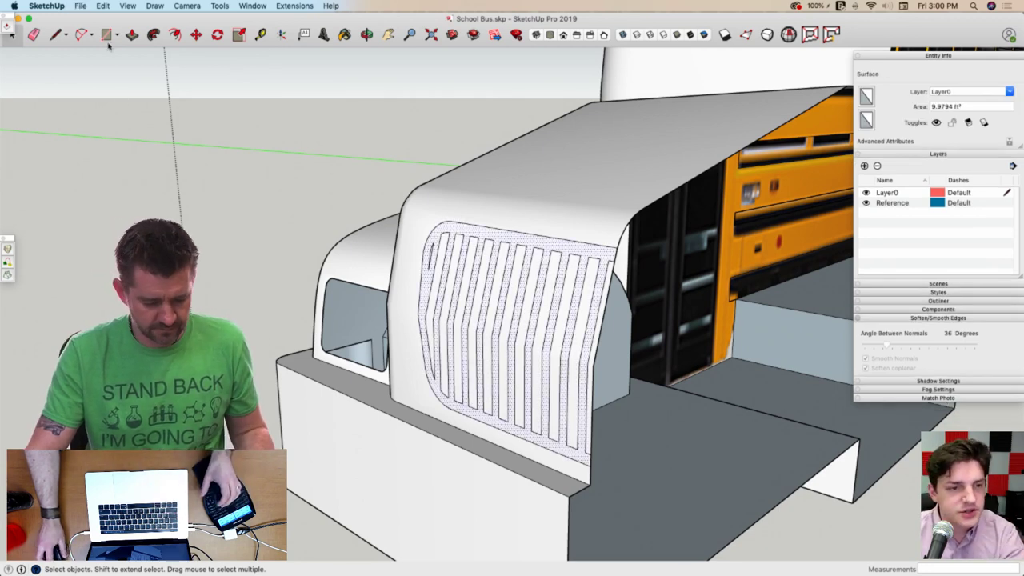
{"action": "left_click", "coordinate": [128, 6]}
{"action": "mouse_move", "coordinate": [160, 45]}
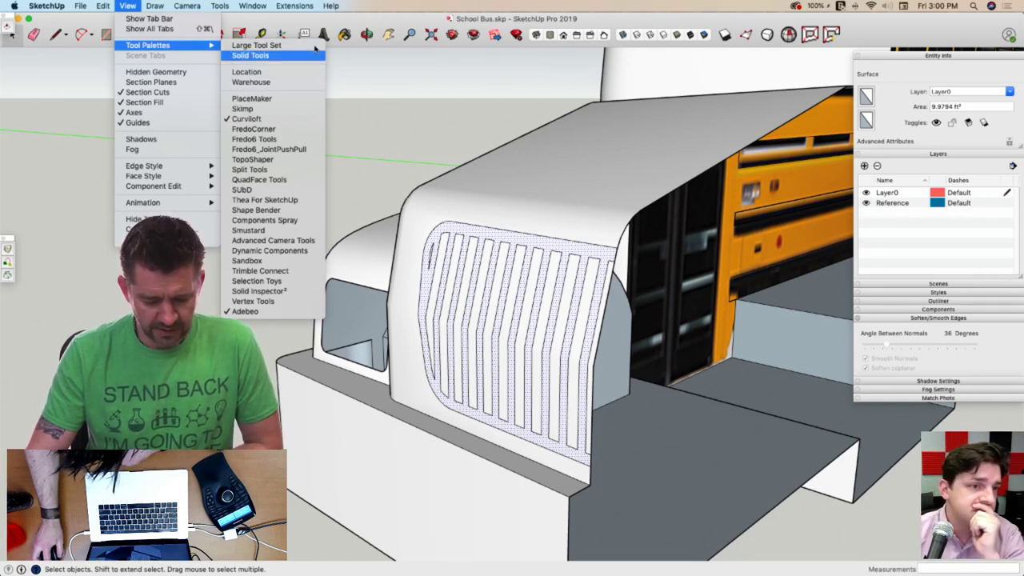
{"action": "left_click", "coordinate": [368, 22]}
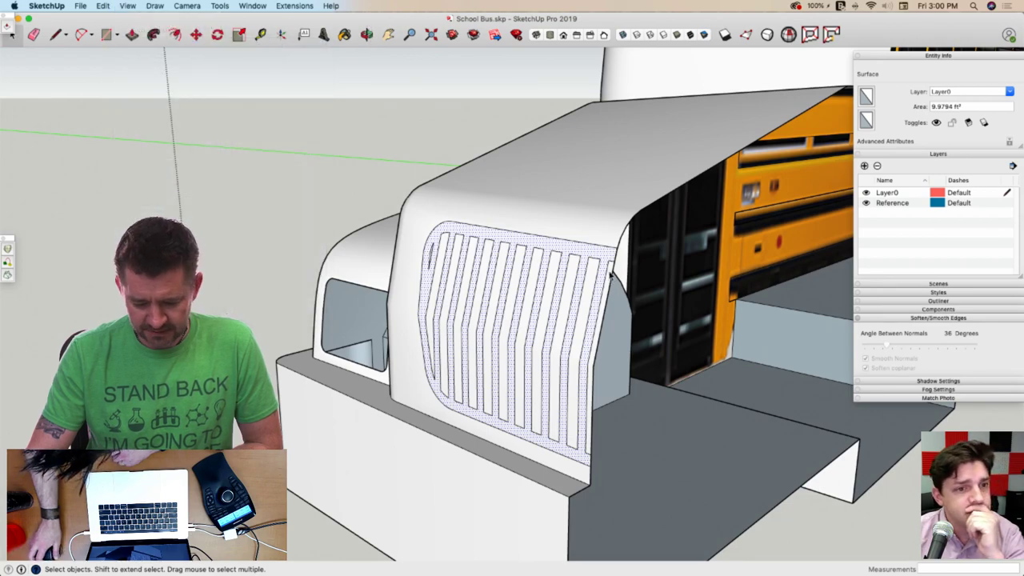
{"action": "scroll", "coordinate": [611, 273], "scroll_direction": "up", "scroll_amount": 3}
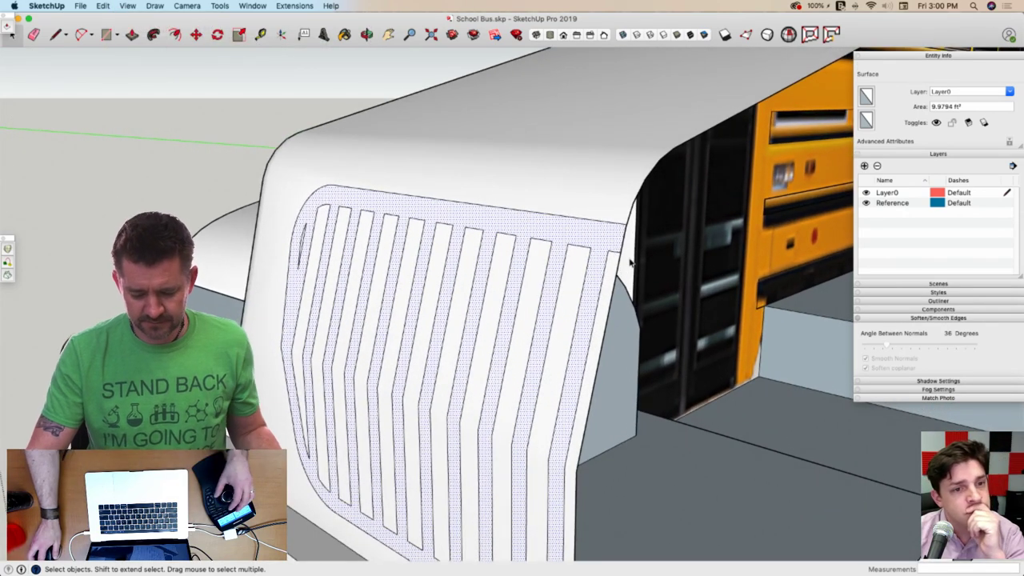
{"action": "middle_click_drag", "start_coordinate": [630, 263], "coordinate": [509, 288]}
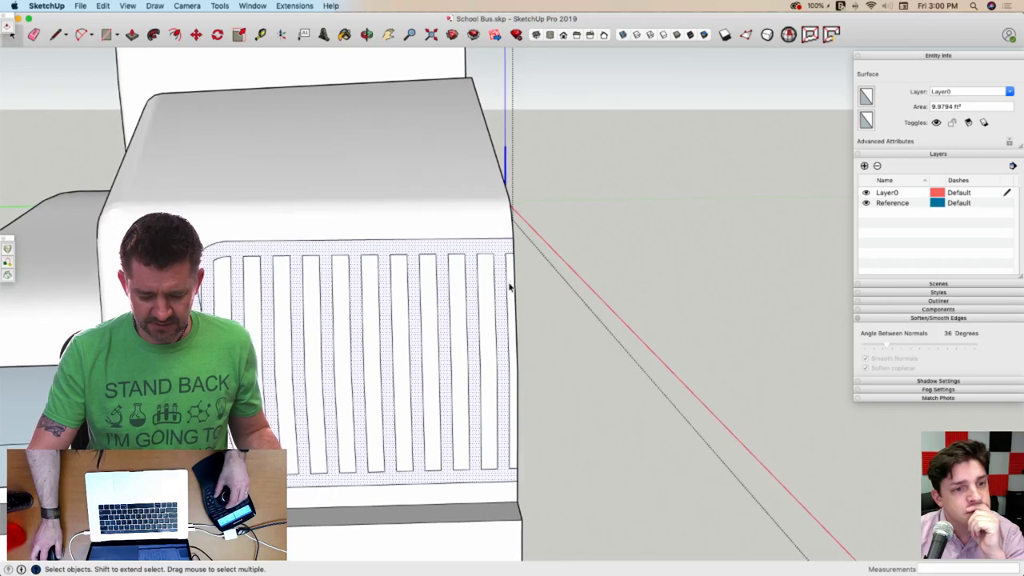
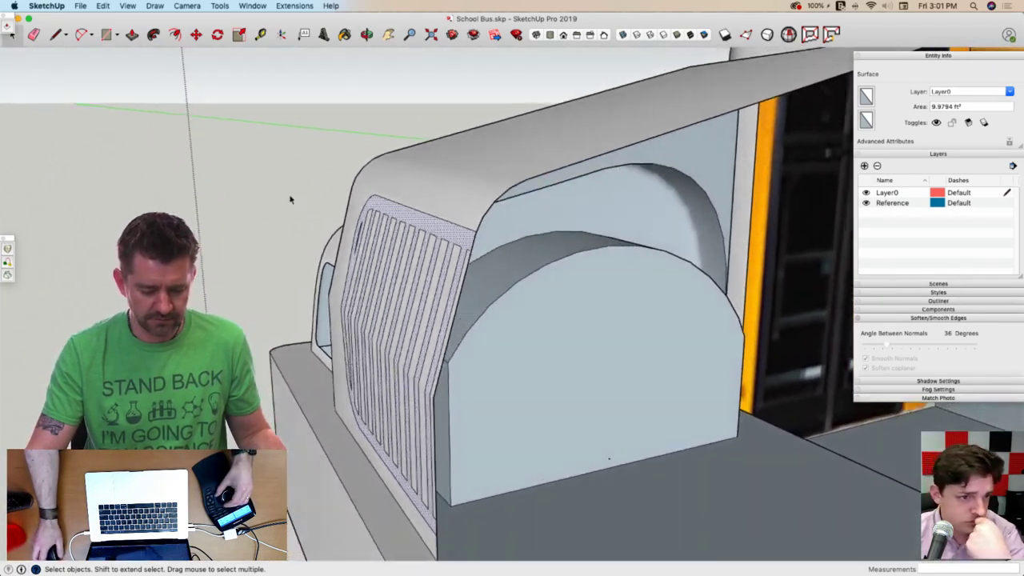
{"action": "left_click", "coordinate": [128, 7]}
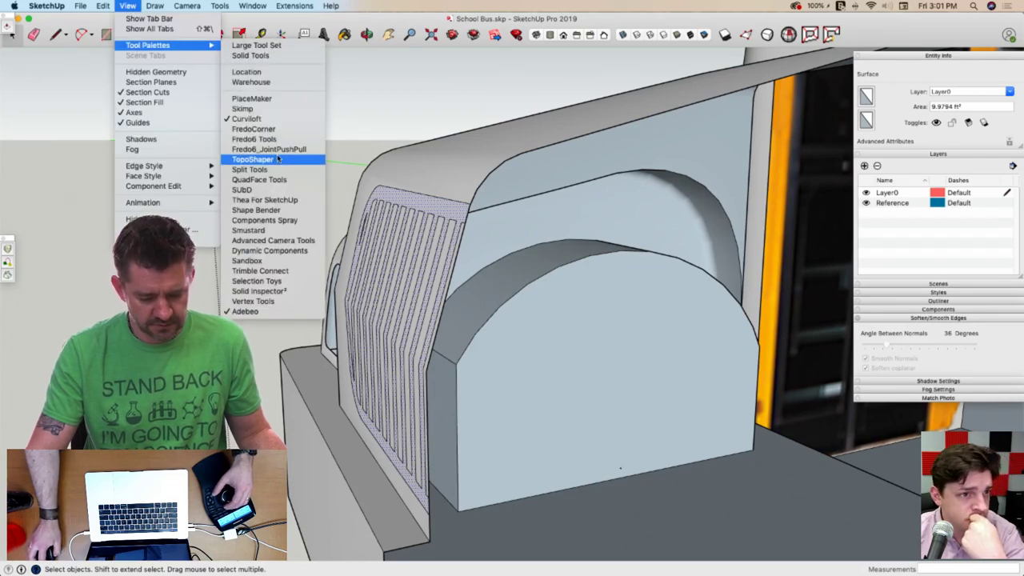
{"action": "left_click", "coordinate": [280, 150]}
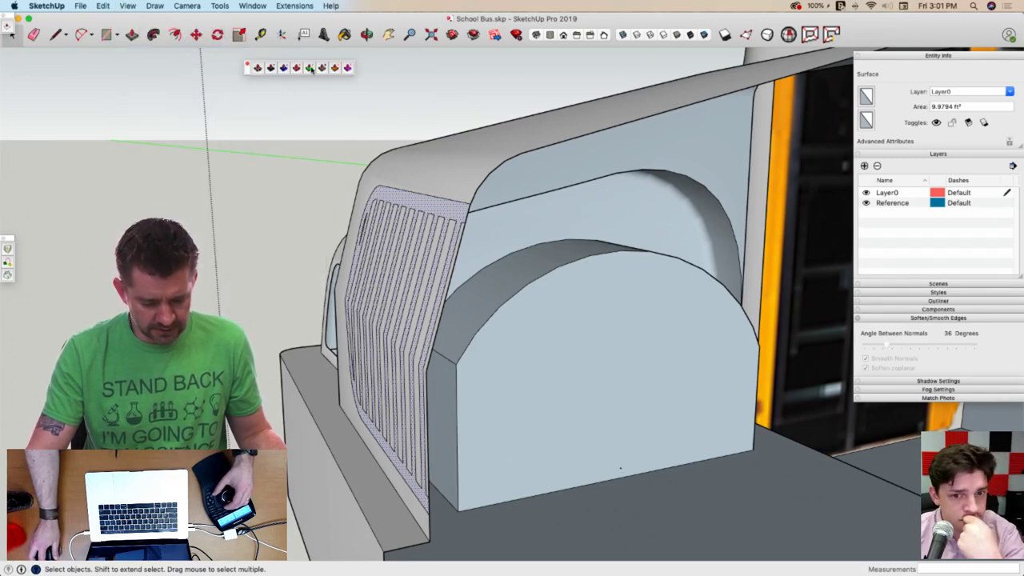
{"action": "left_click", "coordinate": [309, 69]}
{"action": "left_click", "coordinate": [387, 195]}
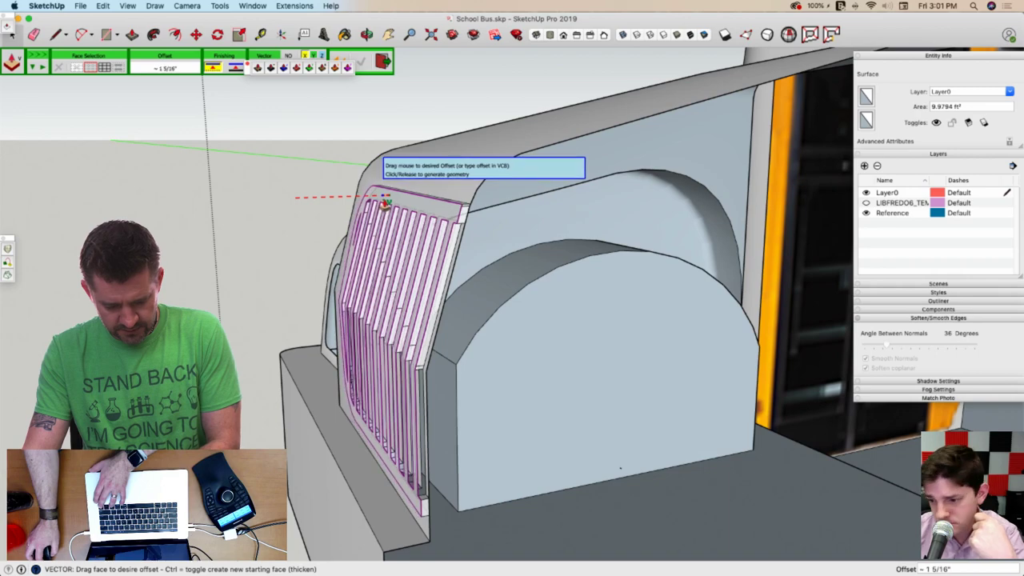
{"action": "left_click", "coordinate": [386, 203]}
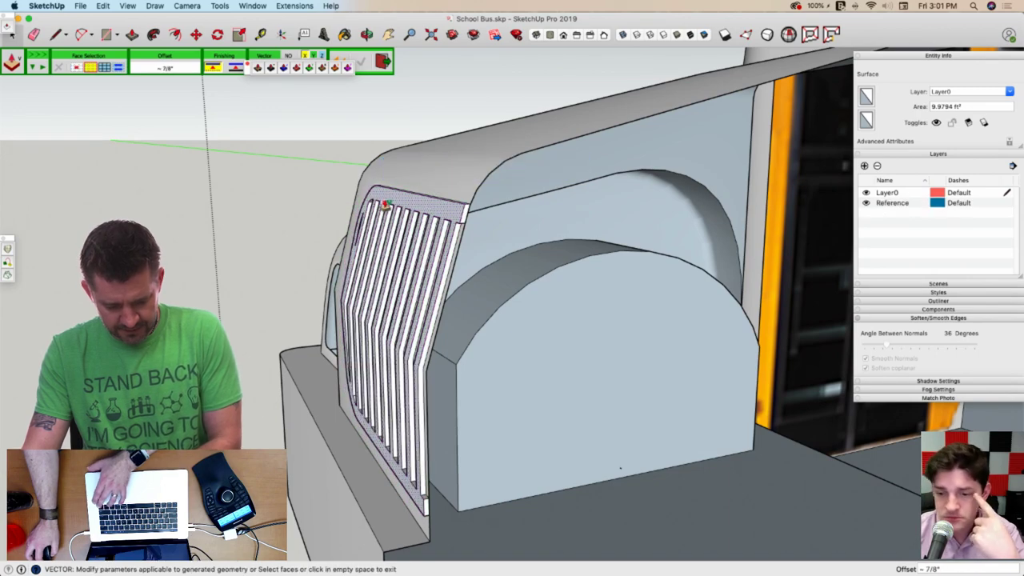
{"action": "key", "text": "space"}
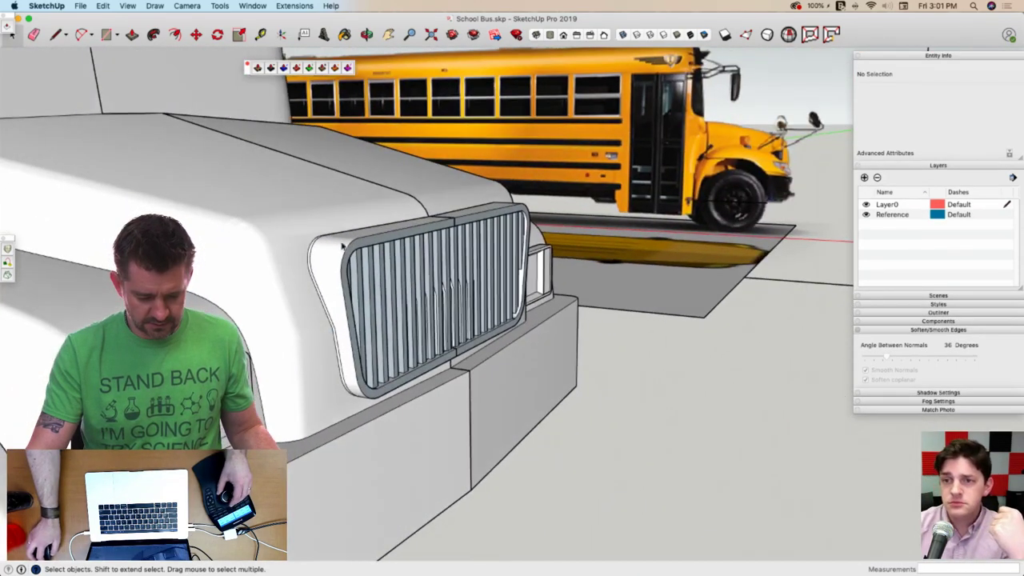
Delete both Half a Grill components covering the new grille on the front of the hood
{"action": "left_click", "coordinate": [354, 249]}
{"action": "key", "text": "Delete"}
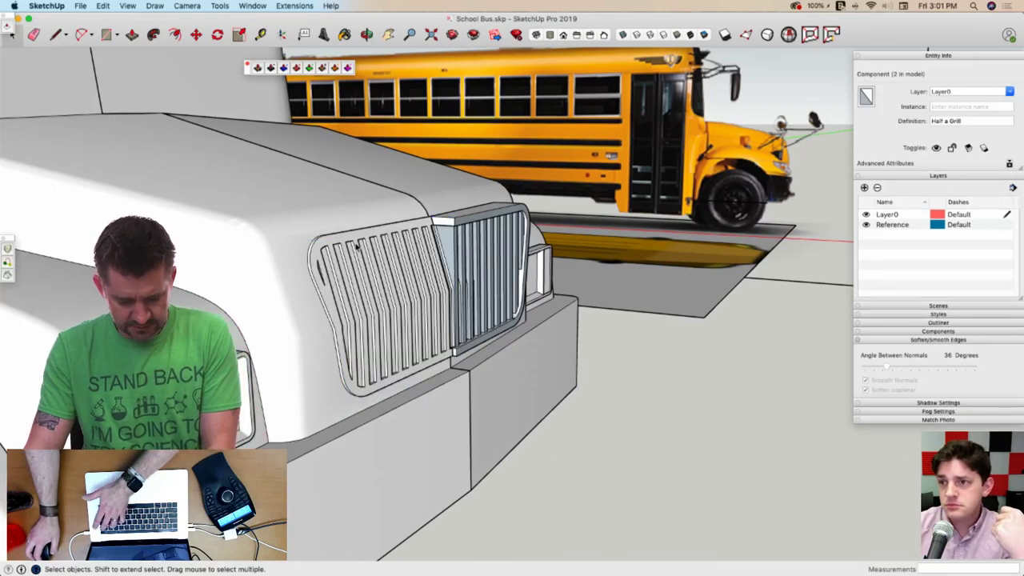
{"action": "left_click", "coordinate": [520, 252]}
{"action": "key", "text": "Delete"}
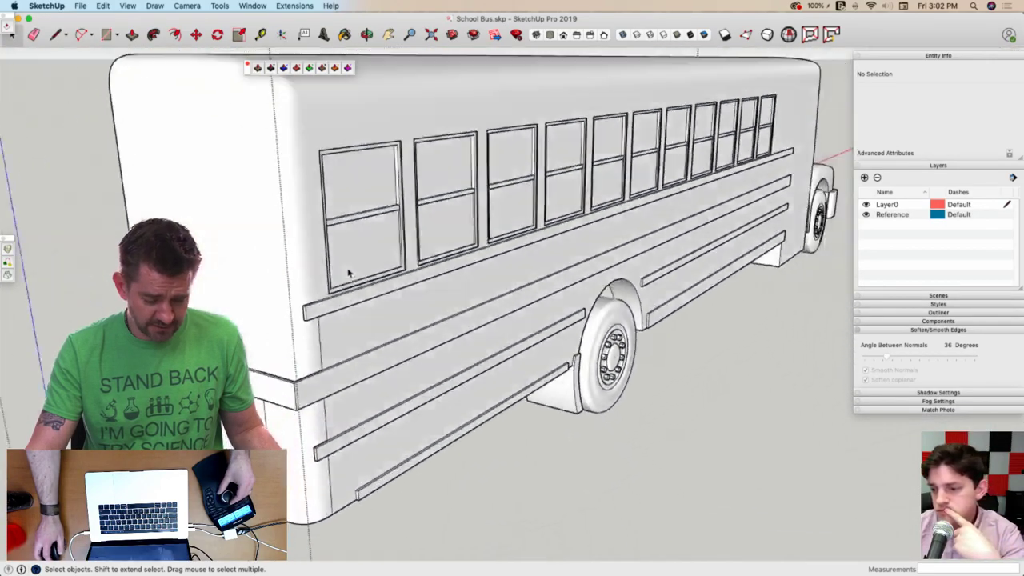
Draw a large horizontal rectangle around the bus that cuts the body at window height, and erase the leftover line joining it to the body
{"action": "key", "text": "l"}
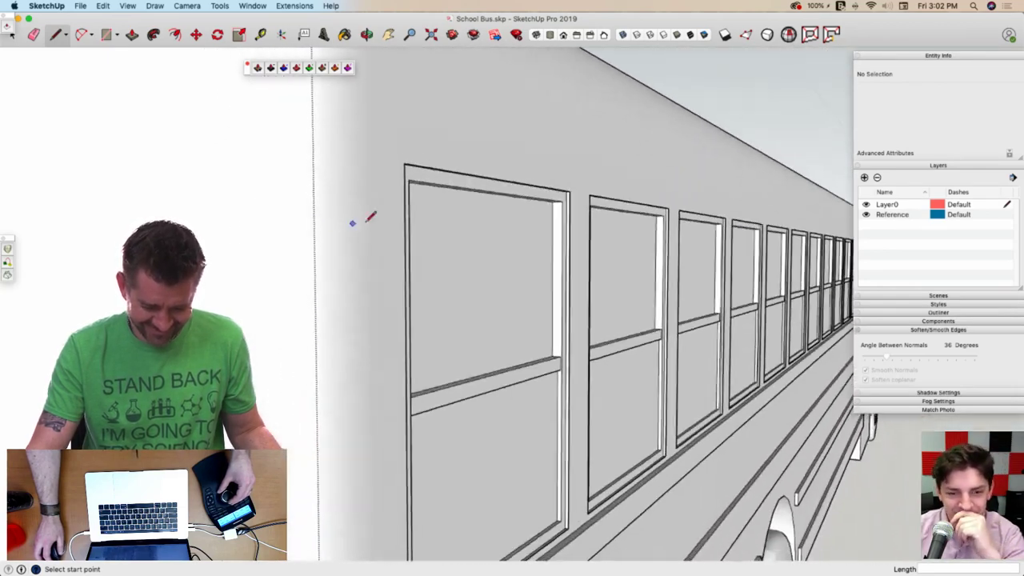
{"action": "left_click", "coordinate": [400, 239]}
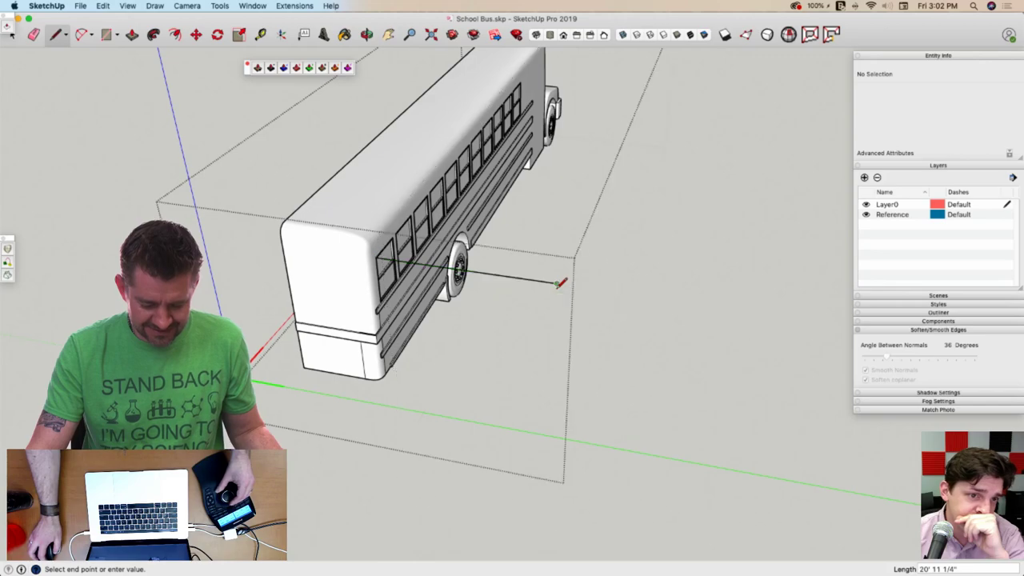
{"action": "left_click", "coordinate": [707, 198]}
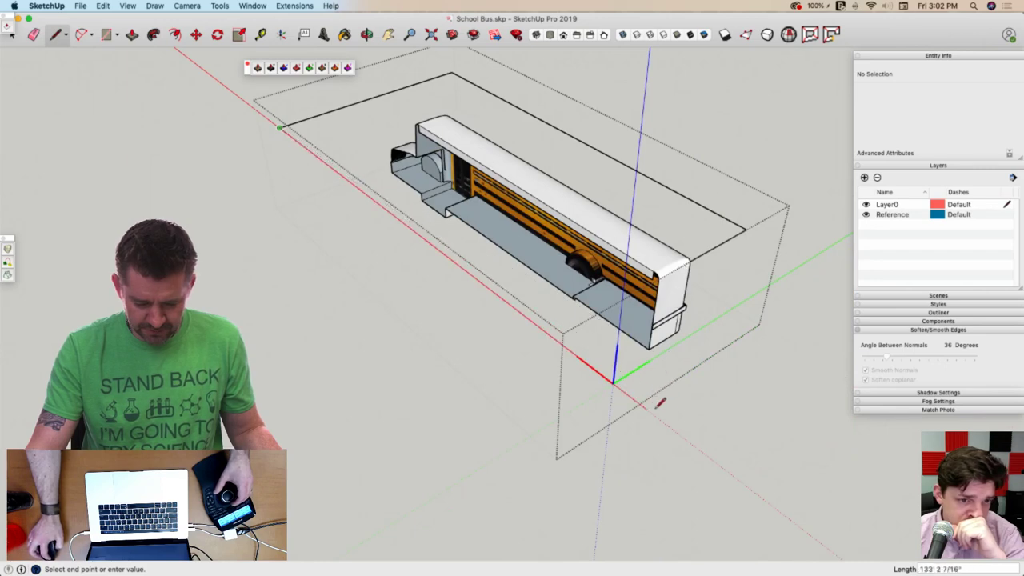
{"action": "left_click", "coordinate": [662, 415]}
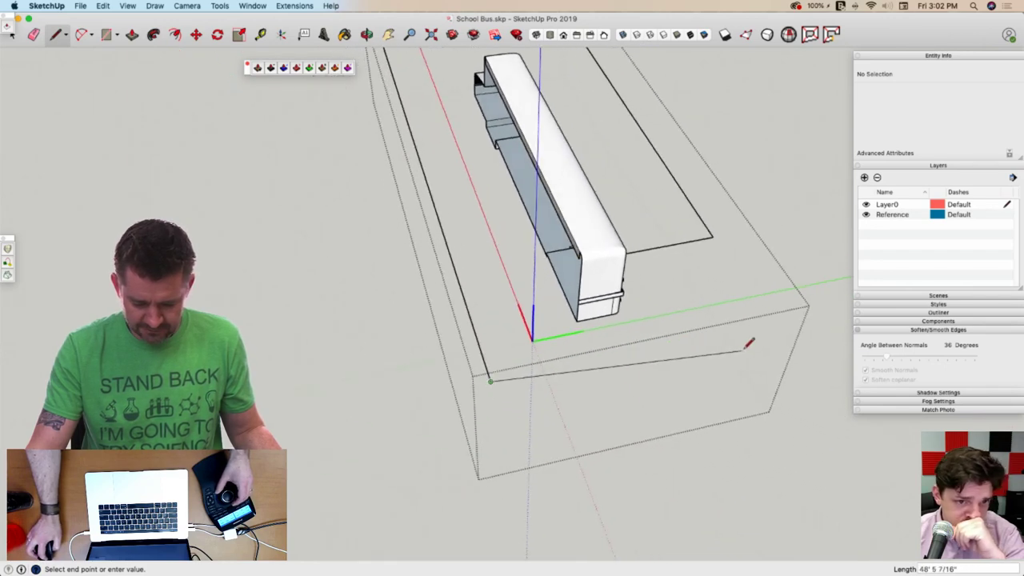
{"action": "left_click", "coordinate": [710, 231]}
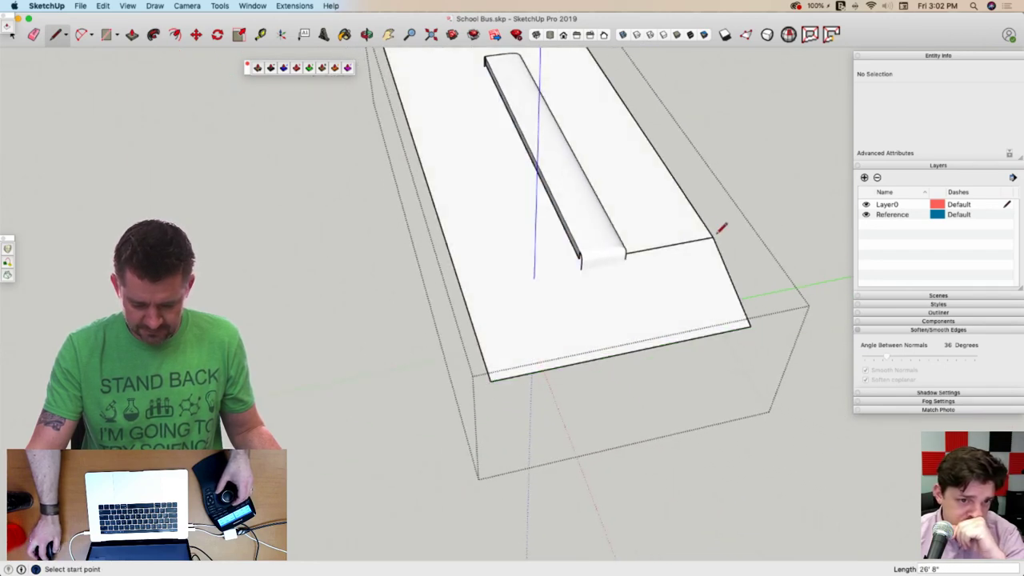
{"action": "key", "text": "e"}
{"action": "left_click", "coordinate": [676, 247]}
{"action": "key", "text": "space"}
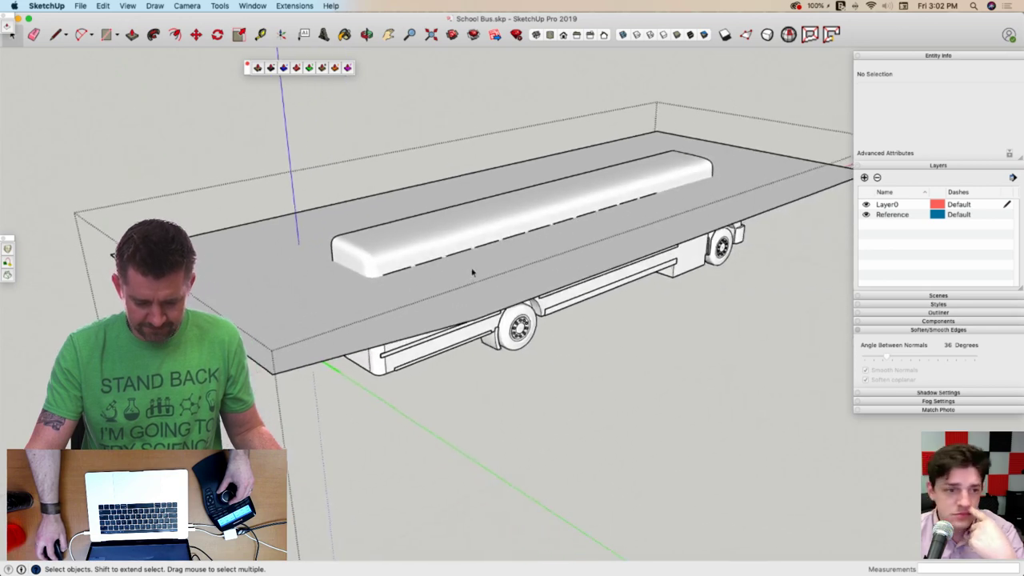
{"action": "left_click", "coordinate": [429, 237]}
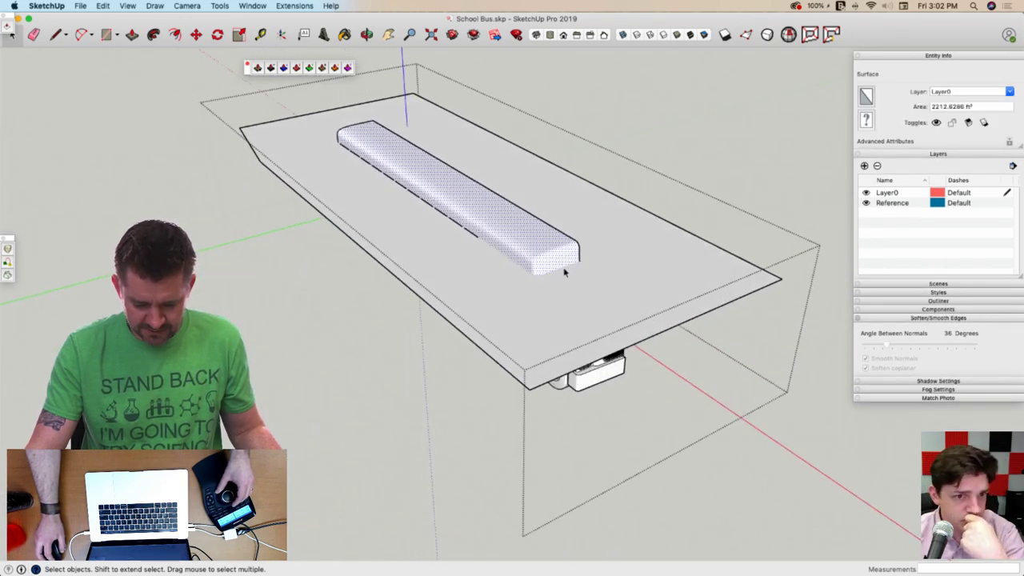
{"action": "left_click", "coordinate": [586, 296], "text": "shift"}
{"action": "right_click", "coordinate": [586, 293]}
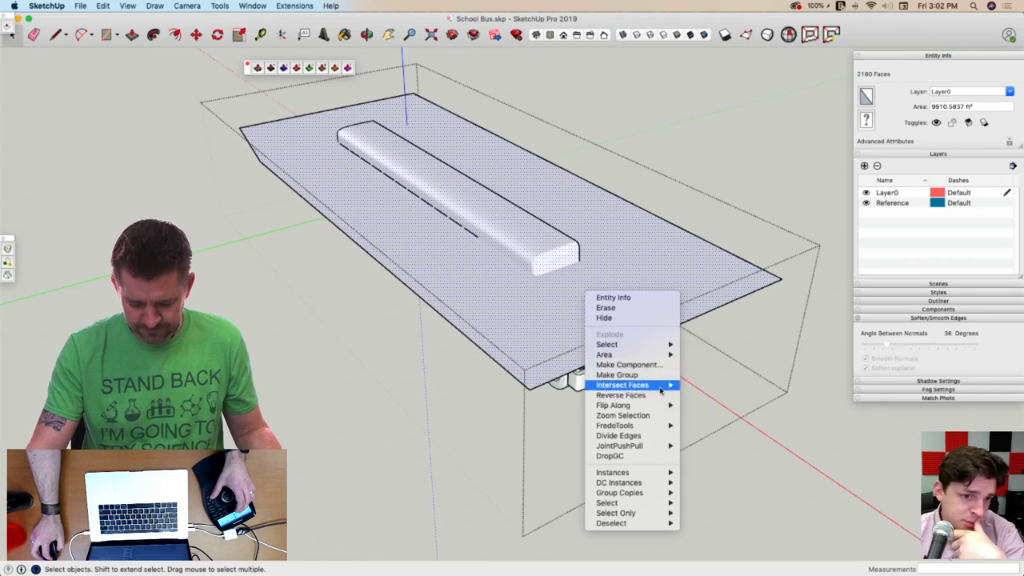
{"action": "mouse_move", "coordinate": [659, 387]}
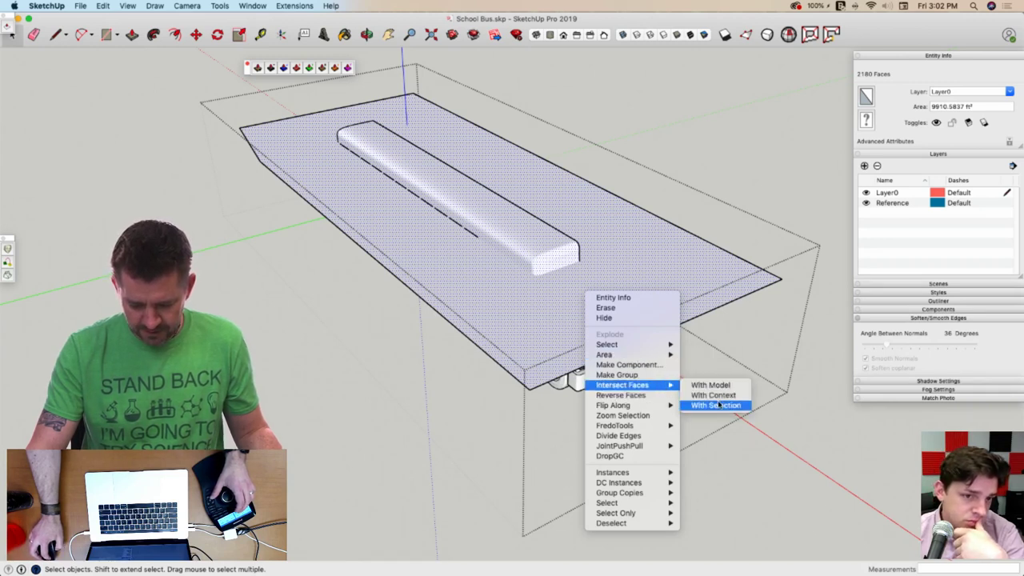
{"action": "left_click", "coordinate": [713, 167]}
Intersect the bus body surface with its context to create an edge where the horizontal plane cuts it, and clear the selection
{"action": "left_click", "coordinate": [548, 249]}
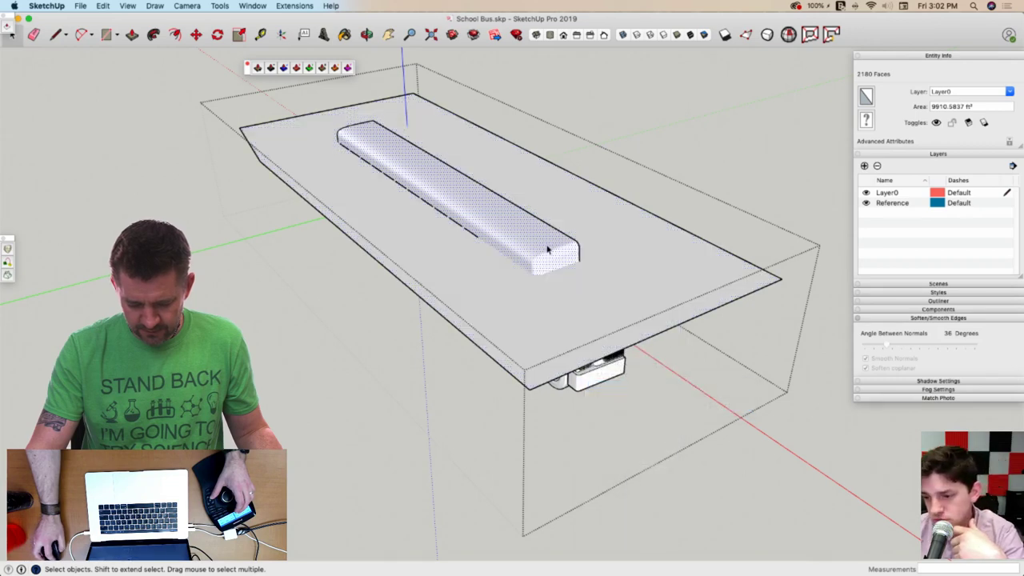
{"action": "right_click", "coordinate": [546, 254]}
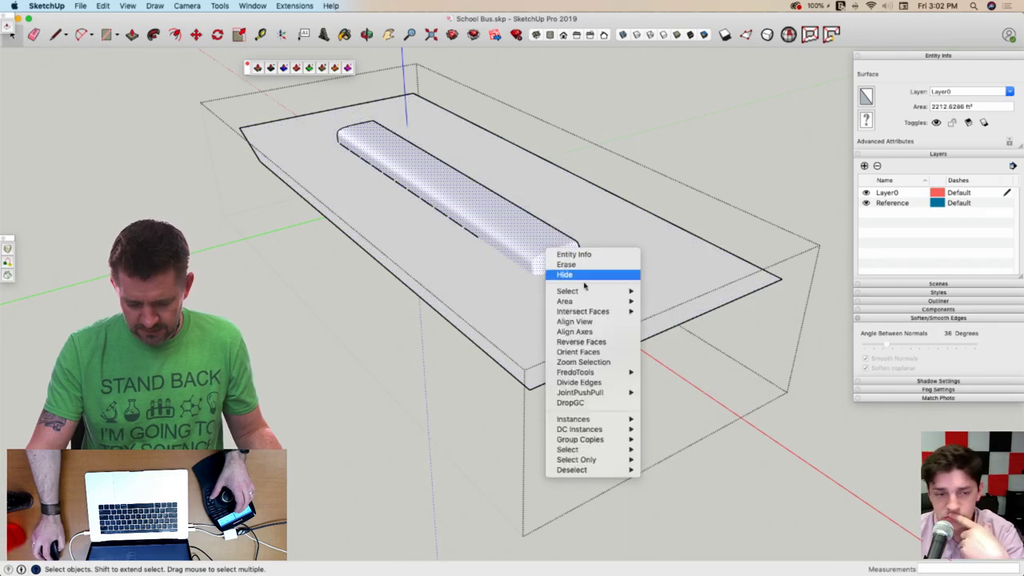
{"action": "mouse_move", "coordinate": [646, 316]}
{"action": "left_click", "coordinate": [672, 322]}
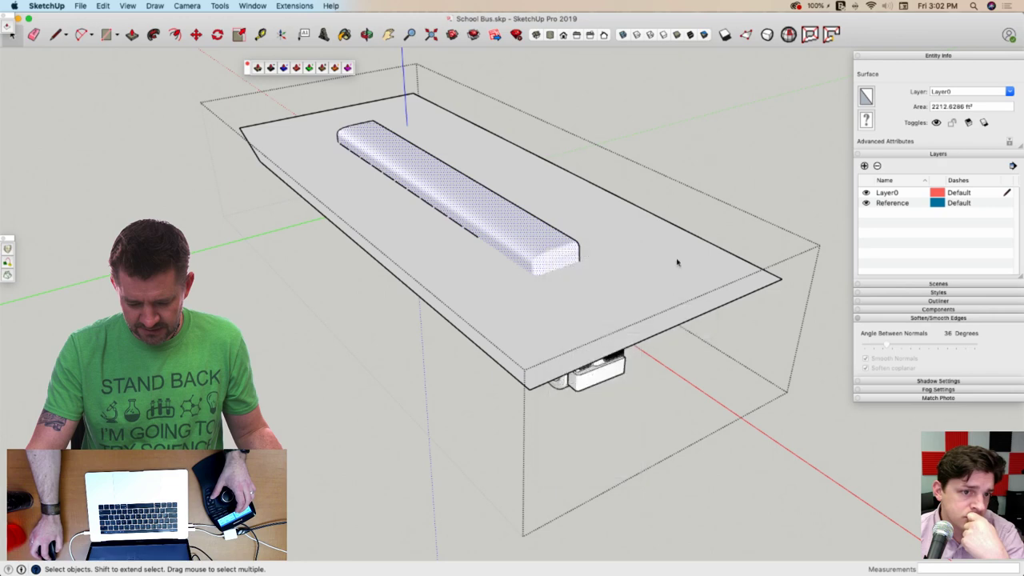
{"action": "key", "text": "super+t"}
Move the large horizontal cutting plane up along the blue axis about 4 9/16"
{"action": "left_click", "coordinate": [615, 258]}
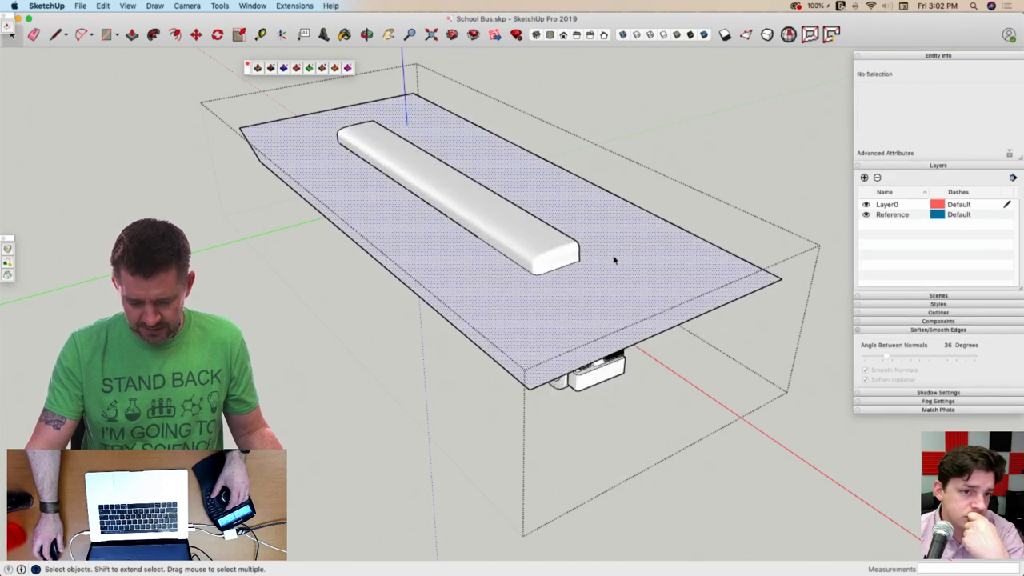
{"action": "key", "text": "m"}
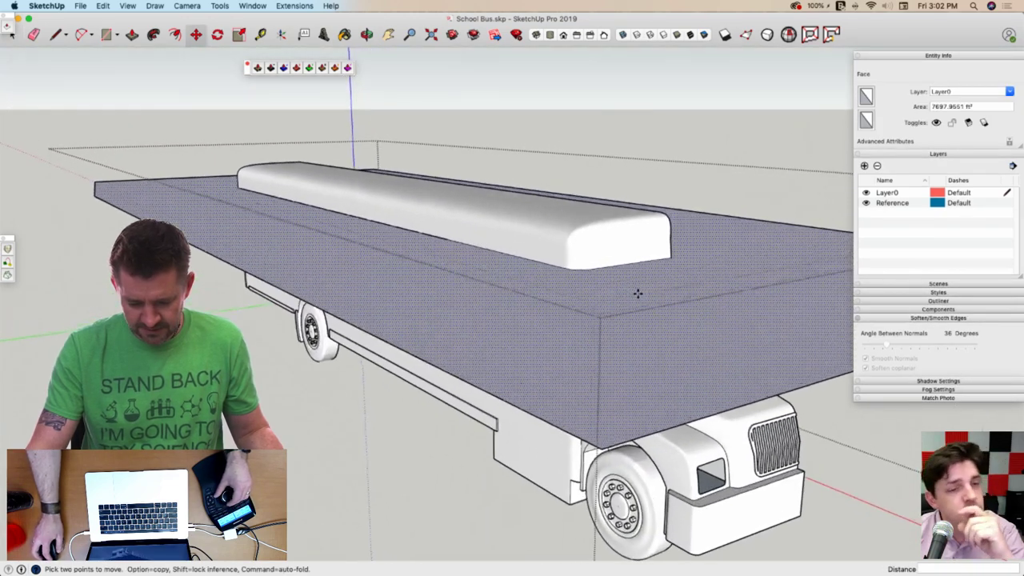
{"action": "left_click", "coordinate": [642, 301]}
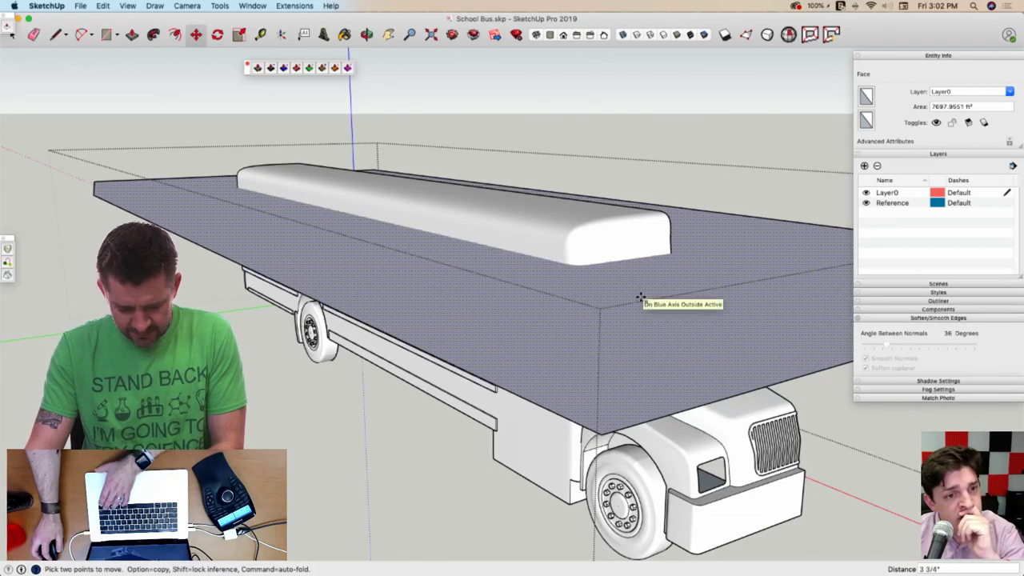
{"action": "key", "text": "Up"}
{"action": "middle_click_drag", "start_coordinate": [598, 282], "coordinate": [581, 332]}
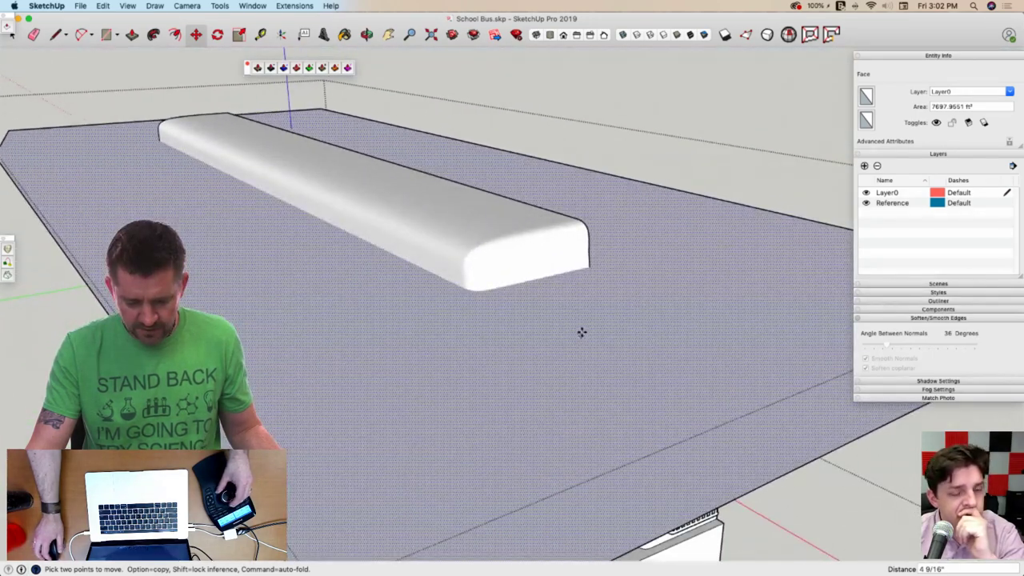
Intersect the bus body surface with its context to cut a second edge at the raised plane's height
{"action": "key", "text": "space"}
{"action": "left_click", "coordinate": [511, 270]}
{"action": "right_click", "coordinate": [509, 265]}
{"action": "mouse_move", "coordinate": [598, 325]}
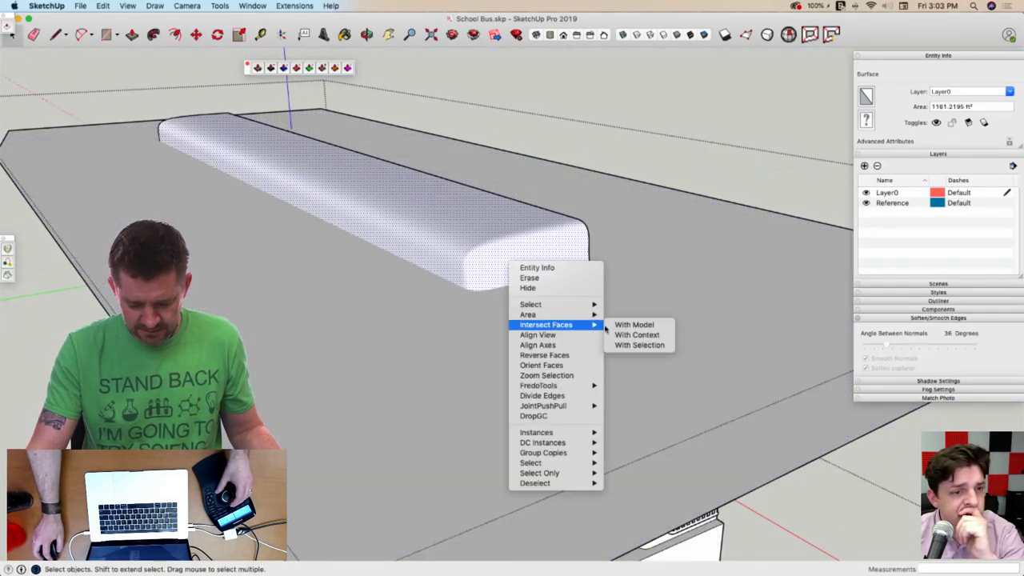
{"action": "left_click", "coordinate": [652, 335]}
Delete the horizontal cutting plane and its leftover boundary edges around the bus
{"action": "middle_click_drag", "start_coordinate": [633, 327], "coordinate": [272, 184]}
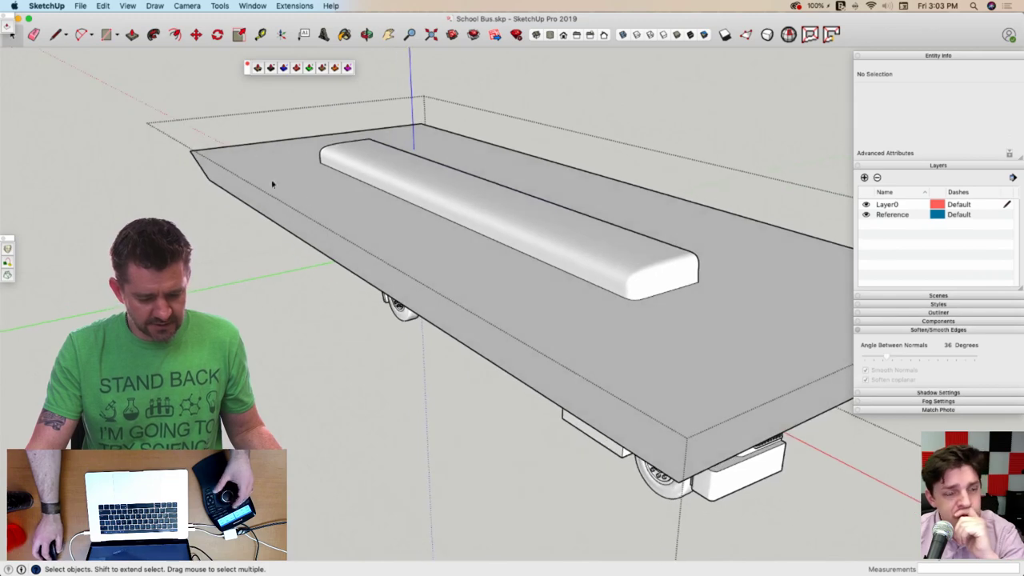
{"action": "left_click", "coordinate": [187, 206]}
{"action": "key", "text": "Delete"}
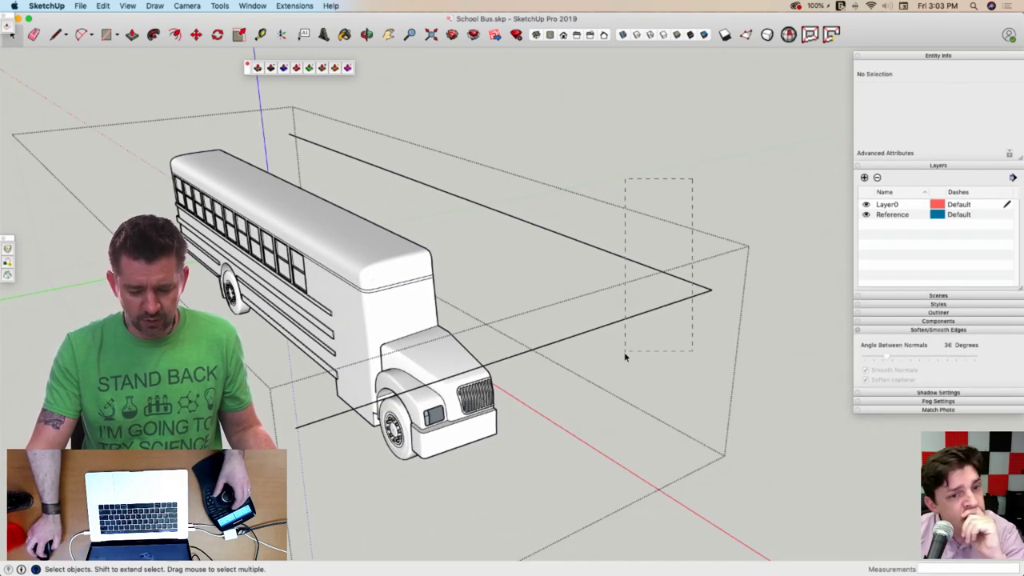
{"action": "left_click_drag", "start_coordinate": [627, 356], "coordinate": [624, 354]}
{"action": "key", "text": "Delete"}
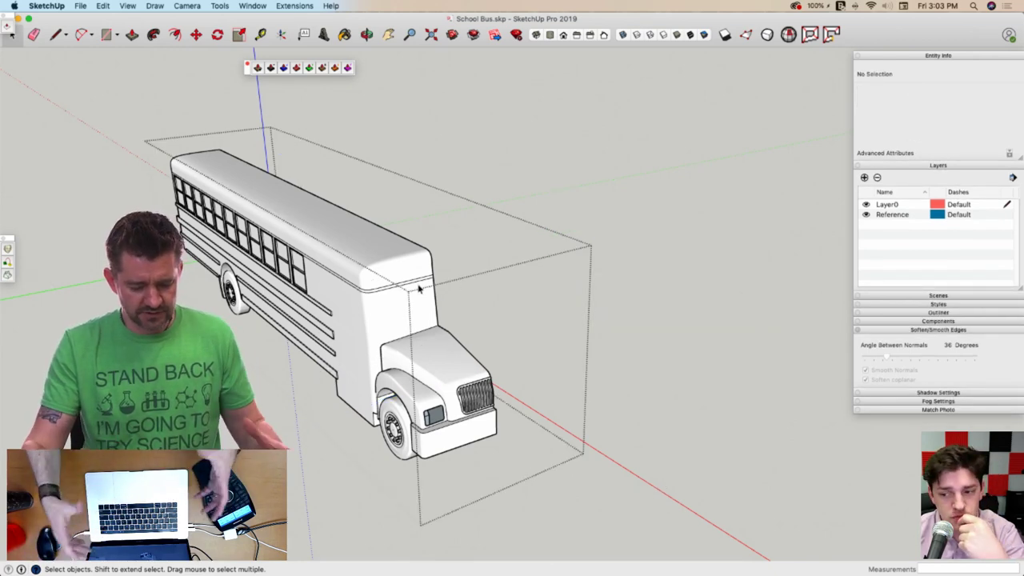
Select the narrow band between the two cut lines above the windows and save the model
{"action": "middle_click_drag", "start_coordinate": [419, 288], "coordinate": [555, 231]}
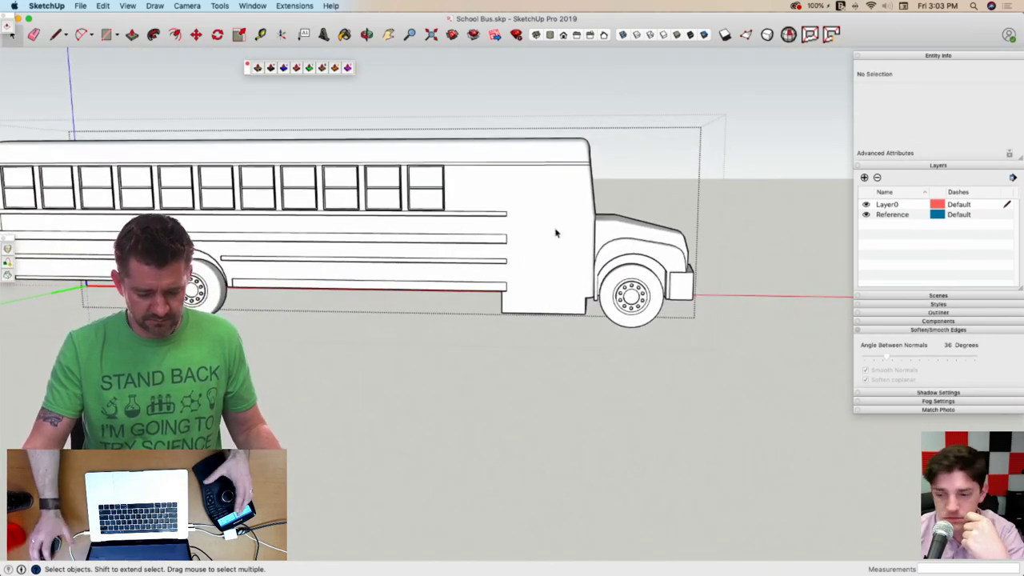
{"action": "middle_click_drag", "start_coordinate": [212, 192], "coordinate": [238, 229]}
{"action": "scroll", "coordinate": [232, 224], "scroll_direction": "up", "scroll_amount": 5}
{"action": "scroll", "coordinate": [231, 232], "scroll_direction": "up", "scroll_amount": 2}
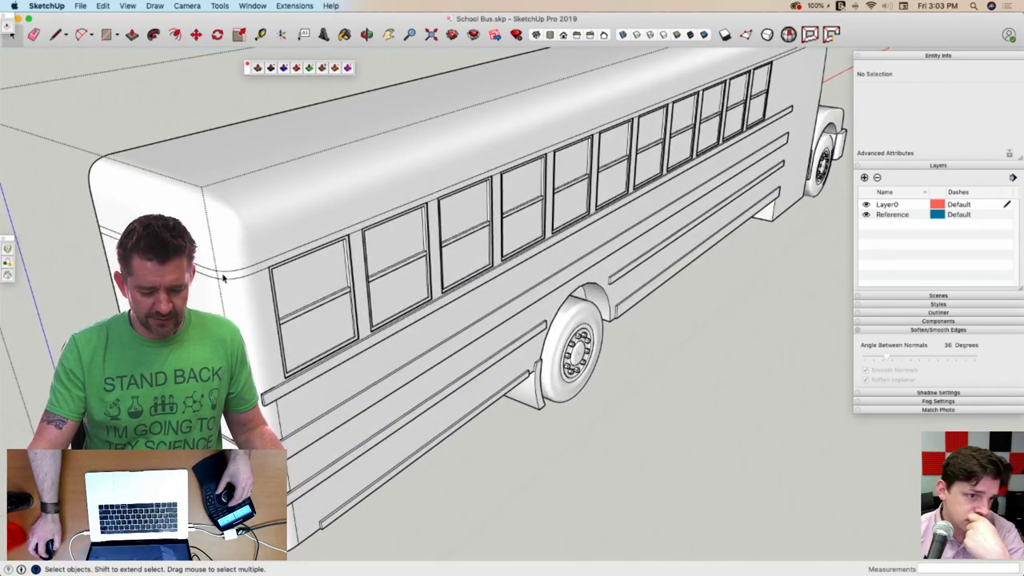
{"action": "left_click", "coordinate": [228, 278]}
{"action": "key", "text": "super+s"}
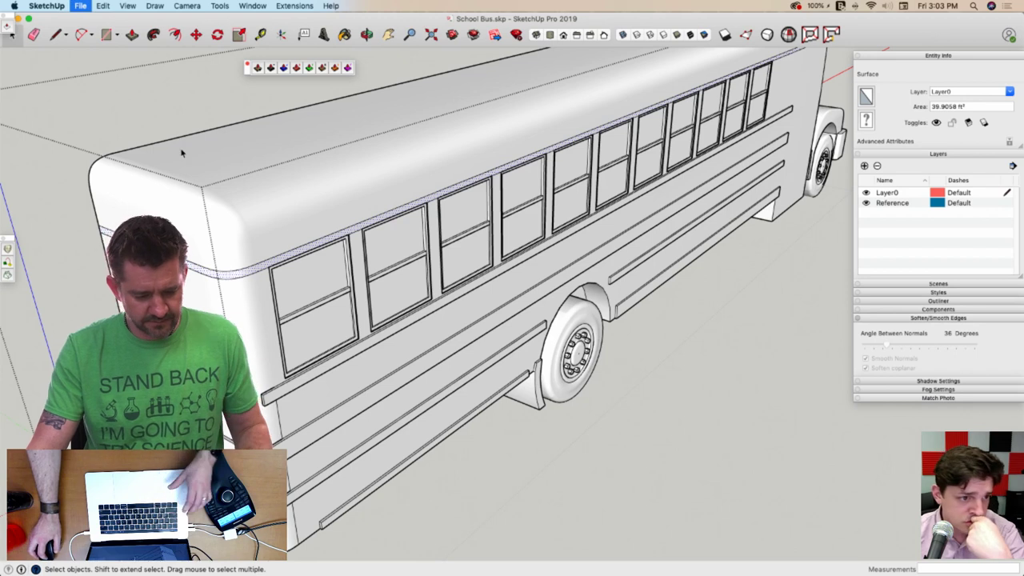
Thicken the selected band outward about 4 3/16" with JointPushPull's Thickener to form a trim strip around the body
{"action": "left_click", "coordinate": [257, 69]}
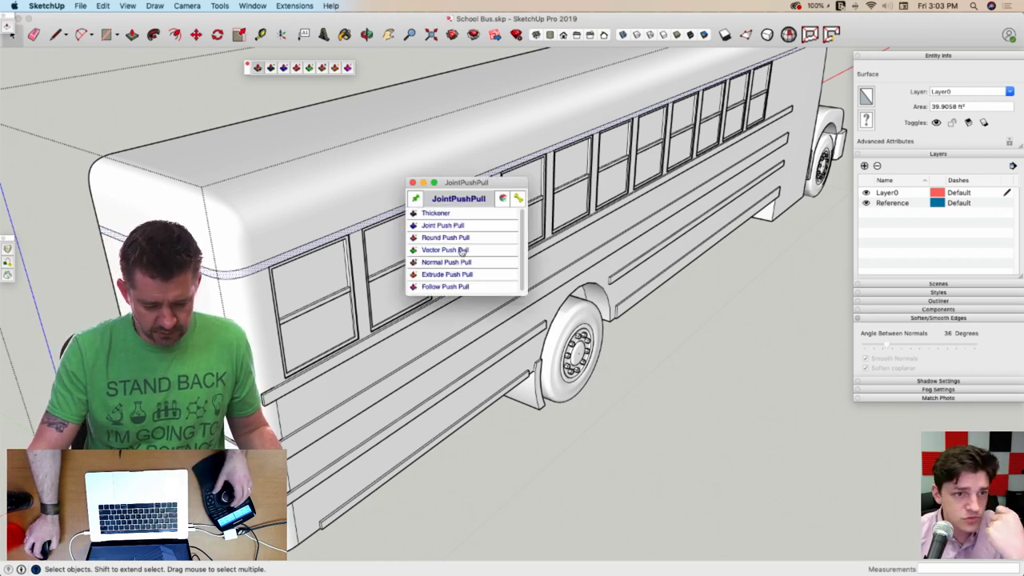
{"action": "left_click", "coordinate": [435, 212]}
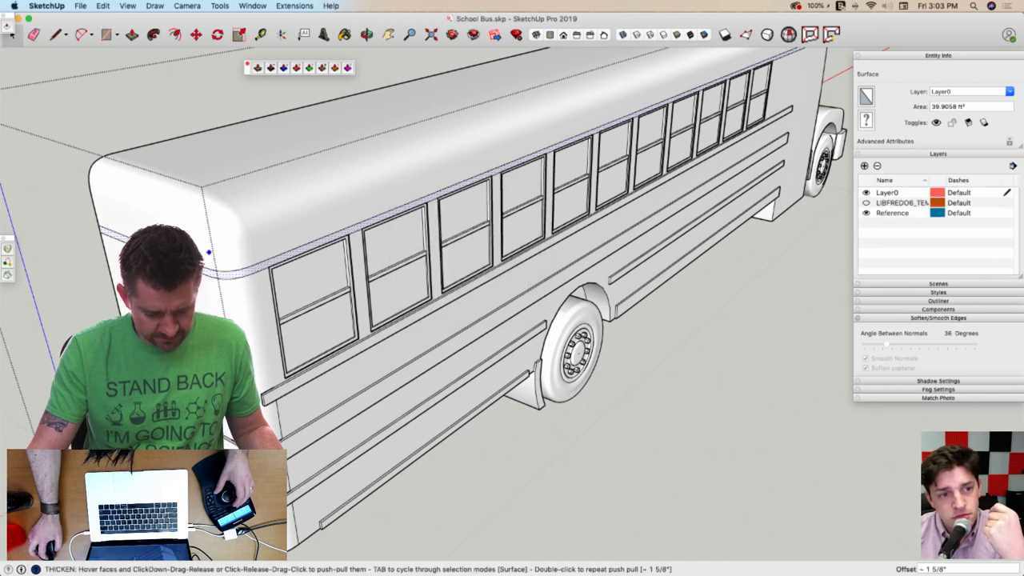
{"action": "left_click", "coordinate": [160, 255]}
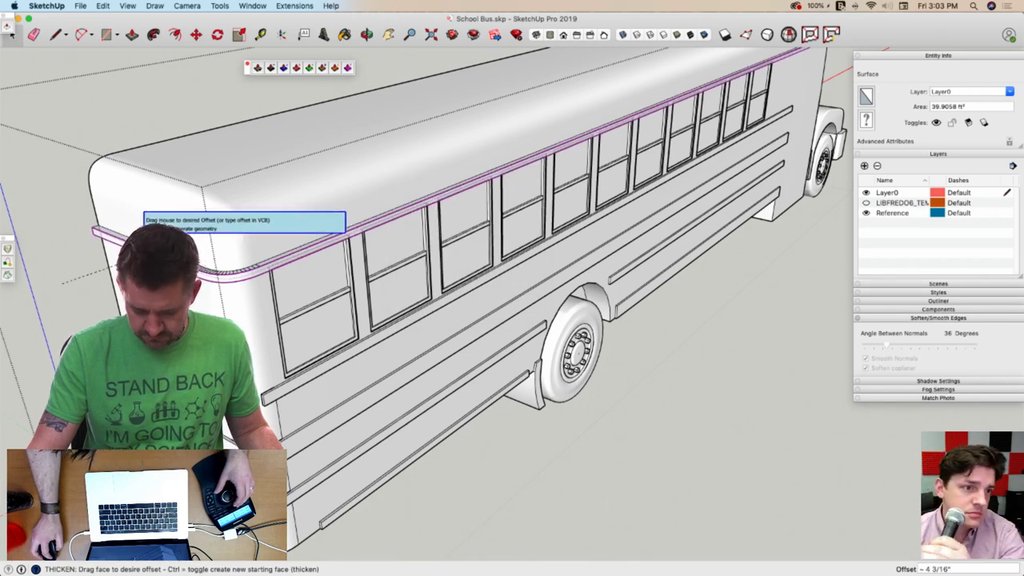
{"action": "left_click", "coordinate": [145, 253]}
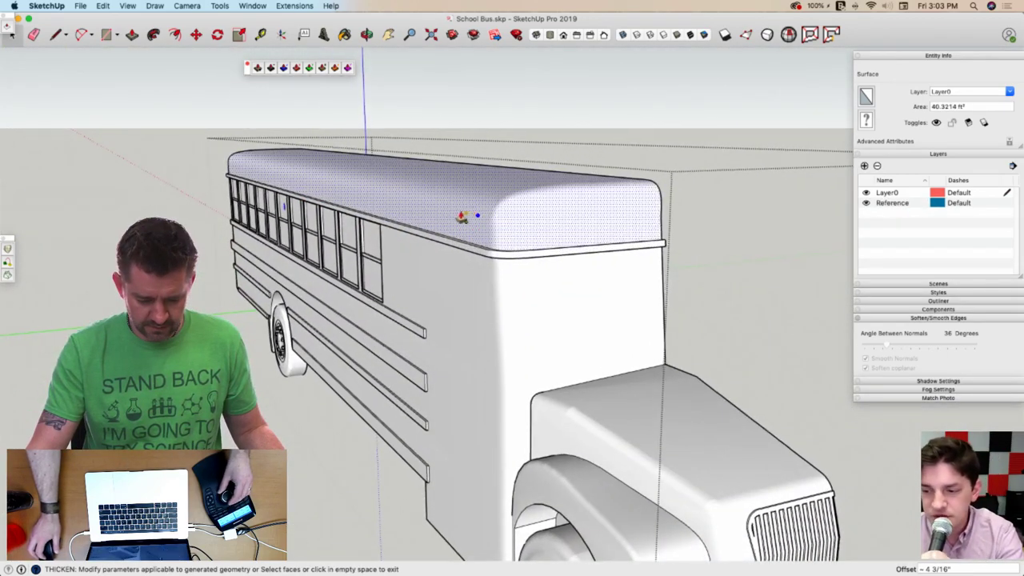
{"action": "left_click", "coordinate": [706, 246]}
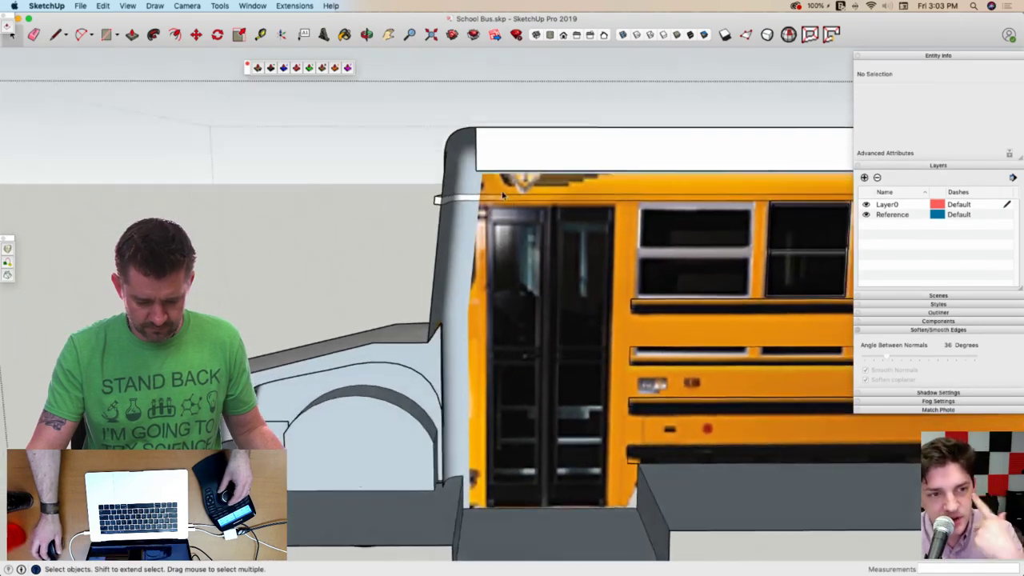
Erase the stray vertical edge at the front of the half body, between the trim strip and the roof corner
{"action": "key", "text": "e"}
{"action": "left_click_drag", "start_coordinate": [575, 169], "coordinate": [558, 155]}
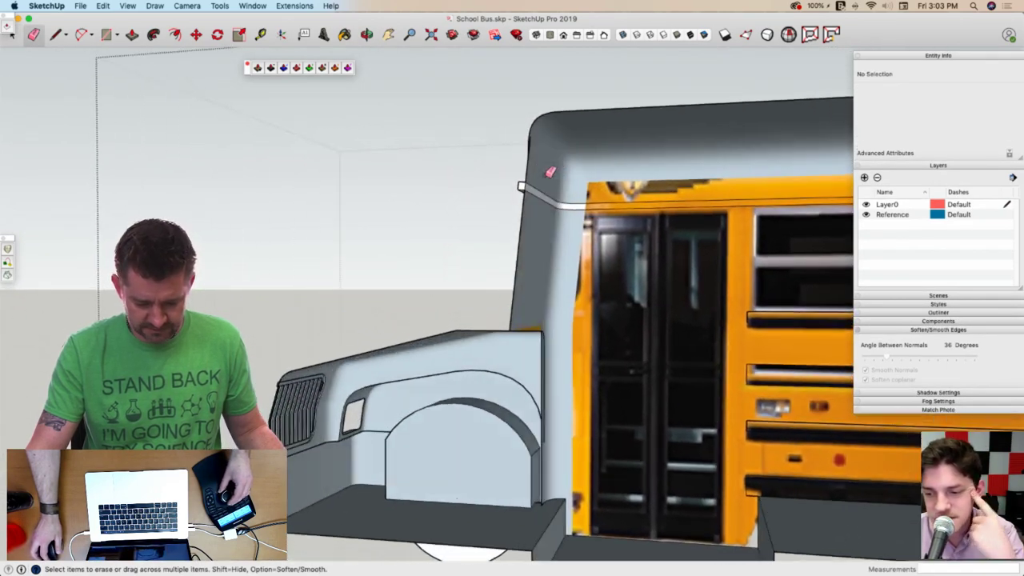
{"action": "scroll", "coordinate": [535, 152], "scroll_direction": "up", "scroll_amount": 3}
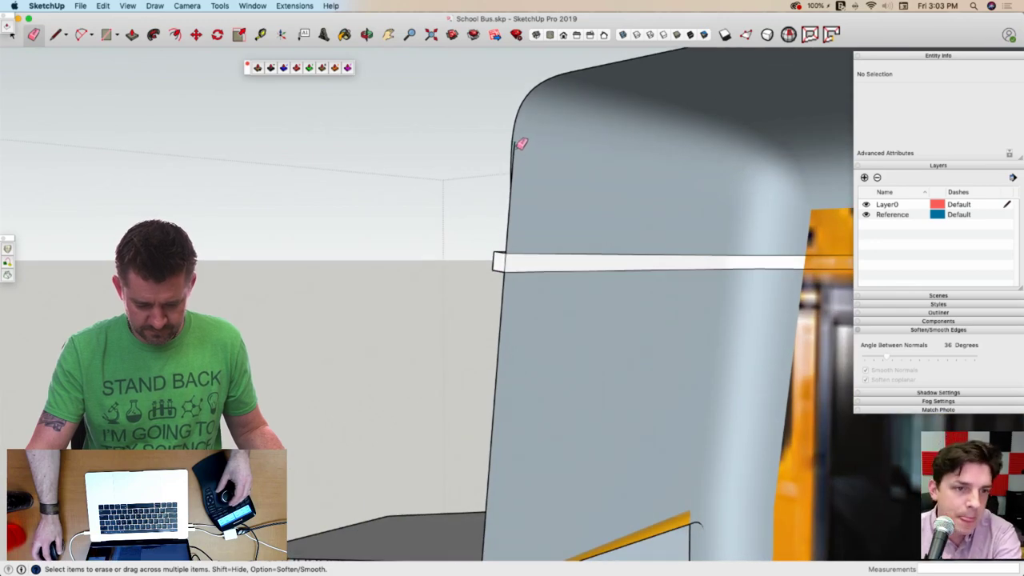
{"action": "left_click_drag", "start_coordinate": [520, 144], "coordinate": [524, 152]}
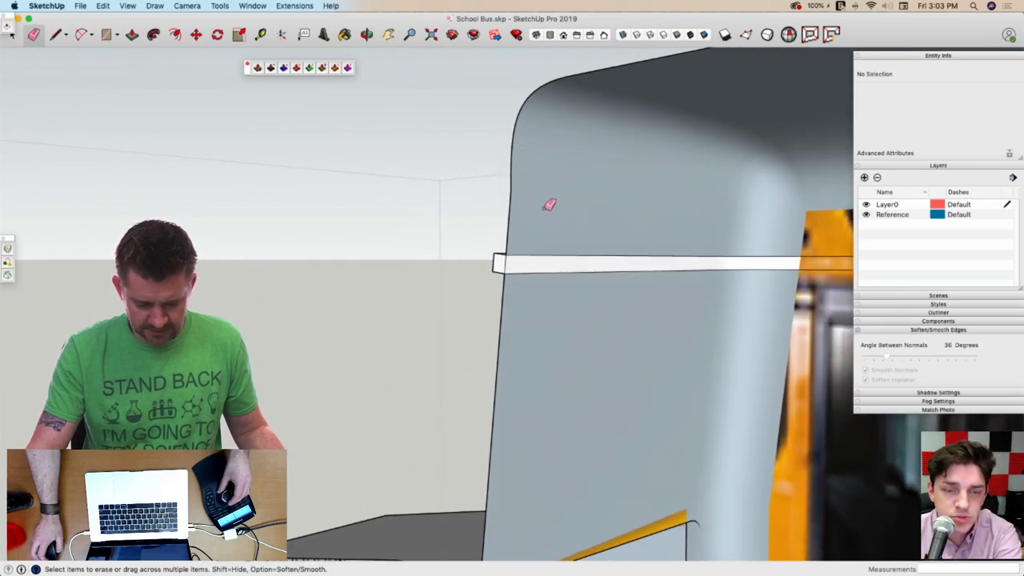
Delete the inner band surface behind the trim strip on the inside of the half body
{"action": "scroll", "coordinate": [548, 203], "scroll_direction": "down", "scroll_amount": 5}
{"action": "scroll", "coordinate": [312, 217], "scroll_direction": "up", "scroll_amount": 3}
{"action": "scroll", "coordinate": [328, 217], "scroll_direction": "up", "scroll_amount": 3}
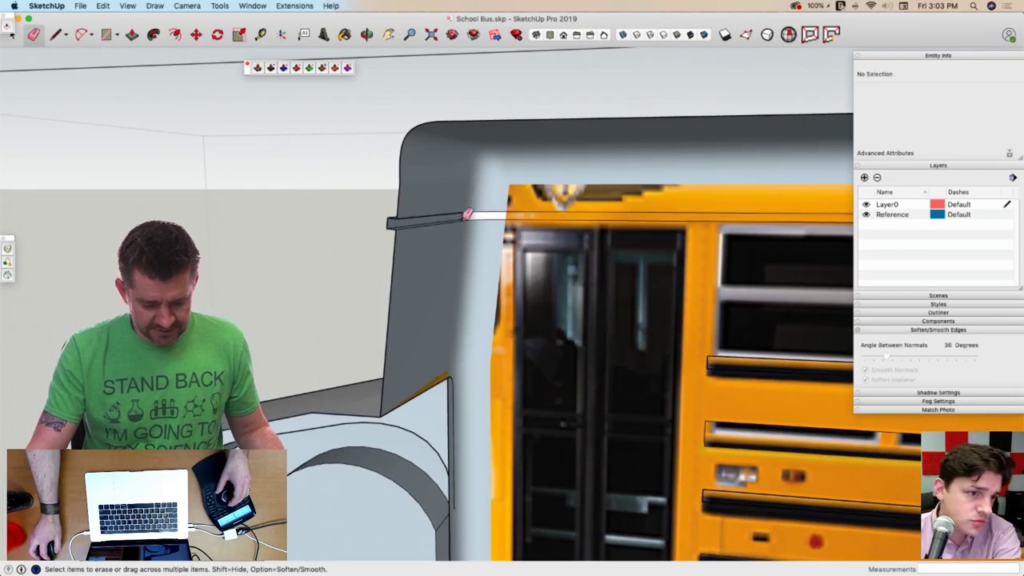
{"action": "key", "text": "space"}
{"action": "left_click", "coordinate": [484, 217]}
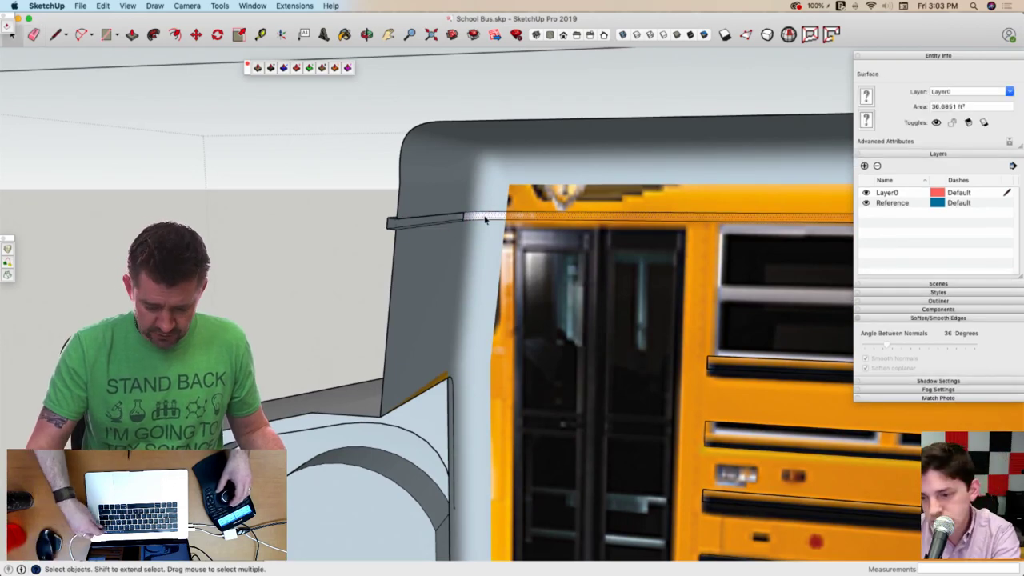
{"action": "key", "text": "Delete"}
Erase the stray vertical edge at the rear of the half body near the roof corner, and exit the half-bus component
{"action": "scroll", "coordinate": [488, 220], "scroll_direction": "down", "scroll_amount": 5}
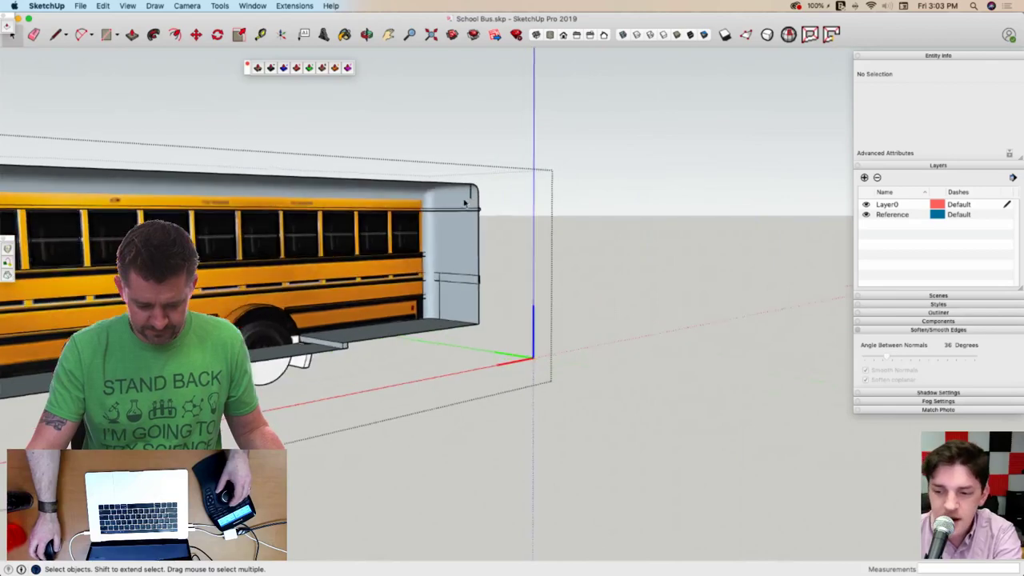
{"action": "scroll", "coordinate": [472, 197], "scroll_direction": "up", "scroll_amount": 4}
{"action": "key", "text": "e"}
{"action": "scroll", "coordinate": [487, 208], "scroll_direction": "up", "scroll_amount": 5}
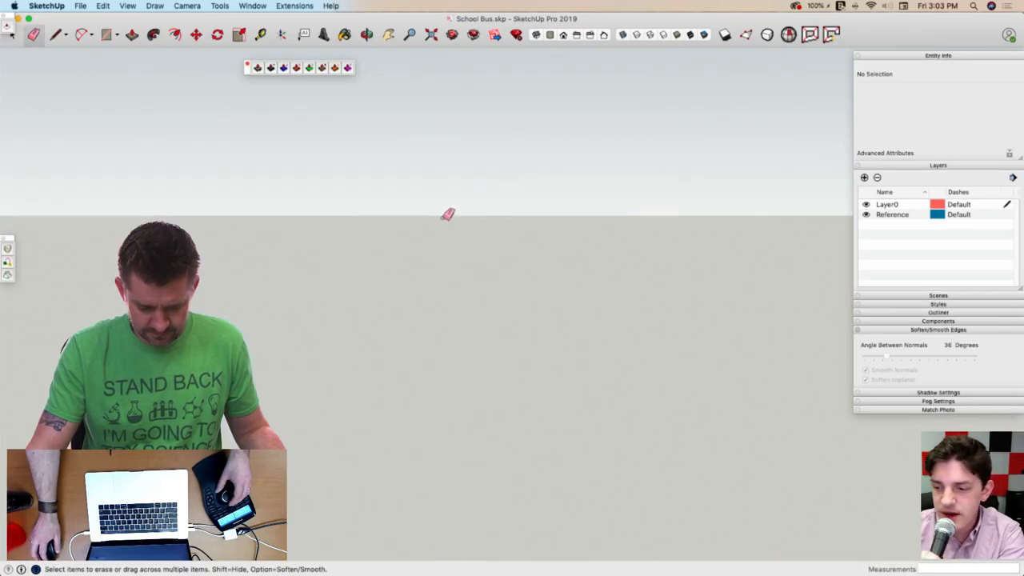
{"action": "scroll", "coordinate": [448, 212], "scroll_direction": "down", "scroll_amount": 2}
{"action": "scroll", "coordinate": [414, 176], "scroll_direction": "up", "scroll_amount": 1}
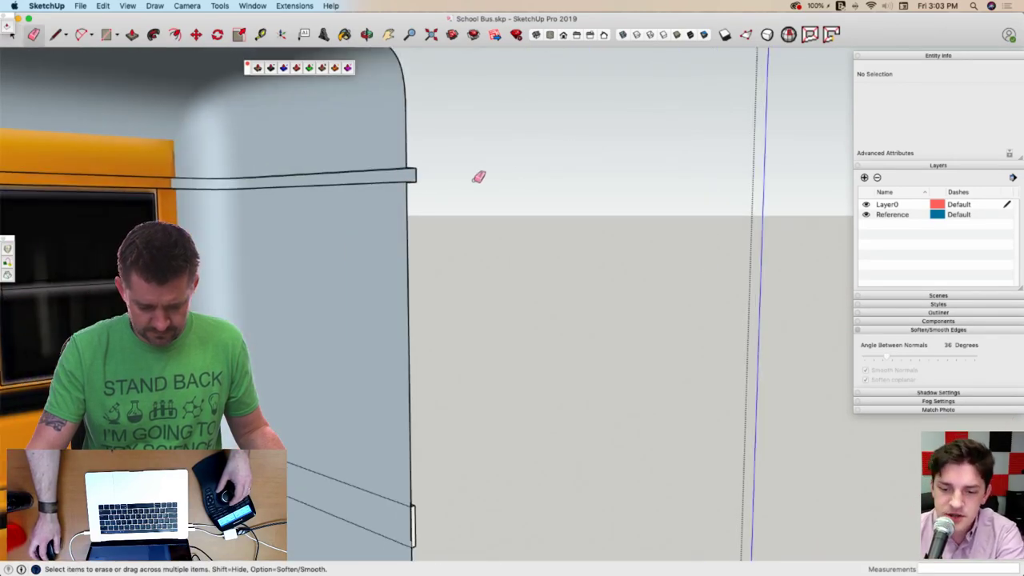
{"action": "scroll", "coordinate": [477, 176], "scroll_direction": "down", "scroll_amount": 10}
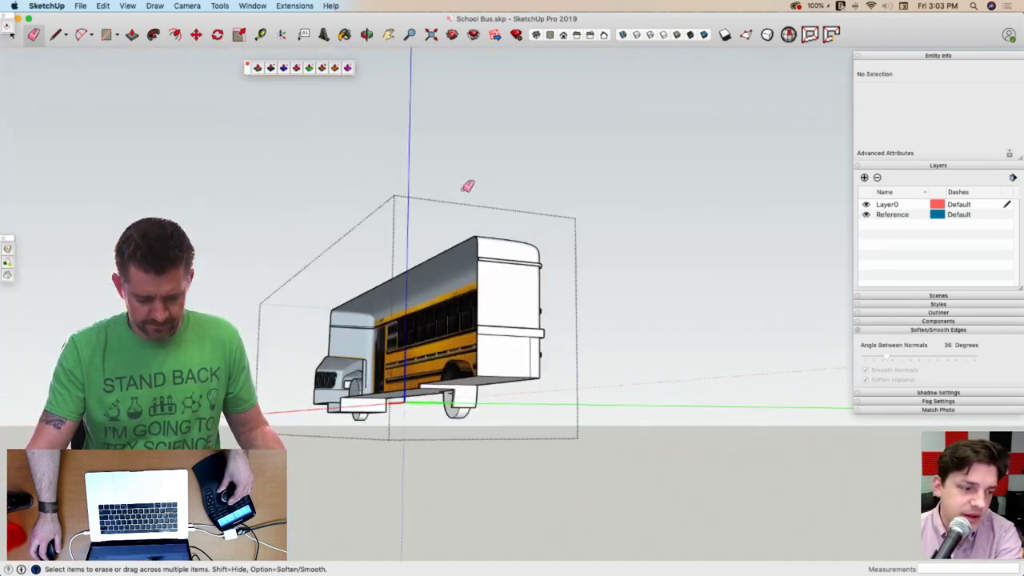
{"action": "key", "text": "space"}
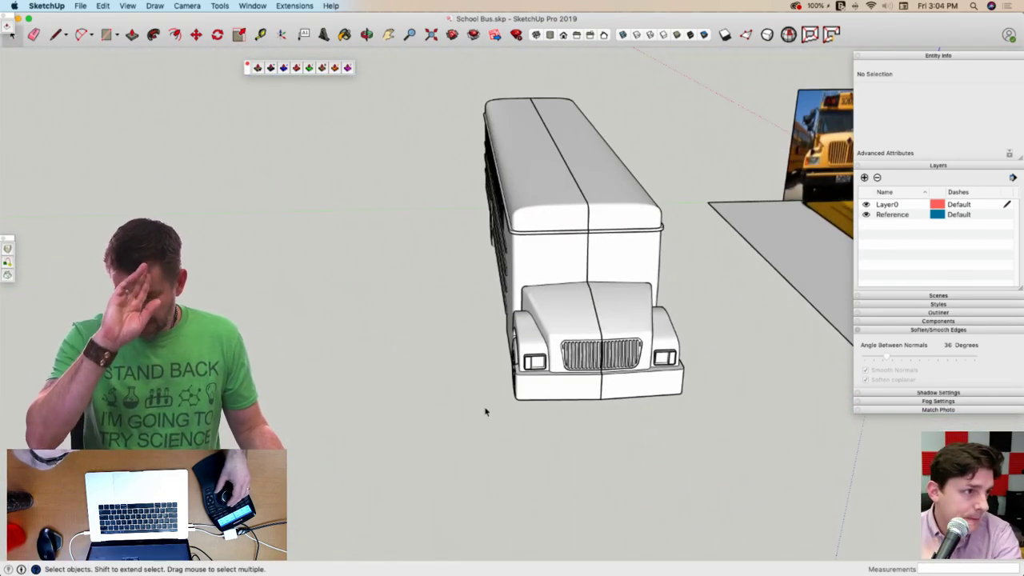
Activate the Rectangle tool and examine the bus's blank front and side surfaces, trim strip and windows from several angles
{"action": "middle_click_drag", "start_coordinate": [485, 411], "coordinate": [485, 411]}
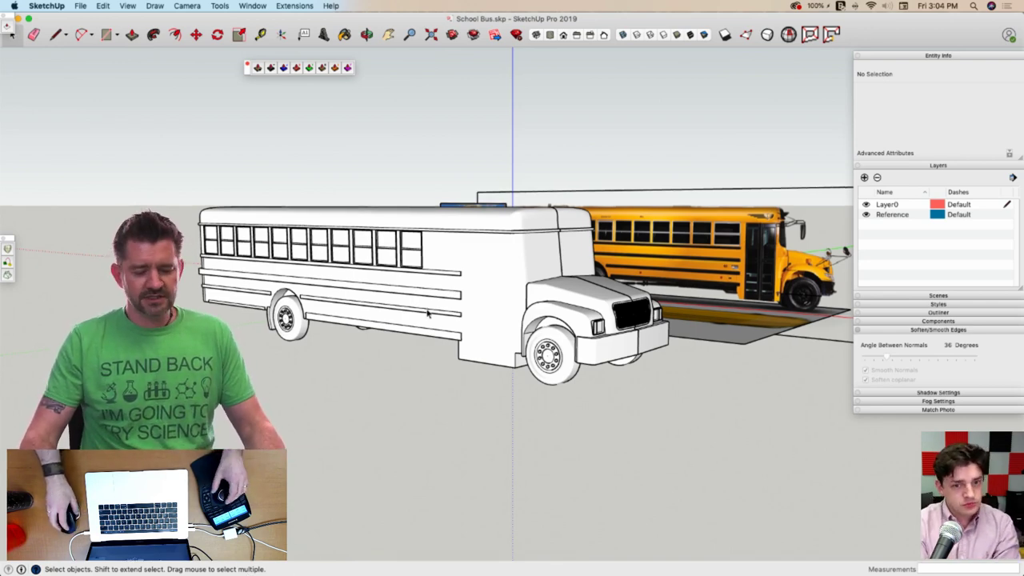
{"action": "middle_click_drag", "start_coordinate": [468, 359], "coordinate": [324, 274]}
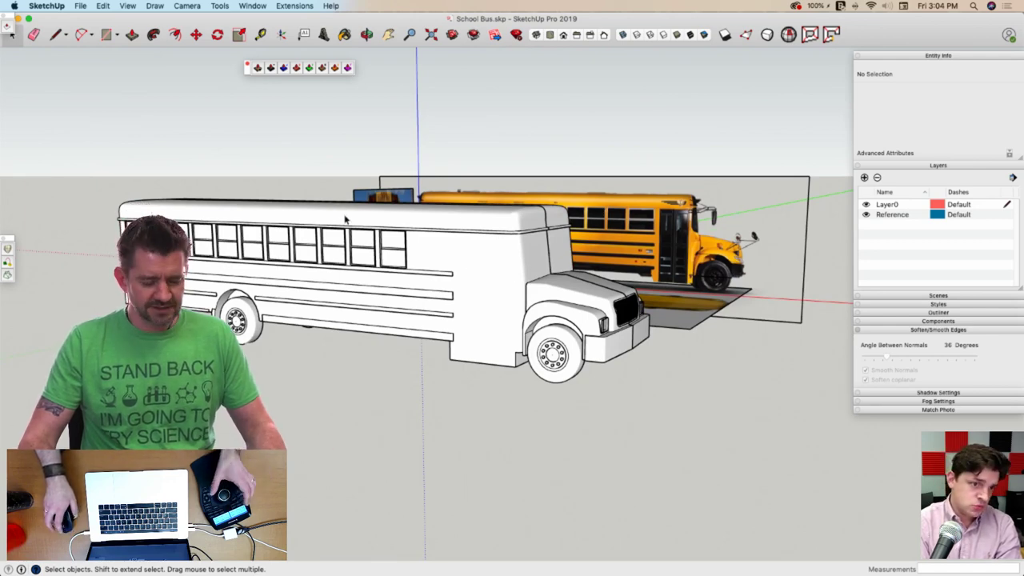
{"action": "left_click", "coordinate": [106, 34]}
{"action": "scroll", "coordinate": [439, 311], "scroll_direction": "up", "scroll_amount": 4}
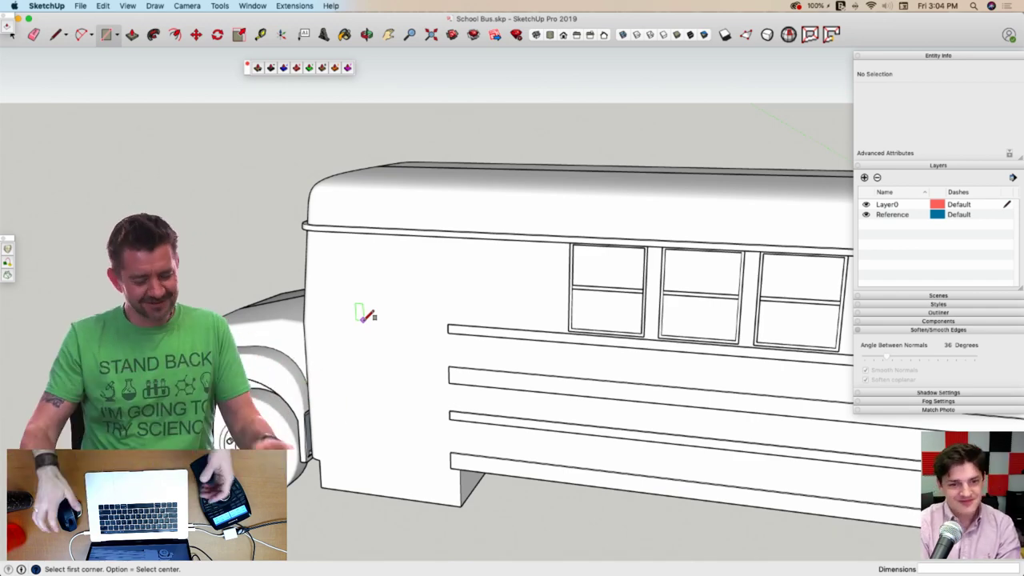
{"action": "scroll", "coordinate": [542, 247], "scroll_direction": "down", "scroll_amount": 6}
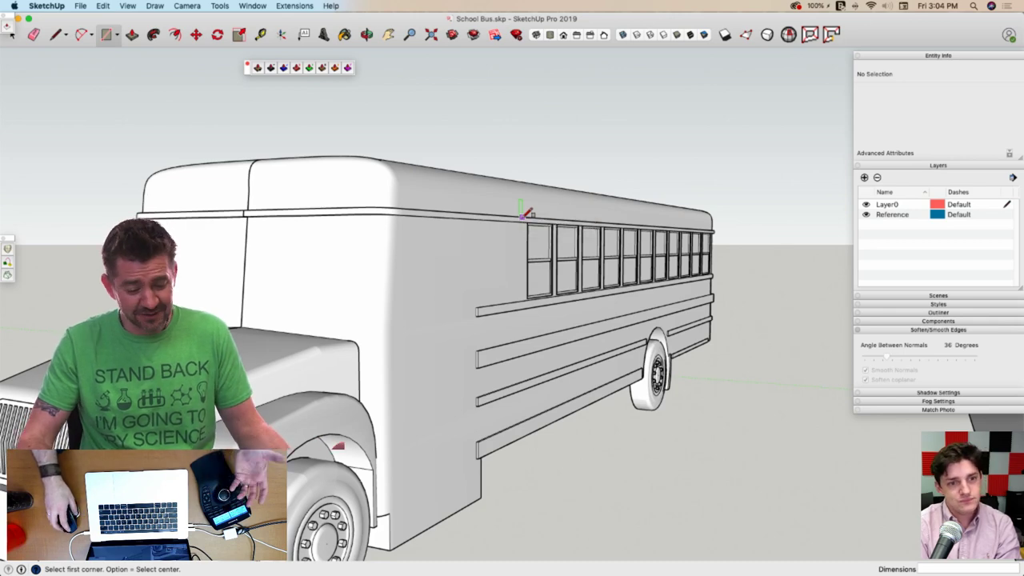
{"action": "mouse_move", "coordinate": [441, 235]}
{"action": "middle_mouse_down"}
{"action": "mouse_move", "coordinate": [411, 306]}
{"action": "mouse_move", "coordinate": [393, 298]}
{"action": "middle_mouse_up"}
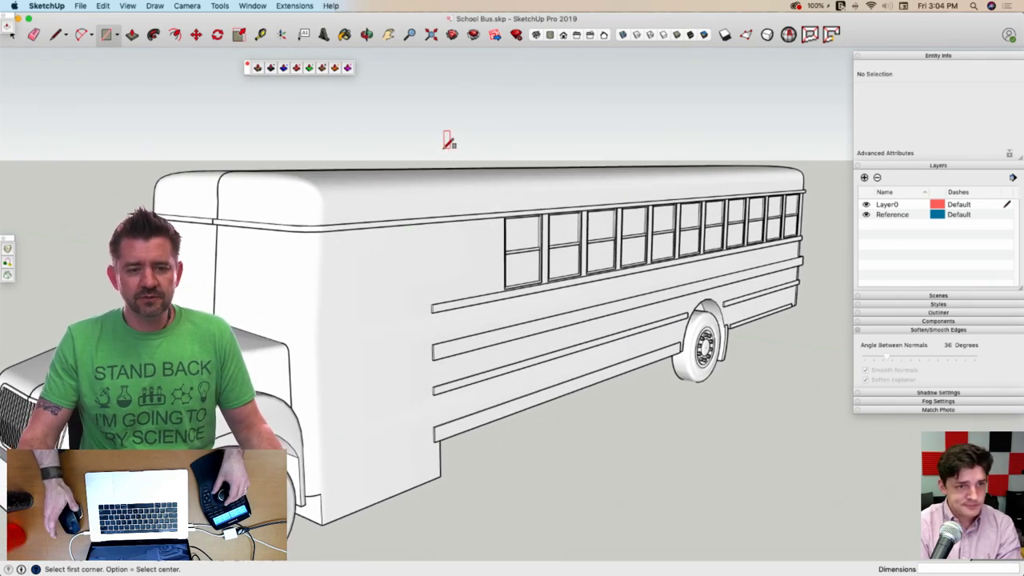
{"action": "middle_click_drag", "start_coordinate": [450, 144], "coordinate": [449, 141]}
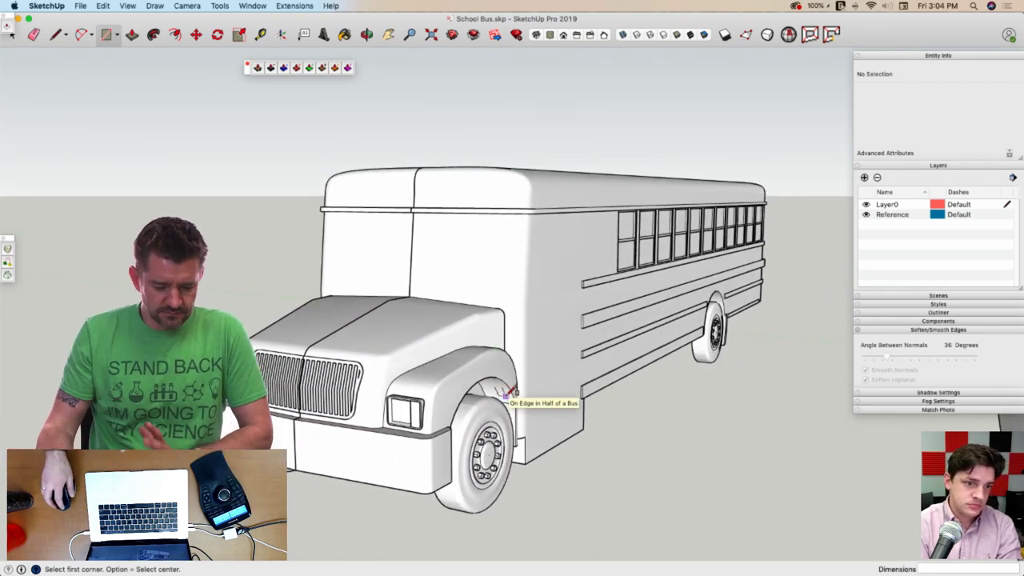
{"action": "scroll", "coordinate": [373, 224], "scroll_direction": "down", "scroll_amount": 8}
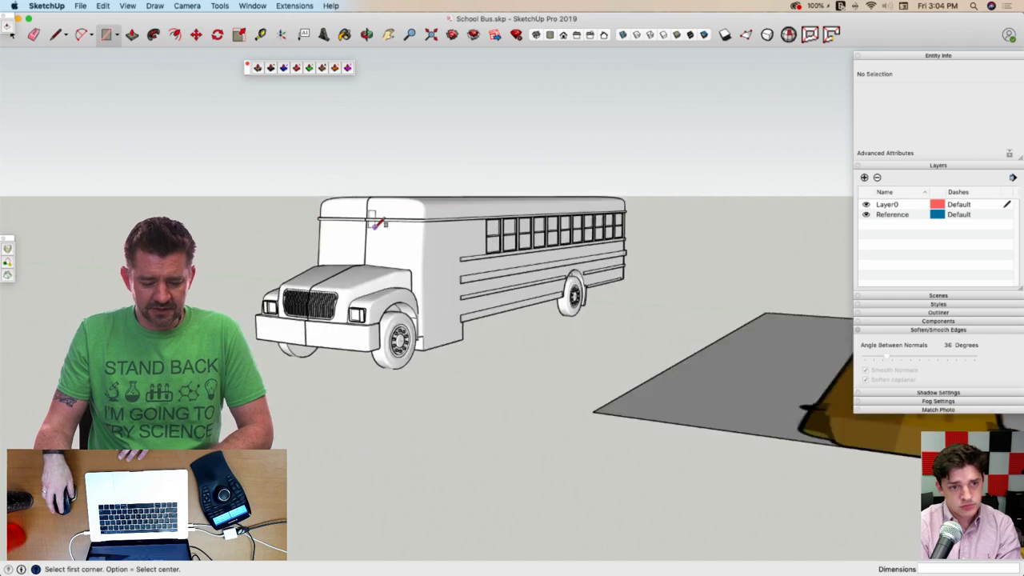
{"action": "scroll", "coordinate": [379, 232], "scroll_direction": "up", "scroll_amount": 6}
{"action": "scroll", "coordinate": [382, 235], "scroll_direction": "up", "scroll_amount": 4}
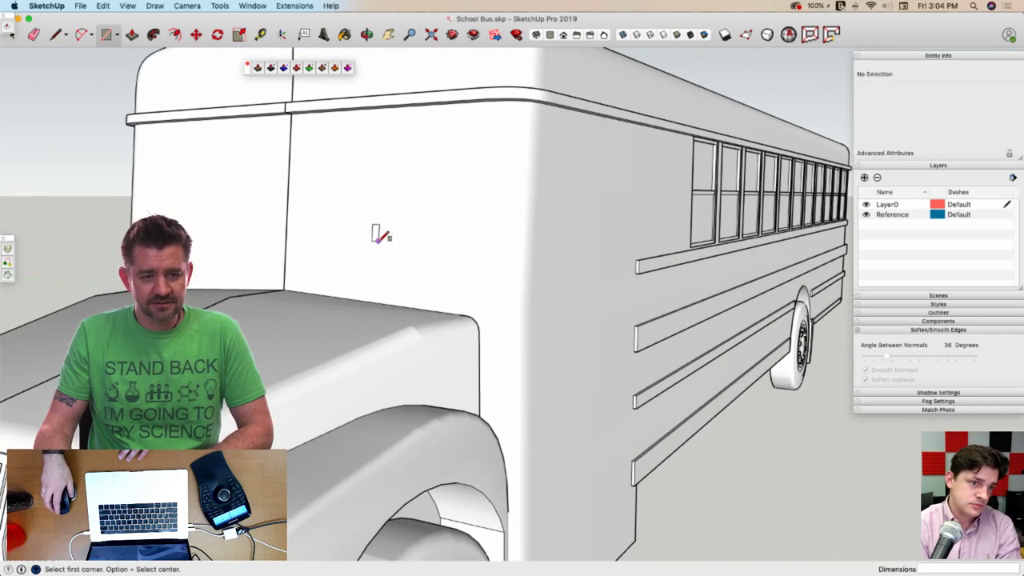
{"action": "scroll", "coordinate": [332, 259], "scroll_direction": "down", "scroll_amount": 5}
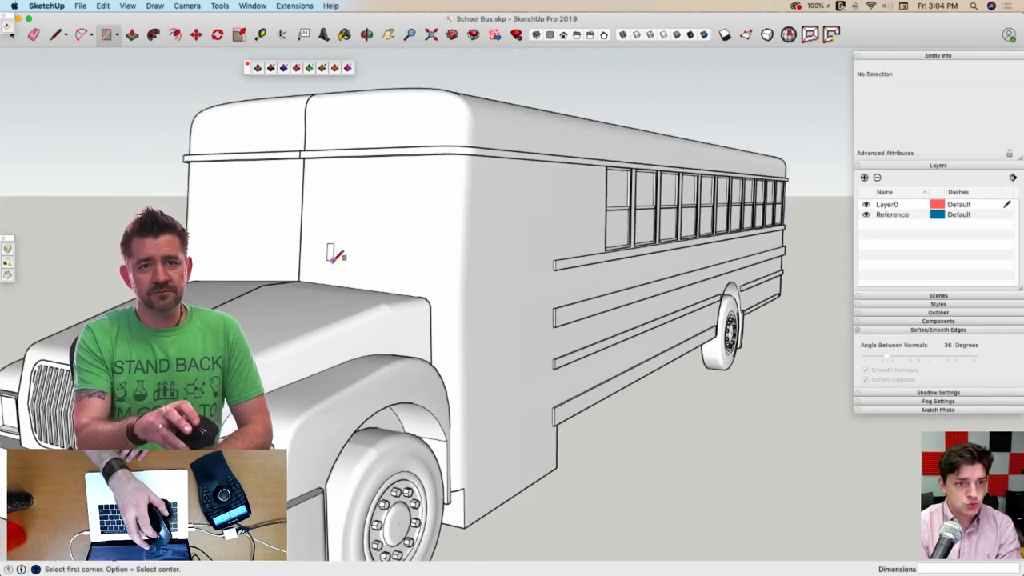
Examine the bus's front, roof and window side from several angles, near and far, alongside the reference photos
{"action": "scroll", "coordinate": [332, 259], "scroll_direction": "up", "scroll_amount": 5}
{"action": "scroll", "coordinate": [332, 256], "scroll_direction": "down", "scroll_amount": 2}
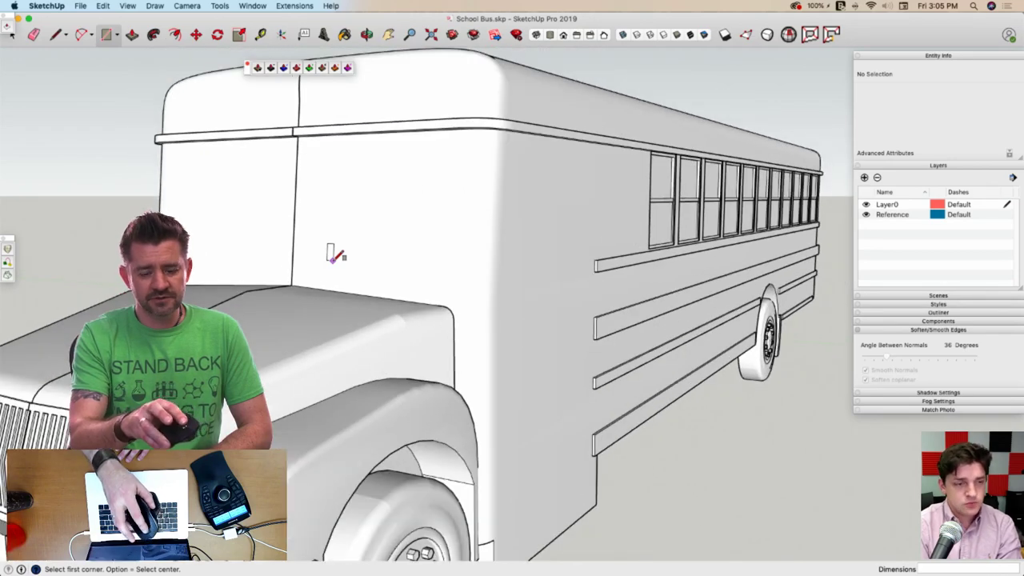
{"action": "middle_click_drag", "start_coordinate": [332, 260], "coordinate": [528, 259]}
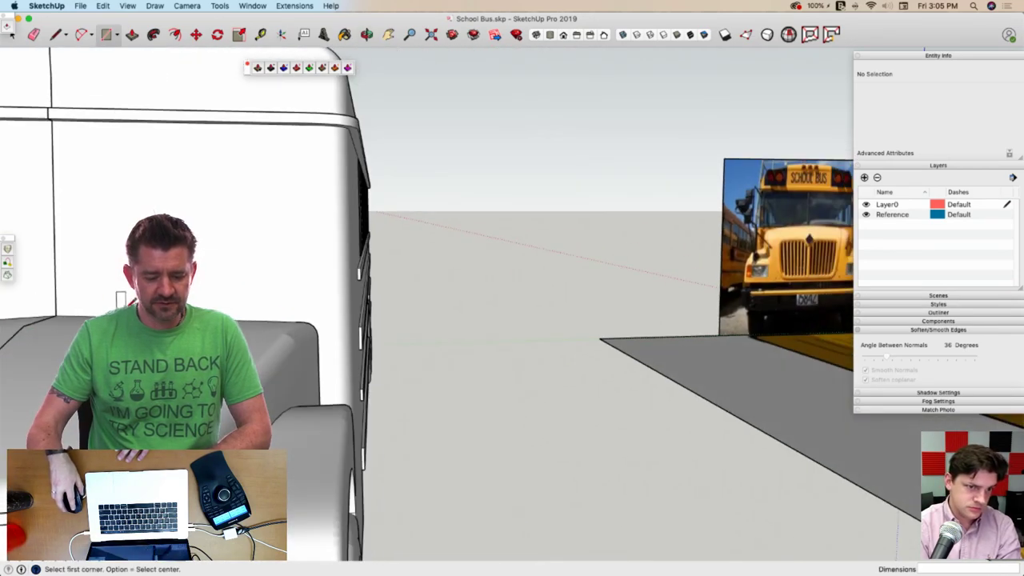
{"action": "middle_click_drag", "start_coordinate": [368, 272], "coordinate": [519, 252]}
{"action": "scroll", "coordinate": [370, 272], "scroll_direction": "down", "scroll_amount": 5}
{"action": "scroll", "coordinate": [371, 272], "scroll_direction": "down", "scroll_amount": 3}
{"action": "middle_click_drag", "start_coordinate": [243, 301], "coordinate": [472, 342]}
{"action": "scroll", "coordinate": [384, 339], "scroll_direction": "up", "scroll_amount": 5}
{"action": "middle_click_drag", "start_coordinate": [360, 229], "coordinate": [400, 276]}
{"action": "scroll", "coordinate": [291, 280], "scroll_direction": "up", "scroll_amount": 4}
{"action": "scroll", "coordinate": [319, 264], "scroll_direction": "down", "scroll_amount": 5}
{"action": "middle_click_drag", "start_coordinate": [318, 264], "coordinate": [261, 294]}
{"action": "scroll", "coordinate": [450, 200], "scroll_direction": "down", "scroll_amount": 4}
{"action": "scroll", "coordinate": [208, 297], "scroll_direction": "up", "scroll_amount": 6}
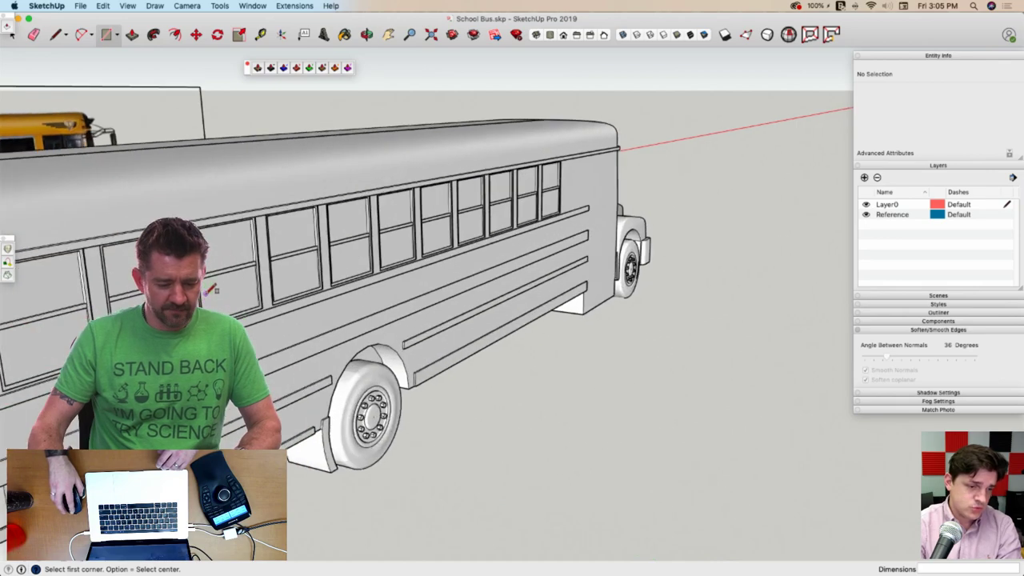
Inspect the rear wheel and mud flap up close, the lower side strips, and the whole bus from the front
{"action": "middle_click_drag", "start_coordinate": [588, 138], "coordinate": [339, 238]}
{"action": "scroll", "coordinate": [564, 175], "scroll_direction": "down", "scroll_amount": 3}
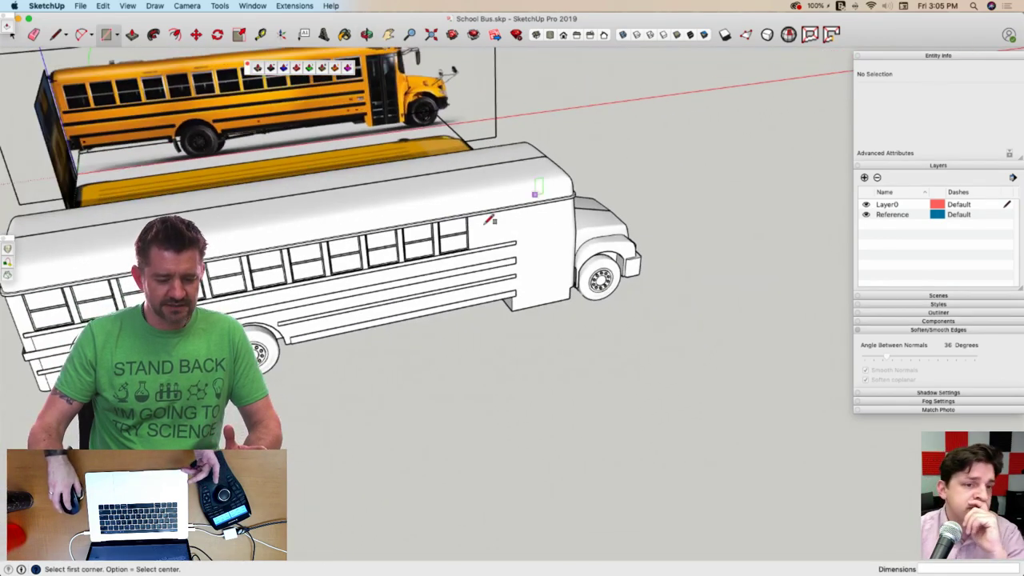
{"action": "scroll", "coordinate": [267, 360], "scroll_direction": "up", "scroll_amount": 5}
{"action": "mouse_move", "coordinate": [327, 304]}
{"action": "middle_mouse_down"}
{"action": "mouse_move", "coordinate": [434, 238]}
{"action": "mouse_move", "coordinate": [424, 263]}
{"action": "middle_mouse_up"}
{"action": "key", "text": "r"}
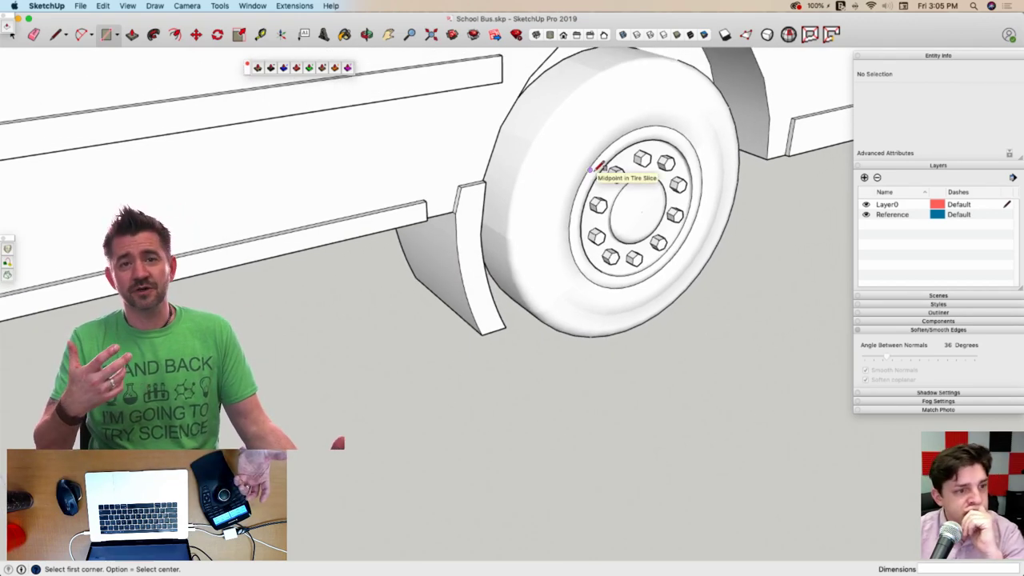
{"action": "scroll", "coordinate": [592, 207], "scroll_direction": "down", "scroll_amount": 9}
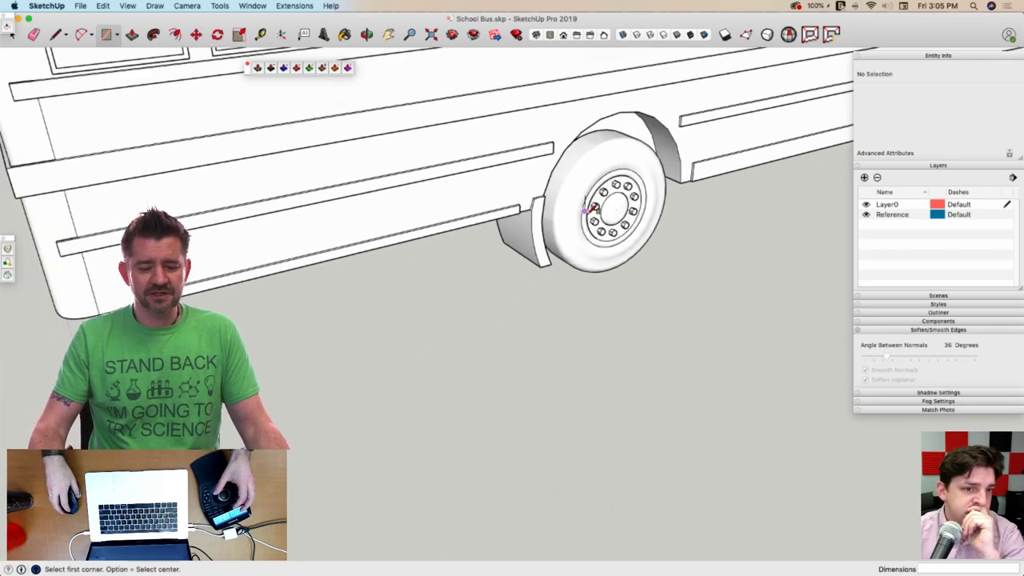
{"action": "middle_click_drag", "start_coordinate": [472, 221], "coordinate": [587, 204]}
{"action": "key", "text": "r"}
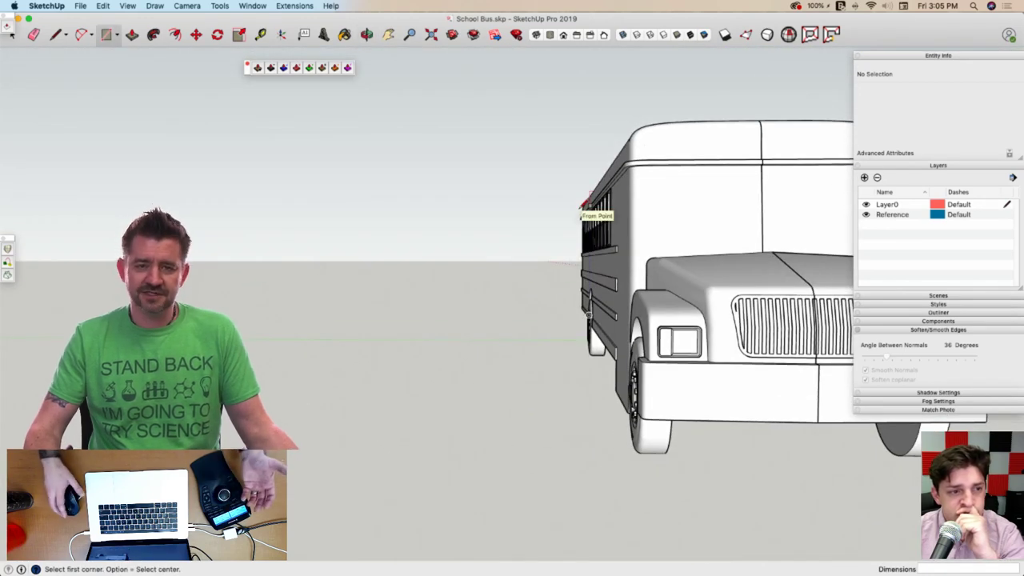
{"action": "middle_click_drag", "start_coordinate": [631, 179], "coordinate": [708, 264]}
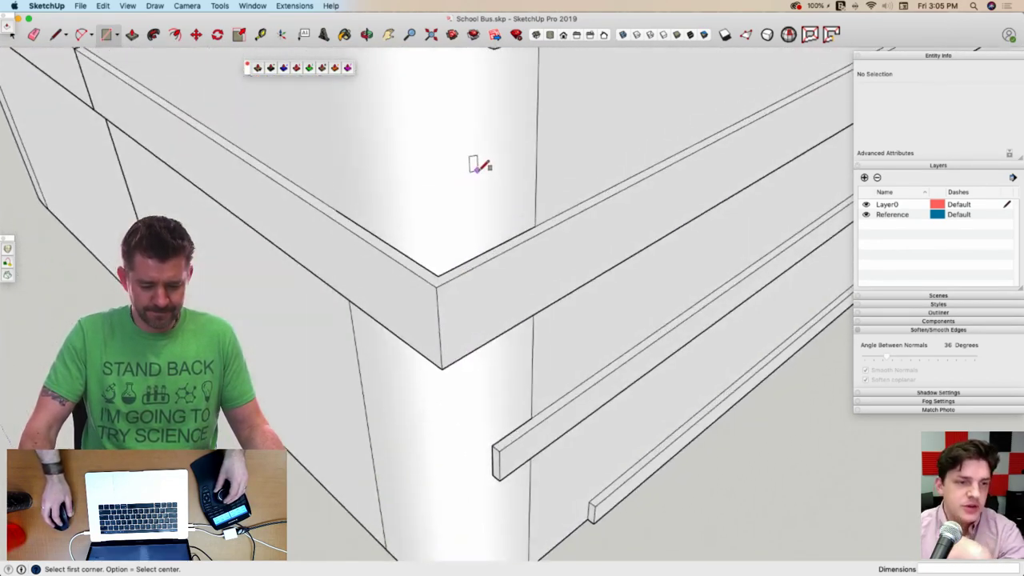
{"action": "middle_click_drag", "start_coordinate": [473, 163], "coordinate": [568, 205]}
{"action": "key", "text": "l"}
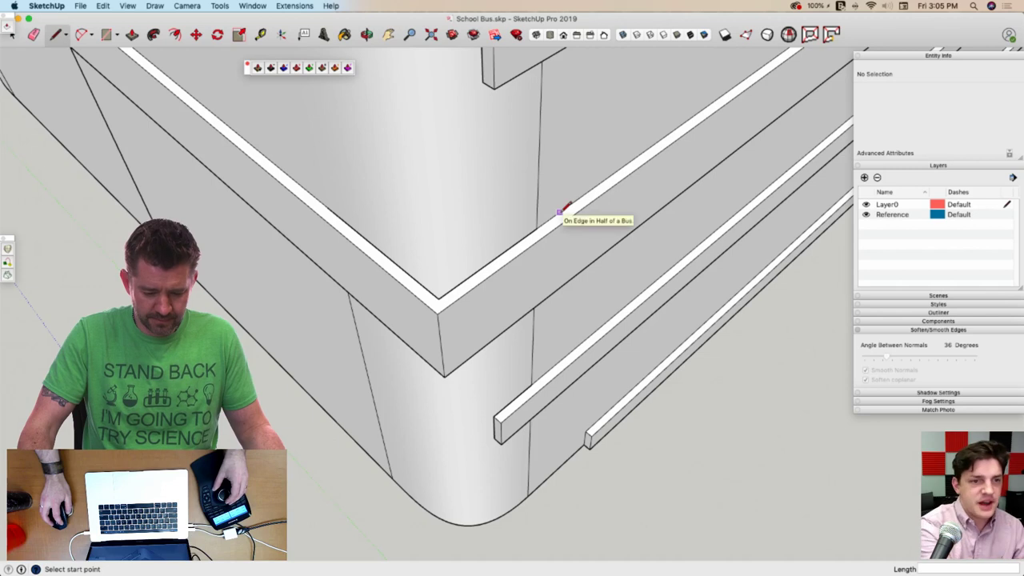
{"action": "left_click", "coordinate": [559, 212]}
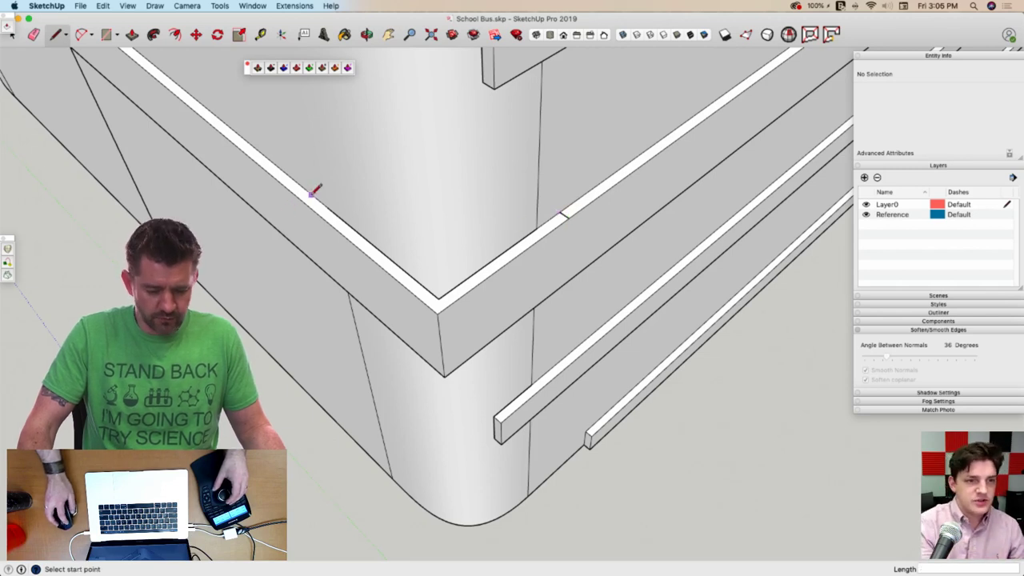
{"action": "key", "text": "p"}
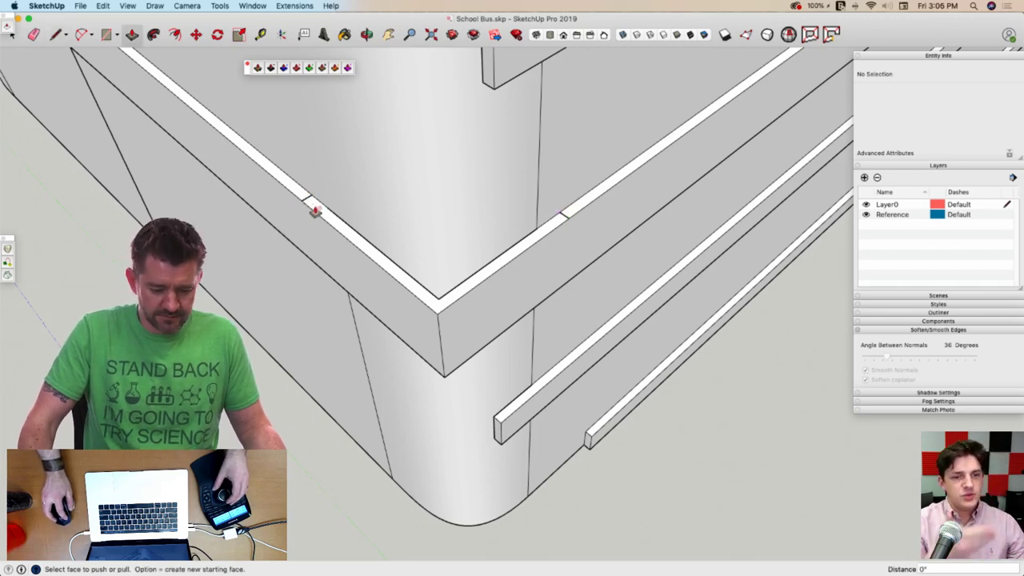
{"action": "key", "text": "space"}
{"action": "left_click", "coordinate": [317, 211]}
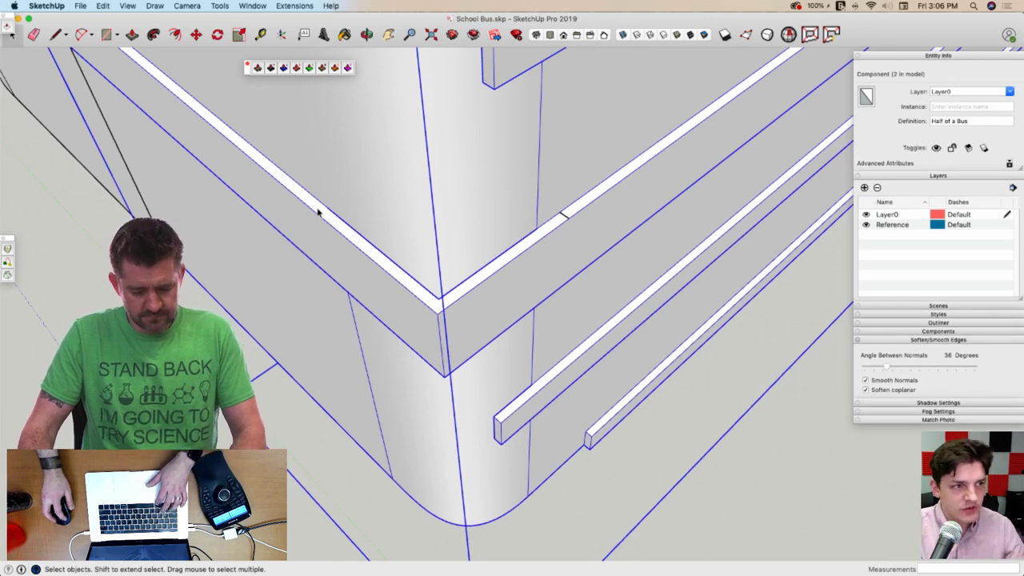
Inside the Half of a Bus component, cut the sharp rear corner section out of the wide trim strip and erase its leftover edges
{"action": "double_click", "coordinate": [318, 211]}
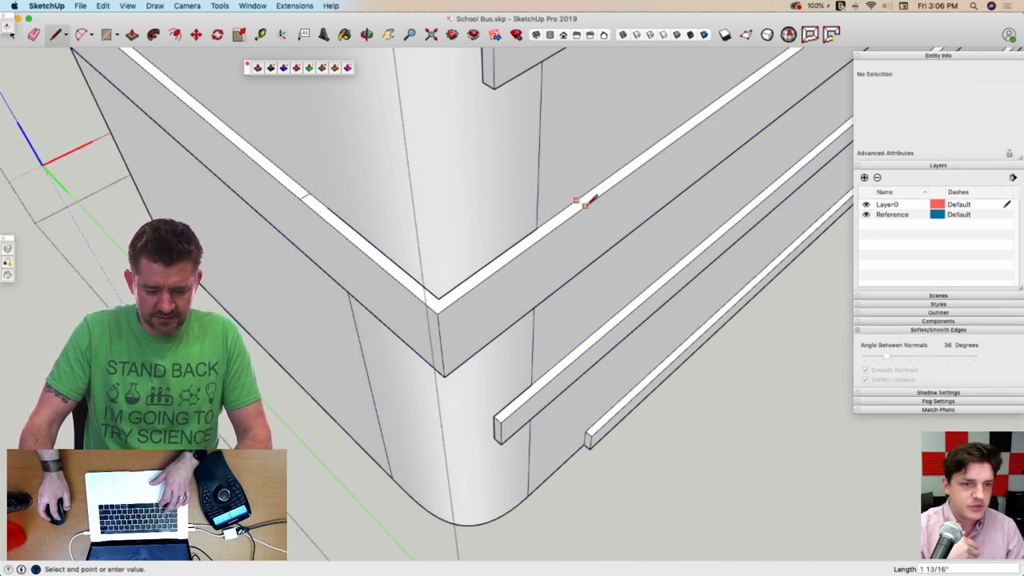
{"action": "key", "text": "p"}
{"action": "left_click", "coordinate": [568, 233]}
{"action": "left_click", "coordinate": [543, 384]}
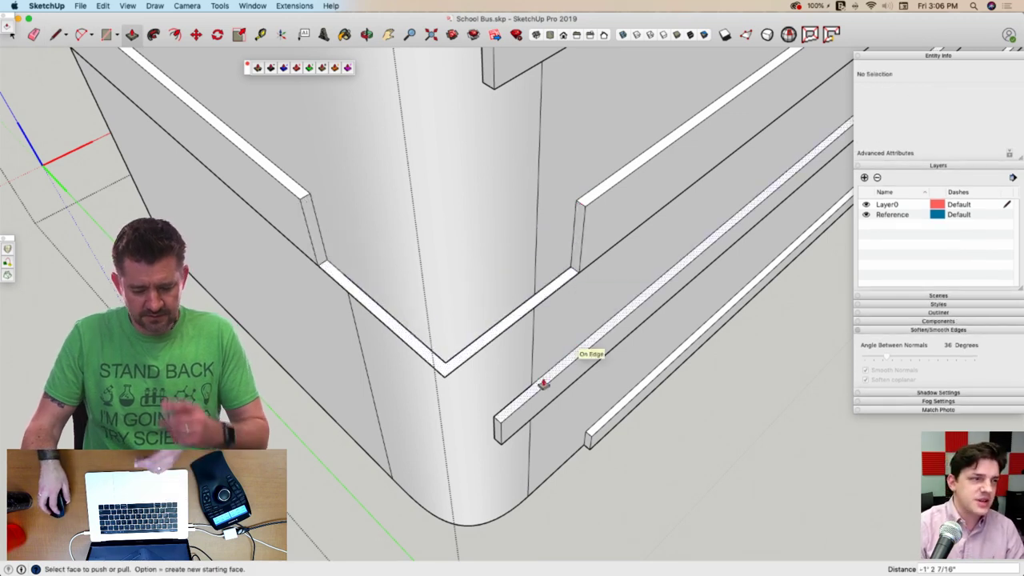
{"action": "key", "text": "e"}
{"action": "mouse_move", "coordinate": [440, 354]}
{"action": "left_mouse_down"}
{"action": "mouse_move", "coordinate": [439, 366]}
{"action": "mouse_move", "coordinate": [454, 350]}
{"action": "left_mouse_up"}
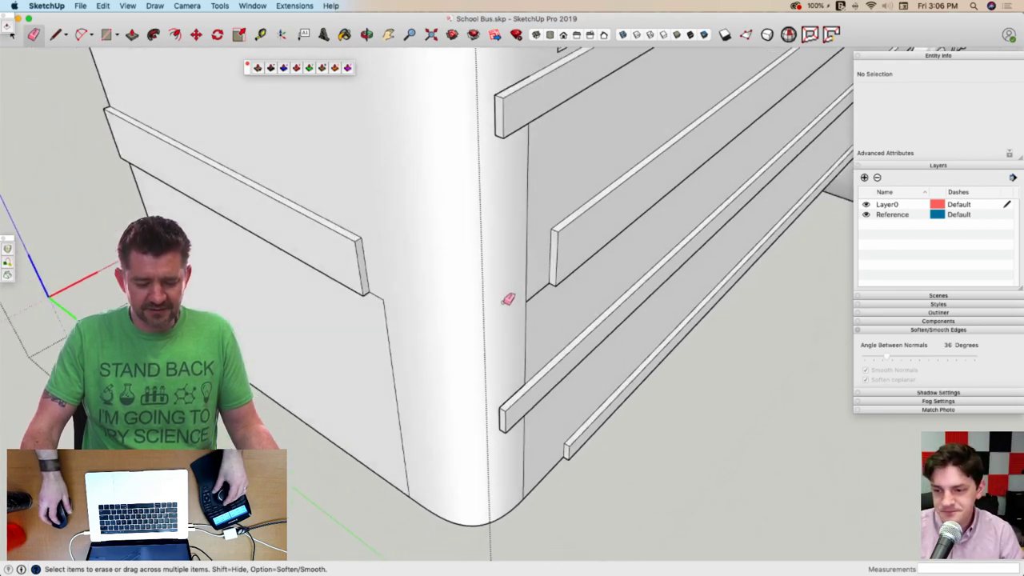
Examine the rear wheel's hub and lug nuts up close and from farther back
{"action": "key", "text": "space"}
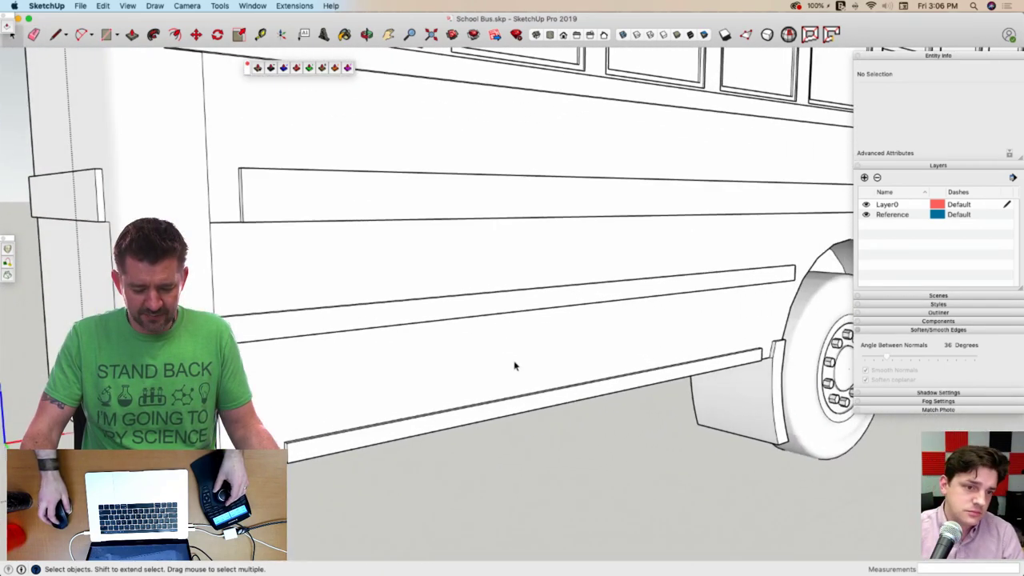
{"action": "scroll", "coordinate": [605, 342], "scroll_direction": "up", "scroll_amount": 8}
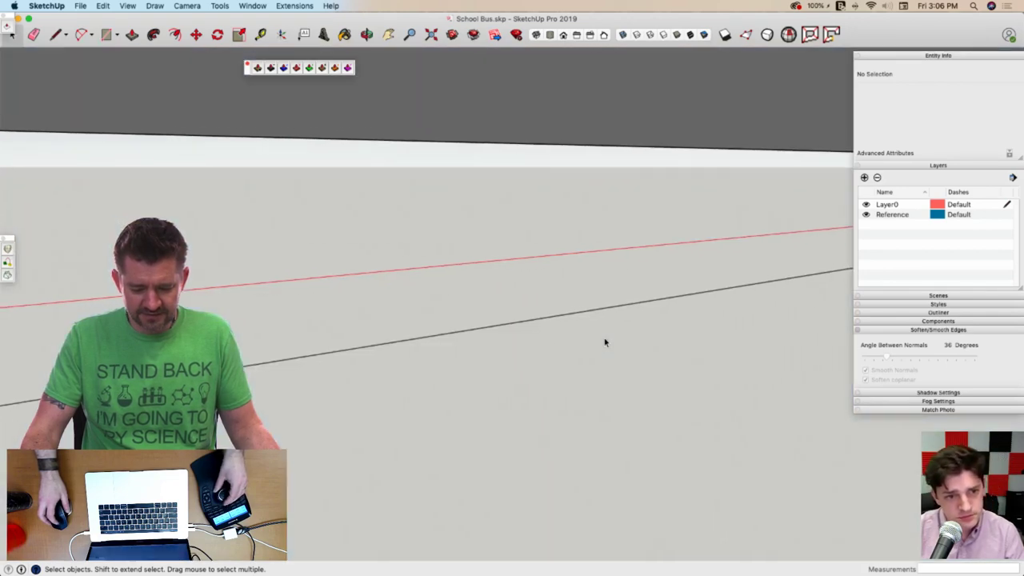
{"action": "scroll", "coordinate": [604, 342], "scroll_direction": "down", "scroll_amount": 3}
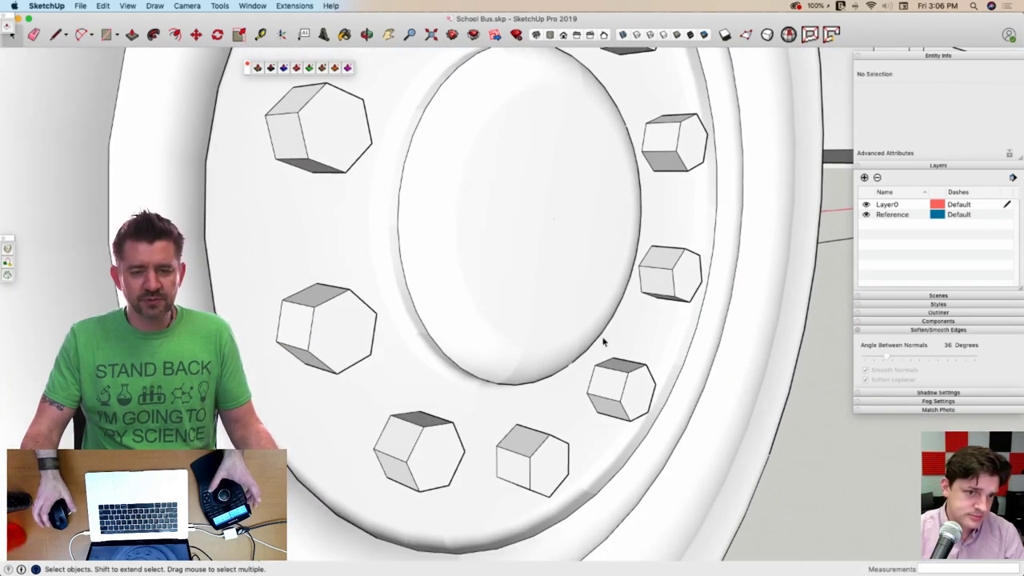
{"action": "scroll", "coordinate": [604, 342], "scroll_direction": "down", "scroll_amount": 5}
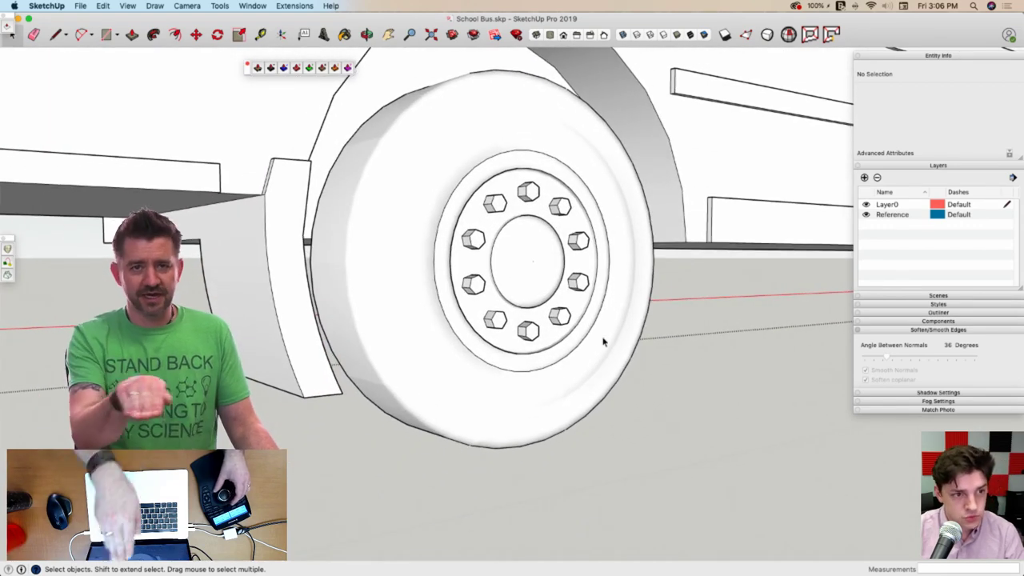
{"action": "scroll", "coordinate": [532, 281], "scroll_direction": "up", "scroll_amount": 8}
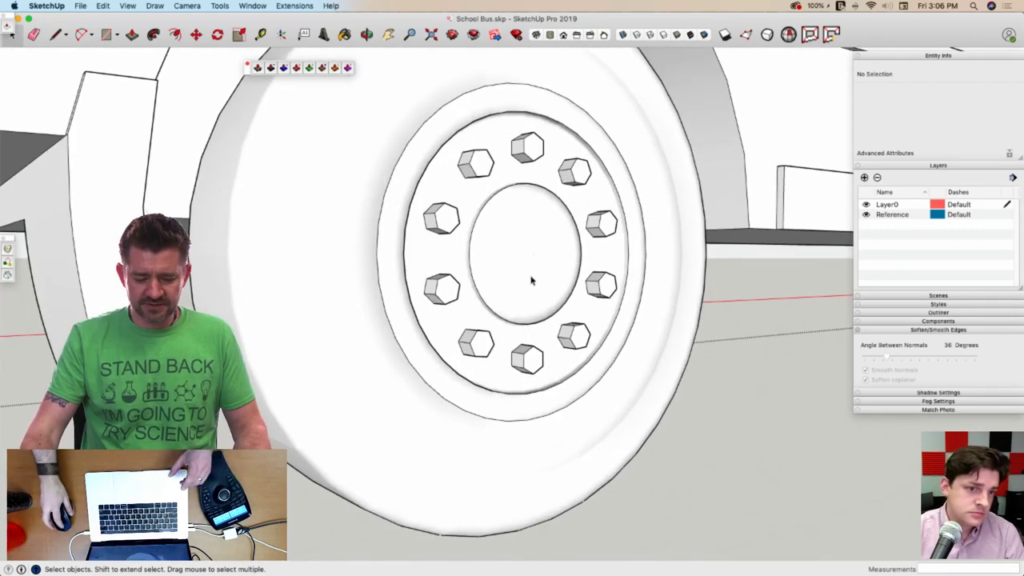
{"action": "scroll", "coordinate": [532, 279], "scroll_direction": "up", "scroll_amount": 8}
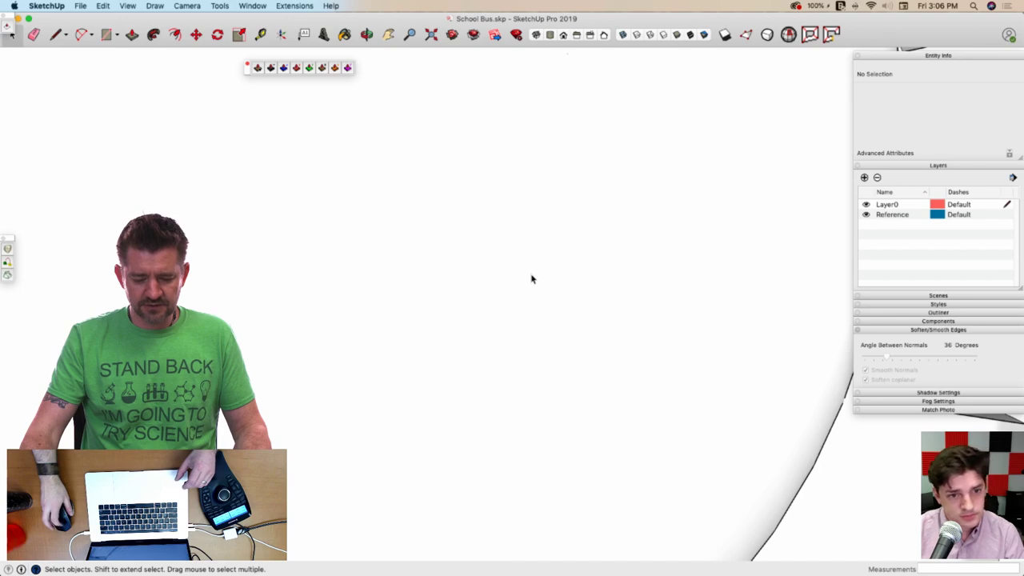
{"action": "scroll", "coordinate": [531, 278], "scroll_direction": "down", "scroll_amount": 6}
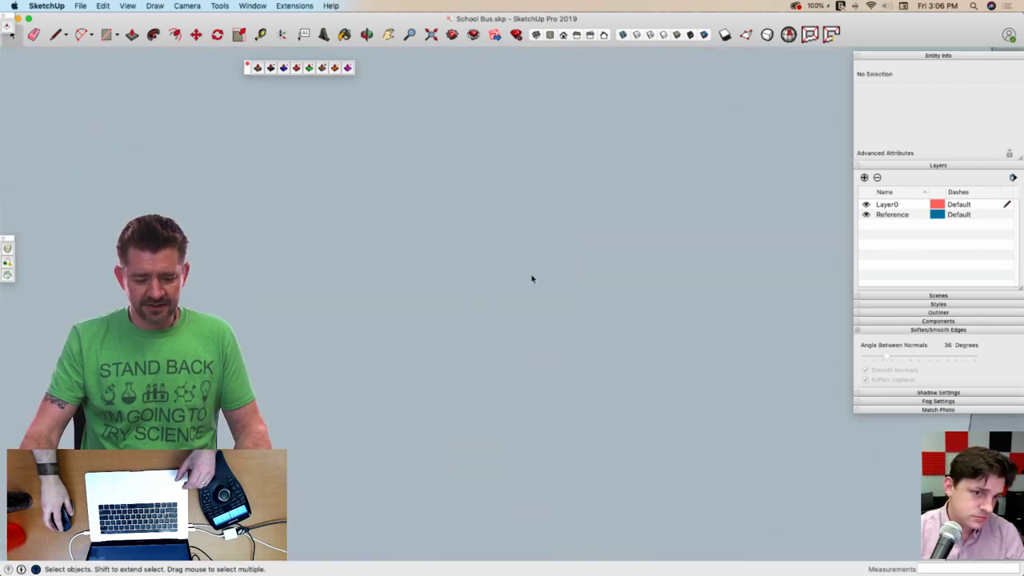
{"action": "scroll", "coordinate": [531, 278], "scroll_direction": "down", "scroll_amount": 10}
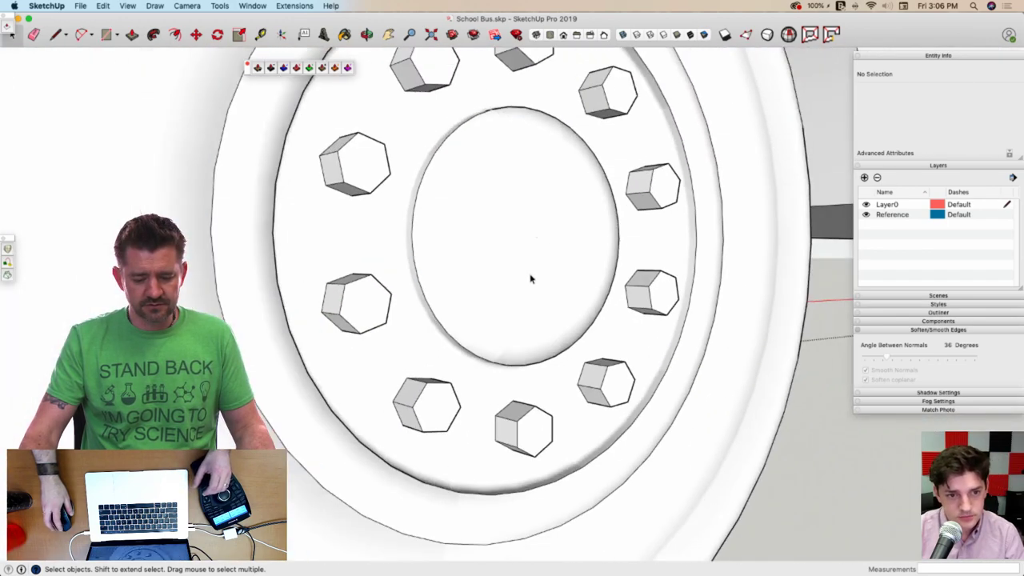
{"action": "scroll", "coordinate": [527, 278], "scroll_direction": "up", "scroll_amount": 10}
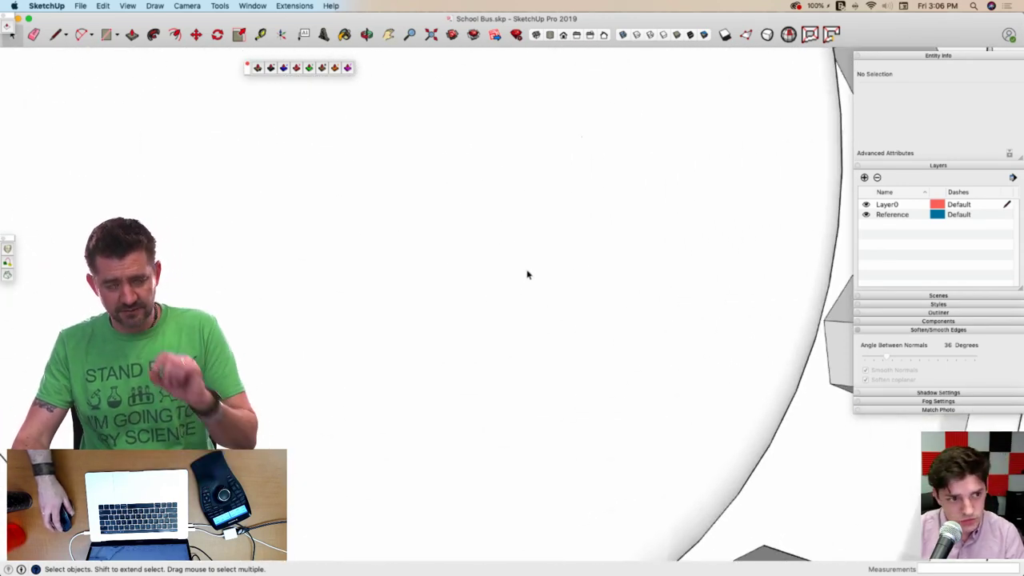
{"action": "scroll", "coordinate": [529, 274], "scroll_direction": "down", "scroll_amount": 6}
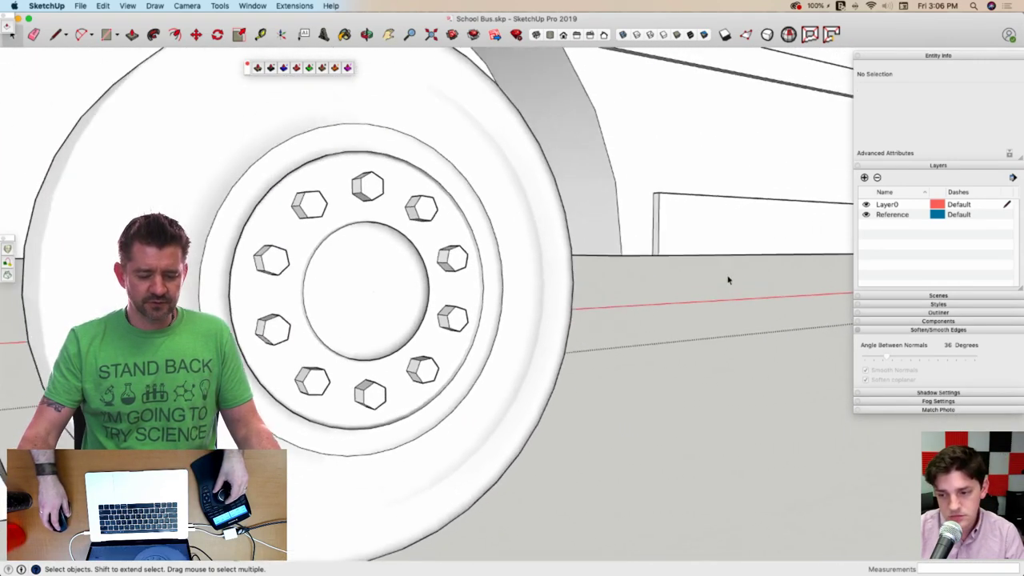
{"action": "scroll", "coordinate": [725, 280], "scroll_direction": "up", "scroll_amount": 3}
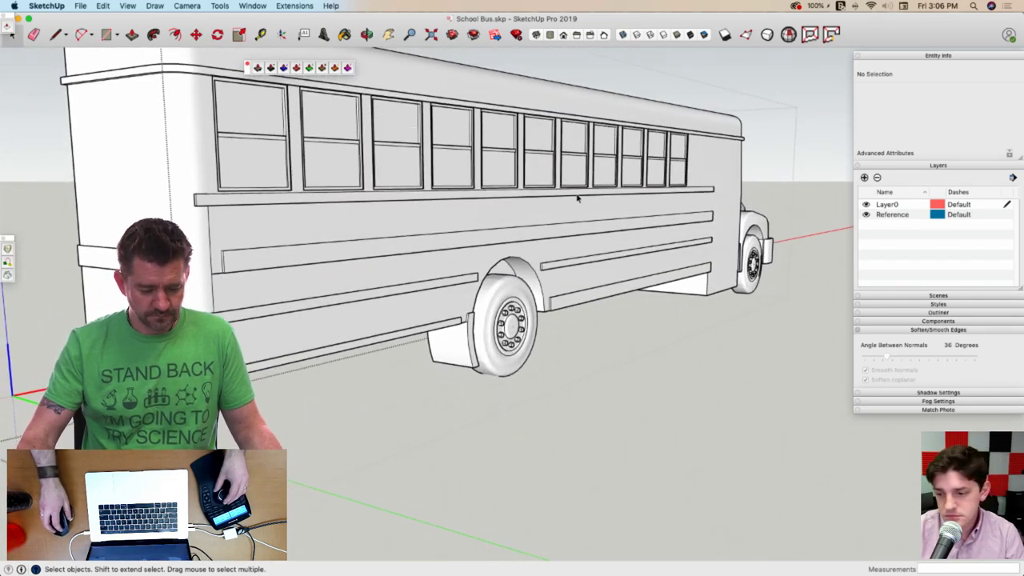
Copy the curved bottom edge of the body's rear corner up to the lower edge of the cut wide trim strip
{"action": "middle_click_drag", "start_coordinate": [384, 358], "coordinate": [396, 353]}
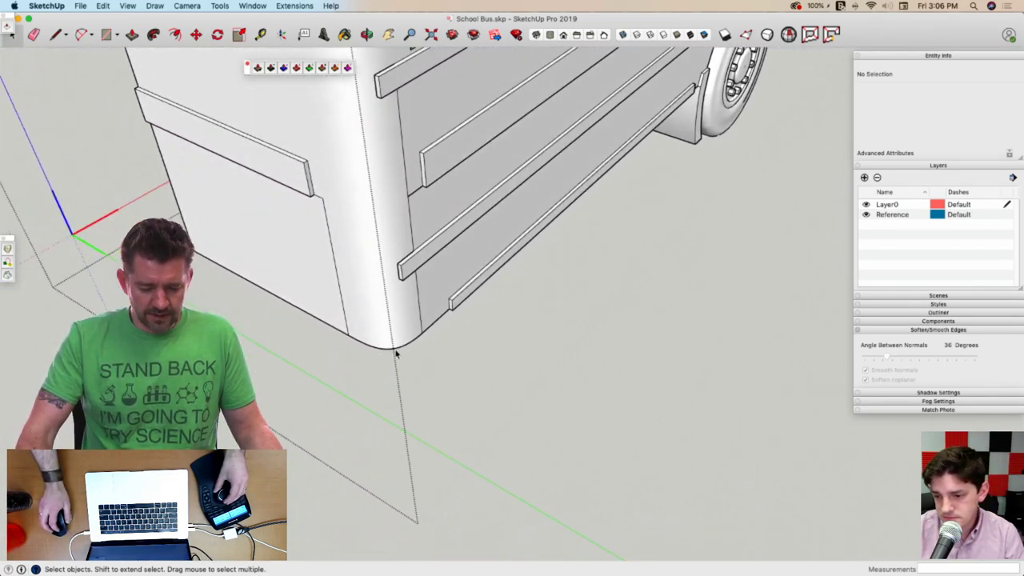
{"action": "left_click", "coordinate": [392, 348]}
{"action": "key", "text": "m"}
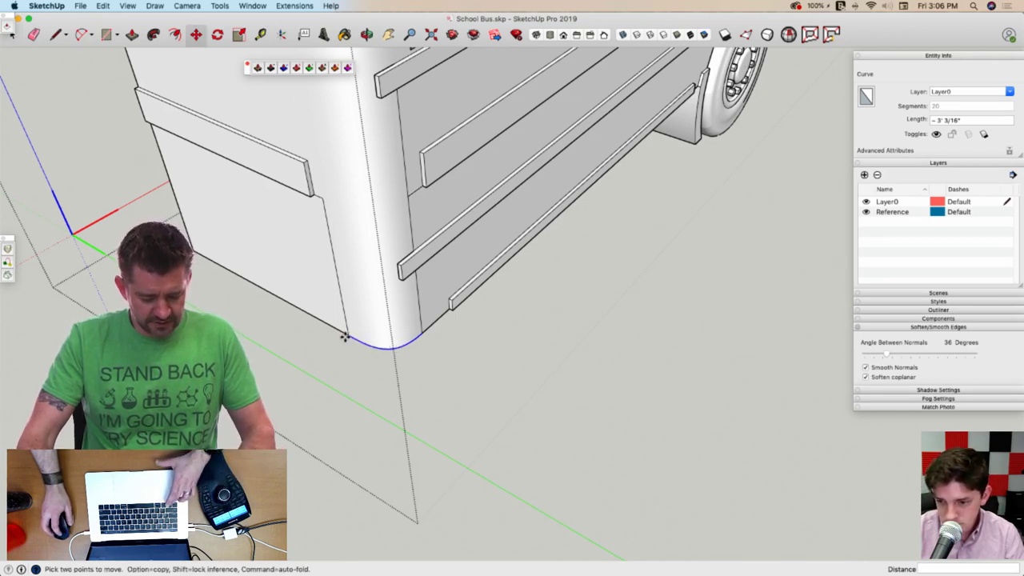
{"action": "key", "text": "alt"}
{"action": "left_click", "coordinate": [344, 336]}
{"action": "left_click", "coordinate": [320, 203]}
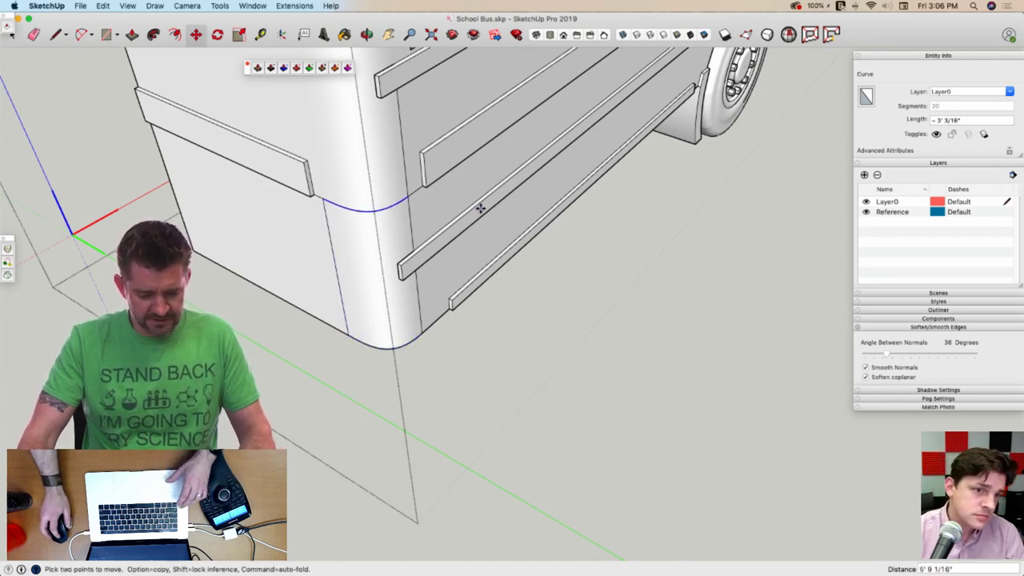
{"action": "key", "text": "space"}
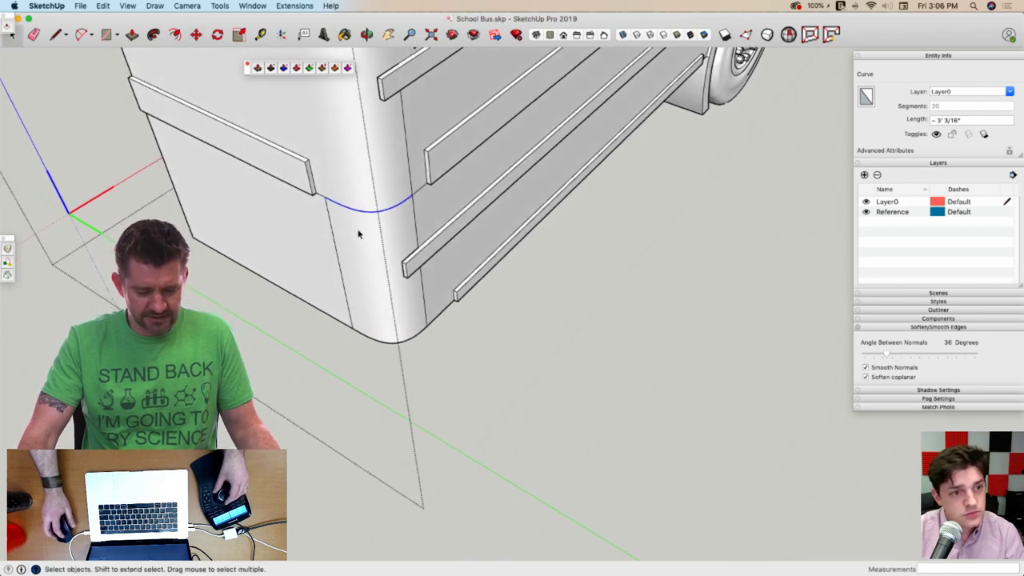
Sweep the wide trim strip's end face around the rear corner curve with Follow Me and erase the seams where it joins the straight sections
{"action": "scroll", "coordinate": [386, 268], "scroll_direction": "up", "scroll_amount": 3}
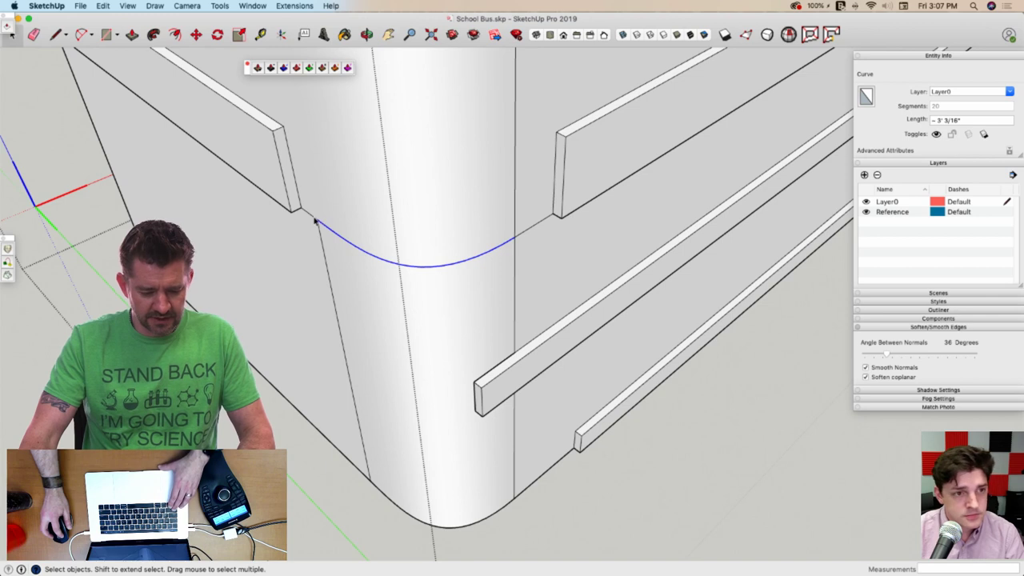
{"action": "left_click", "coordinate": [314, 223]}
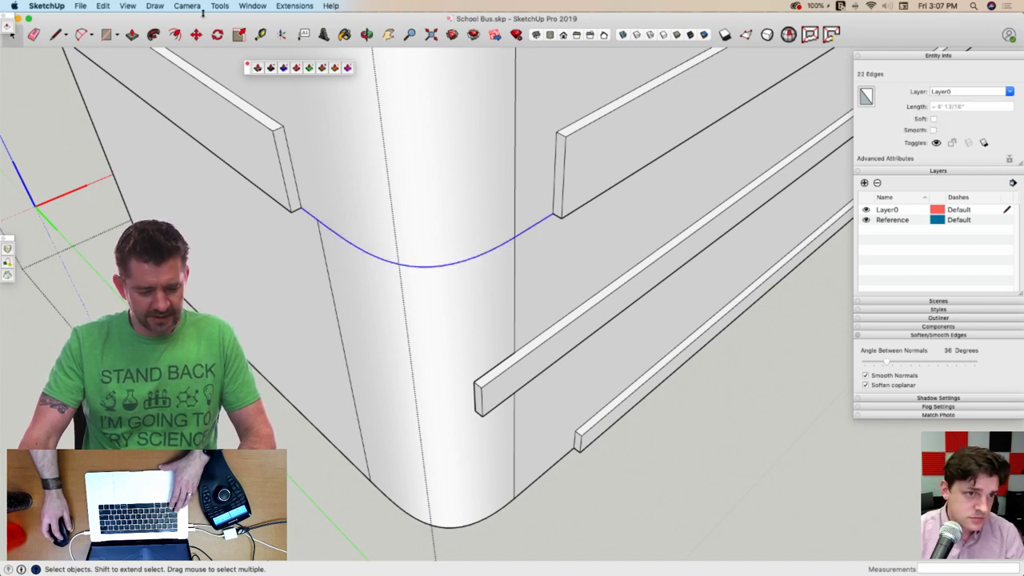
{"action": "left_click", "coordinate": [154, 35]}
{"action": "left_click", "coordinate": [287, 151]}
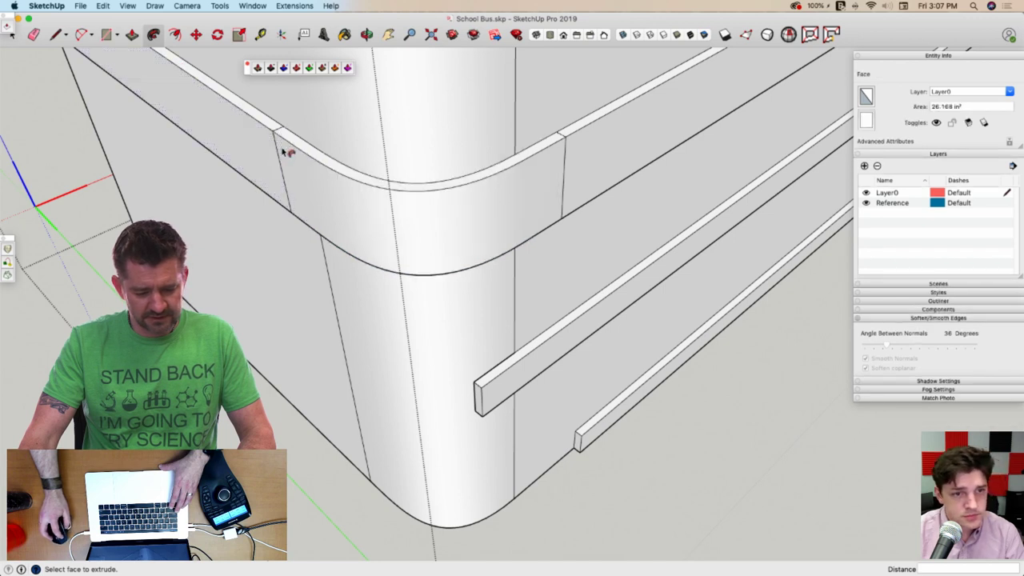
{"action": "key", "text": "e"}
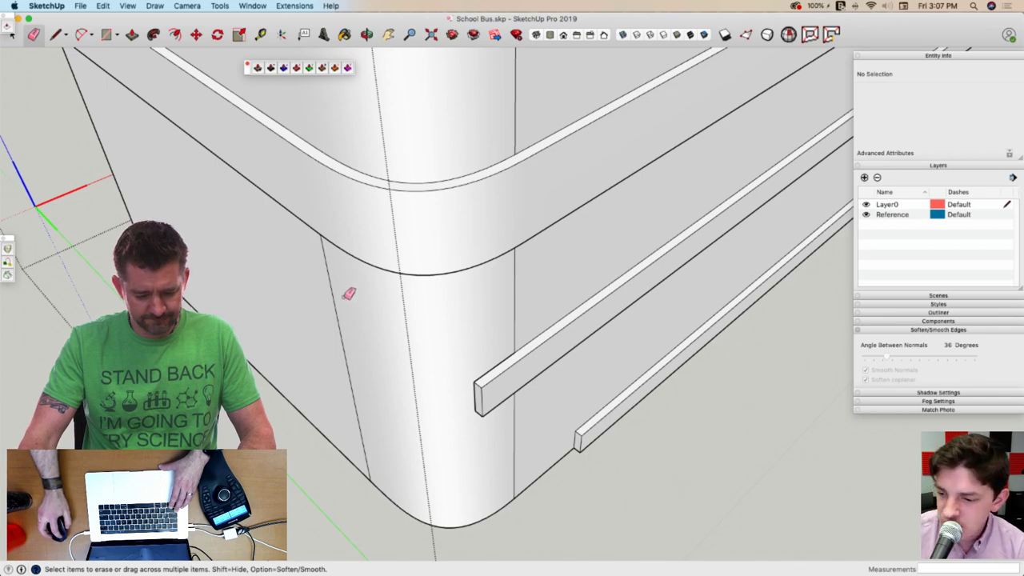
{"action": "middle_click_drag", "start_coordinate": [344, 298], "coordinate": [354, 133]}
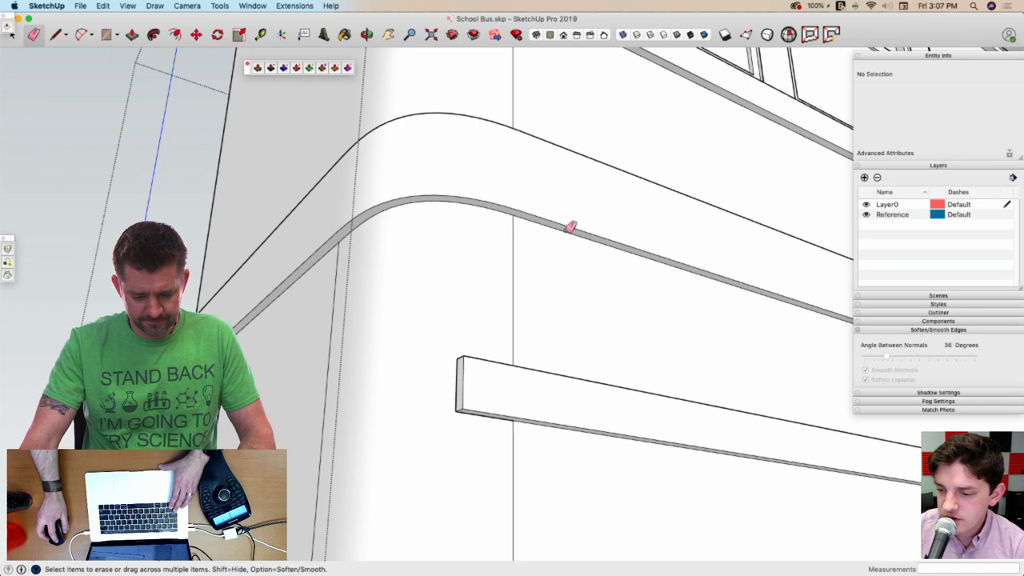
Push the ends of the two side trim strips back flush with the rear corner's vertical seam, and erase that seam line
{"action": "mouse_move", "coordinate": [504, 296]}
{"action": "middle_mouse_down"}
{"action": "mouse_move", "coordinate": [511, 279]}
{"action": "mouse_move", "coordinate": [475, 335]}
{"action": "middle_mouse_up"}
{"action": "key", "text": "p"}
{"action": "left_click", "coordinate": [475, 335]}
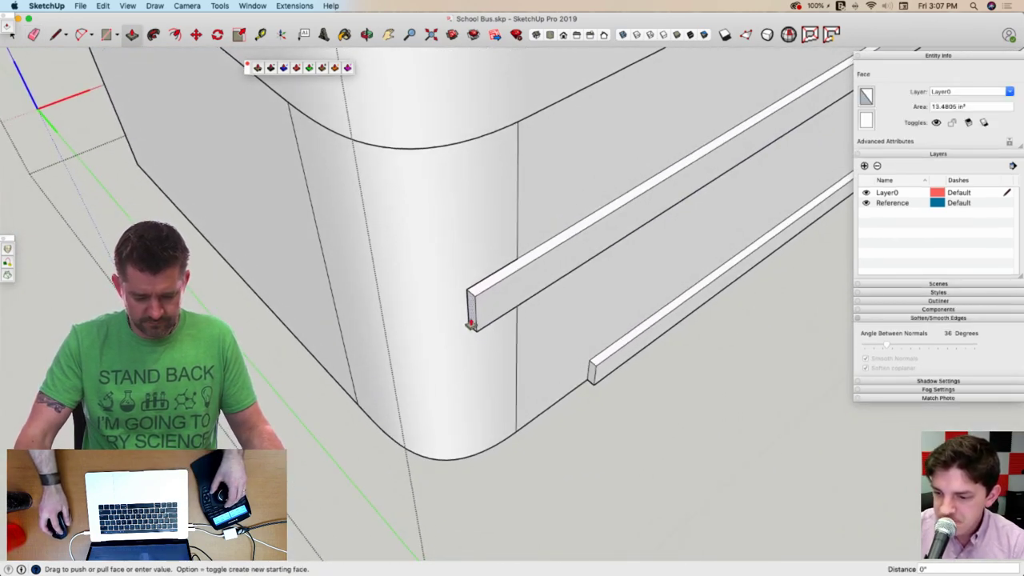
{"action": "left_click", "coordinate": [517, 252]}
{"action": "mouse_move", "coordinate": [517, 253]}
{"action": "middle_mouse_down"}
{"action": "mouse_move", "coordinate": [552, 205]}
{"action": "mouse_move", "coordinate": [518, 253]}
{"action": "middle_mouse_up"}
{"action": "left_click", "coordinate": [485, 286]}
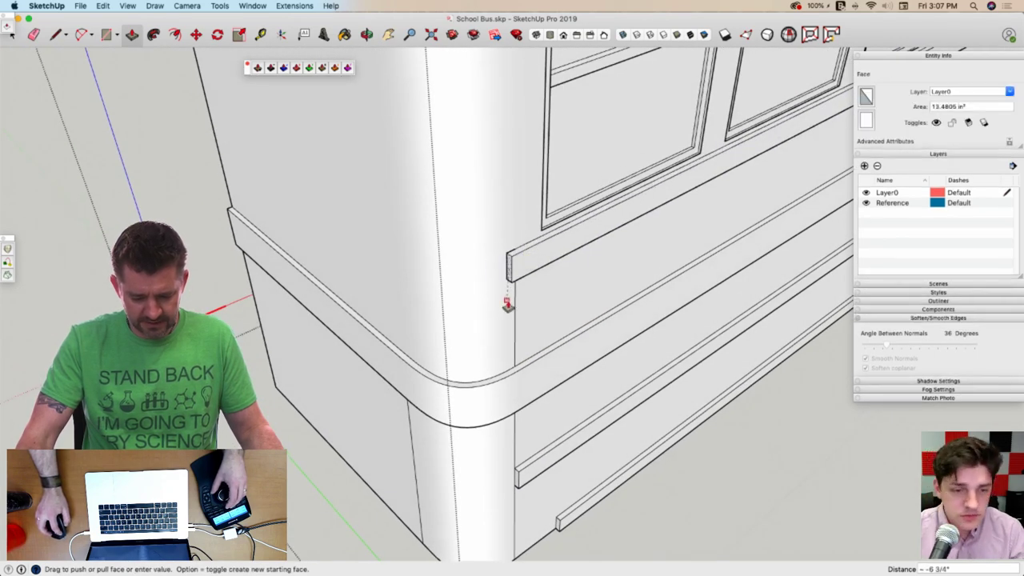
{"action": "left_click", "coordinate": [515, 307]}
{"action": "key", "text": "e"}
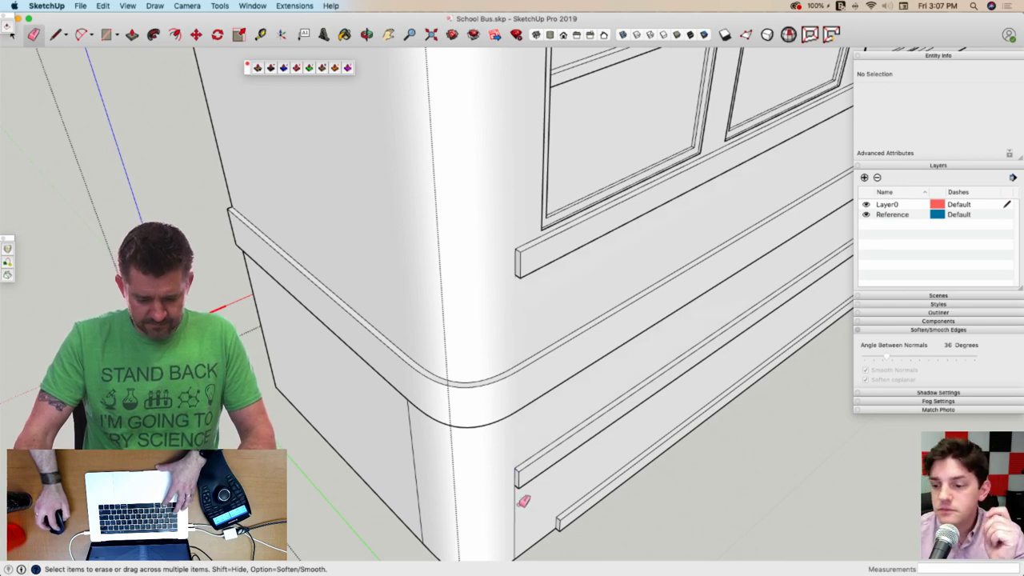
{"action": "left_click", "coordinate": [415, 456]}
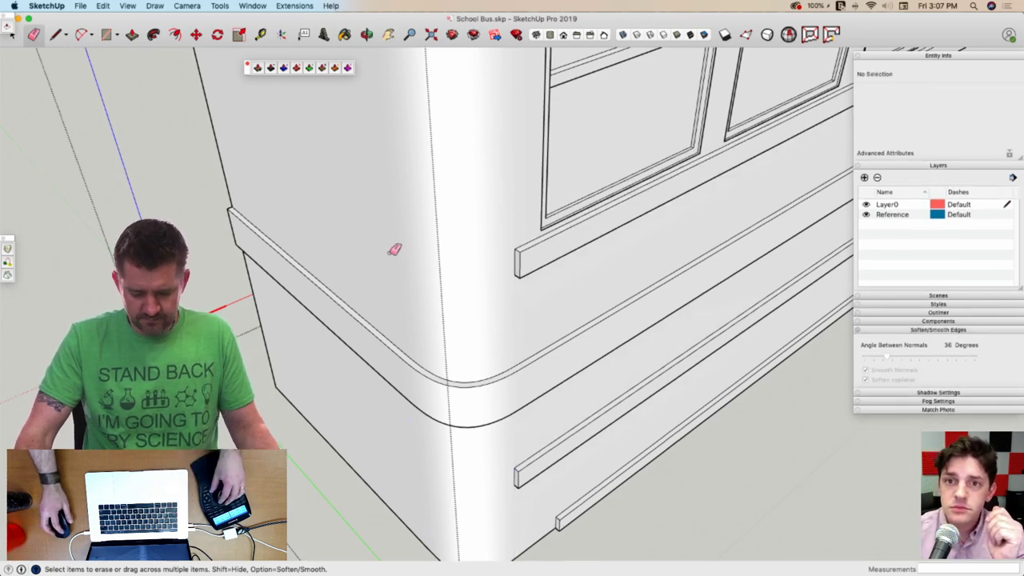
{"action": "scroll", "coordinate": [395, 249], "scroll_direction": "down", "scroll_amount": 10}
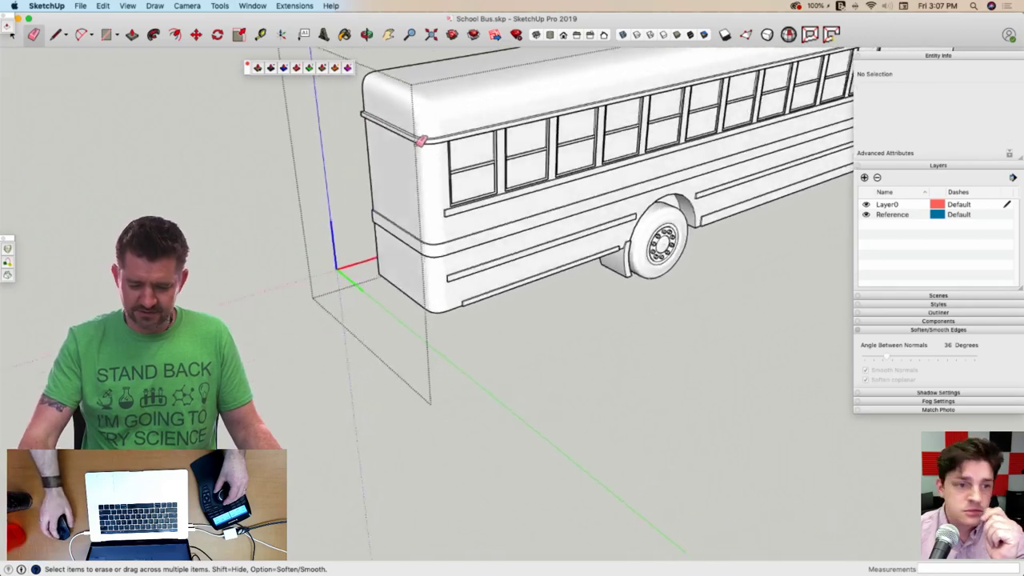
Try offsetting the flat front face above the hood inward by about 2 5/8" for the windshield outline, and undo it
{"action": "middle_click_drag", "start_coordinate": [491, 186], "coordinate": [665, 175]}
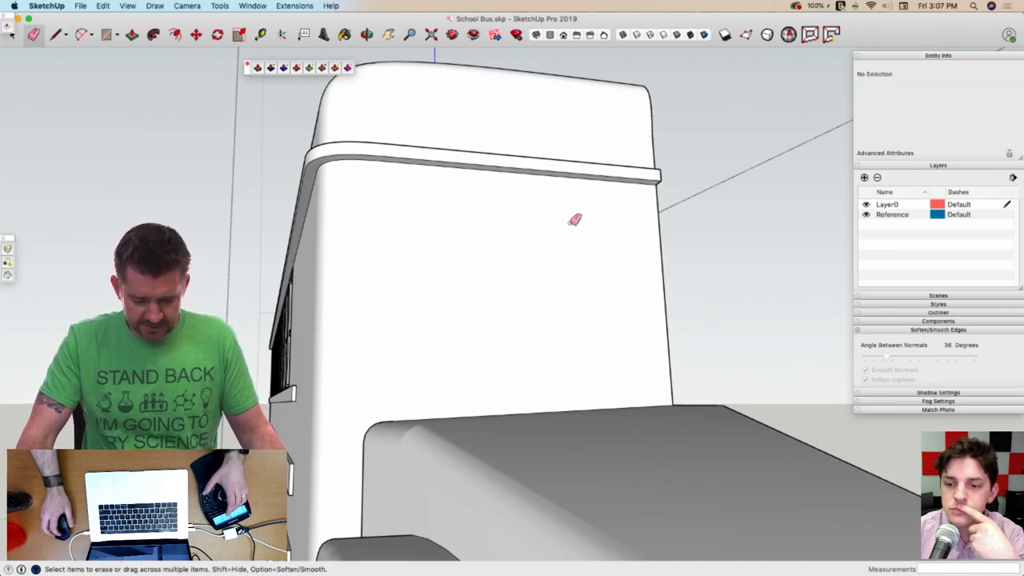
{"action": "middle_click_drag", "start_coordinate": [574, 219], "coordinate": [610, 220]}
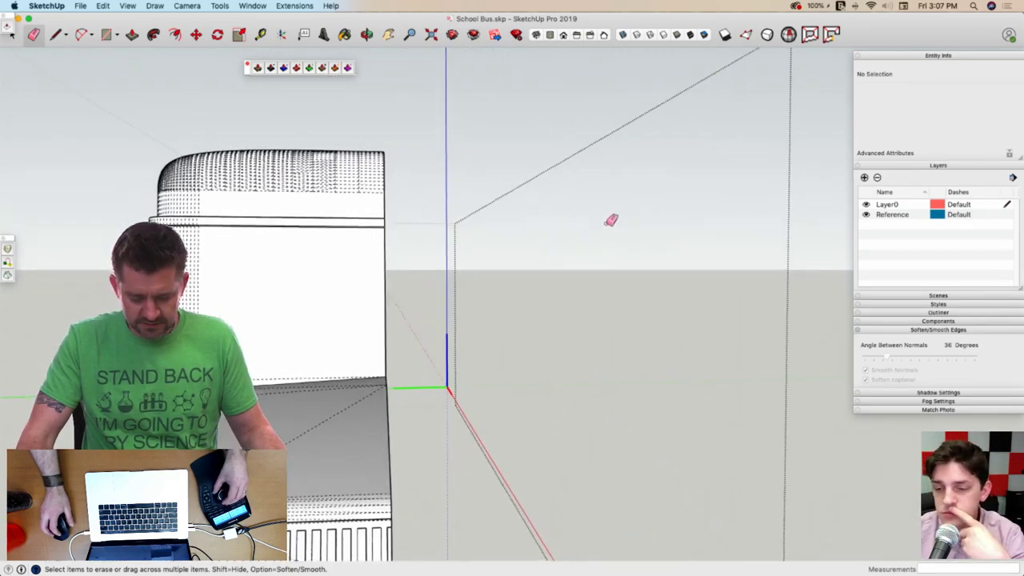
{"action": "key", "text": "space"}
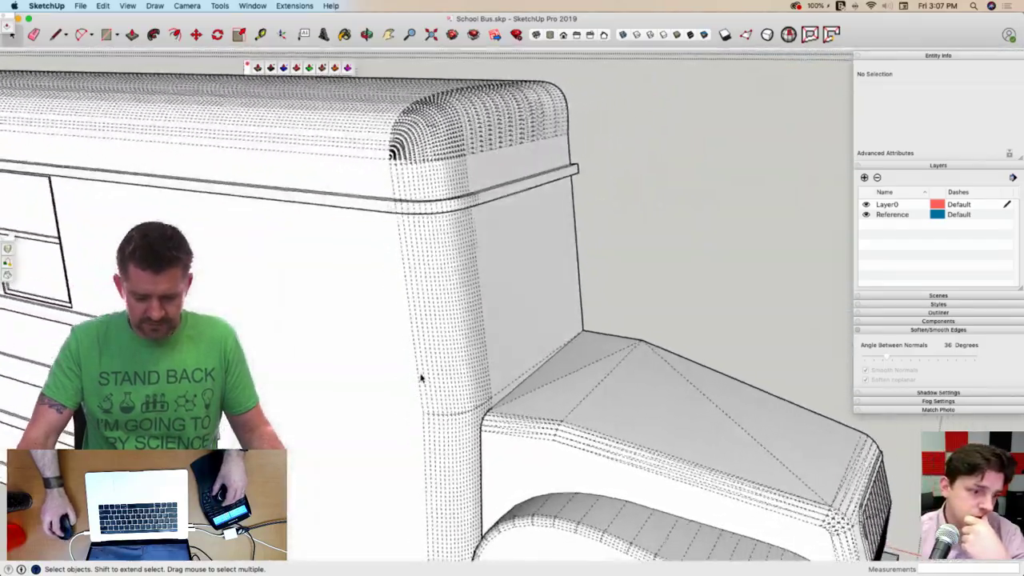
{"action": "mouse_move", "coordinate": [421, 377]}
{"action": "middle_mouse_down"}
{"action": "mouse_move", "coordinate": [464, 259]}
{"action": "mouse_move", "coordinate": [523, 231]}
{"action": "mouse_move", "coordinate": [619, 261]}
{"action": "mouse_move", "coordinate": [662, 217]}
{"action": "middle_mouse_up"}
{"action": "left_click", "coordinate": [663, 217]}
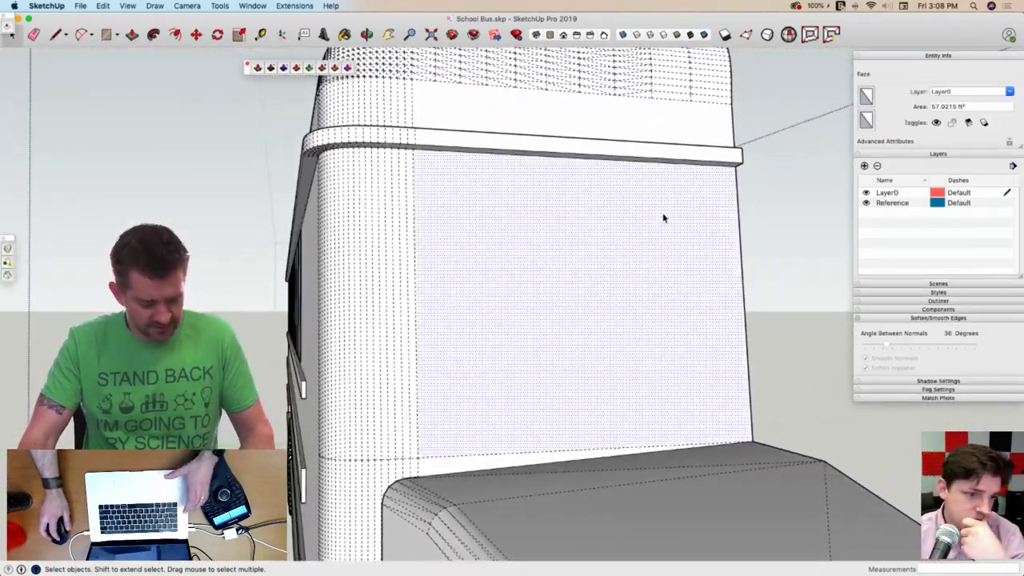
{"action": "key", "text": "f"}
{"action": "left_click", "coordinate": [609, 180]}
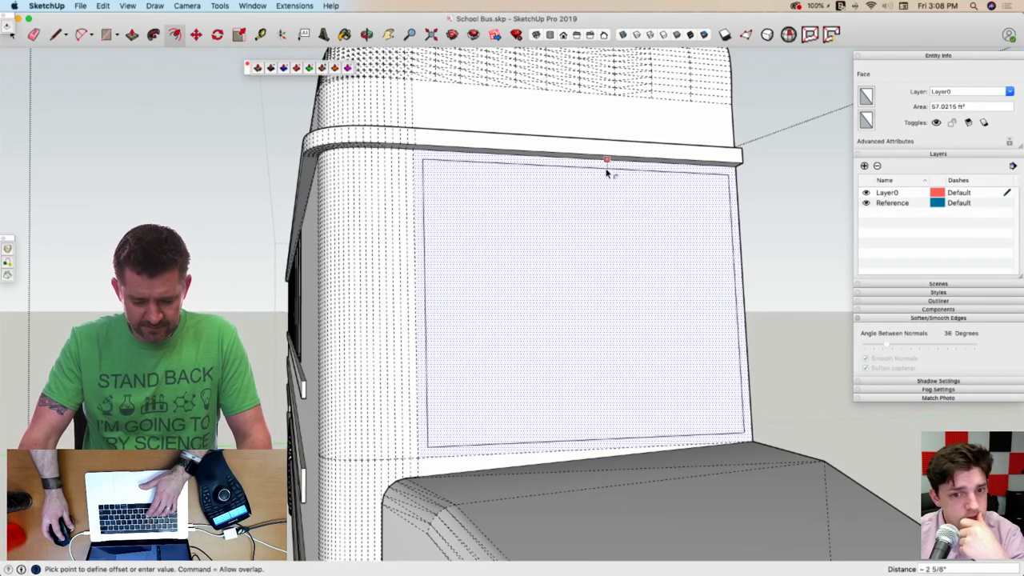
{"action": "left_click", "coordinate": [607, 167]}
{"action": "scroll", "coordinate": [528, 283], "scroll_direction": "down", "scroll_amount": 10}
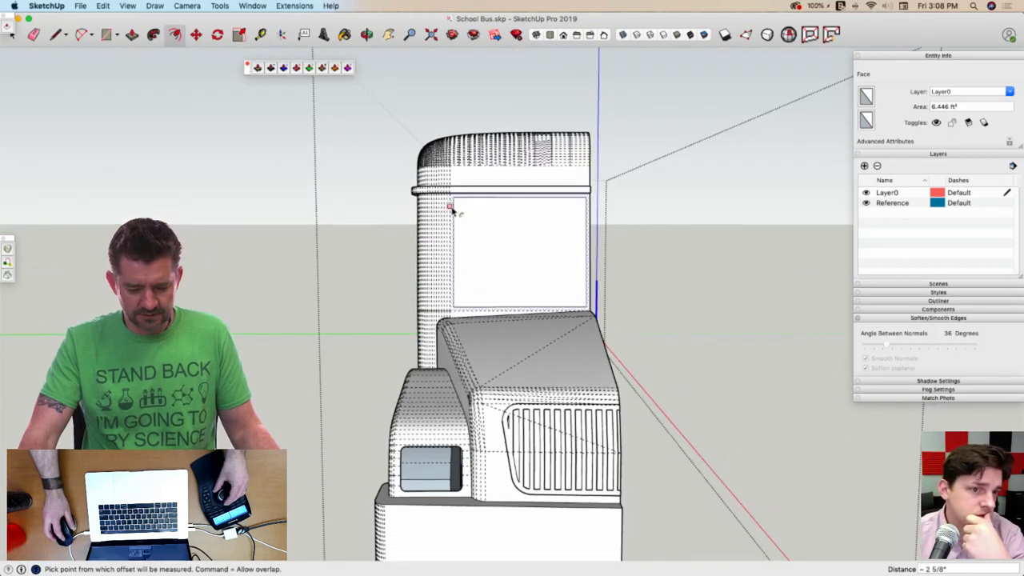
{"action": "mouse_move", "coordinate": [450, 210]}
{"action": "middle_mouse_down"}
{"action": "mouse_move", "coordinate": [478, 258]}
{"action": "mouse_move", "coordinate": [546, 270]}
{"action": "mouse_move", "coordinate": [601, 308]}
{"action": "middle_mouse_up"}
{"action": "key", "text": "space"}
{"action": "key", "text": "super+z"}
Leave the Half of a Bus component to check the bus reference photos, and reopen it for editing
{"action": "left_click", "coordinate": [573, 282]}
{"action": "scroll", "coordinate": [574, 282], "scroll_direction": "down", "scroll_amount": 5}
{"action": "mouse_move", "coordinate": [757, 308]}
{"action": "middle_mouse_down"}
{"action": "mouse_move", "coordinate": [779, 288]}
{"action": "mouse_move", "coordinate": [736, 216]}
{"action": "middle_mouse_up"}
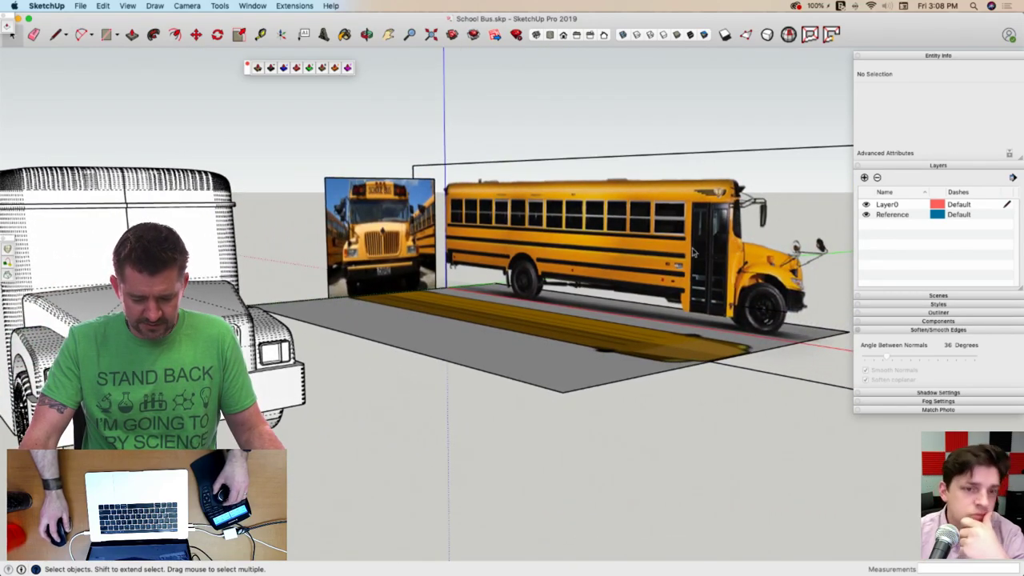
{"action": "scroll", "coordinate": [376, 292], "scroll_direction": "up", "scroll_amount": 10}
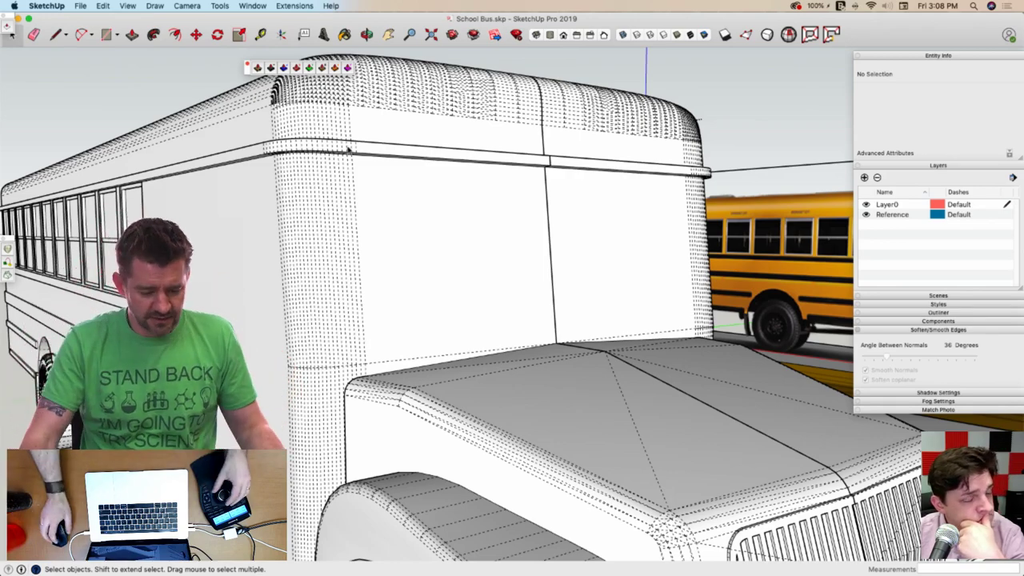
{"action": "middle_click_drag", "start_coordinate": [369, 157], "coordinate": [339, 161]}
{"action": "left_click", "coordinate": [340, 155]}
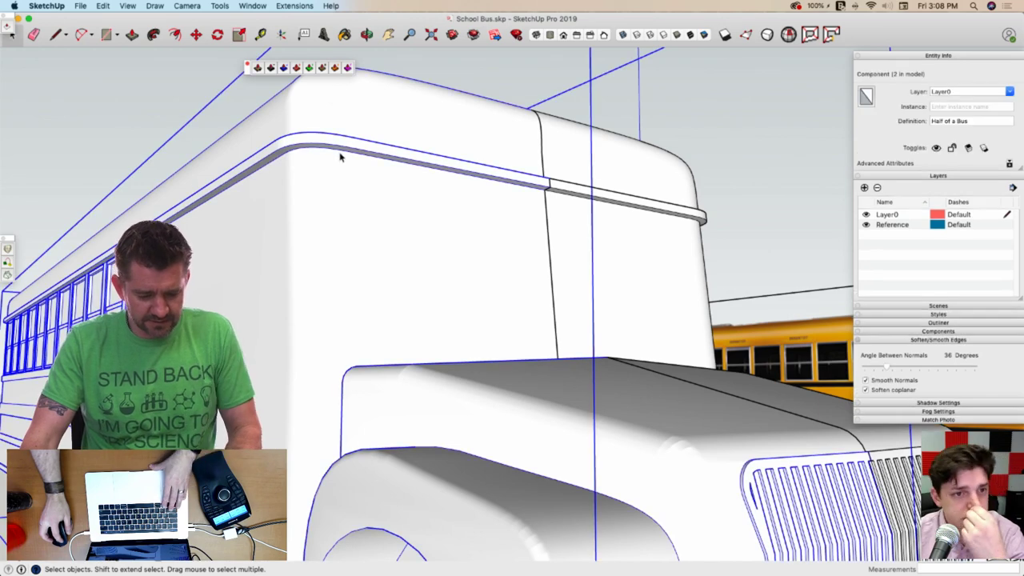
{"action": "double_click", "coordinate": [340, 155]}
{"action": "left_click", "coordinate": [340, 155]}
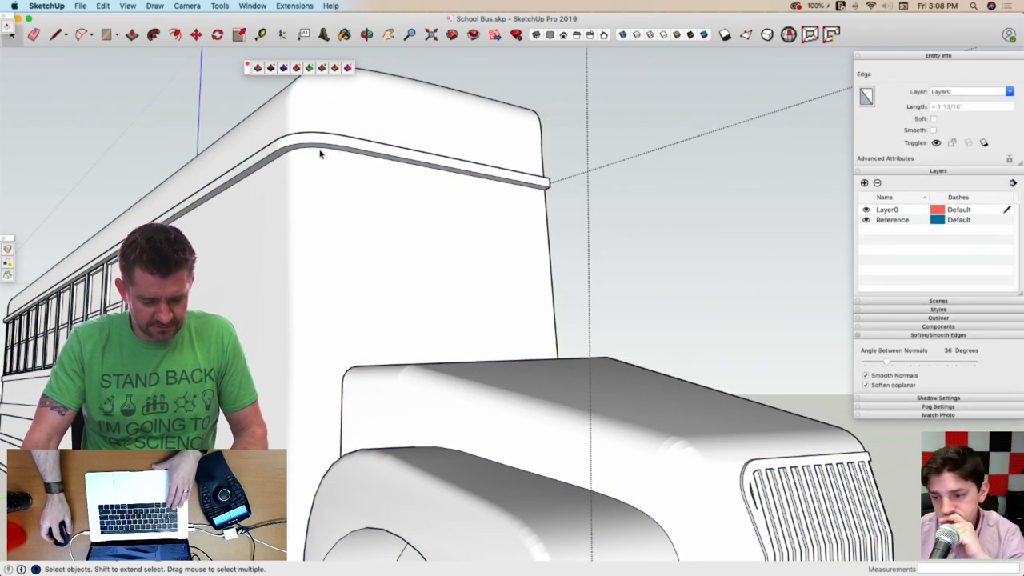
Select the lower inner edges of the upper trim strip around the front corner and across the front, and weld them into one curve
{"action": "scroll", "coordinate": [320, 154], "scroll_direction": "up", "scroll_amount": 5}
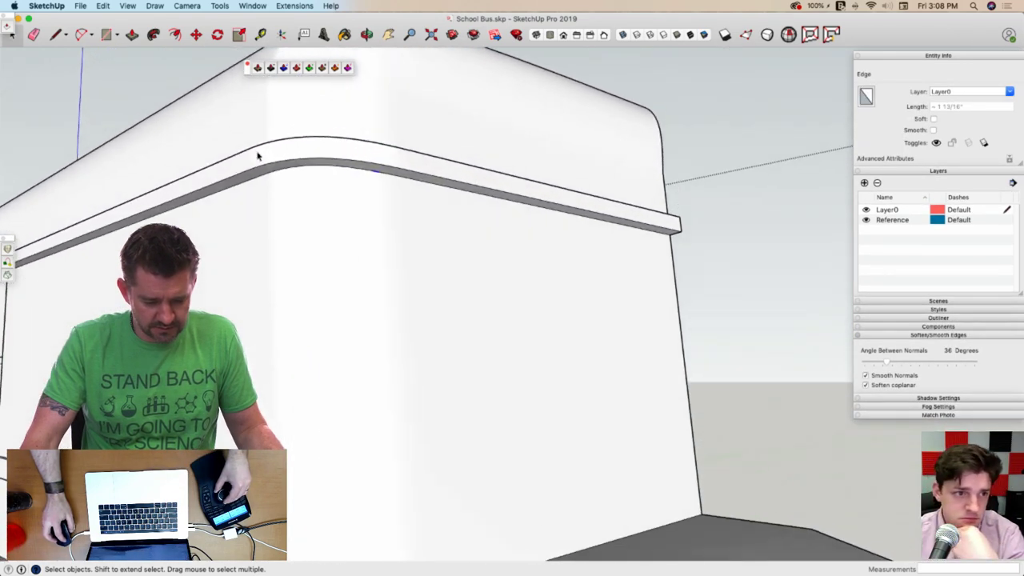
{"action": "middle_click_drag", "start_coordinate": [257, 156], "coordinate": [238, 173]}
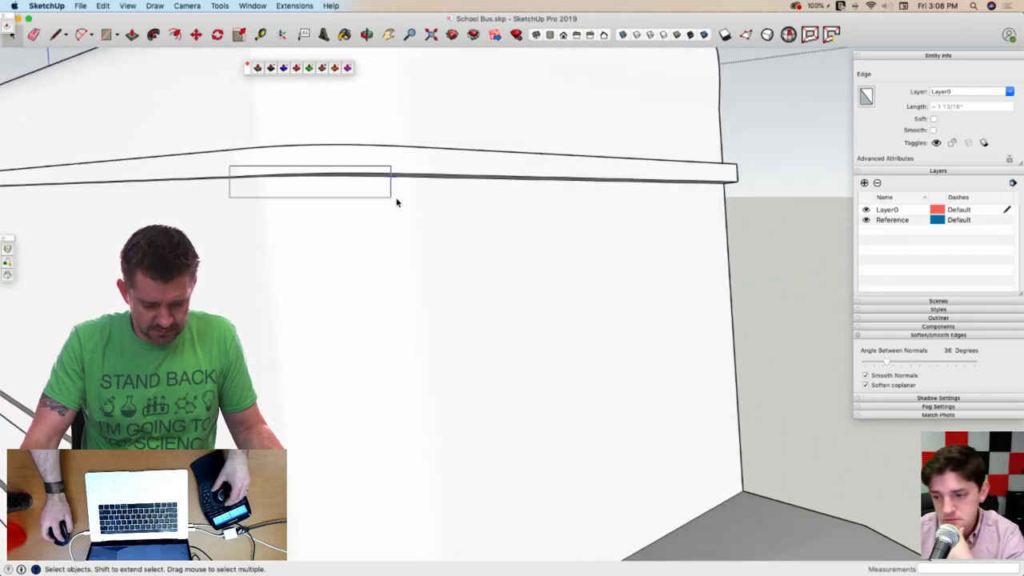
{"action": "left_click_drag", "start_coordinate": [230, 167], "coordinate": [422, 198]}
{"action": "middle_click_drag", "start_coordinate": [422, 197], "coordinate": [354, 167]}
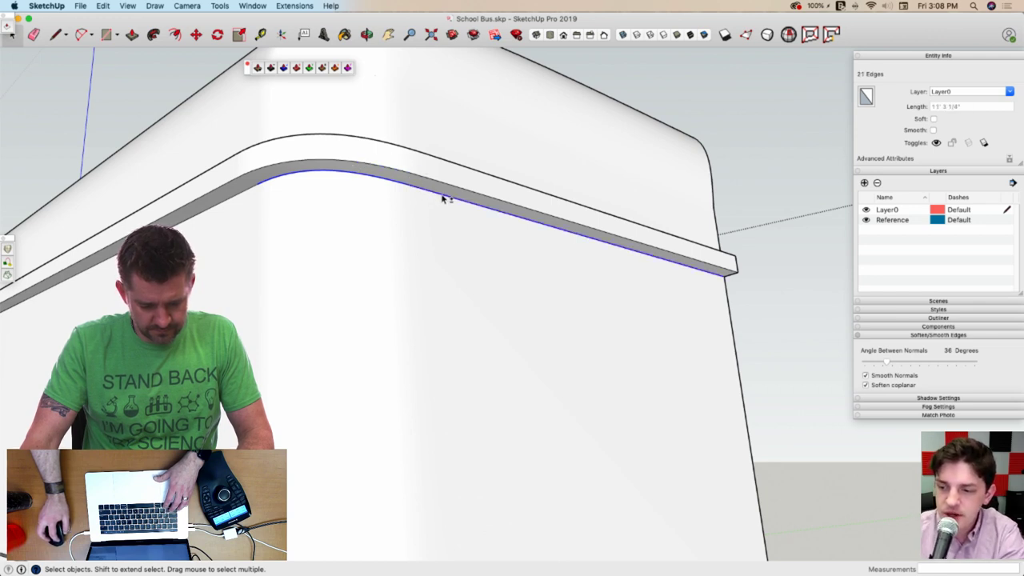
{"action": "left_click", "coordinate": [261, 186], "text": "shift"}
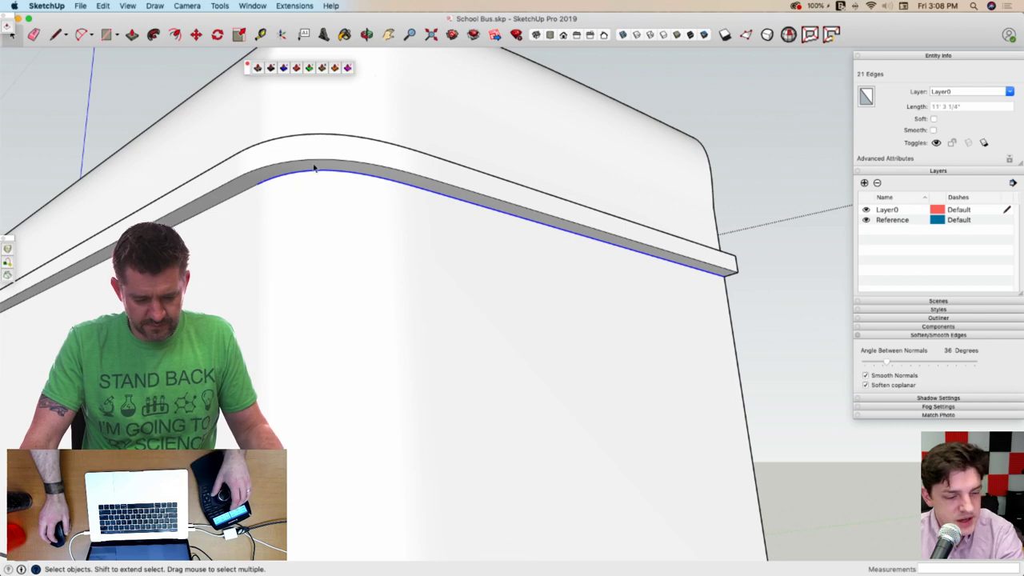
{"action": "left_click", "coordinate": [248, 6]}
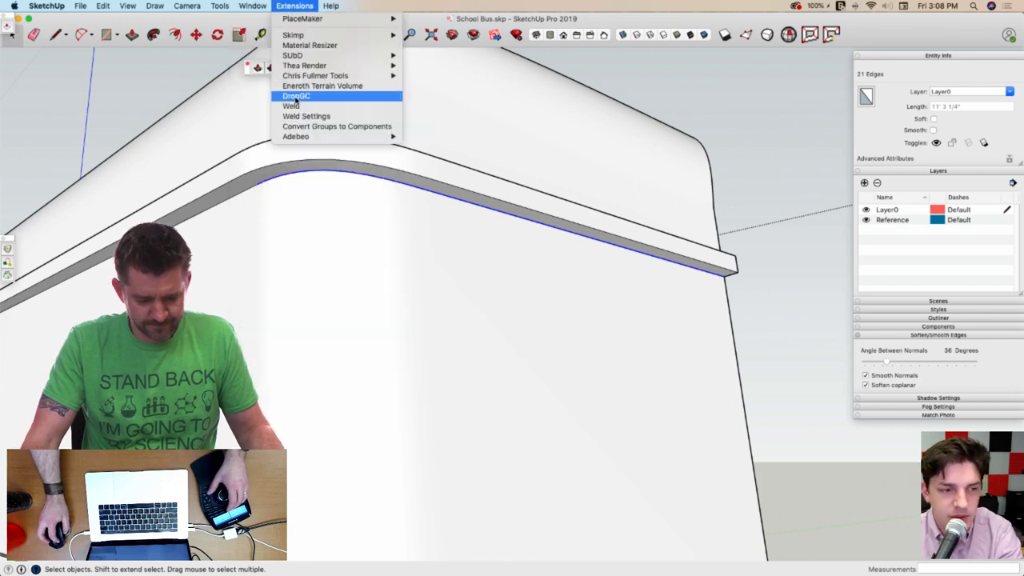
{"action": "left_click", "coordinate": [292, 106]}
{"action": "left_click", "coordinate": [297, 117]}
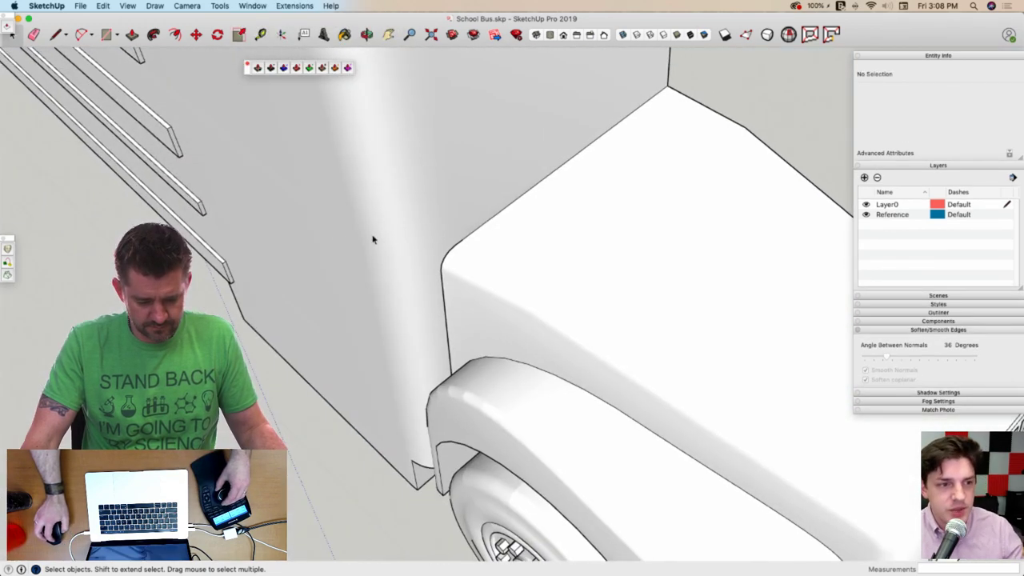
Copy the welded curve a short distance straight down onto the body below the upper trim strip
{"action": "scroll", "coordinate": [395, 123], "scroll_direction": "up", "scroll_amount": 4}
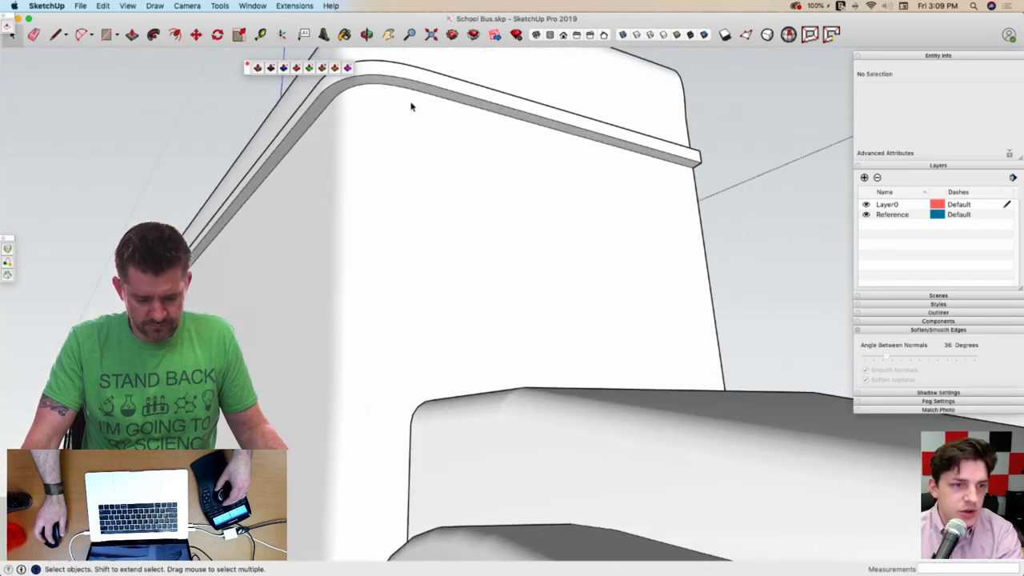
{"action": "left_click", "coordinate": [406, 96]}
{"action": "left_click", "coordinate": [401, 100]}
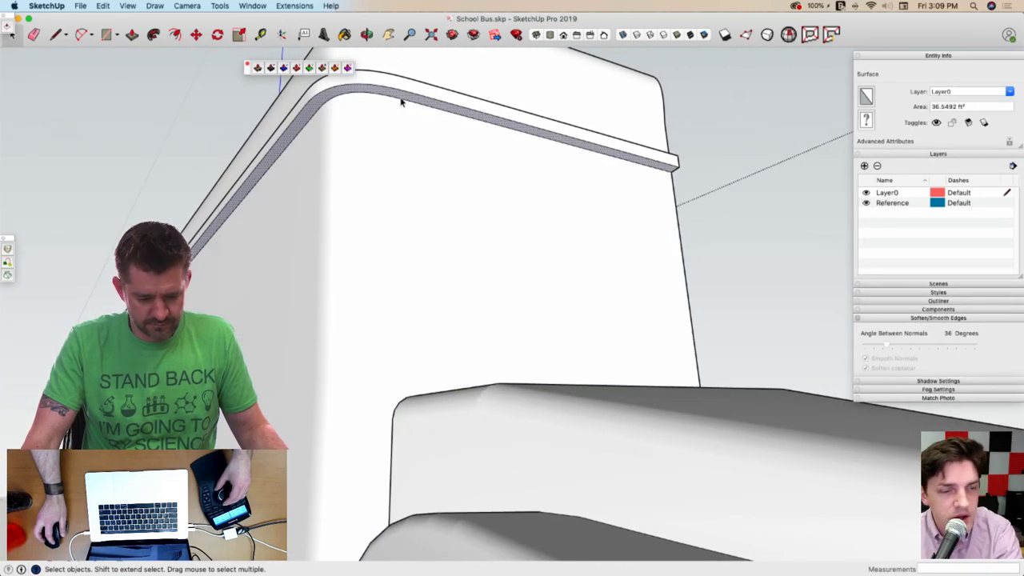
{"action": "scroll", "coordinate": [535, 137], "scroll_direction": "down", "scroll_amount": 3}
{"action": "key", "text": "m"}
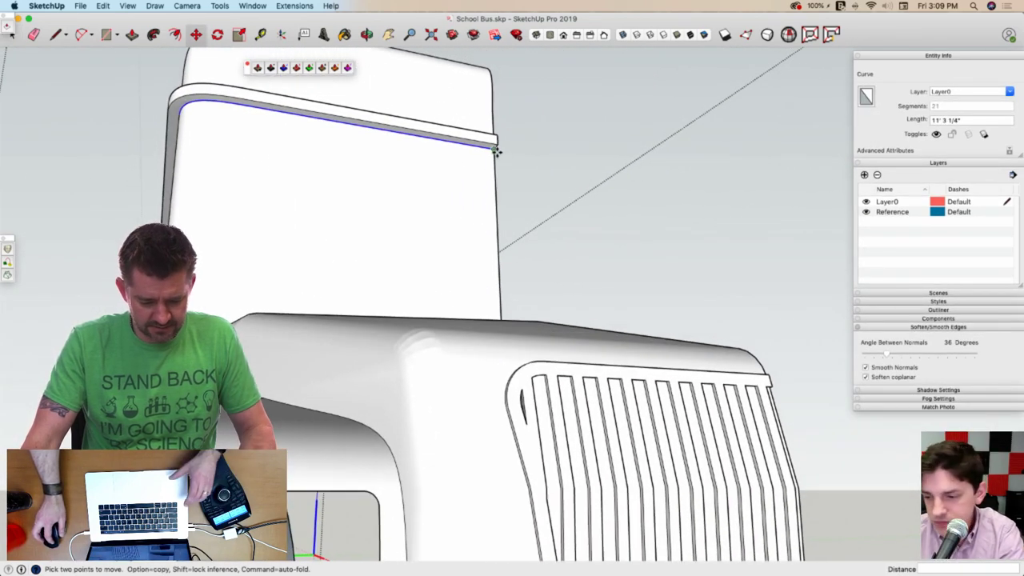
{"action": "key", "text": "alt"}
{"action": "left_click", "coordinate": [496, 151]}
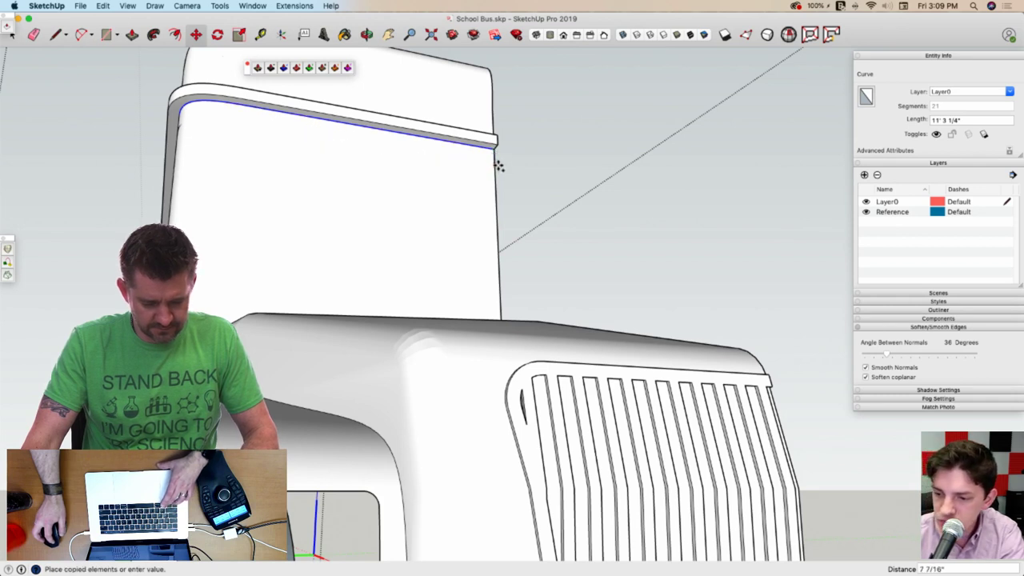
{"action": "left_click", "coordinate": [494, 157]}
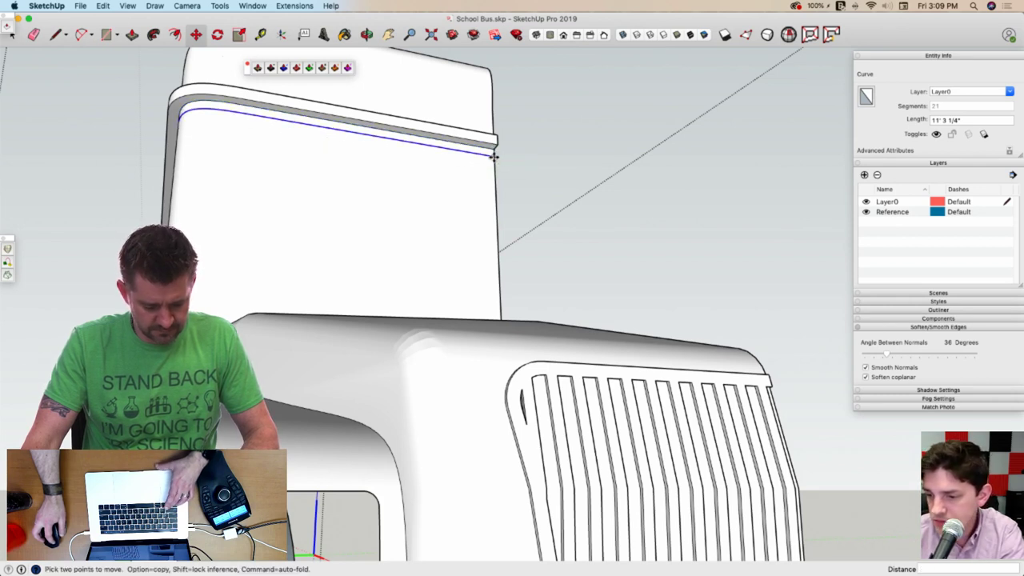
Copy the curve down about 6' 4 13/16" to just above the hood's rear edge, and save the model
{"action": "left_click", "coordinate": [494, 157]}
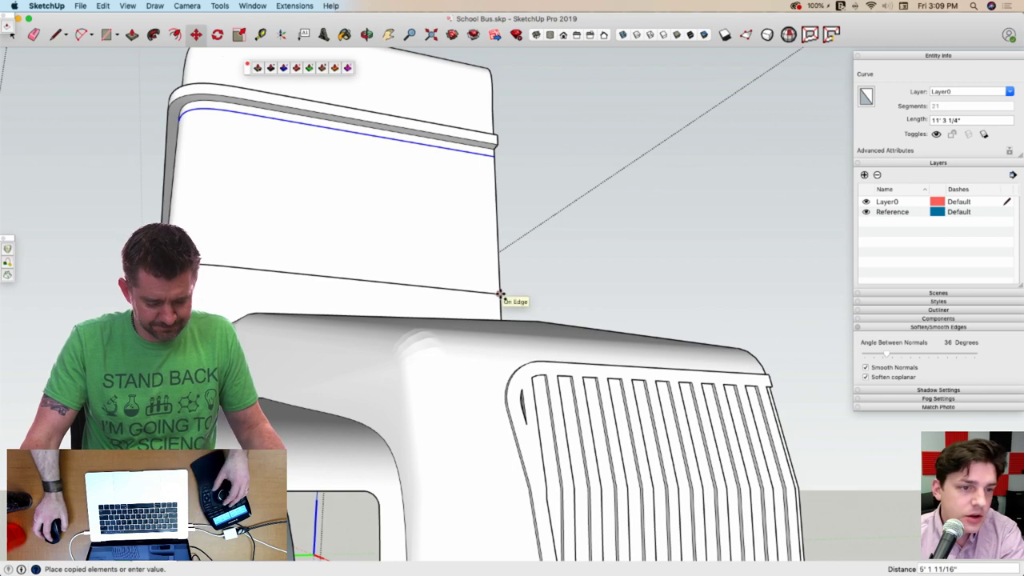
{"action": "middle_click_drag", "start_coordinate": [501, 295], "coordinate": [478, 273]}
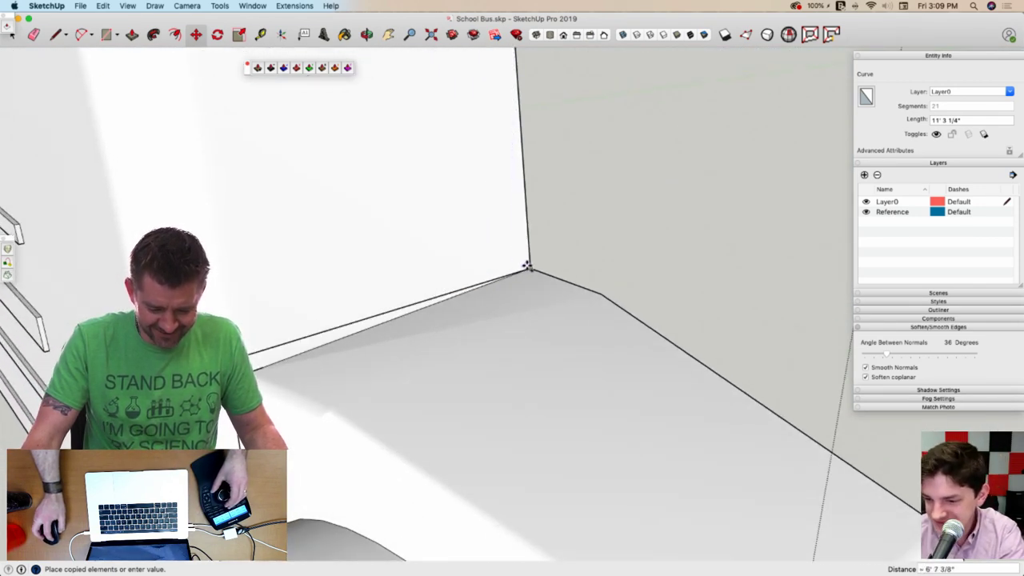
{"action": "left_click", "coordinate": [527, 262]}
{"action": "scroll", "coordinate": [677, 208], "scroll_direction": "down", "scroll_amount": 5}
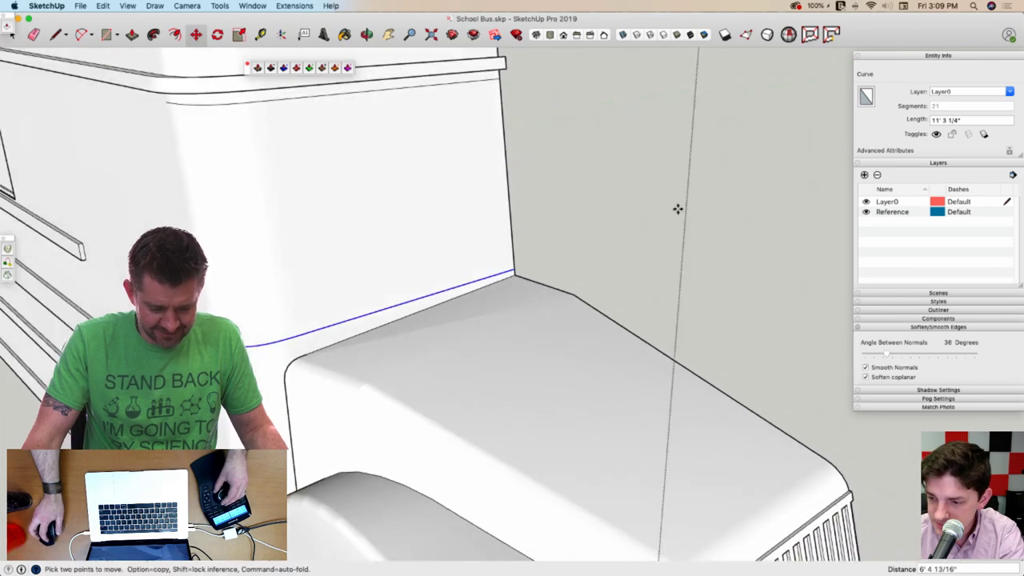
{"action": "key", "text": "super+s"}
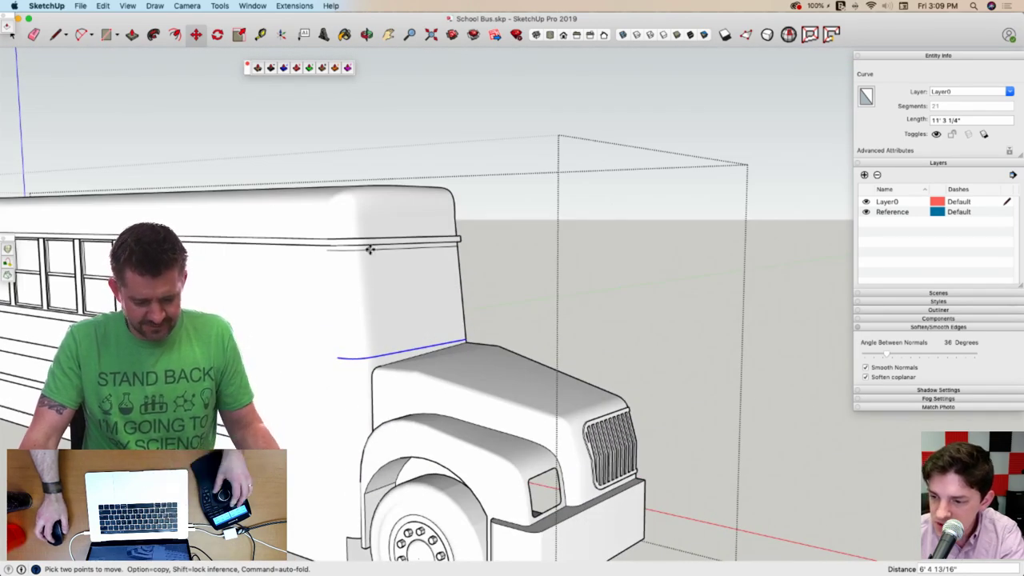
Connect the two curves with a vertical line at the side of the front corner, and erase the curve ends extending past it
{"action": "key", "text": "l"}
{"action": "scroll", "coordinate": [394, 171], "scroll_direction": "up", "scroll_amount": 5}
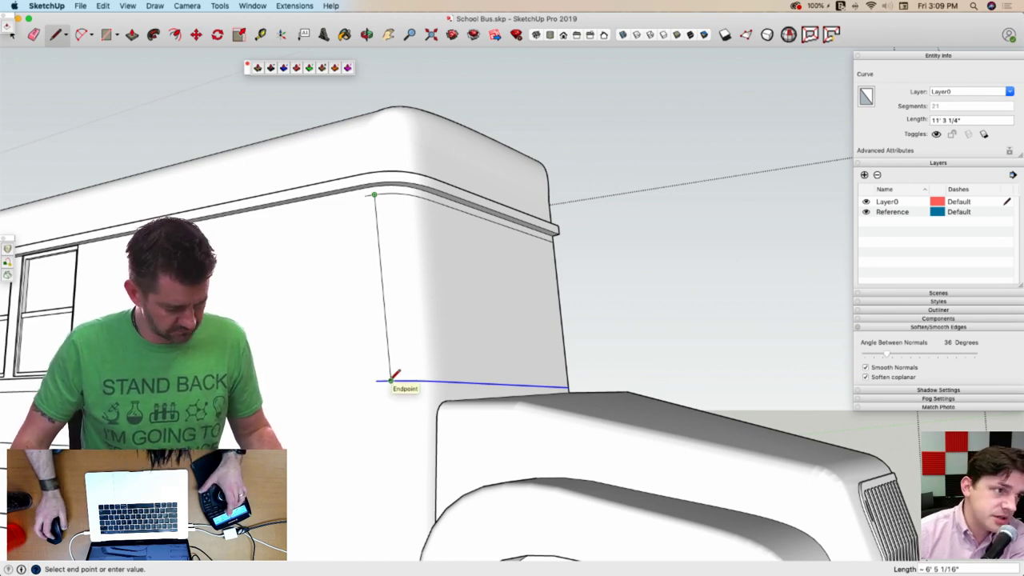
{"action": "key", "text": "alt+h"}
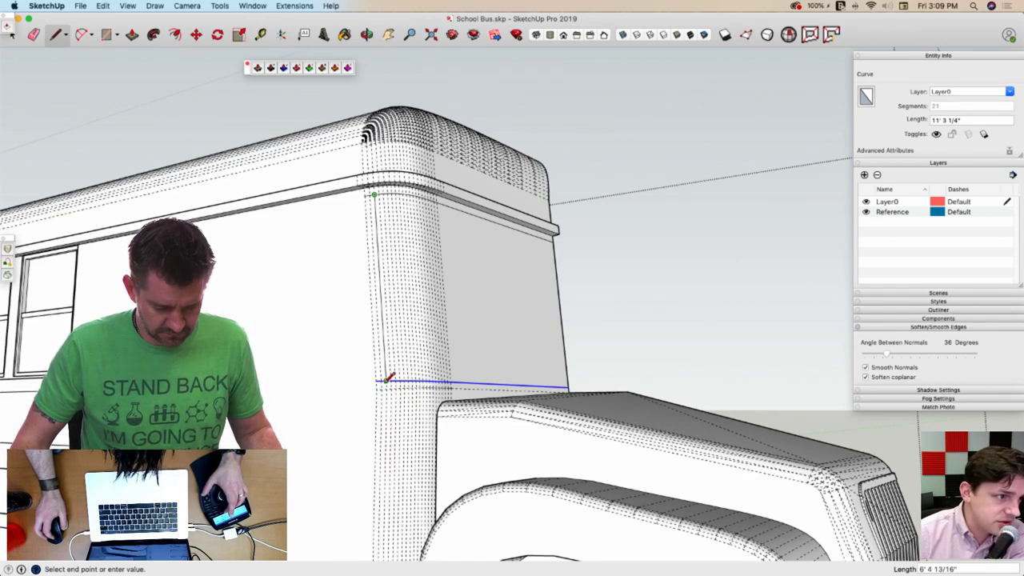
{"action": "left_click", "coordinate": [389, 377]}
{"action": "key", "text": "e"}
{"action": "scroll", "coordinate": [389, 372], "scroll_direction": "up", "scroll_amount": 5}
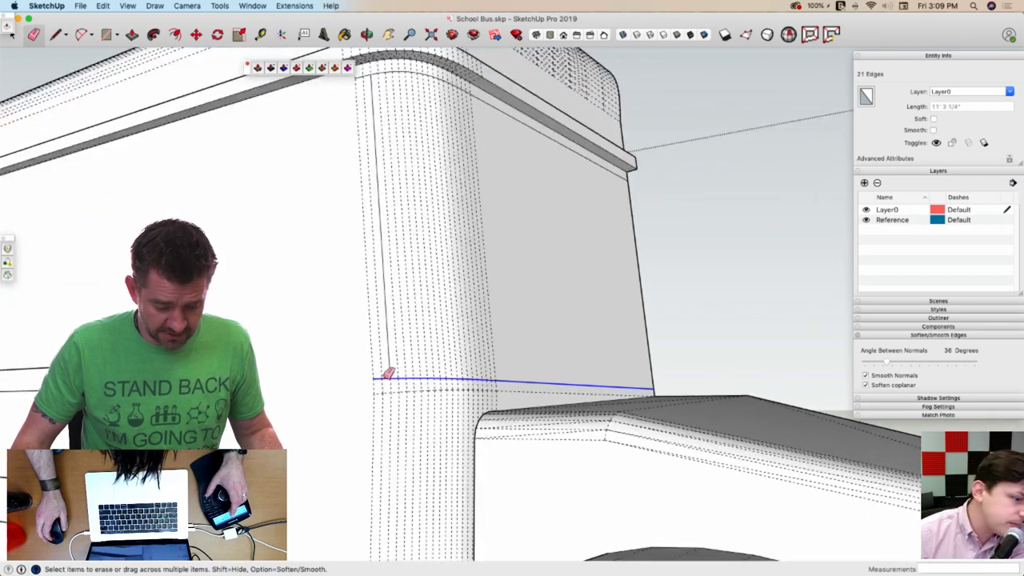
{"action": "middle_click_drag", "start_coordinate": [384, 363], "coordinate": [368, 172]}
{"action": "key", "text": "space"}
{"action": "scroll", "coordinate": [473, 229], "scroll_direction": "down", "scroll_amount": 5}
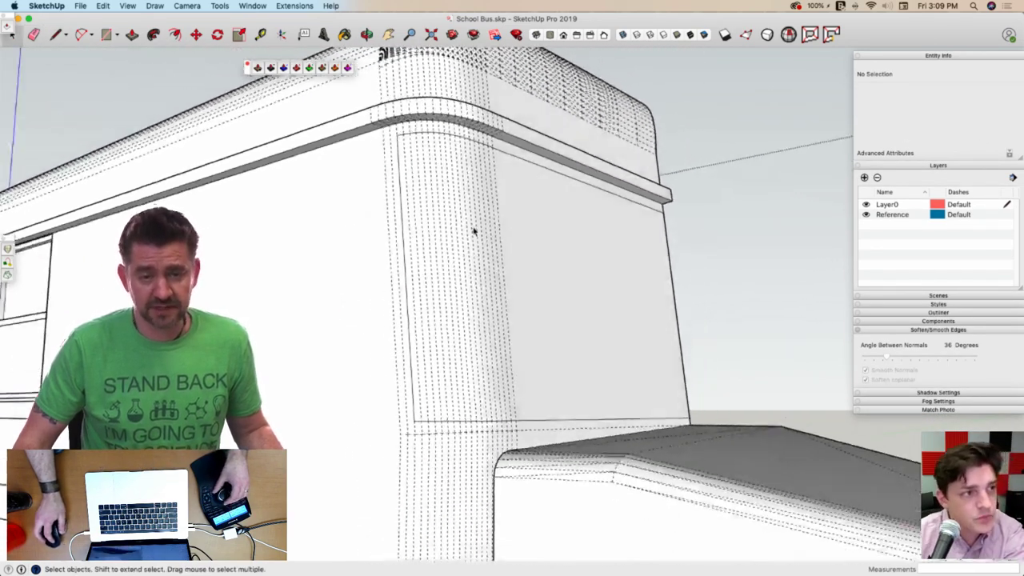
{"action": "mouse_move", "coordinate": [473, 229]}
{"action": "middle_mouse_down"}
{"action": "mouse_move", "coordinate": [562, 261]}
{"action": "mouse_move", "coordinate": [727, 269]}
{"action": "mouse_move", "coordinate": [717, 253]}
{"action": "mouse_move", "coordinate": [615, 263]}
{"action": "mouse_move", "coordinate": [592, 251]}
{"action": "middle_mouse_up"}
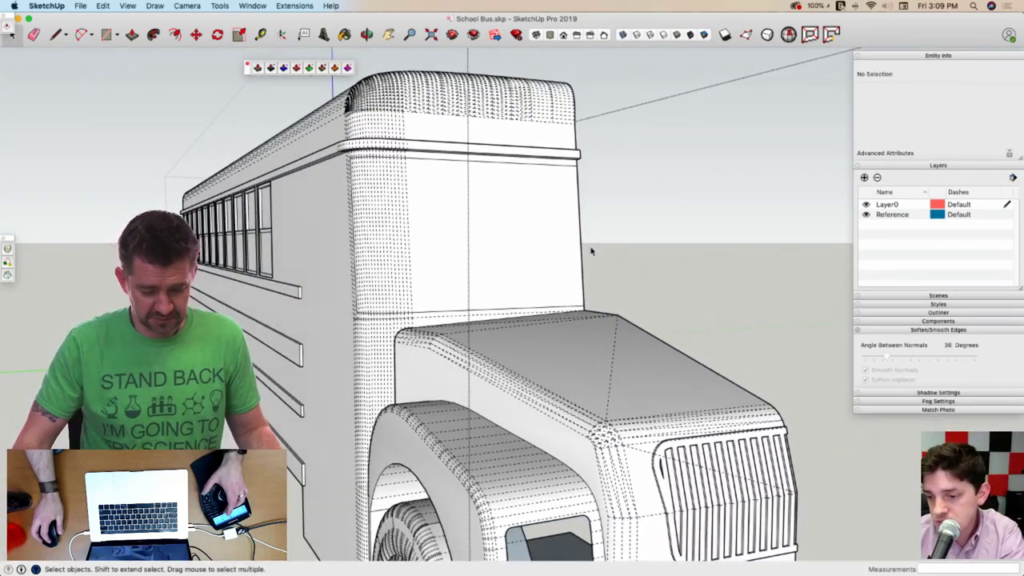
Turn off hidden geometry and thicken the windshield surface about 2 1/2" into the body with Joint Push Pull
{"action": "key", "text": "alt+h"}
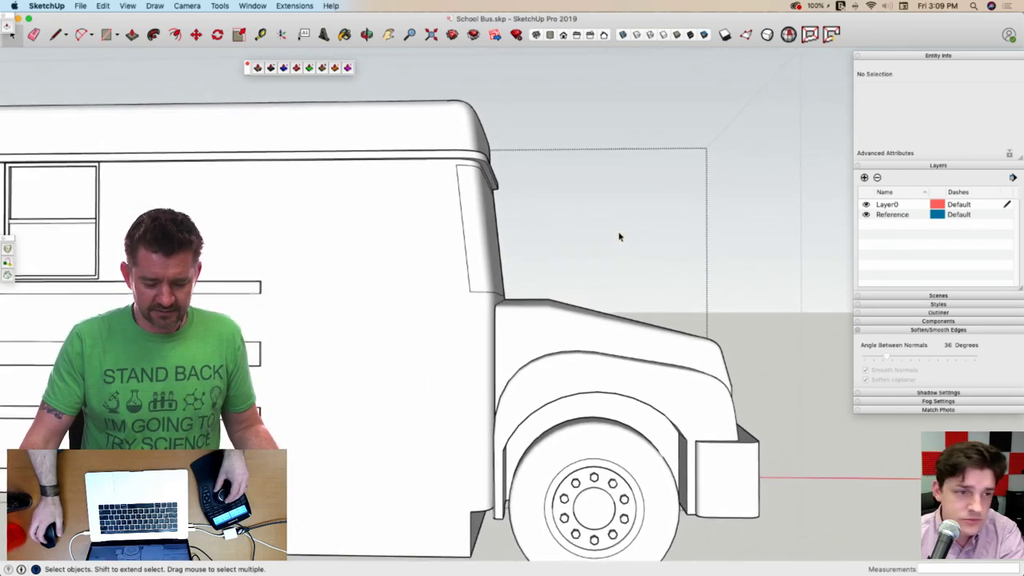
{"action": "key", "text": "super+3"}
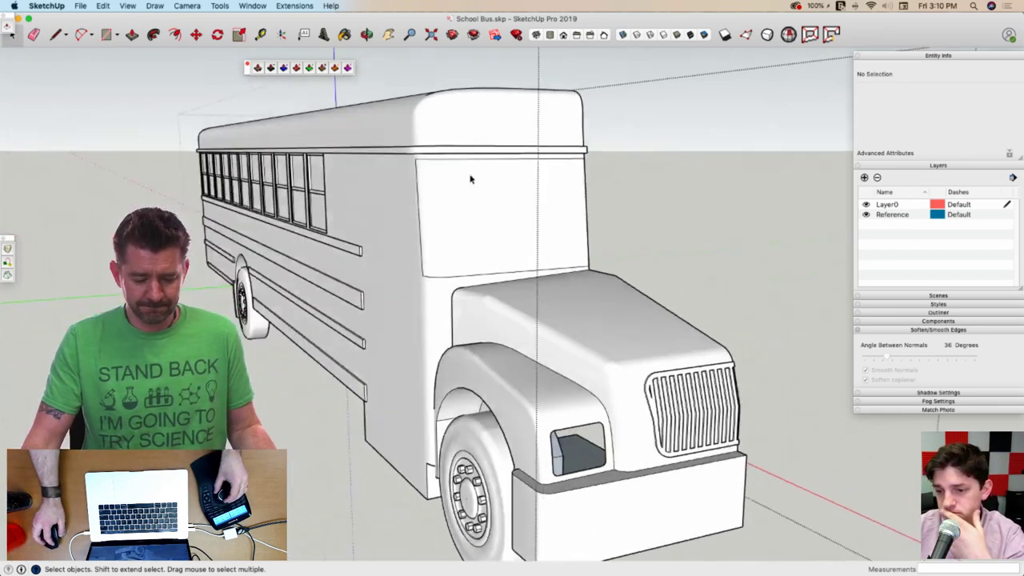
{"action": "left_click", "coordinate": [472, 222]}
{"action": "left_click", "coordinate": [472, 221]}
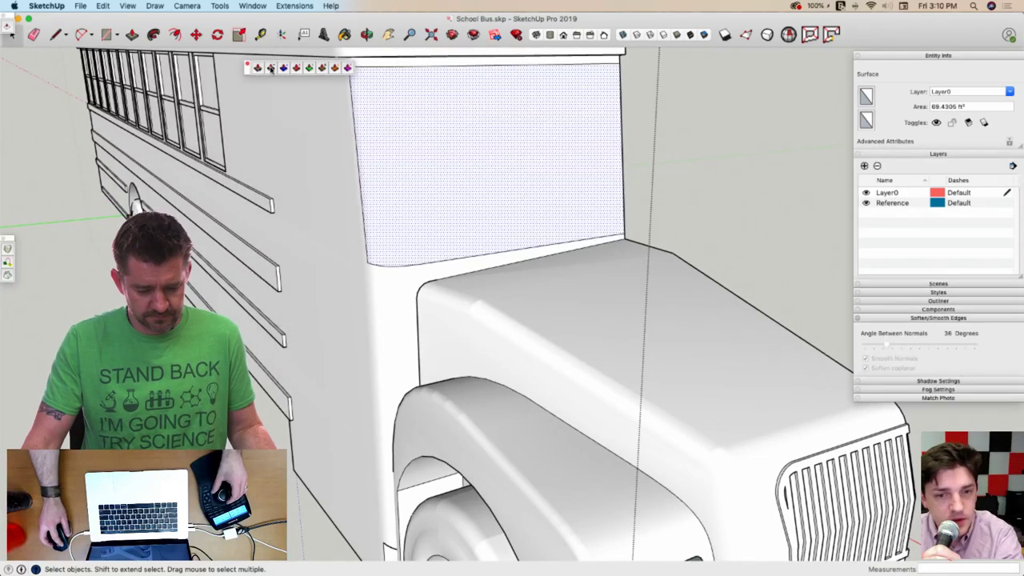
{"action": "left_click", "coordinate": [272, 69]}
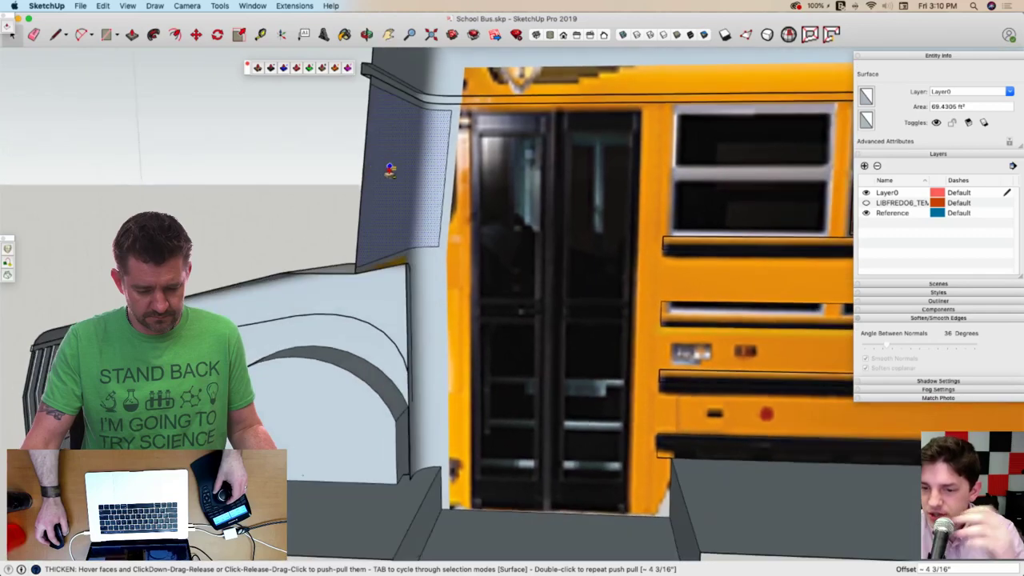
{"action": "left_click", "coordinate": [389, 169]}
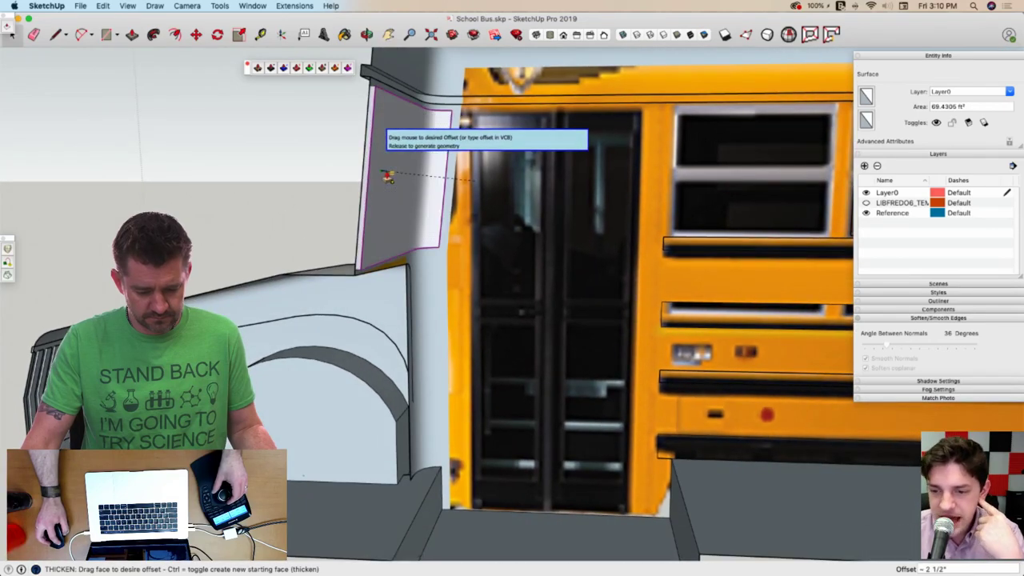
{"action": "left_click", "coordinate": [387, 176]}
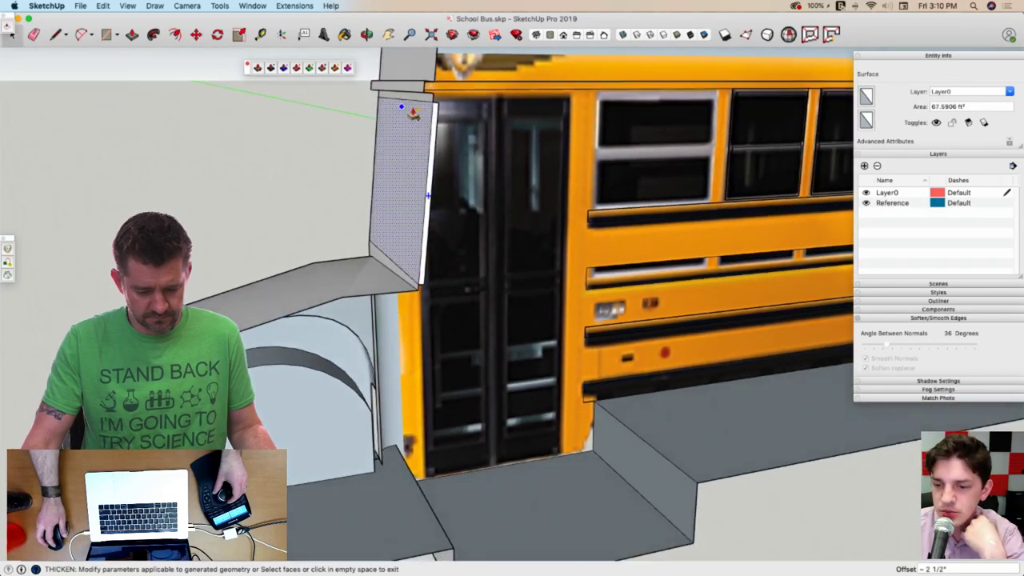
Erase the thickened windshield's edge at the bus centerline and delete the remaining outer surface around the corner, leaving the recessed glass
{"action": "key", "text": "e"}
{"action": "left_click", "coordinate": [422, 249]}
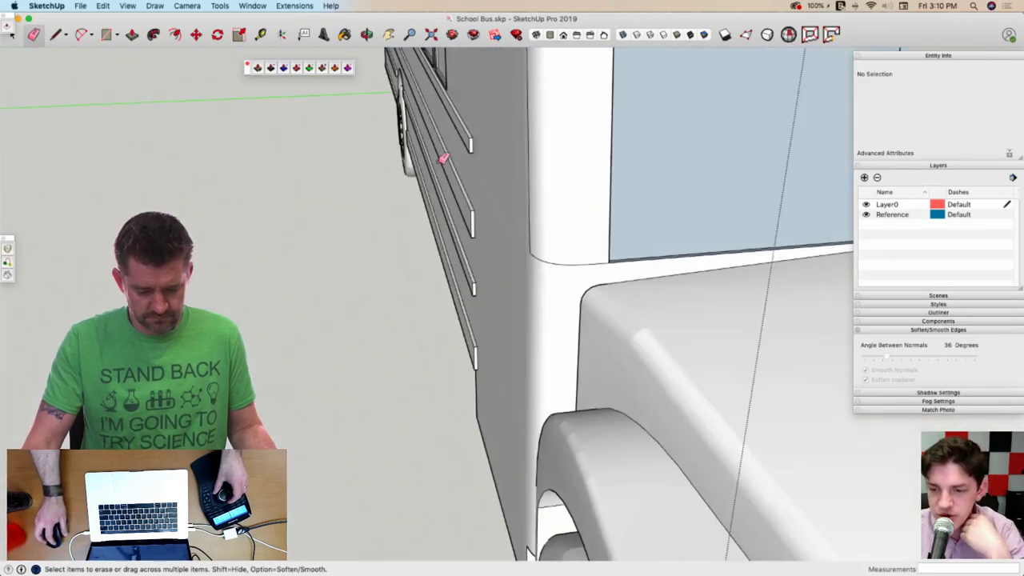
{"action": "key", "text": "space"}
{"action": "middle_click_drag", "start_coordinate": [428, 214], "coordinate": [570, 186]}
{"action": "left_click", "coordinate": [570, 187]}
{"action": "key", "text": "Delete"}
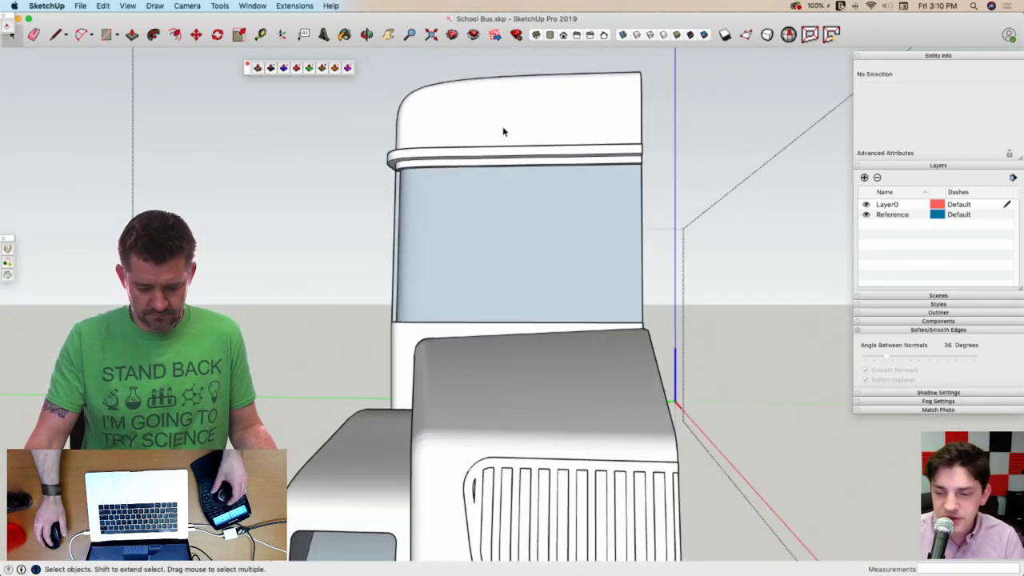
Orient the connected faces, including the recessed windshield, to match the roof surface
{"action": "right_click", "coordinate": [508, 134]}
{"action": "middle_click_drag", "start_coordinate": [508, 134], "coordinate": [437, 267]}
{"action": "right_click", "coordinate": [434, 263]}
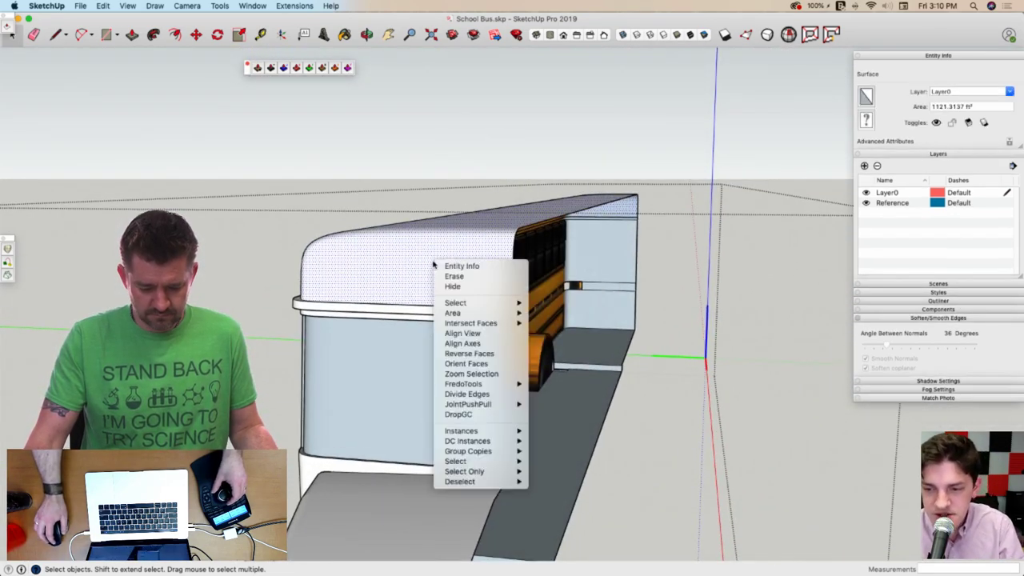
{"action": "left_click", "coordinate": [466, 363]}
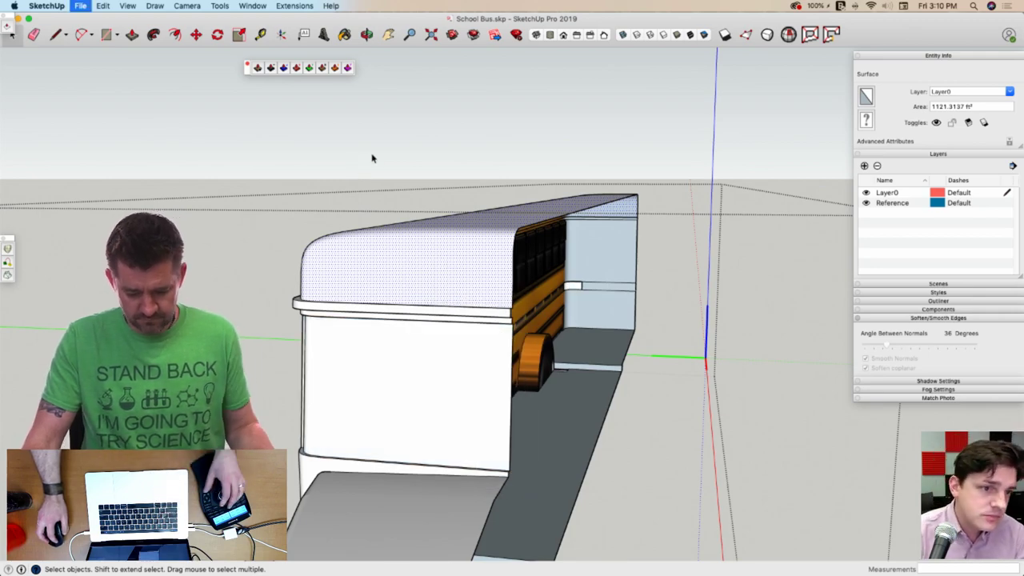
Remove the body faces covering the back of the trim strip inside the bus, and erase the leftover dividing edges at the corner
{"action": "mouse_move", "coordinate": [372, 159]}
{"action": "middle_mouse_down"}
{"action": "mouse_move", "coordinate": [461, 243]}
{"action": "mouse_move", "coordinate": [463, 221]}
{"action": "mouse_move", "coordinate": [480, 277]}
{"action": "mouse_move", "coordinate": [399, 269]}
{"action": "mouse_move", "coordinate": [539, 219]}
{"action": "mouse_move", "coordinate": [212, 253]}
{"action": "mouse_move", "coordinate": [457, 231]}
{"action": "mouse_move", "coordinate": [347, 232]}
{"action": "mouse_move", "coordinate": [381, 207]}
{"action": "mouse_move", "coordinate": [391, 278]}
{"action": "middle_mouse_up"}
{"action": "left_click", "coordinate": [391, 277]}
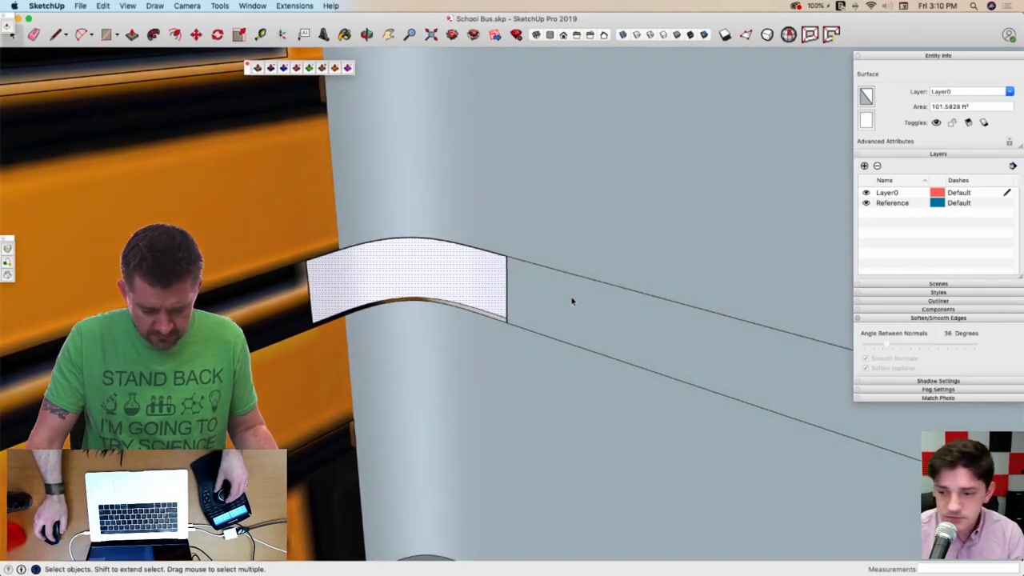
{"action": "left_click", "coordinate": [569, 302]}
{"action": "key", "text": "Delete"}
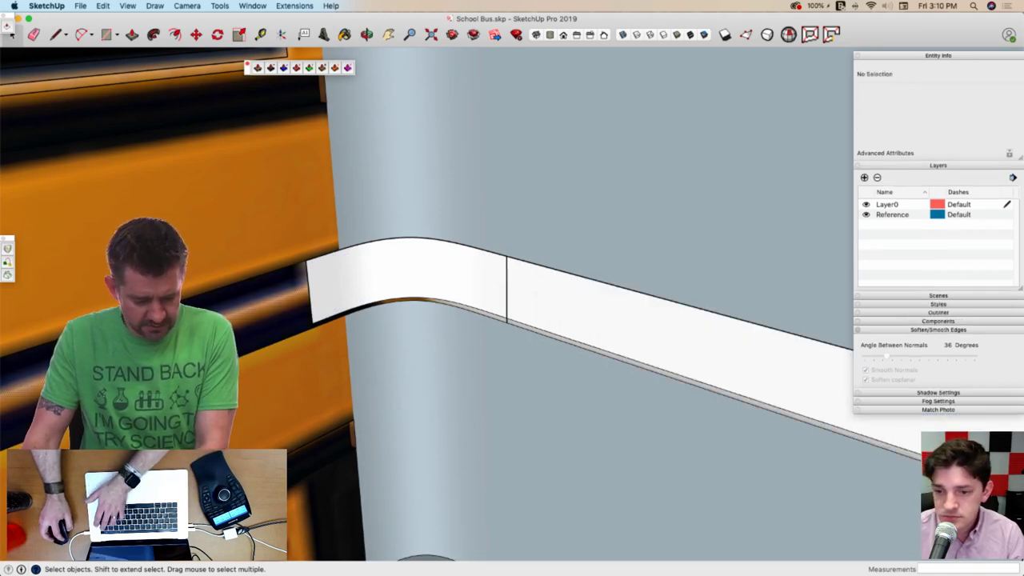
{"action": "key", "text": "e"}
{"action": "left_click", "coordinate": [314, 298]}
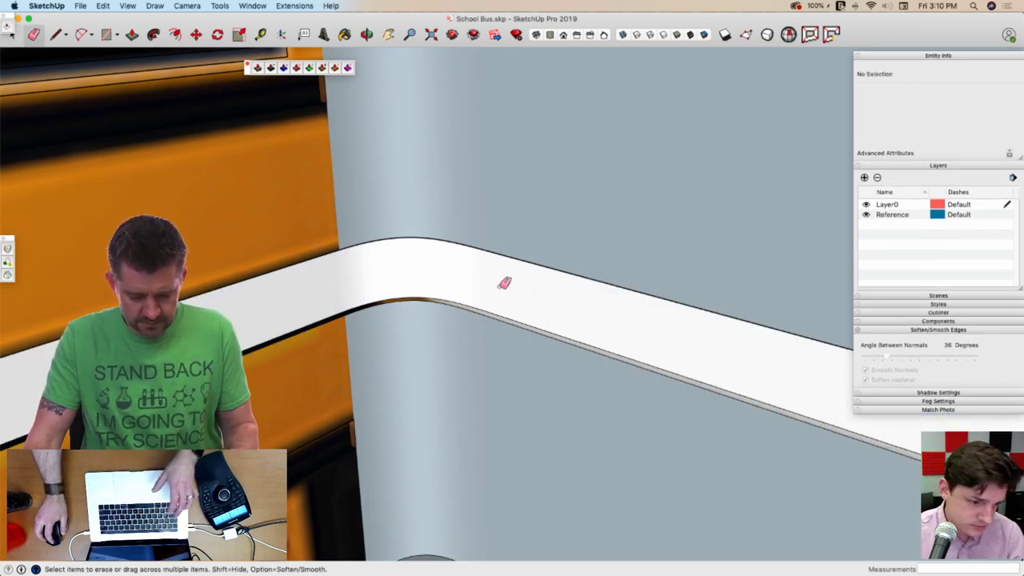
Orient the trim strip faces to match the body wall, and leave the component's editing mode
{"action": "key", "text": "super+a"}
{"action": "right_click", "coordinate": [498, 232]}
{"action": "left_click", "coordinate": [543, 335]}
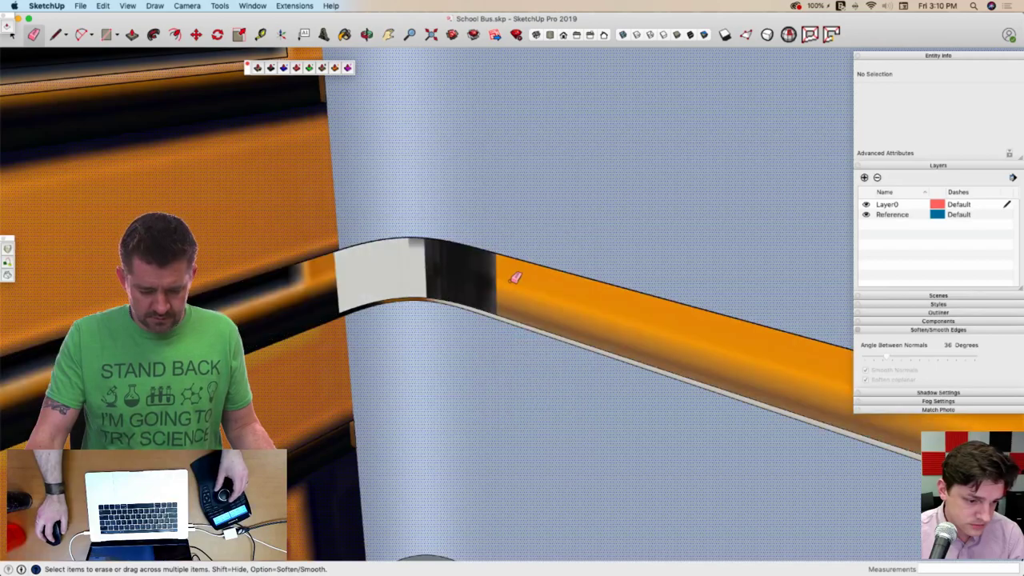
{"action": "scroll", "coordinate": [510, 274], "scroll_direction": "down", "scroll_amount": 5}
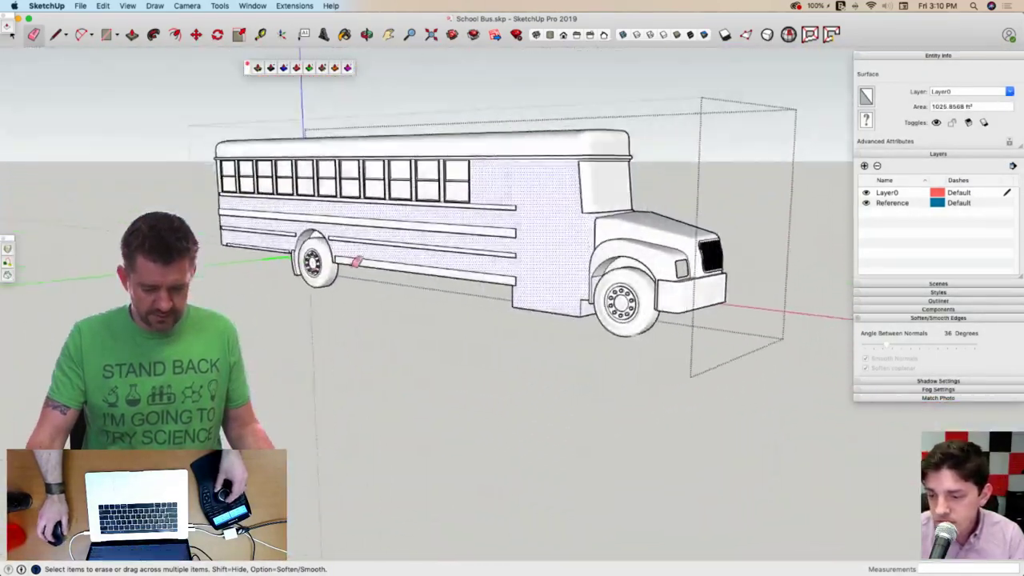
{"action": "key", "text": "space"}
{"action": "left_click", "coordinate": [366, 332]}
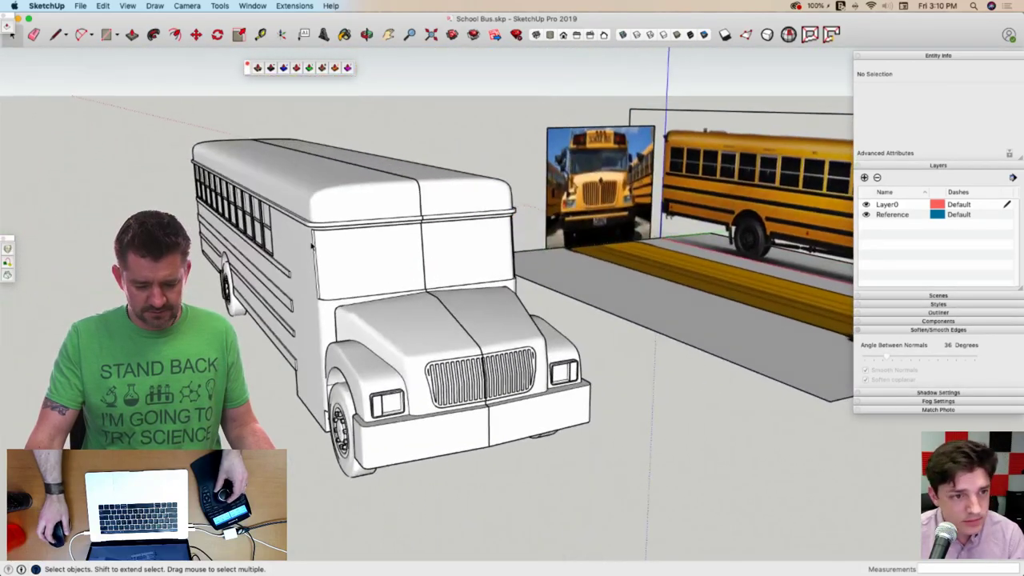
Draw a circle with a radius of about 8 3/4" above the front trim strip, near the outer corner of the roof front
{"action": "scroll", "coordinate": [469, 187], "scroll_direction": "up", "scroll_amount": 2}
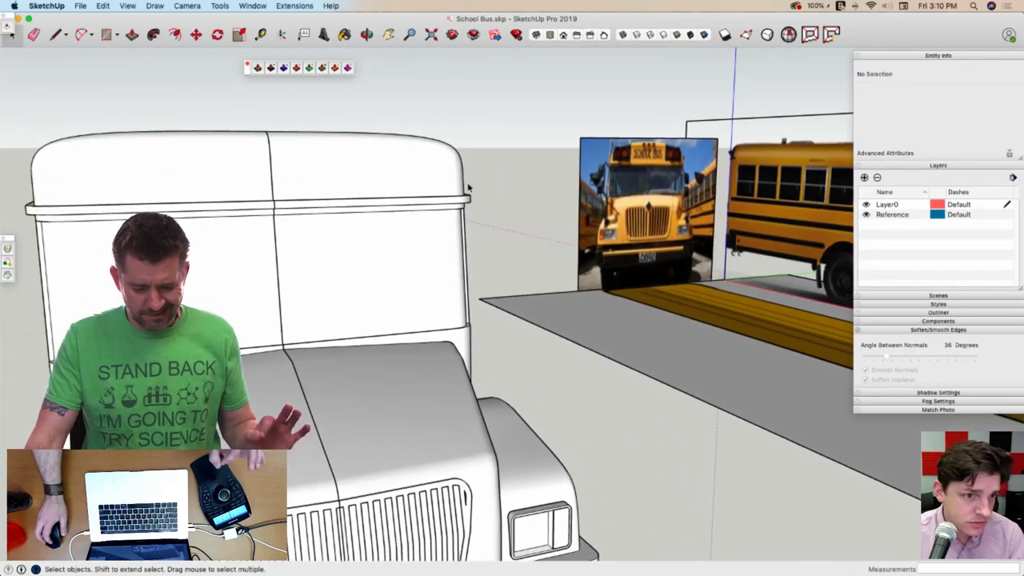
{"action": "middle_click_drag", "start_coordinate": [469, 187], "coordinate": [659, 147]}
{"action": "scroll", "coordinate": [659, 147], "scroll_direction": "down", "scroll_amount": 5}
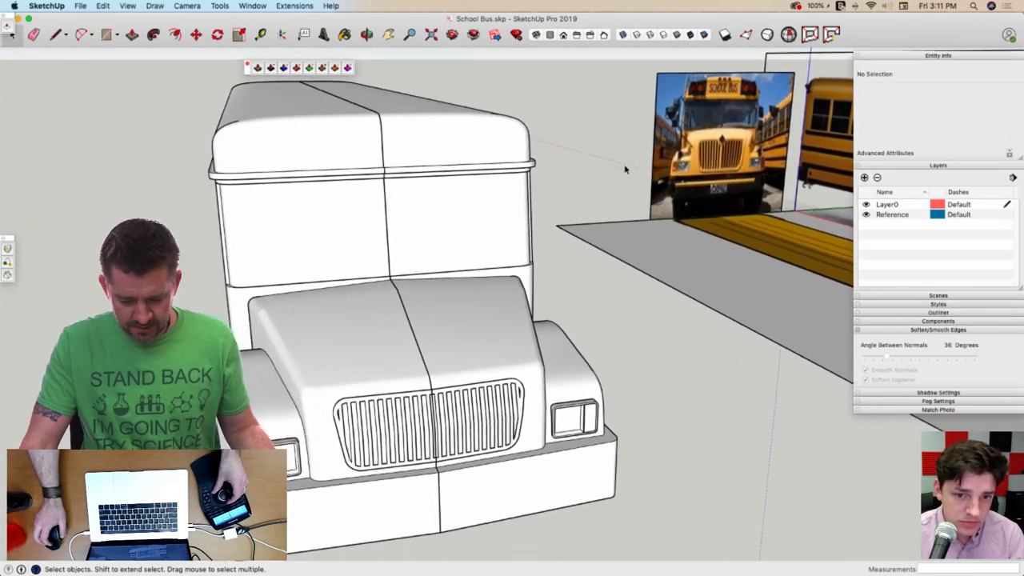
{"action": "middle_click_drag", "start_coordinate": [629, 170], "coordinate": [631, 168]}
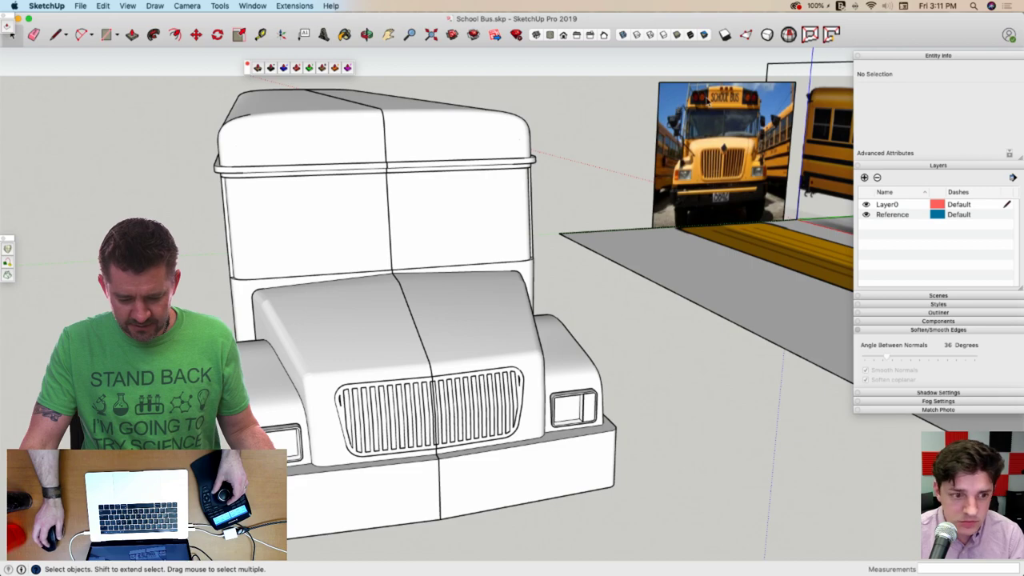
{"action": "middle_click_drag", "start_coordinate": [339, 131], "coordinate": [272, 151]}
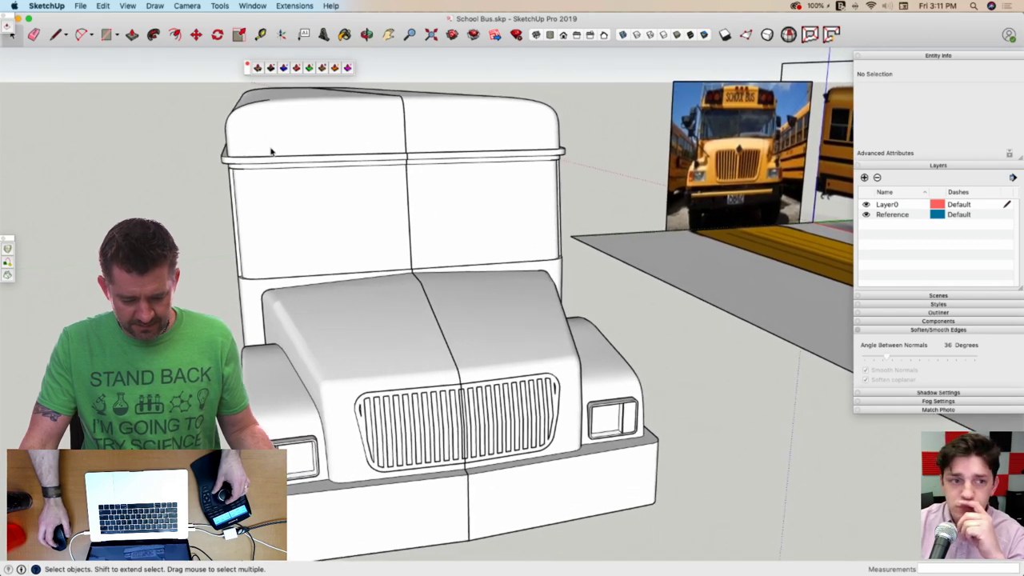
{"action": "scroll", "coordinate": [334, 200], "scroll_direction": "down", "scroll_amount": 3}
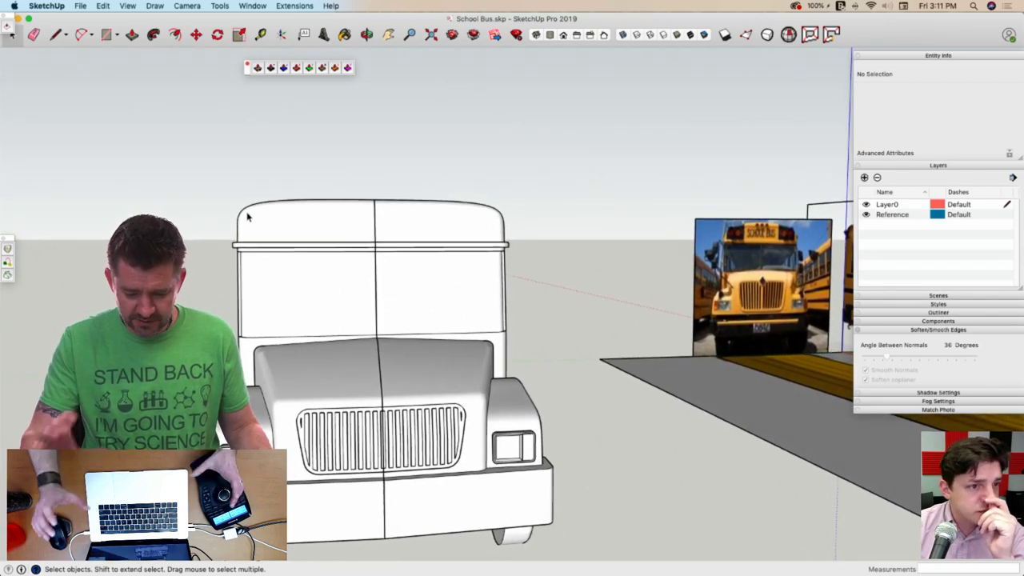
{"action": "key", "text": "c"}
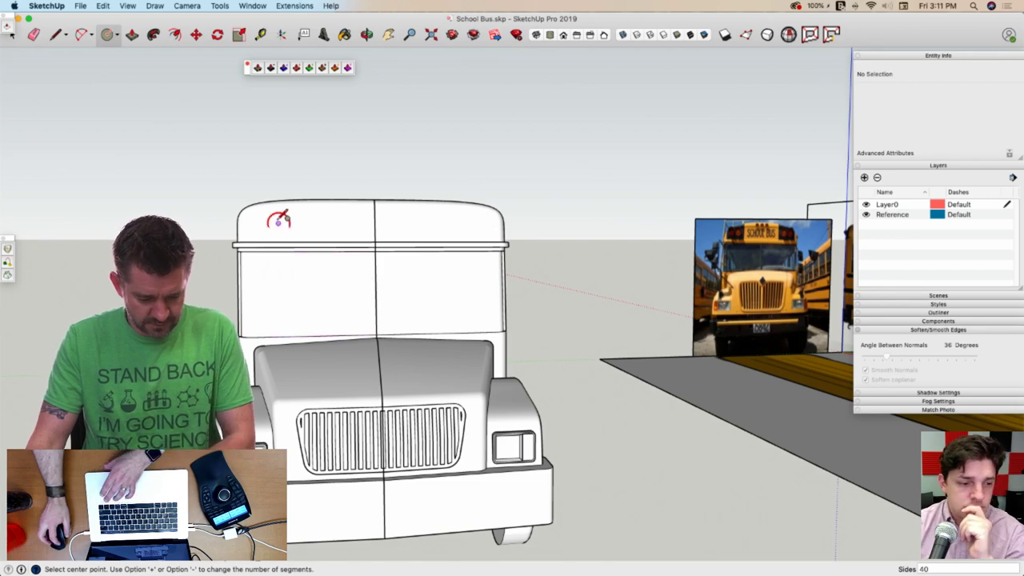
{"action": "scroll", "coordinate": [264, 221], "scroll_direction": "up", "scroll_amount": 5}
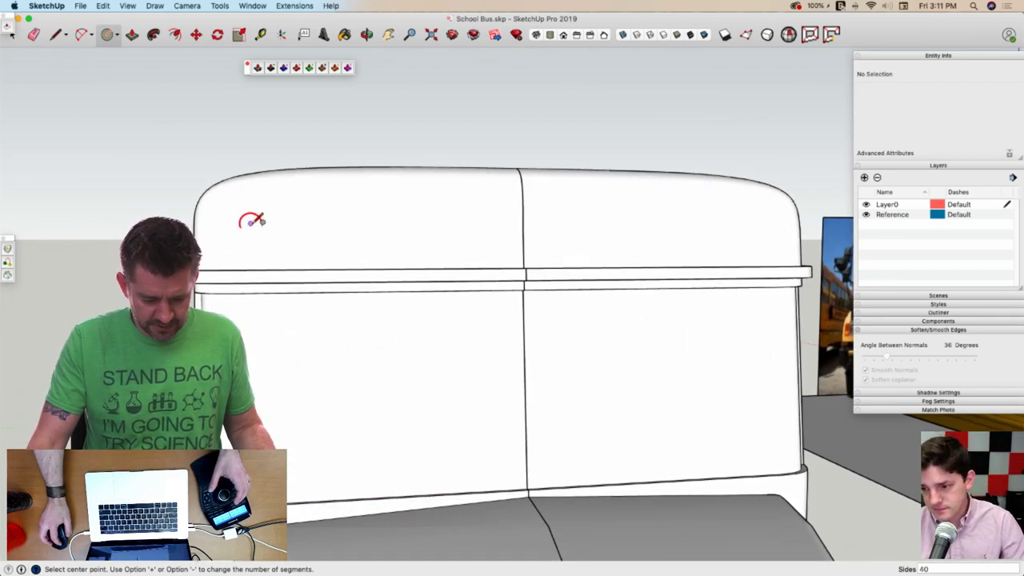
{"action": "left_click", "coordinate": [250, 223]}
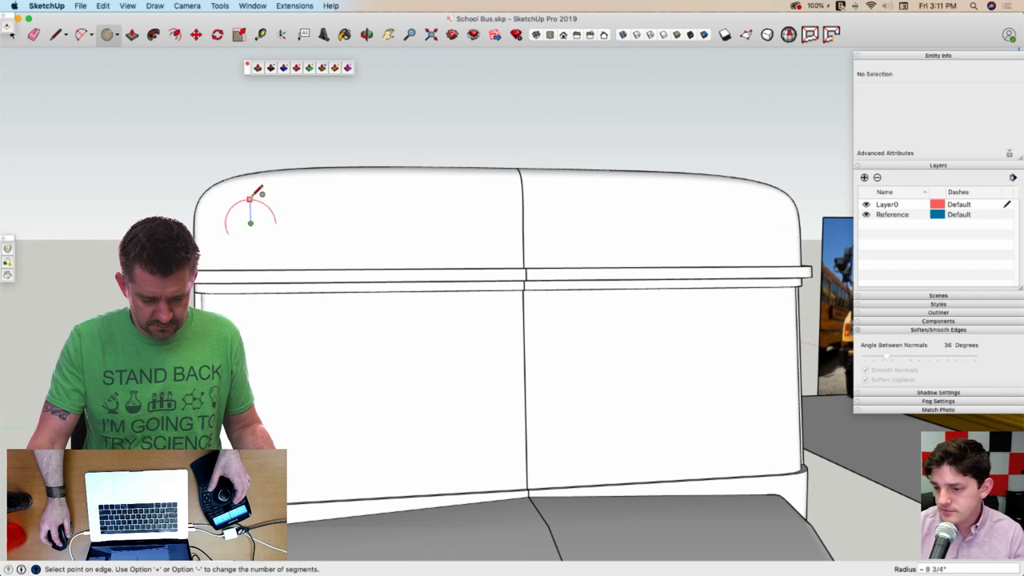
{"action": "left_click", "coordinate": [253, 196]}
Copy the circle about 2' 1 5/16" horizontally toward the center of the bus front
{"action": "key", "text": "m"}
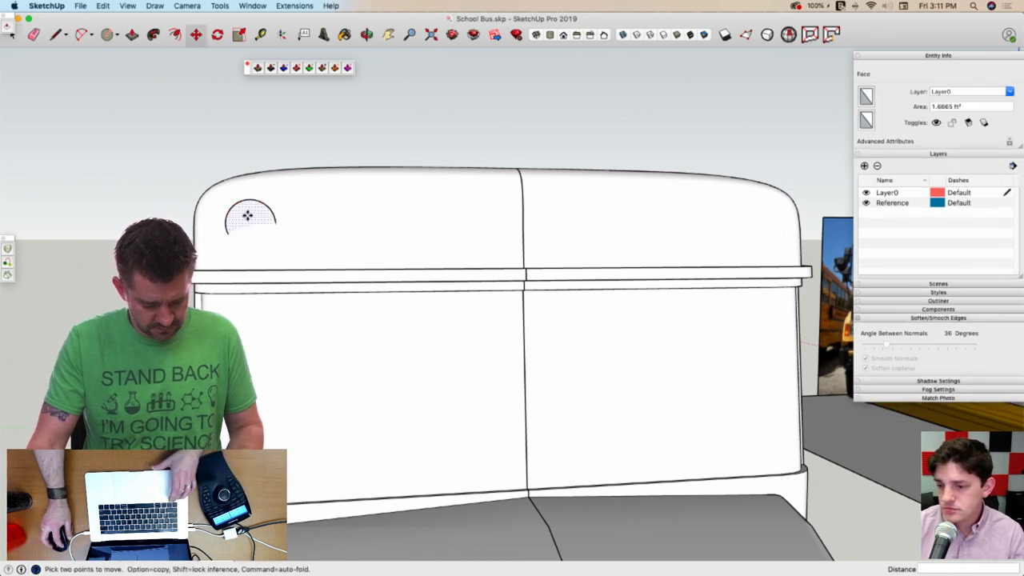
{"action": "left_click", "coordinate": [247, 215]}
{"action": "key", "text": "alt"}
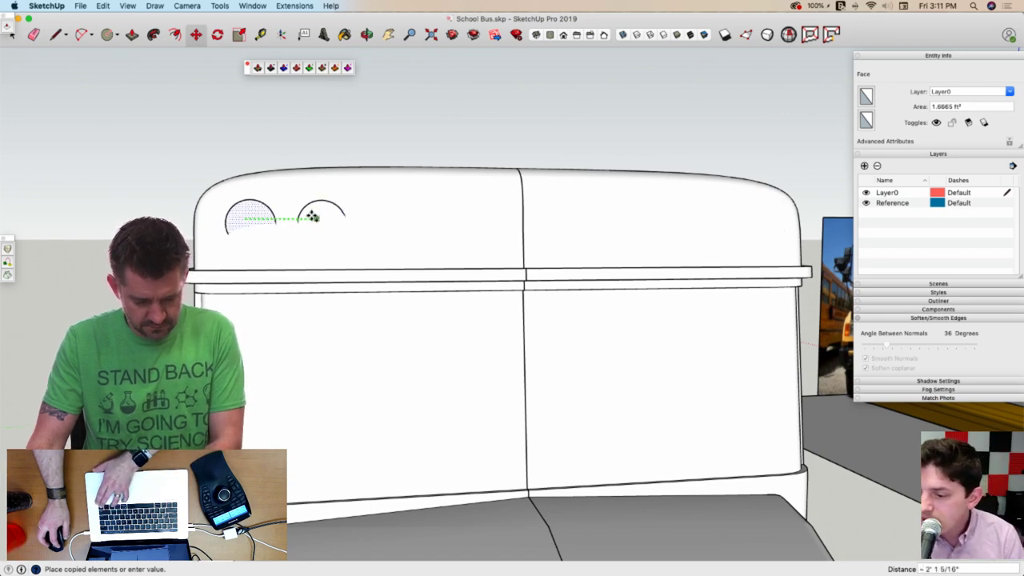
{"action": "left_click", "coordinate": [312, 217]}
Pull both circles forward about 8 15/16" into cylinders for the front warning lights
{"action": "key", "text": "p"}
{"action": "middle_click_drag", "start_coordinate": [320, 216], "coordinate": [331, 216]}
{"action": "left_click_drag", "start_coordinate": [331, 217], "coordinate": [339, 216]}
{"action": "left_click", "coordinate": [300, 225]}
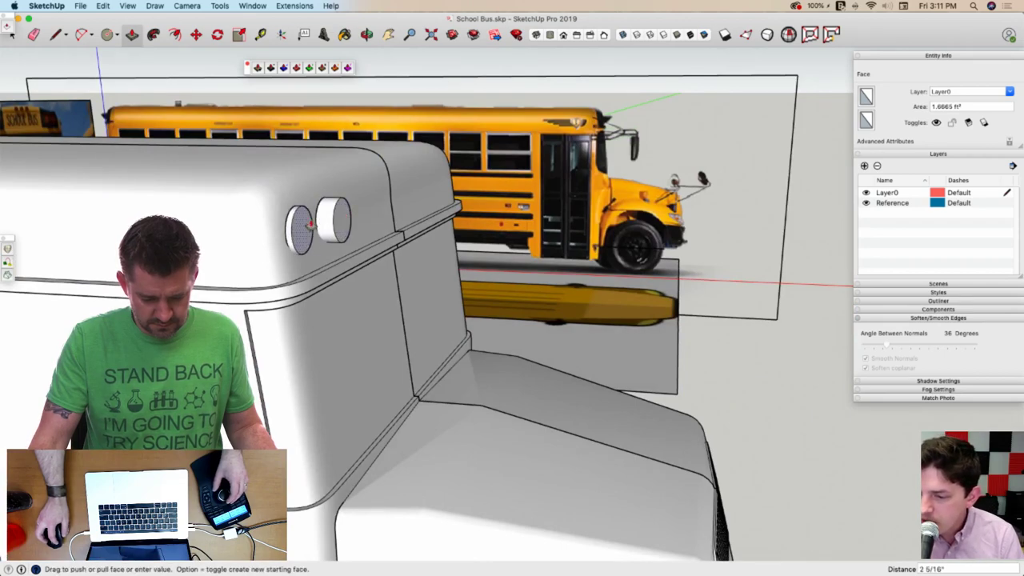
{"action": "left_click", "coordinate": [321, 229]}
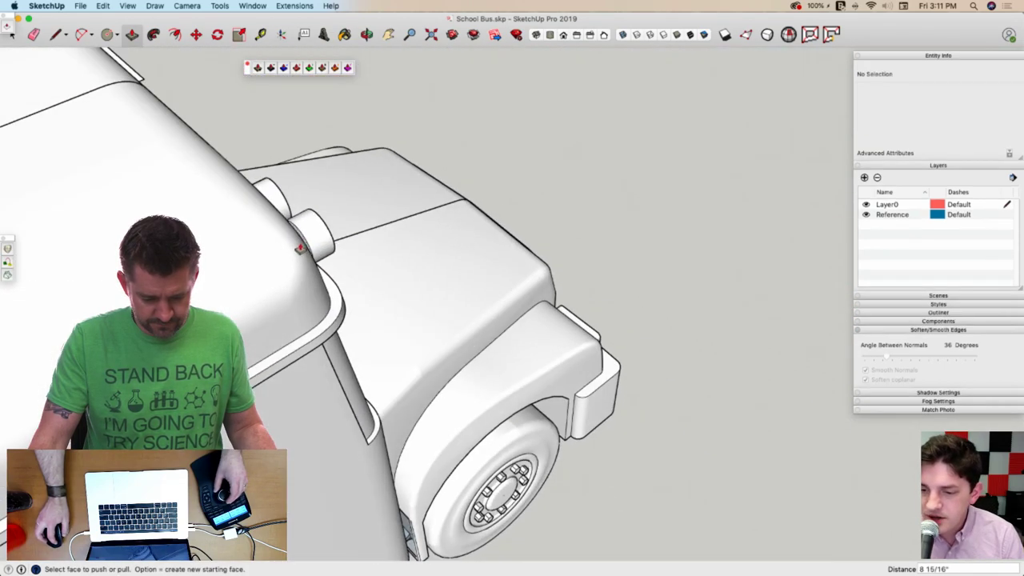
Extend the back faces of the light cylinders into the sloped body, the outer about 10 9/16" and the inner about 4 5/8"
{"action": "left_click", "coordinate": [300, 248]}
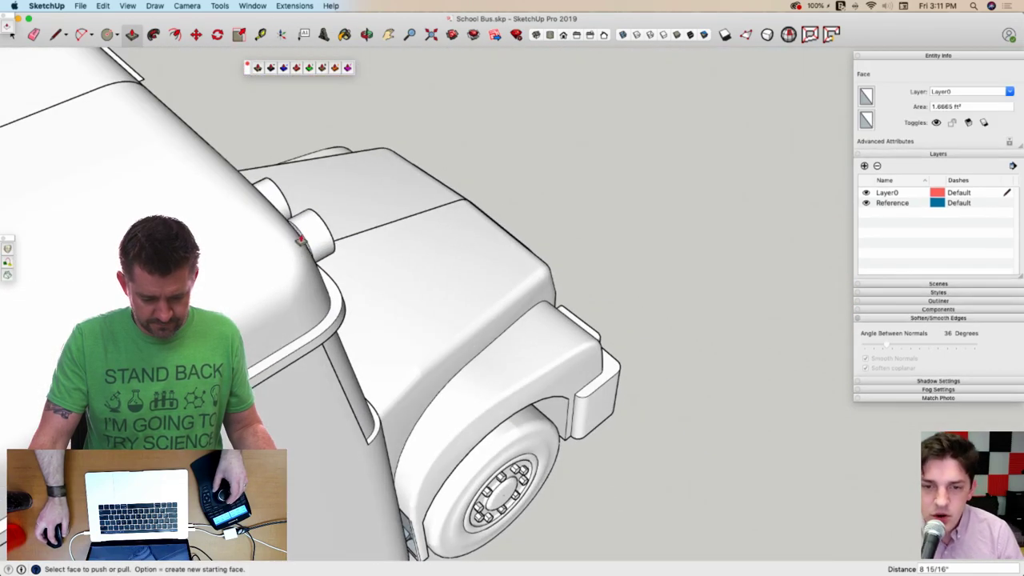
{"action": "left_click", "coordinate": [274, 251]}
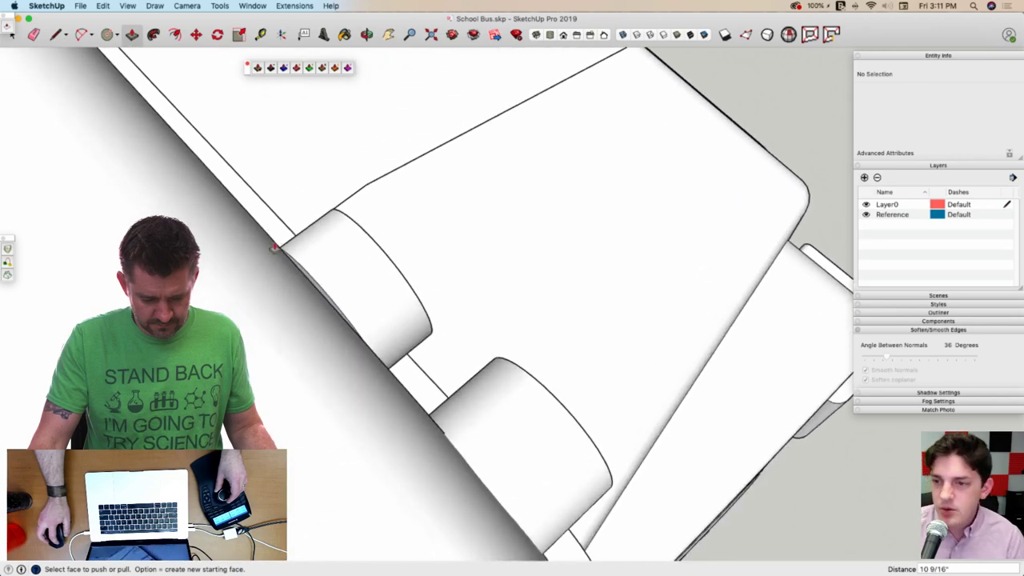
{"action": "left_click", "coordinate": [368, 280]}
{"action": "left_click", "coordinate": [362, 296]}
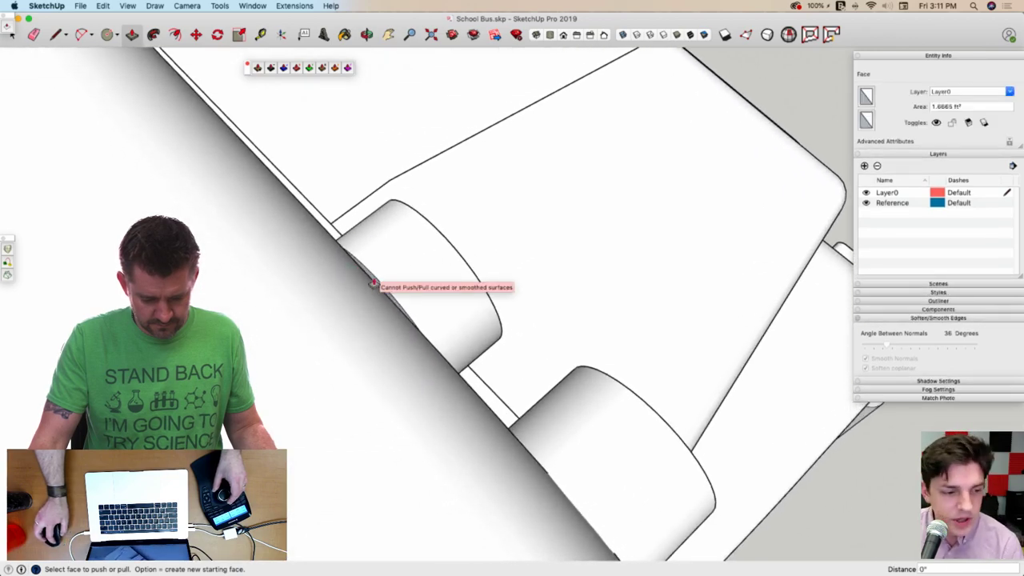
{"action": "left_click", "coordinate": [364, 289]}
{"action": "left_click", "coordinate": [332, 315]}
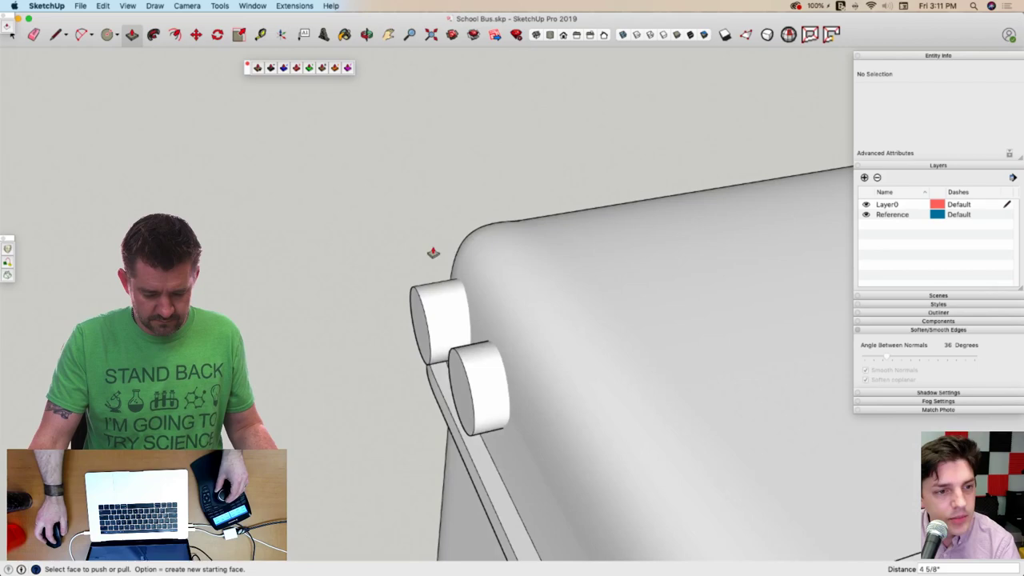
Push the front faces of both light cylinders back toward the body, the inner one by about 6 1/4"
{"action": "left_click", "coordinate": [411, 324]}
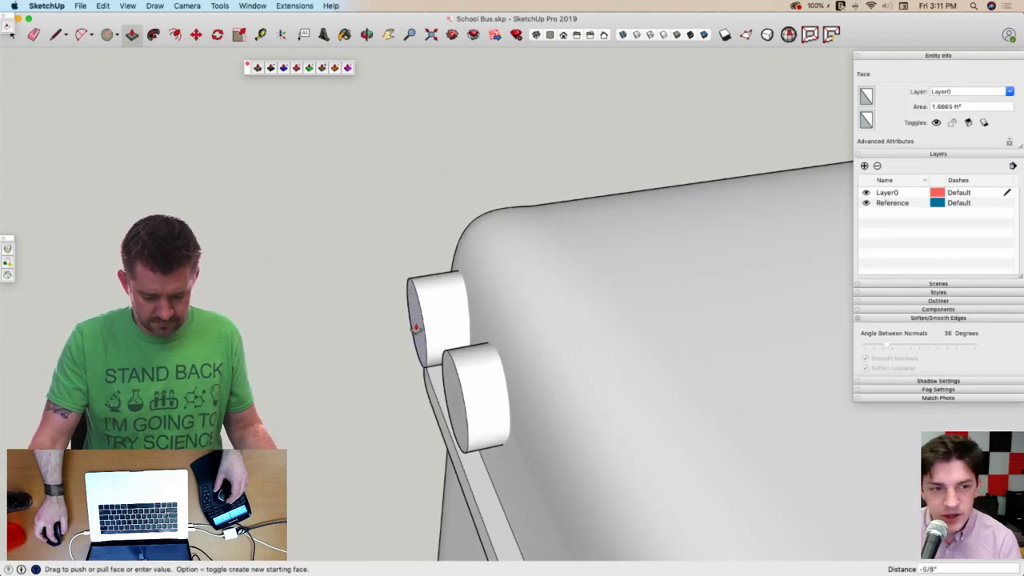
{"action": "left_click", "coordinate": [448, 324]}
{"action": "left_click", "coordinate": [458, 388]}
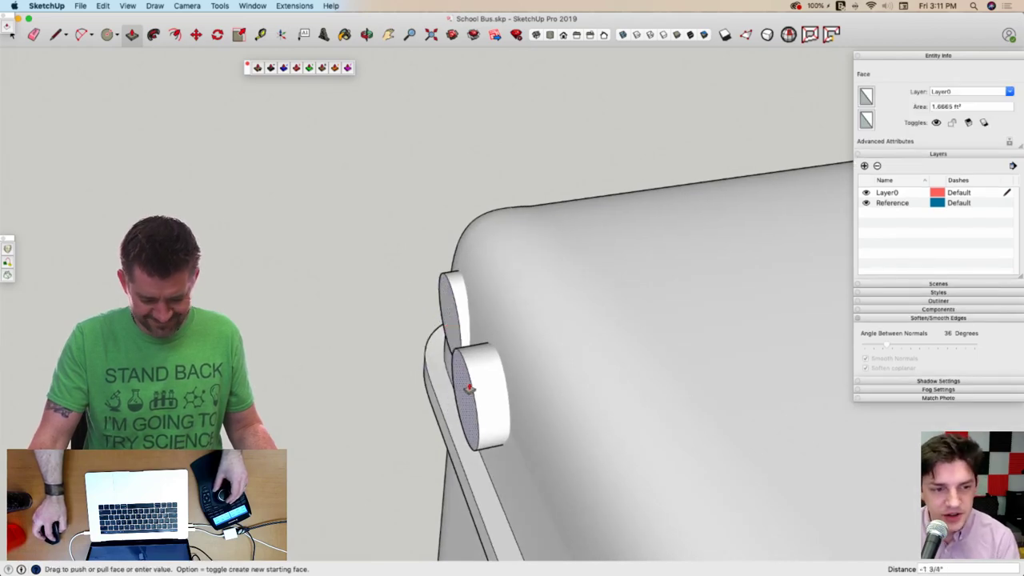
{"action": "left_click", "coordinate": [487, 386]}
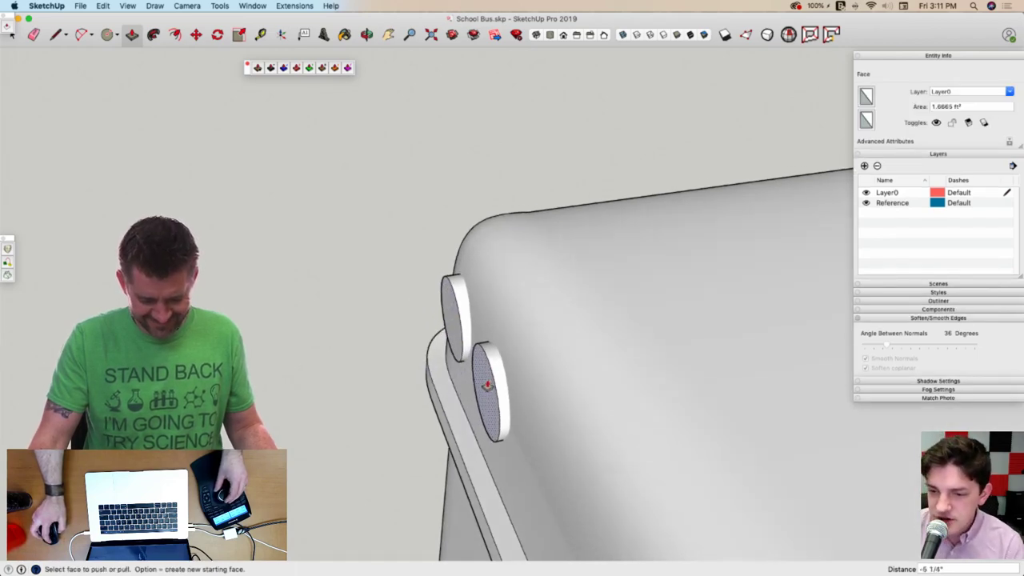
Draw an upright profile at the outer light's center with an arc bulging about 5/8", and erase its upper outer corner
{"action": "key", "text": "space"}
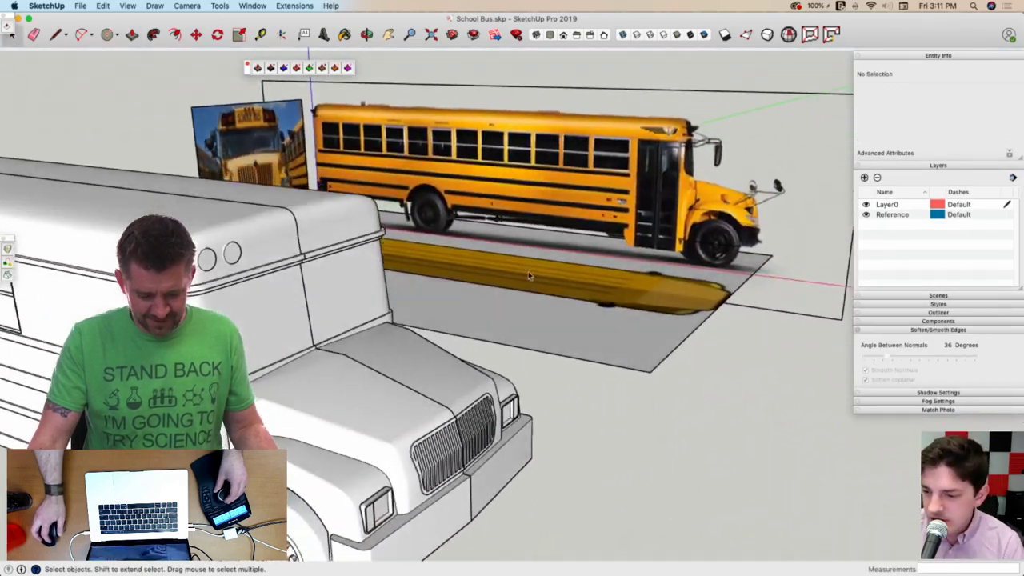
{"action": "scroll", "coordinate": [367, 232], "scroll_direction": "up", "scroll_amount": 6}
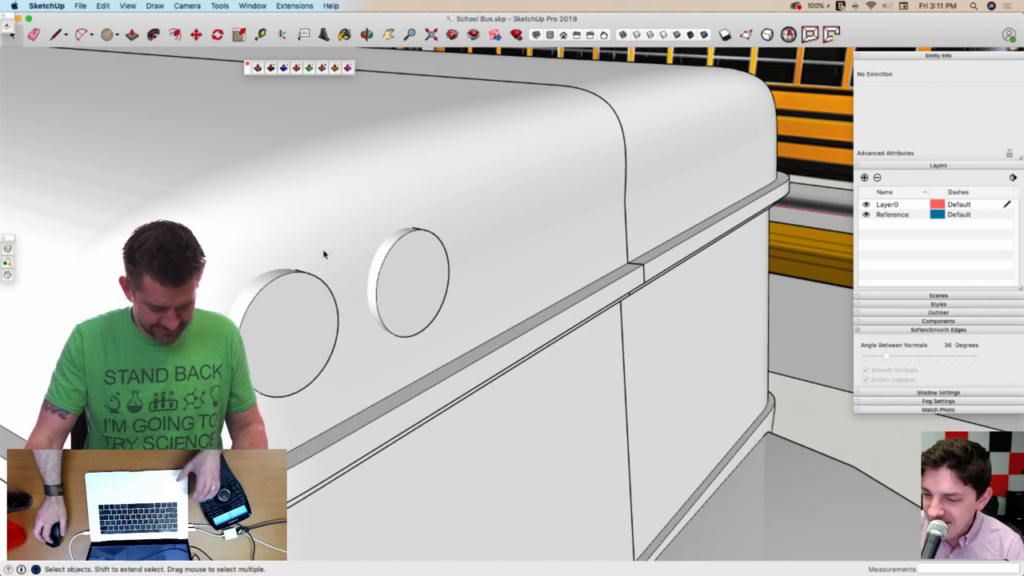
{"action": "key", "text": "l"}
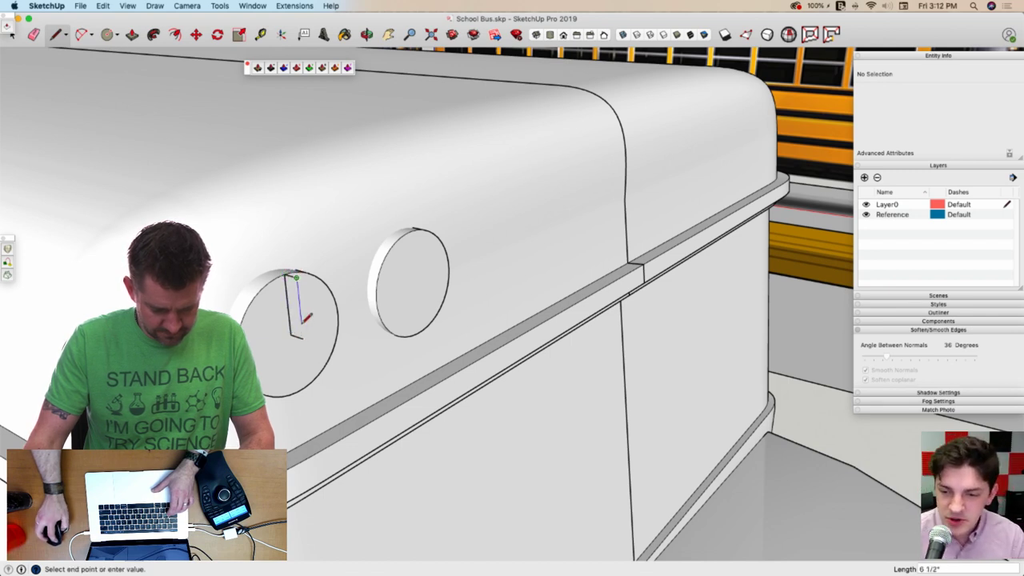
{"action": "left_click", "coordinate": [303, 337]}
{"action": "key", "text": "a"}
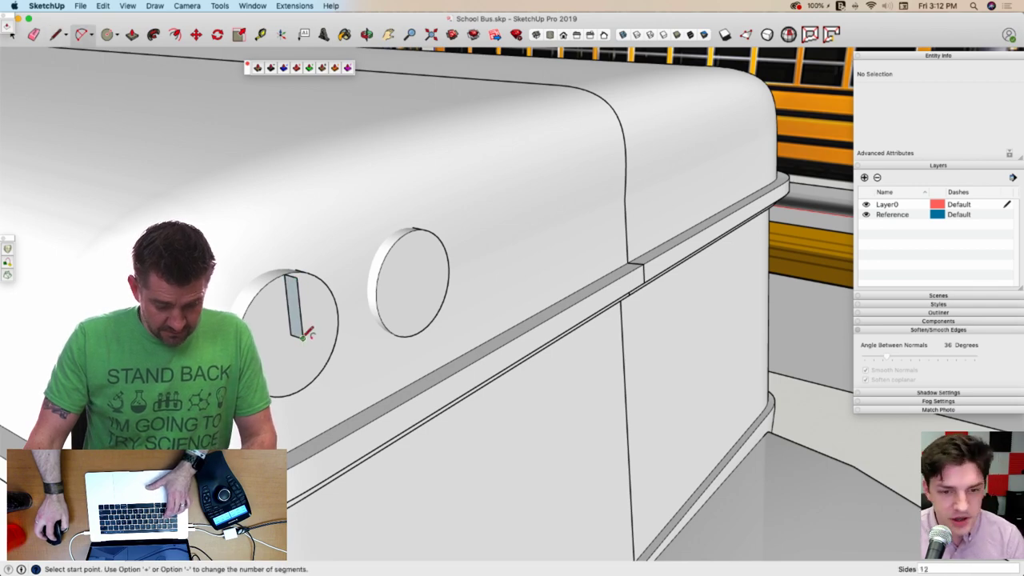
{"action": "left_click", "coordinate": [303, 336]}
{"action": "left_click", "coordinate": [291, 274]}
{"action": "scroll", "coordinate": [301, 284], "scroll_direction": "up", "scroll_amount": 4}
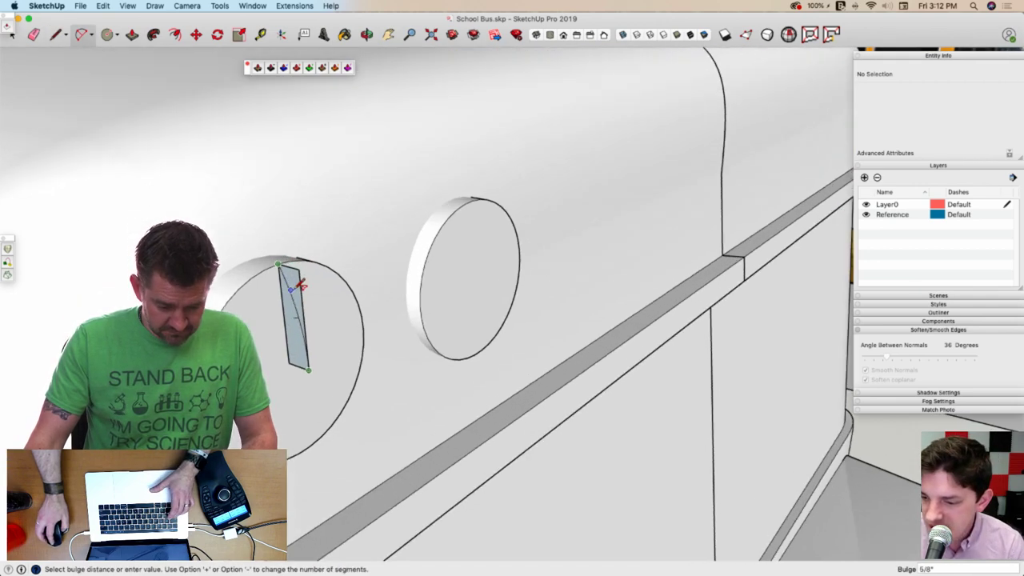
{"action": "left_click", "coordinate": [301, 283]}
{"action": "key", "text": "e"}
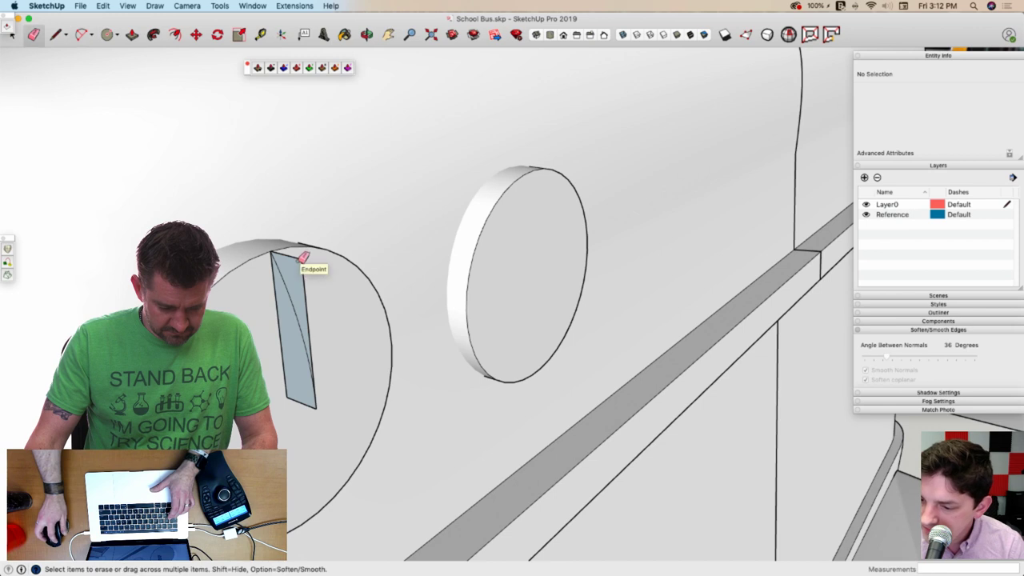
{"action": "left_click", "coordinate": [302, 257]}
Sweep the curved profile around the outer light's front face with Follow Me to form a domed lens
{"action": "key", "text": "space"}
{"action": "left_click", "coordinate": [324, 256]}
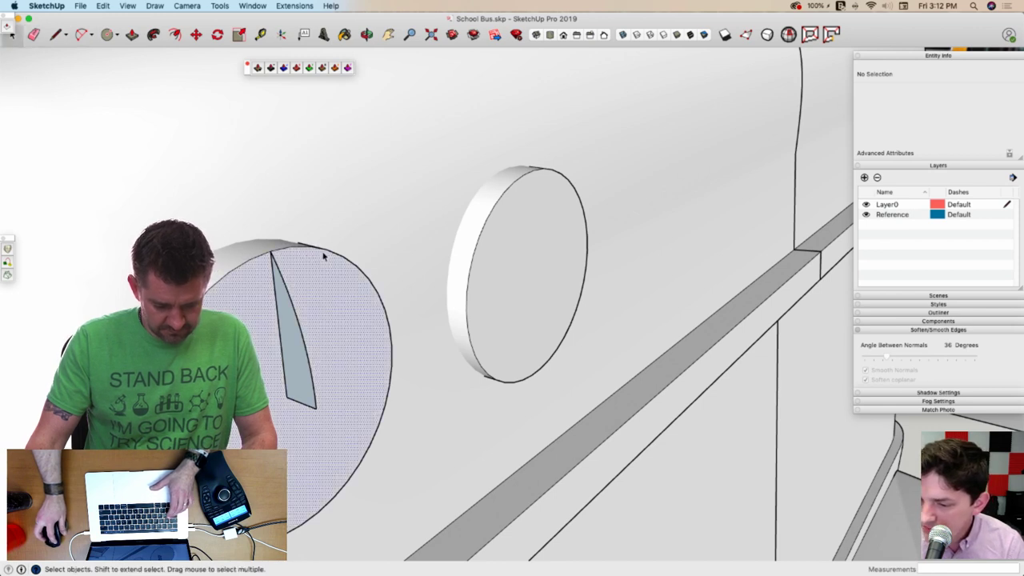
{"action": "left_click", "coordinate": [156, 36]}
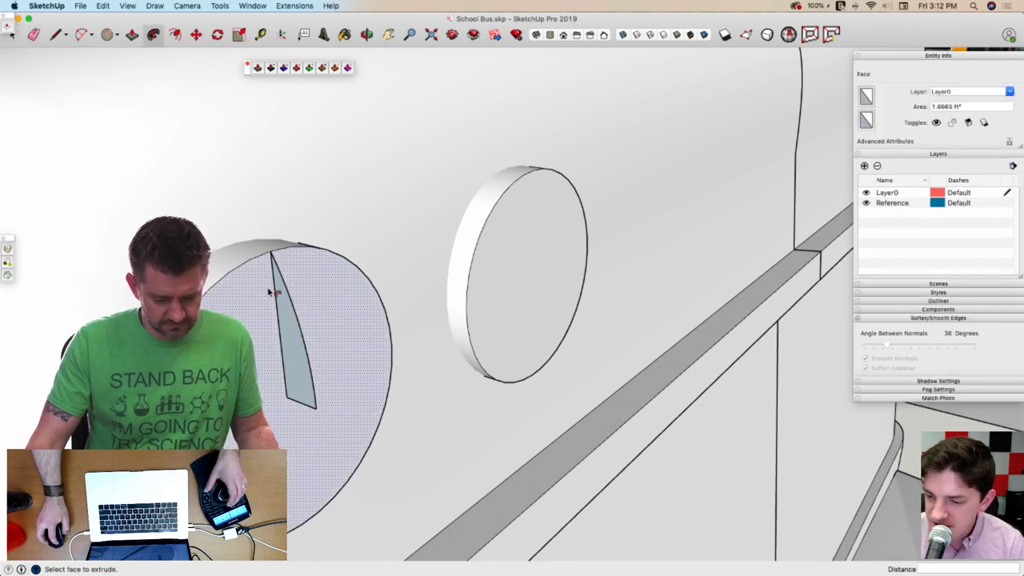
{"action": "left_click", "coordinate": [296, 355]}
{"action": "key", "text": "space"}
Copy the domed lens about 2' 1 5/16" from the outer light onto the inner light
{"action": "middle_click_drag", "start_coordinate": [301, 352], "coordinate": [388, 320]}
{"action": "left_click", "coordinate": [388, 320]}
{"action": "key", "text": "m"}
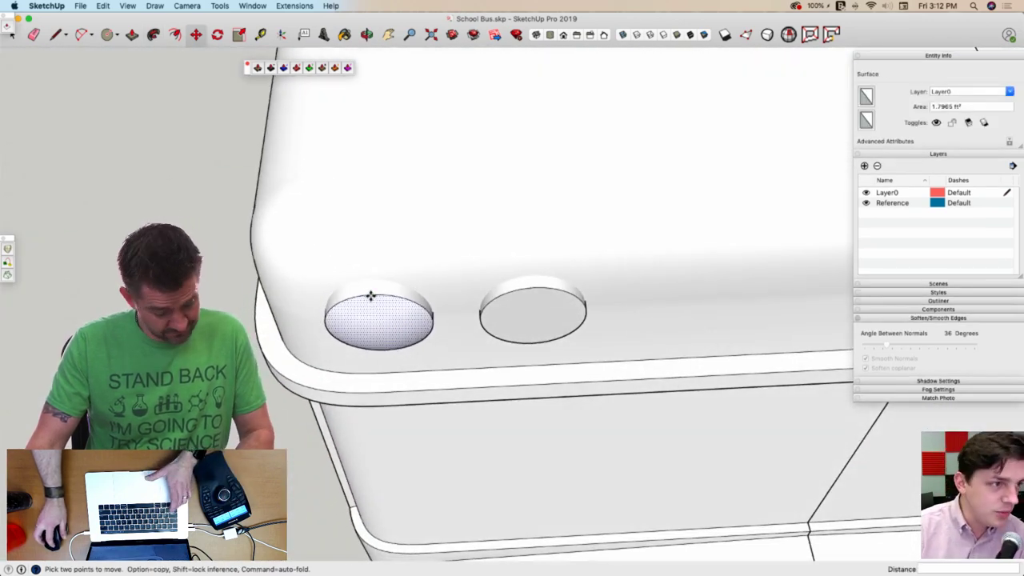
{"action": "left_click", "coordinate": [379, 295]}
{"action": "key", "text": "alt"}
{"action": "left_click", "coordinate": [537, 289]}
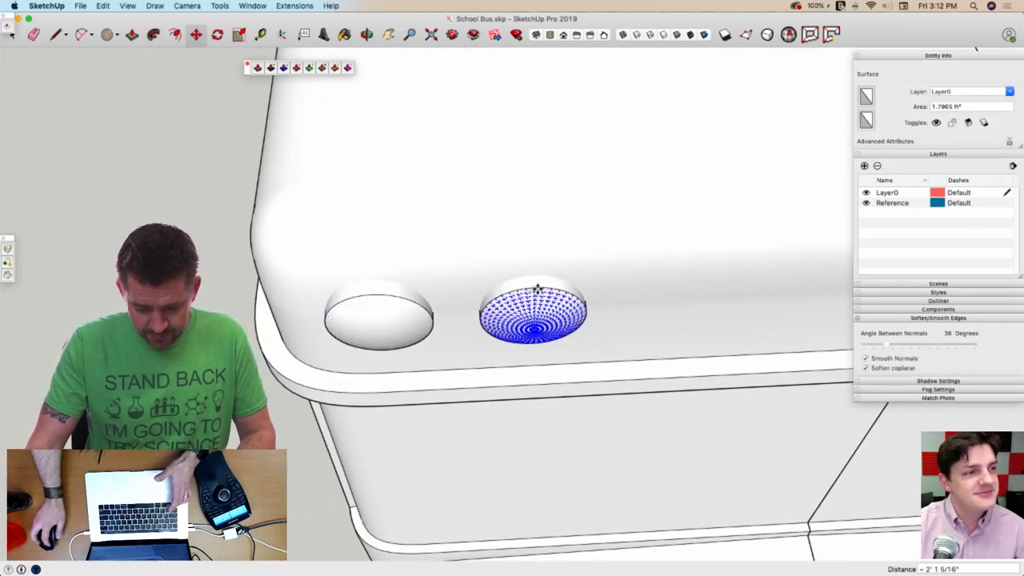
Offset the inner light's back face outward about 1 3/16" and push the ring through the bus front into a hollow tube
{"action": "key", "text": "space"}
{"action": "left_click", "coordinate": [217, 316]}
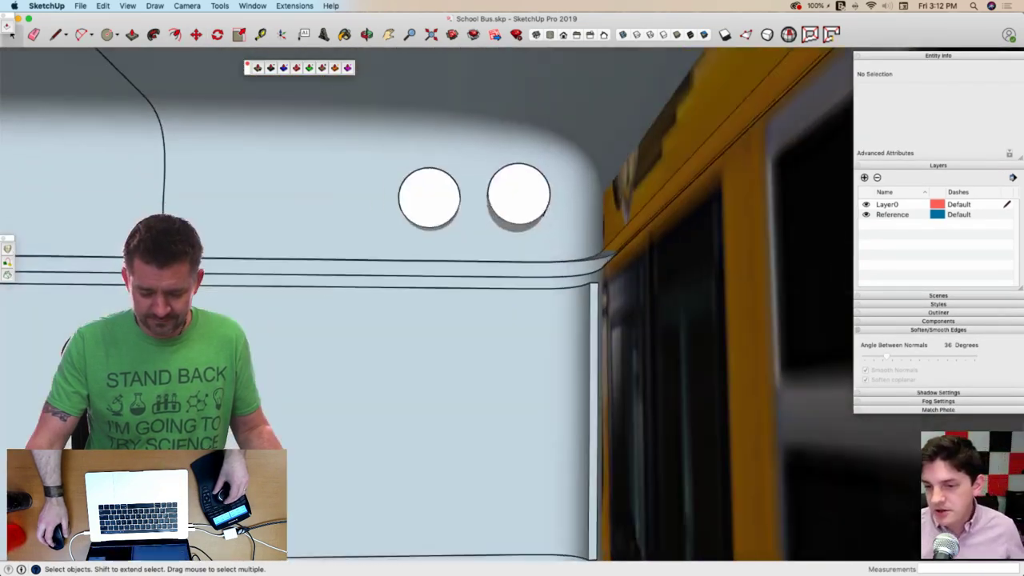
{"action": "left_click", "coordinate": [418, 342]}
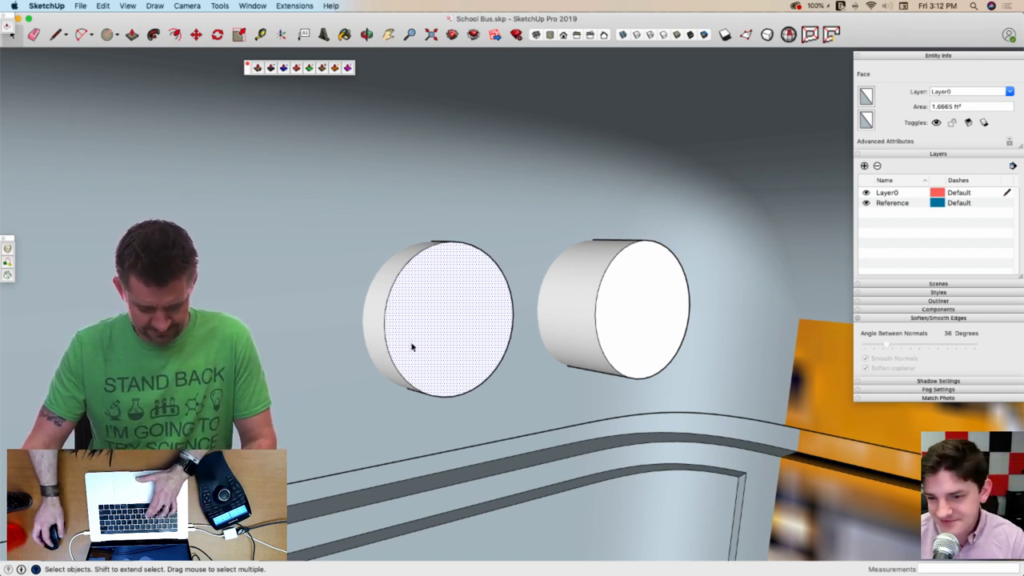
{"action": "key", "text": "f"}
{"action": "left_click", "coordinate": [392, 368]}
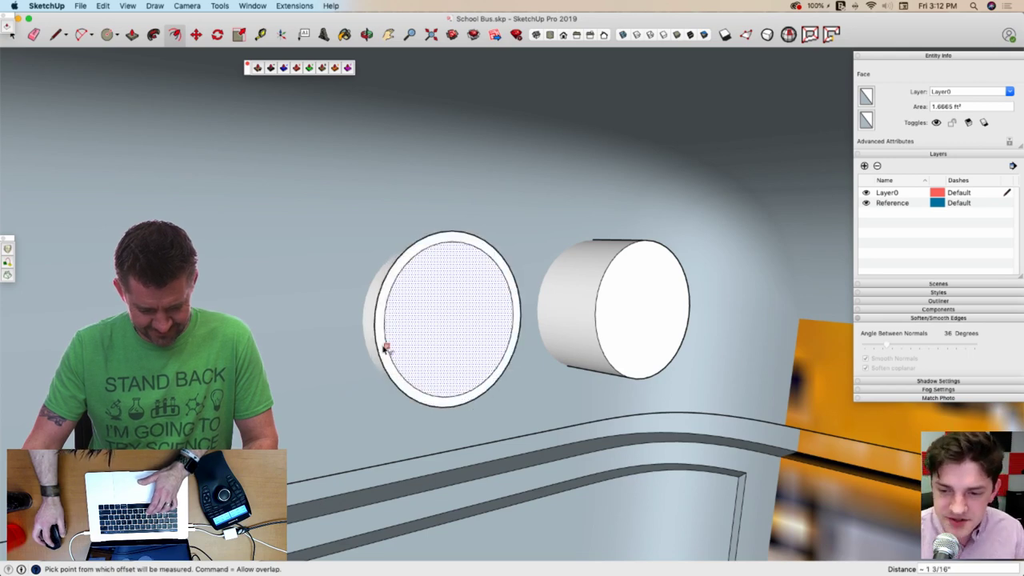
{"action": "left_click", "coordinate": [384, 348]}
{"action": "key", "text": "p"}
{"action": "left_click_drag", "start_coordinate": [382, 349], "coordinate": [462, 304]}
{"action": "key", "text": "space"}
Sketch an upright rectangle along the front end of the light tube and draw a diagonal line across it
{"action": "scroll", "coordinate": [463, 306], "scroll_direction": "up", "scroll_amount": 2}
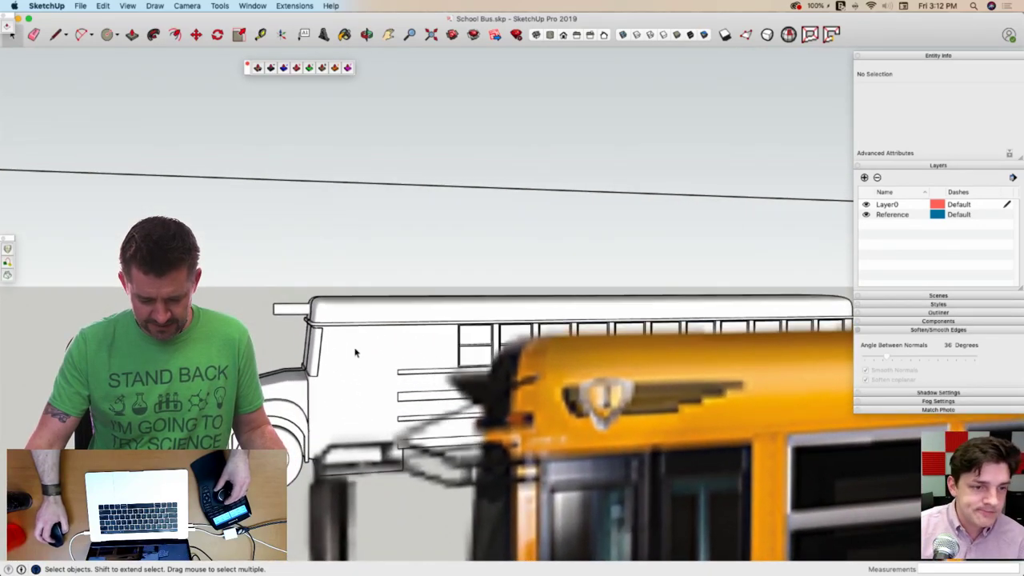
{"action": "scroll", "coordinate": [264, 313], "scroll_direction": "up", "scroll_amount": 6}
{"action": "key", "text": "l"}
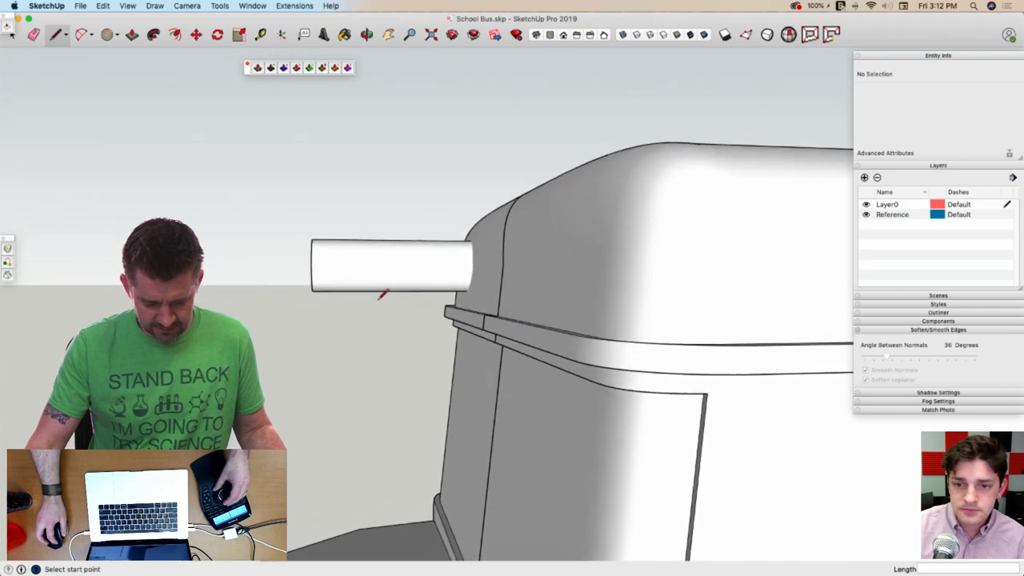
{"action": "mouse_move", "coordinate": [338, 292]}
{"action": "middle_mouse_down"}
{"action": "mouse_move", "coordinate": [320, 313]}
{"action": "mouse_move", "coordinate": [264, 301]}
{"action": "mouse_move", "coordinate": [323, 282]}
{"action": "middle_mouse_up"}
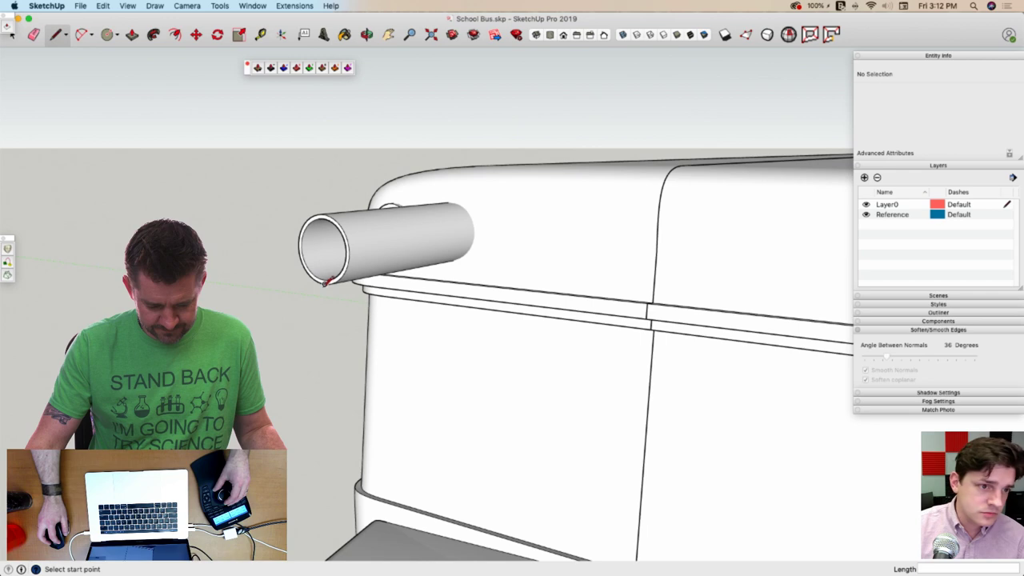
{"action": "left_click", "coordinate": [325, 283]}
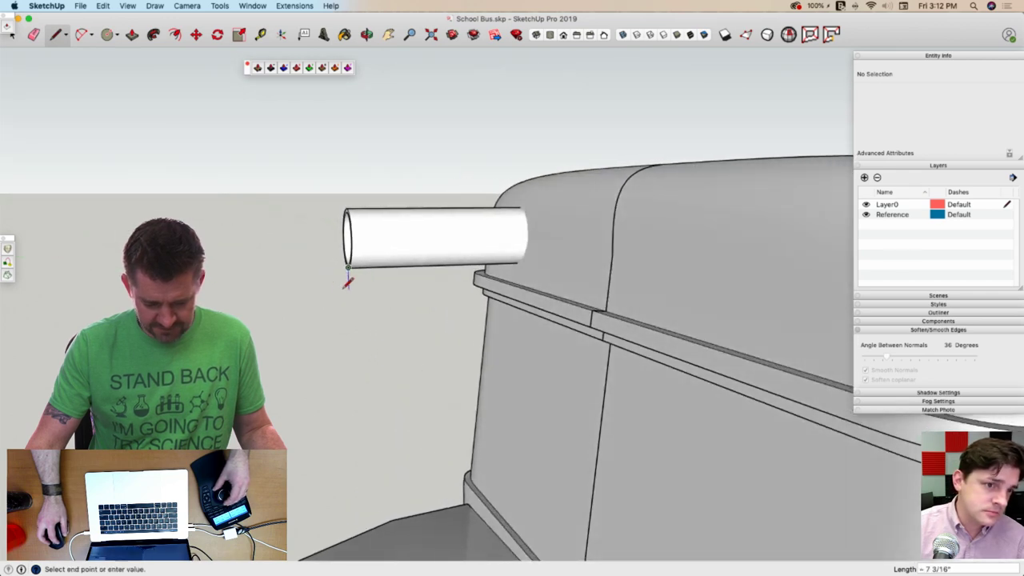
{"action": "middle_click_drag", "start_coordinate": [350, 283], "coordinate": [388, 280]}
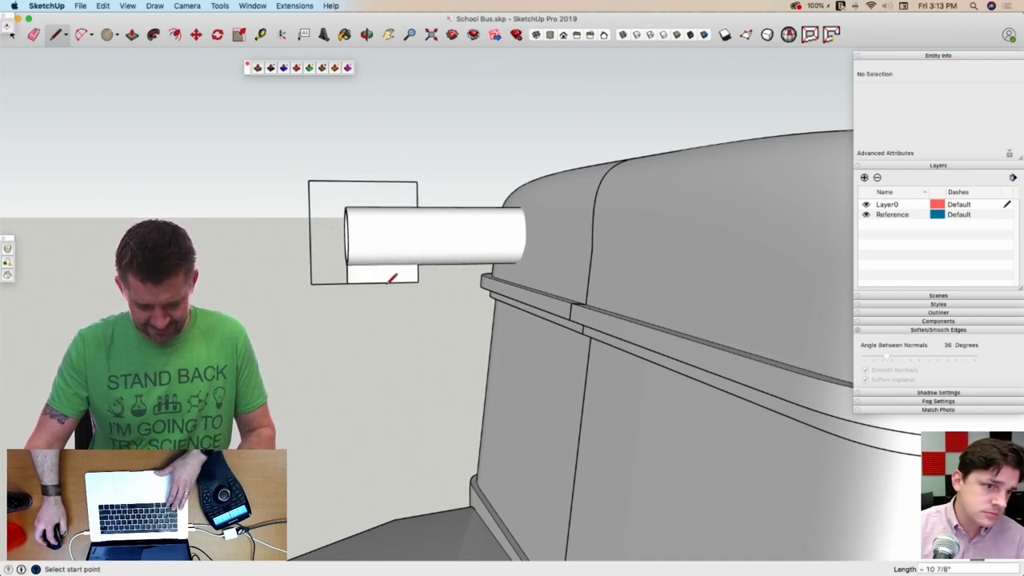
{"action": "middle_click_drag", "start_coordinate": [392, 277], "coordinate": [542, 266]}
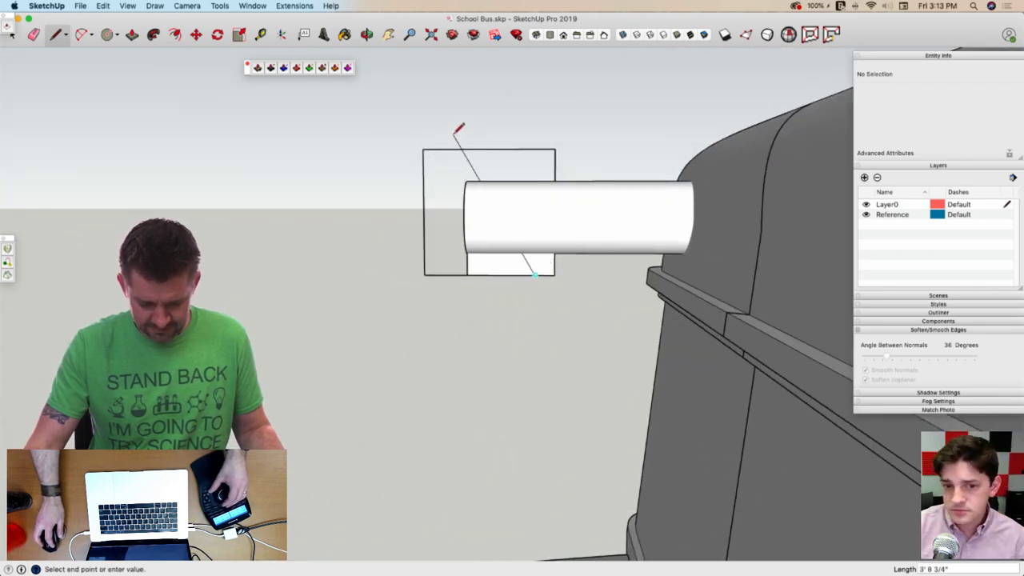
{"action": "middle_click_drag", "start_coordinate": [456, 163], "coordinate": [536, 190]}
Try to push or pull the part of the rectangle above the tube
{"action": "key", "text": "p"}
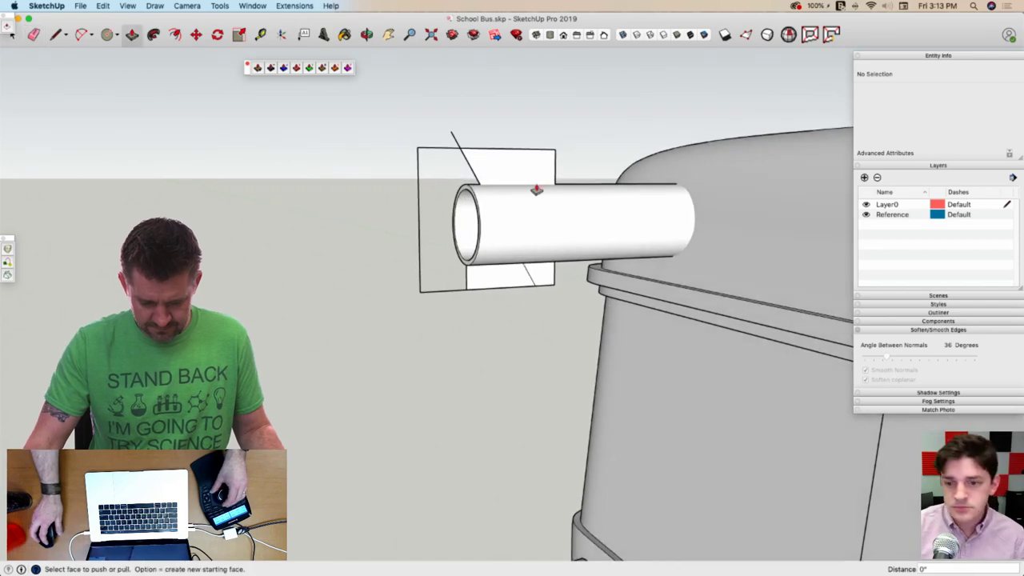
{"action": "left_click", "coordinate": [510, 174]}
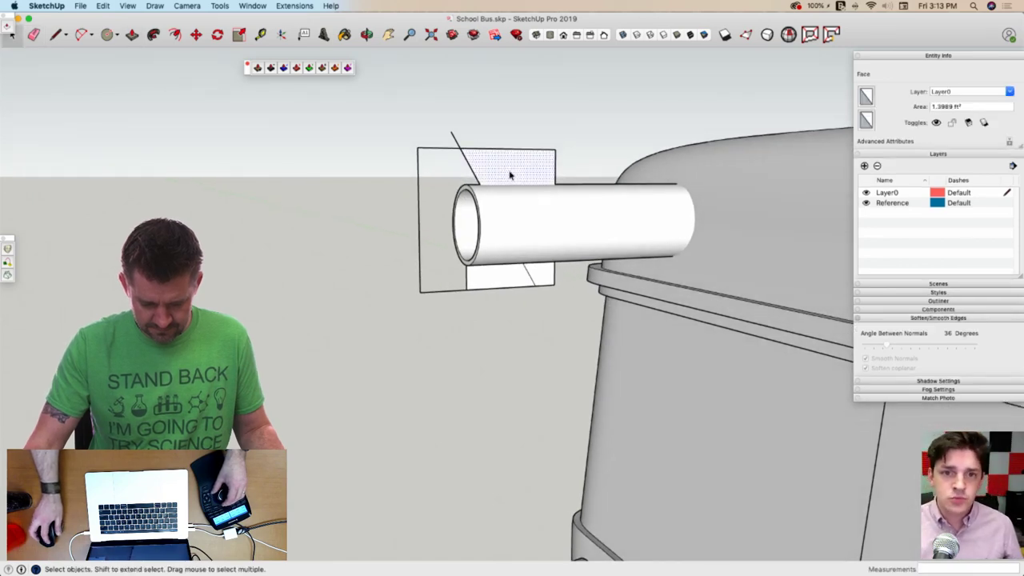
{"action": "key", "text": "p"}
{"action": "left_click", "coordinate": [509, 175]}
{"action": "key", "text": "space"}
Delete the trial rectangle and diagonal line around the light tube
{"action": "middle_click_drag", "start_coordinate": [523, 183], "coordinate": [455, 206]}
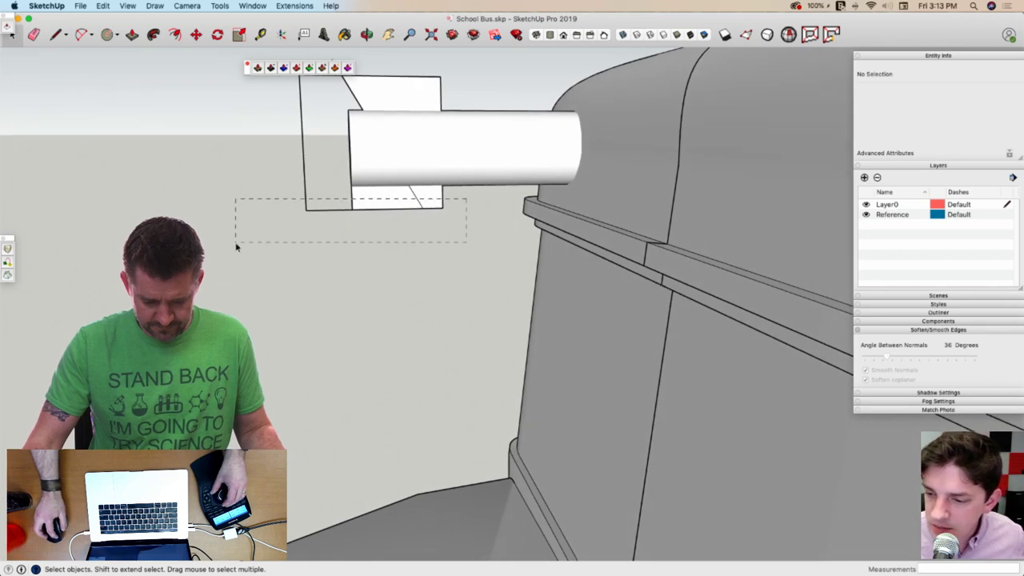
{"action": "left_click_drag", "start_coordinate": [236, 247], "coordinate": [237, 245]}
{"action": "key", "text": "super+z"}
{"action": "key", "text": "super+z"}
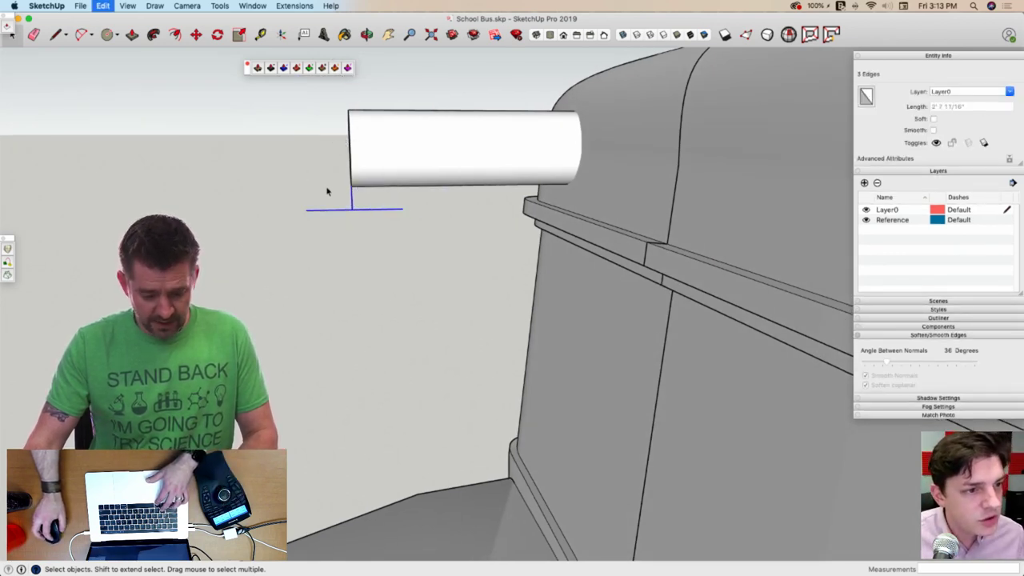
{"action": "key", "text": "Delete"}
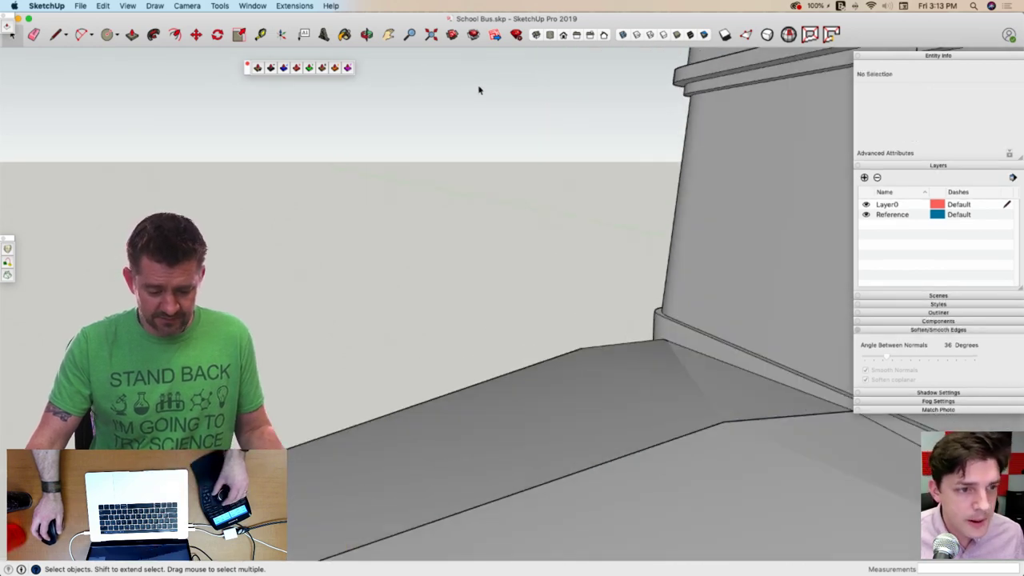
Draw an upright rectangle with a diagonal beside the light tube and erase its lower front half, leaving a triangle
{"action": "key", "text": "l"}
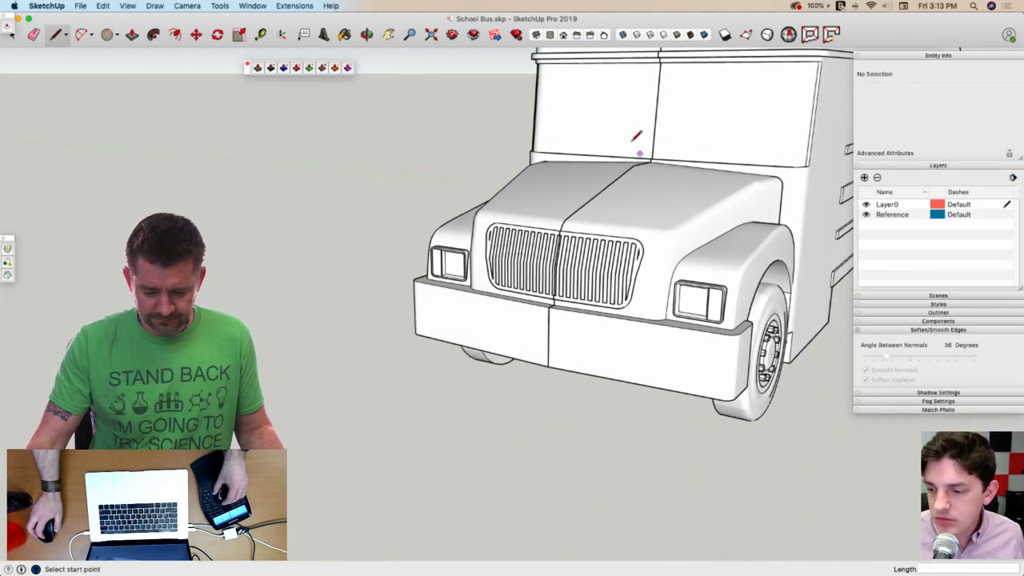
{"action": "scroll", "coordinate": [544, 128], "scroll_direction": "up", "scroll_amount": 5}
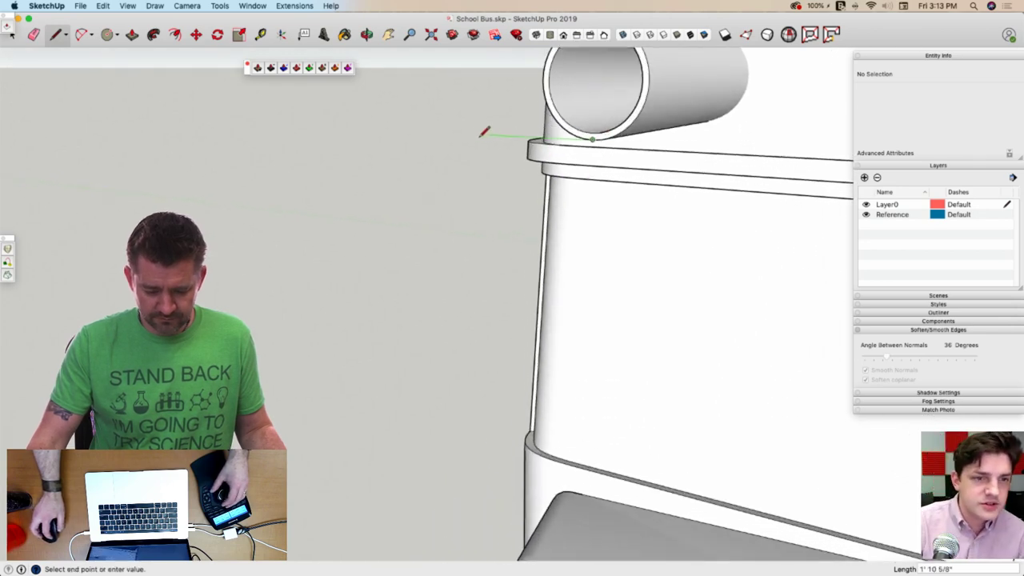
{"action": "left_click", "coordinate": [456, 133]}
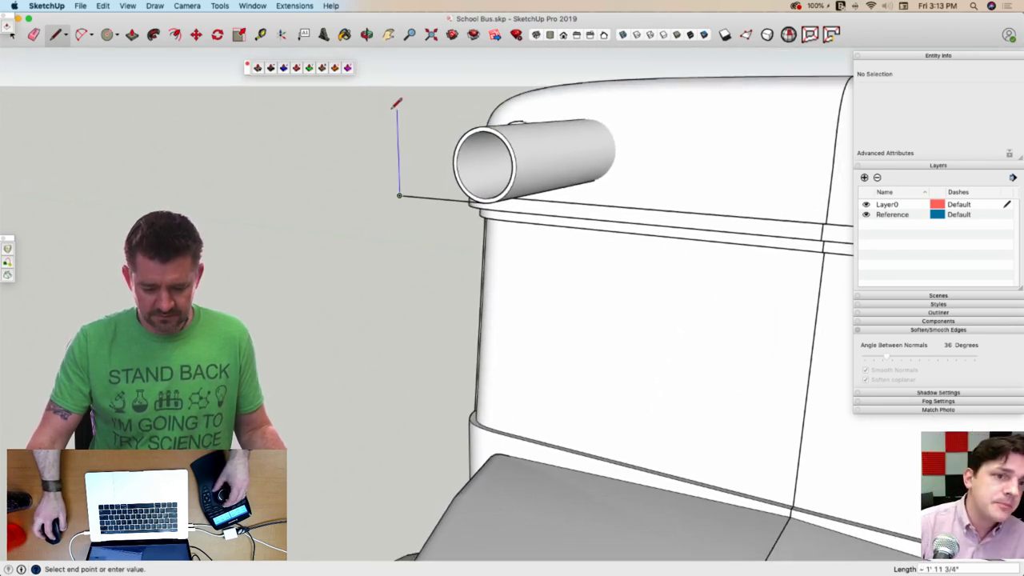
{"action": "left_click", "coordinate": [396, 109]}
{"action": "left_click", "coordinate": [397, 106]}
{"action": "middle_click_drag", "start_coordinate": [397, 106], "coordinate": [529, 213]}
{"action": "left_click", "coordinate": [498, 111]}
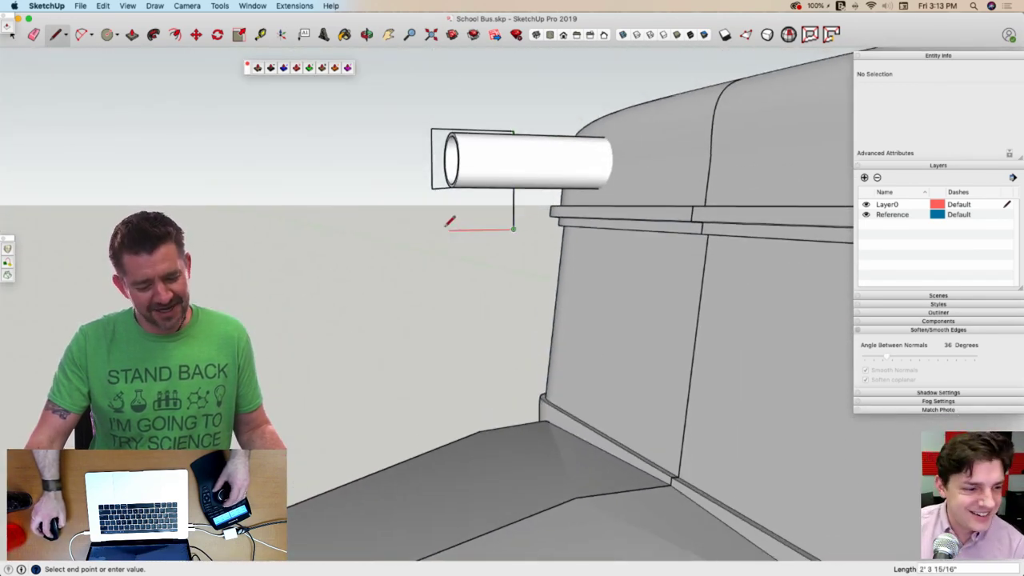
{"action": "left_click", "coordinate": [432, 188]}
{"action": "key", "text": "space"}
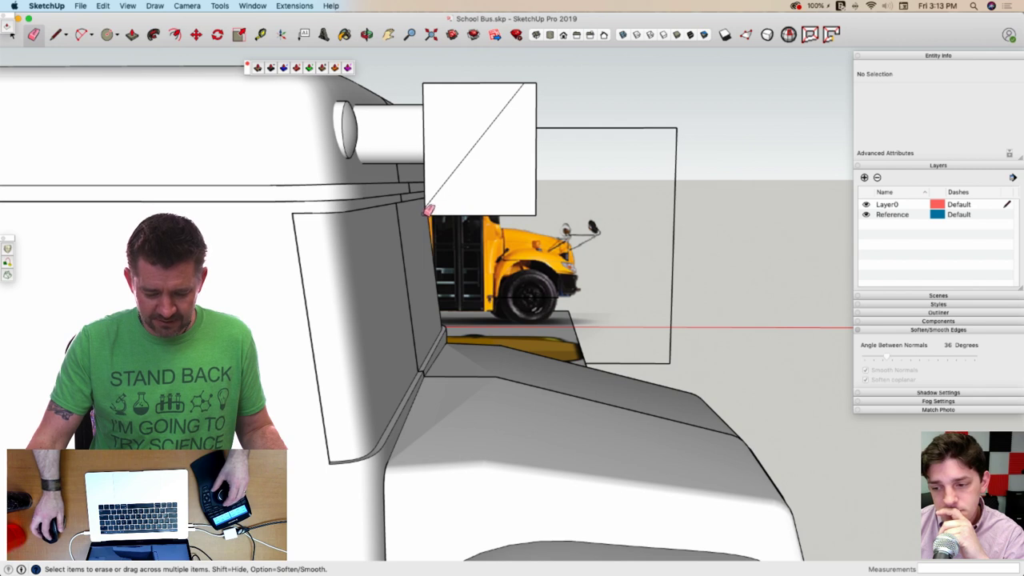
{"action": "left_click", "coordinate": [677, 215]}
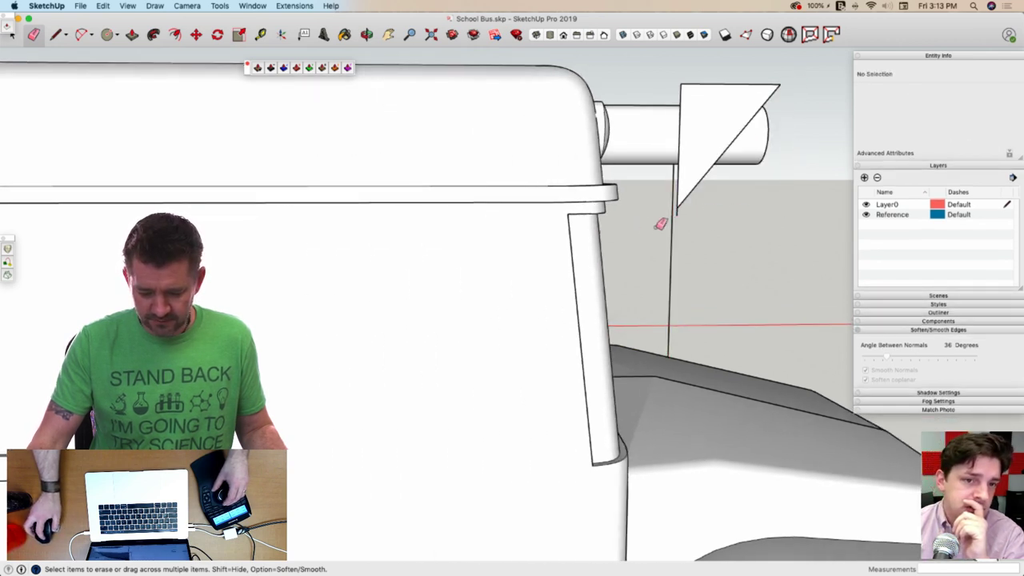
Pull the triangle about 8' 9 5/8" sideways across the light tube into a wedge-shaped prism
{"action": "key", "text": "p"}
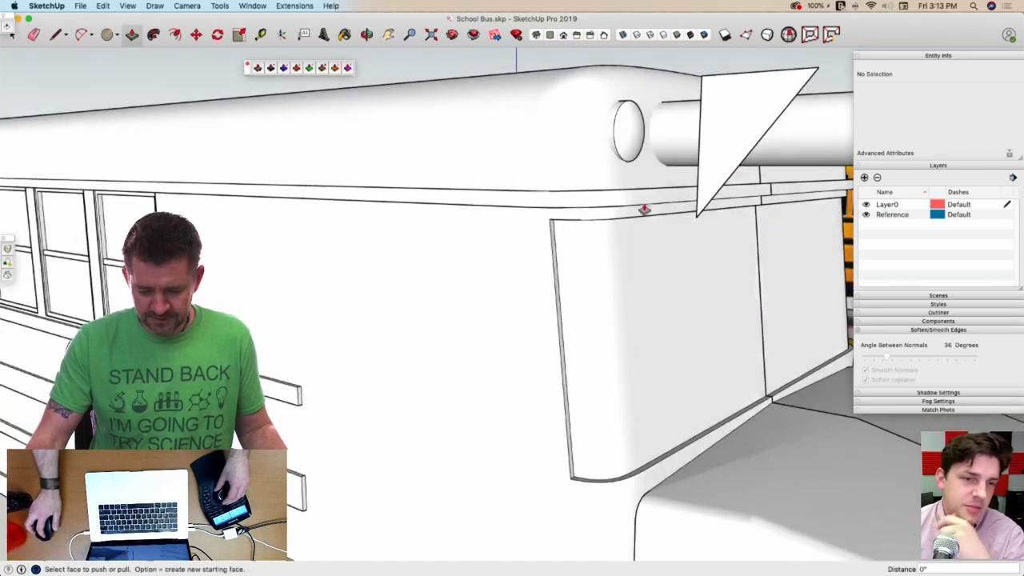
{"action": "left_click", "coordinate": [701, 169]}
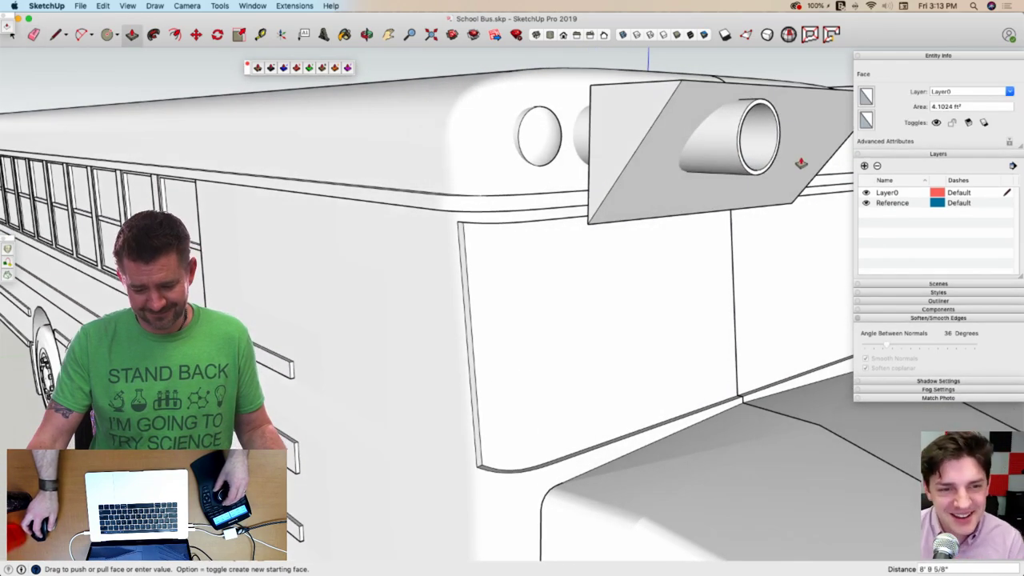
{"action": "left_click", "coordinate": [800, 165]}
Delete the wedge's vertical back face facing the bus body around the light tube
{"action": "key", "text": "space"}
{"action": "middle_click_drag", "start_coordinate": [534, 175], "coordinate": [687, 187]}
{"action": "left_click_drag", "start_coordinate": [692, 190], "coordinate": [685, 261]}
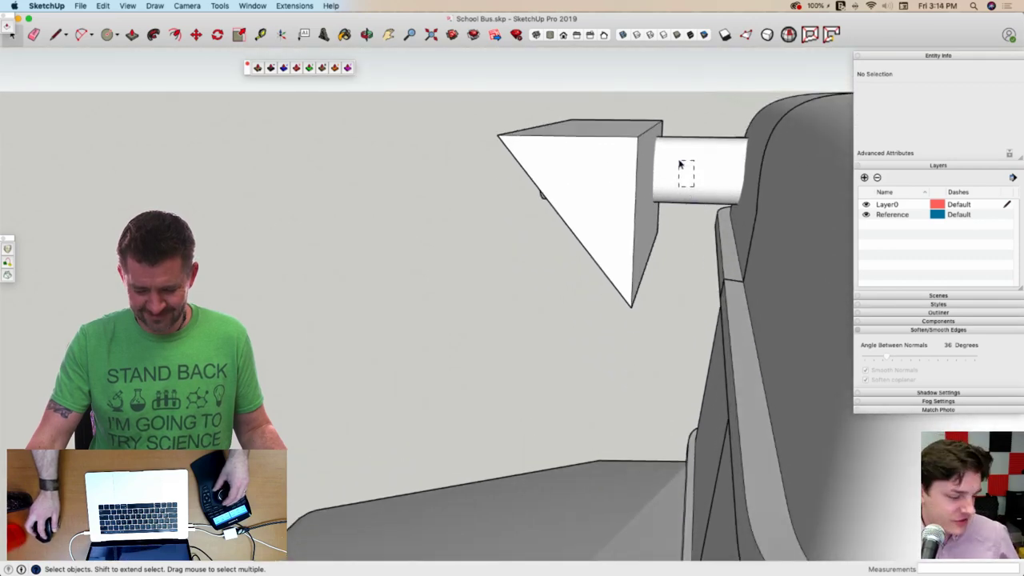
{"action": "left_click_drag", "start_coordinate": [680, 164], "coordinate": [695, 142]}
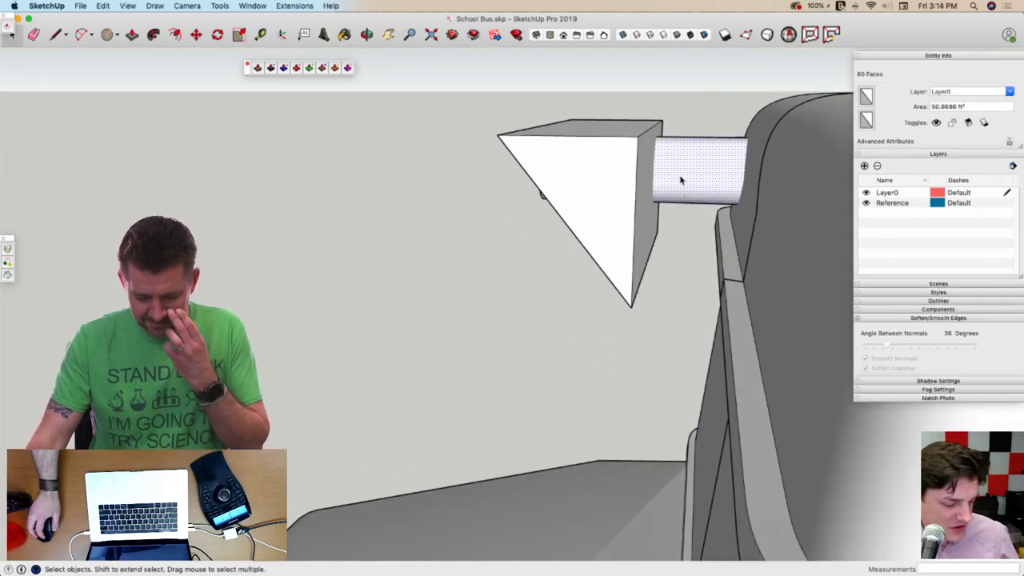
{"action": "left_click", "coordinate": [639, 164]}
{"action": "key", "text": "Delete"}
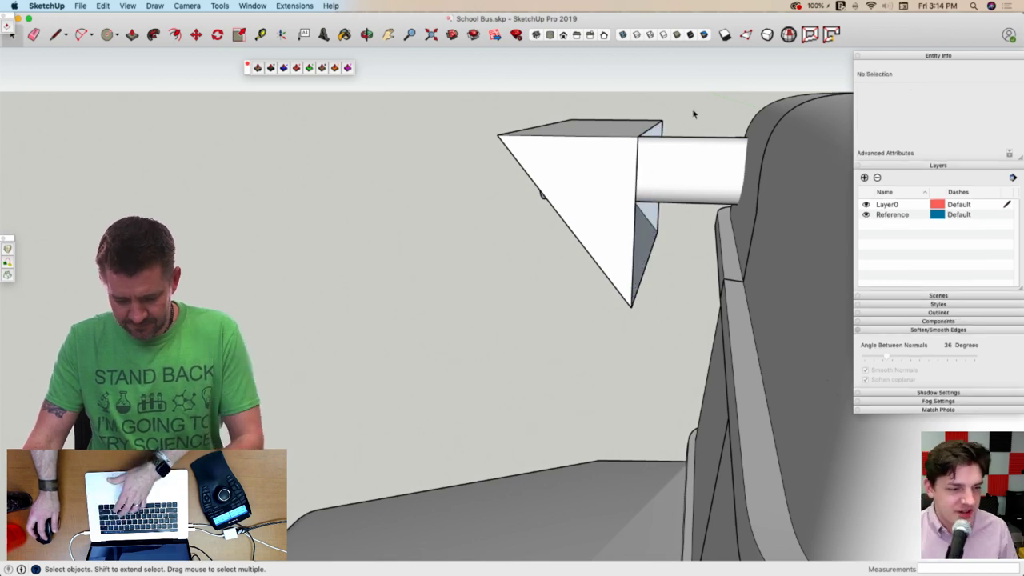
Reverse the wedge's slanted face and erase the wedge's other edges, keeping only the slanted plane across the light tube
{"action": "right_click", "coordinate": [639, 238]}
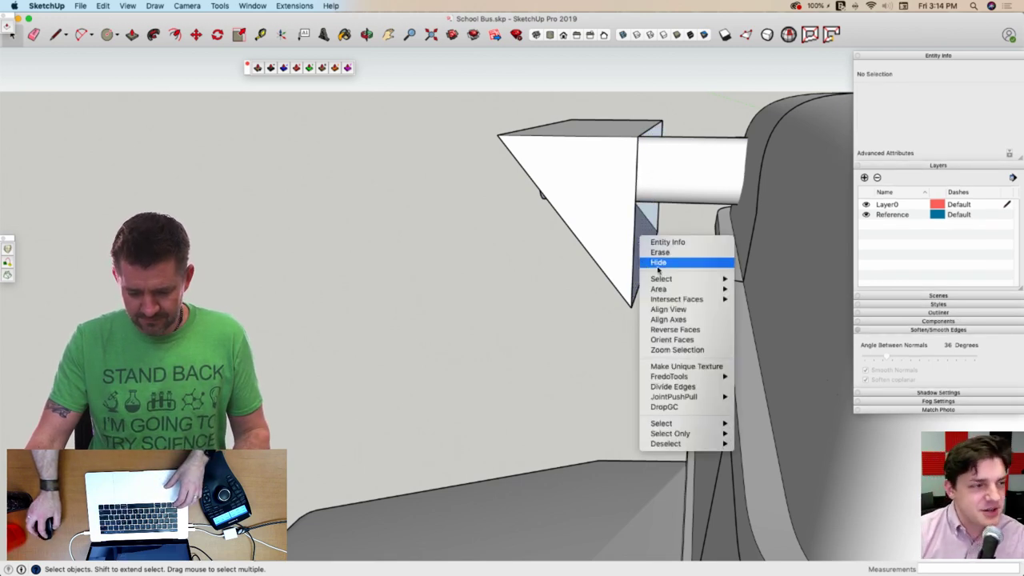
{"action": "left_click", "coordinate": [679, 329]}
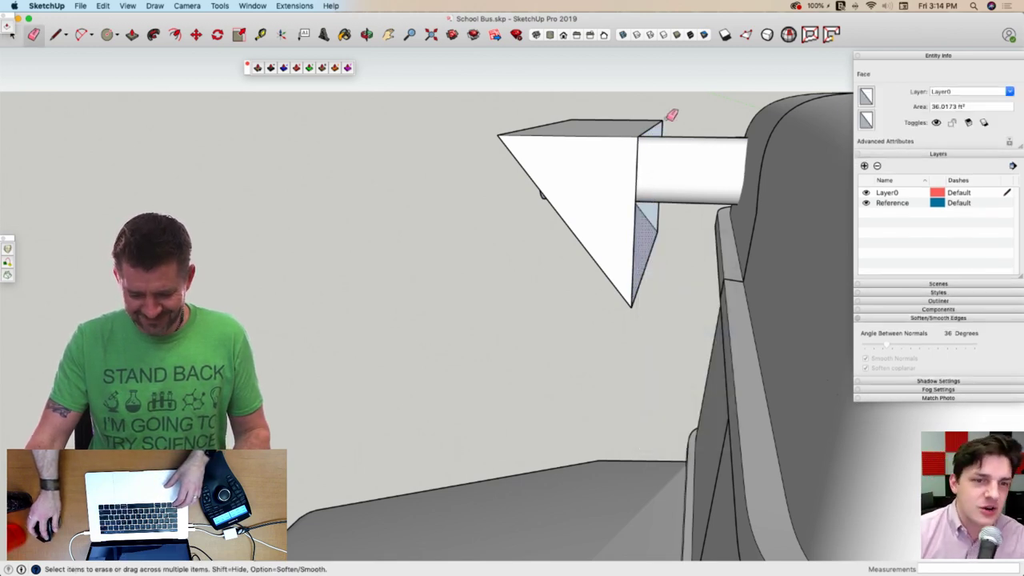
{"action": "left_click_drag", "start_coordinate": [668, 117], "coordinate": [637, 132]}
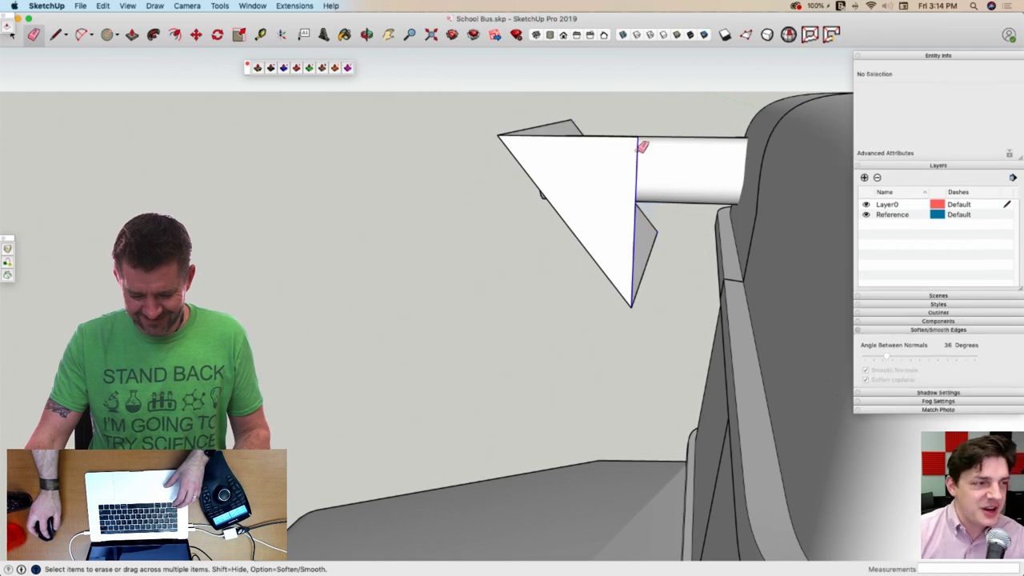
{"action": "left_click", "coordinate": [640, 149]}
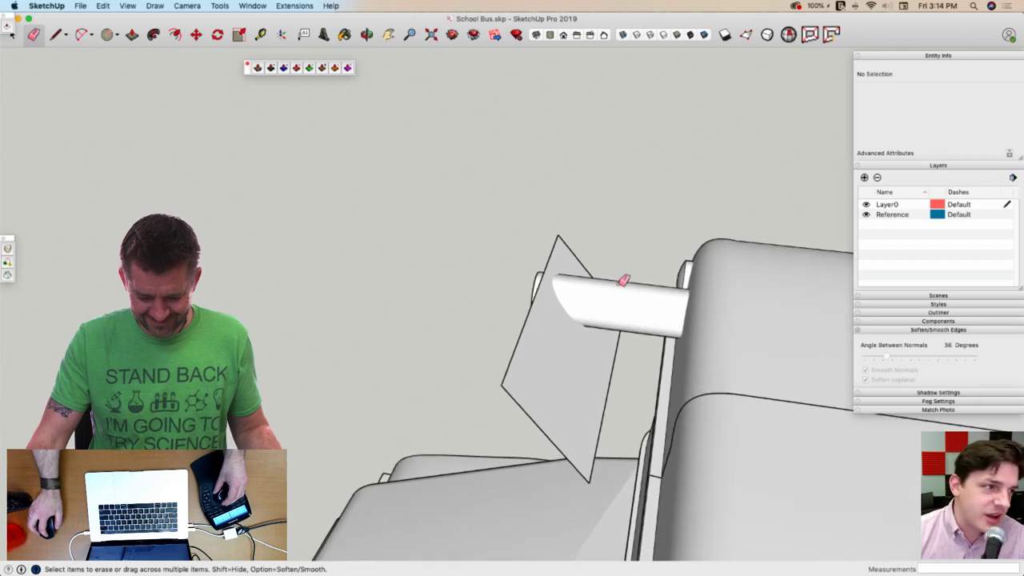
{"action": "key", "text": "space"}
{"action": "right_click", "coordinate": [601, 223]}
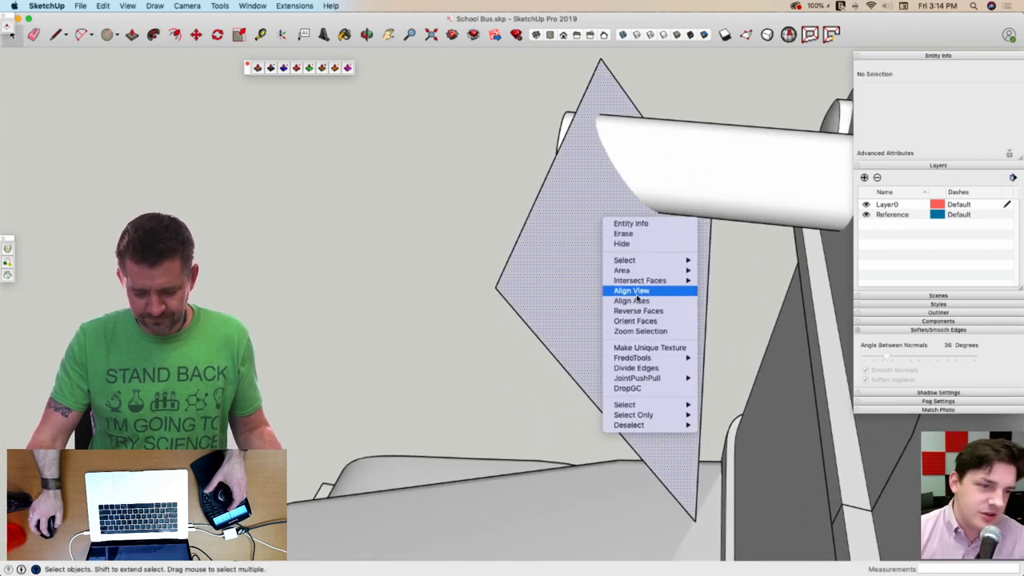
{"action": "left_click", "coordinate": [657, 317]}
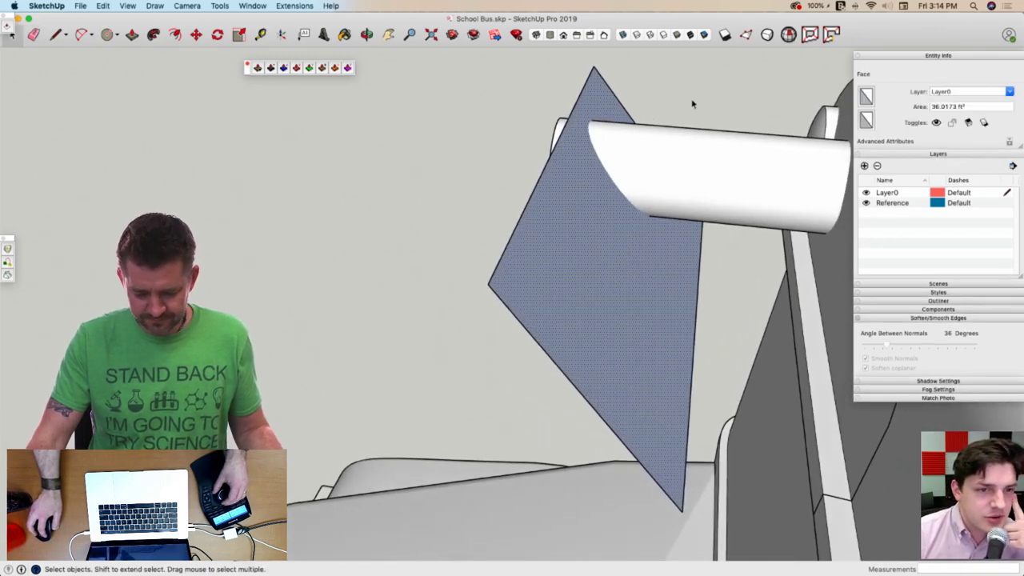
Intersect the slanted plane with the light tube, and delete the surplus plane, the tube section in front and the leftover edges
{"action": "triple_click", "coordinate": [552, 250]}
{"action": "right_click", "coordinate": [553, 250]}
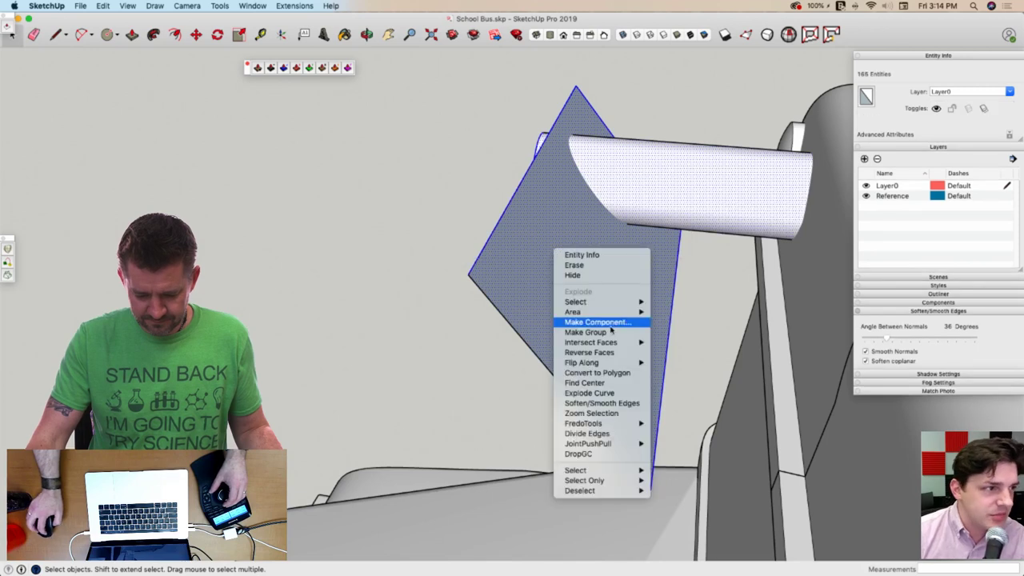
{"action": "mouse_move", "coordinate": [621, 347]}
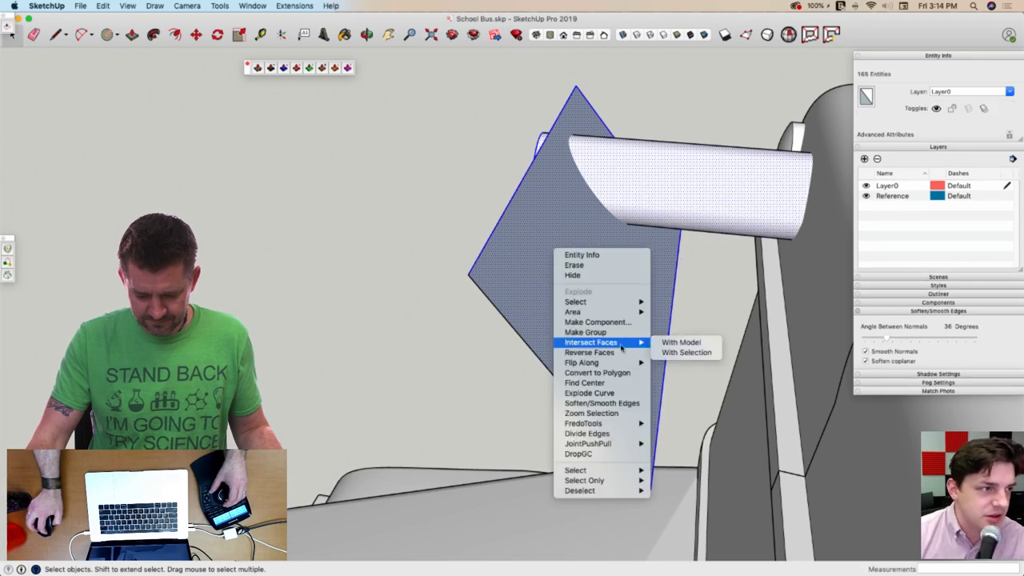
{"action": "left_click", "coordinate": [684, 353]}
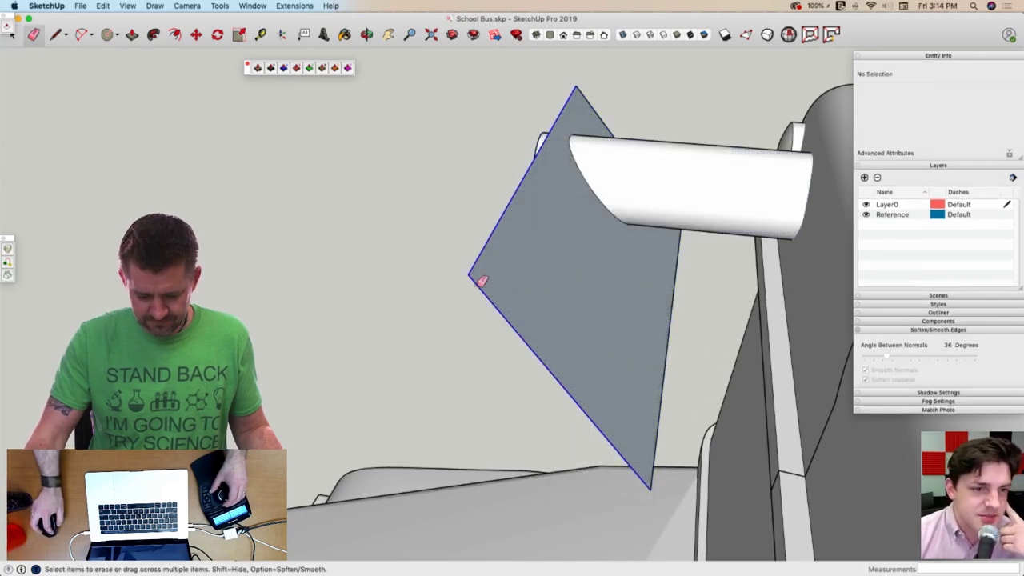
{"action": "mouse_move", "coordinate": [482, 281]}
{"action": "left_mouse_down"}
{"action": "mouse_move", "coordinate": [506, 204]}
{"action": "mouse_move", "coordinate": [482, 292]}
{"action": "left_mouse_up"}
{"action": "key", "text": "Delete"}
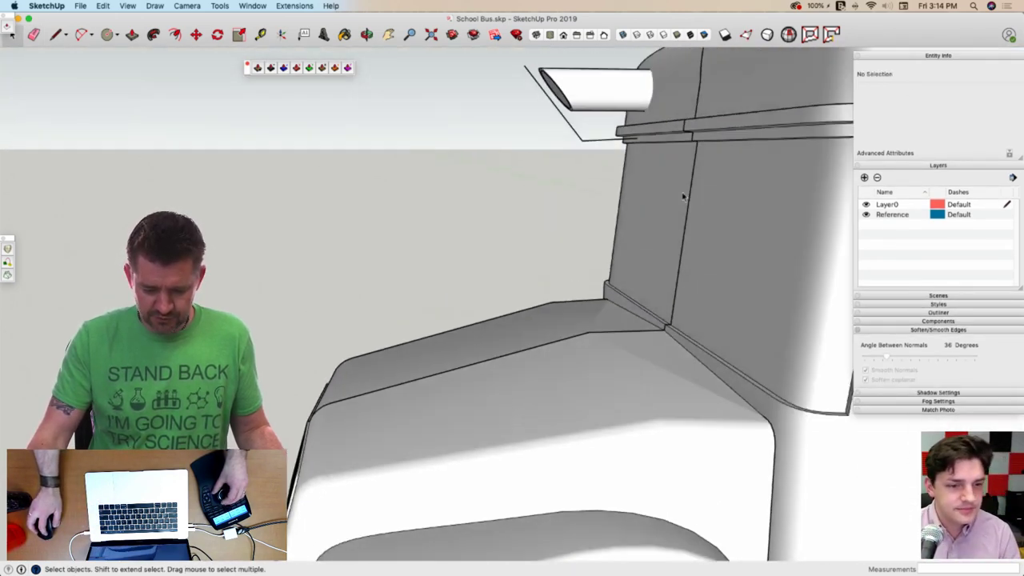
{"action": "middle_click_drag", "start_coordinate": [683, 196], "coordinate": [524, 312]}
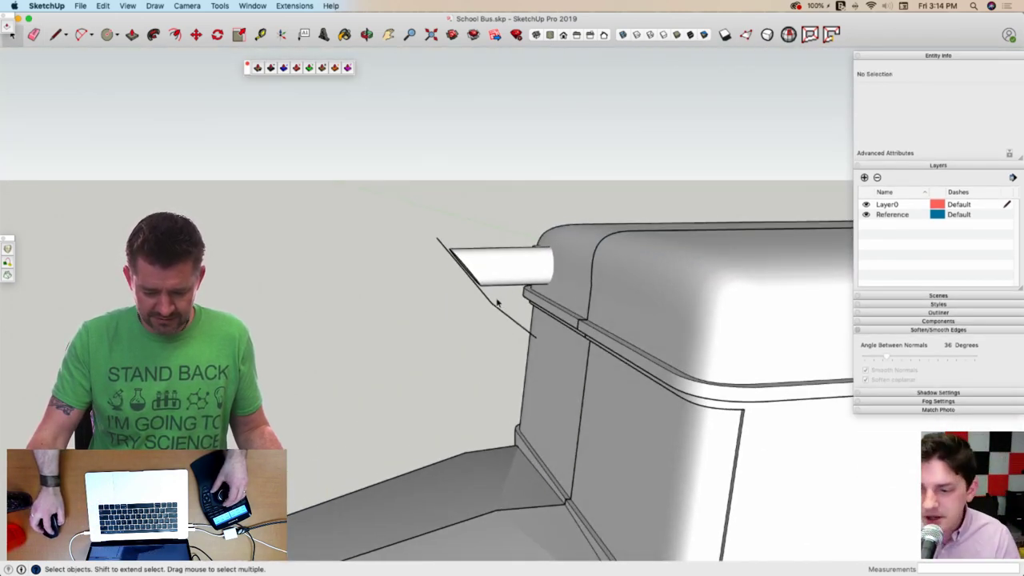
{"action": "key", "text": "Delete"}
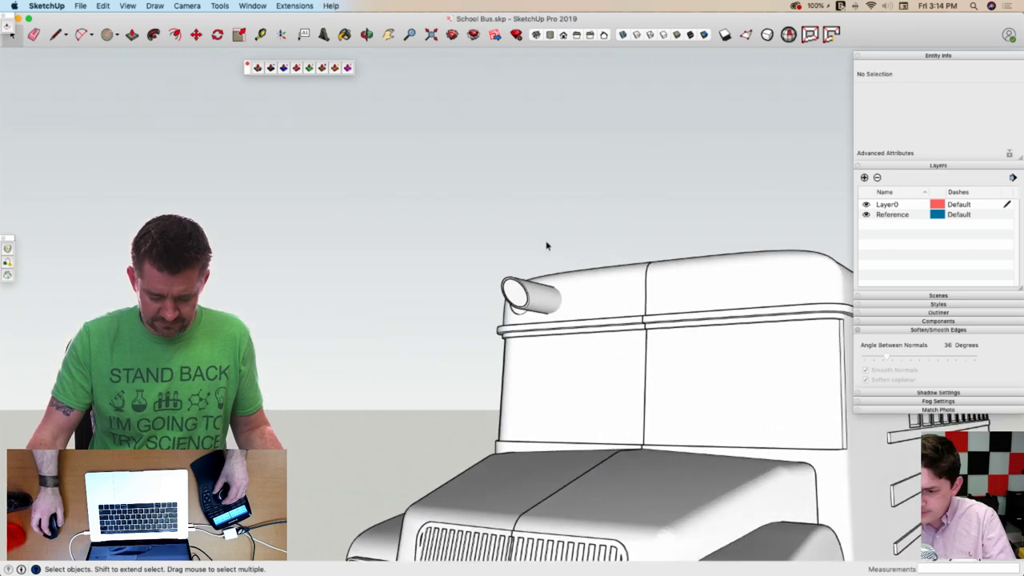
Trace about 3/4" of the inner ellipse on the tube's angled end to separate the faces, and delete the inner face
{"action": "left_click", "coordinate": [421, 340]}
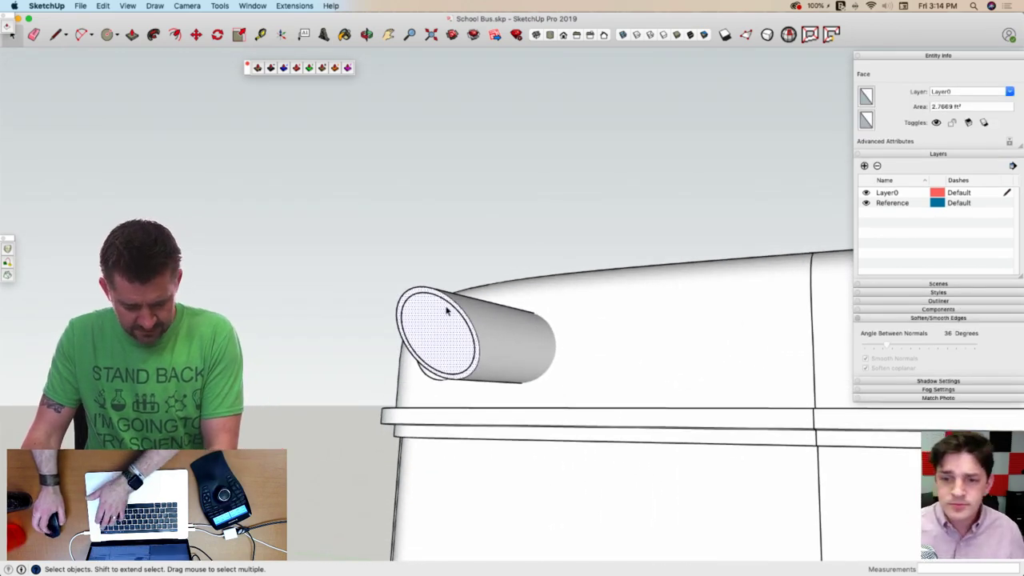
{"action": "scroll", "coordinate": [421, 338], "scroll_direction": "up", "scroll_amount": 3}
{"action": "key", "text": "l"}
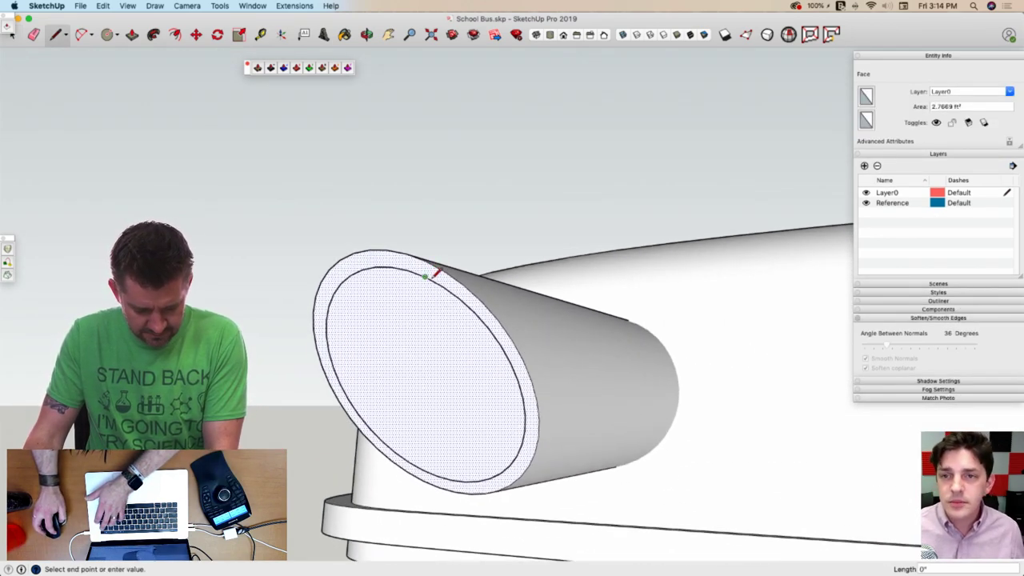
{"action": "left_click", "coordinate": [417, 273]}
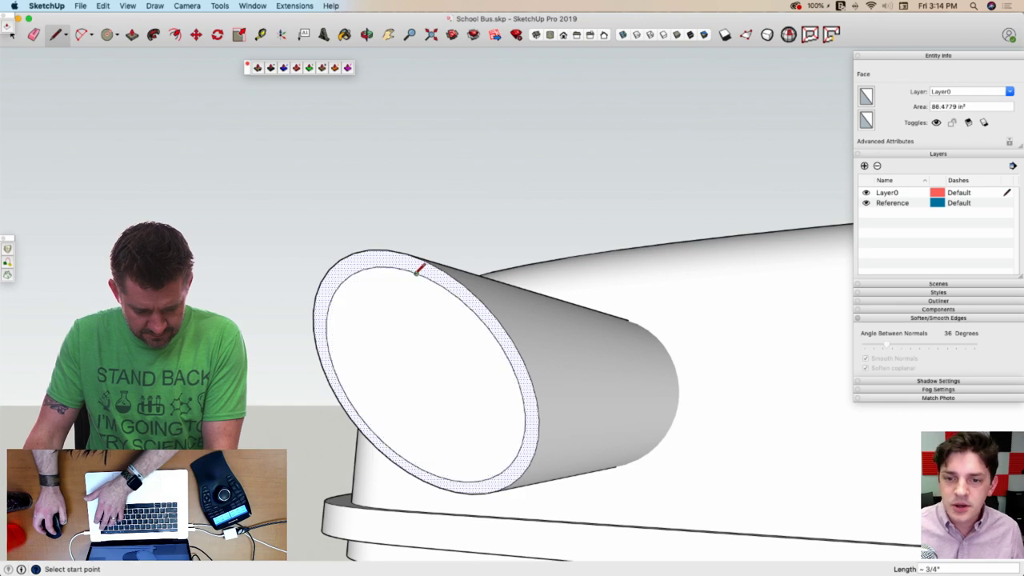
{"action": "left_click", "coordinate": [407, 314]}
{"action": "key", "text": "Delete"}
Move the hood's angled ring face about 3' back toward the bus body to shorten the hood
{"action": "left_click", "coordinate": [403, 268]}
{"action": "key", "text": "m"}
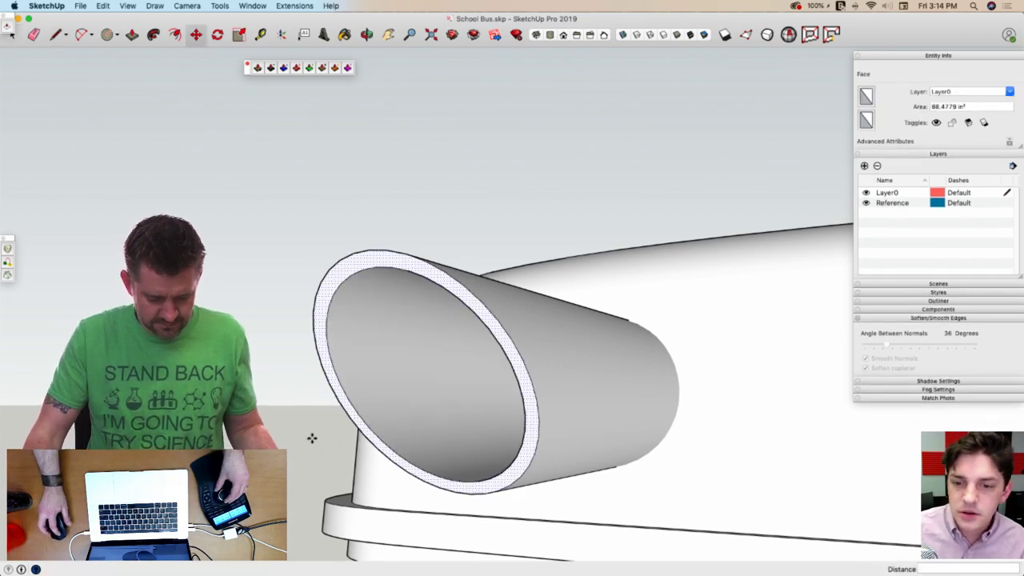
{"action": "left_click", "coordinate": [309, 410]}
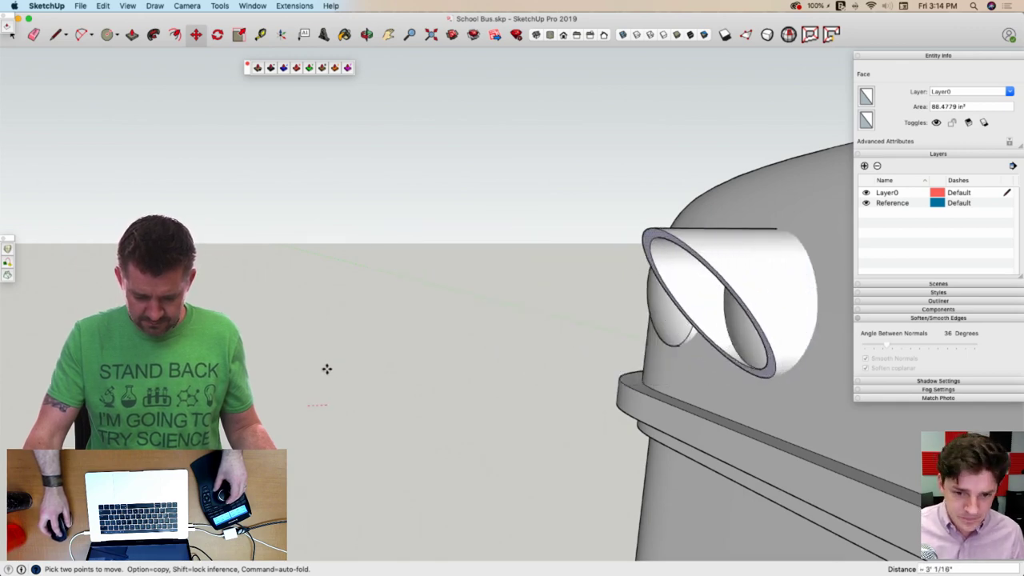
{"action": "left_click", "coordinate": [327, 368]}
Clean up the back end of the hooded light by erasing the inner circle edge on its back face
{"action": "key", "text": "space"}
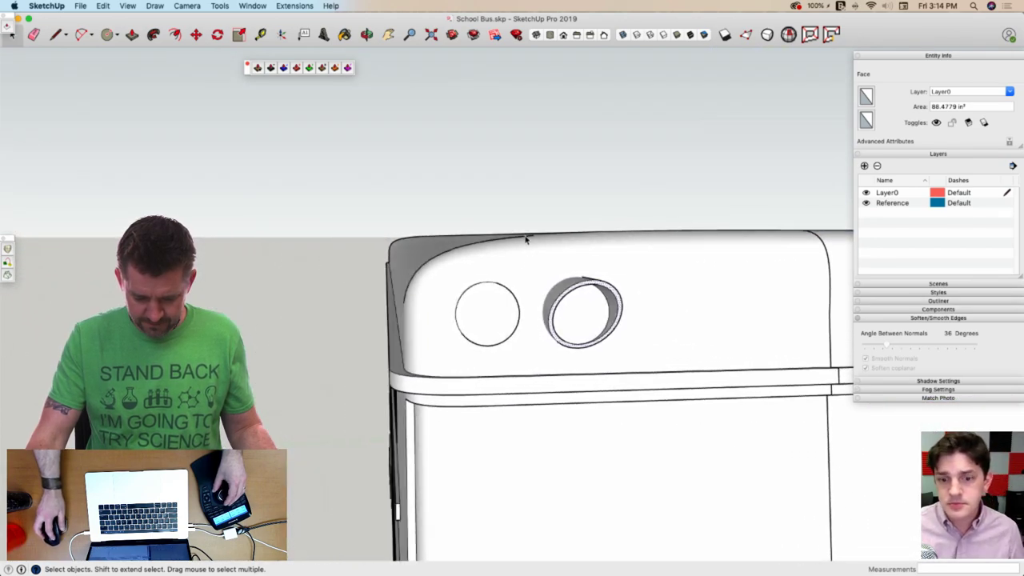
{"action": "left_click_drag", "start_coordinate": [638, 366], "coordinate": [648, 368]}
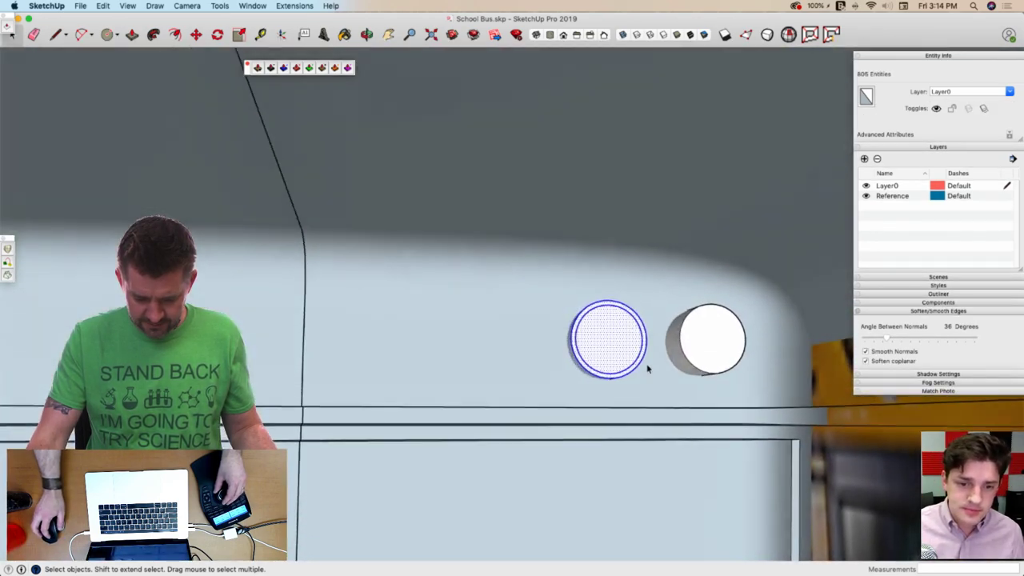
{"action": "middle_click_drag", "start_coordinate": [648, 369], "coordinate": [652, 348]}
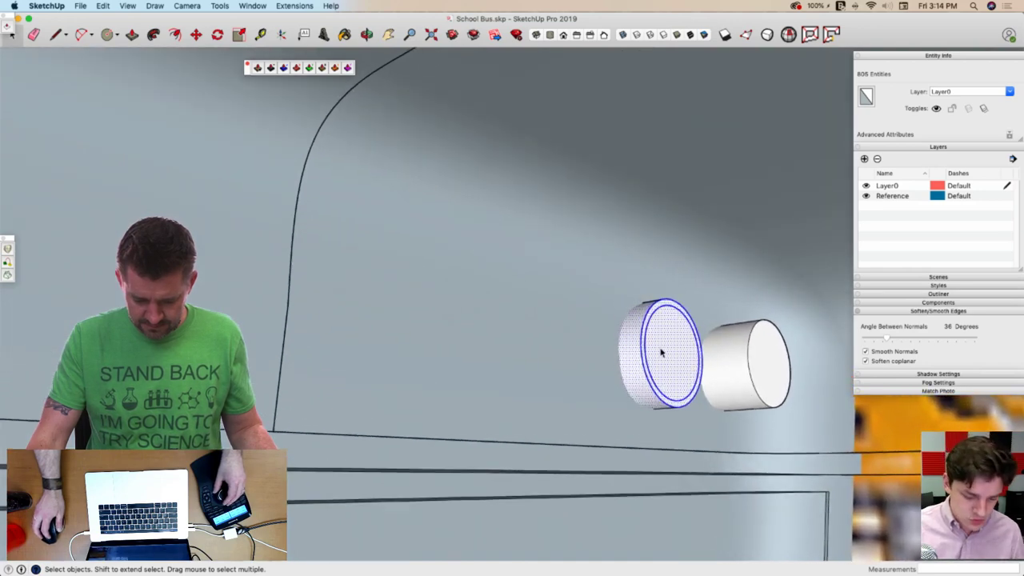
{"action": "key", "text": "e"}
{"action": "left_click", "coordinate": [671, 310]}
{"action": "key", "text": "space"}
{"action": "left_click", "coordinate": [678, 365]}
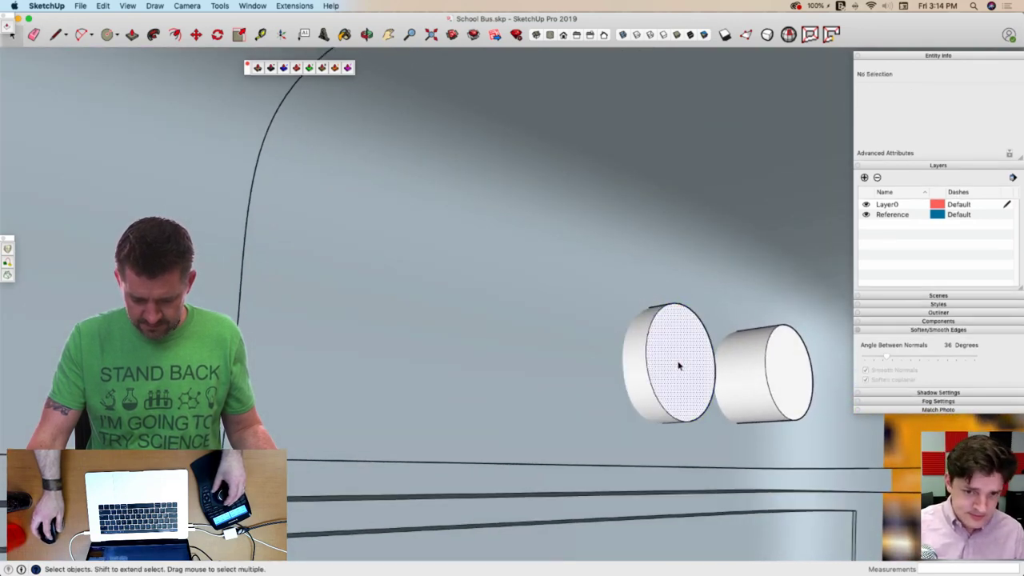
Make the hooded light with its dome a component named Flasher
{"action": "middle_click_drag", "start_coordinate": [677, 363], "coordinate": [600, 373]}
{"action": "triple_click", "coordinate": [671, 365]}
{"action": "right_click", "coordinate": [595, 374]}
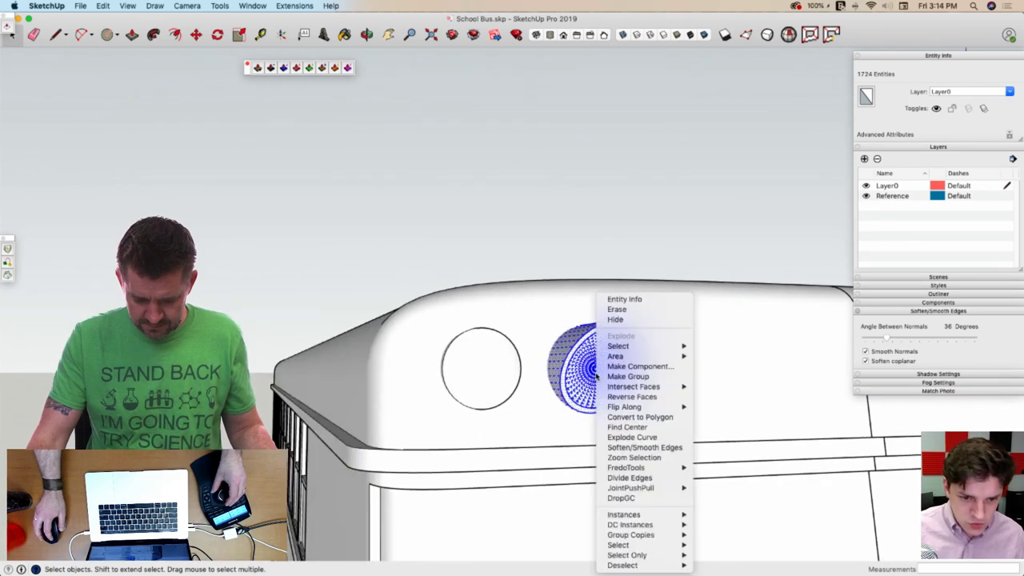
{"action": "left_click", "coordinate": [636, 367]}
{"action": "type", "text": "Flash"}
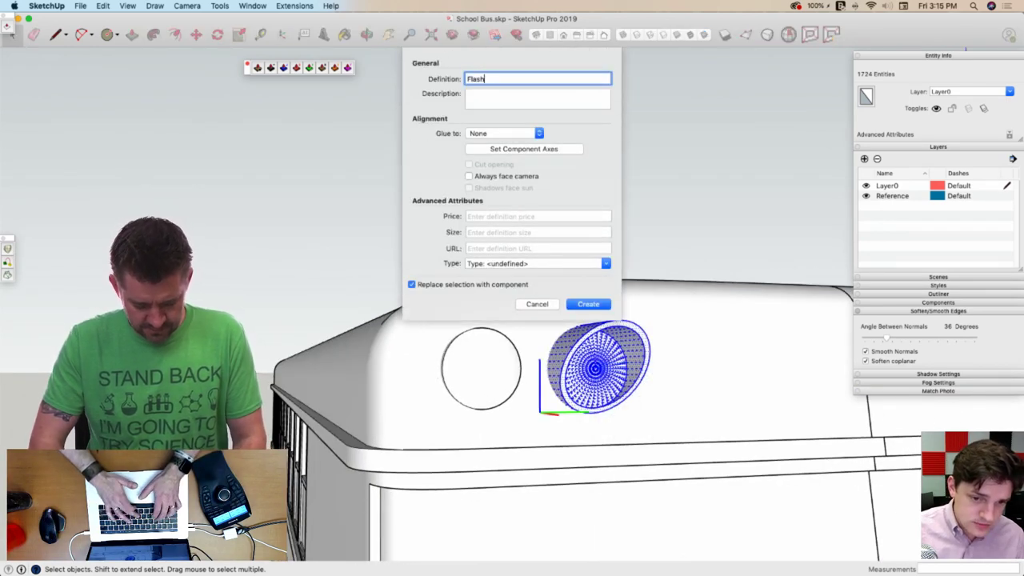
{"action": "type", "text": "er"}
{"action": "key", "text": "Return"}
Delete the plain domed light without a hood near the roof's outer corner
{"action": "middle_click_drag", "start_coordinate": [480, 376], "coordinate": [485, 371]}
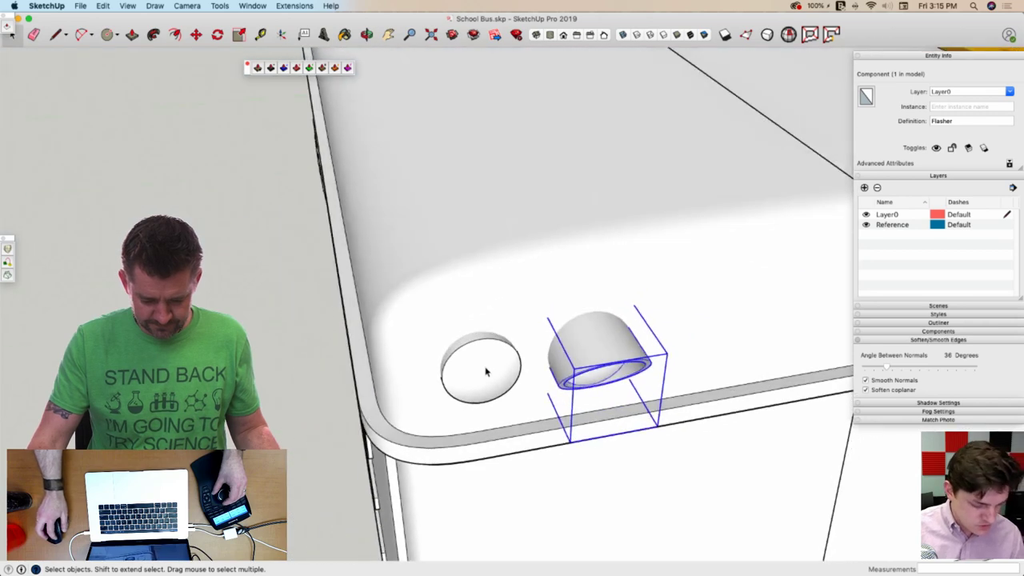
{"action": "left_click", "coordinate": [485, 371]}
{"action": "double_click", "coordinate": [486, 371]}
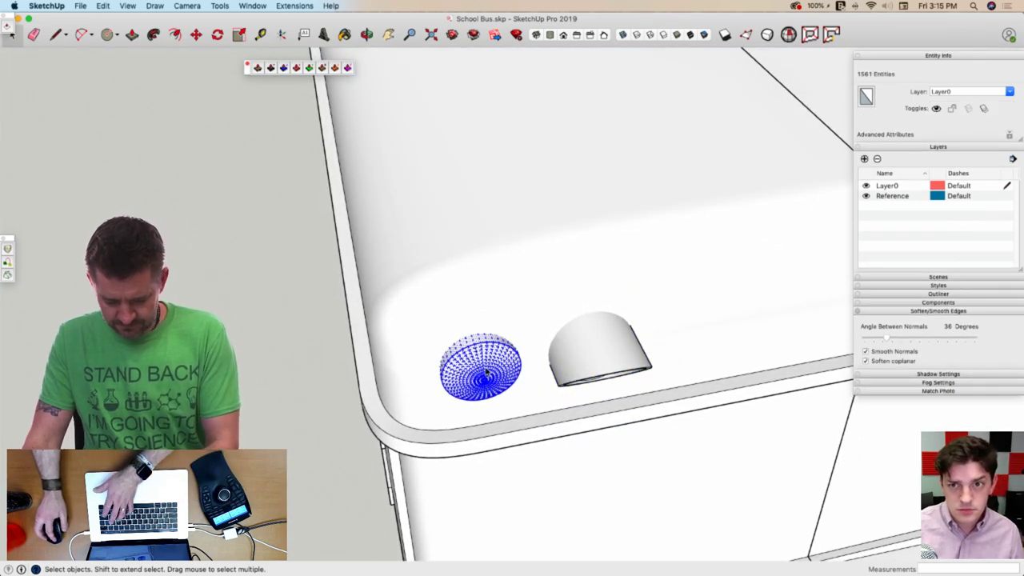
{"action": "key", "text": "Delete"}
Copy the Flasher component sideways toward the roof's outer corner and shift the copy about 2 1/2" to fit the curved front
{"action": "left_click", "coordinate": [598, 329]}
{"action": "key", "text": "m"}
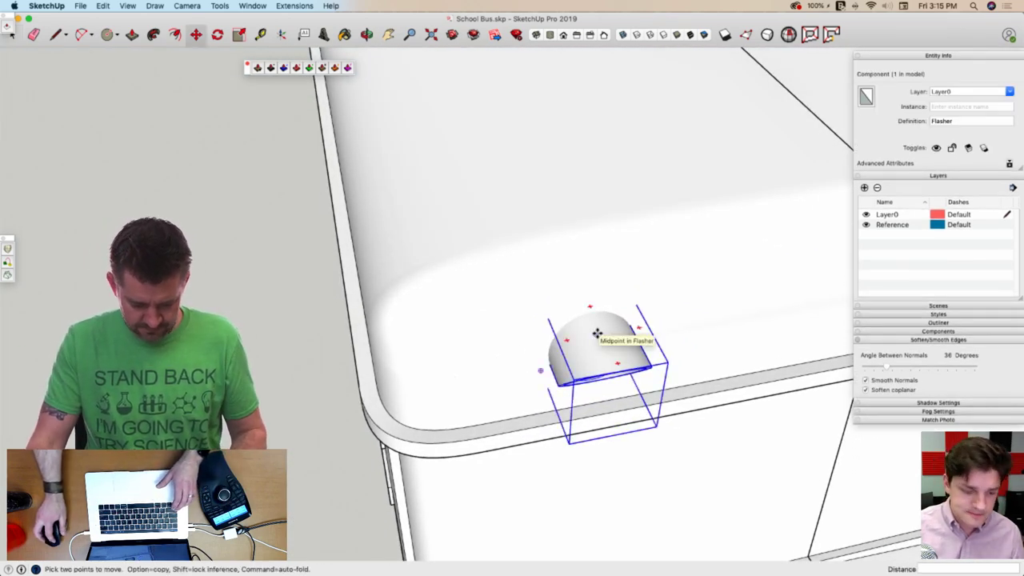
{"action": "left_click", "coordinate": [622, 414], "text": "alt"}
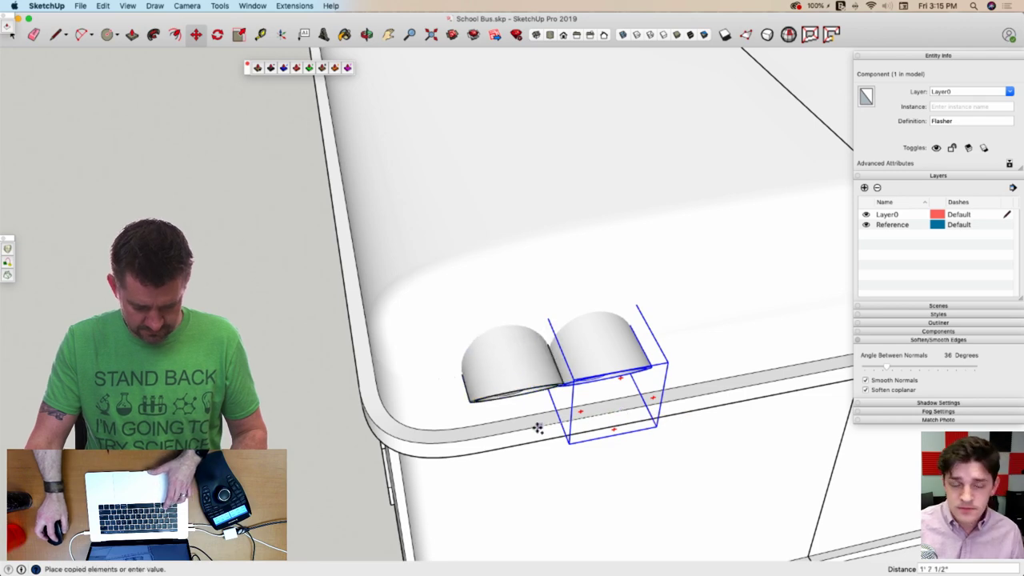
{"action": "left_click", "coordinate": [513, 431]}
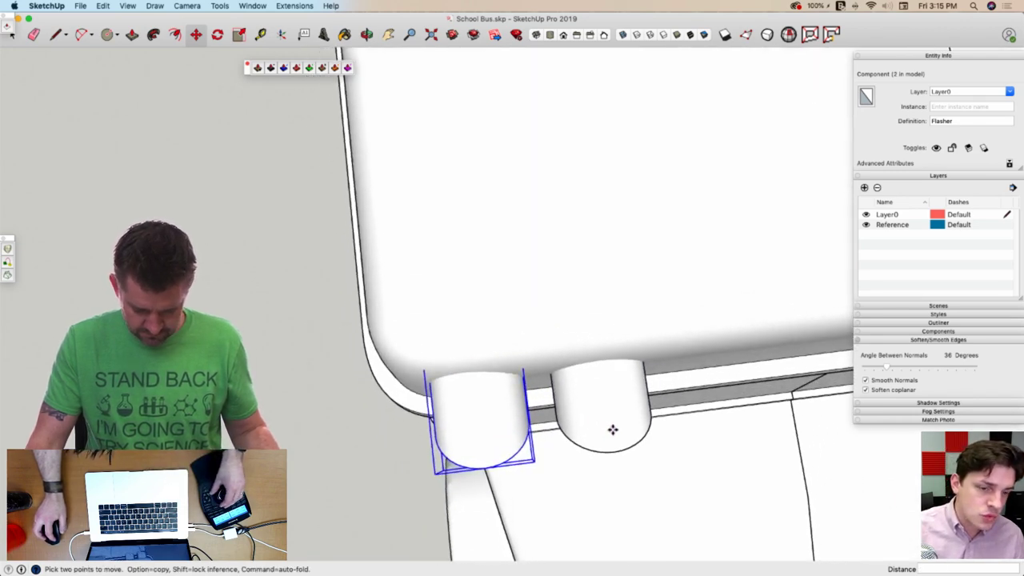
{"action": "middle_click_drag", "start_coordinate": [611, 419], "coordinate": [472, 438]}
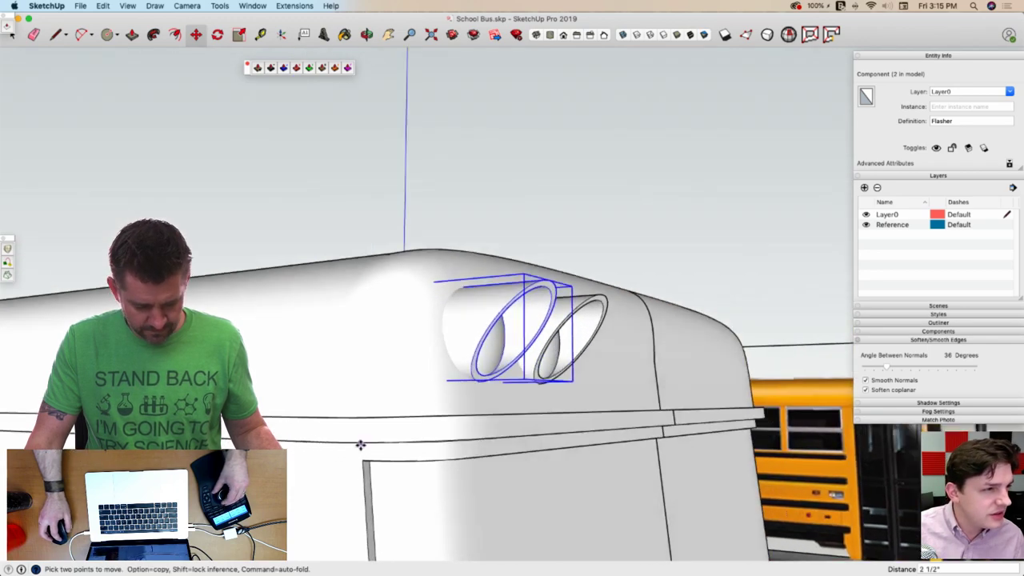
{"action": "scroll", "coordinate": [336, 419], "scroll_direction": "down", "scroll_amount": 10}
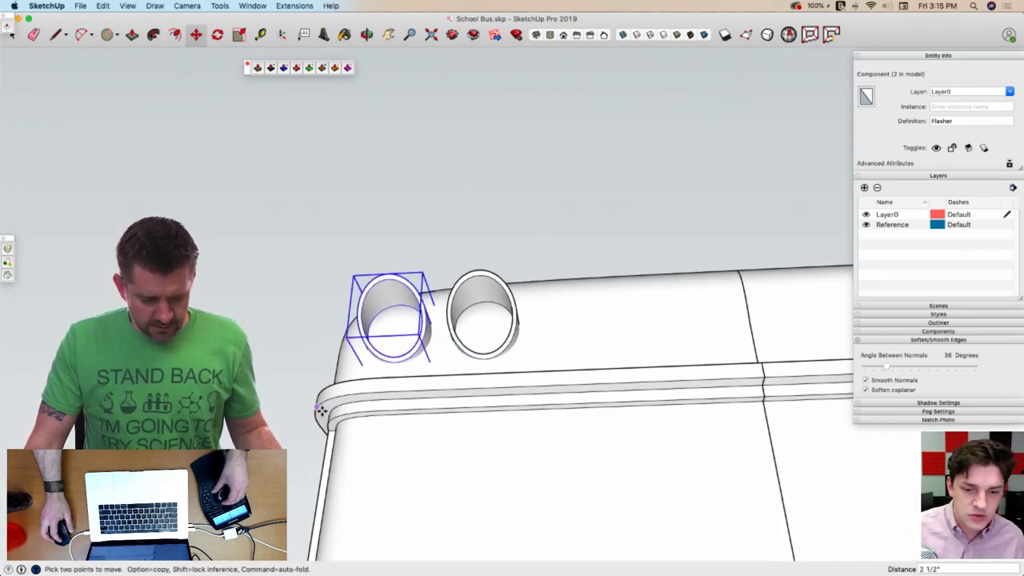
{"action": "key", "text": "space"}
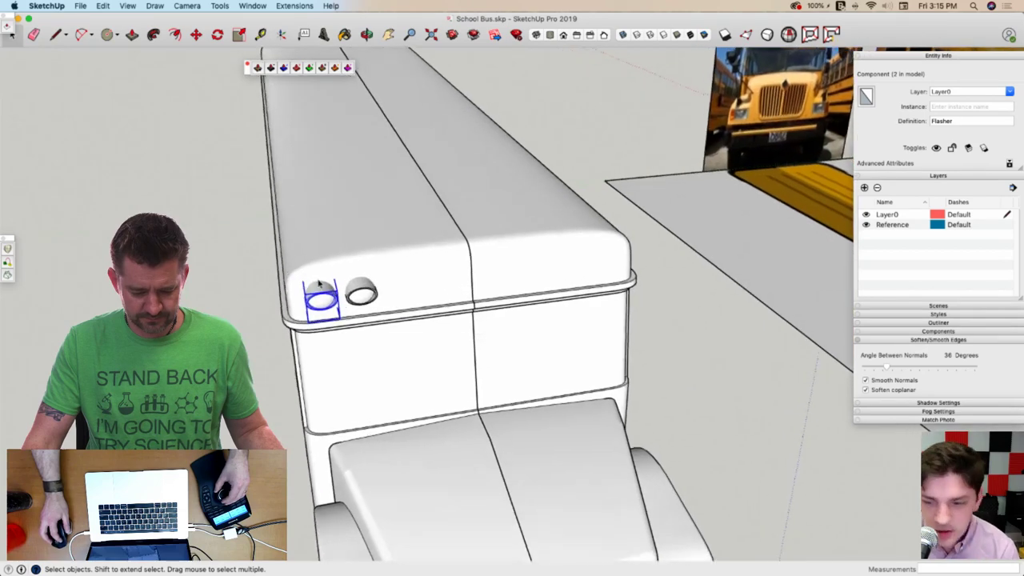
Move both Flasher components together about 5 1/4" toward the bus centerline
{"action": "middle_click_drag", "start_coordinate": [318, 284], "coordinate": [252, 254]}
{"action": "scroll", "coordinate": [382, 337], "scroll_direction": "up", "scroll_amount": 3}
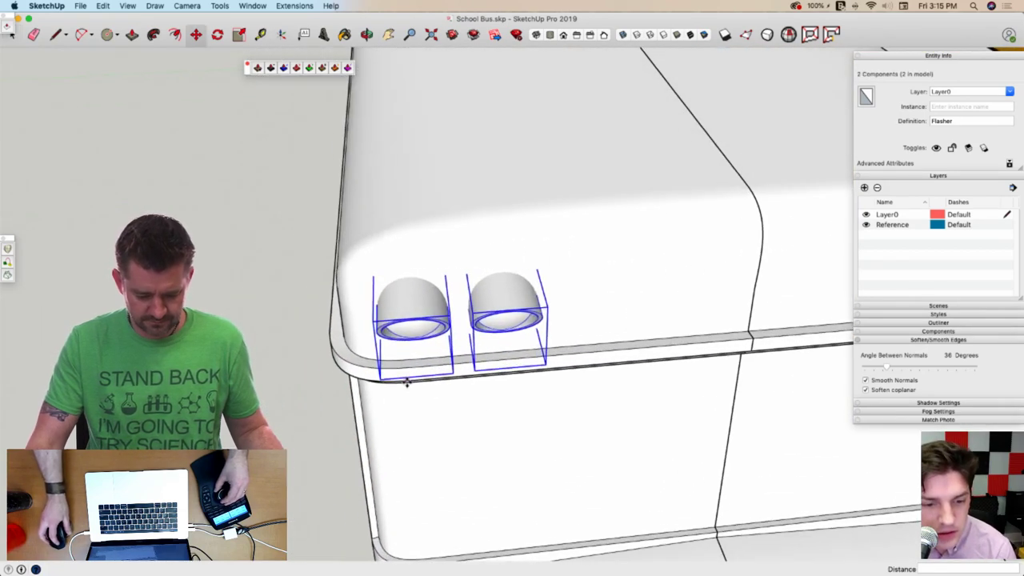
{"action": "key", "text": "m"}
{"action": "left_click", "coordinate": [464, 361]}
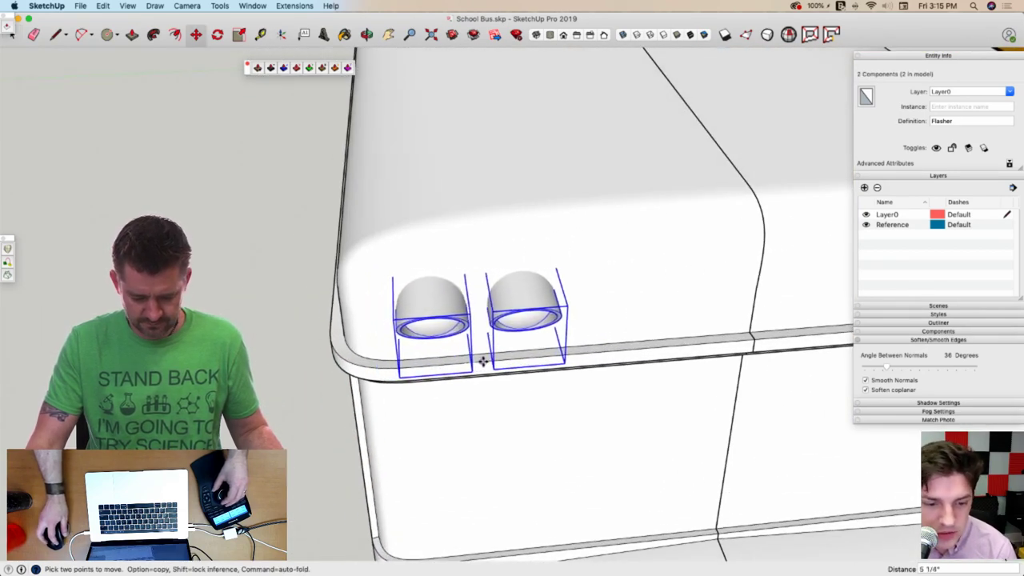
{"action": "left_click", "coordinate": [480, 363]}
{"action": "key", "text": "space"}
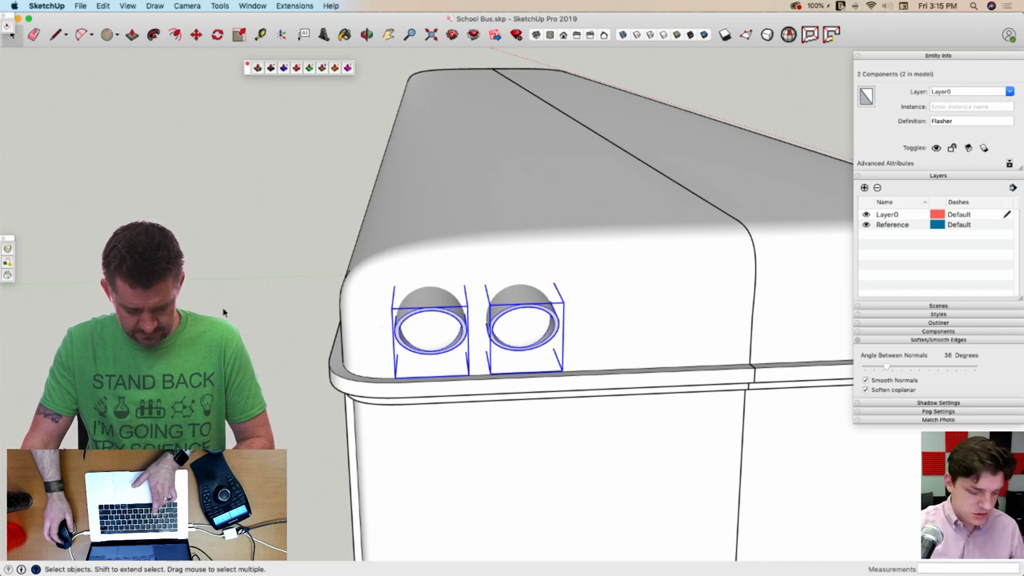
Cut the two Flasher components and paste them in place inside the mirrored bus body component
{"action": "key", "text": "Delete"}
{"action": "double_click", "coordinate": [521, 311]}
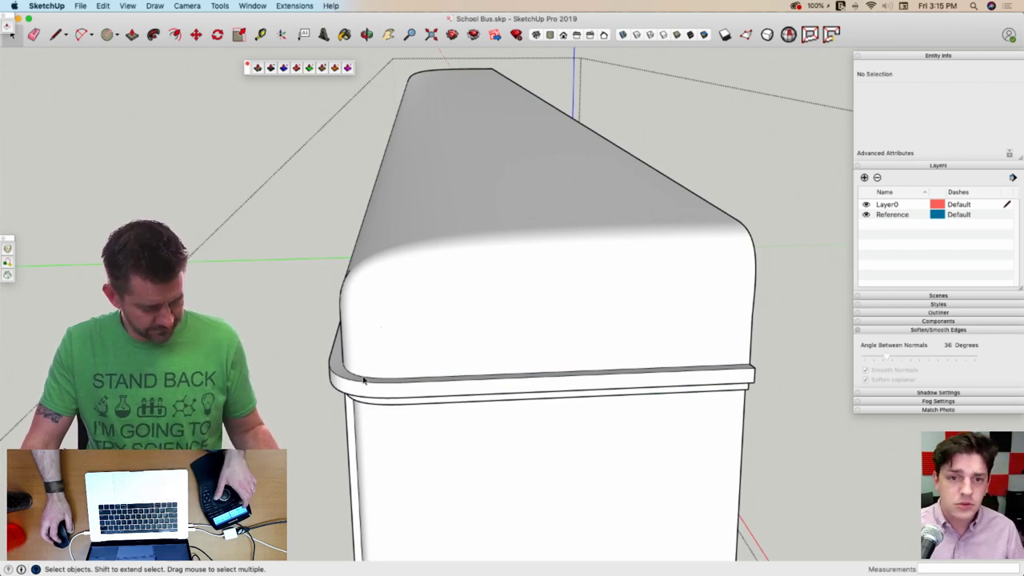
{"action": "key", "text": "super+shift+v"}
{"action": "left_click", "coordinate": [310, 384]}
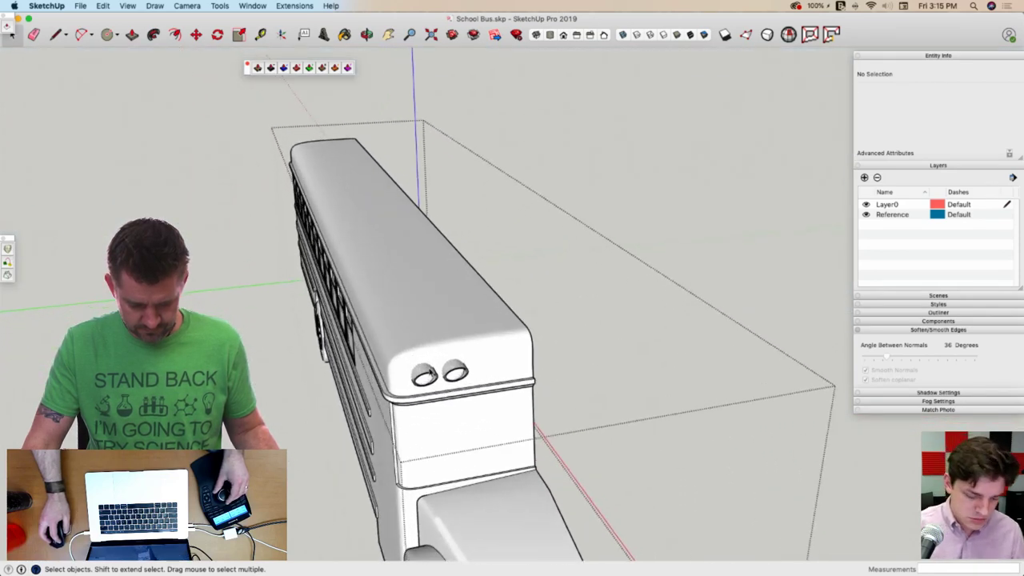
Copy both front flashers into the body component beside the rear wheel and erase the stray curved edges pasted with them
{"action": "left_click_drag", "start_coordinate": [475, 419], "coordinate": [471, 418]}
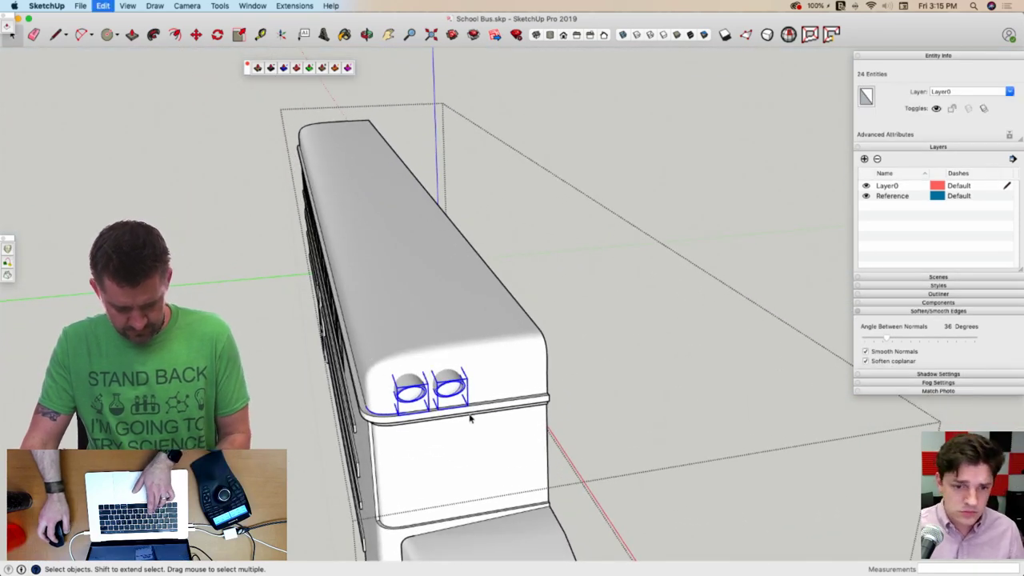
{"action": "left_click", "coordinate": [268, 400]}
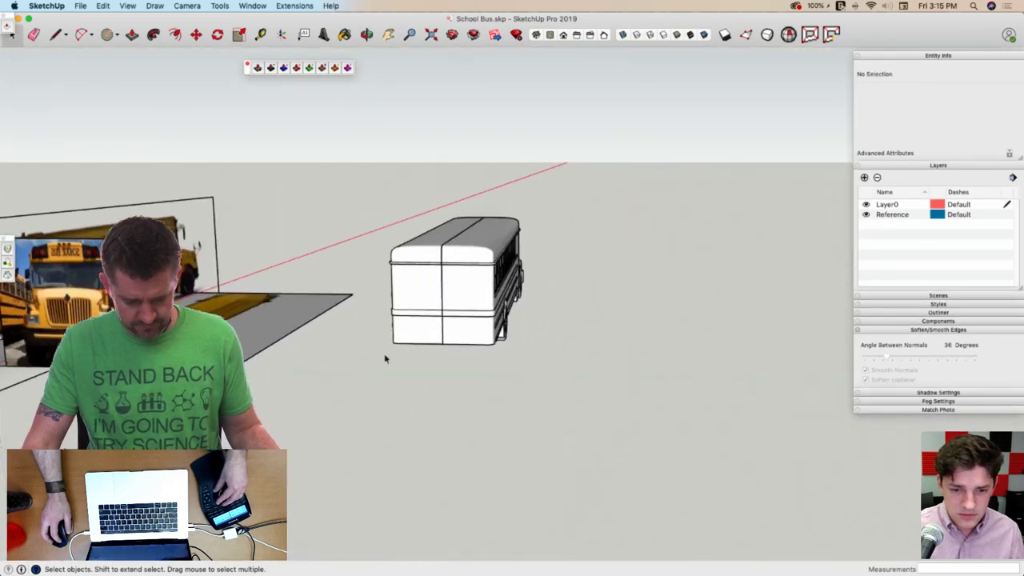
{"action": "scroll", "coordinate": [395, 347], "scroll_direction": "up", "scroll_amount": 6}
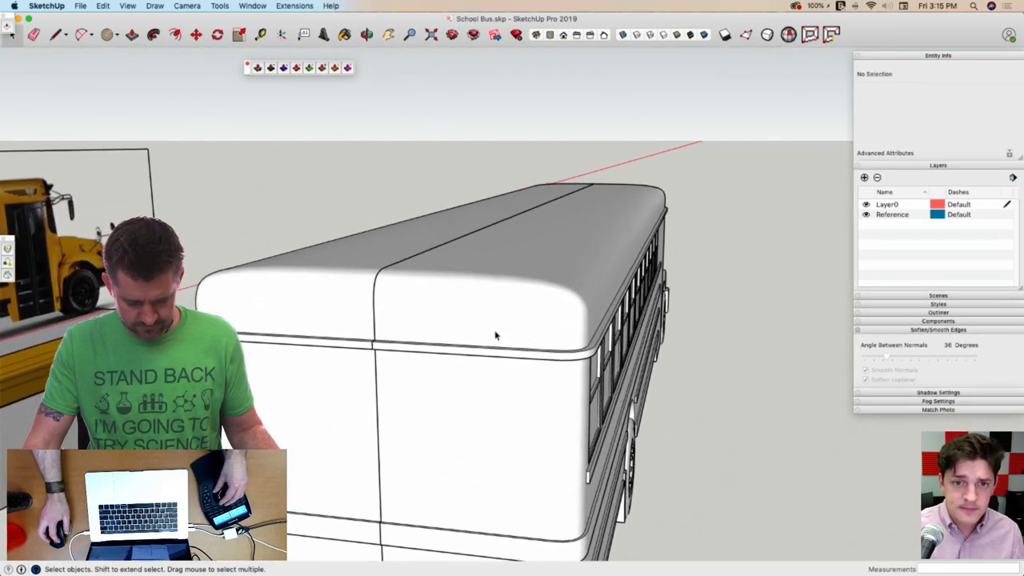
{"action": "left_click", "coordinate": [495, 332]}
{"action": "double_click", "coordinate": [495, 333]}
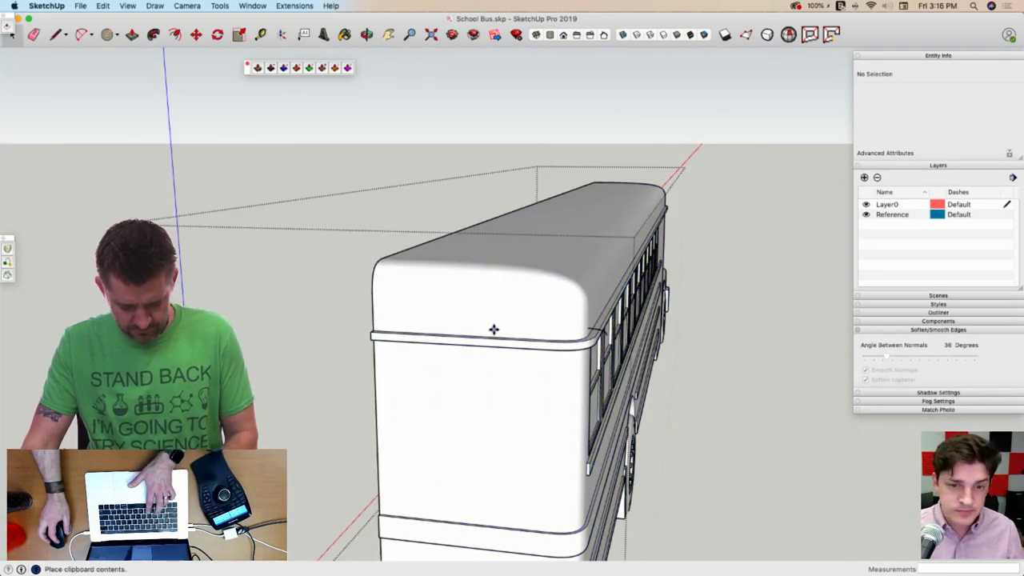
{"action": "left_click", "coordinate": [688, 506]}
{"action": "key", "text": "e"}
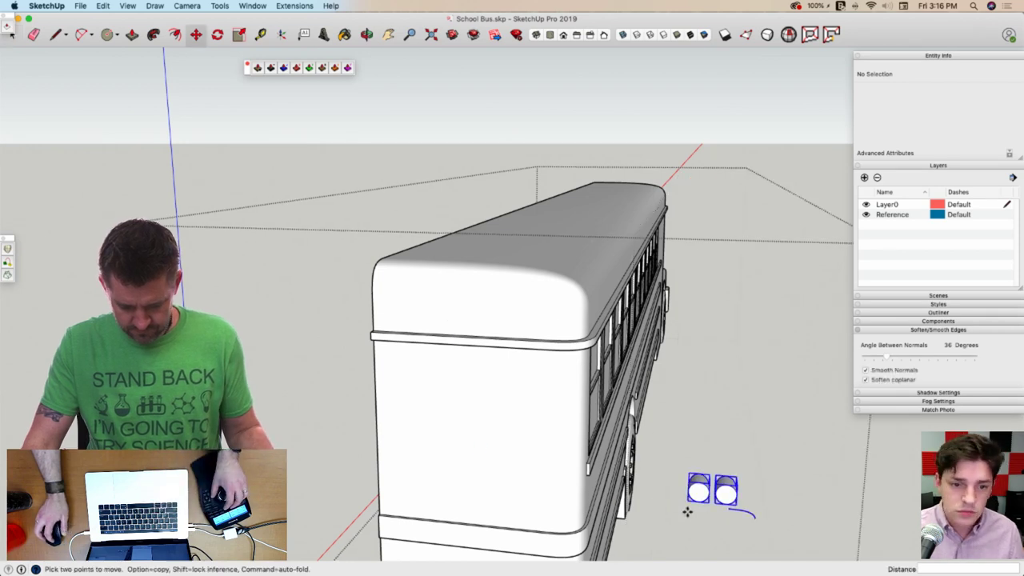
{"action": "left_click_drag", "start_coordinate": [755, 516], "coordinate": [749, 514]}
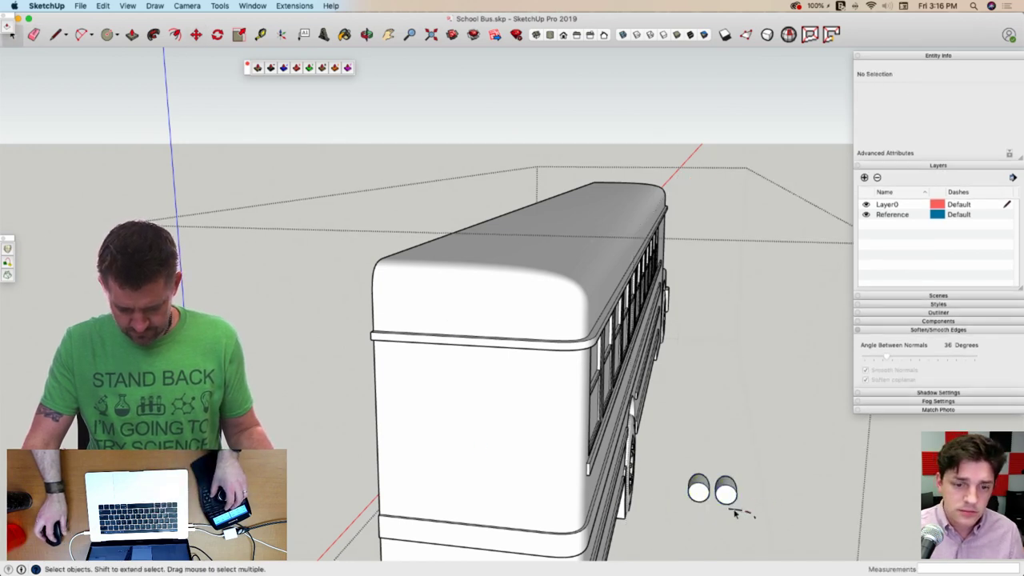
Mirror the pasted pair of flashers along the red axis with a scale of -1.00 so they face the rear
{"action": "left_click", "coordinate": [670, 460]}
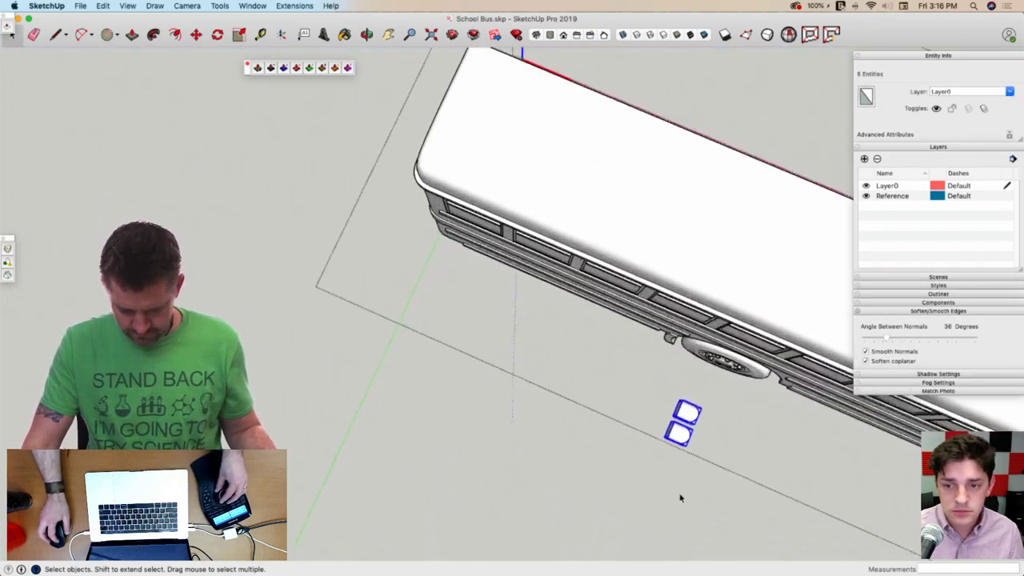
{"action": "key", "text": "s"}
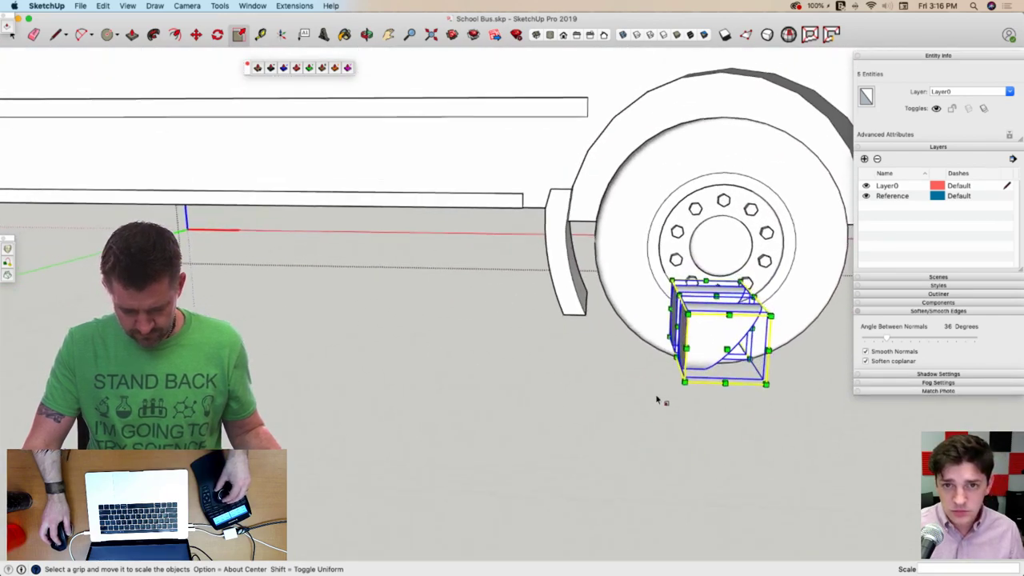
{"action": "left_click", "coordinate": [672, 331]}
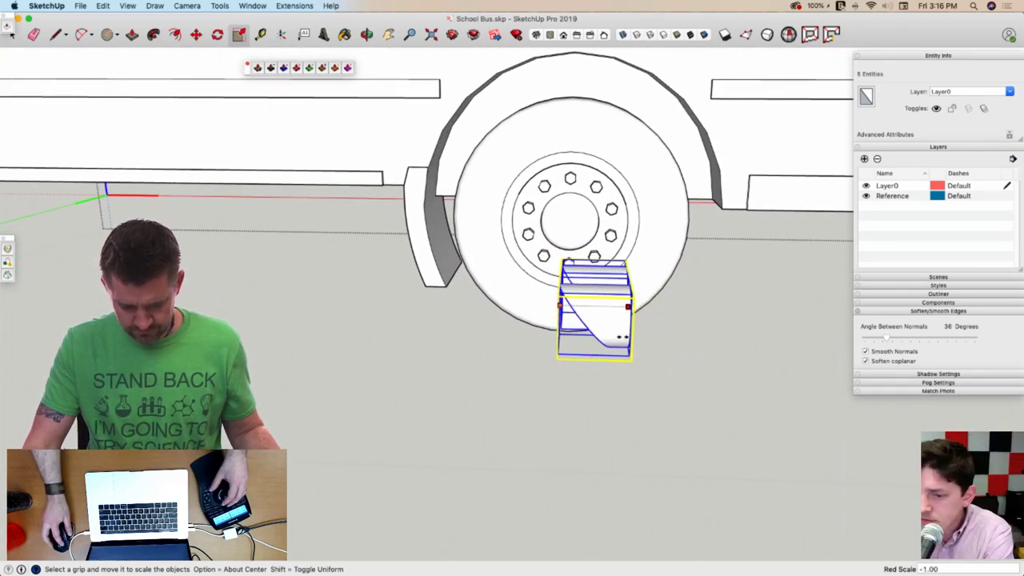
{"action": "middle_click_drag", "start_coordinate": [622, 337], "coordinate": [664, 438]}
Move the mirrored flashers from beside the wheel to the upper rear wall, just above the rear trim band
{"action": "key", "text": "m"}
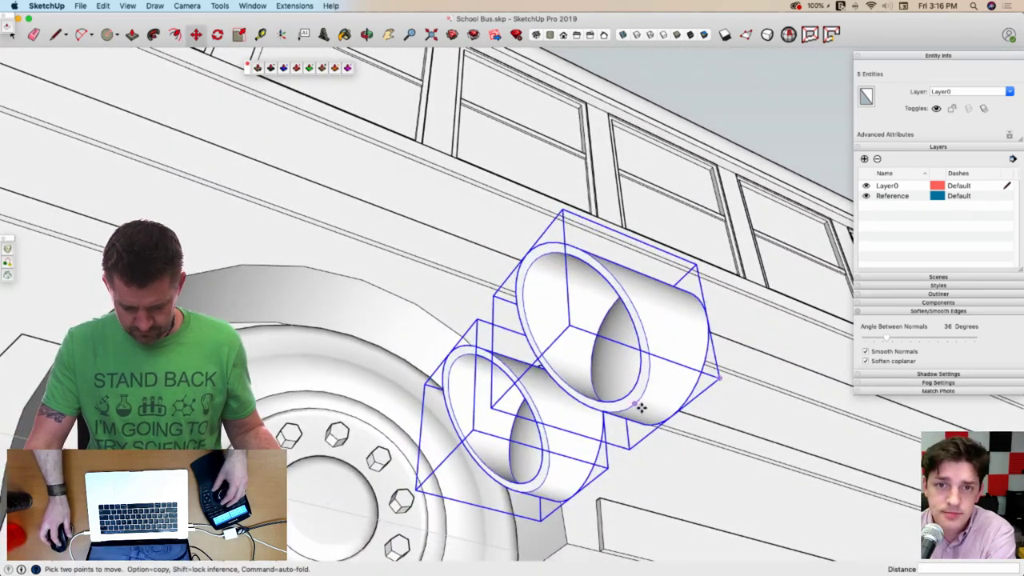
{"action": "left_click", "coordinate": [643, 409]}
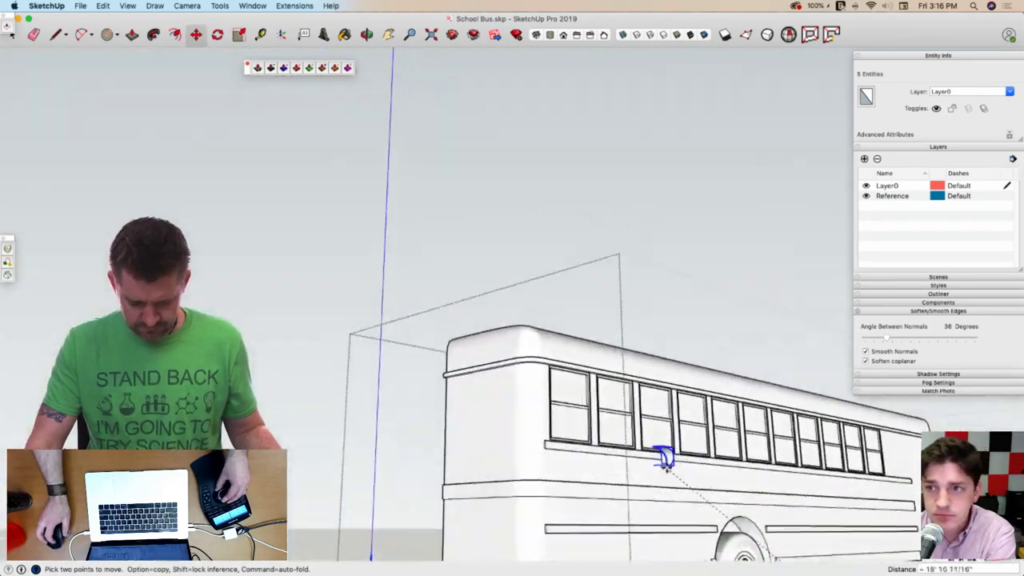
{"action": "scroll", "coordinate": [624, 428], "scroll_direction": "up", "scroll_amount": 1}
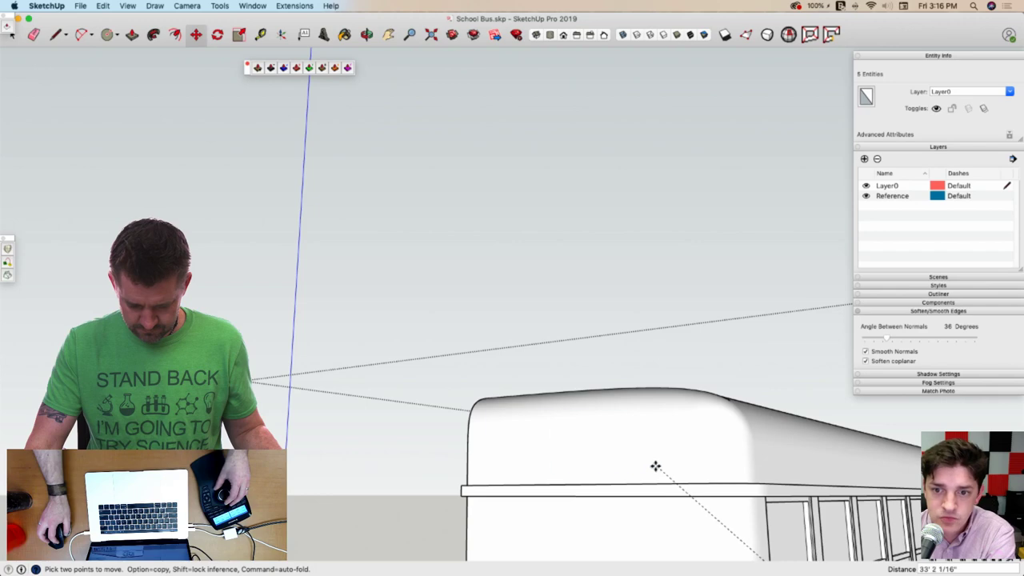
{"action": "left_click", "coordinate": [655, 470]}
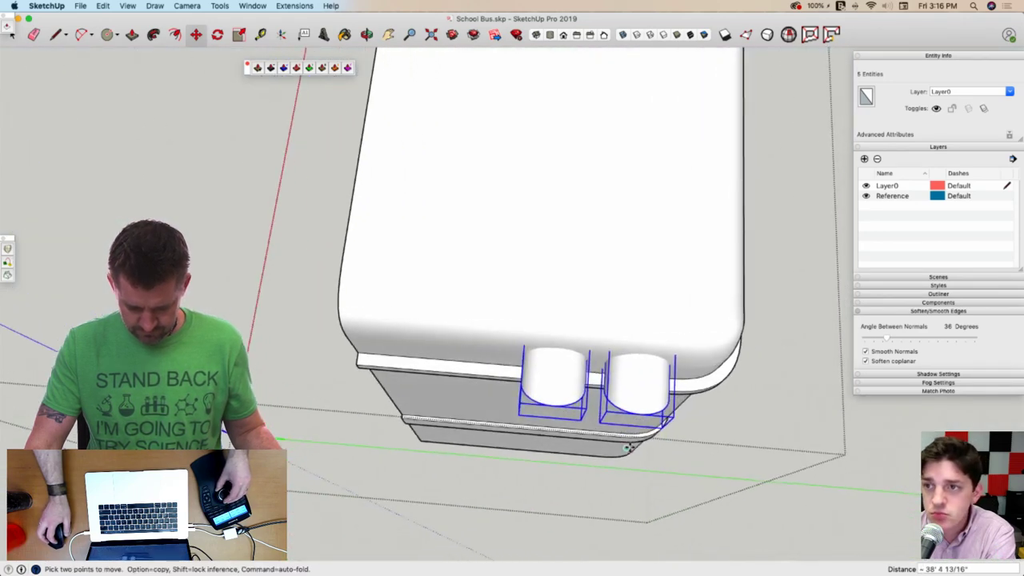
Move the rear flashers about 6 1/2" along the red axis to embed them in the body, and finish editing the component
{"action": "middle_click_drag", "start_coordinate": [628, 448], "coordinate": [626, 430]}
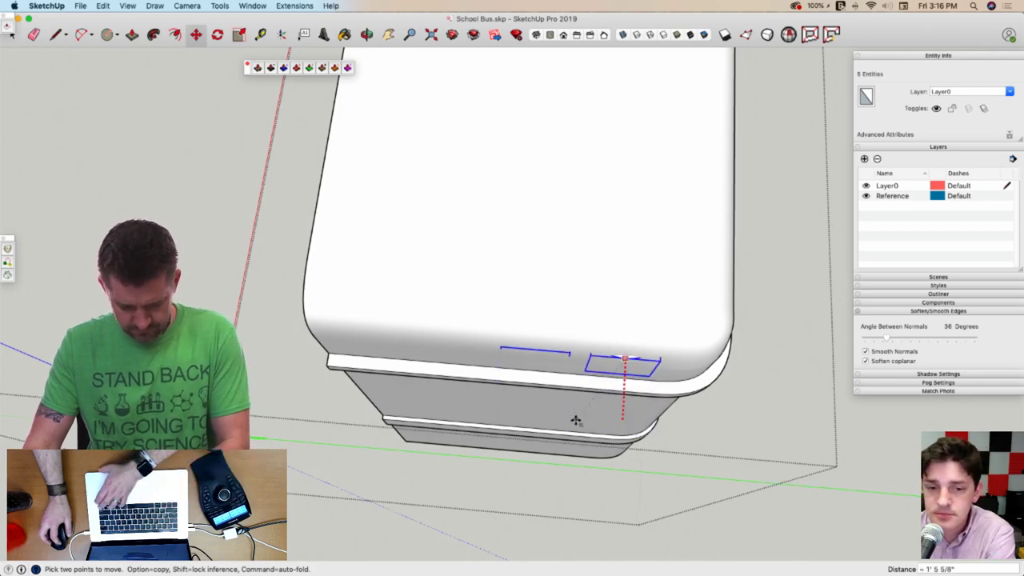
{"action": "key", "text": "Right"}
{"action": "key", "text": "Right"}
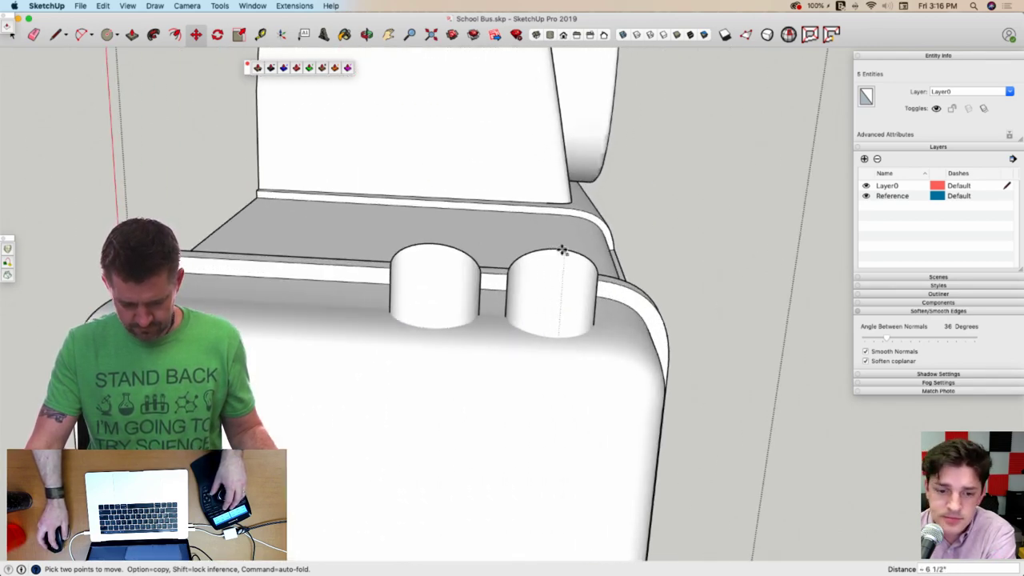
{"action": "left_click", "coordinate": [561, 250]}
{"action": "scroll", "coordinate": [610, 354], "scroll_direction": "down", "scroll_amount": 10}
{"action": "key", "text": "space"}
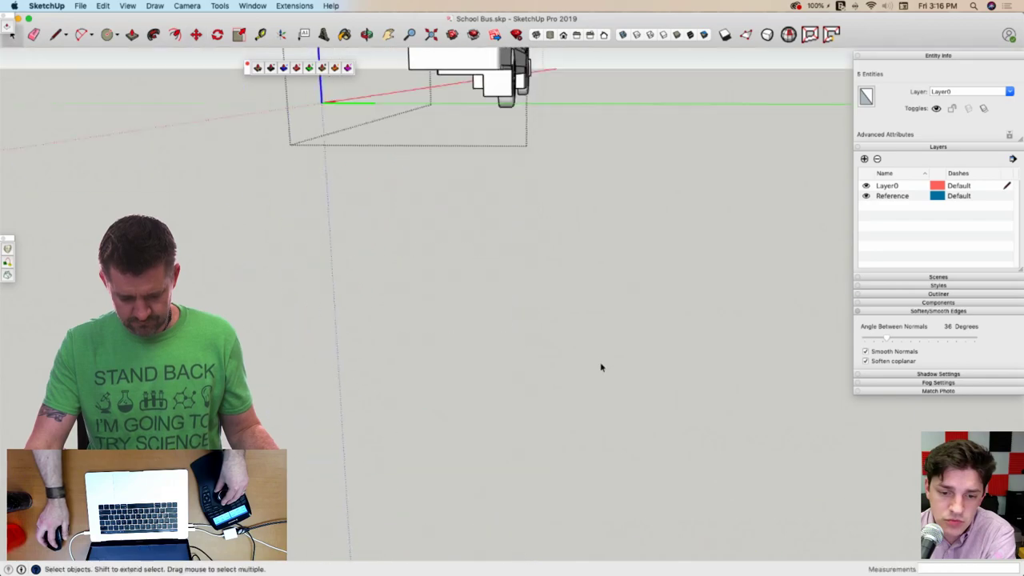
{"action": "scroll", "coordinate": [601, 365], "scroll_direction": "up", "scroll_amount": 3}
{"action": "left_click", "coordinate": [601, 371]}
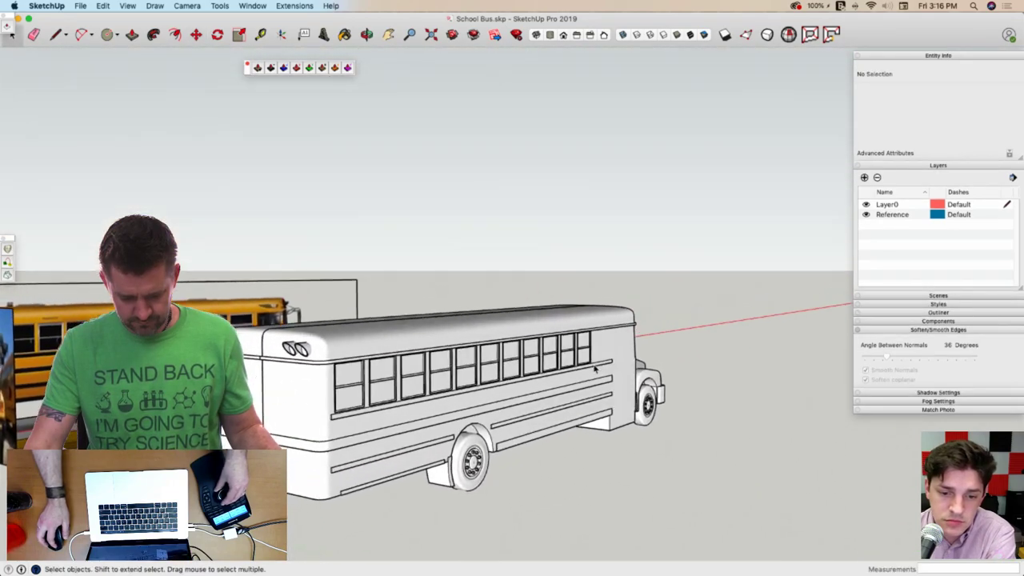
{"action": "middle_click_drag", "start_coordinate": [557, 376], "coordinate": [432, 329]}
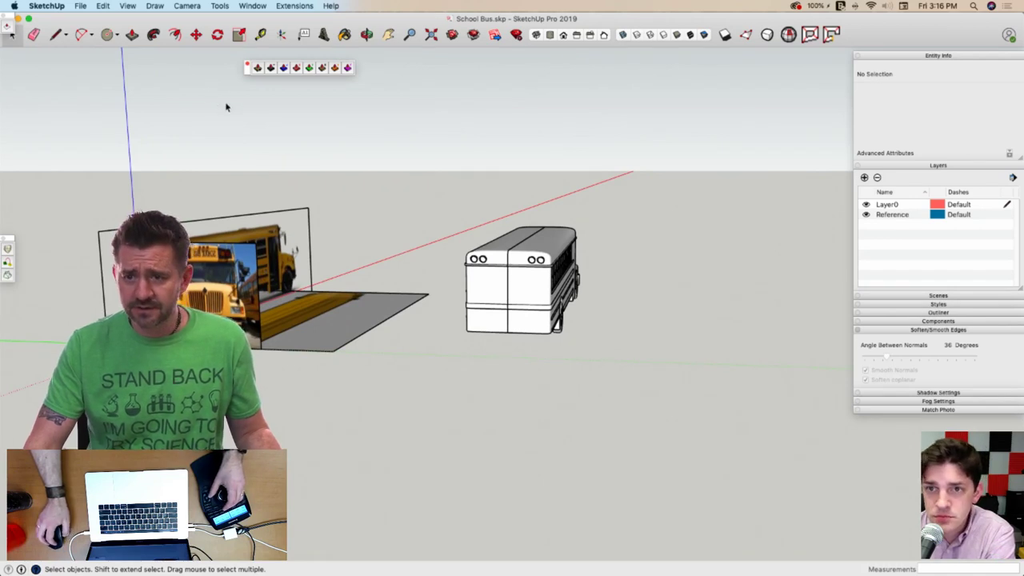
{"action": "left_click", "coordinate": [80, 7]}
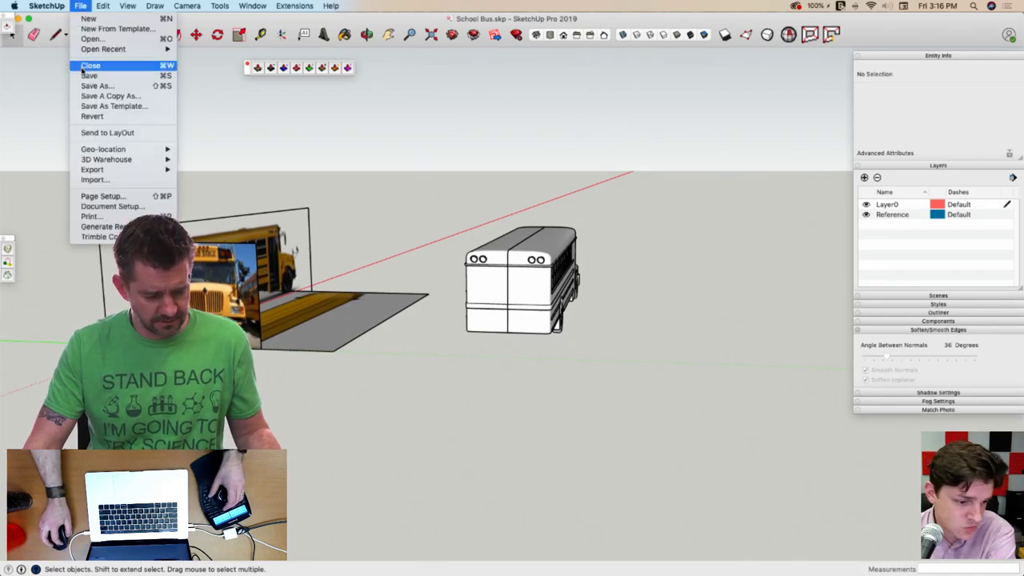
{"action": "left_click", "coordinate": [110, 179]}
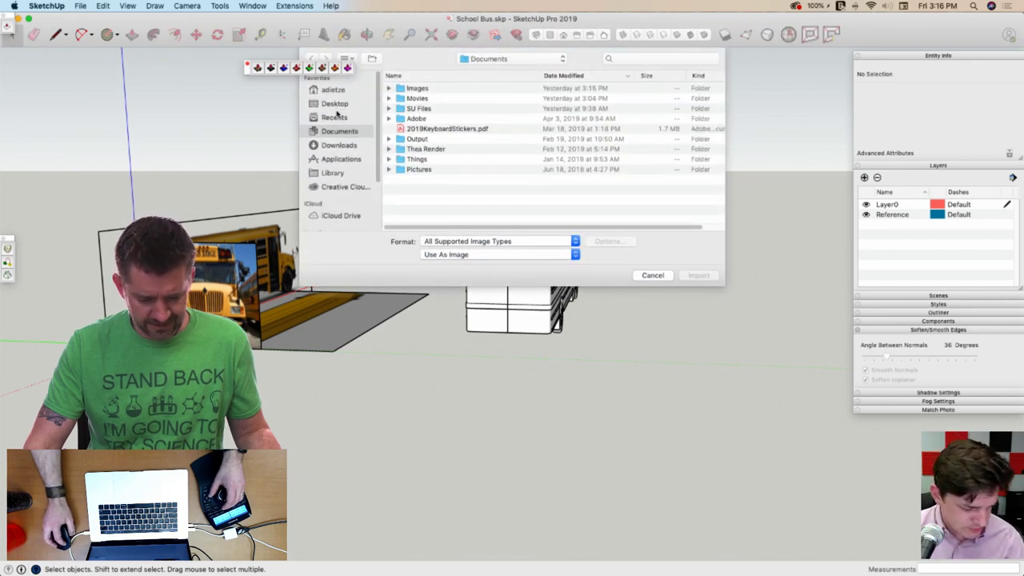
{"action": "left_click", "coordinate": [335, 105]}
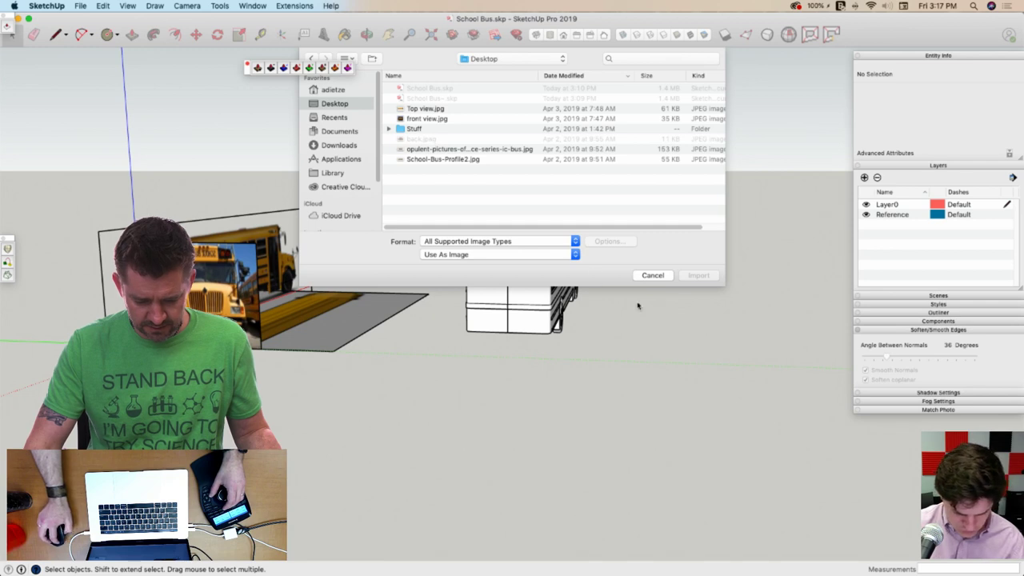
{"action": "left_click", "coordinate": [652, 275]}
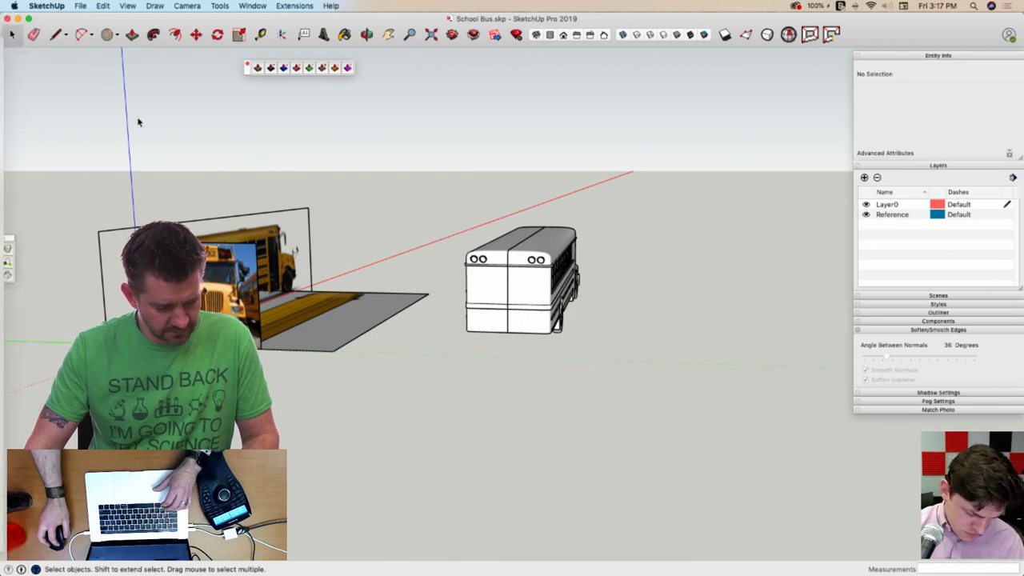
{"action": "mouse_move", "coordinate": [1, 243]}
{"action": "left_click", "coordinate": [32, 226]}
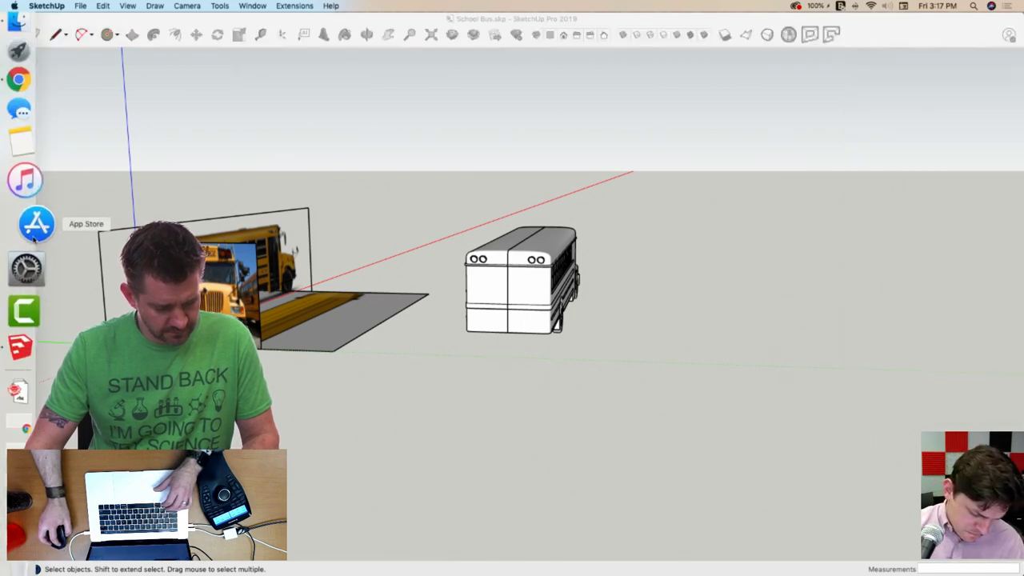
{"action": "left_click", "coordinate": [154, 176]}
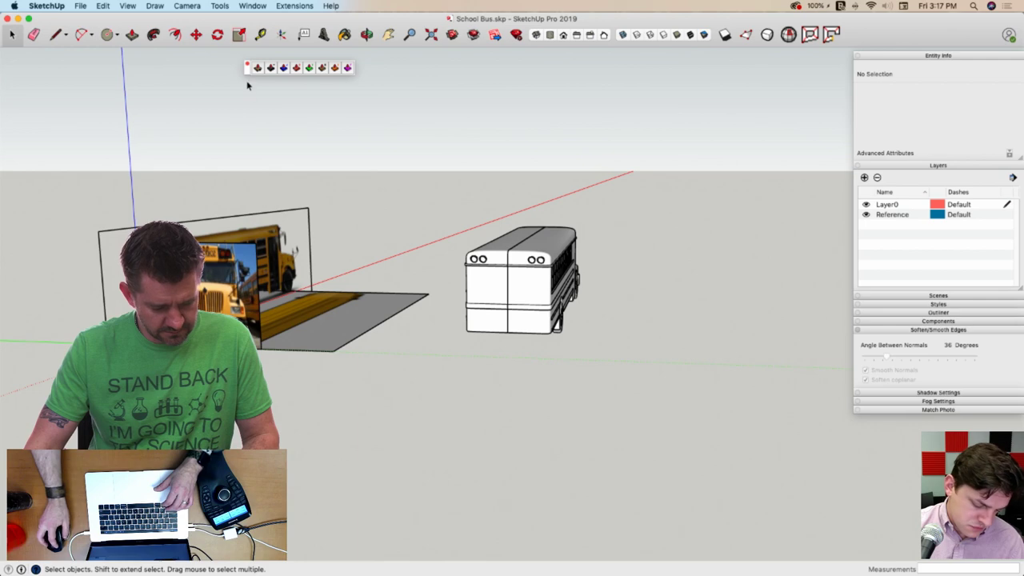
Close the App Store window and minimize the open SketchUp windows to reach the desktop
{"action": "left_click_drag", "start_coordinate": [115, 25], "coordinate": [136, 176]}
{"action": "left_click", "coordinate": [290, 65]}
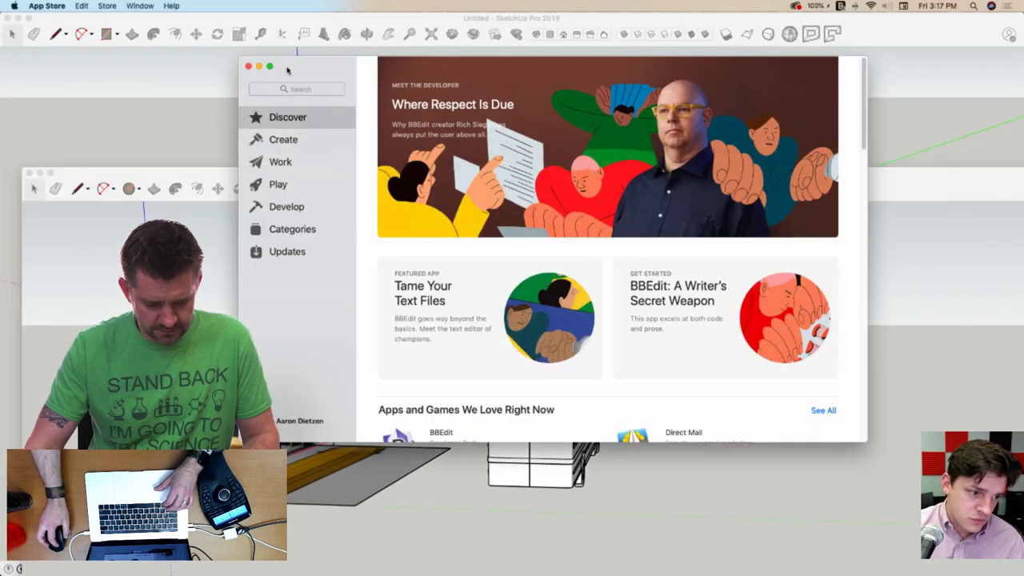
{"action": "left_click", "coordinate": [248, 67]}
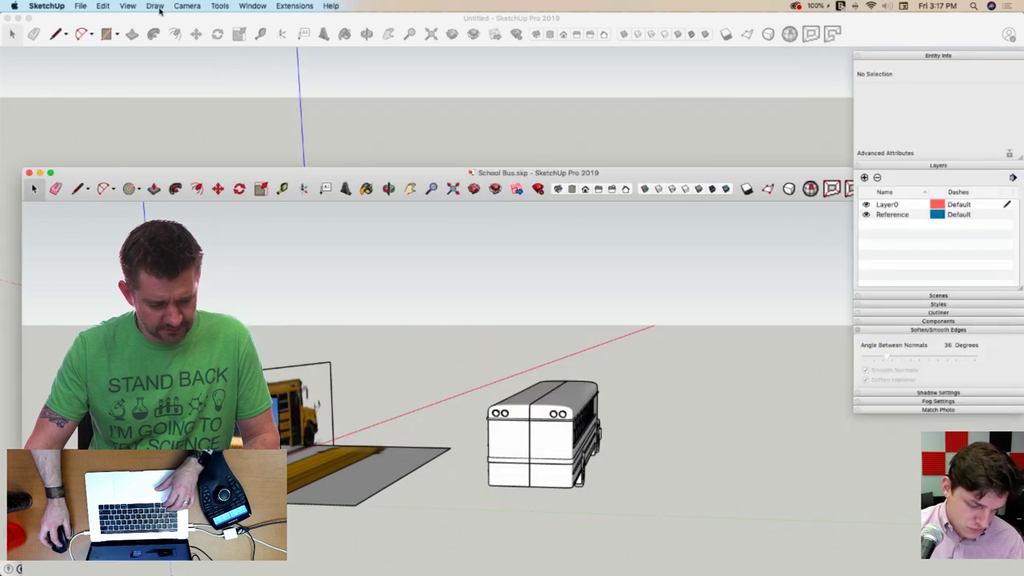
{"action": "left_click", "coordinate": [192, 19]}
{"action": "left_click", "coordinate": [7, 18]}
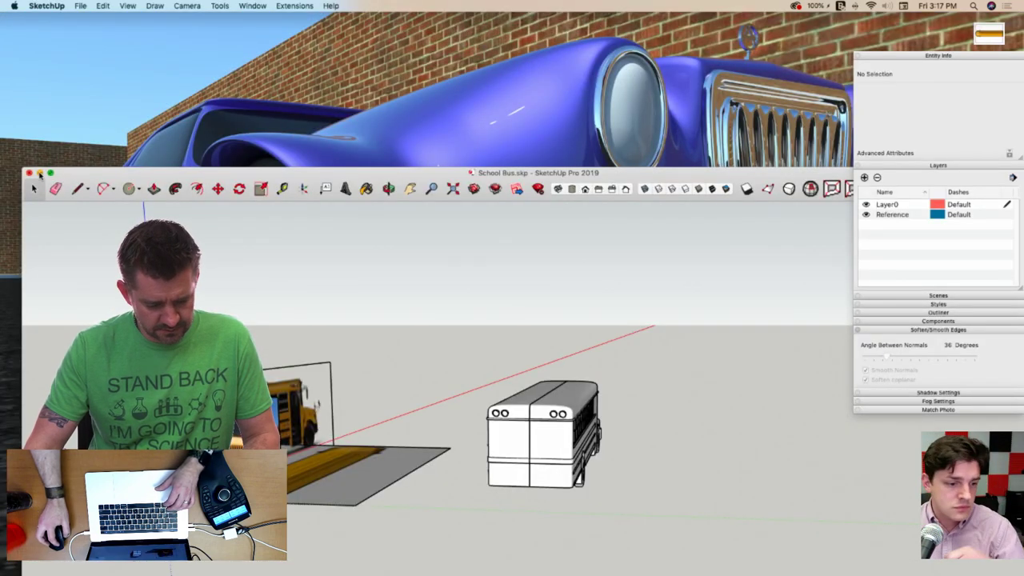
{"action": "left_click", "coordinate": [39, 173]}
Rename the desktop image file back.jpeg as back.jpg
{"action": "left_click", "coordinate": [961, 43]}
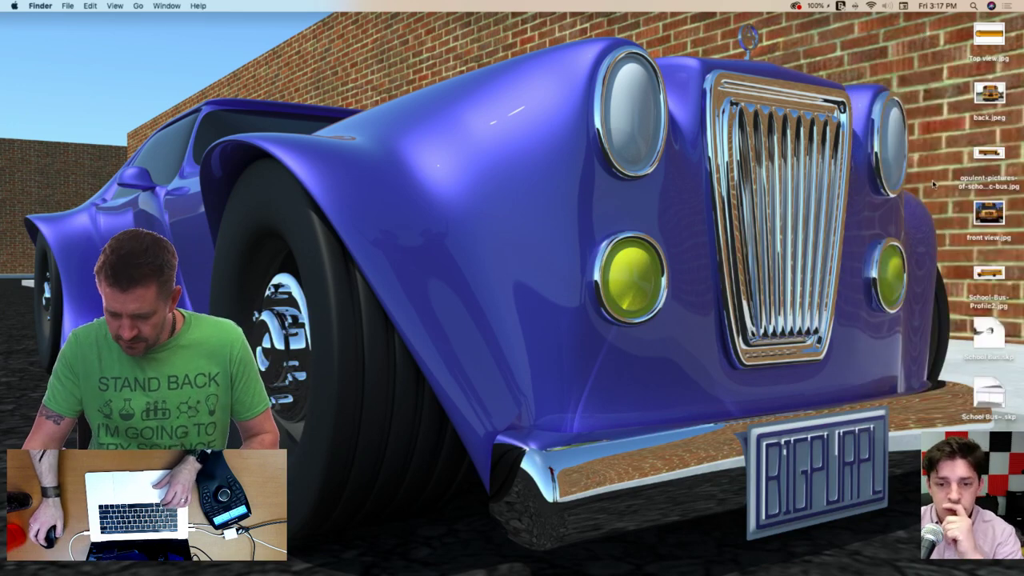
{"action": "left_click", "coordinate": [997, 121]}
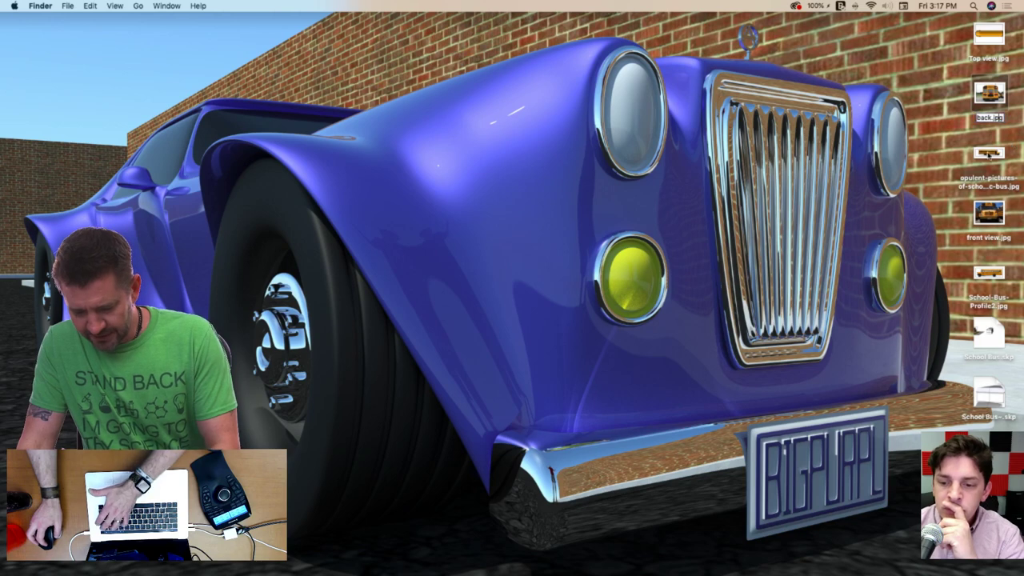
{"action": "left_click", "coordinate": [517, 198]}
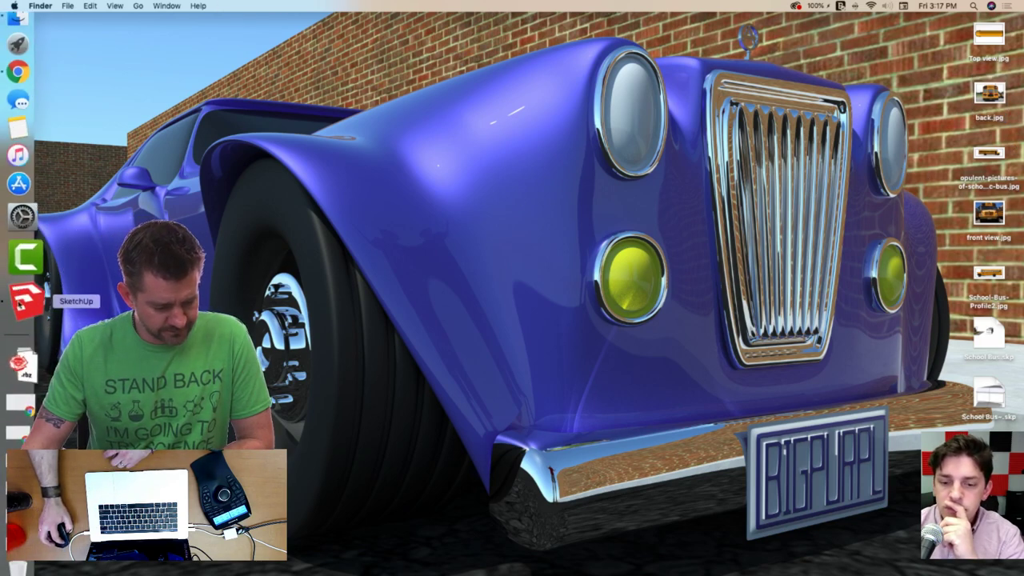
Return to the School Bus model in SketchUp and import back.jpg from the desktop as an image on the ground behind the bus
{"action": "left_click", "coordinate": [21, 316]}
{"action": "double_click", "coordinate": [379, 174]}
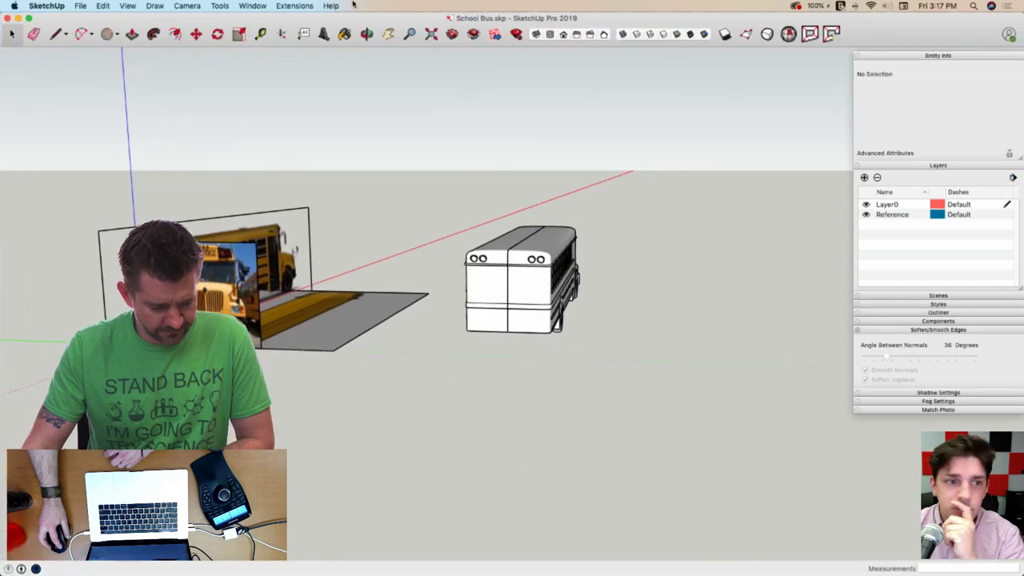
{"action": "left_click", "coordinate": [80, 6]}
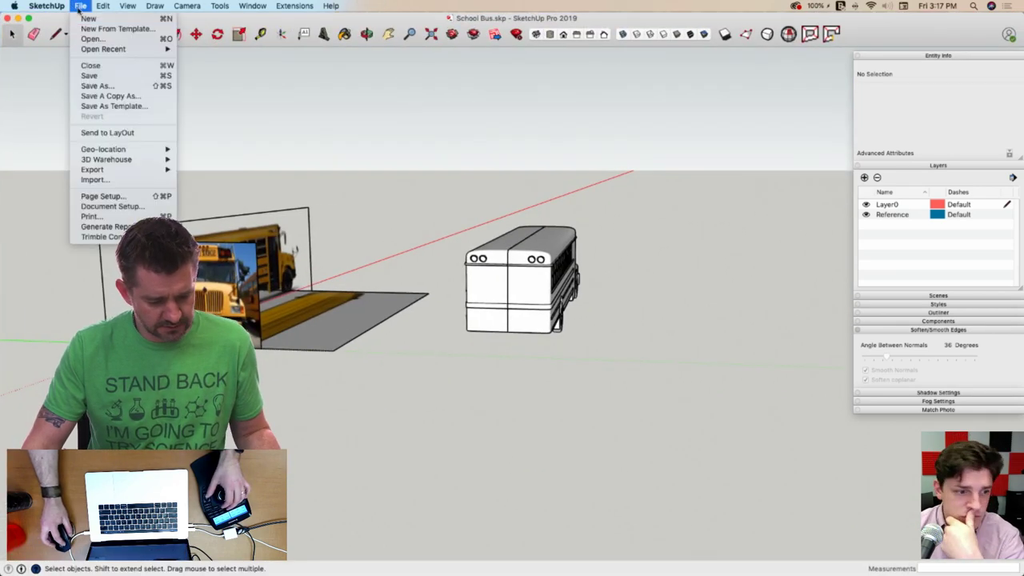
{"action": "left_click", "coordinate": [95, 180]}
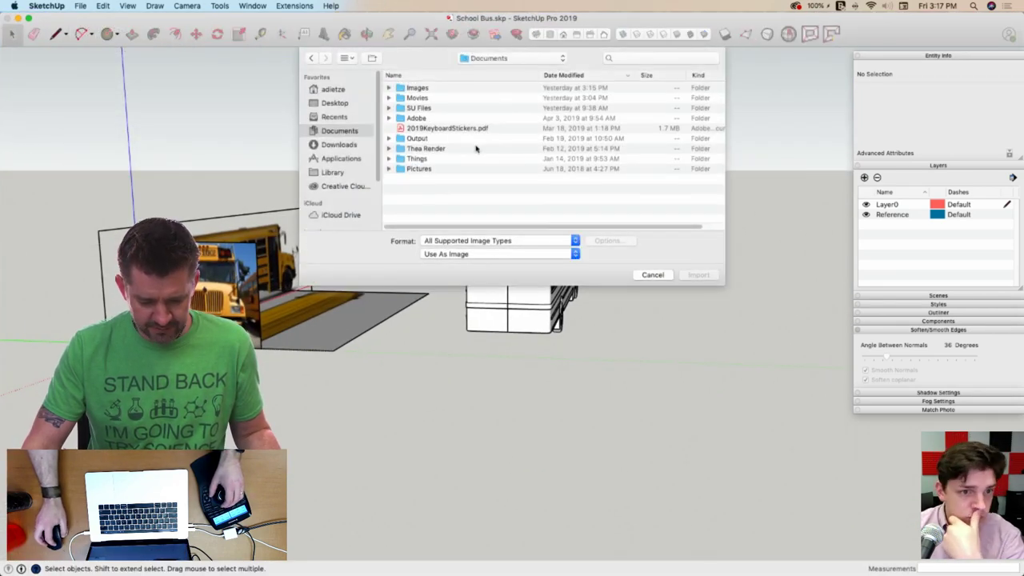
{"action": "left_click", "coordinate": [335, 103]}
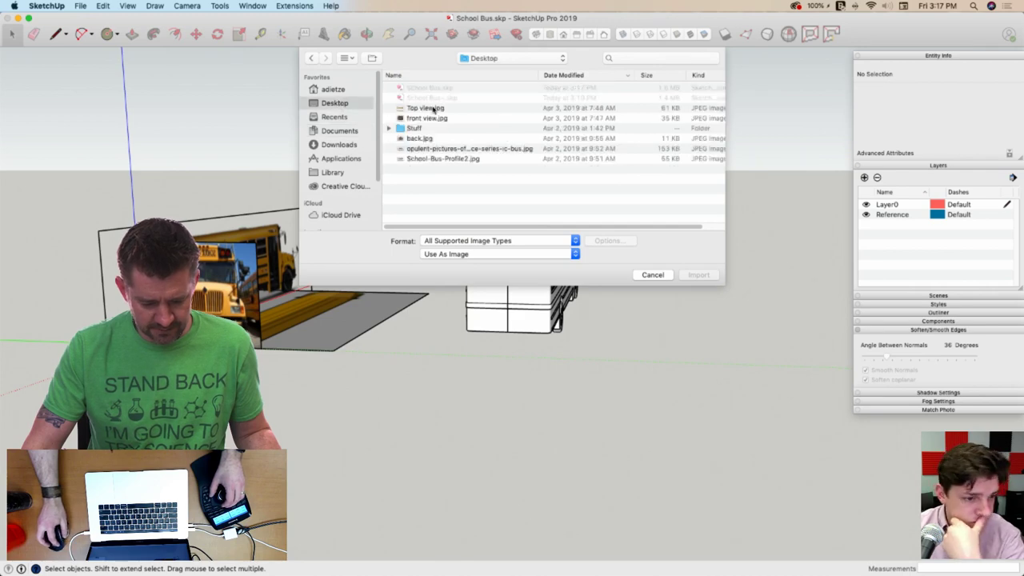
{"action": "double_click", "coordinate": [411, 140]}
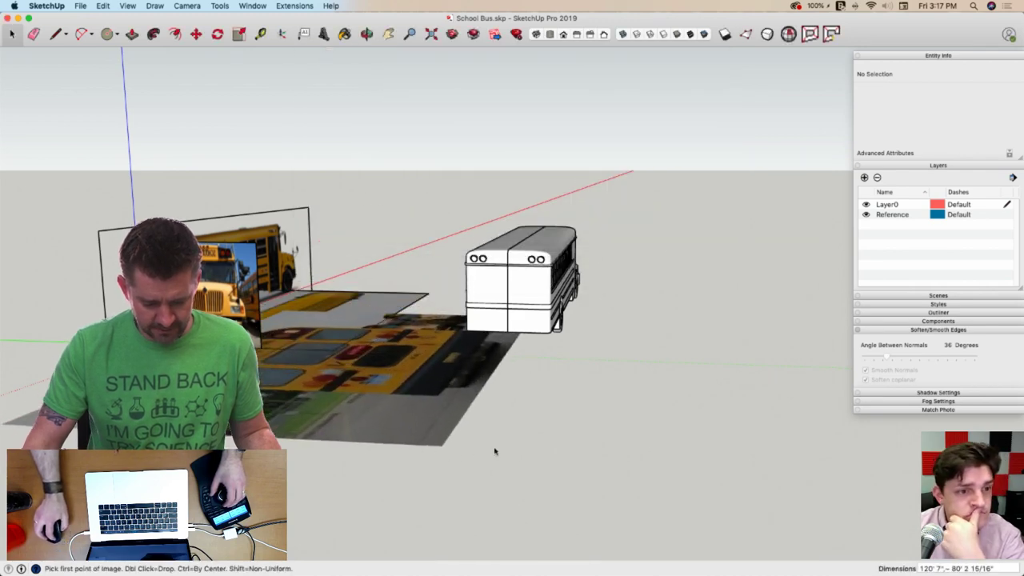
{"action": "middle_click_drag", "start_coordinate": [427, 444], "coordinate": [350, 285]}
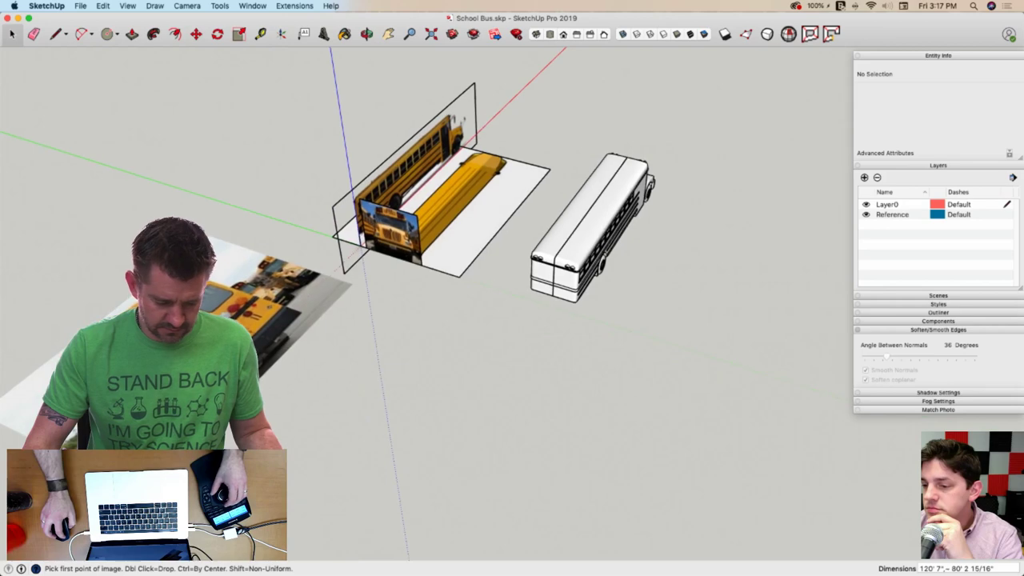
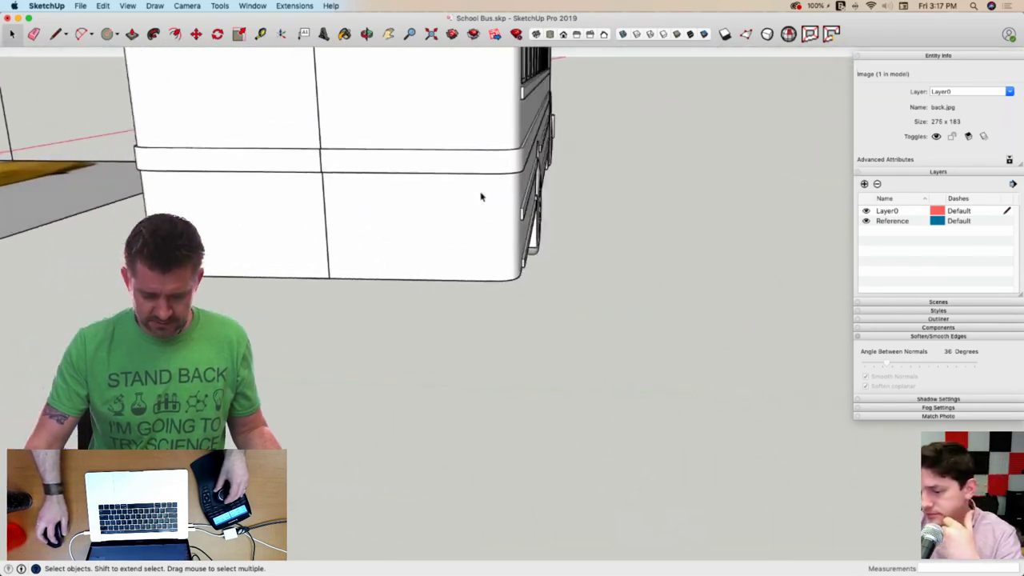
Open the bus body for editing, shorten the lower rear trim band from the centre toward the corner, and erase the leftover edges
{"action": "double_click", "coordinate": [436, 265]}
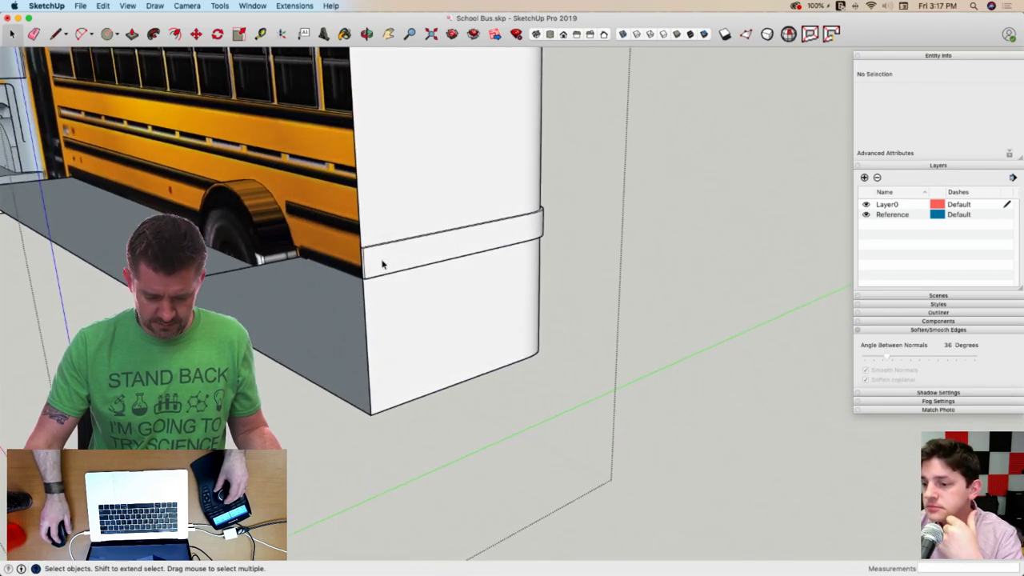
{"action": "key", "text": "p"}
{"action": "left_click", "coordinate": [380, 267]}
{"action": "mouse_move", "coordinate": [379, 267]}
{"action": "middle_mouse_down"}
{"action": "mouse_move", "coordinate": [448, 247]}
{"action": "mouse_move", "coordinate": [418, 251]}
{"action": "mouse_move", "coordinate": [451, 290]}
{"action": "middle_mouse_up"}
{"action": "key", "text": "e"}
{"action": "key", "text": "space"}
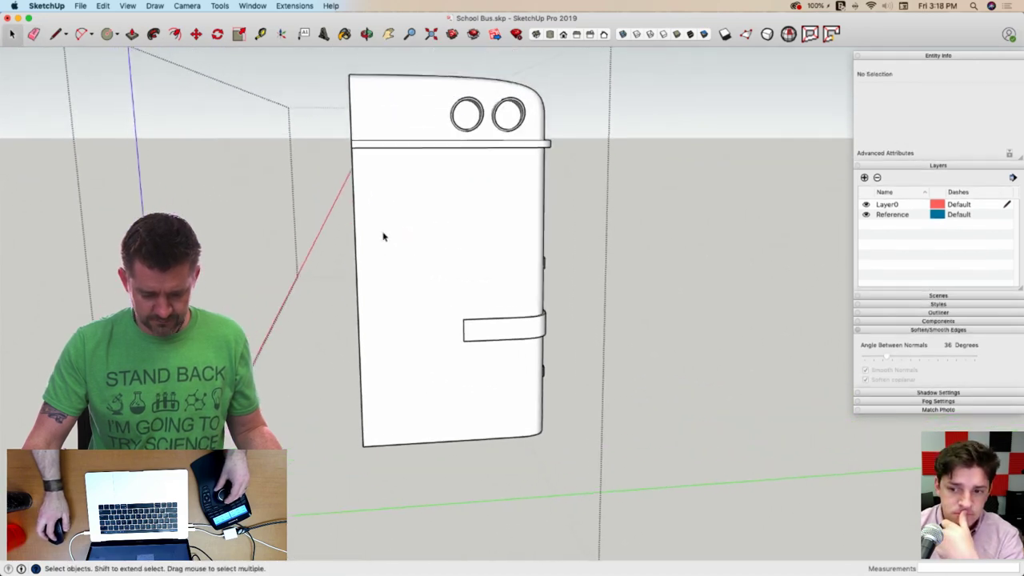
Outline the half door on the rear wall with a vertical line below the upper trim band and a horizontal line to the centre edge
{"action": "key", "text": "l"}
{"action": "middle_click_drag", "start_coordinate": [415, 170], "coordinate": [467, 125]}
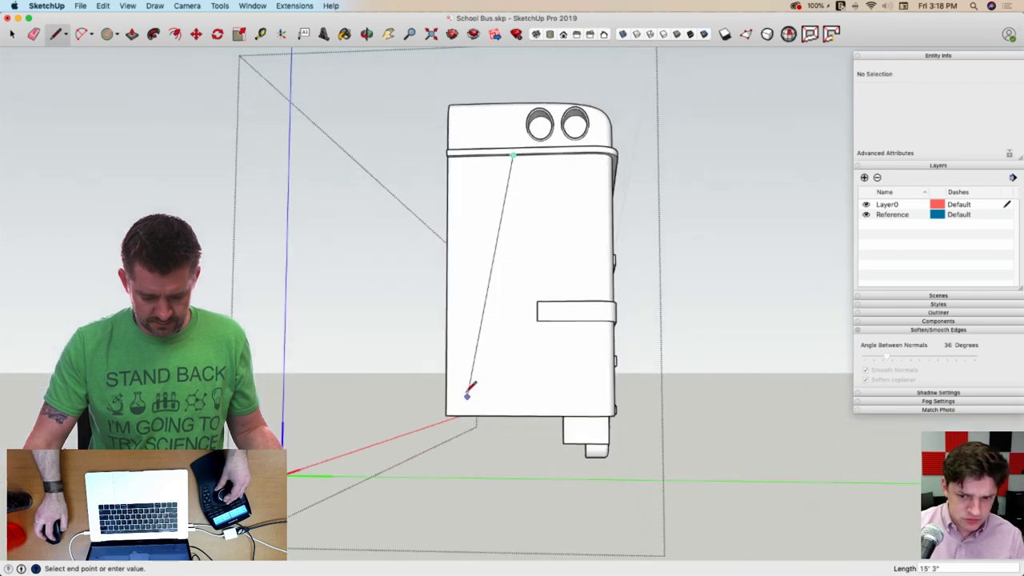
{"action": "scroll", "coordinate": [480, 272], "scroll_direction": "up", "scroll_amount": 2}
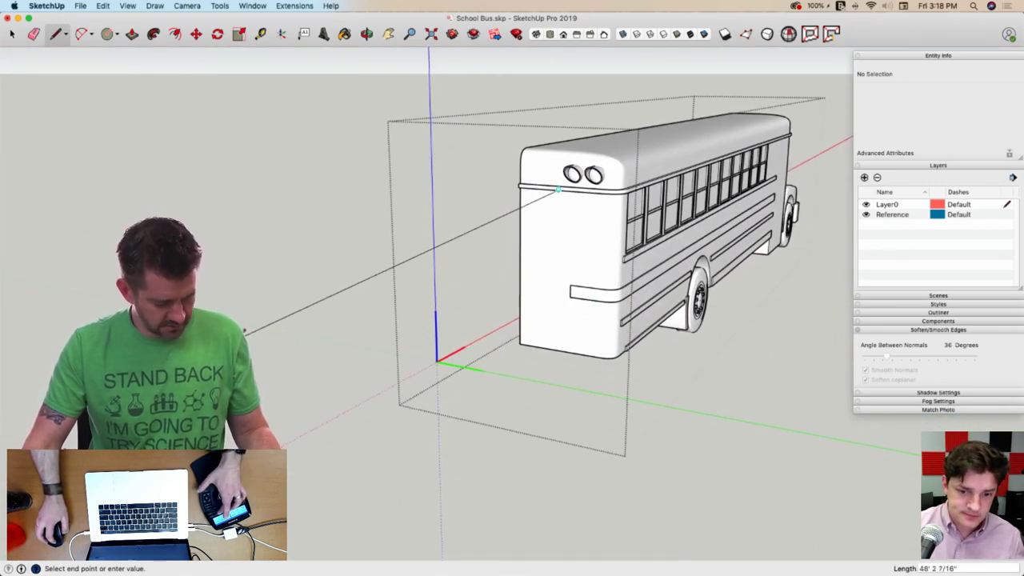
{"action": "key", "text": "i"}
{"action": "middle_click_drag", "start_coordinate": [350, 344], "coordinate": [403, 297]}
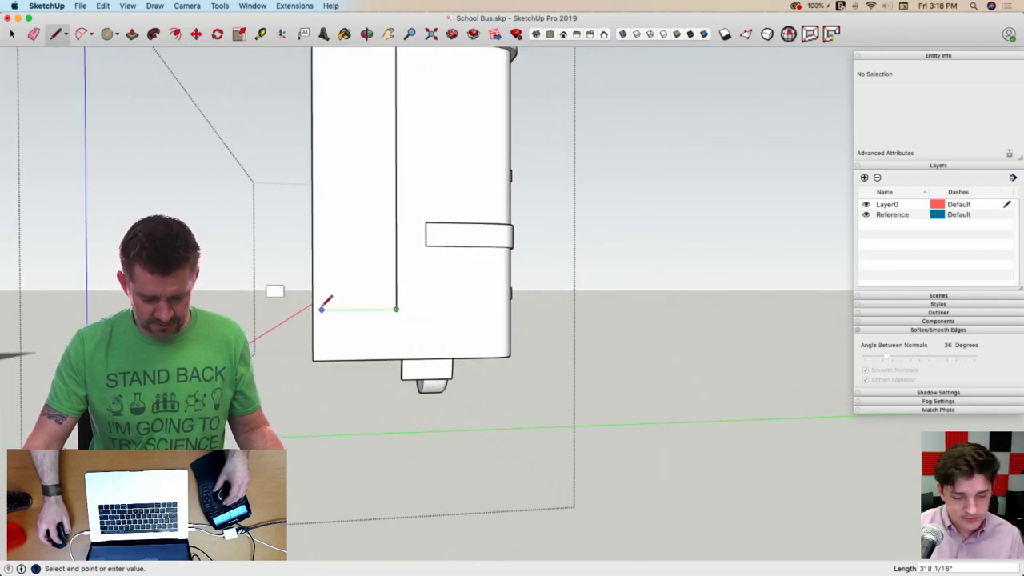
{"action": "left_click", "coordinate": [312, 308]}
Draw a bumper profile about 8 9/16" deep at the centre of the lower rear edge and sweep it around the corner with Follow Me
{"action": "middle_click_drag", "start_coordinate": [423, 292], "coordinate": [395, 287]}
{"action": "key", "text": "Escape"}
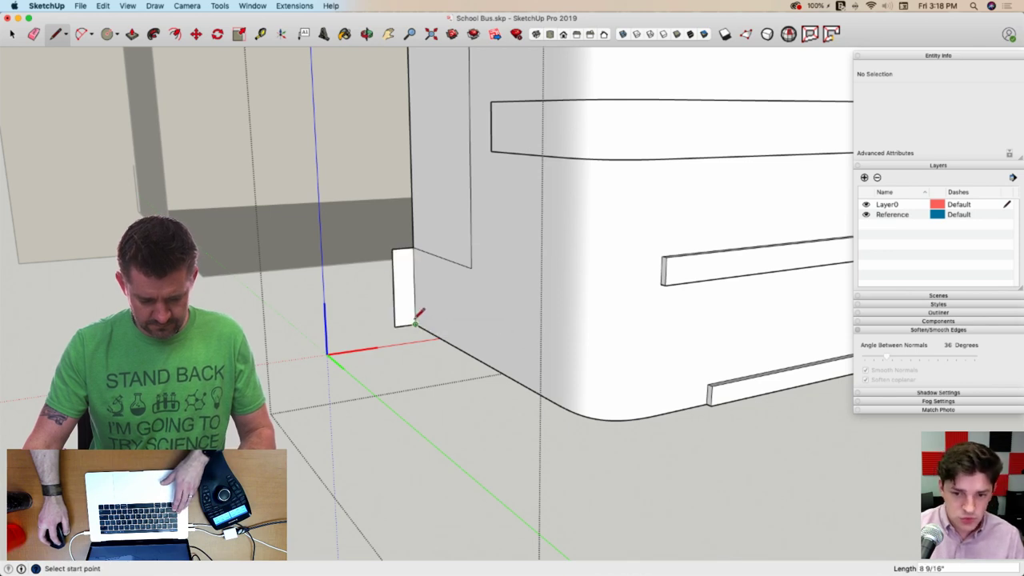
{"action": "key", "text": "space"}
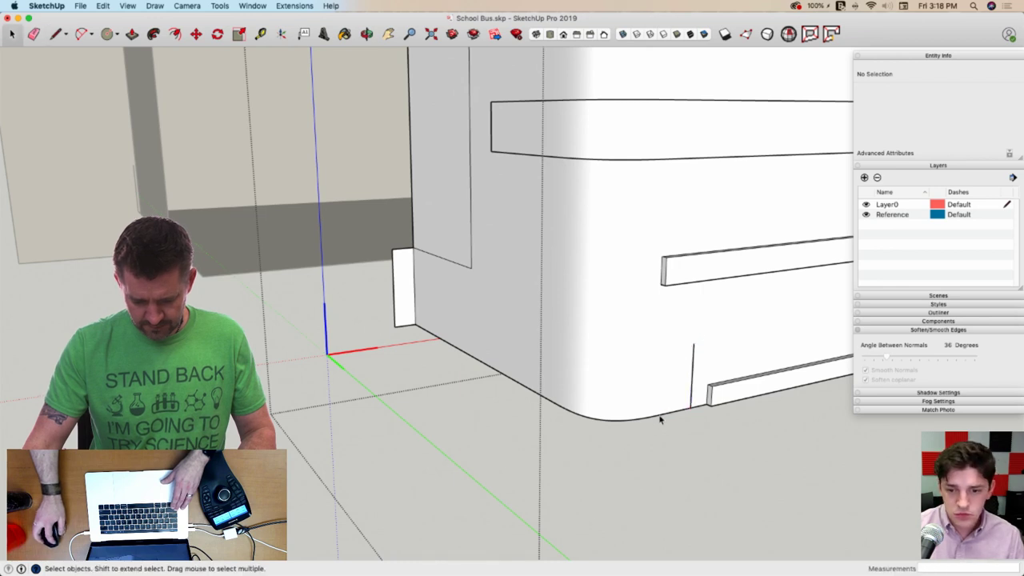
{"action": "left_click", "coordinate": [660, 418]}
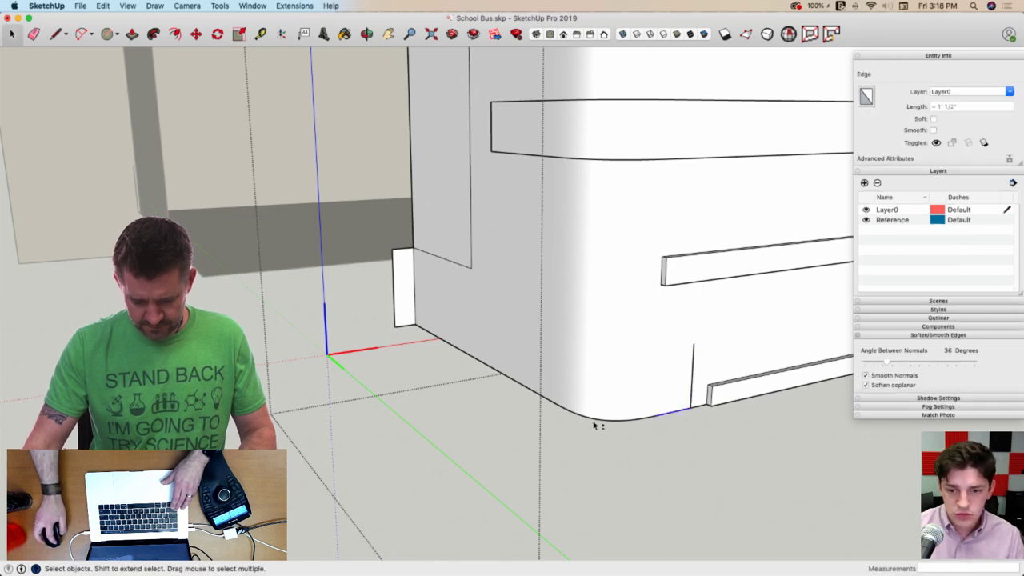
{"action": "left_click", "coordinate": [549, 404], "text": "shift"}
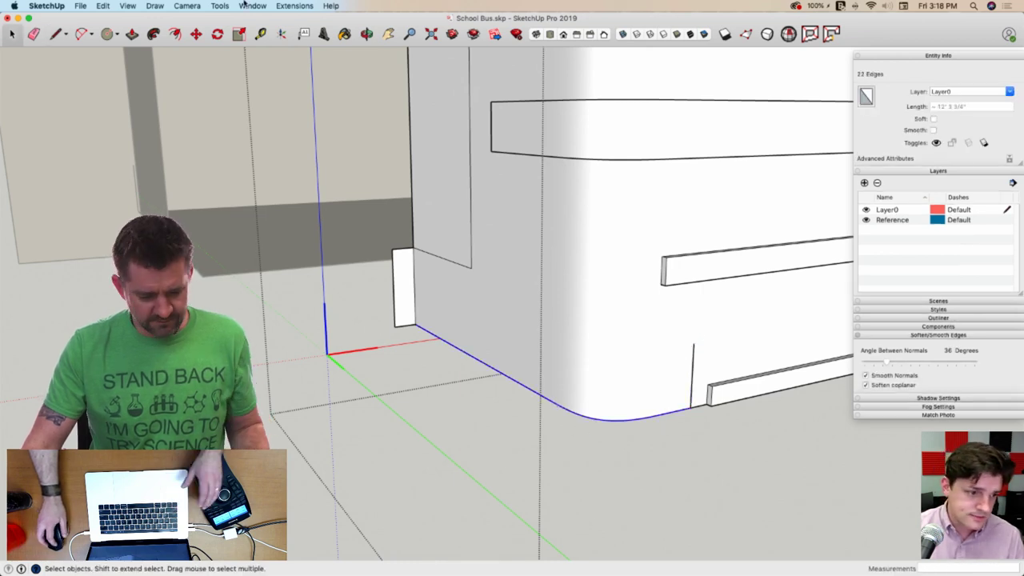
{"action": "left_click", "coordinate": [153, 36]}
{"action": "left_click", "coordinate": [404, 279]}
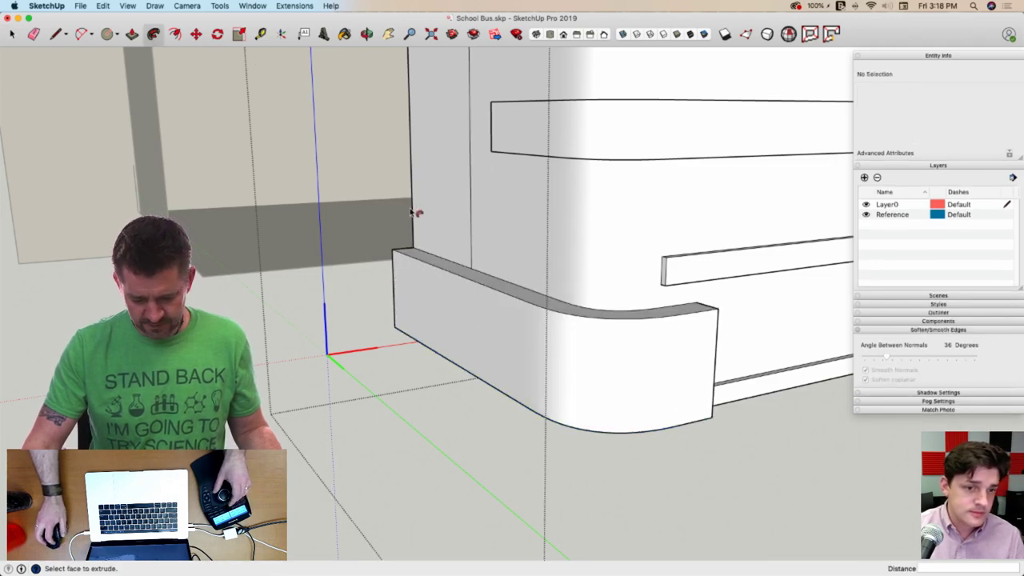
Widen the rear door by moving its vertical edge outward near the trim band's end, and draw a 5' 3/4" by 3' 2 1/2" window rectangle in it
{"action": "scroll", "coordinate": [411, 212], "scroll_direction": "down", "scroll_amount": 5}
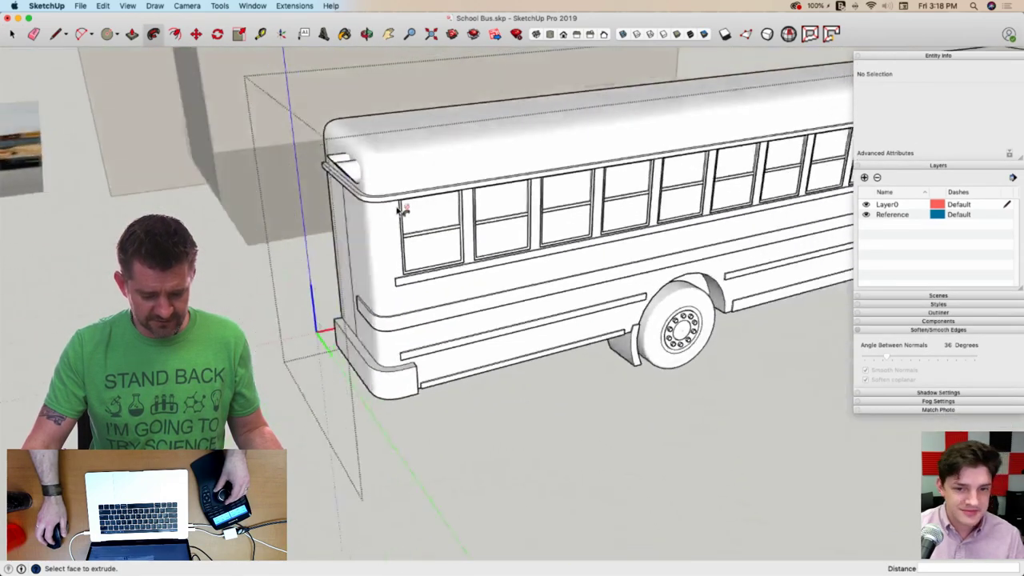
{"action": "scroll", "coordinate": [408, 240], "scroll_direction": "down", "scroll_amount": 5}
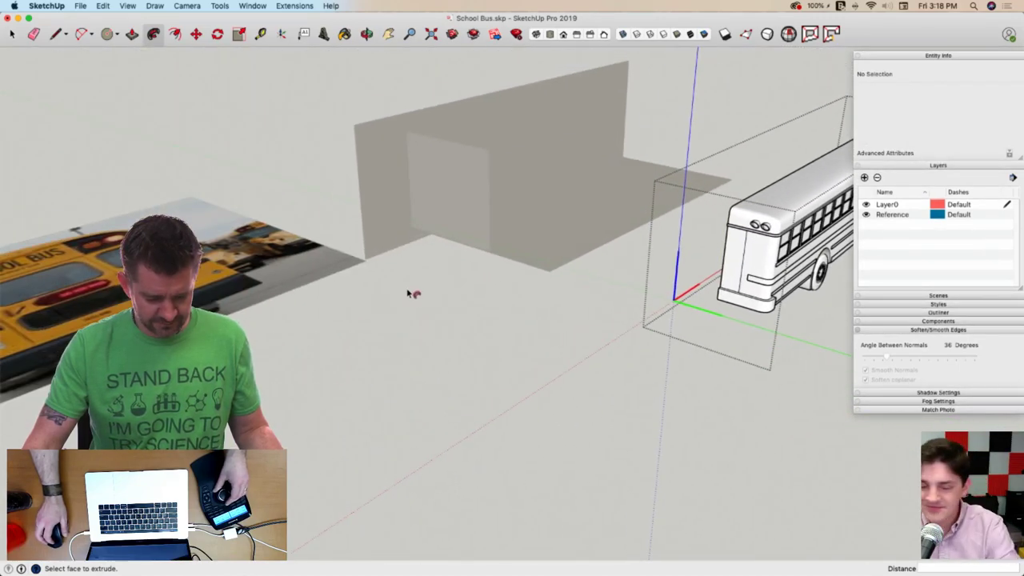
{"action": "key", "text": "space"}
{"action": "scroll", "coordinate": [411, 290], "scroll_direction": "up", "scroll_amount": 10}
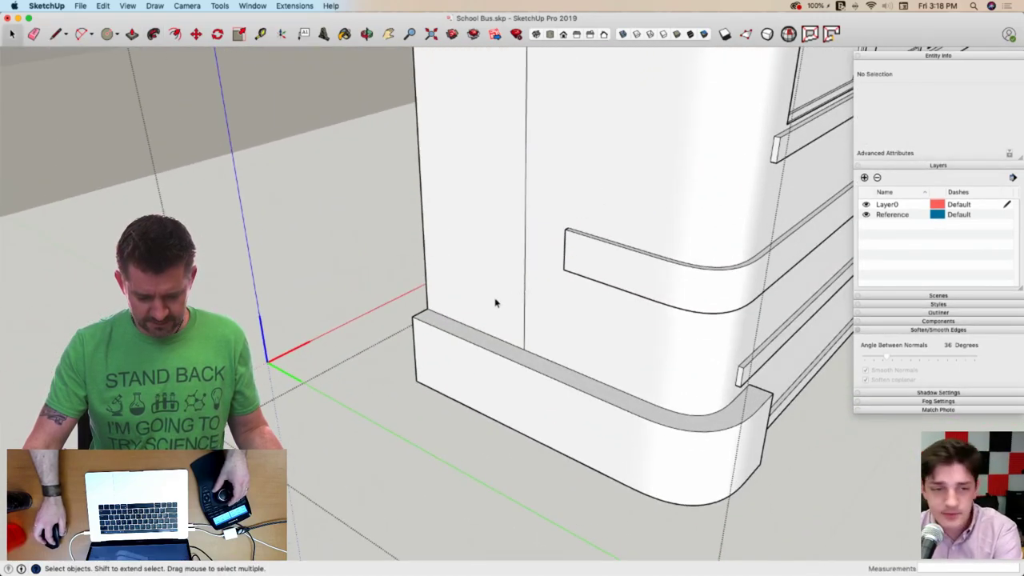
{"action": "key", "text": "m"}
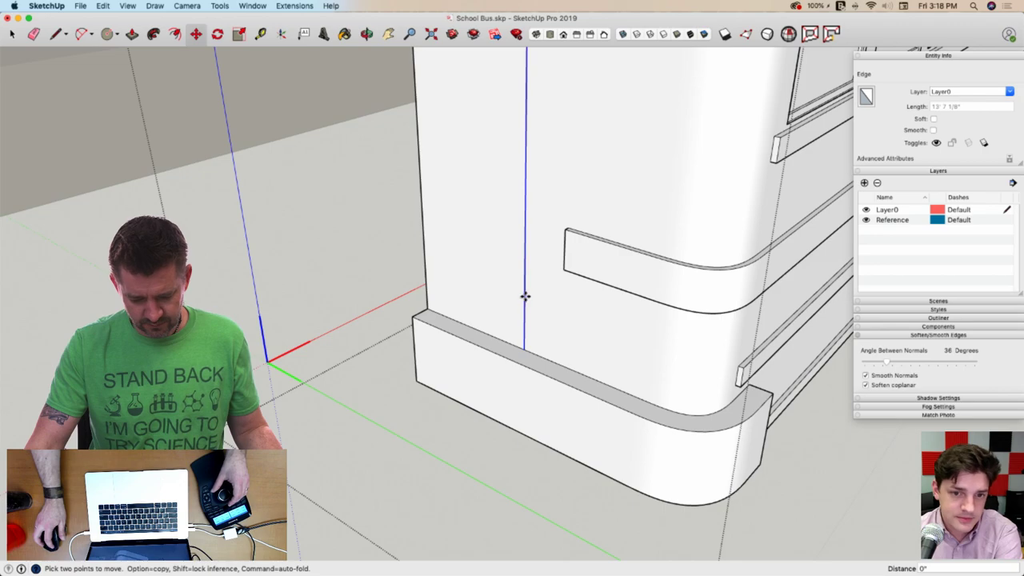
{"action": "key", "text": "space"}
{"action": "scroll", "coordinate": [551, 307], "scroll_direction": "down", "scroll_amount": 10}
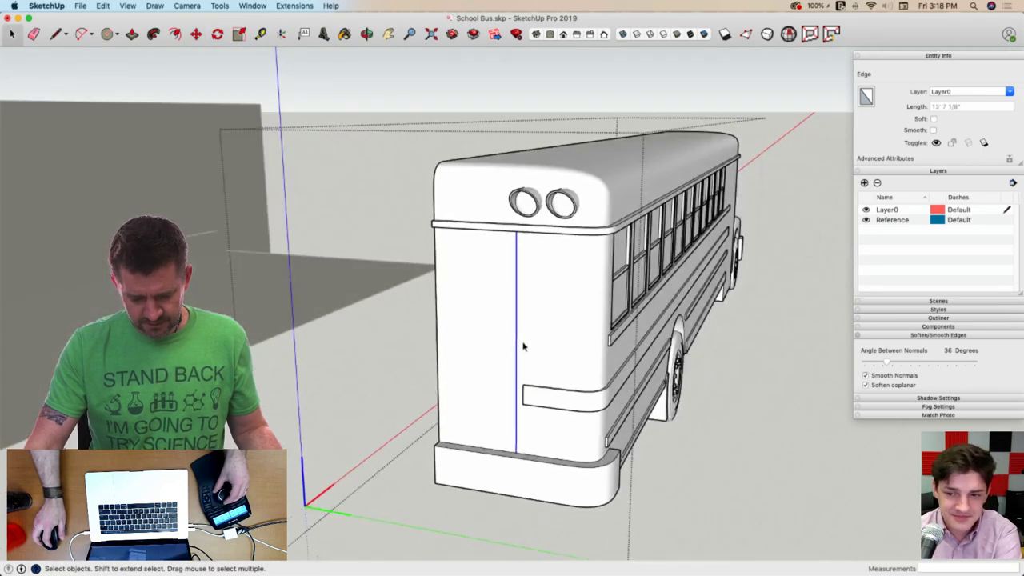
{"action": "scroll", "coordinate": [520, 347], "scroll_direction": "up", "scroll_amount": 4}
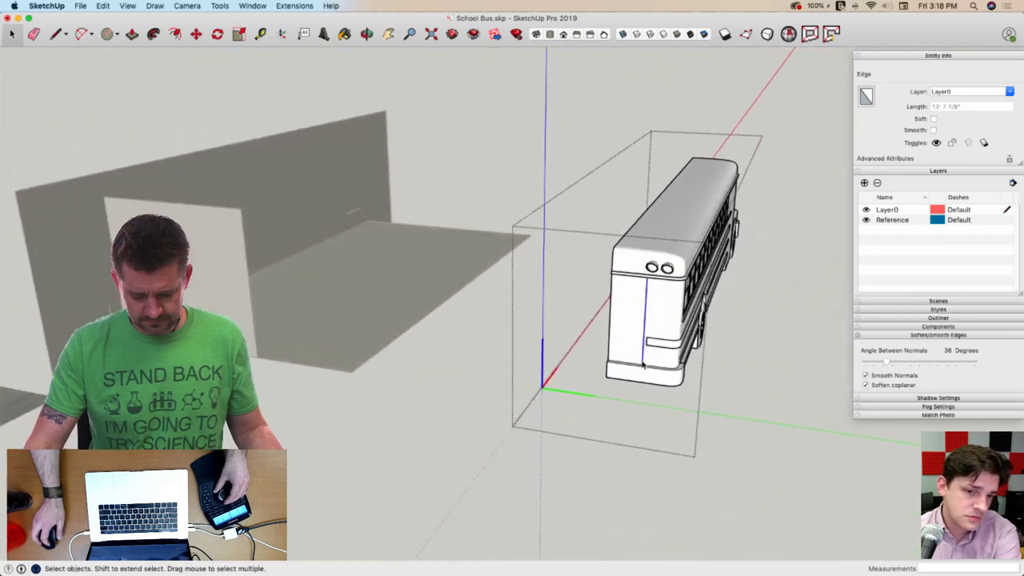
{"action": "key", "text": "m"}
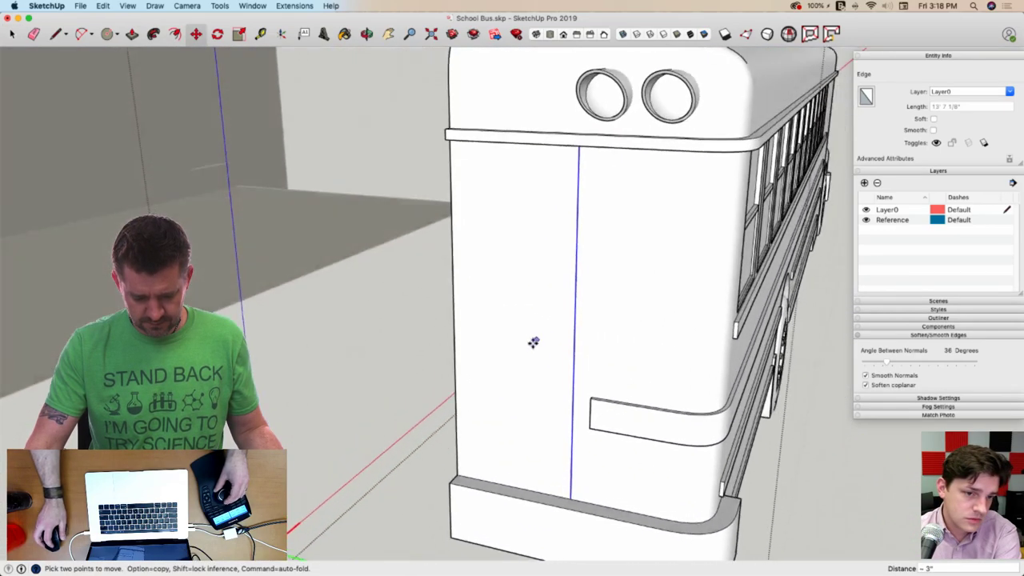
{"action": "key", "text": "r"}
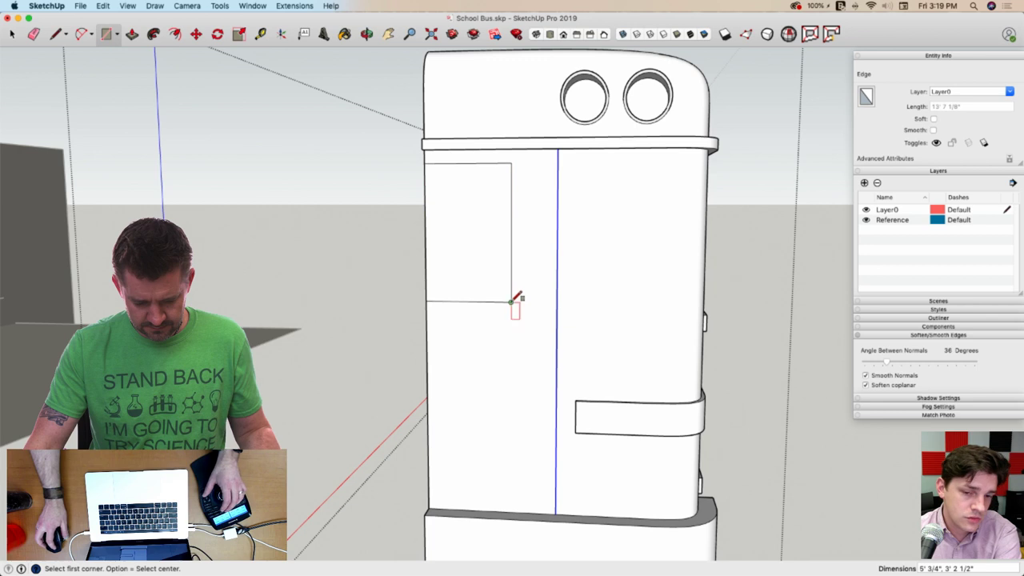
Try to copy the door window face about 6' 1/4" along the green axis onto the rear wall beside the door
{"action": "key", "text": "space"}
{"action": "left_click", "coordinate": [491, 284]}
{"action": "key", "text": "m"}
{"action": "left_click", "coordinate": [492, 293]}
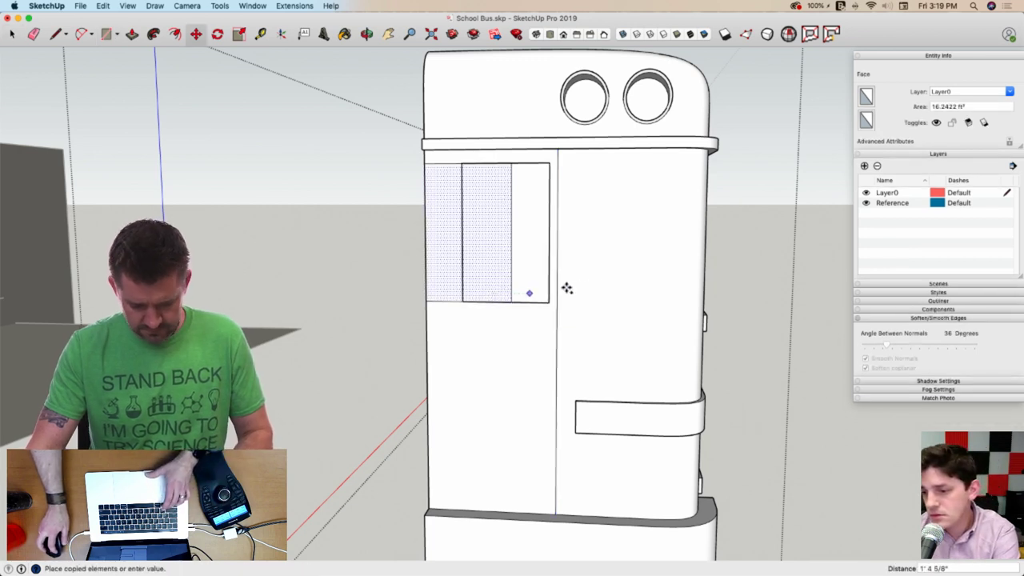
{"action": "key", "text": "alt"}
{"action": "left_click", "coordinate": [658, 296]}
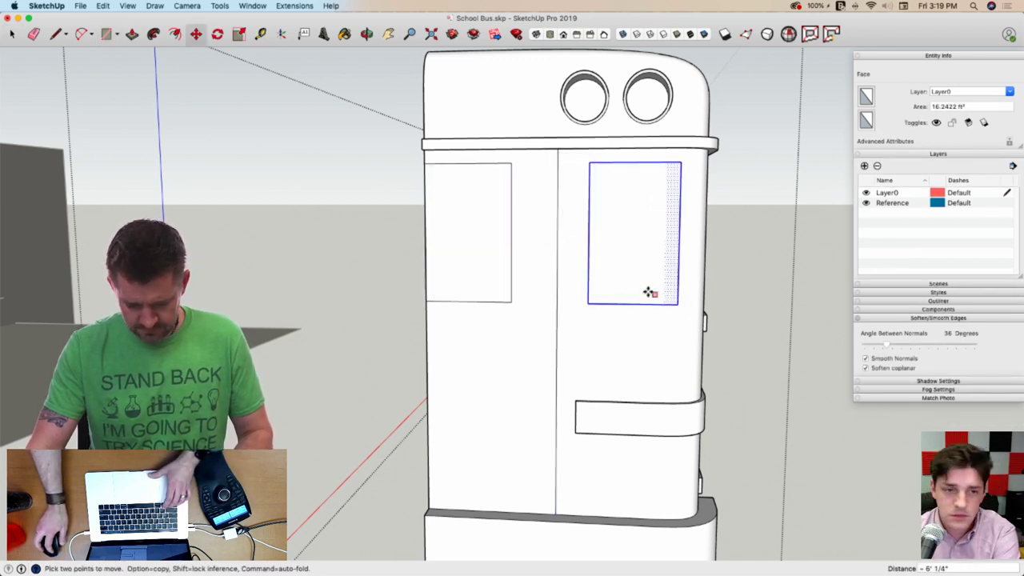
Try to nudge another copy of the window slightly along the green axis, and undo the window copies beside the door
{"action": "key", "text": "space"}
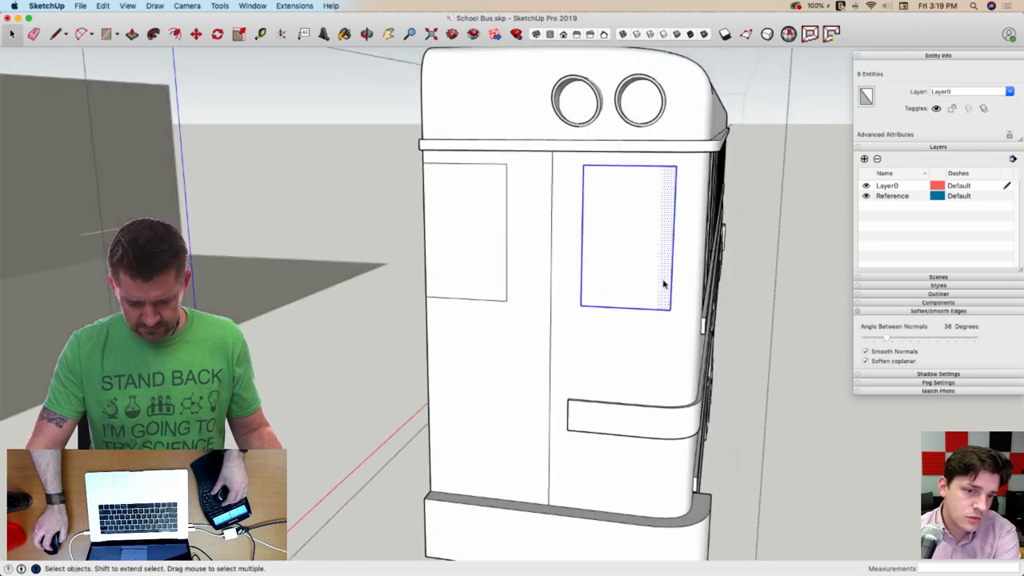
{"action": "scroll", "coordinate": [636, 278], "scroll_direction": "up", "scroll_amount": 2}
{"action": "key", "text": "m"}
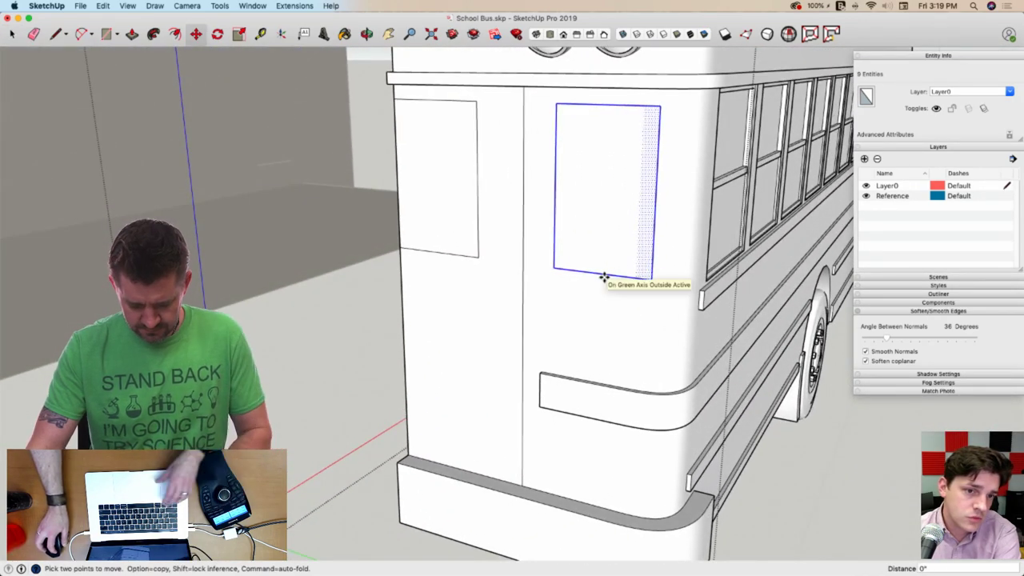
{"action": "key", "text": "alt"}
{"action": "left_click", "coordinate": [605, 278]}
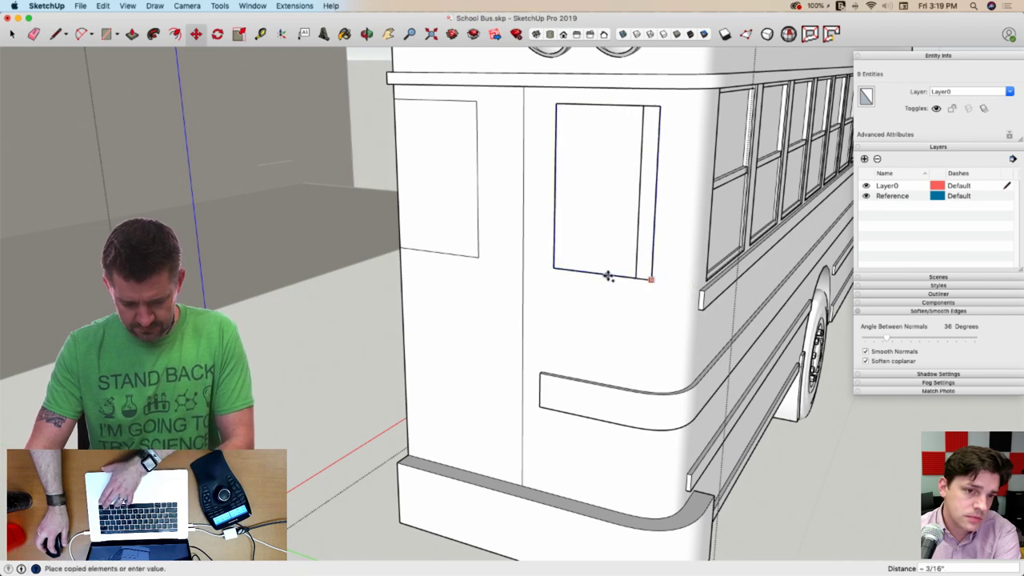
{"action": "left_click", "coordinate": [613, 278]}
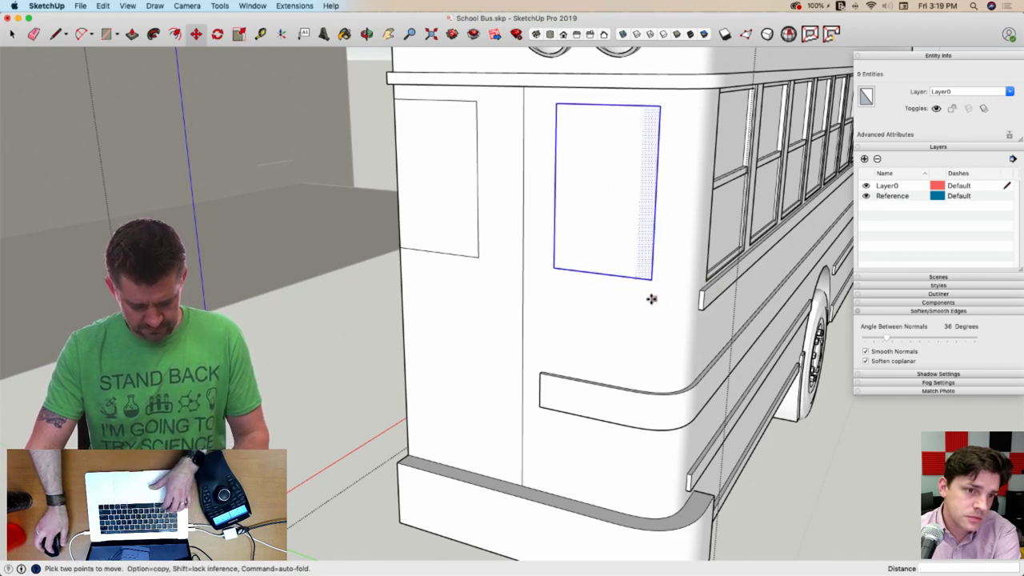
{"action": "key", "text": "super+z"}
Show hidden geometry and copy the door window face about 5' along the green axis, between the door edge and the curved corner
{"action": "key", "text": "space"}
{"action": "left_click", "coordinate": [466, 226]}
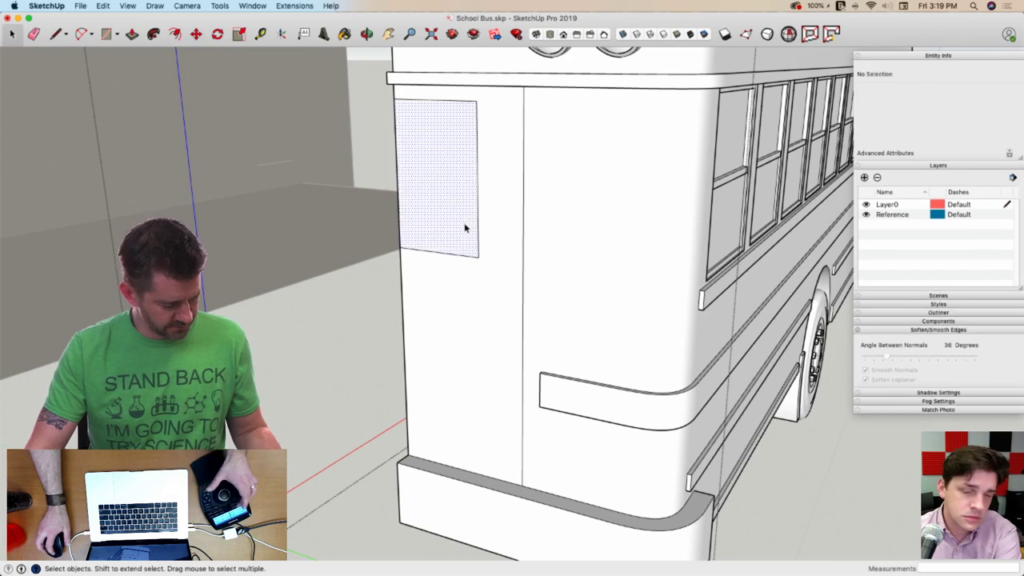
{"action": "key", "text": "m"}
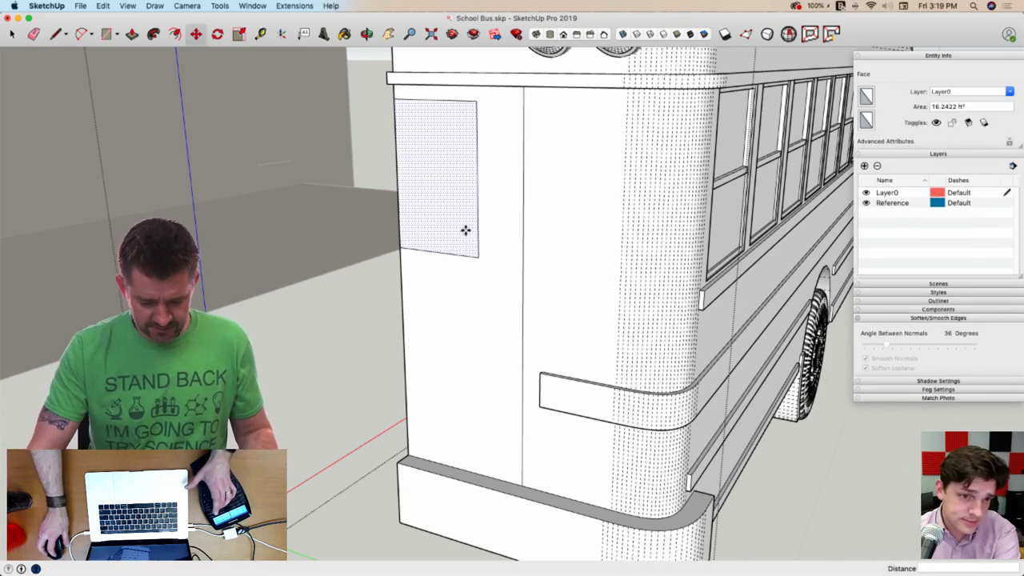
{"action": "key", "text": "alt"}
{"action": "left_click", "coordinate": [466, 231]}
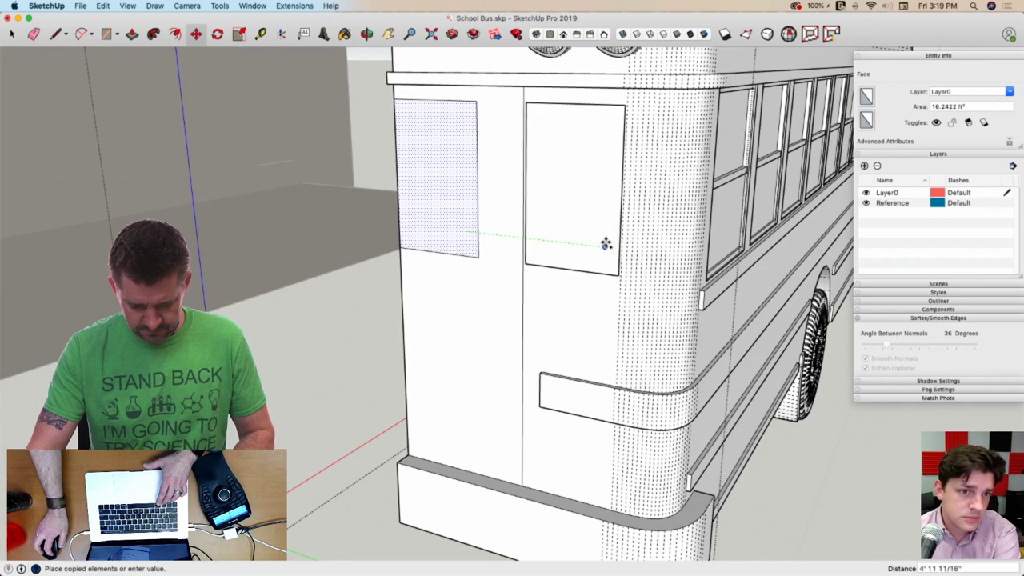
{"action": "left_click", "coordinate": [605, 244]}
{"action": "key", "text": "space"}
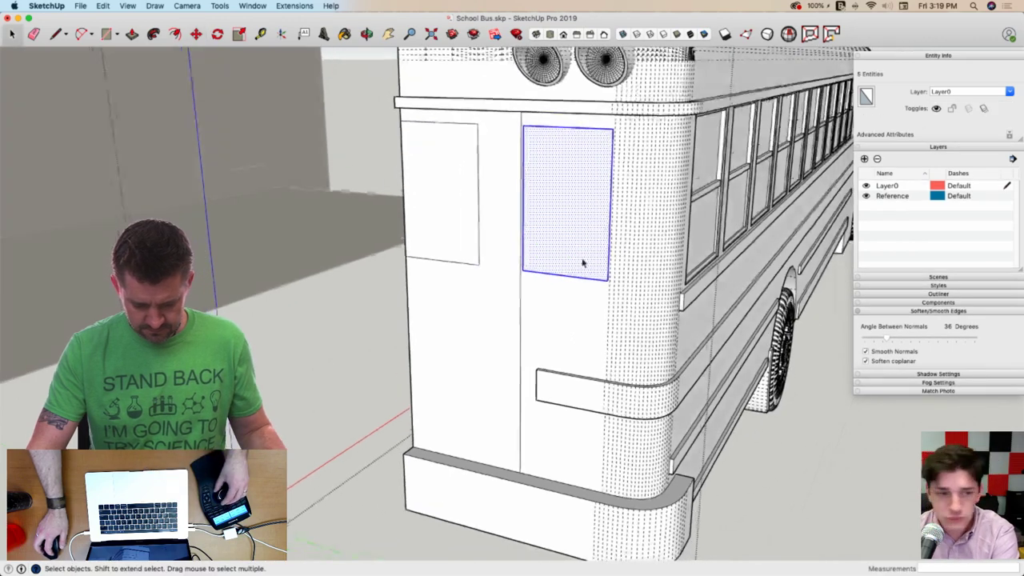
Move the door's vertical edge about 10 5/8" away from the outer window, and widen the door window about 6 13/16" toward that edge
{"action": "left_click", "coordinate": [507, 318]}
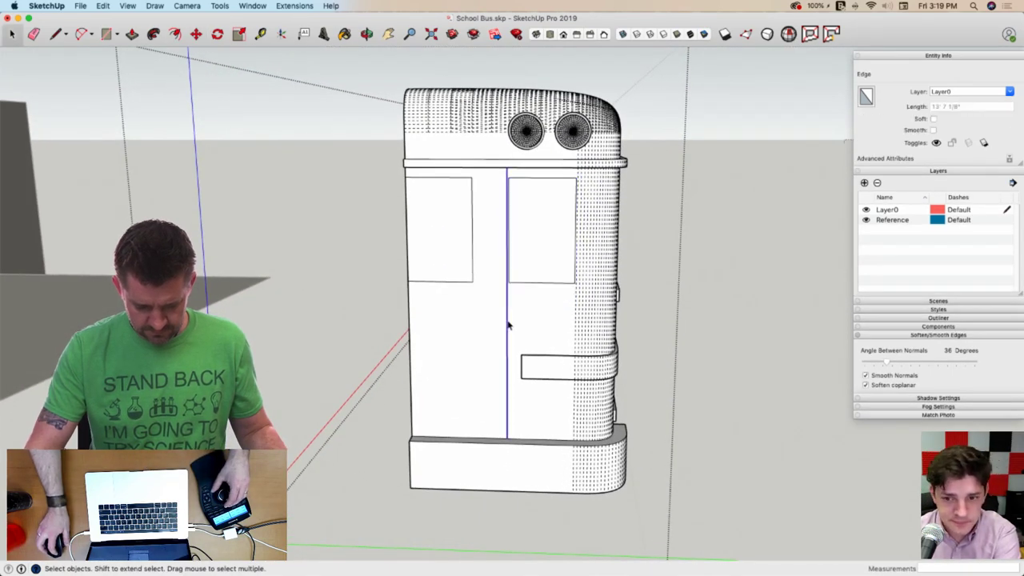
{"action": "key", "text": "m"}
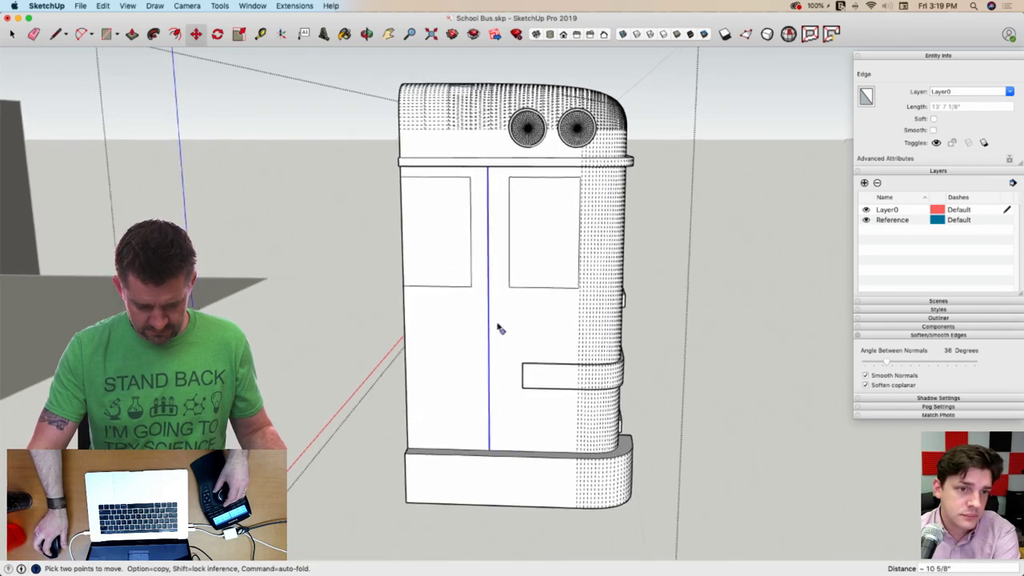
{"action": "key", "text": "space"}
{"action": "scroll", "coordinate": [511, 310], "scroll_direction": "up", "scroll_amount": 3}
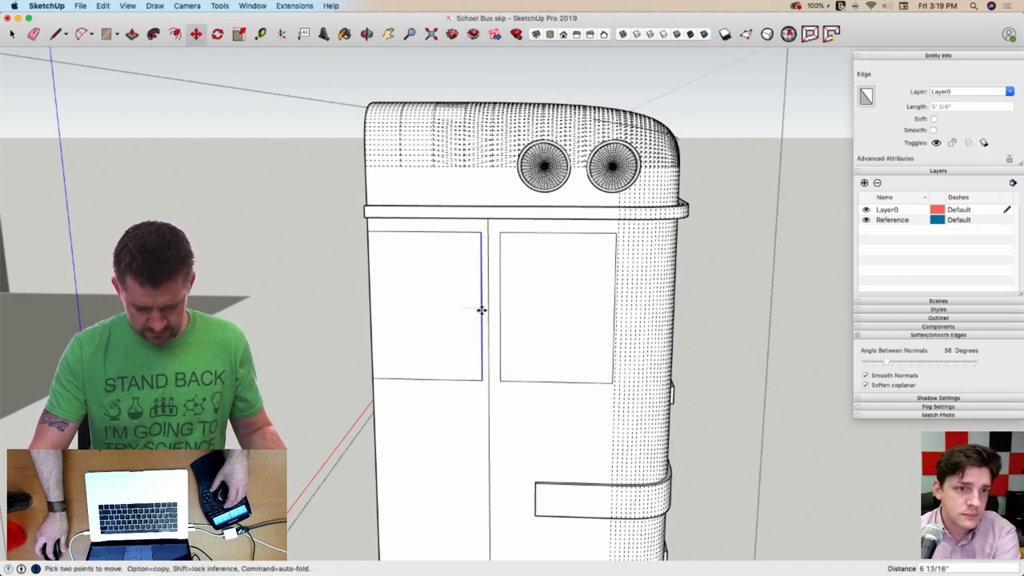
{"action": "key", "text": "space"}
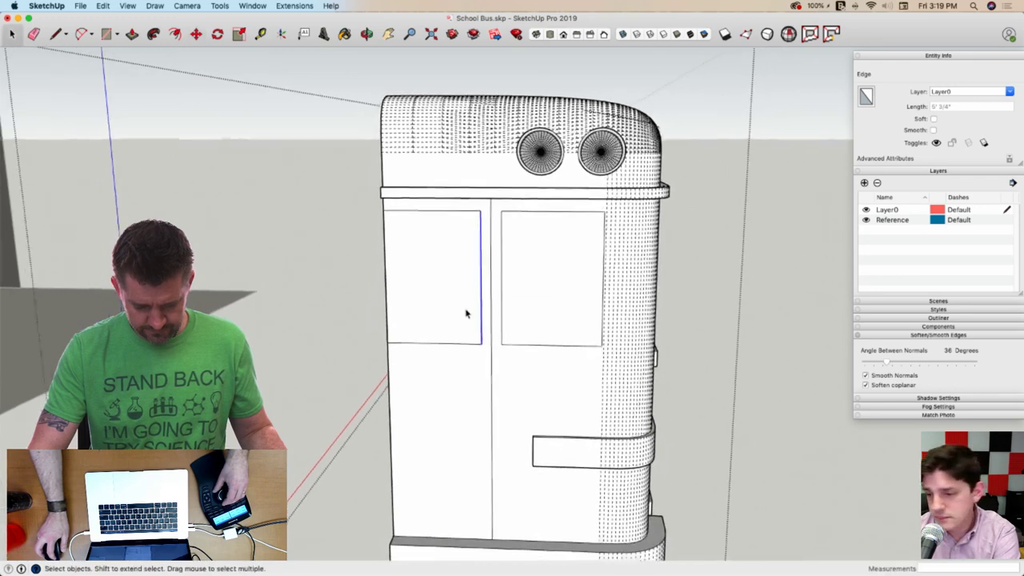
Copy the door window face about 7' 4 1/16" straight down to the lower part of the door, above the bumper
{"action": "left_click", "coordinate": [455, 307]}
{"action": "key", "text": "m"}
{"action": "key", "text": "alt"}
{"action": "left_click", "coordinate": [454, 305]}
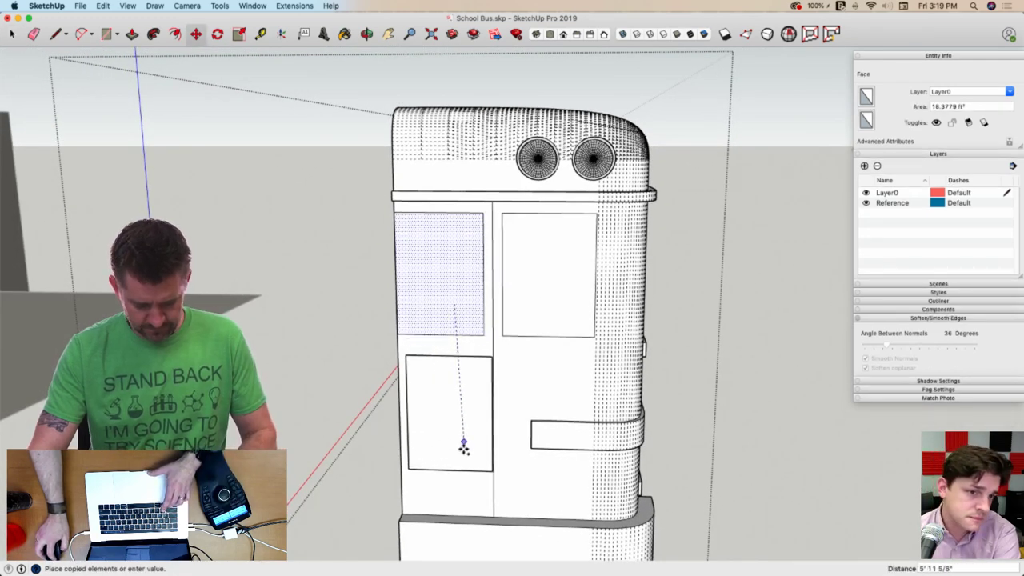
{"action": "left_click", "coordinate": [454, 472]}
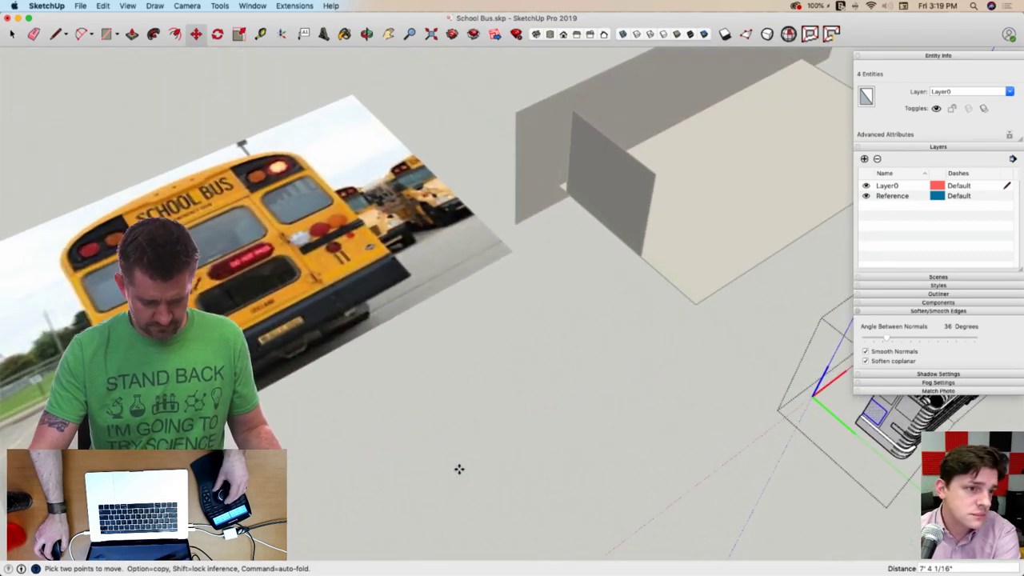
{"action": "scroll", "coordinate": [638, 377], "scroll_direction": "up", "scroll_amount": 5}
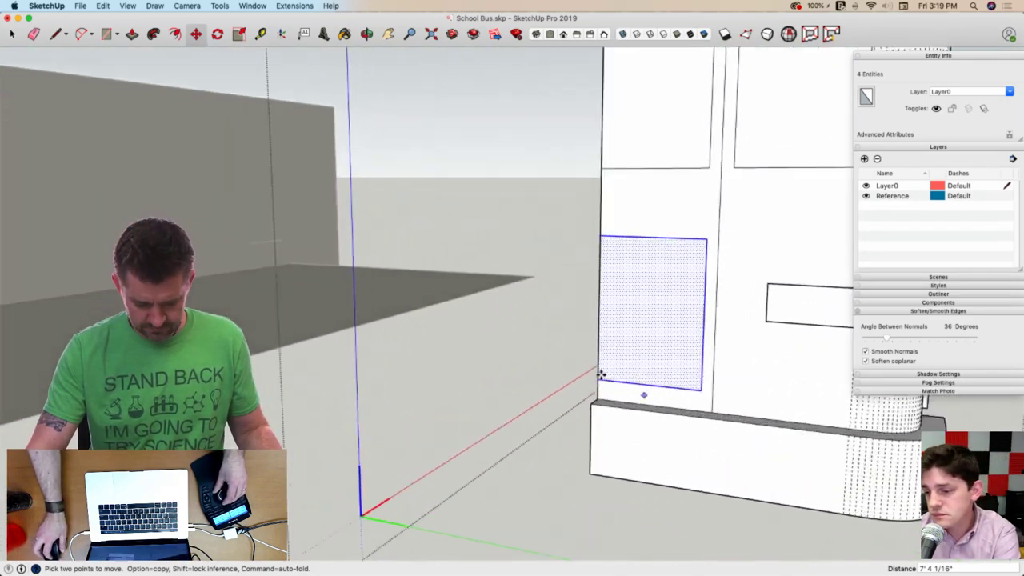
Shorten the lower door window by moving its bottom edge up about 1' 5 13/16"
{"action": "key", "text": "space"}
{"action": "left_click", "coordinate": [663, 380]}
{"action": "key", "text": "m"}
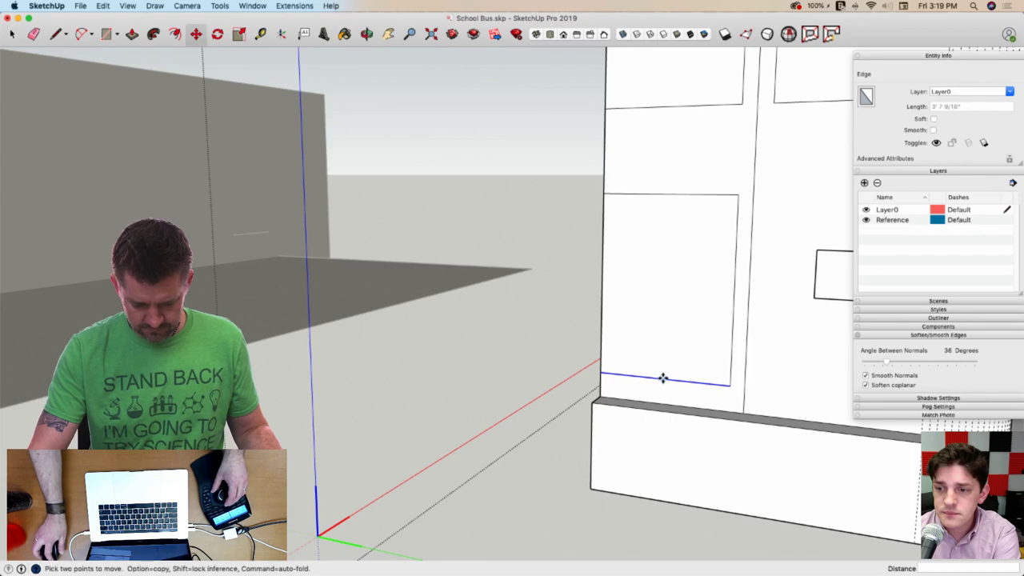
{"action": "scroll", "coordinate": [664, 326], "scroll_direction": "down", "scroll_amount": 6}
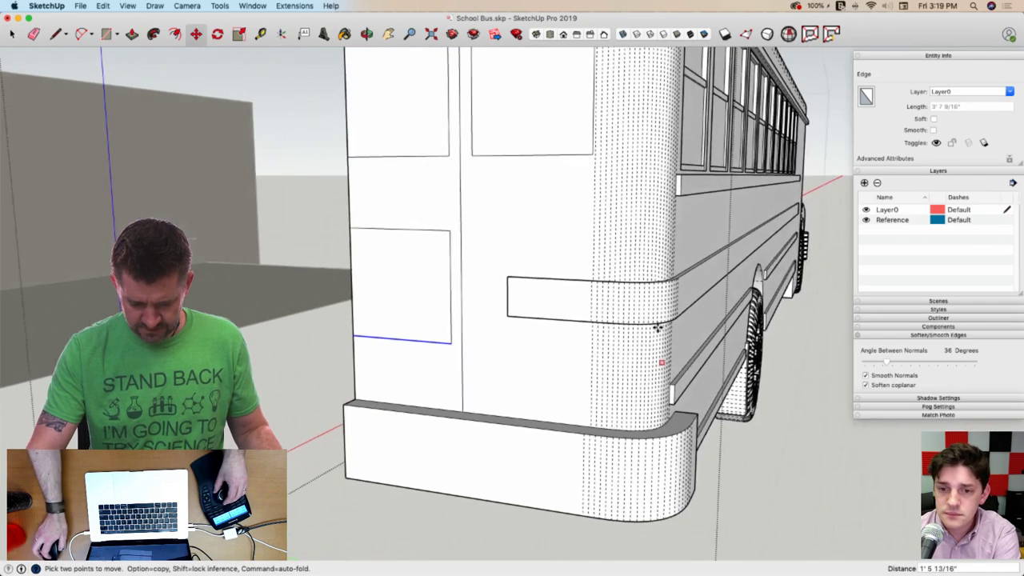
Lower the whole lower door window toward the bumper, and move its top edge about 3 7/16" down
{"action": "key", "text": "space"}
{"action": "left_click", "coordinate": [401, 306]}
{"action": "key", "text": "m"}
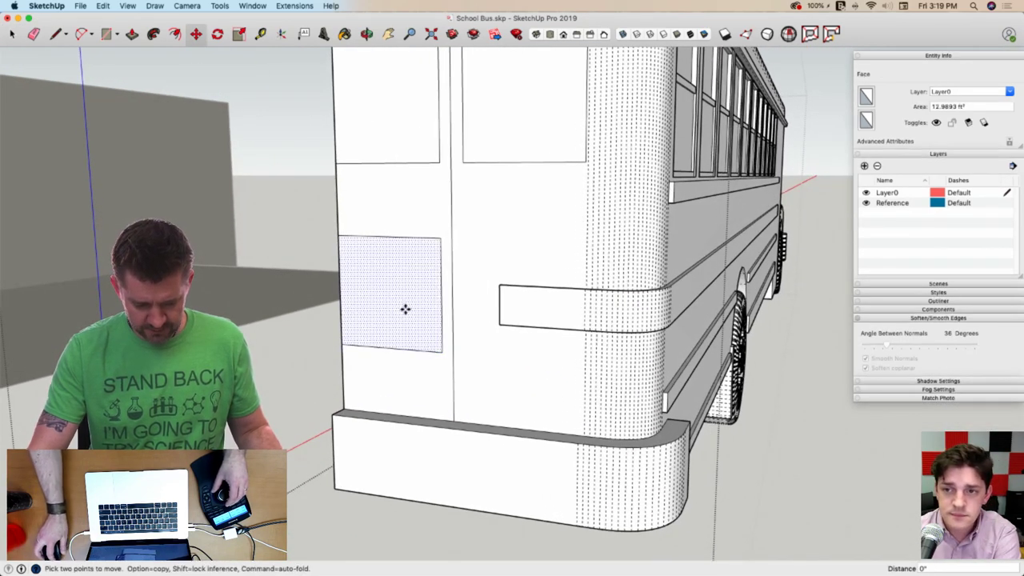
{"action": "left_click", "coordinate": [405, 308]}
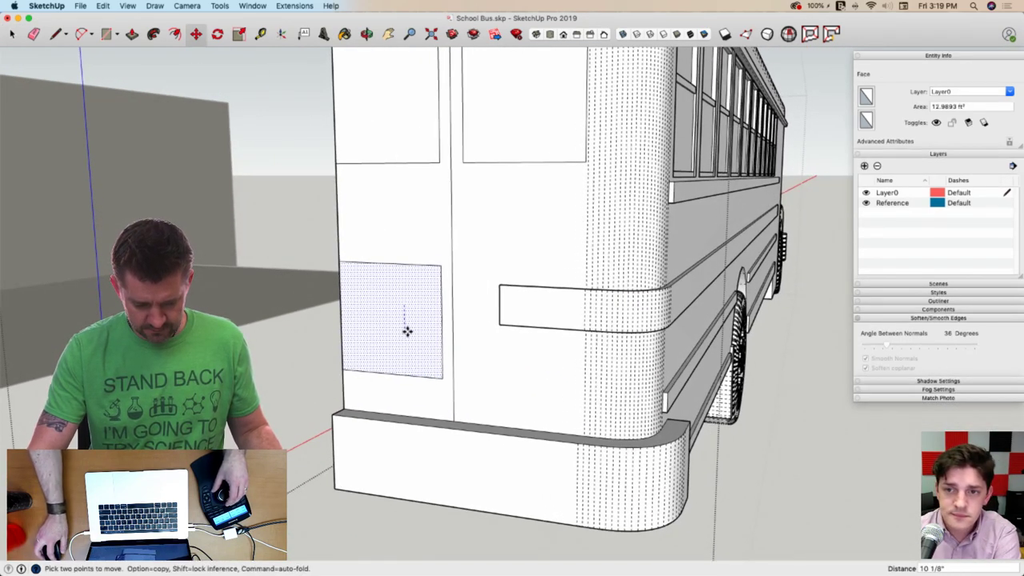
{"action": "left_click", "coordinate": [400, 269]}
{"action": "key", "text": "m"}
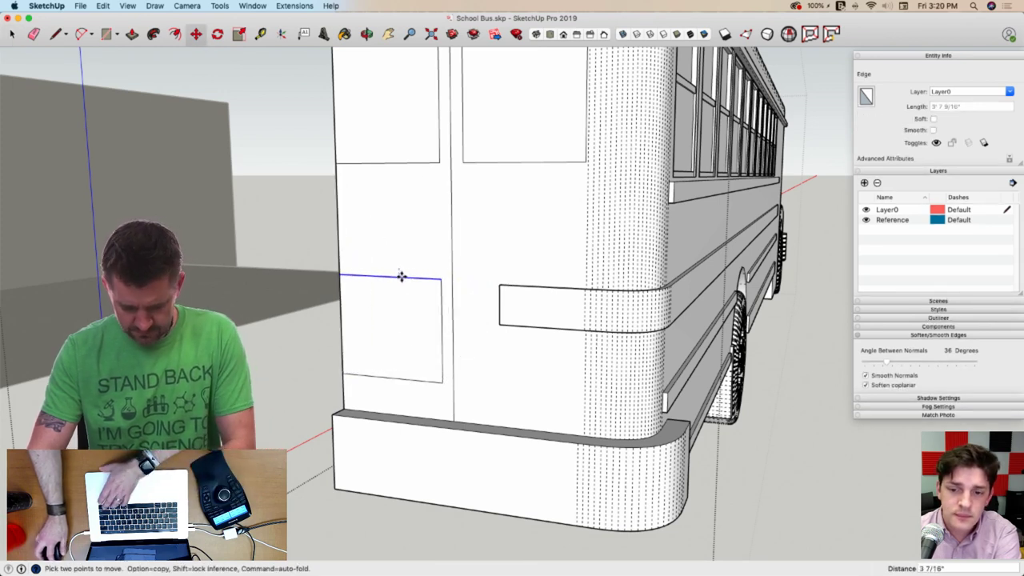
{"action": "key", "text": "space"}
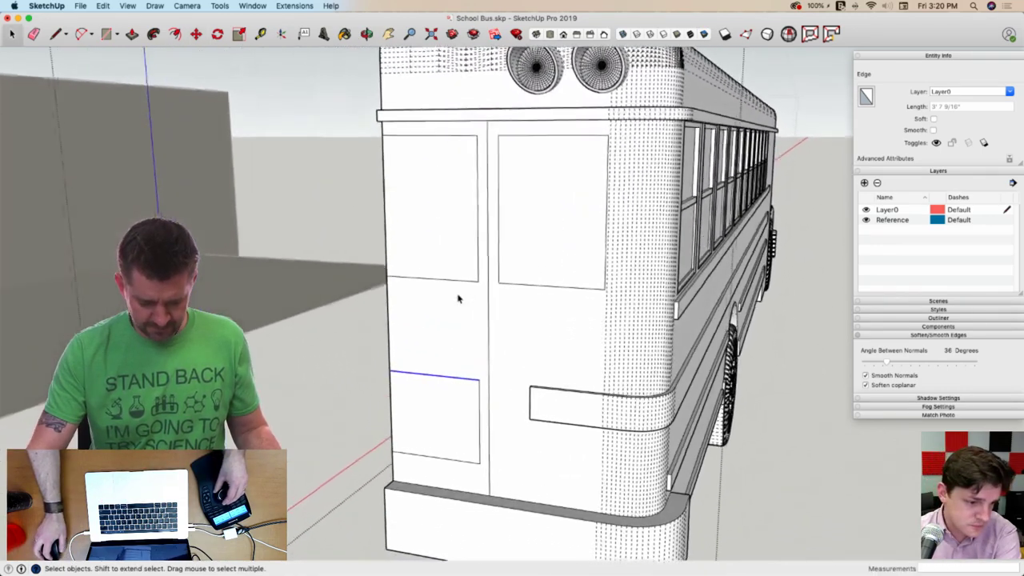
Round the corners of both upper rear windows and the lower door window with tangent arcs, removing the leftover corners
{"action": "key", "text": "a"}
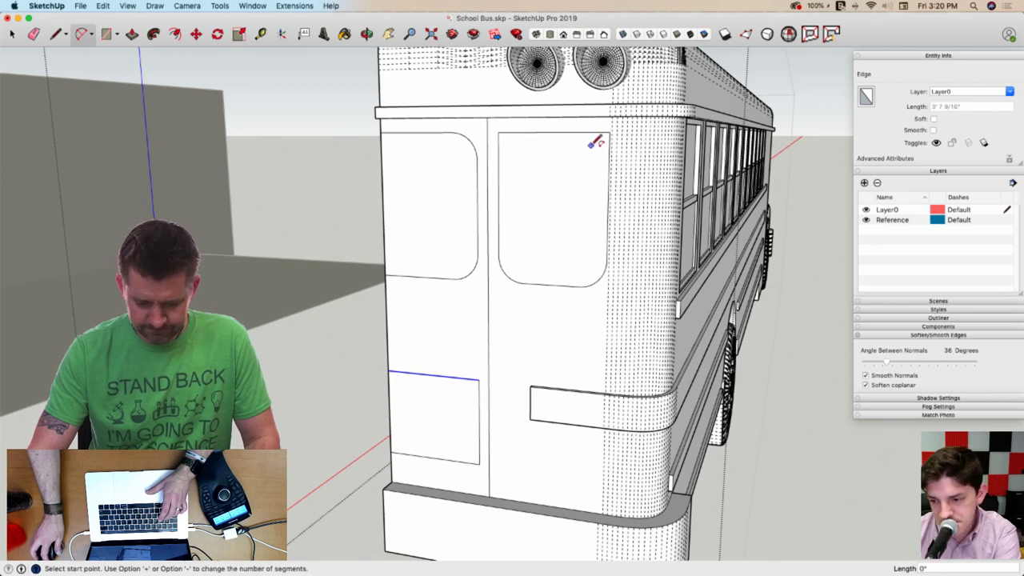
{"action": "double_click", "coordinate": [462, 390]}
{"action": "key", "text": "space"}
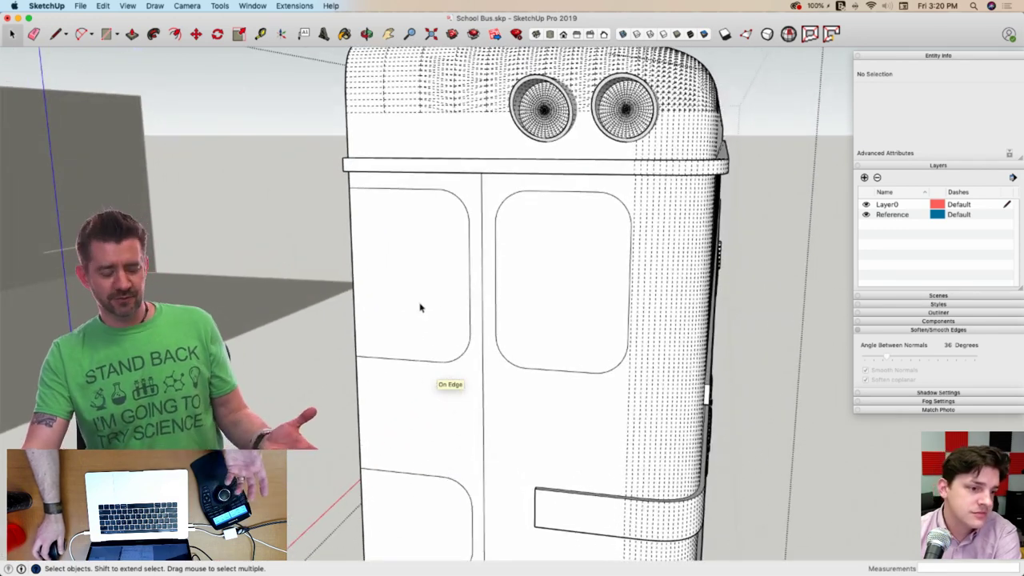
Offset the outlines of the two upper rear windows inward for narrow frames, leaving the door window's edge on the mirror plane out
{"action": "key", "text": "f"}
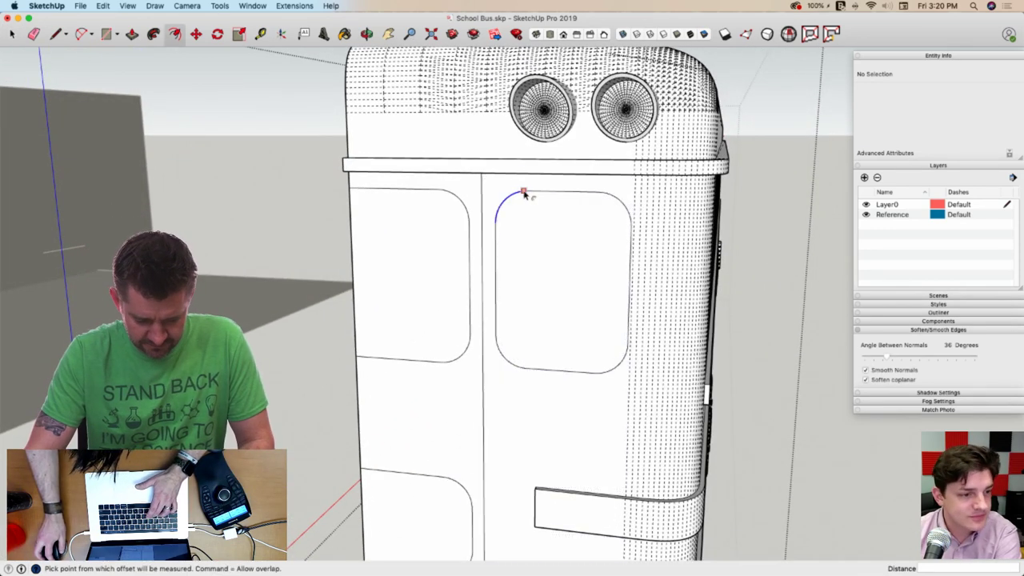
{"action": "left_click", "coordinate": [524, 195]}
{"action": "left_click", "coordinate": [524, 202]}
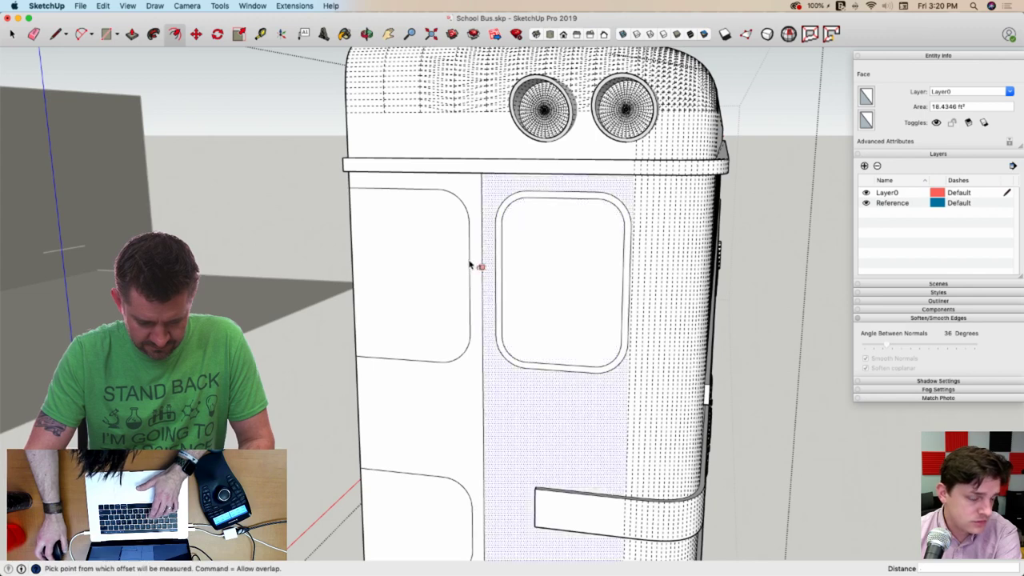
{"action": "key", "text": "space"}
{"action": "left_click", "coordinate": [432, 248]}
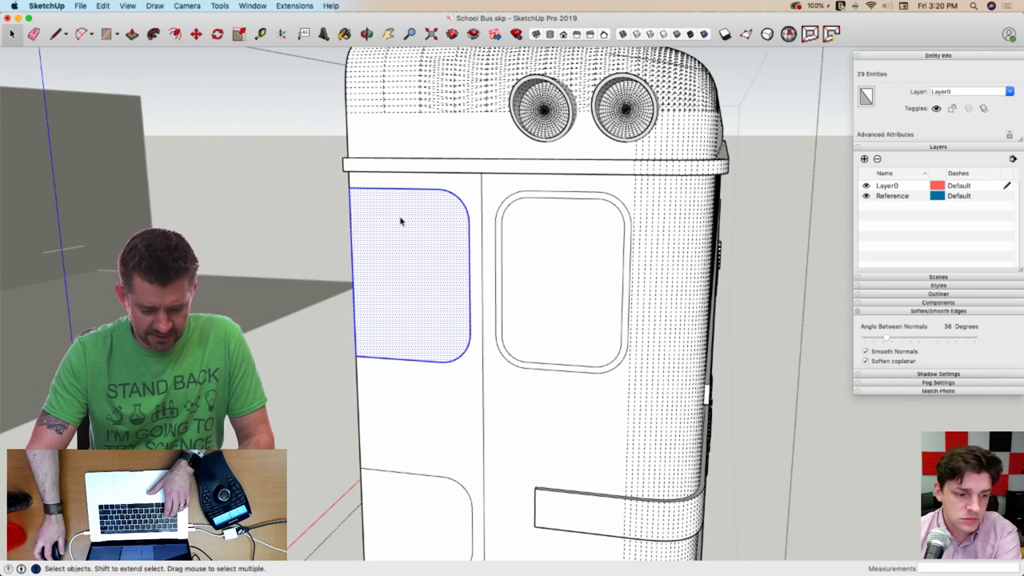
{"action": "left_click", "coordinate": [439, 252], "text": "shift"}
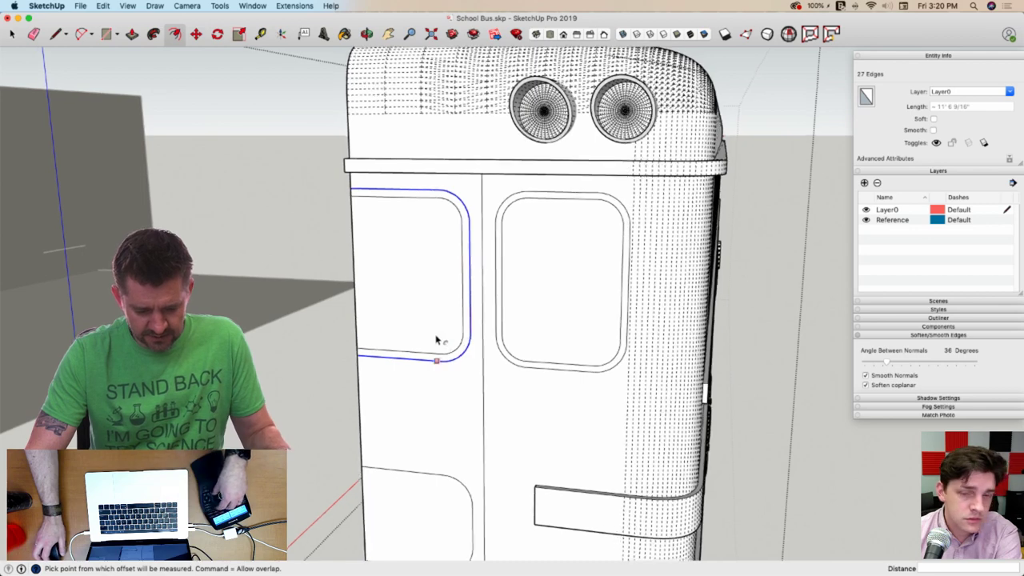
{"action": "key", "text": "space"}
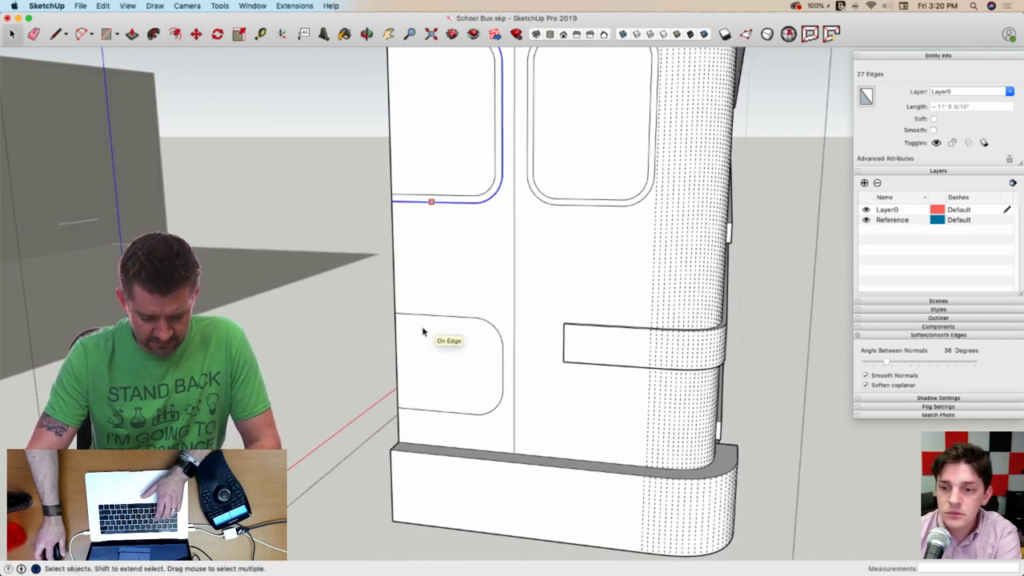
Offset the lower door window's outline inward by a narrow frame width, excluding its edge on the mirror plane
{"action": "left_click", "coordinate": [422, 331]}
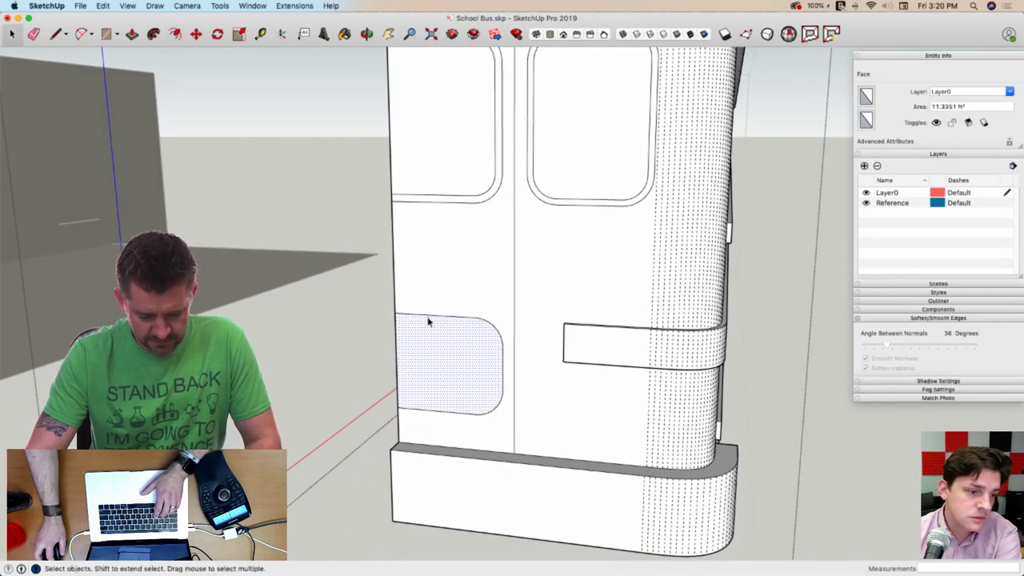
{"action": "double_click", "coordinate": [428, 331]}
{"action": "left_click", "coordinate": [427, 345], "text": "shift"}
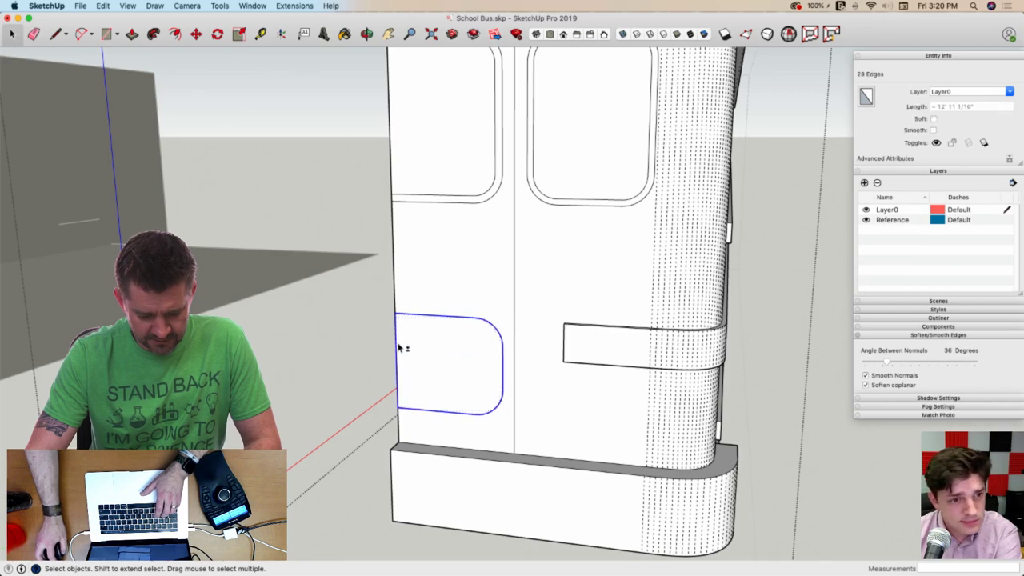
{"action": "key", "text": "f"}
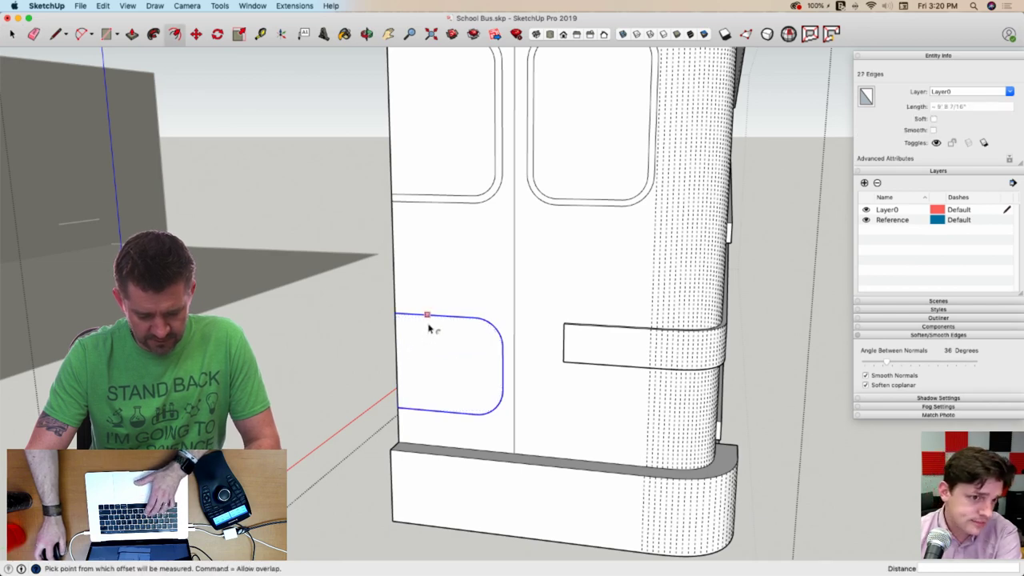
{"action": "key", "text": "space"}
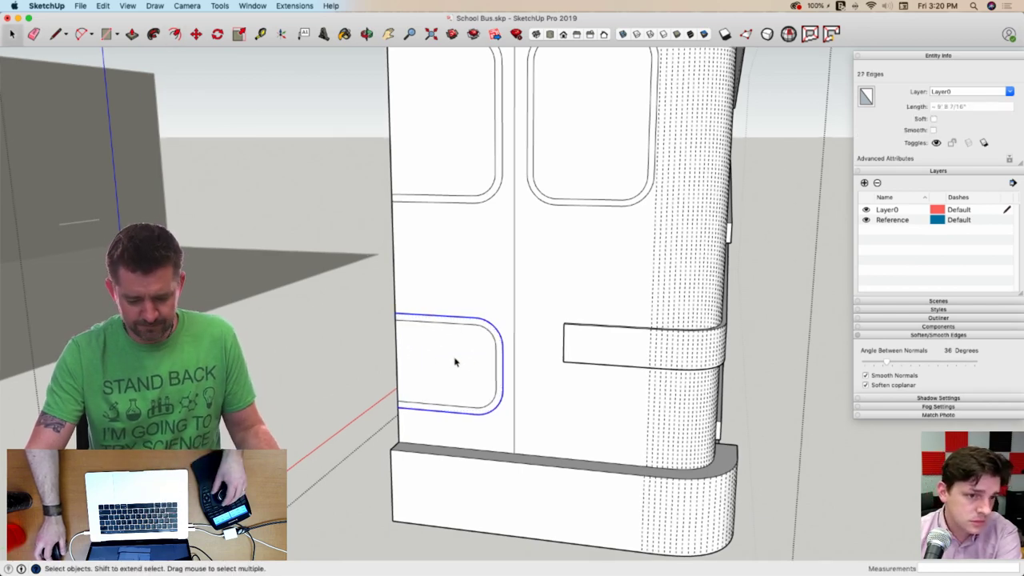
Push/Pull the frame faces of the lower door window and both upper rear windows outward 1 1/2"
{"action": "key", "text": "p"}
{"action": "left_click", "coordinate": [471, 338]}
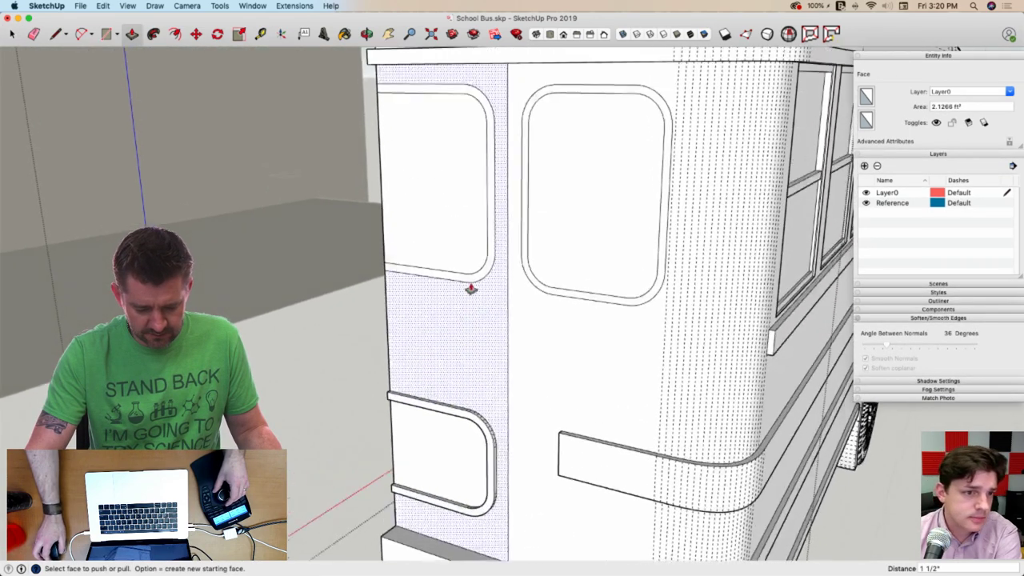
{"action": "left_click", "coordinate": [477, 300]}
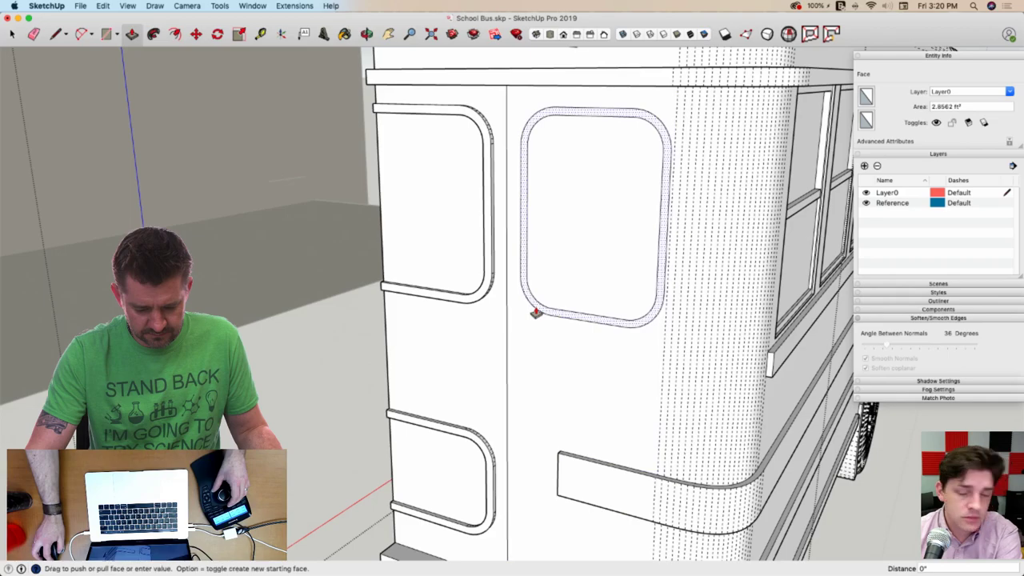
{"action": "double_click", "coordinate": [535, 314]}
{"action": "key", "text": "space"}
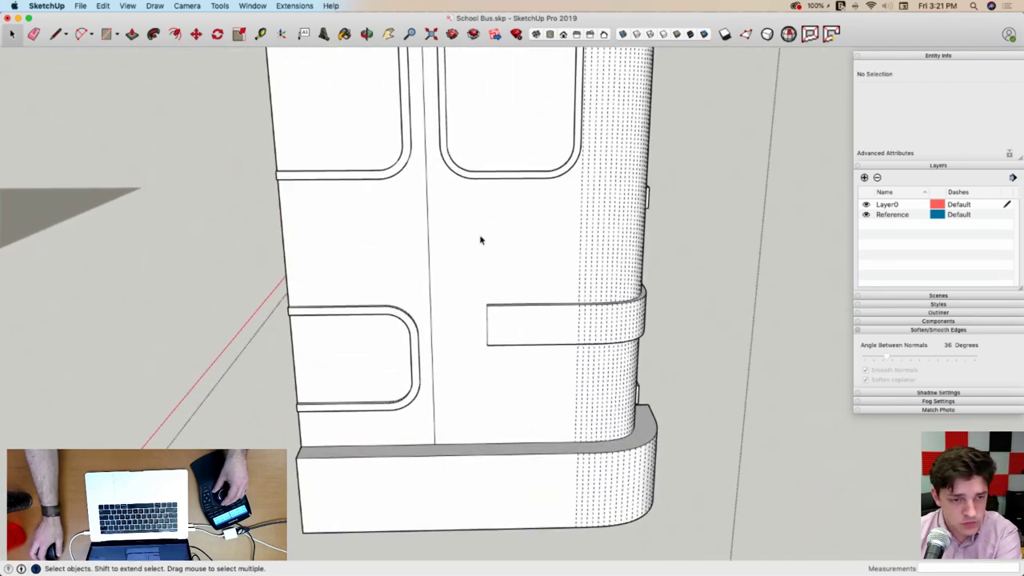
Copy the door's vertical edge about 5/8" sideways, and push the narrow strip in 1" to form the door gap
{"action": "scroll", "coordinate": [439, 277], "scroll_direction": "up", "scroll_amount": 3}
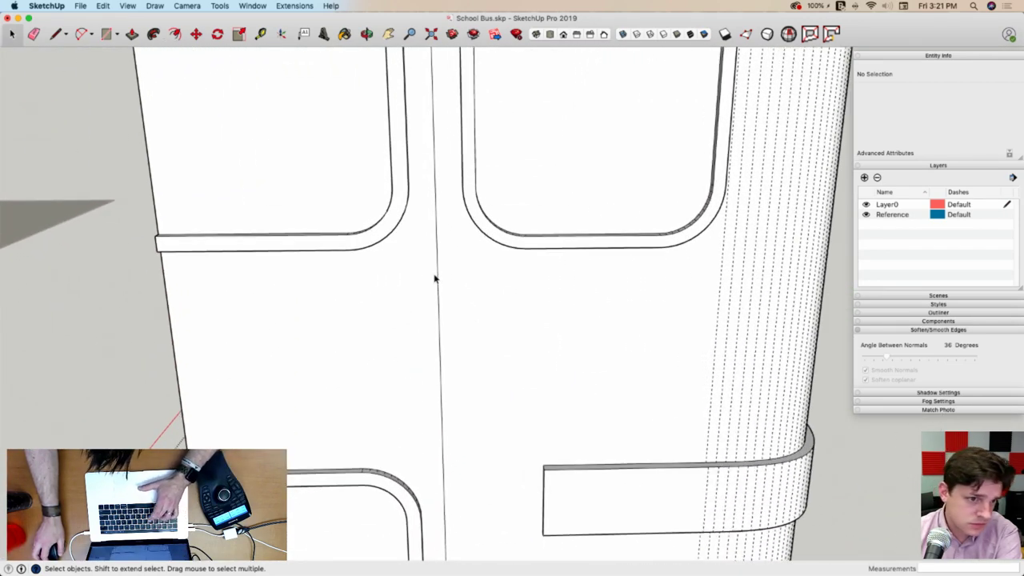
{"action": "key", "text": "m"}
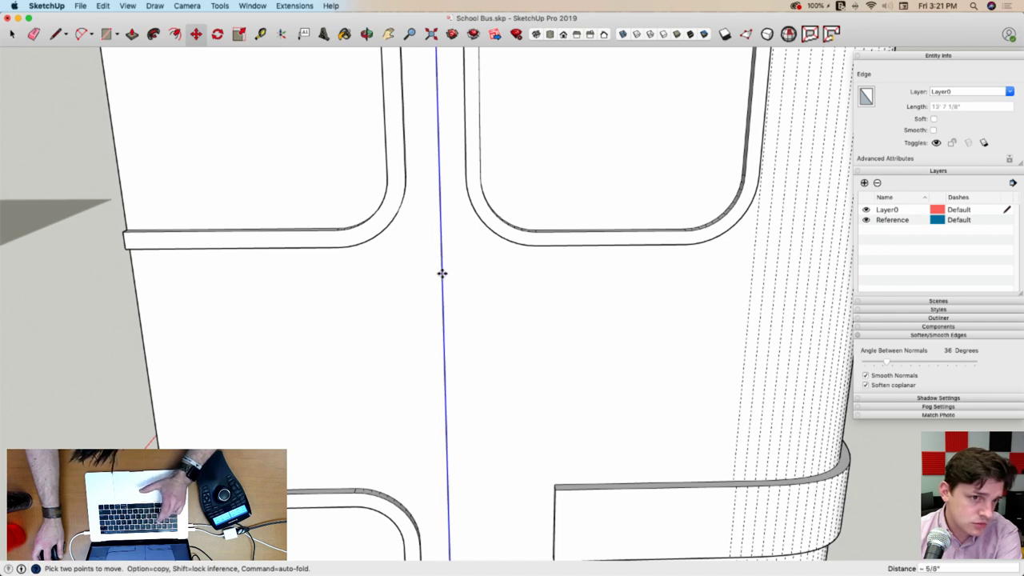
{"action": "left_click", "coordinate": [441, 274]}
{"action": "left_click", "coordinate": [441, 277]}
{"action": "key", "text": "p"}
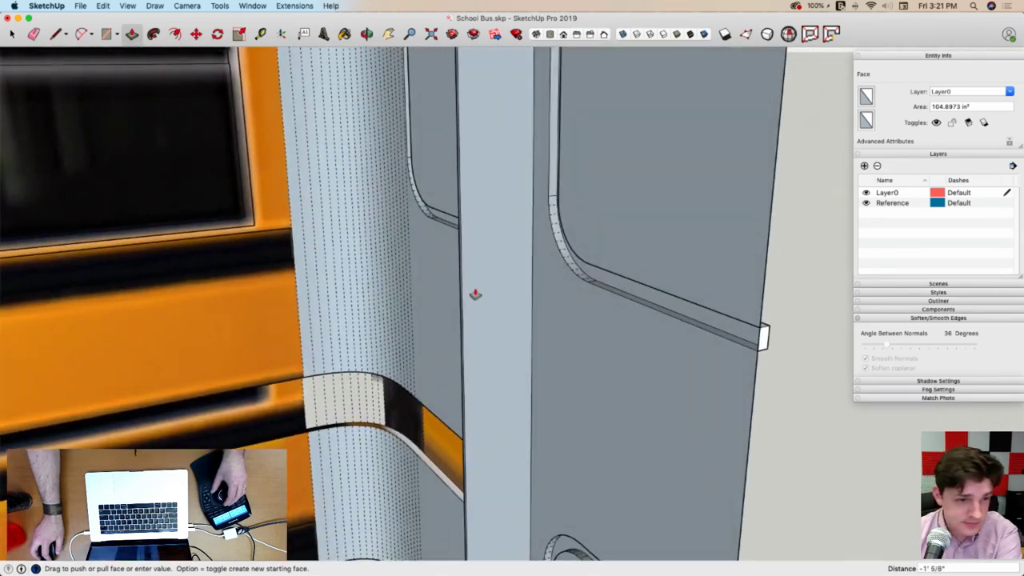
{"action": "left_click_drag", "start_coordinate": [475, 294], "coordinate": [525, 301]}
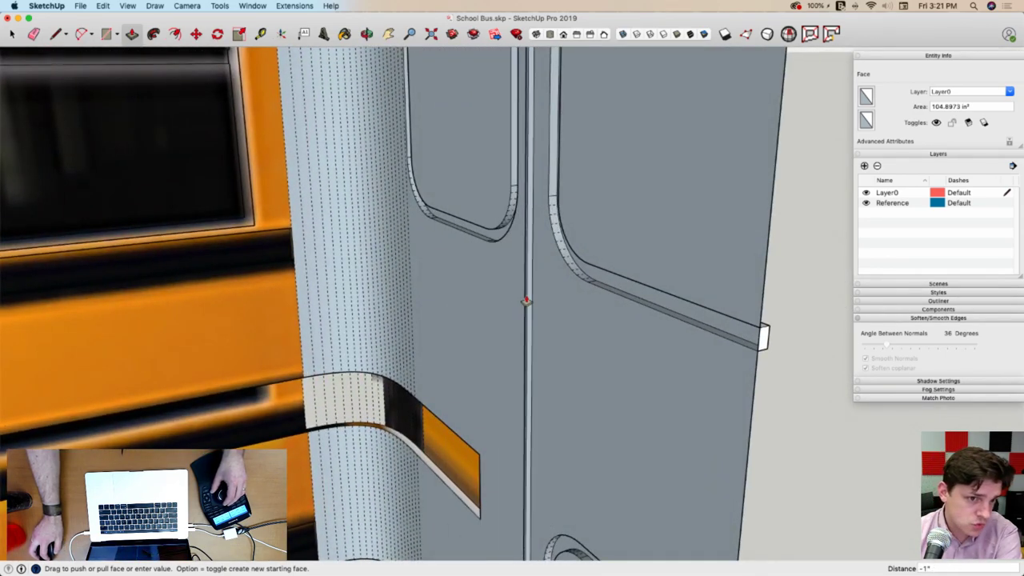
{"action": "left_click", "coordinate": [526, 300]}
{"action": "key", "text": "space"}
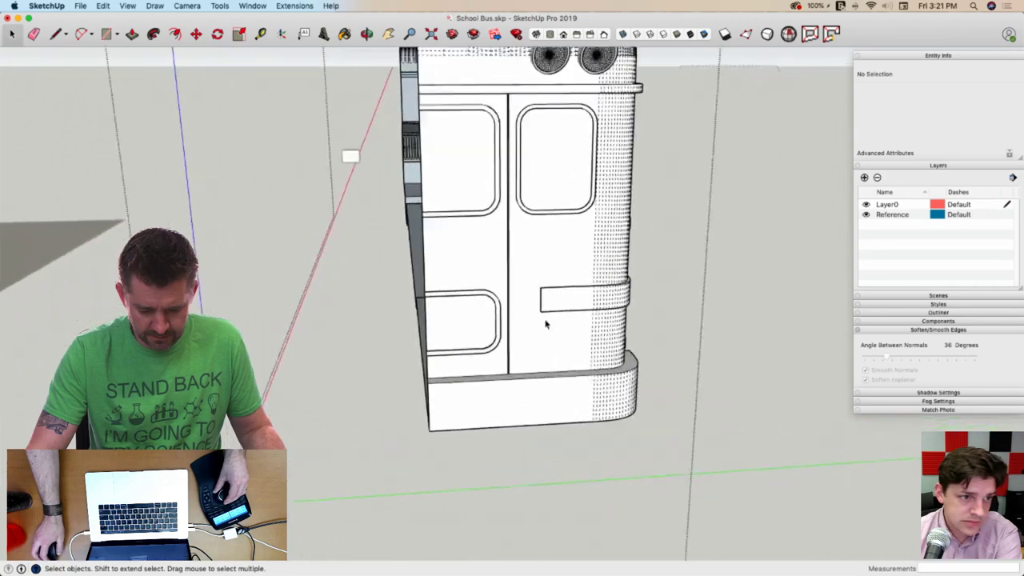
Push/Pull the end face of the wraparound side band to extend the band closer to the door gap
{"action": "key", "text": "p"}
{"action": "left_click", "coordinate": [680, 324]}
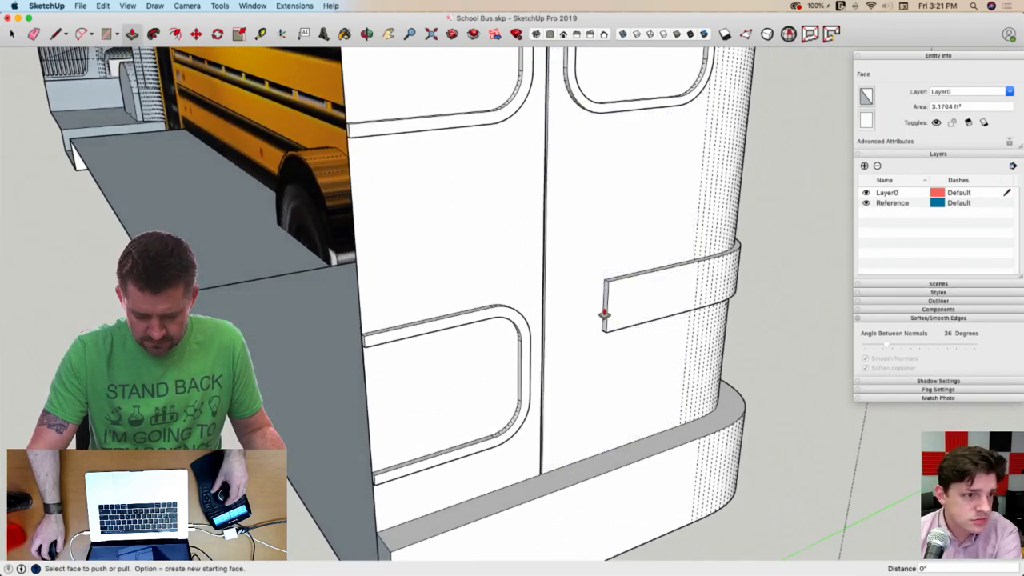
{"action": "left_click", "coordinate": [557, 331]}
{"action": "key", "text": "space"}
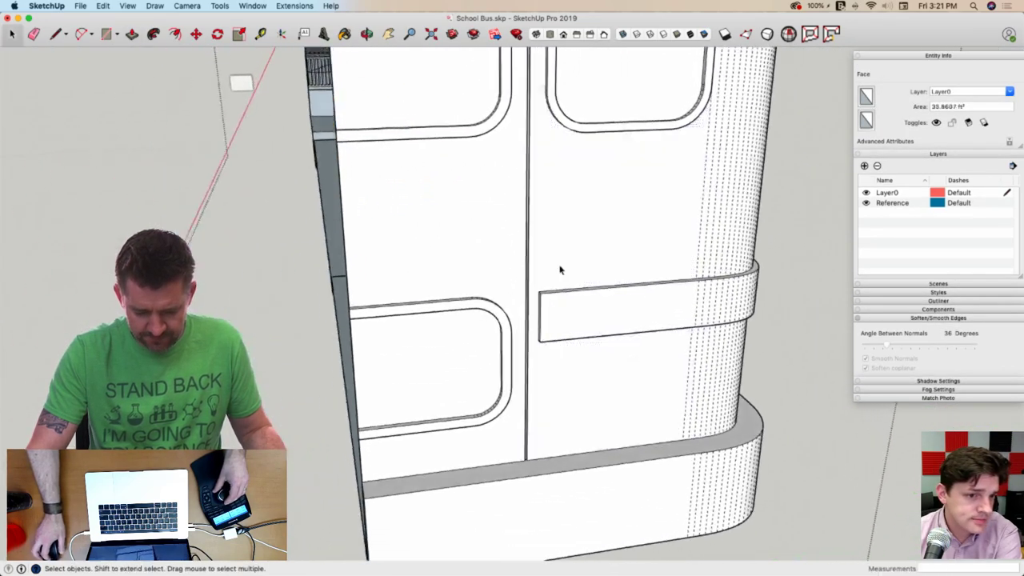
Draw a circle on the rear wall just above the band's end, beside the door gap
{"action": "key", "text": "c"}
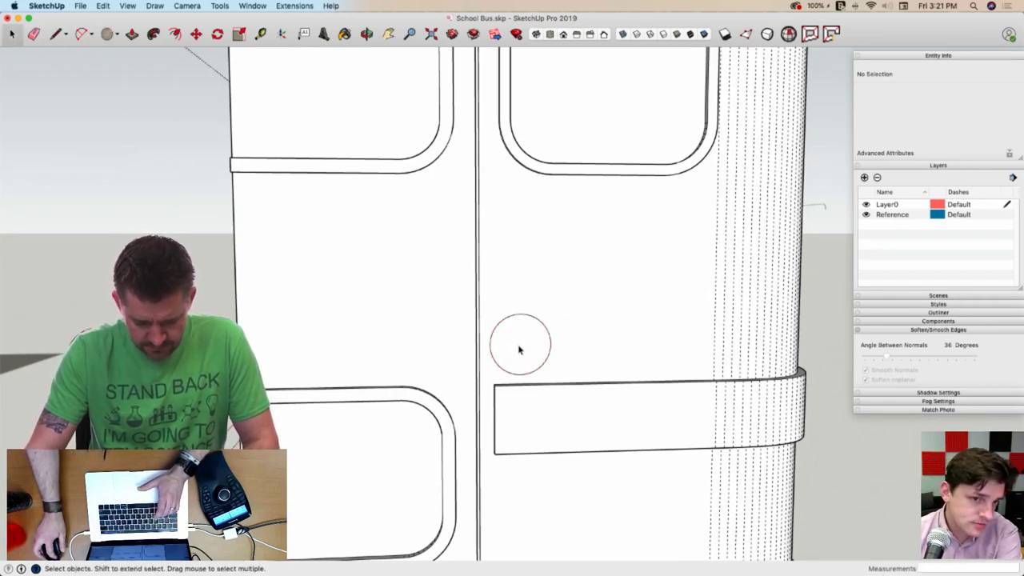
Copy the circle about 2' 8 7/16" sideways along the rear wall and divide the spacing by 2 to get three evenly spaced circles
{"action": "left_click", "coordinate": [519, 350]}
{"action": "key", "text": "m"}
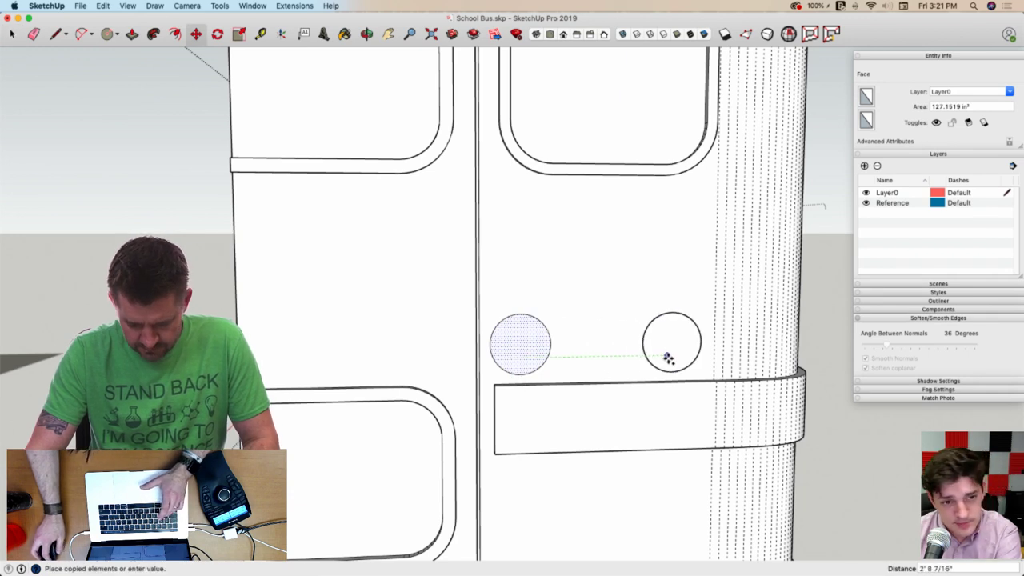
{"action": "left_click", "coordinate": [667, 357]}
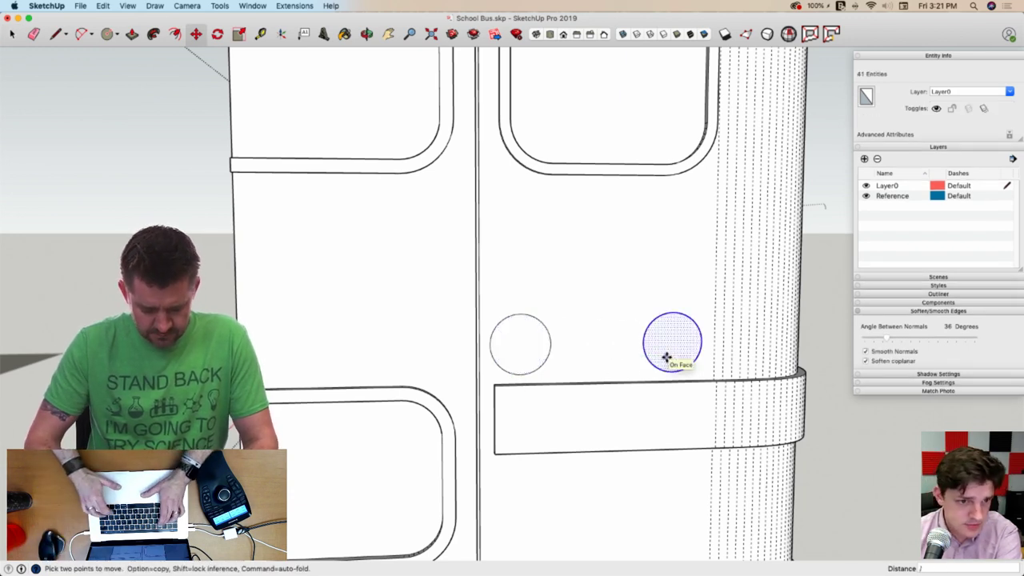
{"action": "key", "text": "Return"}
{"action": "key", "text": "Escape"}
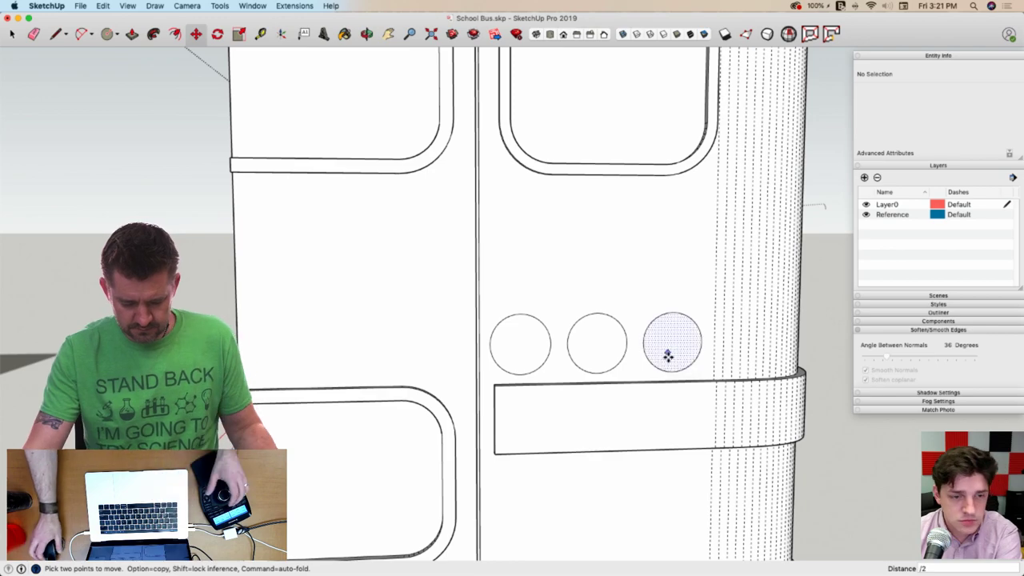
{"action": "key", "text": "space"}
Push/Pull the three circles outward from the rear wall by the same distance to form round lights
{"action": "middle_click_drag", "start_coordinate": [646, 345], "coordinate": [608, 338]}
{"action": "key", "text": "p"}
{"action": "left_click", "coordinate": [528, 368]}
{"action": "double_click", "coordinate": [616, 336]}
{"action": "double_click", "coordinate": [760, 361]}
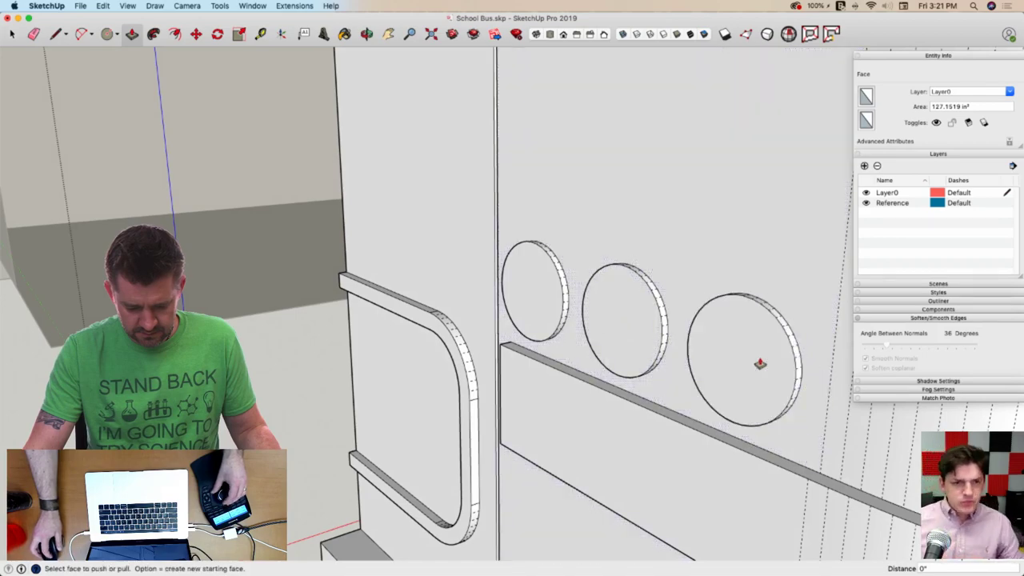
{"action": "middle_click_drag", "start_coordinate": [760, 362], "coordinate": [548, 354]}
{"action": "key", "text": "space"}
Draw a vertical guide line about 1' 8 1/16" long from the bottom of the middle light to just below the side band
{"action": "key", "text": "l"}
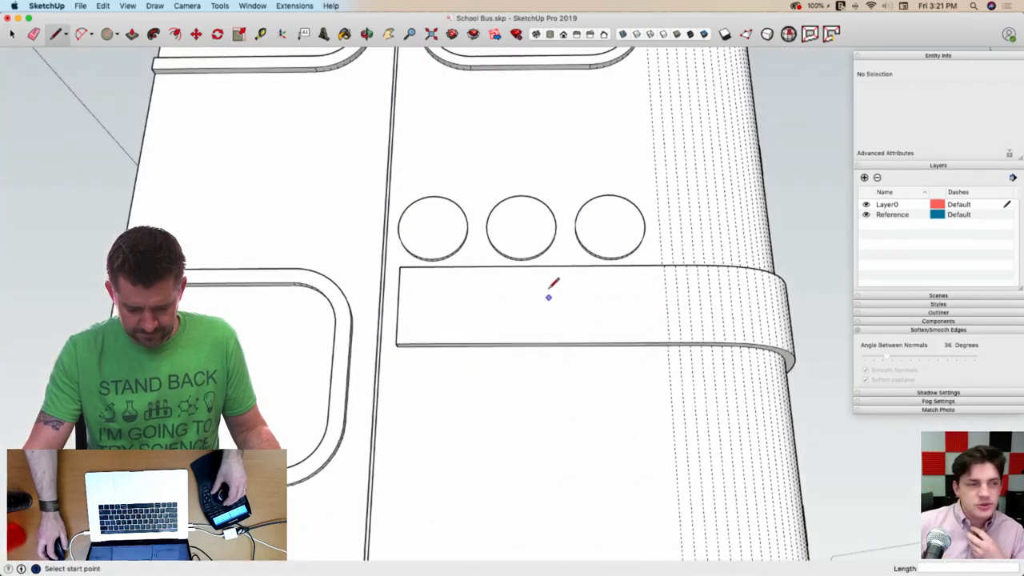
{"action": "scroll", "coordinate": [560, 296], "scroll_direction": "up", "scroll_amount": 5}
{"action": "scroll", "coordinate": [648, 254], "scroll_direction": "up", "scroll_amount": 2}
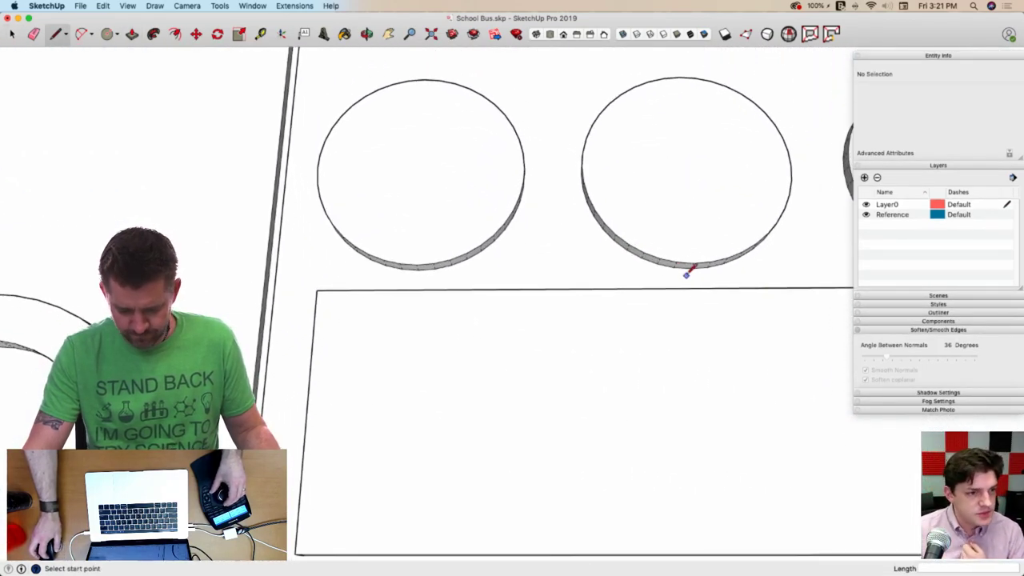
{"action": "middle_click_drag", "start_coordinate": [690, 269], "coordinate": [676, 285], "text": "shift"}
{"action": "left_click", "coordinate": [644, 173]}
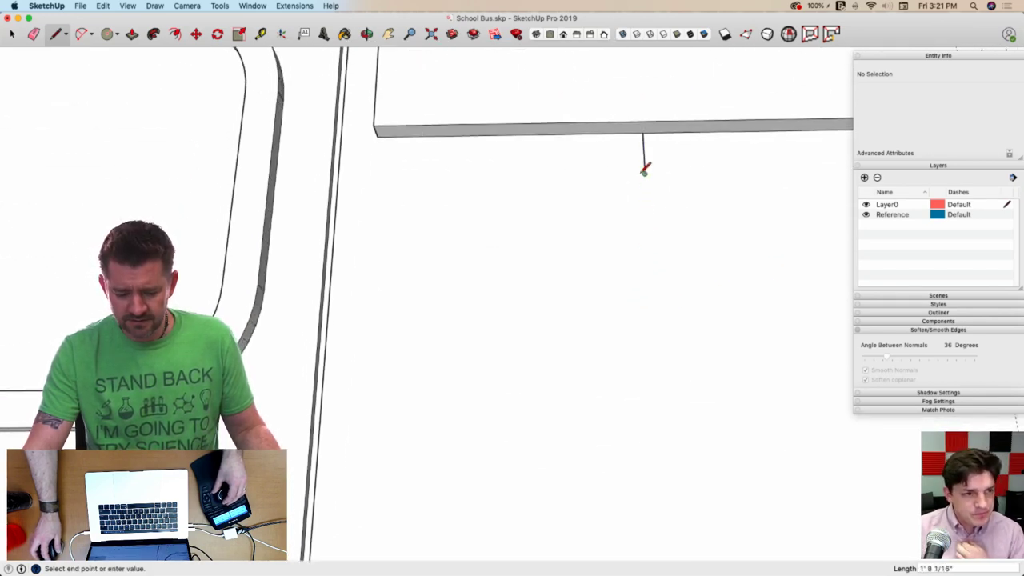
{"action": "scroll", "coordinate": [644, 174], "scroll_direction": "down", "scroll_amount": 10}
{"action": "key", "text": "space"}
{"action": "scroll", "coordinate": [577, 369], "scroll_direction": "up", "scroll_amount": 4}
{"action": "scroll", "coordinate": [579, 370], "scroll_direction": "down", "scroll_amount": 2}
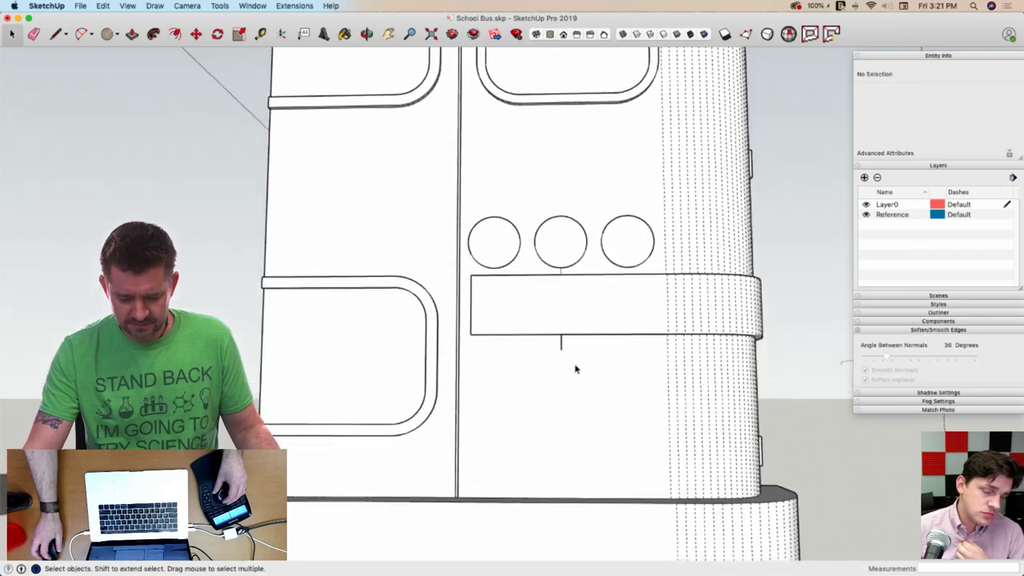
Extend the guide line farther down and draw a circle about 44 in² in area centered on its lower end
{"action": "key", "text": "m"}
{"action": "key", "text": "l"}
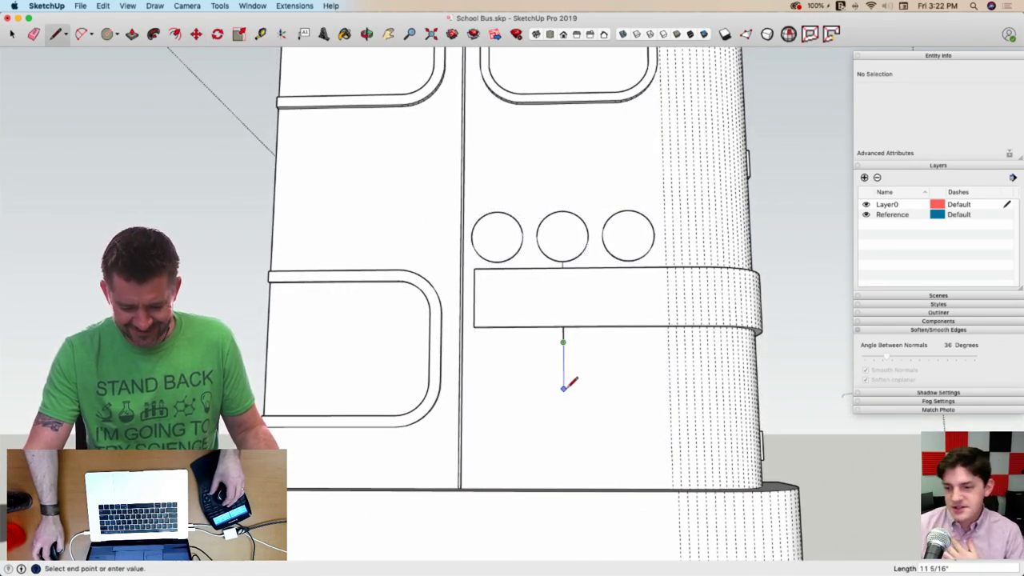
{"action": "scroll", "coordinate": [569, 366], "scroll_direction": "up", "scroll_amount": 3}
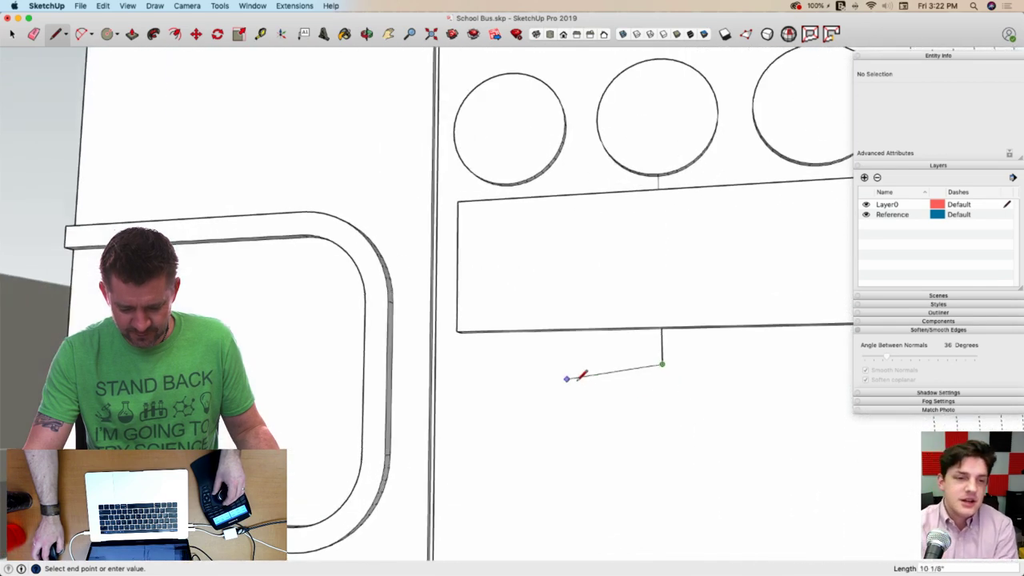
{"action": "left_click", "coordinate": [663, 425]}
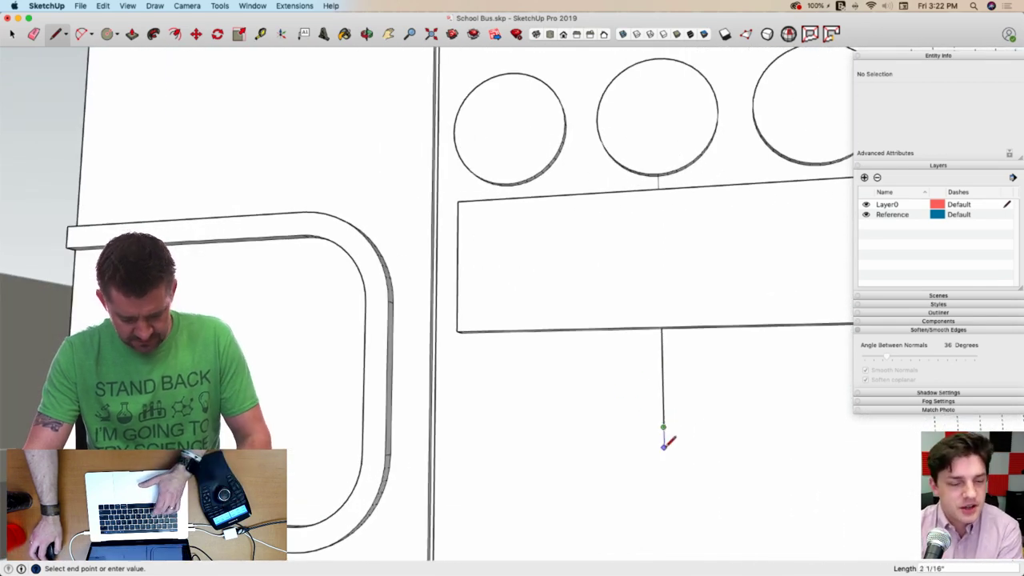
{"action": "key", "text": "c"}
{"action": "left_click", "coordinate": [663, 426]}
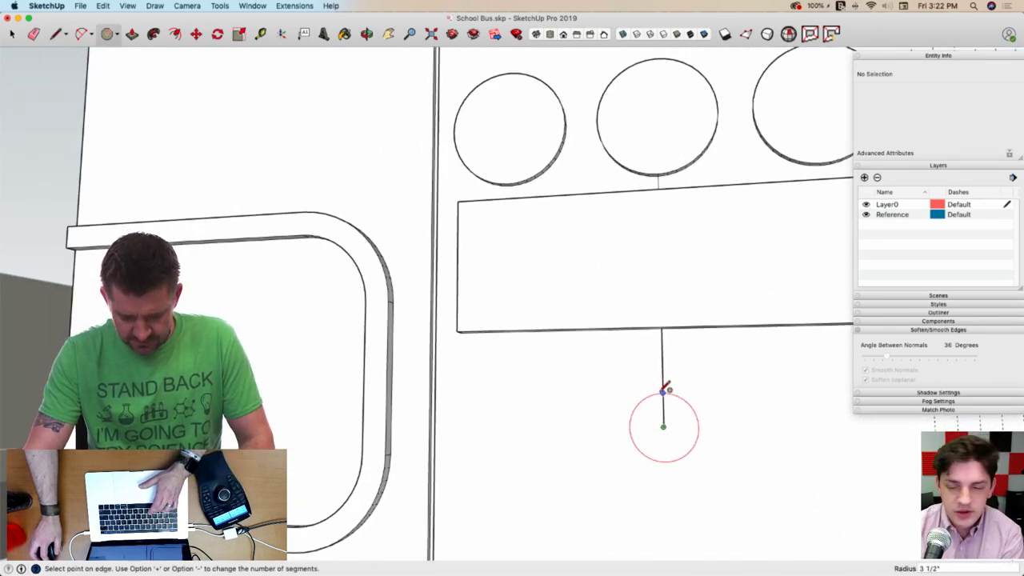
{"action": "left_click", "coordinate": [664, 384]}
Erase the guide lines above and below the band, and Push/Pull the small circle out level with the middle light's face
{"action": "key", "text": "e"}
{"action": "mouse_move", "coordinate": [667, 379]}
{"action": "left_mouse_down"}
{"action": "mouse_move", "coordinate": [665, 407]}
{"action": "mouse_move", "coordinate": [664, 345]}
{"action": "left_mouse_up"}
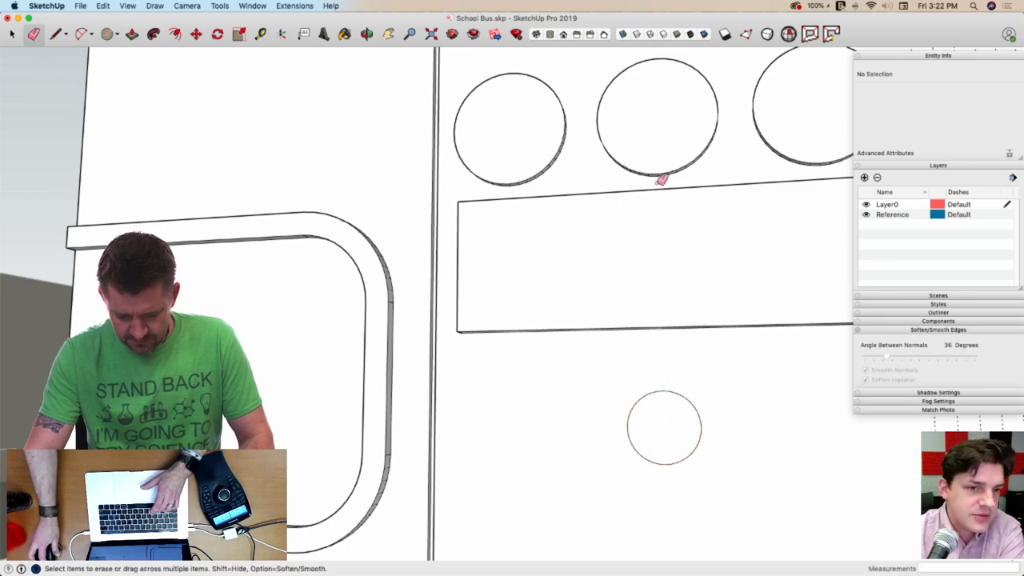
{"action": "key", "text": "p"}
{"action": "left_click", "coordinate": [686, 418]}
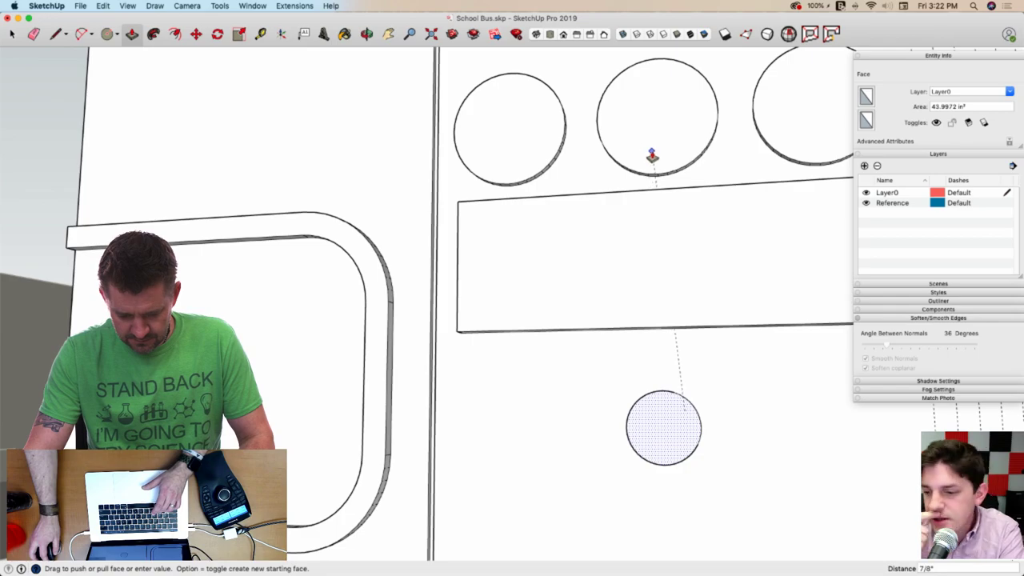
{"action": "left_click", "coordinate": [651, 157]}
{"action": "key", "text": "space"}
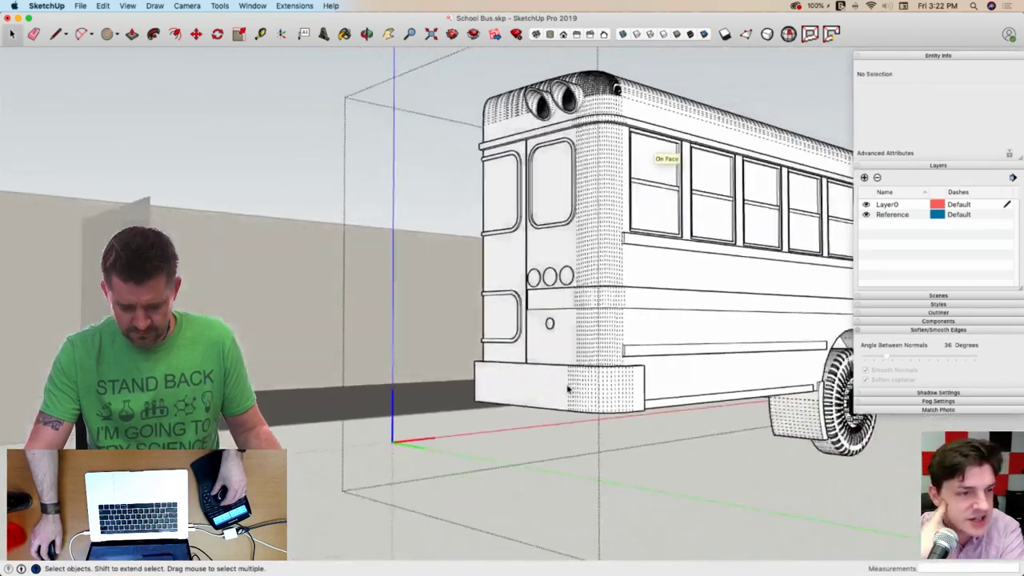
Erase the leftover vertical edge splitting the band area on the inner side of the rear wall
{"action": "middle_click_drag", "start_coordinate": [568, 389], "coordinate": [484, 311]}
{"action": "scroll", "coordinate": [485, 310], "scroll_direction": "up", "scroll_amount": 5}
{"action": "key", "text": "e"}
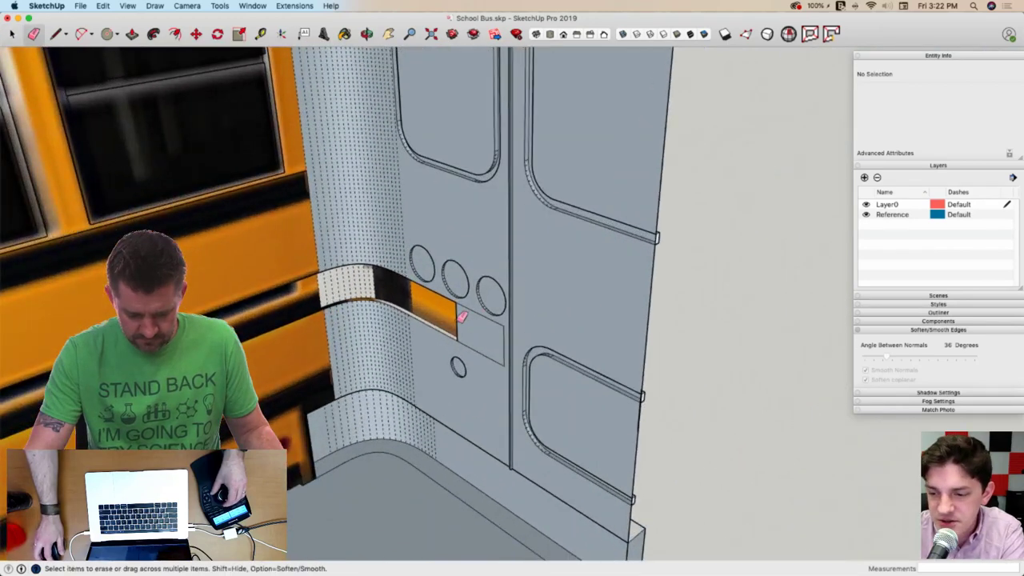
{"action": "key", "text": "space"}
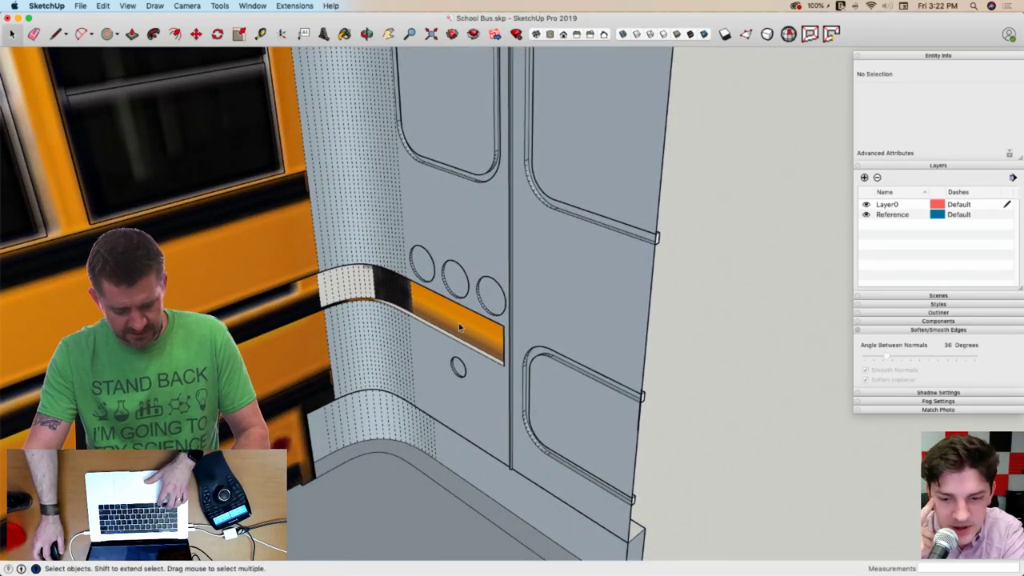
Select all geometry of the half-bus, paint it with the default material, and leave the component
{"action": "key", "text": "super+a"}
{"action": "key", "text": "b"}
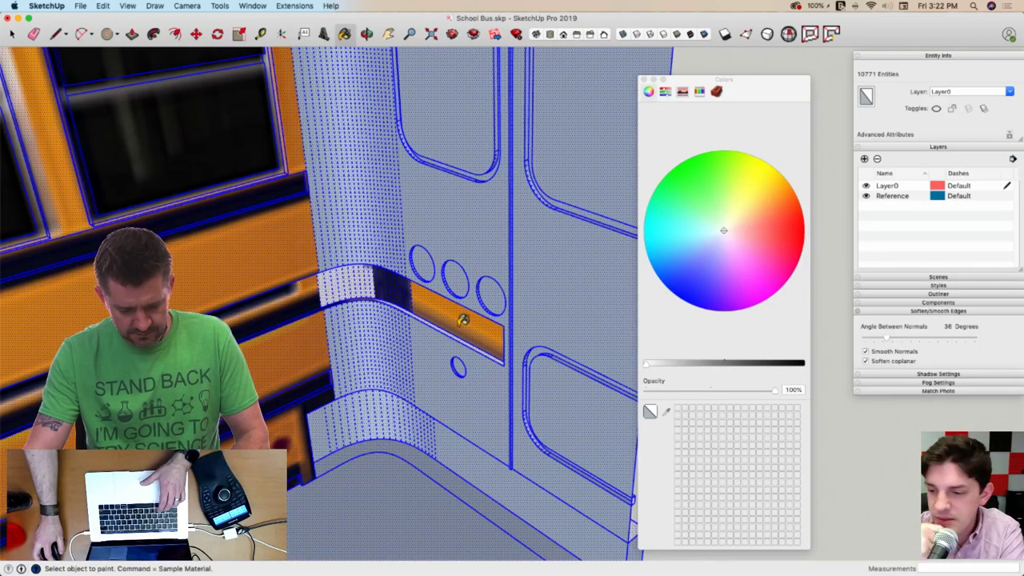
{"action": "left_click", "coordinate": [461, 311]}
{"action": "key", "text": "space"}
{"action": "scroll", "coordinate": [397, 286], "scroll_direction": "down", "scroll_amount": 10}
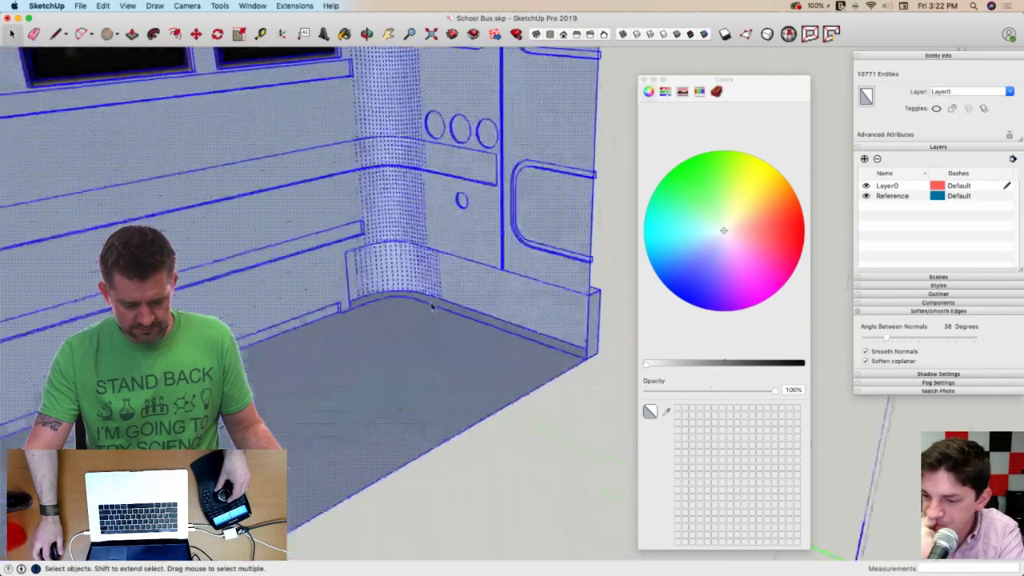
{"action": "left_click", "coordinate": [521, 313]}
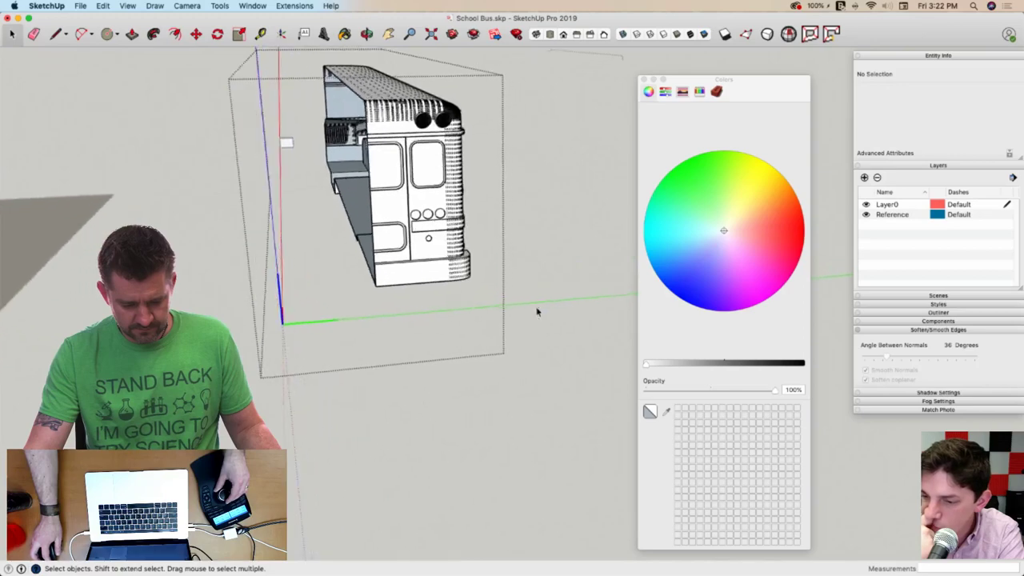
{"action": "left_click", "coordinate": [536, 311]}
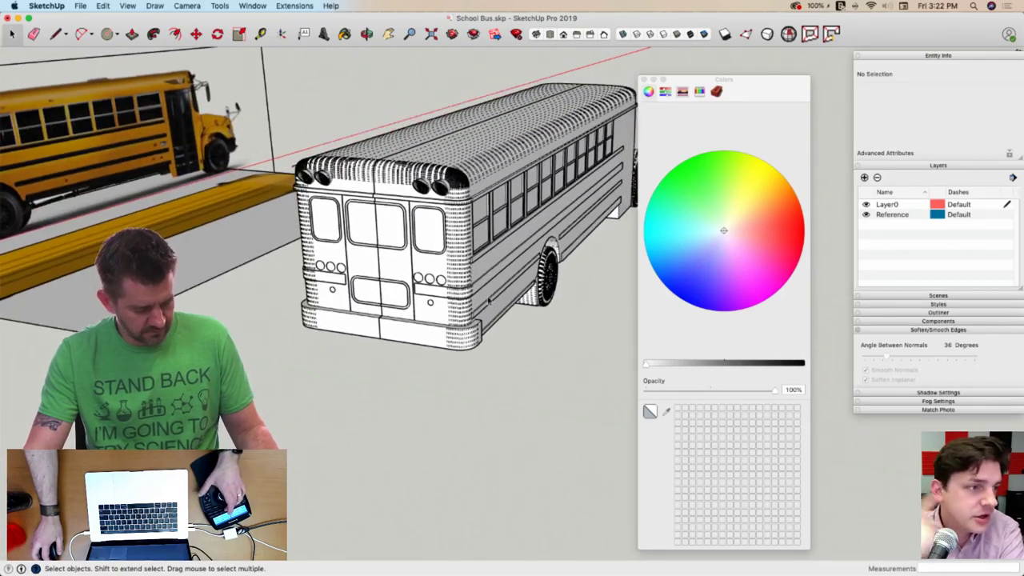
Turn off the display of hidden geometry and close the Colors window
{"action": "key", "text": "alt+h"}
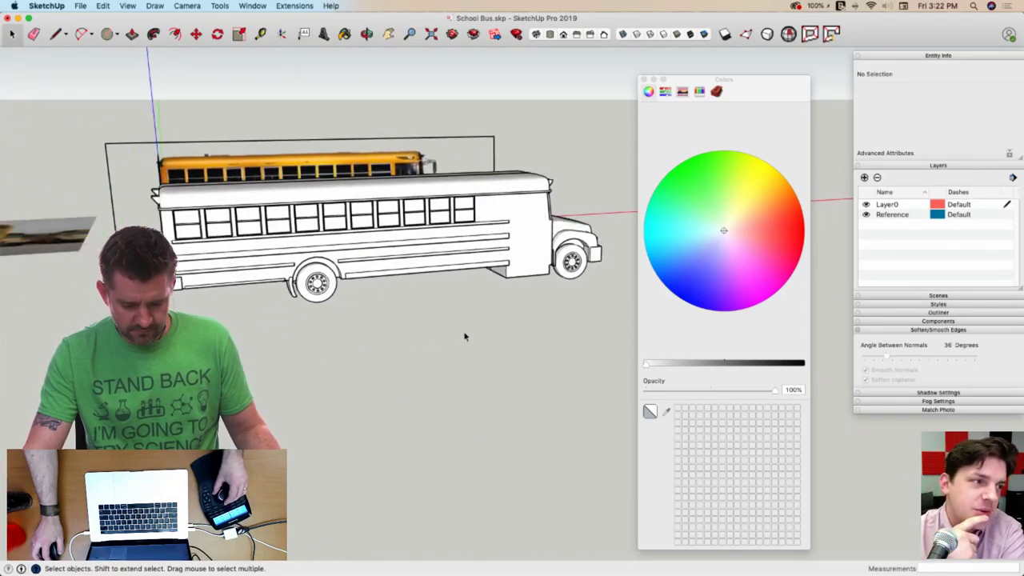
{"action": "middle_click_drag", "start_coordinate": [464, 336], "coordinate": [654, 67]}
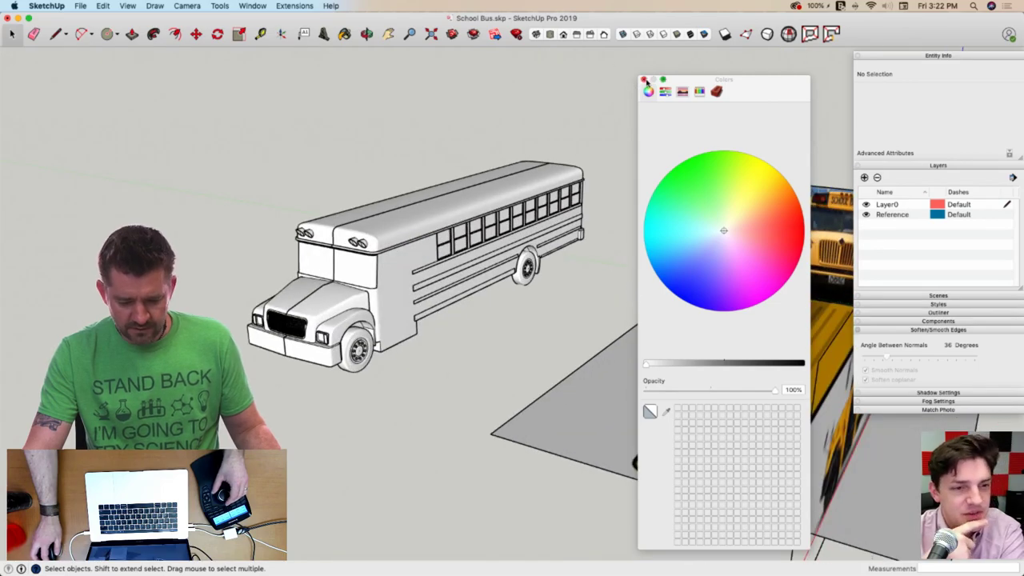
{"action": "left_click", "coordinate": [645, 80]}
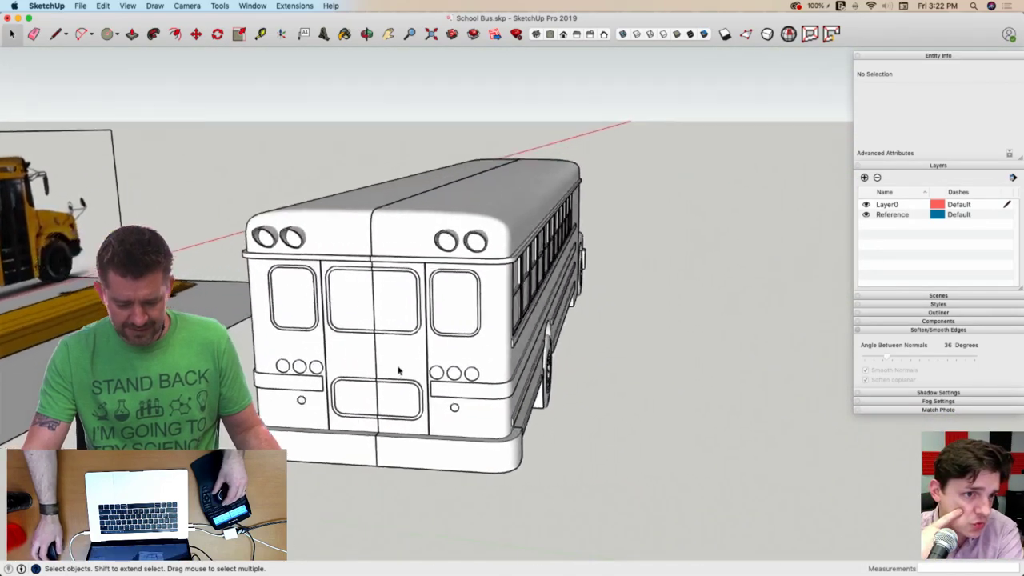
Examine the whole bus from the rear, sides and front alongside the reference images, and select both halves
{"action": "mouse_move", "coordinate": [399, 371]}
{"action": "middle_mouse_down"}
{"action": "mouse_move", "coordinate": [386, 355]}
{"action": "mouse_move", "coordinate": [406, 366]}
{"action": "middle_mouse_up"}
{"action": "middle_click_drag", "start_coordinate": [411, 367], "coordinate": [526, 364]}
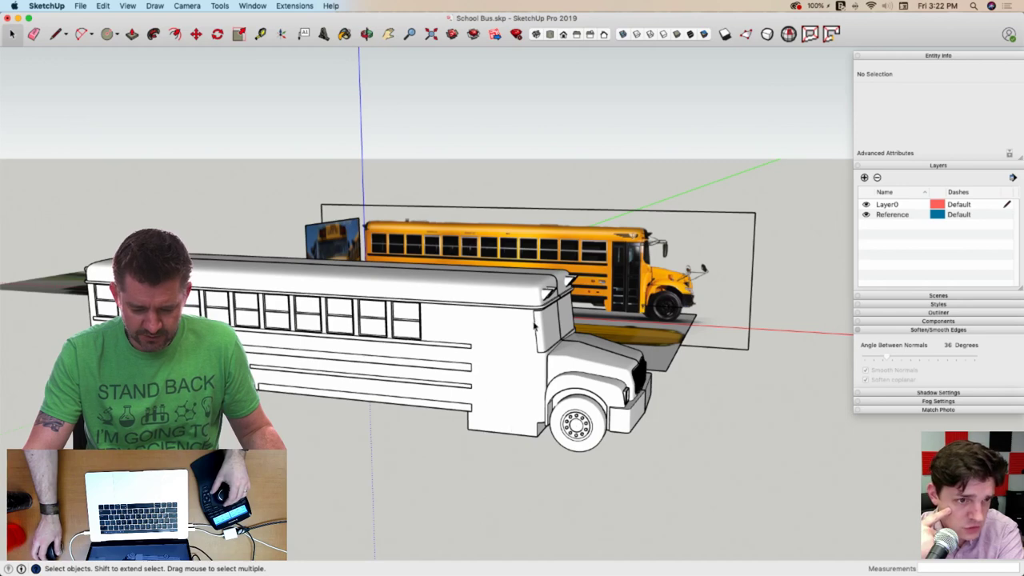
{"action": "middle_click_drag", "start_coordinate": [510, 433], "coordinate": [678, 371]}
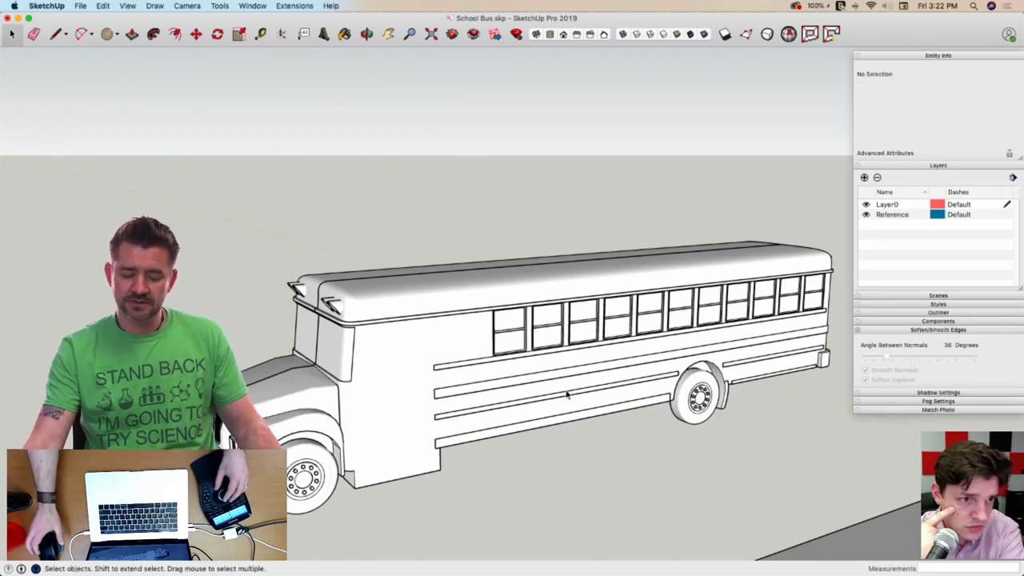
{"action": "middle_click_drag", "start_coordinate": [567, 393], "coordinate": [492, 410]}
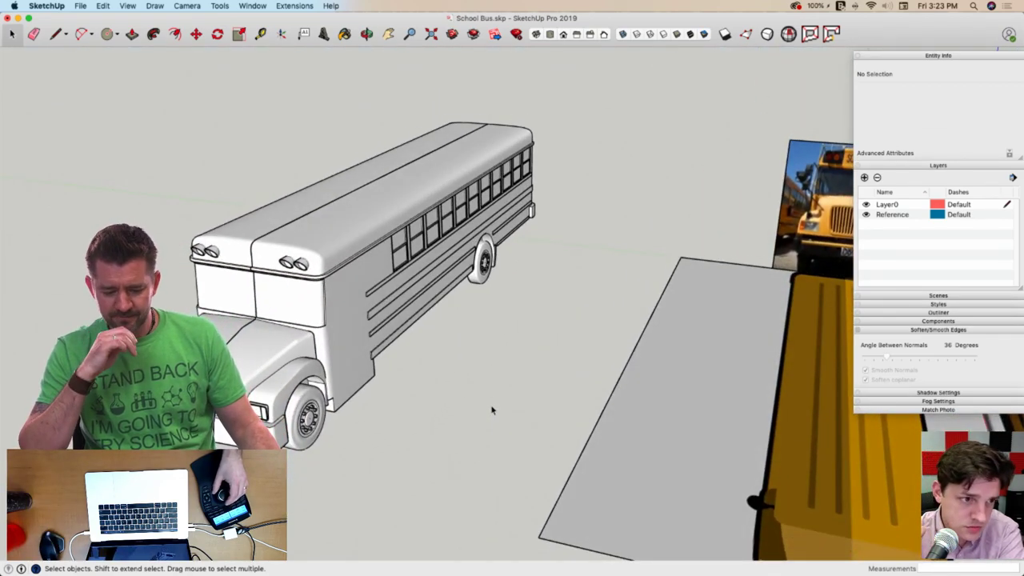
{"action": "middle_click_drag", "start_coordinate": [492, 410], "coordinate": [492, 410]}
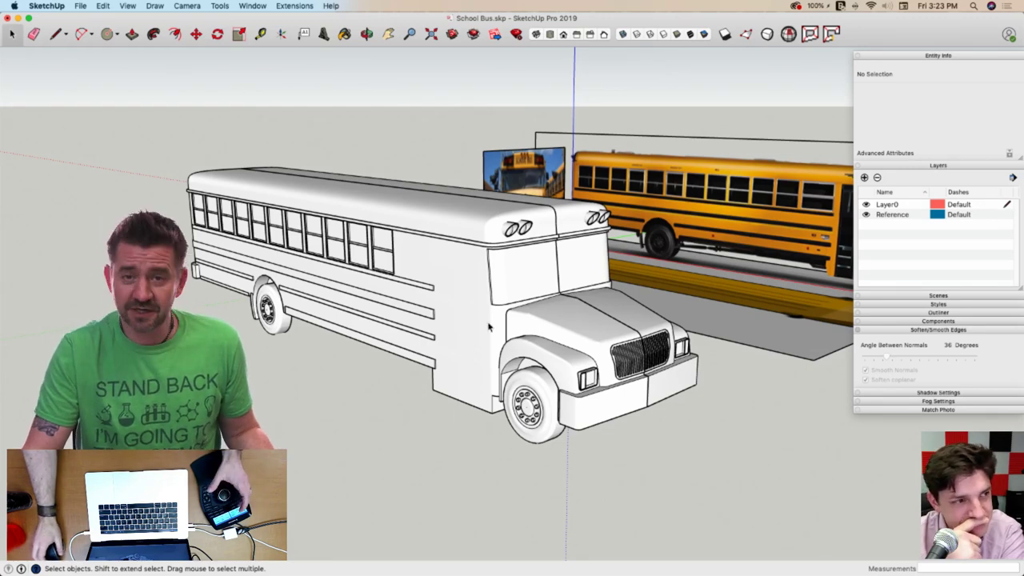
{"action": "middle_click_drag", "start_coordinate": [497, 324], "coordinate": [515, 326]}
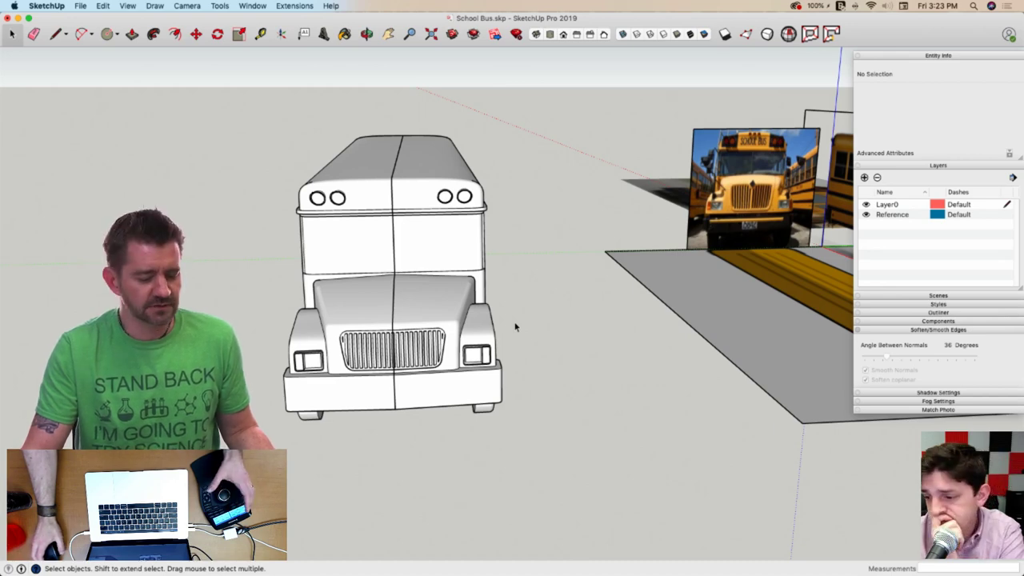
{"action": "middle_click_drag", "start_coordinate": [516, 326], "coordinate": [454, 330]}
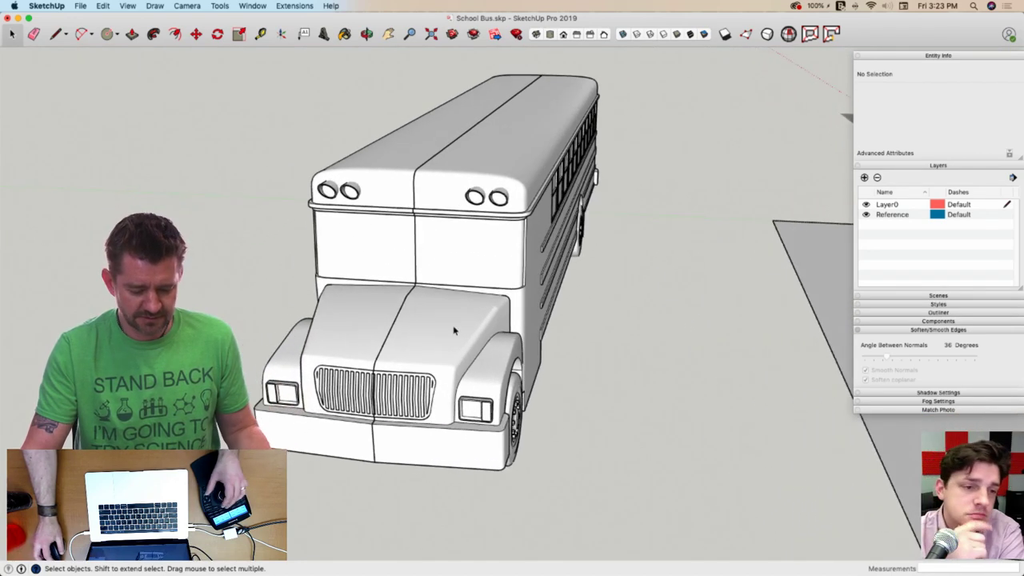
{"action": "left_click", "coordinate": [454, 330]}
{"action": "left_click", "coordinate": [360, 327]}
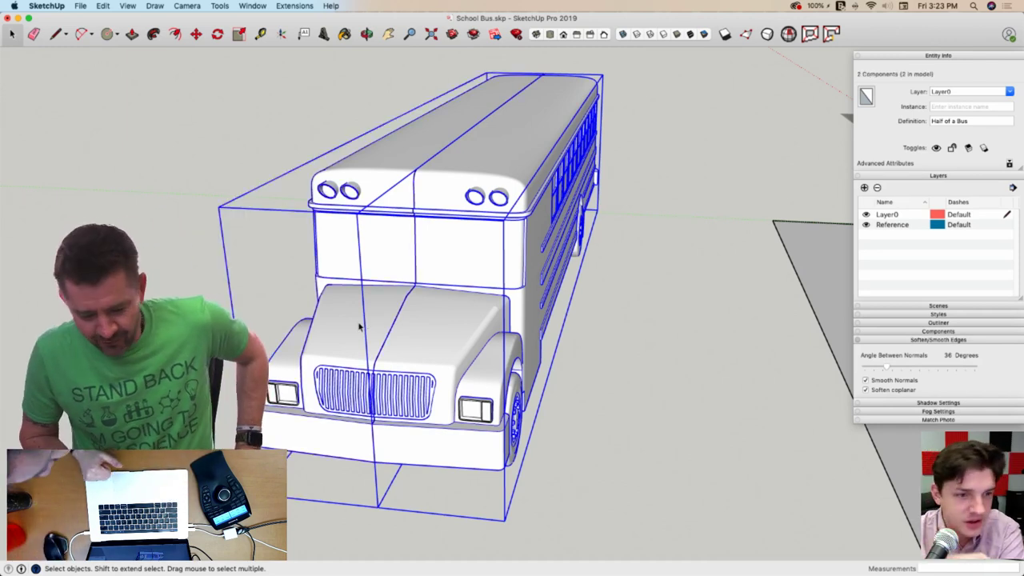
Push/Pull the inner wall of the wheel well about 2' 10 7/8" farther in under the bus body
{"action": "middle_click_drag", "start_coordinate": [358, 327], "coordinate": [447, 319]}
{"action": "key", "text": "p"}
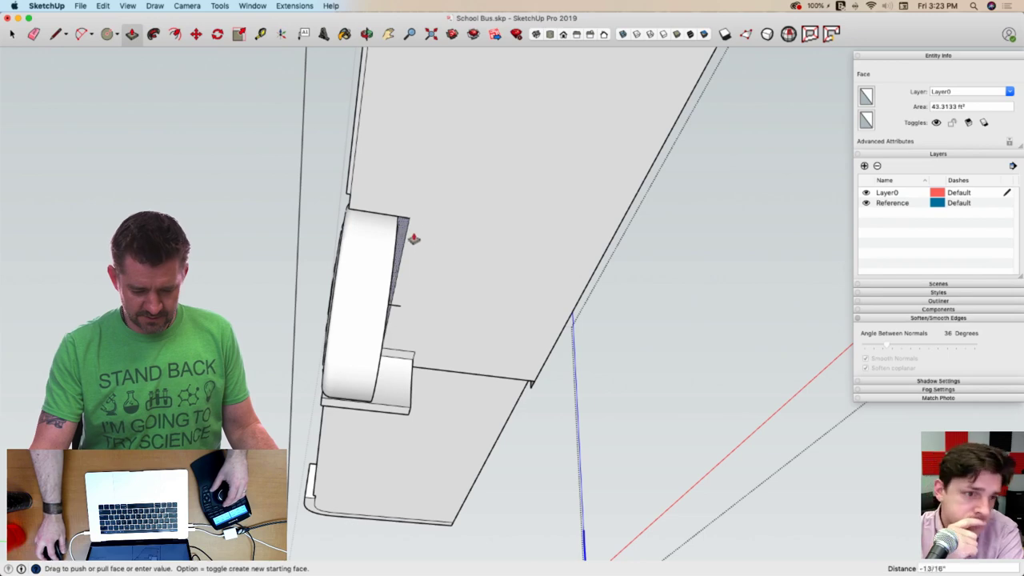
{"action": "left_click_drag", "start_coordinate": [413, 239], "coordinate": [461, 273]}
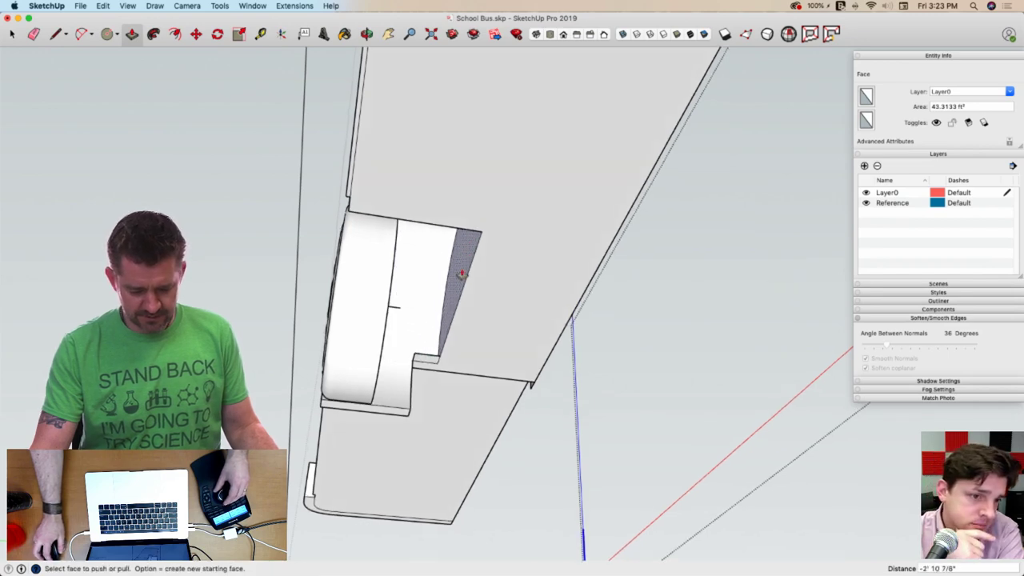
Erase the small stray edge at the underbody's centerline corner near the wheel well
{"action": "scroll", "coordinate": [462, 274], "scroll_direction": "up", "scroll_amount": 3}
{"action": "key", "text": "e"}
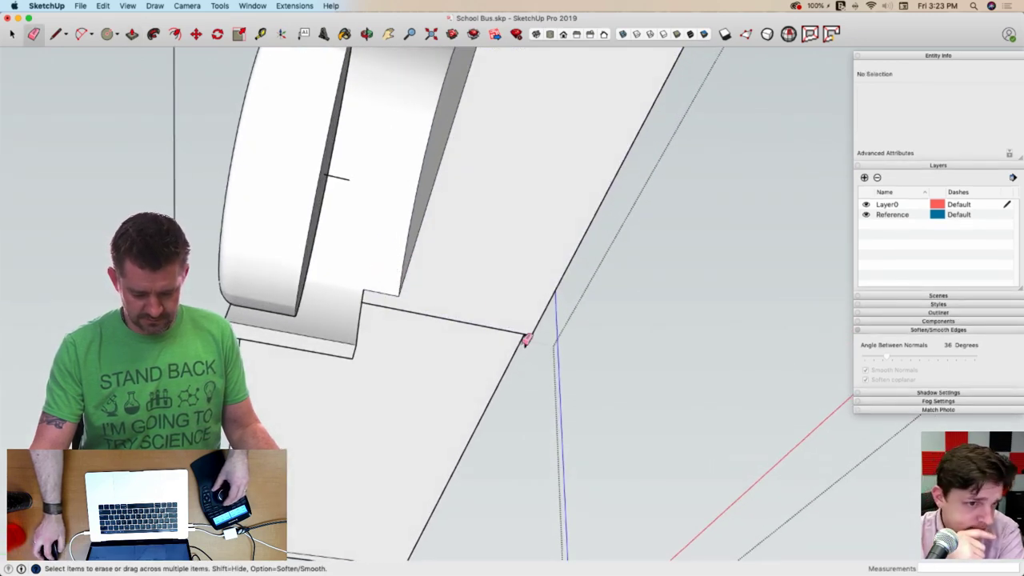
{"action": "left_click", "coordinate": [525, 344]}
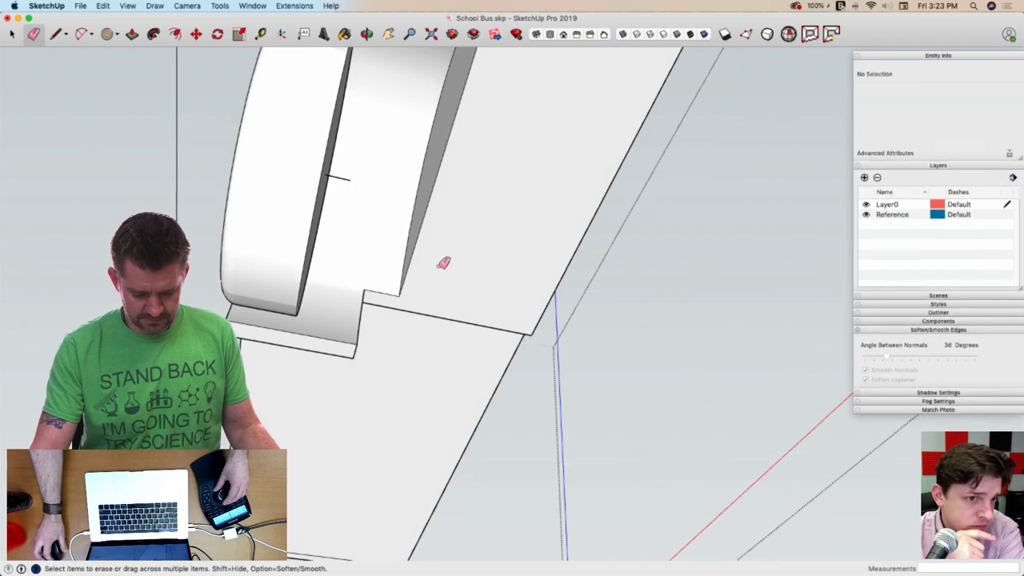
Copy the rear tire about 2' 7" inward under the body to form a dual rear wheel
{"action": "key", "text": "space"}
{"action": "left_click", "coordinate": [327, 247]}
{"action": "key", "text": "m"}
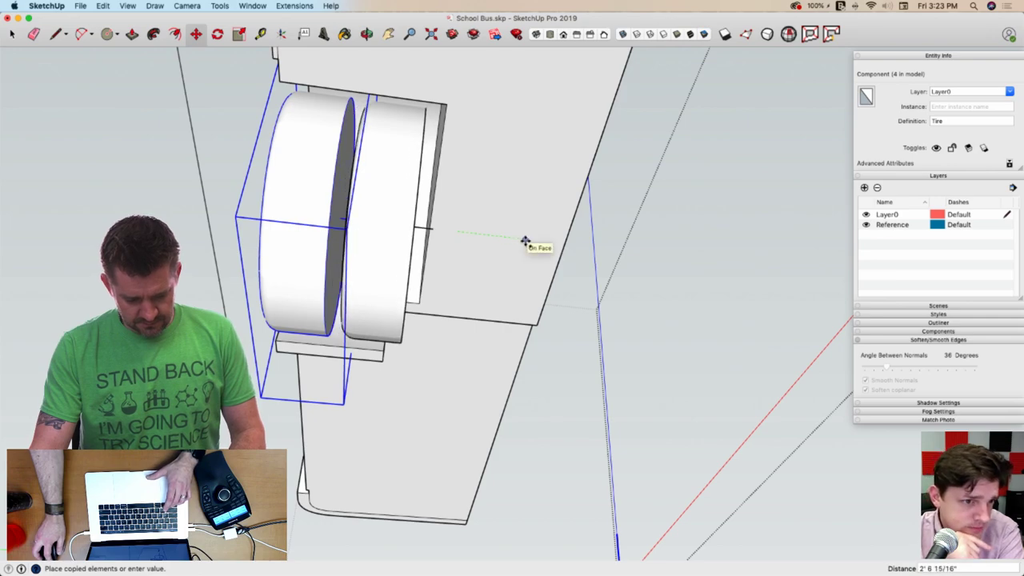
{"action": "left_click", "coordinate": [526, 240]}
{"action": "key", "text": "space"}
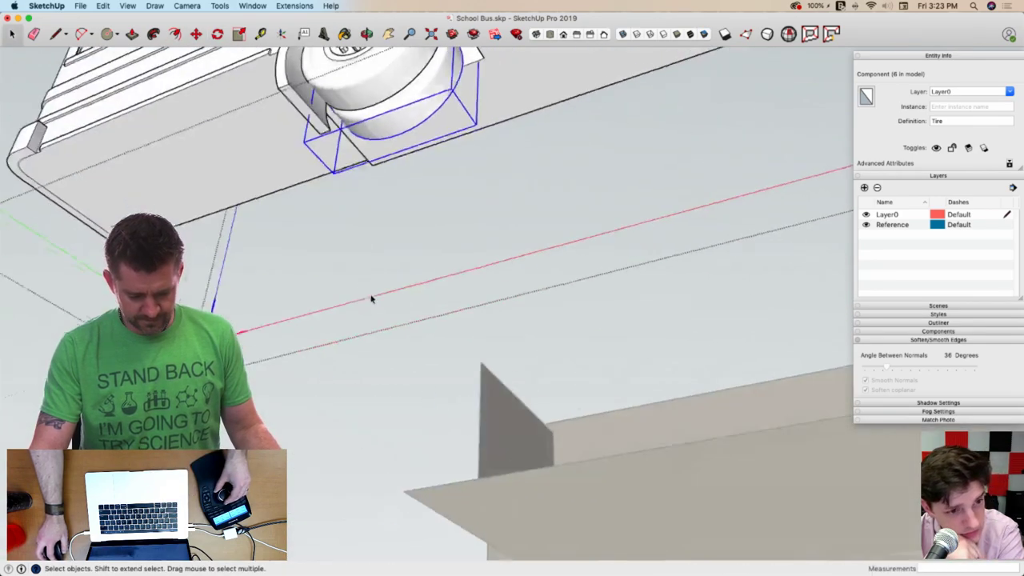
{"action": "left_click", "coordinate": [375, 364]}
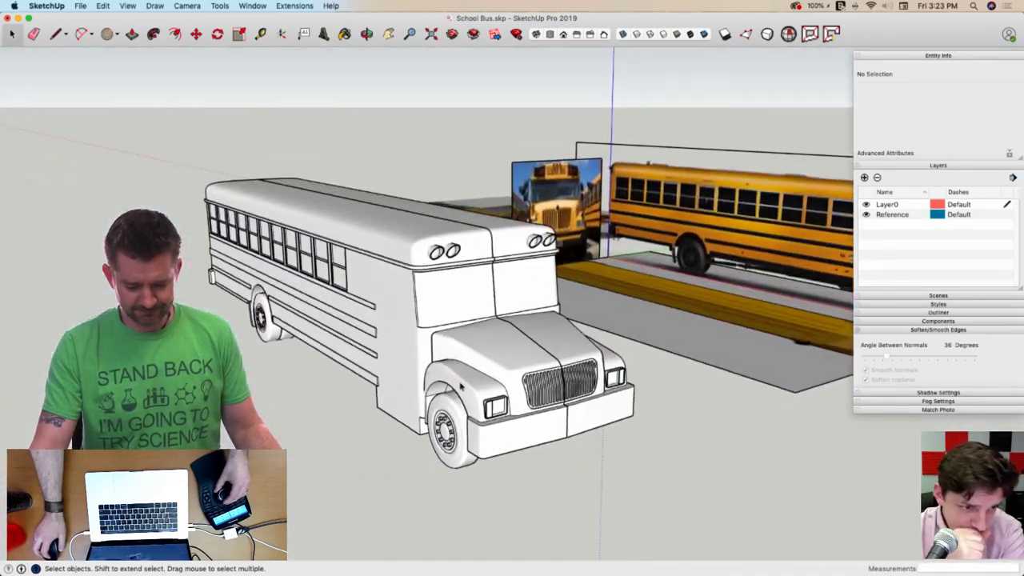
Select both halves of the bus and save the model
{"action": "middle_click_drag", "start_coordinate": [460, 386], "coordinate": [342, 253]}
{"action": "left_click", "coordinate": [342, 252]}
{"action": "left_click", "coordinate": [343, 253], "text": "shift"}
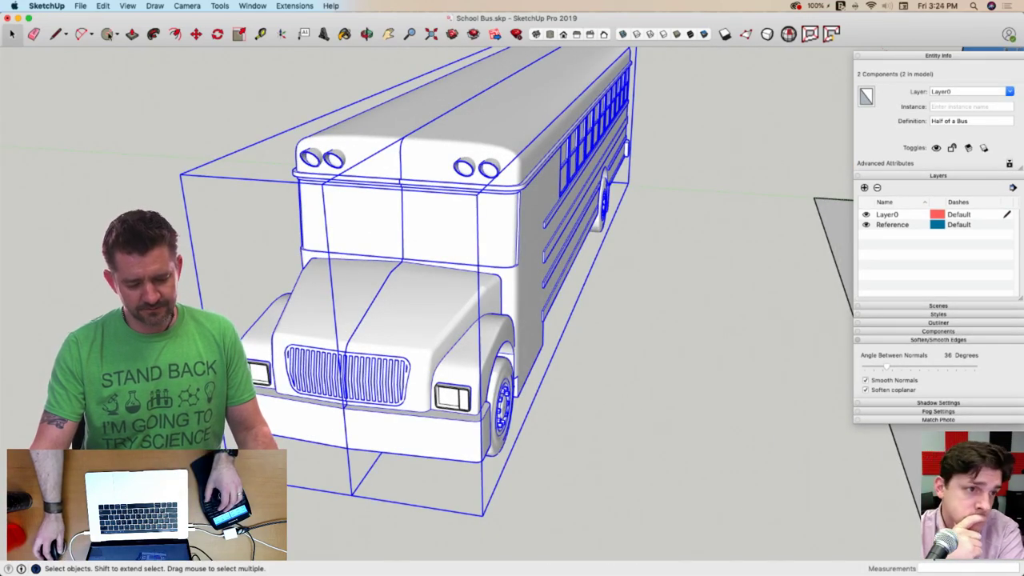
{"action": "left_click", "coordinate": [82, 6]}
{"action": "left_click", "coordinate": [96, 80]}
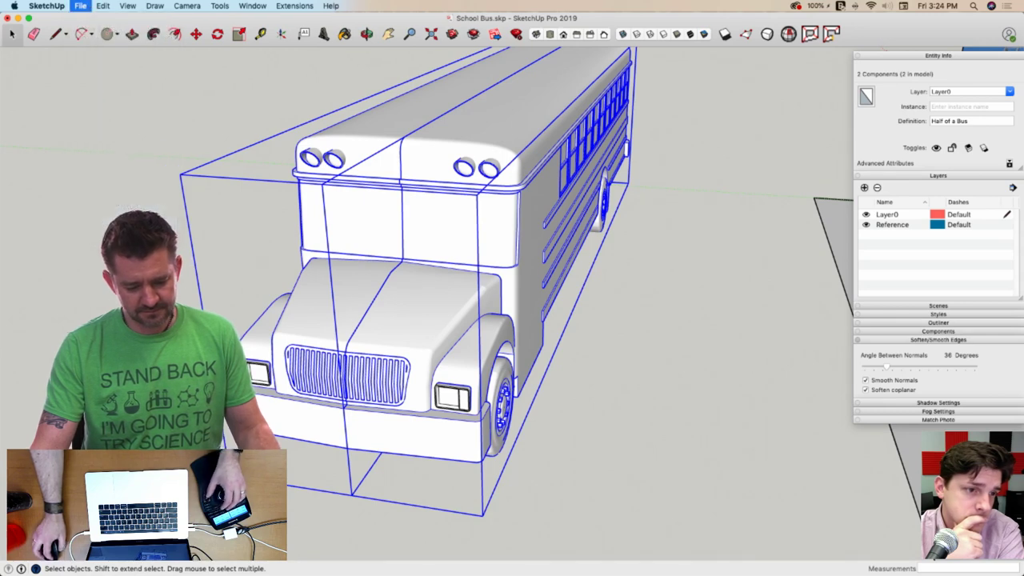
Copy one half of the bus about 159' away from the full bus as a spare
{"action": "scroll", "coordinate": [240, 279], "scroll_direction": "down", "scroll_amount": 6}
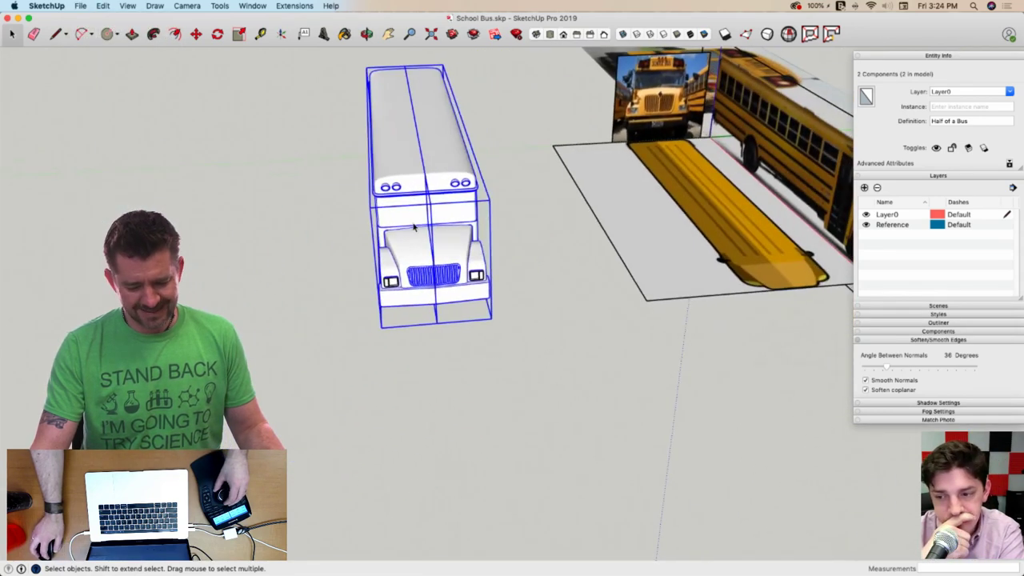
{"action": "left_click", "coordinate": [412, 227]}
{"action": "key", "text": "m"}
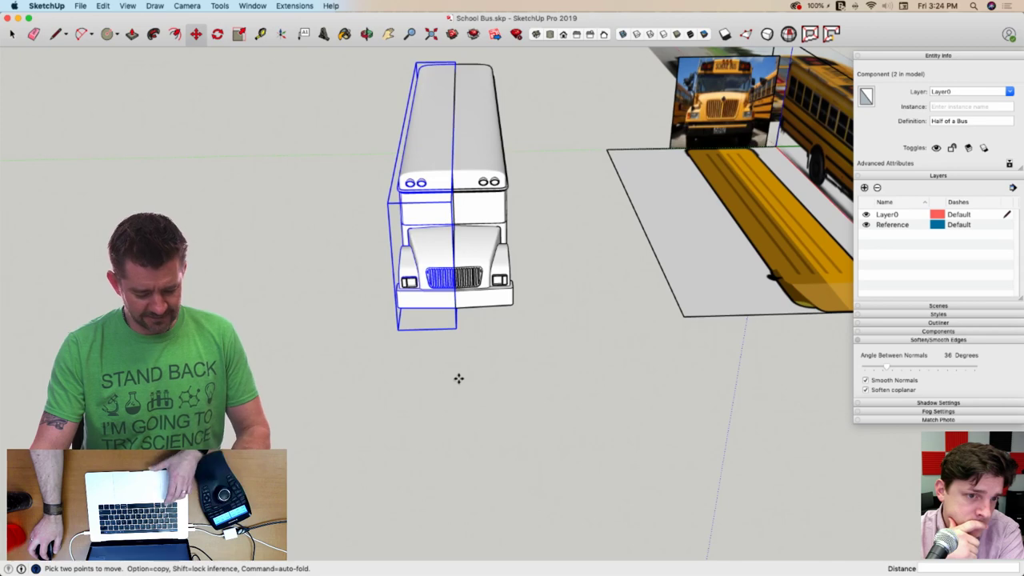
{"action": "left_click", "coordinate": [458, 379], "text": "alt"}
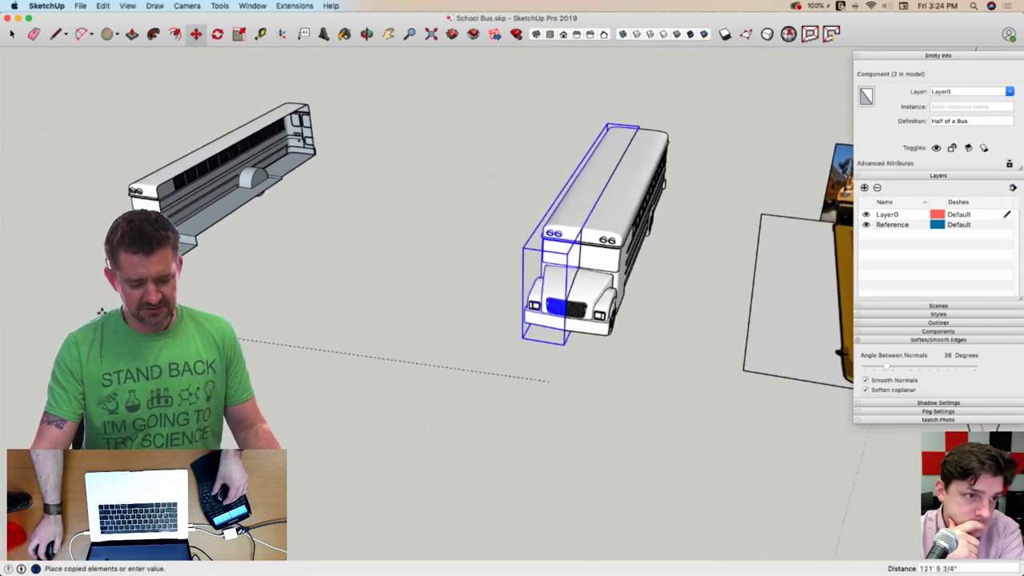
{"action": "left_click", "coordinate": [39, 290]}
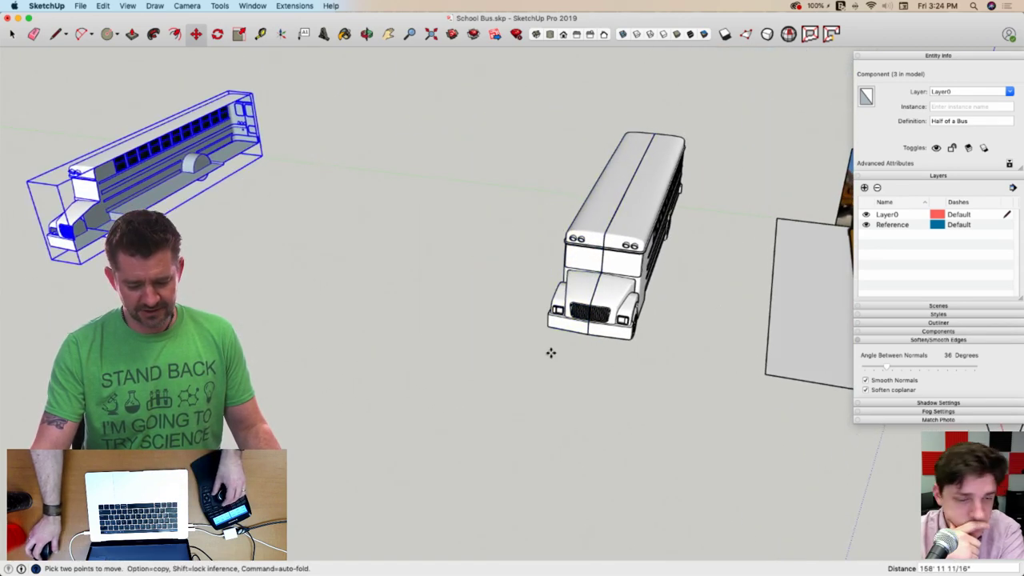
{"action": "key", "text": "space"}
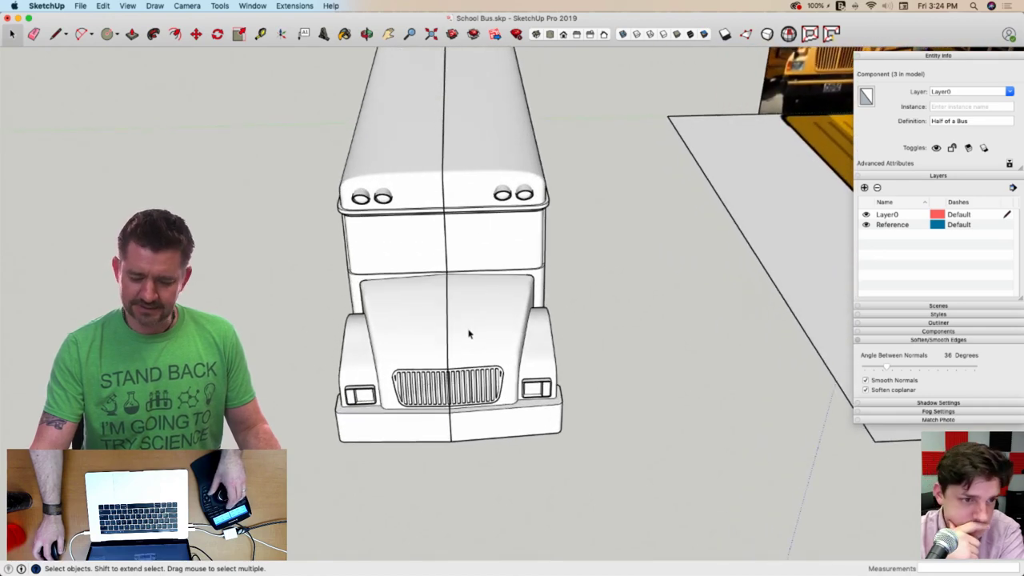
Group the two halves of the full bus together
{"action": "left_click_drag", "start_coordinate": [469, 335], "coordinate": [422, 310]}
{"action": "right_click", "coordinate": [463, 318]}
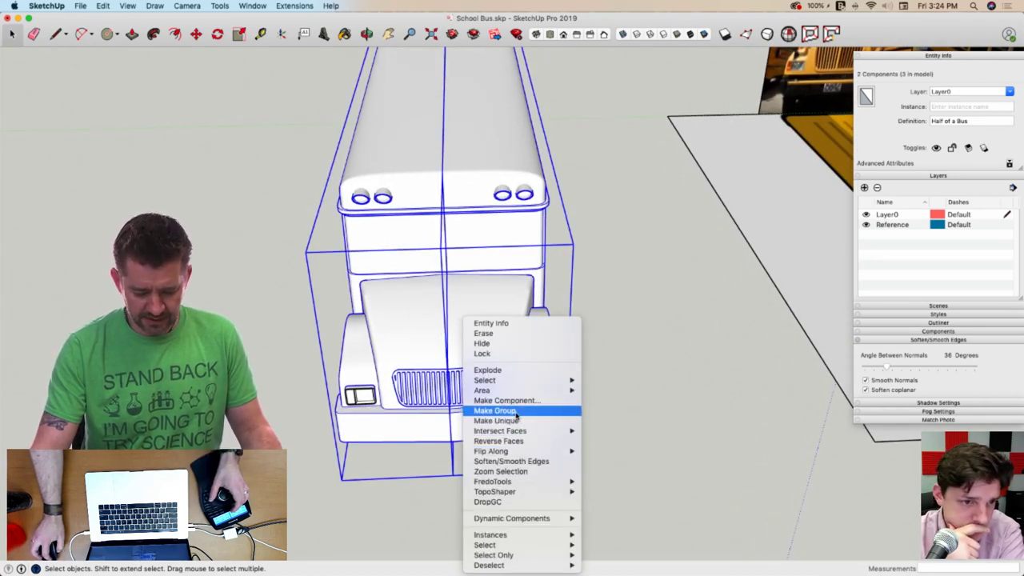
{"action": "left_click", "coordinate": [516, 410]}
Explode both half-bus components inside the new group and leave the group
{"action": "middle_click_drag", "start_coordinate": [589, 251], "coordinate": [482, 322]}
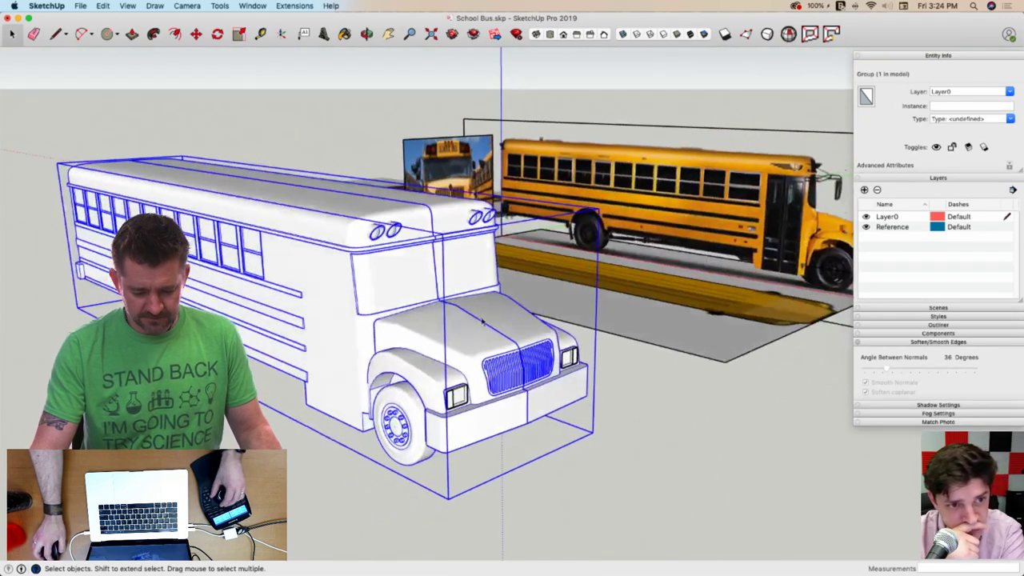
{"action": "double_click", "coordinate": [446, 322]}
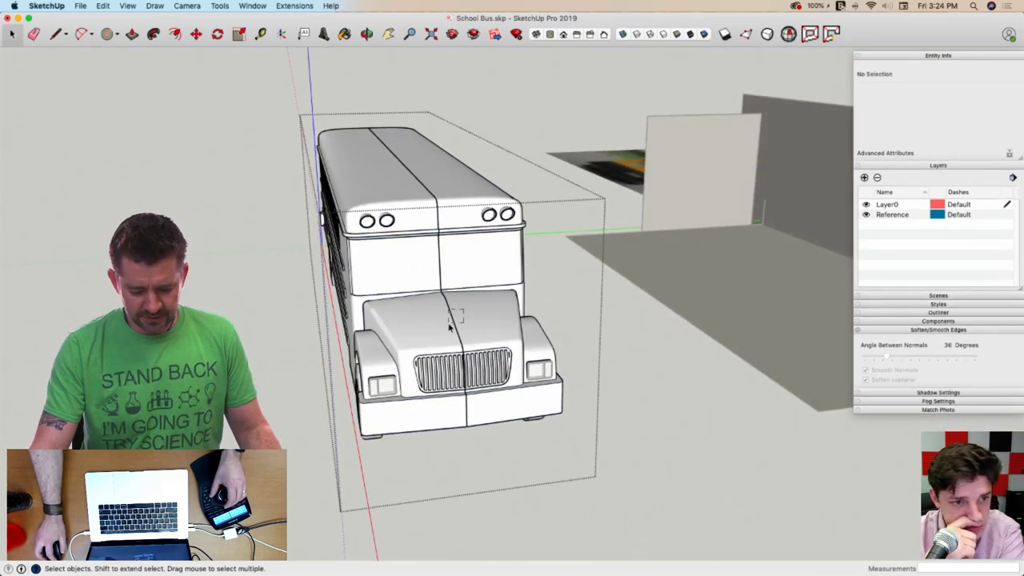
{"action": "key", "text": "super+a"}
{"action": "right_click", "coordinate": [448, 314]}
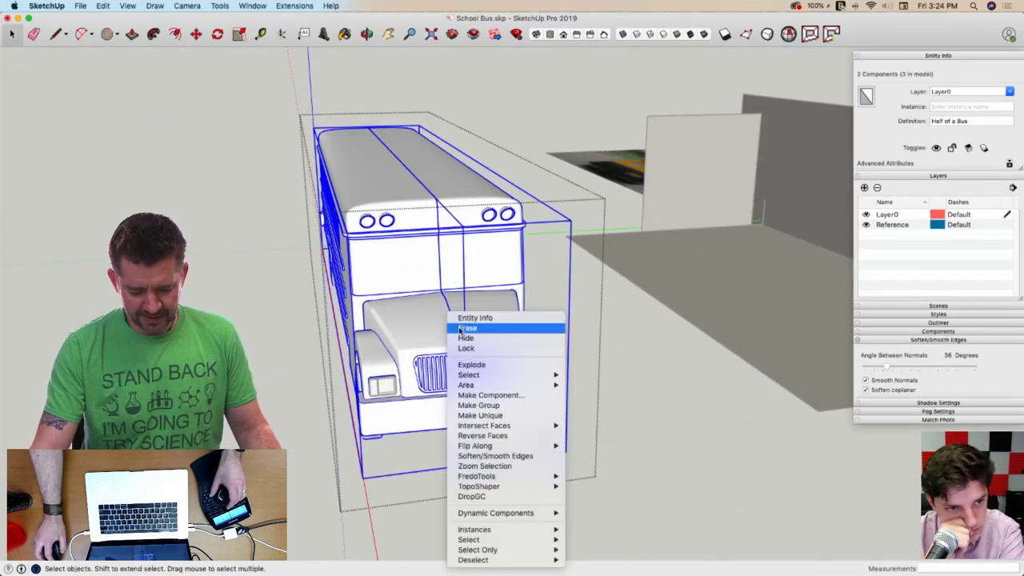
{"action": "left_click", "coordinate": [482, 366]}
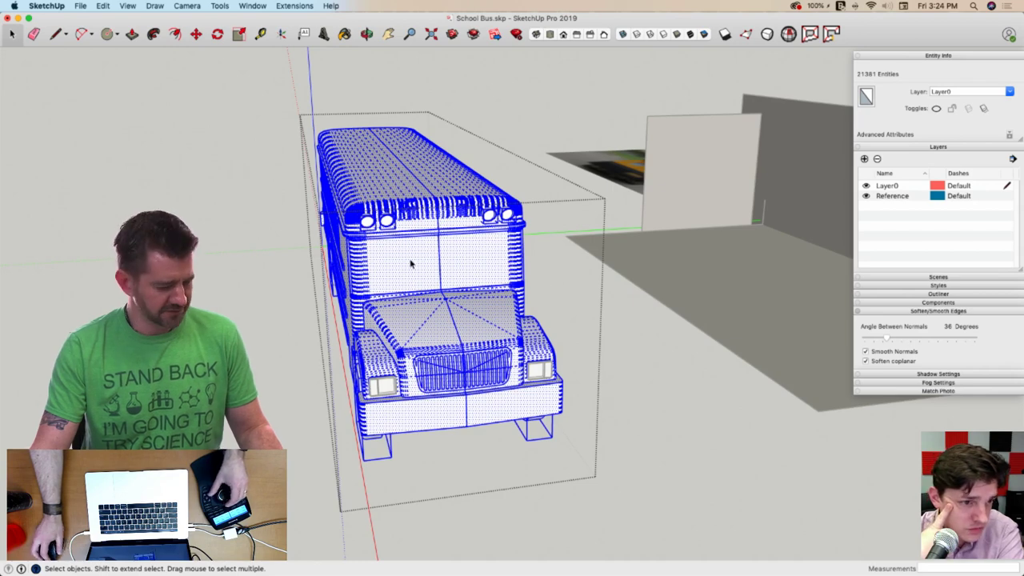
{"action": "key", "text": "super+z"}
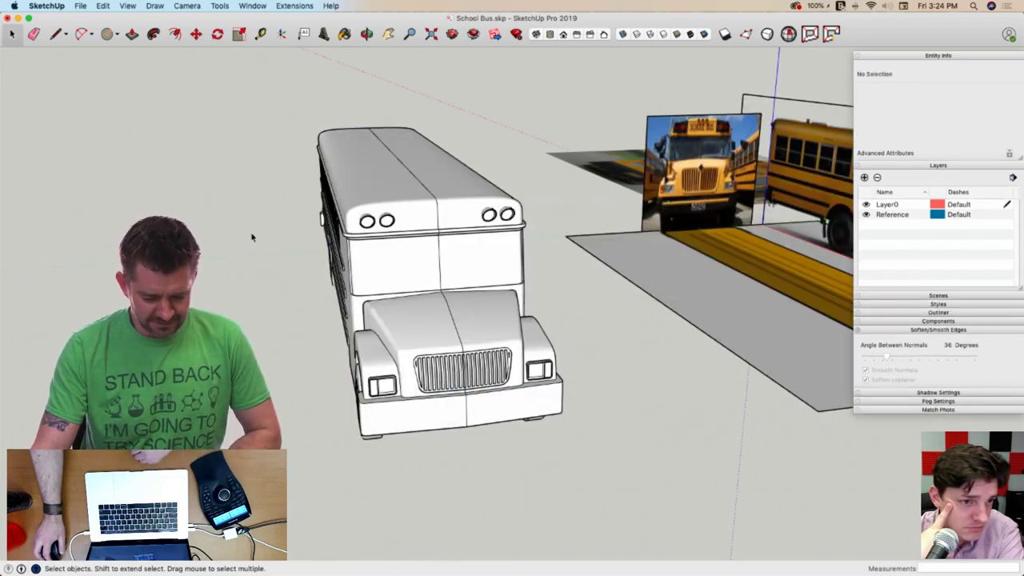
Open the bus group for editing and select the front tire component
{"action": "left_click", "coordinate": [435, 314]}
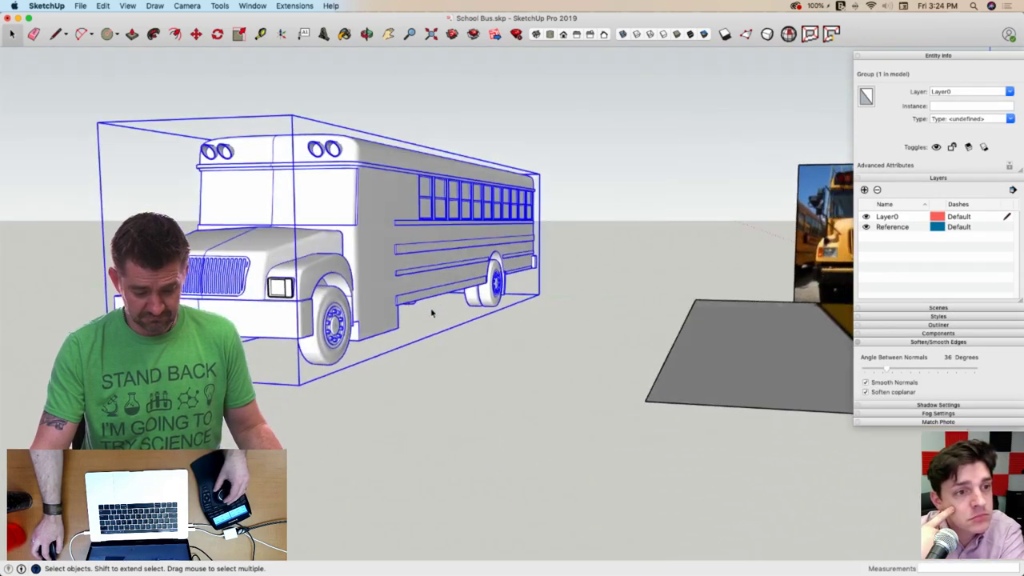
{"action": "double_click", "coordinate": [247, 255]}
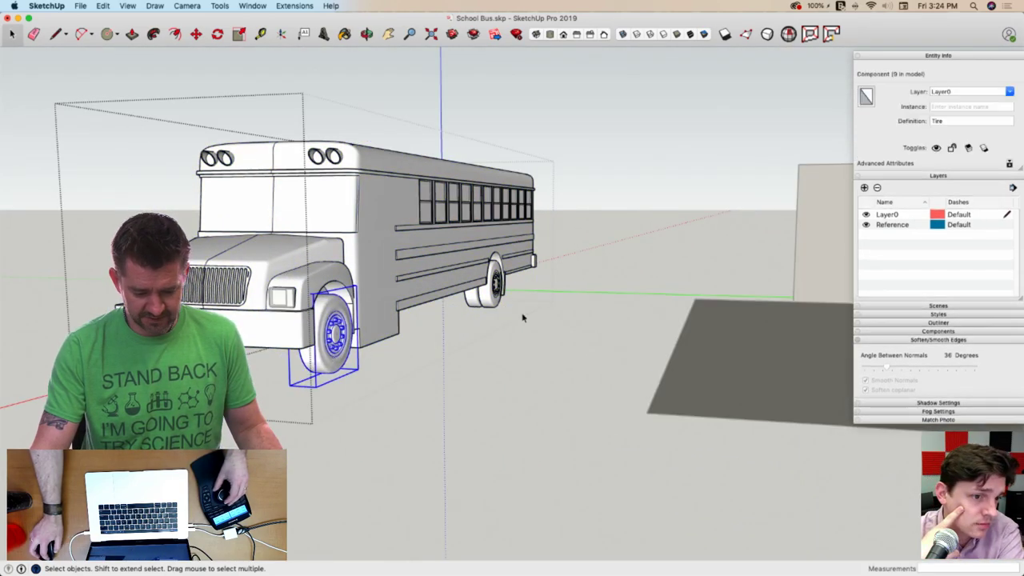
Select all connected geometry of the bus body and soften its coplanar edges
{"action": "scroll", "coordinate": [304, 267], "scroll_direction": "up", "scroll_amount": 6}
{"action": "key", "text": "e"}
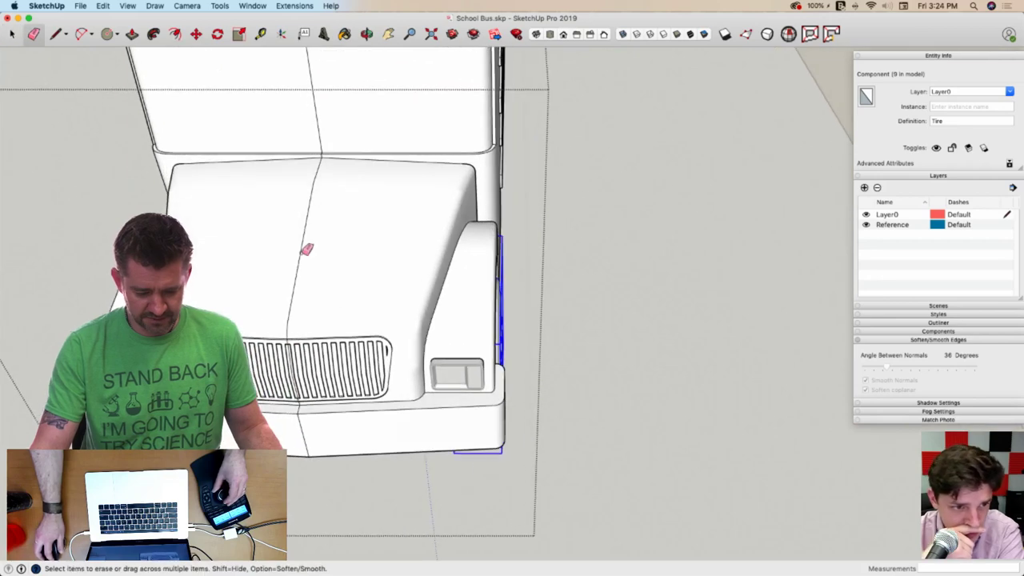
{"action": "scroll", "coordinate": [309, 252], "scroll_direction": "down", "scroll_amount": 8}
{"action": "key", "text": "space"}
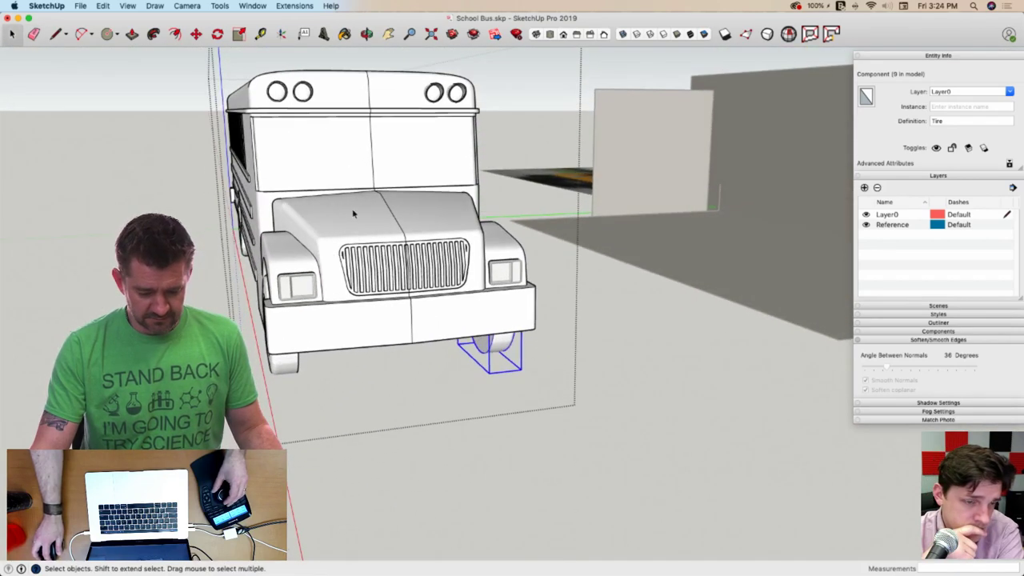
{"action": "left_click", "coordinate": [352, 212]}
{"action": "triple_click", "coordinate": [354, 212]}
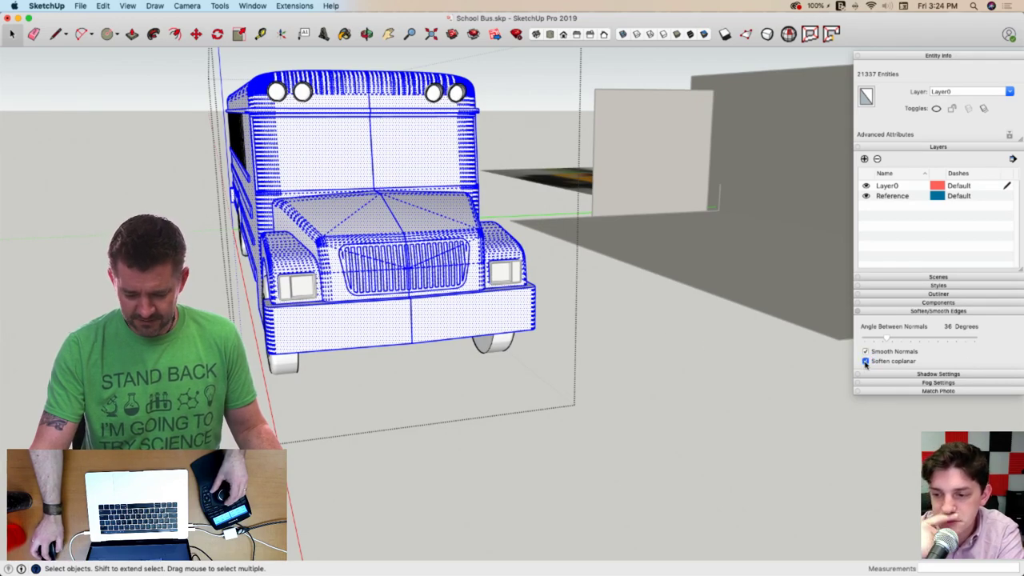
{"action": "left_click", "coordinate": [864, 361]}
{"action": "left_click", "coordinate": [864, 361]}
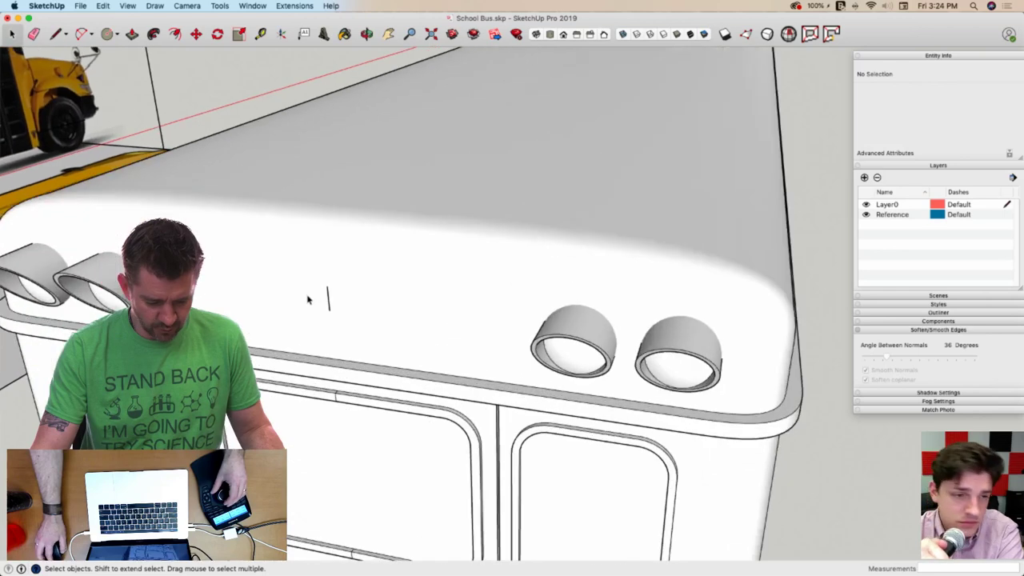
Erase the leftover centre seam edges at the rear of the roof and along the top of the rear door's upper window frame
{"action": "scroll", "coordinate": [320, 304], "scroll_direction": "up", "scroll_amount": 3}
{"action": "key", "text": "e"}
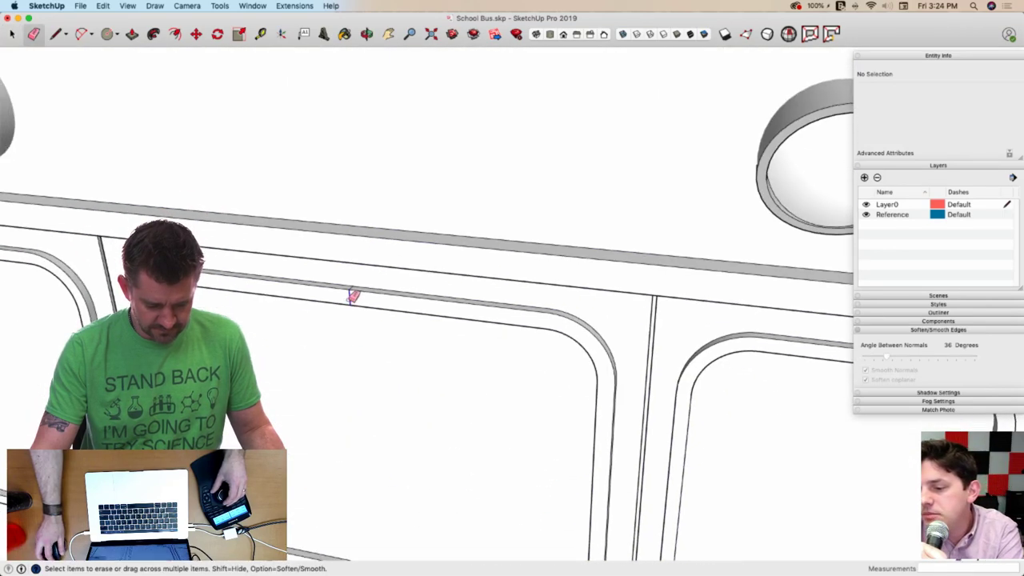
{"action": "scroll", "coordinate": [355, 290], "scroll_direction": "up", "scroll_amount": 2}
{"action": "left_click", "coordinate": [352, 283]}
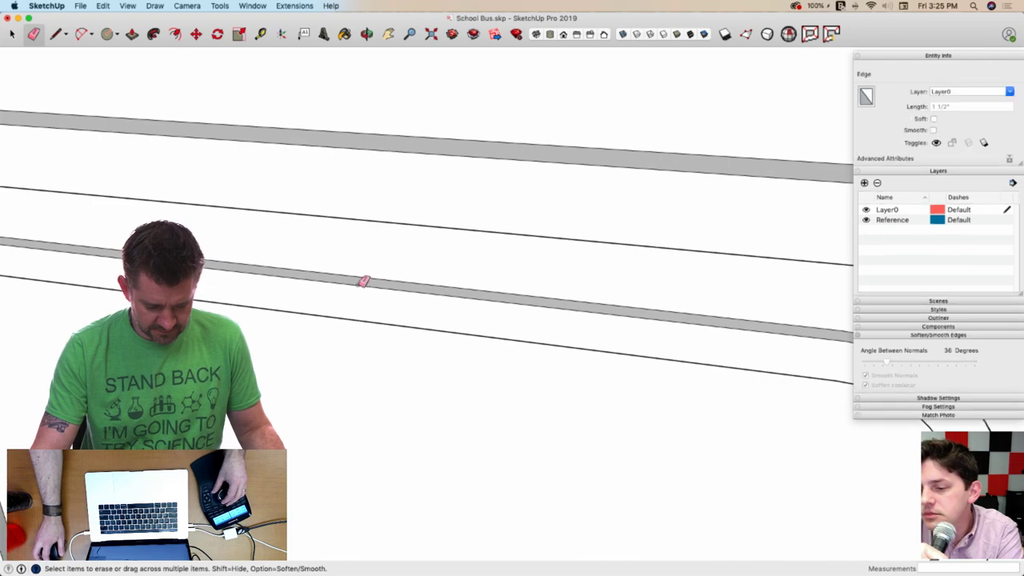
{"action": "scroll", "coordinate": [363, 282], "scroll_direction": "down", "scroll_amount": 8}
{"action": "scroll", "coordinate": [483, 281], "scroll_direction": "up", "scroll_amount": 3}
{"action": "scroll", "coordinate": [489, 277], "scroll_direction": "up", "scroll_amount": 1}
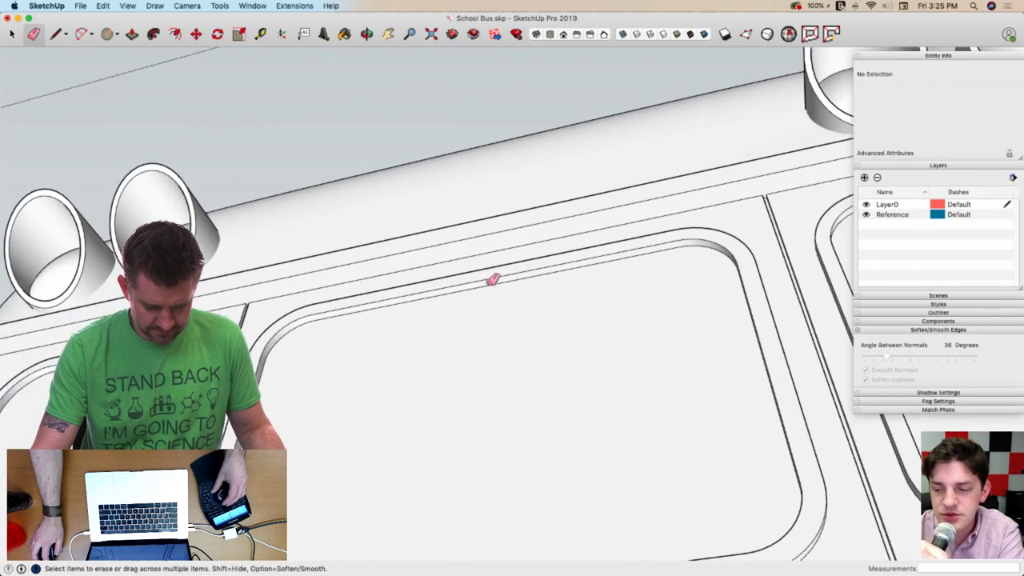
Erase the leftover centre seam edges around the lower rear door window and on the rear bumper
{"action": "mouse_move", "coordinate": [493, 277]}
{"action": "middle_mouse_down", "text": "shift"}
{"action": "mouse_move", "coordinate": [455, 233]}
{"action": "mouse_move", "coordinate": [460, 416]}
{"action": "mouse_move", "coordinate": [483, 389]}
{"action": "mouse_move", "coordinate": [473, 360]}
{"action": "middle_mouse_up", "text": "shift"}
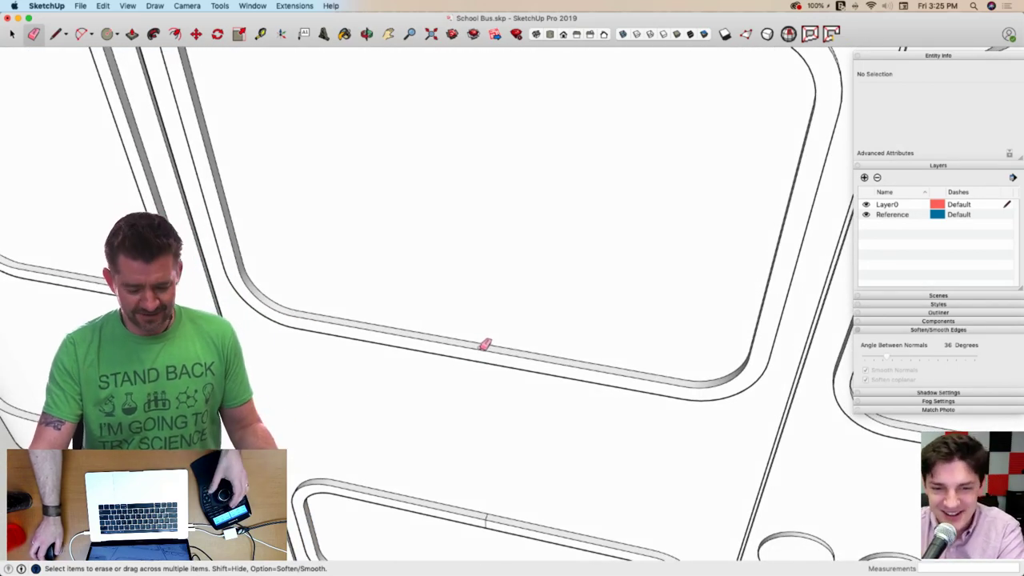
{"action": "mouse_move", "coordinate": [524, 419]}
{"action": "middle_mouse_down"}
{"action": "mouse_move", "coordinate": [480, 469]}
{"action": "mouse_move", "coordinate": [482, 296]}
{"action": "middle_mouse_up"}
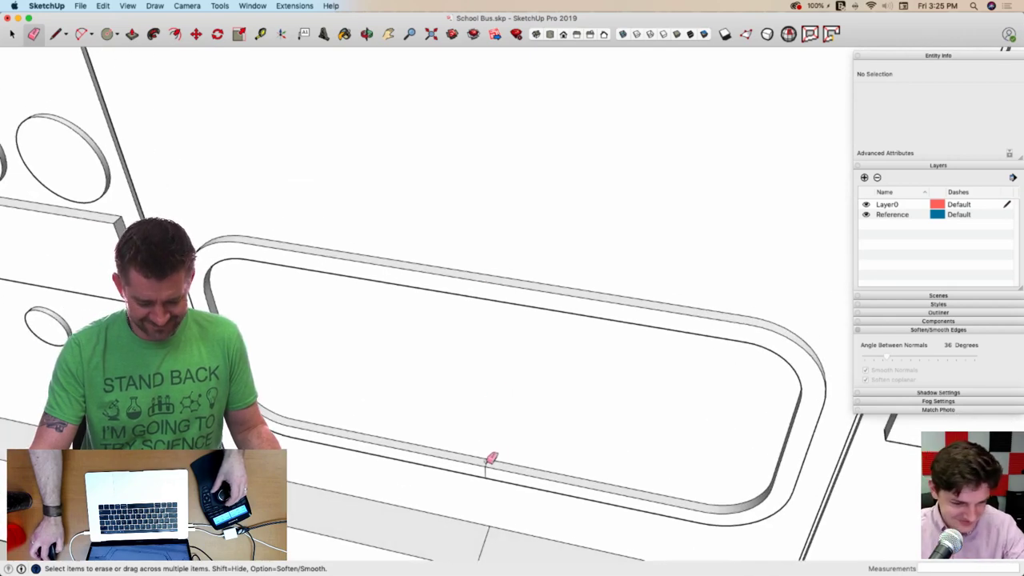
{"action": "middle_click_drag", "start_coordinate": [490, 470], "coordinate": [490, 400]}
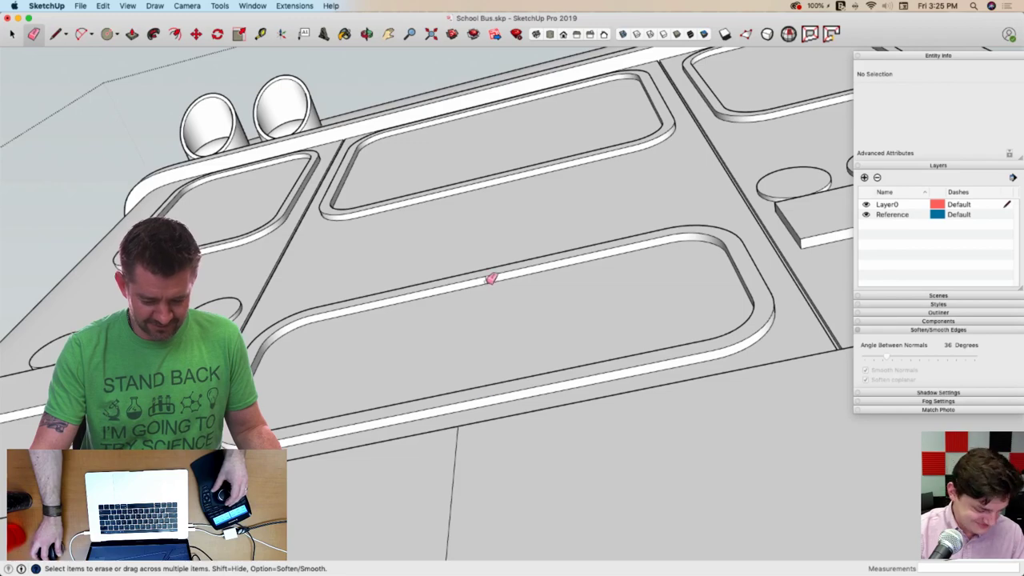
{"action": "middle_click_drag", "start_coordinate": [451, 483], "coordinate": [502, 392]}
{"action": "scroll", "coordinate": [521, 434], "scroll_direction": "down", "scroll_amount": 3}
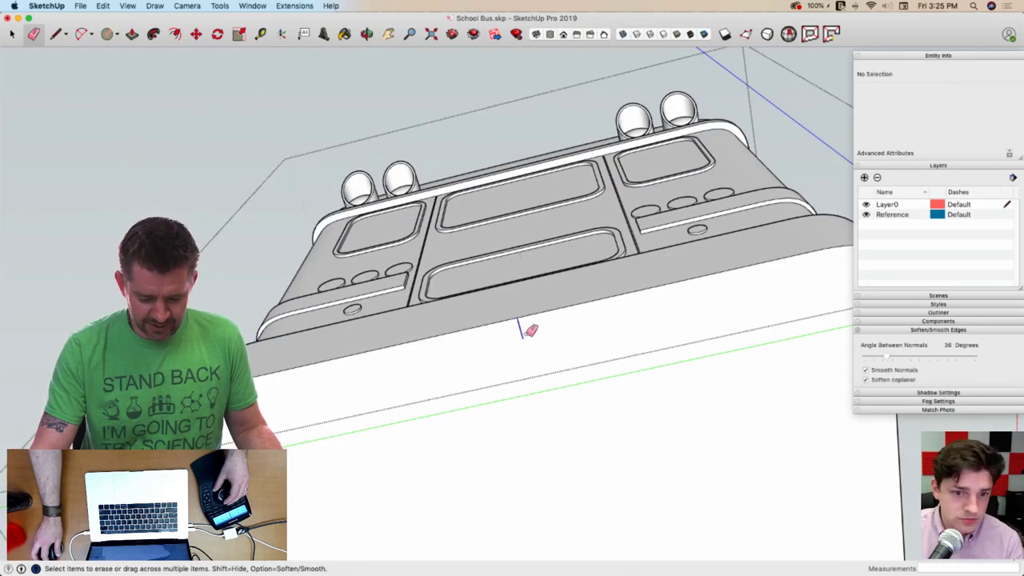
{"action": "mouse_move", "coordinate": [526, 335]}
{"action": "middle_mouse_down"}
{"action": "mouse_move", "coordinate": [545, 298]}
{"action": "mouse_move", "coordinate": [531, 307]}
{"action": "middle_mouse_up"}
Erase the remaining centre seam edges on both rear door window frames from inside the bus
{"action": "scroll", "coordinate": [547, 293], "scroll_direction": "up", "scroll_amount": 8}
{"action": "scroll", "coordinate": [578, 300], "scroll_direction": "up", "scroll_amount": 5}
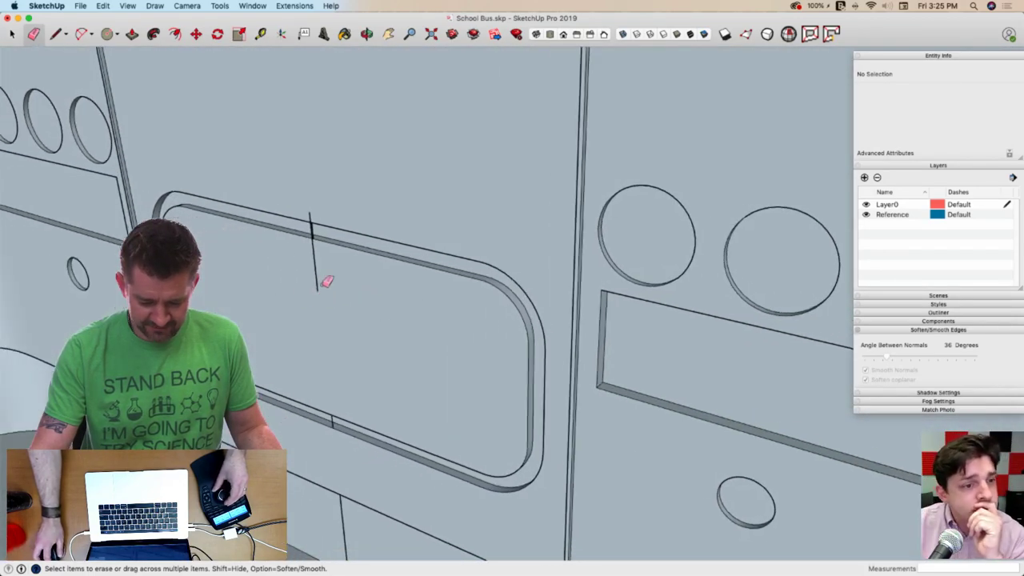
{"action": "left_click", "coordinate": [345, 518]}
{"action": "scroll", "coordinate": [339, 414], "scroll_direction": "up", "scroll_amount": 4}
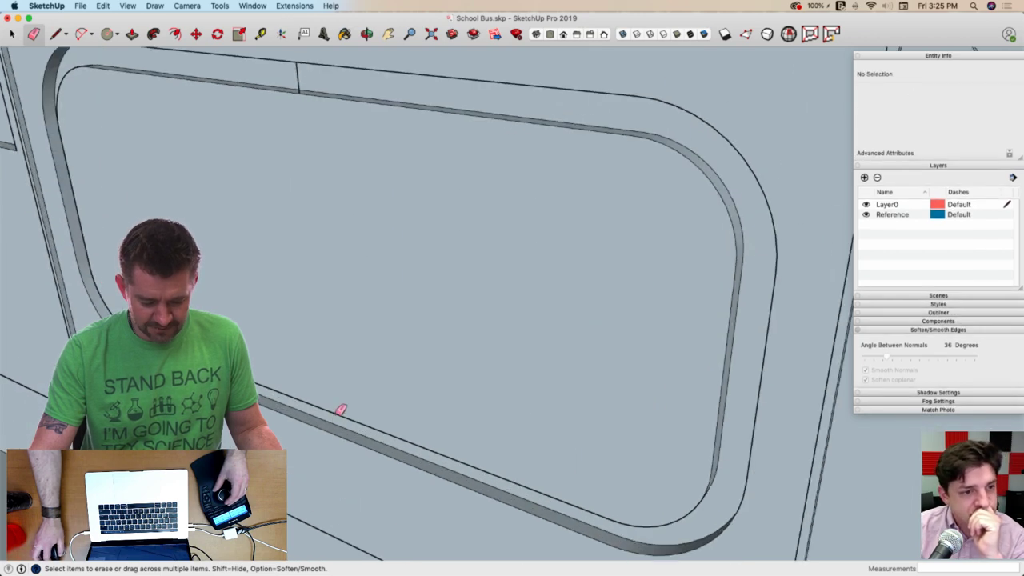
{"action": "scroll", "coordinate": [341, 410], "scroll_direction": "up", "scroll_amount": 3}
{"action": "scroll", "coordinate": [344, 415], "scroll_direction": "down", "scroll_amount": 6}
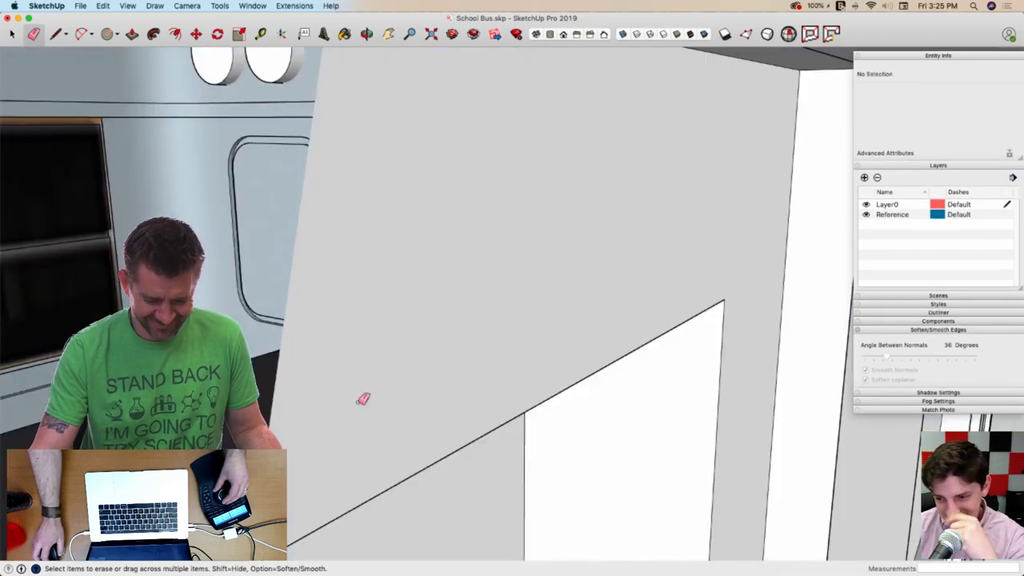
{"action": "scroll", "coordinate": [491, 424], "scroll_direction": "up", "scroll_amount": 4}
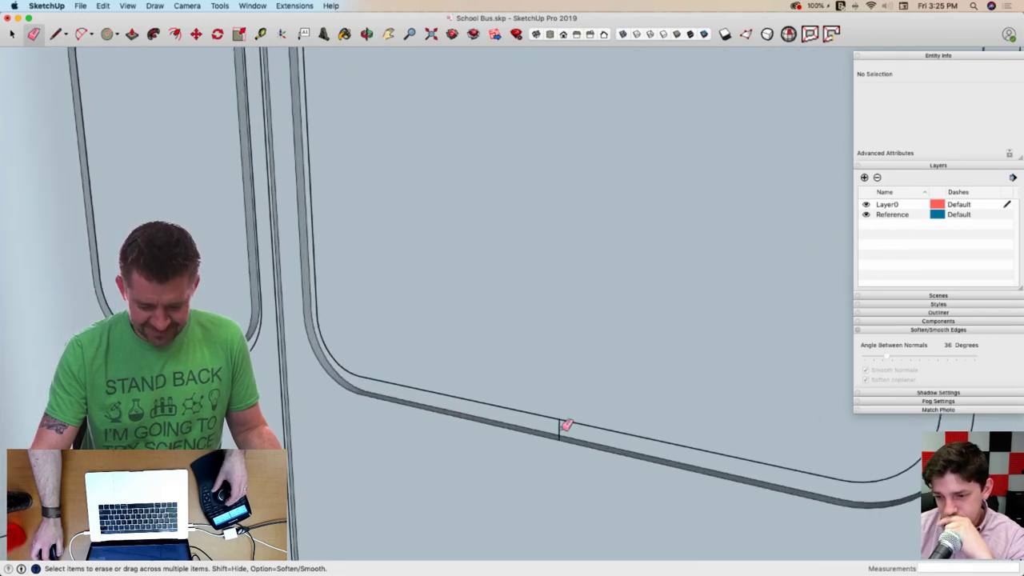
{"action": "left_click", "coordinate": [566, 424]}
{"action": "scroll", "coordinate": [565, 421], "scroll_direction": "down", "scroll_amount": 3}
{"action": "scroll", "coordinate": [601, 287], "scroll_direction": "up", "scroll_amount": 3}
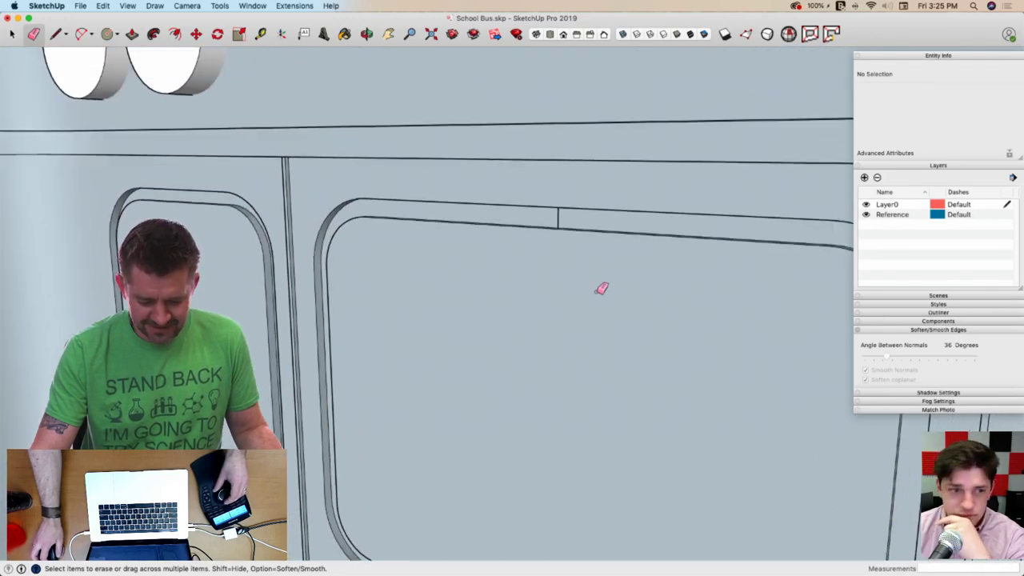
{"action": "left_click", "coordinate": [560, 226]}
{"action": "scroll", "coordinate": [523, 283], "scroll_direction": "down", "scroll_amount": 4}
{"action": "scroll", "coordinate": [519, 303], "scroll_direction": "up", "scroll_amount": 5}
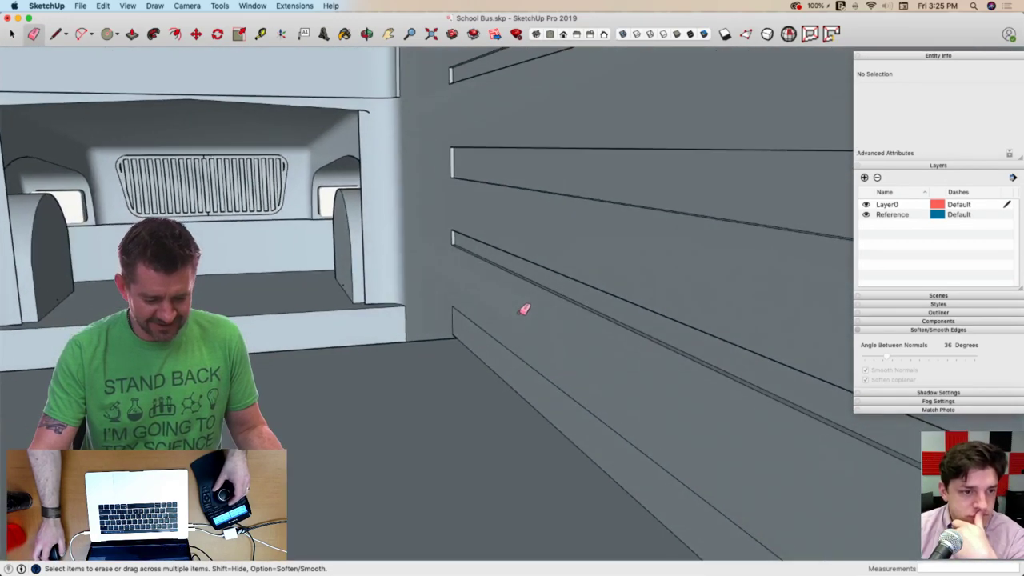
Try to erase the centre seam edge below the front grille from inside the bus, and undo it
{"action": "scroll", "coordinate": [480, 314], "scroll_direction": "down", "scroll_amount": 4}
{"action": "scroll", "coordinate": [384, 310], "scroll_direction": "up", "scroll_amount": 5}
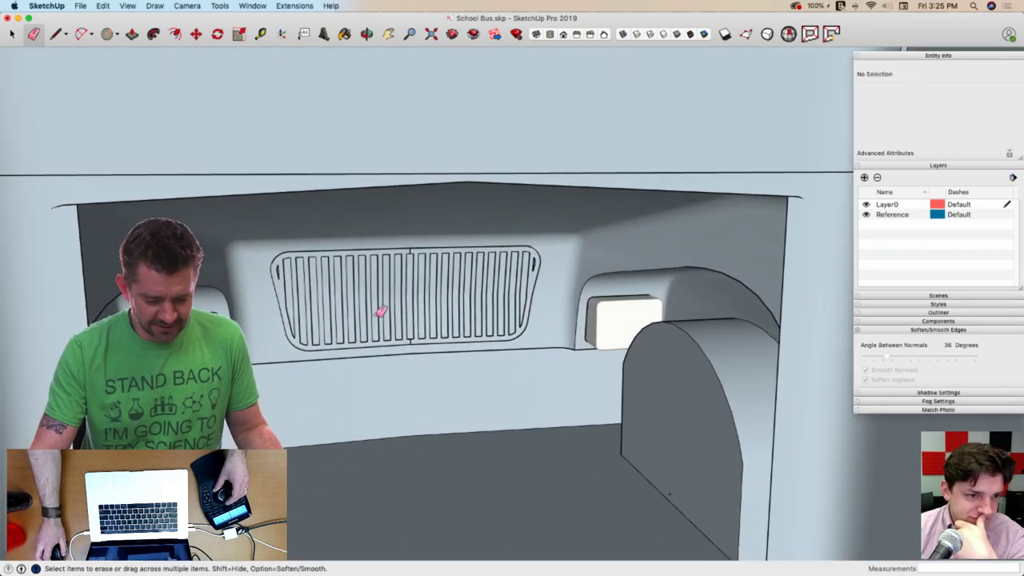
{"action": "scroll", "coordinate": [384, 288], "scroll_direction": "up", "scroll_amount": 4}
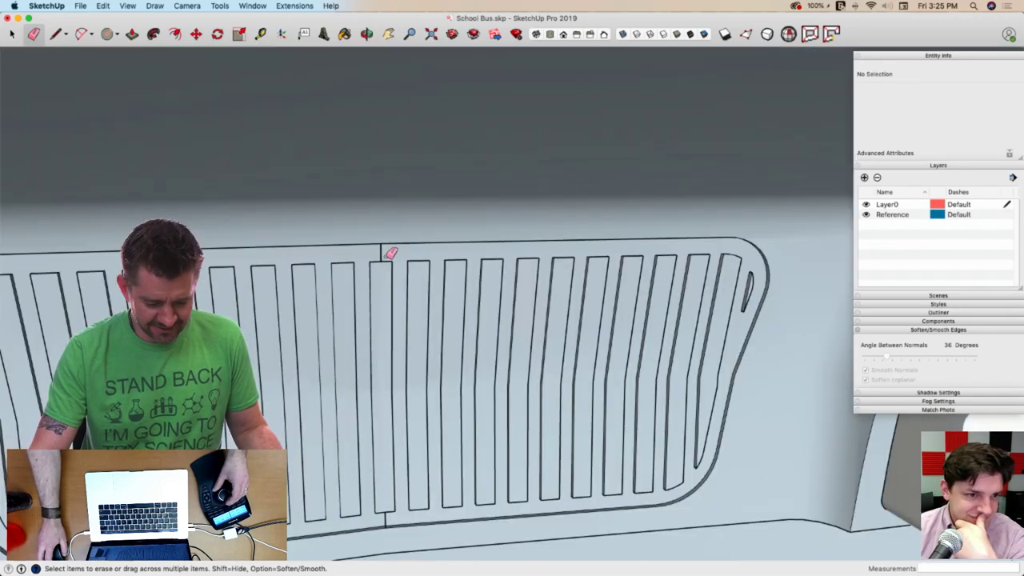
{"action": "left_click", "coordinate": [387, 518]}
{"action": "key", "text": "super+z"}
Clear the centre seam edges around the front grille from inside the bus with the Eraser
{"action": "scroll", "coordinate": [404, 520], "scroll_direction": "up", "scroll_amount": 5}
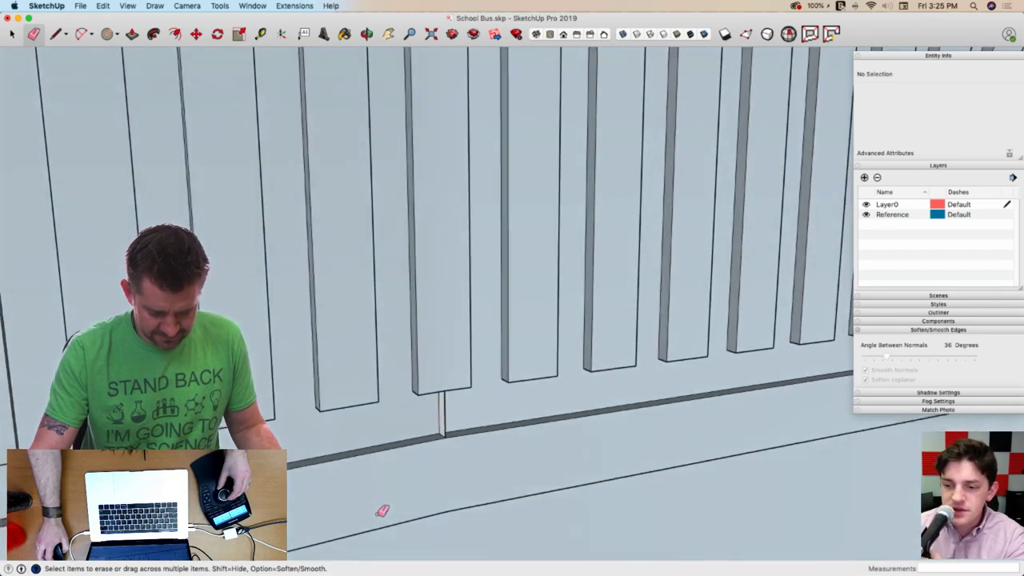
{"action": "middle_click_drag", "start_coordinate": [378, 515], "coordinate": [507, 445]}
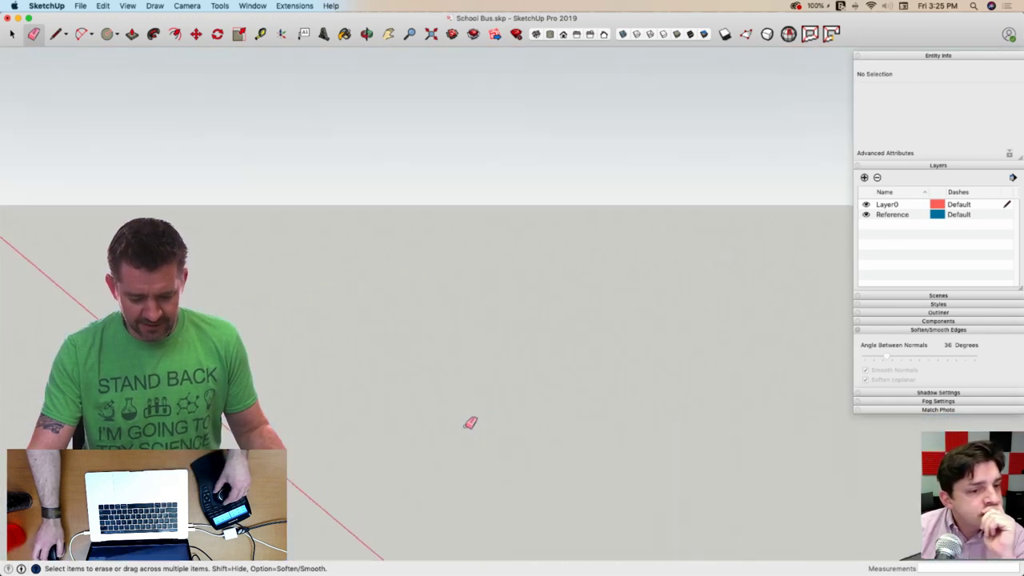
{"action": "scroll", "coordinate": [356, 212], "scroll_direction": "up", "scroll_amount": 3}
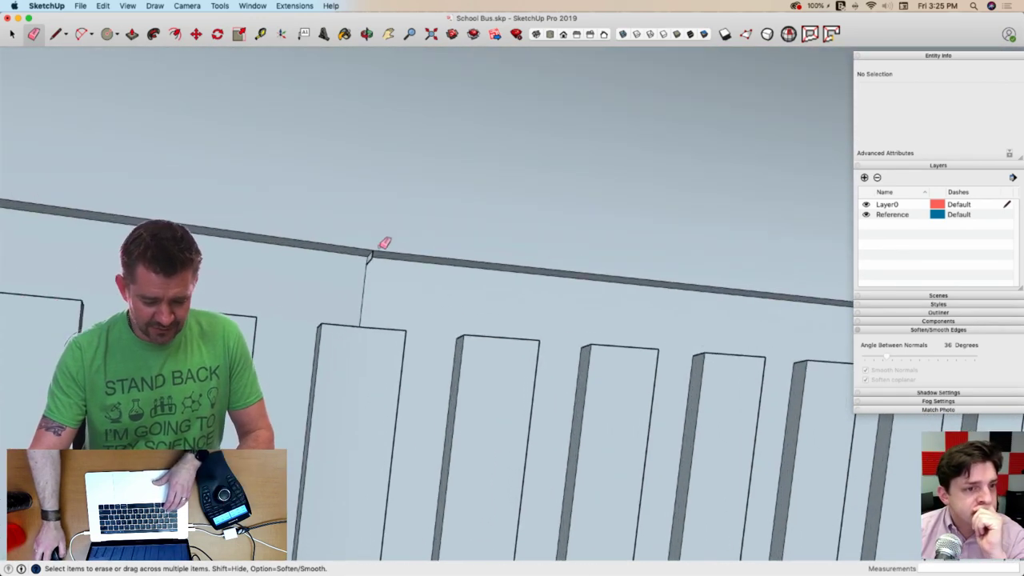
{"action": "scroll", "coordinate": [377, 255], "scroll_direction": "up", "scroll_amount": 2}
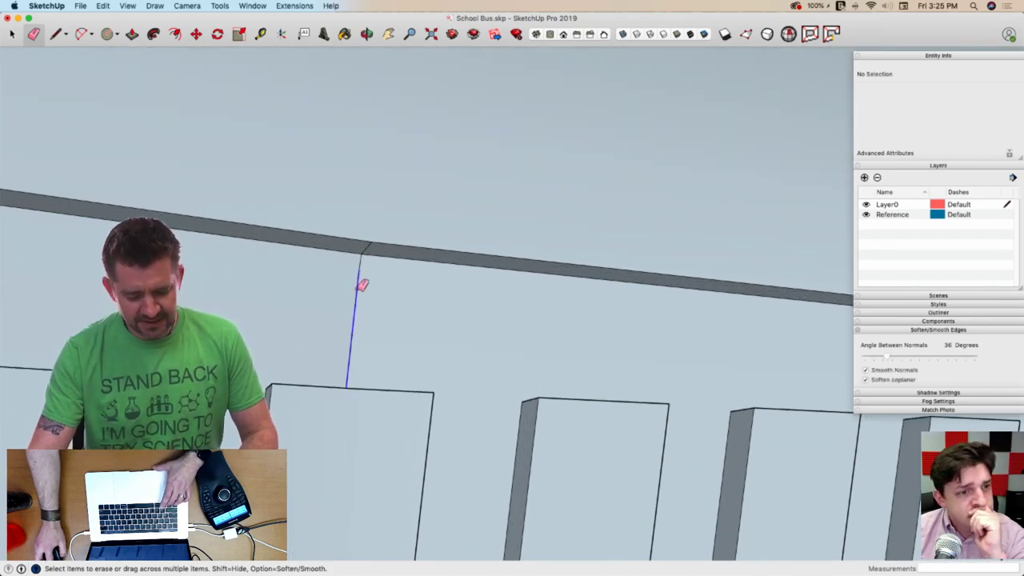
Finish editing the bus body and return to the whole model
{"action": "scroll", "coordinate": [396, 240], "scroll_direction": "down", "scroll_amount": 10}
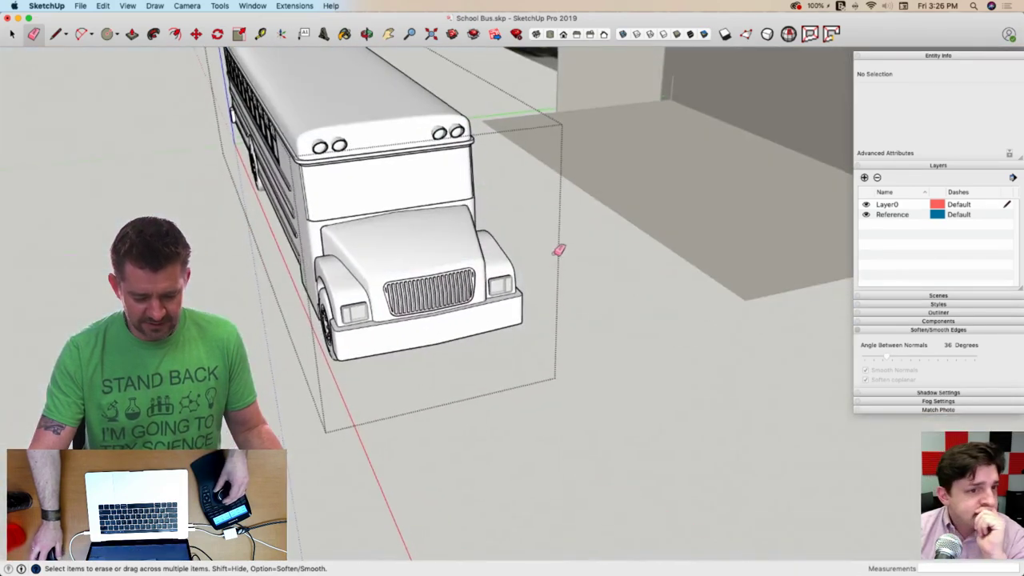
{"action": "key", "text": "space"}
{"action": "left_click", "coordinate": [517, 280]}
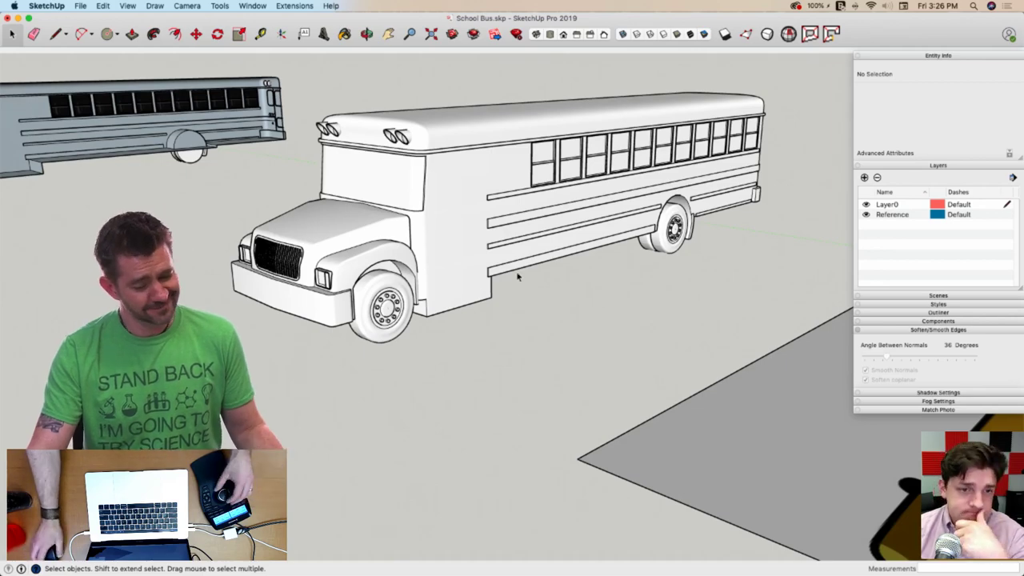
Import School-Bus-Profile2.jpg from the Desktop as an image and place it flat on the ground beside the bus
{"action": "scroll", "coordinate": [517, 276], "scroll_direction": "up", "scroll_amount": 4}
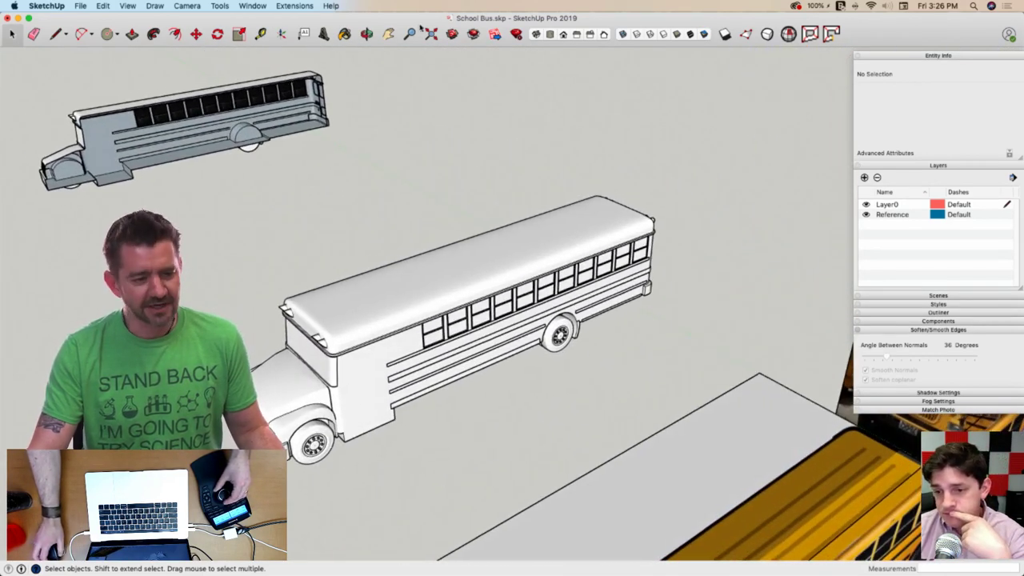
{"action": "left_click", "coordinate": [127, 6]}
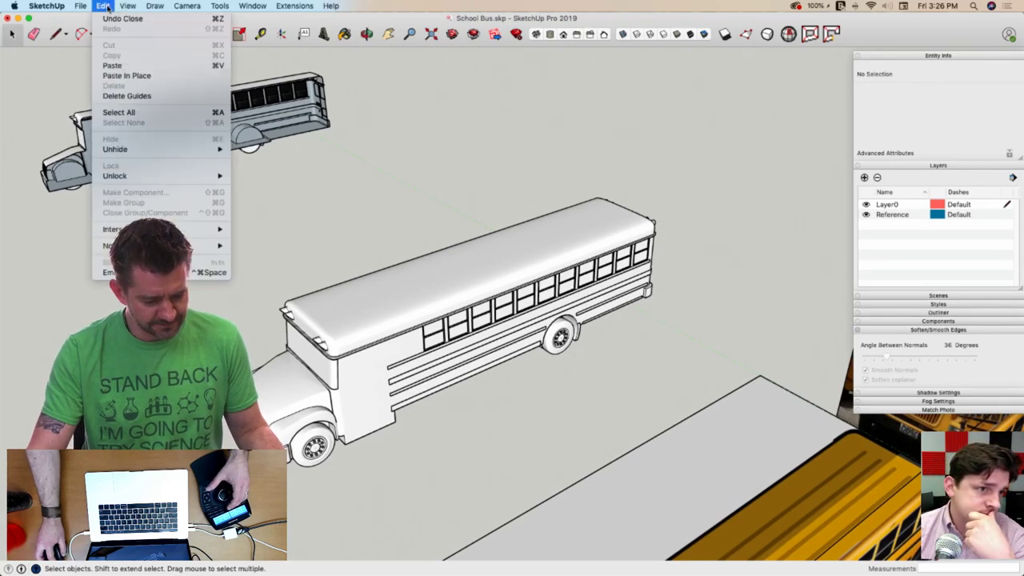
{"action": "left_click", "coordinate": [92, 180]}
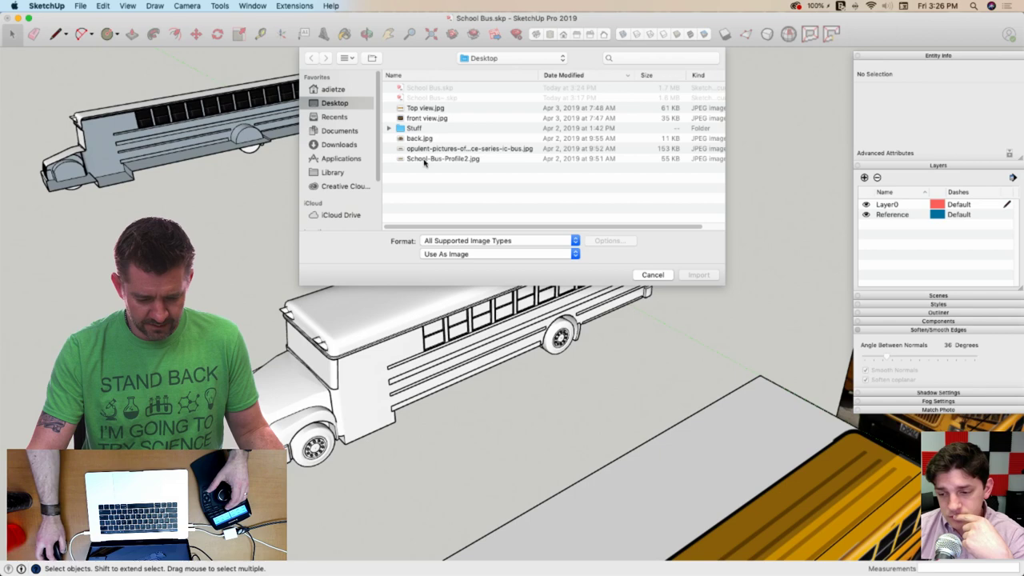
{"action": "double_click", "coordinate": [423, 160]}
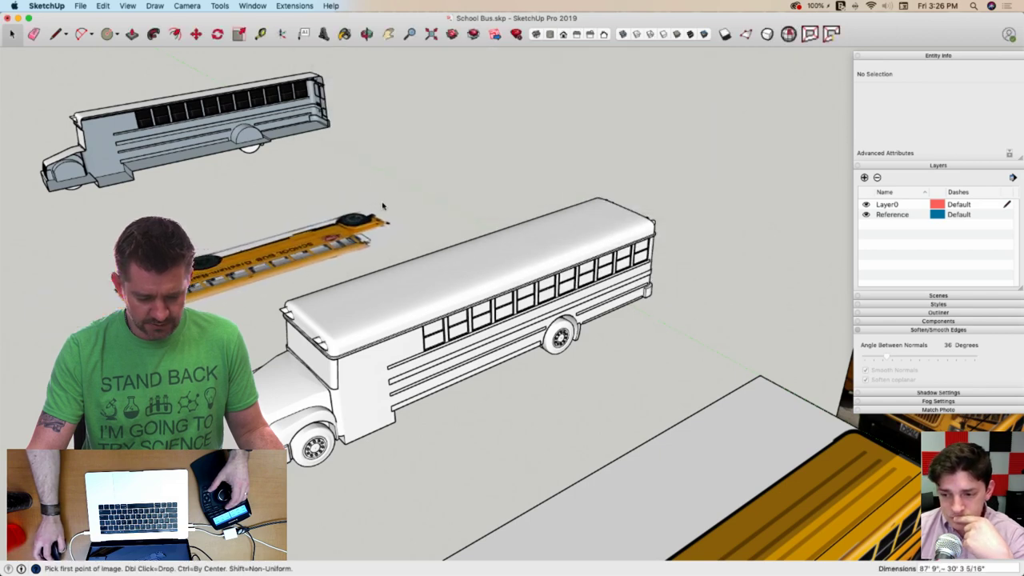
{"action": "double_click", "coordinate": [685, 349]}
Rotate the imported side-profile image upright about its lower long edge
{"action": "middle_click_drag", "start_coordinate": [686, 349], "coordinate": [605, 376]}
{"action": "key", "text": "q"}
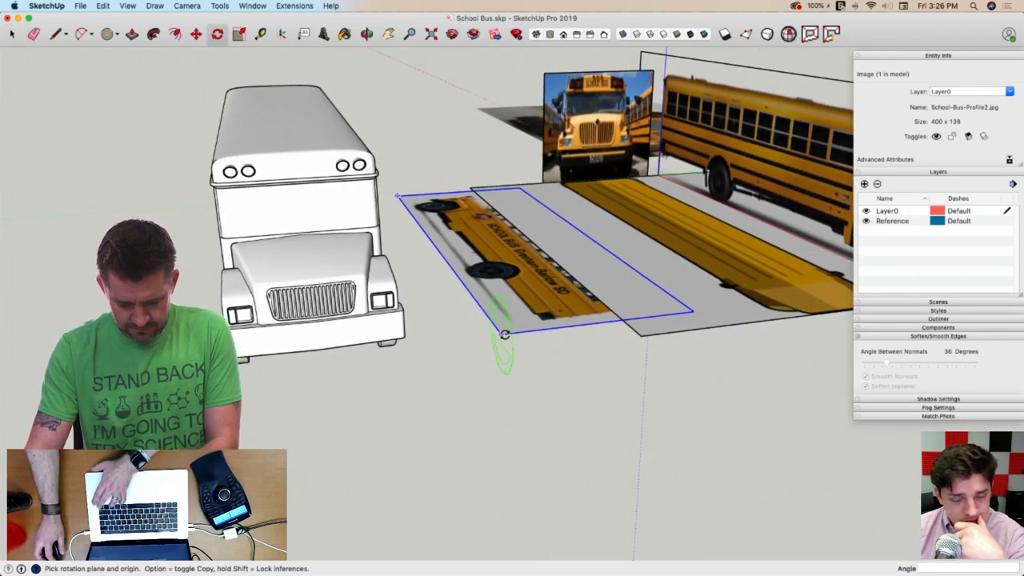
{"action": "left_click", "coordinate": [558, 336]}
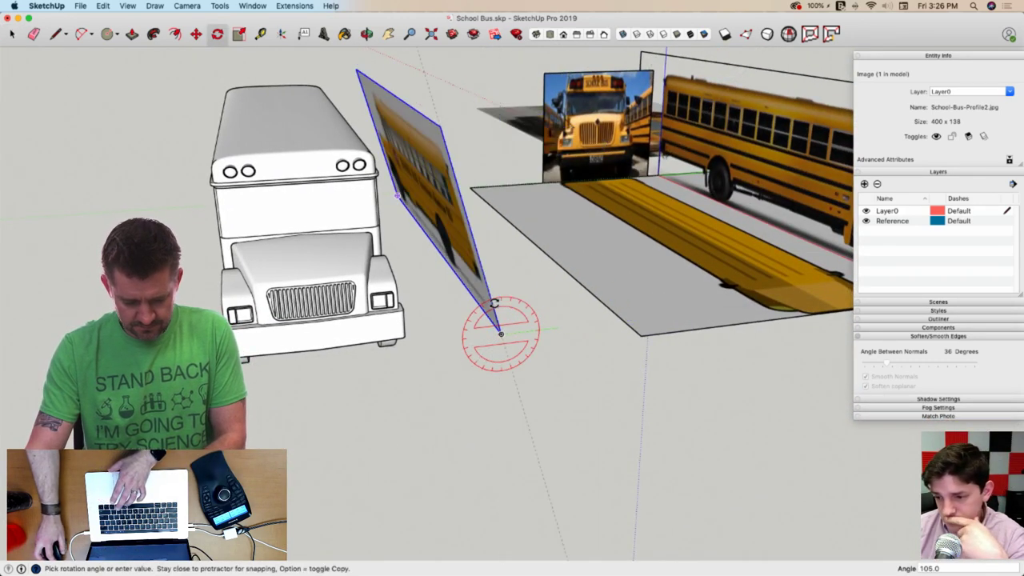
Move the upright side-profile image about 29' 8" away from the bus toward the other reference pictures
{"action": "key", "text": "m"}
{"action": "left_click", "coordinate": [530, 370]}
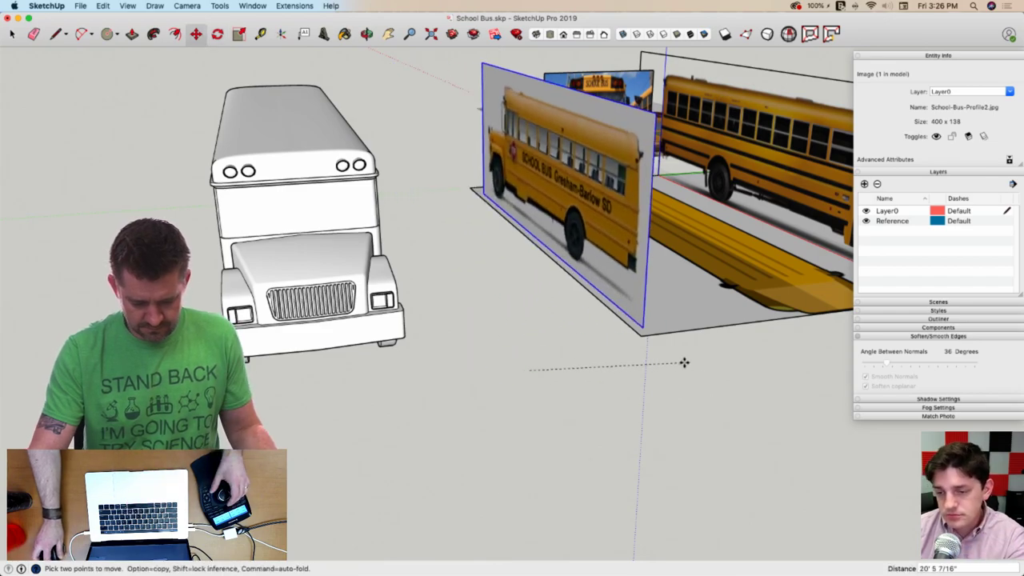
{"action": "left_click", "coordinate": [734, 350]}
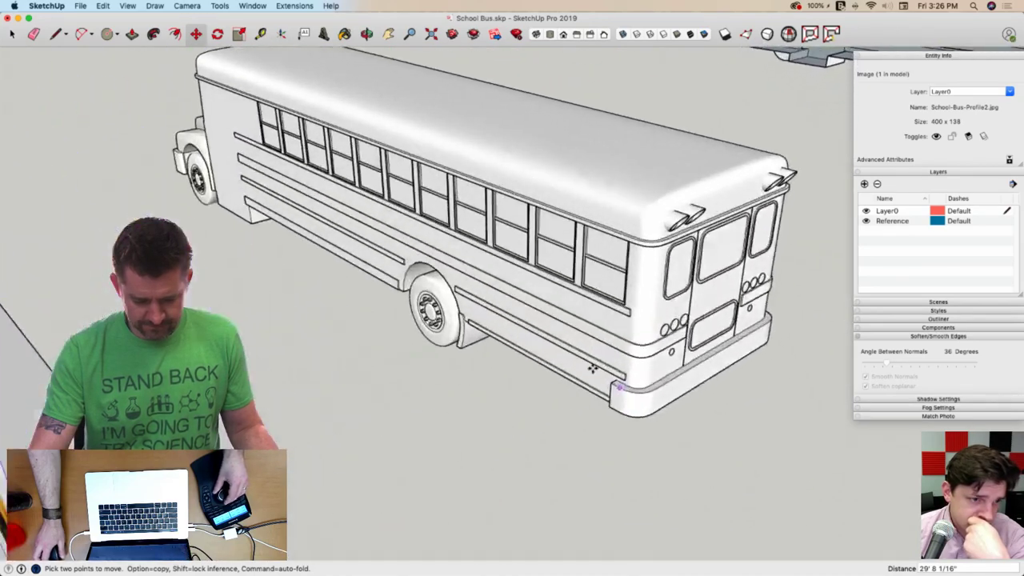
Open the bus body for editing and push the underside of its lower front section up 2' 2 15/16"
{"action": "key", "text": "space"}
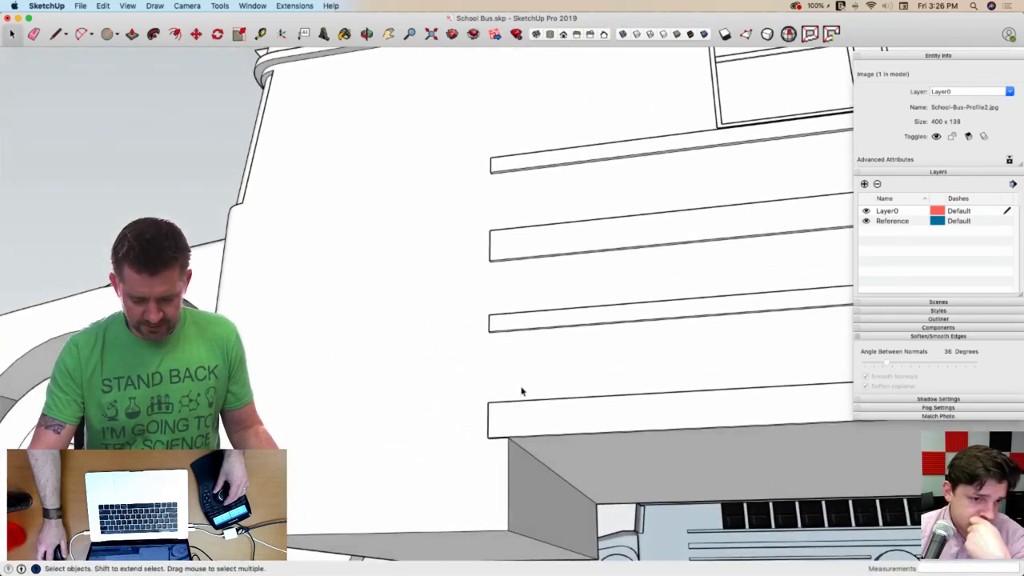
{"action": "double_click", "coordinate": [504, 382]}
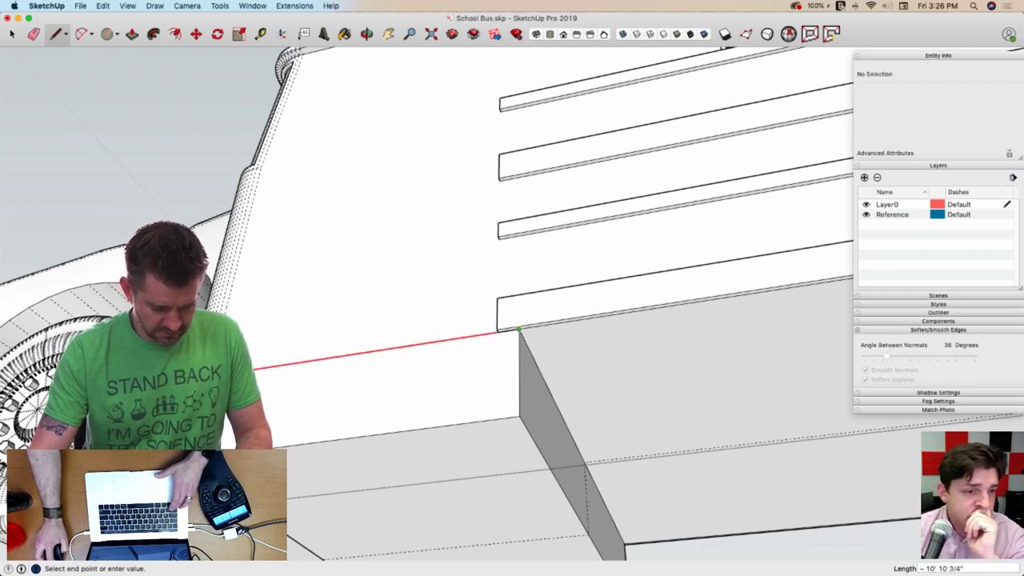
{"action": "key", "text": "p"}
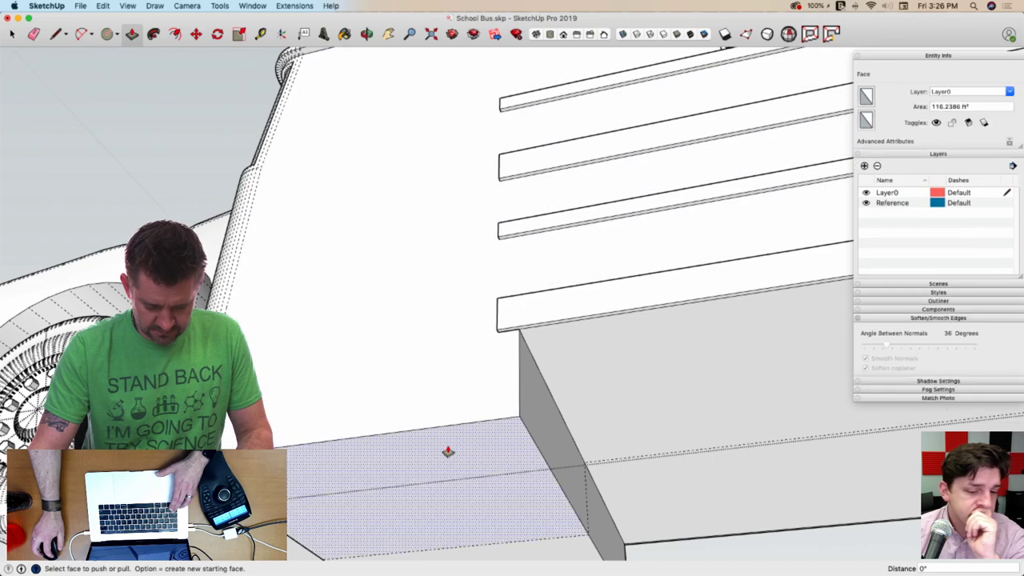
{"action": "left_click_drag", "start_coordinate": [448, 452], "coordinate": [512, 362]}
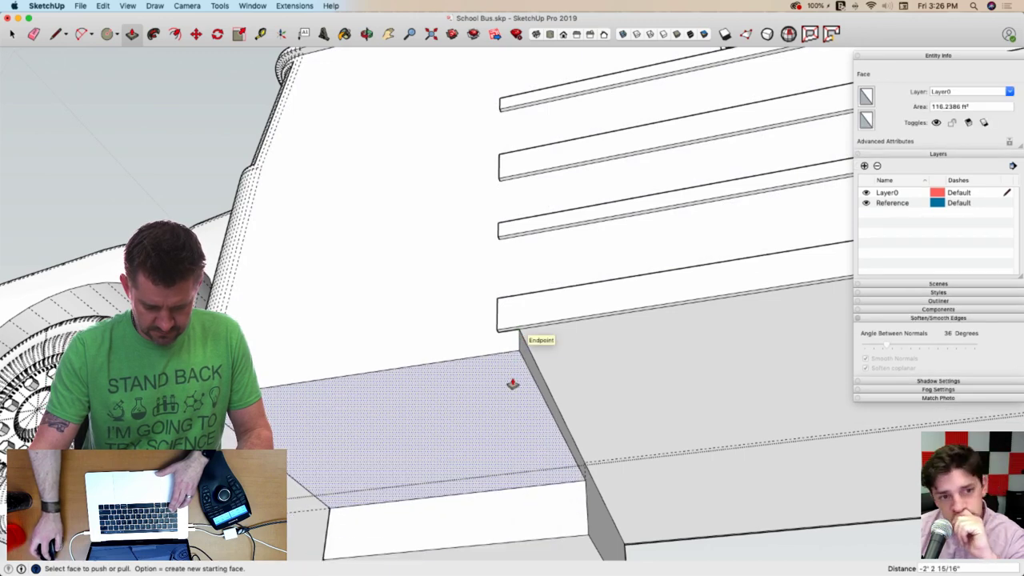
Check the profile picture and extend the body's long underside face down 9 5/16" as a new Push/Pull start, flush with the front section
{"action": "scroll", "coordinate": [512, 383], "scroll_direction": "down", "scroll_amount": 10}
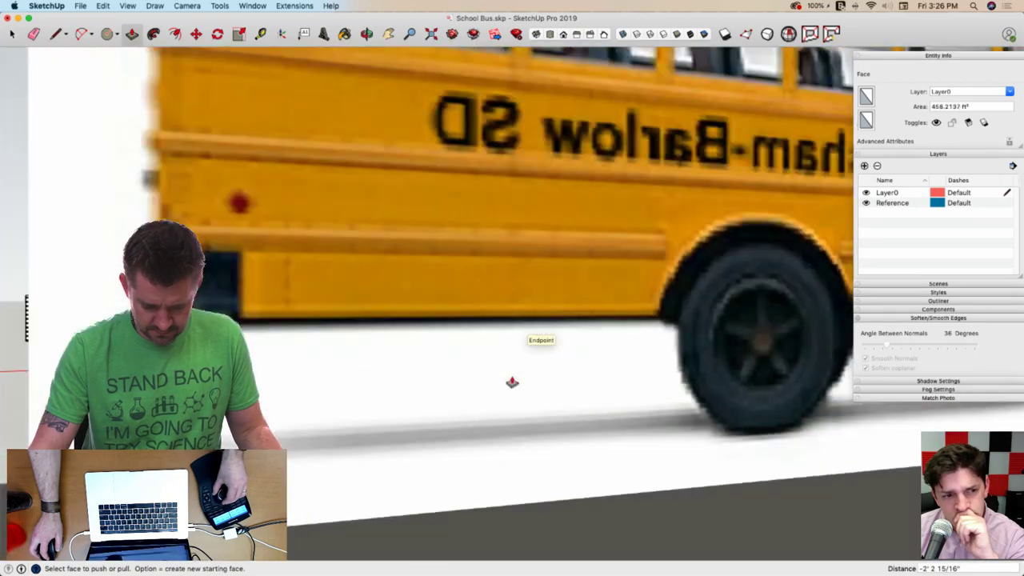
{"action": "scroll", "coordinate": [512, 382], "scroll_direction": "down", "scroll_amount": 5}
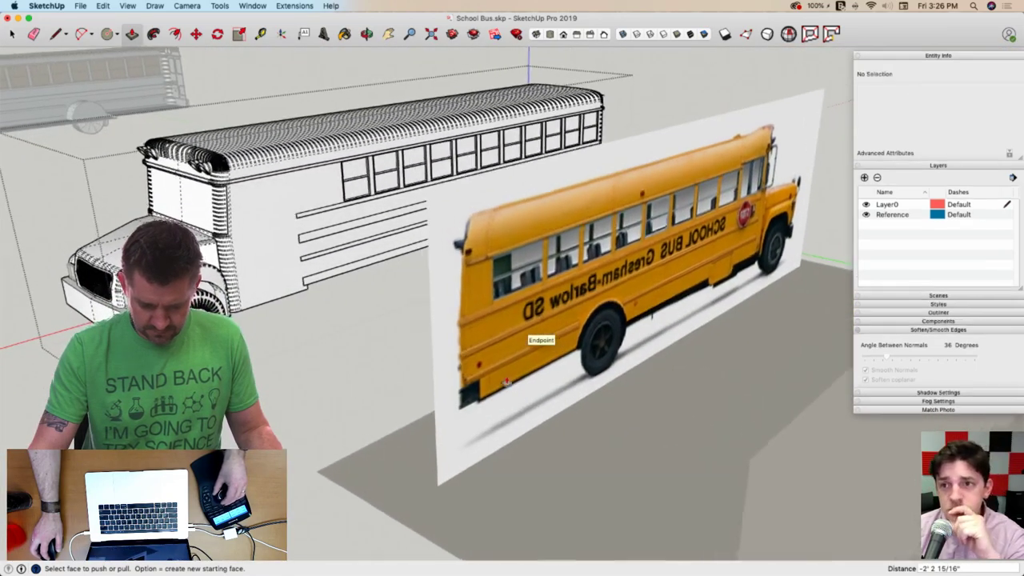
{"action": "scroll", "coordinate": [432, 379], "scroll_direction": "up", "scroll_amount": 5}
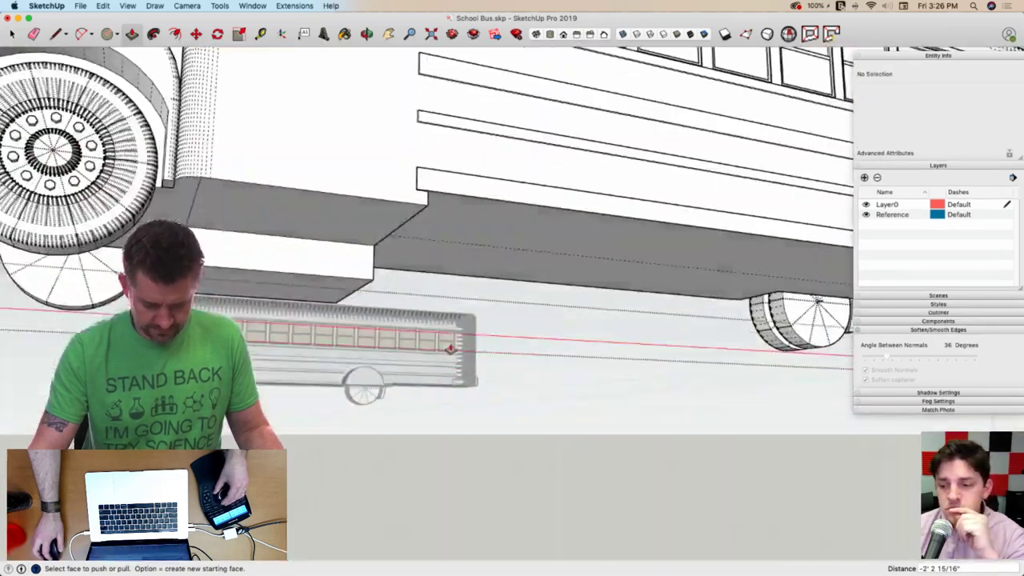
{"action": "key", "text": "l"}
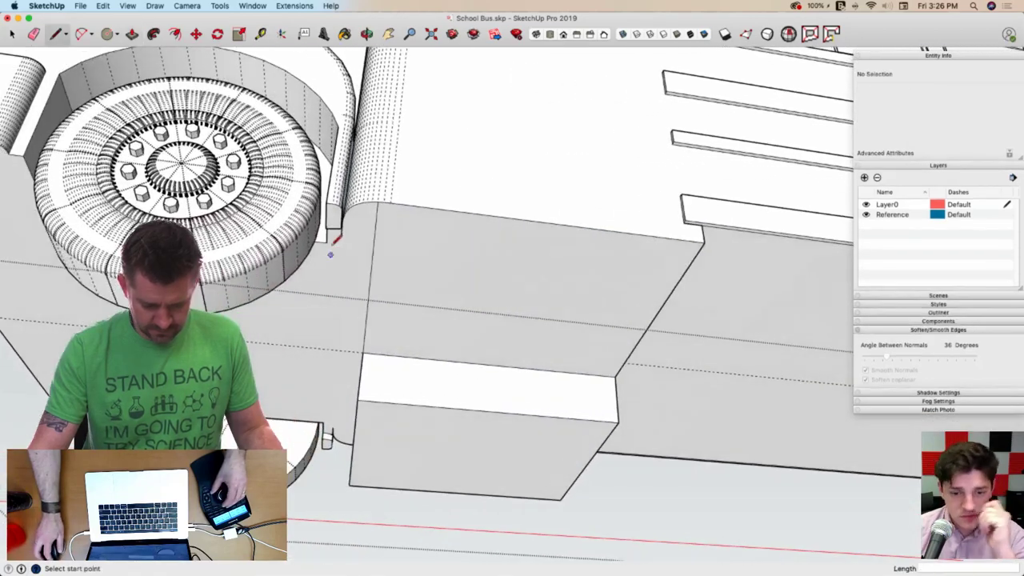
{"action": "middle_click_drag", "start_coordinate": [393, 336], "coordinate": [424, 308]}
{"action": "key", "text": "p"}
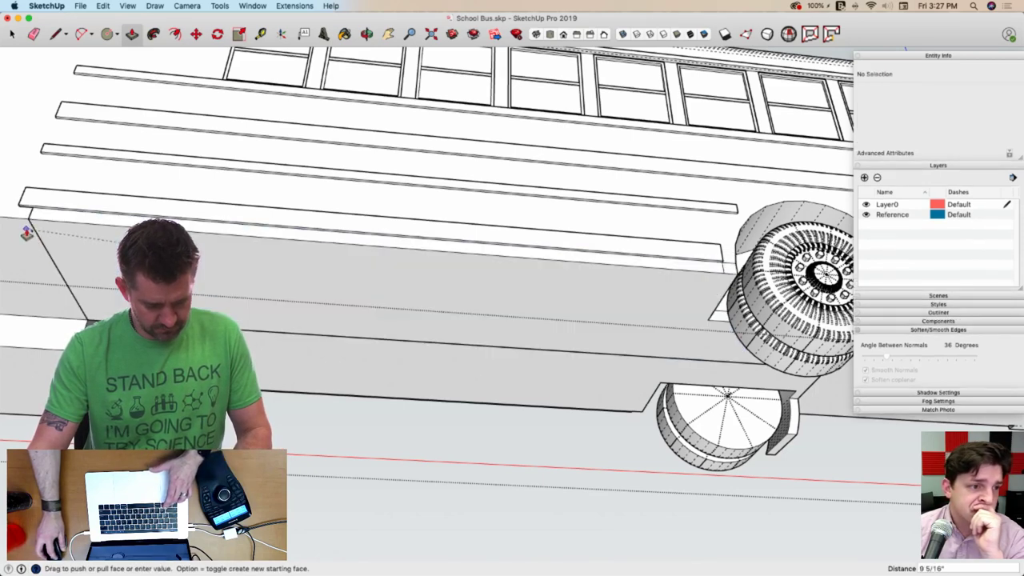
{"action": "left_click", "coordinate": [69, 314]}
{"action": "key", "text": "alt"}
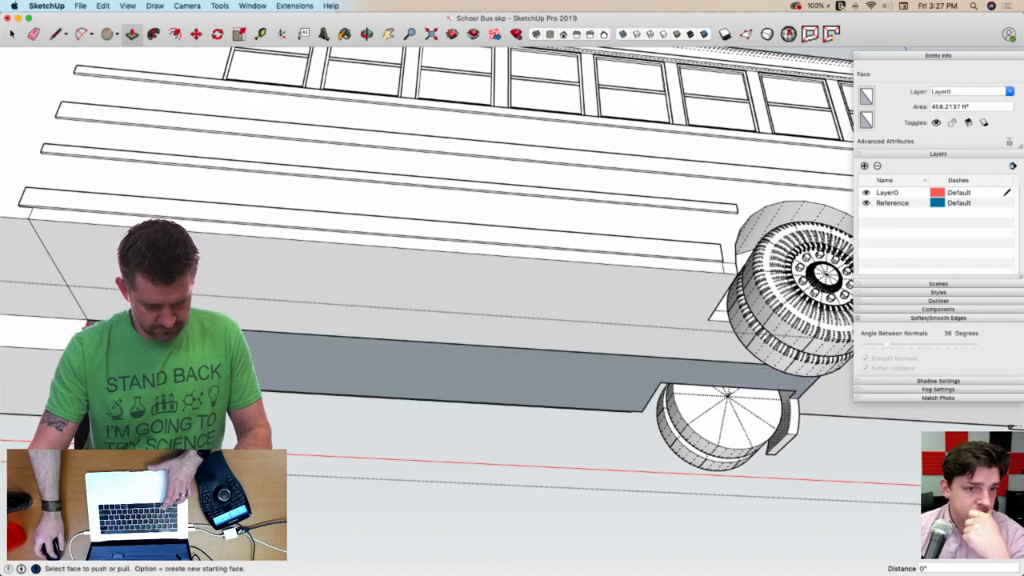
{"action": "left_click", "coordinate": [84, 317]}
Erase the short vertical seam edge below the lowest side rail near the front of the bus's driver side
{"action": "scroll", "coordinate": [314, 343], "scroll_direction": "down", "scroll_amount": 10}
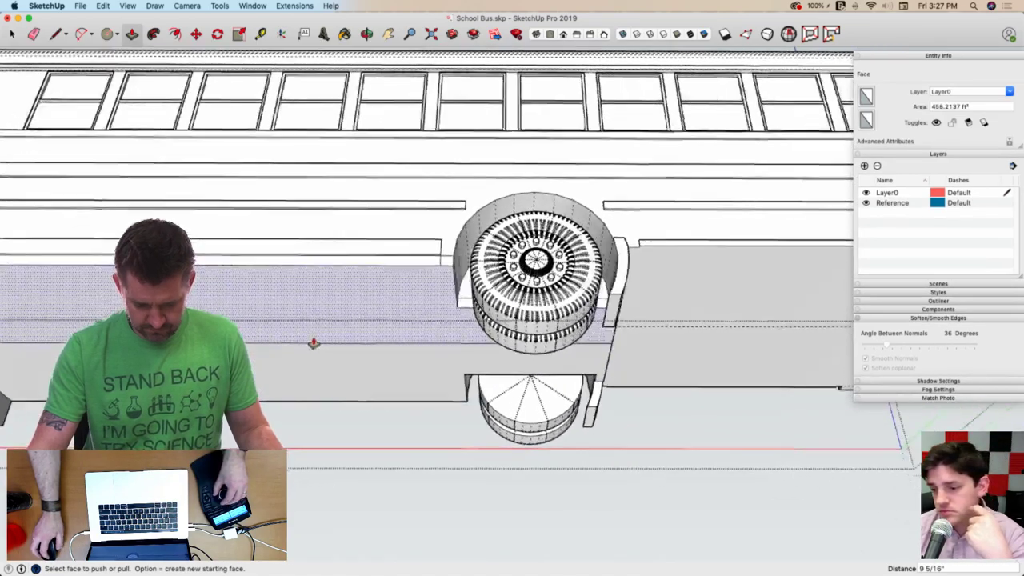
{"action": "scroll", "coordinate": [433, 417], "scroll_direction": "down", "scroll_amount": 10}
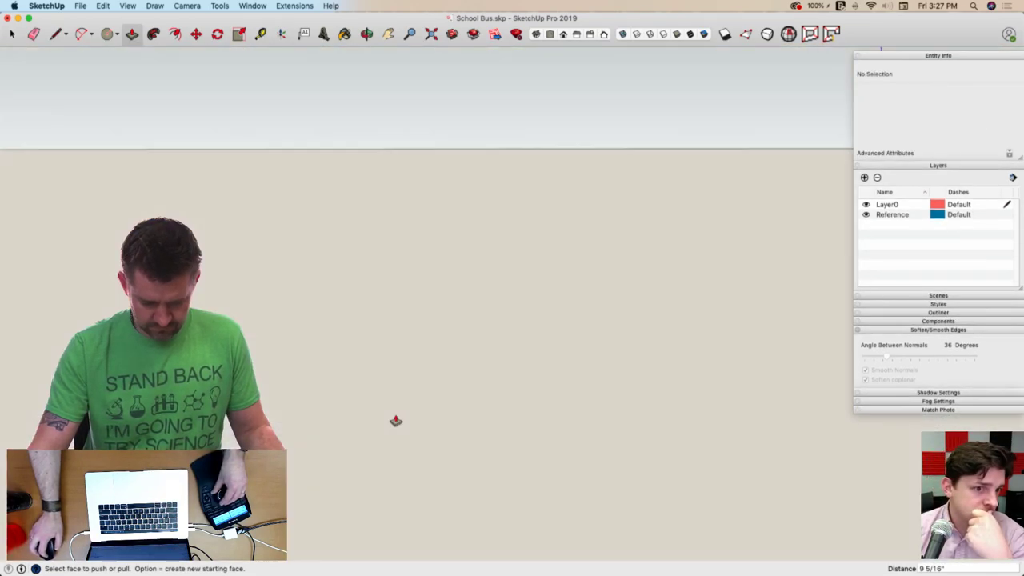
{"action": "key", "text": "e"}
{"action": "scroll", "coordinate": [415, 382], "scroll_direction": "up", "scroll_amount": 10}
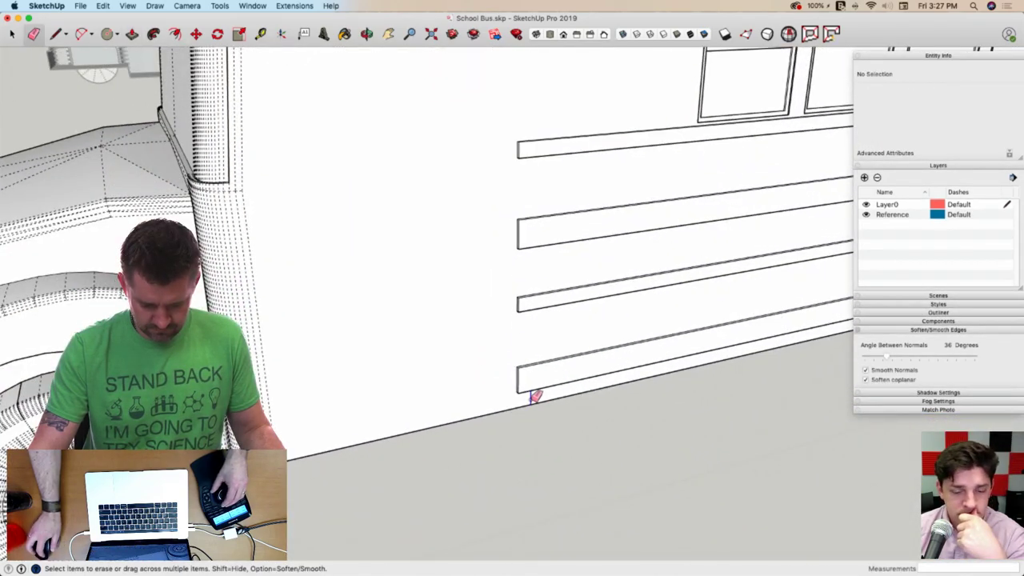
{"action": "mouse_move", "coordinate": [534, 395]}
{"action": "middle_mouse_down"}
{"action": "mouse_move", "coordinate": [520, 389]}
{"action": "mouse_move", "coordinate": [519, 402]}
{"action": "mouse_move", "coordinate": [507, 370]}
{"action": "middle_mouse_up"}
Extend the front ends of the four driver-side rails forward to the bus's front corner with Push/Pull
{"action": "key", "text": "p"}
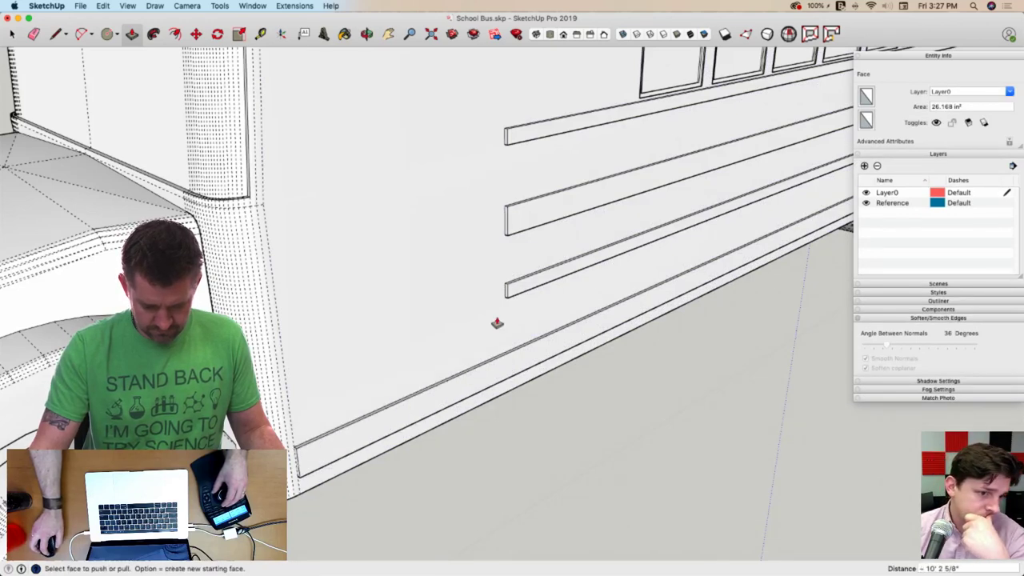
{"action": "double_click", "coordinate": [507, 297]}
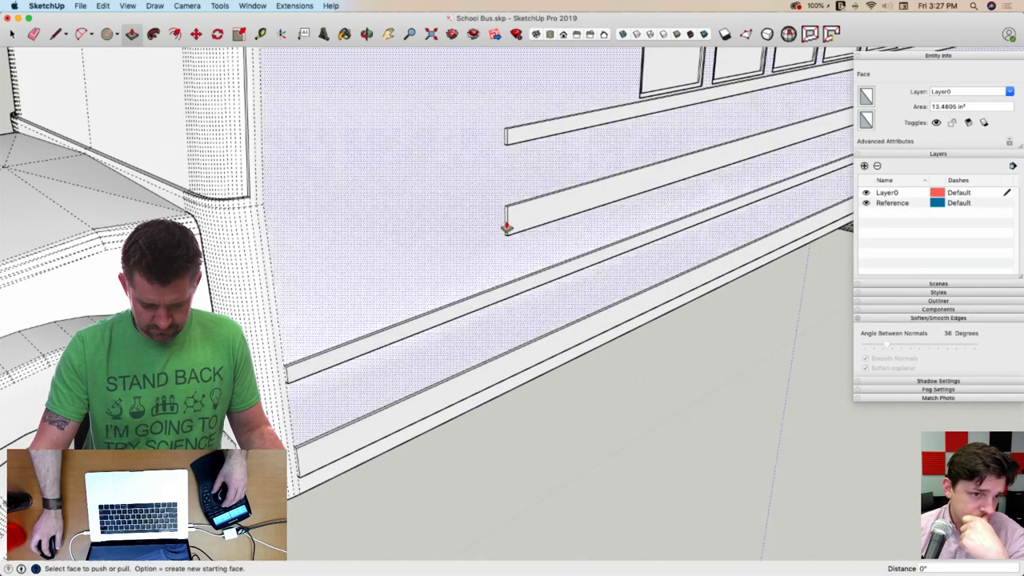
{"action": "double_click", "coordinate": [507, 224]}
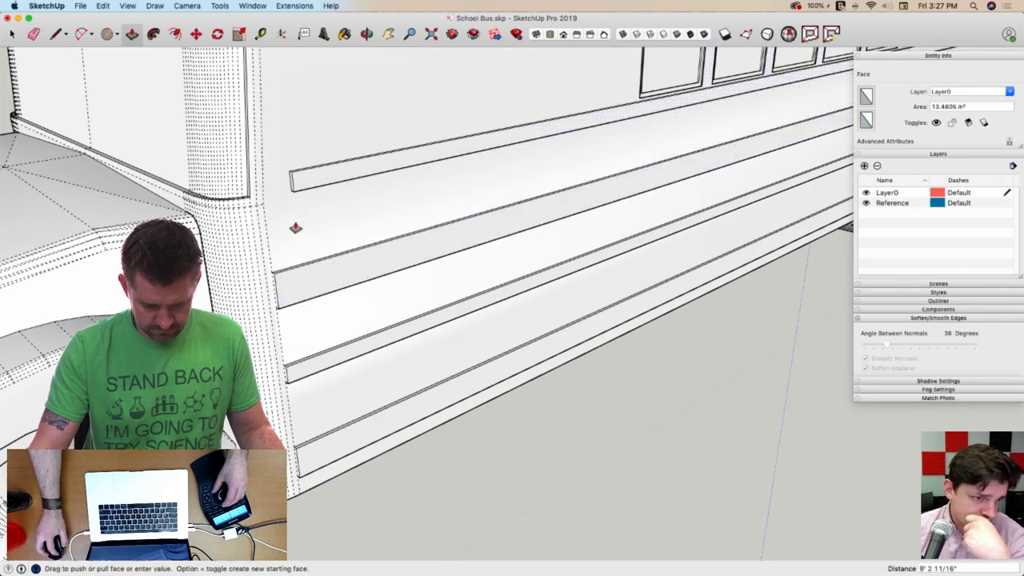
{"action": "key", "text": "space"}
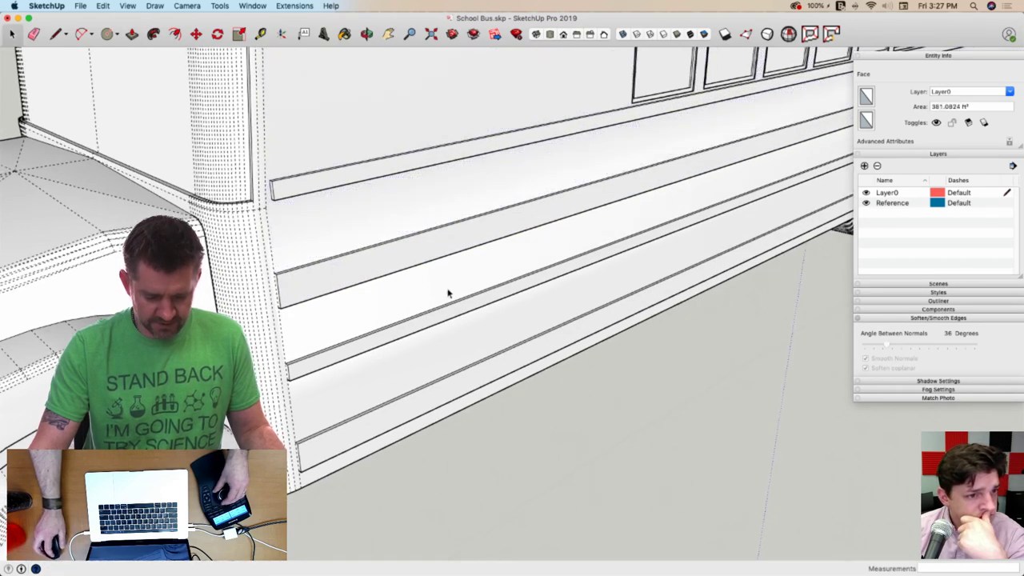
Copy the frontmost passenger-side window forward along the body by one window spacing, about 5' 10 5/8"
{"action": "scroll", "coordinate": [446, 291], "scroll_direction": "down", "scroll_amount": 10}
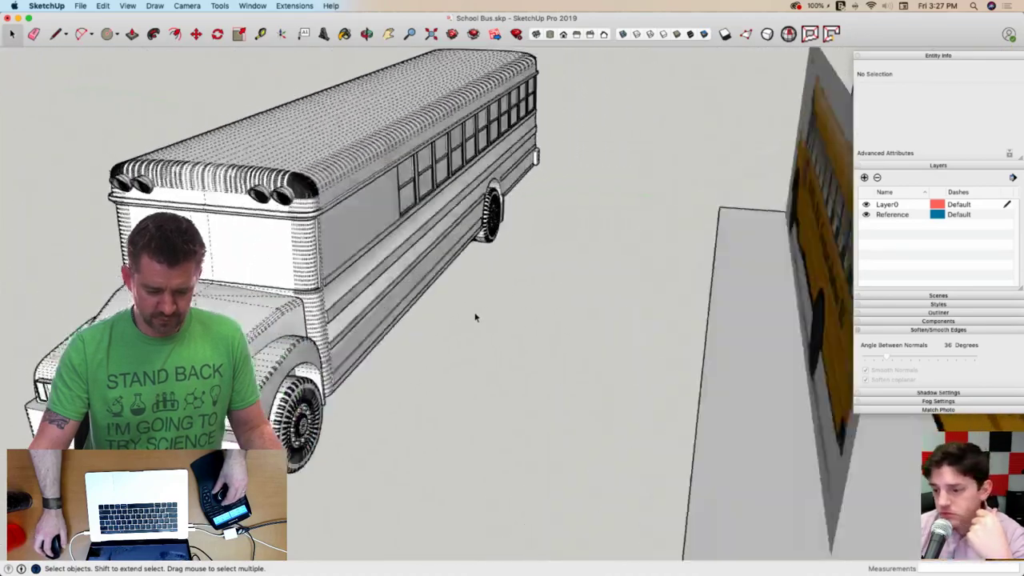
{"action": "scroll", "coordinate": [473, 316], "scroll_direction": "up", "scroll_amount": 10}
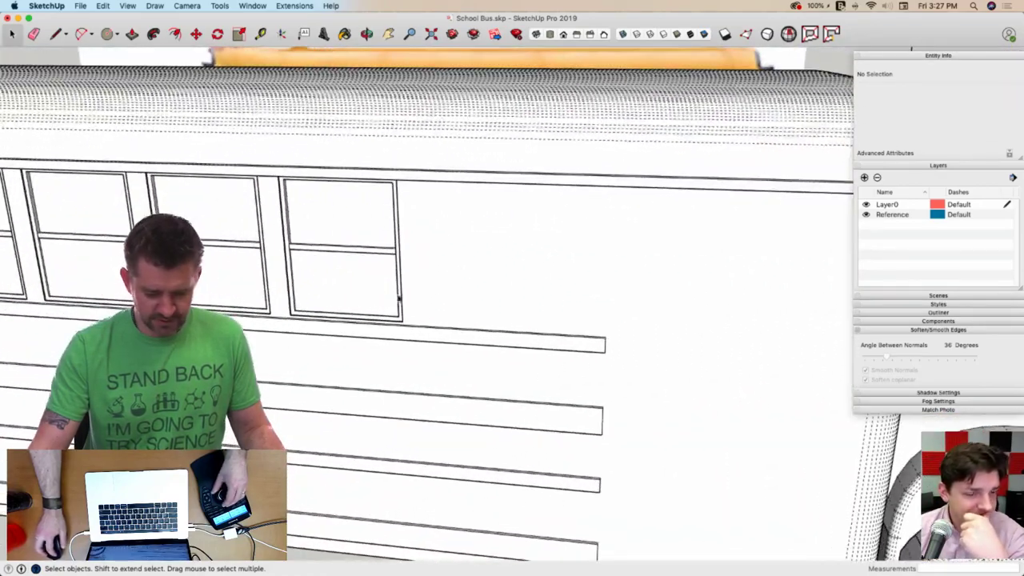
{"action": "triple_click", "coordinate": [379, 295]}
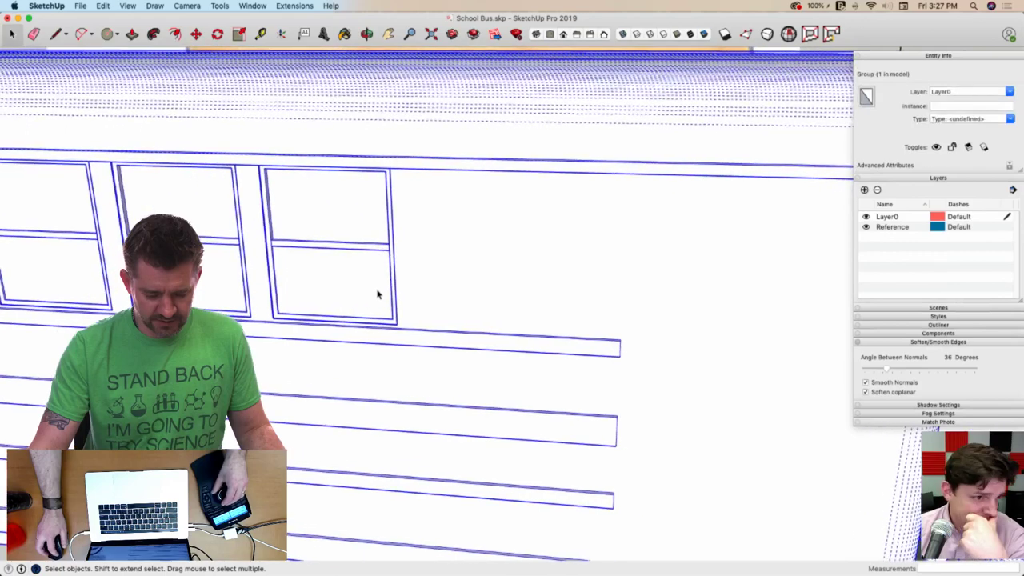
{"action": "double_click", "coordinate": [362, 293]}
{"action": "left_click", "coordinate": [361, 293]}
{"action": "scroll", "coordinate": [360, 297], "scroll_direction": "up", "scroll_amount": 6}
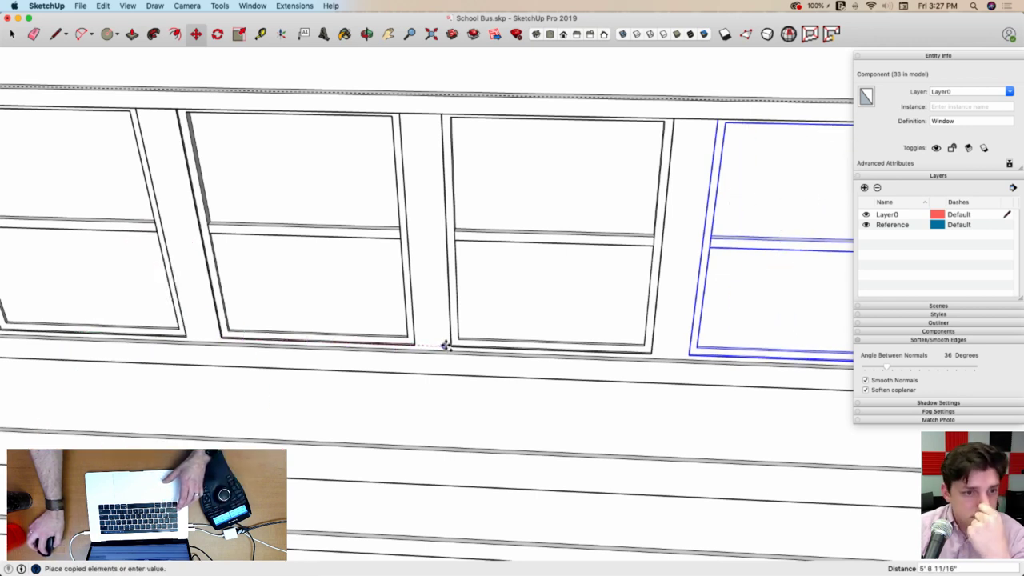
{"action": "scroll", "coordinate": [352, 311], "scroll_direction": "down", "scroll_amount": 5}
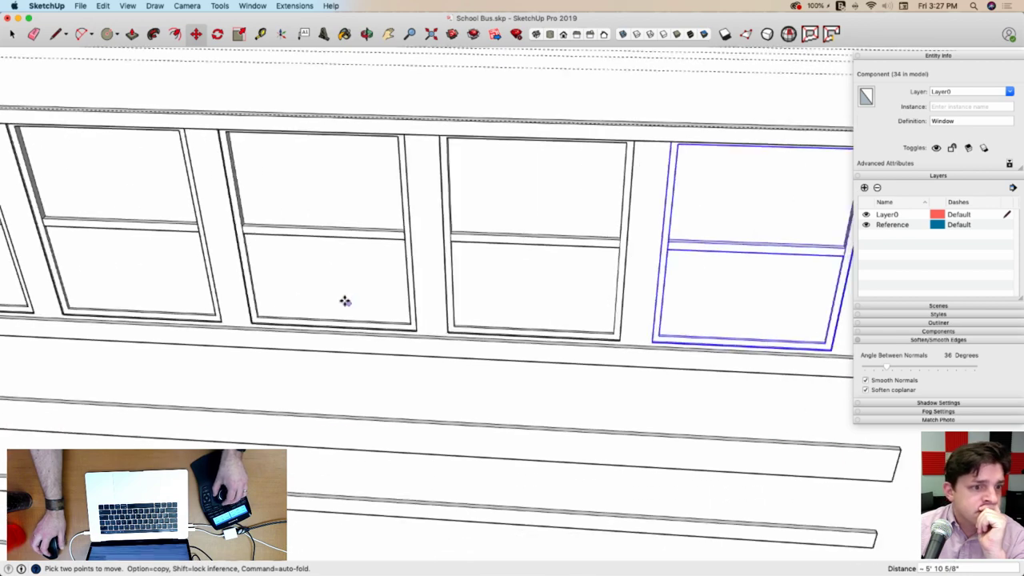
{"action": "key", "text": "space"}
Compare the newly copied passenger-side window with the profile picture and make it a unique component
{"action": "scroll", "coordinate": [392, 280], "scroll_direction": "up", "scroll_amount": 5}
{"action": "scroll", "coordinate": [372, 267], "scroll_direction": "up", "scroll_amount": 1}
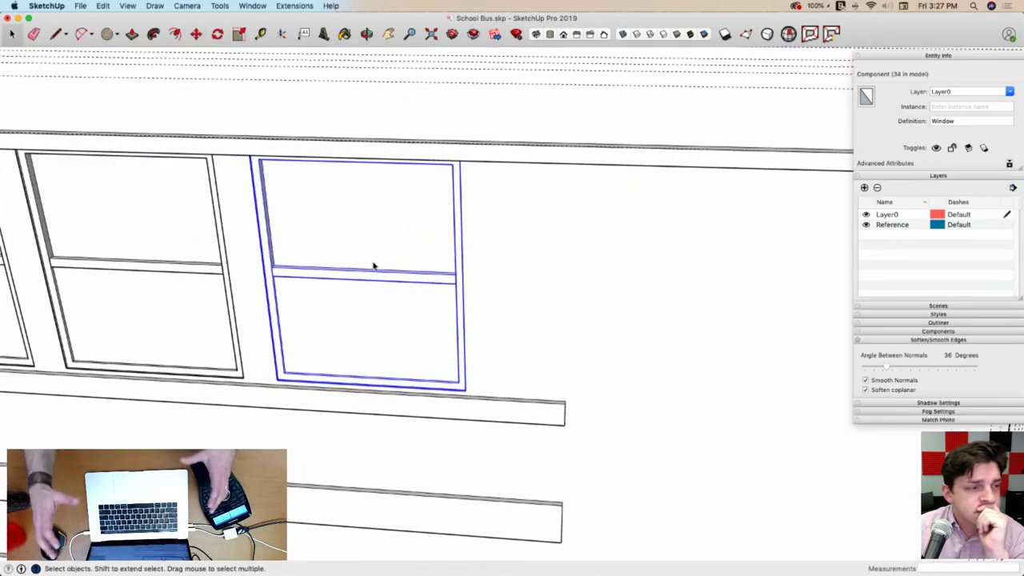
{"action": "middle_click_drag", "start_coordinate": [347, 263], "coordinate": [361, 295]}
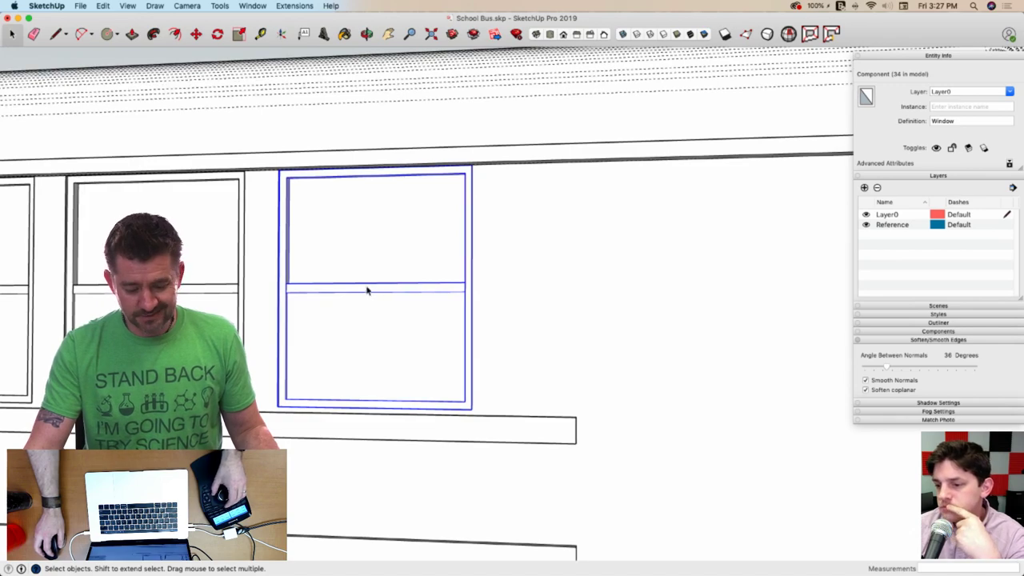
{"action": "scroll", "coordinate": [445, 370], "scroll_direction": "down", "scroll_amount": 10}
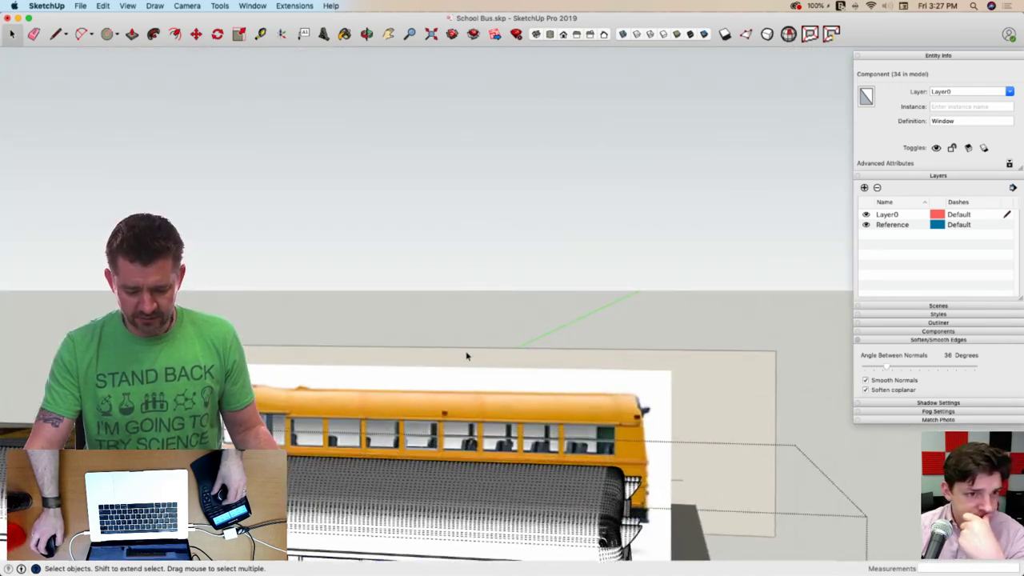
{"action": "middle_click_drag", "start_coordinate": [467, 356], "coordinate": [535, 351]}
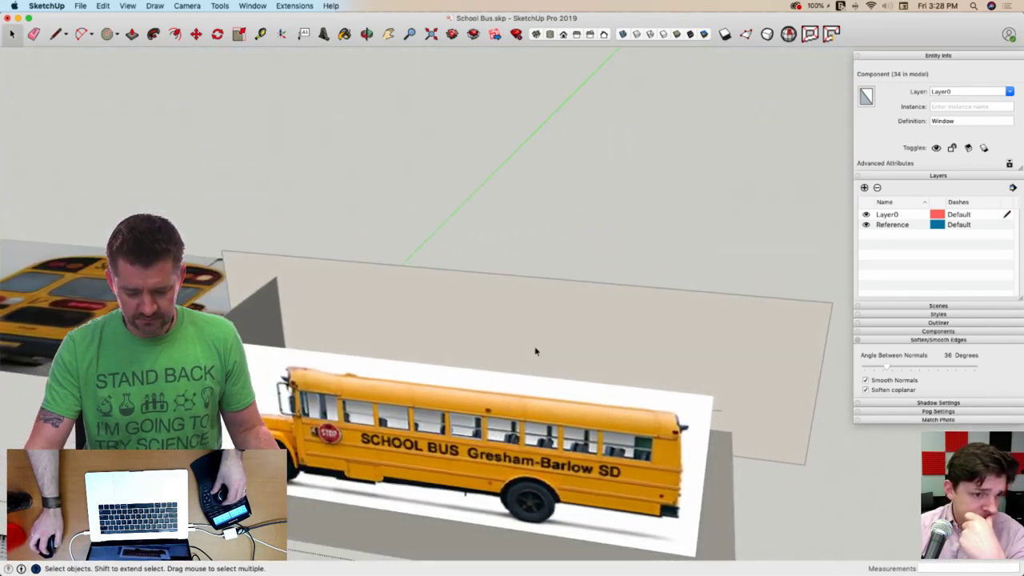
{"action": "scroll", "coordinate": [522, 344], "scroll_direction": "up", "scroll_amount": 10}
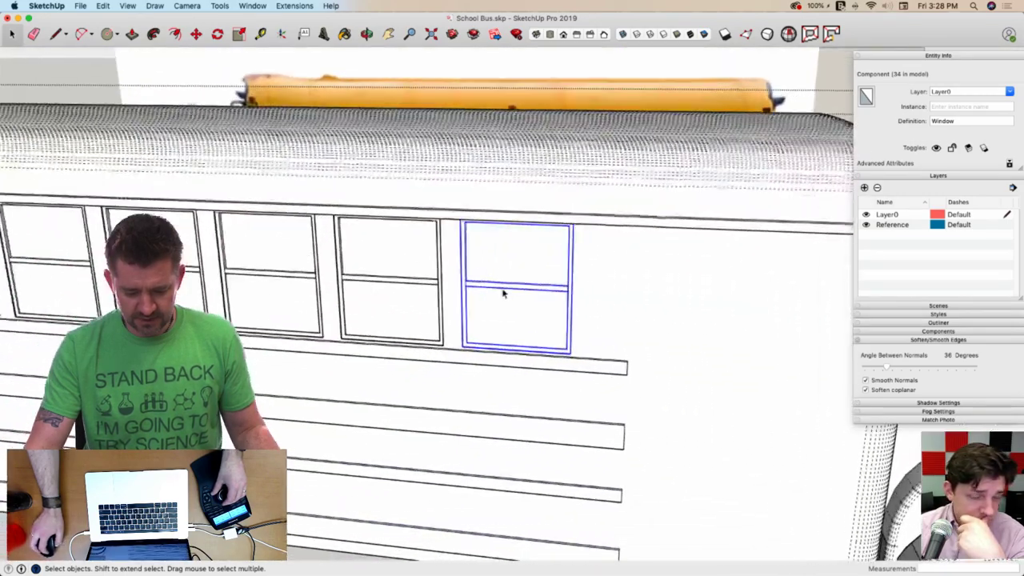
{"action": "middle_click_drag", "start_coordinate": [502, 292], "coordinate": [402, 252]}
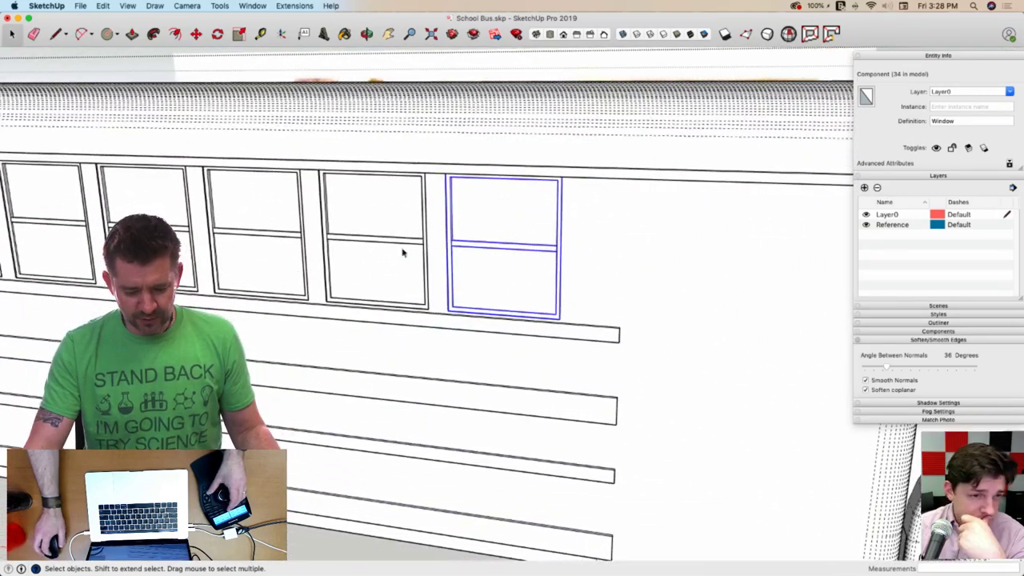
{"action": "right_click", "coordinate": [530, 272]}
{"action": "left_click", "coordinate": [576, 305]}
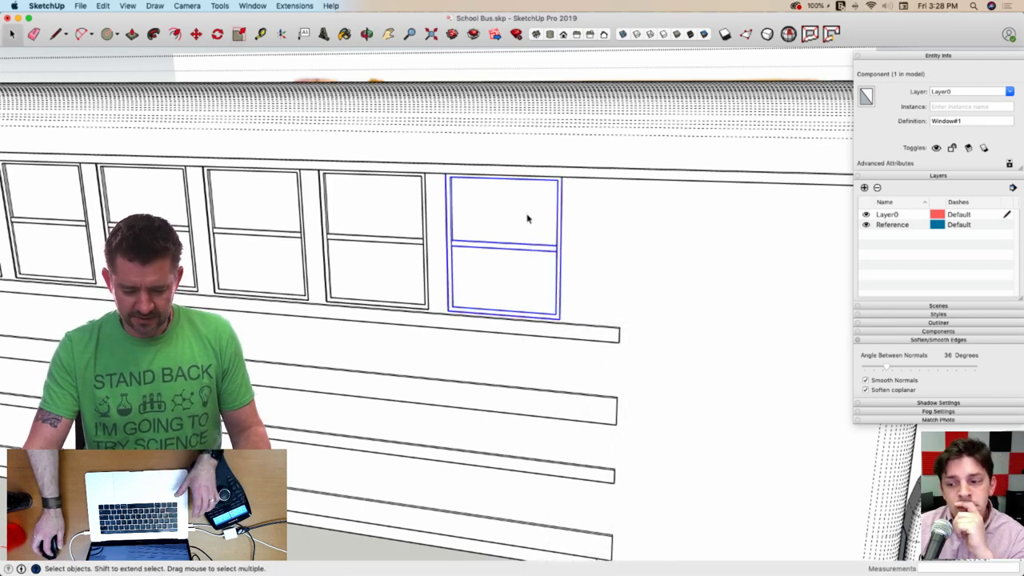
Widen the unique passenger-side window by moving the geometry of its front vertical edge toward the front of the bus
{"action": "double_click", "coordinate": [526, 217]}
{"action": "key", "text": "super+a"}
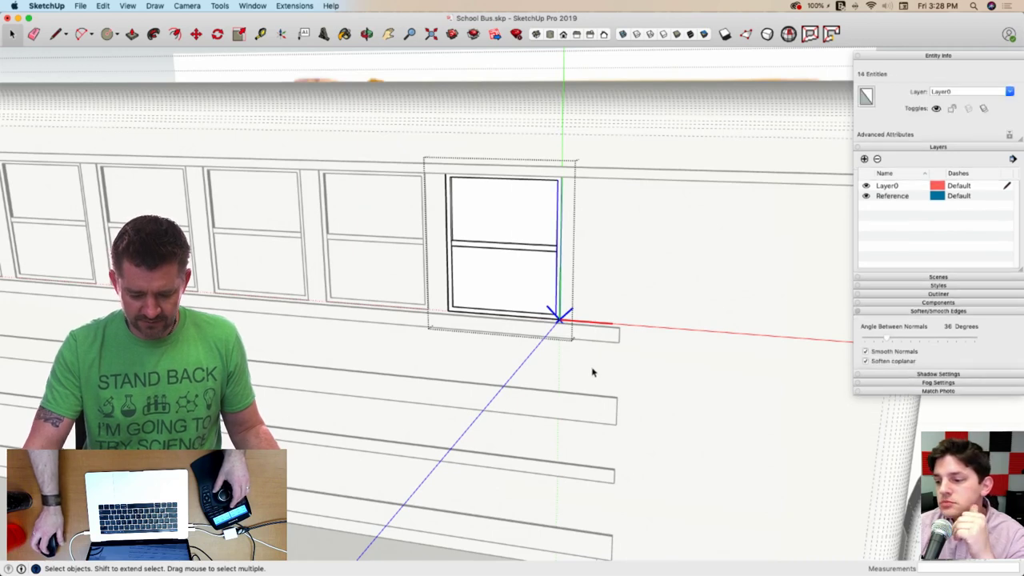
{"action": "key", "text": "m"}
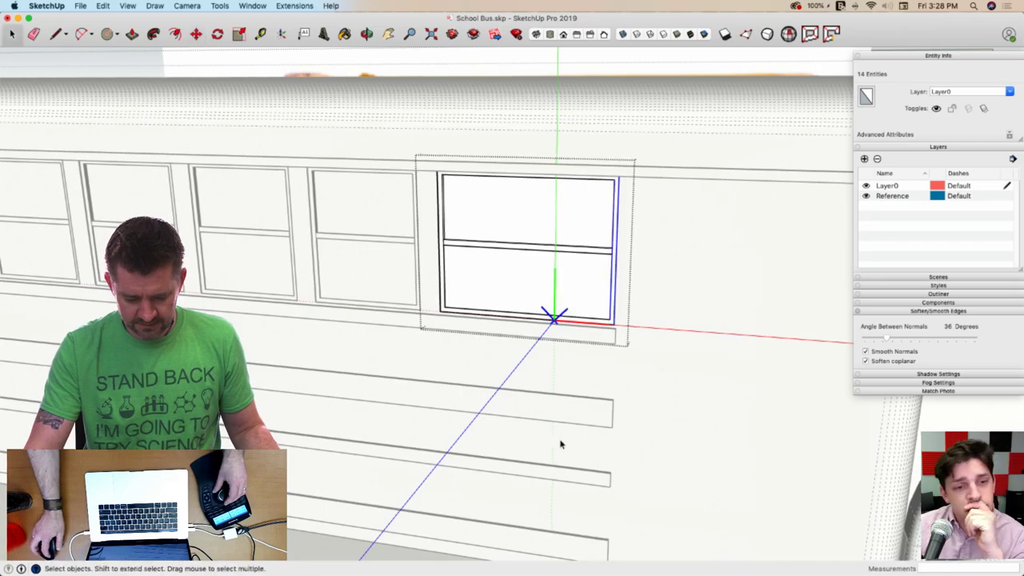
{"action": "scroll", "coordinate": [507, 477], "scroll_direction": "down", "scroll_amount": 5}
{"action": "left_click", "coordinate": [504, 470]}
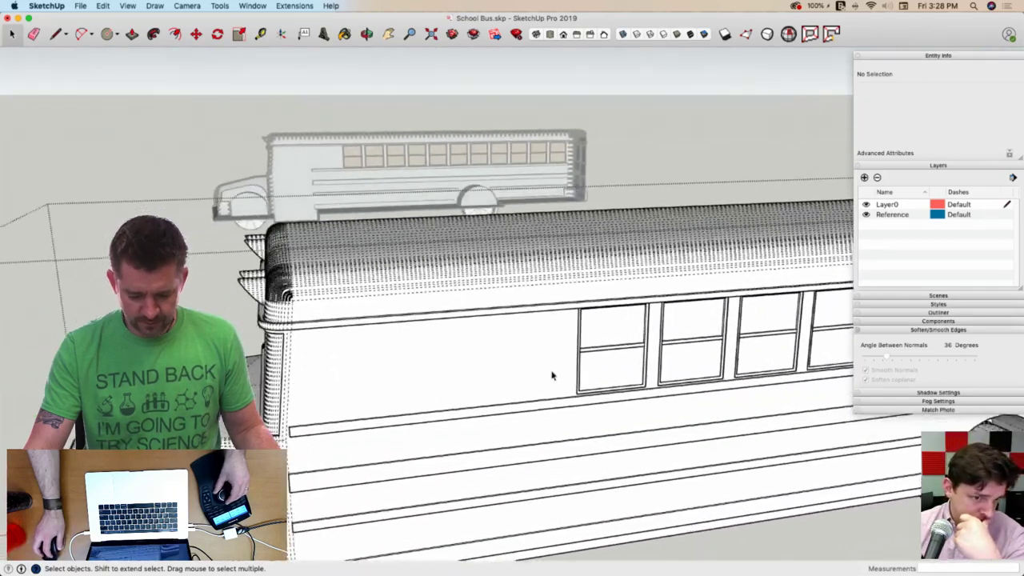
Copy the frontmost driver-side window forward by one window spacing, about 5' 10 5/8", and repeat the copy x2
{"action": "middle_click_drag", "start_coordinate": [552, 375], "coordinate": [455, 343]}
{"action": "left_click", "coordinate": [455, 343]}
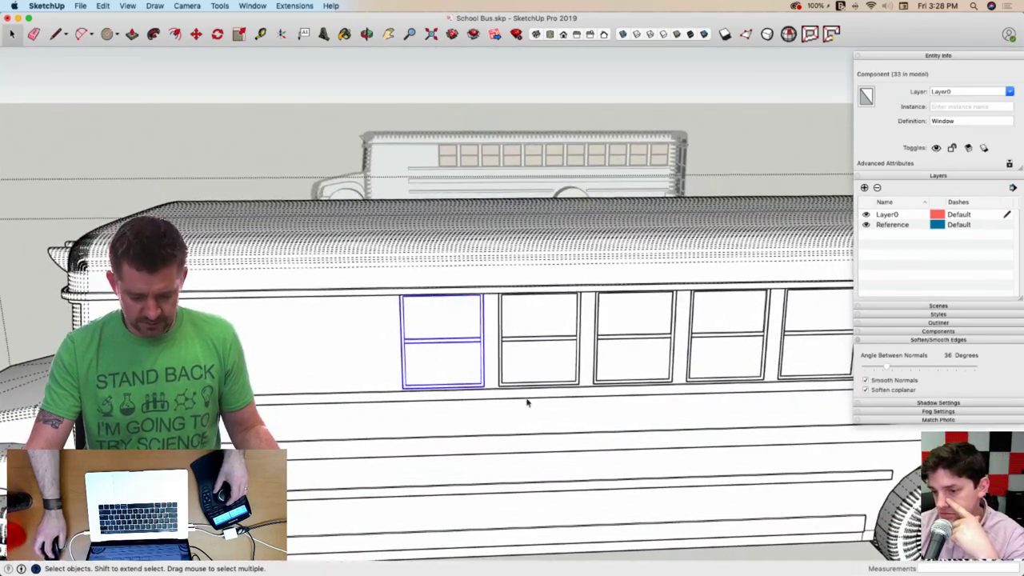
{"action": "middle_click_drag", "start_coordinate": [527, 402], "coordinate": [542, 438]}
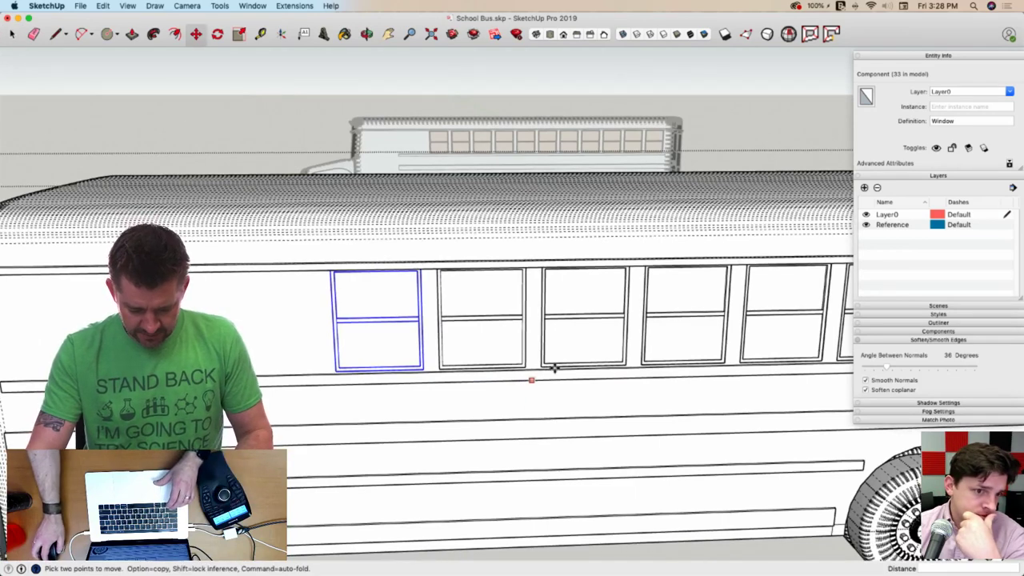
{"action": "scroll", "coordinate": [554, 367], "scroll_direction": "up", "scroll_amount": 3}
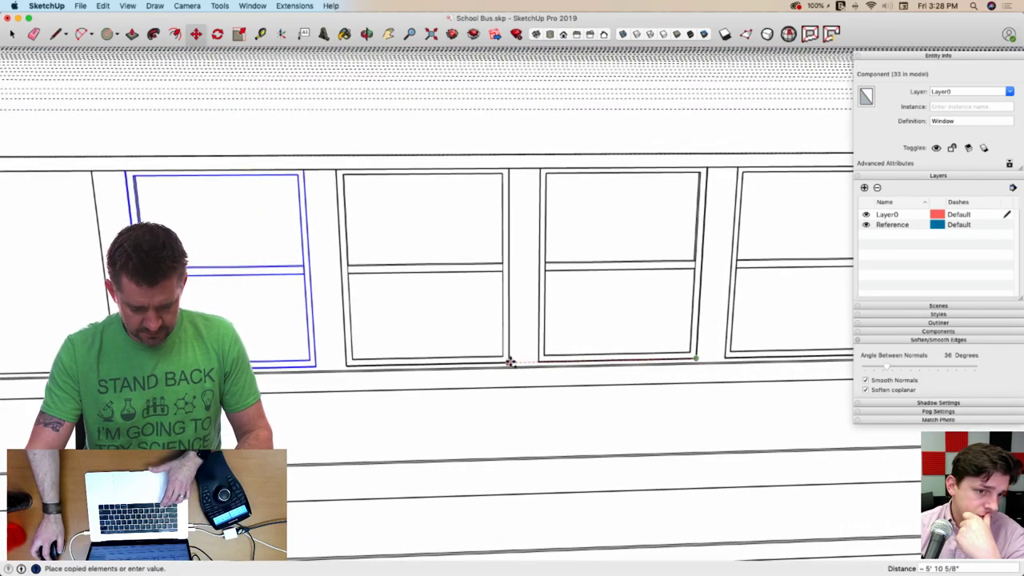
{"action": "scroll", "coordinate": [580, 507], "scroll_direction": "down", "scroll_amount": 5}
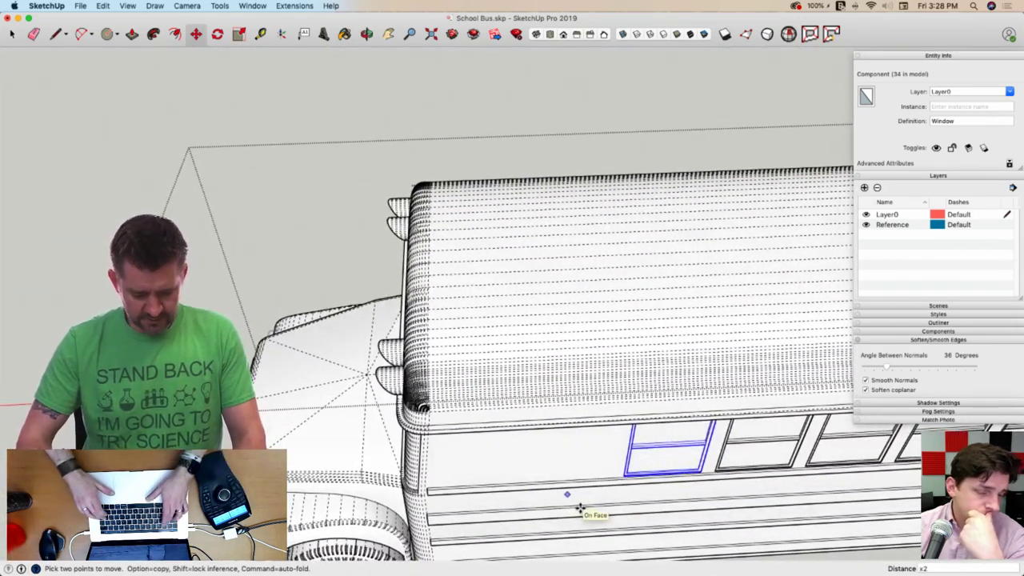
{"action": "key", "text": "super+t"}
{"action": "scroll", "coordinate": [549, 480], "scroll_direction": "up", "scroll_amount": 5}
{"action": "key", "text": "space"}
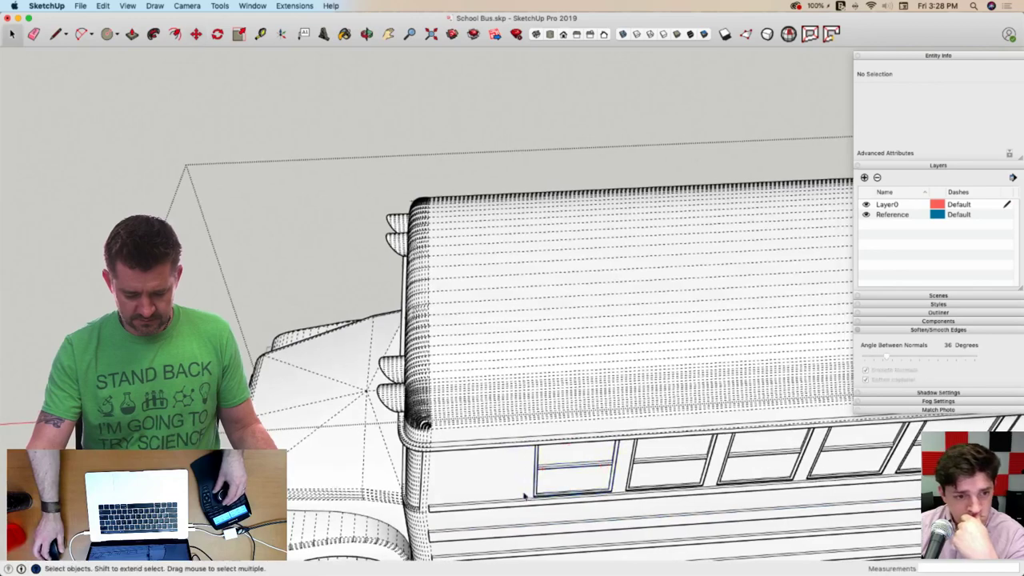
{"action": "scroll", "coordinate": [510, 484], "scroll_direction": "up", "scroll_amount": 5}
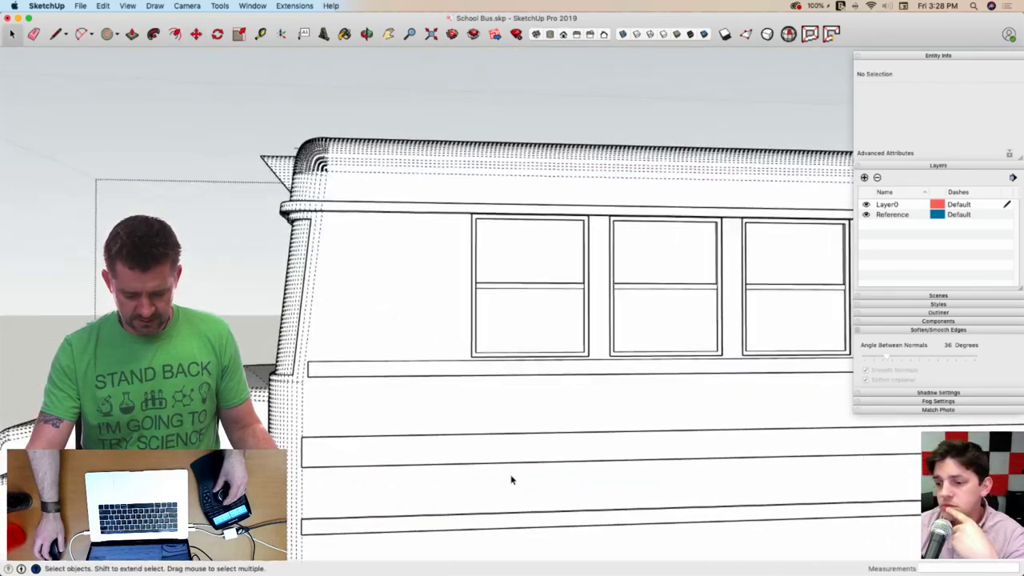
{"action": "scroll", "coordinate": [544, 400], "scroll_direction": "up", "scroll_amount": 3}
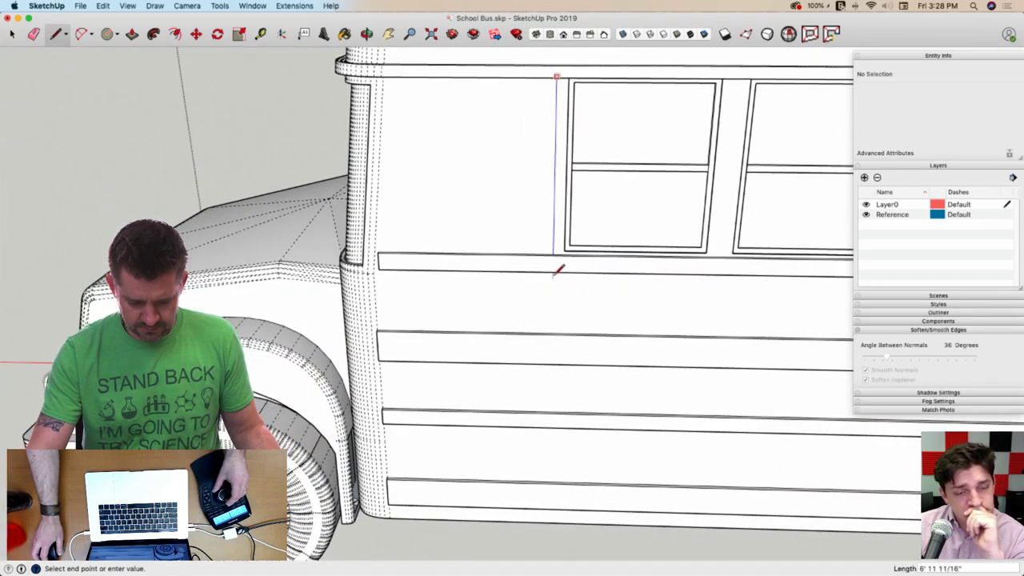
{"action": "key", "text": "space"}
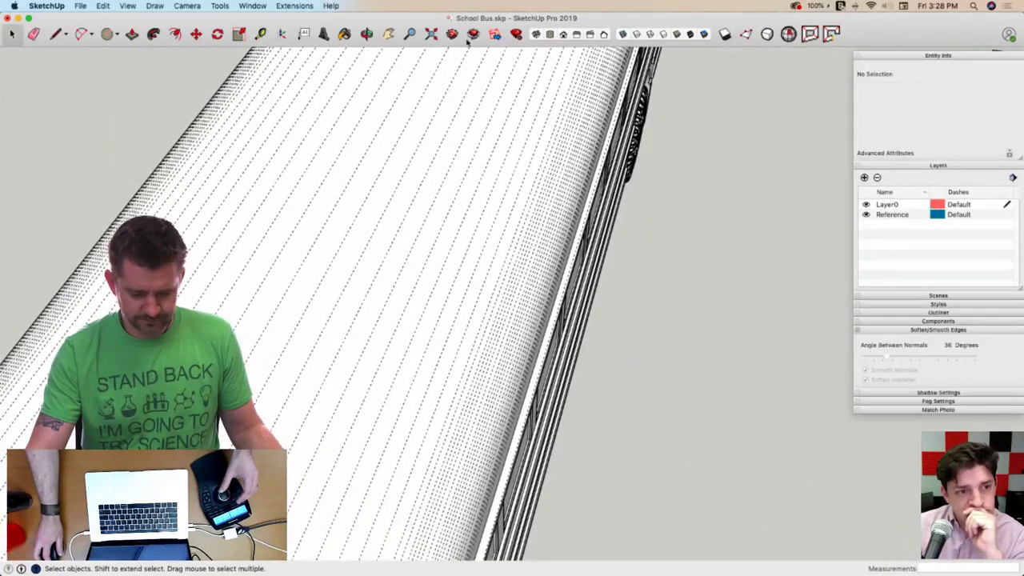
Zoom to the model's extents and examine the front of the bus's driver side
{"action": "left_click", "coordinate": [432, 37]}
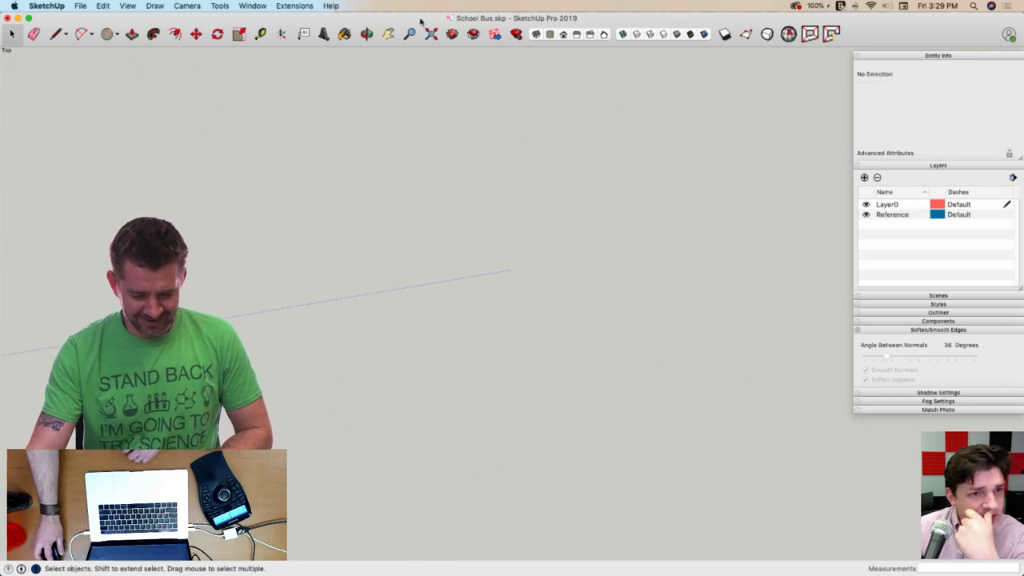
{"action": "key", "text": "shift+z"}
{"action": "middle_click_drag", "start_coordinate": [619, 210], "coordinate": [468, 135]}
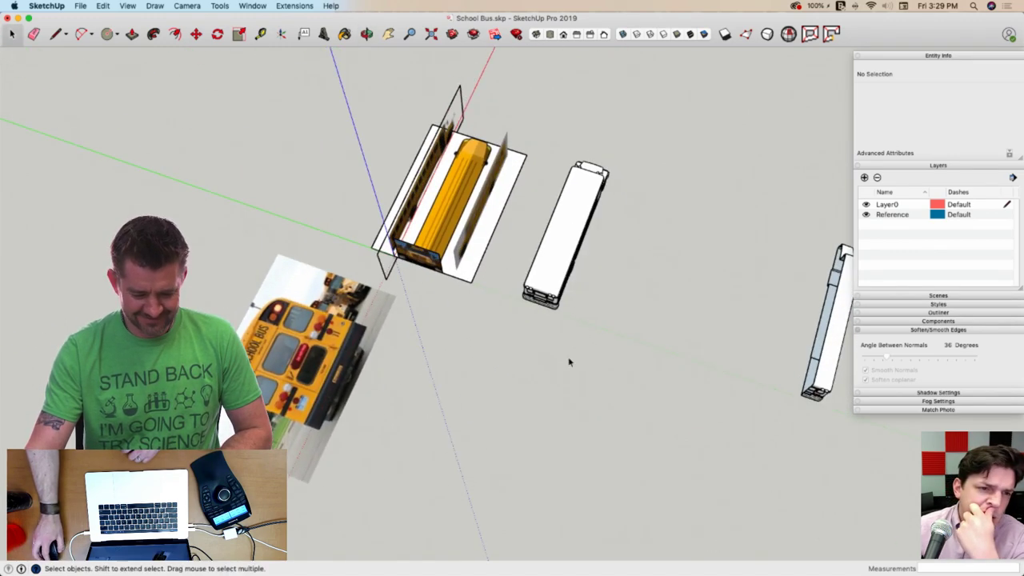
{"action": "middle_click_drag", "start_coordinate": [568, 360], "coordinate": [546, 77]}
{"action": "key", "text": "space"}
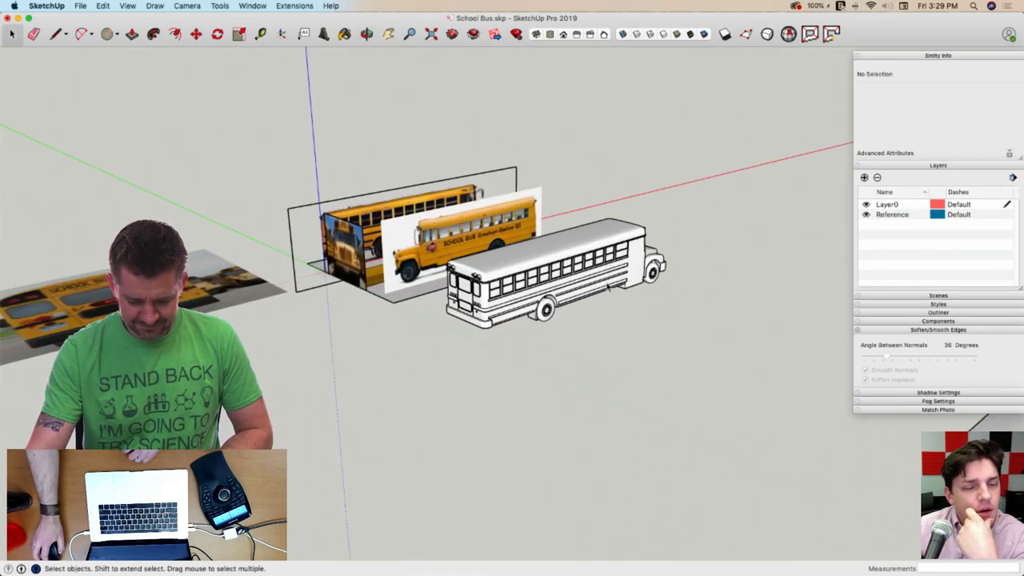
{"action": "middle_click_drag", "start_coordinate": [635, 250], "coordinate": [295, 263]}
{"action": "middle_click_drag", "start_coordinate": [544, 223], "coordinate": [400, 319]}
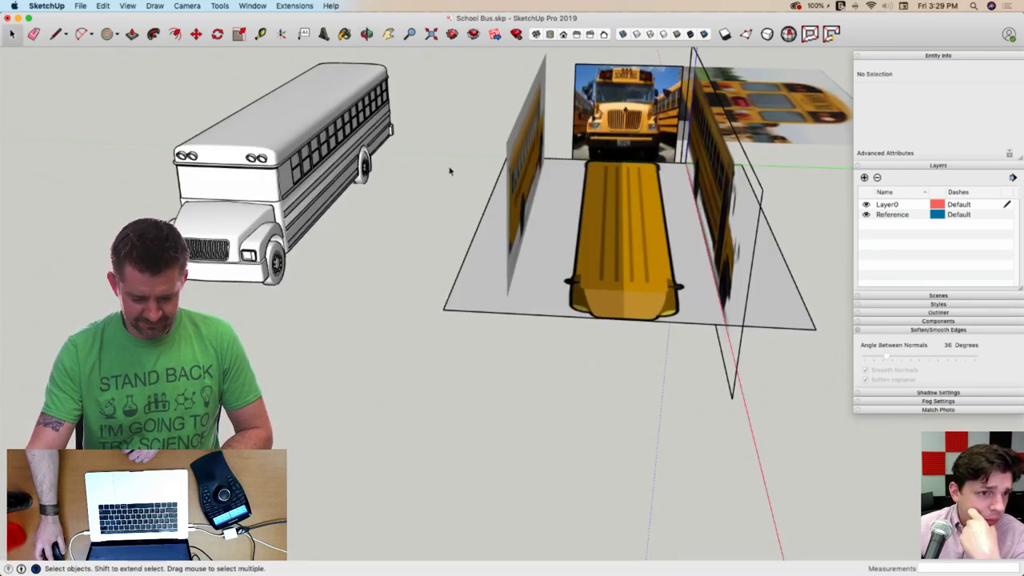
{"action": "middle_click_drag", "start_coordinate": [450, 168], "coordinate": [334, 236]}
Draw the missing vertical edges that close the front ends of the three lower driver-side rails
{"action": "scroll", "coordinate": [336, 142], "scroll_direction": "up", "scroll_amount": 10}
{"action": "scroll", "coordinate": [269, 408], "scroll_direction": "up", "scroll_amount": 2}
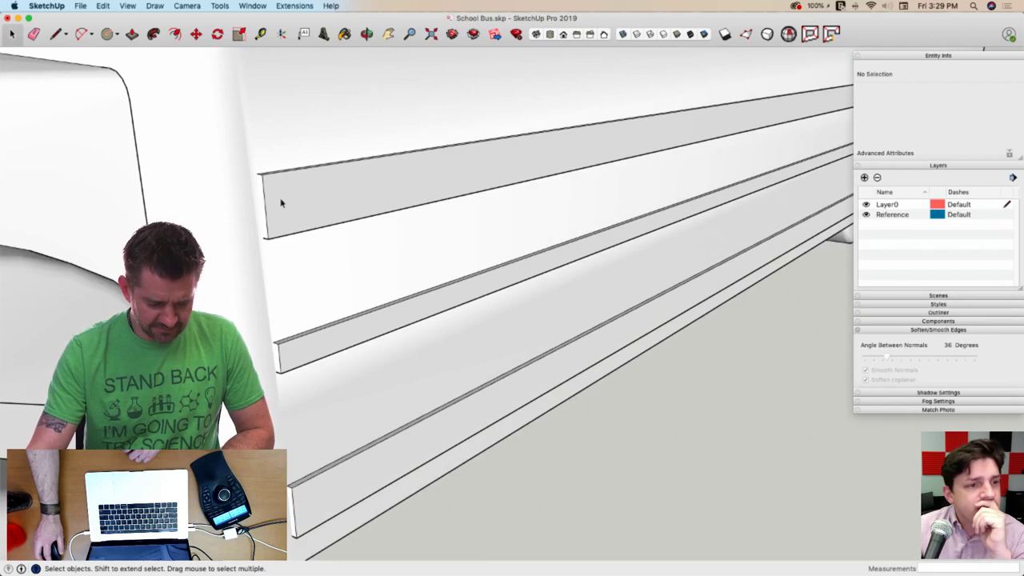
{"action": "key", "text": "l"}
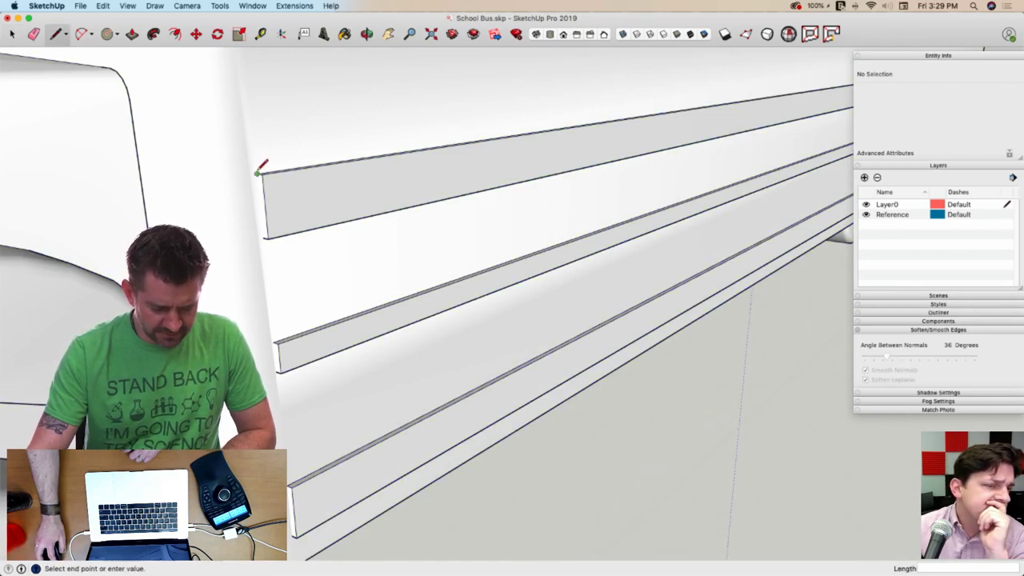
{"action": "left_click", "coordinate": [263, 237]}
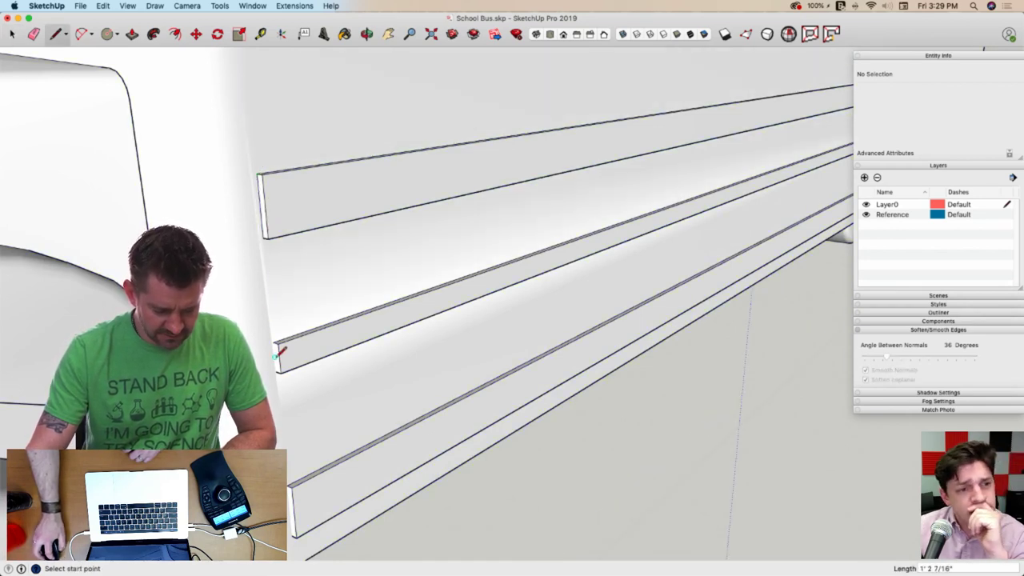
{"action": "left_click", "coordinate": [278, 340]}
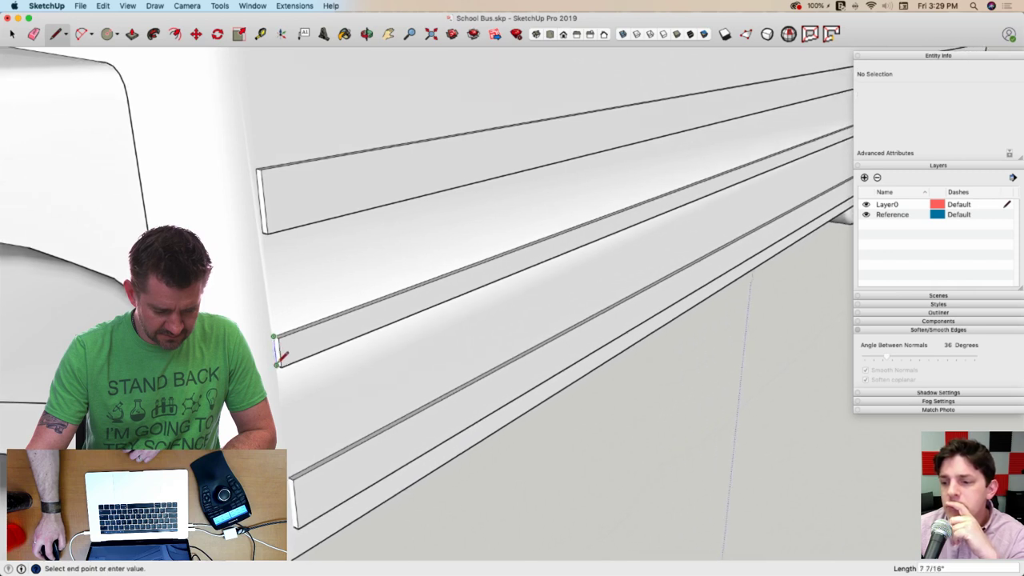
{"action": "left_click", "coordinate": [280, 364]}
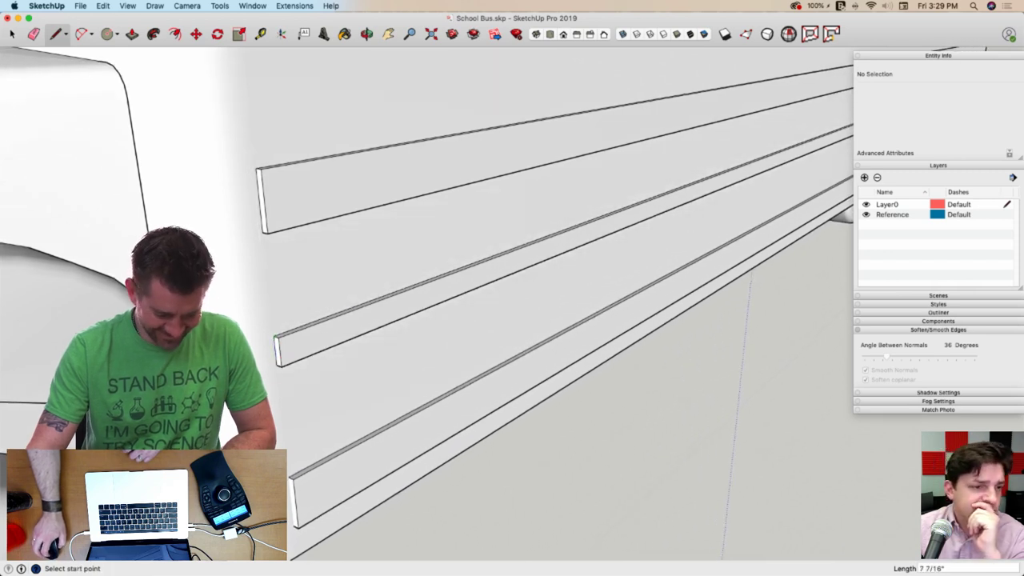
{"action": "scroll", "coordinate": [299, 508], "scroll_direction": "up", "scroll_amount": 3}
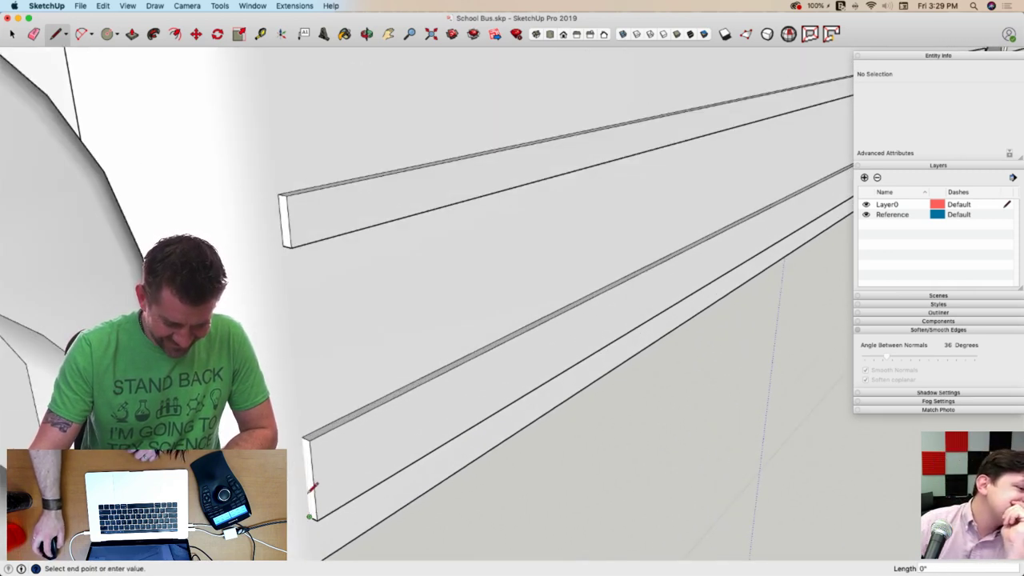
{"action": "scroll", "coordinate": [295, 510], "scroll_direction": "down", "scroll_amount": 6}
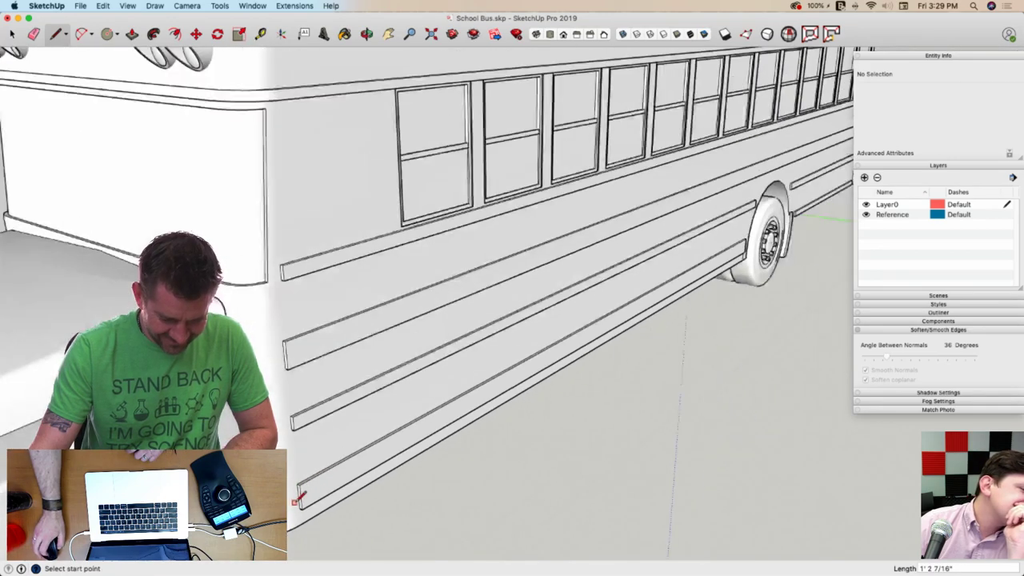
Outline a front driver-side panel between the upper trim and the top rail, about 6' 3" wide and 5' 6" tall, reaching the body corner
{"action": "scroll", "coordinate": [294, 342], "scroll_direction": "up", "scroll_amount": 3}
{"action": "middle_click_drag", "start_coordinate": [421, 350], "coordinate": [297, 297]}
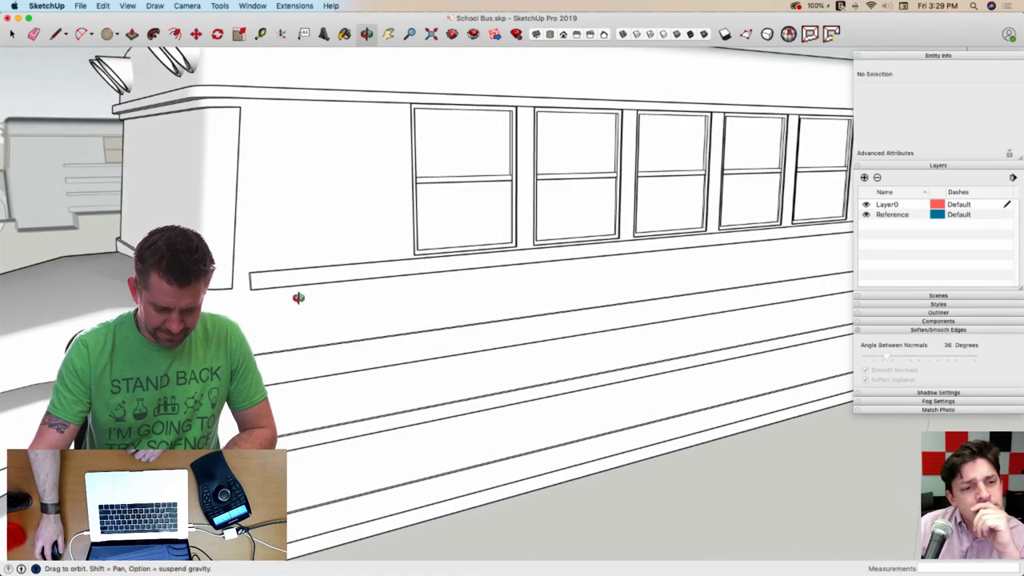
{"action": "scroll", "coordinate": [345, 71], "scroll_direction": "up", "scroll_amount": 3}
{"action": "middle_click_drag", "start_coordinate": [431, 124], "coordinate": [375, 97]}
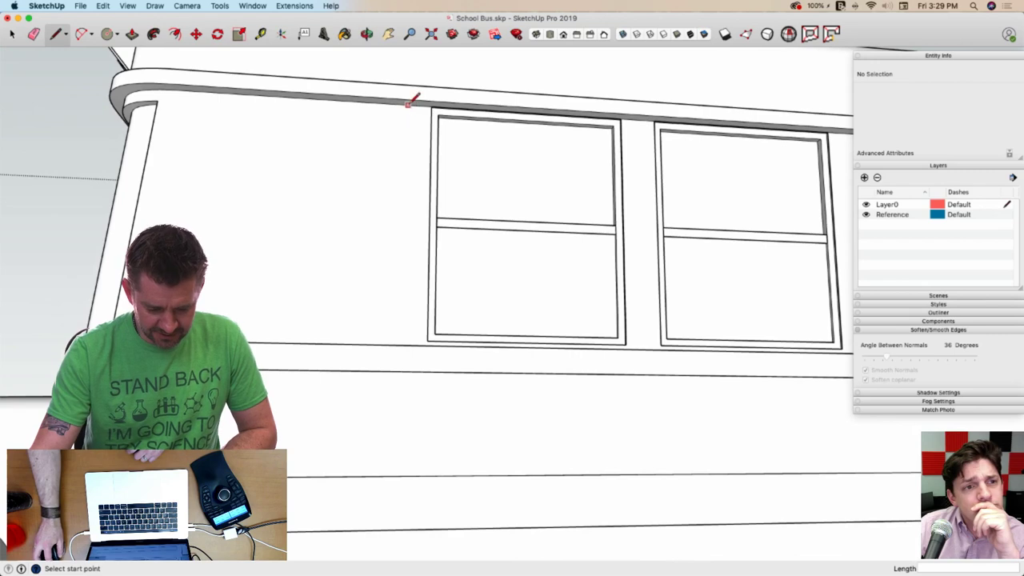
{"action": "mouse_move", "coordinate": [391, 276]}
{"action": "middle_mouse_down"}
{"action": "mouse_move", "coordinate": [402, 363]}
{"action": "mouse_move", "coordinate": [415, 348]}
{"action": "middle_mouse_up"}
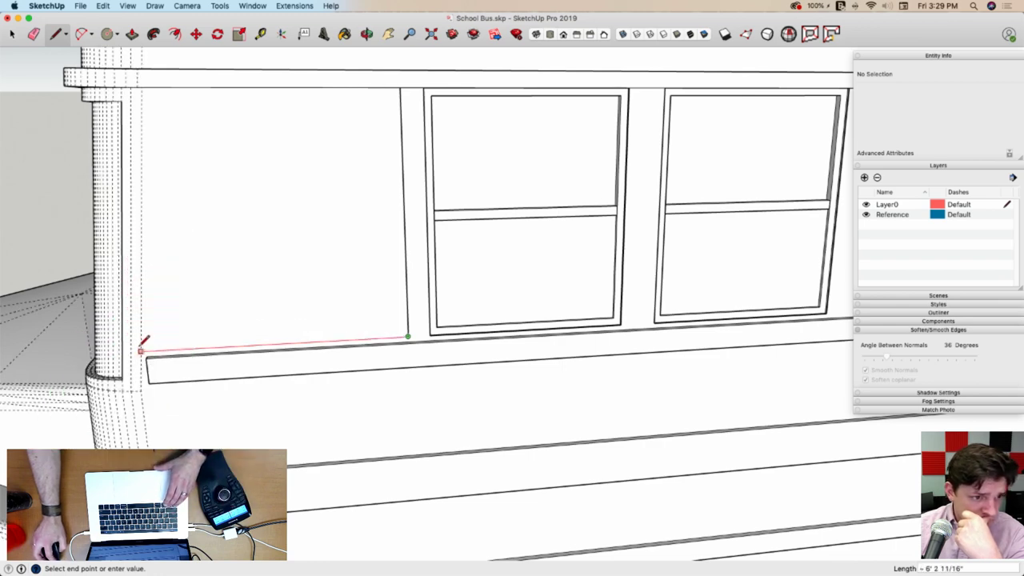
{"action": "middle_click_drag", "start_coordinate": [147, 148], "coordinate": [136, 70]}
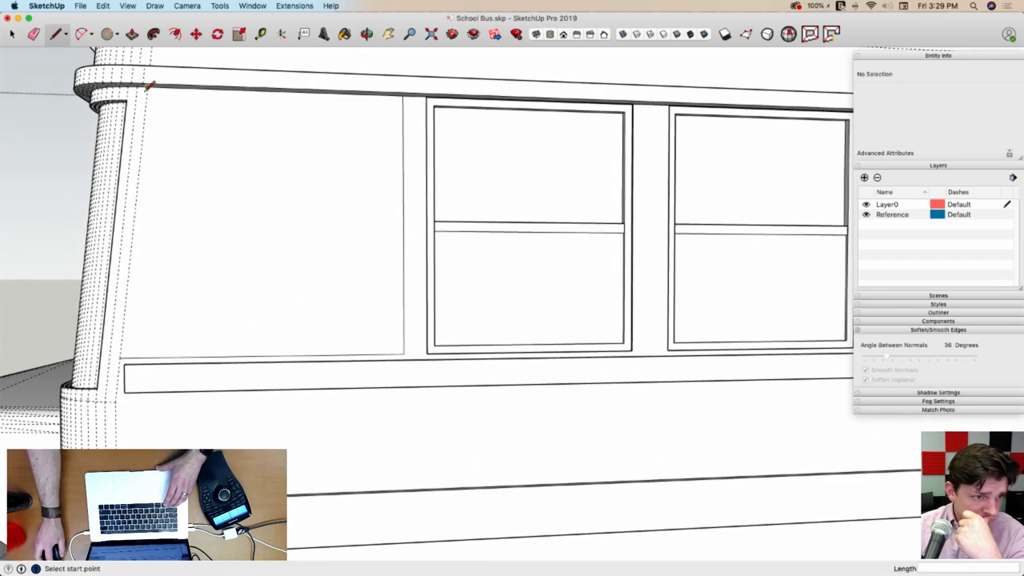
{"action": "left_click", "coordinate": [148, 86]}
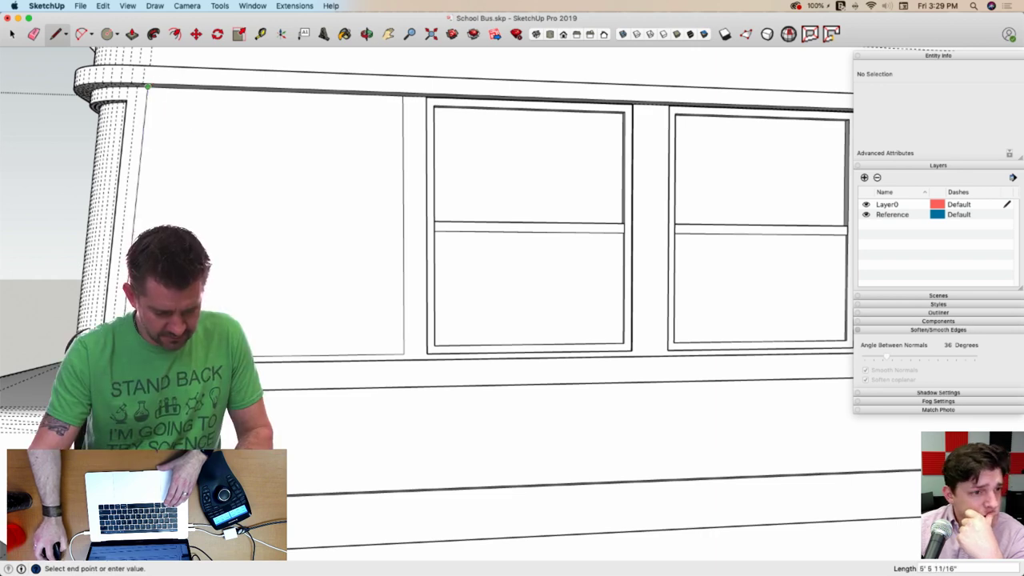
Push the outlined front driver-side panel in 3/4", aligning it with the neighbouring window's face
{"action": "middle_click_drag", "start_coordinate": [266, 244], "coordinate": [256, 124]}
{"action": "key", "text": "p"}
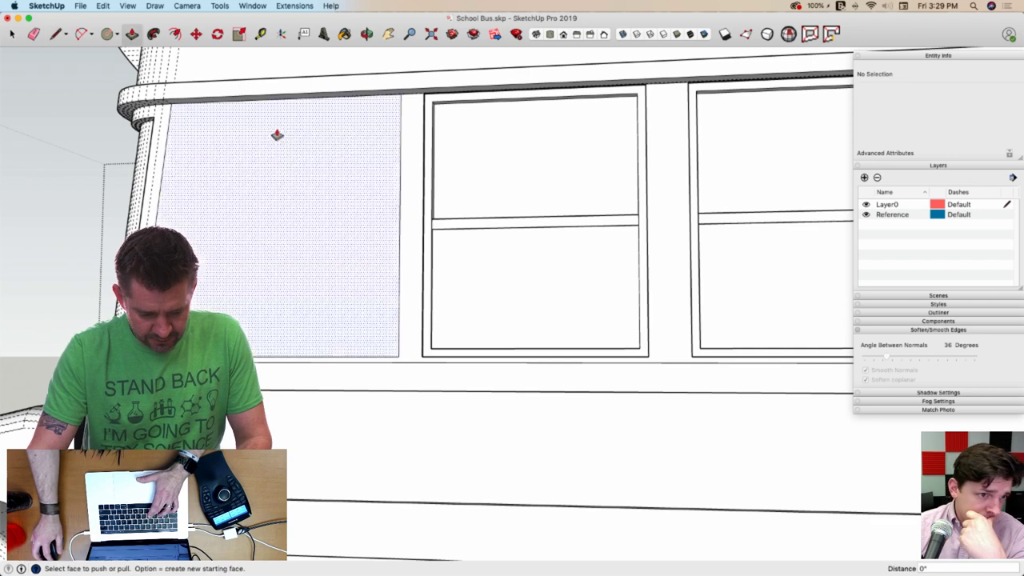
{"action": "left_click", "coordinate": [280, 133]}
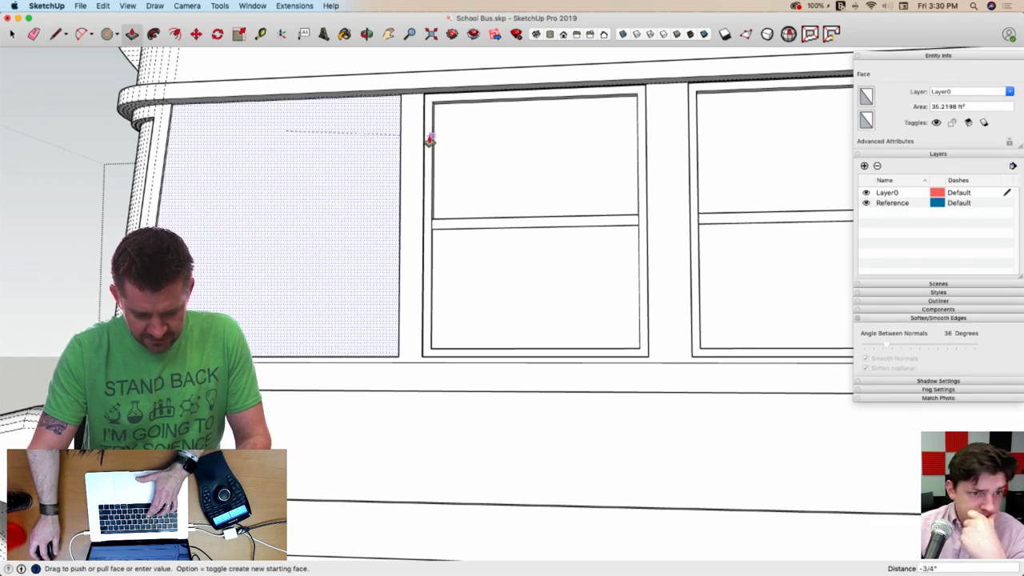
{"action": "left_click", "coordinate": [428, 141]}
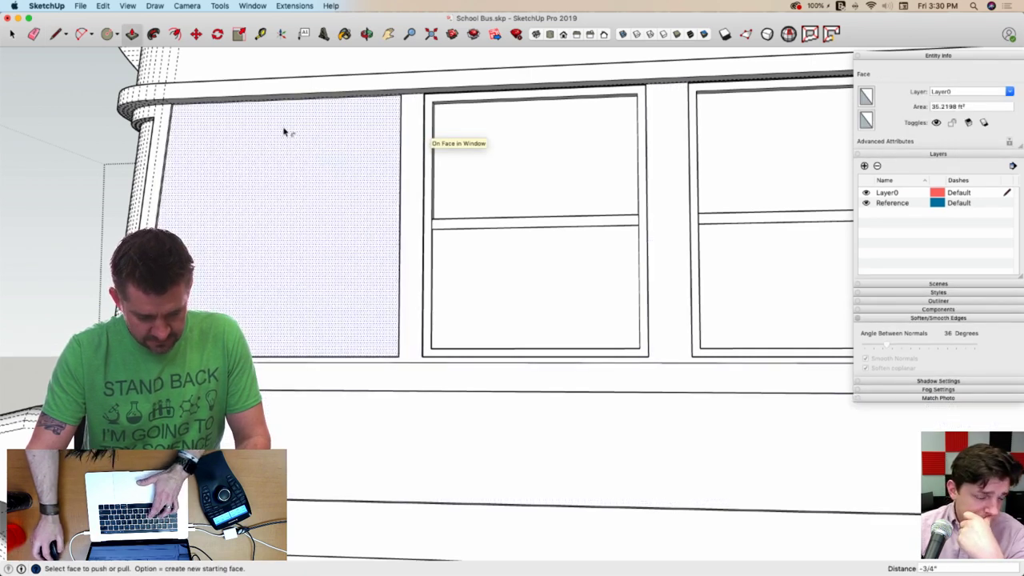
Offset the panel's edges inward to form a narrow window frame, and push the inner face in to the neighbouring window's glass depth
{"action": "key", "text": "f"}
{"action": "left_click", "coordinate": [222, 131]}
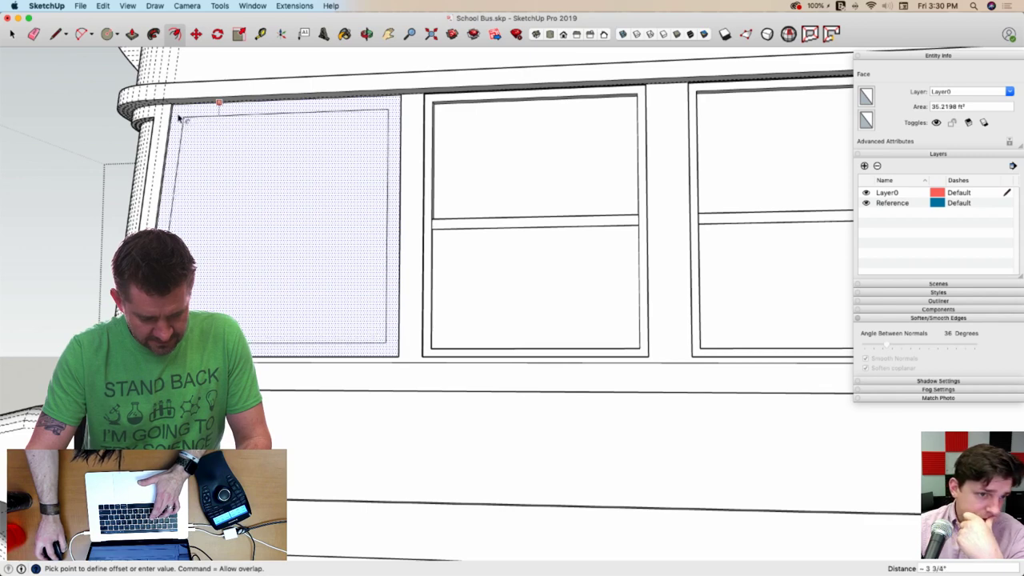
{"action": "left_click", "coordinate": [186, 116]}
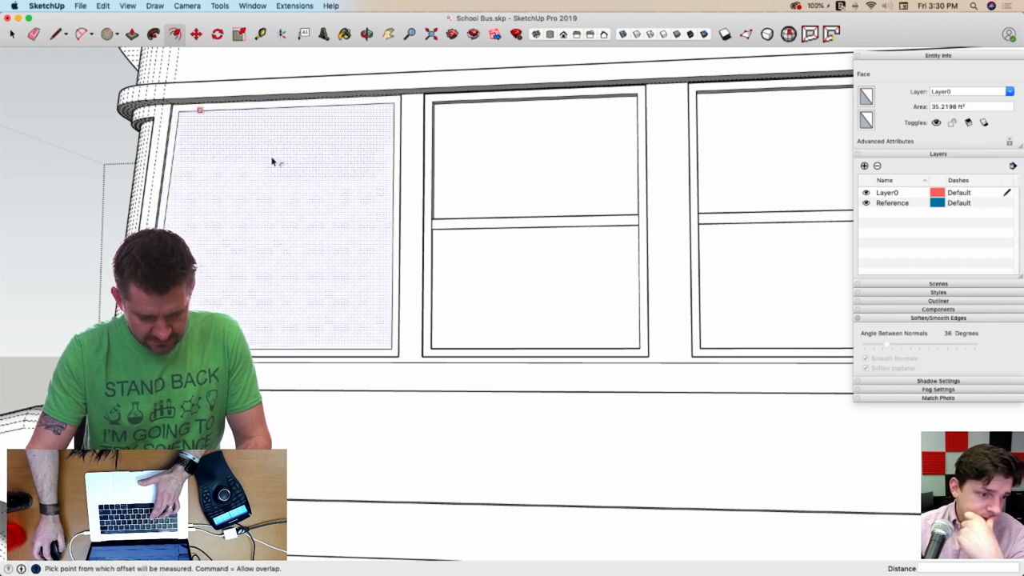
{"action": "key", "text": "p"}
{"action": "left_click", "coordinate": [283, 165]}
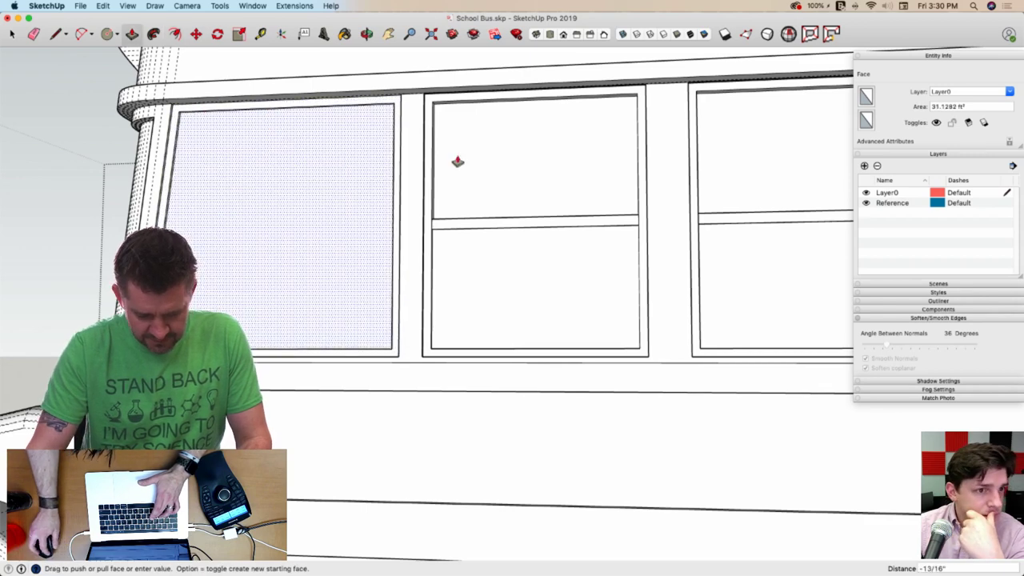
{"action": "left_click", "coordinate": [498, 254]}
Turn off hidden geometry and examine the front and passenger side of the bus, including the blank area ahead of the windows
{"action": "key", "text": "super+4"}
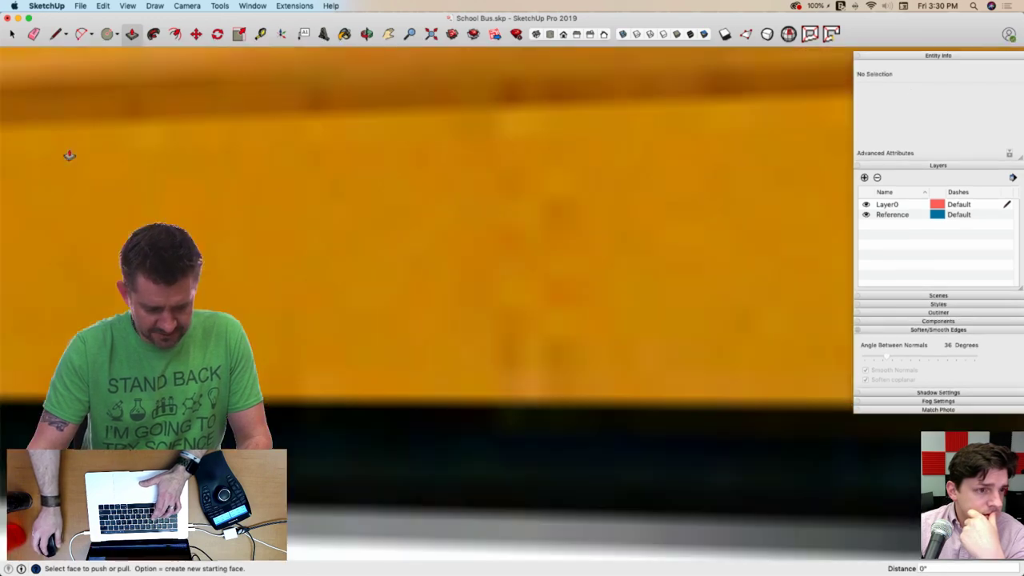
{"action": "scroll", "coordinate": [88, 164], "scroll_direction": "down", "scroll_amount": 8}
{"action": "scroll", "coordinate": [88, 164], "scroll_direction": "down", "scroll_amount": 10}
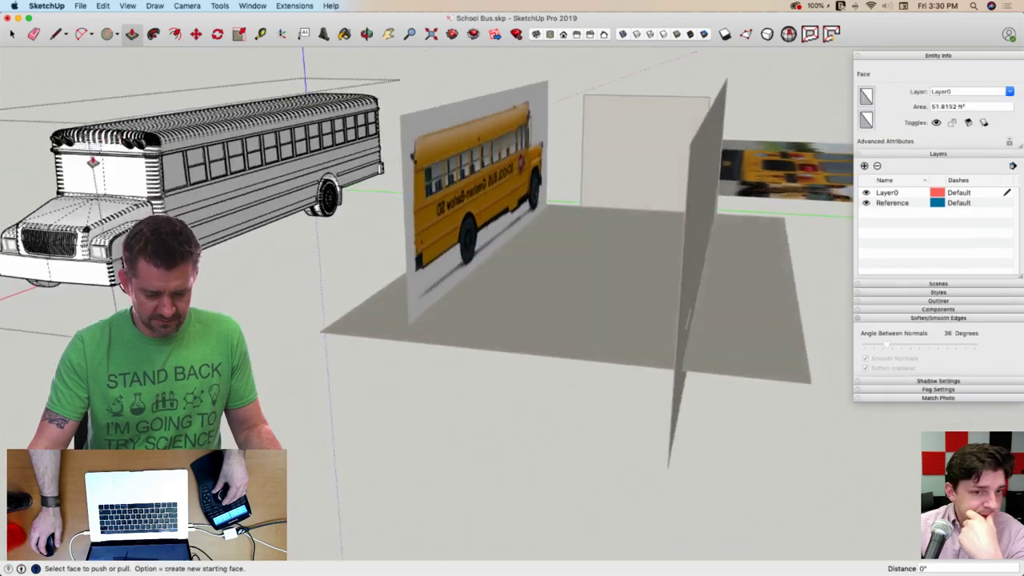
{"action": "key", "text": "space"}
{"action": "left_click", "coordinate": [211, 268]}
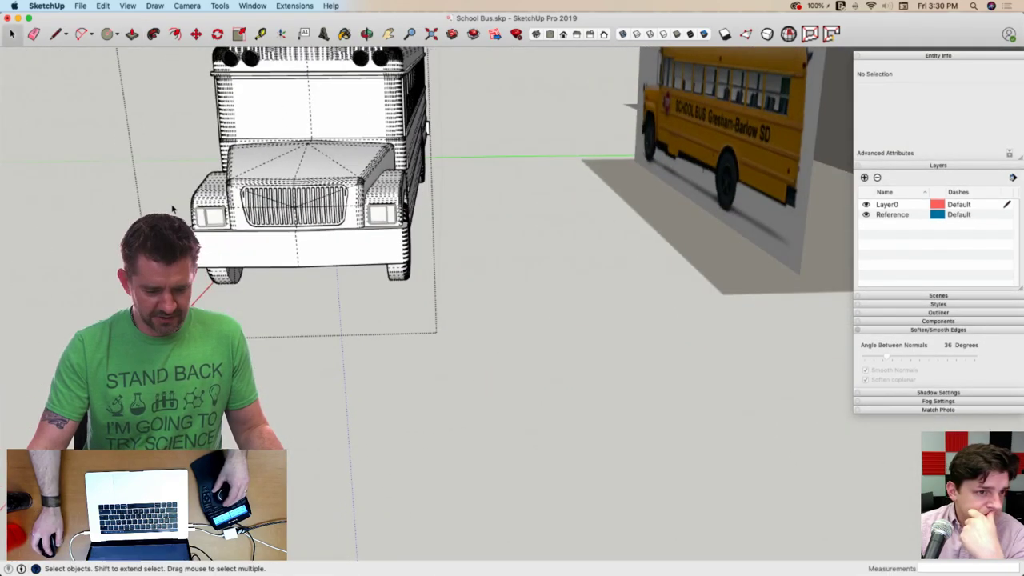
{"action": "middle_click_drag", "start_coordinate": [172, 202], "coordinate": [107, 174]}
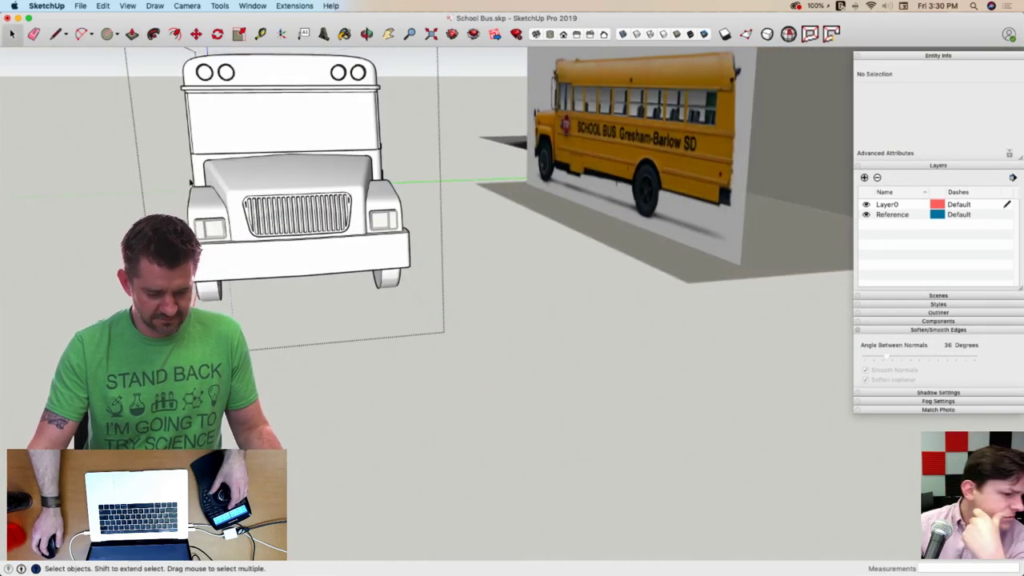
{"action": "middle_click_drag", "start_coordinate": [190, 183], "coordinate": [736, 266]}
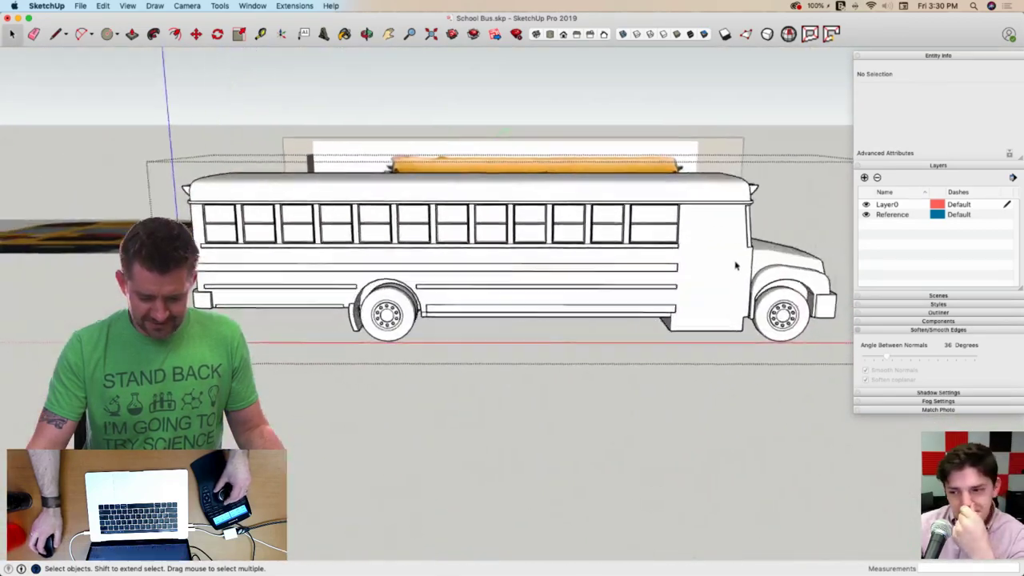
Outline the entry door on the passenger side ahead of the windows with two vertical lines from the upper trim to the body's bottom edge
{"action": "scroll", "coordinate": [735, 266], "scroll_direction": "up", "scroll_amount": 10}
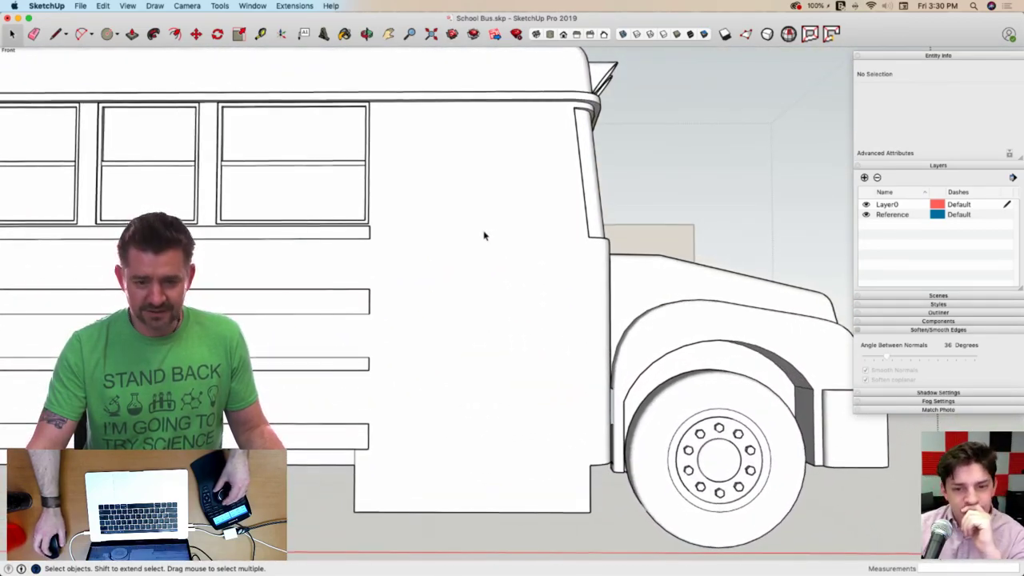
{"action": "scroll", "coordinate": [483, 235], "scroll_direction": "down", "scroll_amount": 4}
{"action": "middle_click_drag", "start_coordinate": [487, 229], "coordinate": [756, 353]}
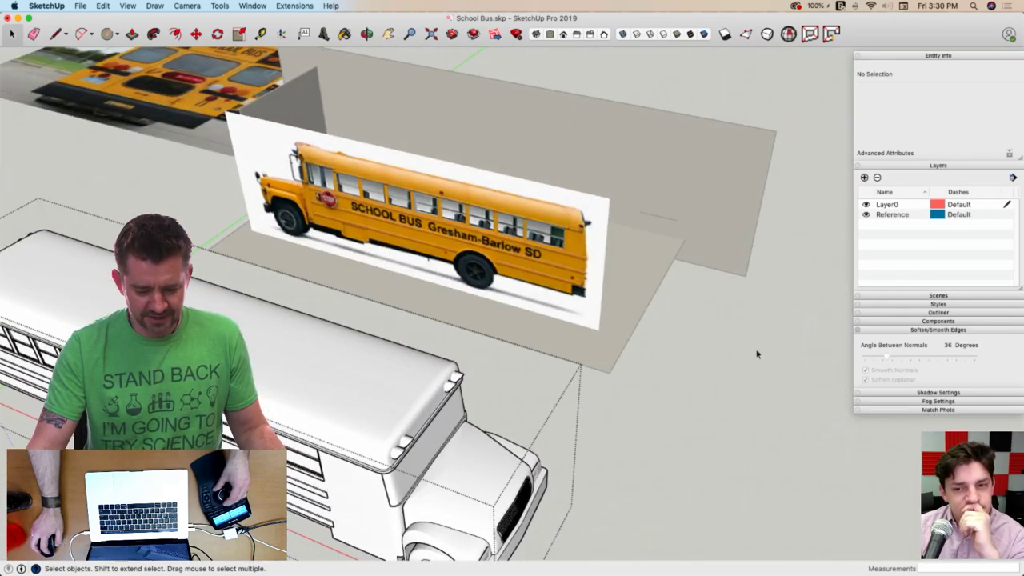
{"action": "left_click", "coordinate": [758, 355]}
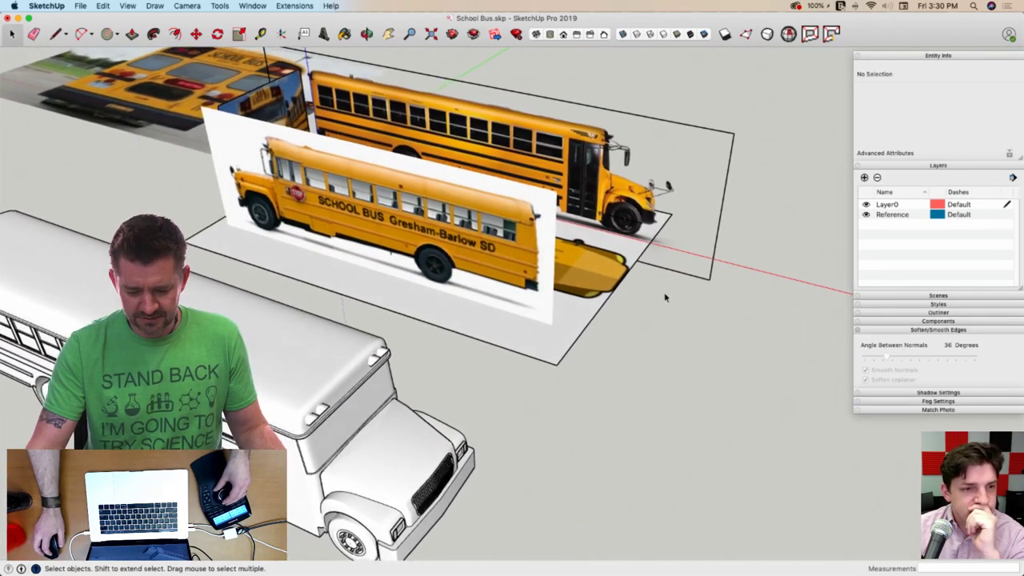
{"action": "scroll", "coordinate": [664, 297], "scroll_direction": "up", "scroll_amount": 10}
{"action": "key", "text": "l"}
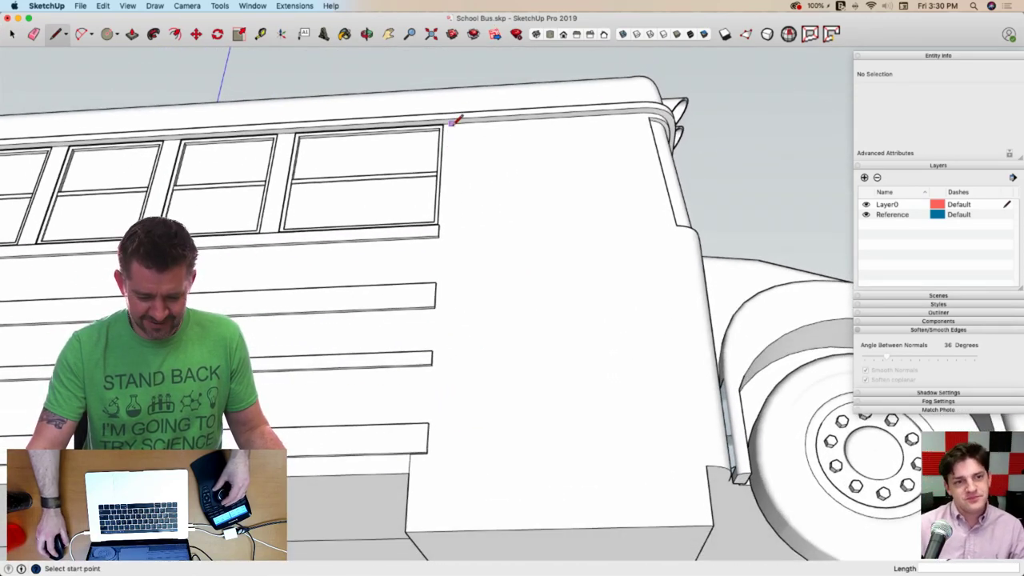
{"action": "key", "text": "space"}
{"action": "double_click", "coordinate": [450, 174]}
{"action": "key", "text": "l"}
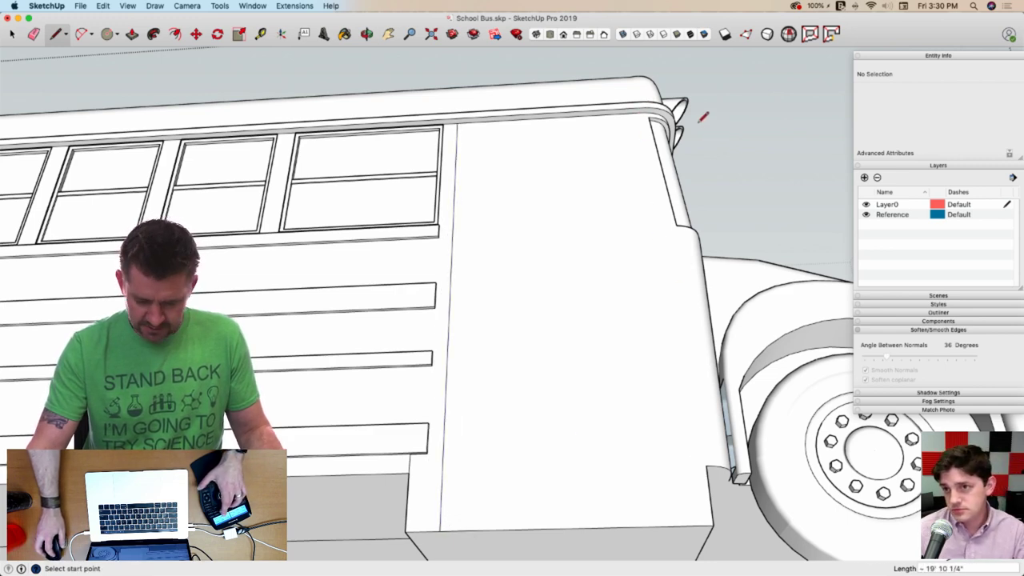
{"action": "key", "text": "alt+h"}
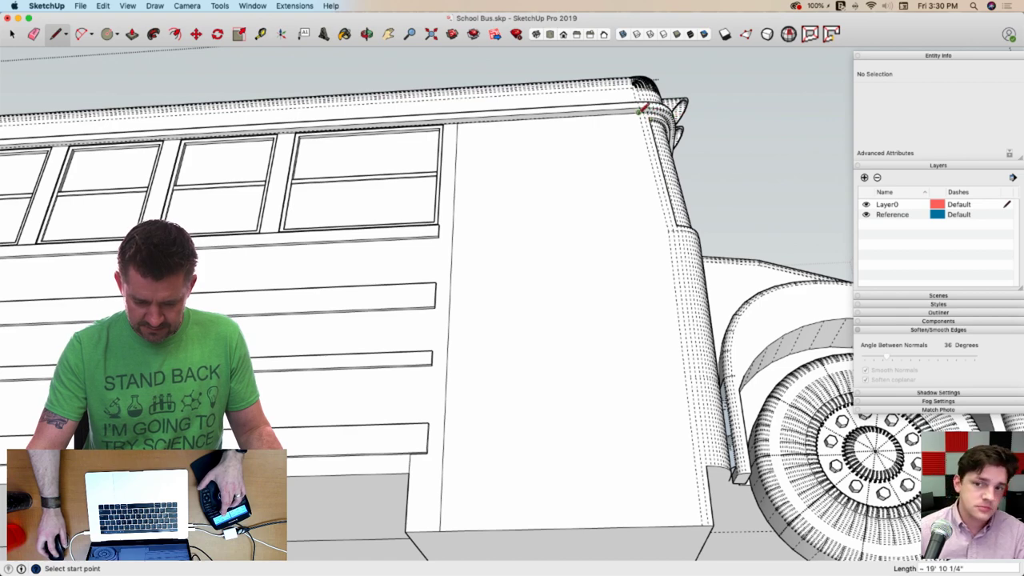
{"action": "key", "text": "alt+h"}
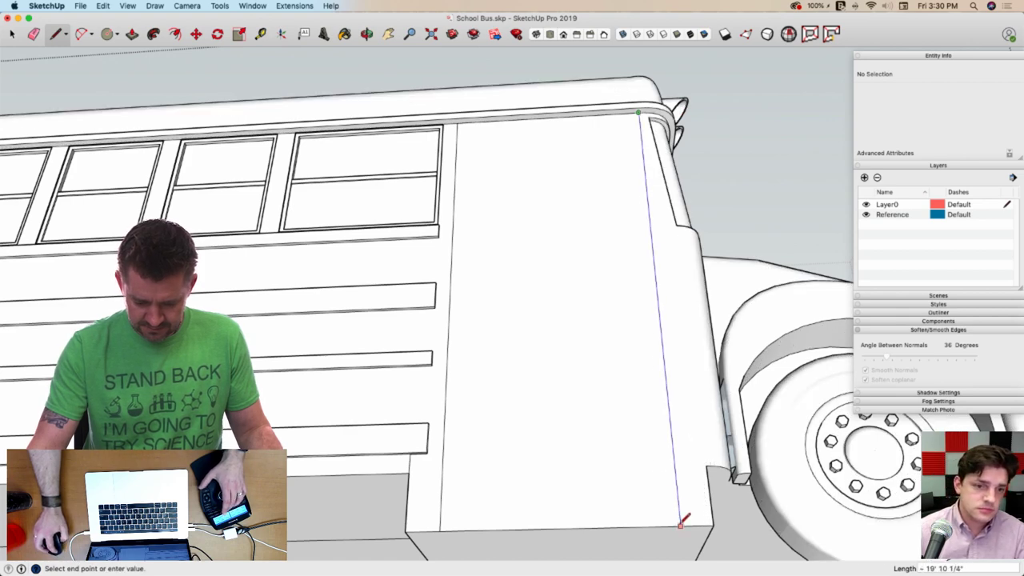
{"action": "left_click", "coordinate": [680, 524]}
Push the outlined entry door face in about 1 13/16" to recess it into the bus side
{"action": "scroll", "coordinate": [628, 382], "scroll_direction": "up", "scroll_amount": 10}
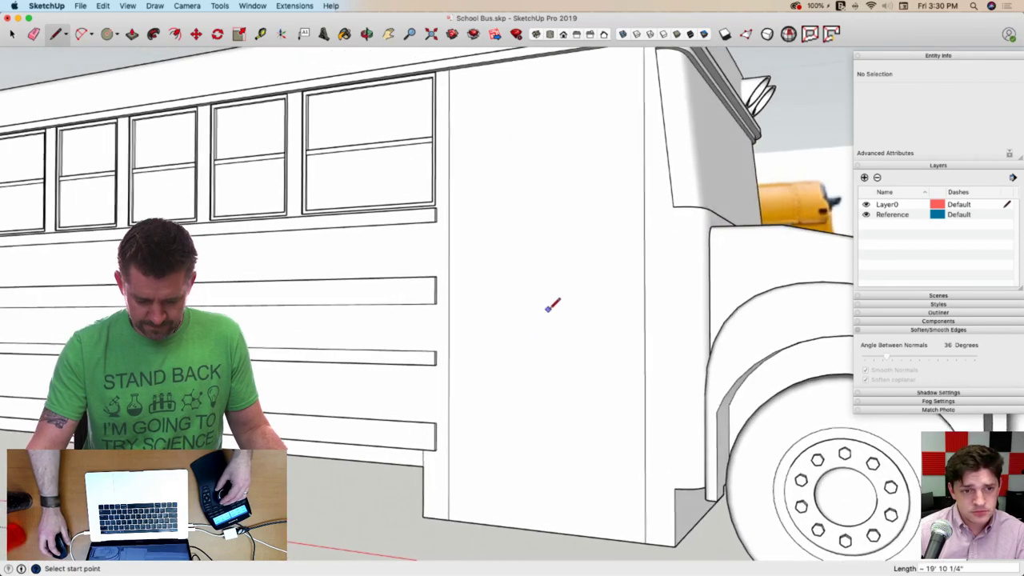
{"action": "key", "text": "p"}
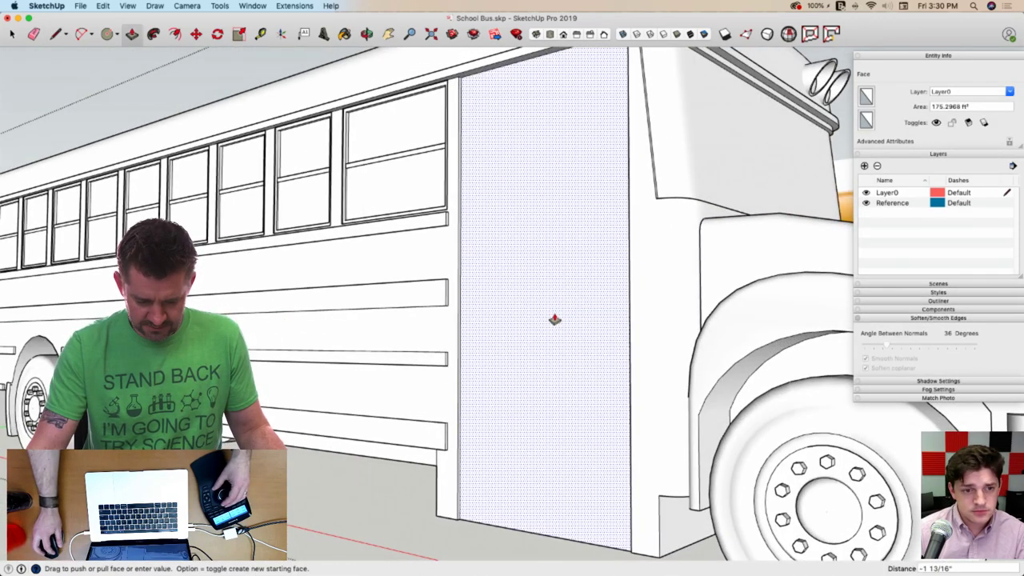
{"action": "key", "text": "space"}
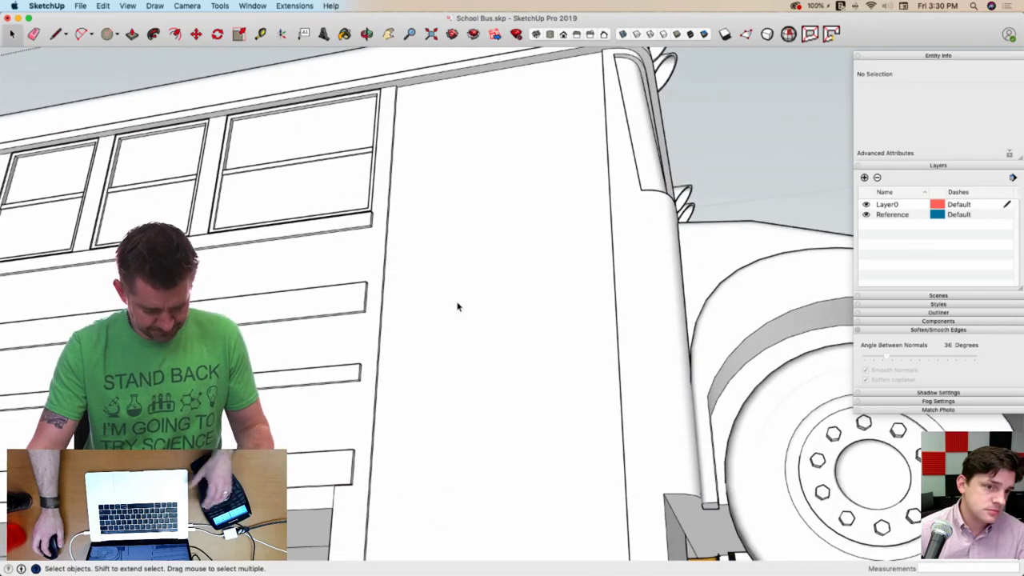
Divide the recessed door into two leaves, as in the reference photo, with a vertical line from its top edge's midpoint to the bottom
{"action": "scroll", "coordinate": [469, 112], "scroll_direction": "down", "scroll_amount": 10}
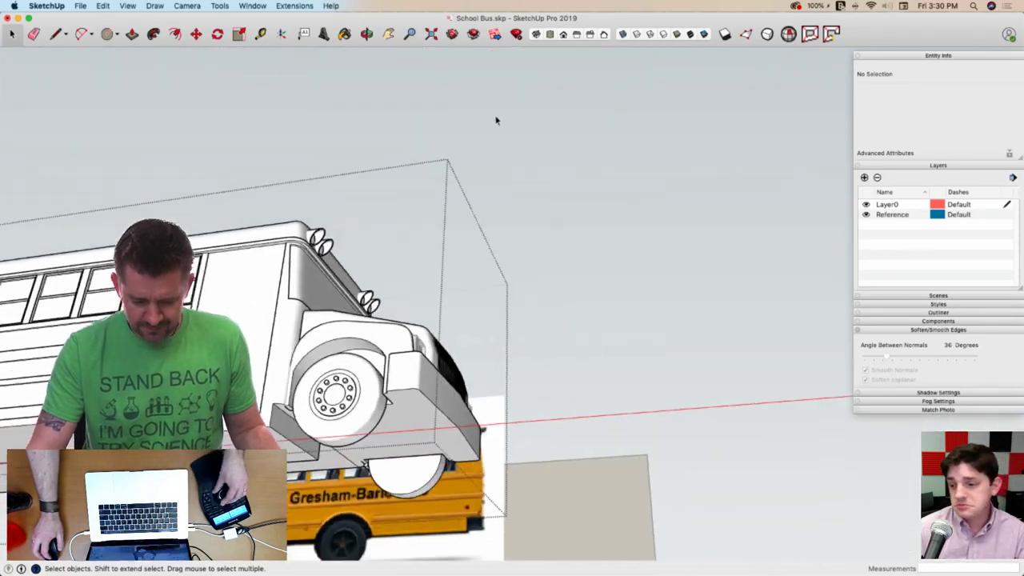
{"action": "scroll", "coordinate": [468, 212], "scroll_direction": "up", "scroll_amount": 10}
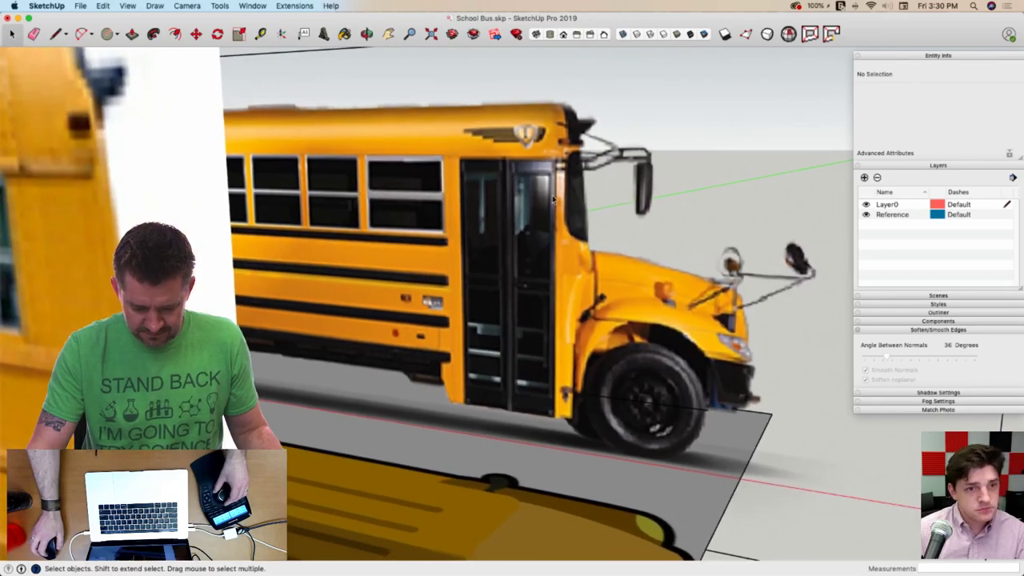
{"action": "middle_click_drag", "start_coordinate": [551, 198], "coordinate": [549, 182], "text": "shift"}
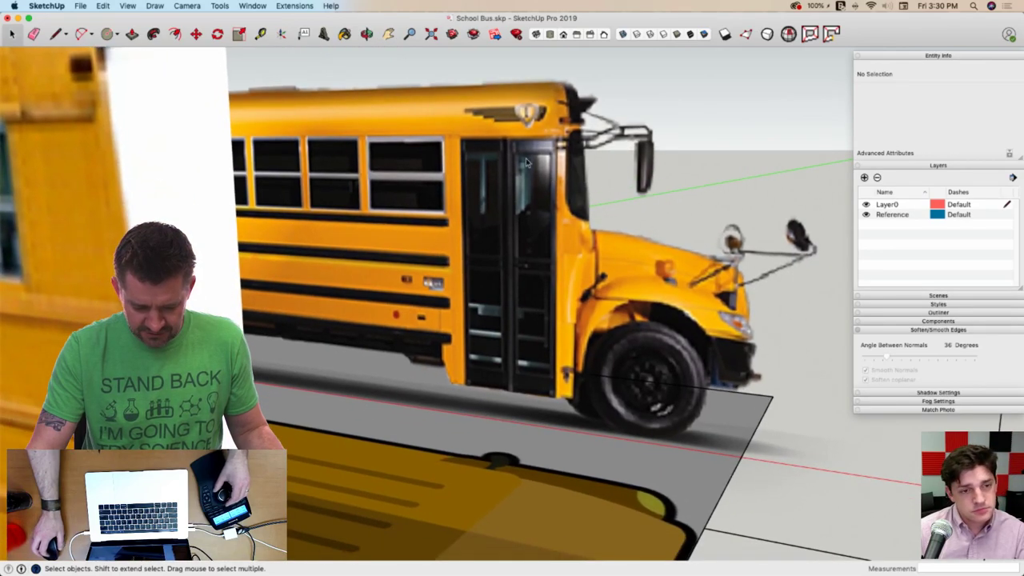
{"action": "scroll", "coordinate": [480, 155], "scroll_direction": "down", "scroll_amount": 8}
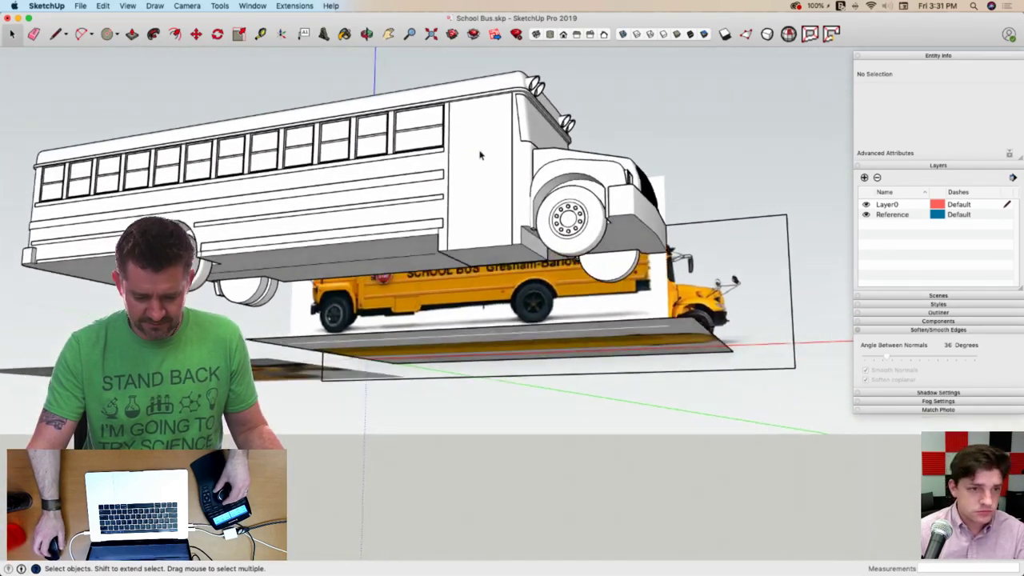
{"action": "scroll", "coordinate": [480, 155], "scroll_direction": "up", "scroll_amount": 8}
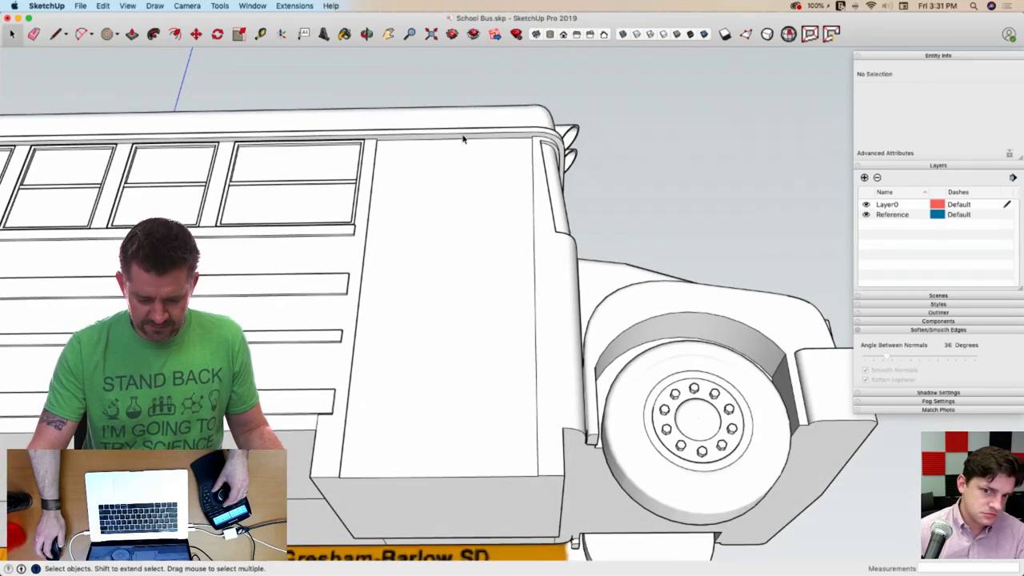
{"action": "key", "text": "l"}
{"action": "key", "text": "space"}
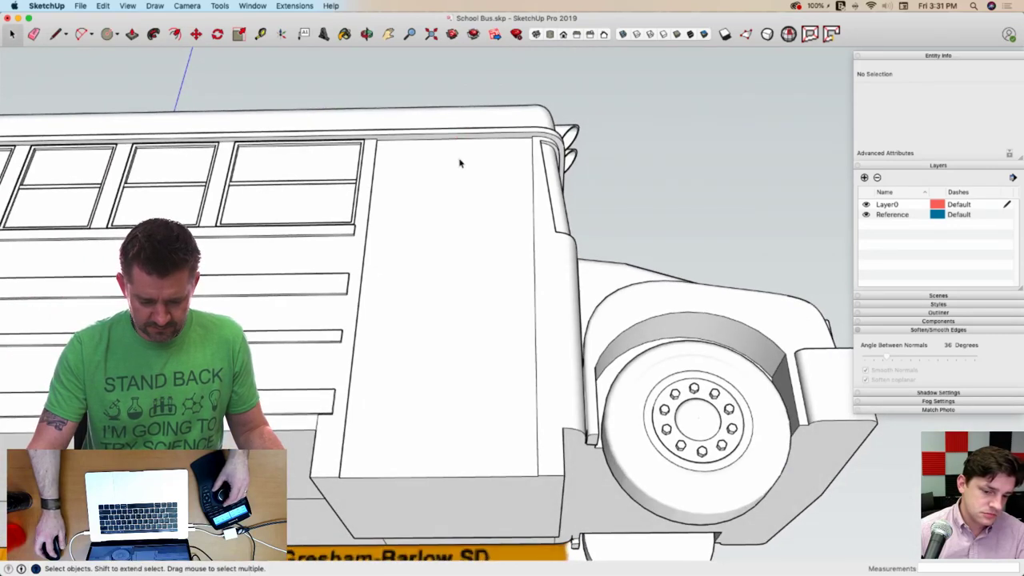
{"action": "double_click", "coordinate": [458, 160]}
{"action": "key", "text": "l"}
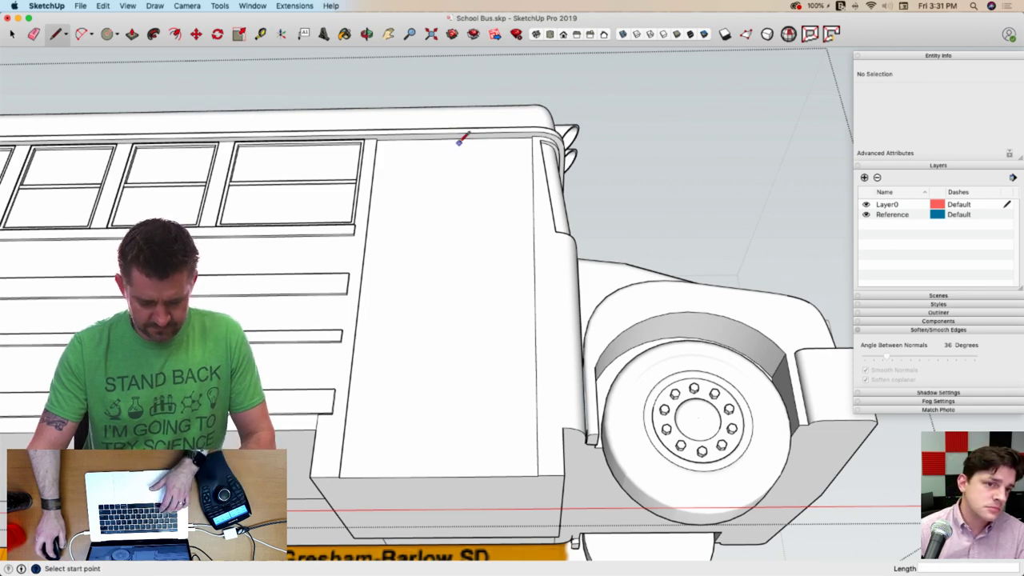
{"action": "left_click", "coordinate": [452, 138]}
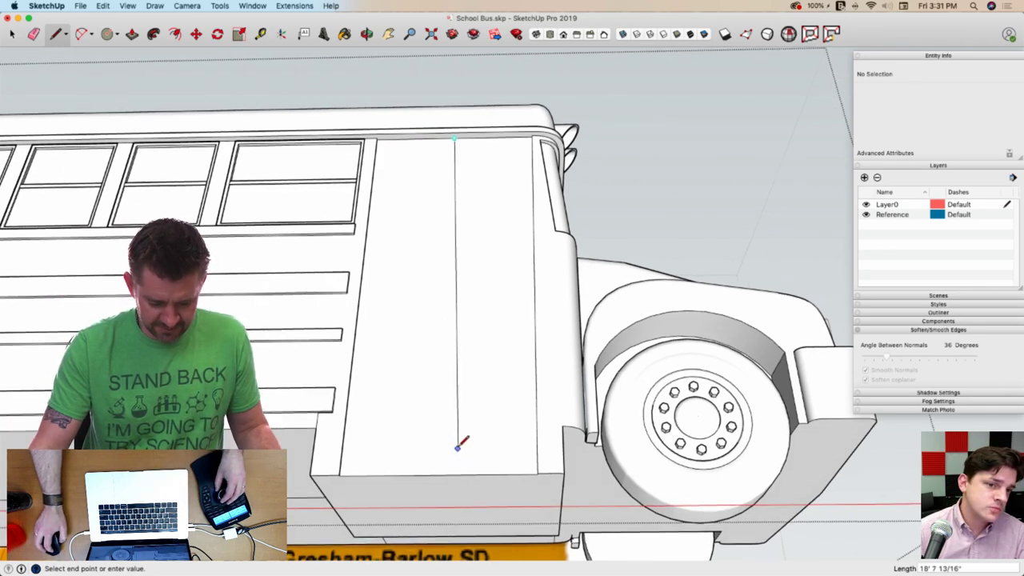
{"action": "scroll", "coordinate": [461, 440], "scroll_direction": "up", "scroll_amount": 8}
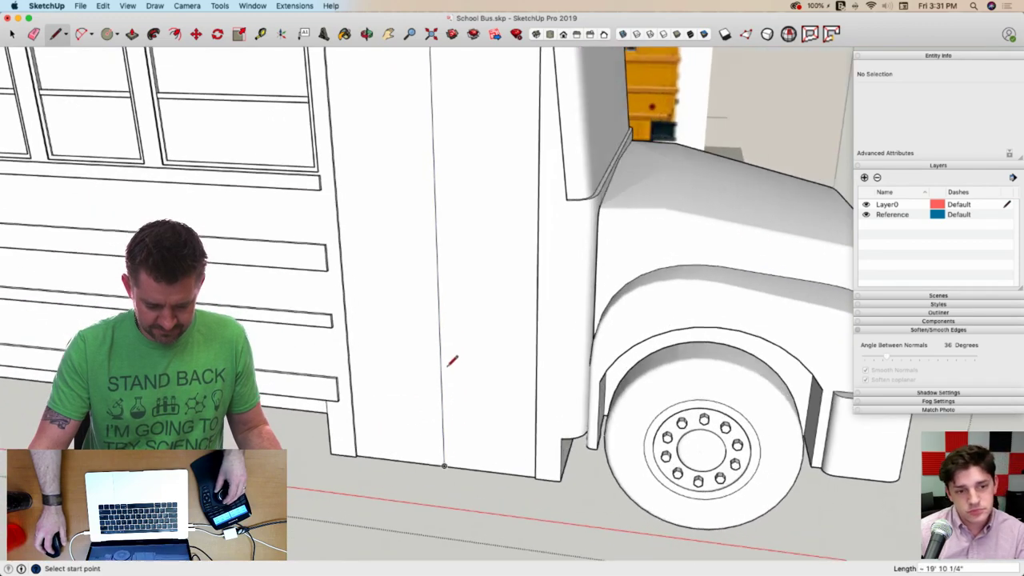
{"action": "key", "text": "space"}
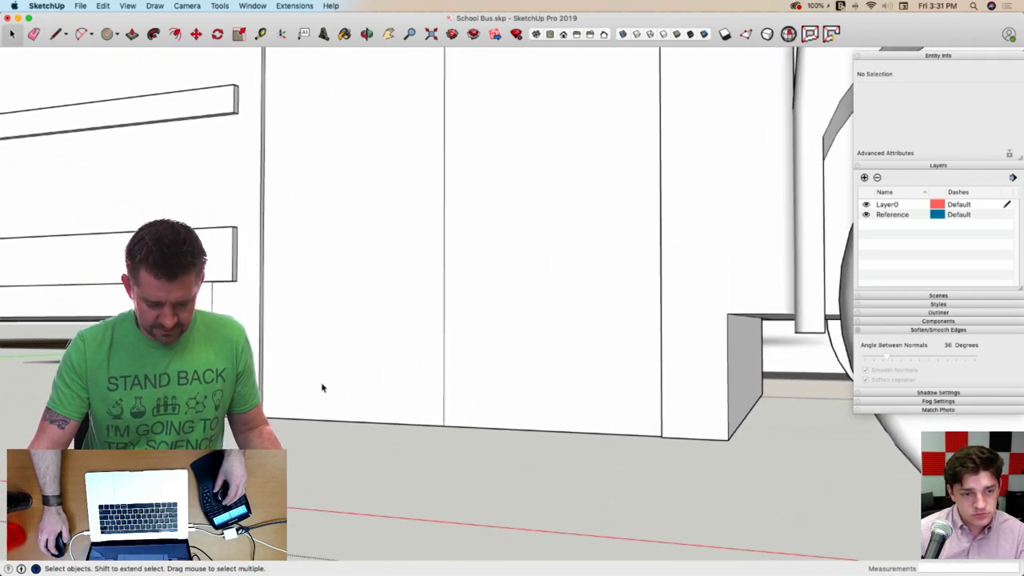
Draw a small arc centred on the dividing line's top end, bulging about 1 5/8", and extrude it down the door's full height
{"action": "scroll", "coordinate": [322, 386], "scroll_direction": "down", "scroll_amount": 8}
{"action": "scroll", "coordinate": [434, 236], "scroll_direction": "up", "scroll_amount": 6}
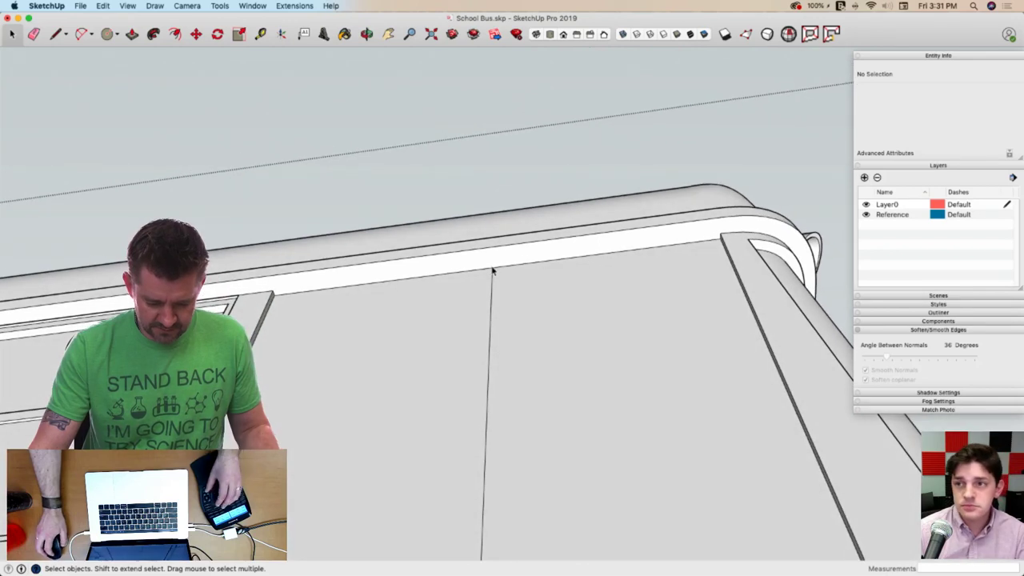
{"action": "key", "text": "l"}
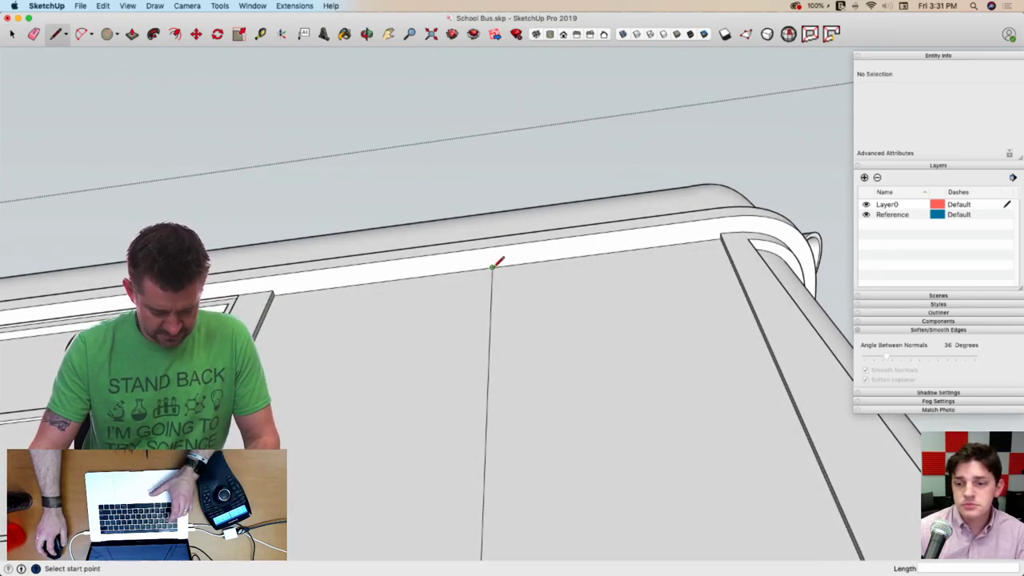
{"action": "key", "text": "a"}
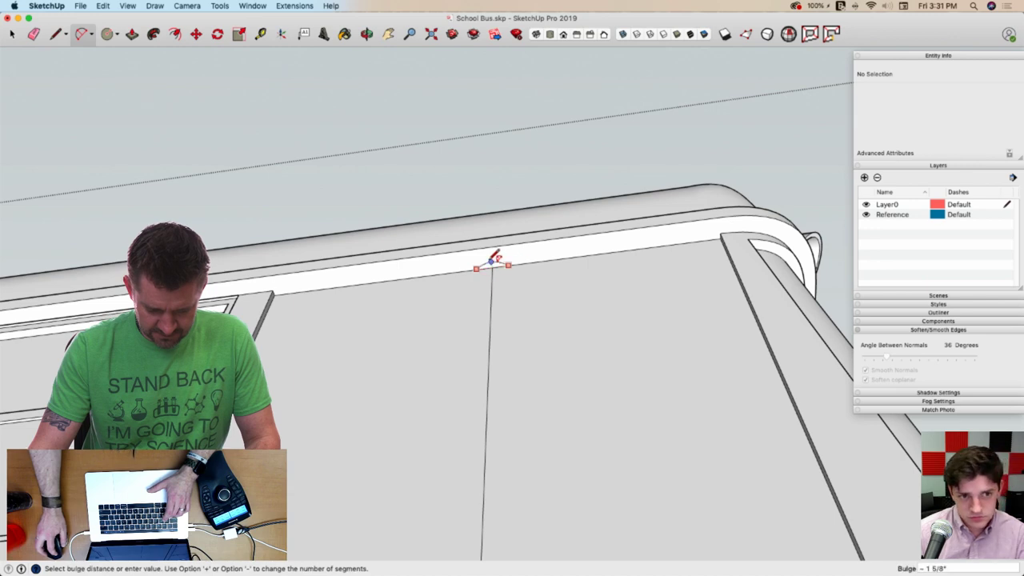
{"action": "key", "text": "p"}
{"action": "mouse_move", "coordinate": [491, 268]}
{"action": "left_mouse_down"}
{"action": "mouse_move", "coordinate": [487, 473]}
{"action": "mouse_move", "coordinate": [486, 406]}
{"action": "mouse_move", "coordinate": [522, 335]}
{"action": "left_mouse_up"}
{"action": "scroll", "coordinate": [487, 406], "scroll_direction": "down", "scroll_amount": 5}
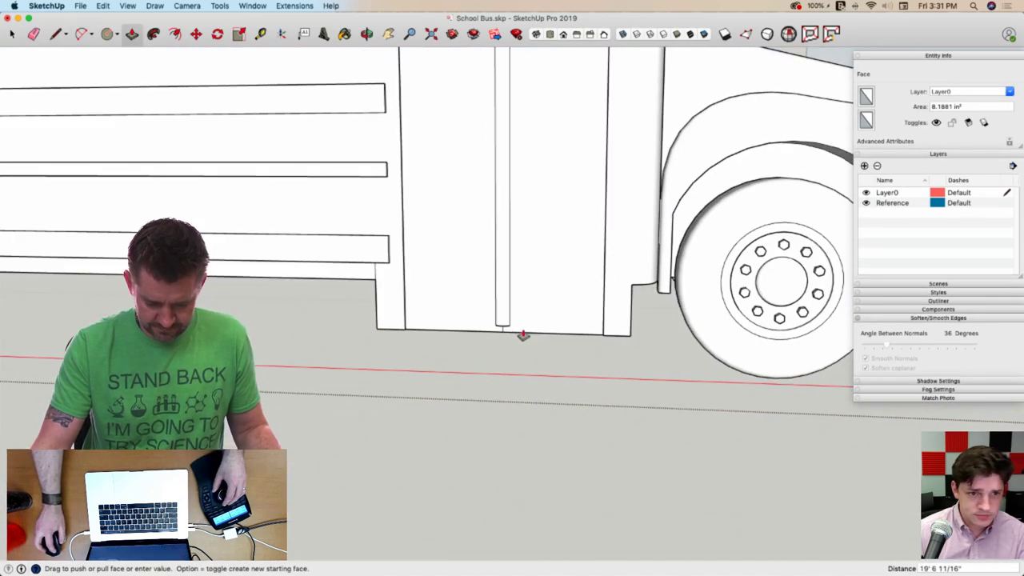
{"action": "left_click", "coordinate": [523, 337]}
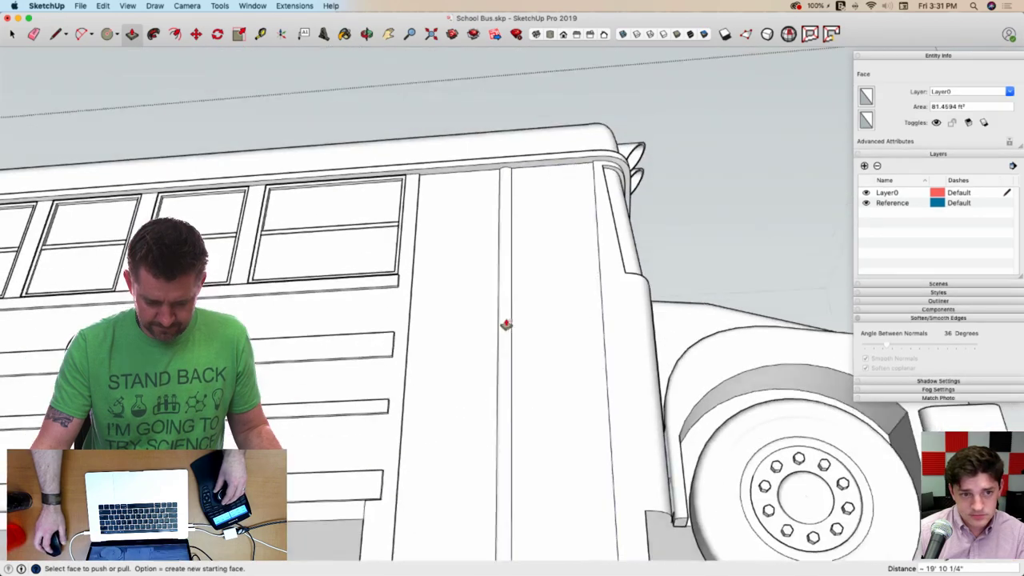
{"action": "key", "text": "space"}
Offset the edges of both door leaves inward about 6 15/16" to form their frames
{"action": "scroll", "coordinate": [503, 319], "scroll_direction": "down", "scroll_amount": 5}
{"action": "key", "text": "f"}
{"action": "left_click", "coordinate": [531, 201]}
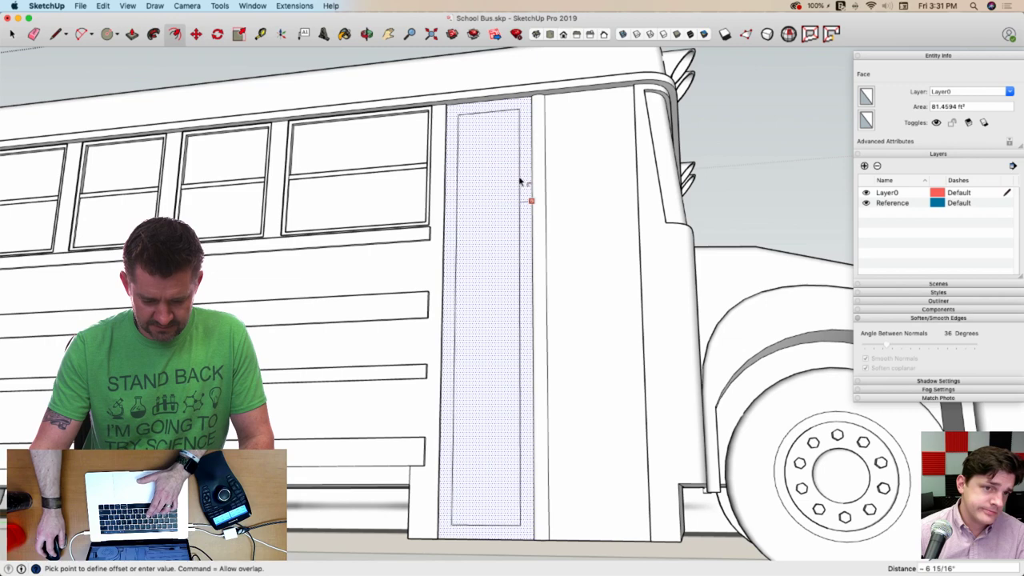
{"action": "left_click", "coordinate": [520, 180]}
{"action": "double_click", "coordinate": [580, 160]}
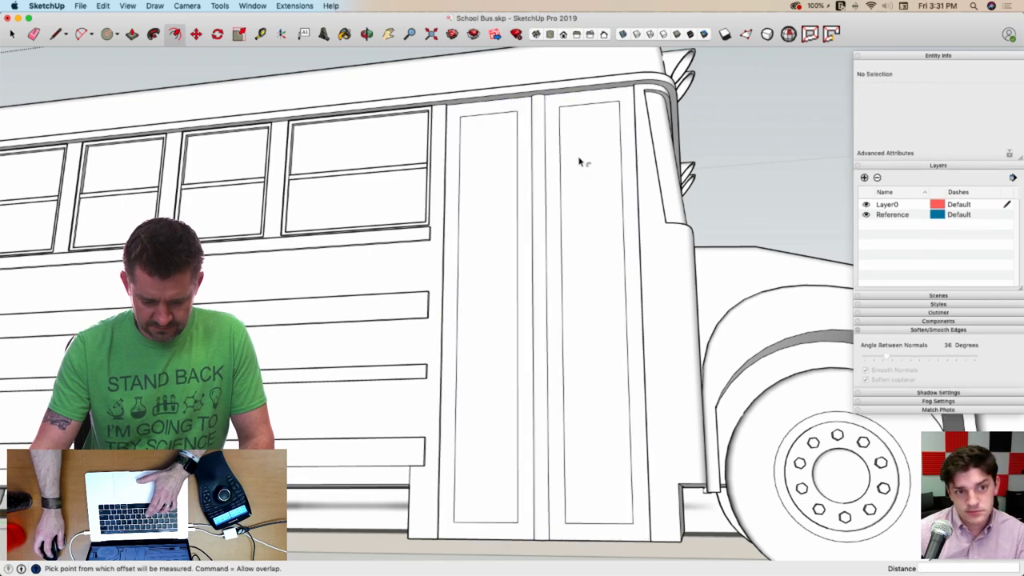
Push the inner faces of both door leaves in about 1 1/16"
{"action": "key", "text": "p"}
{"action": "scroll", "coordinate": [491, 187], "scroll_direction": "up", "scroll_amount": 4}
{"action": "left_click", "coordinate": [480, 179]}
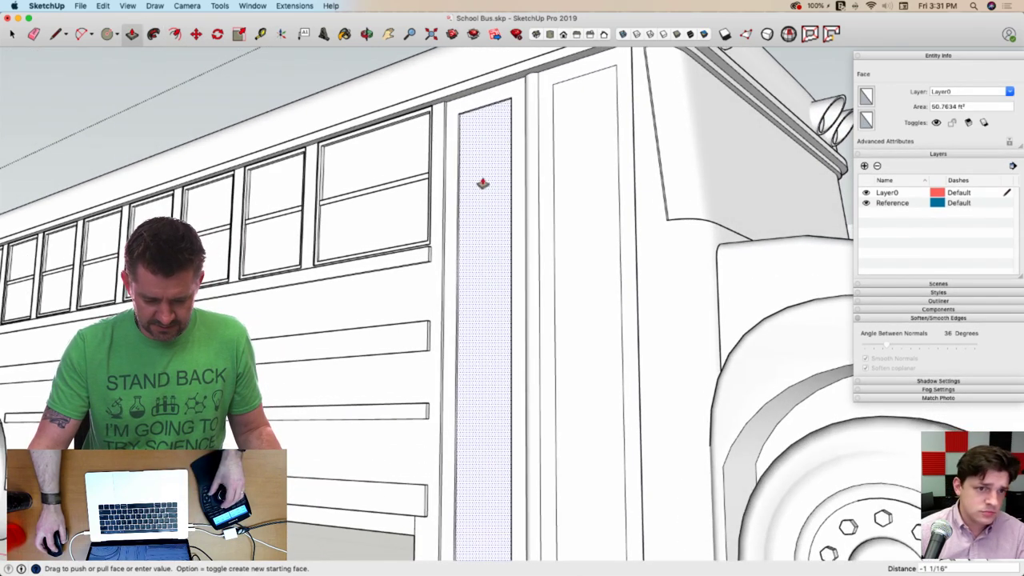
{"action": "left_click", "coordinate": [484, 184]}
{"action": "double_click", "coordinate": [571, 172]}
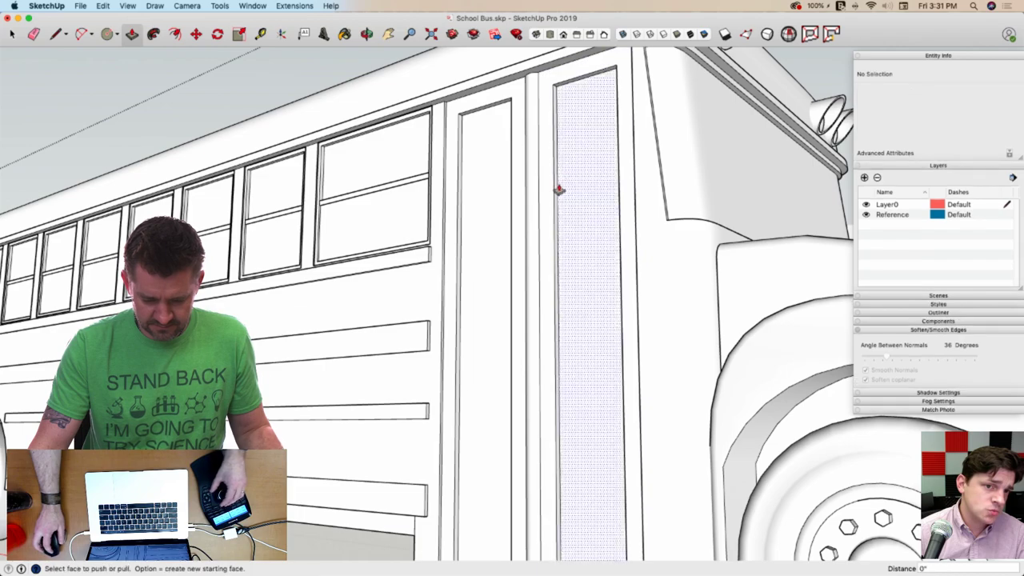
{"action": "scroll", "coordinate": [553, 191], "scroll_direction": "down", "scroll_amount": 4}
{"action": "key", "text": "space"}
Following the reference door's crossbars, draw a small upright rectangle about 1 3/8" wide on the rear leaf's recess side and erase the leftover line
{"action": "left_click", "coordinate": [591, 295]}
{"action": "left_click", "coordinate": [646, 212]}
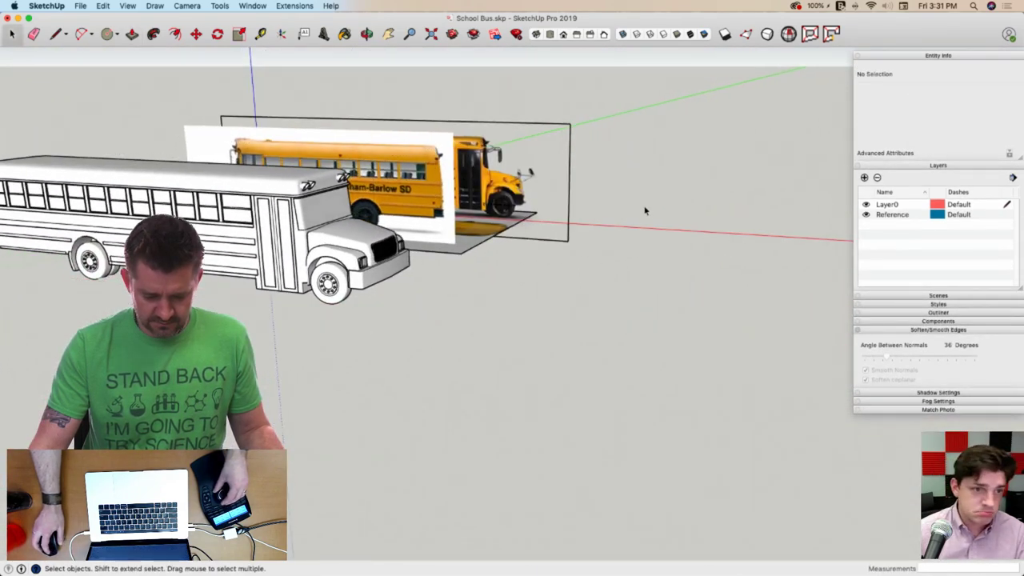
{"action": "scroll", "coordinate": [472, 224], "scroll_direction": "up", "scroll_amount": 10}
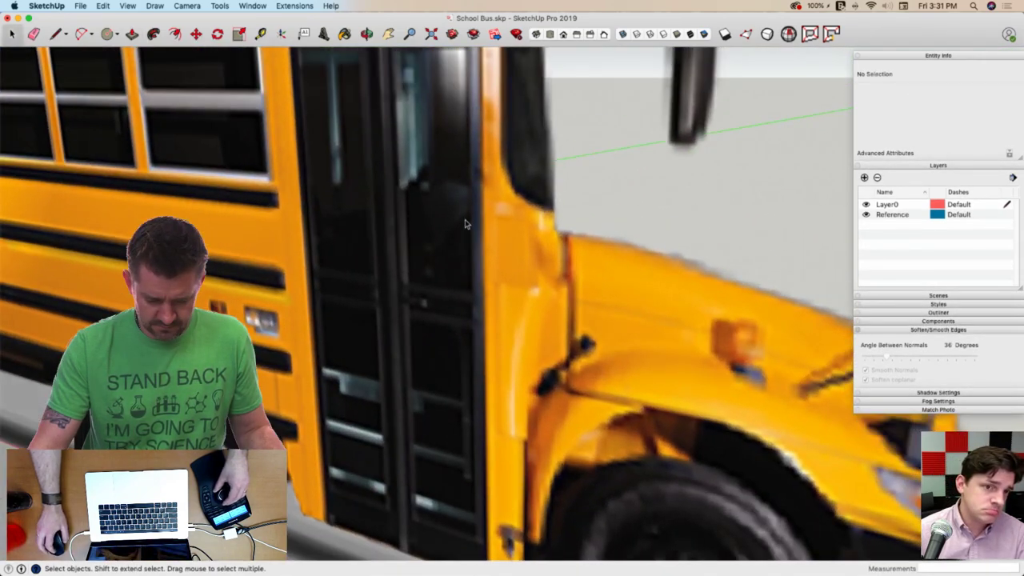
{"action": "scroll", "coordinate": [457, 305], "scroll_direction": "down", "scroll_amount": 10}
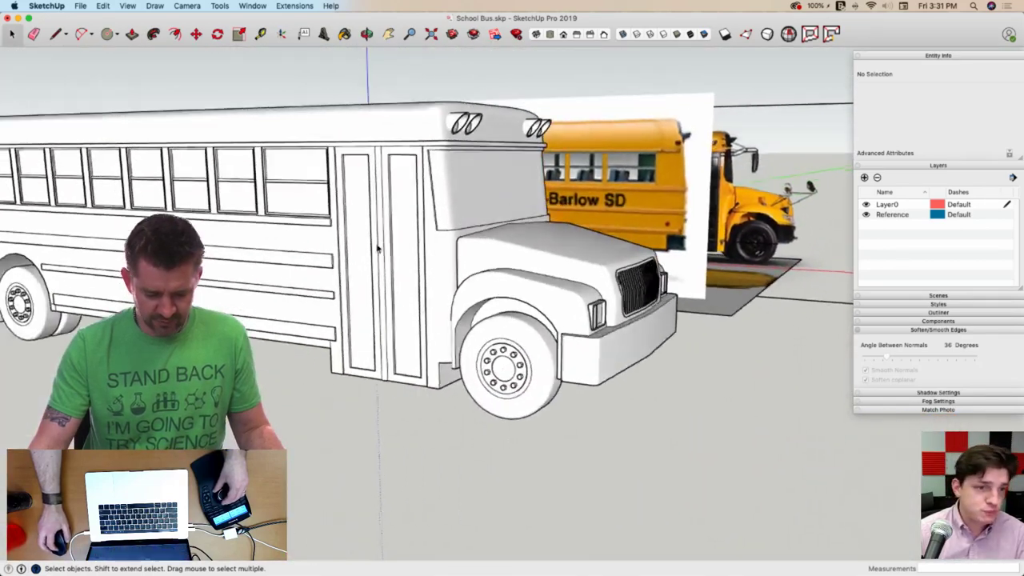
{"action": "scroll", "coordinate": [414, 287], "scroll_direction": "up", "scroll_amount": 5}
{"action": "scroll", "coordinate": [414, 287], "scroll_direction": "up", "scroll_amount": 8}
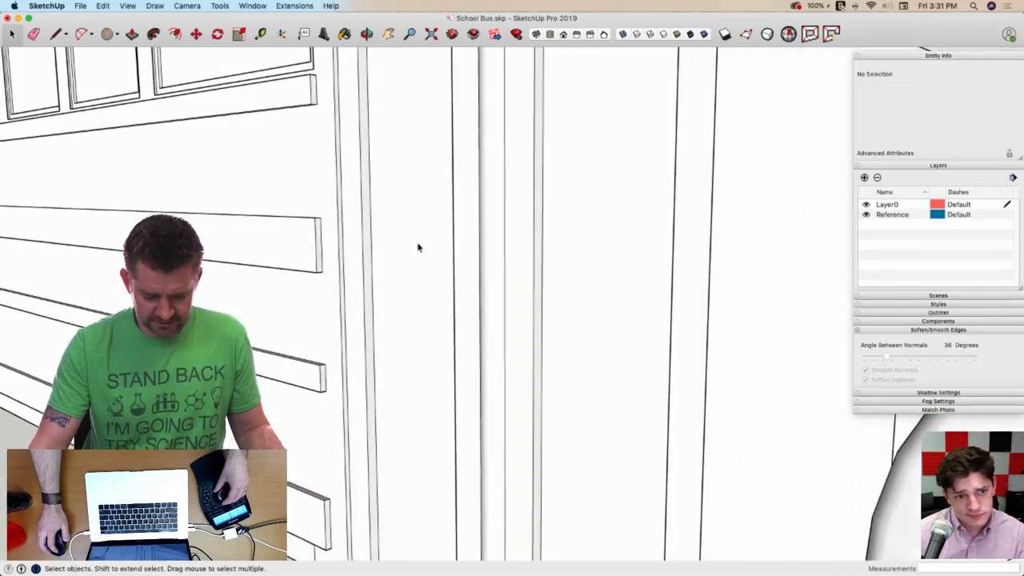
{"action": "key", "text": "l"}
{"action": "key", "text": "space"}
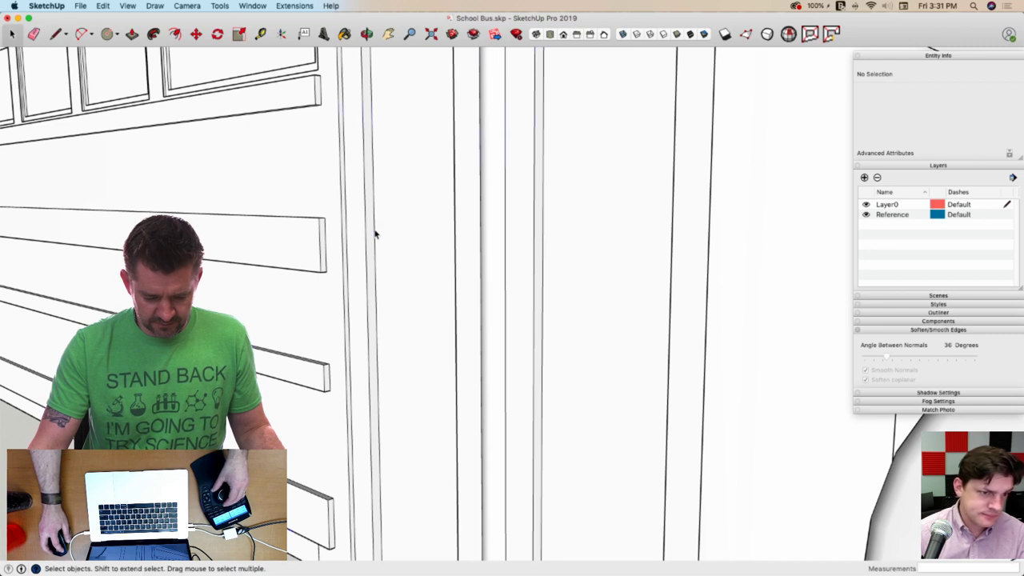
{"action": "key", "text": "l"}
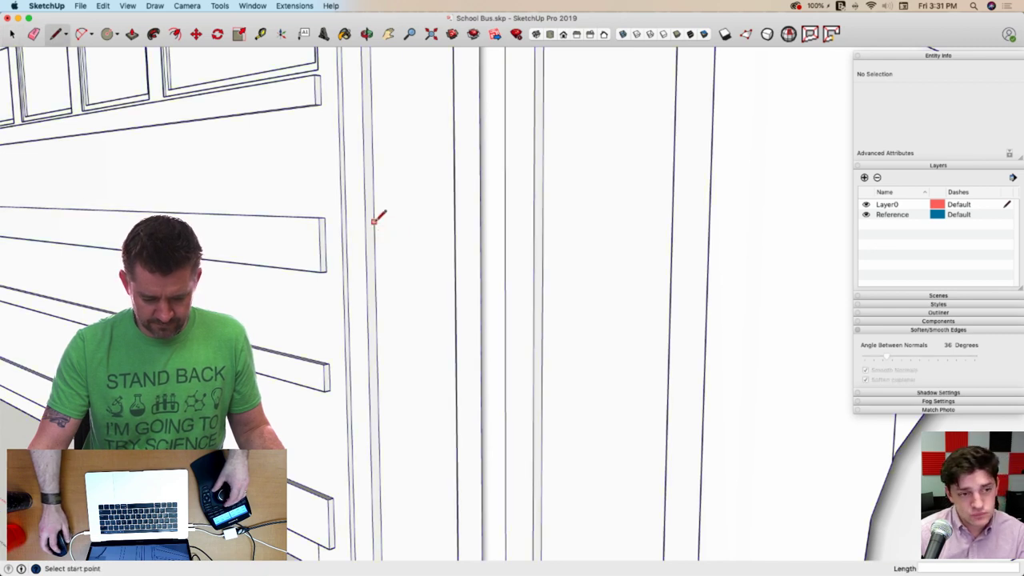
{"action": "scroll", "coordinate": [368, 222], "scroll_direction": "up", "scroll_amount": 3}
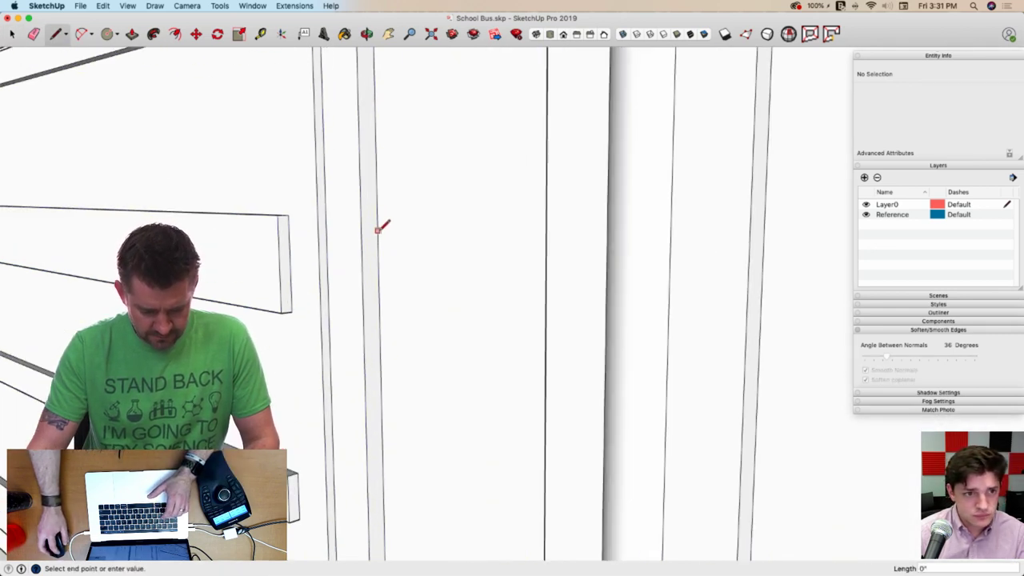
{"action": "scroll", "coordinate": [361, 232], "scroll_direction": "up", "scroll_amount": 4}
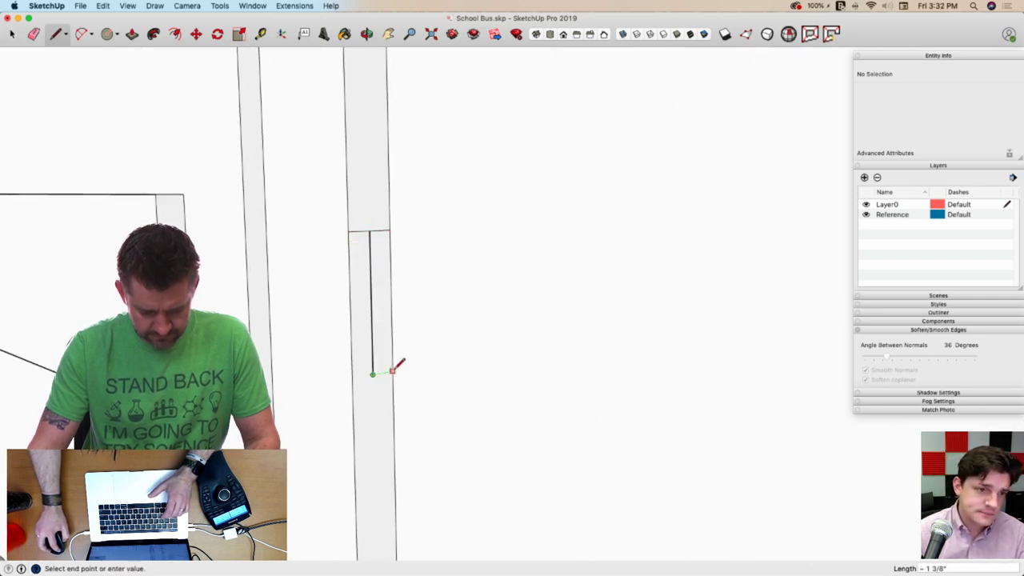
{"action": "key", "text": "e"}
{"action": "left_click", "coordinate": [366, 234]}
{"action": "key", "text": "space"}
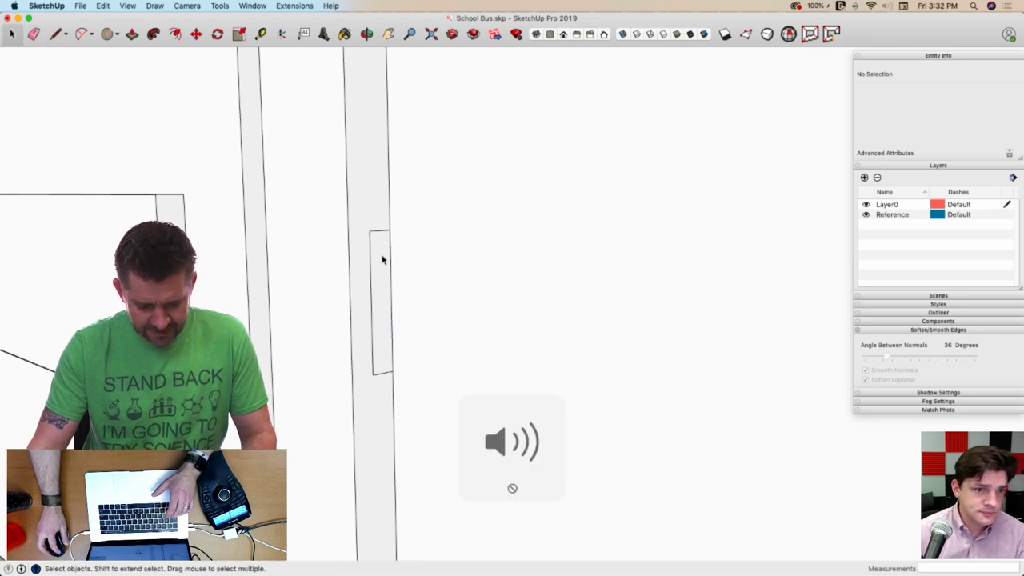
Copy the small rectangular face from the rear door leaf to the matching recess edge of the front leaf, about 4' 8 11/16" away
{"action": "left_click", "coordinate": [381, 350]}
{"action": "key", "text": "m"}
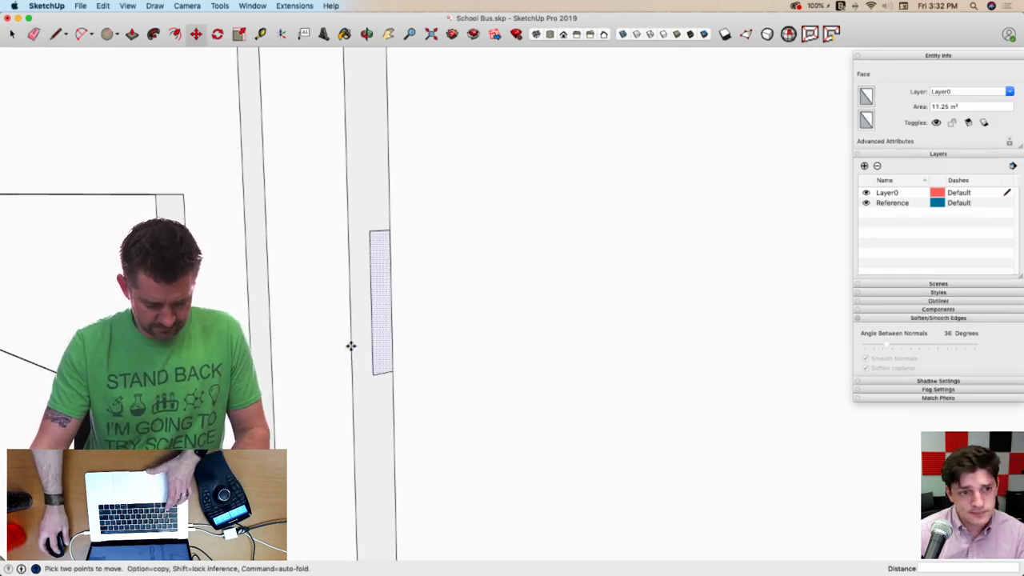
{"action": "key", "text": "alt"}
{"action": "left_click", "coordinate": [350, 346]}
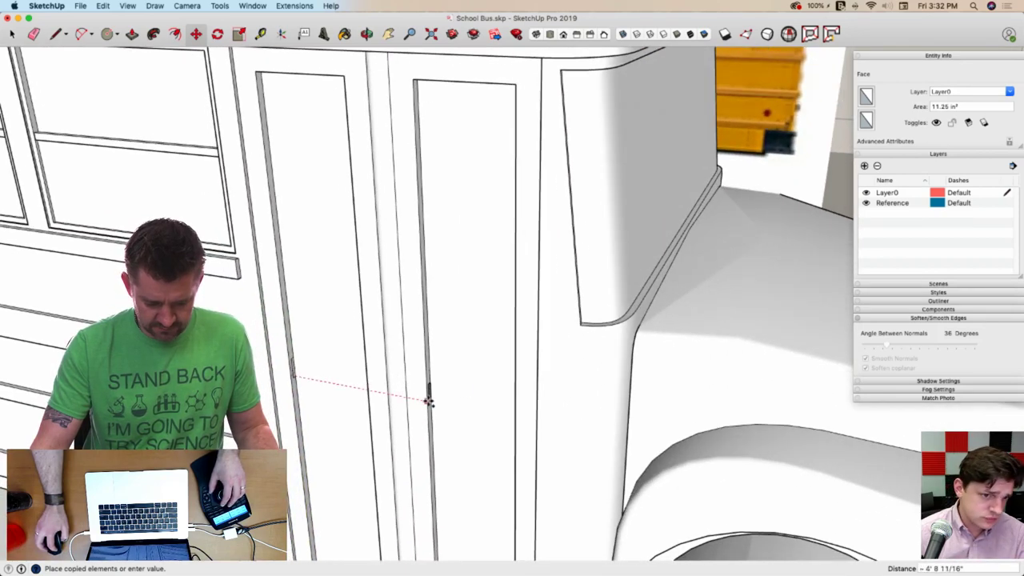
{"action": "left_click", "coordinate": [429, 402]}
Extrude both small rectangles across their door leaves, about 2' 8 15/16", to form the horizontal crossbars
{"action": "middle_click_drag", "start_coordinate": [425, 393], "coordinate": [355, 359]}
{"action": "scroll", "coordinate": [365, 359], "scroll_direction": "up", "scroll_amount": 3}
{"action": "key", "text": "p"}
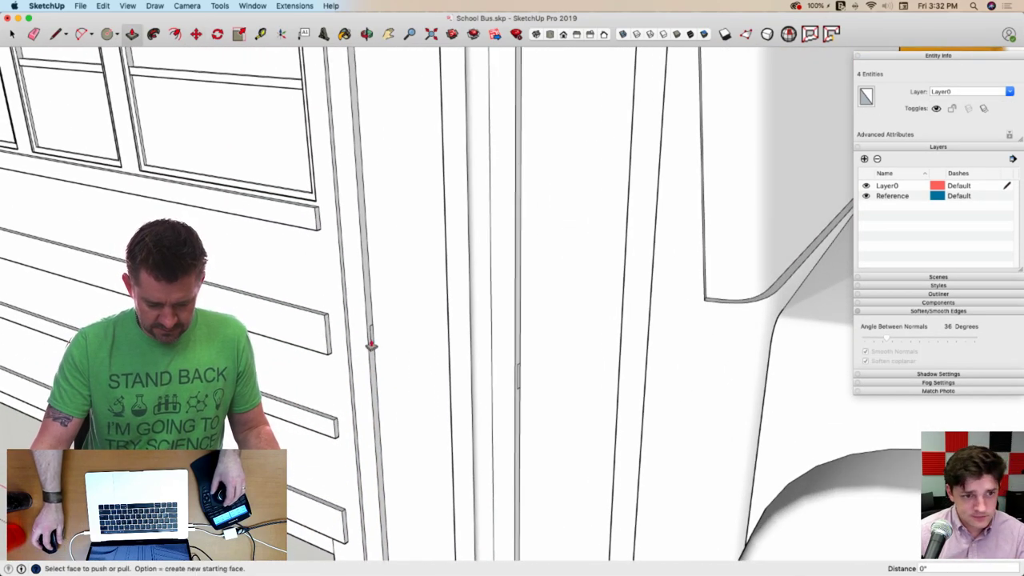
{"action": "left_click", "coordinate": [371, 346]}
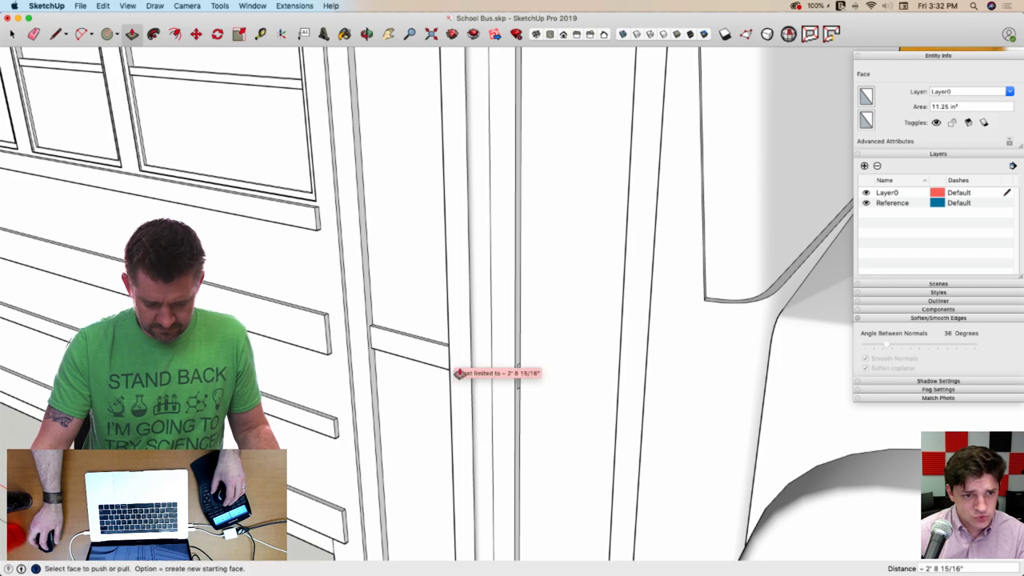
{"action": "double_click", "coordinate": [519, 389]}
{"action": "key", "text": "space"}
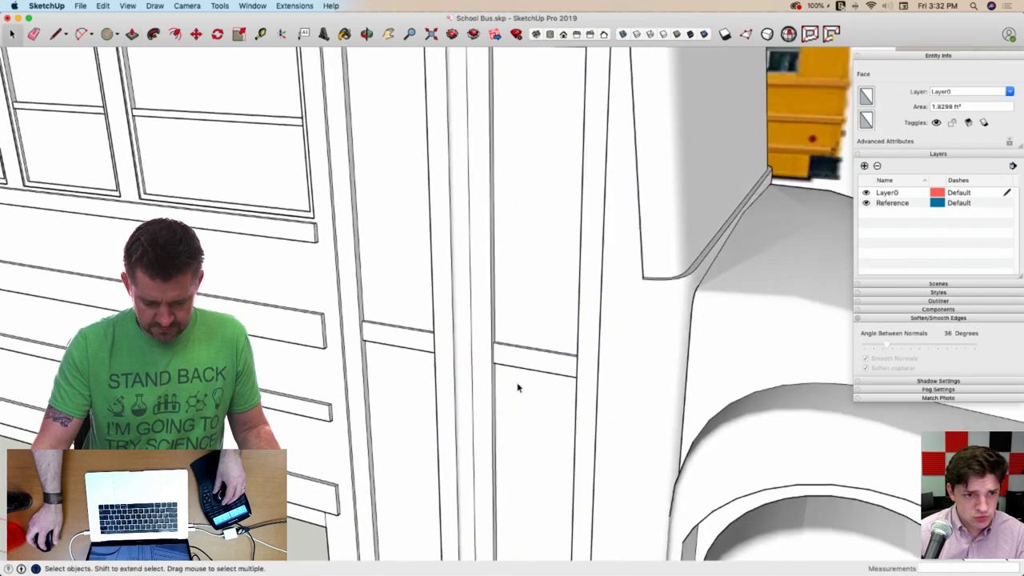
Delete the School-Bus-Profile2.jpg side-view reference image
{"action": "scroll", "coordinate": [517, 388], "scroll_direction": "down", "scroll_amount": 5}
{"action": "middle_click_drag", "start_coordinate": [509, 392], "coordinate": [464, 286]}
{"action": "scroll", "coordinate": [493, 373], "scroll_direction": "down", "scroll_amount": 4}
{"action": "left_click", "coordinate": [466, 272]}
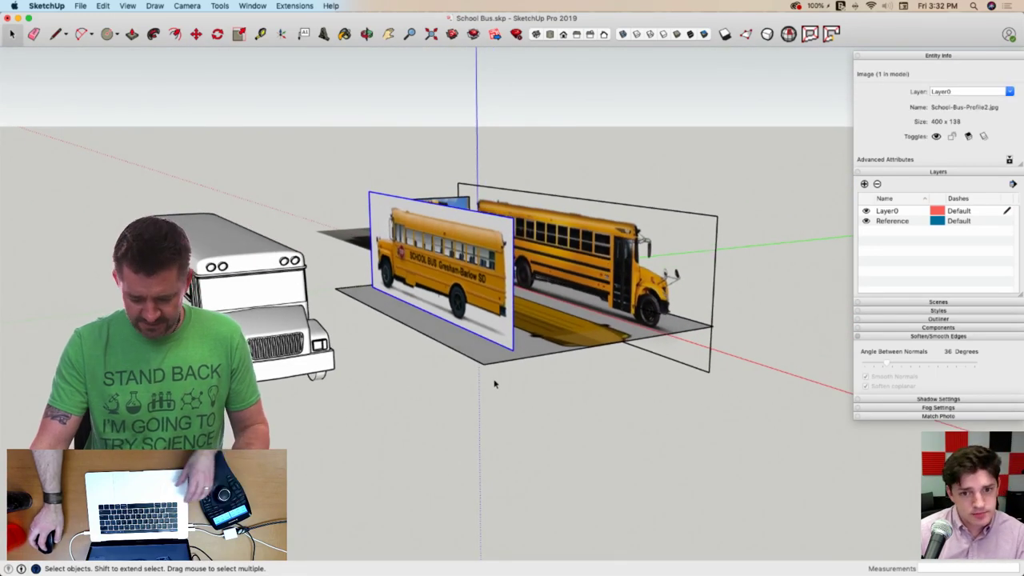
{"action": "key", "text": "Delete"}
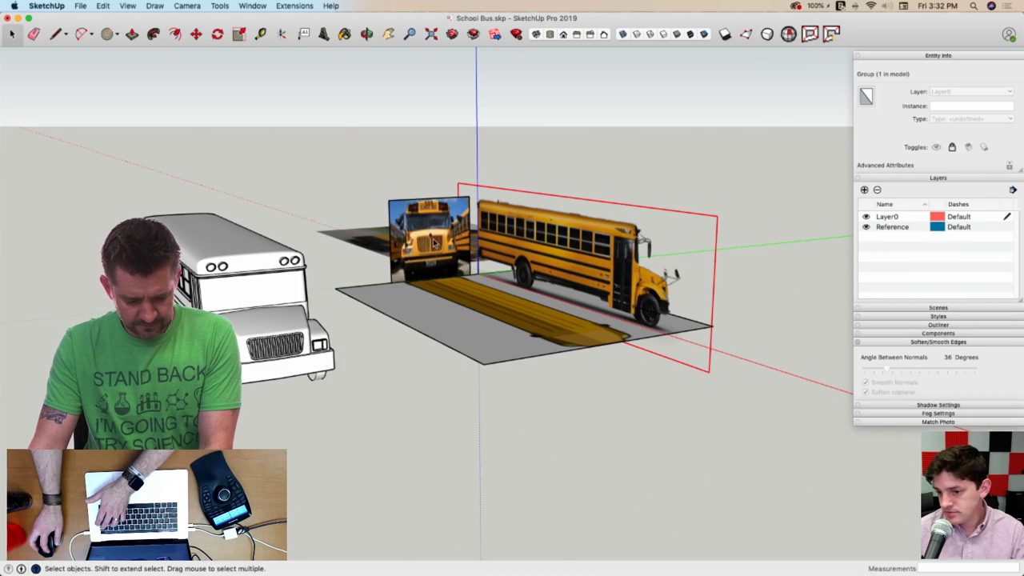
Select all the remaining reference images, unlock them, and clear the selection
{"action": "left_click", "coordinate": [435, 242]}
{"action": "left_click", "coordinate": [483, 321]}
{"action": "key", "text": "super+a"}
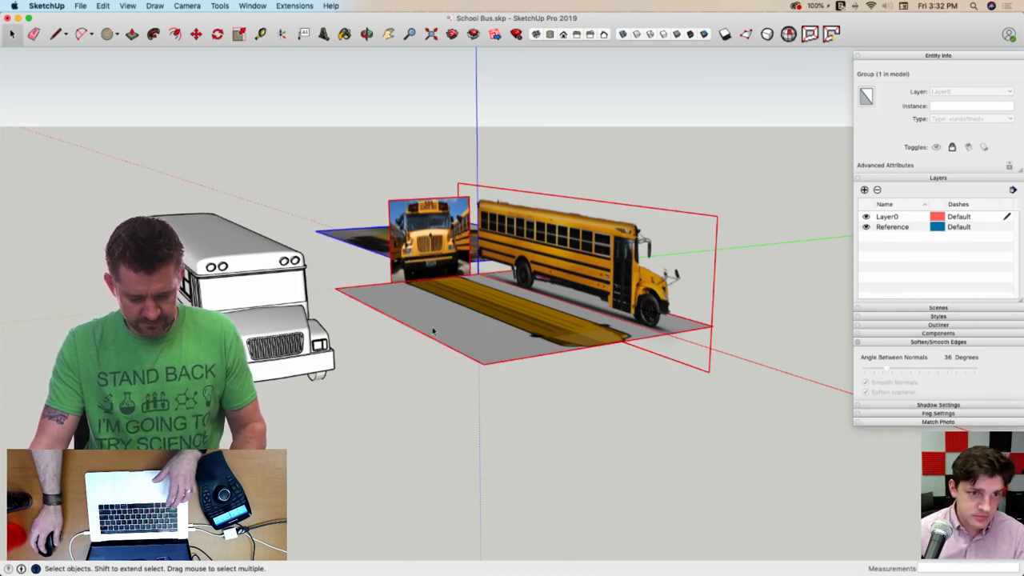
{"action": "right_click", "coordinate": [437, 297]}
{"action": "left_click", "coordinate": [480, 333]}
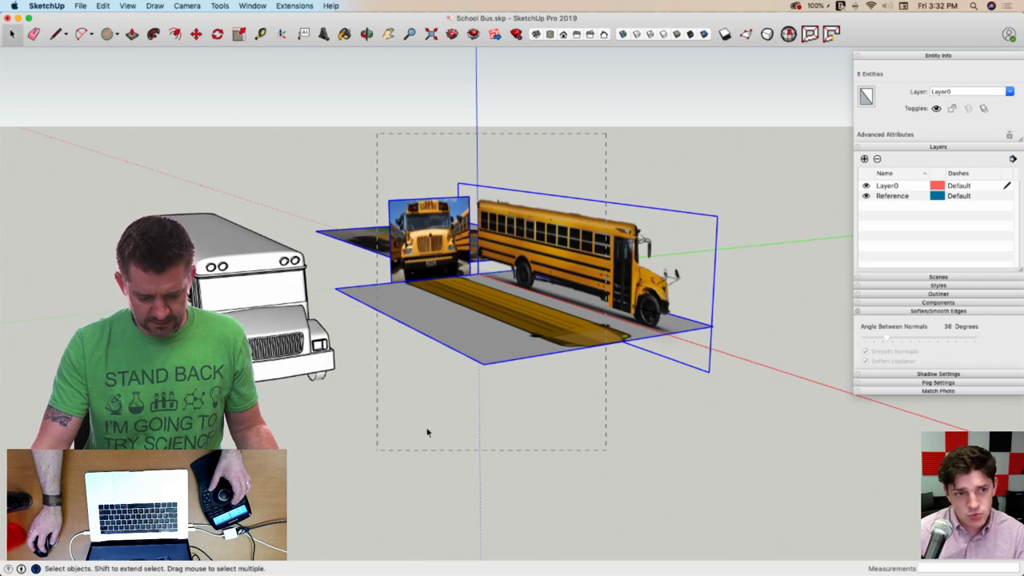
{"action": "left_click_drag", "start_coordinate": [489, 167], "coordinate": [435, 178]}
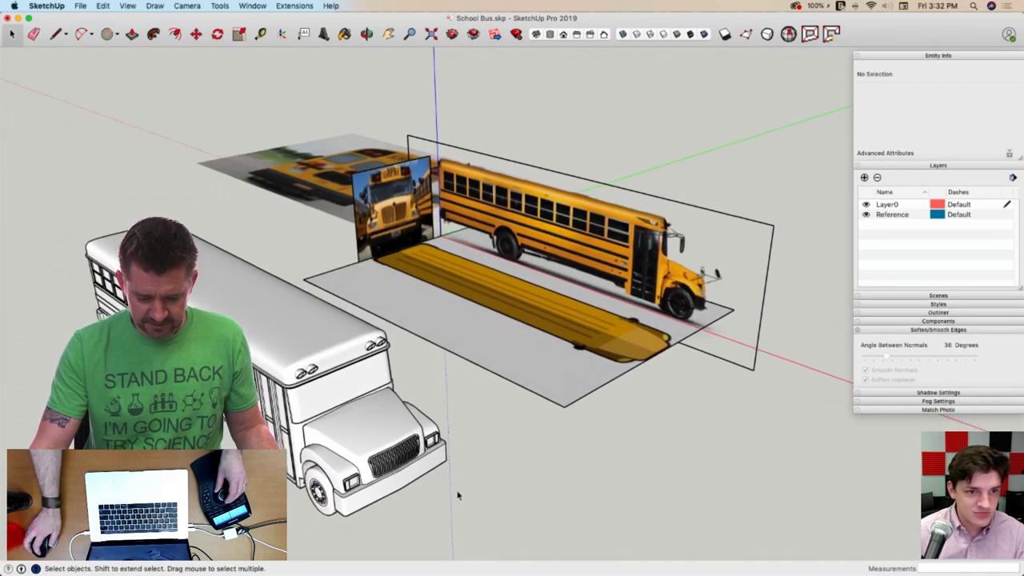
Try to sample the bus yellow from the side, top and front reference images with the Paint Bucket
{"action": "key", "text": "b"}
{"action": "key", "text": "space"}
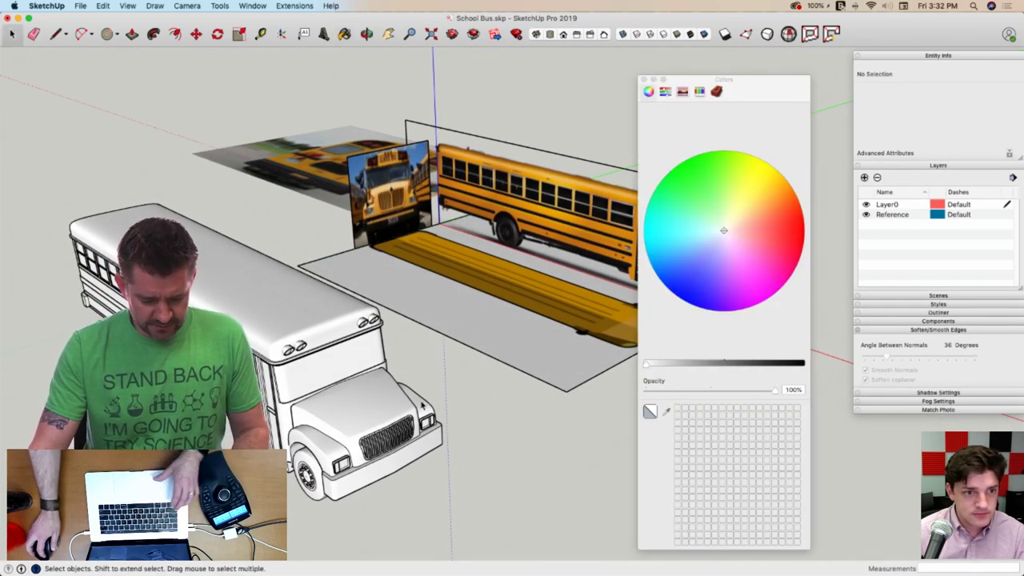
{"action": "left_click", "coordinate": [644, 80]}
{"action": "key", "text": "b"}
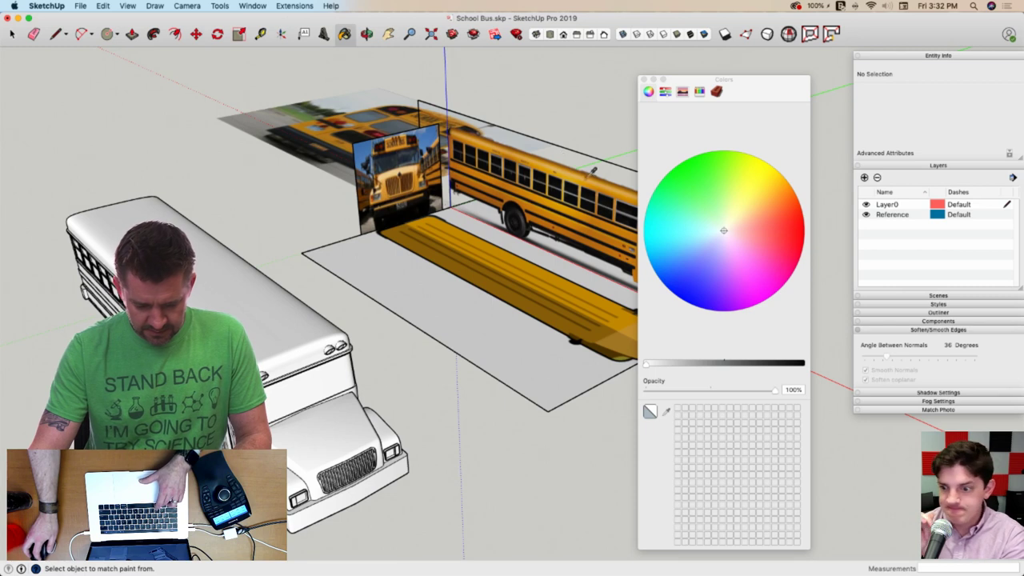
{"action": "left_click", "coordinate": [574, 173], "text": "super"}
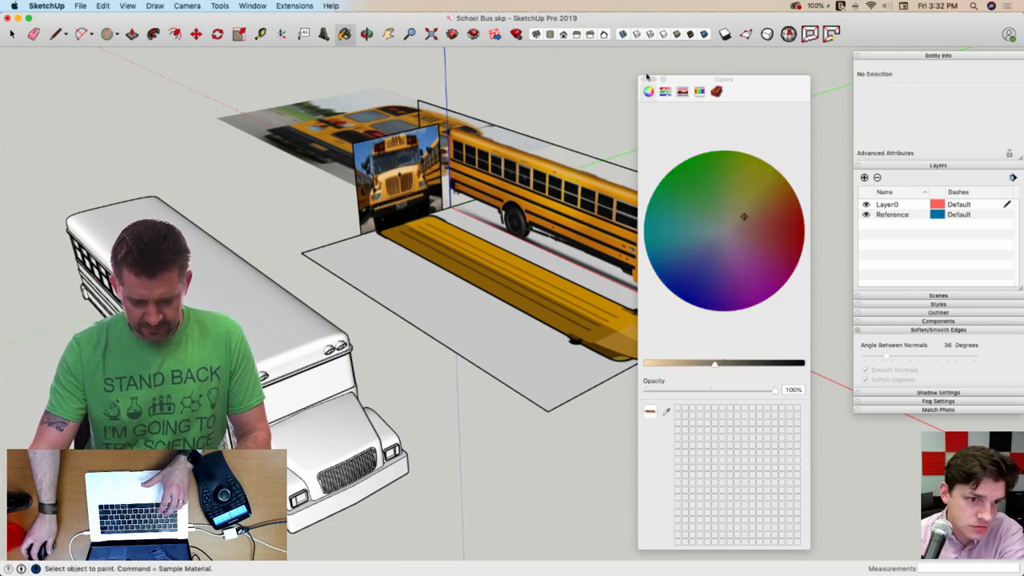
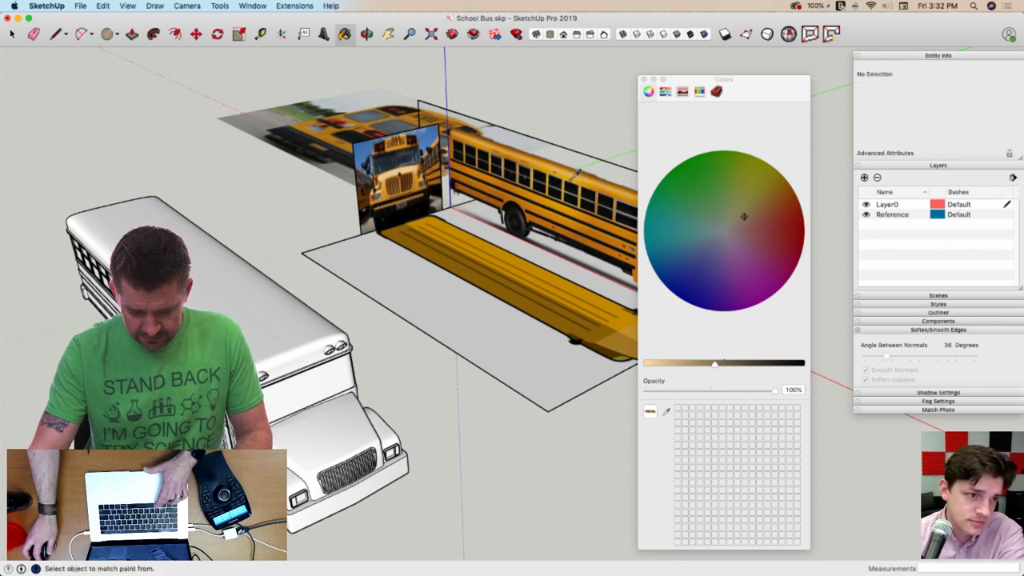
{"action": "left_click", "coordinate": [563, 277]}
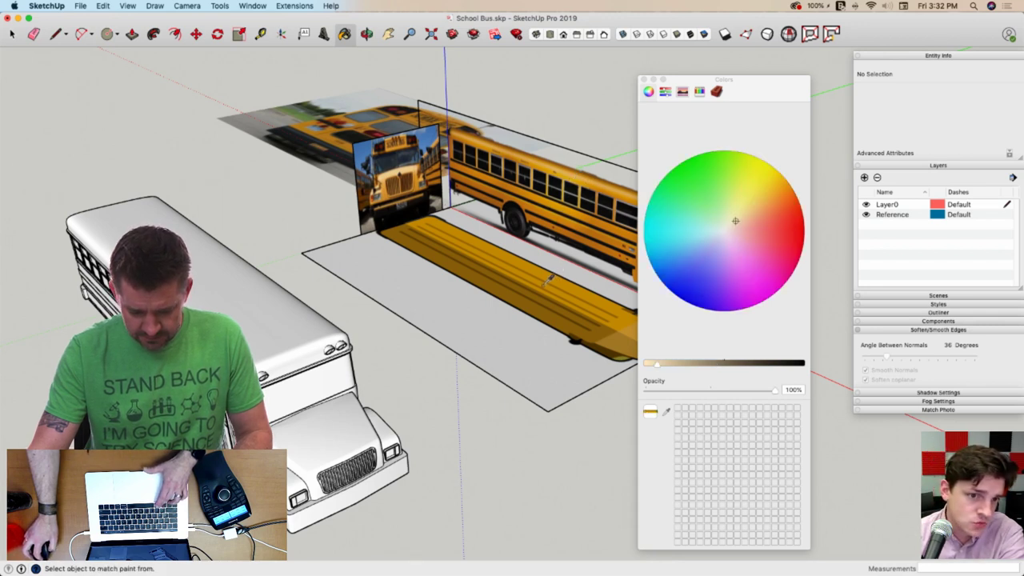
{"action": "left_click", "coordinate": [400, 182], "text": "super"}
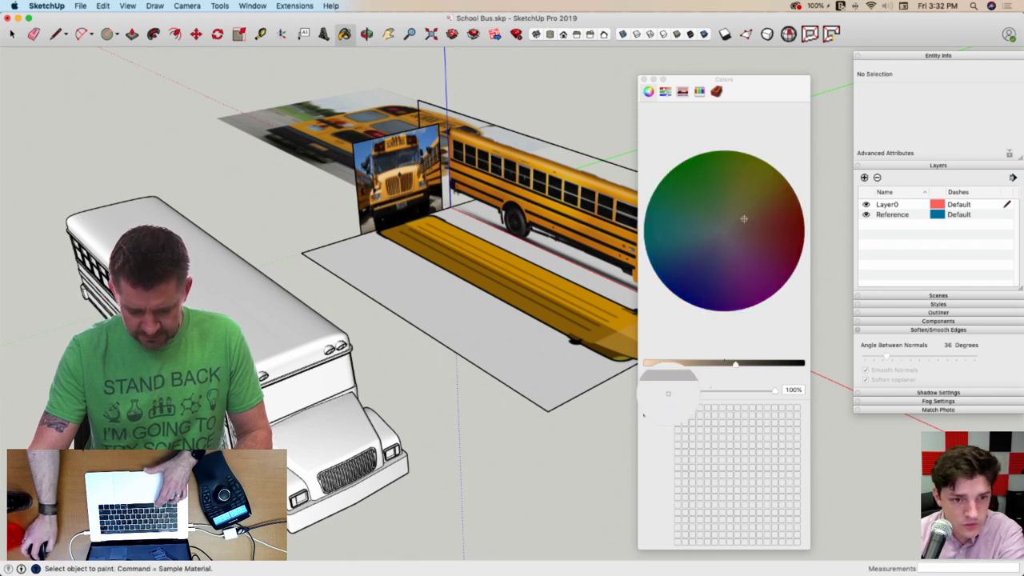
Pick the yellow from the side reference photo, paint the whole bus model with it, and shift the colour towards orange
{"action": "left_click", "coordinate": [600, 188]}
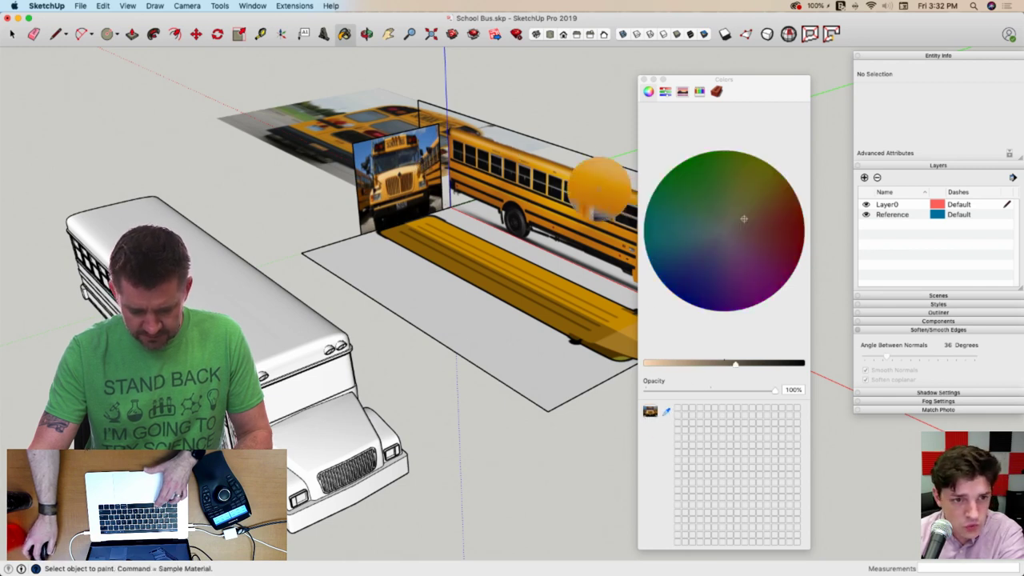
{"action": "left_click", "coordinate": [578, 177]}
{"action": "left_click", "coordinate": [242, 294]}
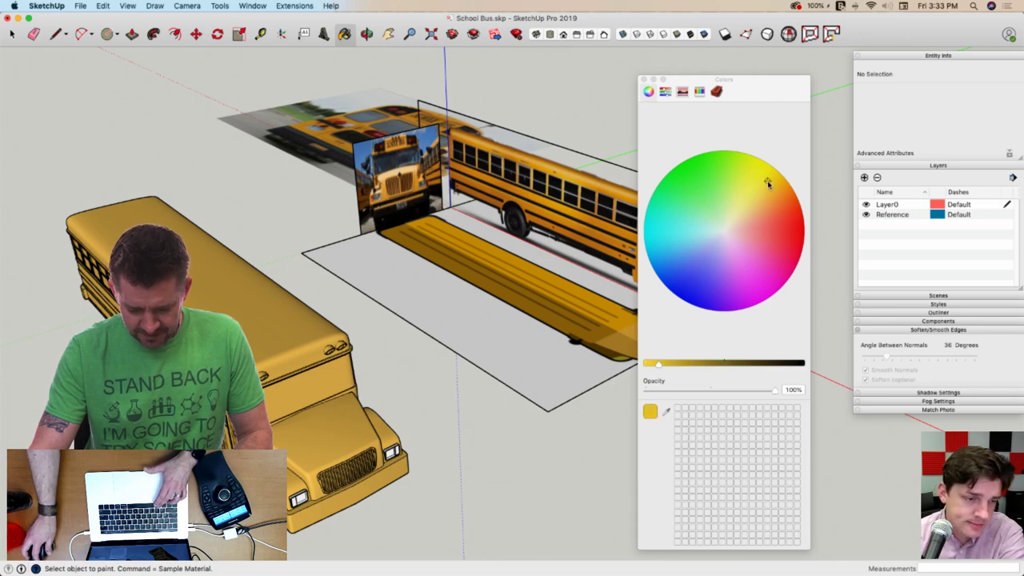
{"action": "left_click", "coordinate": [302, 318]}
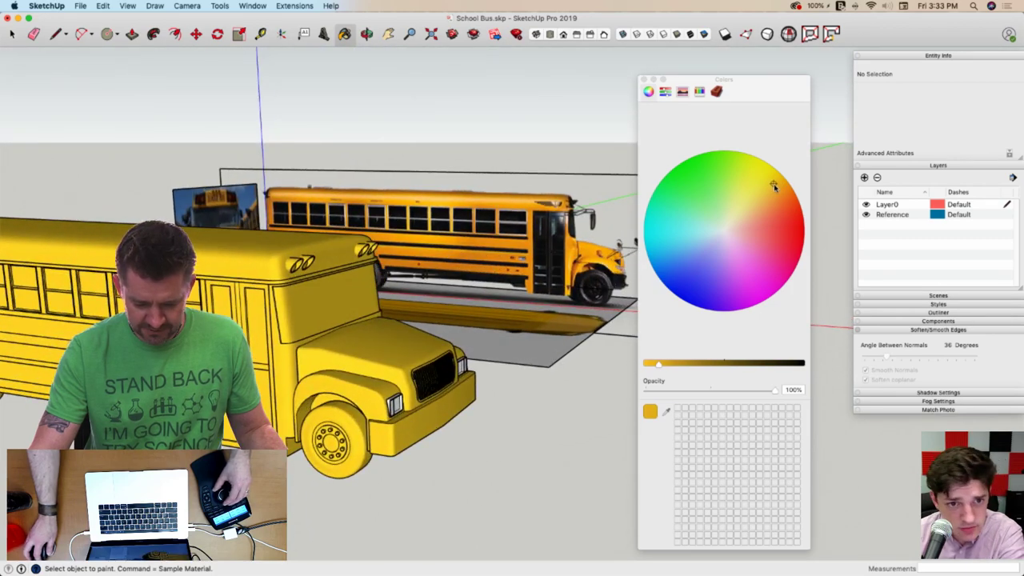
Open the bus group for editing and paint the front wheel with the Lead pencil colour
{"action": "mouse_move", "coordinate": [279, 241]}
{"action": "middle_mouse_down"}
{"action": "mouse_move", "coordinate": [327, 253]}
{"action": "mouse_move", "coordinate": [347, 300]}
{"action": "mouse_move", "coordinate": [330, 330]}
{"action": "middle_mouse_up"}
{"action": "key", "text": "space"}
{"action": "double_click", "coordinate": [326, 470]}
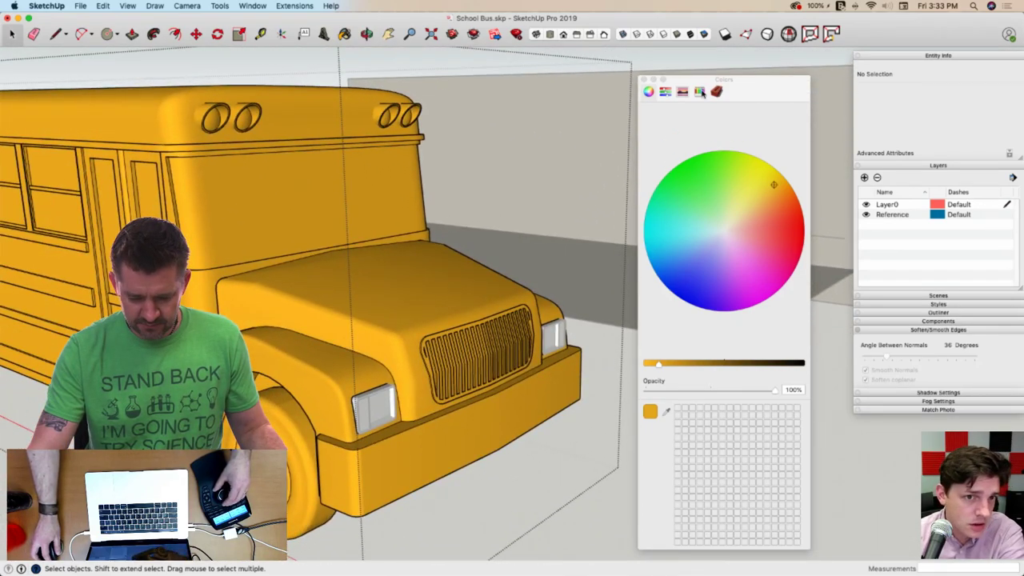
{"action": "left_click", "coordinate": [715, 92]}
{"action": "left_click_drag", "start_coordinate": [713, 82], "coordinate": [769, 67]}
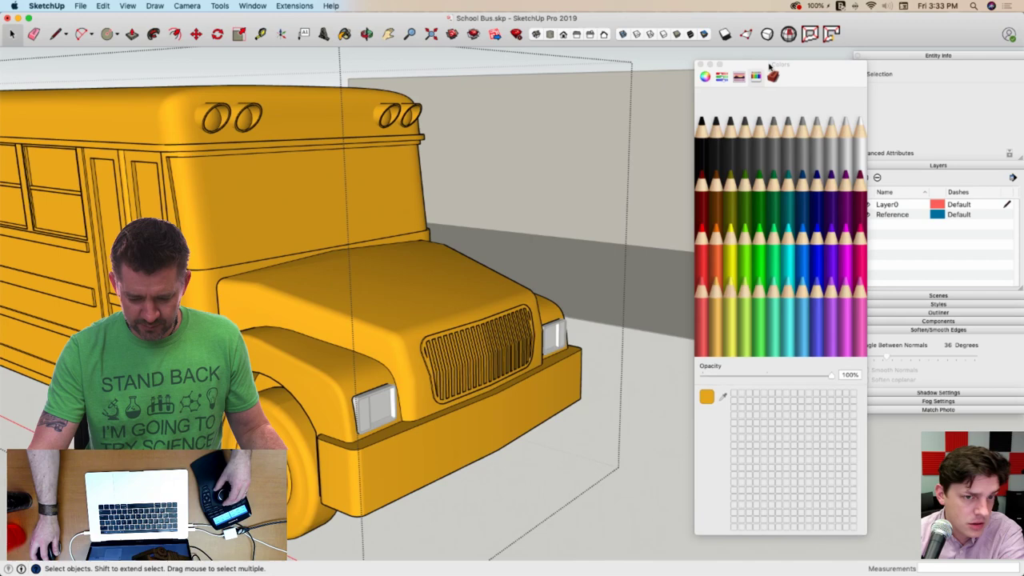
{"action": "left_click", "coordinate": [718, 154]}
{"action": "left_click", "coordinate": [352, 297]}
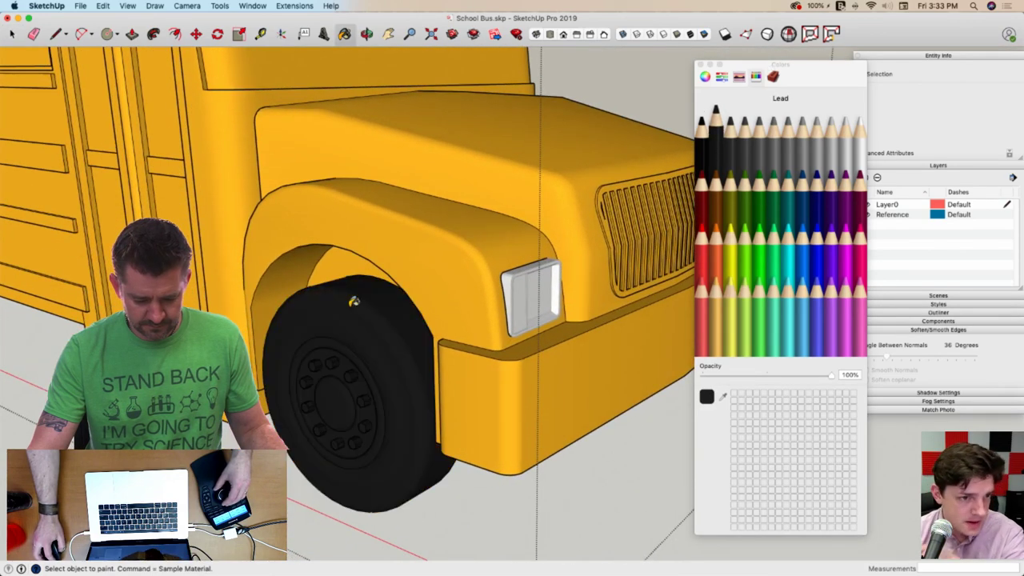
Paint the front bumper's outer face with the Lead colour
{"action": "scroll", "coordinate": [354, 301], "scroll_direction": "up", "scroll_amount": 5}
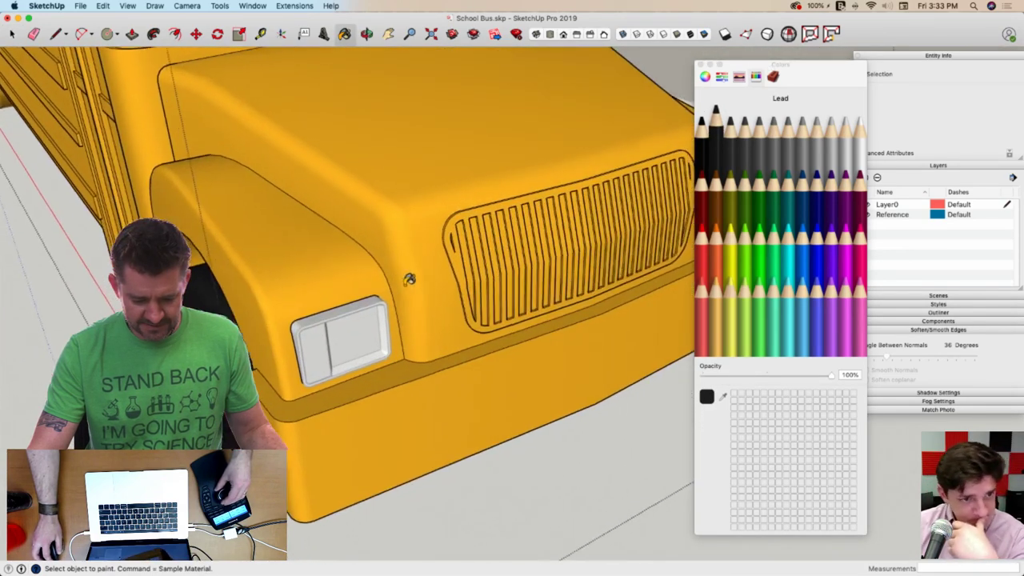
{"action": "key", "text": "space"}
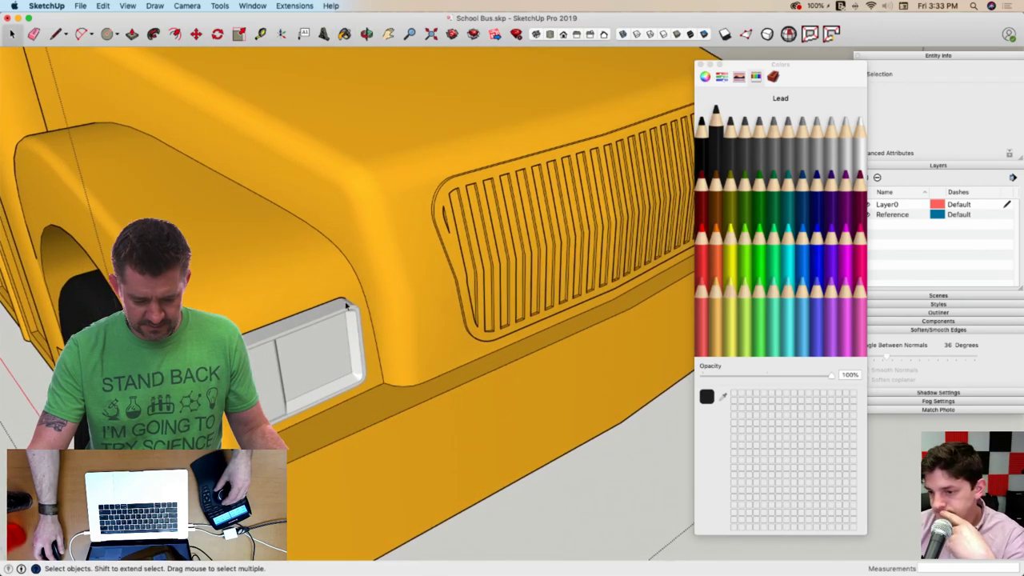
{"action": "scroll", "coordinate": [352, 317], "scroll_direction": "down", "scroll_amount": 6}
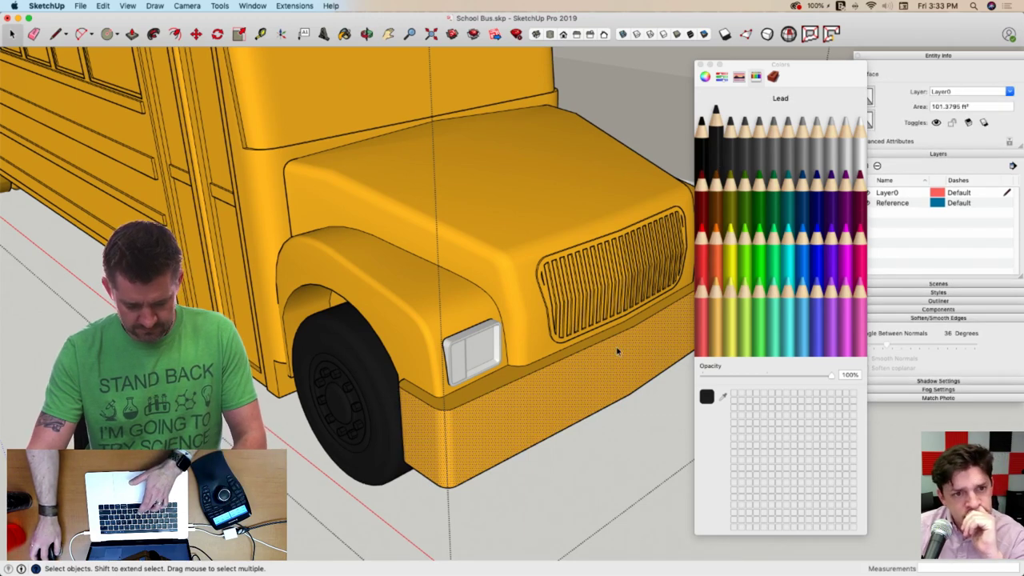
{"action": "key", "text": "b"}
{"action": "left_click", "coordinate": [601, 425]}
Paint the front bumper's remaining faces and the faces on the underside of the bus body with the Lead colour
{"action": "mouse_move", "coordinate": [496, 379]}
{"action": "middle_mouse_down"}
{"action": "mouse_move", "coordinate": [555, 366]}
{"action": "mouse_move", "coordinate": [535, 334]}
{"action": "mouse_move", "coordinate": [609, 298]}
{"action": "mouse_move", "coordinate": [500, 338]}
{"action": "mouse_move", "coordinate": [354, 313]}
{"action": "mouse_move", "coordinate": [446, 216]}
{"action": "mouse_move", "coordinate": [379, 267]}
{"action": "mouse_move", "coordinate": [546, 267]}
{"action": "mouse_move", "coordinate": [578, 315]}
{"action": "mouse_move", "coordinate": [544, 308]}
{"action": "mouse_move", "coordinate": [589, 314]}
{"action": "middle_mouse_up"}
{"action": "left_click", "coordinate": [546, 267]}
{"action": "left_click", "coordinate": [543, 250]}
{"action": "scroll", "coordinate": [528, 300], "scroll_direction": "up", "scroll_amount": 3}
{"action": "left_click", "coordinate": [590, 313]}
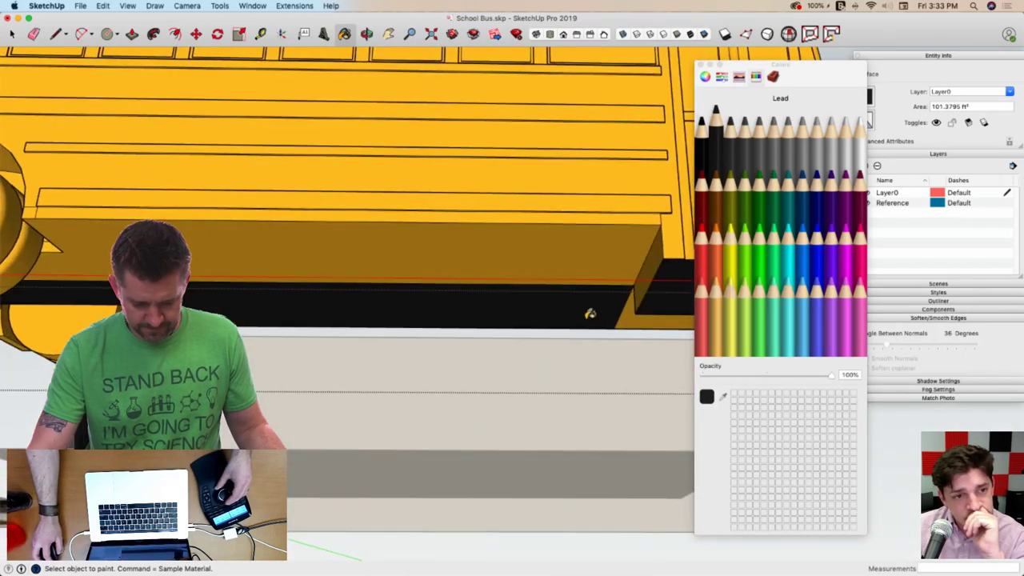
{"action": "left_click", "coordinate": [598, 252]}
{"action": "mouse_move", "coordinate": [598, 253]}
{"action": "middle_mouse_down"}
{"action": "mouse_move", "coordinate": [469, 297]}
{"action": "mouse_move", "coordinate": [389, 197]}
{"action": "mouse_move", "coordinate": [484, 185]}
{"action": "middle_mouse_up"}
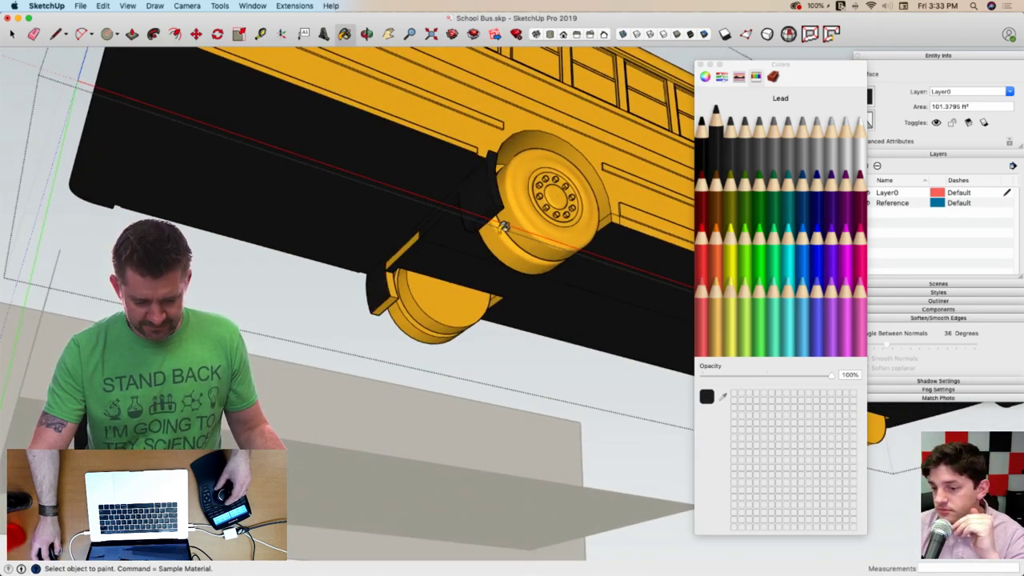
Paint both rear wheels, their wheel wells and the flap edges beside them with the Lead colour
{"action": "left_click", "coordinate": [528, 218]}
{"action": "mouse_move", "coordinate": [528, 218]}
{"action": "middle_mouse_down"}
{"action": "mouse_move", "coordinate": [373, 236]}
{"action": "mouse_move", "coordinate": [411, 229]}
{"action": "mouse_move", "coordinate": [534, 155]}
{"action": "middle_mouse_up"}
{"action": "left_click", "coordinate": [403, 204]}
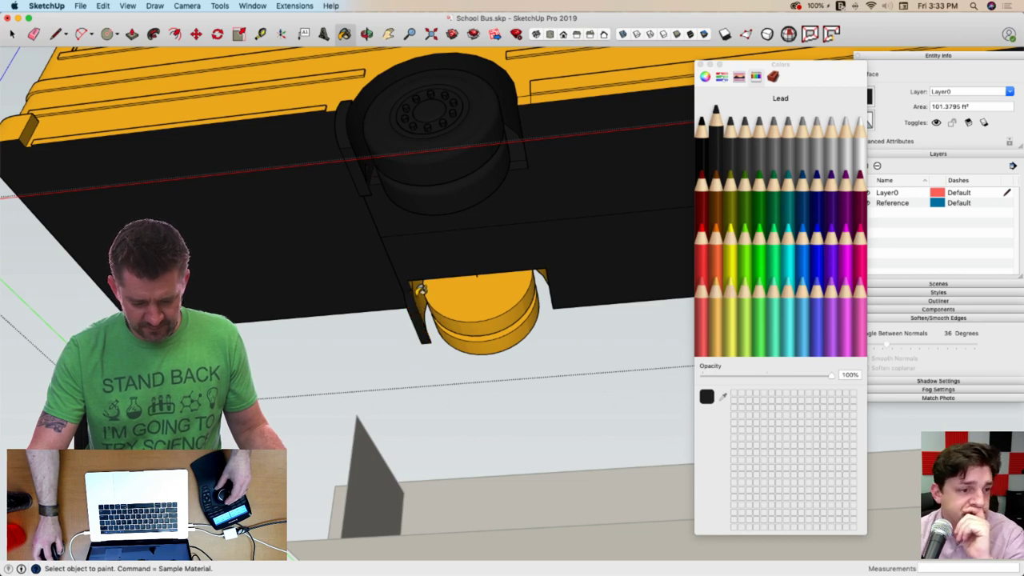
{"action": "left_click", "coordinate": [446, 295]}
{"action": "mouse_move", "coordinate": [476, 332]}
{"action": "middle_mouse_down"}
{"action": "mouse_move", "coordinate": [400, 297]}
{"action": "mouse_move", "coordinate": [445, 304]}
{"action": "mouse_move", "coordinate": [418, 297]}
{"action": "mouse_move", "coordinate": [312, 359]}
{"action": "mouse_move", "coordinate": [240, 258]}
{"action": "mouse_move", "coordinate": [311, 328]}
{"action": "mouse_move", "coordinate": [279, 359]}
{"action": "mouse_move", "coordinate": [313, 275]}
{"action": "mouse_move", "coordinate": [307, 242]}
{"action": "middle_mouse_up"}
{"action": "scroll", "coordinate": [367, 325], "scroll_direction": "up", "scroll_amount": 4}
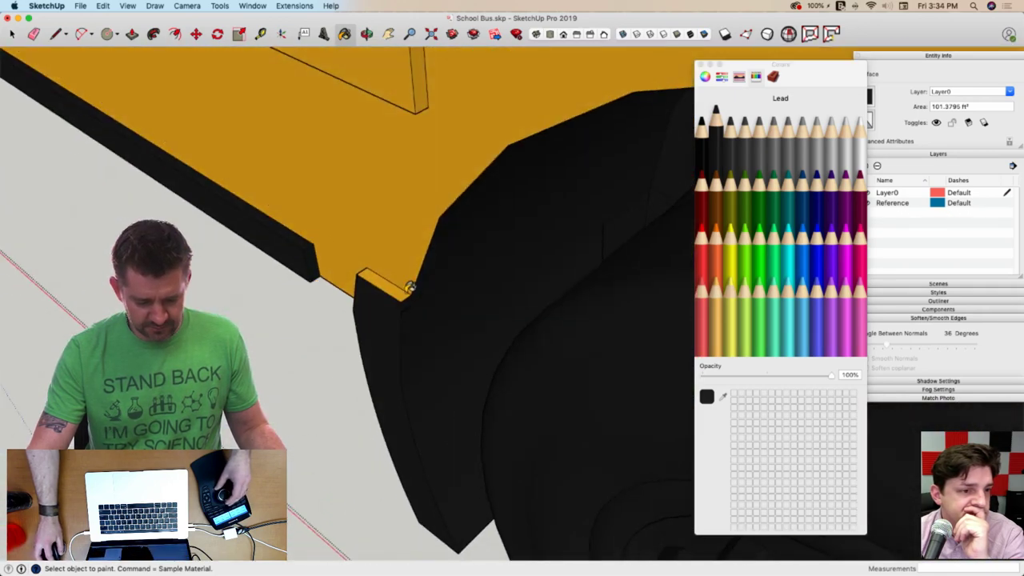
{"action": "middle_click_drag", "start_coordinate": [410, 286], "coordinate": [496, 330]}
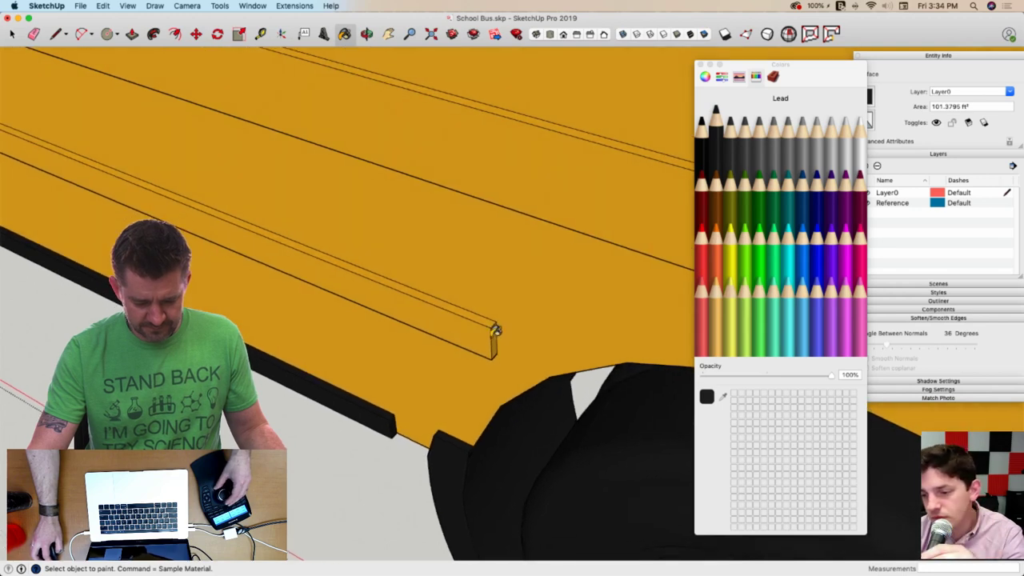
Paint the rub rails on the door side behind the rear wheel with the Lead colour, including their top edges
{"action": "left_click", "coordinate": [485, 322]}
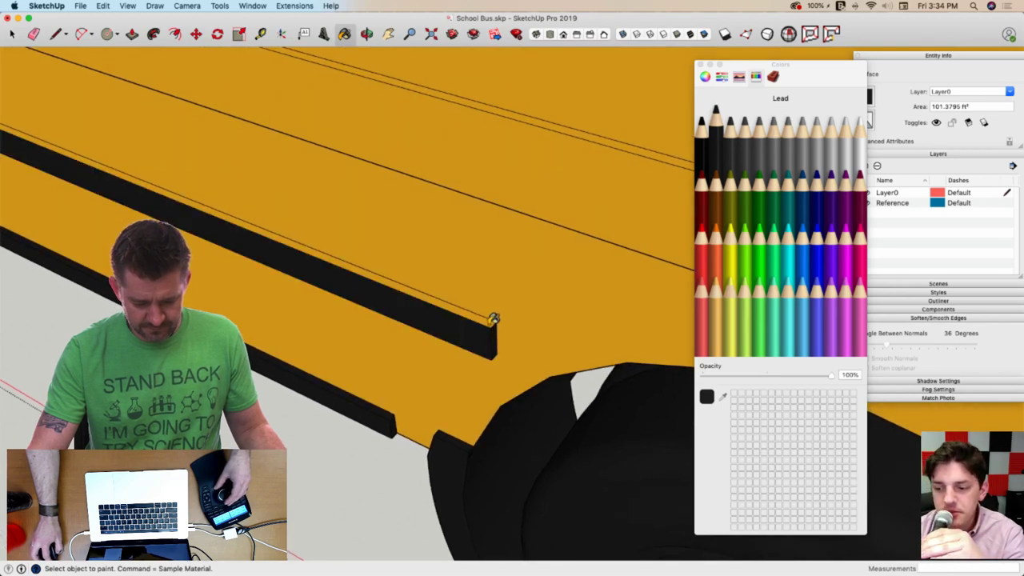
{"action": "left_click", "coordinate": [492, 319]}
{"action": "left_click", "coordinate": [531, 158]}
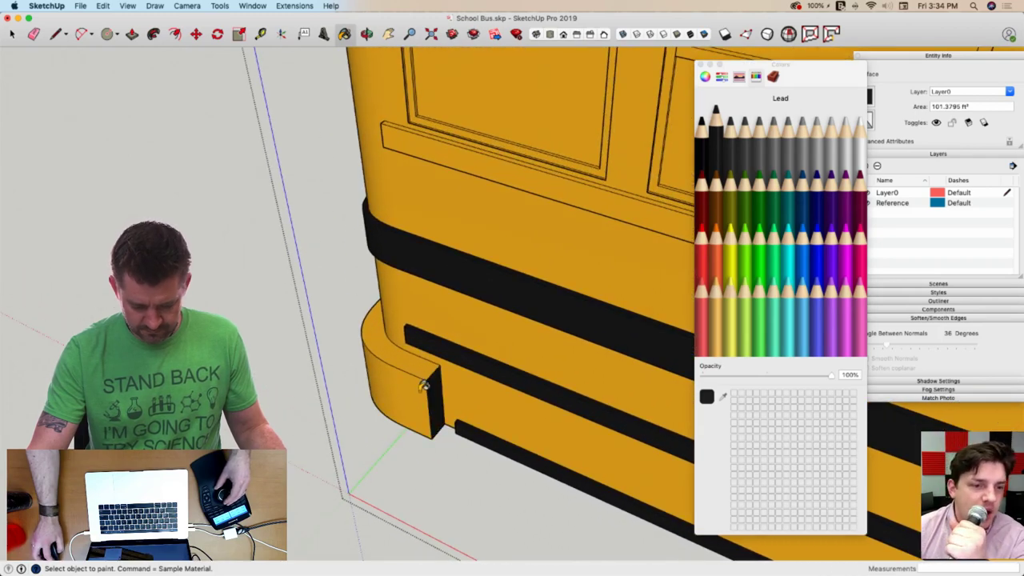
Paint the rear bumper and the rail below the door-side windows with the Lead colour
{"action": "middle_click_drag", "start_coordinate": [417, 364], "coordinate": [454, 357]}
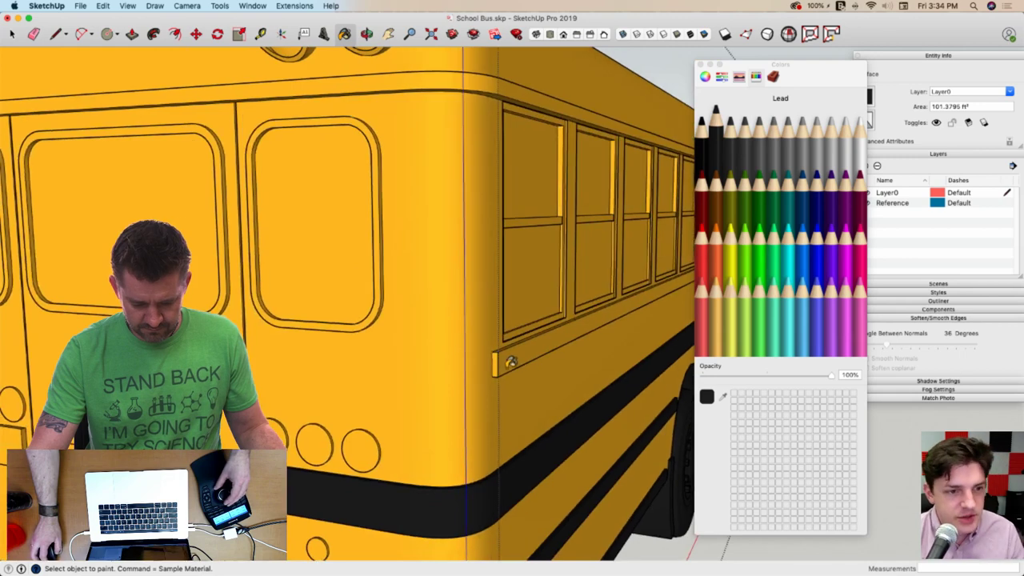
{"action": "left_click", "coordinate": [496, 351]}
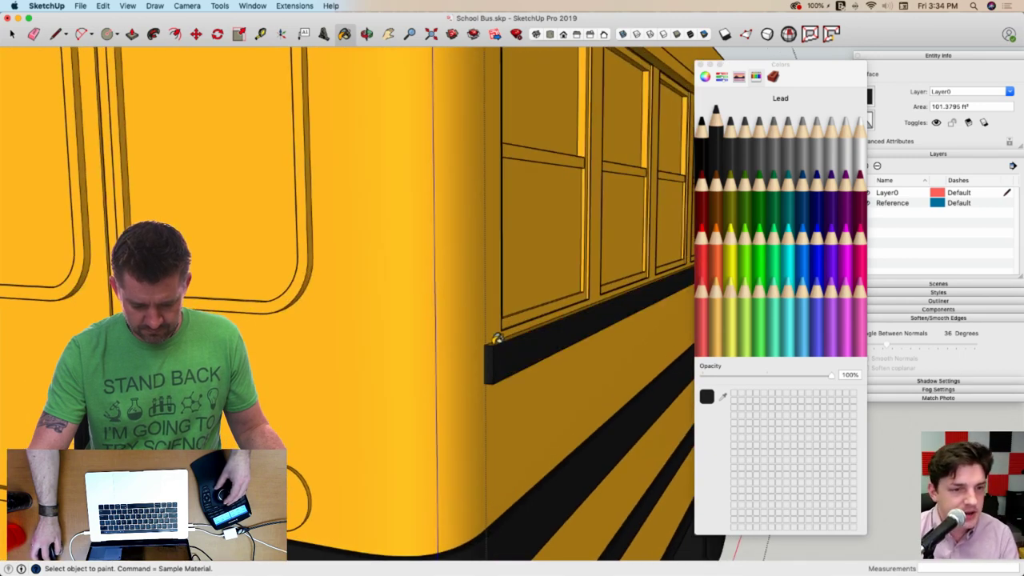
{"action": "left_click", "coordinate": [496, 338]}
{"action": "middle_click_drag", "start_coordinate": [497, 338], "coordinate": [455, 267]}
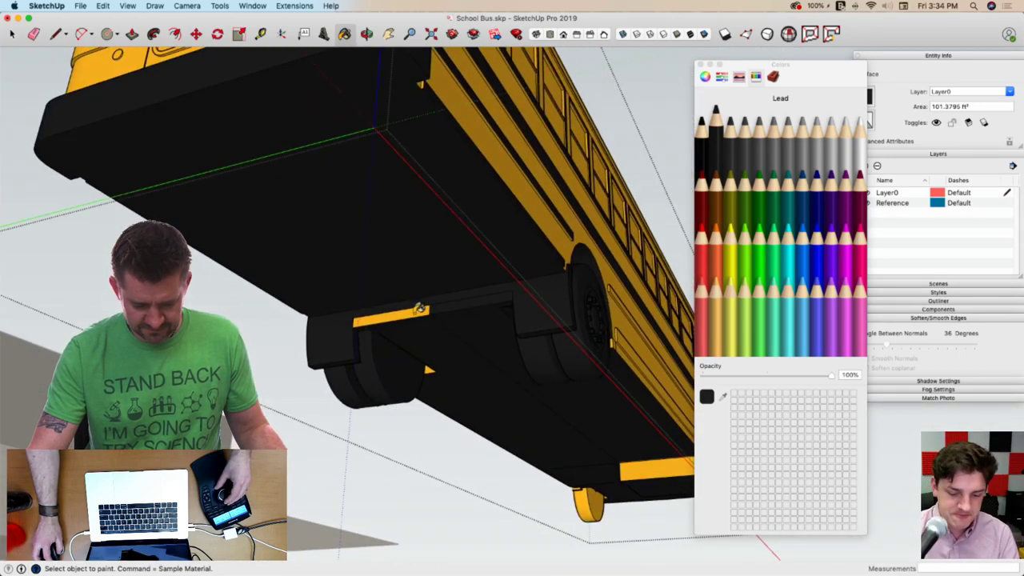
Paint the rub rail ahead of the door-side rear wheel and the undersides of the door-side rails with the Lead colour
{"action": "middle_click_drag", "start_coordinate": [431, 367], "coordinate": [464, 378]}
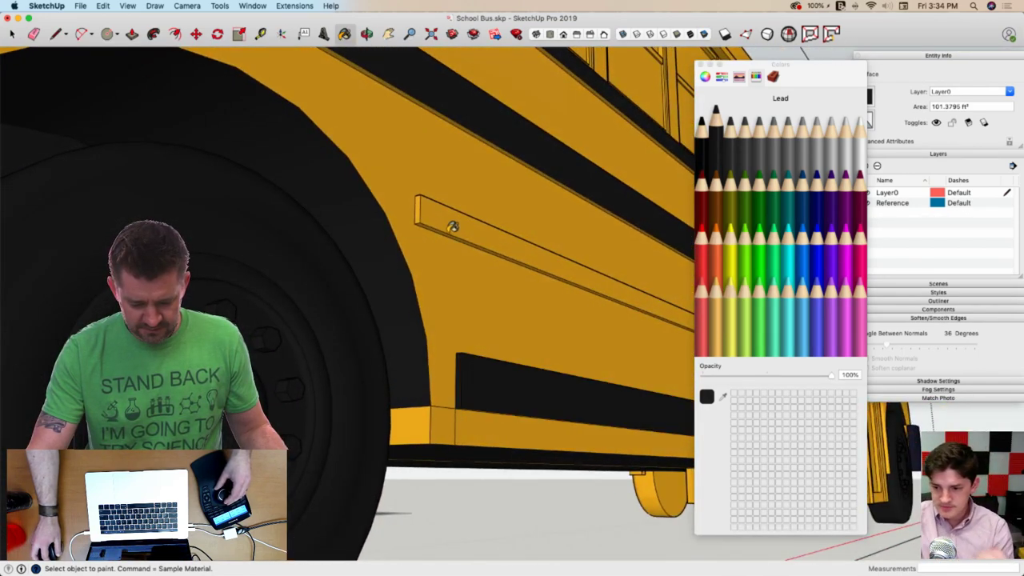
{"action": "left_click", "coordinate": [432, 217]}
{"action": "middle_click_drag", "start_coordinate": [423, 209], "coordinate": [473, 226]}
{"action": "left_click", "coordinate": [474, 225]}
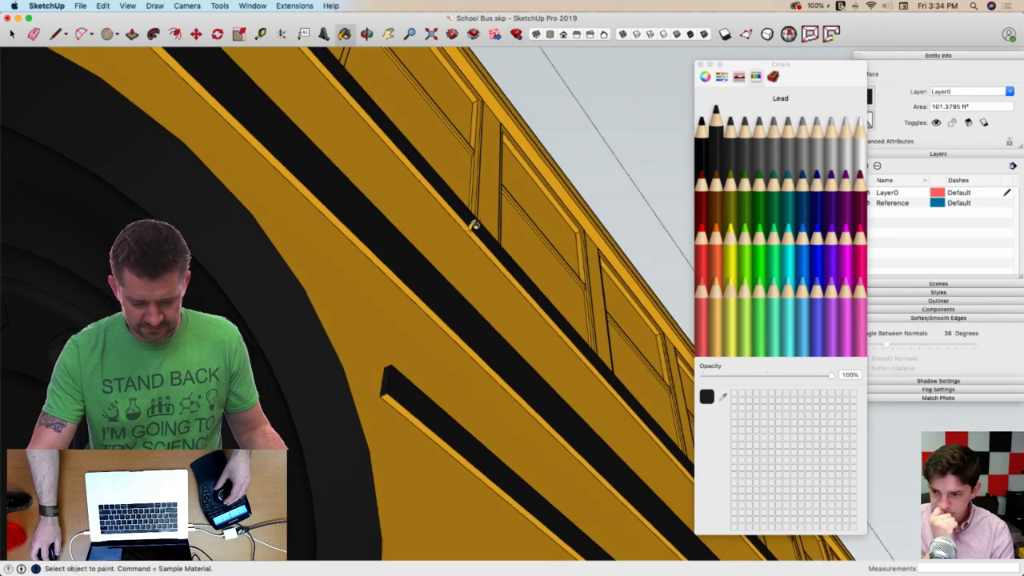
{"action": "left_click", "coordinate": [434, 308]}
{"action": "left_click", "coordinate": [406, 400]}
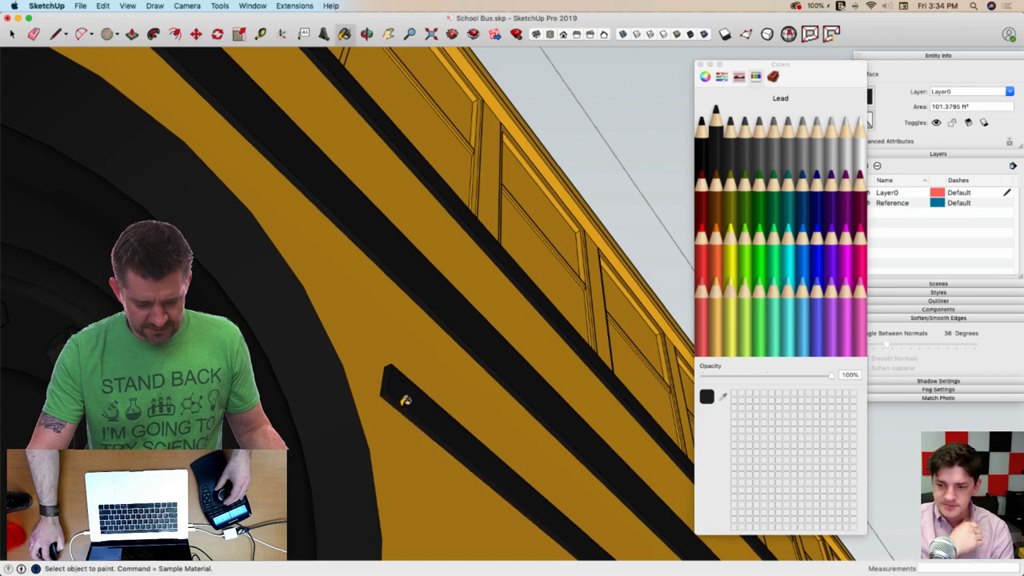
Erase the leftover edge crossing the body skirt just ahead of the door-side rear wheel
{"action": "mouse_move", "coordinate": [405, 400]}
{"action": "middle_mouse_down"}
{"action": "mouse_move", "coordinate": [416, 295]}
{"action": "mouse_move", "coordinate": [461, 332]}
{"action": "middle_mouse_up"}
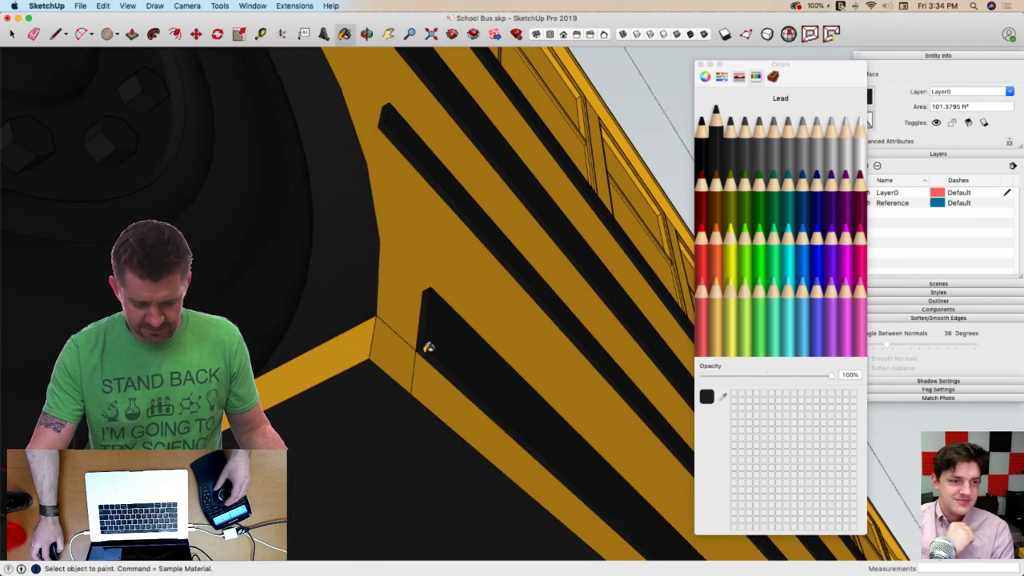
{"action": "left_click_drag", "start_coordinate": [408, 344], "coordinate": [424, 377]}
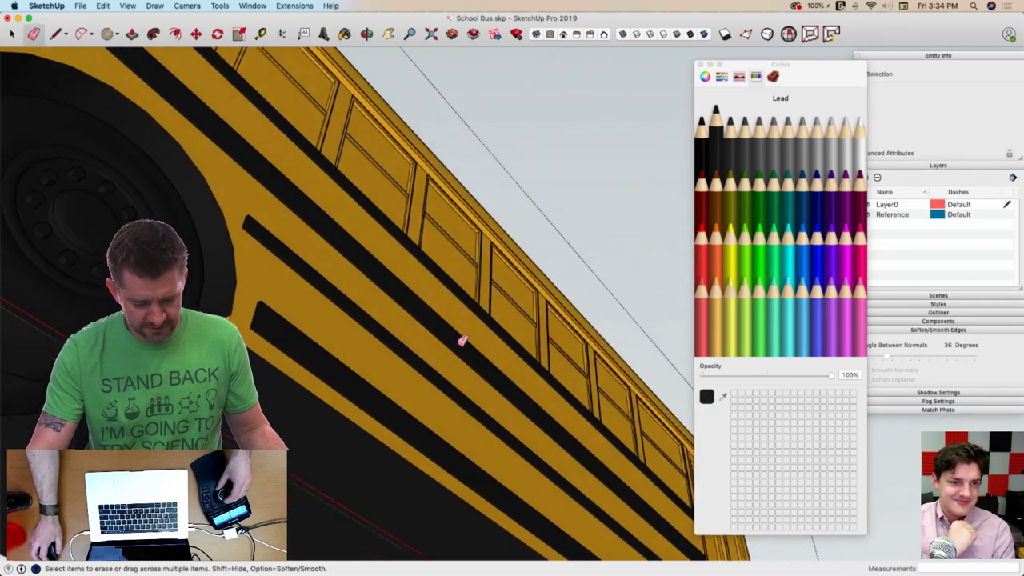
{"action": "middle_click_drag", "start_coordinate": [493, 342], "coordinate": [503, 411]}
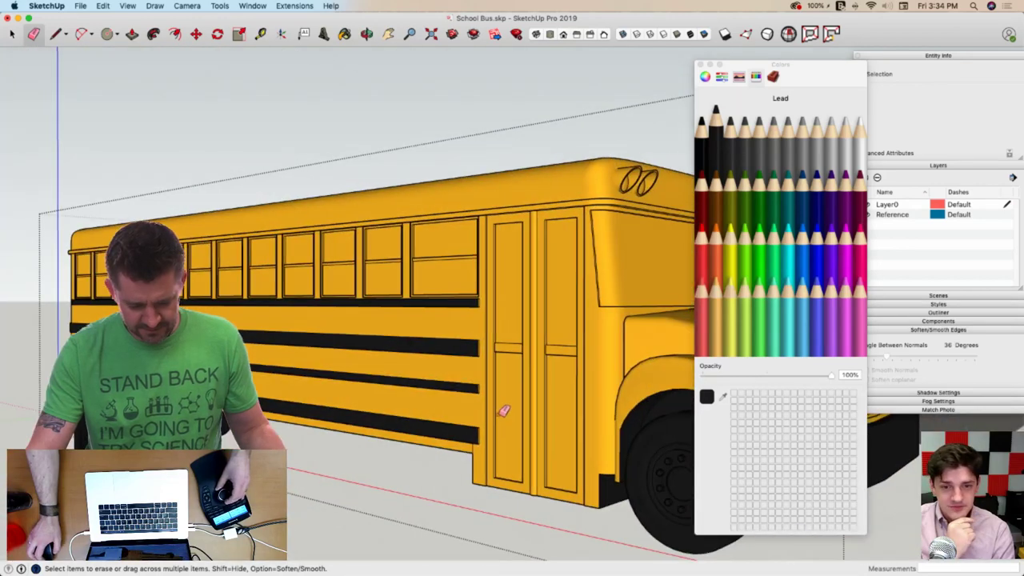
Paint the entry door's two panel frames, the centre post and the frames' inner edges with the Lead colour
{"action": "key", "text": "b"}
{"action": "scroll", "coordinate": [517, 299], "scroll_direction": "up", "scroll_amount": 6}
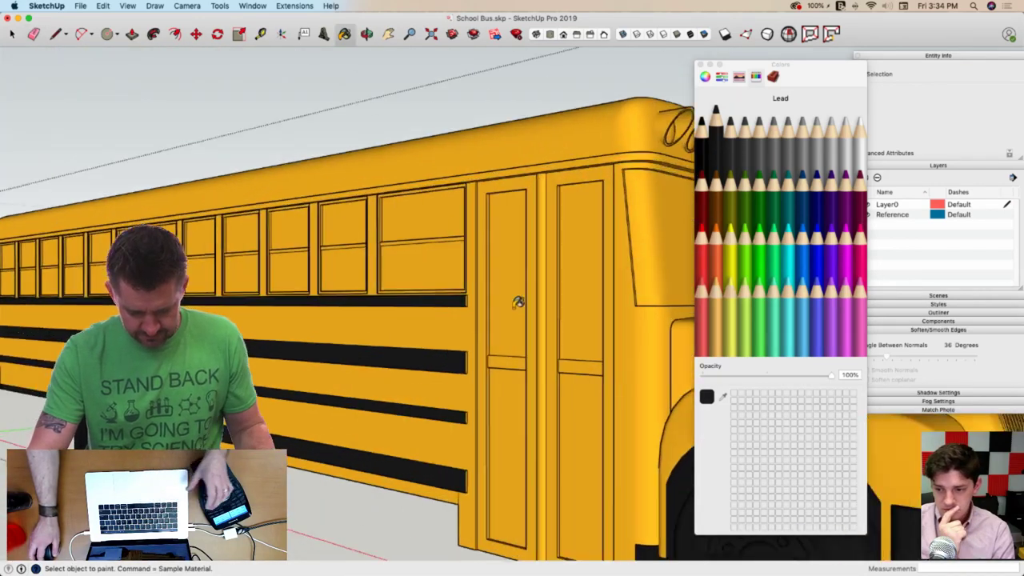
{"action": "middle_click_drag", "start_coordinate": [494, 272], "coordinate": [475, 131]}
{"action": "left_click", "coordinate": [491, 154]}
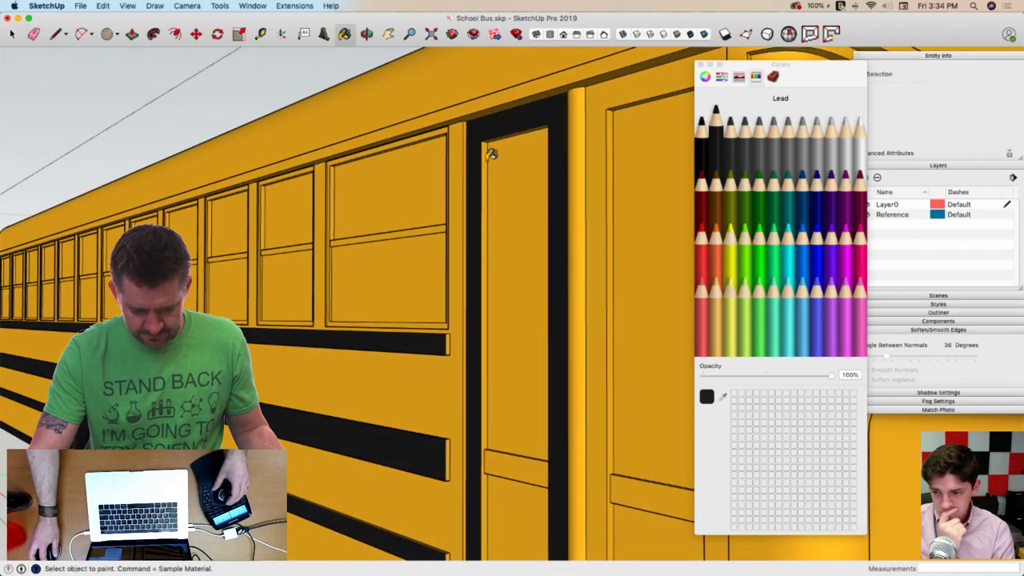
{"action": "left_click", "coordinate": [581, 144]}
{"action": "left_click", "coordinate": [597, 138]}
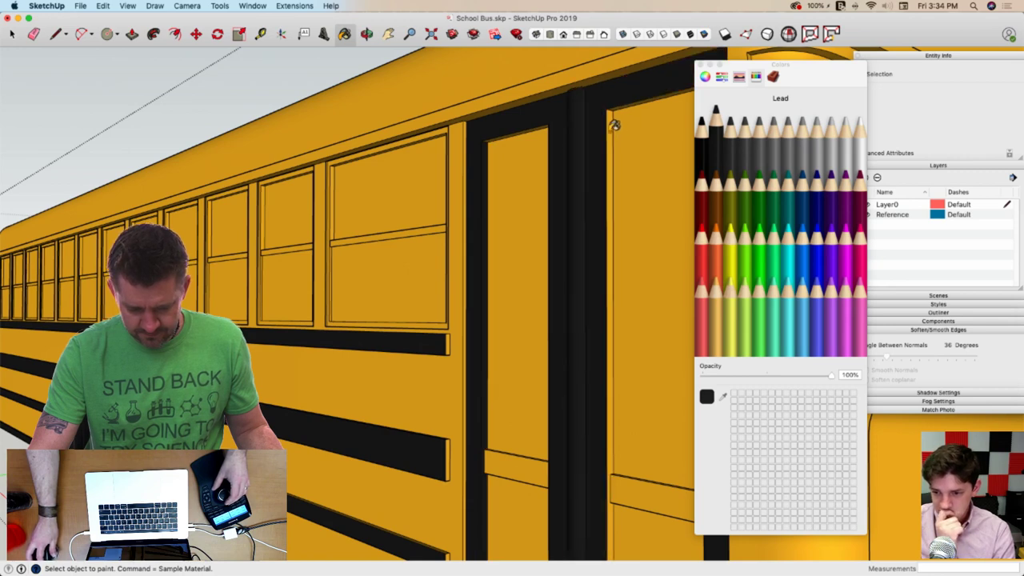
{"action": "left_click", "coordinate": [614, 124]}
{"action": "middle_click_drag", "start_coordinate": [614, 124], "coordinate": [508, 162]}
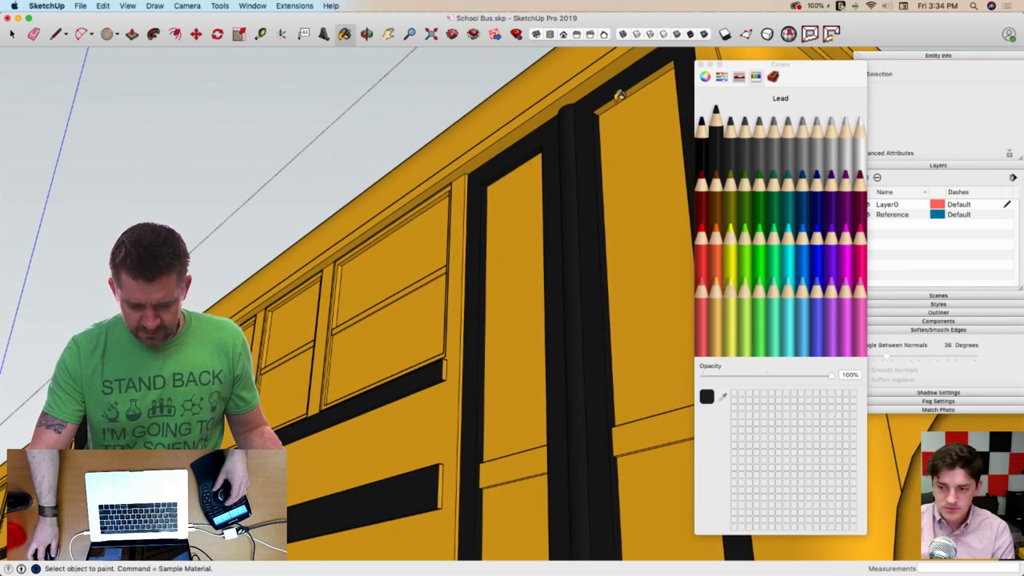
Paint the entry door's crossbars and the remaining inner edges around its lower panes with the Lead colour
{"action": "mouse_move", "coordinate": [594, 182]}
{"action": "middle_mouse_down"}
{"action": "mouse_move", "coordinate": [504, 340]}
{"action": "mouse_move", "coordinate": [489, 348]}
{"action": "mouse_move", "coordinate": [498, 352]}
{"action": "middle_mouse_up"}
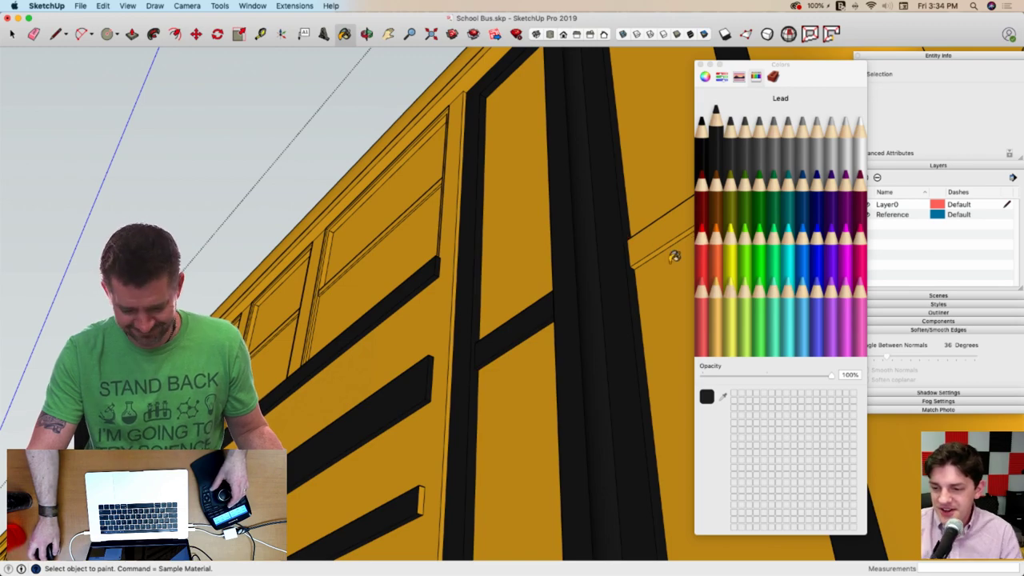
{"action": "middle_click_drag", "start_coordinate": [641, 242], "coordinate": [364, 246]}
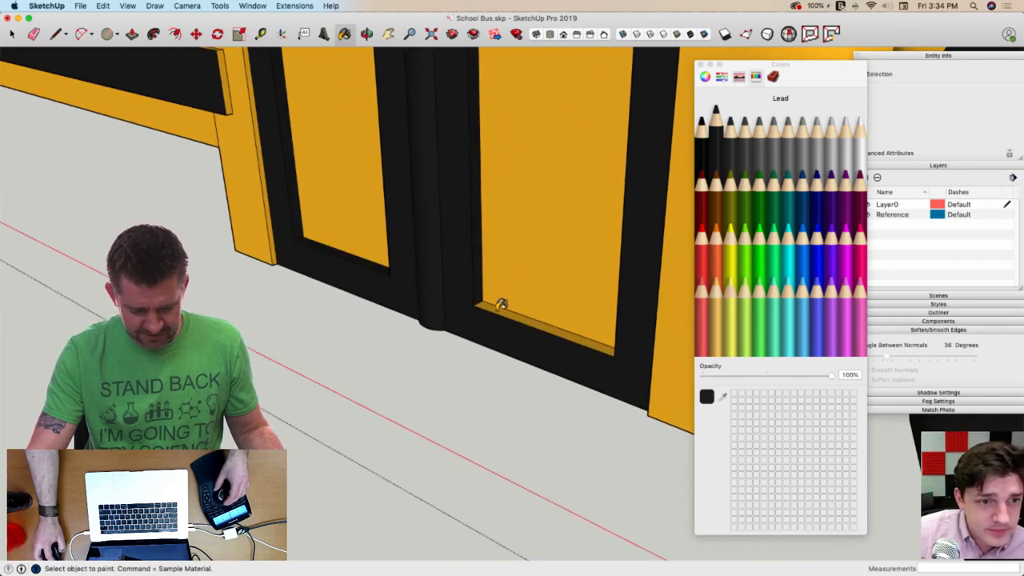
{"action": "middle_click_drag", "start_coordinate": [501, 304], "coordinate": [448, 328]}
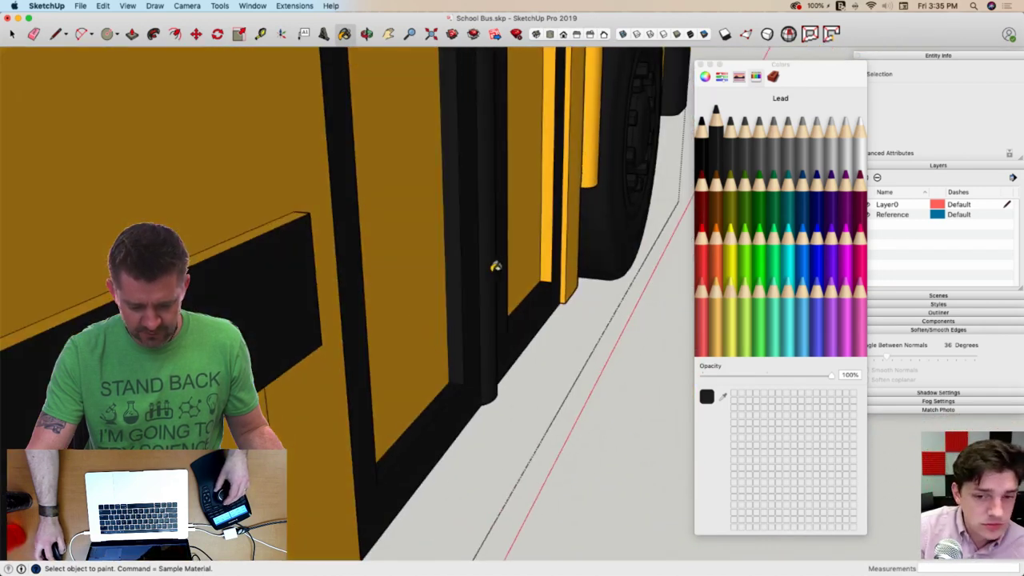
{"action": "middle_click_drag", "start_coordinate": [495, 267], "coordinate": [416, 459]}
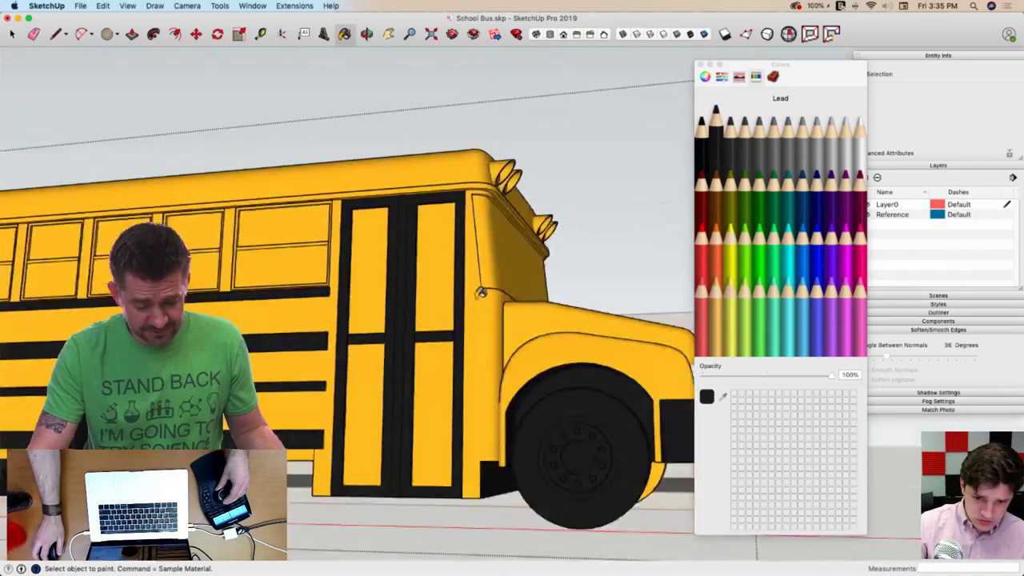
Paint the inside of the front wheel arch on the driver's side with the Lead colour
{"action": "mouse_move", "coordinate": [481, 293]}
{"action": "middle_mouse_down"}
{"action": "mouse_move", "coordinate": [467, 328]}
{"action": "mouse_move", "coordinate": [433, 339]}
{"action": "mouse_move", "coordinate": [308, 315]}
{"action": "mouse_move", "coordinate": [327, 312]}
{"action": "mouse_move", "coordinate": [280, 194]}
{"action": "middle_mouse_up"}
{"action": "left_click", "coordinate": [431, 339]}
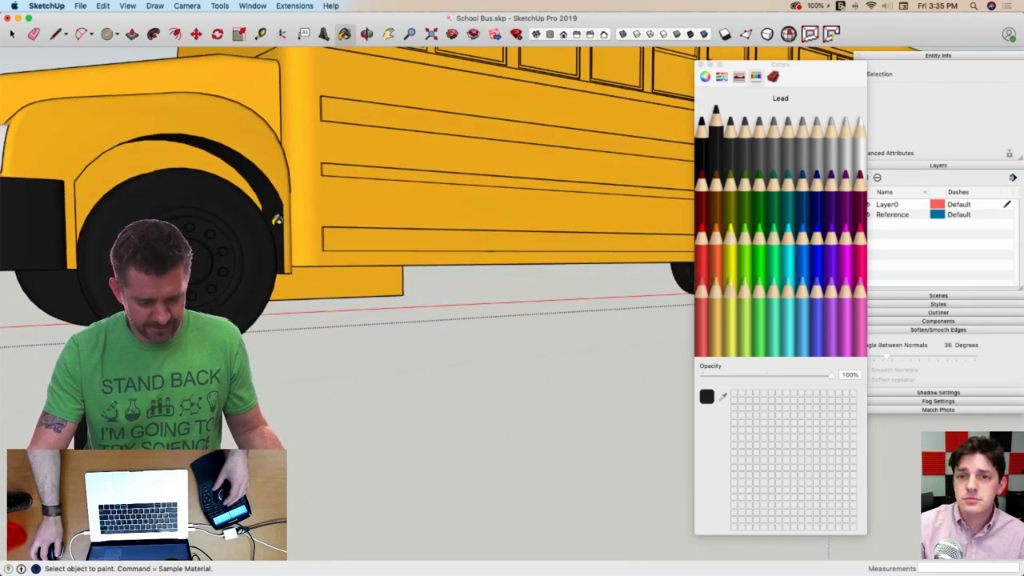
{"action": "left_click", "coordinate": [169, 156]}
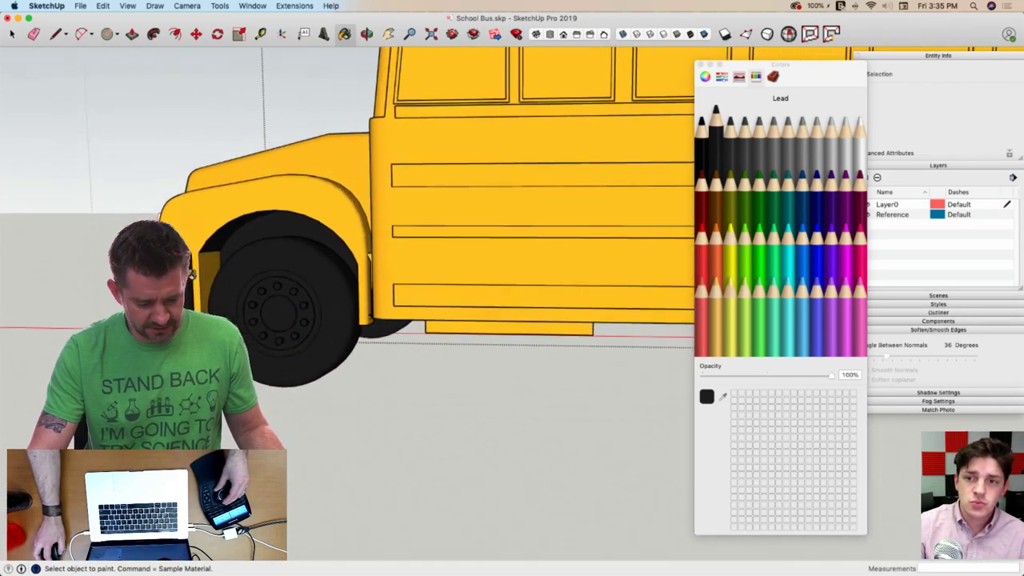
Paint the front, end and top faces of the driver-side lower rub rails with the Lead colour
{"action": "scroll", "coordinate": [233, 273], "scroll_direction": "up", "scroll_amount": 8}
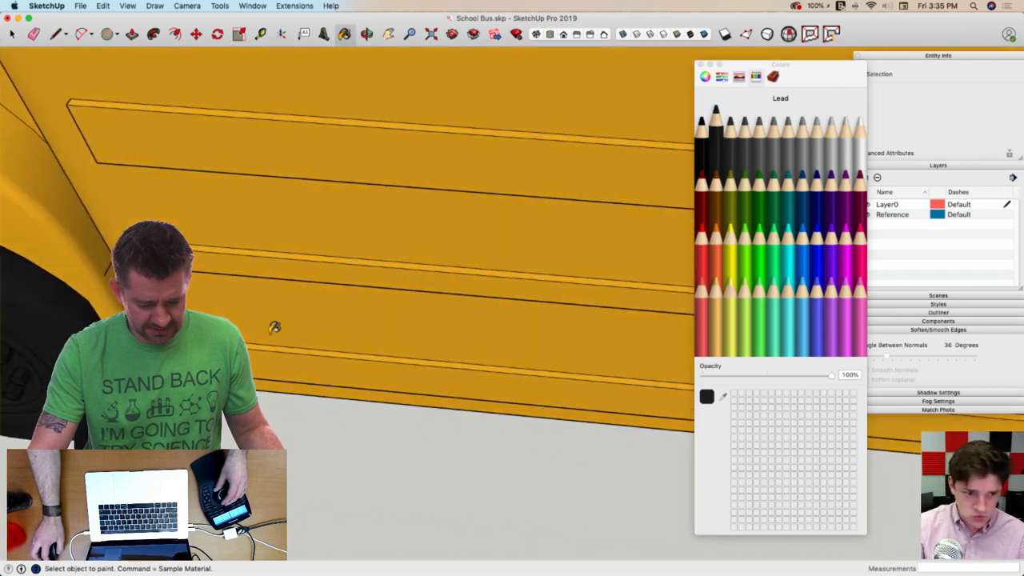
{"action": "mouse_move", "coordinate": [336, 352]}
{"action": "middle_mouse_down"}
{"action": "mouse_move", "coordinate": [356, 386]}
{"action": "mouse_move", "coordinate": [342, 384]}
{"action": "mouse_move", "coordinate": [347, 405]}
{"action": "mouse_move", "coordinate": [323, 438]}
{"action": "mouse_move", "coordinate": [416, 423]}
{"action": "mouse_move", "coordinate": [466, 437]}
{"action": "mouse_move", "coordinate": [440, 448]}
{"action": "middle_mouse_up"}
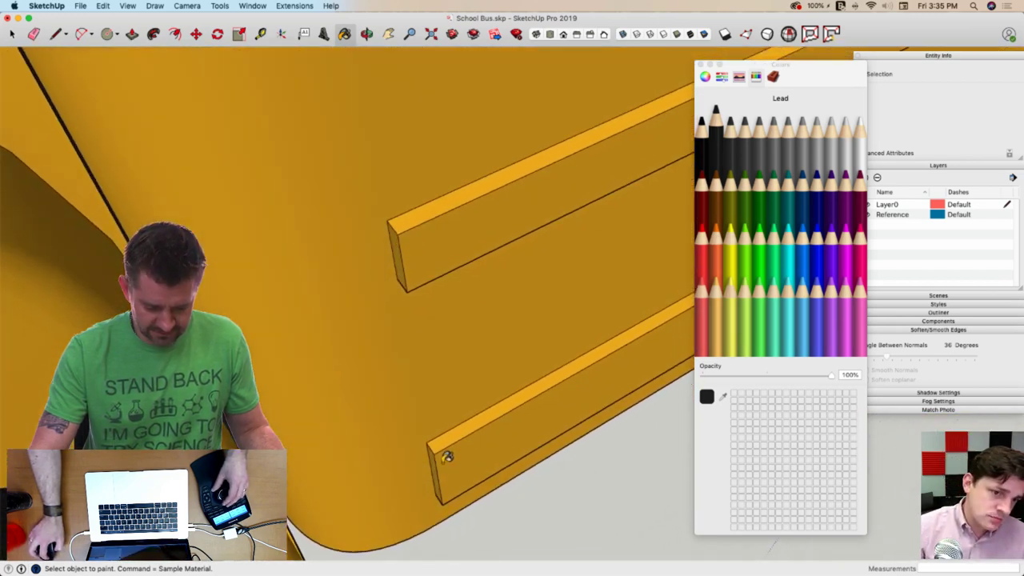
{"action": "left_click", "coordinate": [436, 454]}
{"action": "left_click", "coordinate": [435, 453]}
{"action": "left_click", "coordinate": [438, 440]}
{"action": "left_click", "coordinate": [413, 245]}
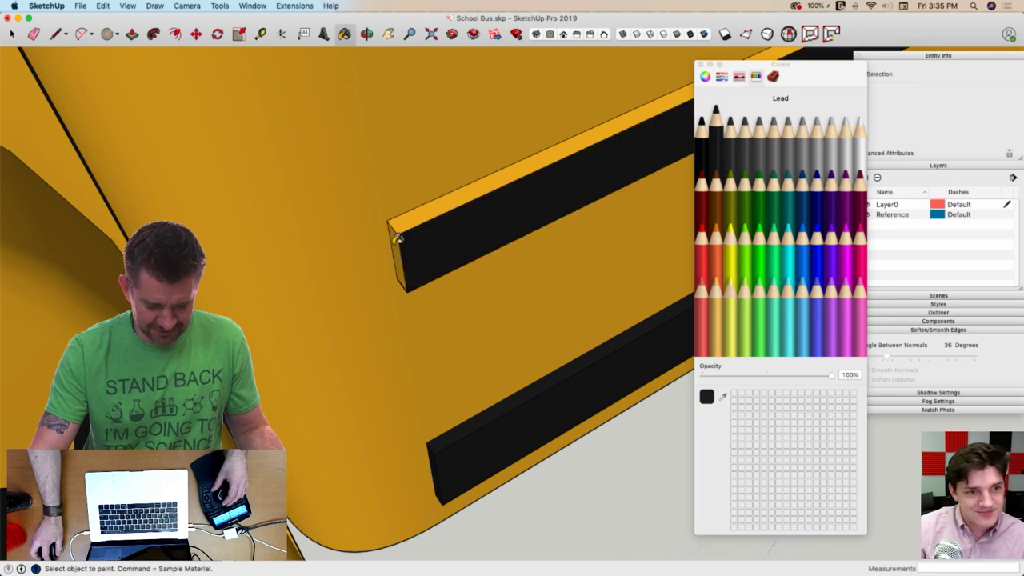
Finish the wide upper rub rail and paint the rail below the driver-side windows with the Lead colour
{"action": "middle_click_drag", "start_coordinate": [397, 233], "coordinate": [395, 277]}
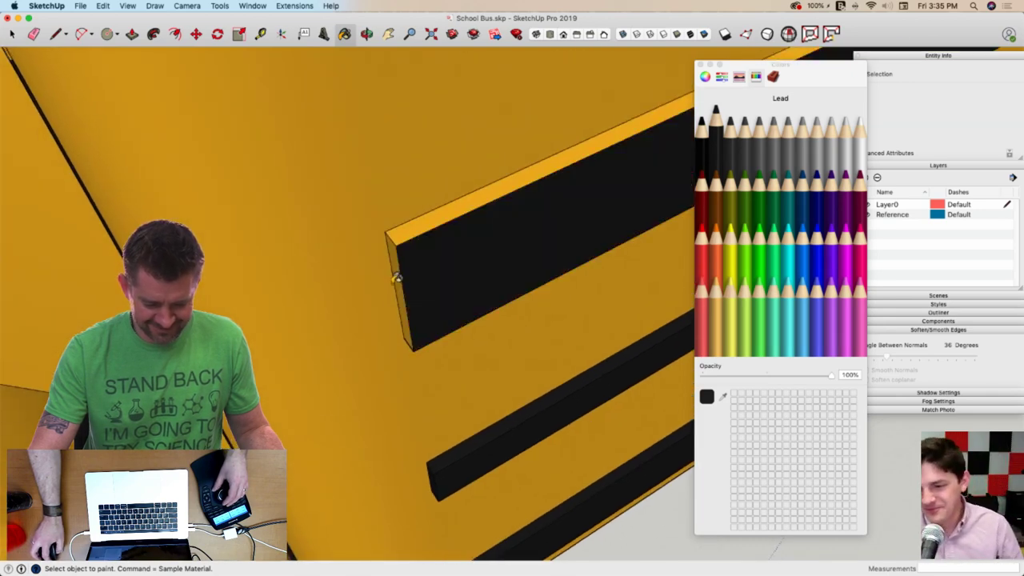
{"action": "left_click", "coordinate": [399, 257]}
{"action": "left_click", "coordinate": [405, 230]}
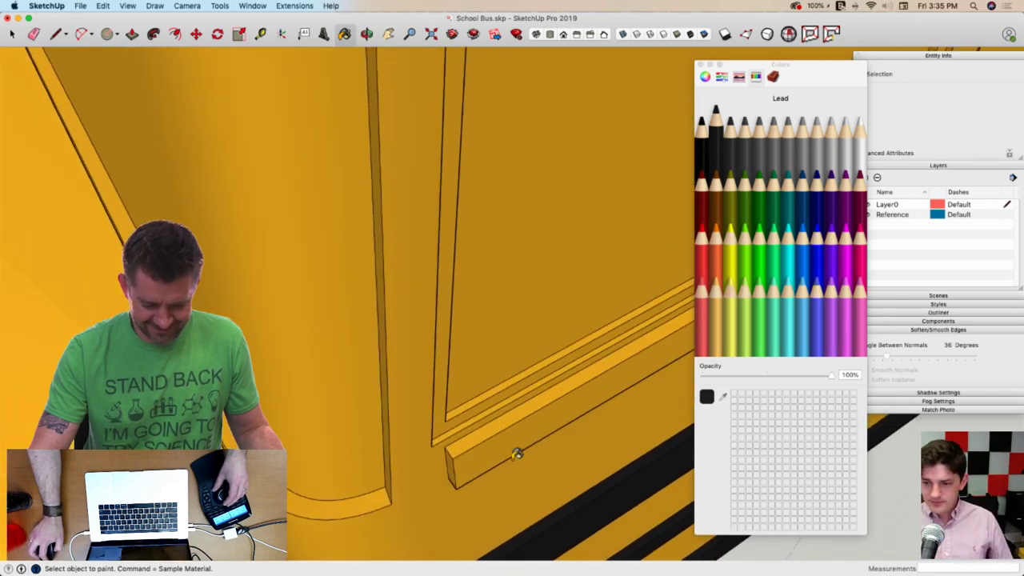
{"action": "left_click", "coordinate": [472, 456]}
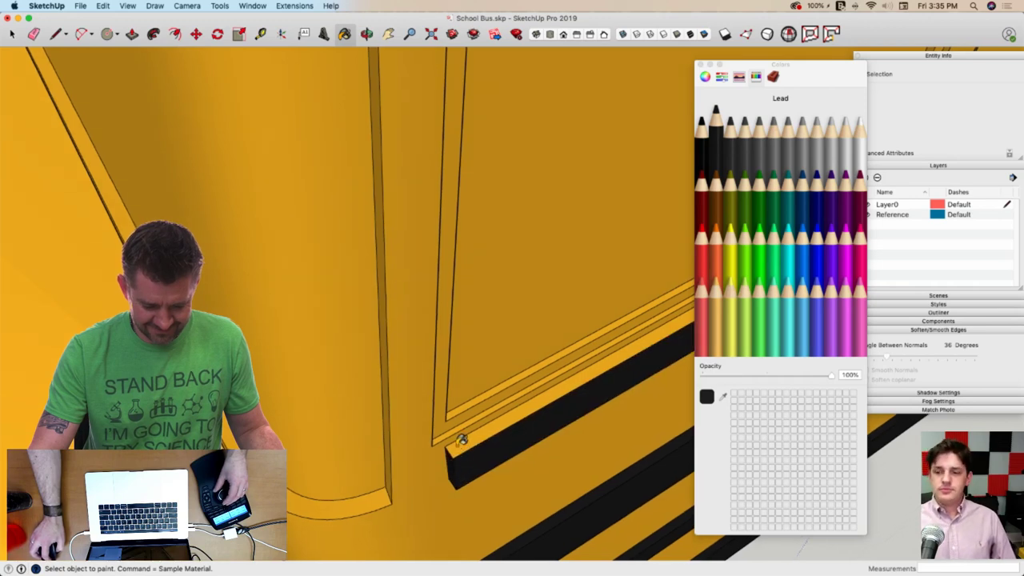
{"action": "left_click", "coordinate": [463, 443]}
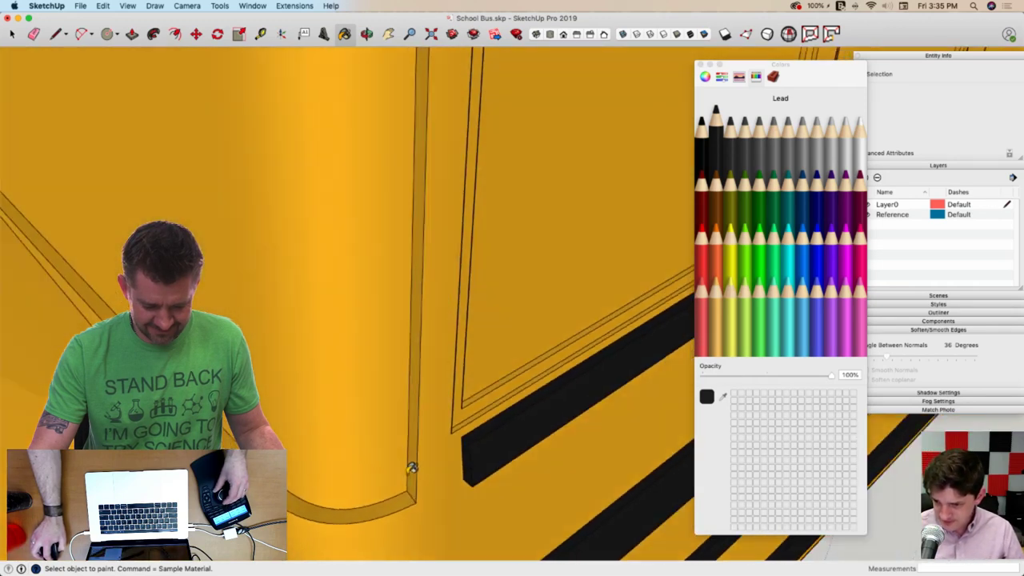
Paint the driver-side rail undersides, the roof-mounted front lights and the driver's window trim with the Lead colour
{"action": "middle_click_drag", "start_coordinate": [411, 467], "coordinate": [439, 299]}
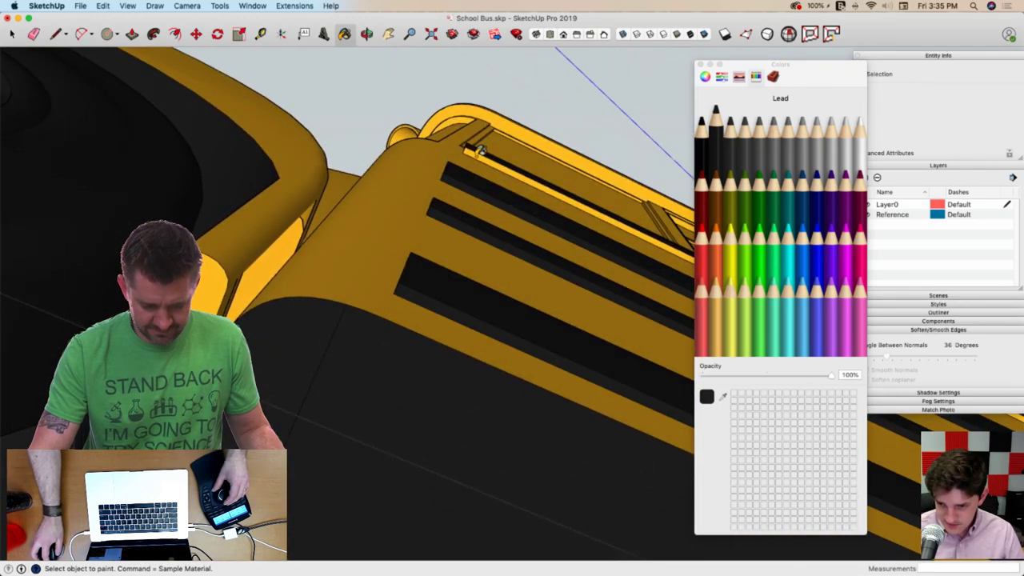
{"action": "mouse_move", "coordinate": [480, 149]}
{"action": "middle_mouse_down"}
{"action": "mouse_move", "coordinate": [348, 176]}
{"action": "mouse_move", "coordinate": [484, 214]}
{"action": "mouse_move", "coordinate": [394, 148]}
{"action": "mouse_move", "coordinate": [371, 222]}
{"action": "mouse_move", "coordinate": [400, 189]}
{"action": "mouse_move", "coordinate": [296, 325]}
{"action": "mouse_move", "coordinate": [311, 425]}
{"action": "mouse_move", "coordinate": [370, 346]}
{"action": "mouse_move", "coordinate": [400, 393]}
{"action": "mouse_move", "coordinate": [404, 427]}
{"action": "mouse_move", "coordinate": [421, 333]}
{"action": "mouse_move", "coordinate": [400, 308]}
{"action": "mouse_move", "coordinate": [440, 440]}
{"action": "mouse_move", "coordinate": [438, 484]}
{"action": "mouse_move", "coordinate": [397, 259]}
{"action": "mouse_move", "coordinate": [336, 183]}
{"action": "mouse_move", "coordinate": [295, 192]}
{"action": "mouse_move", "coordinate": [407, 343]}
{"action": "mouse_move", "coordinate": [425, 215]}
{"action": "mouse_move", "coordinate": [454, 165]}
{"action": "middle_mouse_up"}
{"action": "left_click", "coordinate": [364, 222]}
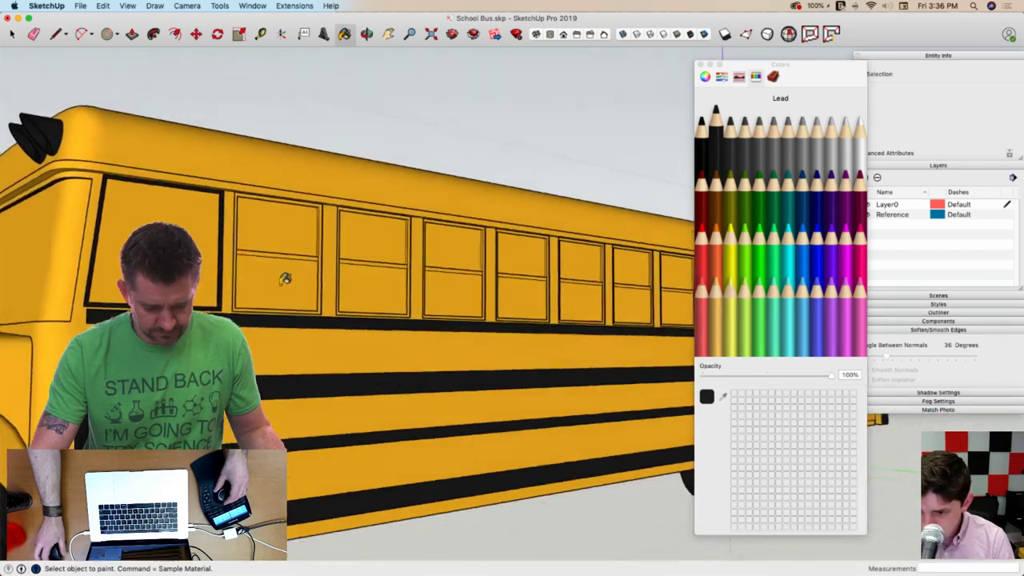
Open the side window component for editing and paint its outer frame with the Lead colour
{"action": "key", "text": "space"}
{"action": "double_click", "coordinate": [361, 340]}
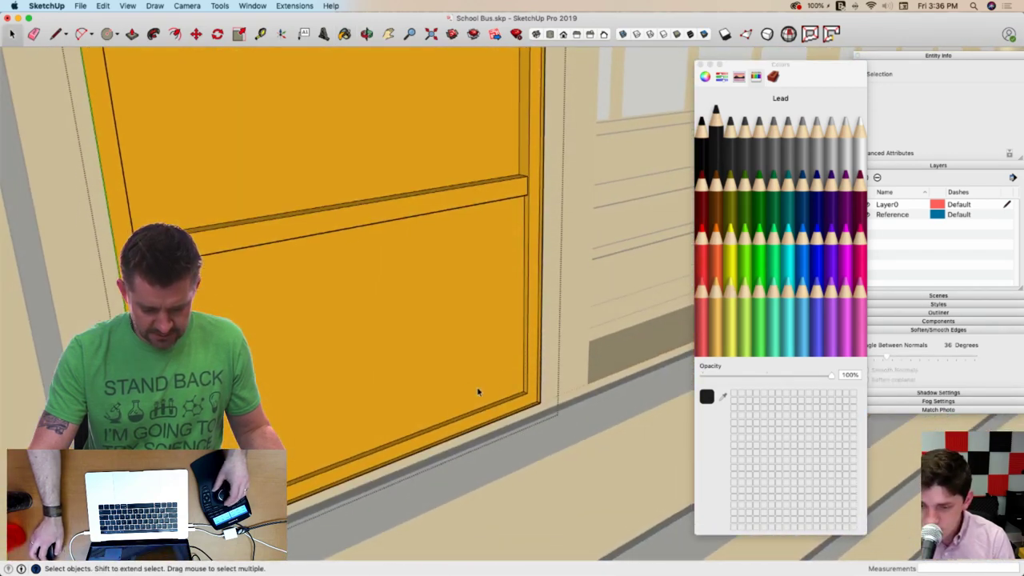
{"action": "key", "text": "b"}
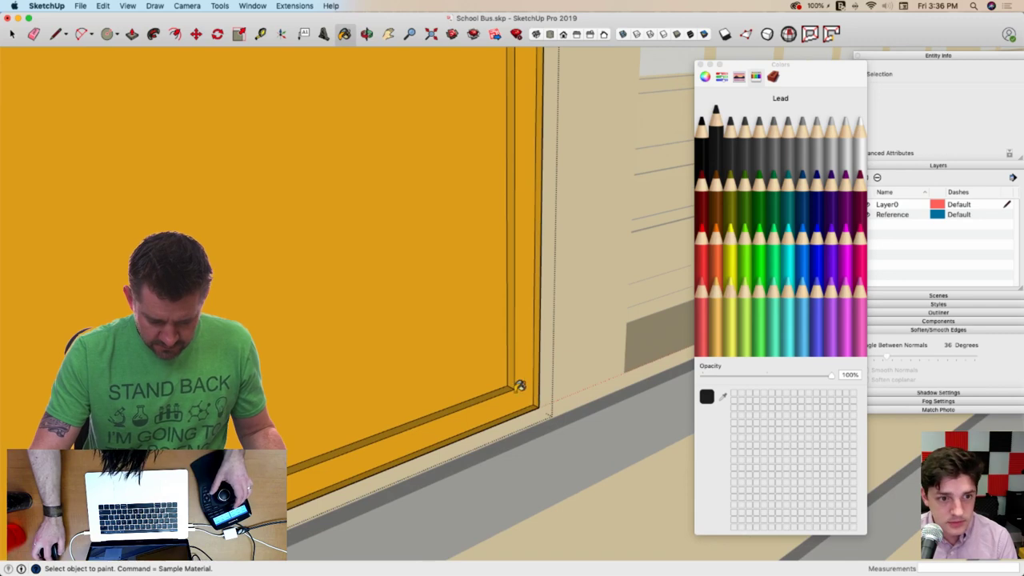
{"action": "left_click", "coordinate": [518, 382]}
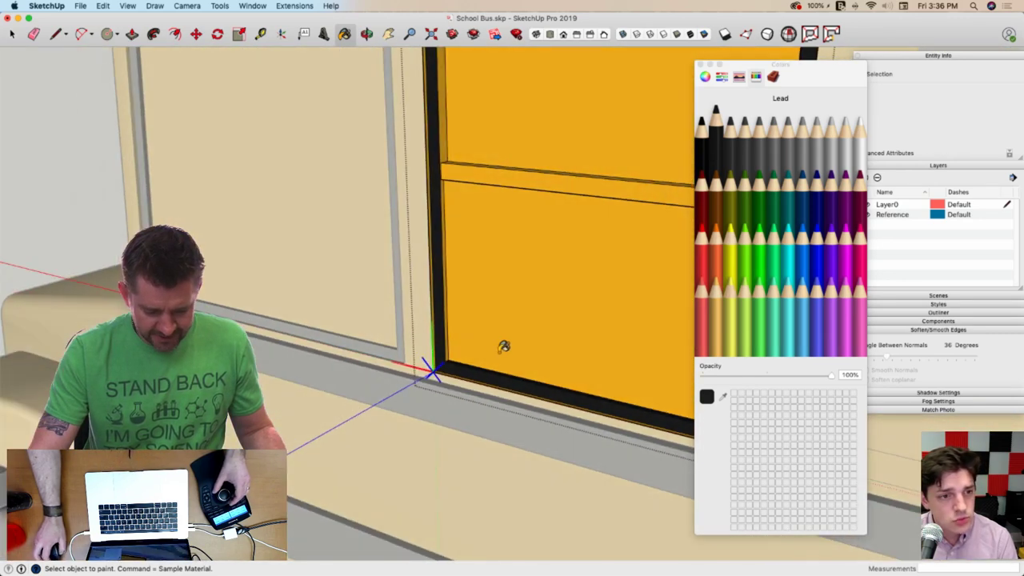
{"action": "left_click", "coordinate": [434, 353]}
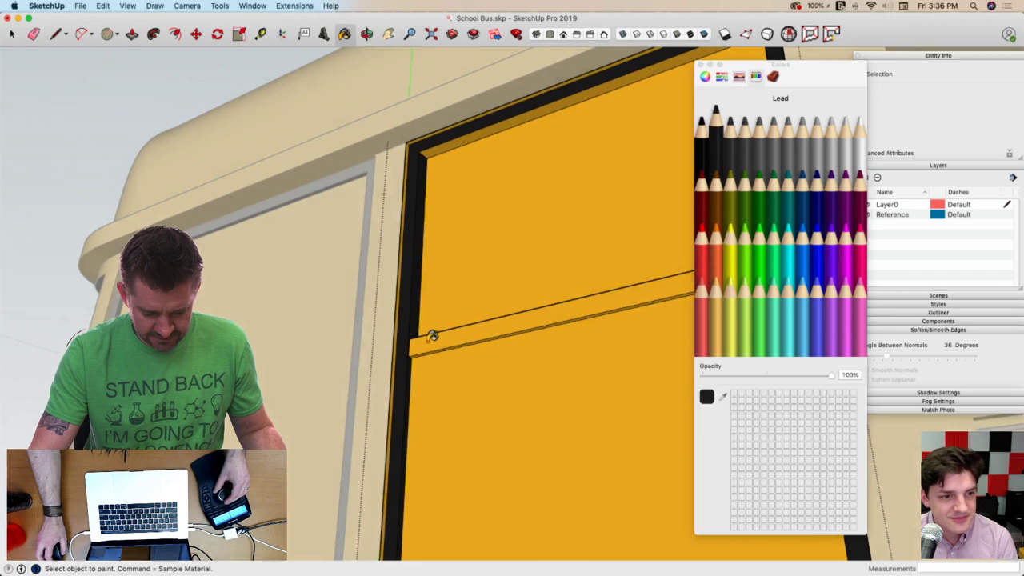
Paint the side window's crossbar and the remaining inner frame edges with the Lead colour
{"action": "middle_click_drag", "start_coordinate": [432, 336], "coordinate": [415, 354]}
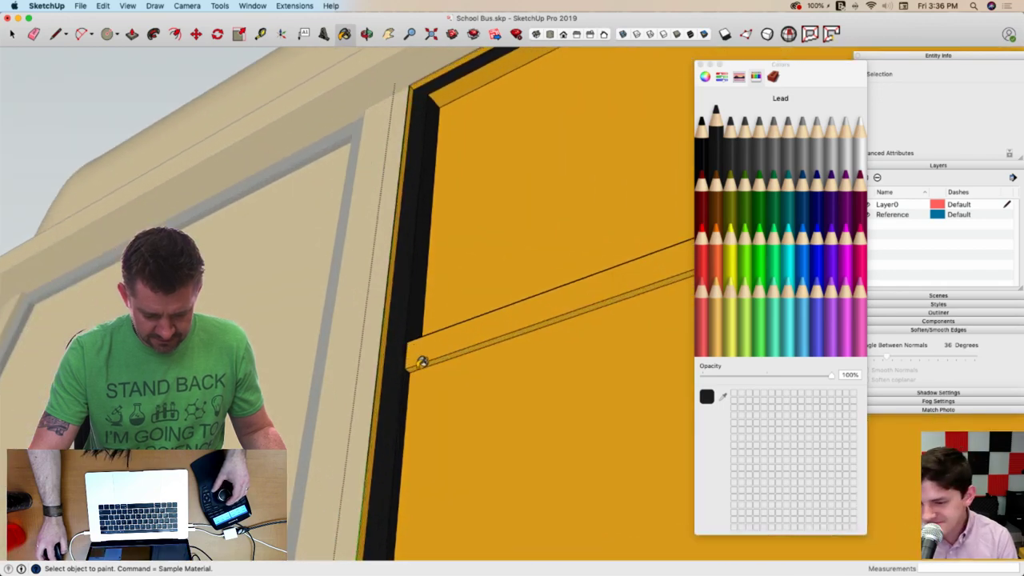
{"action": "left_click", "coordinate": [420, 355]}
{"action": "left_click", "coordinate": [423, 341]}
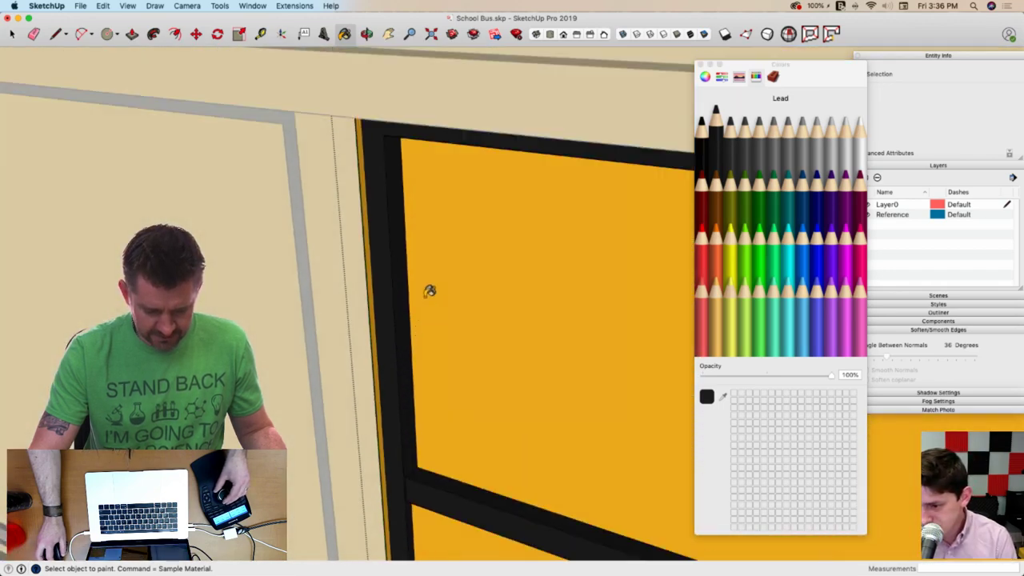
{"action": "middle_click_drag", "start_coordinate": [425, 365], "coordinate": [463, 407]}
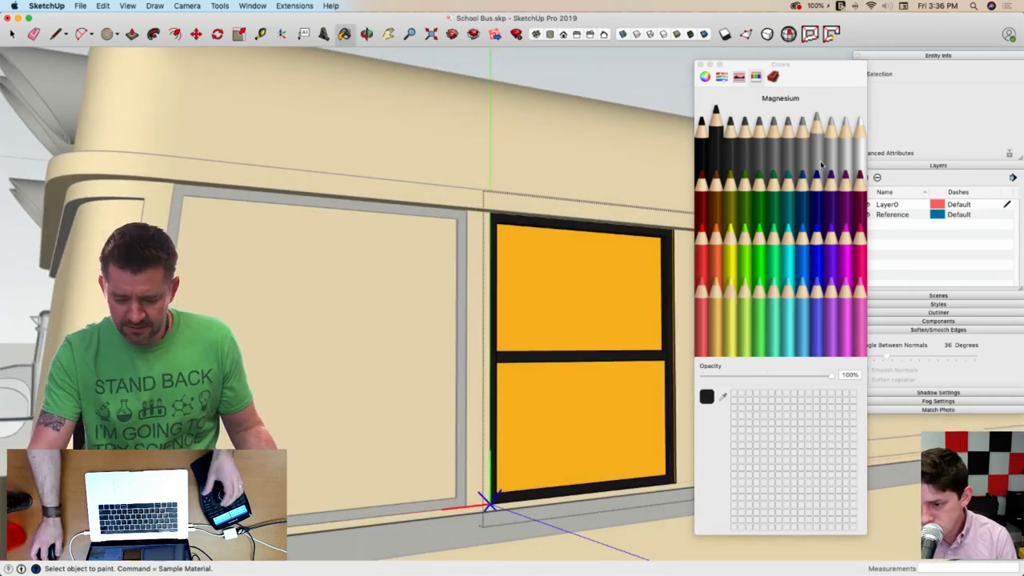
Paint both panes of the side window with the Magnesium colour and close the component
{"action": "left_click", "coordinate": [600, 288]}
{"action": "left_click", "coordinate": [620, 414]}
{"action": "mouse_move", "coordinate": [620, 414]}
{"action": "middle_mouse_down"}
{"action": "mouse_move", "coordinate": [605, 331]}
{"action": "mouse_move", "coordinate": [568, 323]}
{"action": "middle_mouse_up"}
{"action": "key", "text": "space"}
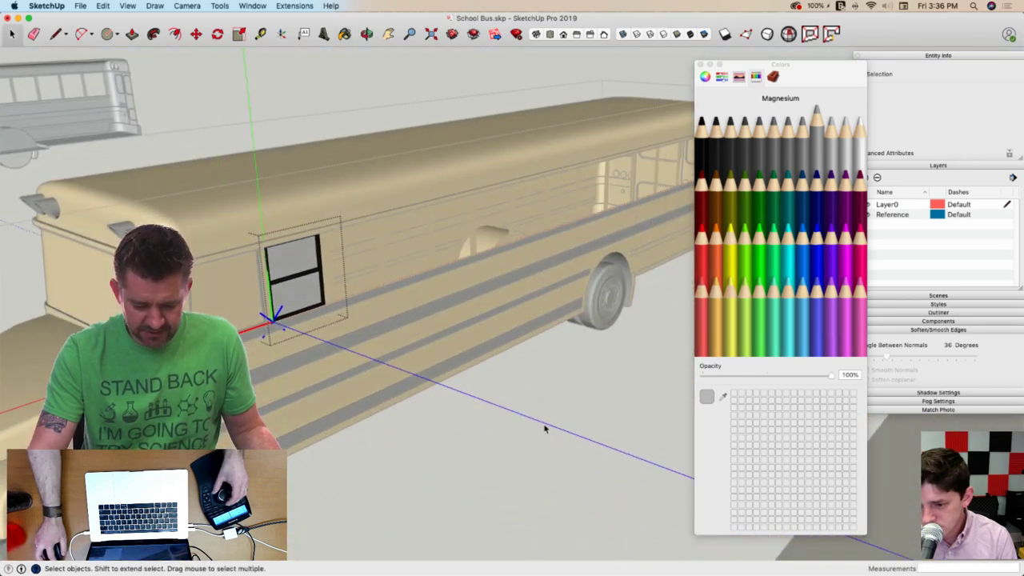
{"action": "left_click", "coordinate": [548, 425]}
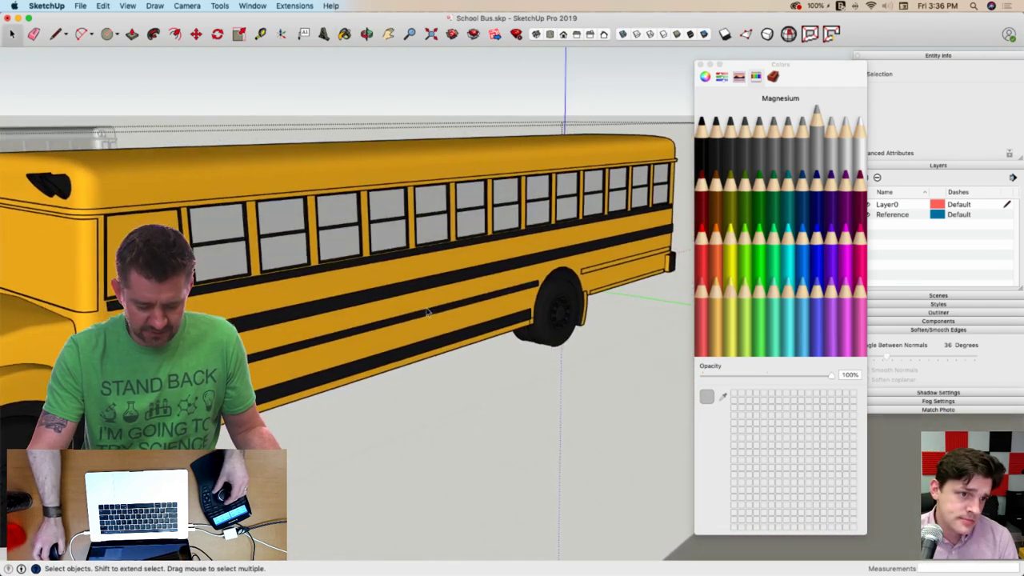
Paint the mud flap behind the driver-side rear wheel and the end of the lower rub rail with the Lead colour
{"action": "scroll", "coordinate": [562, 339], "scroll_direction": "up", "scroll_amount": 5}
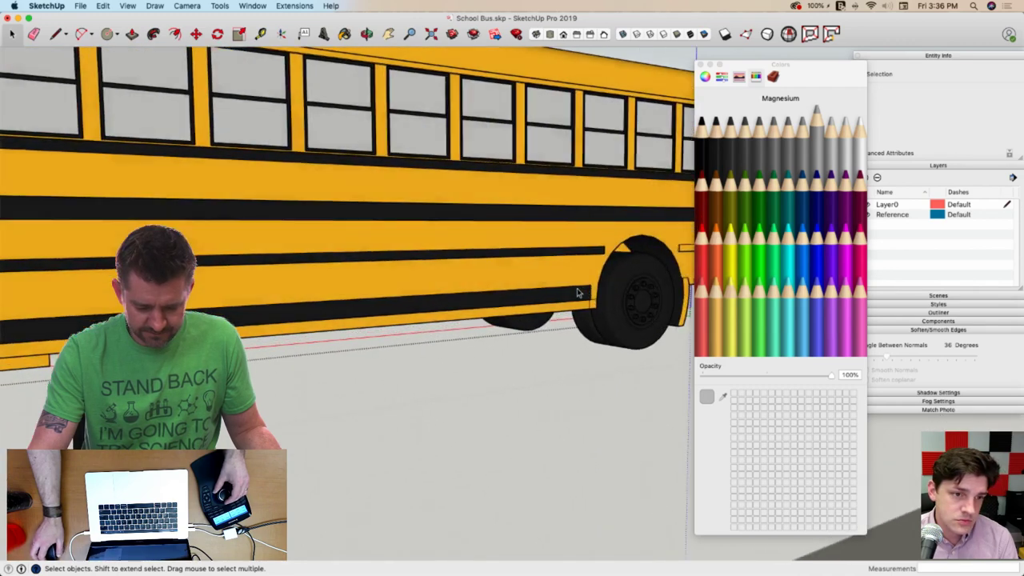
{"action": "key", "text": "e"}
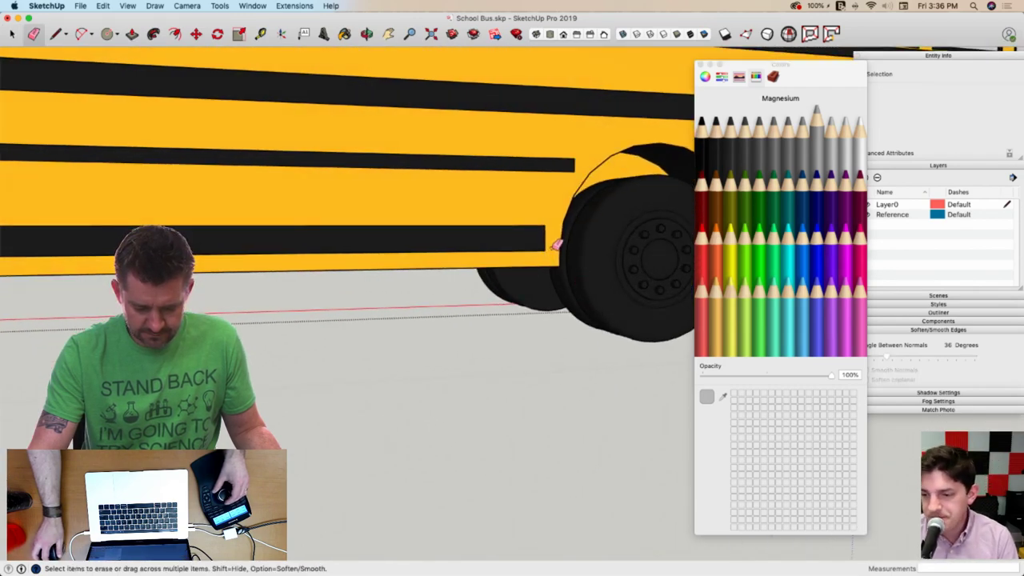
{"action": "mouse_move", "coordinate": [558, 244]}
{"action": "middle_mouse_down"}
{"action": "mouse_move", "coordinate": [539, 279]}
{"action": "mouse_move", "coordinate": [504, 254]}
{"action": "middle_mouse_up"}
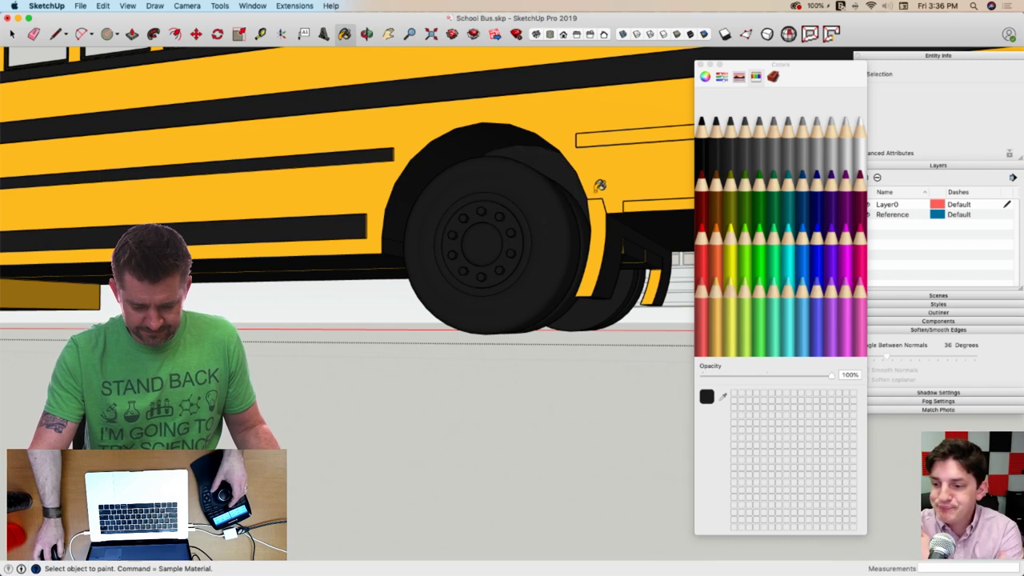
{"action": "left_click", "coordinate": [591, 214]}
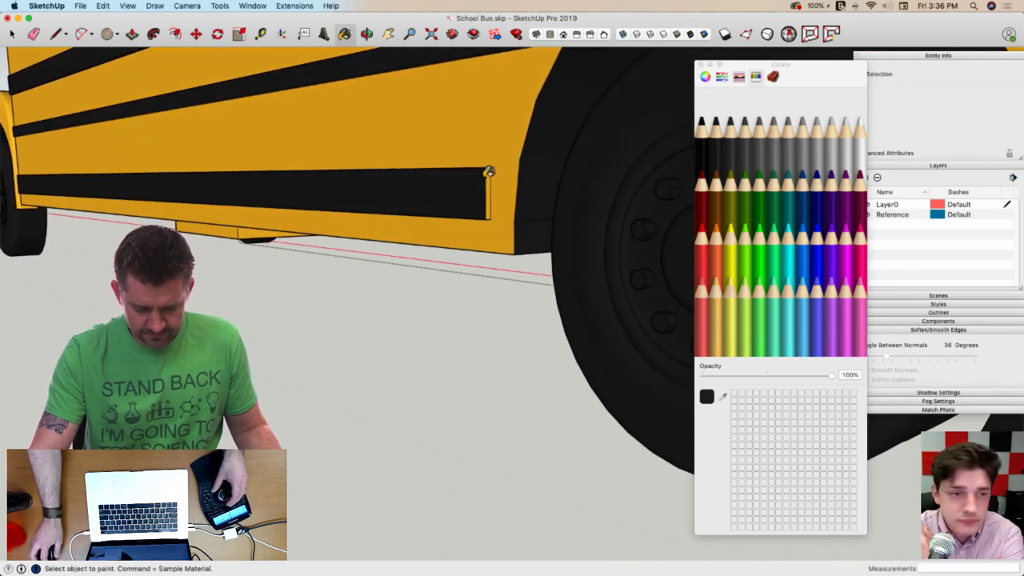
{"action": "middle_click_drag", "start_coordinate": [491, 172], "coordinate": [237, 257]}
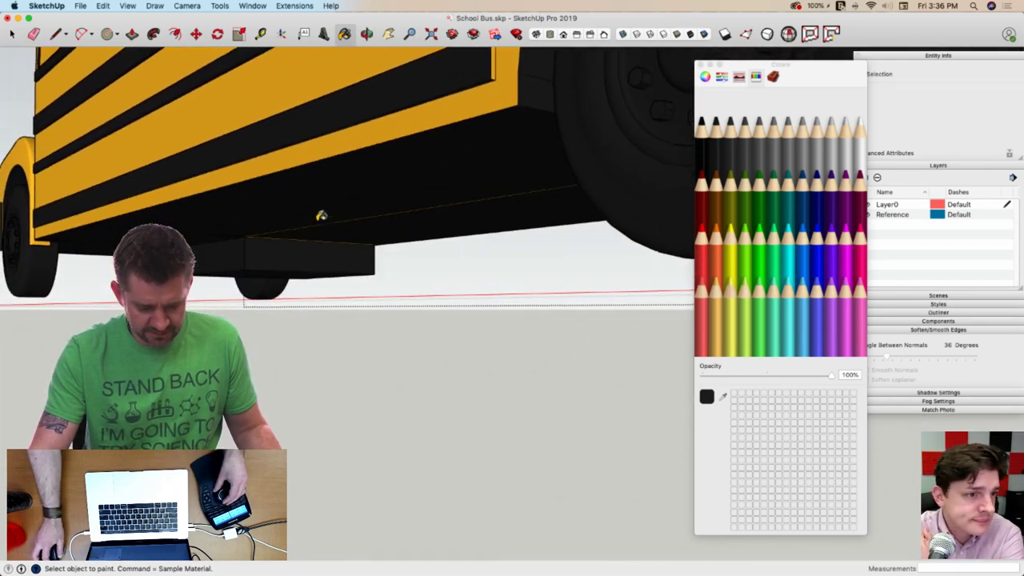
{"action": "middle_click_drag", "start_coordinate": [320, 216], "coordinate": [449, 238]}
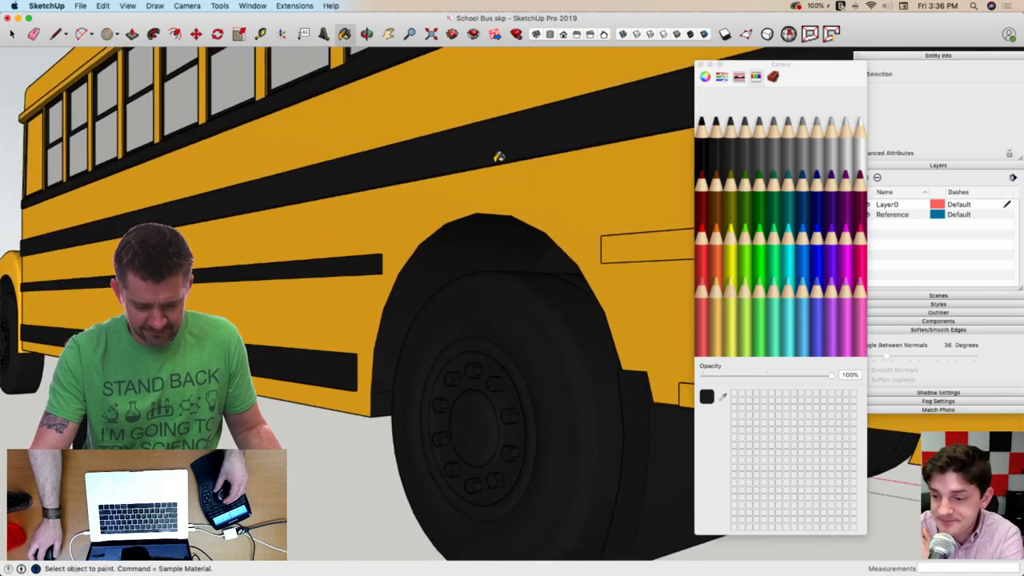
{"action": "left_click", "coordinate": [435, 283]}
Paint the rub rail behind the rear wheel and the rear ends of the driver-side rails with the Lead colour
{"action": "middle_click_drag", "start_coordinate": [432, 277], "coordinate": [452, 317]}
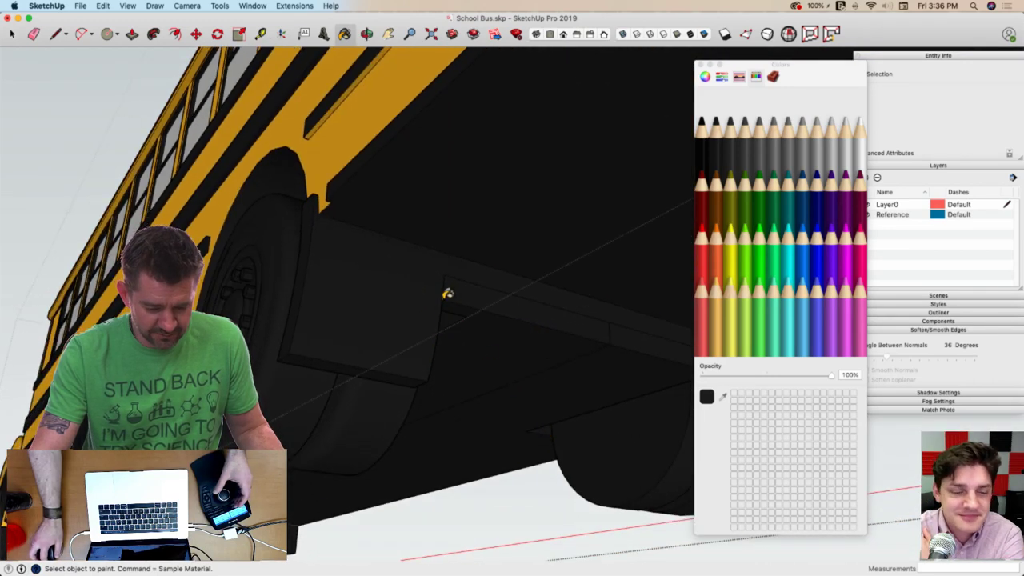
{"action": "middle_click_drag", "start_coordinate": [473, 266], "coordinate": [350, 271]}
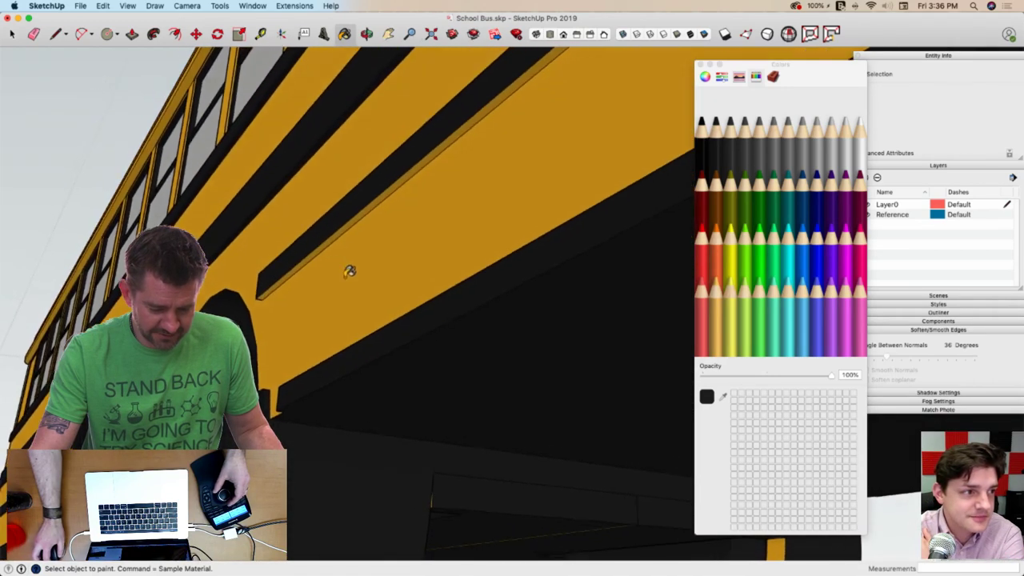
{"action": "left_click", "coordinate": [309, 256]}
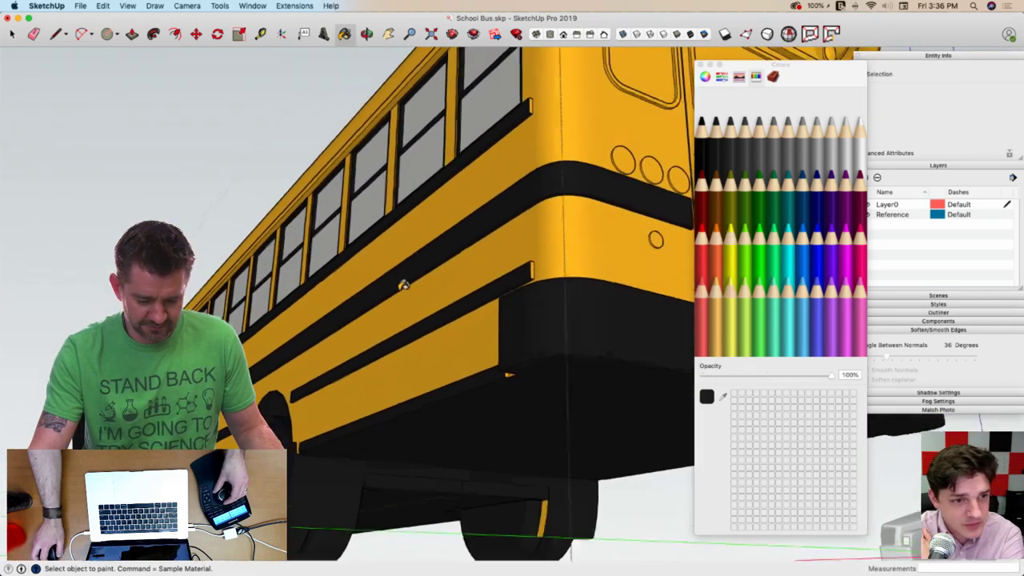
{"action": "scroll", "coordinate": [516, 253], "scroll_direction": "up", "scroll_amount": 3}
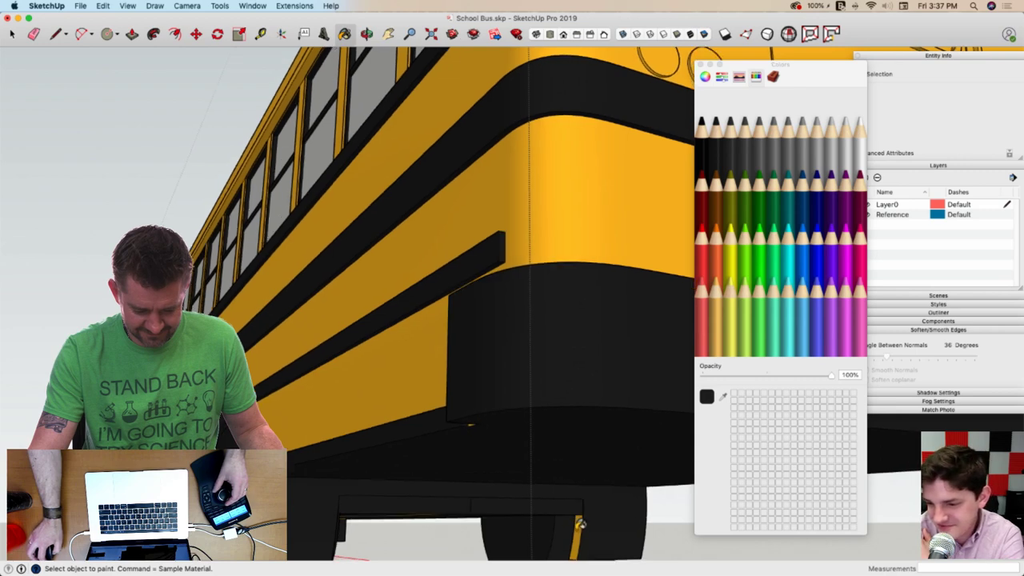
{"action": "middle_click_drag", "start_coordinate": [575, 491], "coordinate": [476, 328]}
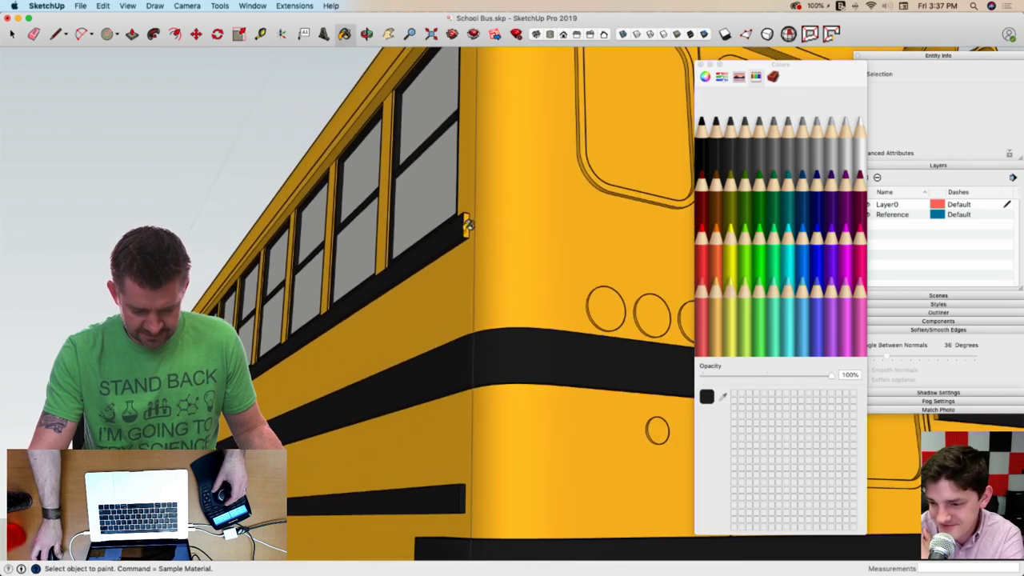
{"action": "middle_click_drag", "start_coordinate": [471, 223], "coordinate": [330, 366]}
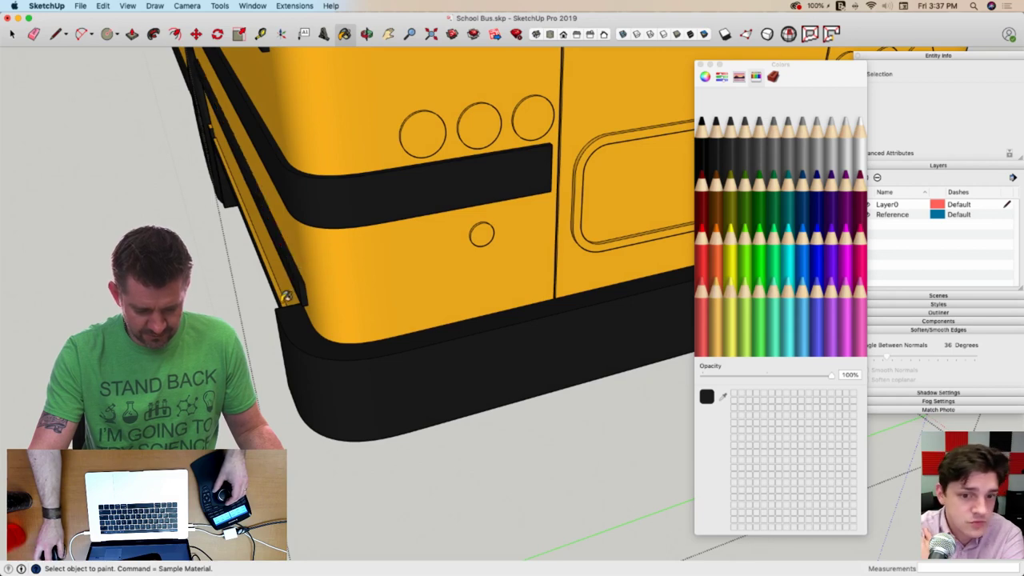
{"action": "mouse_move", "coordinate": [286, 295]}
{"action": "middle_mouse_down"}
{"action": "mouse_move", "coordinate": [292, 333]}
{"action": "mouse_move", "coordinate": [306, 288]}
{"action": "mouse_move", "coordinate": [349, 379]}
{"action": "mouse_move", "coordinate": [423, 274]}
{"action": "mouse_move", "coordinate": [507, 267]}
{"action": "mouse_move", "coordinate": [508, 257]}
{"action": "middle_mouse_up"}
Paint the trim of the rear emergency door's lower window and begin the neighbouring upper window trims with the Lead colour
{"action": "left_click", "coordinate": [502, 264]}
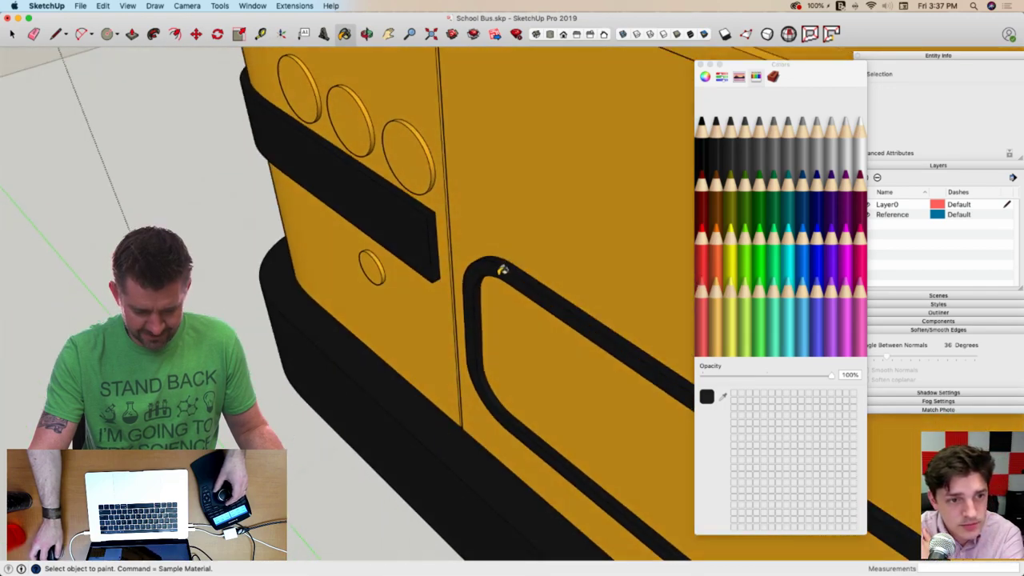
{"action": "scroll", "coordinate": [502, 270], "scroll_direction": "down", "scroll_amount": 8}
{"action": "scroll", "coordinate": [478, 304], "scroll_direction": "up", "scroll_amount": 6}
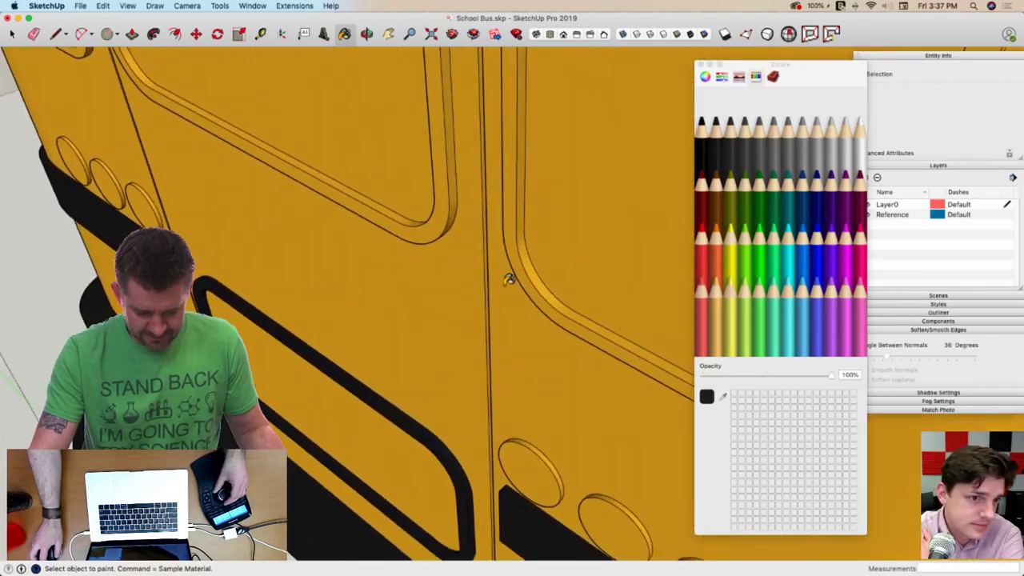
{"action": "middle_click_drag", "start_coordinate": [508, 278], "coordinate": [525, 279]}
{"action": "left_click", "coordinate": [525, 279]}
{"action": "left_click", "coordinate": [532, 263]}
{"action": "left_click", "coordinate": [364, 209]}
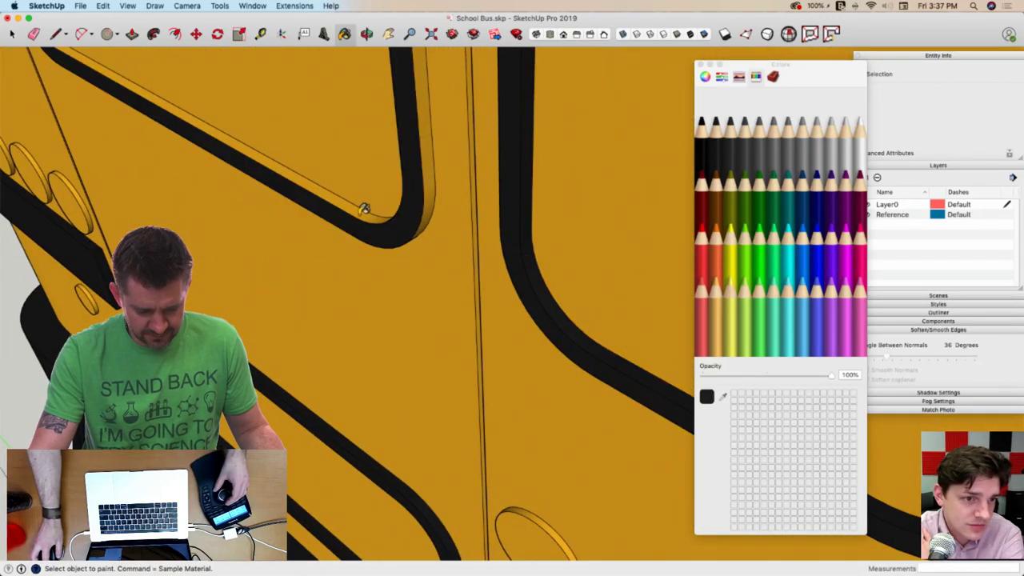
Finish the inner and outer trim faces of the upper rear windows with the Lead colour
{"action": "middle_click_drag", "start_coordinate": [364, 210], "coordinate": [468, 294]}
{"action": "left_click", "coordinate": [442, 320]}
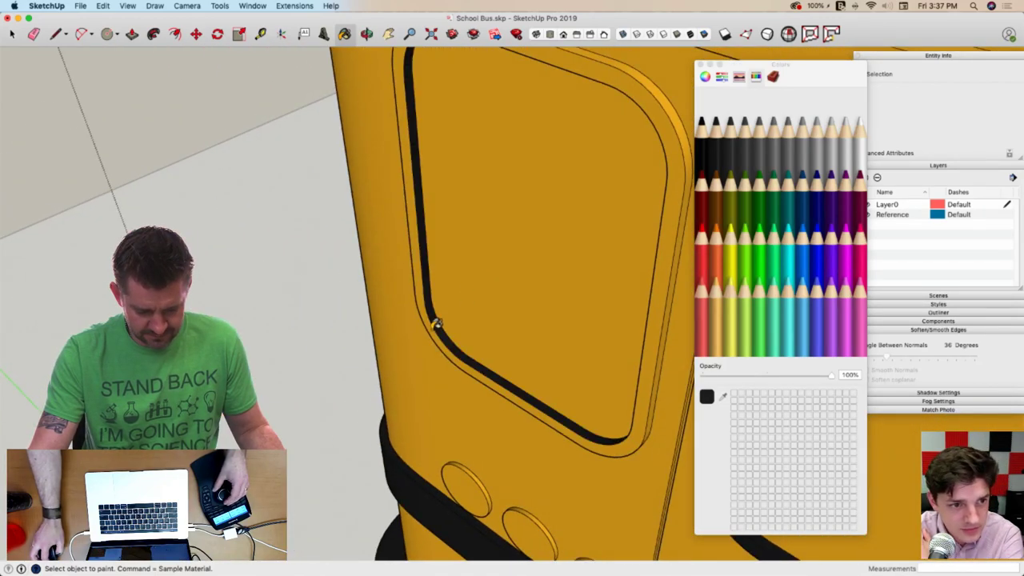
{"action": "mouse_move", "coordinate": [430, 322]}
{"action": "middle_mouse_down"}
{"action": "mouse_move", "coordinate": [457, 304]}
{"action": "mouse_move", "coordinate": [504, 359]}
{"action": "mouse_move", "coordinate": [462, 312]}
{"action": "mouse_move", "coordinate": [521, 274]}
{"action": "mouse_move", "coordinate": [556, 275]}
{"action": "middle_mouse_up"}
{"action": "left_click", "coordinate": [458, 302]}
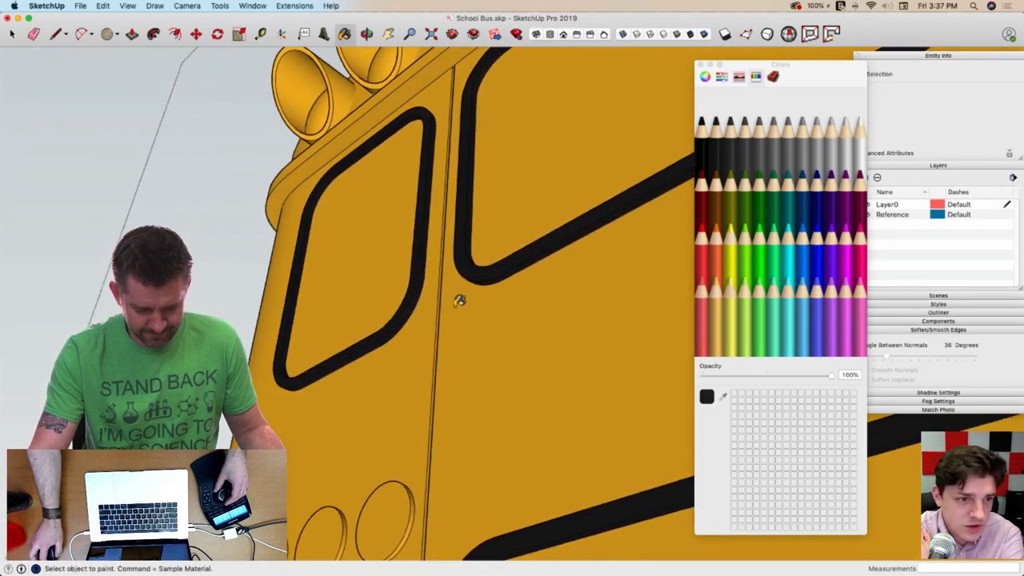
{"action": "left_click", "coordinate": [398, 277]}
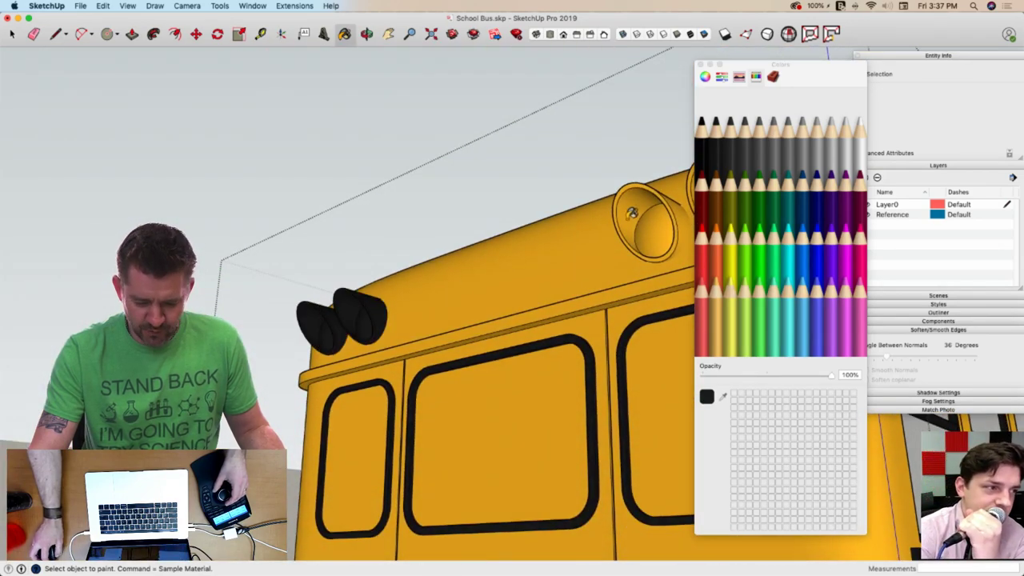
Paint the rear roof-mounted lights with the Lead colour, undoing the accidental fill on the roof
{"action": "middle_click_drag", "start_coordinate": [632, 212], "coordinate": [620, 229]}
{"action": "left_click", "coordinate": [619, 231]}
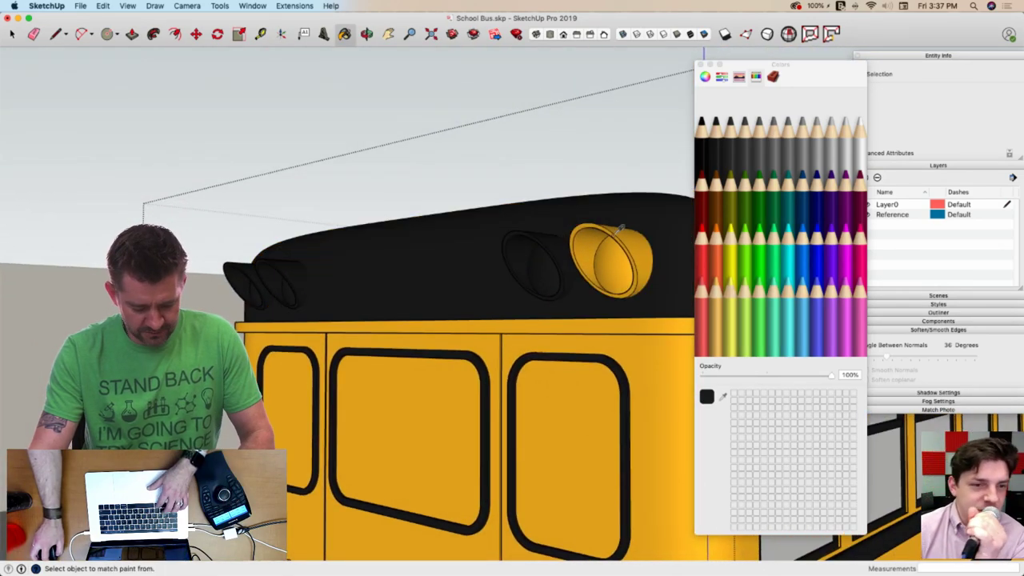
{"action": "key", "text": "super+z"}
{"action": "left_click", "coordinate": [616, 232]}
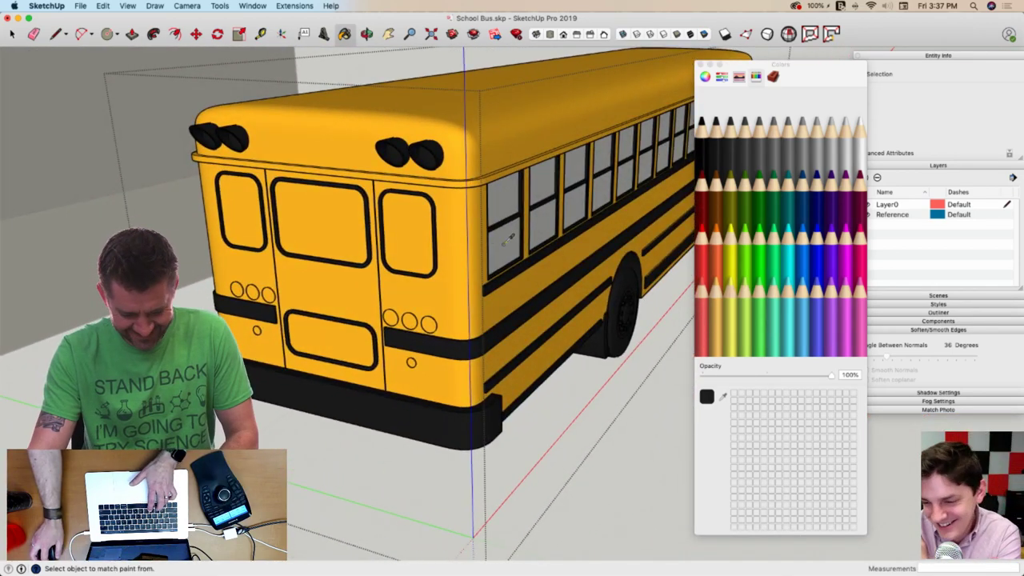
Sample the side window's grey and paint the rear window panes and the passenger-side window next to the door with it
{"action": "left_click", "coordinate": [307, 221]}
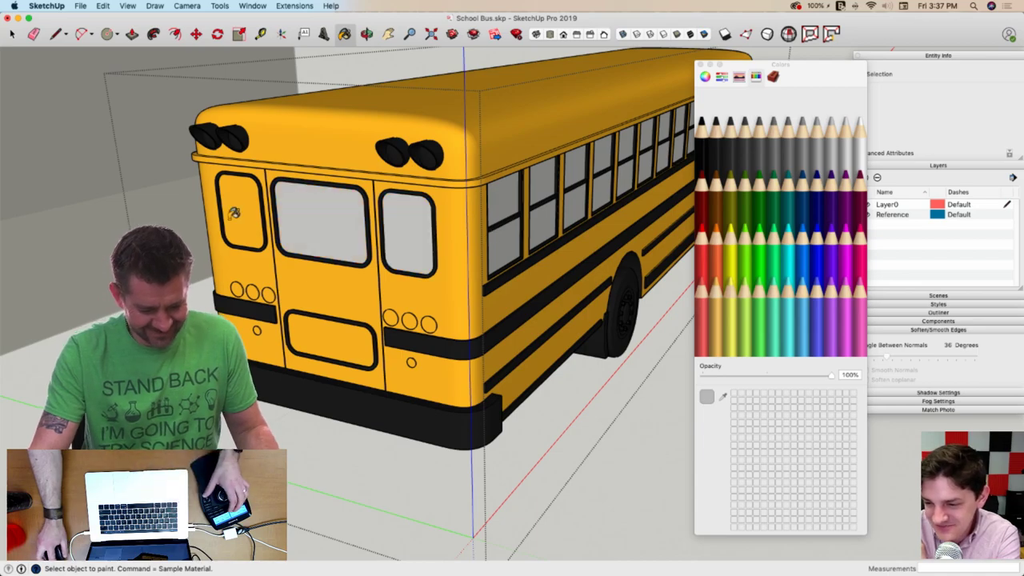
{"action": "left_click", "coordinate": [318, 330]}
{"action": "mouse_move", "coordinate": [335, 299]}
{"action": "middle_mouse_down"}
{"action": "mouse_move", "coordinate": [327, 219]}
{"action": "mouse_move", "coordinate": [290, 264]}
{"action": "mouse_move", "coordinate": [574, 203]}
{"action": "mouse_move", "coordinate": [430, 273]}
{"action": "mouse_move", "coordinate": [468, 231]}
{"action": "middle_mouse_up"}
{"action": "scroll", "coordinate": [517, 231], "scroll_direction": "up", "scroll_amount": 6}
{"action": "left_click", "coordinate": [493, 114]}
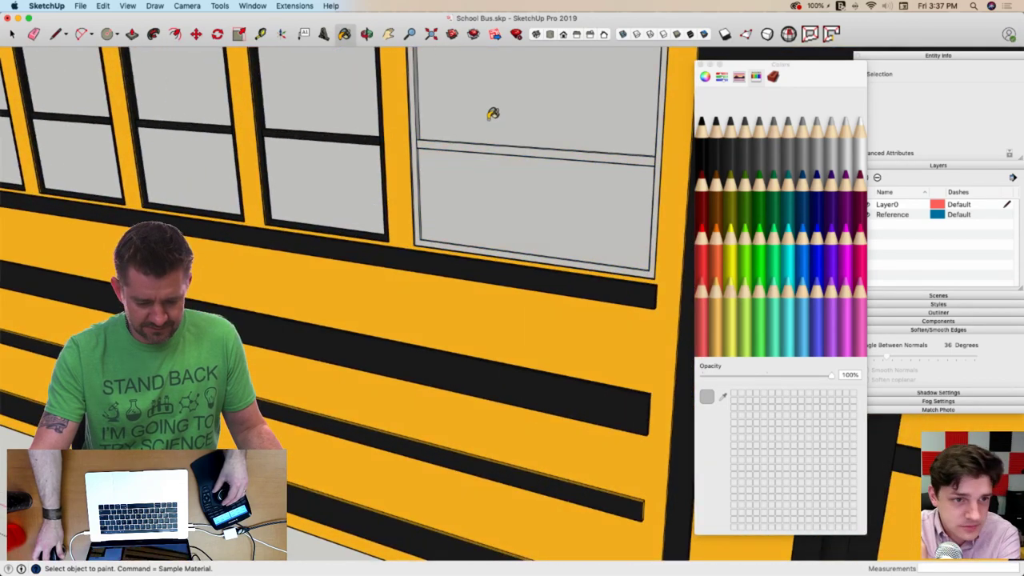
Paint the frame faces, crossbar and outer edge of the passenger-side window next to the door with the sampled dark trim colour
{"action": "double_click", "coordinate": [460, 163]}
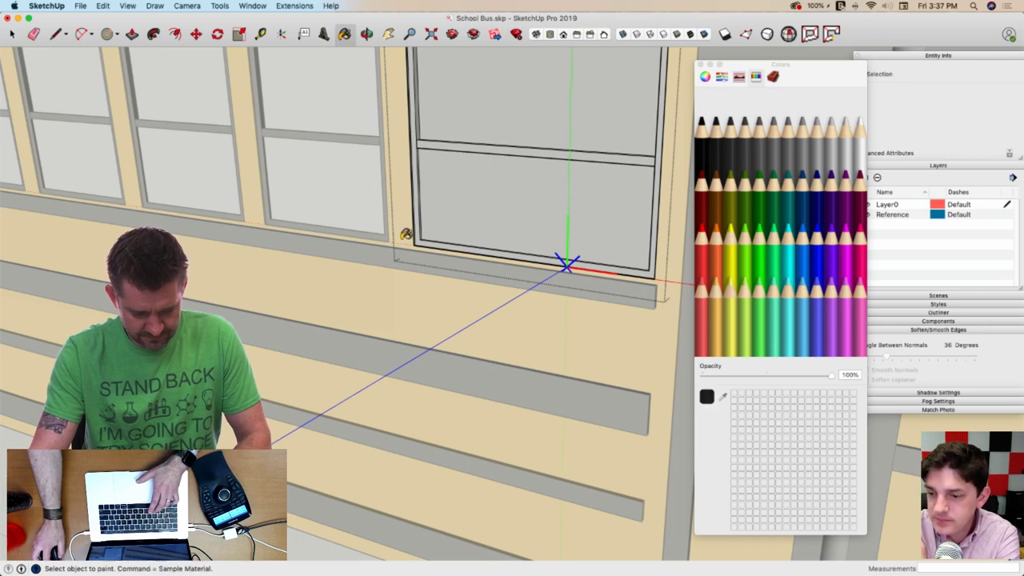
{"action": "scroll", "coordinate": [409, 240], "scroll_direction": "up", "scroll_amount": 4}
{"action": "left_click", "coordinate": [417, 248]}
{"action": "scroll", "coordinate": [412, 256], "scroll_direction": "up", "scroll_amount": 5}
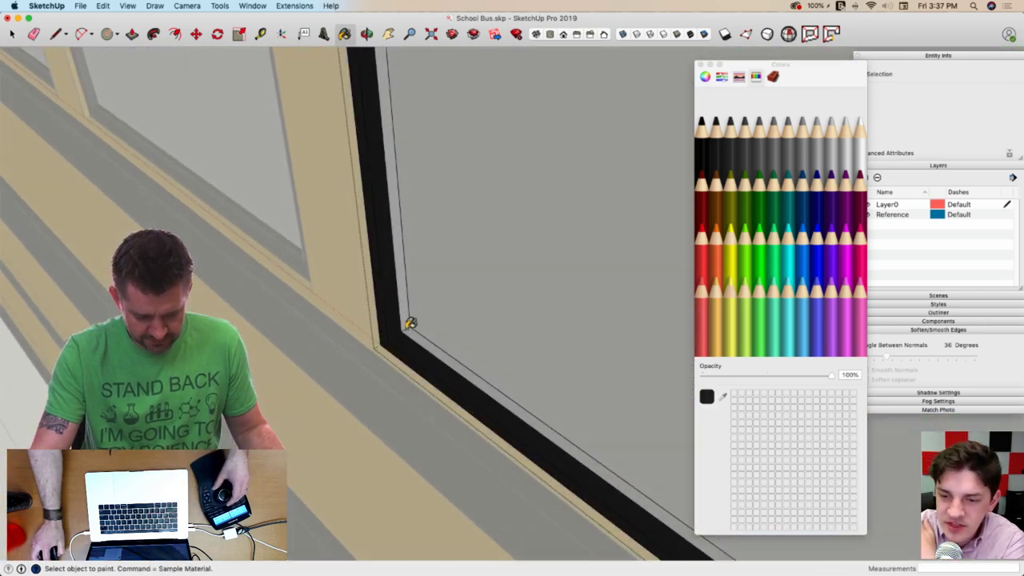
{"action": "scroll", "coordinate": [410, 323], "scroll_direction": "down", "scroll_amount": 5}
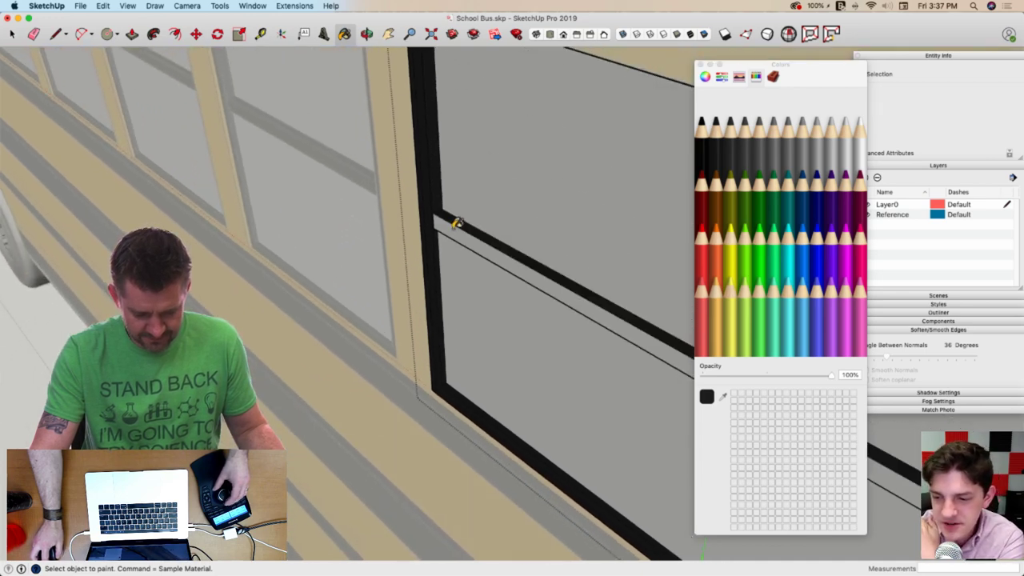
{"action": "left_click", "coordinate": [455, 226]}
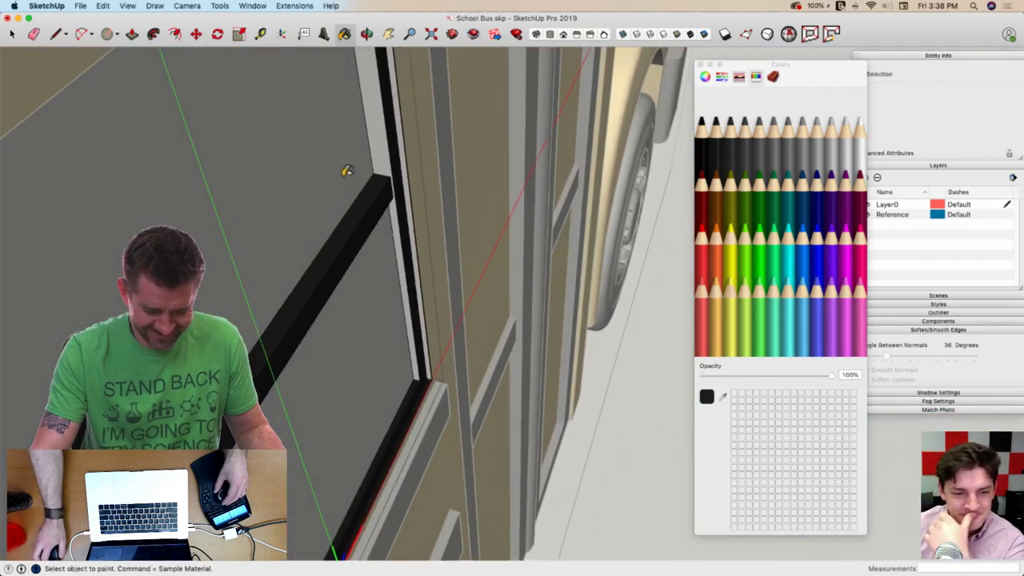
{"action": "scroll", "coordinate": [385, 152], "scroll_direction": "up", "scroll_amount": 3}
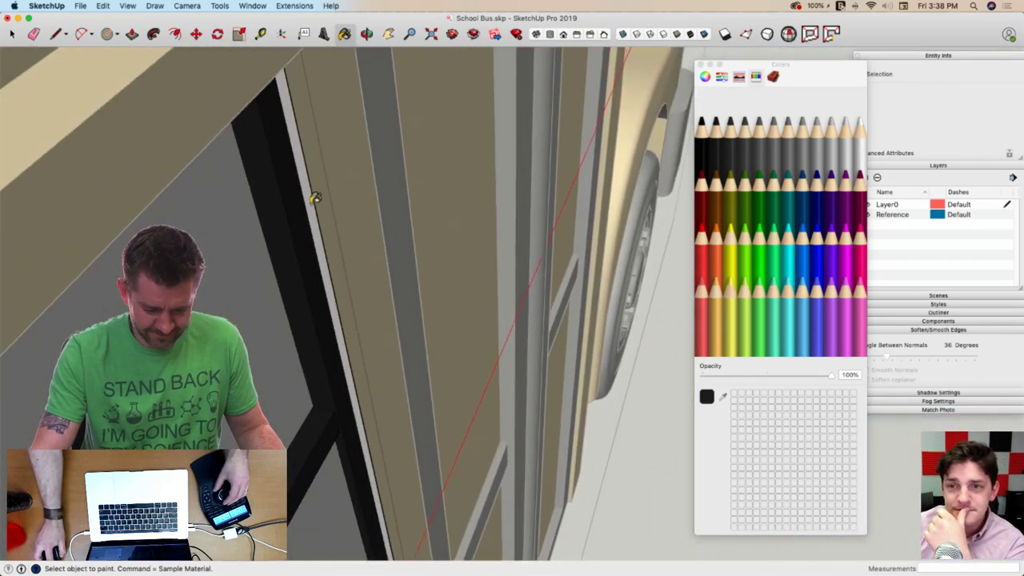
{"action": "left_click", "coordinate": [313, 200]}
{"action": "key", "text": "space"}
{"action": "left_click", "coordinate": [488, 348]}
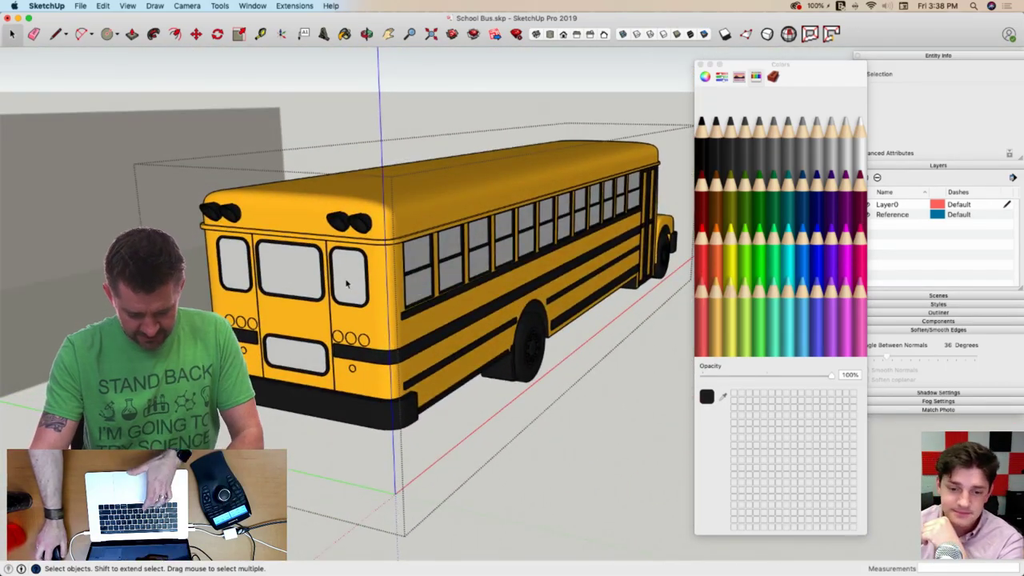
Open the outermost rear roof light on the passenger side and paint its lens with the Maraschino red, undoing the fill over its whole housing
{"action": "middle_click_drag", "start_coordinate": [701, 260], "coordinate": [560, 200]}
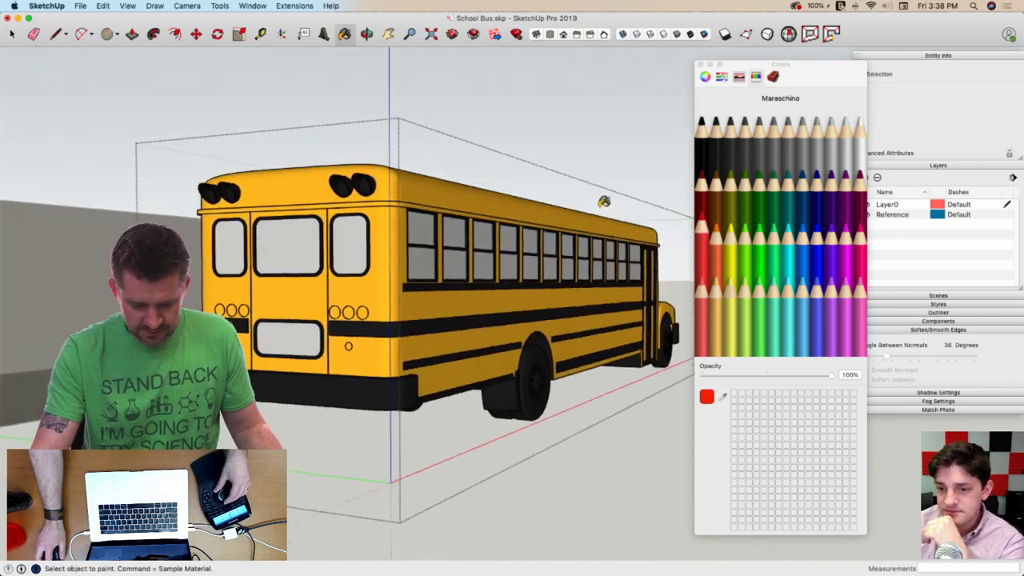
{"action": "scroll", "coordinate": [528, 182], "scroll_direction": "up", "scroll_amount": 5}
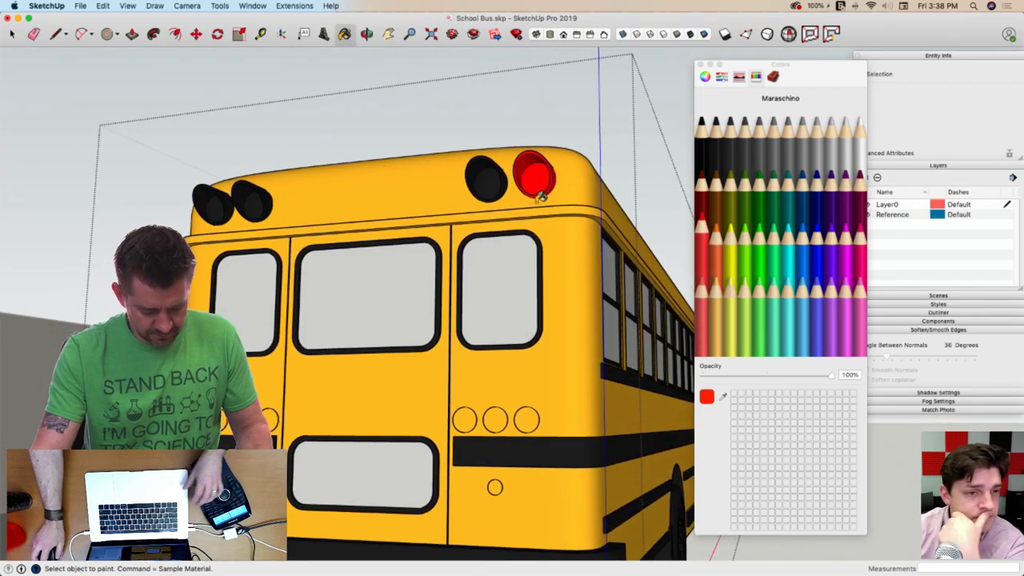
{"action": "double_click", "coordinate": [531, 182]}
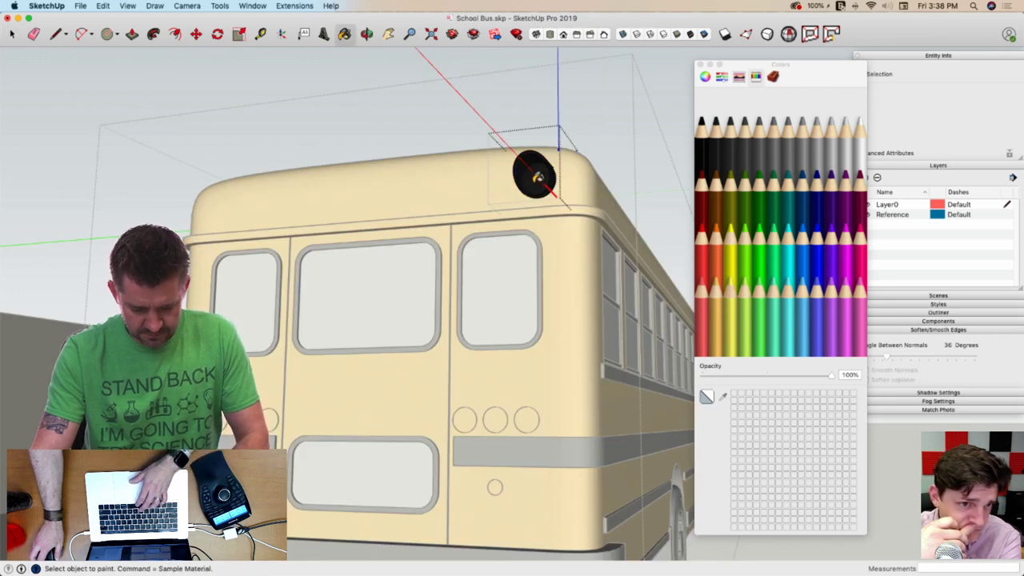
{"action": "scroll", "coordinate": [536, 177], "scroll_direction": "up", "scroll_amount": 3}
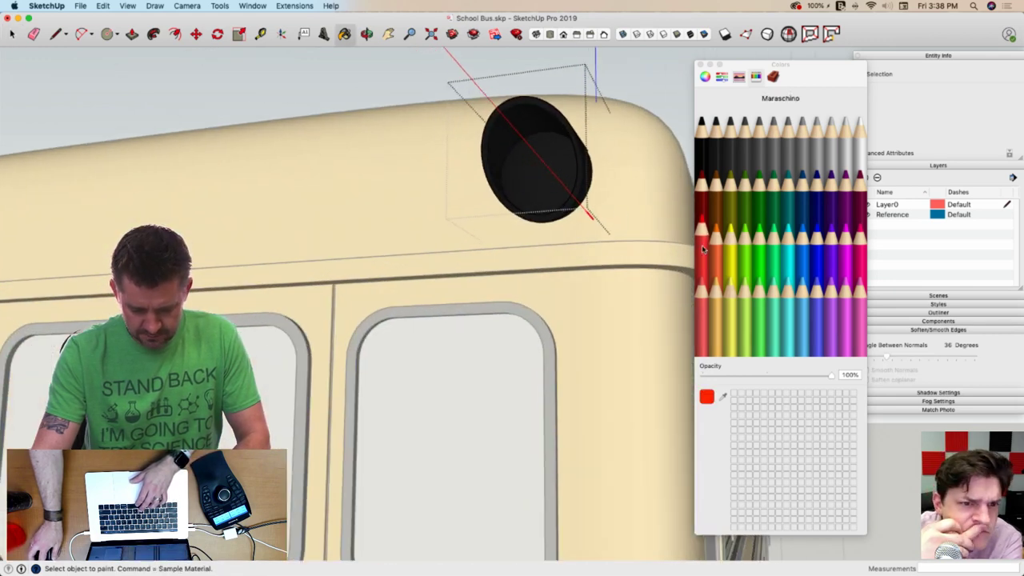
{"action": "left_click", "coordinate": [537, 178]}
{"action": "scroll", "coordinate": [543, 201], "scroll_direction": "down", "scroll_amount": 10}
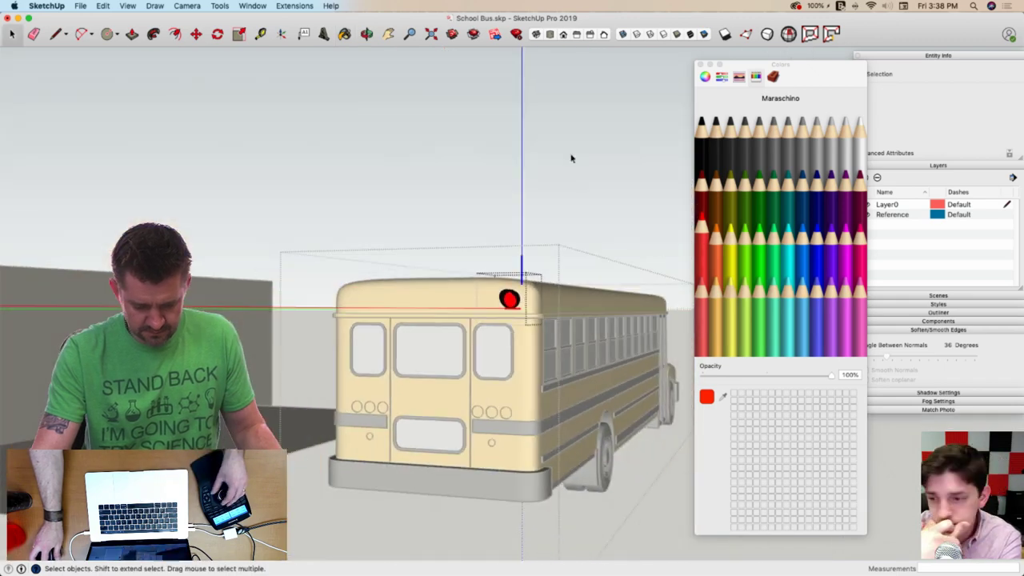
{"action": "left_click", "coordinate": [571, 158]}
Paint the inner two round tail lights in the passenger-side group with the Maraschino colour
{"action": "scroll", "coordinate": [503, 366], "scroll_direction": "up", "scroll_amount": 7}
{"action": "scroll", "coordinate": [469, 295], "scroll_direction": "up", "scroll_amount": 6}
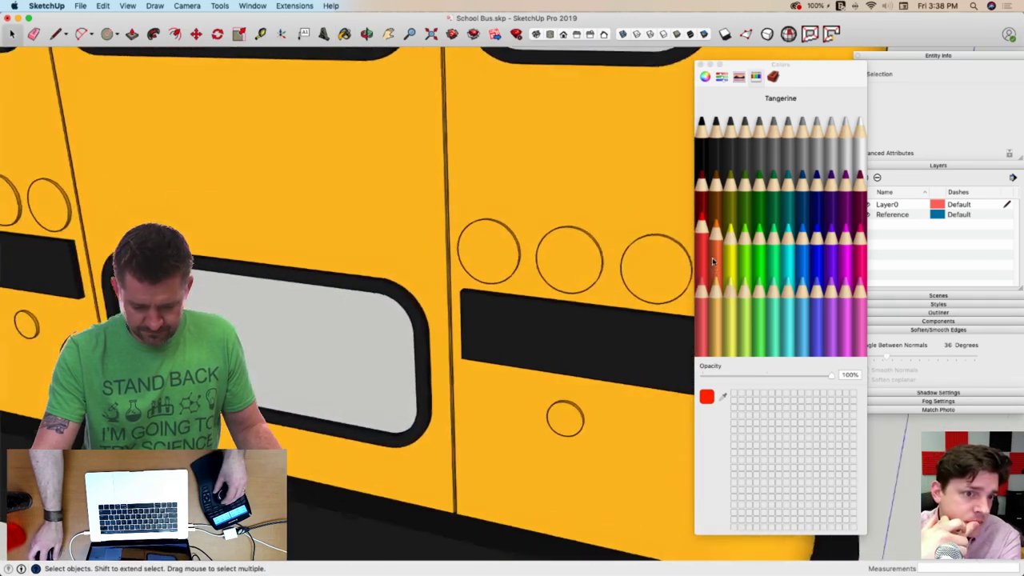
{"action": "left_click", "coordinate": [486, 272]}
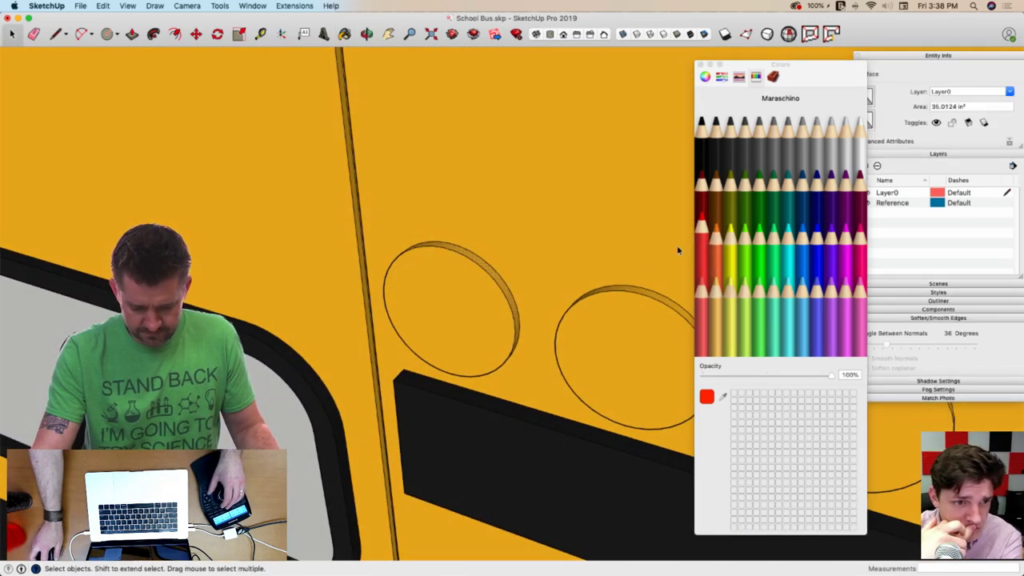
{"action": "left_click", "coordinate": [477, 303]}
{"action": "key", "text": "b"}
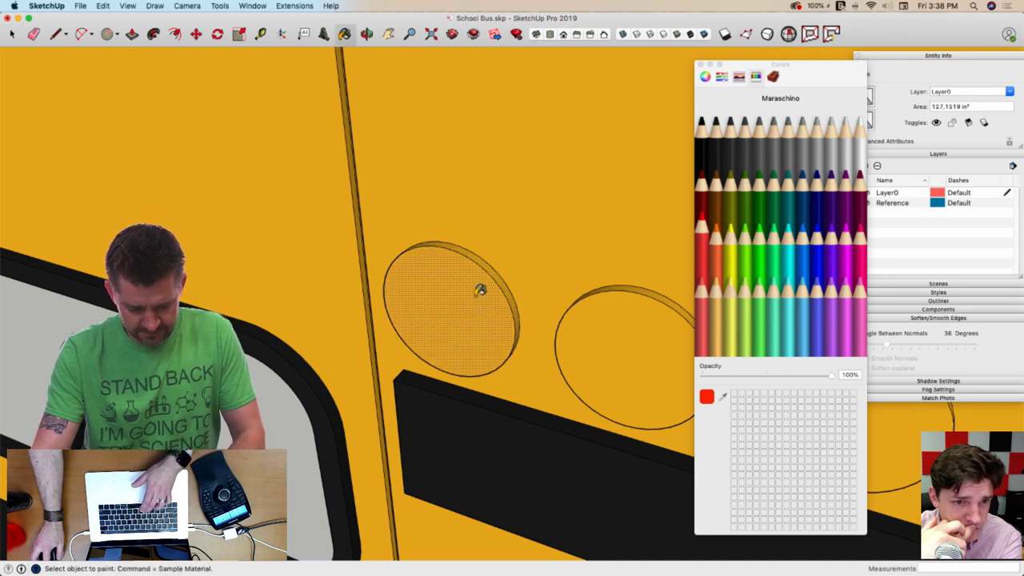
{"action": "left_click", "coordinate": [479, 289]}
{"action": "middle_click_drag", "start_coordinate": [505, 273], "coordinate": [409, 257]}
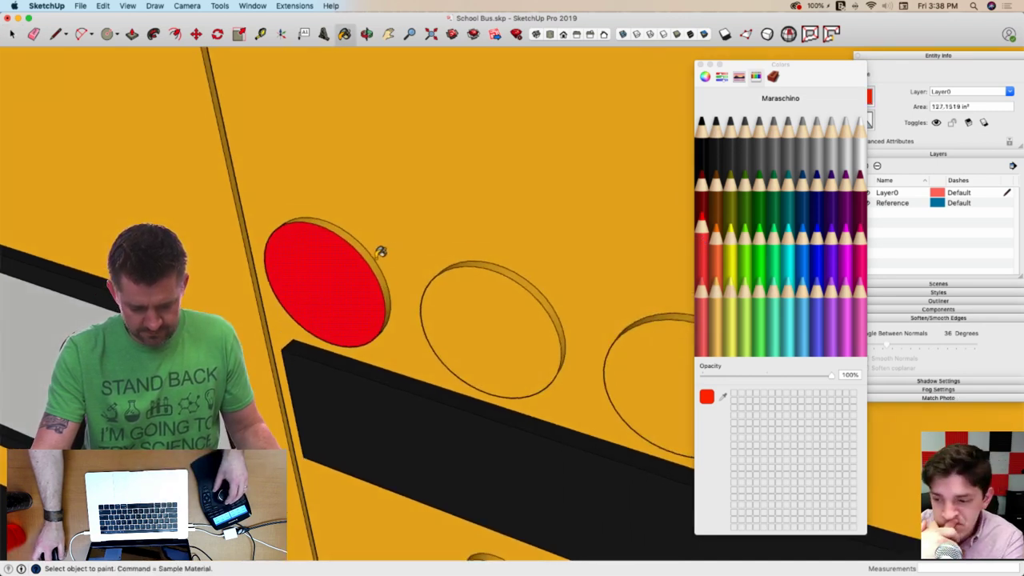
{"action": "left_click", "coordinate": [490, 313]}
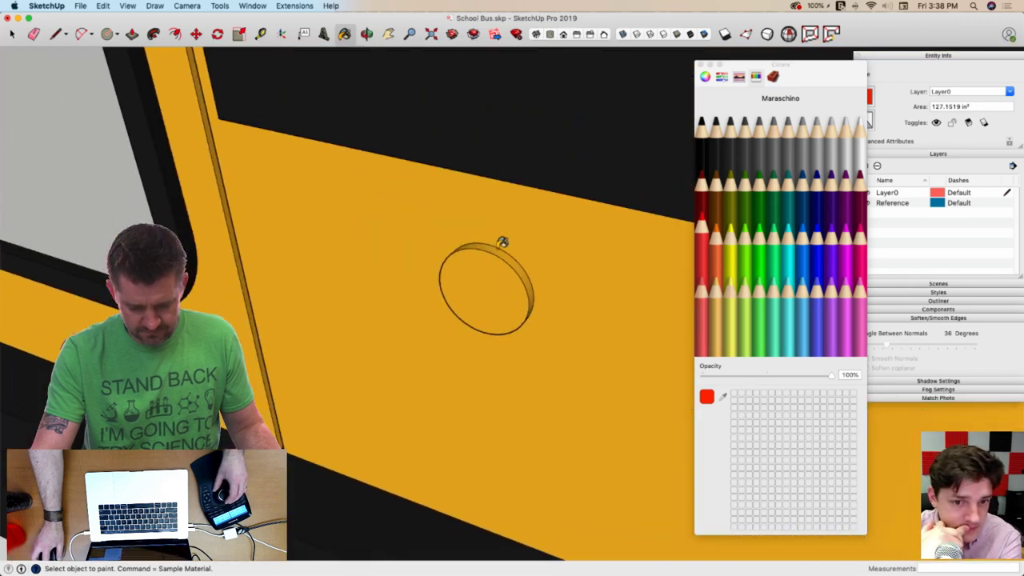
Paint the small lower rear lights and the inner two round tail lights of the driver-side group with the Maraschino colour
{"action": "mouse_move", "coordinate": [496, 263]}
{"action": "middle_mouse_down"}
{"action": "mouse_move", "coordinate": [452, 274]}
{"action": "mouse_move", "coordinate": [462, 323]}
{"action": "middle_mouse_up"}
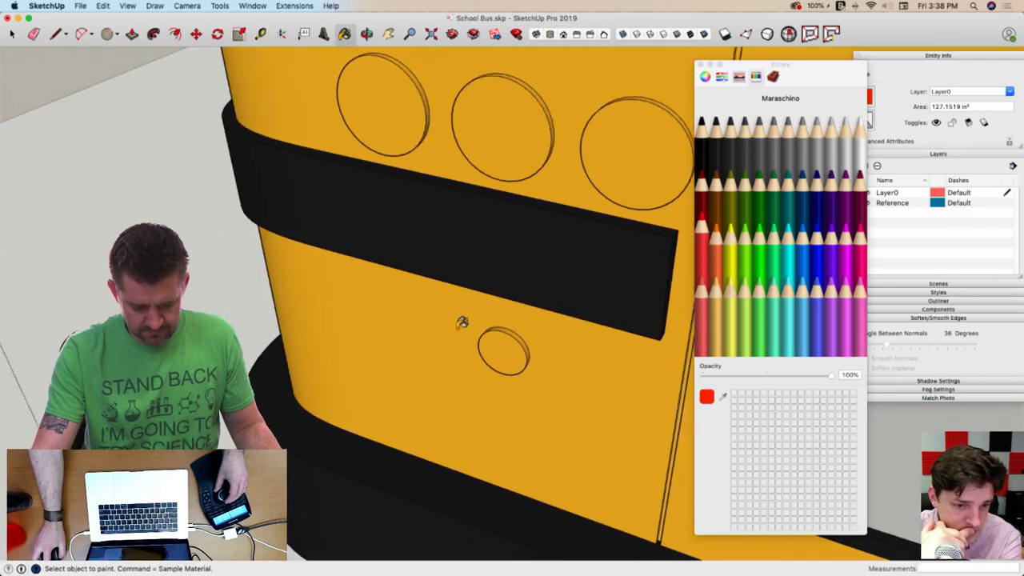
{"action": "left_click", "coordinate": [509, 335]}
{"action": "mouse_move", "coordinate": [500, 179]}
{"action": "middle_mouse_down"}
{"action": "mouse_move", "coordinate": [486, 168]}
{"action": "mouse_move", "coordinate": [496, 156]}
{"action": "middle_mouse_up"}
{"action": "left_click", "coordinate": [597, 186]}
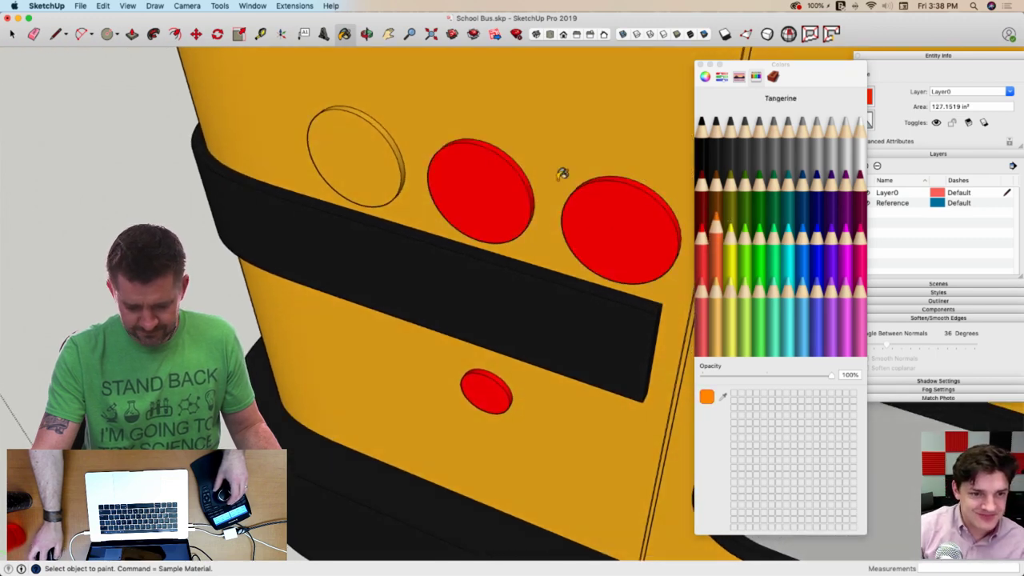
Paint the face and rim of the outermost round tail light in each group with the Tangerine colour
{"action": "left_click", "coordinate": [376, 136]}
{"action": "mouse_move", "coordinate": [379, 121]}
{"action": "middle_mouse_down"}
{"action": "mouse_move", "coordinate": [469, 201]}
{"action": "mouse_move", "coordinate": [434, 231]}
{"action": "mouse_move", "coordinate": [415, 310]}
{"action": "middle_mouse_up"}
{"action": "scroll", "coordinate": [397, 329], "scroll_direction": "up", "scroll_amount": 5}
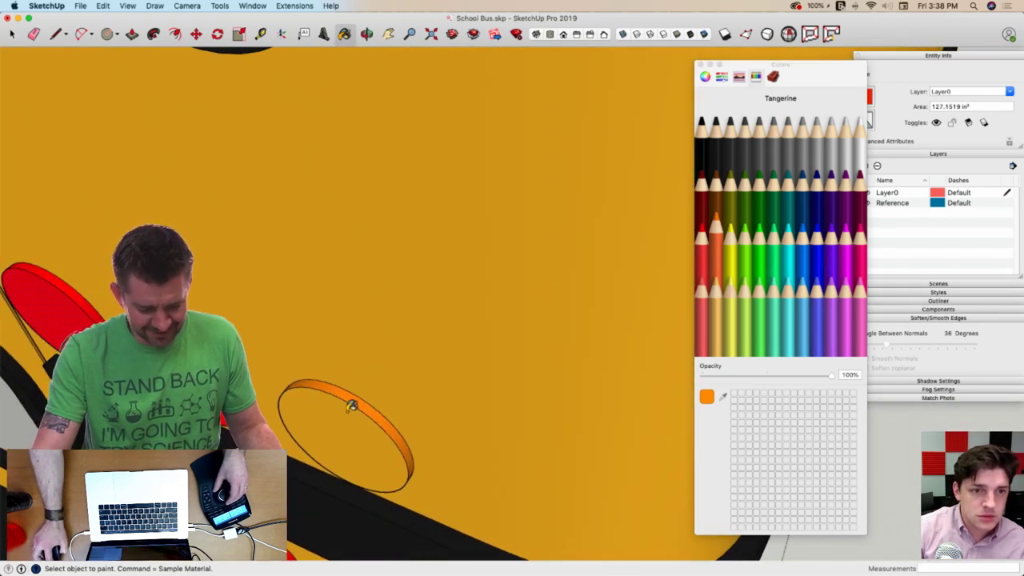
{"action": "left_click", "coordinate": [350, 414]}
{"action": "scroll", "coordinate": [439, 231], "scroll_direction": "down", "scroll_amount": 10}
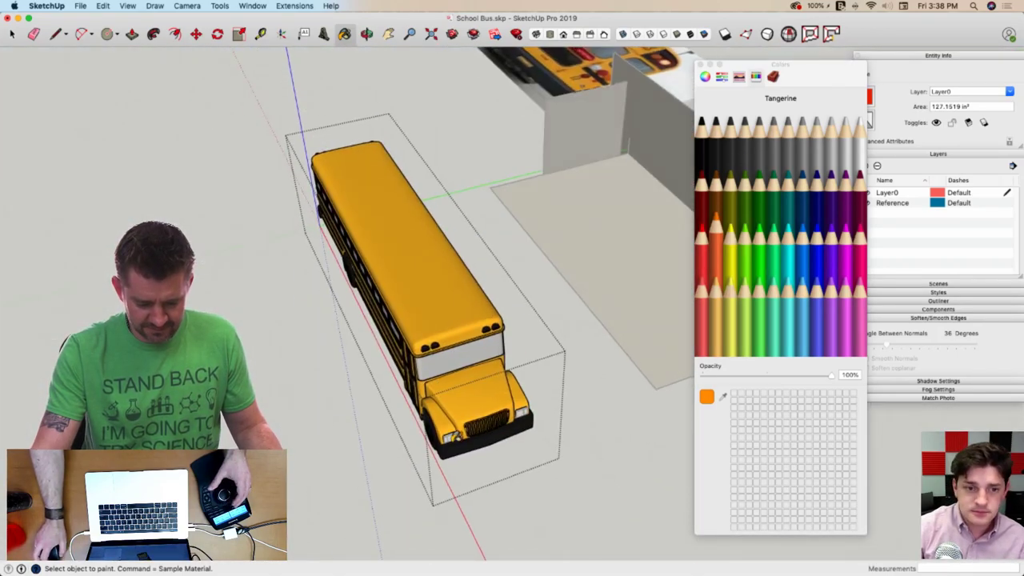
Select the front grille's face with its edges and paint it with the Silver colour
{"action": "scroll", "coordinate": [452, 436], "scroll_direction": "up", "scroll_amount": 10}
{"action": "middle_click_drag", "start_coordinate": [449, 375], "coordinate": [390, 244]}
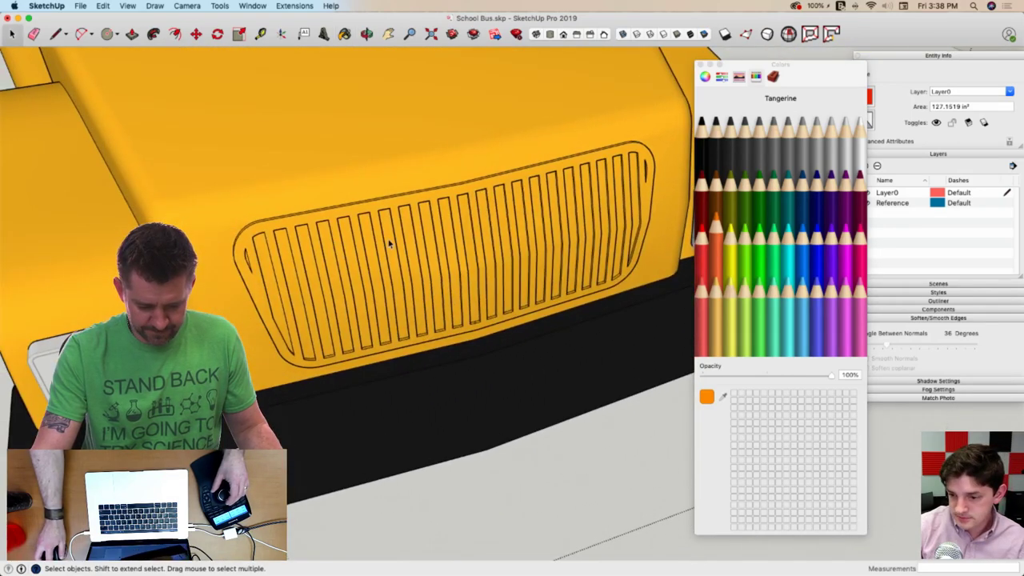
{"action": "double_click", "coordinate": [379, 248]}
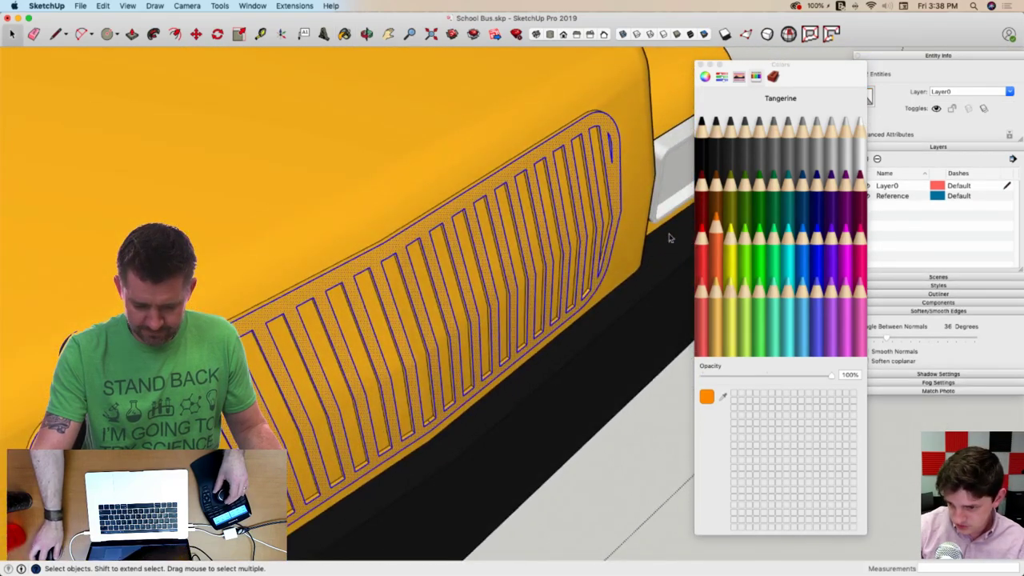
{"action": "left_click", "coordinate": [509, 168]}
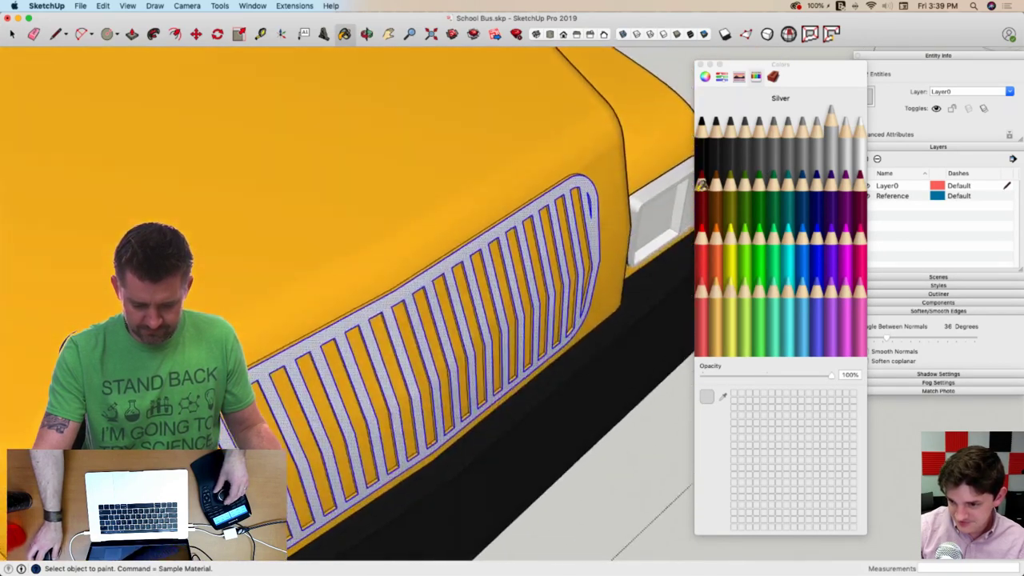
Paint all the recessed slots of the front grille, including the slivers at both ends, with the Licorice colour
{"action": "left_click", "coordinate": [723, 147]}
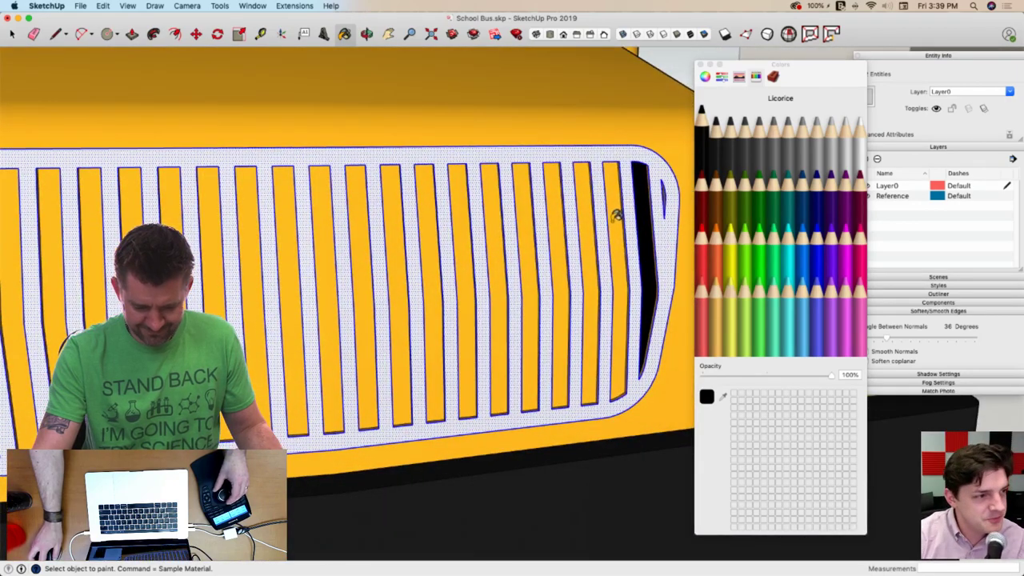
{"action": "left_click", "coordinate": [615, 216]}
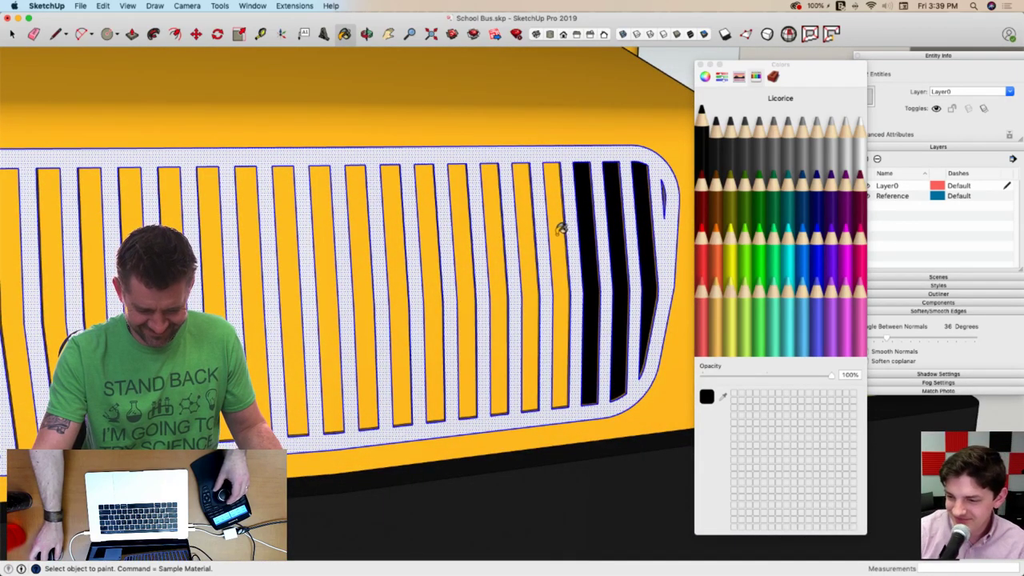
{"action": "left_click", "coordinate": [560, 230]}
{"action": "left_click", "coordinate": [531, 232]}
{"action": "left_click", "coordinate": [499, 238]}
{"action": "left_click", "coordinate": [461, 244]}
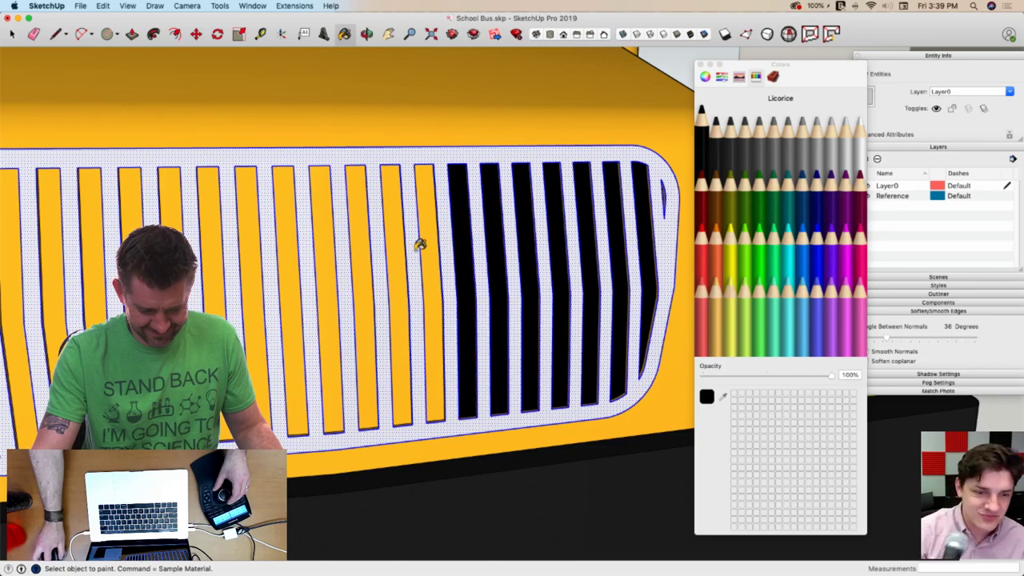
{"action": "left_click", "coordinate": [427, 241]}
{"action": "left_click", "coordinate": [395, 249]}
{"action": "left_click", "coordinate": [361, 262]}
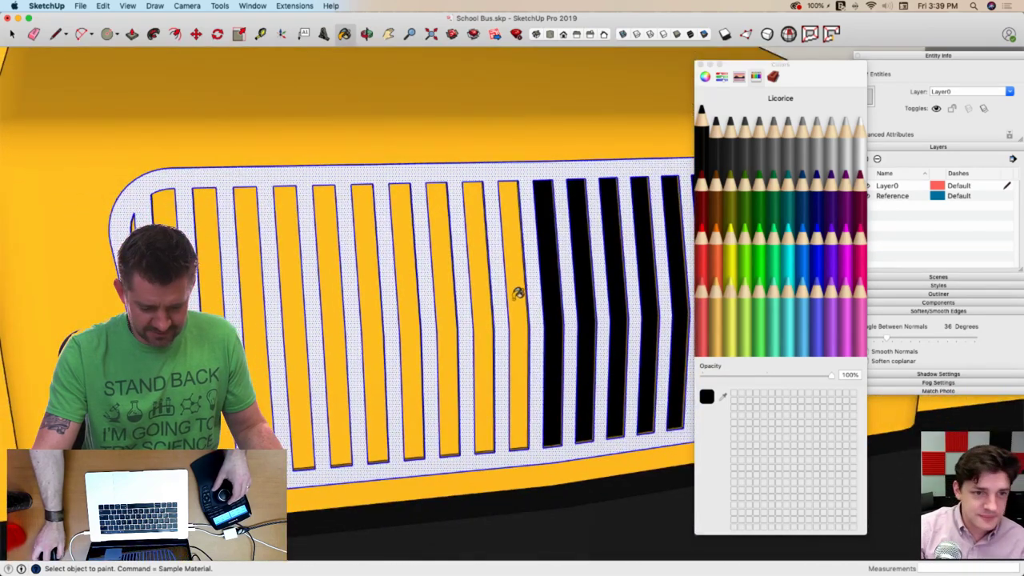
{"action": "left_click", "coordinate": [516, 295]}
{"action": "left_click", "coordinate": [483, 302]}
{"action": "left_click", "coordinate": [453, 307]}
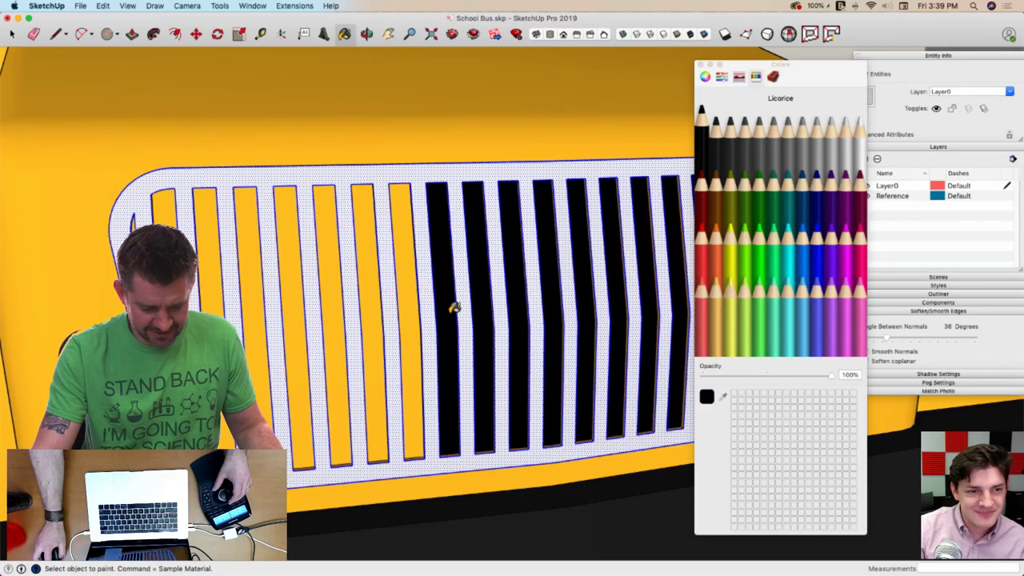
{"action": "left_click", "coordinate": [410, 315]}
{"action": "left_click", "coordinate": [360, 320]}
{"action": "left_click", "coordinate": [328, 322]}
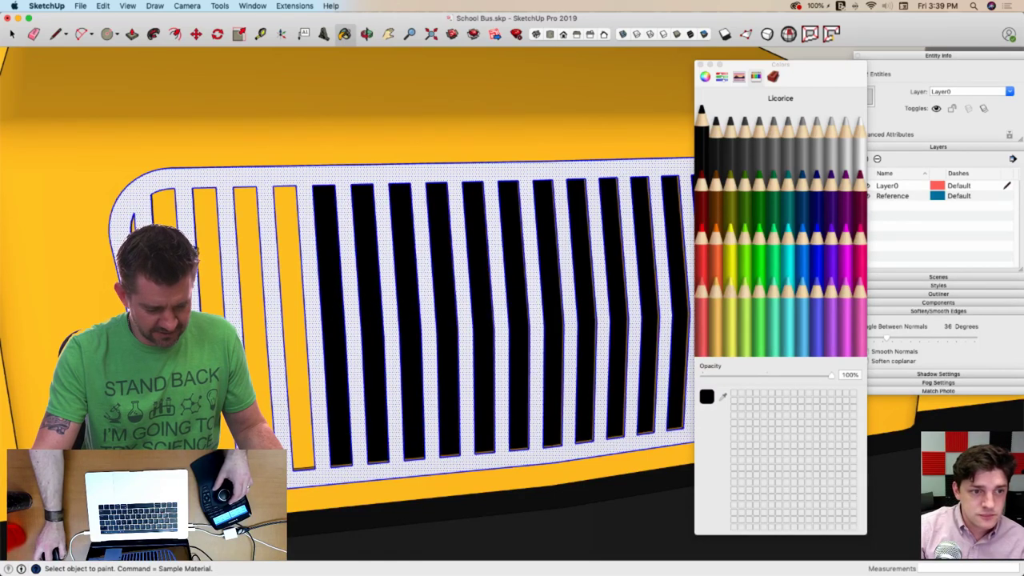
{"action": "left_click", "coordinate": [162, 218]}
{"action": "scroll", "coordinate": [146, 230], "scroll_direction": "up", "scroll_amount": 3}
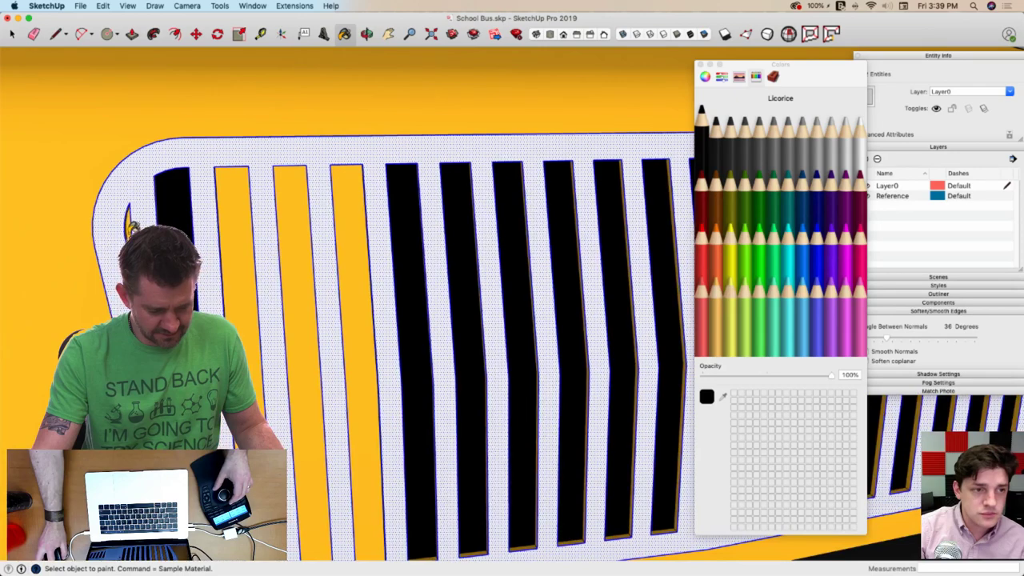
{"action": "left_click", "coordinate": [232, 229]}
{"action": "left_click", "coordinate": [300, 238]}
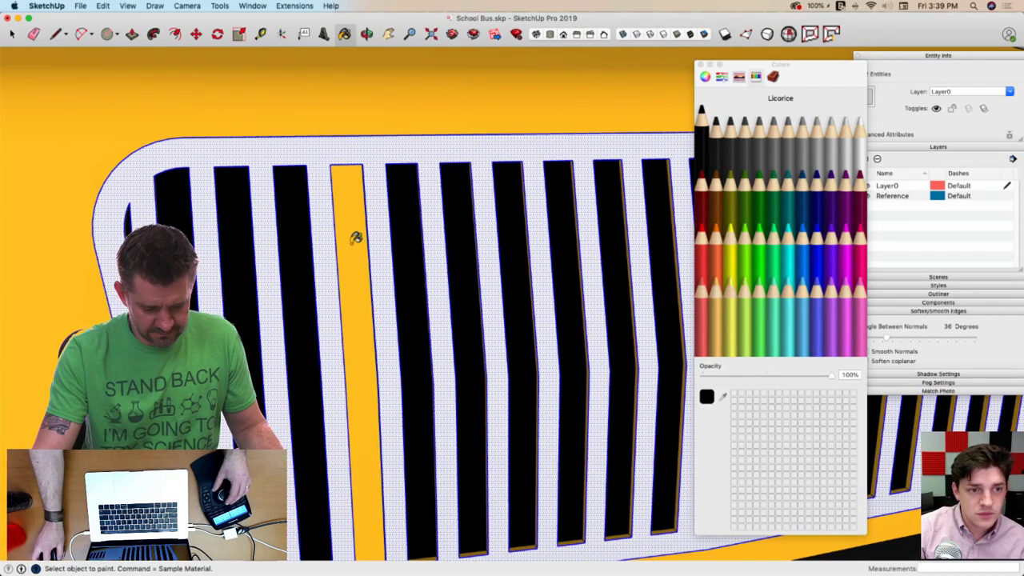
{"action": "scroll", "coordinate": [354, 235], "scroll_direction": "down", "scroll_amount": 10}
{"action": "scroll", "coordinate": [288, 172], "scroll_direction": "up", "scroll_amount": 5}
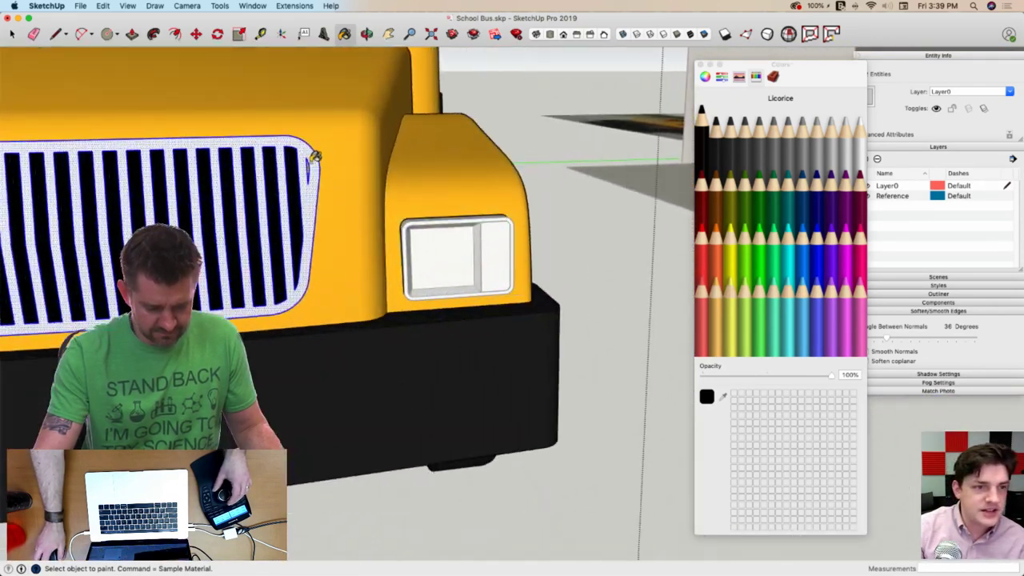
{"action": "left_click", "coordinate": [308, 171]}
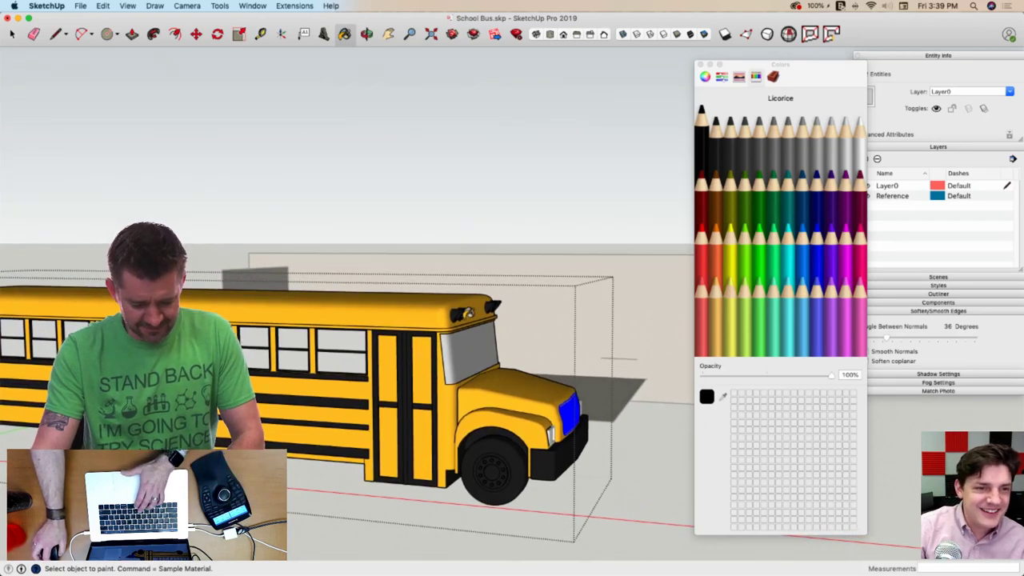
Sample the windshield's grey and paint the glass panels of the folding entrance door with it
{"action": "key", "text": "space"}
{"action": "left_click", "coordinate": [558, 314]}
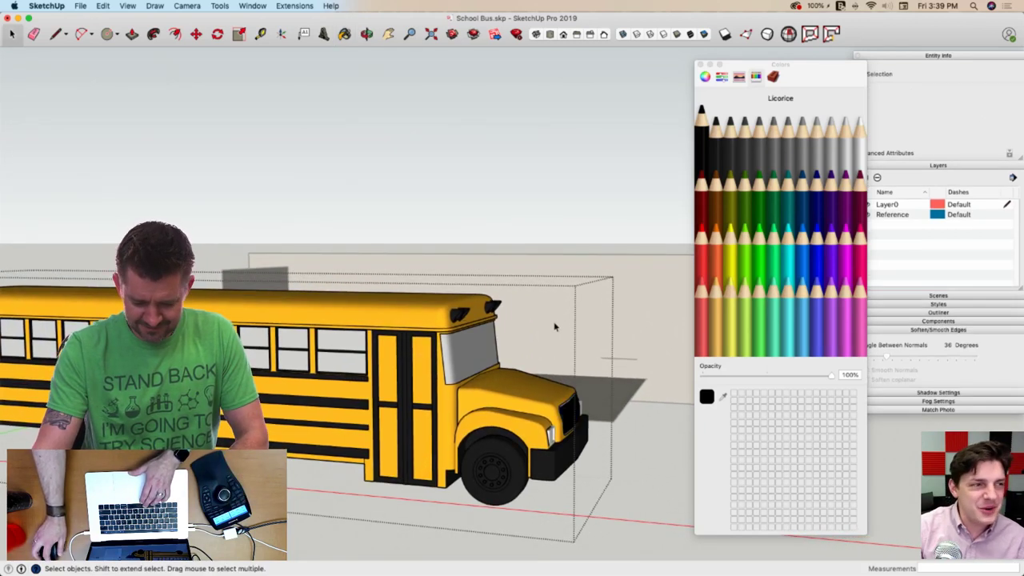
{"action": "left_click", "coordinate": [464, 344]}
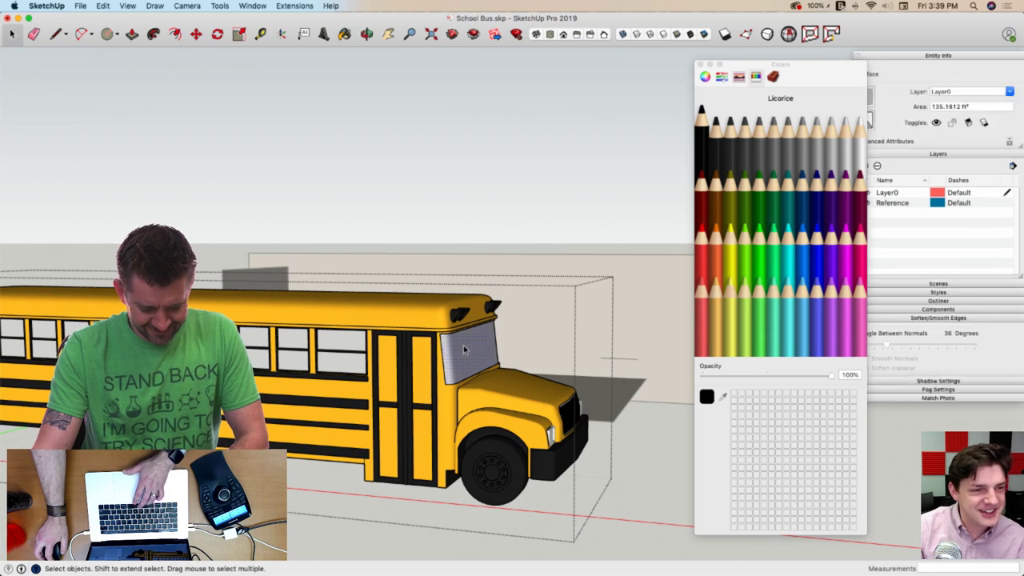
{"action": "key", "text": "b"}
{"action": "left_click", "coordinate": [462, 339], "text": "super"}
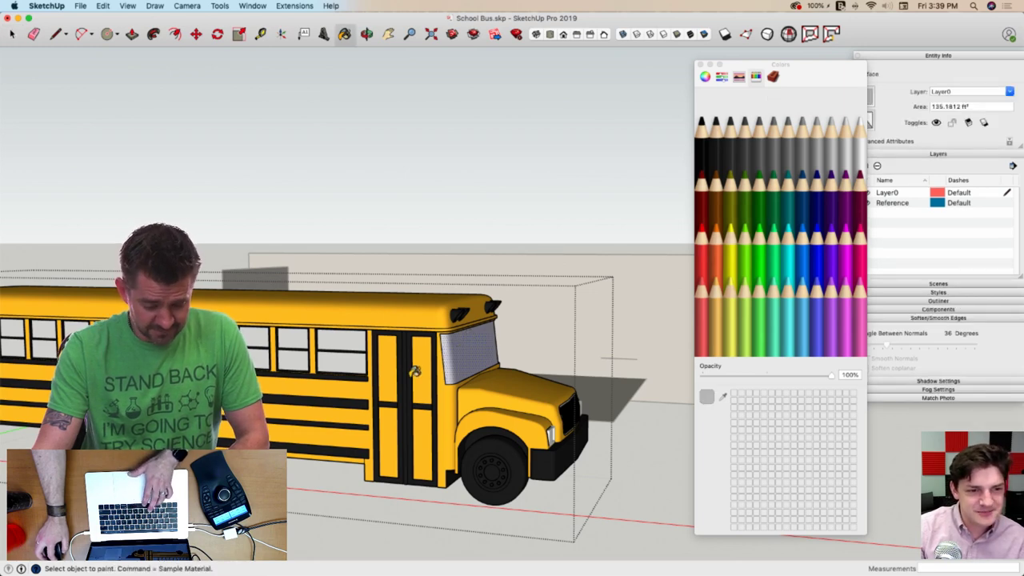
{"action": "left_click", "coordinate": [390, 382]}
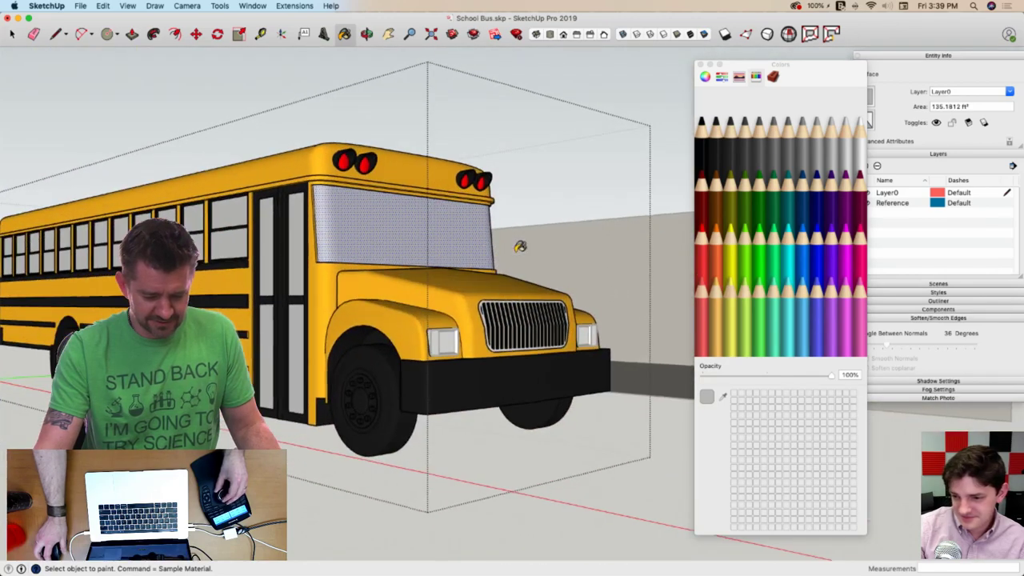
{"action": "key", "text": "space"}
{"action": "left_click", "coordinate": [484, 442]}
Open the headlight for editing and paint its outer frame and recessed inner rim with the Lead colour
{"action": "scroll", "coordinate": [452, 395], "scroll_direction": "up", "scroll_amount": 2}
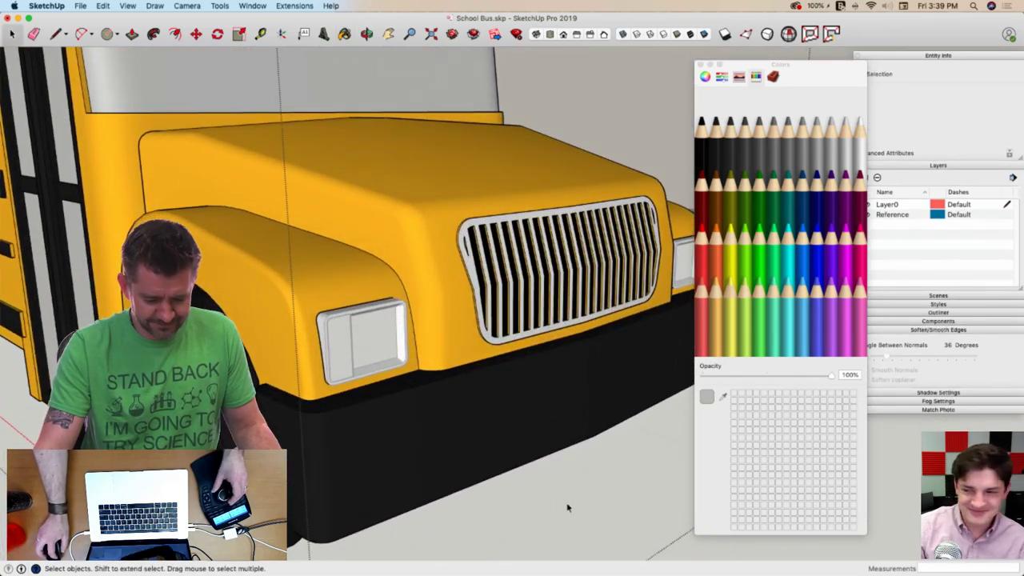
{"action": "double_click", "coordinate": [370, 335]}
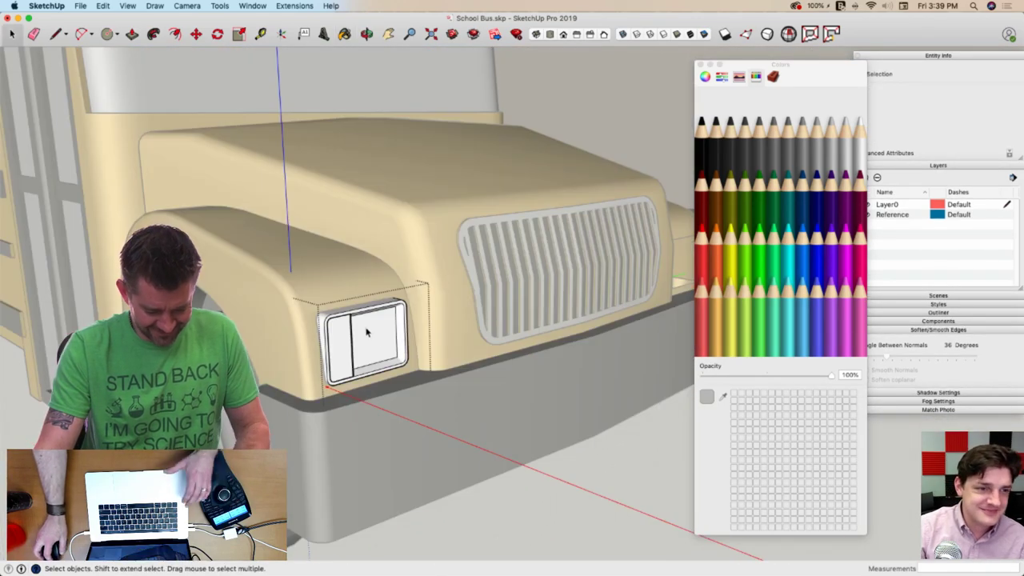
{"action": "scroll", "coordinate": [366, 327], "scroll_direction": "up", "scroll_amount": 4}
{"action": "key", "text": "b"}
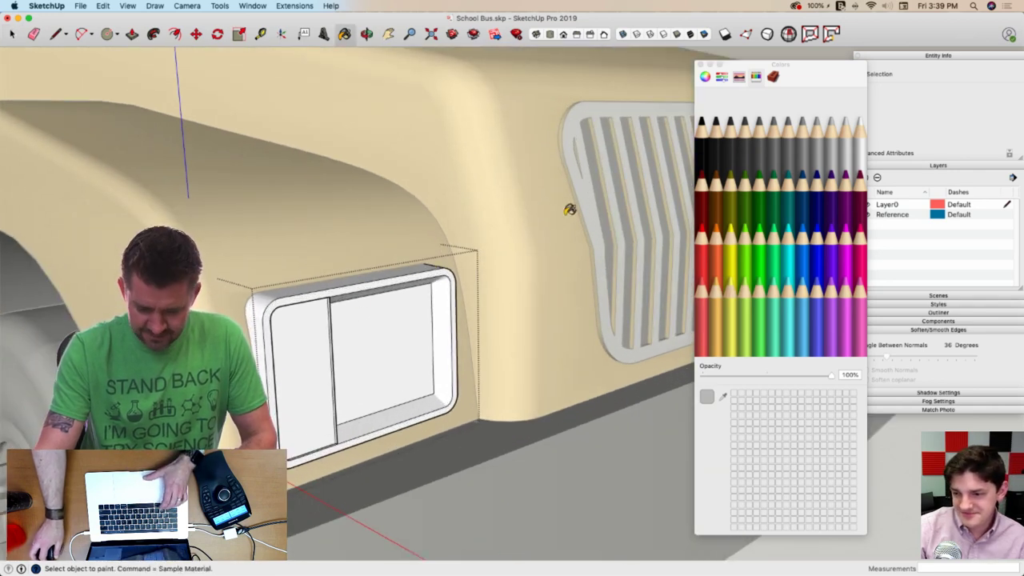
{"action": "left_click", "coordinate": [397, 269]}
{"action": "left_click", "coordinate": [396, 275]}
{"action": "left_click", "coordinate": [394, 282]}
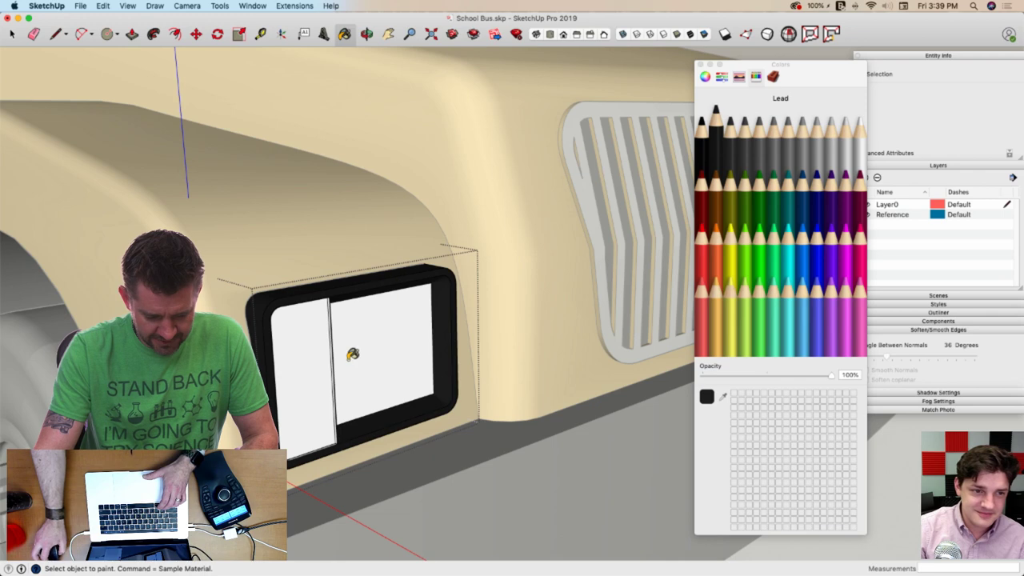
Paint the headlight's outer turn-signal panel with Tangerine and the narrow divider beside it with Lead
{"action": "left_click", "coordinate": [717, 260]}
{"action": "left_click", "coordinate": [312, 362]}
{"action": "middle_click_drag", "start_coordinate": [394, 341], "coordinate": [339, 272]}
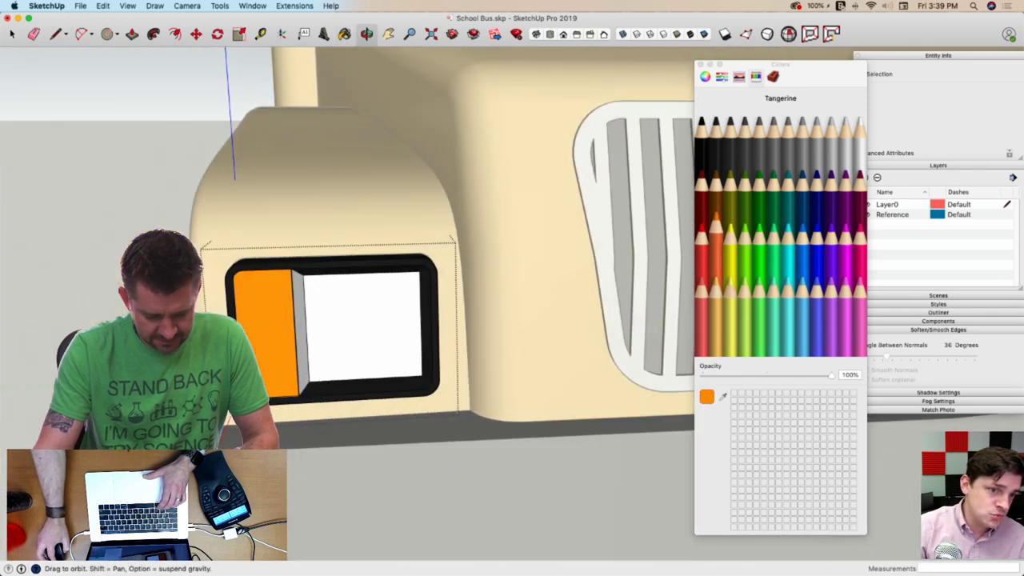
{"action": "middle_click_drag", "start_coordinate": [395, 336], "coordinate": [256, 315]}
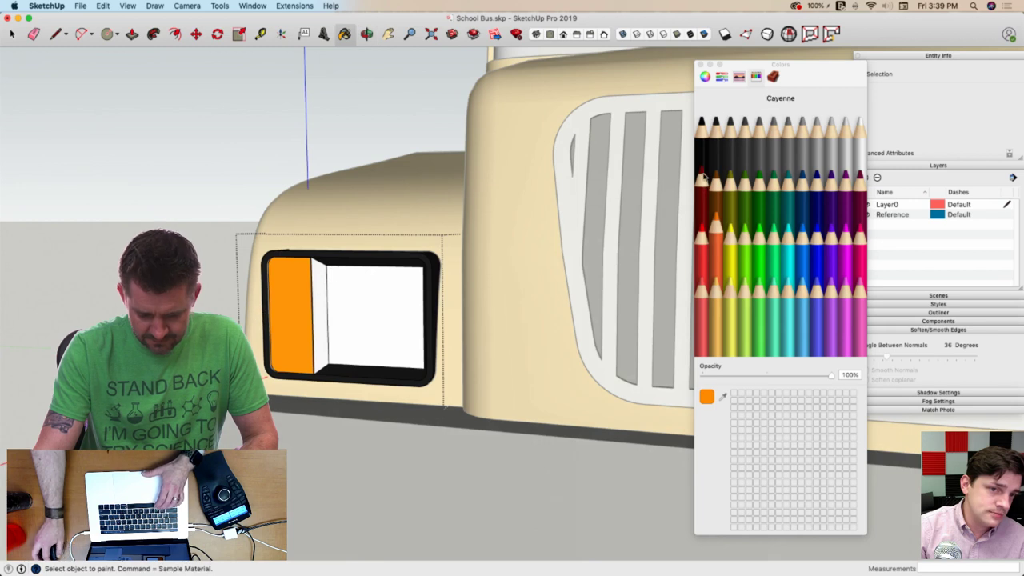
{"action": "scroll", "coordinate": [328, 284], "scroll_direction": "up", "scroll_amount": 3}
{"action": "left_click", "coordinate": [324, 273]}
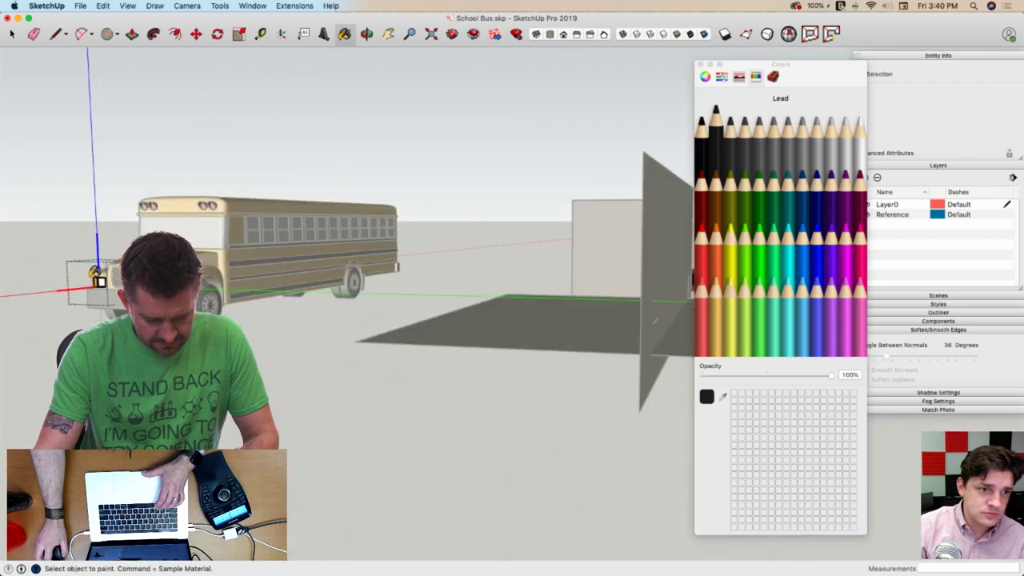
{"action": "key", "text": "space"}
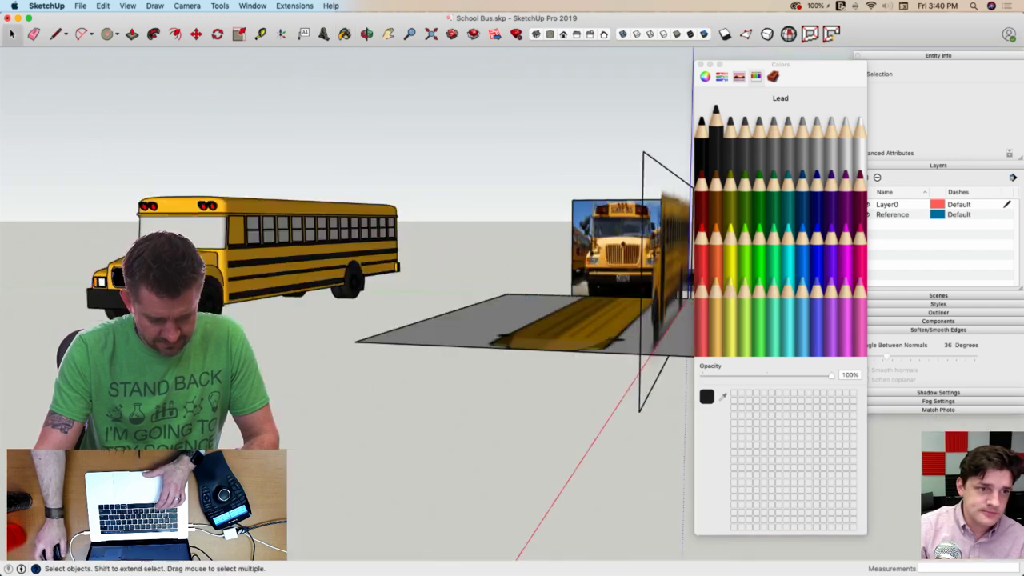
Delete the reference images, the unpainted bus copy and the stray line beside the painted bus
{"action": "middle_click_drag", "start_coordinate": [144, 308], "coordinate": [508, 331]}
{"action": "scroll", "coordinate": [469, 327], "scroll_direction": "down", "scroll_amount": 5}
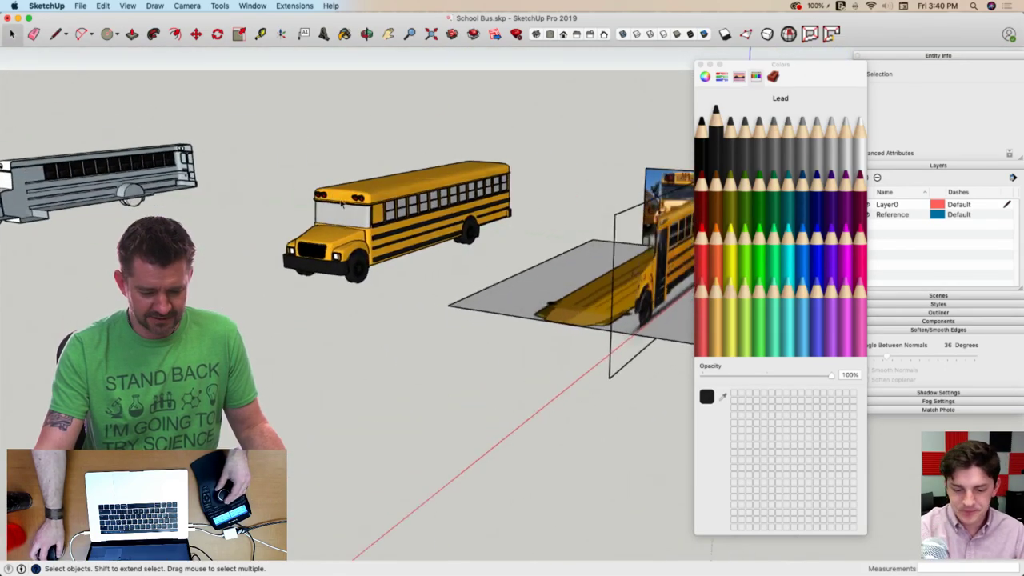
{"action": "left_click_drag", "start_coordinate": [567, 72], "coordinate": [432, 351]}
{"action": "key", "text": "Delete"}
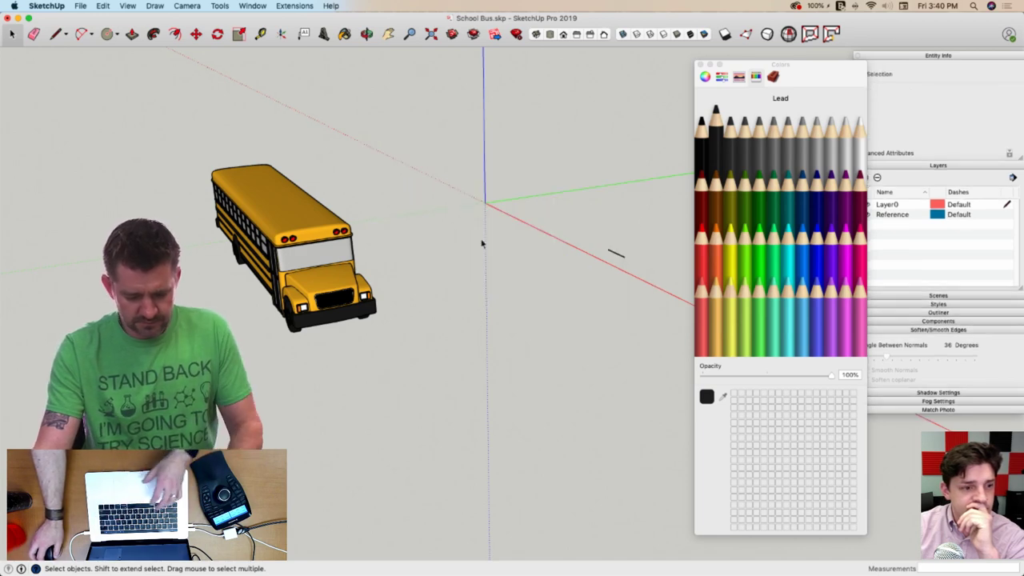
{"action": "left_click_drag", "start_coordinate": [589, 297], "coordinate": [583, 295]}
{"action": "key", "text": "Delete"}
Try to move the painted bus group on its own toward the axes origin
{"action": "left_click", "coordinate": [328, 320]}
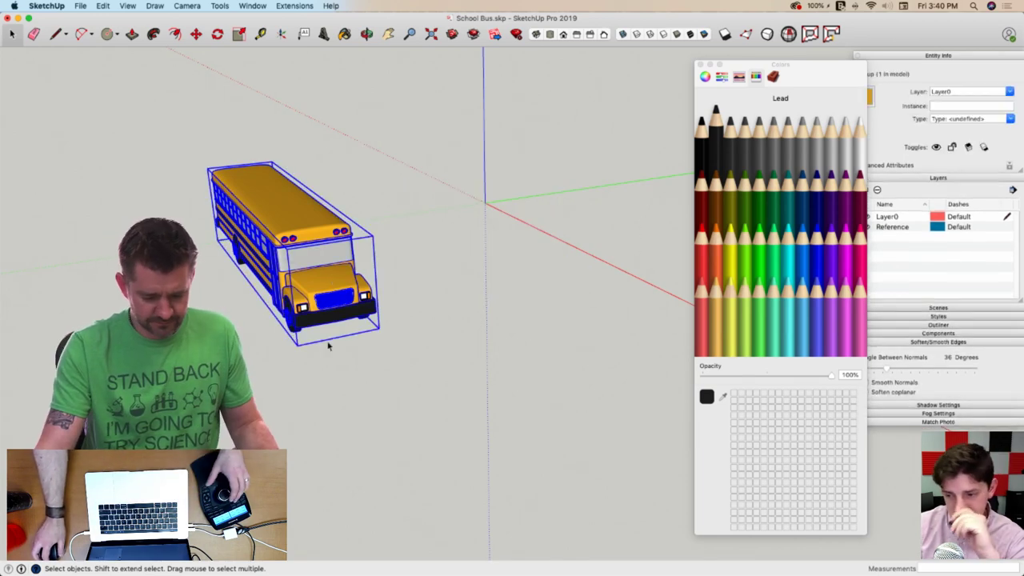
{"action": "key", "text": "m"}
{"action": "left_click", "coordinate": [325, 384]}
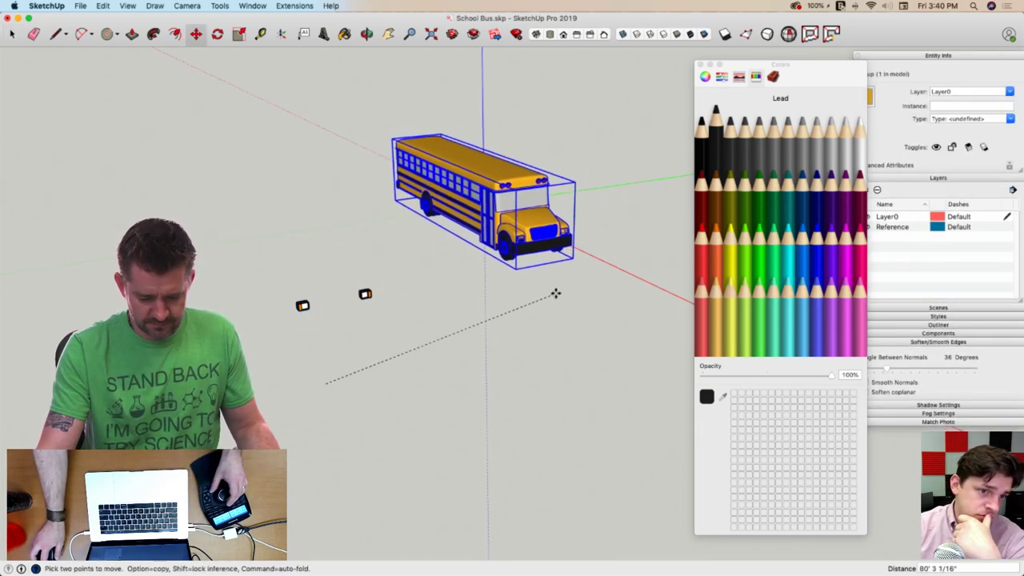
{"action": "left_click", "coordinate": [586, 281]}
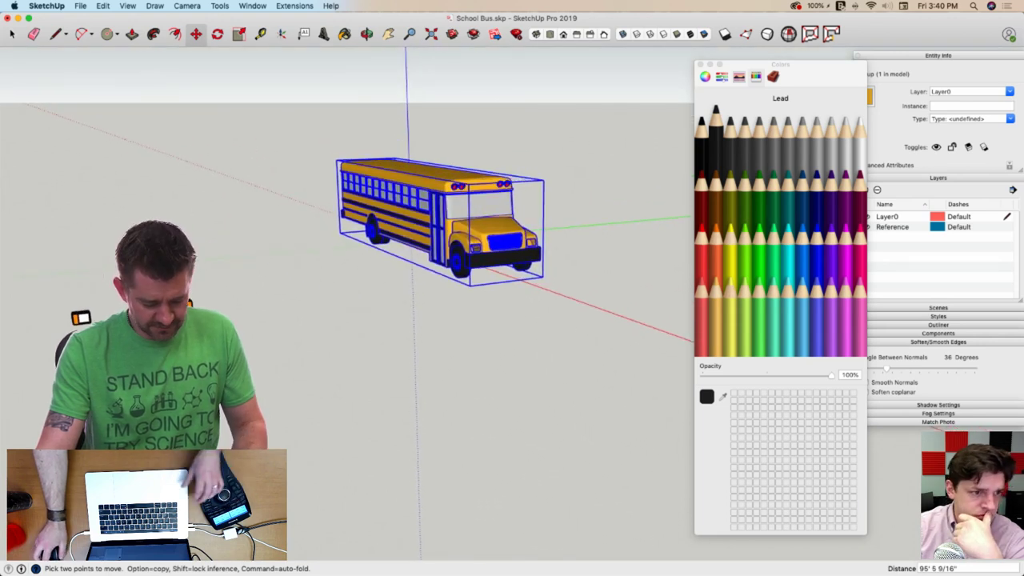
{"action": "key", "text": "super+z"}
Group the painted bus together with its separate headlights and move the group about 95' 10" to the axes origin
{"action": "key", "text": "space"}
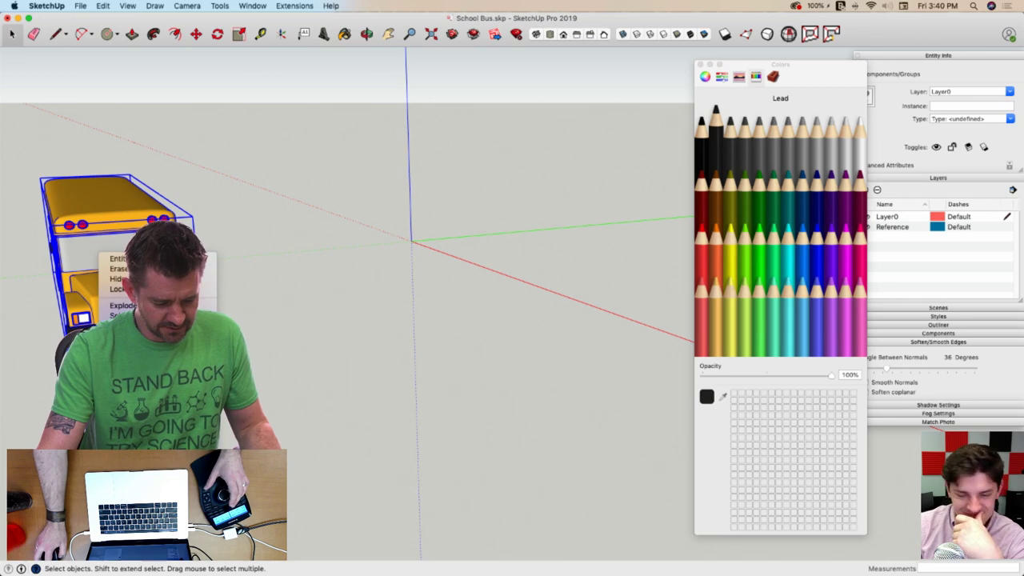
{"action": "key", "text": "super+g"}
{"action": "key", "text": "m"}
{"action": "left_click", "coordinate": [218, 420]}
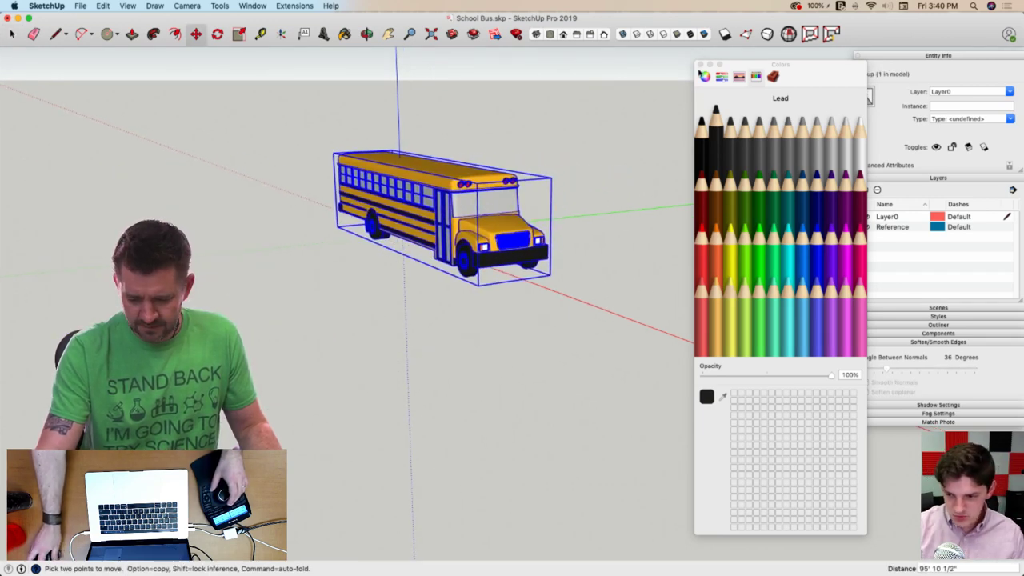
Close the Colors window, collapse the Entity Info, Layers and Soften/Smooth Edges panels, and move the panel stack clear of the bus
{"action": "left_click", "coordinate": [701, 65]}
{"action": "key", "text": "space"}
{"action": "scroll", "coordinate": [591, 244], "scroll_direction": "up", "scroll_amount": 5}
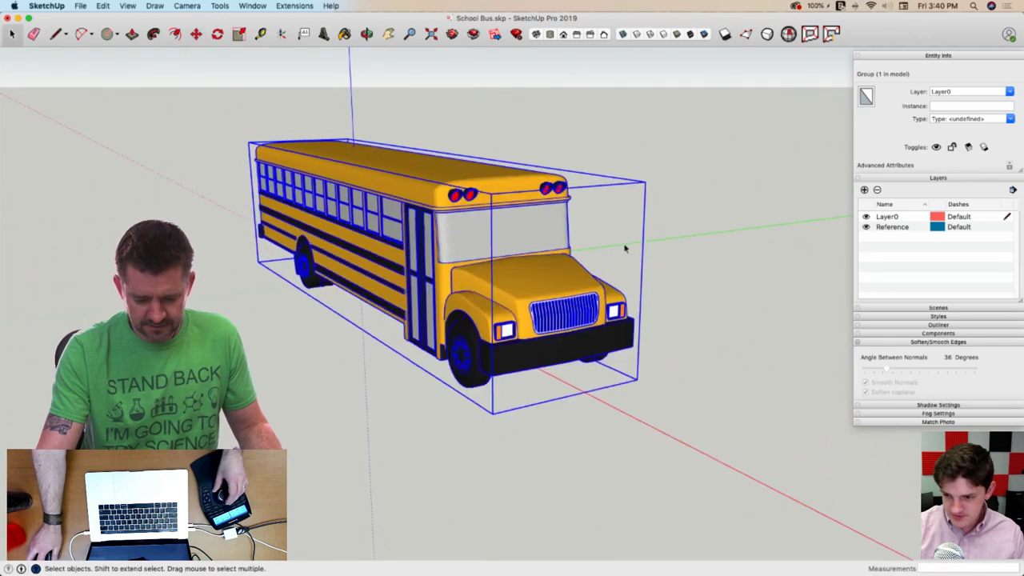
{"action": "left_click", "coordinate": [625, 249]}
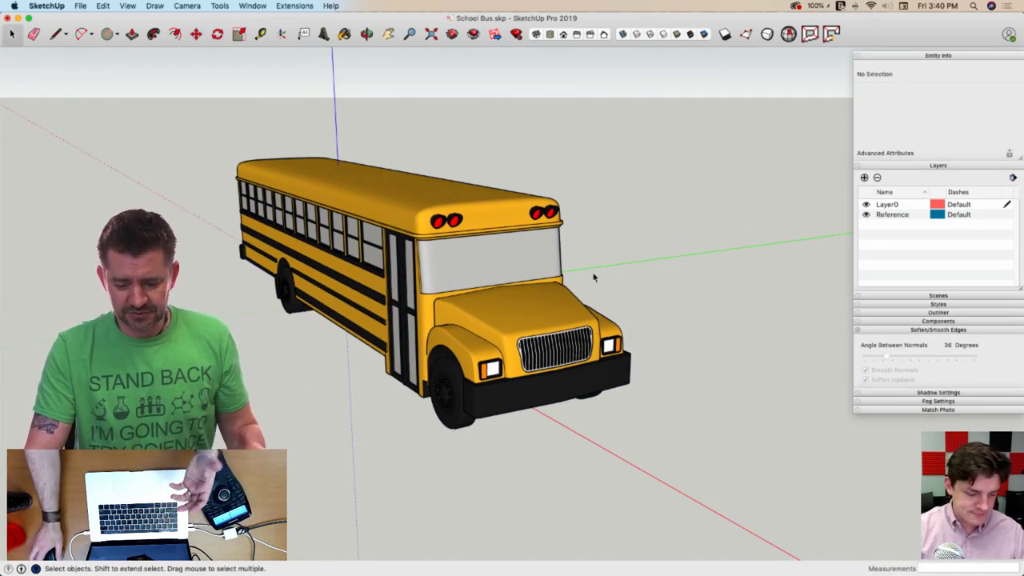
{"action": "left_click", "coordinate": [926, 56]}
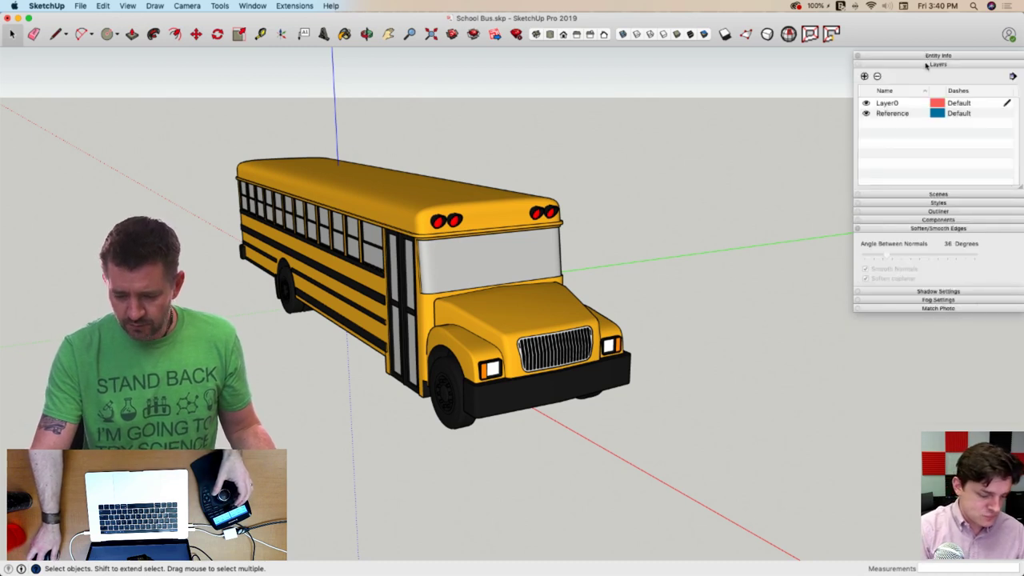
{"action": "left_click", "coordinate": [926, 64]}
{"action": "left_click", "coordinate": [927, 110]}
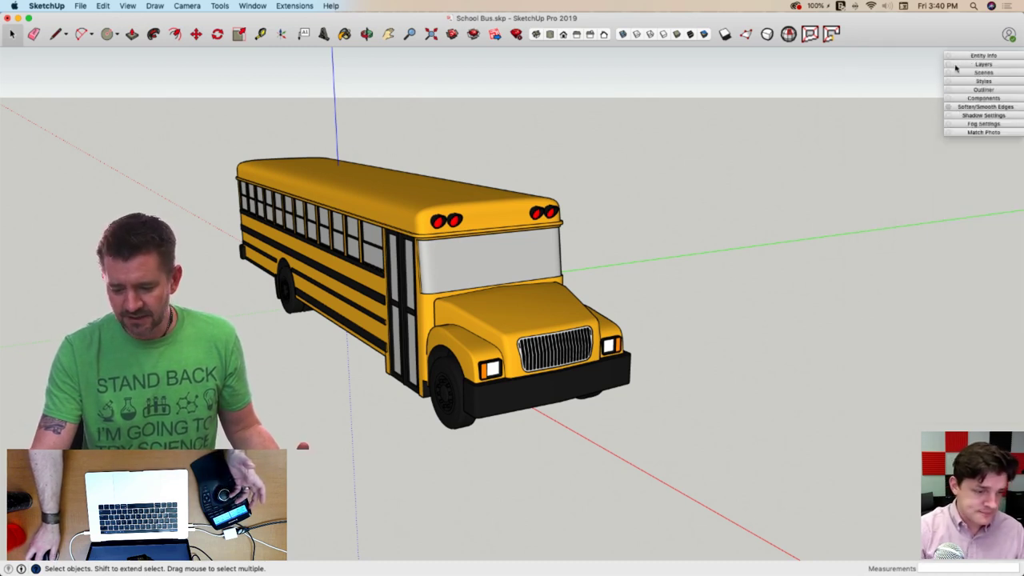
{"action": "left_click_drag", "start_coordinate": [970, 58], "coordinate": [940, 19]}
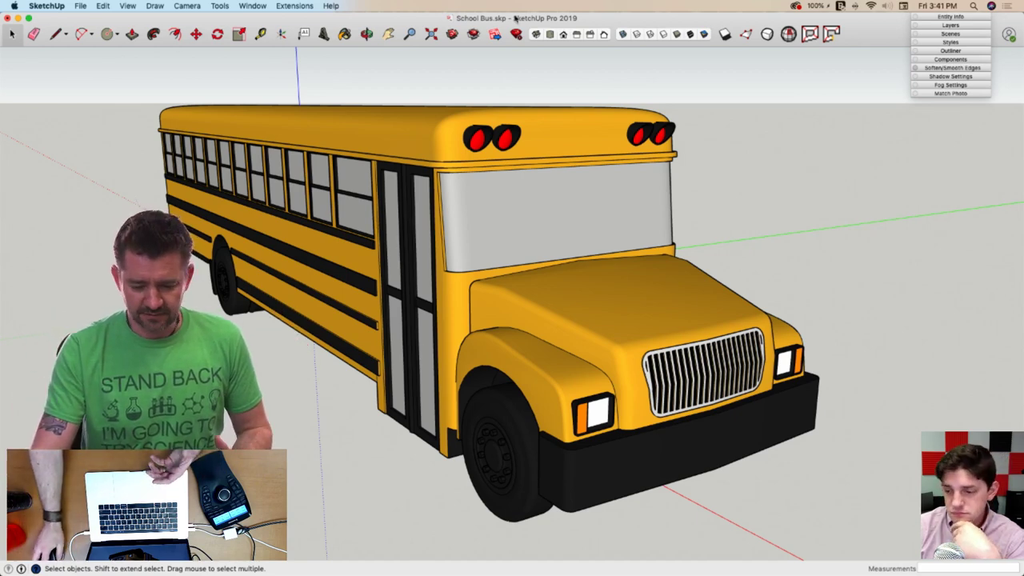
Turn on section-free shadow display and shift the bus group about 6' 10" across the ground near the origin
{"action": "left_click", "coordinate": [724, 35]}
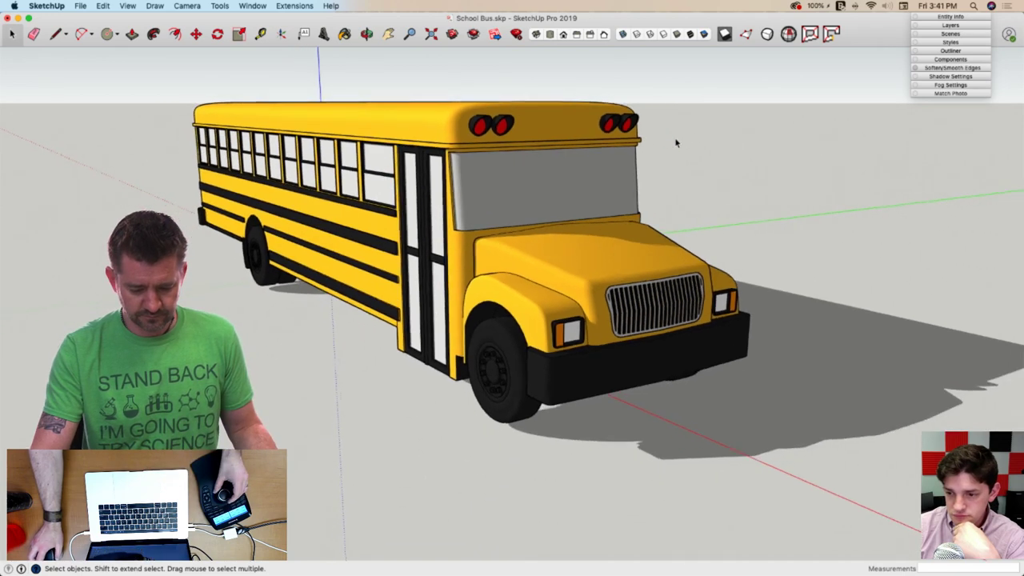
{"action": "left_click", "coordinate": [634, 235]}
{"action": "key", "text": "m"}
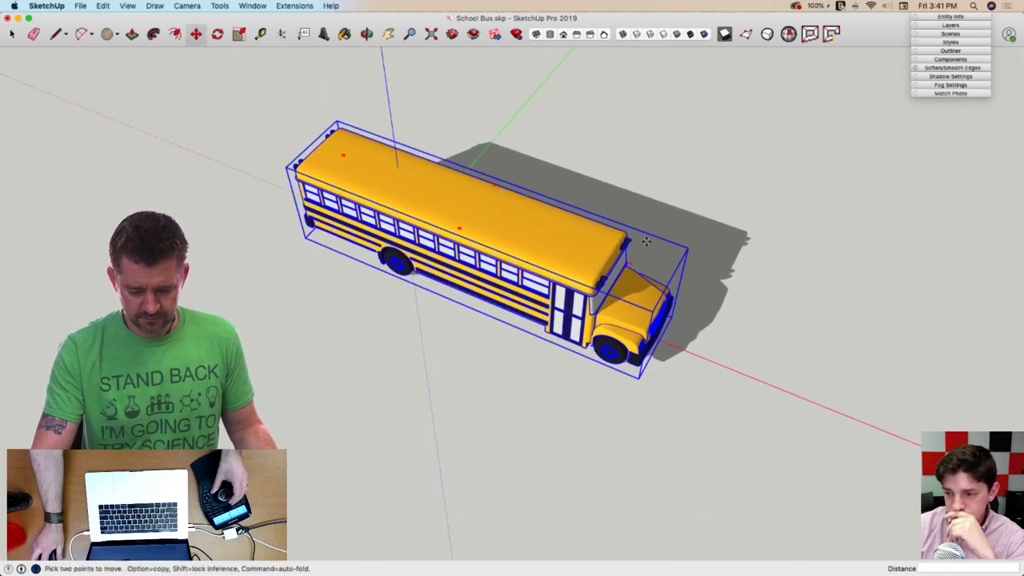
{"action": "left_click", "coordinate": [636, 265]}
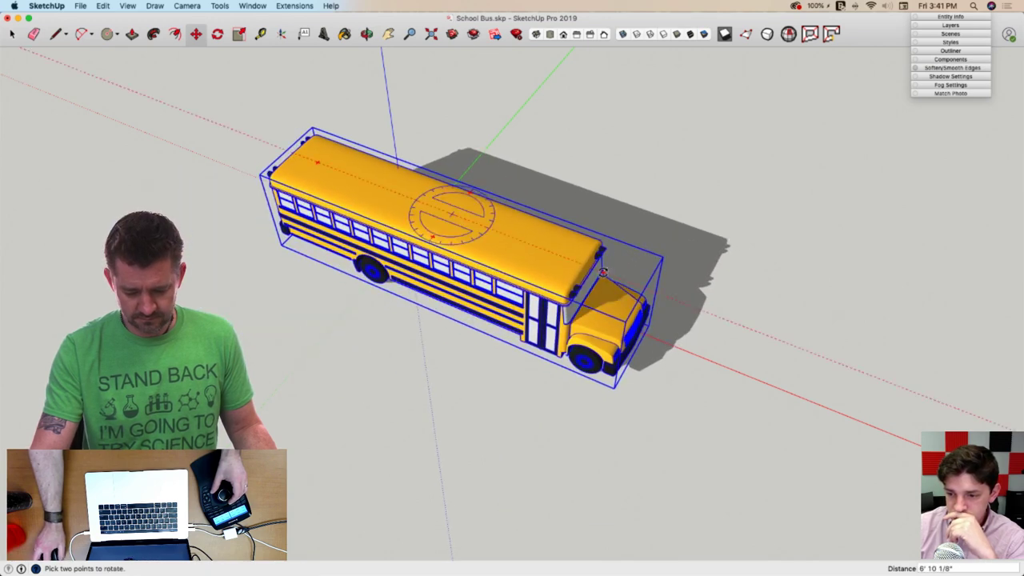
Rotate the bus group horizontally about its centre until its driver side faces the view
{"action": "left_click", "coordinate": [603, 272]}
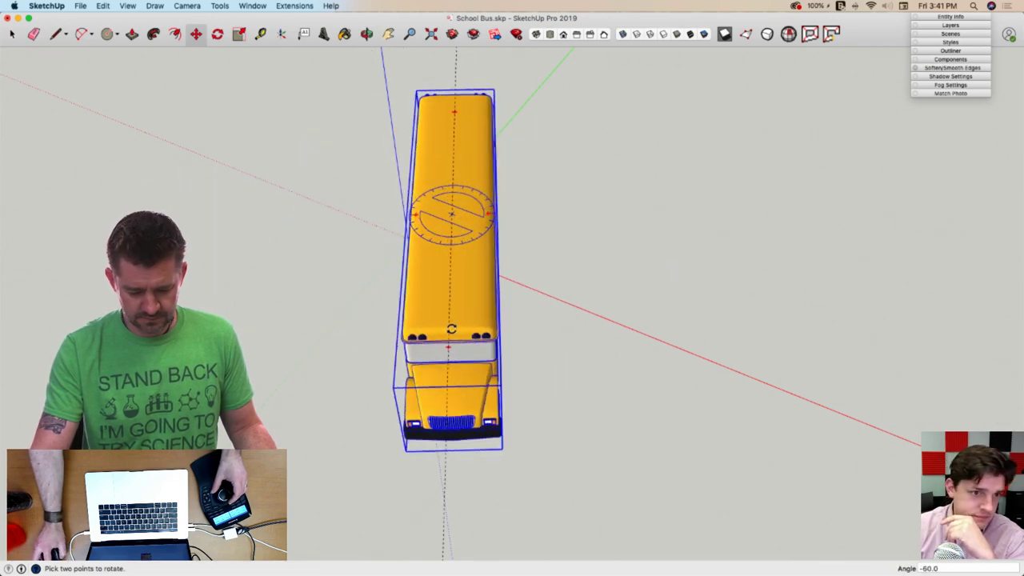
{"action": "left_click", "coordinate": [304, 252]}
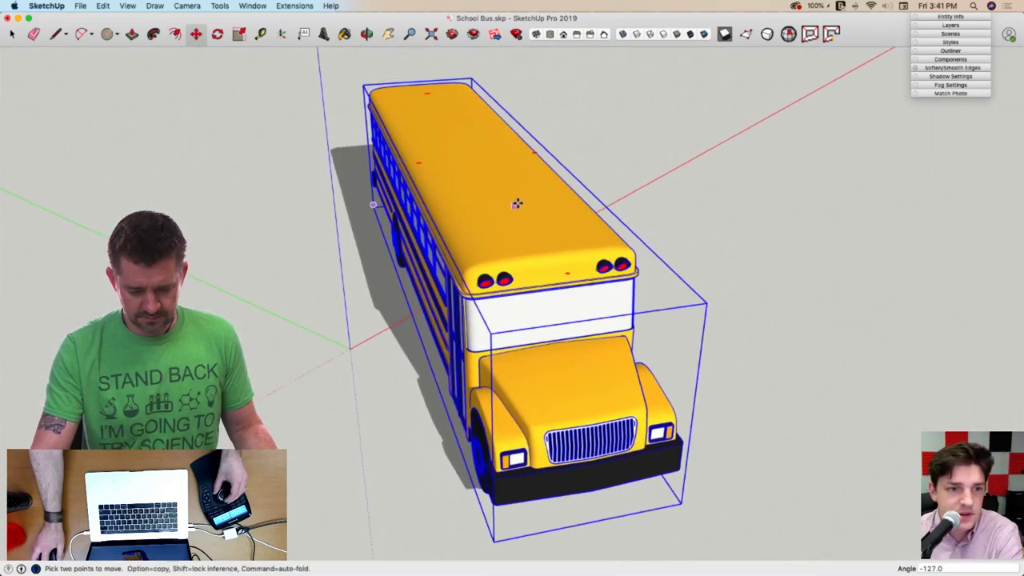
{"action": "key", "text": "q"}
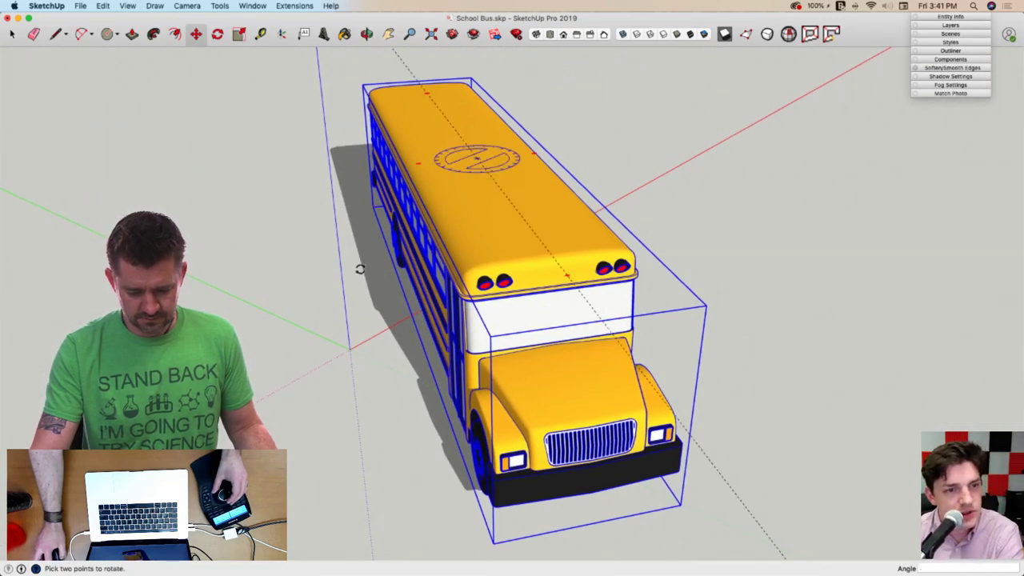
{"action": "left_click", "coordinate": [360, 268]}
{"action": "left_click", "coordinate": [292, 248]}
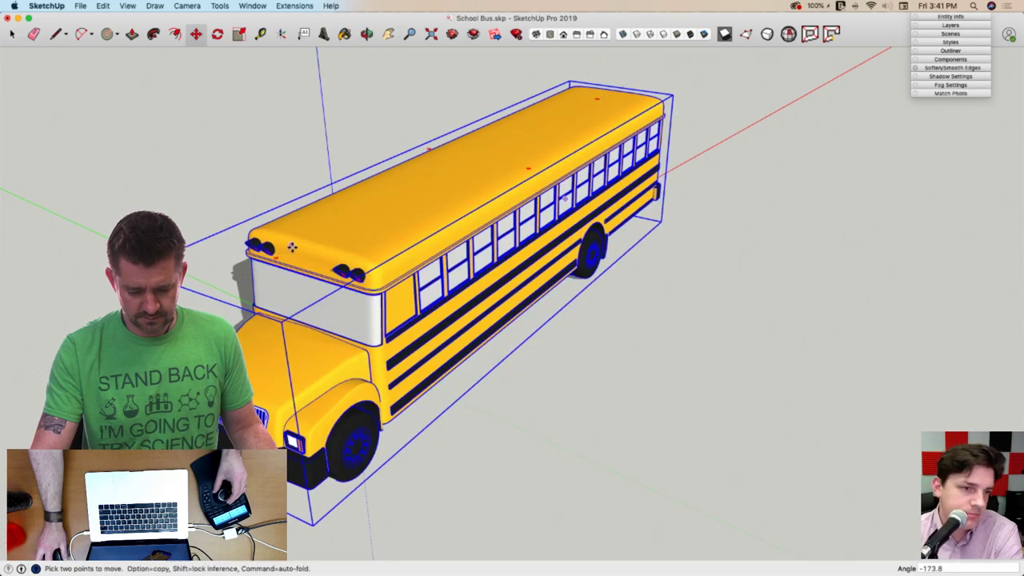
{"action": "key", "text": "space"}
{"action": "left_click", "coordinate": [592, 359]}
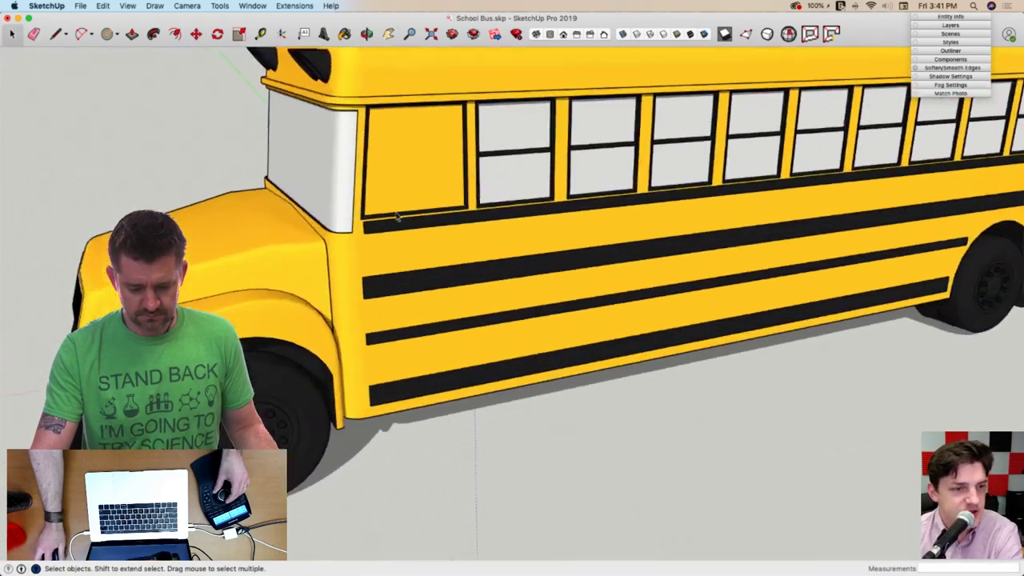
Open the bus group, paint the driver's side window face light grey to match the other windows, and leave the group
{"action": "left_click", "coordinate": [397, 215]}
{"action": "scroll", "coordinate": [415, 204], "scroll_direction": "up", "scroll_amount": 3}
{"action": "scroll", "coordinate": [430, 239], "scroll_direction": "up", "scroll_amount": 3}
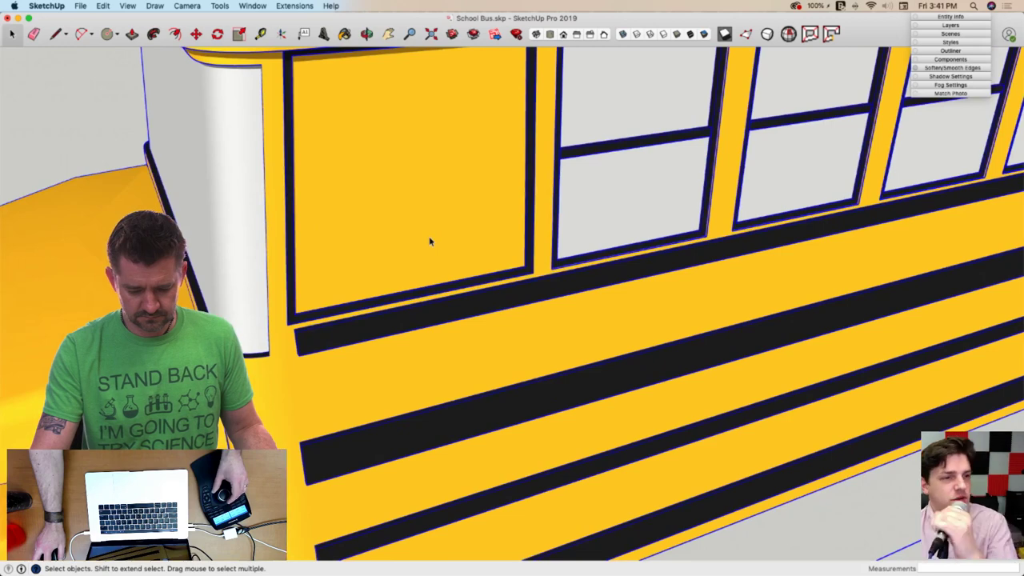
{"action": "scroll", "coordinate": [429, 241], "scroll_direction": "down", "scroll_amount": 3}
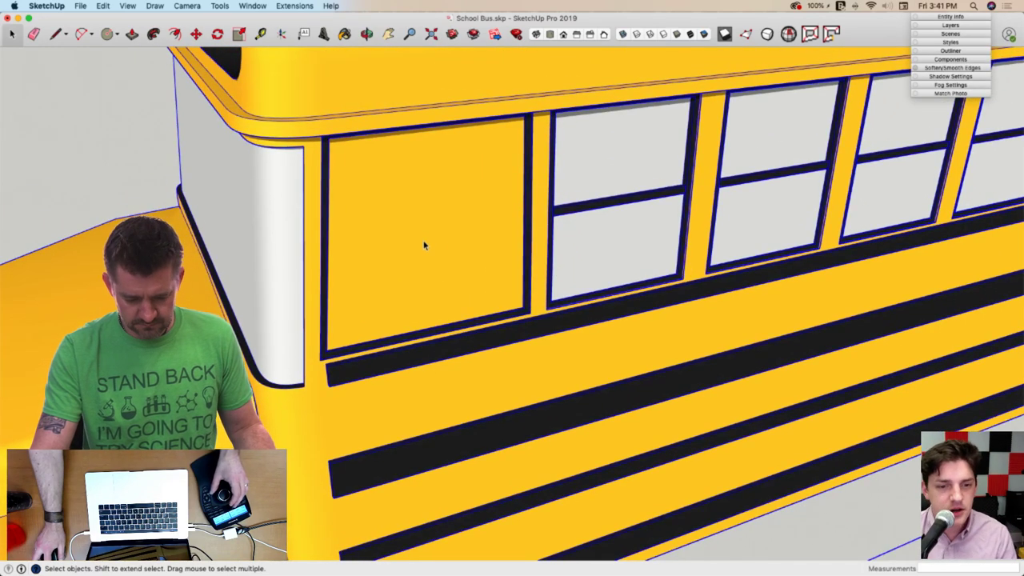
{"action": "double_click", "coordinate": [425, 248]}
{"action": "left_click", "coordinate": [426, 254]}
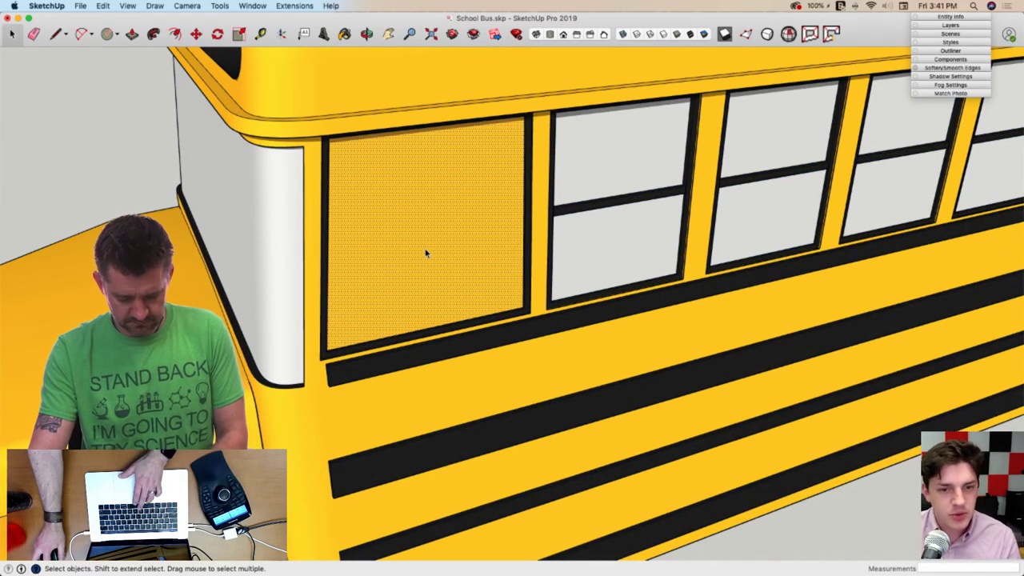
{"action": "key", "text": "b"}
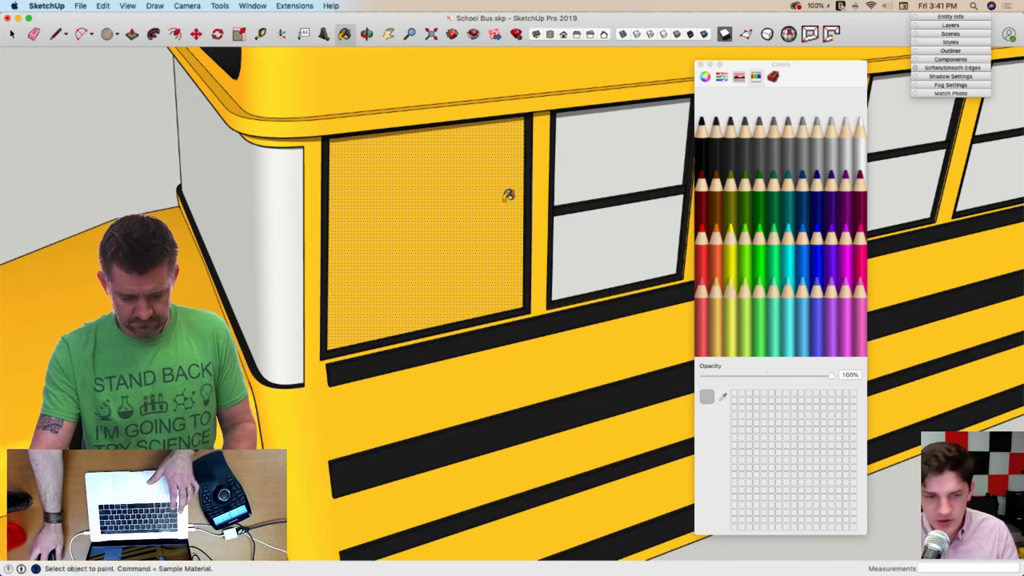
{"action": "left_click", "coordinate": [507, 194]}
{"action": "key", "text": "space"}
{"action": "left_click", "coordinate": [700, 67]}
{"action": "key", "text": "shift+z"}
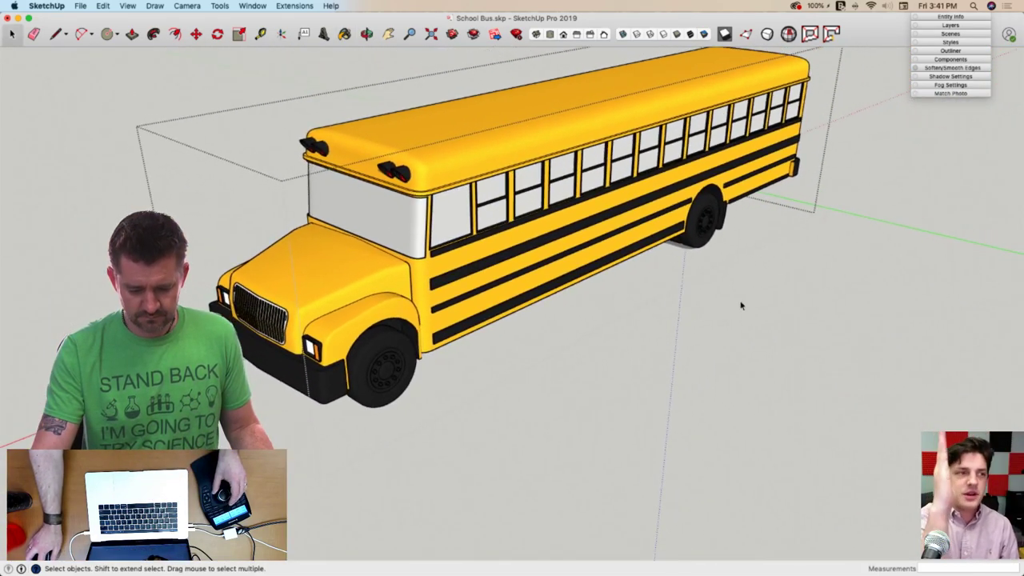
{"action": "left_click", "coordinate": [741, 306]}
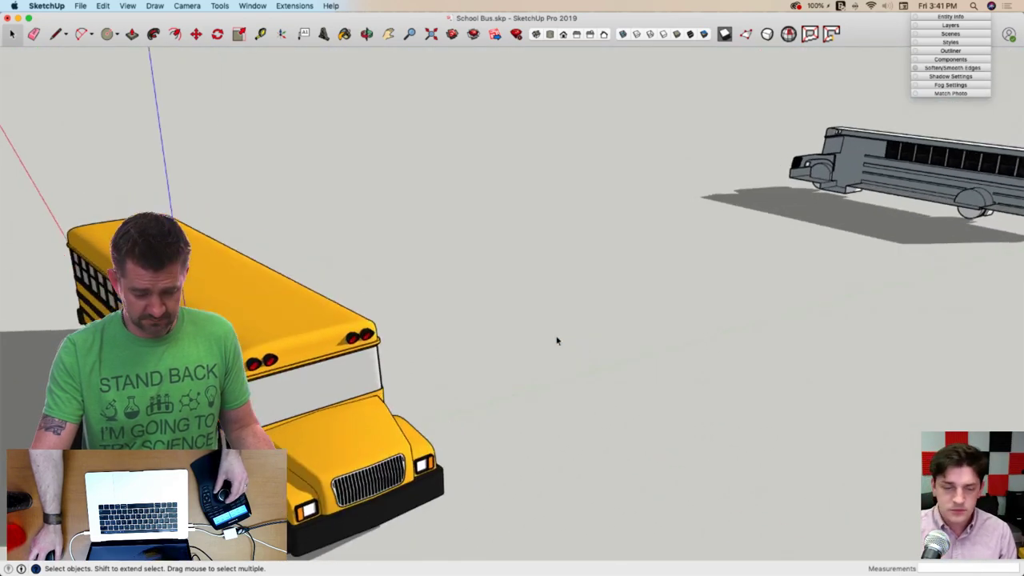
{"action": "middle_click_drag", "start_coordinate": [556, 341], "coordinate": [558, 341]}
{"action": "left_click", "coordinate": [573, 257]}
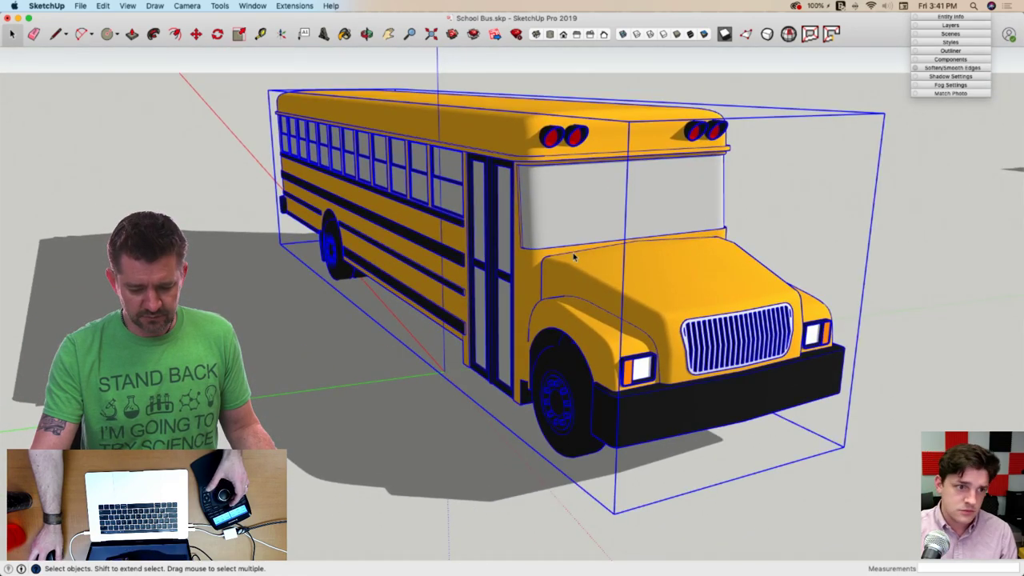
{"action": "key", "text": "m"}
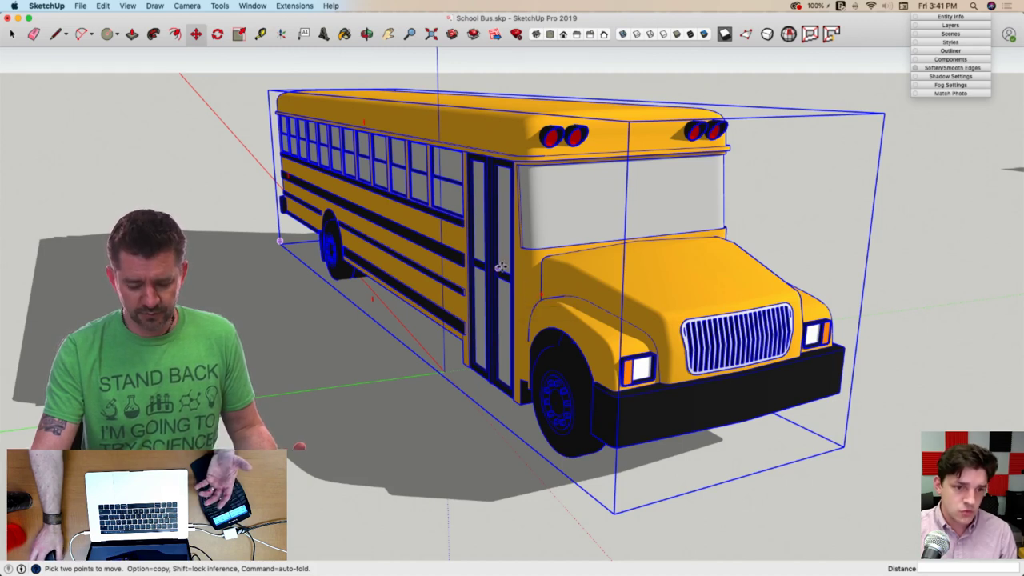
{"action": "key", "text": "q"}
{"action": "key", "text": "m"}
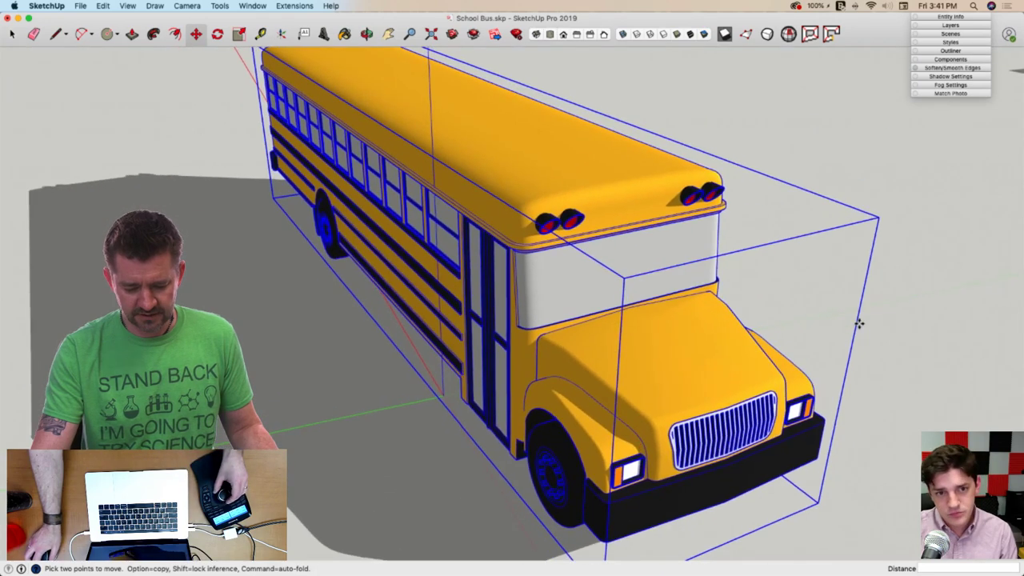
{"action": "key", "text": "space"}
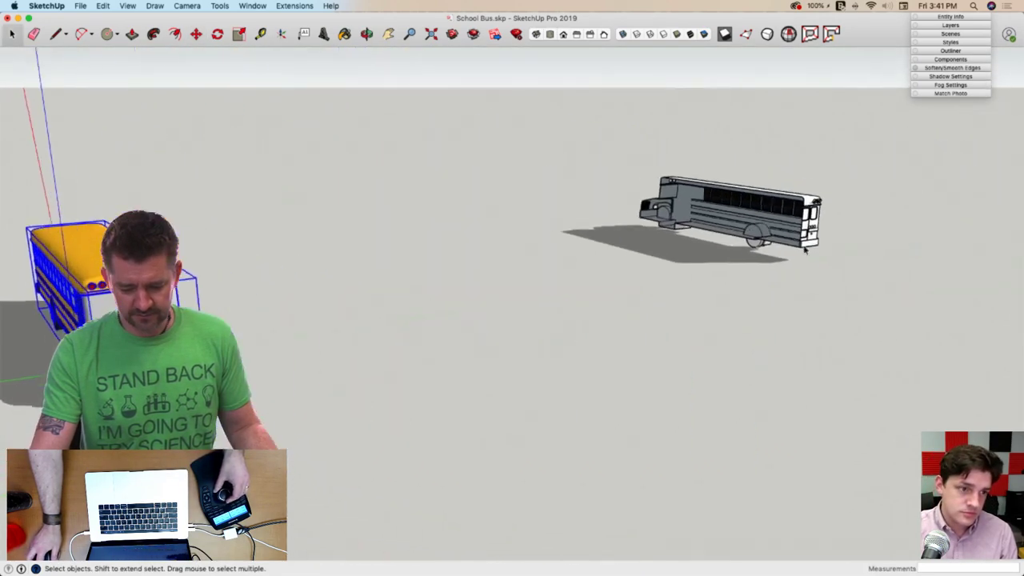
Move the unpainted grey bus farther away from the painted bus
{"action": "left_click", "coordinate": [753, 246]}
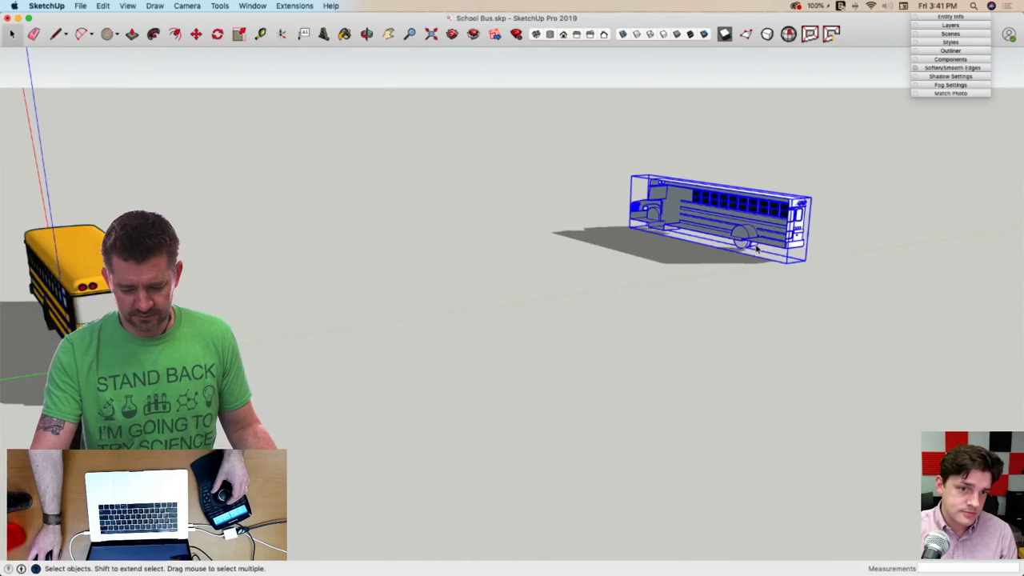
{"action": "key", "text": "m"}
{"action": "left_click", "coordinate": [980, 317]}
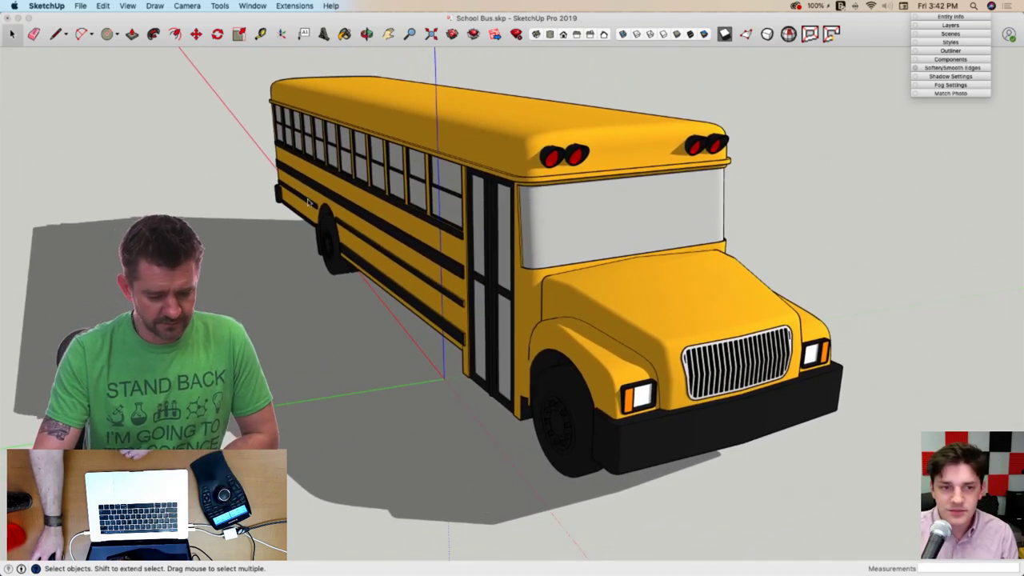
Have the reported model problems fixed immediately and dismiss the check report
{"action": "left_click", "coordinate": [614, 204]}
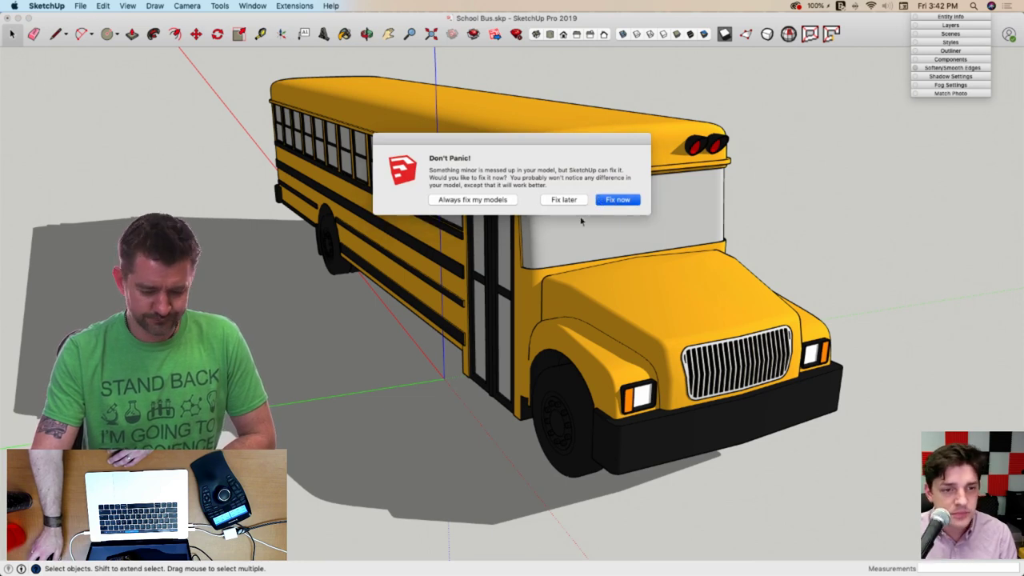
{"action": "left_click", "coordinate": [528, 200]}
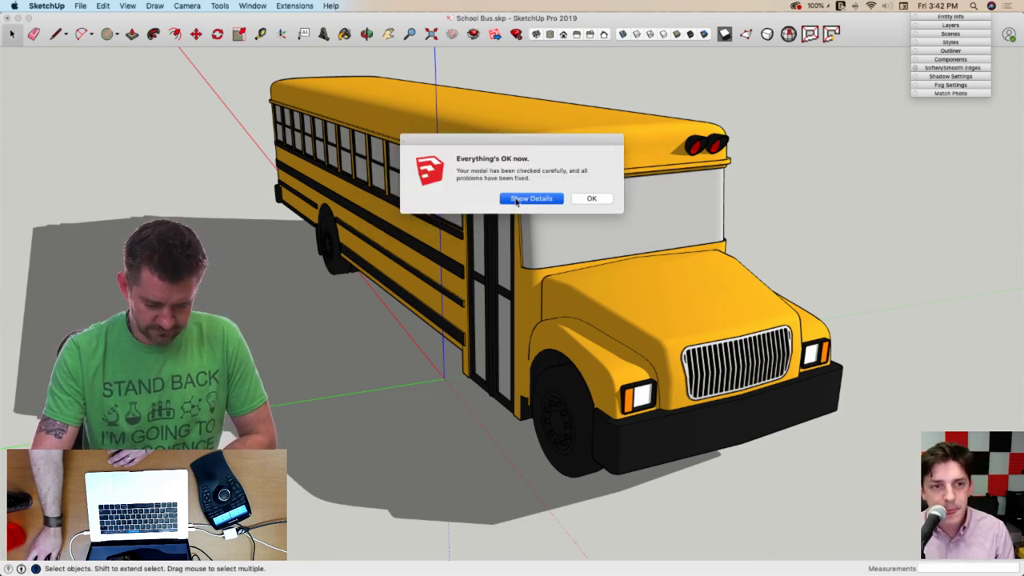
{"action": "left_click", "coordinate": [360, 209]}
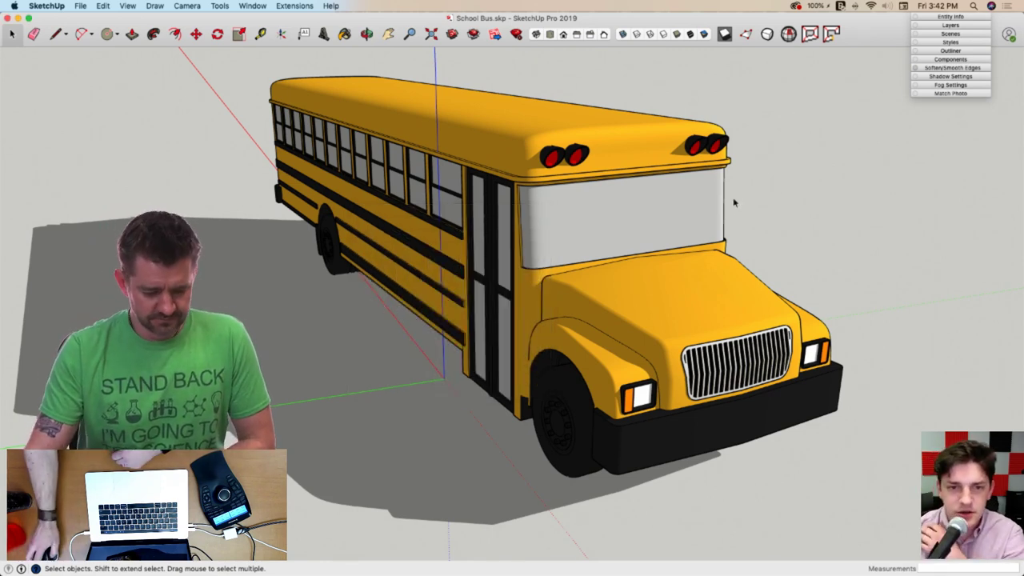
Open the Thea Rendering Window, fit it to the screen, and move the panel stack clear of its settings panel
{"action": "left_click", "coordinate": [282, 7]}
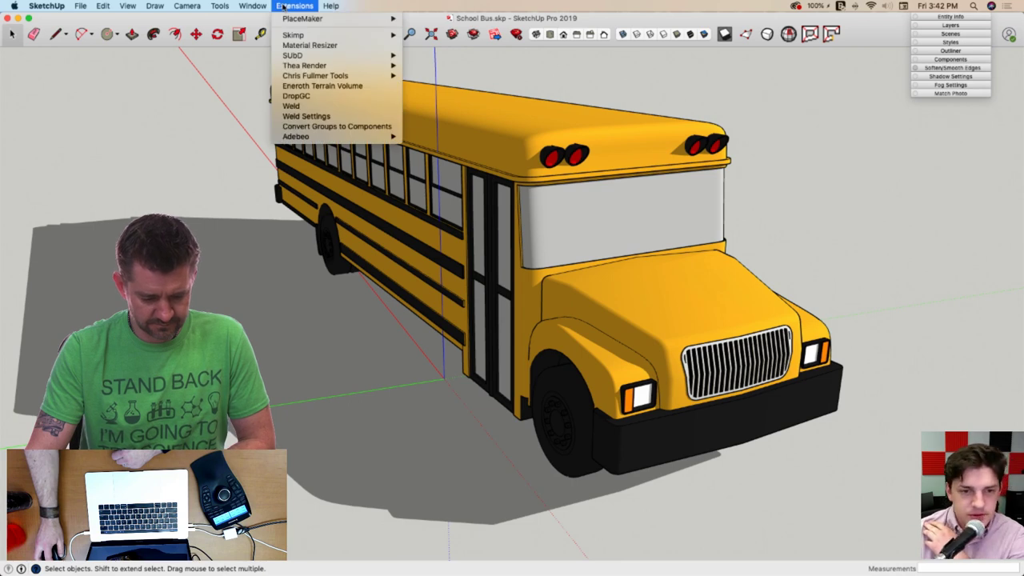
{"action": "mouse_move", "coordinate": [384, 66]}
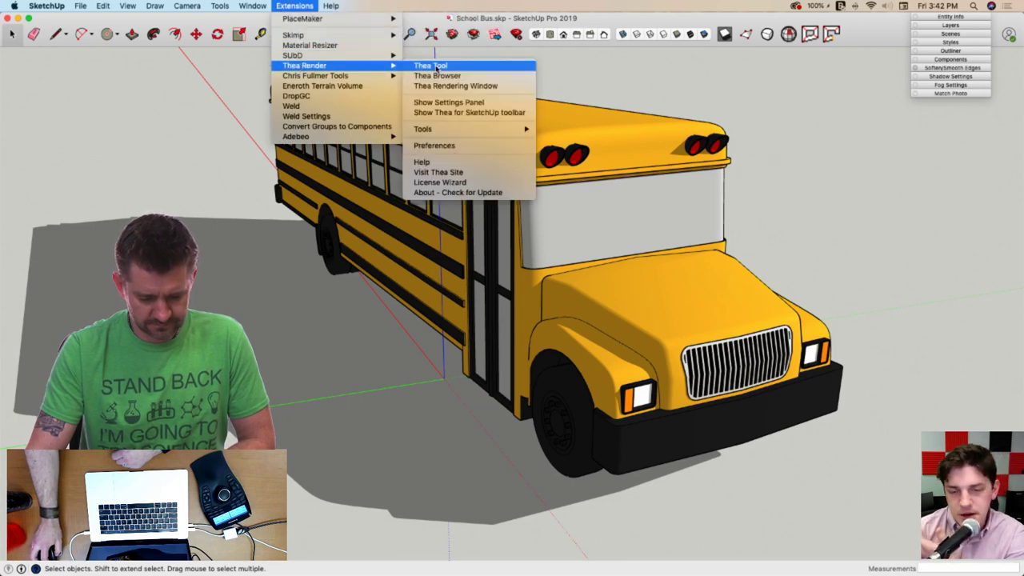
{"action": "left_click", "coordinate": [449, 86]}
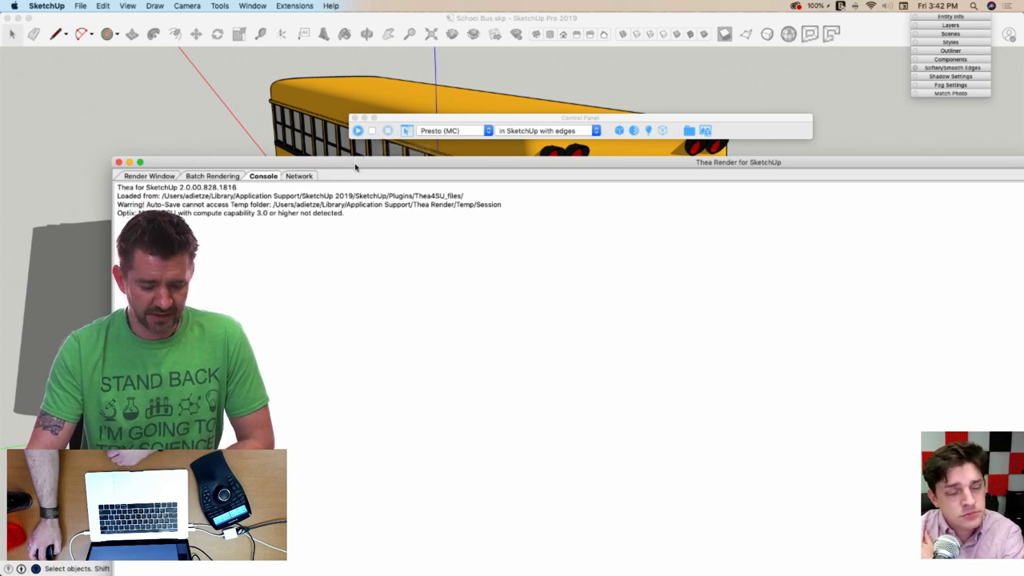
{"action": "mouse_move", "coordinate": [344, 164]}
{"action": "left_mouse_down"}
{"action": "mouse_move", "coordinate": [233, 52]}
{"action": "mouse_move", "coordinate": [240, 17]}
{"action": "mouse_move", "coordinate": [251, 41]}
{"action": "mouse_move", "coordinate": [242, 16]}
{"action": "left_mouse_up"}
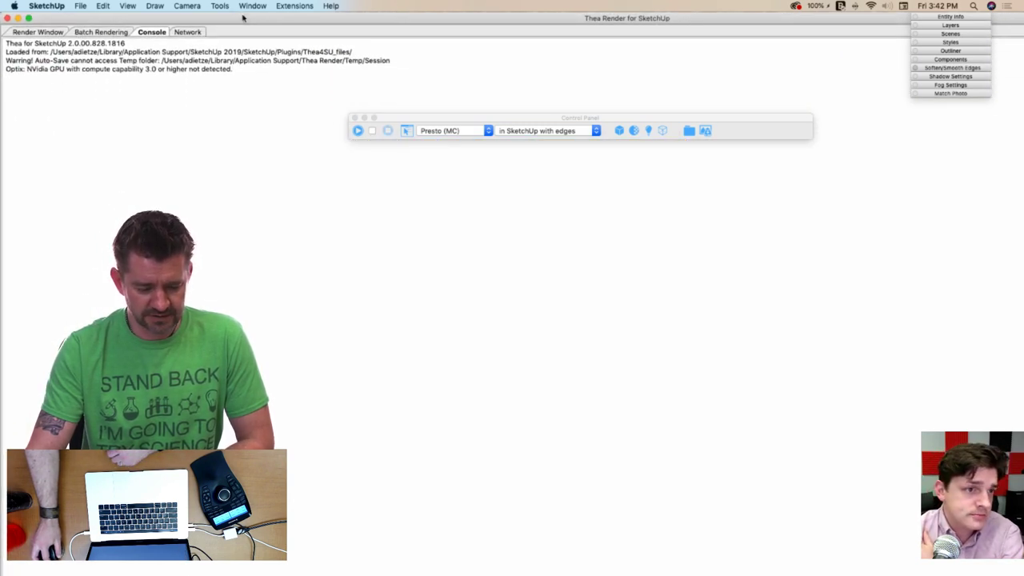
{"action": "double_click", "coordinate": [243, 19]}
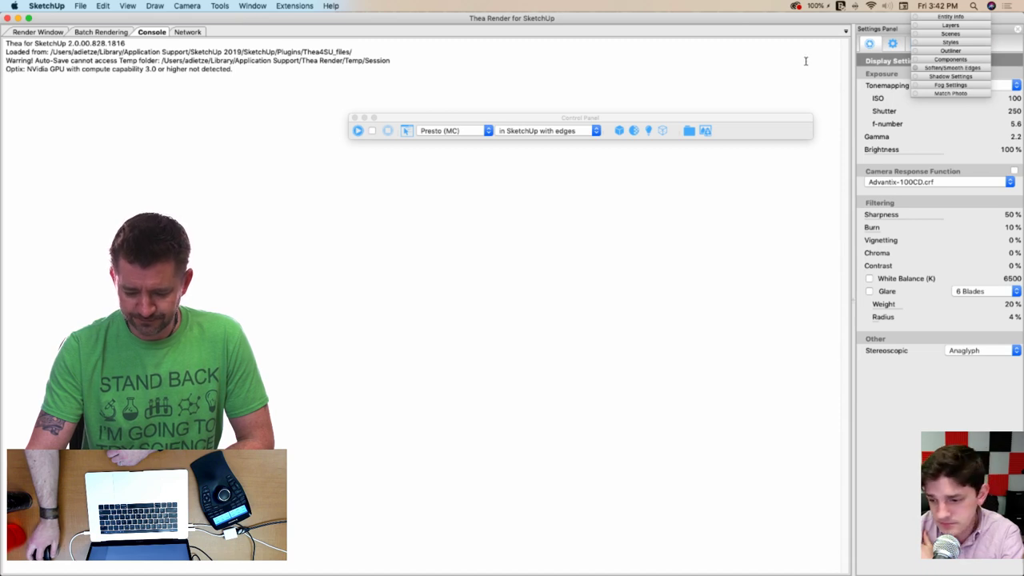
{"action": "left_click_drag", "start_coordinate": [944, 20], "coordinate": [975, 440]}
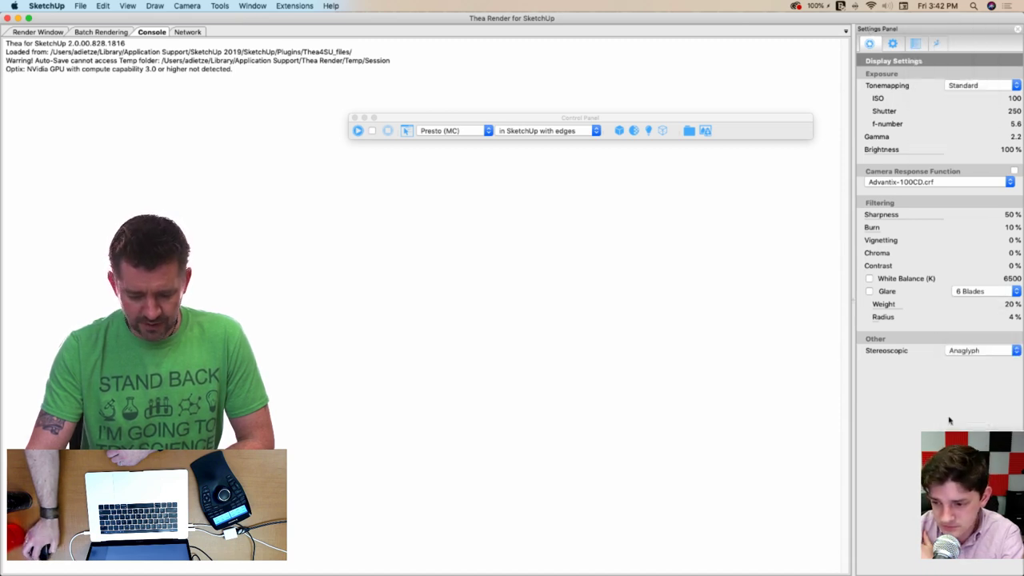
Set the Presto (MC) render to display in the Thea Window, start rendering the bus, and show the rendered image
{"action": "left_click", "coordinate": [522, 133]}
{"action": "left_click", "coordinate": [529, 112]}
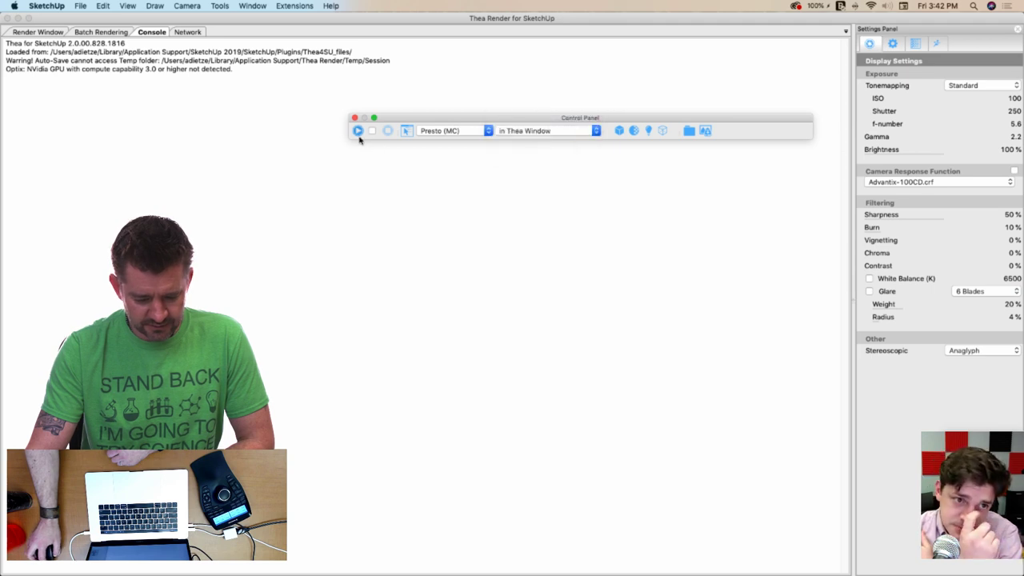
{"action": "left_click", "coordinate": [357, 131]}
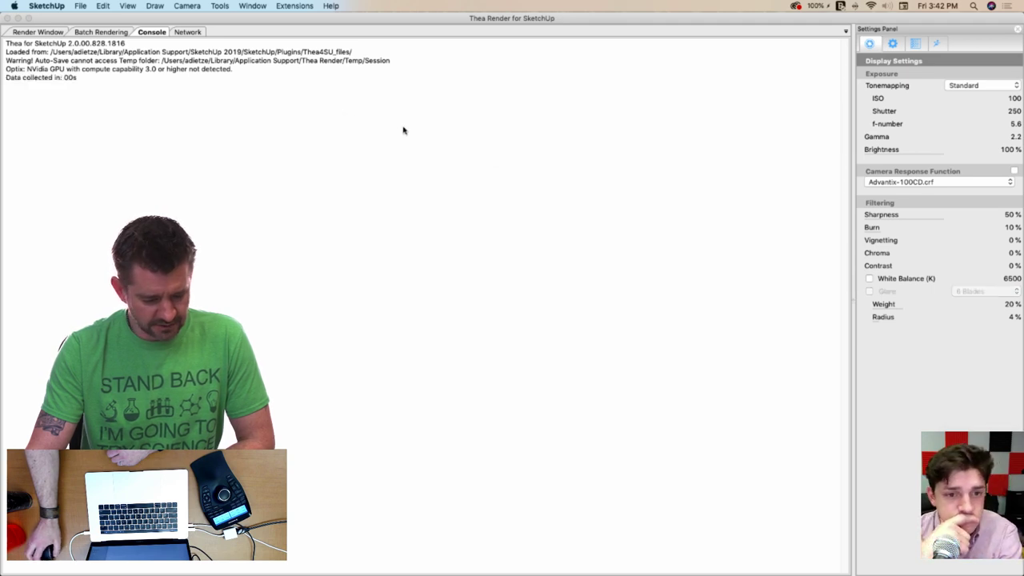
{"action": "left_click", "coordinate": [46, 33]}
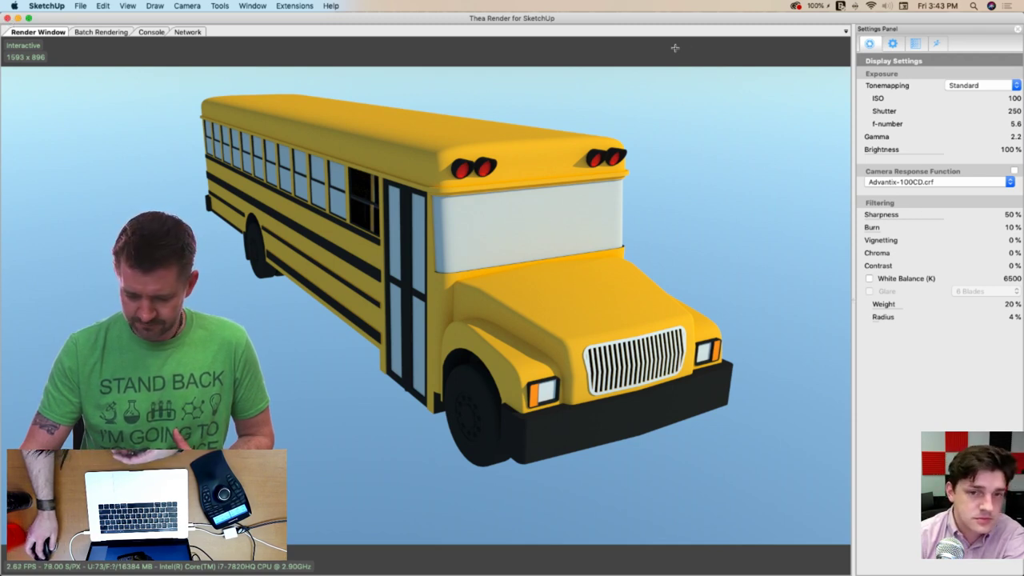
Close the Thea rendering window and move its control panel clear of the bus
{"action": "left_click", "coordinate": [280, 6]}
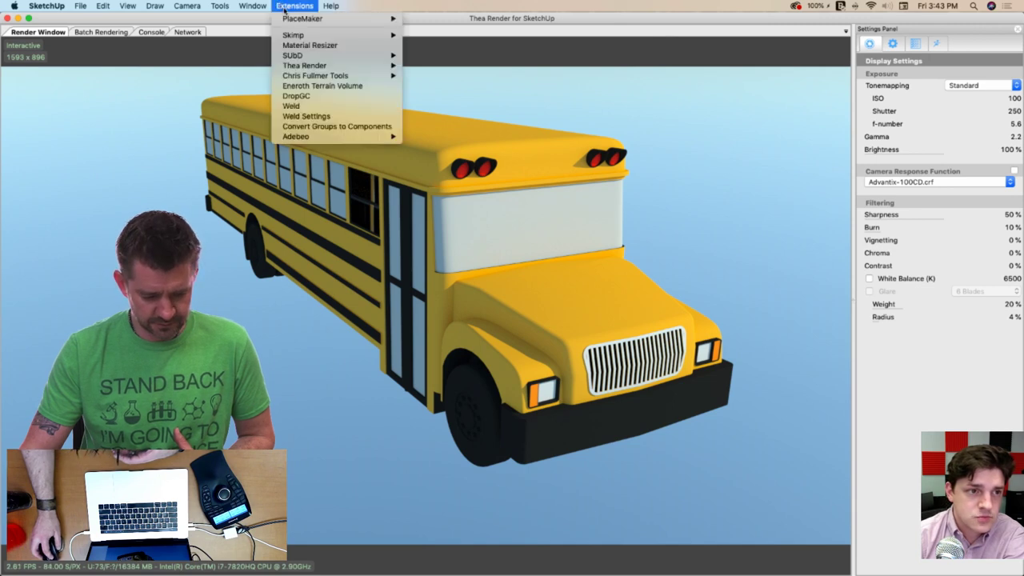
{"action": "mouse_move", "coordinate": [299, 66]}
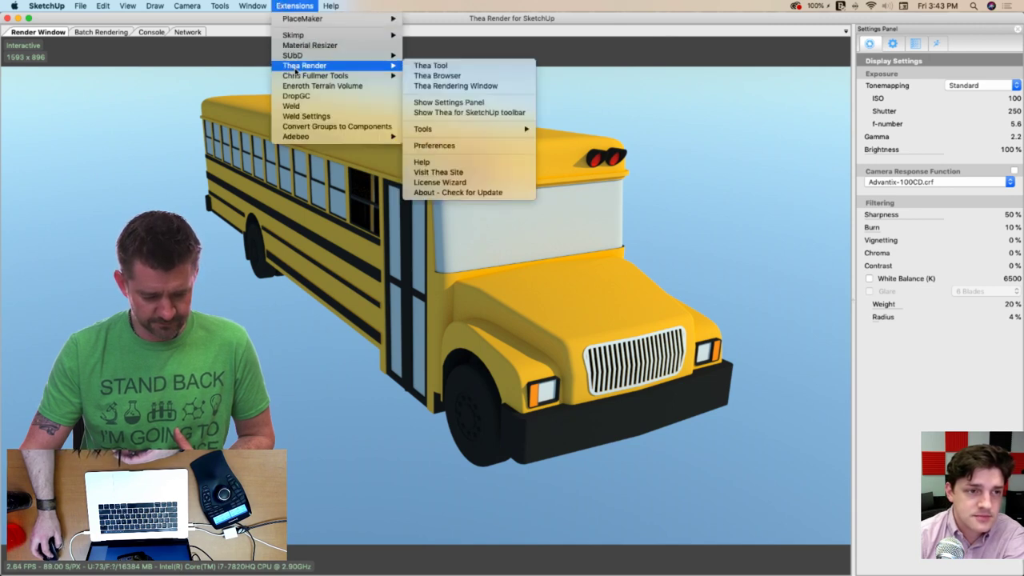
{"action": "left_click", "coordinate": [449, 85]}
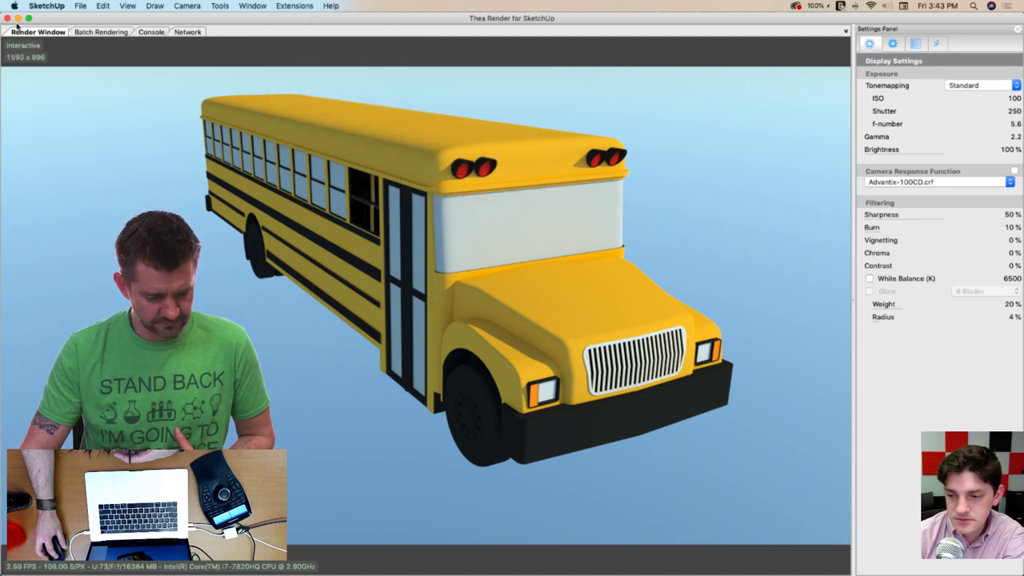
{"action": "key", "text": "super+w"}
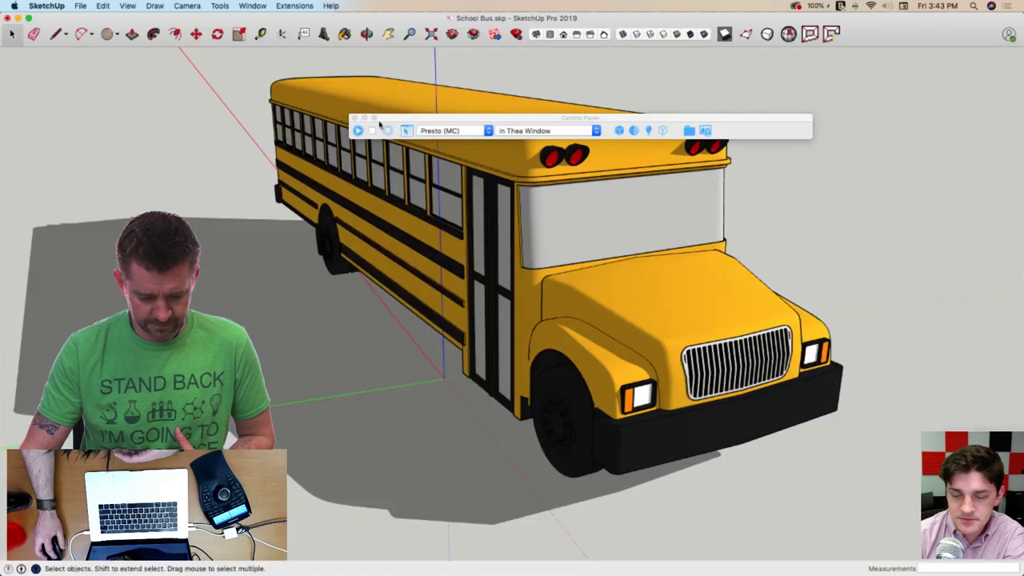
{"action": "left_click_drag", "start_coordinate": [411, 122], "coordinate": [275, 524]}
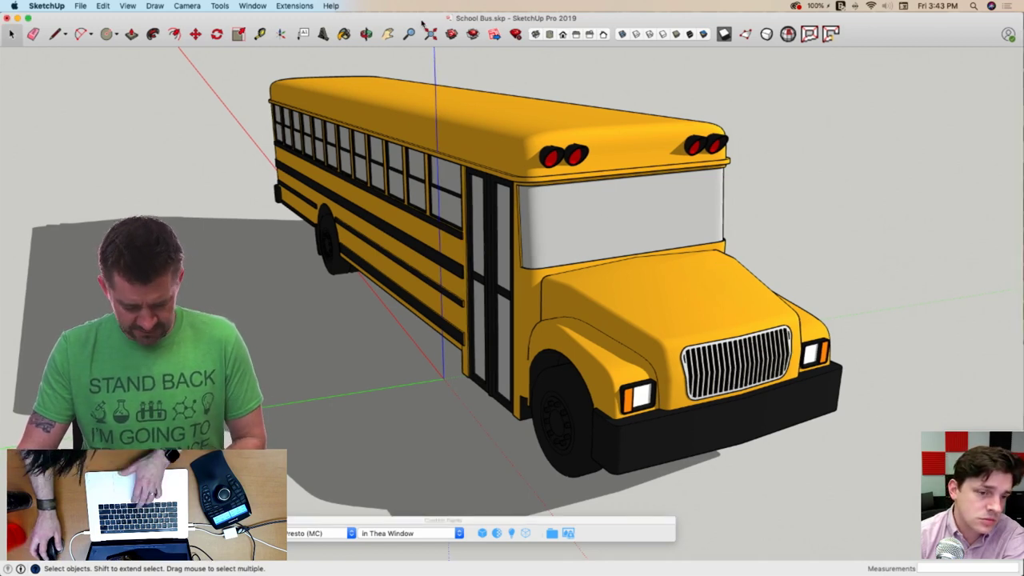
Paint the hood inside the bus group with the orange material from the Thea Metallic Car Paints collection
{"action": "key", "text": "b"}
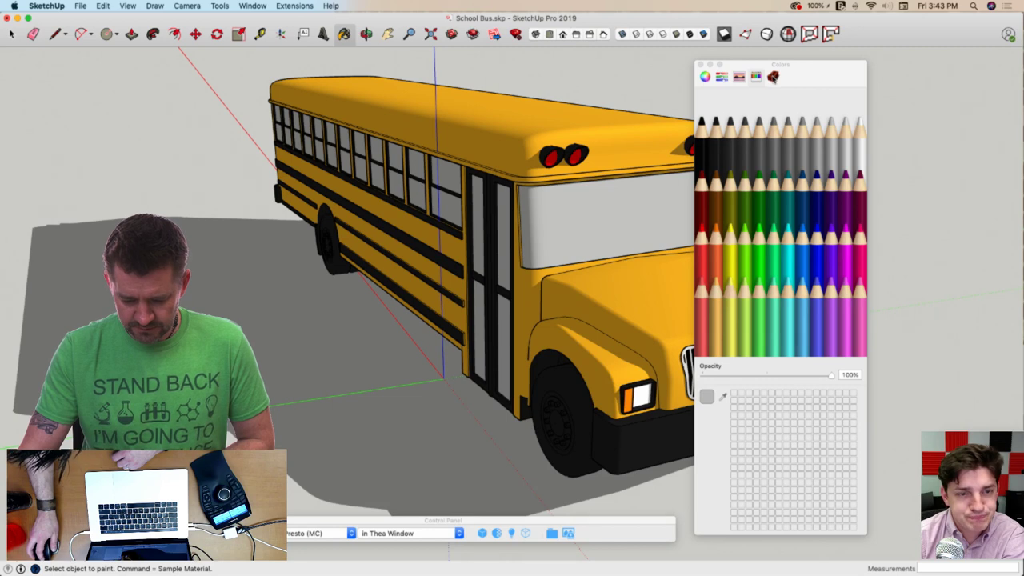
{"action": "left_click", "coordinate": [771, 77]}
{"action": "left_click", "coordinate": [780, 96]}
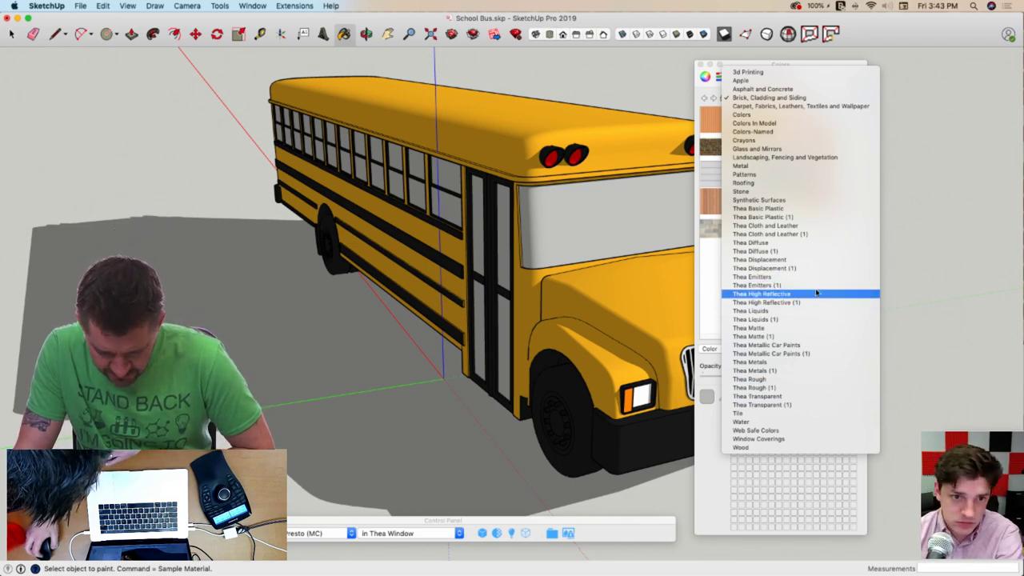
{"action": "left_click", "coordinate": [814, 344]}
{"action": "left_click", "coordinate": [764, 179]}
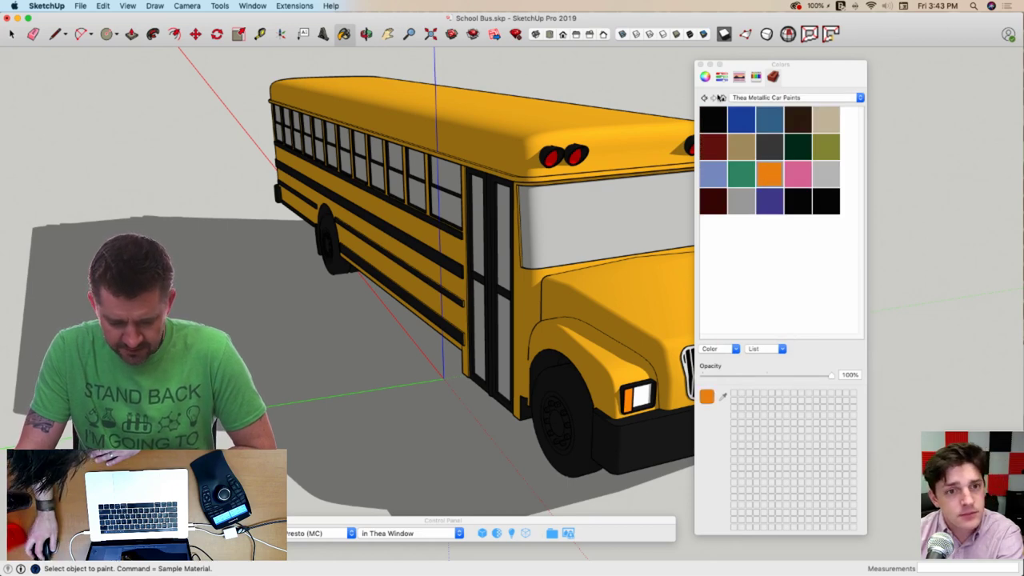
{"action": "left_click", "coordinate": [700, 65]}
{"action": "key", "text": "space"}
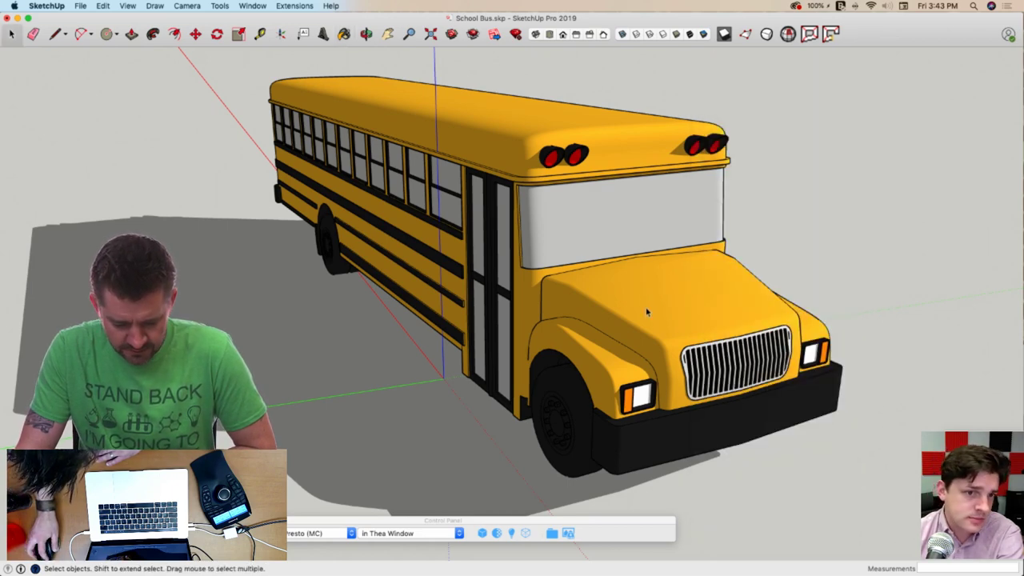
{"action": "double_click", "coordinate": [648, 312]}
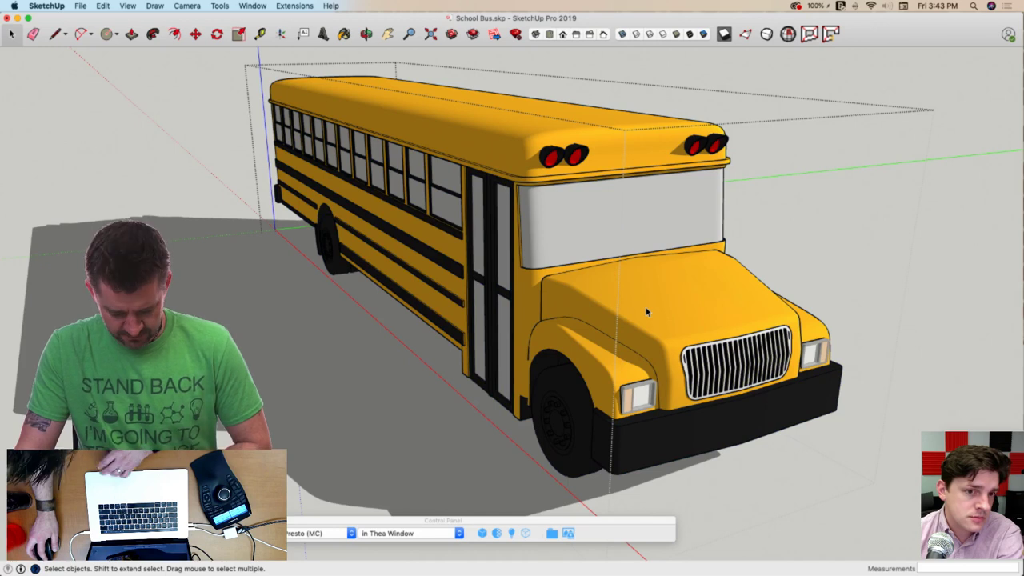
{"action": "key", "text": "b"}
{"action": "left_click", "coordinate": [630, 332]}
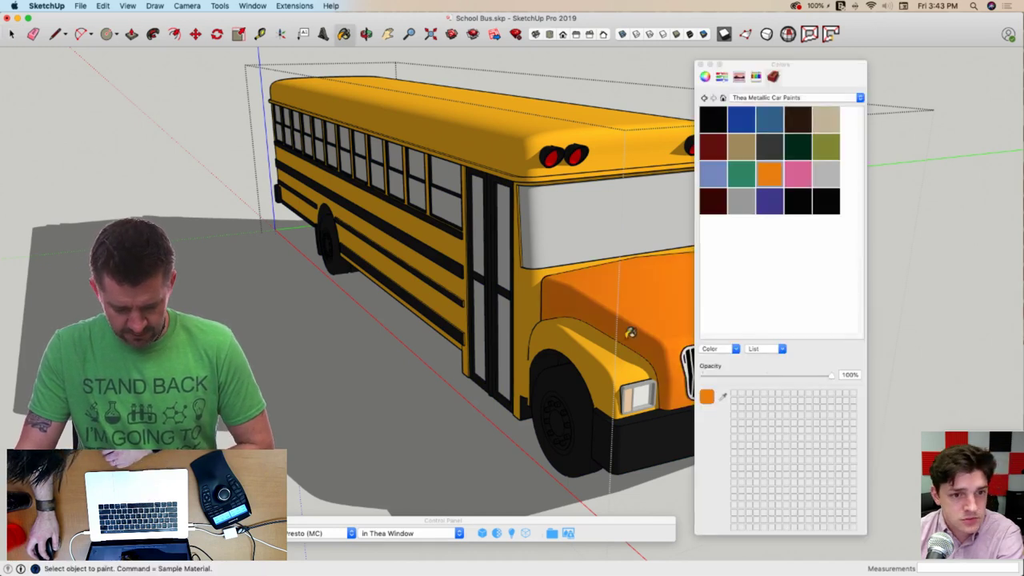
Paint the front fender, roof, side panels and the trim below the roof with the orange Thea Metallic Car Paints material
{"action": "left_click", "coordinate": [535, 308]}
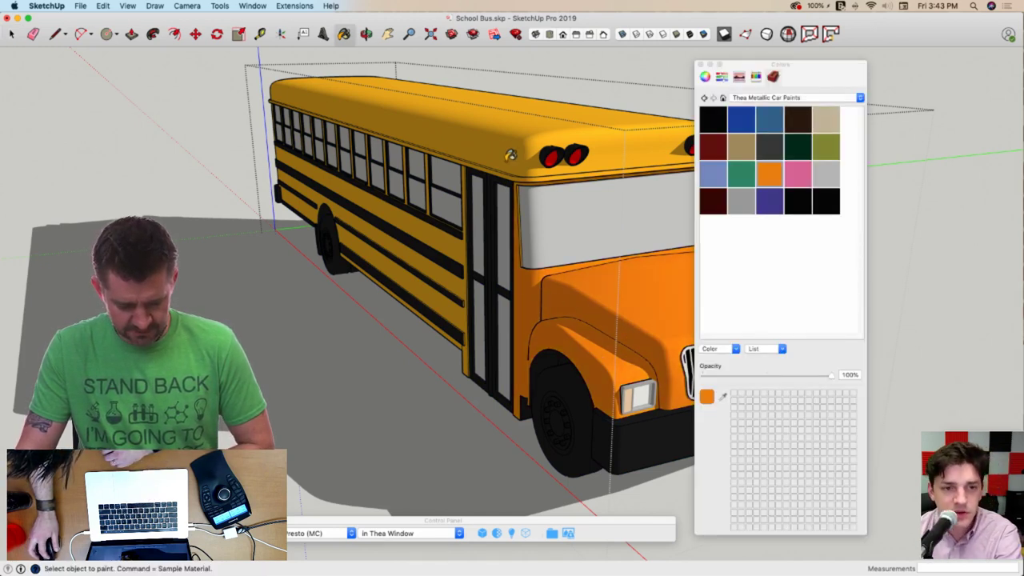
{"action": "left_click", "coordinate": [508, 155]}
{"action": "left_click", "coordinate": [436, 233]}
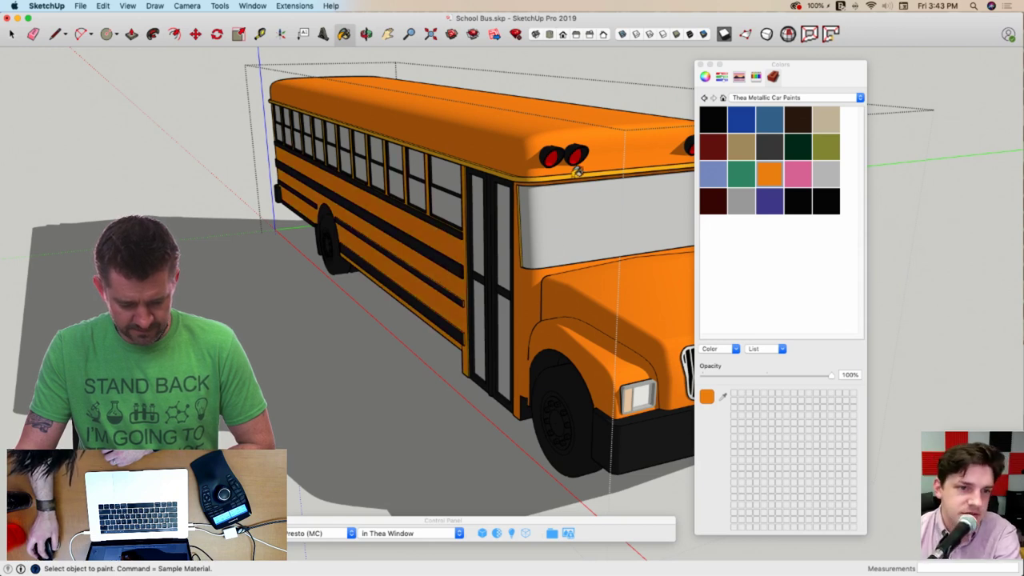
{"action": "left_click", "coordinate": [575, 170]}
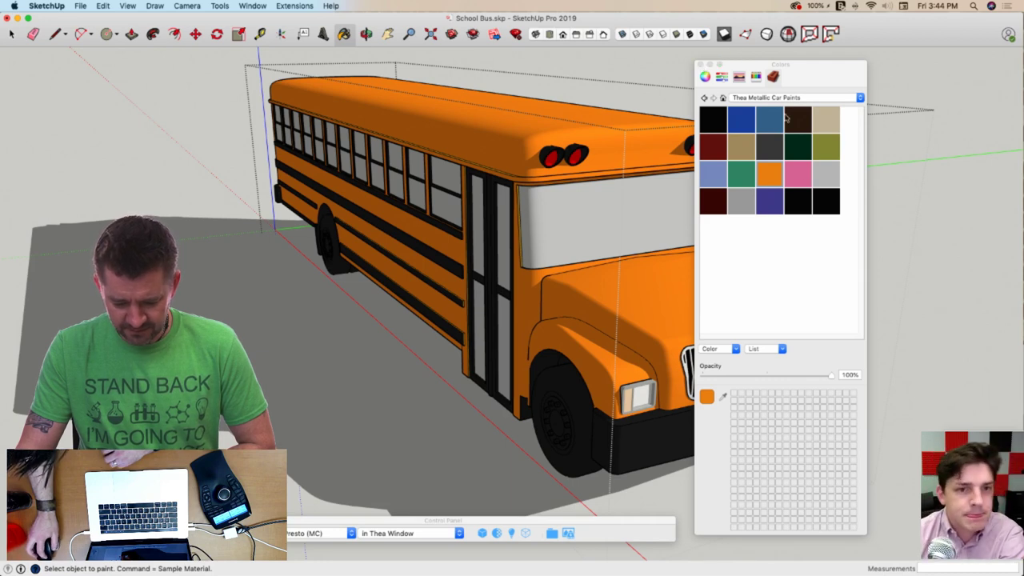
Paint the front bumper with the black material from the Thea Metallic Car Paints collection
{"action": "left_click", "coordinate": [713, 120]}
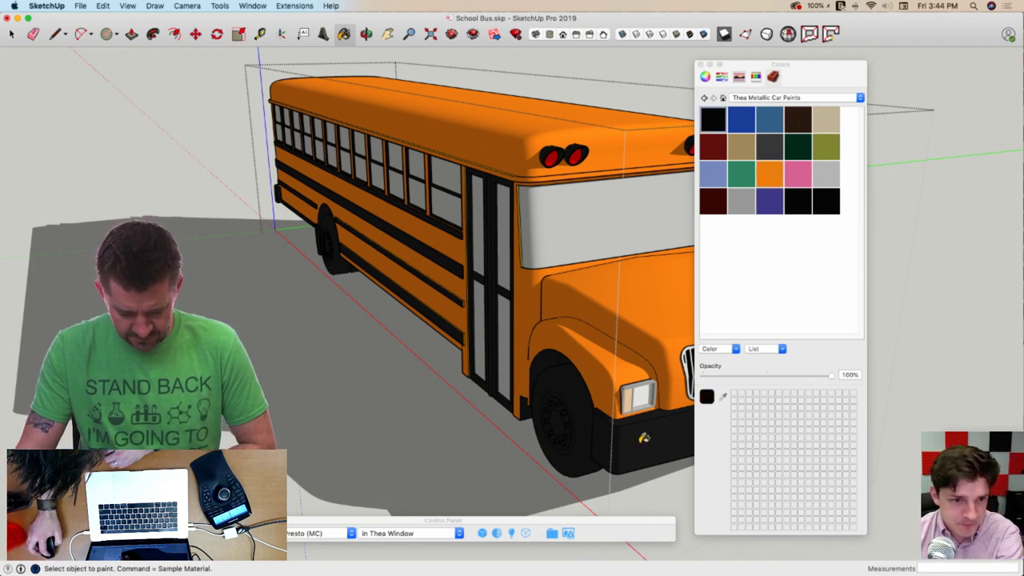
{"action": "left_click_drag", "start_coordinate": [728, 63], "coordinate": [972, 64]}
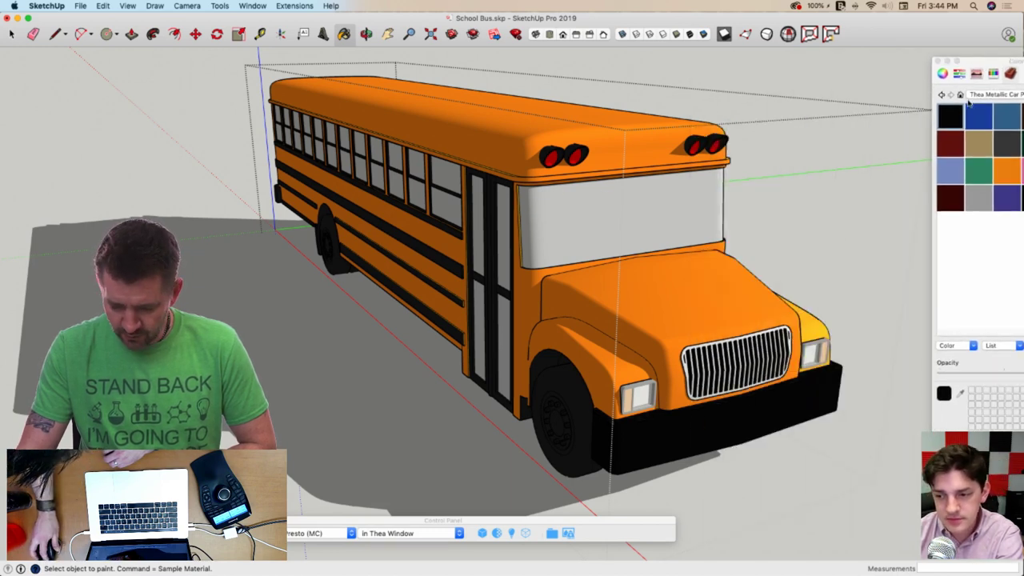
{"action": "left_click_drag", "start_coordinate": [966, 59], "coordinate": [698, 51]}
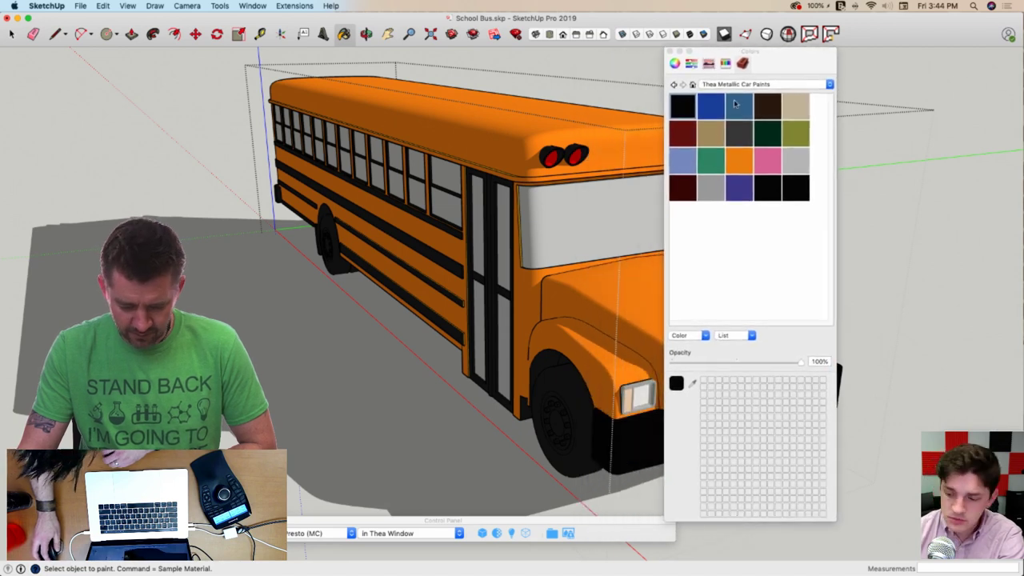
Paint the front and rear door-side wheels with the black material from the Thea Basic Plastic collection and close the materials window
{"action": "left_click", "coordinate": [830, 85]}
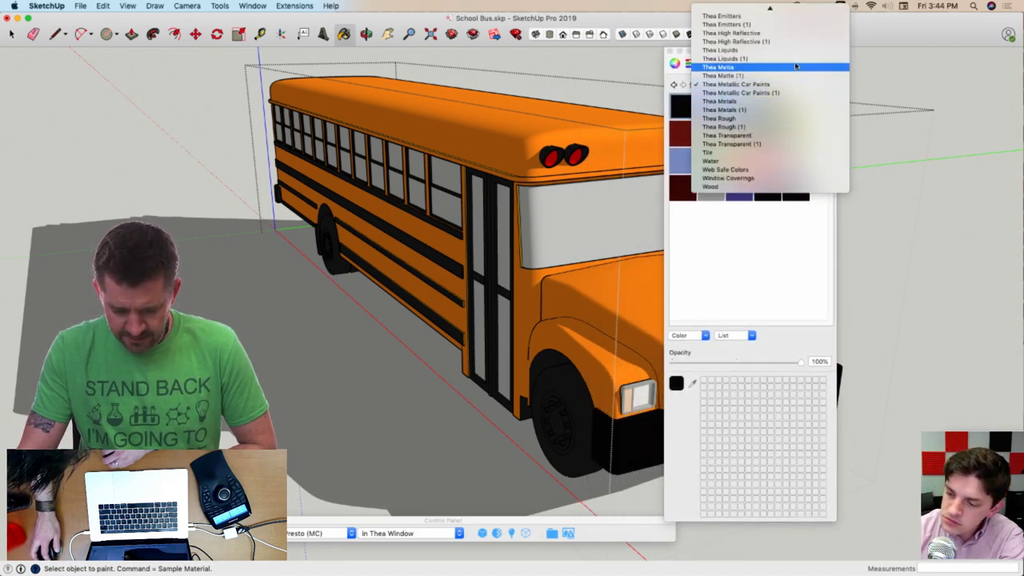
{"action": "mouse_move", "coordinate": [790, 4]}
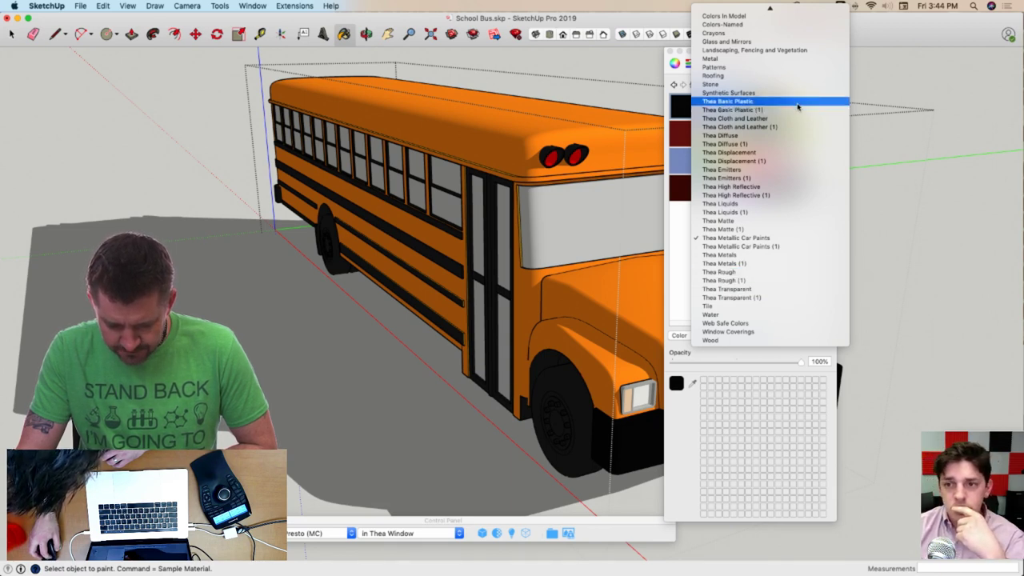
{"action": "left_click", "coordinate": [797, 106]}
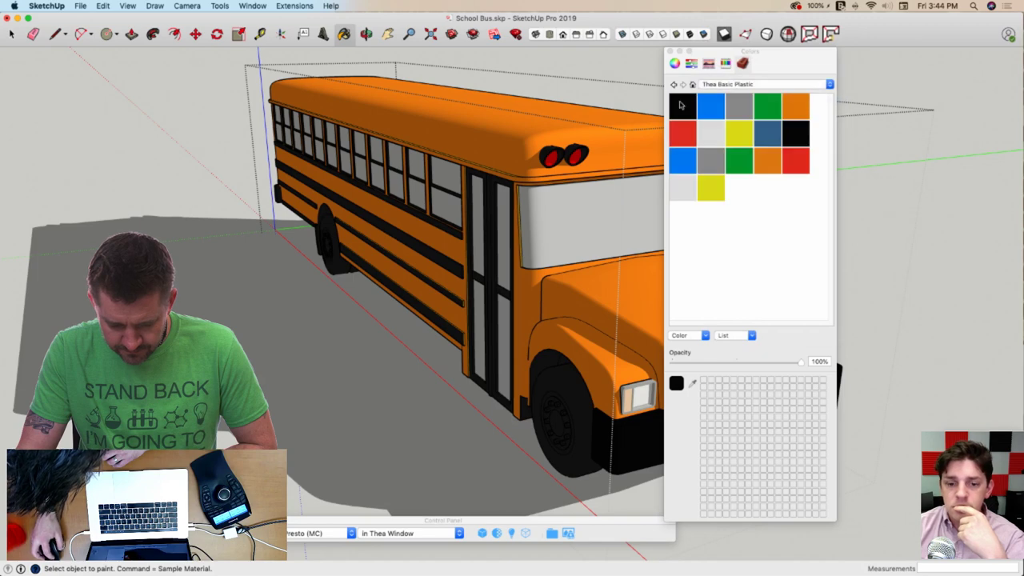
{"action": "left_click", "coordinate": [681, 104]}
{"action": "left_click", "coordinate": [569, 398]}
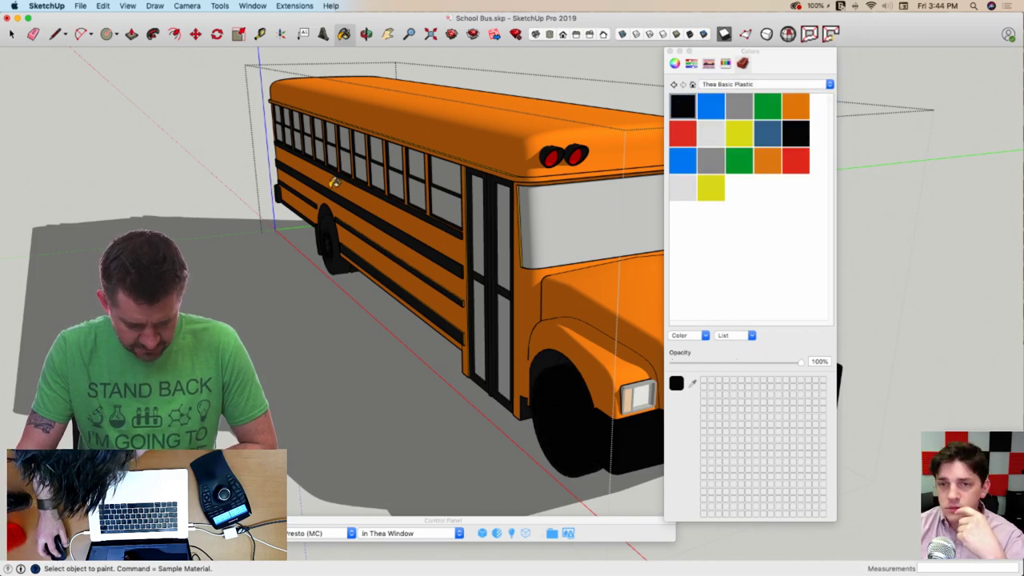
{"action": "left_click", "coordinate": [336, 225]}
{"action": "key", "text": "r"}
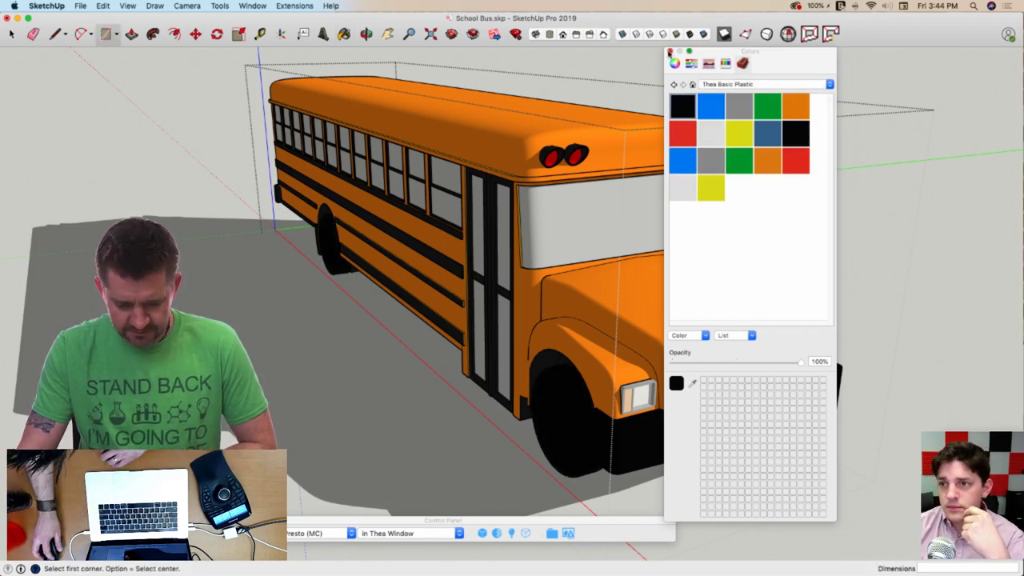
Render the repainted bus in the Thea window, first as a whole and again close up on the headlight and grille
{"action": "left_click", "coordinate": [225, 533]}
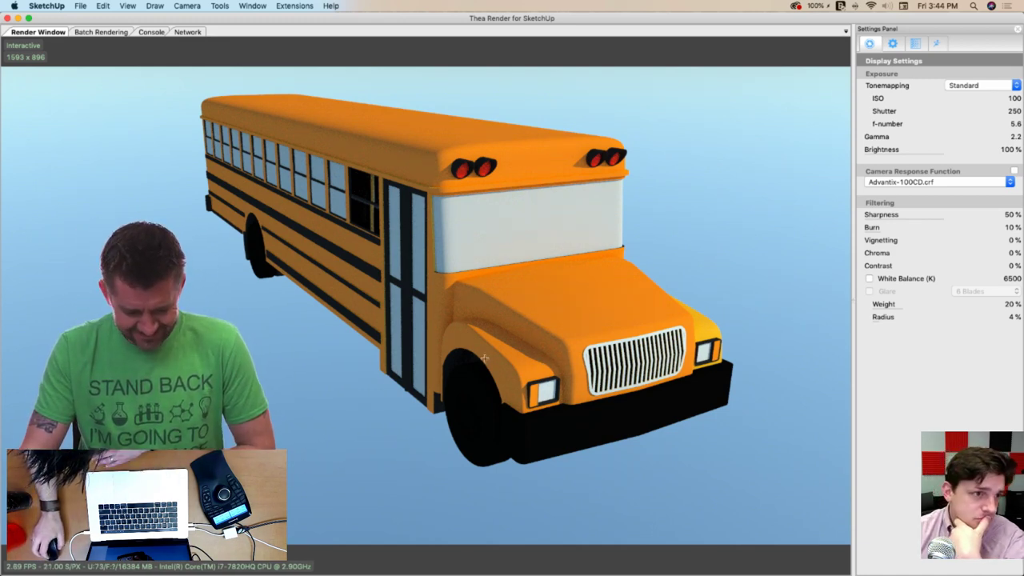
{"action": "left_click", "coordinate": [6, 19]}
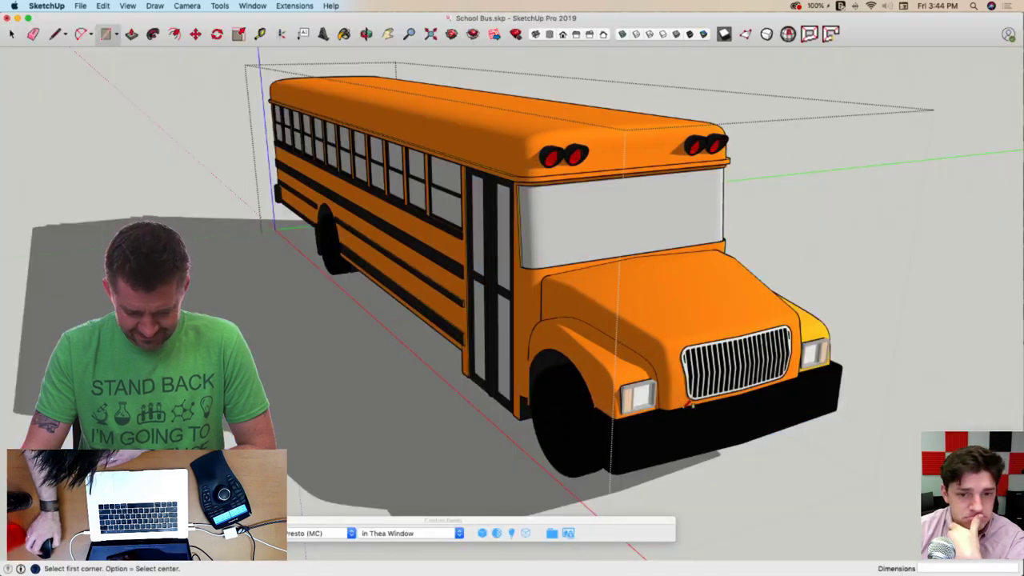
{"action": "scroll", "coordinate": [636, 383], "scroll_direction": "up", "scroll_amount": 5}
{"action": "scroll", "coordinate": [635, 384], "scroll_direction": "up", "scroll_amount": 1}
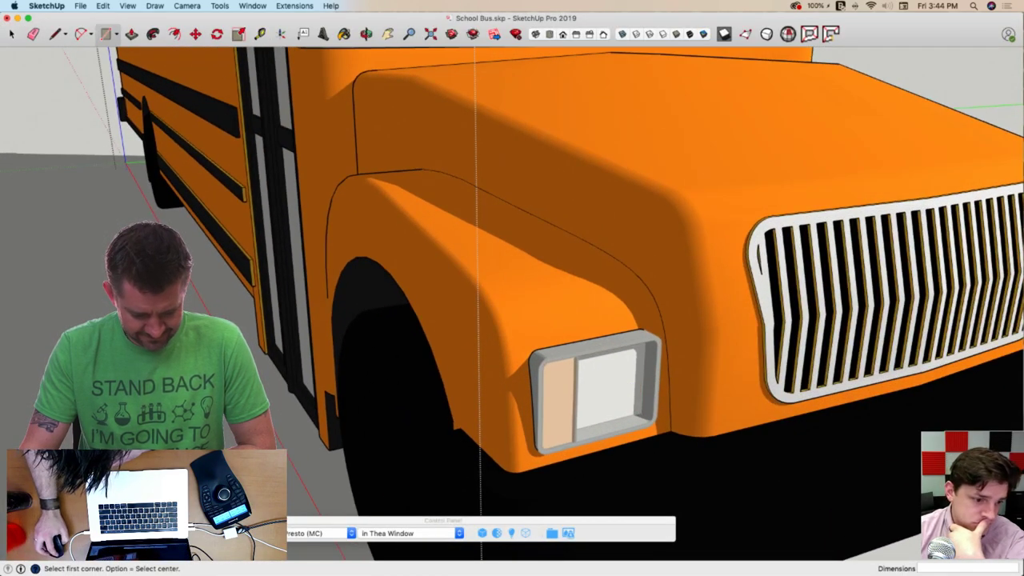
{"action": "left_click", "coordinate": [221, 533]}
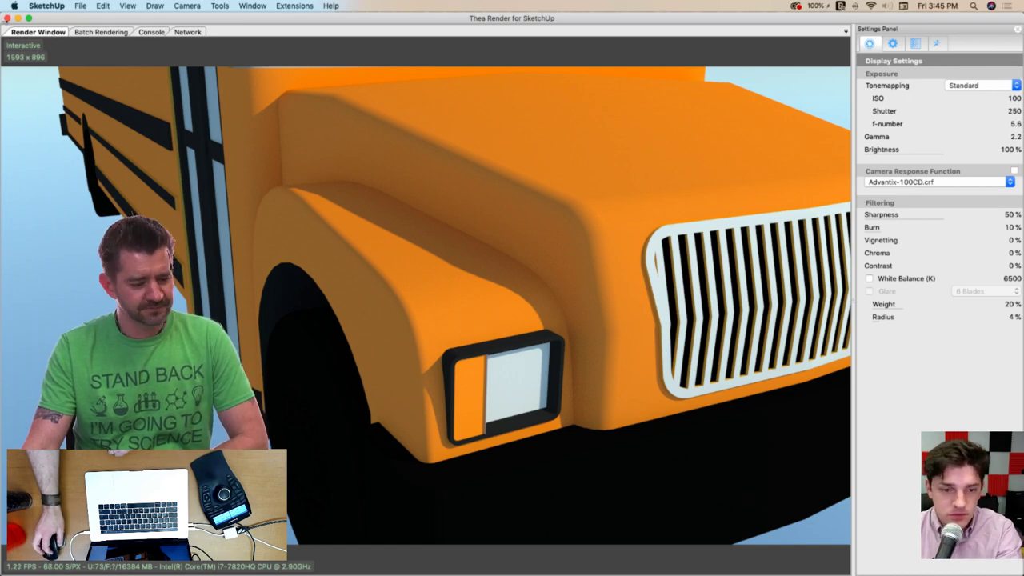
{"action": "left_click", "coordinate": [6, 18]}
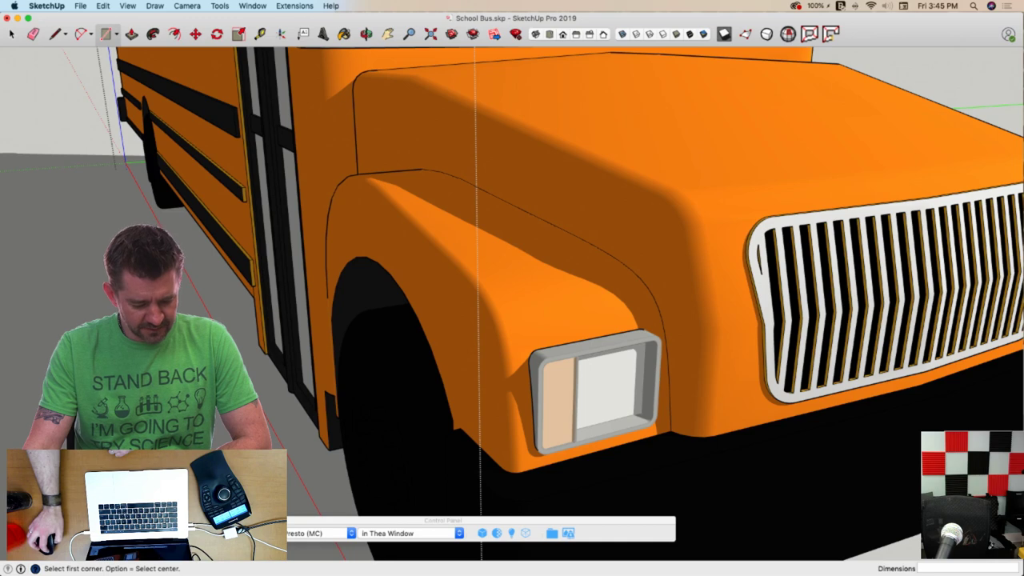
Undo the Thea material painting on the bus and return to the Select tool
{"action": "key", "text": "shift+z"}
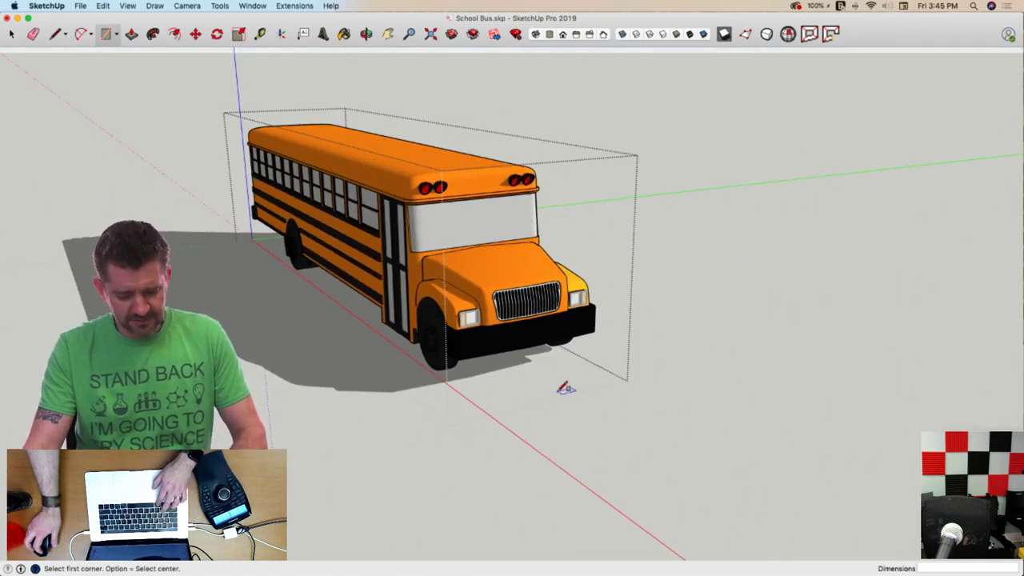
{"action": "key", "text": "space"}
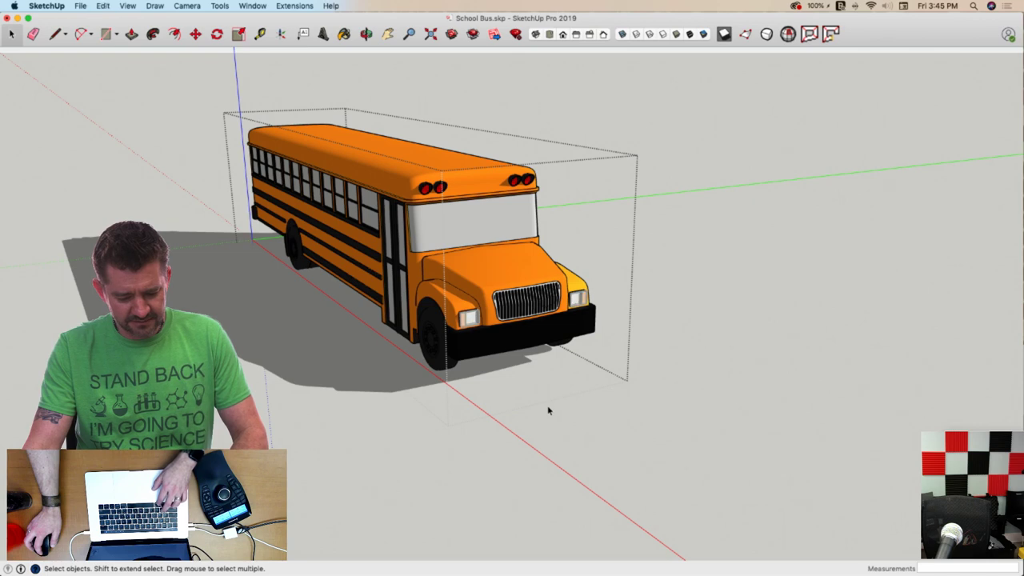
{"action": "key", "text": "super+z"}
{"action": "key", "text": "super+z"}
{"action": "key", "text": "super+z"}
{"action": "key", "text": "super+z"}
{"action": "key", "text": "super+z"}
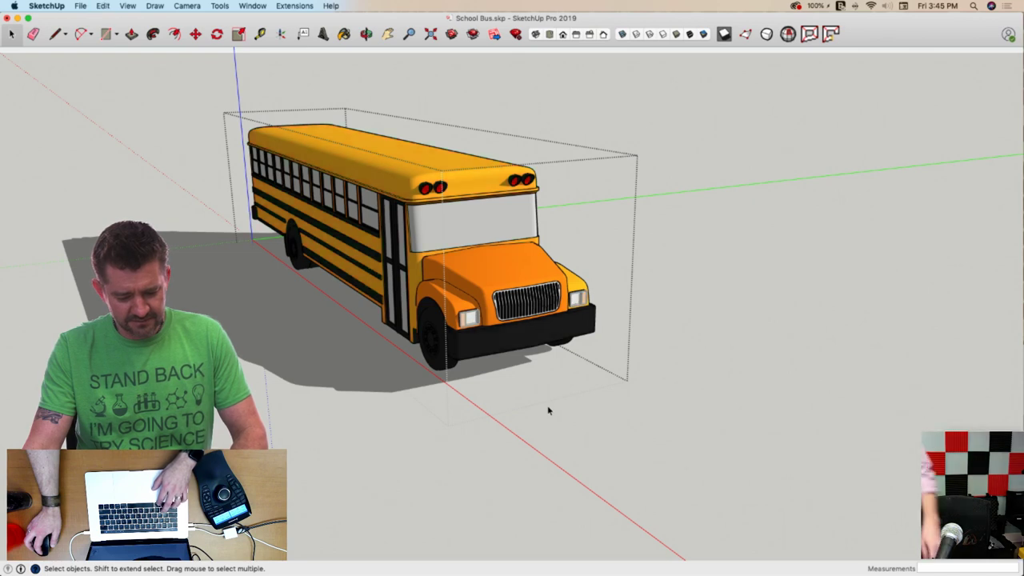
{"action": "key", "text": "super+z"}
{"action": "key", "text": "b"}
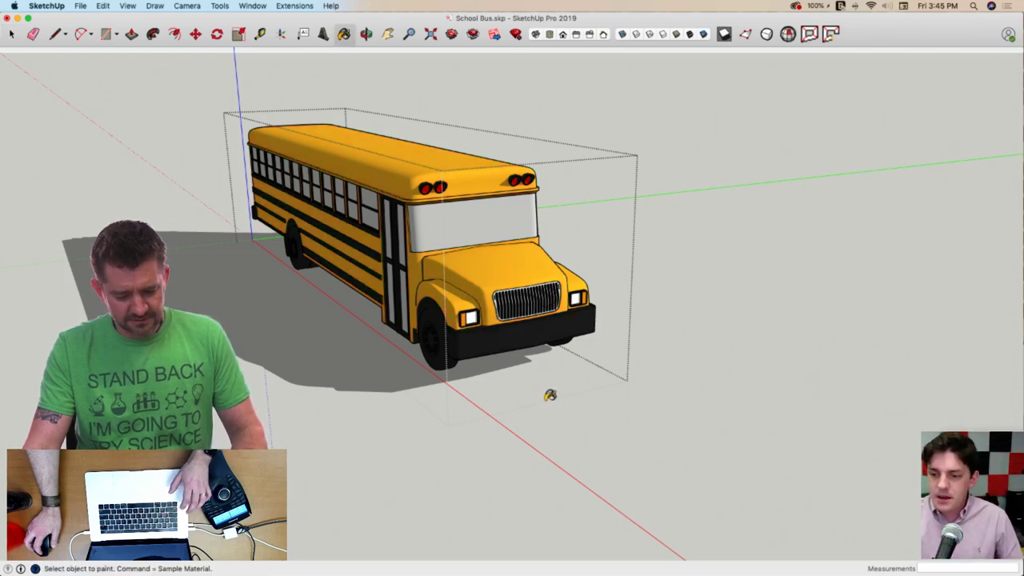
{"action": "key", "text": "space"}
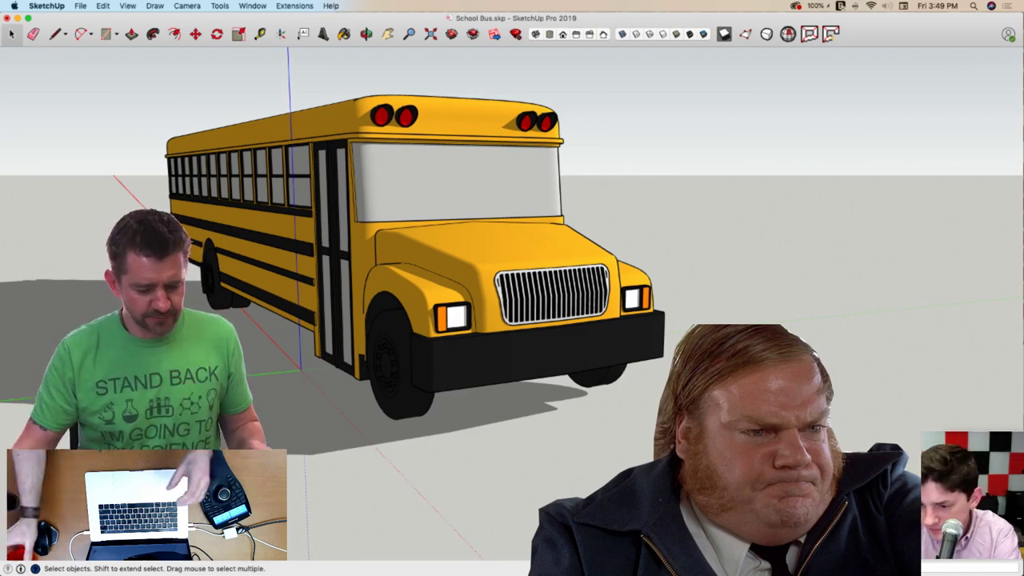
Place a lengthwise section plane named Section 1 on the bus's door side and move it about 9' 1" to cut into the body
{"action": "middle_click_drag", "start_coordinate": [303, 83], "coordinate": [303, 83]}
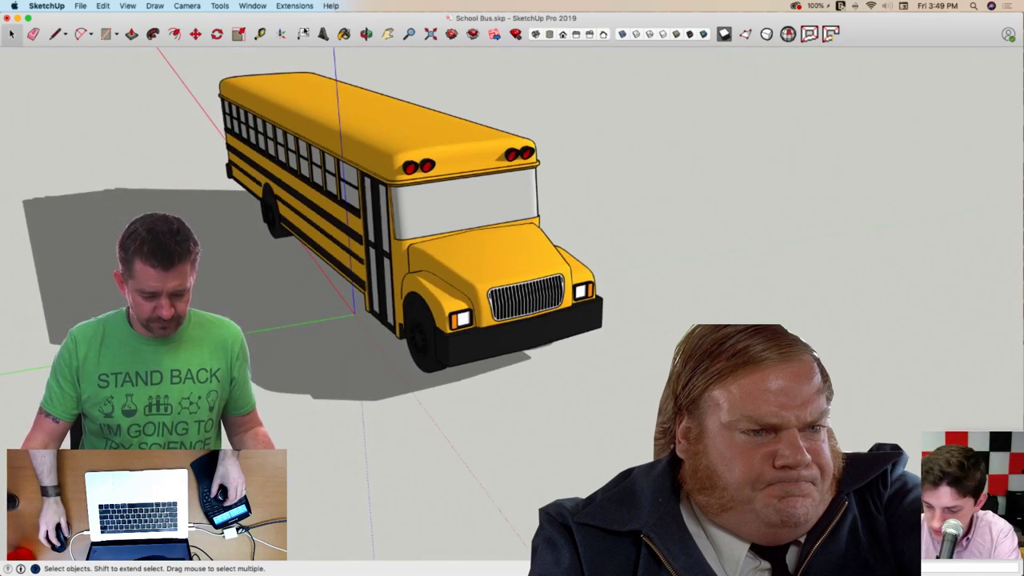
{"action": "left_click", "coordinate": [258, 6]}
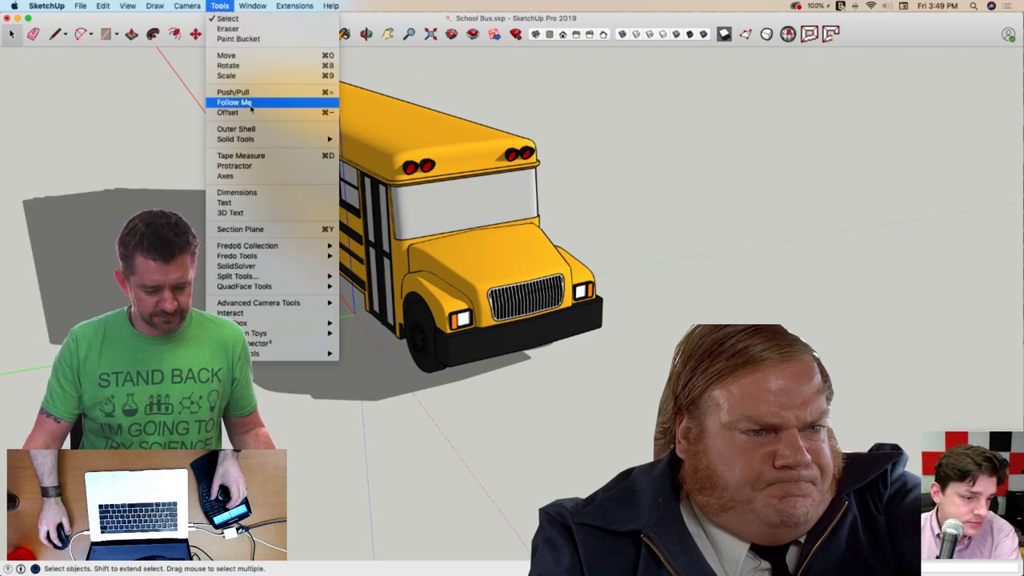
{"action": "left_click", "coordinate": [261, 230]}
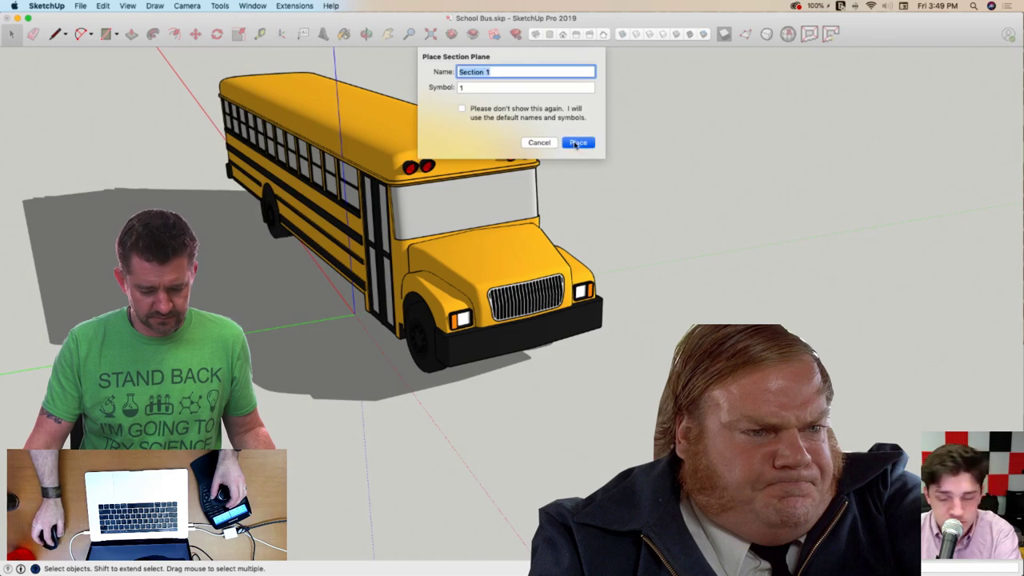
{"action": "left_click", "coordinate": [577, 143]}
{"action": "left_click", "coordinate": [313, 215]}
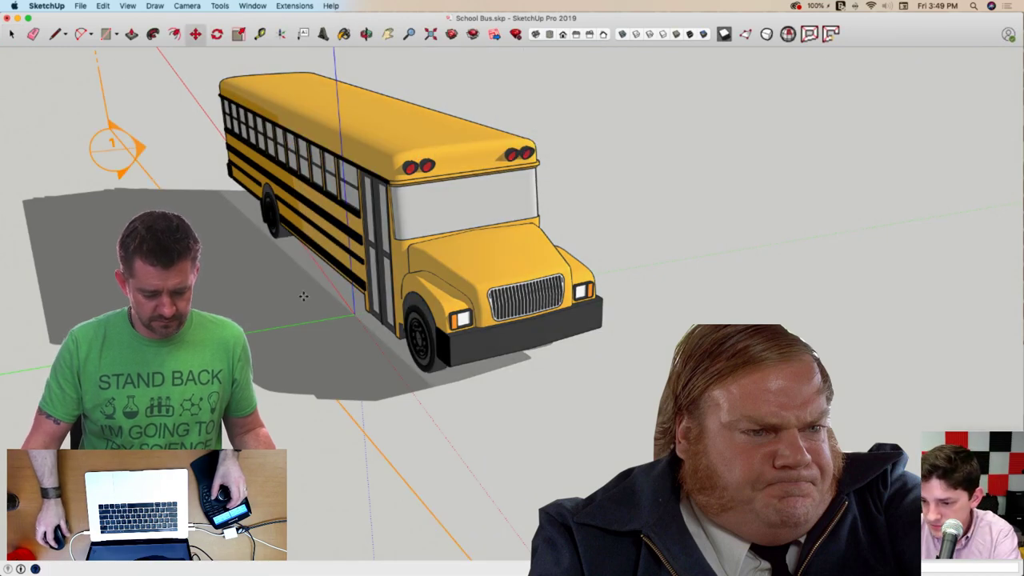
{"action": "left_click", "coordinate": [373, 423]}
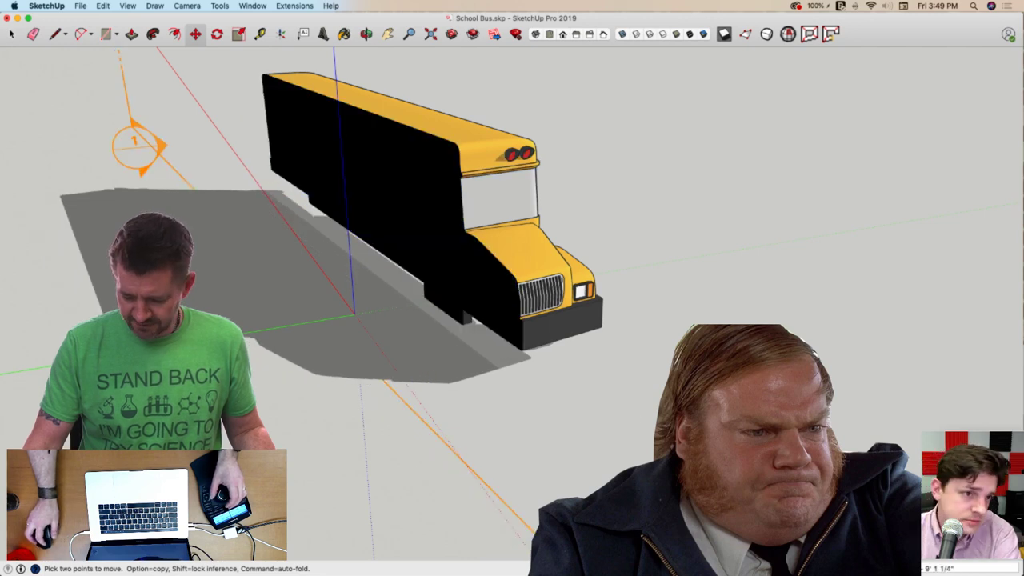
Turn off Section Fill in the modeling settings of the Architectural Design Style
{"action": "left_click_drag", "start_coordinate": [967, 435], "coordinate": [890, 104]}
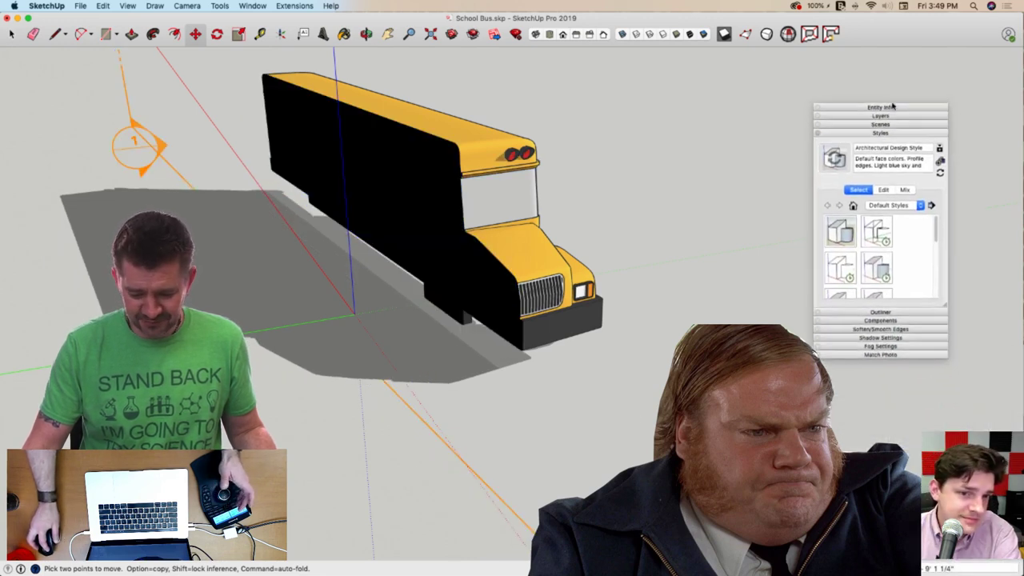
{"action": "left_click", "coordinate": [882, 187]}
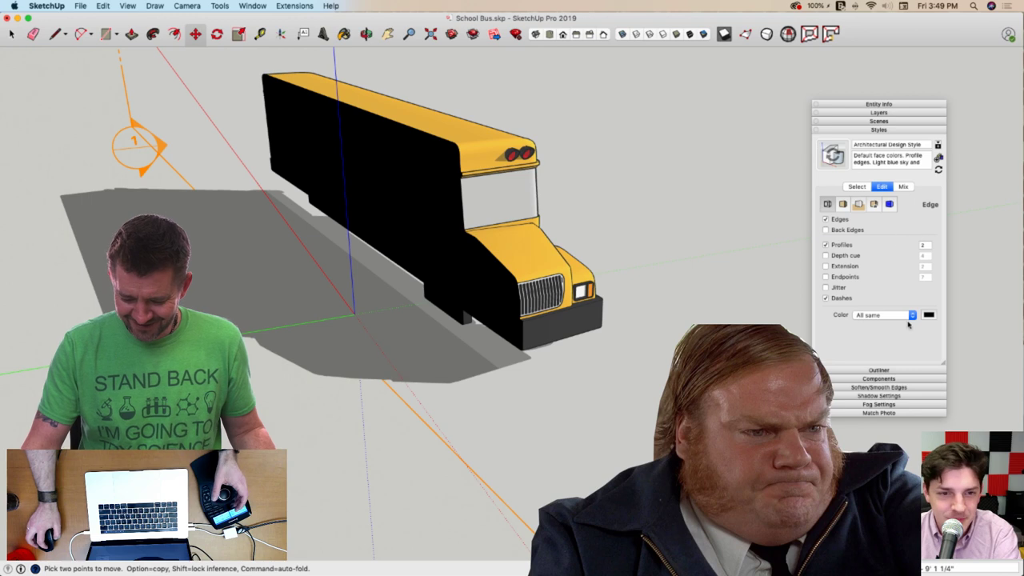
{"action": "left_click", "coordinate": [887, 204]}
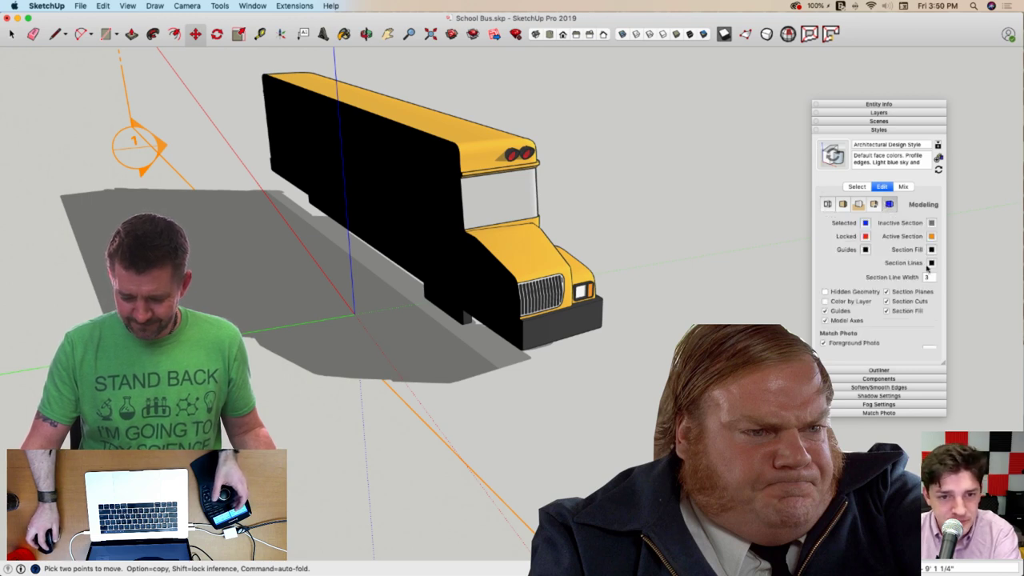
{"action": "left_click", "coordinate": [885, 311]}
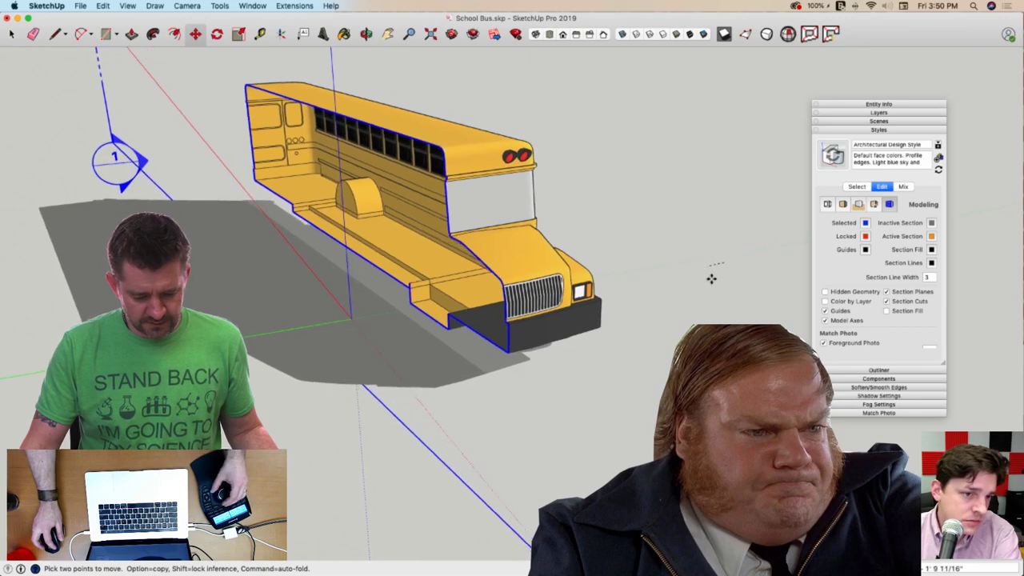
Move the section plane about 1' 9 11/16" outward toward the bus's door side and deselect it
{"action": "left_click", "coordinate": [710, 280]}
{"action": "key", "text": "space"}
{"action": "left_click", "coordinate": [710, 279]}
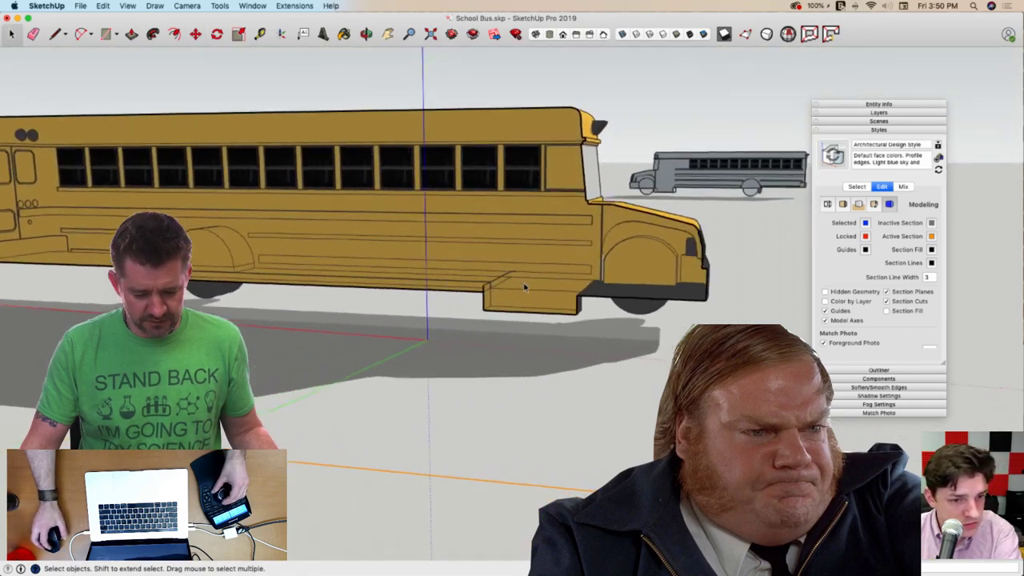
Examine the bus interior through the section cut, including the side windows, wheel well, floor and rear door
{"action": "middle_click_drag", "start_coordinate": [525, 288], "coordinate": [372, 207]}
{"action": "scroll", "coordinate": [371, 195], "scroll_direction": "up", "scroll_amount": 5}
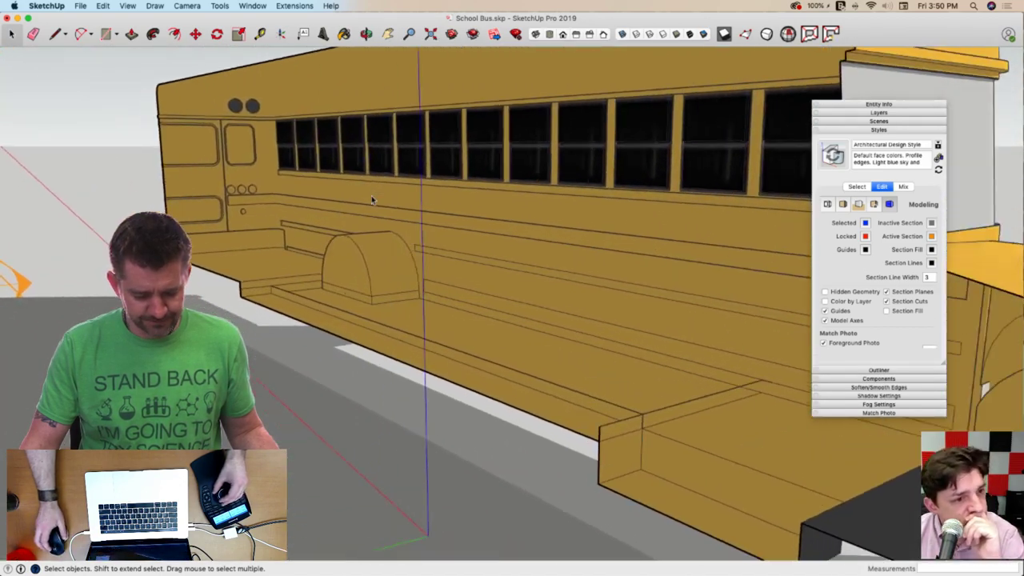
{"action": "scroll", "coordinate": [371, 195], "scroll_direction": "down", "scroll_amount": 3}
{"action": "scroll", "coordinate": [375, 220], "scroll_direction": "down", "scroll_amount": 2}
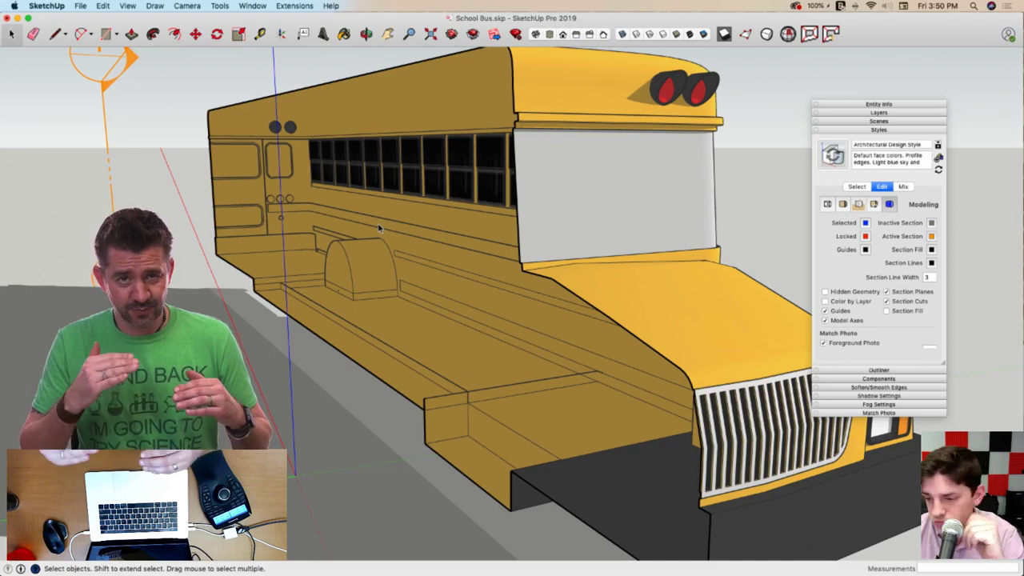
{"action": "middle_click_drag", "start_coordinate": [380, 228], "coordinate": [302, 210]}
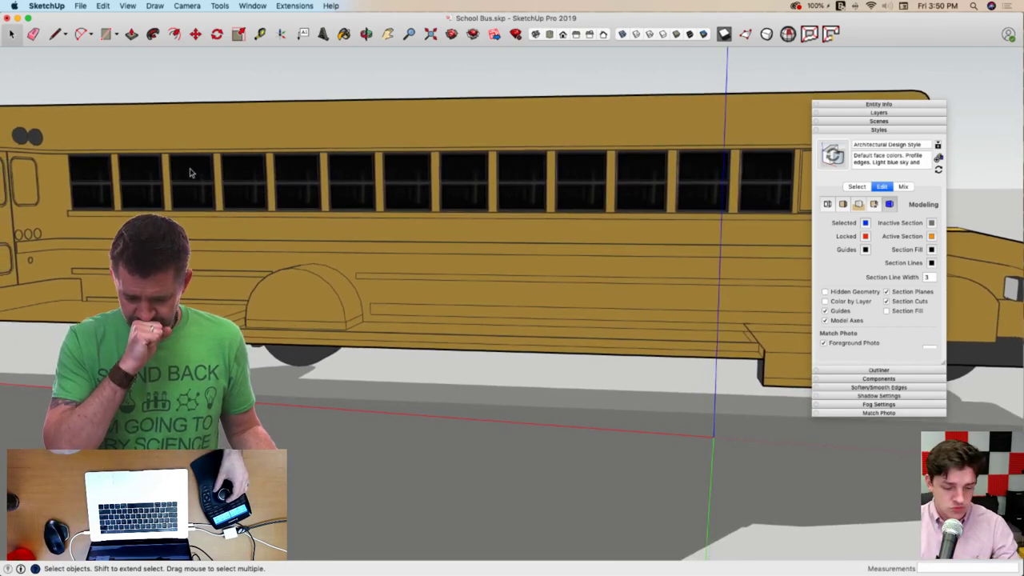
{"action": "scroll", "coordinate": [258, 291], "scroll_direction": "up", "scroll_amount": 5}
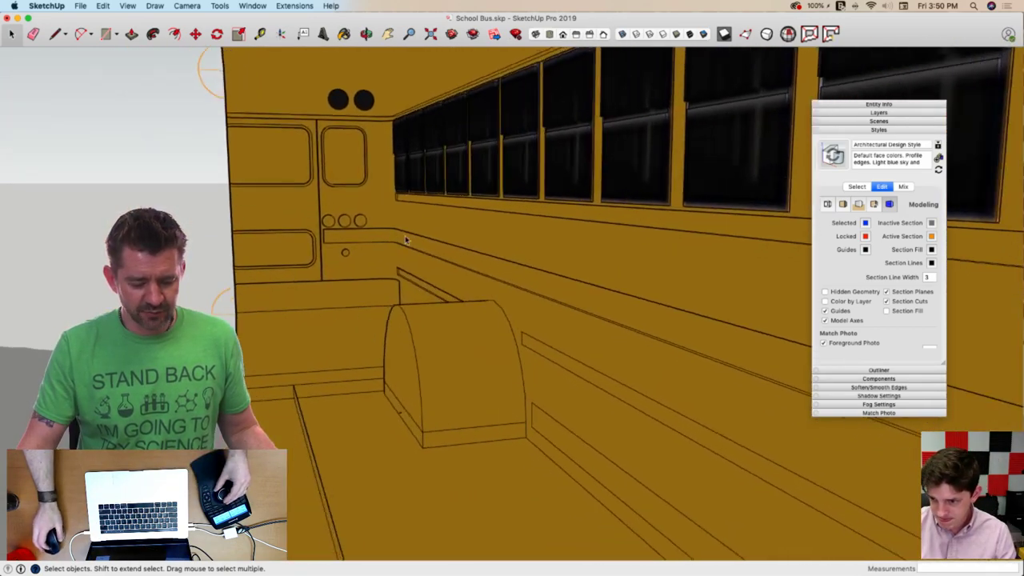
Open the bus body group for editing and select its interior side wall face
{"action": "scroll", "coordinate": [322, 213], "scroll_direction": "down", "scroll_amount": 3}
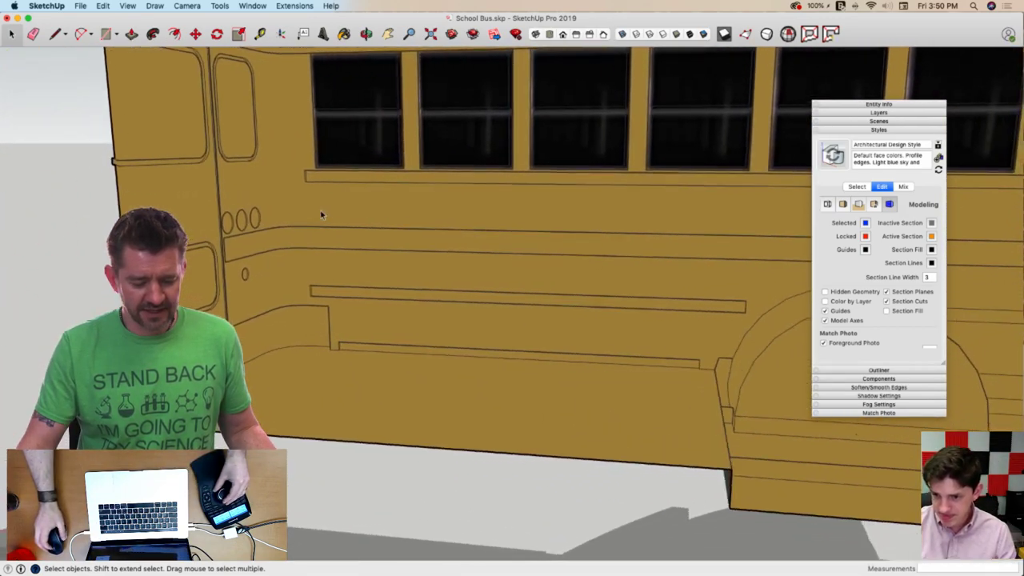
{"action": "scroll", "coordinate": [316, 224], "scroll_direction": "up", "scroll_amount": 3}
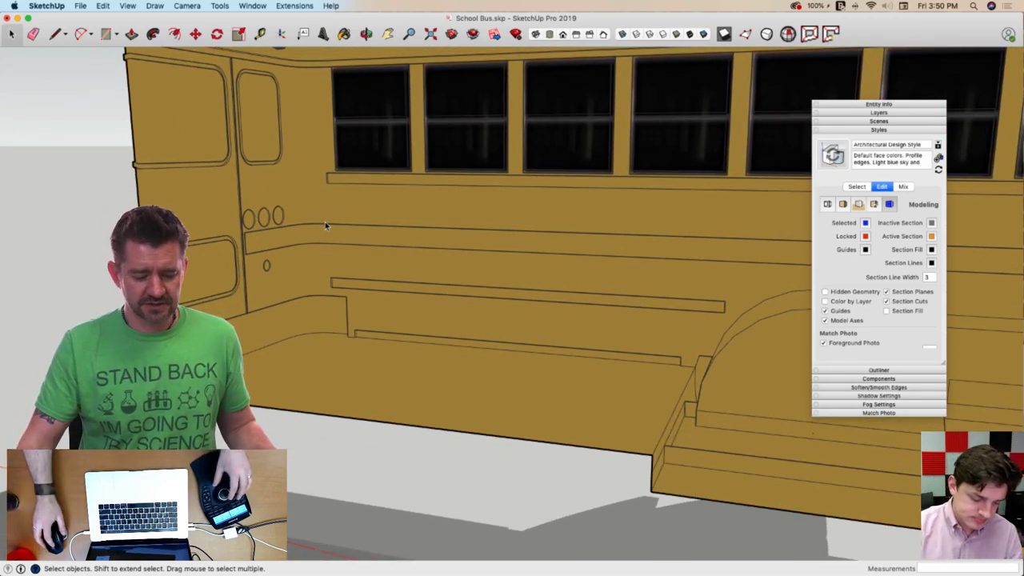
{"action": "left_click", "coordinate": [327, 199]}
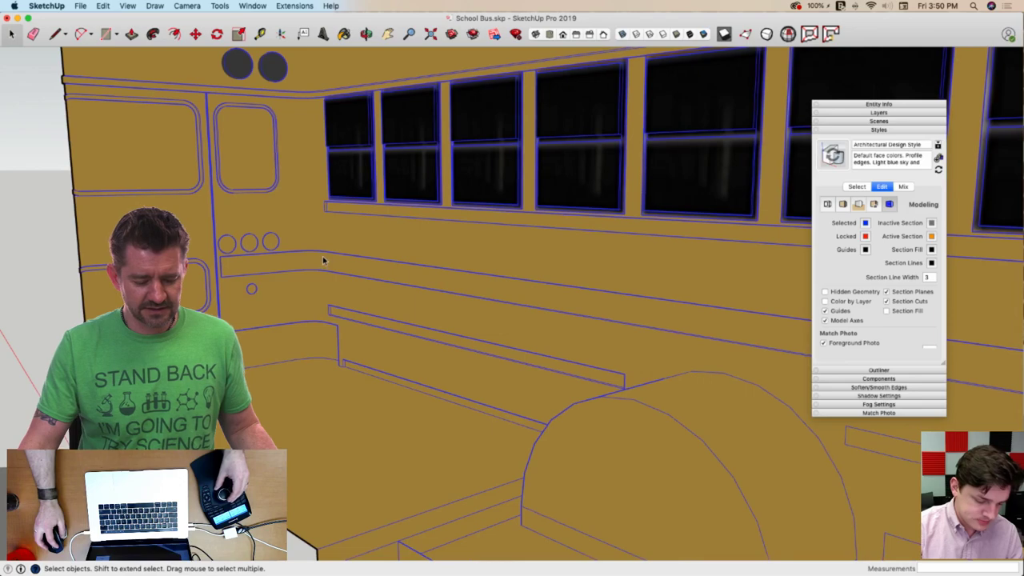
{"action": "double_click", "coordinate": [310, 233]}
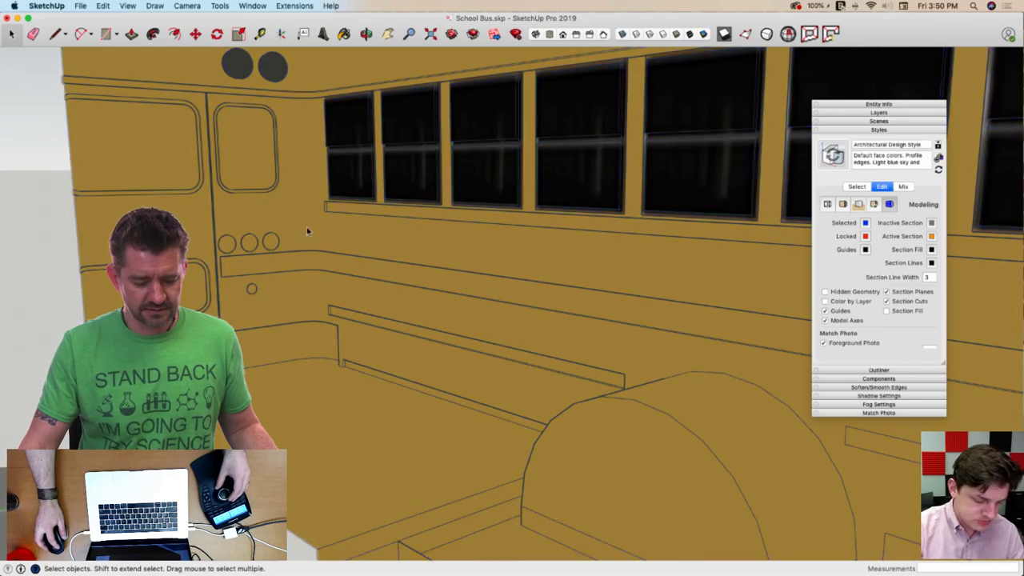
{"action": "left_click", "coordinate": [309, 229]}
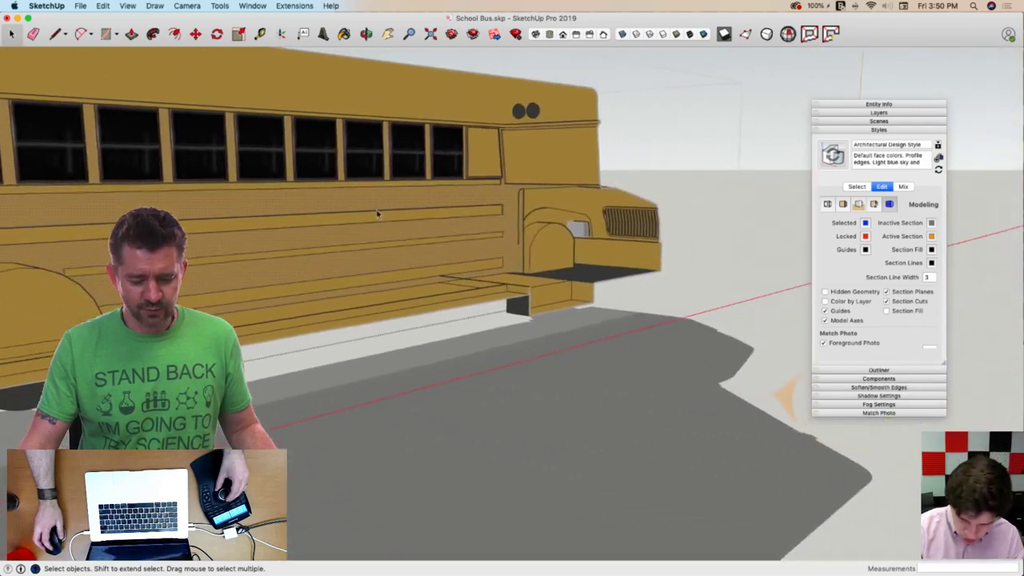
Outline a rectangle on the rear floor behind the wheel well and Push/Pull it up about 3' 1/2" into a box
{"action": "scroll", "coordinate": [506, 203], "scroll_direction": "up", "scroll_amount": 3}
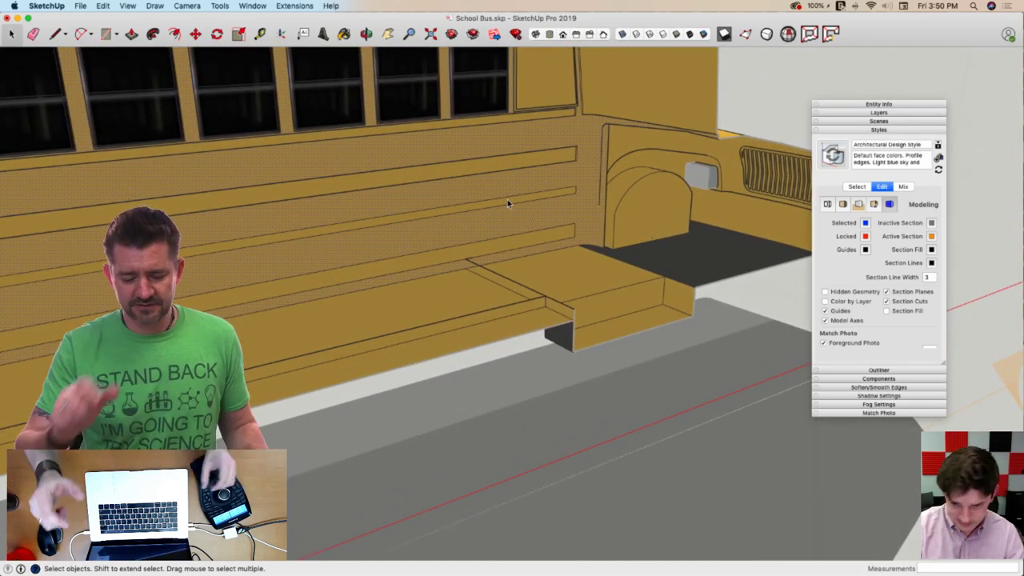
{"action": "middle_click_drag", "start_coordinate": [584, 196], "coordinate": [369, 154]}
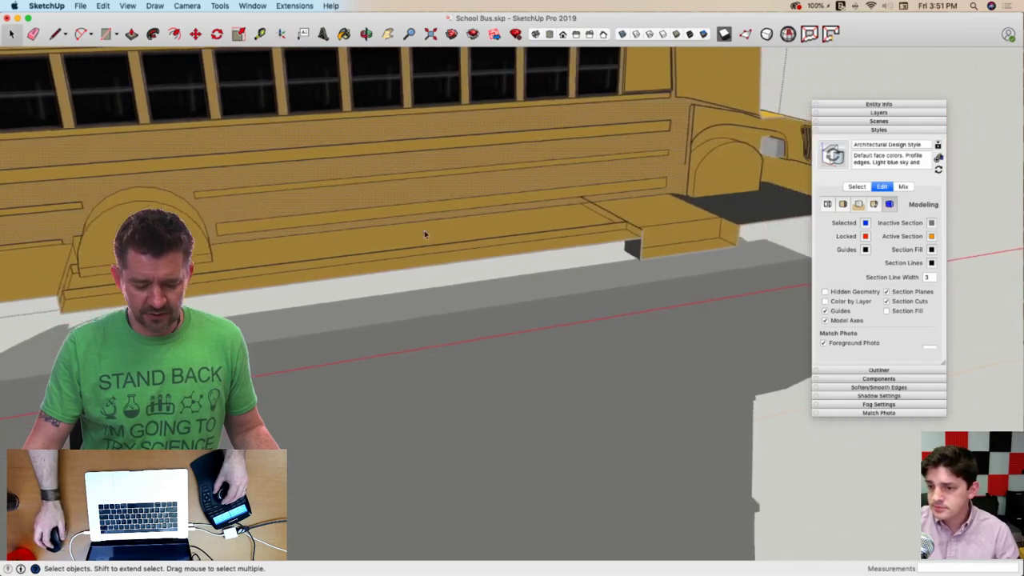
{"action": "scroll", "coordinate": [425, 234], "scroll_direction": "down", "scroll_amount": 5}
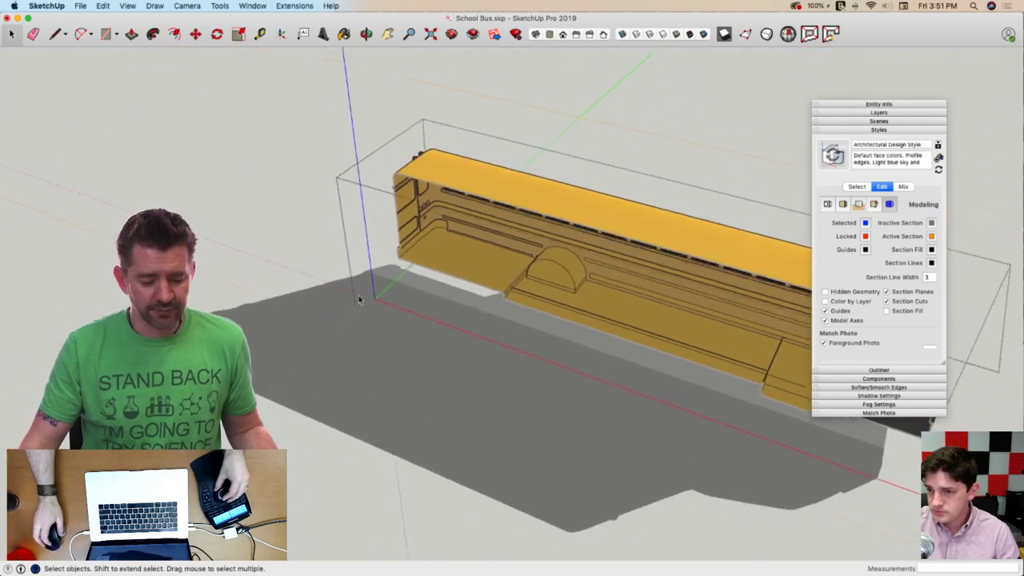
{"action": "middle_click_drag", "start_coordinate": [359, 299], "coordinate": [409, 238]}
{"action": "left_click", "coordinate": [409, 237]}
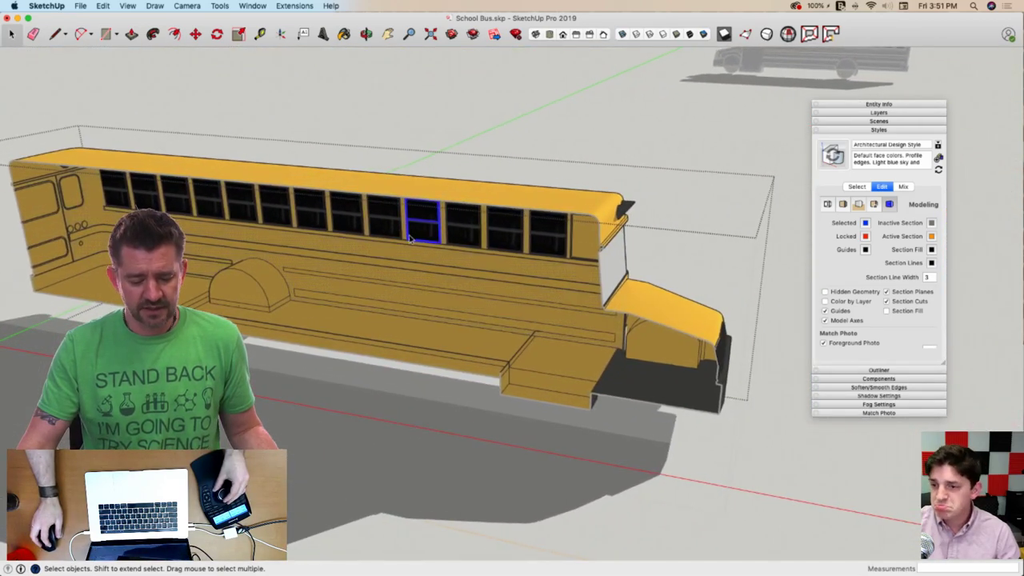
{"action": "scroll", "coordinate": [200, 270], "scroll_direction": "up", "scroll_amount": 10}
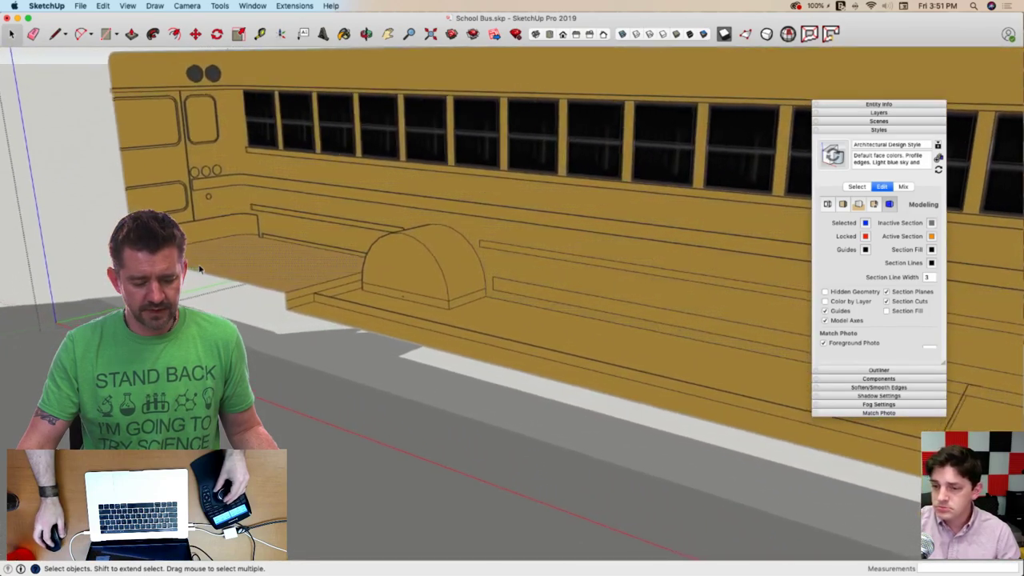
{"action": "scroll", "coordinate": [200, 270], "scroll_direction": "up", "scroll_amount": 6}
{"action": "key", "text": "l"}
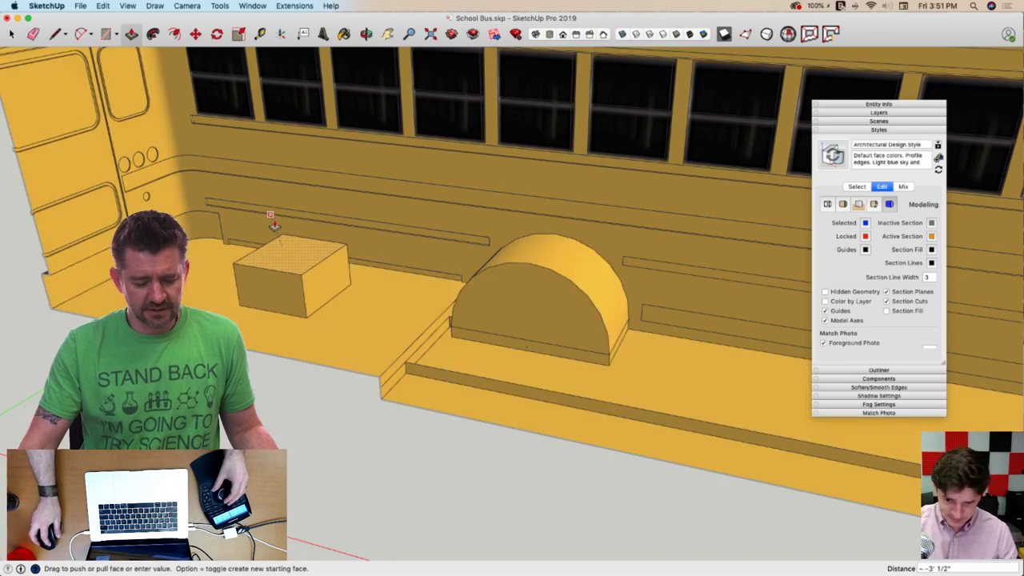
{"action": "left_click", "coordinate": [272, 223]}
{"action": "scroll", "coordinate": [390, 299], "scroll_direction": "down", "scroll_amount": 6}
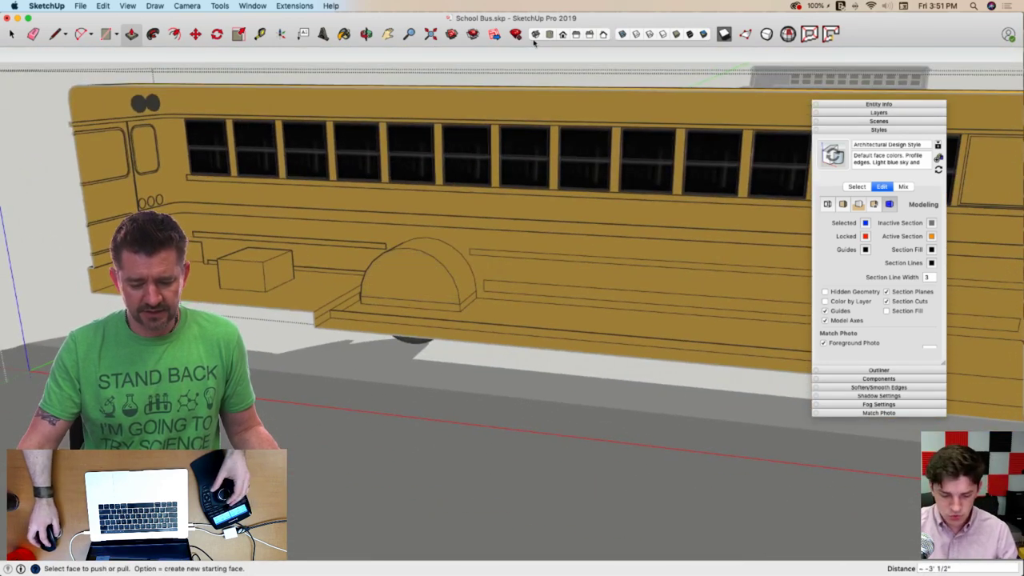
Turn off the shadows and the section cuts display
{"action": "left_click", "coordinate": [723, 35]}
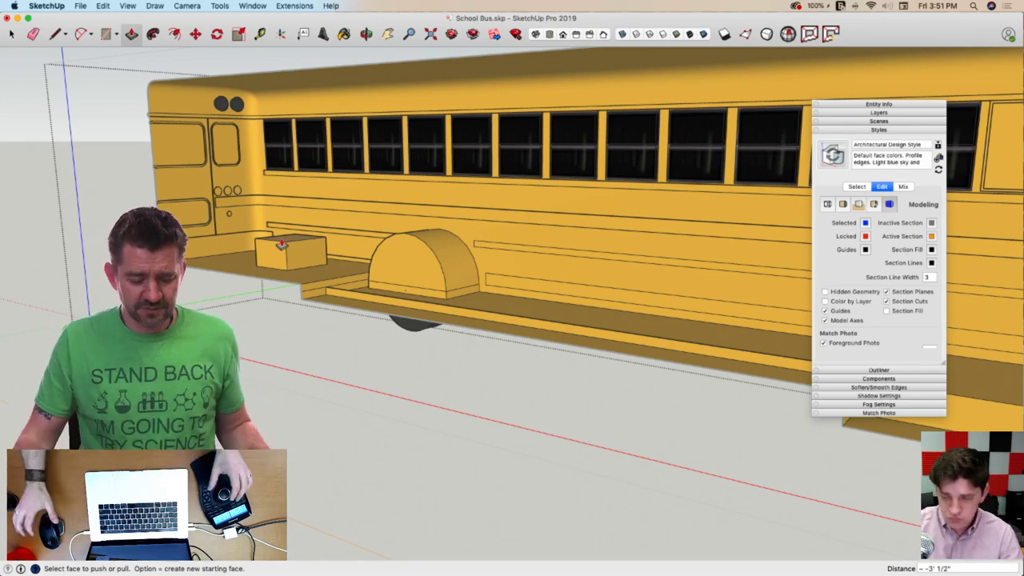
{"action": "scroll", "coordinate": [281, 243], "scroll_direction": "up", "scroll_amount": 8}
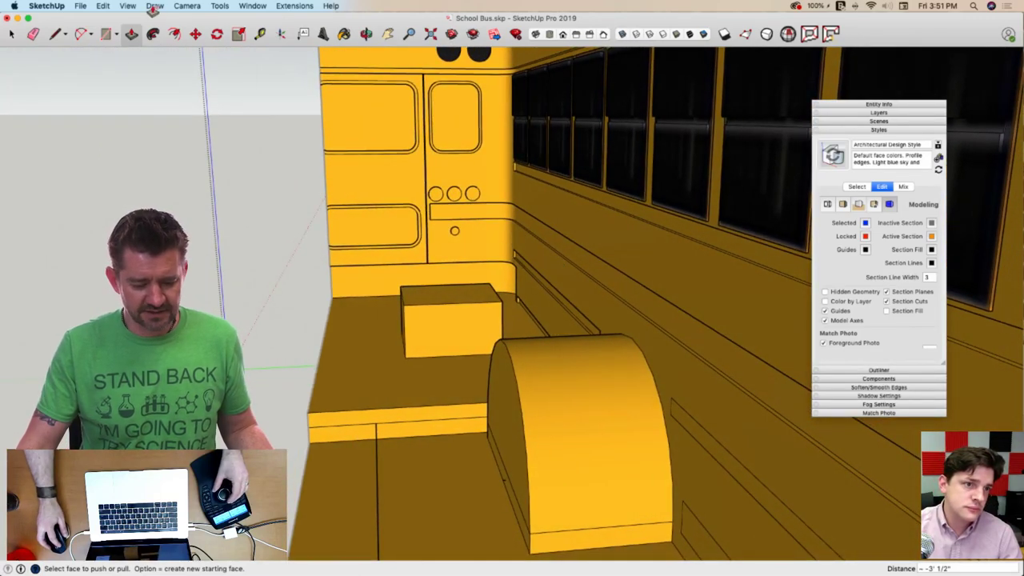
{"action": "left_click", "coordinate": [126, 6]}
{"action": "left_click", "coordinate": [146, 93]}
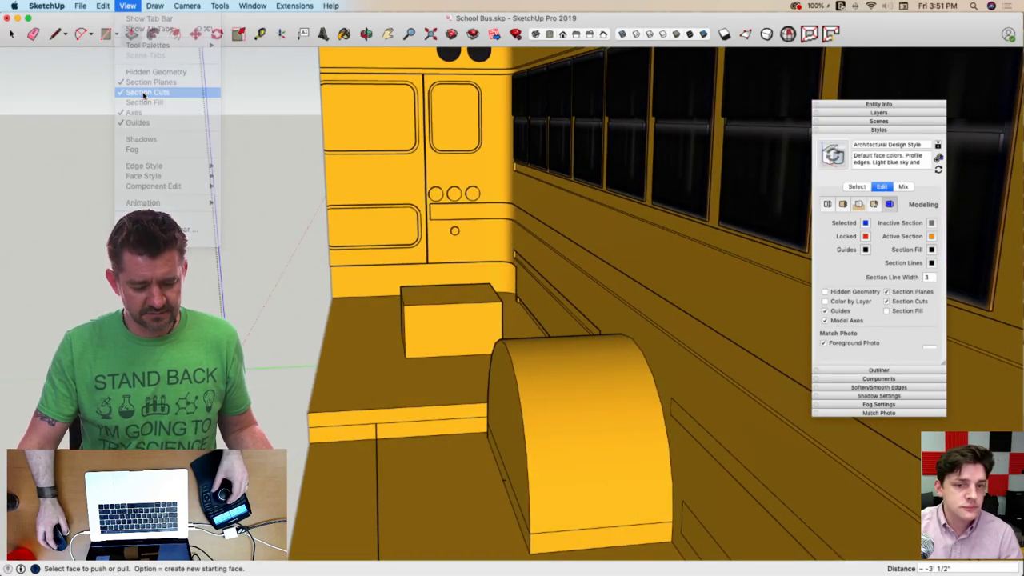
Examine the complete bus interior toward the rear door, including the new box and wheel wells, then the whole exterior
{"action": "scroll", "coordinate": [398, 327], "scroll_direction": "up", "scroll_amount": 2}
{"action": "scroll", "coordinate": [398, 328], "scroll_direction": "down", "scroll_amount": 5}
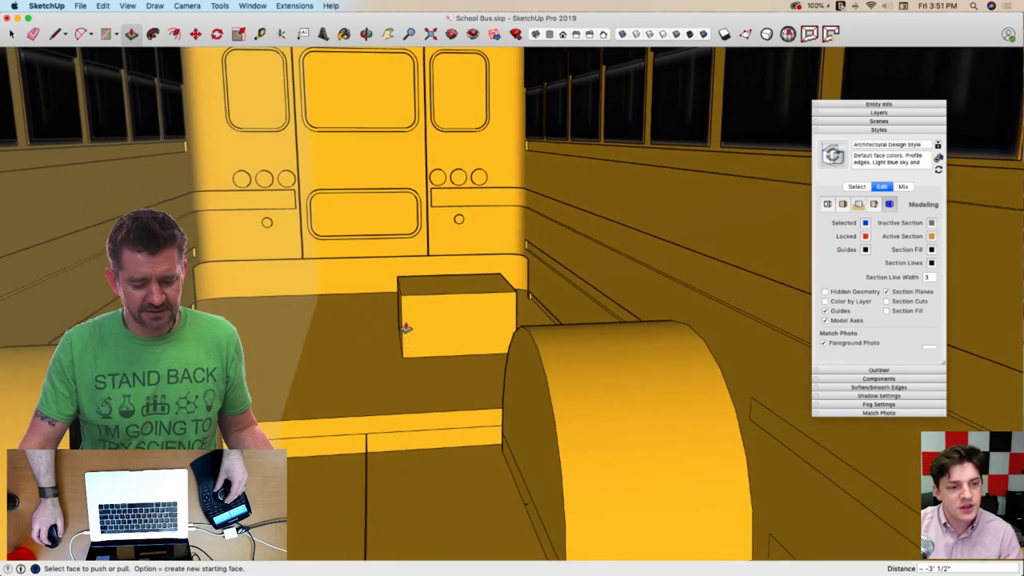
{"action": "scroll", "coordinate": [402, 296], "scroll_direction": "up", "scroll_amount": 3}
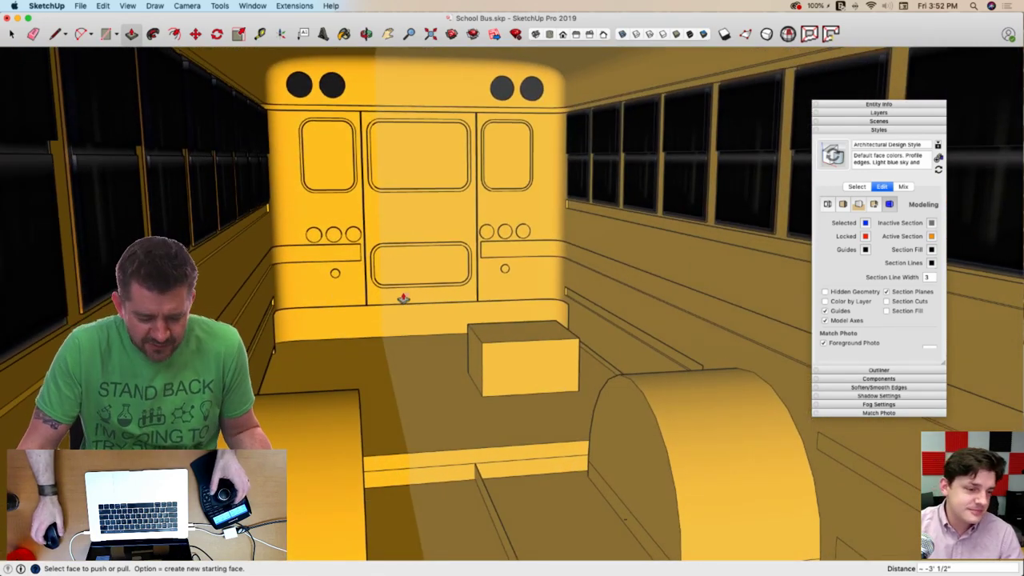
{"action": "scroll", "coordinate": [398, 298], "scroll_direction": "up", "scroll_amount": 3}
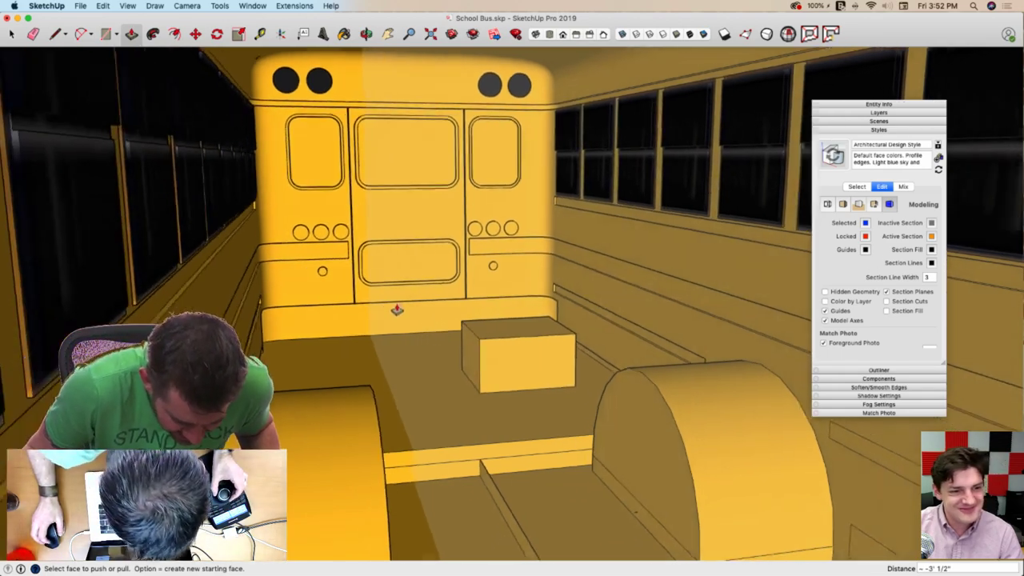
{"action": "scroll", "coordinate": [399, 298], "scroll_direction": "down", "scroll_amount": 3}
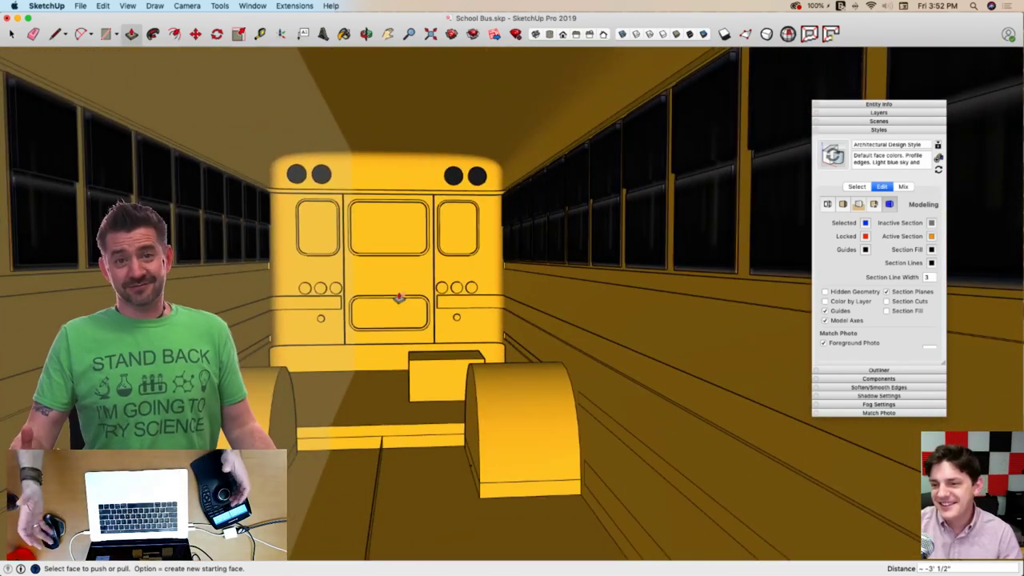
{"action": "scroll", "coordinate": [398, 298], "scroll_direction": "down", "scroll_amount": 1}
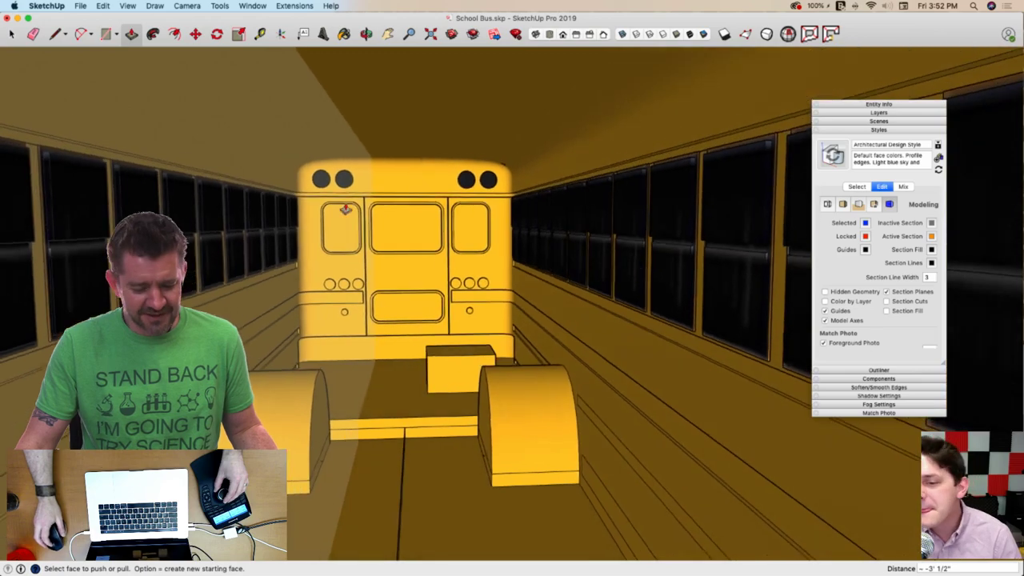
{"action": "middle_click_drag", "start_coordinate": [323, 180], "coordinate": [485, 205]}
{"action": "scroll", "coordinate": [485, 206], "scroll_direction": "down", "scroll_amount": 10}
{"action": "key", "text": "space"}
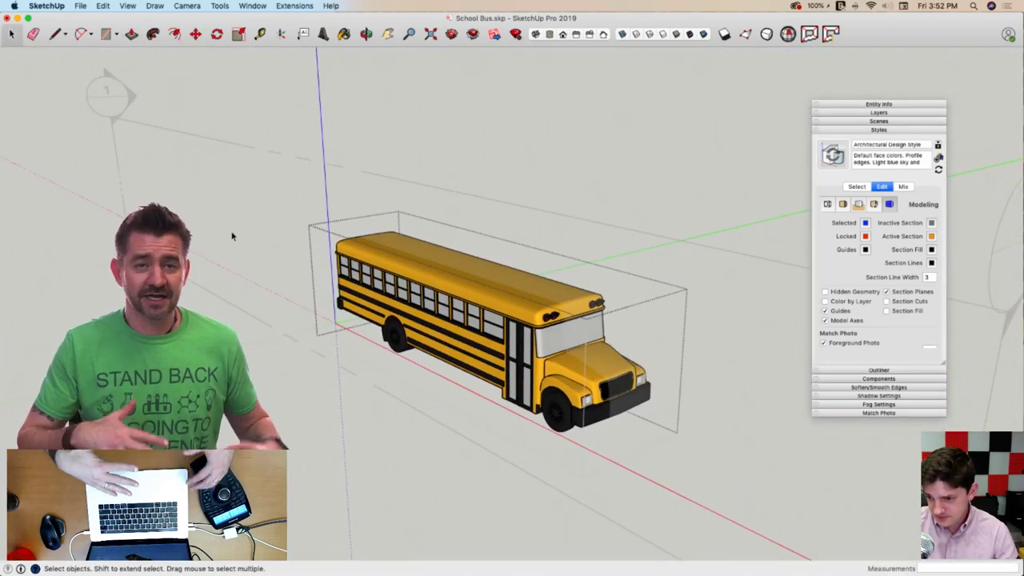
Place a horizontal section plane named Section 2 at the bus's base and move it up to cut through the body at window height
{"action": "left_click", "coordinate": [159, 8]}
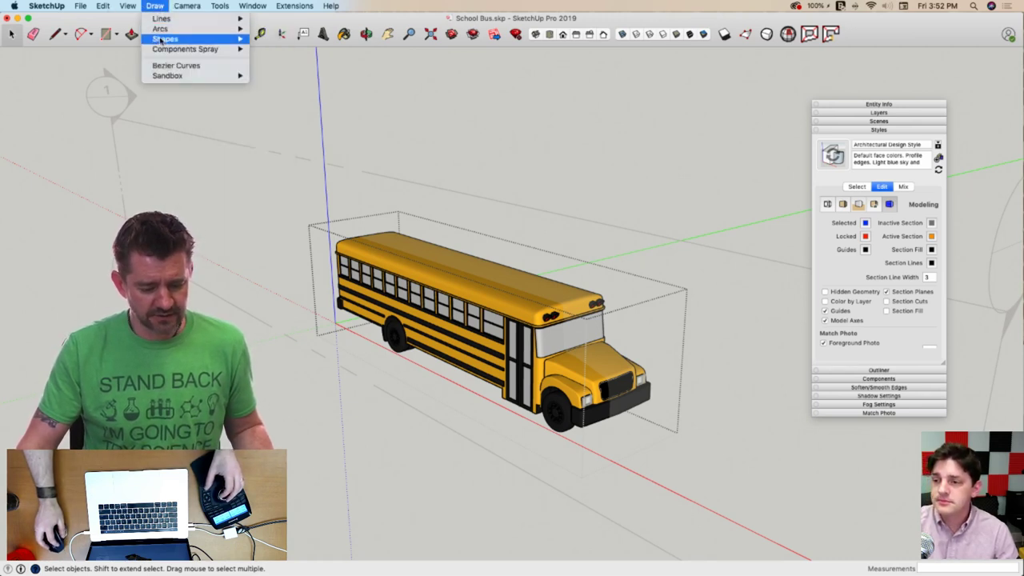
{"action": "mouse_move", "coordinate": [220, 8]}
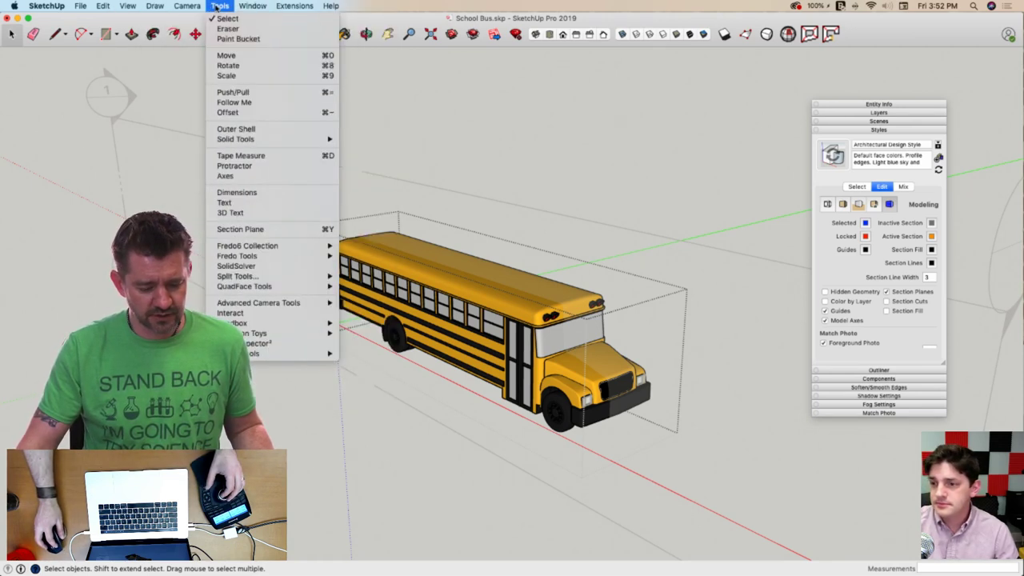
{"action": "left_click", "coordinate": [232, 229]}
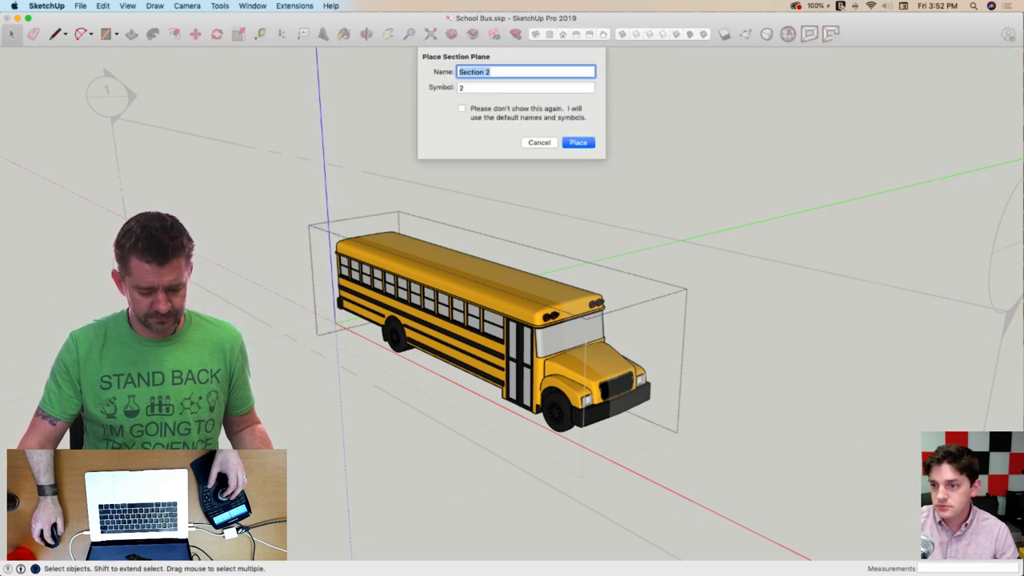
{"action": "left_click", "coordinate": [579, 143]}
{"action": "left_click", "coordinate": [272, 380]}
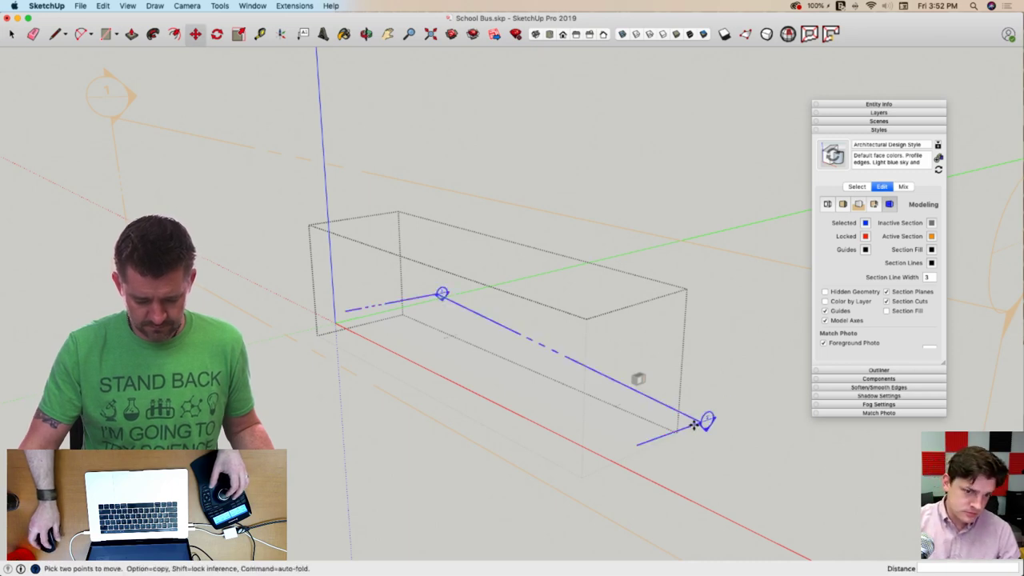
{"action": "left_click_drag", "start_coordinate": [694, 424], "coordinate": [691, 353]}
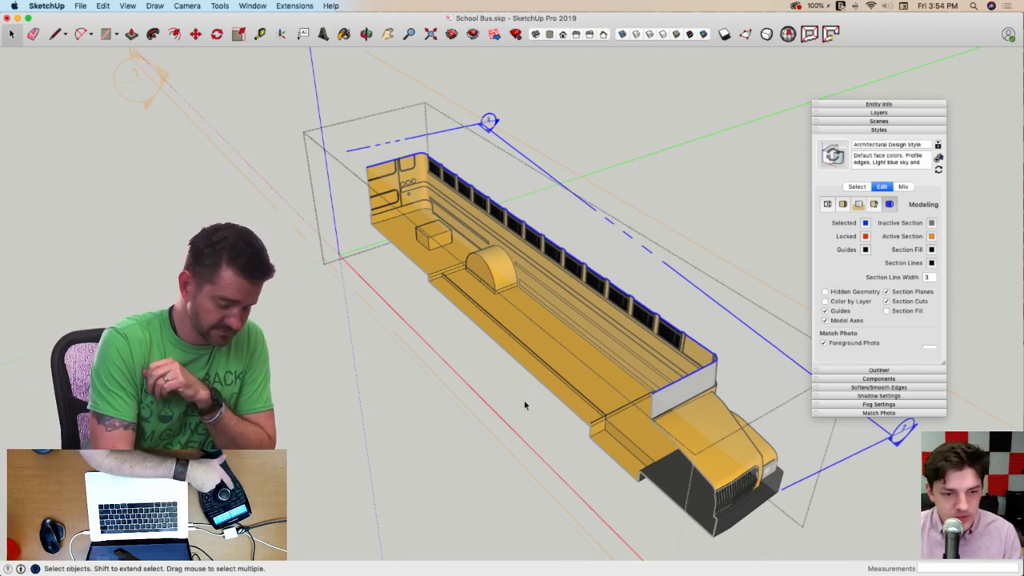
Erase the horizontal Section 2 plane
{"action": "key", "text": "e"}
{"action": "left_click", "coordinate": [714, 336]}
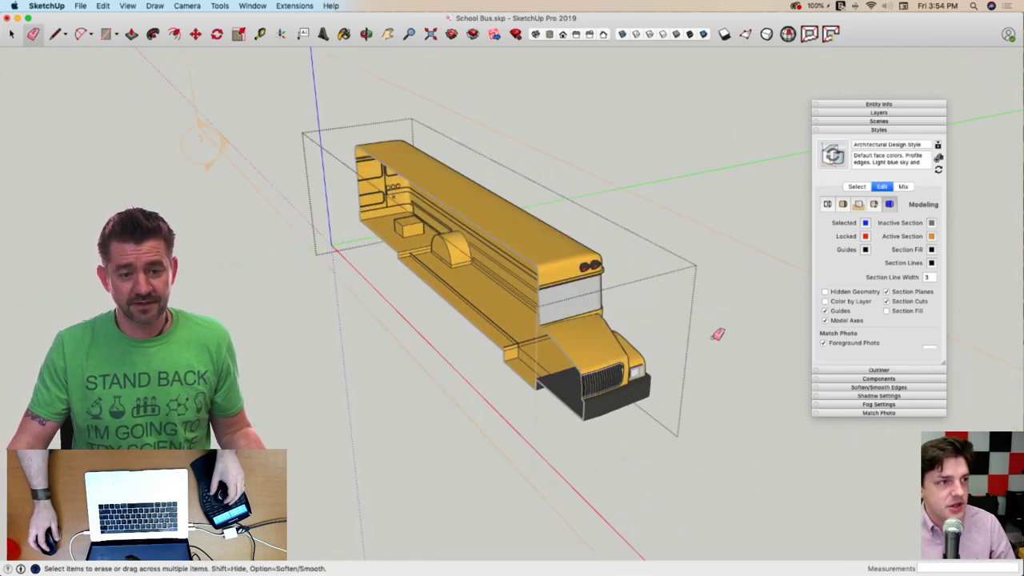
{"action": "key", "text": "space"}
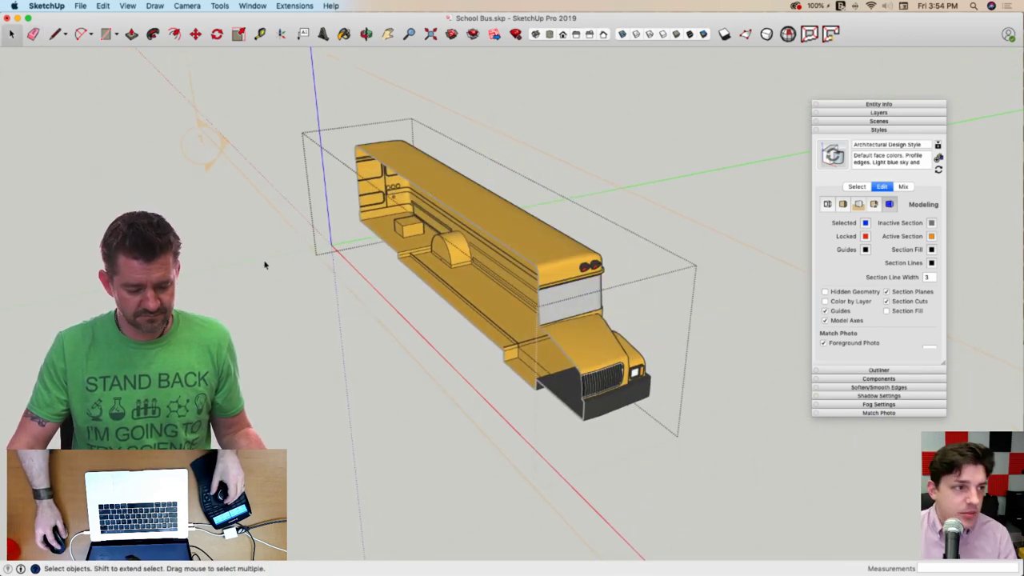
Delete the lengthwise Section 1 plane and view the whole bus from its front door side
{"action": "left_click", "coordinate": [265, 264]}
{"action": "left_click", "coordinate": [240, 175]}
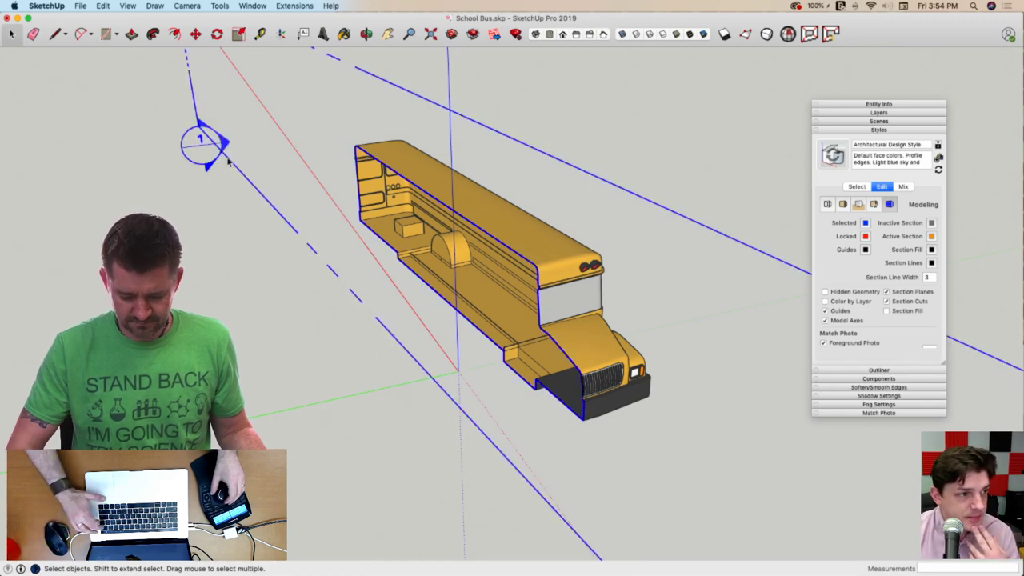
{"action": "key", "text": "Delete"}
{"action": "scroll", "coordinate": [519, 142], "scroll_direction": "up", "scroll_amount": 5}
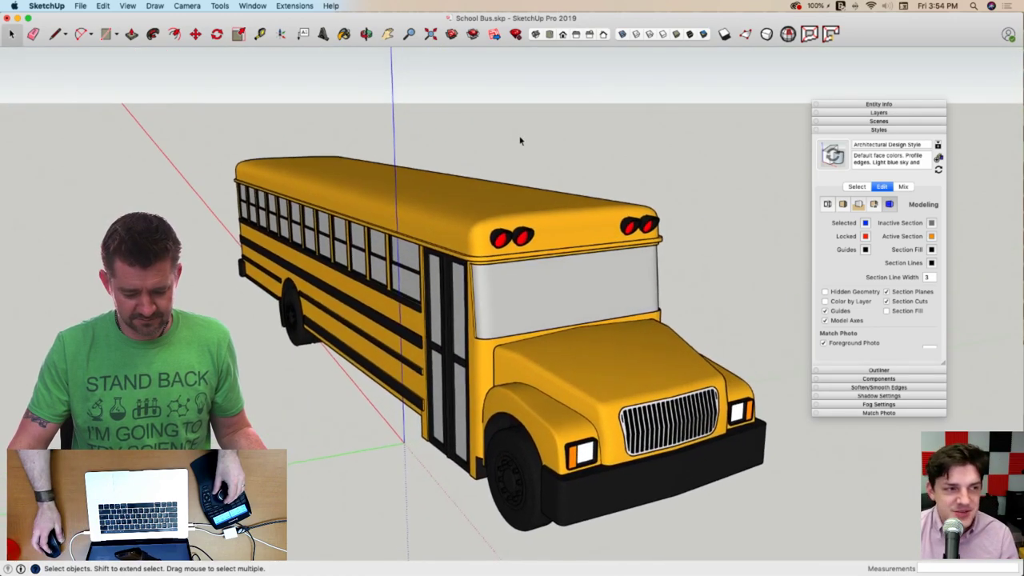
{"action": "scroll", "coordinate": [519, 142], "scroll_direction": "up", "scroll_amount": 5}
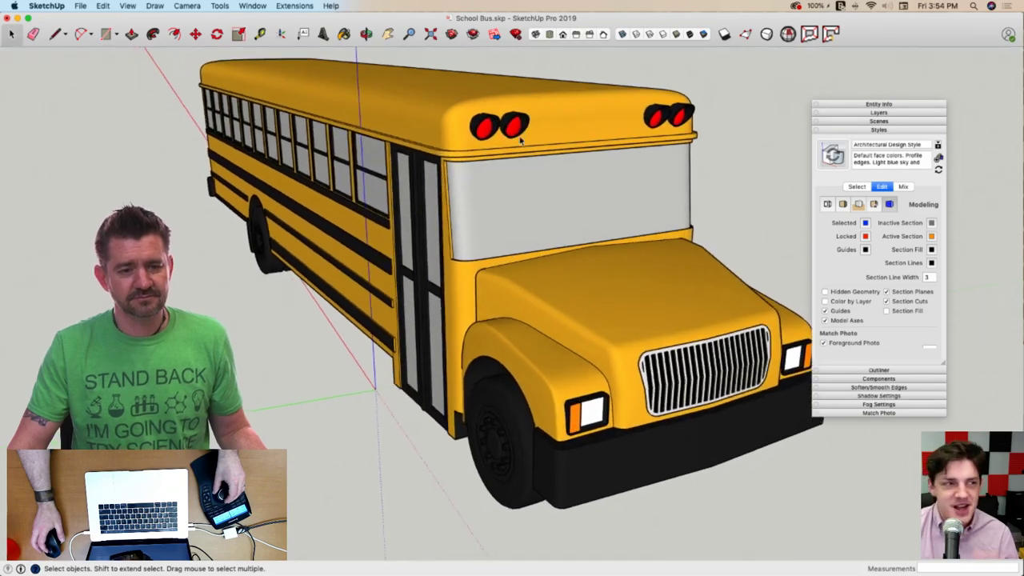
{"action": "scroll", "coordinate": [519, 141], "scroll_direction": "down", "scroll_amount": 3}
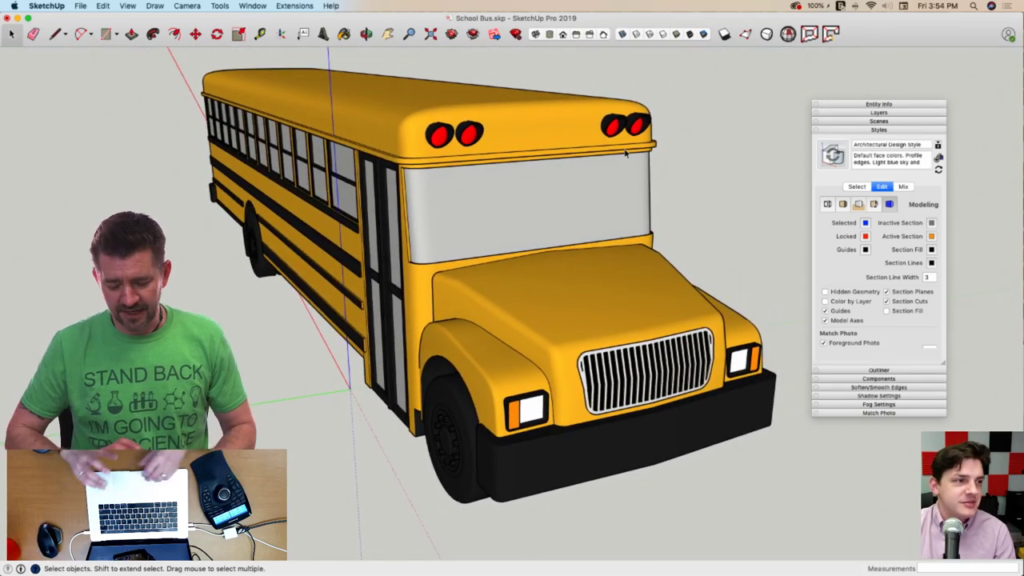